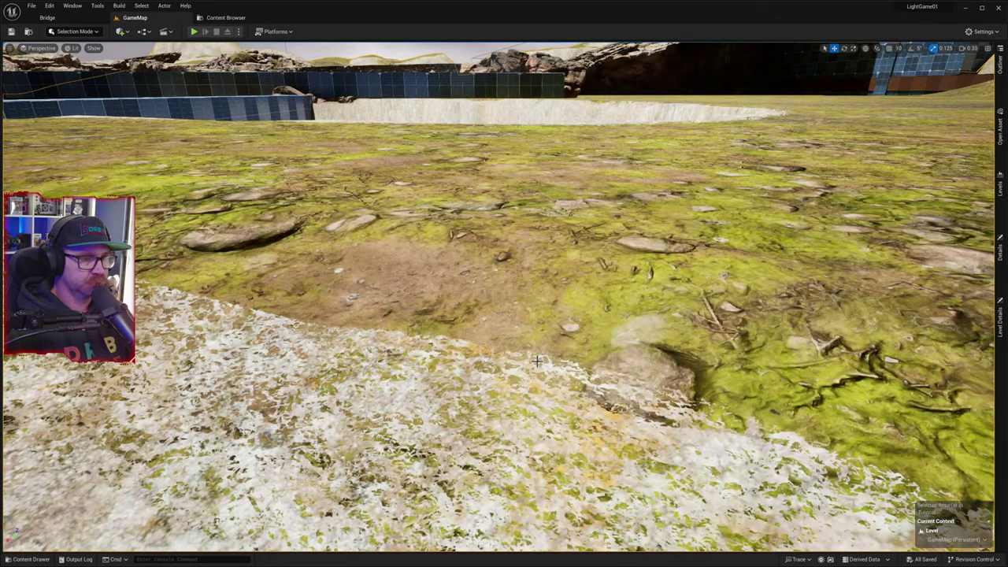
- Fly across the landscape to the walled puzzle course and survey its gated rooms from above
right_click_drag(536, 361, 588, 280)
key("w")
key("w")
key("w")
key("w")
right_click_drag(628, 331, 627, 331)
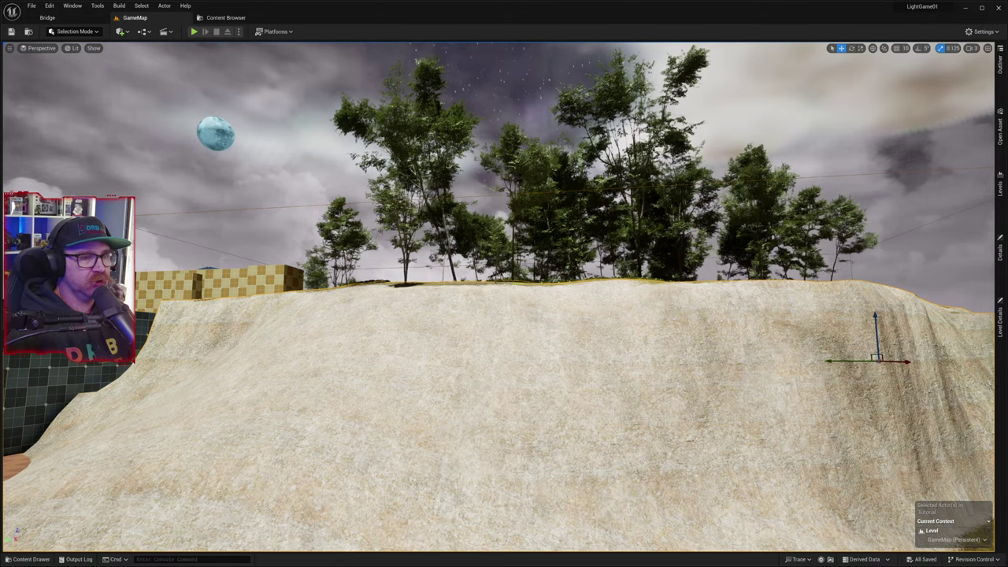
right_click_drag(627, 331, 687, 308)
key("w")
key("w")
key("w")
right_click_drag(504, 297, 761, 210)
key("w")
key("s")
key("w")
key("w")
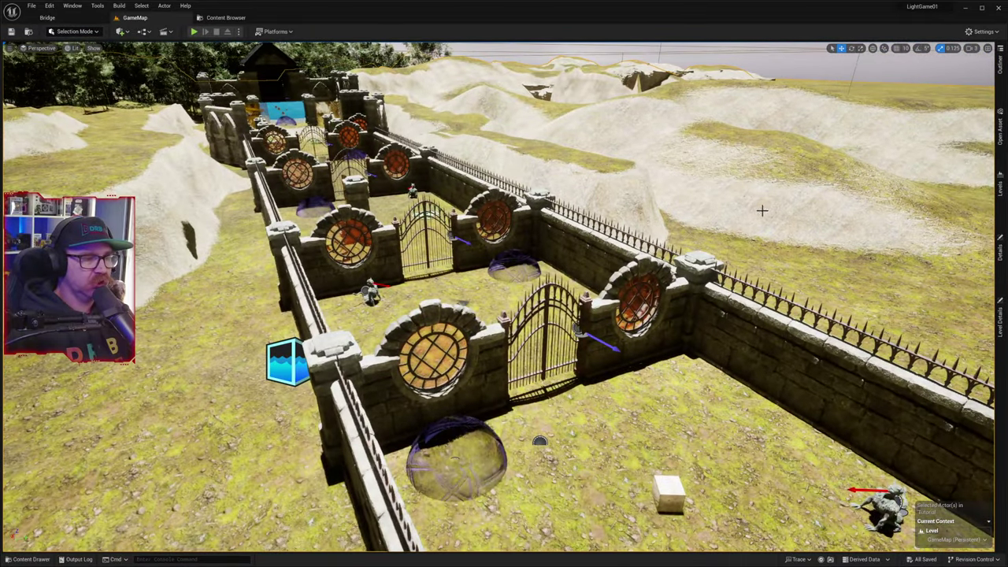
- Set the viewport camera speed to 0.1 and examine the gargoyle statue beside the wall of the first room
left_click(982, 68)
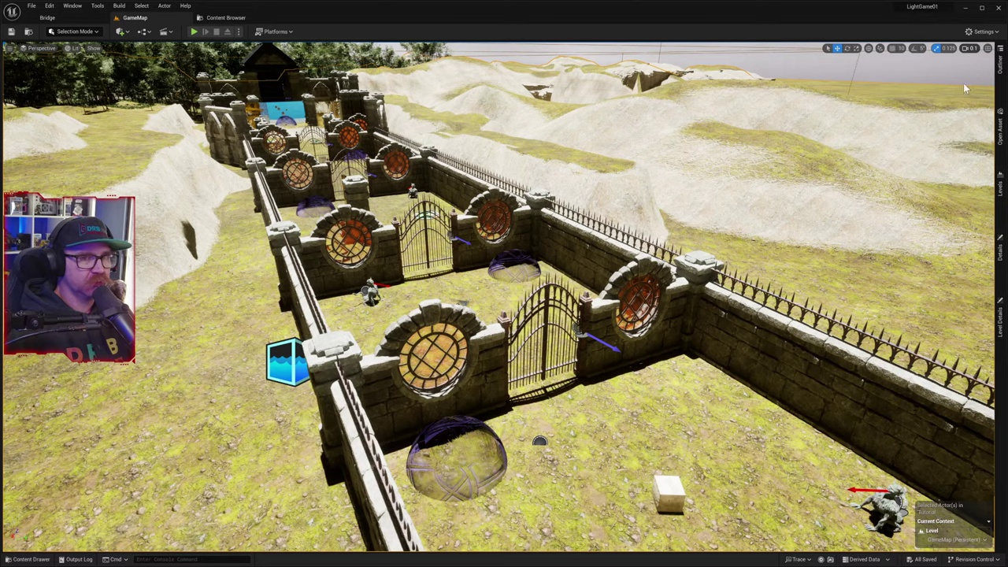
key("w")
right_click_drag(504, 315, 547, 333)
key("w")
key("s")
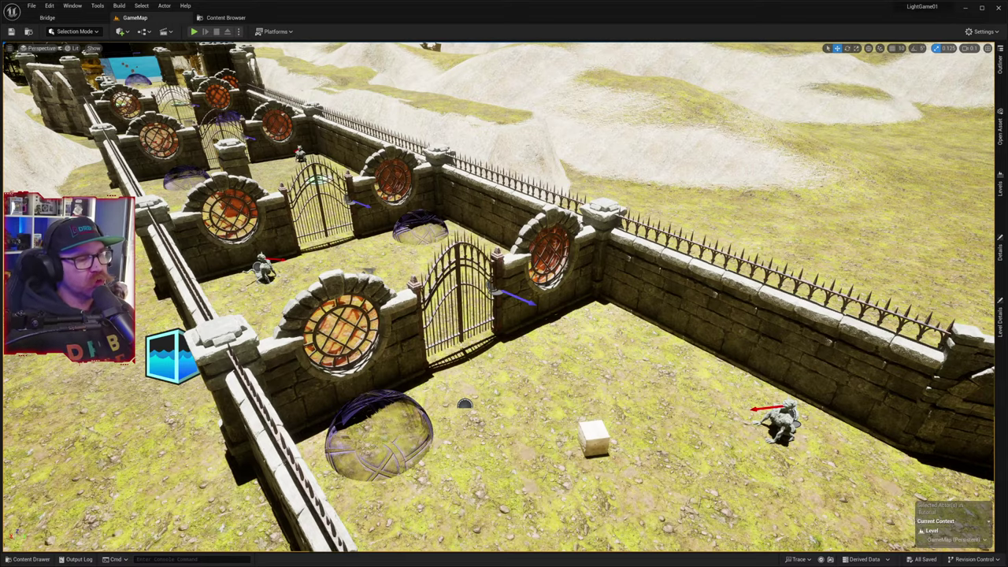
right_click_drag(504, 296, 693, 260)
right_click_drag(504, 296, 543, 213)
right_click_drag(417, 284, 420, 290)
right_click_drag(504, 296, 551, 291)
right_click_drag(423, 293, 425, 295)
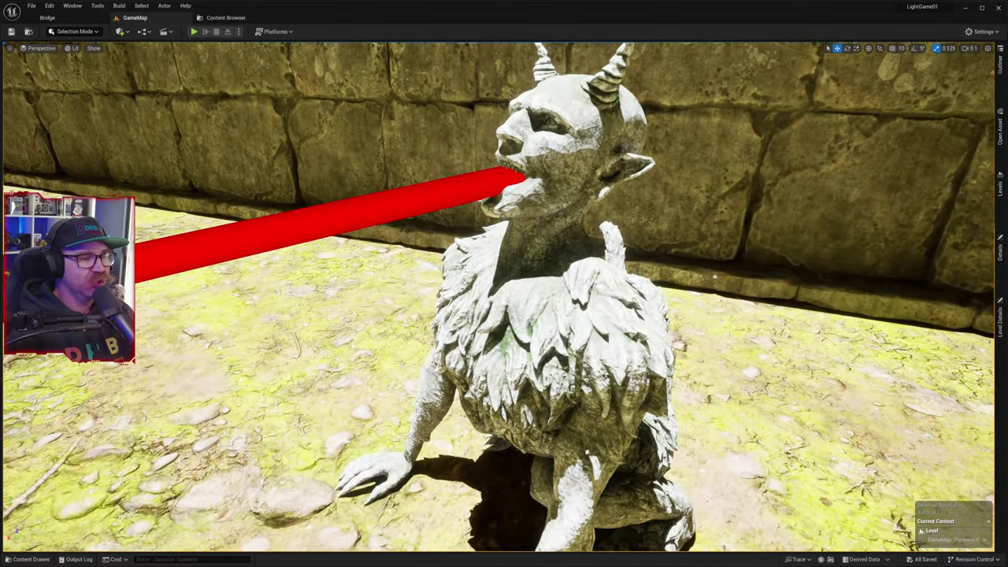
right_click_drag(504, 296, 504, 300)
right_click_drag(428, 297, 345, 243)
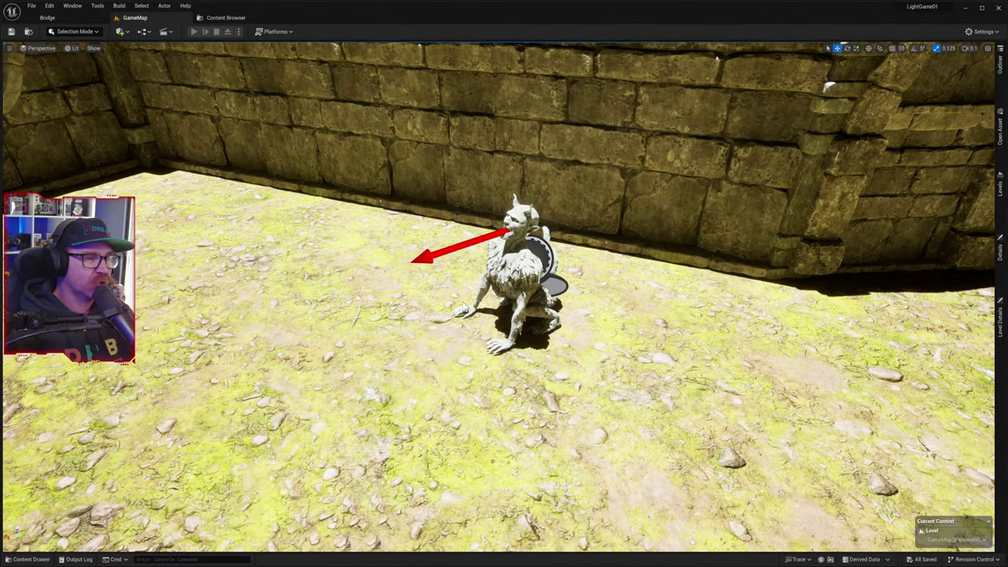
- Play-test the level around the first room's gargoyle, inspect the laser beam from its mouth, and end the play session
key("alt+p")
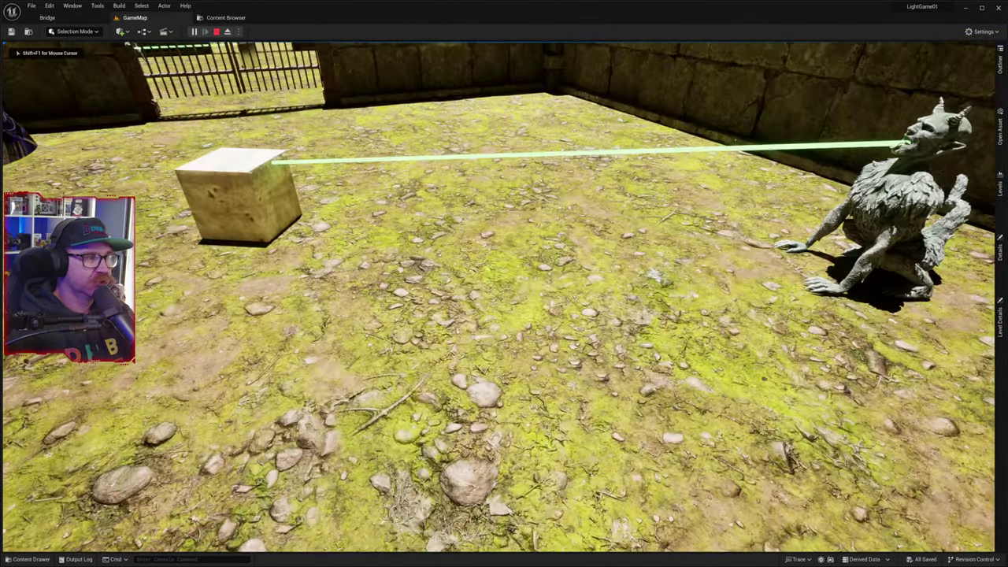
key("w")
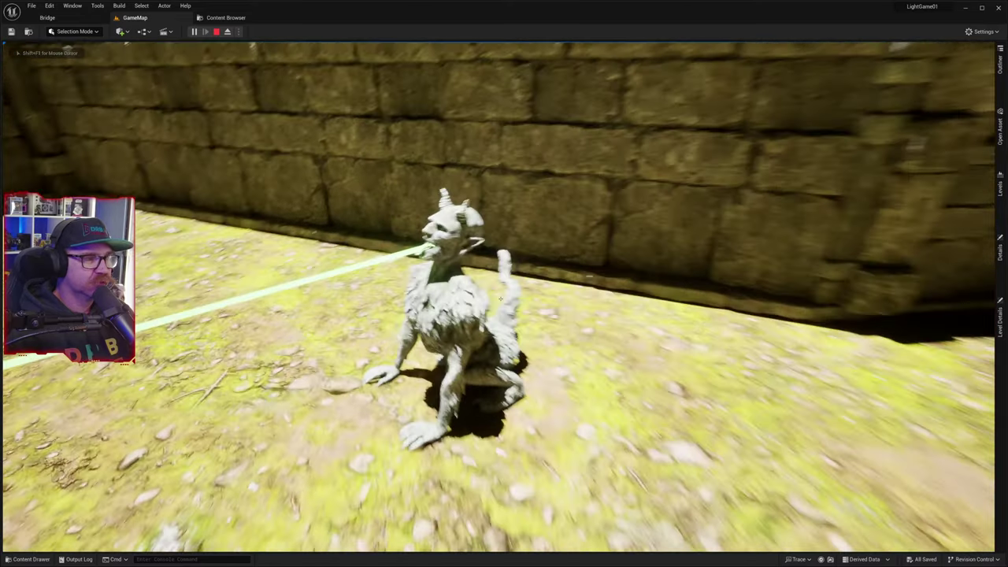
key("w")
key("s")
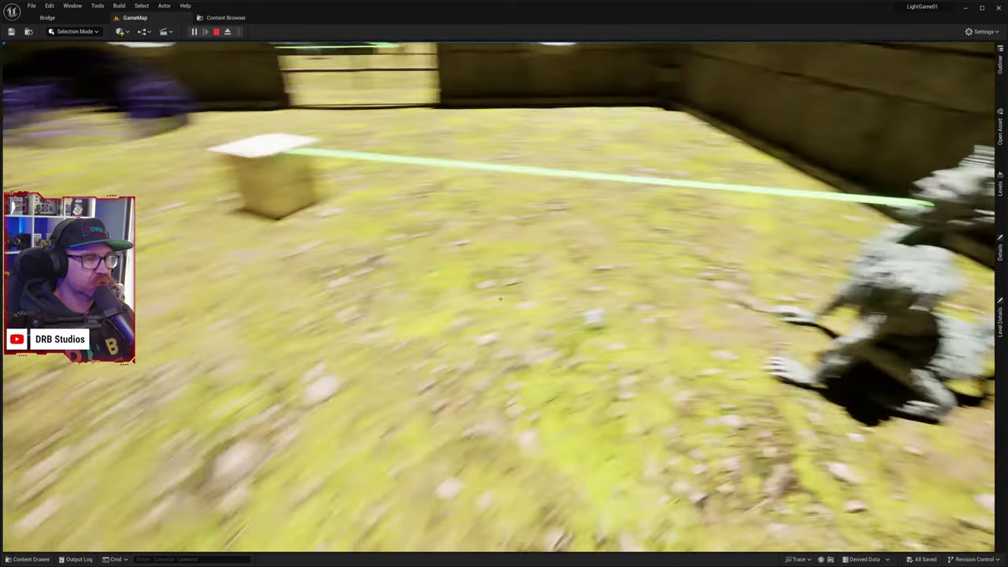
key("d")
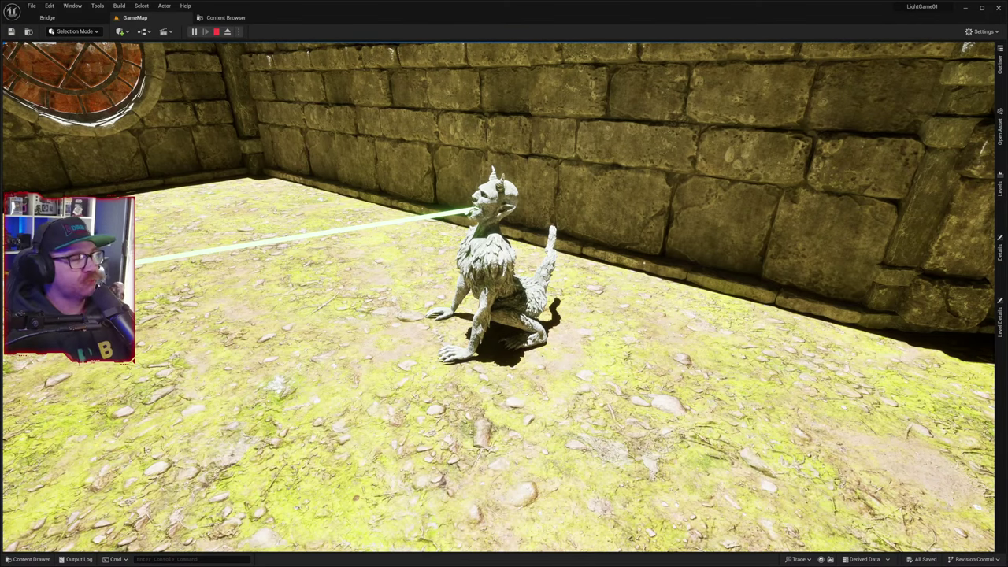
key("w")
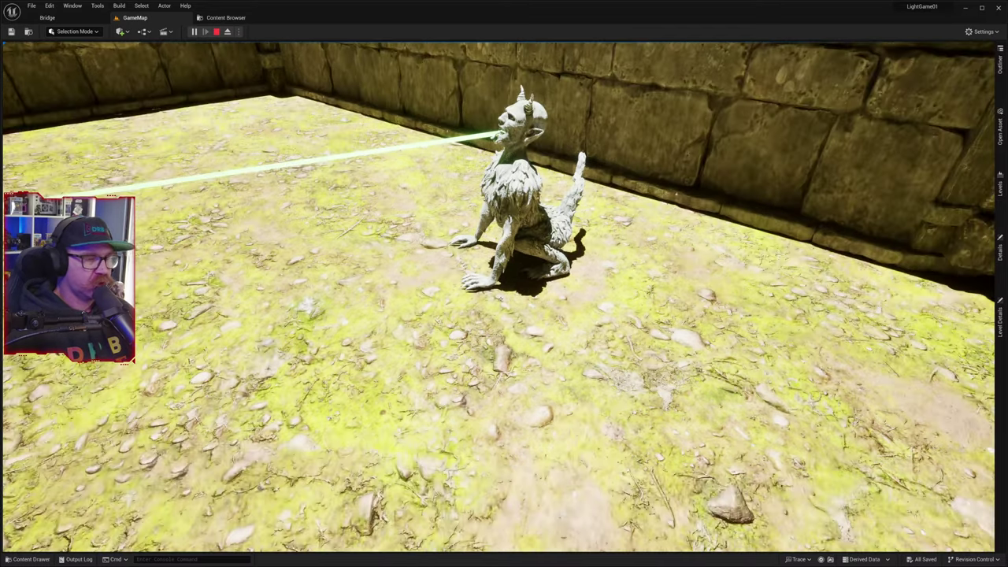
key("s")
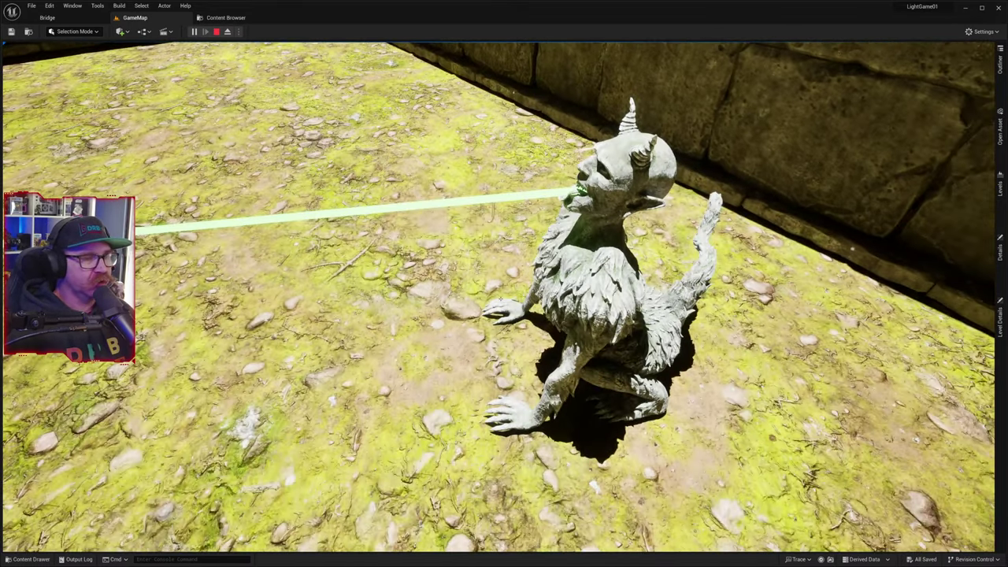
key("s")
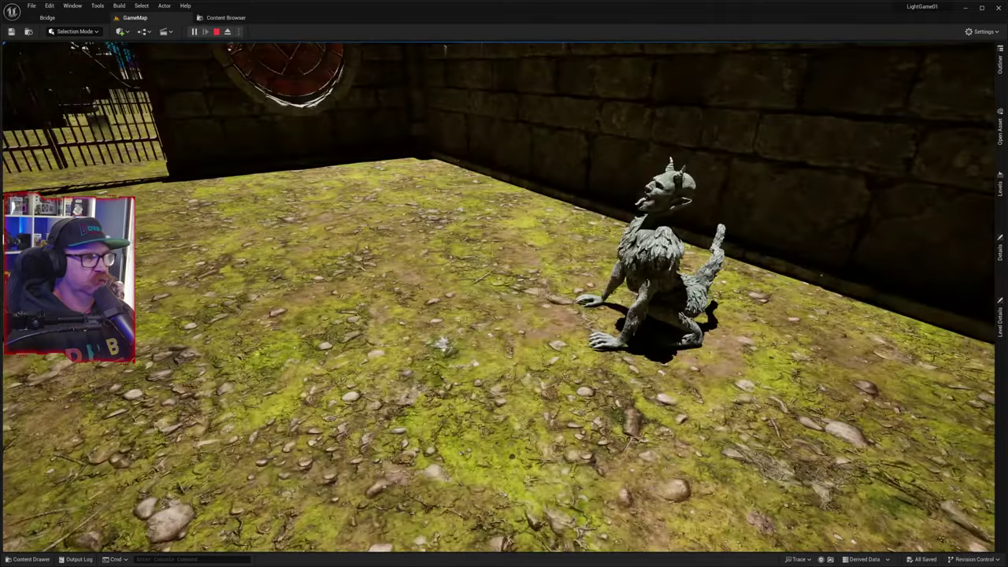
key("s")
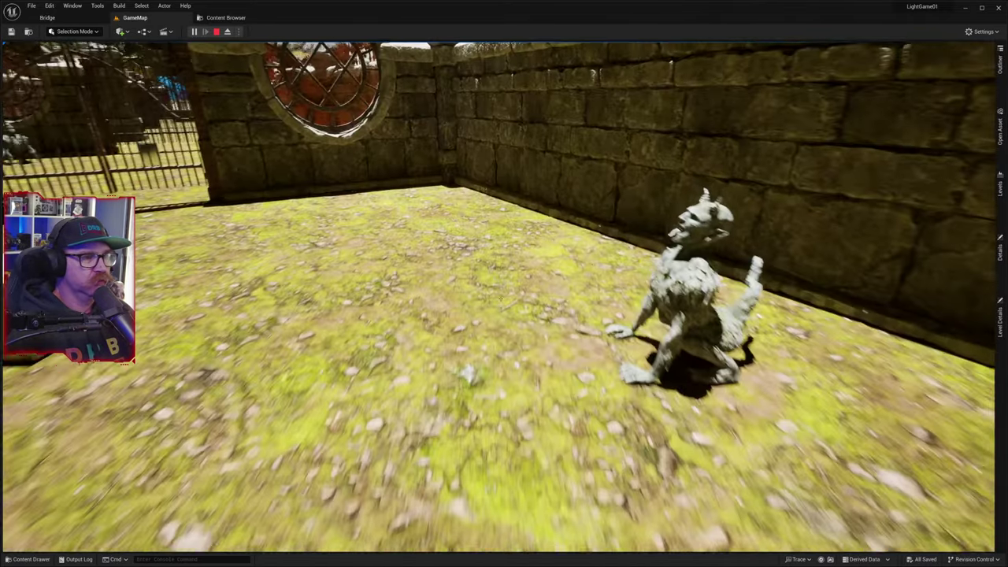
key("w")
key("s")
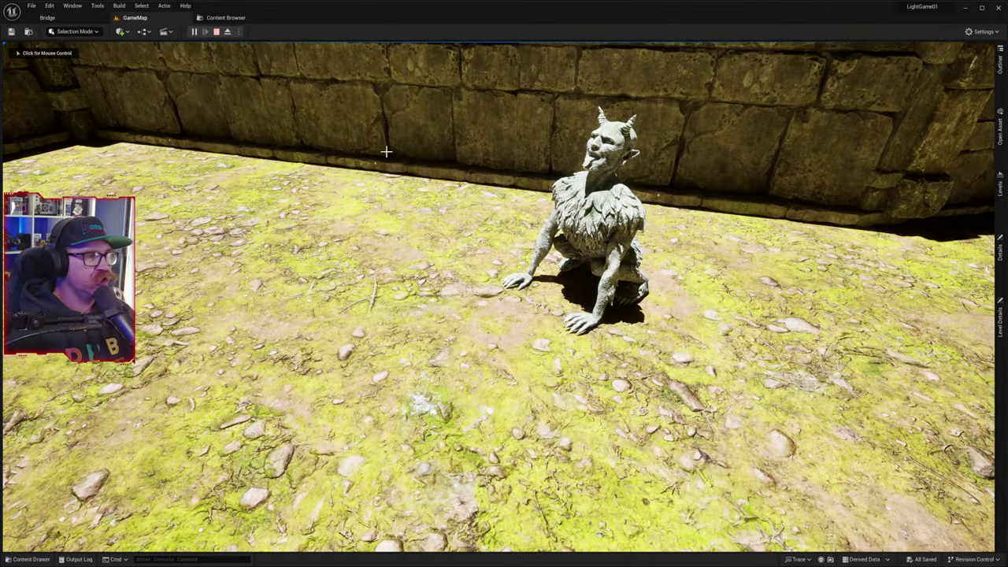
key("Escape")
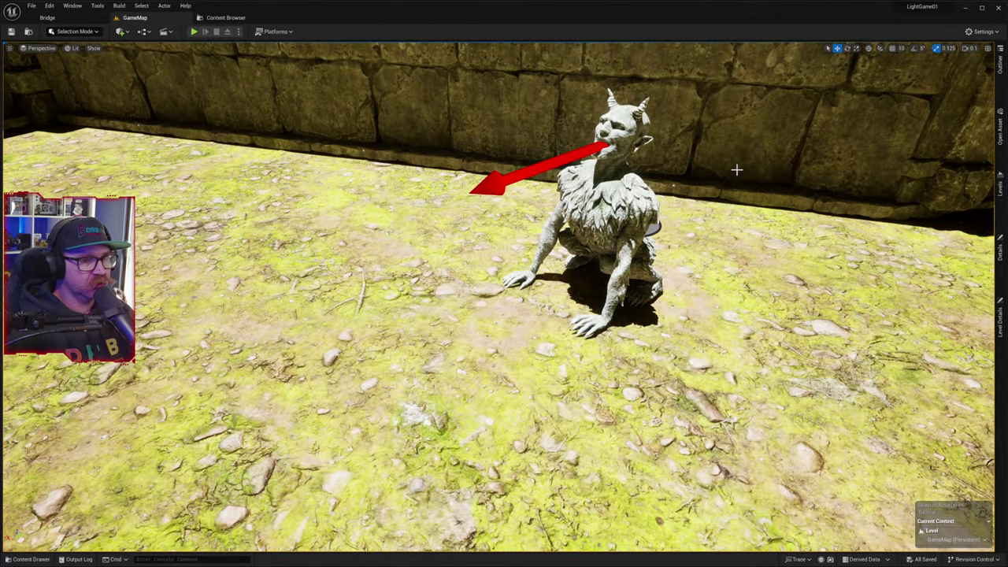
- Set the viewport camera speed to 0.33 and survey the gated puzzle rooms, returning to the cube in the first room
right_click_drag(694, 220, 673, 118)
key("s")
right_click_drag(717, 87, 475, 44)
key("s")
key("s")
key("s")
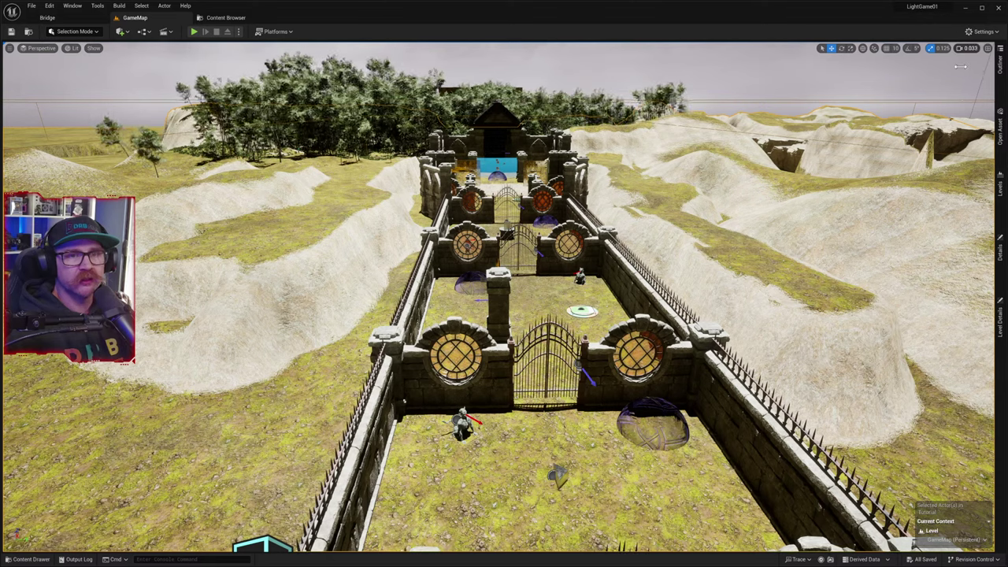
left_click_drag(972, 66, 982, 65)
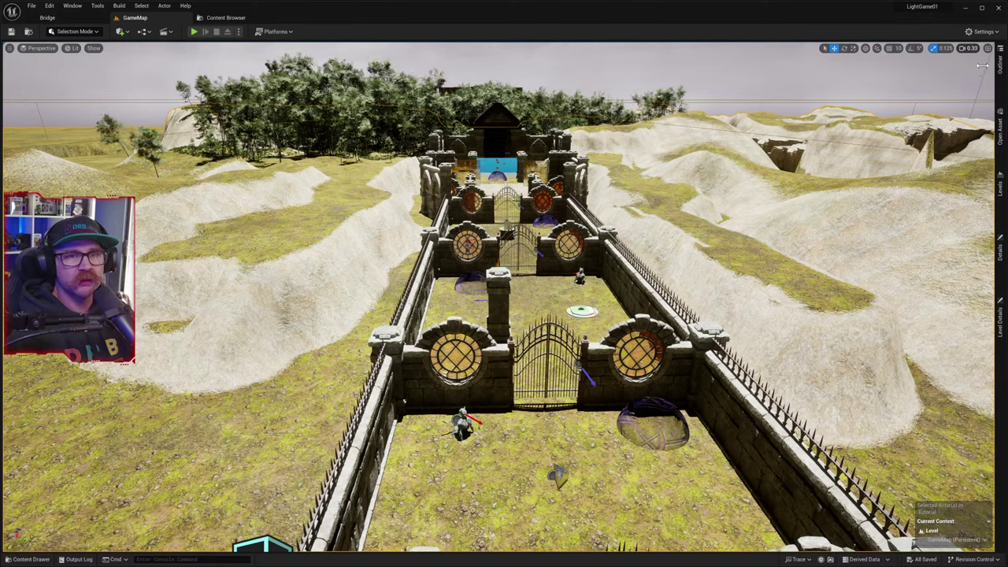
right_click_drag(754, 241, 869, 167)
key("w")
key("w")
right_click_drag(505, 296, 126, 453)
key("w")
key("s")
right_click_drag(740, 282, 749, 282)
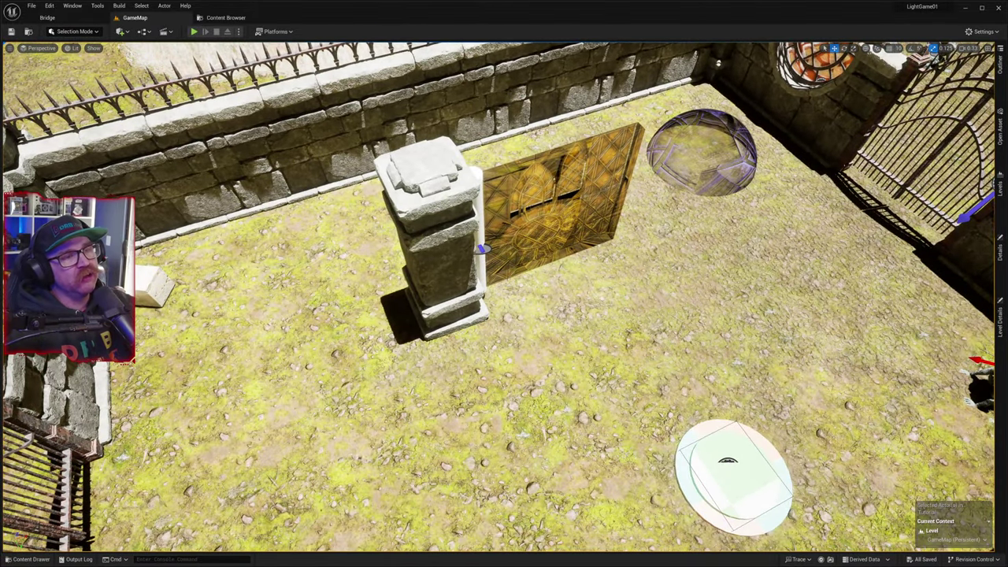
right_click_drag(749, 282, 957, 90)
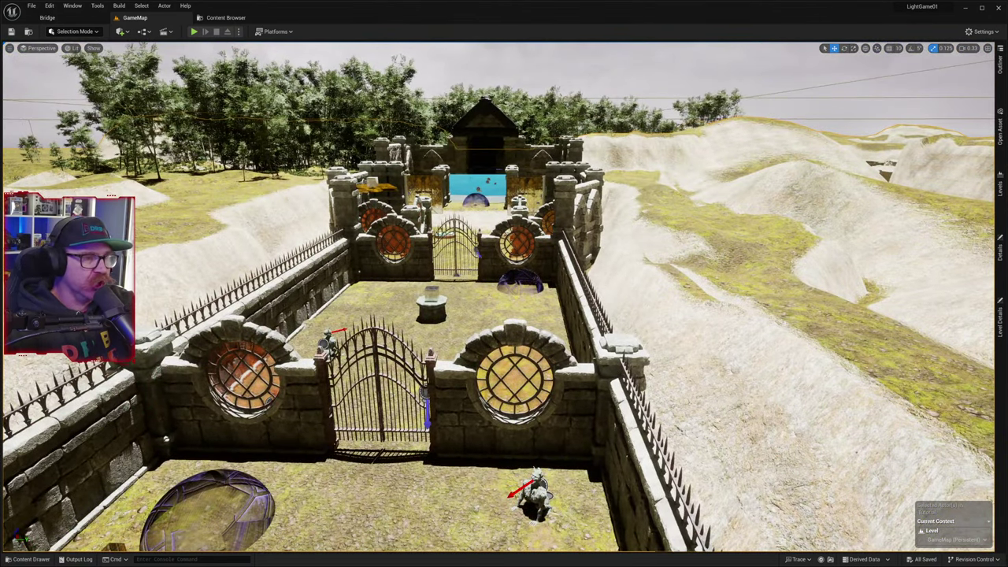
right_click_drag(749, 282, 752, 266)
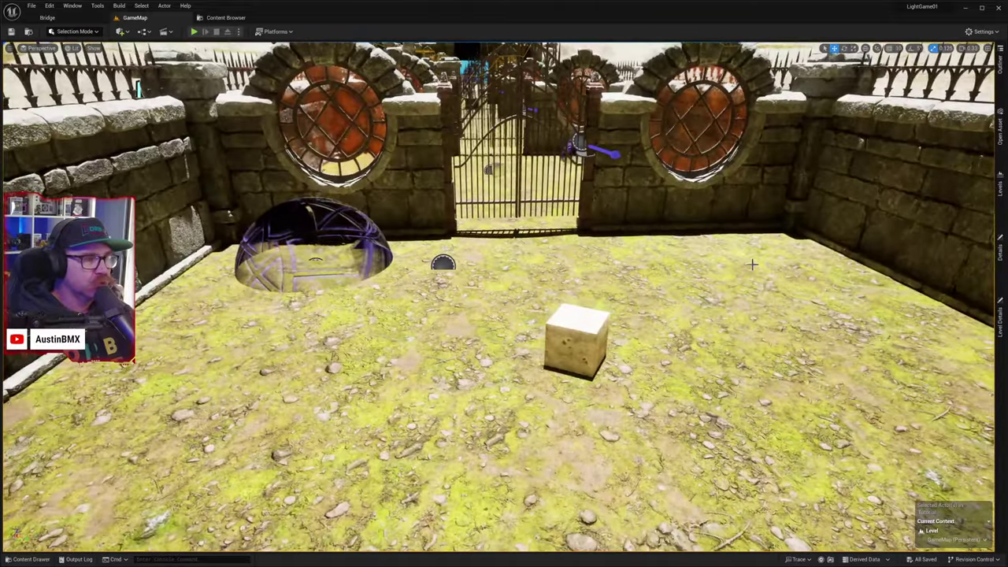
- Start a play session in the first room and pick up the cube blocking the laser beam
left_click(201, 32)
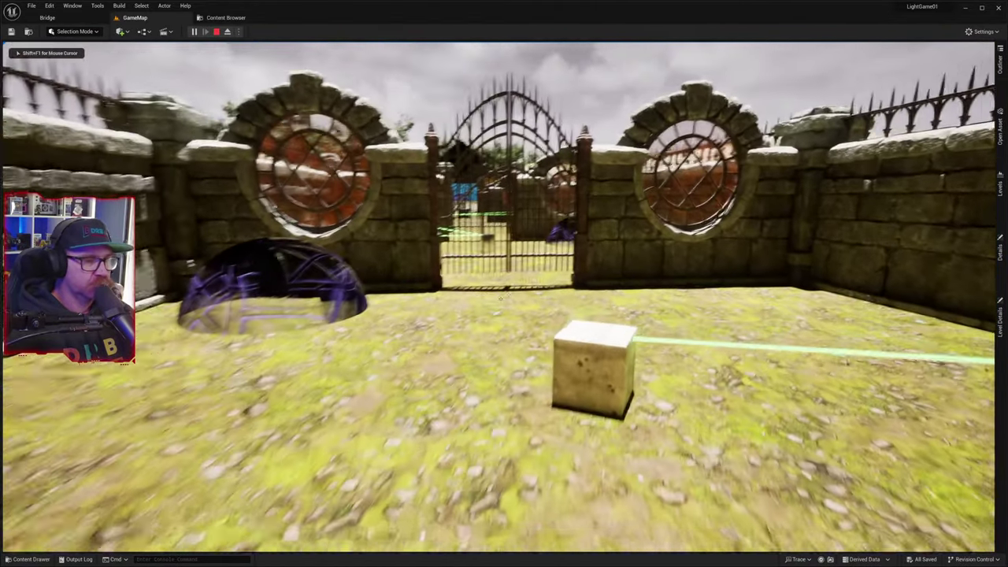
key("w")
key("e")
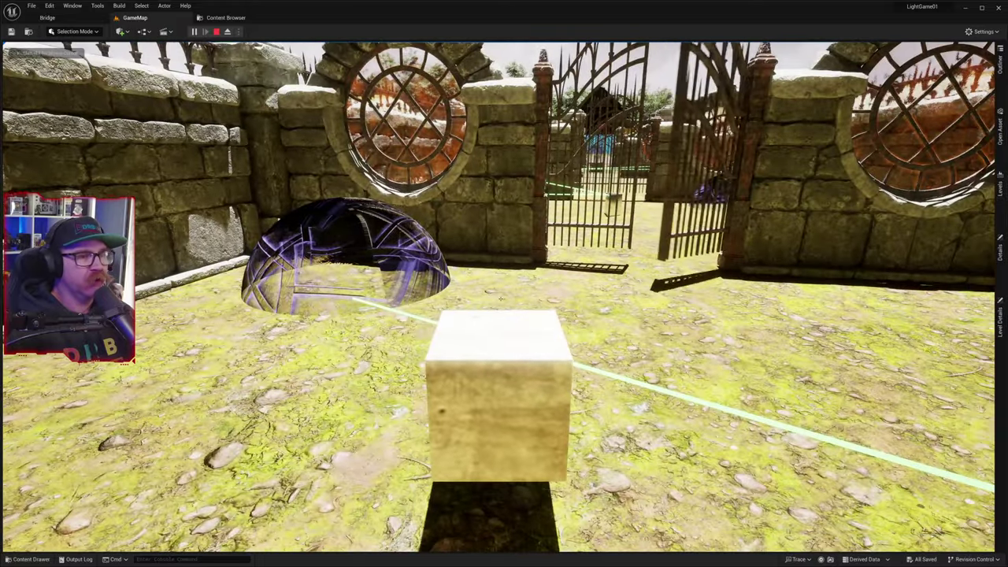
key("s")
key("w")
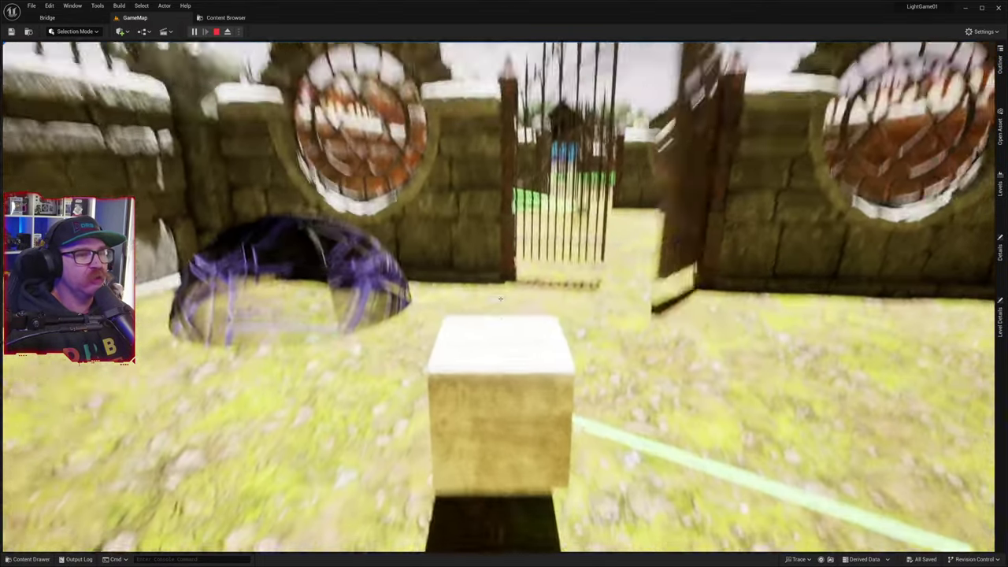
- Carry the cube back and forth through the laser beam to test how the first room's gate responds
key("s")
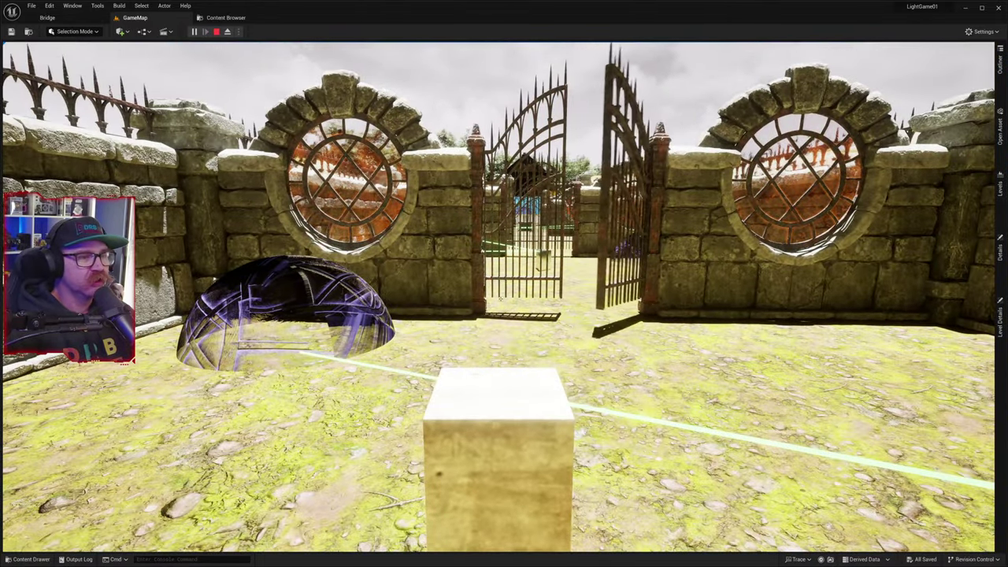
key("w")
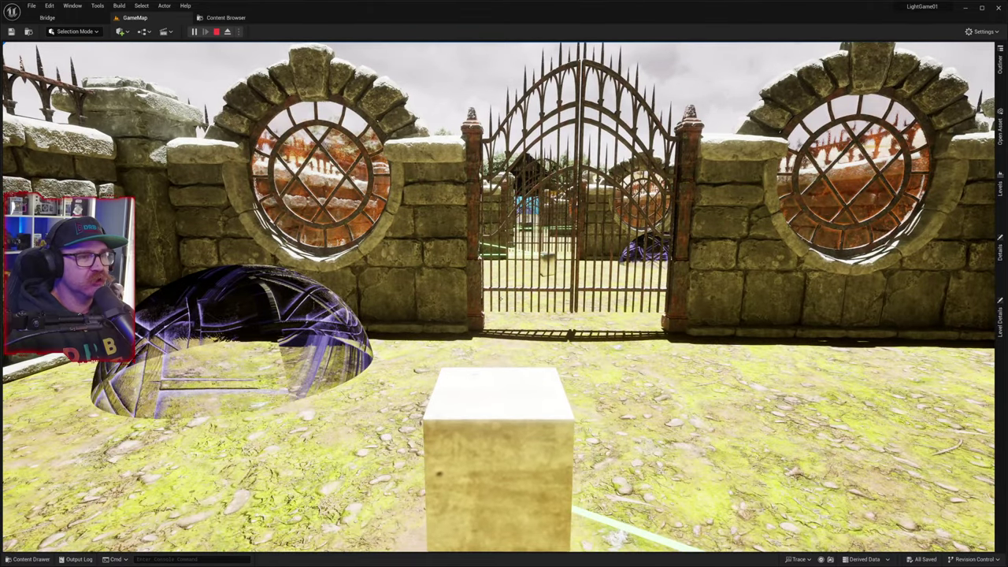
key("s")
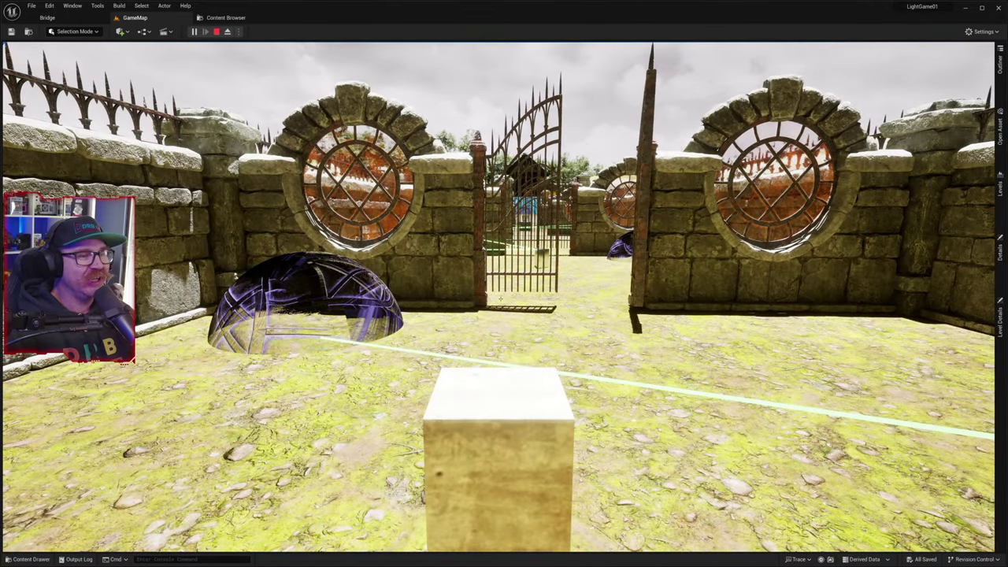
key("w")
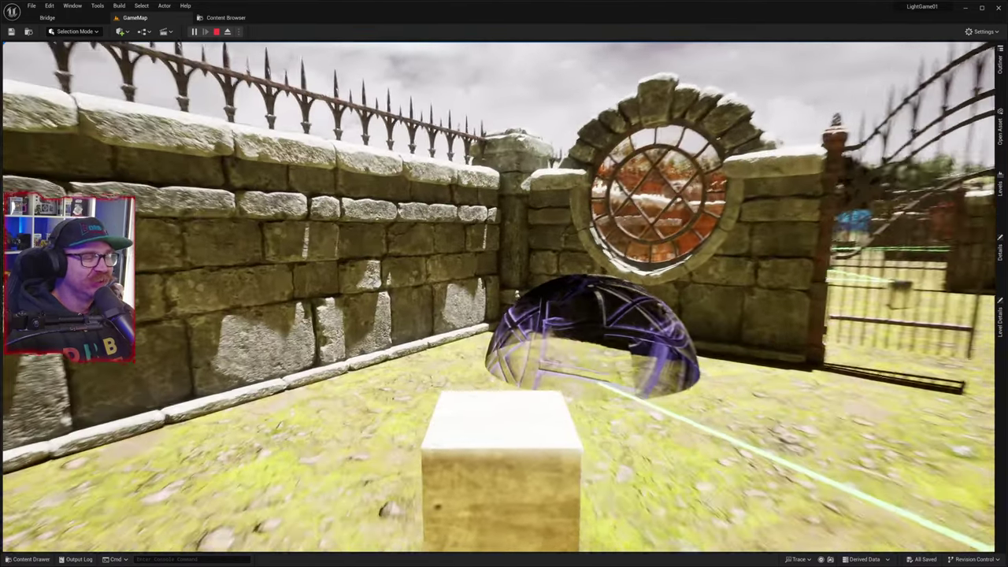
key("d")
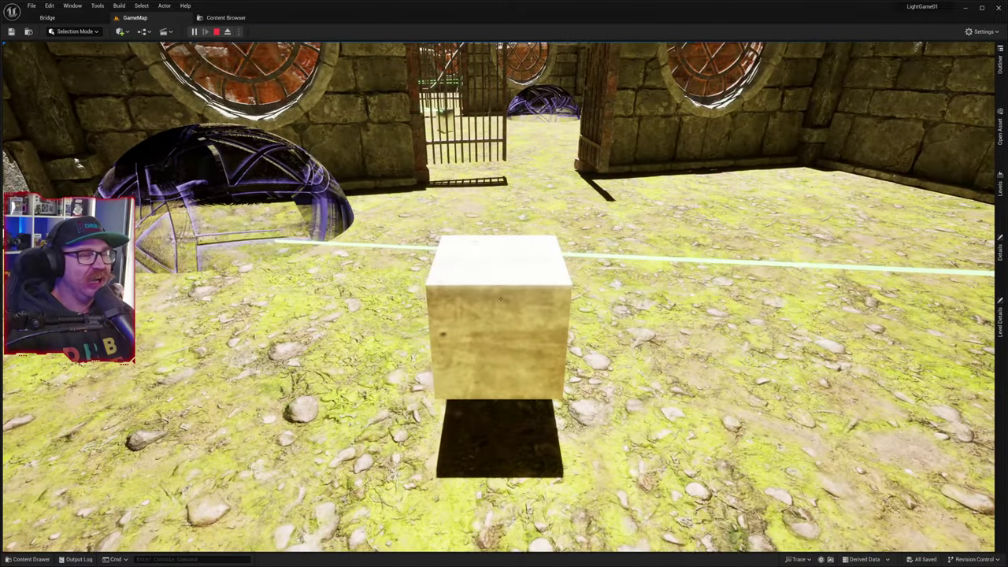
key("w")
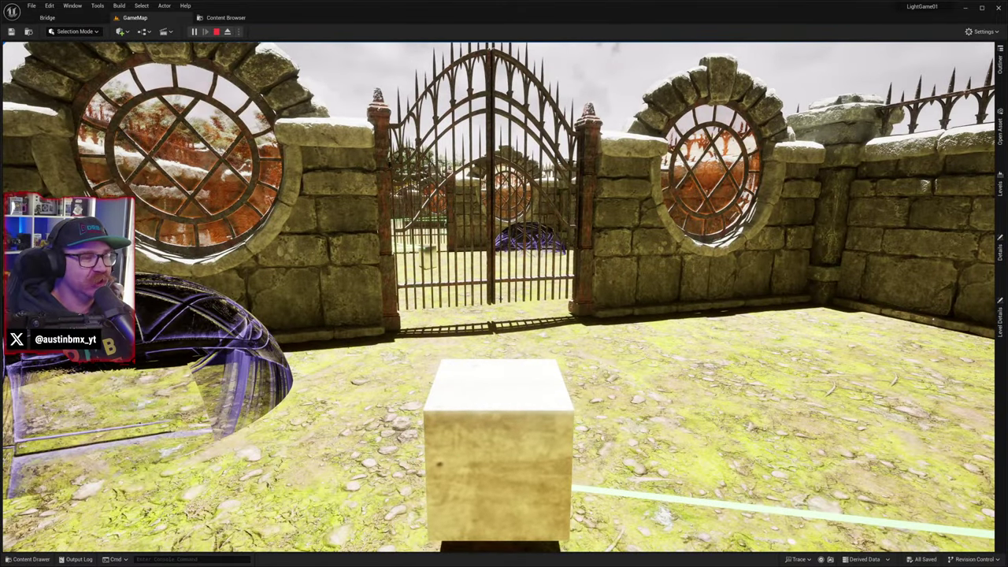
key("s")
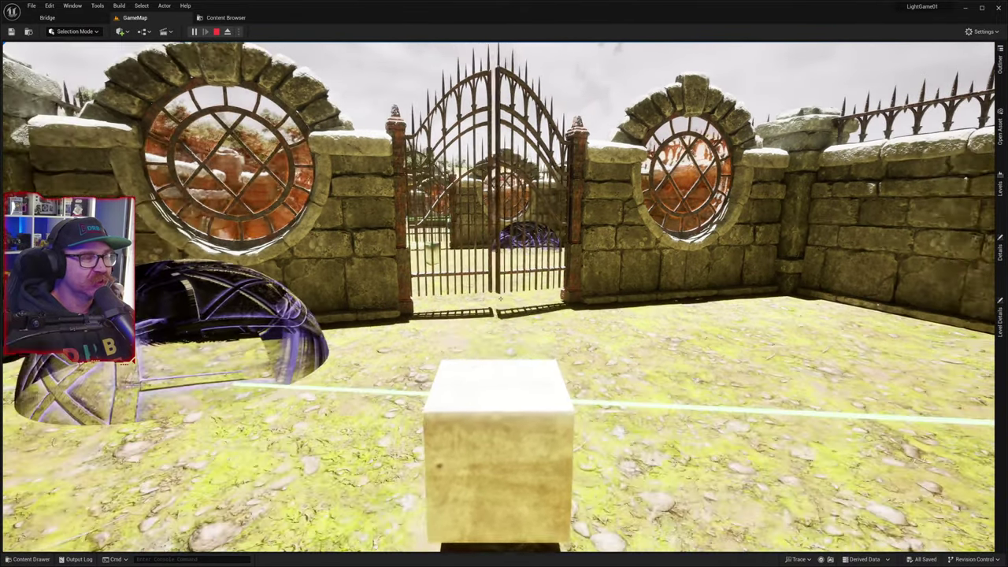
key("w")
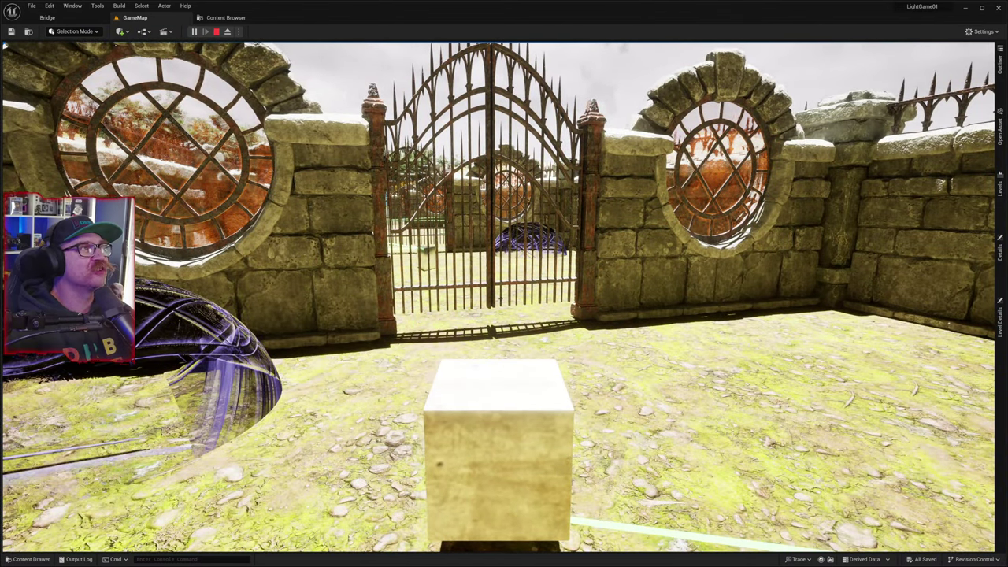
key("s")
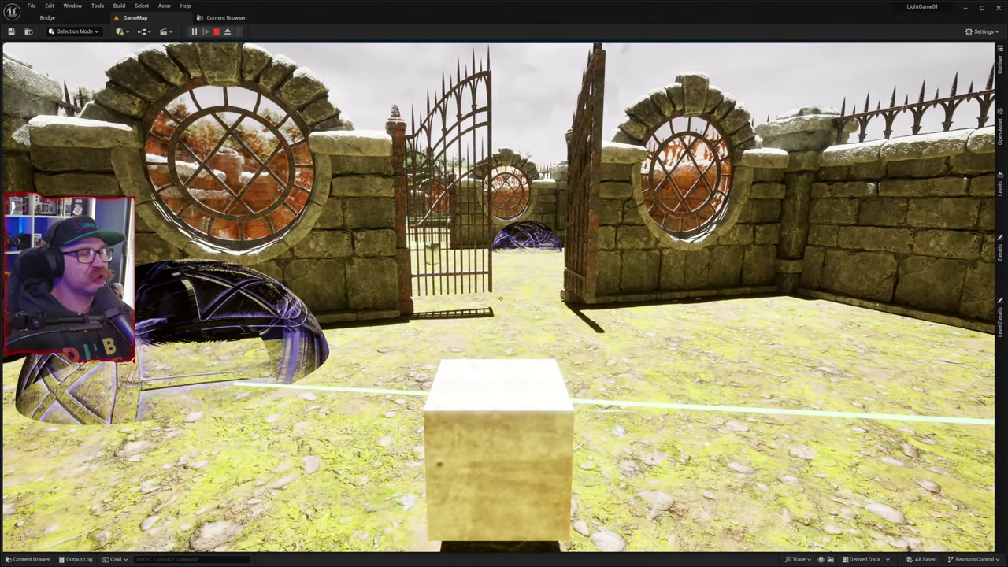
key("w")
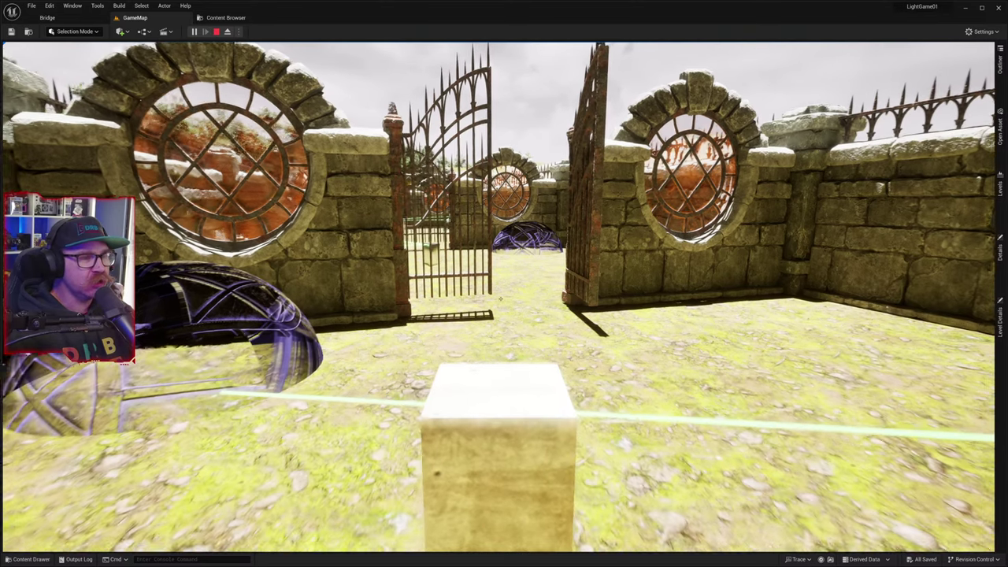
key("s")
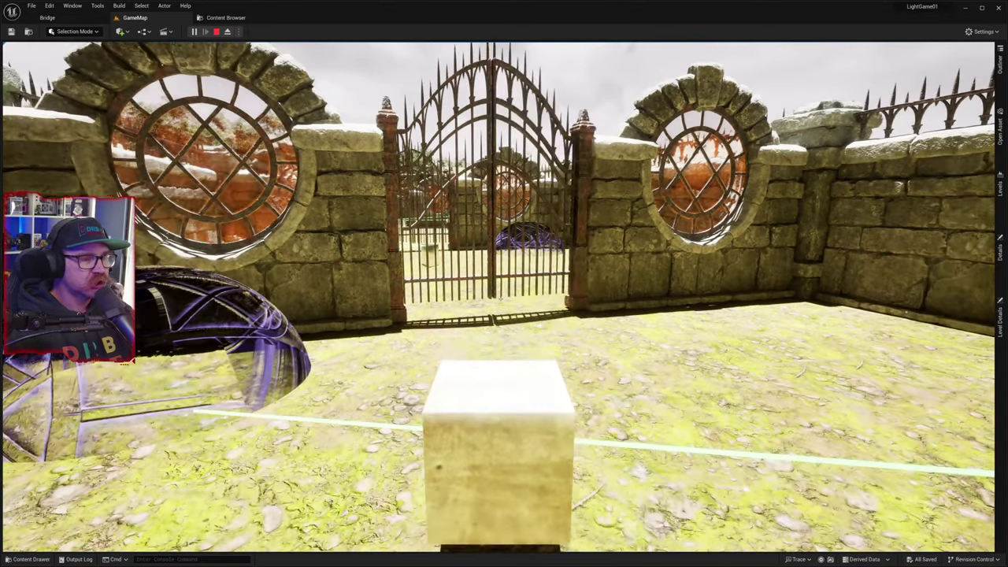
- Back the cube out of the laser beam and end the play session
key("s")
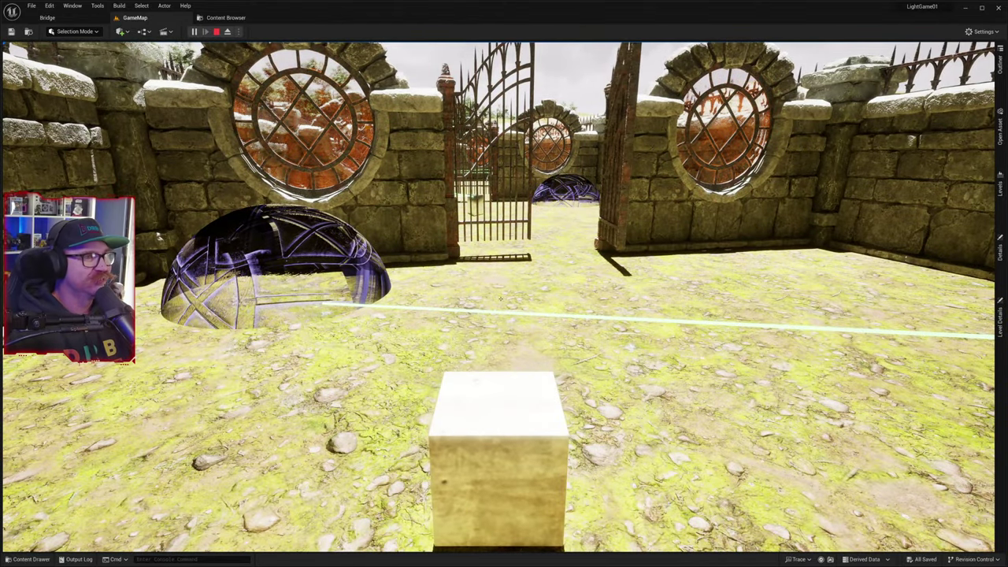
key("Escape")
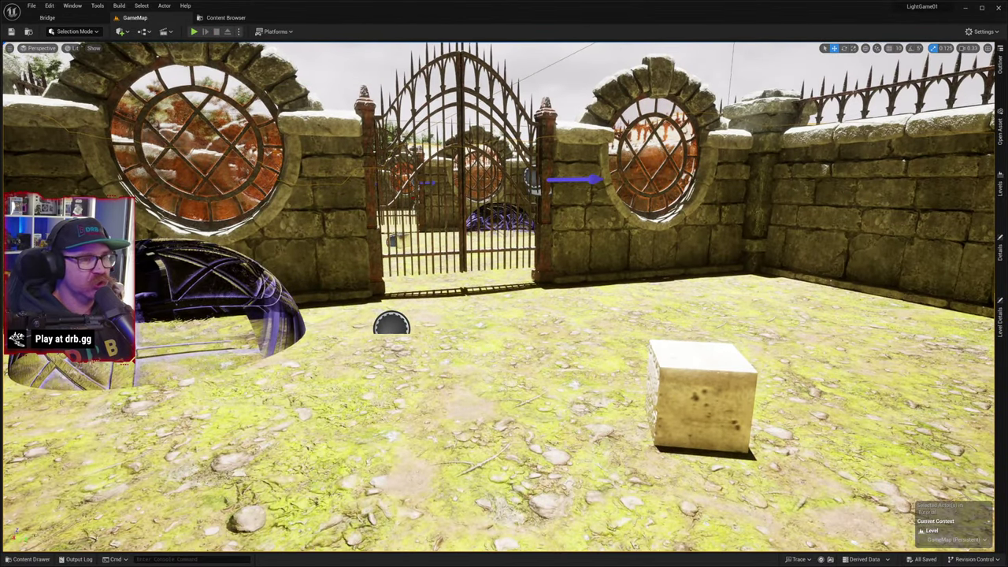
- Examine the first room around its closed gate, including the round windows, the half-buried dome and the cube
right_click_drag(504, 296, 504, 162)
key("w")
right_click_drag(505, 296, 483, 381)
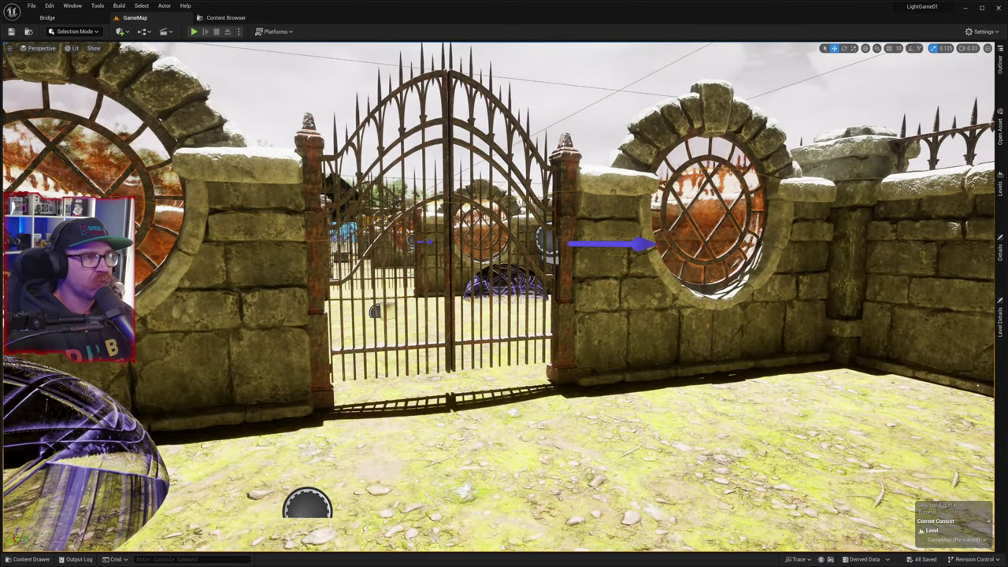
key("w")
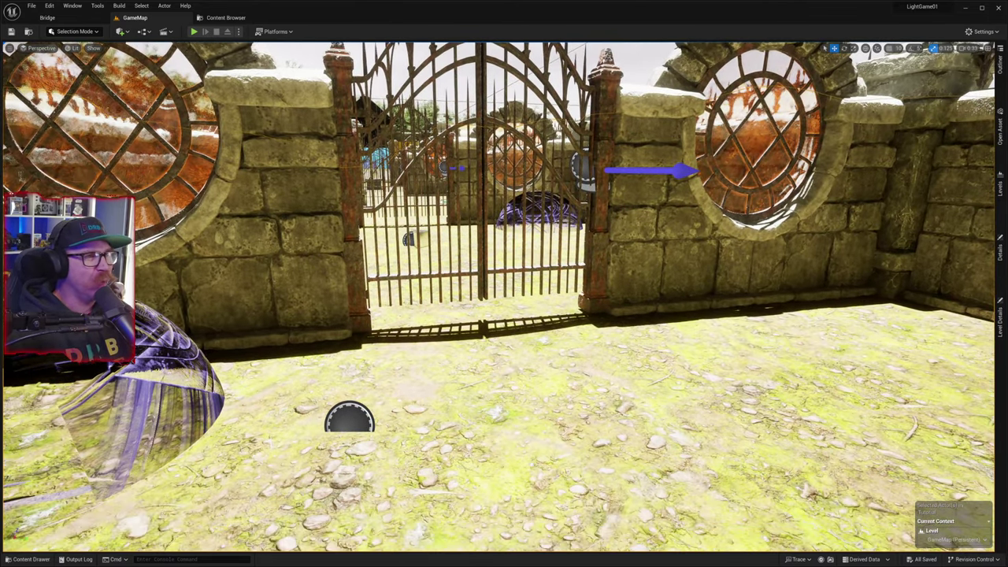
right_click_drag(504, 296, 482, 254)
key("s")
right_click_drag(565, 287, 565, 288)
key("w")
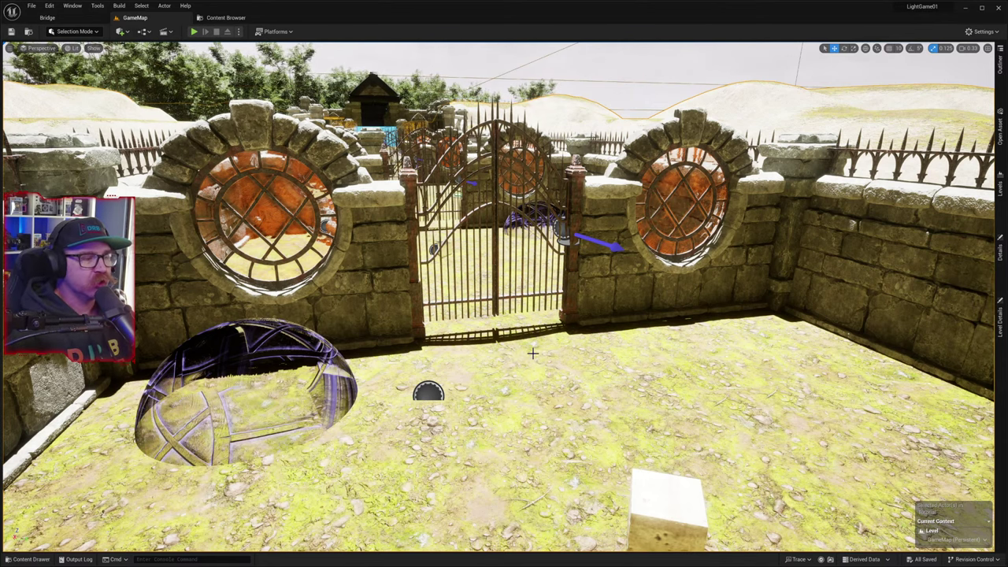
- Survey the temple entrance steps, the round pressure plate and the cube by the gate, ending above the gated rooms
right_click_drag(564, 288, 507, 298)
key("w")
key("w")
key("w")
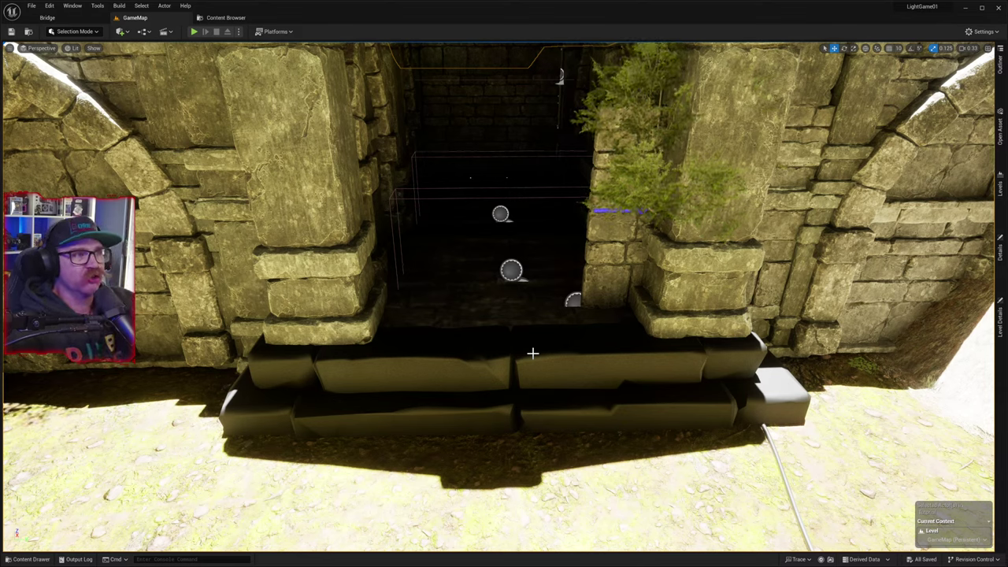
right_click_drag(529, 378, 170, 304)
right_click_drag(530, 378, 529, 378)
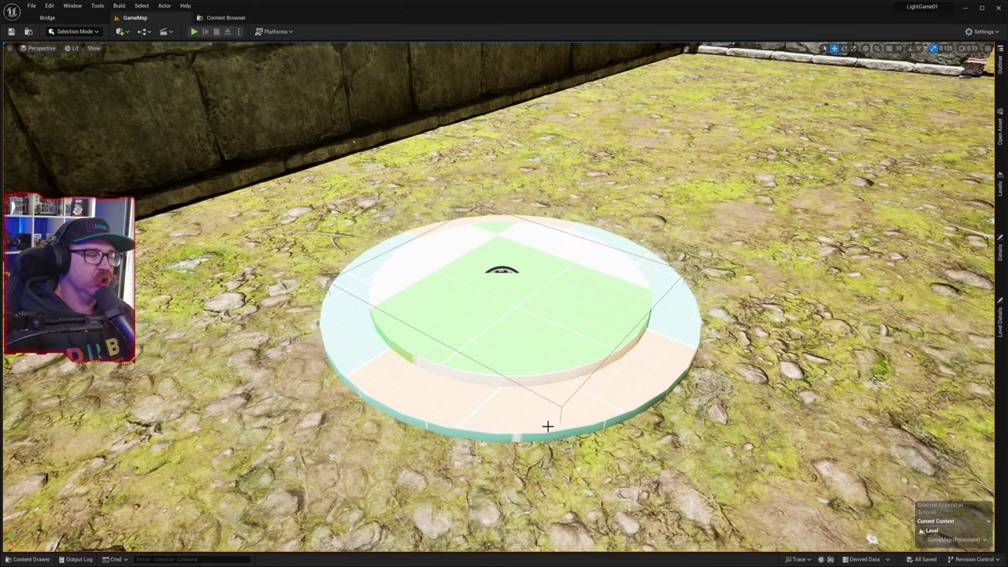
right_click_drag(548, 426, 548, 426)
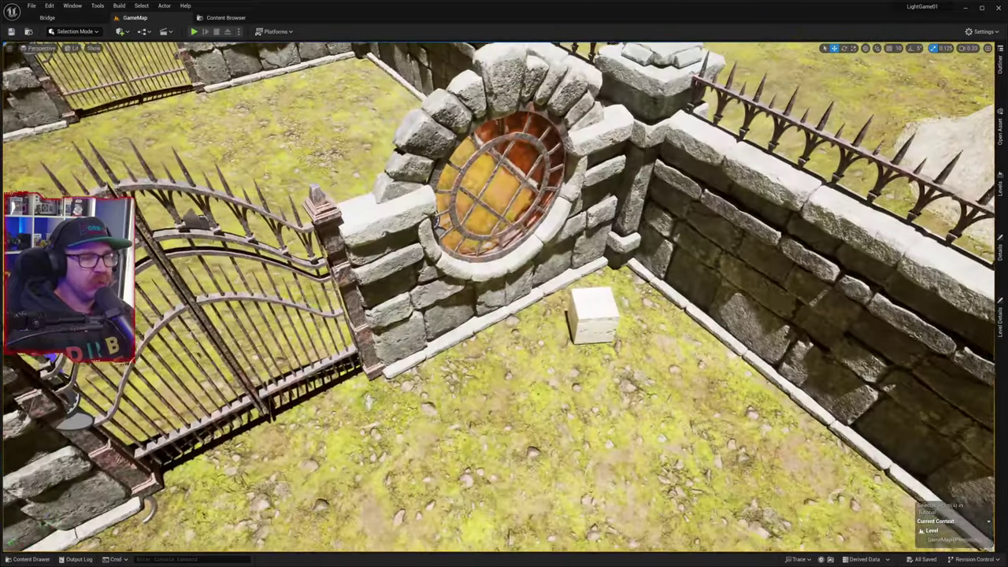
right_click_drag(406, 346, 360, 324)
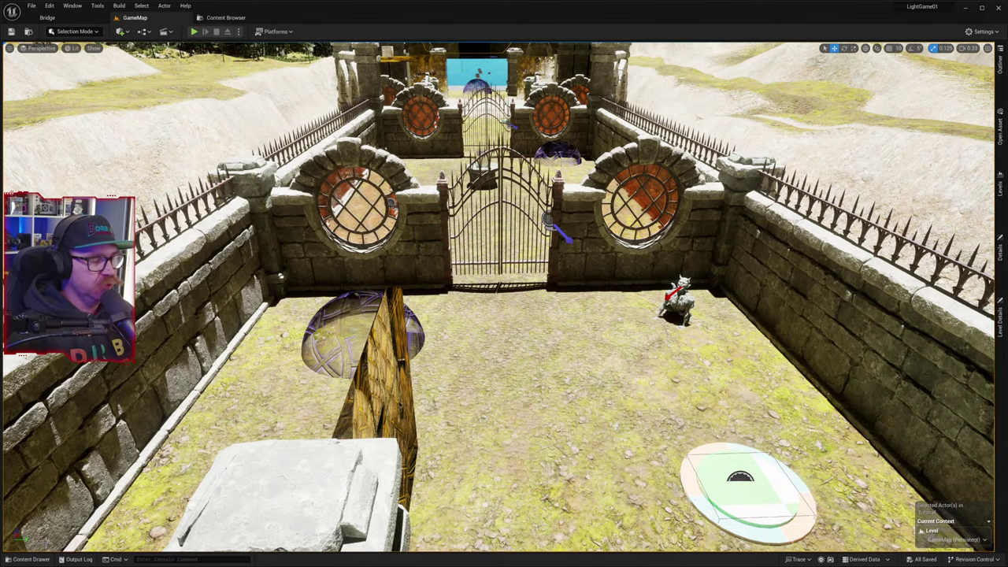
- Place the SM_Gargoyle_01 winged statue from the Gothic_Cathedral Statues meshes on the room's floor
left_click(30, 560)
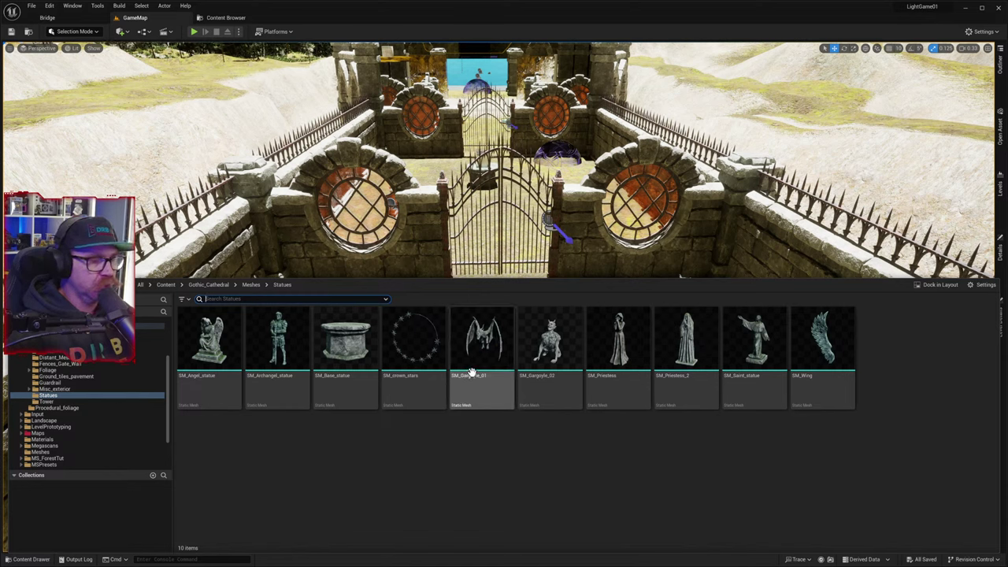
left_click_drag(470, 370, 532, 370)
right_click_drag(580, 388, 488, 441)
key("w")
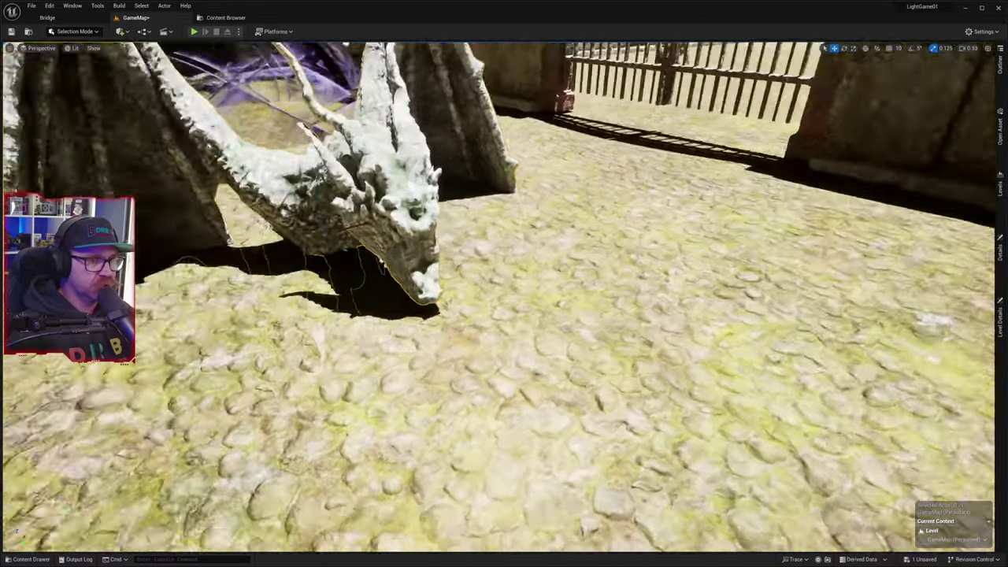
right_click_drag(504, 315, 470, 317)
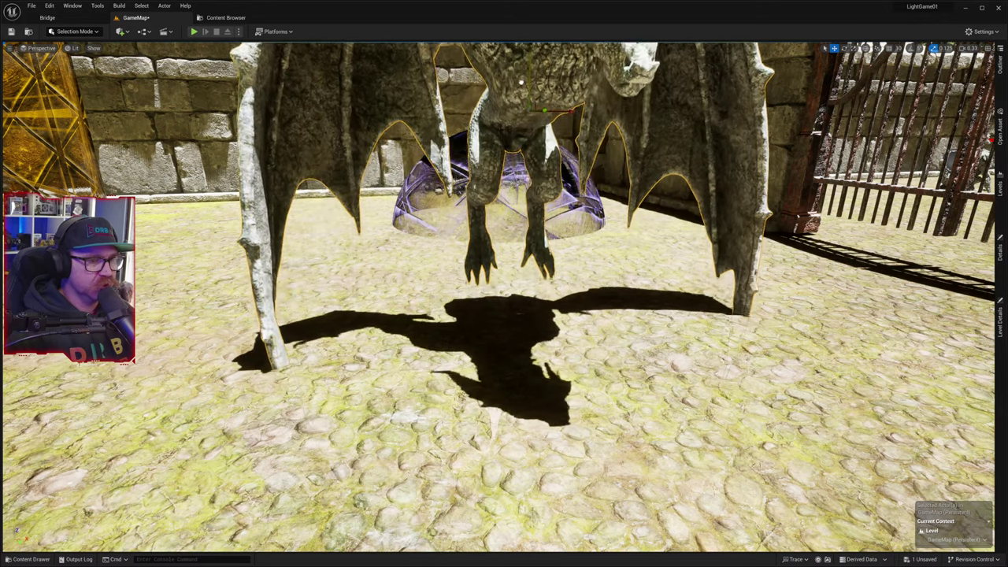
right_click_drag(533, 240, 542, 174)
left_click_drag(503, 300, 499, 268)
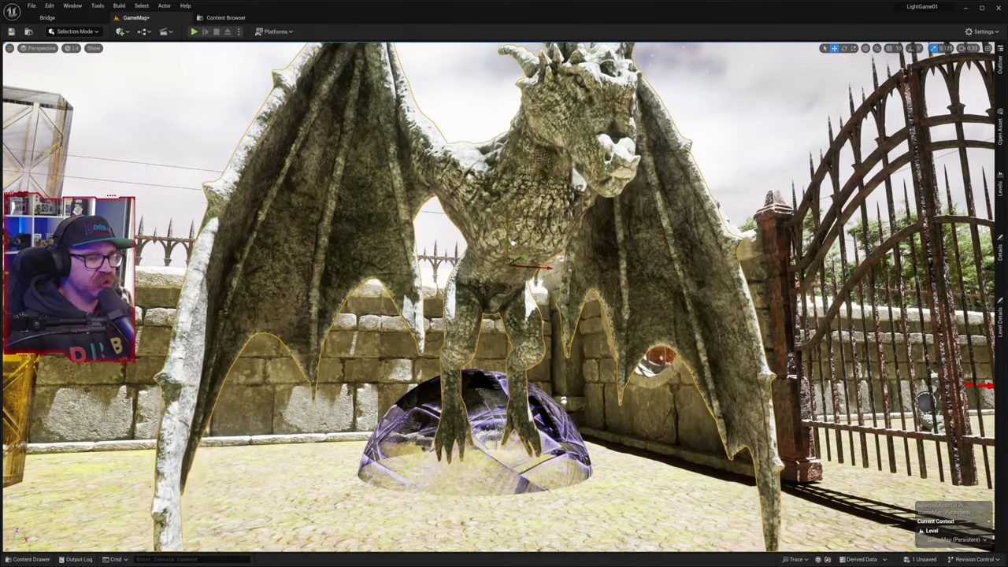
- Inspect the winged gargoyle's size against the dome and gate, and delete the statue
right_click_drag(517, 209, 549, 190)
key("s")
key("w")
key("s")
key("s")
key("w")
key("s")
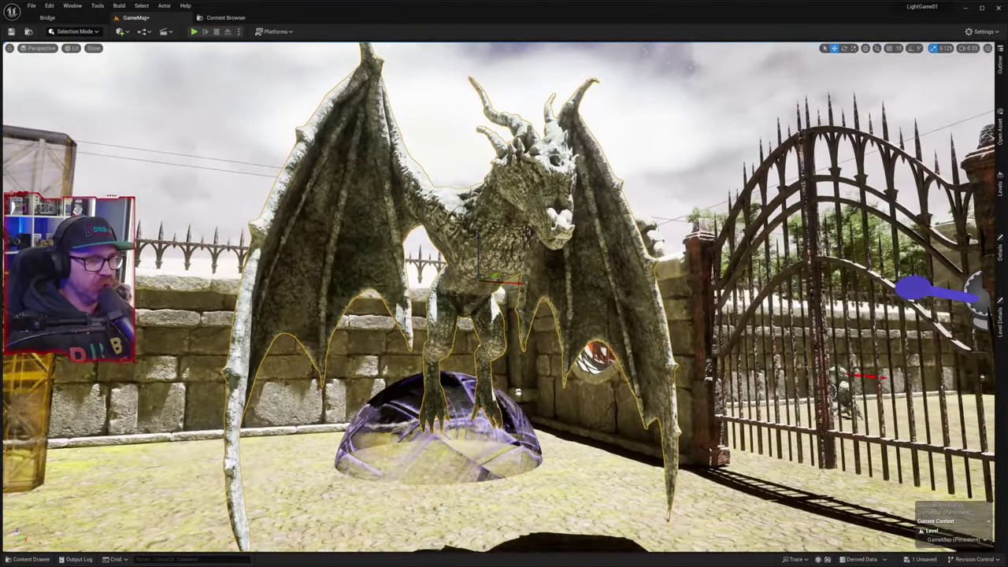
right_click_drag(496, 286, 509, 314)
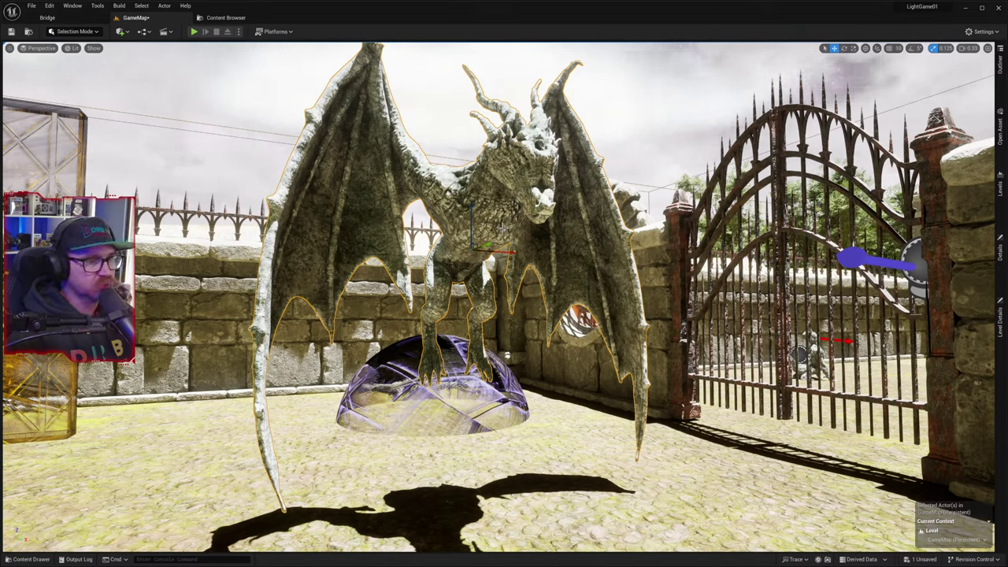
key("Delete")
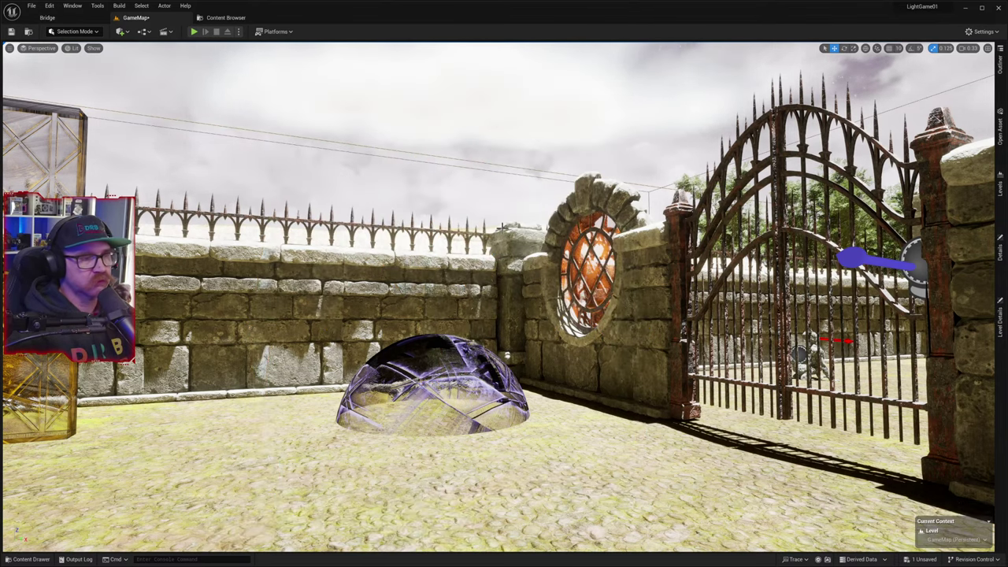
- Place the SM_Base_statue pedestal on the floor in front of the gate and scale it down uniformly
left_click(31, 559)
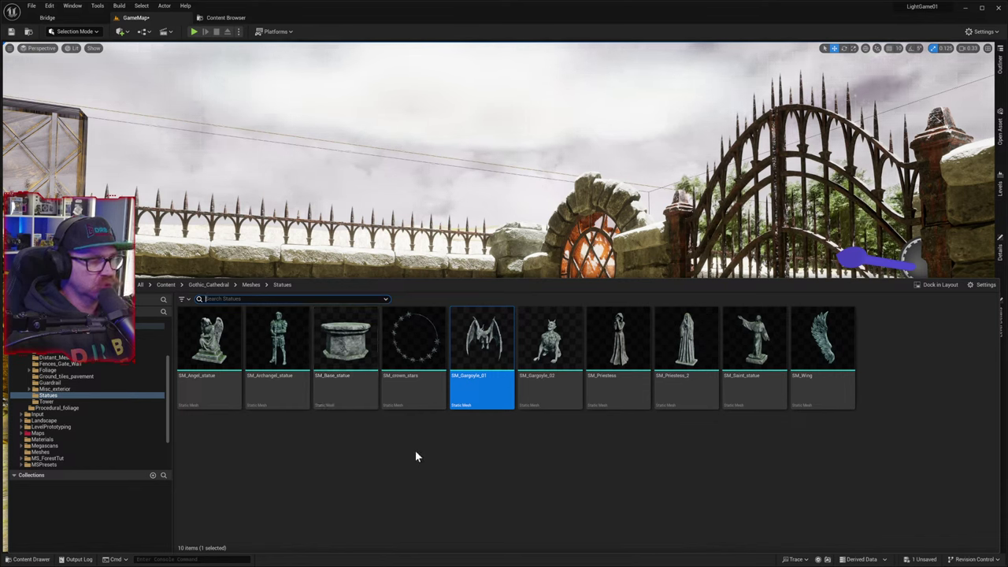
left_click(356, 361)
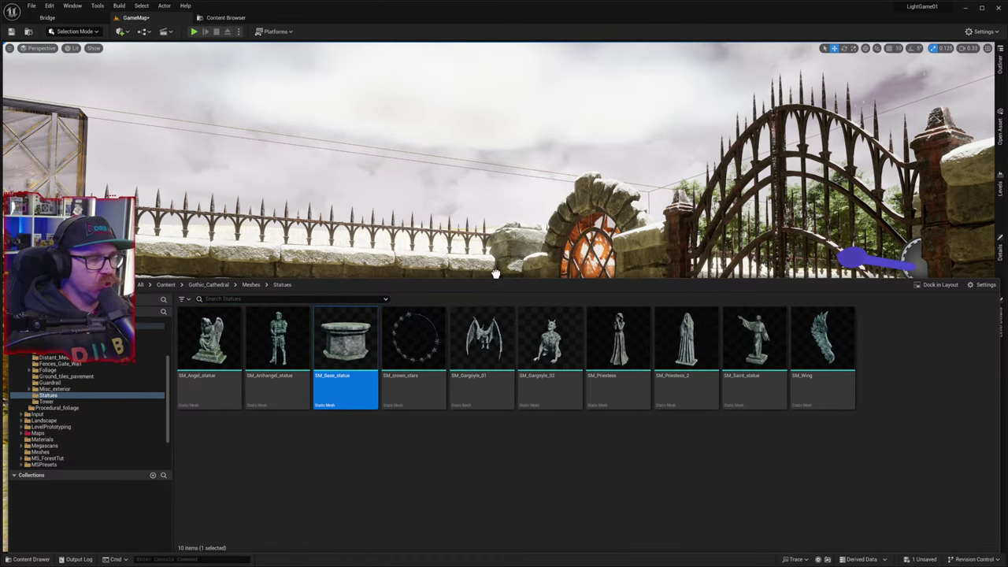
left_click_drag(499, 271, 553, 494)
mouse_move(606, 470)
right_mouse_down()
mouse_move(543, 512)
mouse_move(371, 481)
mouse_move(386, 370)
mouse_move(489, 505)
mouse_move(615, 535)
mouse_move(598, 484)
right_mouse_up()
key("s")
key("w")
right_click_drag(504, 457, 593, 430)
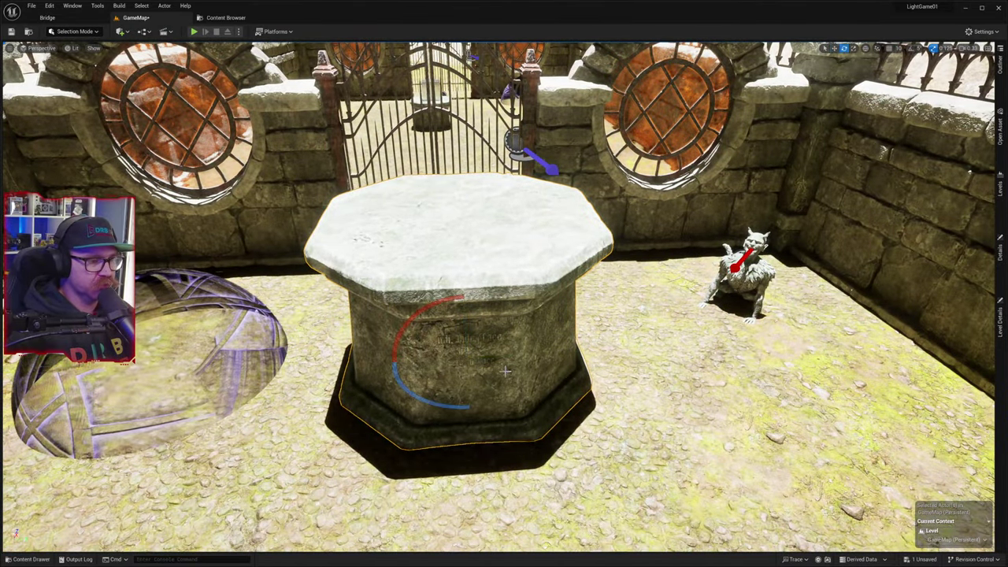
key("r")
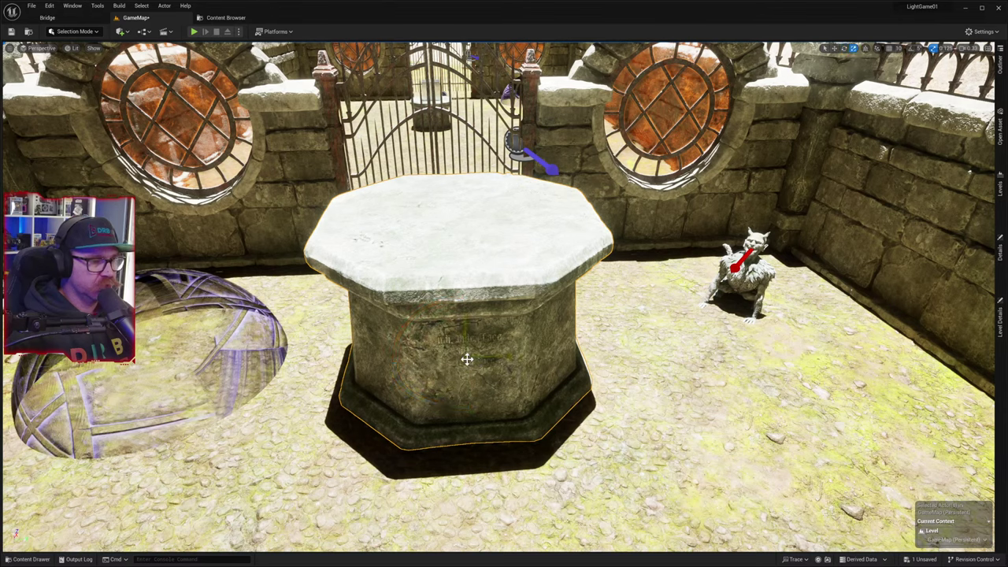
mouse_move(466, 356)
left_mouse_down()
mouse_move(481, 338)
mouse_move(461, 370)
mouse_move(465, 355)
left_mouse_up()
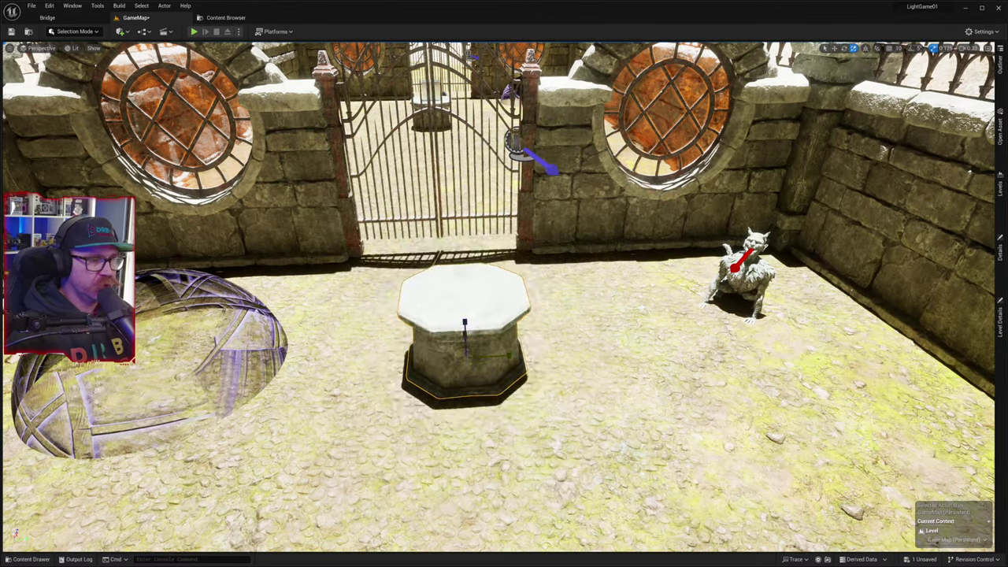
- Compare the pedestal with the small gargoyle in the corner, and delete the pedestal
left_click(748, 293)
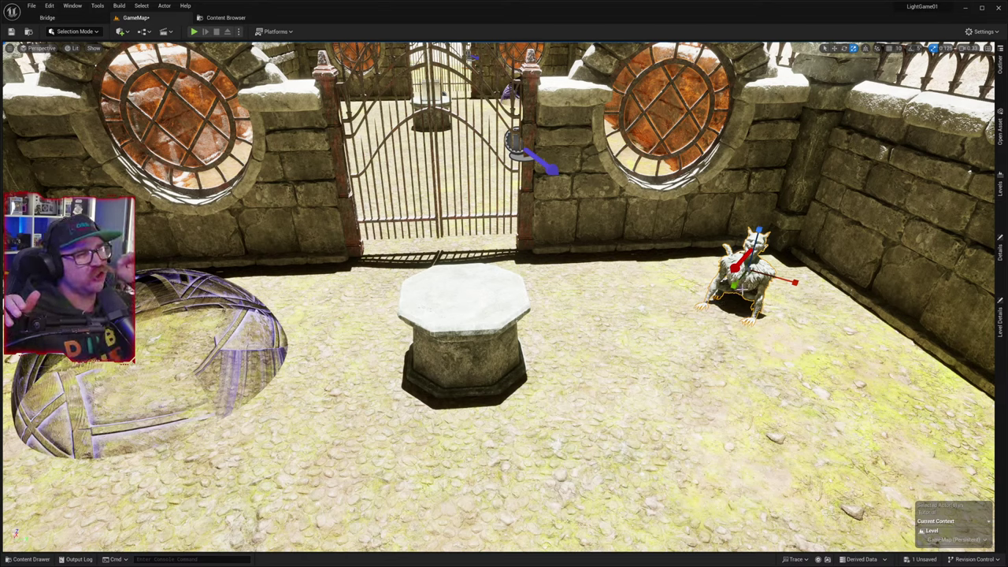
right_click_drag(640, 343, 850, 394)
right_click_drag(642, 280, 646, 272)
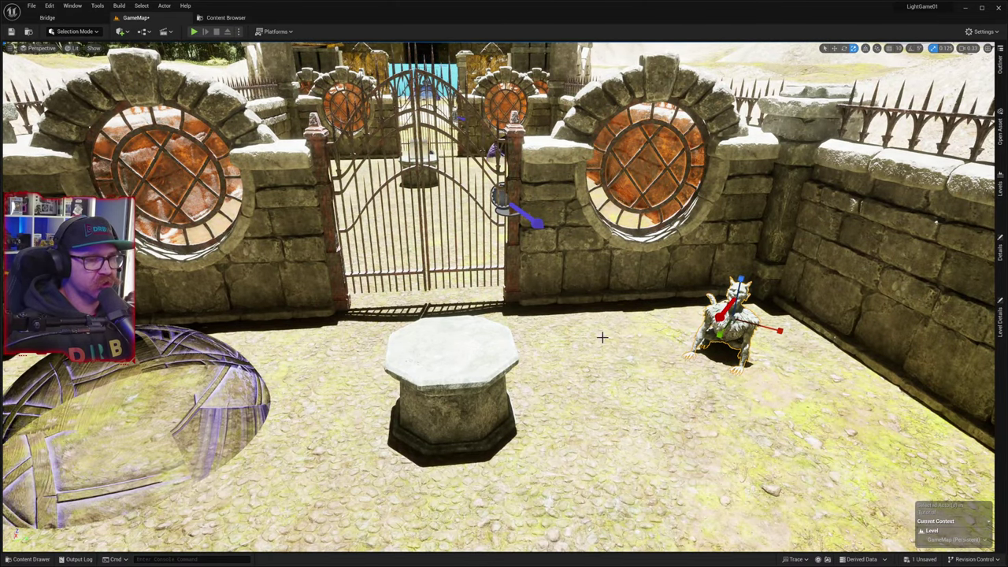
left_click(474, 352)
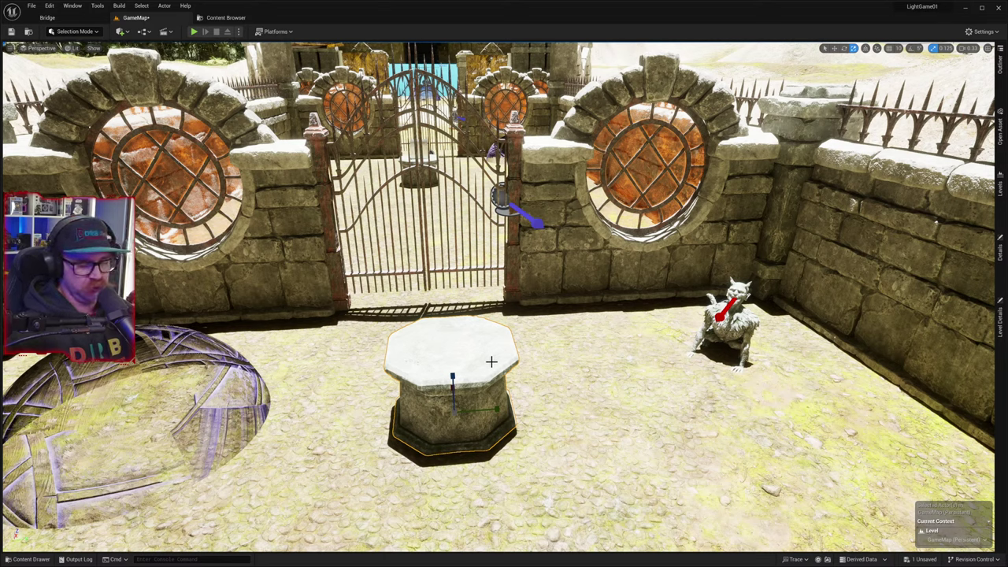
key("Delete")
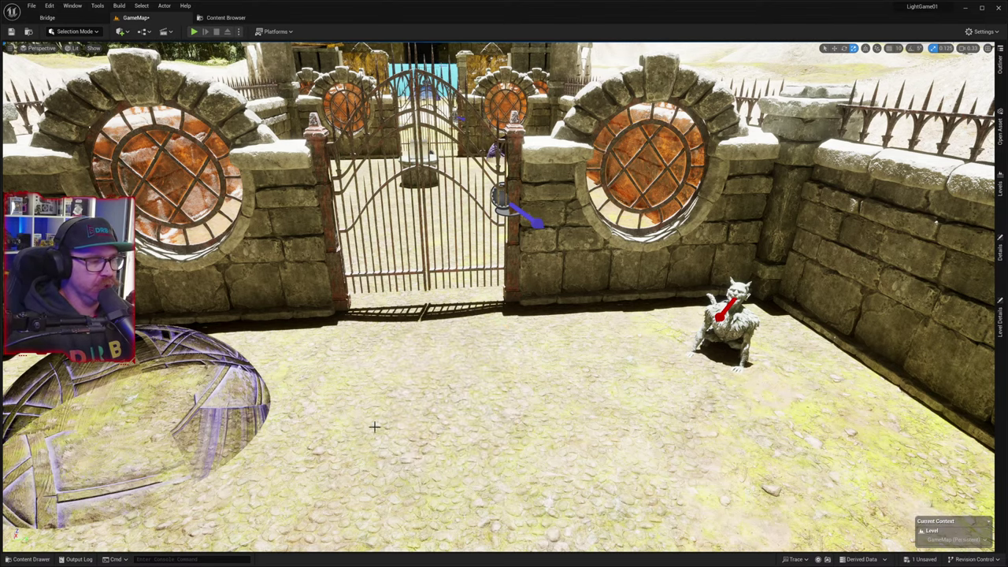
- Browse the Gothic_Cathedral meshes for Misc_exterior, Guardrail, Ground_tiles_pavement and Foliage, and open the Forest_Ground folder
left_click(40, 559)
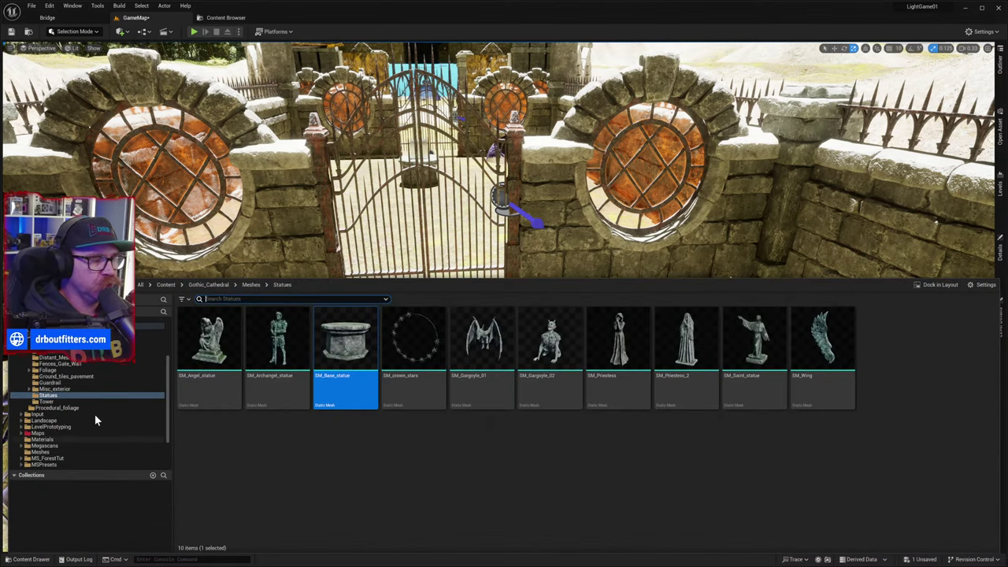
left_click(53, 390)
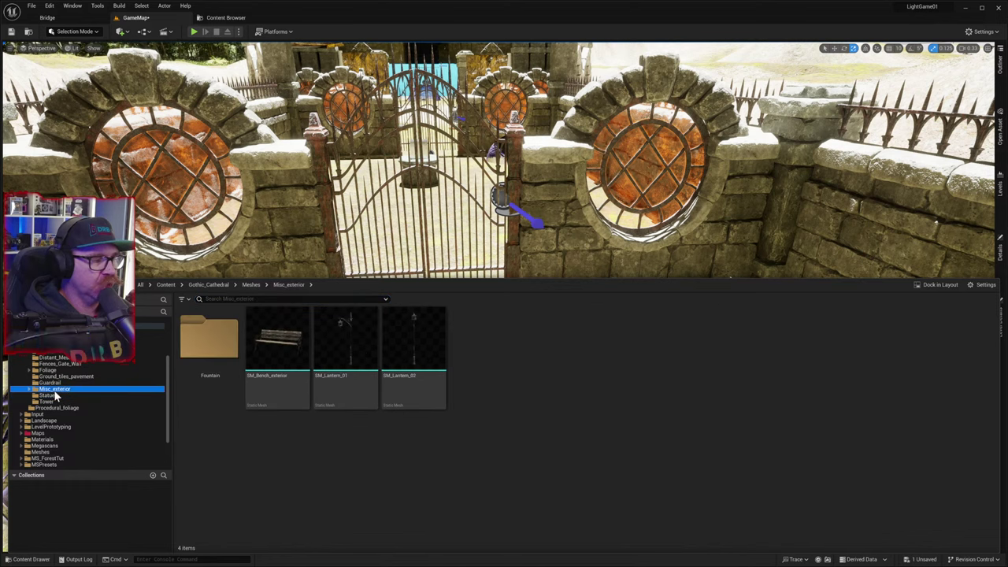
left_click(49, 384)
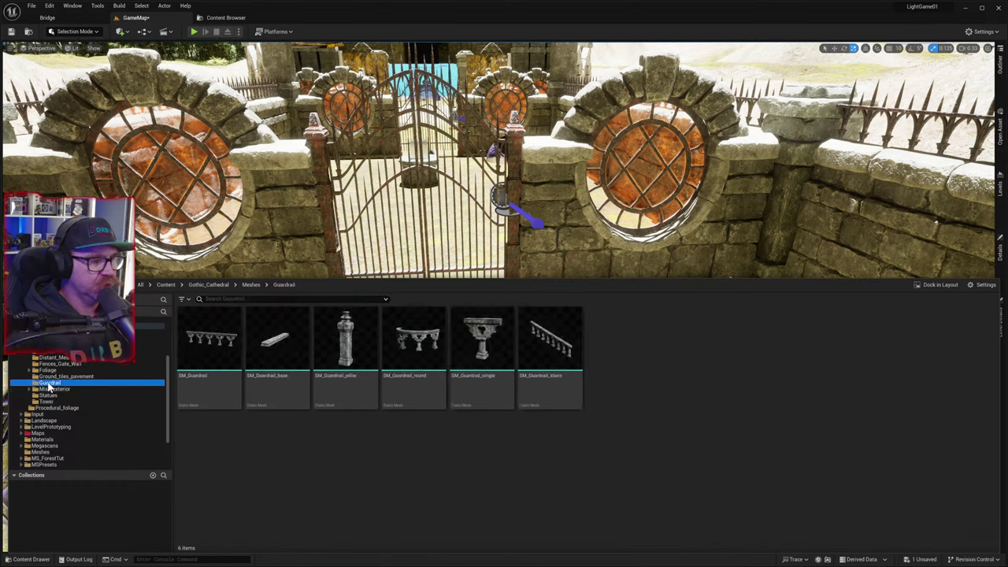
left_click(48, 378)
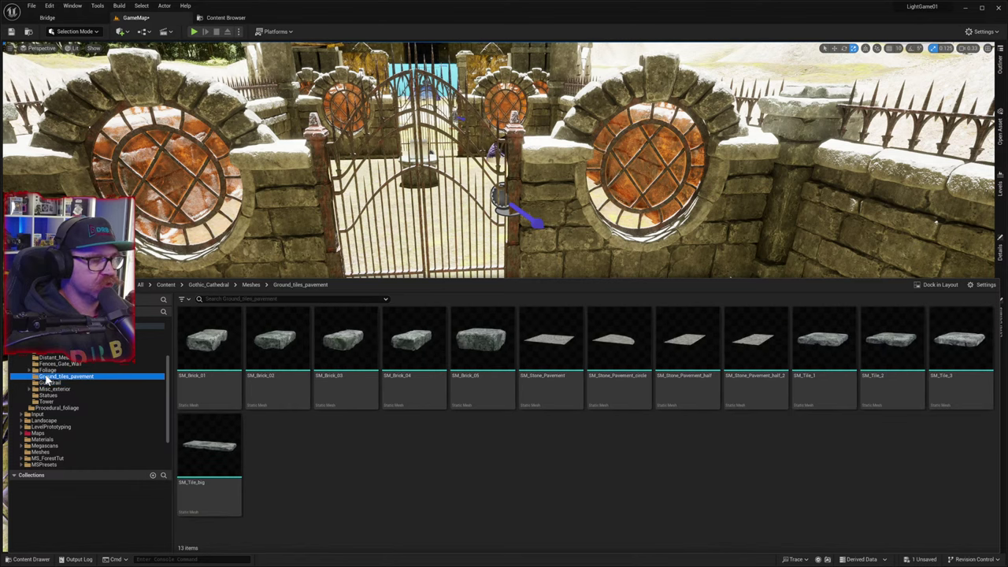
left_click(47, 370)
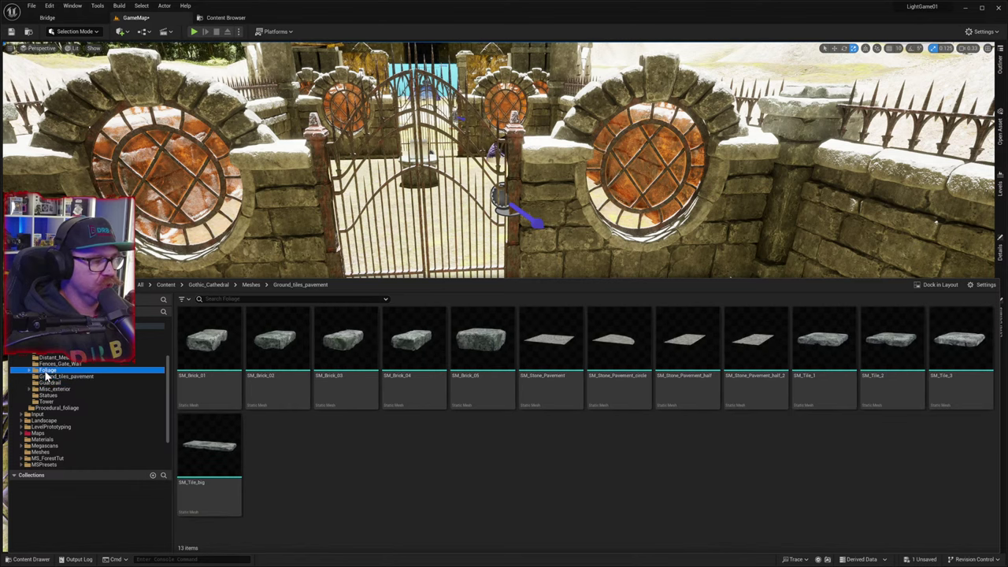
double_click(212, 355)
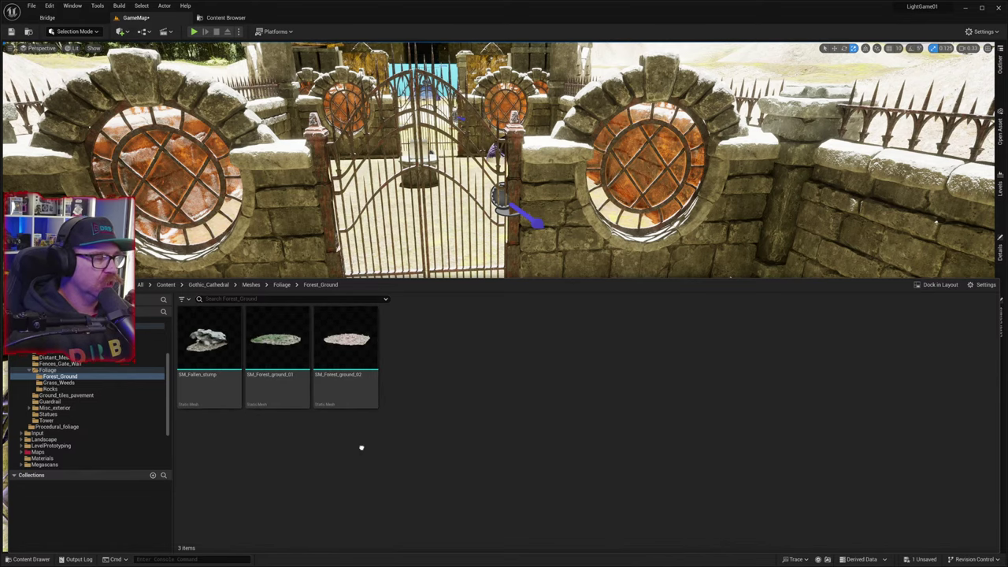
- Place the SM_Forest_ground_02 mesh on the open mossy ground between the pale slopes outside the walls
right_click_drag(478, 220, 442, 126)
key("w")
key("w")
right_click_drag(398, 265, 414, 299)
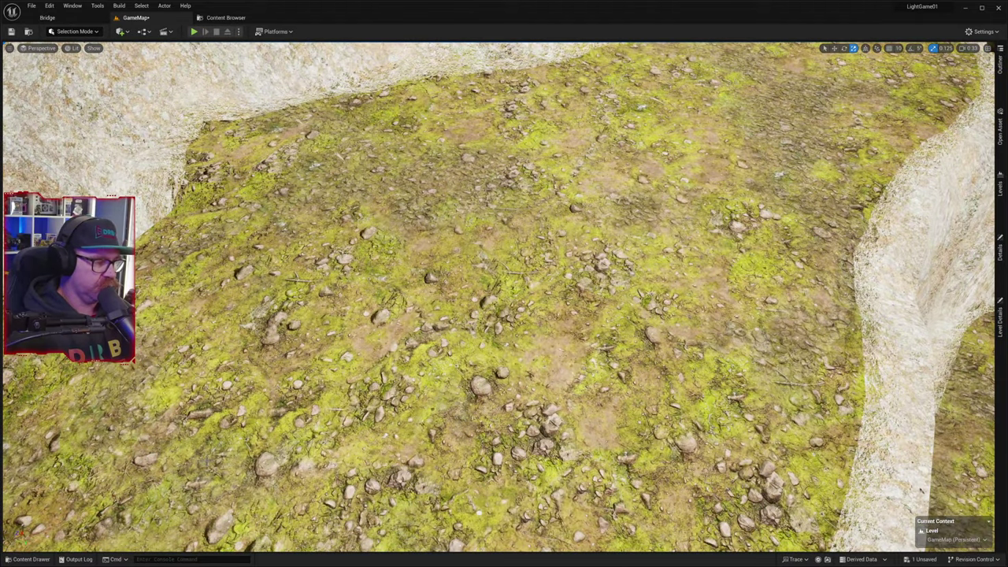
left_click(32, 560)
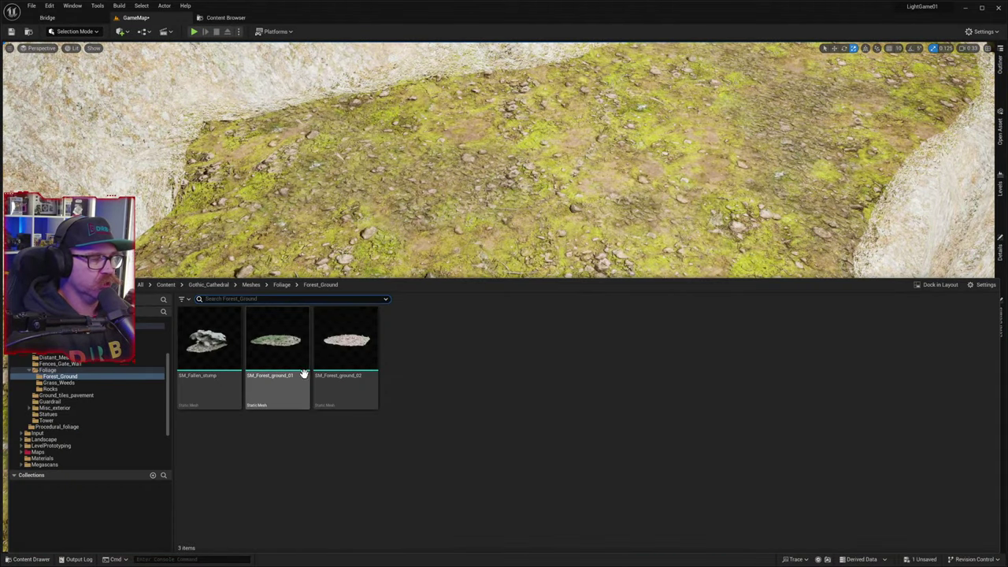
left_click(347, 347)
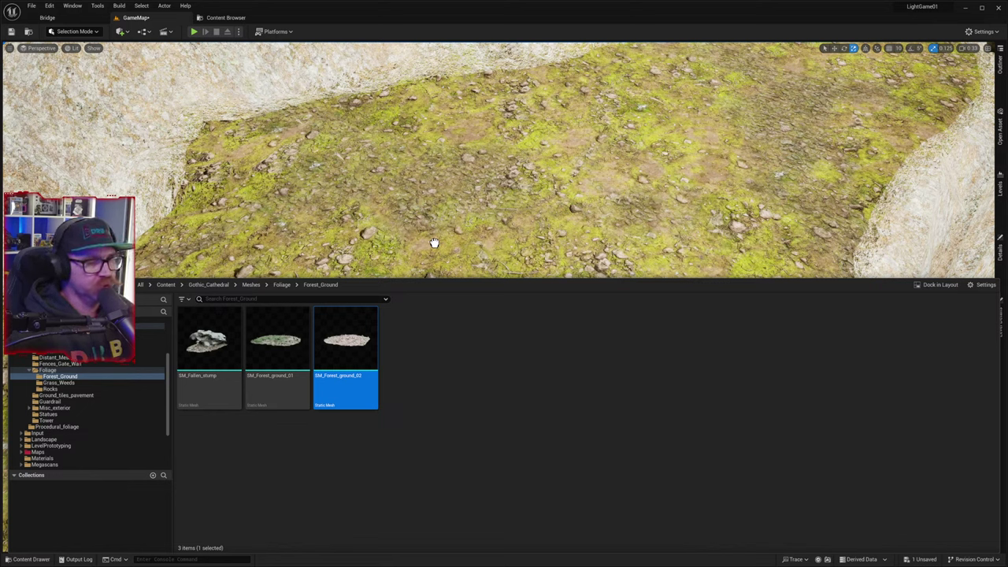
left_click_drag(433, 242, 460, 252)
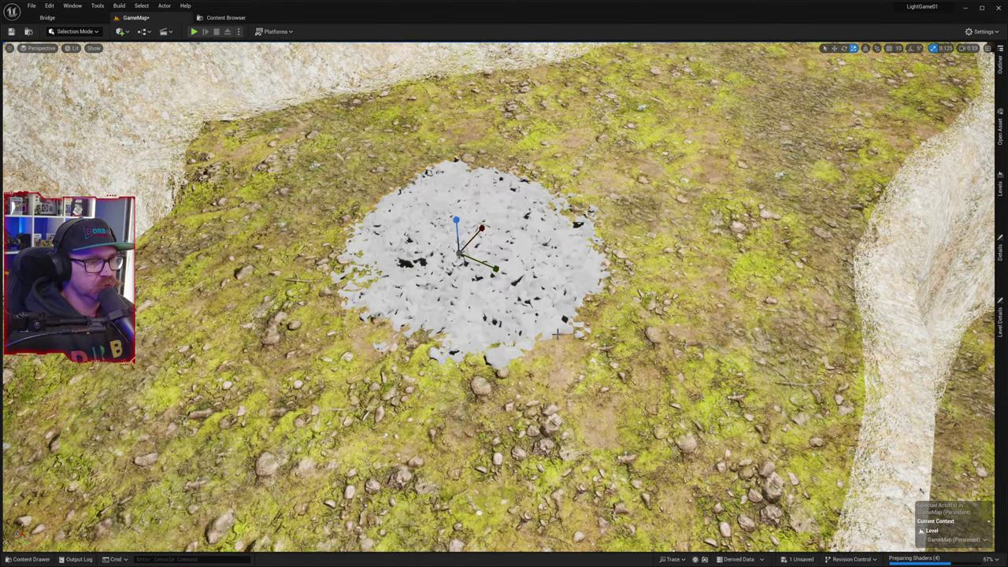
- Inspect the SM_Forest_ground_02 leaf pile up close and against the surrounding walls and slopes, and delete it
right_click_drag(586, 338, 565, 337)
key("w")
key("w")
scroll(376, 433, "down", 12)
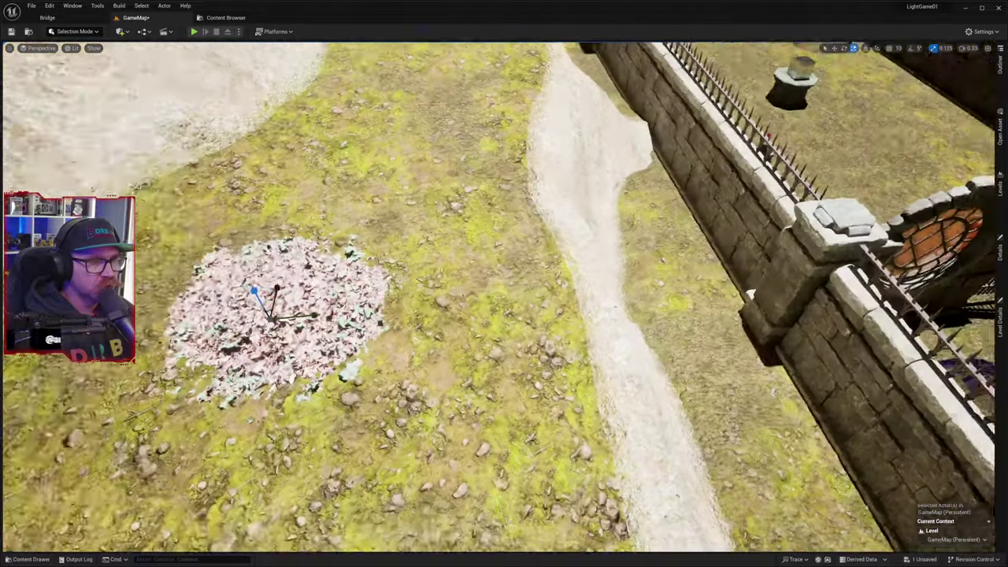
key("w")
right_click_drag(504, 297, 374, 225)
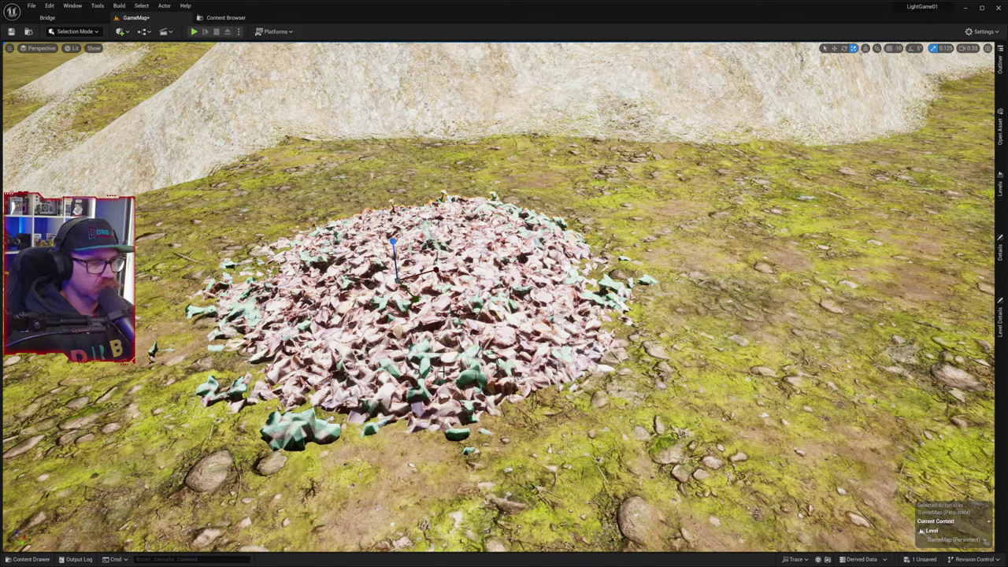
key("w")
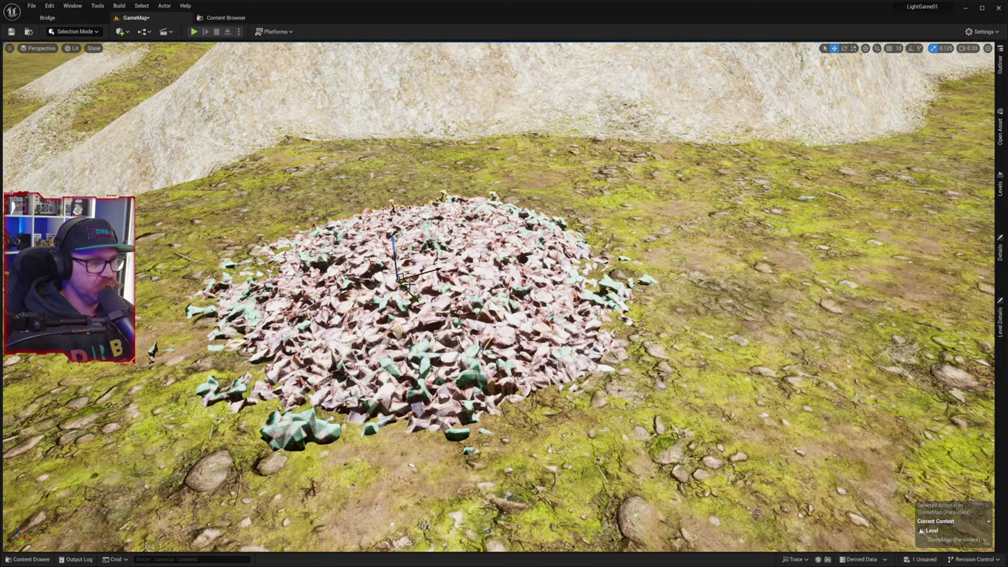
mouse_move(394, 398)
right_mouse_down()
mouse_move(347, 398)
mouse_move(347, 449)
mouse_move(433, 398)
mouse_move(438, 383)
mouse_move(393, 401)
right_mouse_up()
key("w")
key("s")
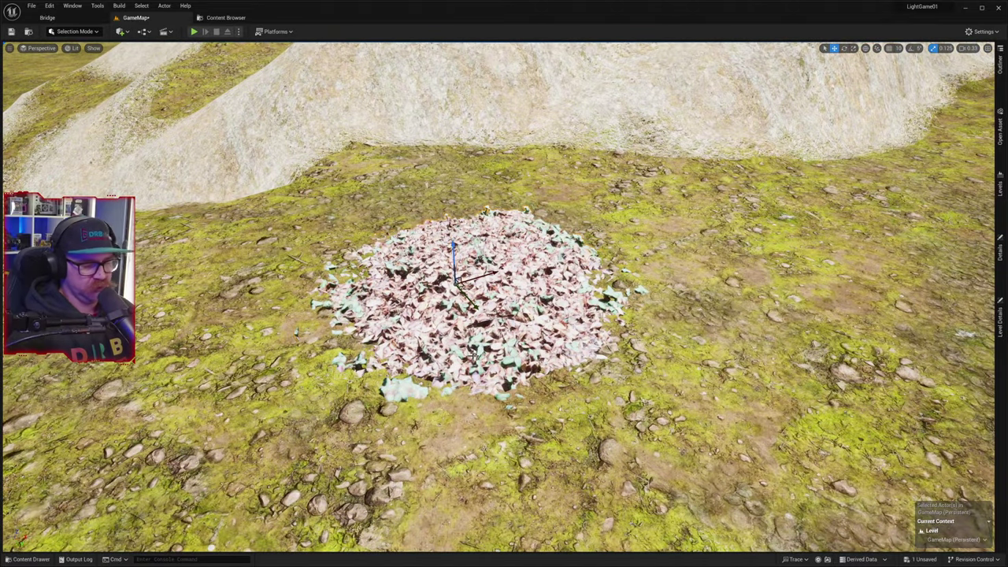
key("Delete")
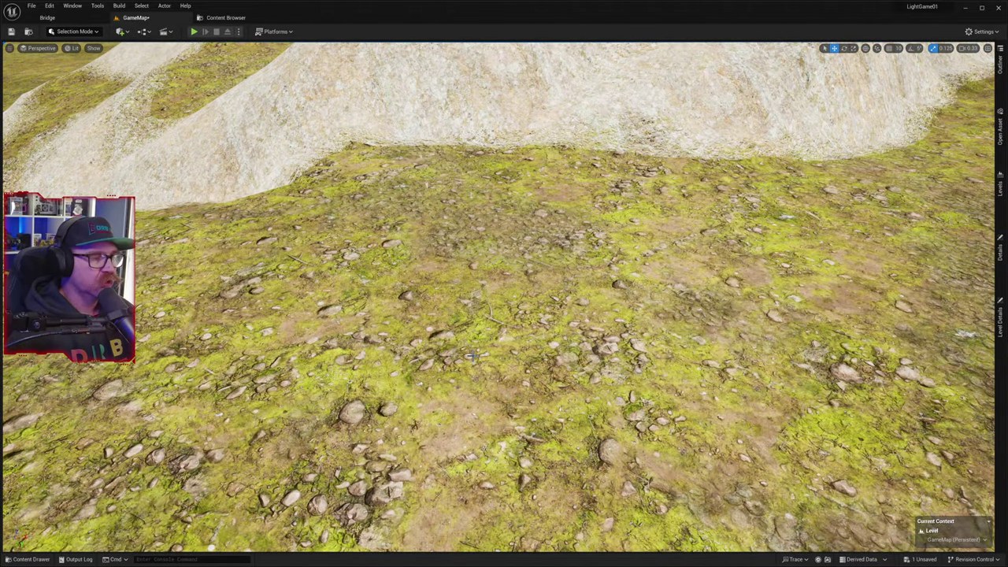
- Try the SM_Forest_ground_02 mesh once more on the mossy ground in front of the pale slope, and undo its placement
left_click(35, 545)
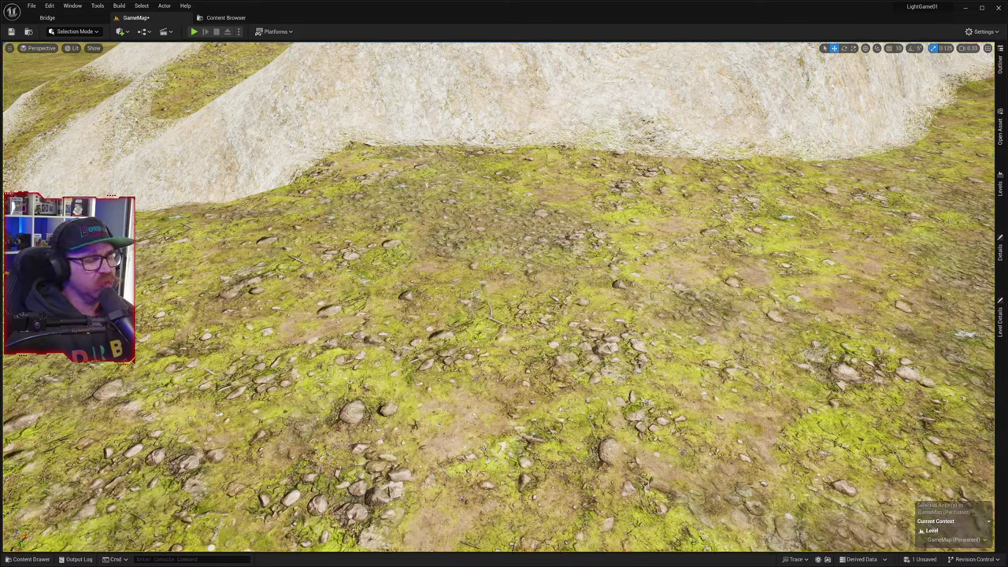
left_click(28, 560)
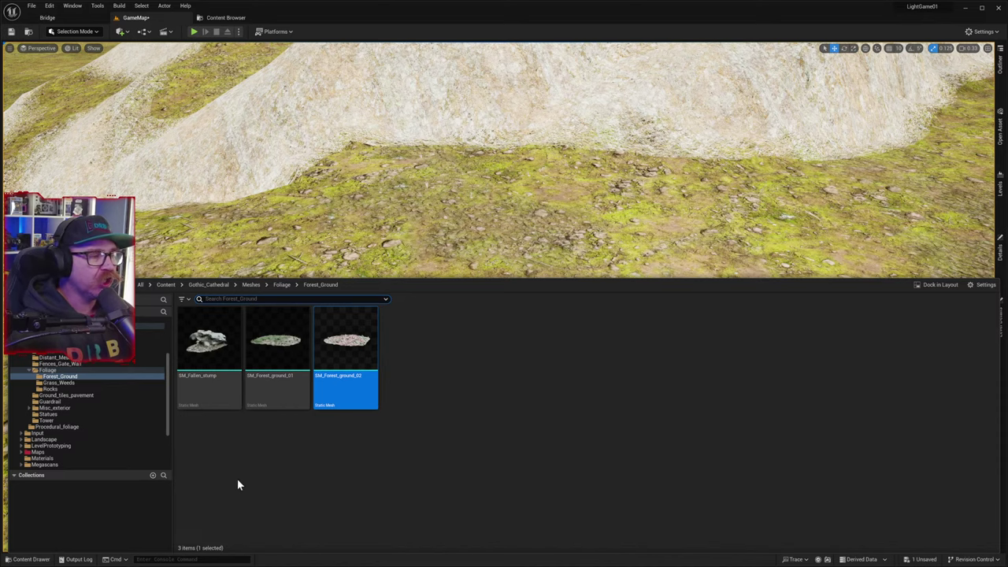
left_click_drag(352, 358, 488, 246)
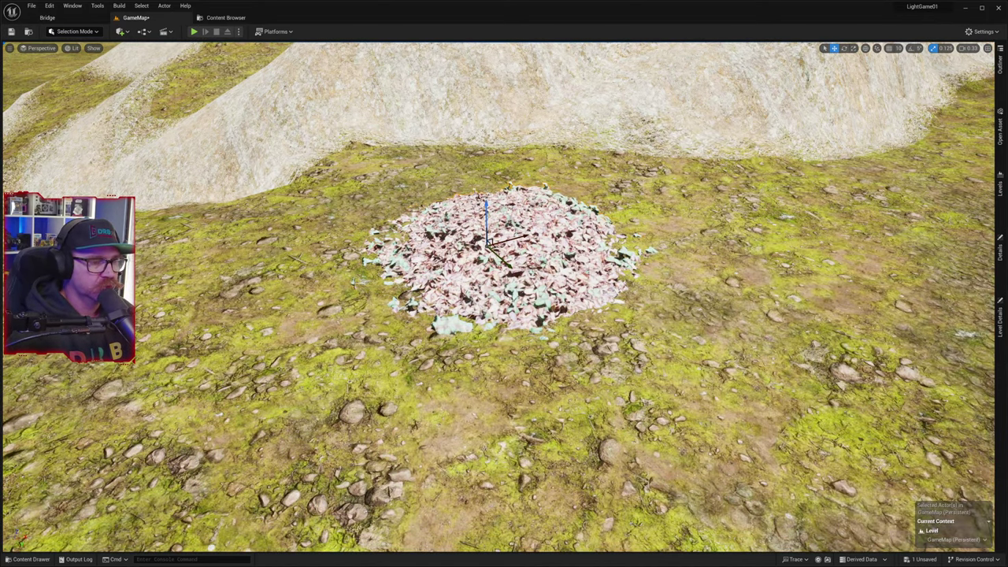
key("ctrl+z")
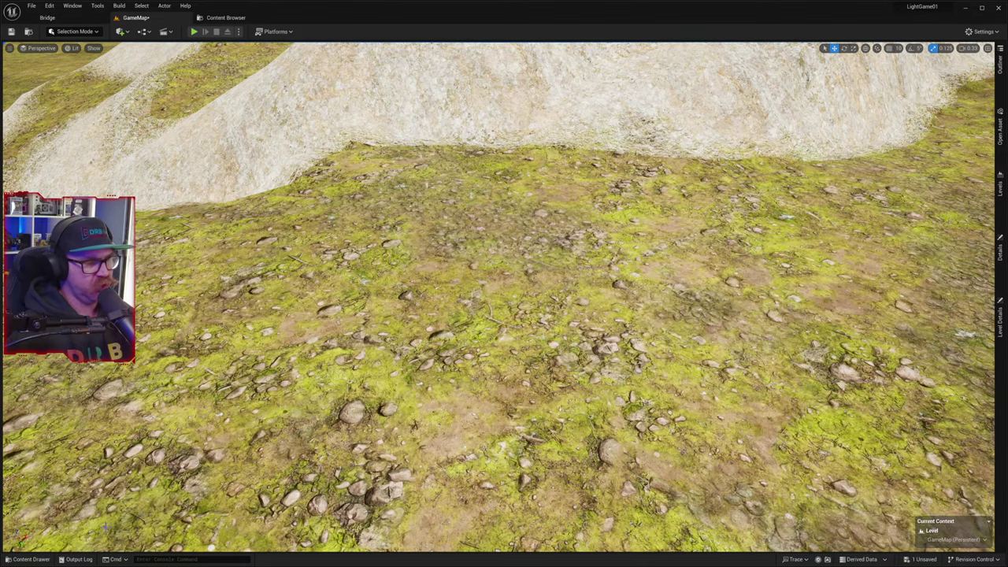
- Try the SM_Forest_ground_01 mesh on the mossy ground, view it from above, and undo its placement
left_click(30, 559)
left_click_drag(277, 346, 419, 259)
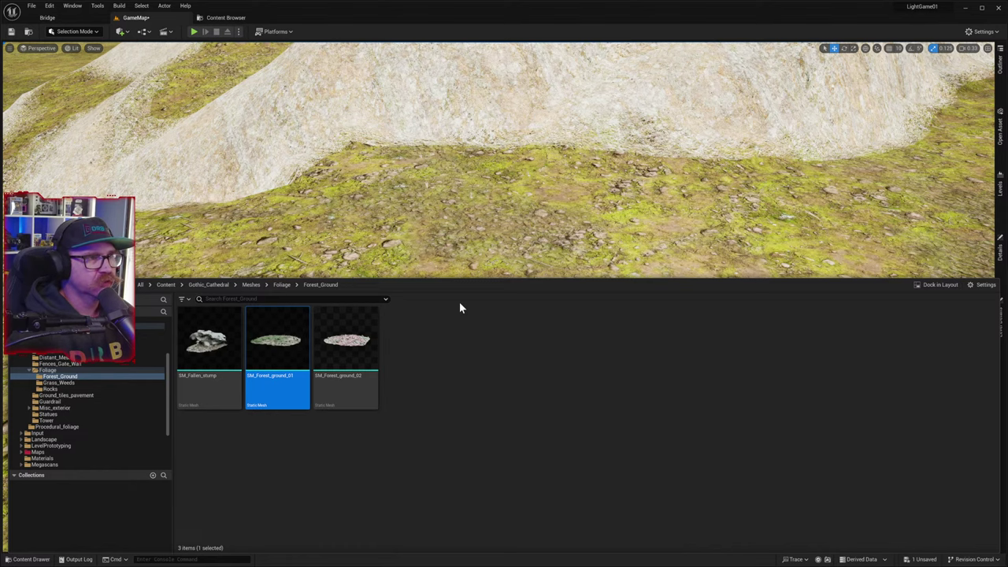
key("ctrl+space")
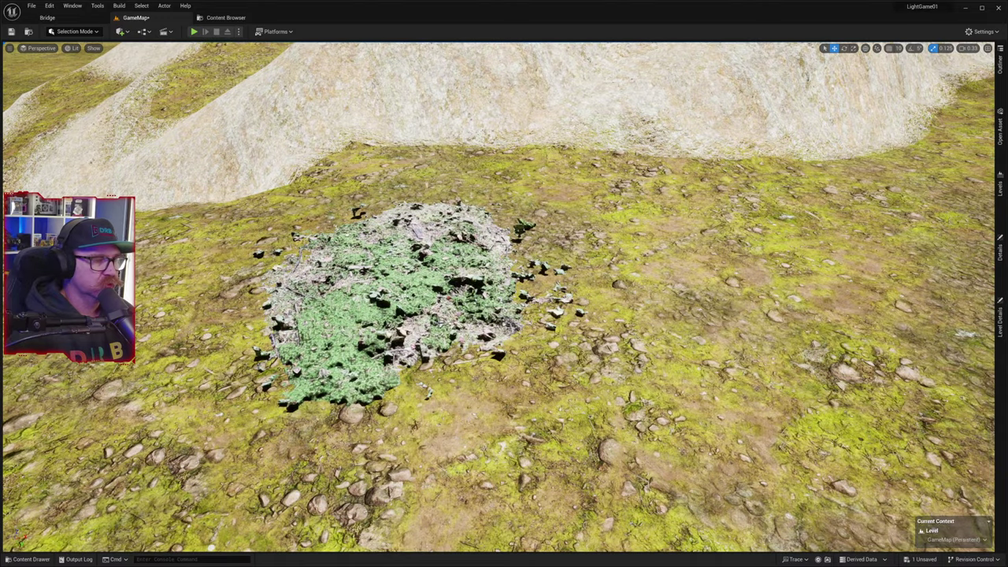
right_click_drag(504, 296, 367, 303)
key("w")
key("s")
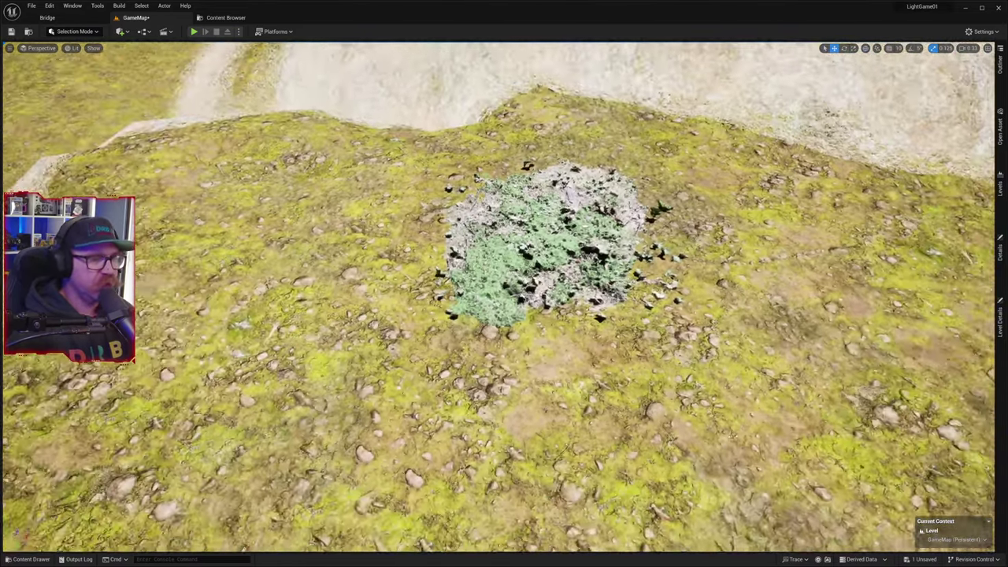
right_click_drag(461, 300, 457, 299)
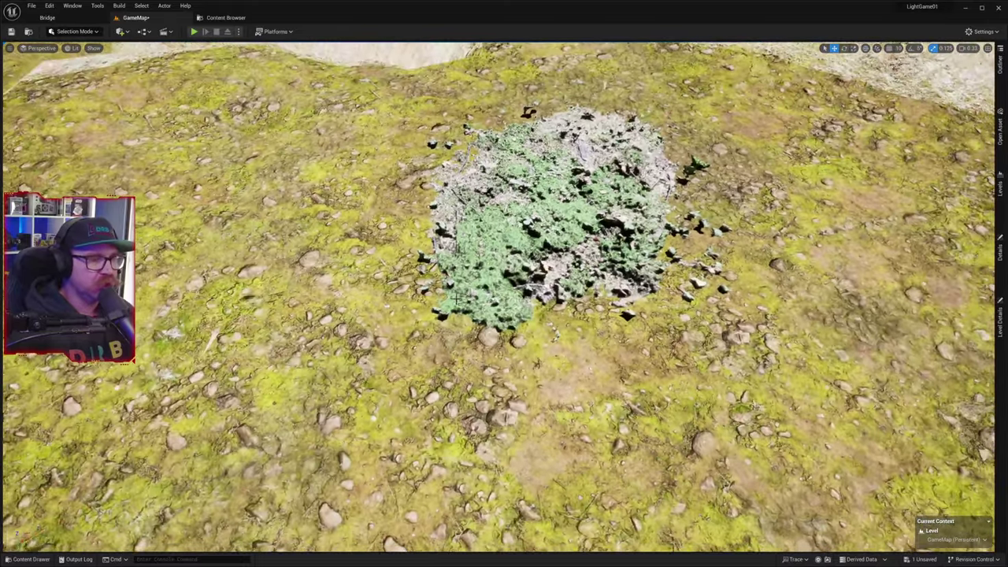
key("ctrl+z")
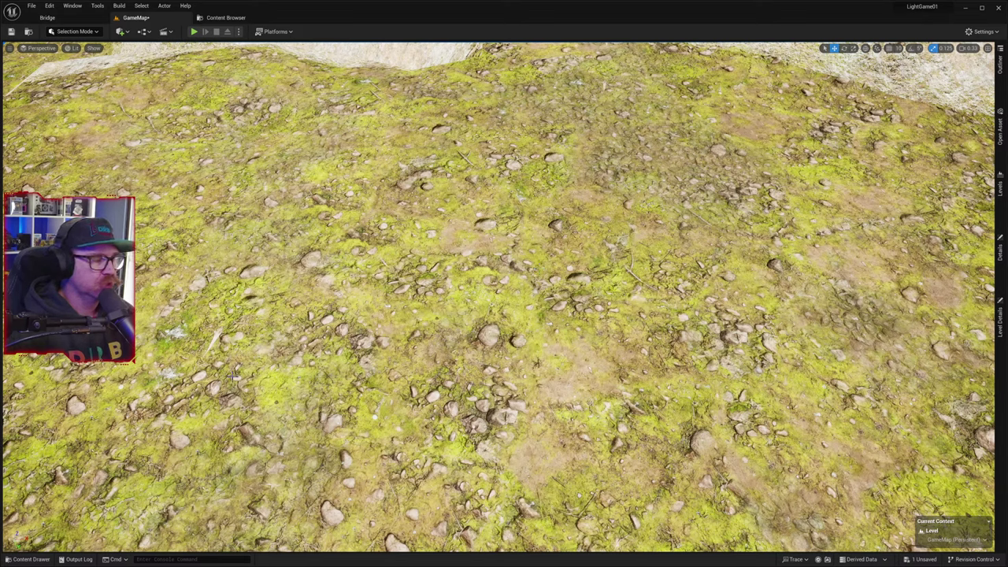
- Find SM_Pillar_square in the Gothic_Cathedral cathedral meshes and place it on the mossy ground outside the walls
left_click(30, 560)
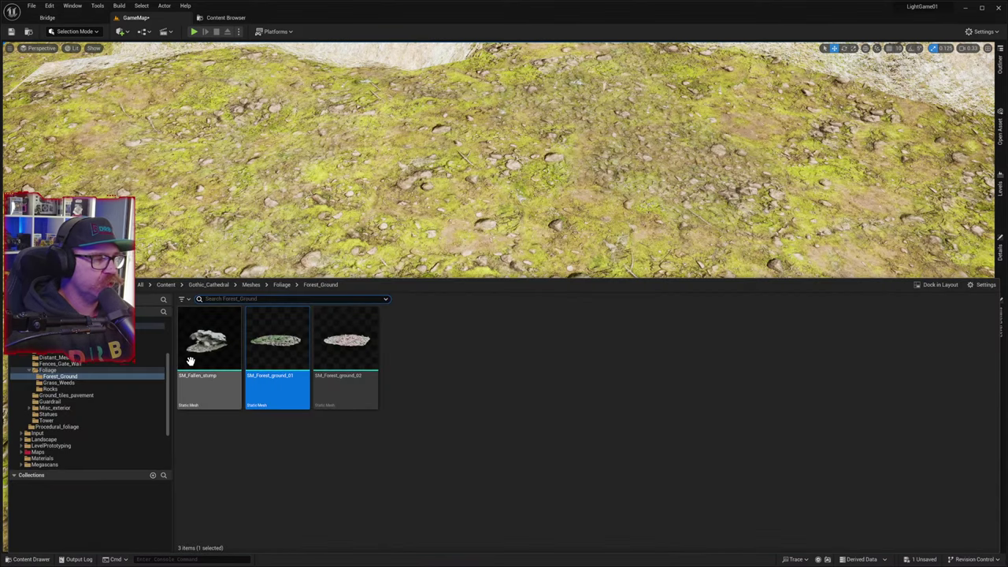
left_click(251, 284)
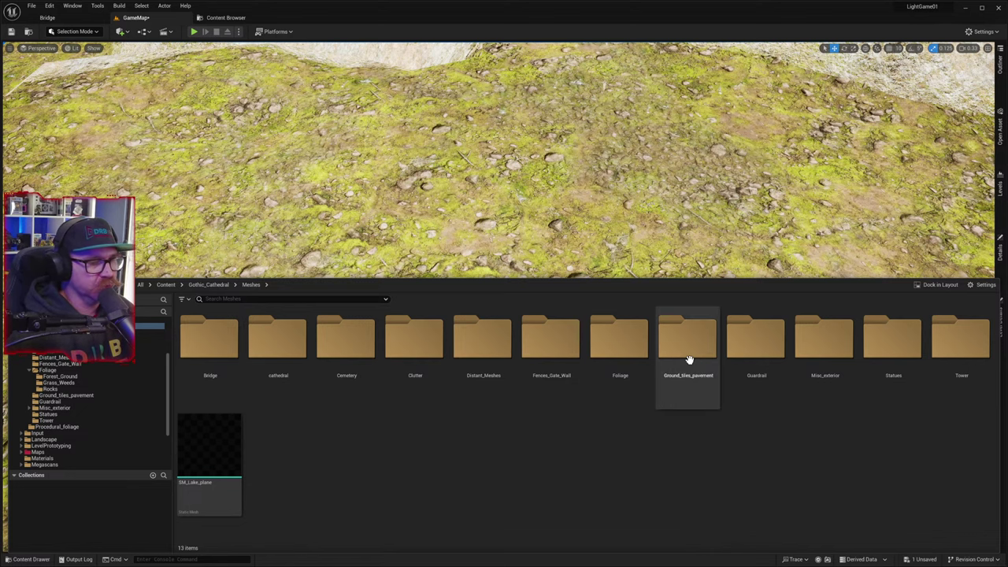
double_click(289, 355)
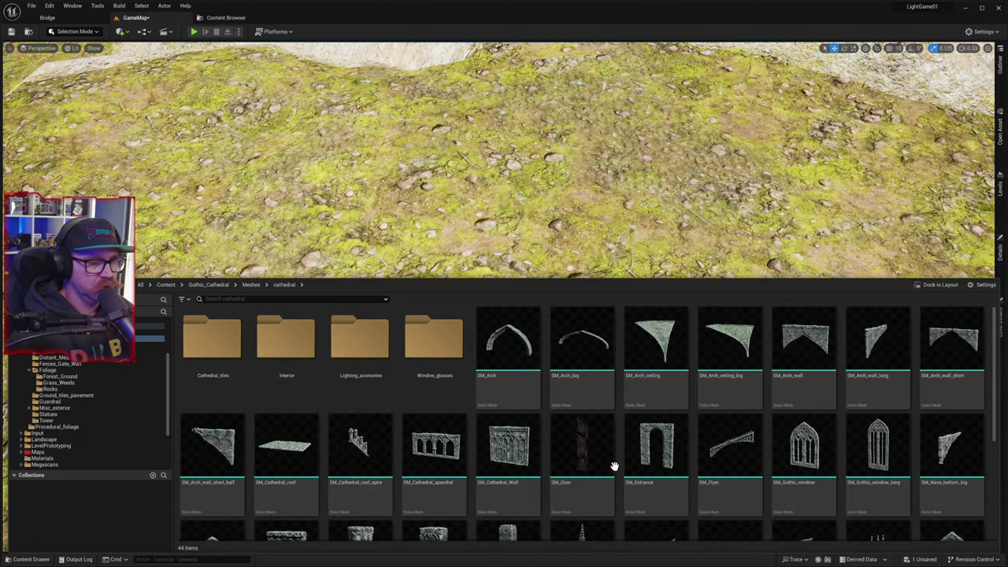
scroll(549, 475, "down", 2)
scroll(549, 476, "down", 2)
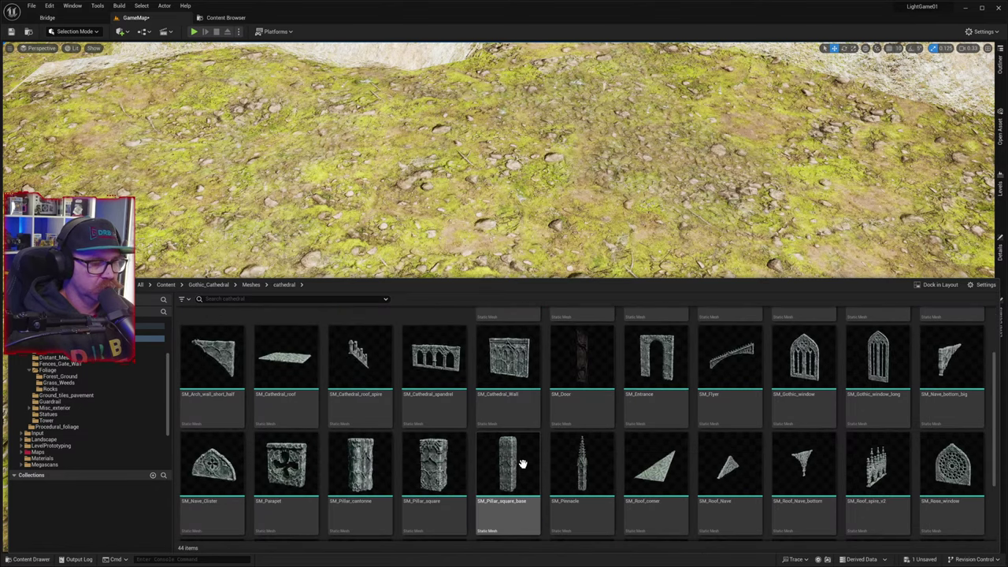
left_click(445, 472)
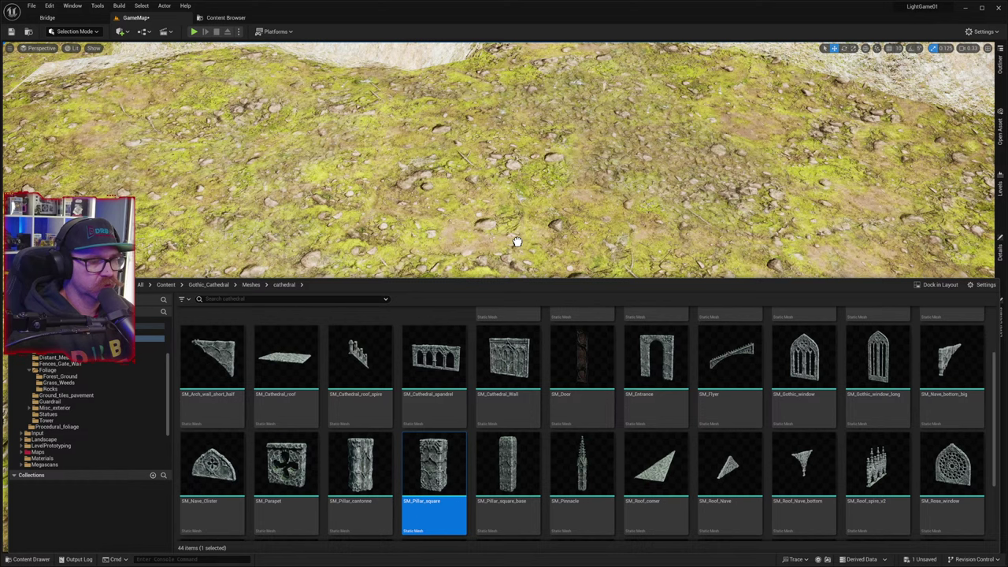
left_click_drag(518, 242, 585, 234)
- Inspect the square pillar against the level's walls and the open landscape, and delete it
right_click_drag(586, 234, 710, 333)
scroll(708, 333, "down", 5)
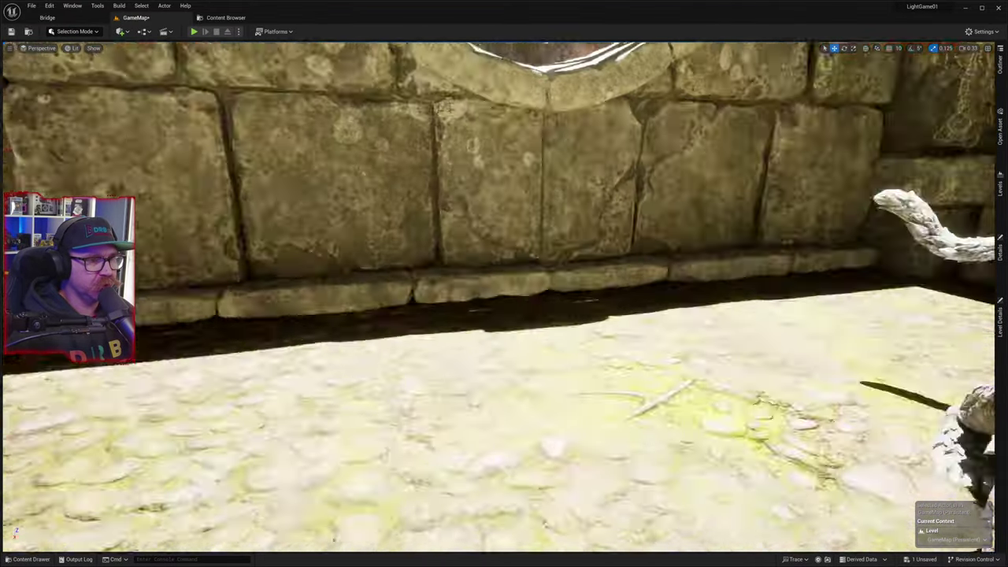
right_click_drag(504, 297, 351, 303)
key("w")
key("w")
key("w")
key("s")
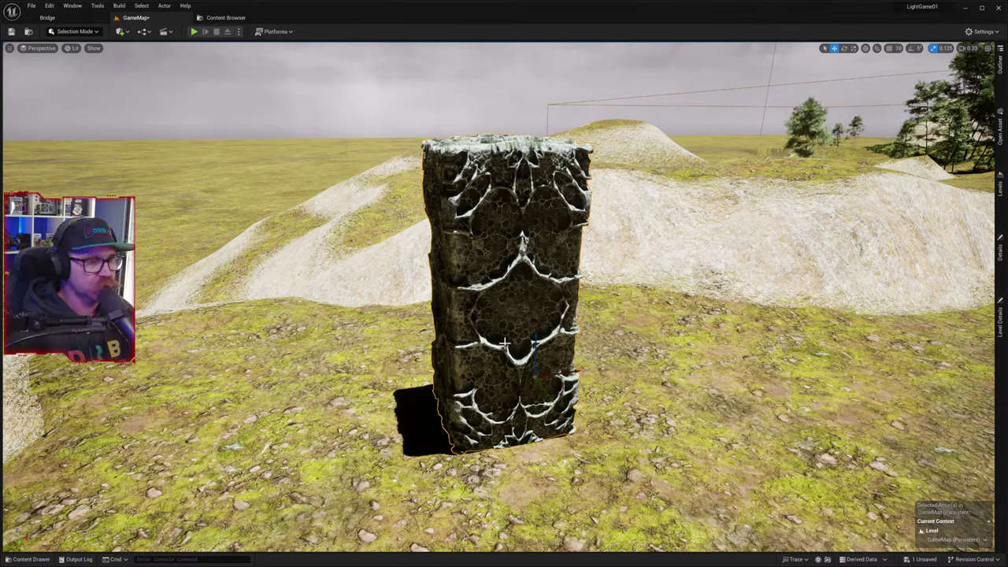
key("Delete")
- View the round pressure plate beside the stone wall and look through the cathedral meshes
mouse_move(506, 342)
right_mouse_down()
mouse_move(787, 260)
mouse_move(780, 425)
mouse_move(898, 465)
mouse_move(508, 344)
right_mouse_up()
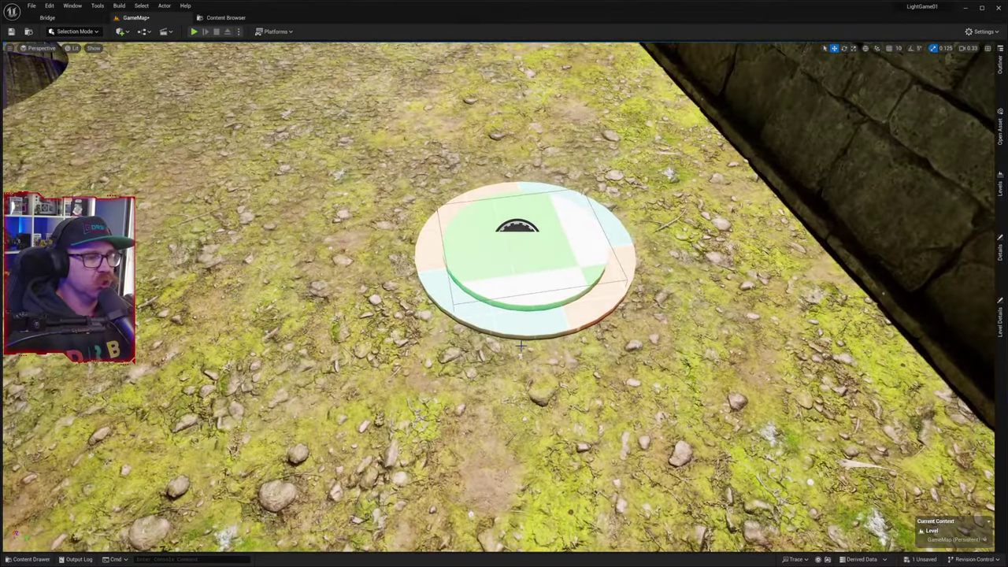
left_click(31, 559)
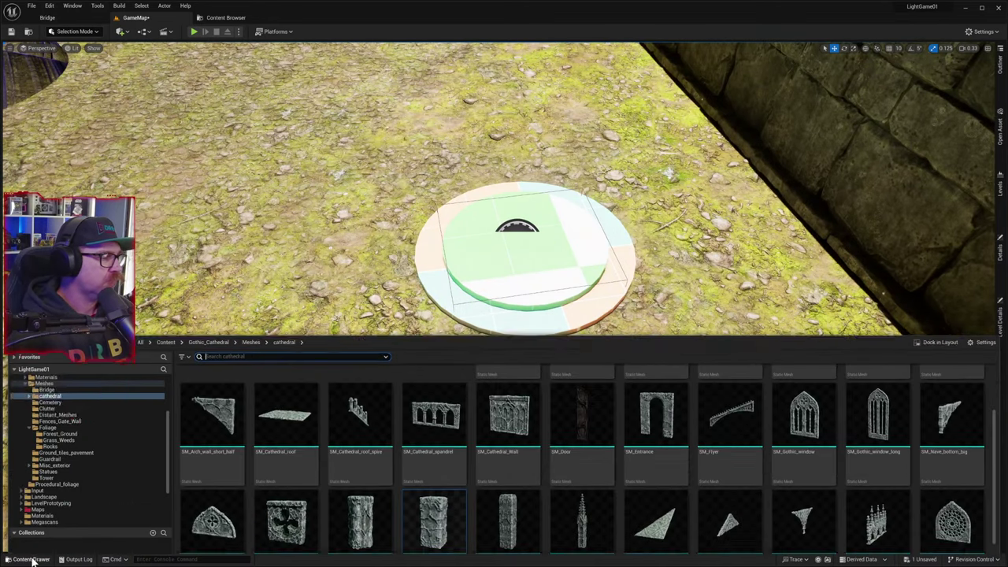
scroll(412, 439, "down", 2)
scroll(412, 439, "down", 2)
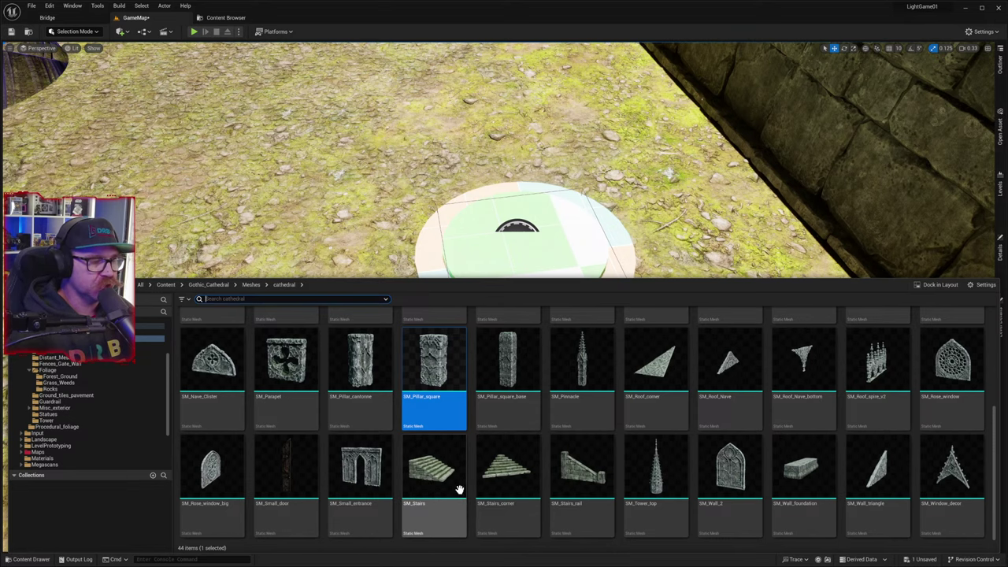
scroll(479, 485, "up", 2)
scroll(465, 485, "up", 2)
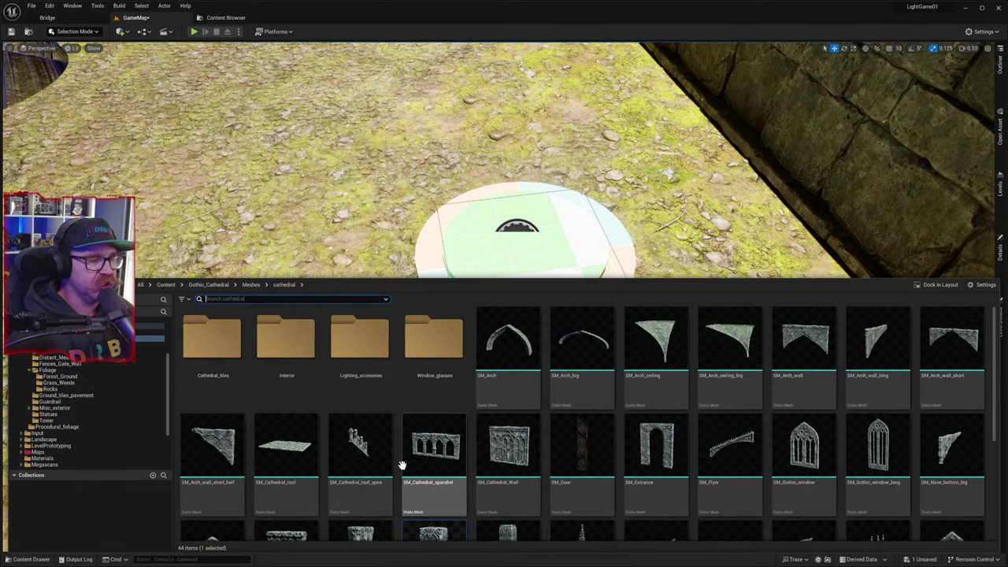
- Examine the Interior, Cathedral_tiles, Window_glasses and Lighting_accesories subfolders of the cathedral meshes
double_click(288, 348)
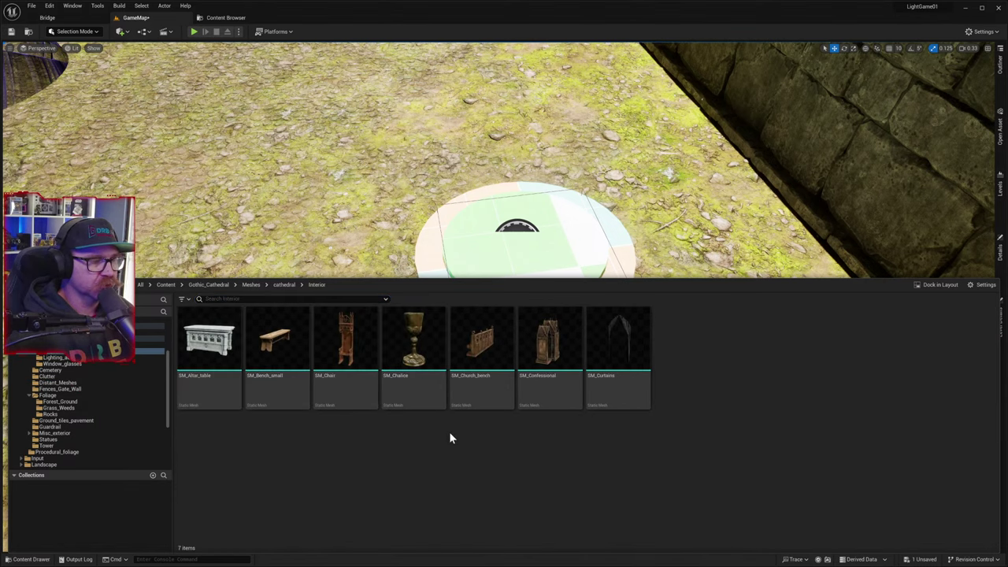
left_click(287, 286)
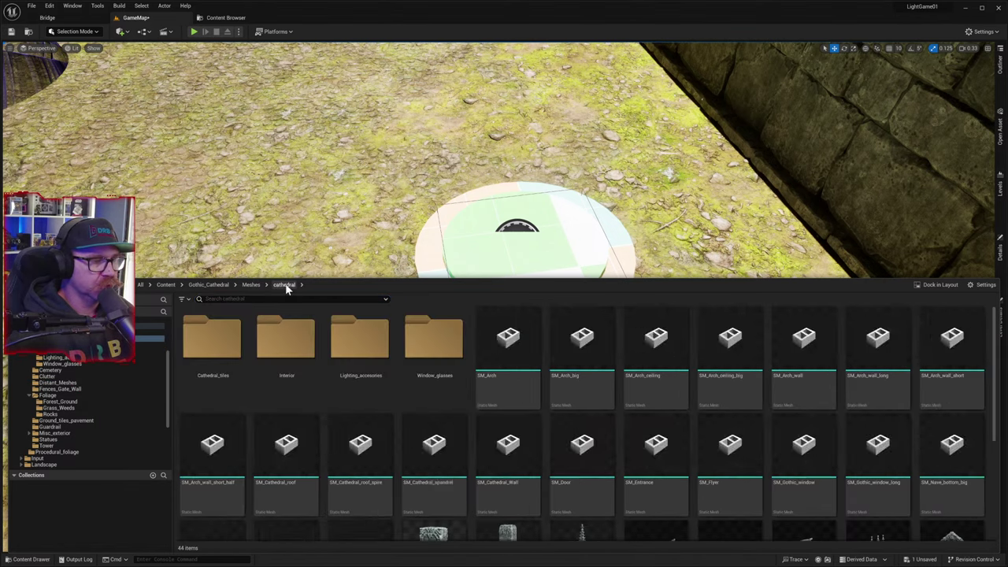
left_click(225, 356)
double_click(226, 356)
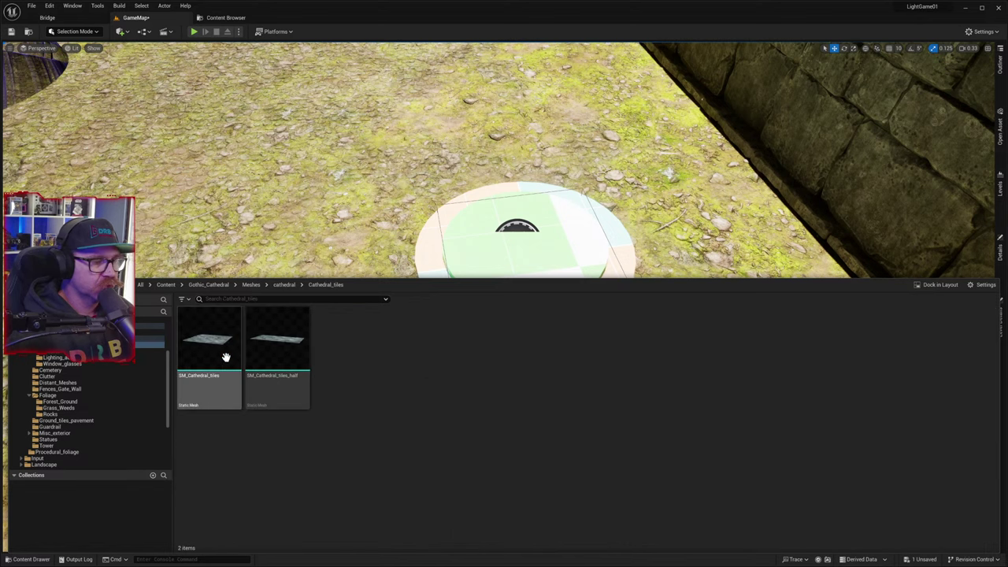
left_click(285, 285)
double_click(435, 360)
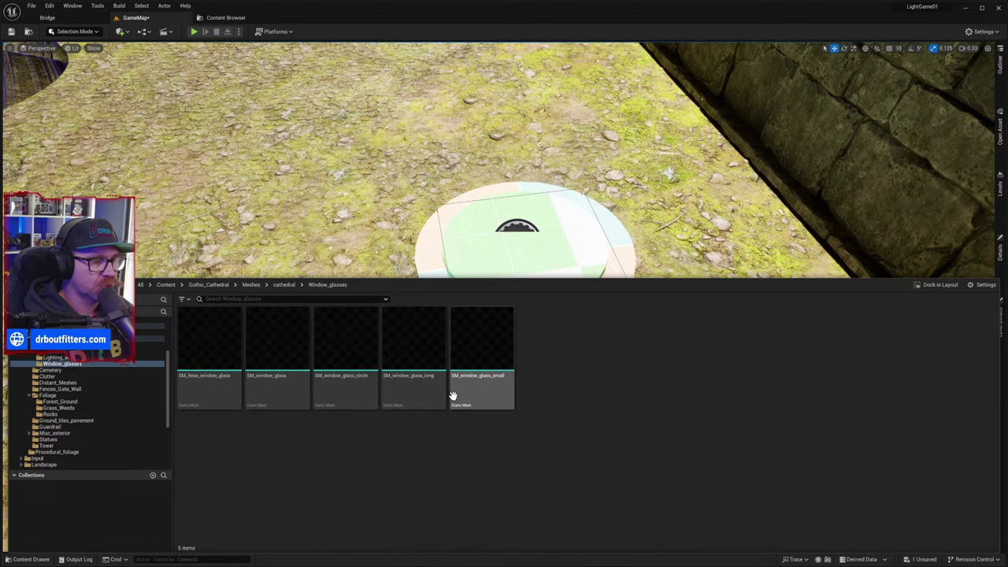
left_click(288, 285)
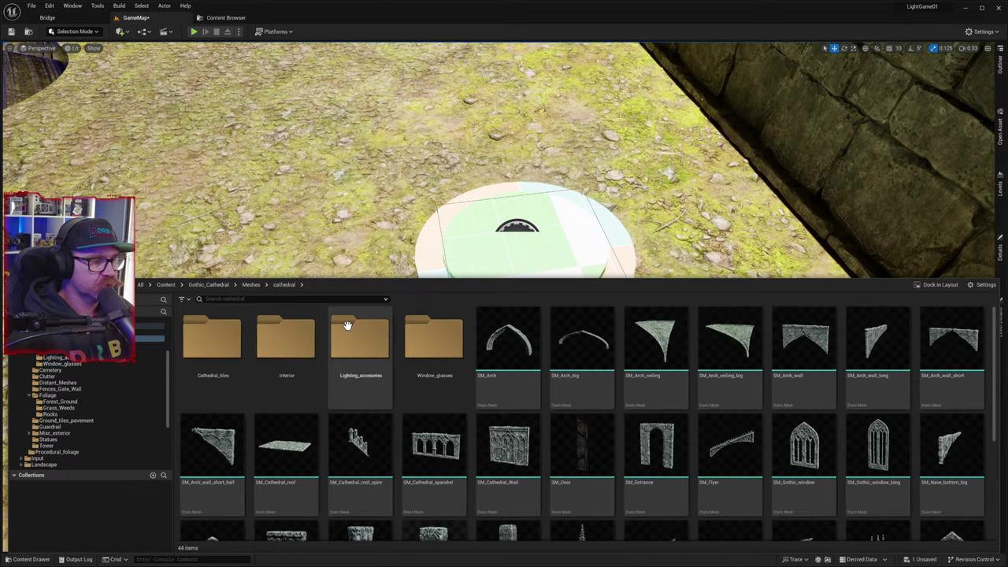
double_click(363, 341)
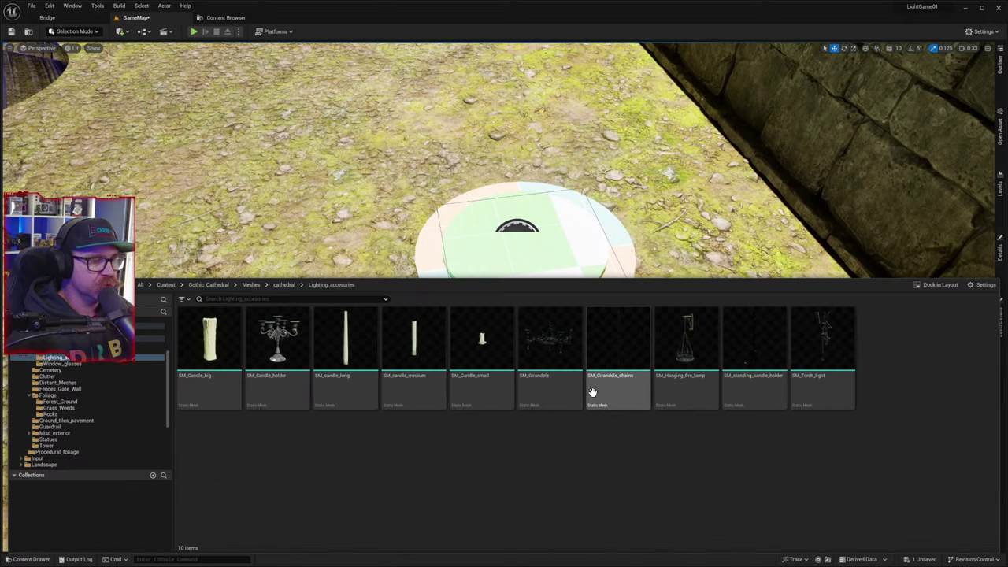
left_click(283, 286)
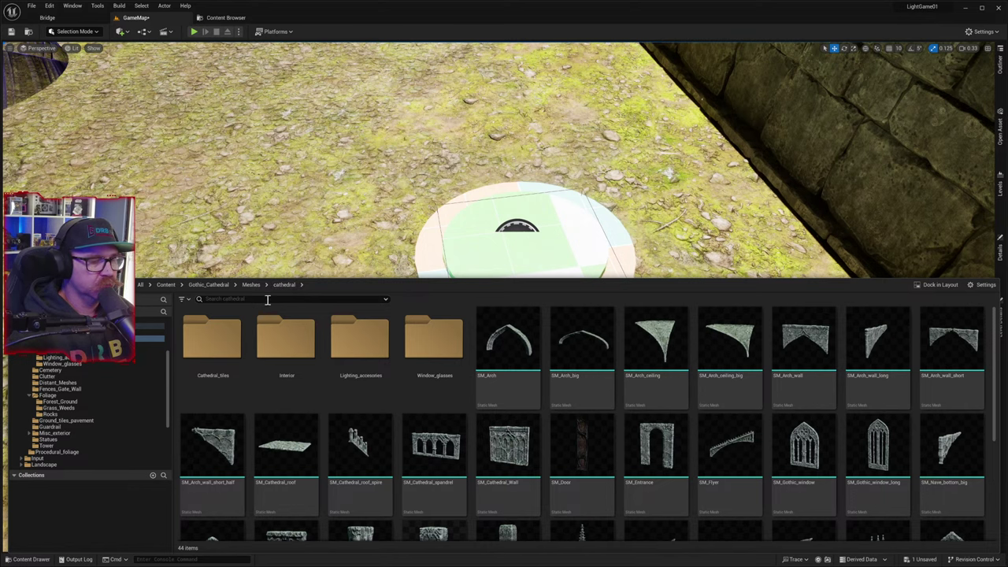
- Check the Bridge folder of the Gothic_Cathedral meshes and return to the Meshes folder
left_click(252, 286)
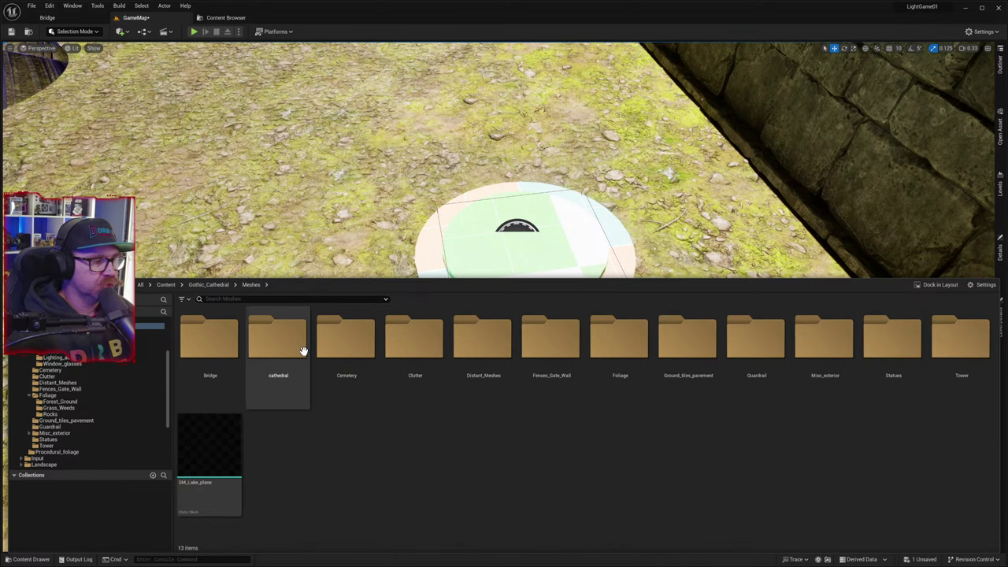
double_click(218, 349)
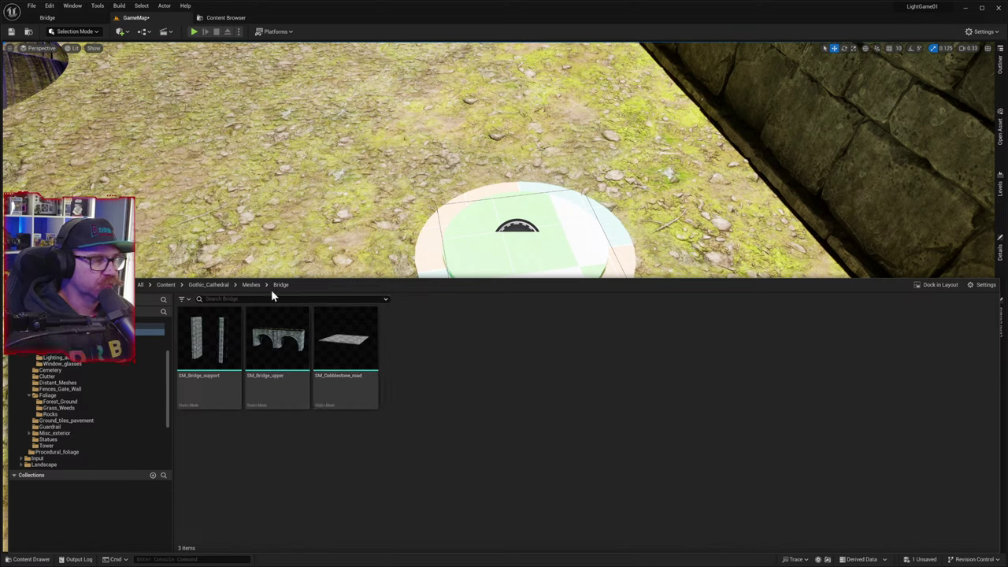
left_click(251, 285)
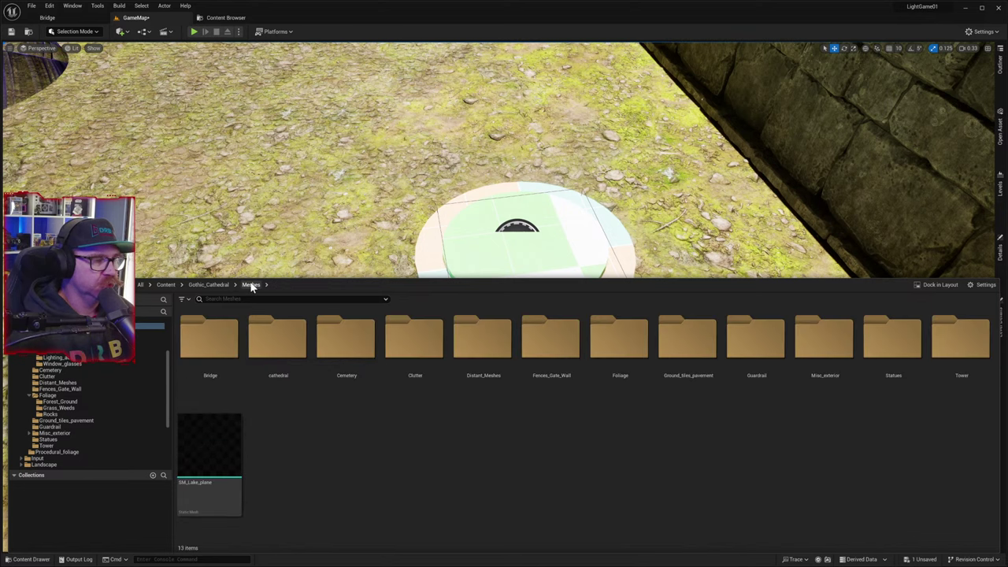
- Look through the Cemetery, Distant_Meshes and Clutter folders of the Gothic_Cathedral meshes
double_click(343, 337)
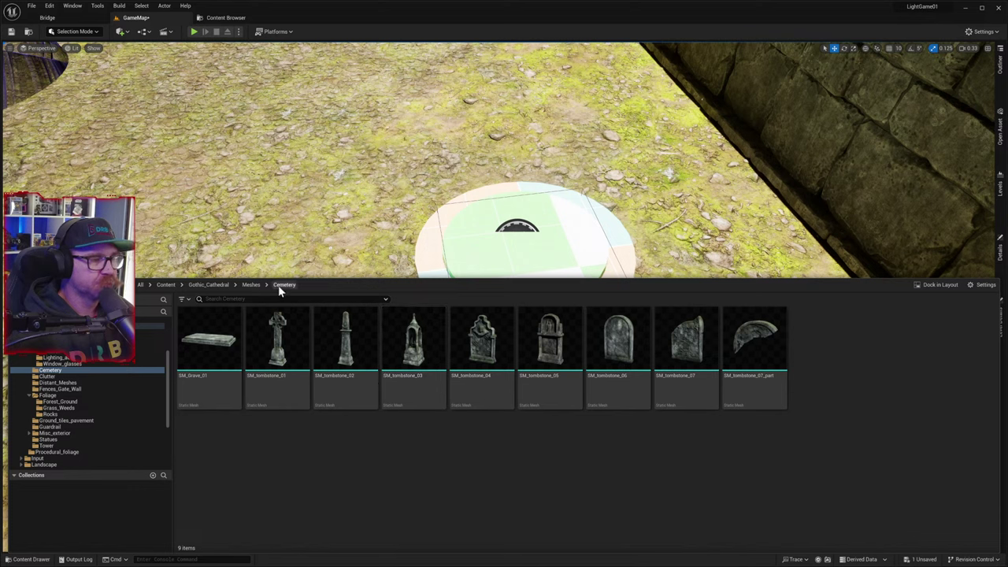
left_click(251, 284)
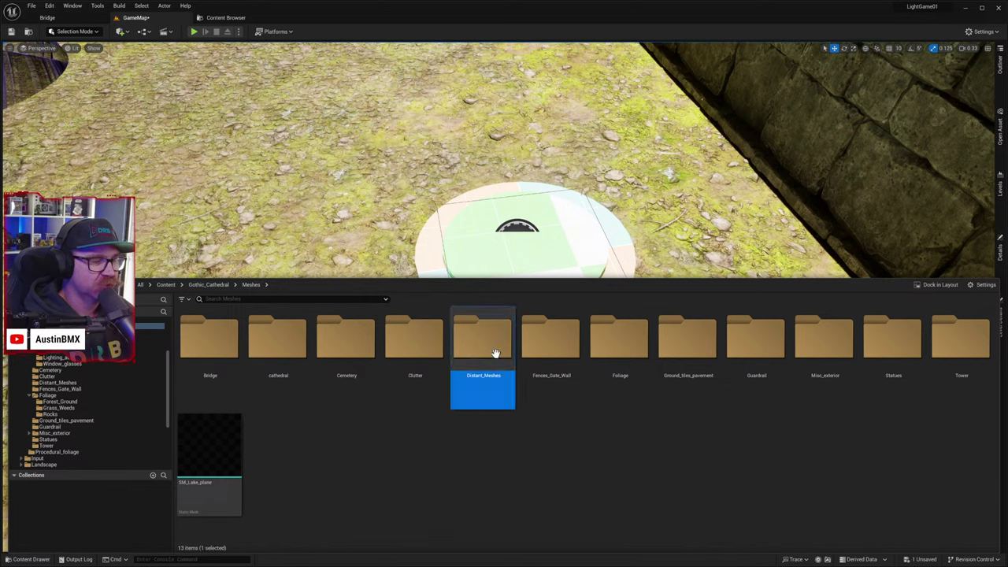
double_click(495, 354)
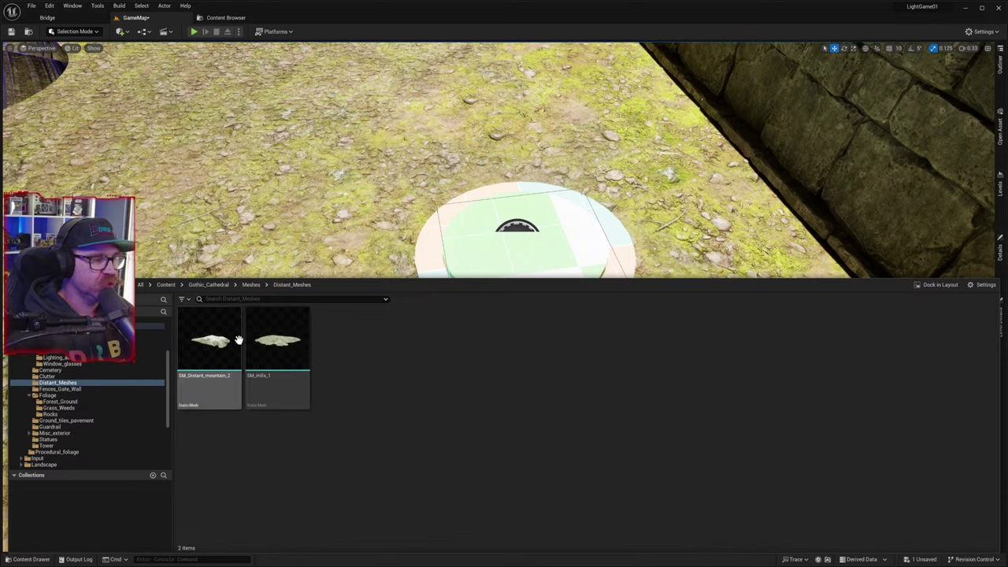
left_click(254, 285)
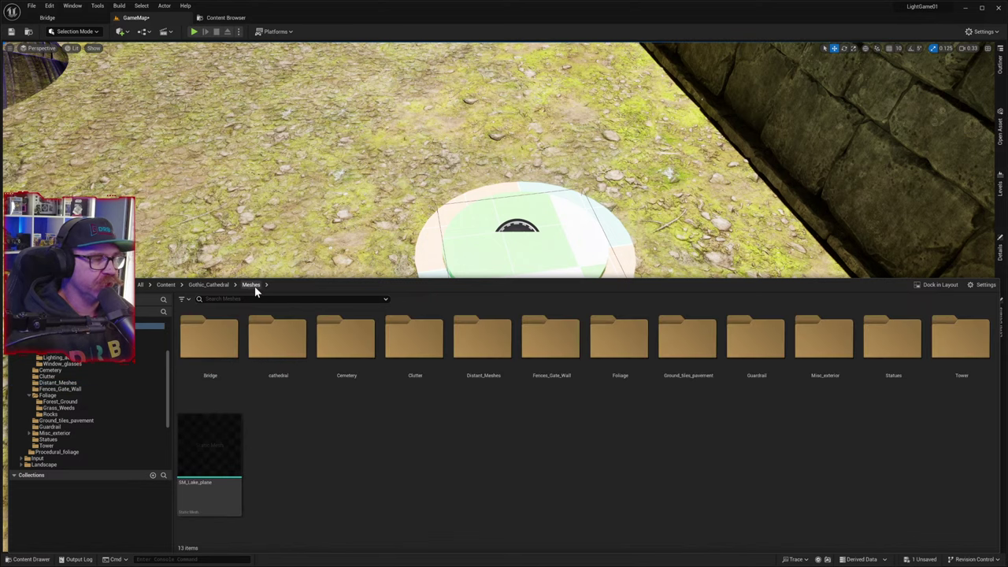
double_click(425, 352)
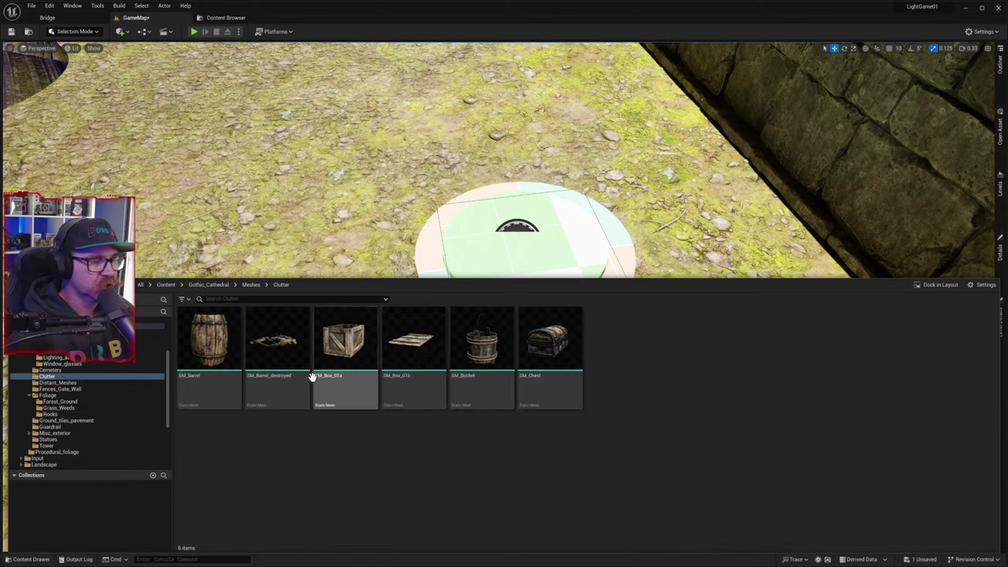
left_click(256, 285)
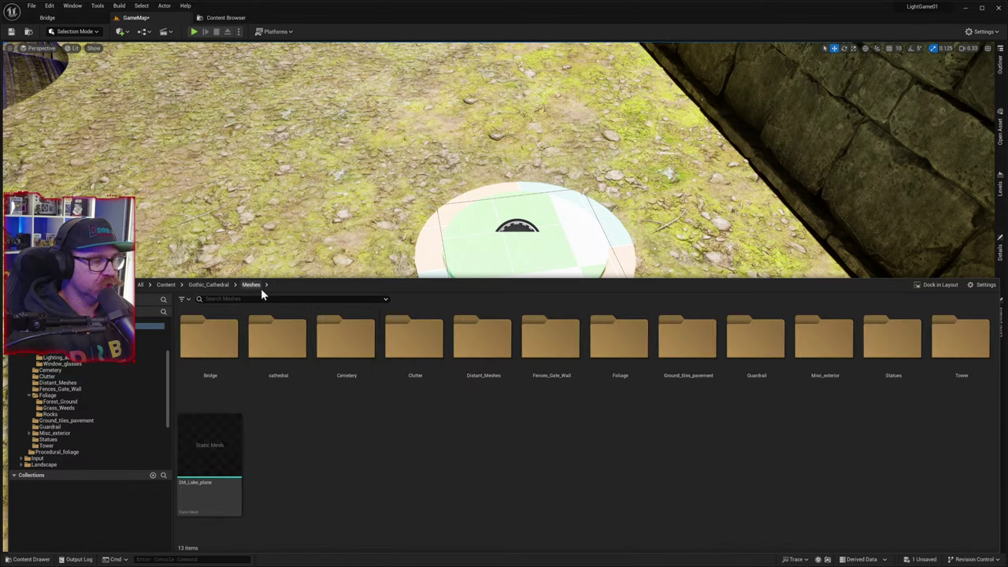
- Look through the Fences_Gate_Wall, Ground_tiles_pavement and Misc_exterior folders of the Gothic_Cathedral meshes
double_click(546, 353)
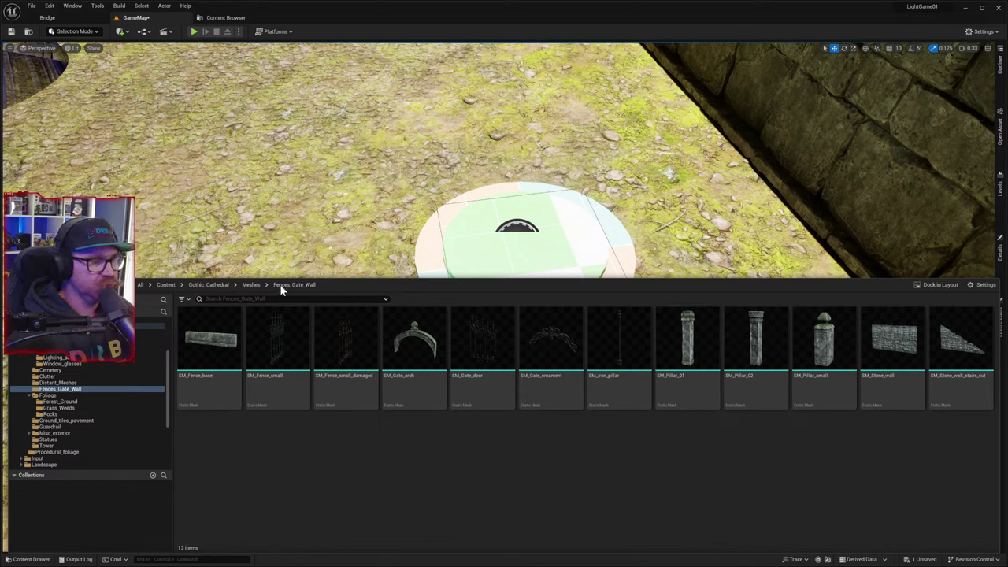
left_click(251, 286)
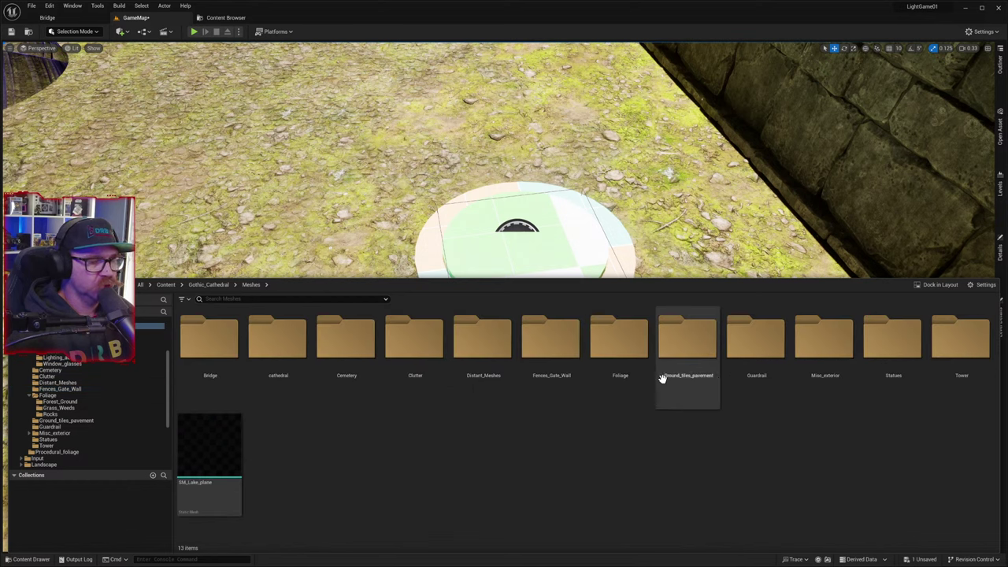
double_click(684, 358)
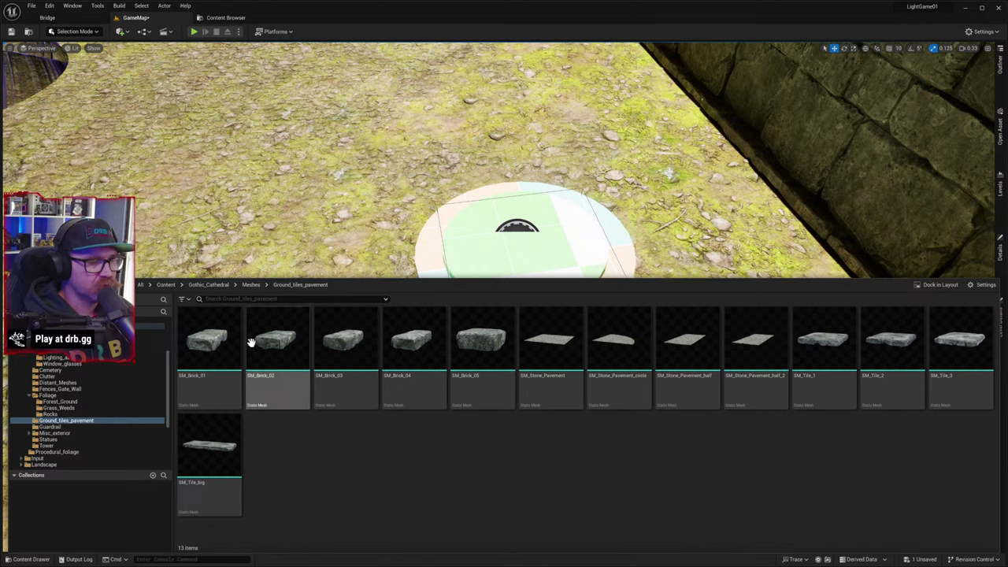
left_click(251, 284)
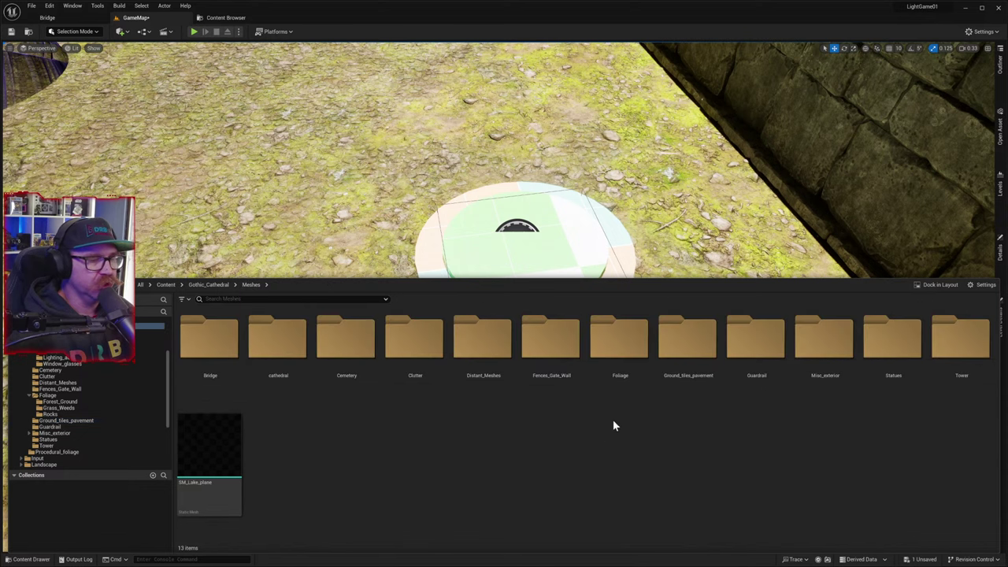
double_click(826, 350)
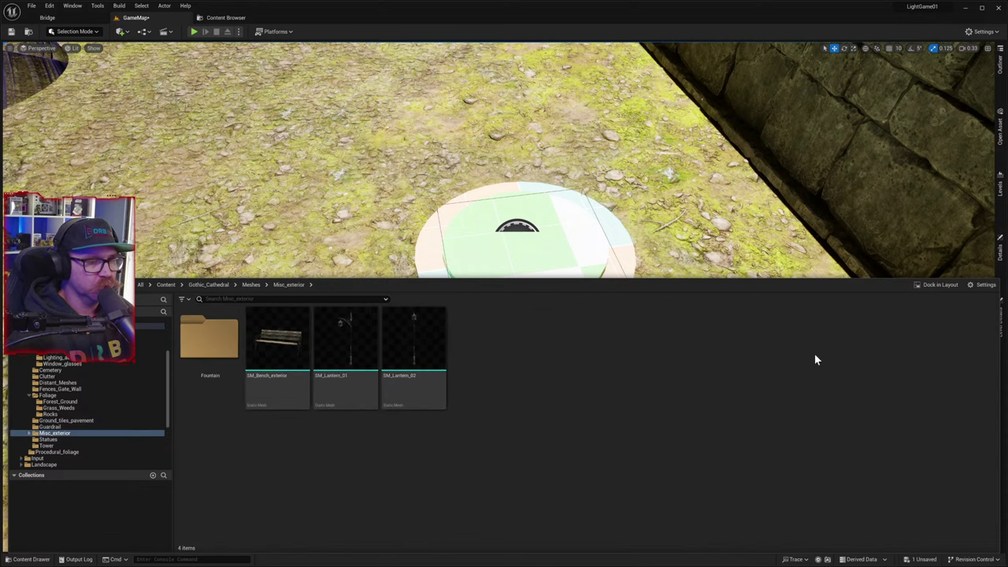
left_click(250, 284)
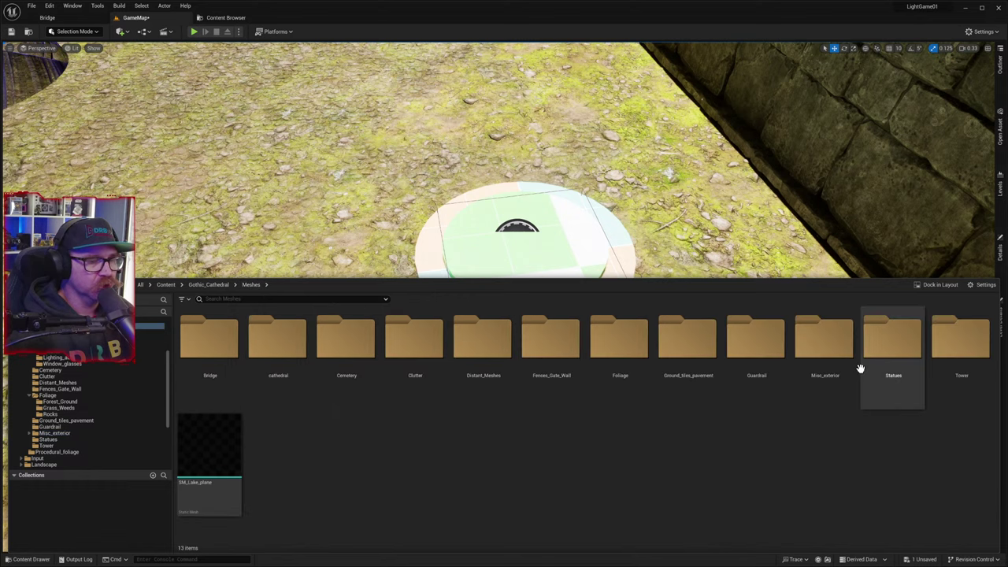
- Place SM_Base_statue from the Statues folder beside the round pressure plate and sink it until only its octagonal top slab remains above ground
left_click(908, 351)
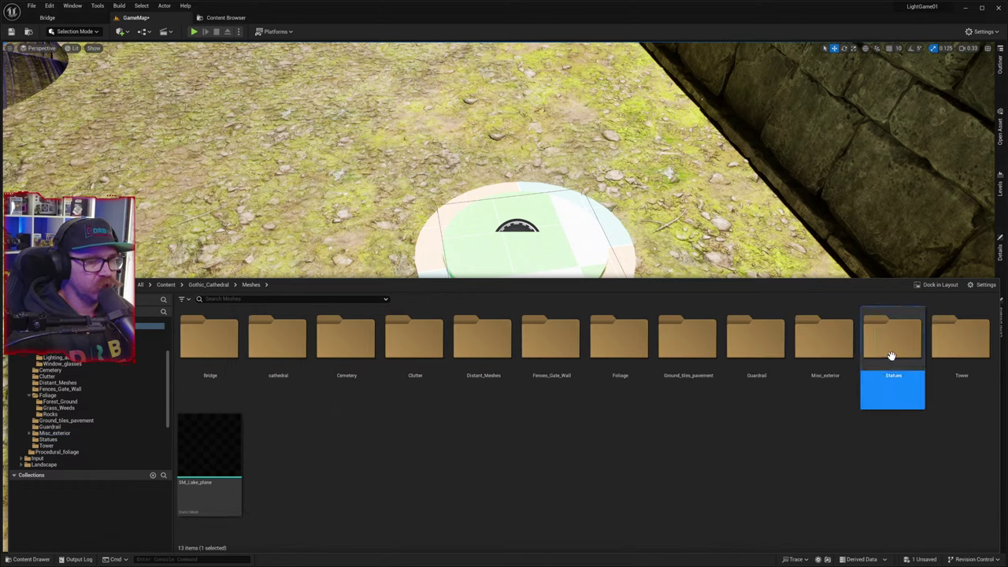
double_click(891, 354)
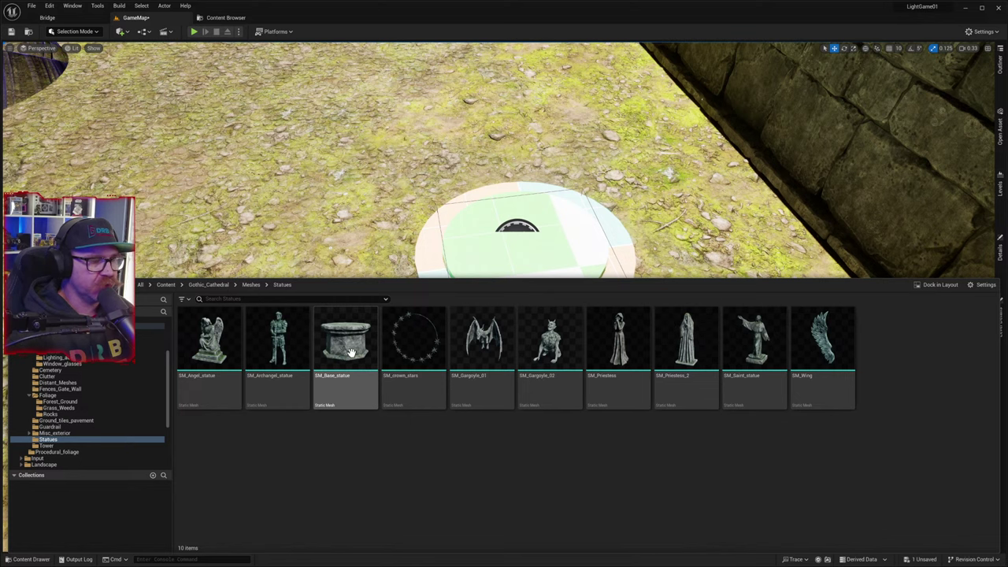
left_click_drag(350, 352, 338, 195)
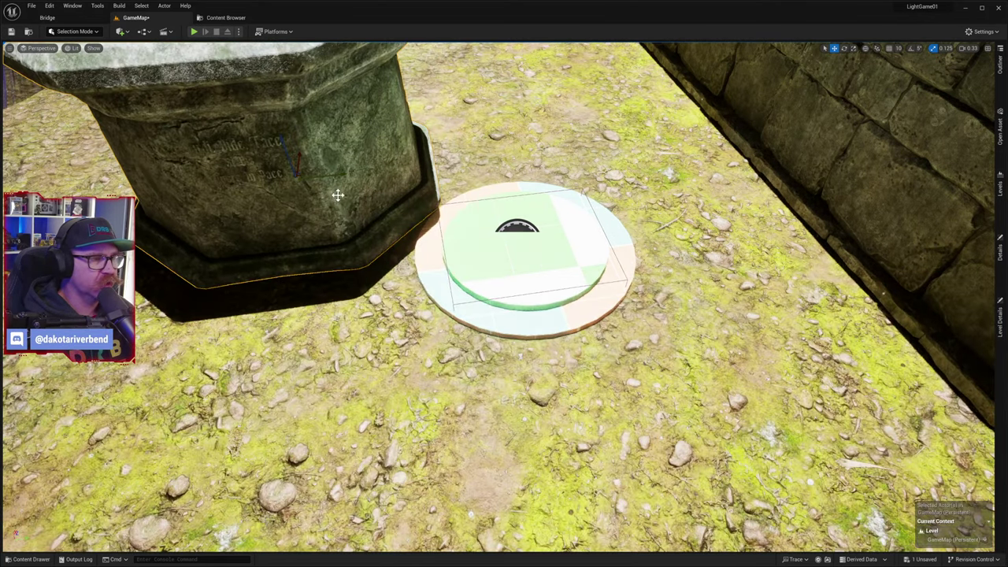
right_click_drag(347, 310, 340, 230)
left_click_drag(358, 369, 373, 485)
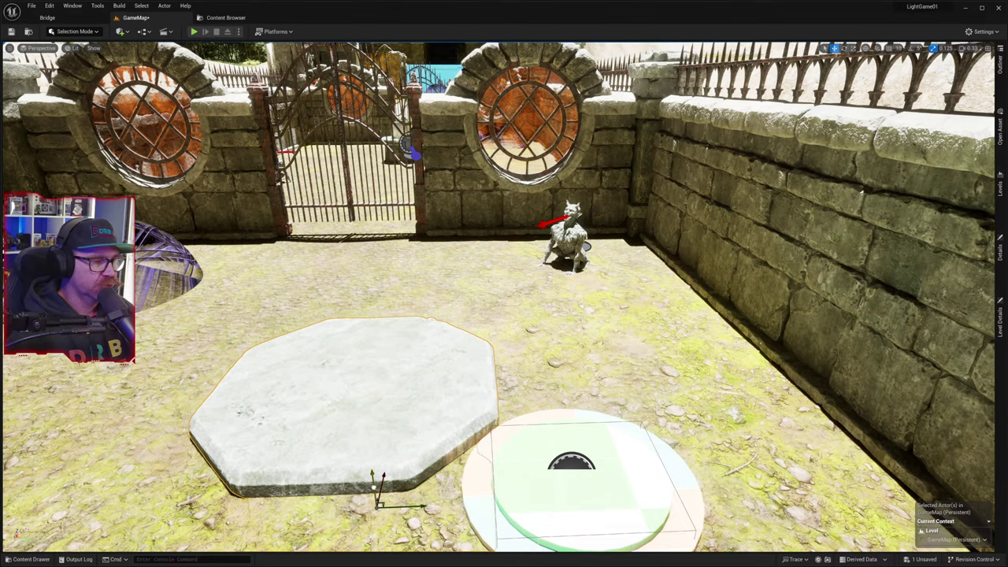
right_click_drag(420, 504, 390, 552)
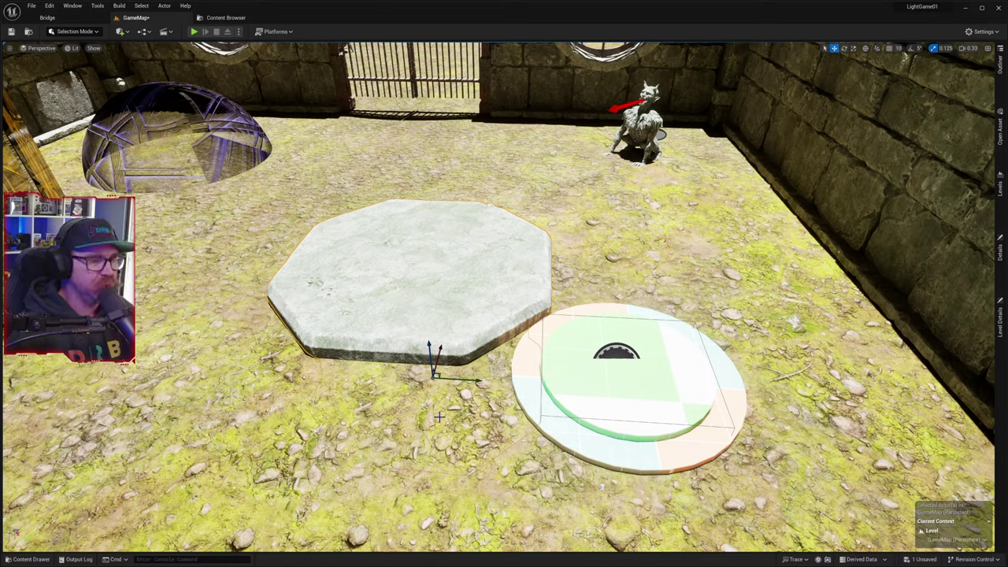
- Centre the pressure plate on the octagonal stone slab and adjust the height so its green disc sits just above the stone
left_click(597, 438)
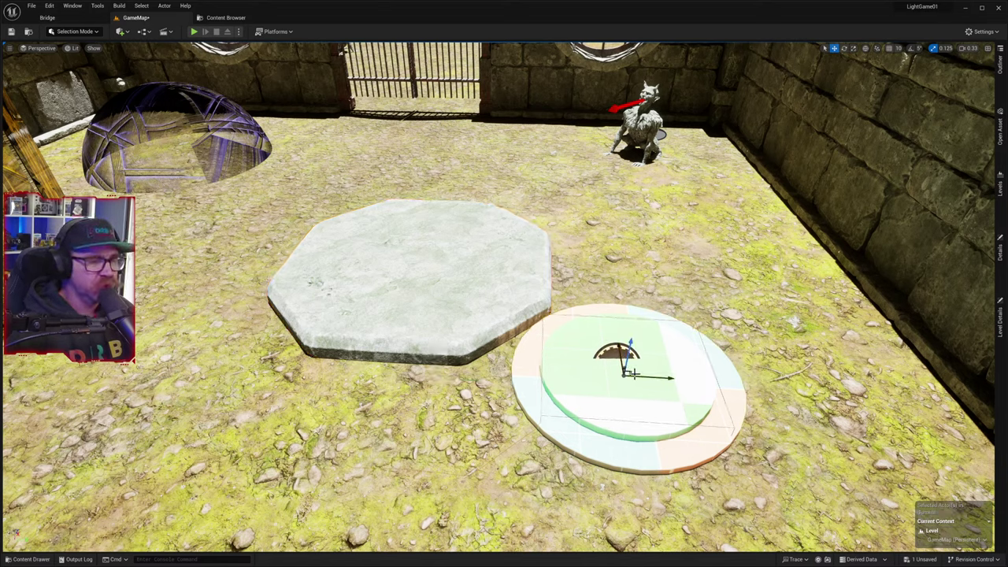
left_click_drag(637, 377, 439, 362)
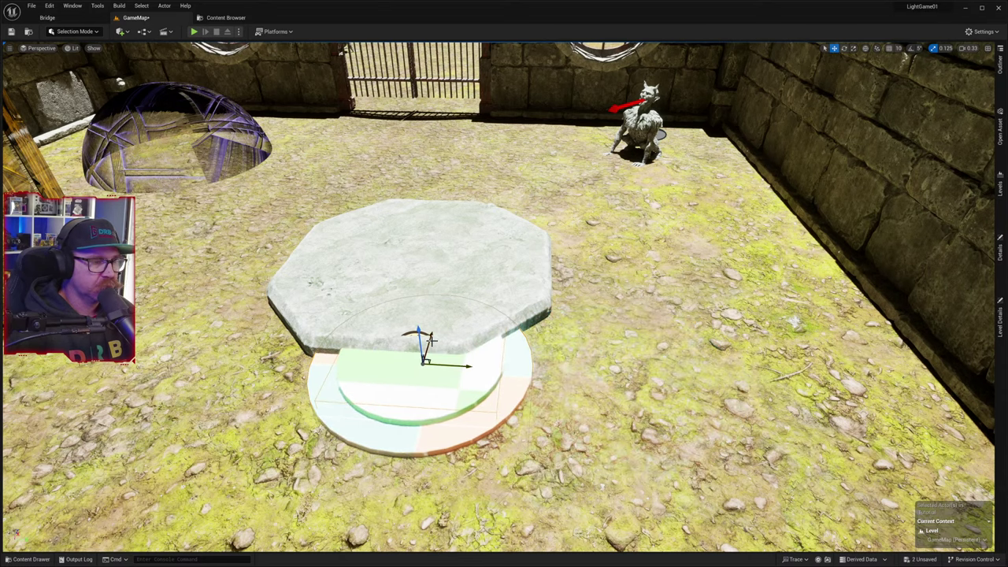
right_click_drag(438, 363, 445, 385)
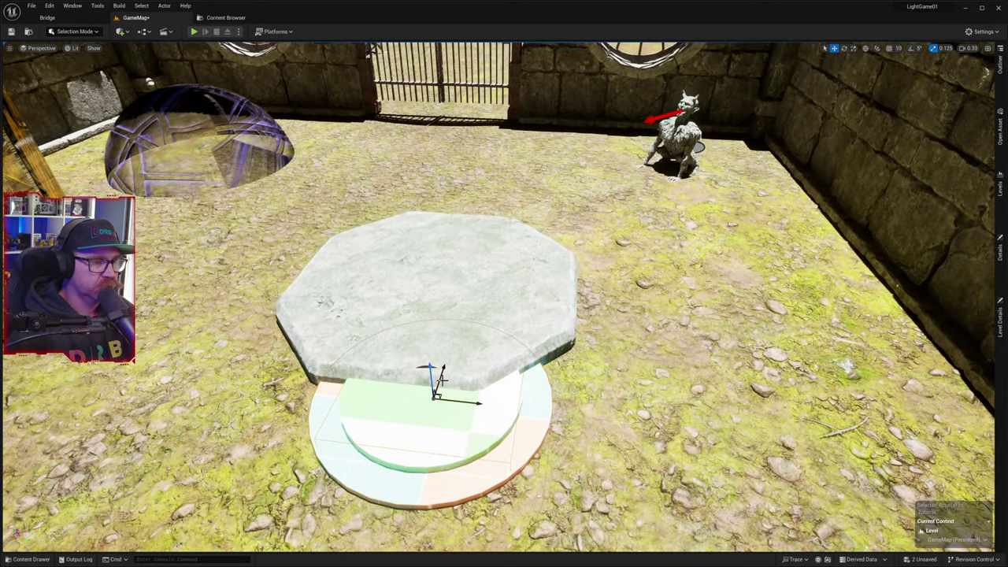
left_click_drag(441, 376, 427, 258)
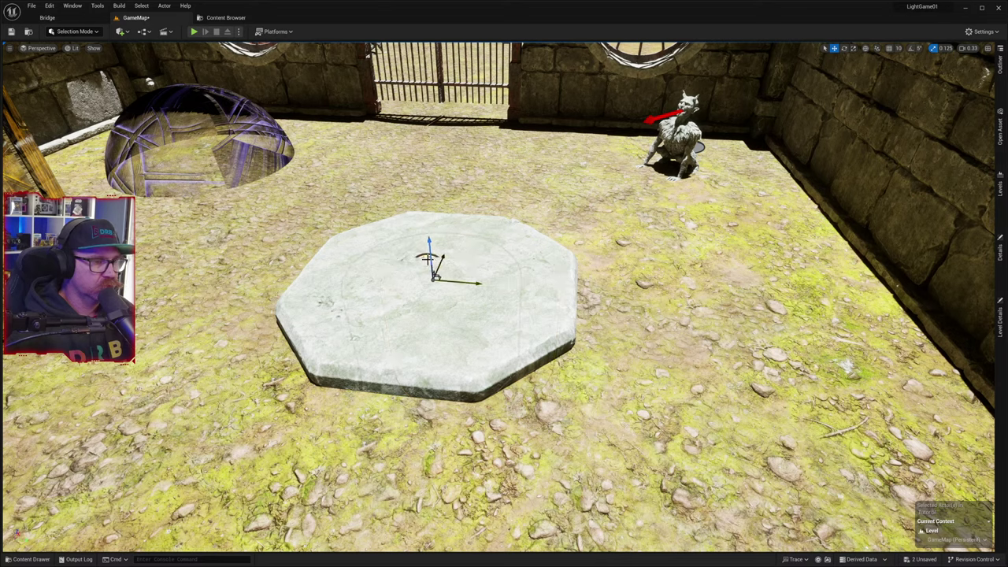
key("End")
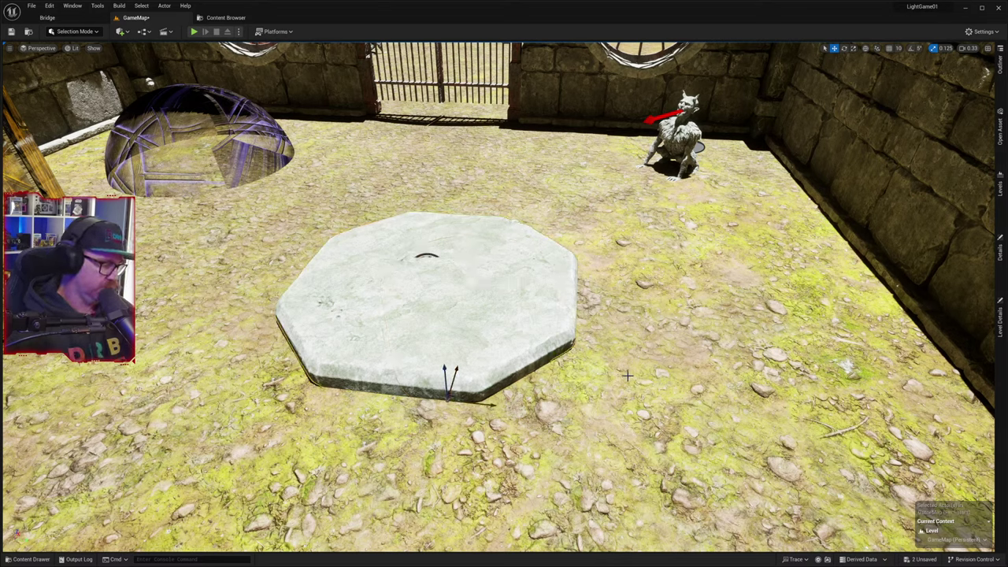
key("ctrl+z")
mouse_move(432, 240)
left_mouse_down()
mouse_move(434, 215)
mouse_move(429, 242)
left_mouse_up()
- Play-test the level, walking past the gargoyle and over the octagonal slab to check the pressure plate from several sides
left_click(664, 393)
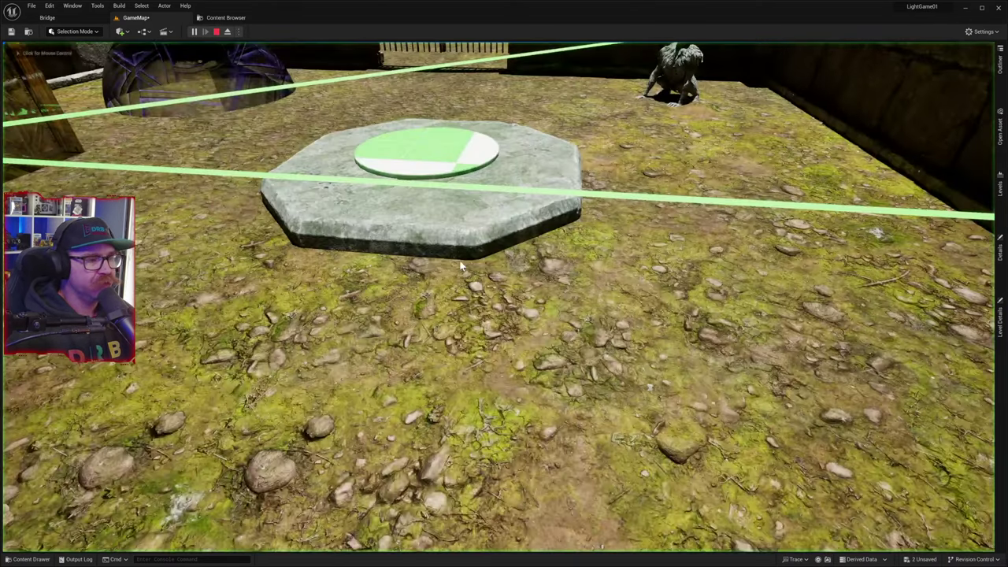
key("w")
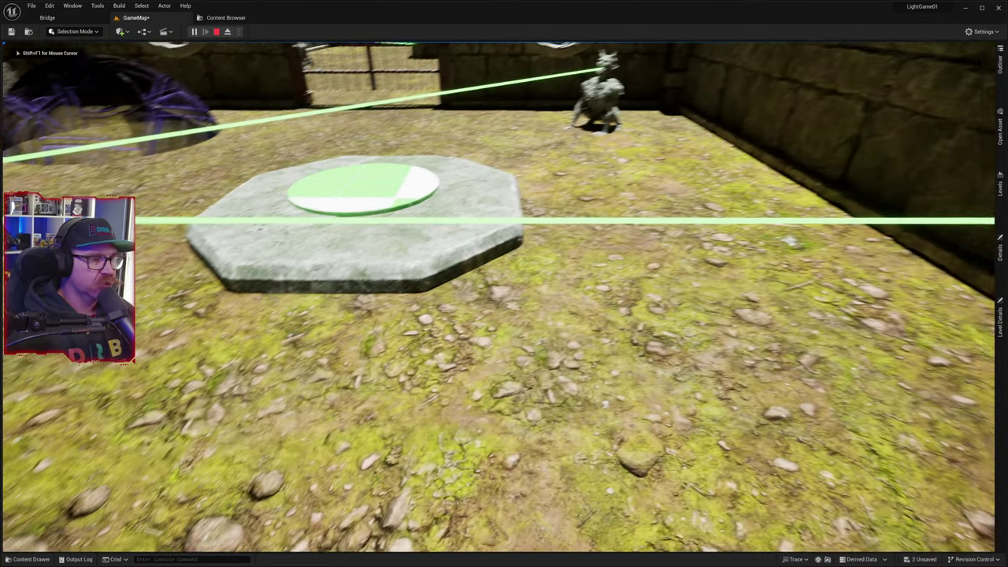
key("w")
key("w")
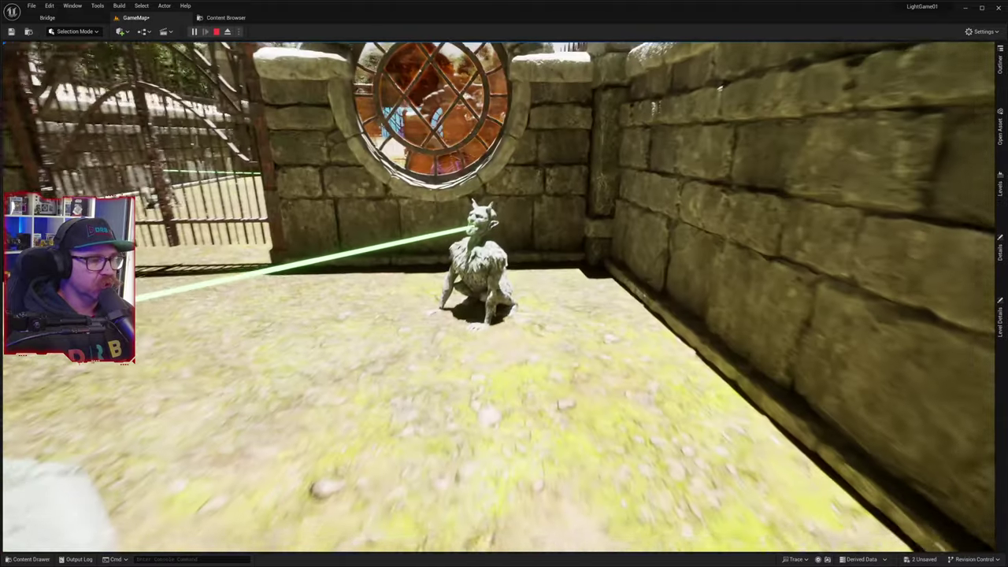
key("s")
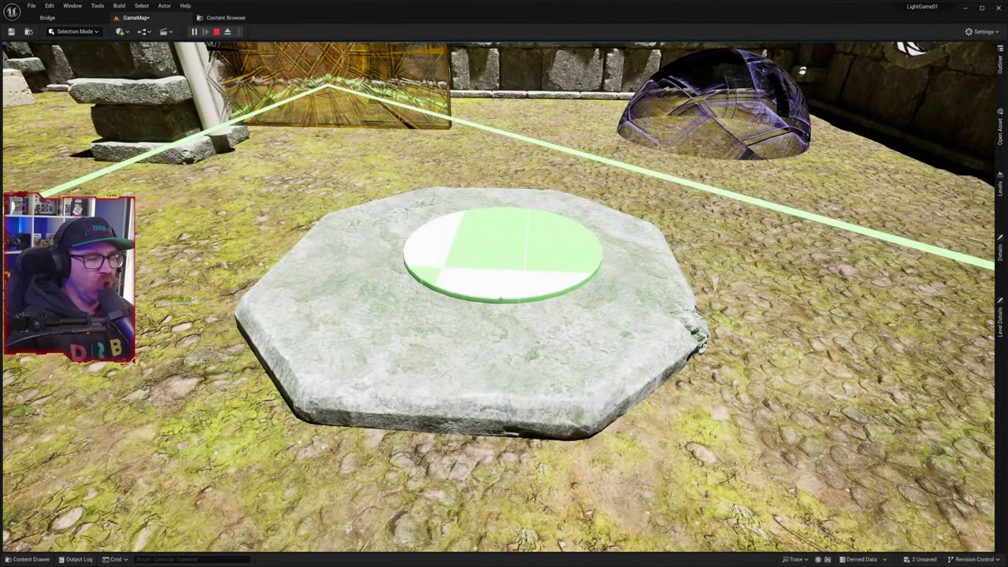
key("w")
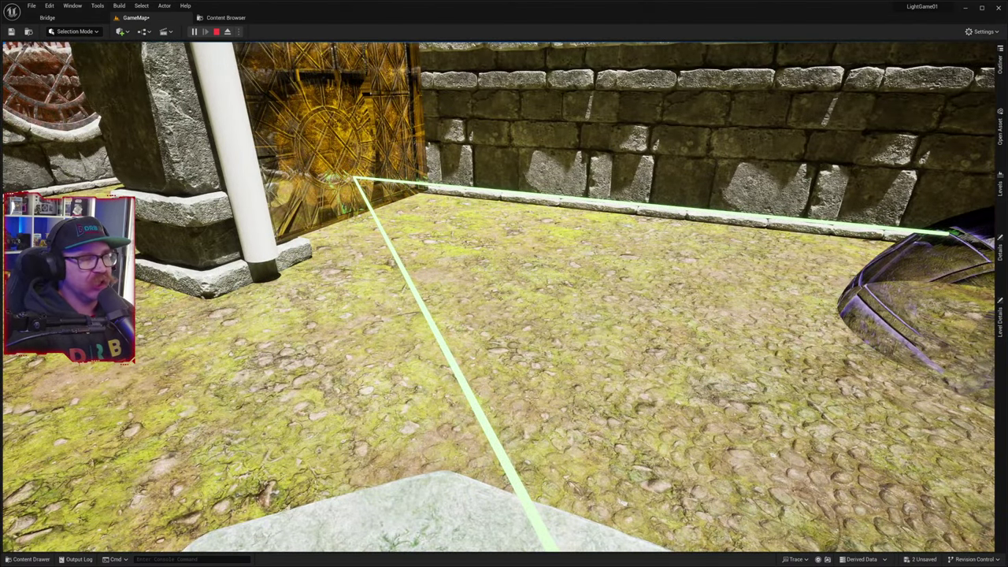
key("s")
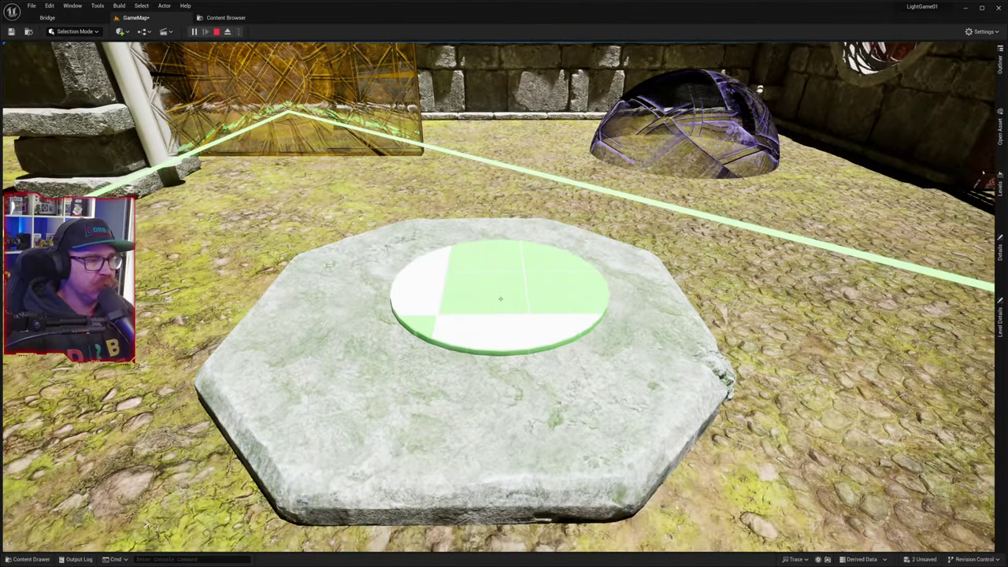
- Examine the pressure plate on its stone slab up close in the running game, and end the play session
key("shift+F1")
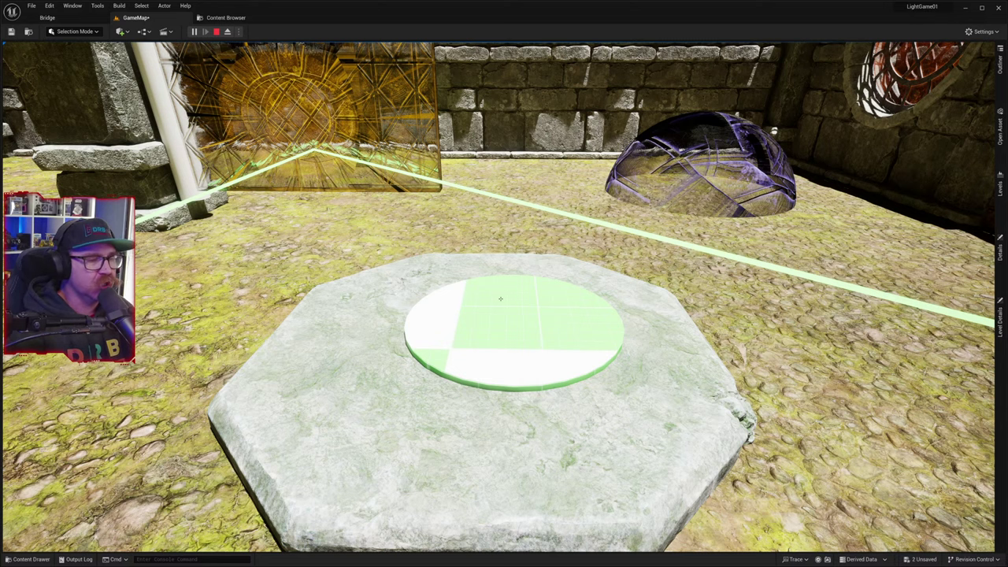
left_click(567, 385)
key("shift+F1")
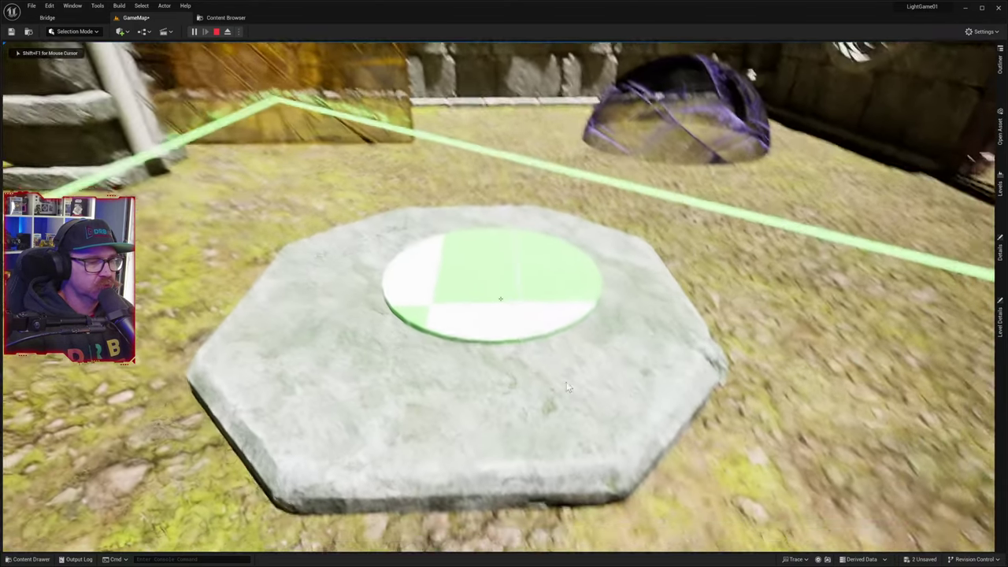
left_click(568, 389)
key("shift+F1")
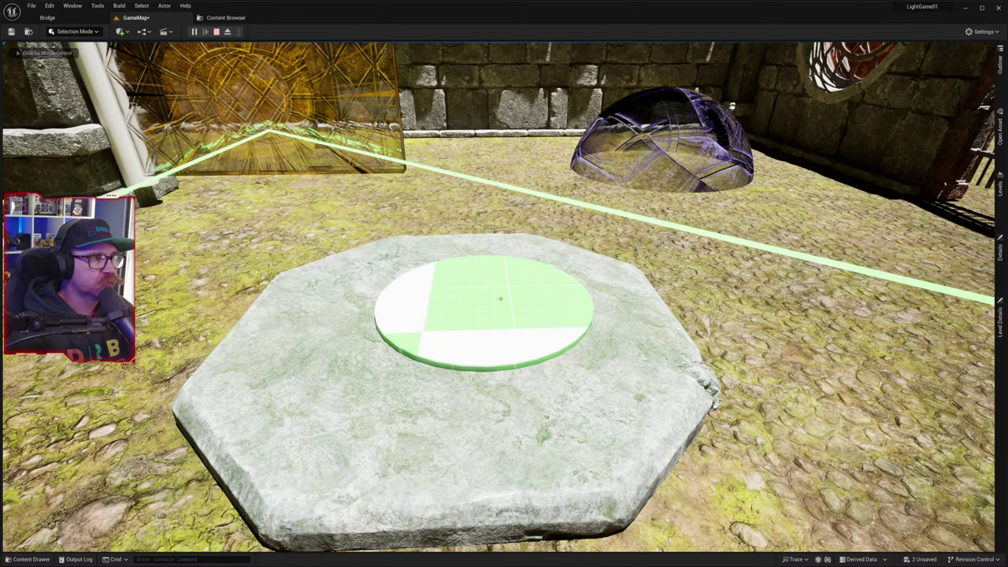
left_click(217, 32)
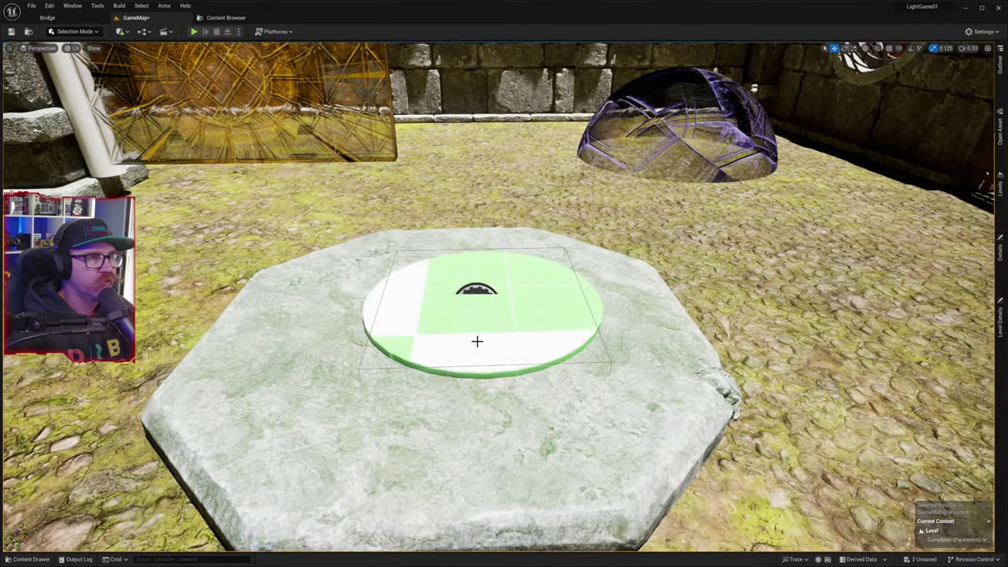
- Move the pressure plate off to the side of the octagonal slab, and duplicate the slab slightly above the original
right_click_drag(480, 342, 470, 318)
left_click(452, 230)
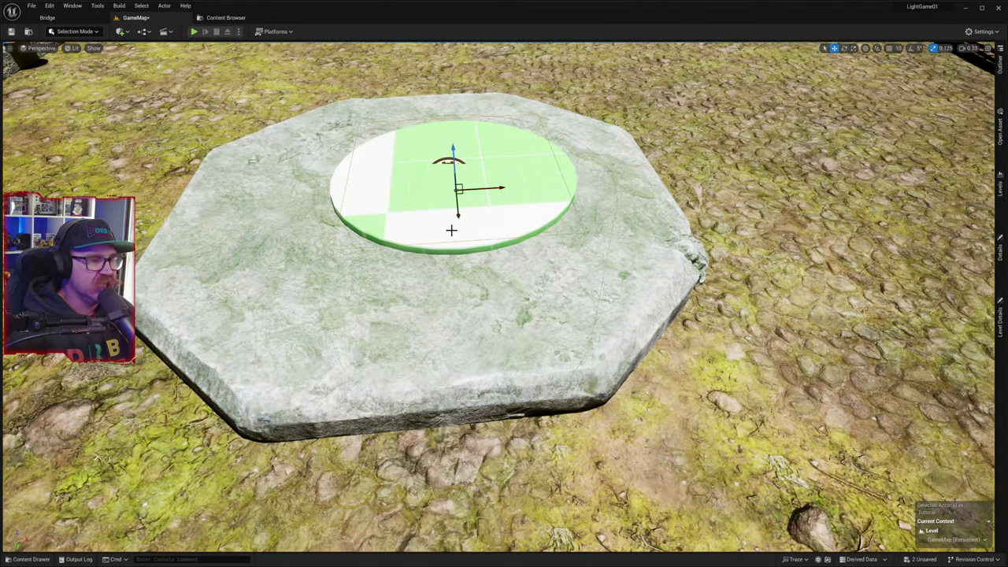
left_click_drag(464, 197, 38, 144)
left_click(394, 304)
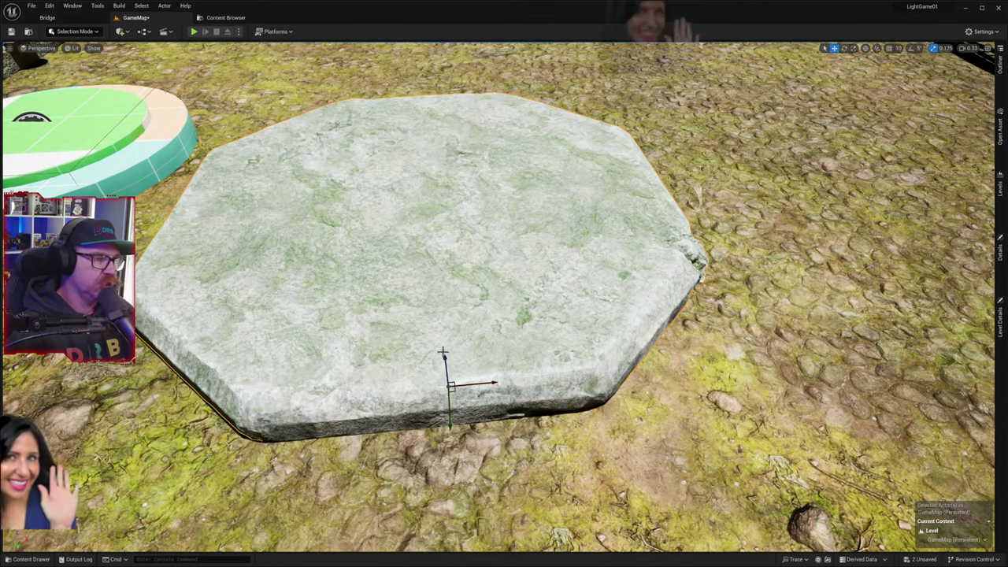
left_click_drag(445, 361, 442, 339, "alt")
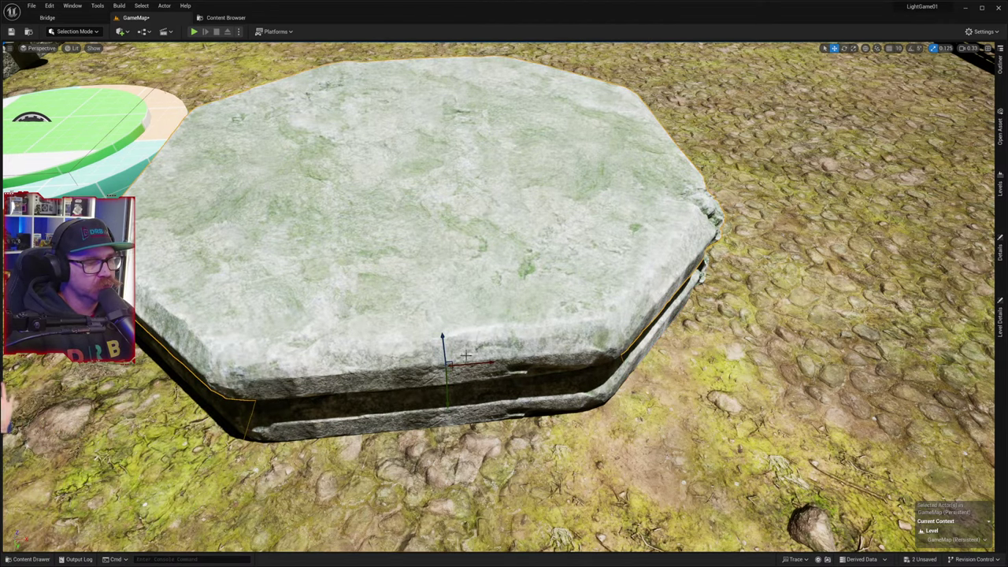
- Scale the duplicated octagonal slab down in width and raise it above the larger base slab as a second tier
key("e")
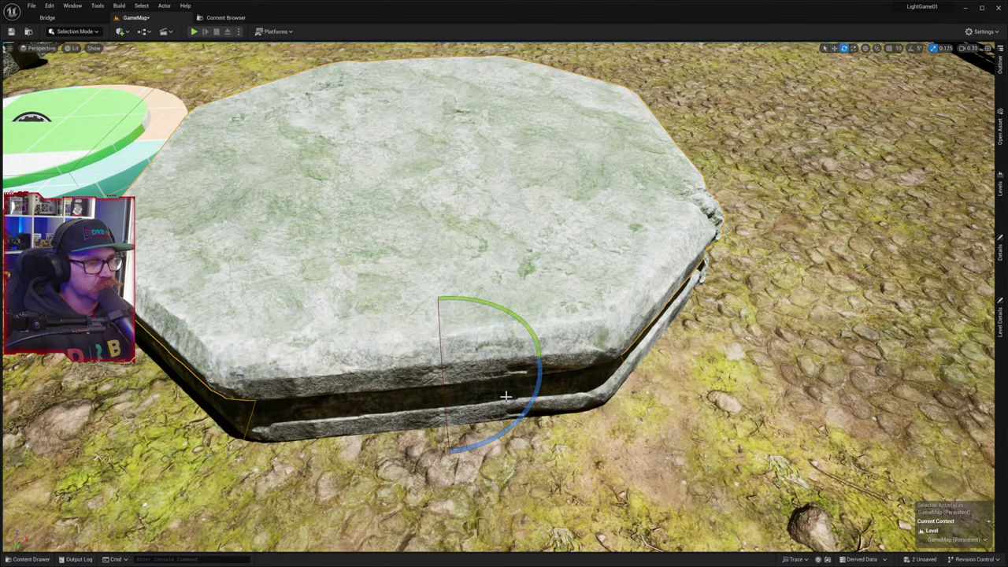
key("r")
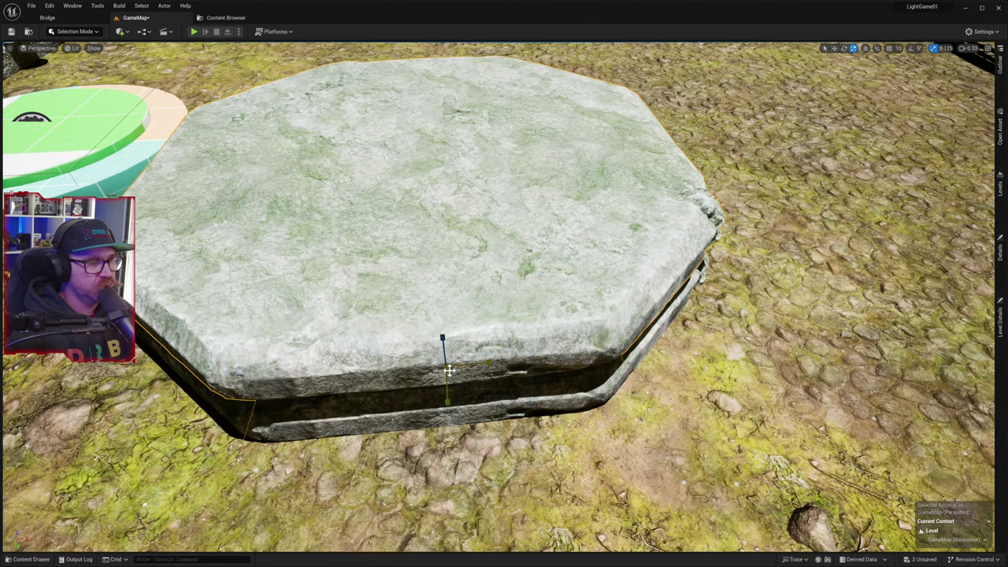
left_click_drag(447, 369, 430, 386)
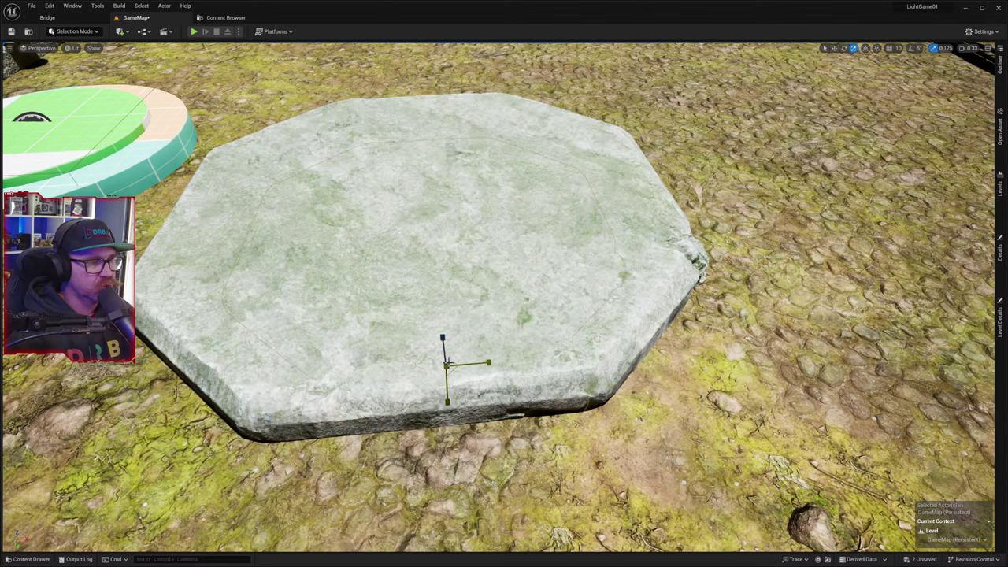
key("w")
left_click_drag(442, 335, 442, 305, "alt")
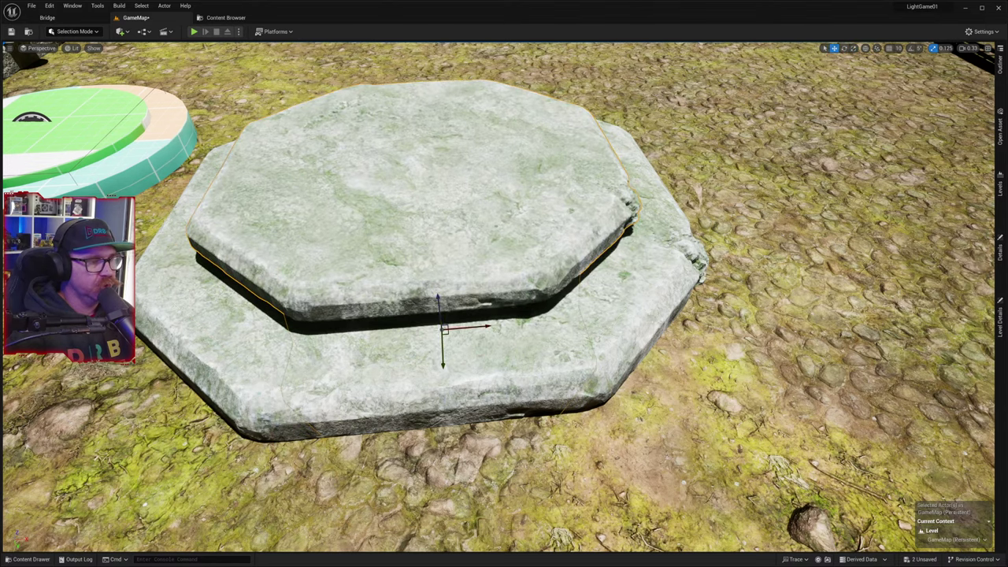
- Try to rotate the smaller upper slab so its chipped corner no longer lines up with the base slab's
key("e")
left_click_drag(517, 382, 544, 347)
right_click_drag(635, 437, 646, 363)
key("w")
key("f")
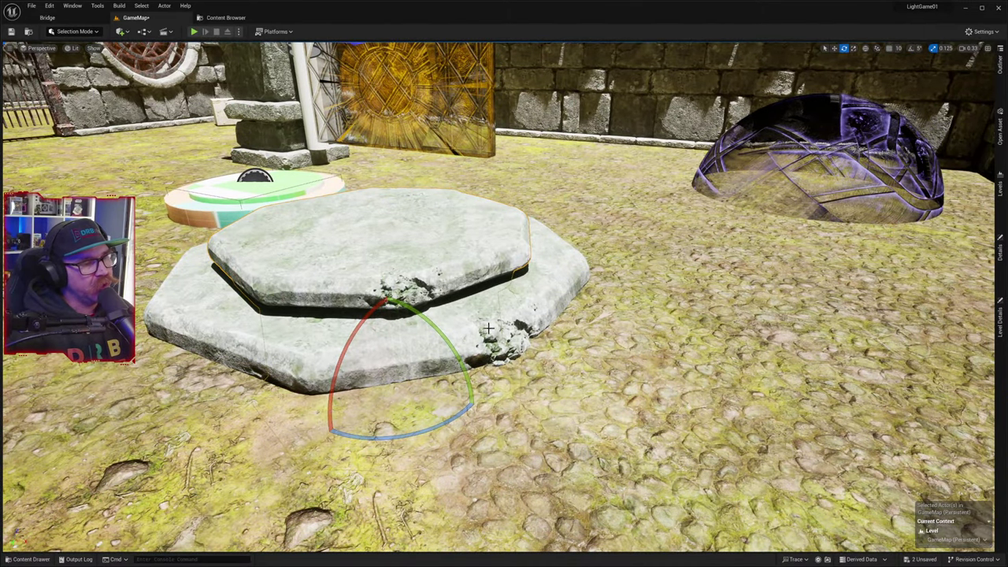
left_click(574, 387)
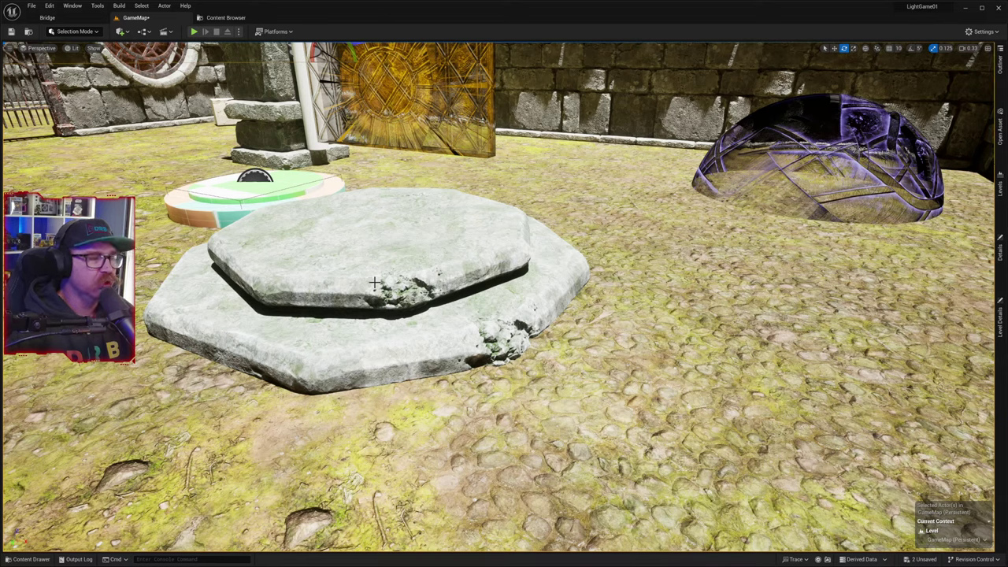
- Move the pressure plate farther out to the side, clear of the two stacked slabs
right_click_drag(596, 323, 409, 189)
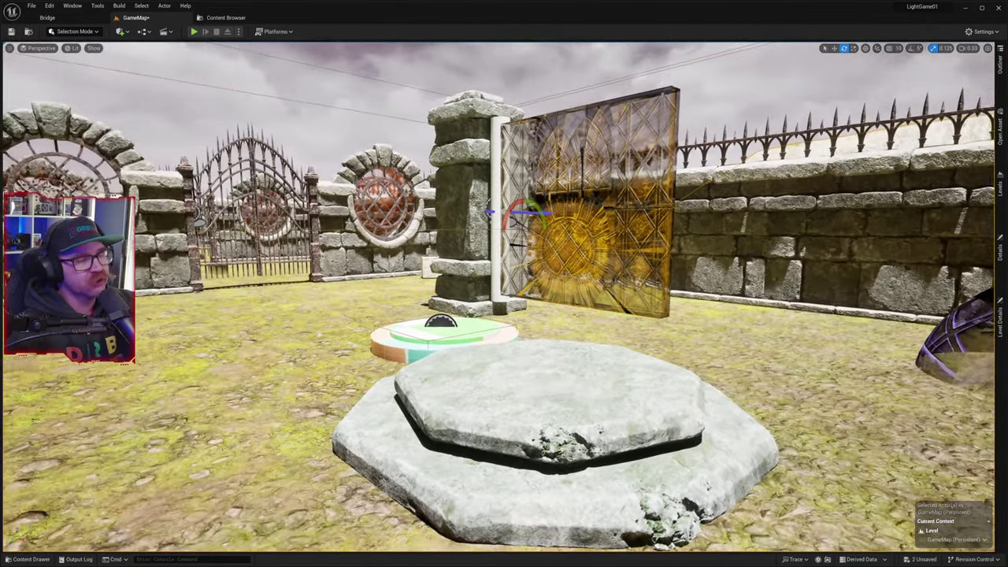
right_click_drag(355, 339, 300, 338)
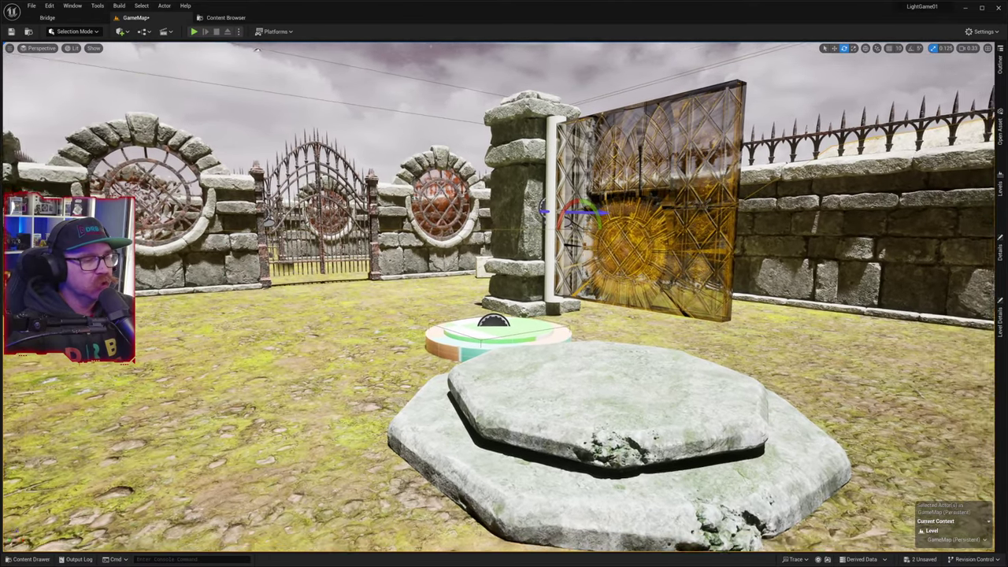
right_click_drag(501, 255, 606, 382)
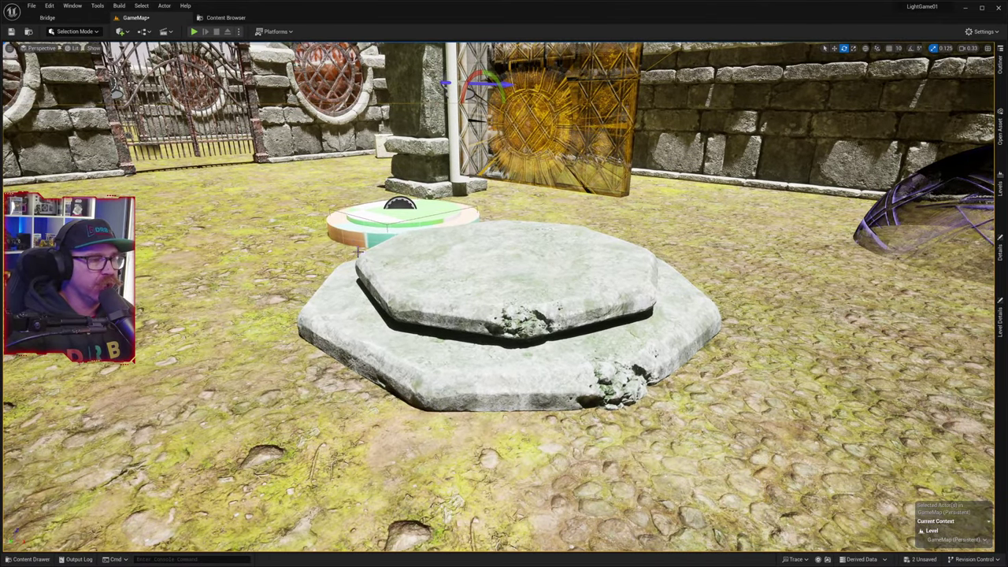
left_click(370, 235)
key("r")
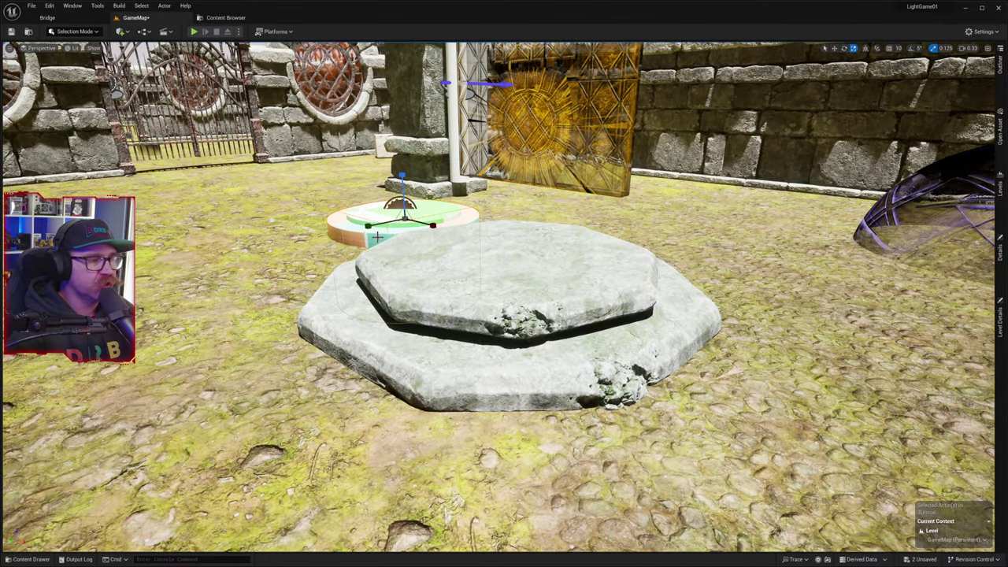
key("w")
left_click_drag(401, 226, 226, 249)
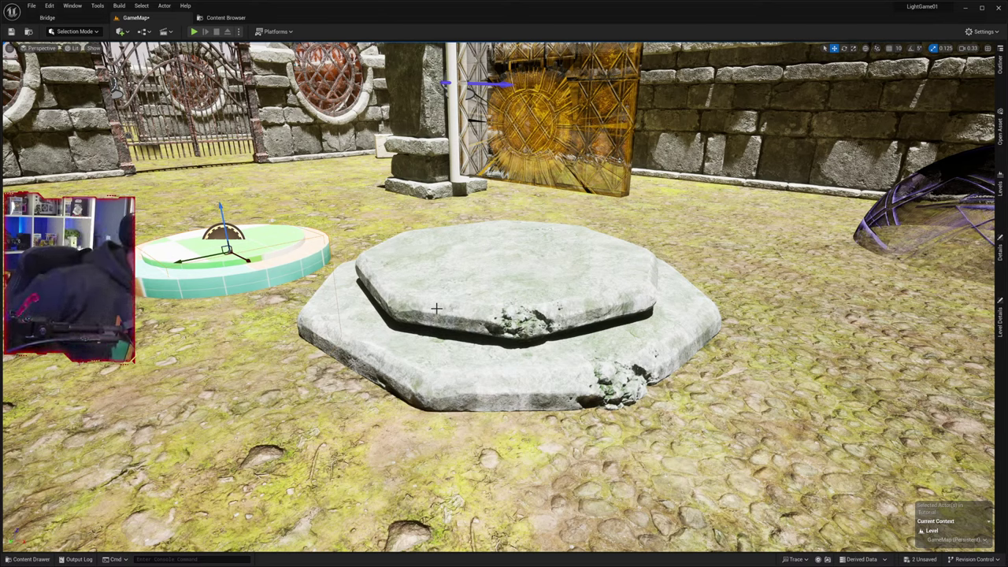
- Rotate the smaller upper slab about its vertical axis to offset its chipped corner, and check the stack from above
left_click(473, 301)
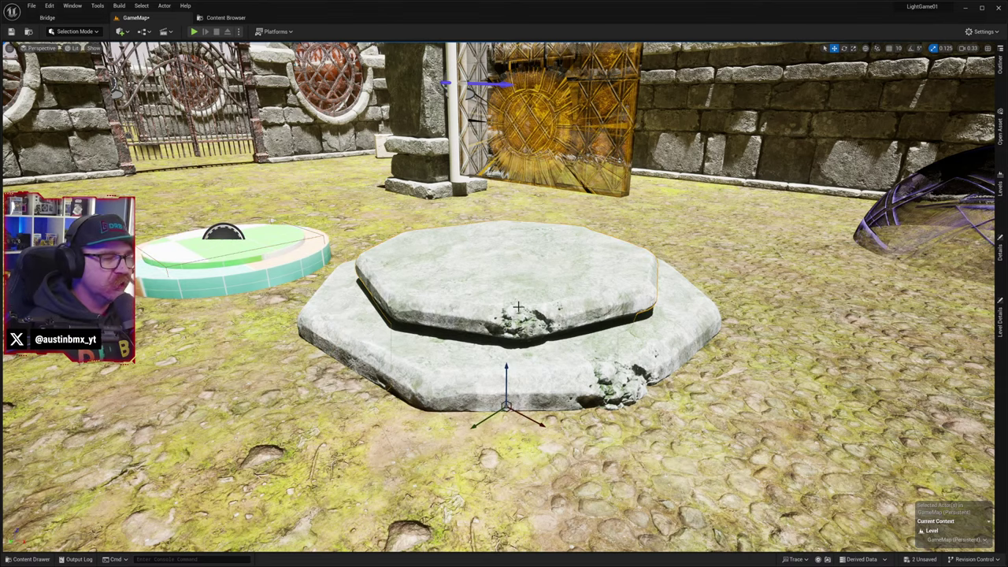
key("e")
left_click_drag(543, 472, 406, 429)
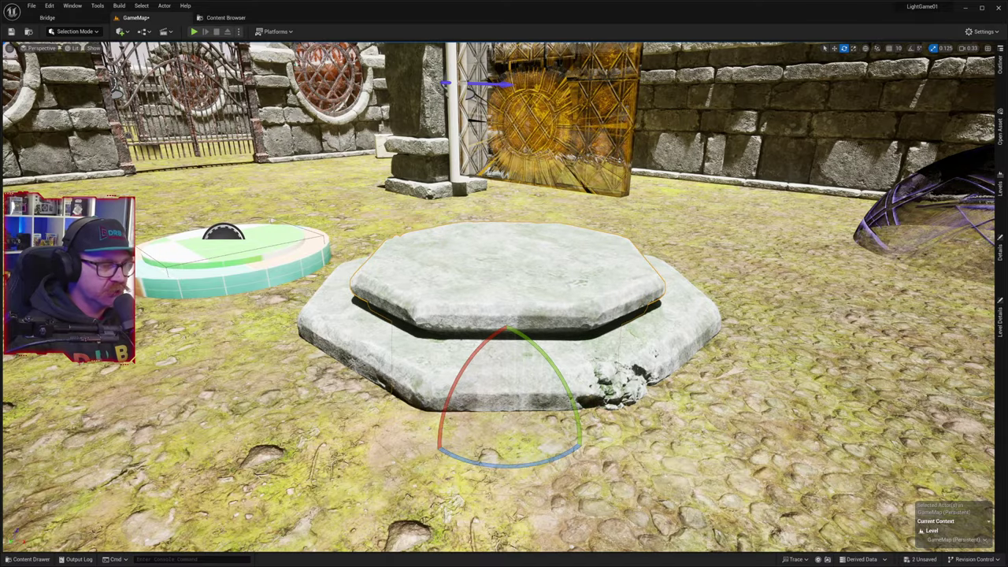
key("Escape")
right_click_drag(693, 465, 945, 422)
key("w")
right_click_drag(642, 495, 591, 406)
key("s")
key("w")
mouse_move(644, 449)
right_mouse_down()
mouse_move(650, 488)
mouse_move(661, 440)
right_mouse_up()
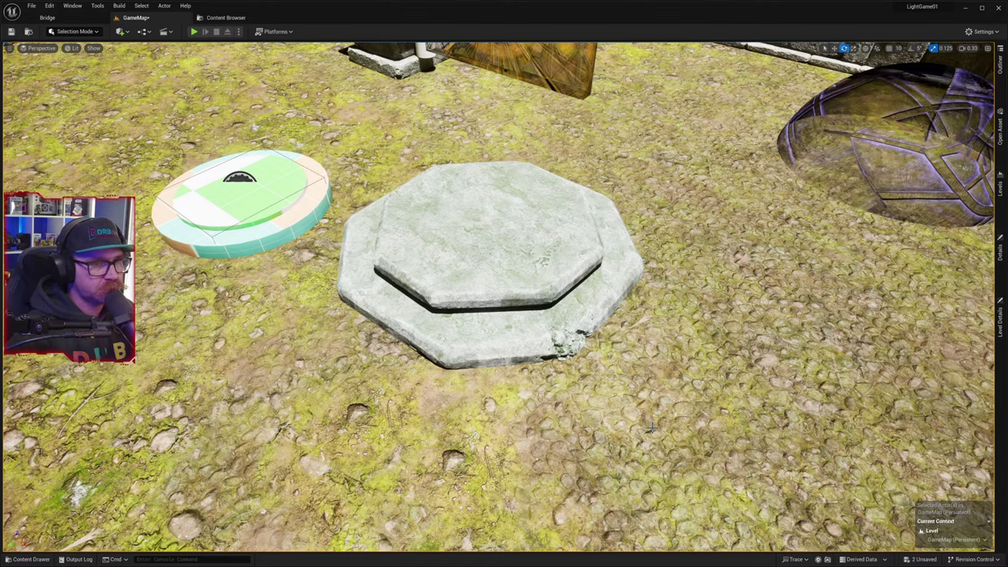
right_click_drag(736, 400, 730, 326)
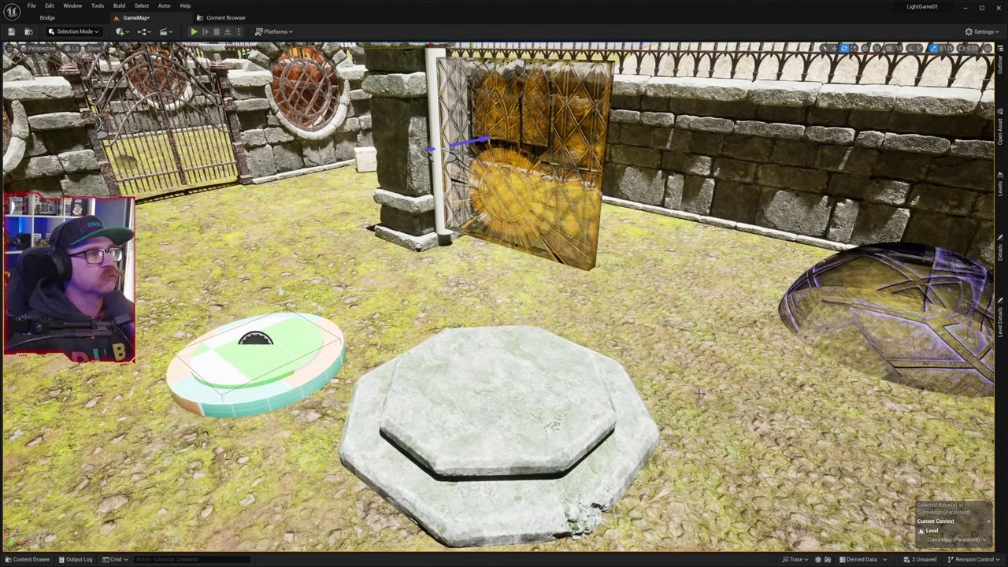
- Delete the smaller upper slab, keeping only the large octagonal base slab
left_click(566, 408)
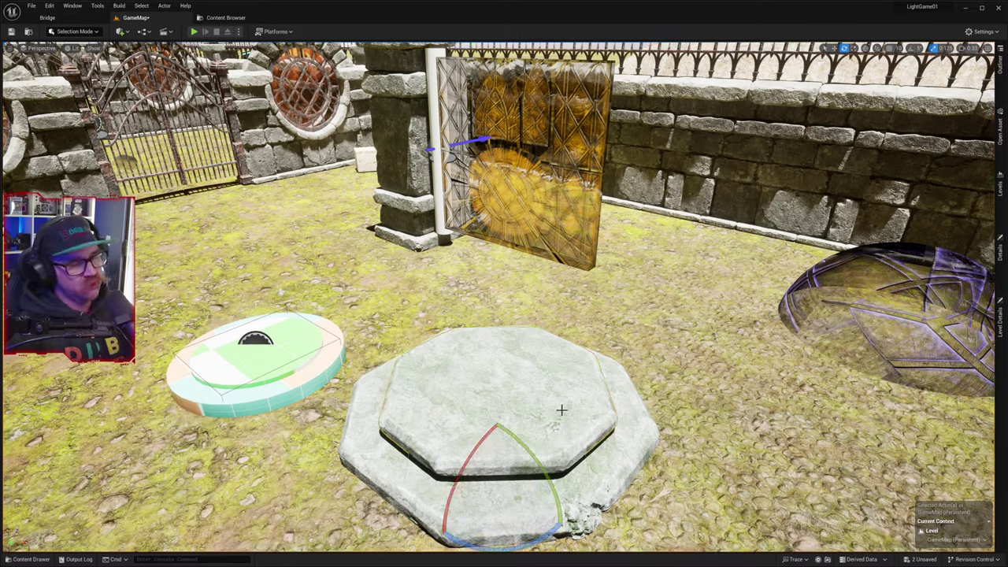
key("Delete")
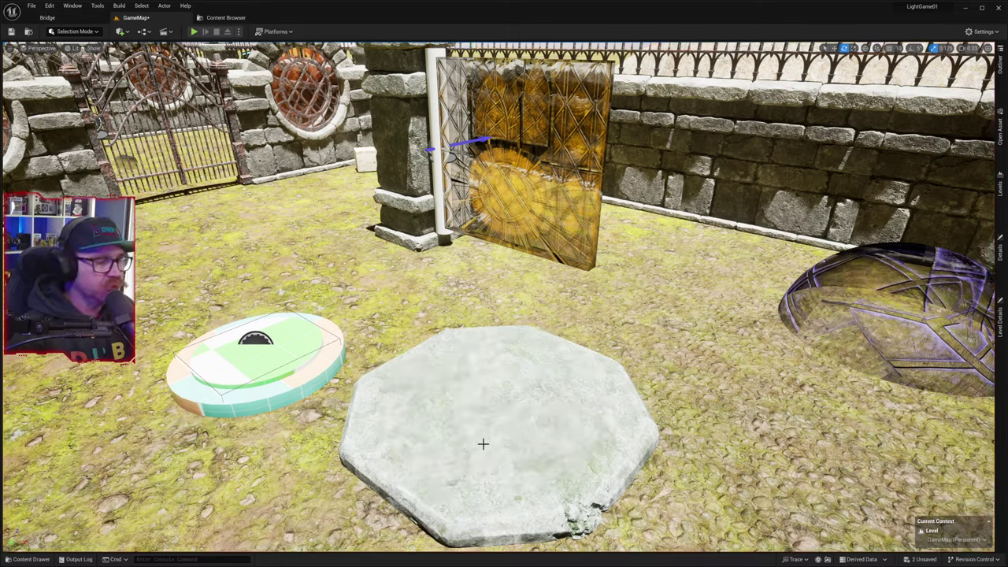
left_click(530, 430)
right_click_drag(567, 469, 564, 520)
- Place the pressure plate over the centre of the octagonal base slab to compare their sizes
left_click(280, 279)
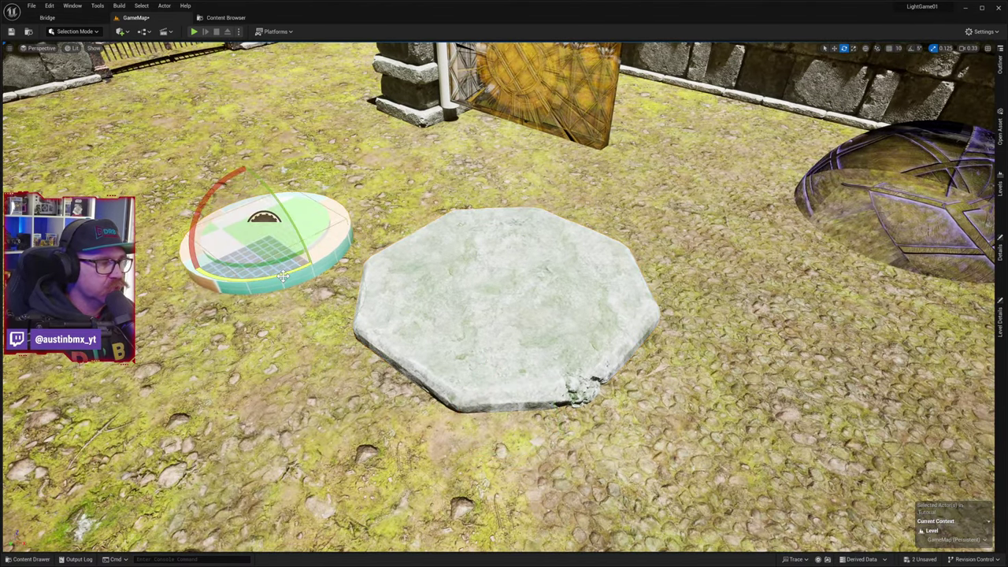
key("r")
key("w")
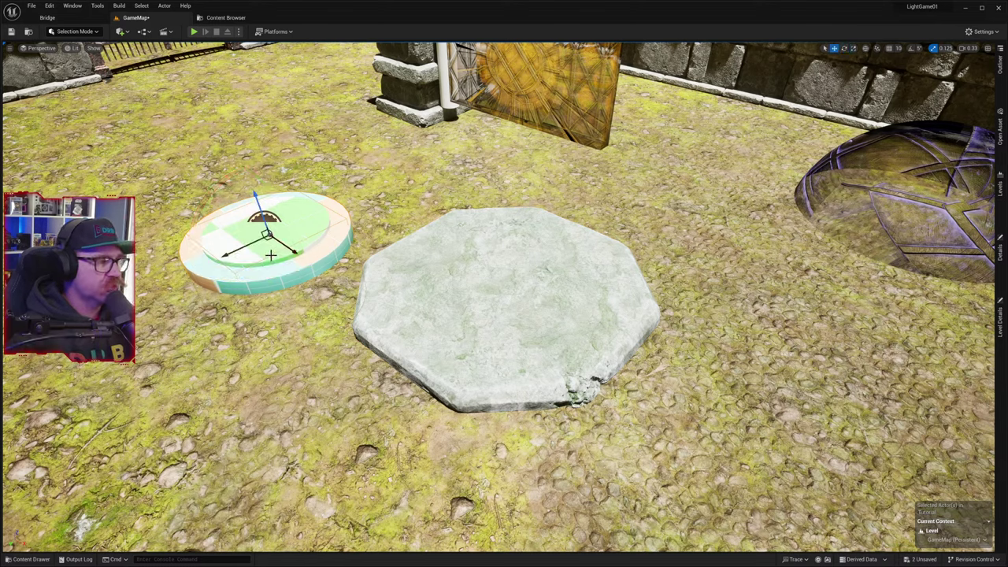
left_click_drag(270, 252, 530, 279)
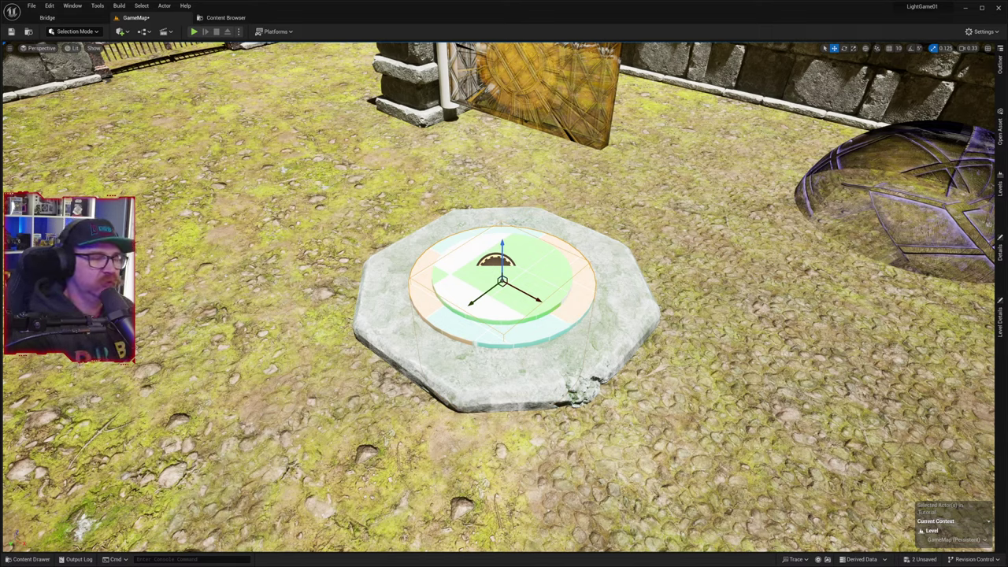
- Scale the octagonal slab (SM_Base_statue2) to 0.7 in X and Y so it fits closely around the pressure plate
left_click(628, 323)
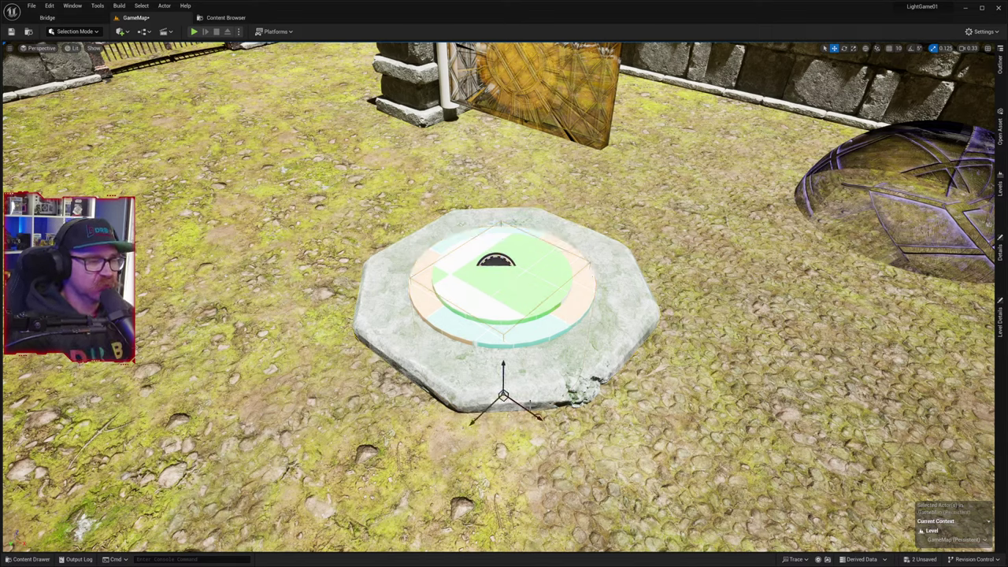
key("e")
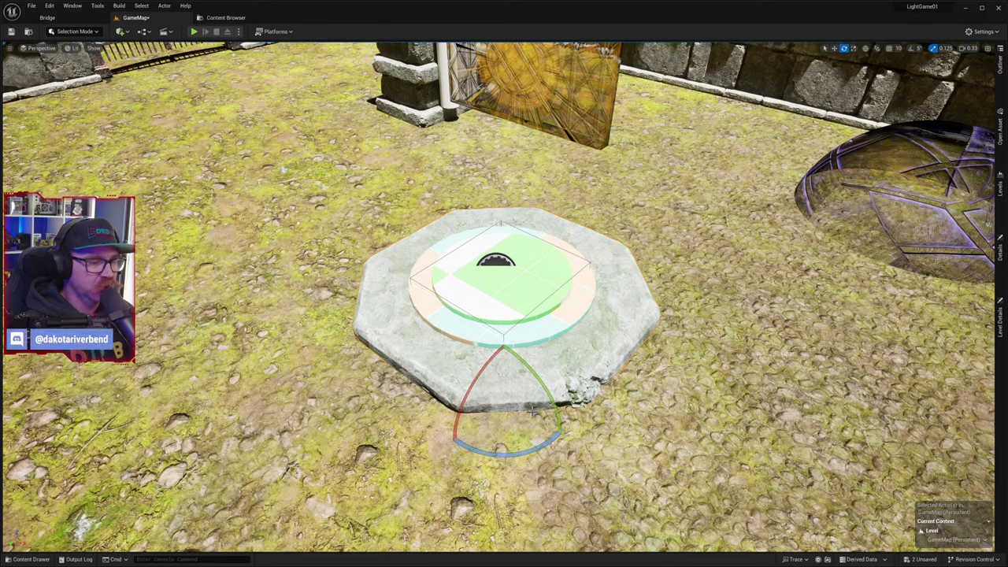
key("r")
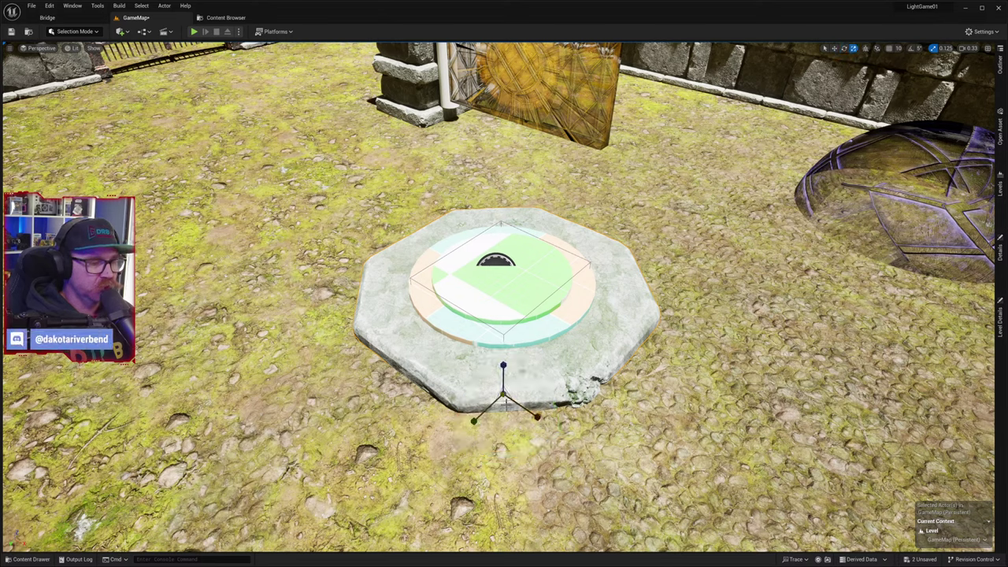
mouse_move(505, 402)
left_mouse_down()
mouse_move(504, 387)
mouse_move(476, 415)
mouse_move(523, 386)
mouse_move(508, 396)
left_mouse_up()
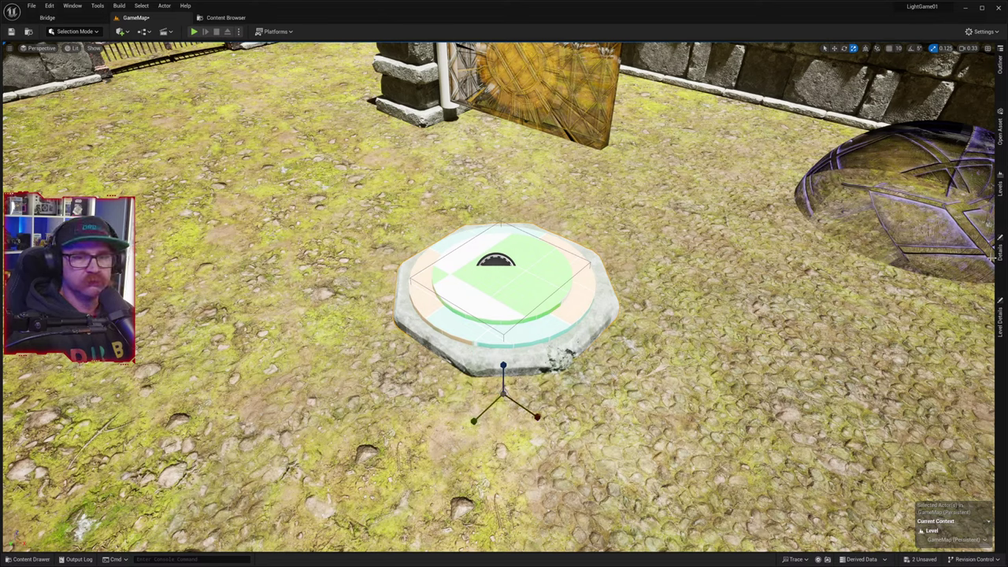
left_click(995, 256)
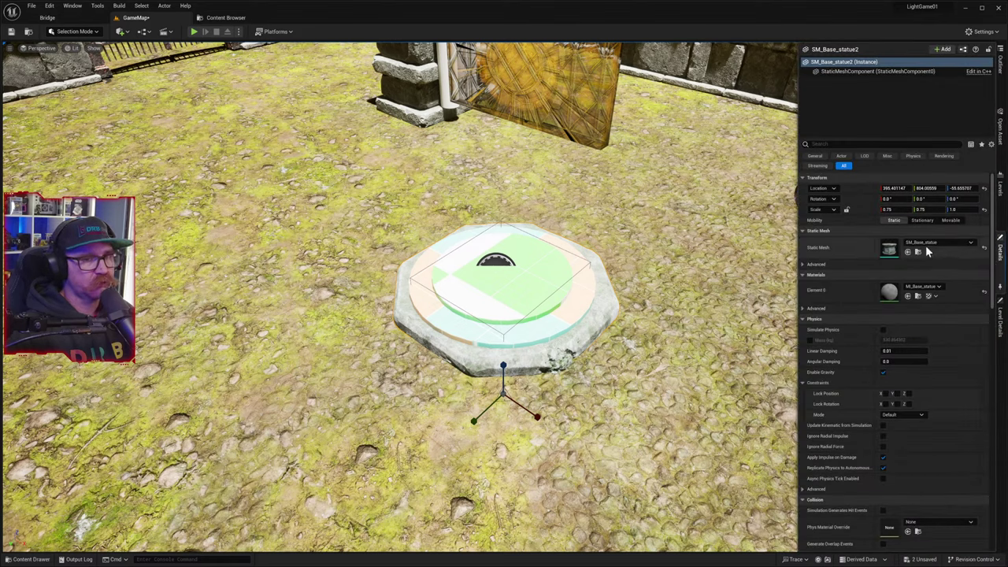
left_click(897, 210)
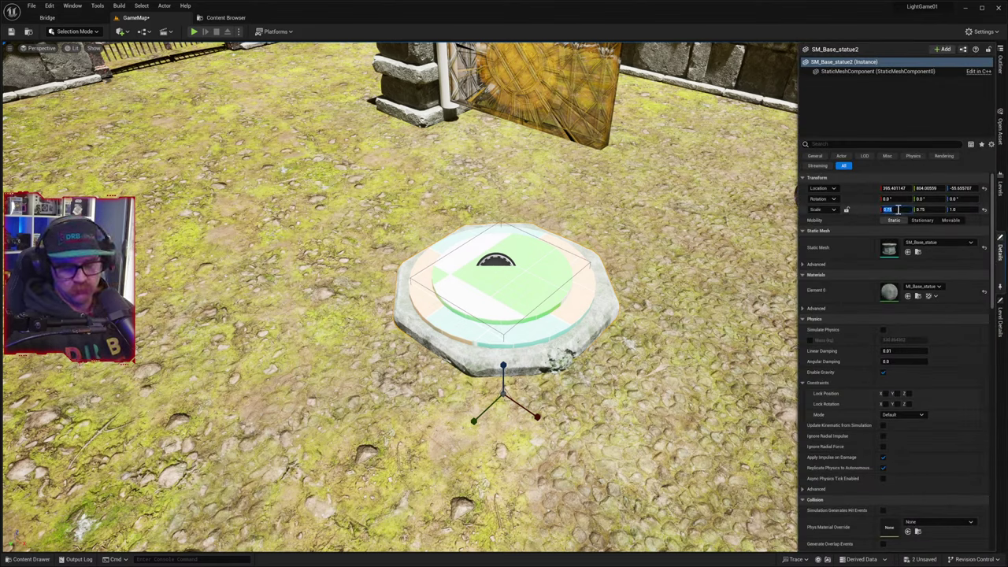
type("0.7")
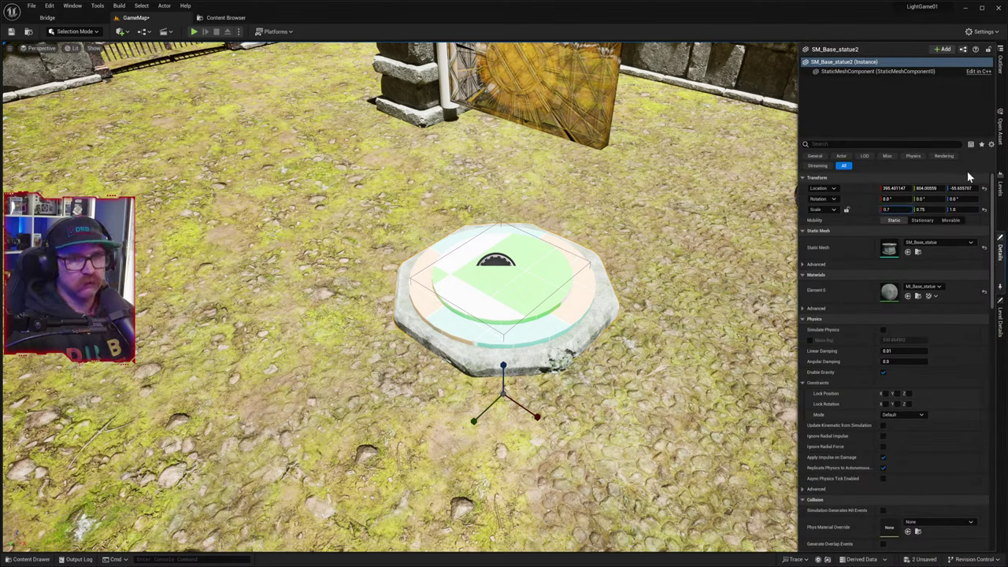
left_click(933, 209)
type("0")
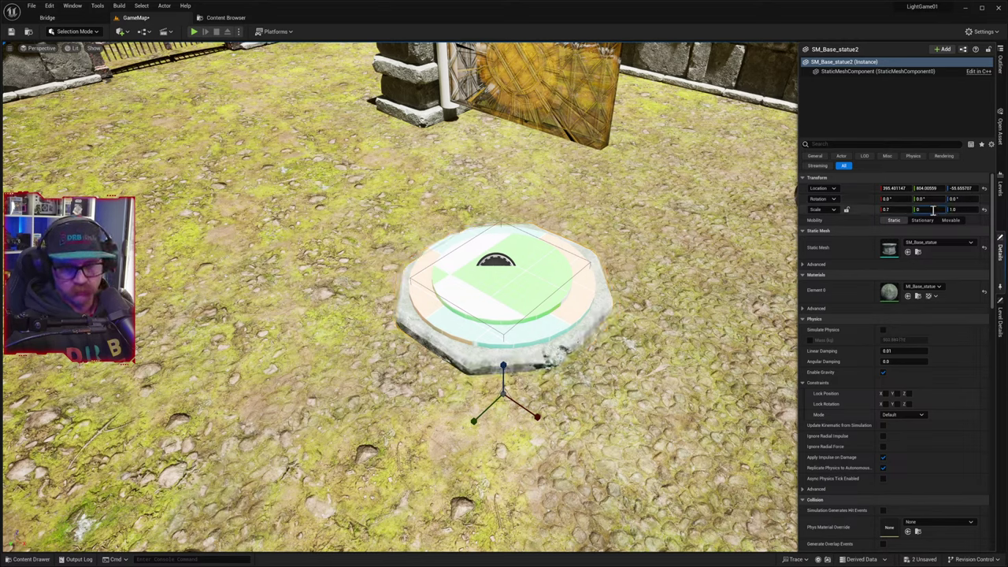
left_click(955, 228)
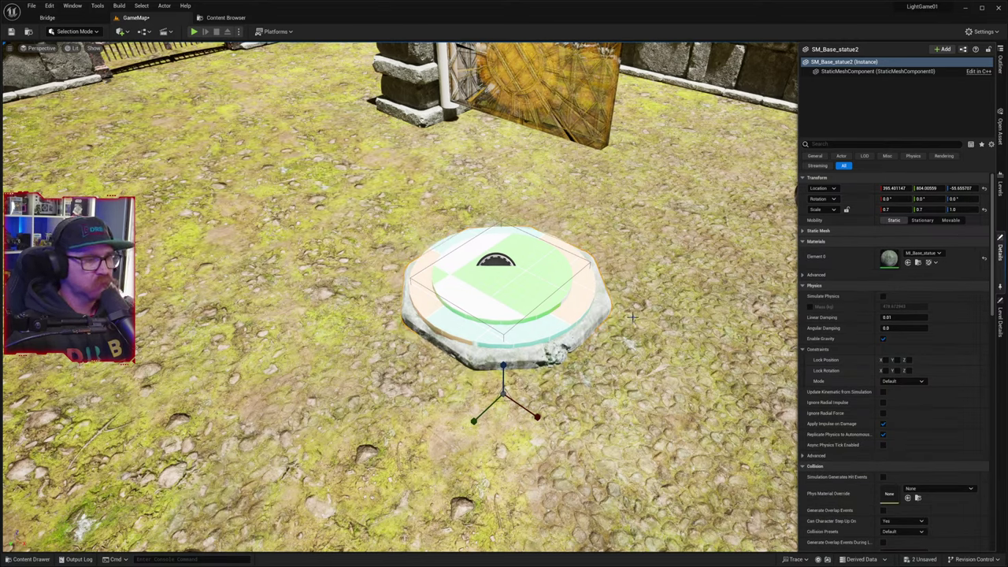
- Move the pressure plate aside off the octagonal slab, and stack a raised copy of the slab scaled to 0.5 in X and Y
left_click(542, 328)
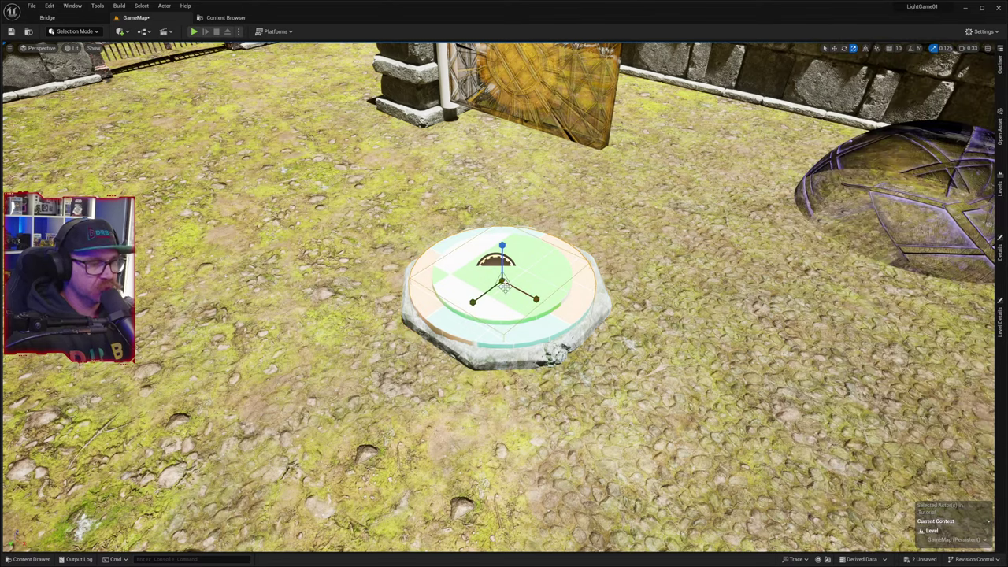
left_click_drag(505, 287, 292, 209)
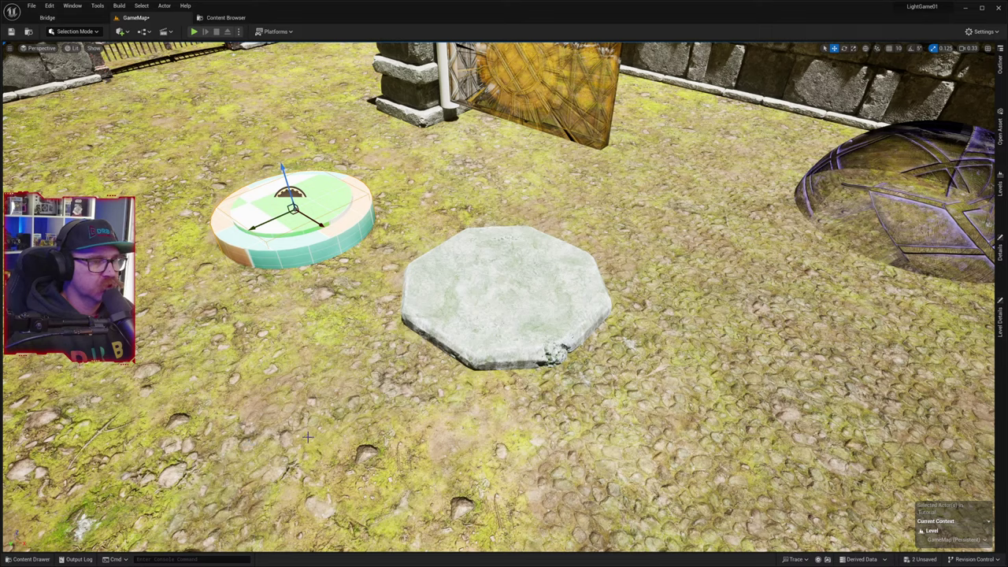
left_click(484, 325)
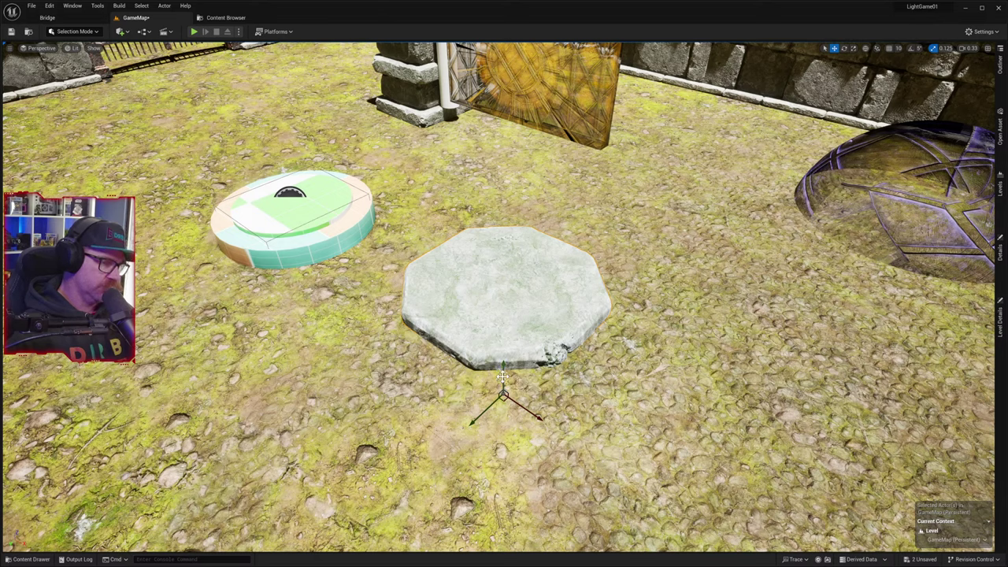
left_click_drag(503, 376, 502, 364, "alt")
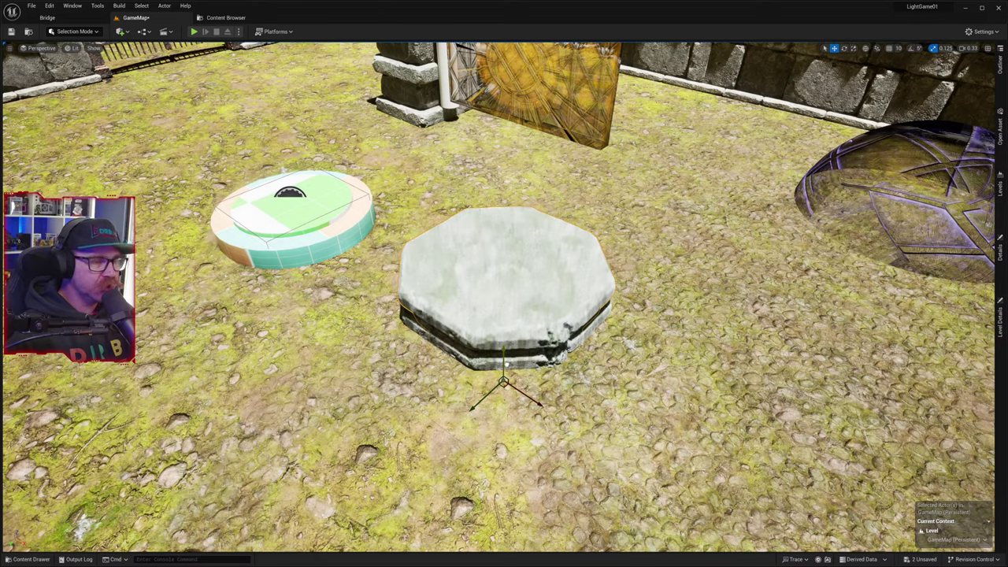
key("e")
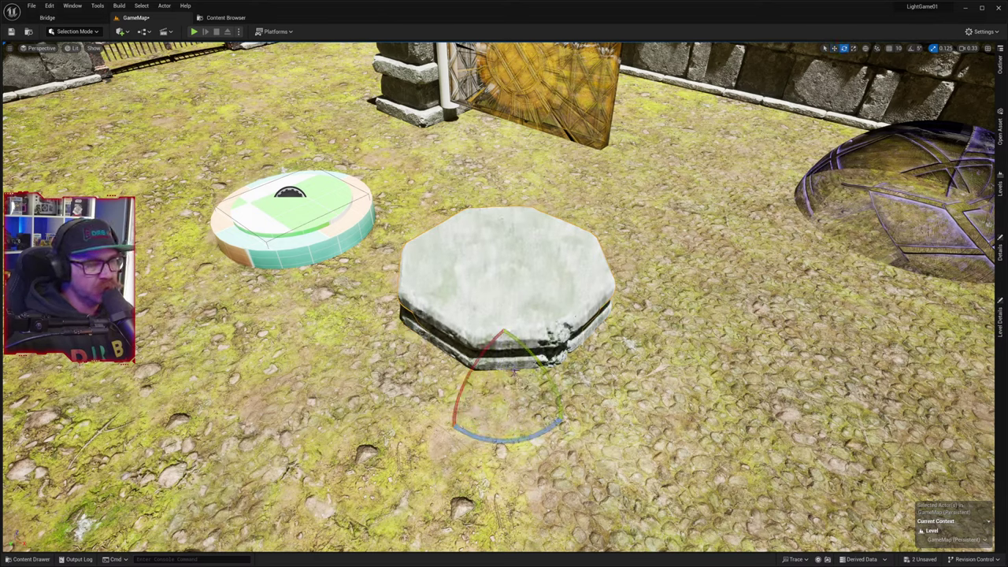
key("r")
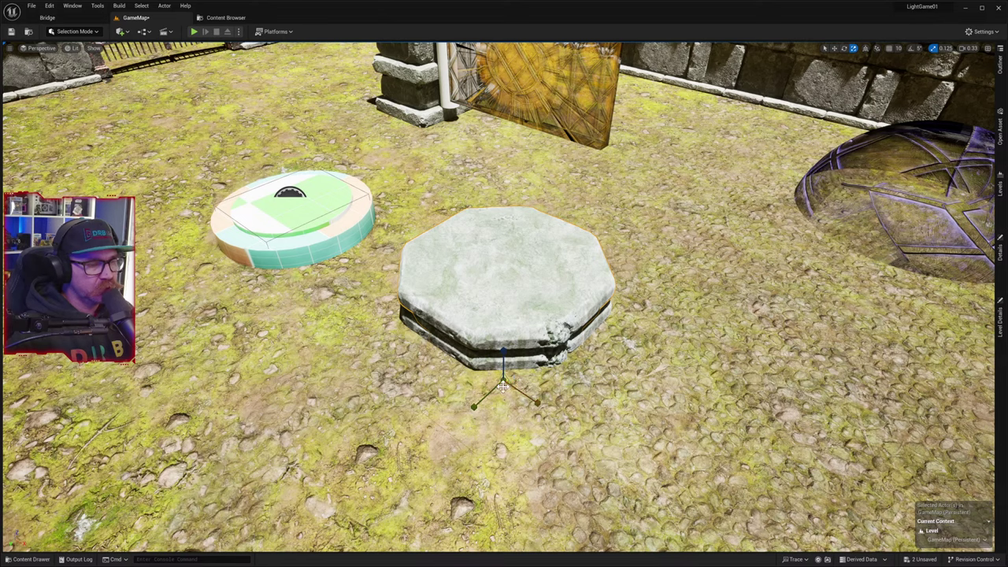
left_click_drag(503, 386, 493, 397)
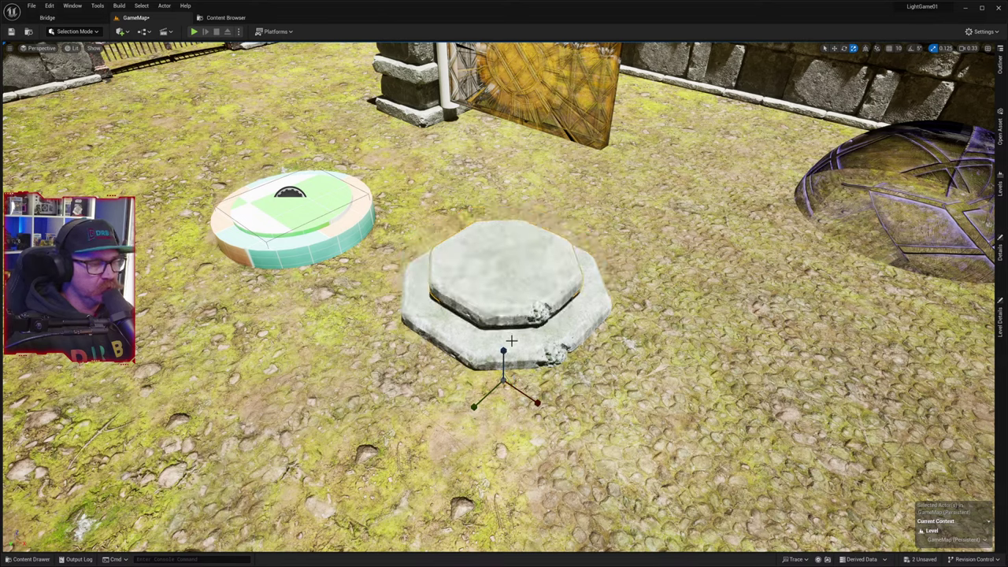
- Rotate the smaller upper slab about its vertical axis to about 130° so its chipped corner faces away
key("w")
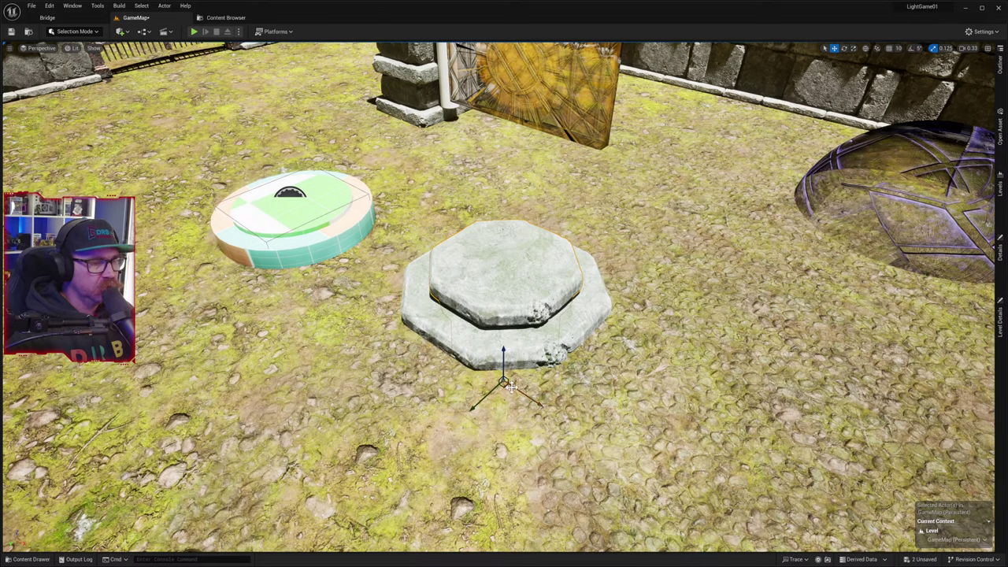
key("e")
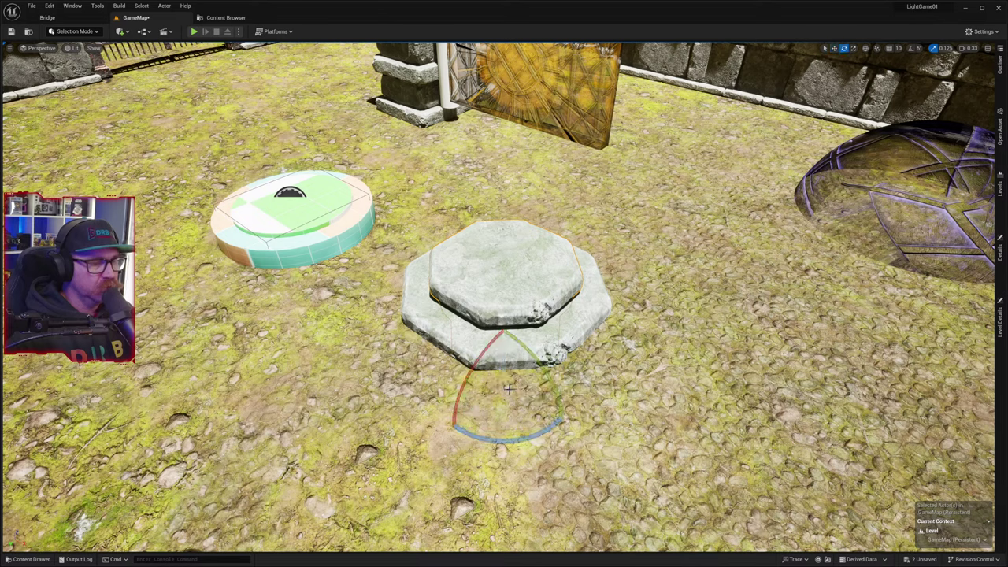
mouse_move(521, 436)
left_mouse_down()
mouse_move(508, 455)
mouse_move(476, 443)
mouse_move(425, 408)
mouse_move(425, 373)
mouse_move(423, 395)
left_mouse_up()
key("Escape")
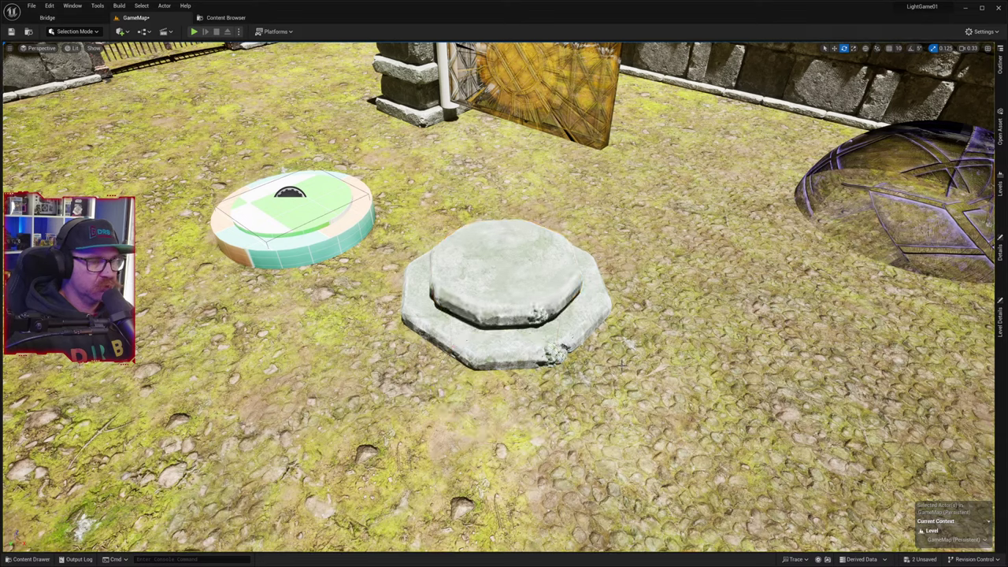
left_click(513, 308)
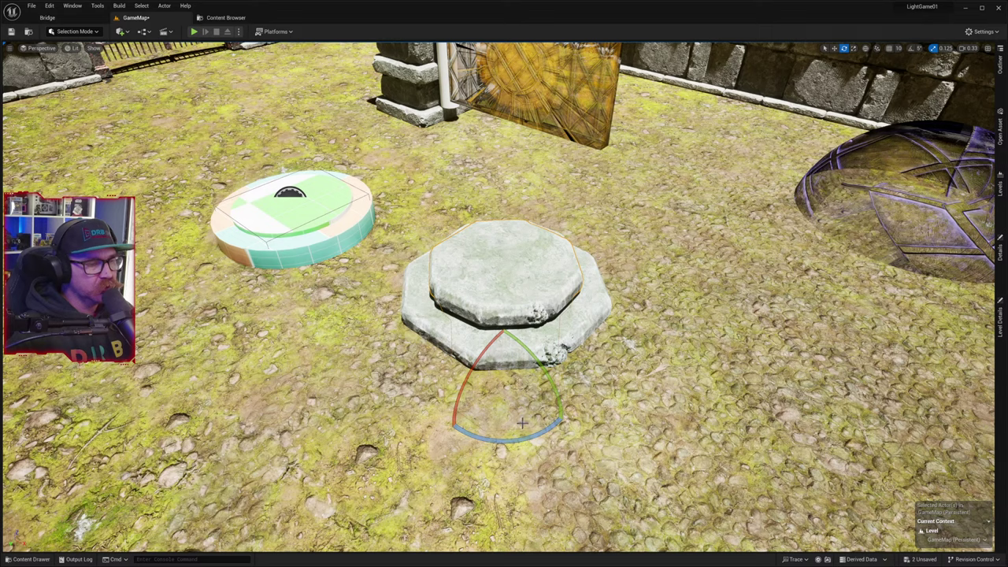
left_click_drag(568, 410, 581, 376)
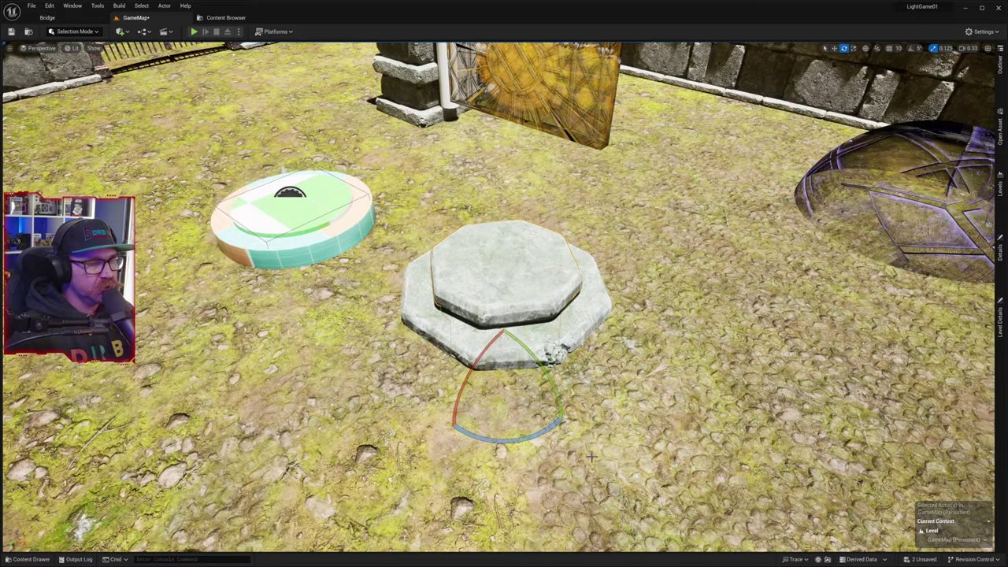
key("Escape")
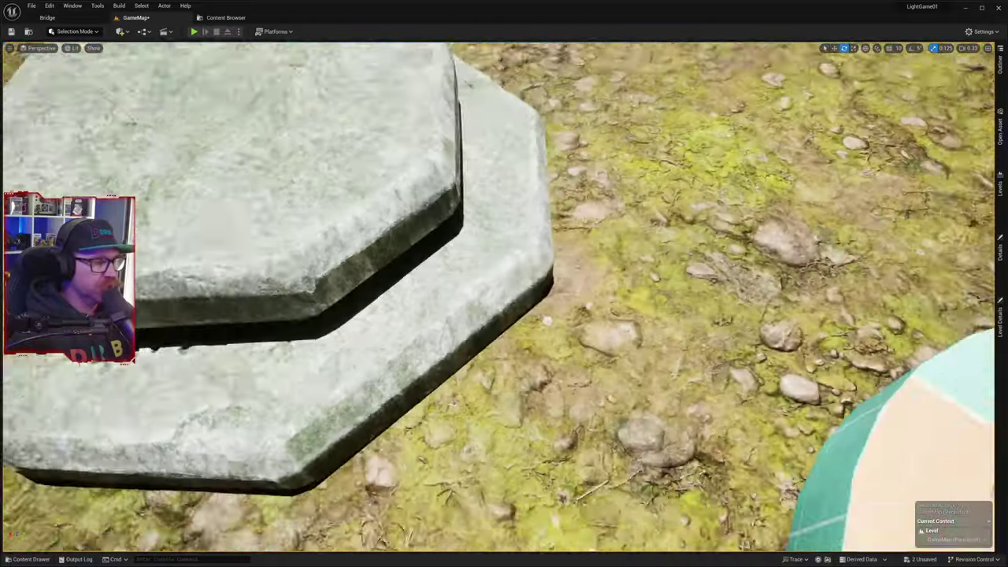
- Play-test walking onto and off the two-tiered stone base to judge its step height, and end the session
right_click_drag(504, 296, 307, 208)
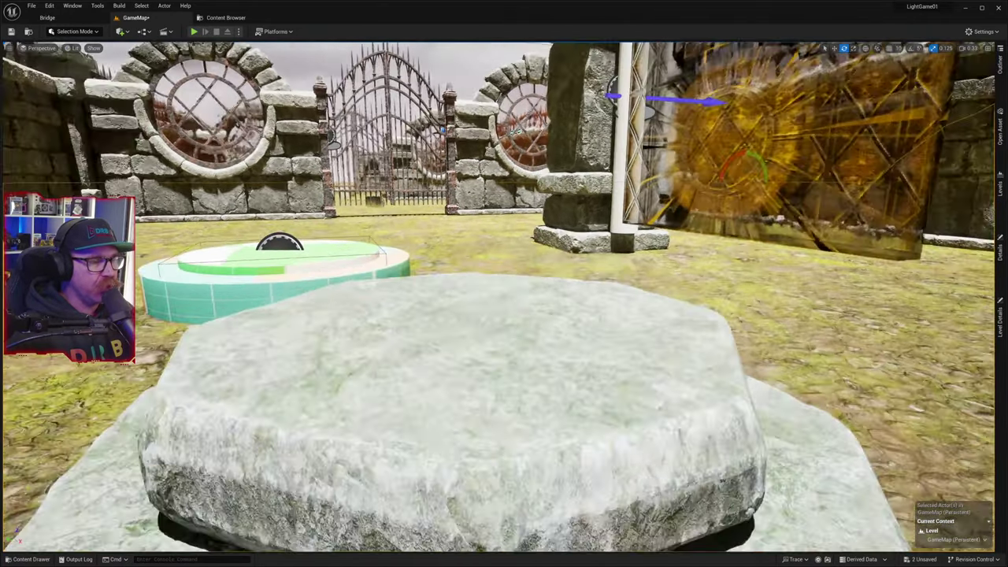
key("s")
right_click_drag(644, 315, 644, 435)
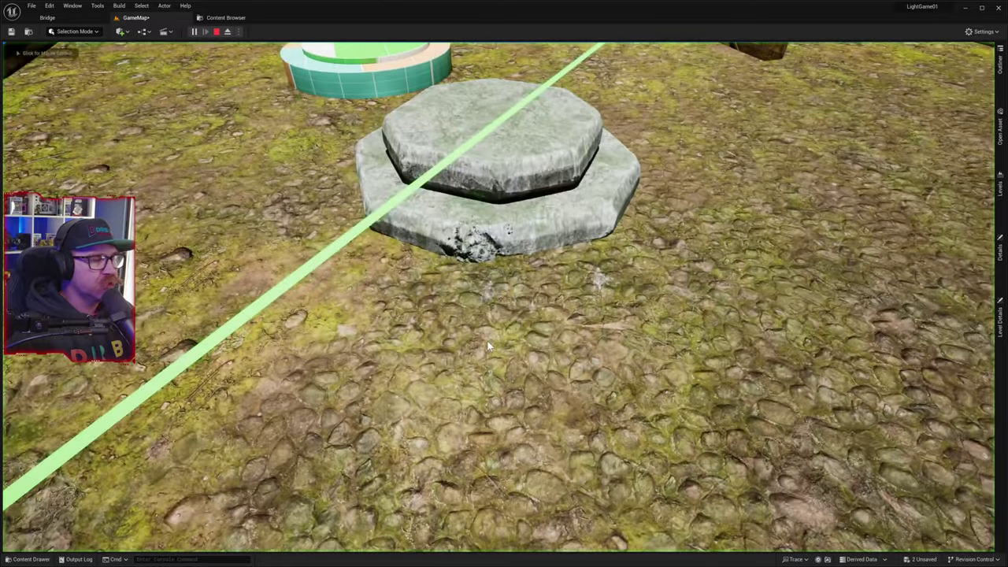
left_click(487, 341)
key("w")
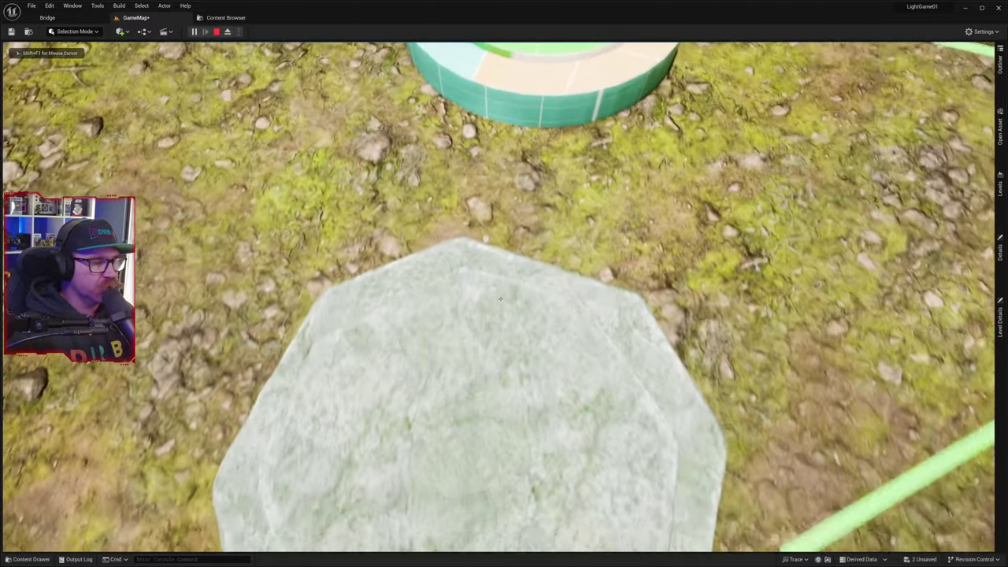
key("s")
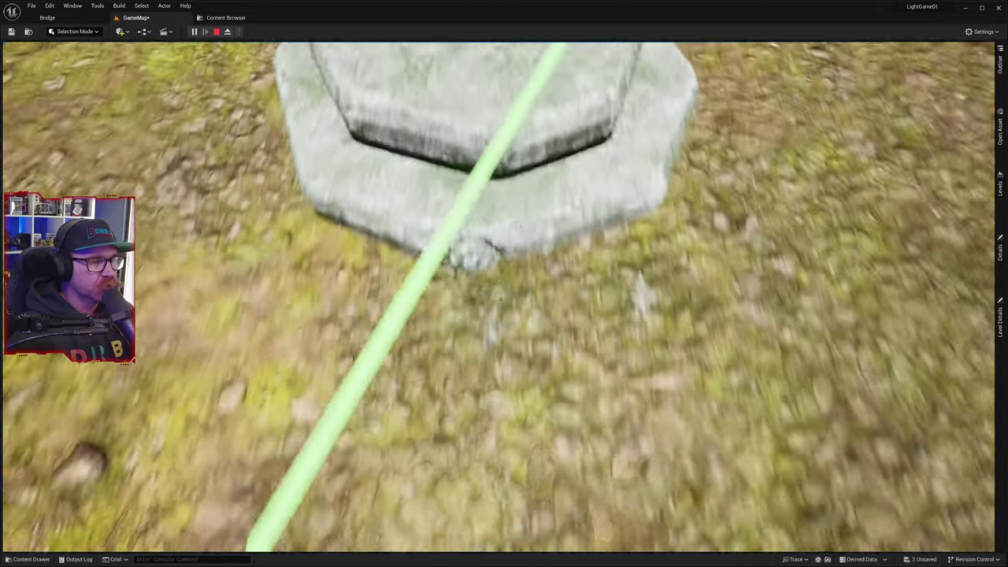
key("w")
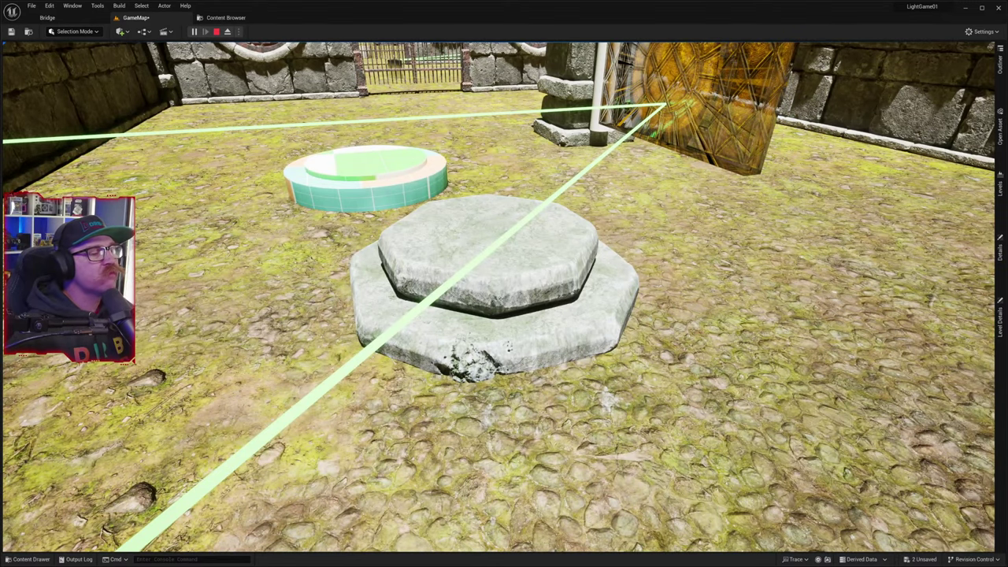
key("shift+F1")
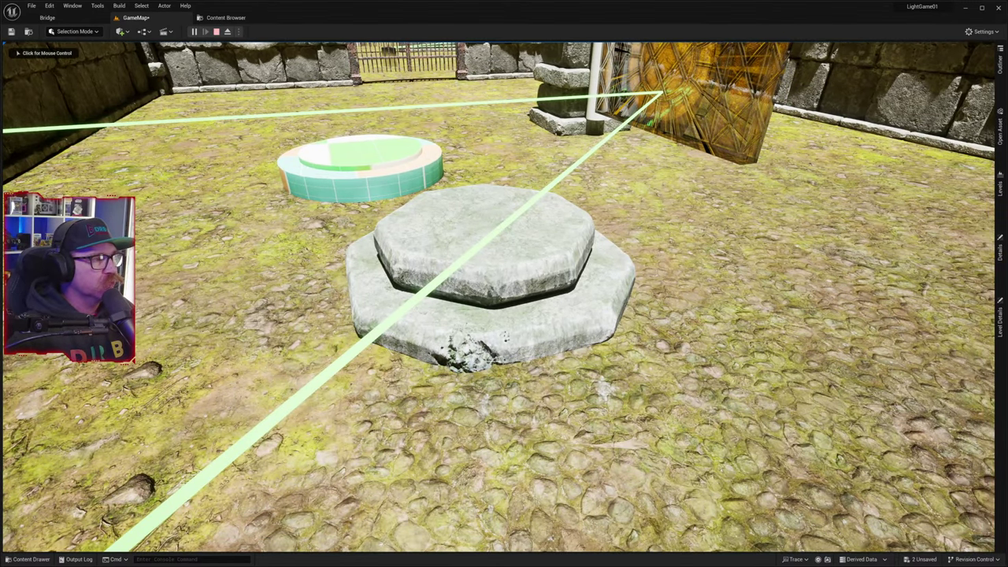
left_click(216, 32)
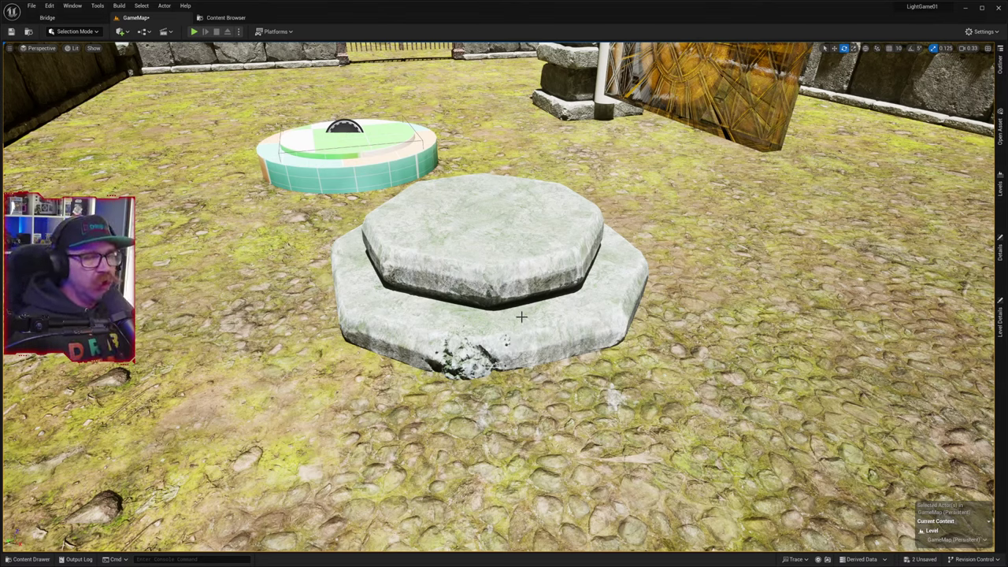
- Raise the upper slabs SM_Base_statue3 and SM_Base_statue4 together slightly above the large base slab
left_click(513, 288)
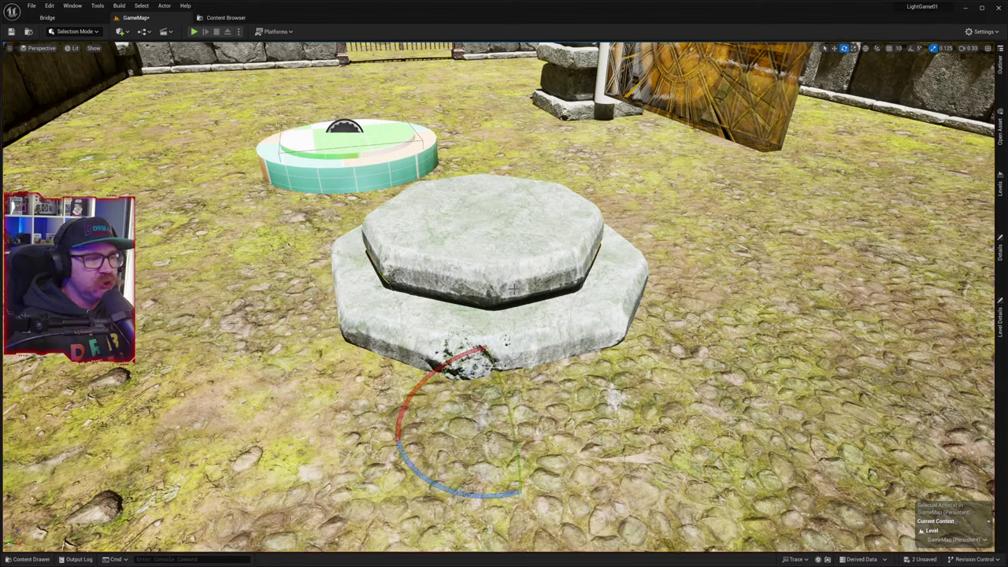
left_click(1000, 250)
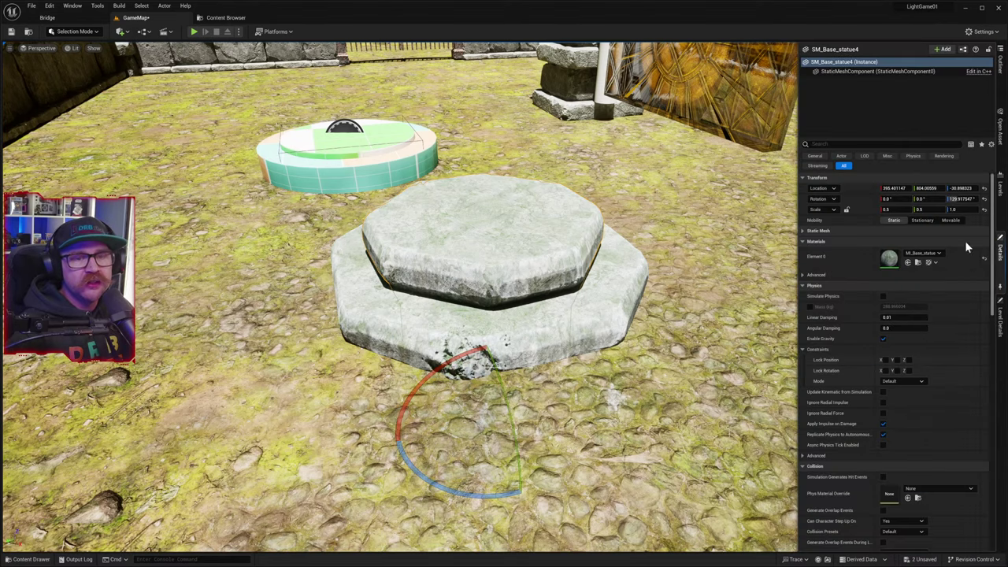
left_click(1001, 64)
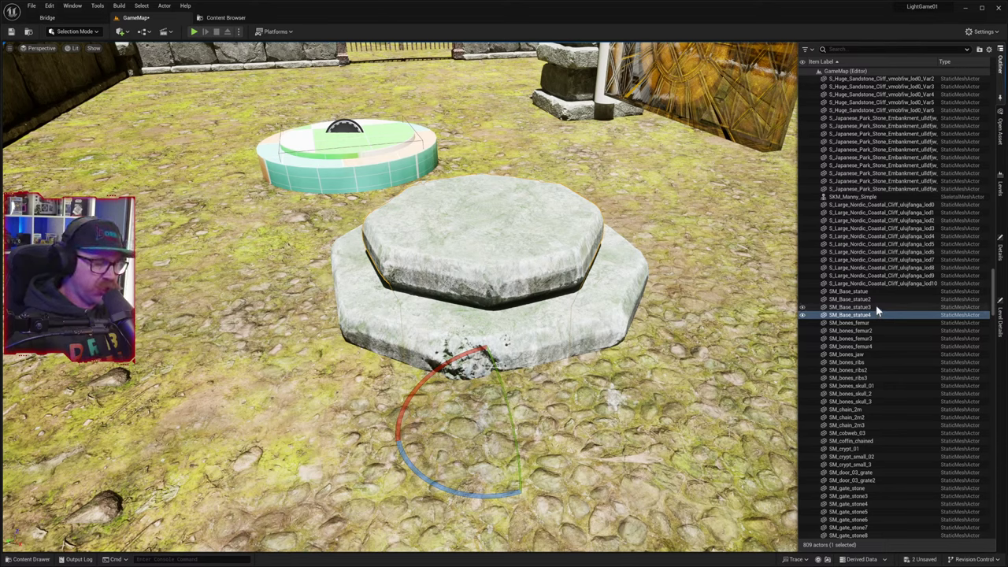
left_click(876, 308, "ctrl")
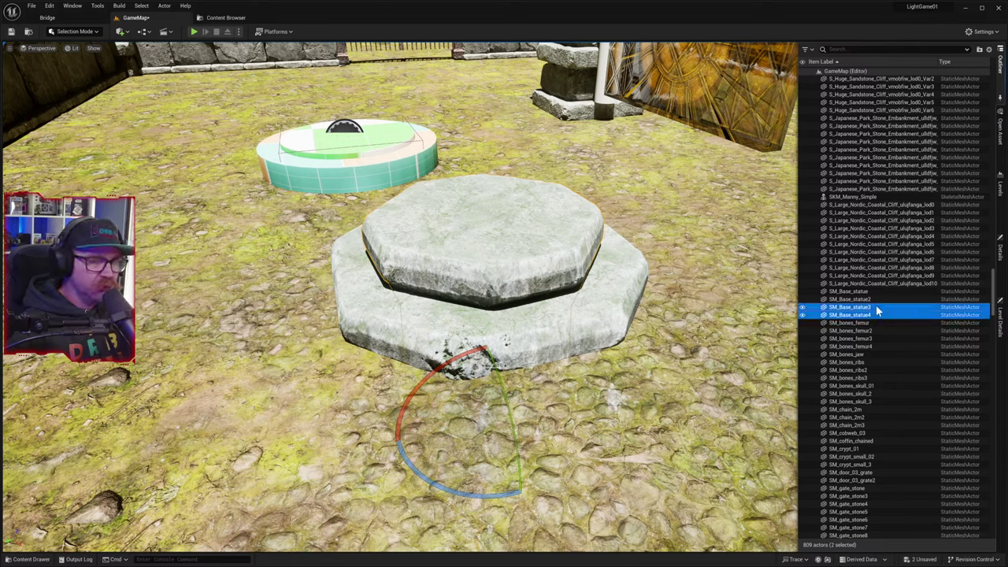
key("w")
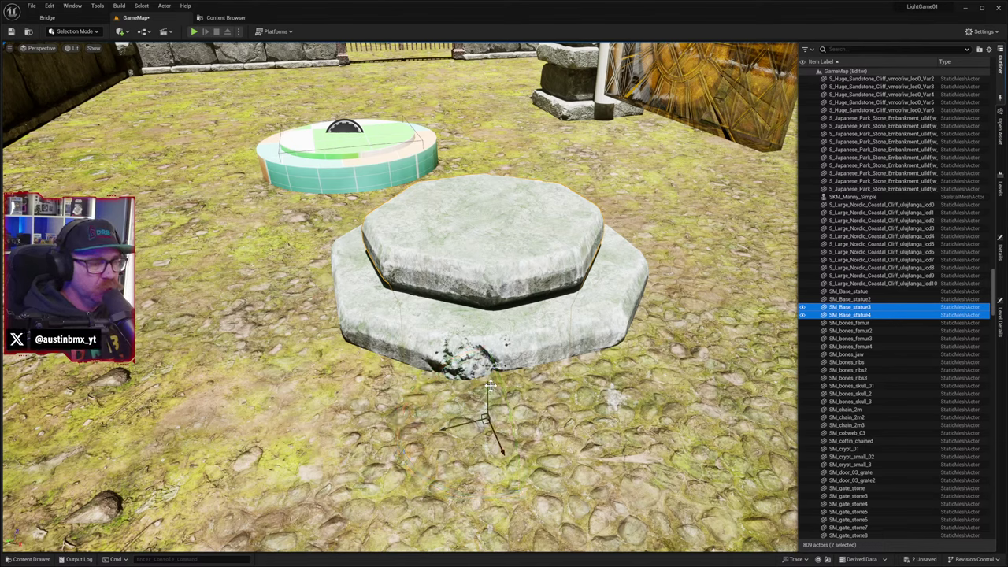
left_click_drag(489, 388, 489, 378)
left_click(673, 378)
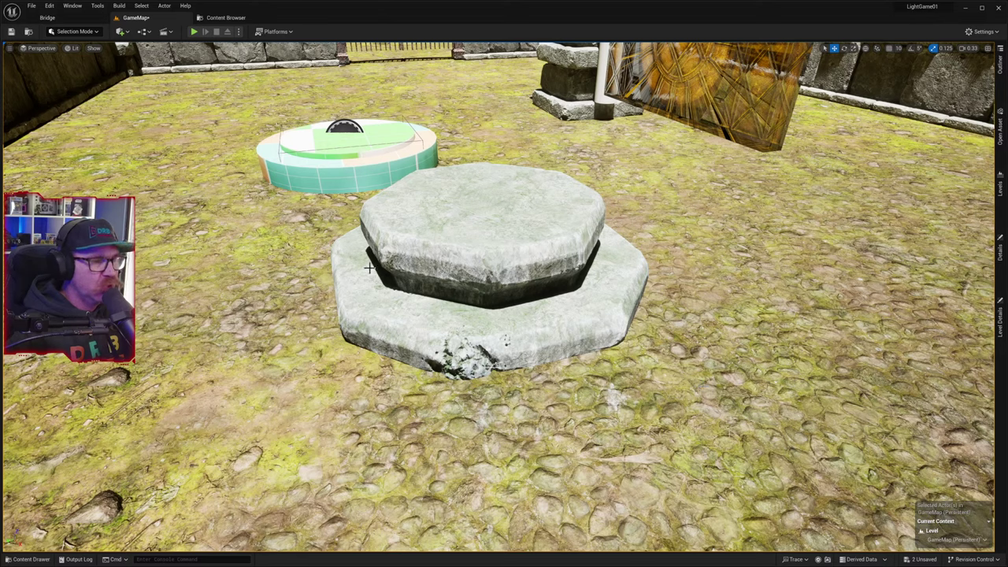
- Play-test walking repeatedly onto and off the raised upper tier, and end the session
left_click(195, 32)
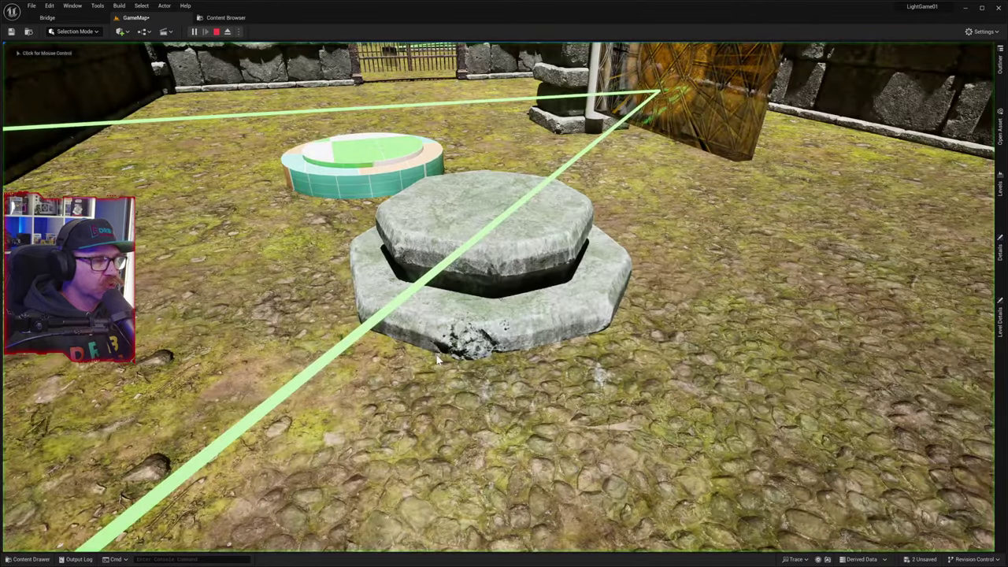
key("w")
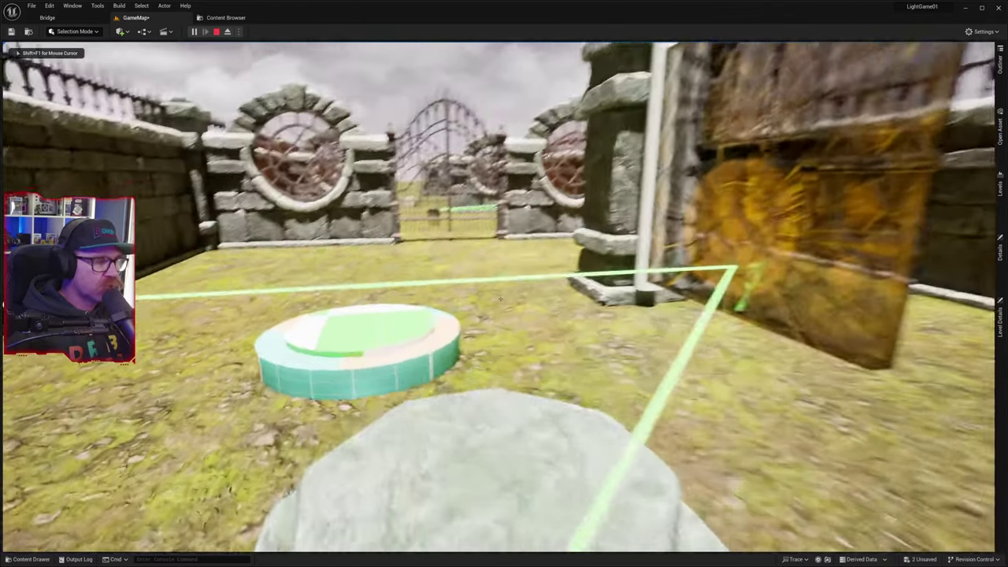
key("s")
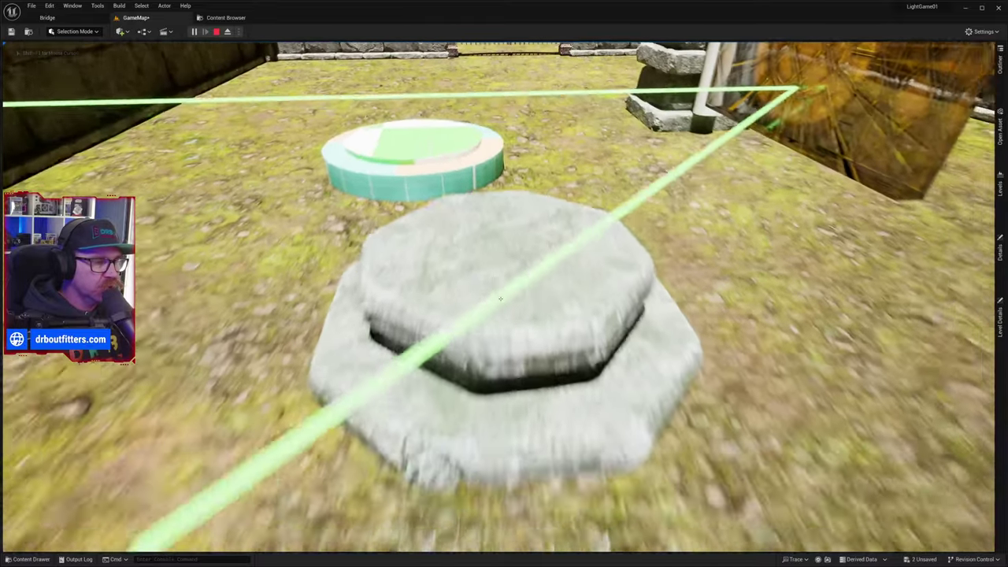
key("w")
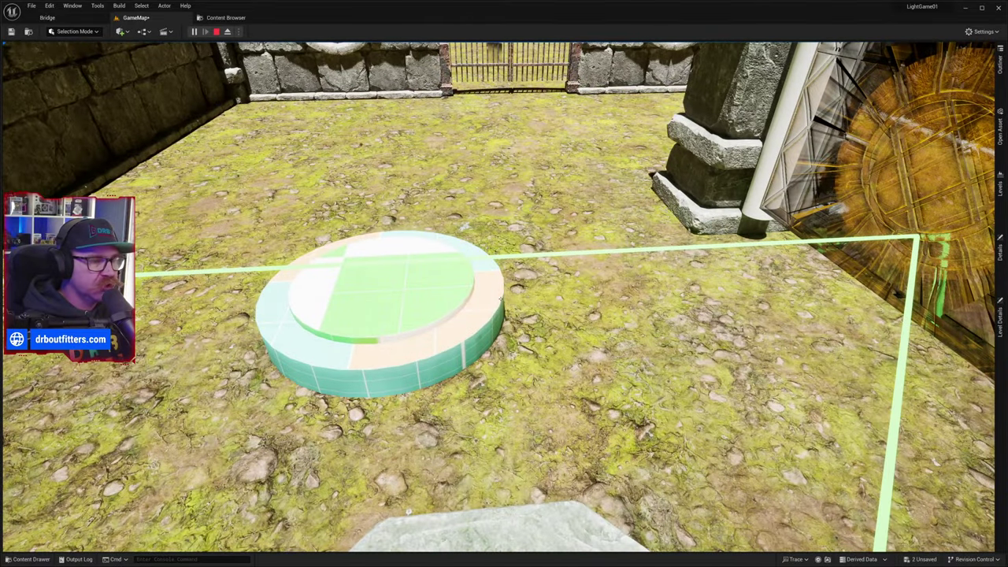
key("w")
key("s")
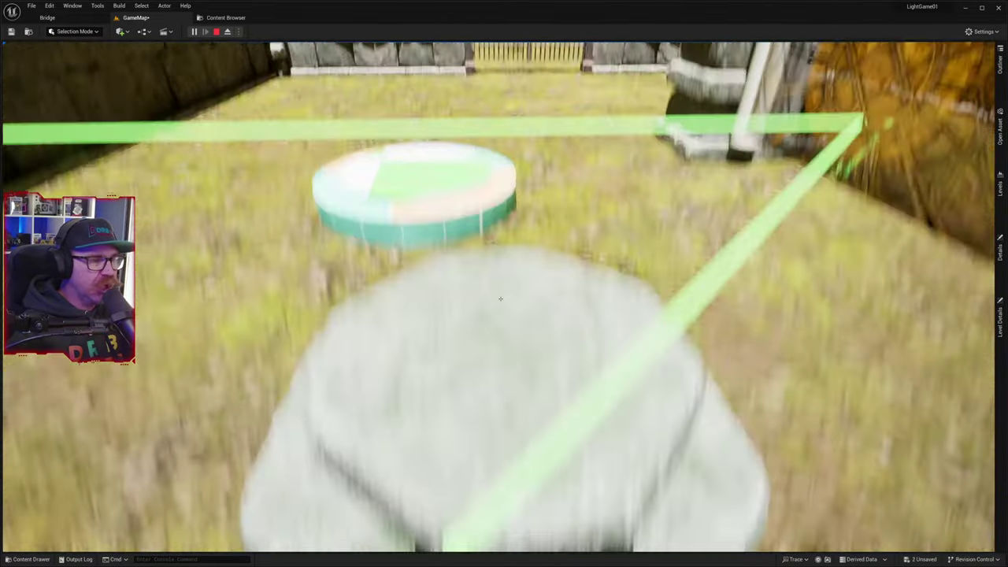
key("w")
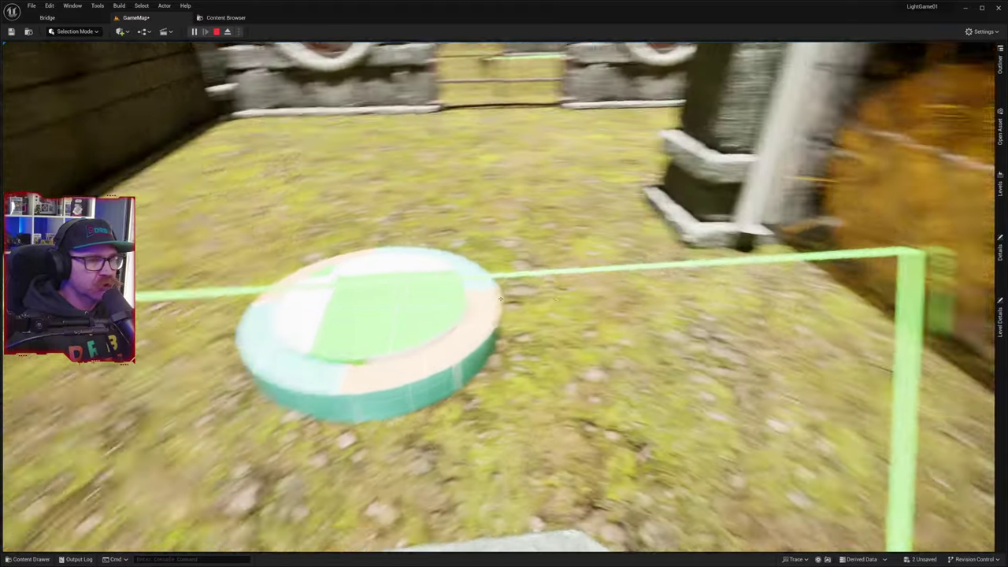
key("s")
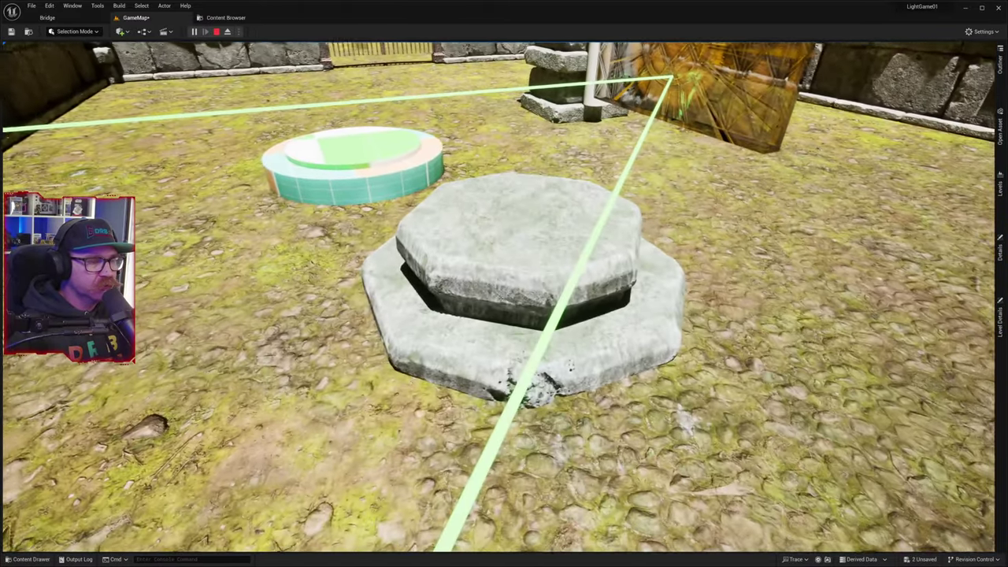
key("Escape")
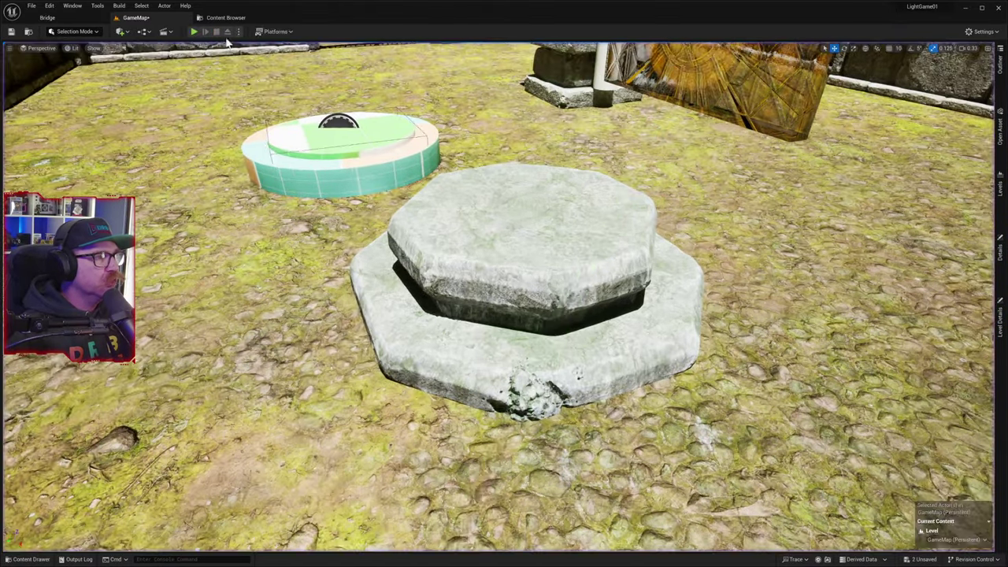
- Open the blueprint of the round floor button BP_FloorButton14 for editing and look over its event graph
left_click(374, 186)
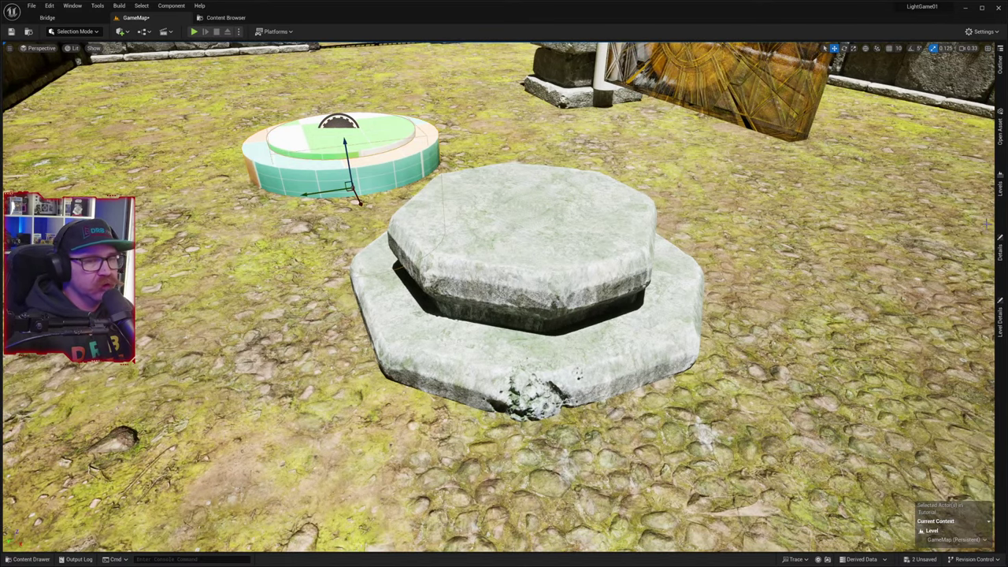
left_click(1001, 249)
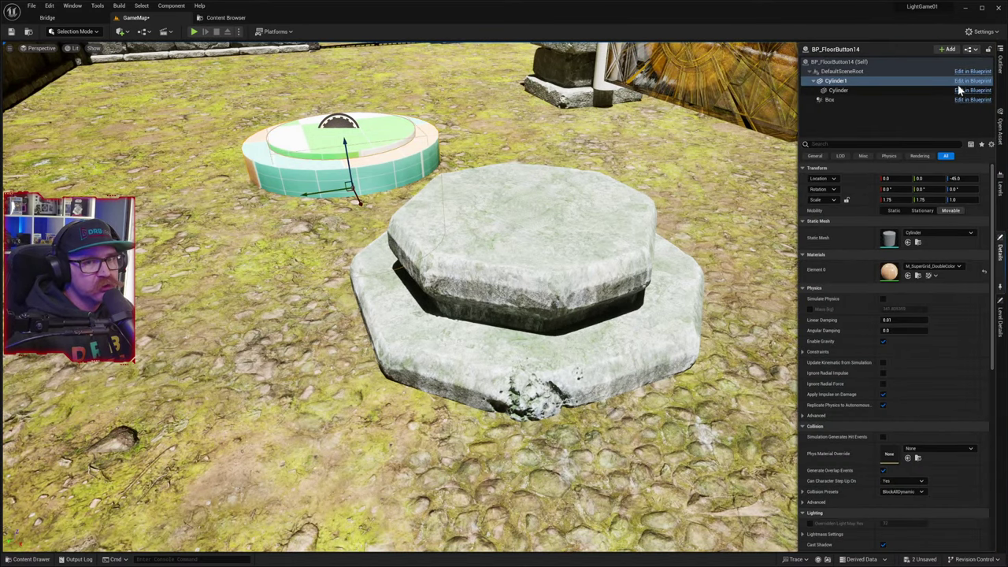
left_click(965, 83)
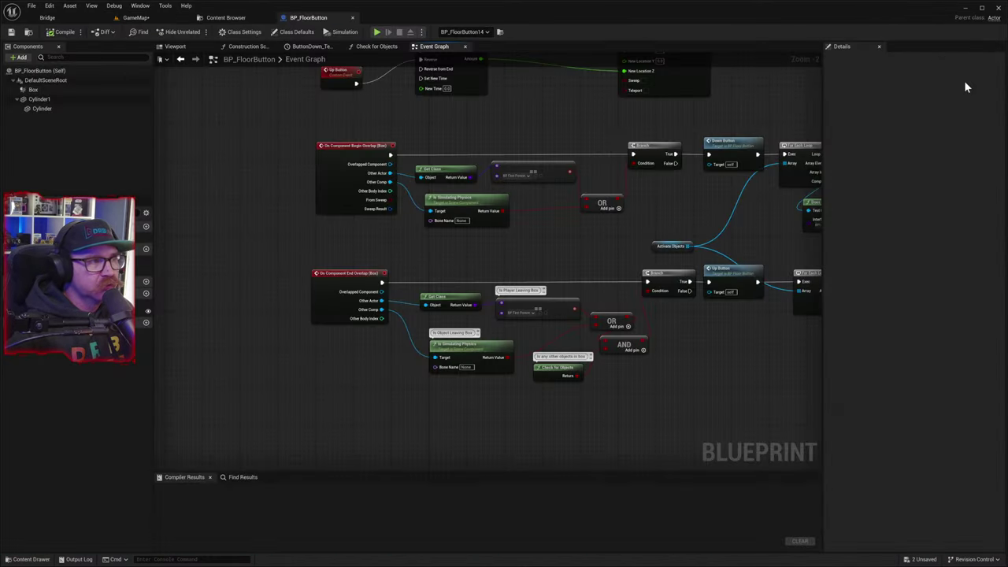
scroll(512, 200, "down", 8)
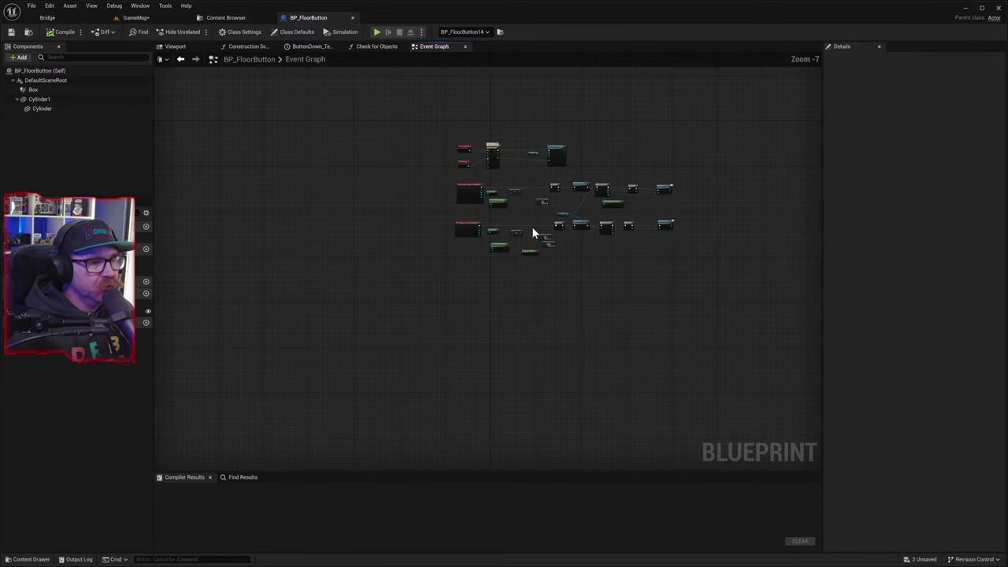
scroll(532, 226, "up", 6)
right_click_drag(625, 257, 541, 358)
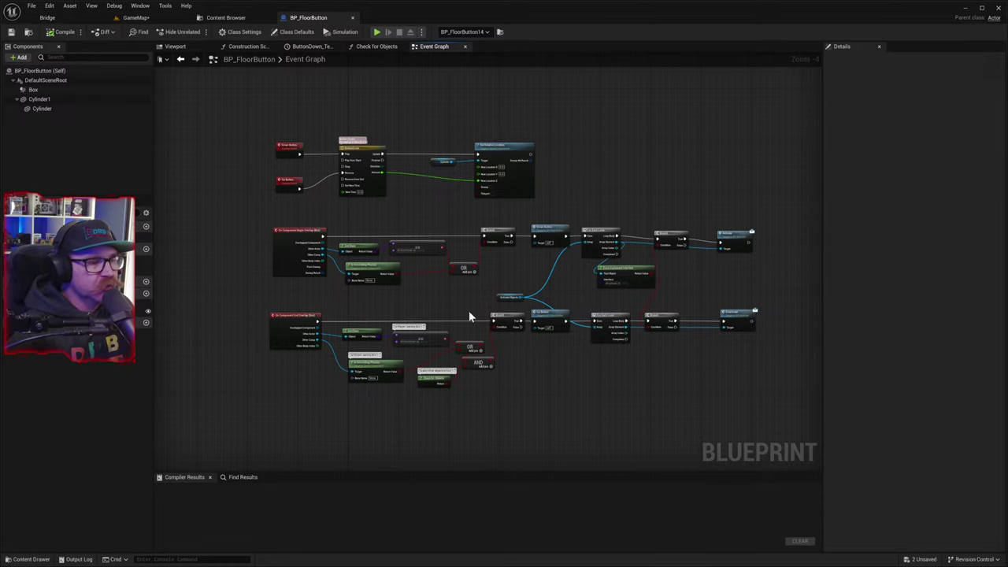
- Add the SM_Base_statue mesh as a component of the floor button, working in the blueprint's 3D view
left_click(182, 49)
scroll(526, 275, "up", 4)
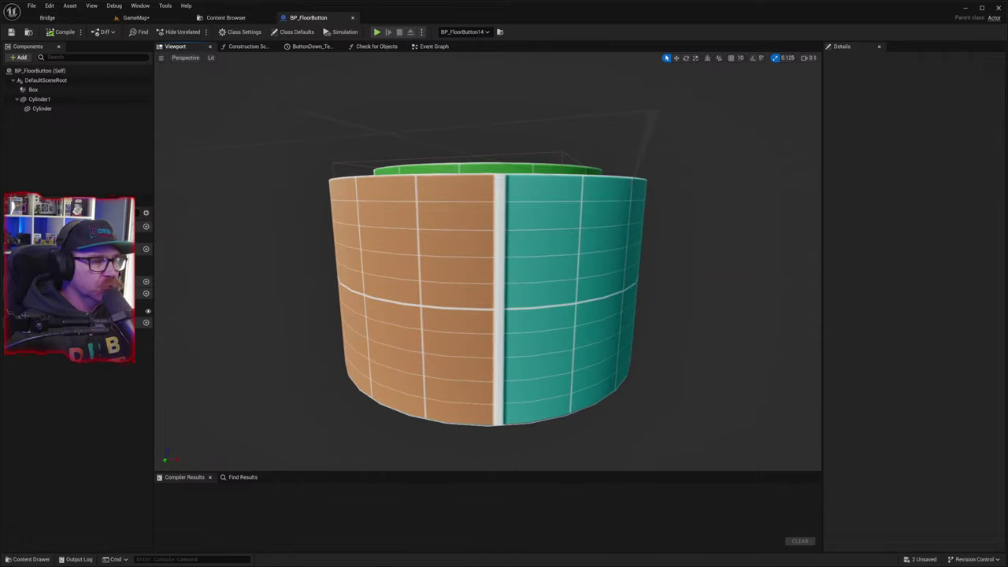
scroll(535, 271, "up", 6)
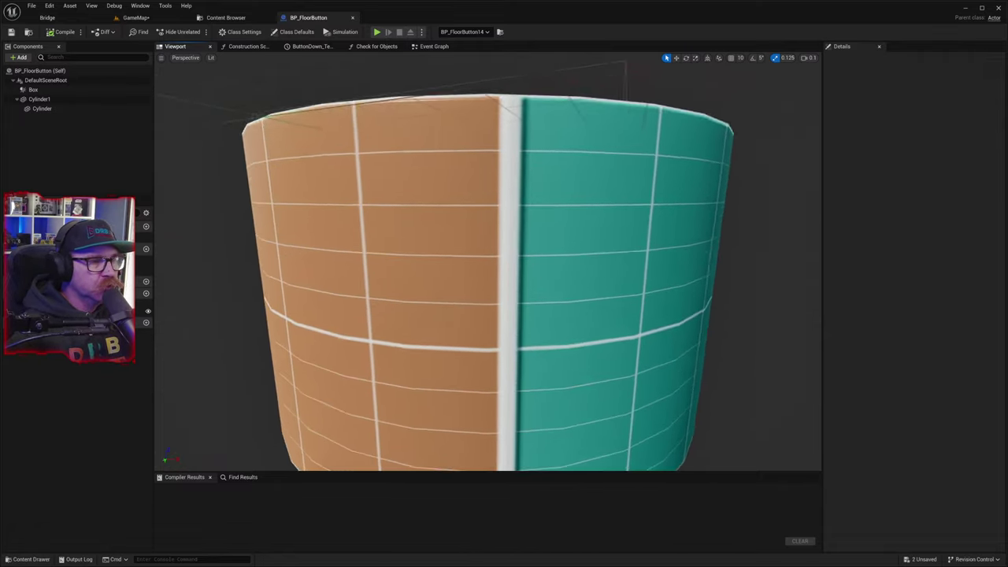
left_click_drag(536, 271, 213, 330, "alt")
scroll(583, 252, "down", 4)
scroll(583, 252, "up", 2)
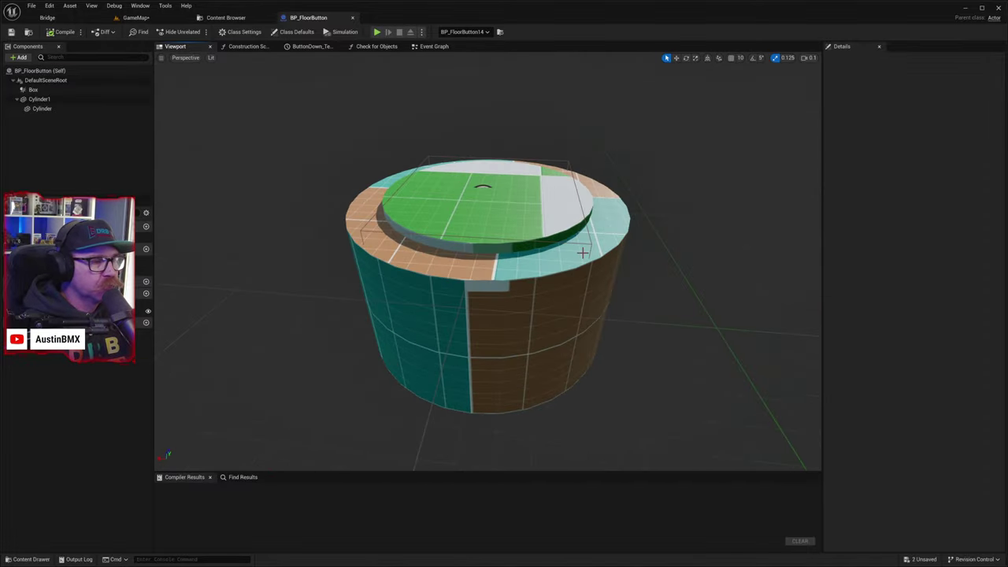
left_click(9, 561)
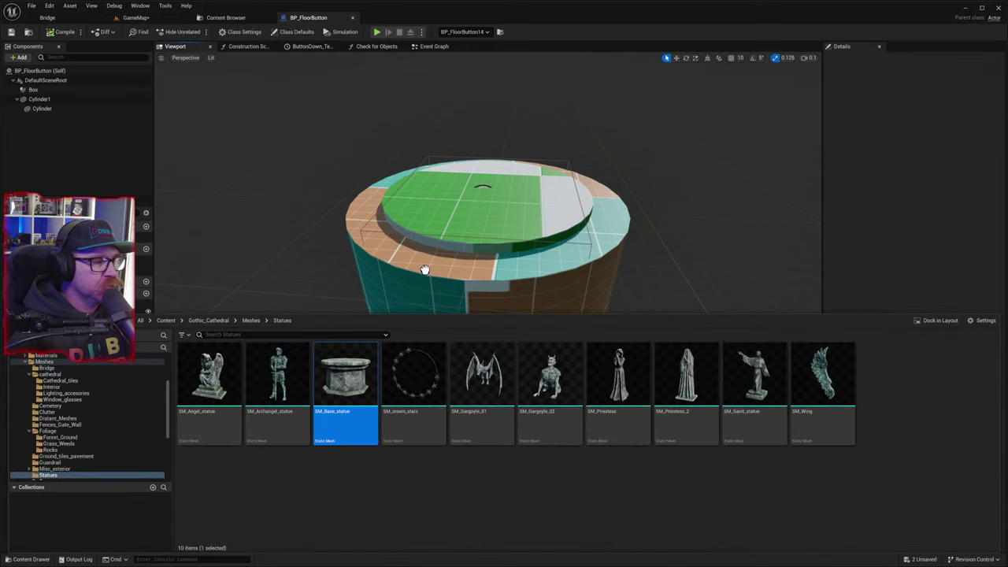
left_click_drag(425, 270, 425, 270)
- Lower the stone base to a Z location of about -168.7 so the green plate protrudes from its top
right_click_drag(561, 247, 561, 285)
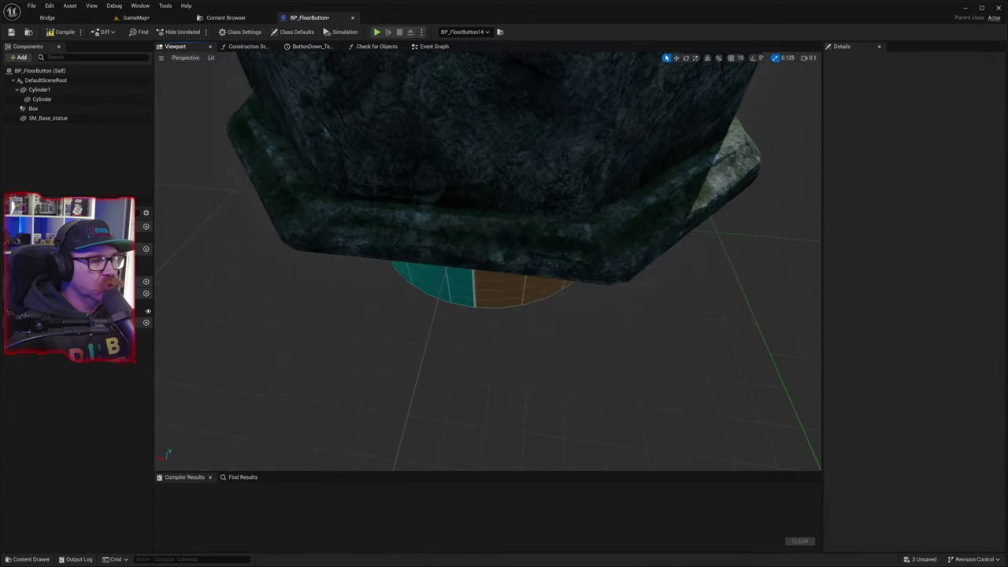
scroll(560, 247, "down", 5)
scroll(560, 247, "up", 2)
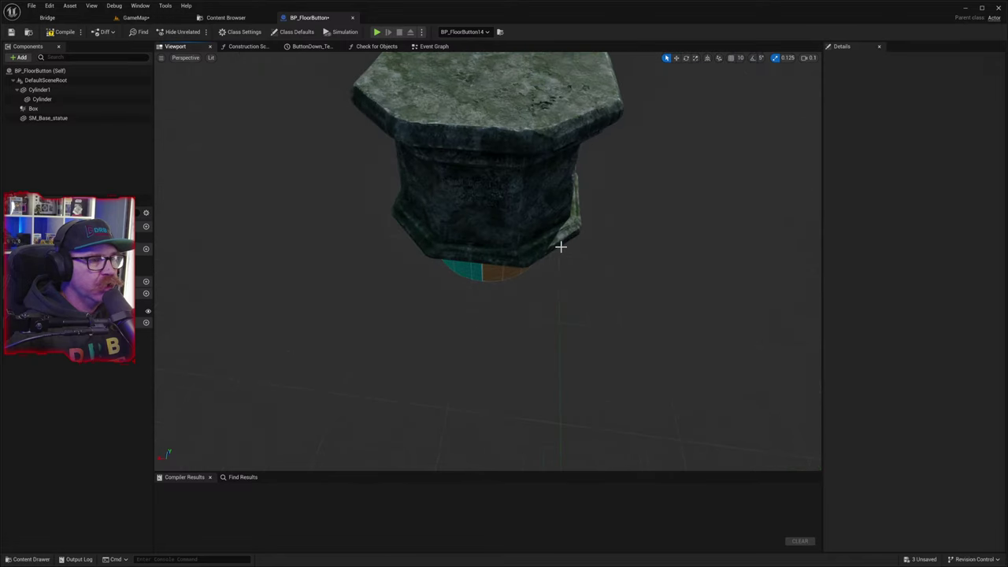
left_click(506, 166)
left_click_drag(486, 160, 470, 244)
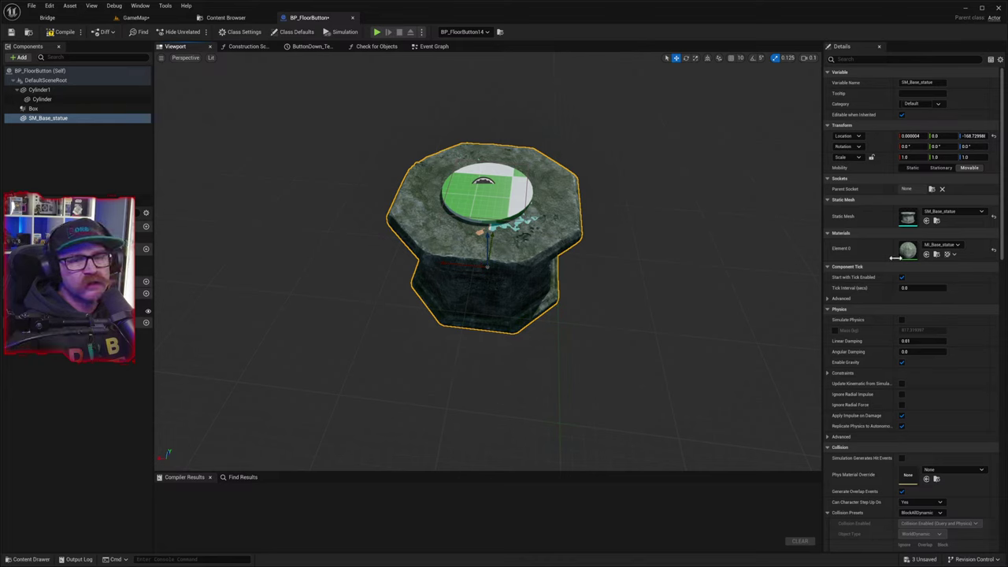
- Scale the SM_Base_statue component to 0.7 in X and Y
left_click(914, 157)
type("0.7")
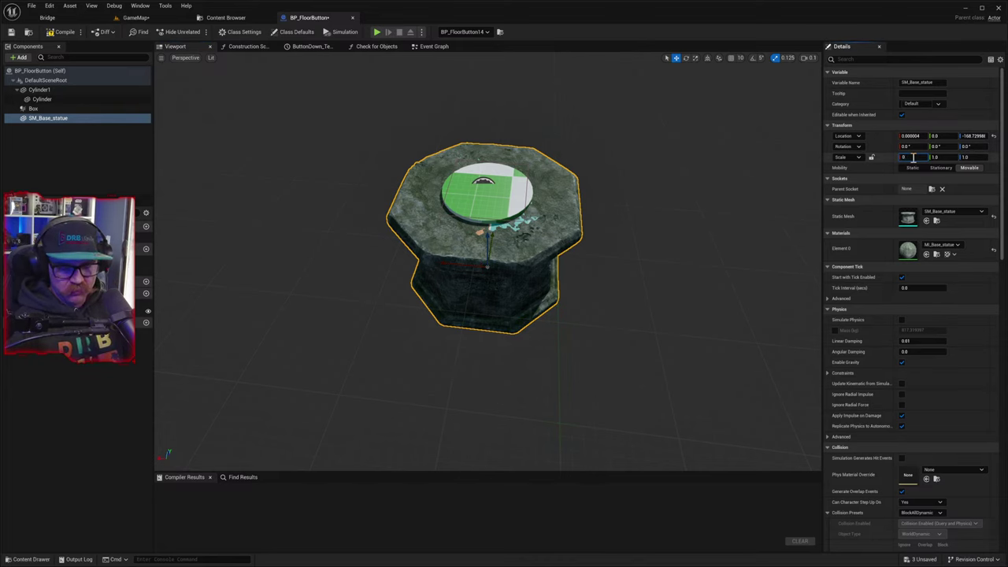
left_click(936, 156)
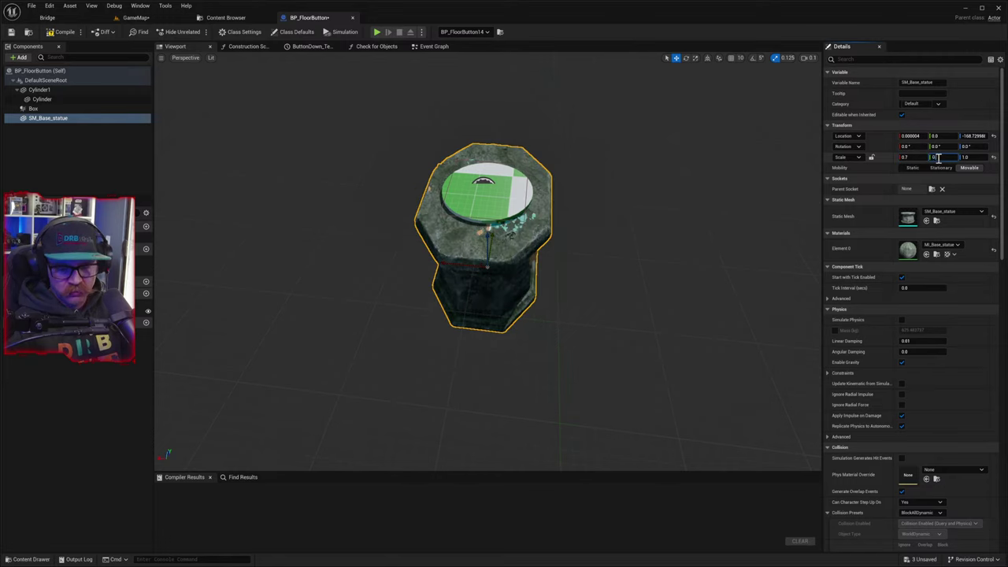
left_click(972, 189)
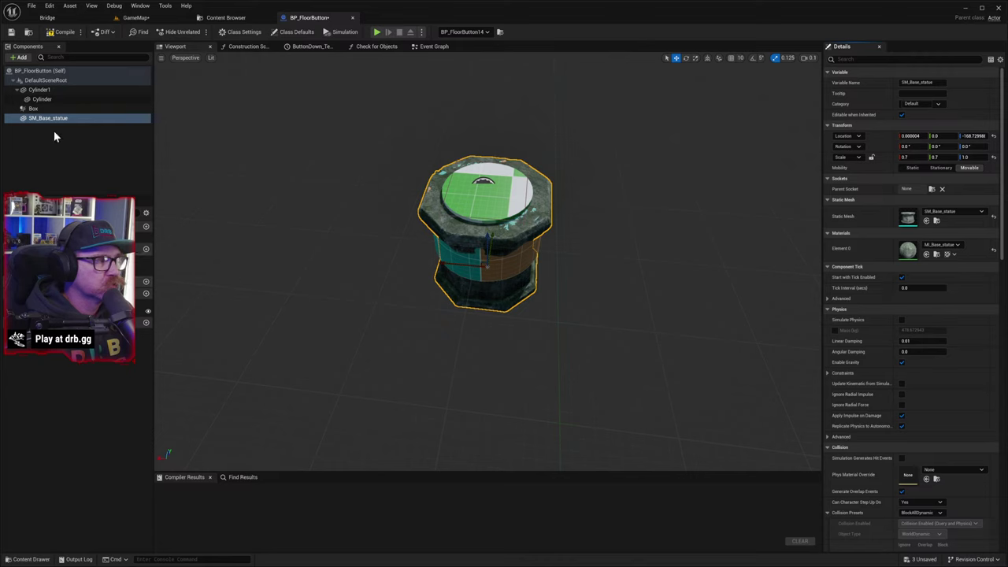
- Examine which part of the button each of the Cylinder1, Cylinder, Box and SM_Base_statue components represents
left_click(47, 89)
left_click(52, 99)
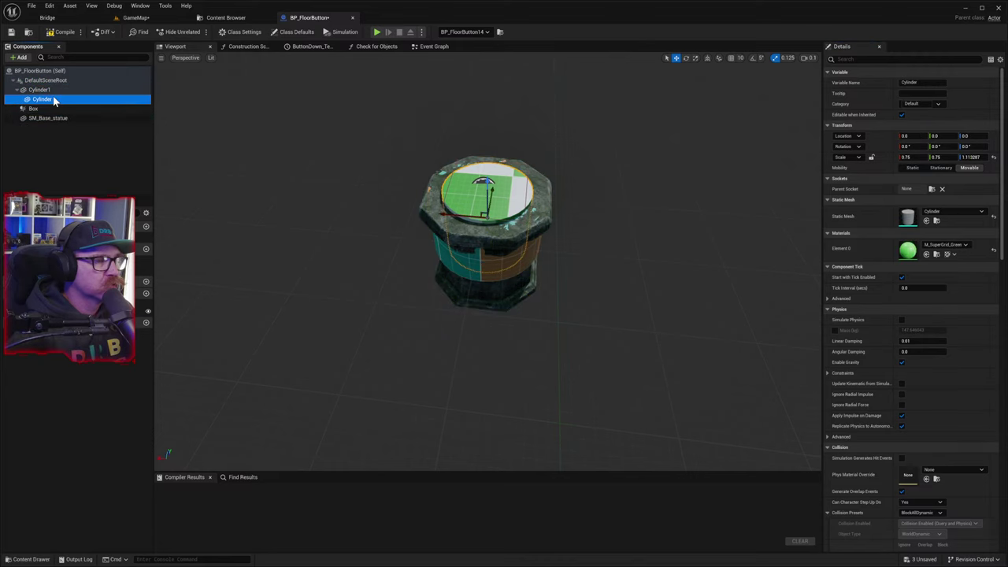
left_click(51, 89)
left_click(52, 109)
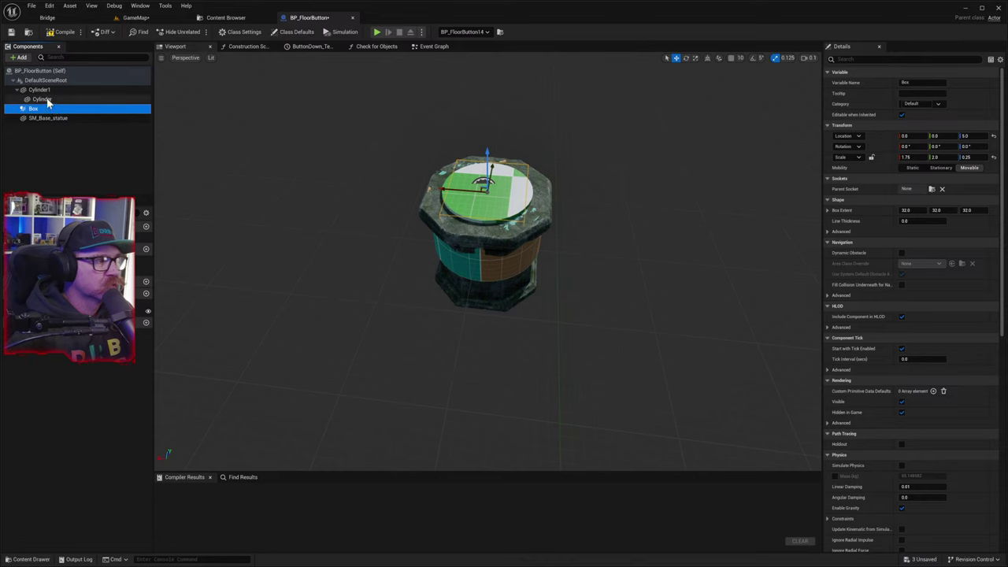
left_click(46, 99)
left_click(41, 90)
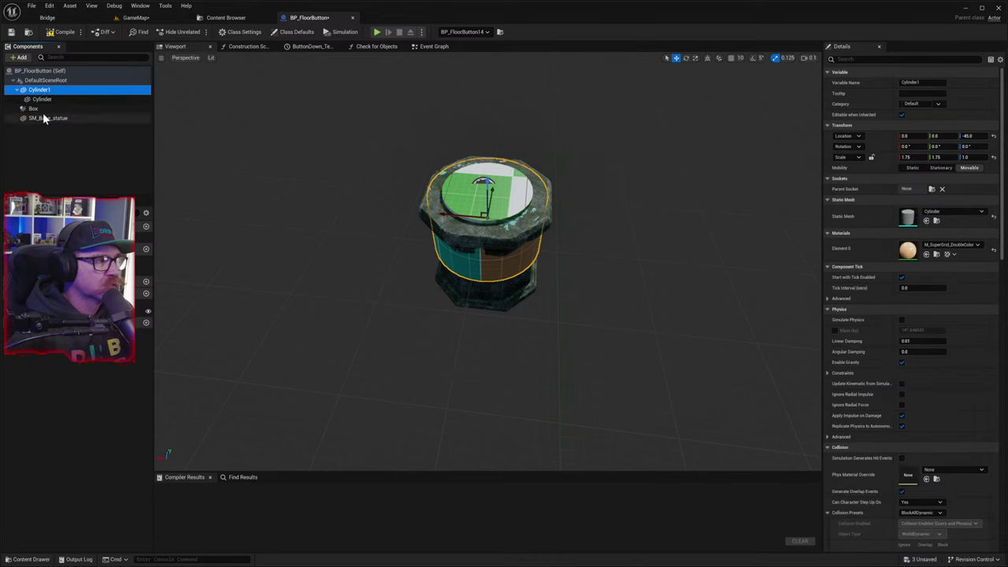
left_click(46, 119)
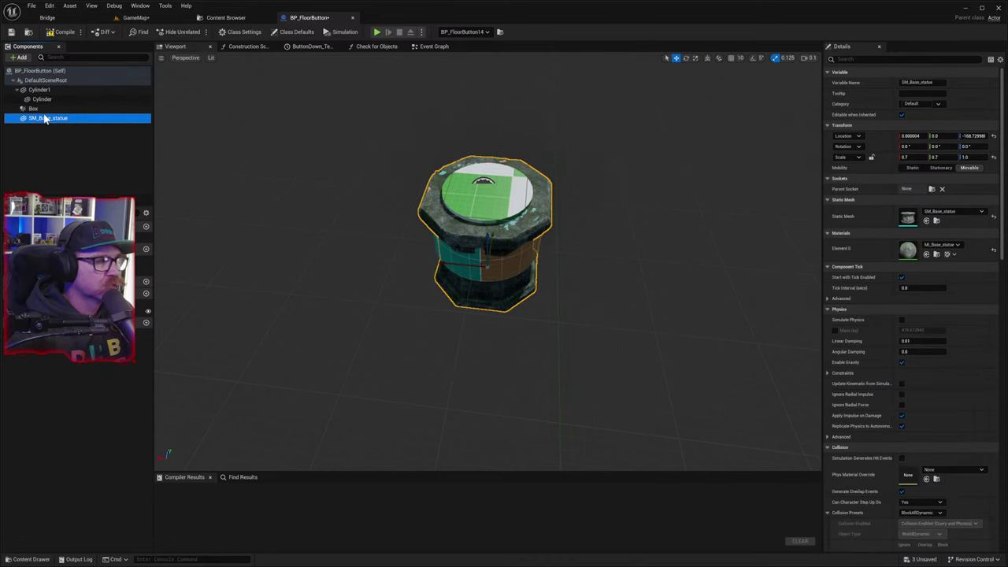
left_click(513, 235)
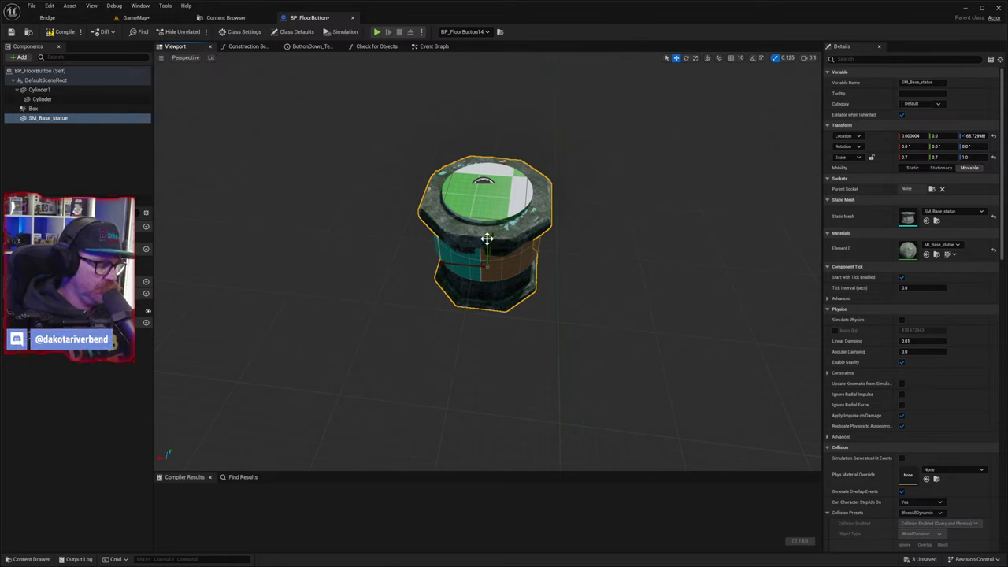
left_click_drag(487, 239, 486, 229)
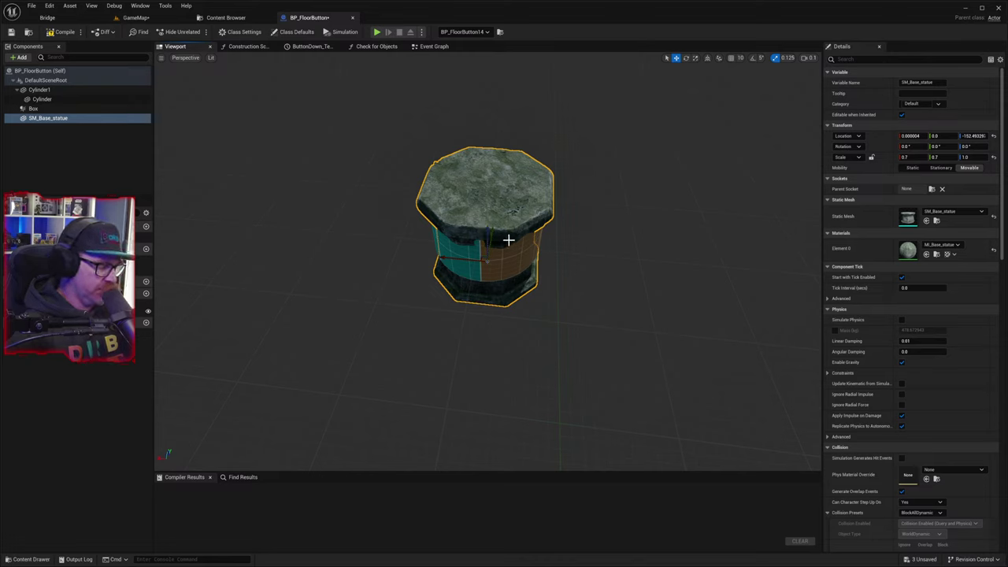
key("ctrl+z")
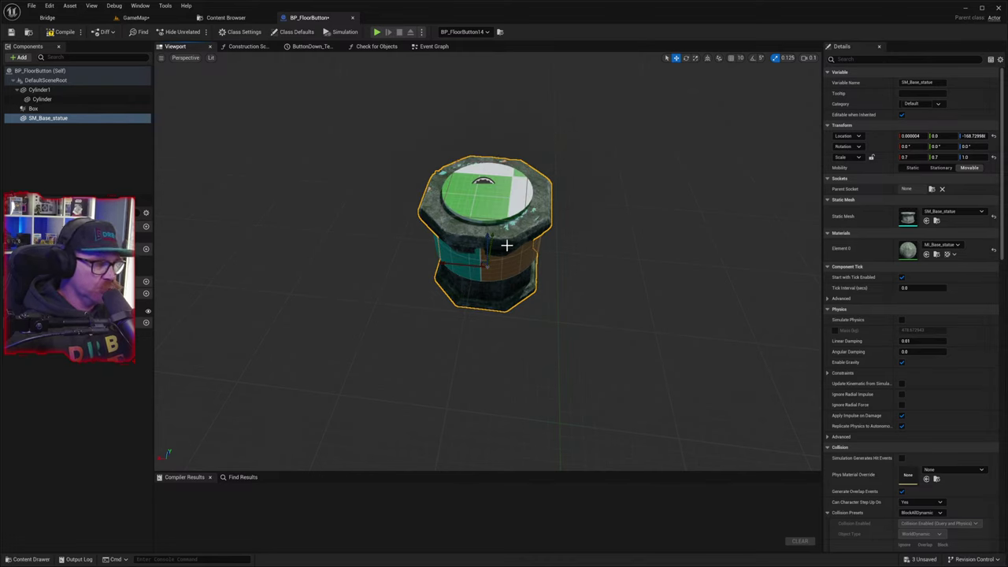
- Duplicate the stone base as a smaller upper tier, raised to Z about -146.7 and scaled to 0.5 in X and Y
key("ctrl+d")
key("Return")
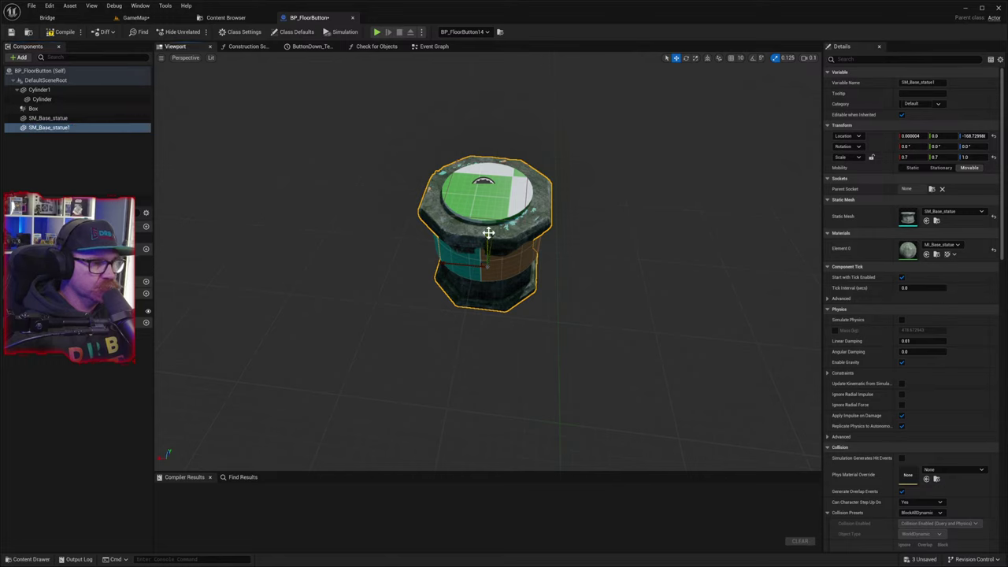
left_click_drag(487, 234, 485, 226)
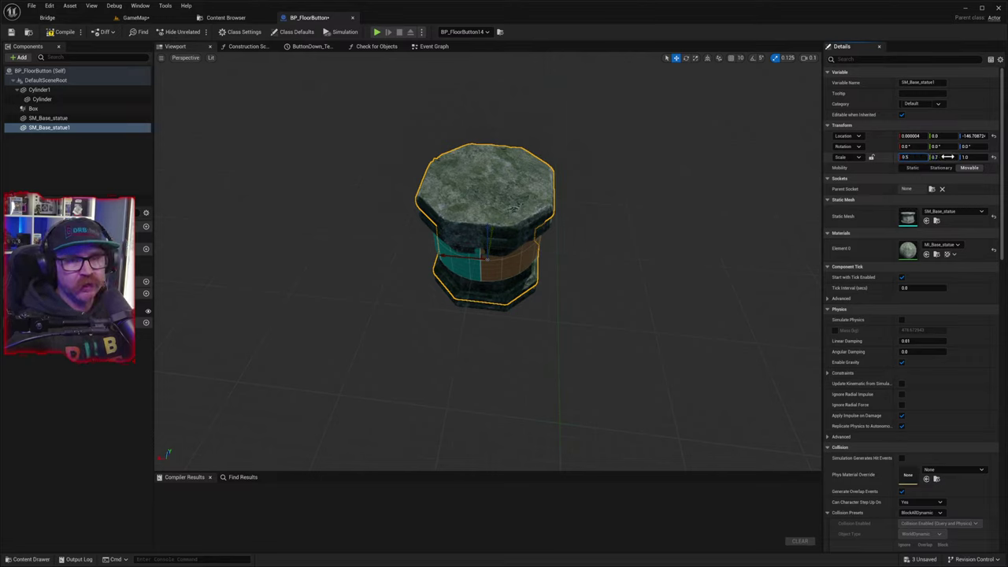
left_click_drag(949, 156, 946, 156)
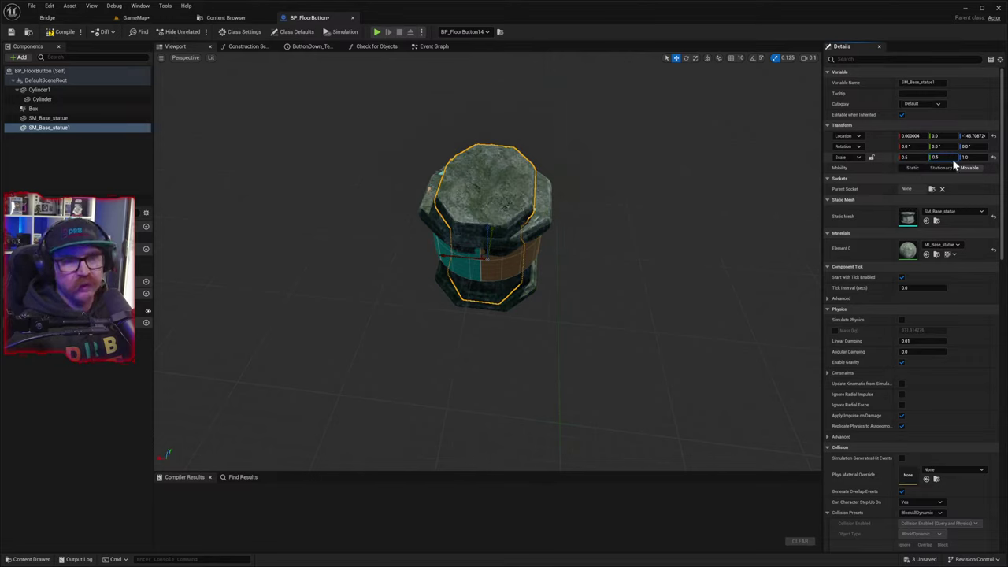
left_click(968, 186)
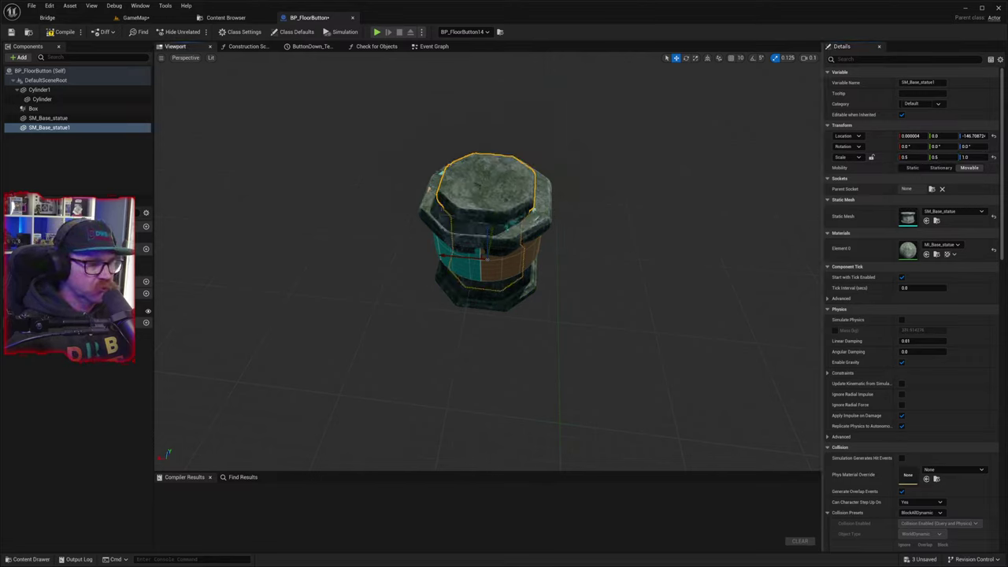
- Rotate the smaller upper tier SM_Base_statue1 about its vertical axis to about 90°
right_click_drag(487, 272, 429, 233)
key("w")
key("w")
key("s")
key("s")
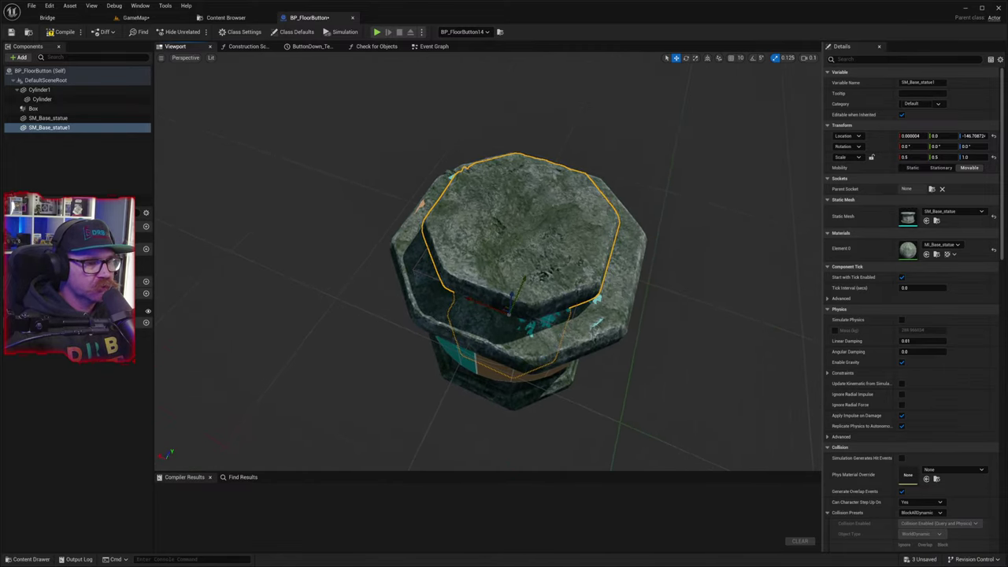
left_click_drag(520, 314, 630, 242)
key("e")
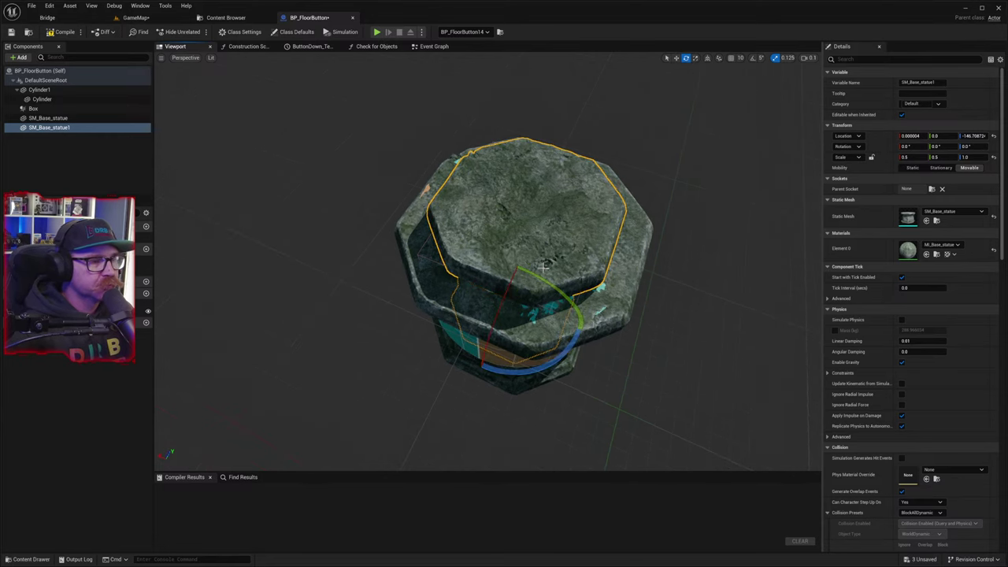
left_click_drag(567, 349, 663, 355)
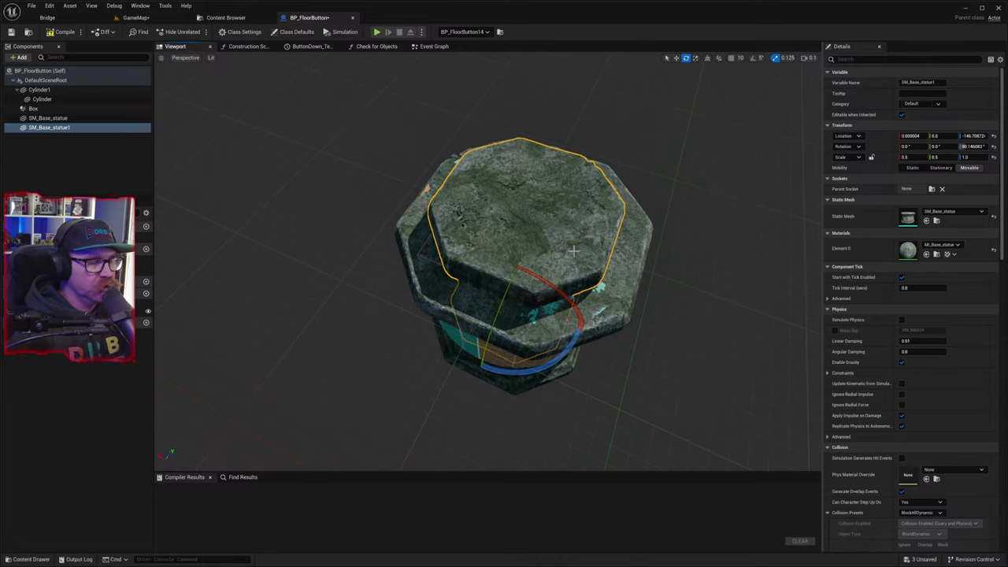
- Duplicate the upper tier in place and rotate the copy about its vertical axis to about 180°
key("ctrl+d")
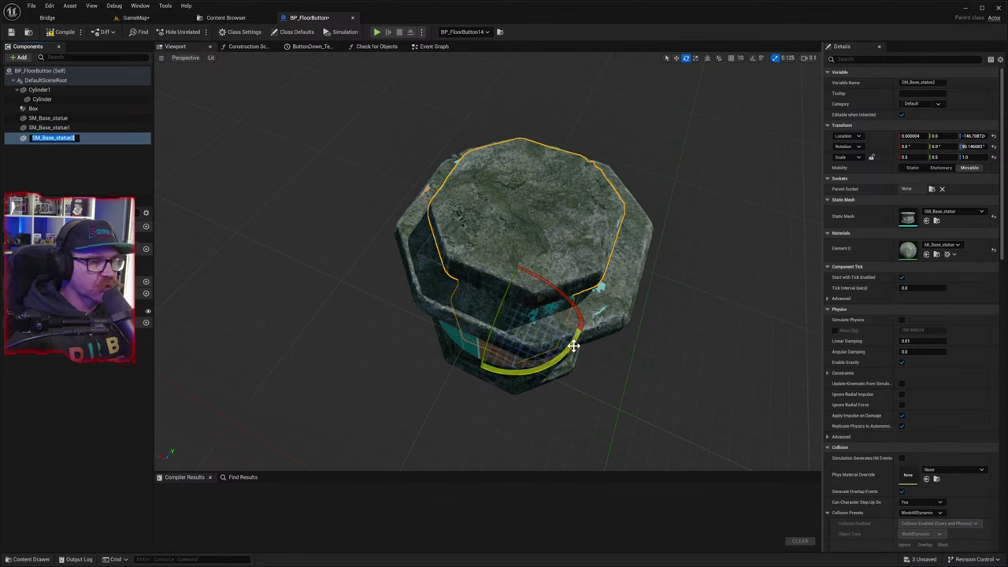
left_click_drag(555, 352, 700, 427)
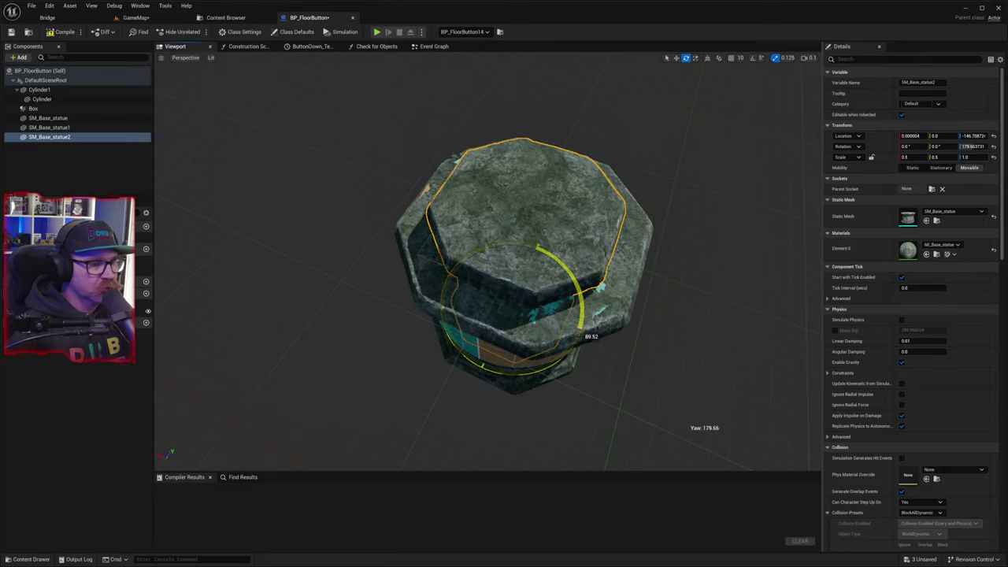
left_click_drag(700, 426, 701, 426)
left_click_drag(701, 427, 700, 426)
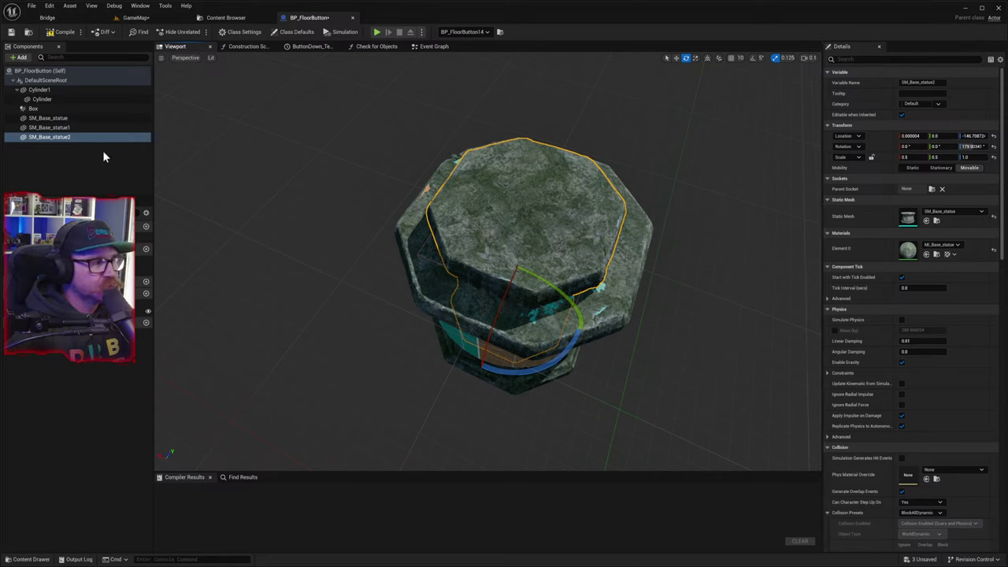
- Parent SM_Base_statue1 and SM_Base_statue2 under the Cylinder component, and SM_Base_statue under Cylinder1
left_click(71, 128)
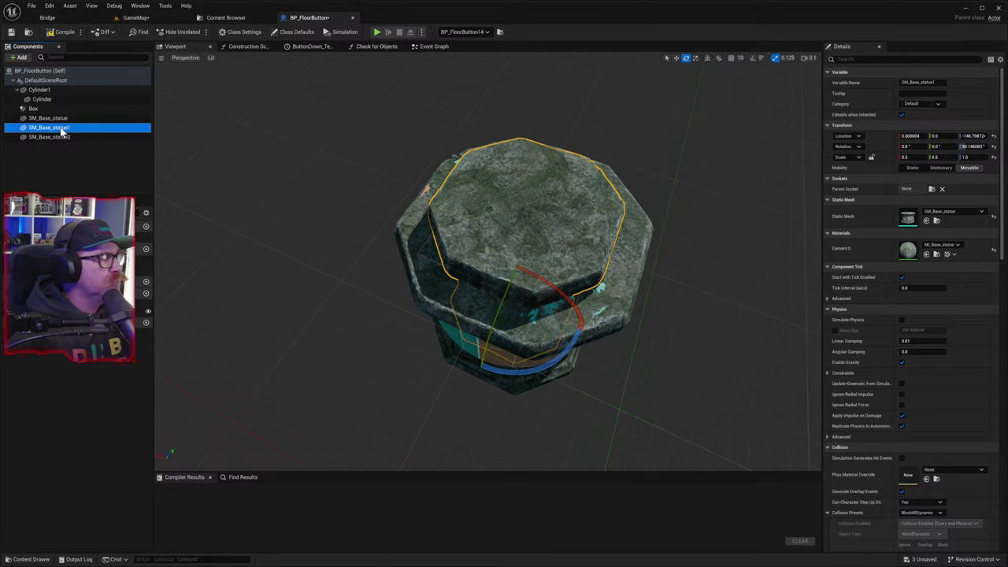
left_click(62, 130)
left_click(50, 147)
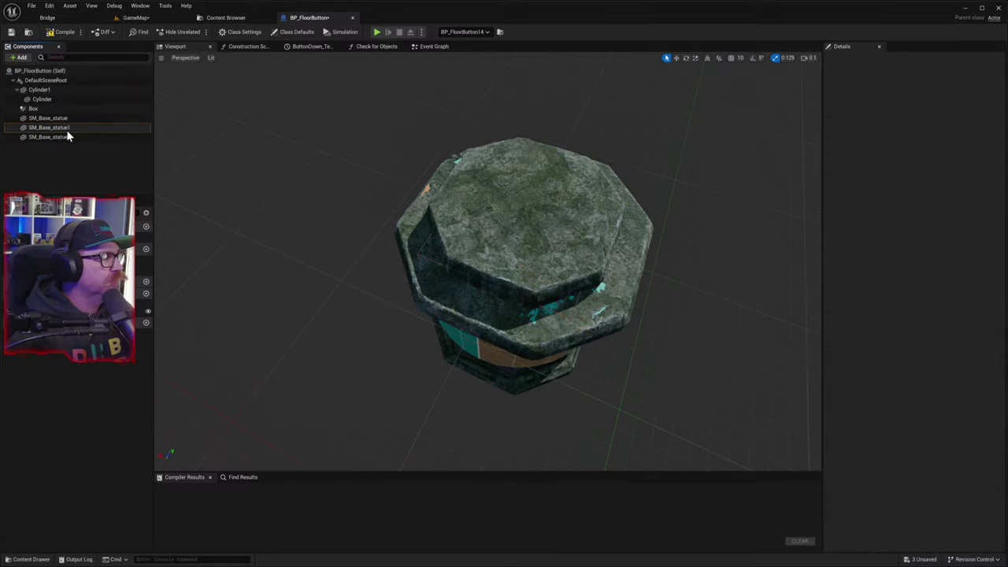
left_click(70, 128)
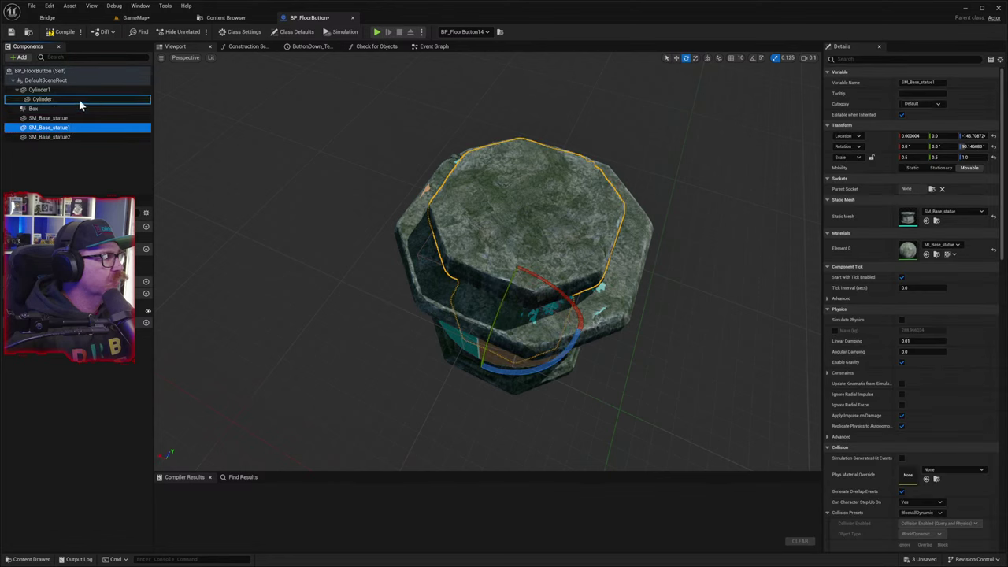
left_click_drag(79, 99, 79, 99)
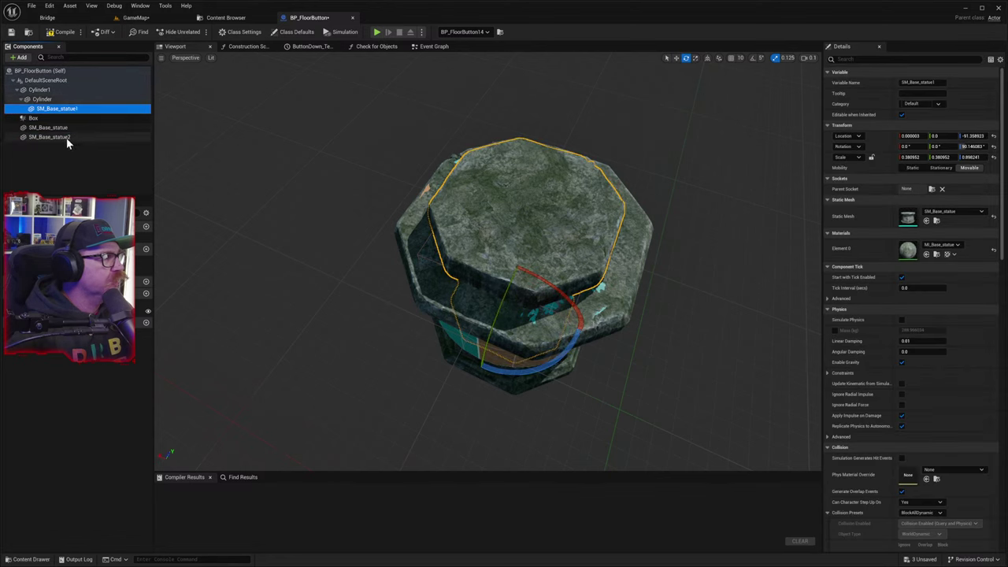
left_click_drag(67, 137, 71, 101)
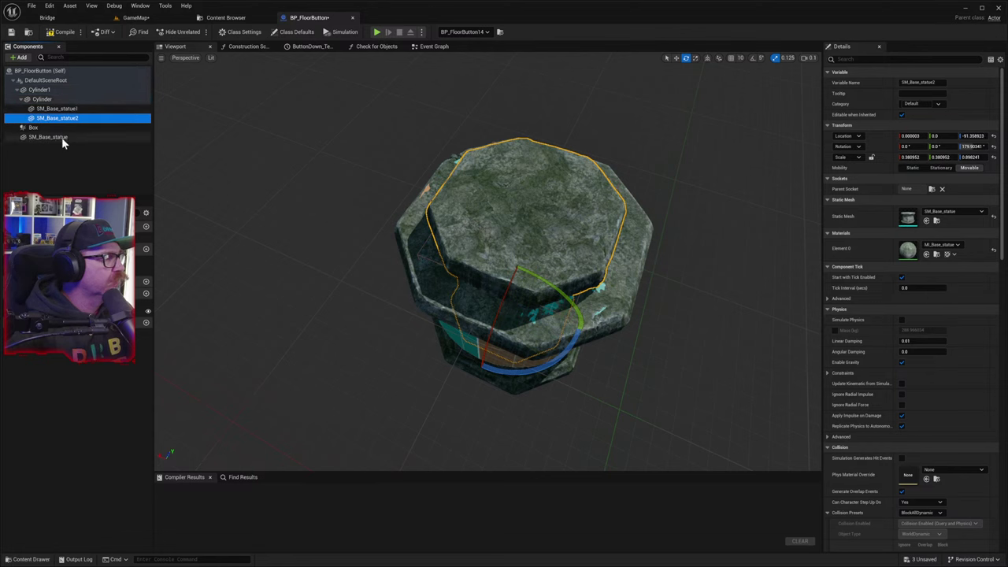
left_click_drag(61, 137, 65, 93)
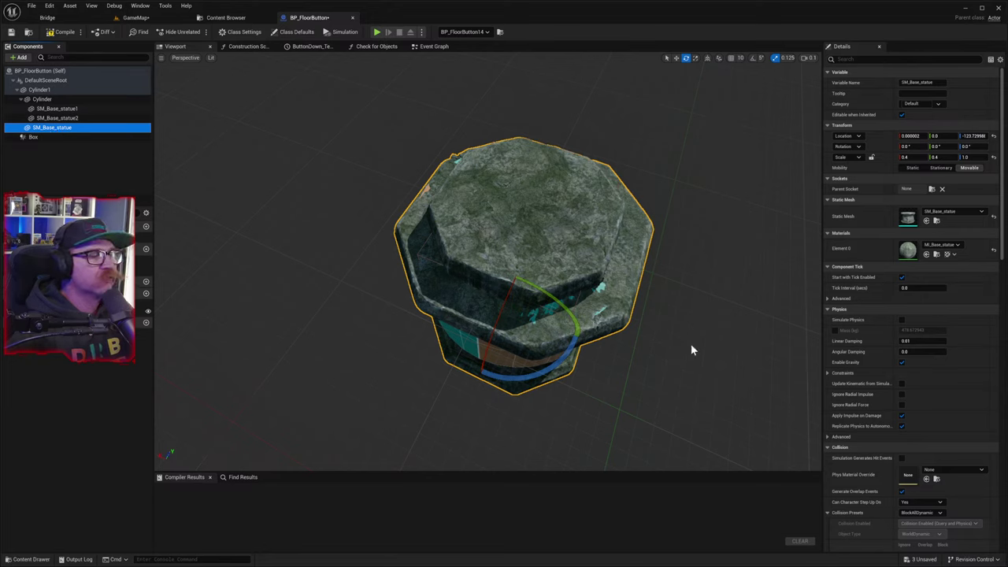
- Turn off Visible on the Cylinder and Cylinder1 components and compile the blueprint
left_click(44, 99)
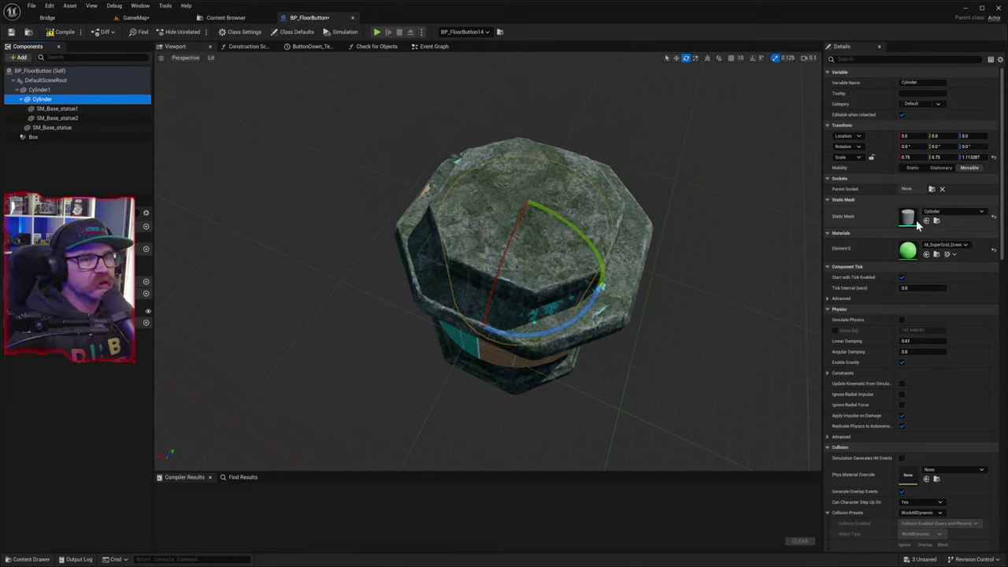
left_click(859, 59)
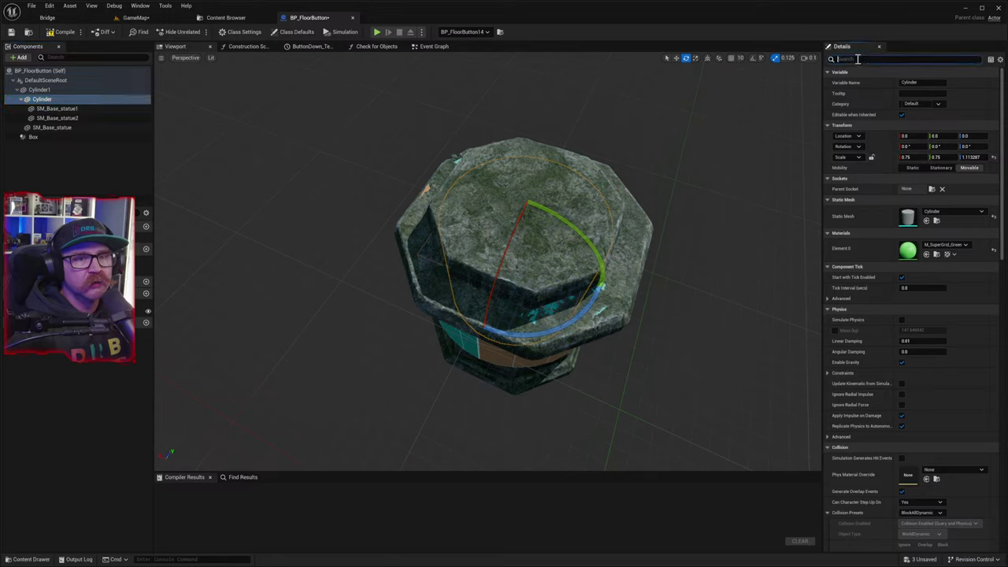
type("vis")
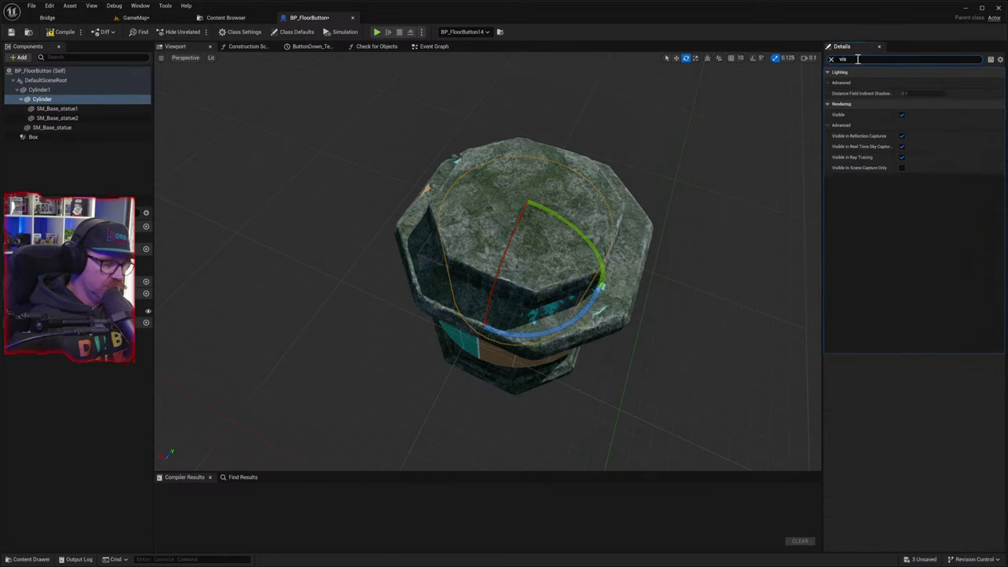
left_click(901, 115)
left_click(52, 90)
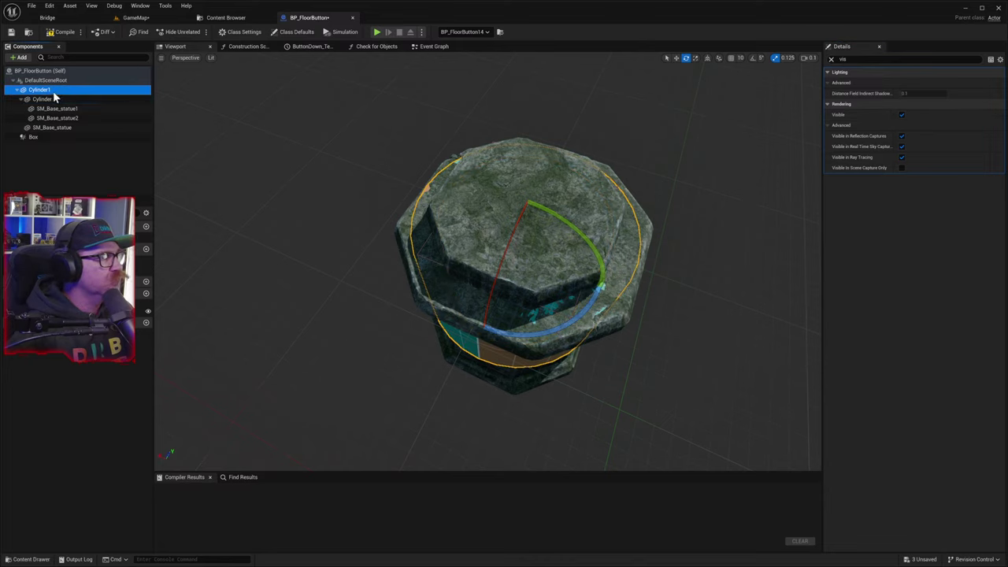
left_click(902, 114)
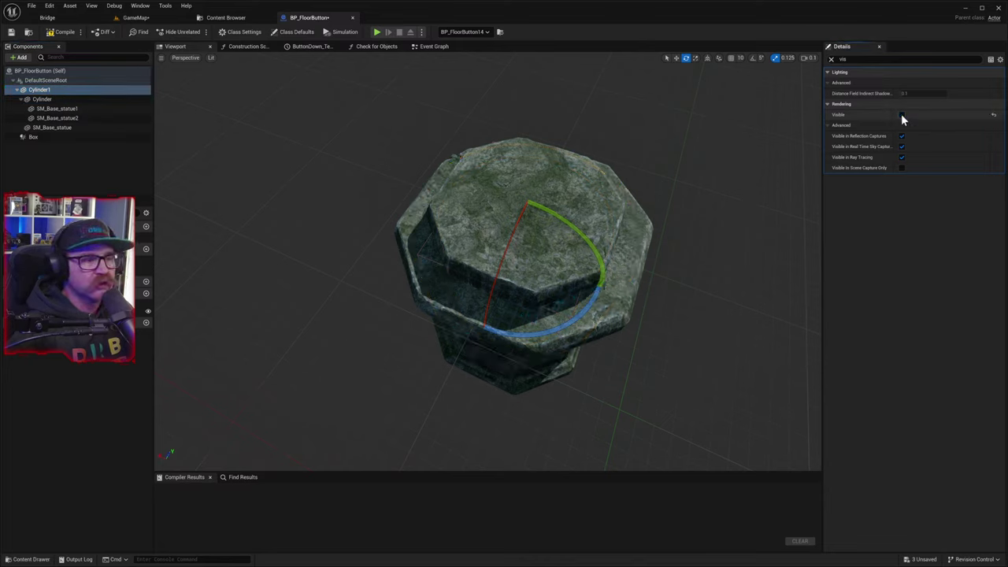
left_click(55, 33)
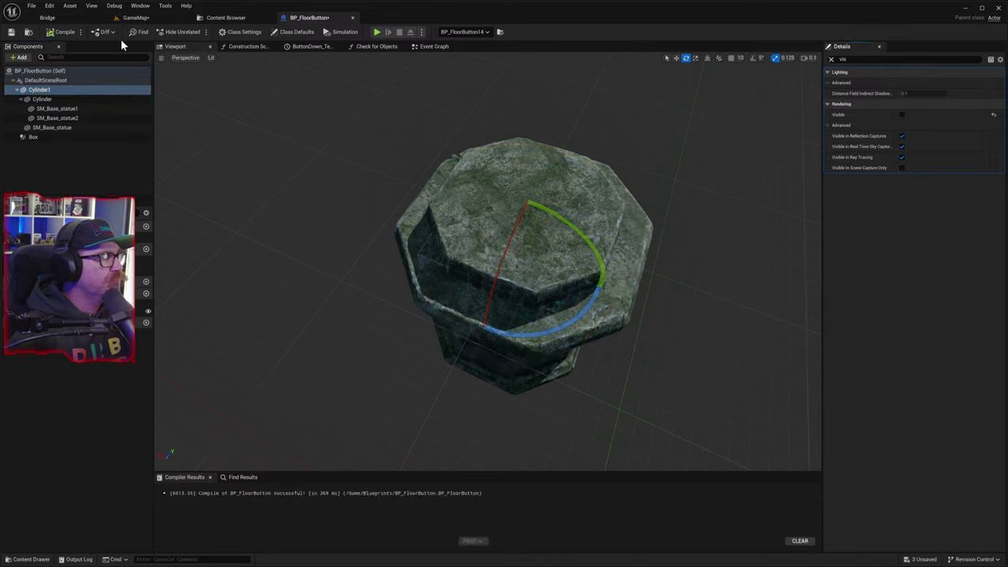
- Play-test GameMap, stepping on and off the rebuilt floor button to check its stone tiers, and stop the session
left_click(135, 17)
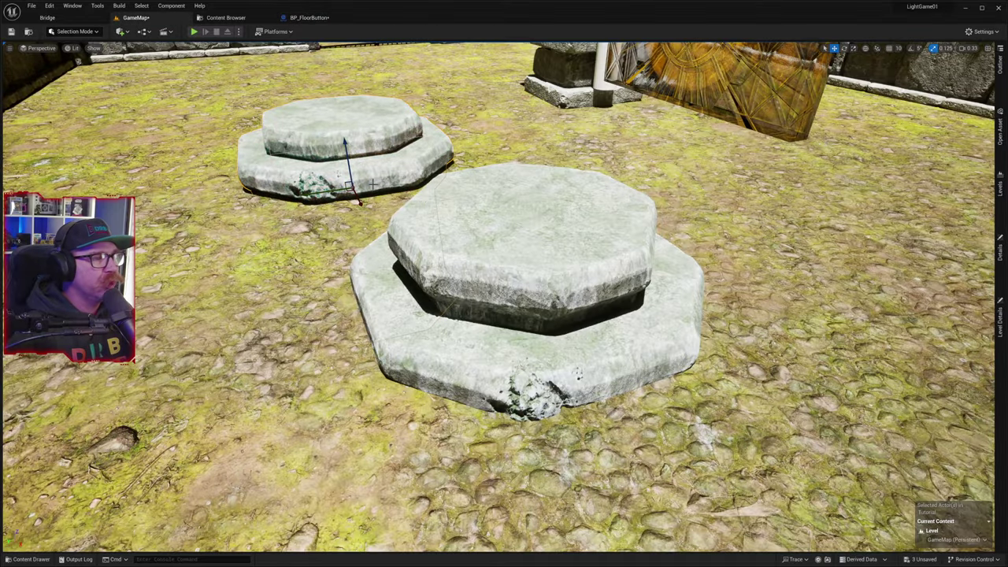
right_click_drag(372, 185, 197, 55)
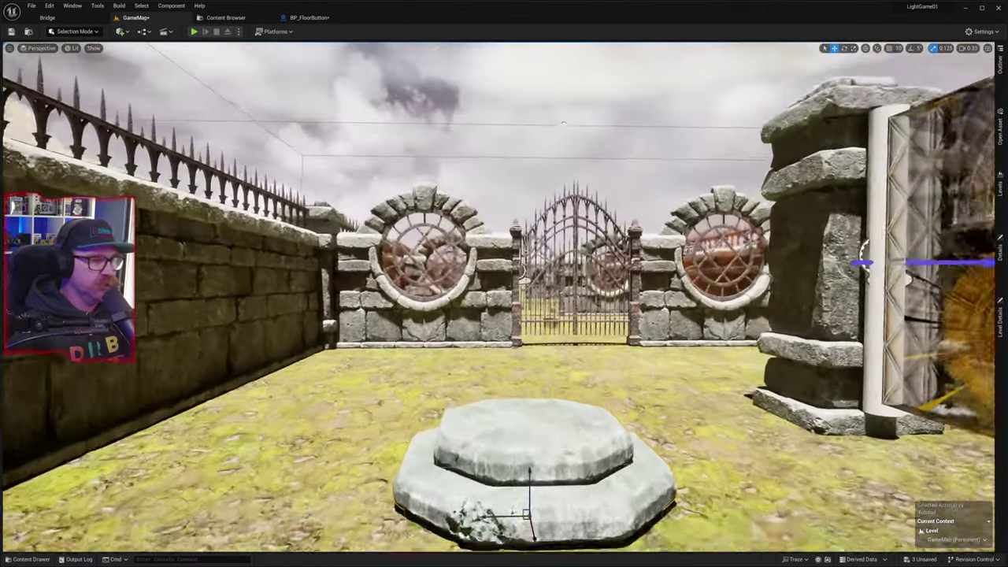
right_click_drag(504, 296, 504, 204)
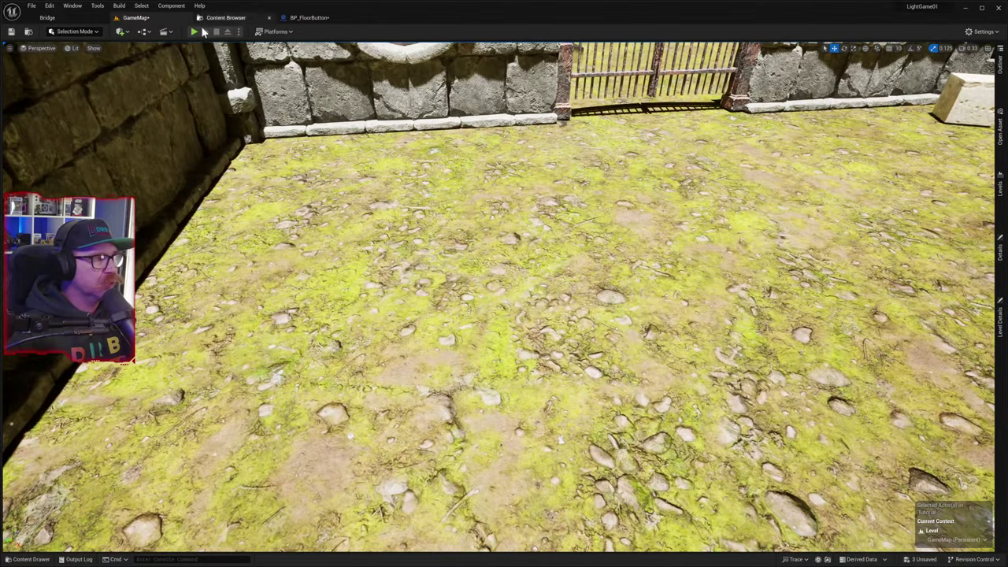
left_click(193, 32)
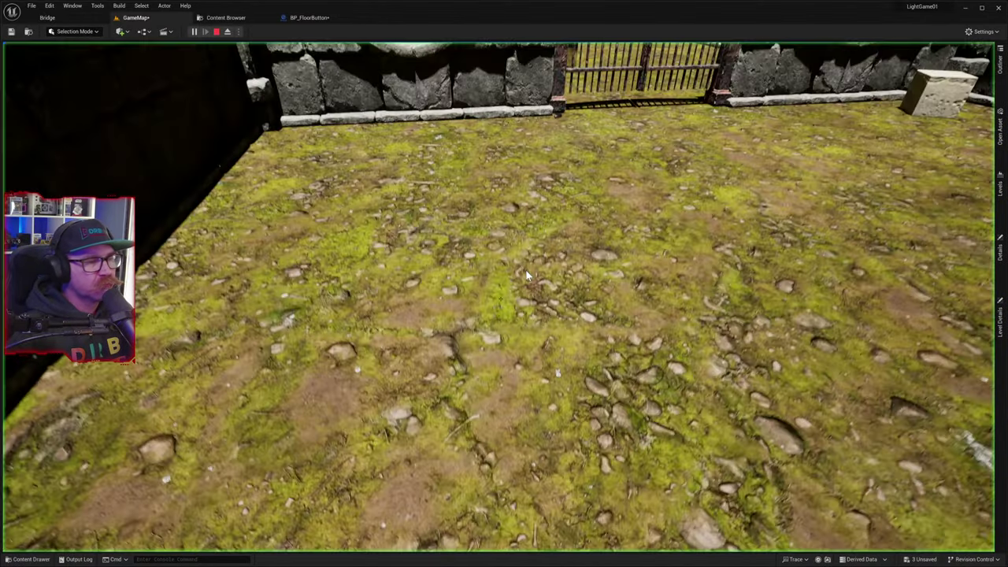
left_click(529, 267)
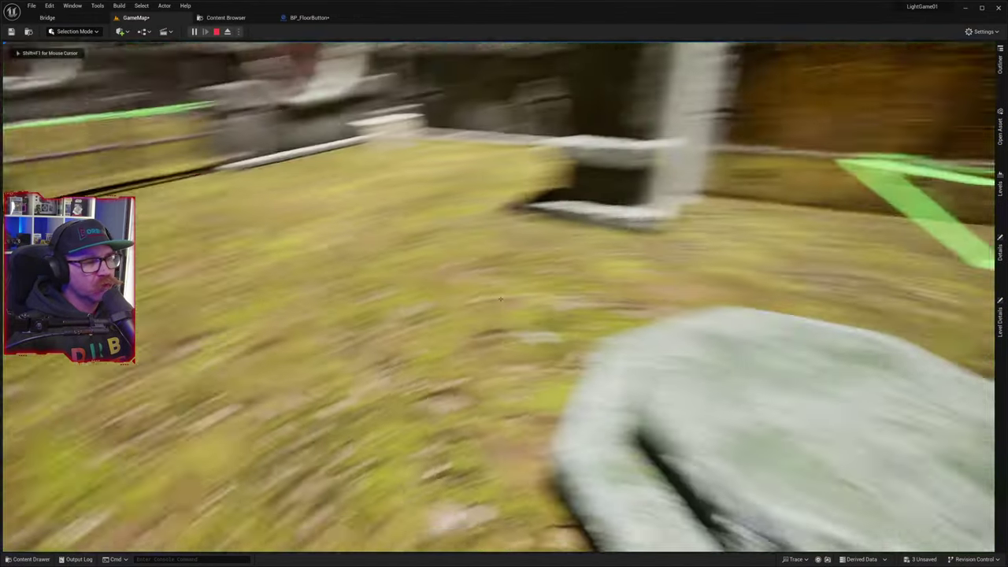
key("w")
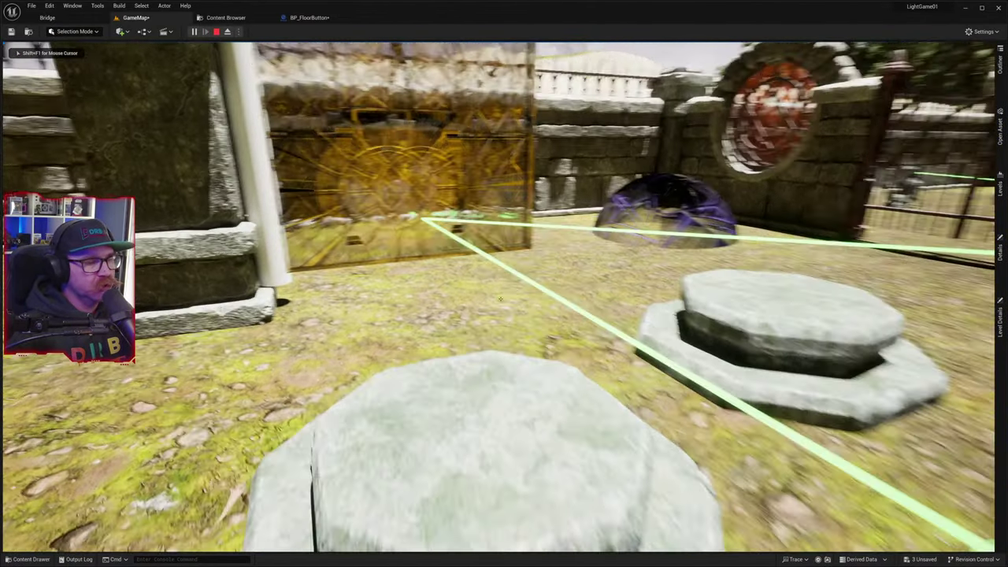
key("s")
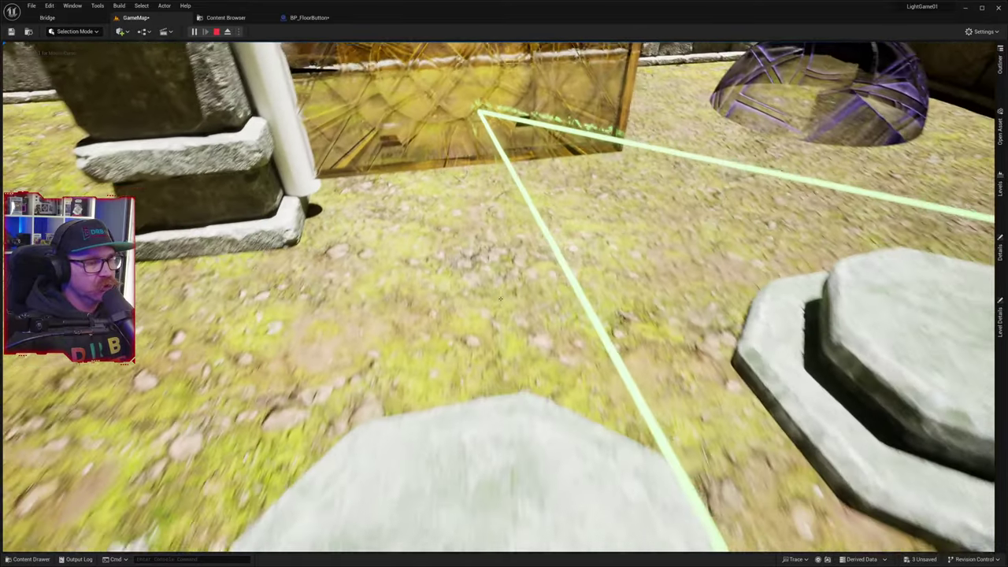
key("w")
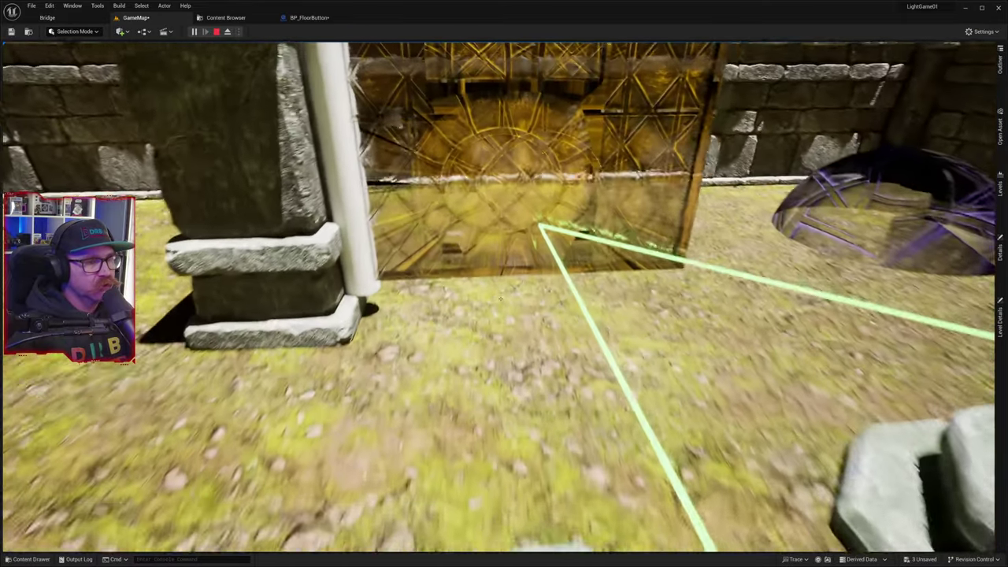
key("s")
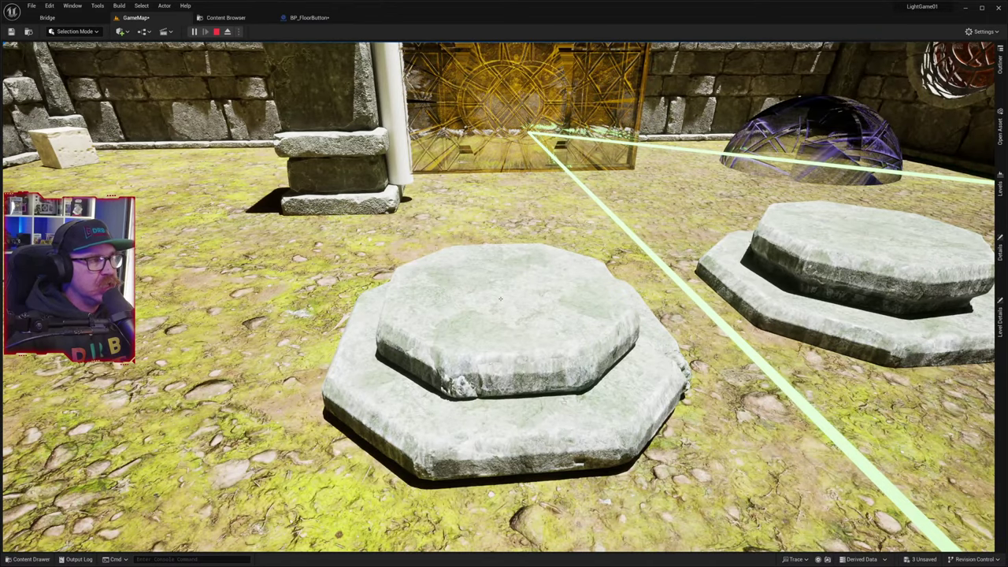
left_click(218, 32)
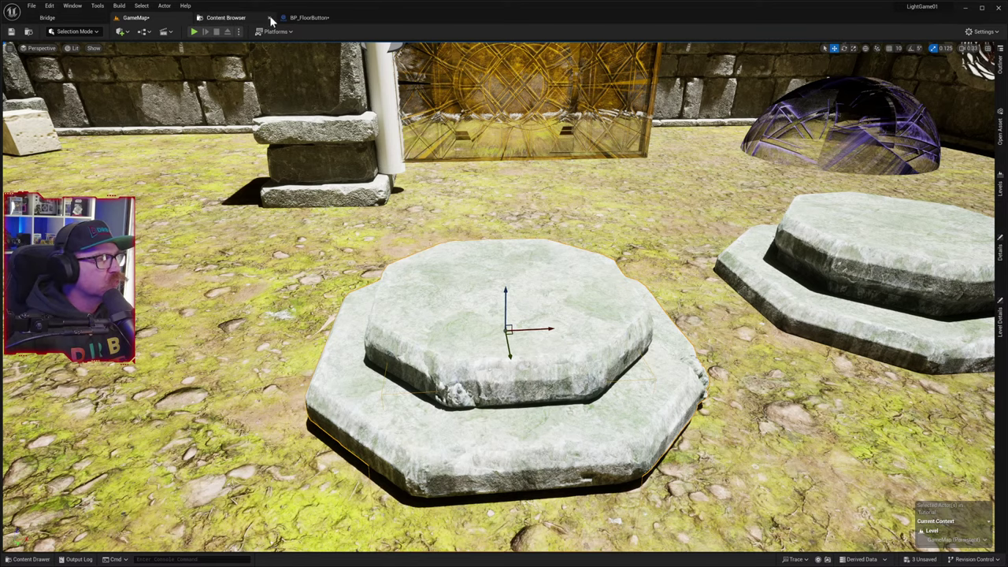
- Examine the extent of the Box component around the upper tier in the BP_FloorButton blueprint
left_click(301, 18)
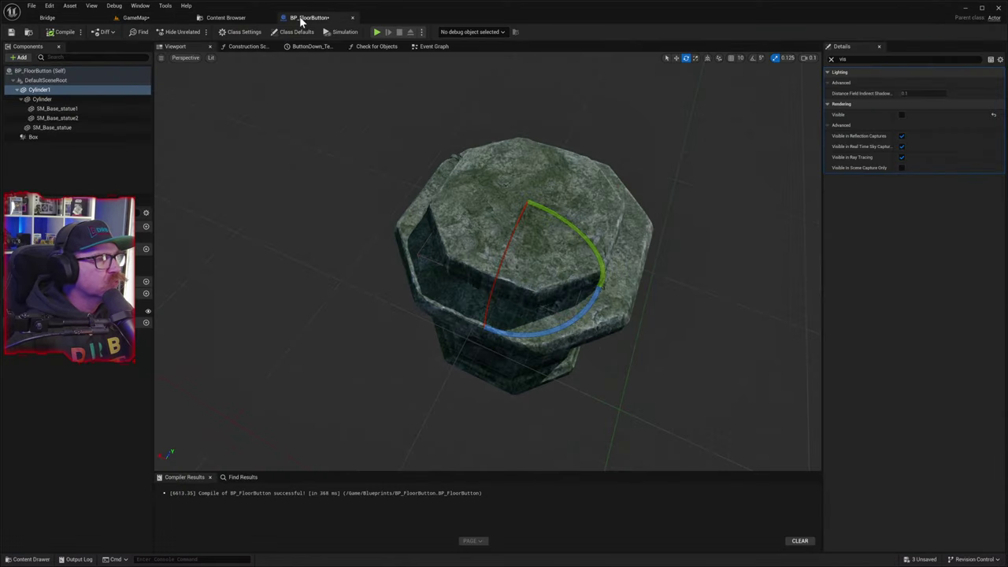
left_click(44, 135)
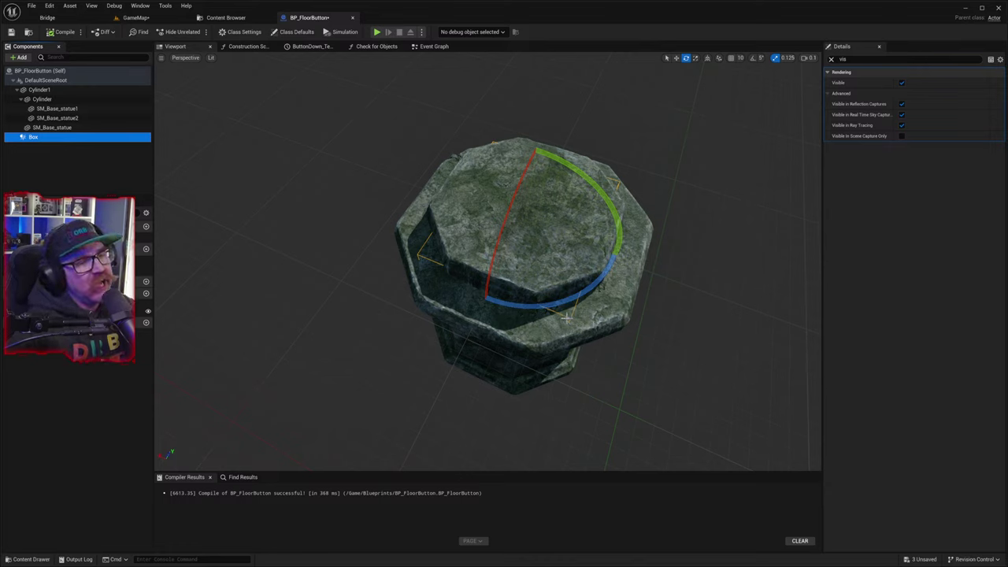
scroll(579, 339, "up", 6)
scroll(582, 348, "down", 4)
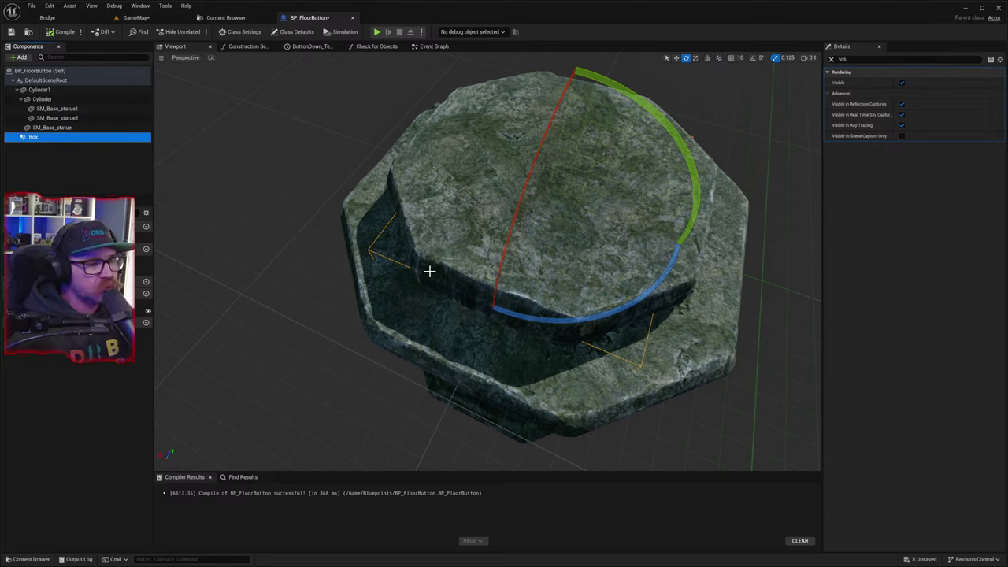
- Clear the details filter and raise SM_Base_statue1 and SM_Base_statue2 together slightly above the lower base
left_click(65, 118)
left_click(65, 108, "ctrl")
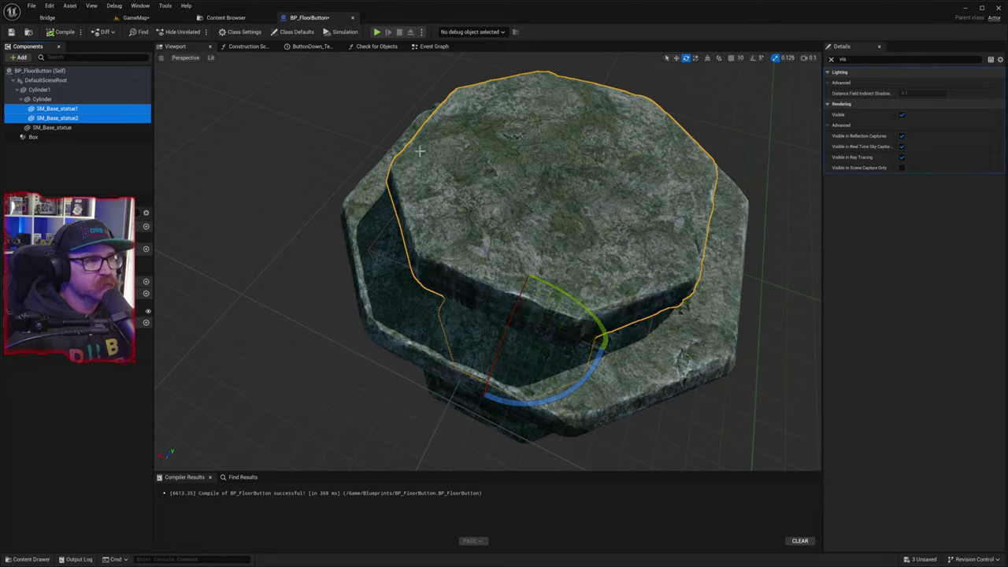
left_click(831, 61)
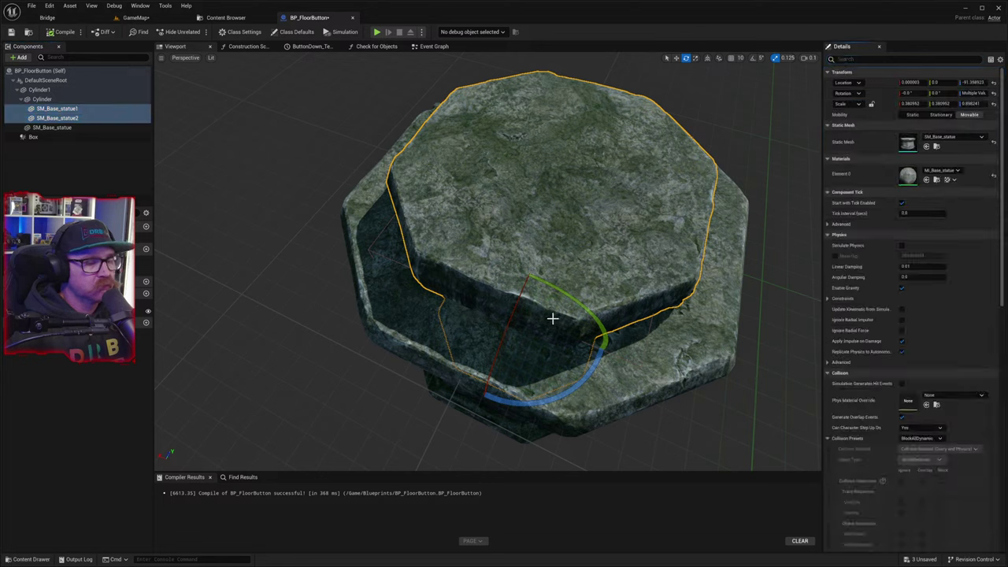
left_click(350, 247)
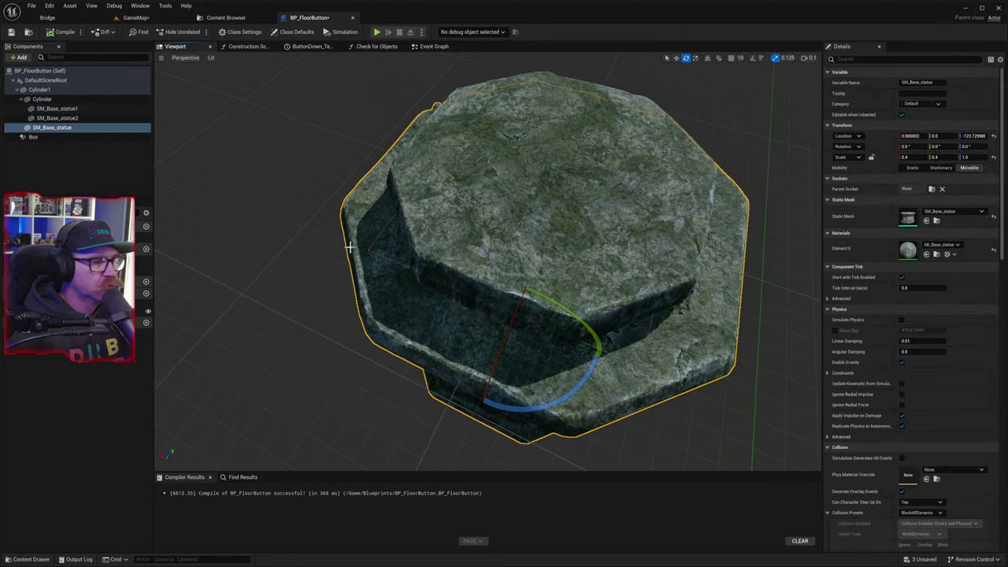
left_click(58, 118)
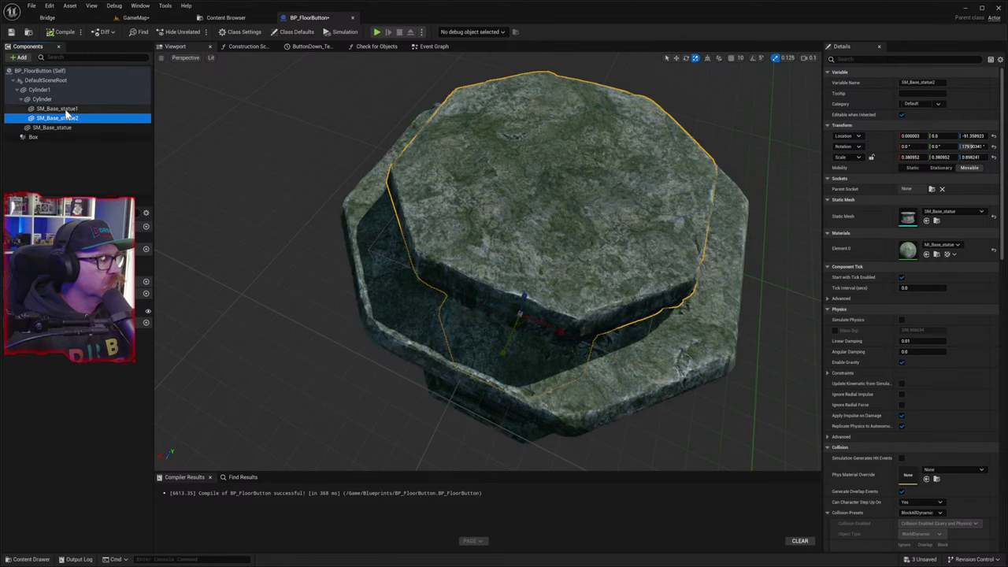
left_click(65, 109, "ctrl")
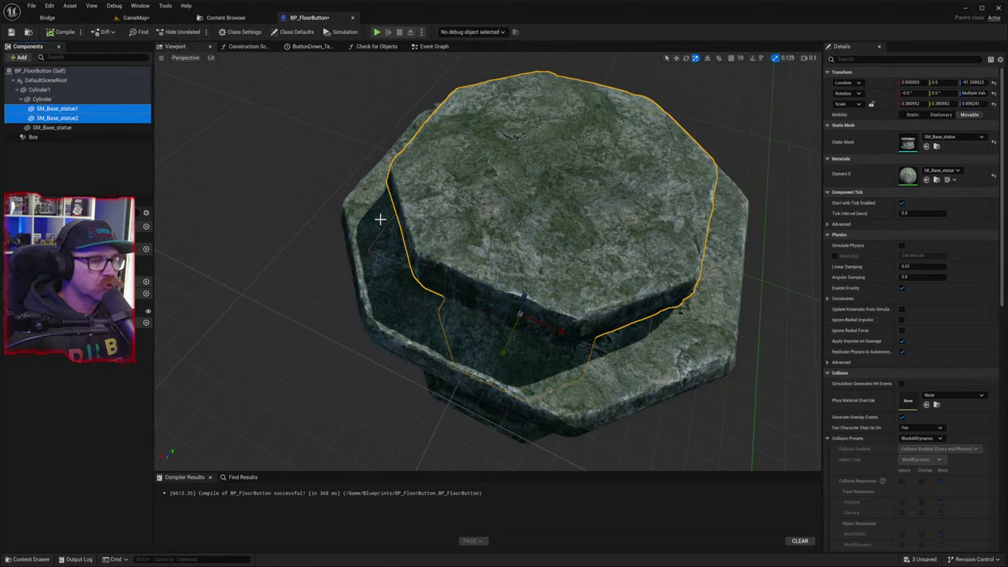
left_click(455, 238)
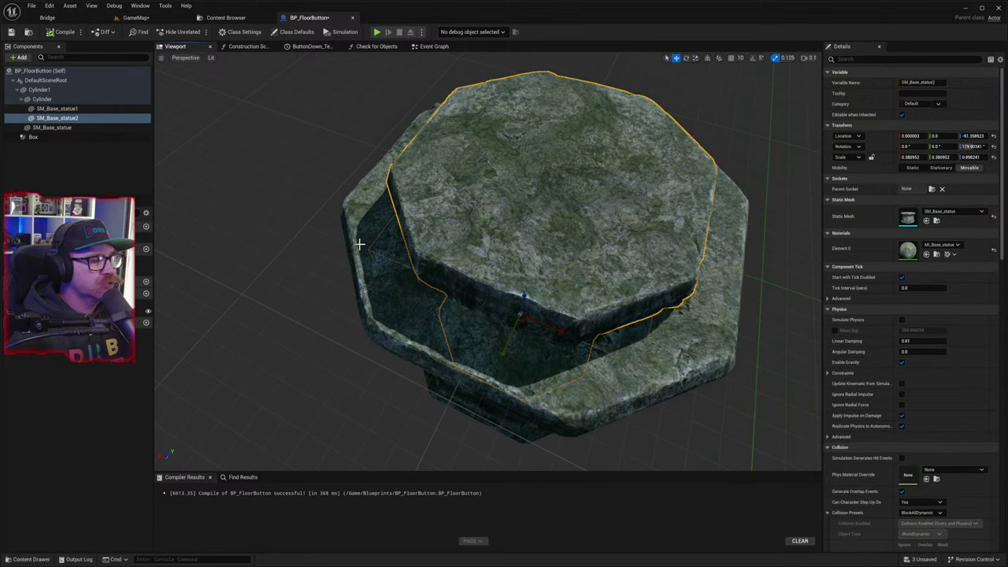
left_click(73, 110, "ctrl")
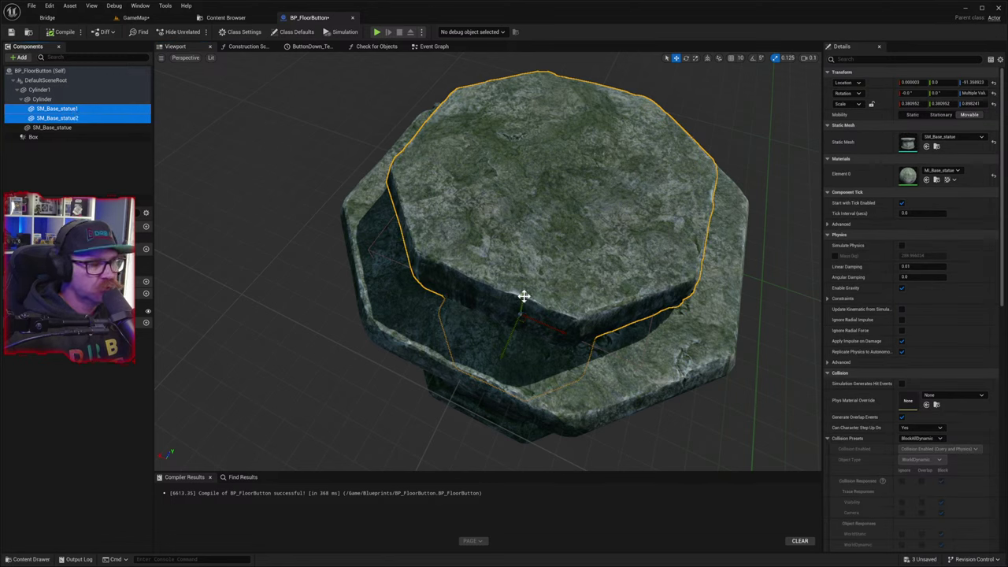
left_click_drag(524, 296, 525, 294)
right_click_drag(562, 354, 472, 346)
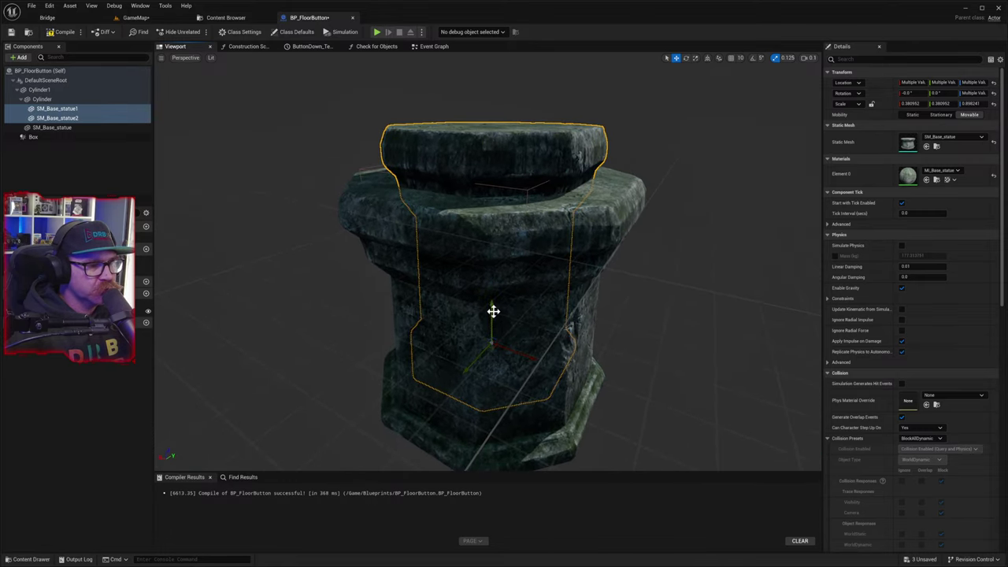
left_click_drag(492, 310, 491, 307)
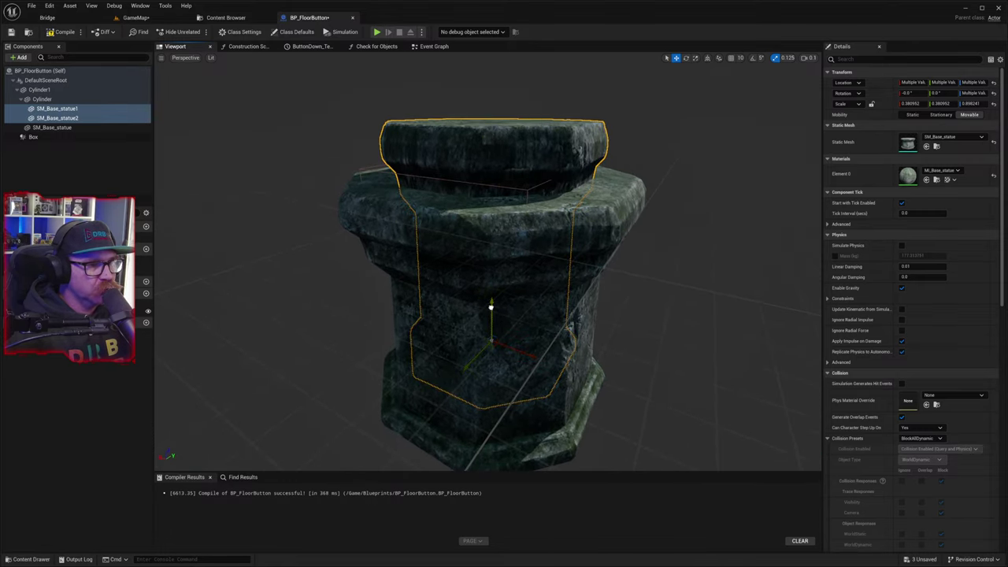
- Raise the Box component to about Z 50 so it surrounds the top of the upper stone tier
left_click(507, 187)
right_click_drag(507, 188, 535, 284)
key("s")
key("w")
key("s")
left_click(526, 323)
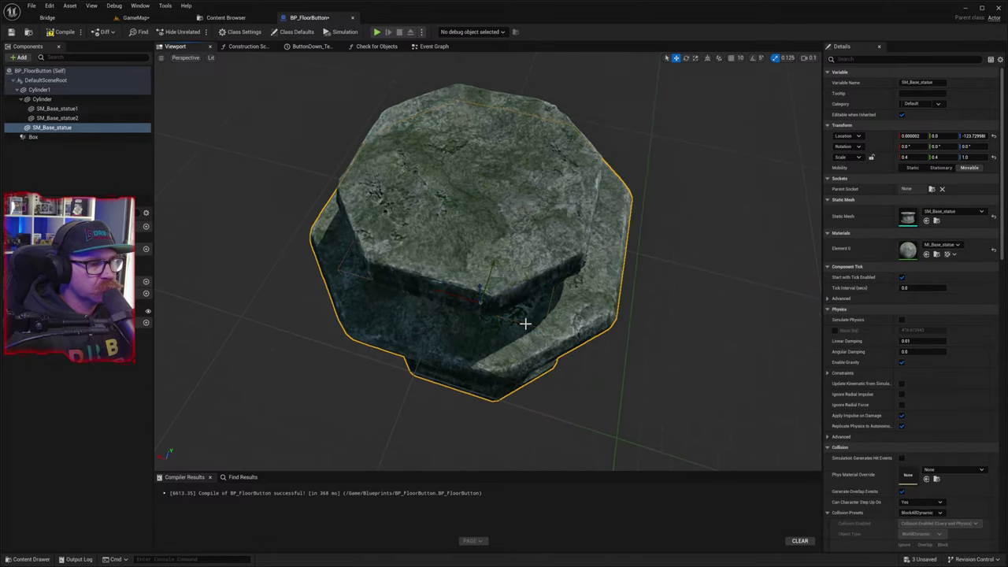
left_click(53, 137)
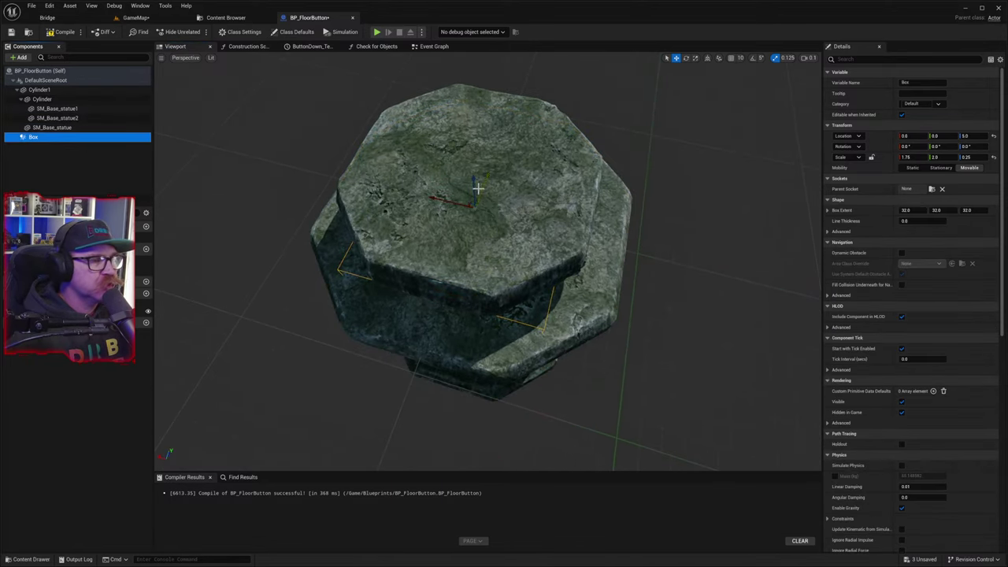
left_click_drag(475, 186, 484, 122)
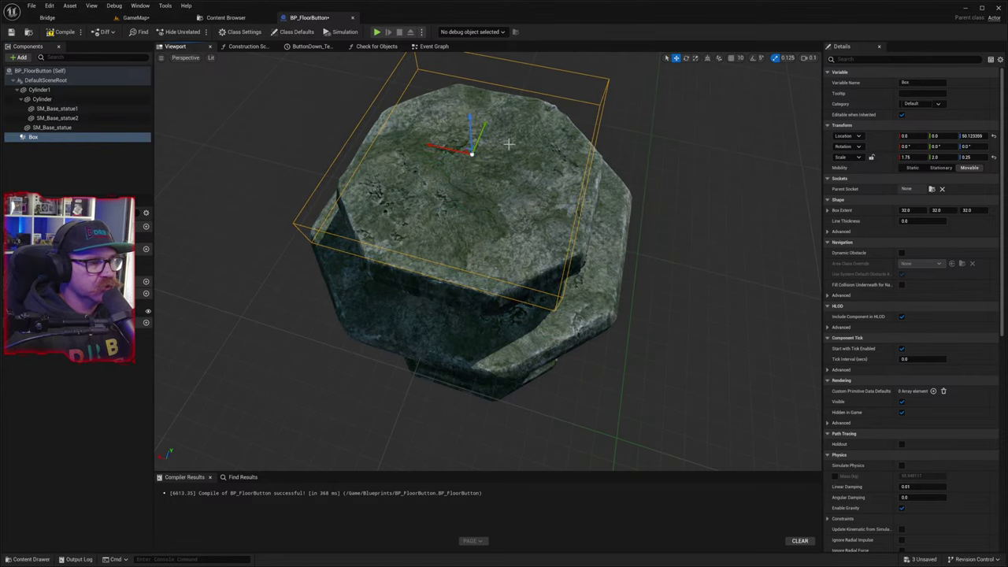
- Scale the Box component down horizontally to X 1.625 and Y 1.875 to fit the upper tier's top face
right_click_drag(485, 122, 484, 268)
right_click_drag(504, 221, 663, 216)
key("e")
key("r")
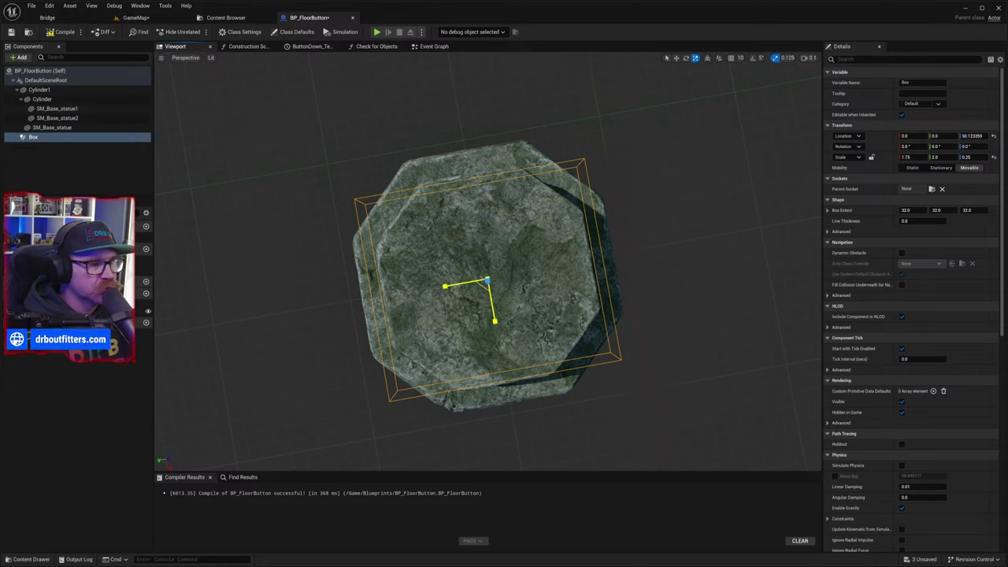
left_click_drag(487, 281, 487, 281)
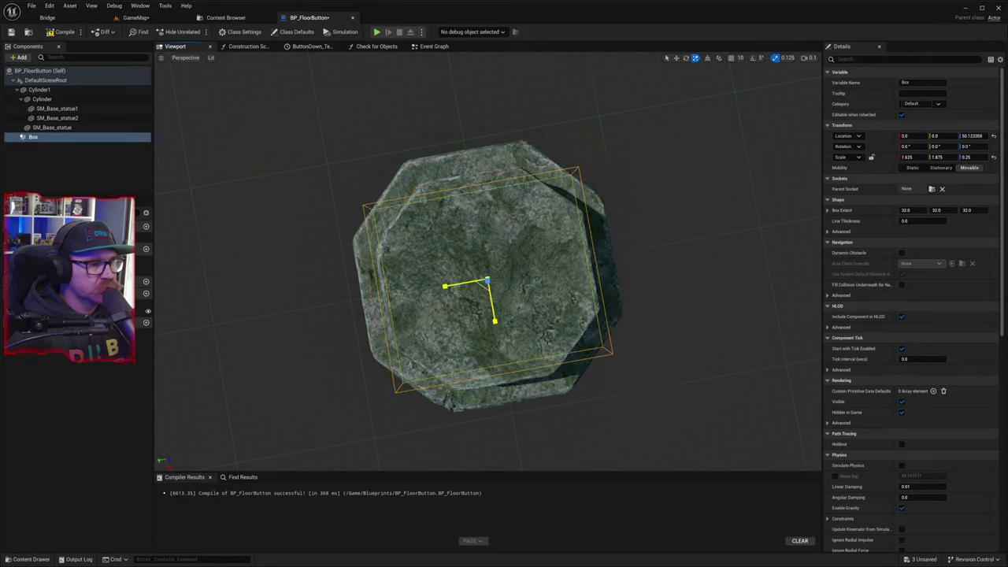
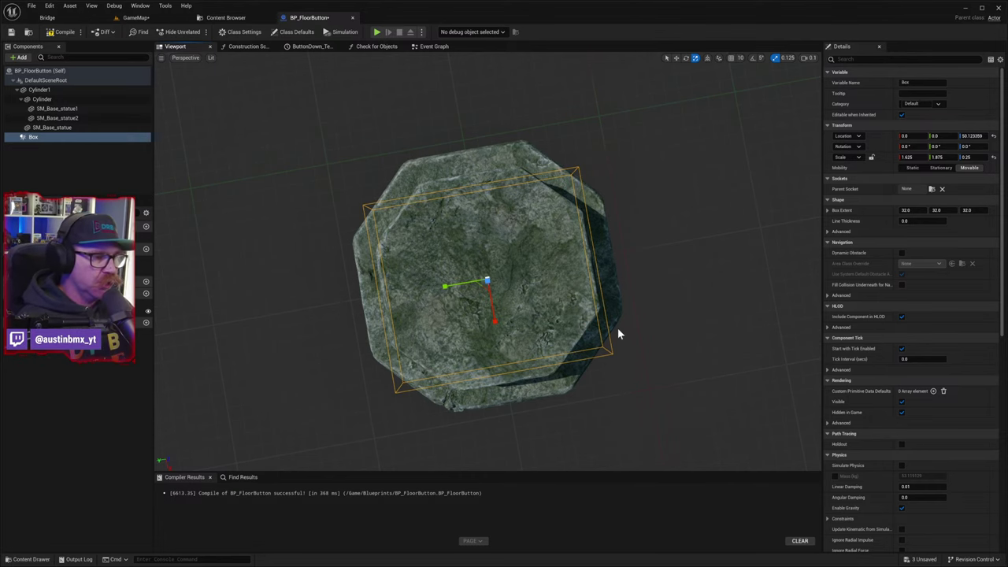
- Lower the Box component to about Z 46.5 so it overlaps the upper tier's top surface, and compile the blueprint
key("f")
left_click_drag(525, 331, 230, 99, "alt")
left_click_drag(575, 275, 530, 298, "alt")
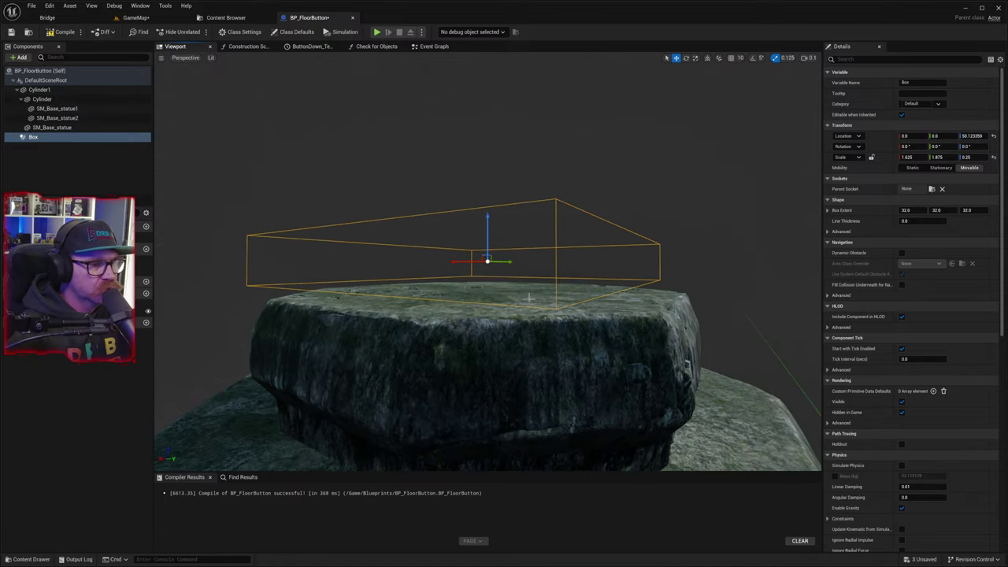
left_click_drag(488, 232, 492, 241)
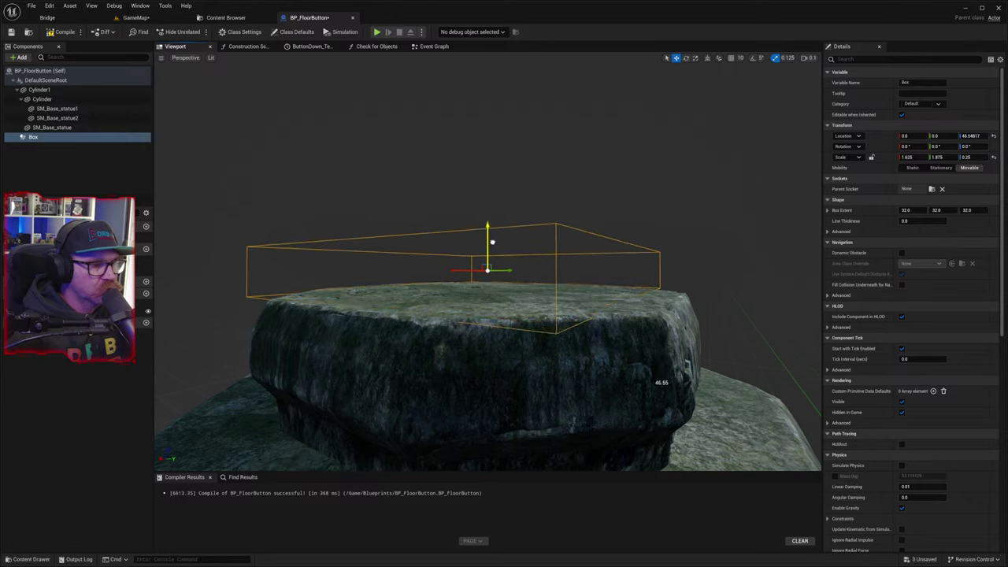
left_click(62, 31)
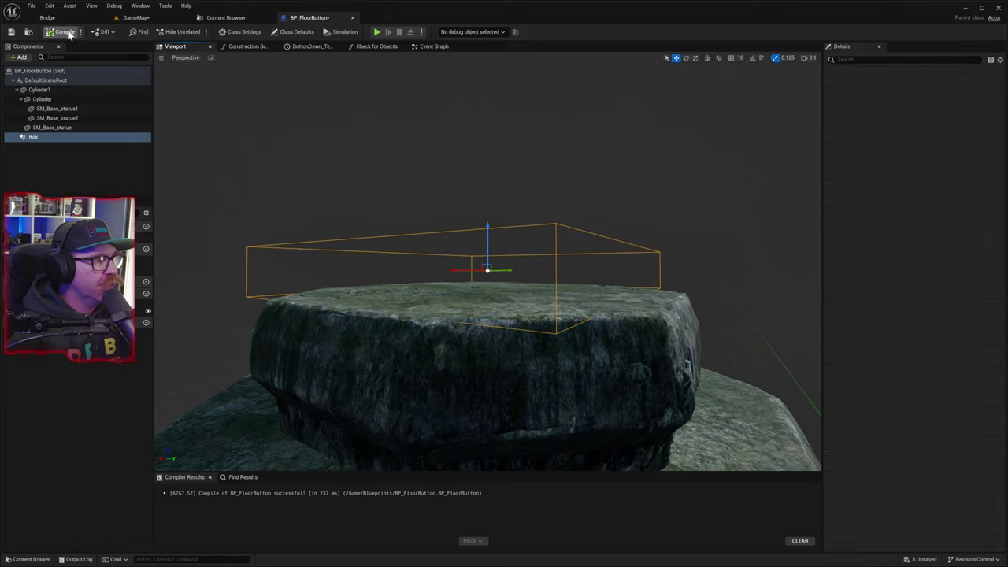
- Play-test GameMap, stepping on and off the floor button to check its trigger and the gate, and stop the session
left_click(136, 17)
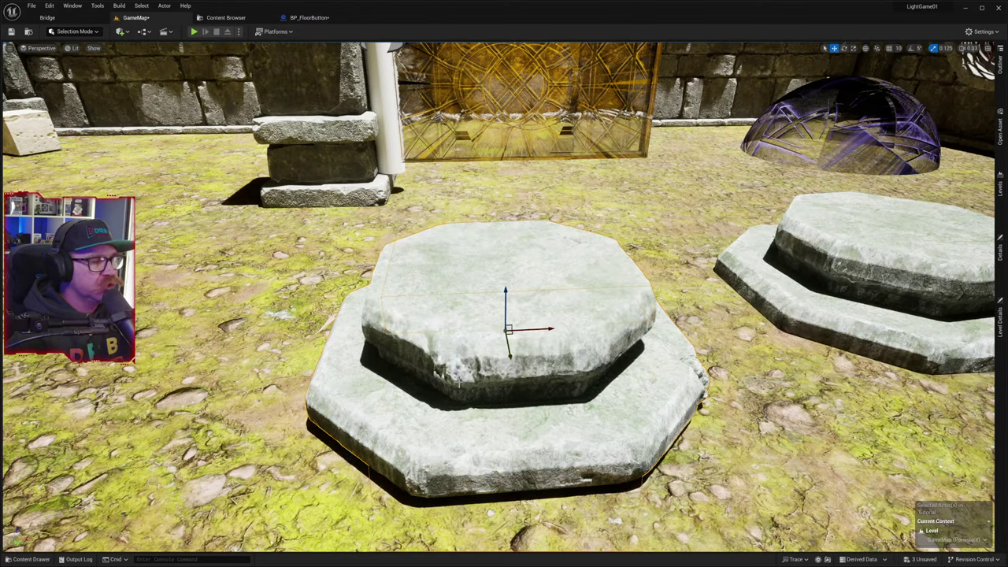
left_click(195, 31)
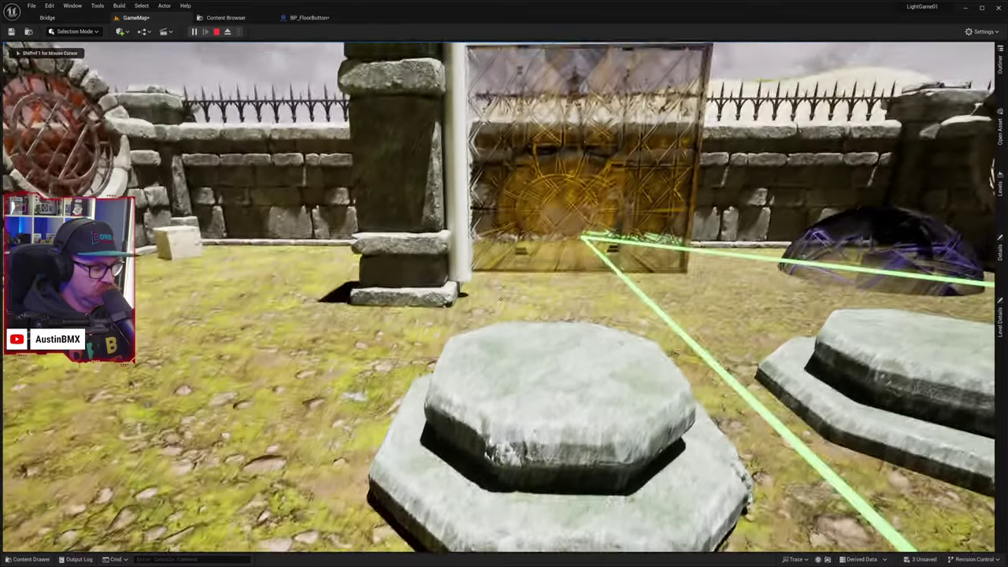
key("w")
key("w")
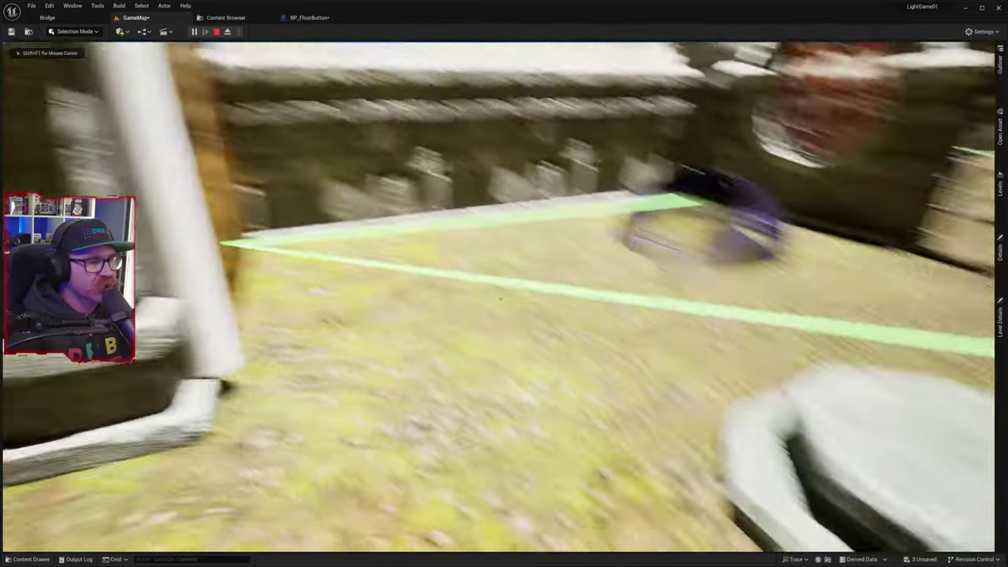
key("s")
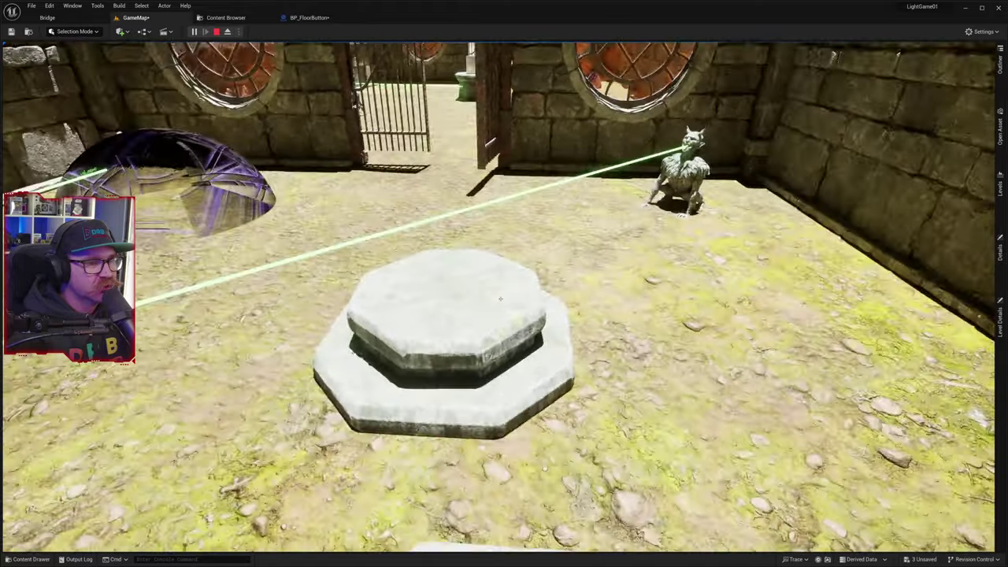
key("w")
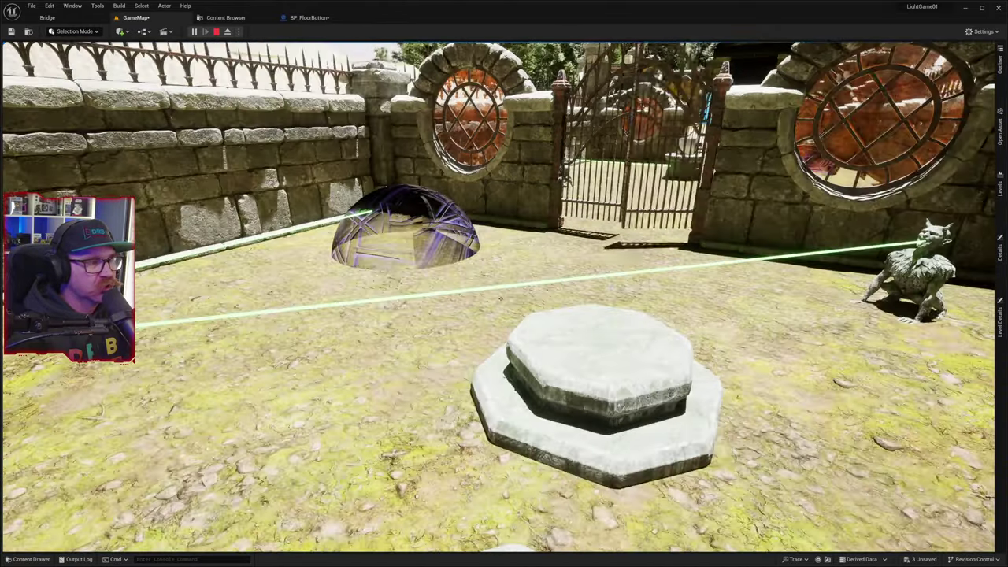
key("w")
key("s")
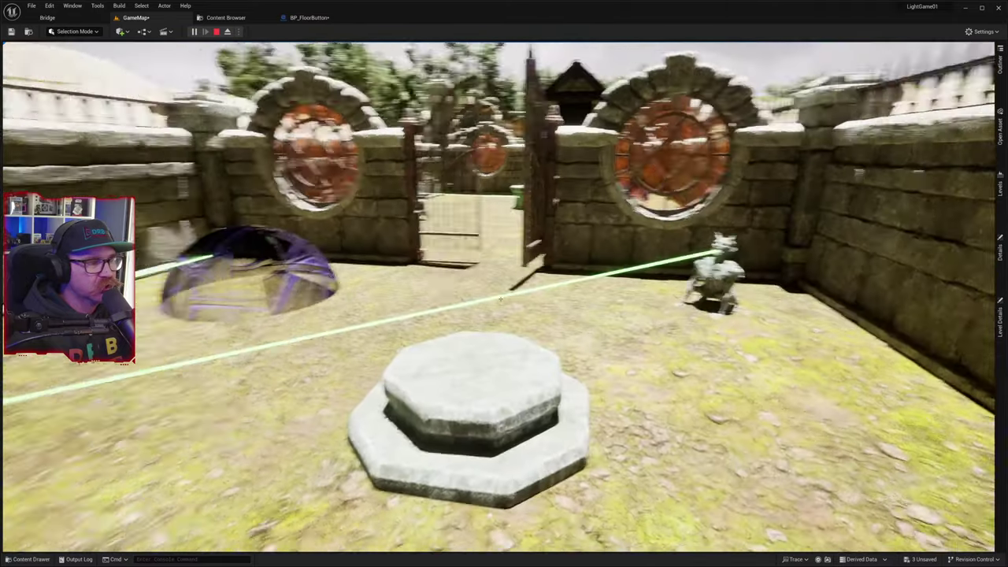
key("w")
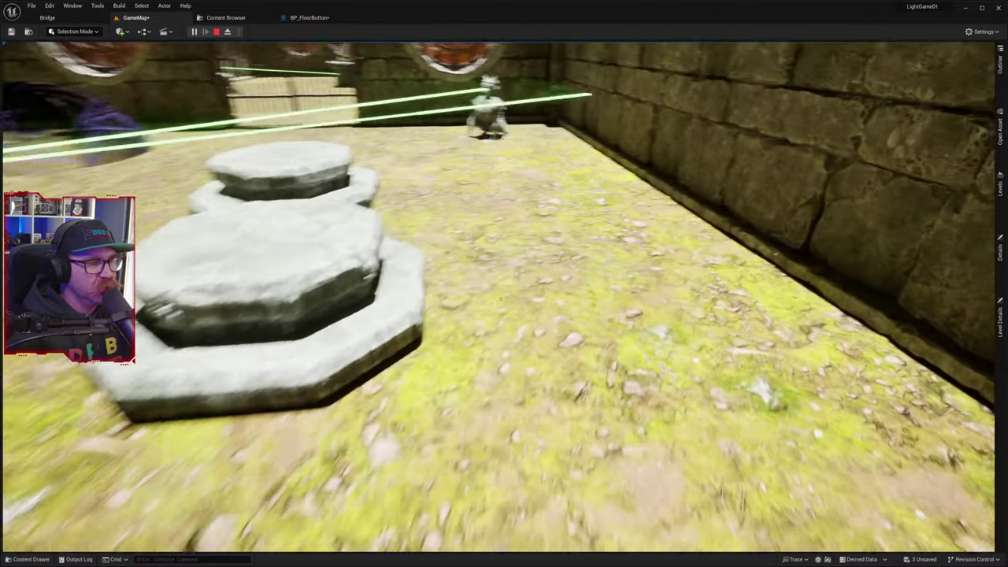
key("s")
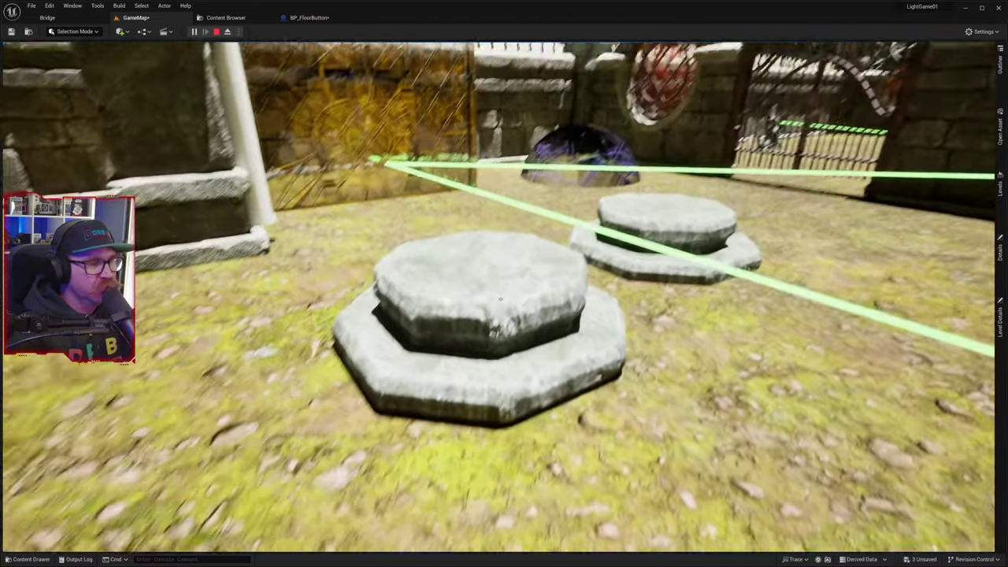
key("w")
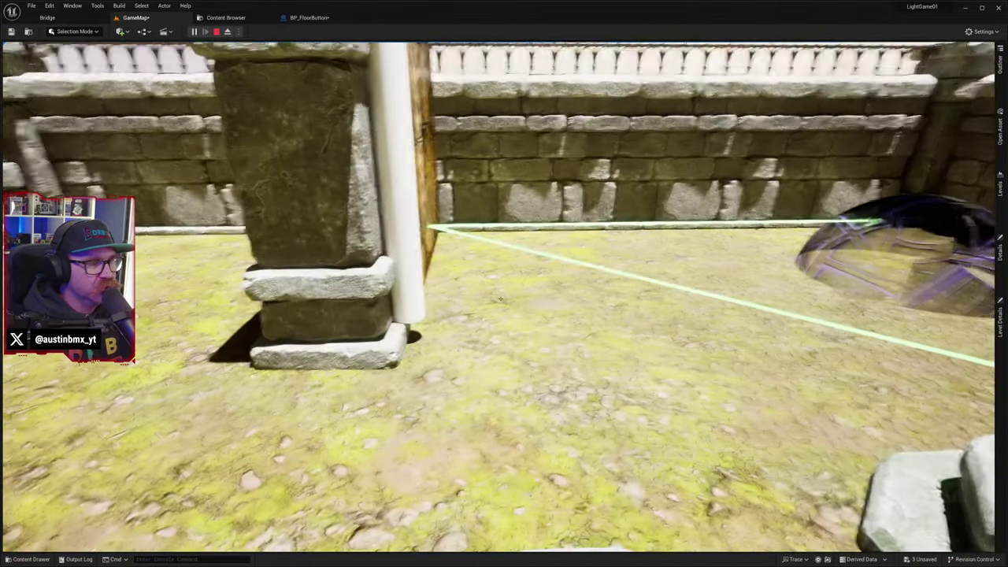
key("s")
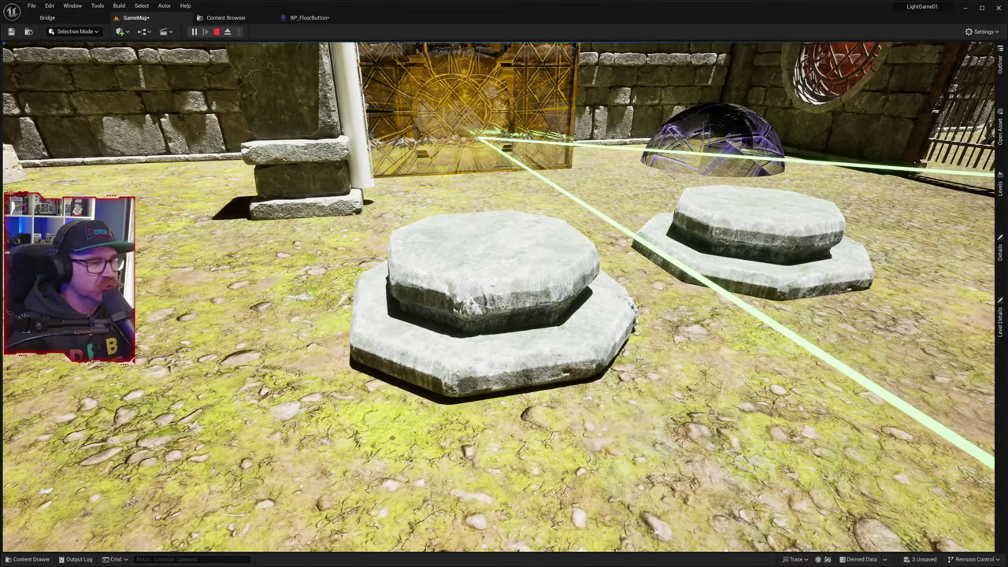
key("shift+F1")
left_click(771, 258)
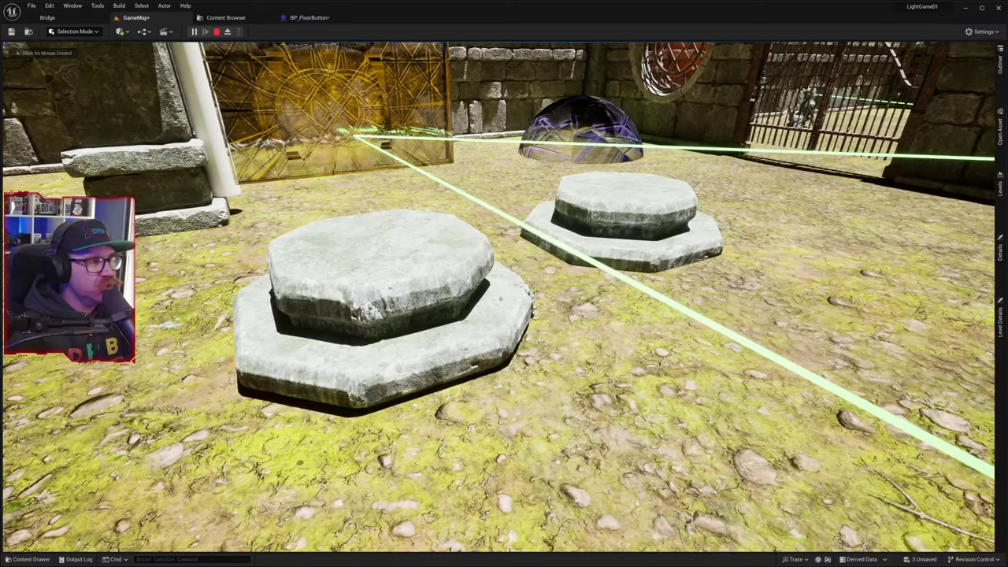
key("shift+F1")
left_click(217, 32)
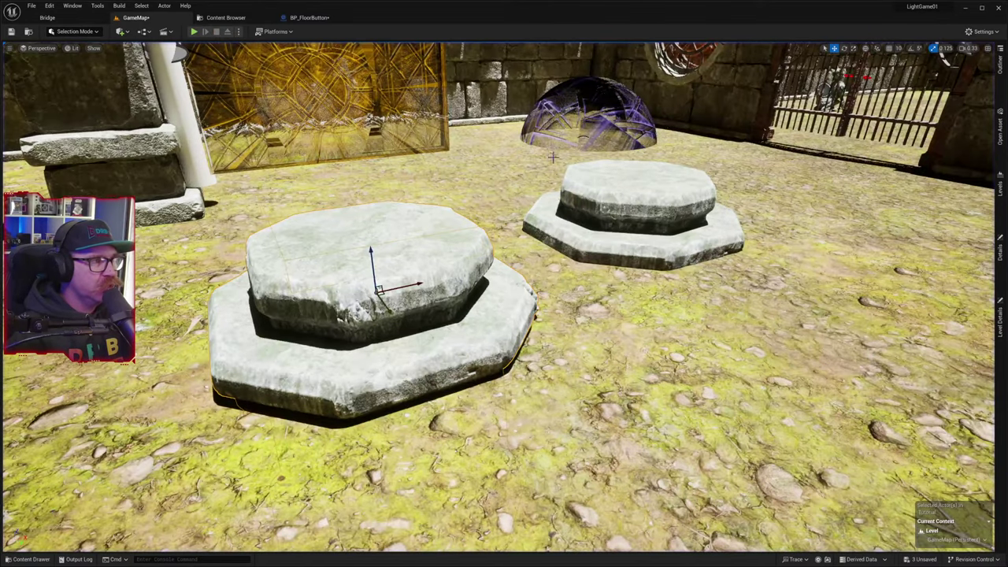
- Delete both tiers of the spare stone base beside the floor button, and lower the floor button slightly into the ground
left_click(613, 230)
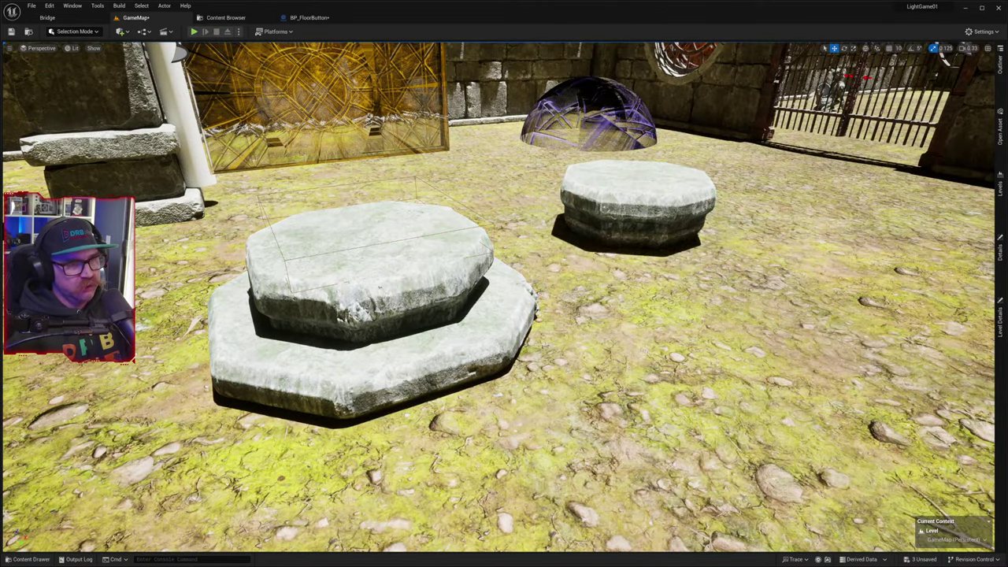
key("Delete")
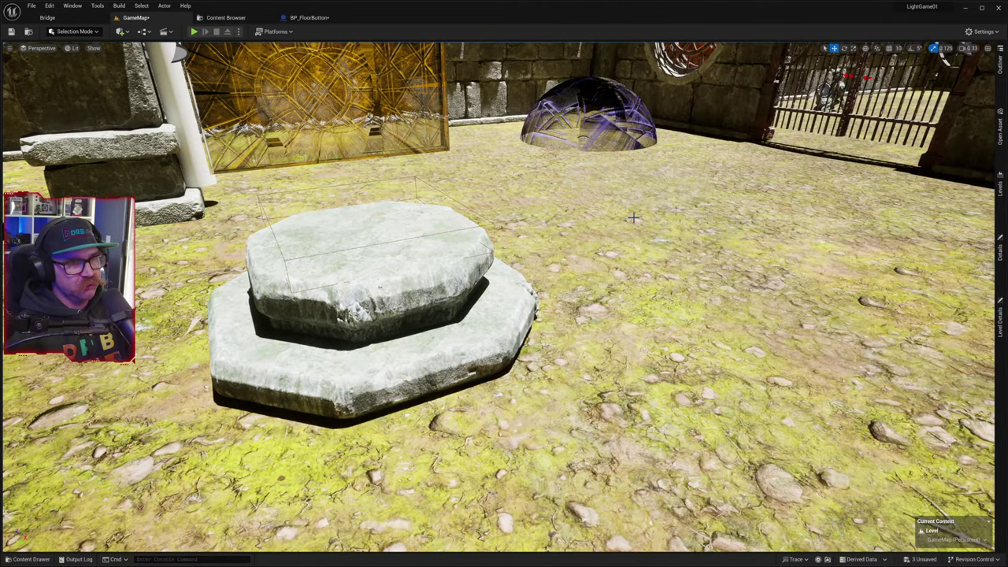
left_click(431, 346)
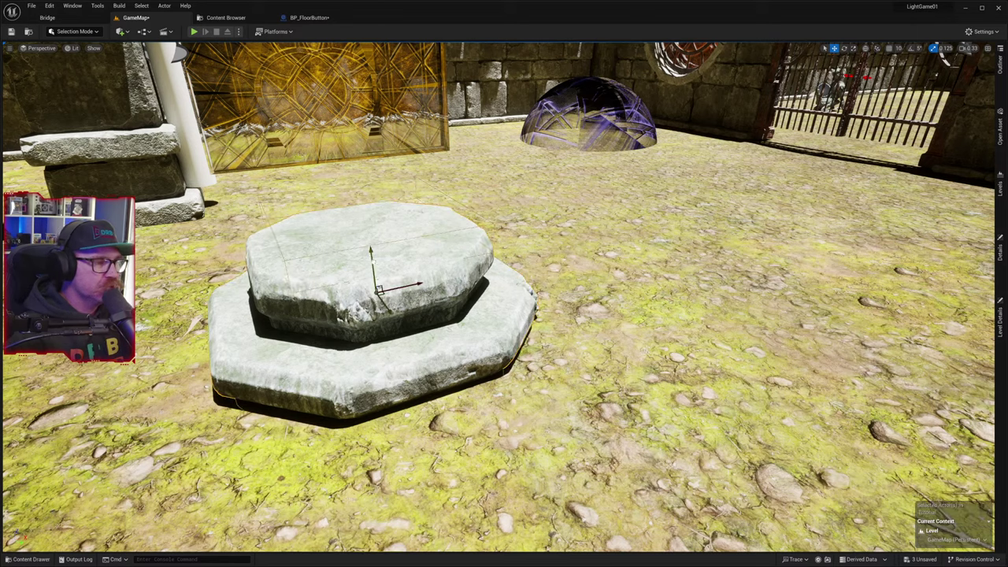
left_click_drag(373, 261, 378, 270)
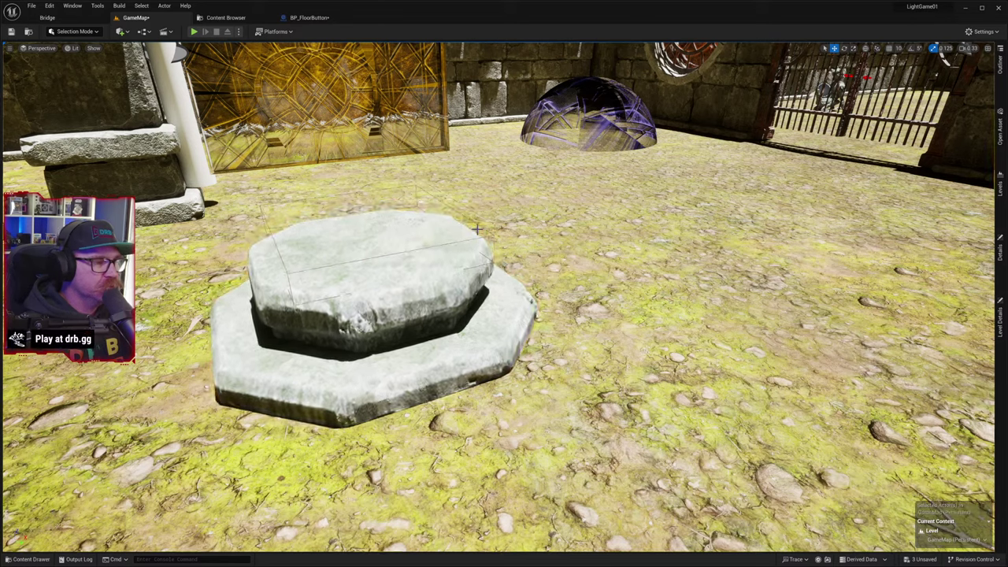
- Play-test GameMap by stepping on the floor button and placing the cube on it, and return to the BP_FloorButton blueprint
left_click(193, 33)
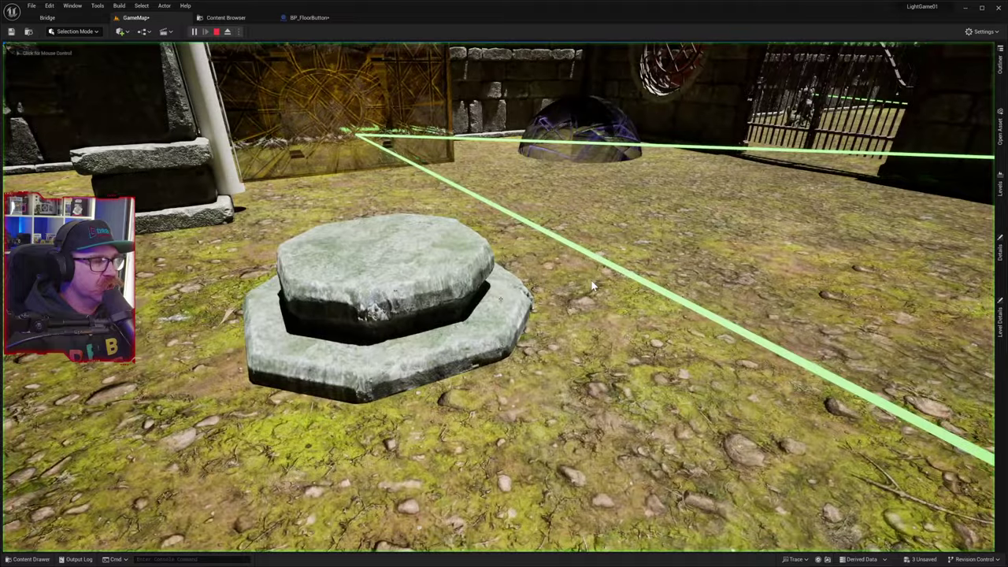
left_click(592, 290)
key("w")
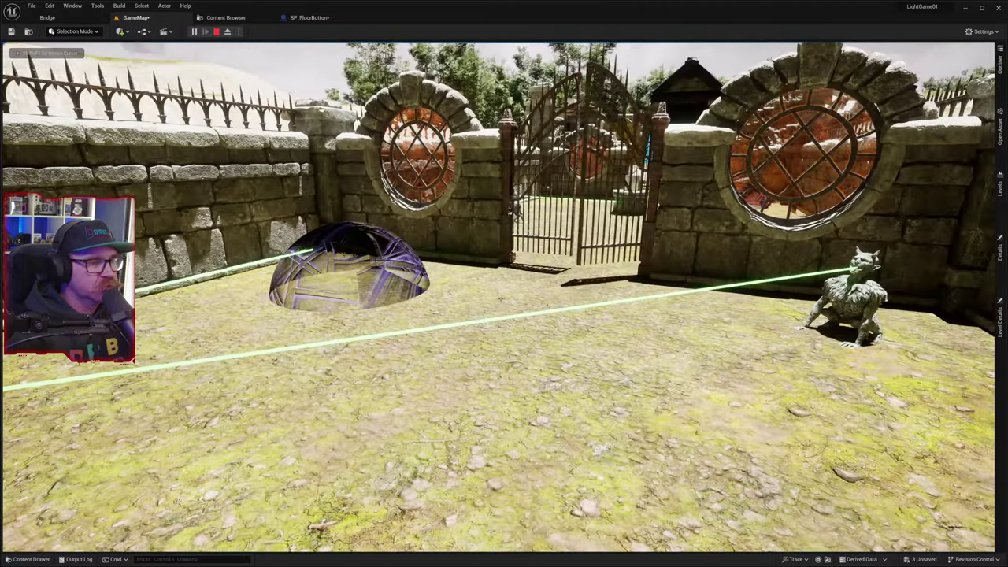
key("w")
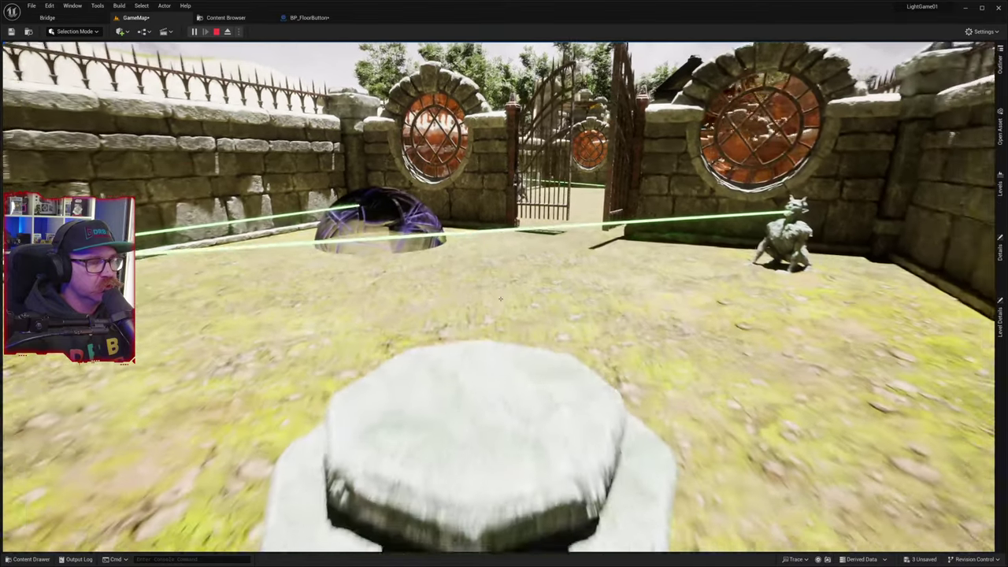
key("w")
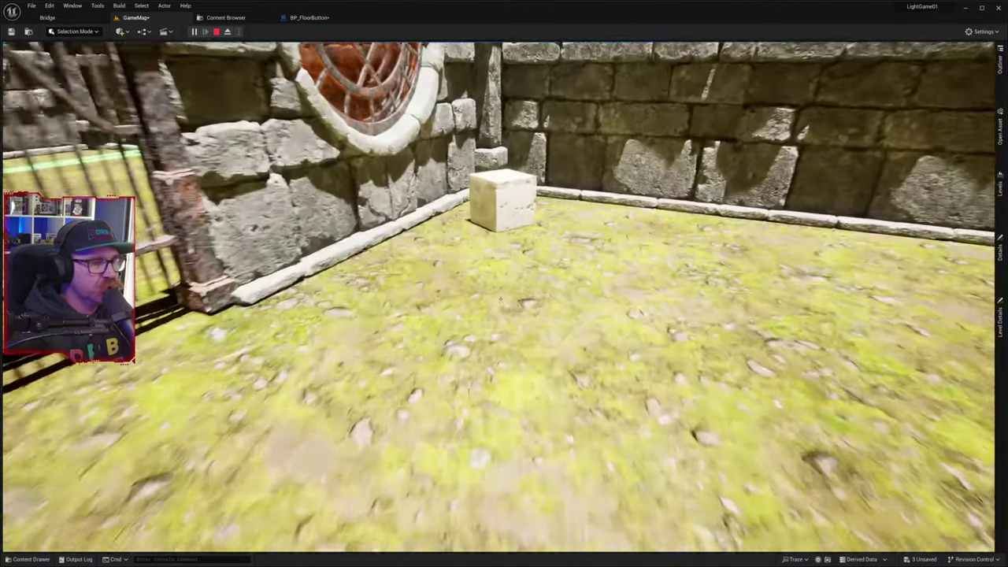
key("w")
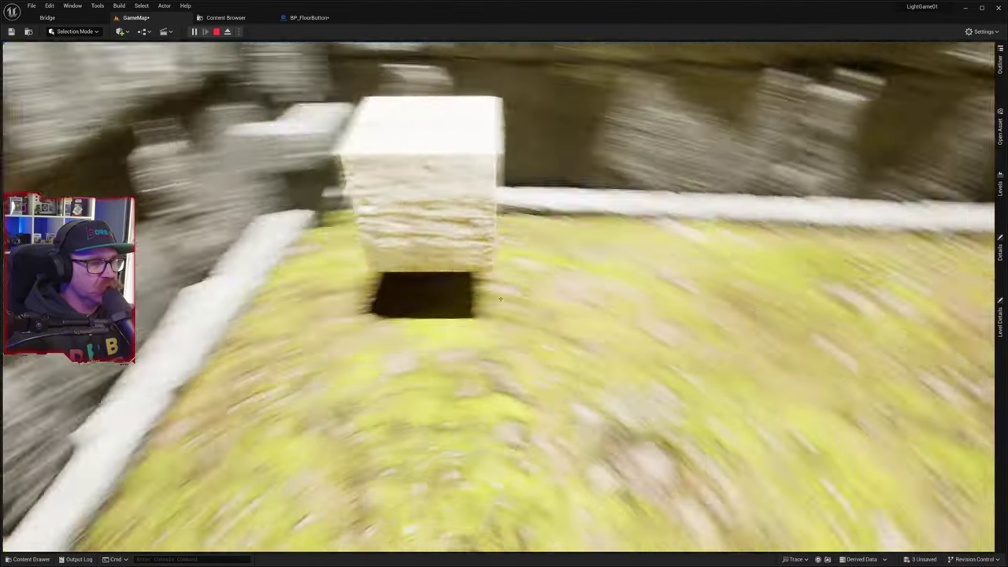
key("w")
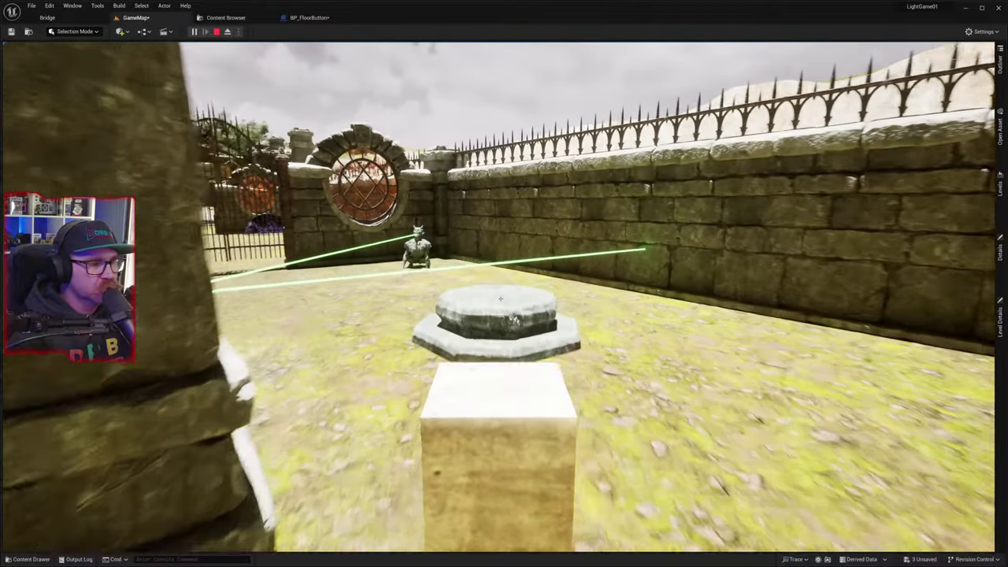
key("w")
left_click(500, 298)
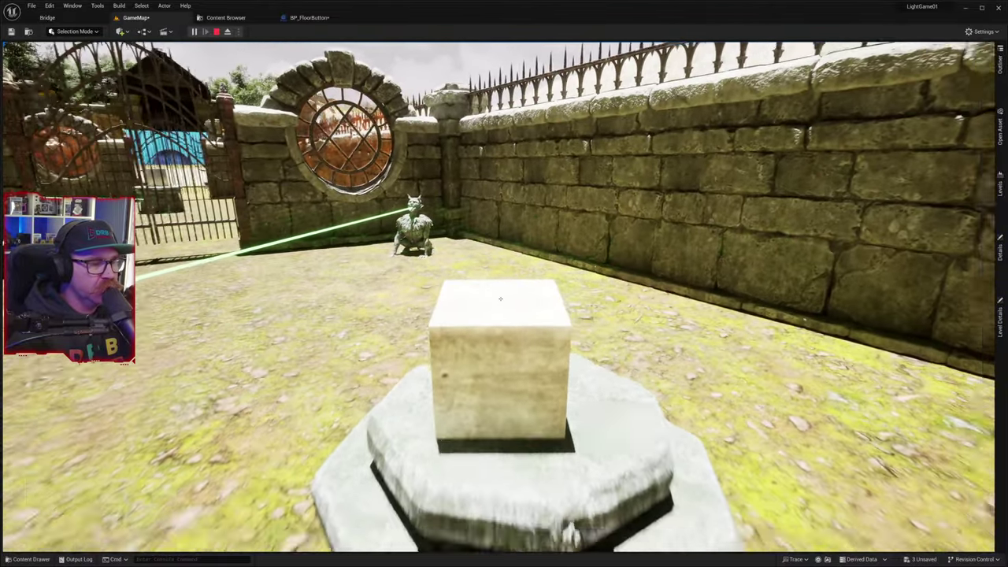
left_click(500, 299)
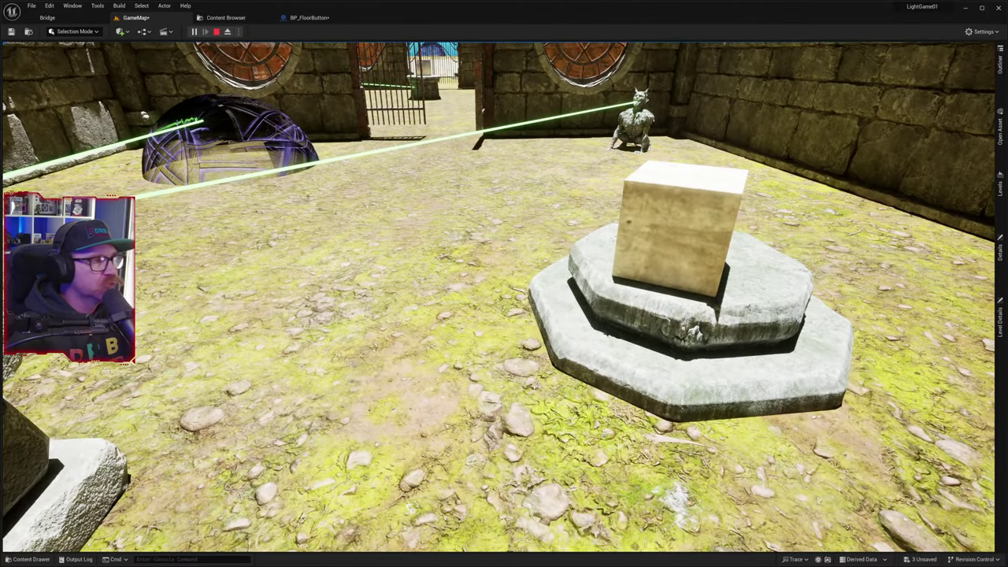
key("shift+F1")
key("Escape")
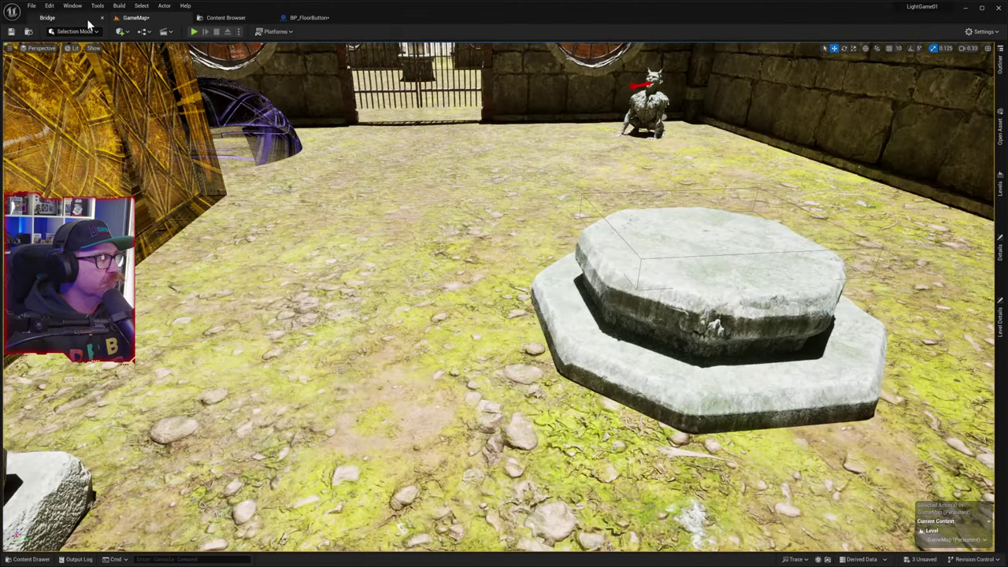
left_click(303, 17)
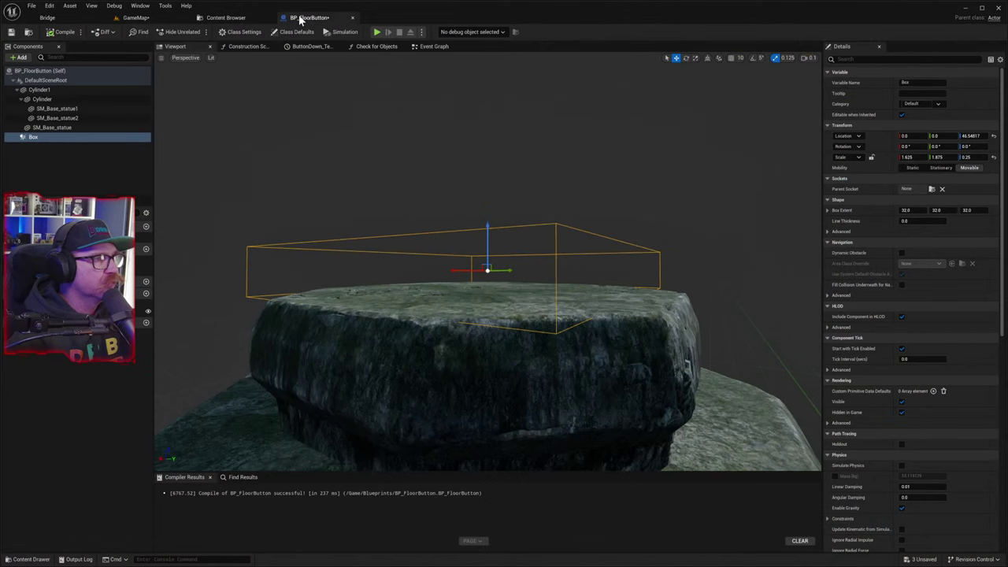
- Examine the Event Graph's Box overlap logic, trace the Down Button call to its custom event, and open the ButtonDown timeline
left_click(417, 46)
scroll(580, 330, "down", 1)
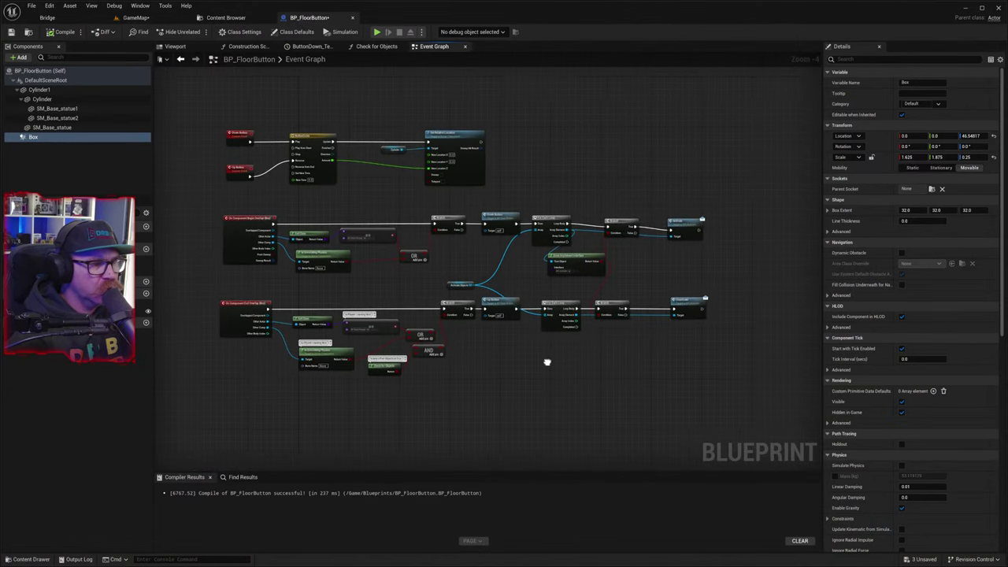
right_click_drag(548, 362, 623, 355)
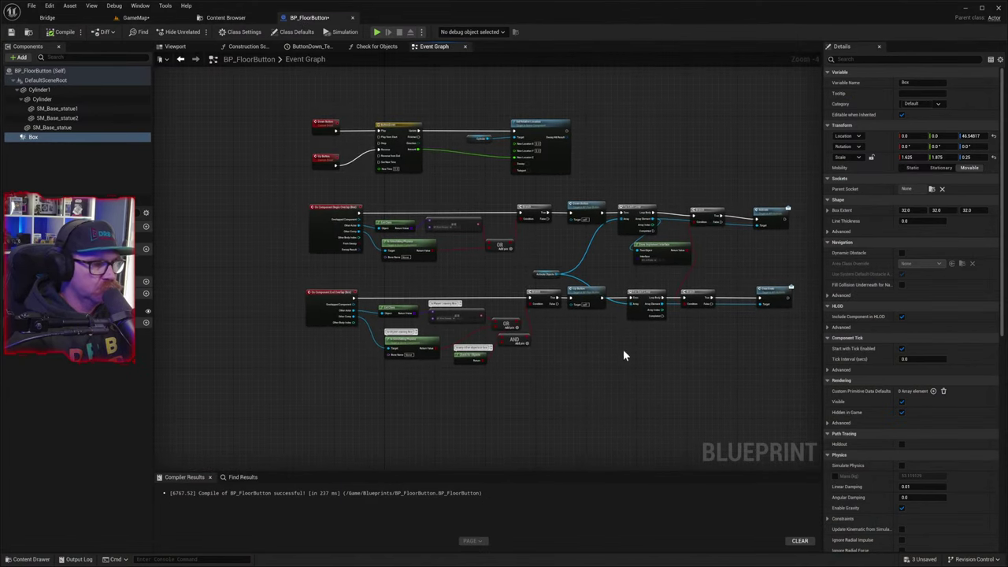
mouse_move(636, 349)
left_mouse_down()
mouse_move(588, 322)
mouse_move(601, 346)
left_mouse_up()
right_click_drag(601, 348, 591, 315)
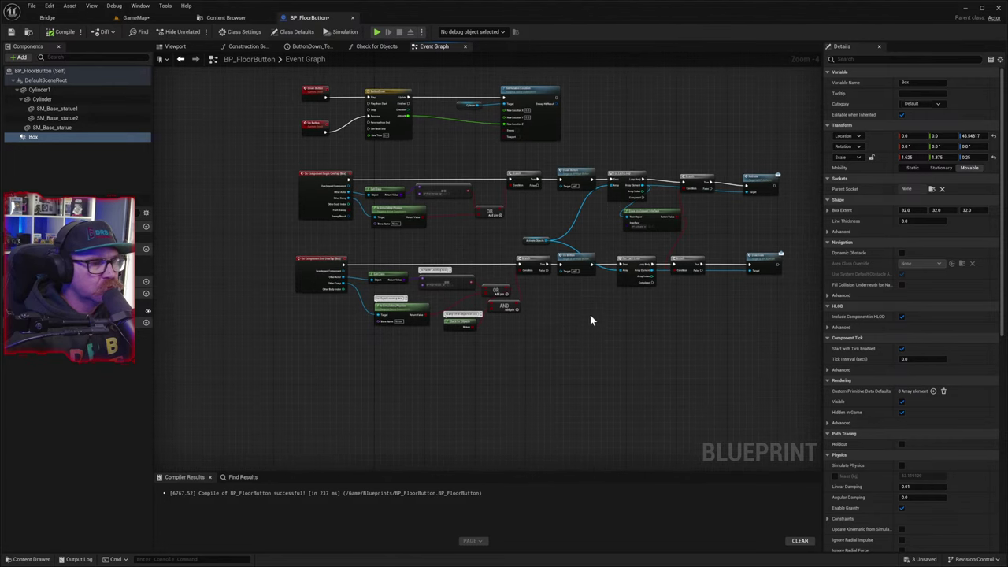
scroll(569, 255, "up", 4)
right_click_drag(420, 223, 598, 325)
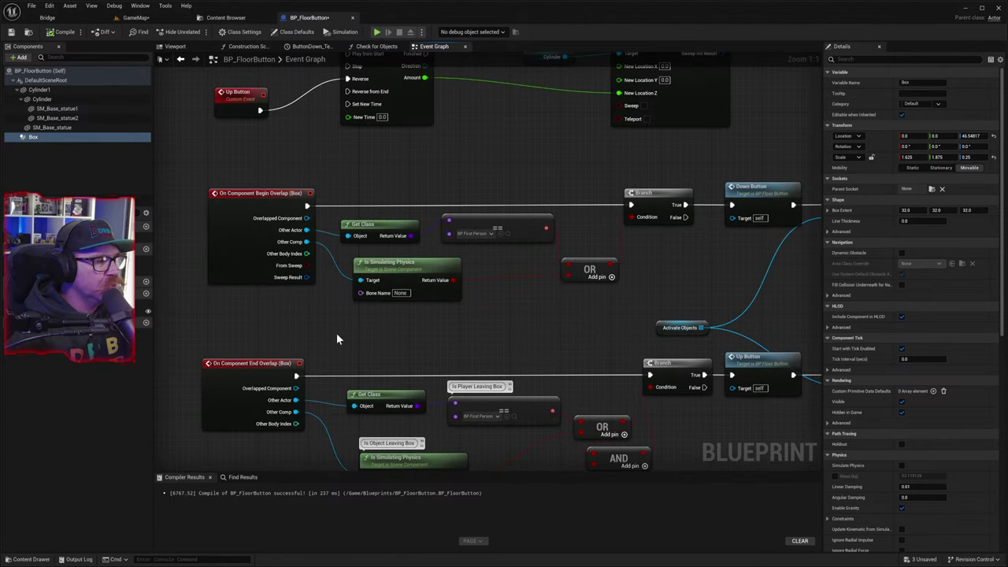
right_click_drag(336, 333, 4, 317)
mouse_move(375, 223)
right_mouse_down()
mouse_move(302, 220)
mouse_move(369, 230)
right_mouse_up()
left_click(376, 190)
double_click(376, 190)
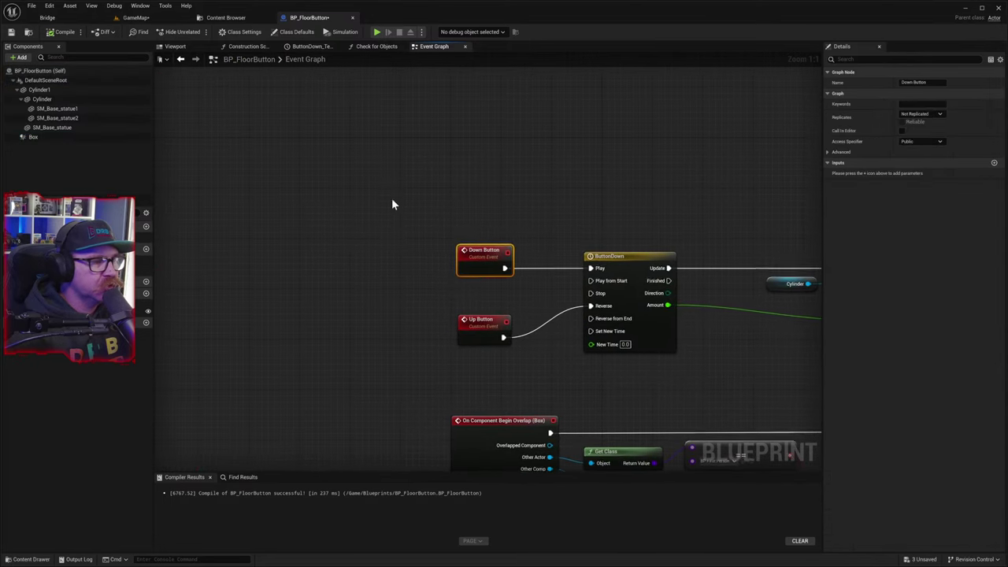
right_click_drag(542, 286, 438, 259)
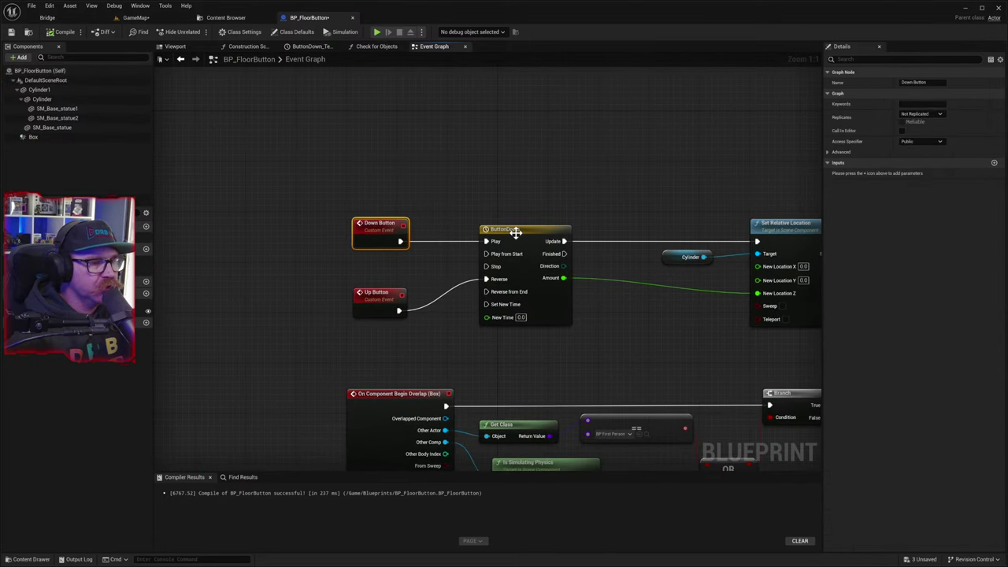
right_click_drag(602, 337, 454, 302)
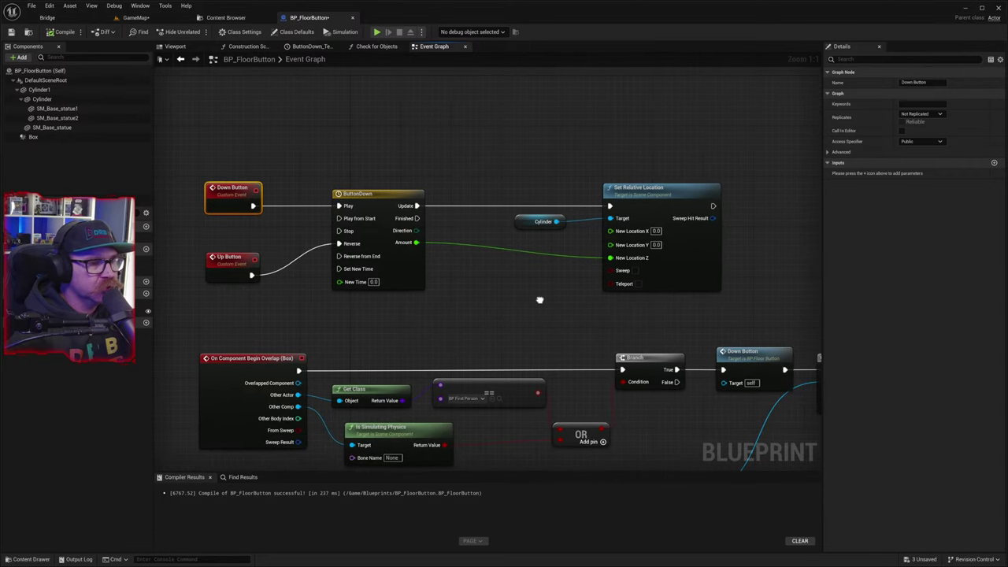
right_click_drag(541, 297, 581, 311)
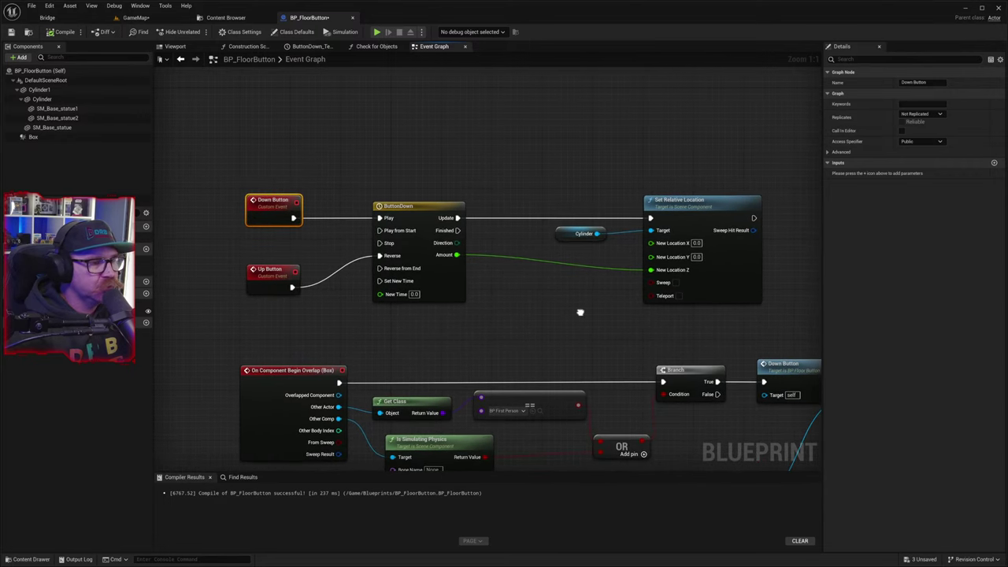
double_click(423, 207)
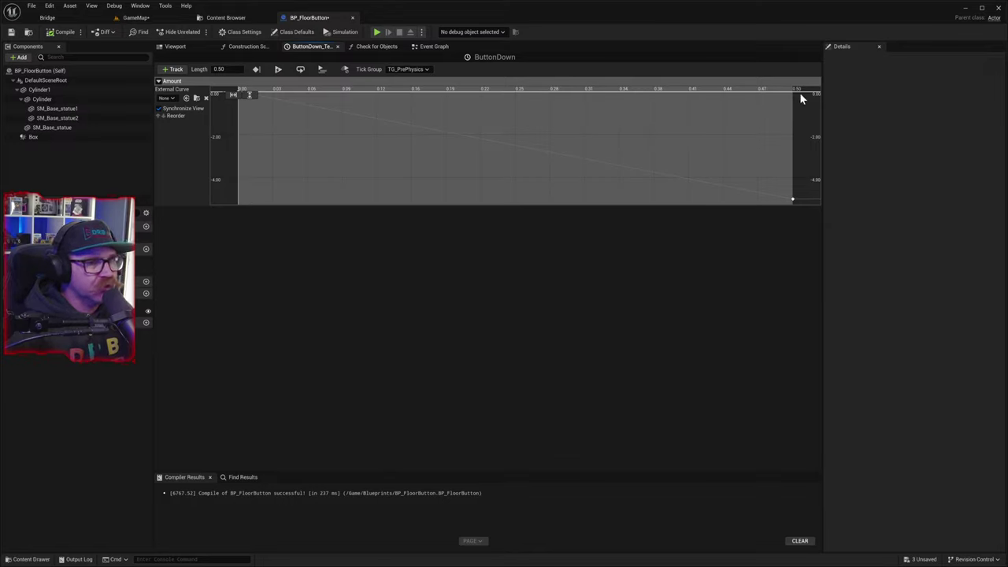
- Try to change the value of the Amount curve's key at 0.5 seconds to -10
left_click(793, 201)
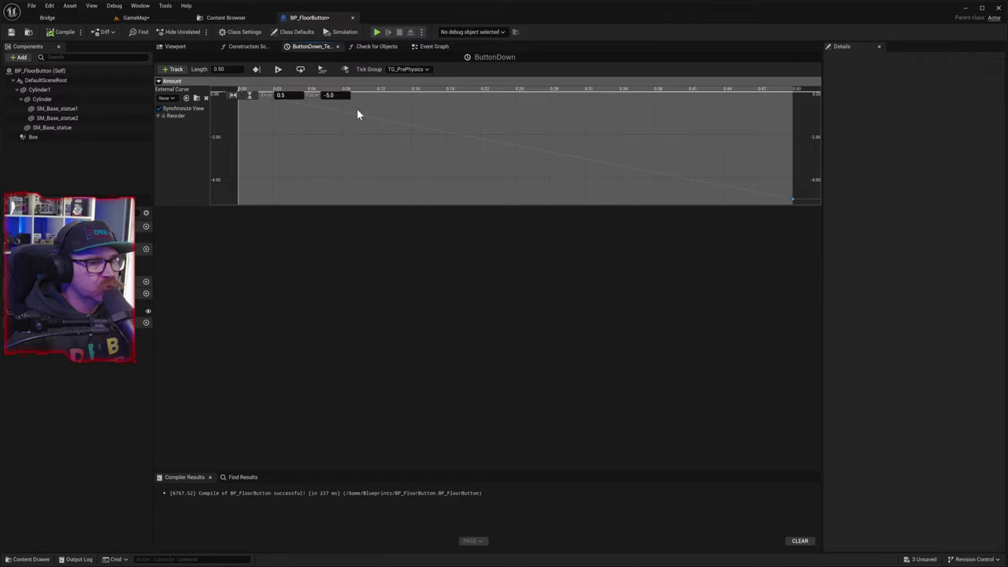
left_click(338, 95)
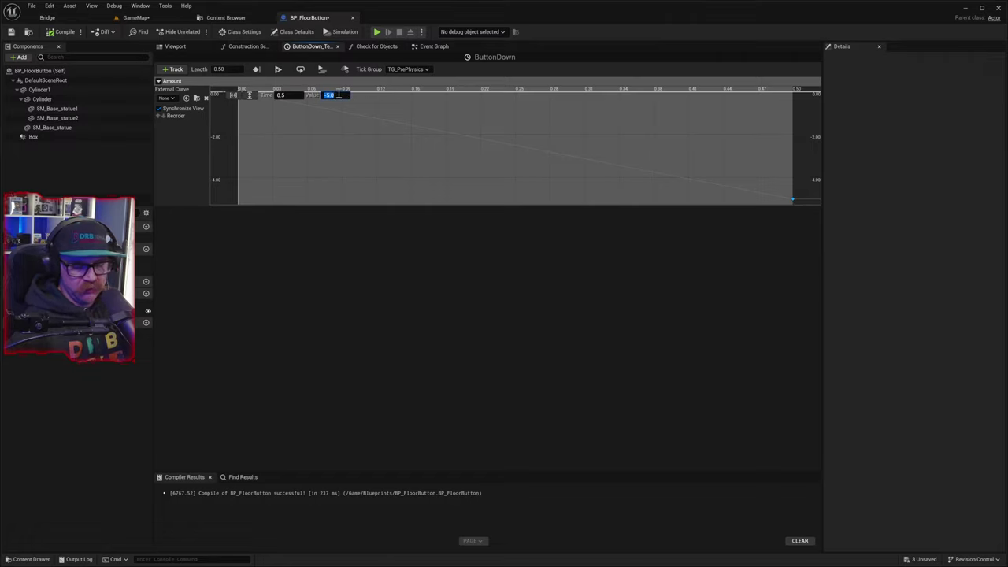
type("-10")
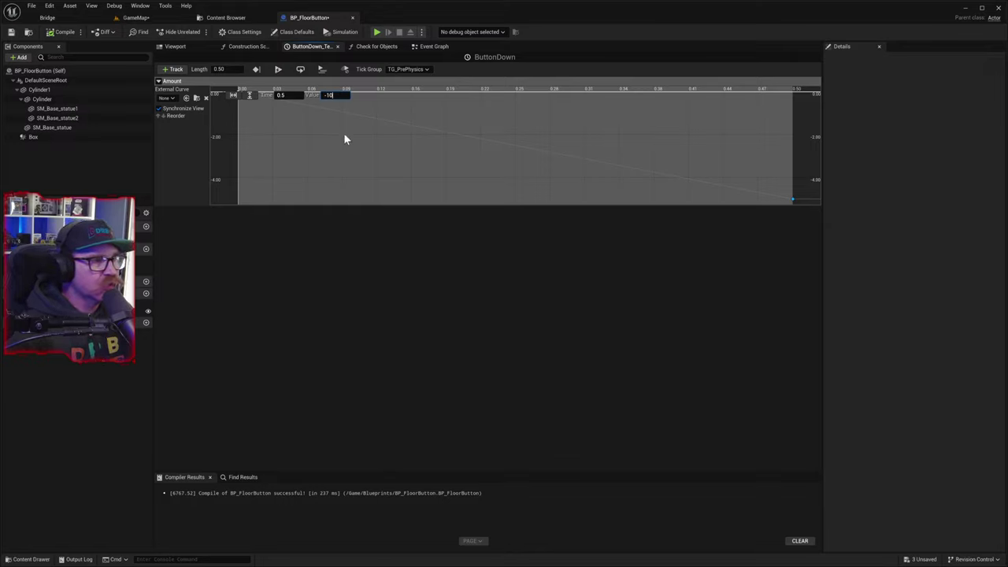
left_click(360, 128)
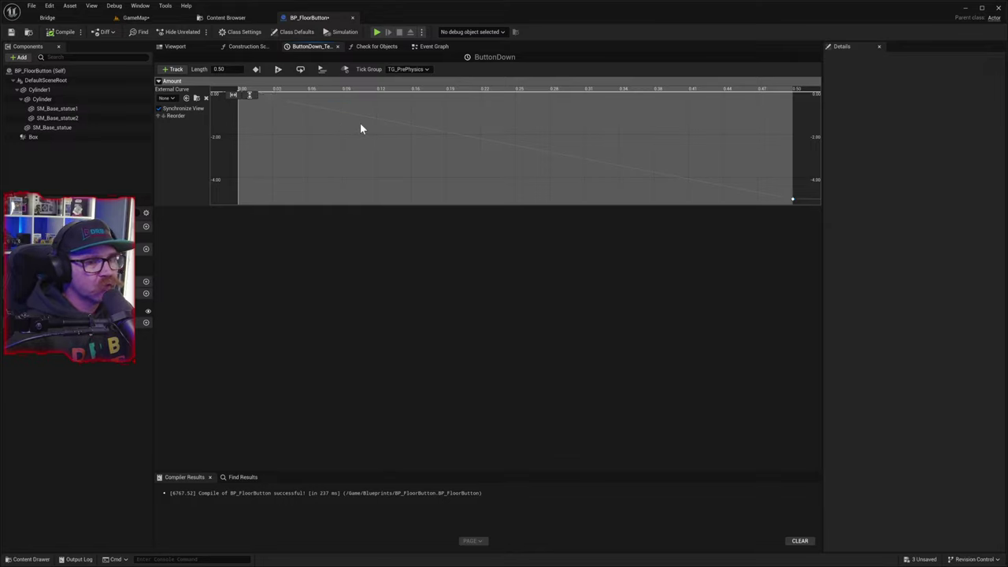
left_click(278, 68)
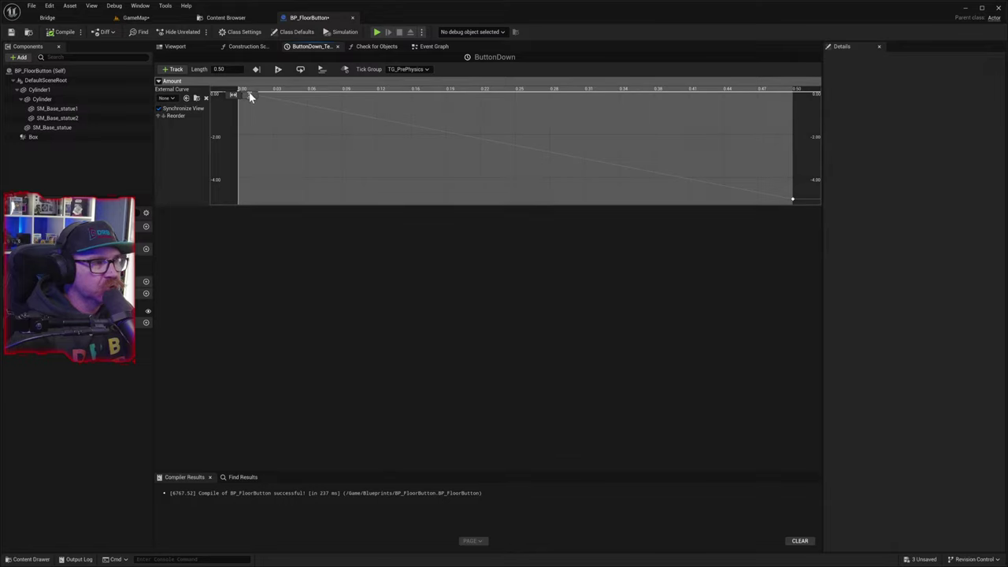
- Set the Amount curve's end key value to -10, fit the curve vertically, and compile and save the blueprint
left_click(794, 202)
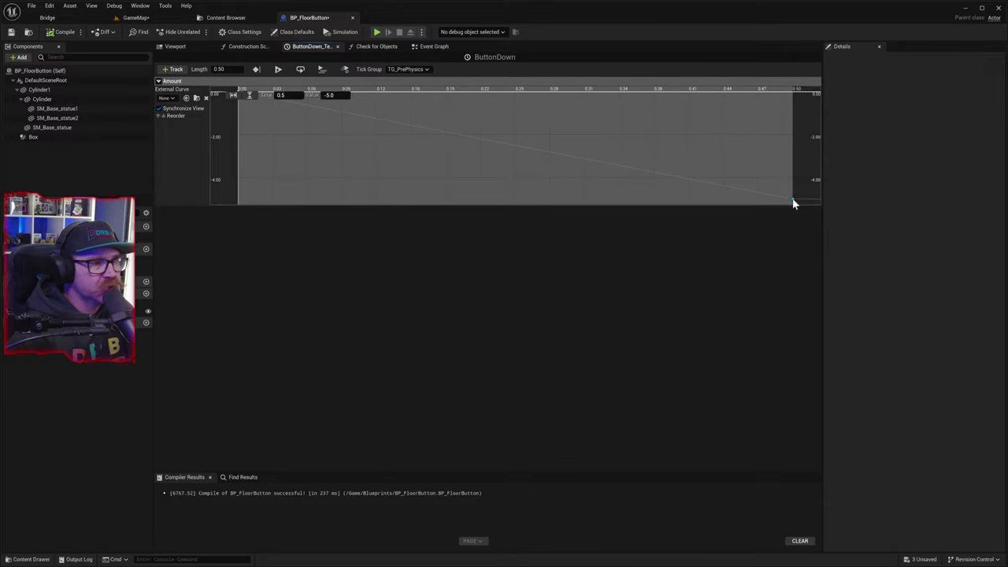
left_click(328, 95)
type("-10")
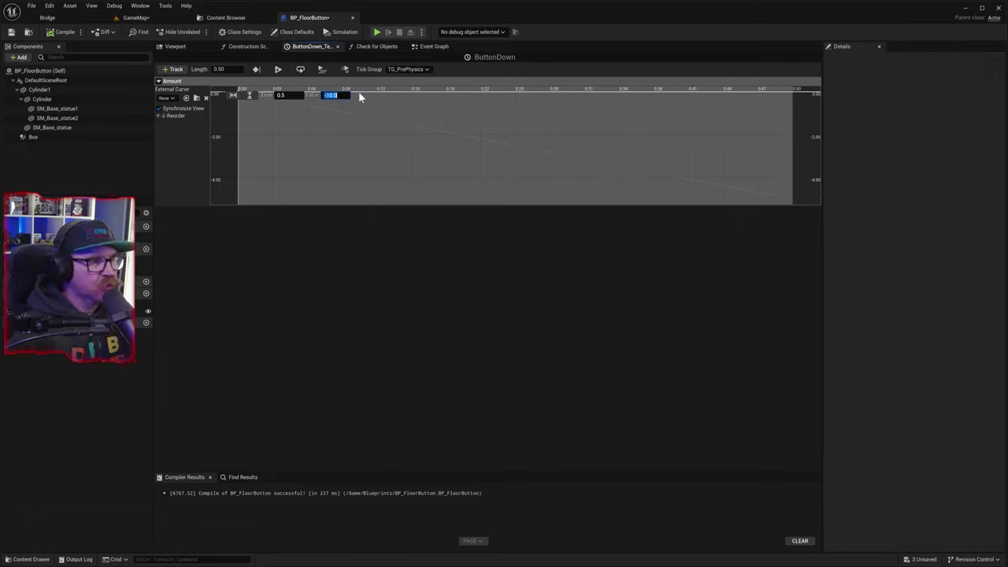
left_click(234, 98)
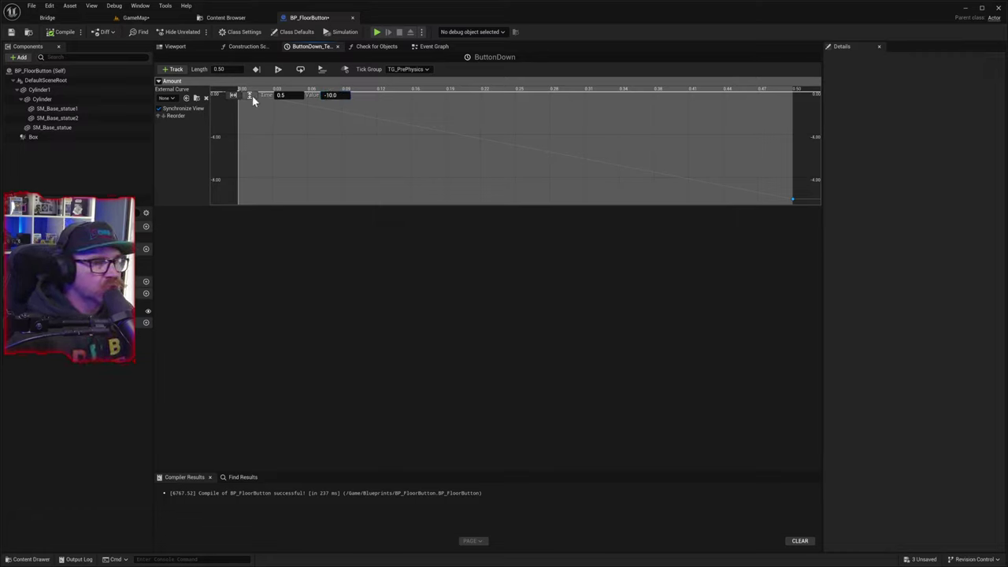
left_click(249, 95)
left_click(57, 32)
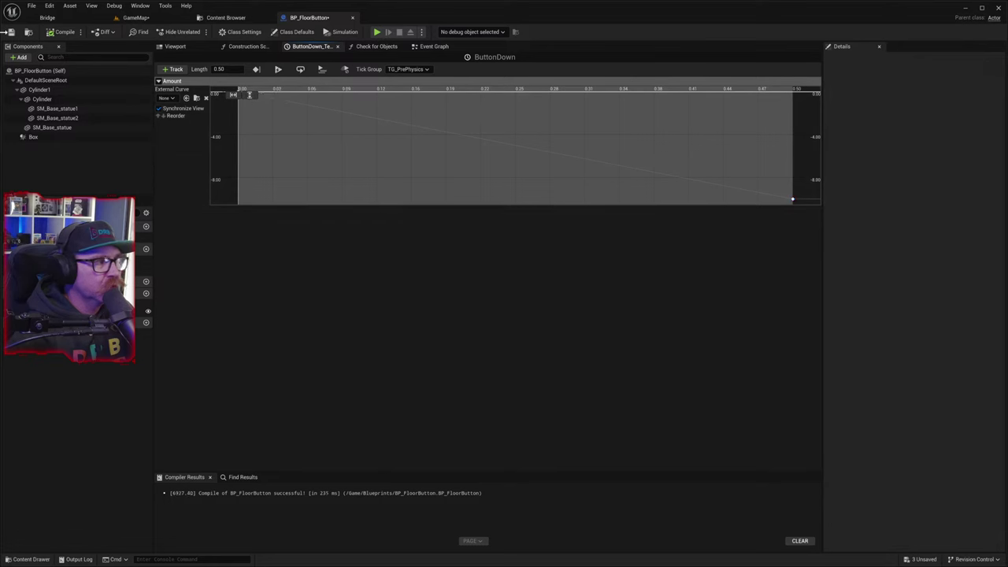
left_click(11, 32)
- Play-test GameMap and walk onto the floor button to check how far it sinks
left_click(135, 17)
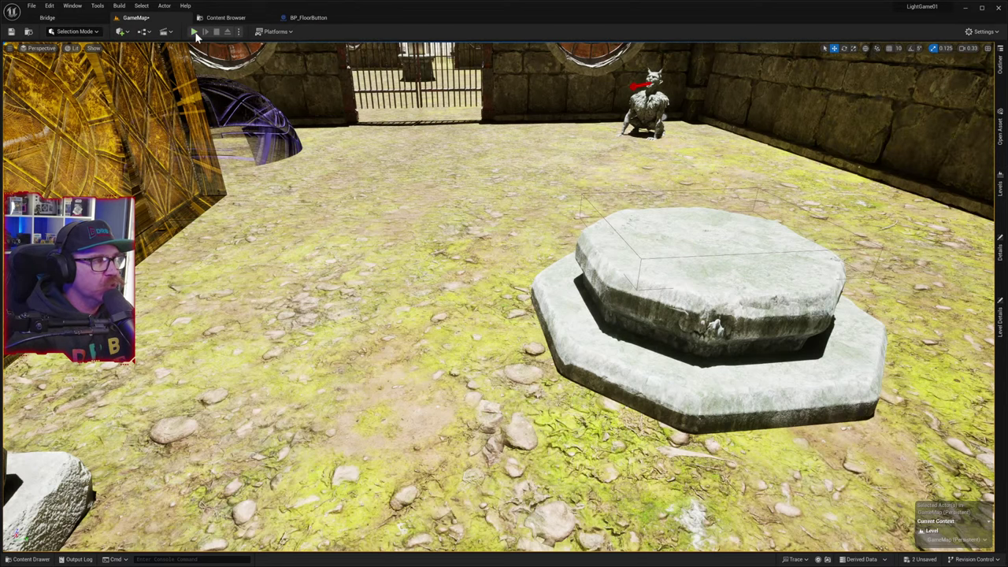
key("alt+p")
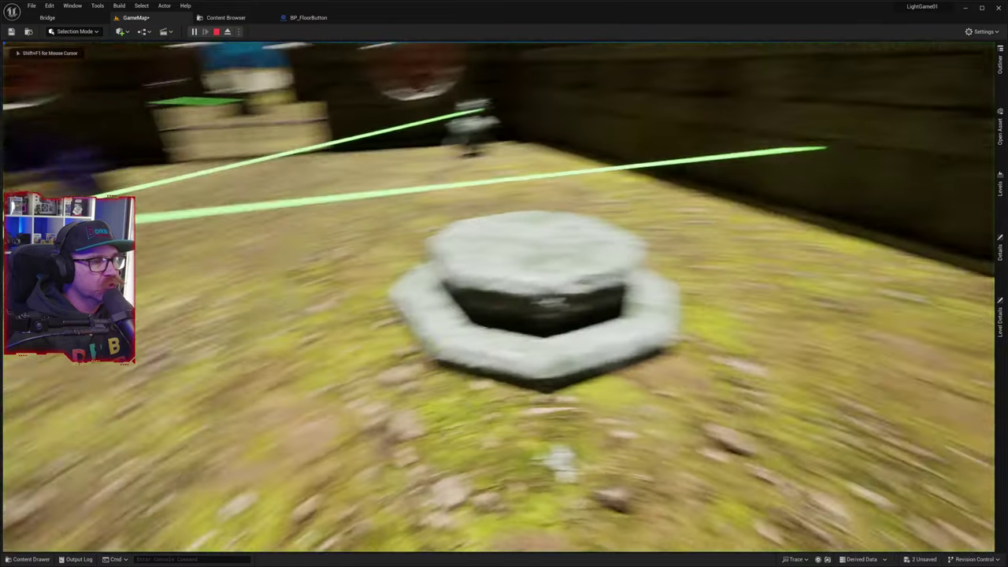
key("w")
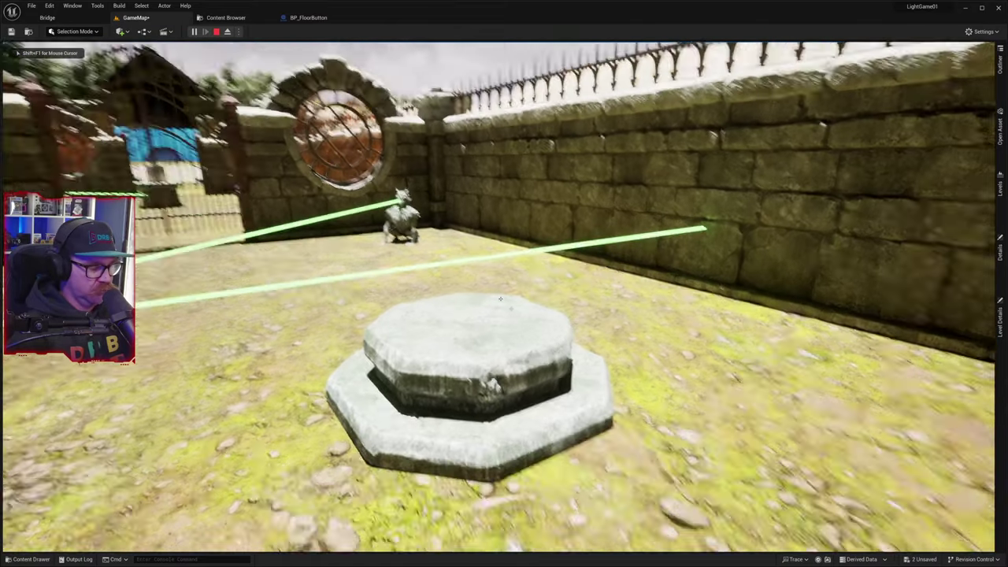
key("s")
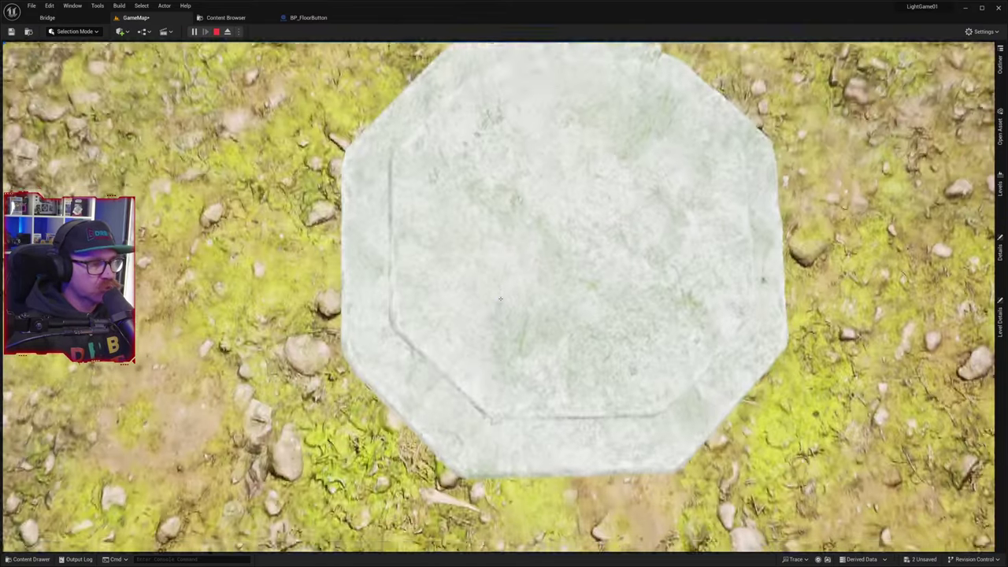
- Fetch the cube from the corner, place it on the floor button, inspect the plate's travel, and stop the play session
key("w")
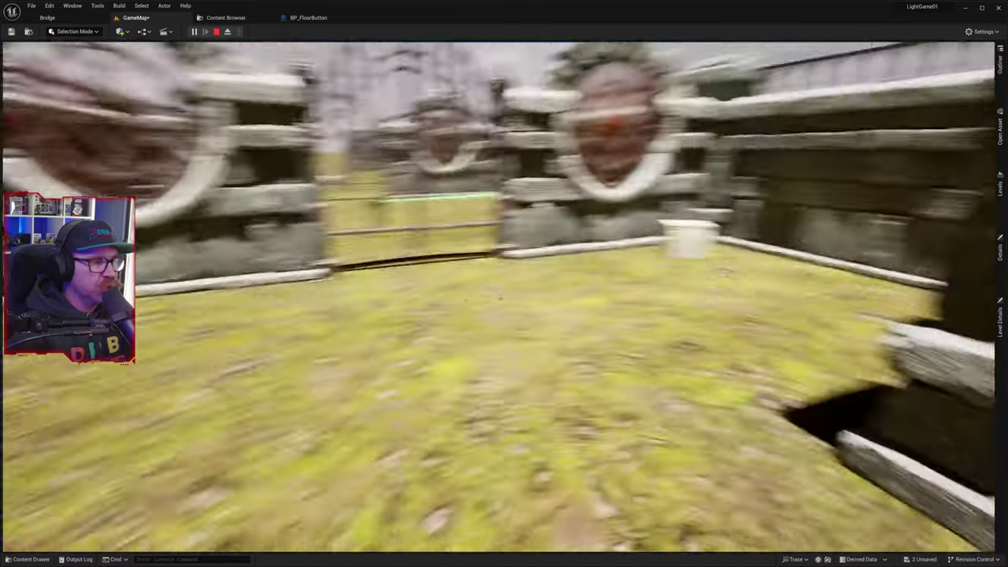
key("w")
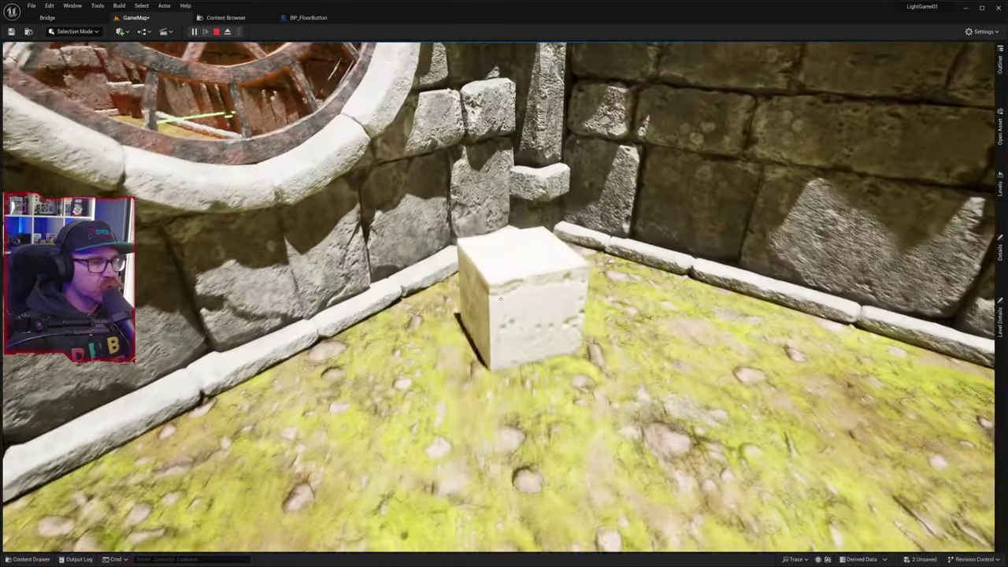
key("e")
key("w")
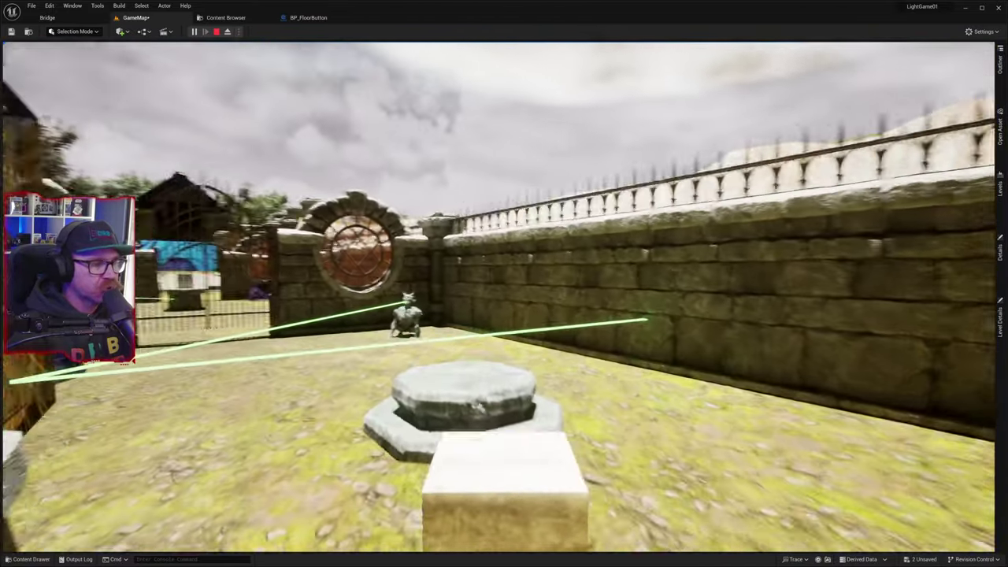
key("s")
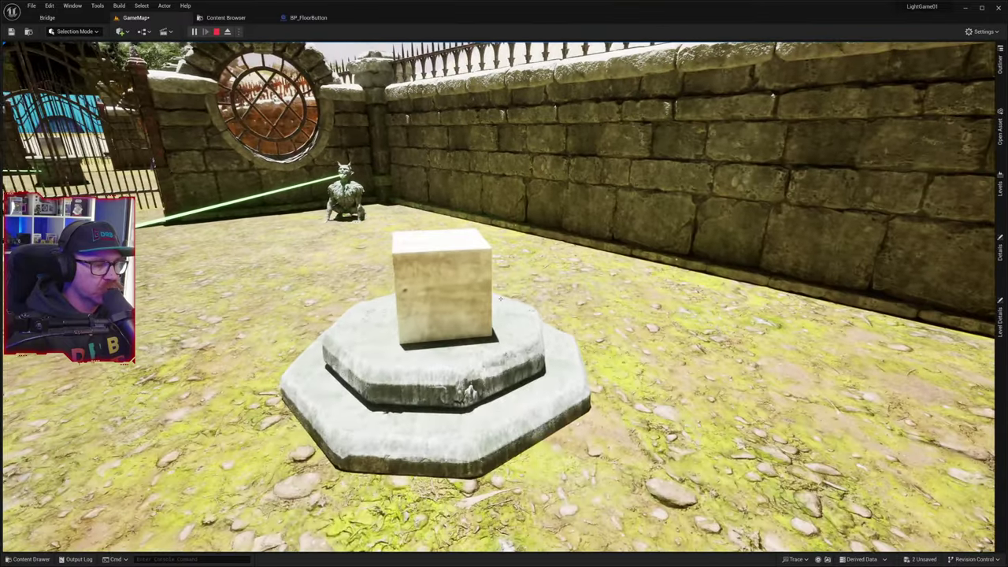
key("w")
key("s")
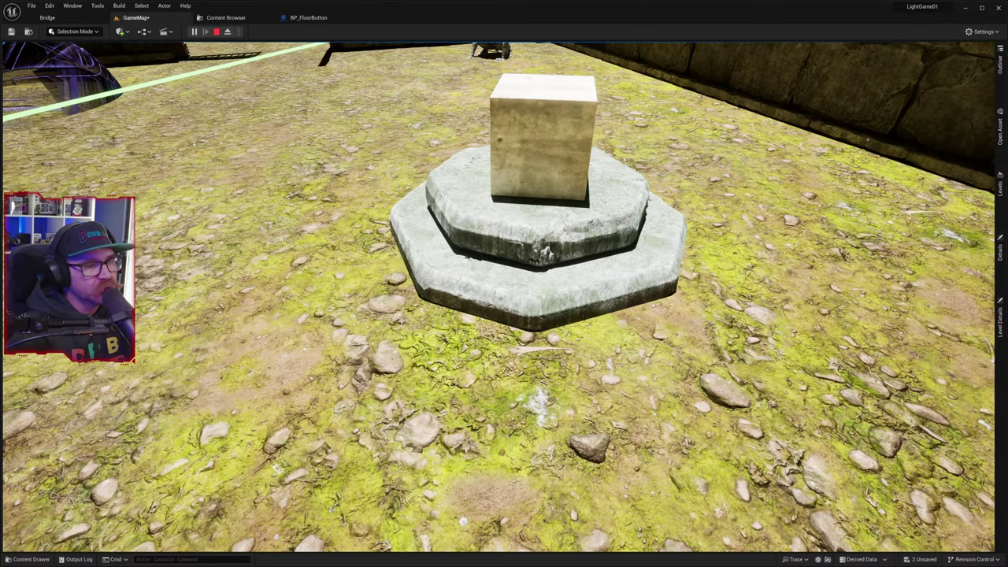
key("s")
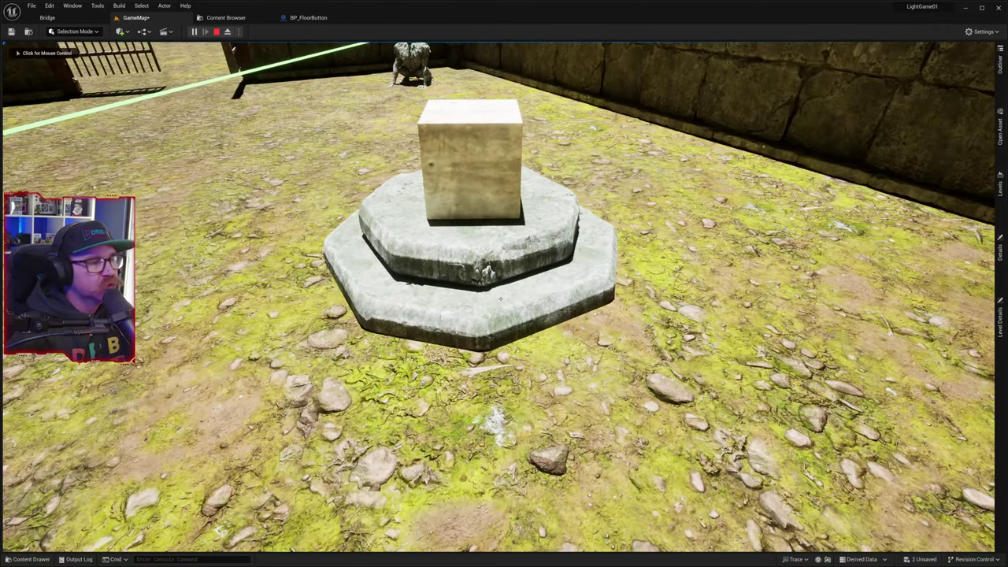
left_click(217, 31)
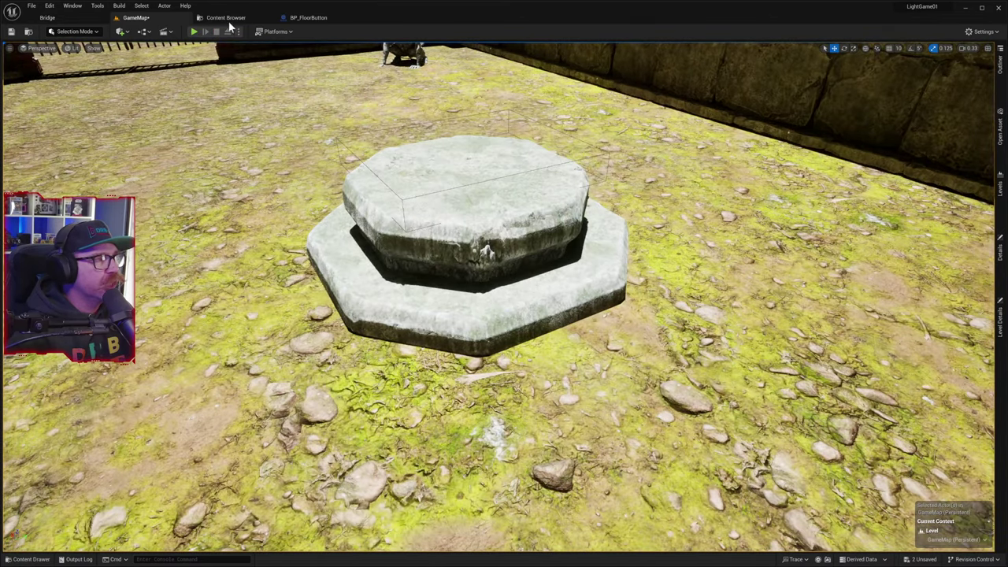
- Set the ButtonDown timeline's Amount end key value to -20, fit the curve vertically, and compile BP_FloorButton
left_click(308, 19)
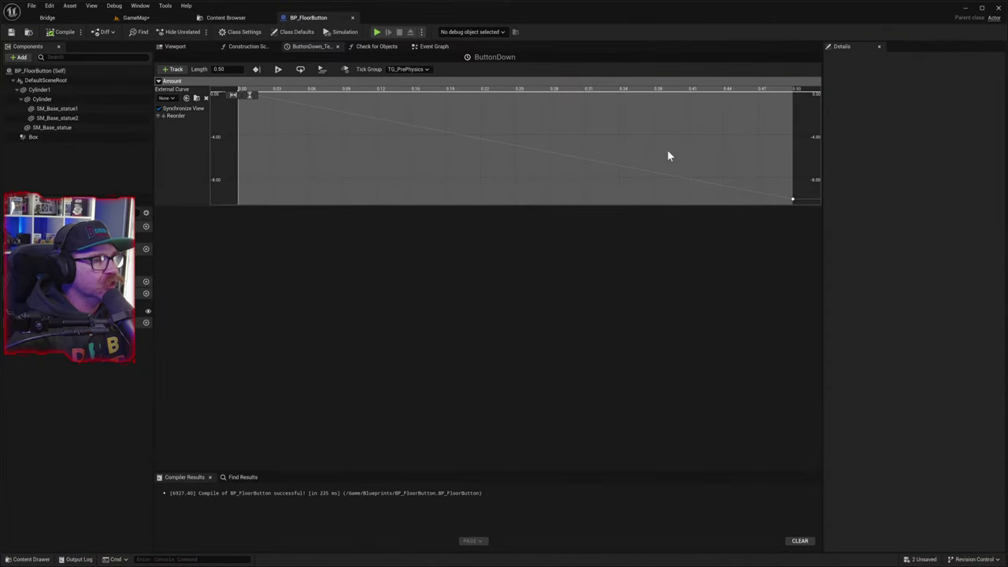
left_click(793, 200)
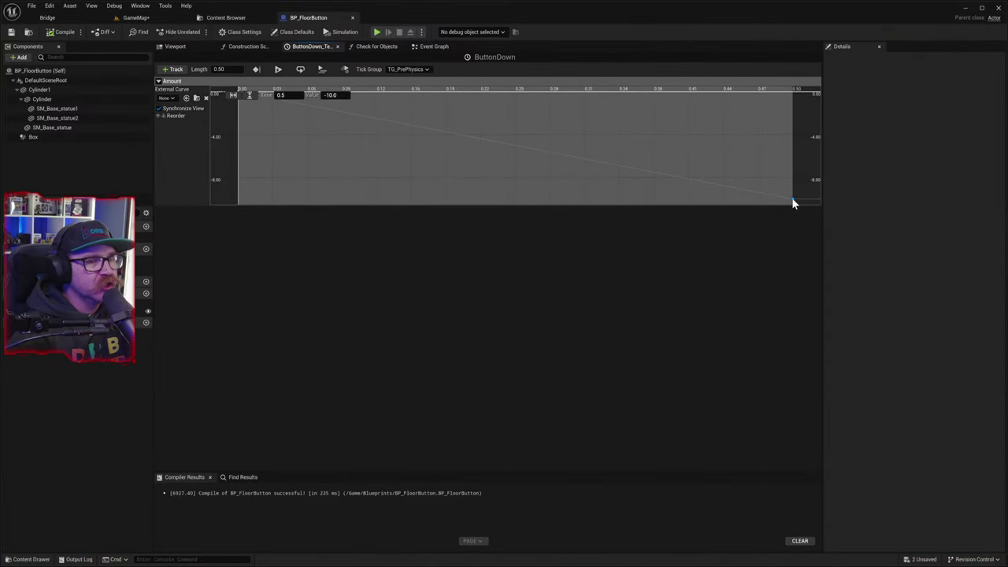
left_click(336, 94)
type("-")
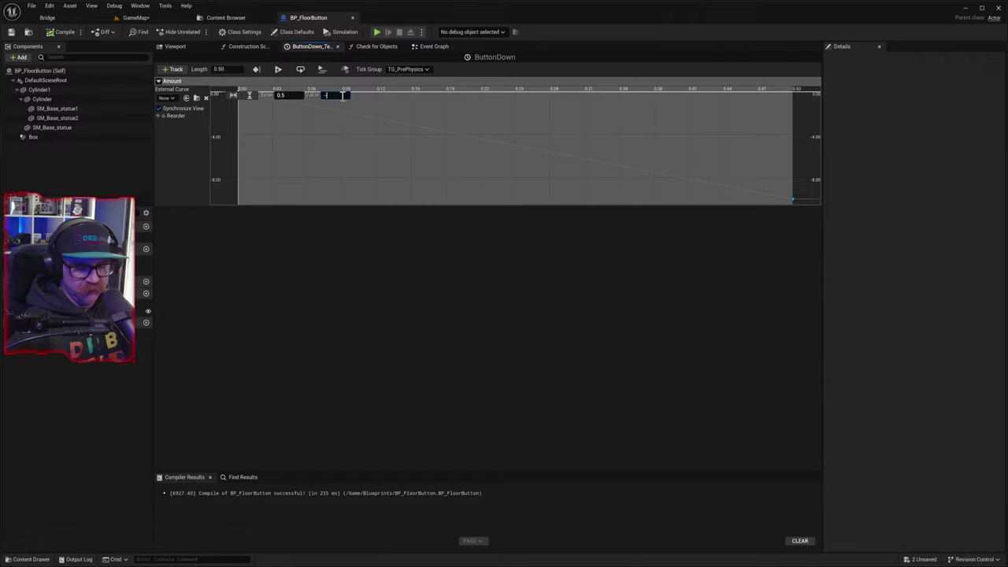
type("20.0")
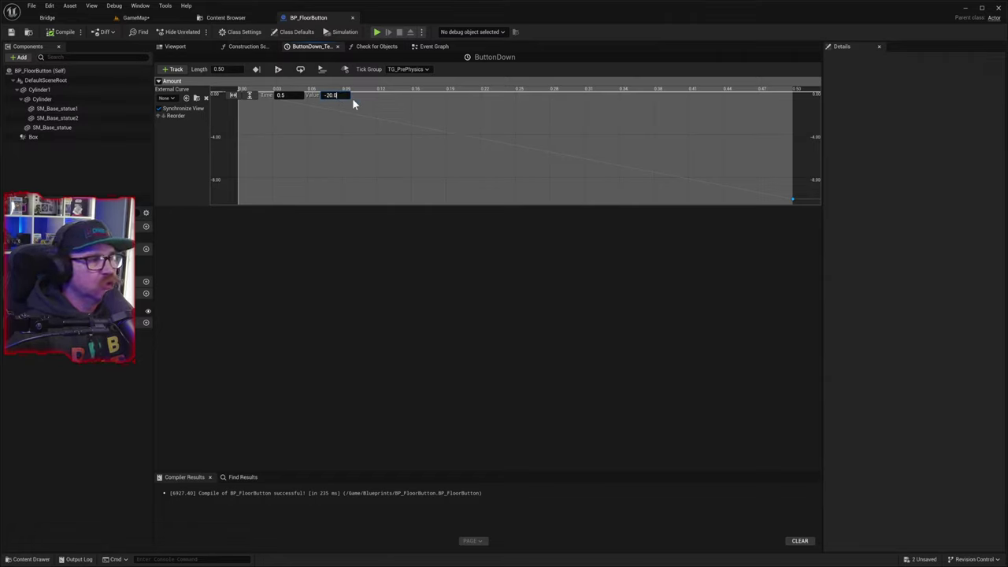
key("Return")
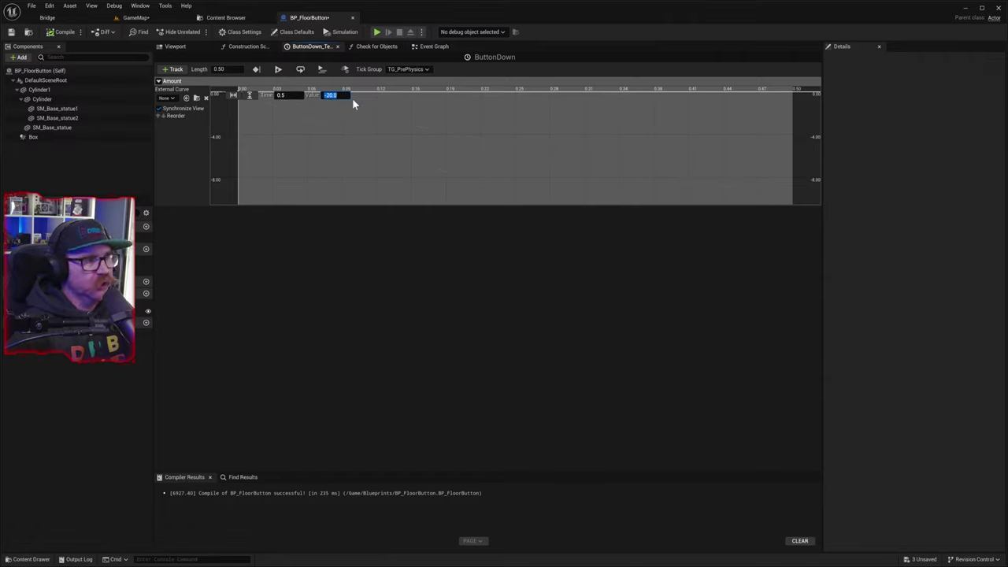
left_click(249, 95)
left_click(61, 32)
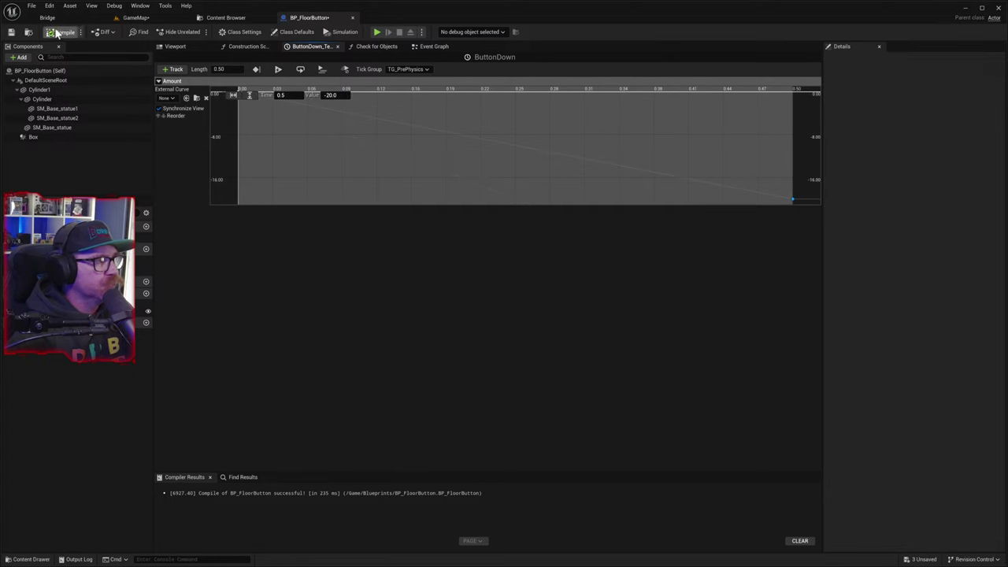
- Play-test GameMap, fetch the cube from the corner, and drop it on the floor button
left_click(157, 17)
left_click(194, 31)
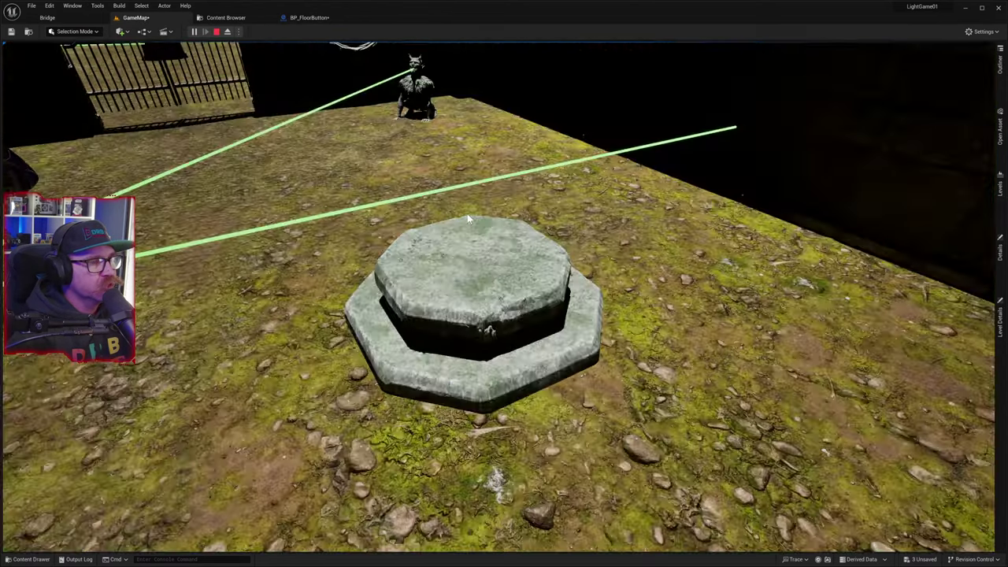
left_click(467, 214)
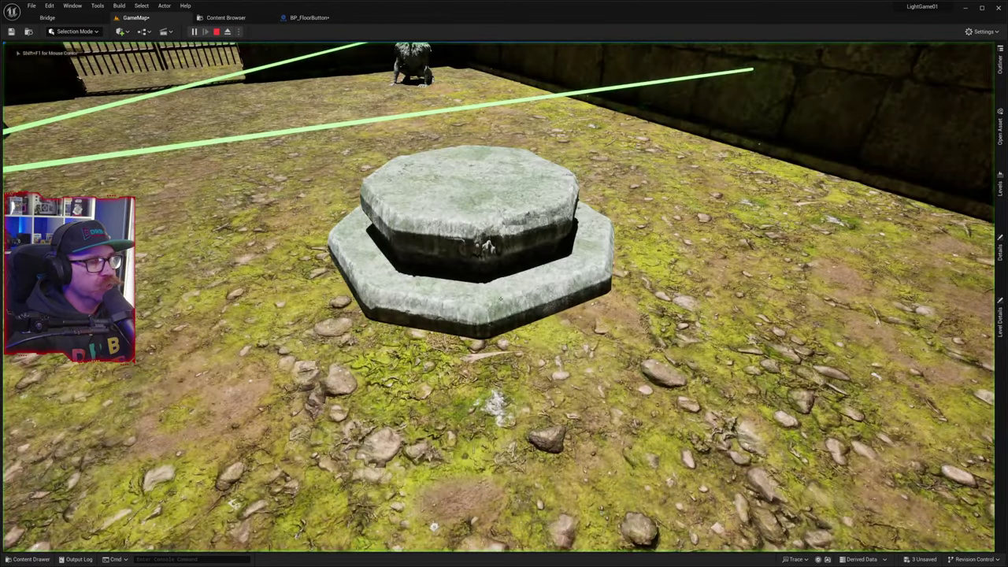
key("w")
key("e")
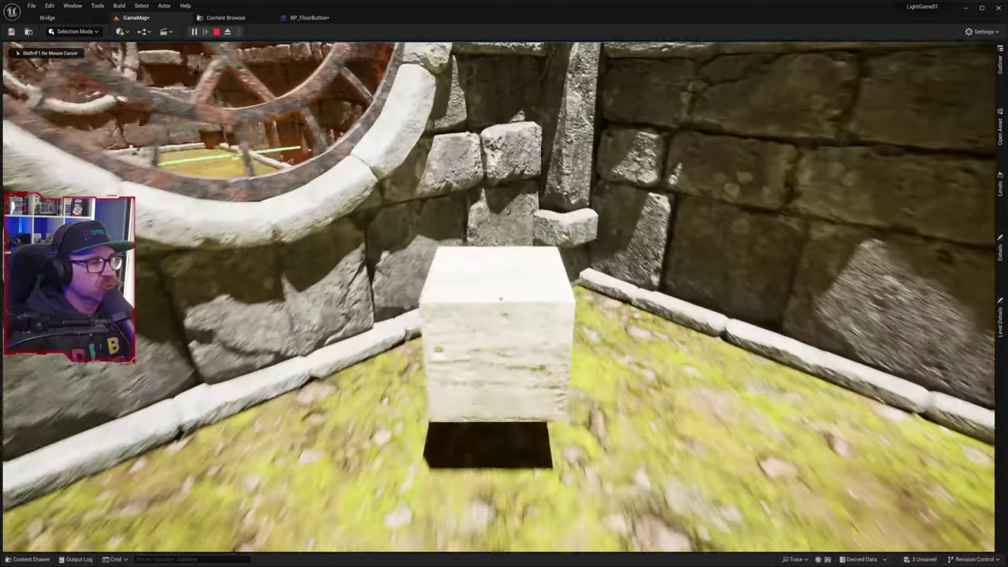
key("w")
key("w")
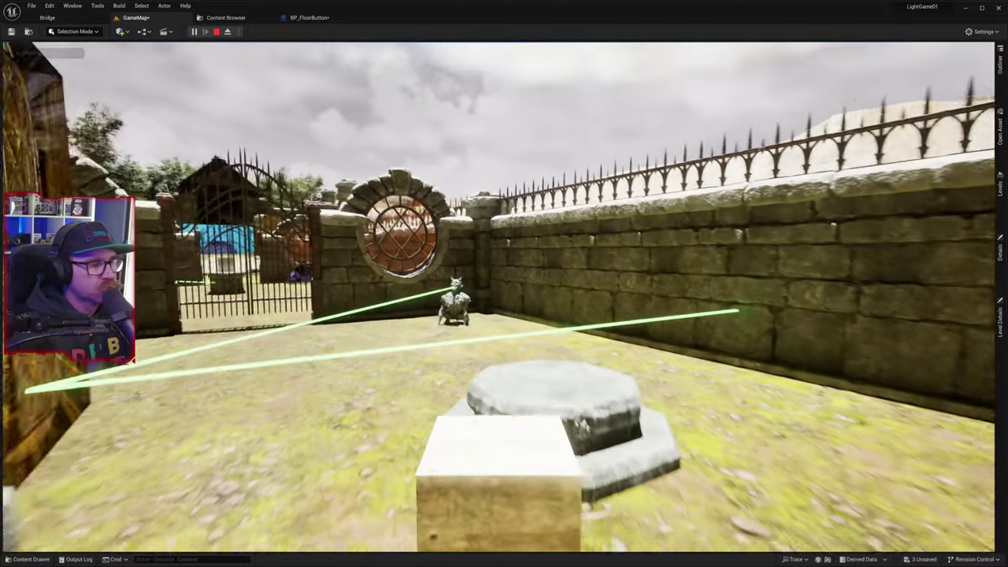
key("e")
key("w")
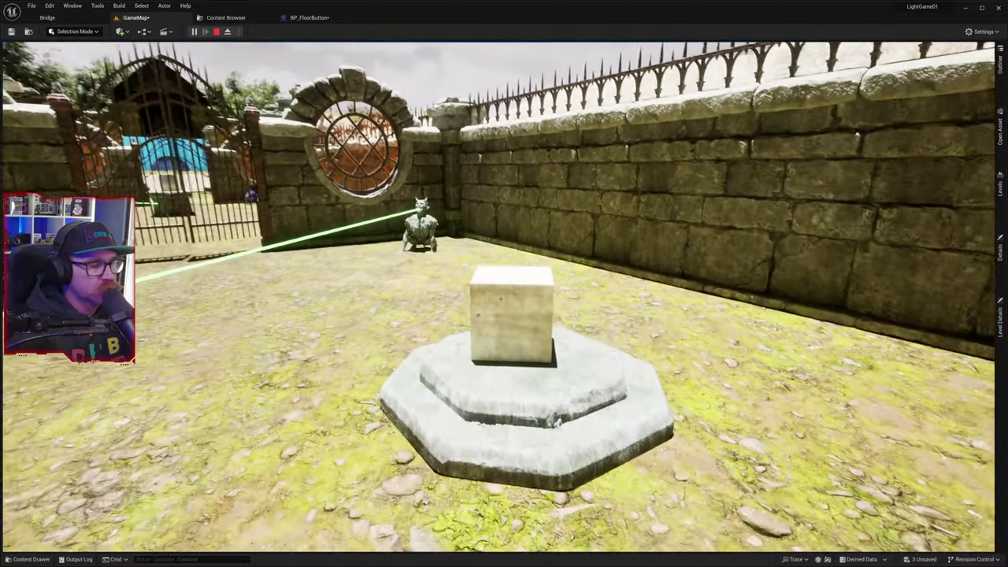
- Inspect the weighted plate from farther back, then pick the cube up and drop it off the floor button
key("s")
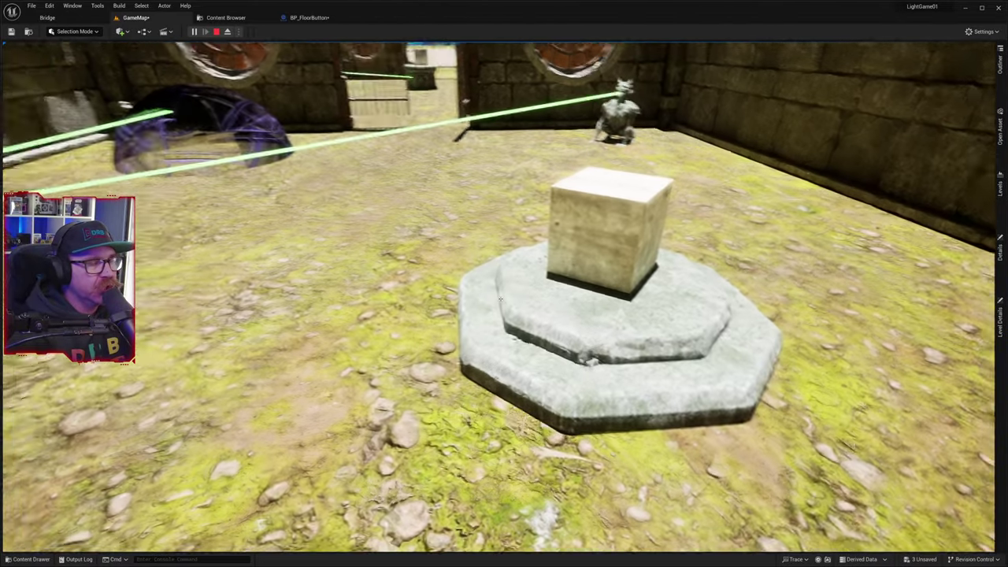
key("w")
key("e")
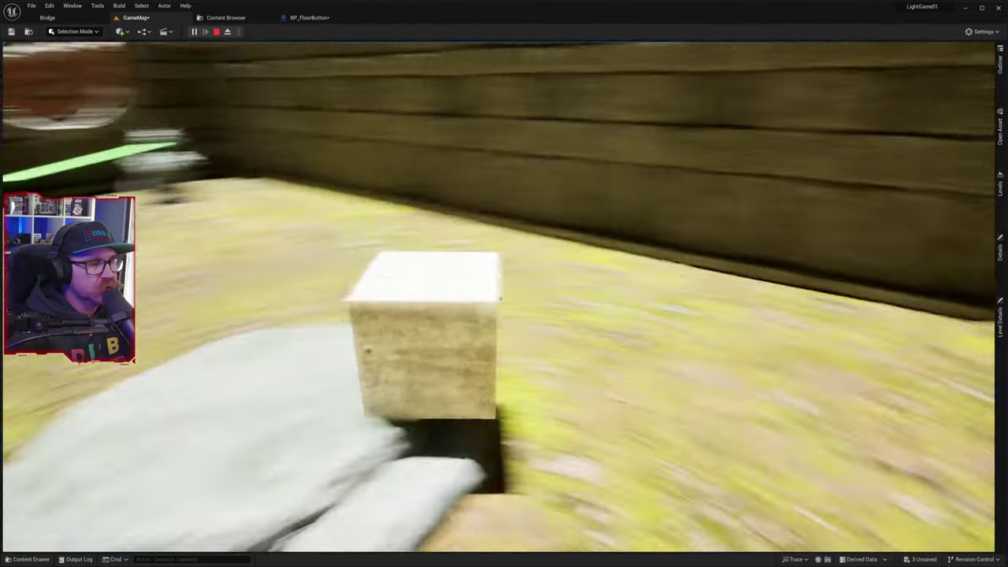
key("e")
key("s")
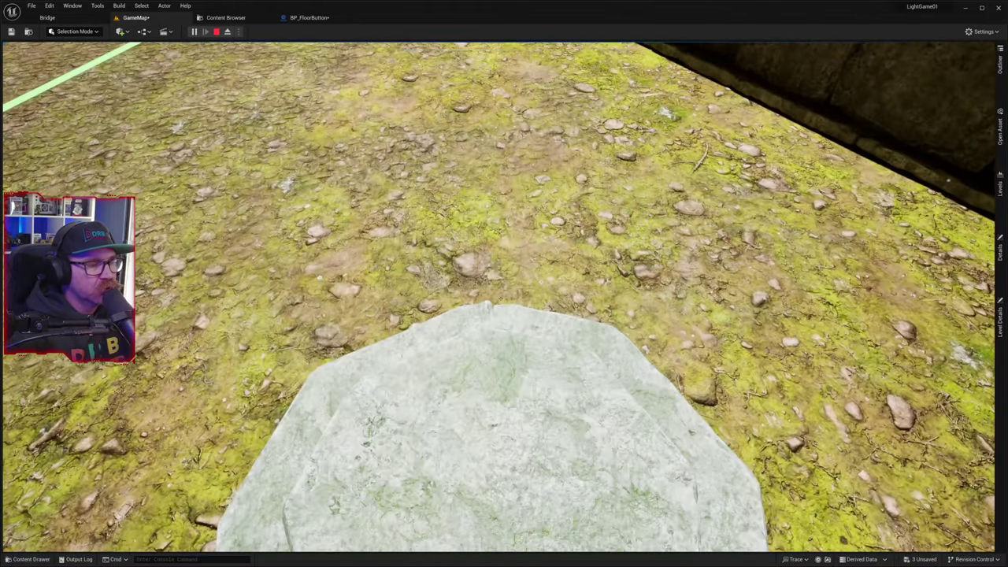
- Walk on and off the floor button repeatedly to check the plate's travel, then stop the play session
key("s")
key("w")
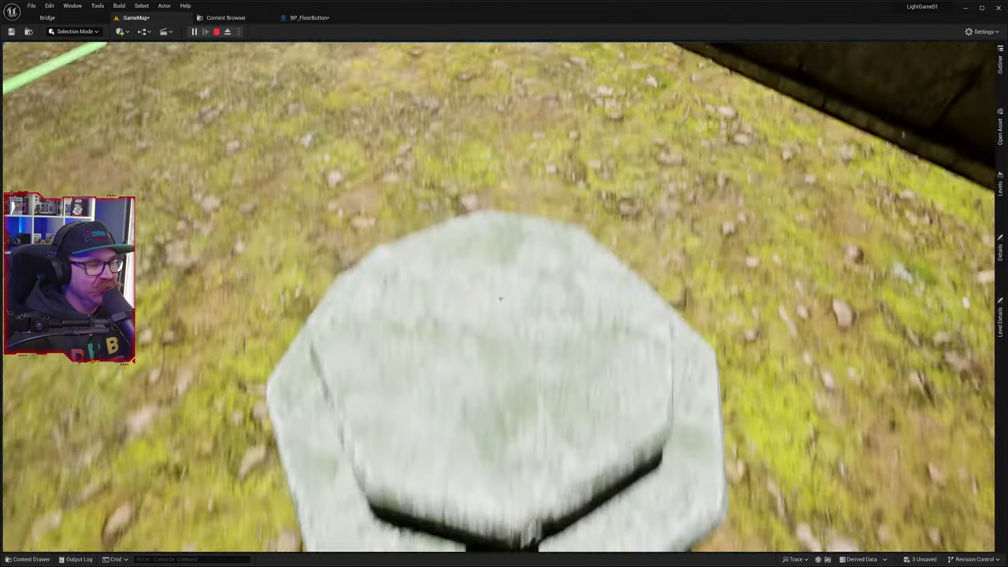
key("s")
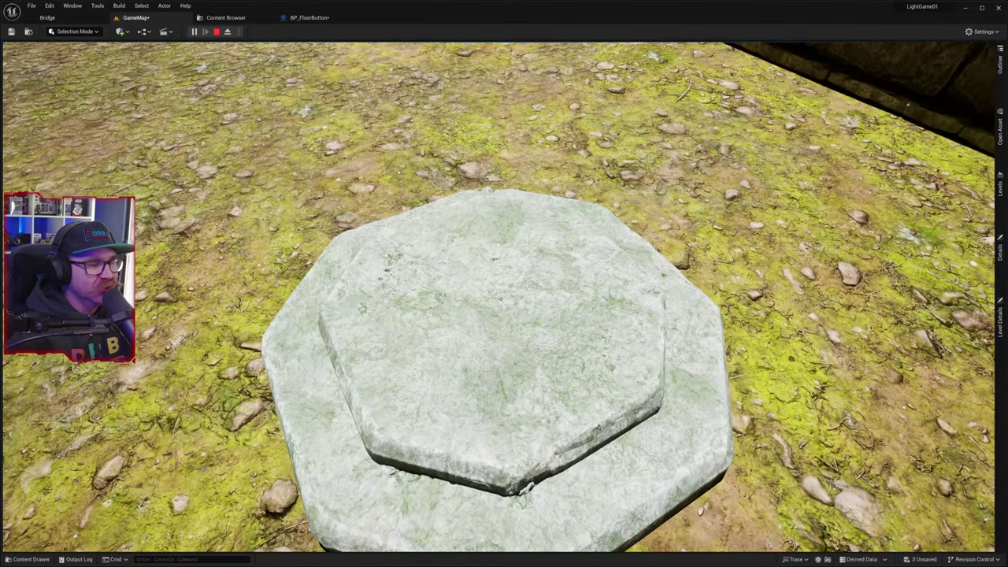
key("s")
key("w")
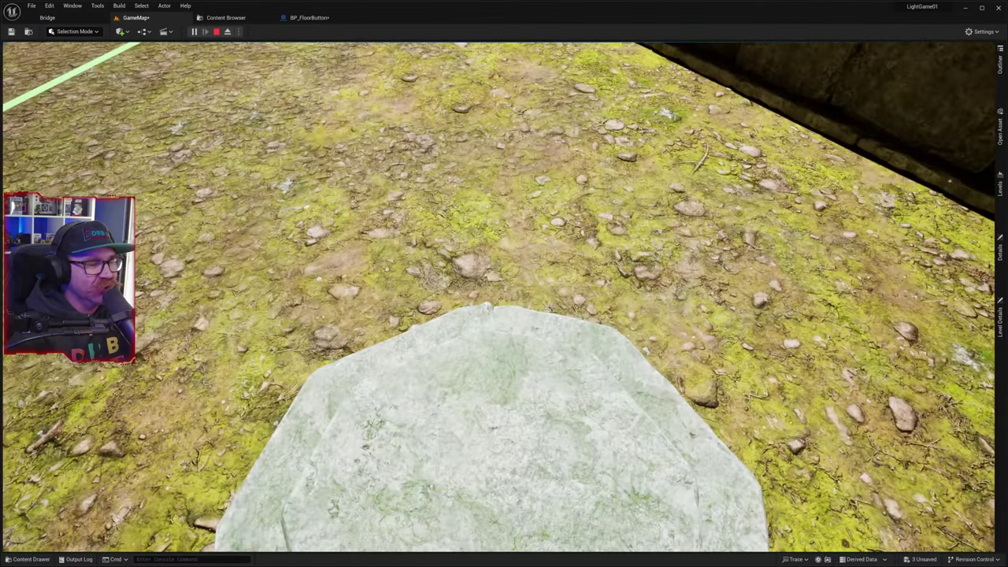
key("s")
key("w")
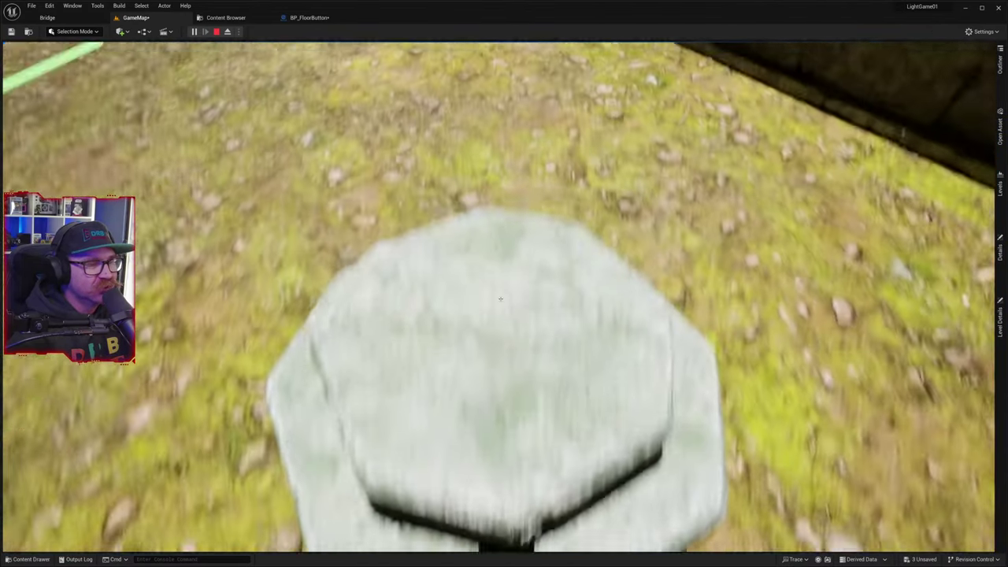
key("s")
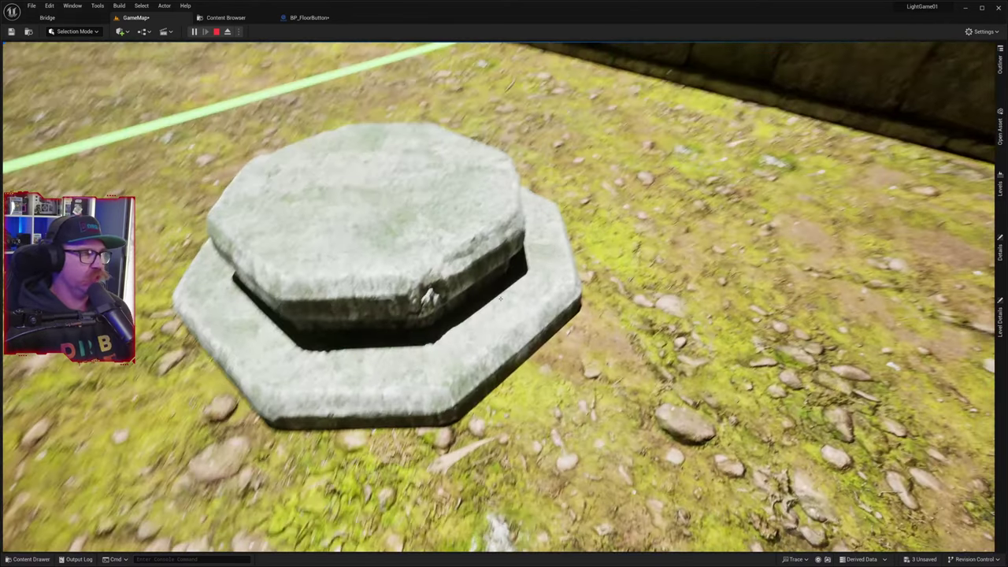
key("shift+F1")
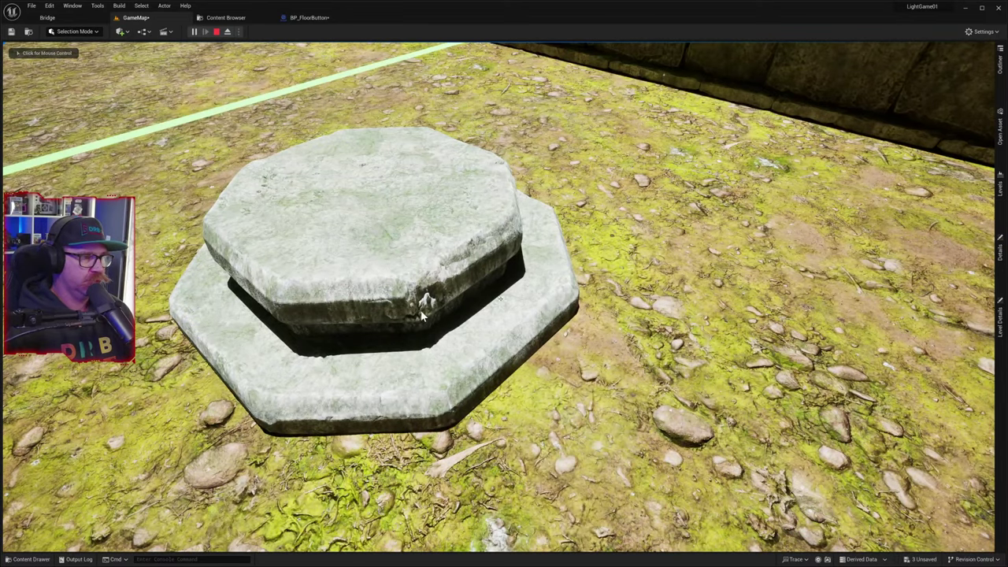
left_click(217, 31)
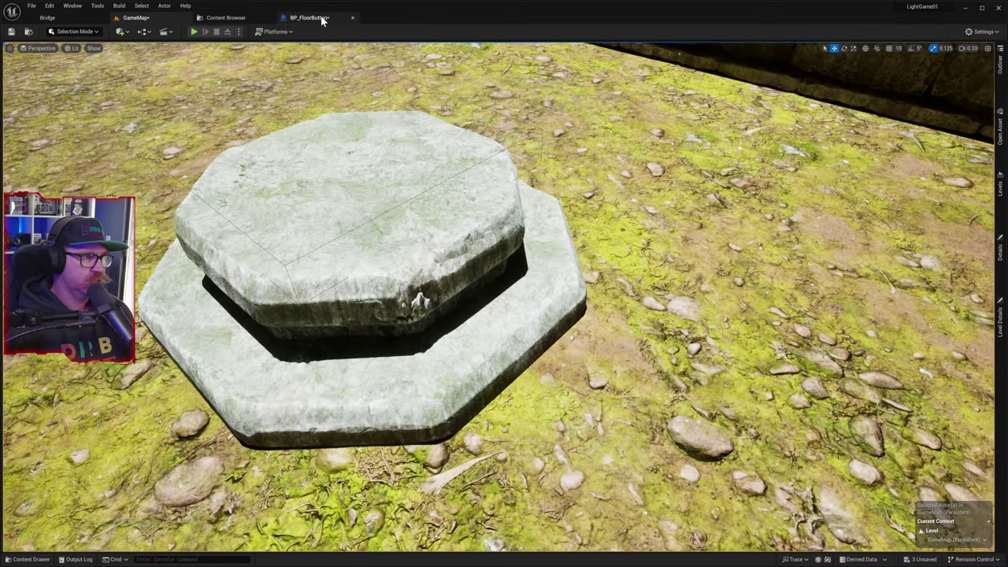
- Inspect the plate's underside in BP_FloorButton's 3D preview and check the outline of the SM_Base_statue2 component
left_click(323, 19)
left_click(184, 46)
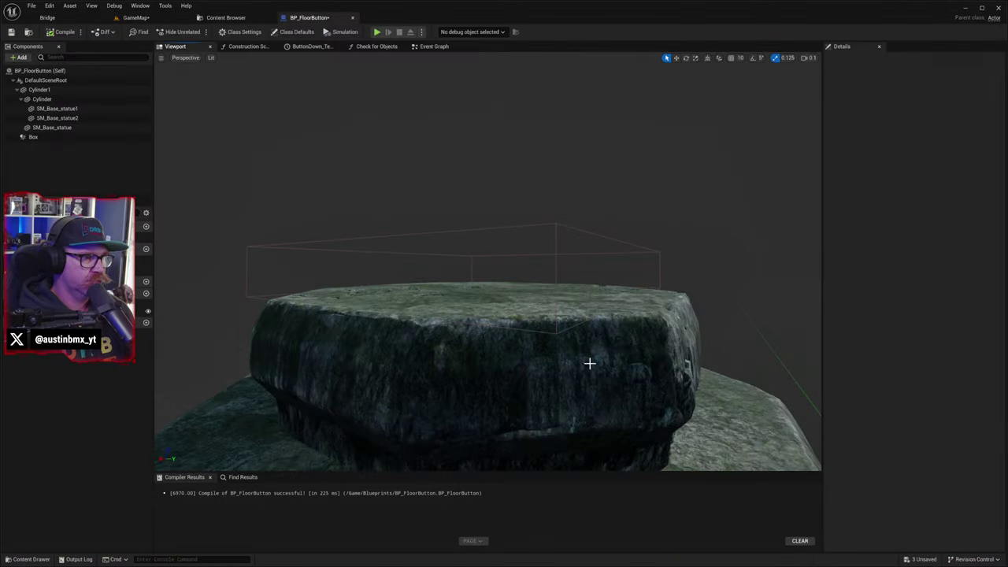
right_click_drag(668, 422, 654, 449)
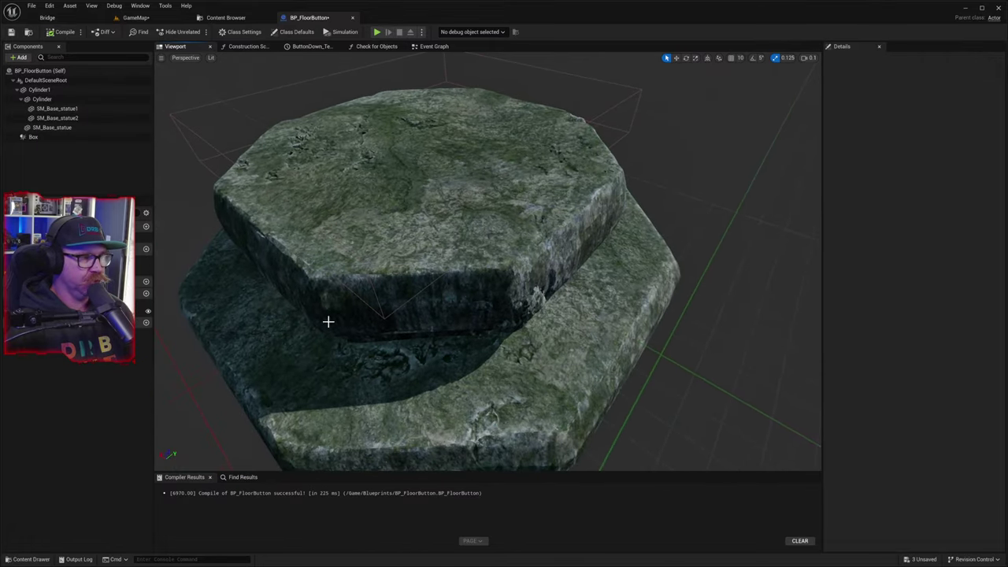
left_click(55, 117)
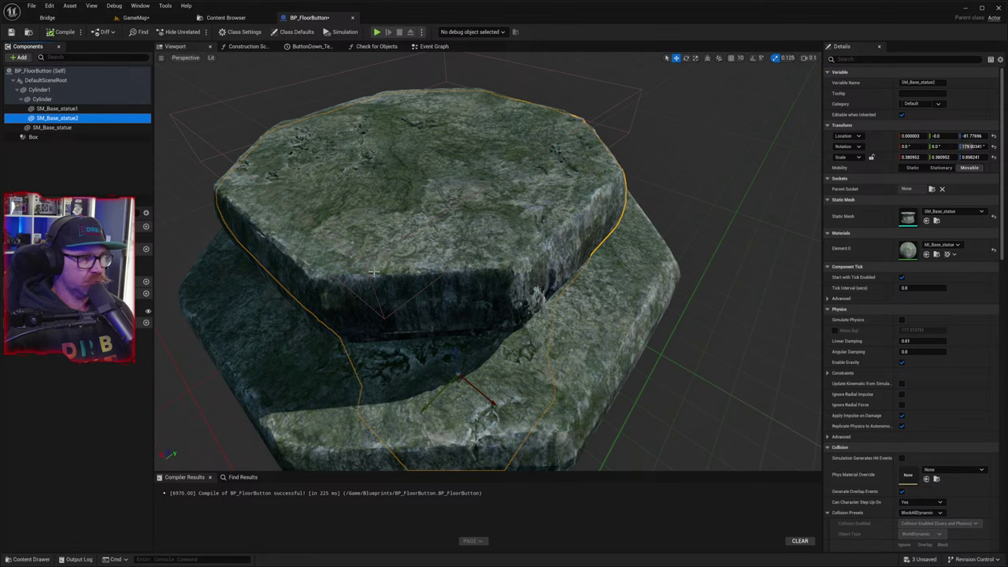
left_click(113, 168)
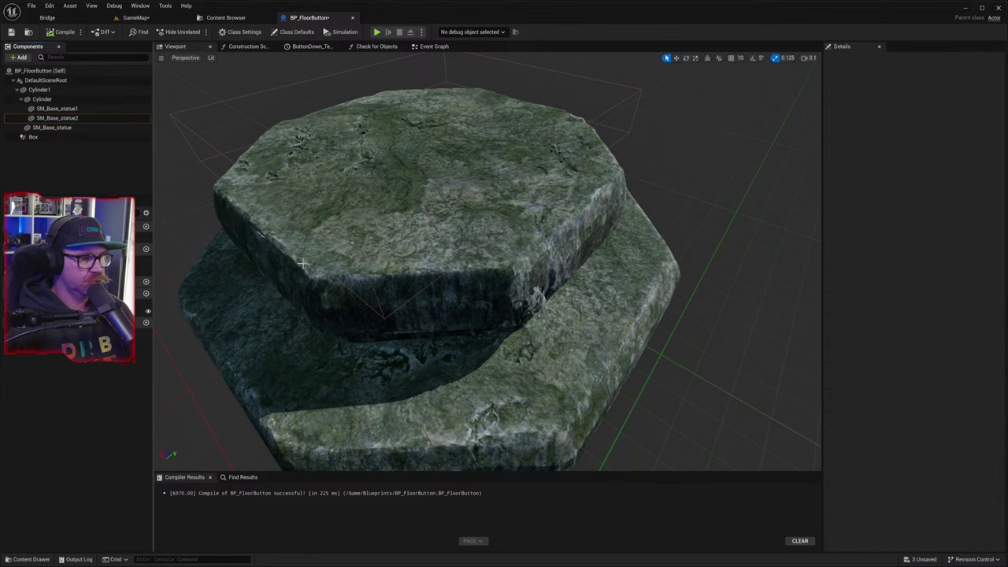
- Rotate the SM_Base_statue2 component about its vertical axis to about 251° and check the button's shape in the GameMap level
left_click(333, 357)
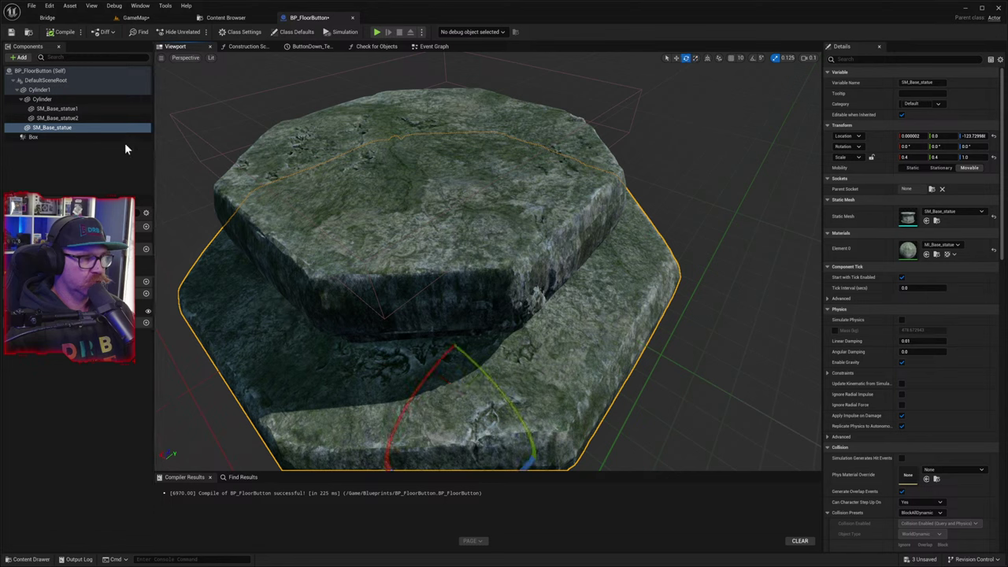
left_click(134, 119)
key("e")
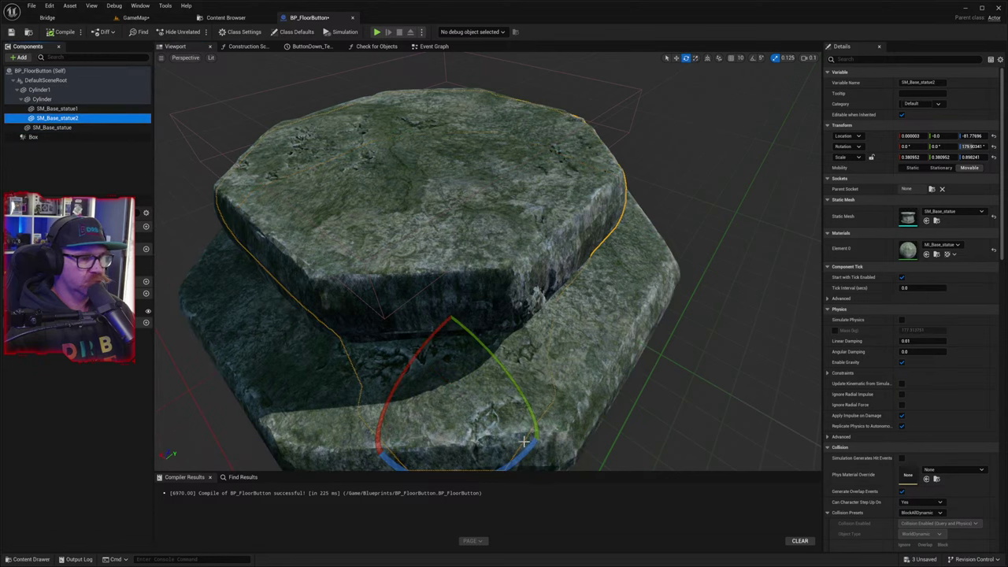
left_click_drag(517, 449, 367, 467)
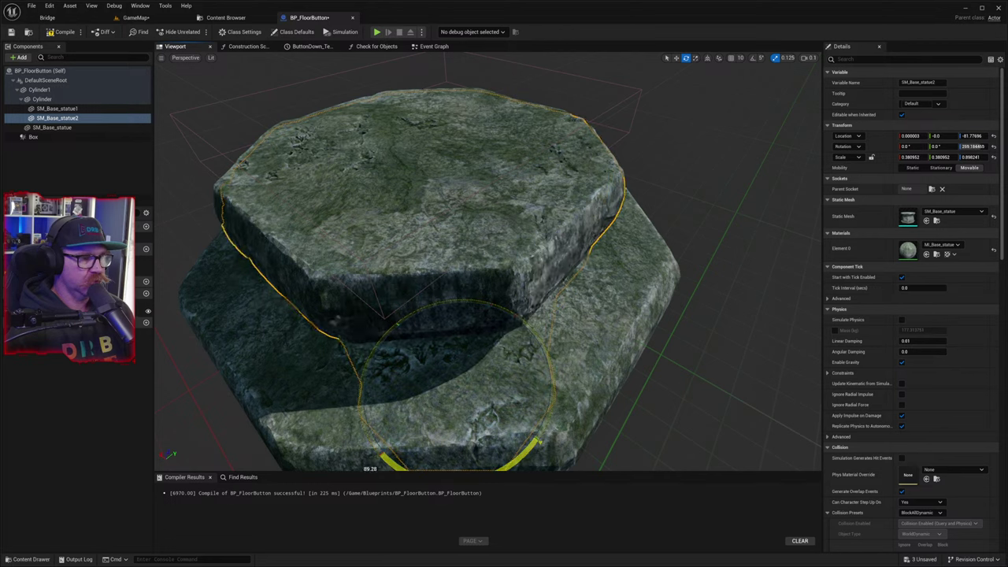
left_click_drag(368, 467, 370, 343)
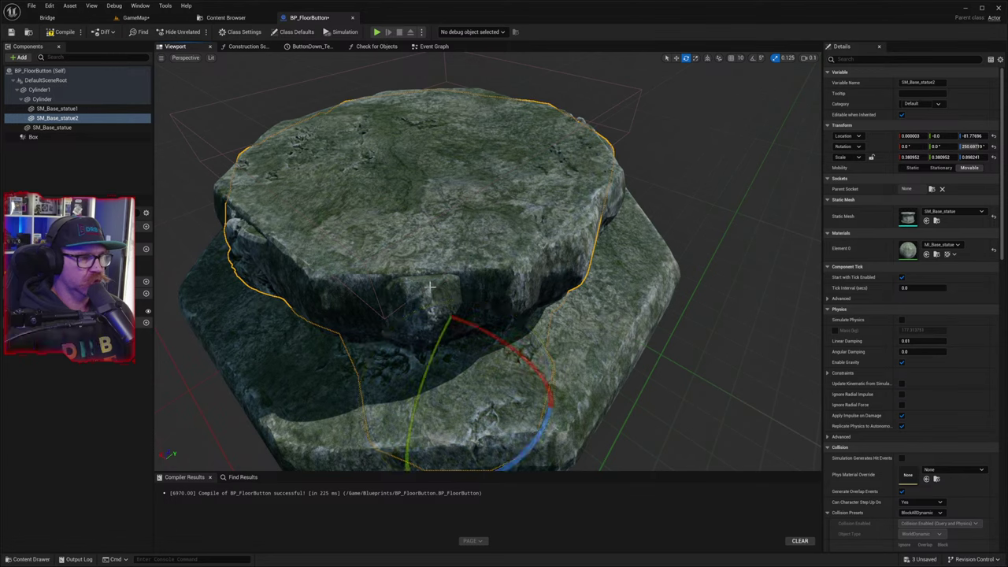
left_click(136, 17)
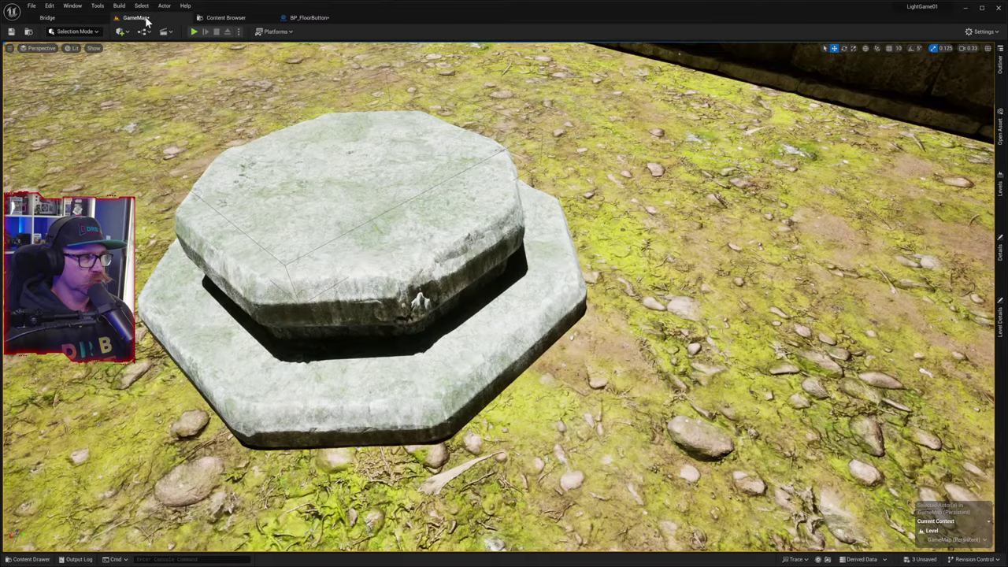
mouse_move(446, 344)
right_mouse_down()
mouse_move(603, 352)
mouse_move(612, 288)
mouse_move(611, 398)
mouse_move(504, 331)
mouse_move(489, 260)
mouse_move(504, 441)
mouse_move(496, 394)
mouse_move(442, 456)
mouse_move(394, 441)
mouse_move(394, 299)
mouse_move(488, 316)
mouse_move(504, 363)
mouse_move(496, 260)
mouse_move(454, 292)
mouse_move(454, 331)
right_mouse_up()
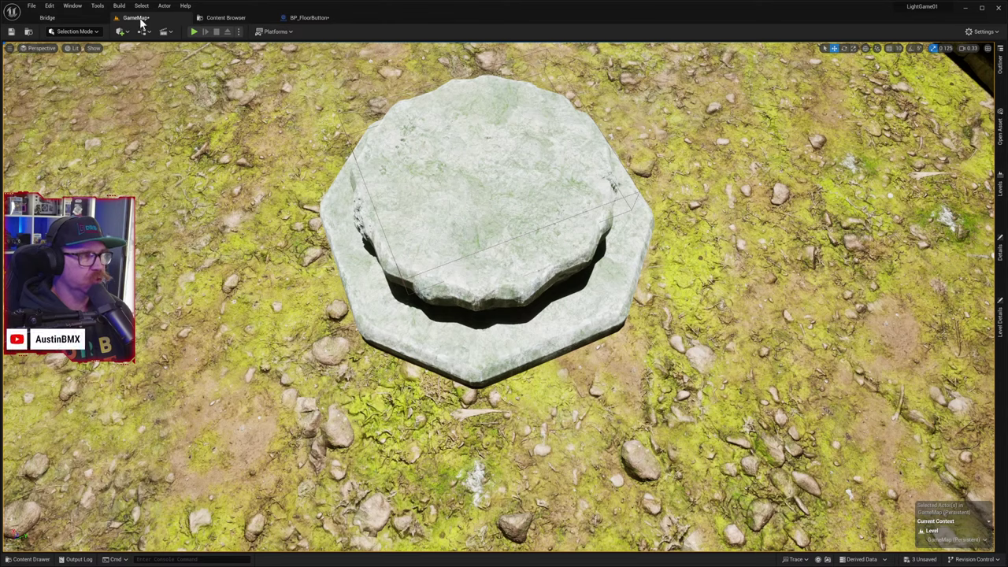
- Try an X and Y scale of 0.45 on SM_Base_statue2 in BP_FloorButton and undo both scale changes
left_click(301, 17)
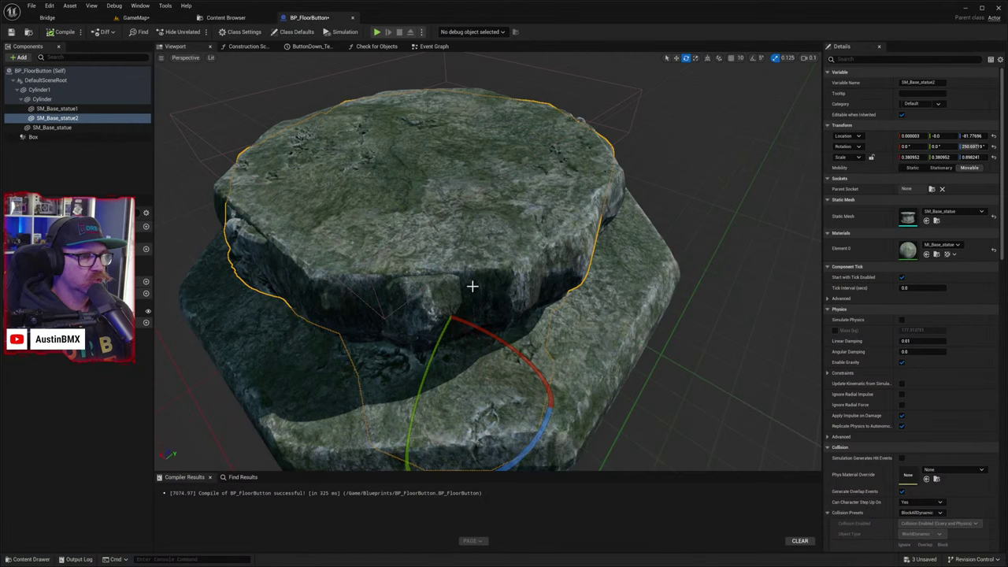
key("r")
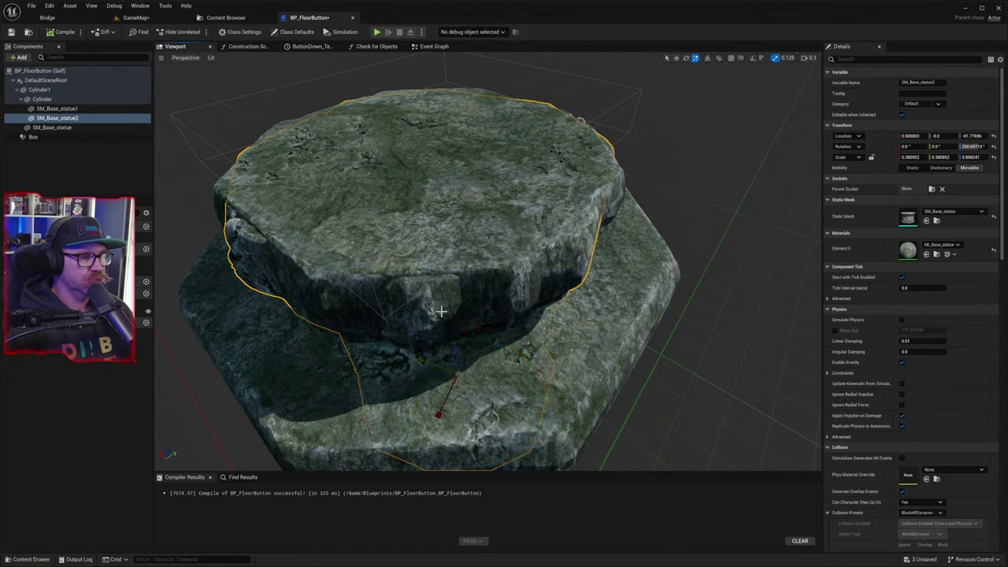
key("e")
key("r")
key("e")
key("r")
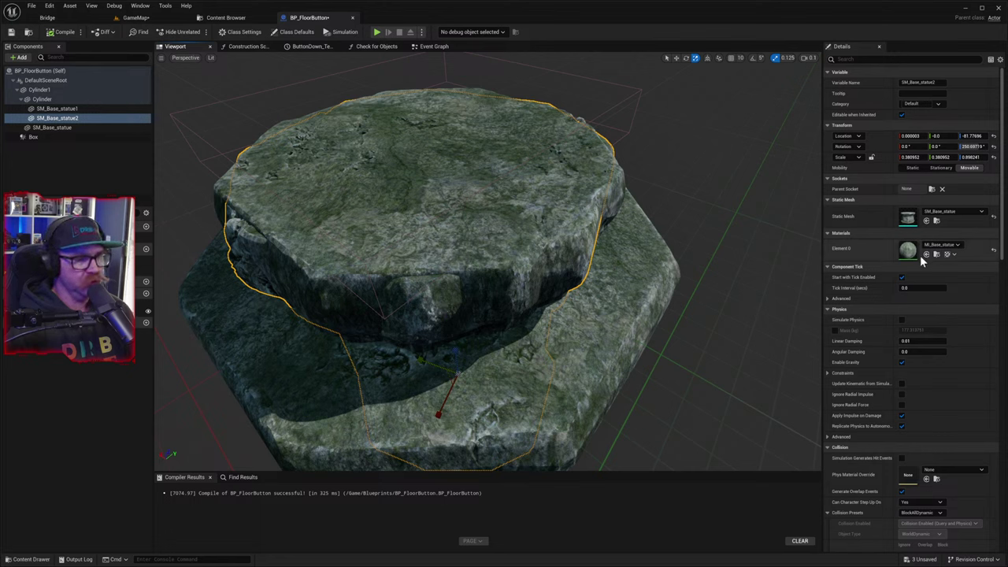
left_click(917, 157)
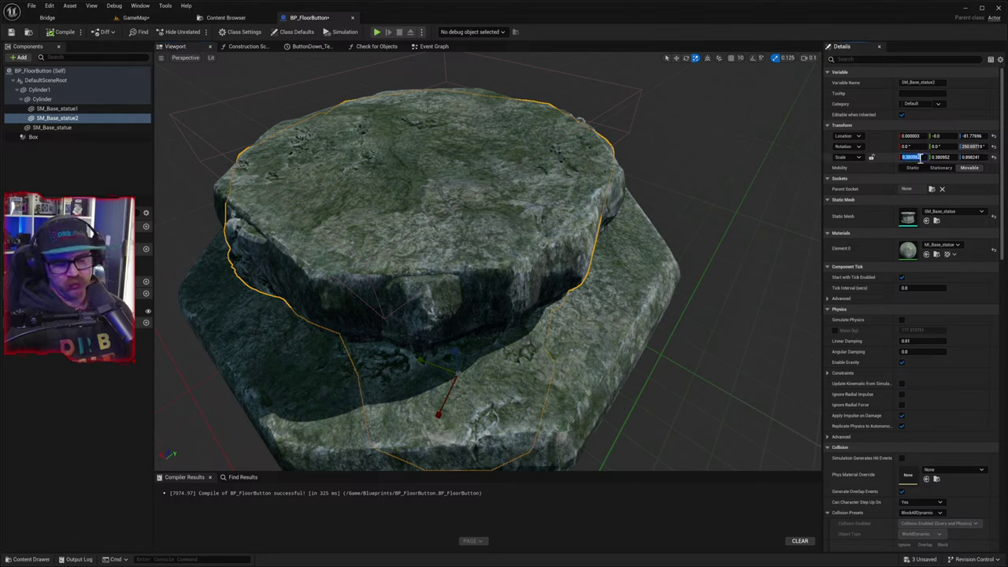
type(".4")
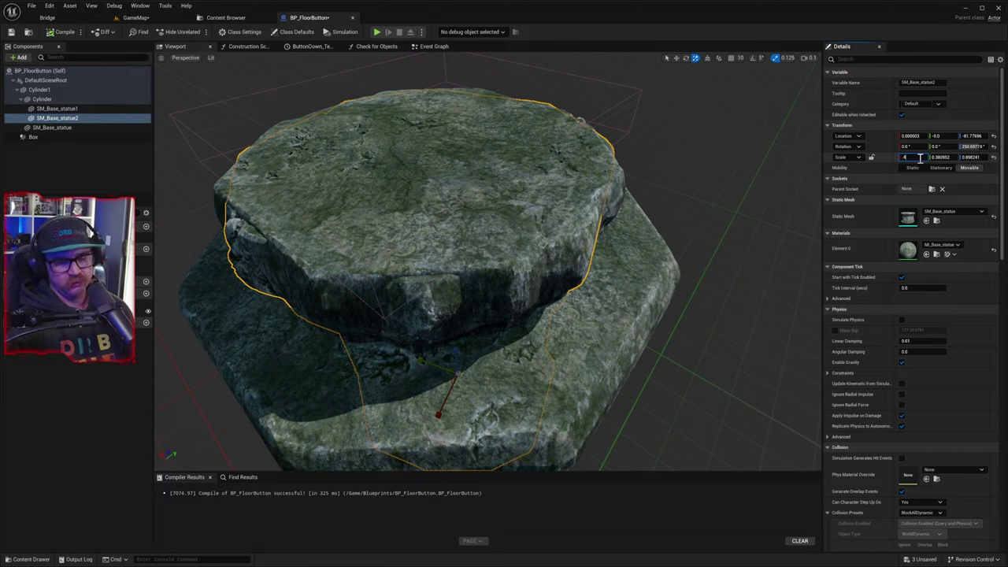
type("6")
left_click(936, 160)
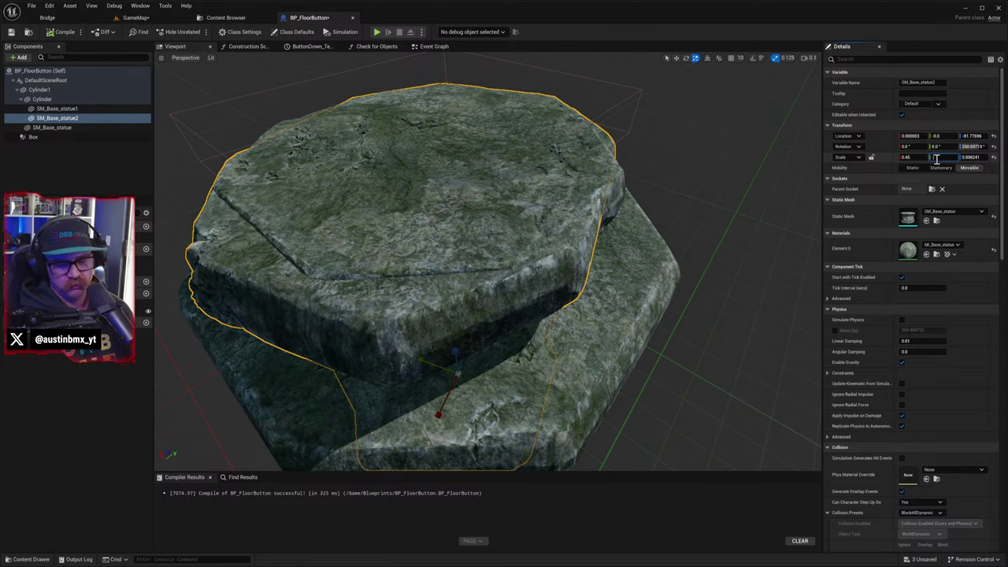
type("0.45")
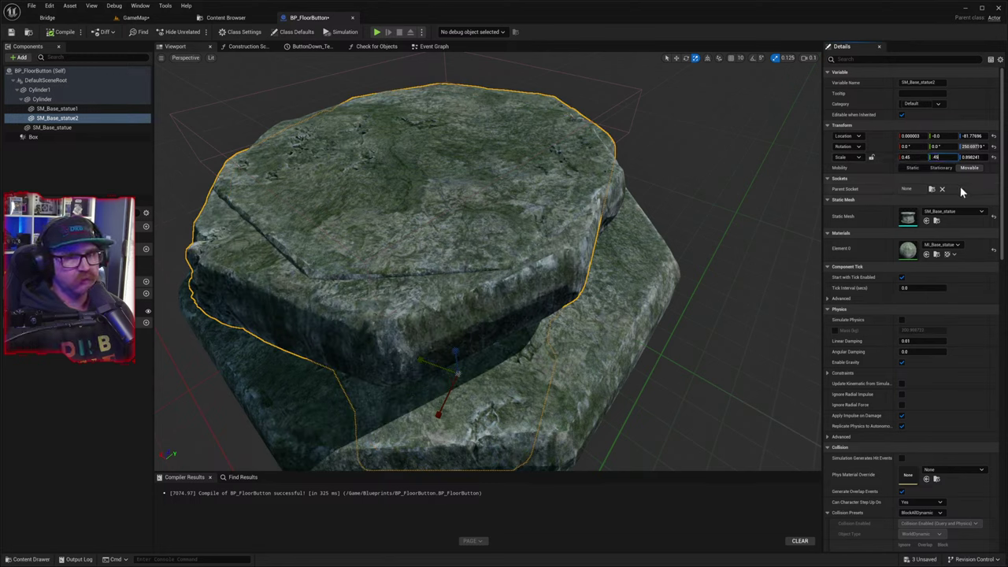
key("Return")
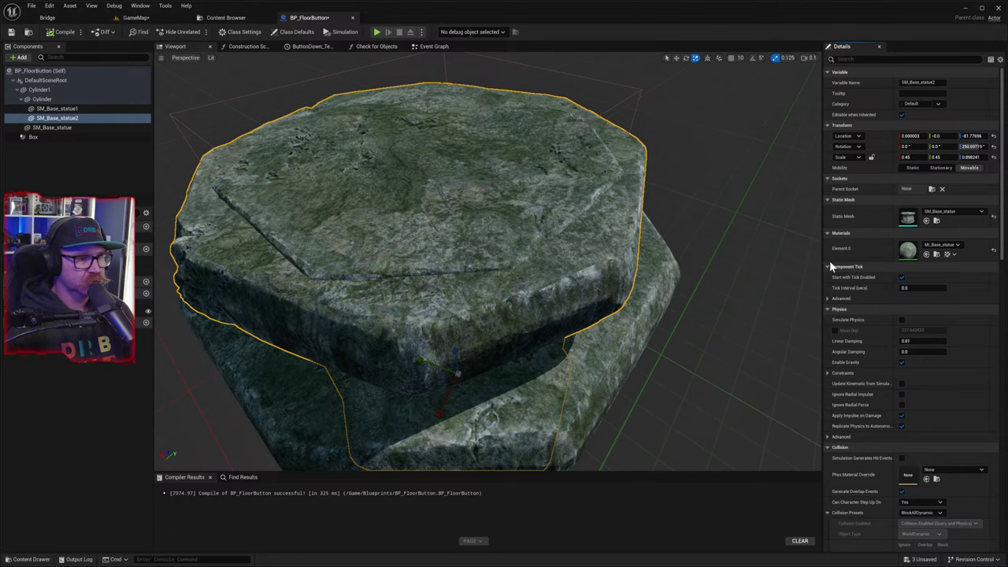
key("ctrl+z")
key("ctrl+z")
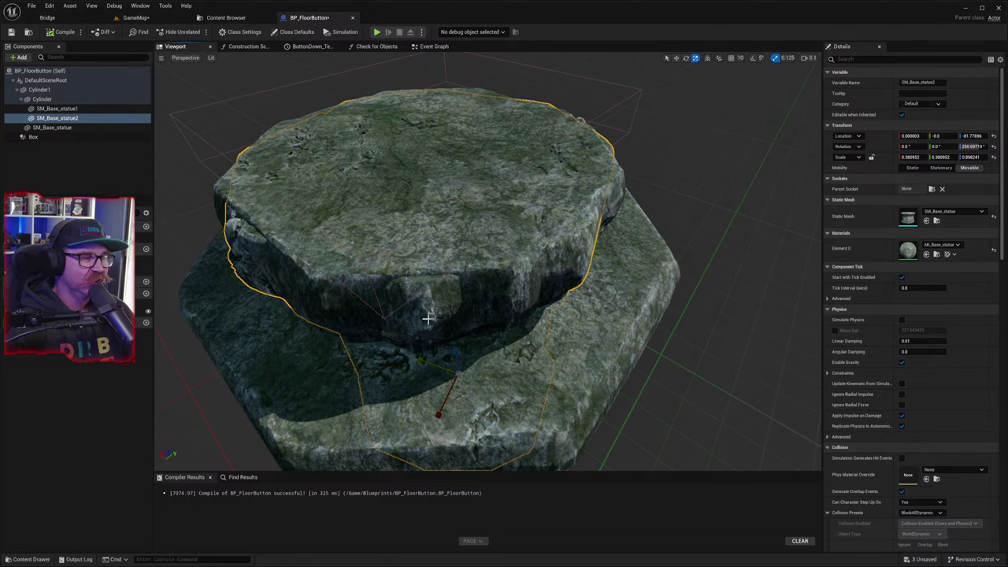
- Rotate the SM_Base_statue2 component about its vertical axis to about 269°
left_click(96, 160)
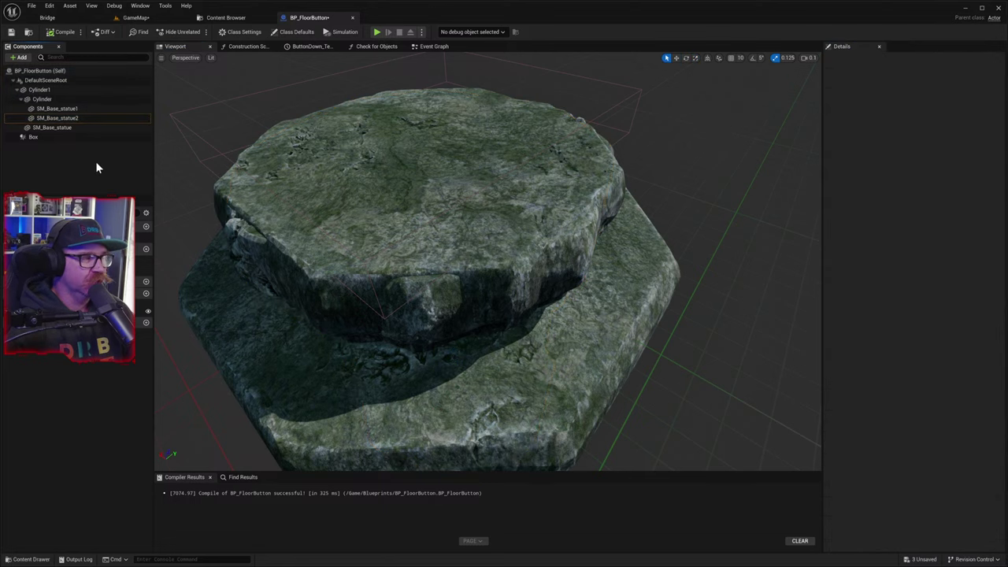
left_click(444, 376)
key("e")
left_click(78, 118)
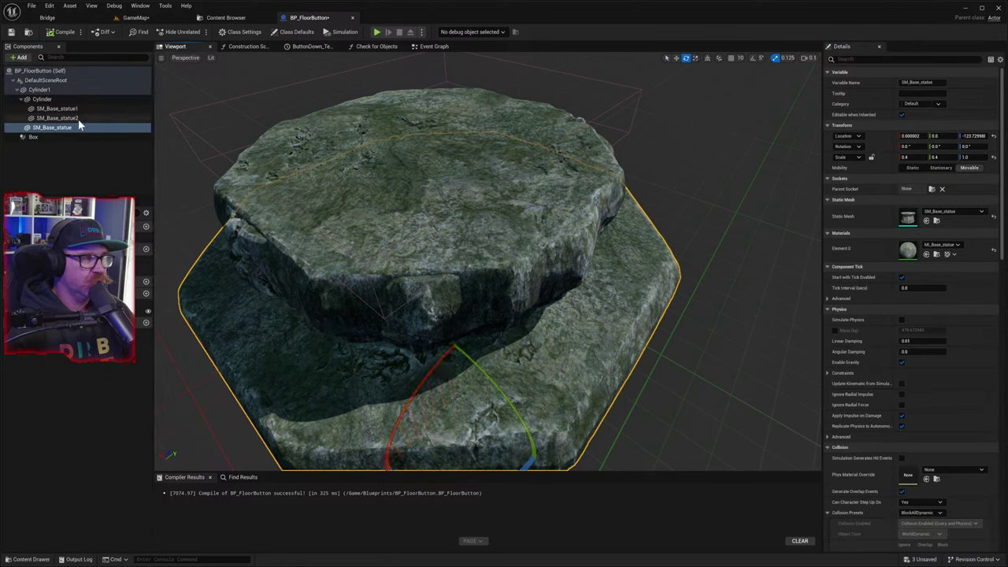
left_click_drag(538, 433, 370, 470)
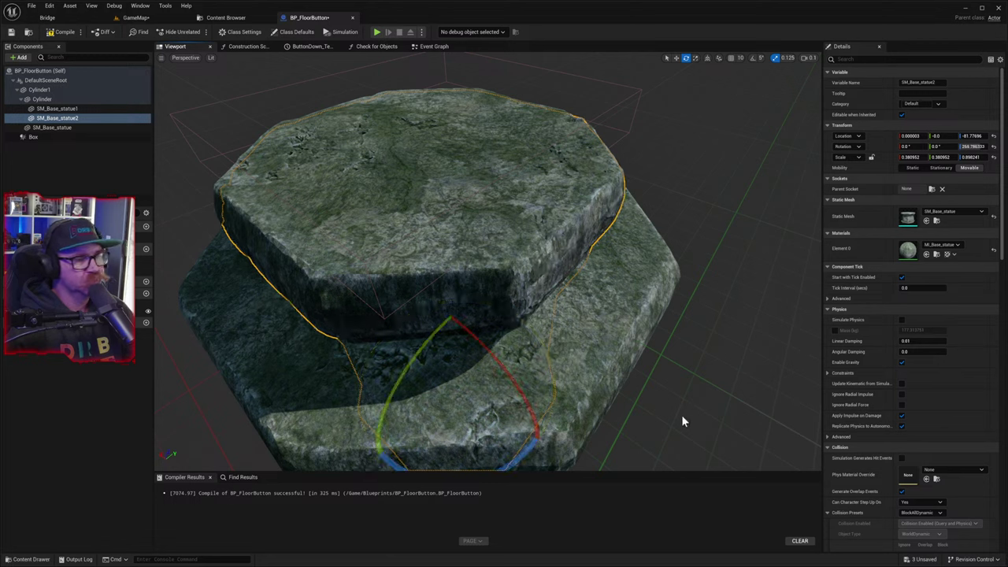
- Examine the stacked stone slabs of the floor button from several angles to judge how their edges line up
left_click(626, 376)
right_click_drag(709, 395, 650, 213)
right_click_drag(707, 324, 723, 394)
scroll(596, 326, "down", 2)
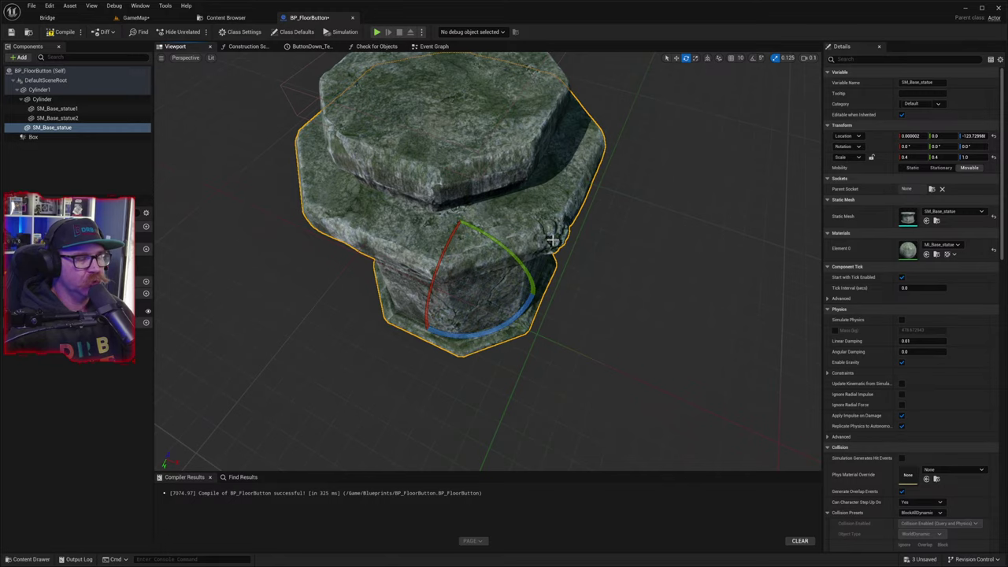
mouse_move(527, 227)
right_mouse_down()
mouse_move(492, 221)
mouse_move(501, 138)
mouse_move(508, 145)
mouse_move(505, 197)
mouse_move(504, 181)
mouse_move(472, 150)
mouse_move(472, 216)
mouse_move(527, 227)
right_mouse_up()
key("w")
key("s")
key("w")
key("s")
key("w")
key("s")
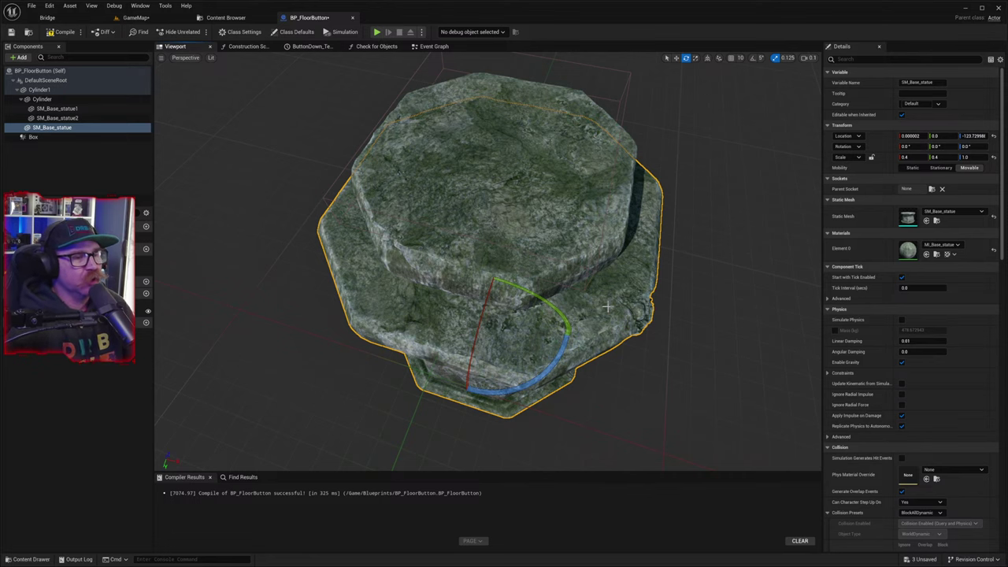
- Compile the BP_FloorButton blueprint and view the updated button in the GameMap level
left_click(62, 32)
left_click(135, 17)
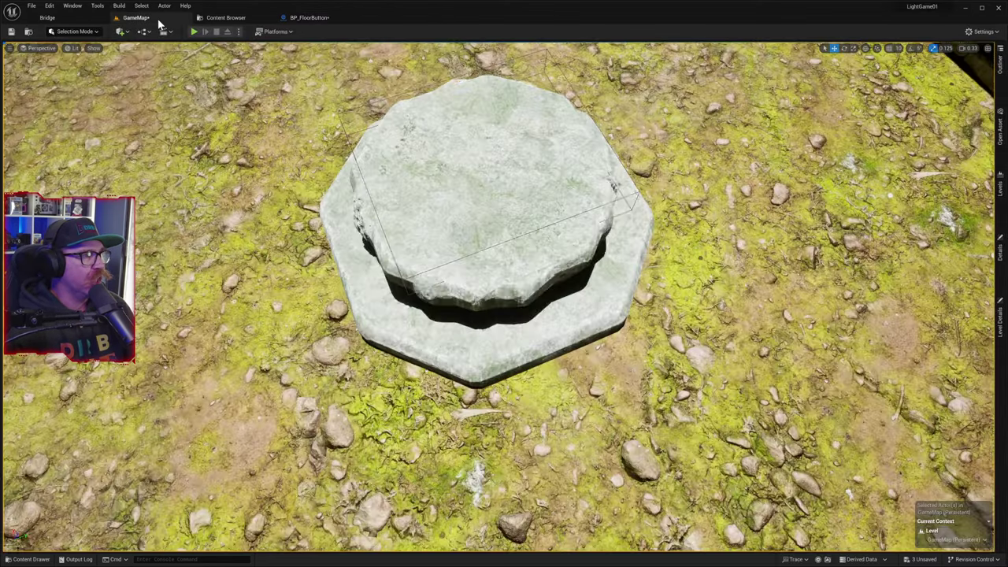
right_click_drag(504, 296, 511, 237)
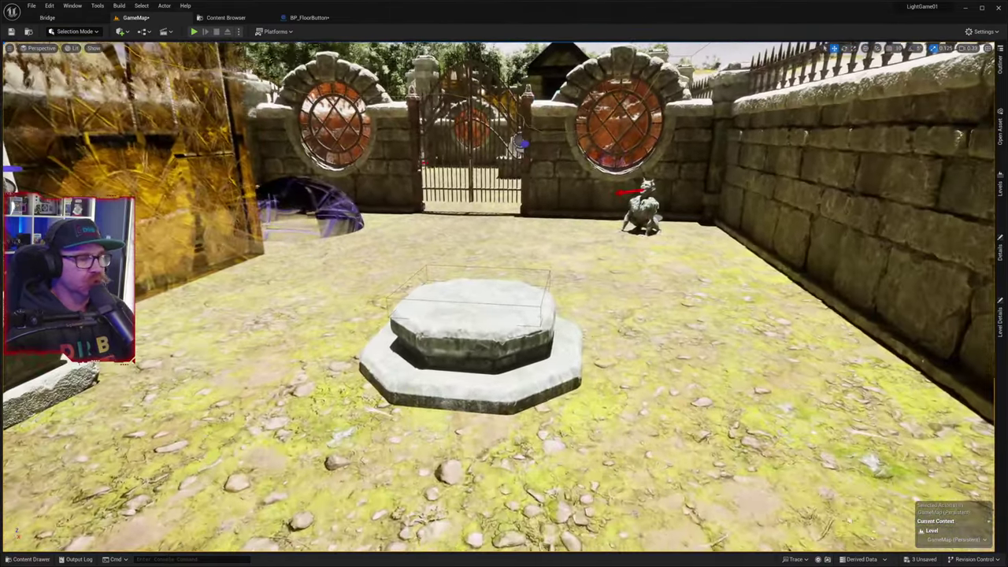
- Play-test the level by walking onto and off the floor button and looking at the gate
left_click(196, 32)
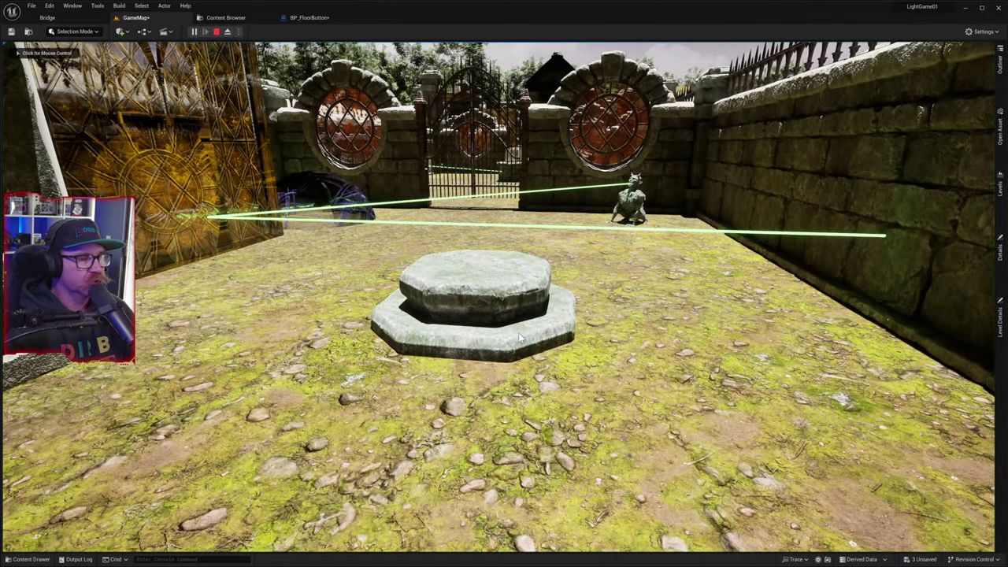
left_click(519, 332)
key("w")
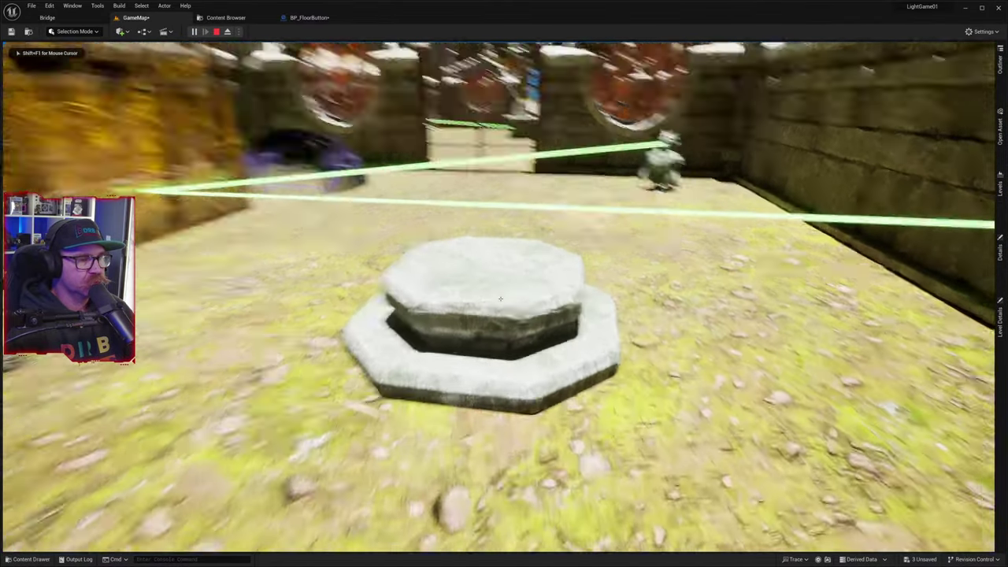
key("w")
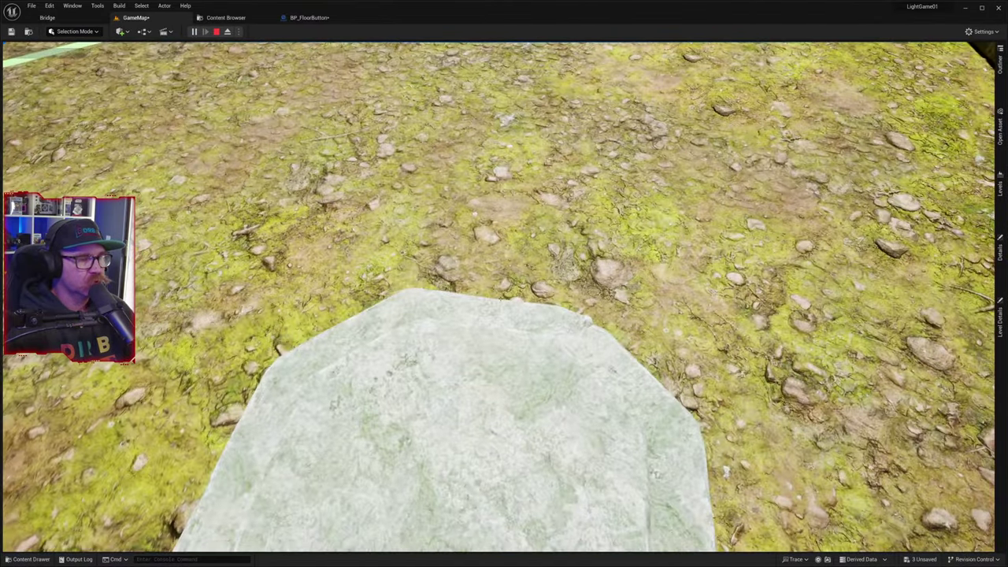
key("s")
key("w")
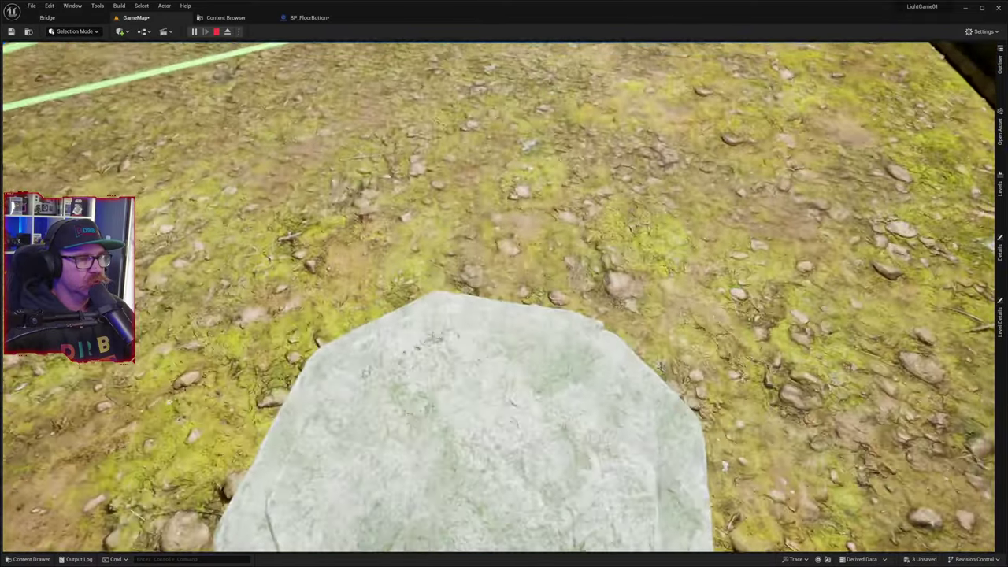
key("s")
key("w")
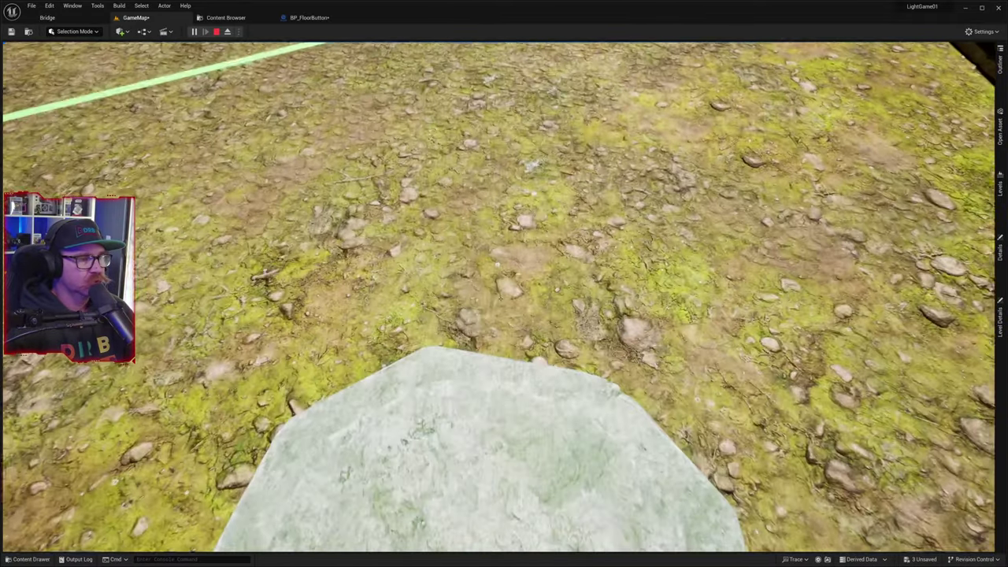
key("s")
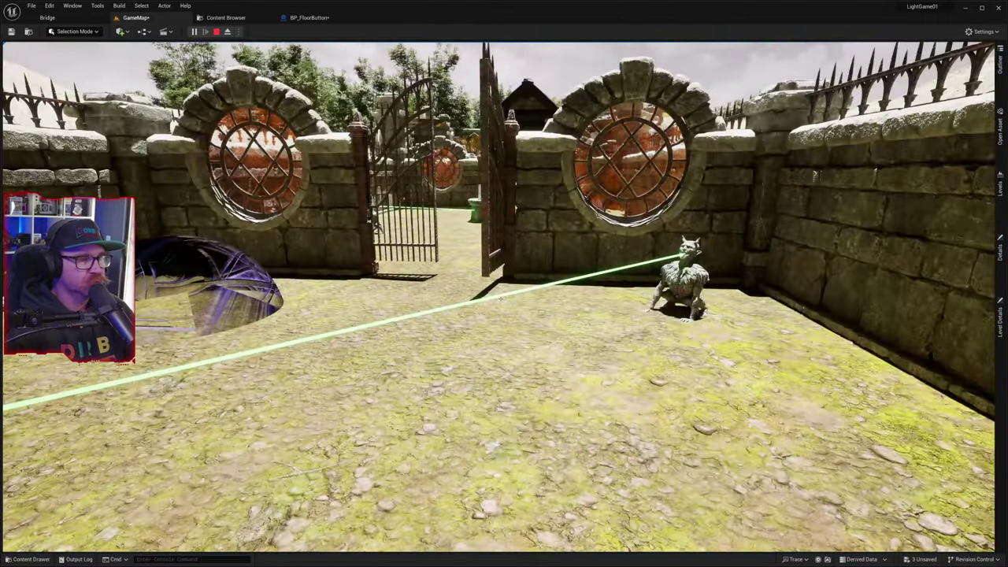
key("s")
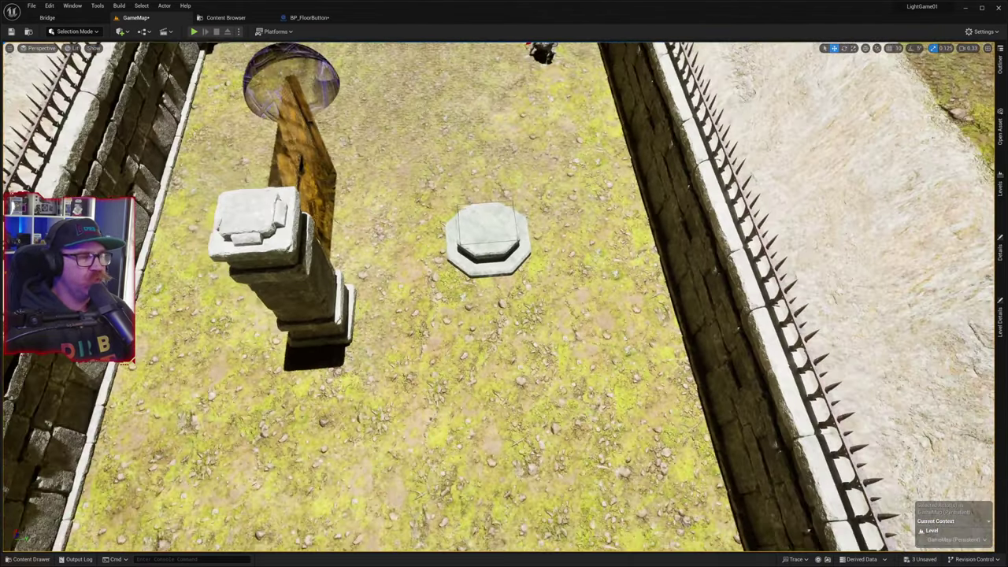
- Try moving the floor button to a new spot in the courtyard and undo the move
key("s")
right_click_drag(526, 298, 517, 293)
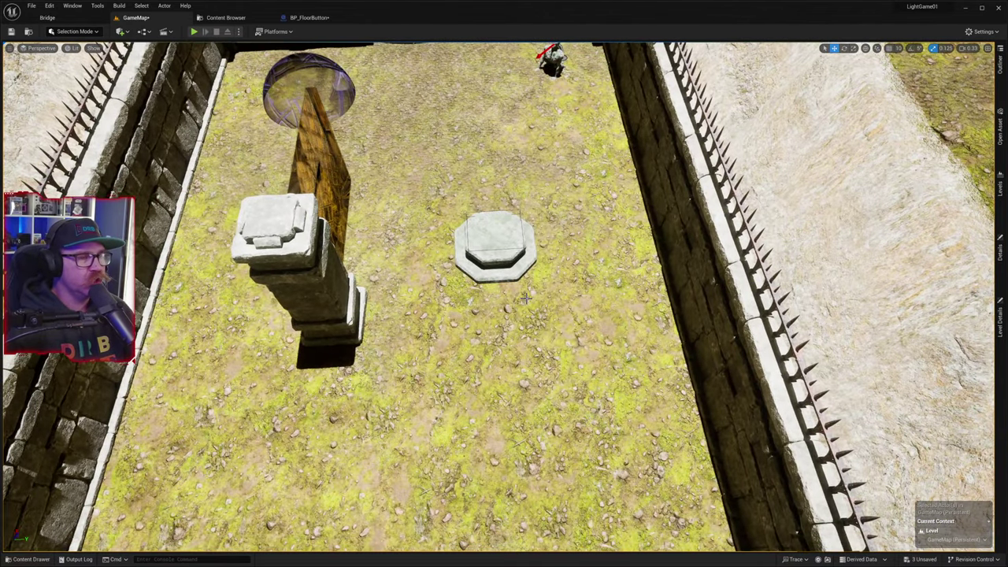
left_click(522, 255)
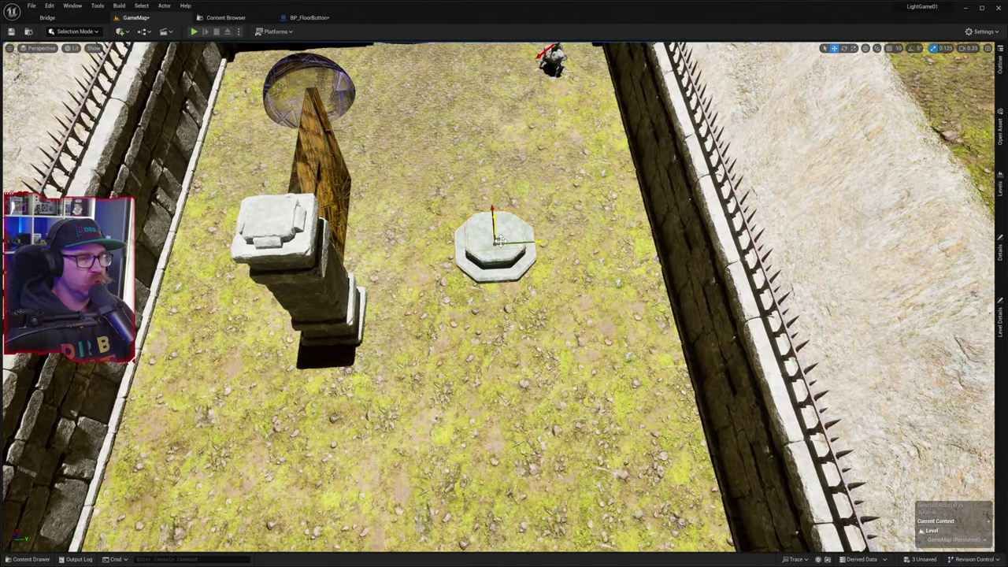
left_click_drag(500, 241, 540, 133)
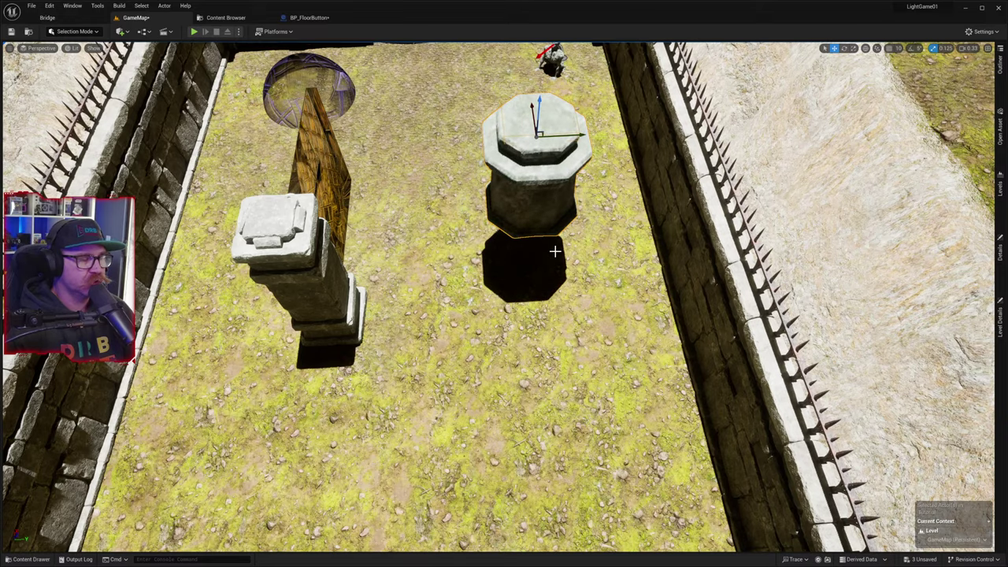
key("ctrl+z")
- Reposition the floor button on the courtyard ground, near the side wall and in front of the creature statue
right_click_drag(569, 306, 504, 323)
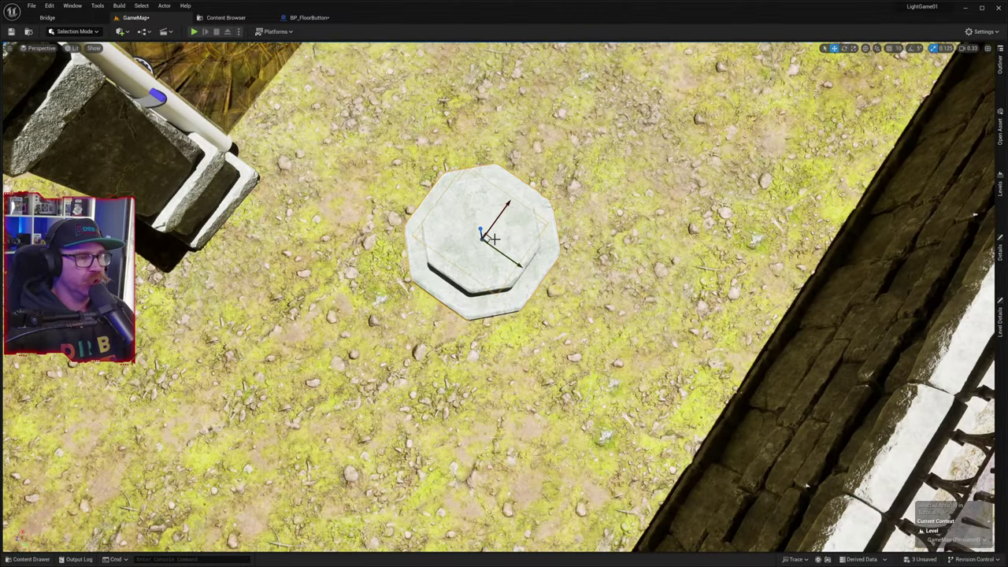
right_click_drag(566, 304, 566, 304)
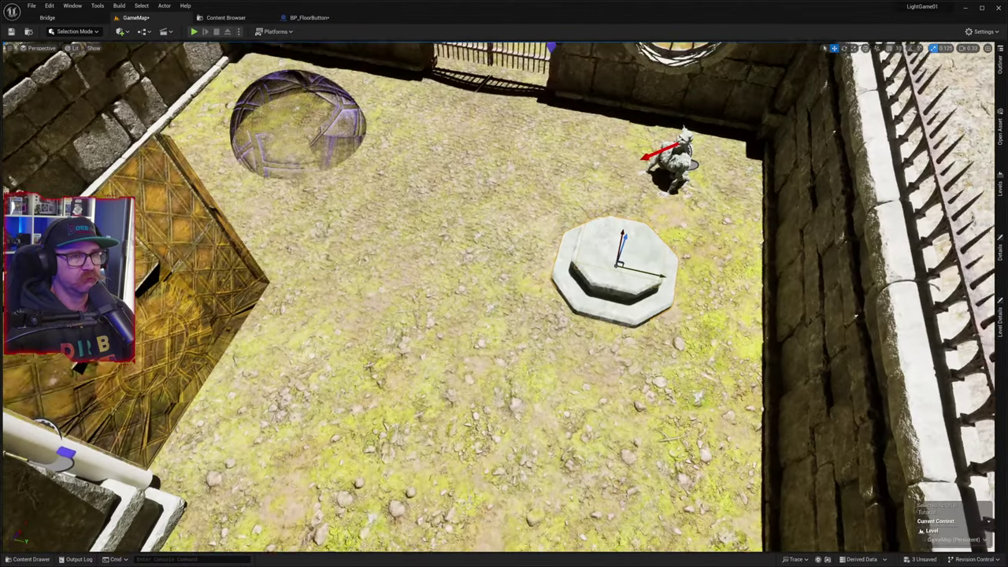
right_click_drag(566, 304, 574, 304)
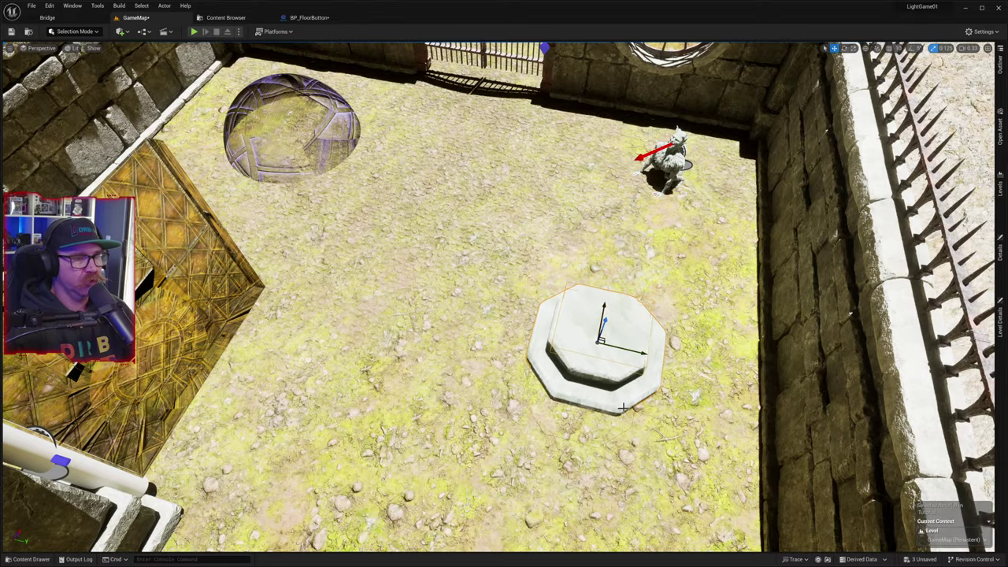
- Look around the courtyard from the floor button to the amber glass panel, the dome and the iron gate
right_click_drag(623, 408, 618, 430)
key("w")
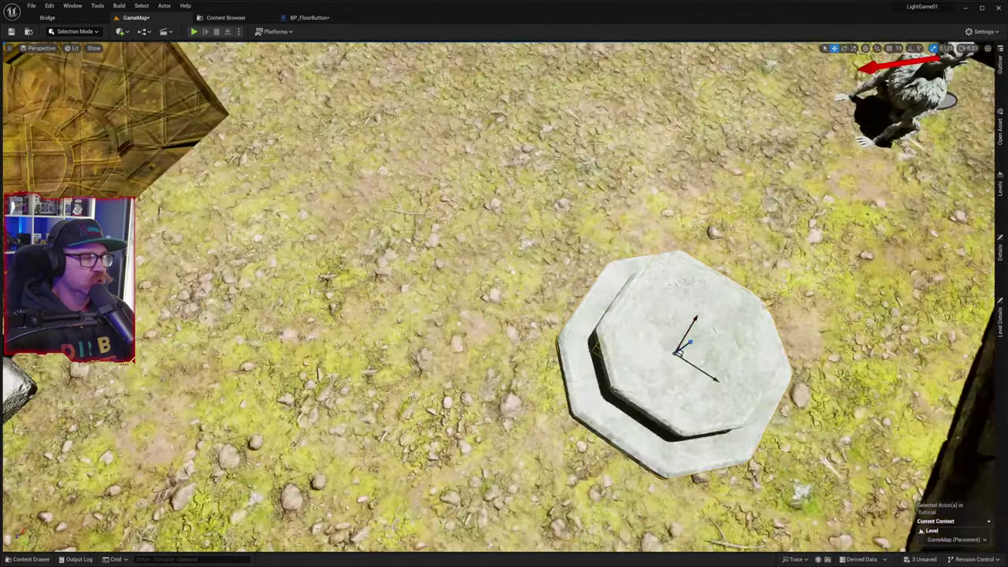
right_click_drag(177, 306, 78, 197)
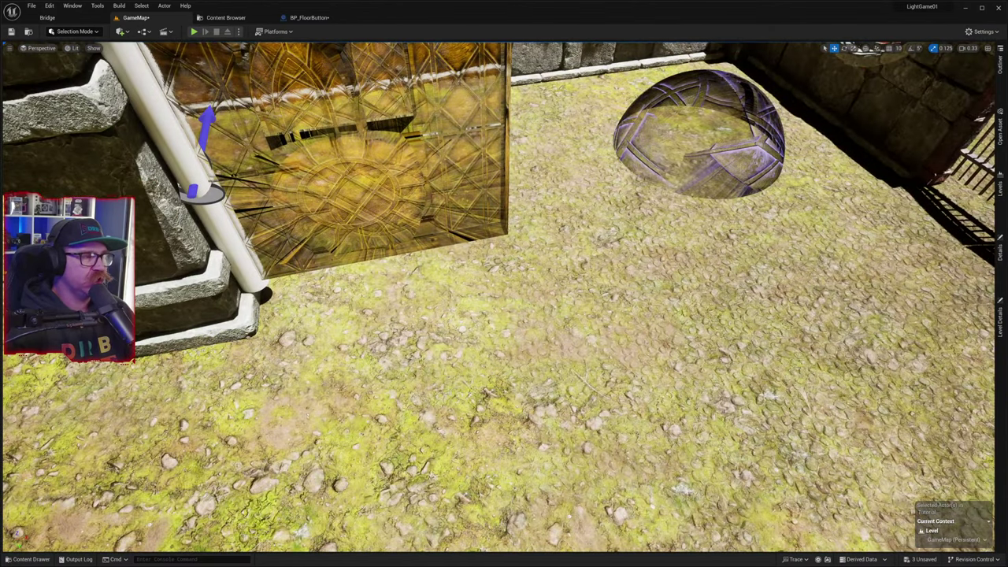
right_click_drag(504, 299, 363, 189)
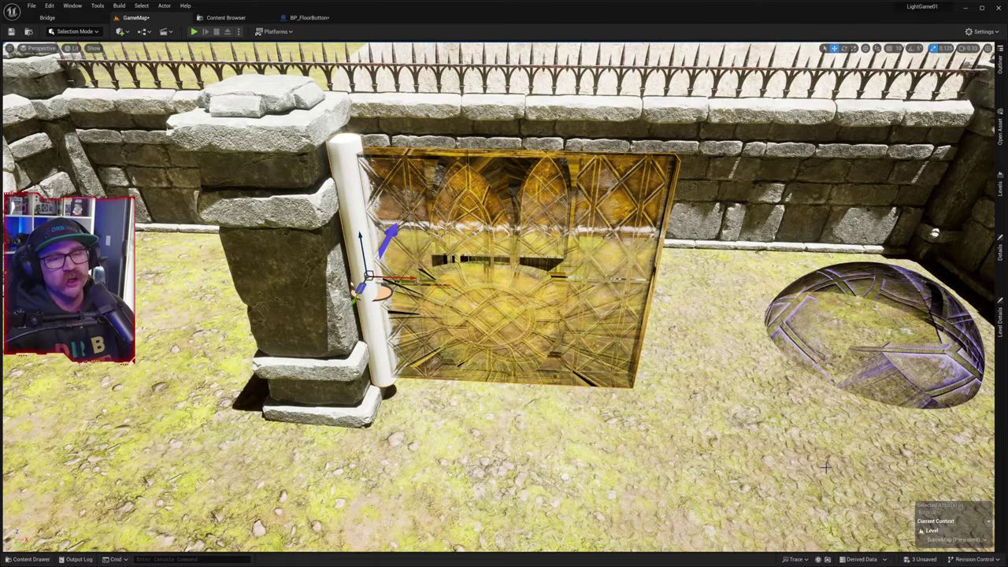
right_click_drag(841, 427, 1004, 441)
key("w")
key("s")
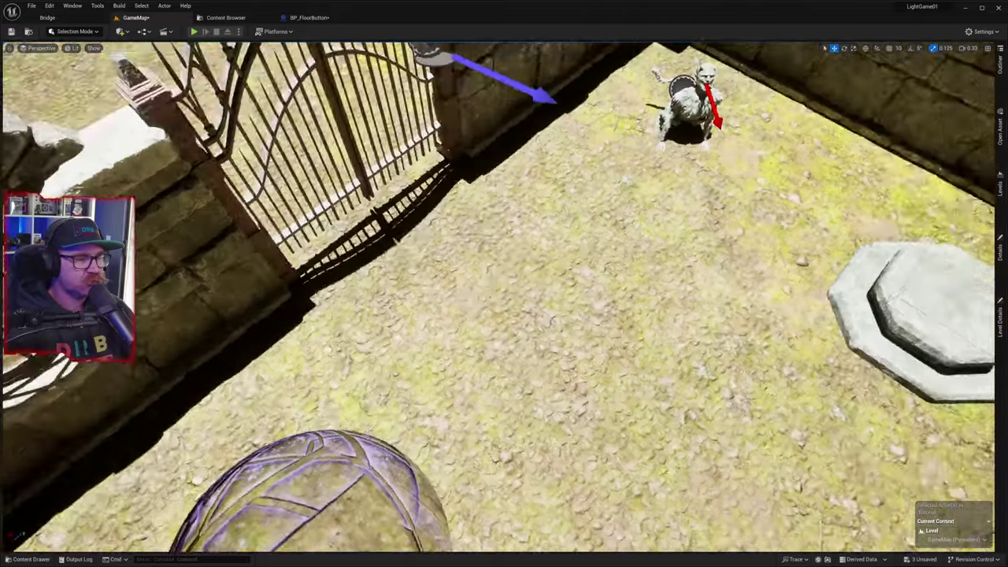
- Examine the amber glass panel on the white pole beside the stone pillar, up close and from farther back
right_click_drag(504, 284, 843, 240)
key("w")
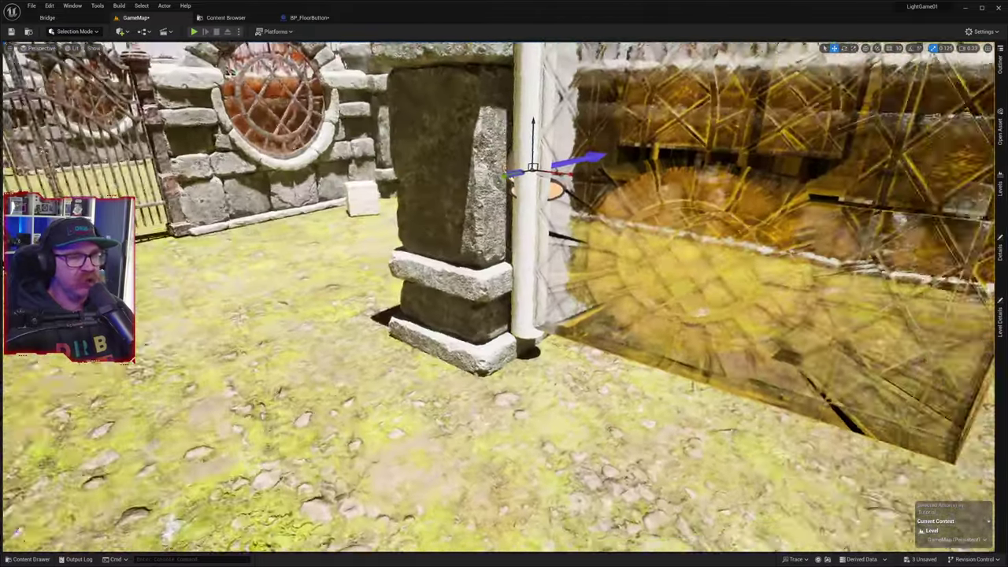
right_click_drag(473, 259, 851, 232)
key("s")
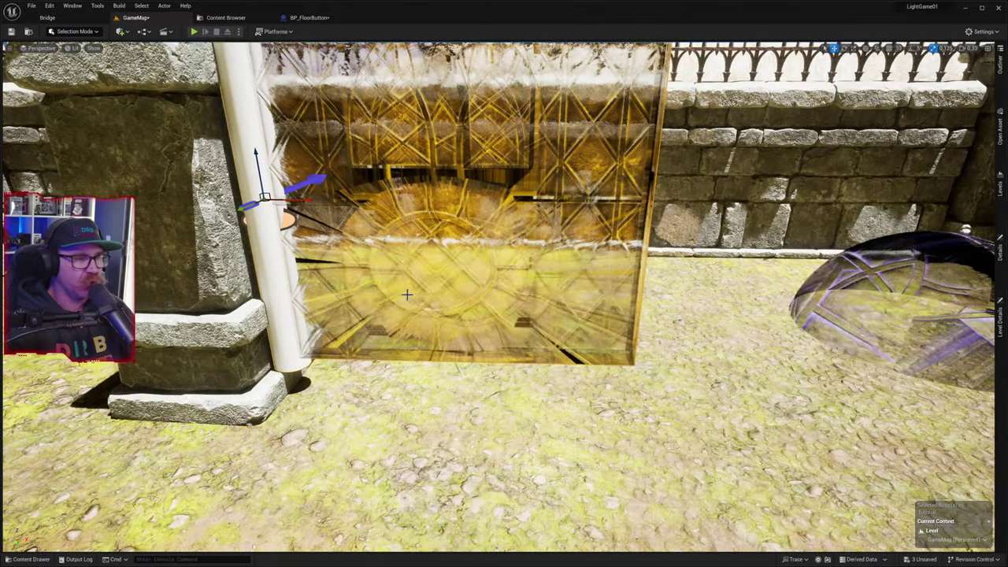
right_click_drag(511, 237, 631, 167)
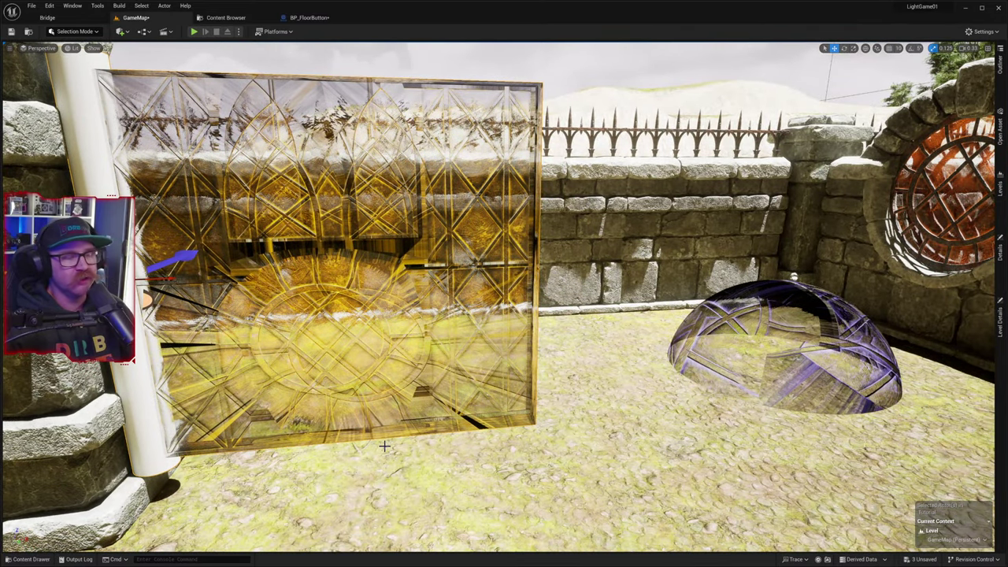
scroll(384, 447, "down", 2)
scroll(418, 436, "up", 1)
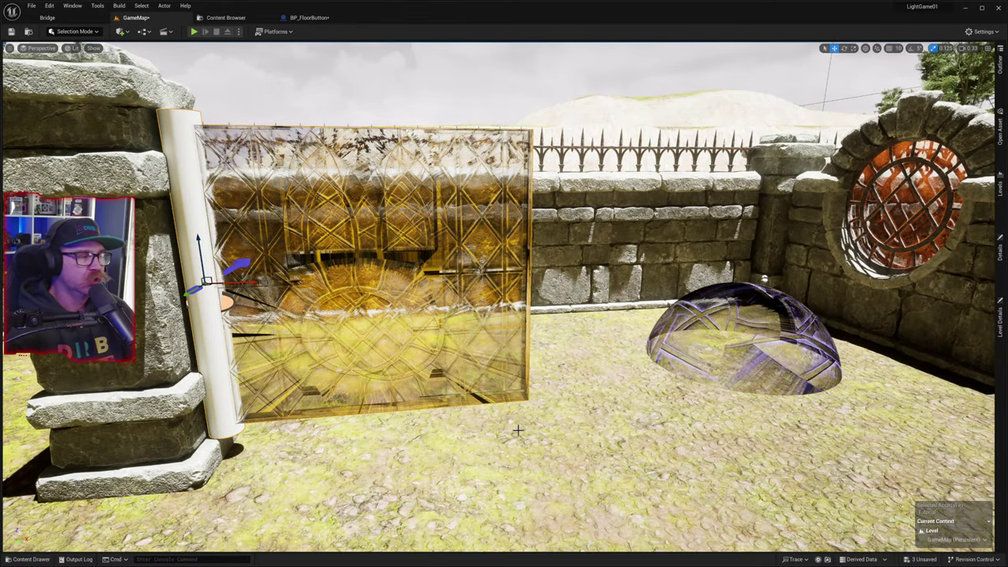
right_click_drag(514, 423, 511, 451)
scroll(505, 417, "down", 1)
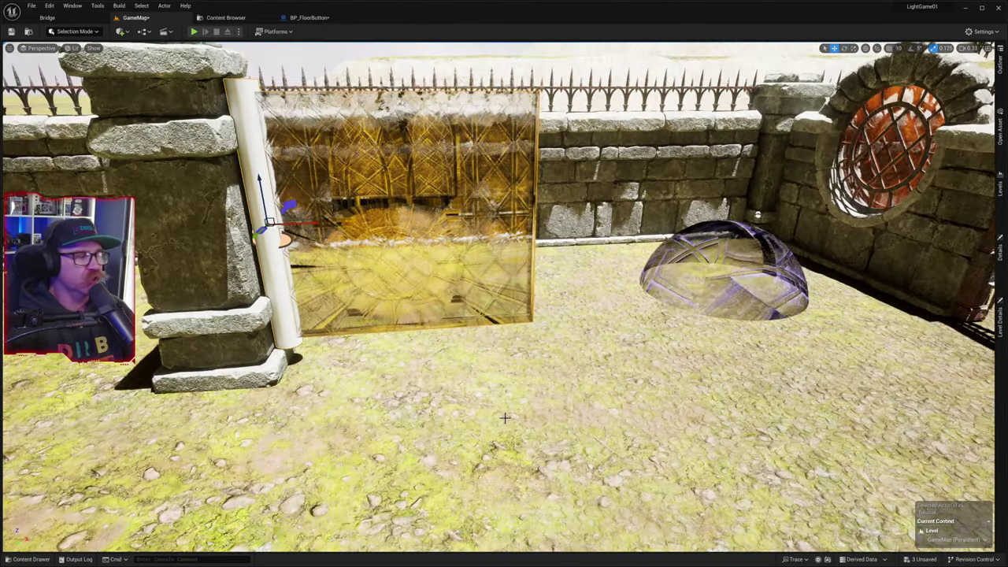
- Browse the project content to the Arches_Doors folder inside Necropolis > Placeables
left_click(30, 559)
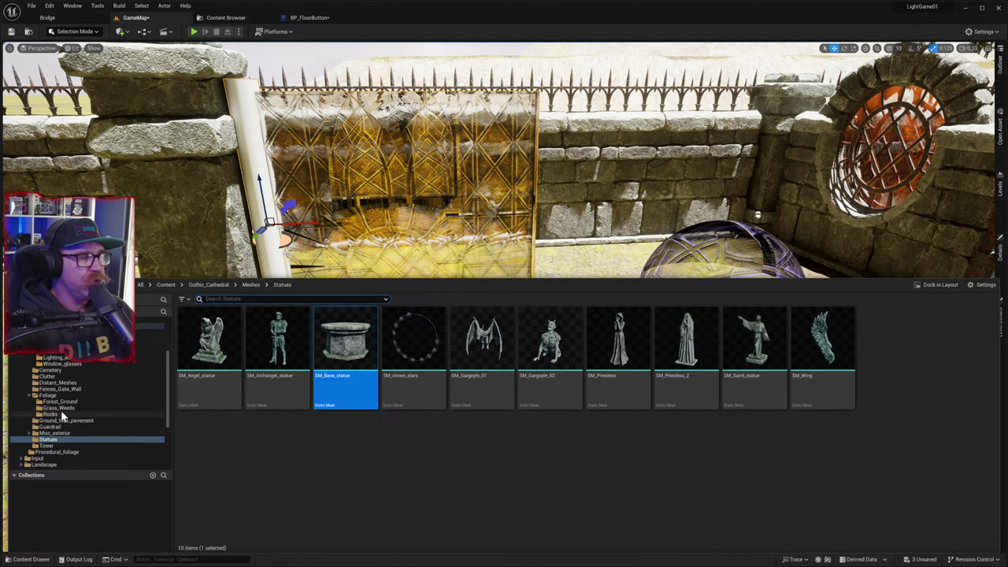
scroll(64, 438, "down", 3)
scroll(65, 437, "down", 1)
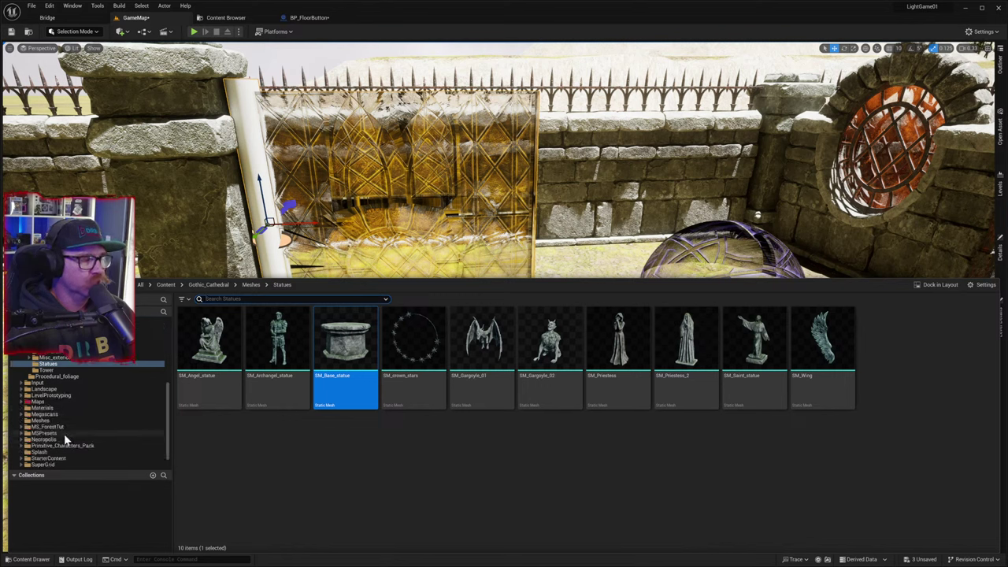
left_click(36, 440)
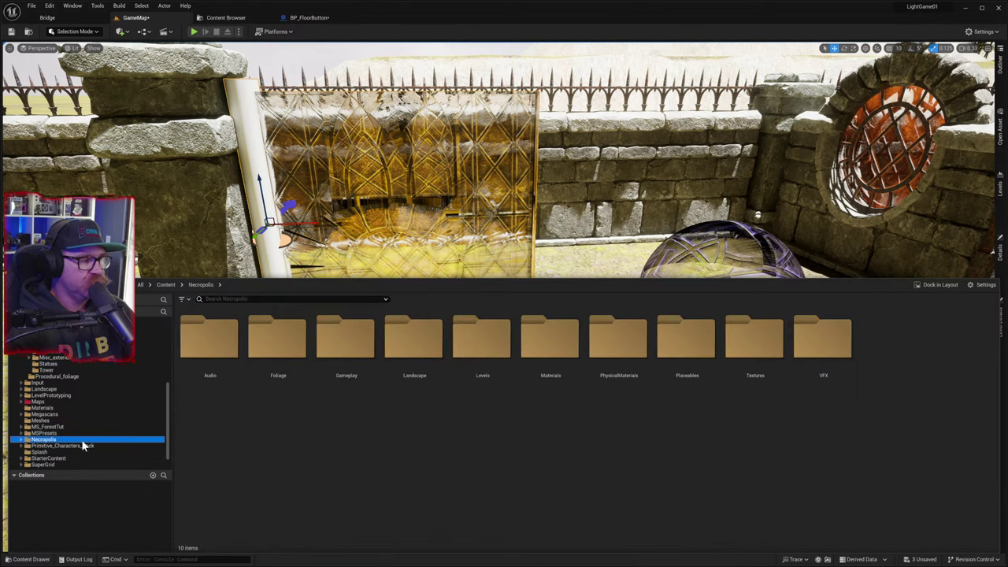
left_click(640, 347)
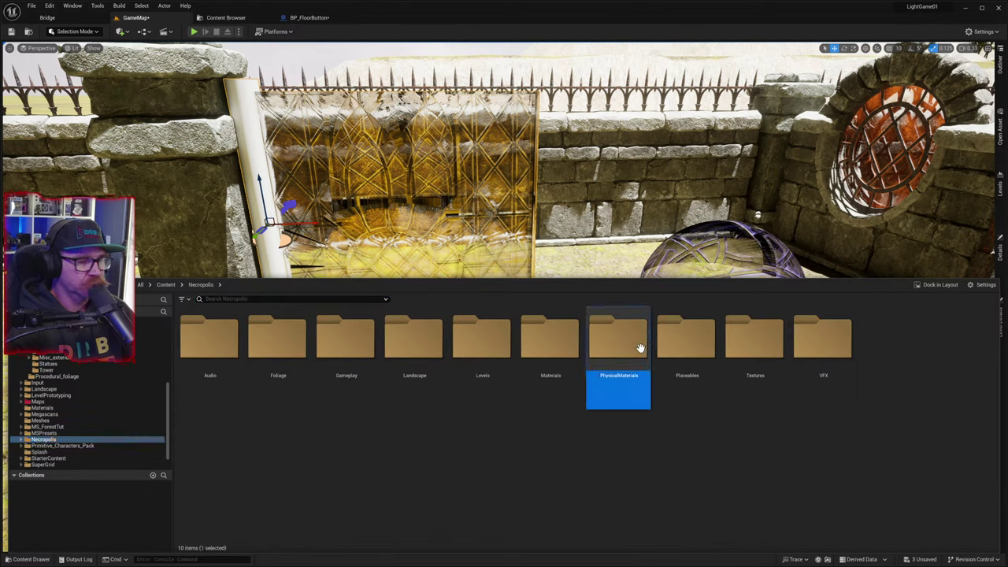
double_click(640, 347)
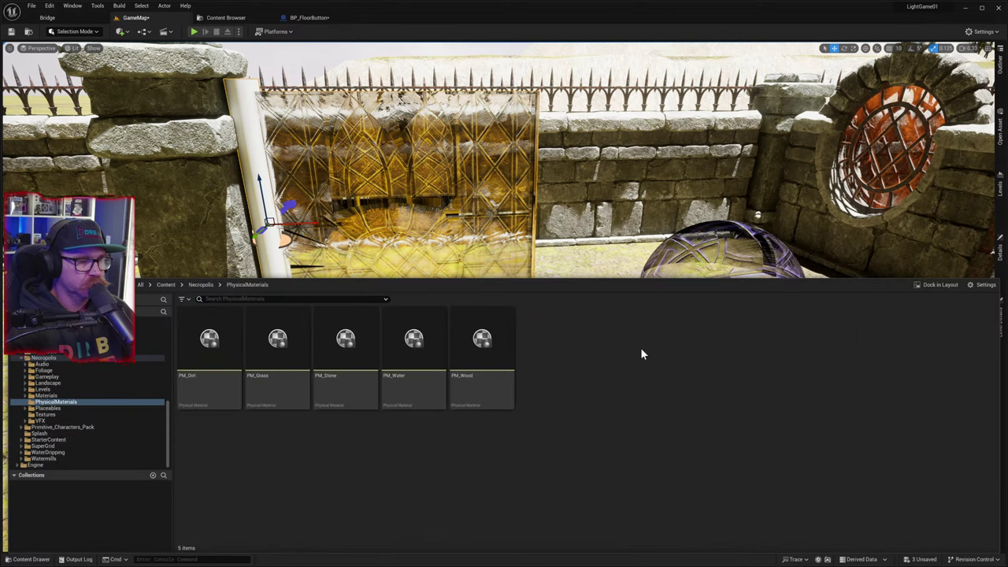
left_click(211, 285)
double_click(687, 347)
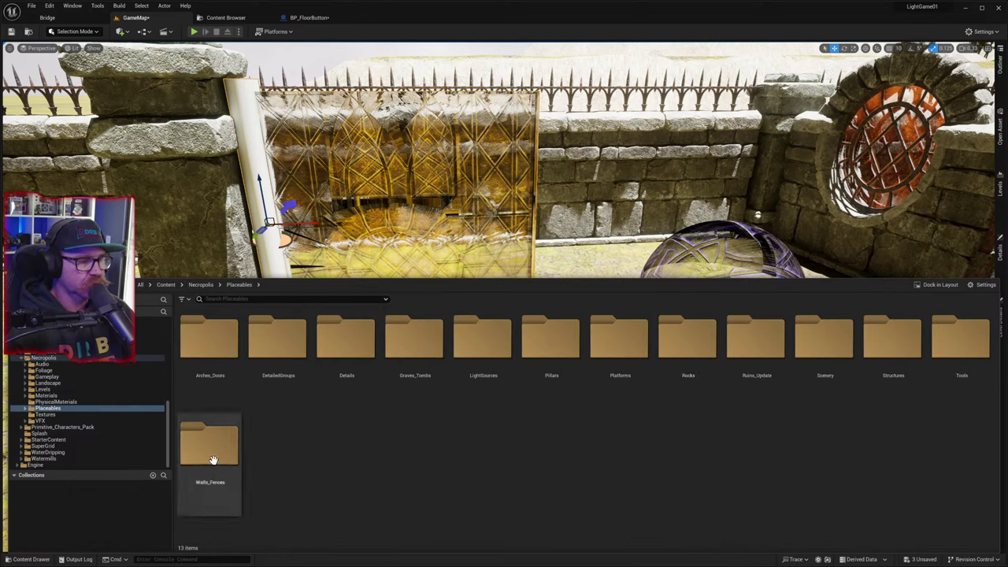
double_click(224, 356)
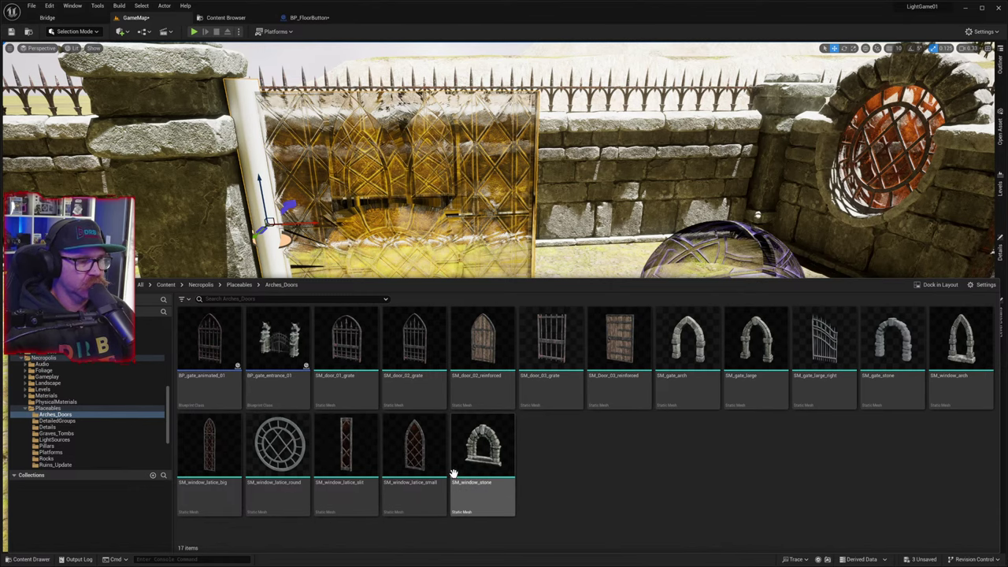
- Place the SM_window_latice_small mesh in front of the amber panel and rotate it onto its side with angle snapping
left_click_drag(413, 464, 344, 366)
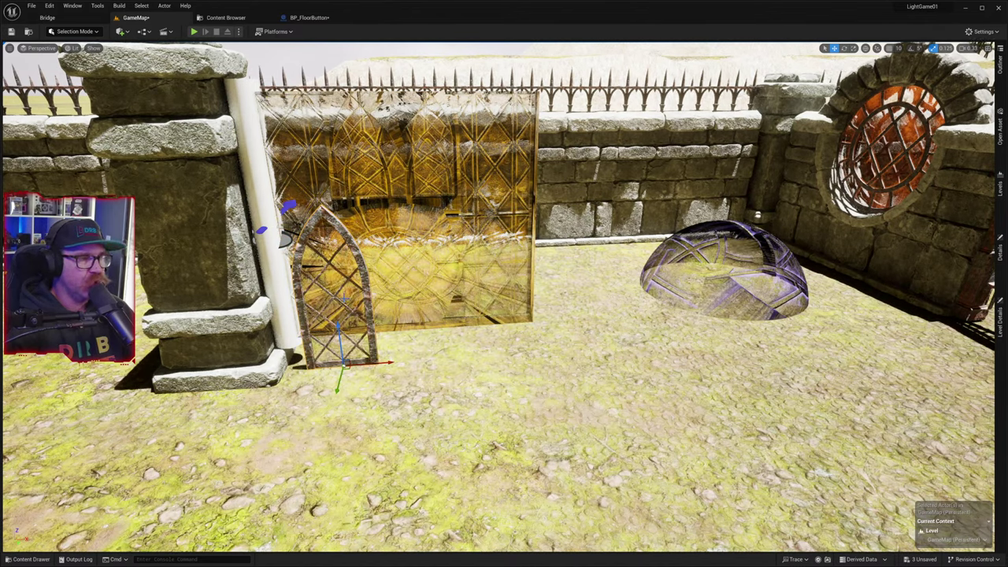
key("e")
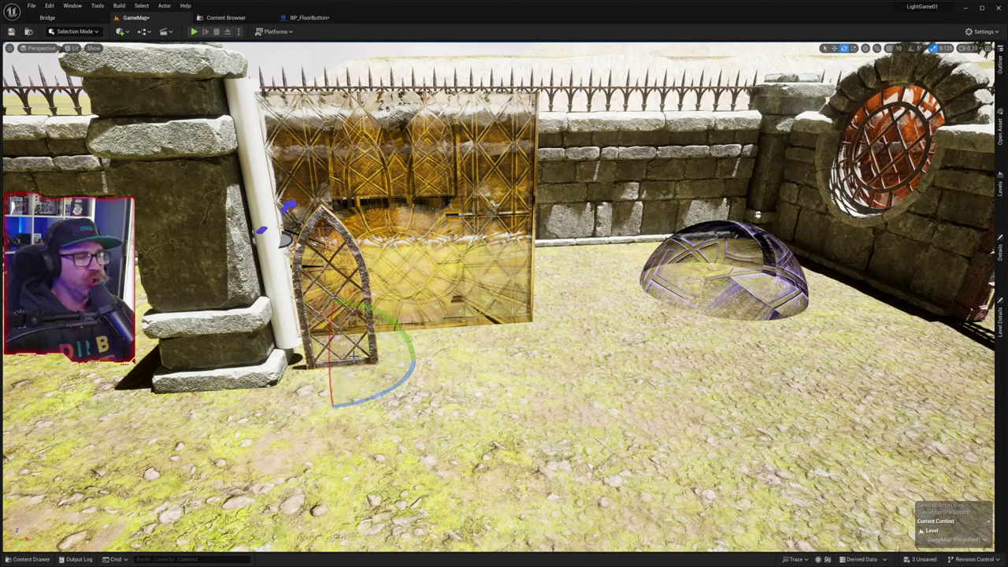
left_click_drag(371, 315, 350, 431)
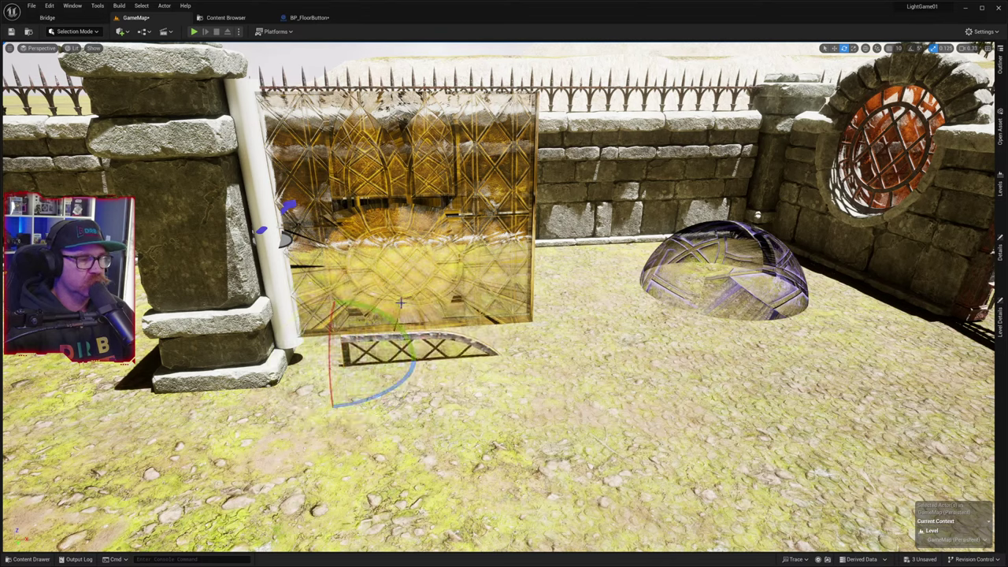
key("ctrl+z")
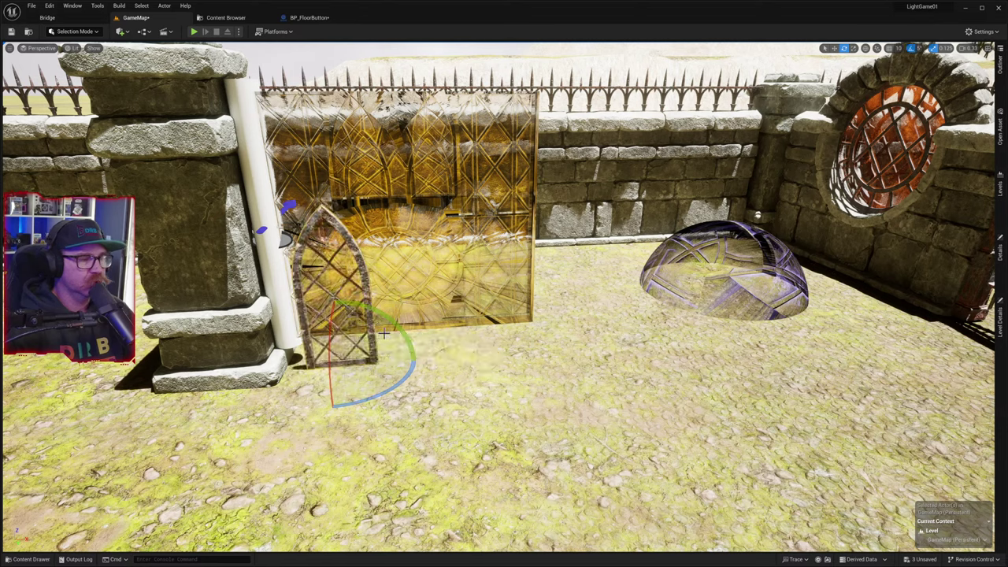
left_click_drag(410, 366, 352, 429)
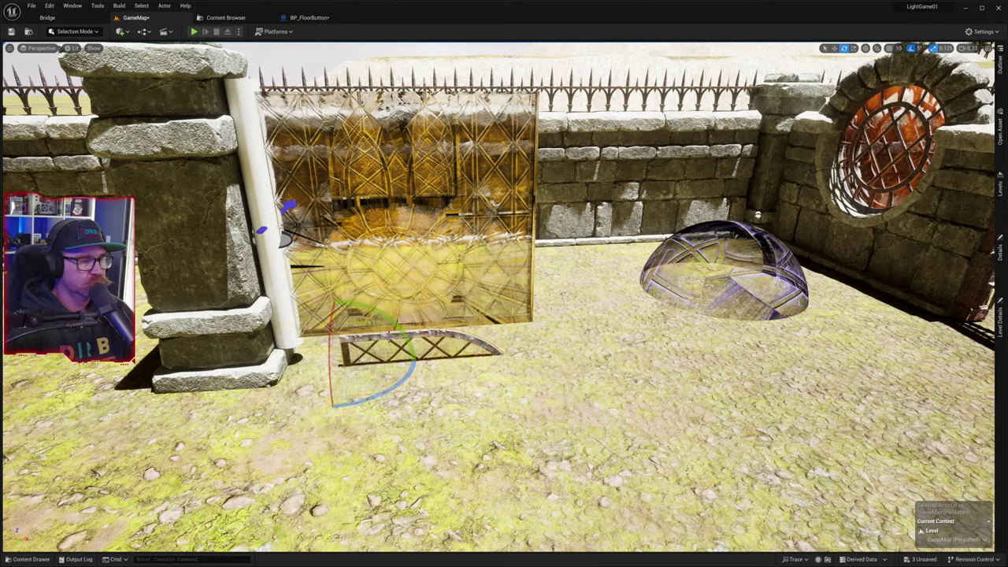
- Raise the window lattice off the ground and enlarge it to about the amber panel's height, stretching it slightly lengthwise
key("w")
left_click_drag(339, 329, 329, 252)
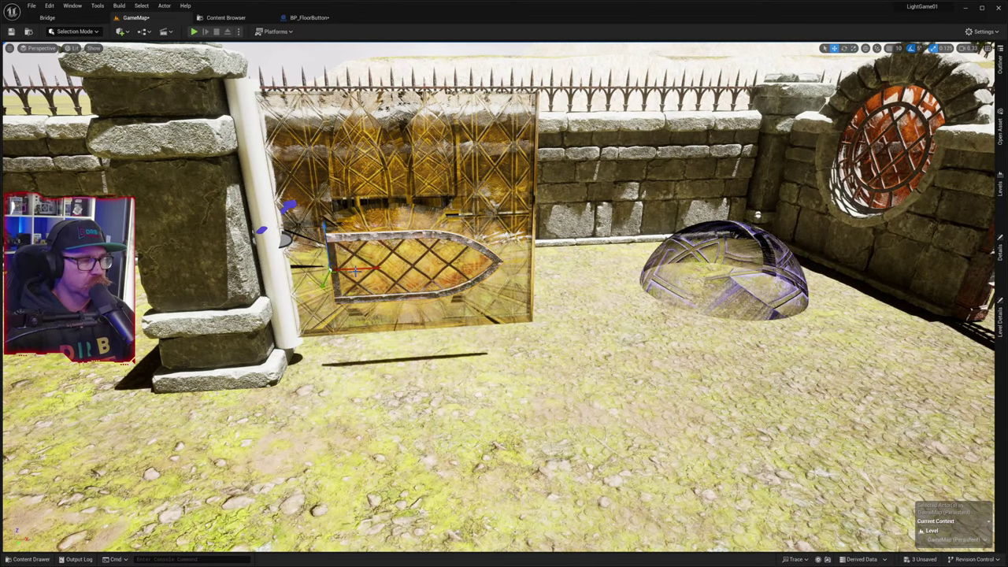
key("e")
key("r")
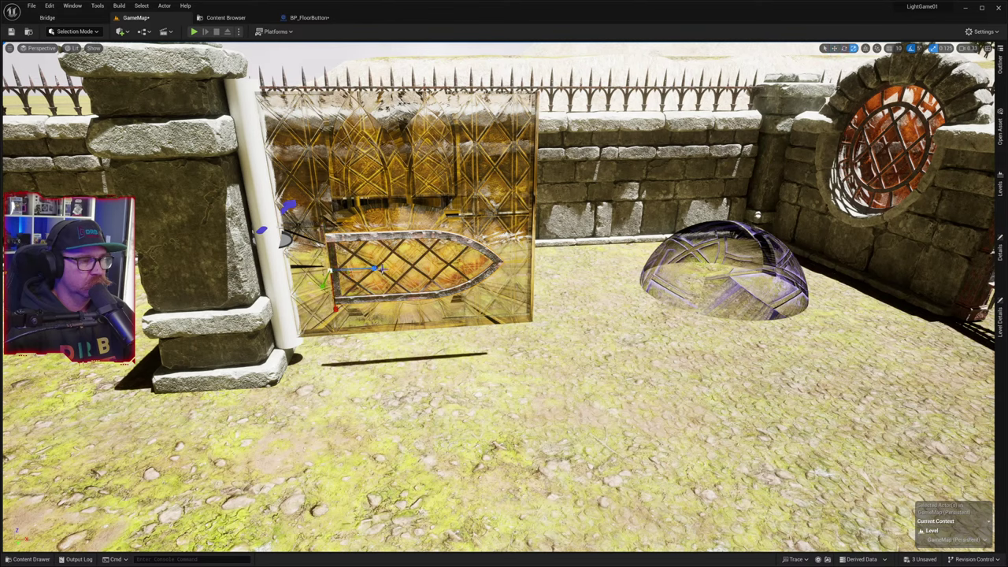
left_click_drag(372, 270, 332, 211)
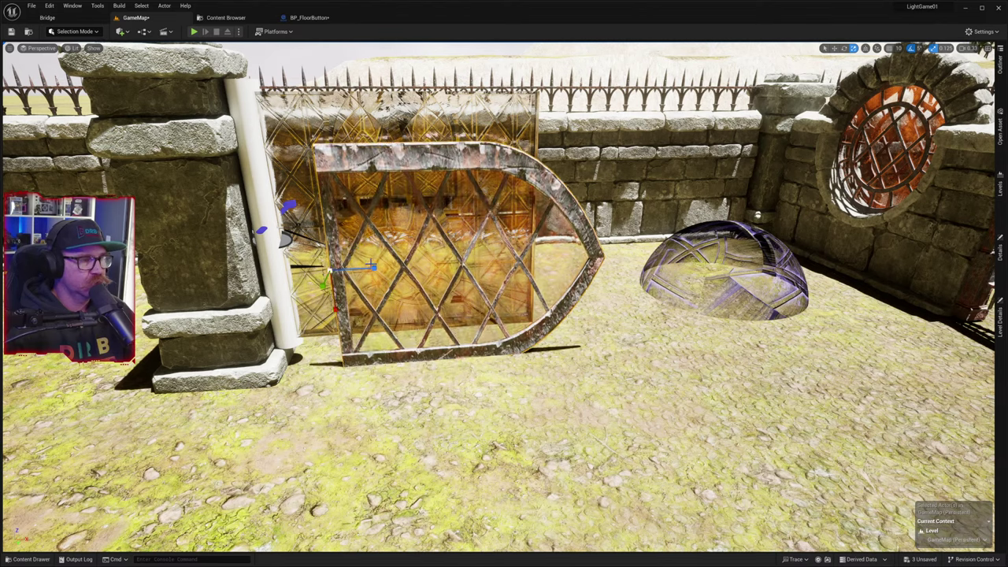
left_click_drag(370, 269, 409, 270)
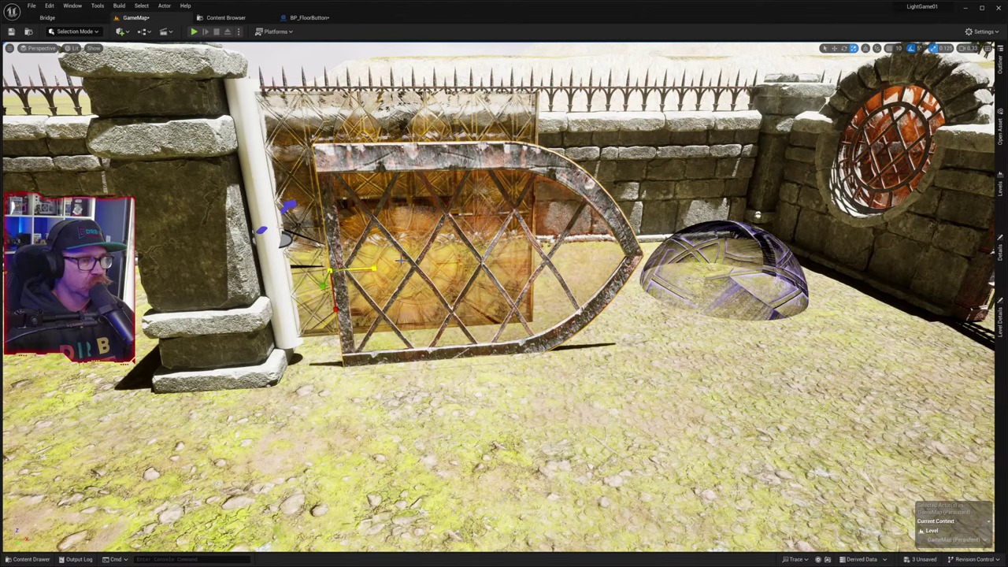
- Move the lattice up and sideways so its flat end meets the white pole and it covers the amber panel
key("w")
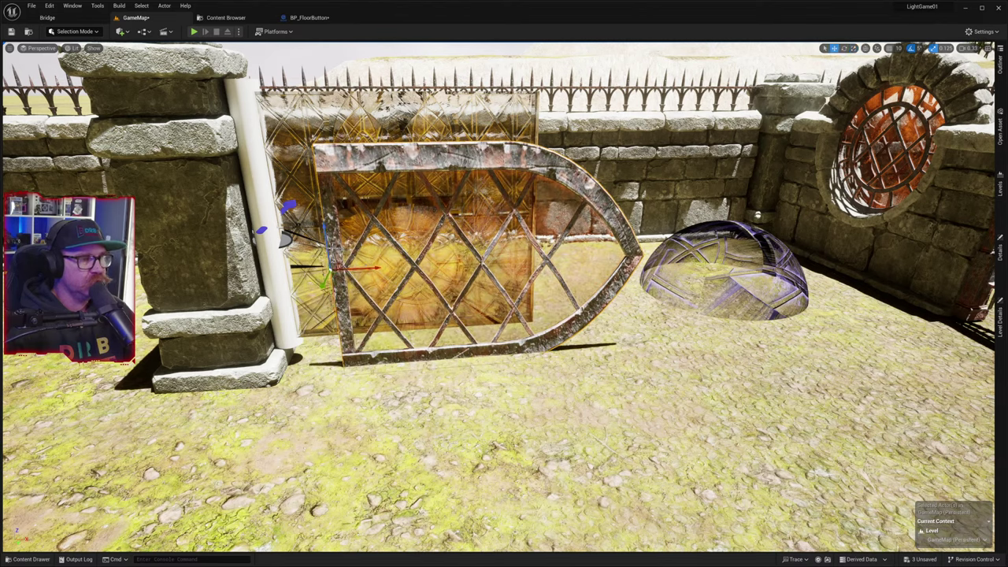
left_click_drag(323, 244, 323, 193)
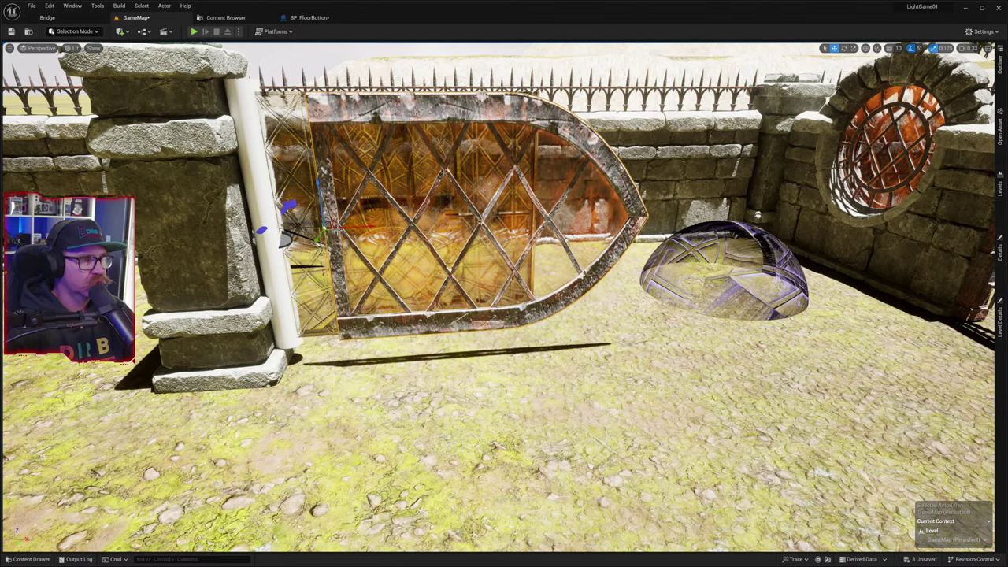
left_click_drag(358, 226, 315, 226)
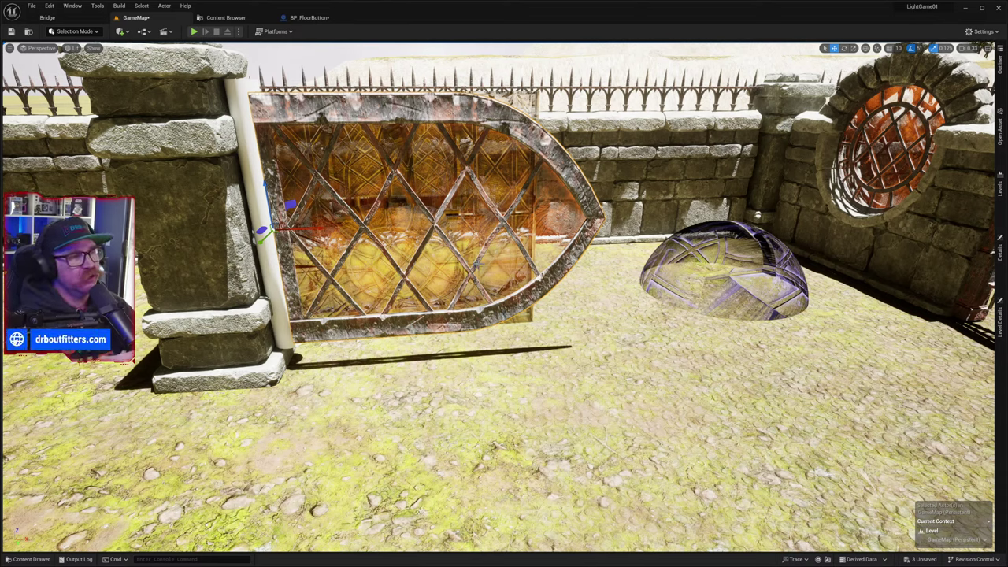
- Play-test the level, viewing the lattice against the pole and amber panel up close and from farther back
right_click_drag(508, 331, 473, 272)
right_click_drag(477, 332, 434, 332)
right_click_drag(509, 333, 510, 332)
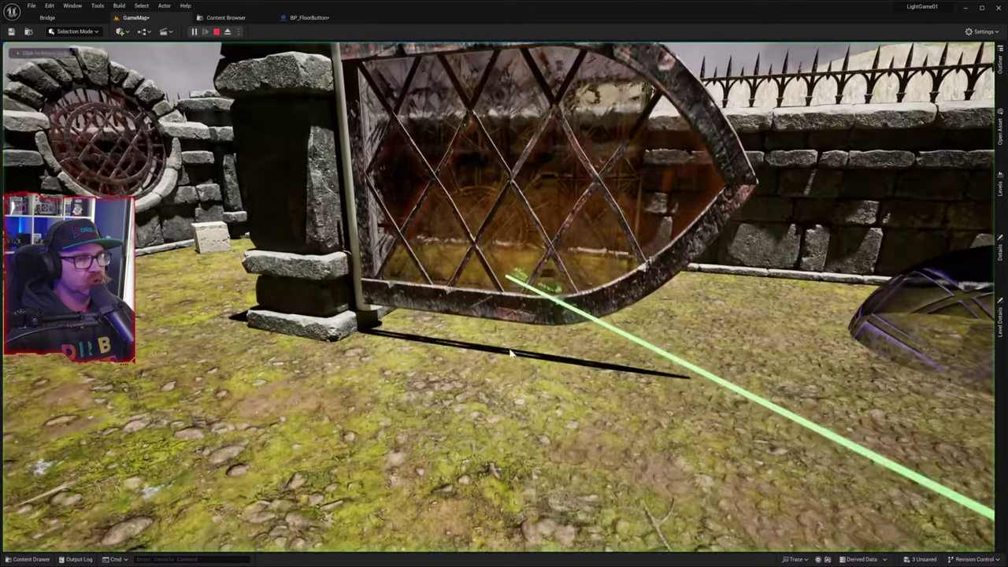
left_click(511, 353)
key("w")
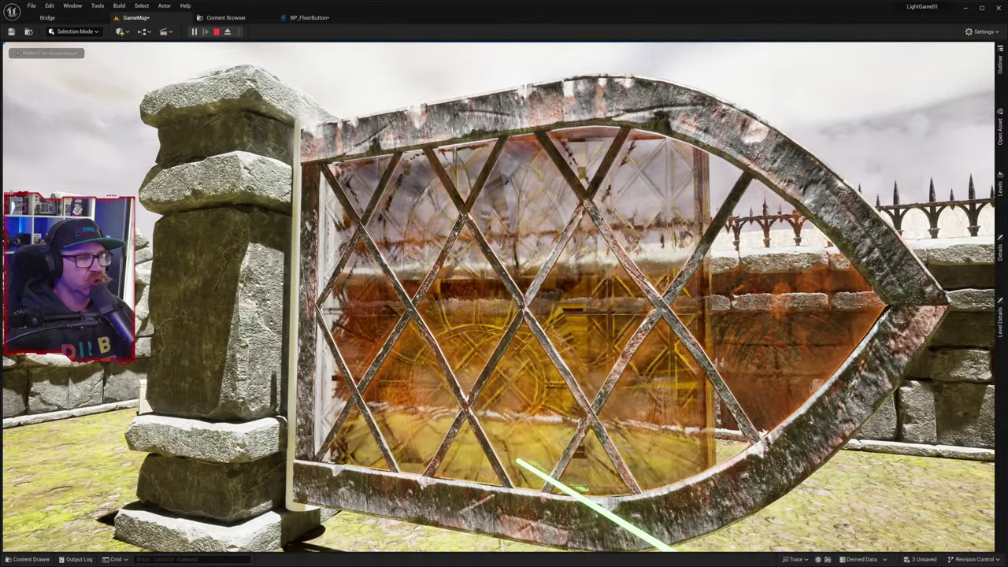
key("w")
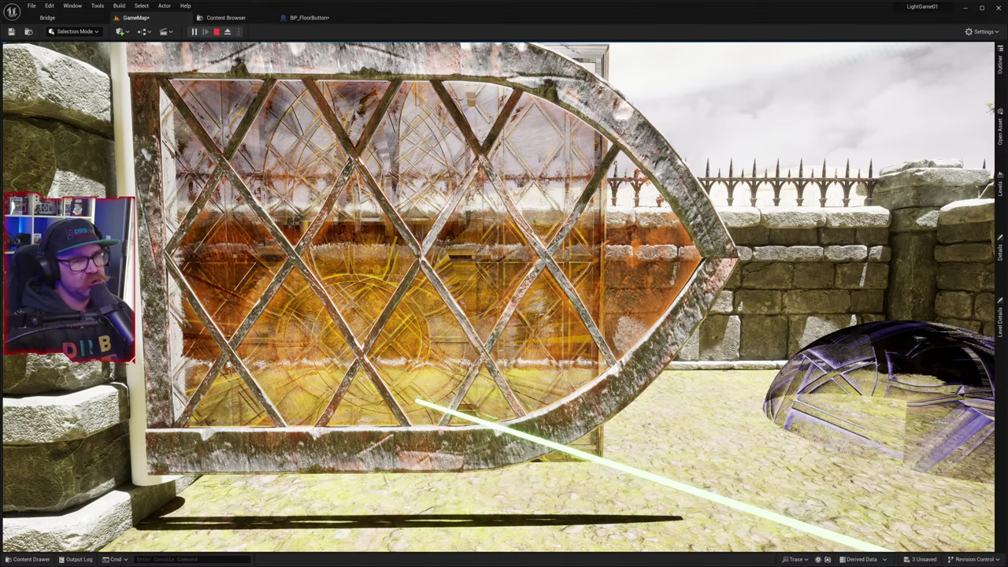
key("s")
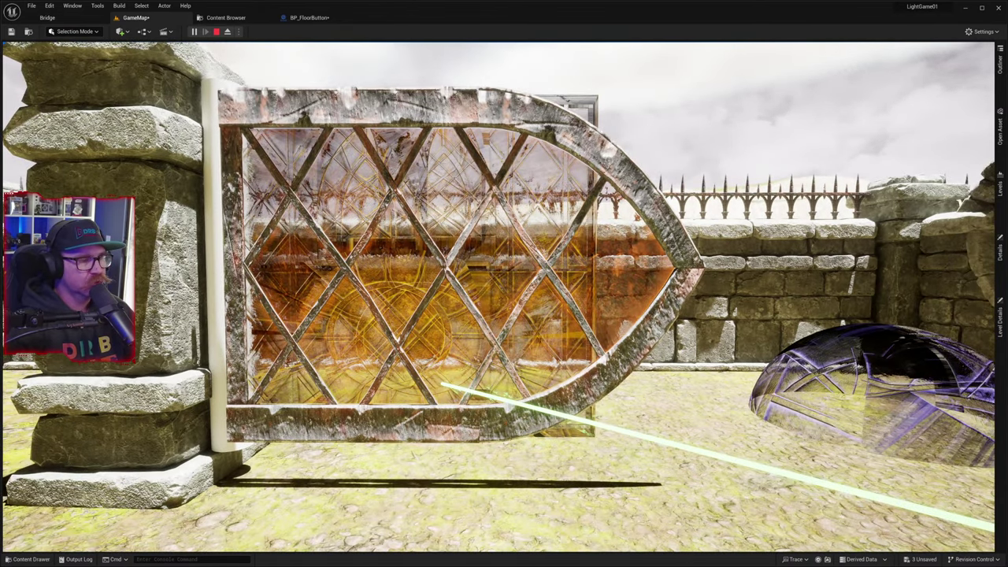
key("s")
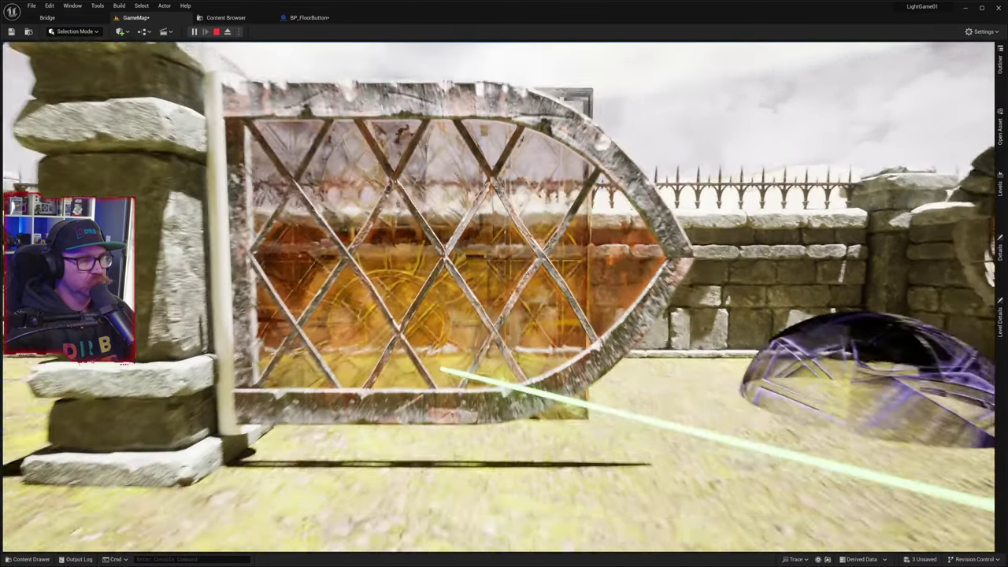
key("d")
key("a")
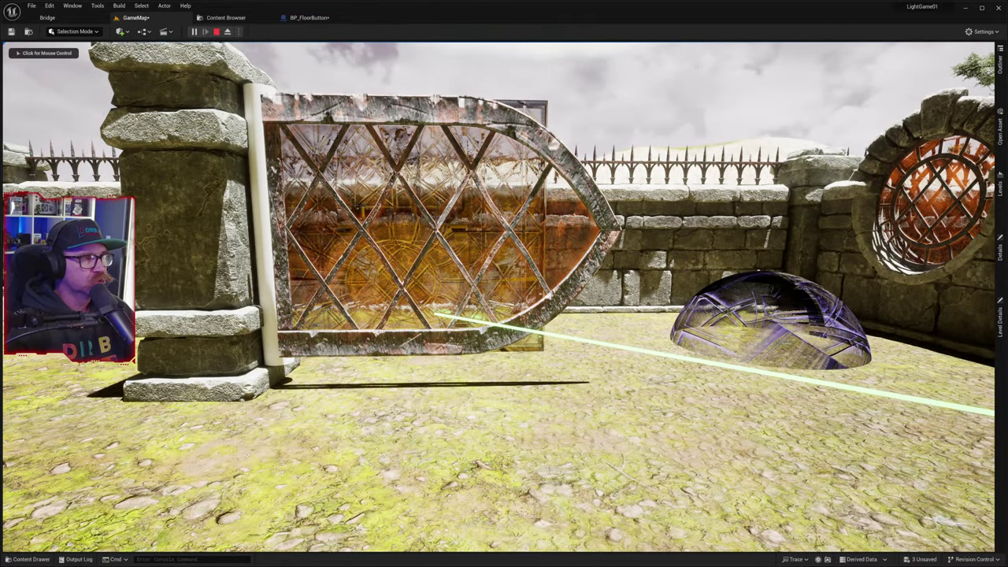
key("Escape")
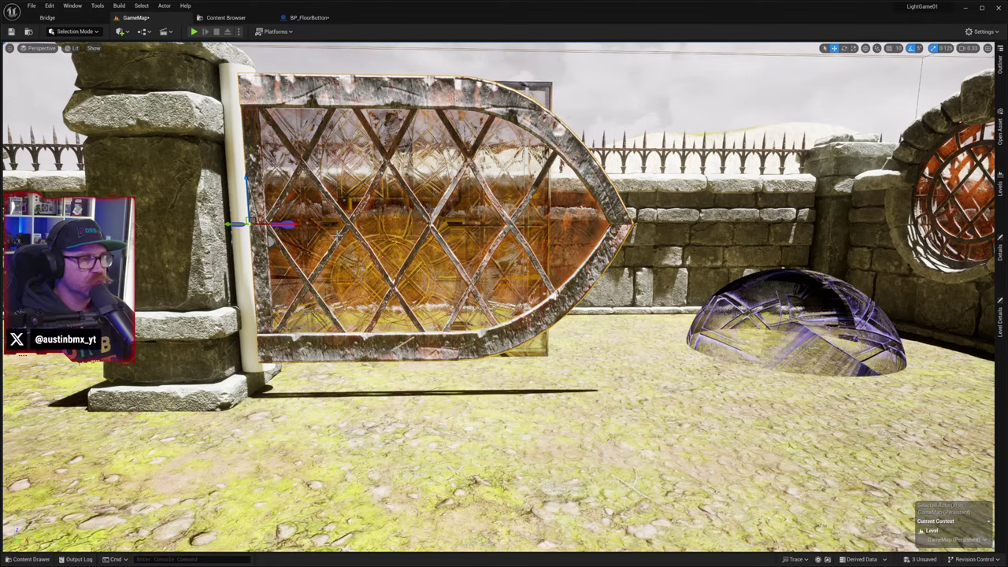
- Shrink the window lattice to half the amber panel's height and stack two copies of it against the pole
key("r")
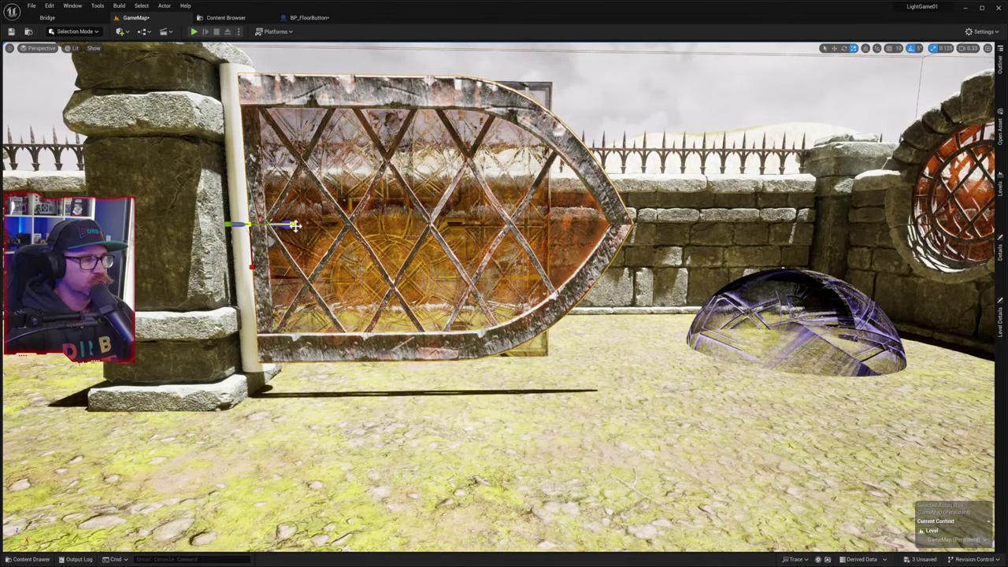
left_click_drag(293, 226, 260, 226)
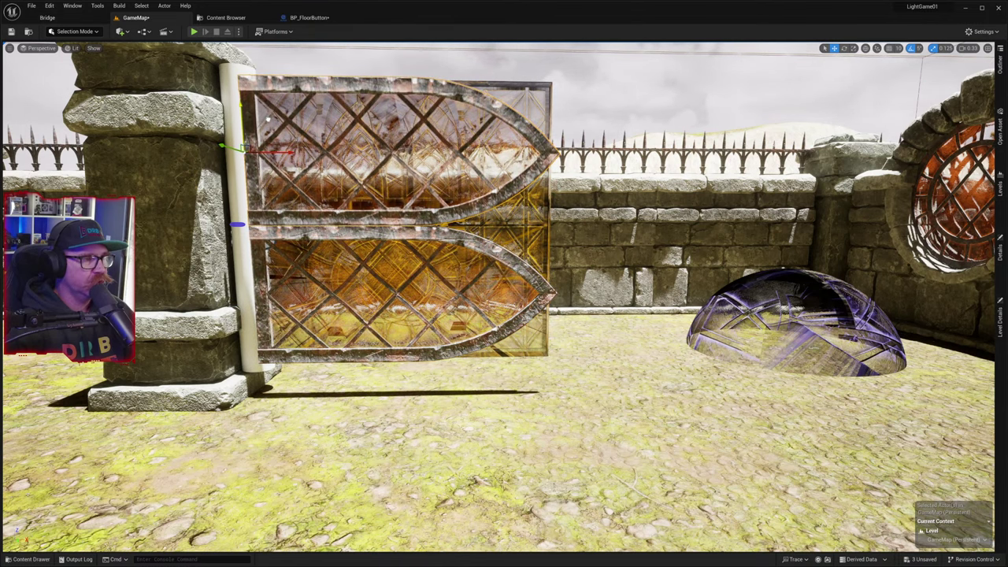
left_click(556, 410)
right_click_drag(577, 418, 556, 441)
key("e")
key("w")
right_click_drag(569, 401, 555, 423)
key("s")
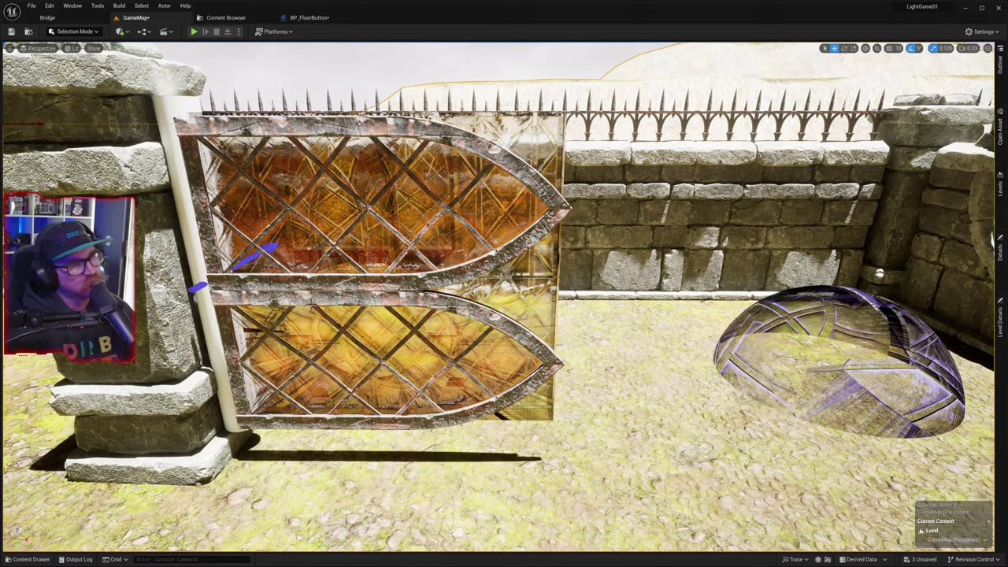
- Select both stacked lattices, move them away from the pole and amber panel, and rotate them around the vertical axis
left_click(308, 331)
left_click(316, 244, "shift")
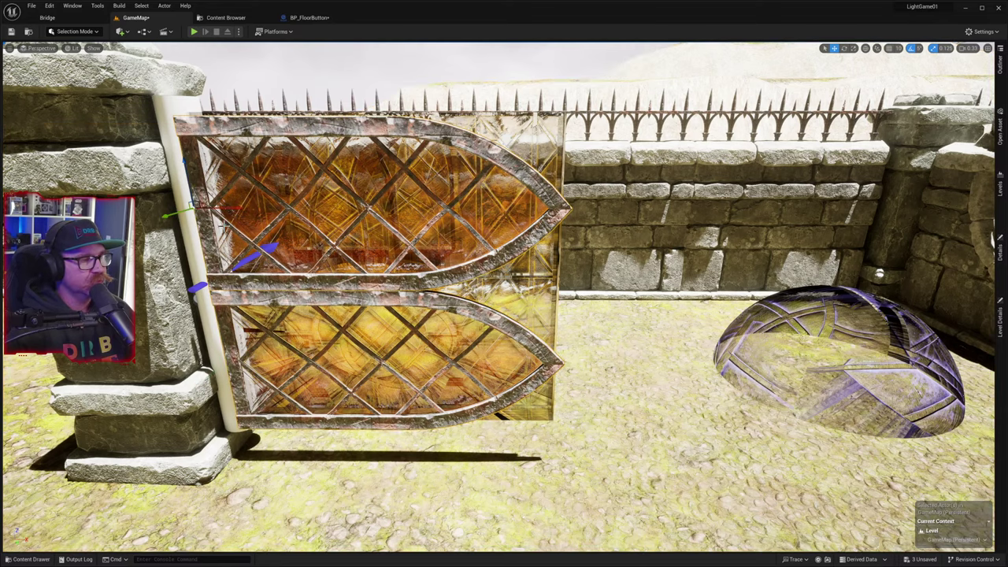
left_click_drag(182, 210, 1, 266)
right_click_drag(346, 348, 236, 461)
key("e")
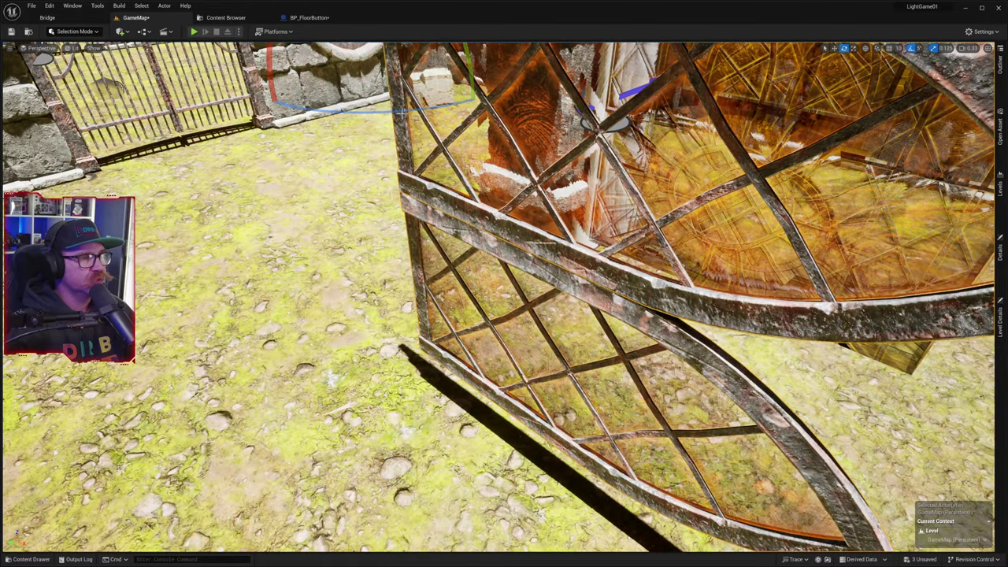
left_click_drag(378, 111, 268, 103)
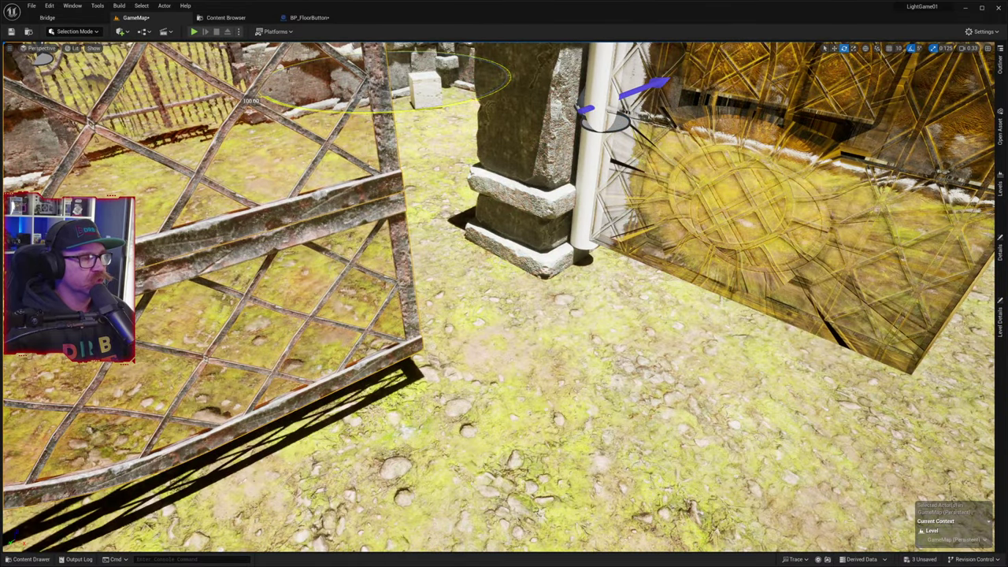
- Examine the detached pair of lattices from the front at several distances
right_click_drag(268, 102, 347, 154)
key("w")
key("s")
key("w")
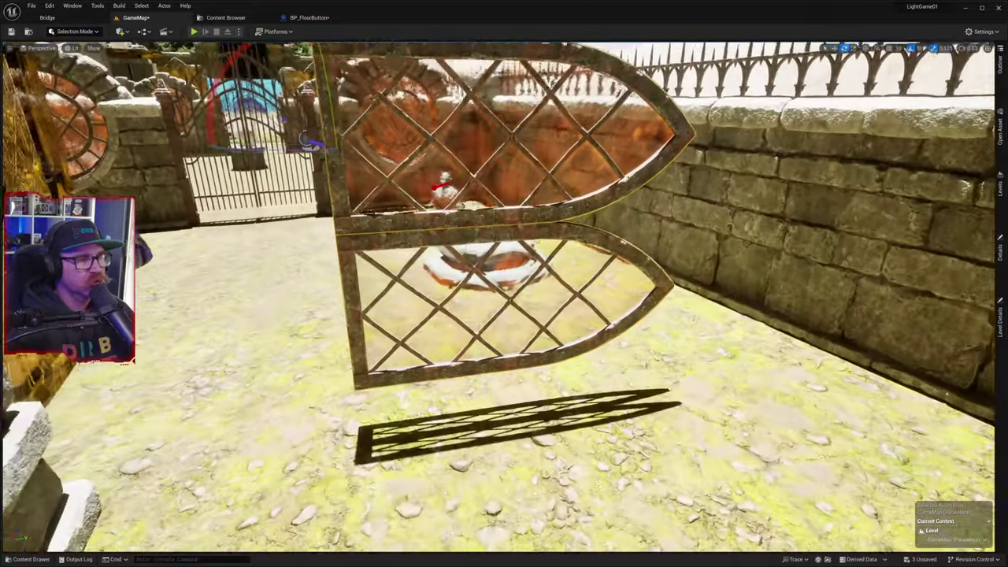
right_click_drag(442, 254, 441, 254)
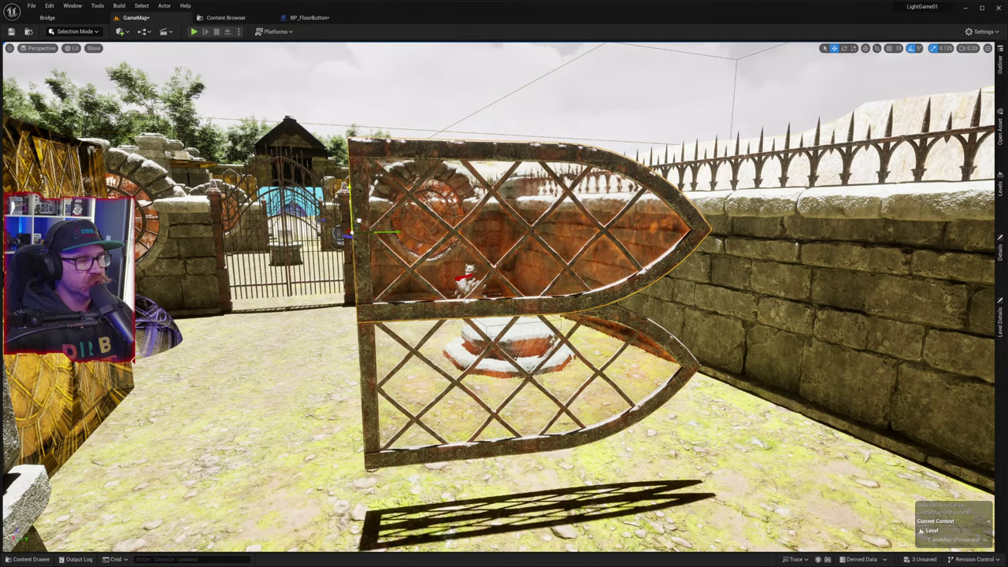
mouse_move(504, 296)
right_mouse_down()
mouse_move(623, 296)
mouse_move(599, 308)
mouse_move(599, 464)
mouse_move(536, 370)
mouse_move(527, 236)
mouse_move(654, 268)
mouse_move(472, 331)
mouse_move(468, 374)
mouse_move(502, 299)
mouse_move(495, 293)
right_mouse_up()
key("w")
key("w")
key("s")
key("s")
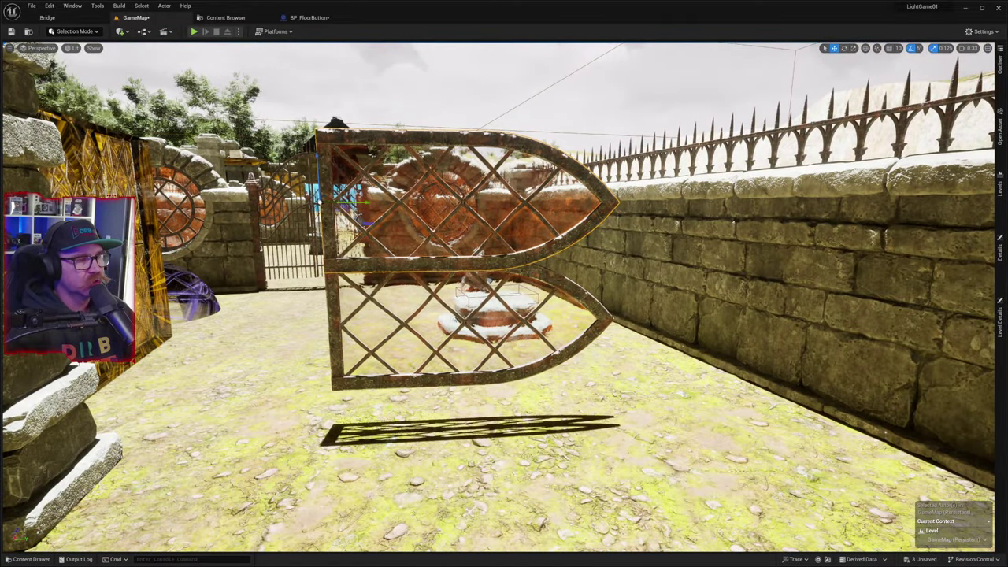
left_click(663, 480)
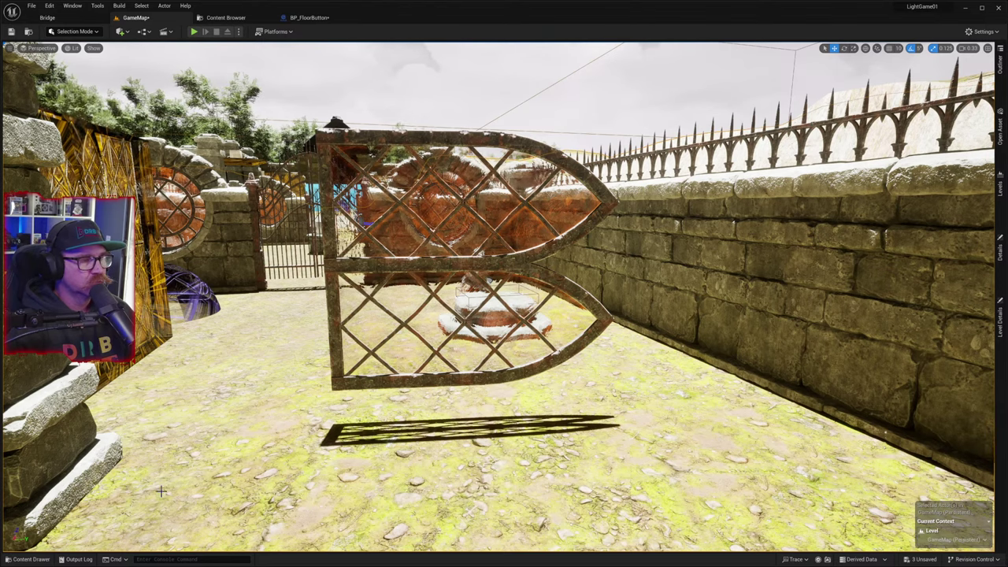
- Place the narrow slit window lattice in front of the stacked pair and rotate it upright to face the same way
left_click(30, 560)
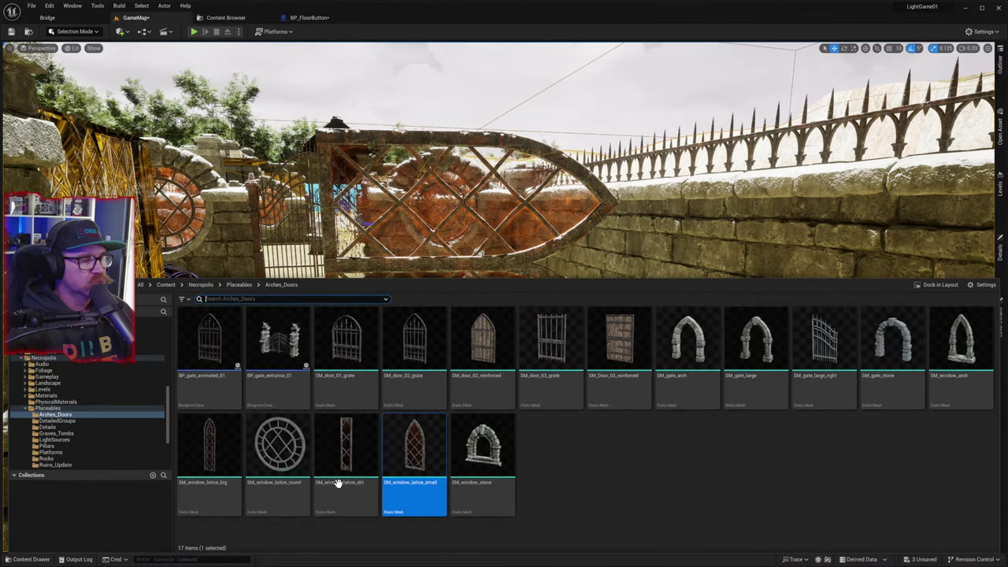
left_click_drag(337, 483, 418, 469)
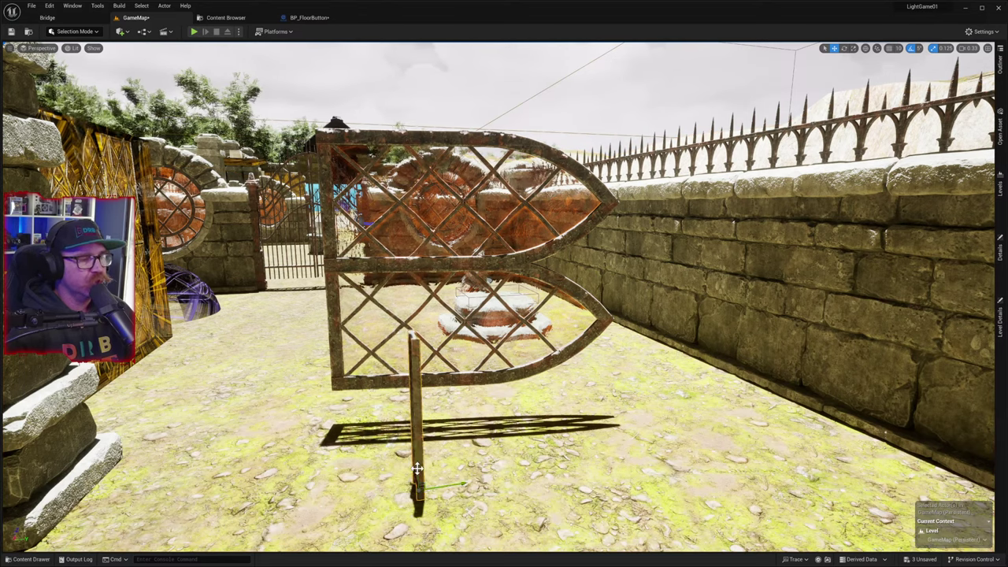
key("e")
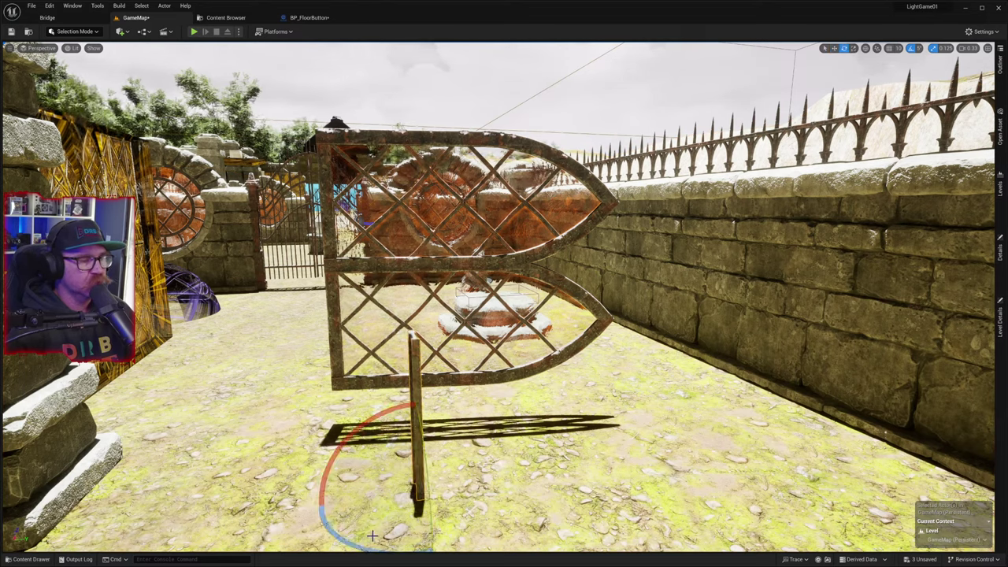
left_click_drag(356, 543, 410, 542)
left_click_drag(332, 475, 381, 538)
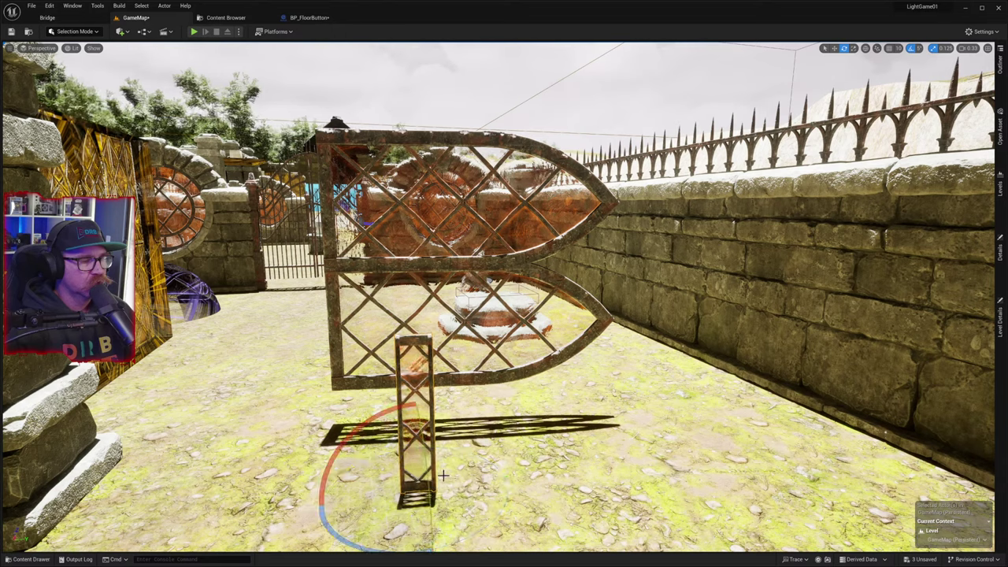
- Raise the slit lattice off the ground and stretch it wider and taller to cover most of the stacked pair
key("r")
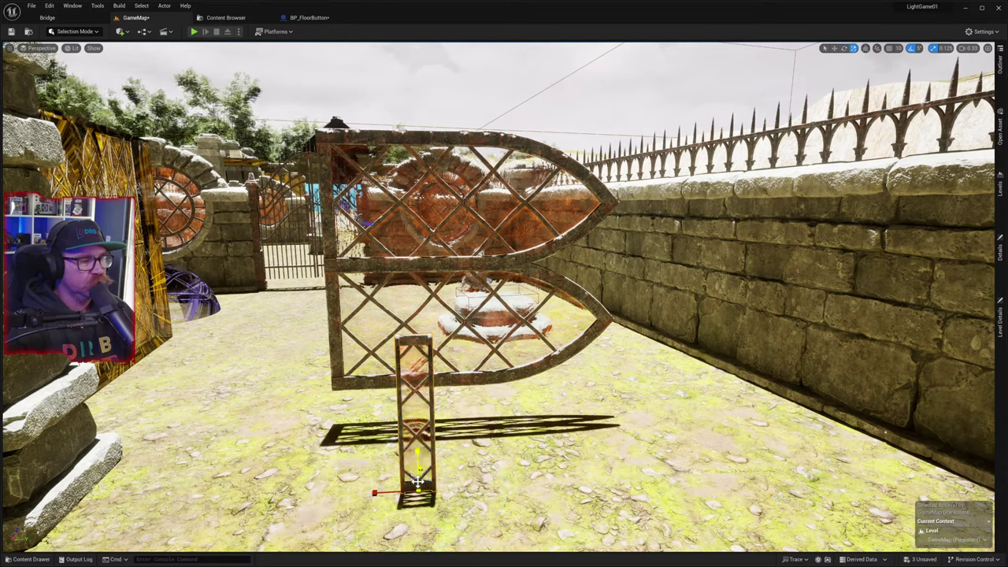
key("w")
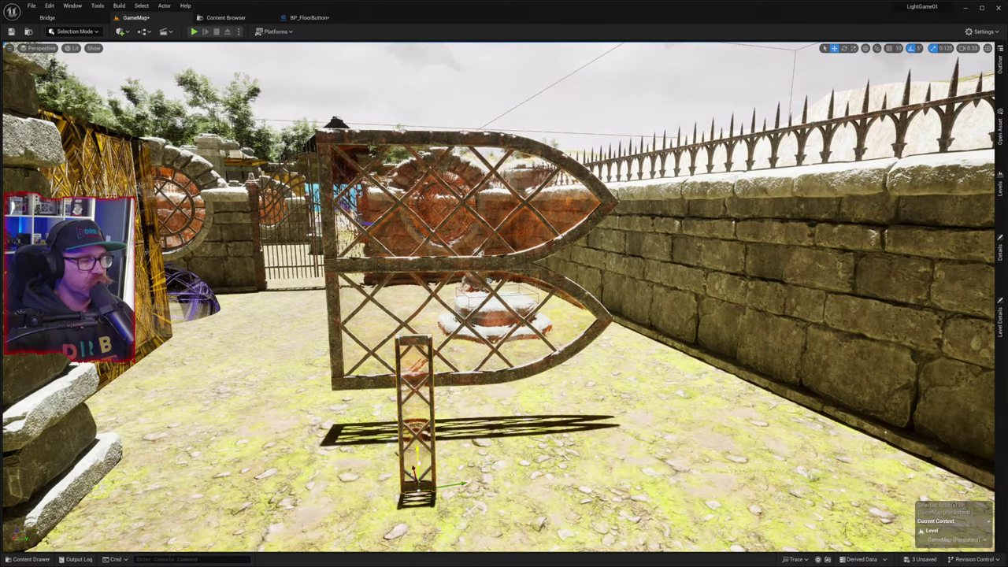
left_click_drag(414, 459, 413, 358)
key("e")
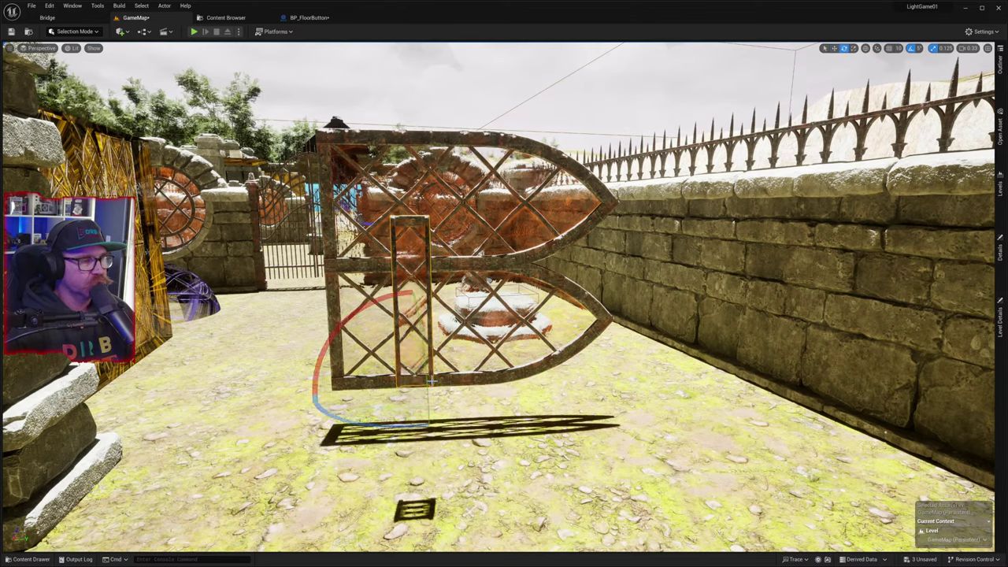
key("r")
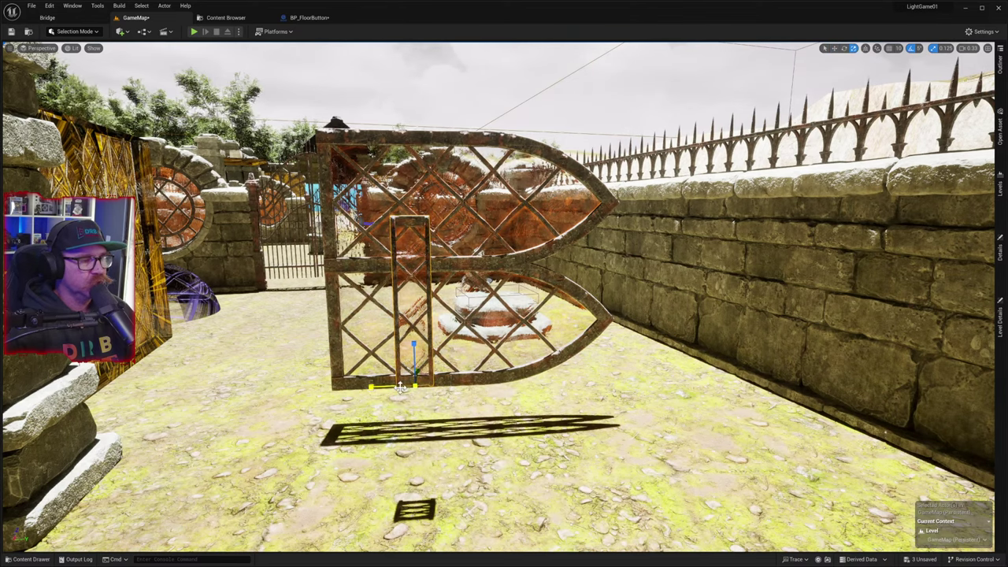
left_click_drag(401, 386, 325, 389)
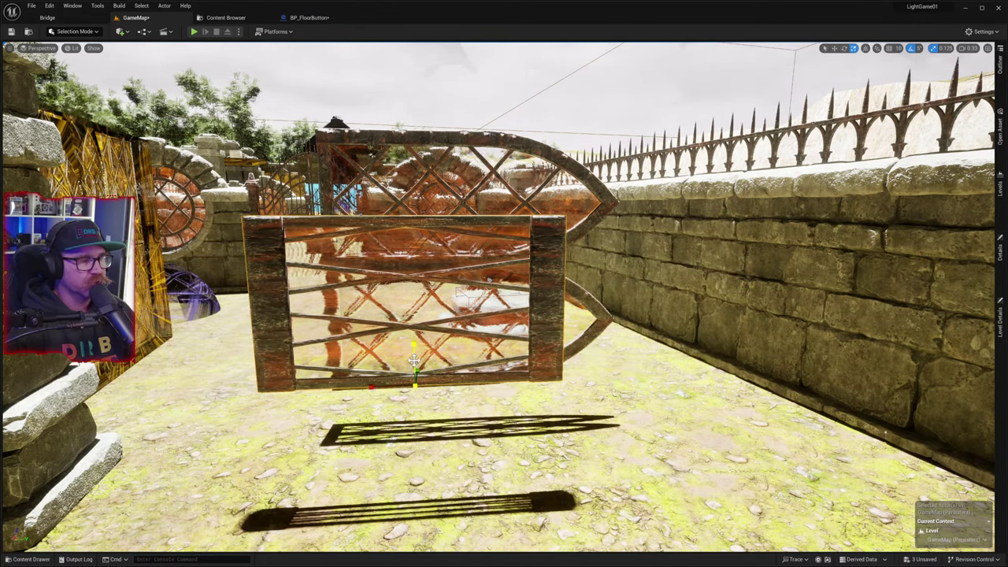
left_click_drag(414, 360, 414, 307)
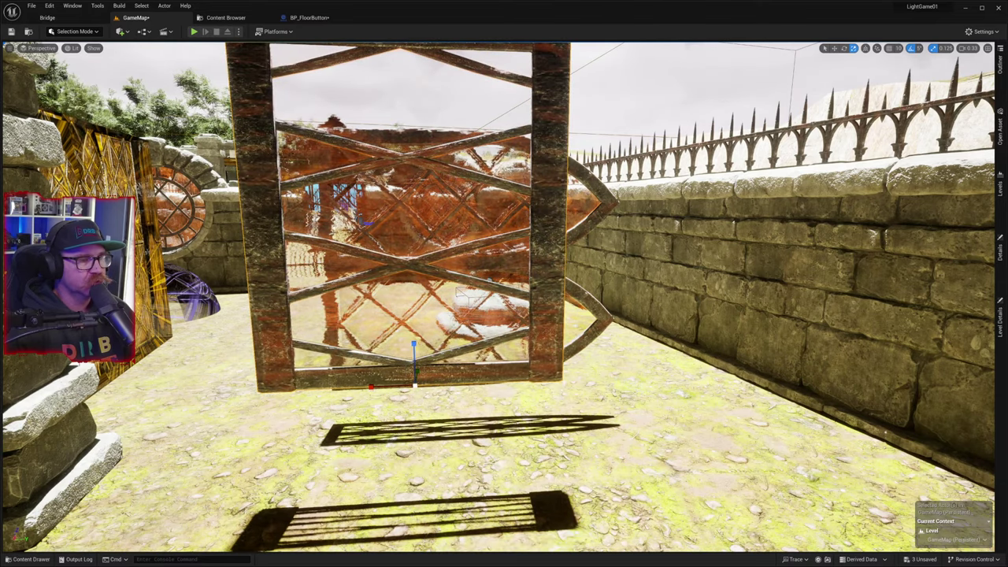
- Turn the stretched slit lattice onto its side so its long direction runs horizontally
right_click_drag(513, 467, 490, 353)
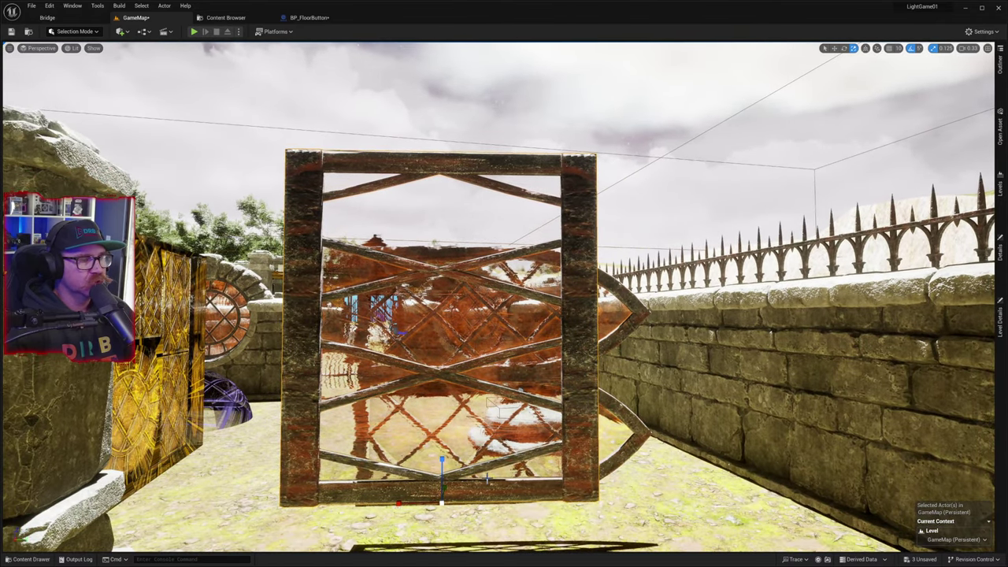
key("w")
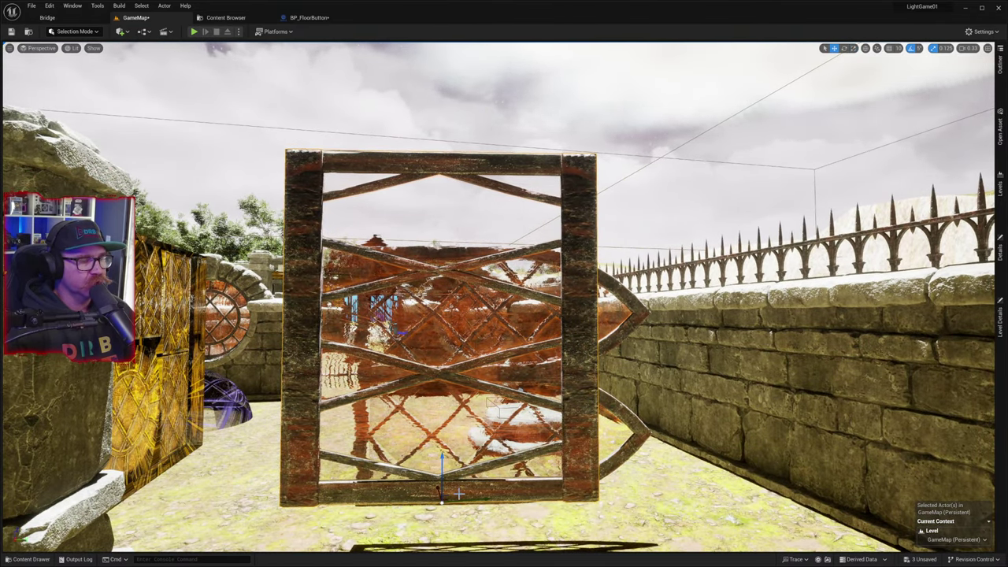
key("e")
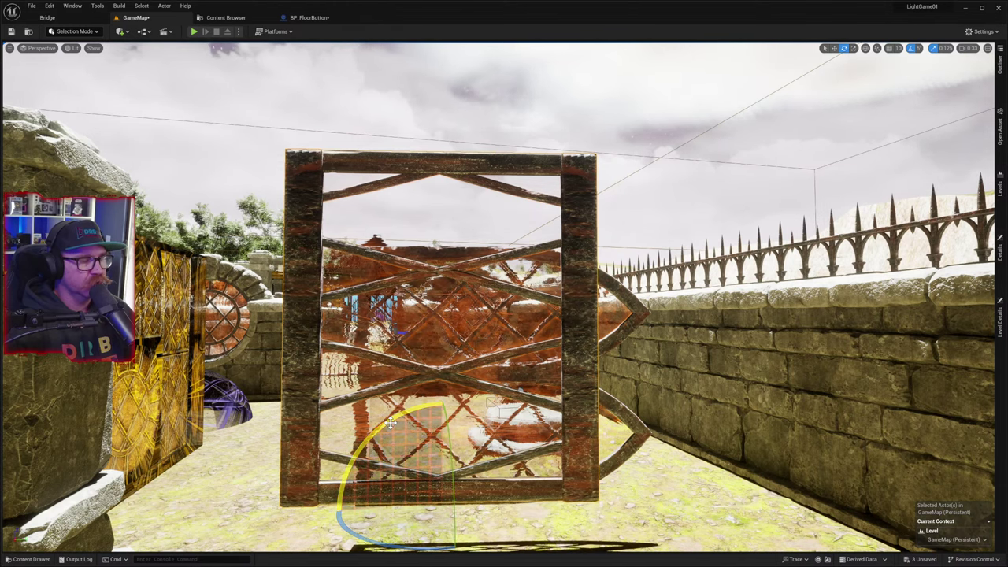
left_click_drag(391, 423, 490, 412)
right_click_drag(431, 444, 474, 550)
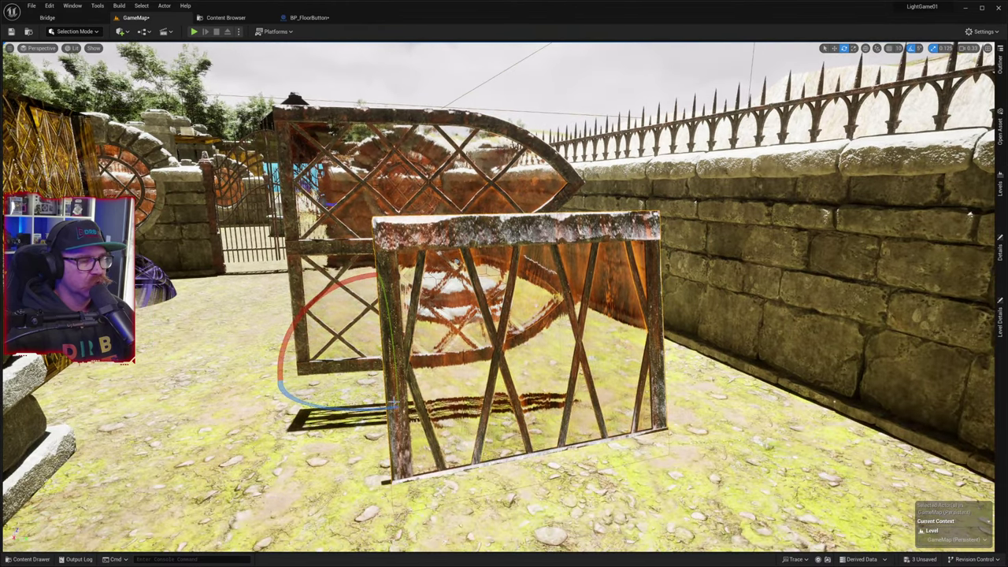
left_click_drag(389, 336, 325, 416)
- Move the slit lattice sideways and up so its frame lines up with the outline of the stacked pair
key("space")
key("space")
key("e")
key("r")
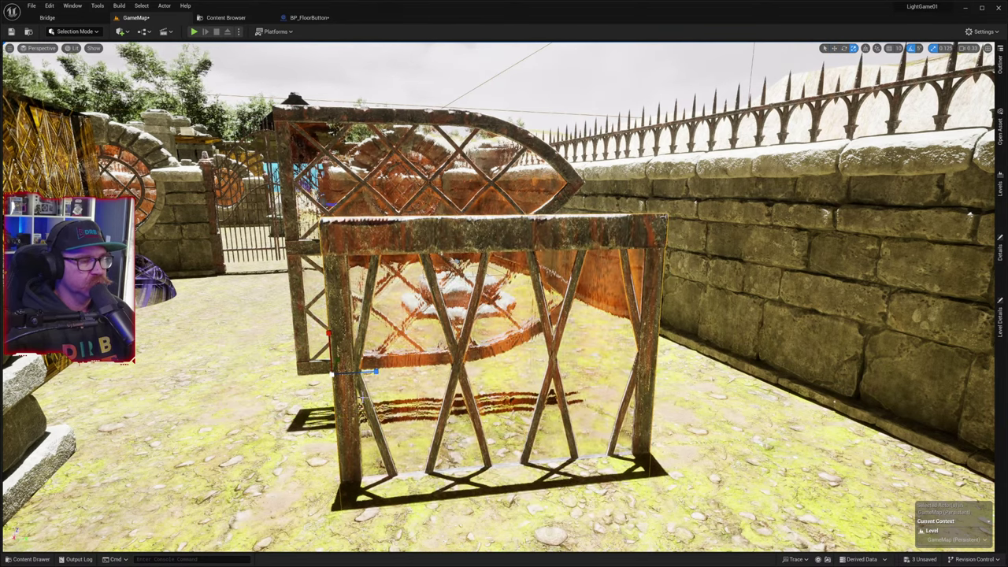
key("w")
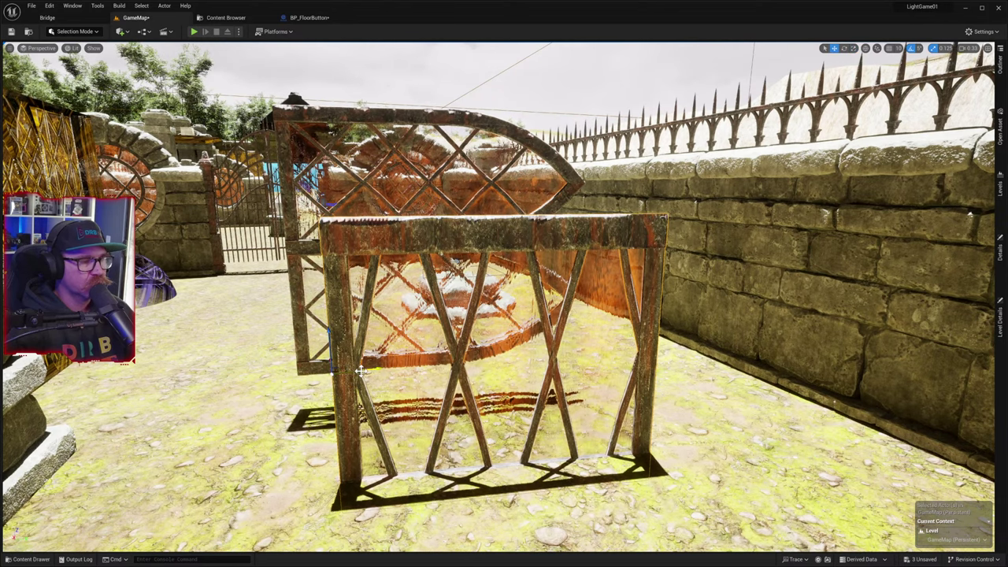
left_click_drag(360, 371, 324, 423)
left_click_drag(322, 382, 326, 245)
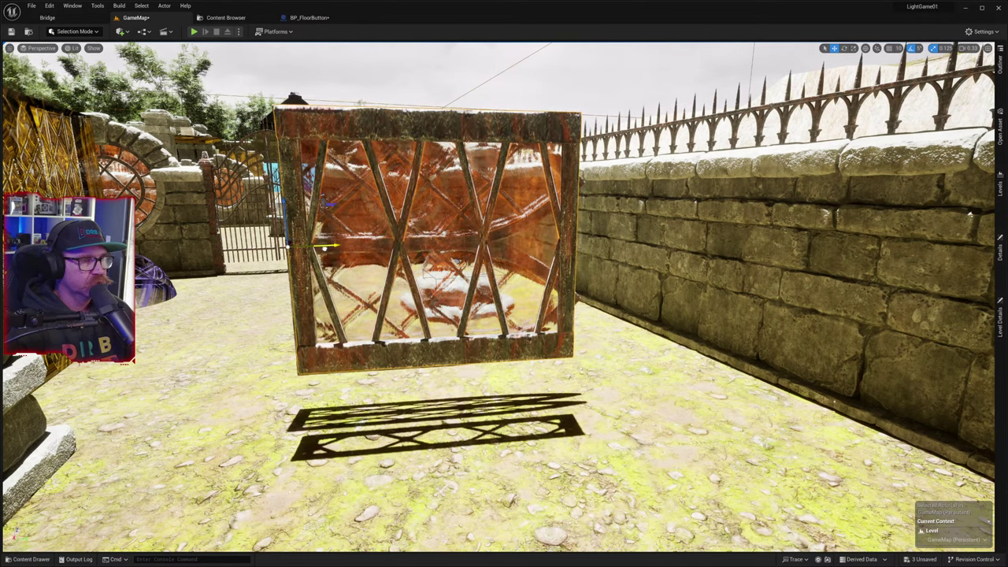
- Compare the stacked pair with and without the slit lattice, and delete the slit lattice
key("Delete")
key("ctrl+z")
mouse_move(511, 456)
right_mouse_down()
mouse_move(614, 441)
mouse_move(504, 457)
right_mouse_up()
key("w")
key("s")
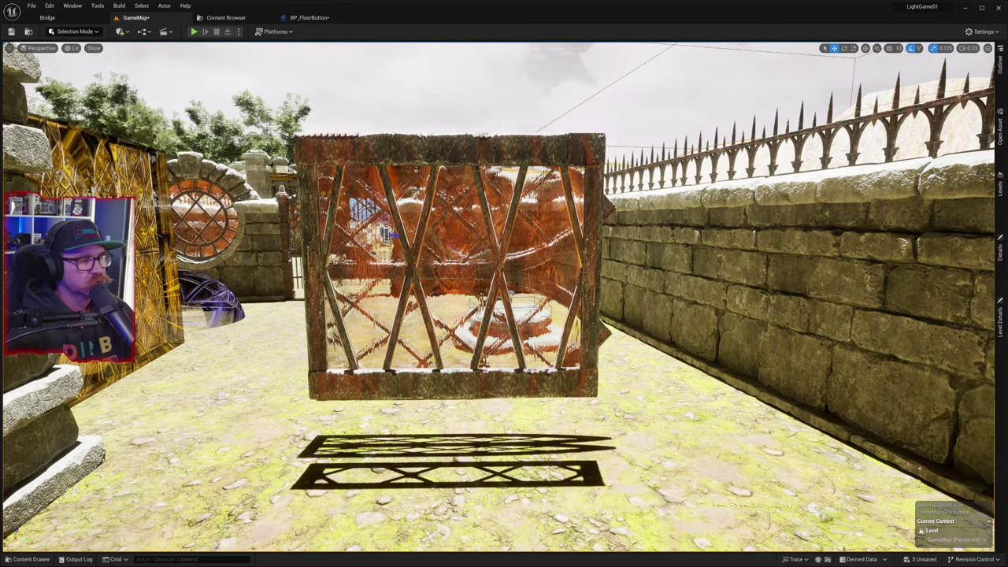
left_click(407, 386)
key("Delete")
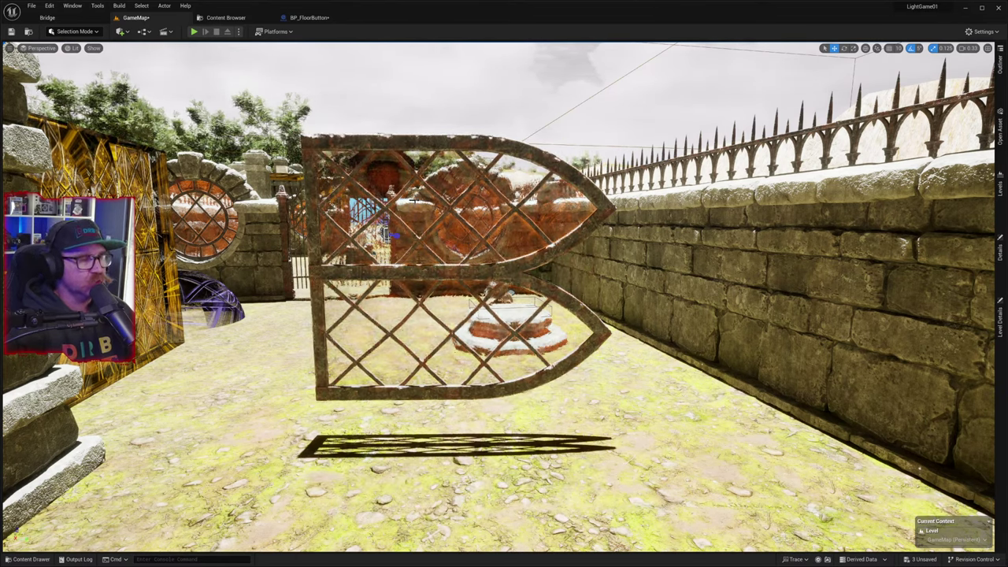
- Duplicate the upper pointed lattice downward and enlarge the copy to about the full height of the stacked pair
left_click(415, 150)
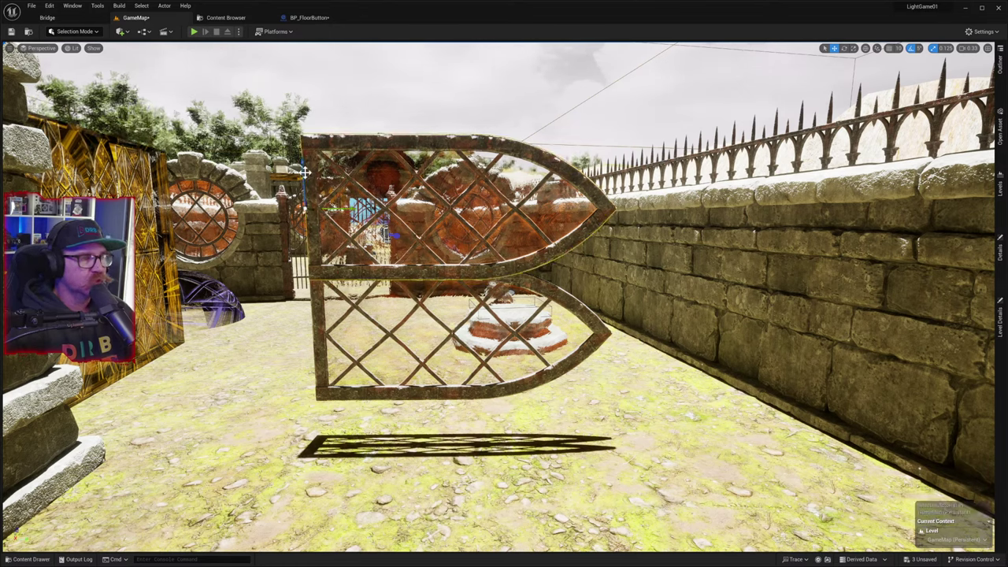
left_click_drag(305, 170, 312, 291, "alt")
key("e")
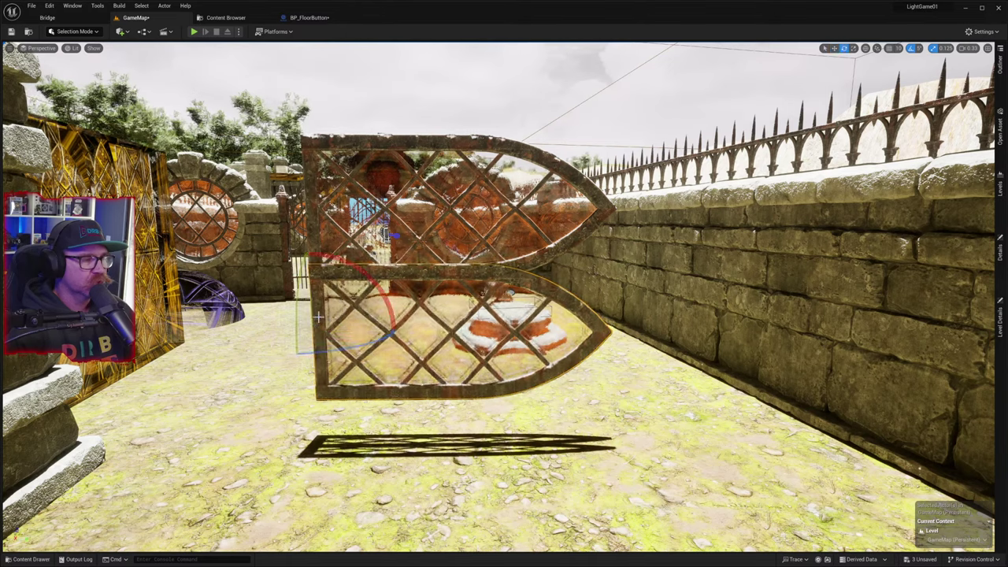
key("r")
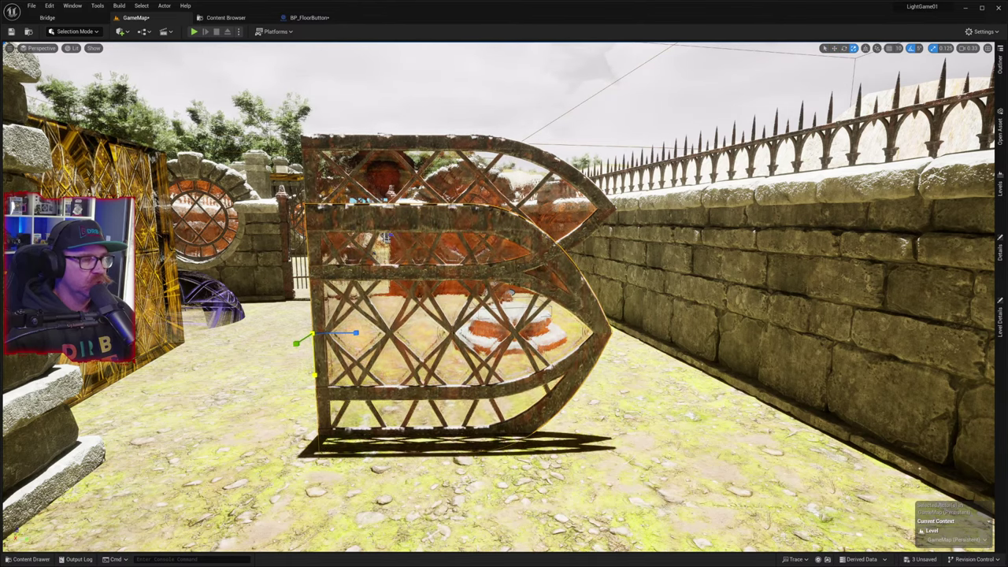
- Raise the enlarged lattice copy to centre it over the pair and stretch it lengthwise past their pointed tips
key("w")
left_click_drag(311, 322, 308, 256)
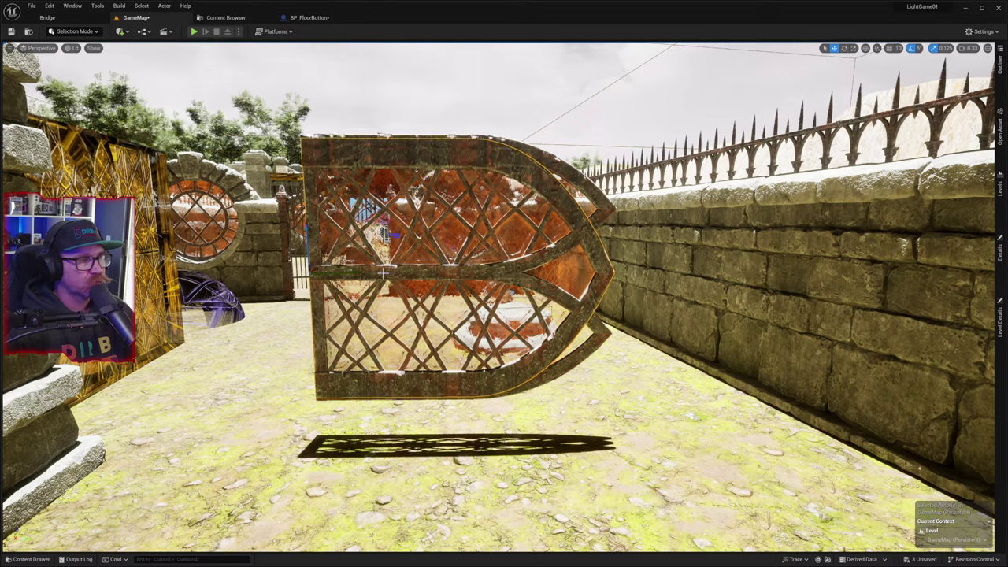
key("e")
key("r")
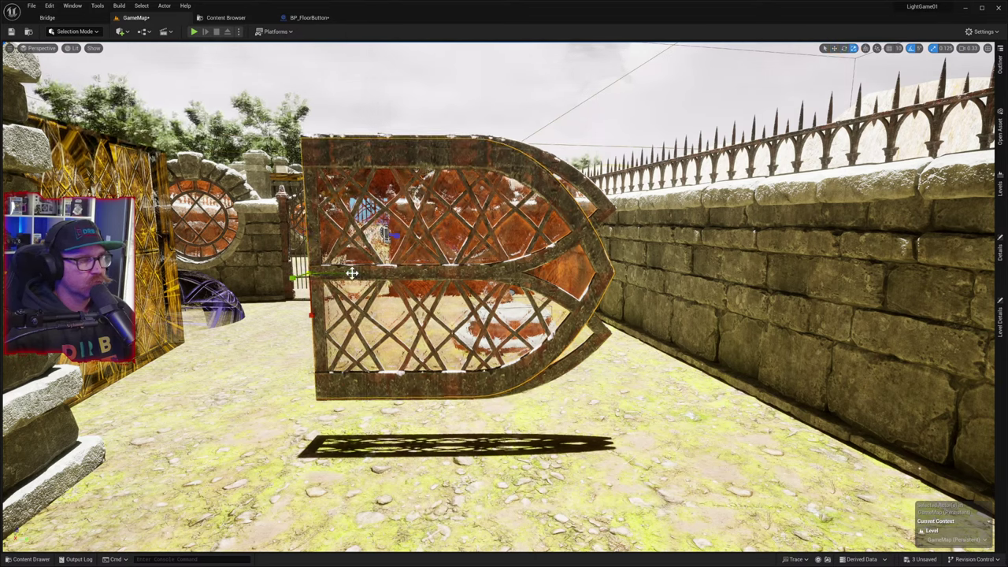
left_click_drag(353, 273, 331, 273)
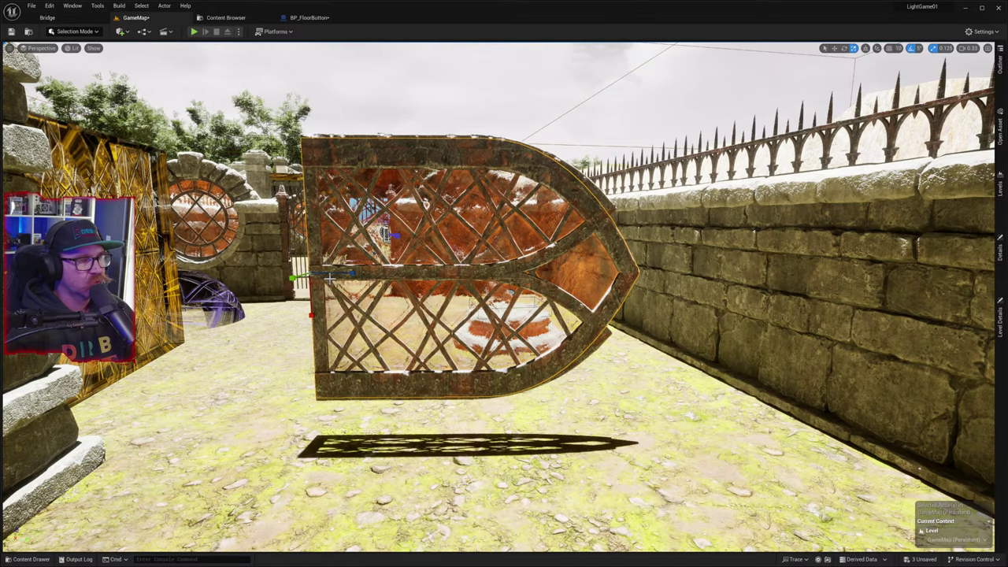
- Pull the enlarged pointed lattice out of the stacked pair so it stands separately in front of them
key("w")
right_click_drag(379, 309, 379, 331)
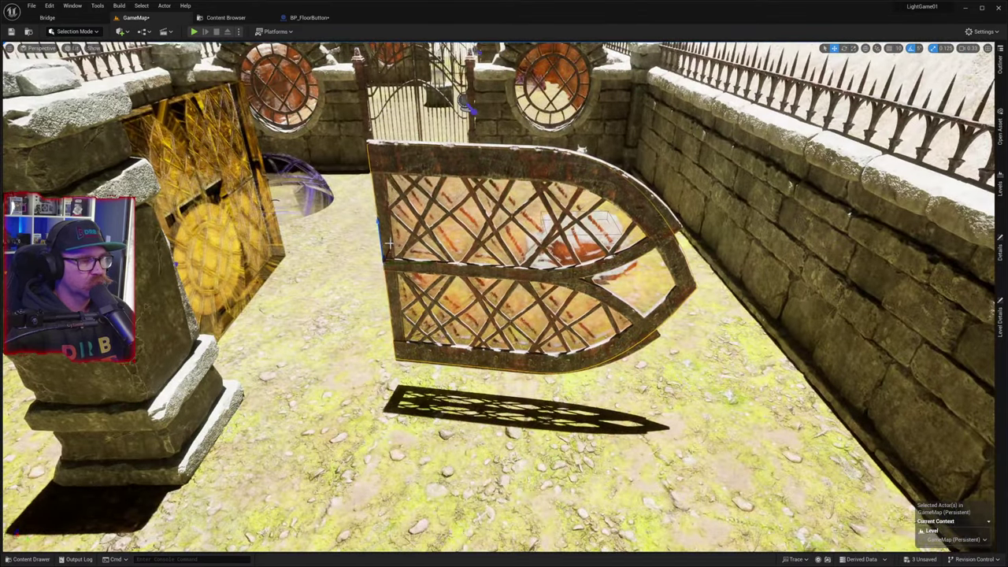
left_click_drag(388, 246, 346, 322)
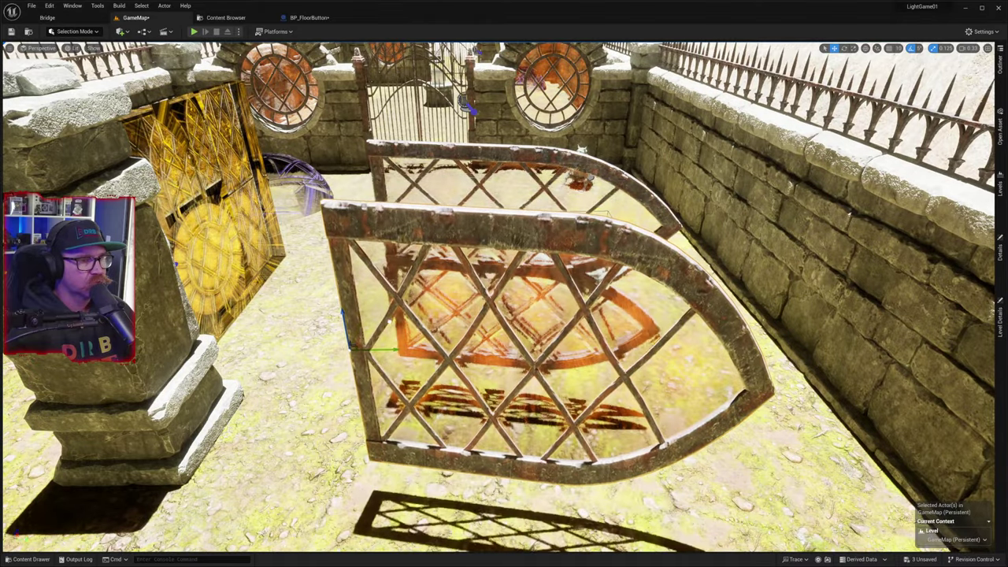
right_click_drag(346, 322, 409, 402)
right_click_drag(528, 434, 513, 376)
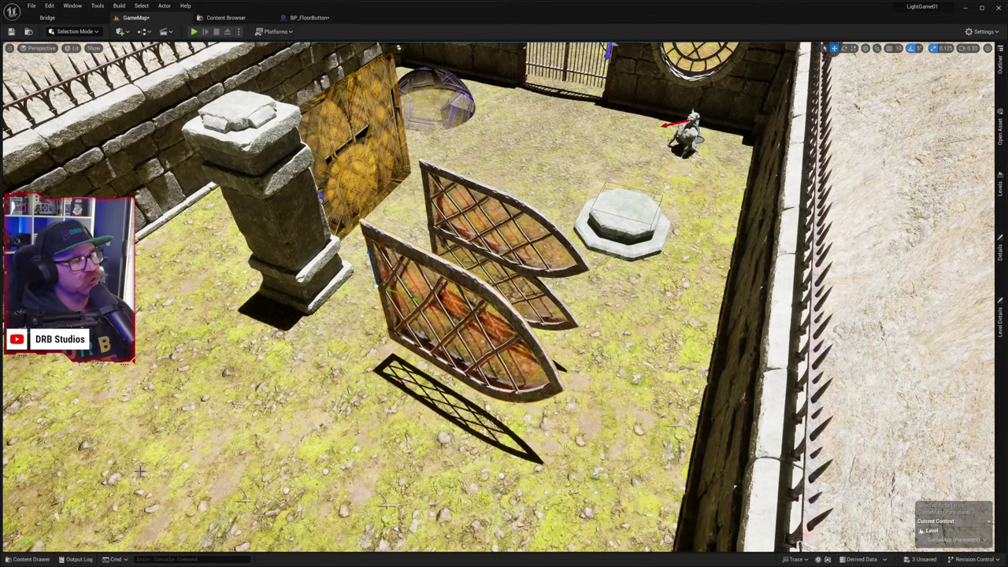
- Place the SM_window_latice_big mesh from the Arches_Doors folder on the open ground beside the stone pillar
left_click(27, 559)
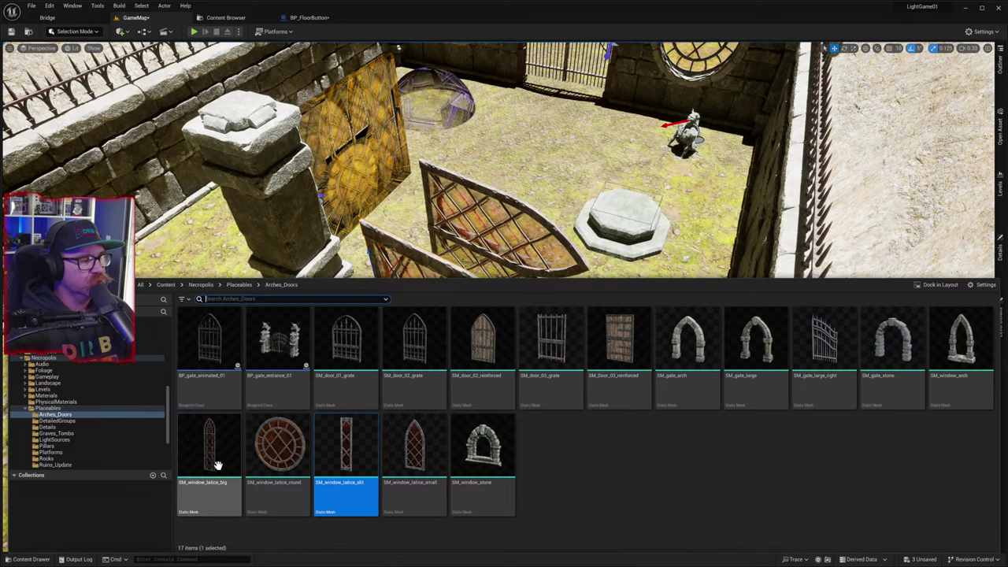
left_click_drag(218, 465, 291, 407)
right_click_drag(292, 407, 244, 339)
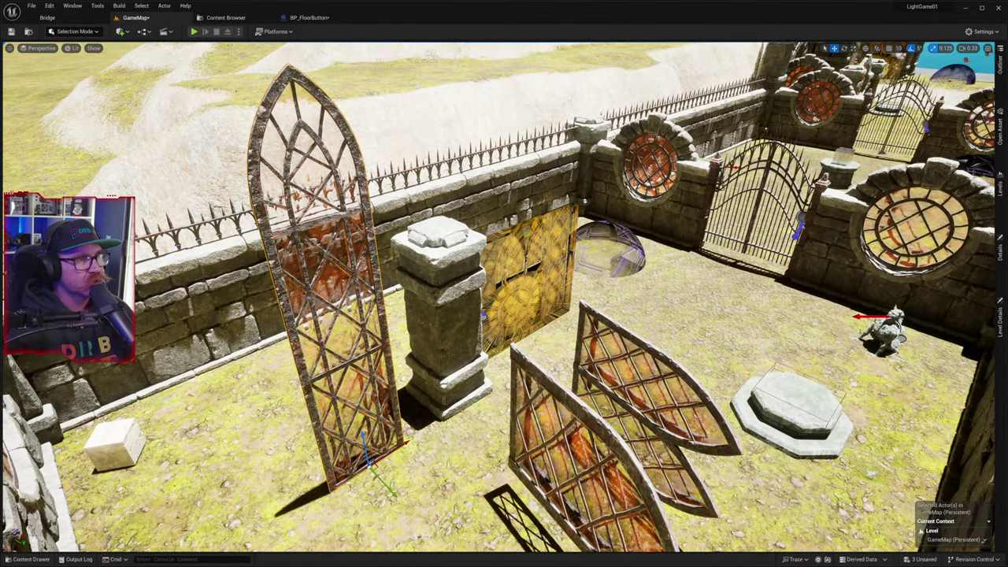
right_click_drag(244, 339, 284, 418)
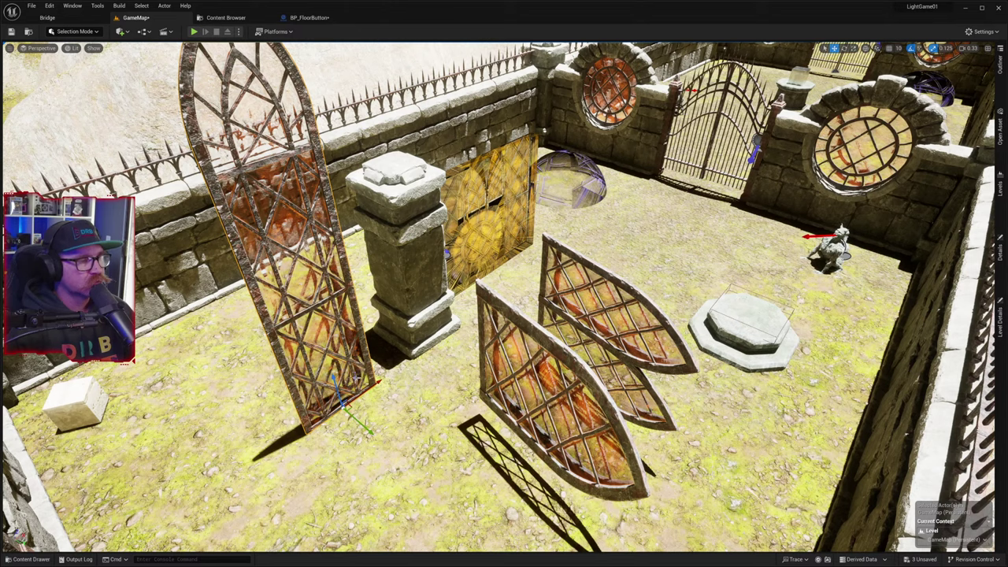
- Scale the big lattice window down in height, leaving its base on the ground
key("e")
key("r")
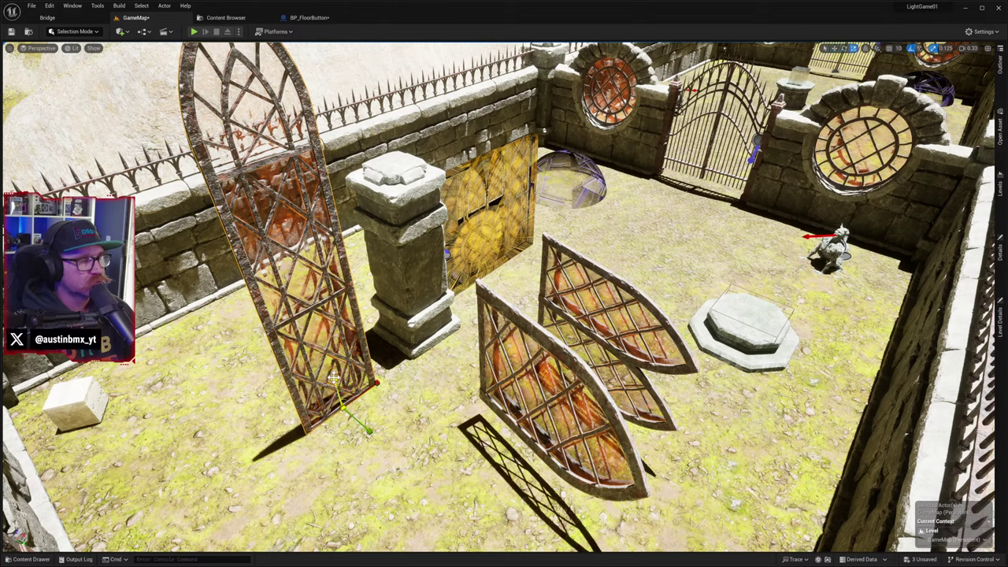
left_click_drag(334, 379, 383, 383)
mouse_move(401, 402)
right_mouse_down()
mouse_move(394, 430)
mouse_move(386, 316)
mouse_move(383, 399)
right_mouse_up()
key("w")
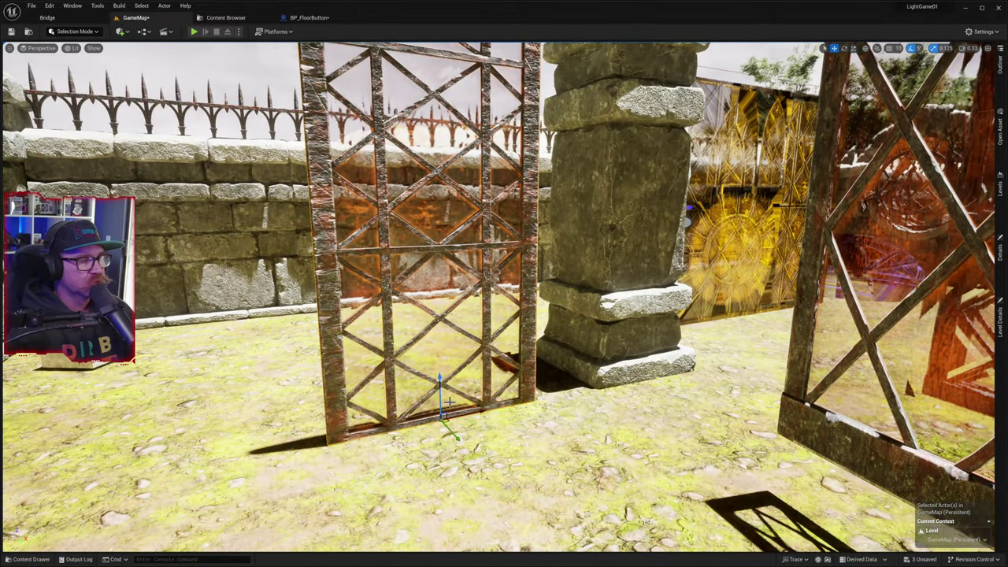
- Rotate the big lattice window 90 degrees onto its side and raise it clear of the ground
key("e")
left_click_drag(392, 357, 444, 504)
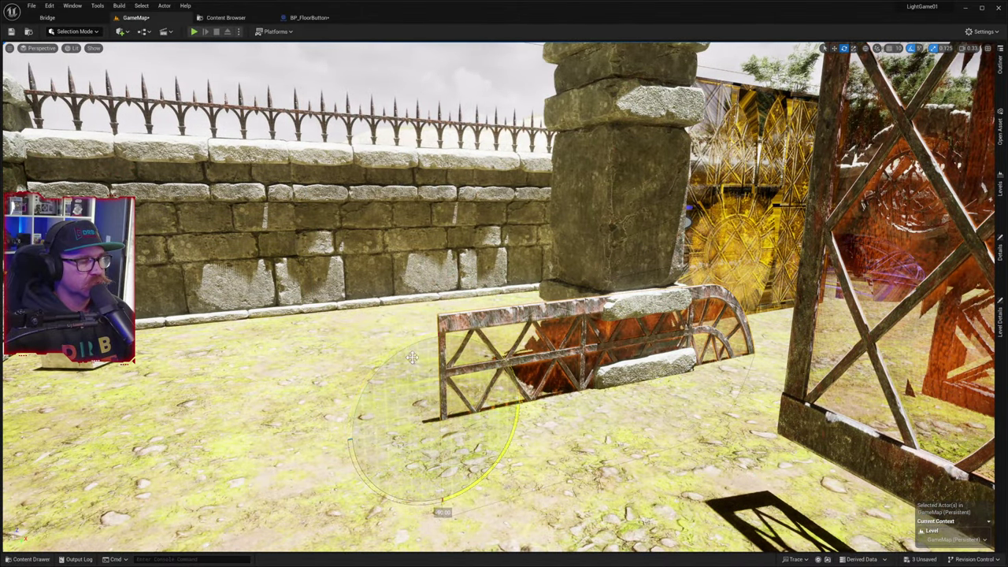
key("w")
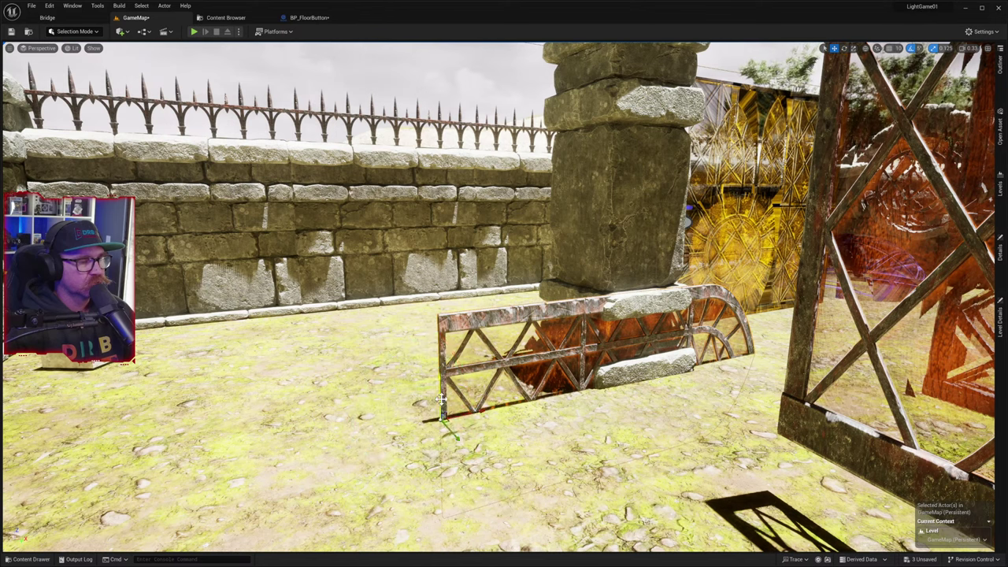
left_click_drag(442, 399, 161, 229)
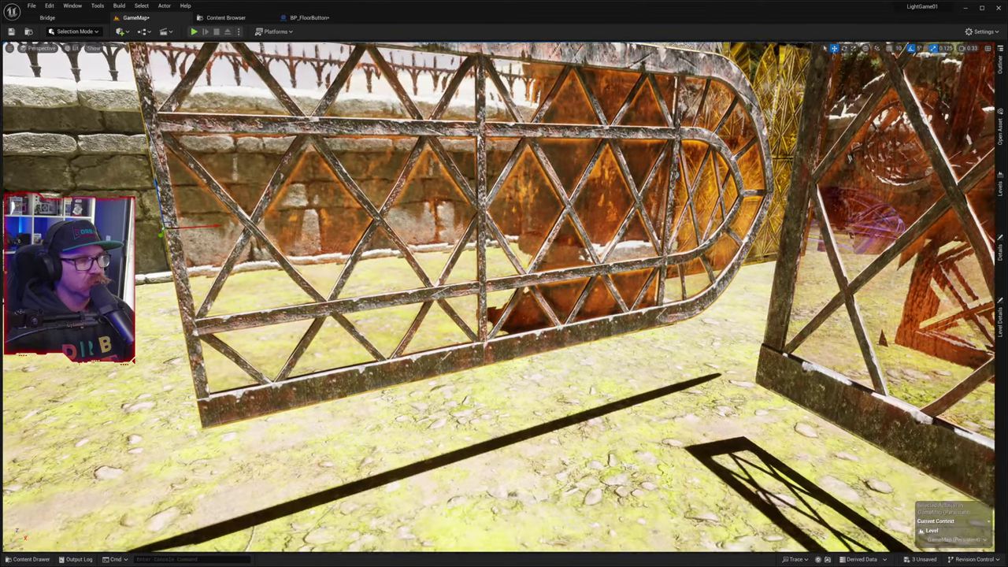
right_click_drag(504, 297, 509, 314)
key("s")
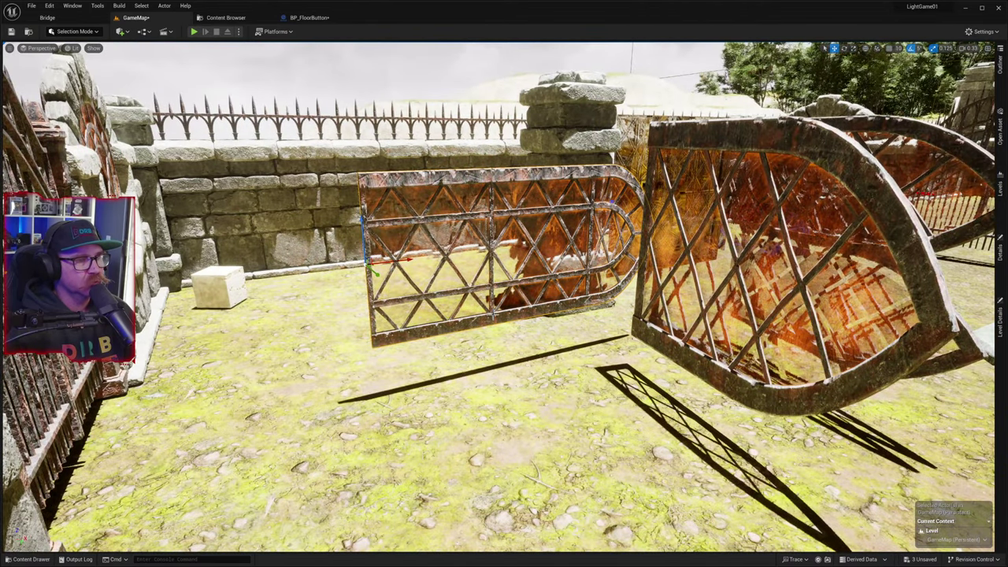
- Shorten the sideways big lattice along its length and stretch it slightly across its width
key("e")
key("r")
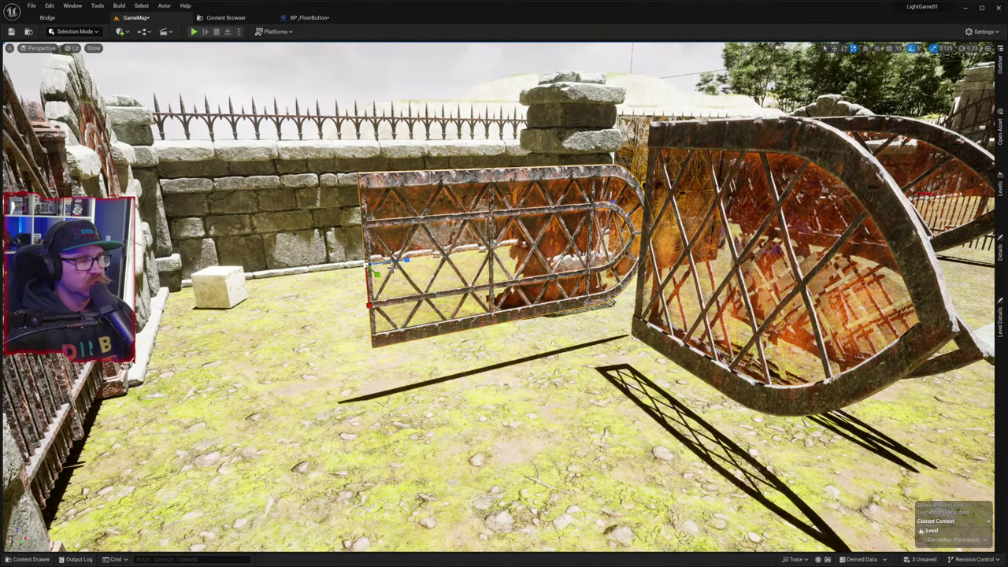
mouse_move(407, 260)
left_mouse_down()
mouse_move(381, 262)
mouse_move(394, 261)
left_mouse_up()
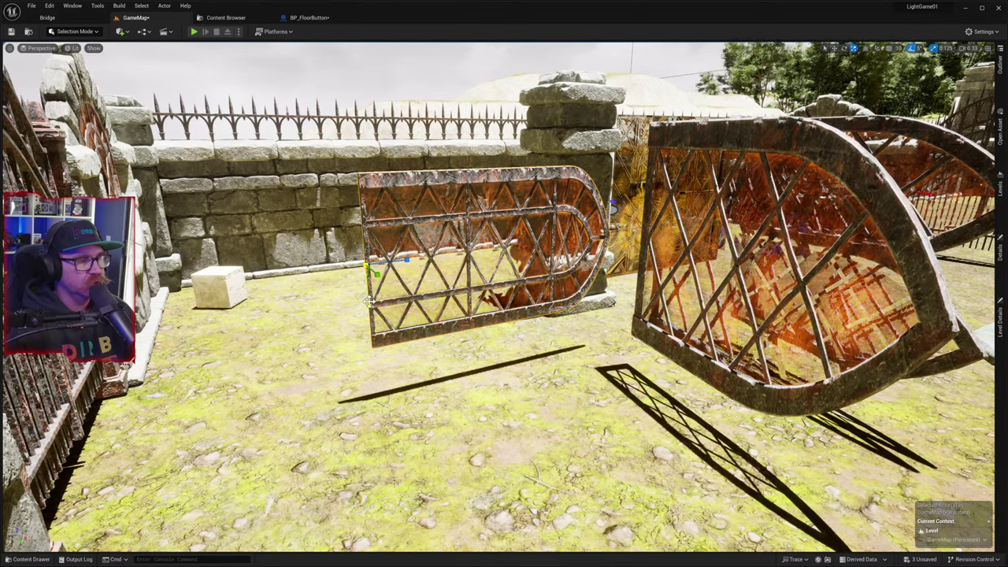
left_click_drag(369, 306, 370, 315)
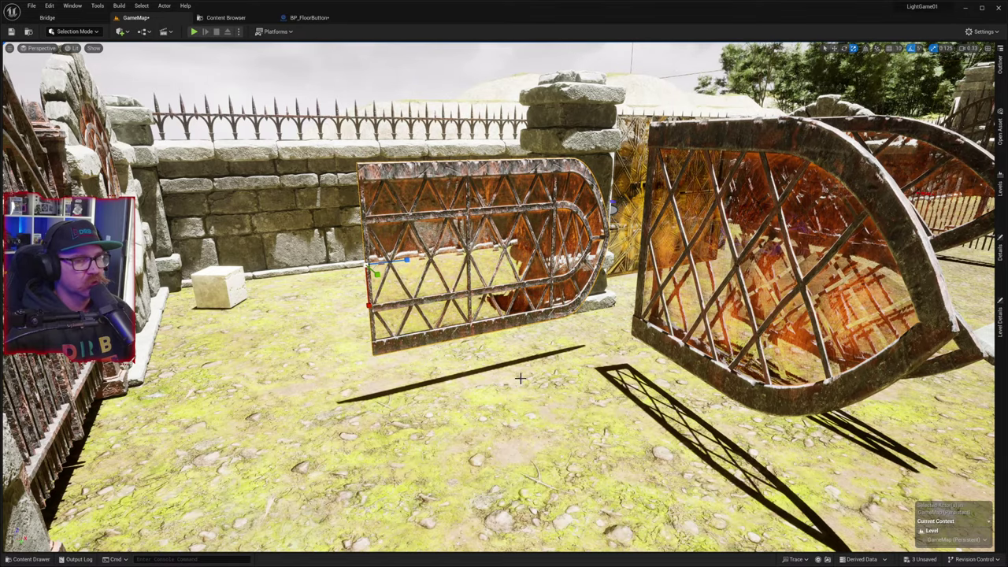
- Turn the sideways big lattice 90 degrees about the vertical so it stands parallel to the other lattice panels
mouse_move(520, 380)
right_mouse_down()
mouse_move(457, 380)
mouse_move(473, 366)
mouse_move(464, 307)
mouse_move(472, 374)
mouse_move(410, 382)
mouse_move(522, 378)
right_mouse_up()
key("w")
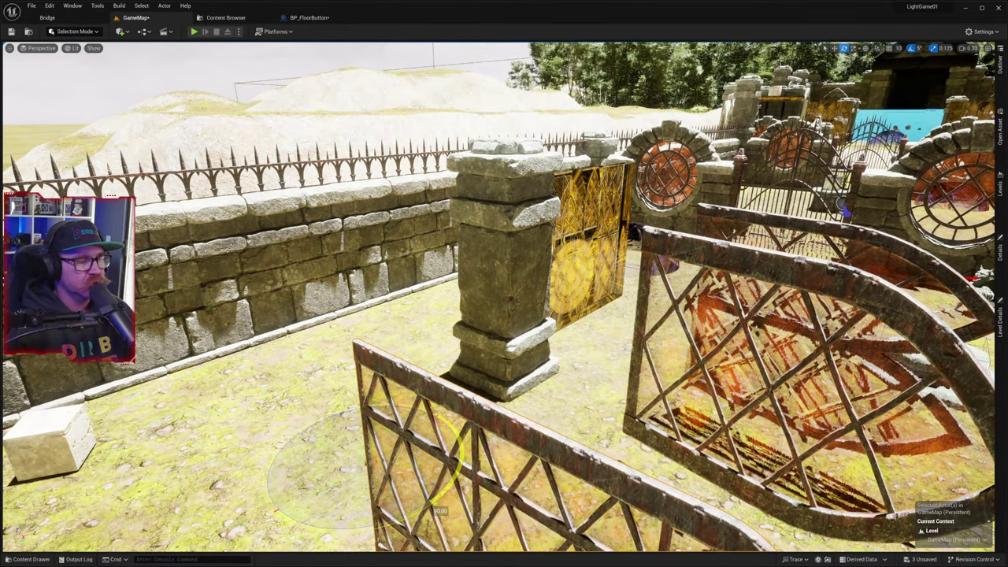
right_click_drag(550, 471, 507, 411)
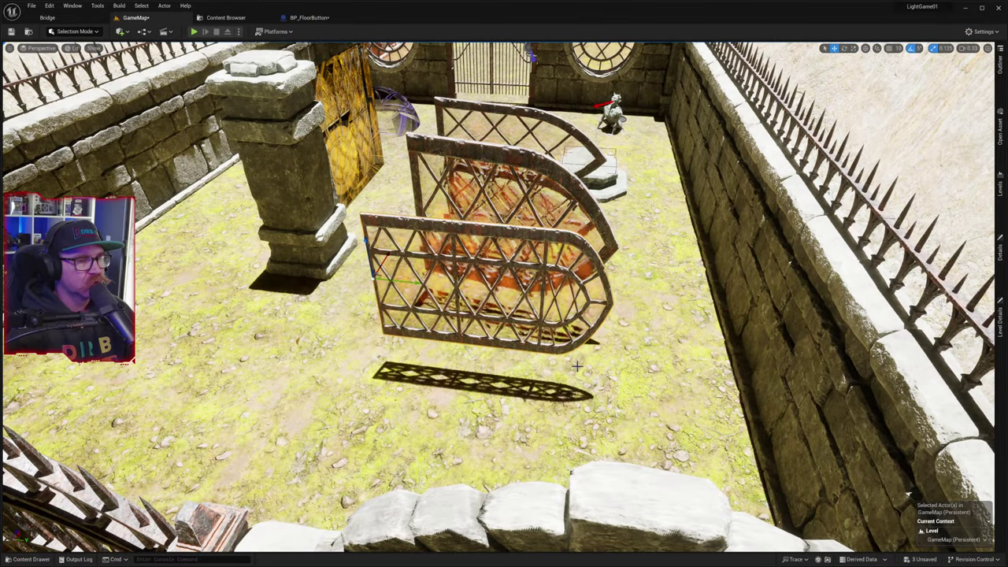
right_click_drag(505, 315, 536, 405)
key("w")
key("s")
key("w")
right_click_drag(493, 266, 495, 252)
- Swing the enlarged pointed lattice slightly about its upright end, leaving the other lattices in place for comparison
left_click(493, 266)
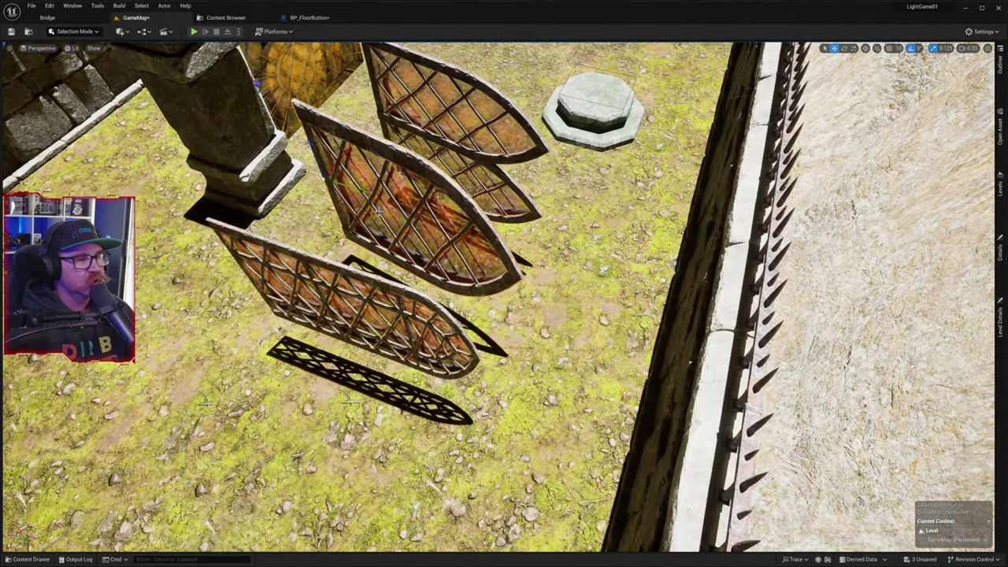
key("e")
left_click_drag(356, 212, 369, 189)
left_click(596, 311)
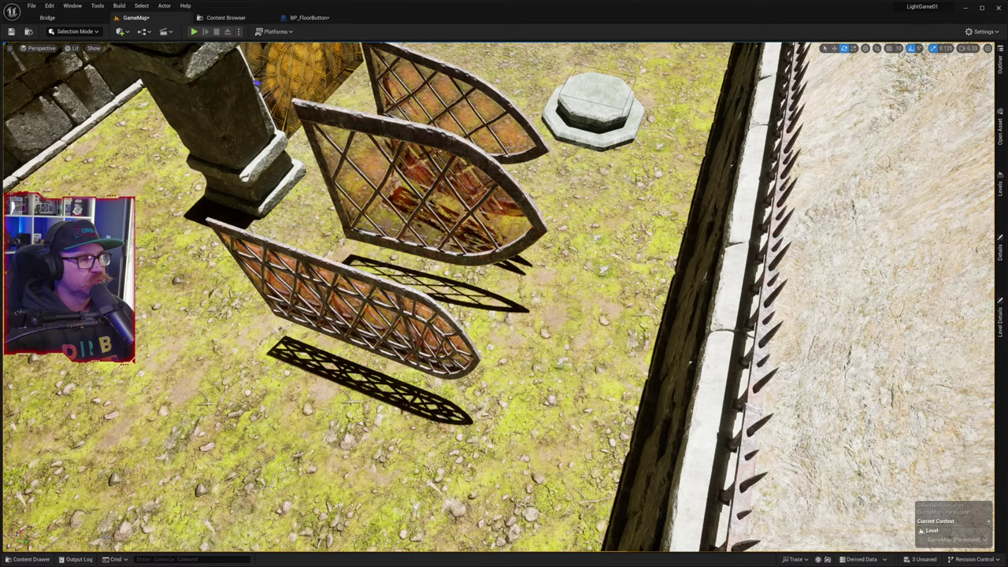
right_click_drag(596, 311, 595, 161)
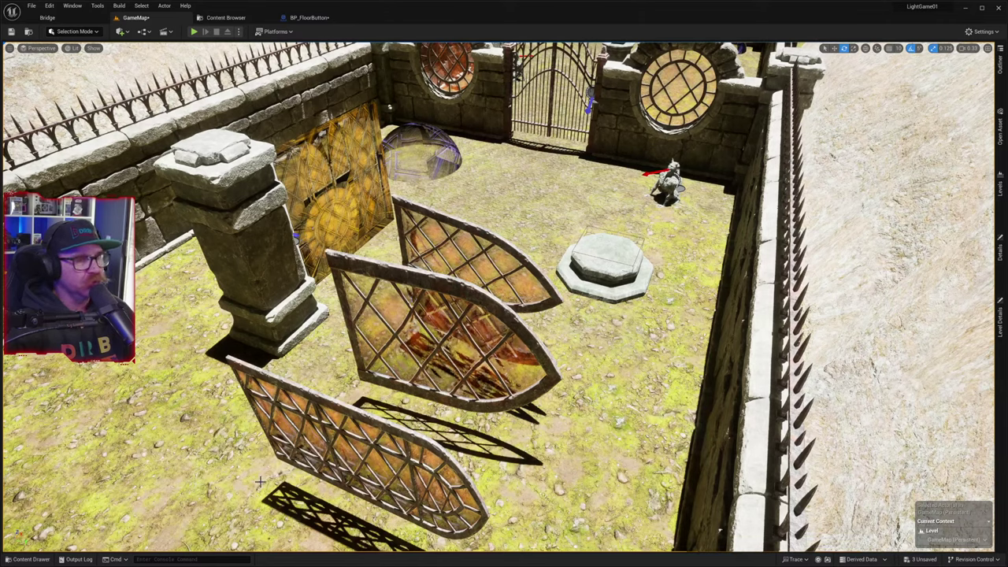
right_click_drag(260, 482, 234, 546)
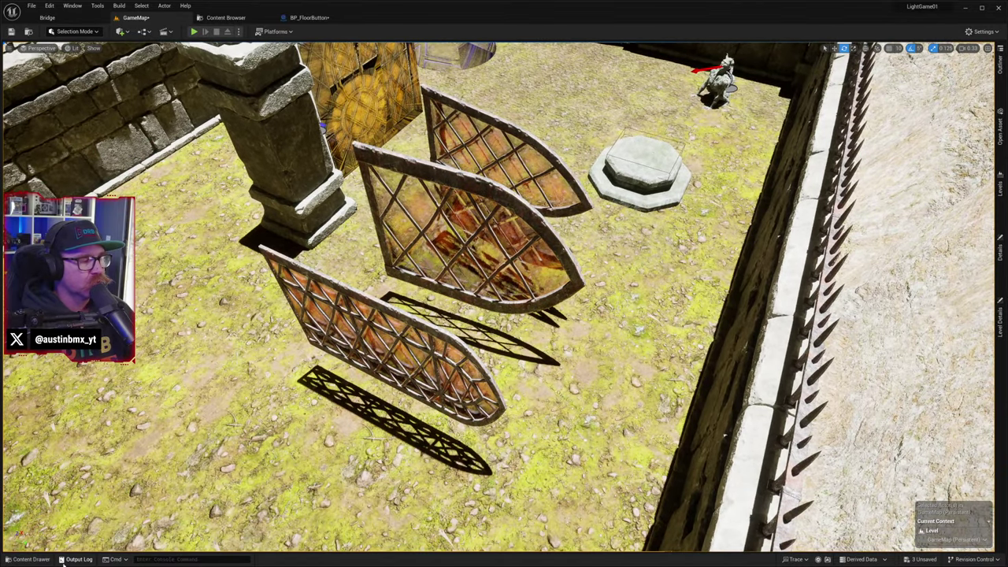
scroll(242, 492, "down", 3)
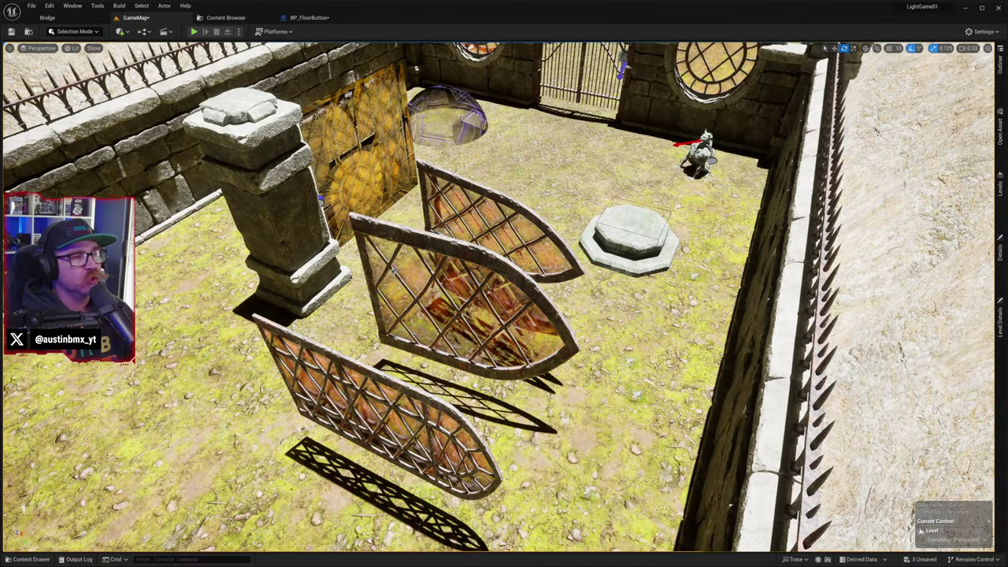
left_click(460, 116)
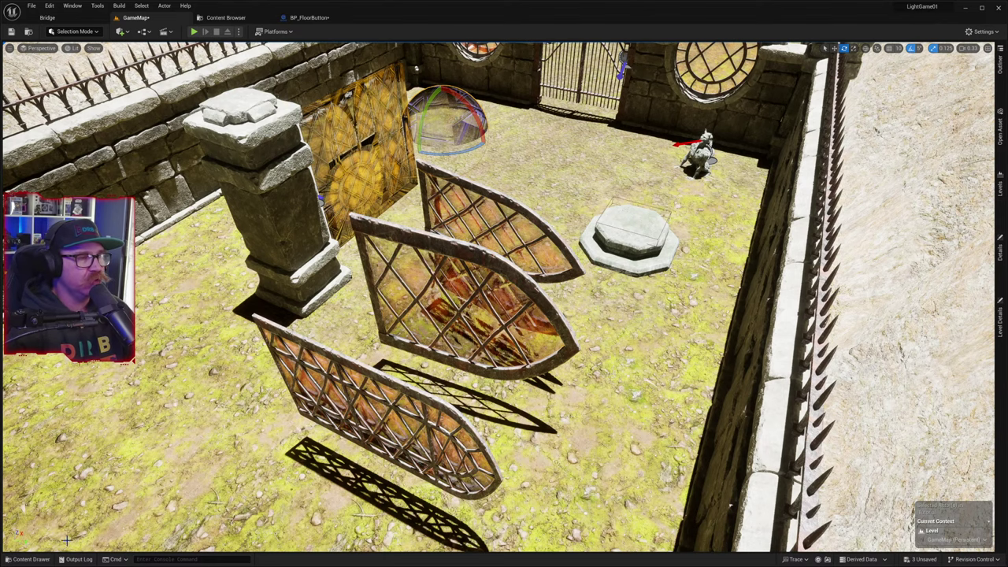
- Try the SM_gate_arch mesh upright beside the stone pillar, and delete it
left_click(24, 560)
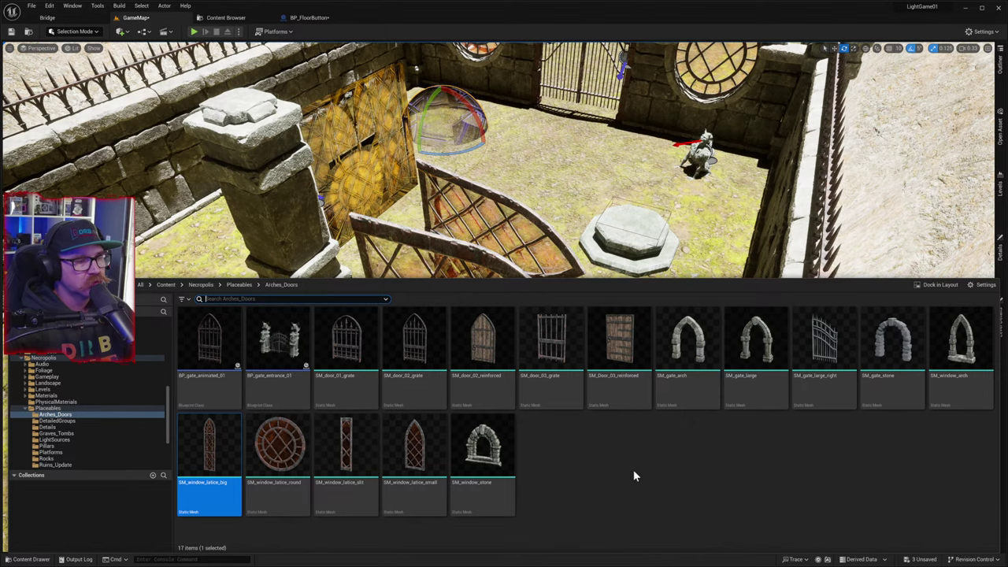
left_click_drag(690, 362, 527, 282)
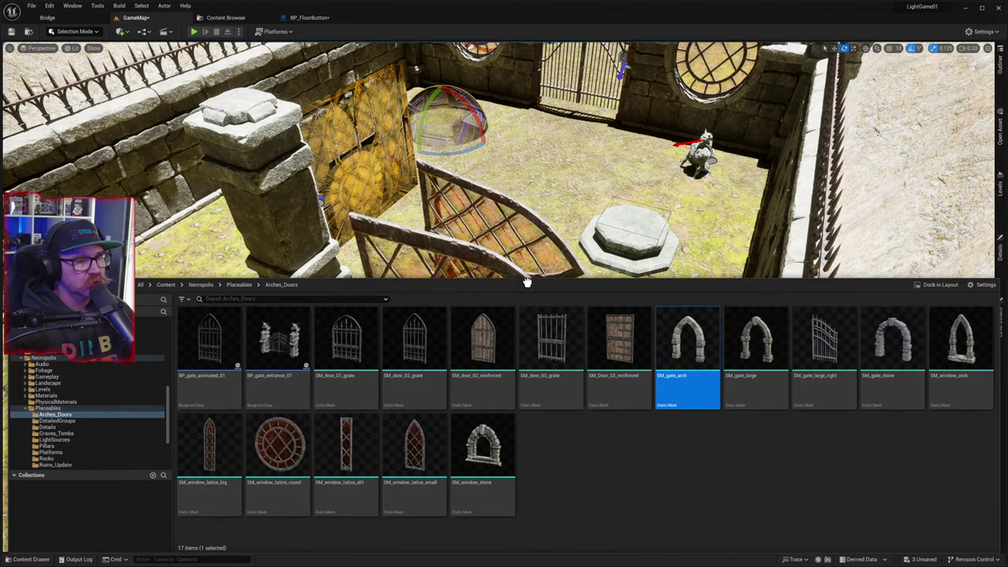
left_click_drag(221, 270, 202, 397)
right_click_drag(201, 397, 99, 323)
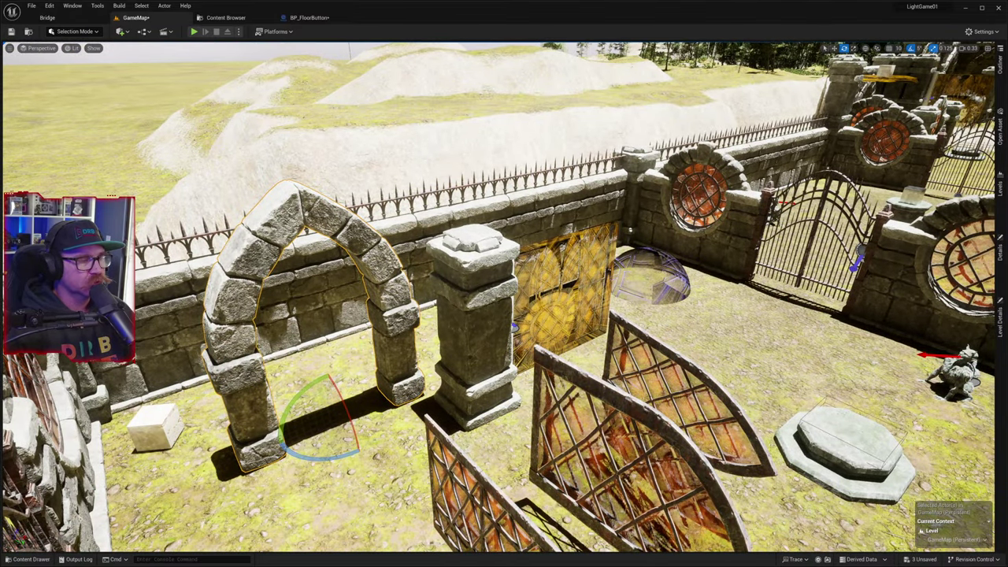
key("Delete")
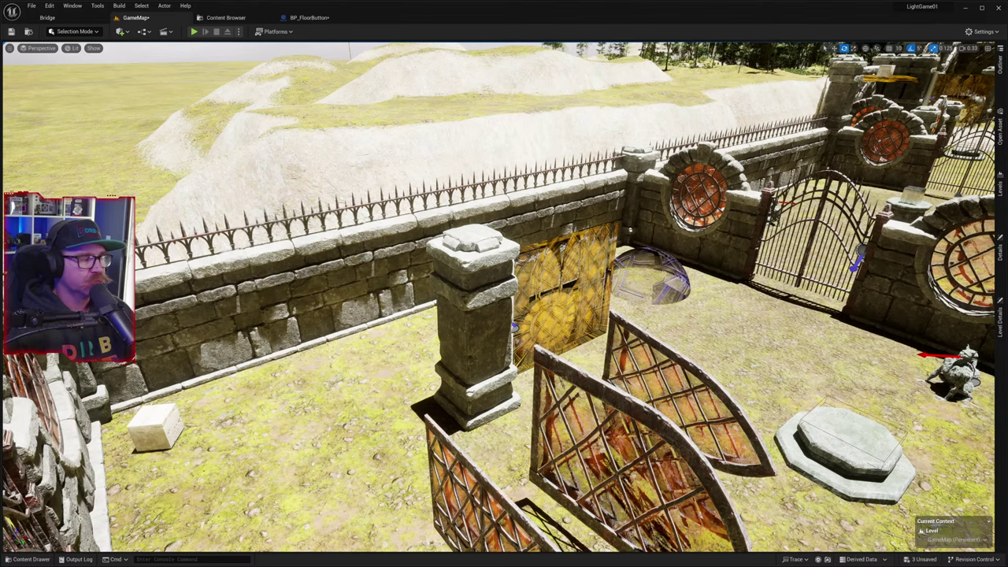
- Place the SM_gate_large stone arch on the ground beside the pillar as a possible frame
left_click(30, 559)
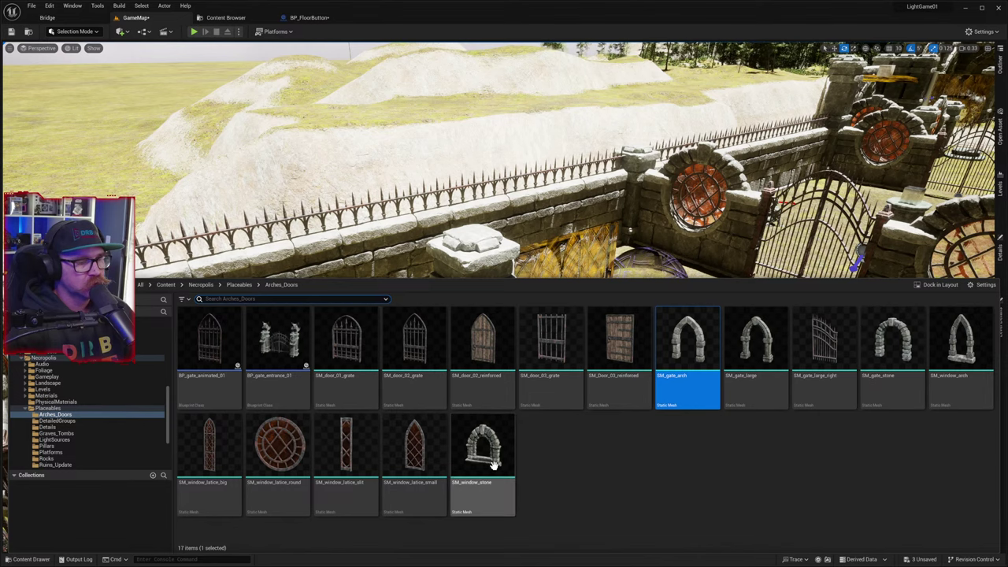
left_click_drag(723, 380, 312, 455)
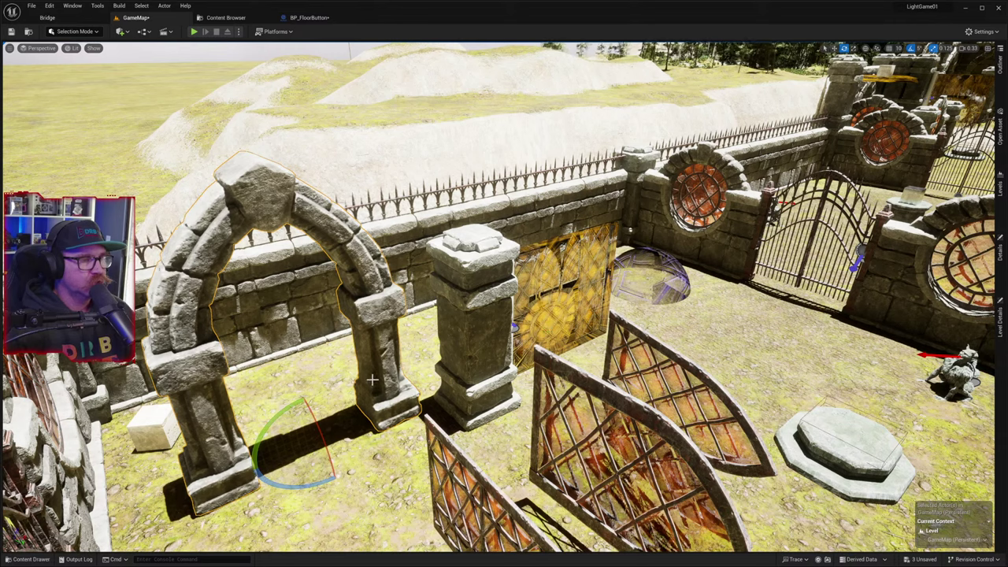
key("w")
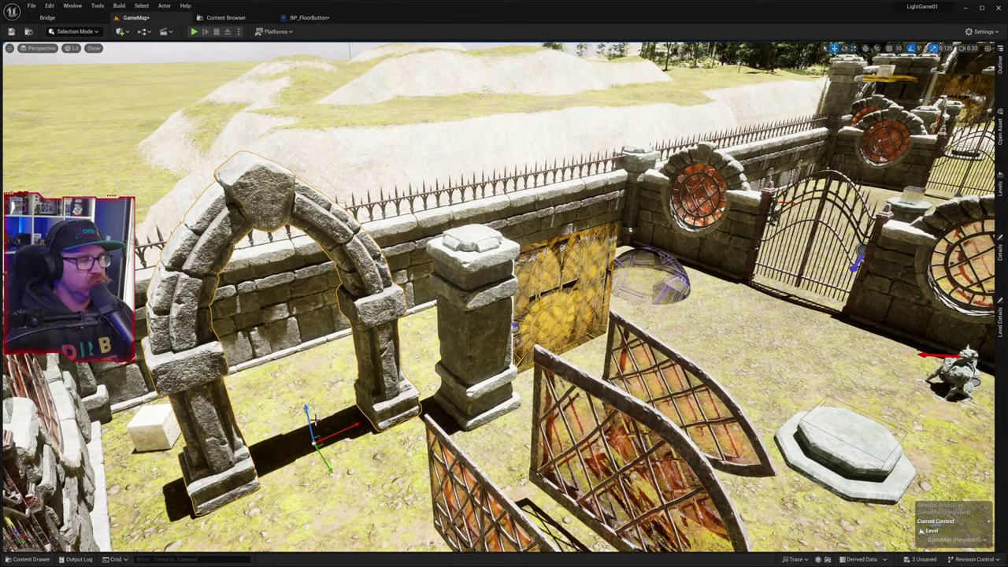
- Rotate the large stone arch onto its side and move it against the pillar, around the amber glass panel
key("e")
left_click_drag(282, 413, 316, 487)
key("w")
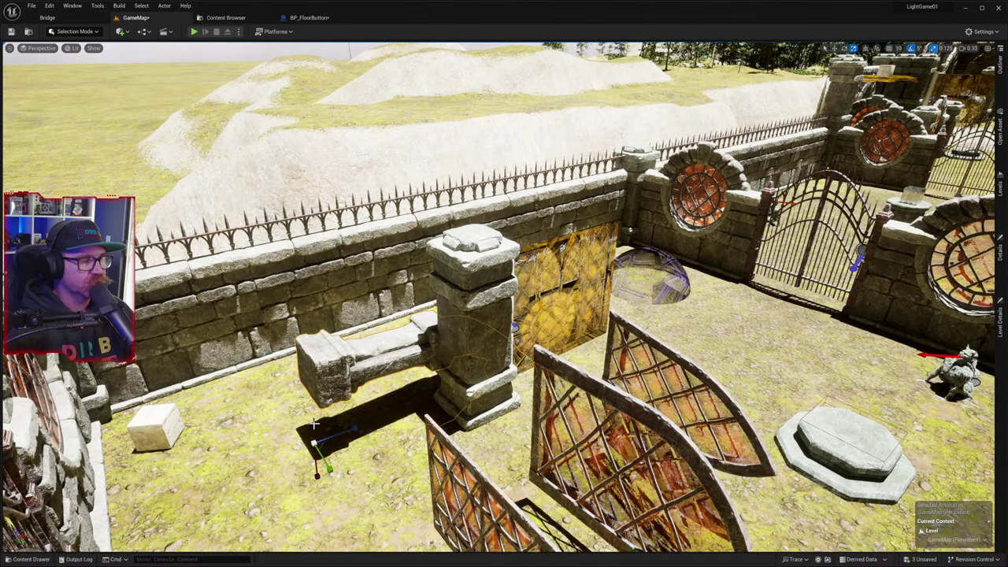
left_click_drag(318, 445, 494, 292)
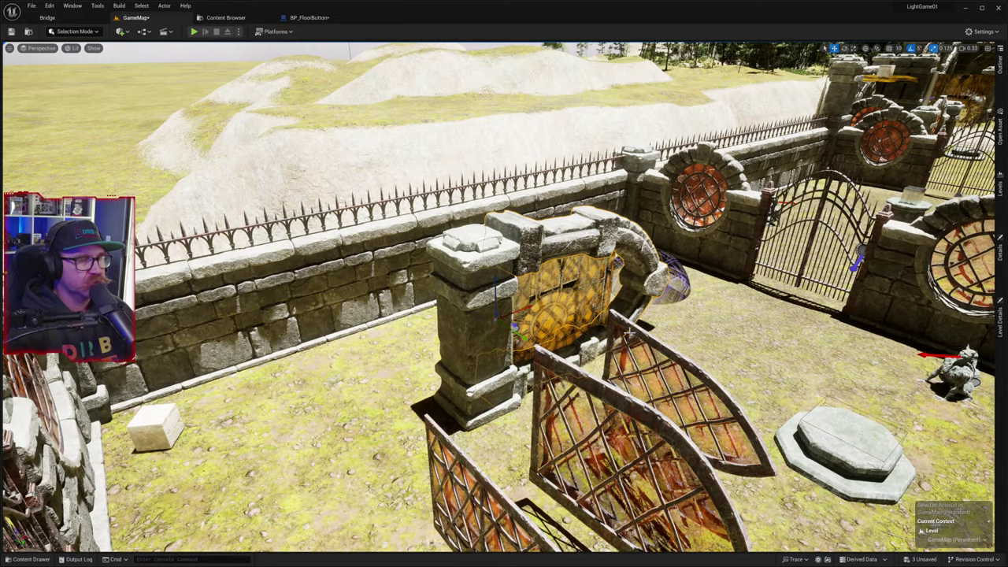
- Try scaling the sideways stone arch down along its length to fit the amber panel at the pole
right_click_drag(630, 333, 563, 370)
key("w")
key("s")
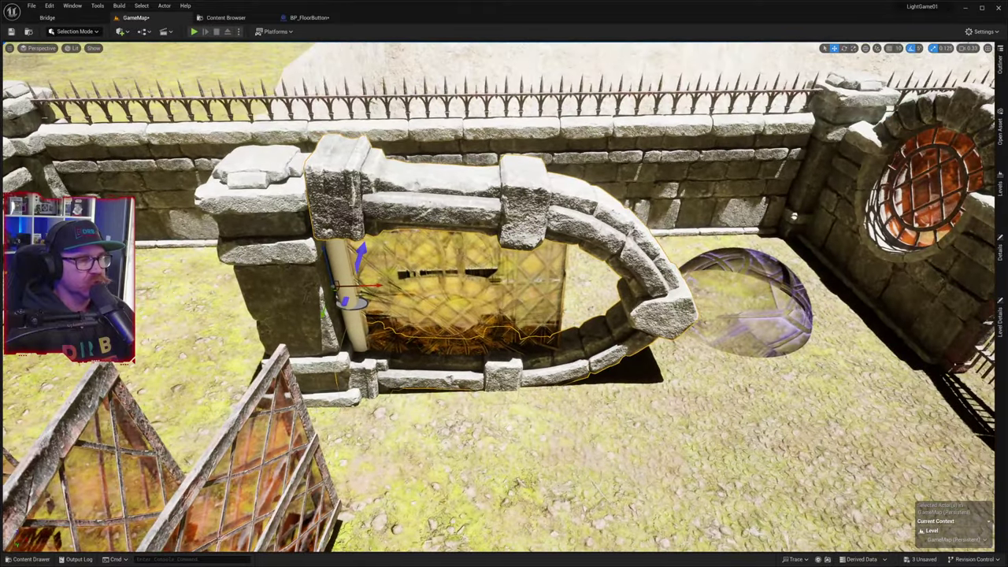
key("e")
key("r")
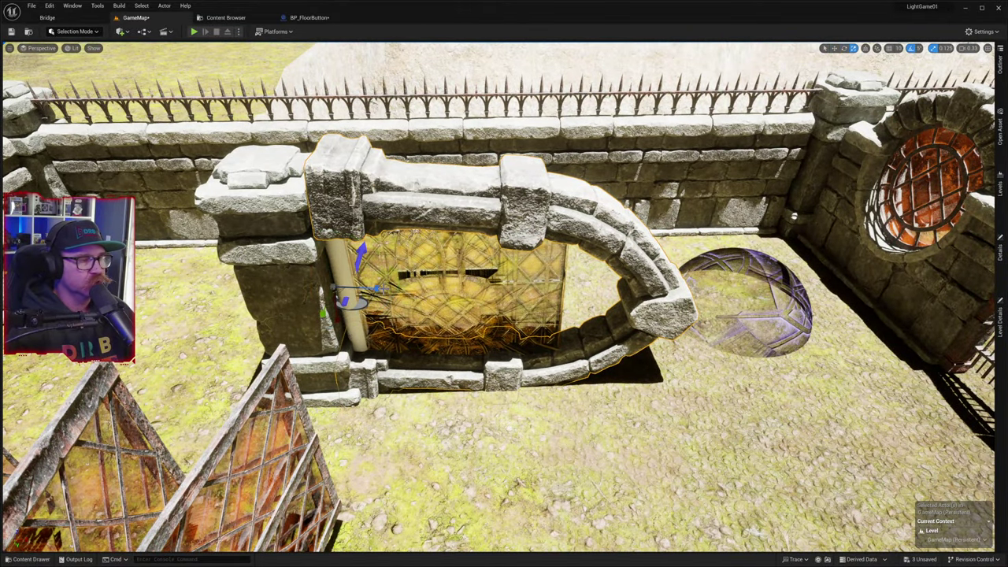
left_click_drag(377, 290, 339, 309)
mouse_move(504, 299)
right_mouse_down()
mouse_move(599, 291)
mouse_move(594, 275)
mouse_move(512, 236)
mouse_move(489, 331)
mouse_move(504, 338)
mouse_move(504, 323)
mouse_move(394, 315)
mouse_move(362, 331)
mouse_move(347, 307)
mouse_move(504, 299)
right_mouse_up()
key("f")
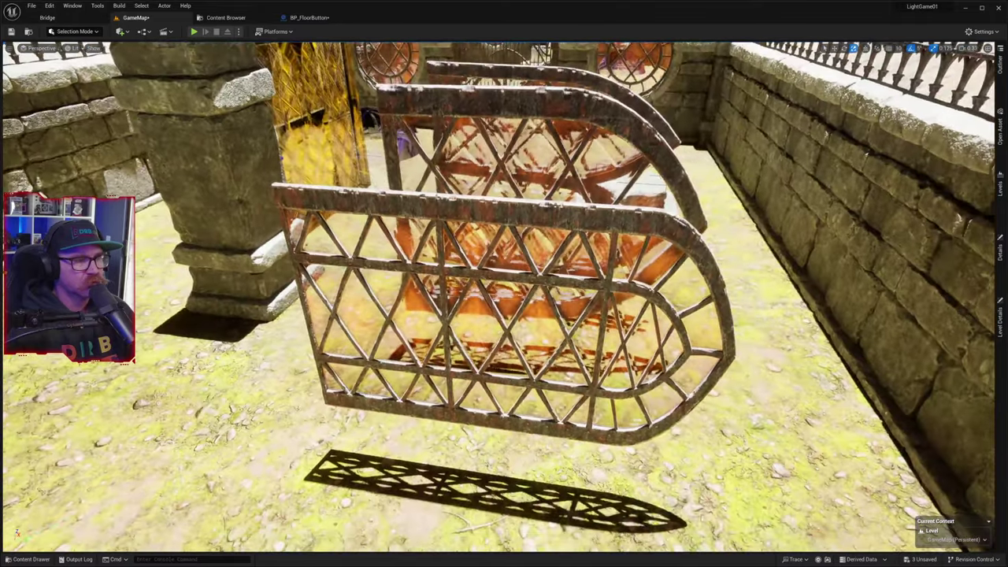
- Open the Necropolis pack's Materials folder to find glass materials for the lattice windows
right_click_drag(504, 296, 744, 284)
key("w")
key("s")
key("w")
right_click_drag(504, 275, 504, 276)
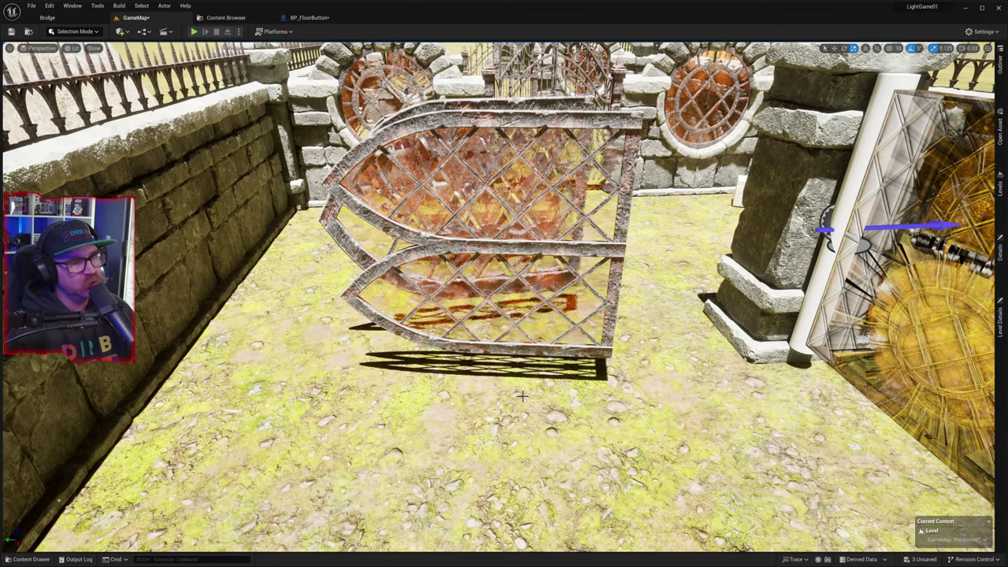
left_click(30, 559)
left_click(249, 283)
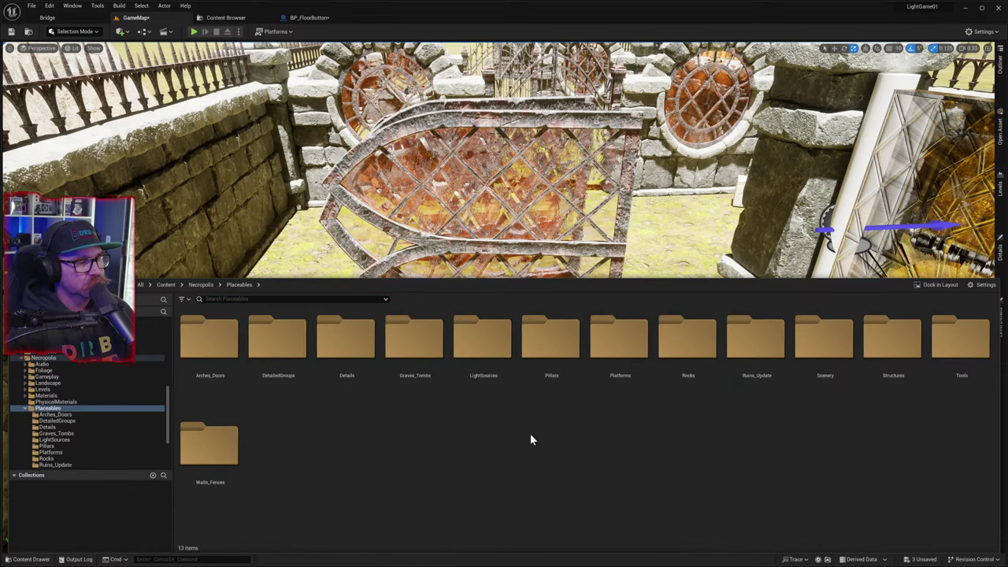
left_click(199, 285)
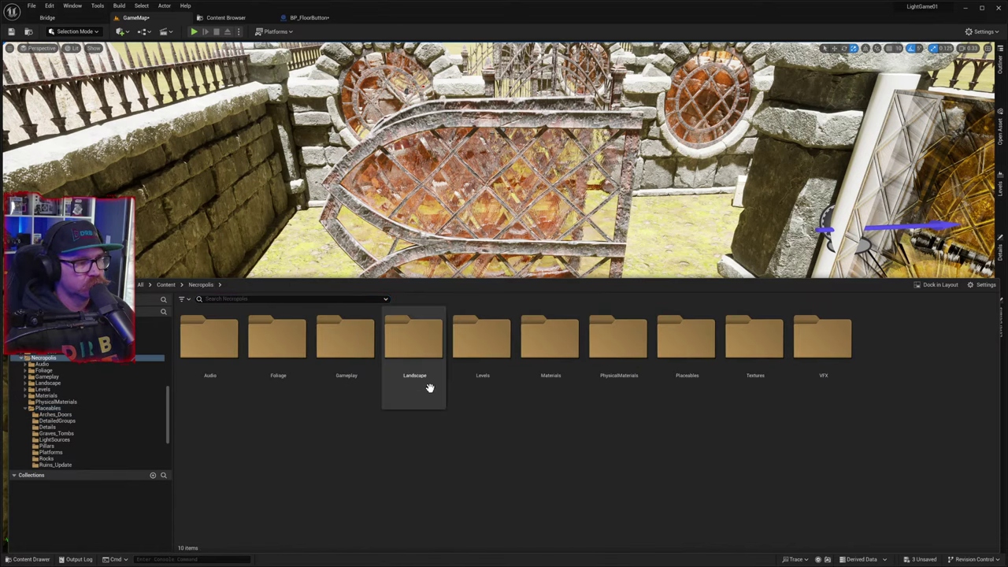
double_click(549, 355)
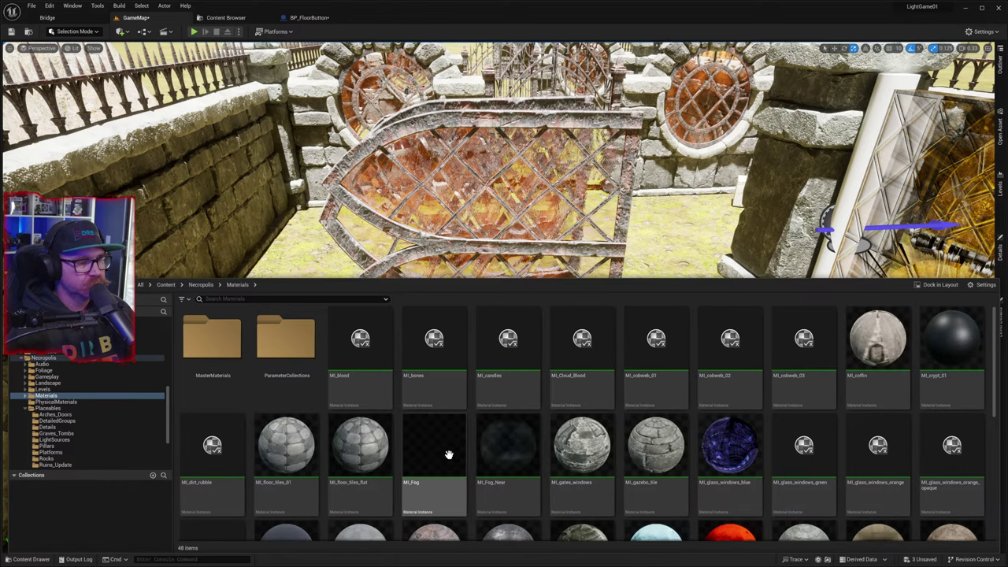
- Apply the MI_glass_windows_green material to the glass of the two stacked lattice windows beside the front orange one
scroll(701, 467, "down", 1)
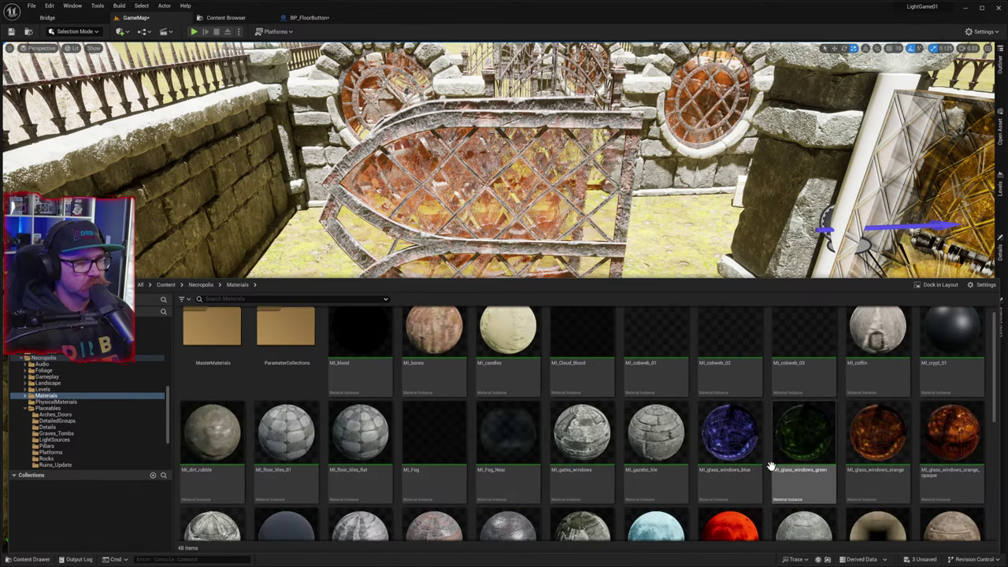
scroll(796, 468, "down", 1)
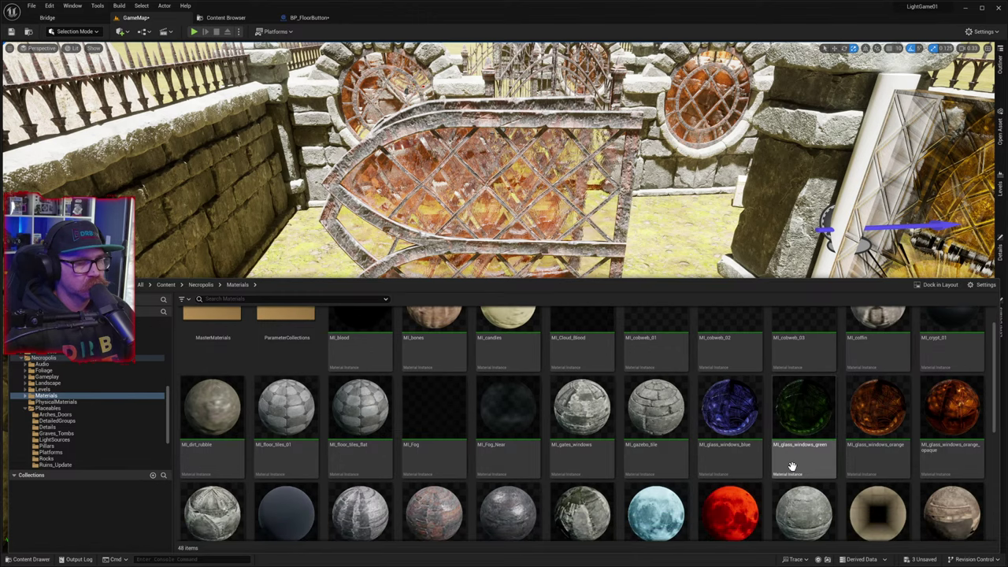
scroll(792, 466, "down", 1)
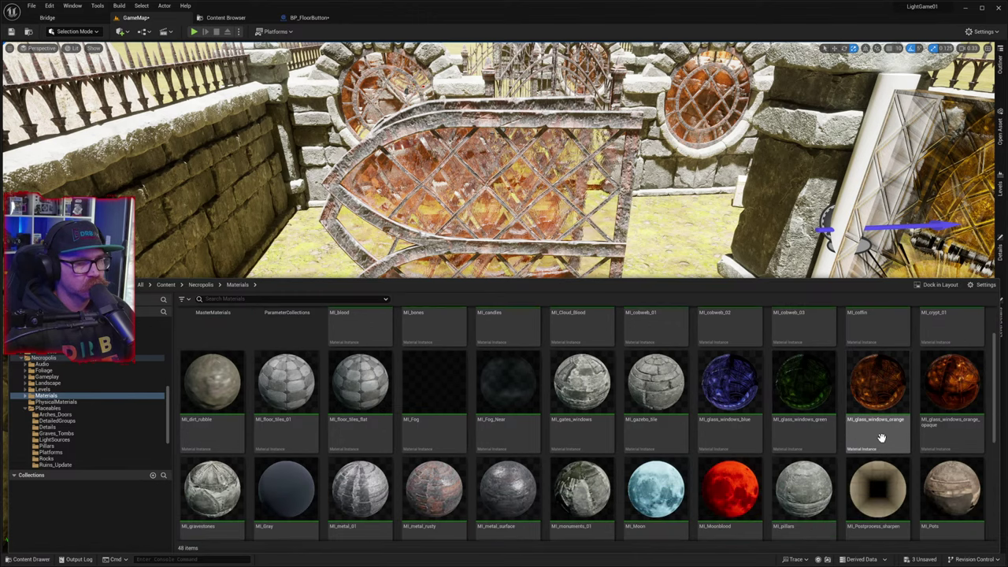
left_click(807, 411)
key("ctrl+space")
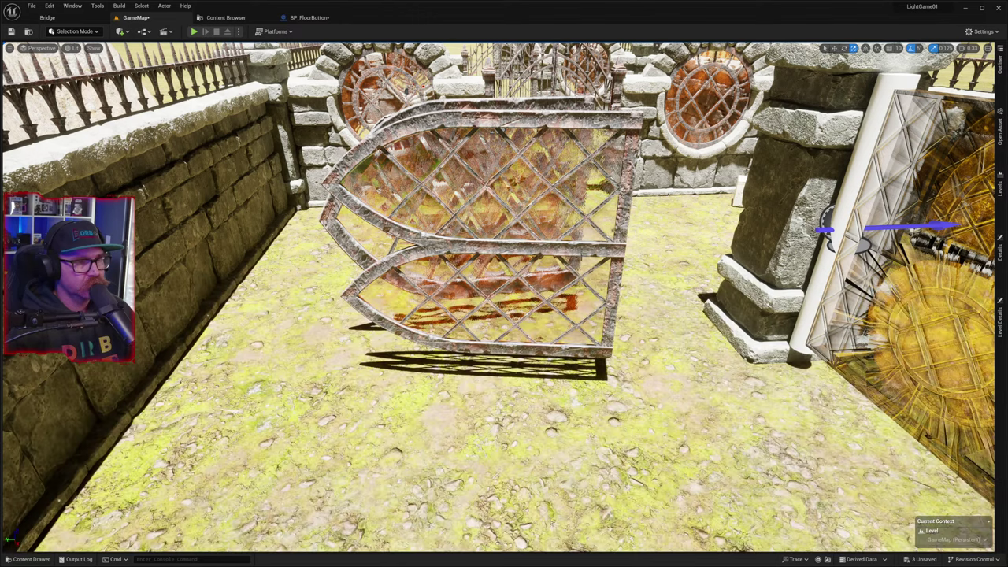
left_click(31, 559)
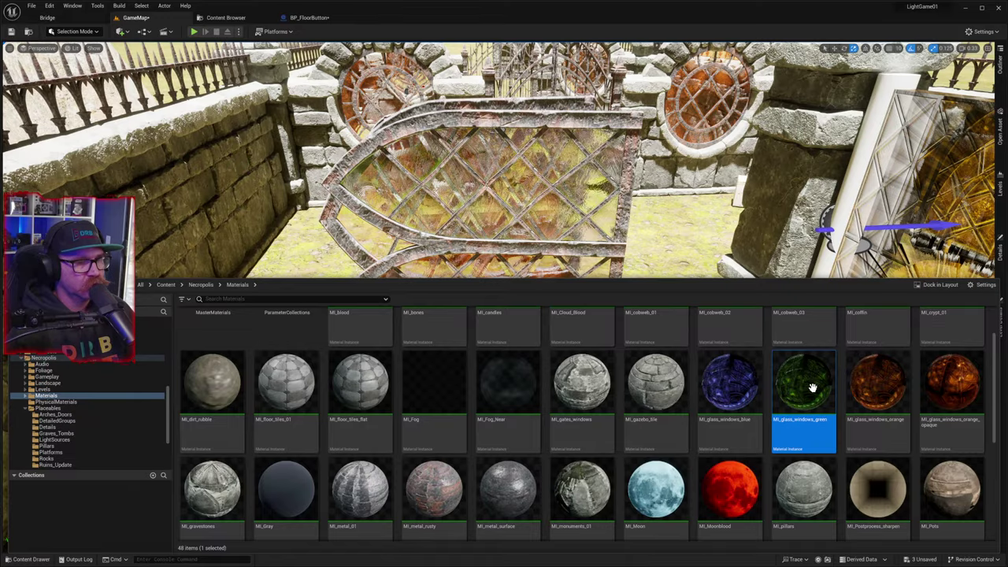
left_click_drag(545, 268, 546, 268)
- Select both green lattice windows and move them together away from the orange window, into the open courtyard near the octagonal pedestal
right_click_drag(641, 384, 725, 437)
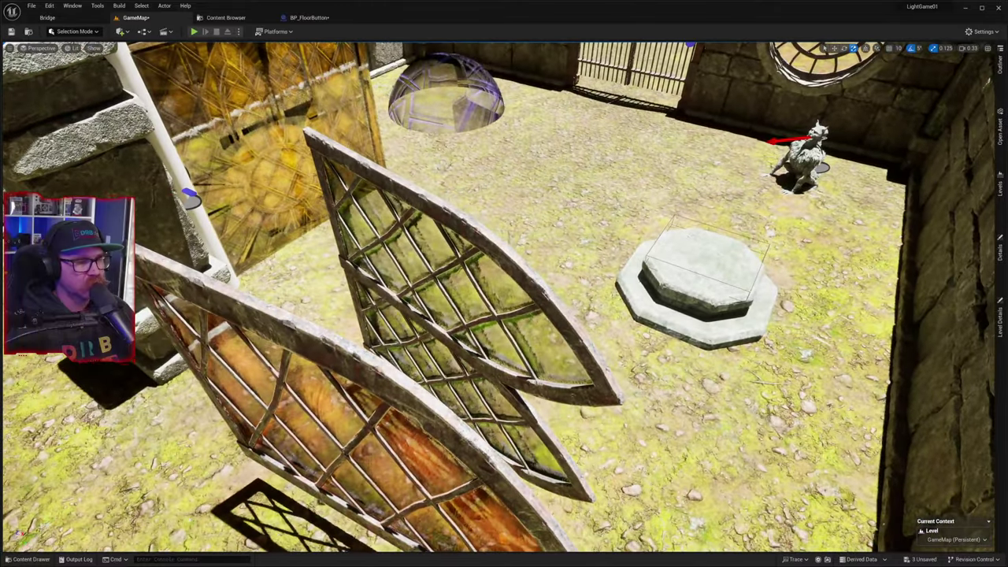
left_click(488, 373)
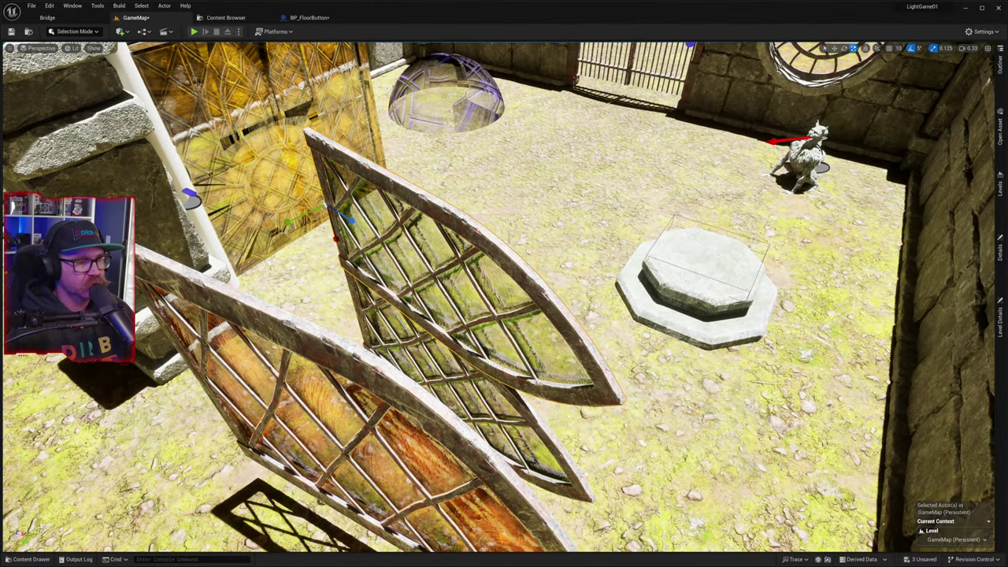
left_click(487, 381)
key("w")
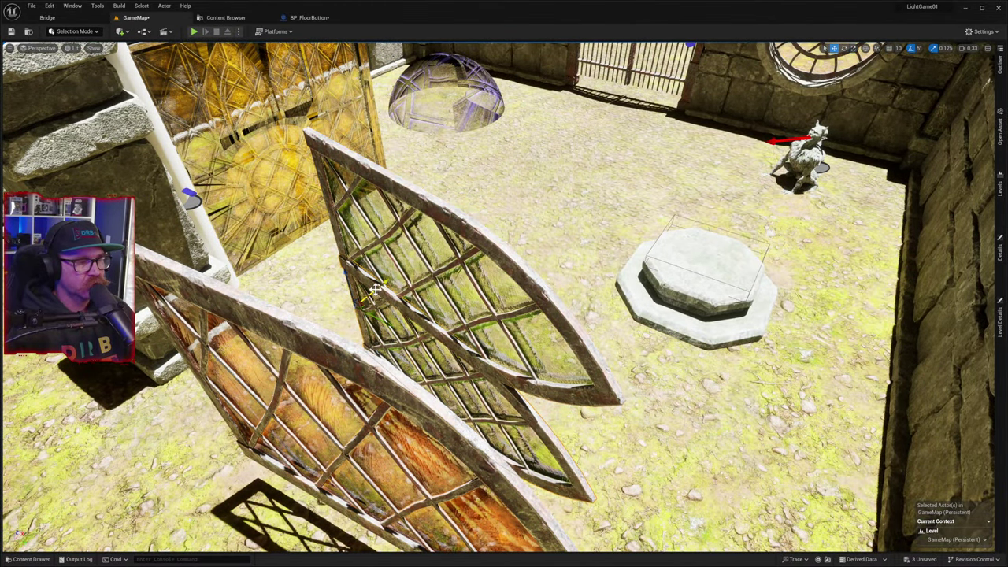
left_click_drag(376, 290, 457, 229)
key("ctrl+z")
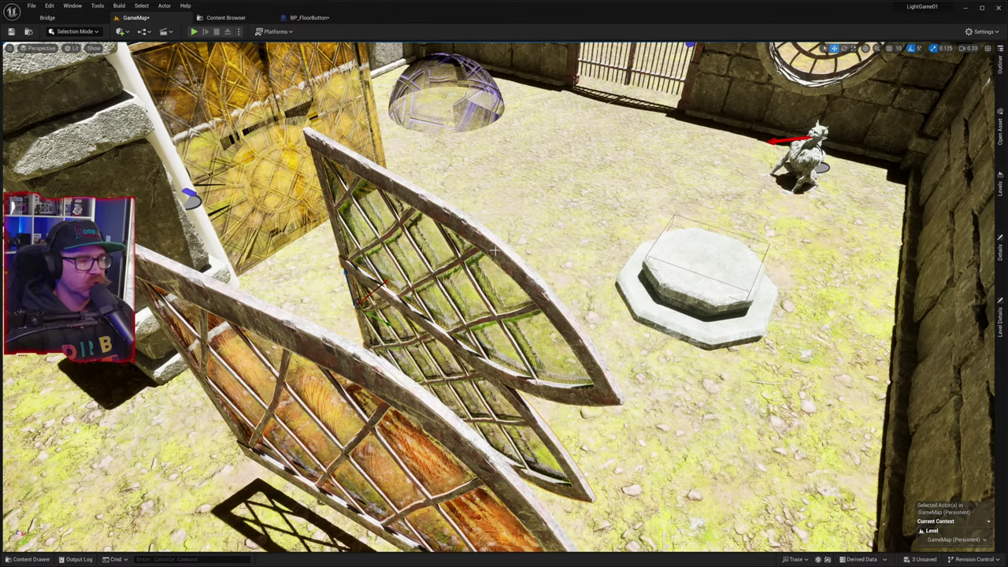
left_click(430, 279, "shift")
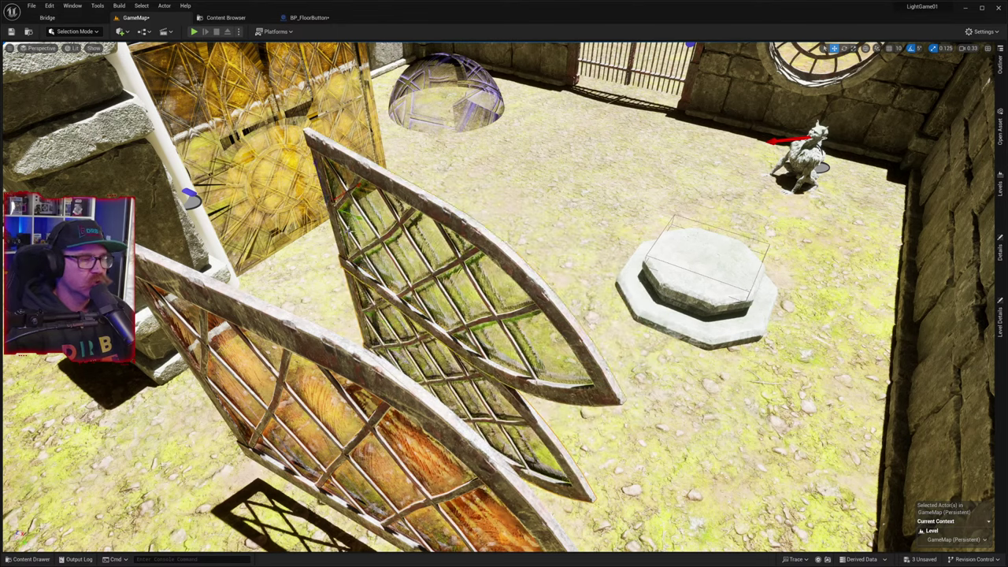
left_click_drag(345, 190, 587, 180)
- Try stretching the lower green lattice window along its length
right_click_drag(625, 225, 526, 254)
key("w")
key("w")
key("s")
key("w")
key("s")
key("s")
key("w")
right_click_drag(520, 307, 634, 234)
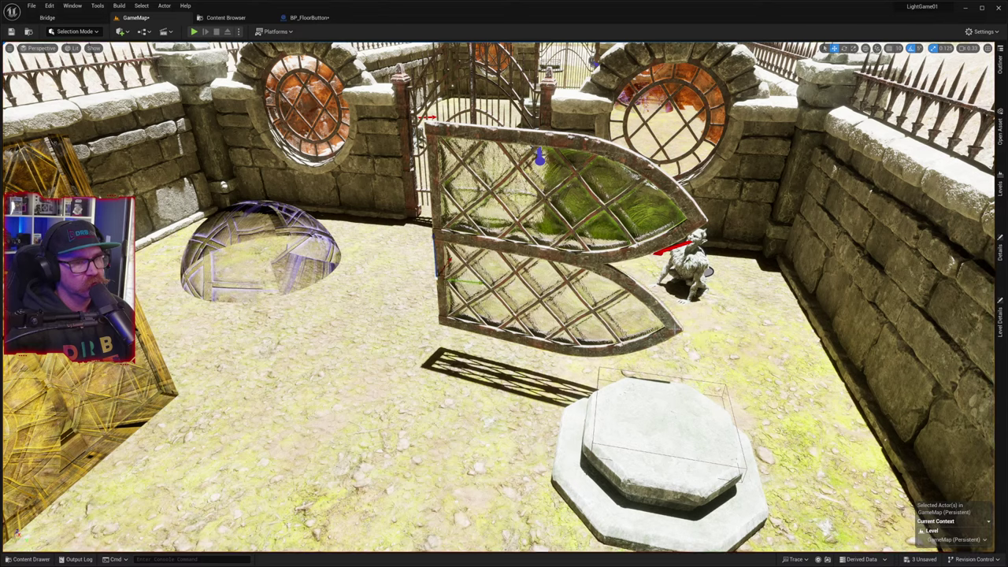
key("e")
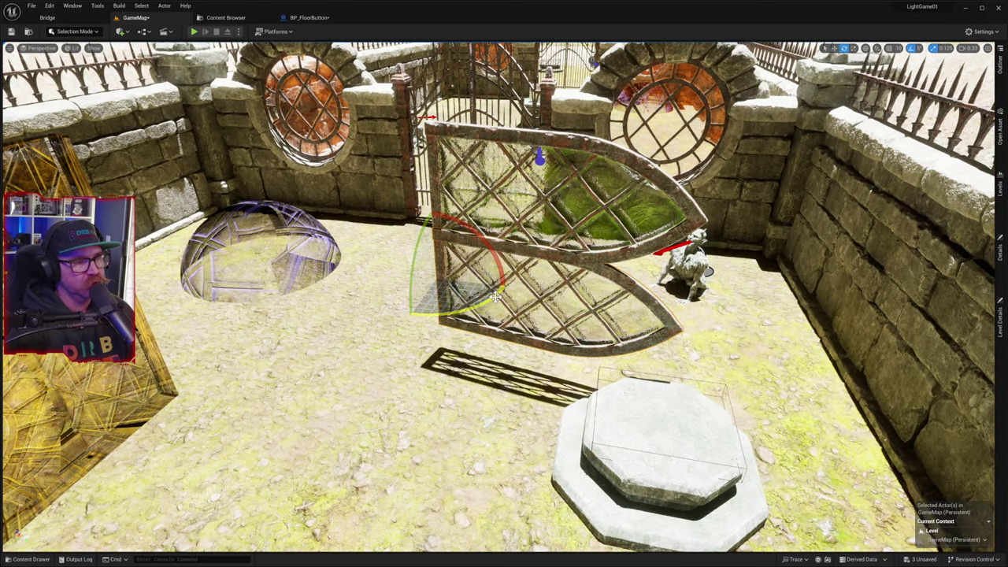
key("w")
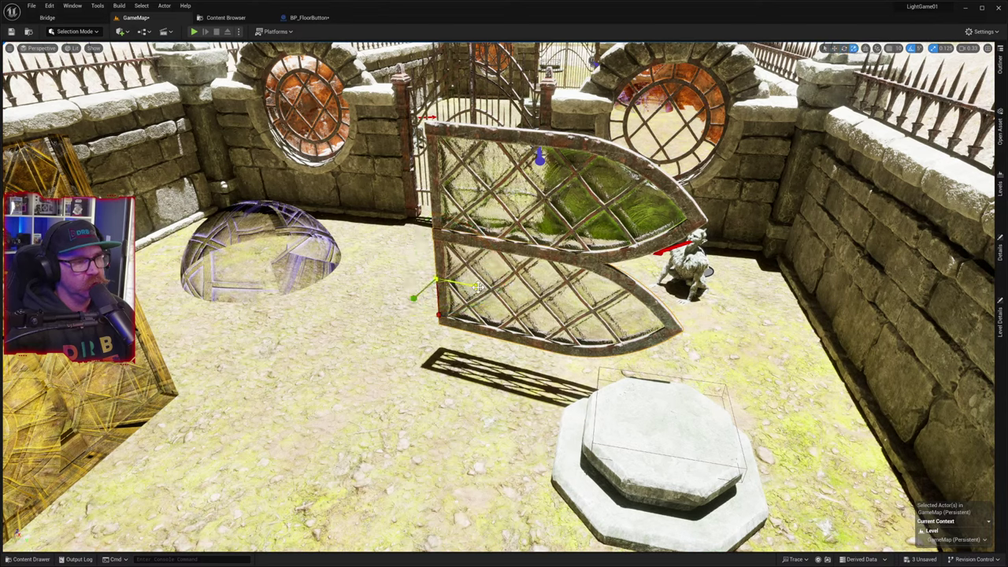
left_click_drag(478, 286, 529, 295)
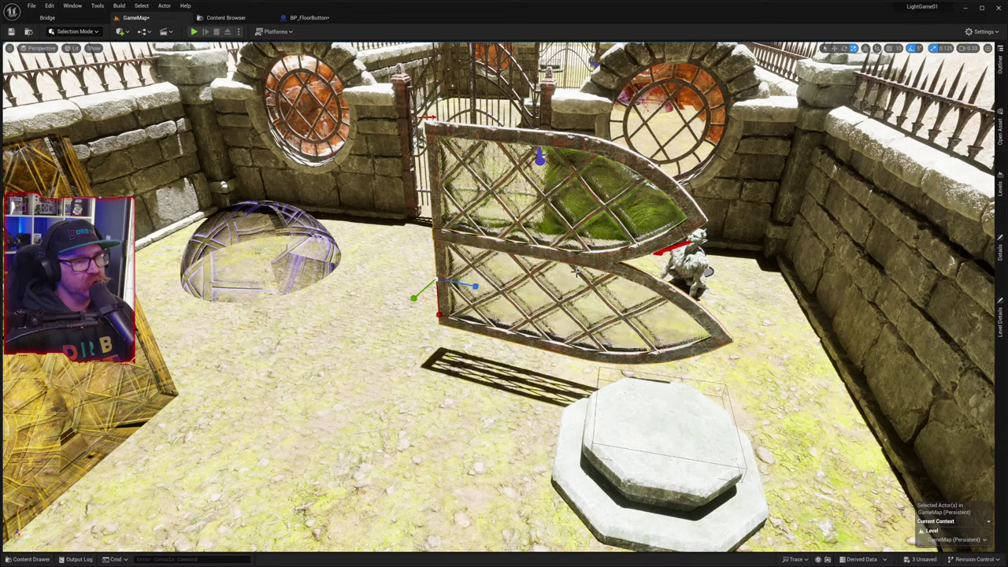
- Examine the green windows and the amber glass panels on their poles from several viewpoints around the courtyard
right_click_drag(504, 284, 555, 291)
key("w")
key("s")
mouse_move(627, 297)
right_mouse_down()
mouse_move(616, 283)
mouse_move(627, 297)
right_mouse_up()
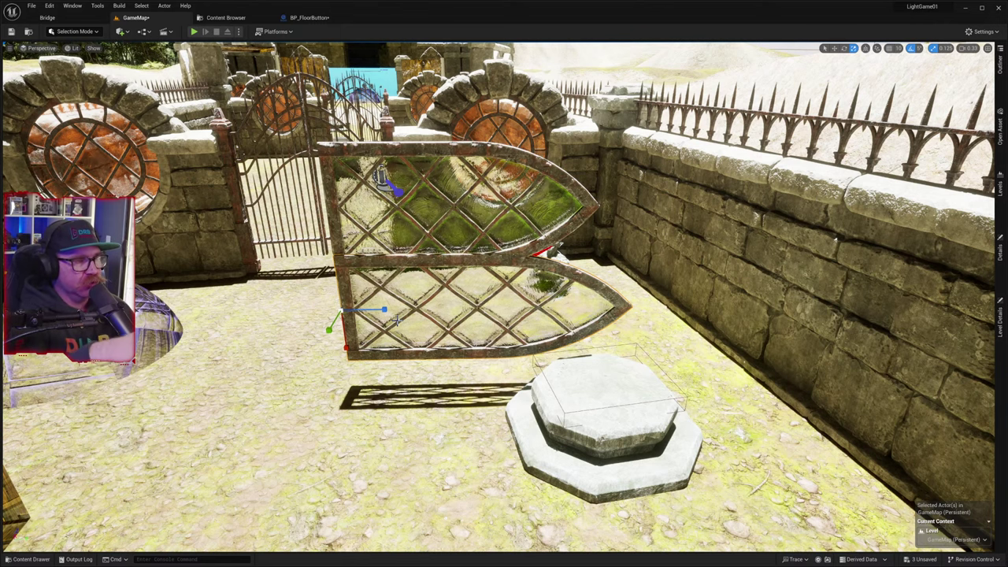
right_click_drag(419, 330, 360, 248)
key("w")
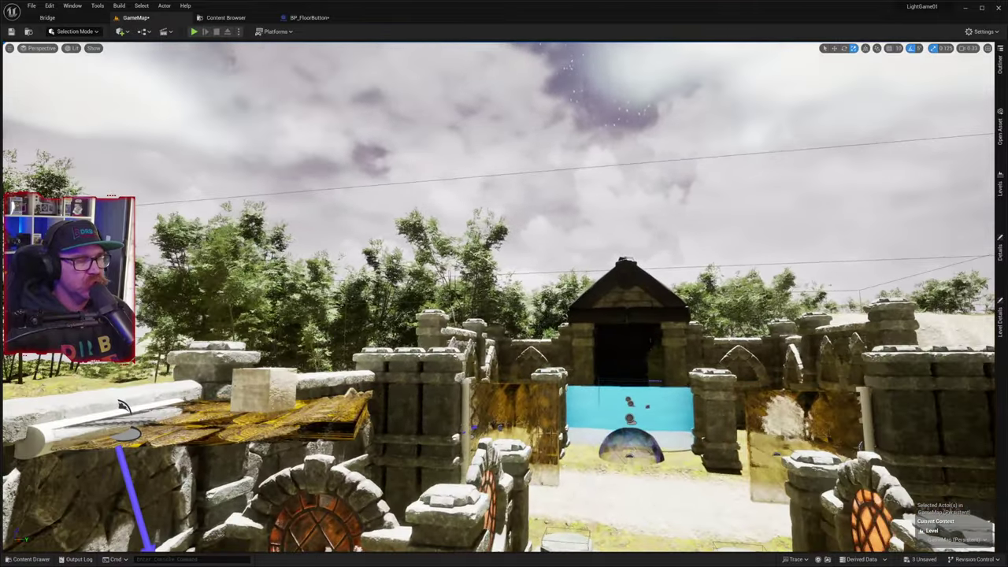
key("w")
right_click_drag(504, 297, 390, 422)
key("s")
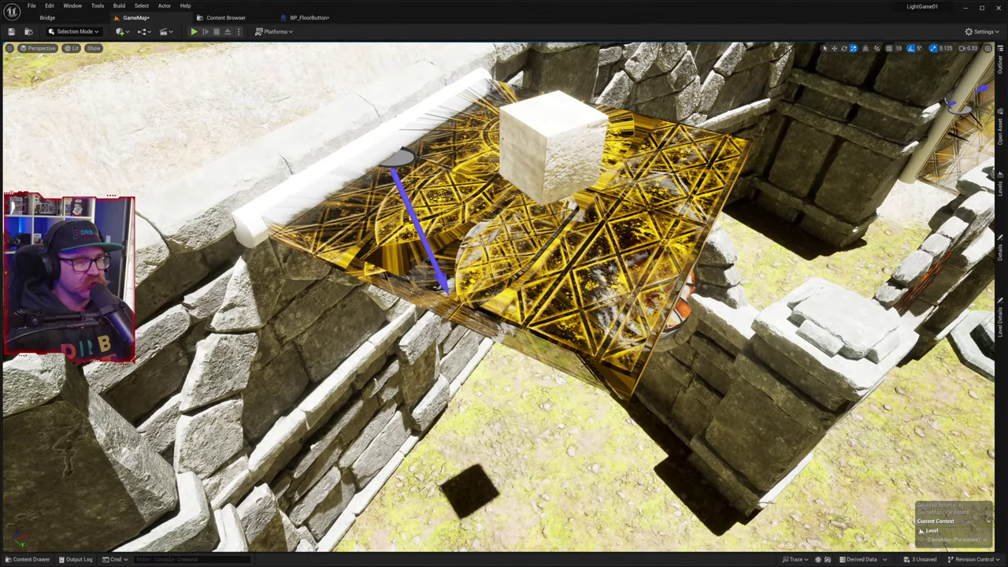
right_click_drag(504, 297, 599, 297)
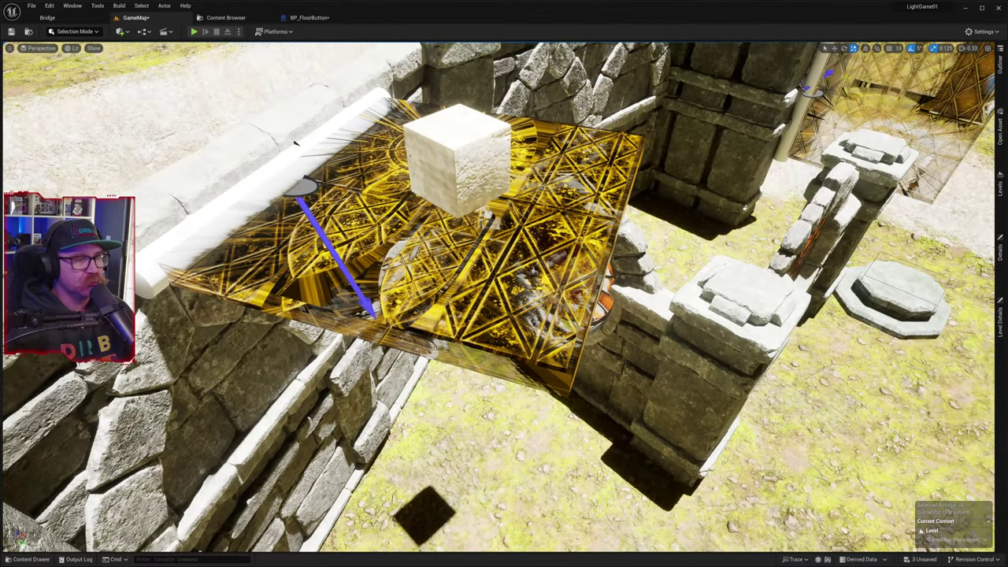
right_click_drag(417, 331, 417, 331)
right_click_drag(504, 297, 315, 297)
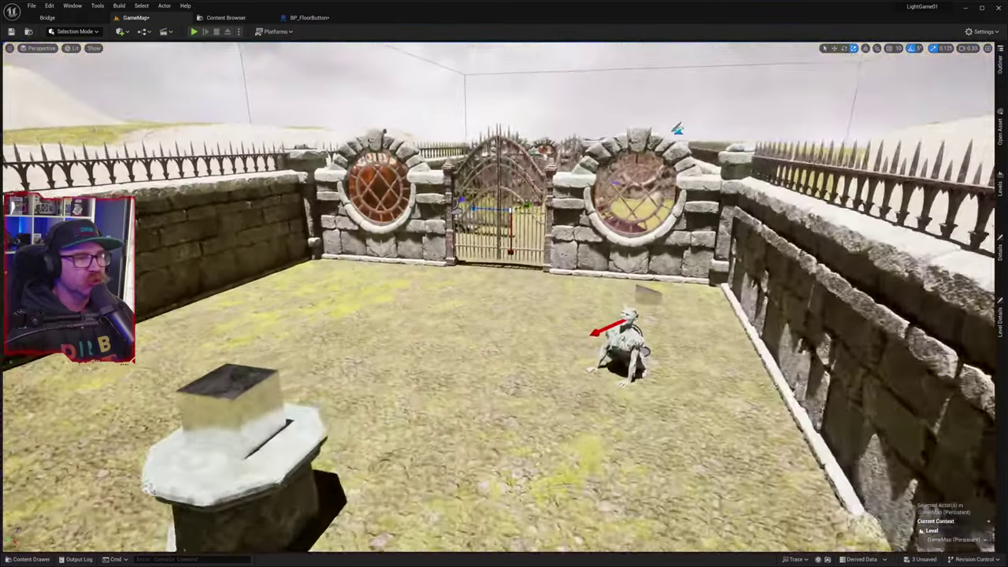
key("w")
right_click_drag(370, 338, 685, 378)
key("w")
key("s")
key("w")
- Undo the lengthwise stretch of the lower green lattice window
right_click_drag(413, 333, 469, 334)
key("s")
key("w")
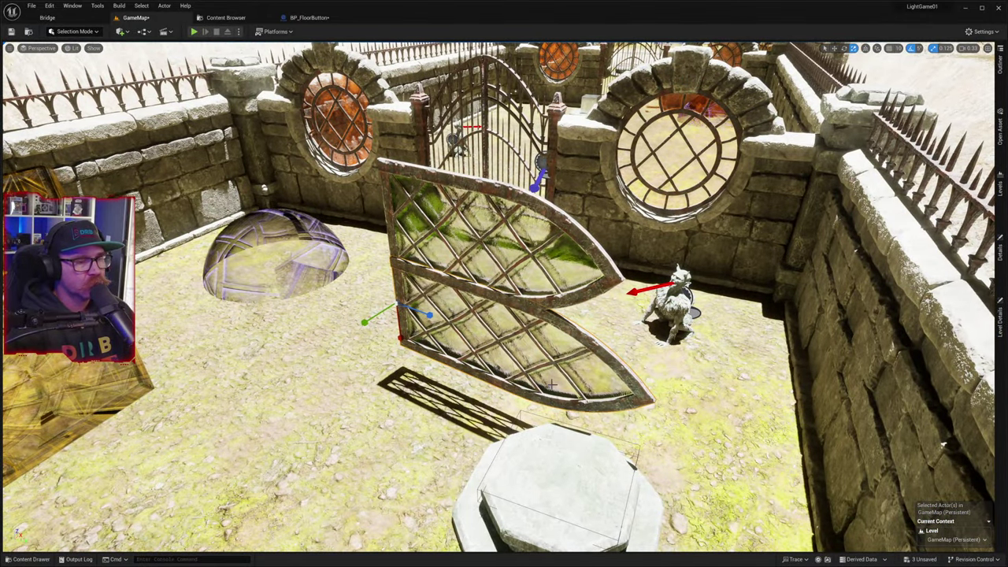
key("ctrl+z")
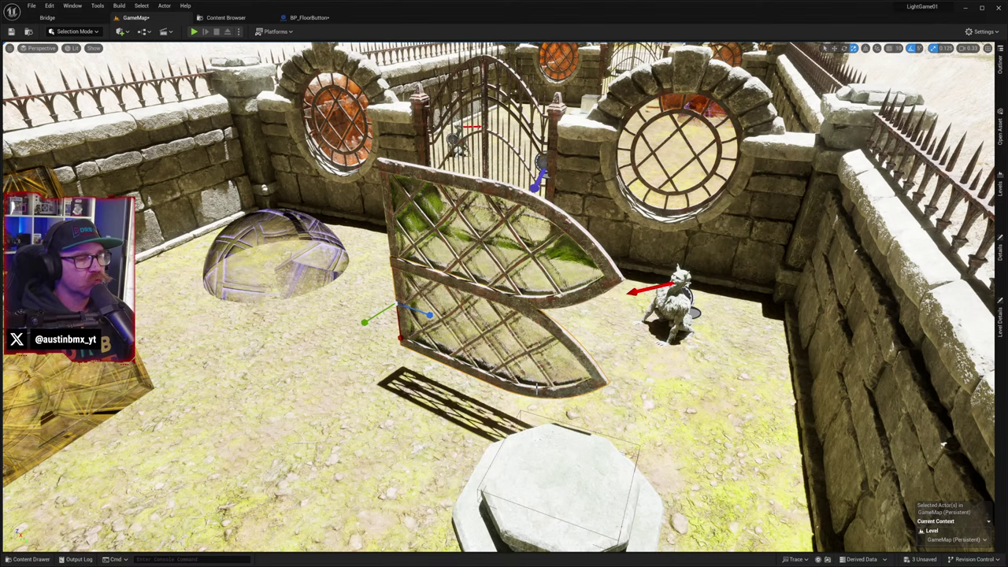
- Try the MI_glass_windows_orange material on the upper lattice window's glass
left_click(23, 560)
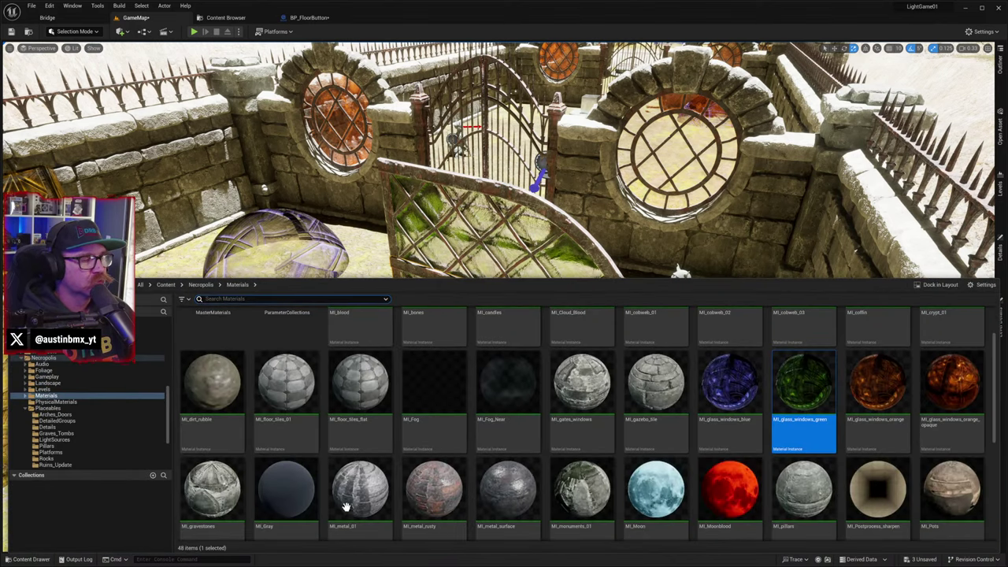
scroll(555, 477, "down", 5)
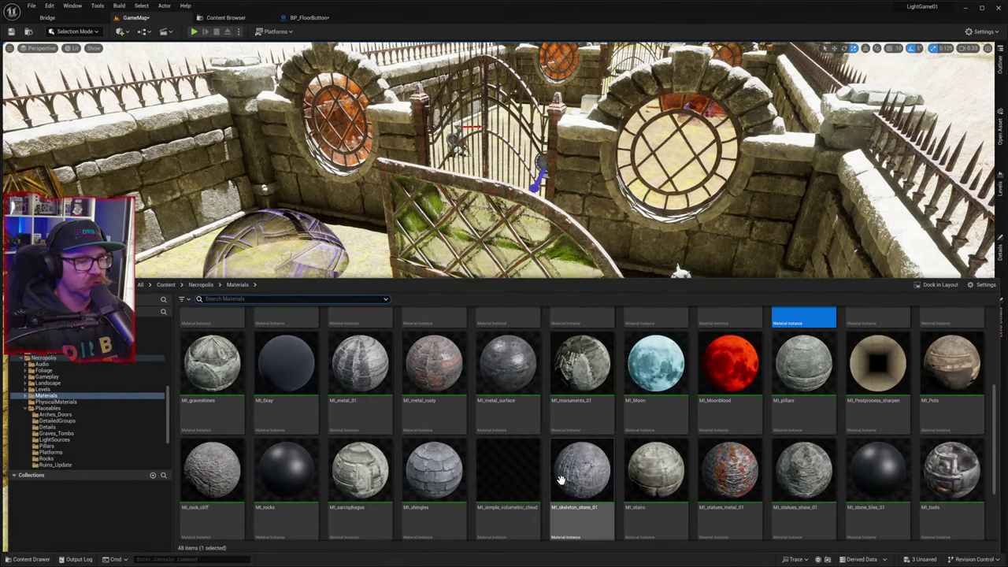
scroll(545, 465, "up", 4)
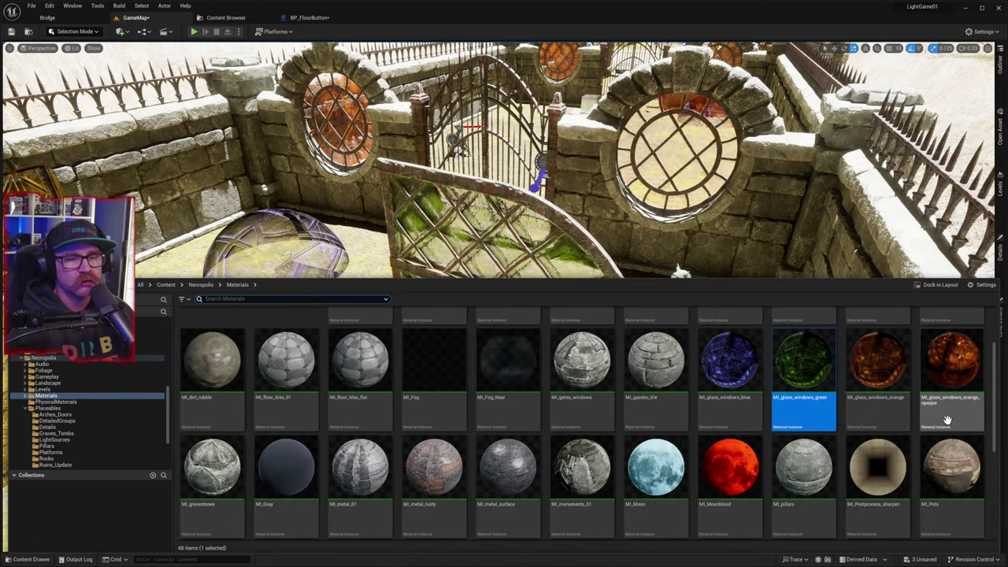
left_click(878, 363)
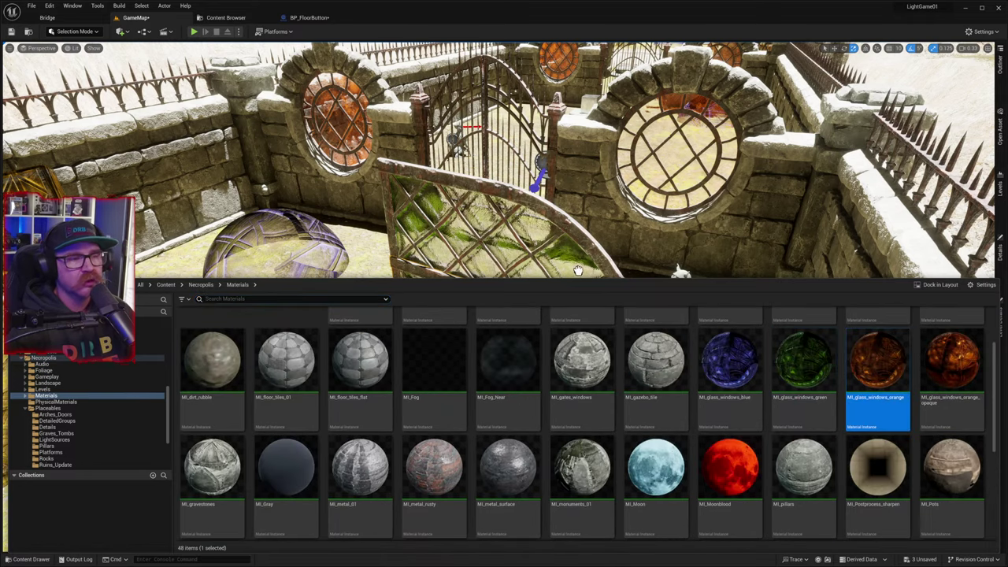
left_click_drag(535, 234, 537, 234)
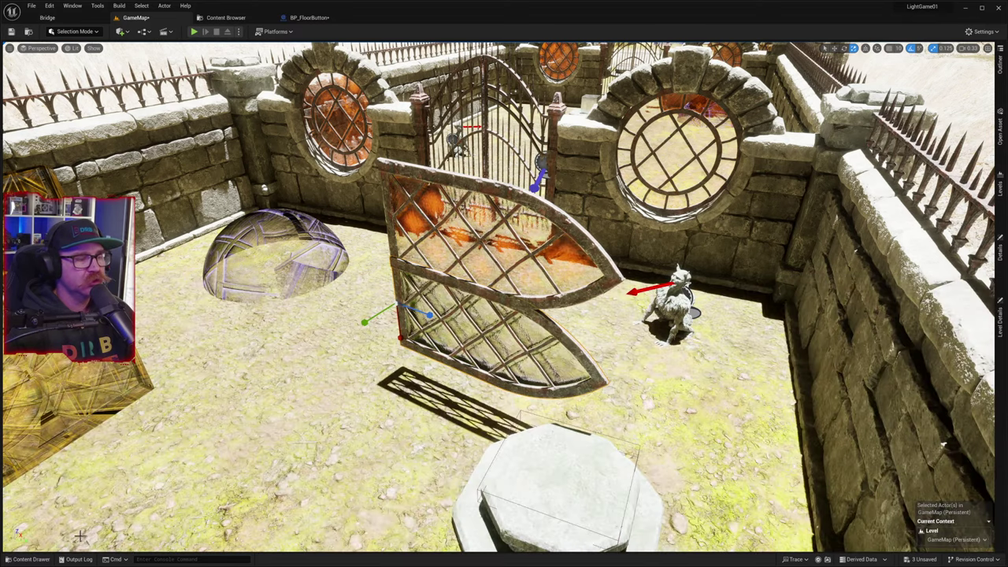
- Try the MI_glass_windows_blue material on the upper lattice window's glass
left_click(32, 560)
left_click(730, 364)
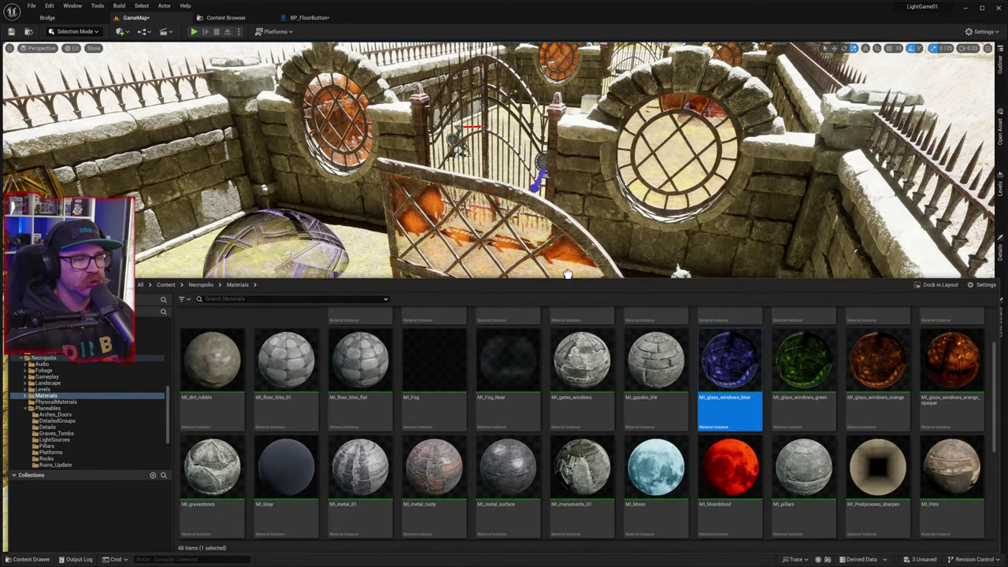
left_click_drag(567, 274, 531, 246)
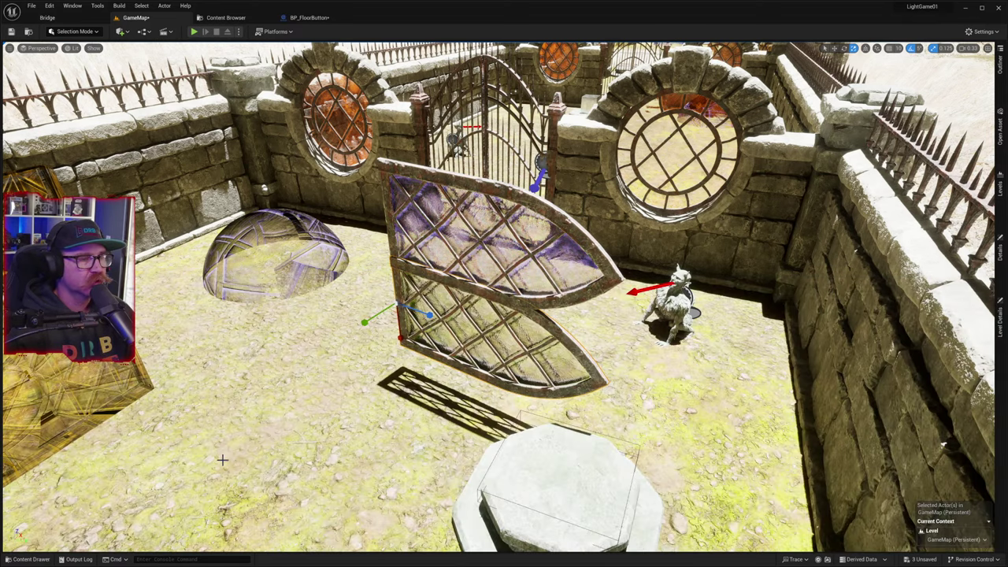
- Apply the MI_glass_windows_orange_opaque material to the upper lattice window's glass and reopen the Materials folder
left_click(32, 560)
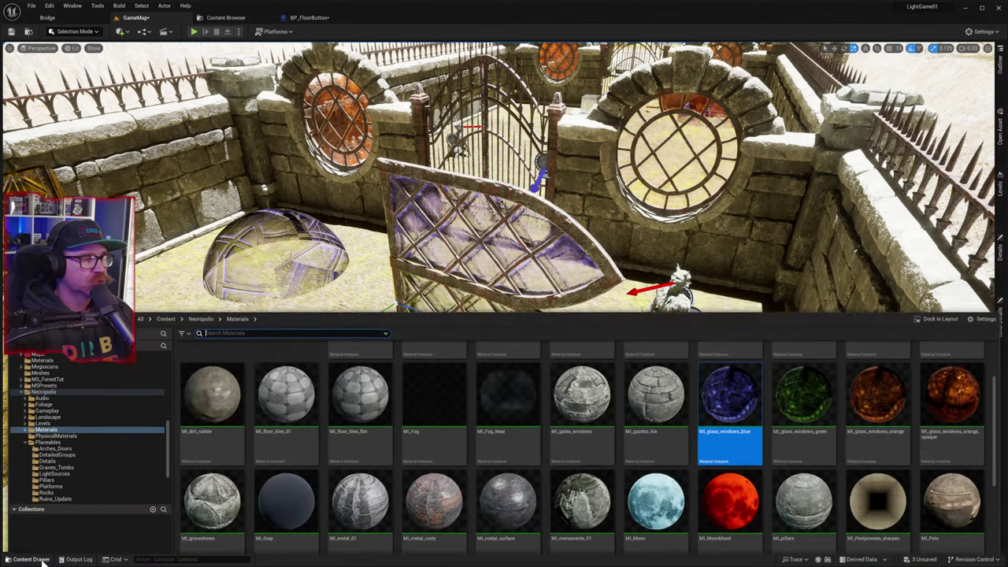
left_click_drag(949, 364, 518, 271)
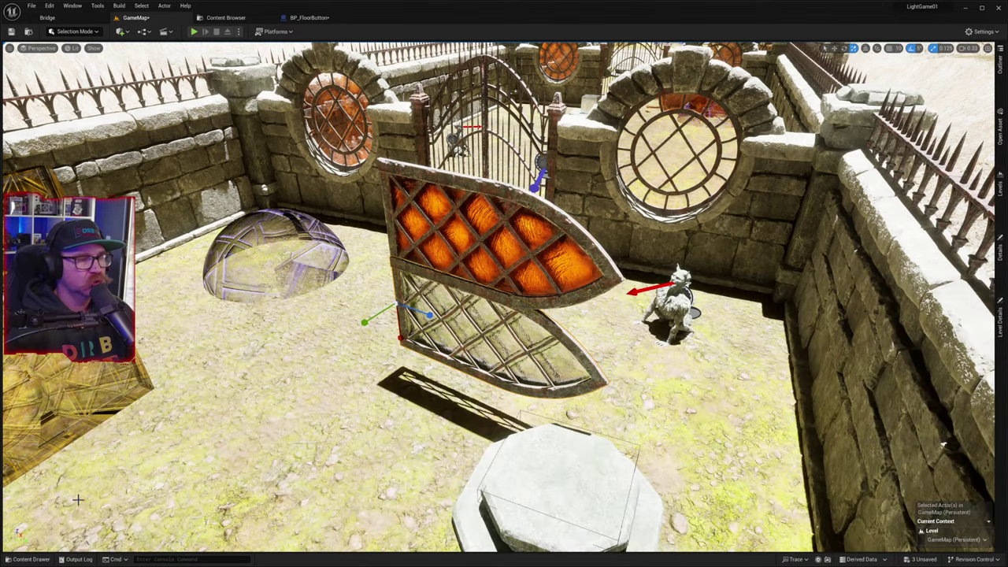
left_click(28, 559)
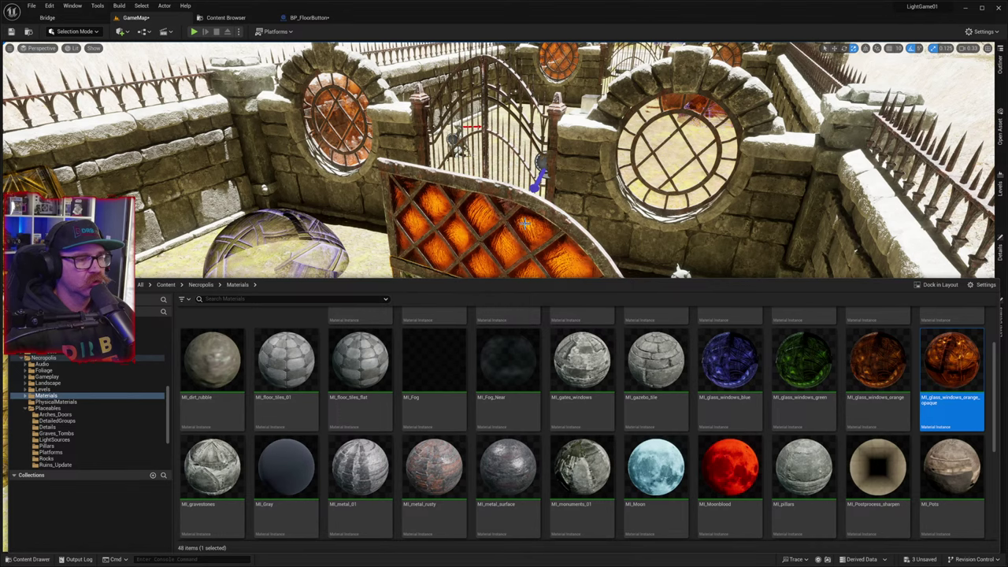
- Apply the MI_glass_windows_orange_opaque material to the lower lattice window's glass
left_click(645, 241)
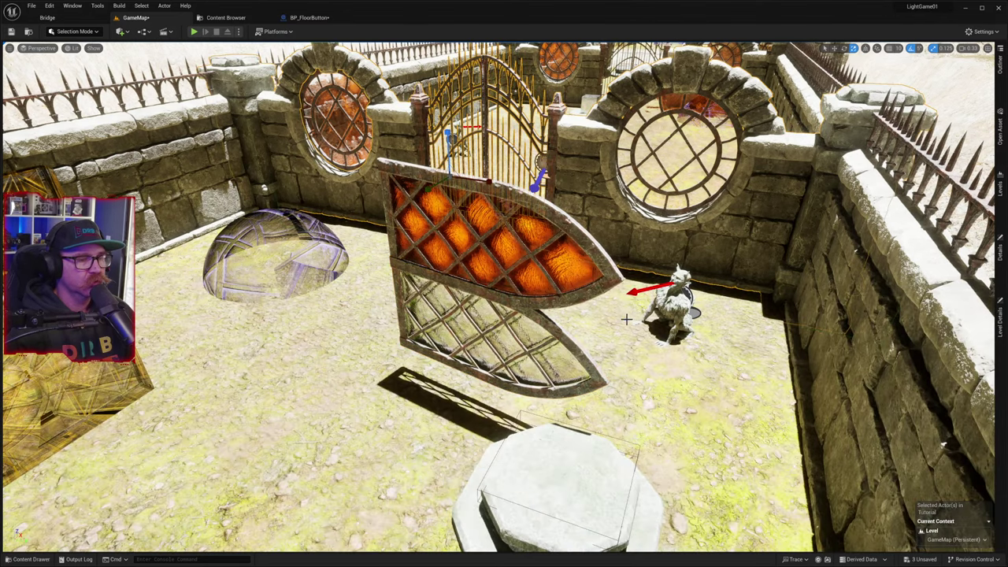
right_click_drag(627, 319, 551, 457)
left_click(33, 559)
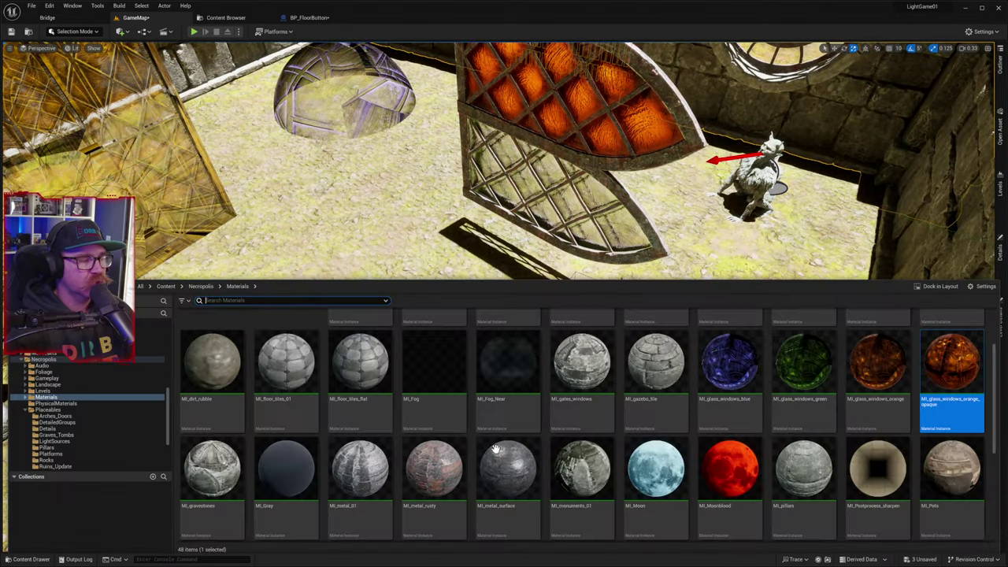
left_click_drag(952, 362, 623, 218)
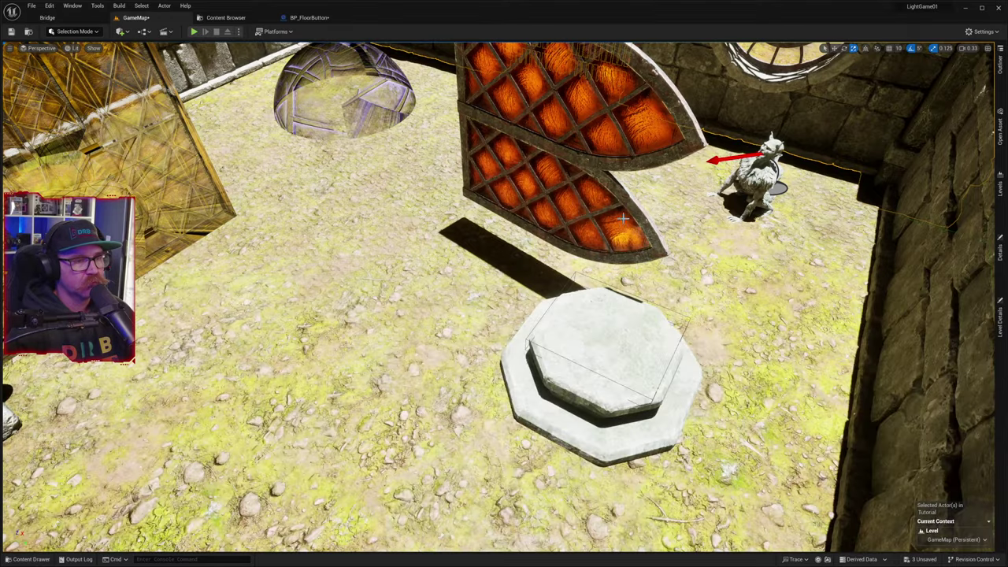
- Examine the opaque orange glass and metal lattice of both Gothic windows from close up and from a distance
right_click_drag(623, 219, 634, 98)
key("w")
key("w")
key("s")
key("s")
key("w")
key("w")
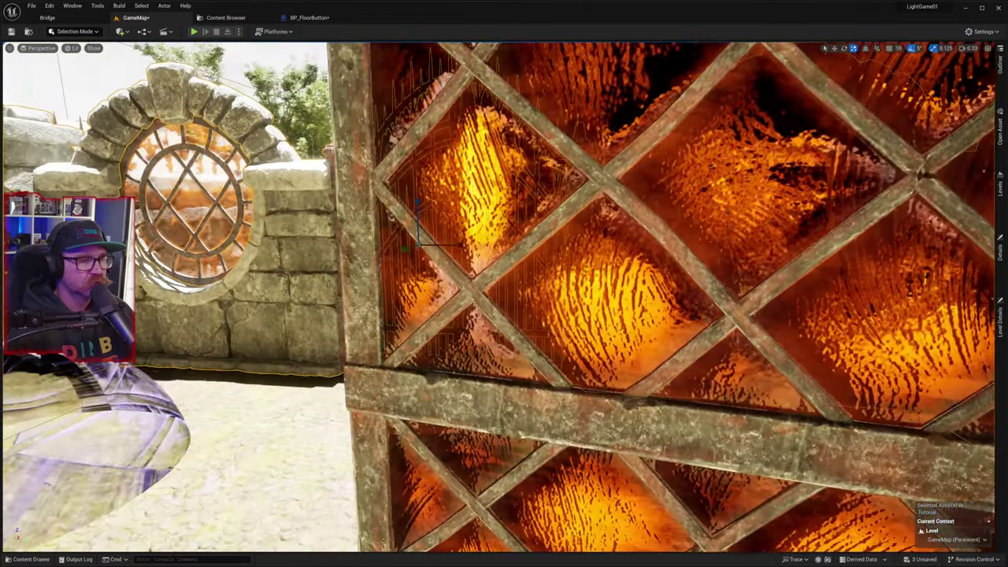
right_click_drag(533, 186, 507, 119)
key("s")
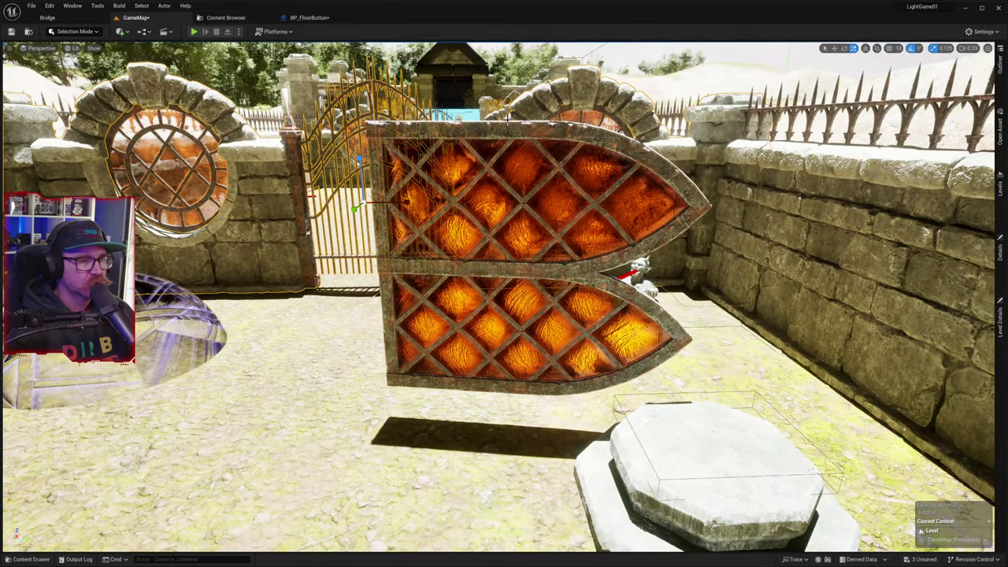
- Play the level to inspect the two orange lattice windows from the player's viewpoint, and end the play session
left_click(196, 30)
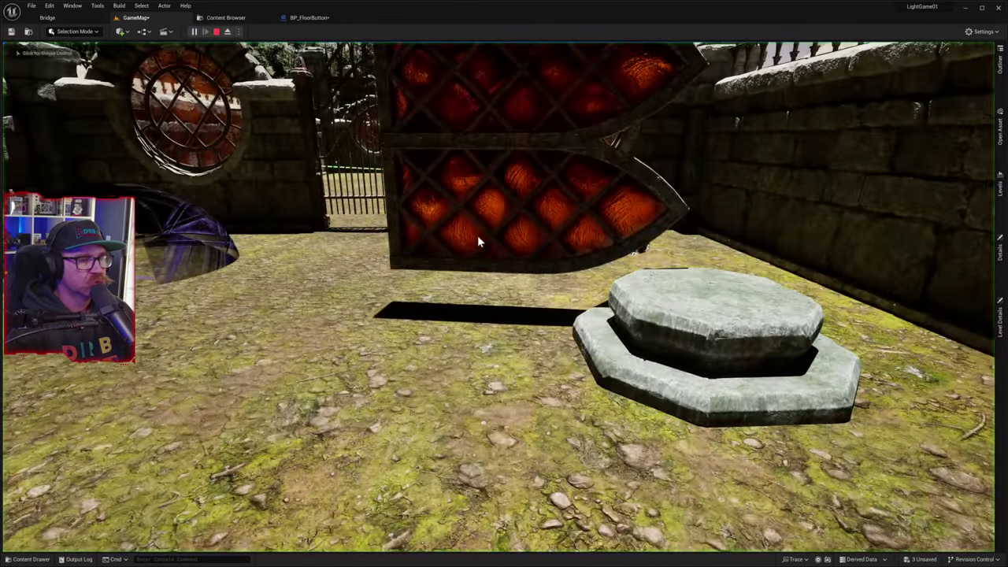
left_click(477, 240)
key("w")
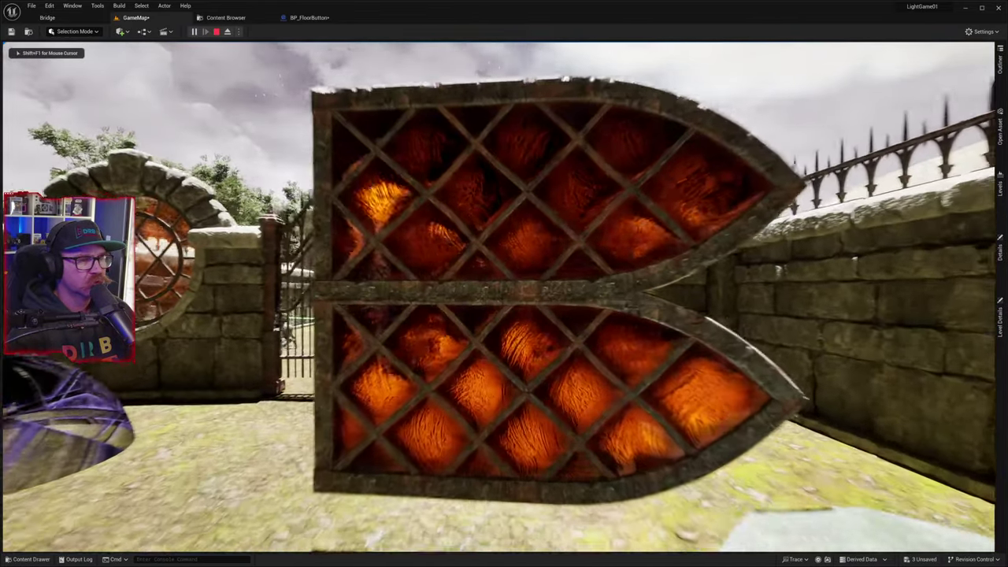
key("w")
key("s")
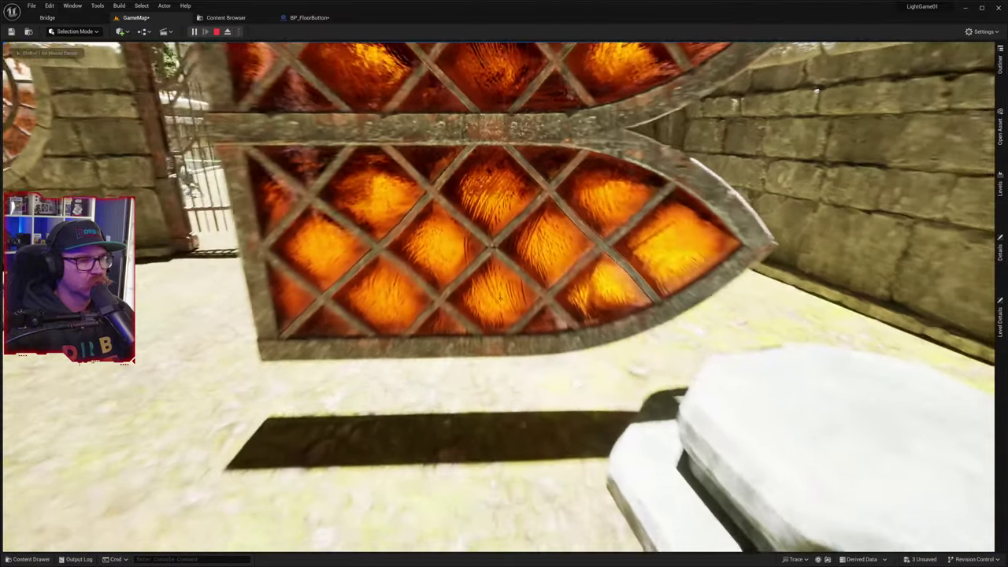
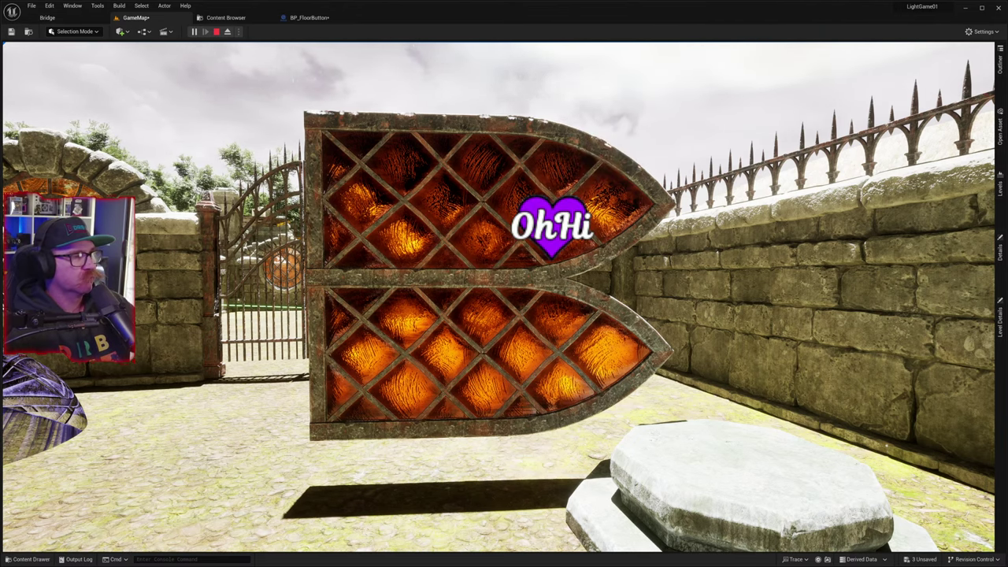
key("a")
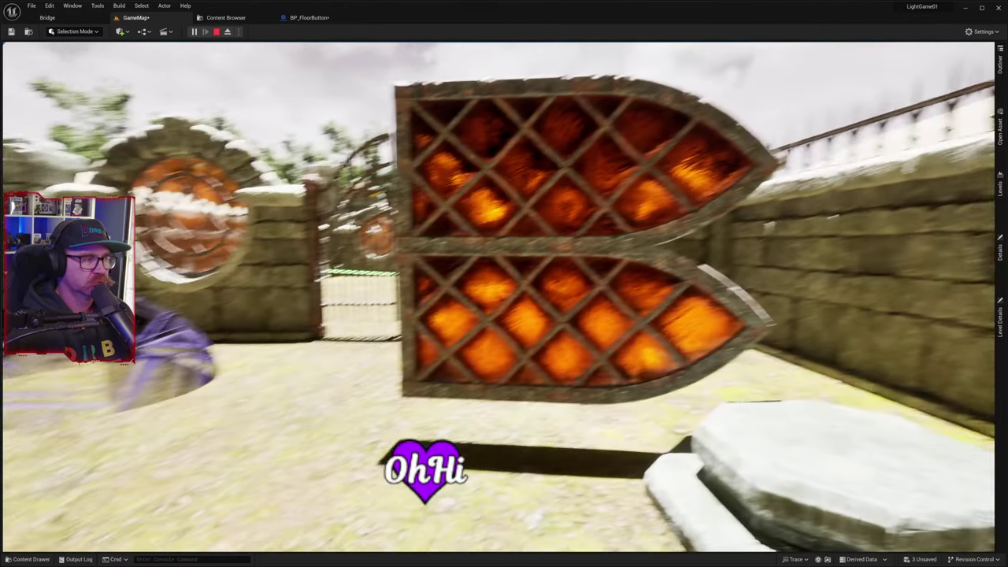
key("d")
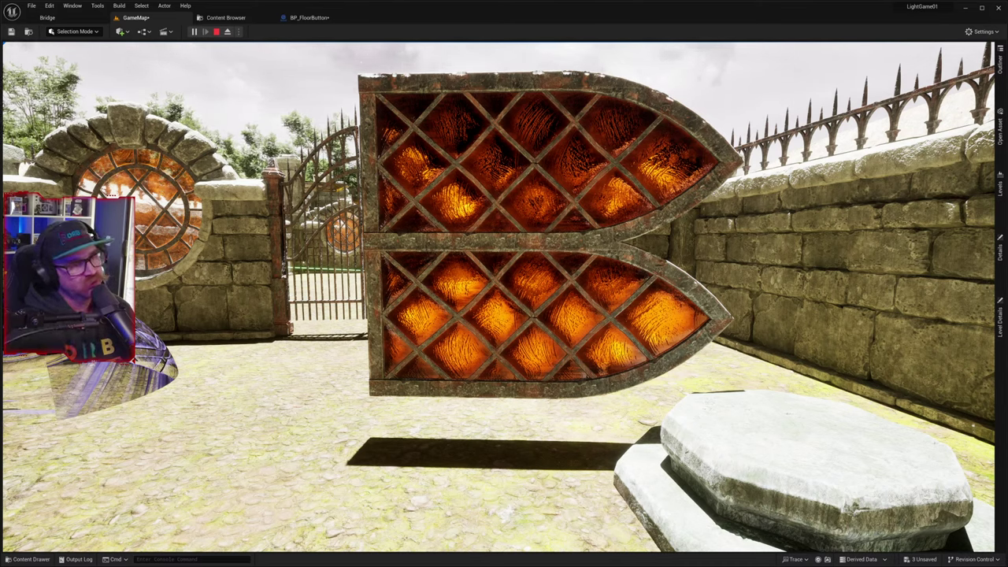
key("shift+F1")
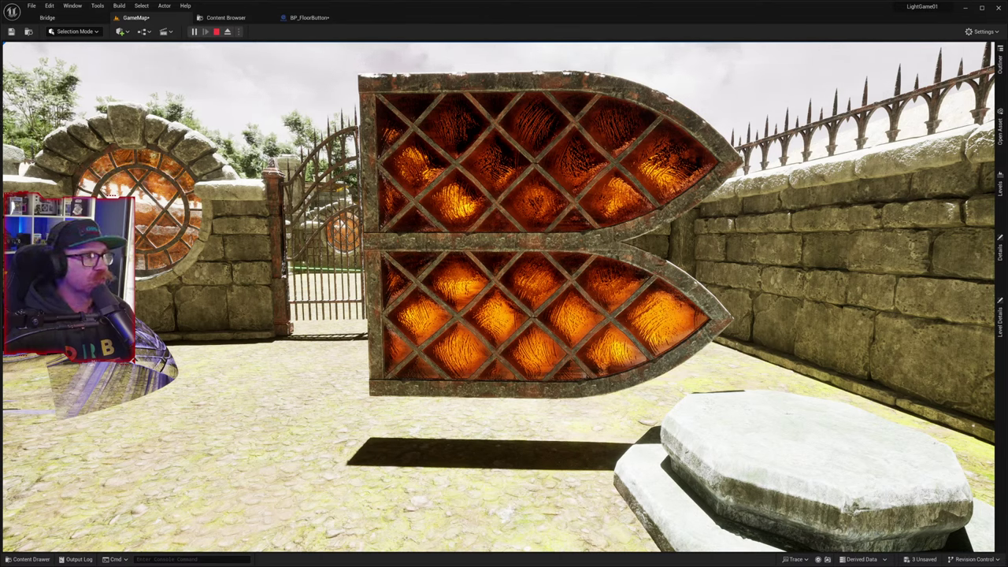
left_click(217, 32)
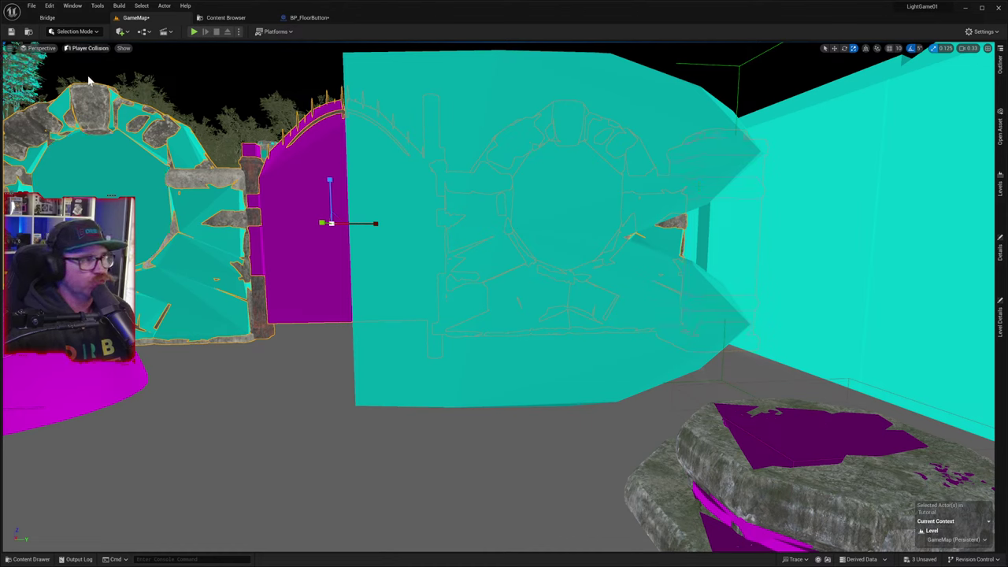
- Switch the level viewport from Player Collision back to Lit display
key("alt+4")
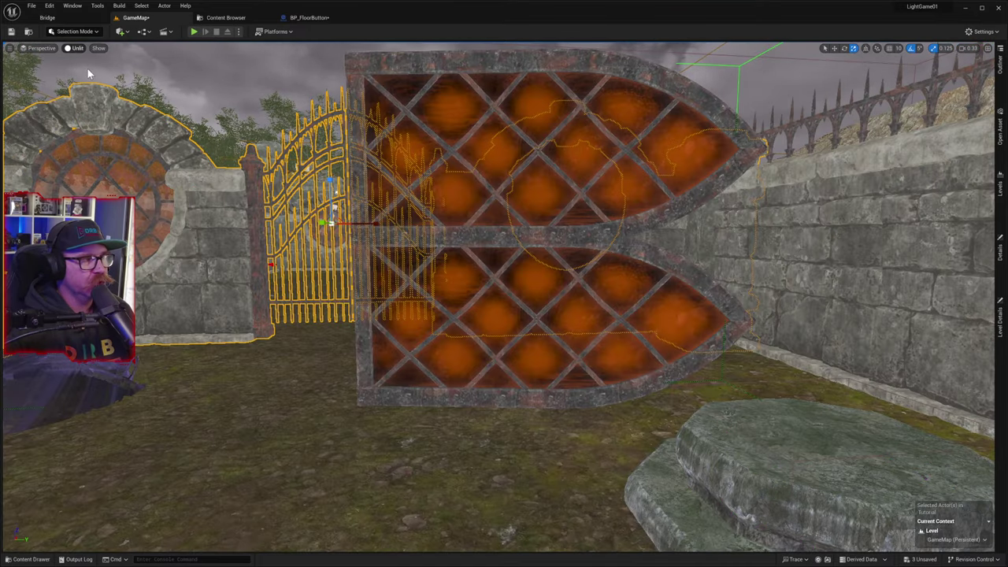
key("alt+4")
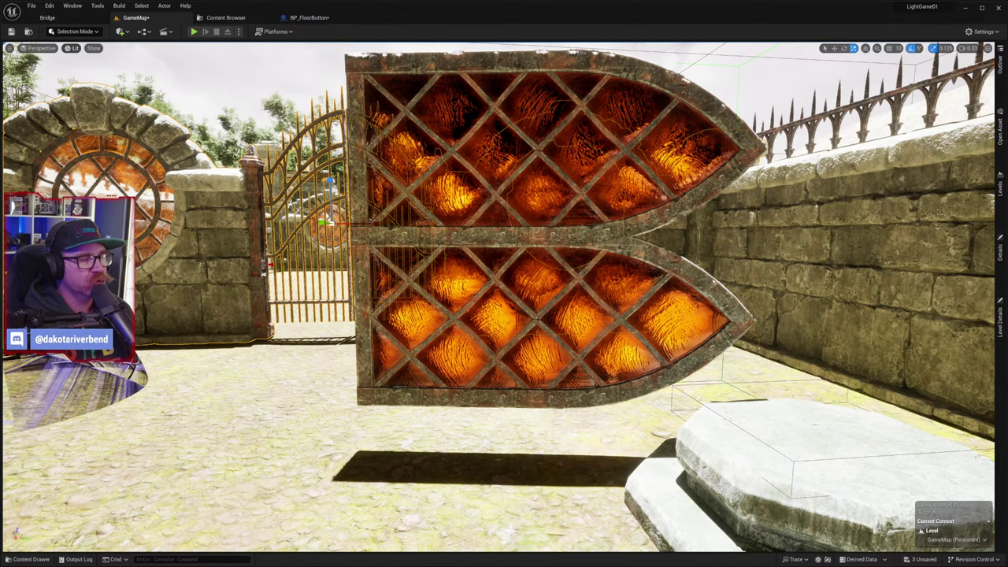
left_click(466, 434)
mouse_move(466, 435)
right_mouse_down()
mouse_move(457, 512)
mouse_move(467, 441)
right_mouse_up()
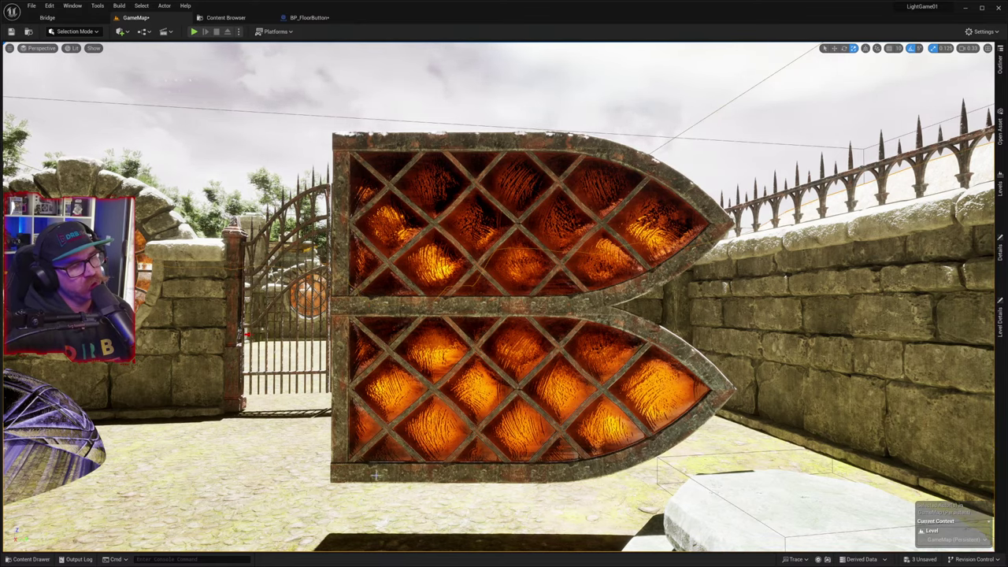
- Try to apply the MI_gazebo_tile material directly to the amber spin door's white hinge cylinder in the level
right_click_drag(381, 496, 24, 469)
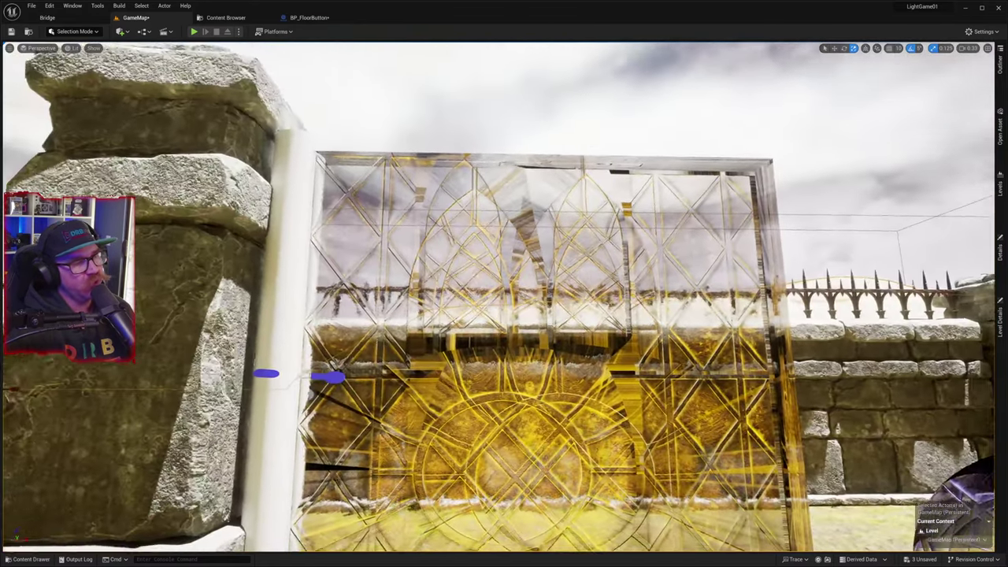
right_click_drag(337, 440, 199, 501)
left_click(411, 394)
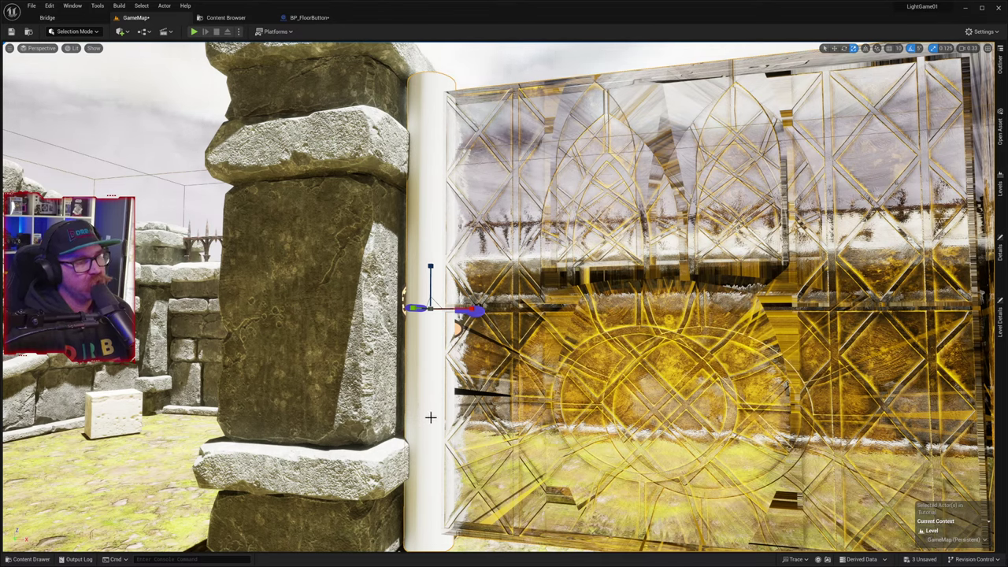
left_click(30, 559)
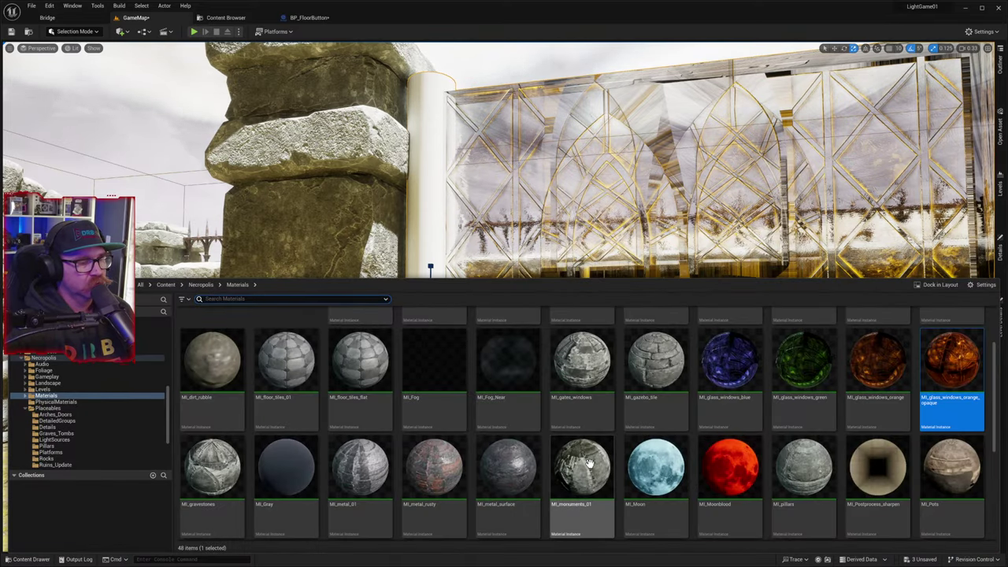
left_click_drag(653, 382, 432, 230)
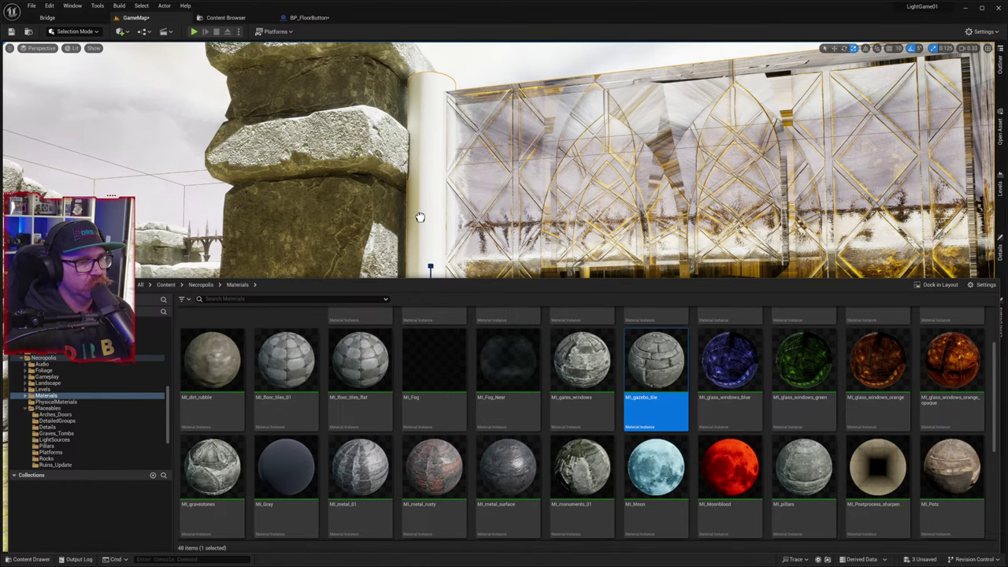
left_click(427, 221)
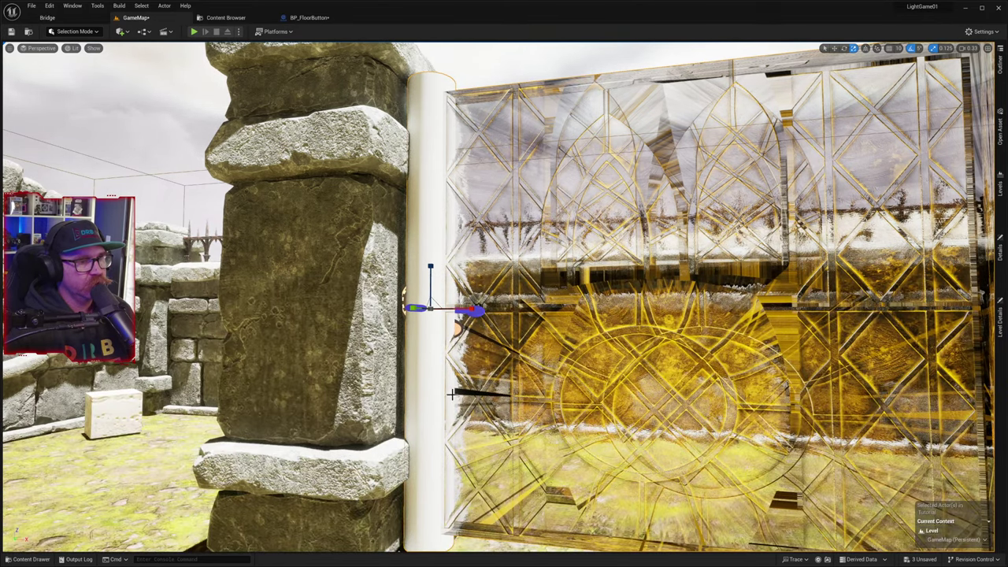
- Open the amber spin door's BP_SpinDoor blueprint for editing and show its component model in 3D
scroll(453, 393, "down", 6)
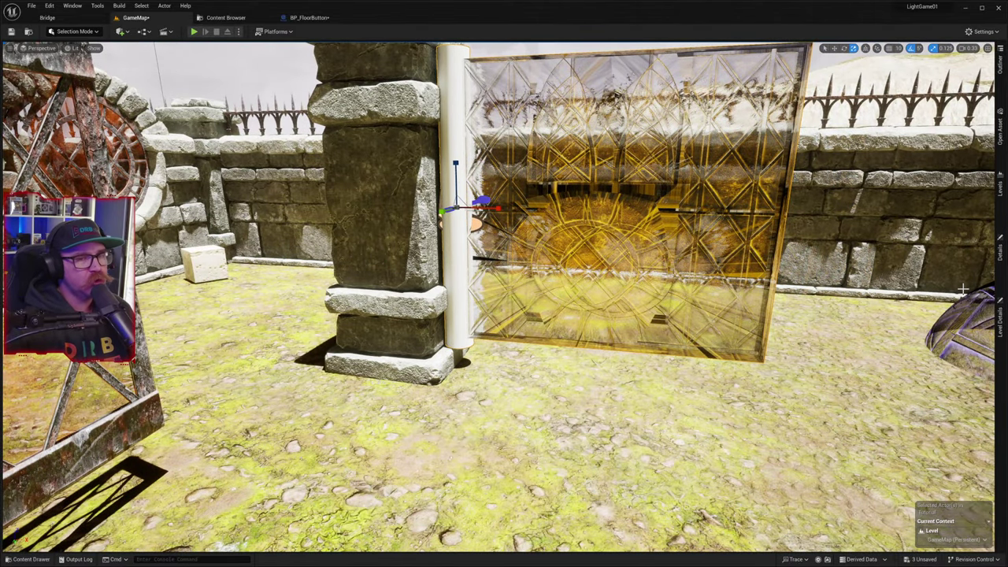
left_click(1001, 252)
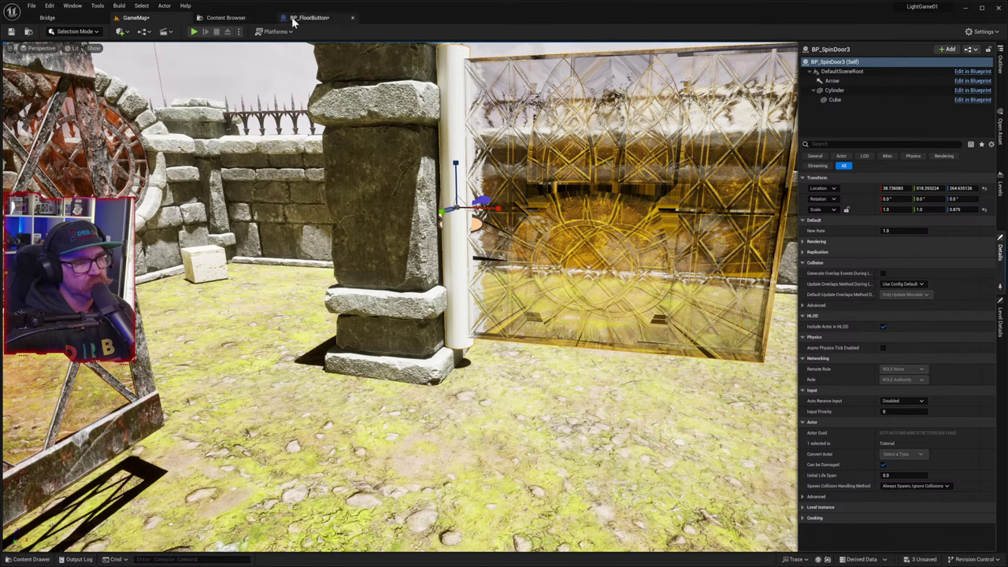
left_click(974, 72)
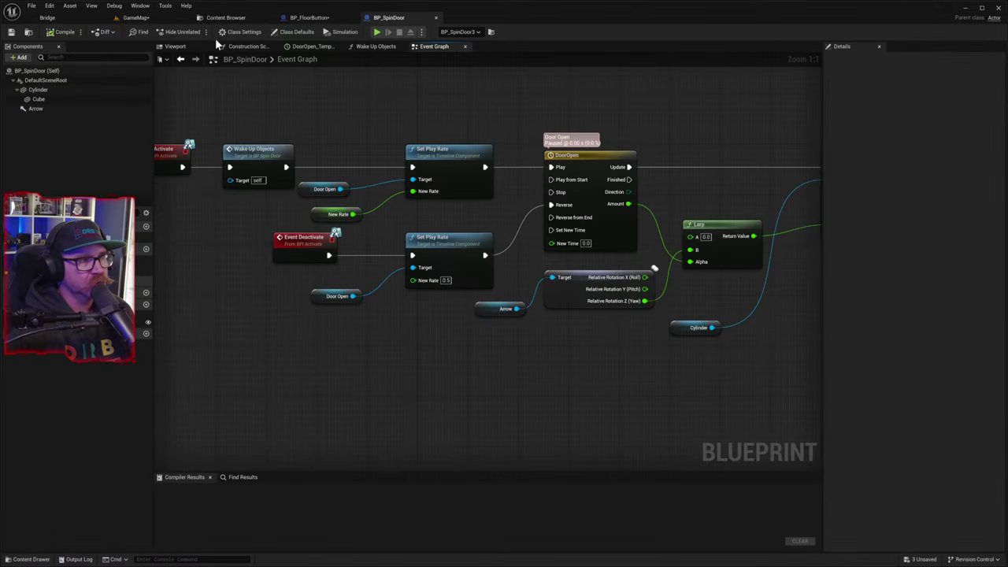
left_click(190, 45)
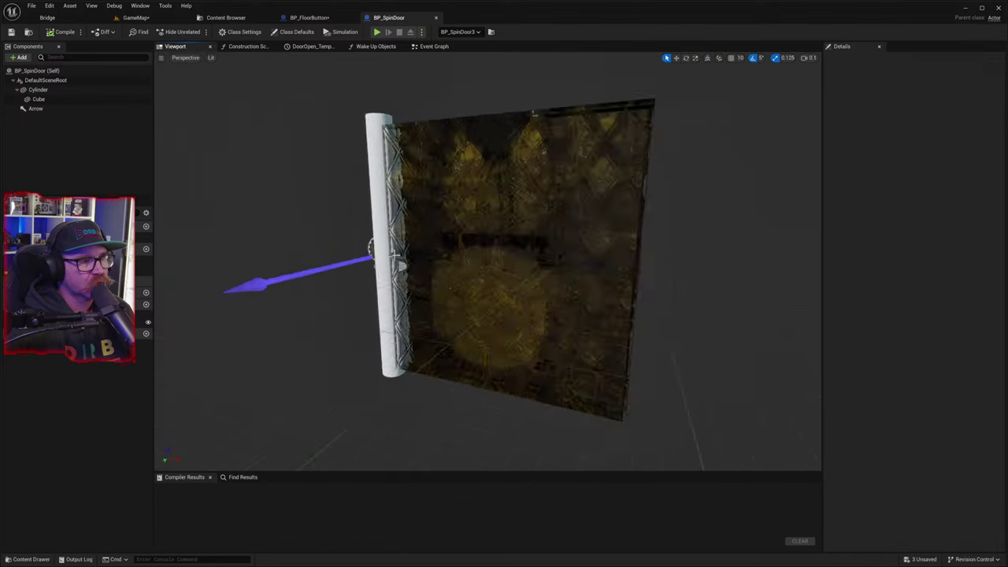
- Assign the MI_gazebo_tile material to the Cylinder component of BP_SpinDoor and compile the blueprint
scroll(393, 257, "up", 3)
left_click(379, 236)
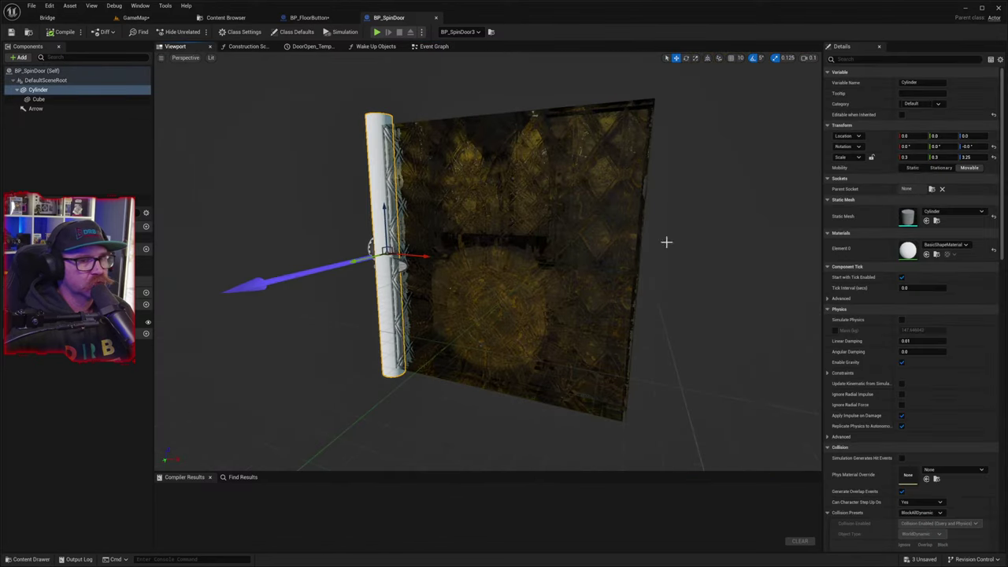
left_click(30, 560)
left_click_drag(654, 419, 909, 252)
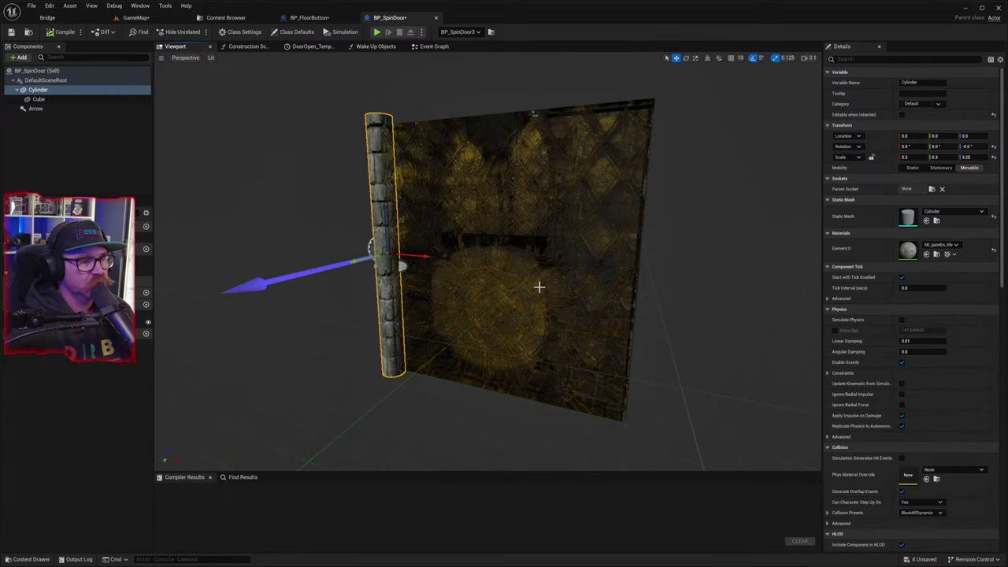
left_click(52, 32)
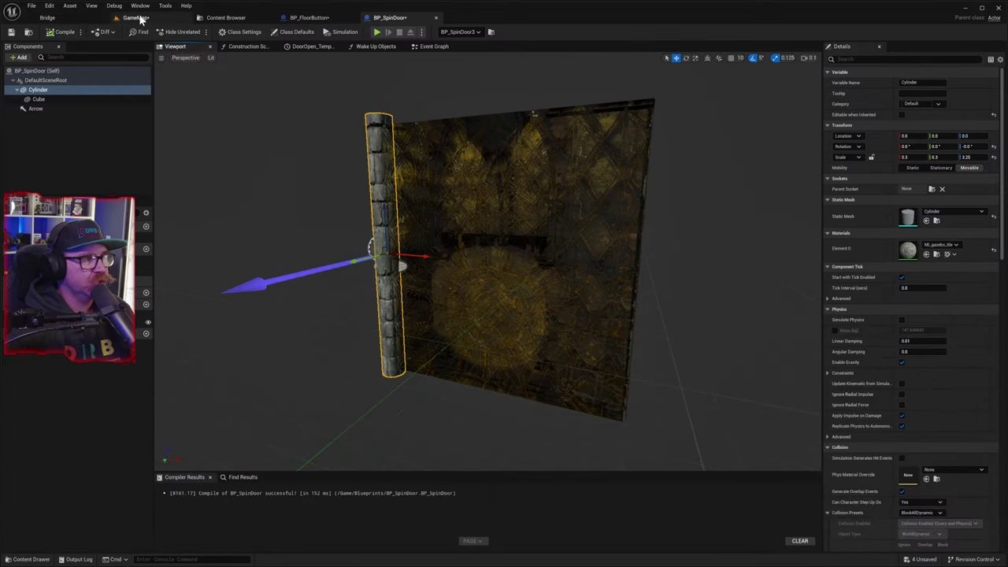
- Return to GameMap and examine how the stone-tiled hinge cylinder looks beside the pillar and amber door
left_click(138, 17)
right_click_drag(191, 76, 182, 16)
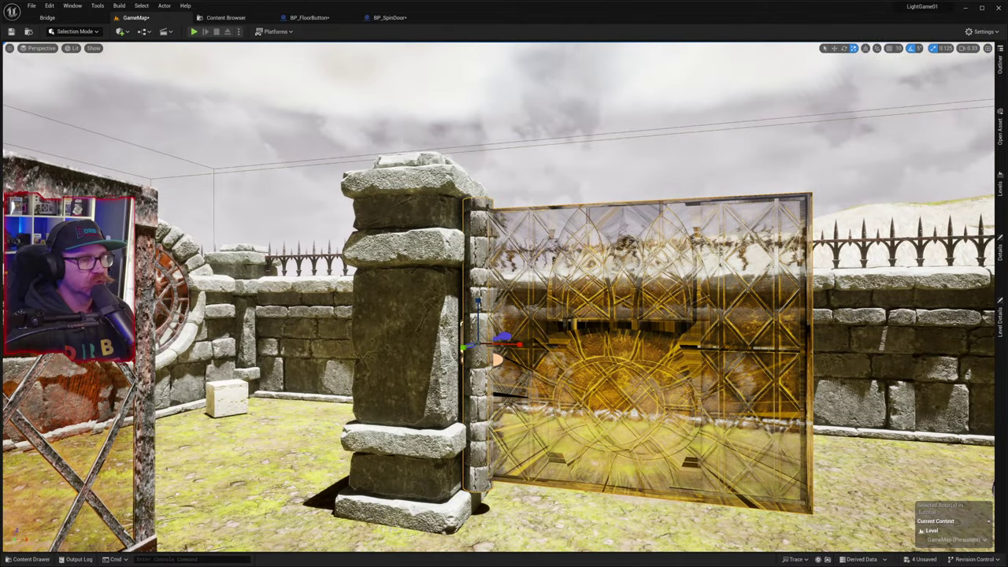
key("w")
right_click_drag(504, 300, 504, 346)
key("s")
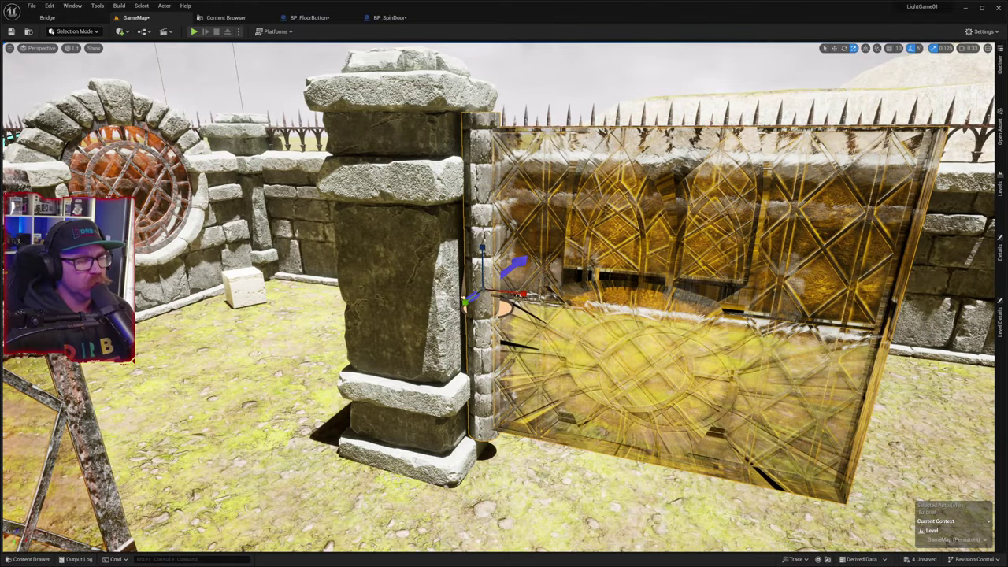
right_click_drag(504, 347, 502, 370)
key("w")
key("s")
key("s")
key("w")
key("s")
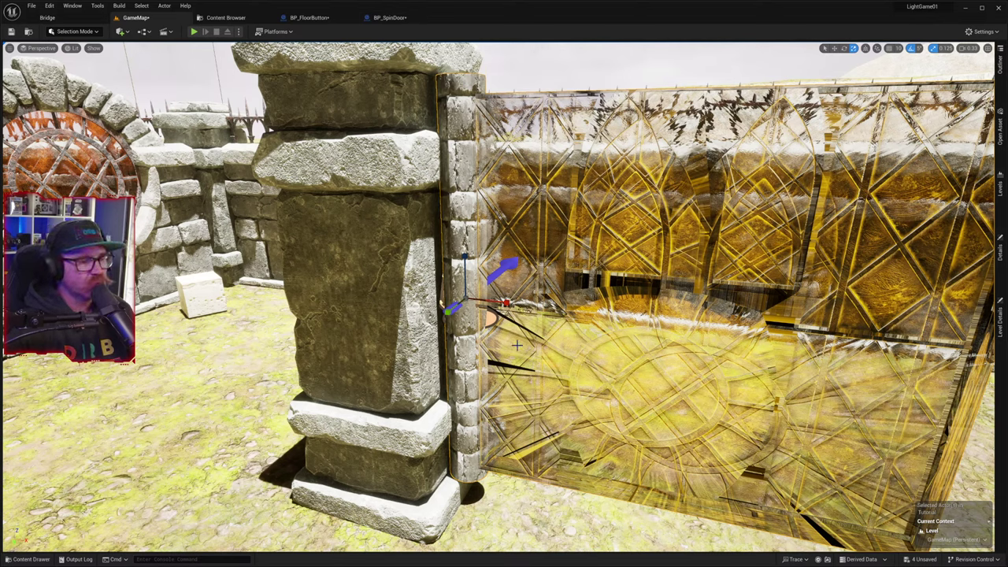
right_click_drag(520, 363, 221, 339)
right_click_drag(378, 367, 355, 368)
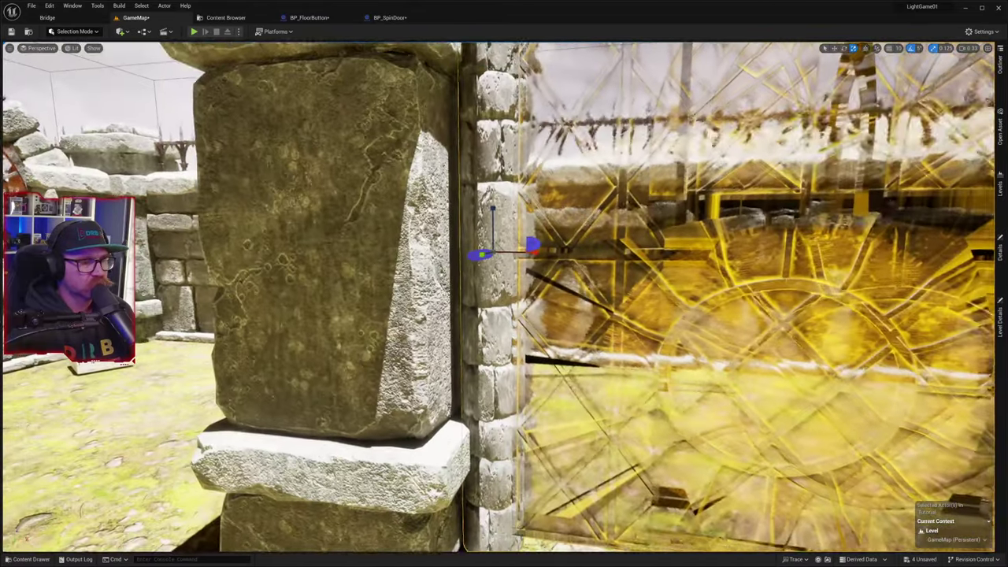
key("s")
right_click_drag(504, 284, 485, 257)
key("w")
key("s")
key("w")
scroll(504, 298, "down", 6)
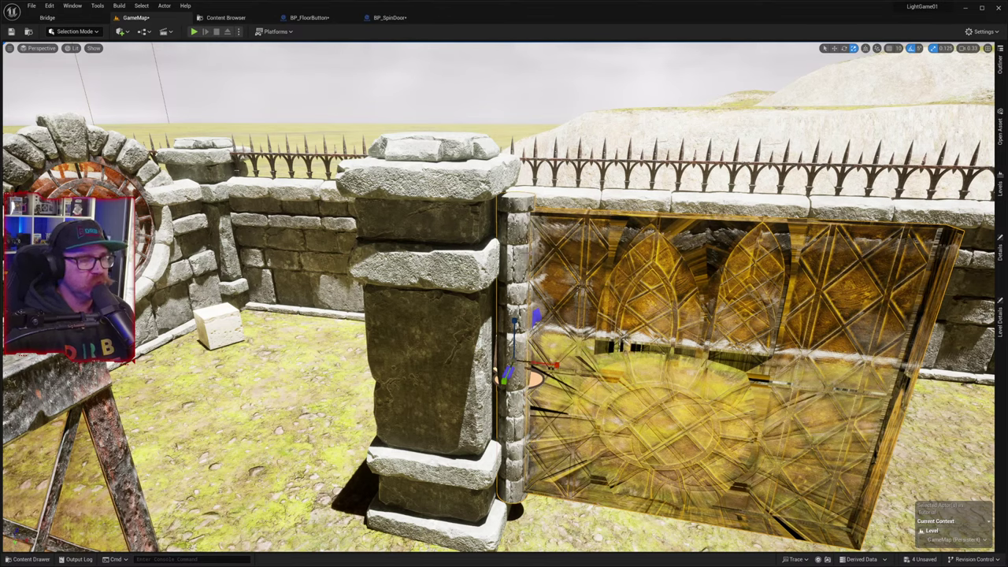
- Add a cube component named Top to the BP_SpinDoor blueprint and attach it to DefaultSceneRoot, outside the Cylinder
left_click(390, 17)
right_click_drag(511, 102, 402, 243)
key("w")
key("s")
key("w")
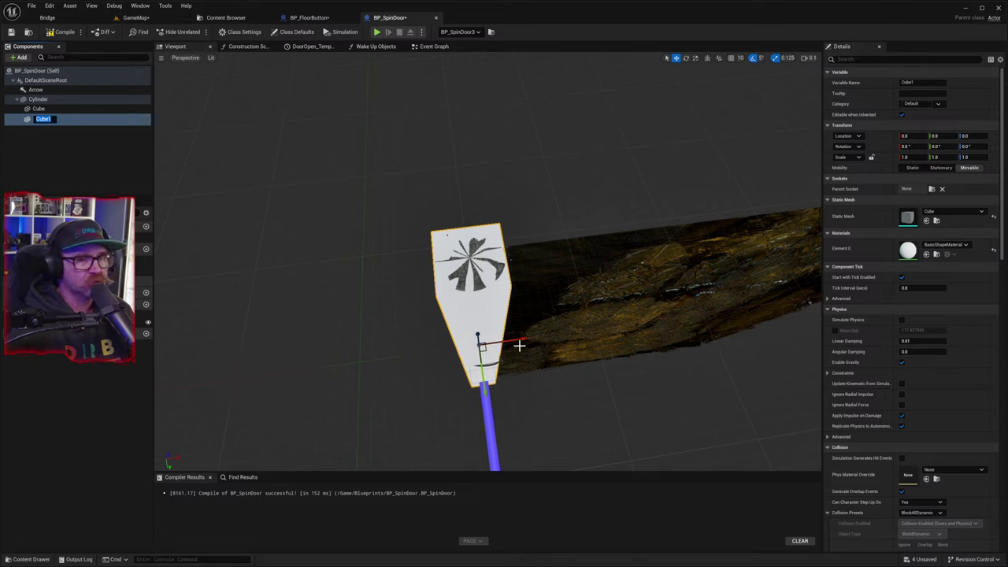
key("BackSpace")
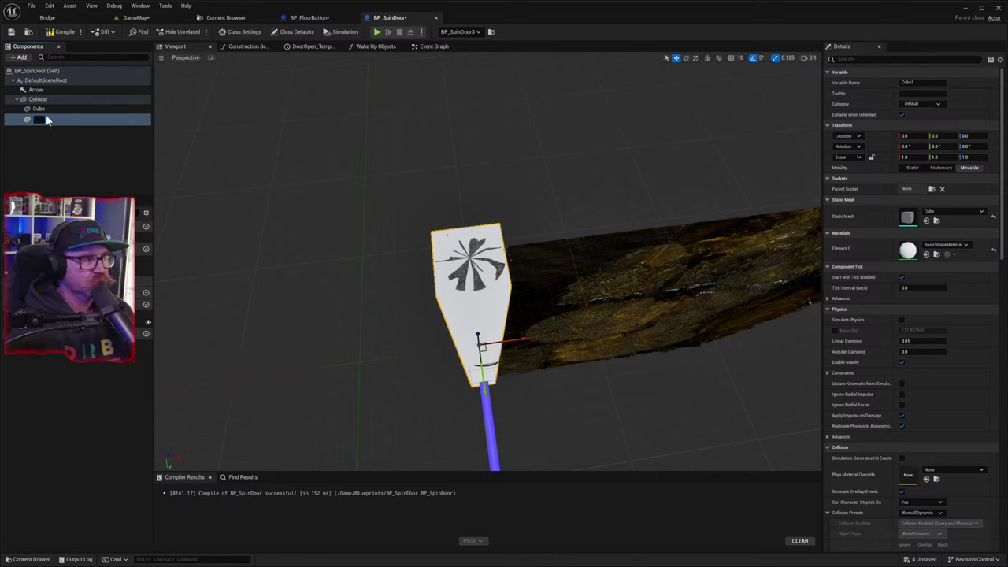
type("Top")
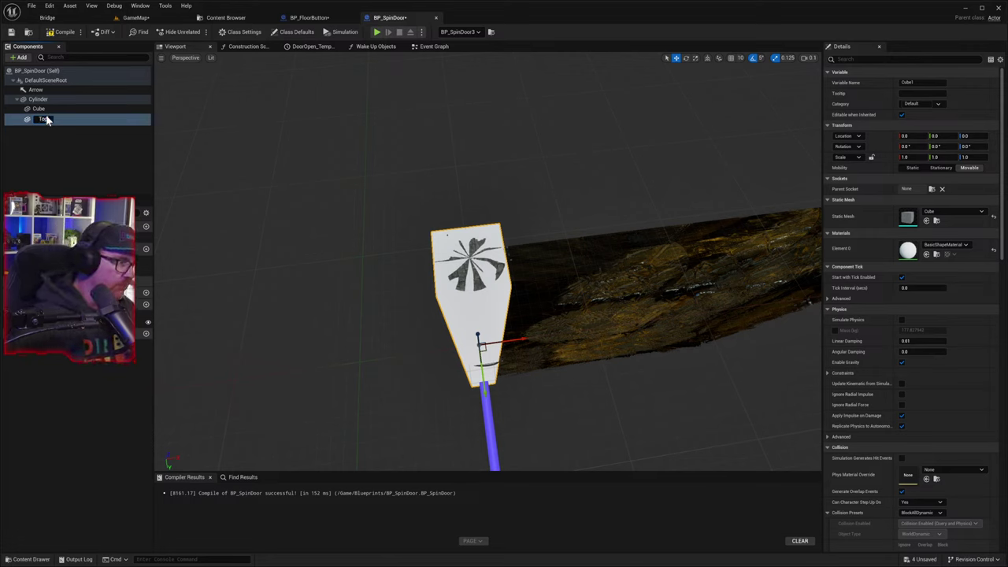
left_click(47, 148)
left_click(40, 119)
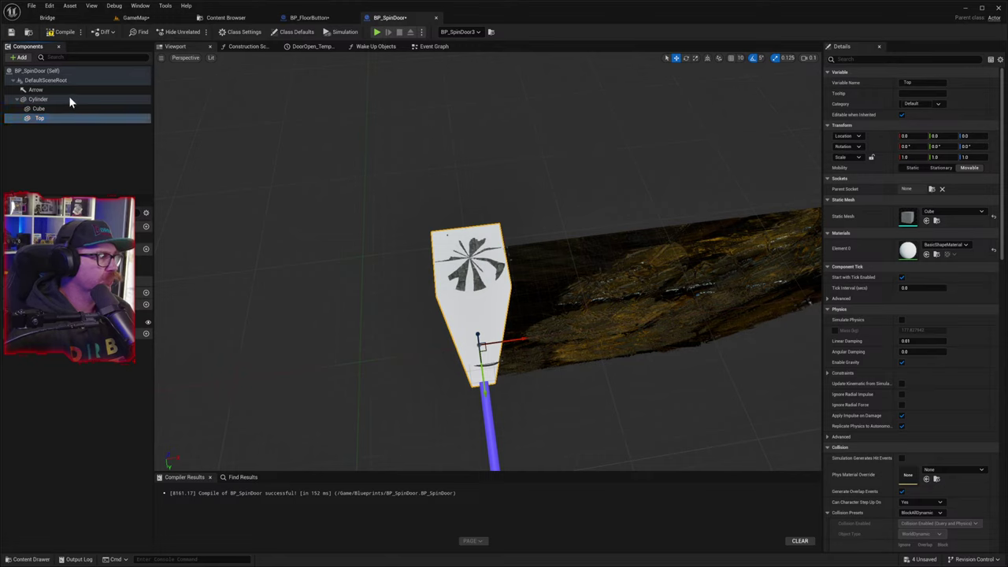
left_click_drag(69, 97, 69, 97)
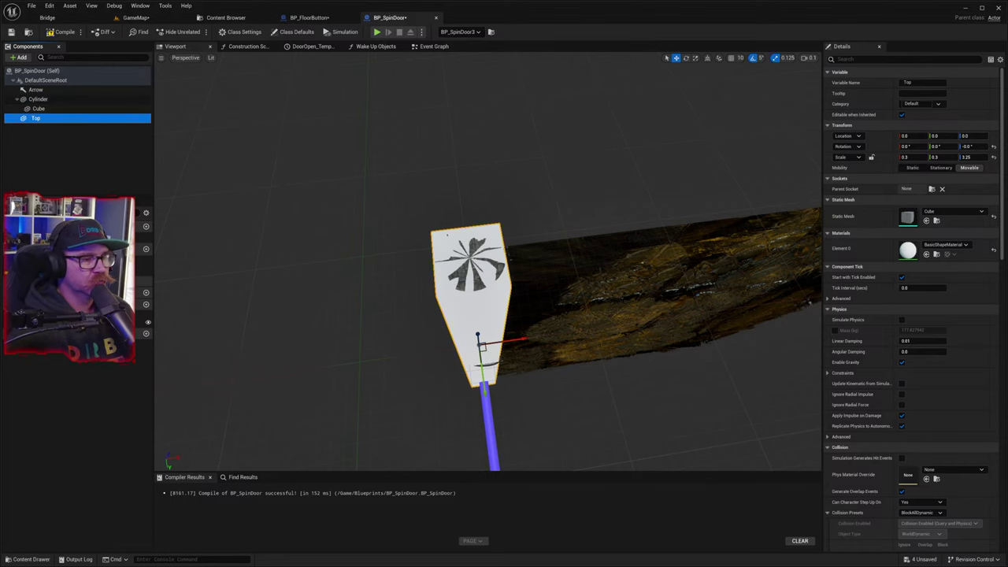
- Shape the Top cube into a bracket block scaled 0.925 × 0.3 × 0.375 and place it above the hinge cylinder, extending away from the door
mouse_move(447, 235)
right_mouse_down()
mouse_move(464, 323)
mouse_move(453, 237)
mouse_move(457, 252)
right_mouse_up()
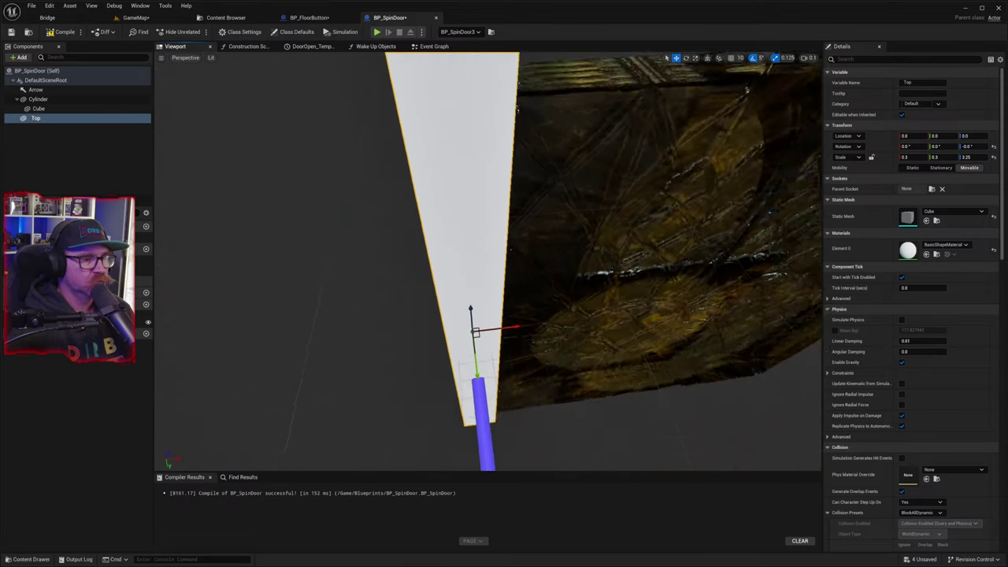
right_click_drag(489, 339, 526, 403)
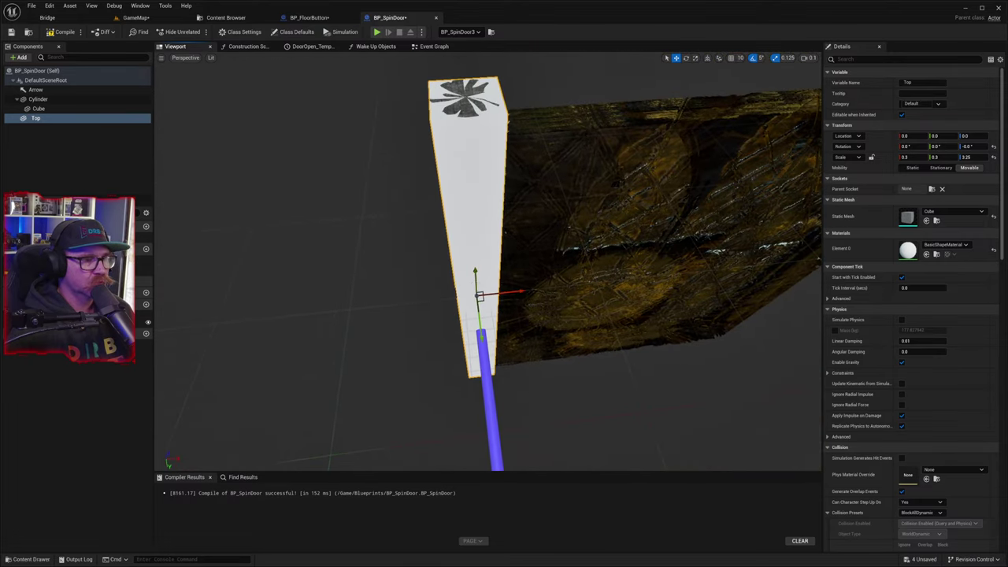
left_click_drag(476, 276, 492, 311)
key("e")
key("r")
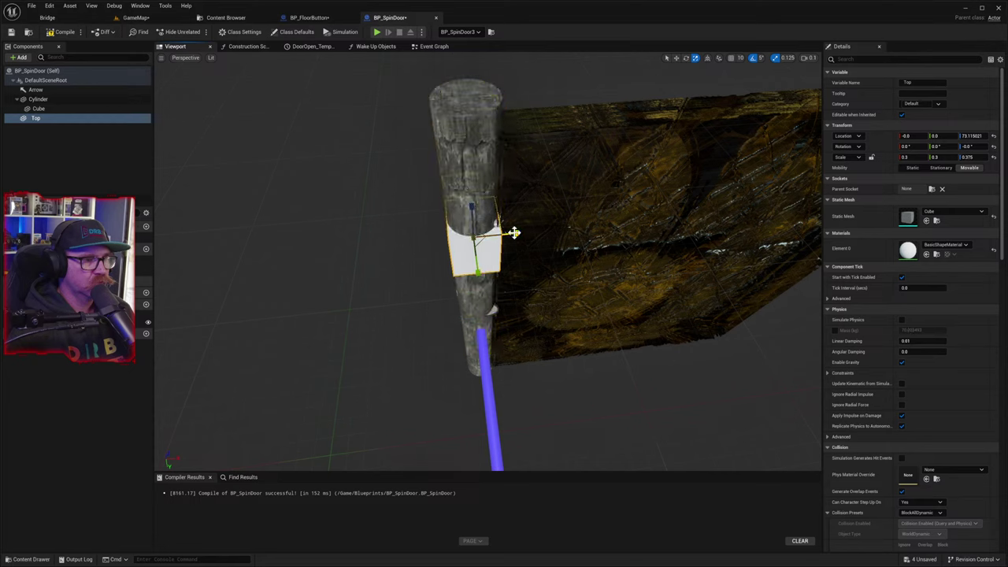
left_click_drag(513, 232, 521, 94)
key("w")
key("e")
key("r")
right_click_drag(542, 122, 542, 56)
key("w")
left_click_drag(504, 194, 443, 193)
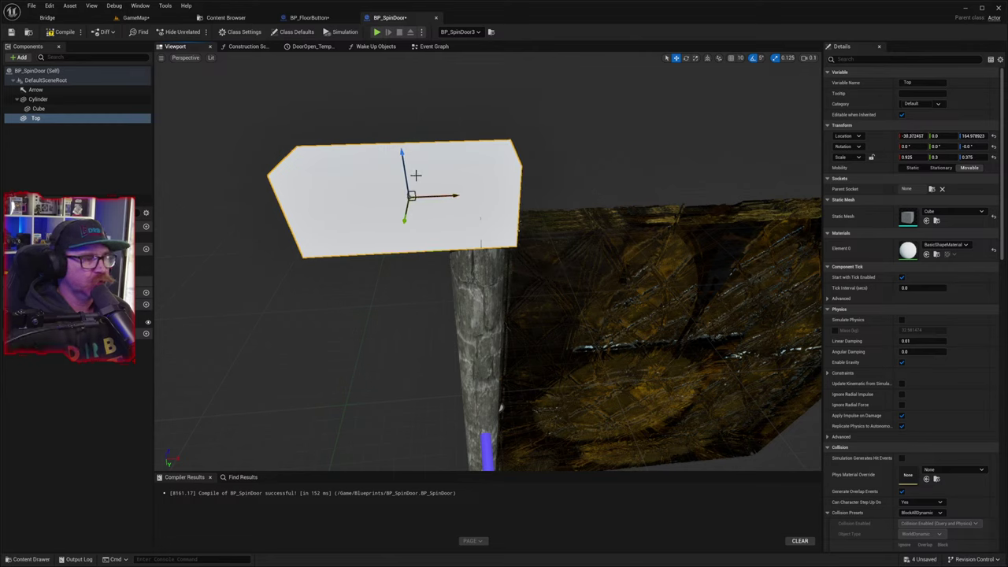
- Duplicate the Top block, move the copy down to the hinge cylinder's foot at about Z -176, and compile BP_SpinDoor
key("ctrl+d")
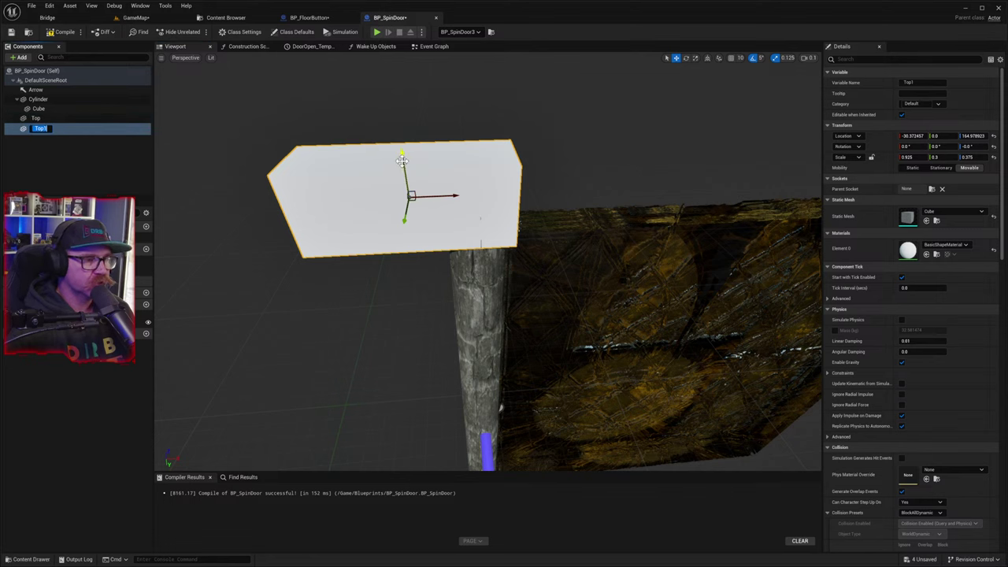
left_click(402, 161)
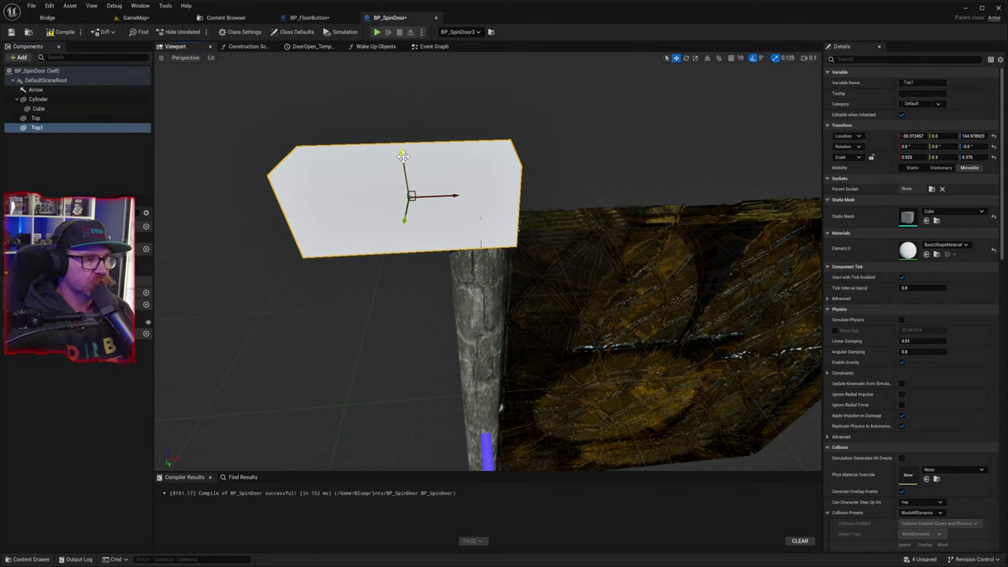
left_click_drag(401, 158, 497, 135)
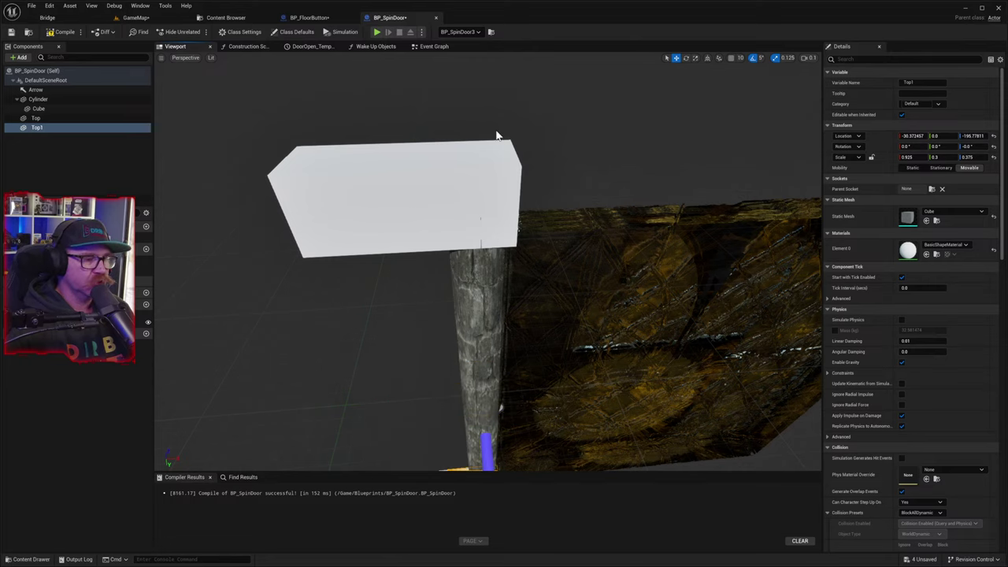
mouse_move(550, 265)
right_mouse_down()
mouse_move(550, 354)
mouse_move(638, 355)
mouse_move(670, 339)
mouse_move(520, 291)
mouse_move(512, 252)
mouse_move(545, 267)
right_mouse_up()
left_click_drag(375, 319, 384, 266)
left_click(59, 31)
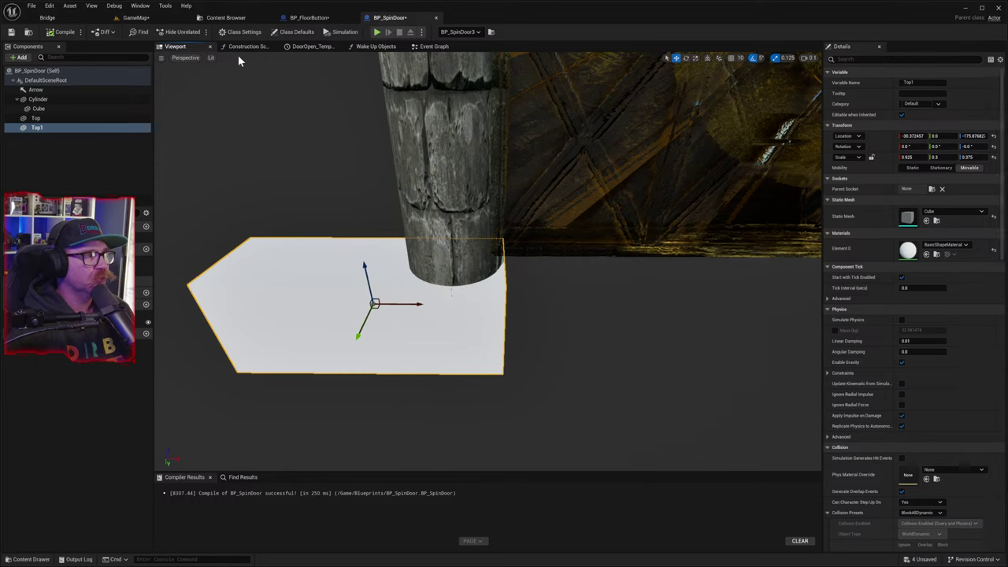
- In GameMap, shift the amber spin door slightly away from the stone pillar so the bracket blocks bridge the gap
left_click(135, 17)
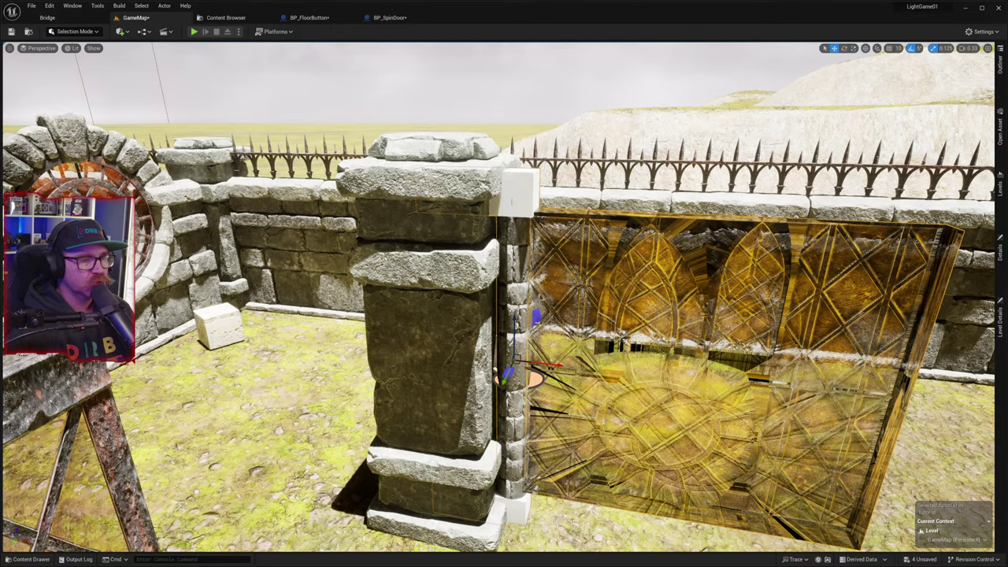
left_click_drag(547, 361, 573, 360)
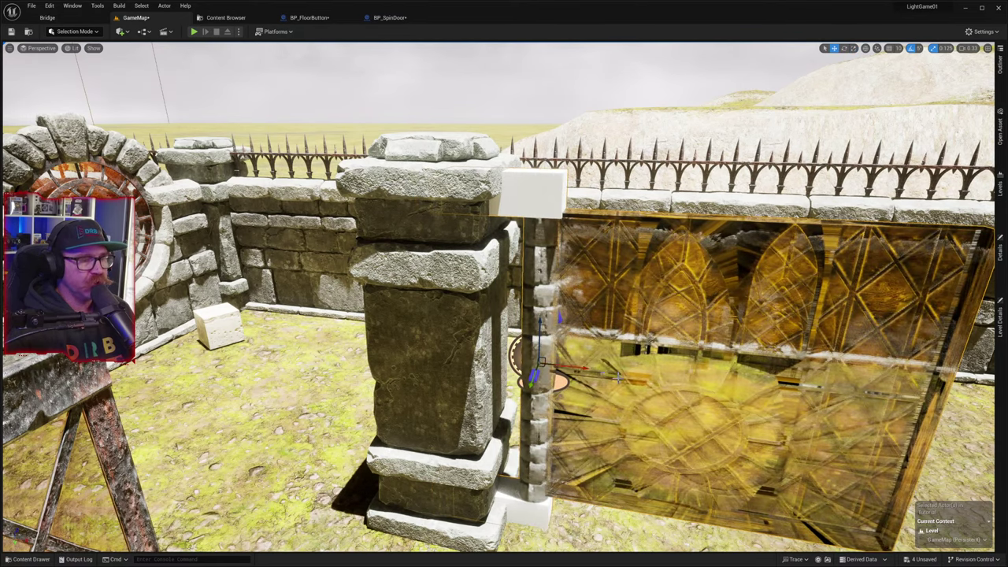
key("w")
right_click_drag(618, 401, 630, 364)
key("w")
key("s")
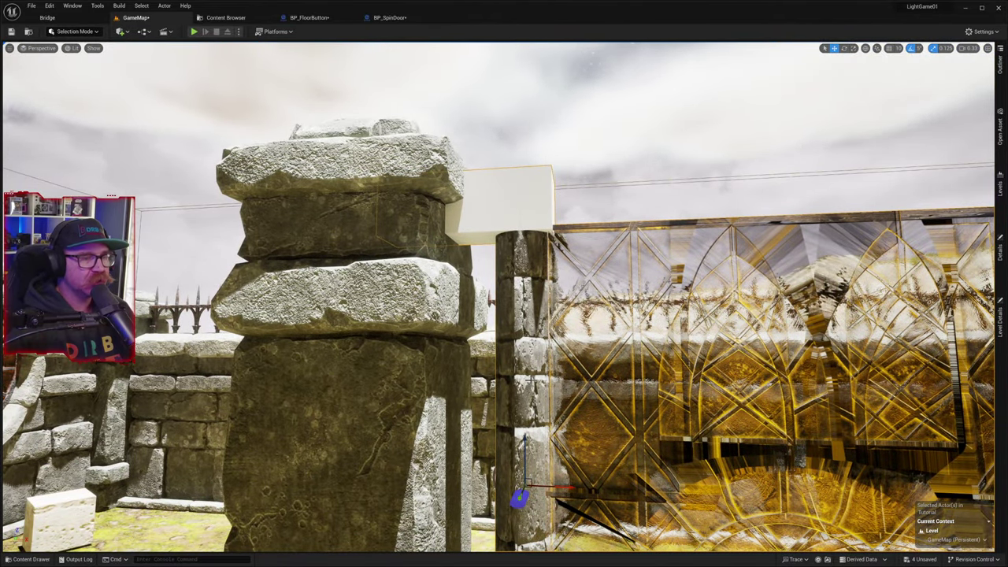
right_click_drag(504, 300, 504, 300)
- Play-test the level, watch the amber door swing between its two white bracket blocks from several positions, and stop the session
left_click(191, 35)
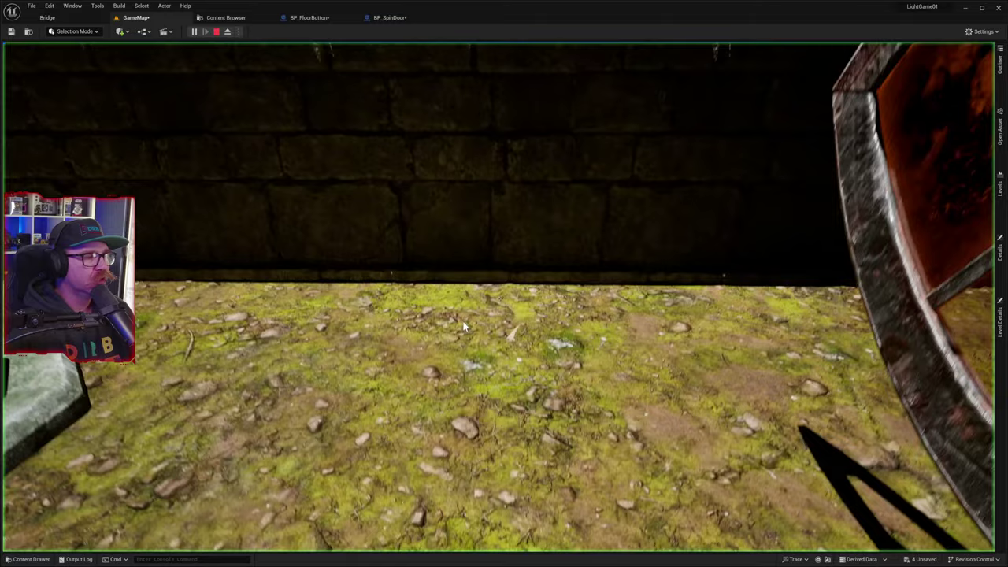
left_click(462, 322)
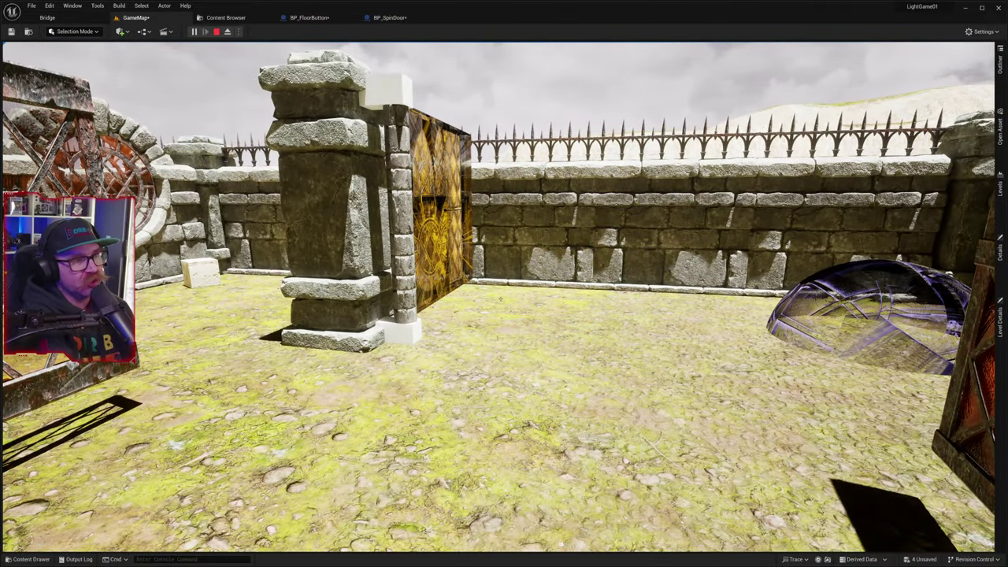
key("a")
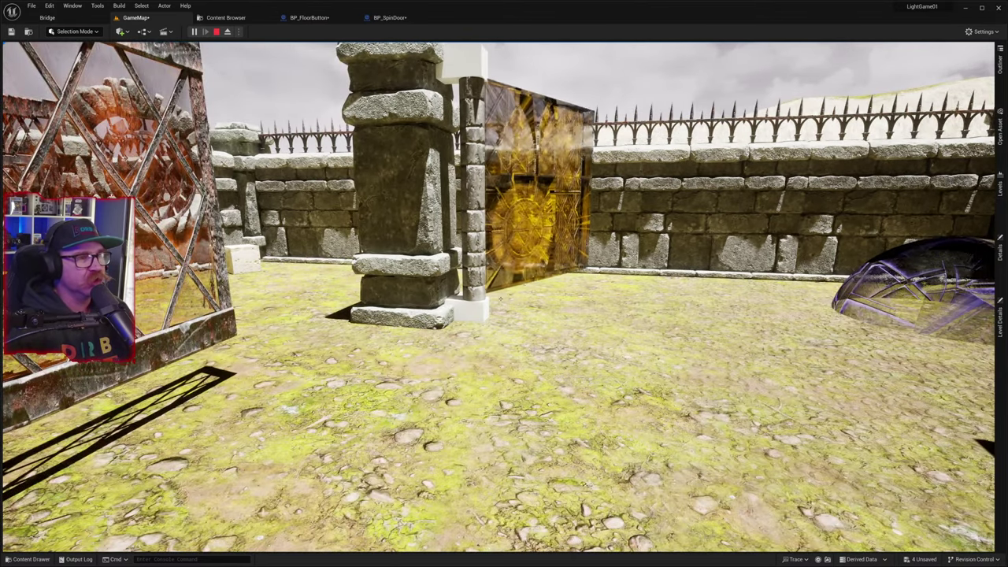
key("d")
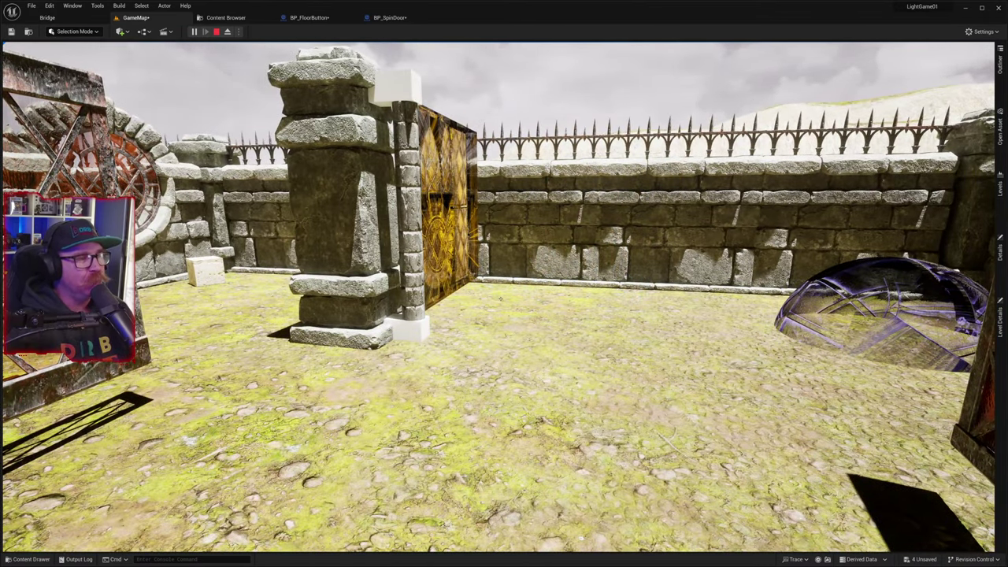
key("a")
key("s")
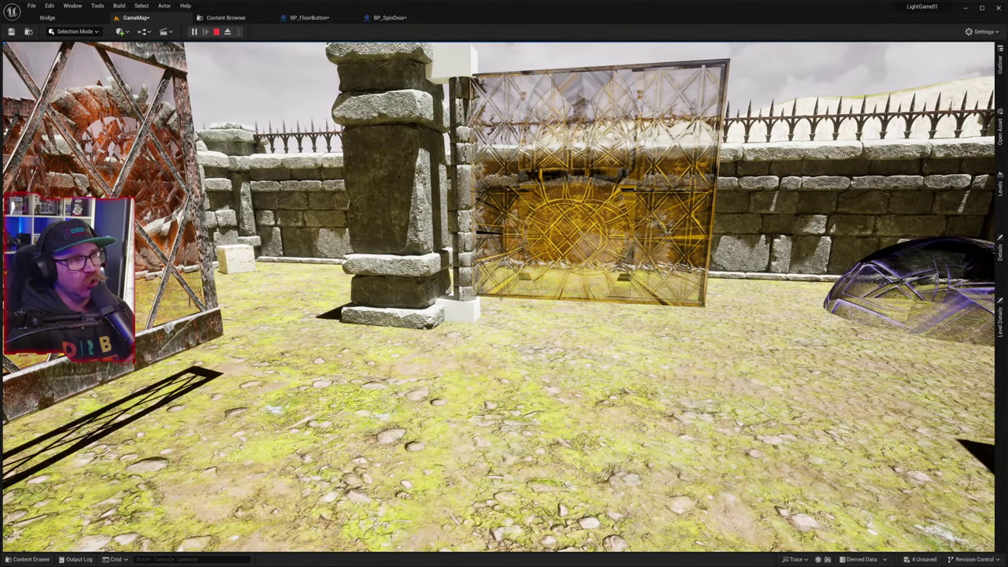
key("d")
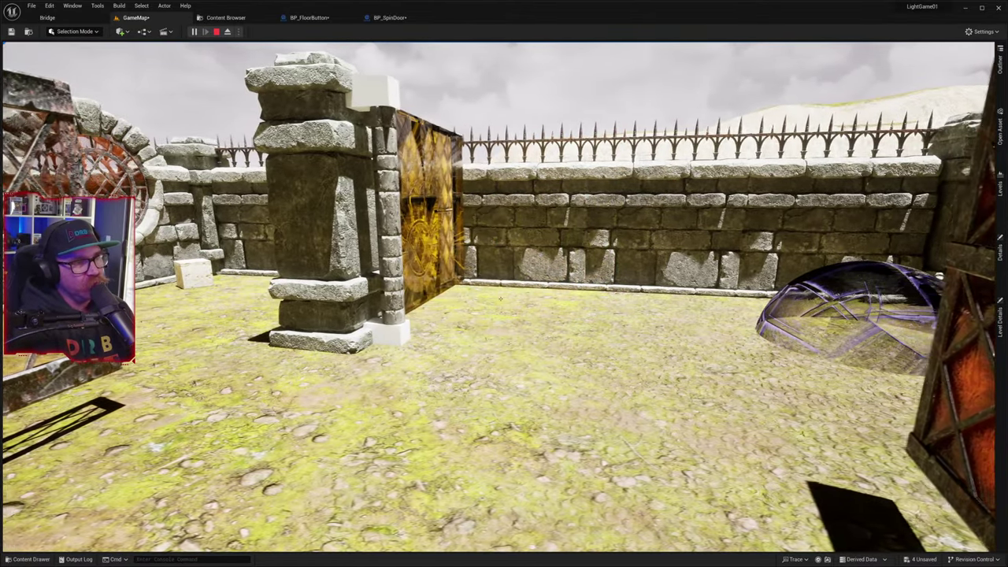
key("a")
key("a")
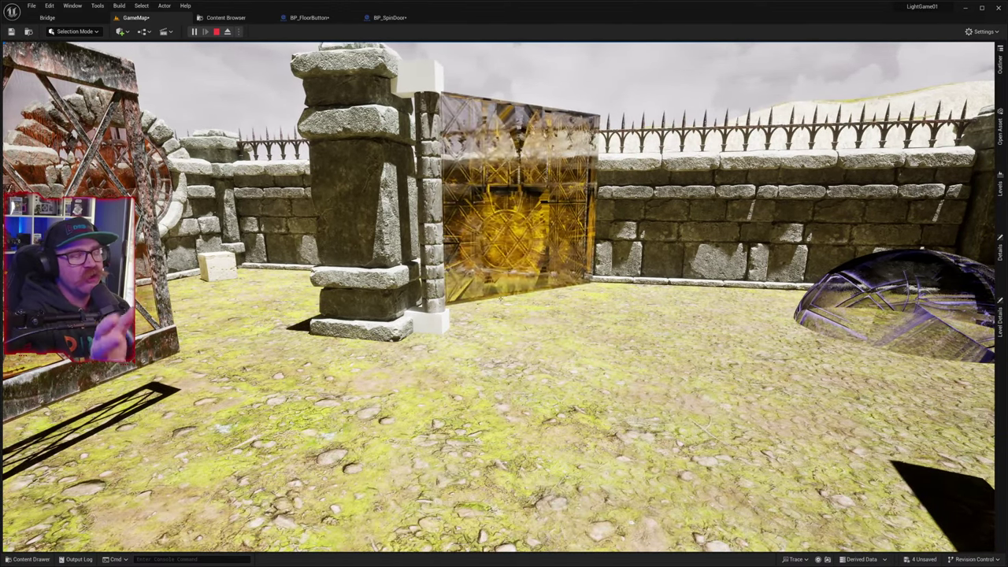
key("a")
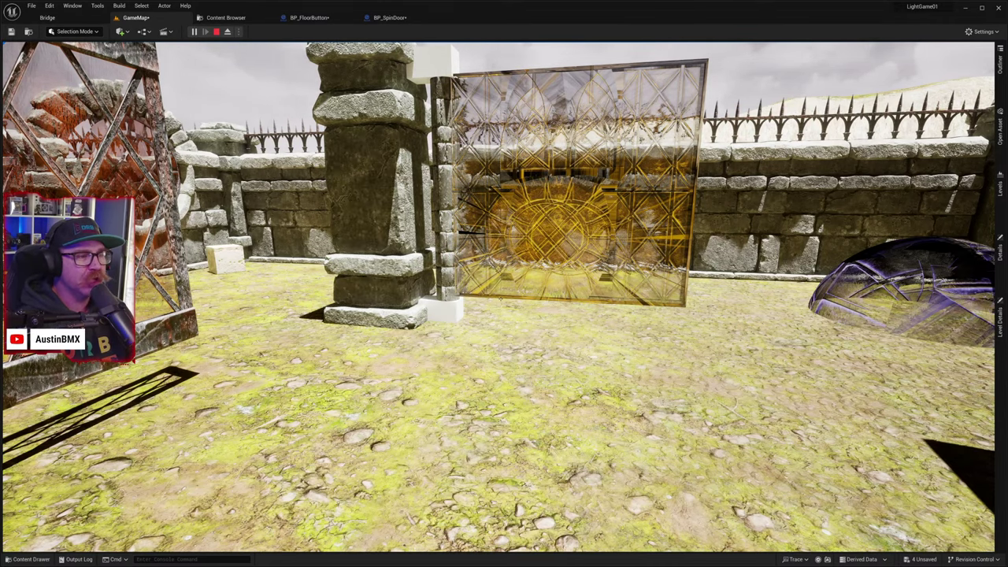
key("d")
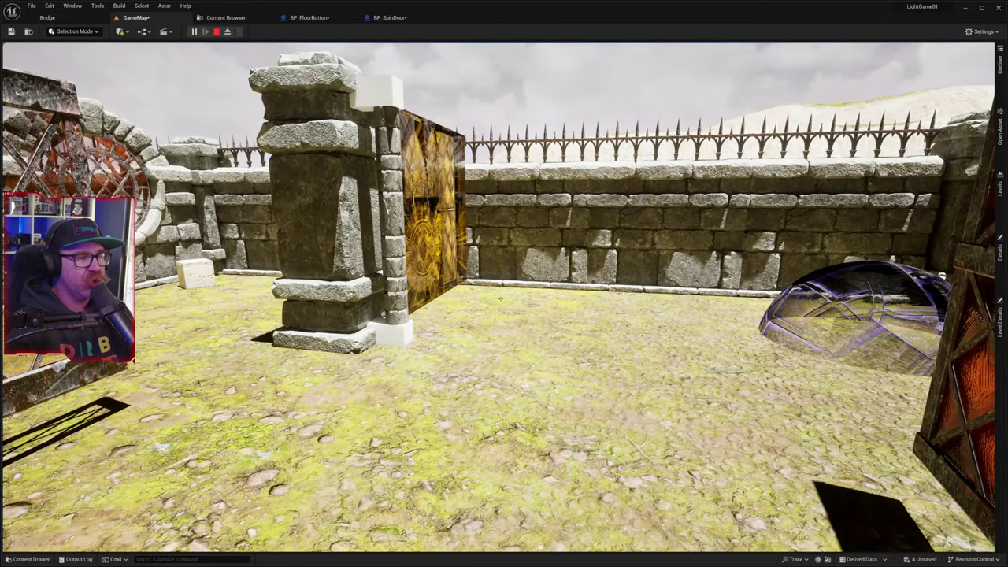
key("a")
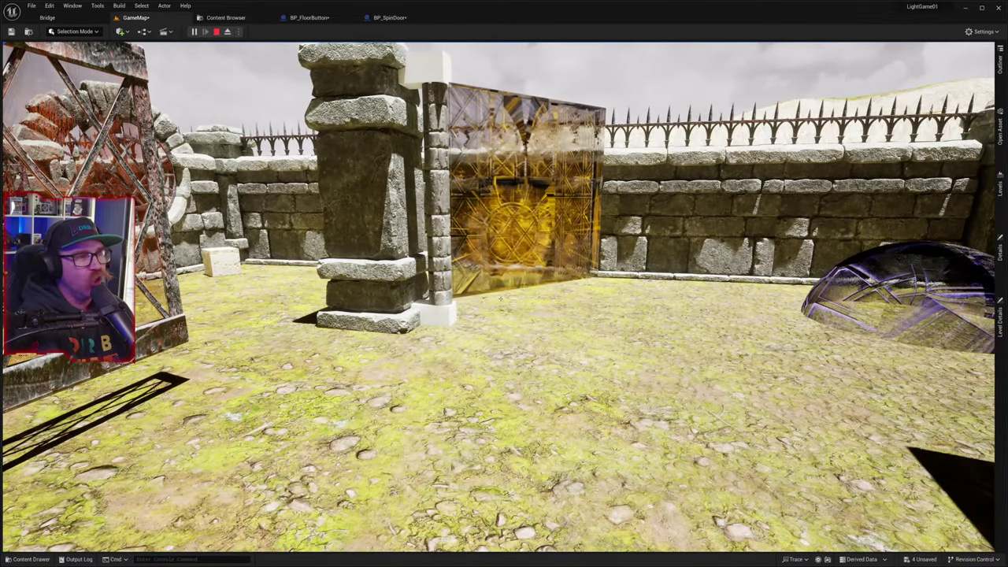
key("w")
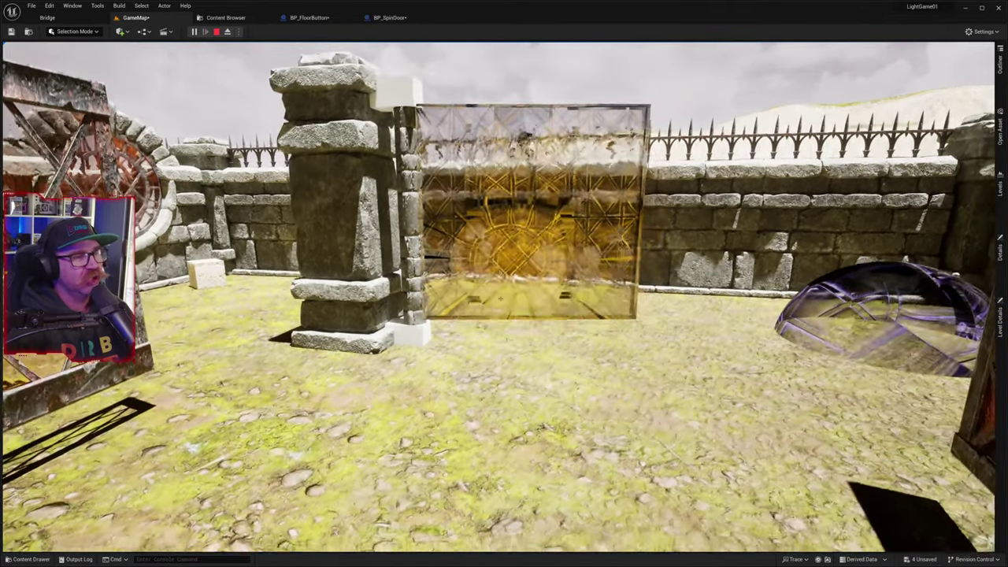
key("a")
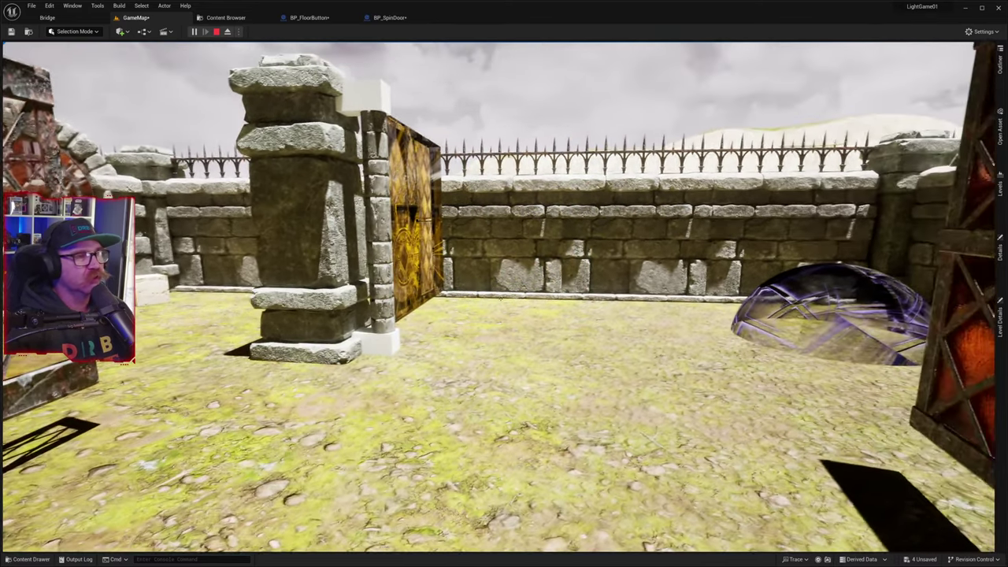
key("a")
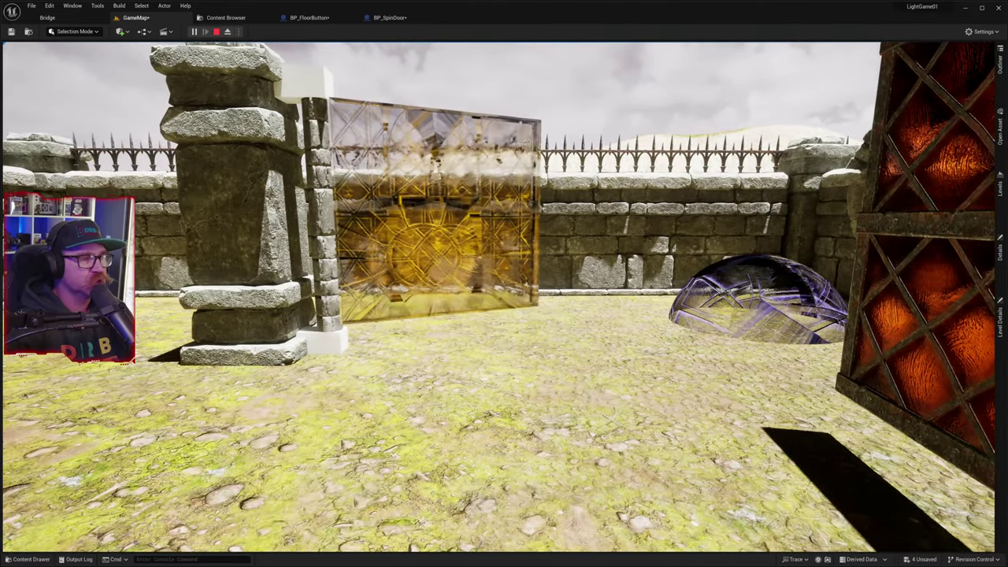
key("Escape")
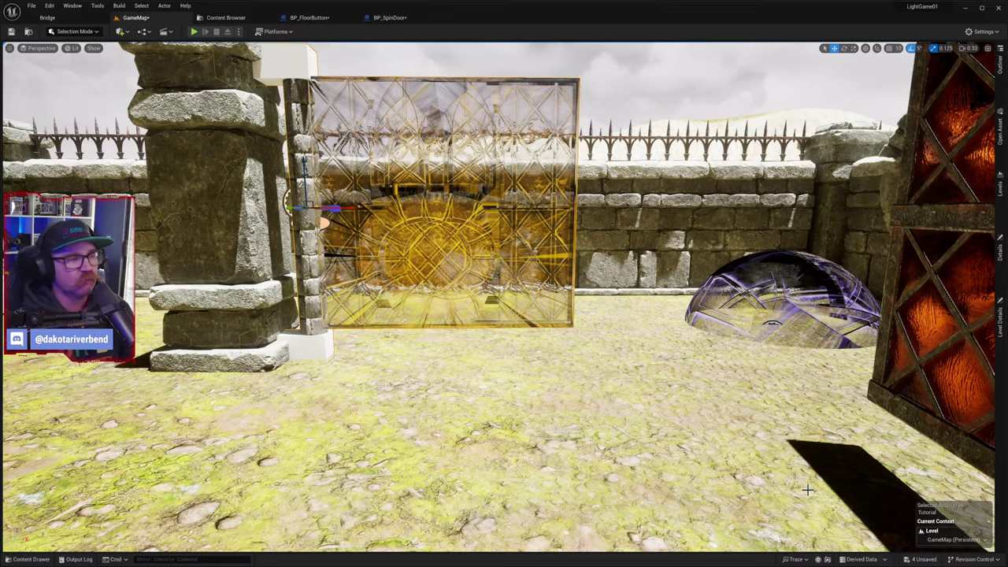
- Inspect the upper bracket block where it meets the stone pillar beside the amber spin door
right_click_drag(621, 390, 501, 326)
key("w")
key("s")
key("w")
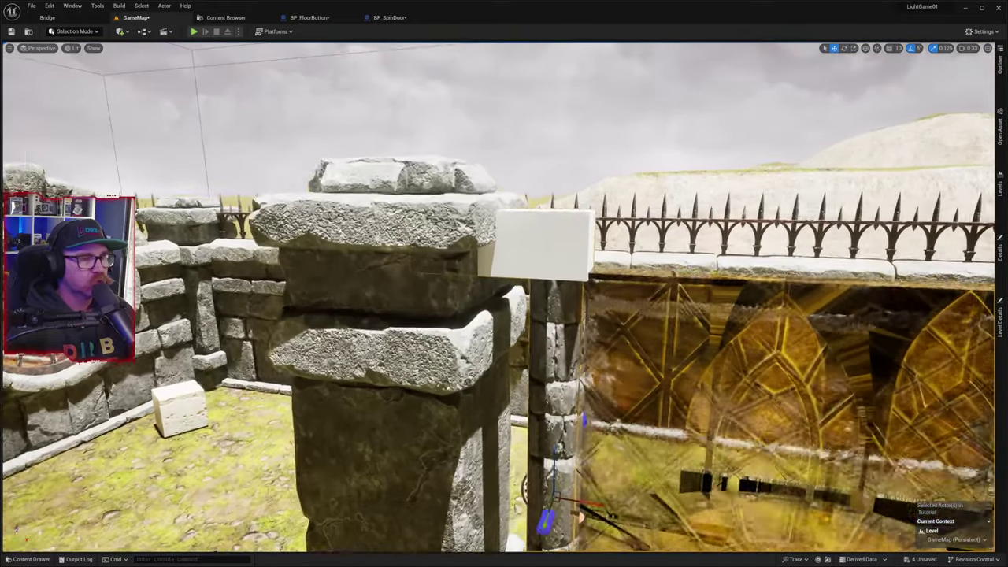
right_click_drag(572, 377, 572, 376)
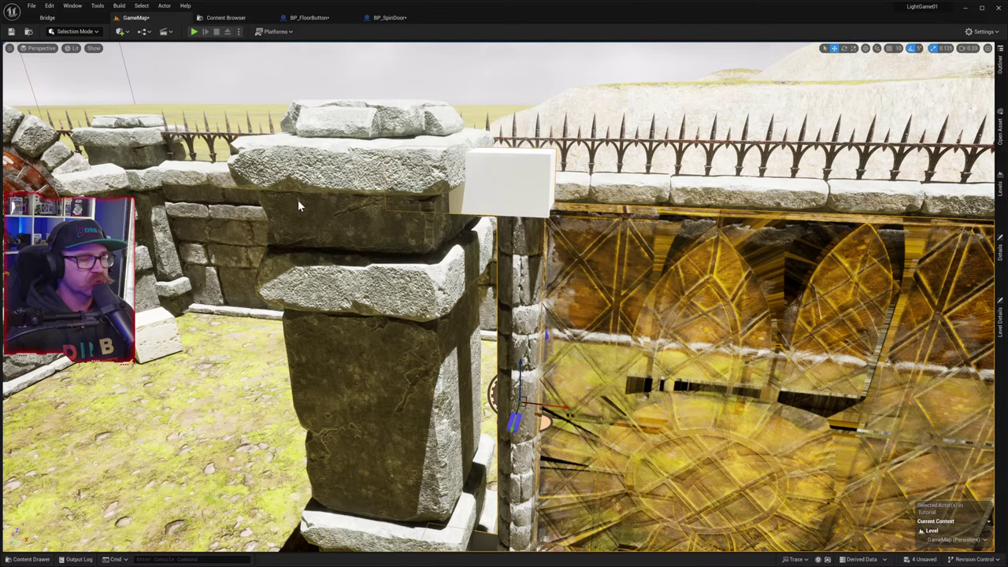
- Switch to Quixel Bridge and search its asset library for "hinge"
left_click(49, 18)
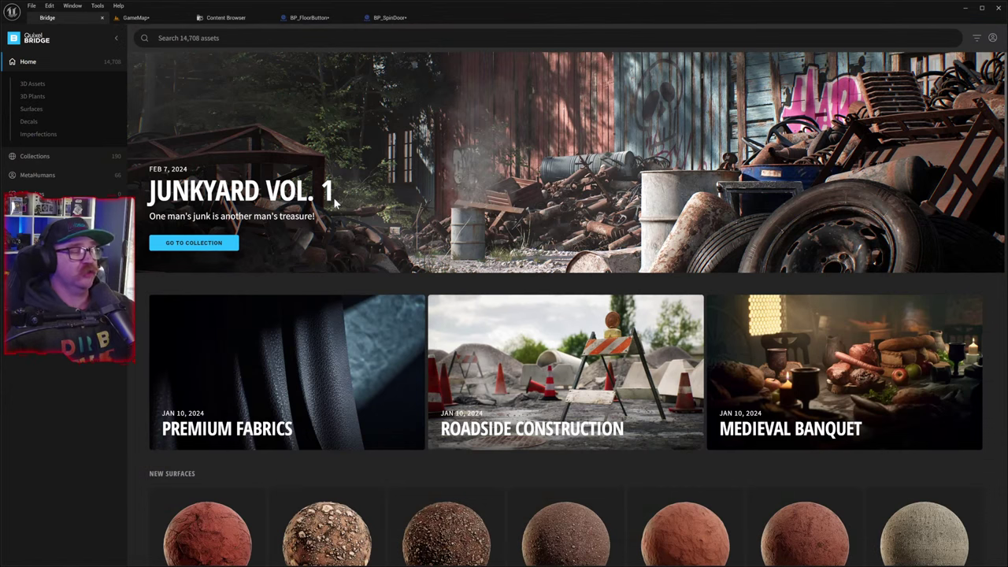
left_click(260, 39)
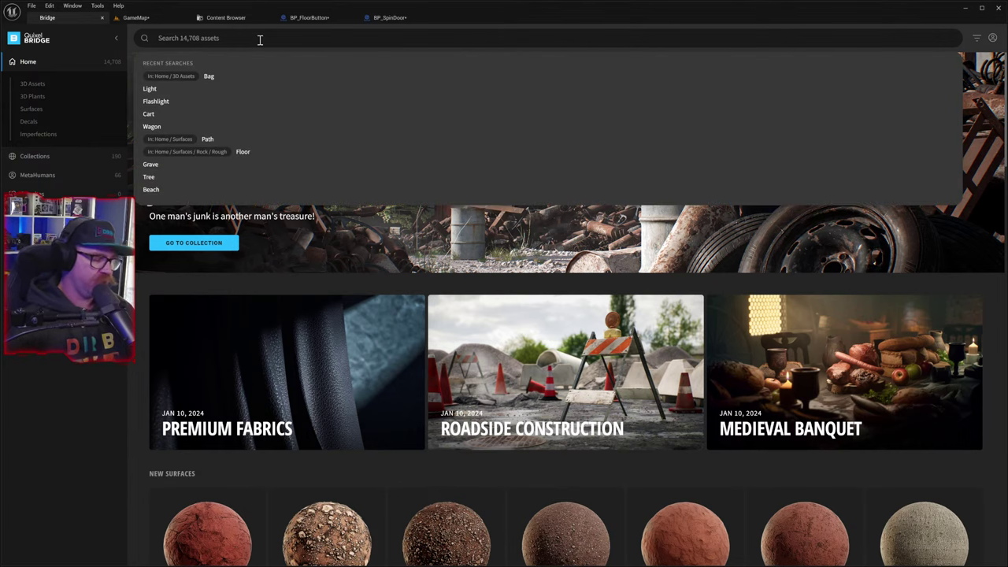
type("hinge")
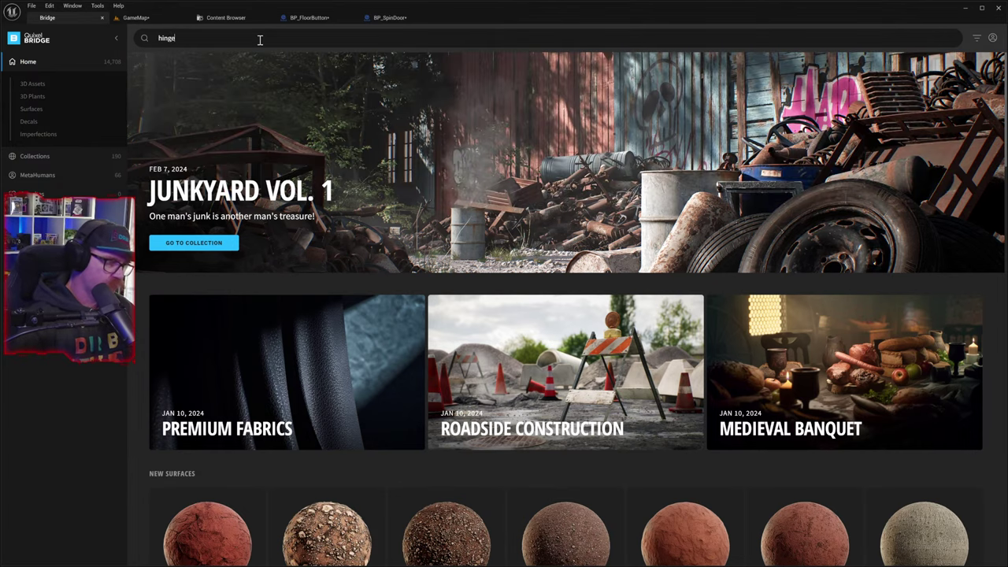
key("Return")
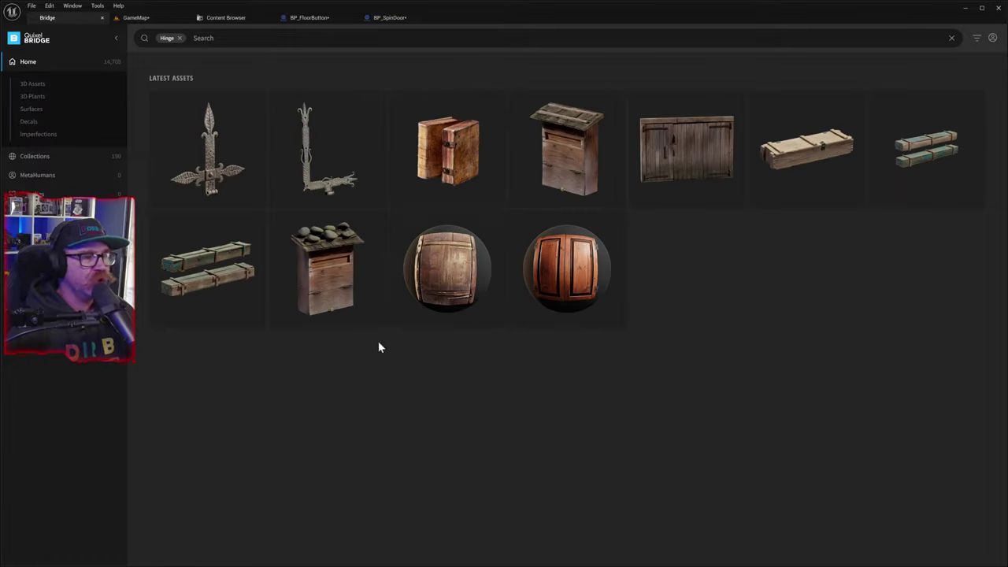
- From the Metal Hinge's related Rusty Metal Pulley, open the Industrial Hardware category and remove the Hinge search filter
left_click(337, 188)
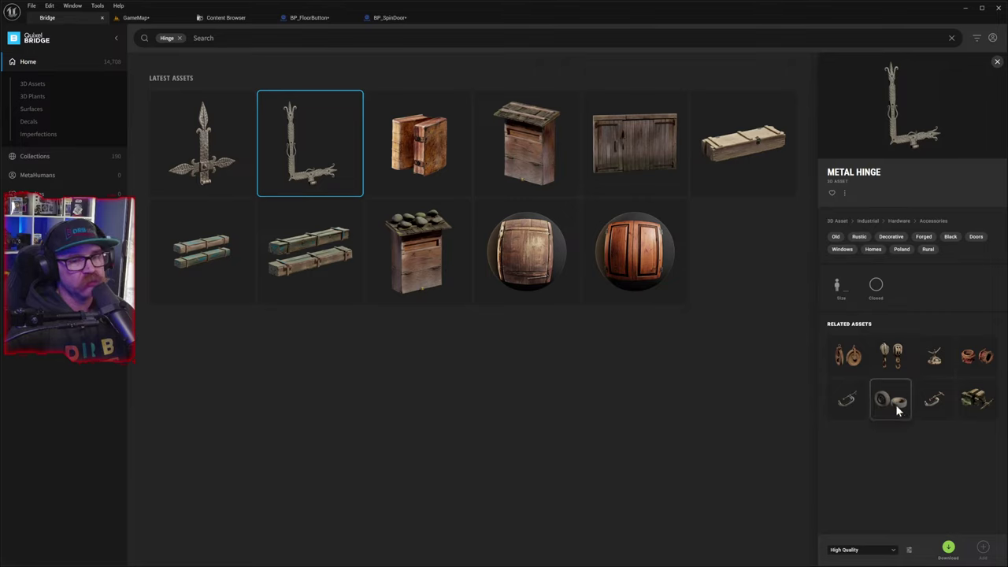
left_click(857, 358)
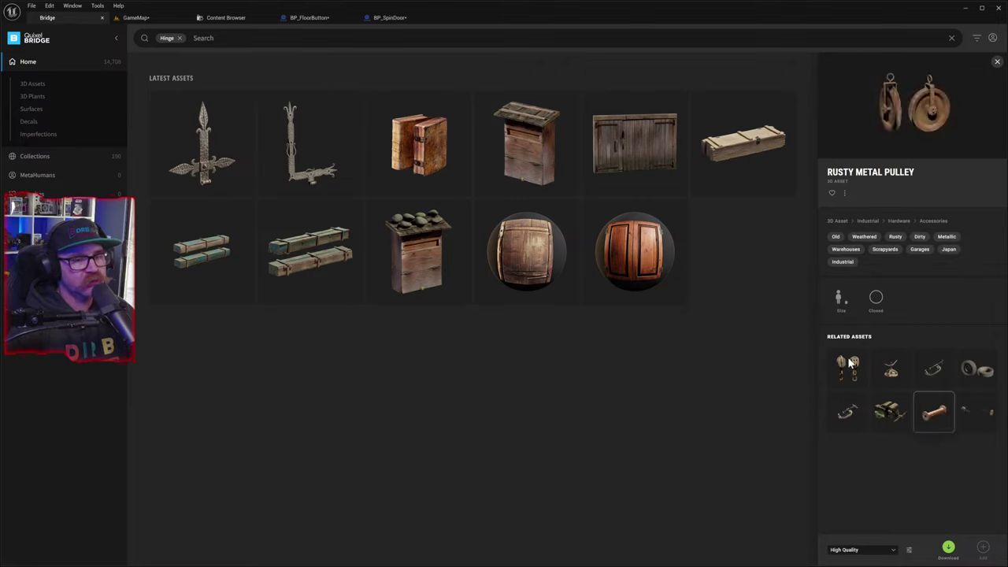
left_click(899, 221)
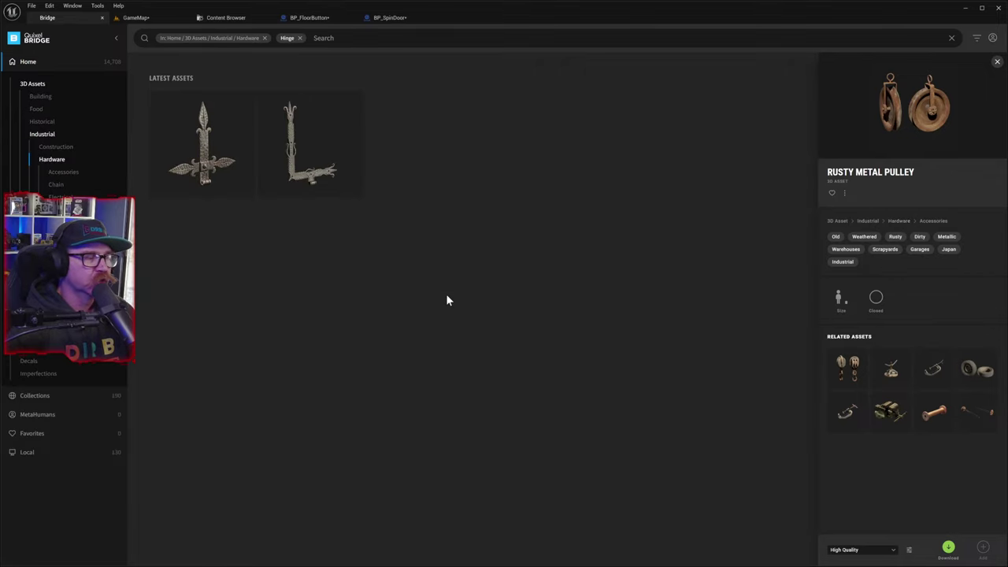
left_click(300, 38)
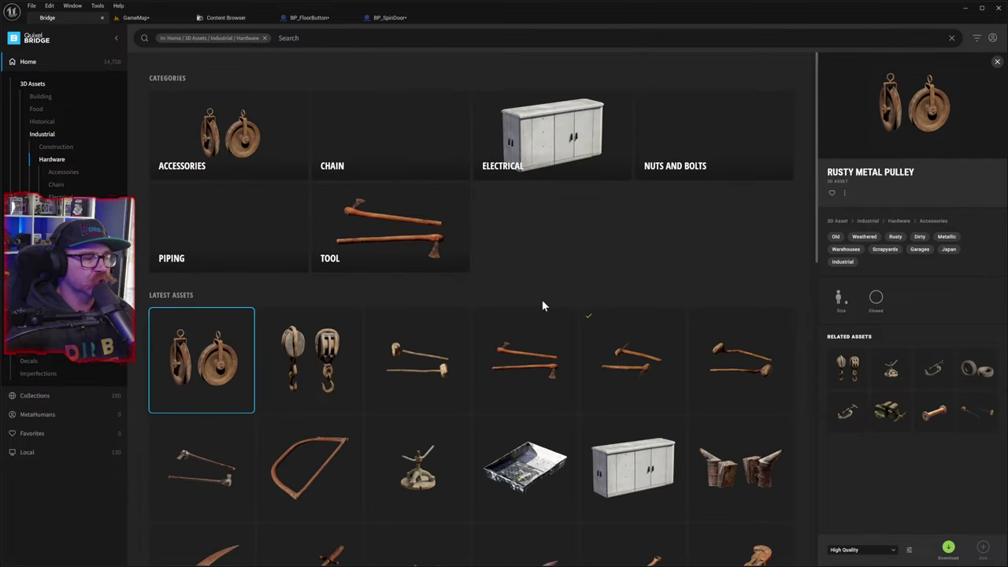
- Look through the first Hardware assets for a hinge-like part and open the Rusty Wheel Hub's details
scroll(541, 337, "down", 1)
scroll(541, 336, "down", 1)
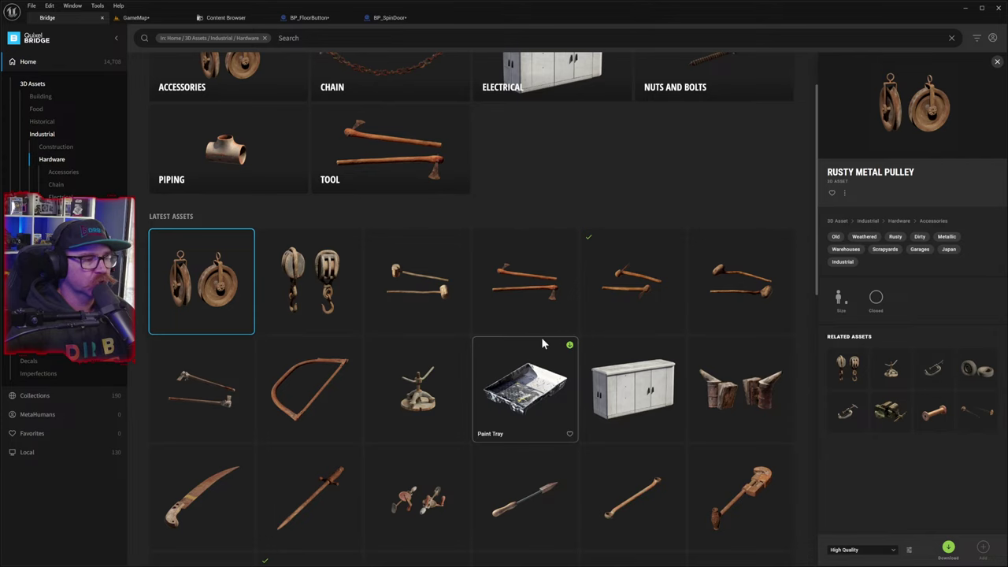
scroll(541, 337, "down", 4)
scroll(564, 365, "down", 6)
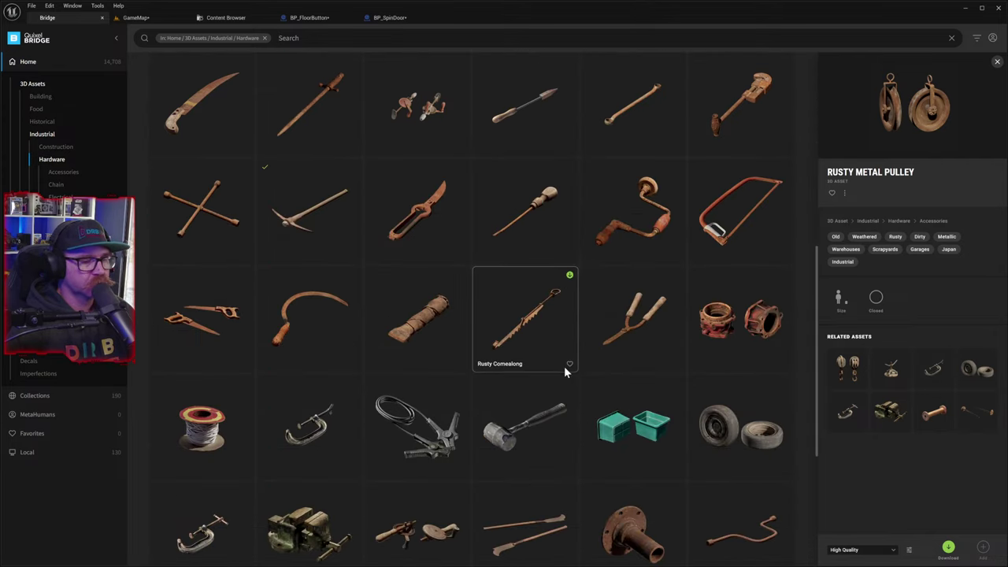
scroll(564, 367, "down", 3)
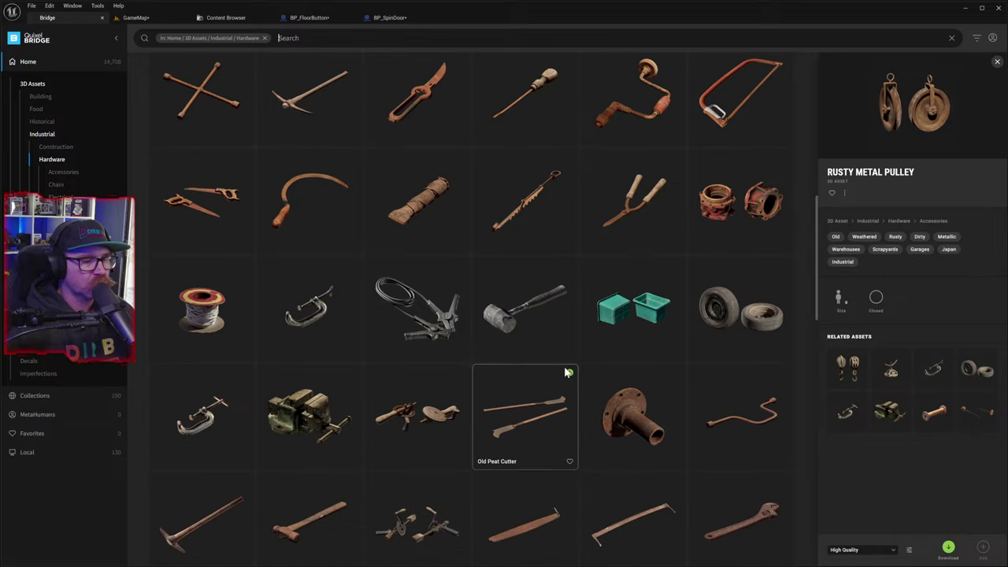
scroll(564, 367, "down", 1)
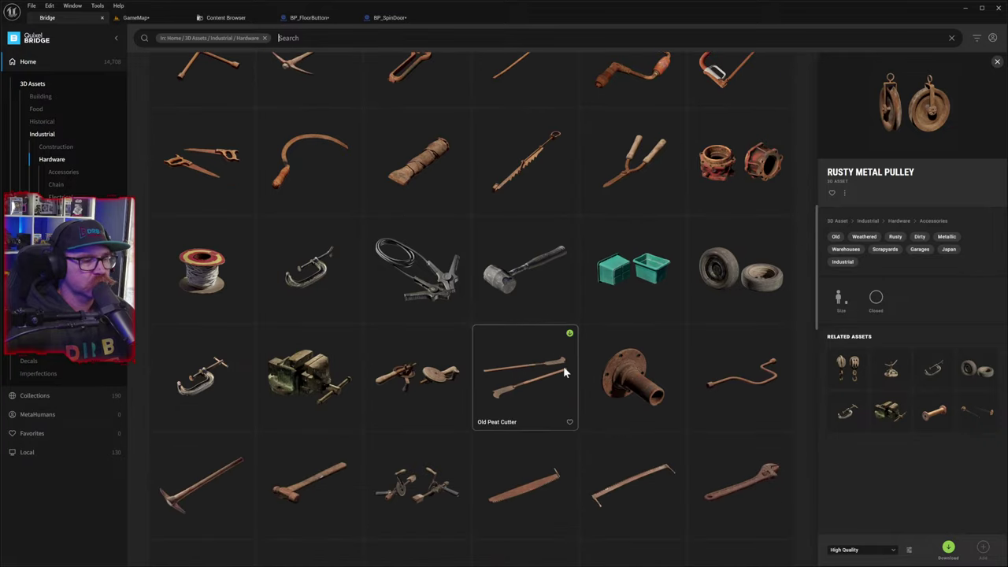
left_click(651, 389)
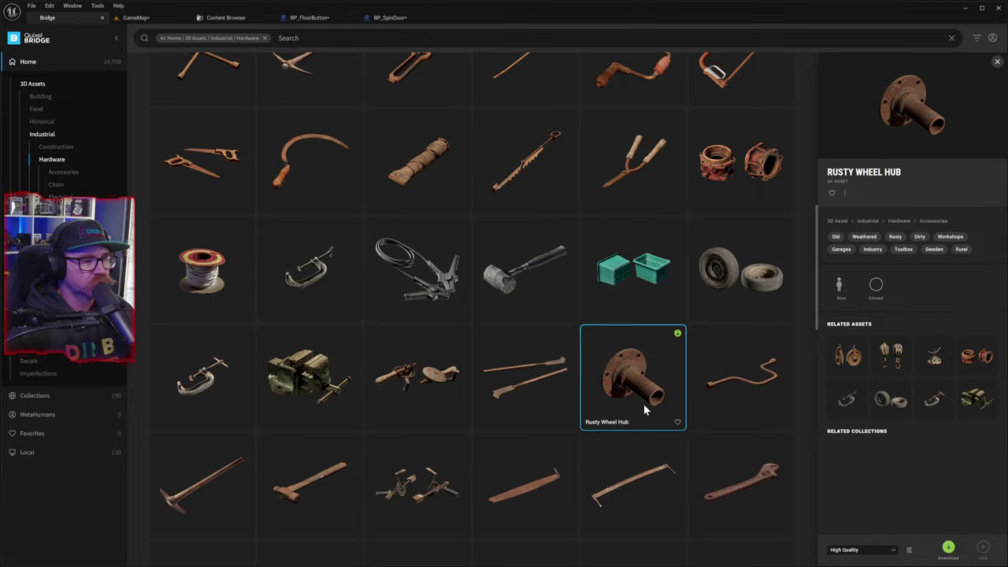
- Examine the rest of the Hardware assets for cogs, pipes, bolts or other parts that could serve as the door's hinge
scroll(644, 404, "down", 4)
scroll(643, 403, "down", 6)
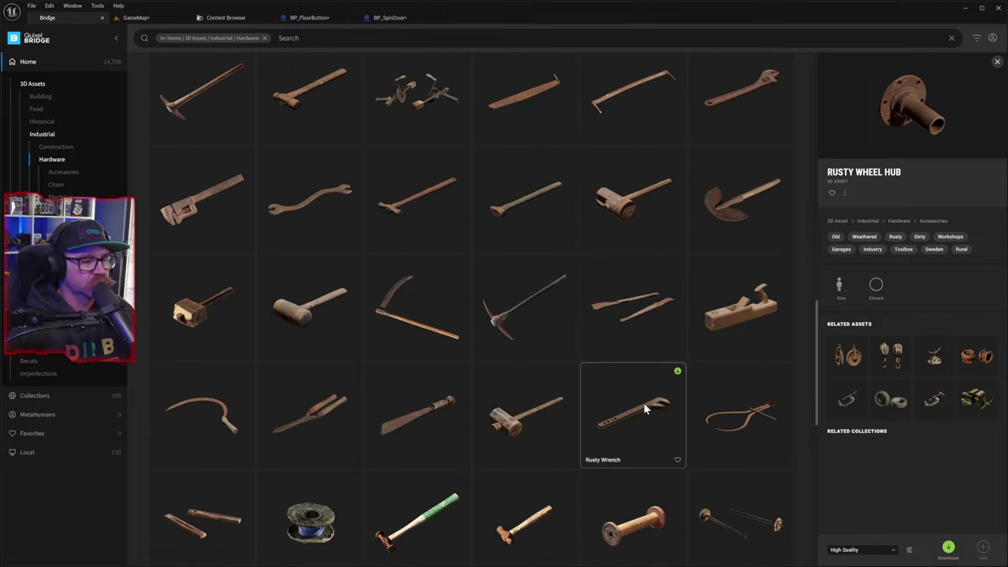
scroll(644, 402, "down", 4)
scroll(643, 404, "down", 4)
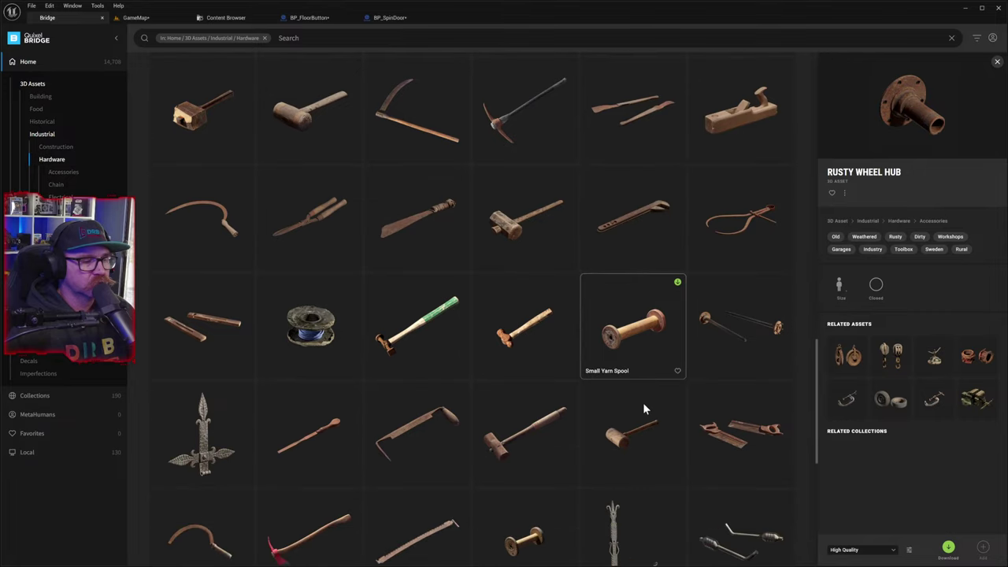
scroll(643, 408, "down", 3)
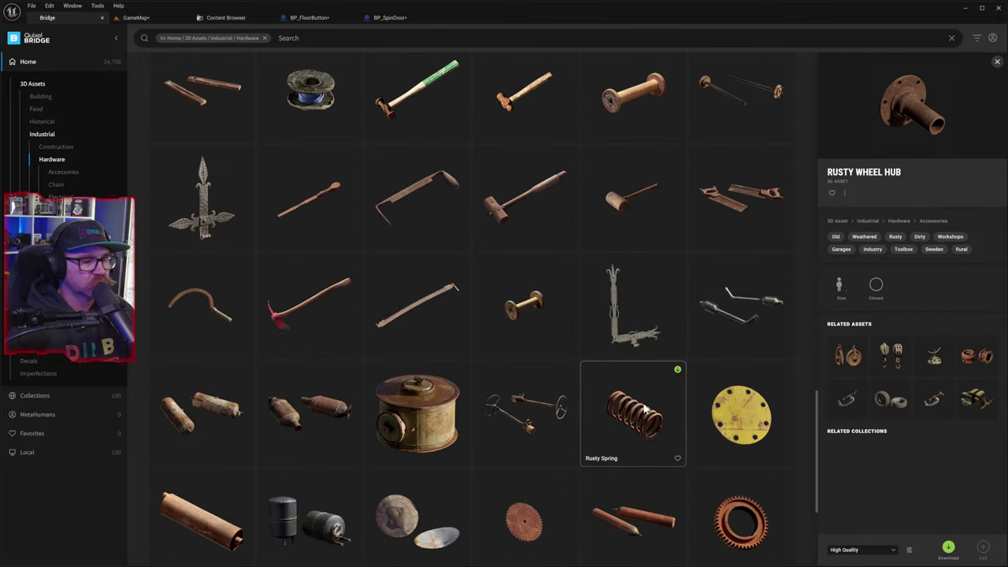
scroll(645, 405, "down", 2)
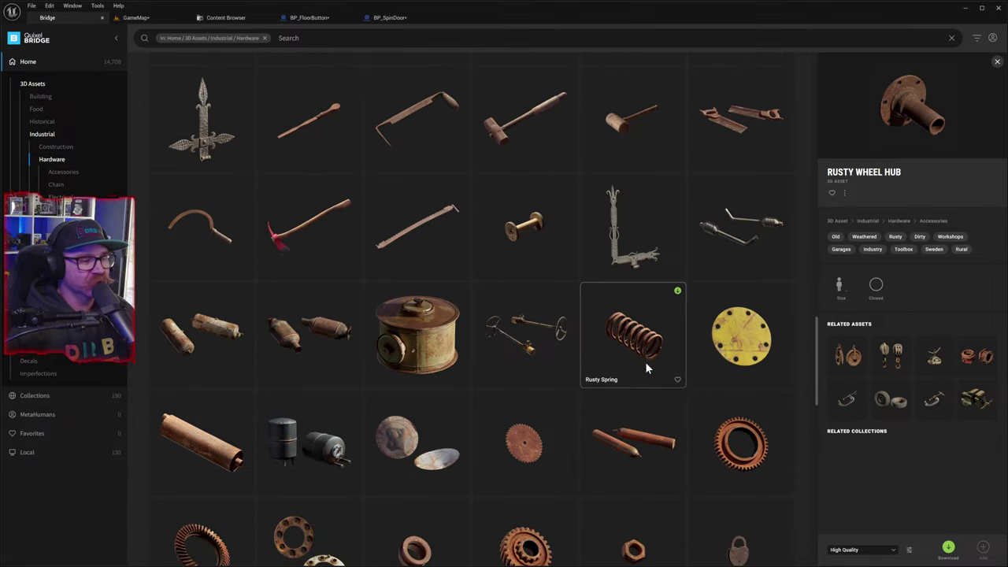
scroll(643, 364, "down", 3)
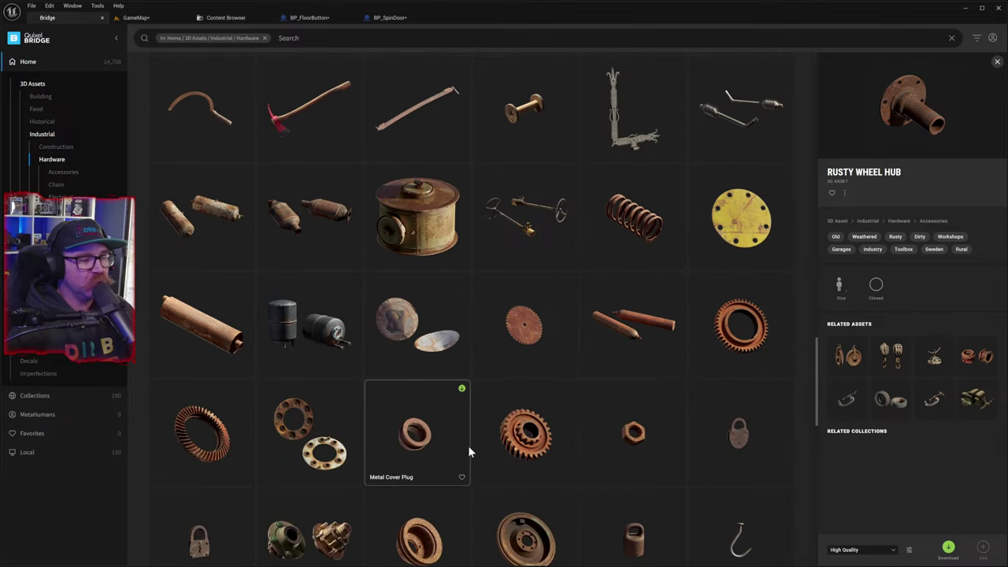
scroll(515, 421, "down", 1)
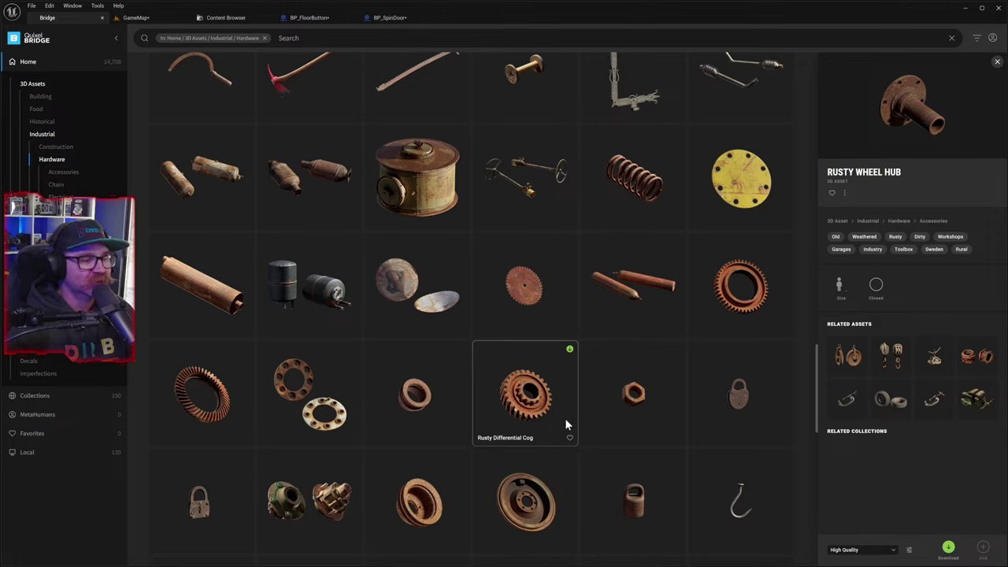
scroll(564, 422, "down", 1)
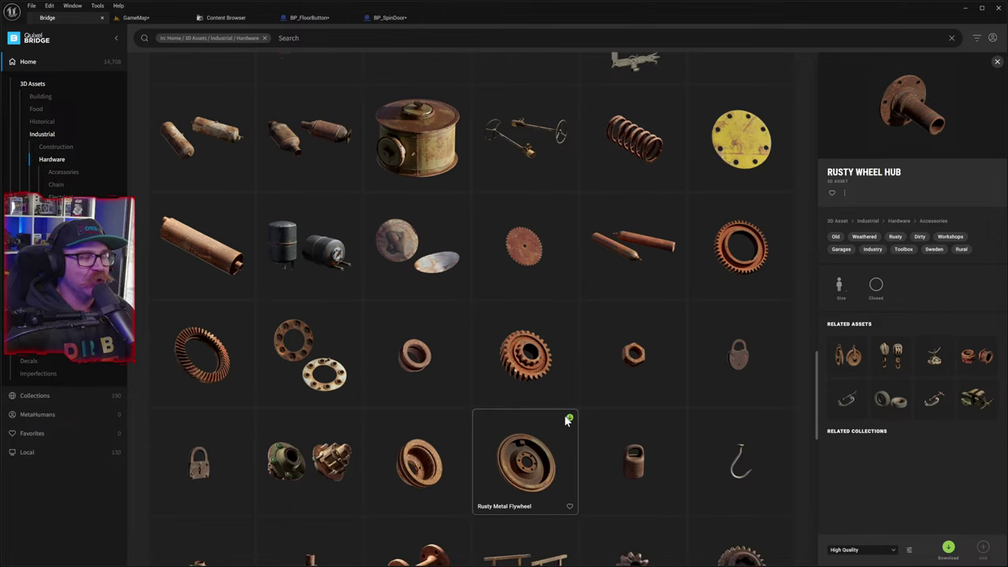
scroll(565, 419, "down", 1)
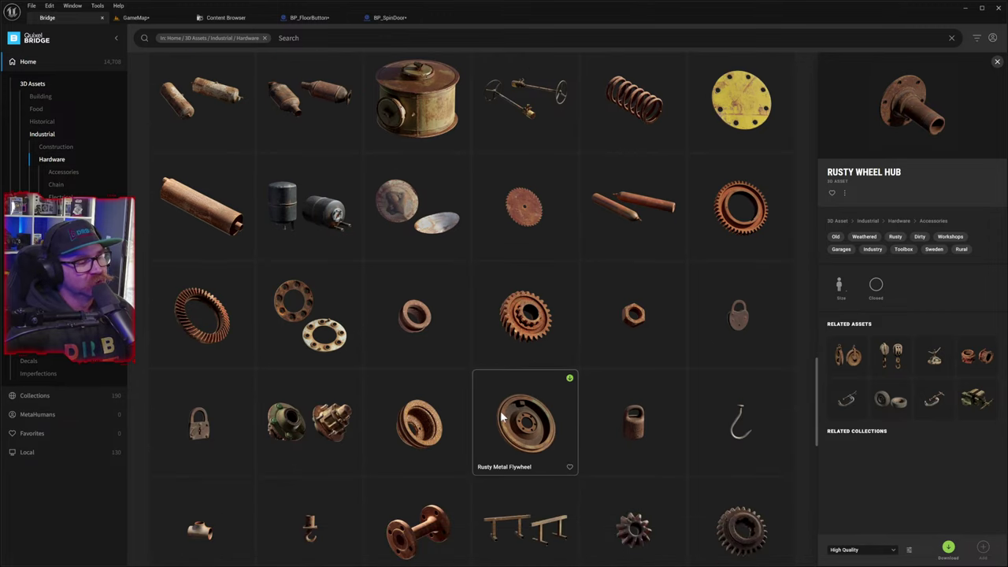
scroll(500, 410, "down", 2)
scroll(548, 443, "down", 2)
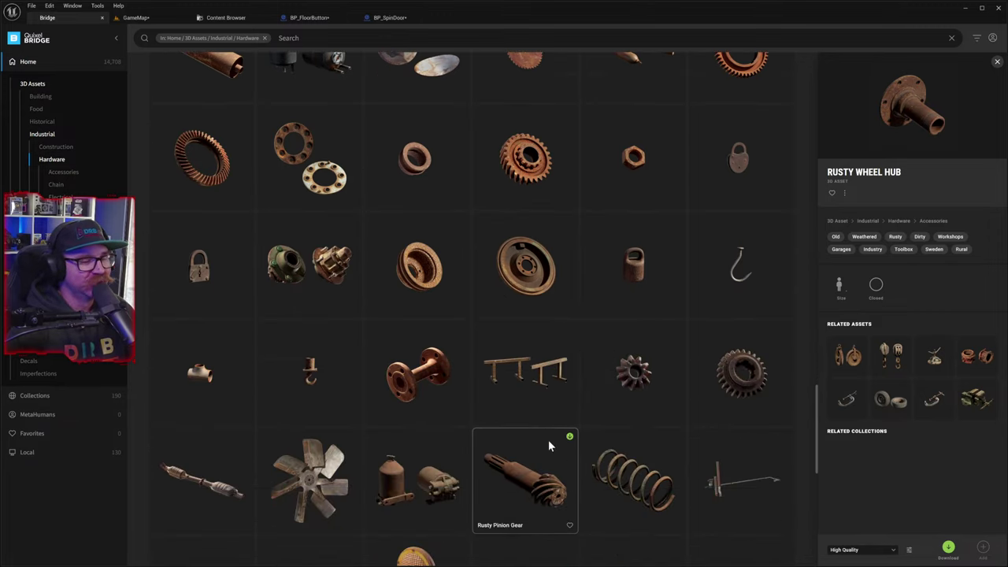
scroll(547, 437, "down", 1)
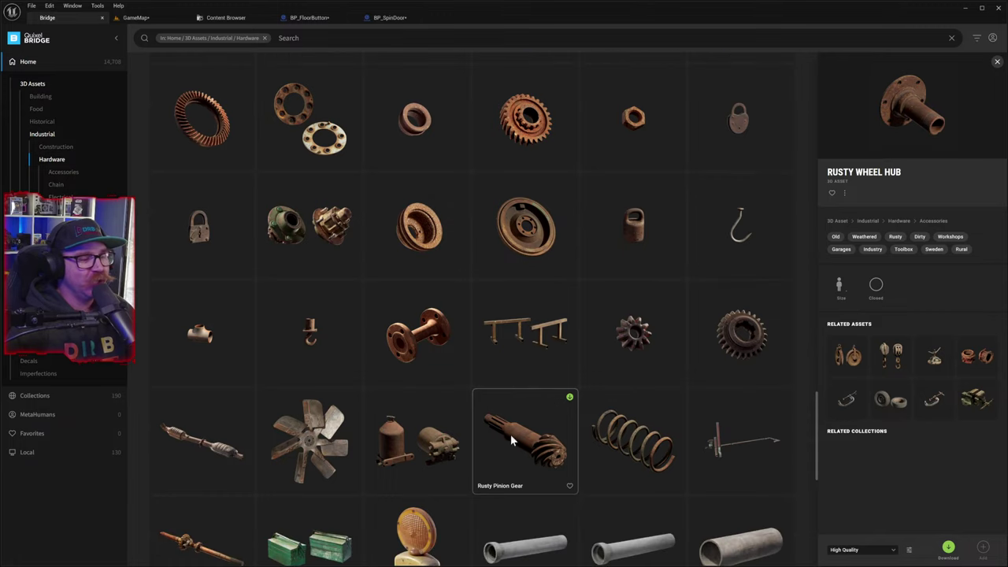
scroll(520, 446, "down", 1)
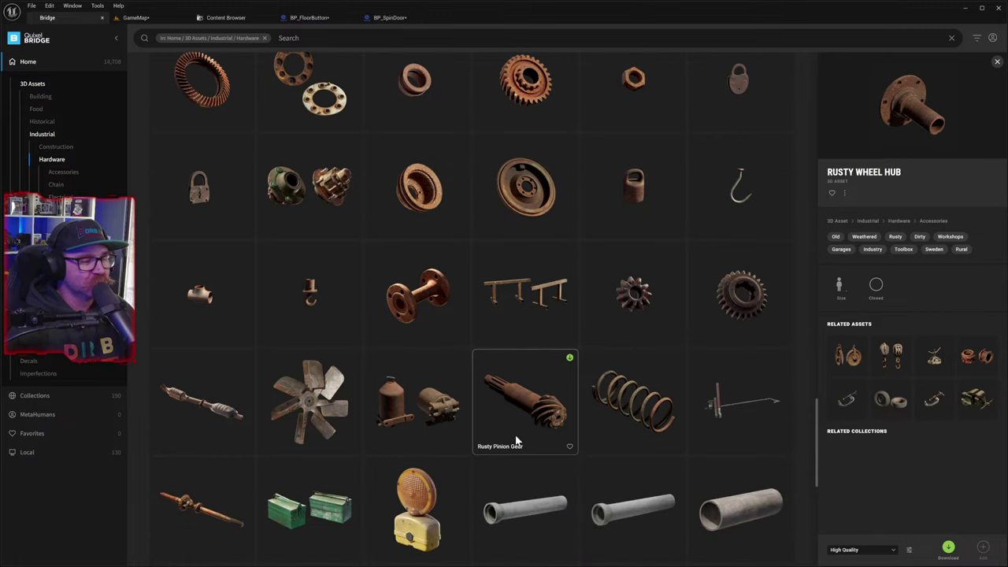
scroll(533, 424, "down", 3)
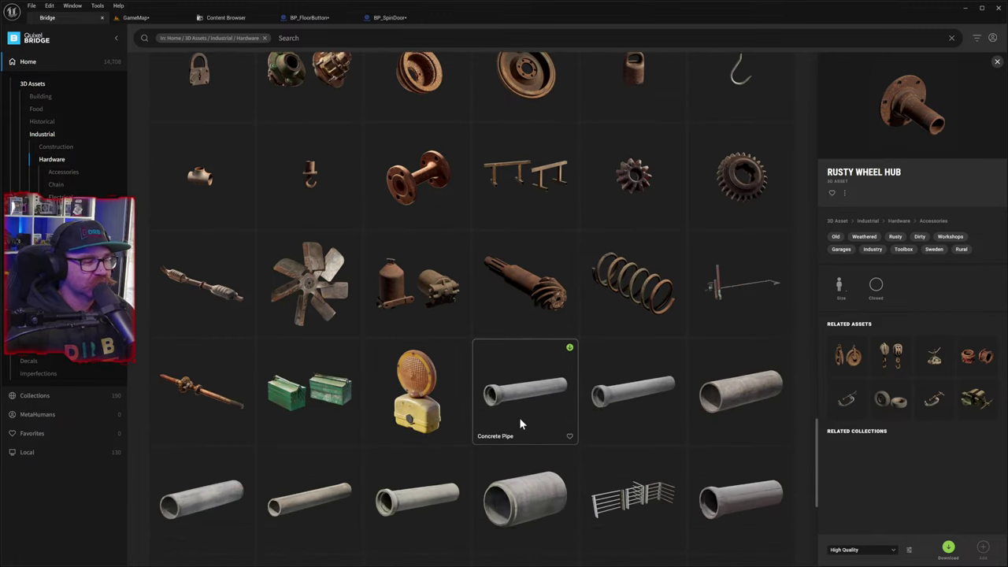
scroll(522, 423, "down", 5)
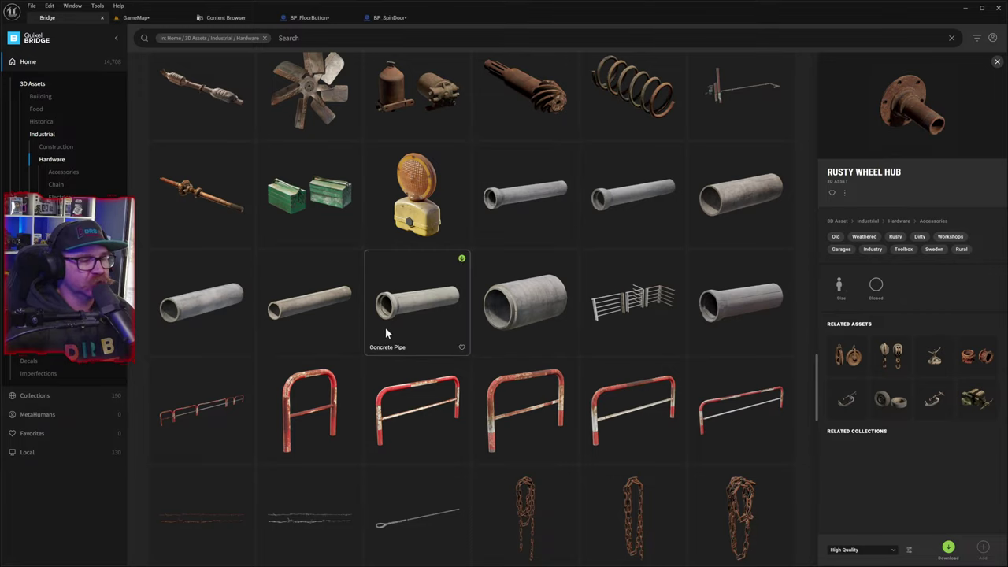
scroll(388, 328, "down", 2)
scroll(575, 386, "down", 1)
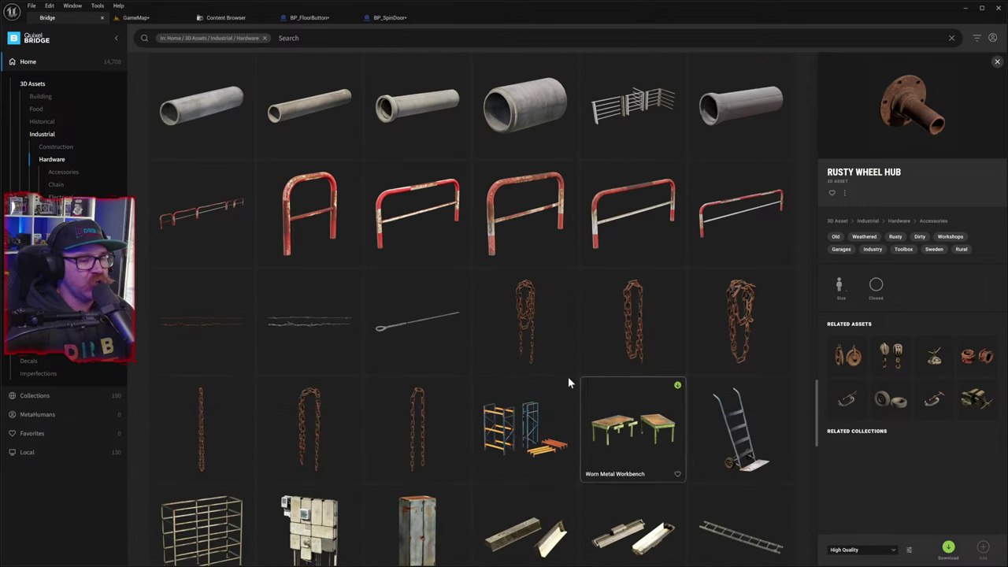
scroll(542, 380, "down", 3)
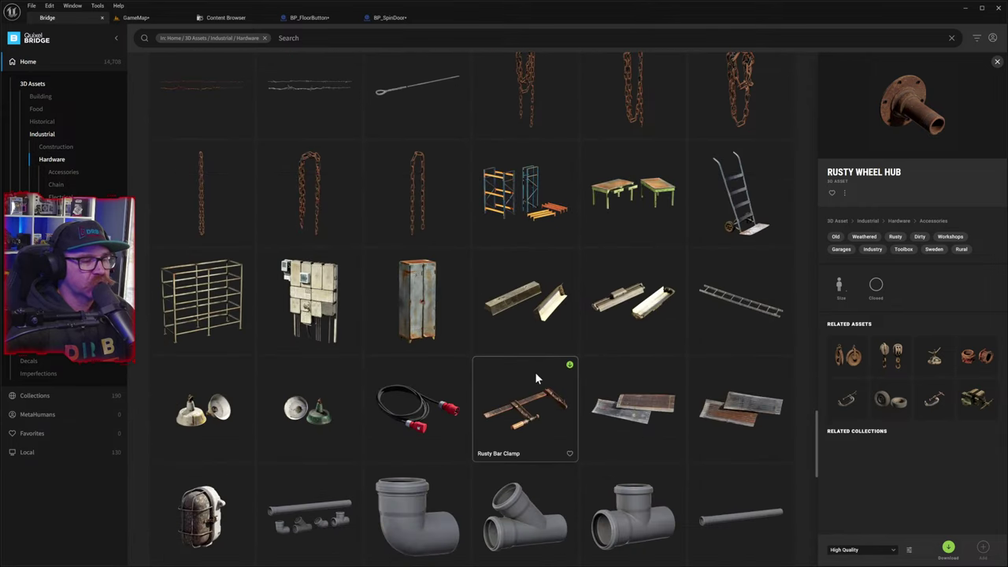
scroll(535, 376, "down", 3)
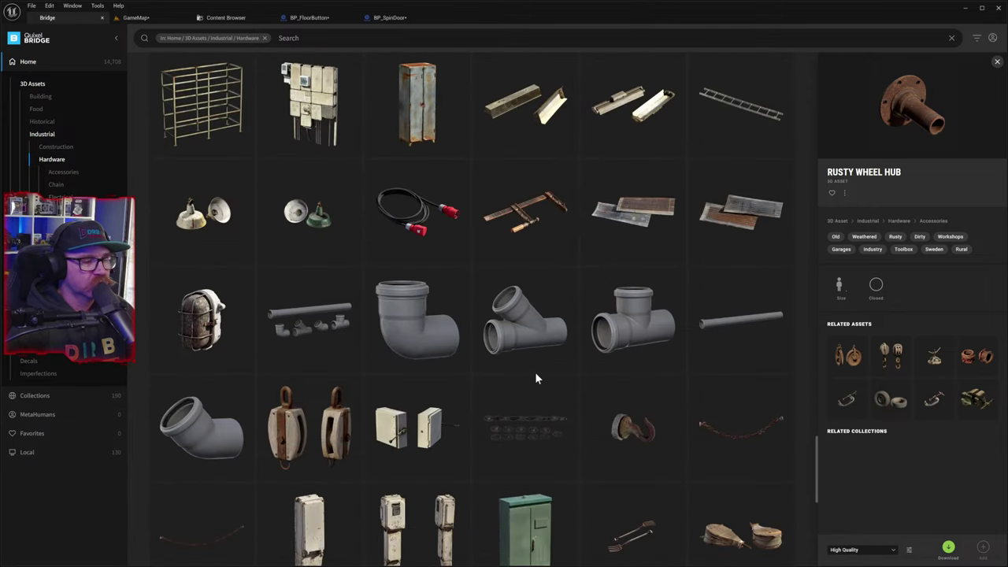
scroll(535, 379, "down", 3)
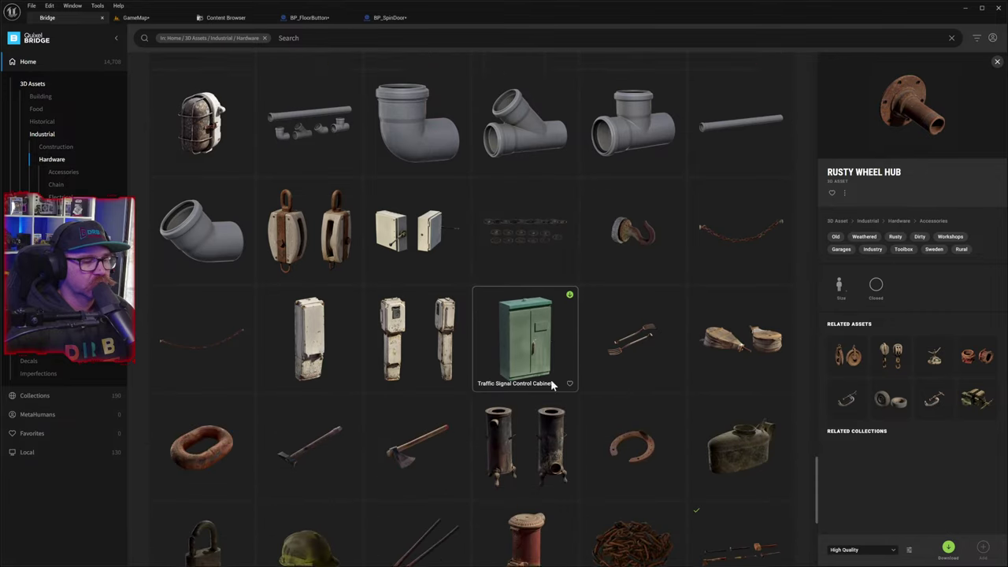
scroll(551, 383, "down", 2)
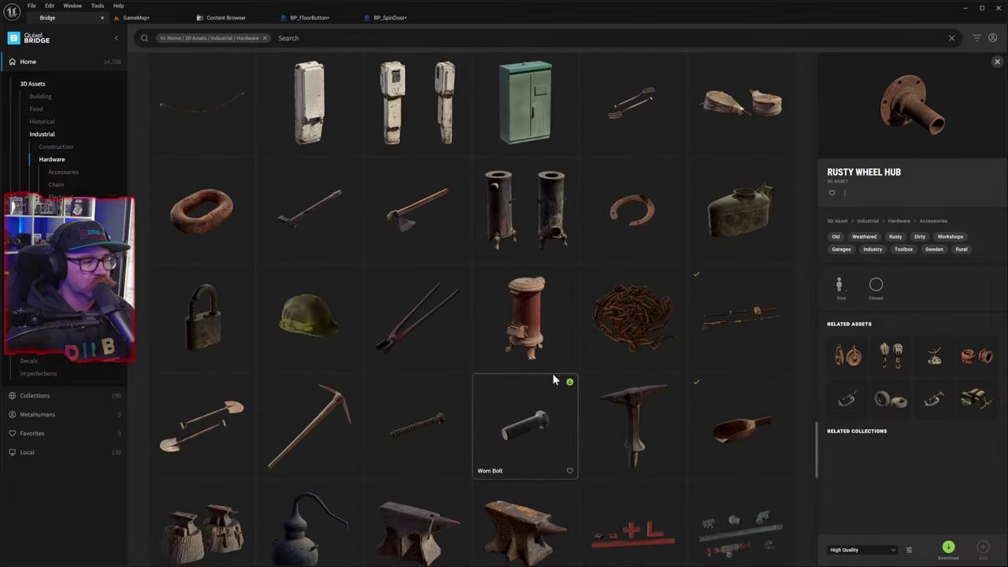
scroll(559, 376, "down", 2)
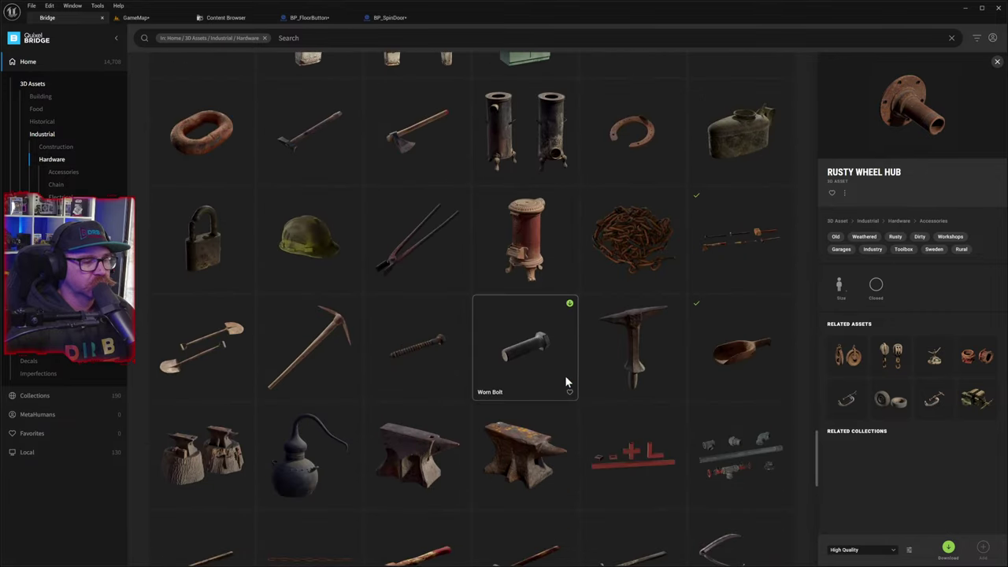
scroll(565, 379, "down", 3)
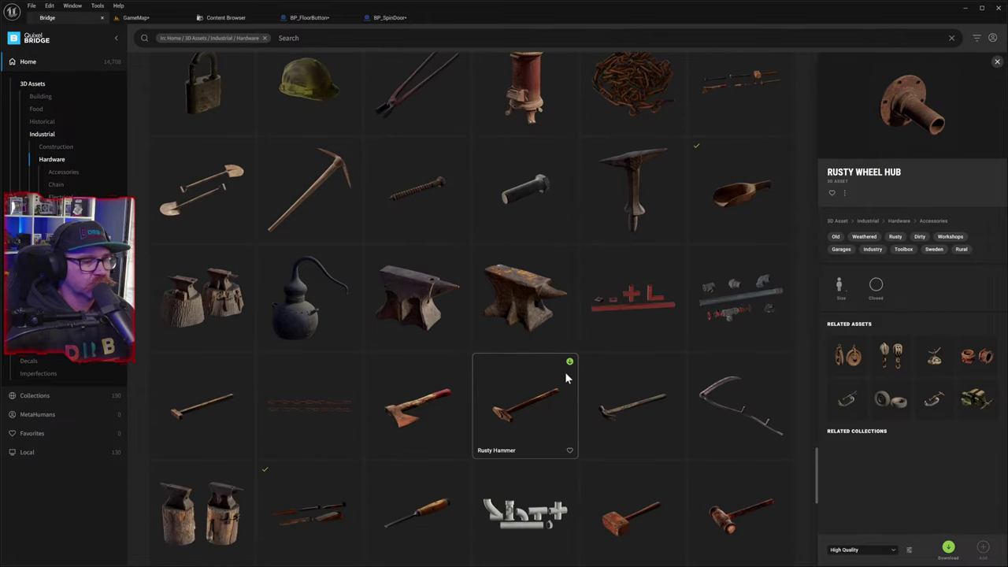
- Check the final Hardware assets, including bolts, hammers, anvils, pipes and chains, for a part suited to the door's hinge
scroll(580, 382, "down", 4)
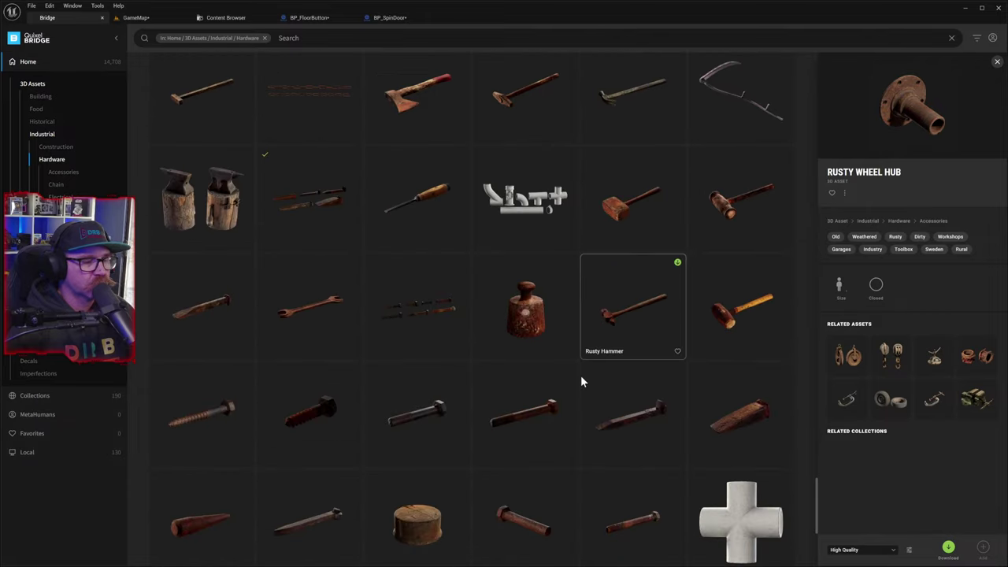
scroll(580, 380, "down", 2)
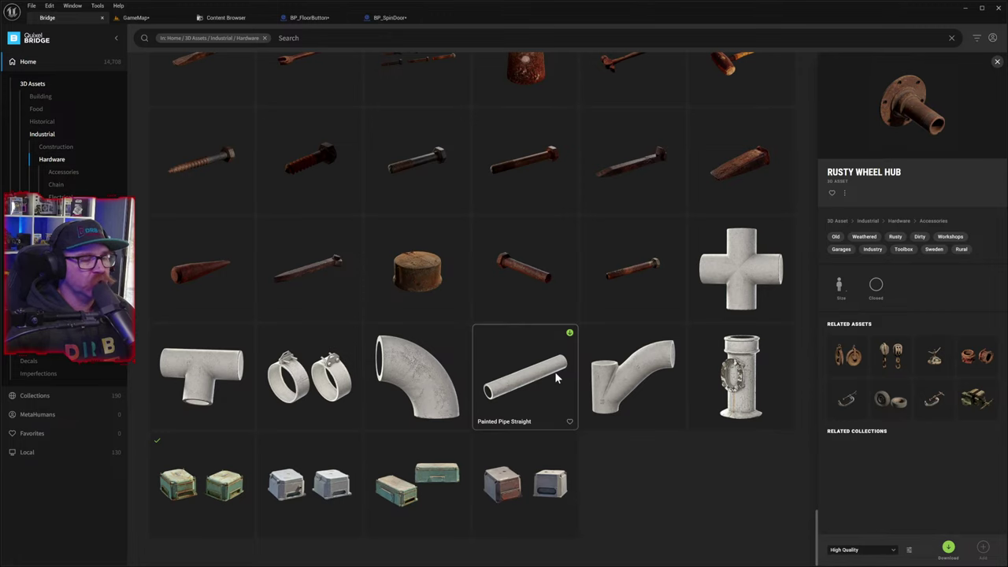
scroll(554, 372, "up", 2)
scroll(549, 377, "up", 2)
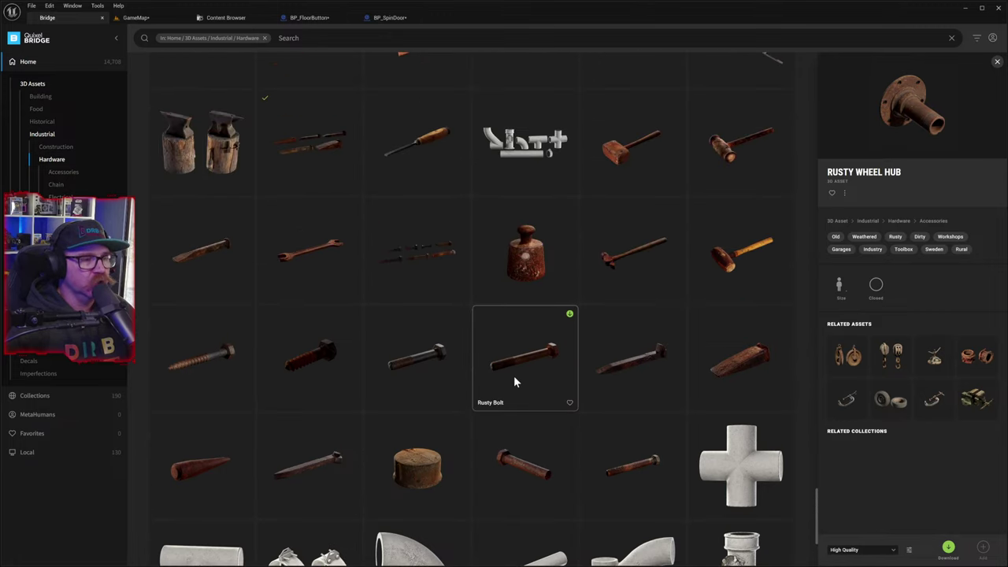
scroll(516, 382, "up", 4)
scroll(504, 370, "up", 1)
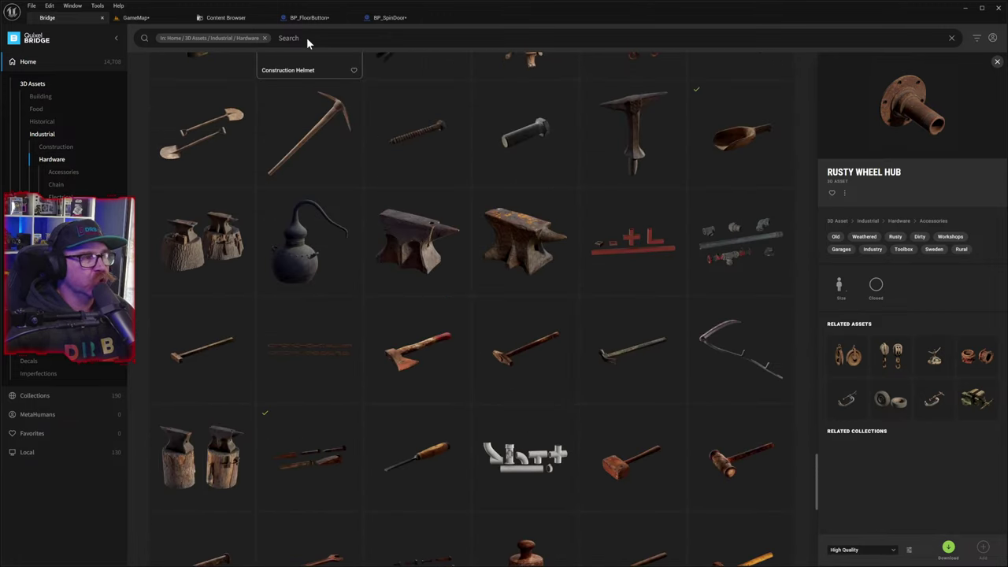
scroll(470, 224, "up", 5)
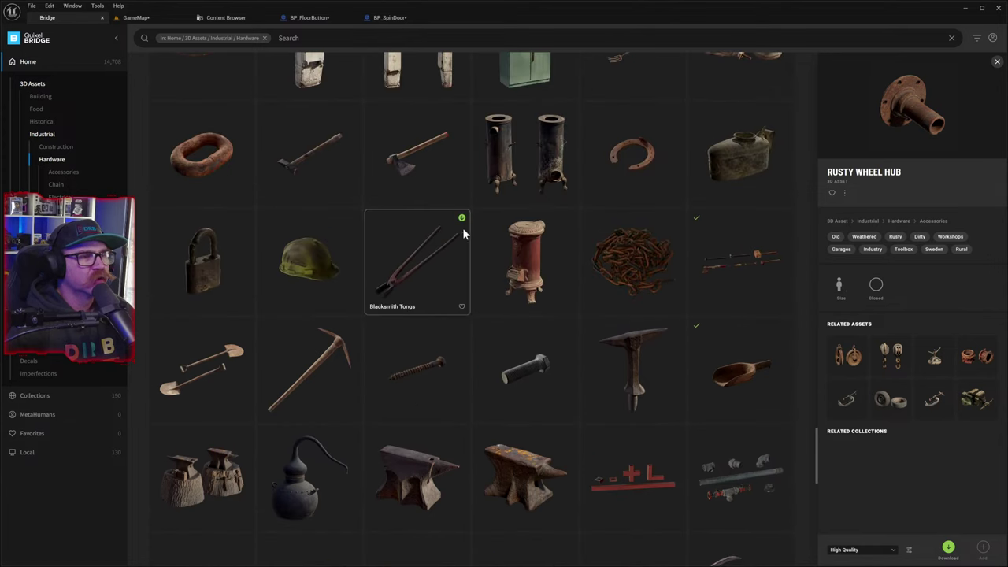
scroll(472, 244, "up", 4)
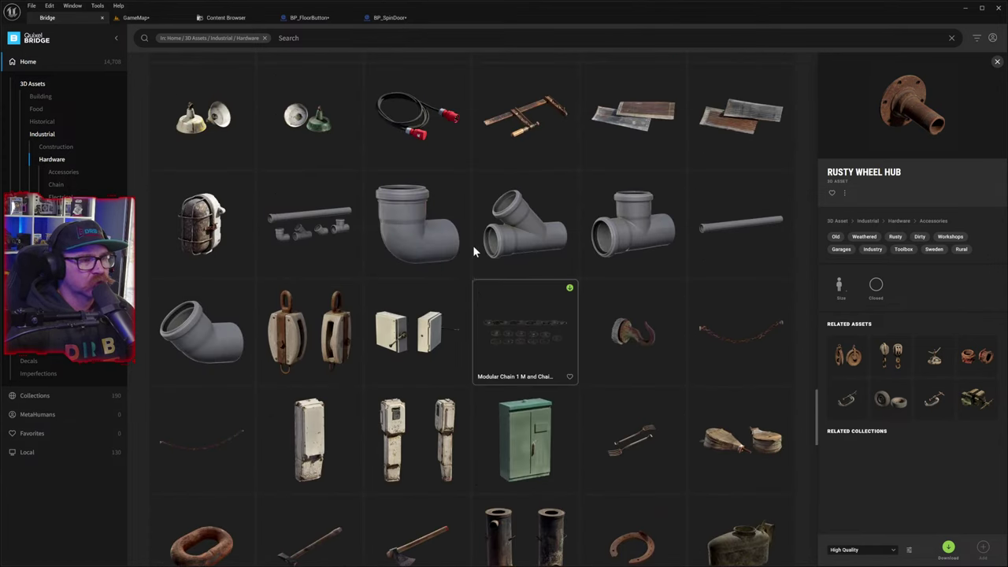
scroll(469, 256, "up", 5)
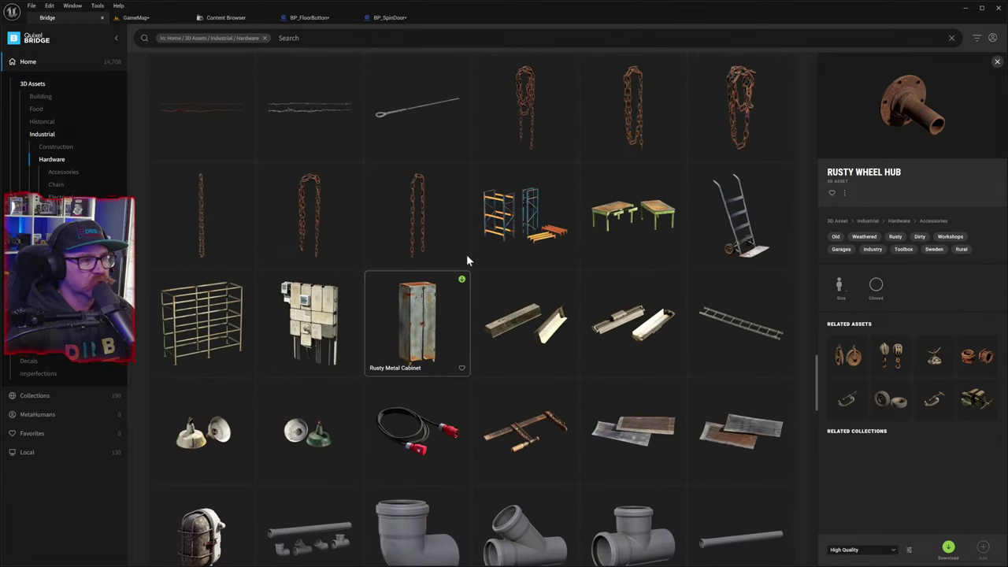
scroll(465, 260, "up", 5)
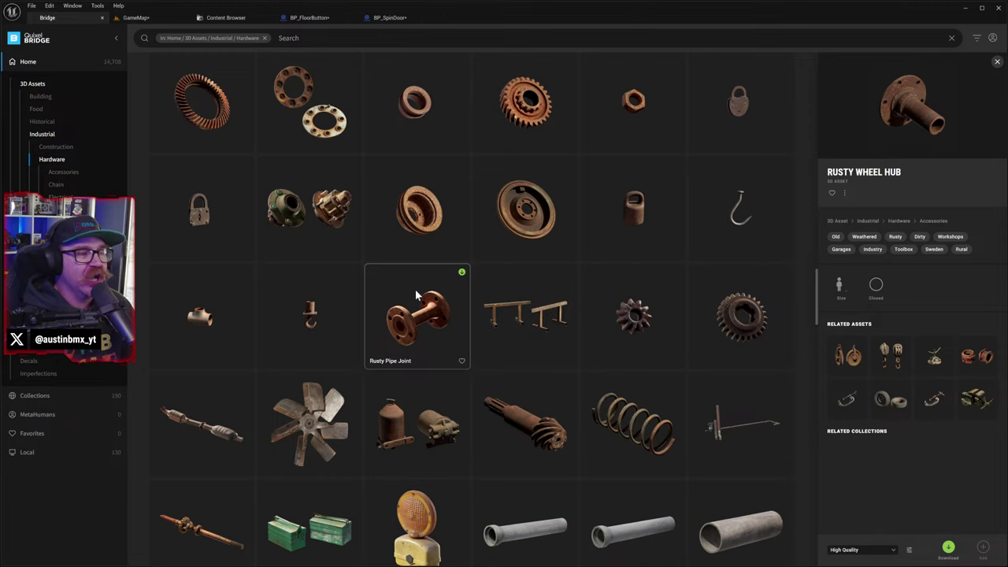
- Review the gears, pulley wheels and tools back to the beginning of the Hardware assets for a usable hinge part
scroll(411, 288, "up", 2)
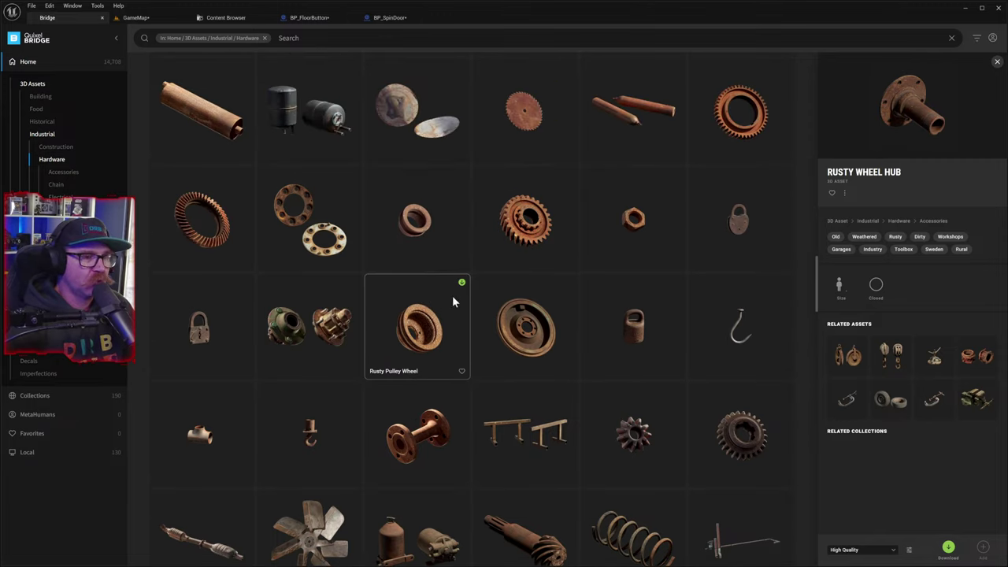
scroll(489, 287, "up", 4)
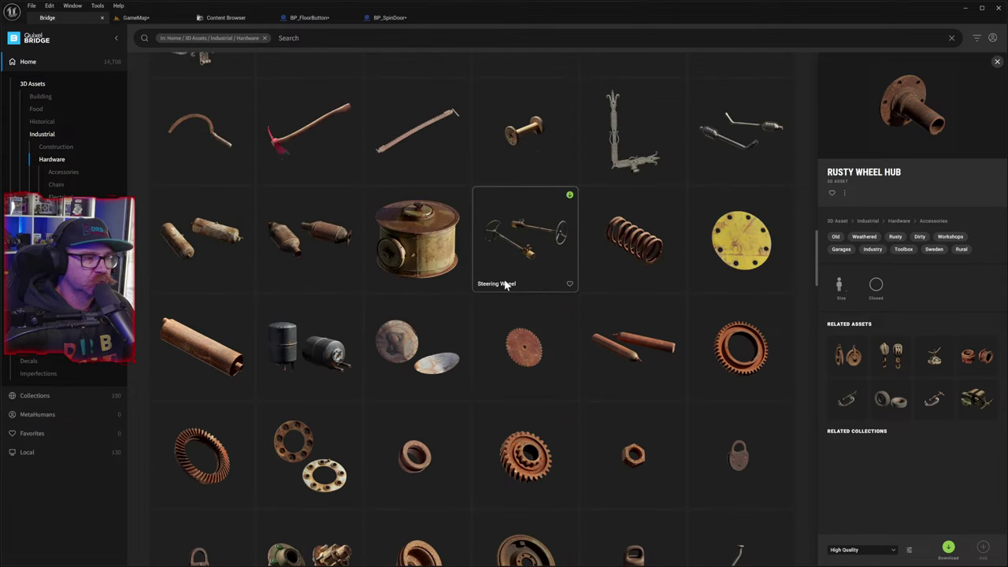
scroll(498, 288, "up", 4)
scroll(493, 291, "up", 2)
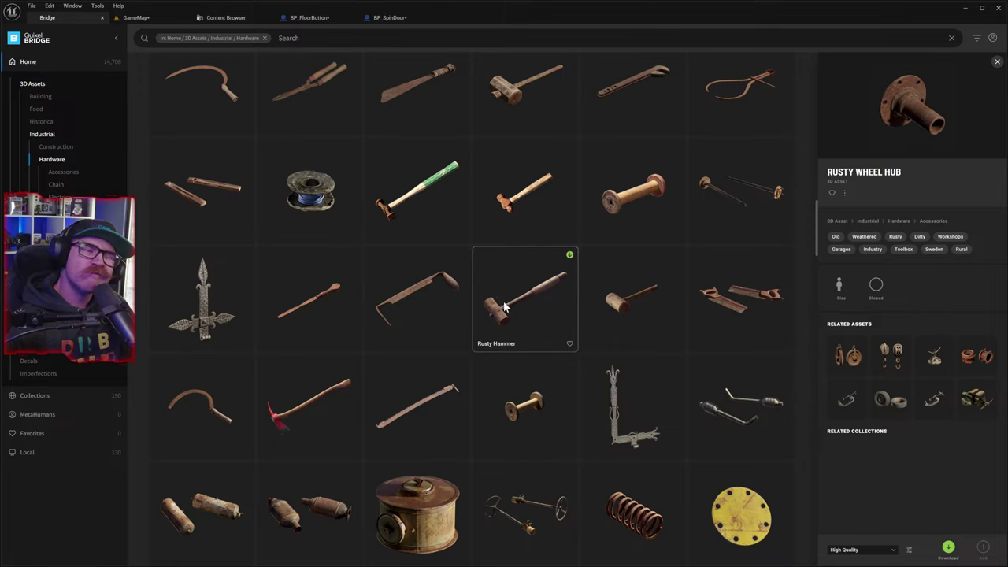
scroll(509, 299, "up", 6)
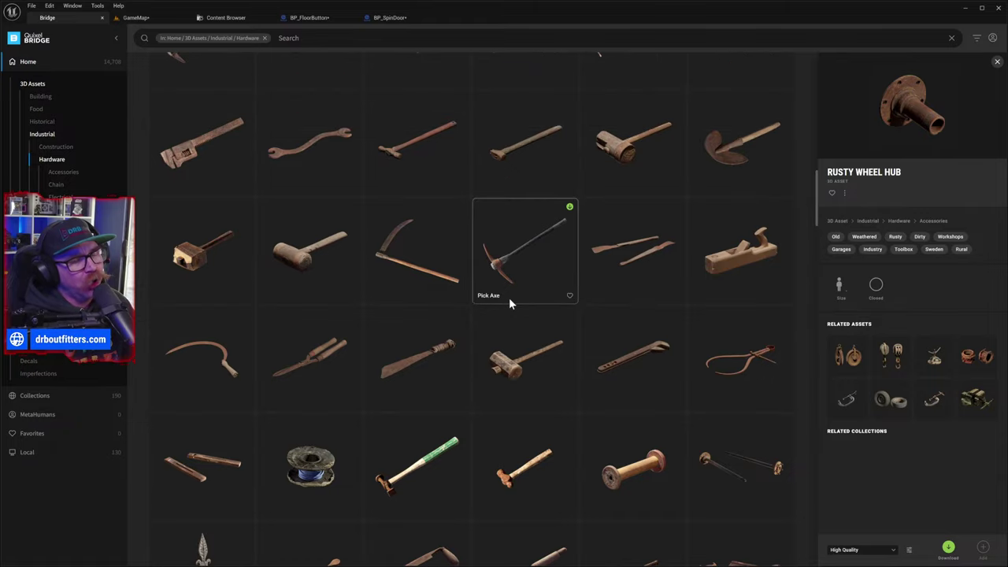
scroll(509, 297, "up", 4)
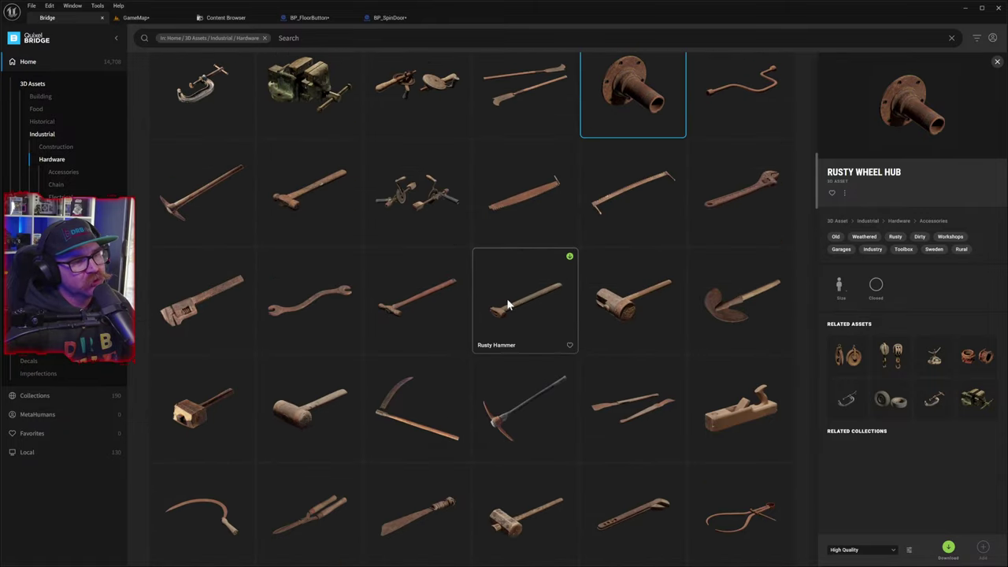
scroll(518, 297, "up", 5)
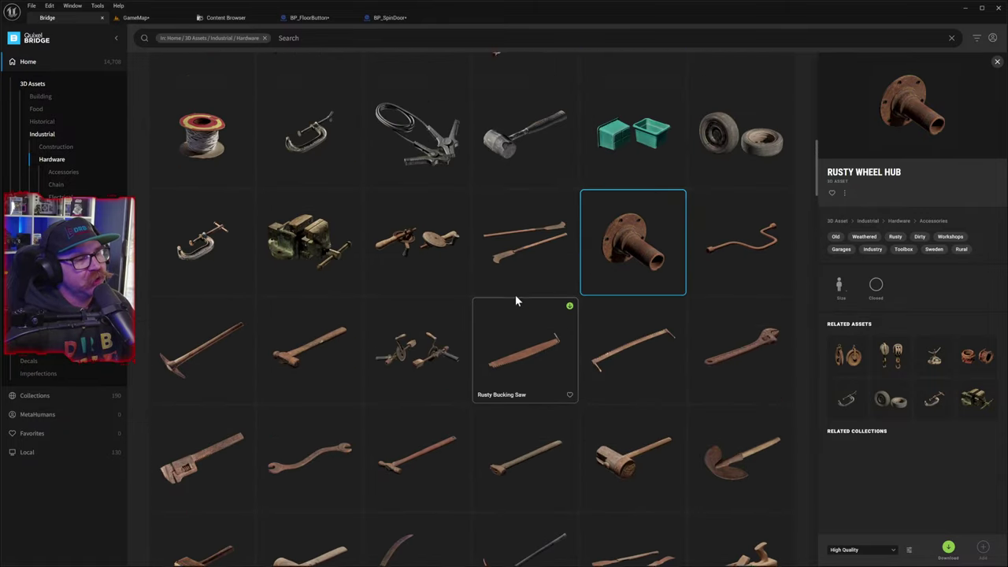
scroll(510, 298, "up", 5)
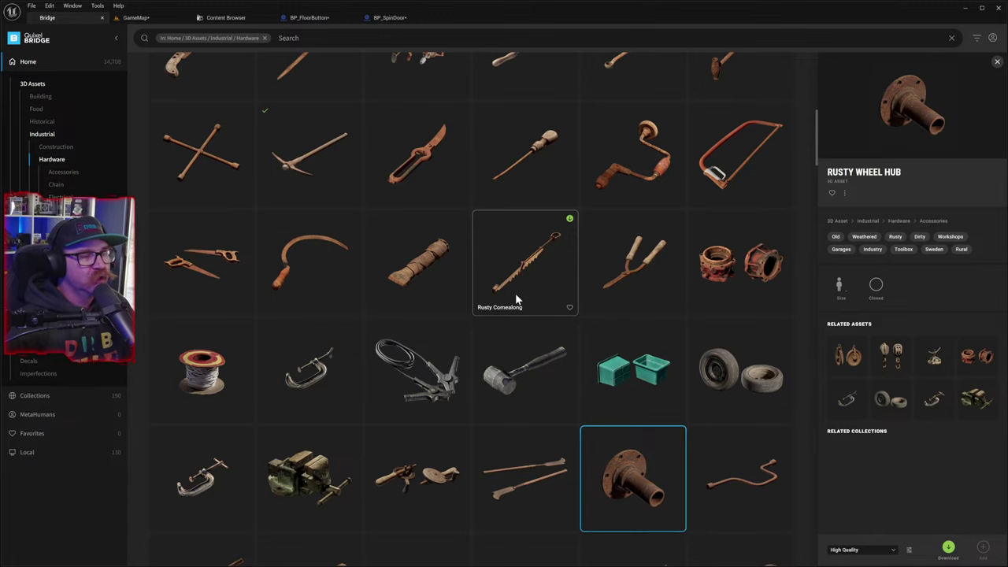
scroll(512, 293, "up", 6)
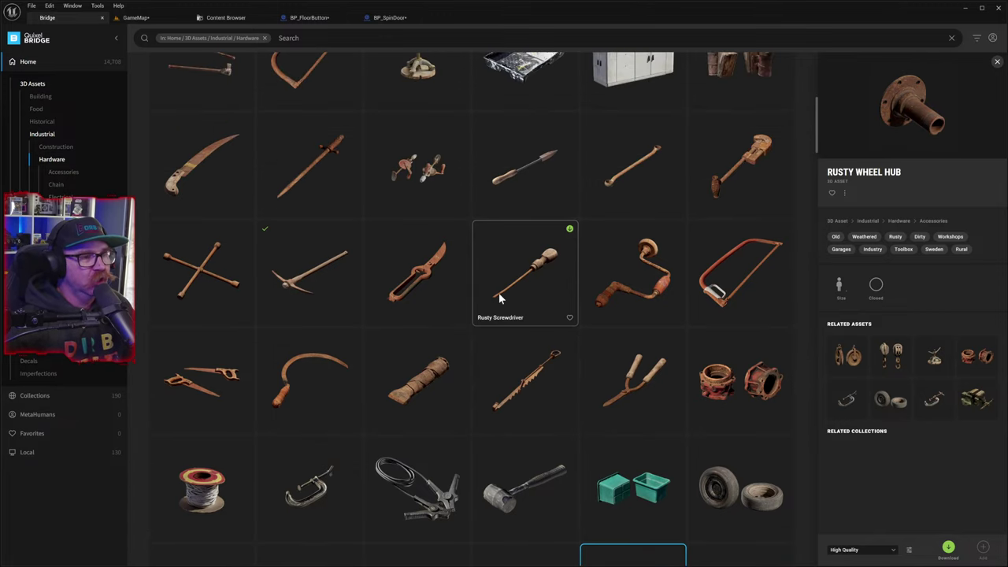
scroll(509, 293, "up", 3)
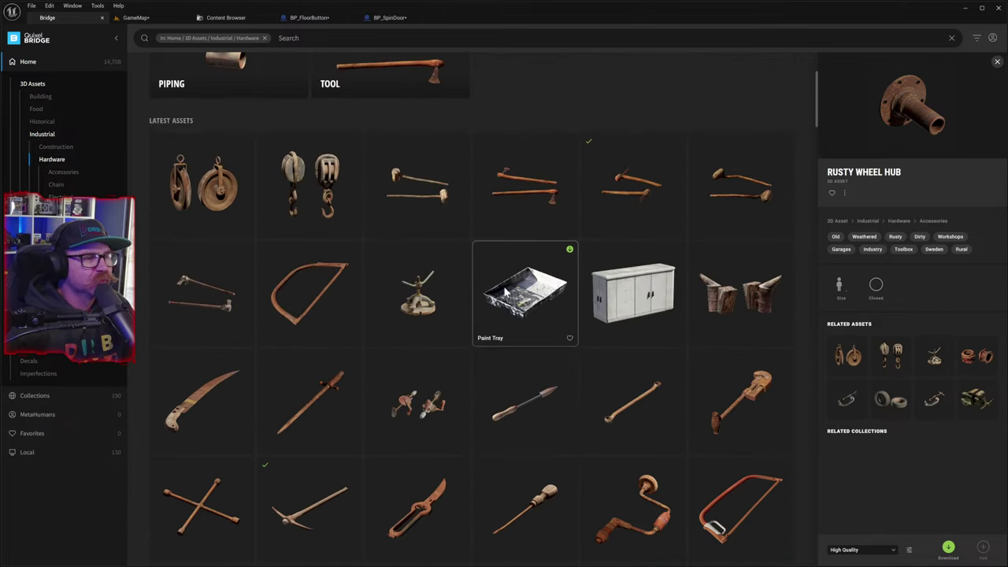
scroll(489, 286, "up", 1)
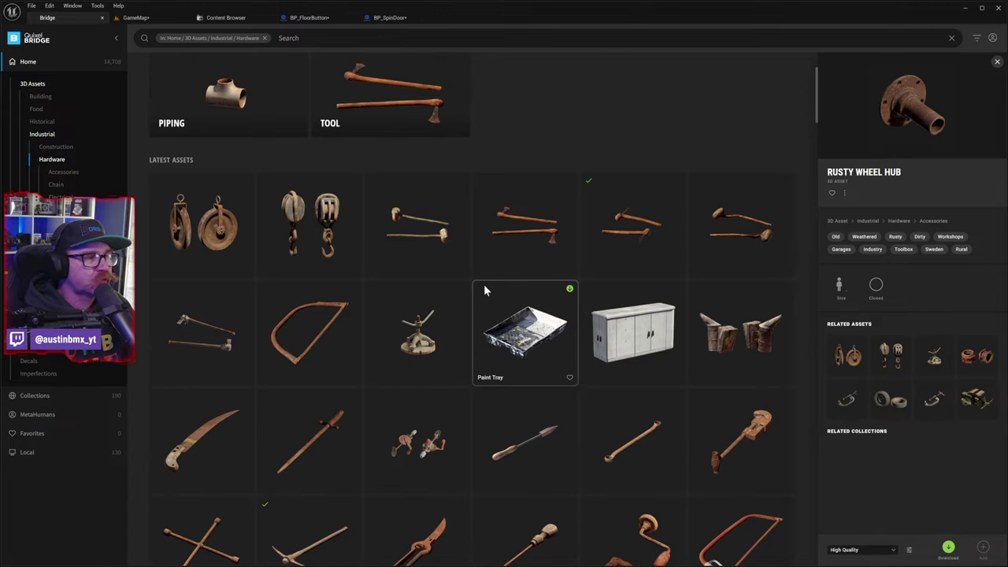
scroll(483, 284, "up", 1)
scroll(494, 289, "up", 1)
scroll(494, 289, "down", 4)
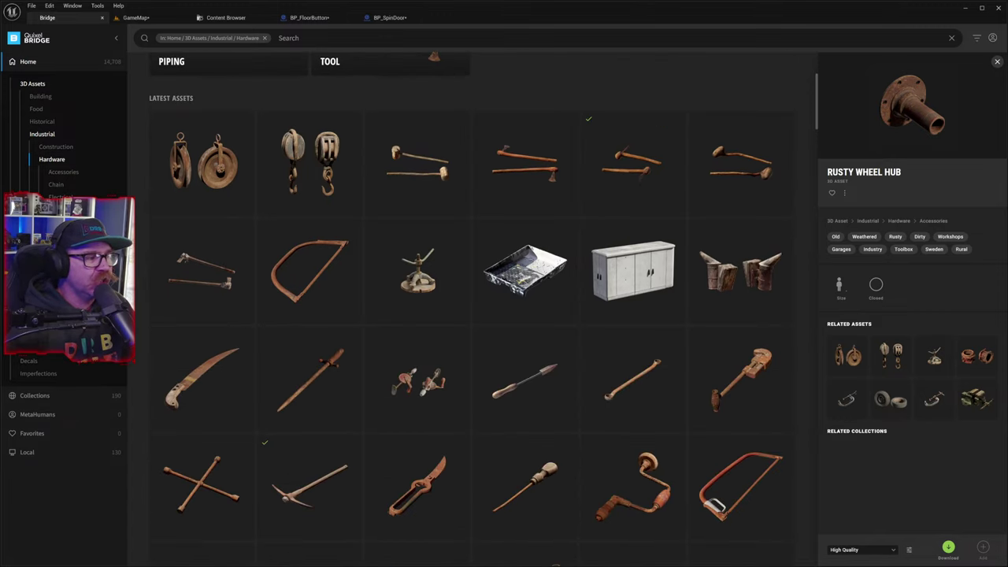
- Open the Farm category within Props, look through its assets and view the details of the larger Horse Manure asset
left_click(37, 310)
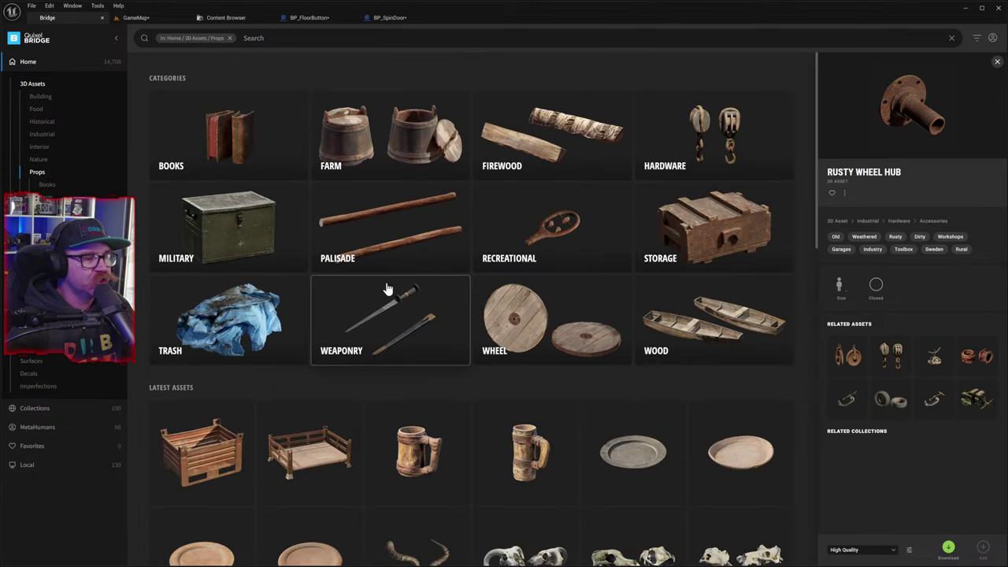
left_click(381, 154)
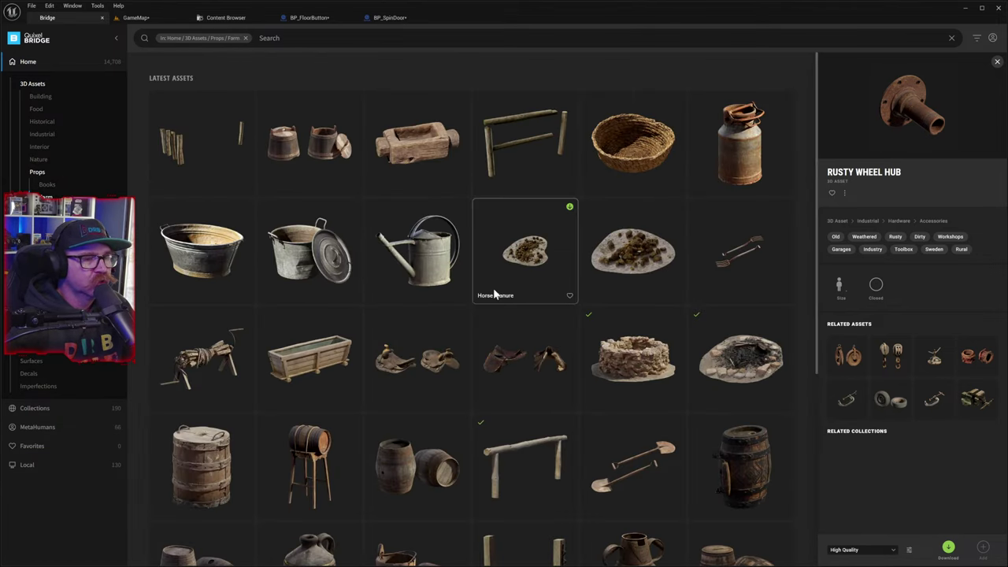
scroll(475, 292, "down", 2)
scroll(466, 291, "down", 3)
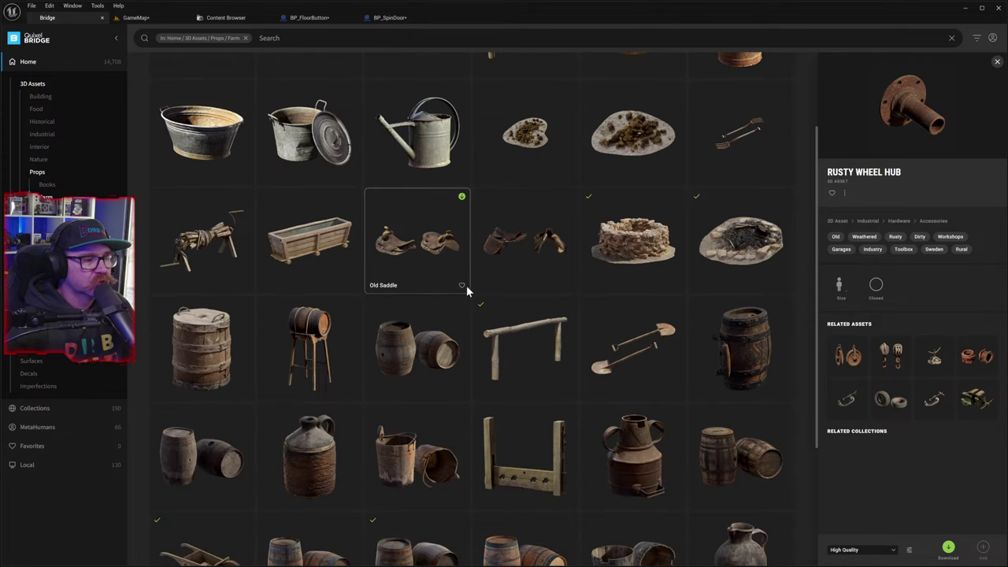
scroll(465, 288, "down", 3)
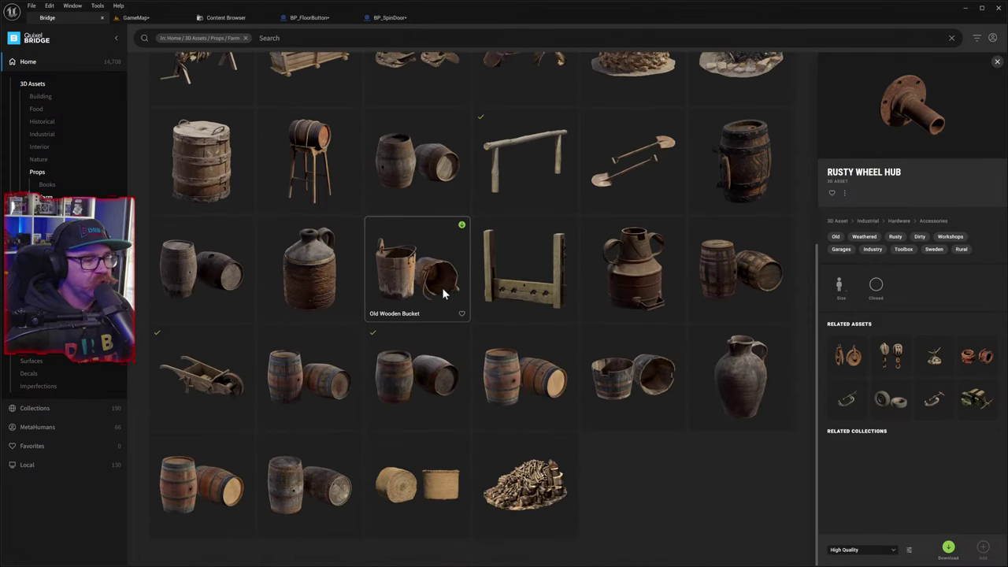
scroll(441, 291, "up", 5)
scroll(441, 291, "up", 3)
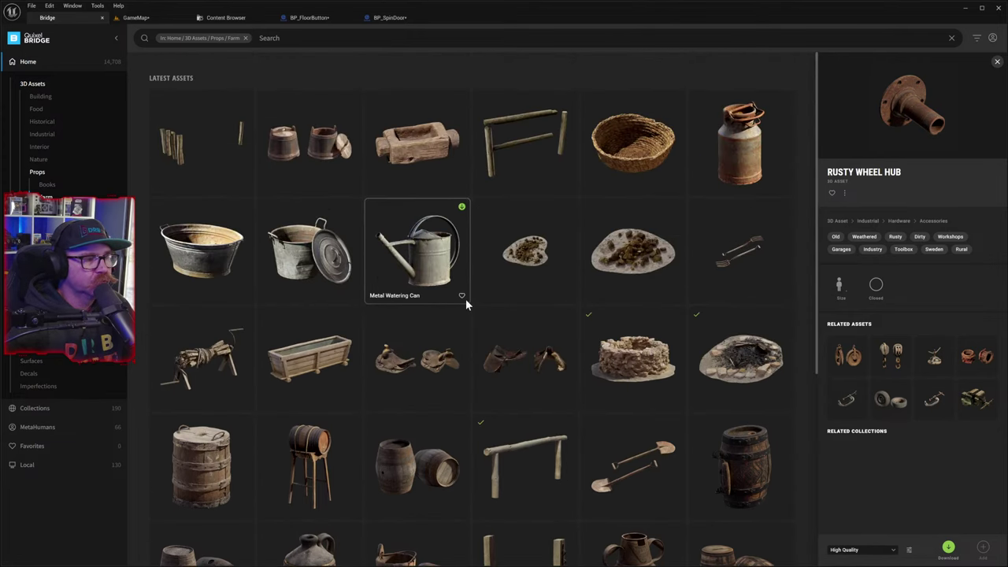
left_click(664, 269)
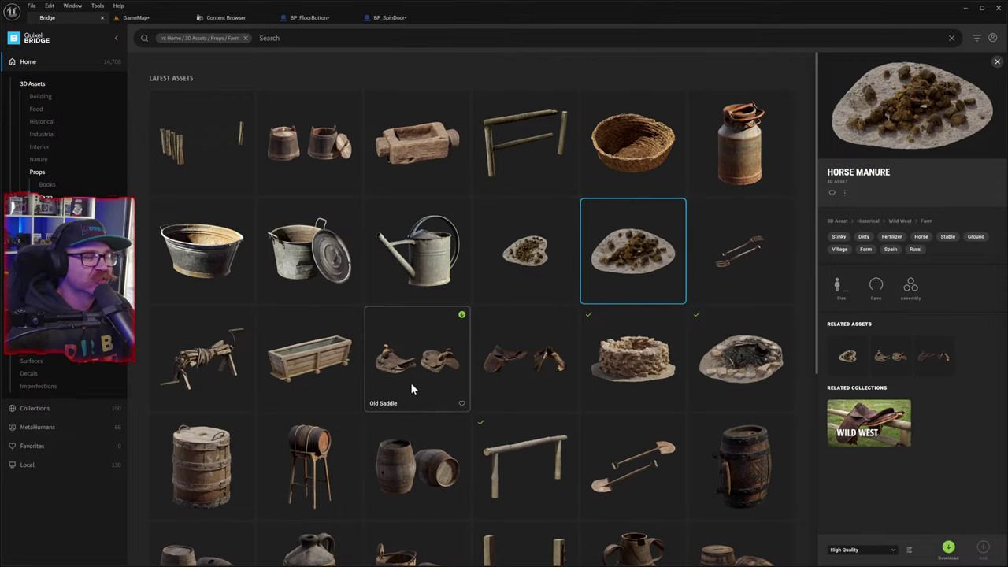
scroll(370, 398, "down", 1)
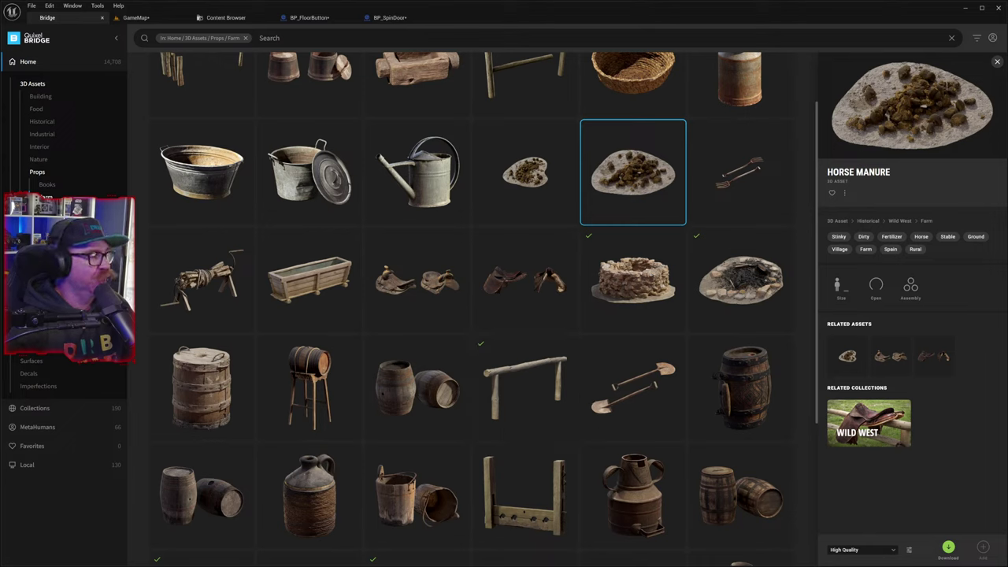
- Open the 3D Assets Street category and look through its cobblestones, bricks, manhole covers and construction props
left_click(37, 336)
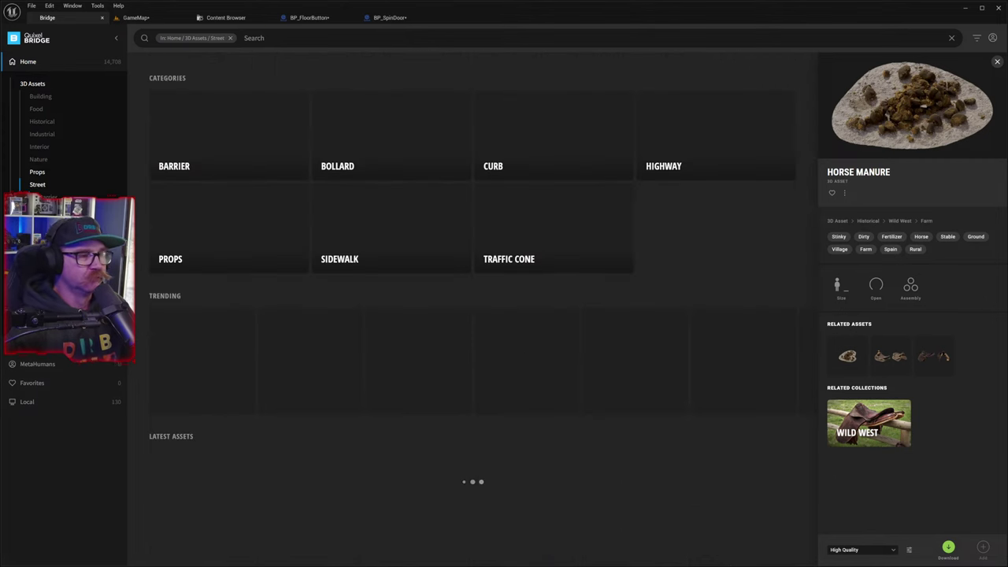
scroll(525, 319, "down", 5)
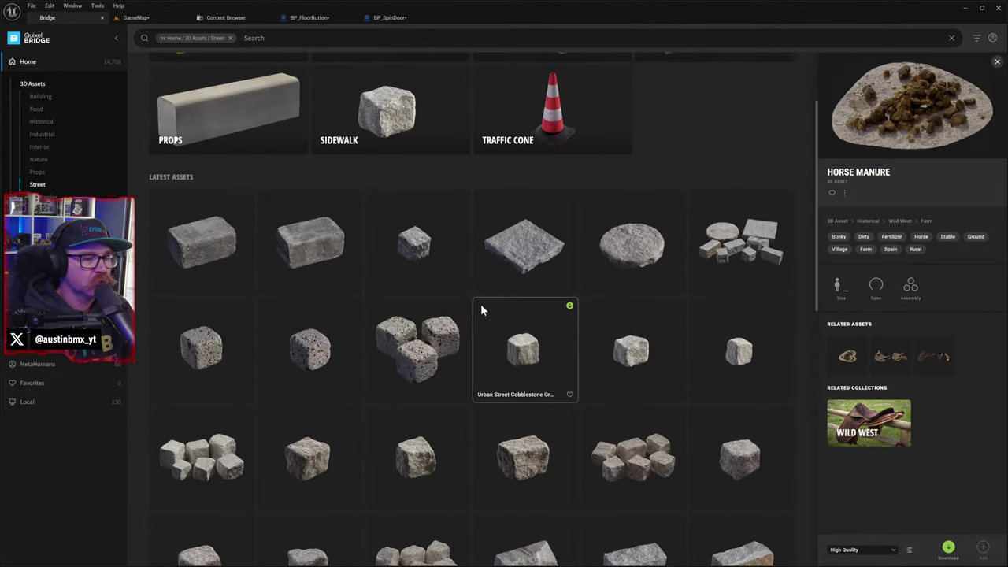
scroll(451, 298, "down", 2)
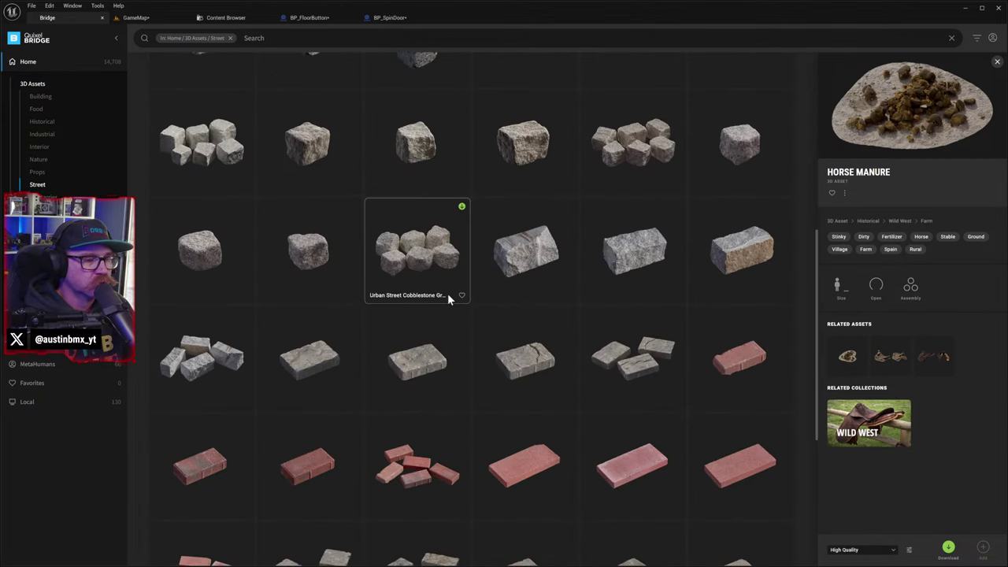
scroll(448, 298, "down", 6)
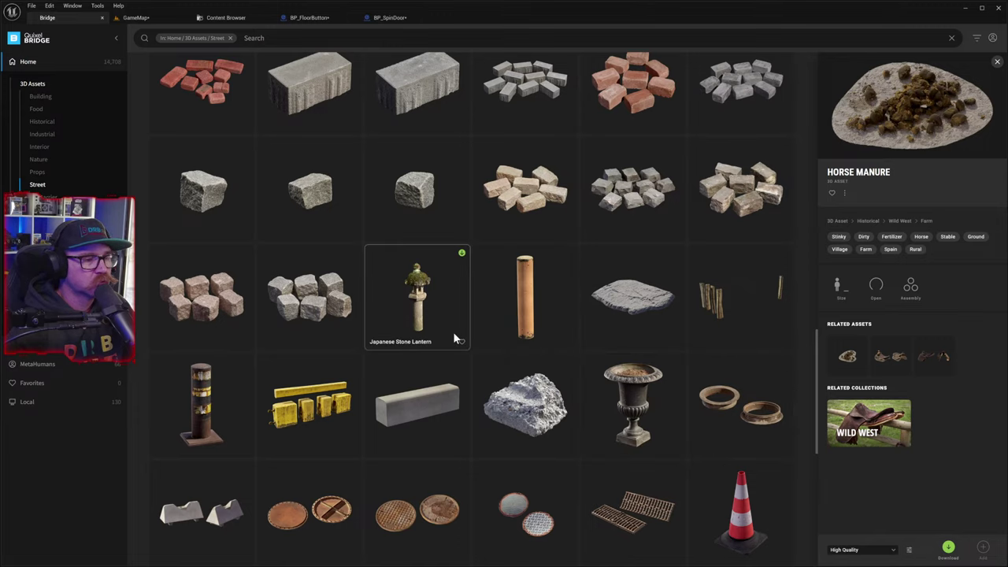
scroll(455, 339, "down", 3)
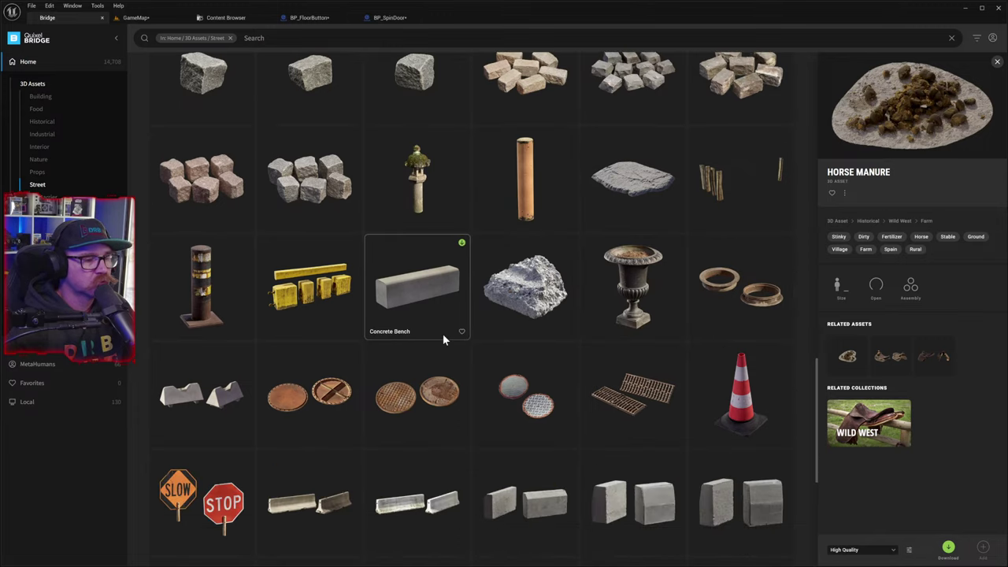
scroll(443, 333, "down", 2)
scroll(441, 333, "down", 3)
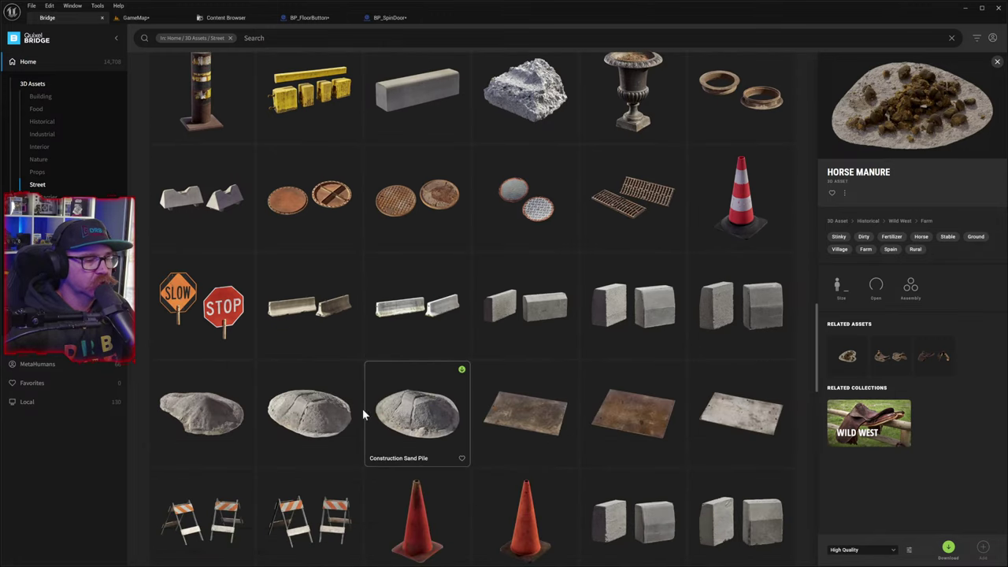
- View the details of the Construction Gravel Pile and both Construction Sand Pile assets
left_click(214, 416)
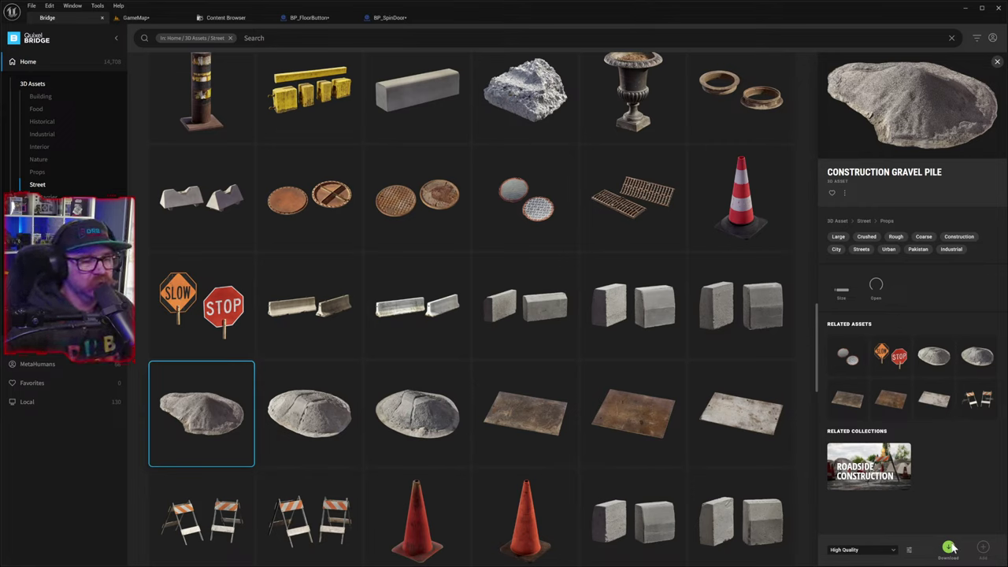
left_click(419, 425)
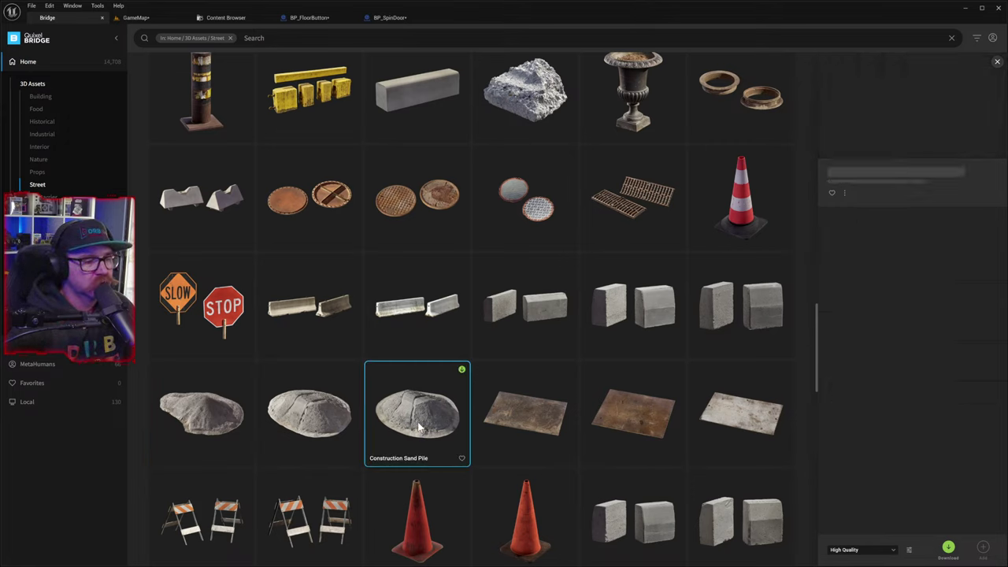
left_click(338, 421)
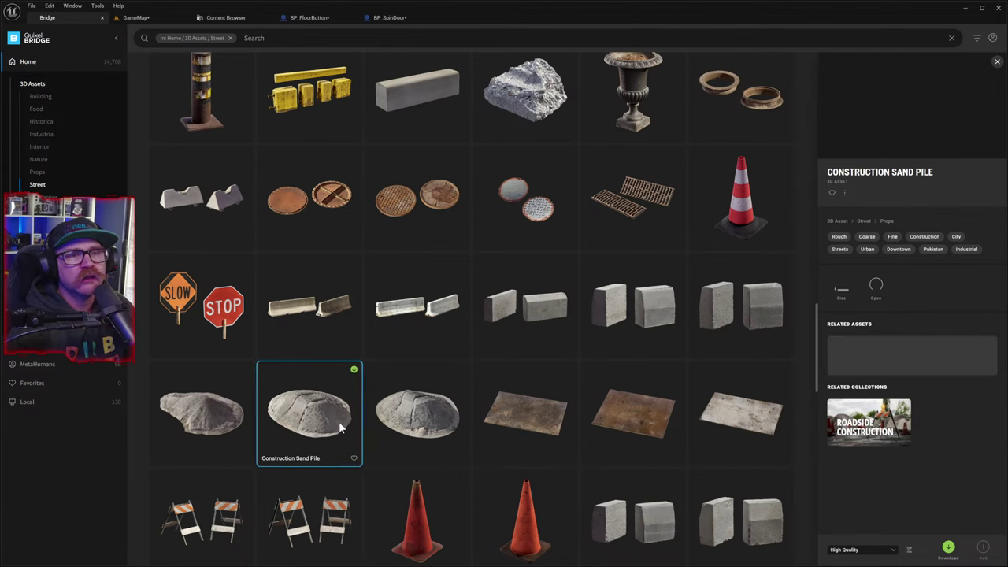
- View the Construction Gravel Pile again, look further through the Street barriers, medians and planters, and view the darker Granite Bollard's details
left_click(224, 423)
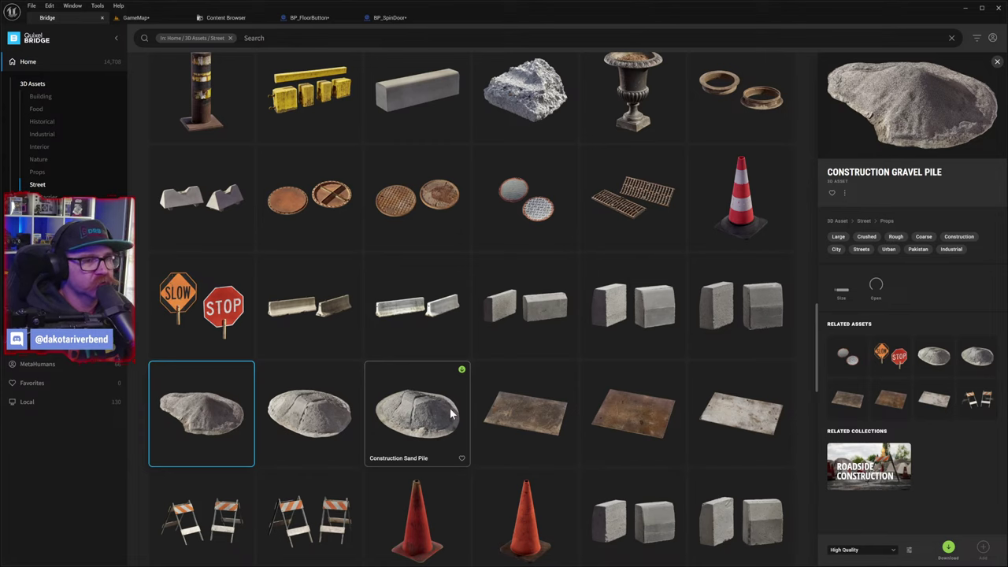
scroll(507, 387, "down", 3)
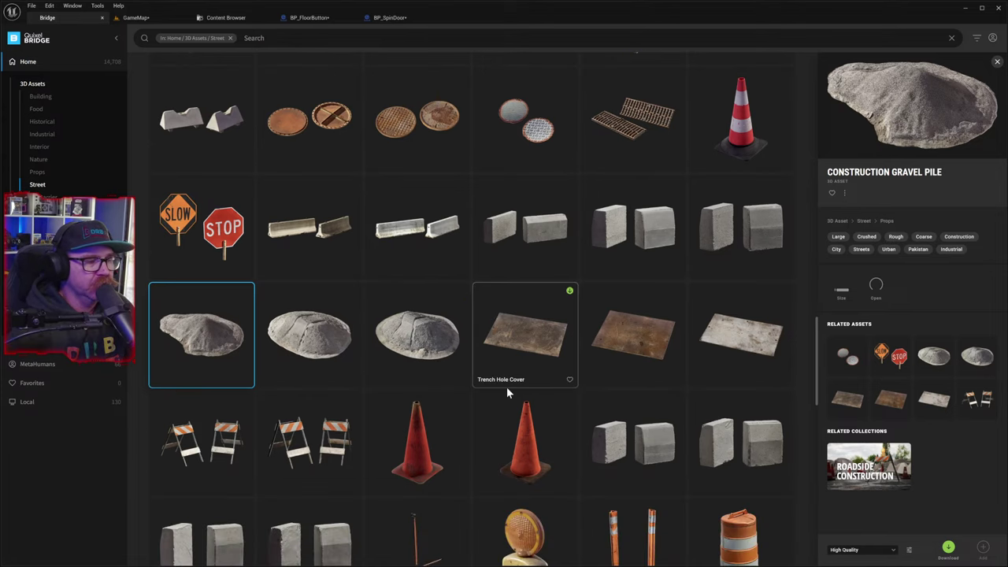
scroll(501, 386, "down", 3)
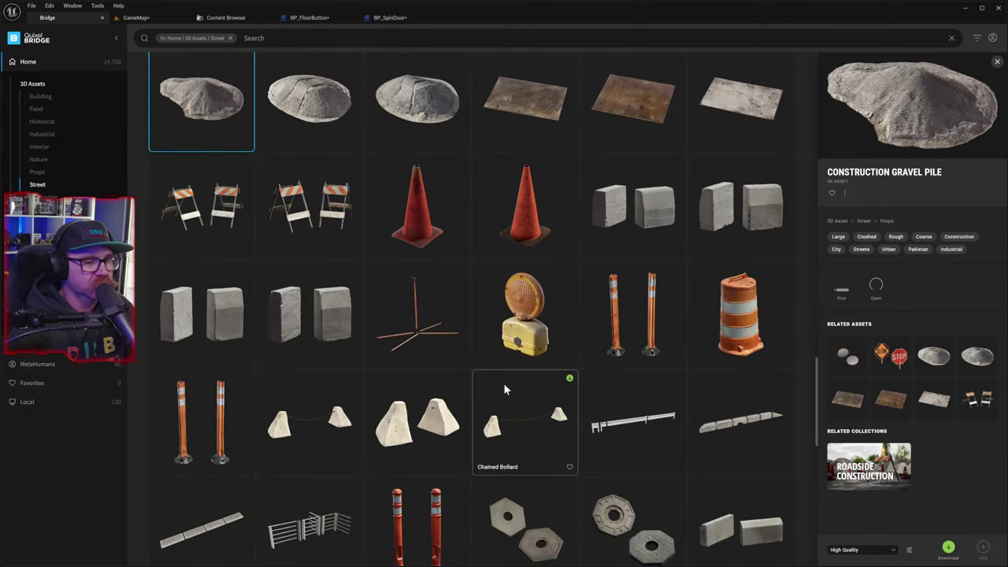
scroll(503, 389, "down", 3)
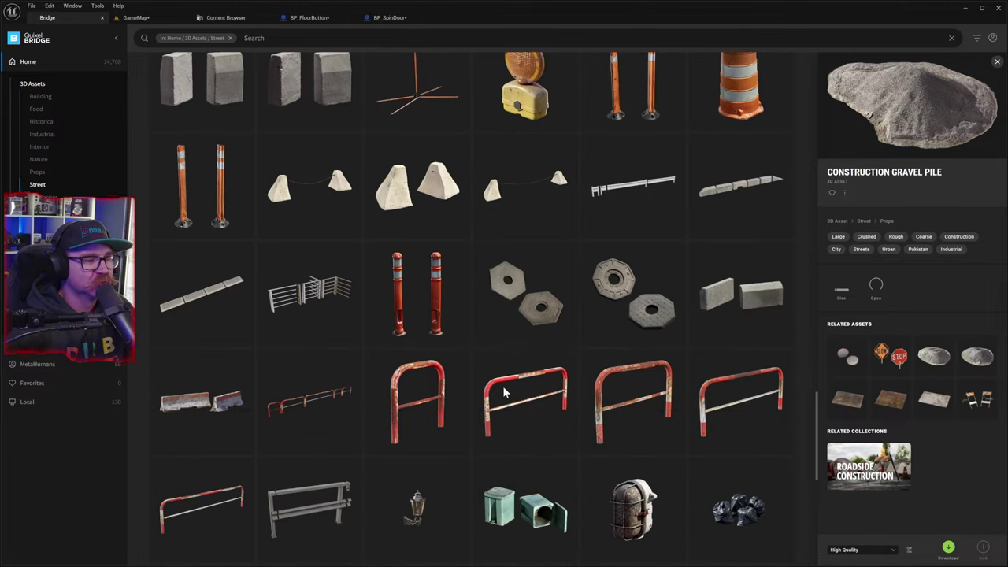
scroll(501, 392, "down", 2)
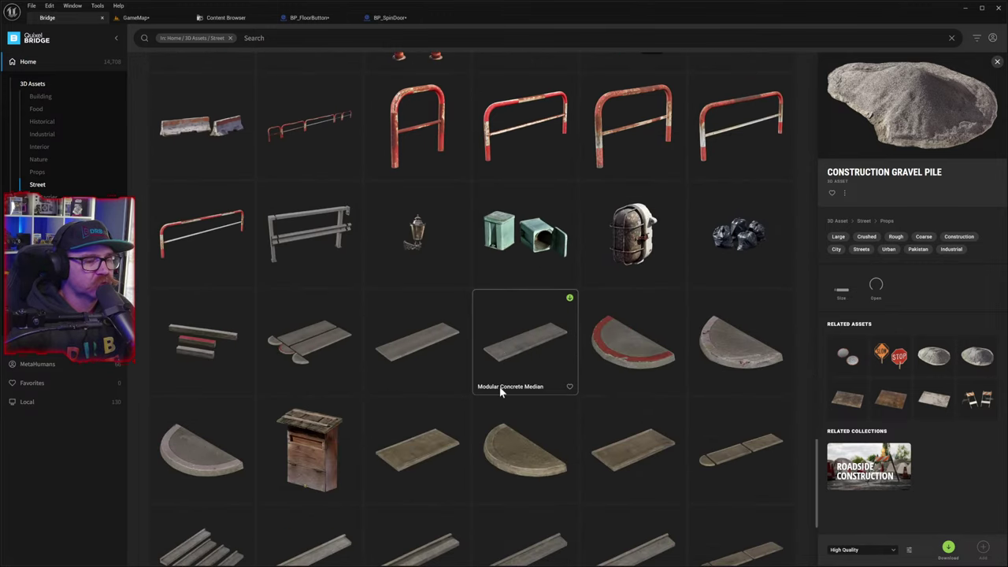
scroll(501, 392, "down", 1)
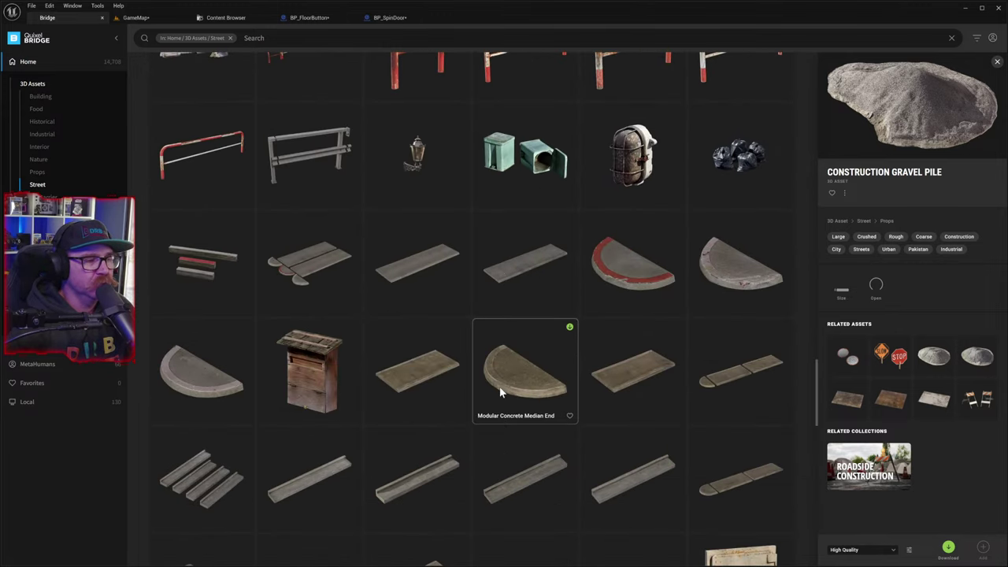
scroll(494, 391, "down", 3)
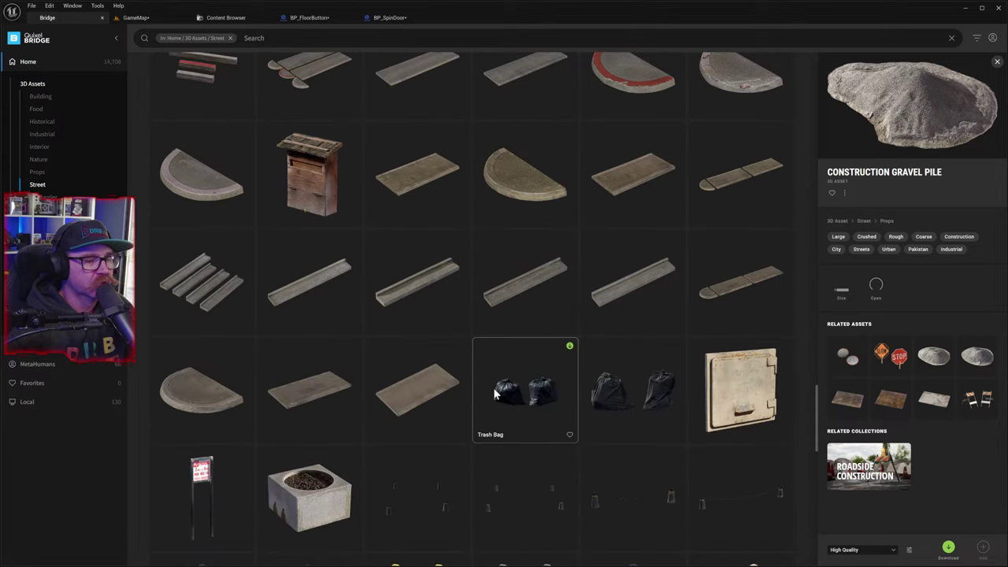
scroll(494, 393, "down", 2)
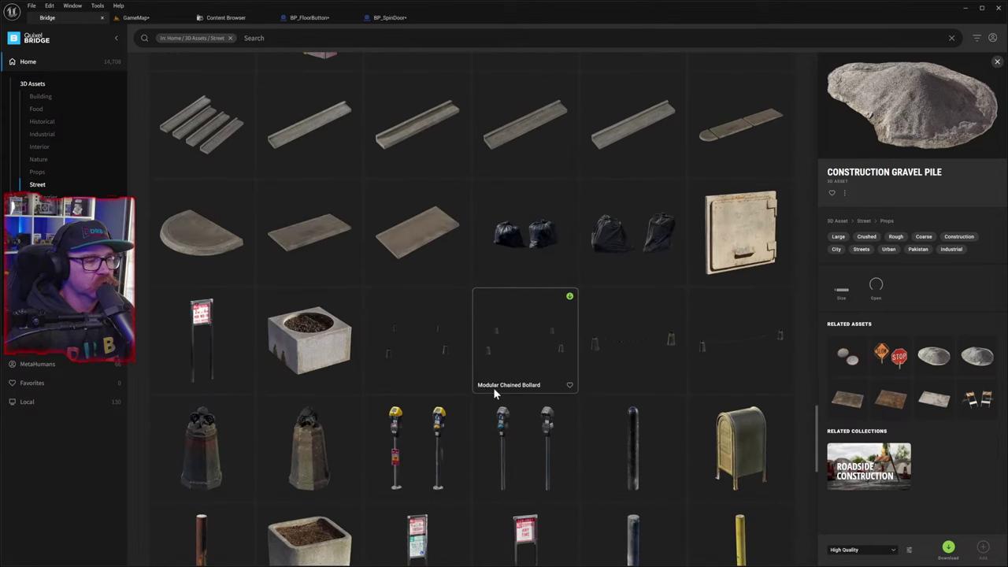
scroll(491, 388, "down", 2)
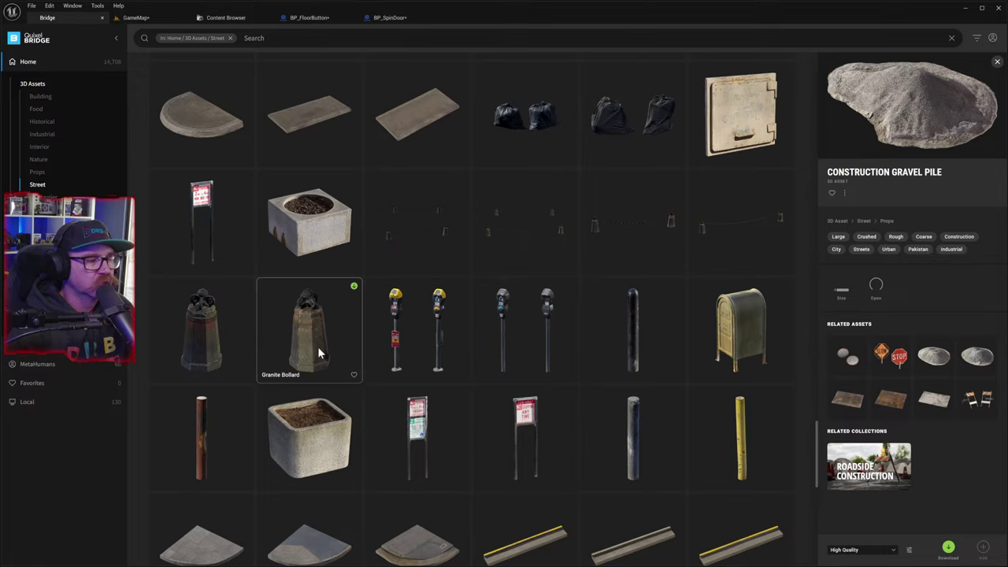
scroll(318, 353, "down", 1)
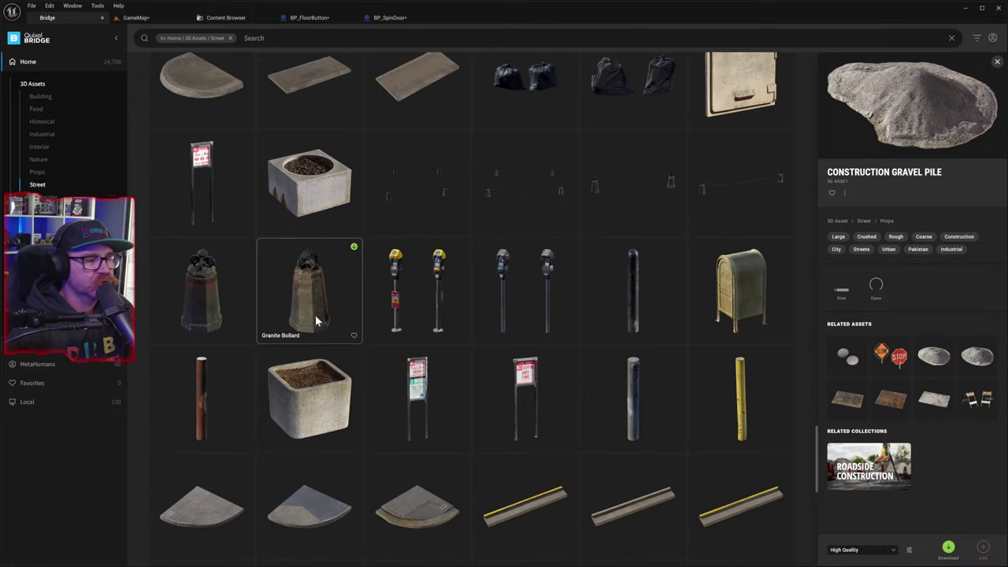
left_click(211, 304)
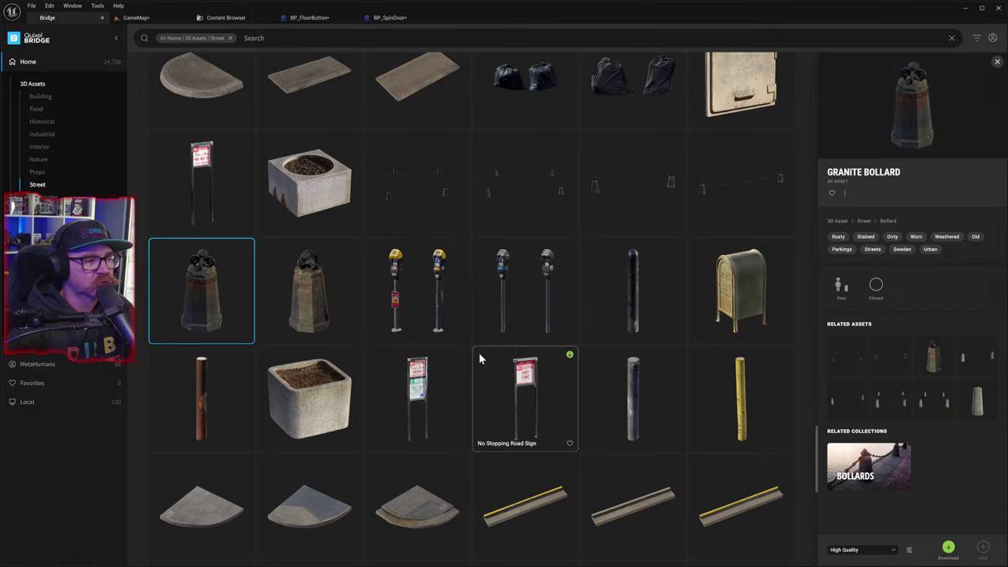
- Download the Rusty Metal Bollard from the Street assets in High Quality and add it to the project
scroll(459, 355, "down", 3)
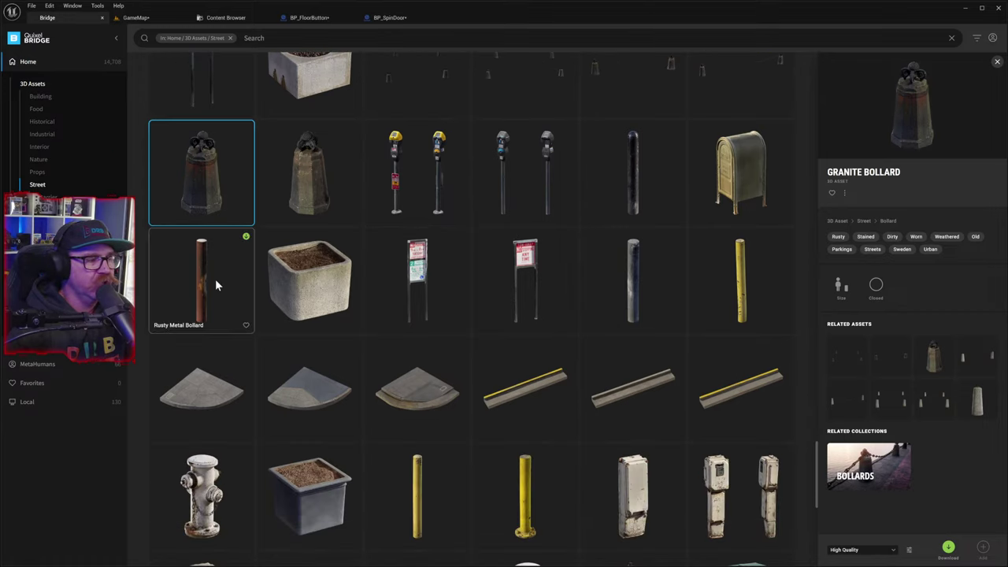
left_click(211, 284)
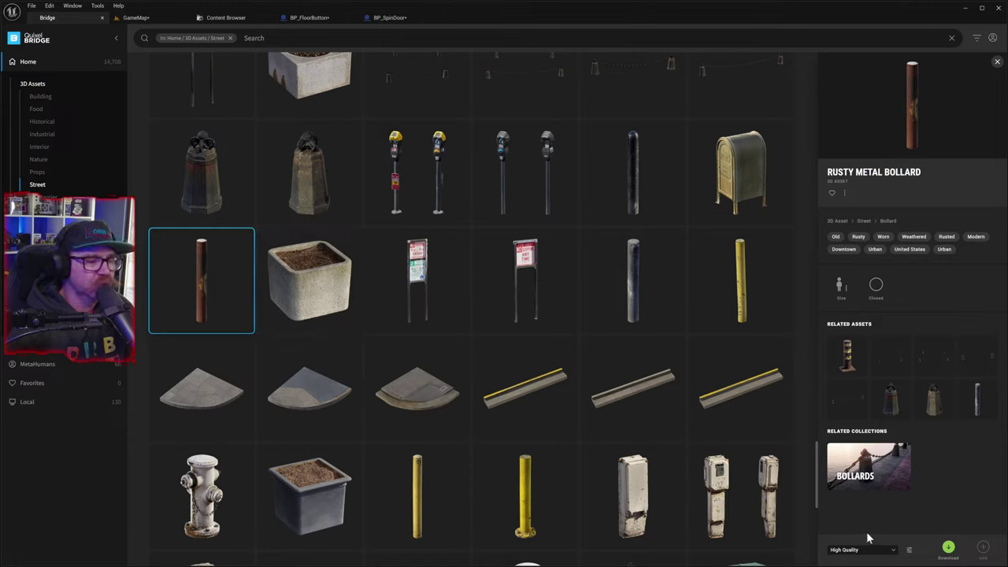
left_click(948, 548)
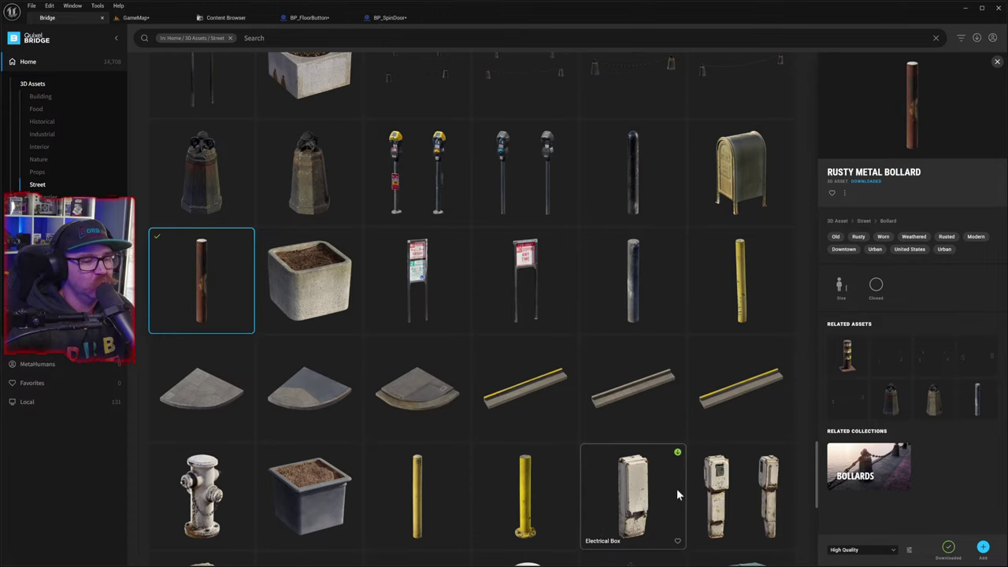
scroll(669, 485, "down", 3)
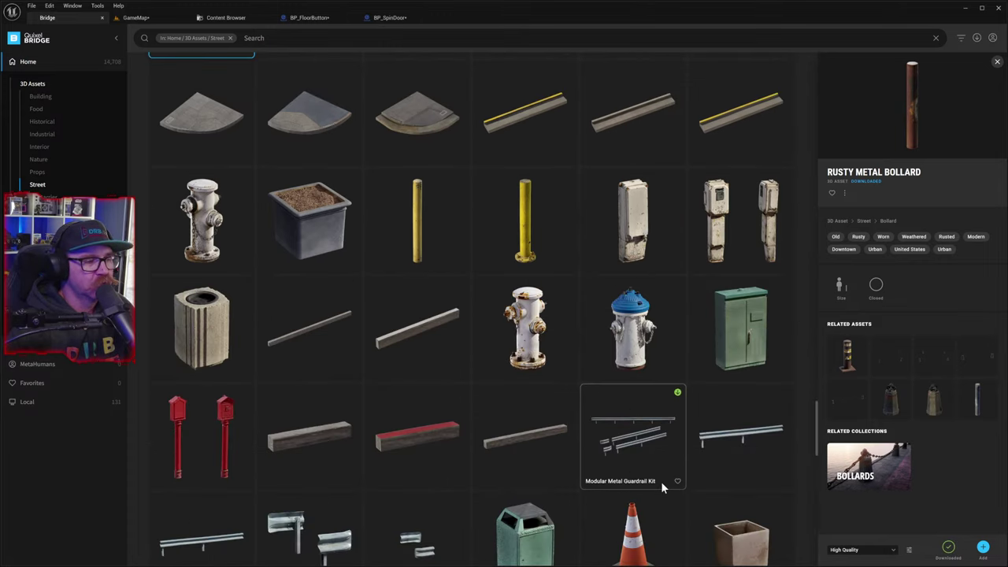
scroll(661, 483, "down", 1)
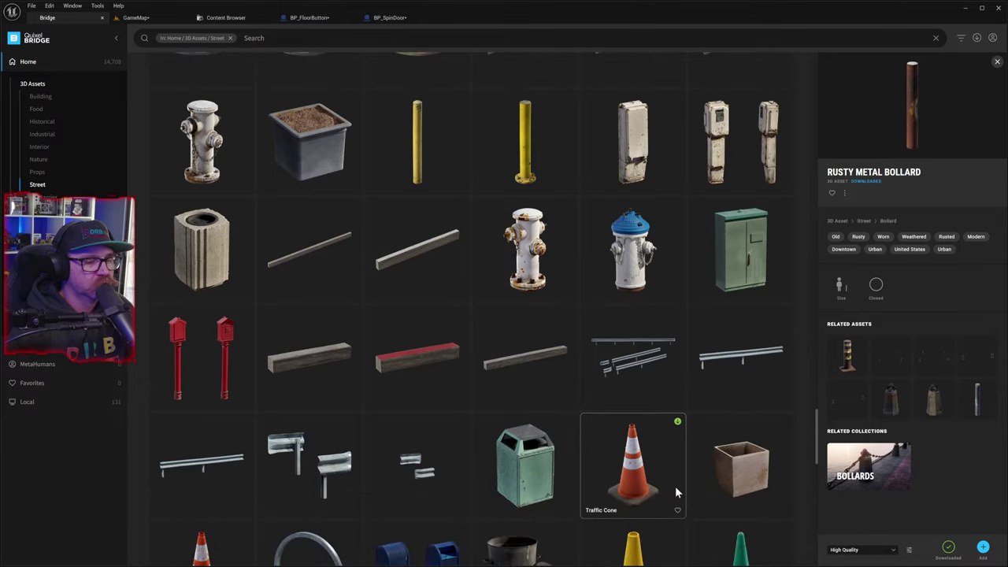
scroll(675, 486, "down", 1)
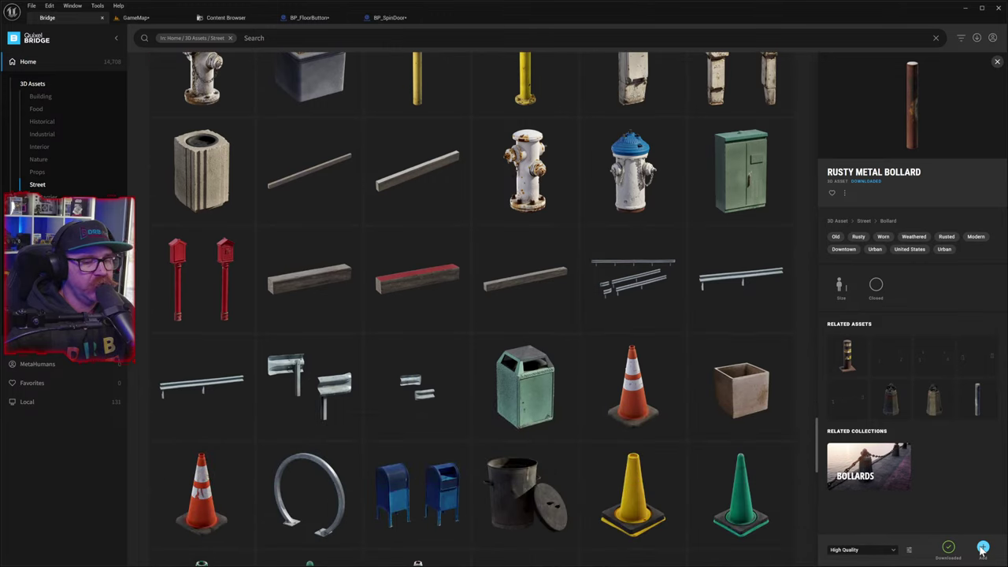
left_click(982, 549)
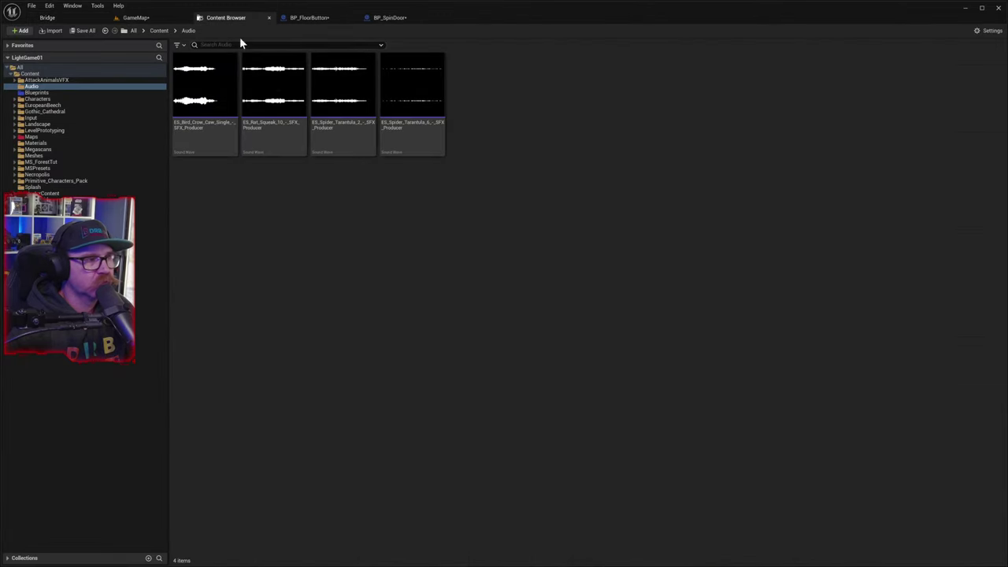
- Return to Bridge and look through the remaining Street cones, mailboxes, parking blocks, bollards and curbs to the end of the list
left_click(63, 17)
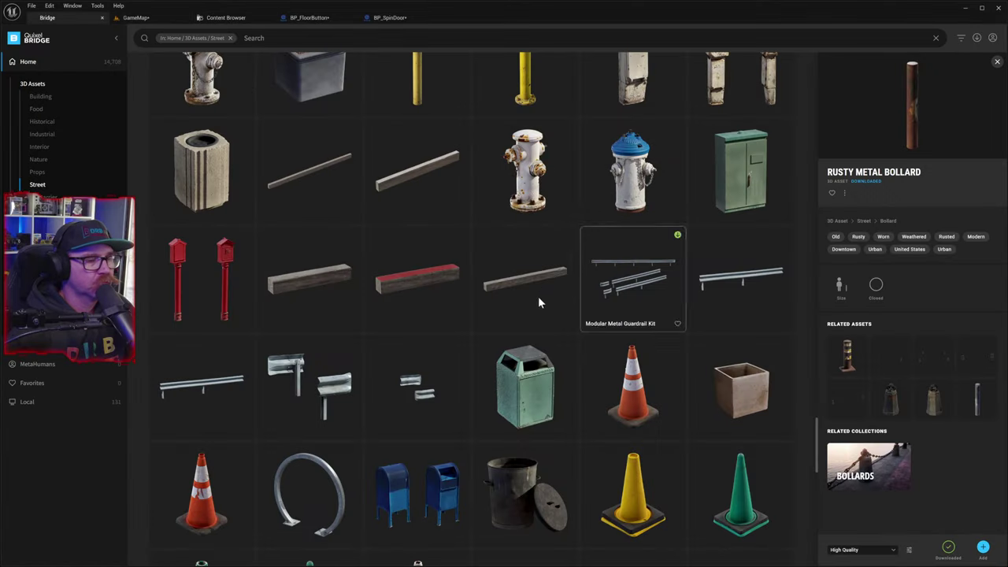
scroll(507, 323, "down", 1)
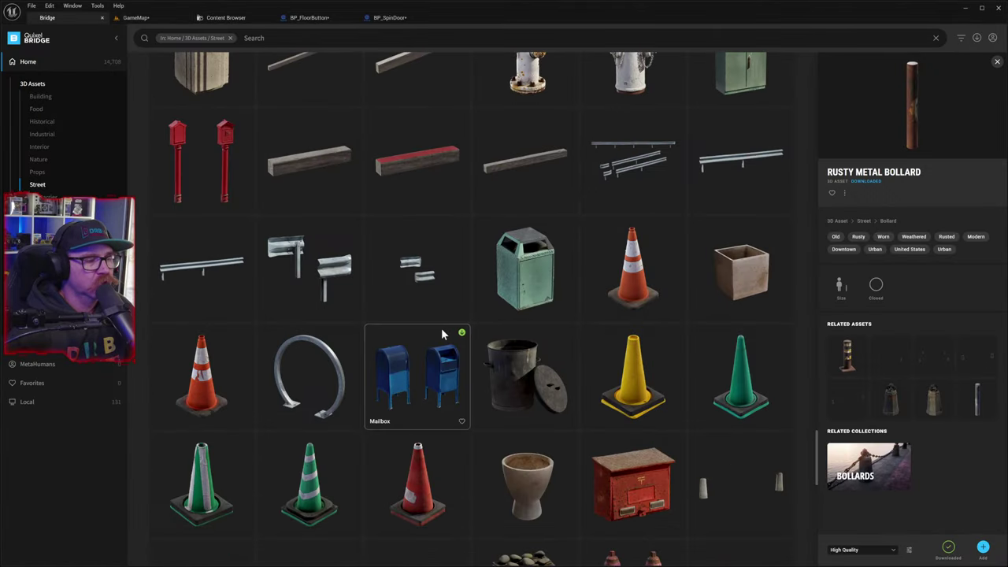
scroll(431, 331, "down", 5)
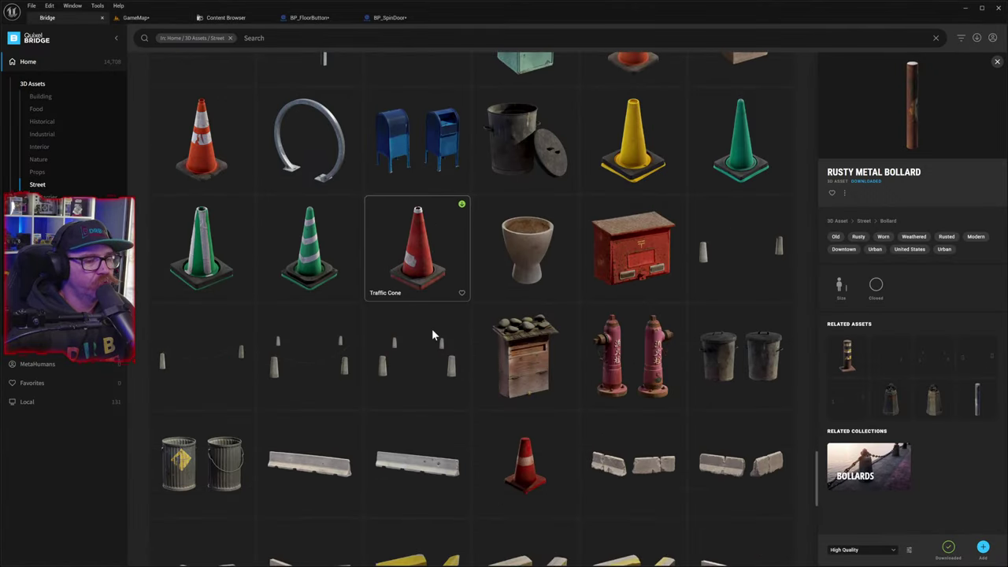
scroll(432, 329, "down", 1)
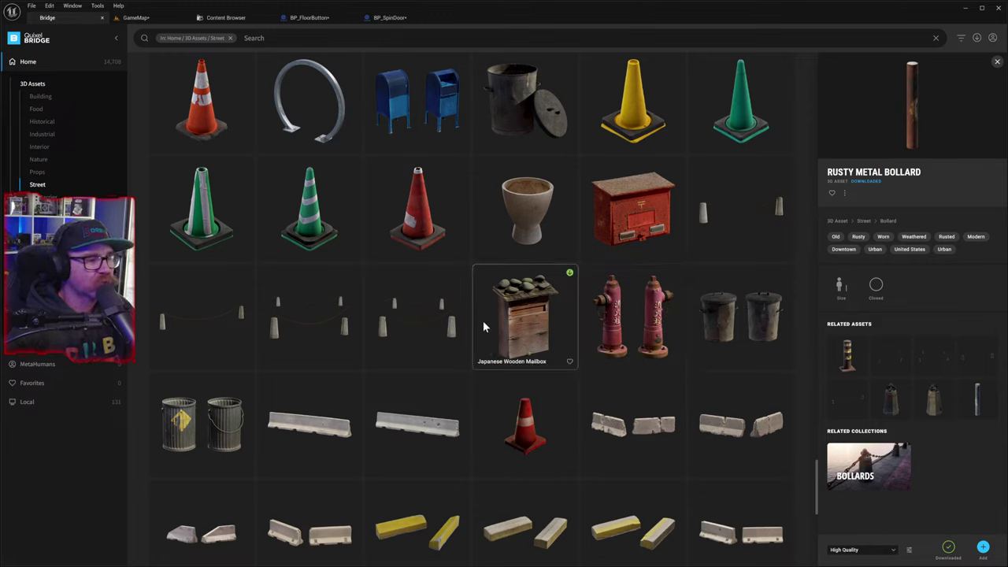
scroll(412, 359, "down", 8)
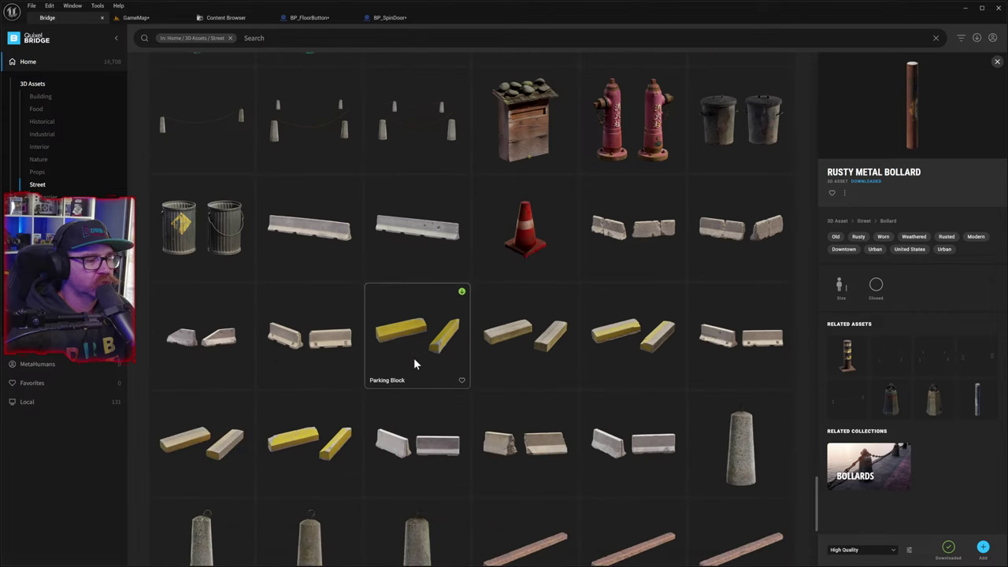
scroll(414, 362, "down", 2)
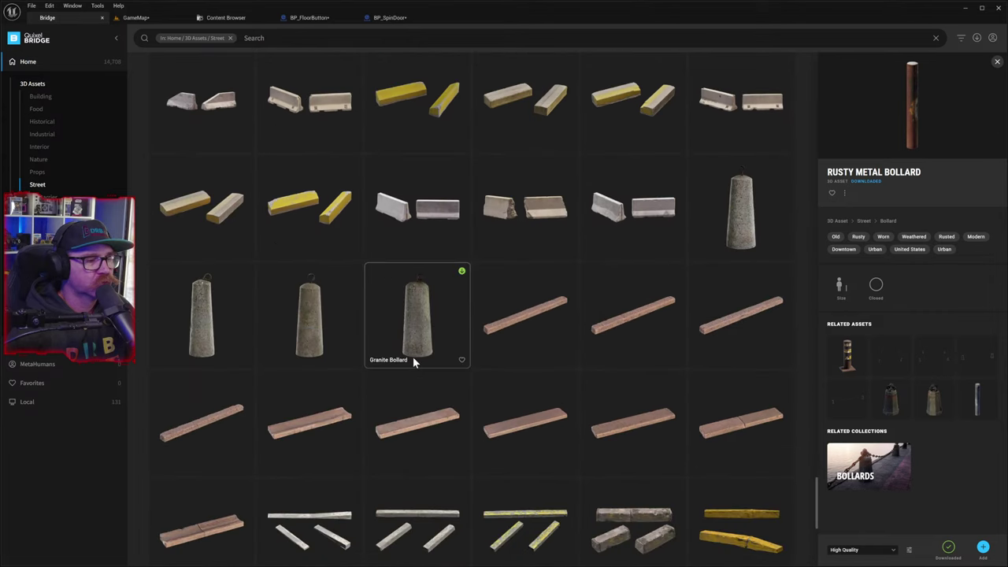
scroll(415, 358, "down", 10)
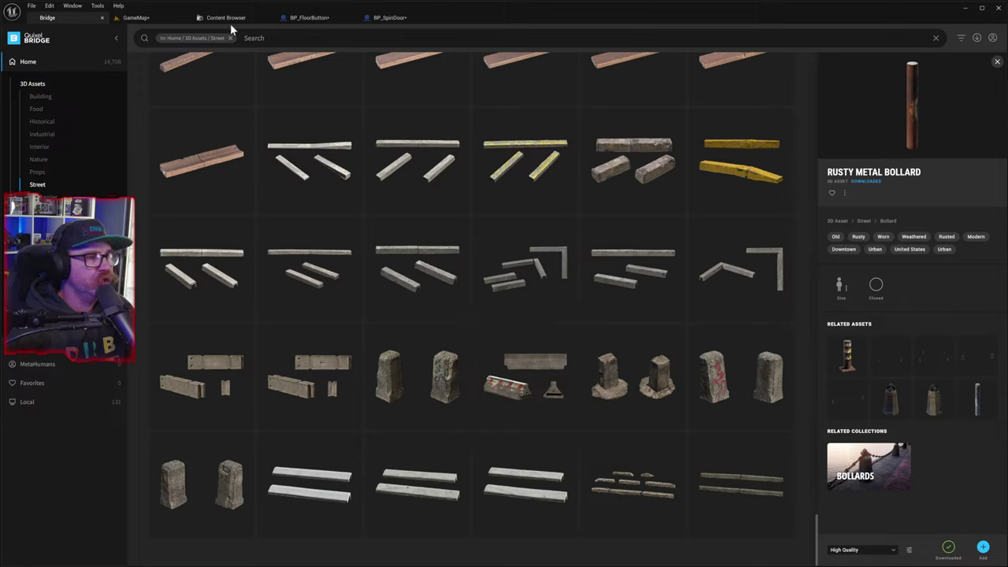
- Go back to the GameMap level and collapse the Necropolis and Gothic_Cathedral folders in the project content tree
left_click(154, 18)
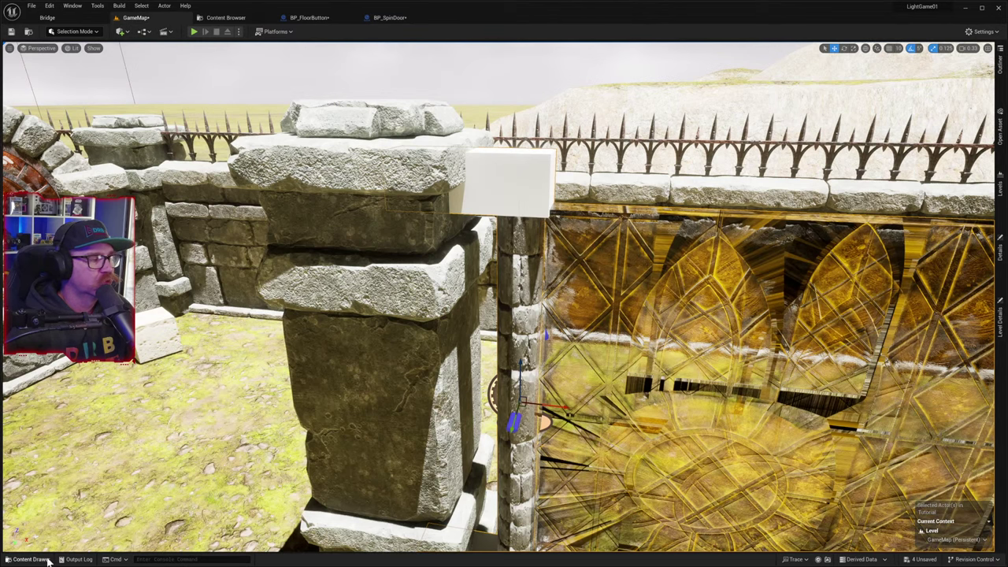
left_click(61, 526)
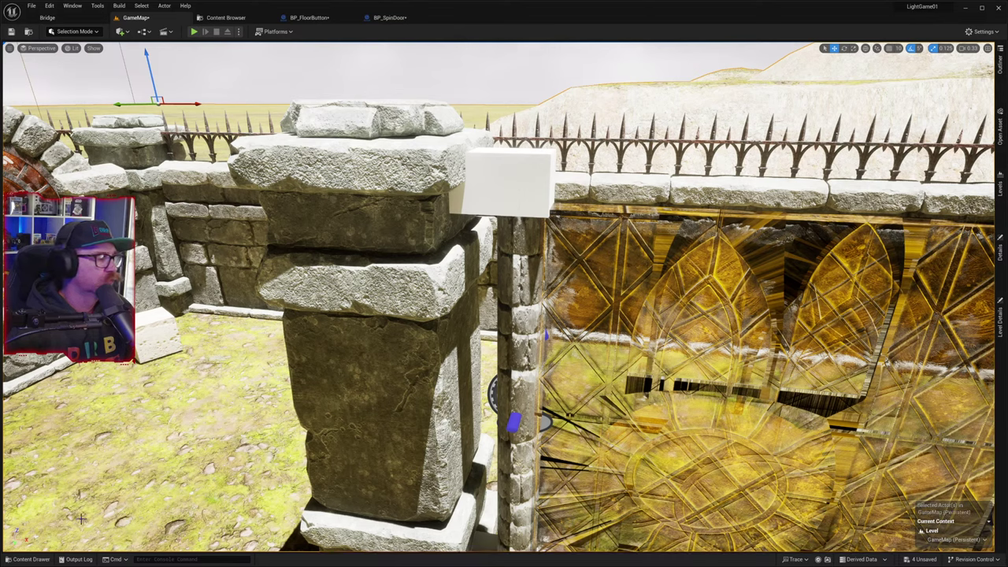
left_click(30, 560)
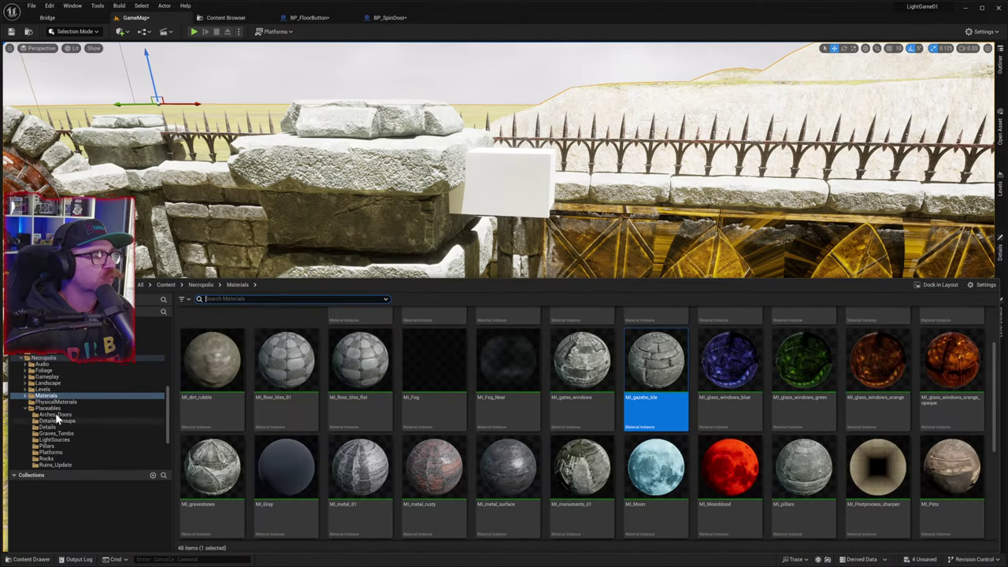
left_click(41, 359)
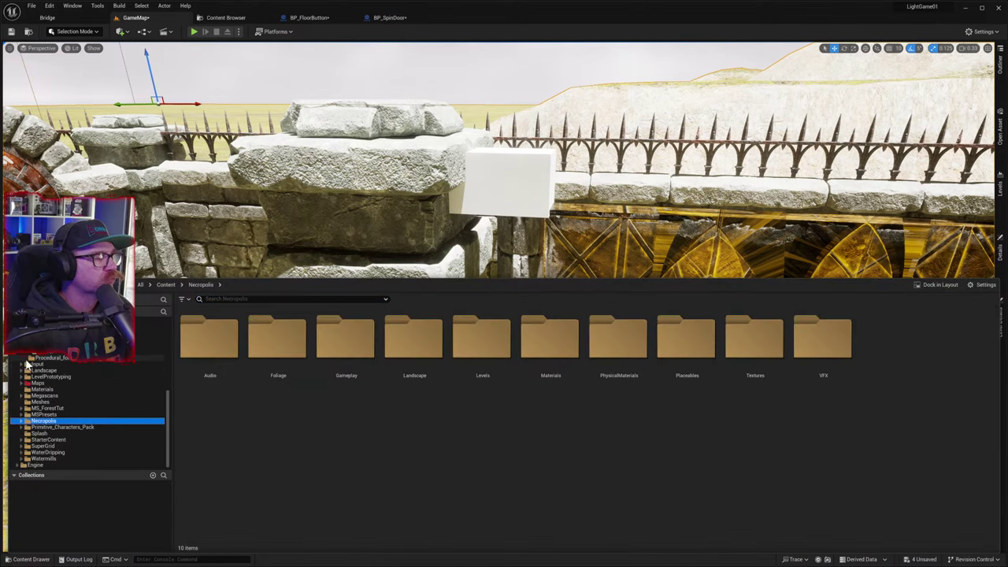
scroll(35, 370, "up", 3)
scroll(31, 364, "down", 3)
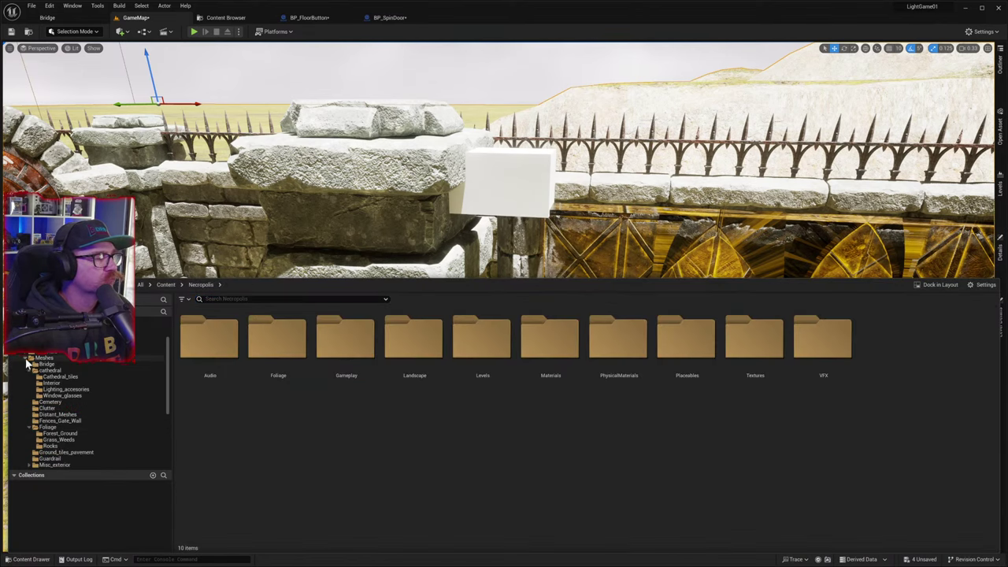
scroll(29, 360, "down", 2)
scroll(36, 370, "down", 1)
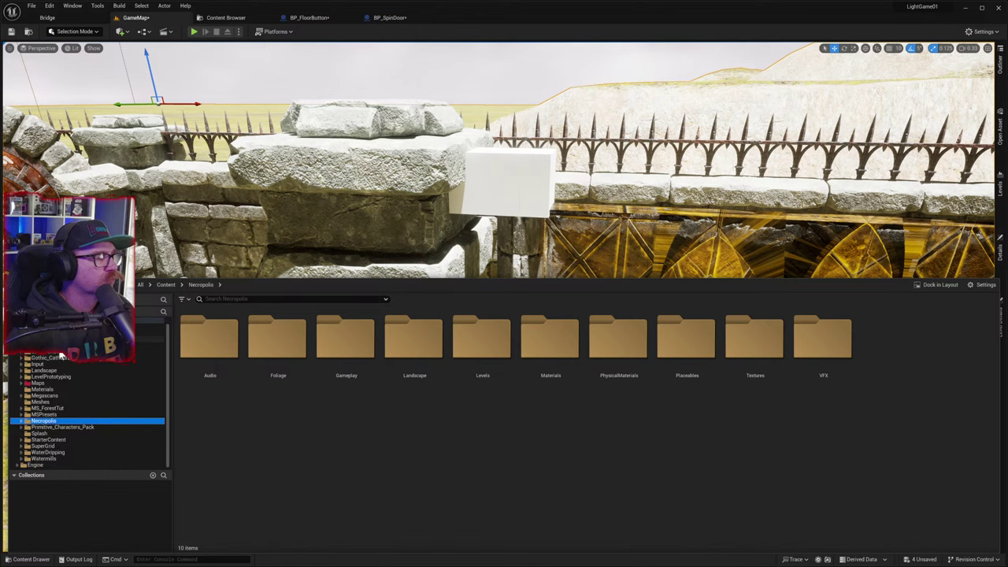
- Find the Rusty_Metal_Bollard folder among the Megascans 3D_Assets and open it
left_click(45, 396)
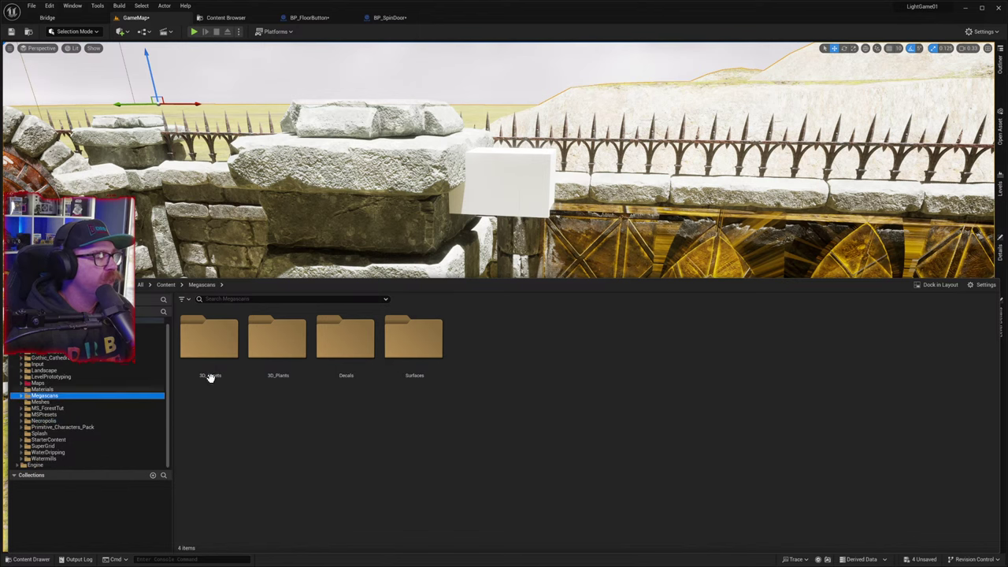
left_click(231, 347)
double_click(232, 346)
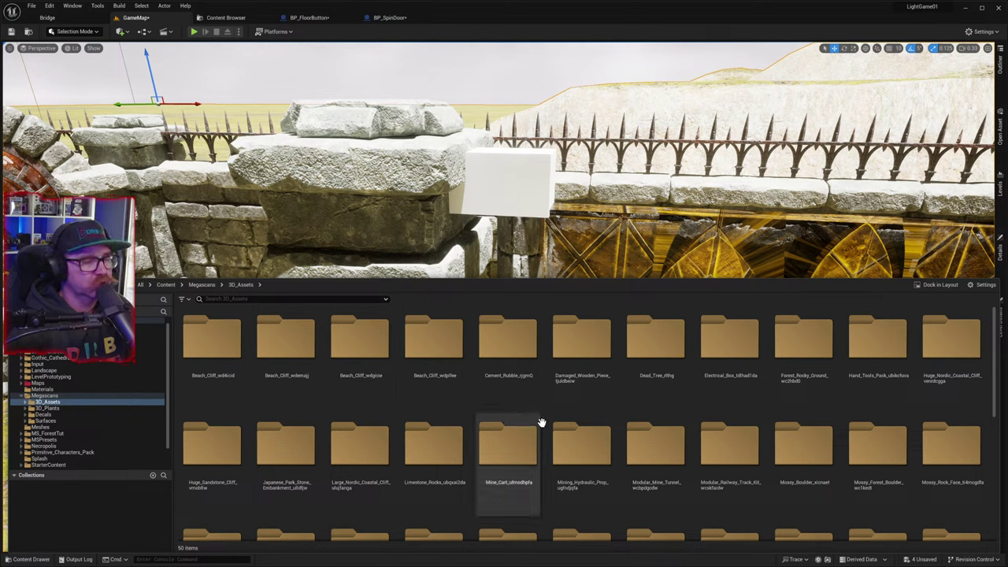
scroll(660, 401, "down", 1)
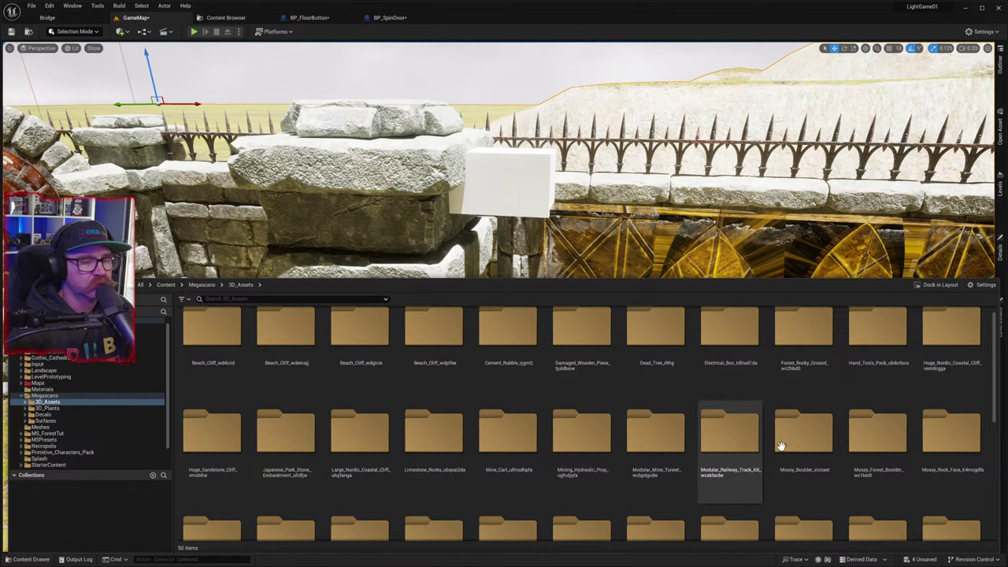
scroll(874, 496, "down", 2)
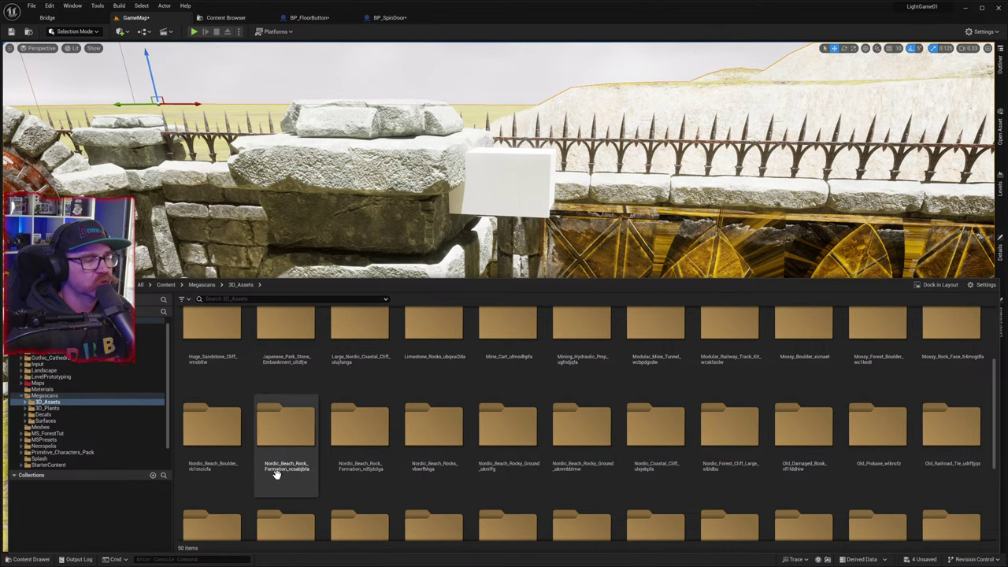
scroll(271, 468, "down", 2)
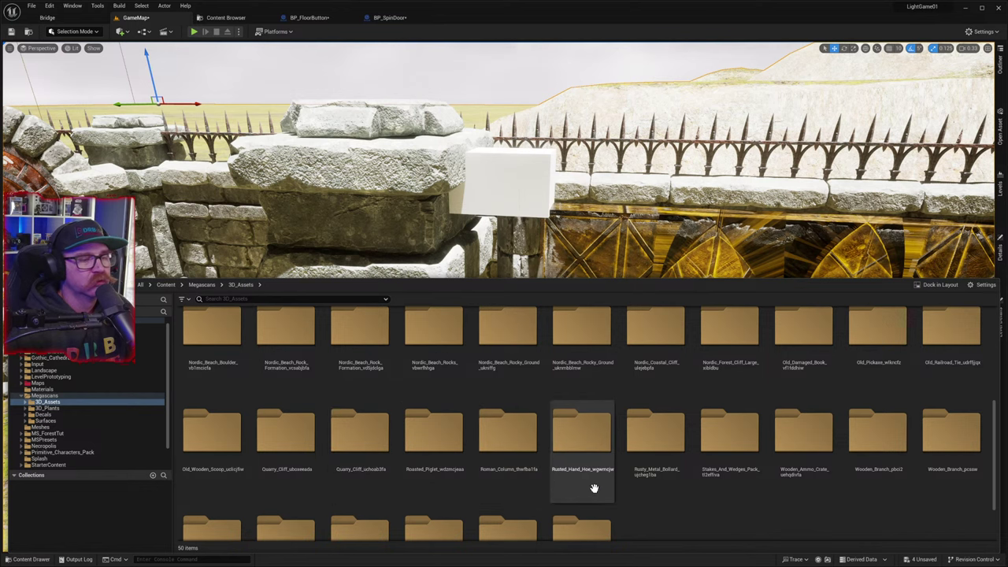
double_click(655, 457)
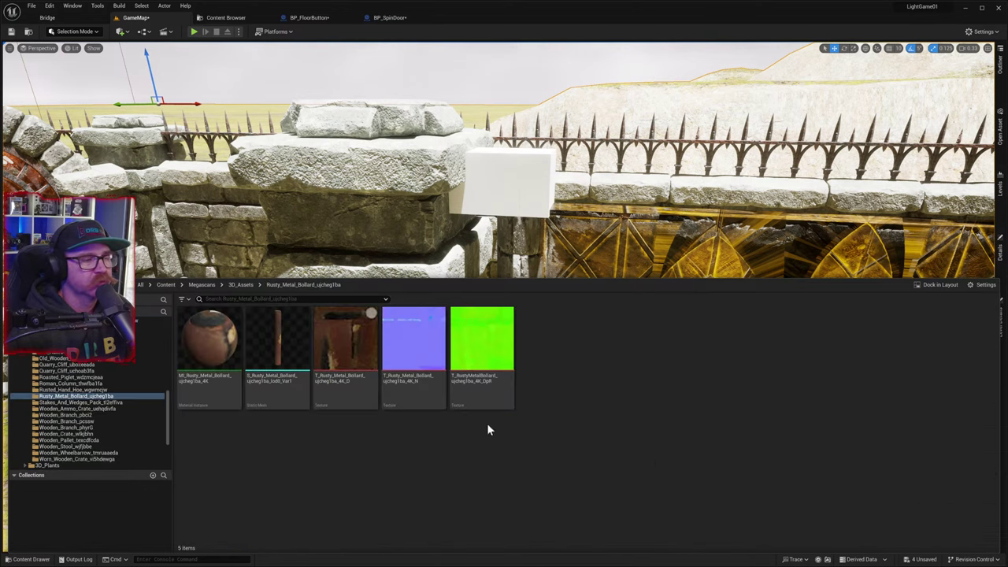
- Place the Rusty Metal Bollard static mesh in the level, upright against the stone post at the golden spin door's edge
left_click(288, 356)
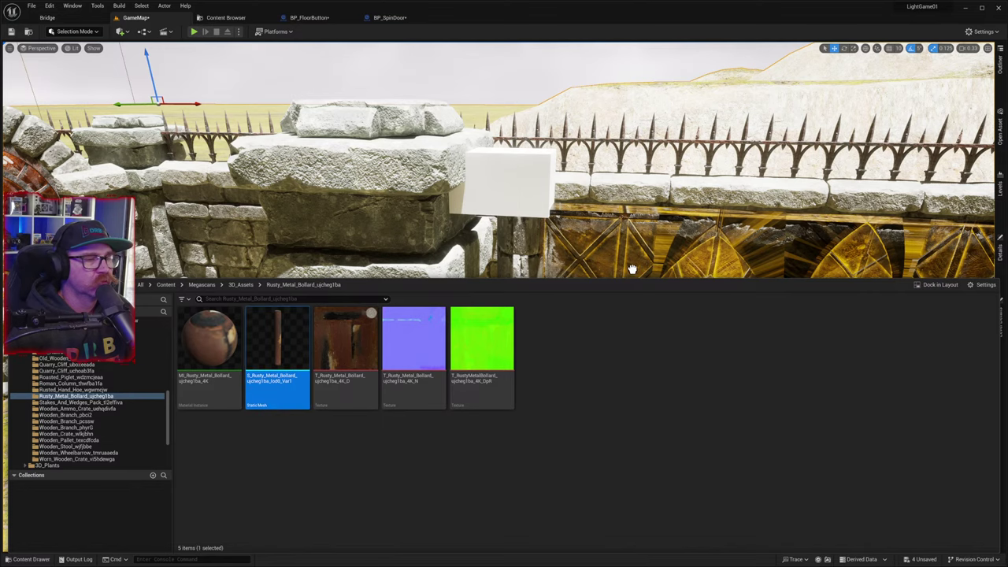
left_click_drag(633, 269, 508, 543)
right_click_drag(508, 543, 508, 465)
key("w")
key("s")
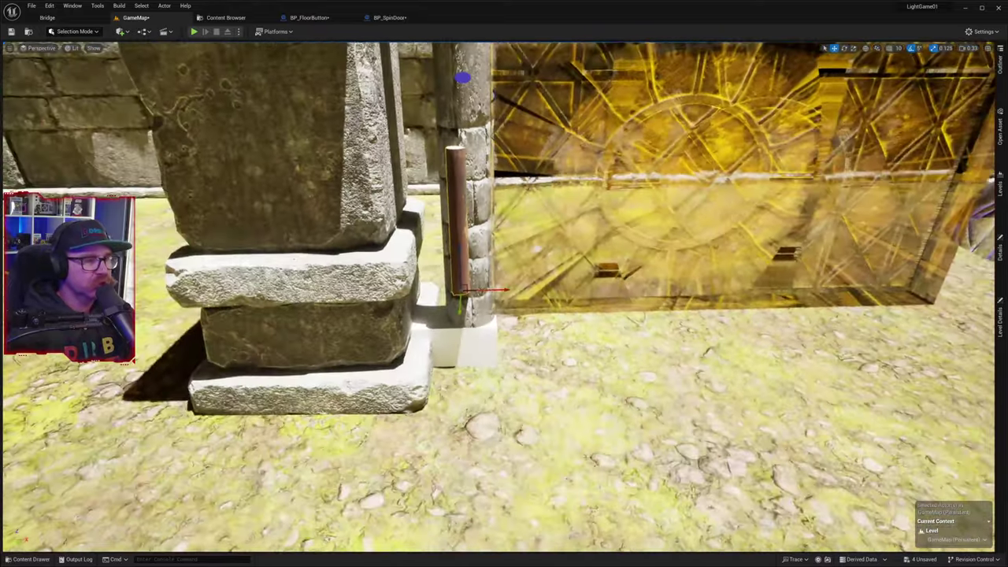
right_click_drag(492, 516, 536, 510)
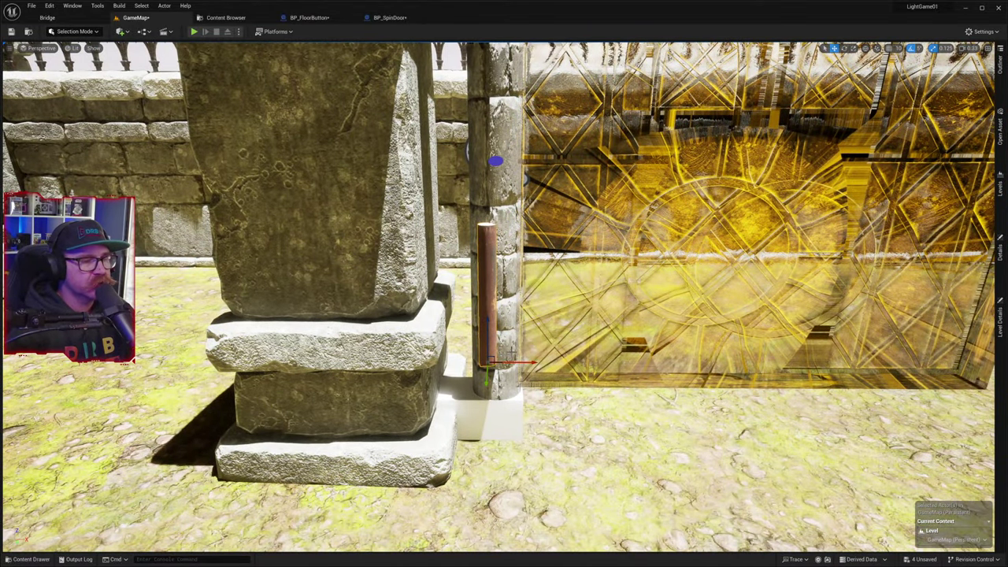
- Thicken the bollard horizontally and set its Y scale to 3
key("e")
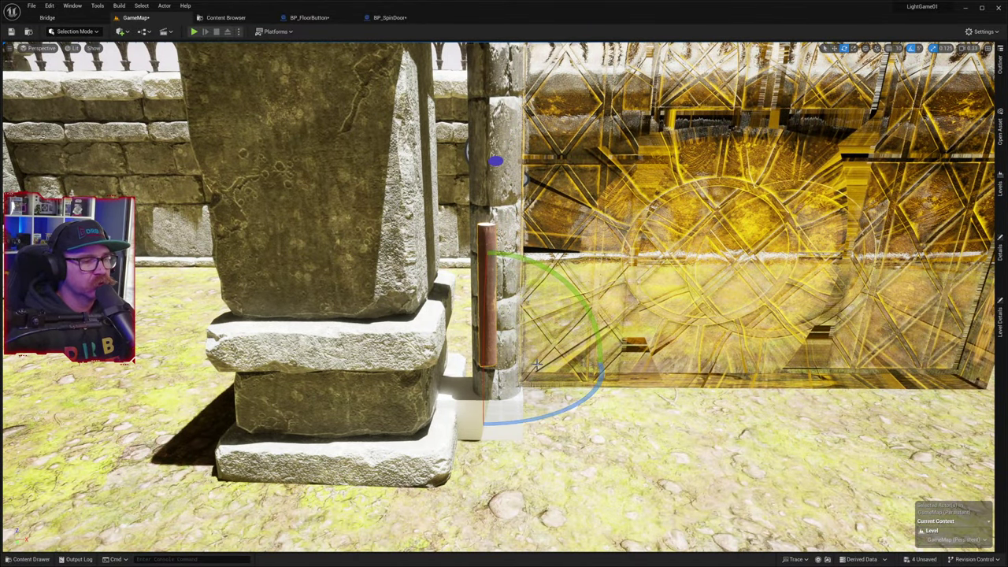
key("r")
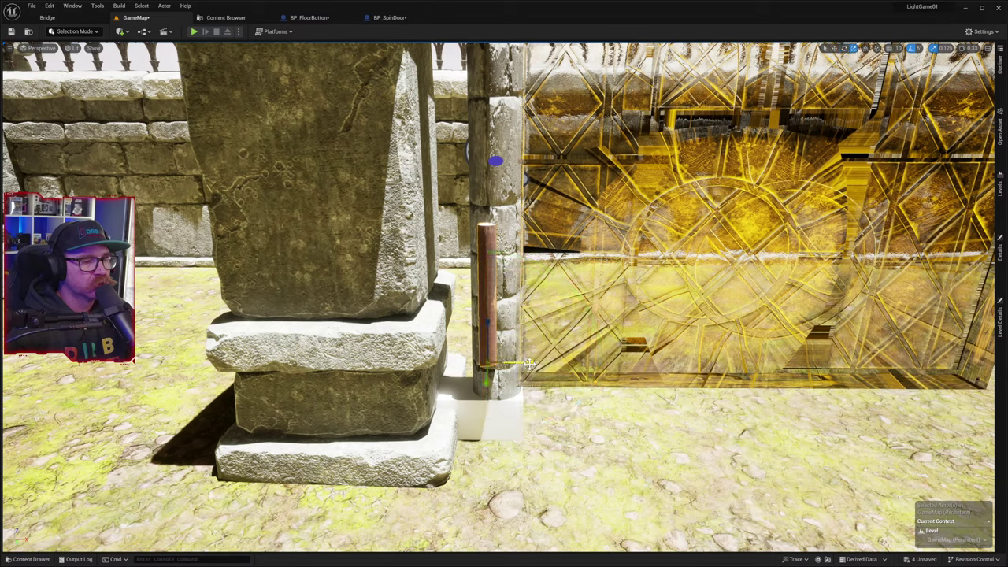
left_click_drag(530, 364, 559, 363)
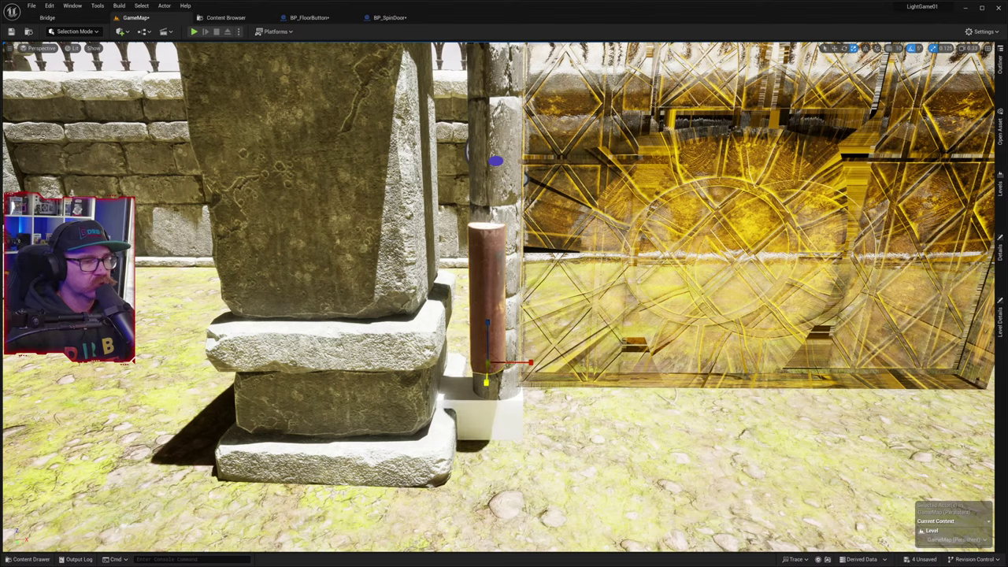
left_click(1001, 257)
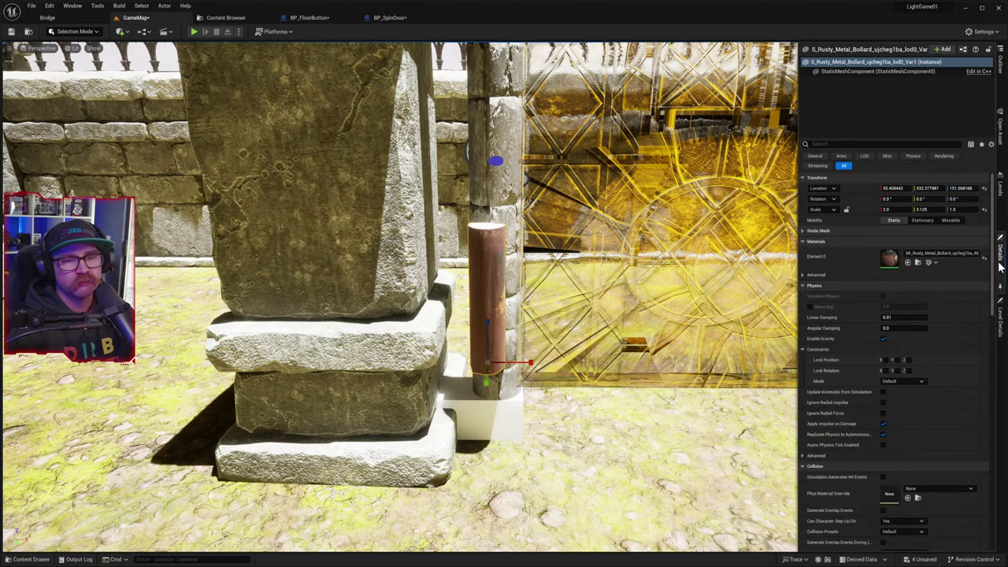
left_click(904, 210)
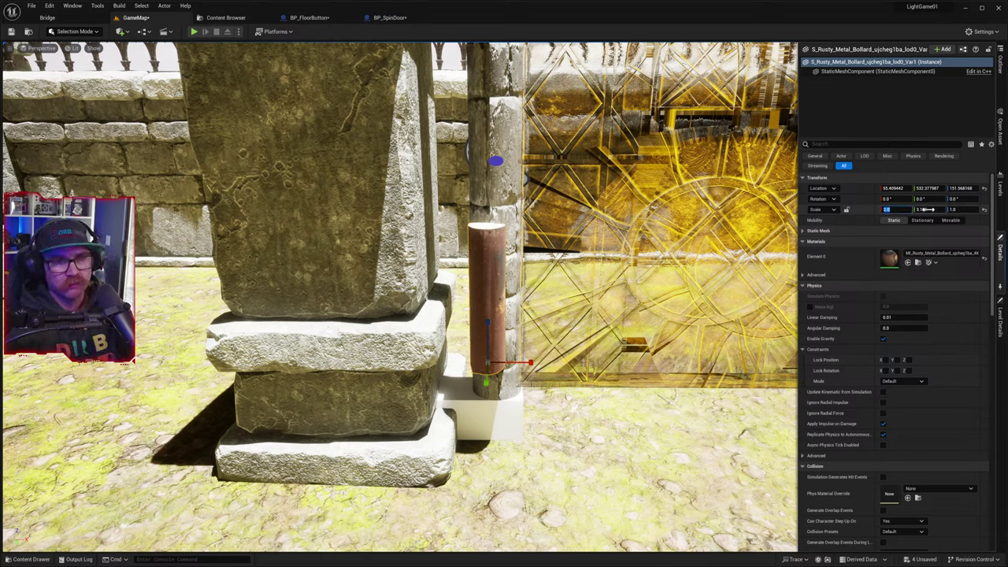
type("3")
key("Return")
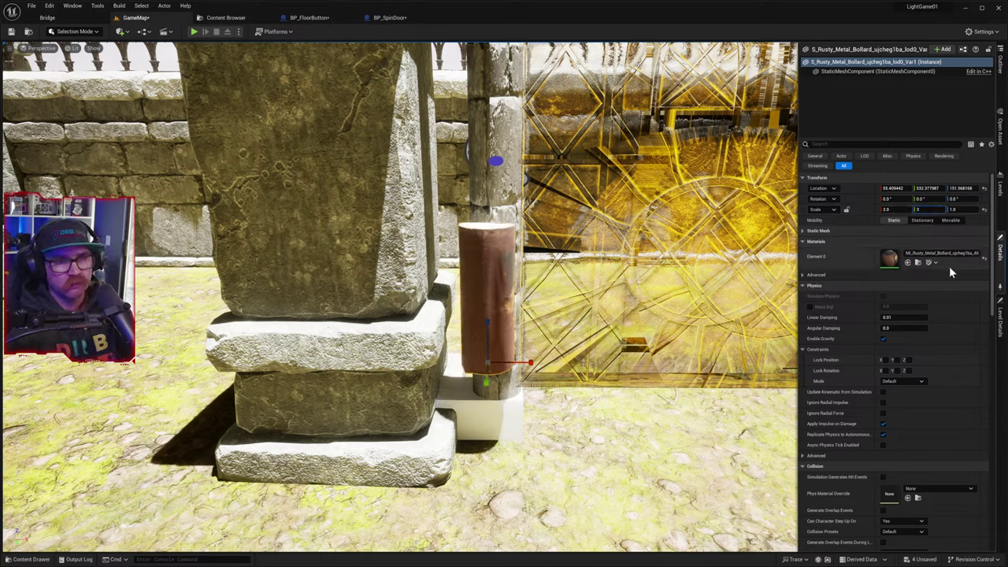
- Stretch the bollard vertically to about the spin door's height and lower it onto the white base block
left_click(483, 327)
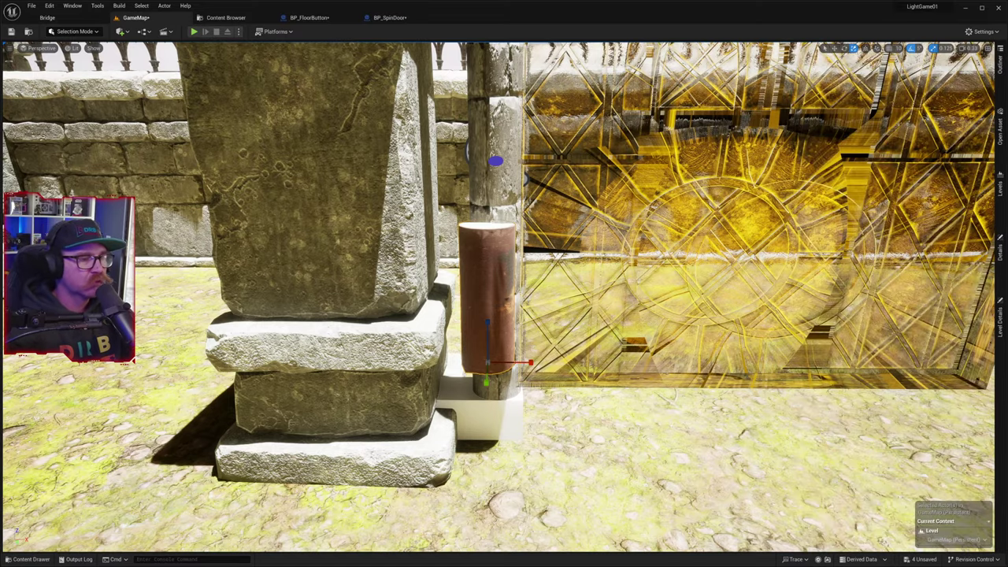
left_click_drag(488, 323, 488, 212)
right_click_drag(584, 315, 544, 364)
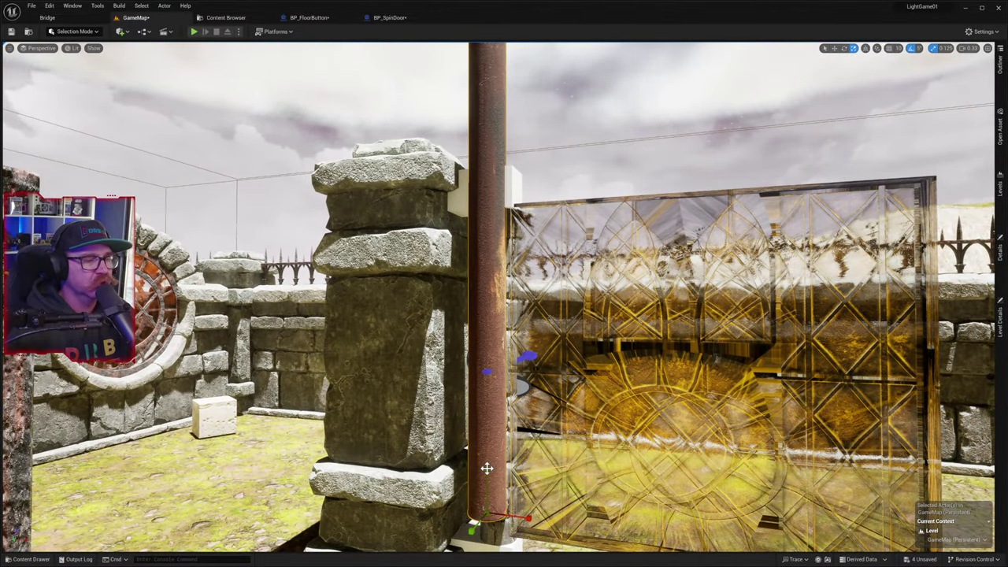
left_click_drag(487, 466, 483, 518)
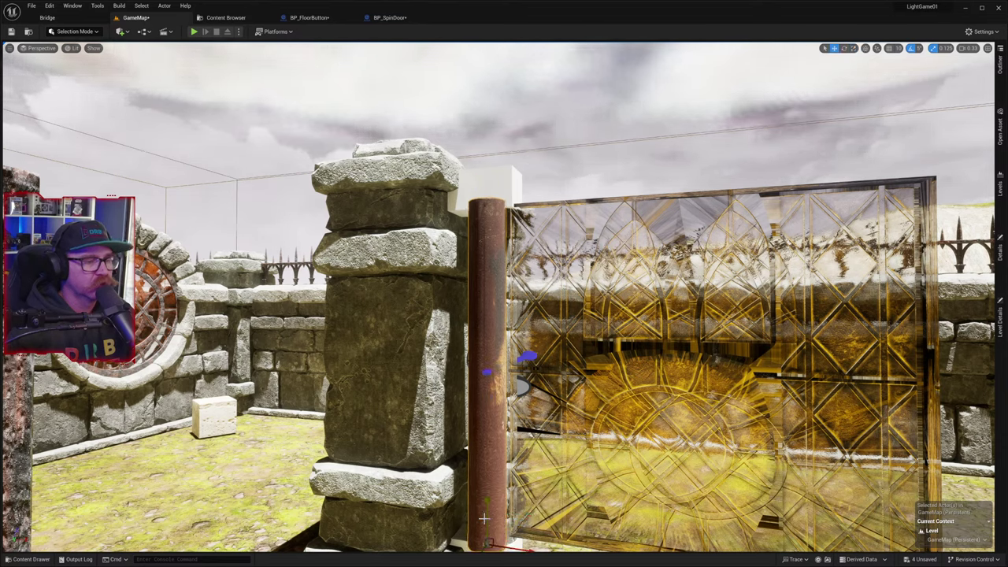
right_click_drag(495, 528, 479, 566)
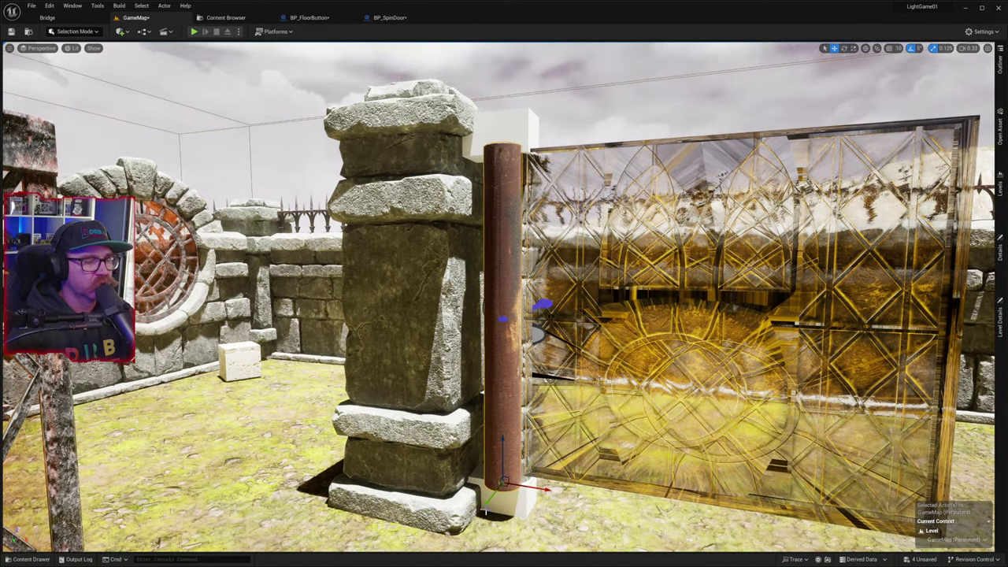
- Move the rusty metal bollard in GameMap away from the stone pillar beside the spinning glass door
mouse_move(489, 503)
left_mouse_down()
mouse_move(499, 488)
mouse_move(488, 504)
left_mouse_up()
right_click_drag(472, 473, 461, 435)
key("w")
right_click_drag(493, 496, 493, 497)
right_click_drag(567, 534, 567, 534)
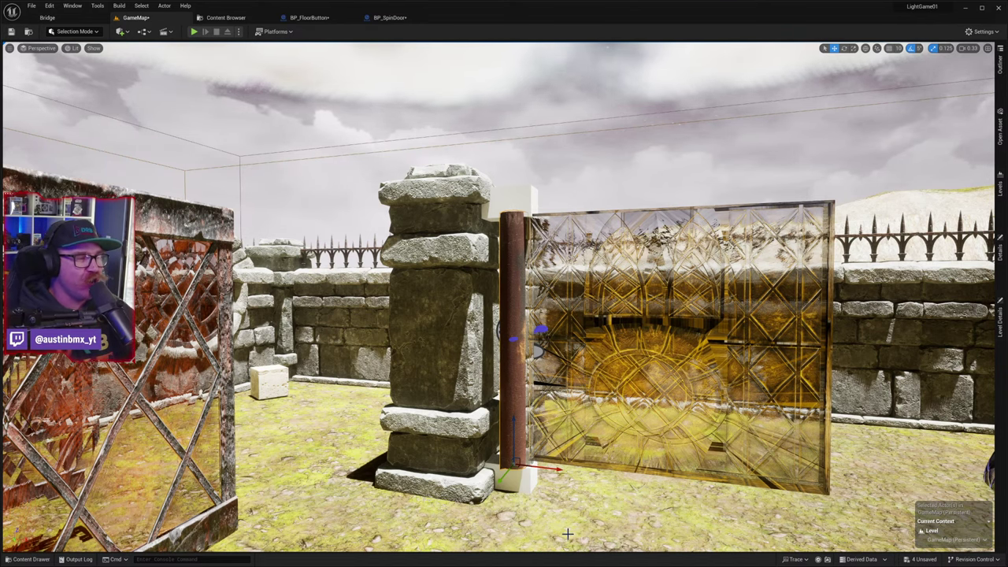
right_click_drag(607, 503, 611, 552)
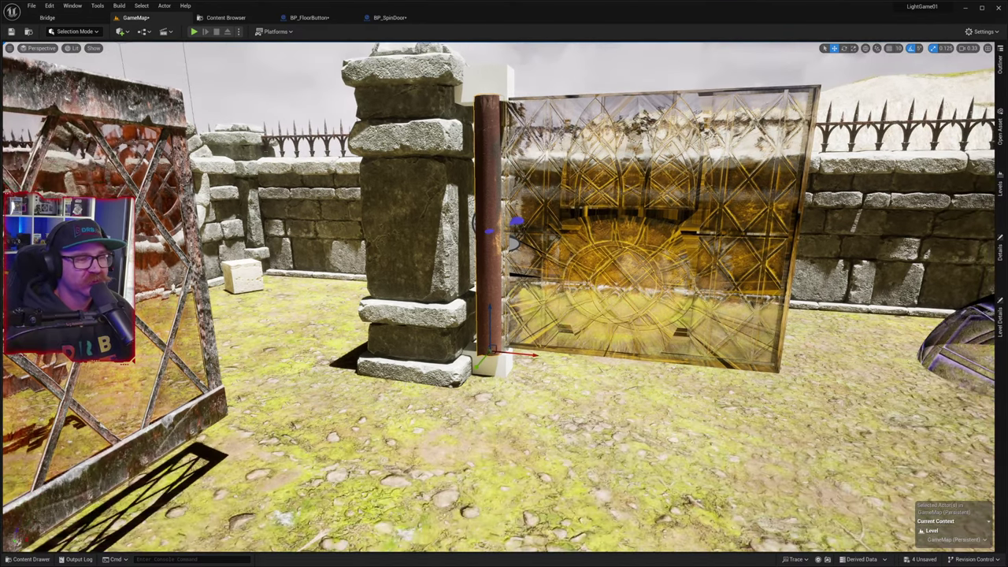
right_click_drag(601, 496, 534, 485)
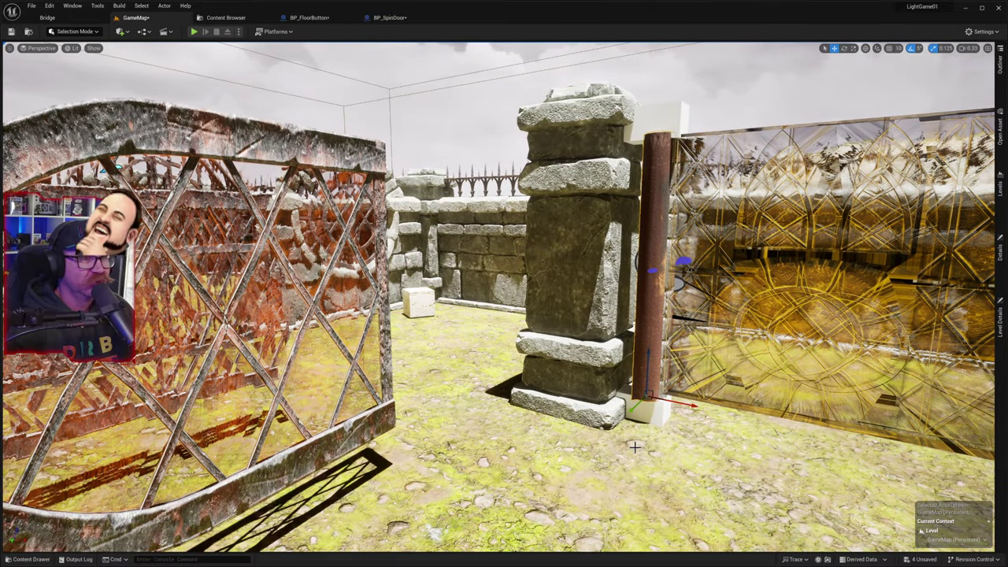
left_click_drag(636, 404, 493, 466)
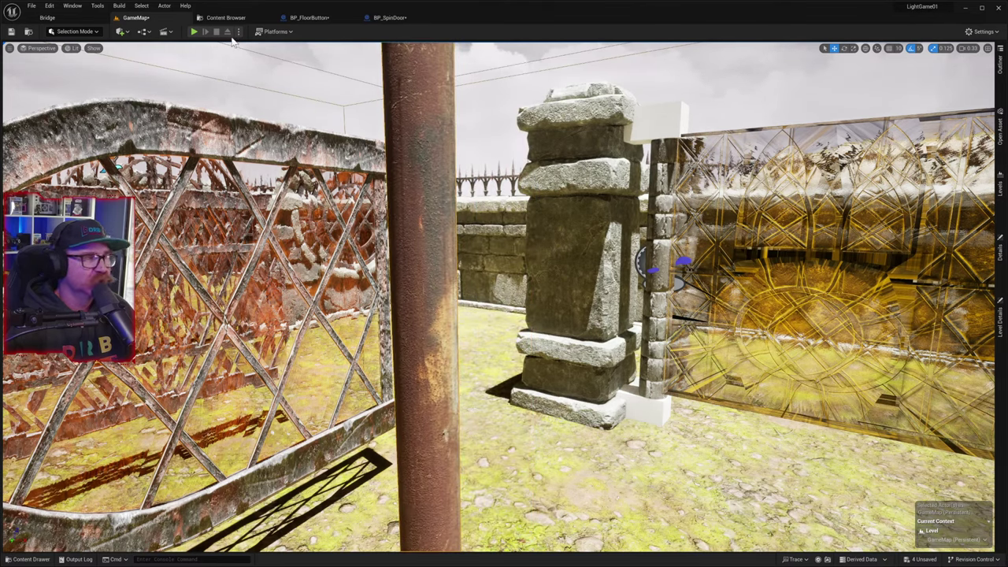
- In BP_SpinDoor, replace the Cylinder's static mesh with the rusty metal bollard and assign the material MI_Rusty_Metal_Bollard_ujcheg1ba_4K
left_click(386, 19)
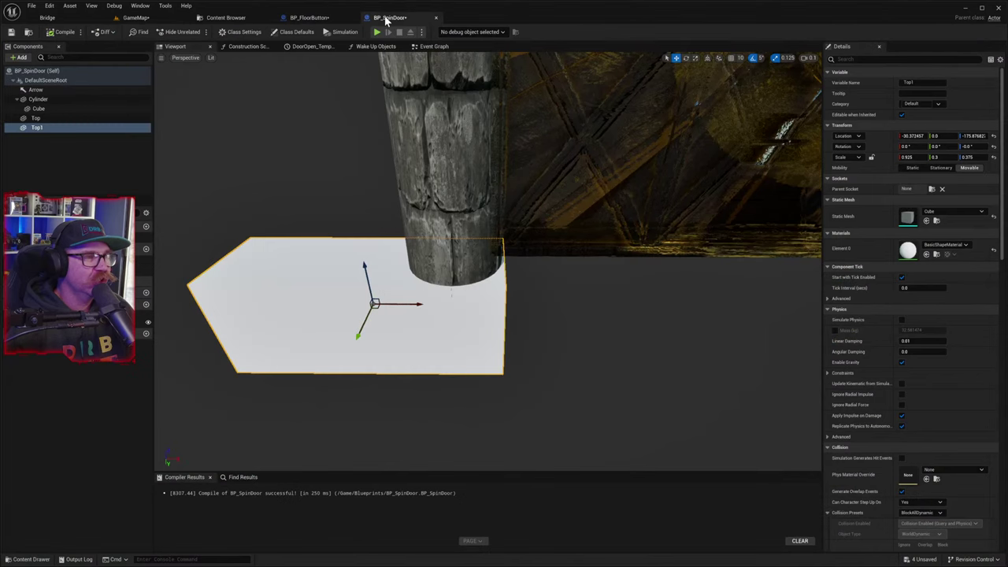
scroll(394, 177, "down", 5)
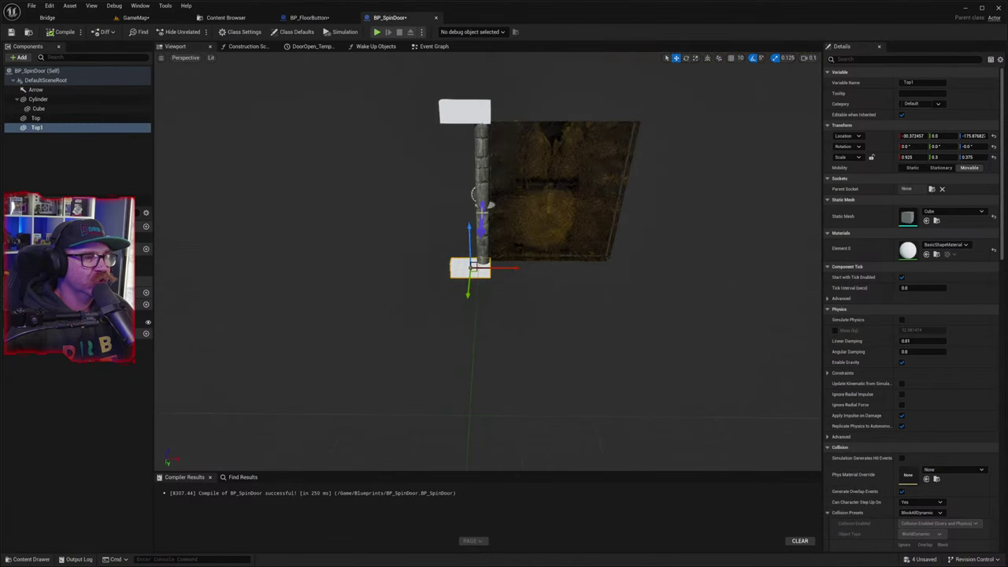
key("w")
right_click_drag(488, 264, 490, 315)
key("w")
key("s")
right_click_drag(515, 247, 515, 248)
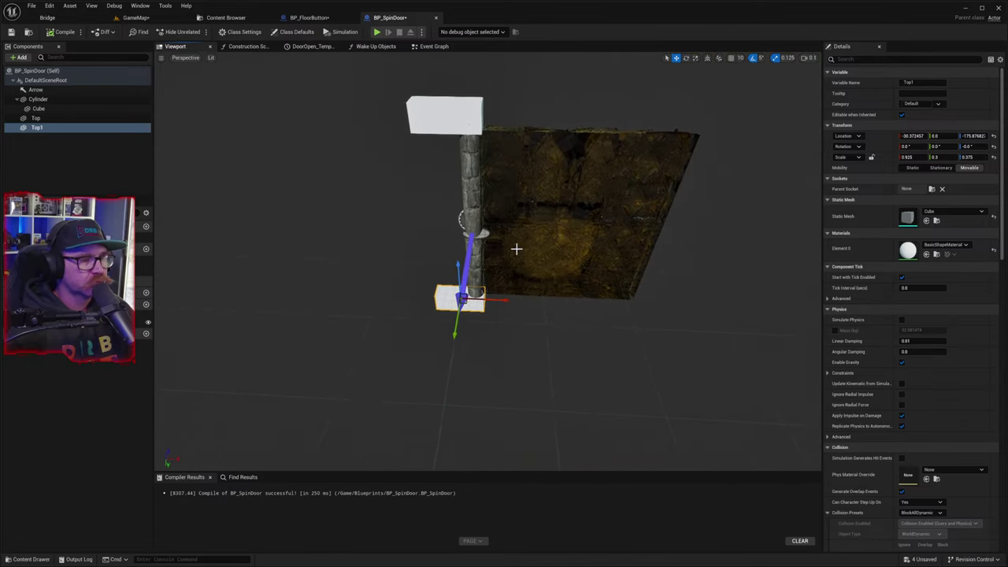
left_click(471, 222)
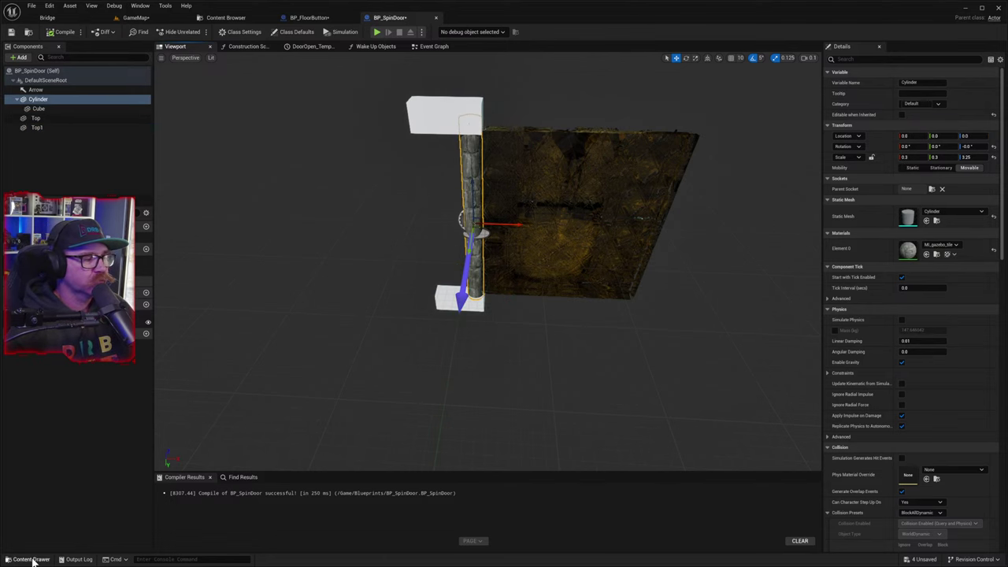
left_click(32, 559)
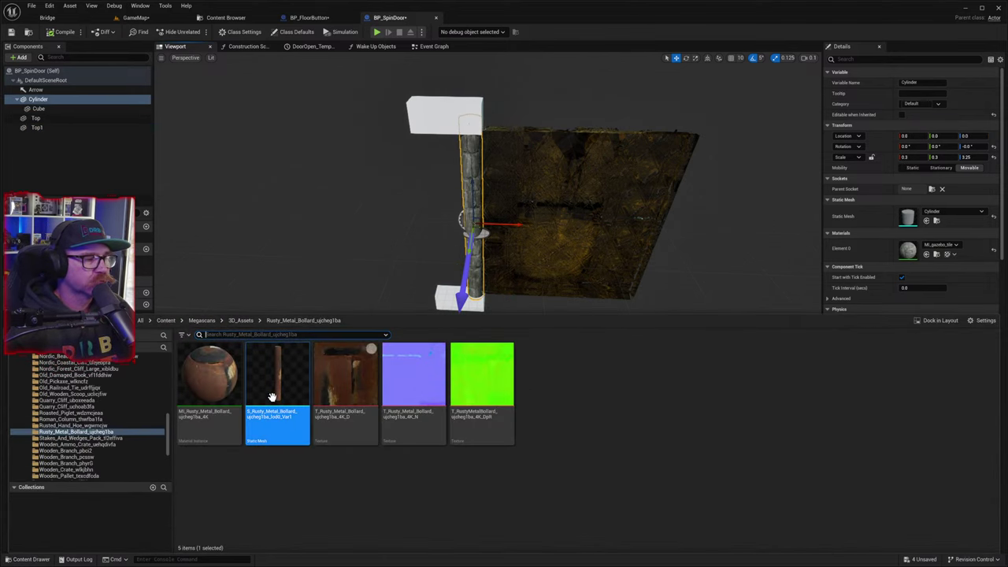
left_click_drag(271, 396, 910, 221)
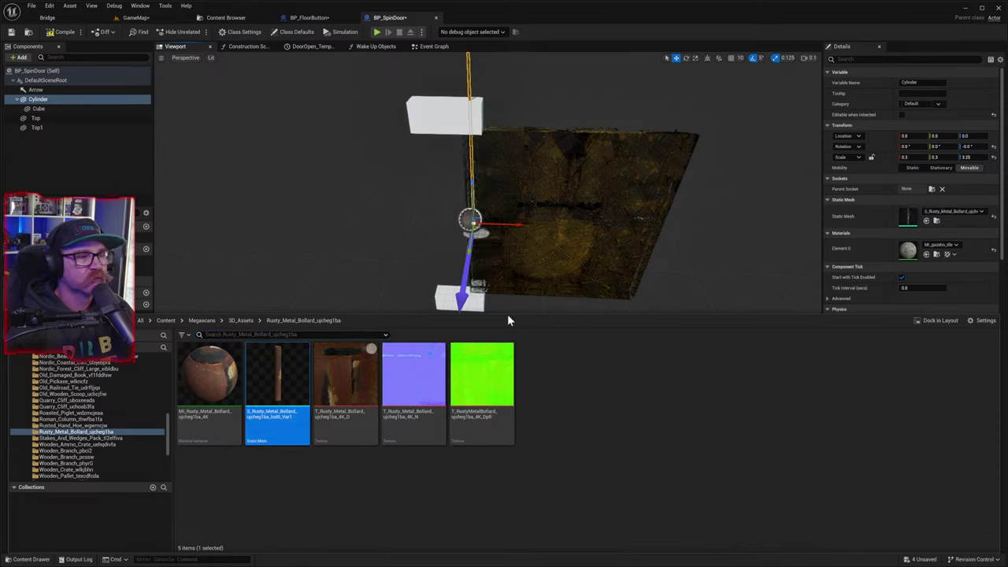
left_click_drag(209, 377, 907, 257)
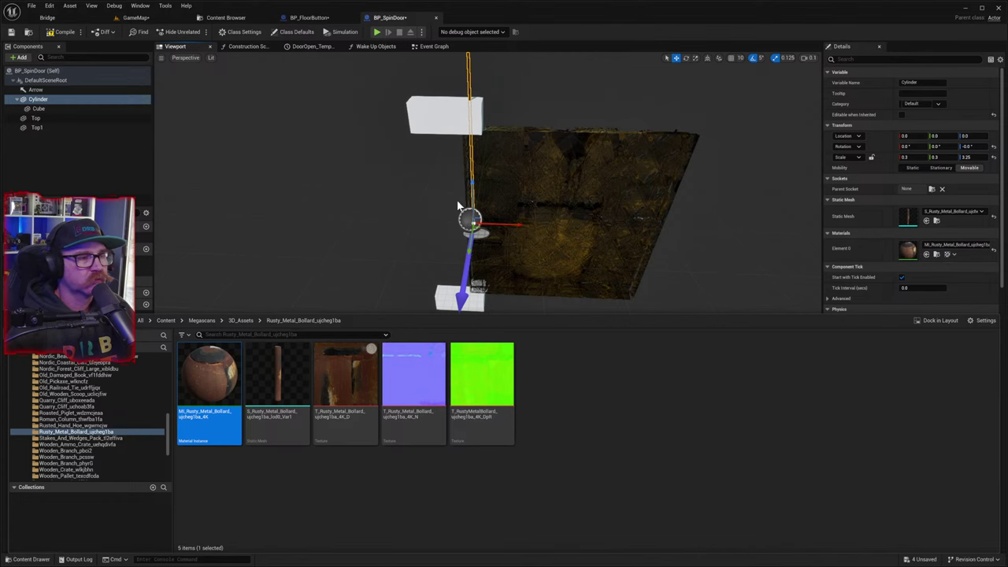
key("F7")
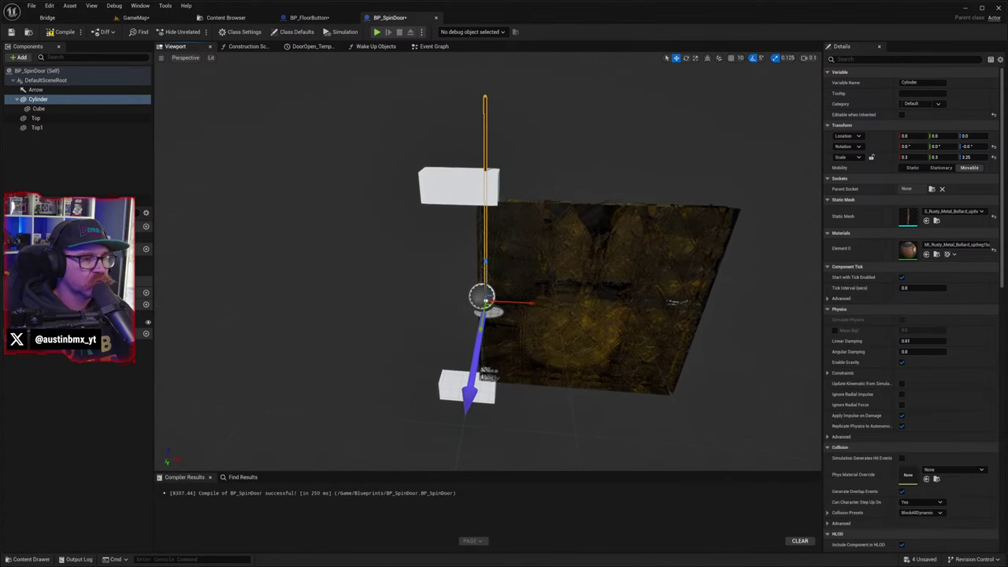
- Try to thicken the bollard Cylinder by setting its X and Y scale to 3, and undo the scaling
key("w")
mouse_move(525, 276)
right_mouse_down()
mouse_move(525, 285)
mouse_move(525, 276)
right_mouse_up()
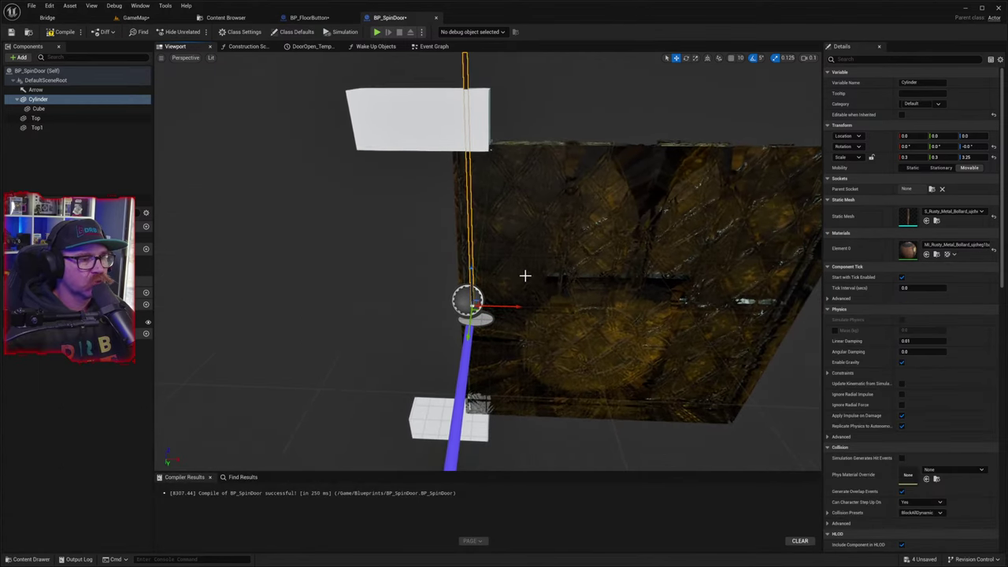
left_click(911, 157)
type("3")
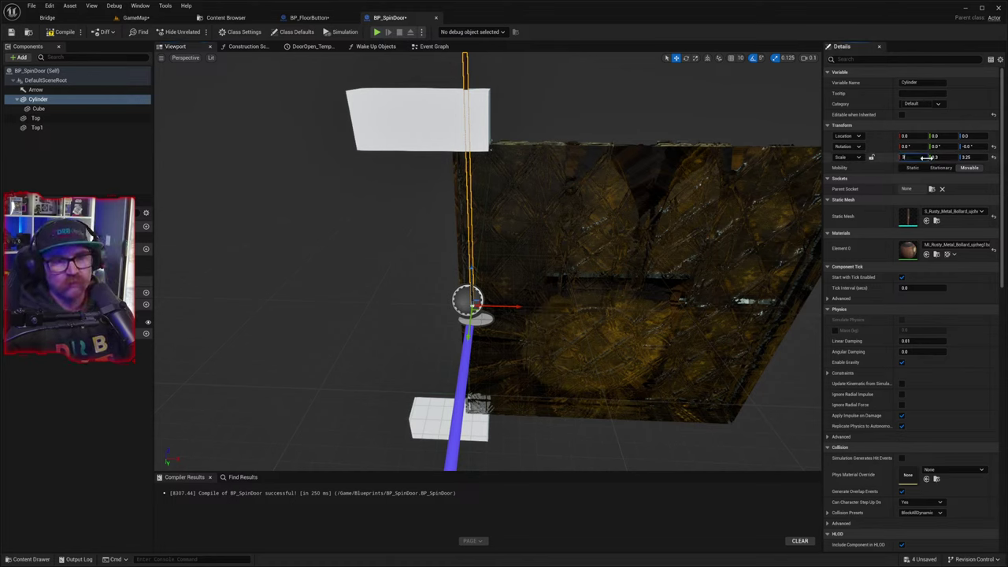
left_click(938, 158)
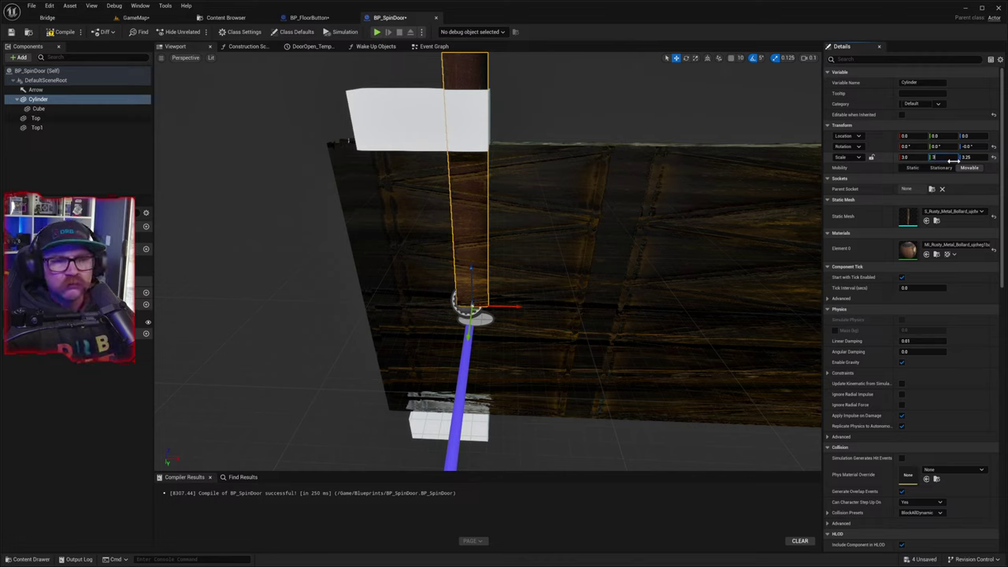
key("ctrl+z")
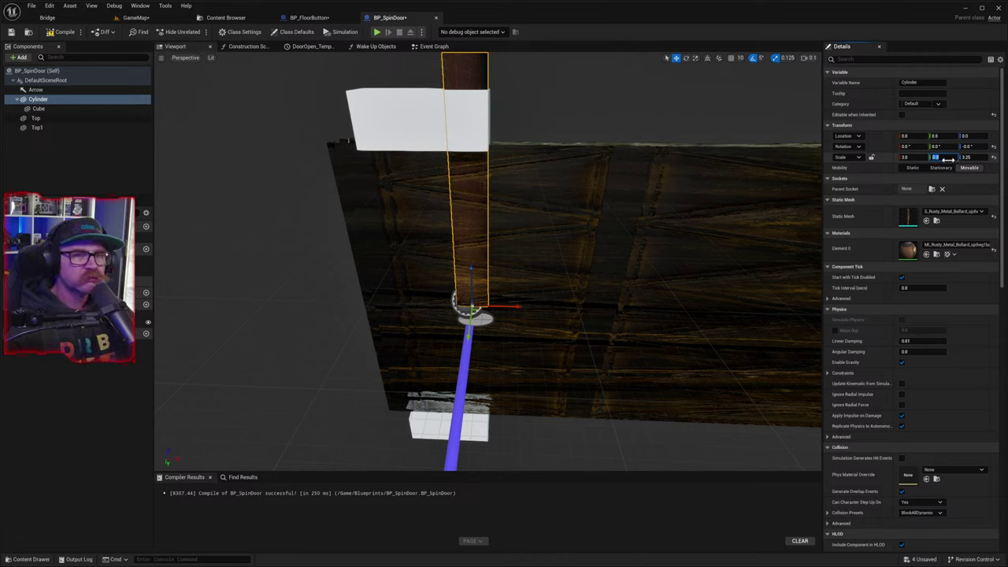
left_click(785, 324)
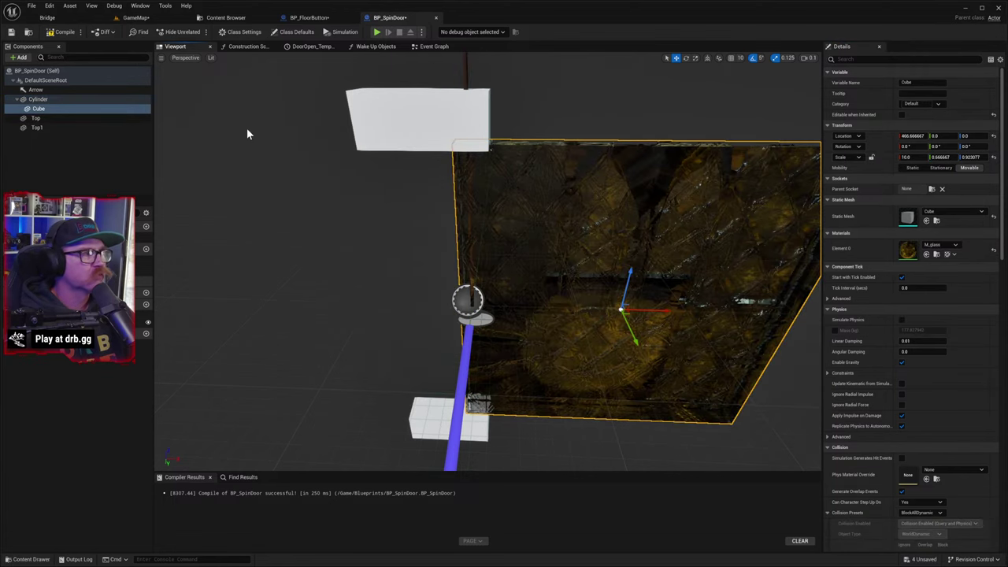
left_click(52, 100)
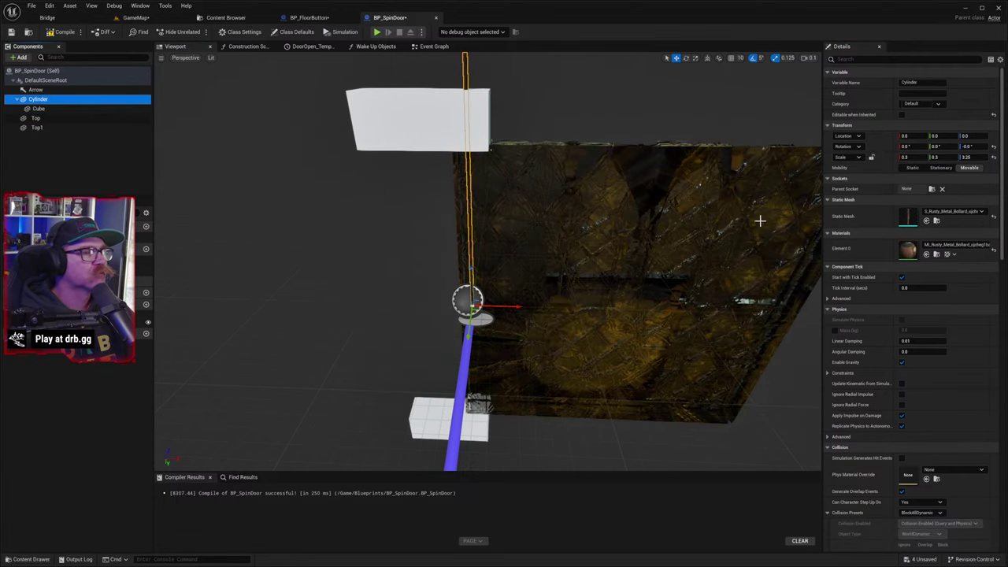
left_click(915, 156)
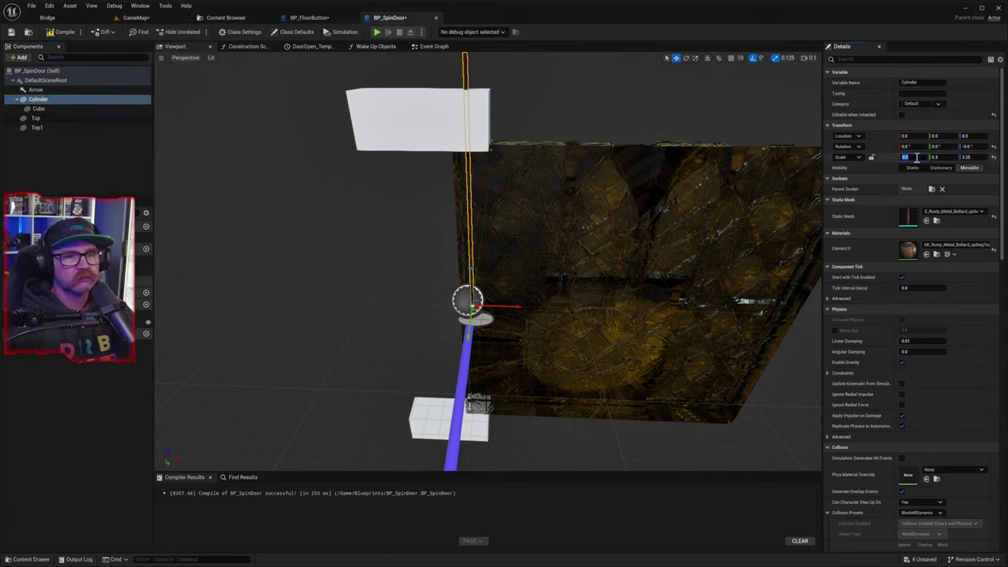
type("1")
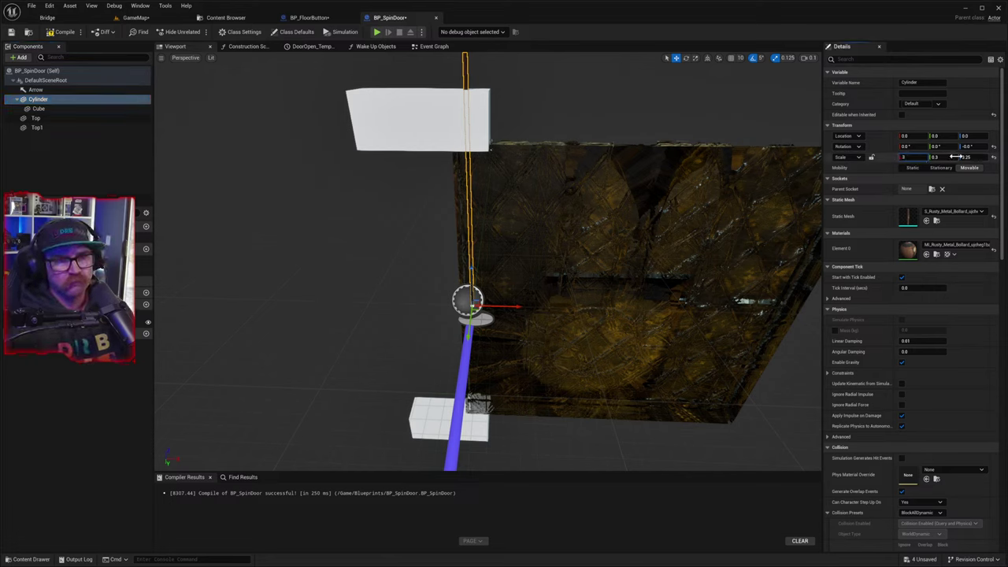
left_click(950, 156)
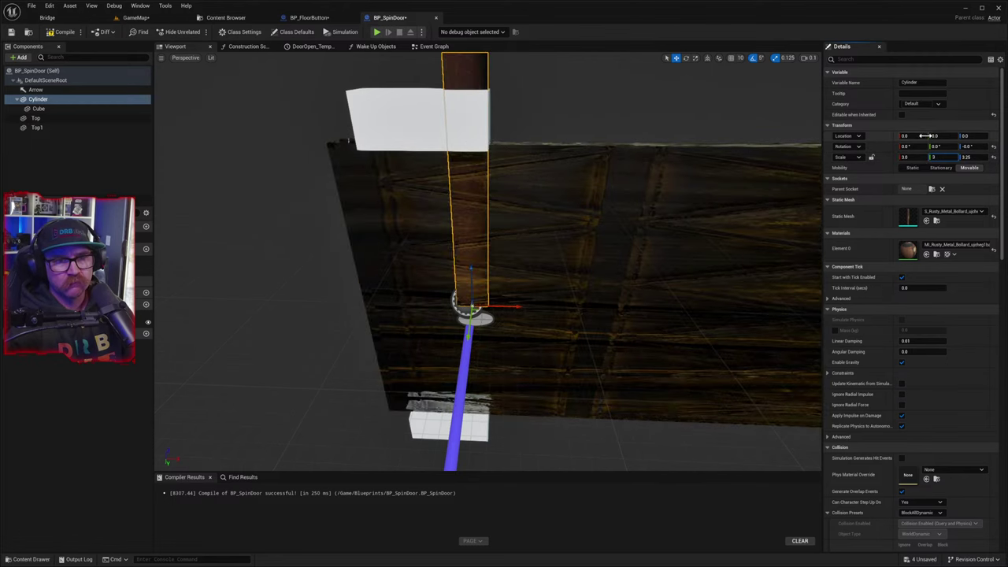
left_click(930, 127)
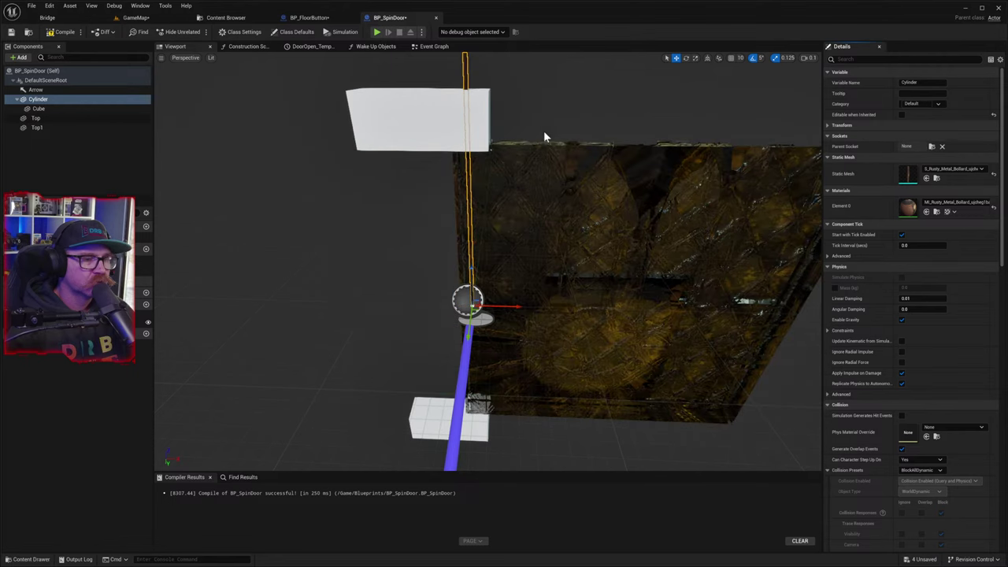
- Compare the mesh and material settings of the Cylinder component and its child Cube
left_click(464, 68)
left_click(46, 100)
left_click(46, 109)
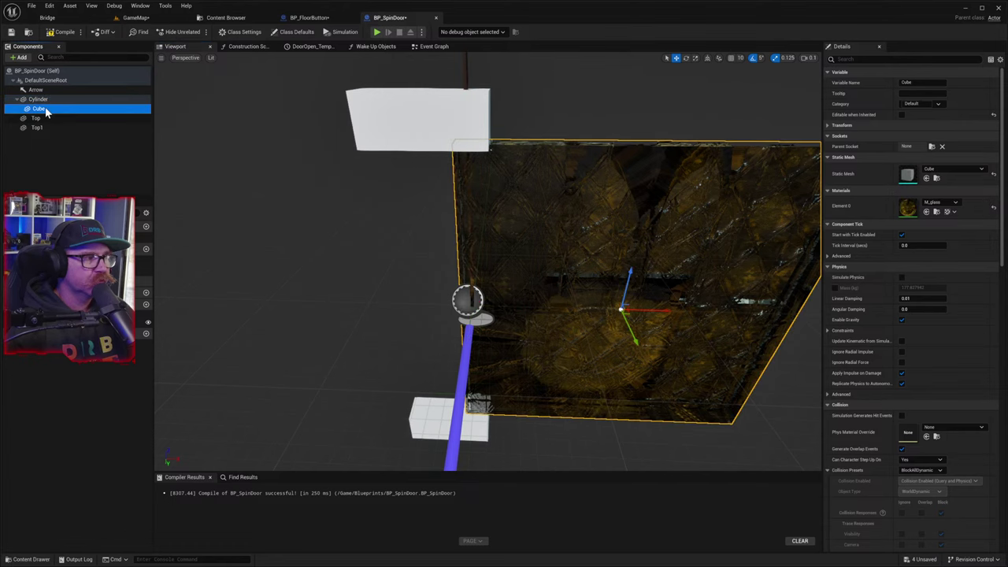
left_click(53, 100)
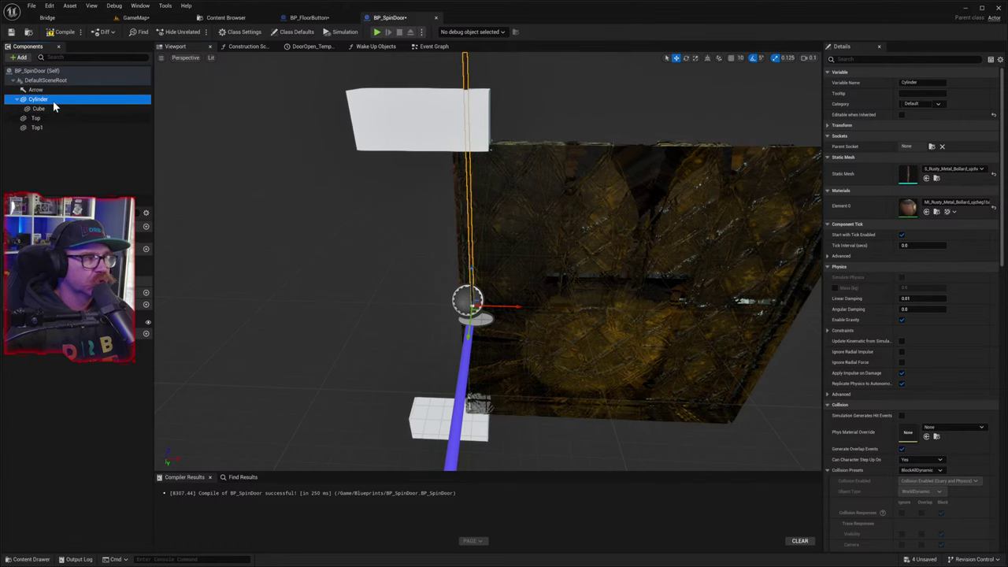
left_click(466, 75)
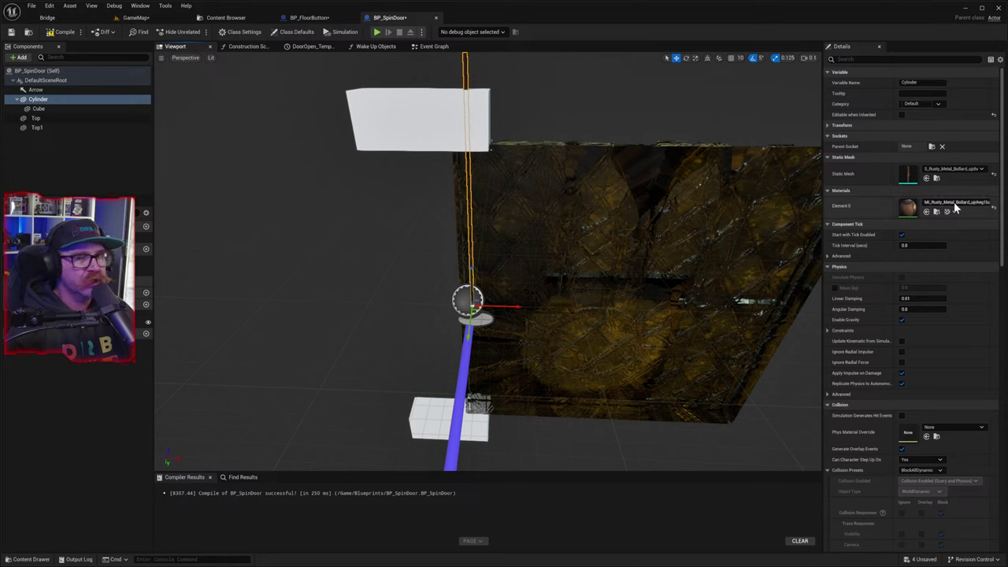
scroll(934, 190, "down", 2)
scroll(934, 194, "up", 2)
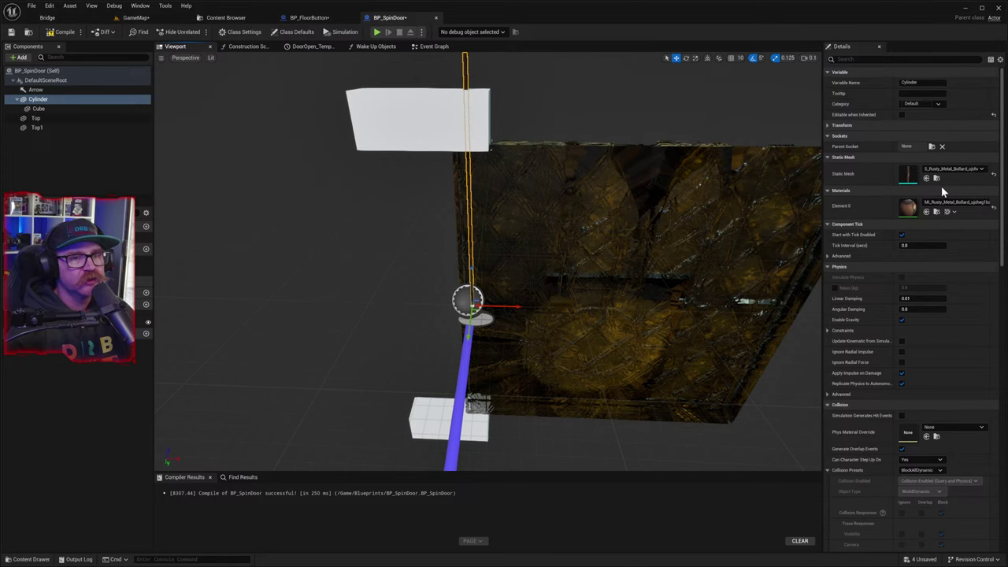
- Try an X scale of 1 on the Cylinder alone, and undo it
left_click(829, 125)
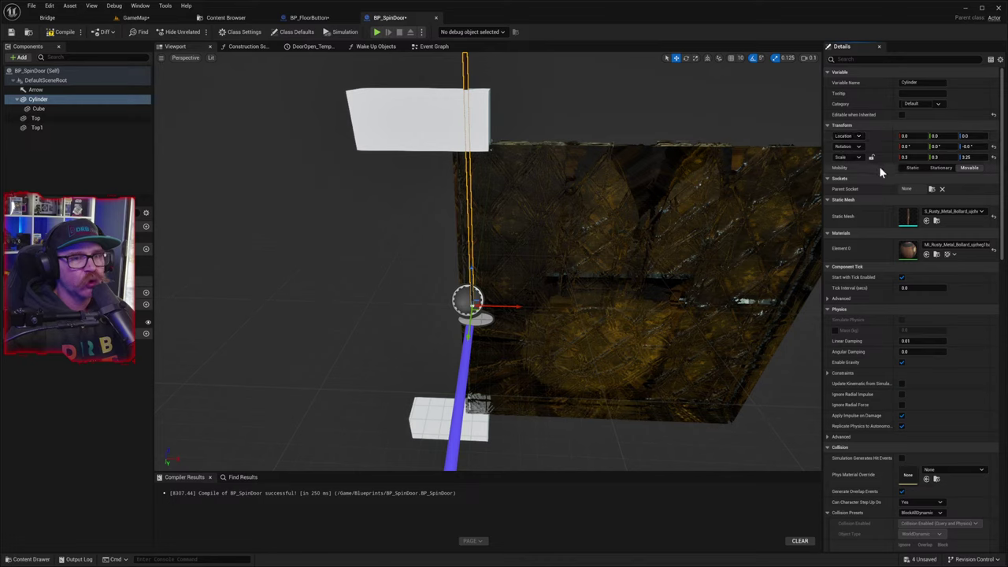
left_click(917, 157)
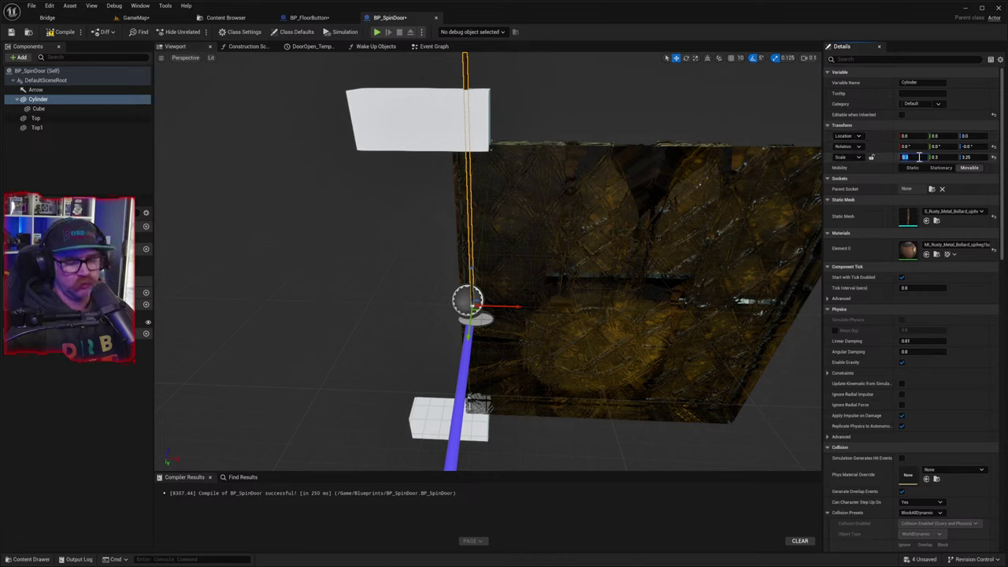
type("1")
key("Return")
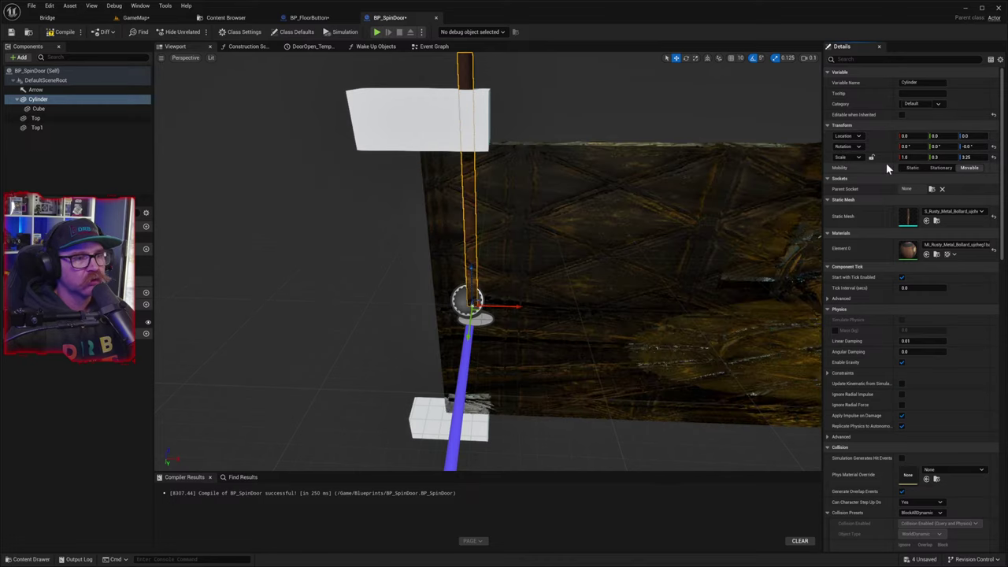
key("ctrl+z")
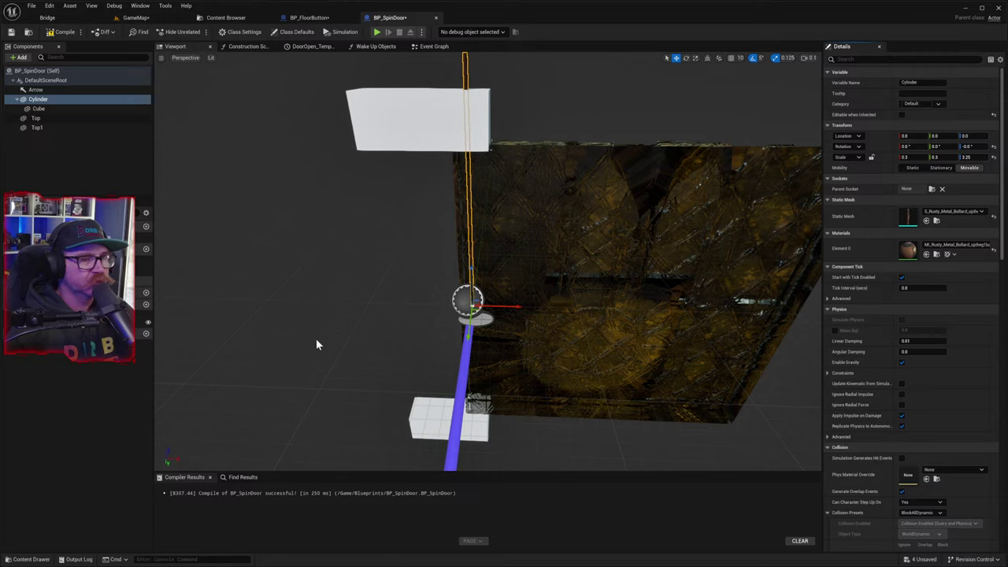
- Try scaling the Cylinder with locked proportions by setting its X scale to 3, and undo it
left_click(49, 108)
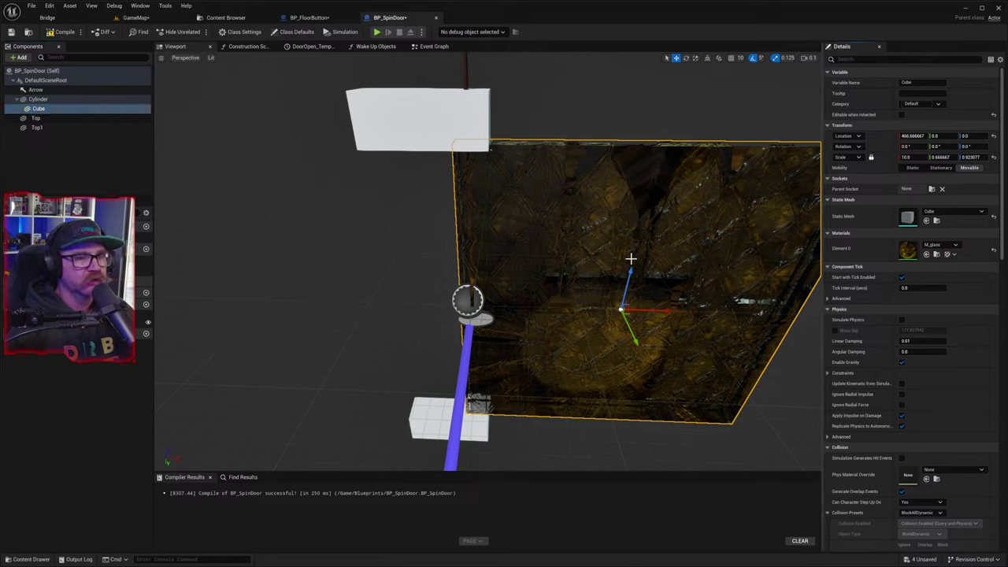
left_click(44, 99)
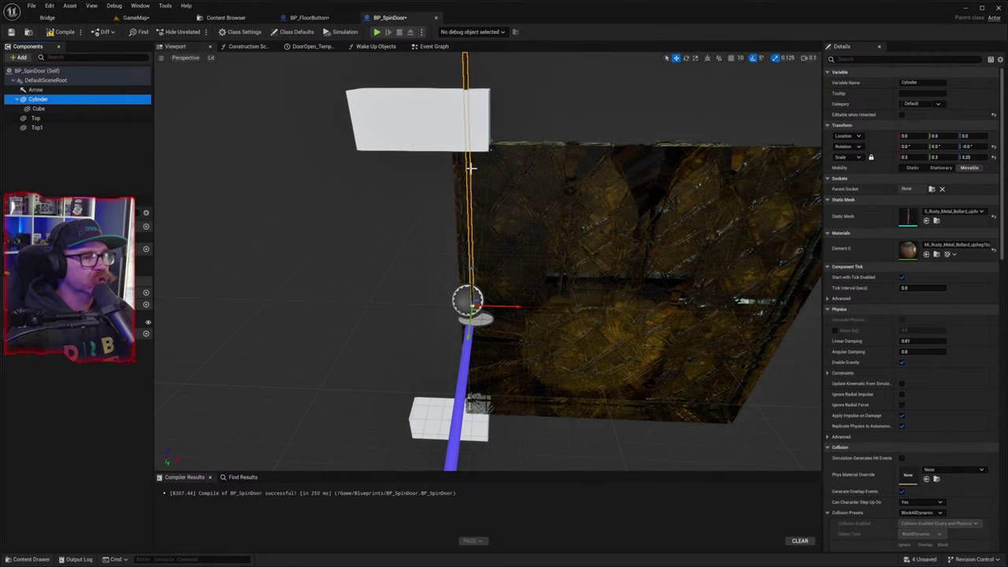
left_click(908, 156)
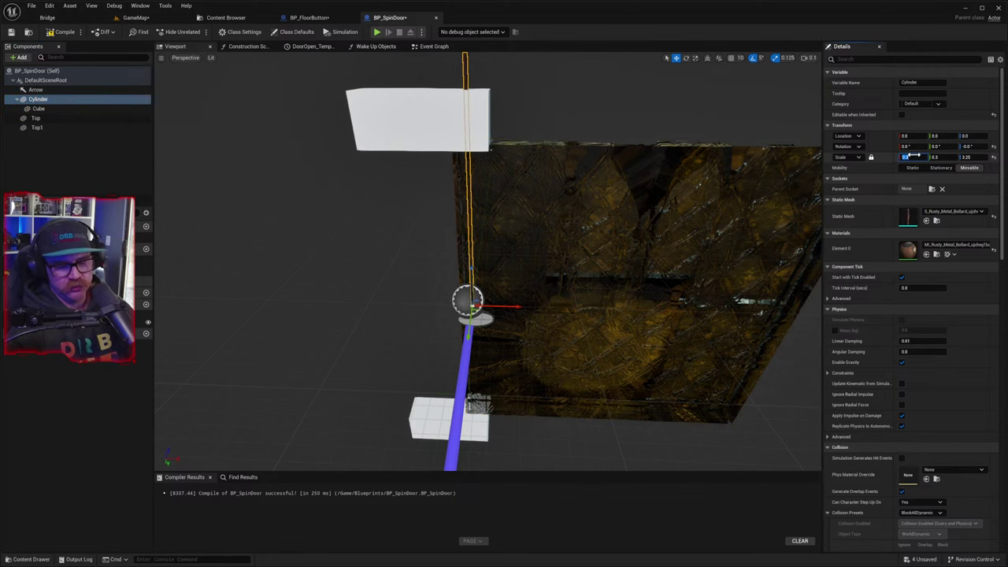
type("3")
key("Return")
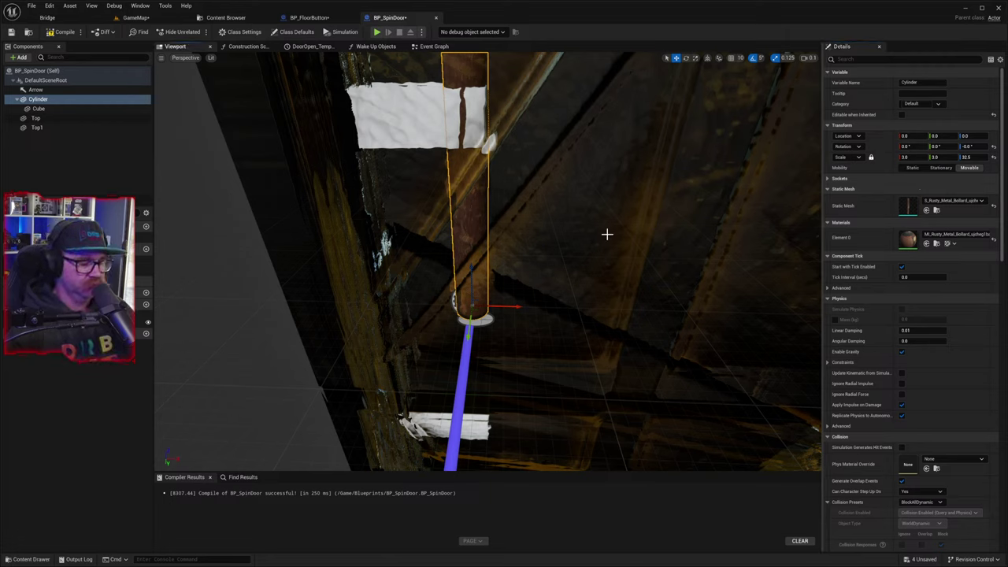
key("ctrl+z")
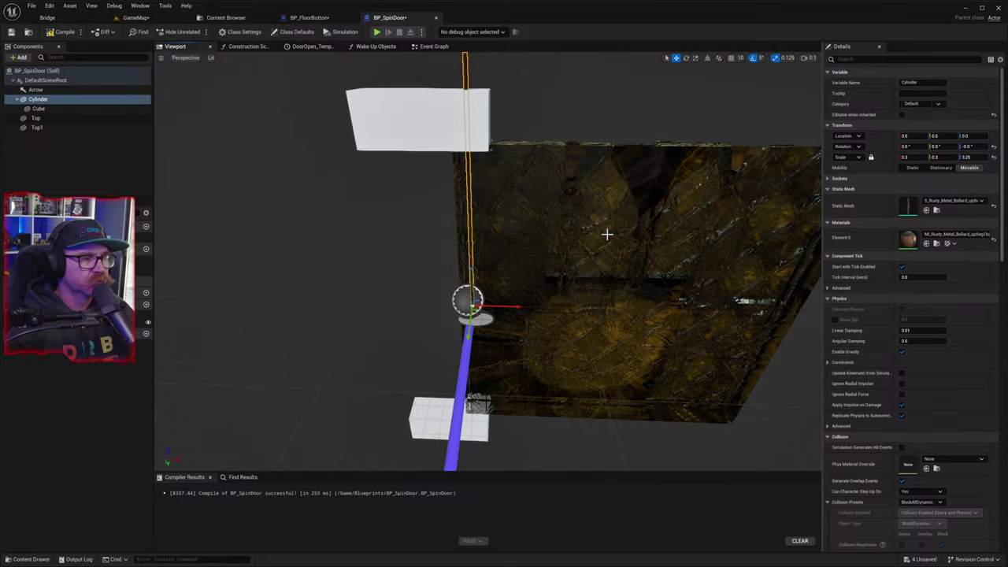
- Detach the Cube door panel from the Cylinder and parent it directly to DefaultSceneRoot
left_click(466, 73)
left_click(56, 108)
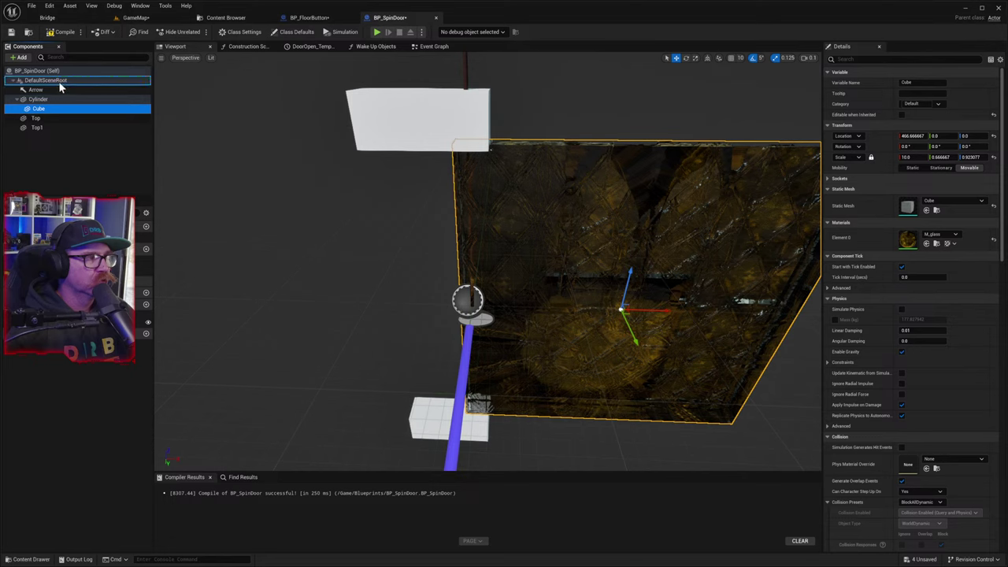
left_click_drag(60, 84, 79, 99)
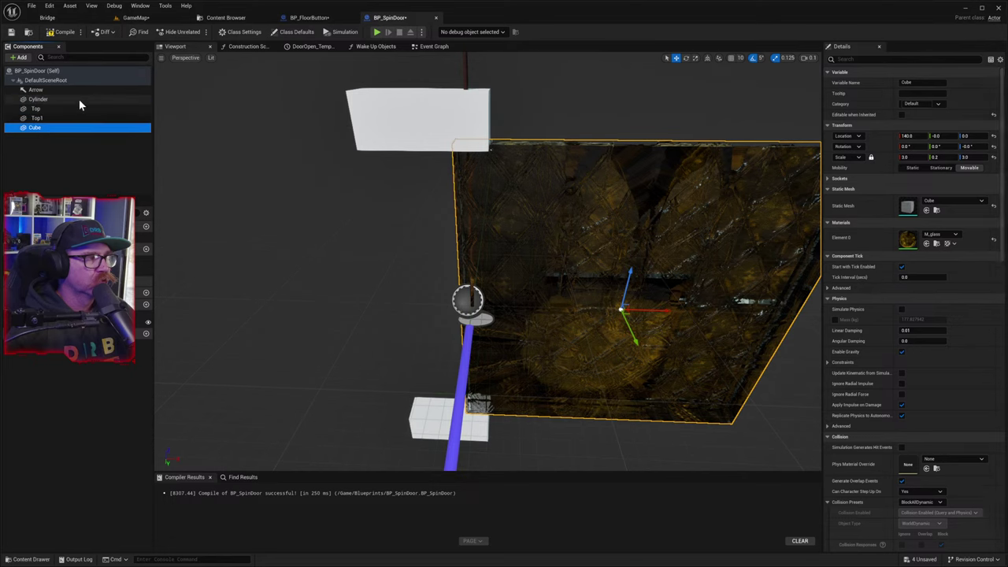
- Scale the detached bollard Cylinder with locked proportions by setting its X and Y scale to 3
left_click(79, 98)
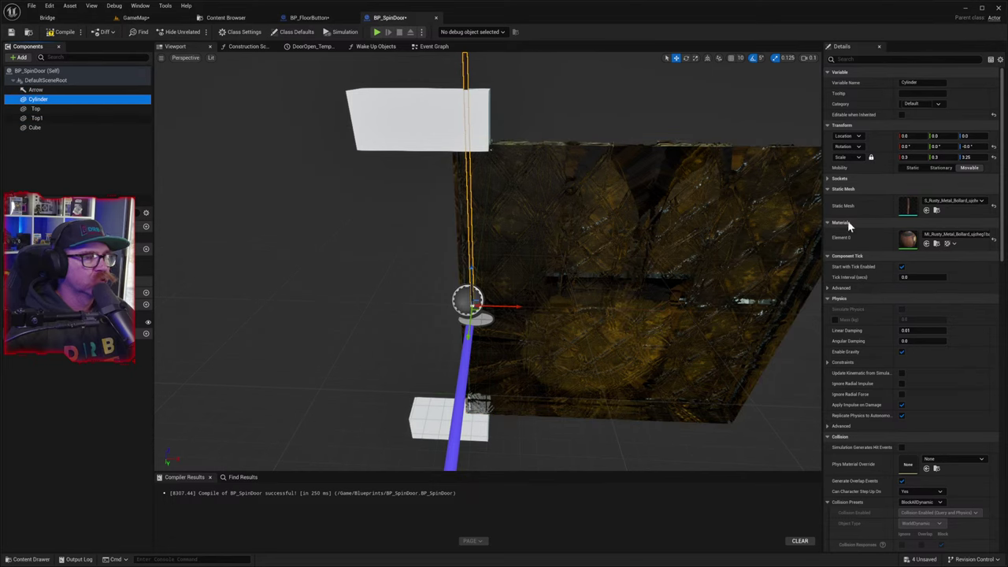
left_click(913, 157)
type("3")
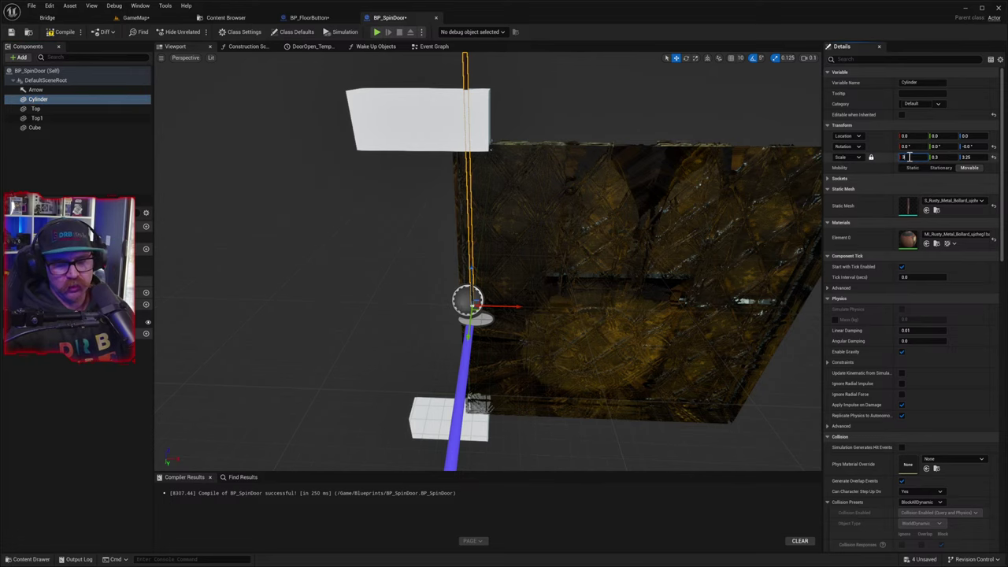
left_click(946, 156)
type("3")
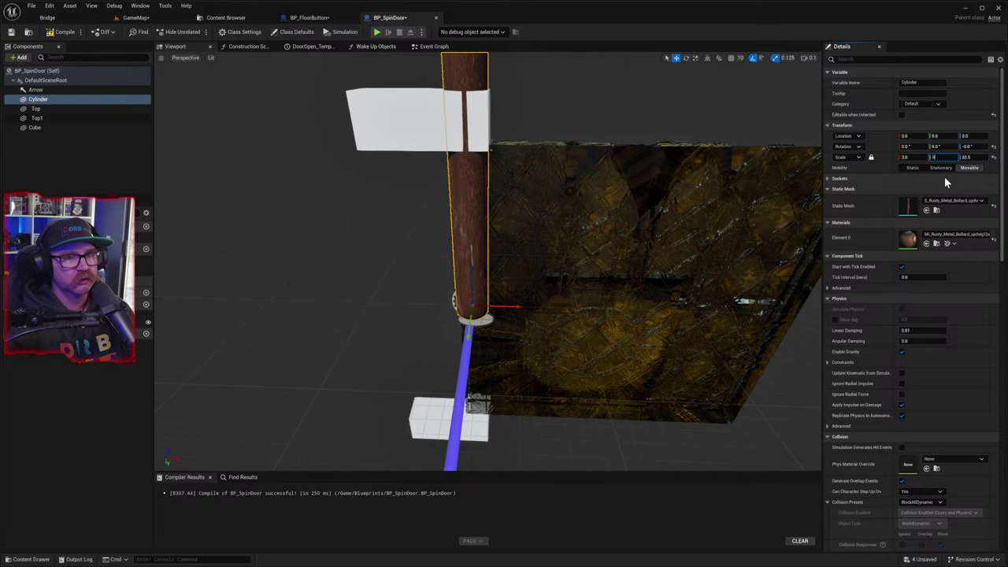
left_click(945, 178)
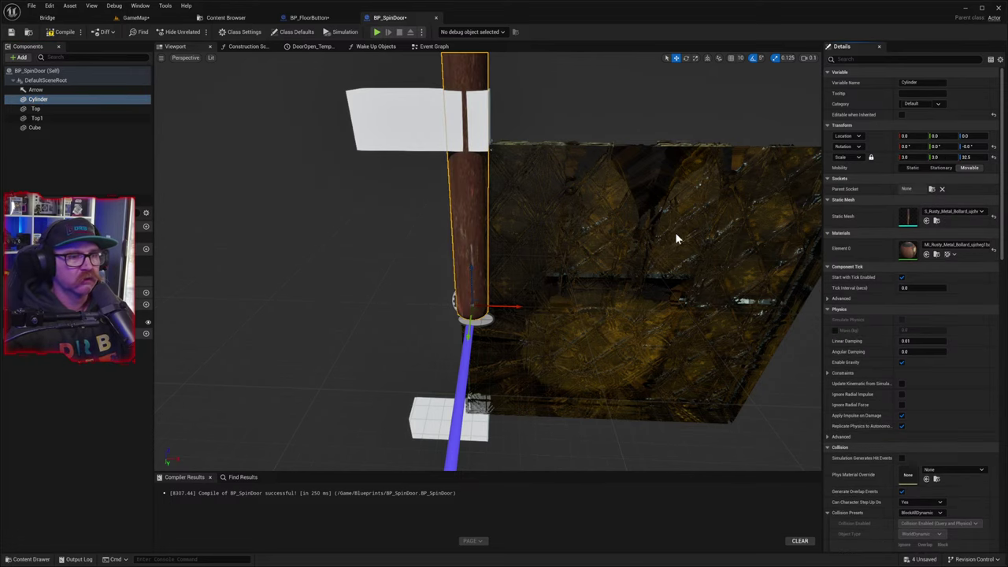
- Lower the bollard Cylinder towards the bottom hinge block, to a Z location of about -123.3
right_click_drag(676, 238, 624, 276)
key("w")
key("w")
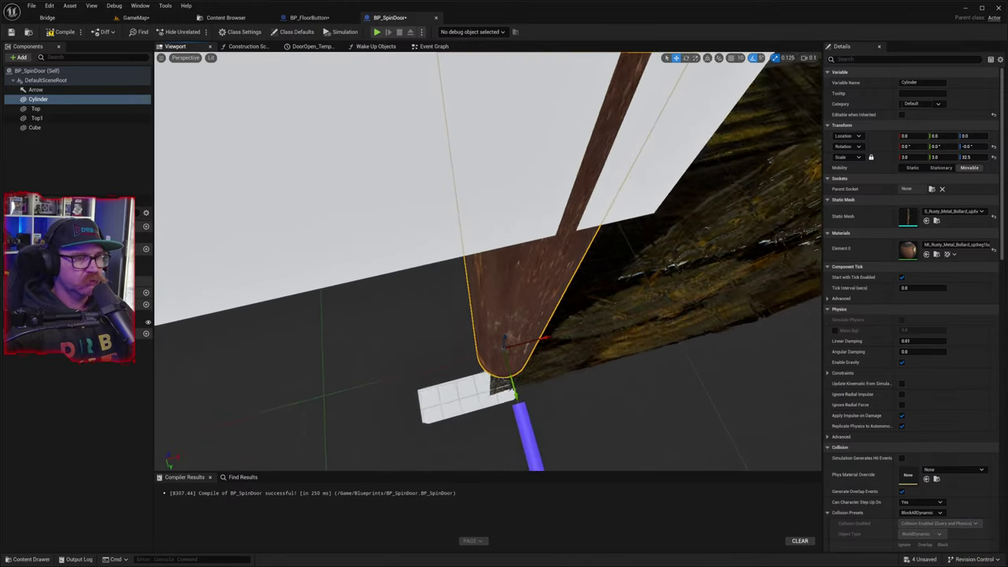
right_click_drag(551, 299, 551, 234)
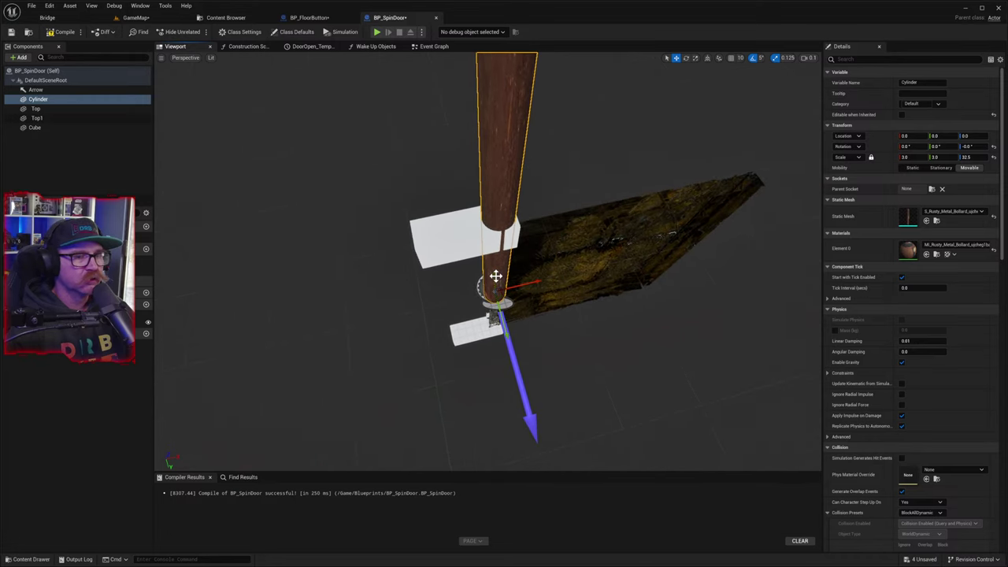
left_click_drag(495, 277, 673, 452)
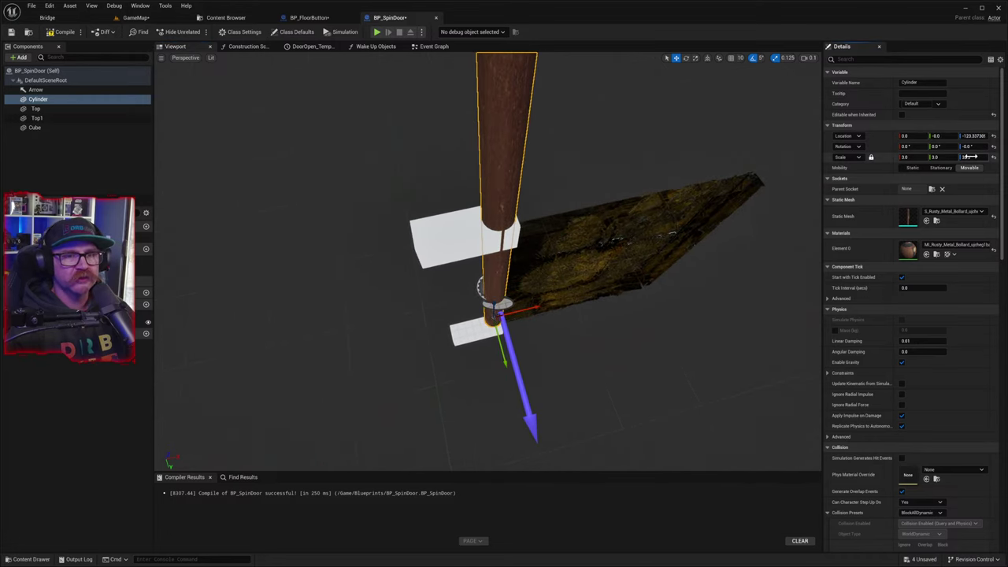
- Try Z scale values of 1 and 5 on the Cylinder with proportions locked
type("1")
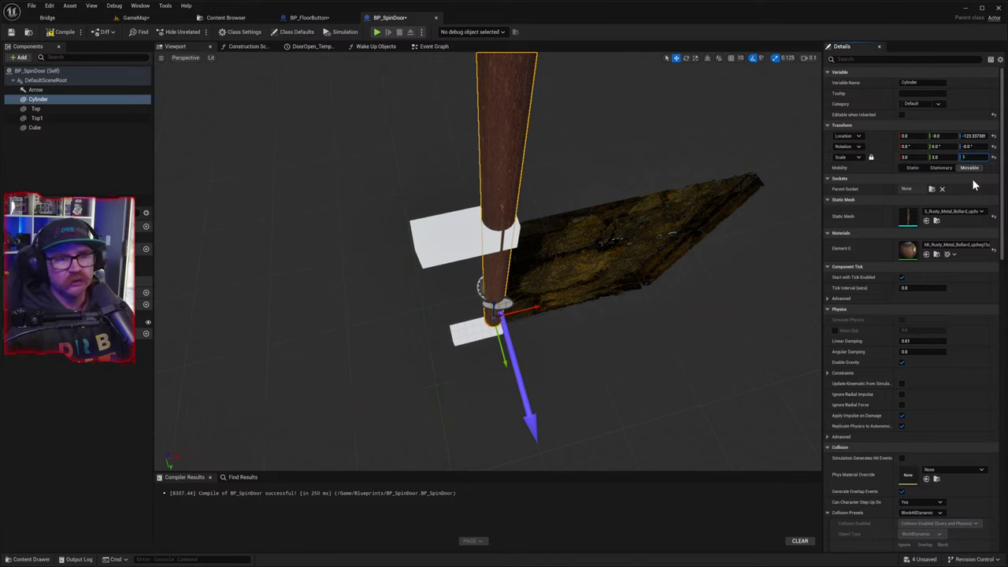
left_click(971, 178)
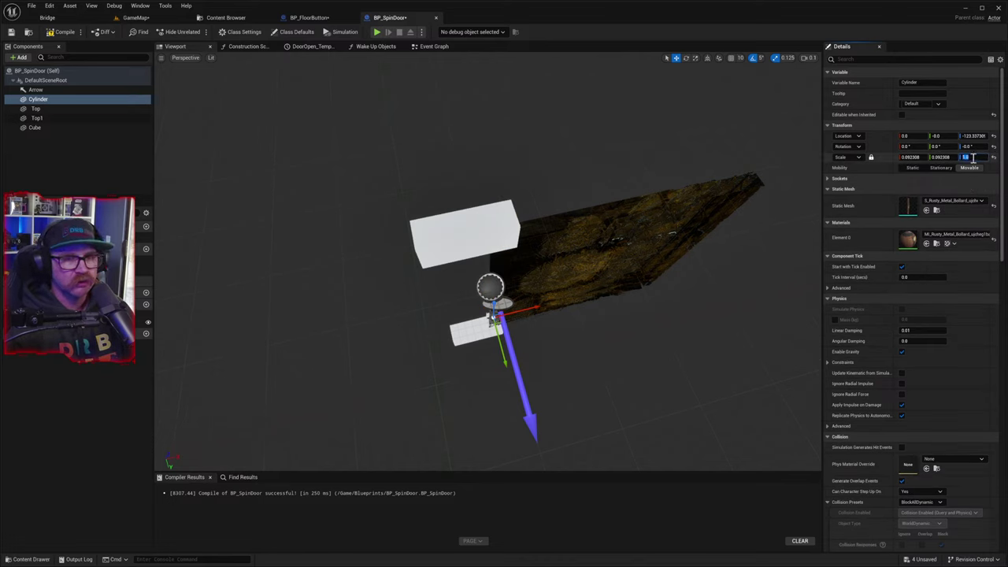
type("5")
left_click(975, 190)
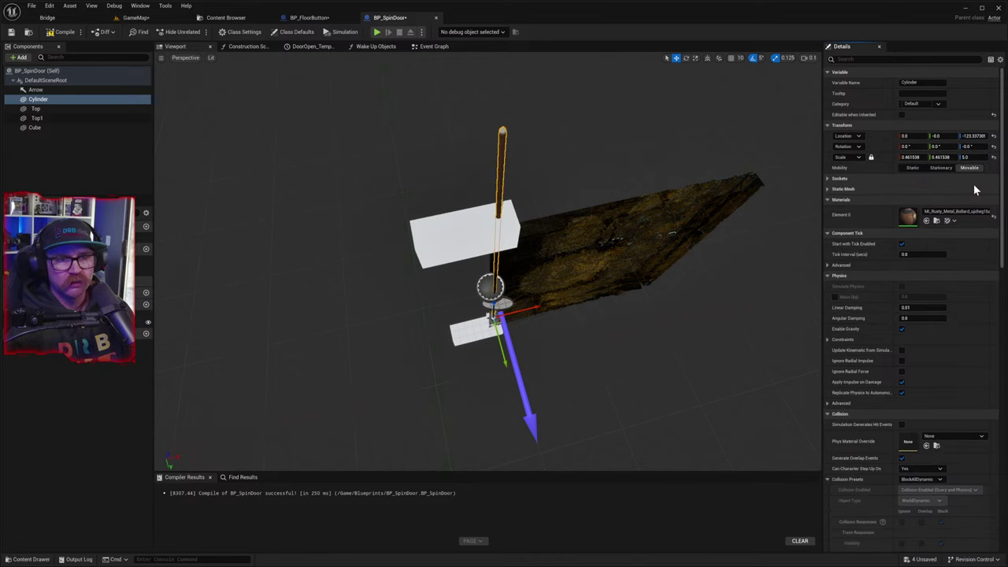
- Unlock the Cylinder's scale proportions and set its X and Y scale to 3
left_click(912, 156)
type("3")
key("Return")
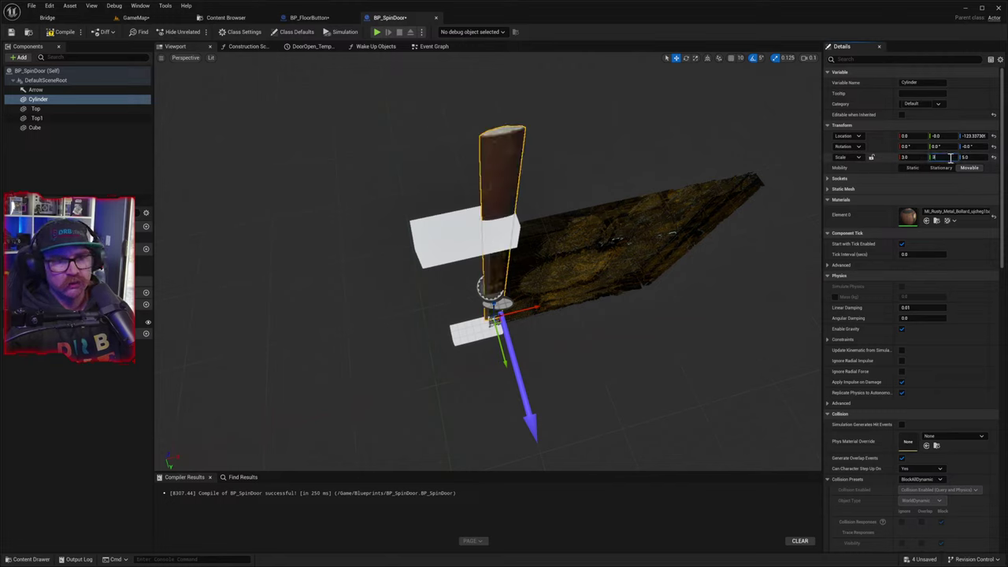
left_click(955, 179)
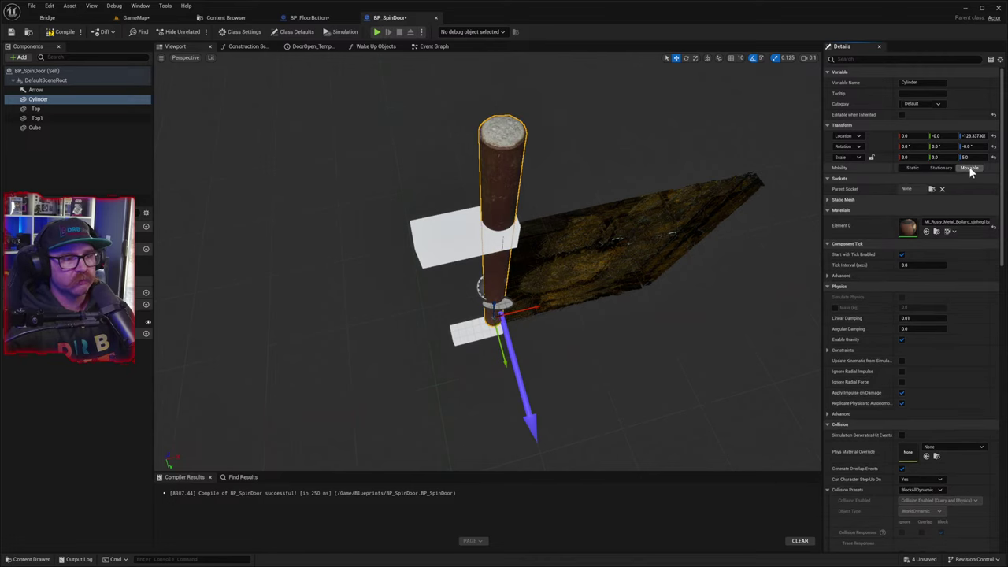
- Shorten the bollard Cylinder by trying a Z scale of 3, and set the Z scale to 4
type("3")
left_click(974, 181)
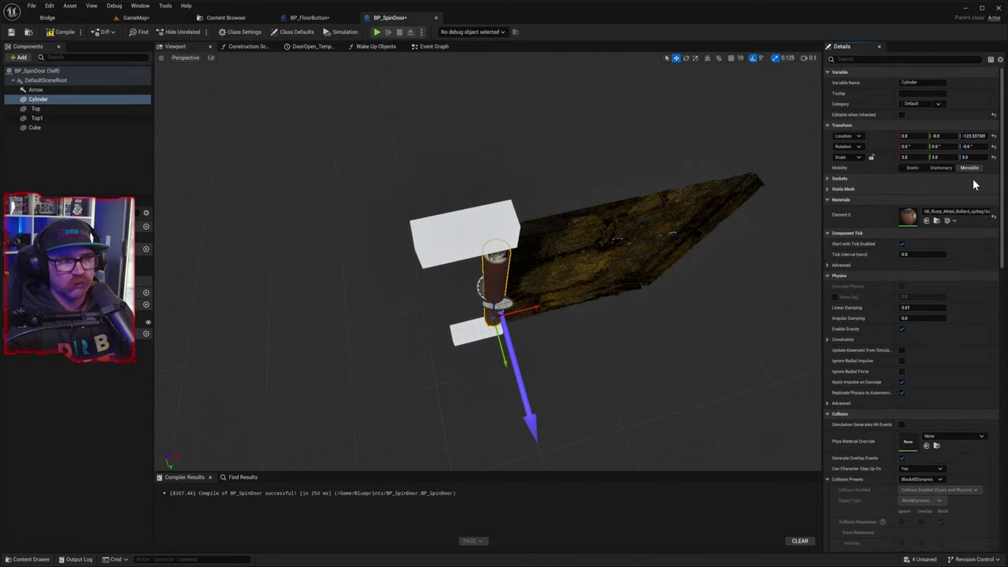
mouse_move(757, 285)
right_mouse_down()
mouse_move(734, 303)
mouse_move(730, 378)
mouse_move(725, 319)
mouse_move(761, 288)
right_mouse_up()
key("w")
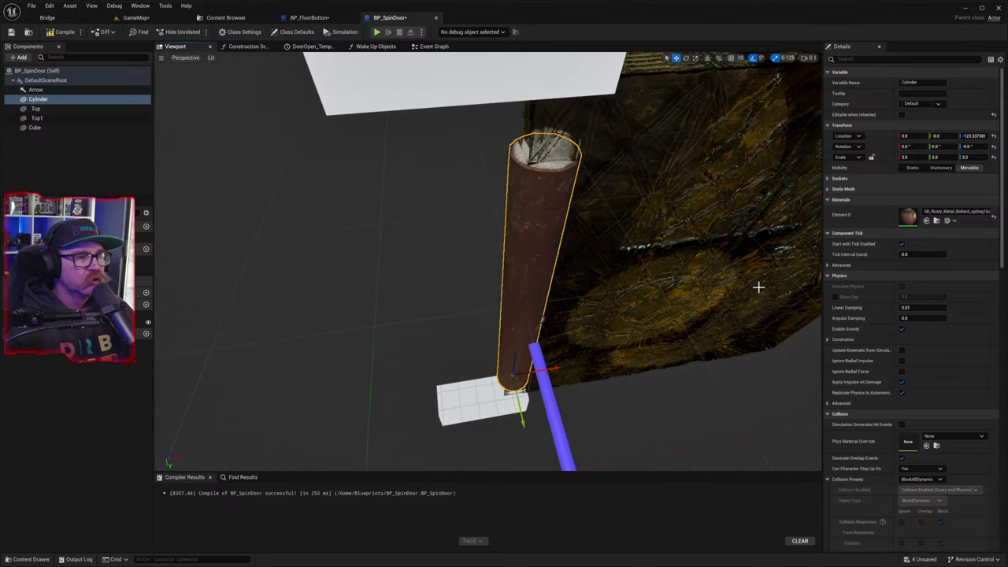
left_click(974, 157)
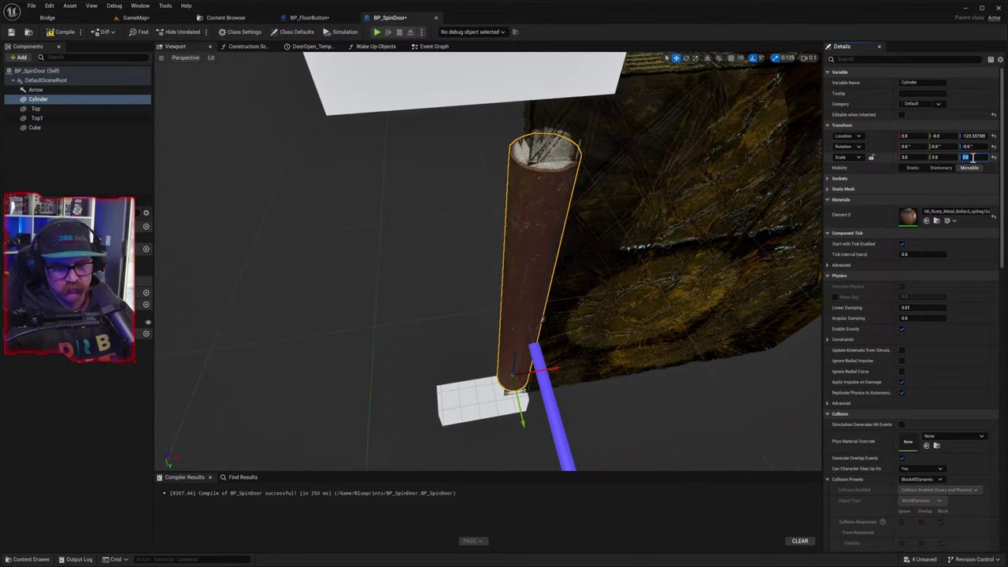
type("4")
key("Return")
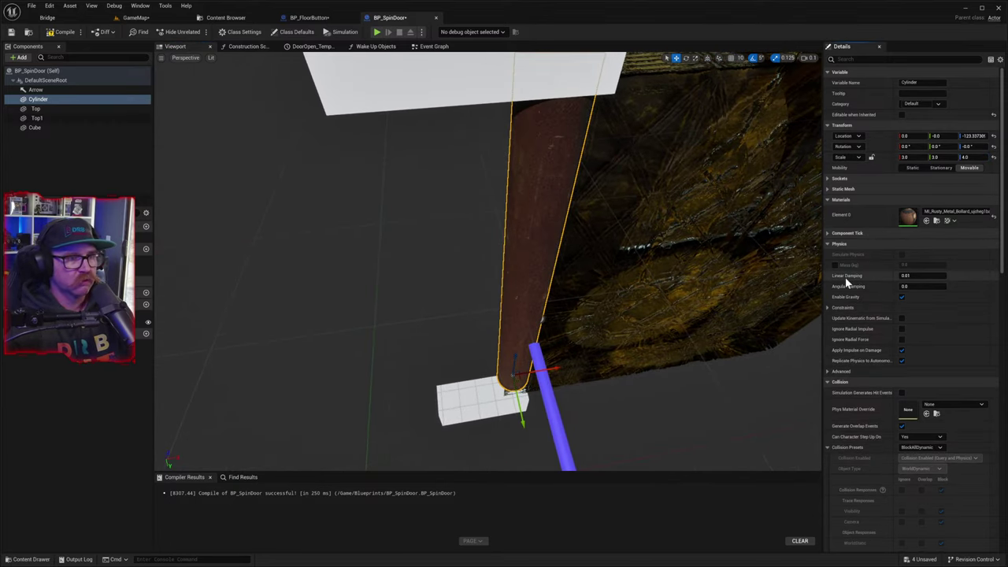
- Lower the bollard Cylinder into the bottom hinge block, to a Z location of about -169.7
mouse_move(792, 294)
right_mouse_down()
mouse_move(791, 260)
mouse_move(806, 312)
mouse_move(804, 296)
mouse_move(781, 309)
right_mouse_up()
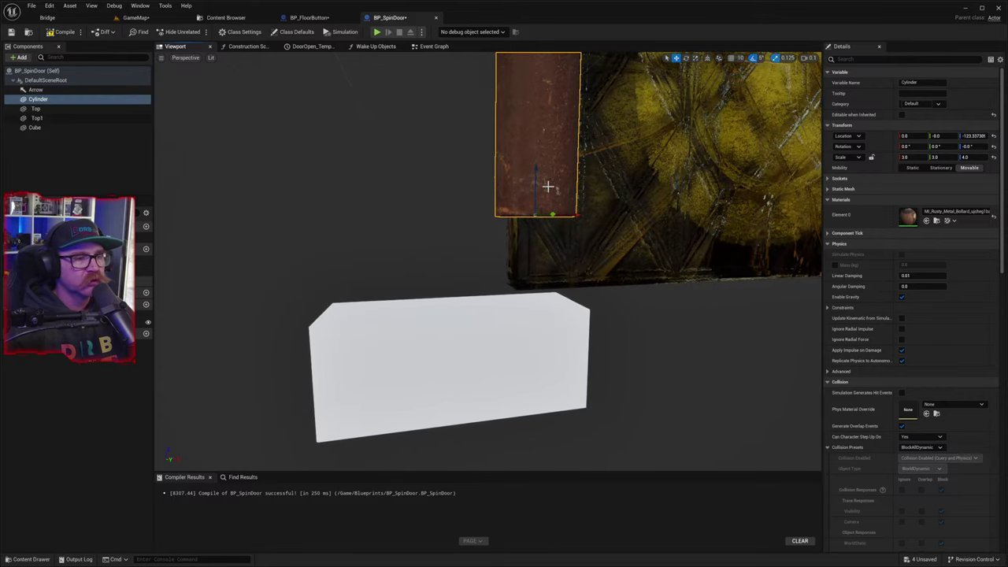
left_click(672, 211)
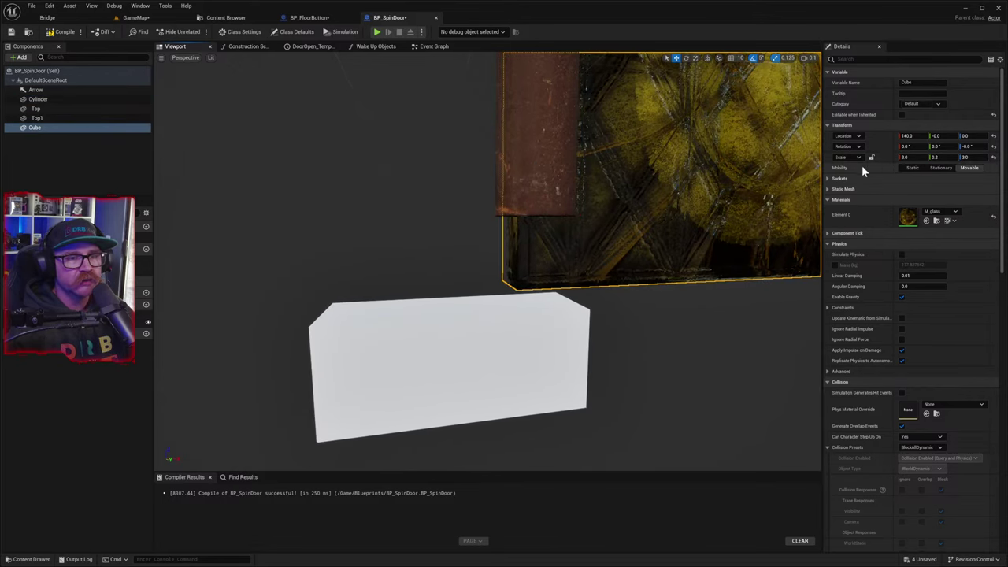
left_click(527, 203)
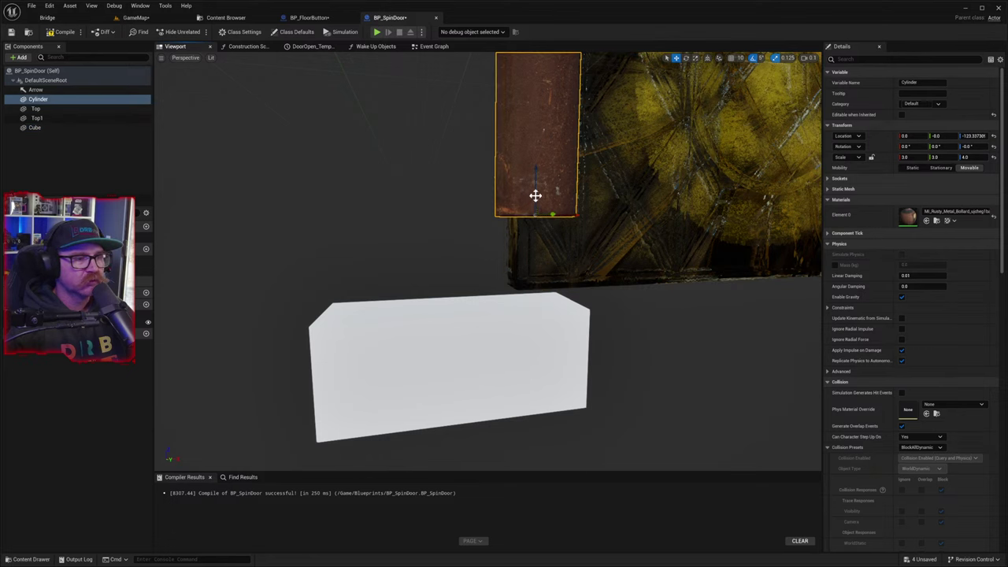
left_click_drag(537, 193, 533, 306)
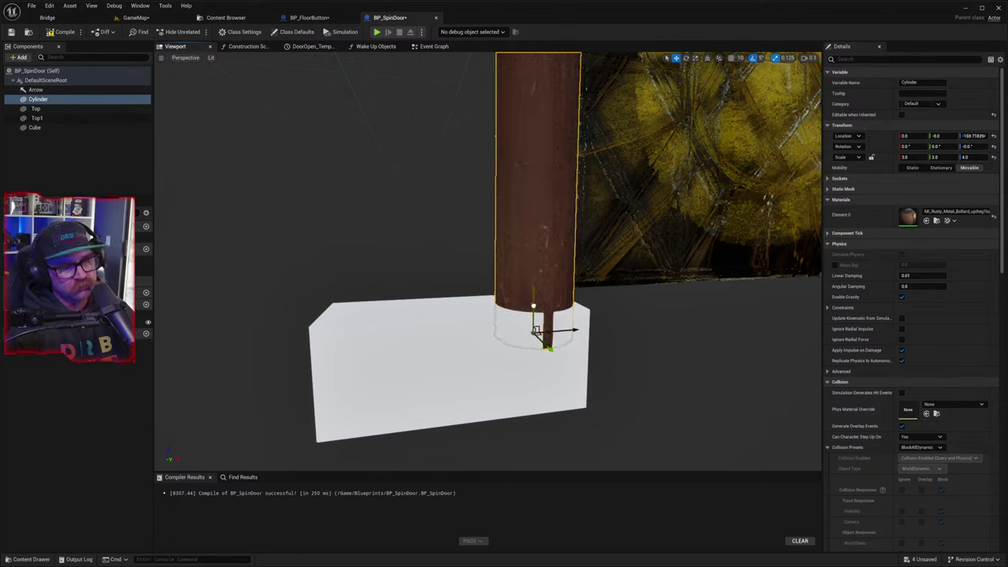
- Set the bollard Cylinder's Z scale to 4.25 and lower it to a Z location of about -182.8
right_click_drag(610, 316, 567, 406)
key("w")
key("s")
key("w")
key("s")
right_click_drag(630, 355, 575, 350)
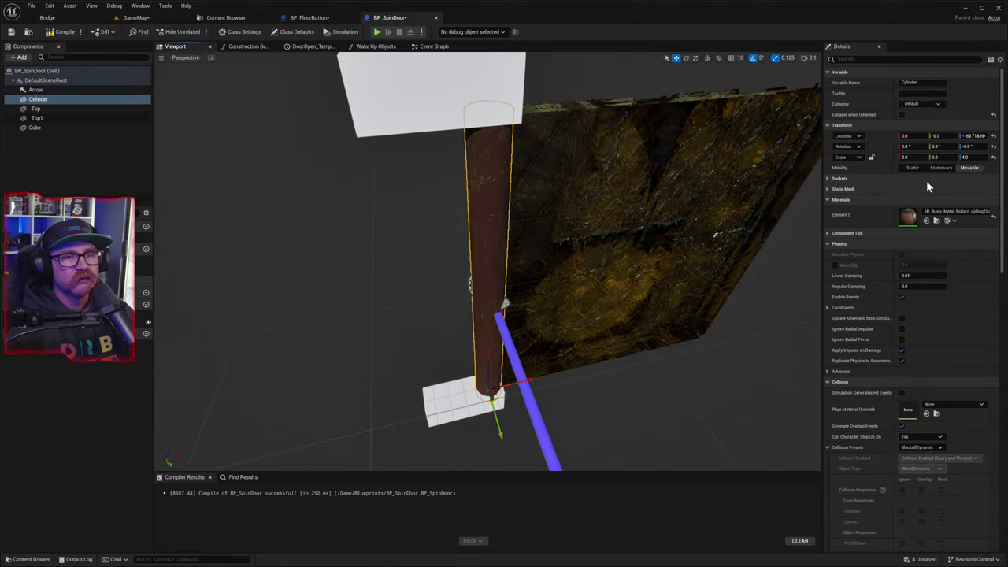
left_click(602, 206)
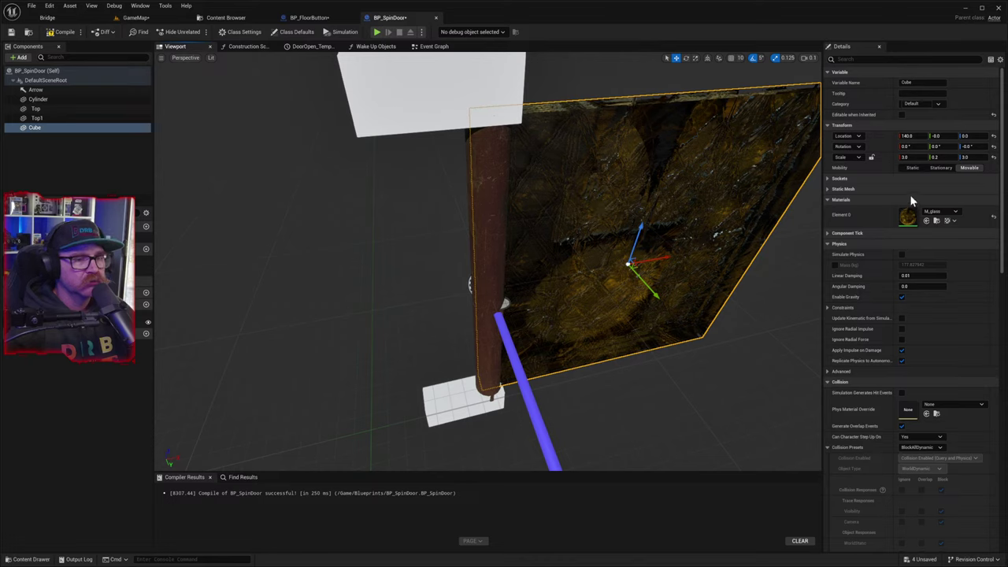
left_click(493, 392)
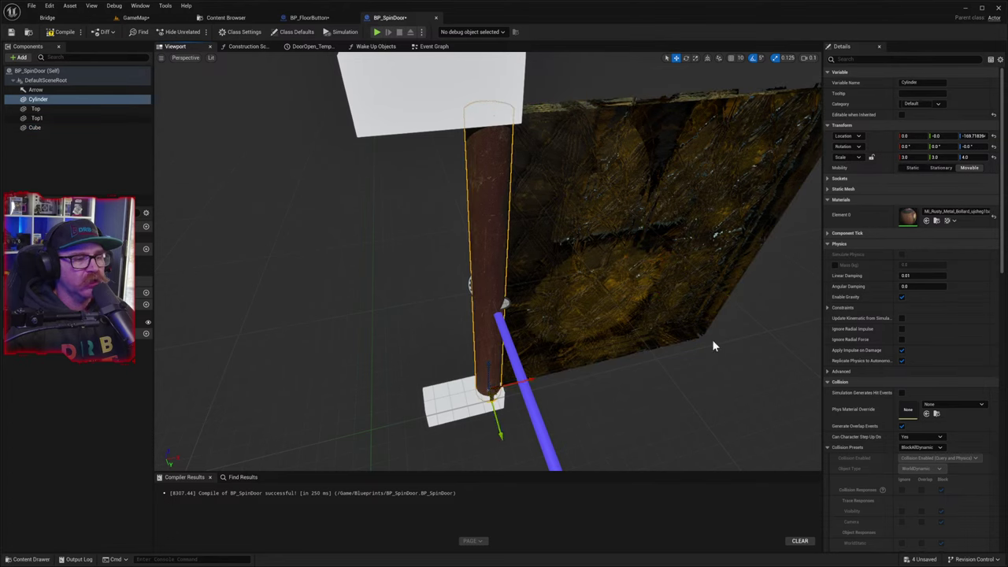
left_click(974, 157)
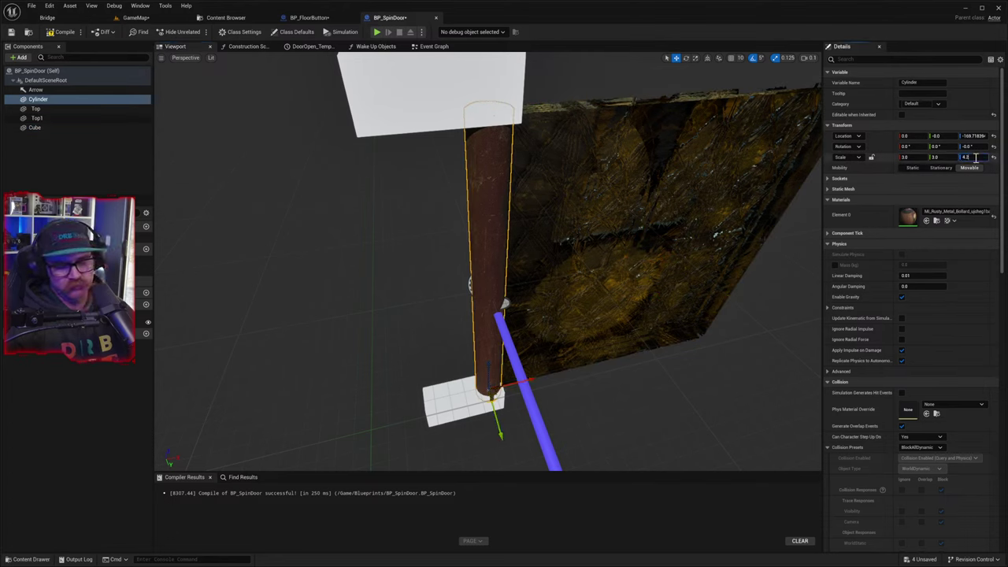
type("4.25")
key("Return")
left_click(963, 178)
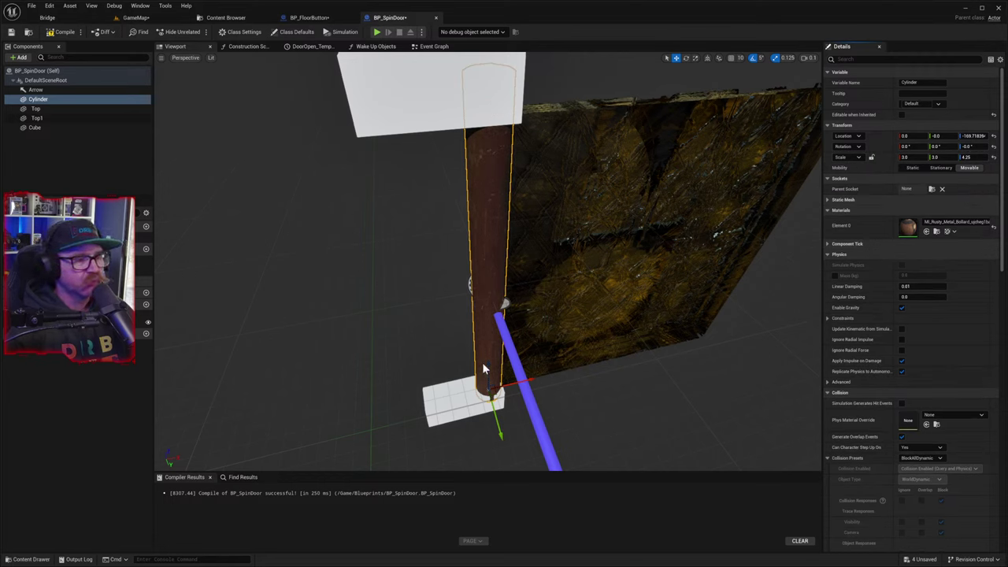
left_click_drag(484, 368, 484, 375)
mouse_move(619, 420)
right_mouse_down()
mouse_move(658, 394)
mouse_move(642, 418)
mouse_move(621, 413)
right_mouse_up()
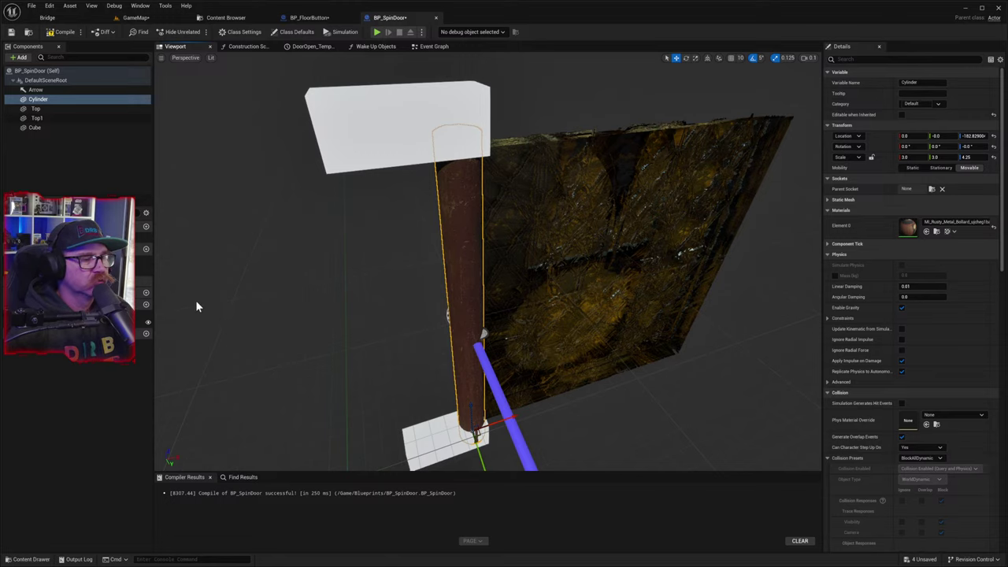
- Flatten the upper hinge block Top by reducing its Z scale to 0.125
left_click(357, 158)
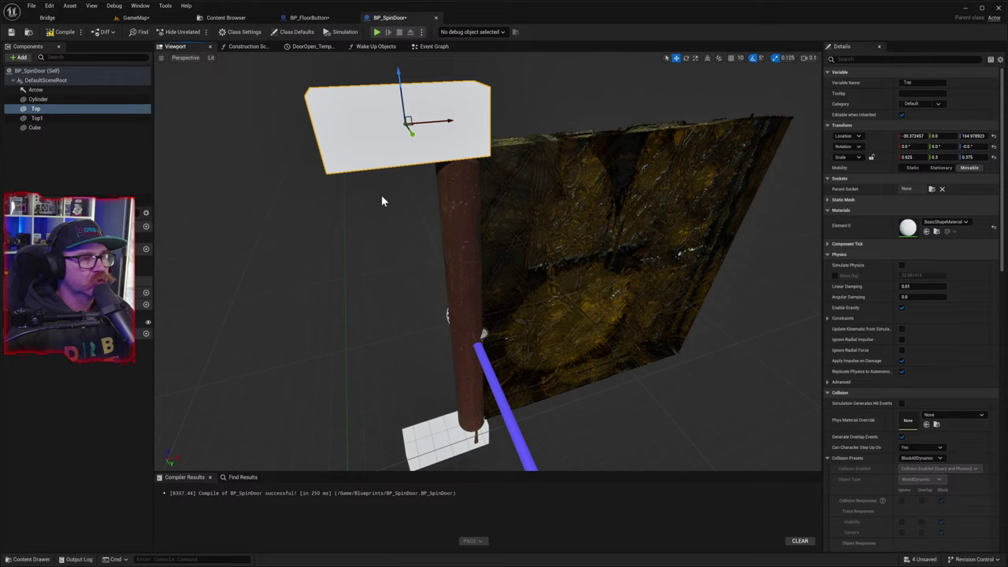
key("e")
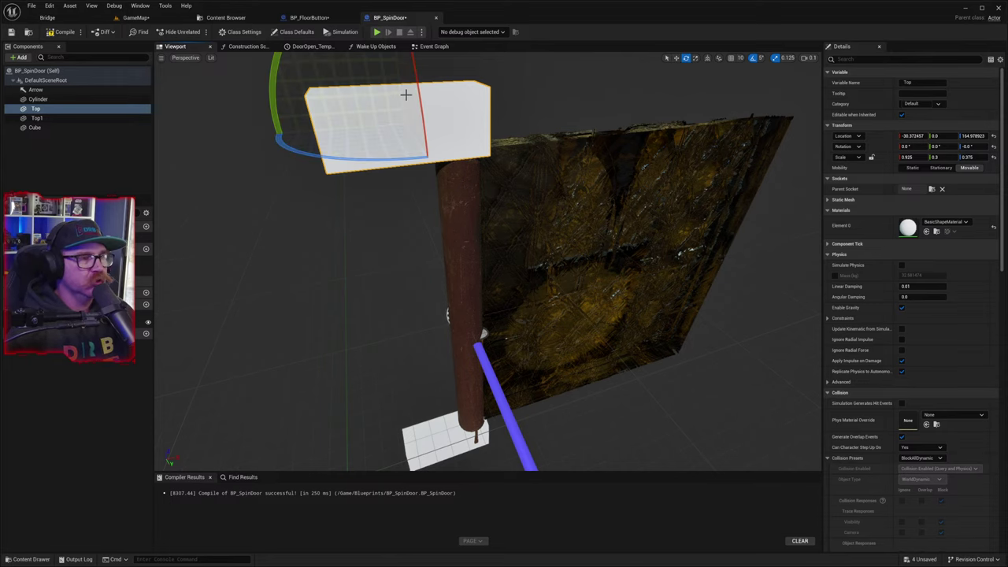
key("r")
right_click_drag(419, 101, 412, 90)
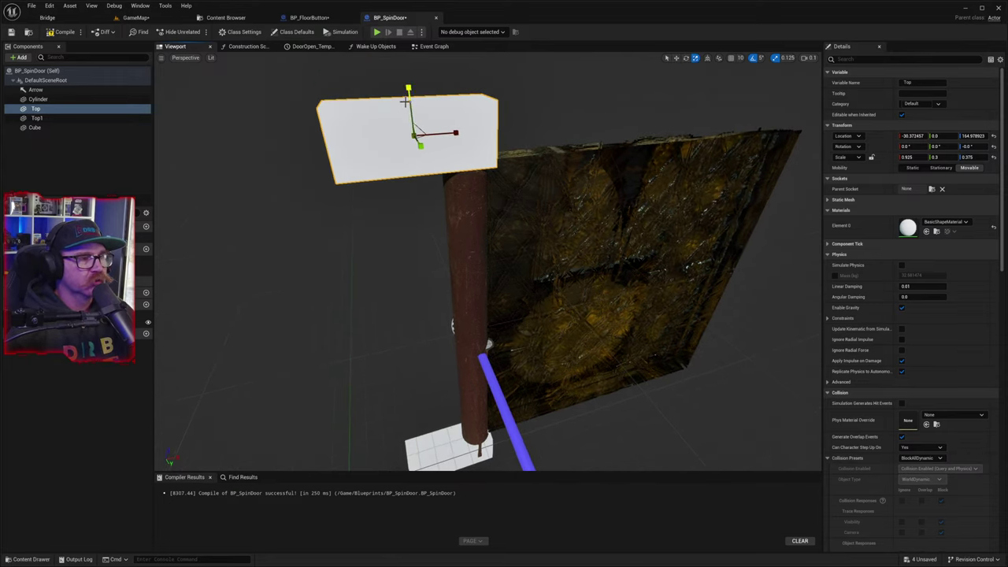
left_click_drag(405, 101, 405, 124)
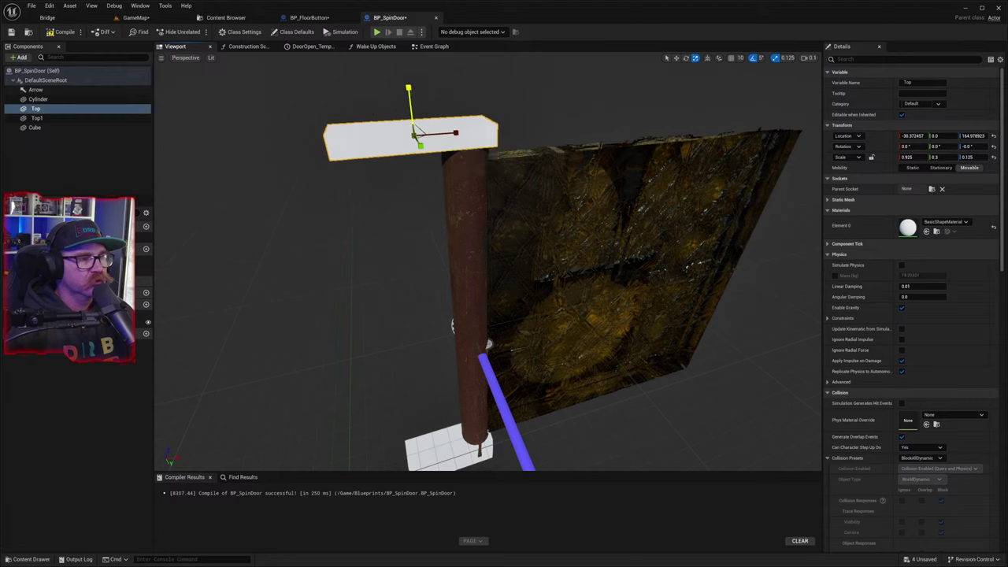
- Flatten the lower hinge block Top1 by reducing its Z scale to 0.125
left_click(454, 450)
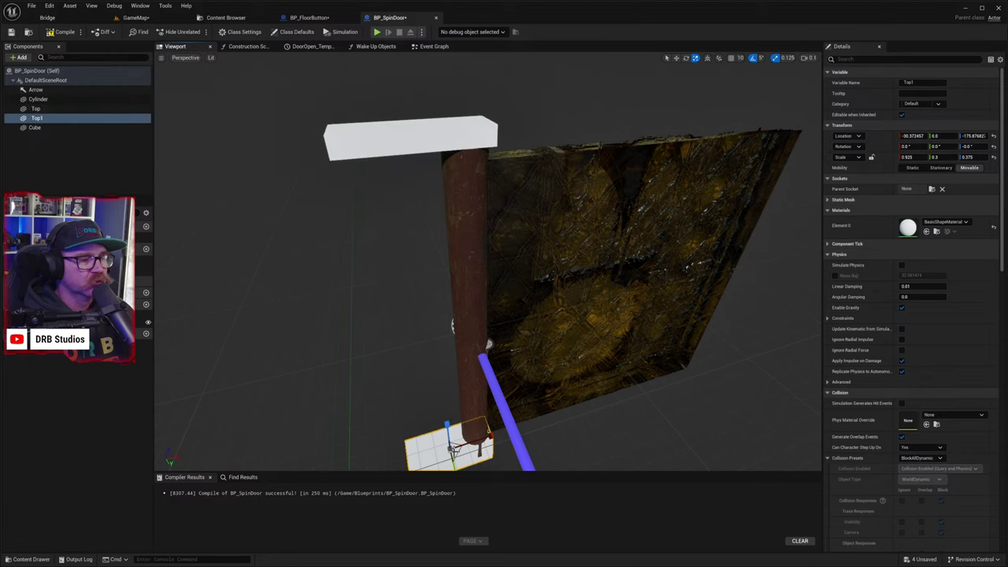
left_click_drag(446, 426, 446, 441)
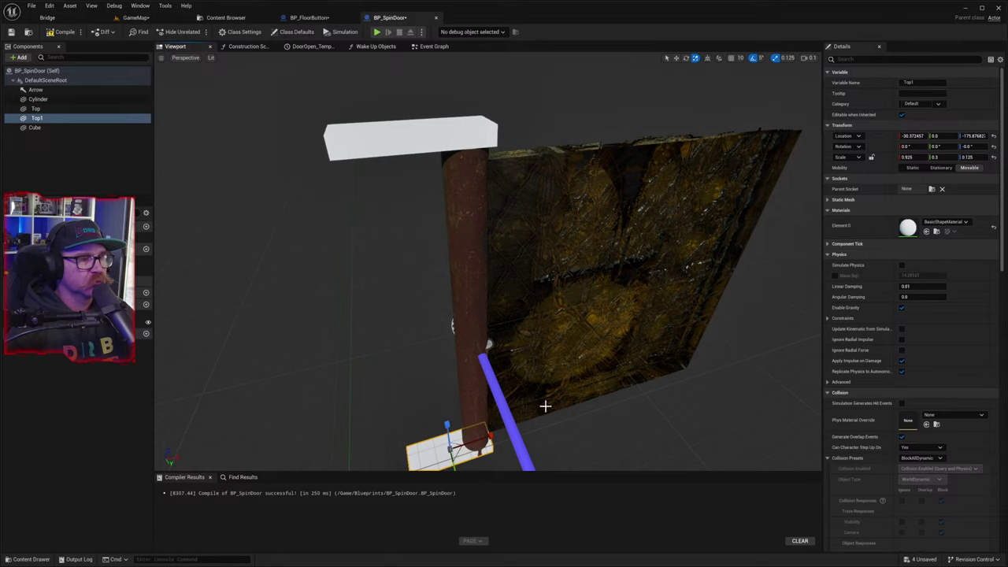
right_click_drag(488, 263, 489, 229)
right_click_drag(429, 353, 588, 434)
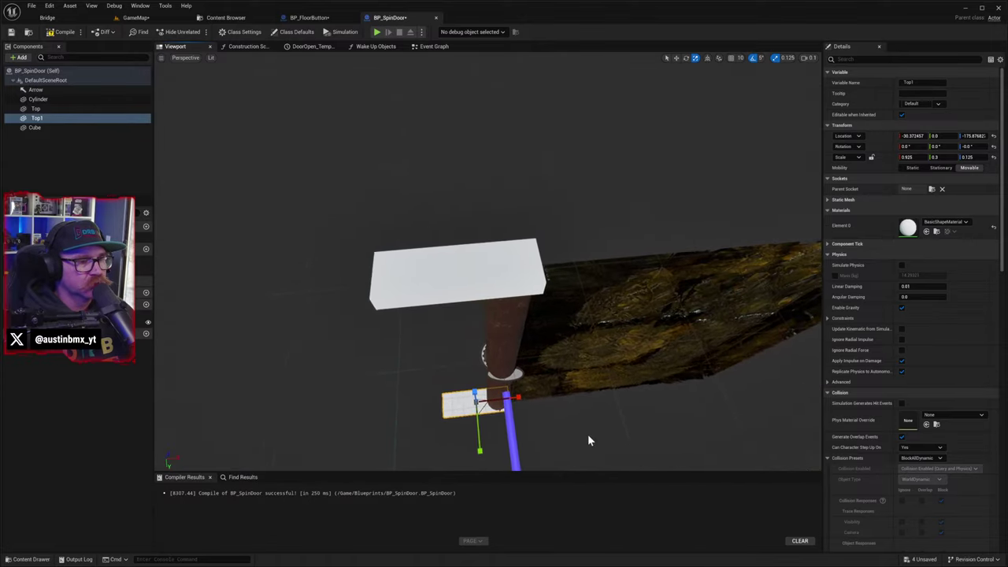
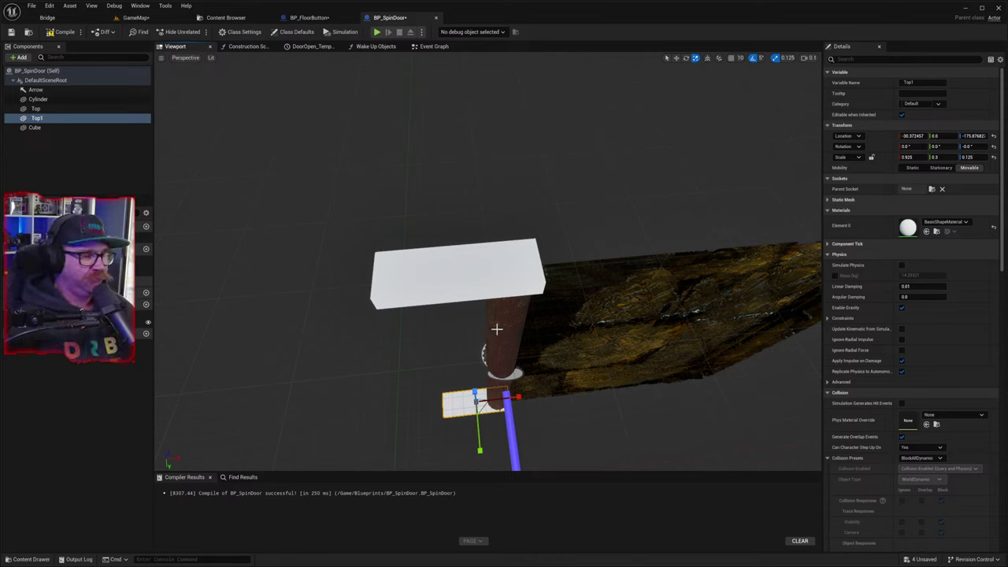
- Narrow the upper hinge block Top to a Y scale of 0.175 and move it to about X -34.1, Y 0.4, Z 168.5
left_click(442, 285)
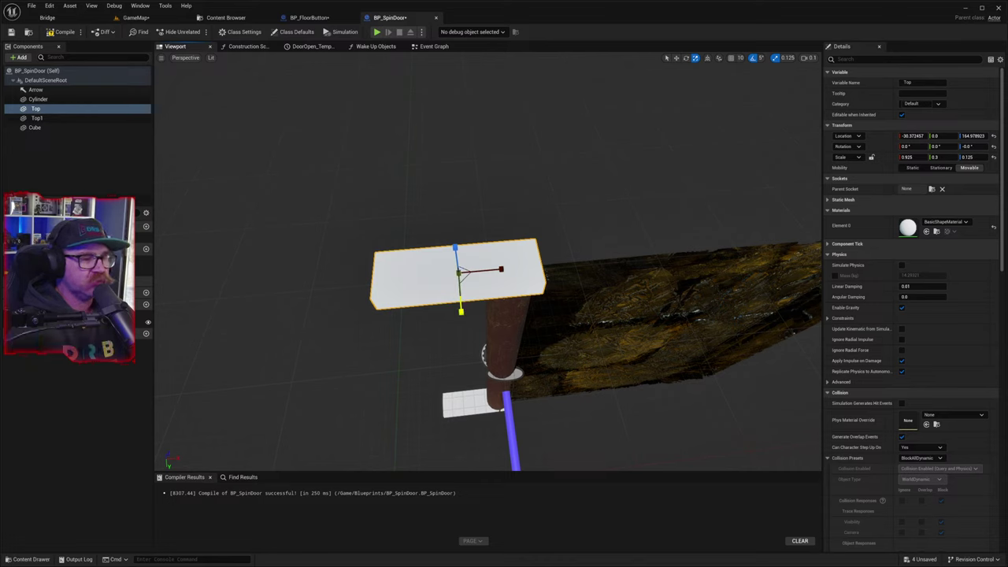
left_click_drag(460, 308, 460, 298)
key("w")
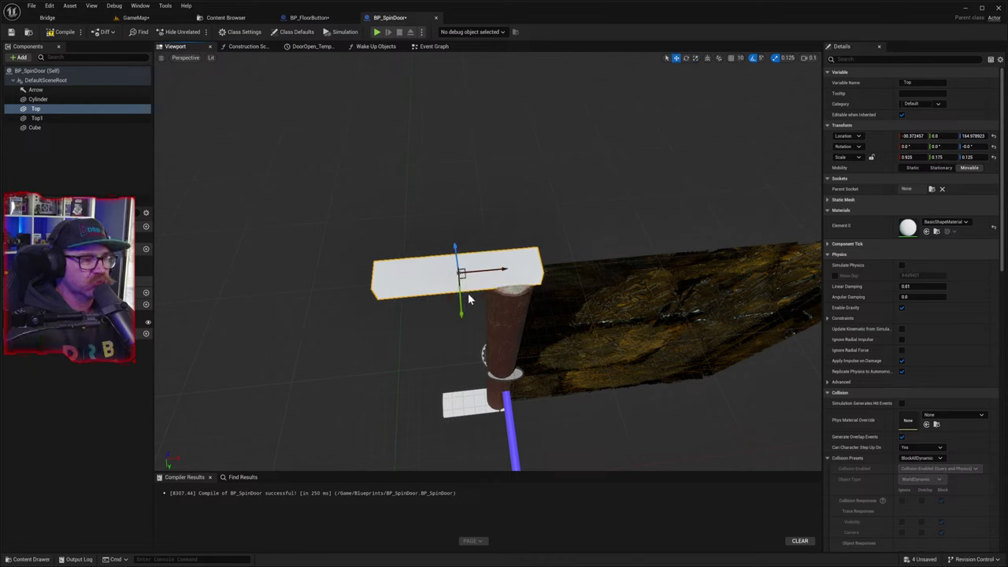
left_click_drag(456, 250, 493, 266)
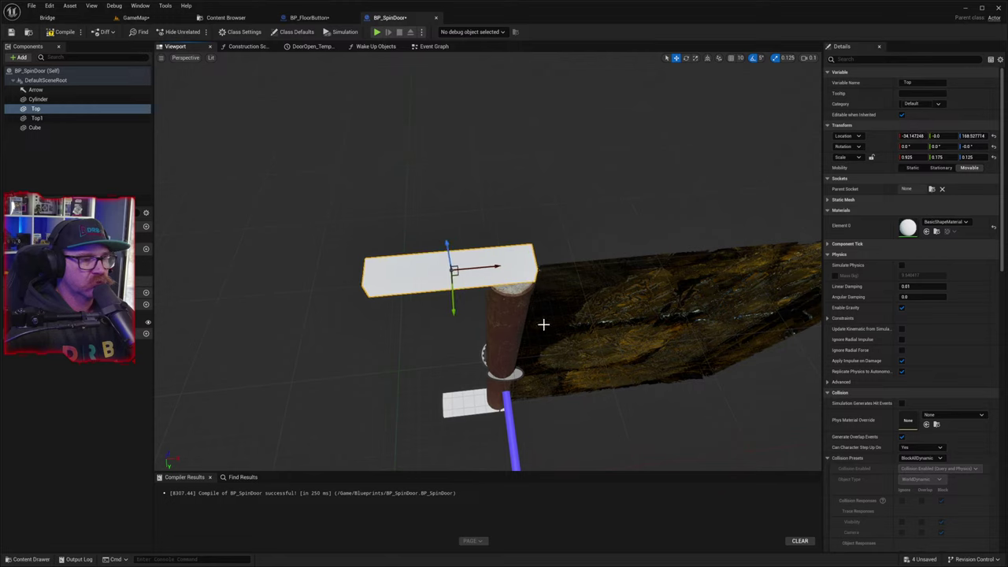
right_click_drag(555, 335, 465, 236)
right_click_drag(638, 370, 556, 340)
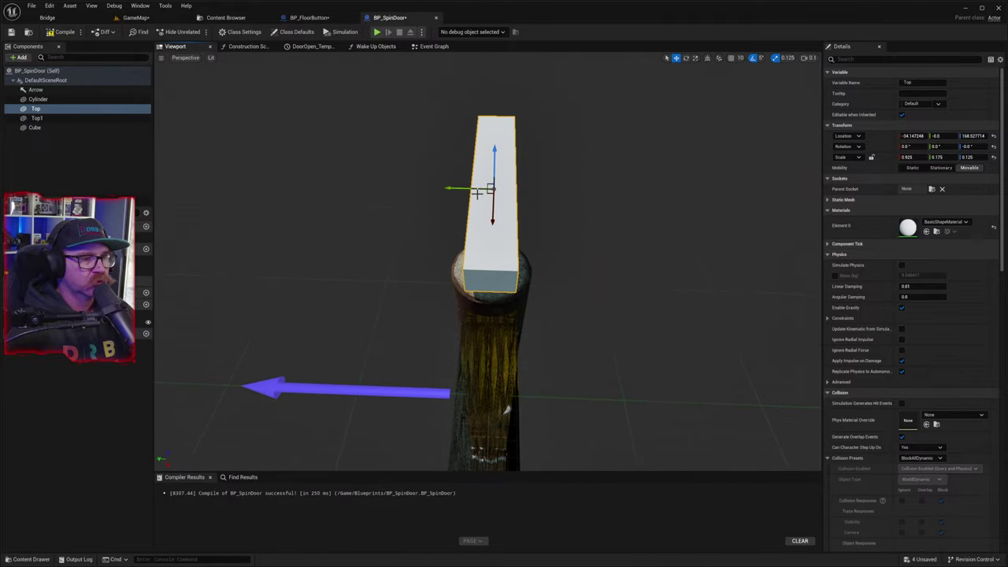
left_click_drag(477, 189, 490, 183)
key("e")
key("r")
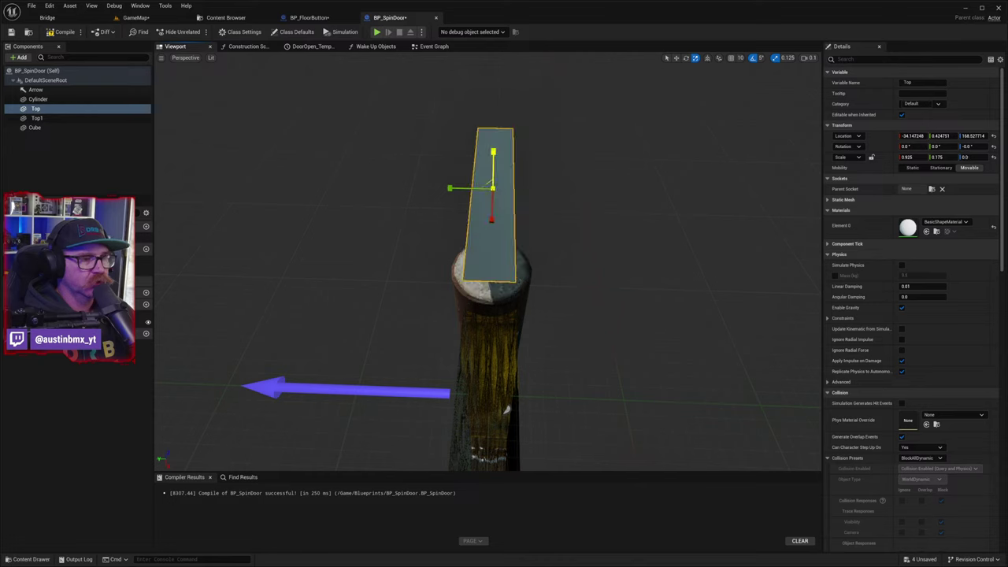
key("ctrl+z")
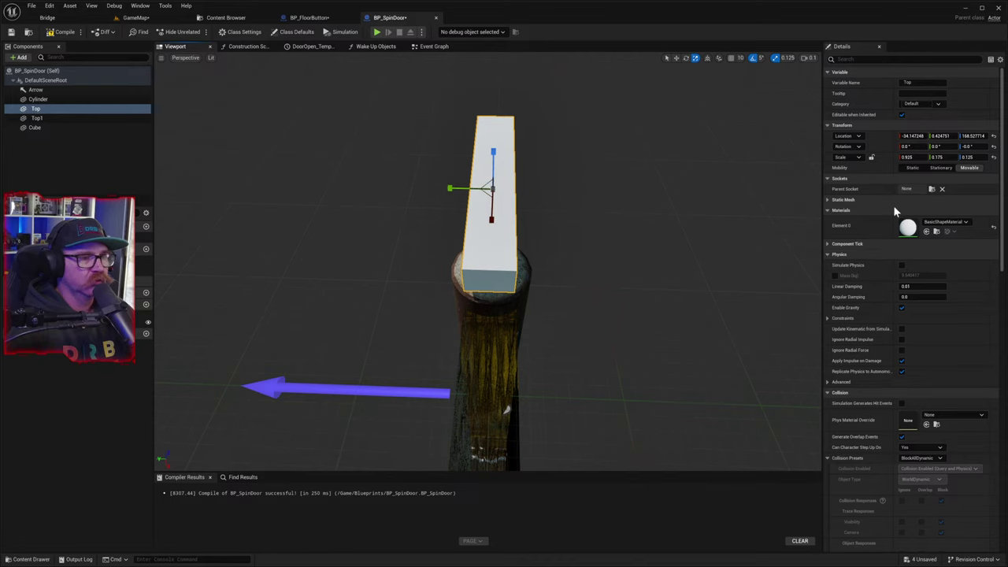
- Thin the upper hinge block Top to a Z scale of 0.05
left_click(977, 159)
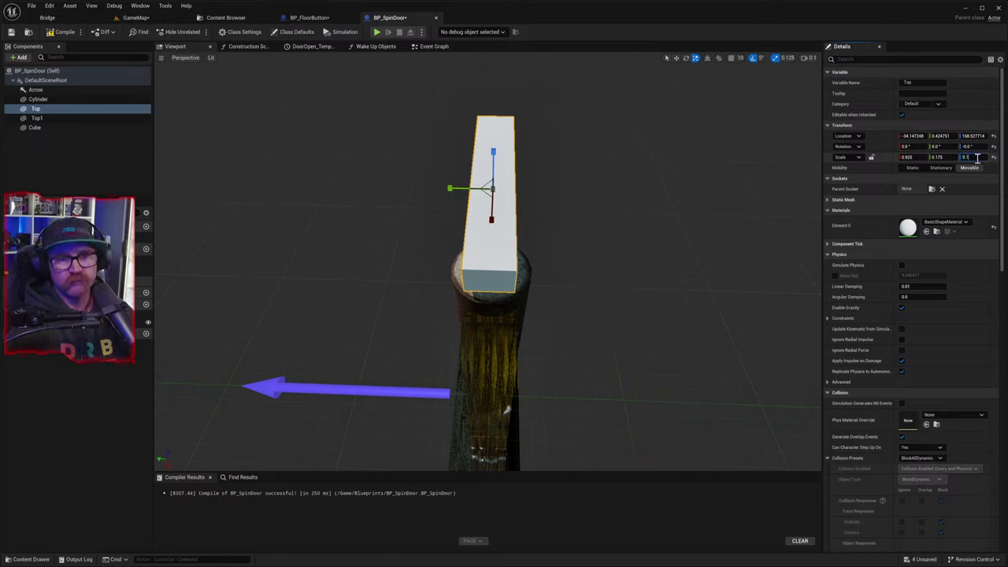
type("0.1")
left_click(985, 181)
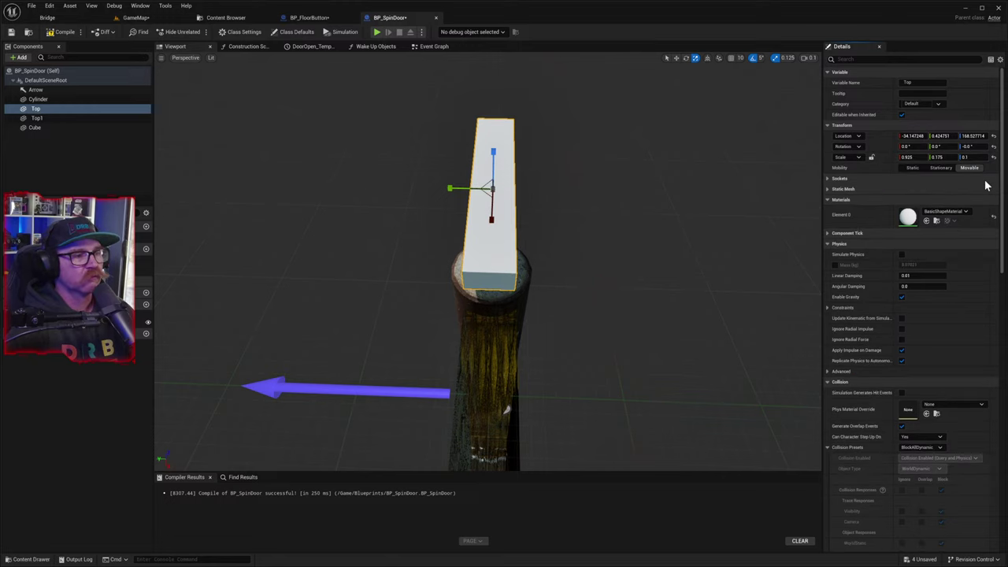
left_click(977, 157)
type("0")
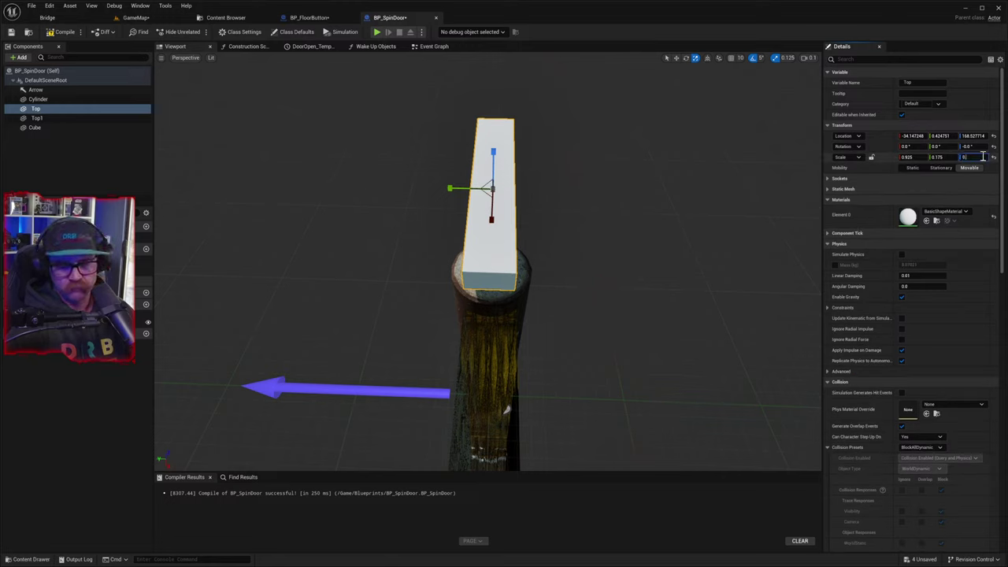
type(".05")
left_click(981, 180)
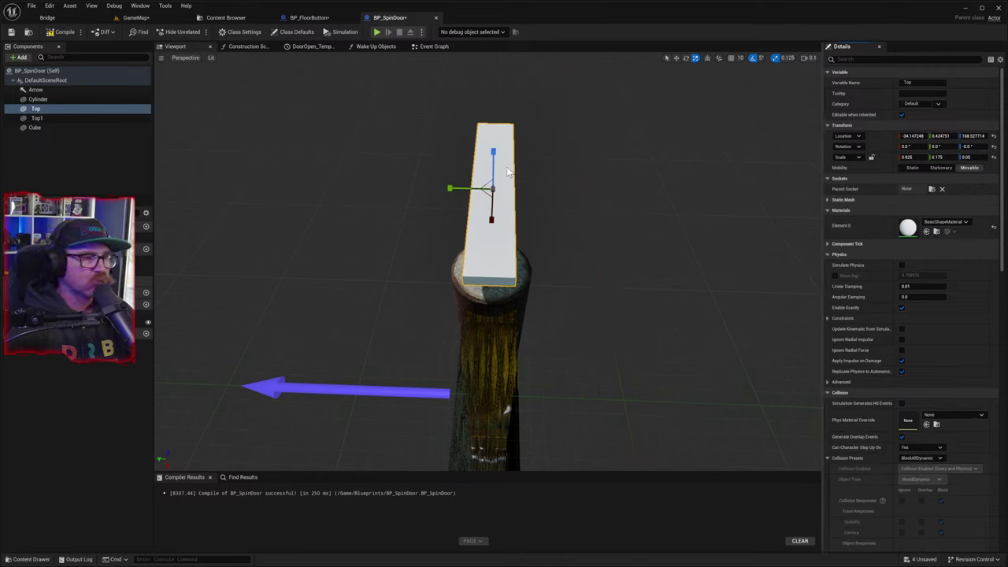
- Reposition the thinned hinge block Top above the bollard, at about Y -0.8 and Z 171.3
key("w")
left_click_drag(494, 157, 472, 201)
right_click_drag(509, 243, 484, 145)
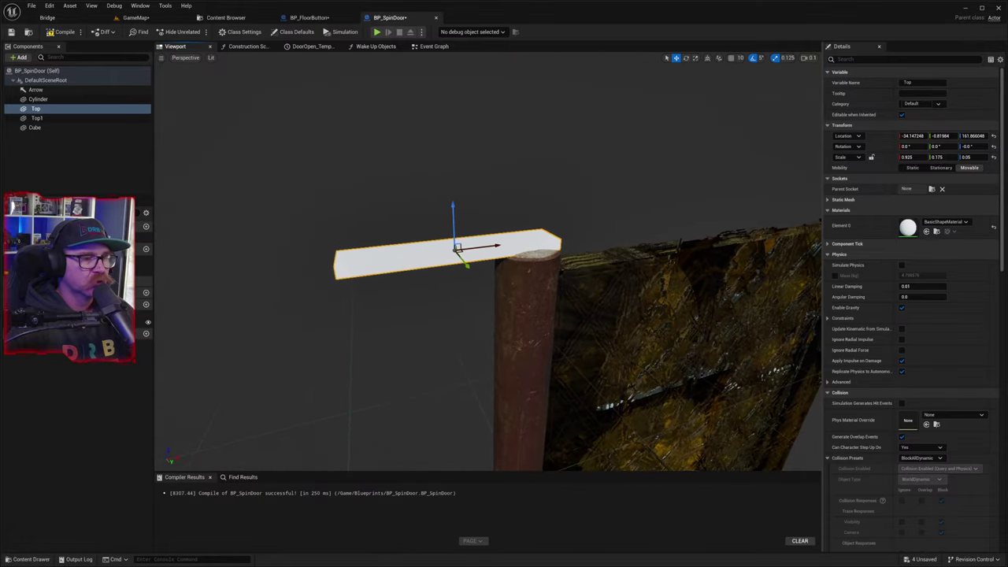
left_click_drag(453, 217, 453, 207)
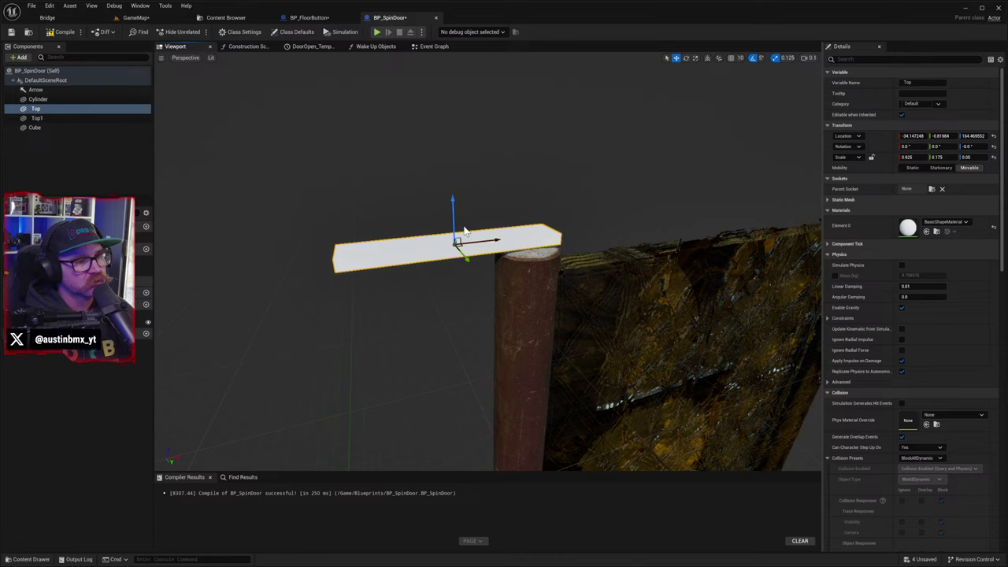
left_click_drag(453, 218, 452, 202)
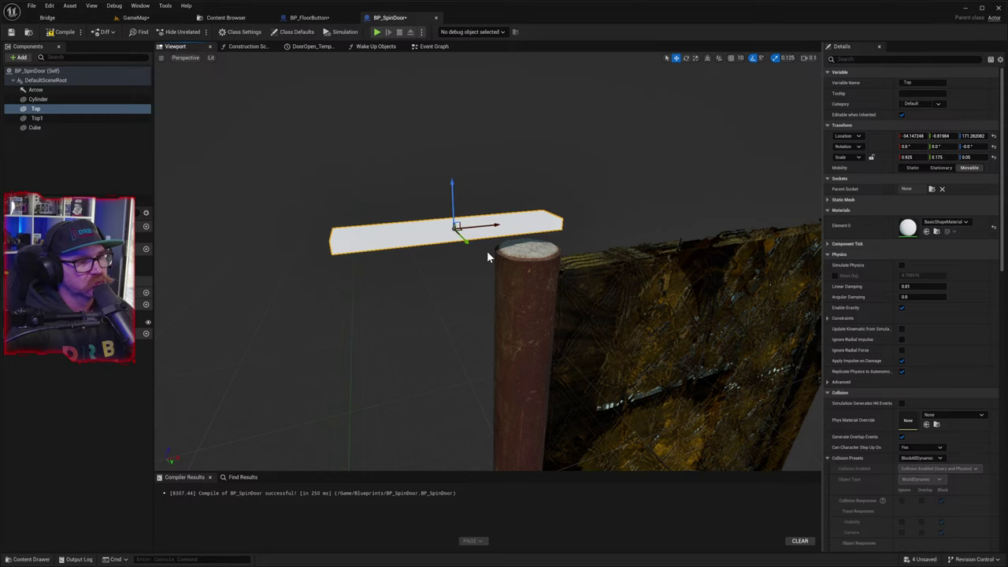
- Search Quixel Bridge for Rusty Metal Gear across all categories, without the Street filter
left_click(134, 17)
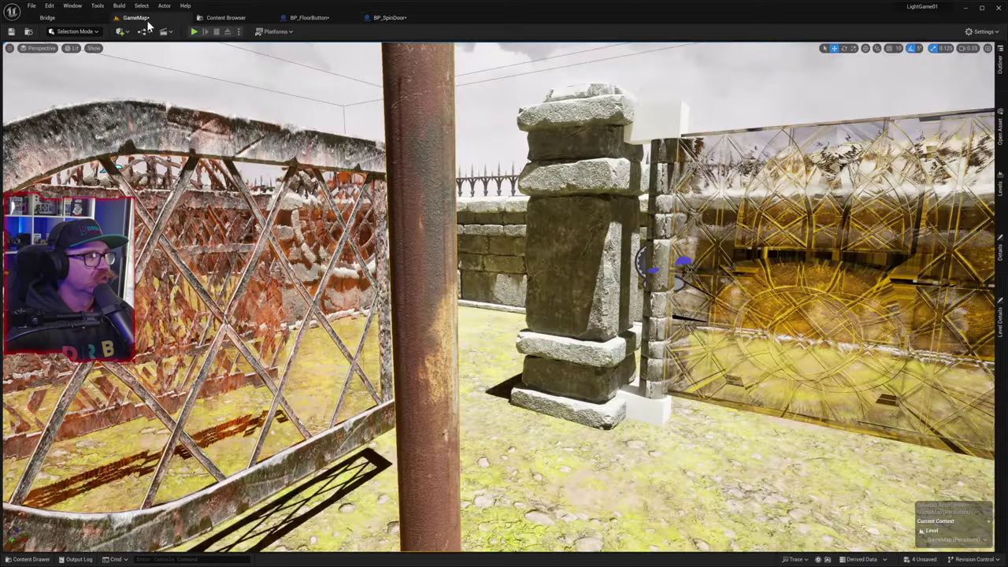
left_click(71, 18)
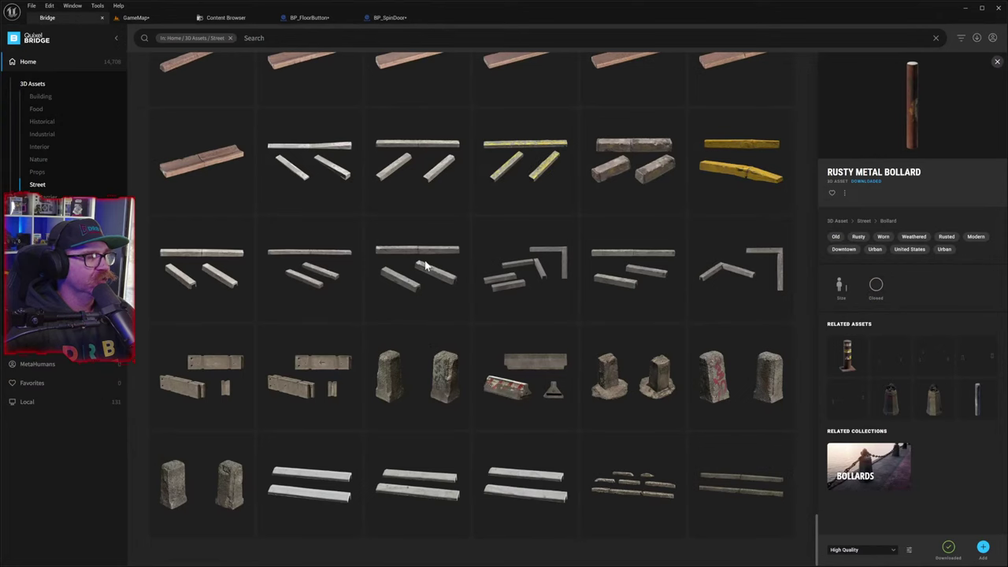
left_click(258, 37)
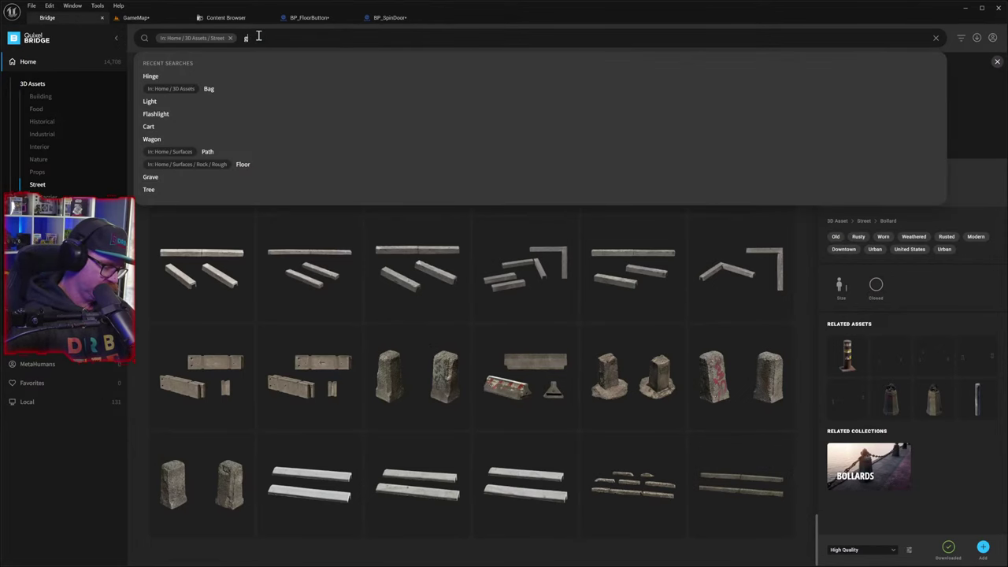
type("gear")
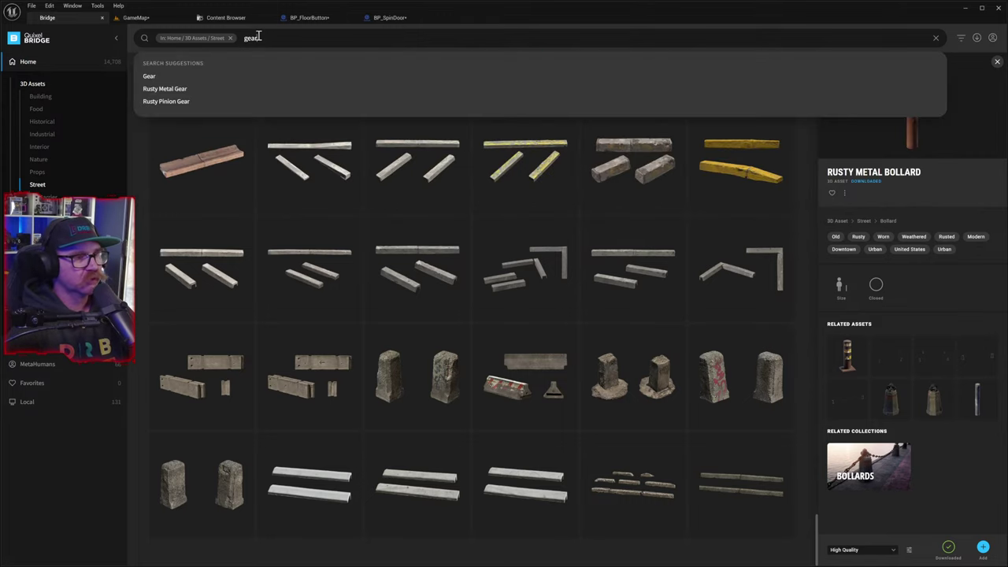
left_click(226, 90)
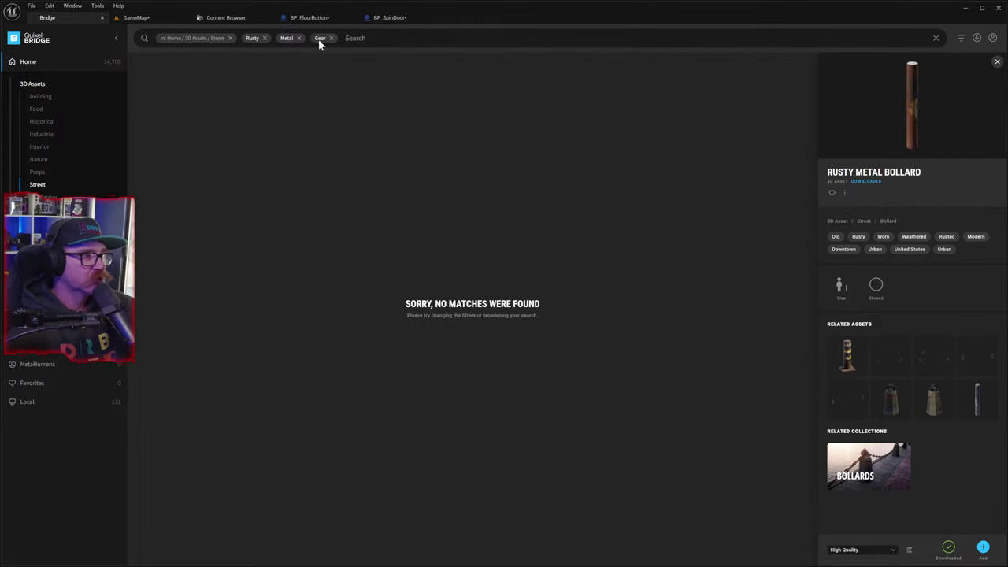
left_click(230, 37)
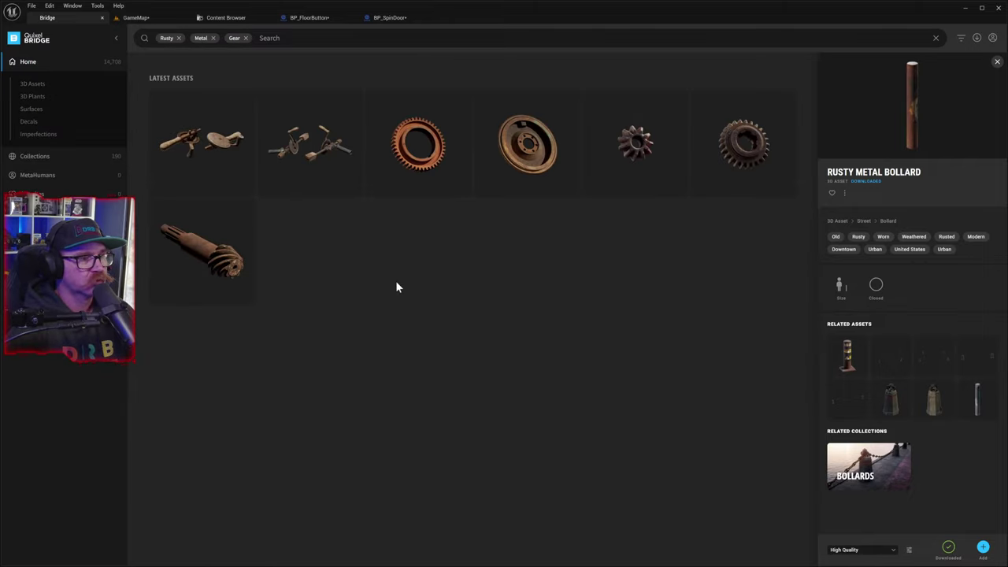
- Add the high-quality Rusty Metal Gear asset from Quixel Bridge to the project
left_click(434, 166)
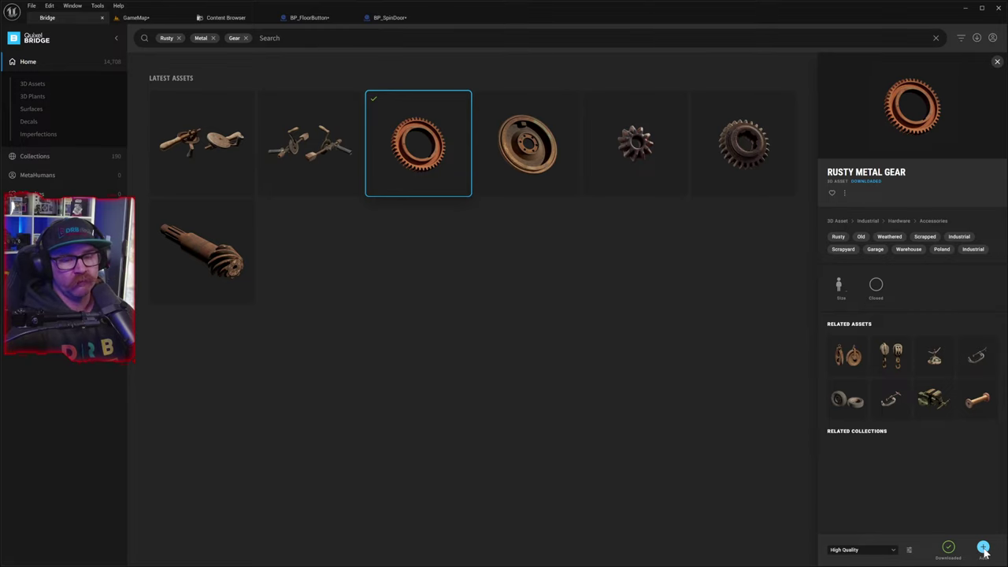
left_click(984, 548)
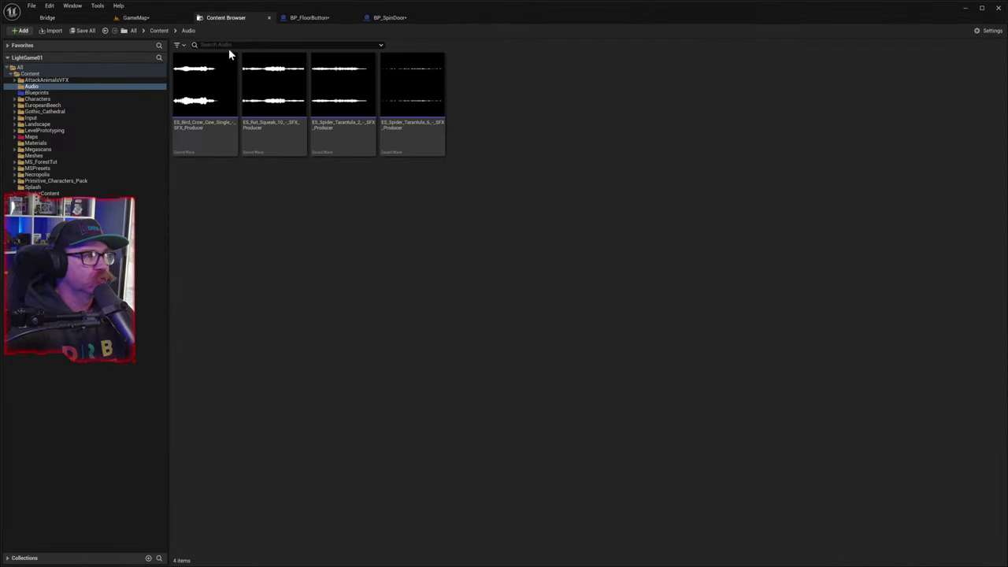
left_click(68, 18)
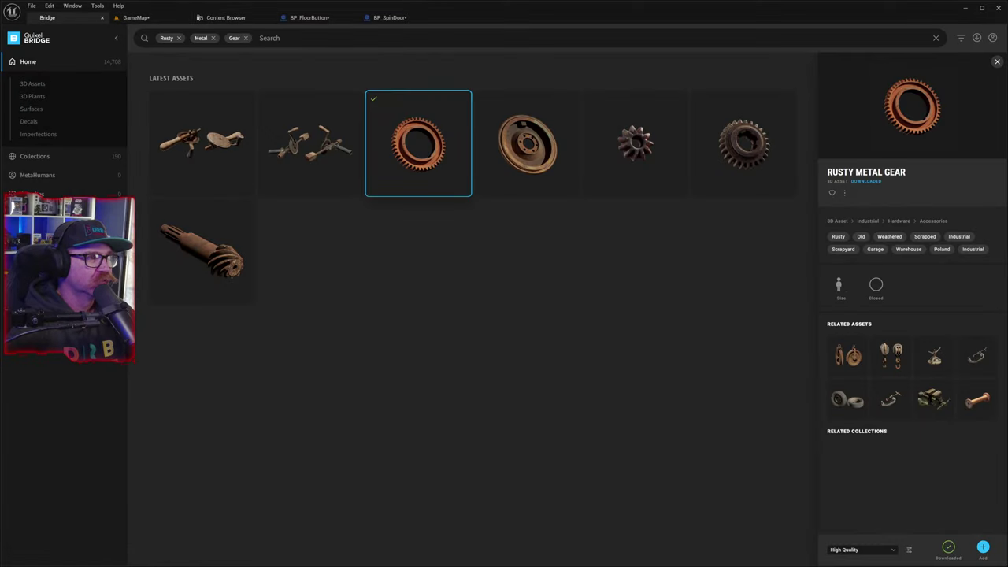
- In BP_SpinDoor, add the Rustymetal_Gear static mesh from the Megascans 3D_Assets folder as a child of Top
left_click(390, 18)
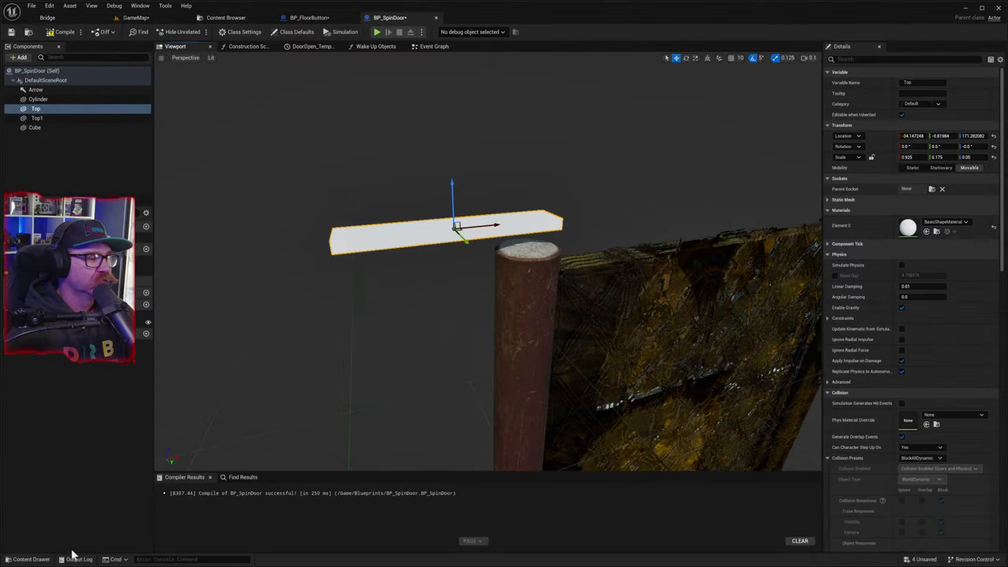
left_click(30, 559)
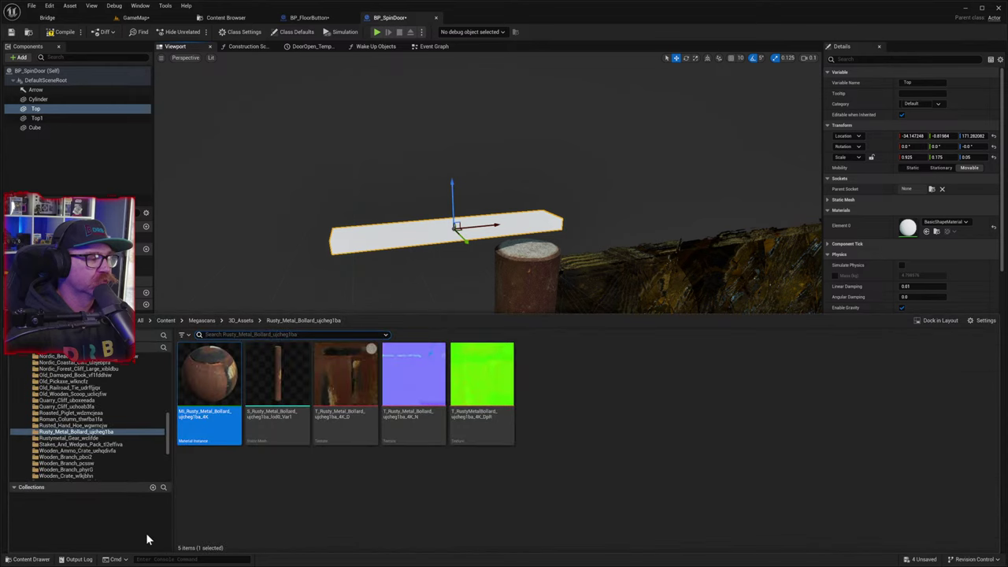
left_click(241, 321)
scroll(582, 504, "down", 2)
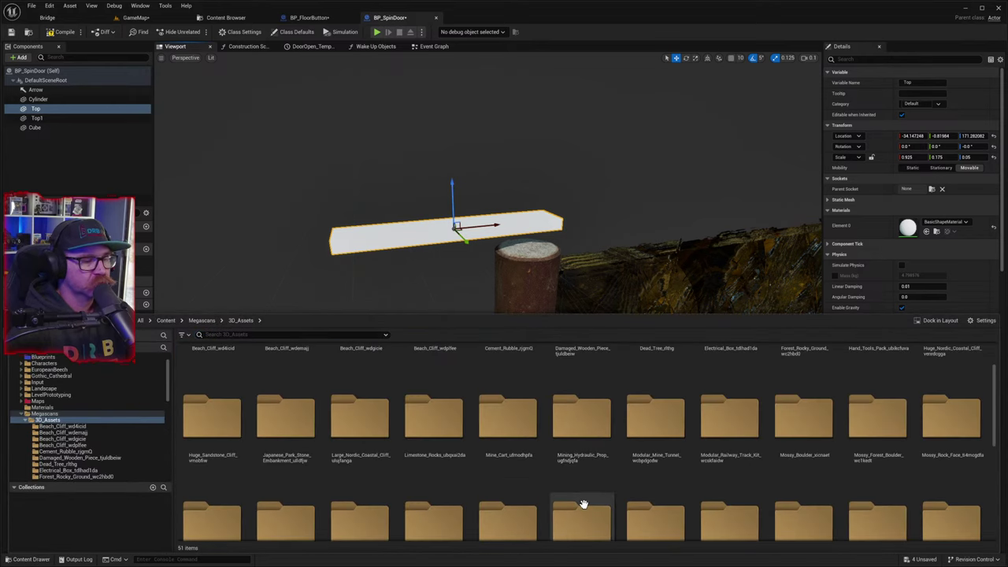
scroll(582, 504, "down", 5)
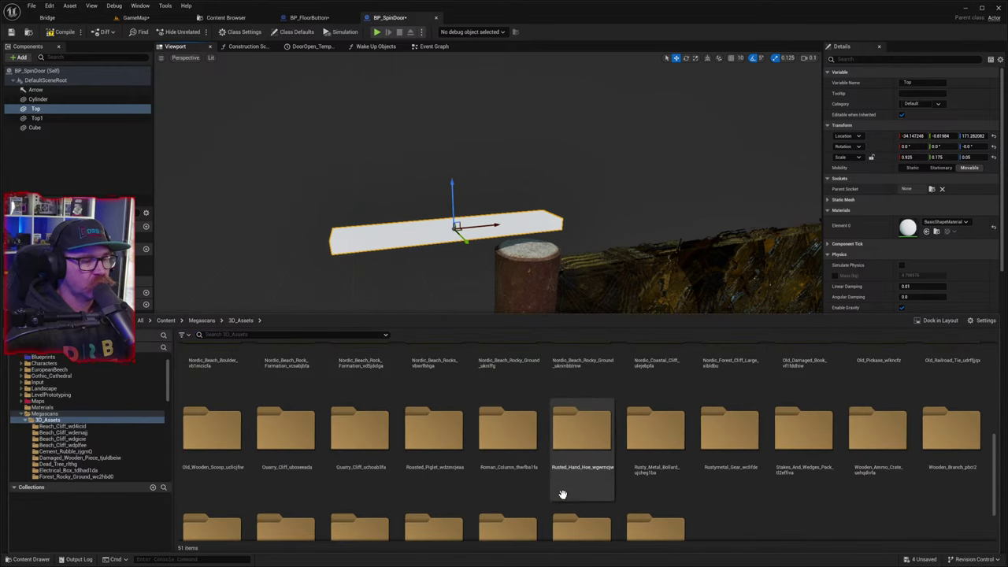
scroll(599, 489, "down", 1)
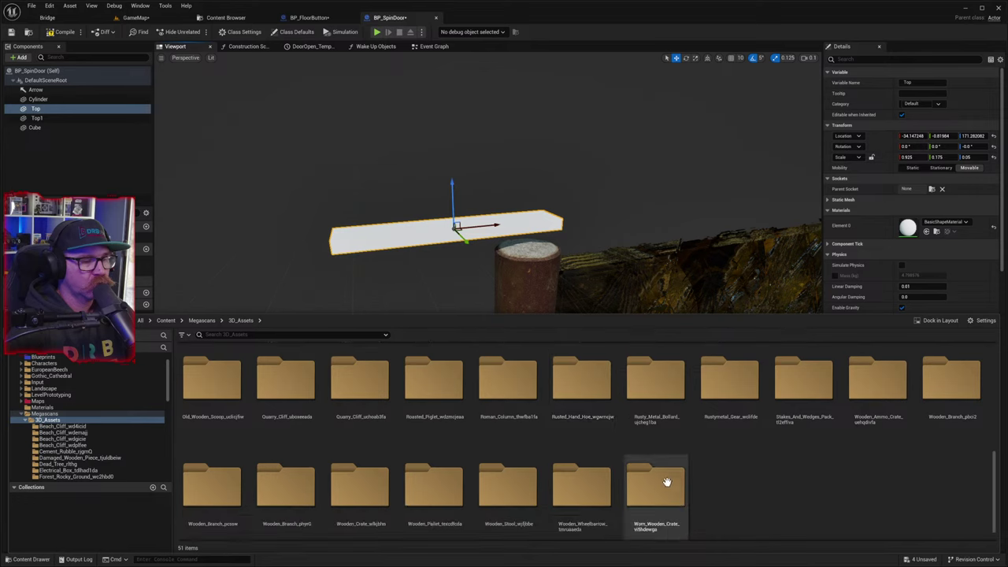
left_click(738, 410)
double_click(730, 401)
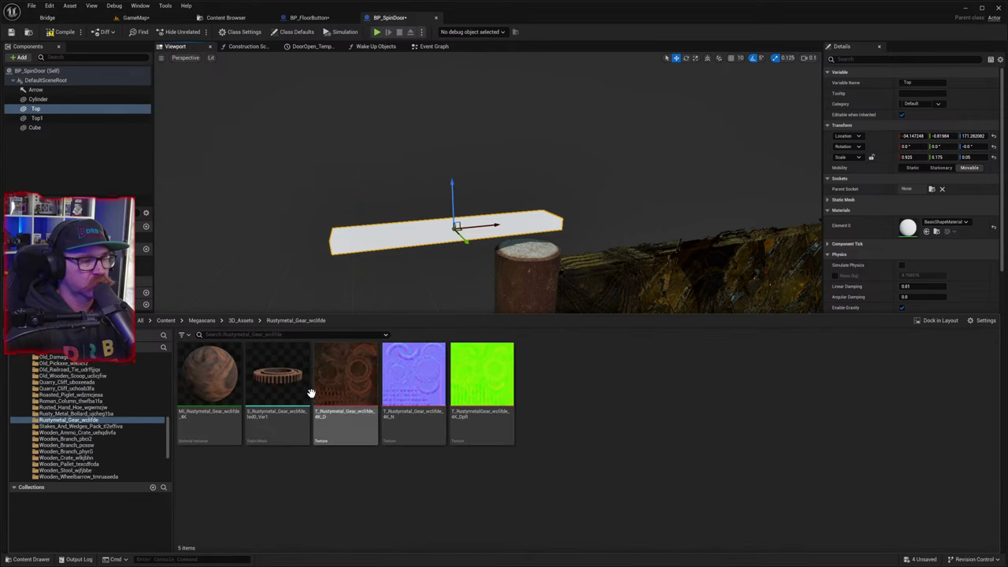
left_click(278, 378)
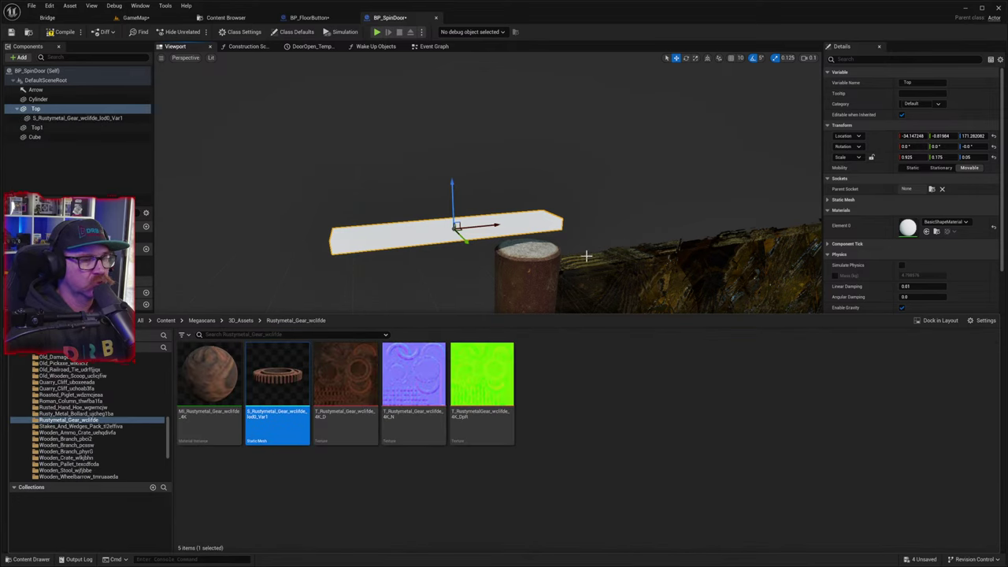
left_click(423, 283)
- Raise the gear component along the bollard to its upper end, at a Z location of about -189
right_click_drag(449, 330, 449, 392)
right_click_drag(359, 306, 358, 306)
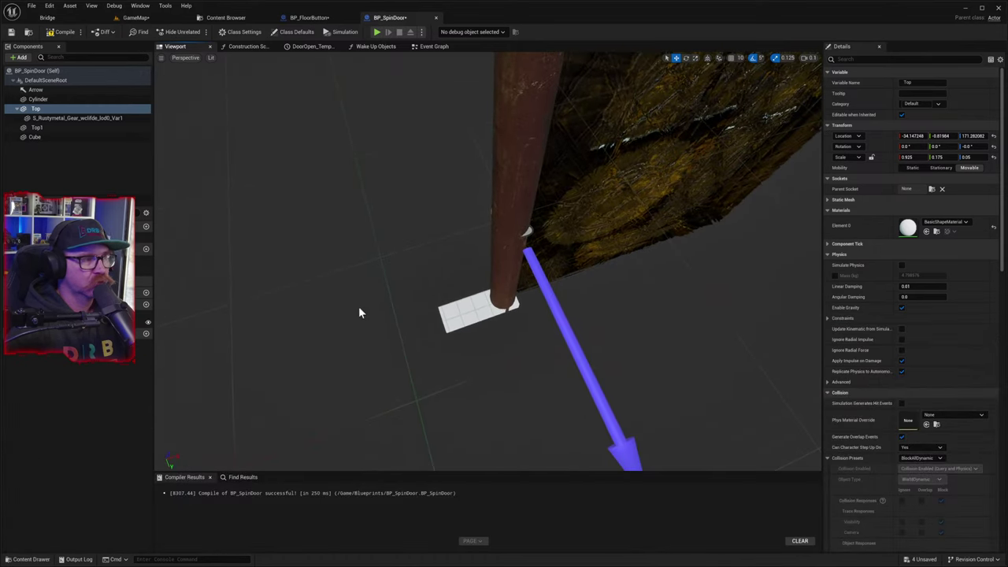
left_click(75, 118)
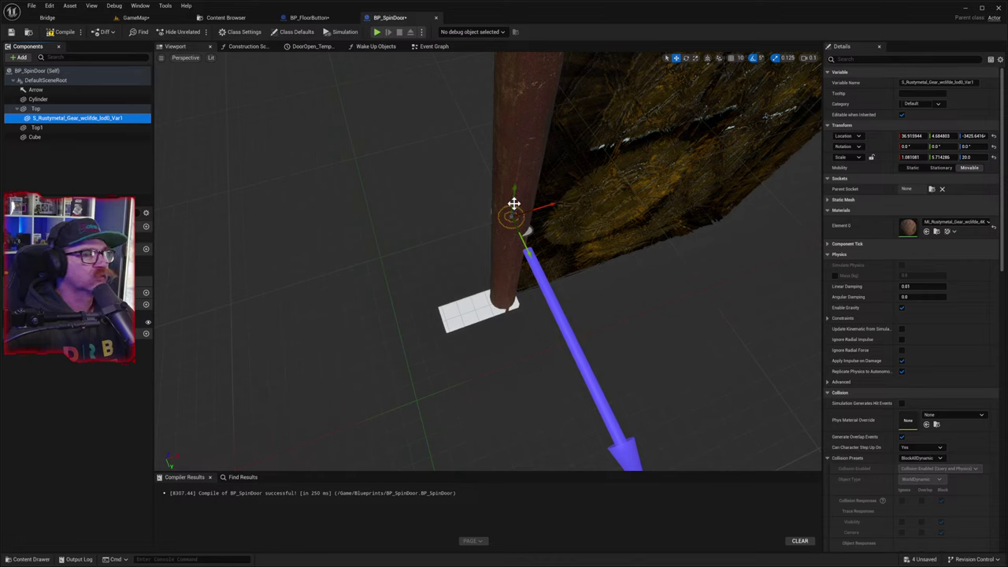
left_click_drag(513, 202, 526, 87)
right_click_drag(601, 211, 601, 211)
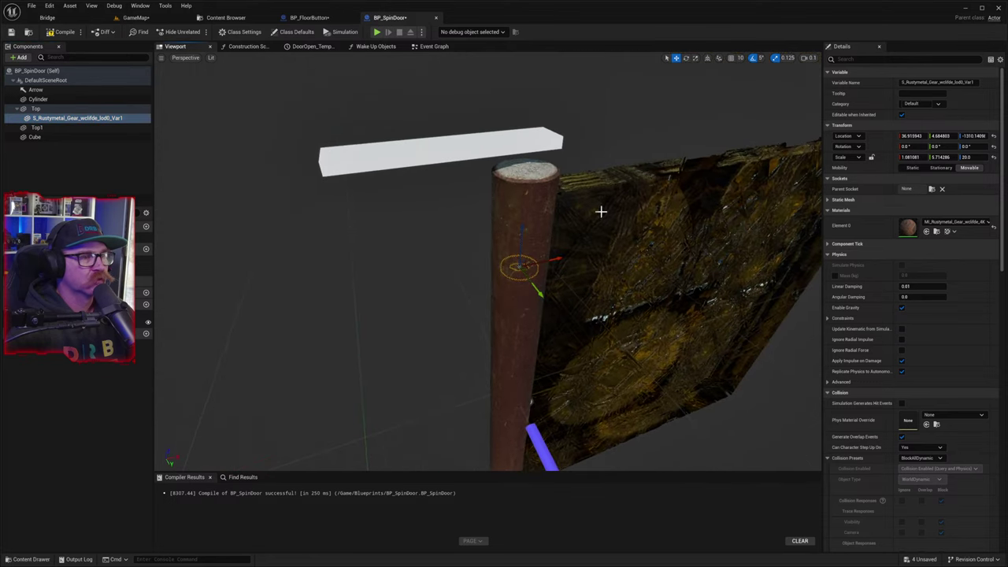
left_click_drag(529, 245, 536, 126)
right_click_drag(585, 212, 563, 225)
key("w")
key("s")
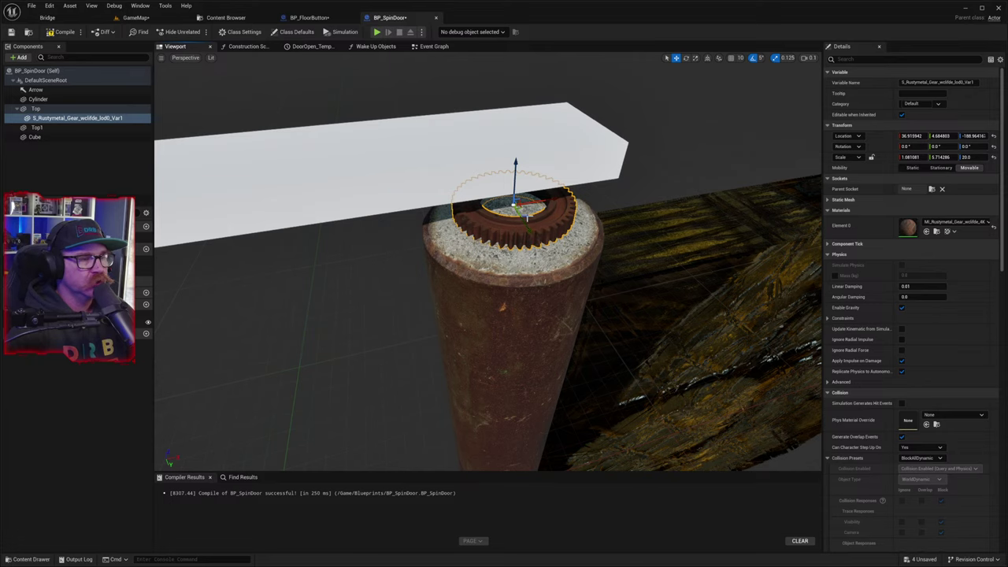
- Try enlarging the gear to X and Y scales of about 1.58 and 6.21 and shifting it over the bollard, then undo the changes
key("r")
left_click_drag(534, 228, 535, 200)
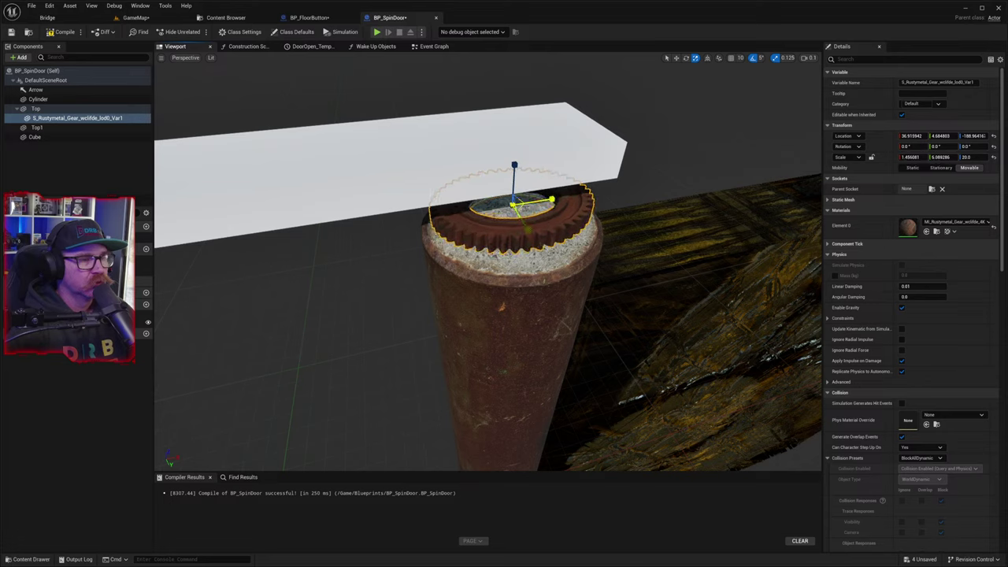
left_click_drag(536, 200, 540, 198)
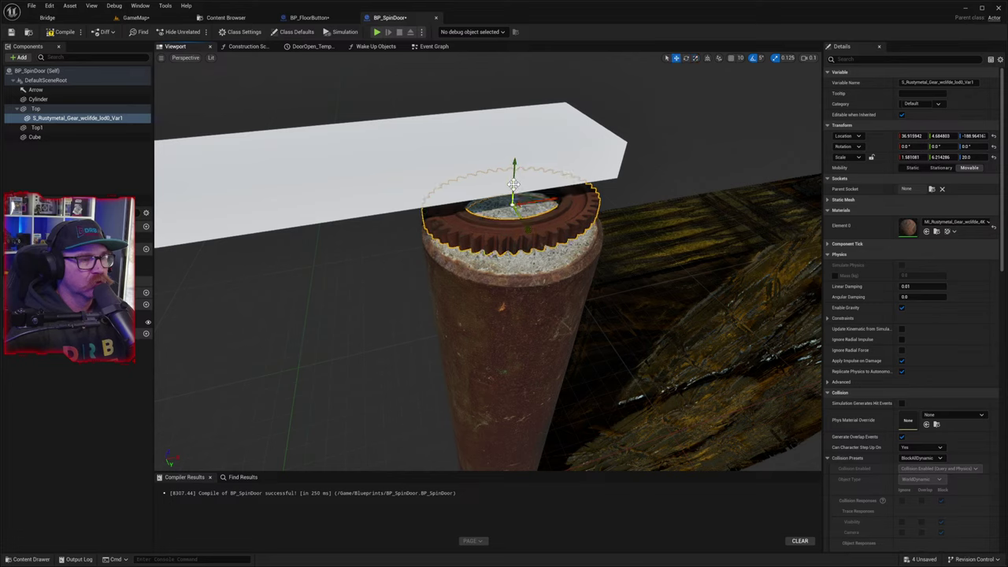
left_click_drag(513, 184, 515, 186)
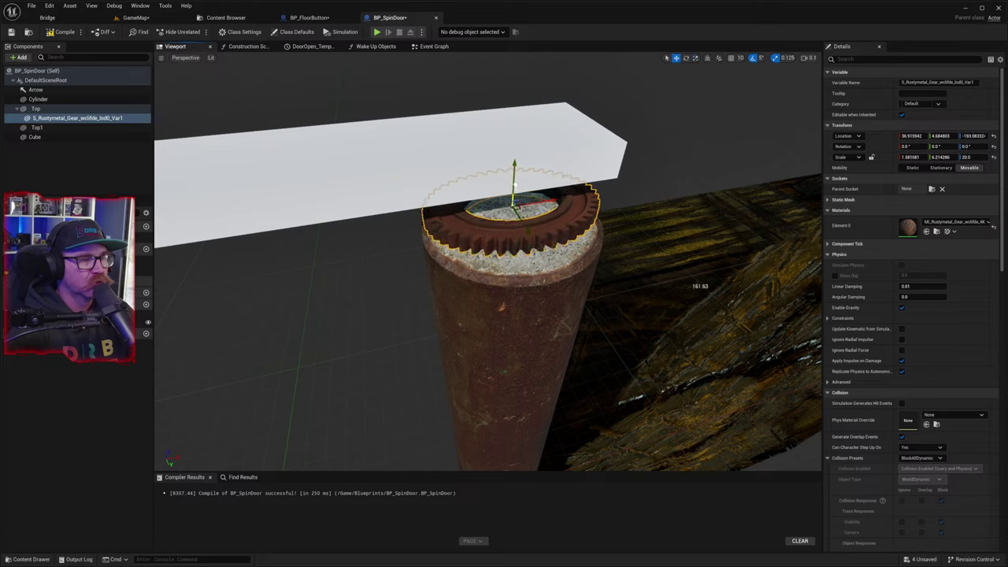
left_click_drag(522, 223, 527, 230)
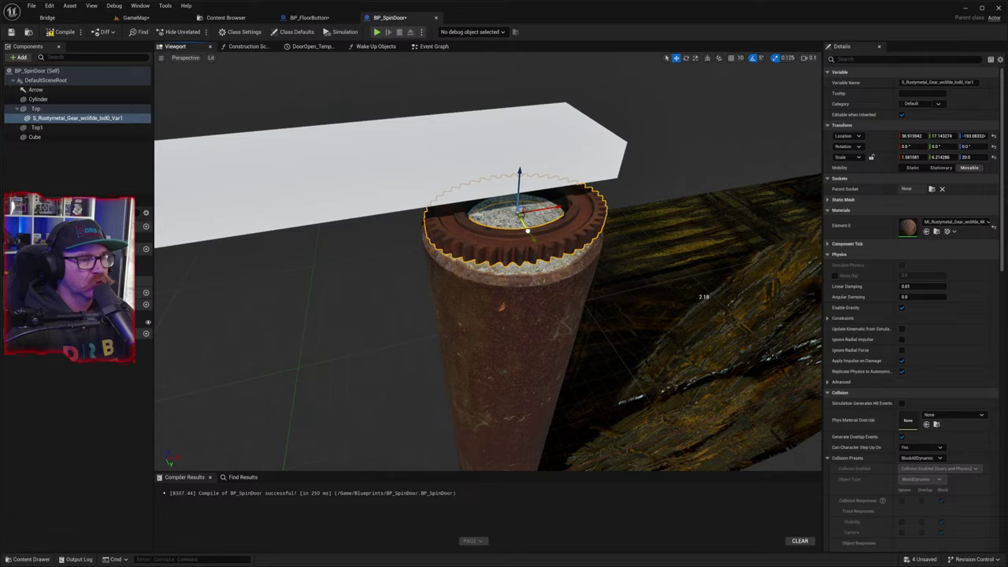
right_click_drag(591, 282, 819, 370)
right_click_drag(488, 259, 607, 248)
left_click_drag(599, 393, 600, 394, "alt")
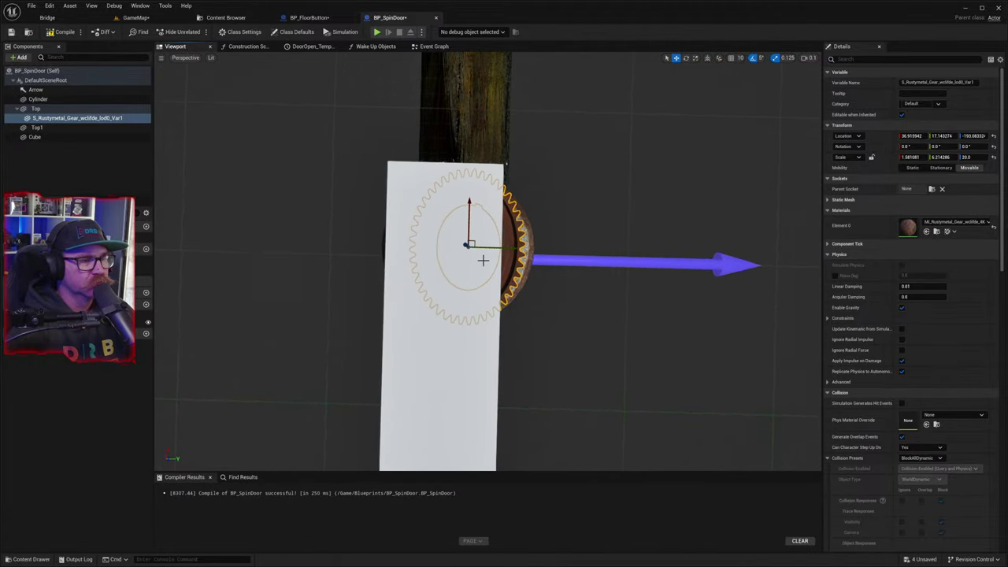
key("ctrl+z")
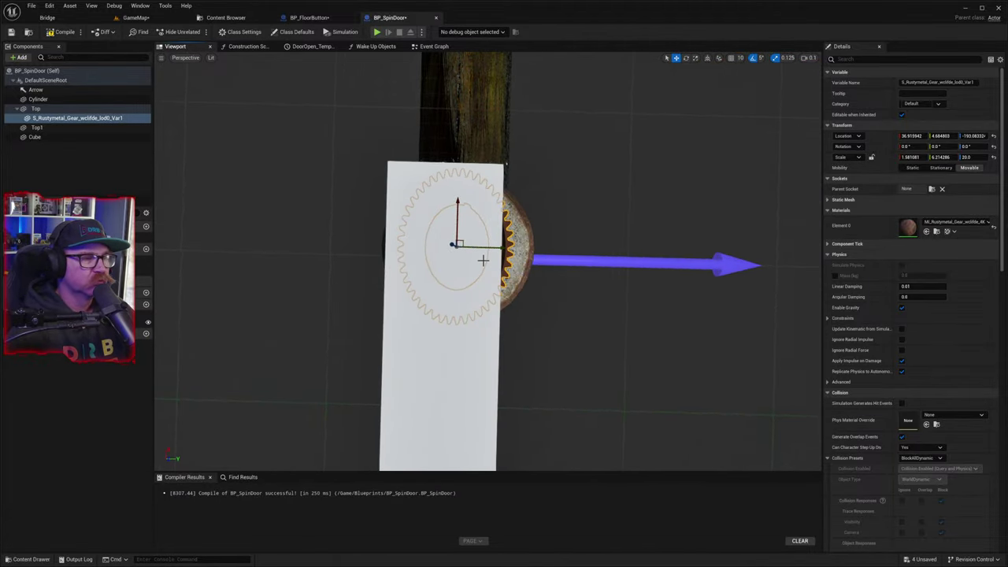
key("ctrl+z")
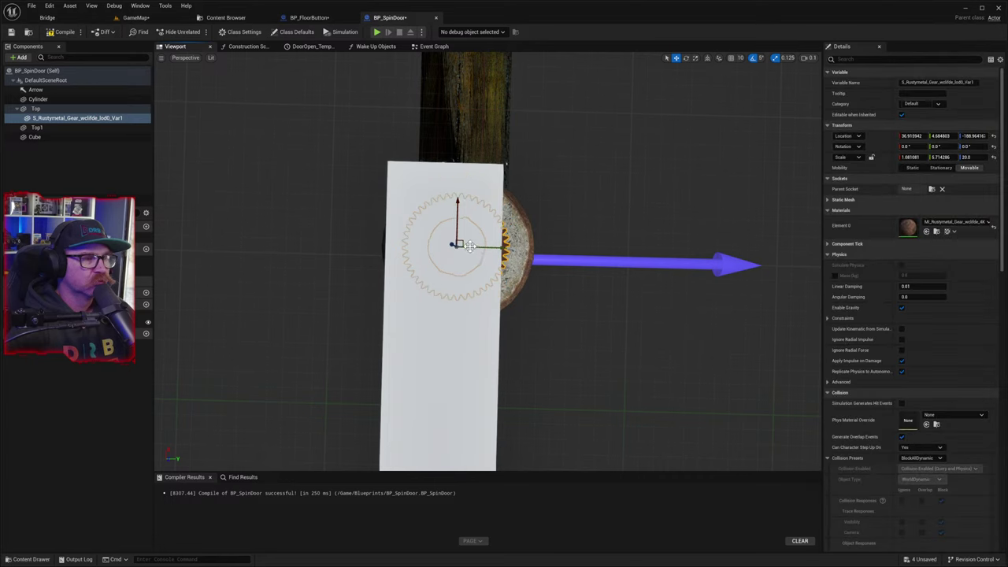
- Try shifting the gear to Y about 20.3 and enlarging it to X and Y scales of about 1.71 and 6.34, then undo both
left_click_drag(459, 243, 473, 243)
key("e")
key("r")
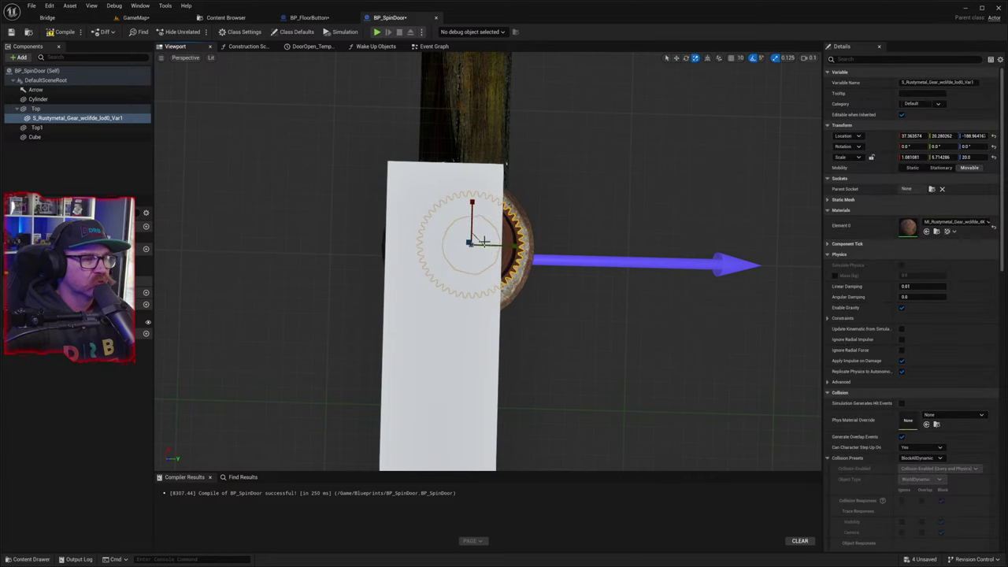
left_click_drag(478, 239, 504, 219)
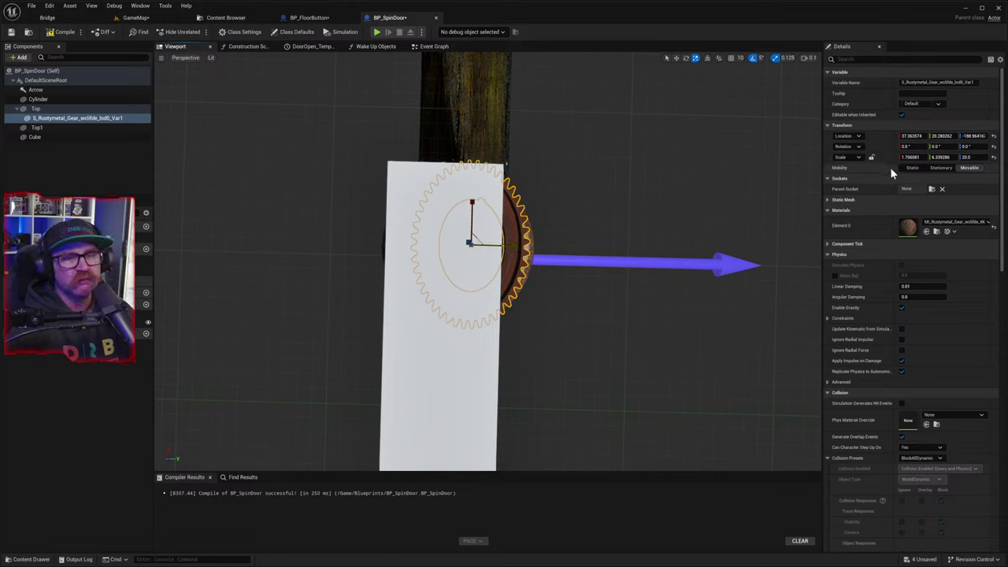
left_click(910, 157)
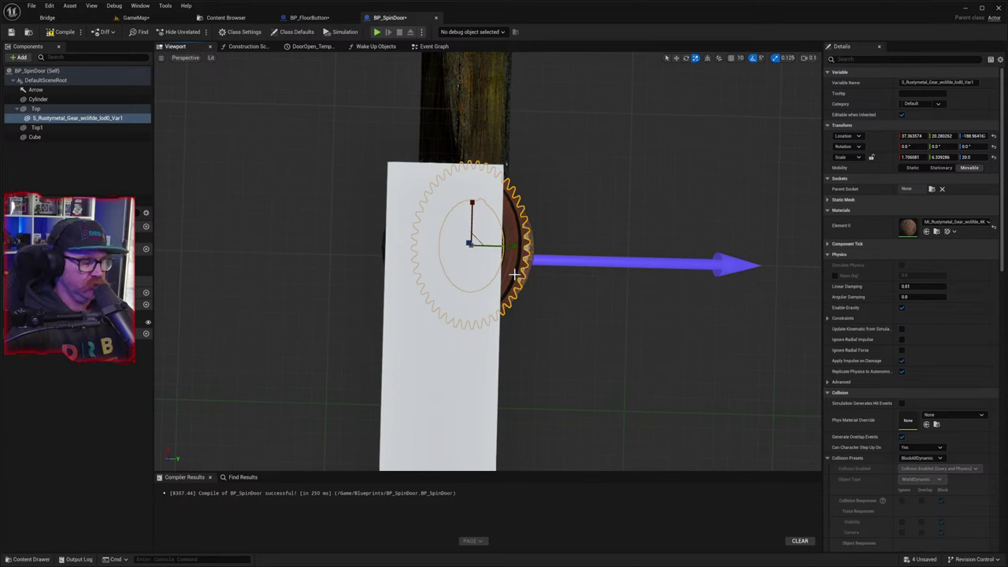
key("ctrl+z")
key("ctrl+z")
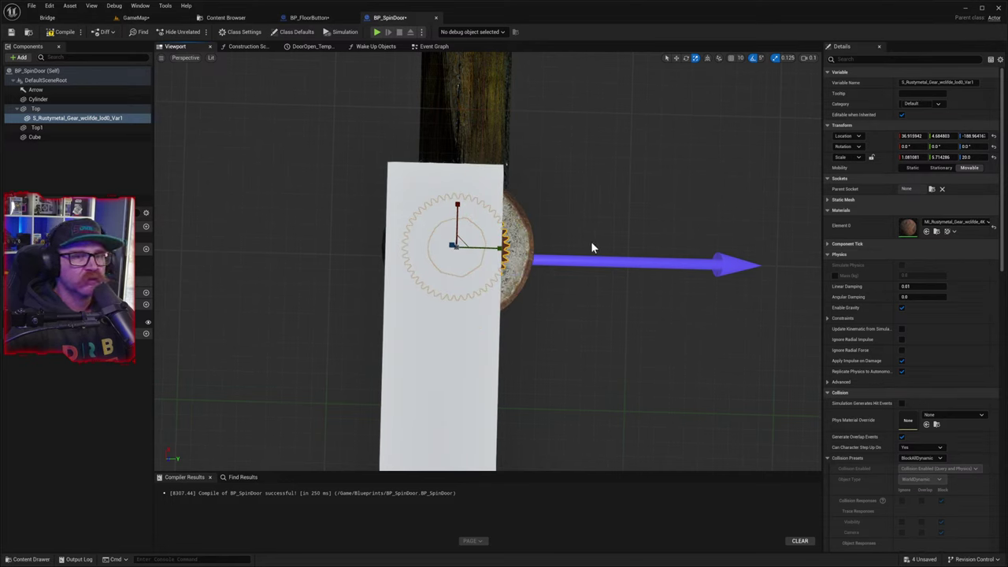
- Undo the gear's earlier raise along the bollard, keeping the gear component selected
left_click(519, 259)
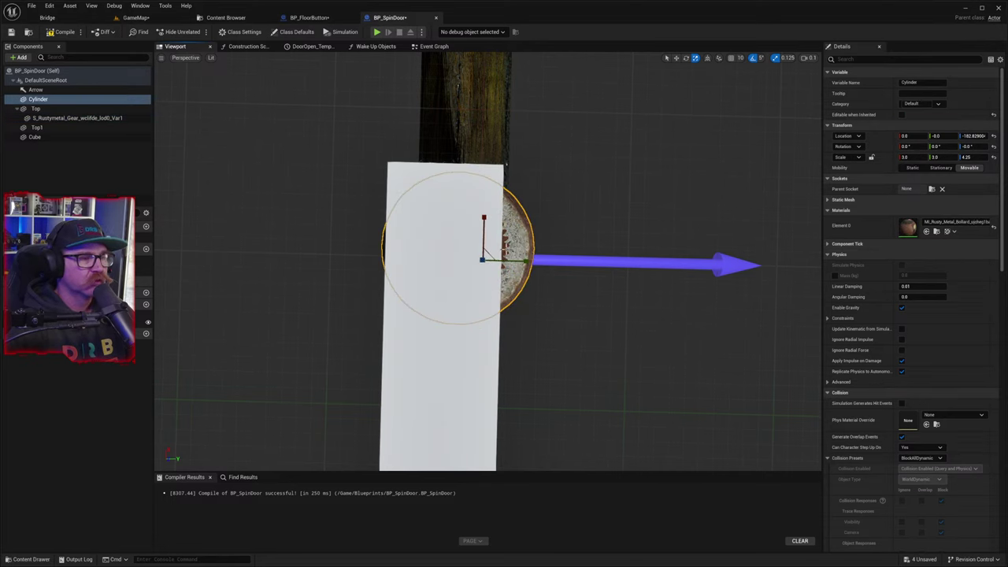
left_click(75, 118)
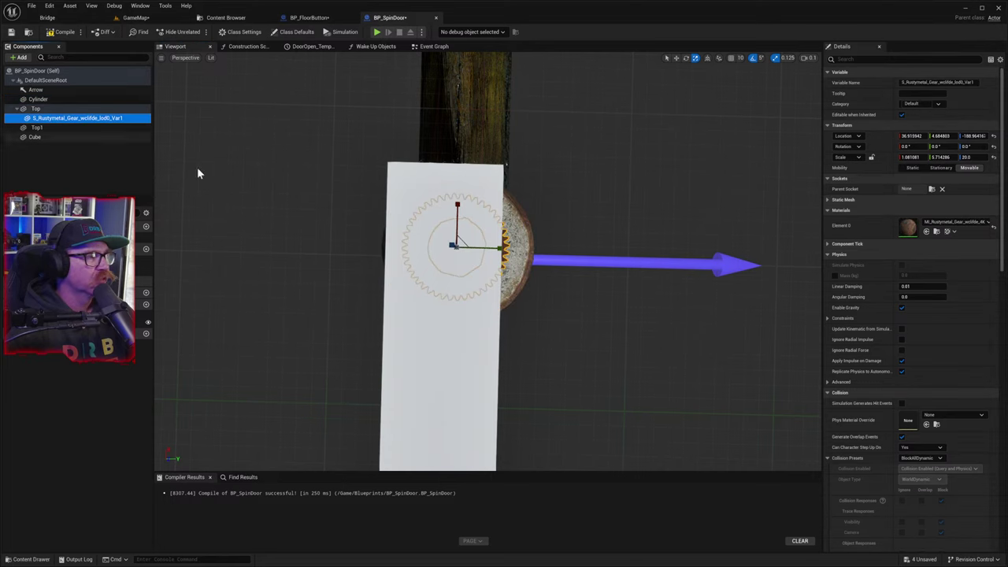
key("ctrl+z")
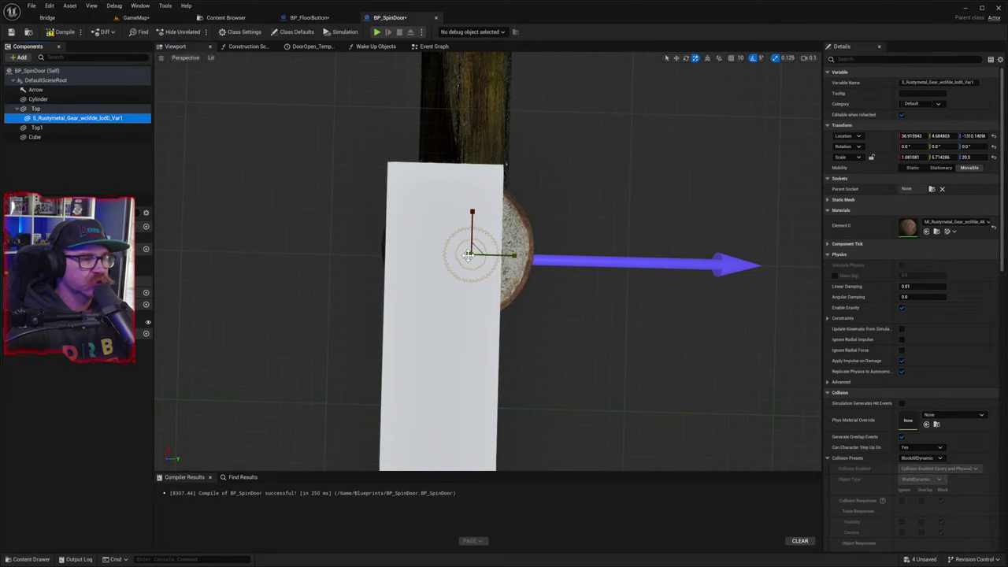
left_click(501, 268)
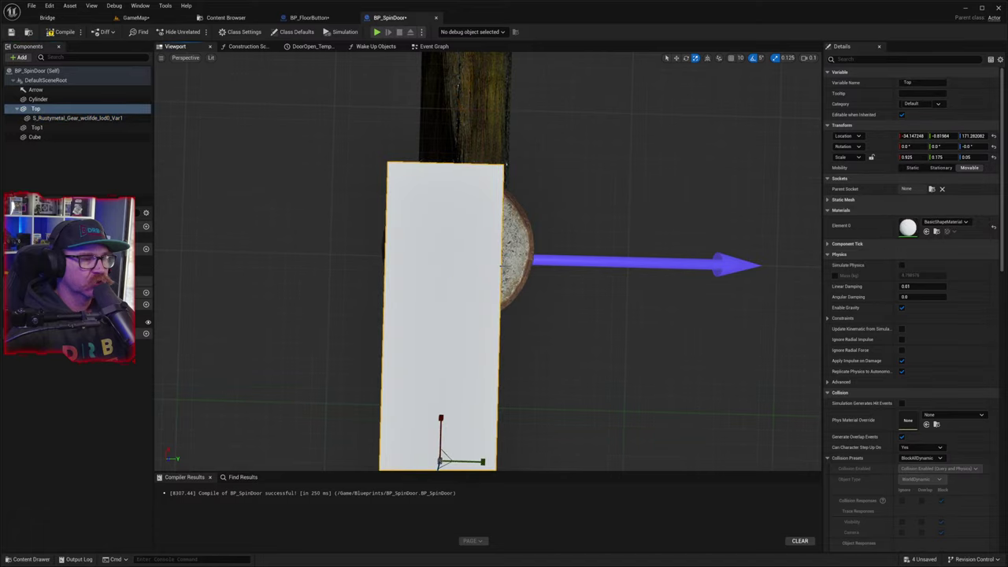
left_click(74, 118)
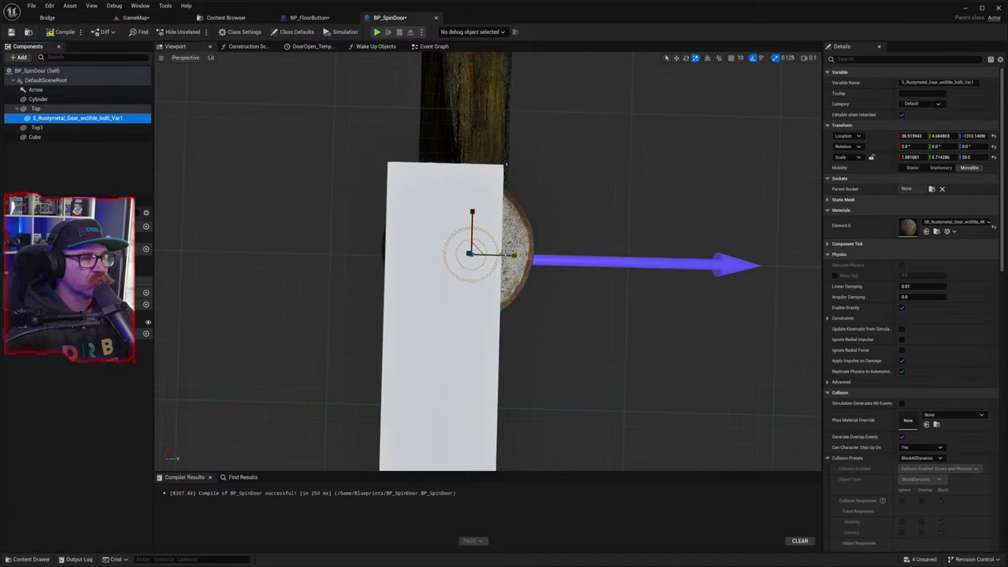
- Raise the gear component along its vertical axis to the bollard's upper end, at a Z location of about -183
right_click_drag(540, 282, 410, 278)
key("w")
key("s")
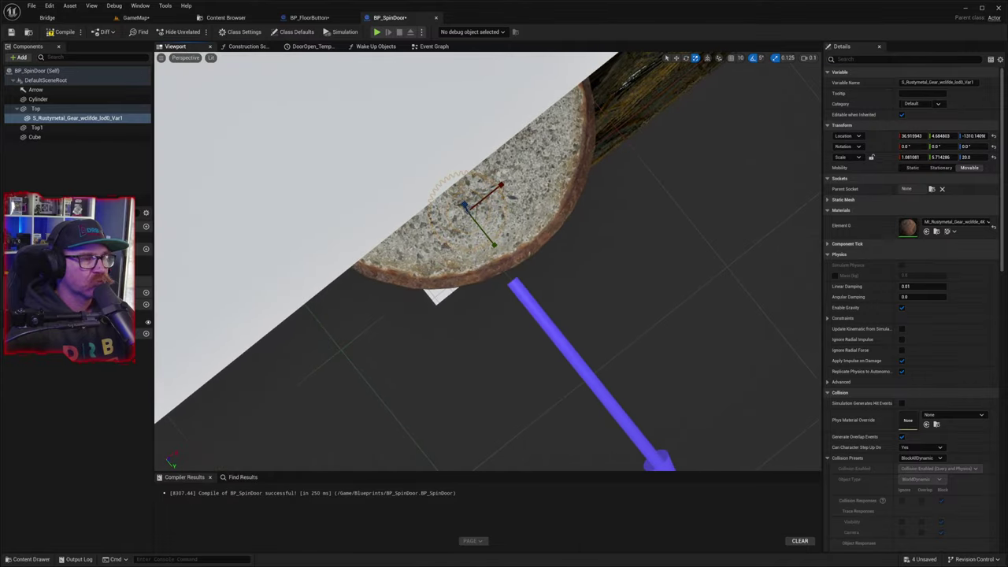
right_click_drag(422, 188, 413, 182)
key("e")
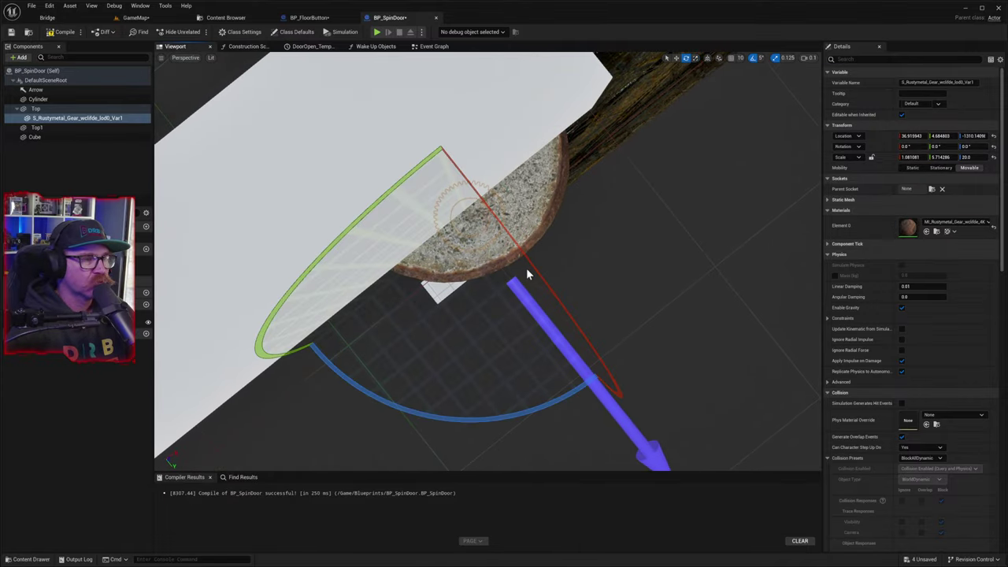
key("w")
left_click_drag(468, 211, 438, 98)
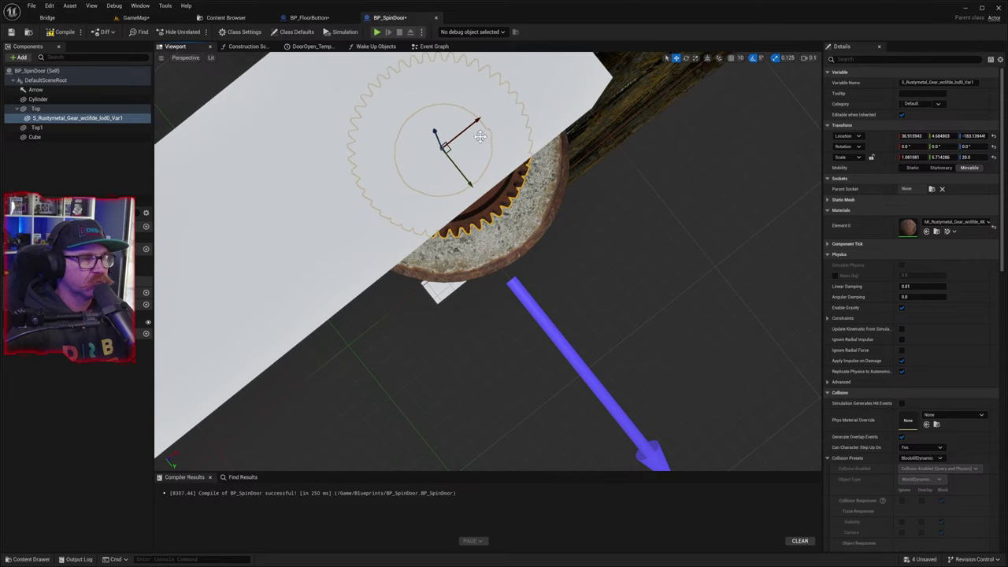
- Move the Top block with its child gear sideways off the bollard, to a Y location of about -27
right_click_drag(477, 132, 595, 131)
right_click_drag(390, 106, 416, 304)
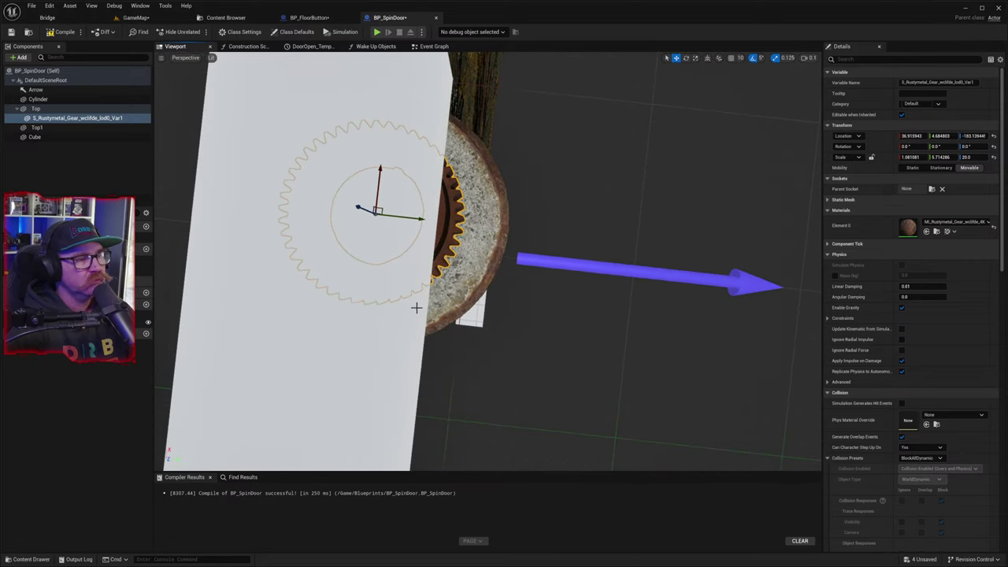
left_click(407, 327)
right_click_drag(331, 296, 189, 229)
left_click_drag(302, 290, 683, 287)
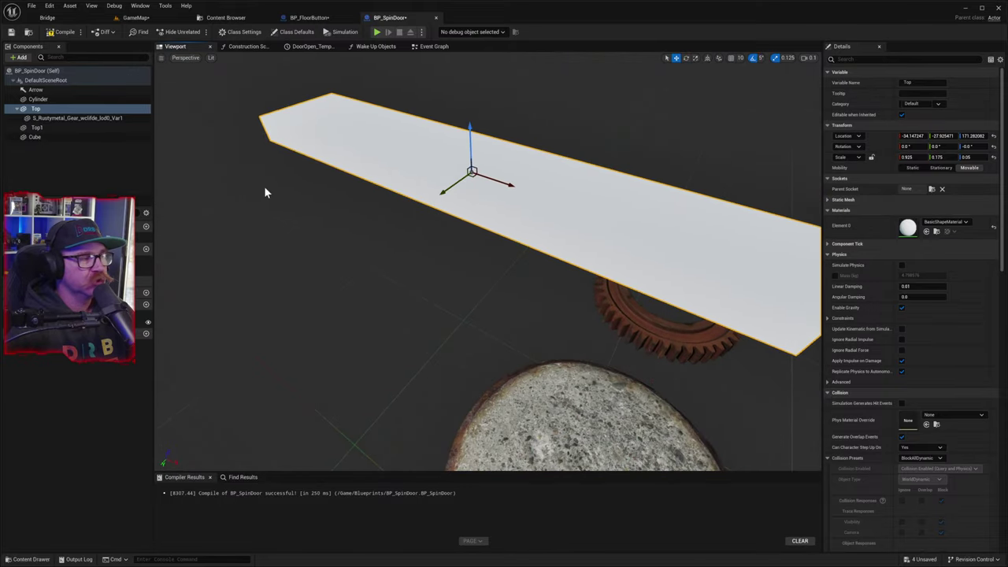
- Reparent the gear component from Top to DefaultSceneRoot and centre it over the bollard at a Y location of about 1
left_click(71, 119)
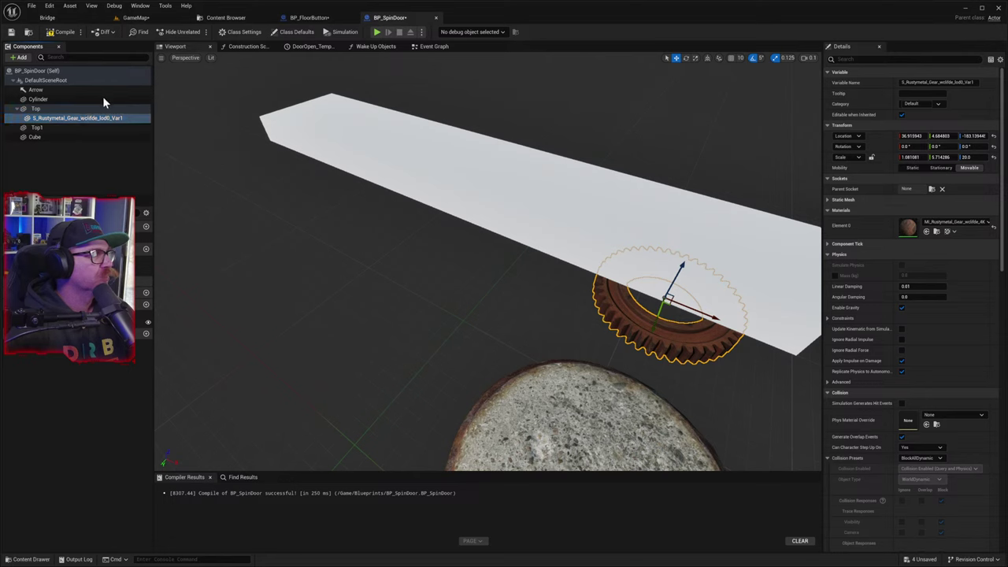
left_click_drag(78, 118, 71, 81)
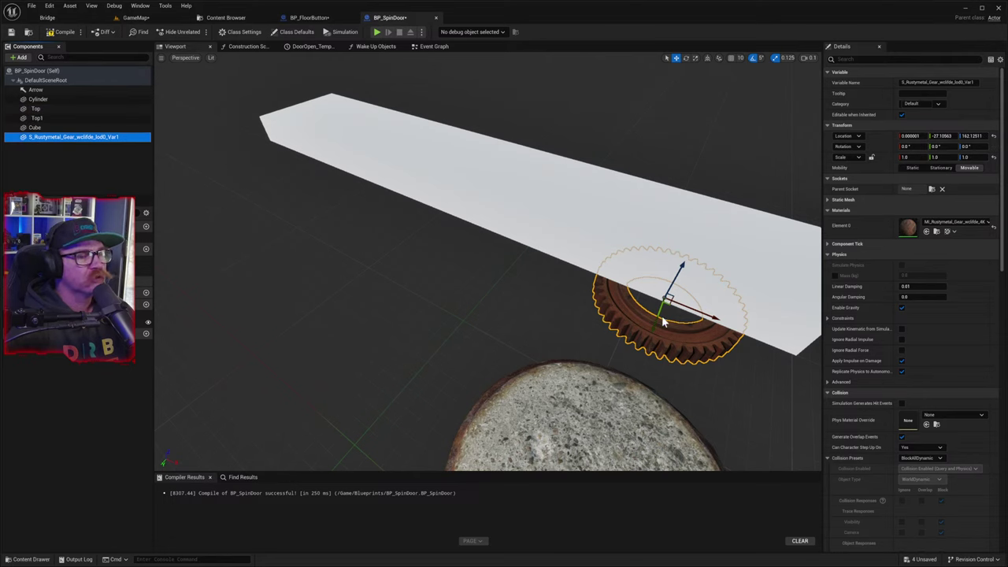
left_click_drag(664, 321, 606, 470)
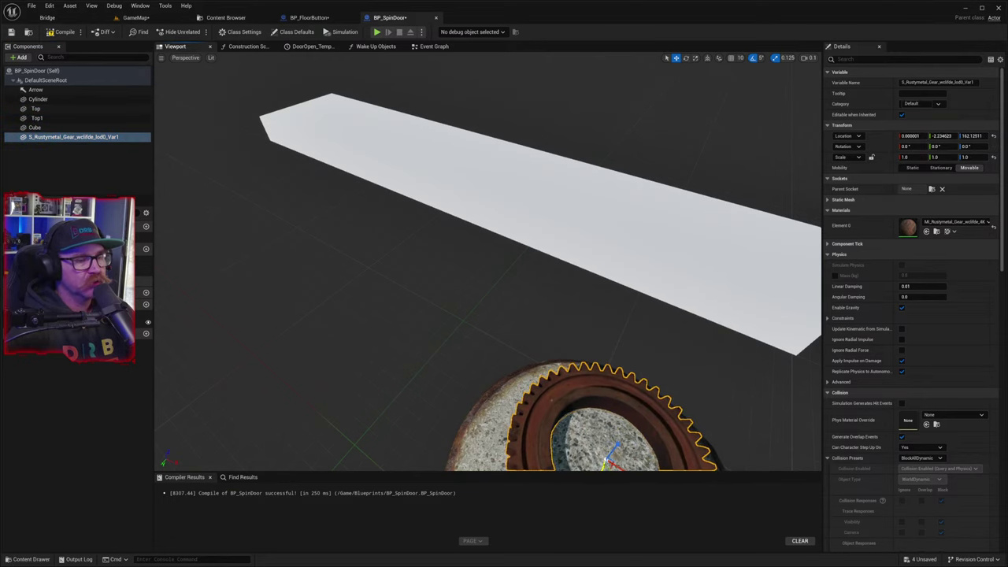
right_click_drag(488, 262, 615, 355)
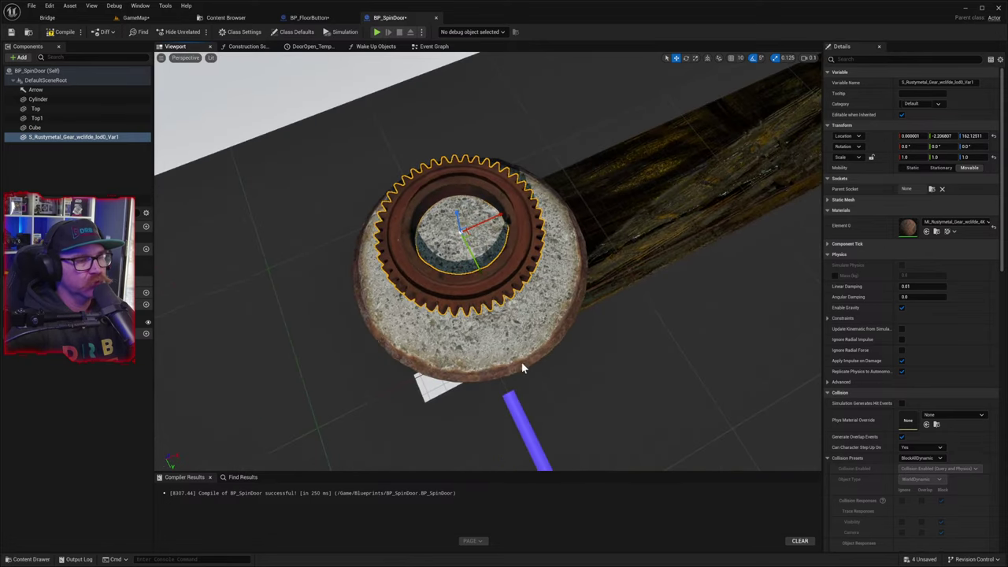
left_click_drag(474, 264, 493, 284)
- Set the gear's X and Y scale to 2
key("r")
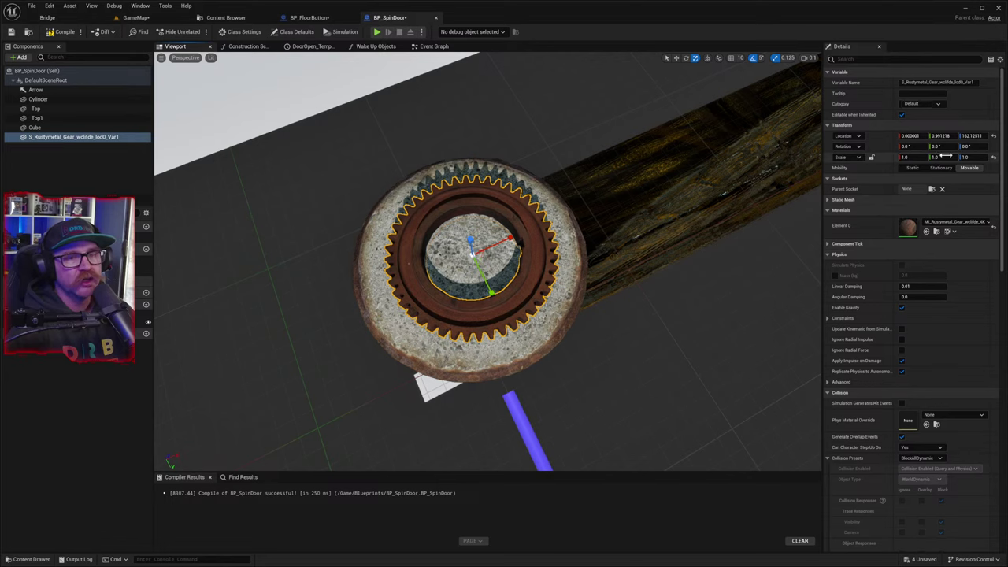
left_click(918, 157)
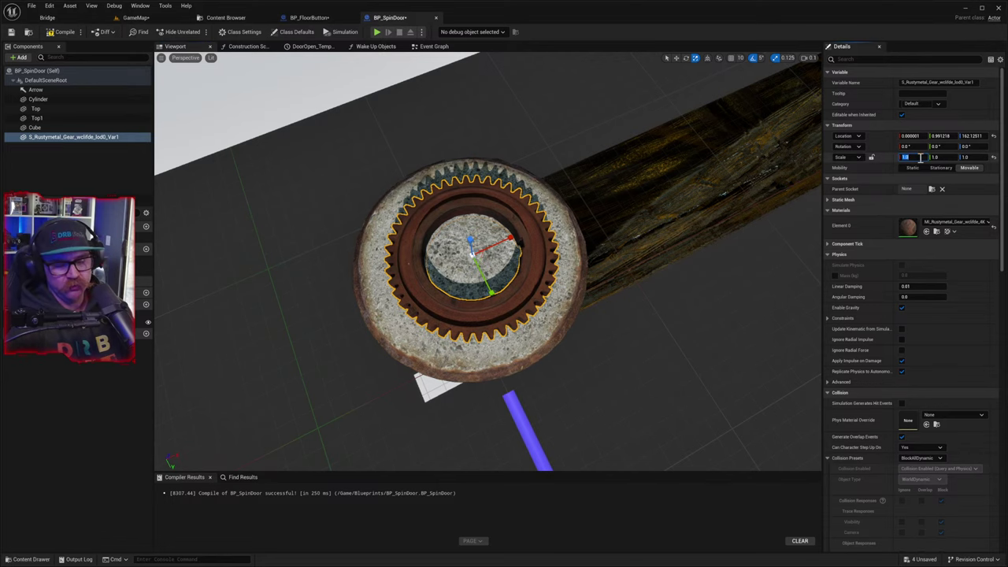
type("2")
left_click(938, 156)
type("2")
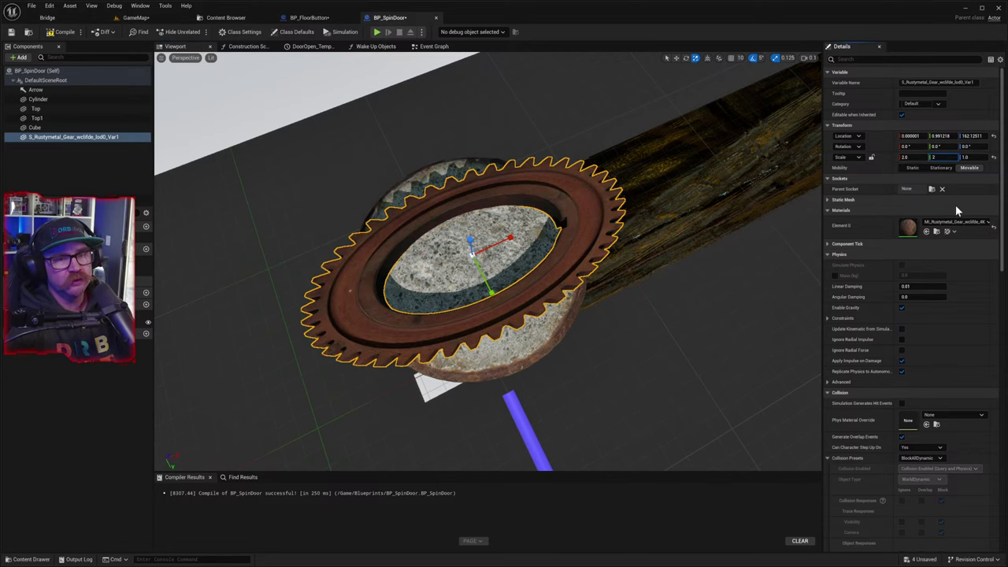
left_click(956, 207)
- Lower the gear onto the bollard's upper end, to a Z location of about 159.9
right_click_drag(725, 286, 811, 244)
right_click_drag(504, 260, 516, 346)
key("w")
key("e")
key("s")
right_click_drag(745, 244, 698, 268)
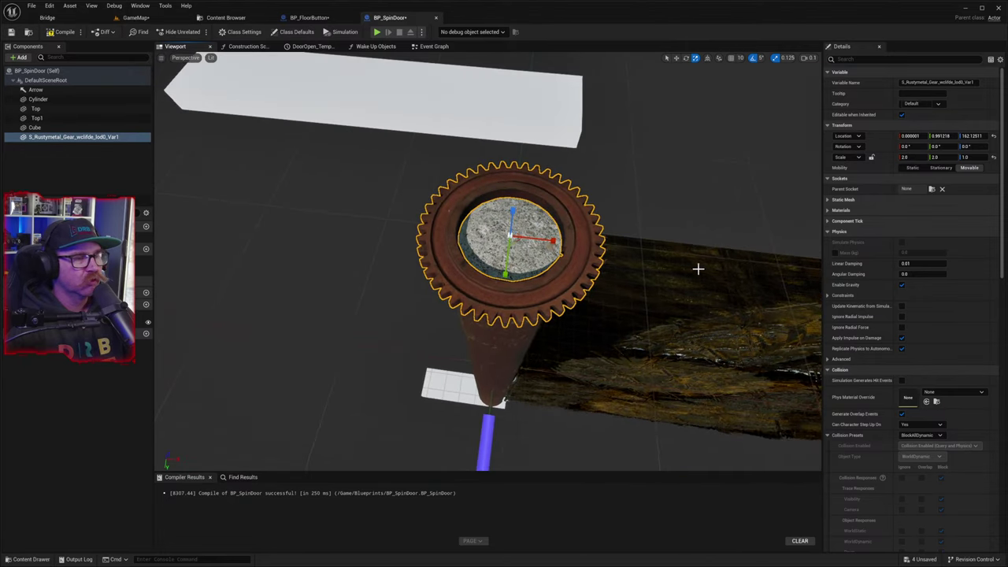
key("w")
left_click_drag(697, 330, 696, 338)
right_click_drag(516, 219, 425, 138)
right_click_drag(644, 333, 559, 304)
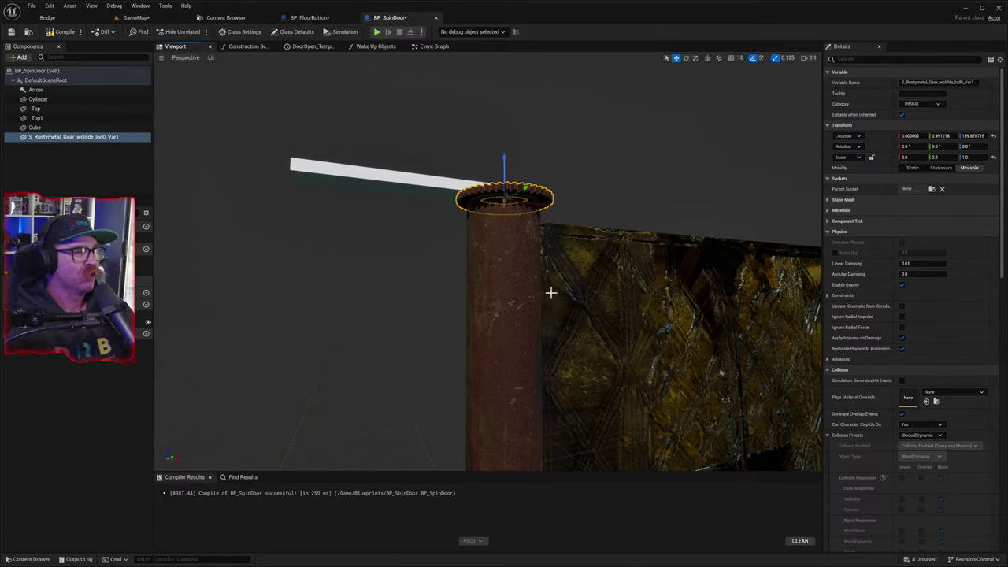
- Move the Top block back over the bollard, to a Y location of about 10.4 and a Z location of about 171.2
left_click(441, 183)
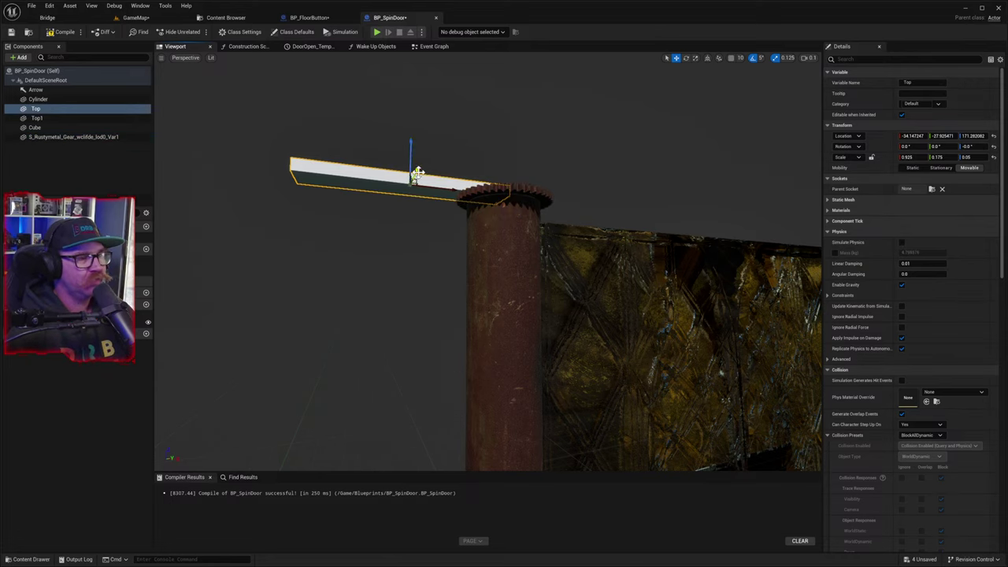
left_click_drag(419, 173, 427, 124)
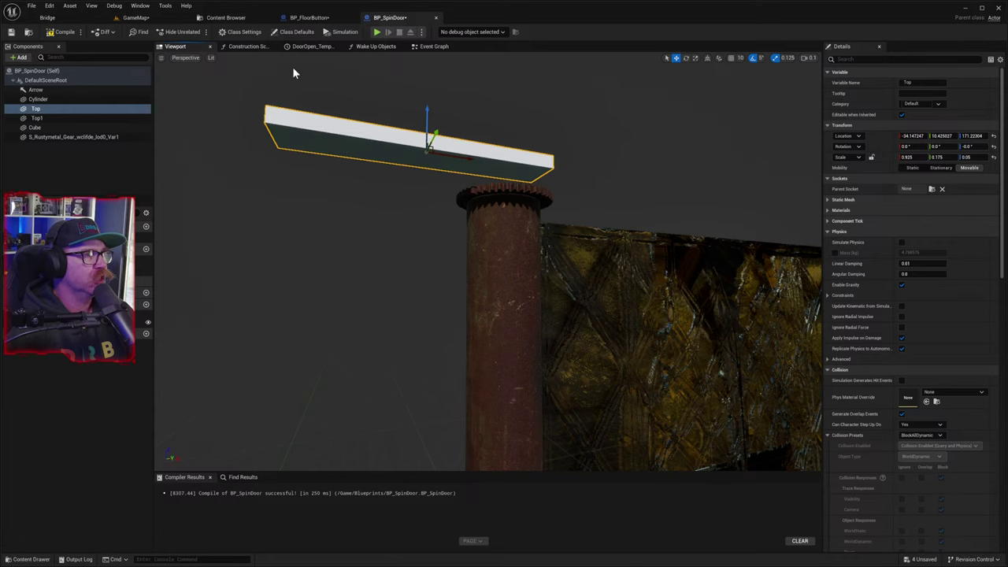
- Return to Quixel Bridge and browse the Industrial category of 3D Assets
left_click(75, 23)
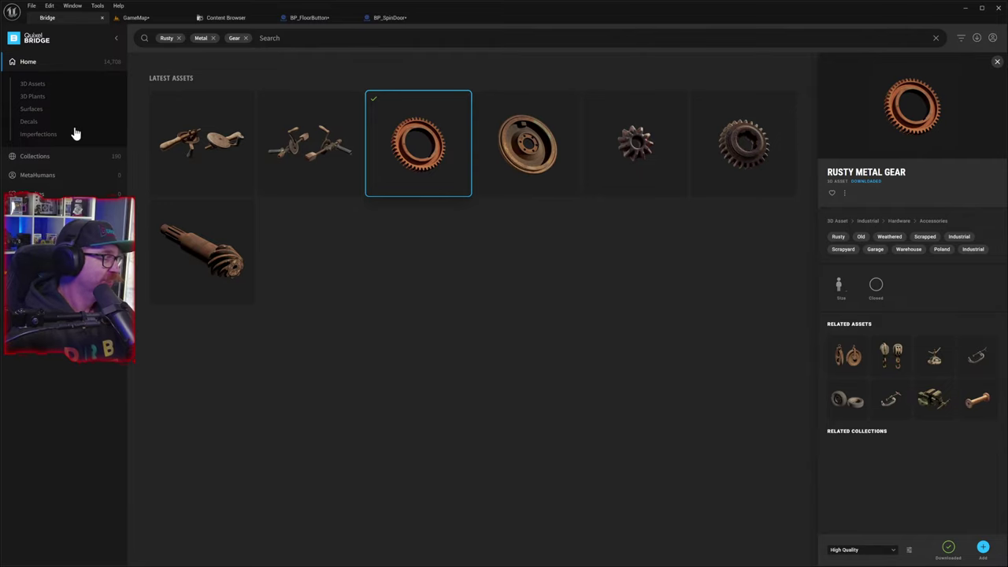
left_click(41, 85)
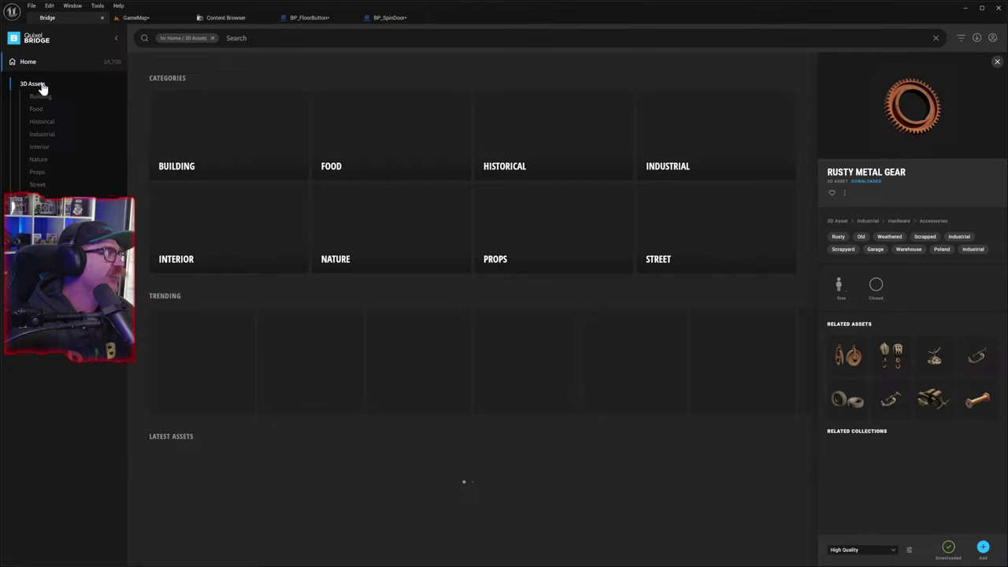
left_click(38, 172)
left_click(44, 135)
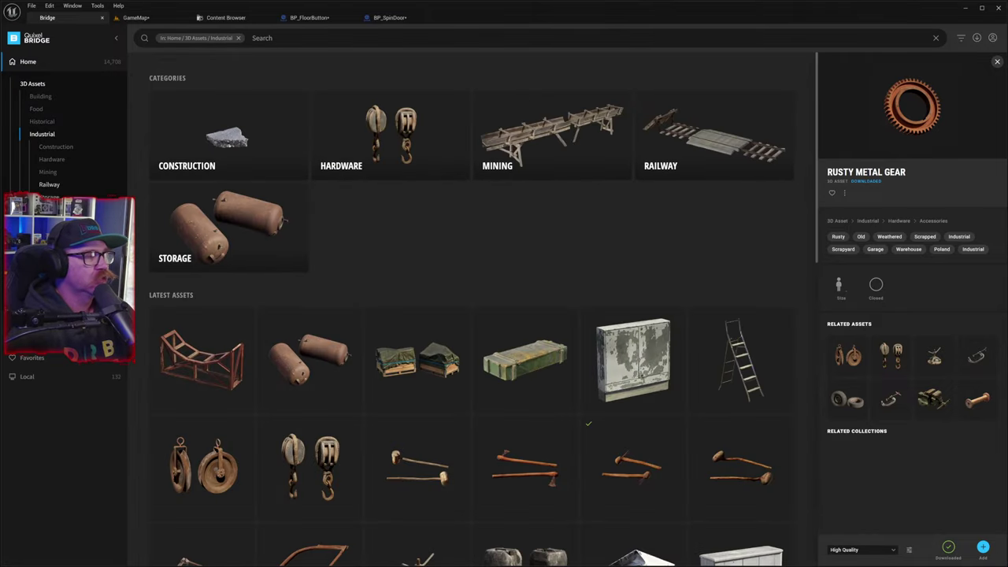
- Find the Rusty Pipe Joint among the Props Hardware assets, download it at High Quality and add it to the project
left_click(37, 235)
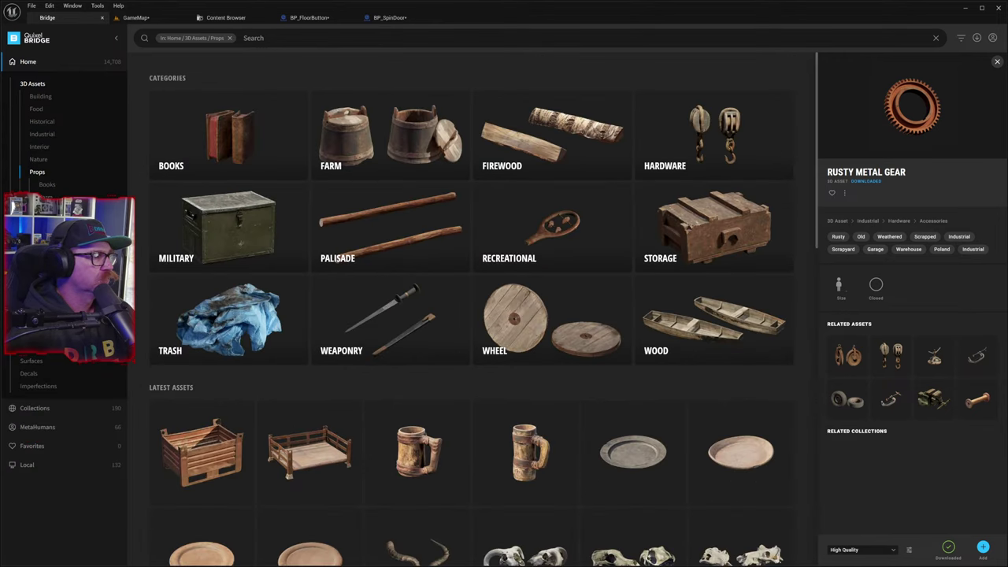
left_click(50, 222)
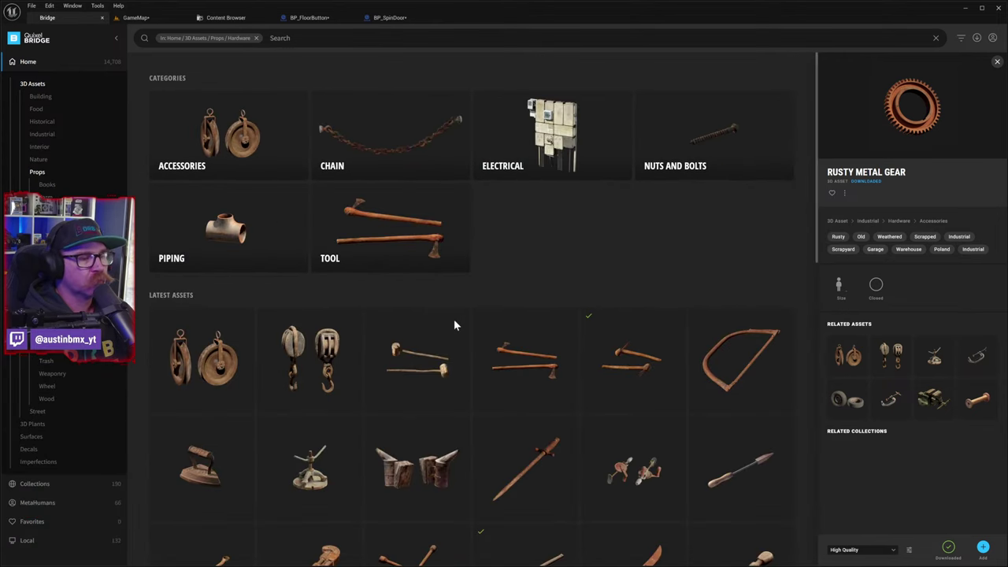
scroll(454, 323, "down", 7)
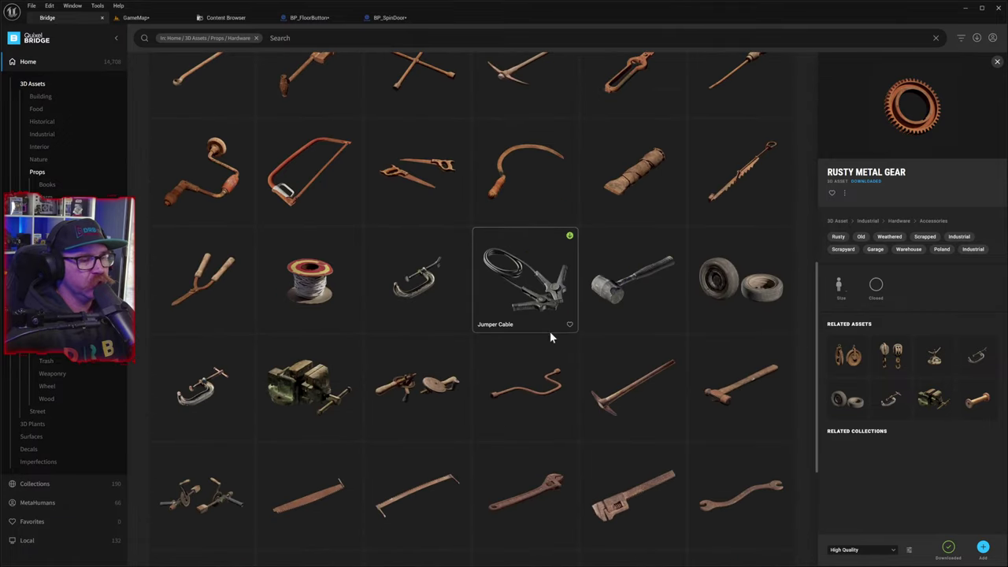
scroll(552, 337, "down", 10)
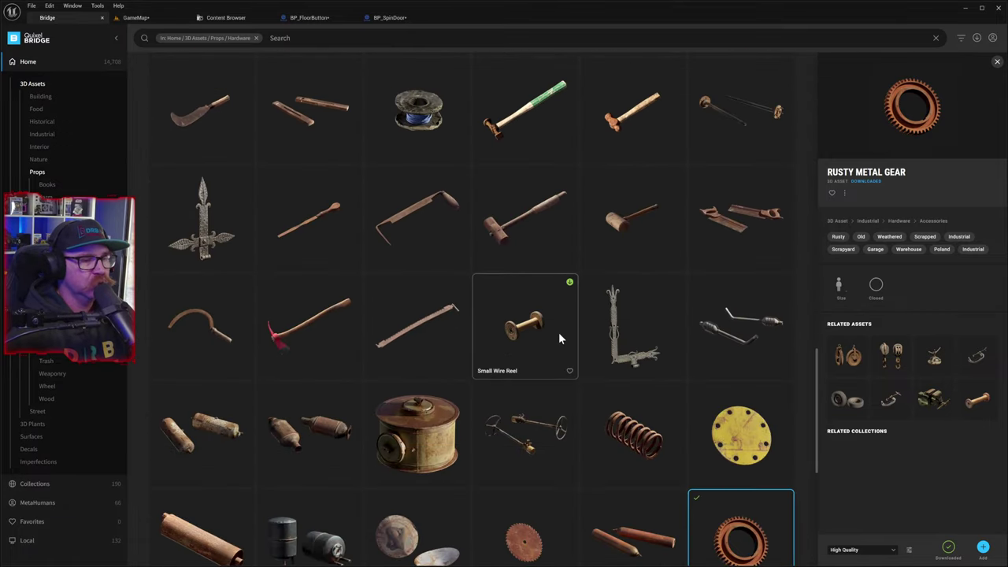
scroll(561, 336, "down", 3)
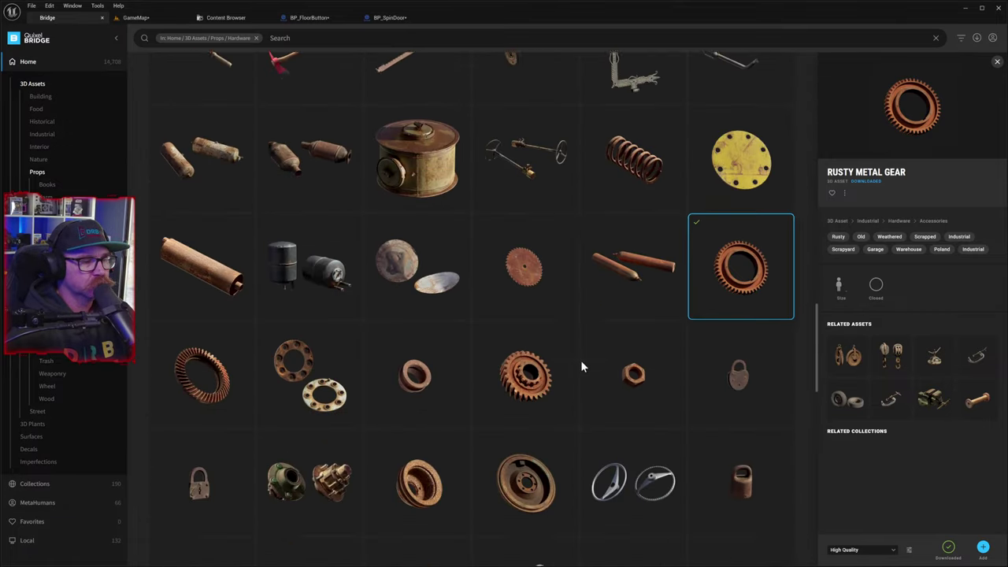
scroll(581, 367, "down", 2)
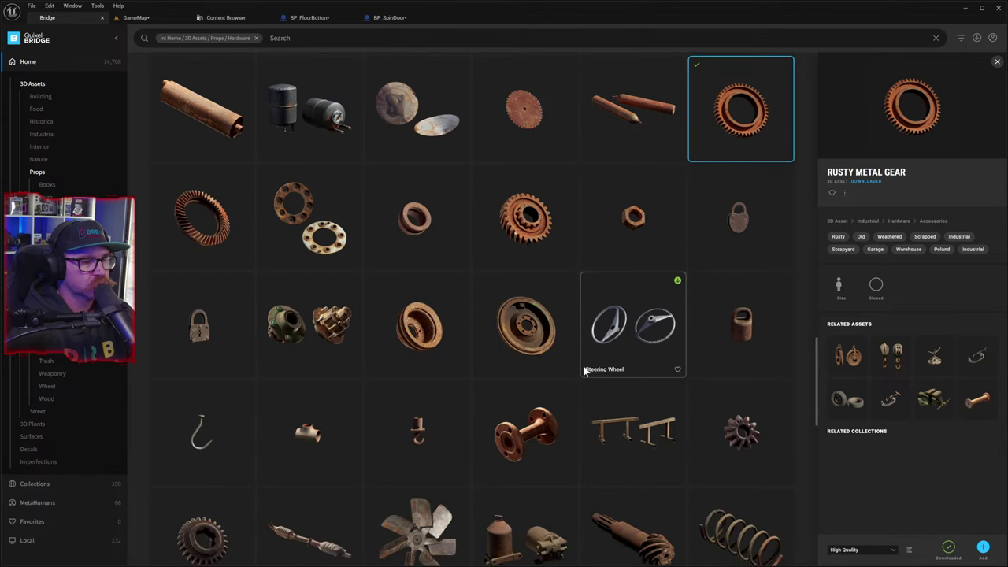
scroll(583, 369, "down", 1)
left_click(531, 362)
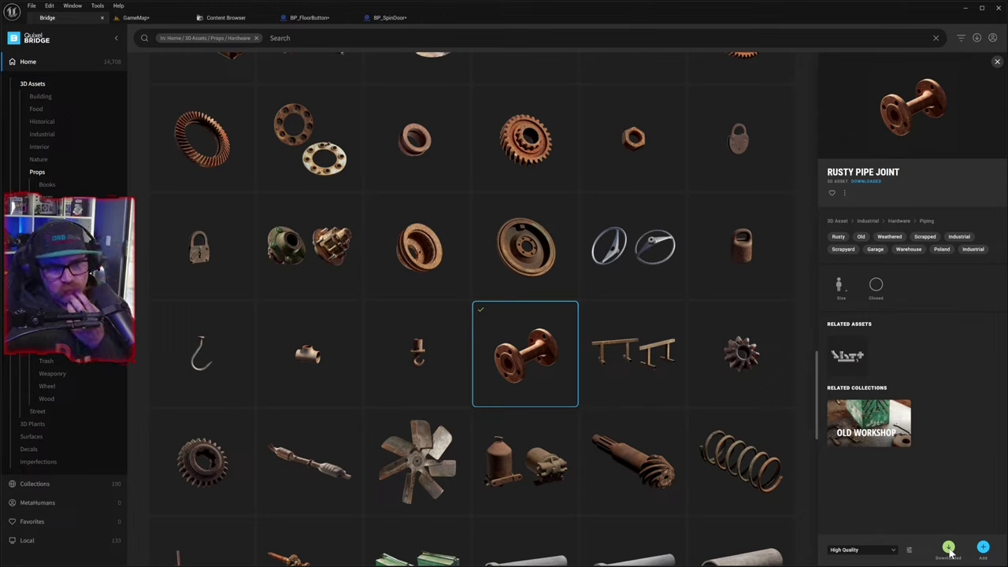
left_click(950, 549)
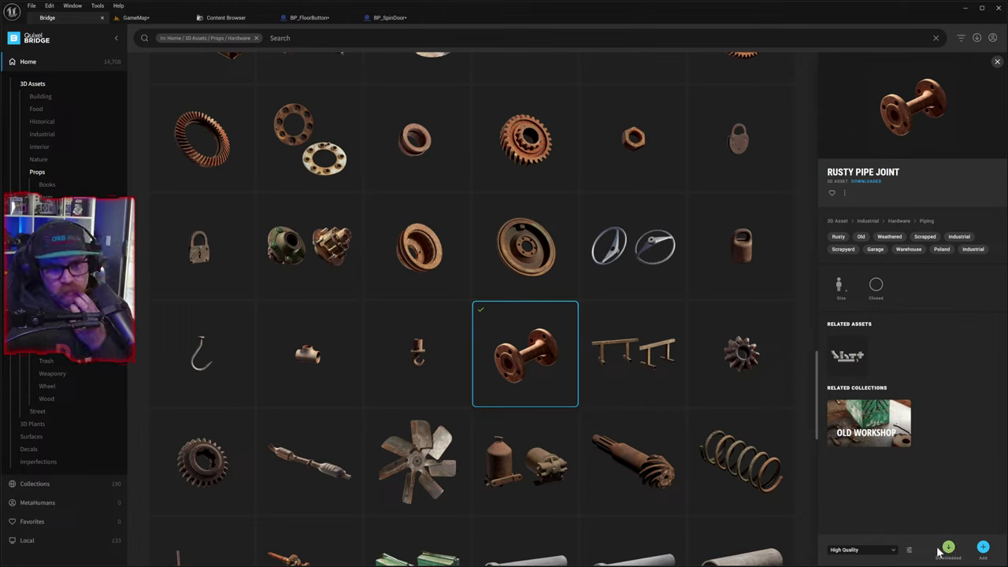
left_click(984, 549)
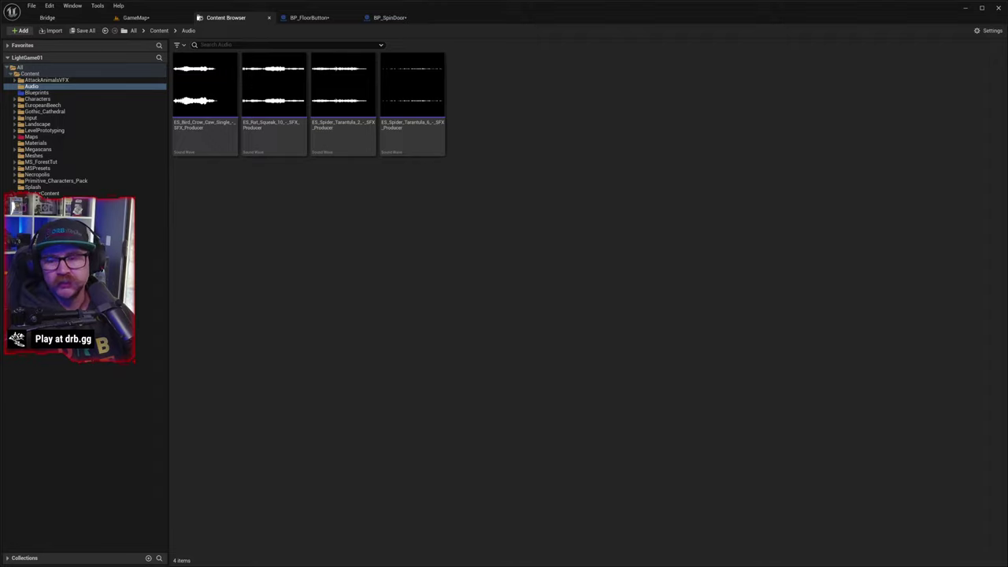
- Return to BP_SpinDoor and add the S_Rusty_Pipe_Joint static mesh from the Megascans 3D_Assets folder under DefaultSceneRoot
left_click(390, 18)
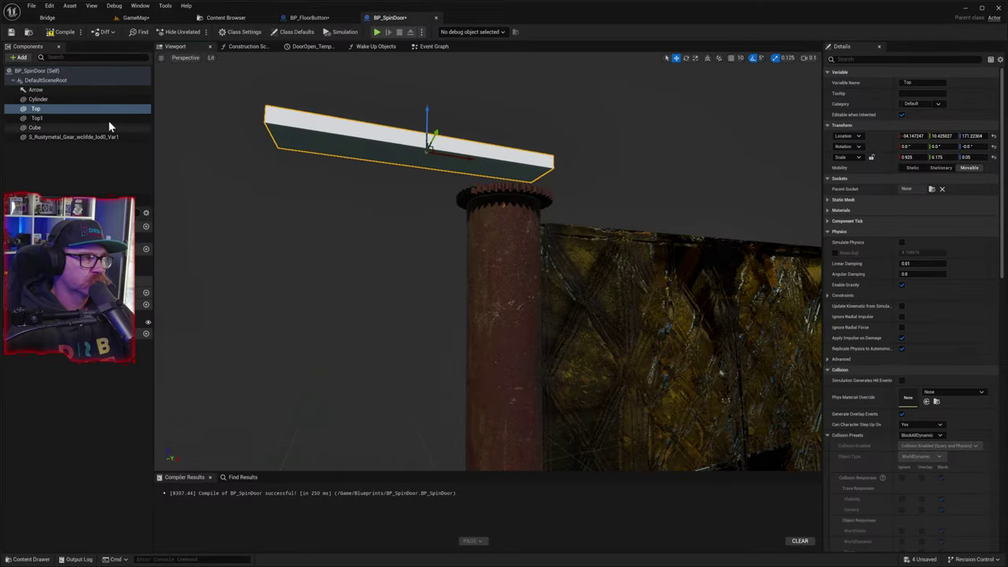
left_click(67, 80)
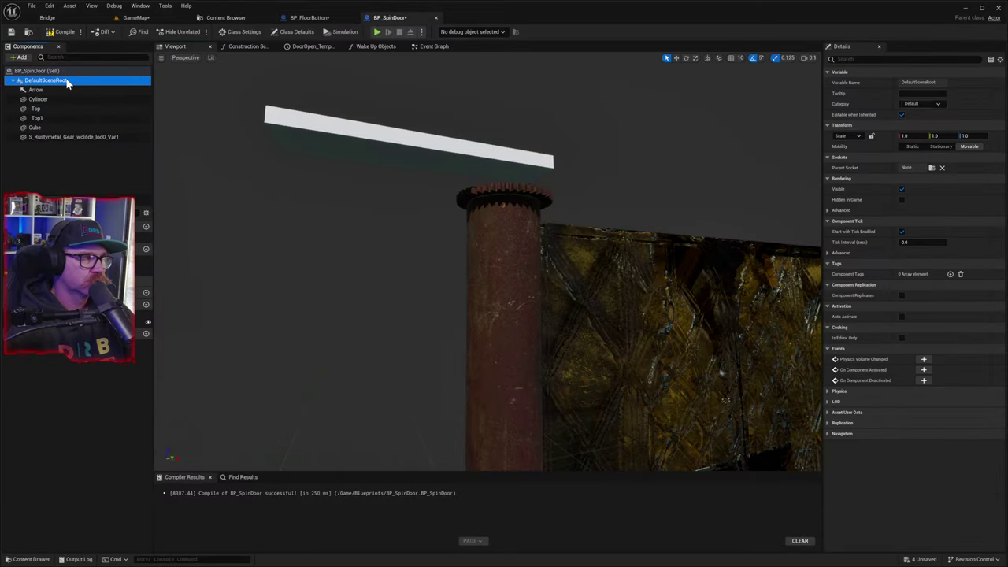
left_click(111, 538)
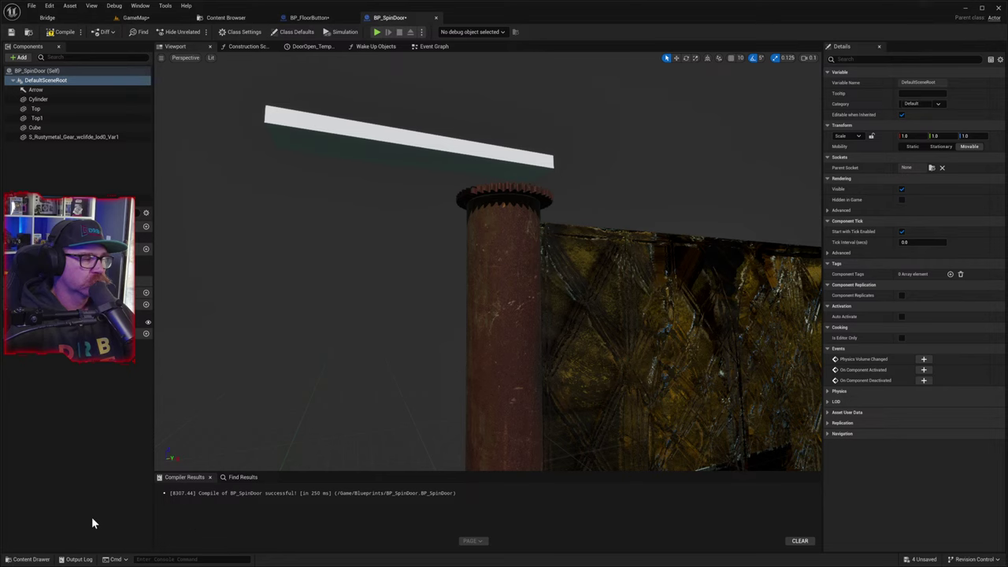
left_click(31, 559)
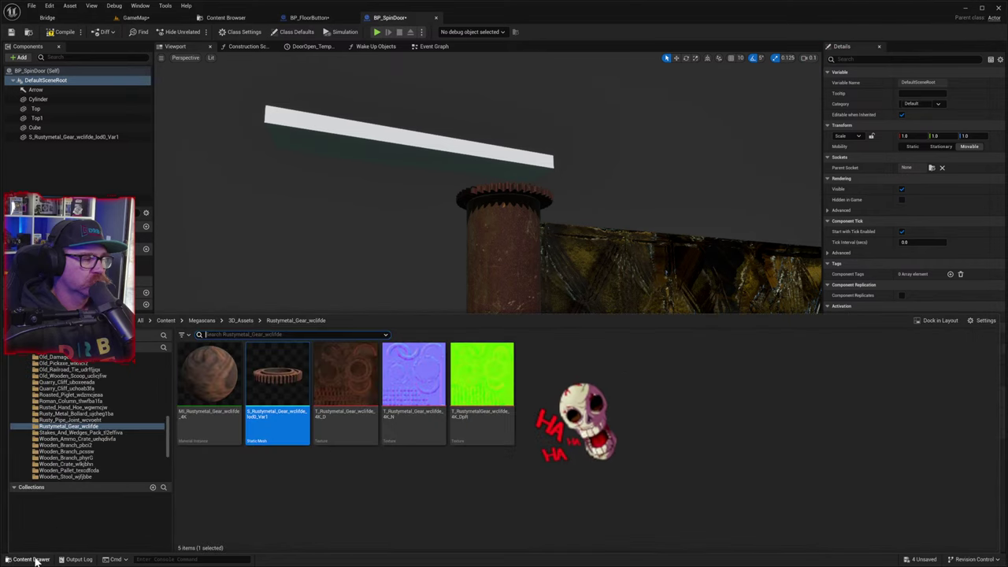
left_click(241, 320)
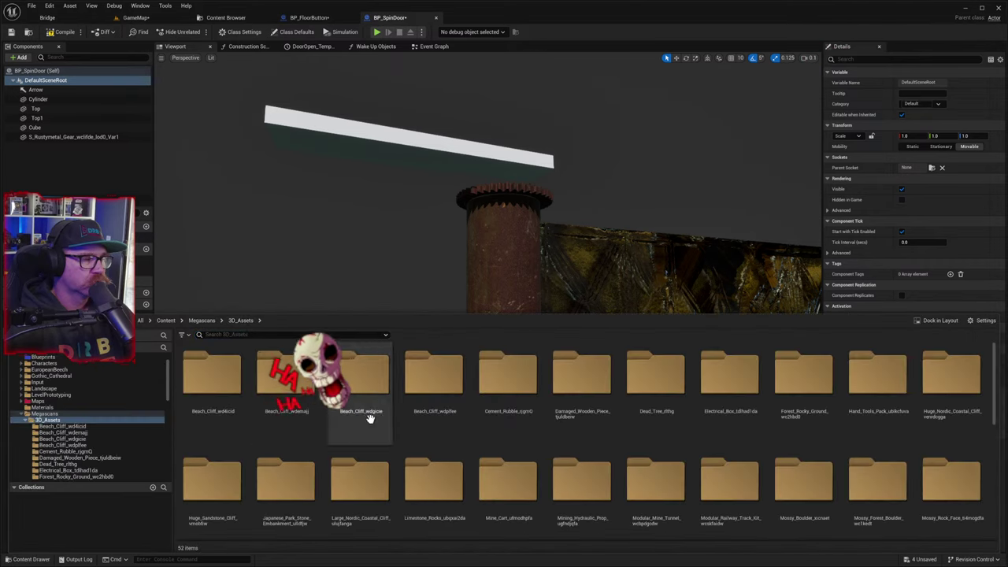
scroll(711, 475, "down", 3)
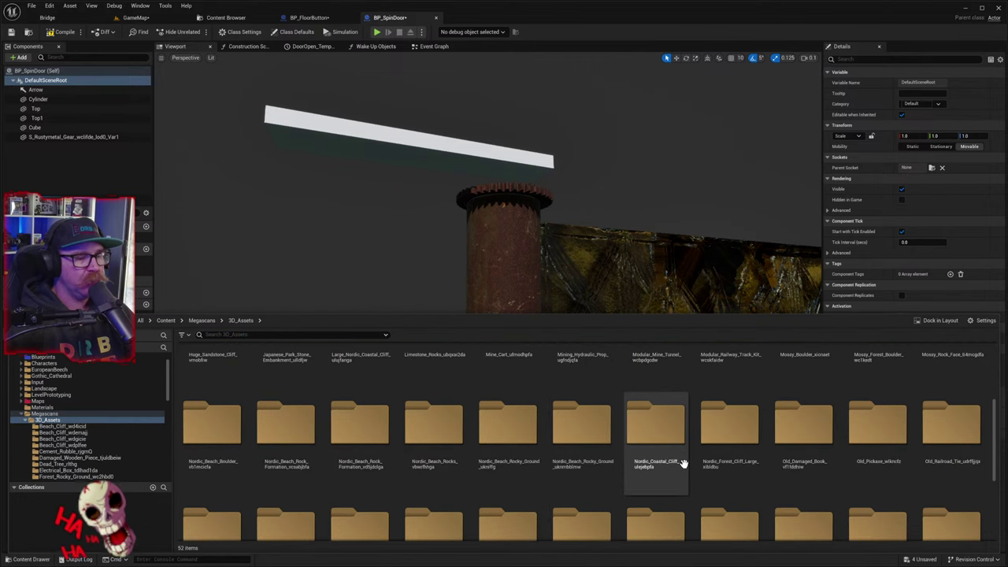
scroll(685, 471, "down", 2)
left_click(732, 464)
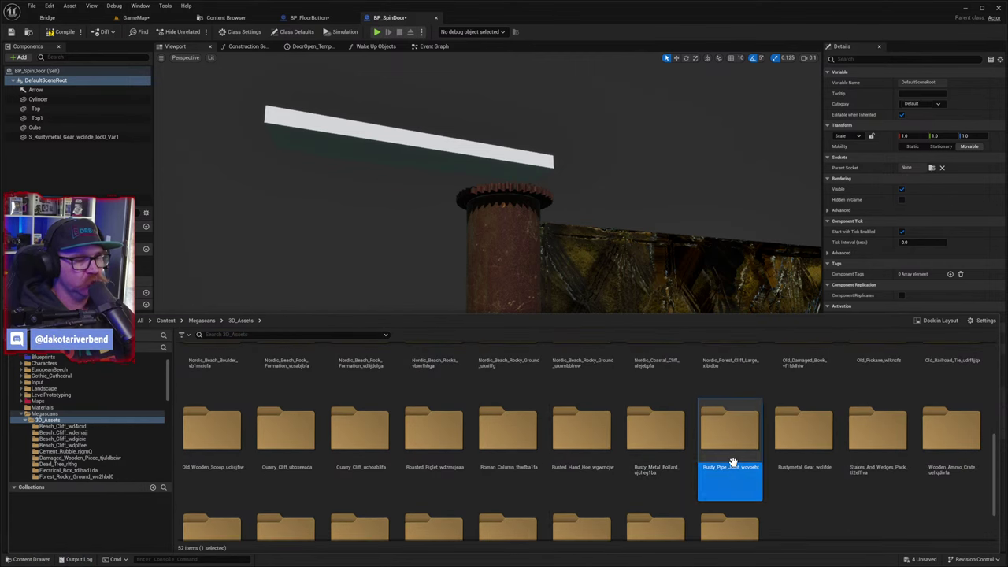
double_click(733, 463)
left_click(271, 376)
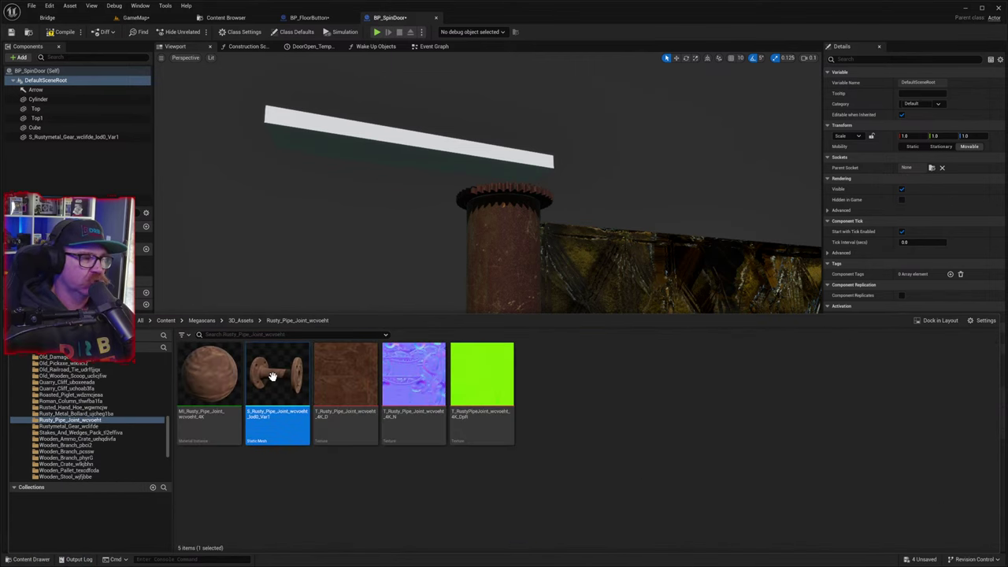
left_click_drag(272, 377, 344, 254)
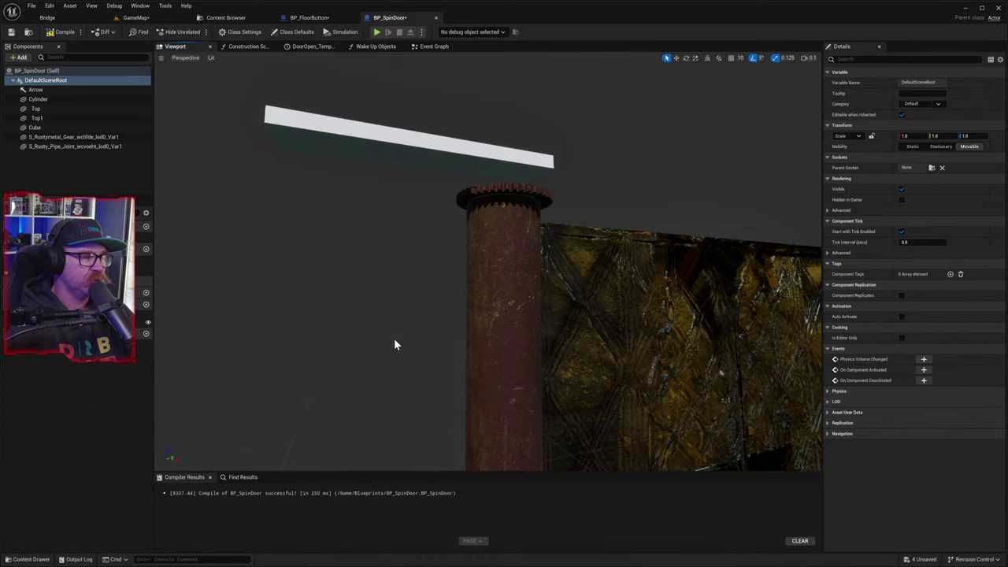
- Raise the pipe joint to the gear at the bollard's upper end, to a Z location of about 160.8
right_click_drag(395, 340, 386, 421)
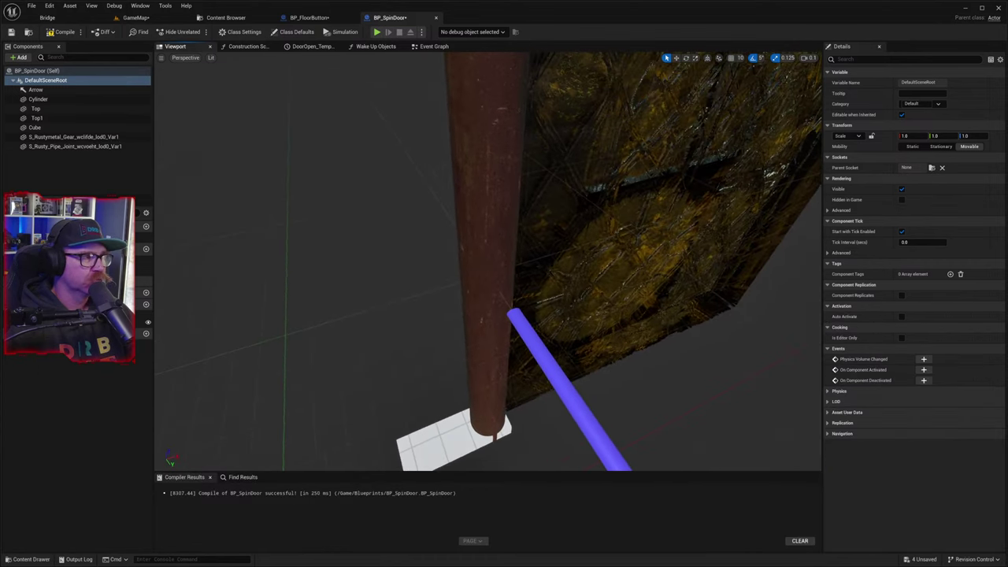
left_click(70, 145)
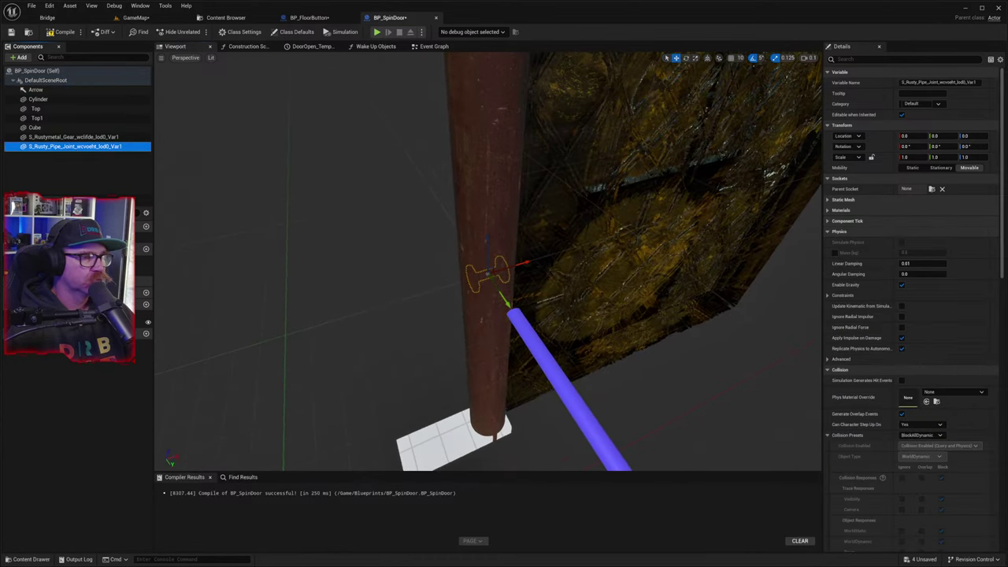
right_click_drag(441, 315, 455, 263)
left_click_drag(472, 303, 486, 71)
right_click_drag(509, 212, 504, 118)
mouse_move(465, 301)
right_mouse_down()
mouse_move(464, 260)
mouse_move(465, 301)
right_mouse_up()
left_click_drag(468, 304, 473, 138)
right_click_drag(491, 239, 490, 315)
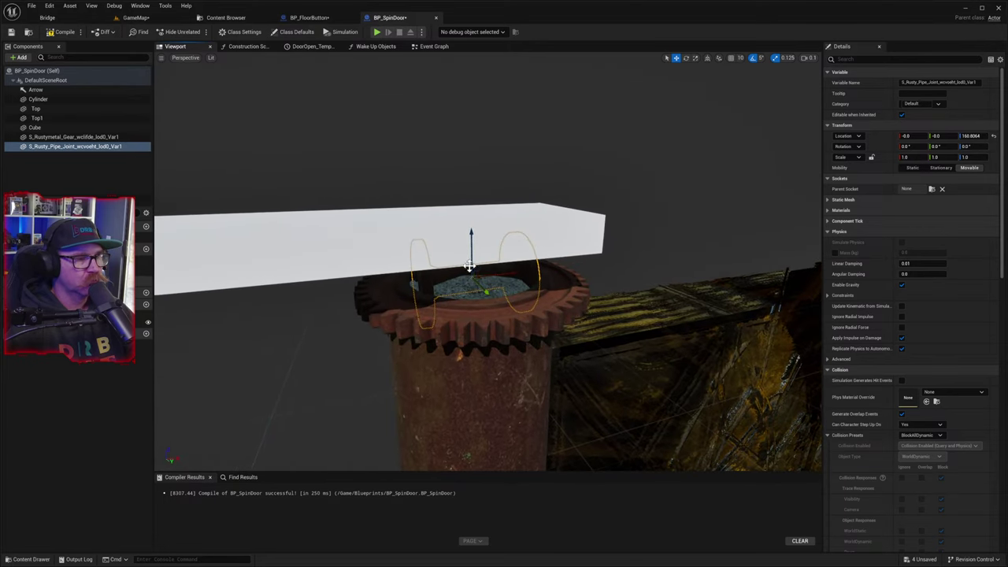
- Rotate the pipe joint upright, to a Y rotation of -90°
key("e")
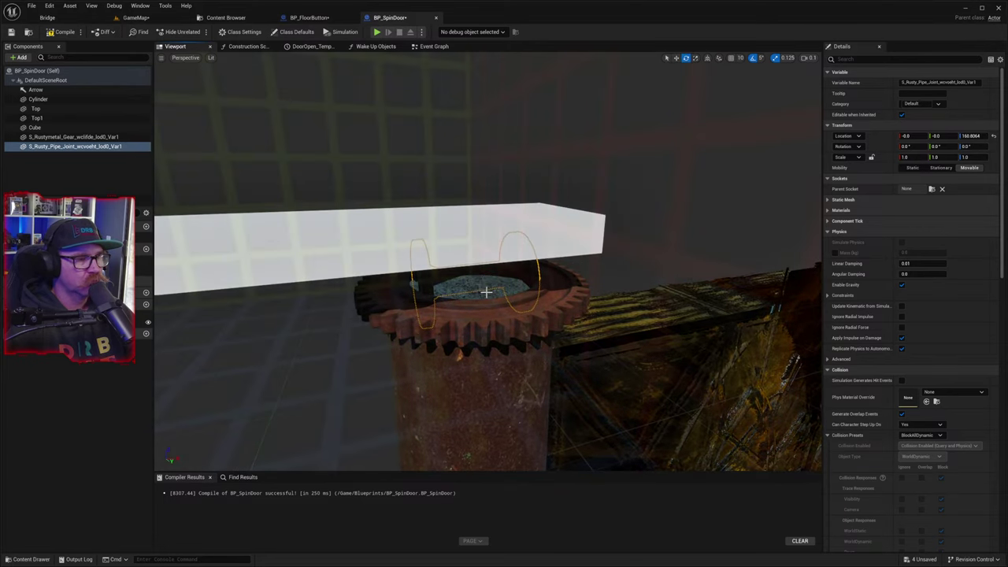
scroll(490, 296, "down", 4)
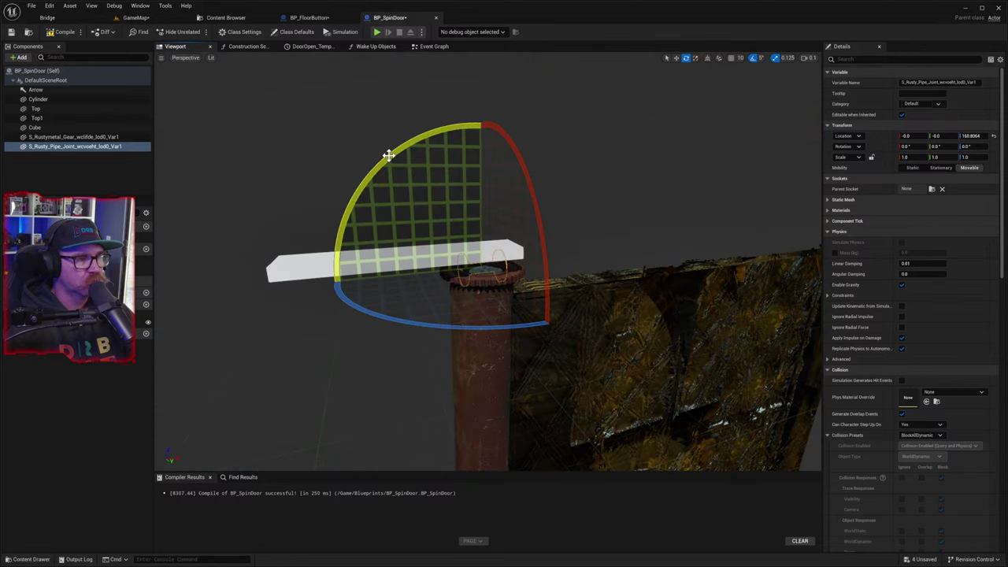
left_click_drag(389, 155, 389, 315)
- Raise the Top block clear of the pipe joint, to a Z location of about 194.7
left_click(356, 253)
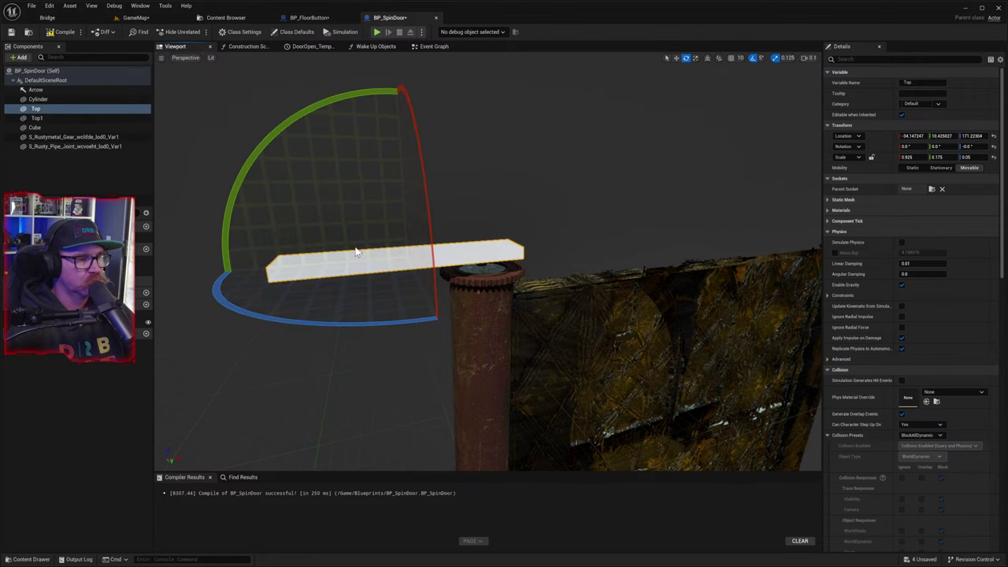
key("w")
left_click_drag(404, 222, 400, 161)
- Raise the pipe joint so its lower flange rests inside the gear, to a Z location of about 170.1
right_click_drag(472, 257, 469, 305)
left_click(465, 310)
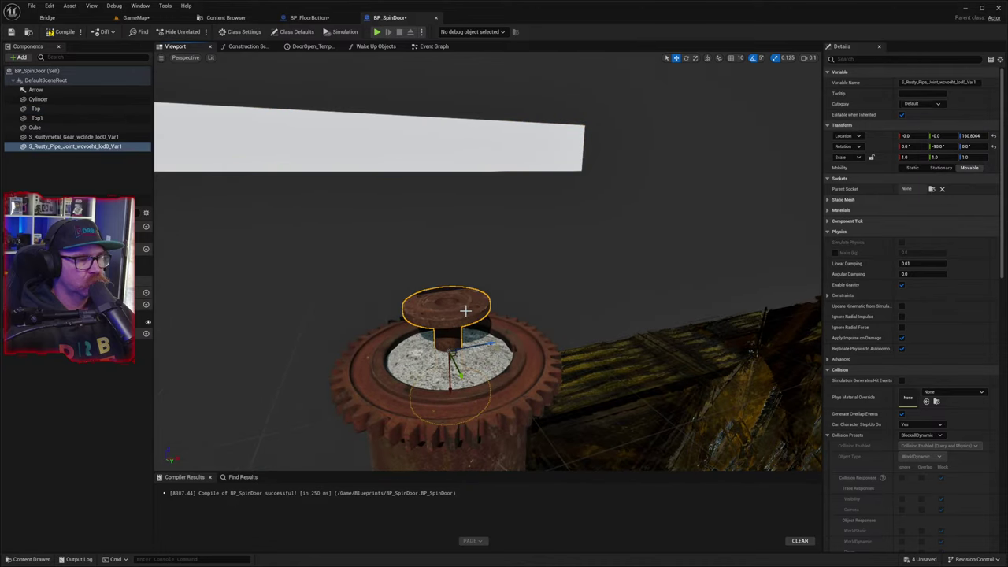
key("space")
key("space")
key("space")
left_click_drag(447, 375, 448, 328)
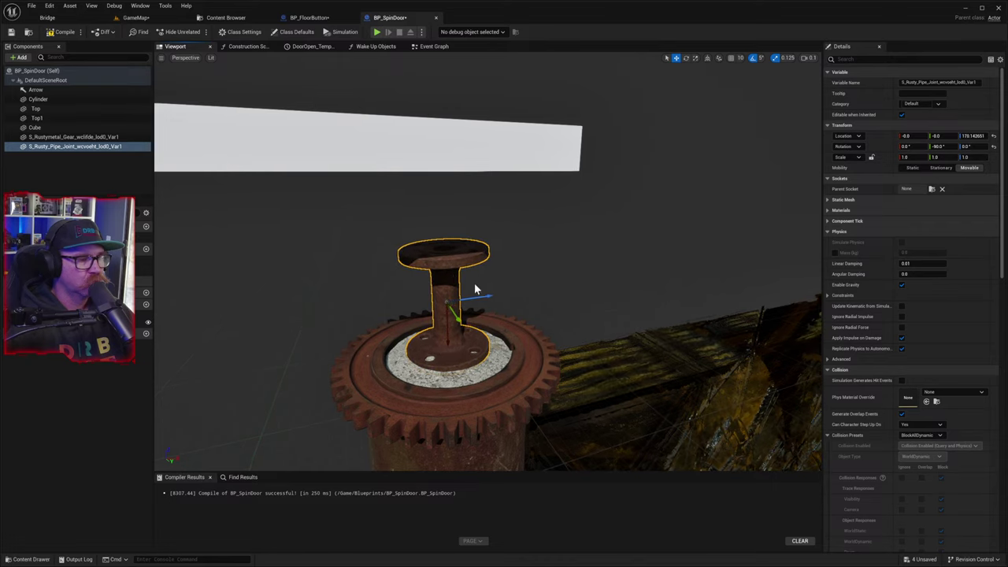
- Set the pipe joint's Y and Z scale to 2 and lower it to a Z location of about 169.7
left_click(908, 157)
type("2")
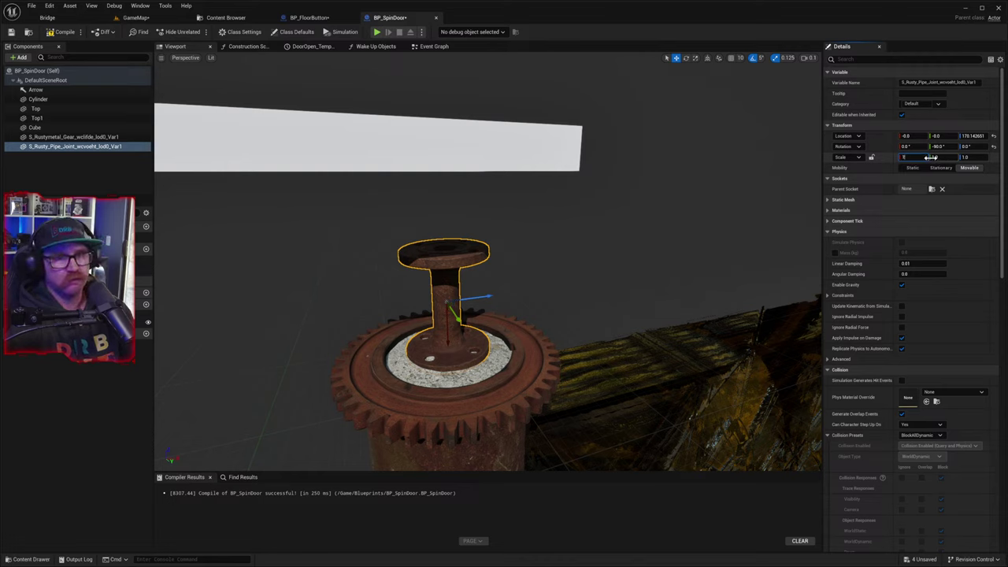
key("Escape")
type("2")
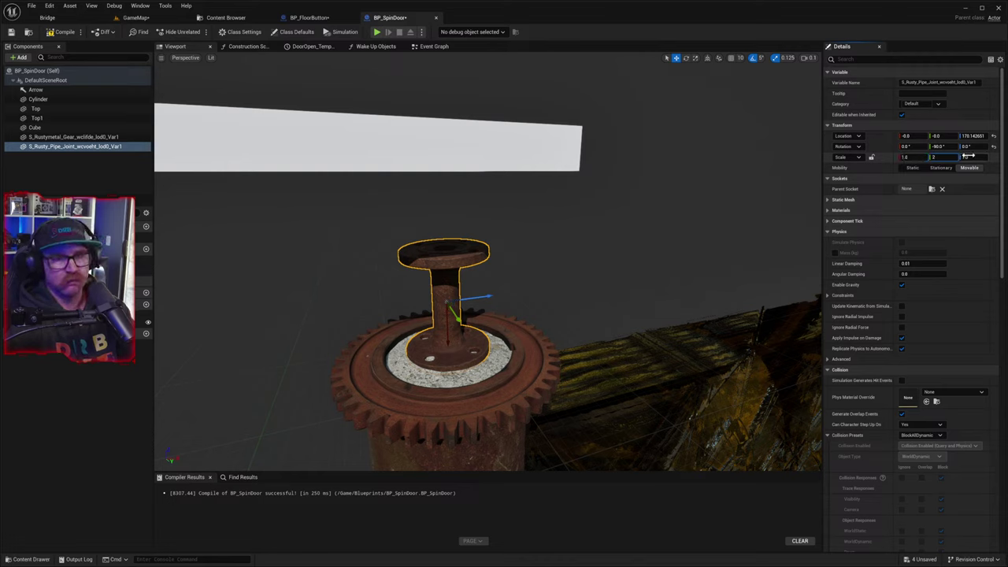
key("Tab")
type("2")
key("Return")
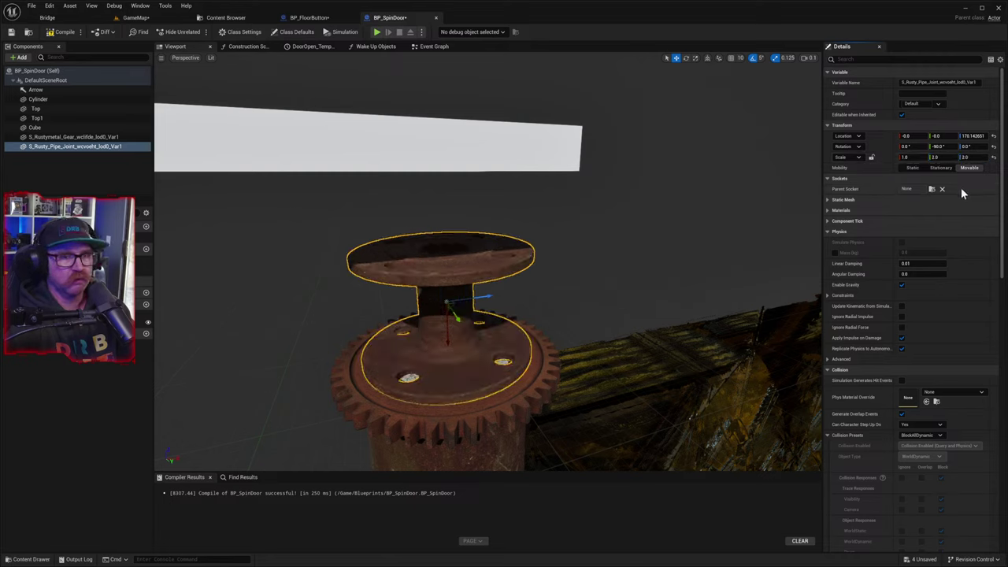
left_click(446, 285)
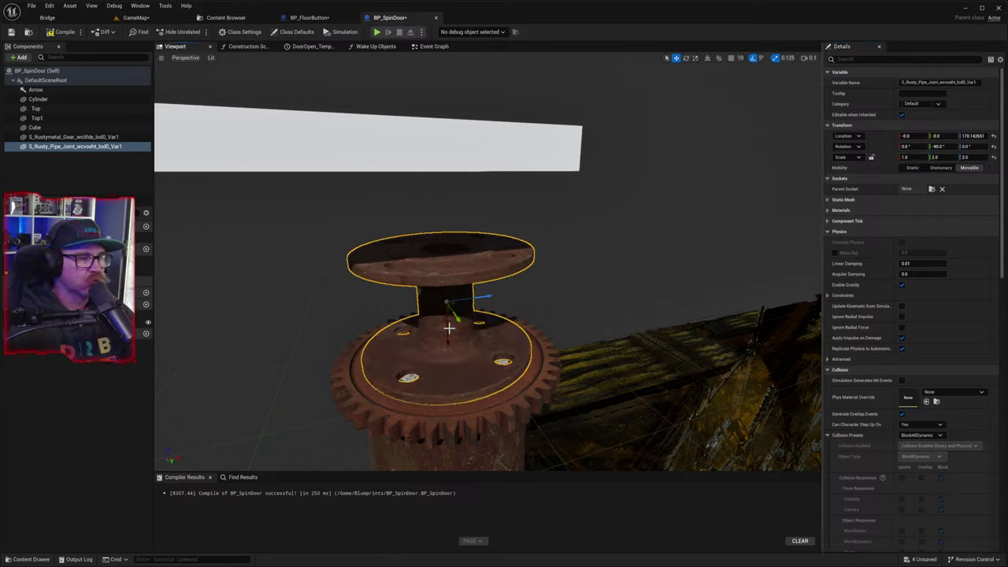
left_click_drag(447, 328, 443, 331)
- Lower the Top block onto the pipe joint's upper flange, to a Z location of about 182.1
left_click(426, 161)
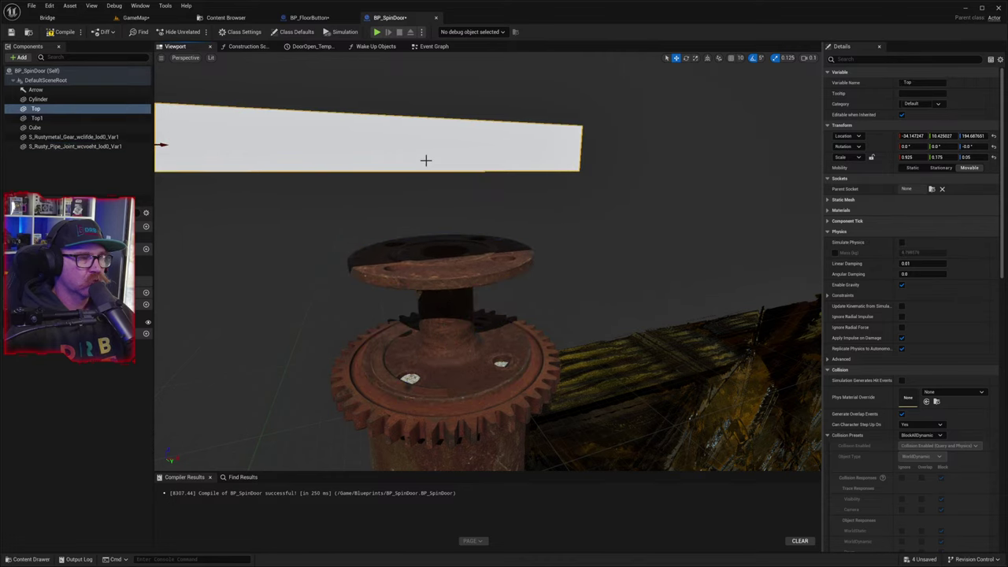
right_click_drag(270, 134, 194, 133)
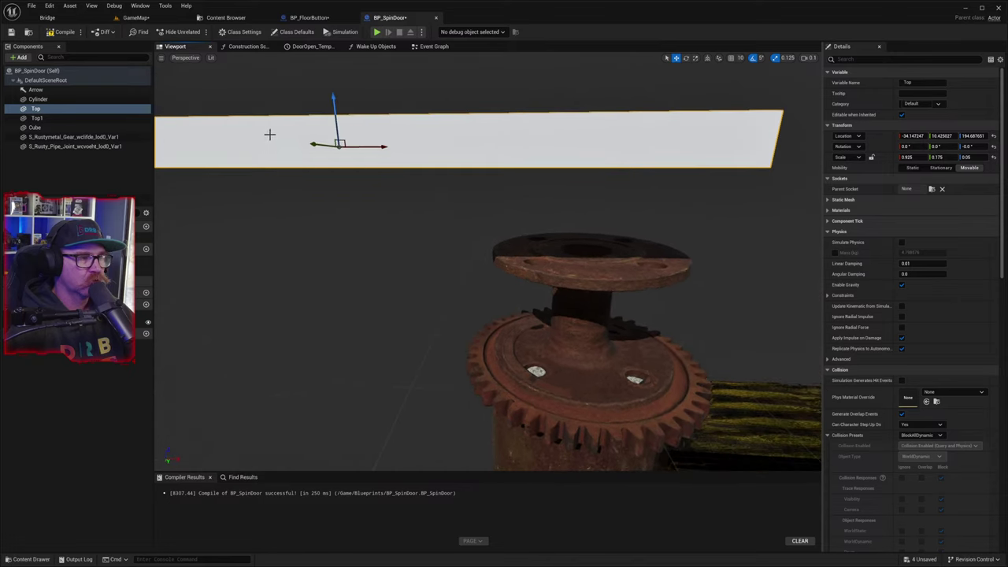
left_click_drag(337, 112, 359, 210)
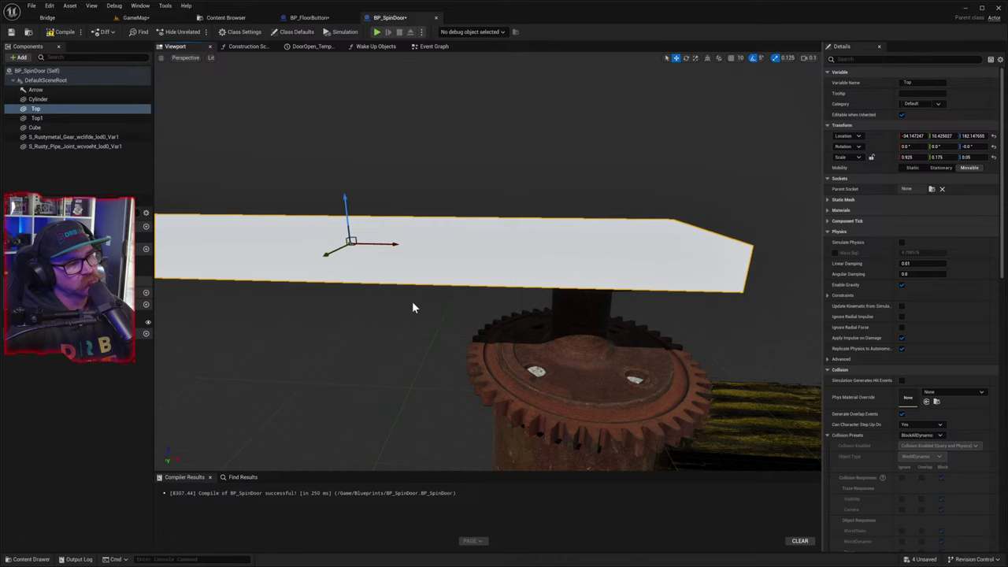
- Lower the pipe joint to a Z location of about 167.3 and the Top block onto it at about 179.9
left_click(589, 311)
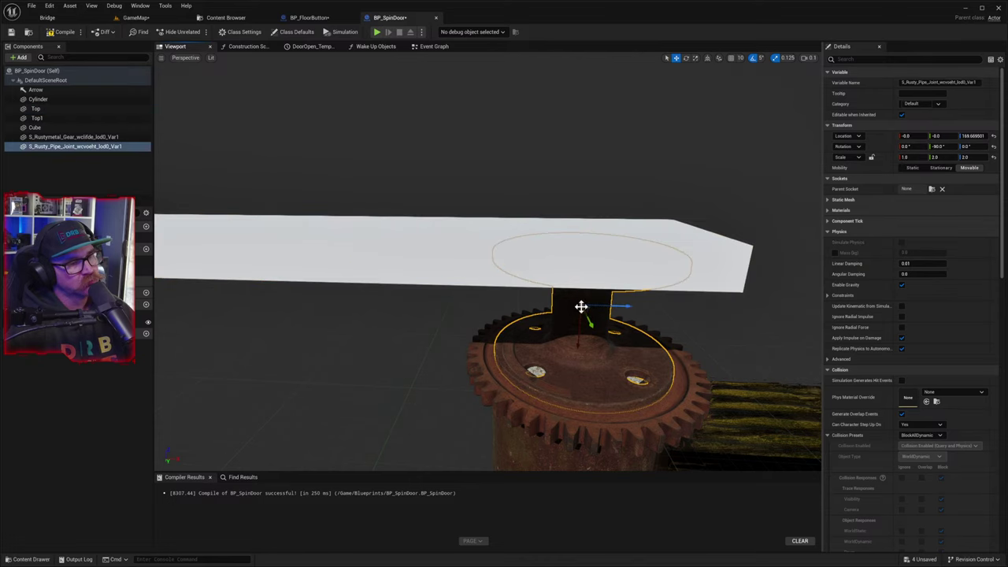
left_click_drag(580, 325, 574, 338)
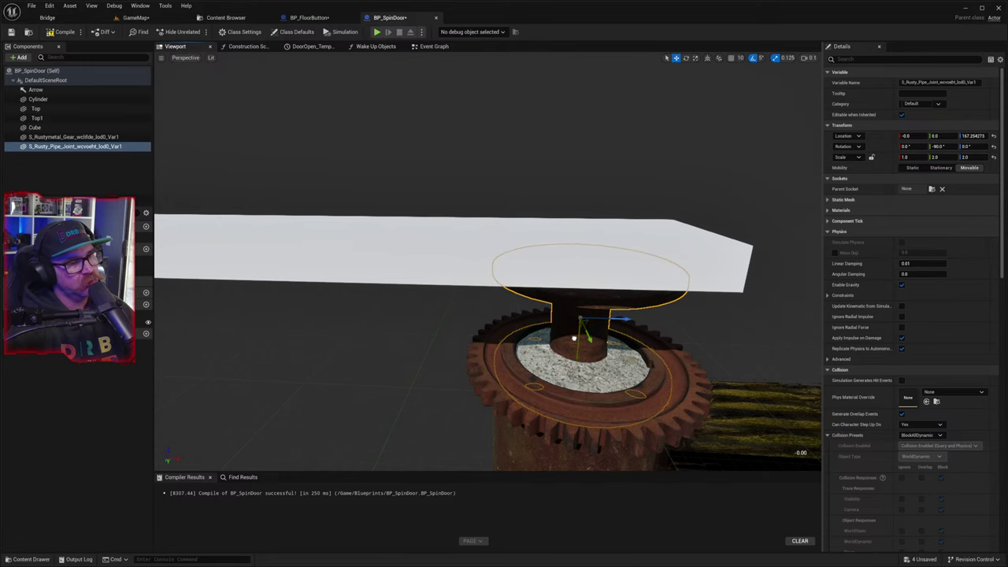
left_click(461, 267)
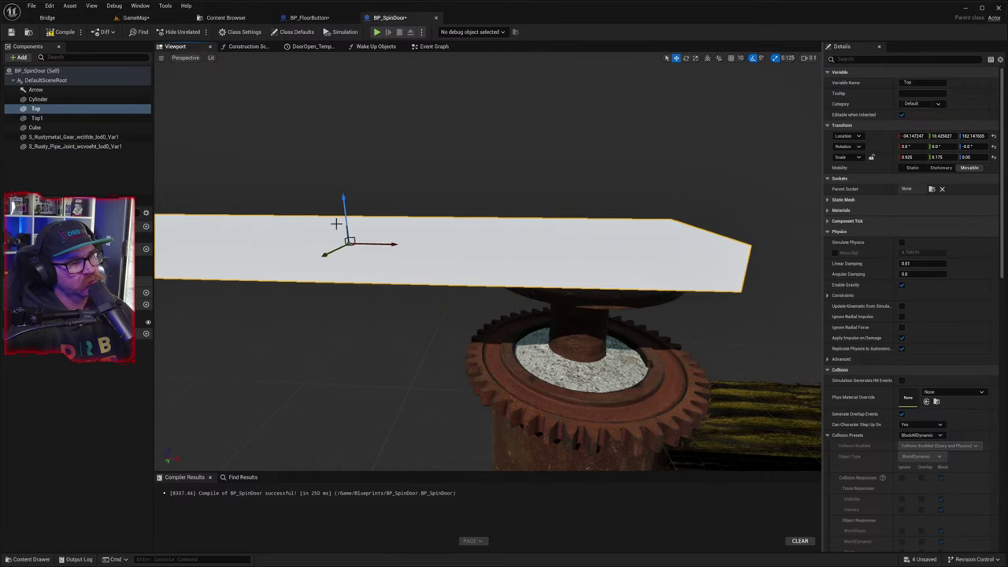
left_click_drag(344, 214, 352, 234)
right_click_drag(557, 372, 605, 457)
key("w")
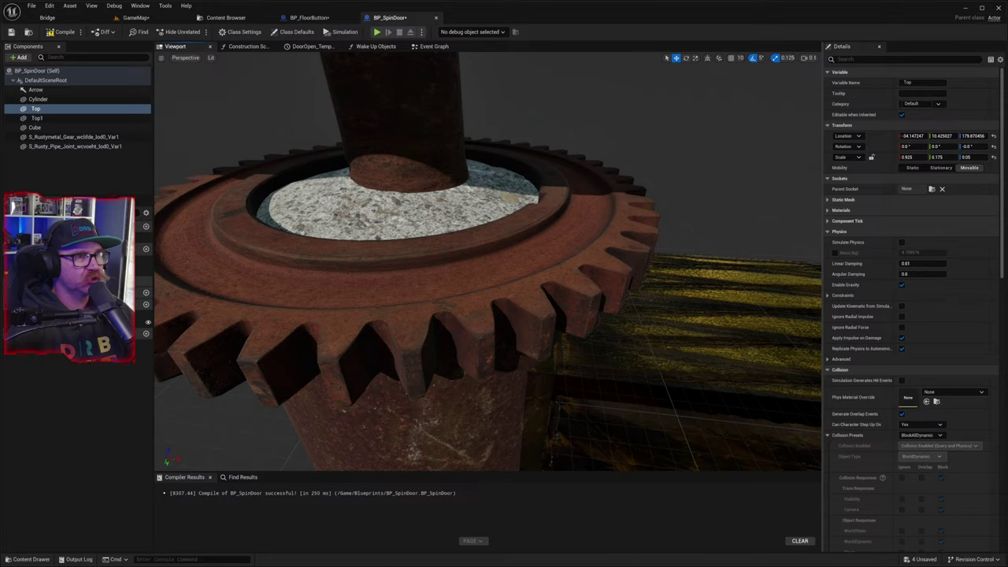
right_click_drag(622, 386, 628, 265)
right_click_drag(431, 219, 431, 219)
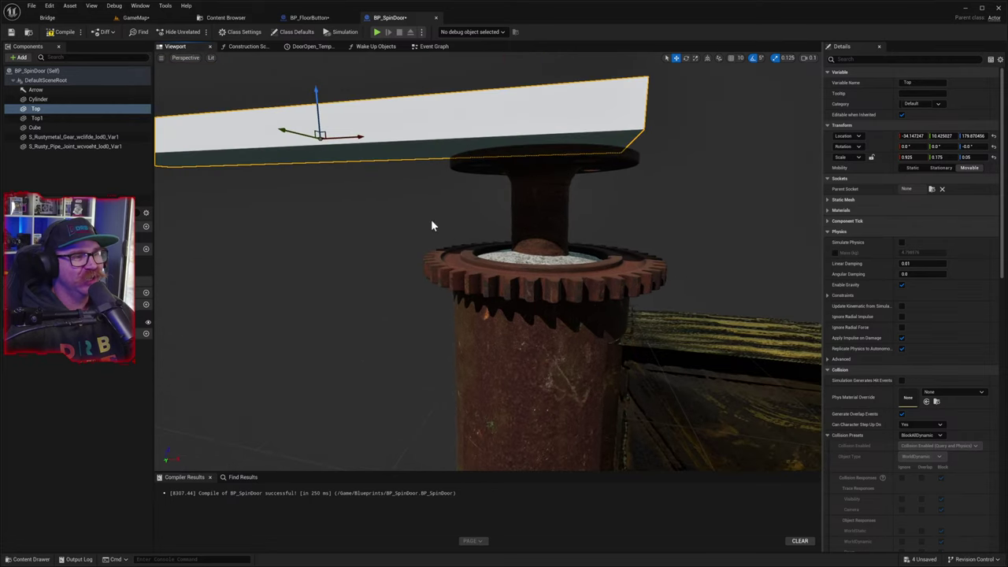
- Shift the Top block to an X location of about -30.3 and lower it to a Z location of about 176
left_click_drag(347, 138, 369, 142)
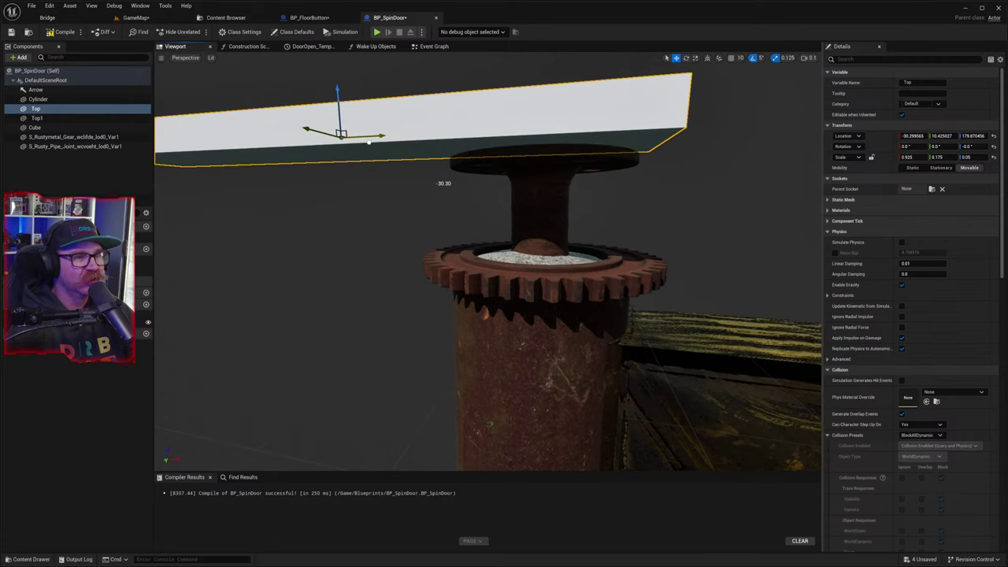
right_click_drag(485, 205, 485, 205)
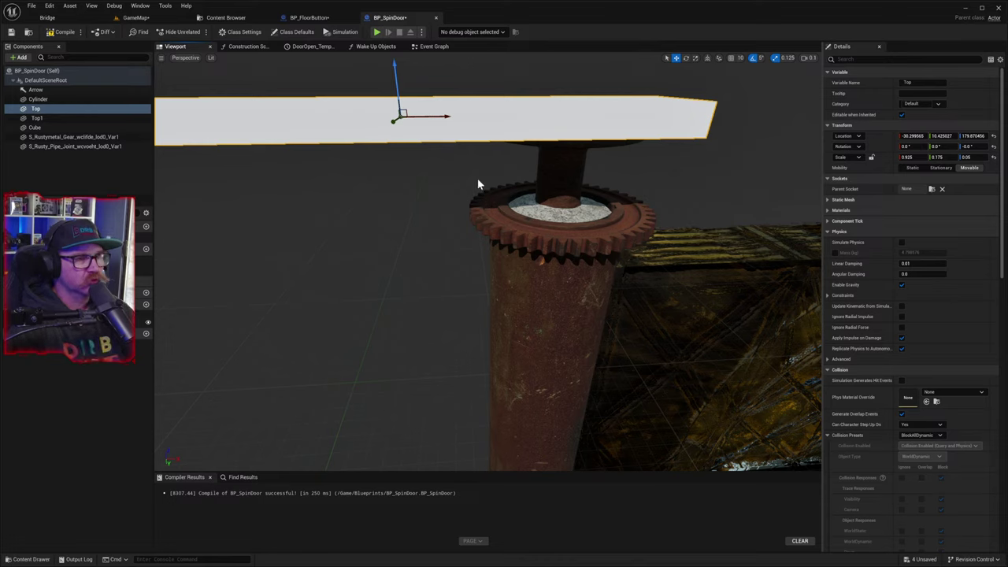
left_click_drag(400, 101, 407, 119)
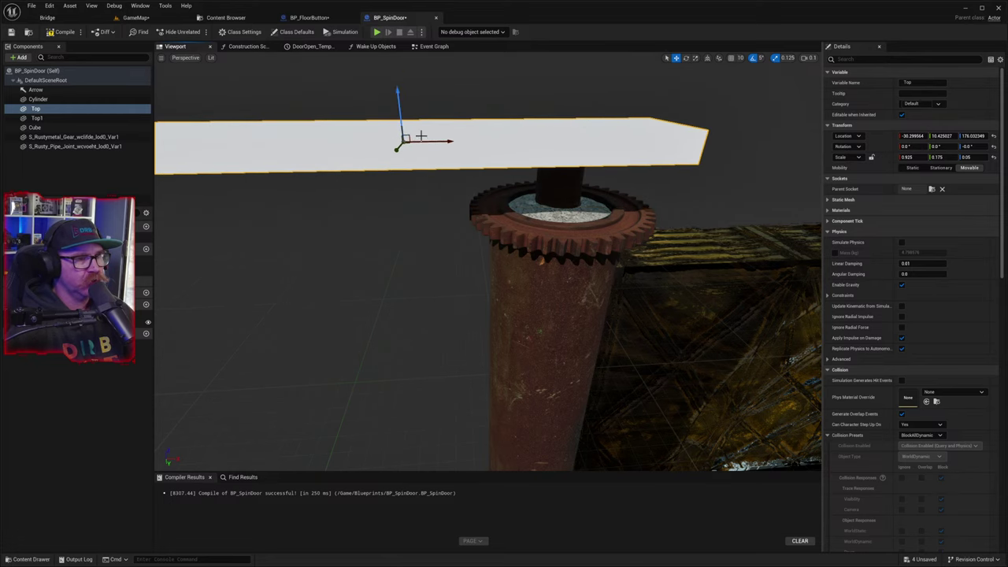
right_click_drag(500, 243, 523, 247)
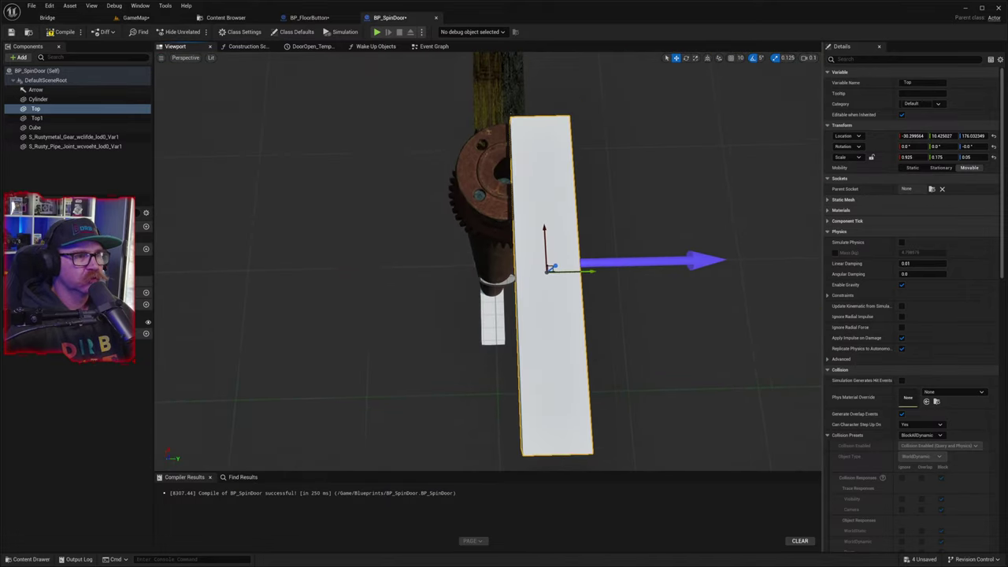
- Set the pipe joint's Y and Z scale to 1, keeping its Y location at 0
left_click(509, 214)
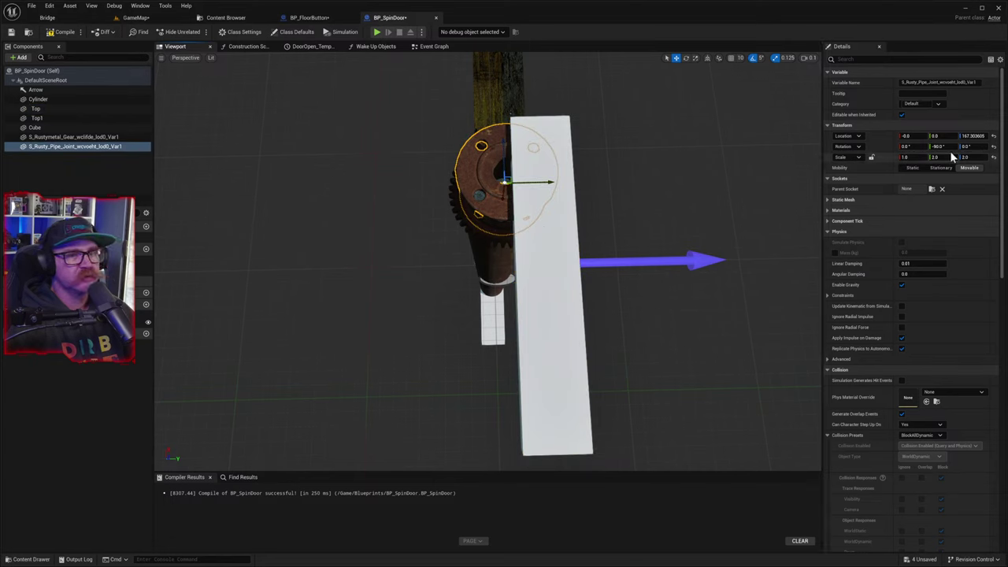
left_click(948, 156)
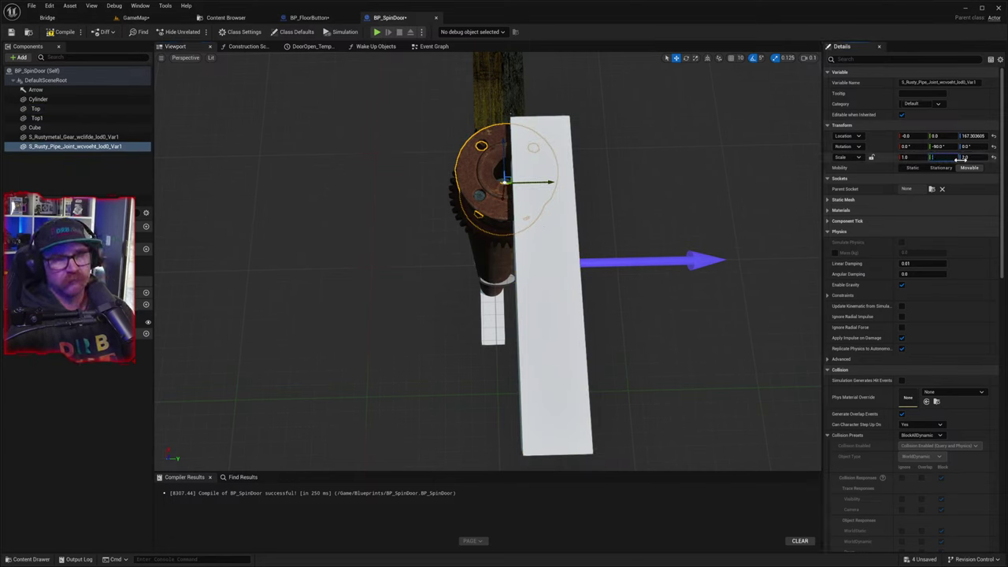
left_click(953, 157)
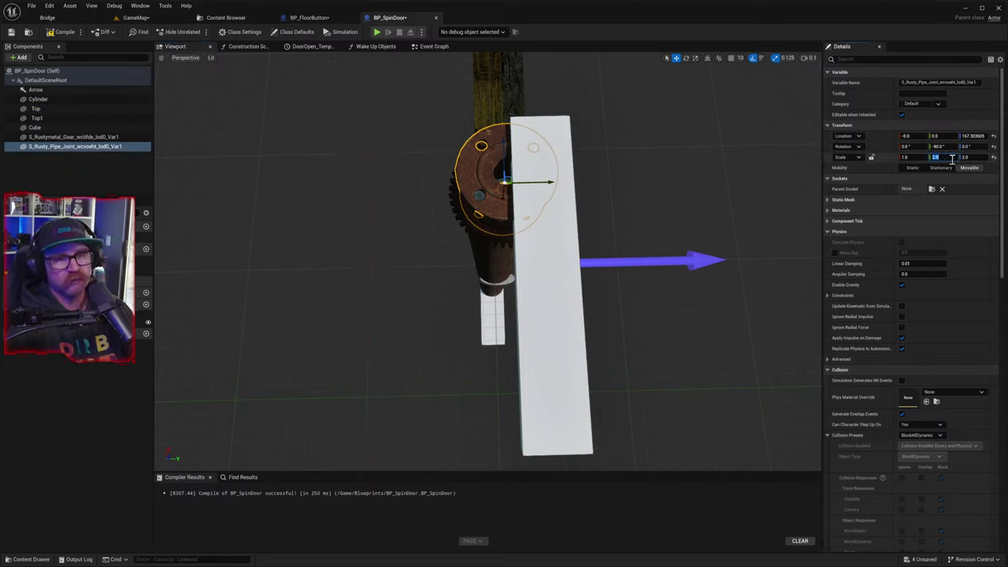
type("1")
left_click(976, 158)
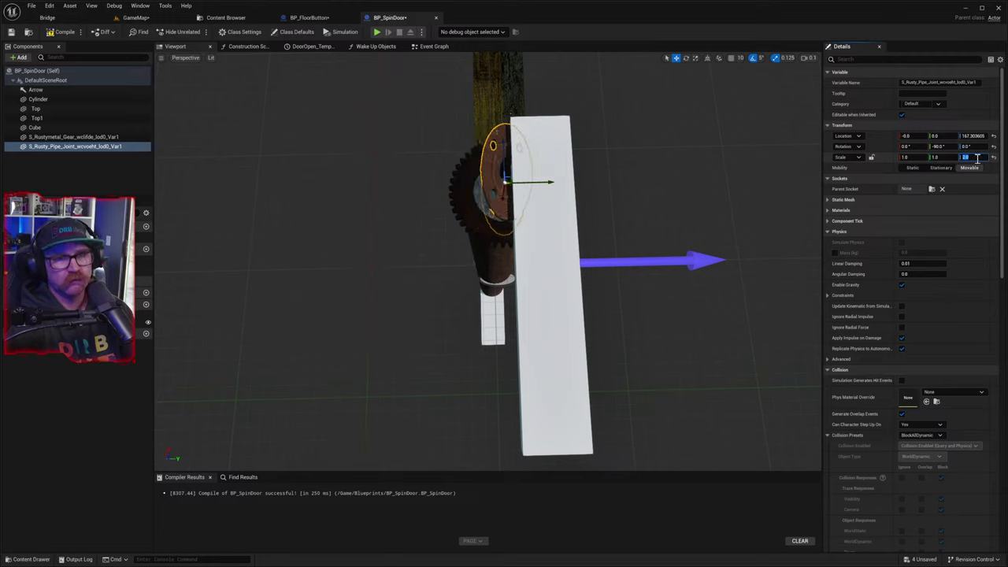
type("1")
left_click(970, 190)
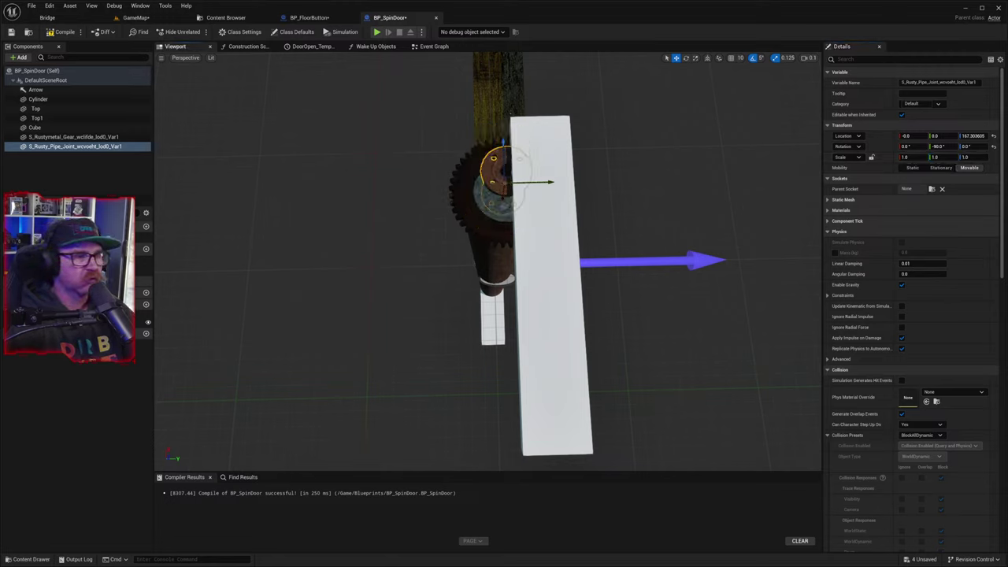
left_click_drag(538, 183, 529, 183)
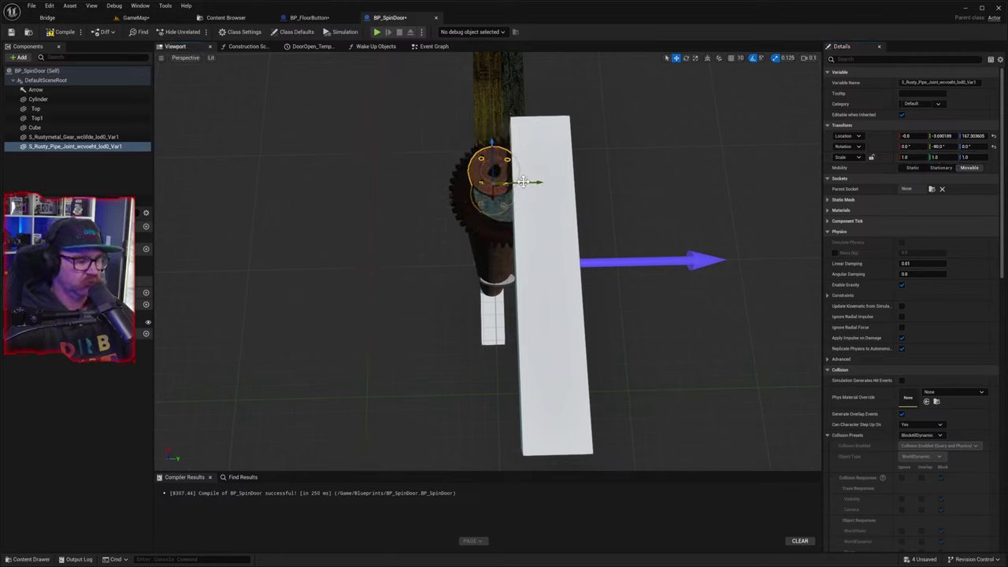
key("ctrl+z")
- Center the Top block over the gear and post, at a Y location of about 0.6
left_click(547, 198)
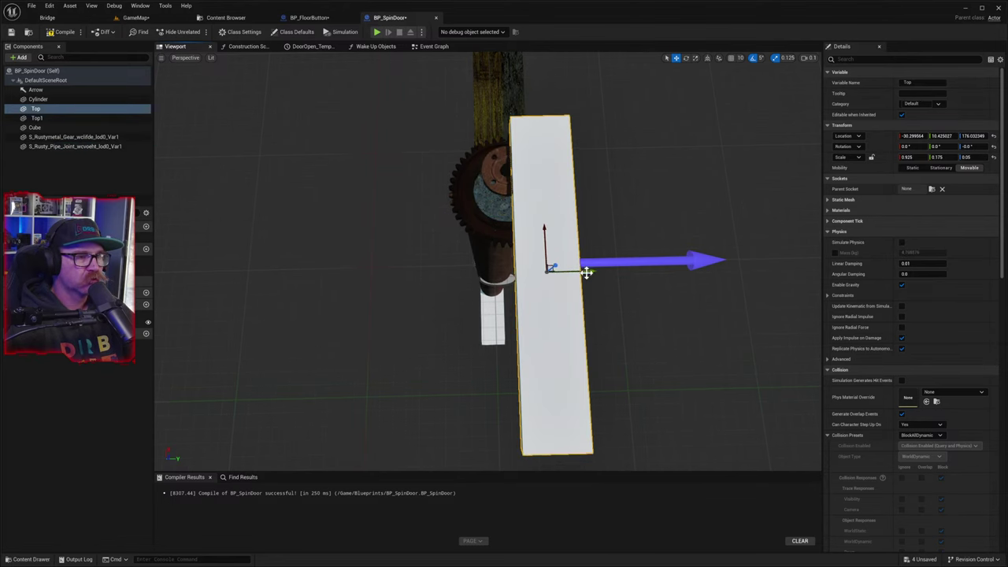
mouse_move(585, 274)
right_mouse_down()
mouse_move(552, 267)
mouse_move(568, 274)
right_mouse_up()
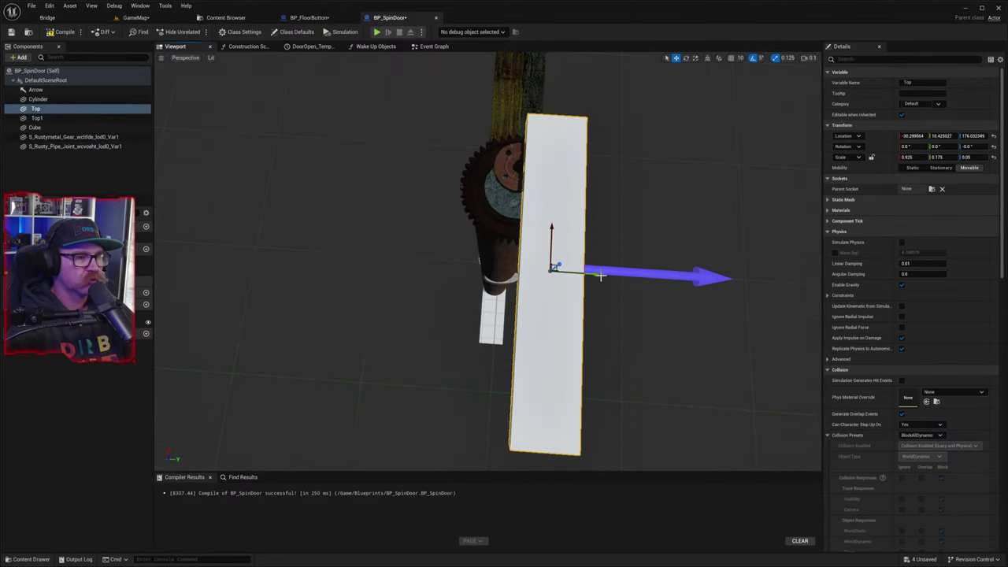
left_click_drag(590, 273, 556, 273)
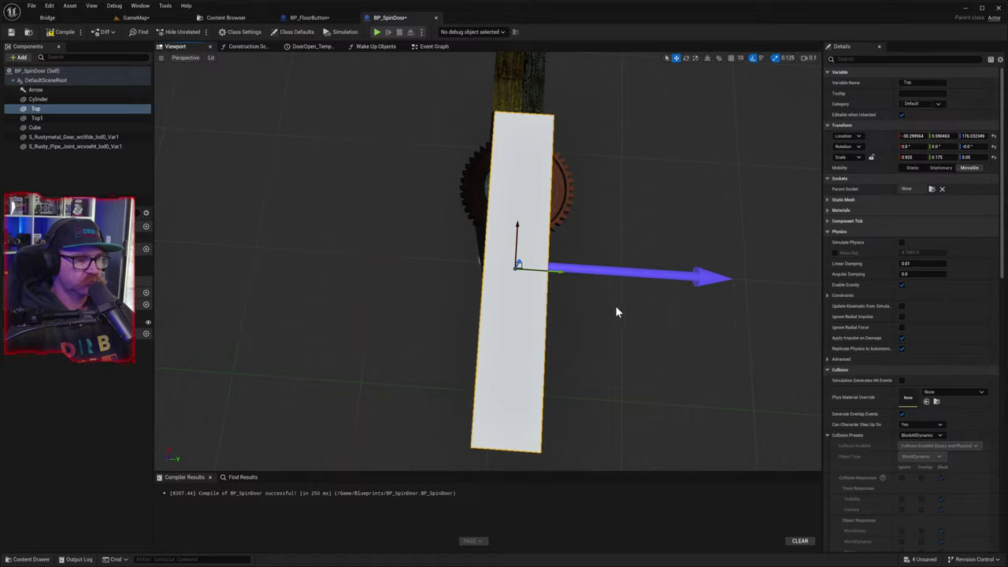
mouse_move(615, 306)
right_mouse_down()
mouse_move(693, 306)
mouse_move(693, 260)
mouse_move(473, 260)
mouse_move(473, 220)
mouse_move(617, 313)
right_mouse_up()
key("w")
key("s")
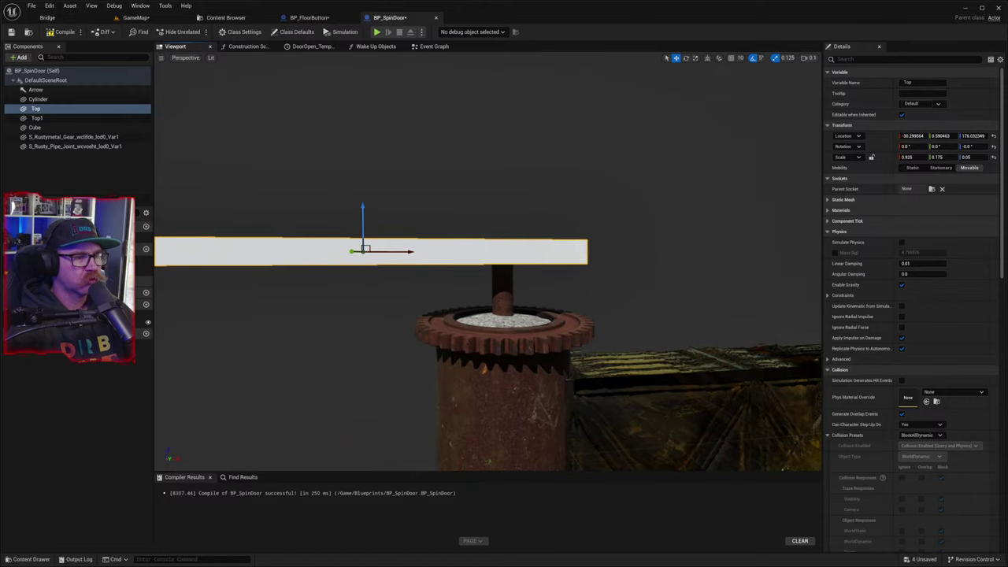
- Sink the pipe joint through the gear to a Z location of about 158.8 and lower the Top block to about 167.6
left_click(508, 293)
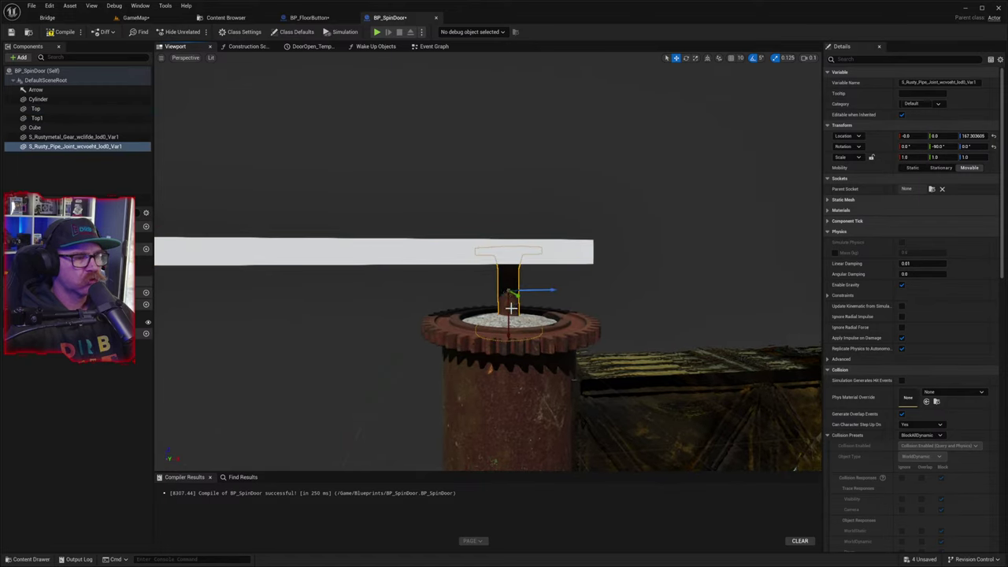
left_click_drag(510, 292, 512, 345)
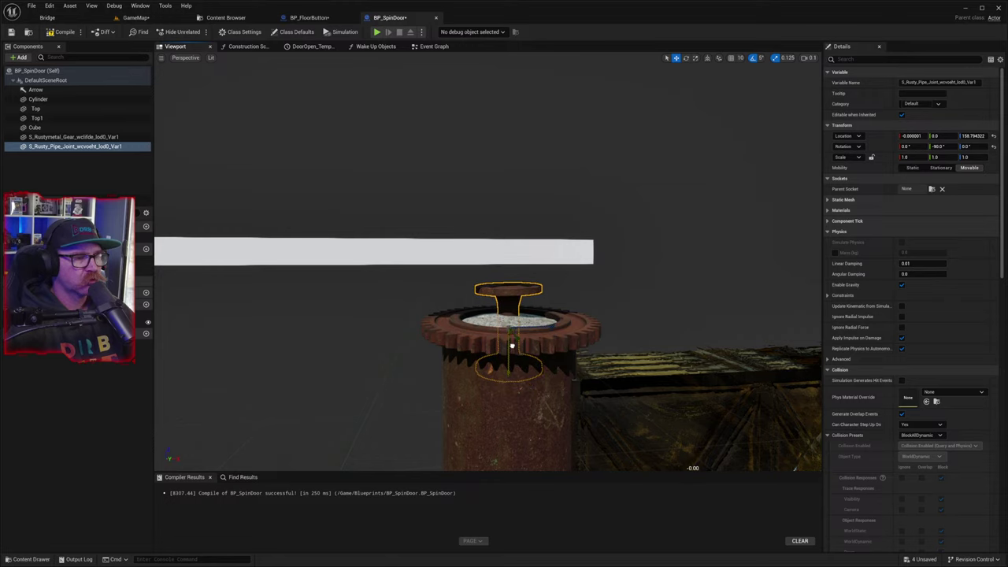
left_click(473, 257)
left_click_drag(370, 214, 377, 258)
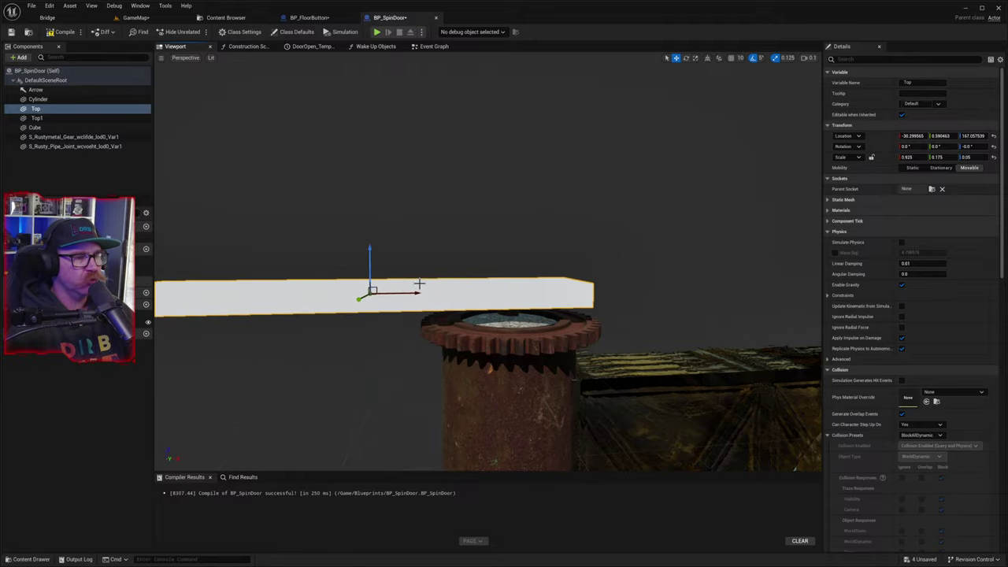
right_click_drag(443, 289, 465, 330)
key("w")
key("s")
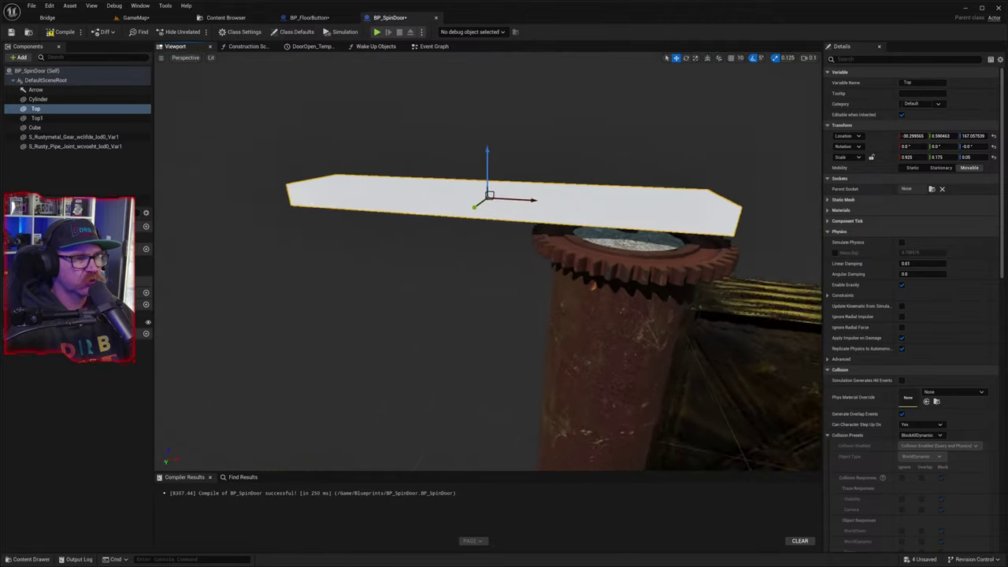
right_click_drag(429, 266, 166, 182)
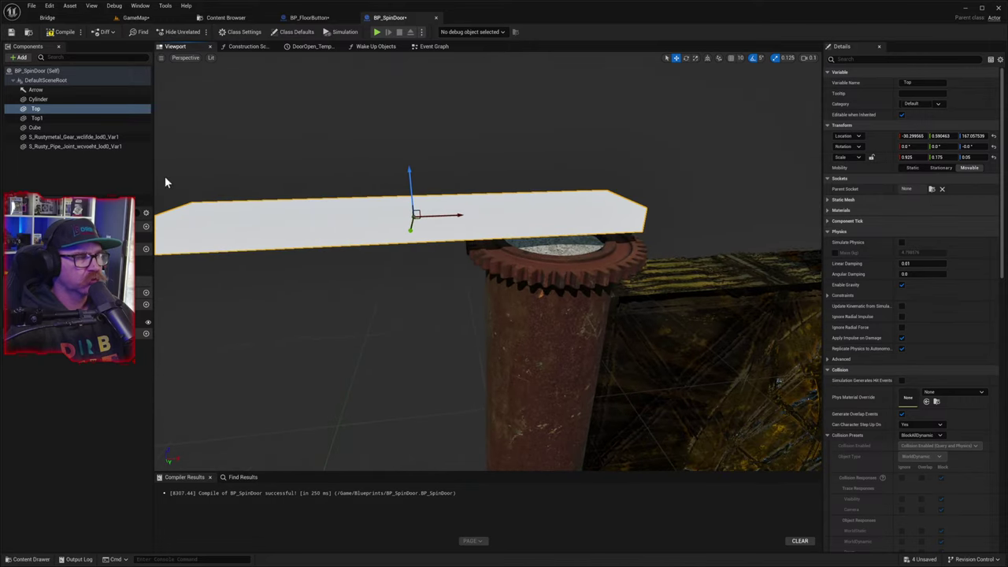
- Duplicate the pipe joint and move the copy along the Top block to an X location of about -34.5
left_click(86, 145)
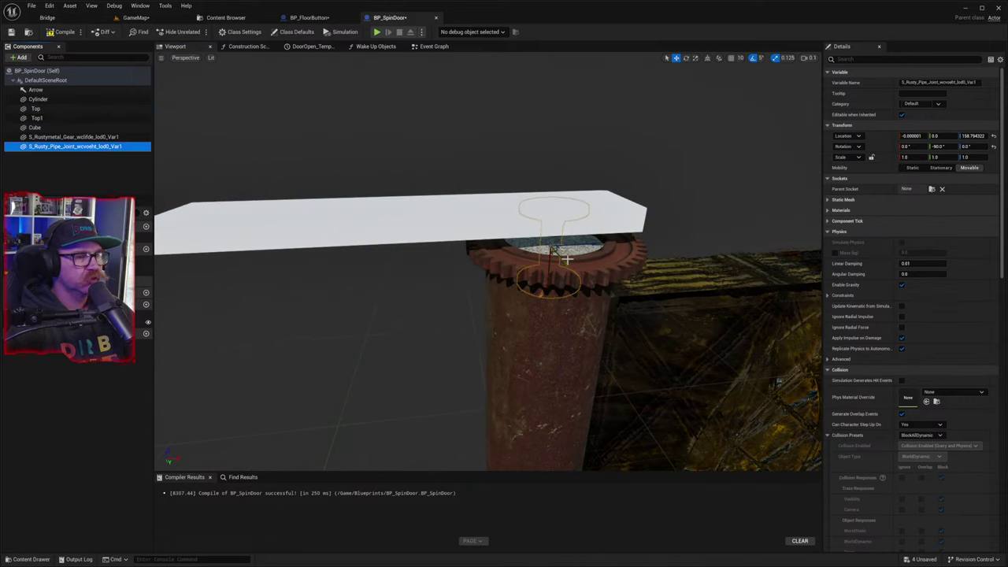
key("ctrl+d")
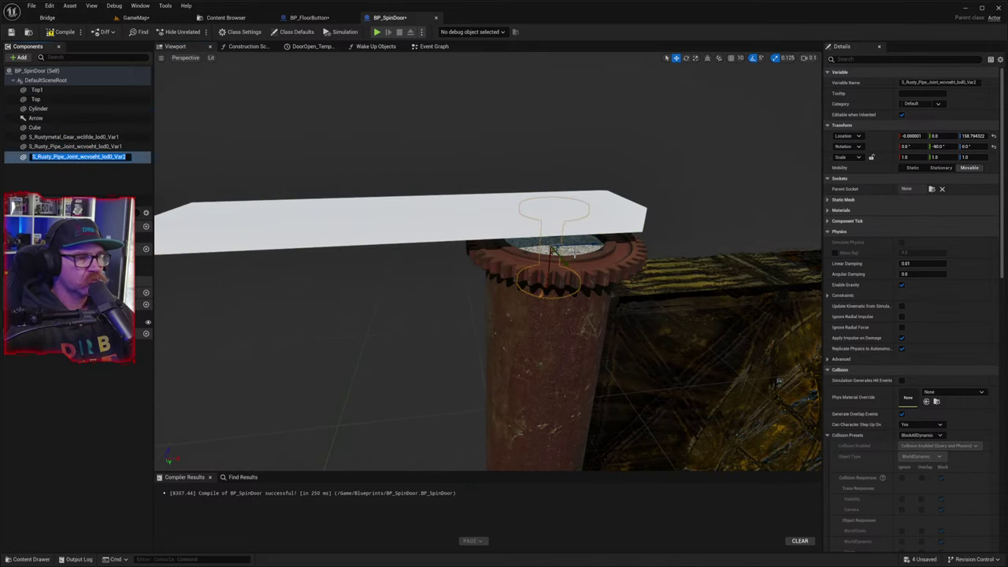
key("Return")
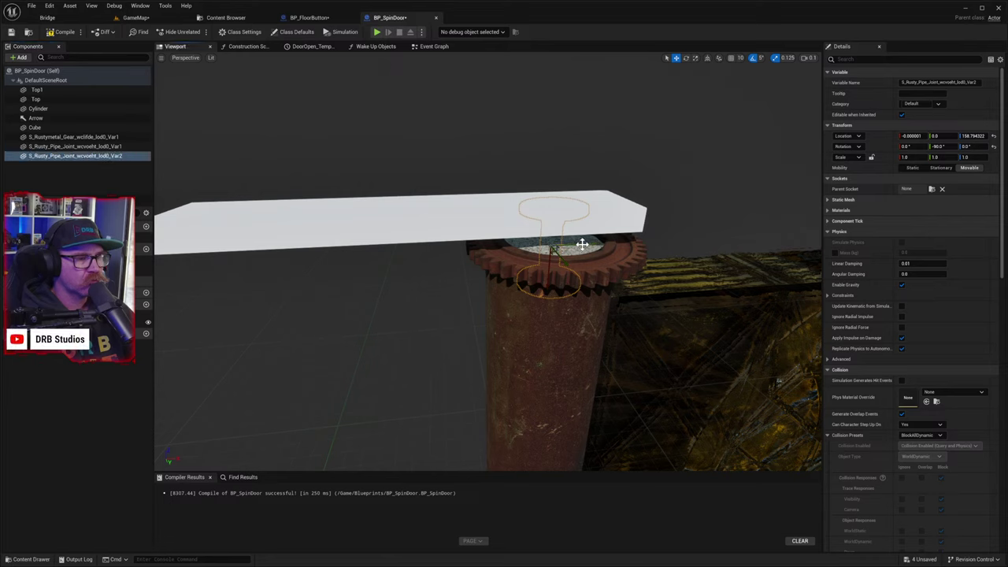
left_click_drag(582, 245, 420, 250)
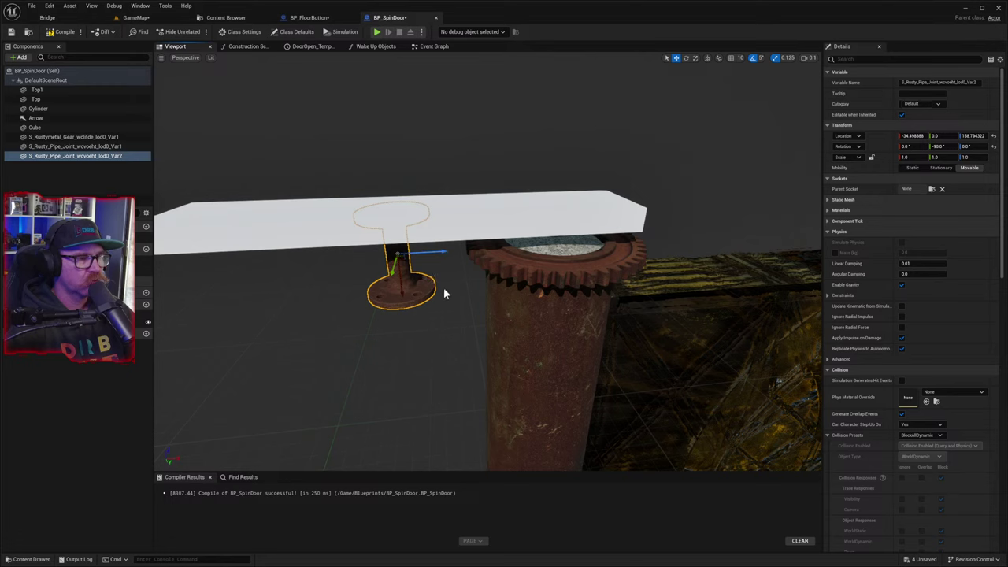
- Duplicate the rusty gear and move the copy beside the original, to an X location of about -37.1
left_click(545, 260)
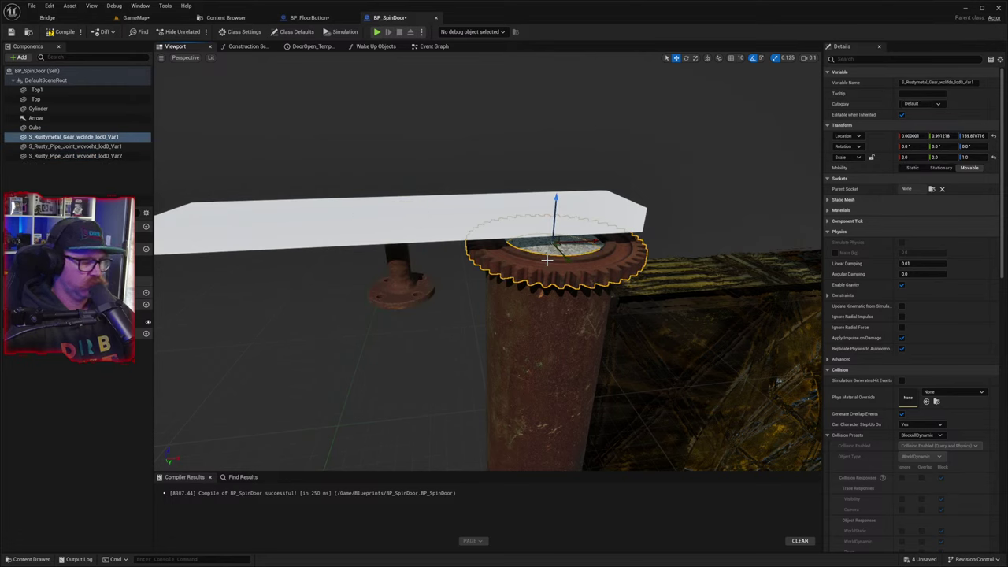
key("ctrl+d")
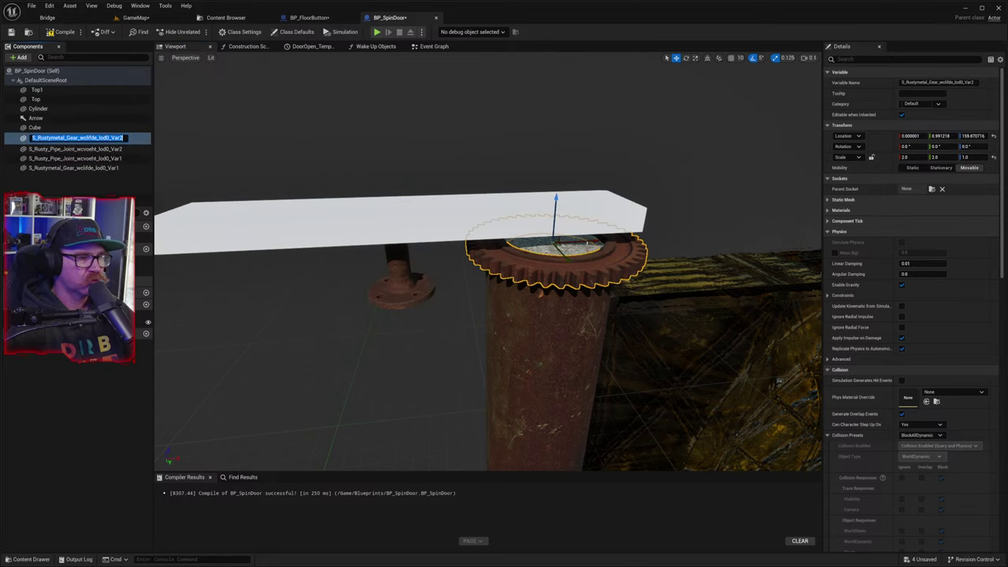
left_click(591, 240)
left_click_drag(589, 242, 412, 251)
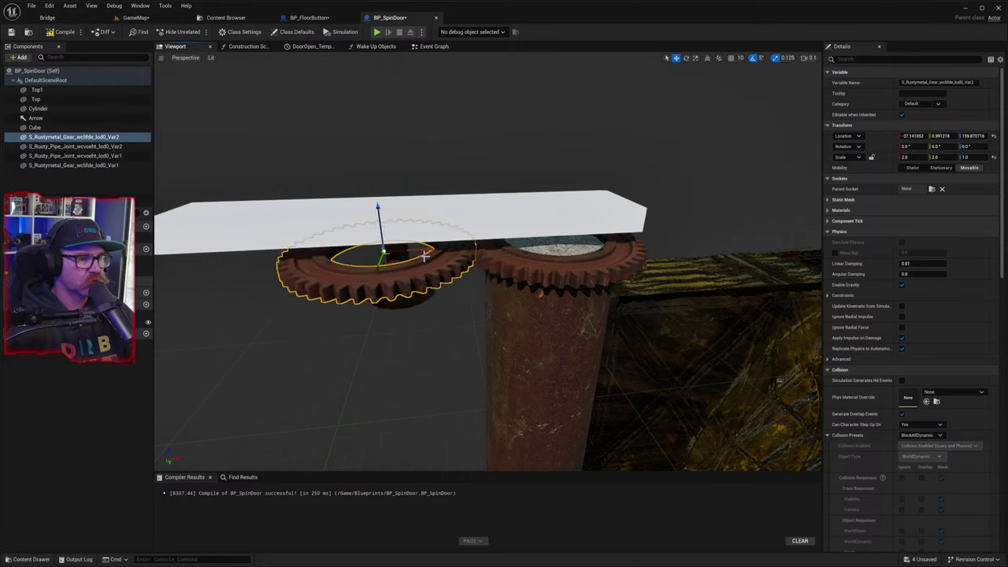
- Set the duplicate gear's X and Y scale to 1 and mesh it with the large gear at an X location of about -28.3
left_click(908, 157)
type("1")
key("Return")
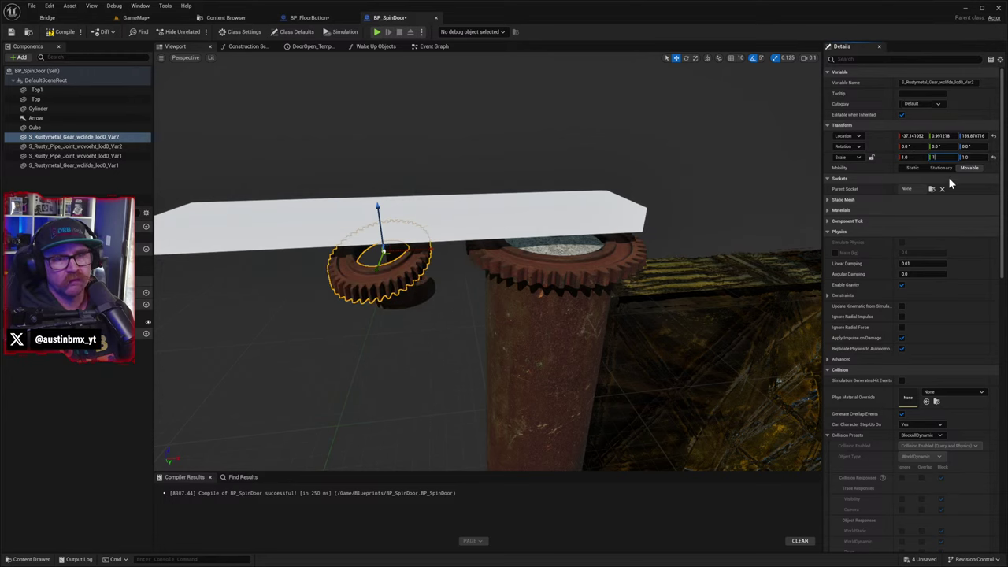
right_click_drag(538, 292, 490, 292)
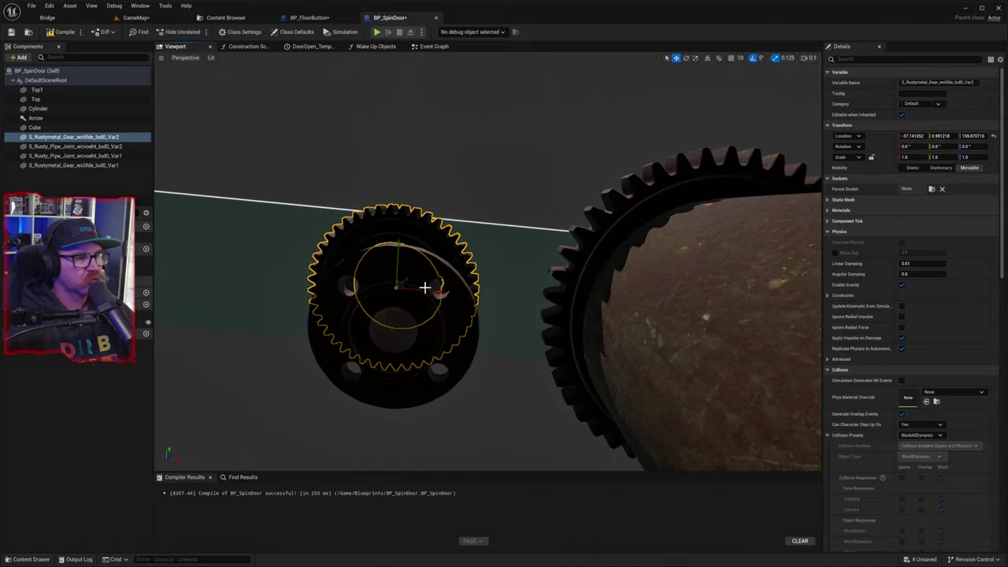
left_click_drag(429, 289, 502, 300)
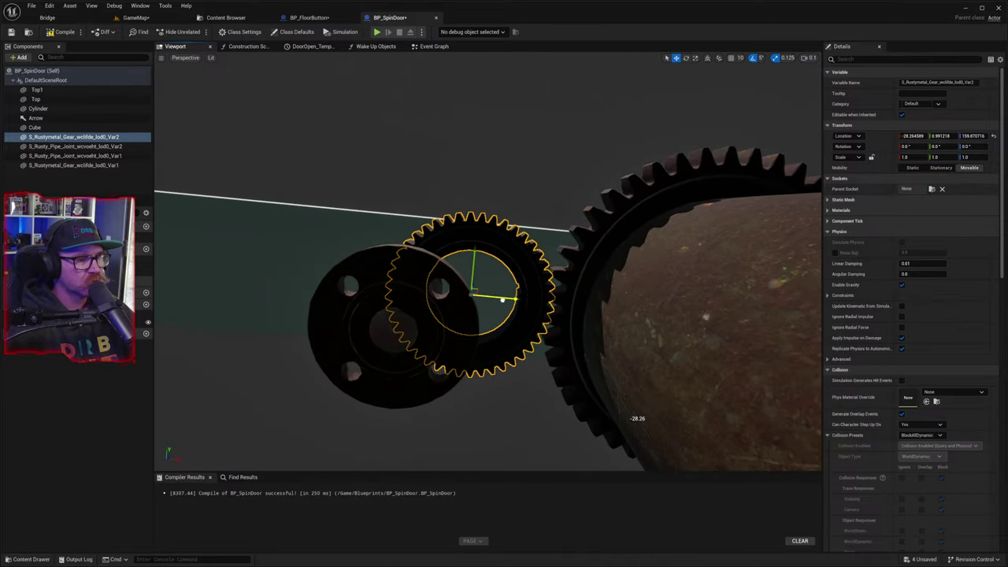
- Move the duplicate pipe joint into the small gear, to about X -28.2, Y 3.0 and Z 167.4
left_click(463, 315)
right_click_drag(423, 295, 394, 276)
left_click_drag(437, 300, 476, 272)
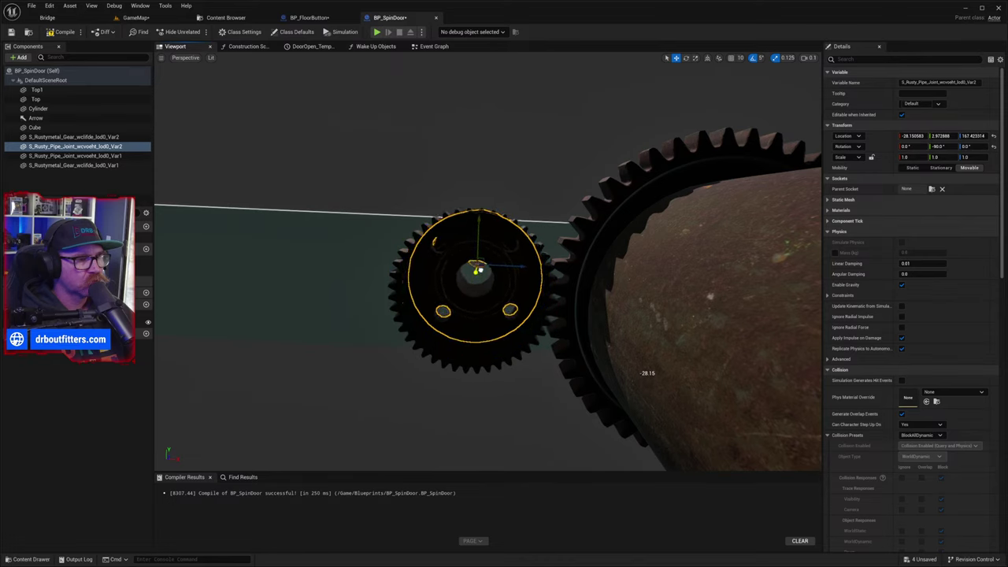
- Center the duplicate pipe joint in the small gear, at about Y 0.03 and Z 170.5
left_click(478, 267)
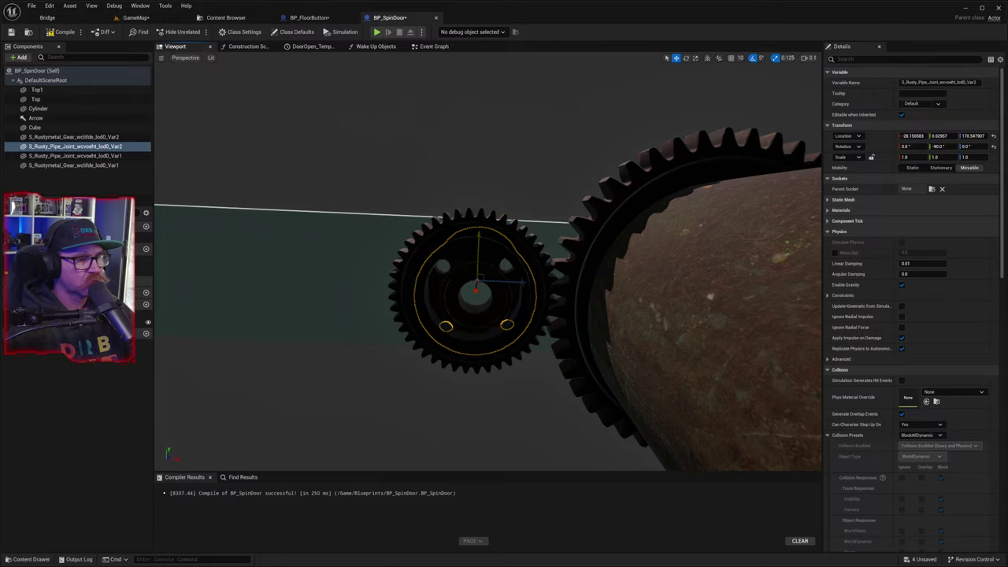
mouse_move(479, 266)
right_mouse_down()
mouse_move(479, 220)
mouse_move(504, 220)
mouse_move(504, 236)
mouse_move(504, 181)
mouse_move(488, 260)
mouse_move(519, 292)
mouse_move(488, 260)
right_mouse_up()
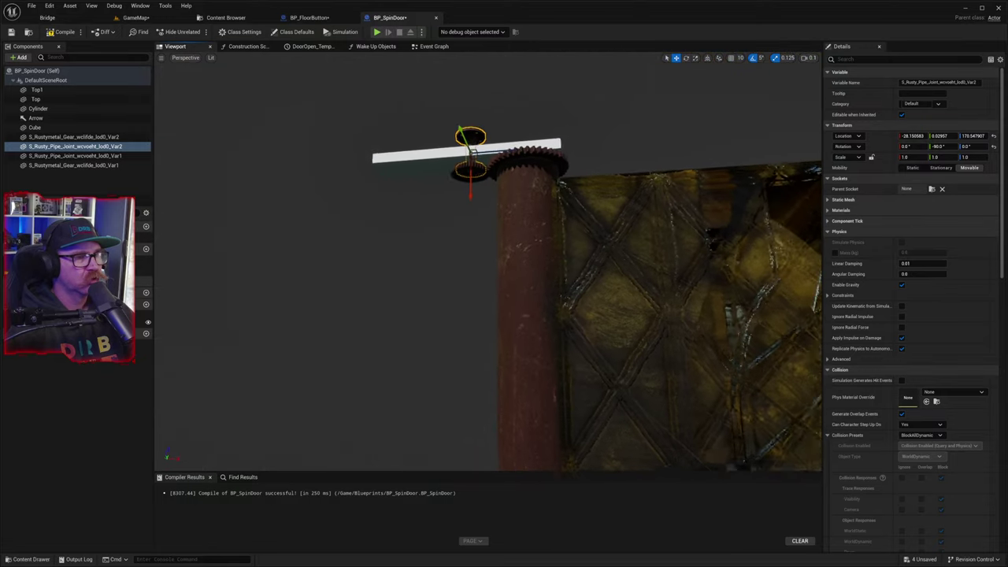
- Examine the pipe joint, small gear and Top block from above, below and the side for fit
mouse_move(547, 343)
right_mouse_down()
mouse_move(544, 364)
mouse_move(531, 352)
right_mouse_up()
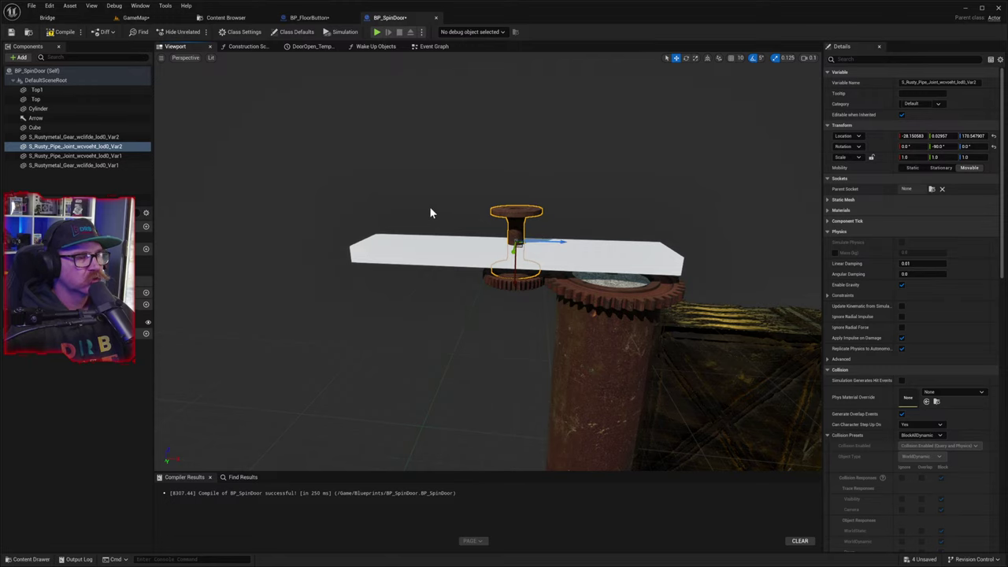
right_click_drag(457, 273, 456, 272)
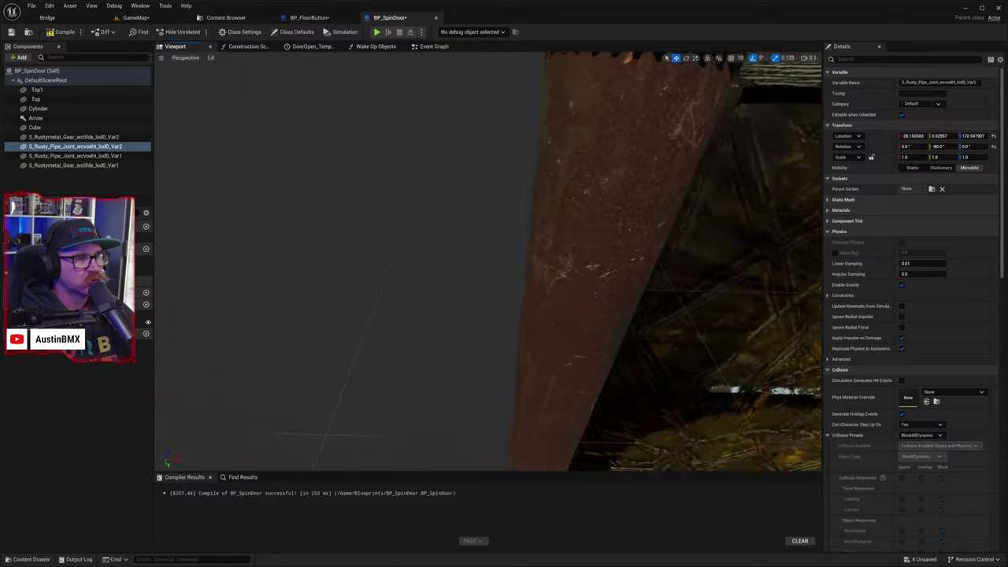
key("f")
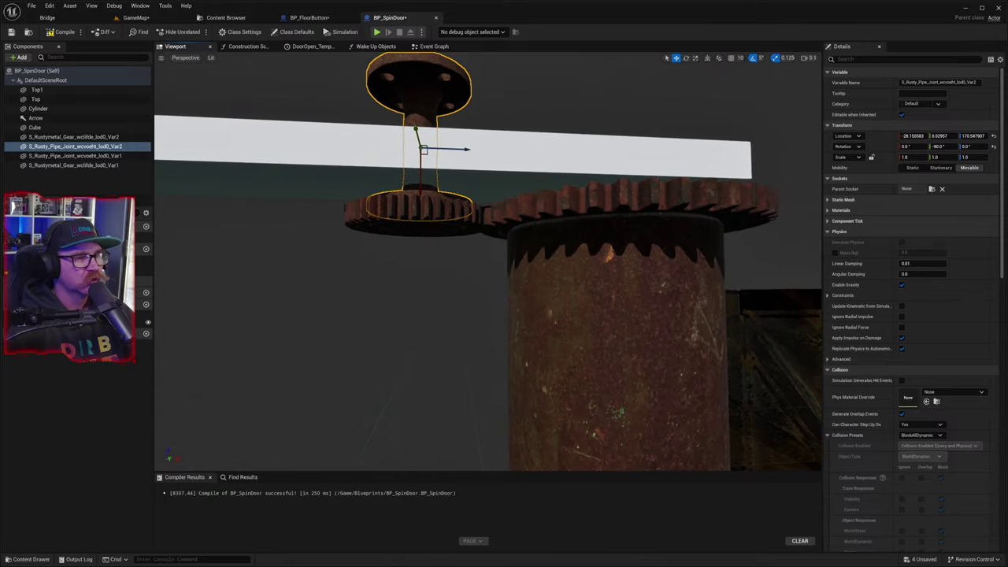
right_click_drag(457, 273, 456, 348)
key("s")
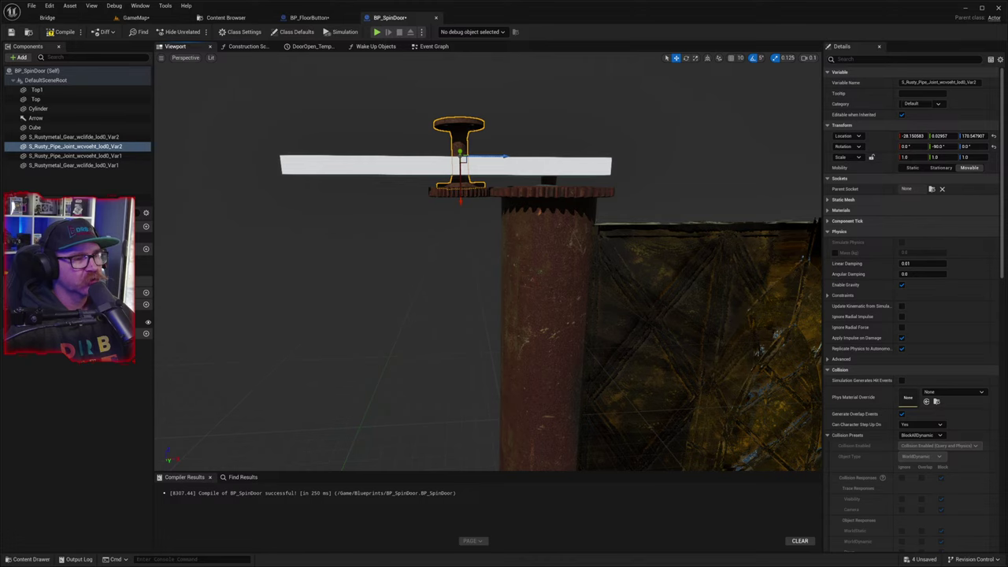
right_click_drag(456, 347, 457, 164)
key("w")
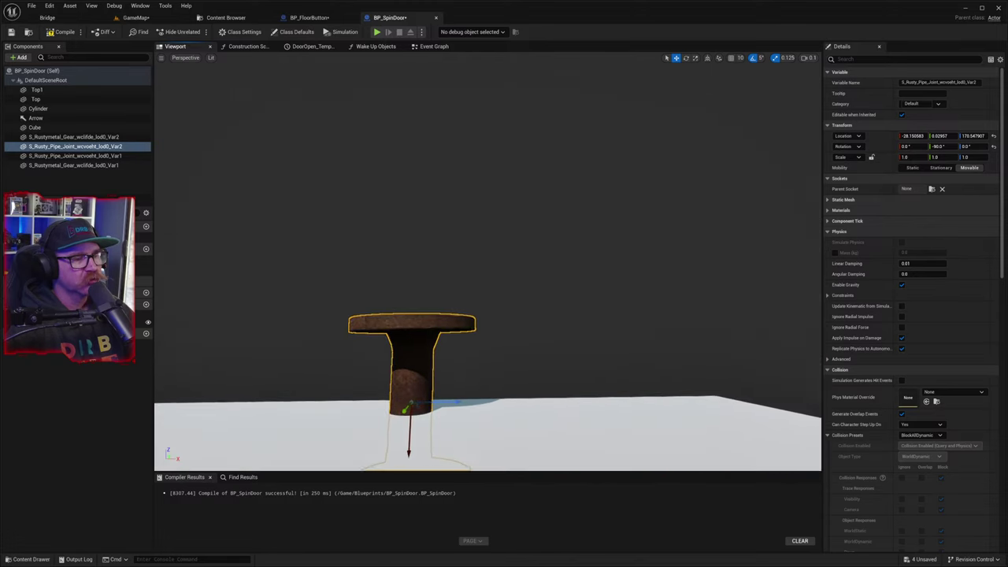
right_click_drag(457, 271, 457, 272)
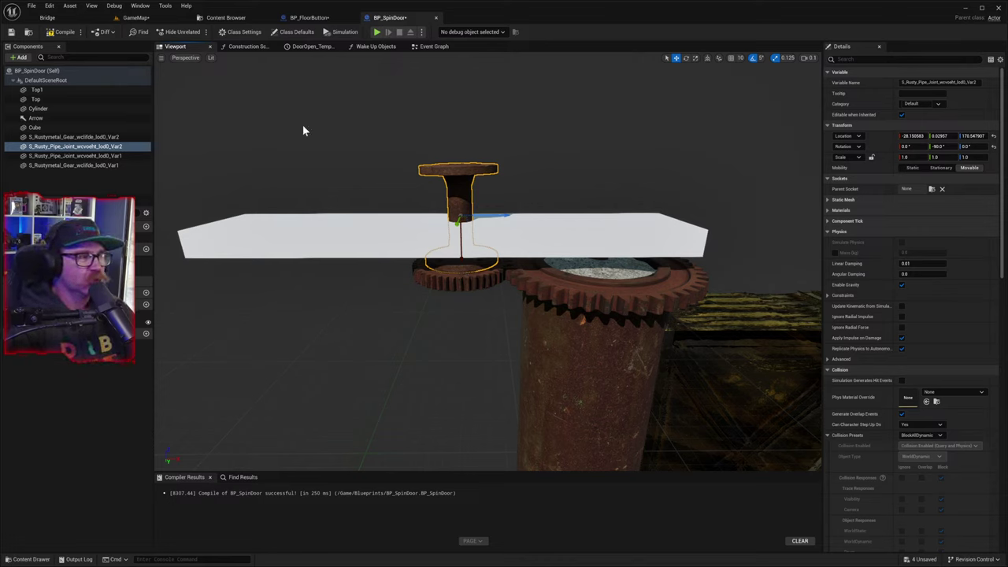
right_click_drag(396, 324, 425, 417)
right_click_drag(338, 288, 274, 261)
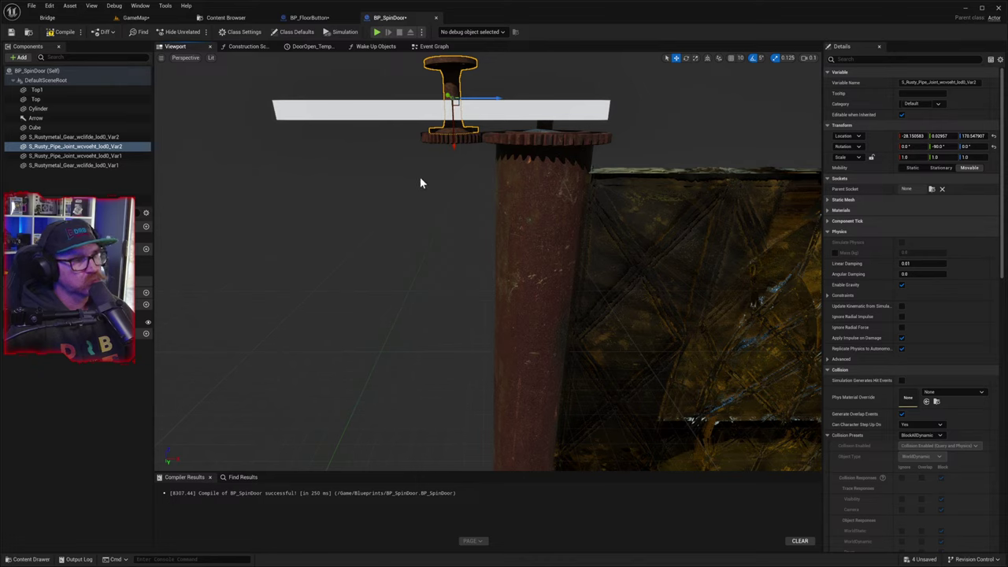
right_click_drag(421, 178, 420, 154)
- Duplicate the Top block above the gears
left_click(405, 161)
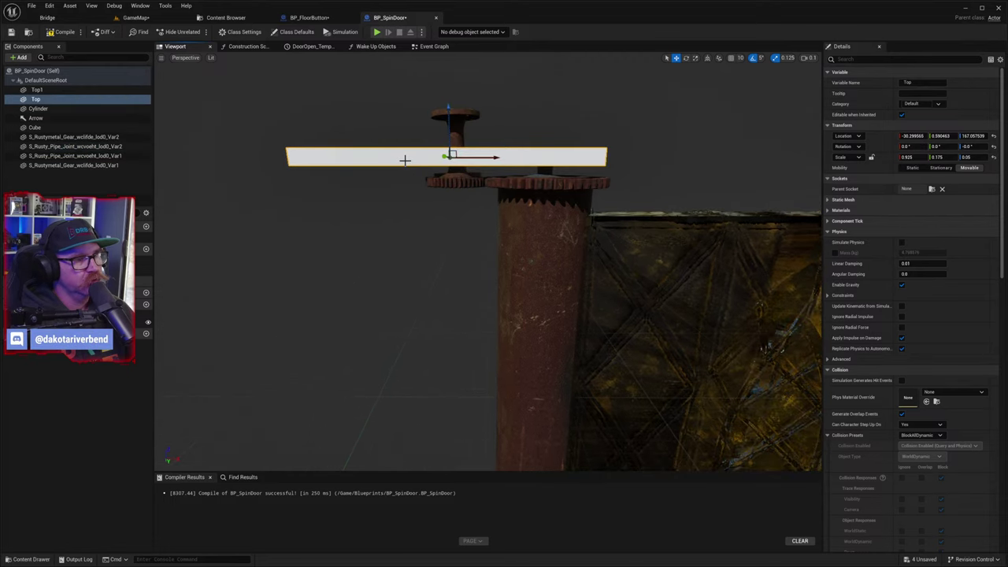
key("ctrl+f")
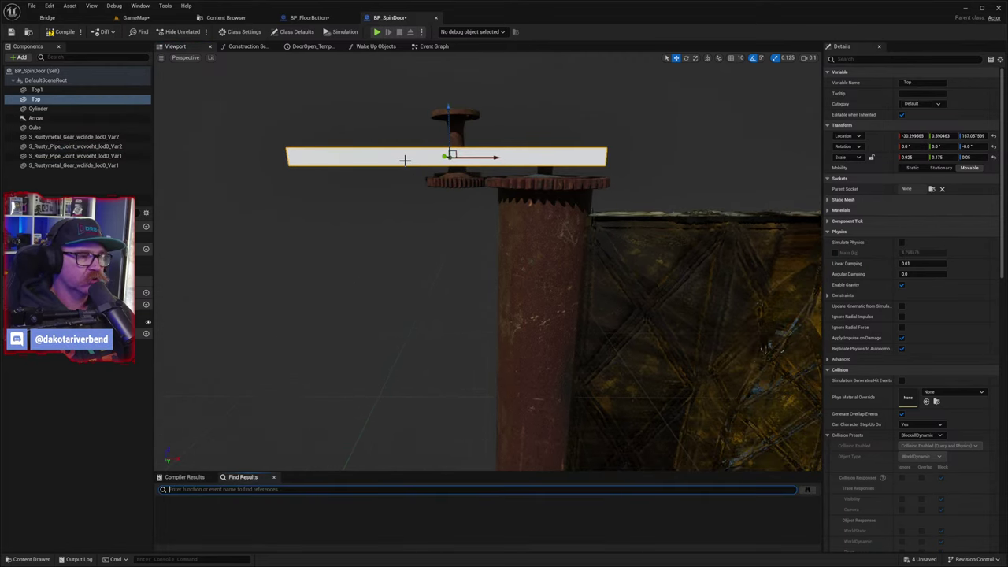
mouse_move(493, 156)
left_mouse_down()
mouse_move(415, 151)
mouse_move(490, 152)
left_mouse_up()
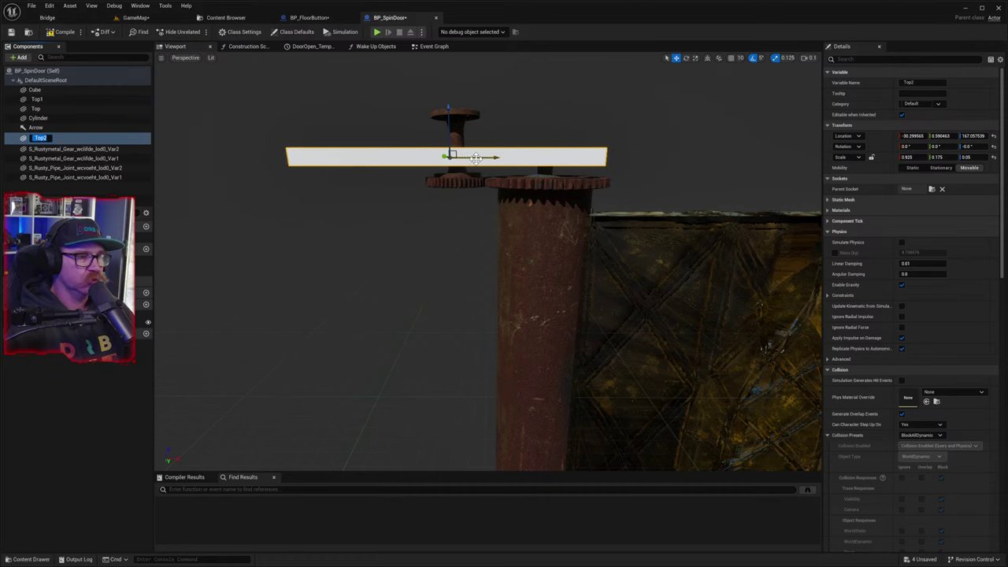
left_click(441, 154)
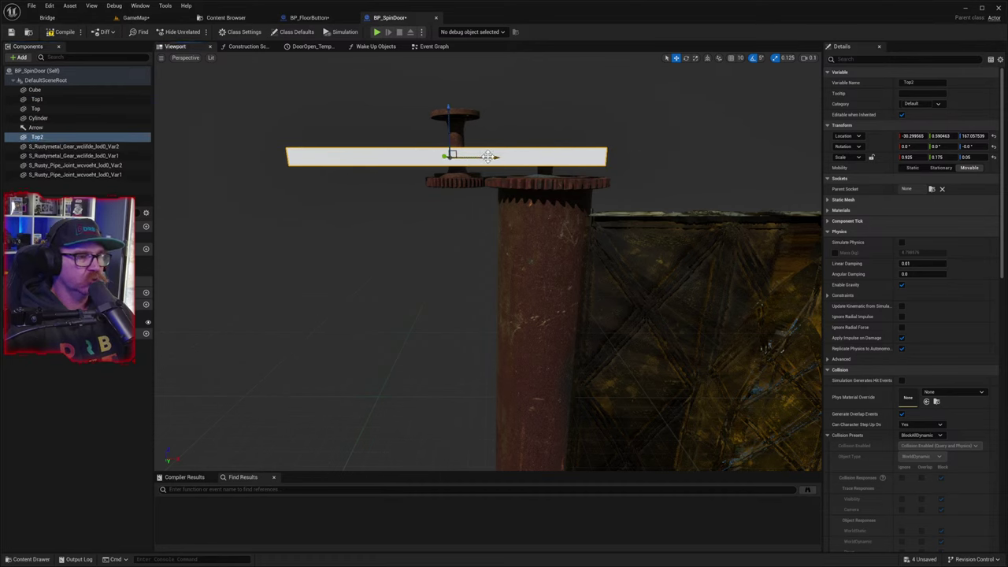
- Move the Top copy to about X -58.8 and Z 173.7, and scale it to 0.675, 0.175, 0.175
left_click_drag(488, 155, 358, 119)
key("e")
key("r")
key("w")
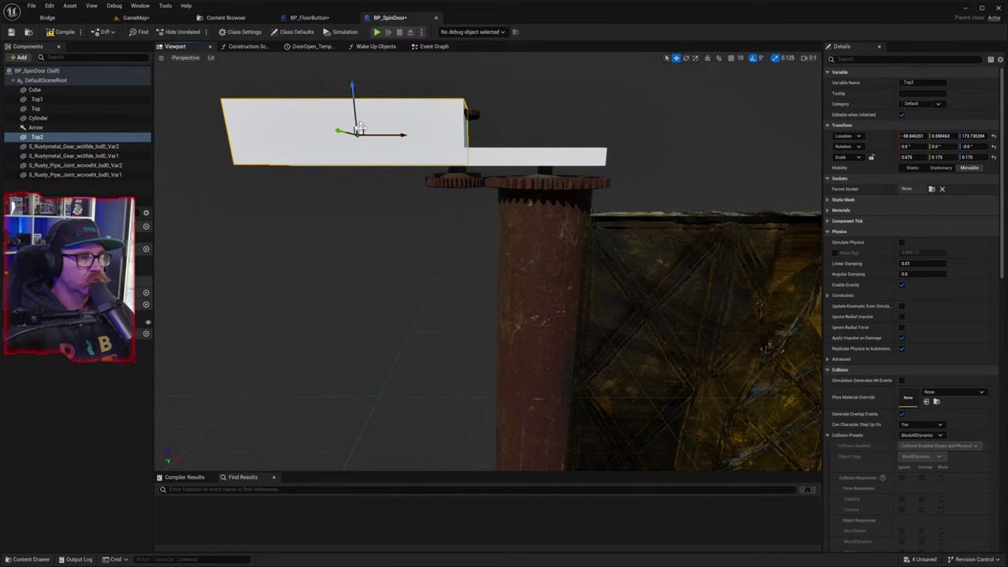
- Shorten the Top copy to an X scale of 0.55 and move it to an X location of about -48.1
right_click_drag(372, 133, 406, 133)
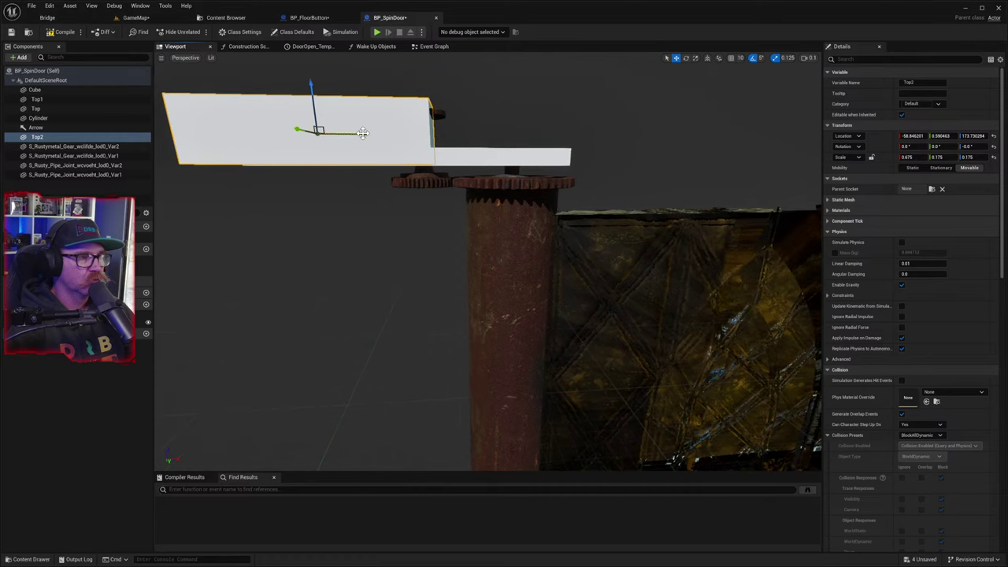
mouse_move(362, 133)
left_mouse_down()
mouse_move(386, 133)
mouse_move(366, 133)
mouse_move(386, 134)
mouse_move(376, 134)
left_mouse_up()
key("e")
key("r")
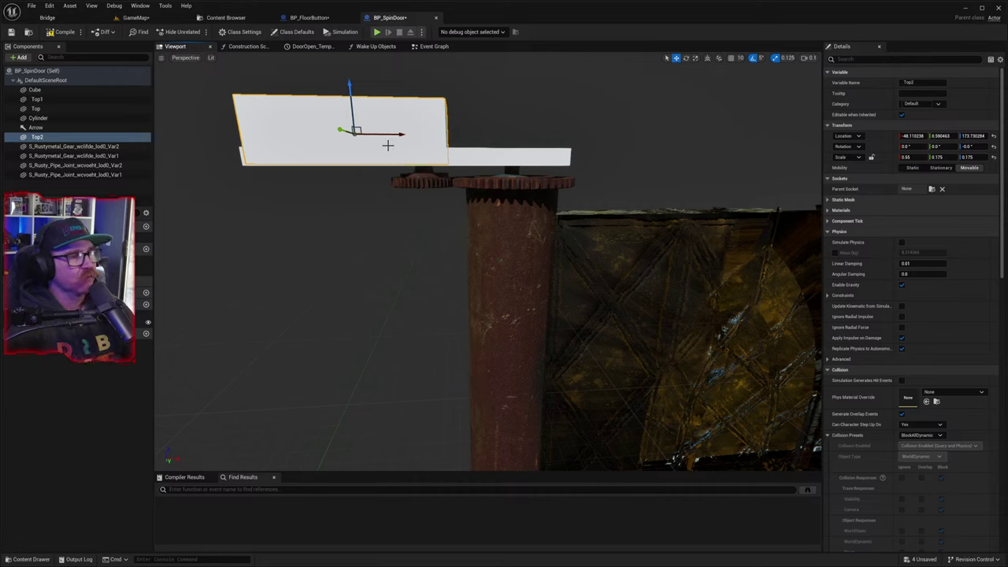
- Try moving the tall Top copy outward to about X -70.2 and rotating its pitch to 90°
key("ctrl+f")
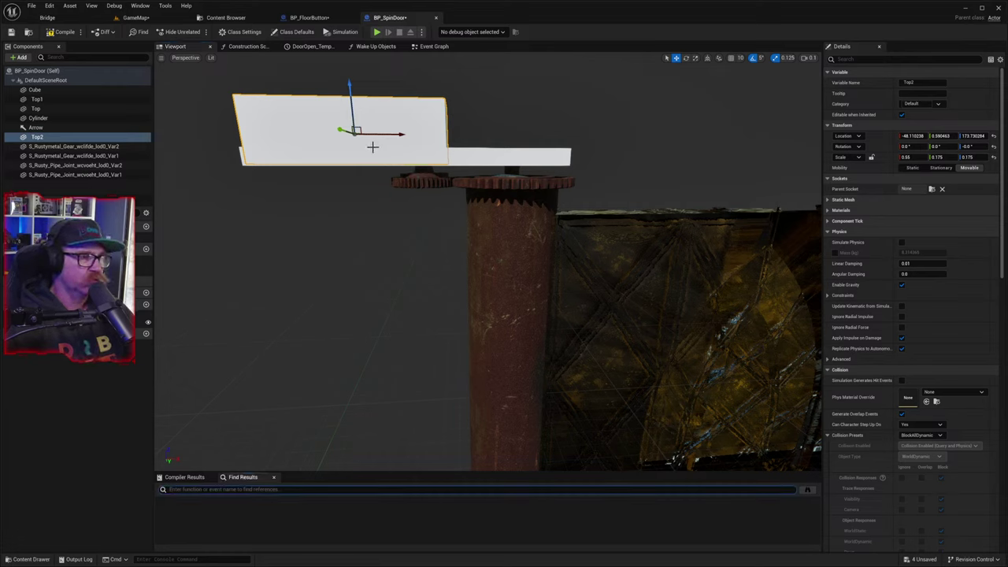
left_click_drag(392, 140, 313, 163)
key("e")
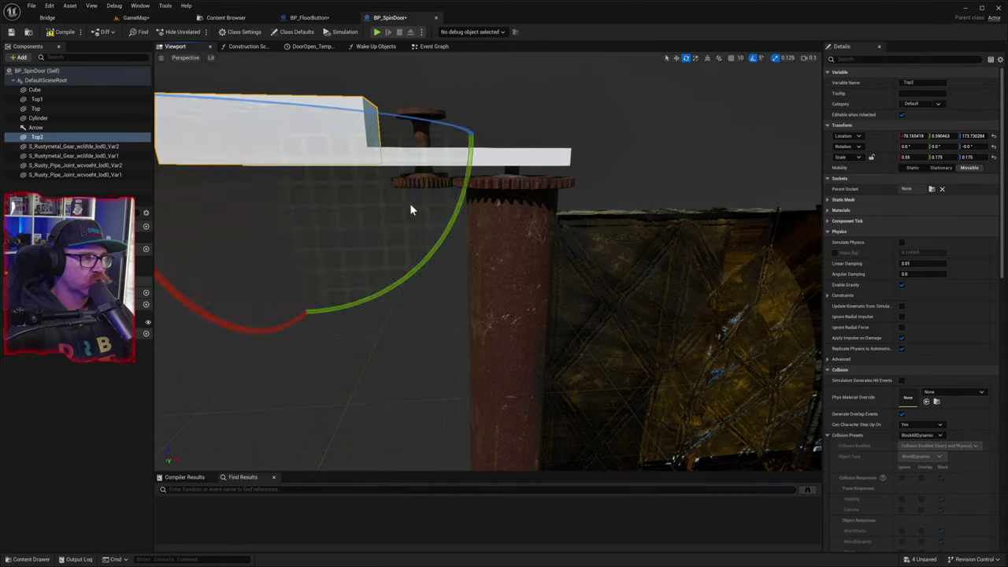
mouse_move(441, 232)
left_mouse_down()
mouse_move(453, 165)
mouse_move(430, 228)
left_mouse_up()
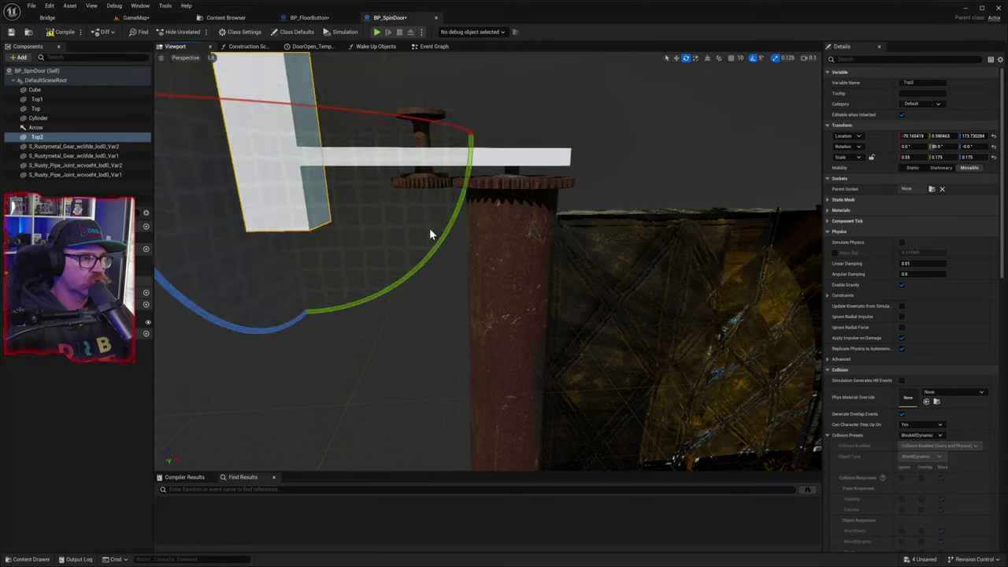
right_click_drag(393, 252, 276, 267)
right_click_drag(323, 200, 317, 226)
key("r")
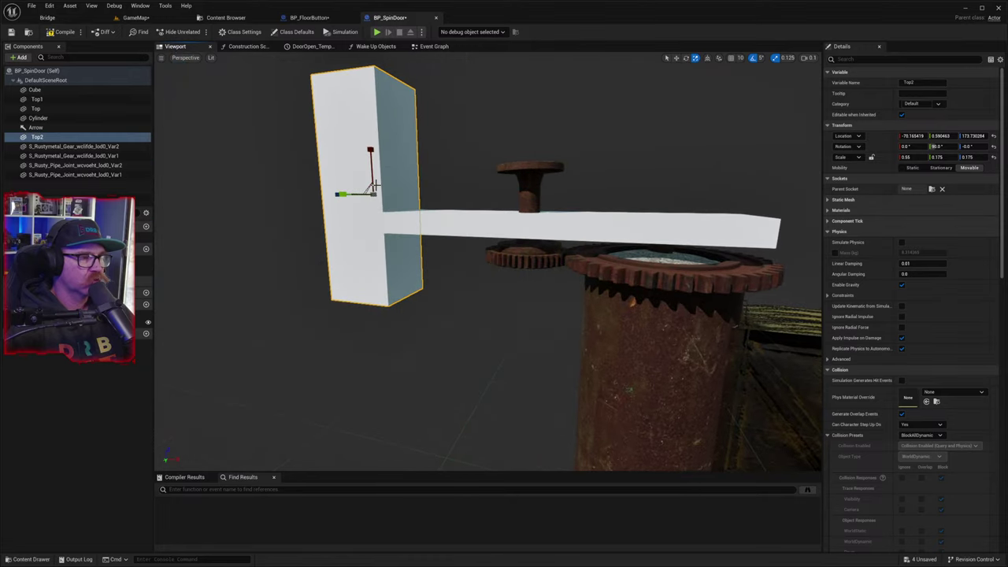
- Try reducing the upright block to an X scale of 0.3 and a Z scale of 0.05
mouse_move(371, 151)
left_mouse_down()
mouse_move(370, 189)
mouse_move(370, 150)
left_mouse_up()
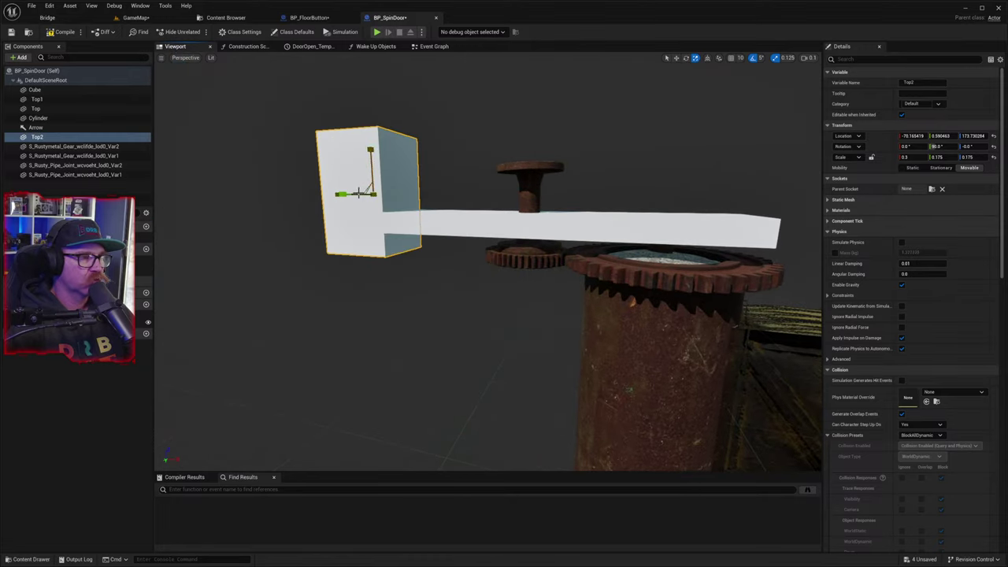
key("f")
key("w")
right_click_drag(504, 262, 630, 318)
key("s")
right_click_drag(334, 222, 325, 242)
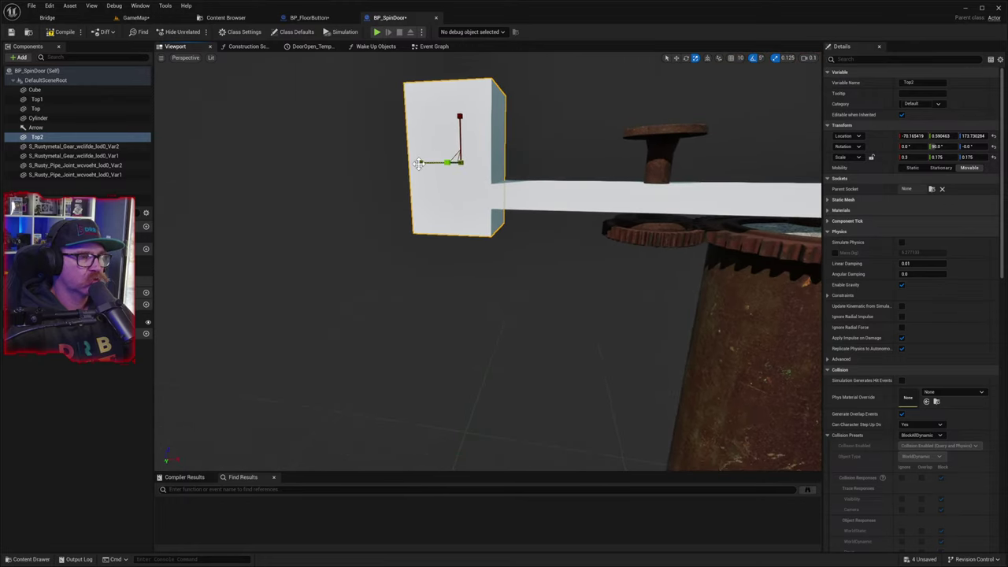
left_click_drag(420, 163, 448, 162)
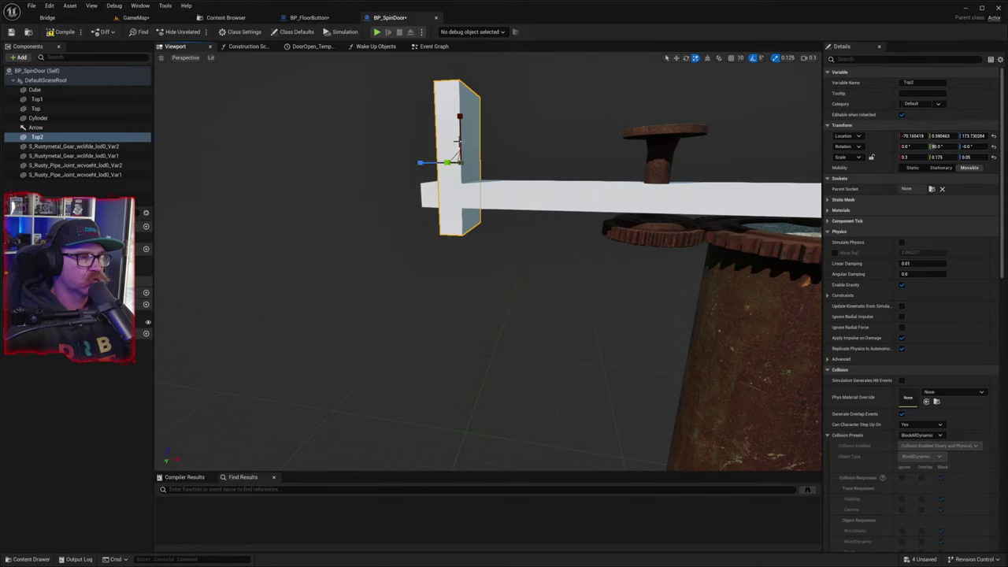
- Try moving the thin upright plate to the end of the Top block, at about X -78.4 and Z 164.3
key("w")
left_click_drag(459, 140, 403, 203)
key("s")
right_click_drag(502, 280, 535, 311)
key("s")
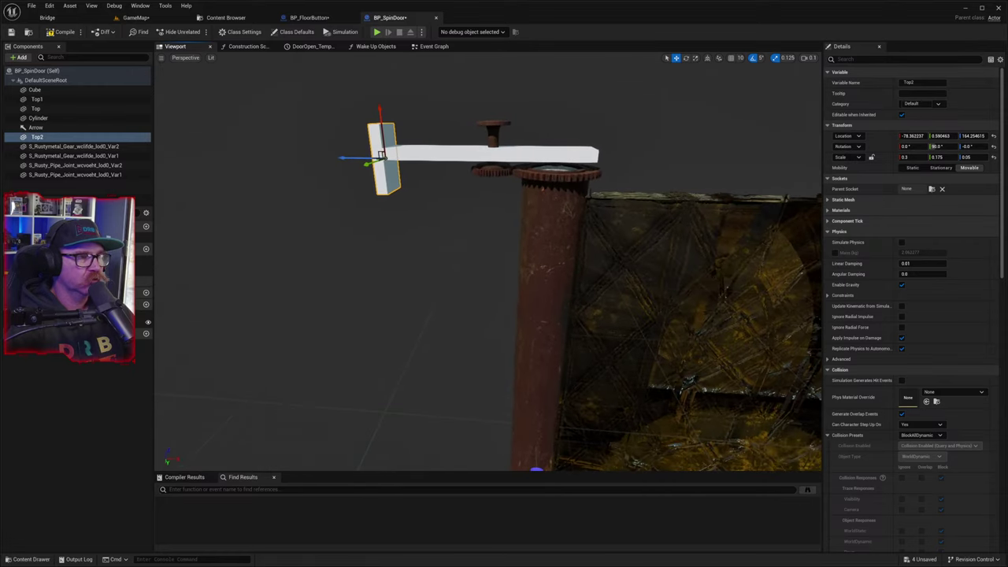
- Undo the plate's moves, scaling and rotation, back to the horizontal block at about X -48.1
key("ctrl+z")
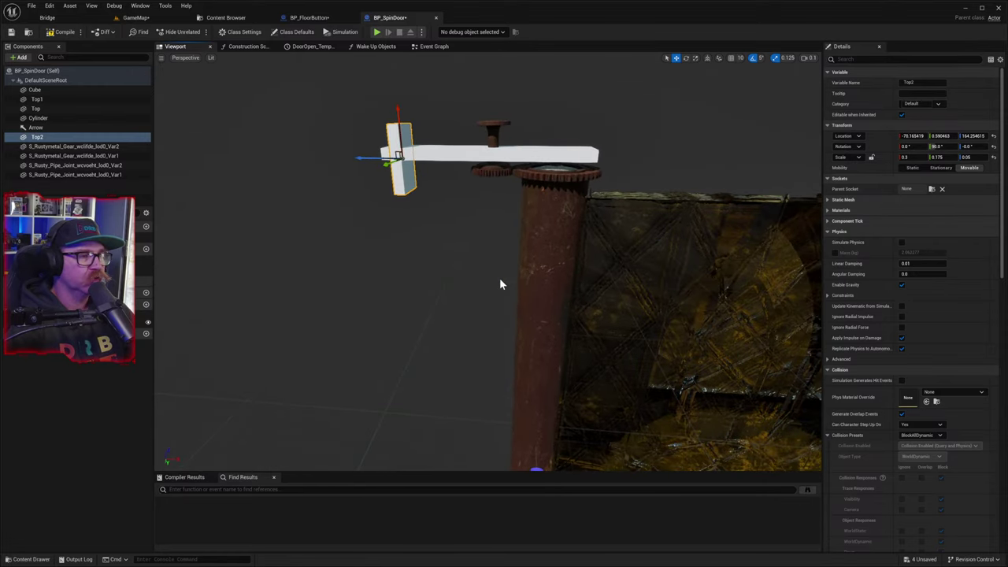
key("ctrl+z")
key("ctrl+z")
key("ctrl+z")
key("ctrl+z")
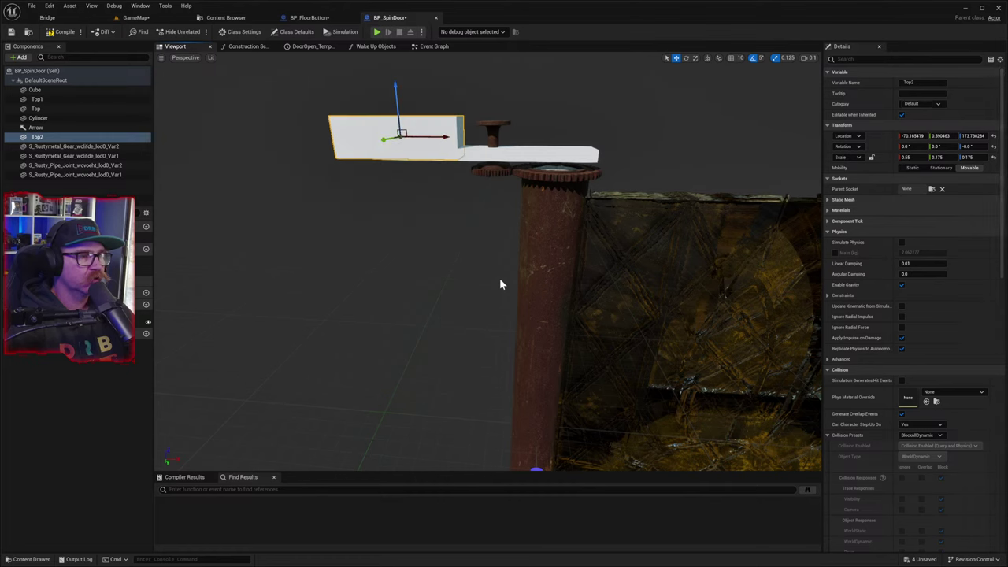
key("ctrl+z")
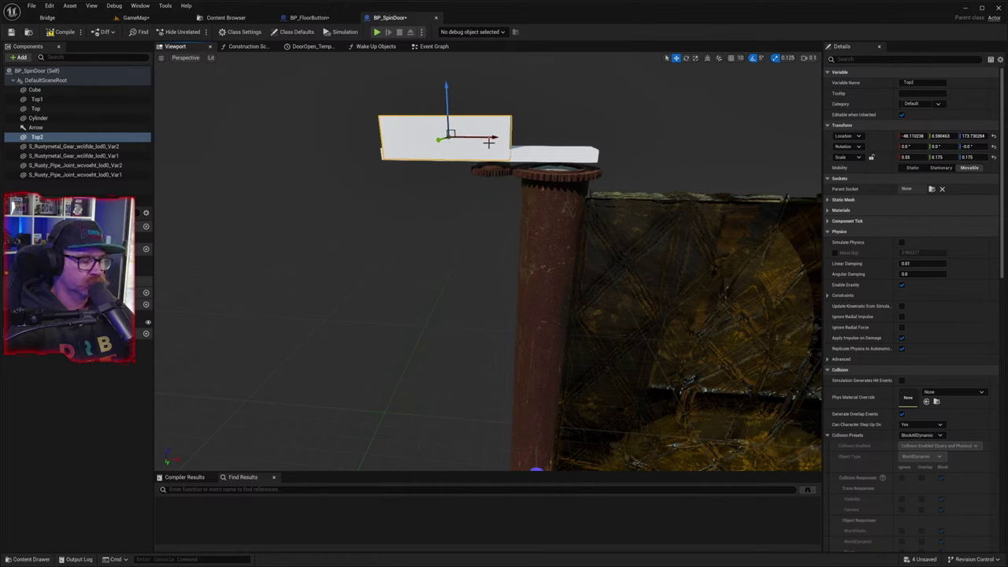
- Place a duplicate of the raised block at about X -81.9, rotated to a 90° pitch
key("ctrl+d")
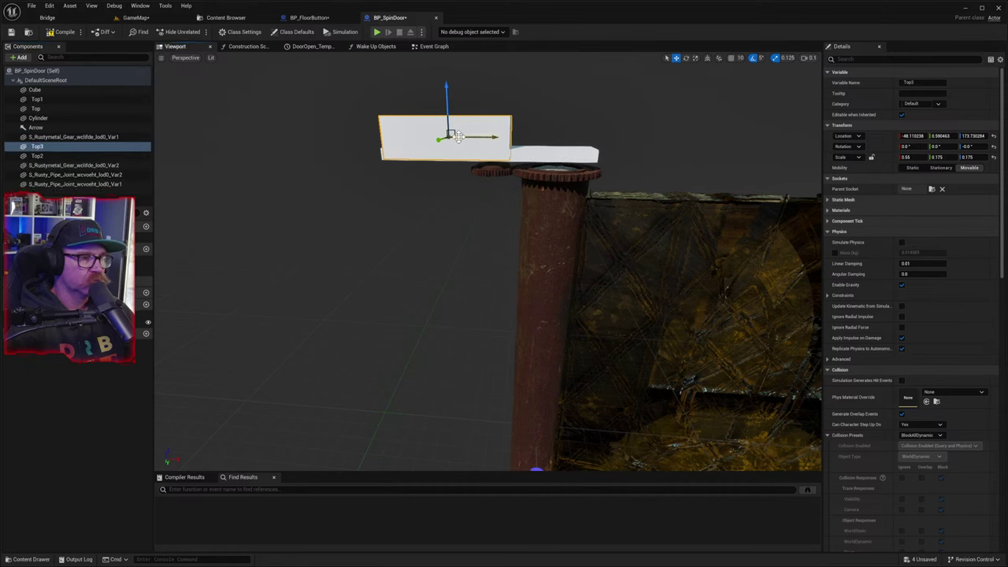
left_click_drag(475, 137, 402, 141)
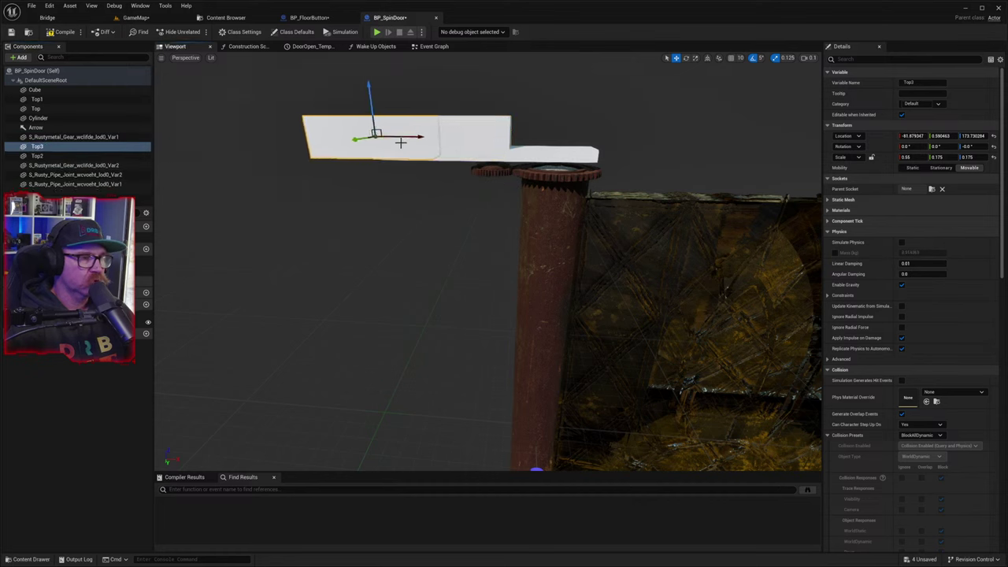
key("e")
left_click_drag(512, 102, 512, 252)
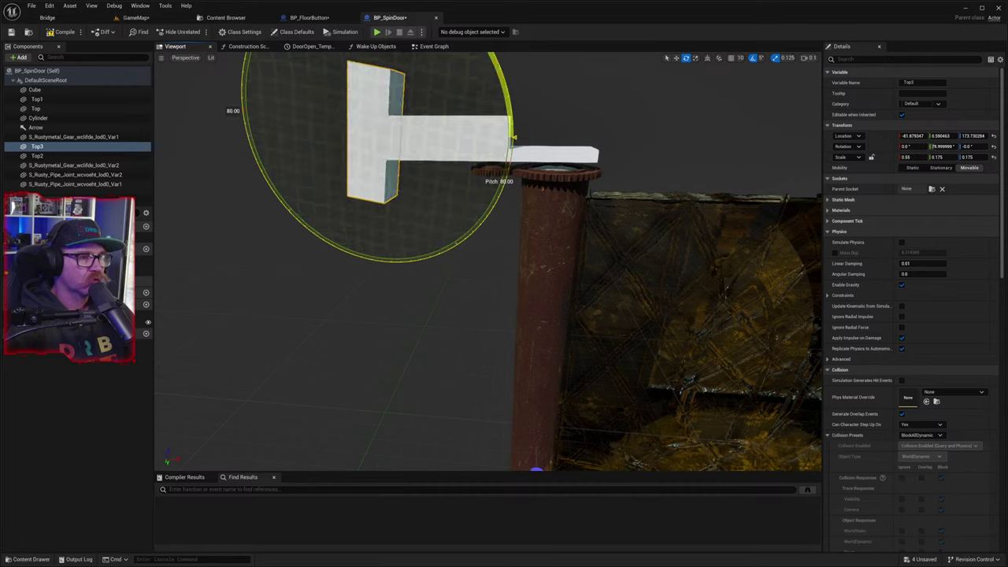
left_click_drag(512, 137, 519, 151)
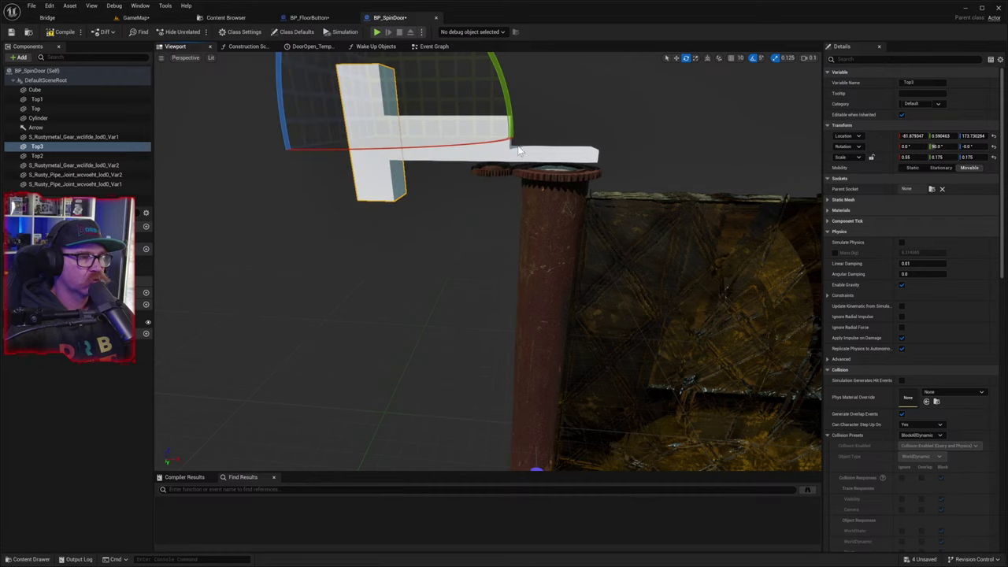
- Scale the upright duplicate to 0.3 in X and 0.05 in Z, forming a thin end plate
key("r")
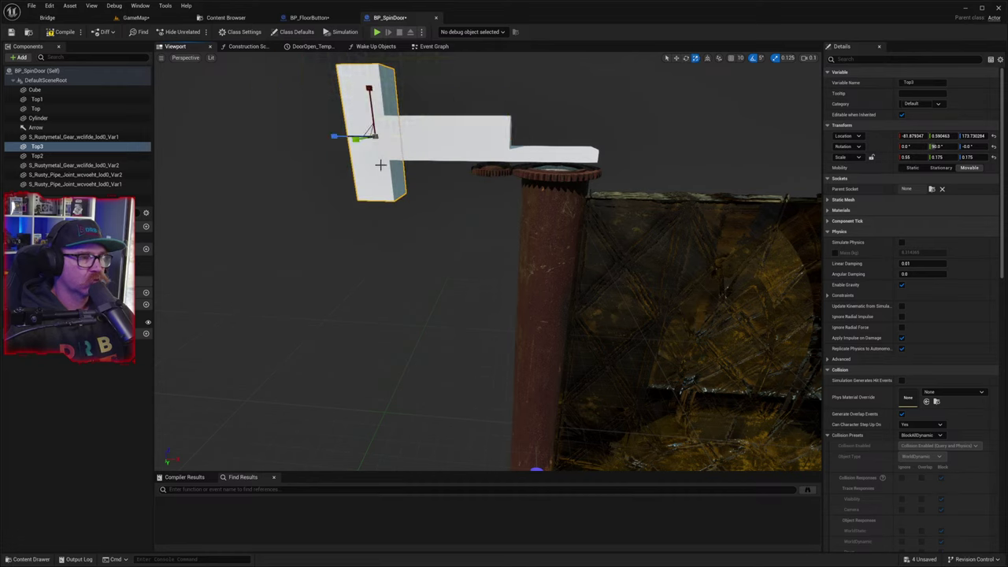
left_click_drag(335, 137, 354, 137)
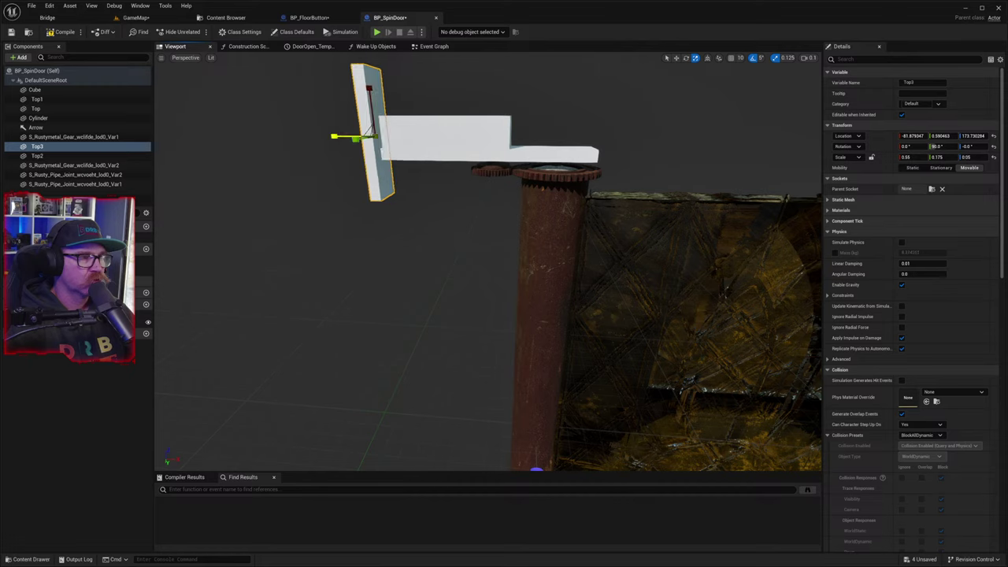
key("e")
key("r")
mouse_move(373, 101)
left_mouse_down()
mouse_move(372, 112)
mouse_move(369, 89)
left_mouse_up()
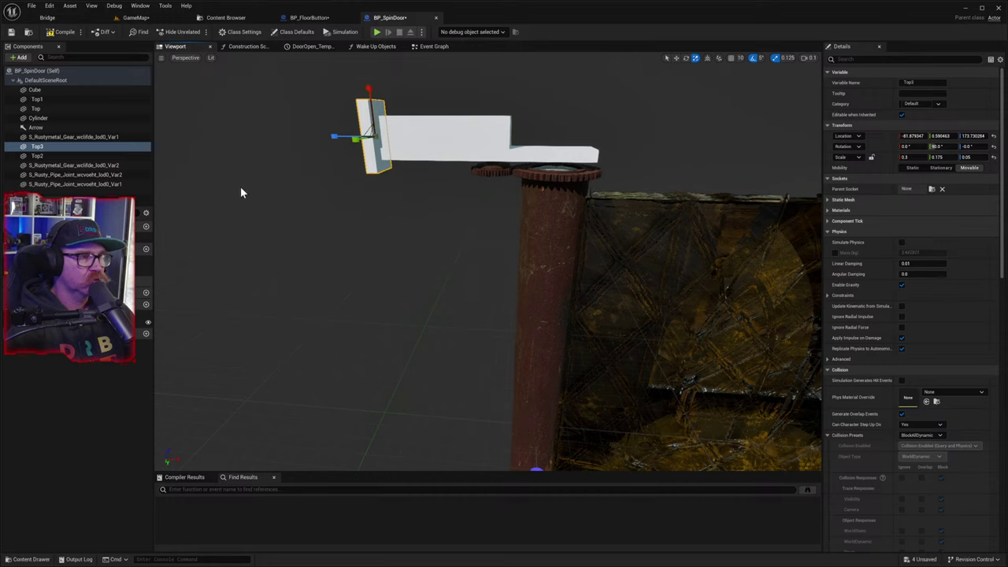
key("w")
left_click(552, 279)
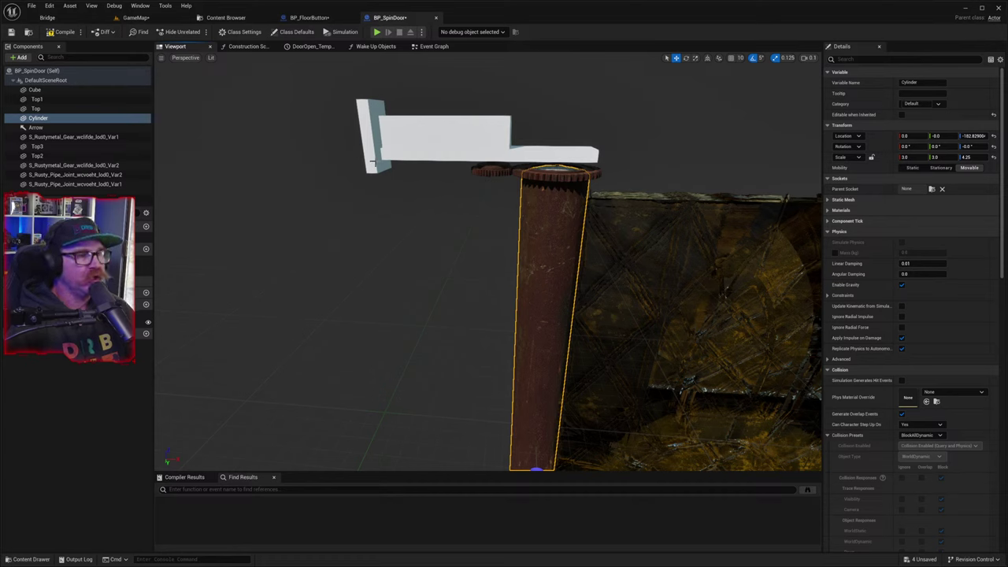
- Move the thin upright plate inward along the raised block to about X -43.7
left_click(367, 151)
left_click_drag(358, 136, 430, 149)
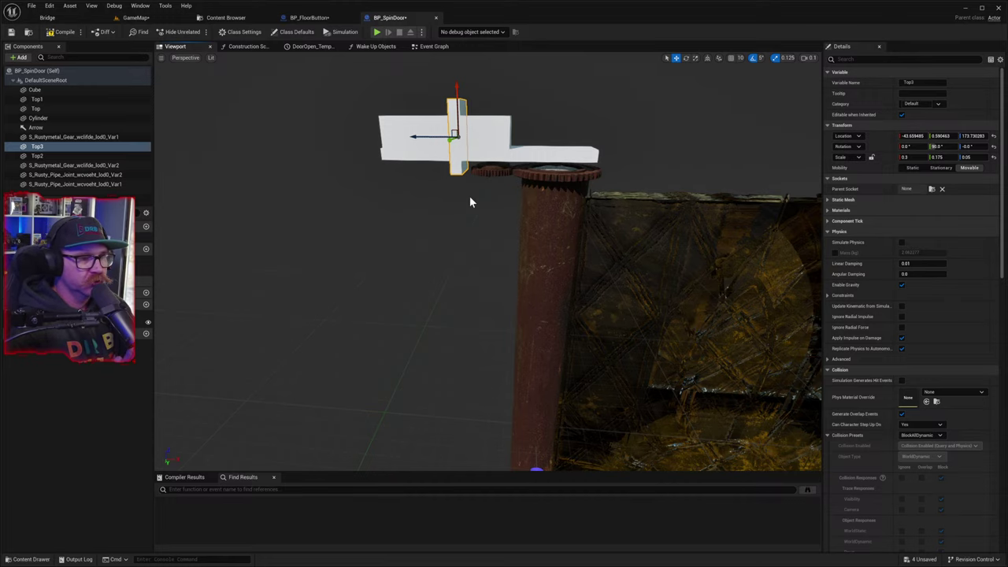
mouse_move(474, 191)
right_mouse_down()
mouse_move(481, 237)
mouse_move(473, 157)
mouse_move(483, 191)
right_mouse_up()
key("w")
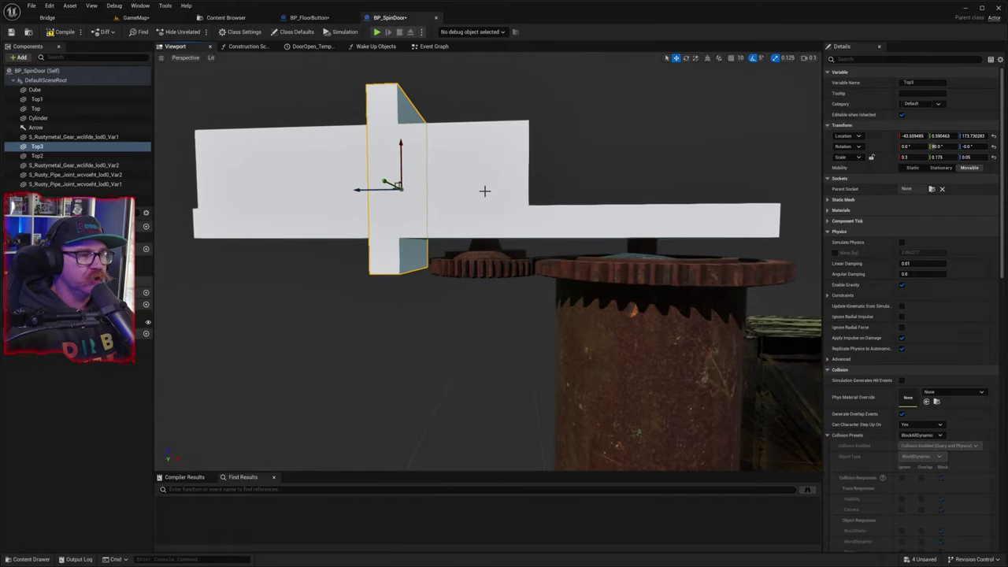
left_click(417, 217)
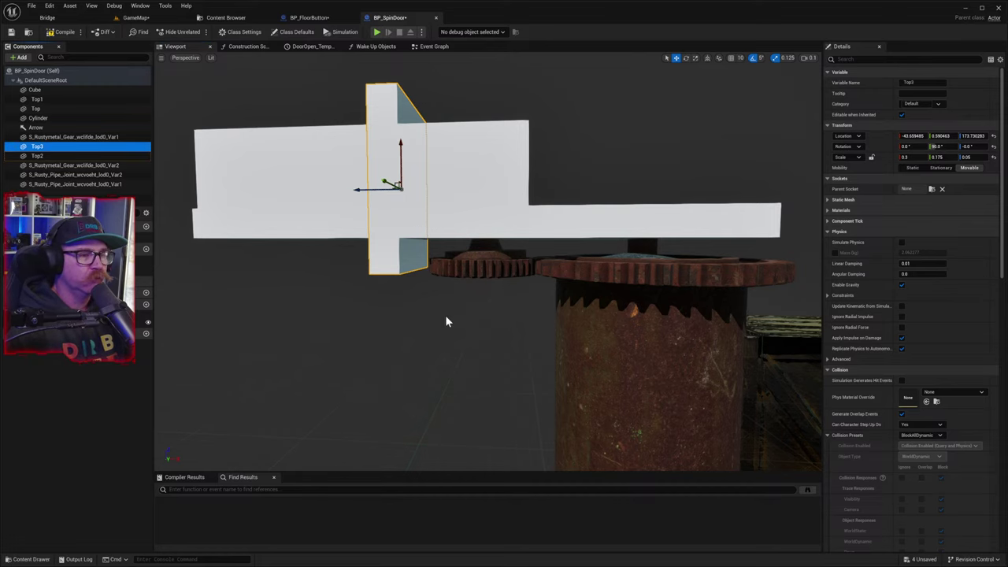
- Switch to Quixel Bridge and view the details of the Modular Drain Pipe Kit among the Hardware props
left_click(134, 17)
left_click(47, 17)
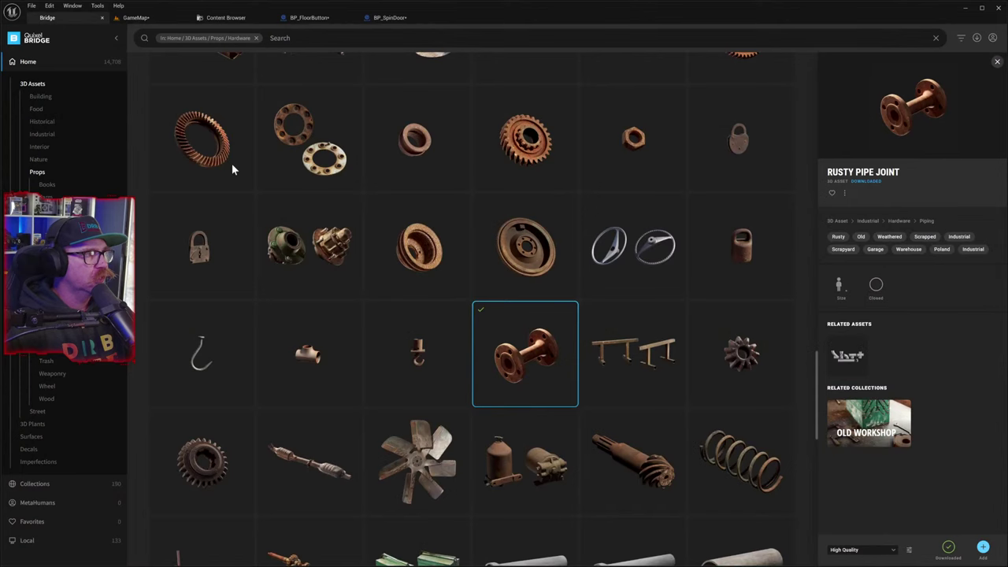
right_click(403, 319)
scroll(403, 319, "down", 3)
scroll(407, 323, "up", 2)
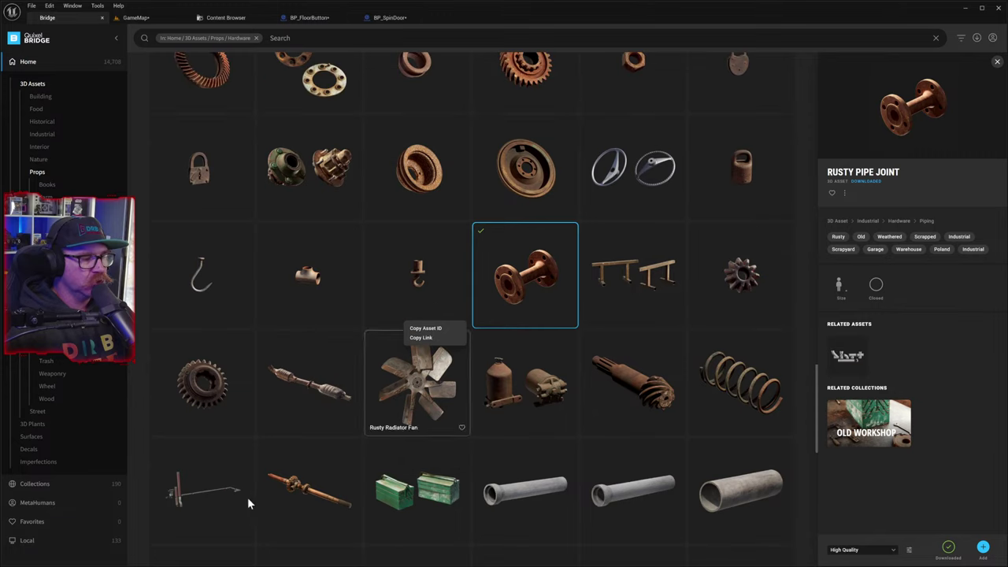
left_click(207, 490)
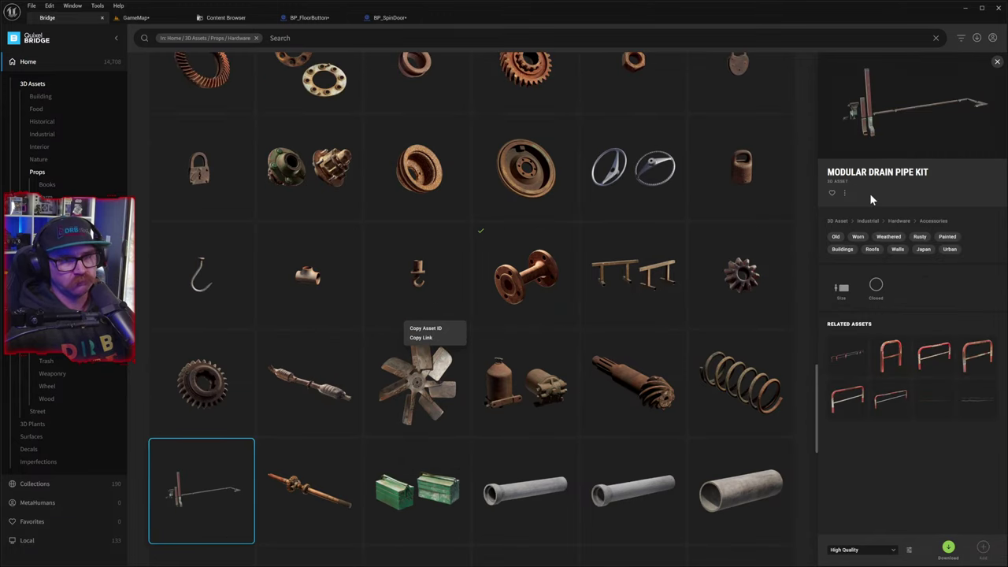
- Browse the Hardware props for parts that could dress the door's motor housing
scroll(650, 306, "up", 2)
scroll(650, 309, "up", 3)
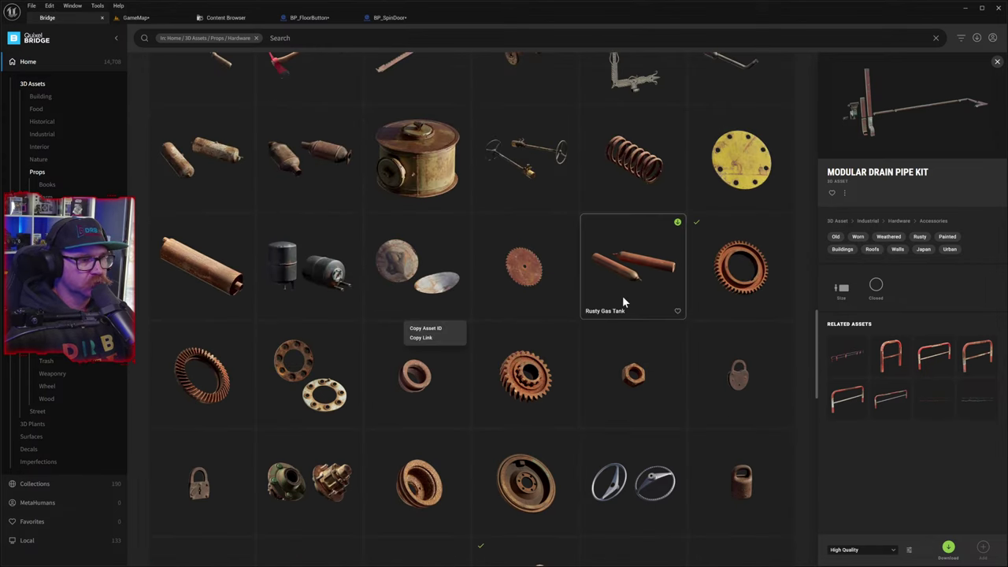
scroll(622, 298, "up", 2)
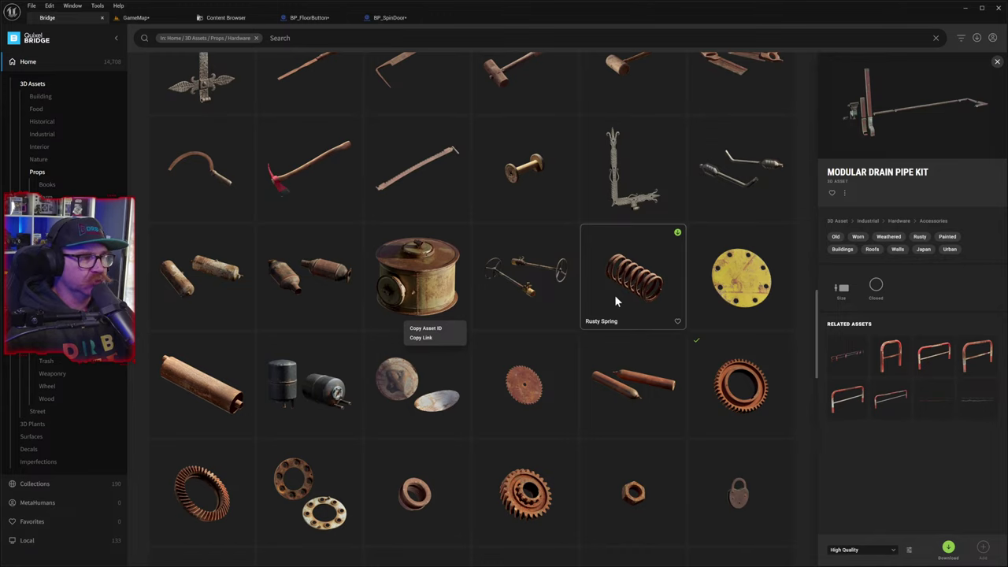
scroll(611, 297, "up", 4)
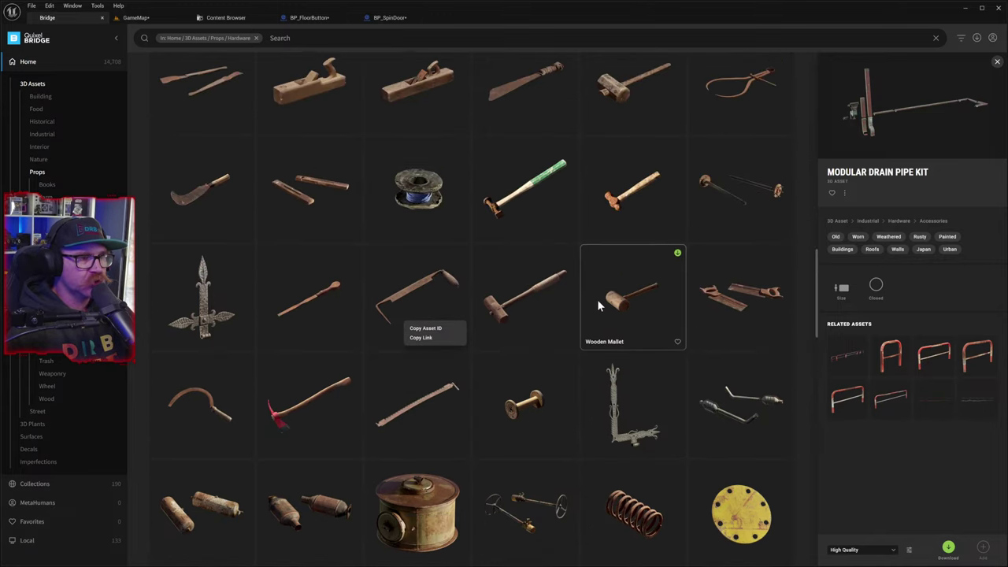
scroll(591, 304, "up", 5)
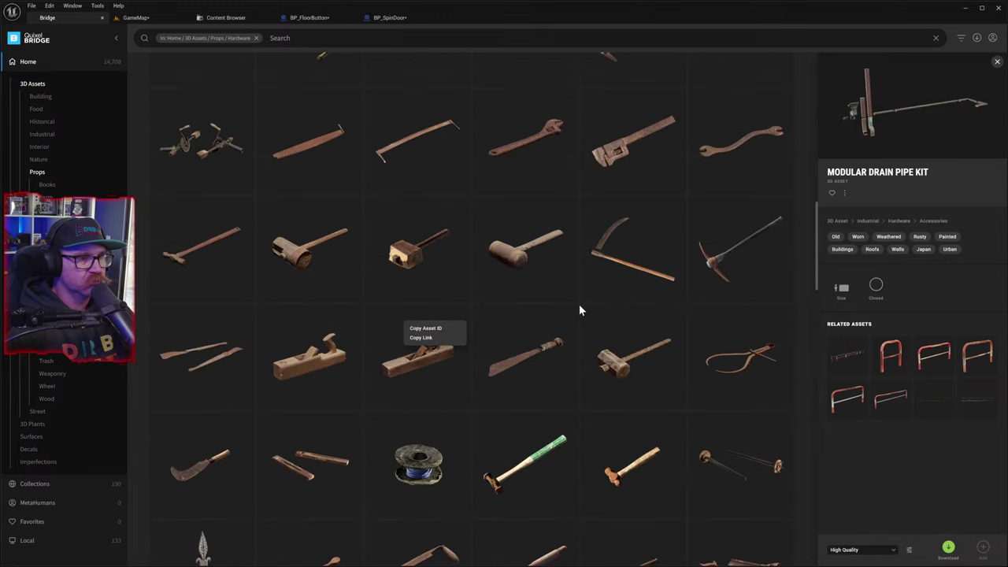
scroll(579, 311, "up", 3)
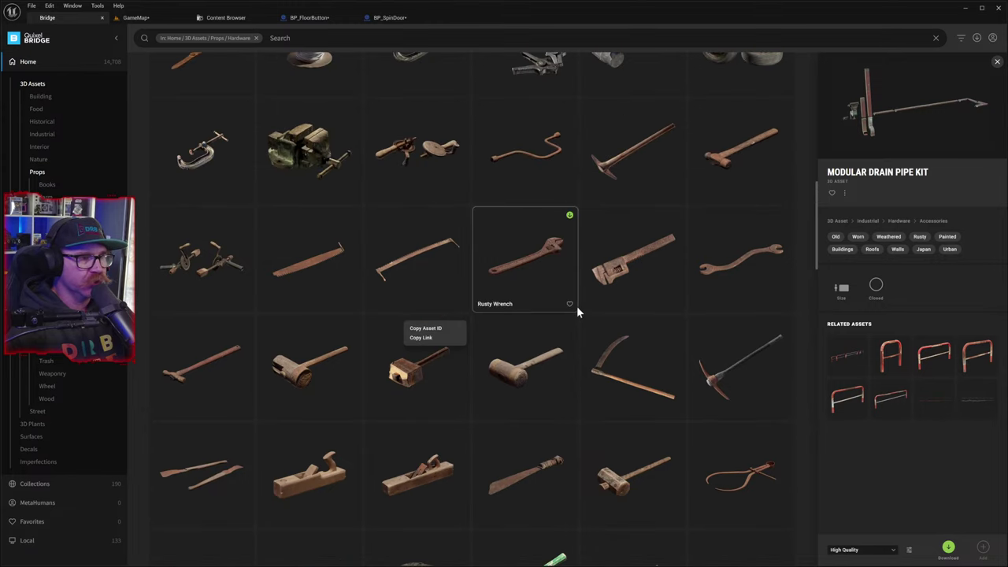
scroll(576, 308, "up", 3)
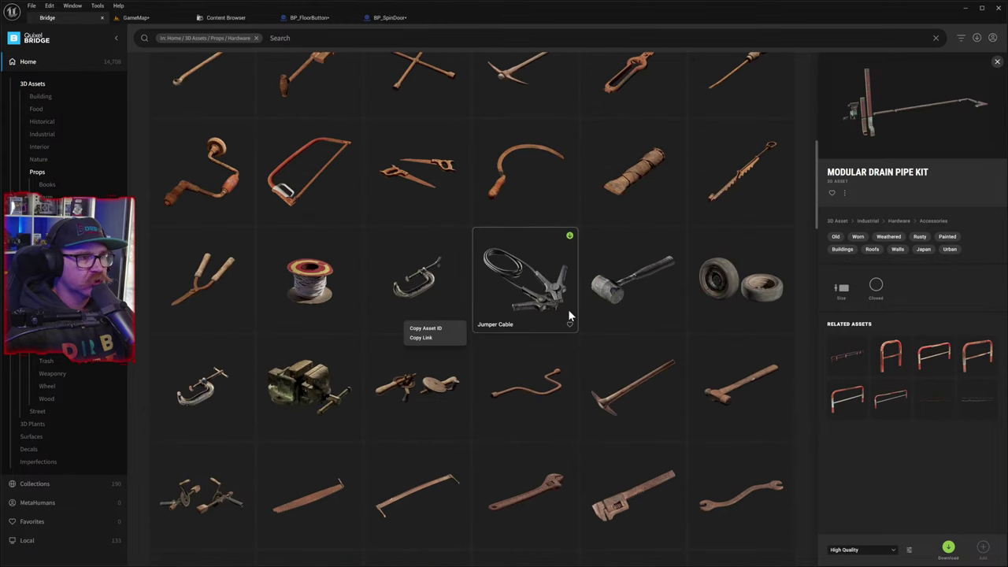
scroll(568, 309, "down", 4)
scroll(567, 309, "down", 15)
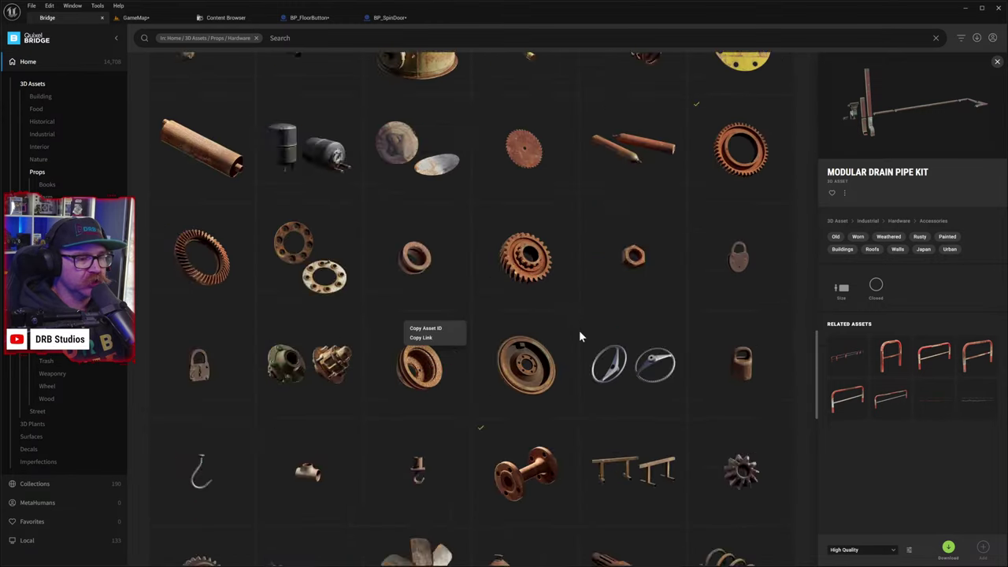
scroll(581, 348, "down", 10)
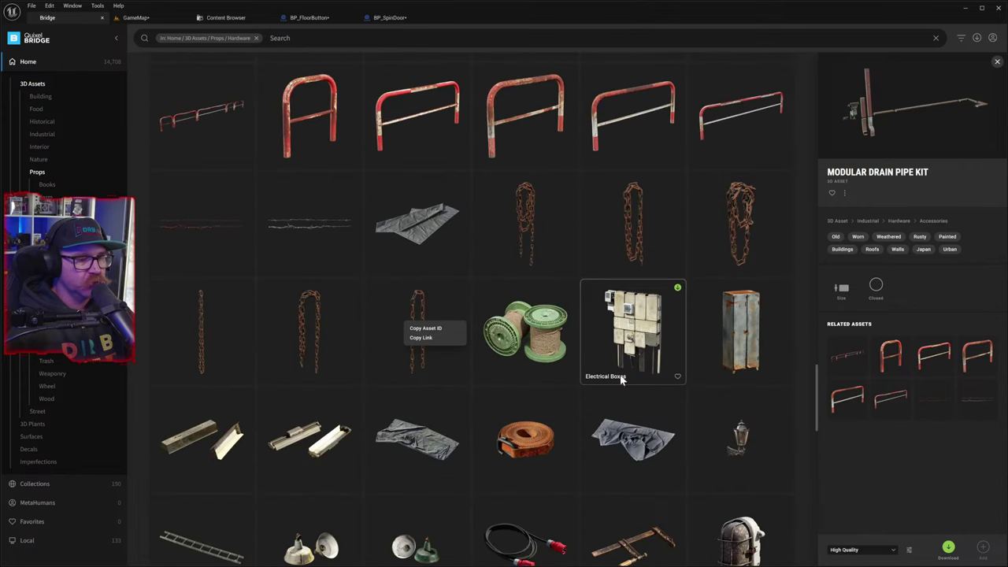
scroll(620, 376, "down", 2)
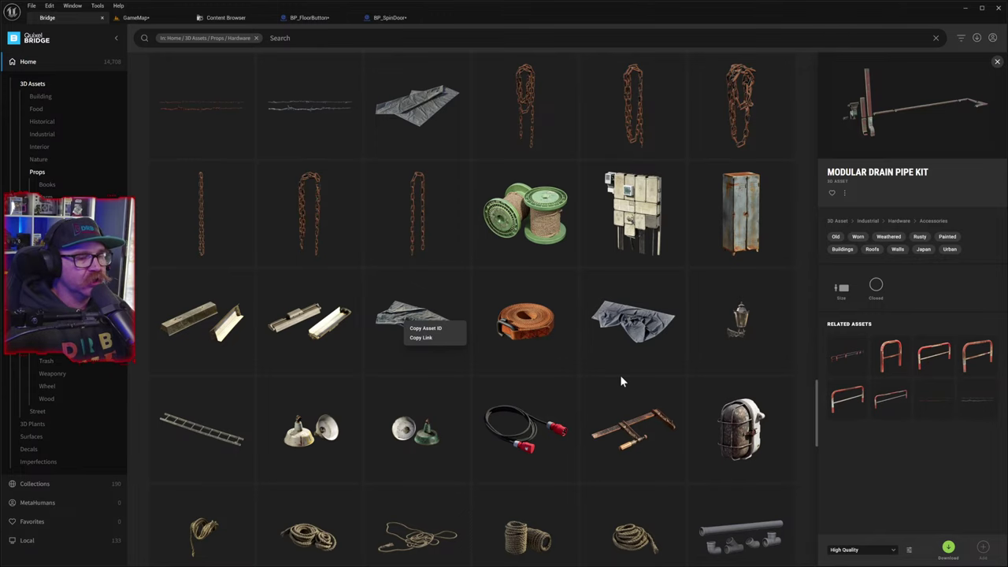
scroll(636, 379, "down", 2)
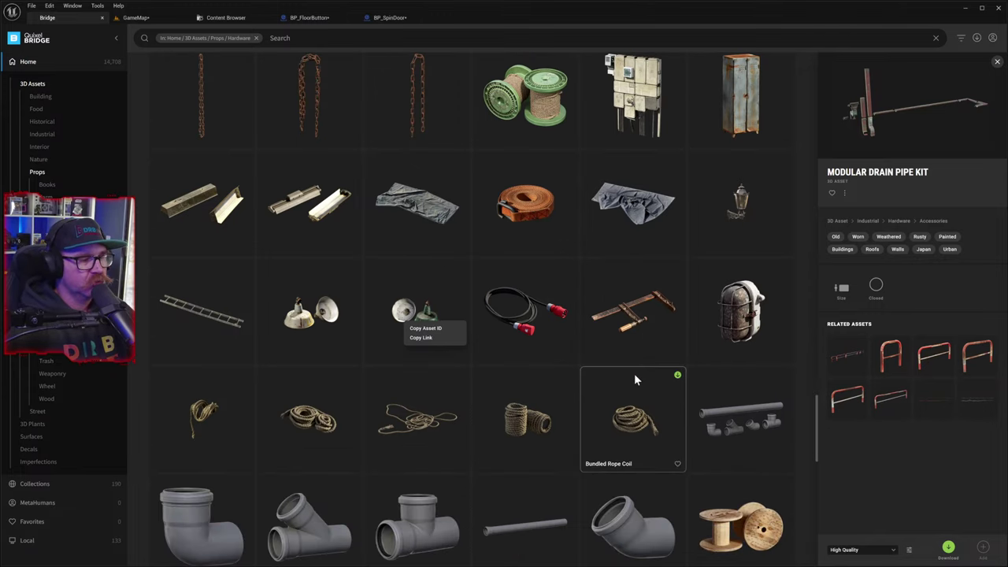
scroll(635, 380, "down", 1)
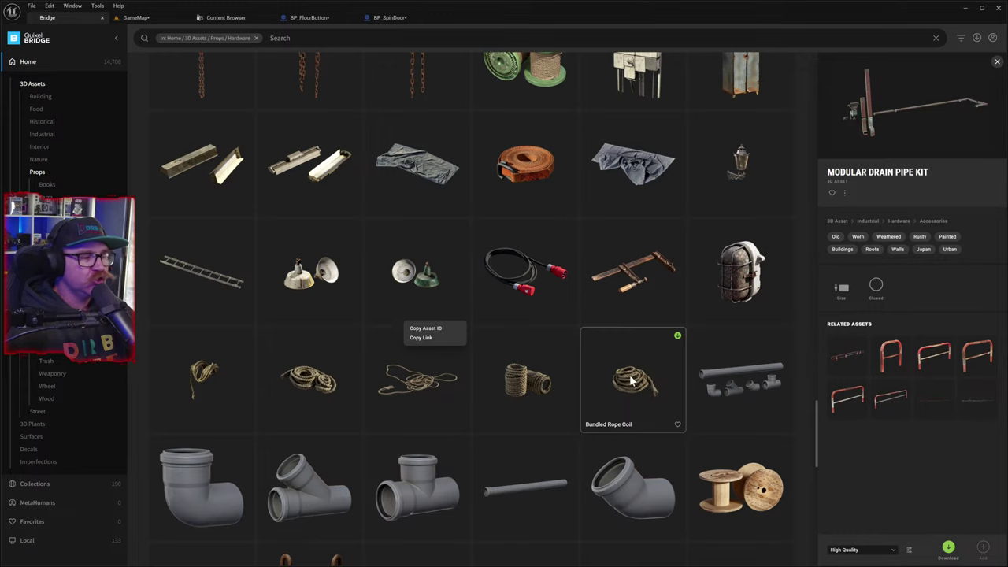
scroll(627, 378, "down", 4)
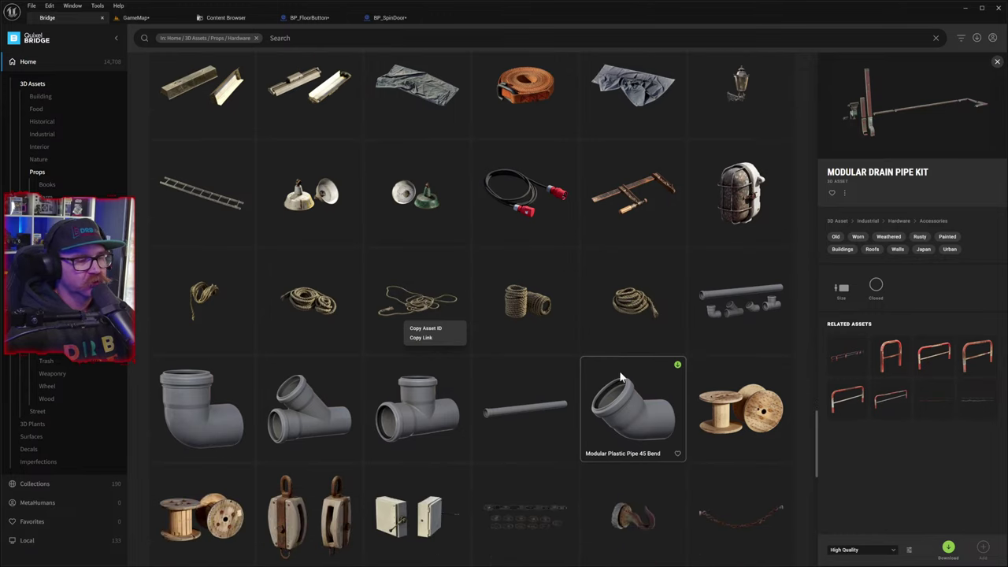
scroll(617, 372, "down", 1)
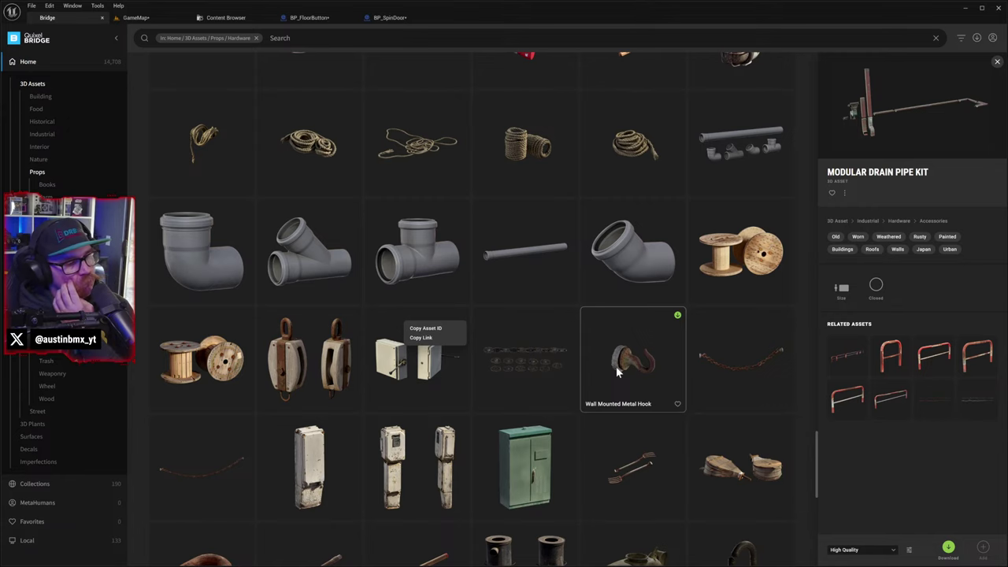
scroll(617, 372, "down", 3)
scroll(616, 375, "down", 2)
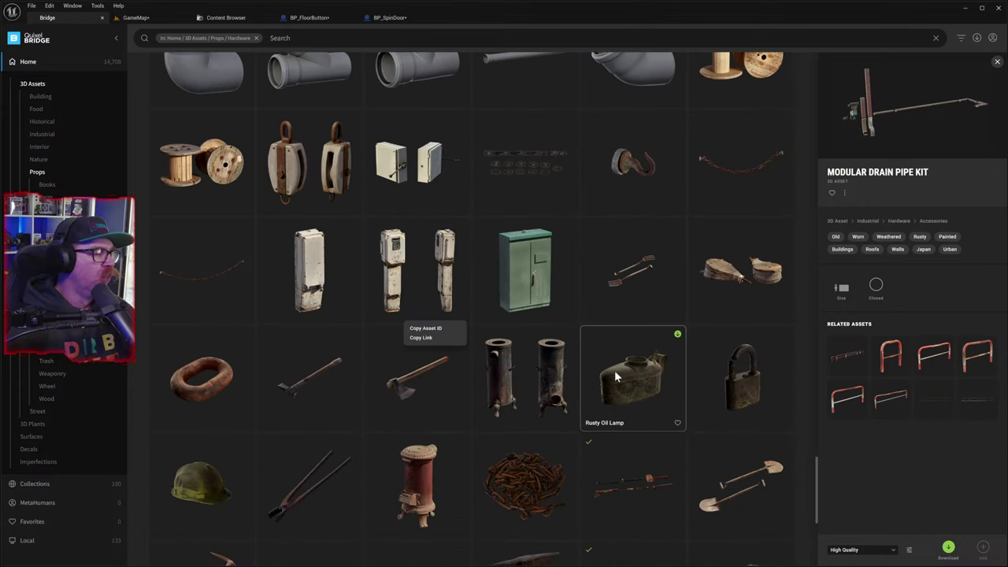
scroll(617, 377, "down", 3)
scroll(616, 376, "down", 1)
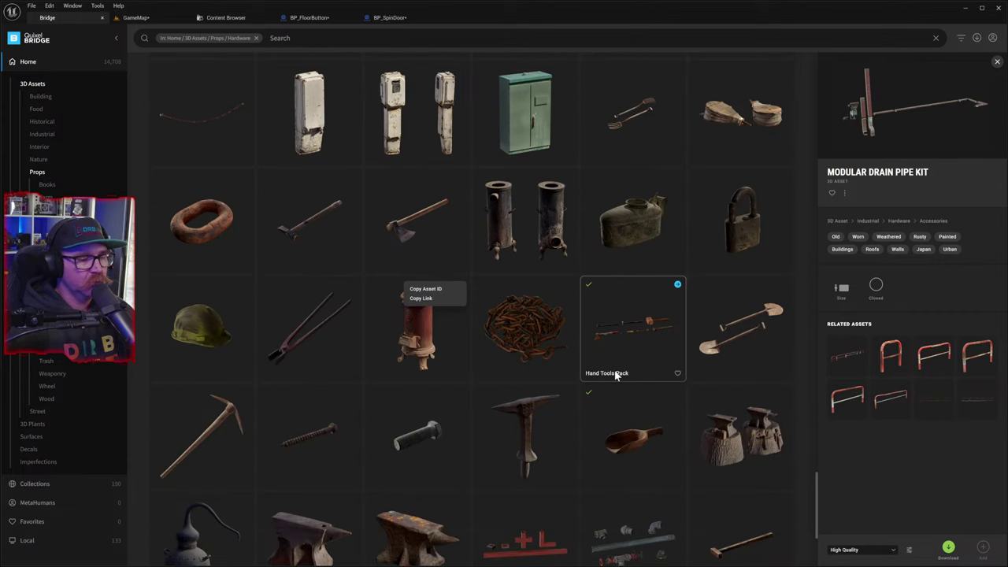
scroll(616, 382, "down", 1)
scroll(614, 377, "down", 8)
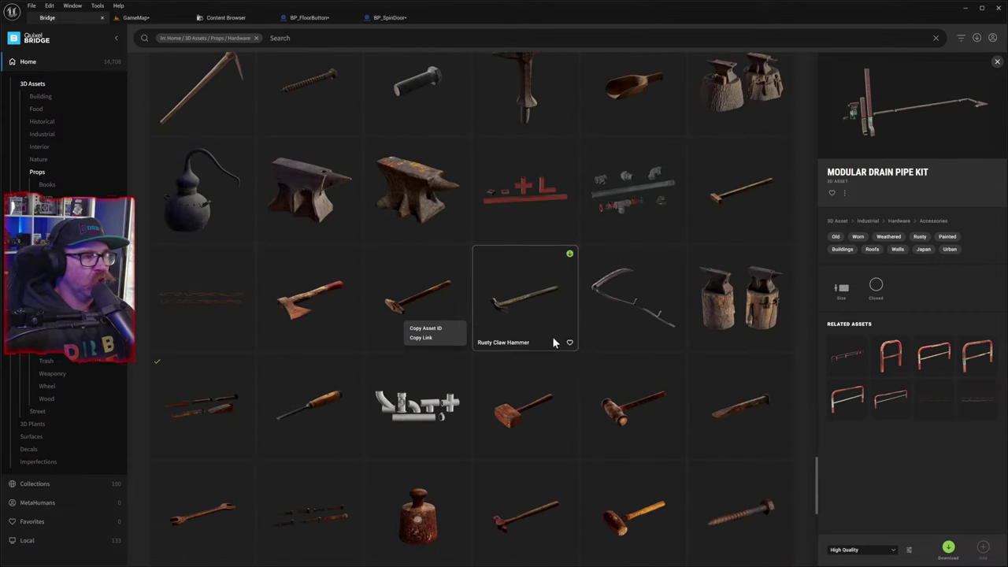
scroll(542, 338, "down", 3)
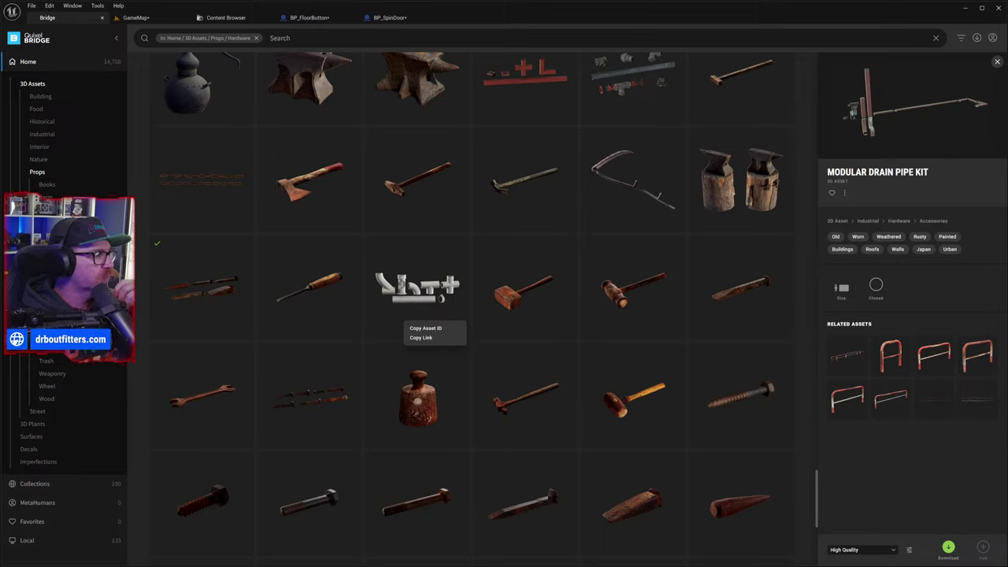
- Look through the Construction category of the Industrial 3D assets for parts that could dress the door's motor housing
left_click(40, 135)
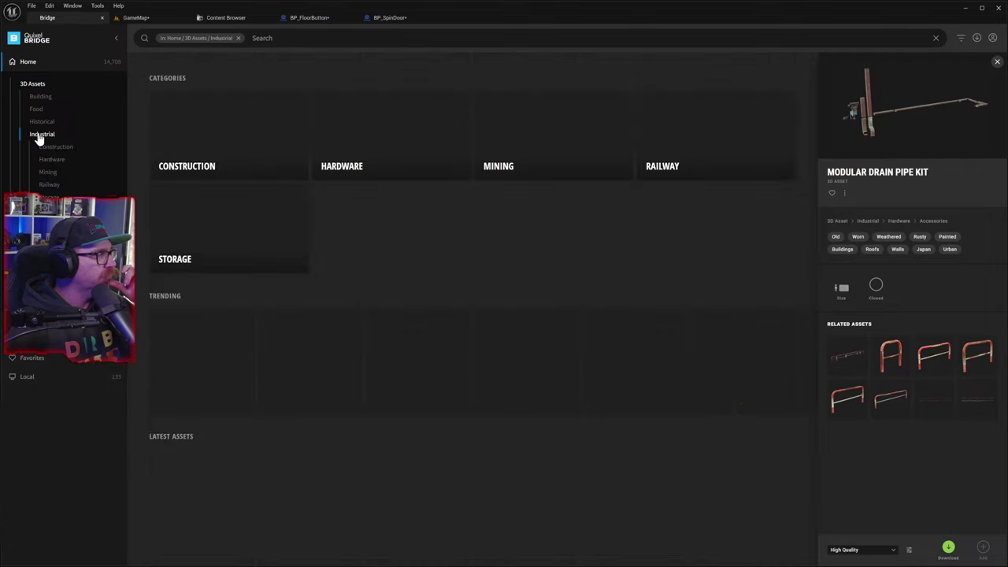
left_click(237, 161)
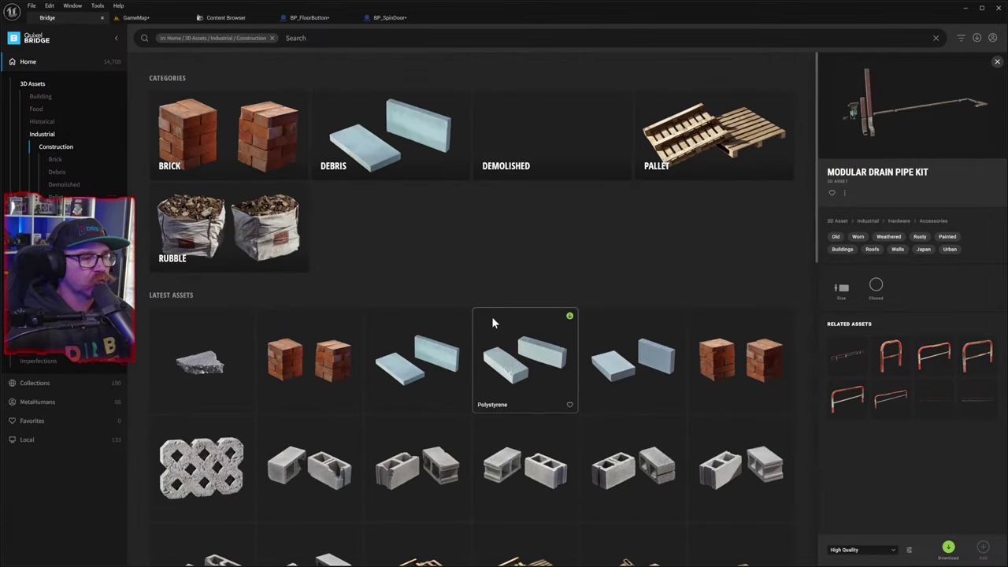
scroll(501, 334, "down", 3)
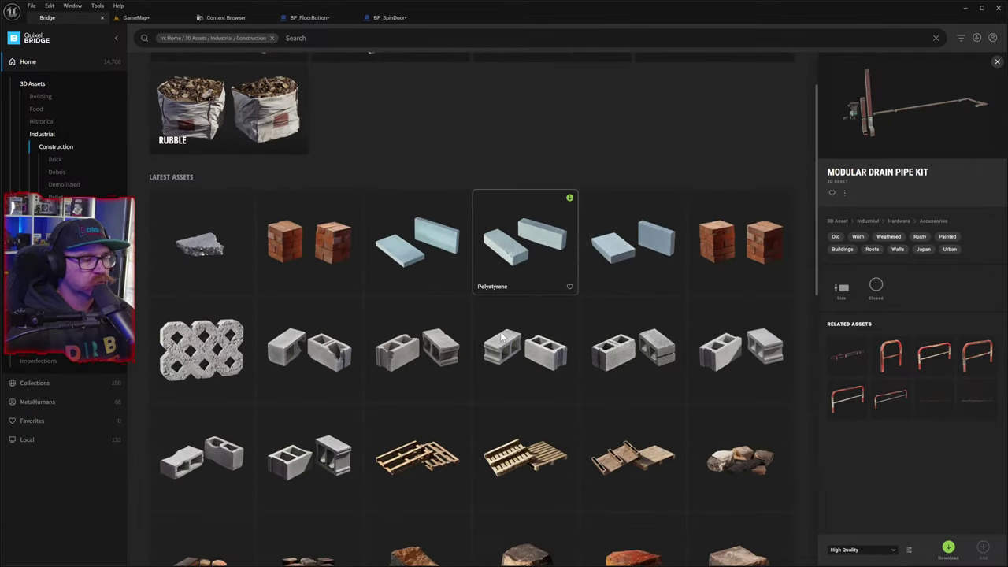
scroll(488, 354, "down", 3)
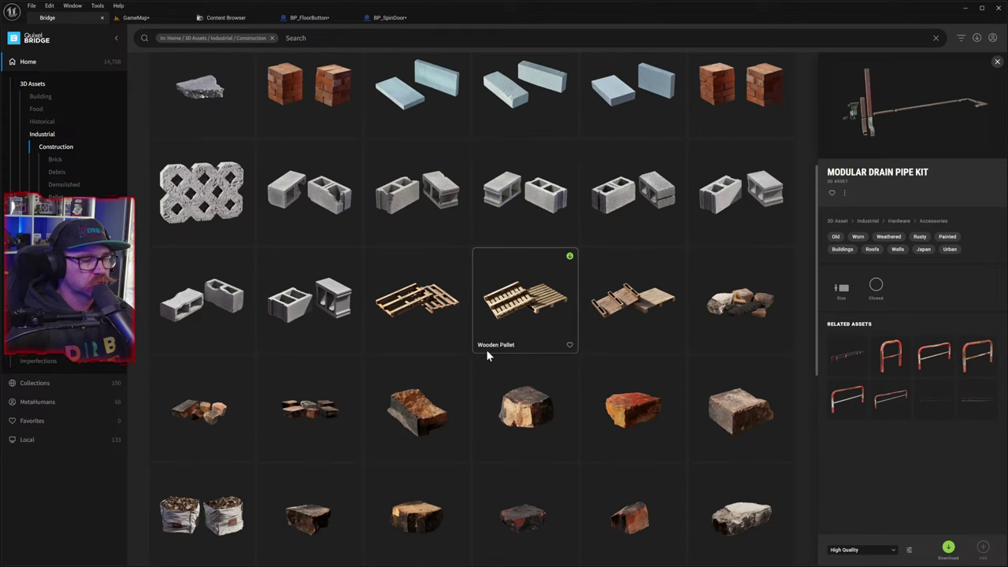
scroll(486, 349, "down", 1)
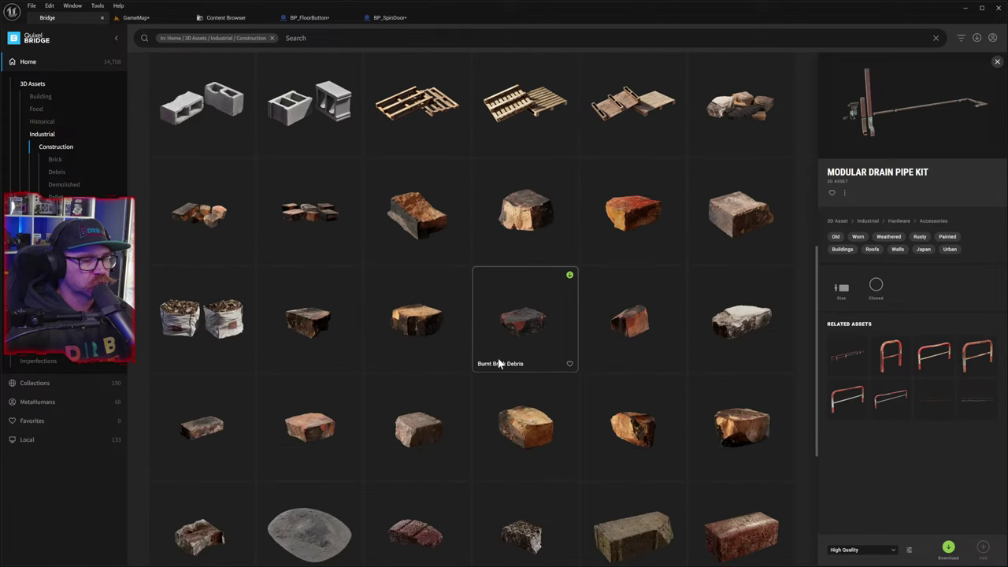
scroll(498, 360, "down", 2)
scroll(498, 367, "down", 1)
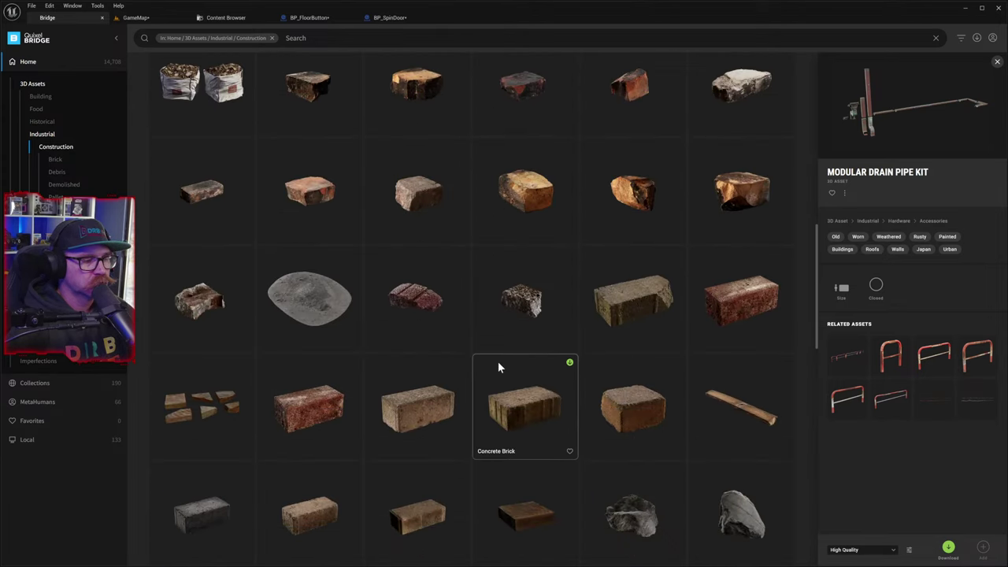
scroll(498, 367, "down", 4)
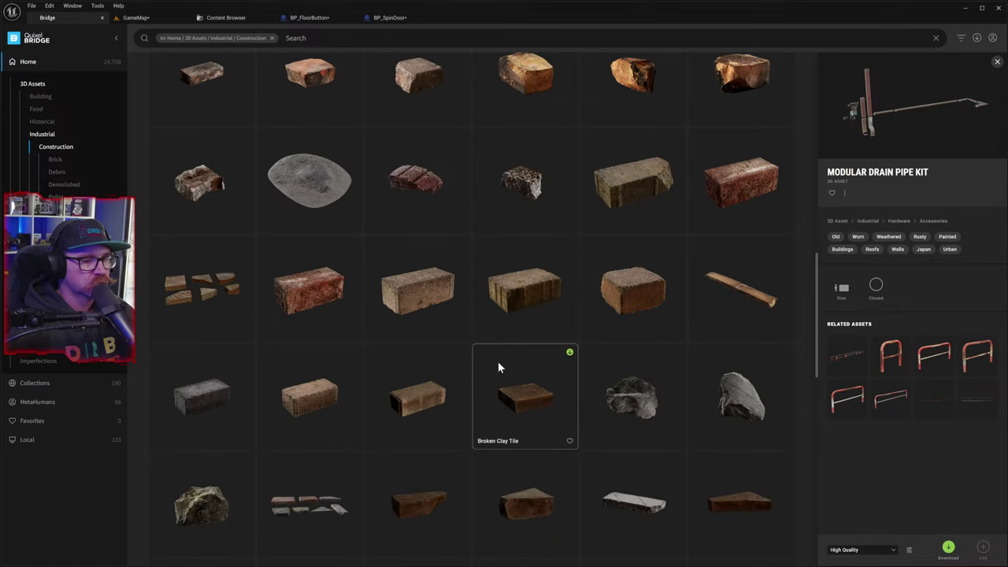
scroll(488, 364, "down", 5)
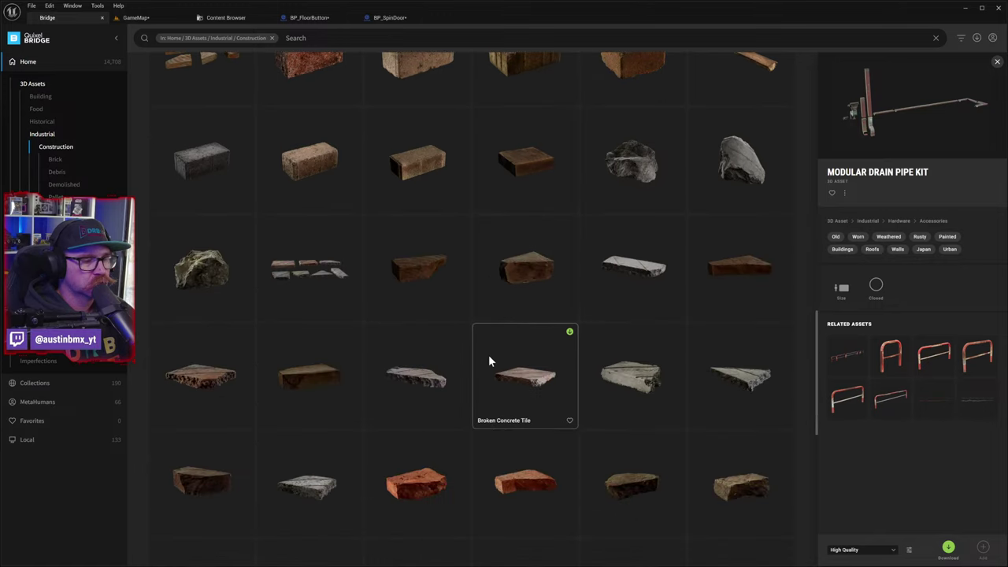
scroll(489, 356, "down", 3)
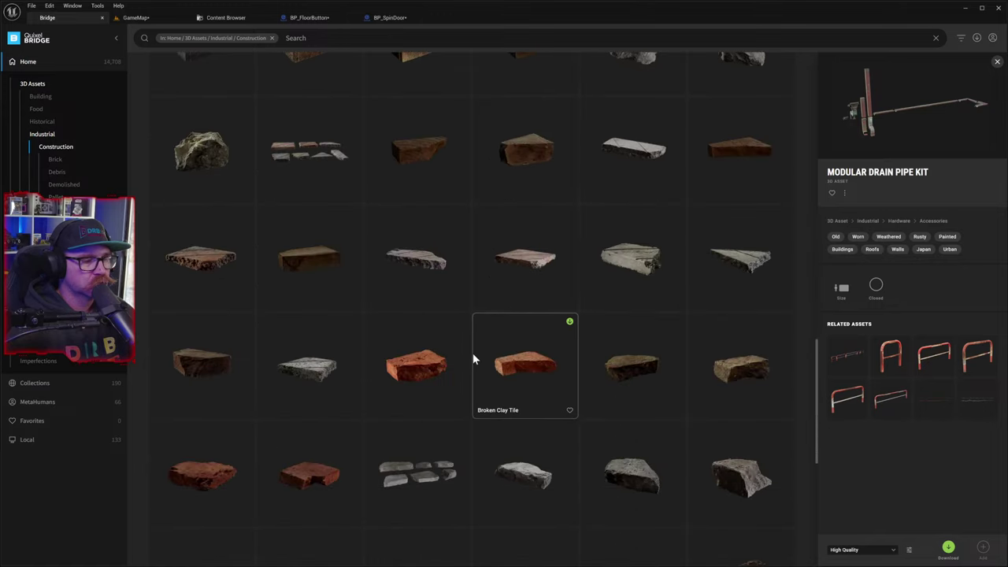
scroll(473, 359, "down", 4)
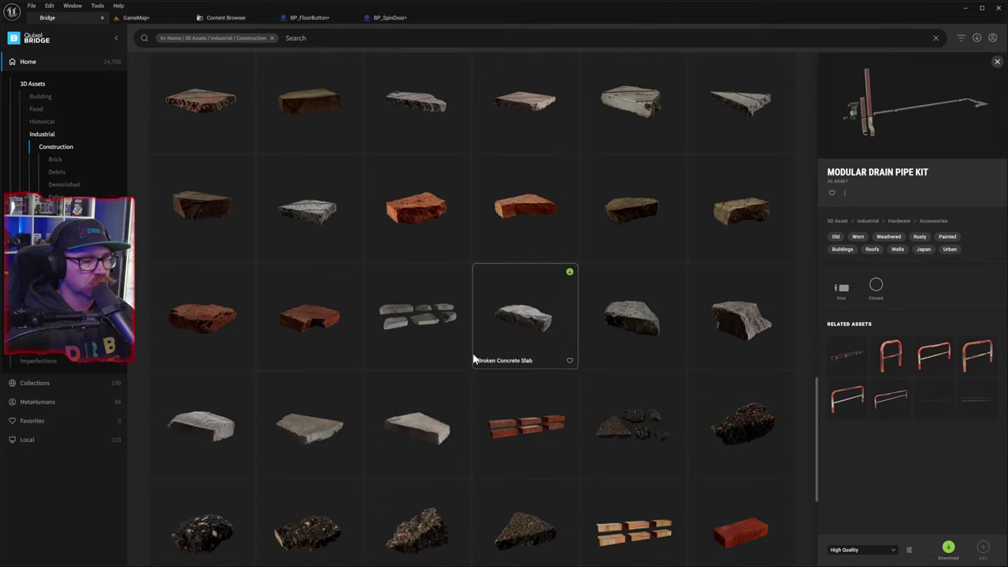
scroll(473, 359, "down", 10)
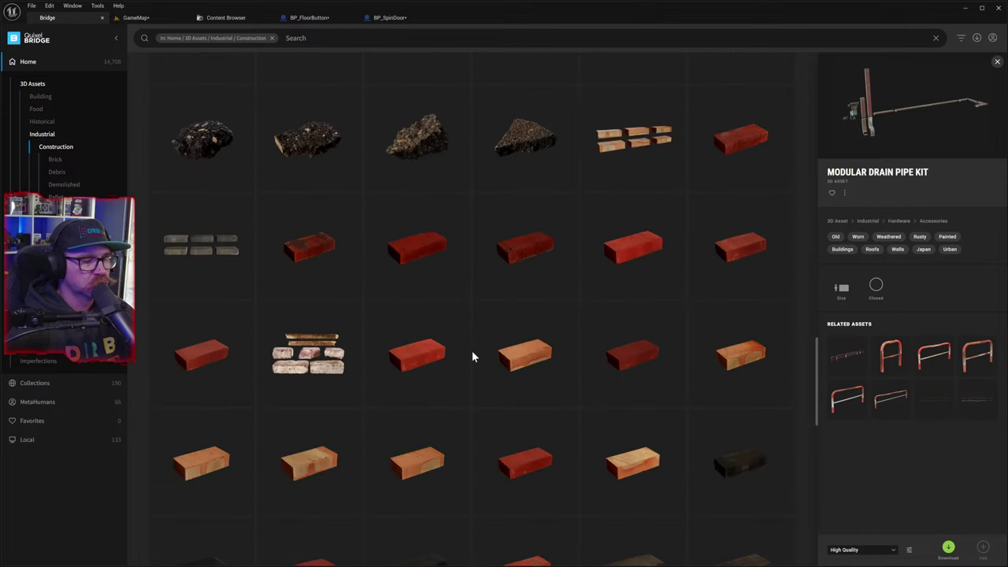
scroll(472, 356, "down", 7)
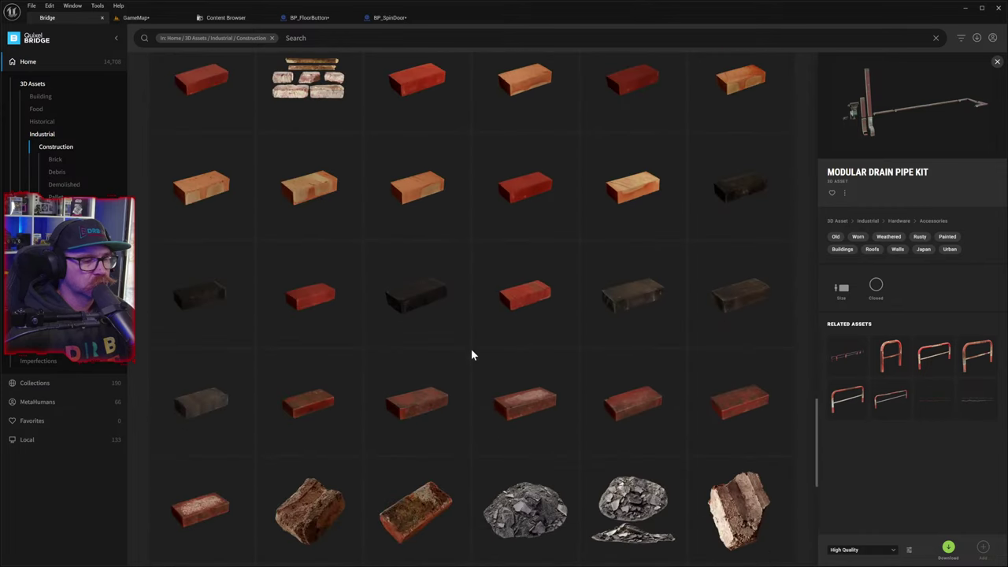
scroll(471, 353, "down", 11)
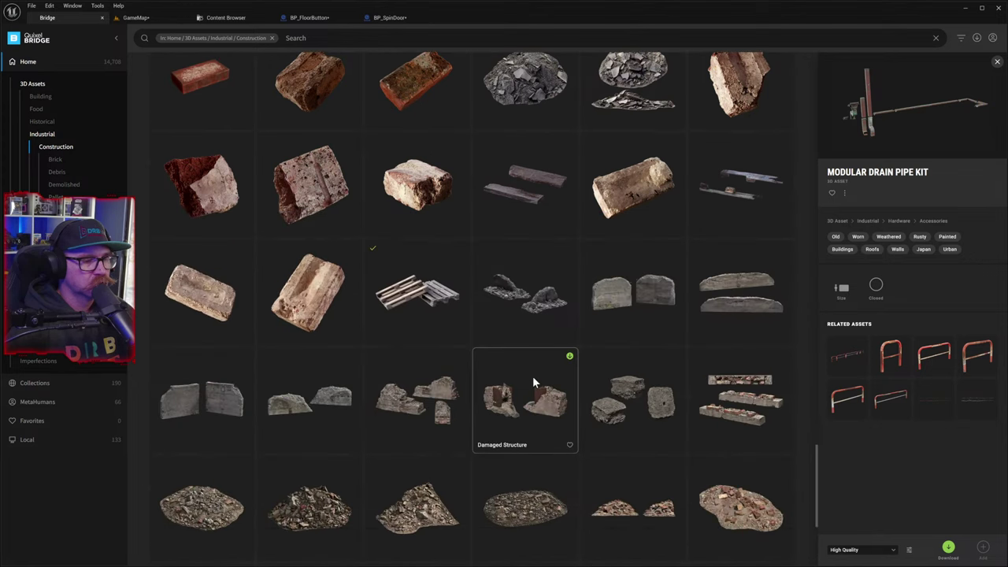
scroll(537, 362, "down", 6)
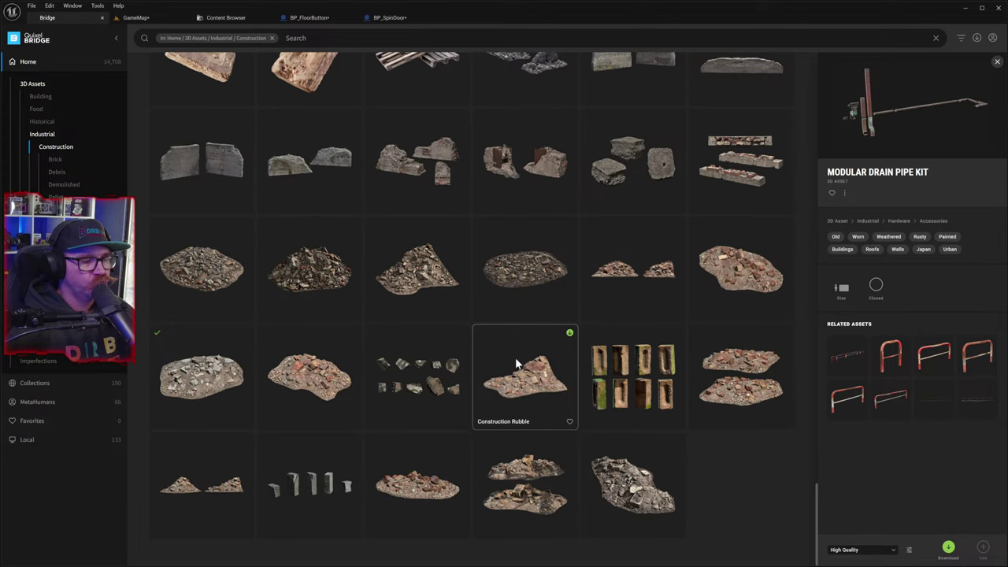
scroll(513, 362, "up", 4)
scroll(504, 358, "up", 15)
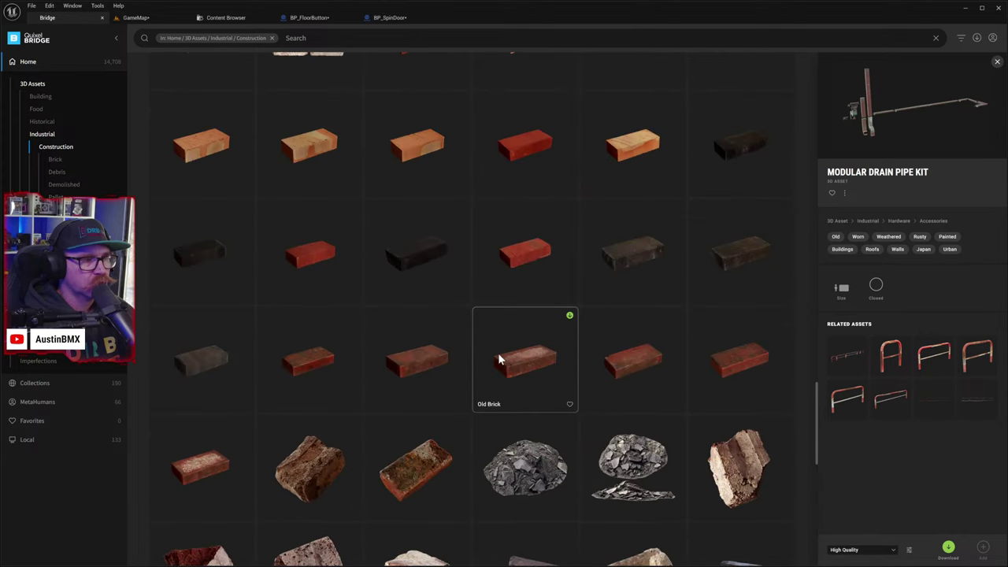
scroll(500, 349, "up", 15)
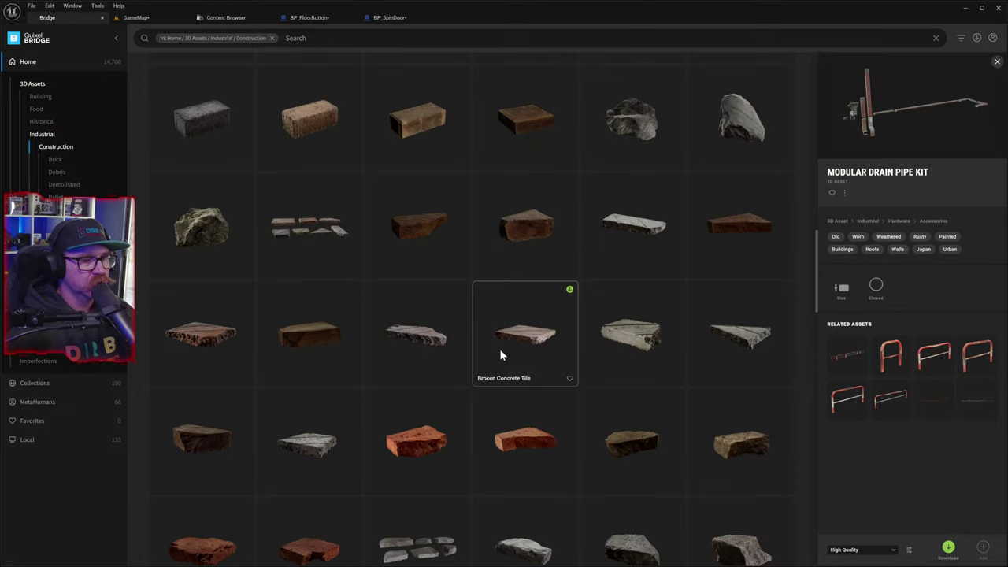
scroll(499, 355, "up", 3)
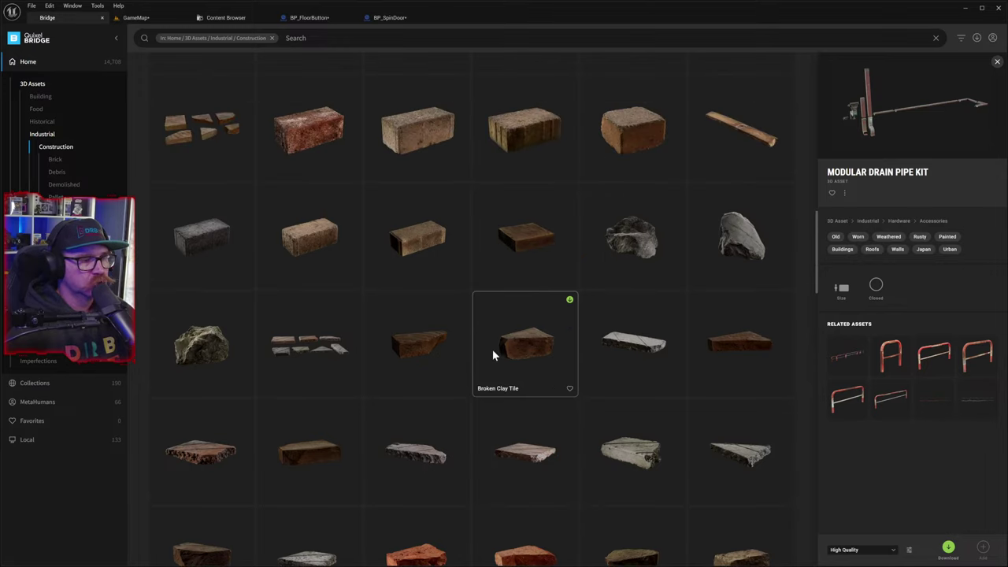
scroll(491, 355, "up", 10)
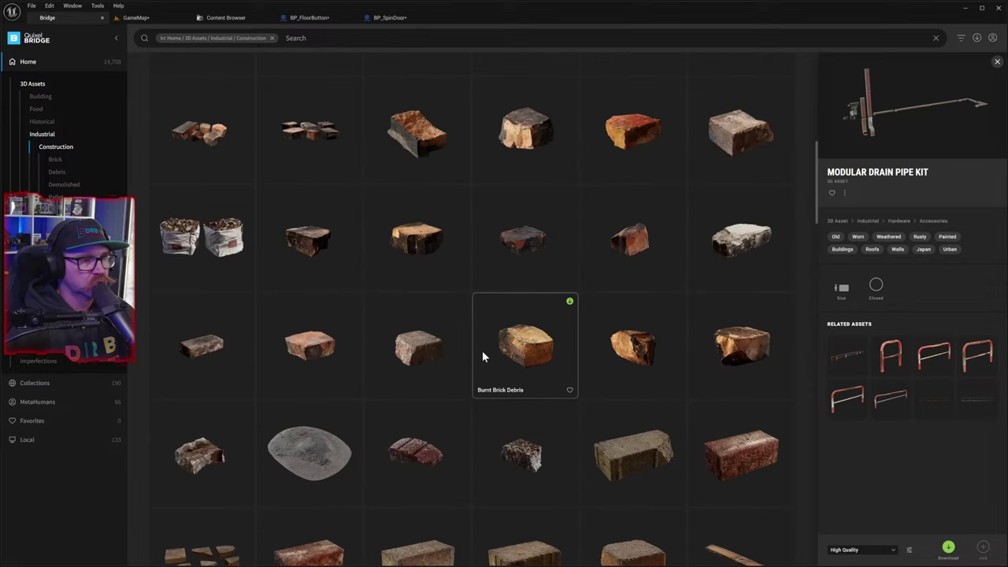
scroll(479, 357, "up", 7)
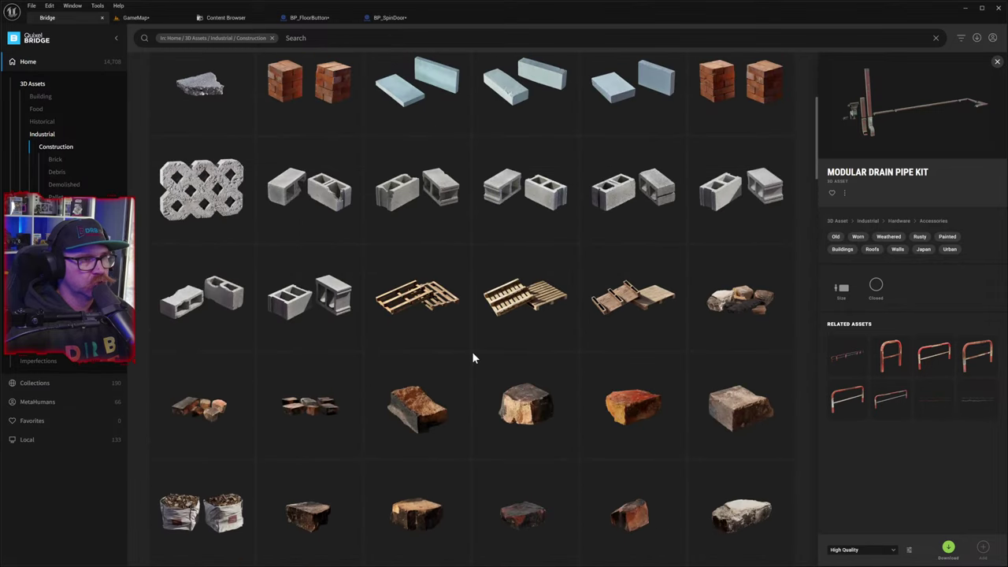
scroll(472, 359, "up", 4)
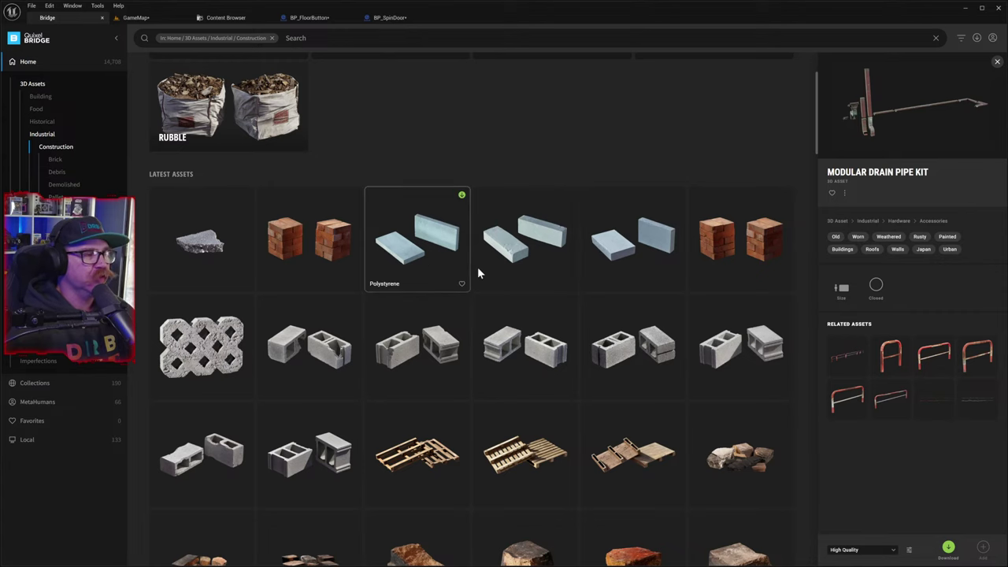
scroll(516, 275, "up", 1)
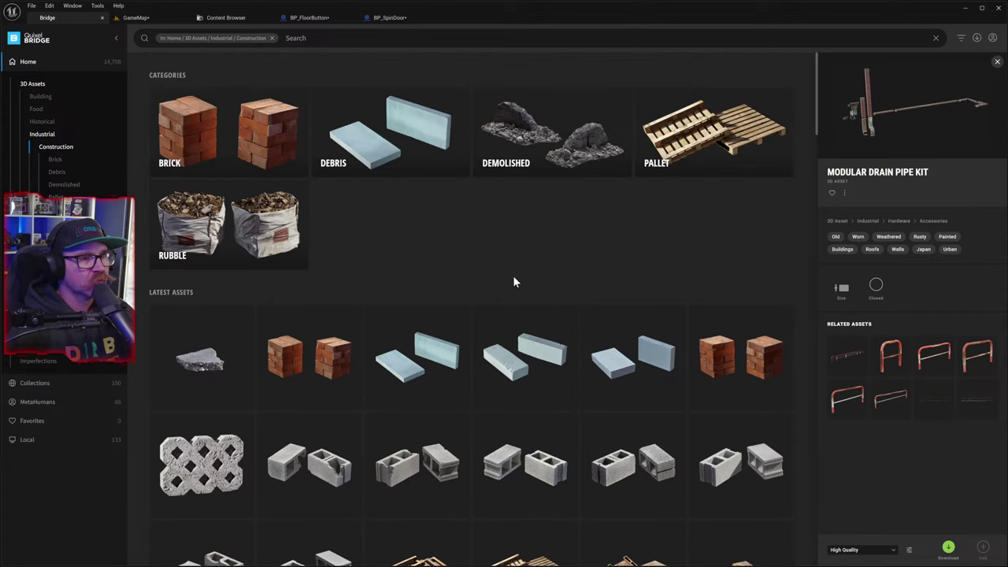
scroll(513, 277, "down", 4)
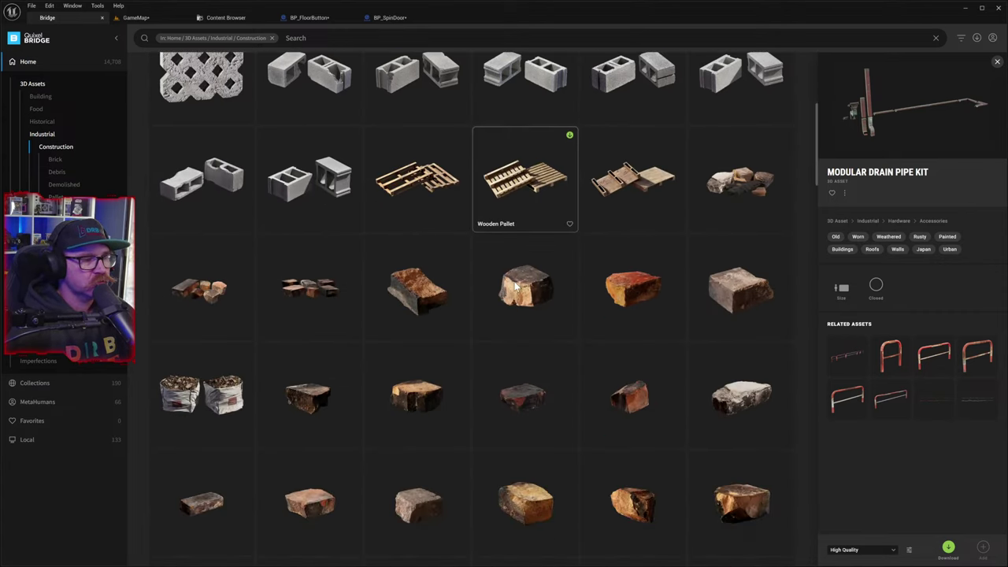
scroll(514, 282, "down", 1)
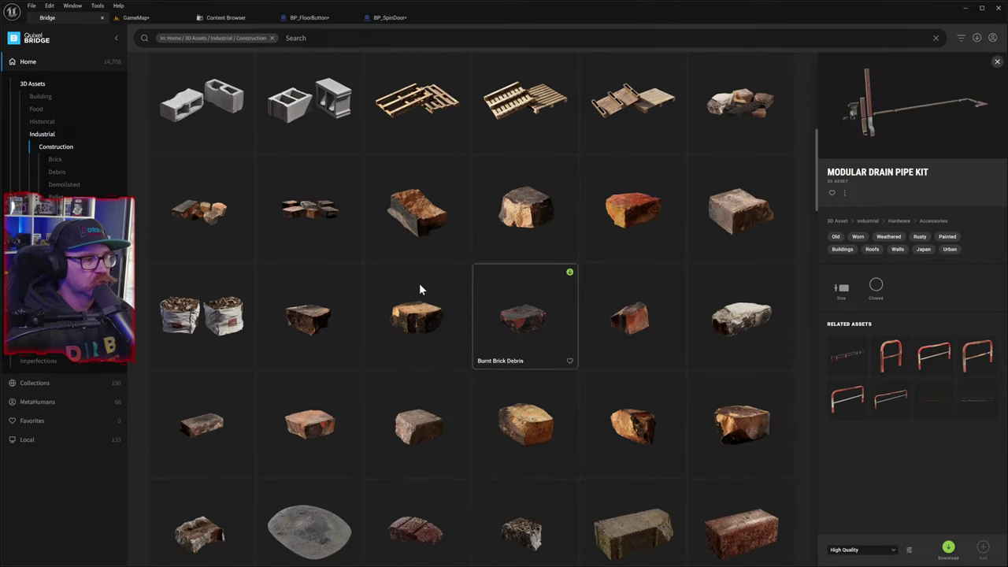
scroll(426, 326, "down", 1)
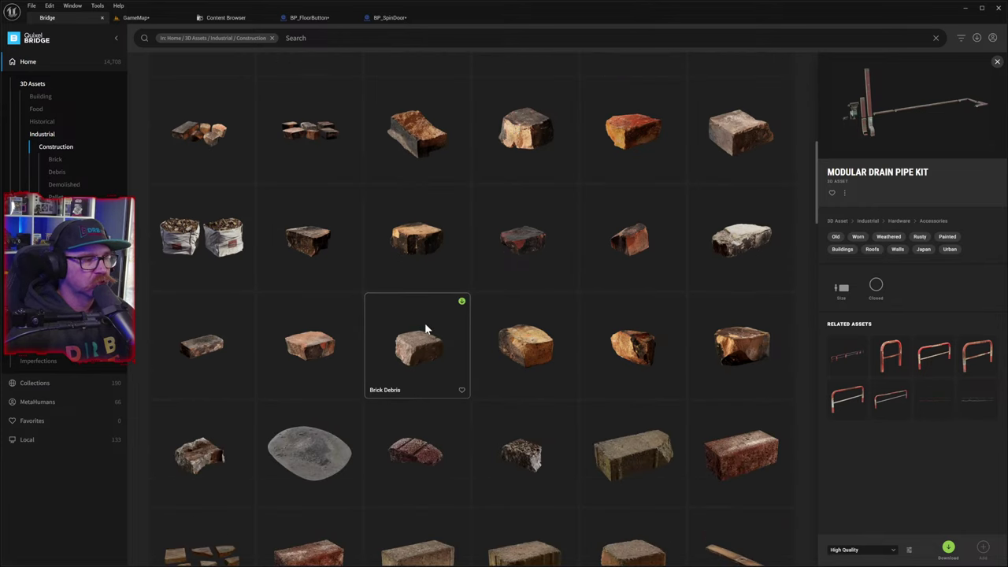
scroll(469, 361, "down", 1)
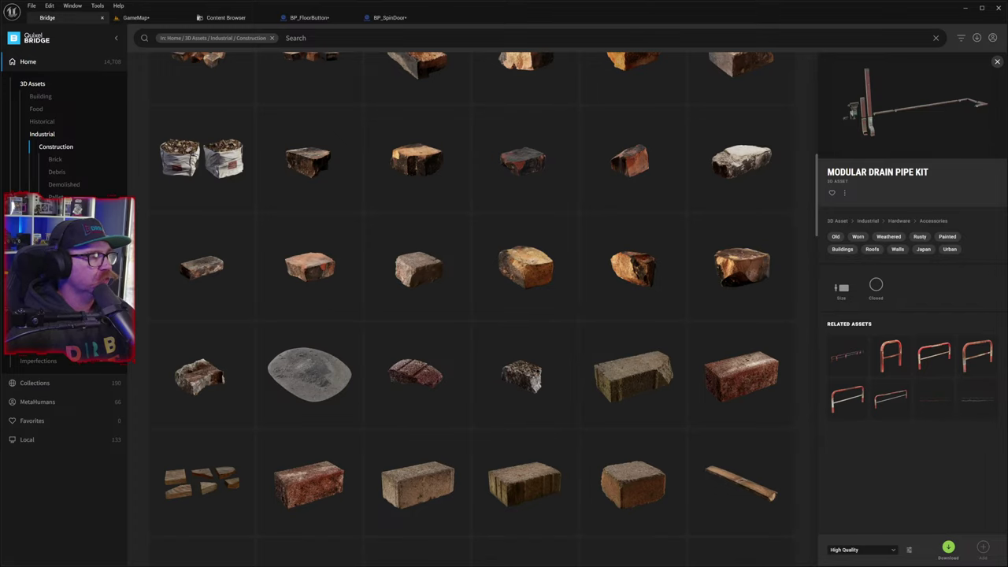
- Look through the Mining and Hardware categories of the Industrial 3D assets for pipes, boxes and other parts to dress the motor housing
left_click(47, 235)
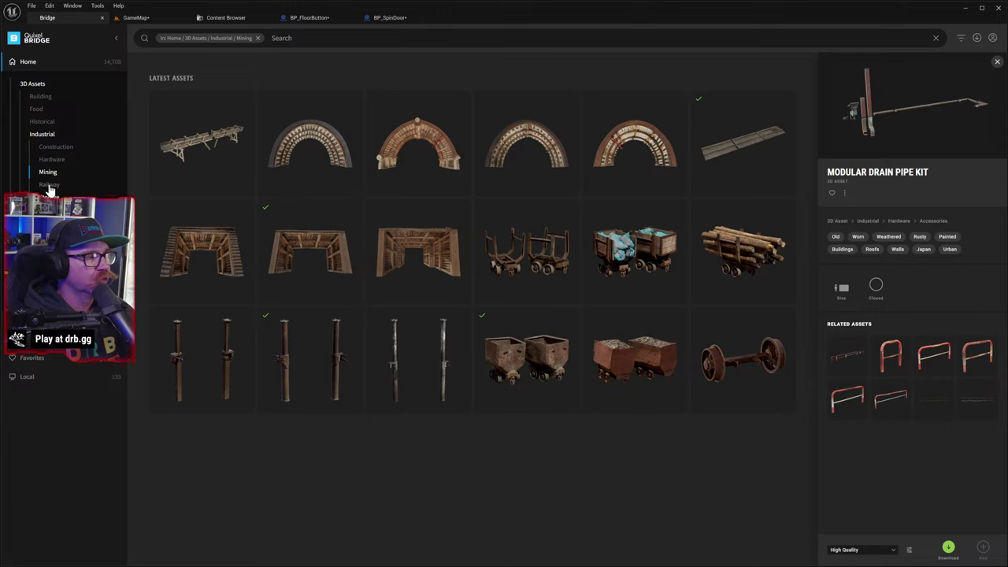
left_click(51, 159)
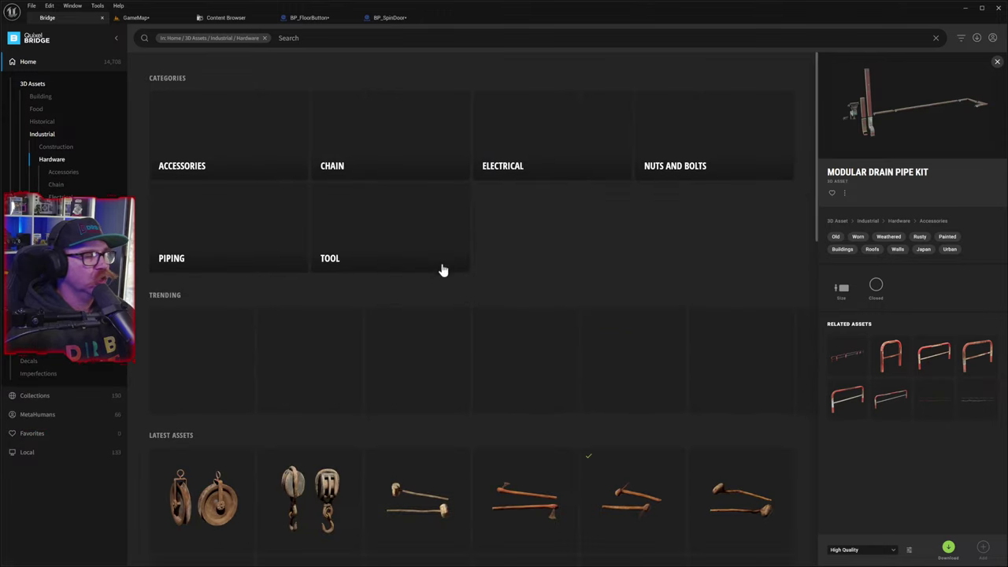
scroll(551, 300, "down", 3)
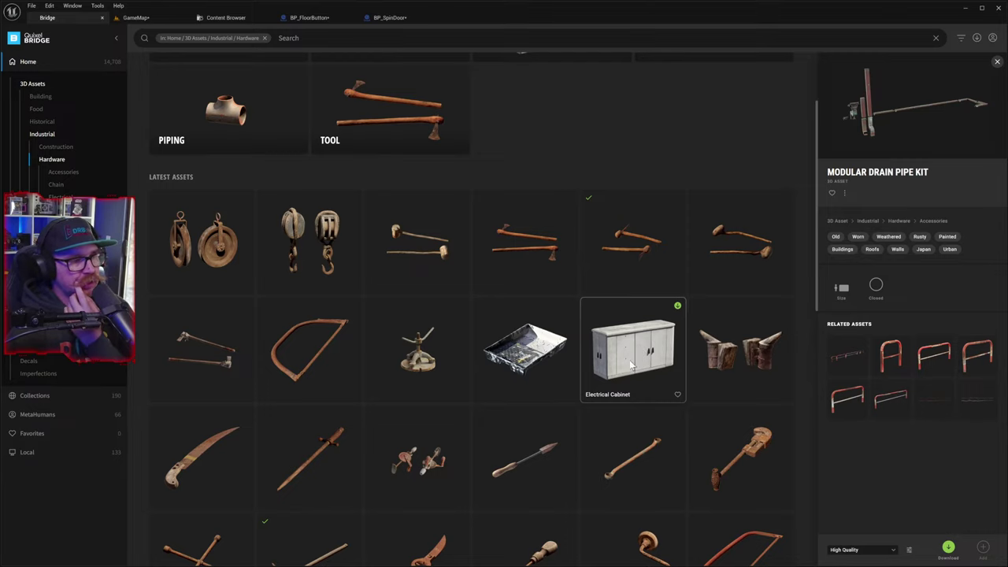
scroll(631, 364, "down", 2)
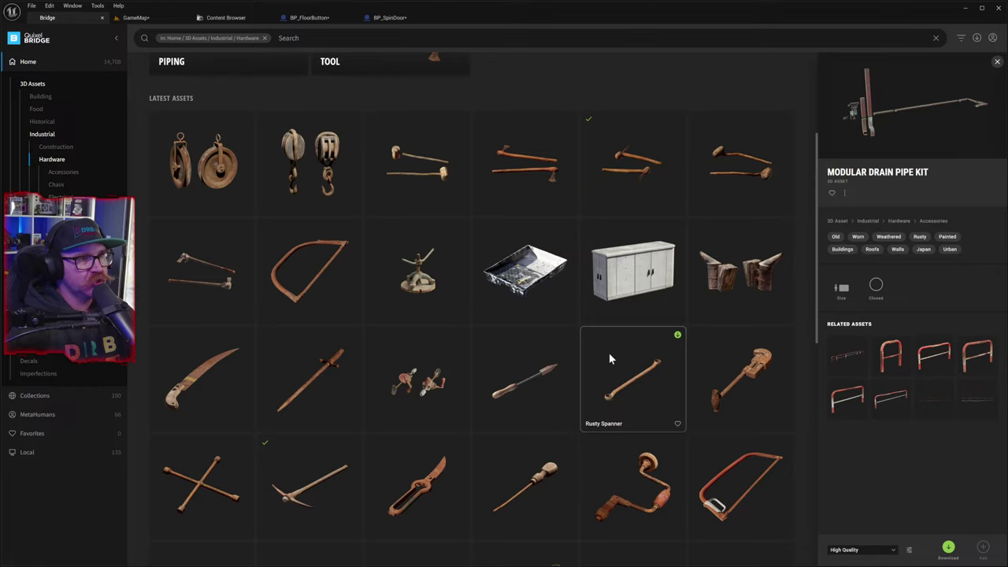
scroll(573, 359, "down", 2)
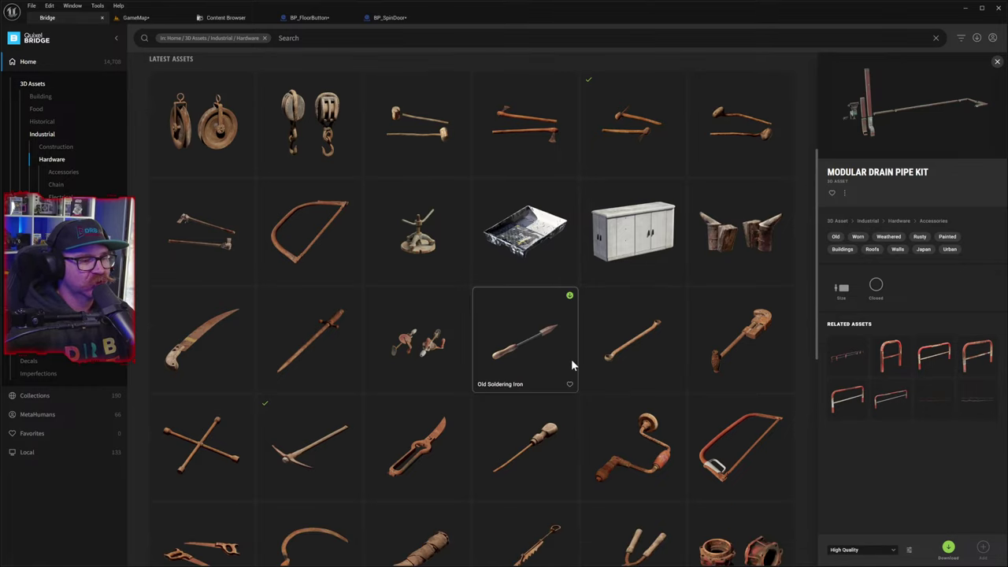
scroll(571, 362, "down", 2)
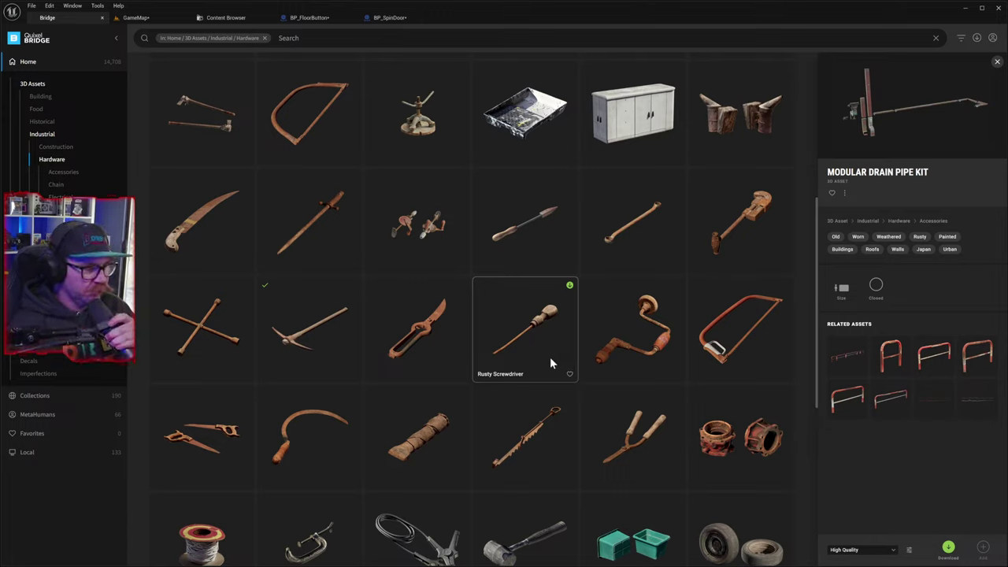
scroll(549, 361, "down", 1)
scroll(547, 357, "down", 3)
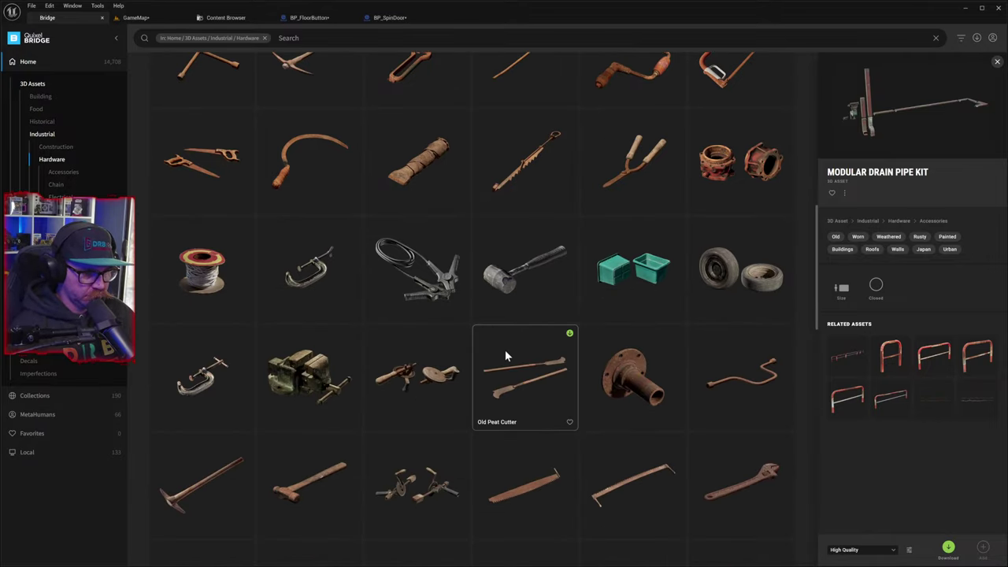
scroll(544, 350, "down", 1)
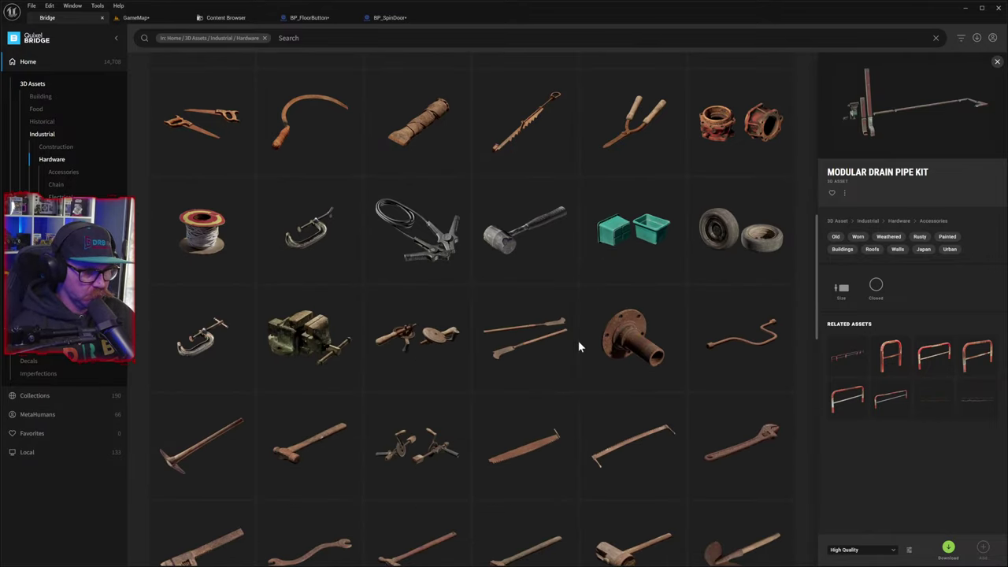
scroll(552, 347, "down", 5)
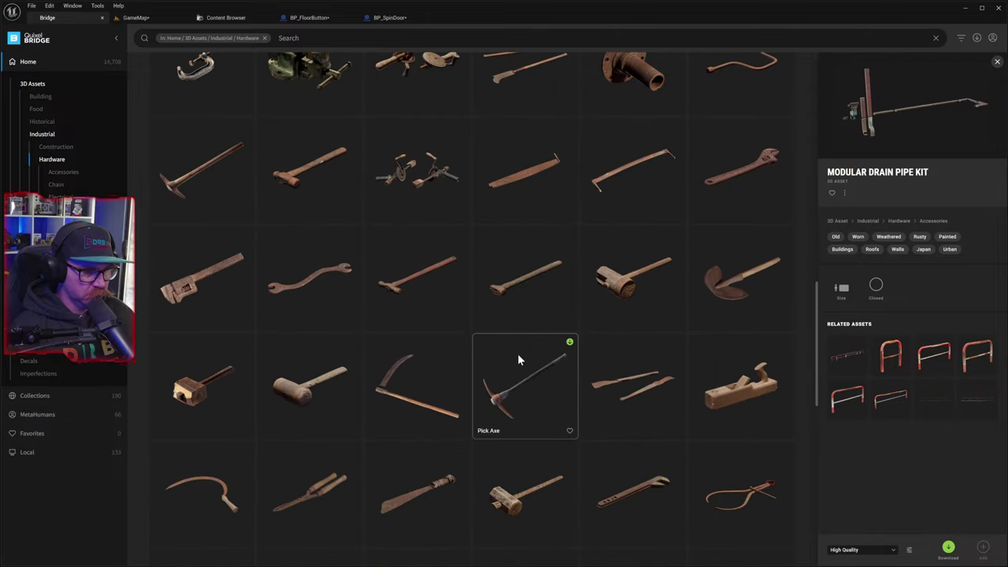
scroll(517, 357, "down", 2)
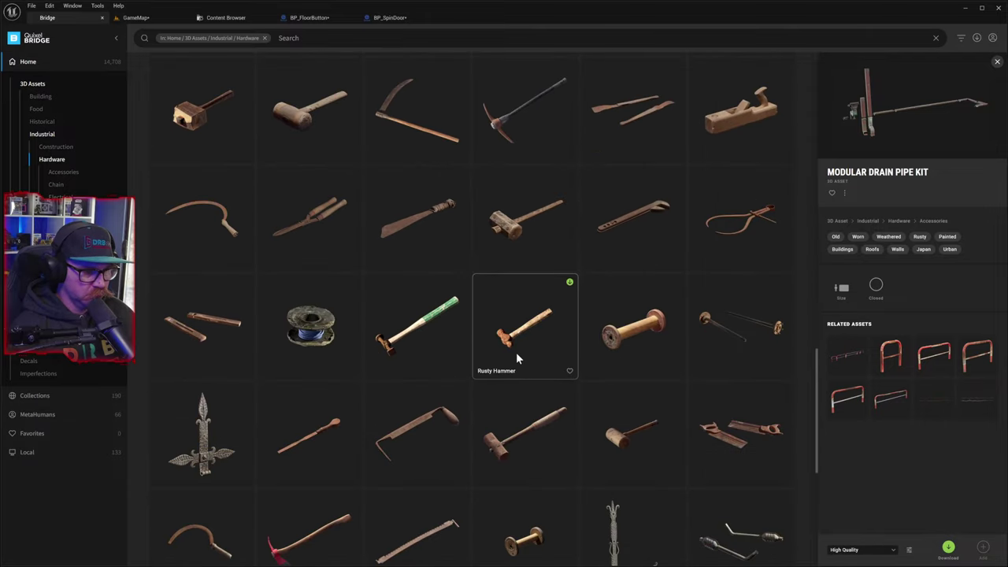
scroll(511, 359, "down", 2)
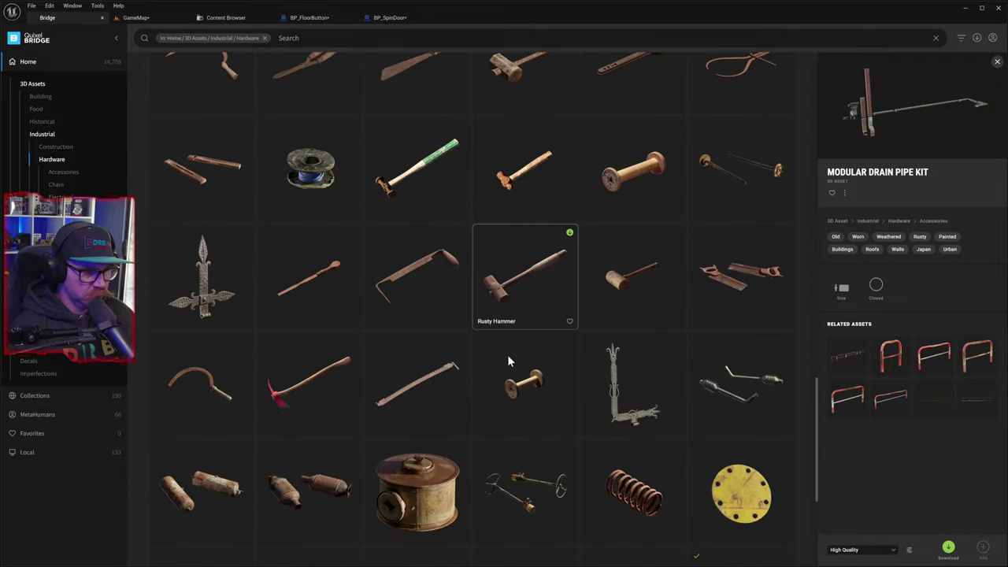
scroll(508, 360, "down", 2)
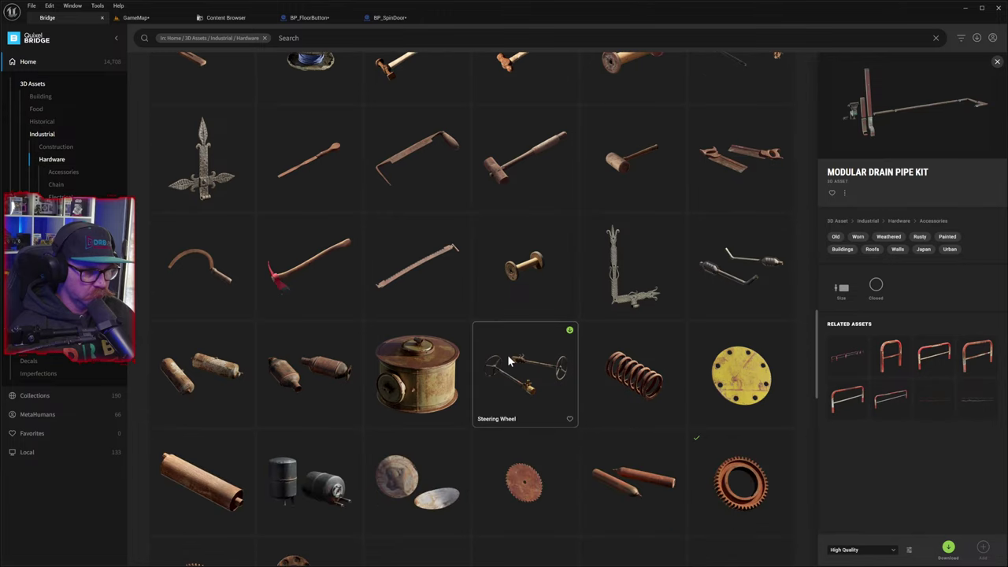
scroll(513, 362, "down", 1)
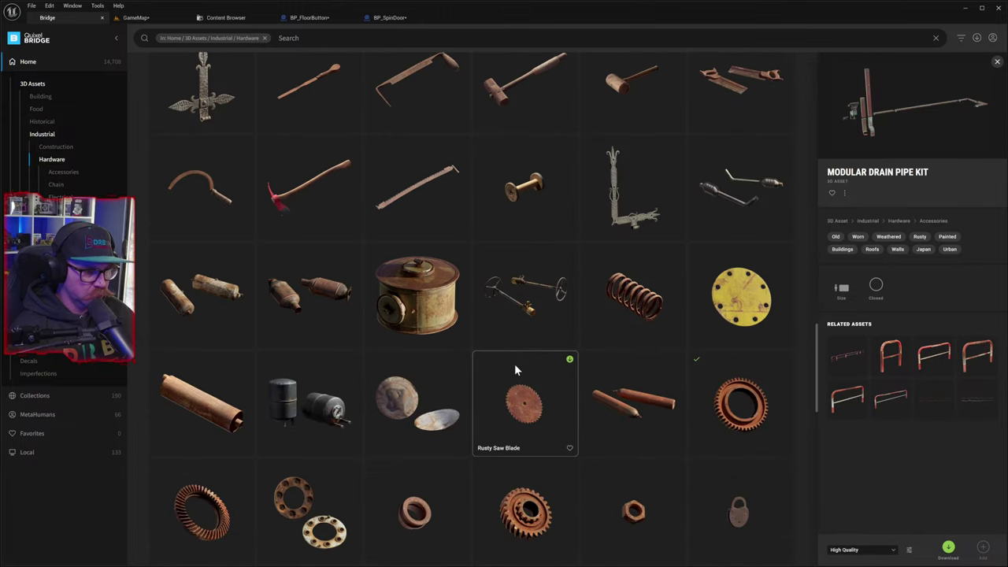
scroll(514, 364, "down", 3)
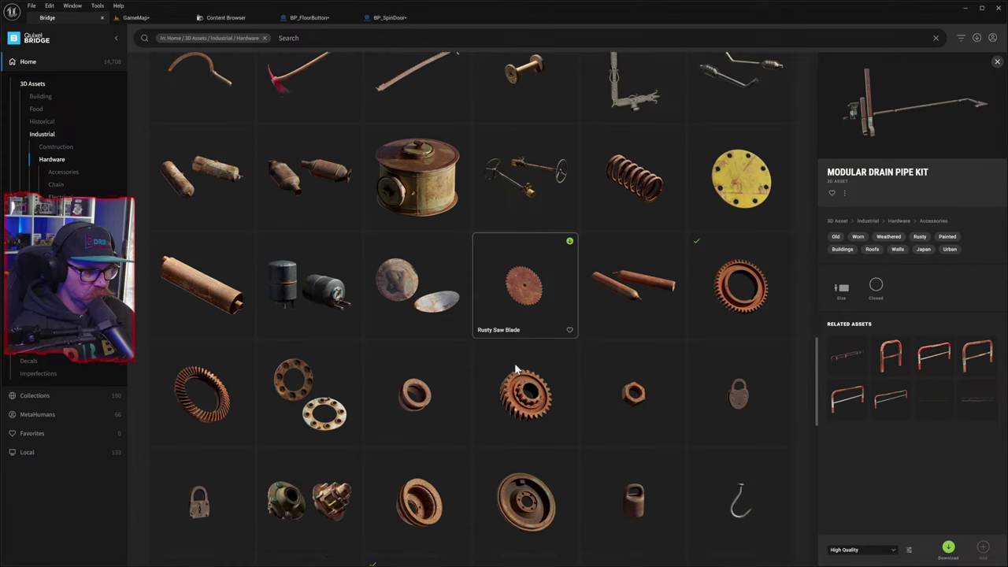
scroll(516, 367, "down", 2)
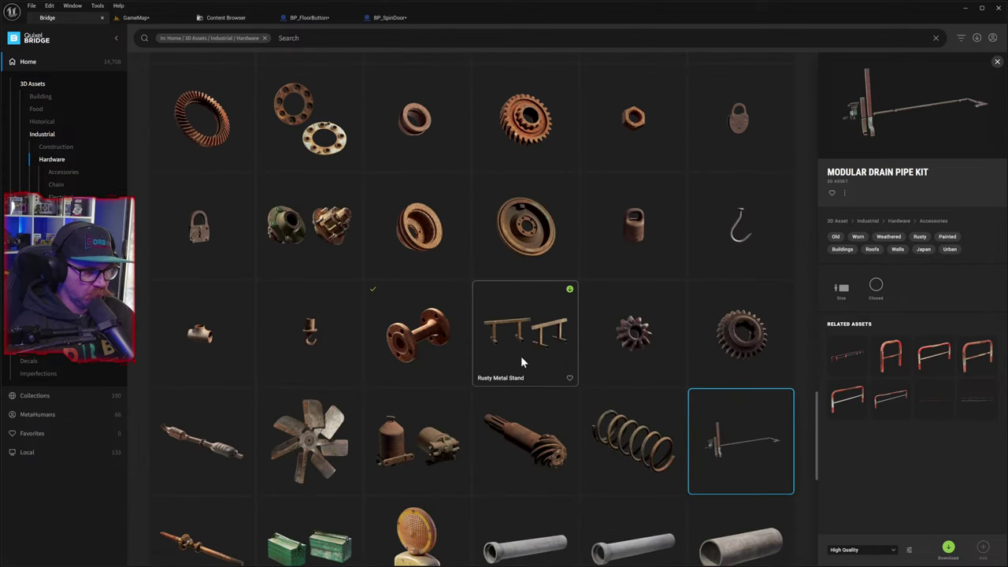
scroll(520, 359, "down", 2)
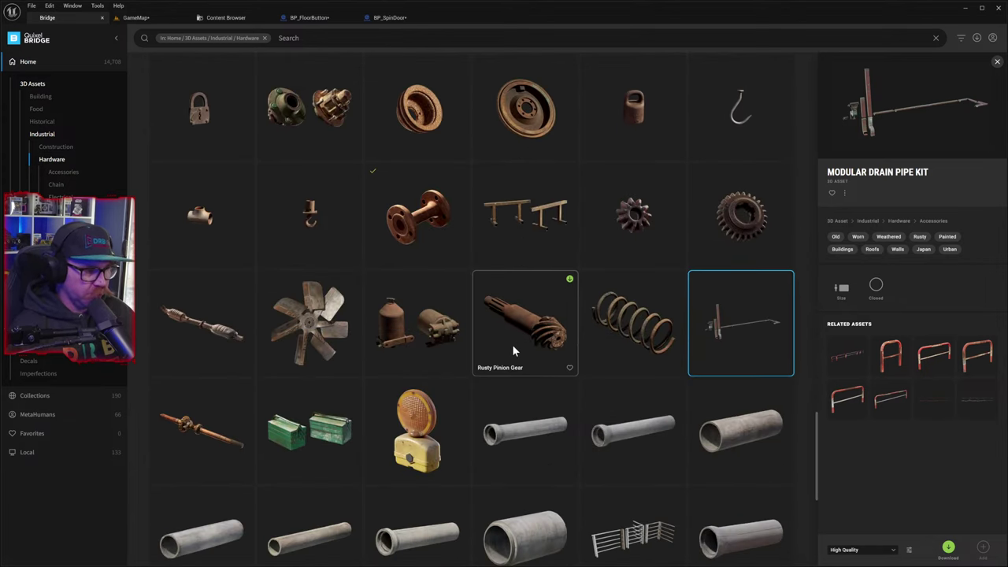
scroll(514, 345, "down", 5)
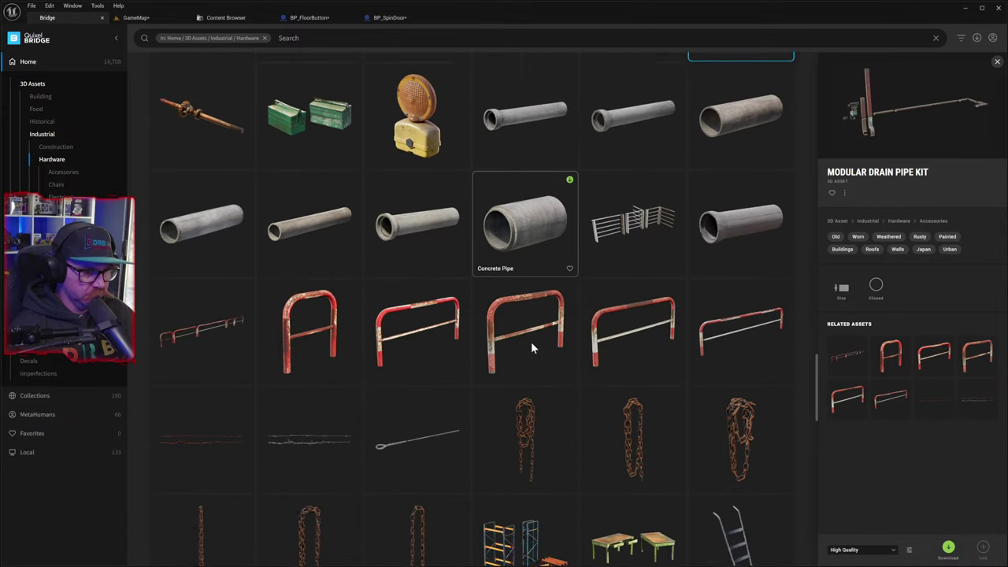
scroll(531, 345, "down", 4)
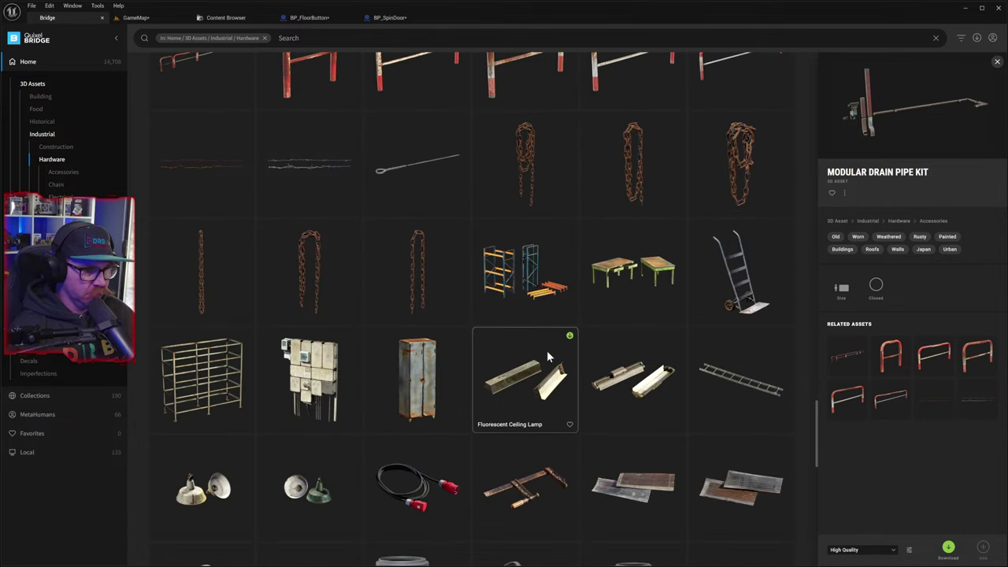
scroll(549, 357, "down", 1)
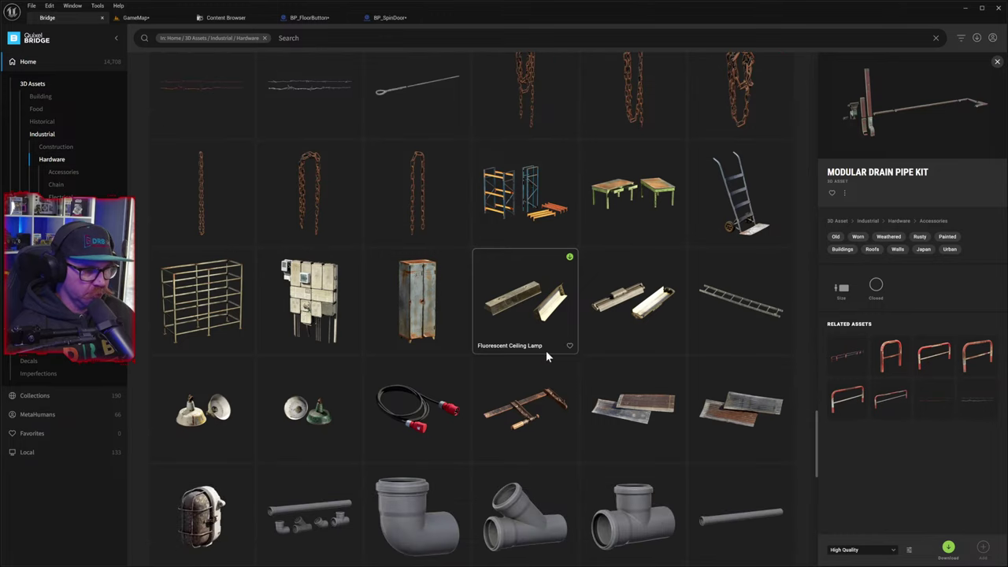
scroll(546, 355, "down", 3)
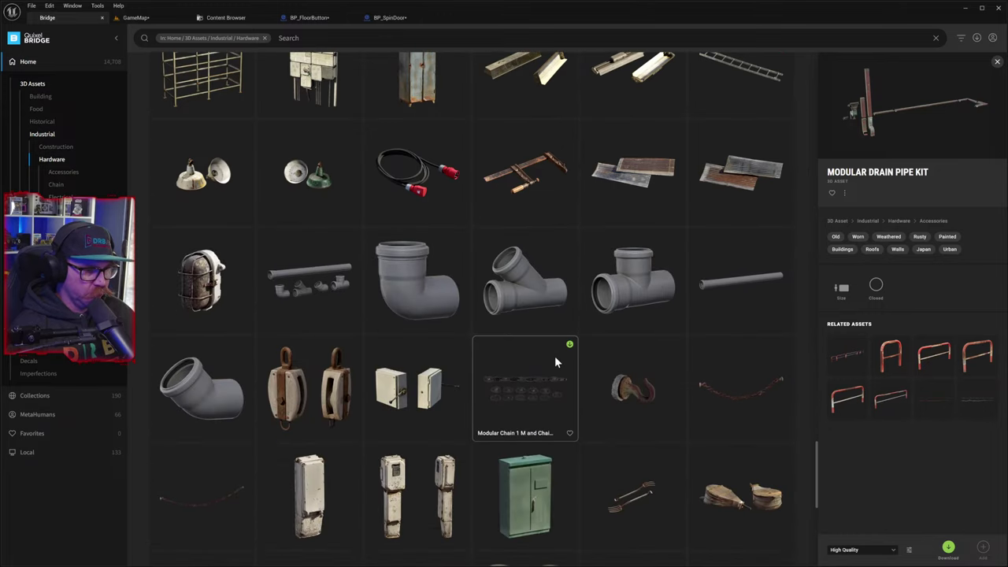
scroll(555, 356, "down", 1)
scroll(549, 359, "down", 1)
scroll(550, 366, "down", 1)
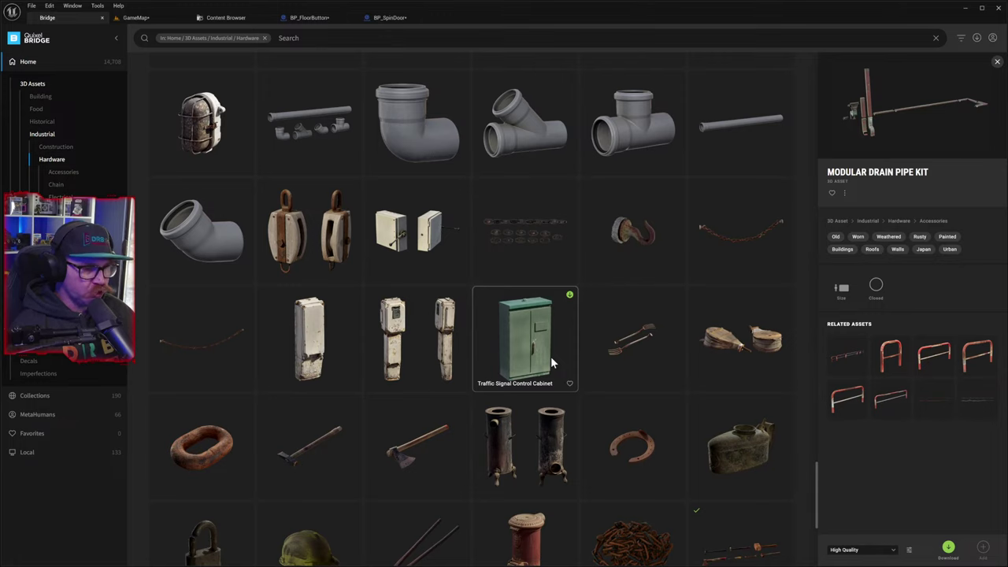
scroll(557, 354, "down", 5)
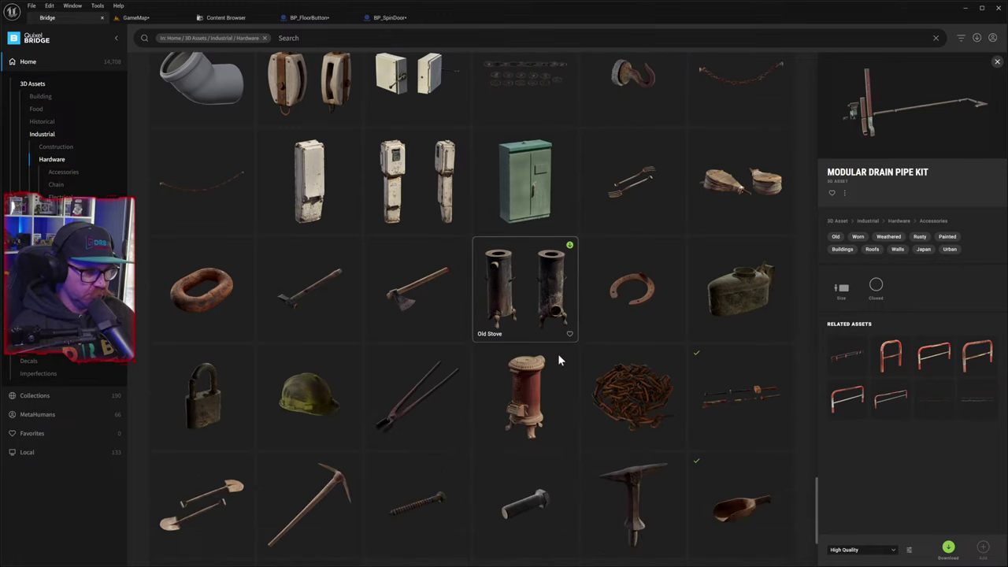
scroll(559, 354, "down", 1)
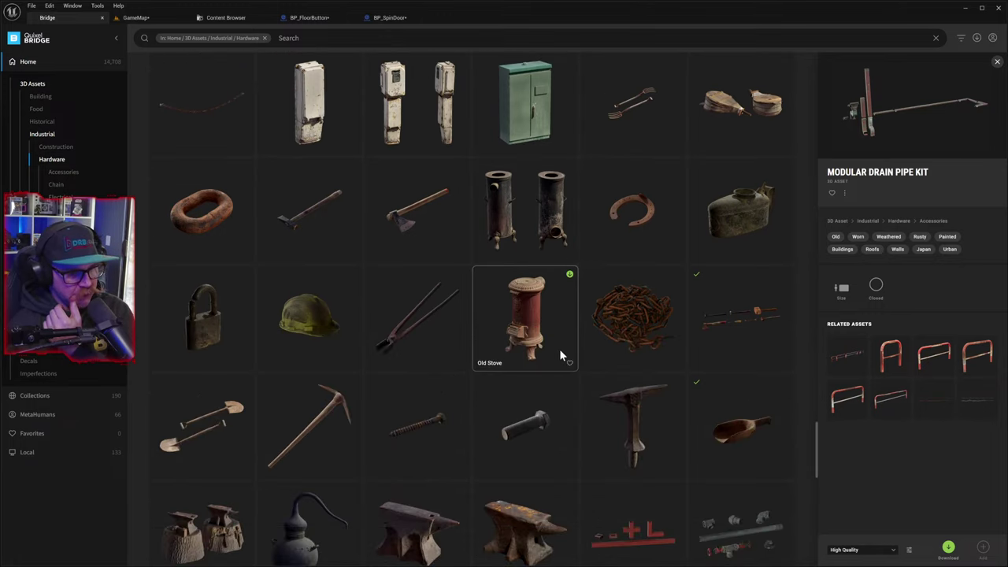
scroll(560, 356, "down", 2)
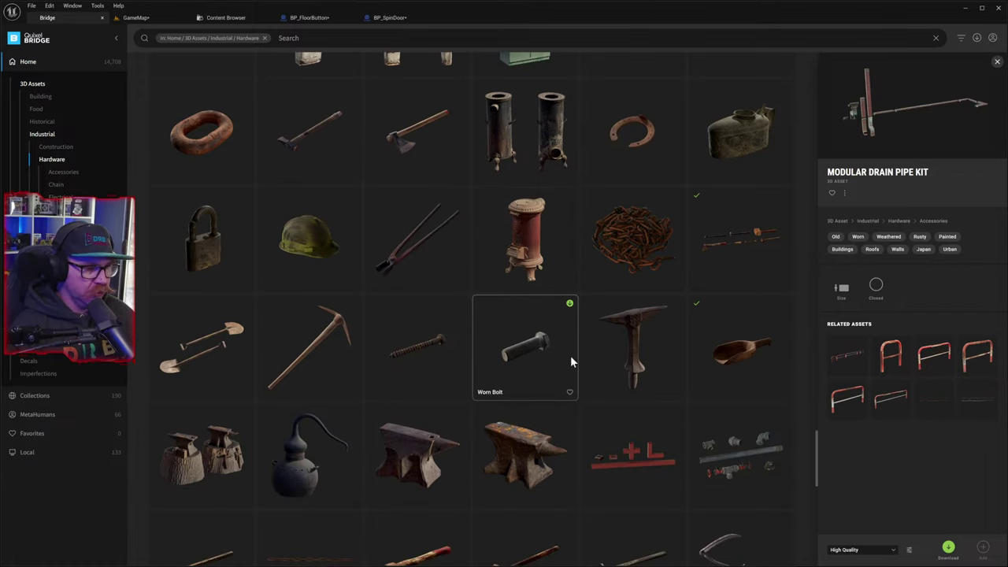
scroll(570, 355, "down", 5)
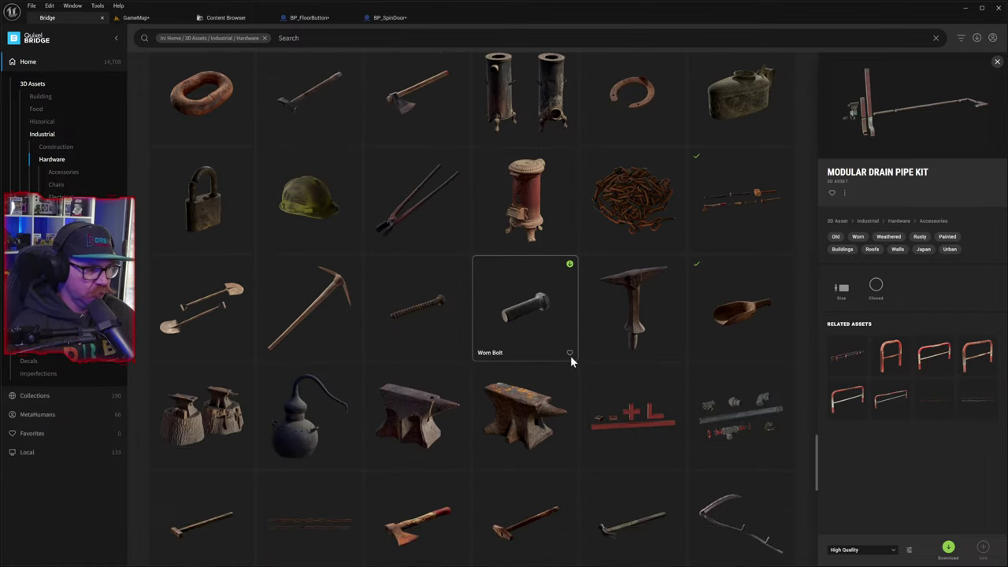
scroll(570, 354, "down", 5)
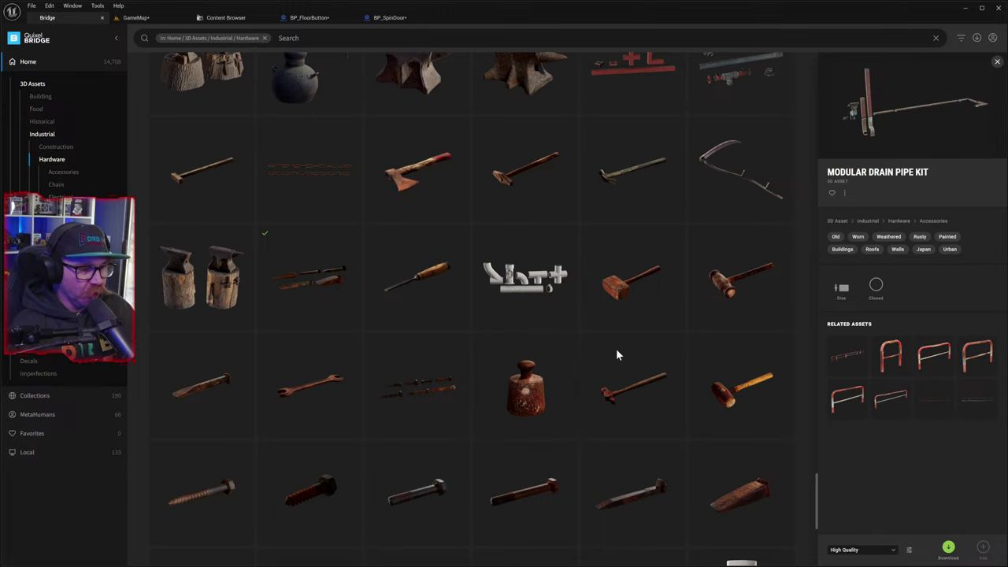
scroll(588, 354, "down", 6)
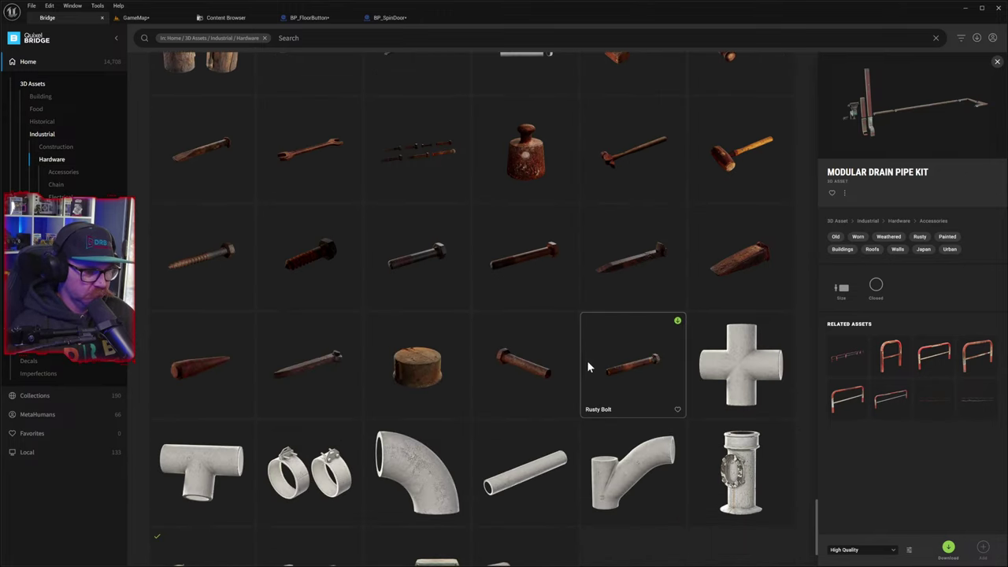
scroll(587, 366, "down", 2)
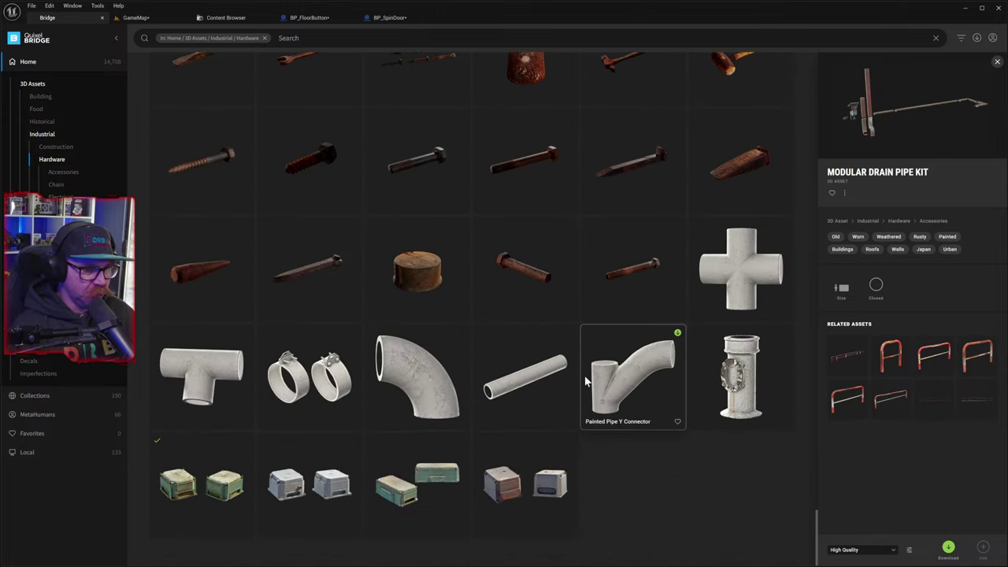
- Download the Painted Pipe Base at High Quality, add it to the project and return to the Bridge asset library
left_click(749, 388)
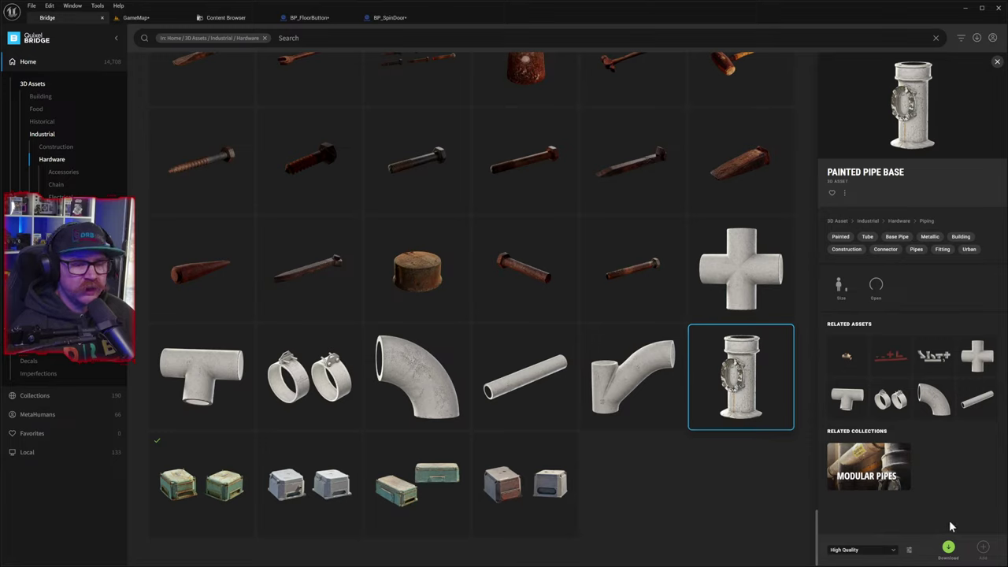
left_click(948, 547)
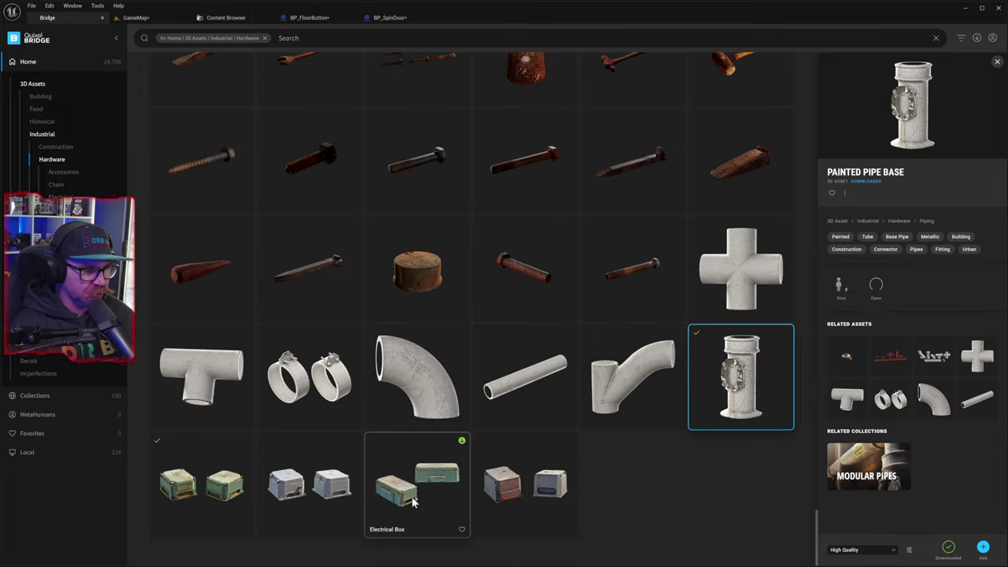
left_click(985, 548)
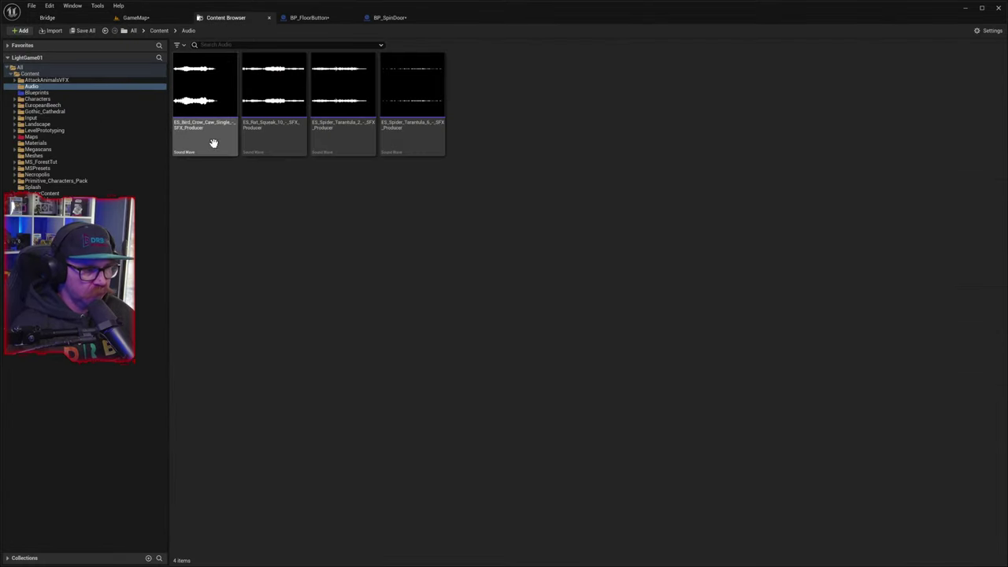
left_click(126, 17)
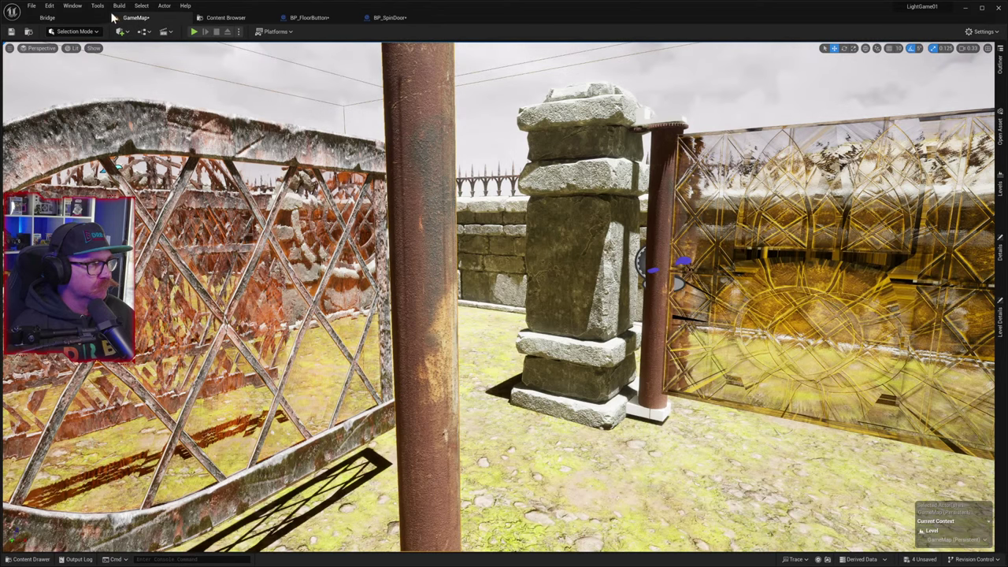
left_click(98, 17)
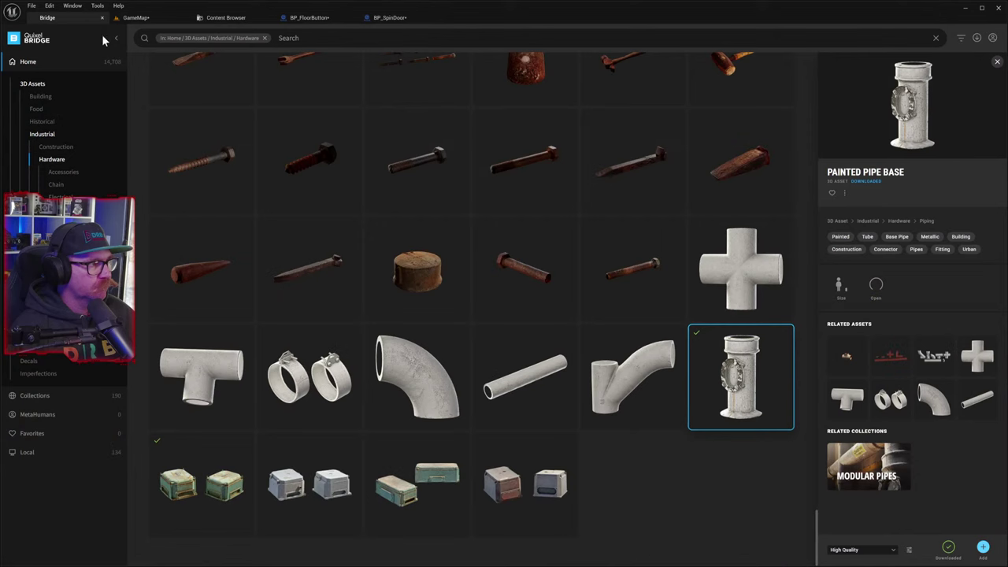
- Add the already downloaded green Electrical Box to the project and return to the Hardware assets in Bridge
left_click(400, 504)
left_click(236, 482)
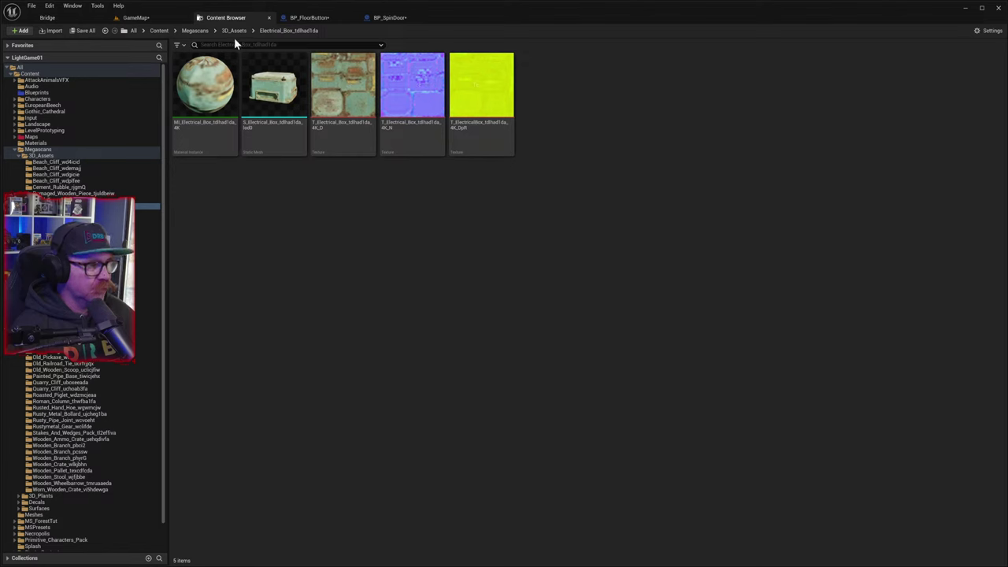
left_click(135, 17)
left_click(47, 17)
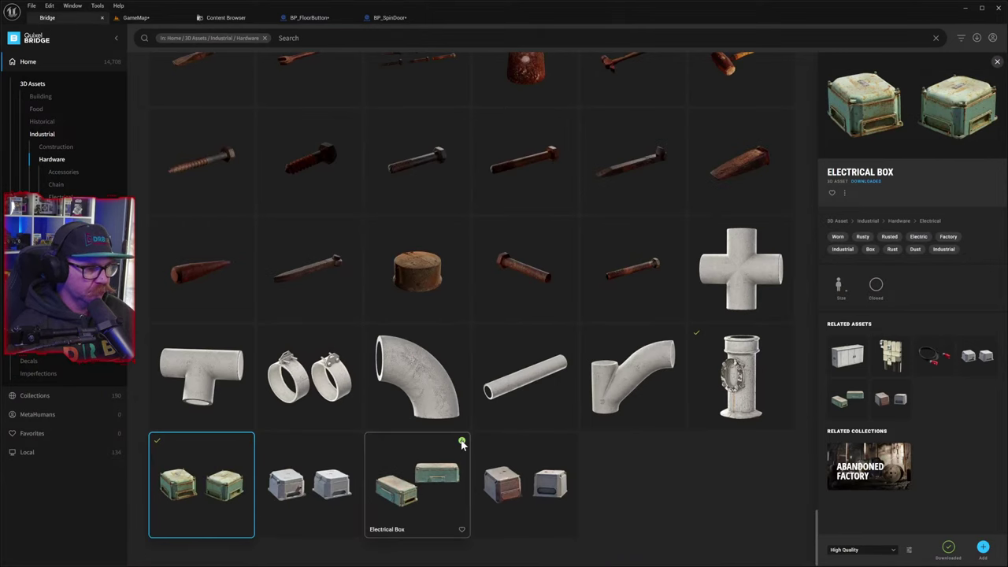
- Download the elongated green Electrical Box from the Hardware assets and return to the BP_SpinDoor blueprint
left_click(462, 442)
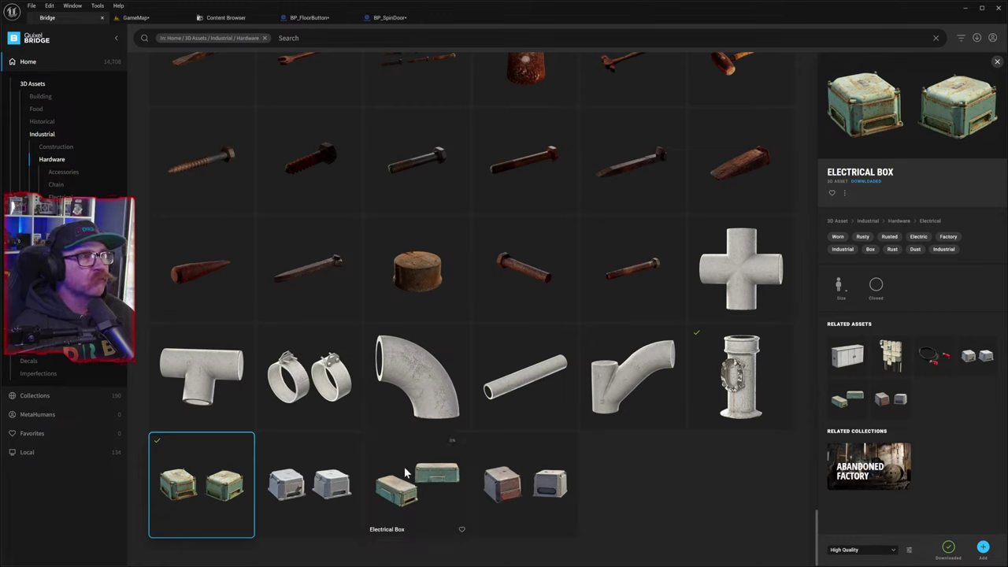
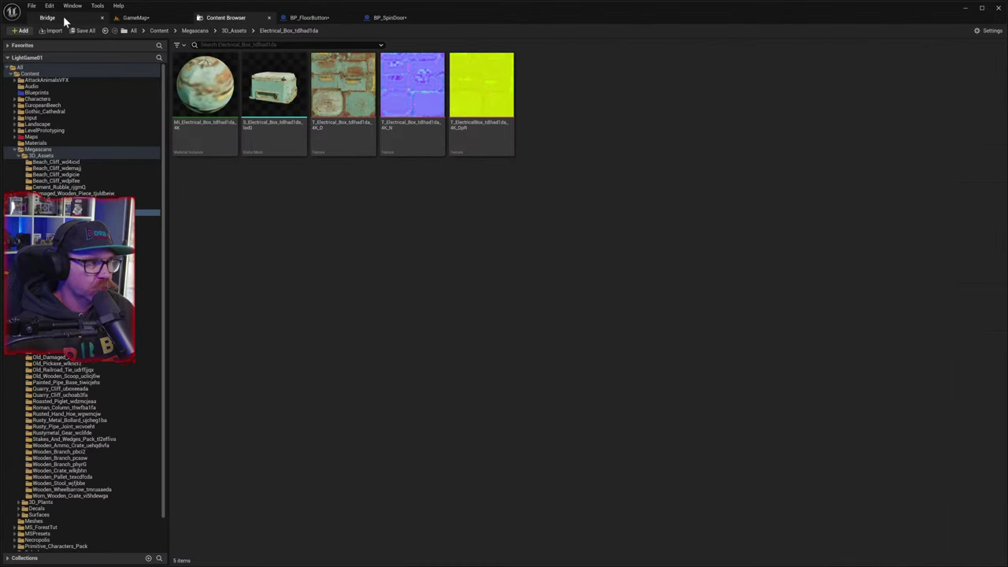
left_click(389, 18)
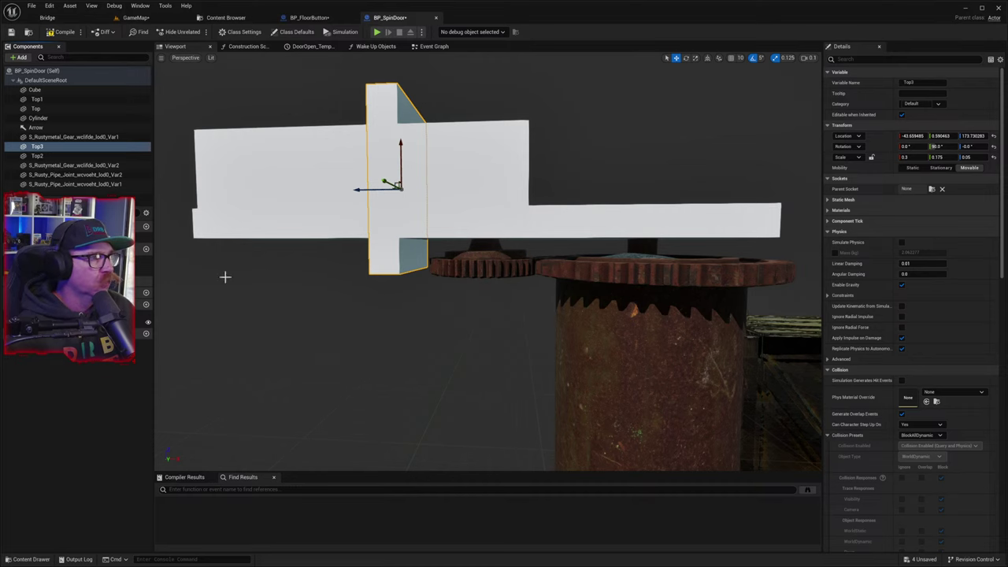
left_click(34, 558)
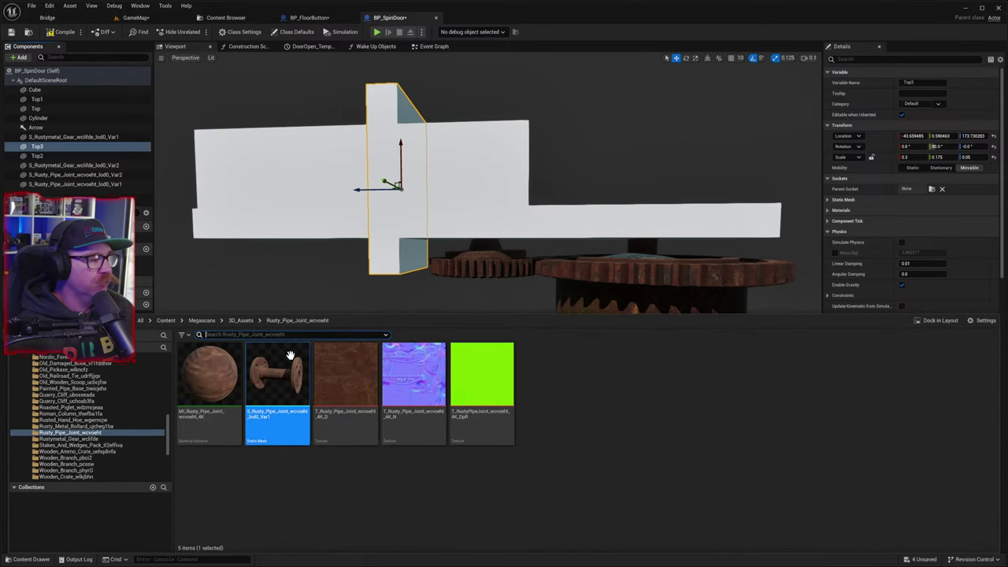
left_click(241, 321)
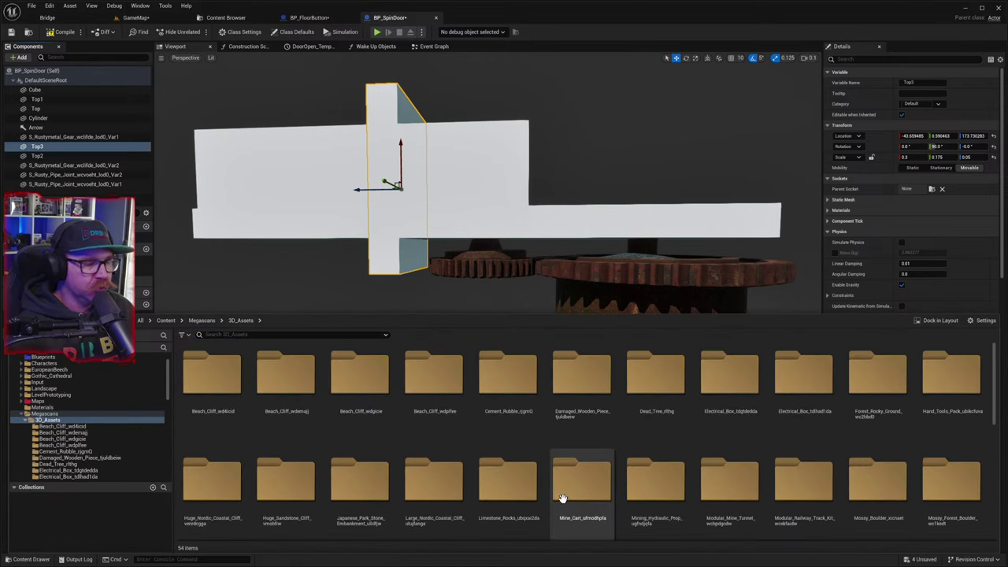
left_click(67, 17)
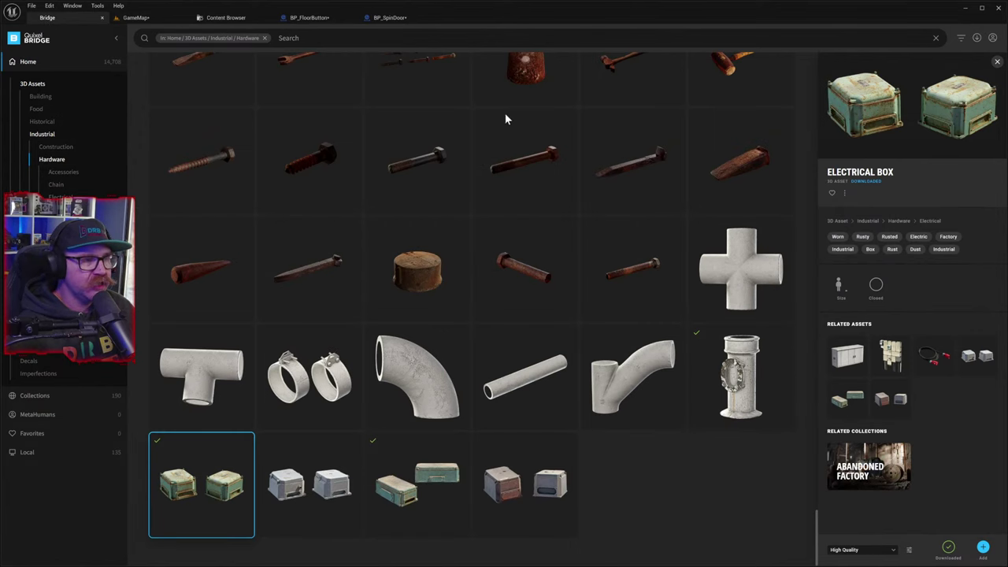
left_click(394, 17)
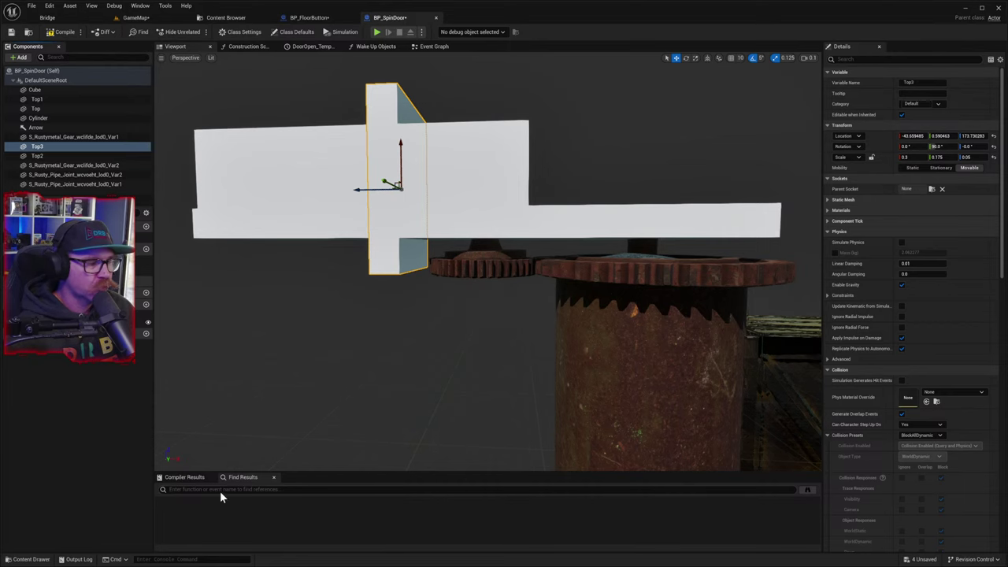
- Add the S_Painted_Pipe_Base static mesh from the Megascans 3D_Assets folder to the spinning door blueprint
left_click(26, 559)
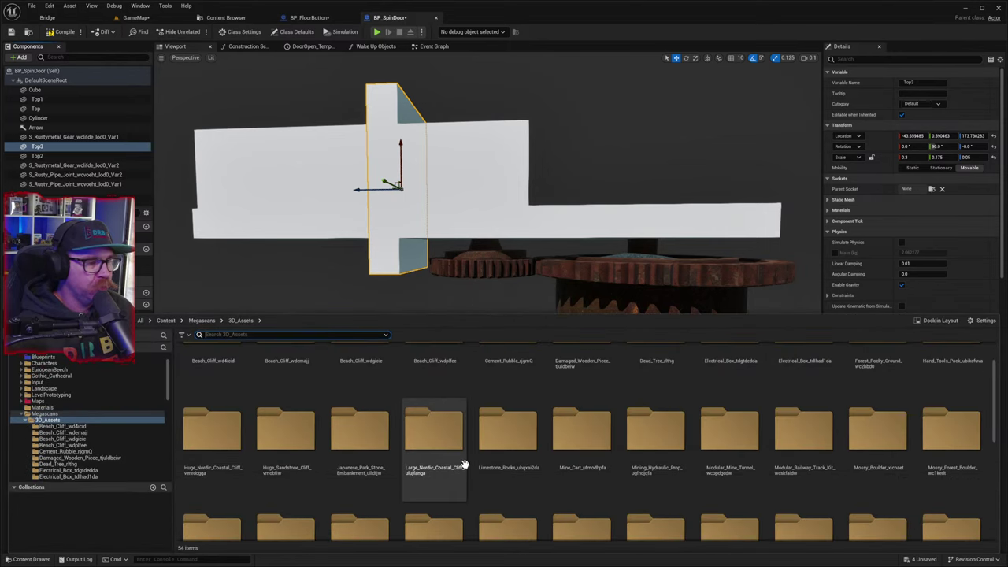
scroll(465, 465, "down", 5)
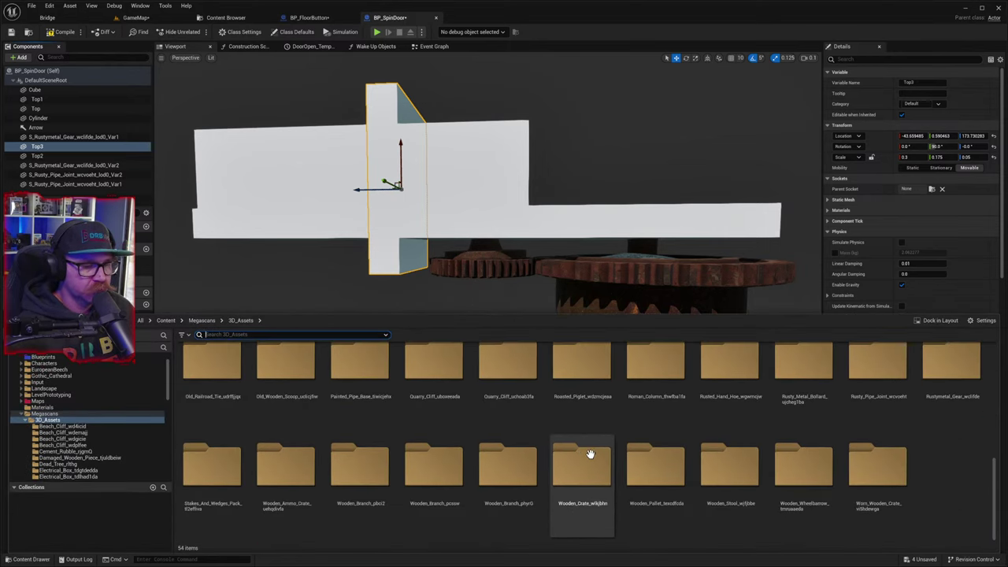
scroll(429, 461, "up", 1)
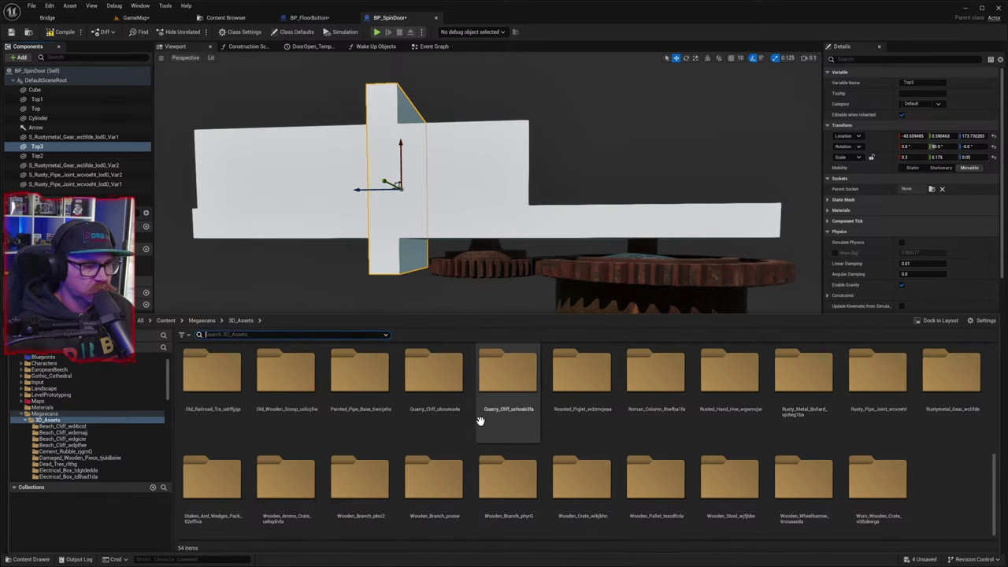
double_click(360, 396)
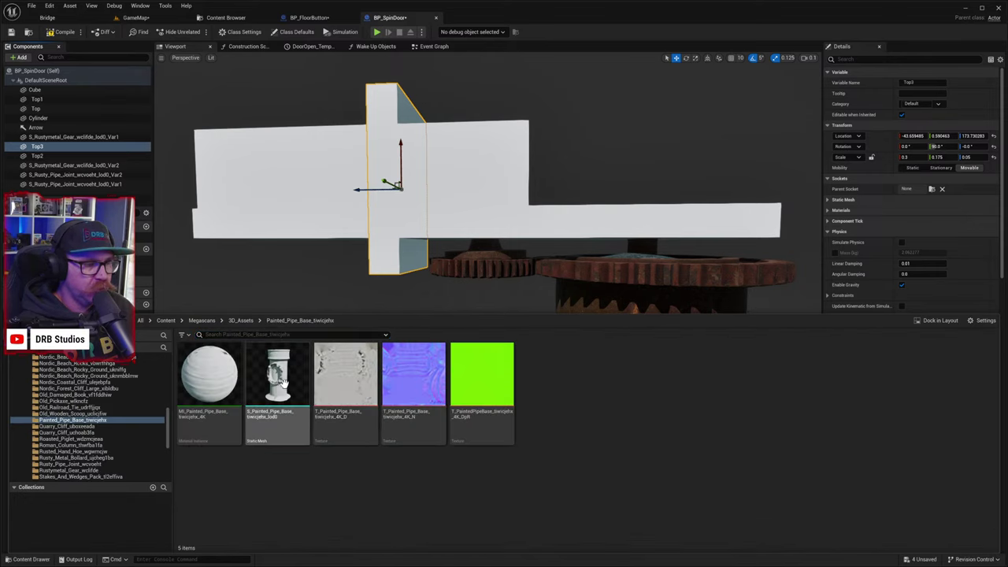
left_click_drag(282, 382, 397, 285)
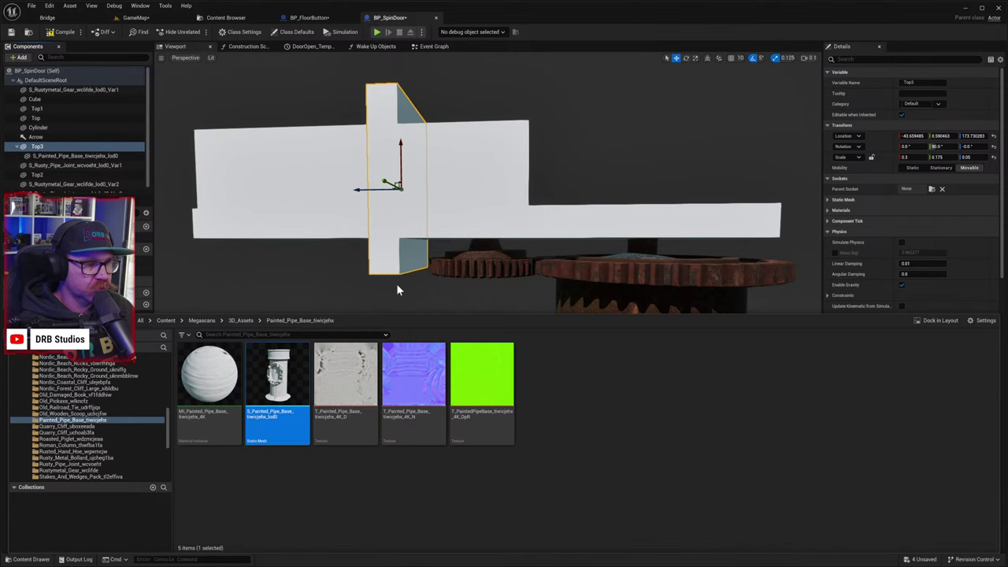
- Raise the painted pipe base out of the door post until it stands just above the top arm and gears
left_click(205, 256)
scroll(434, 378, "down", 8)
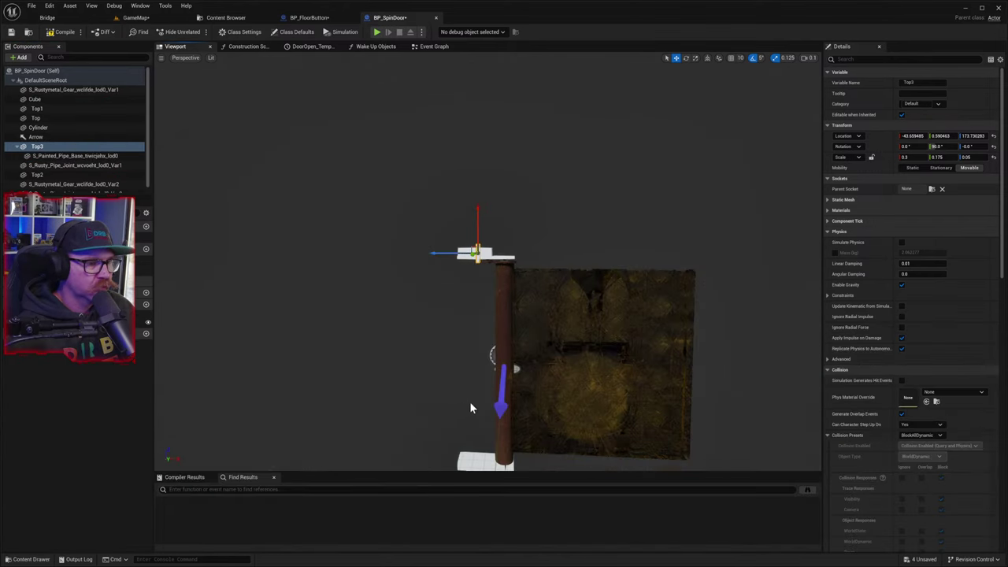
left_click(85, 156)
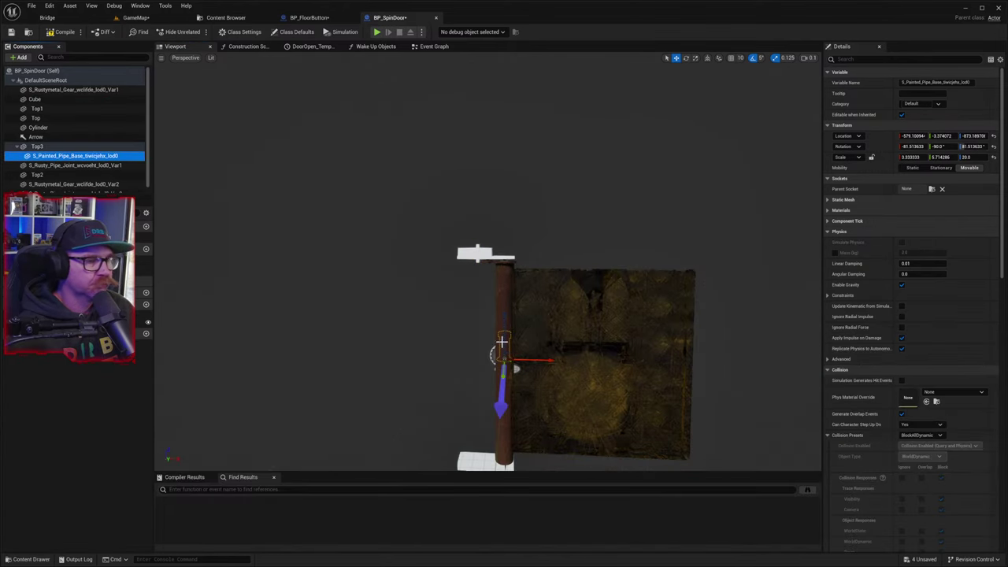
left_click_drag(502, 341, 505, 225)
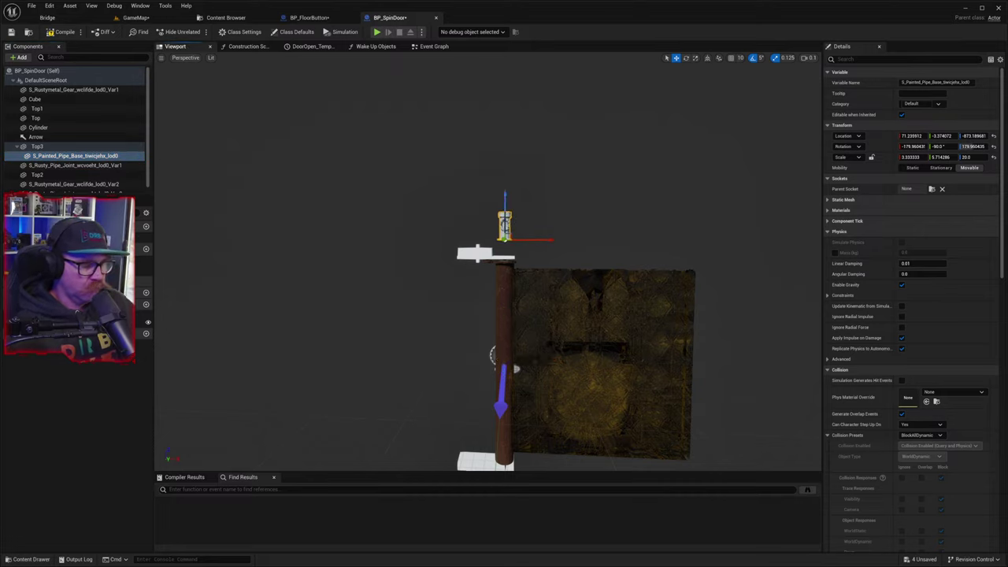
key("w")
right_click_drag(504, 224, 560, 253)
key("w")
key("w")
key("s")
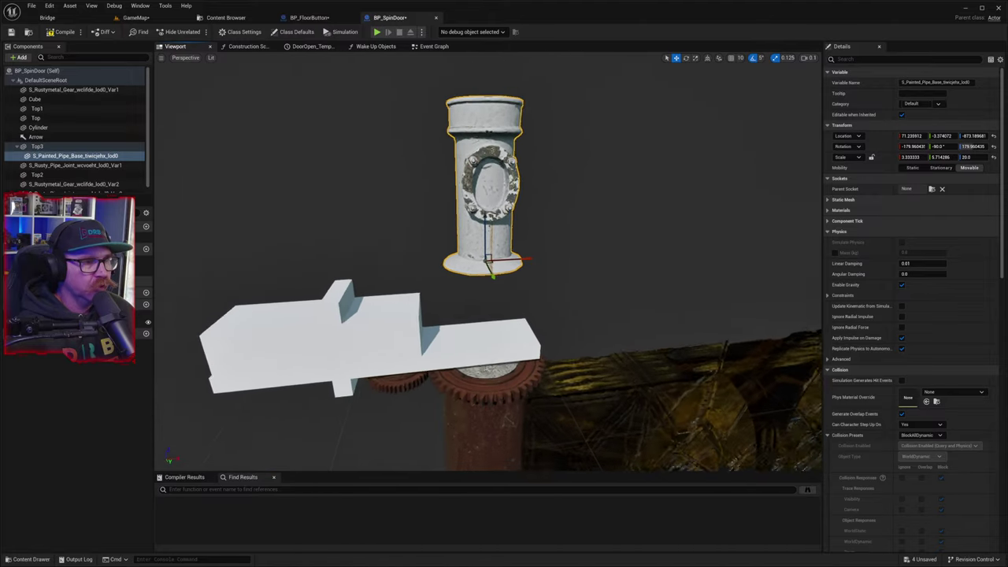
right_click_drag(496, 339, 533, 282)
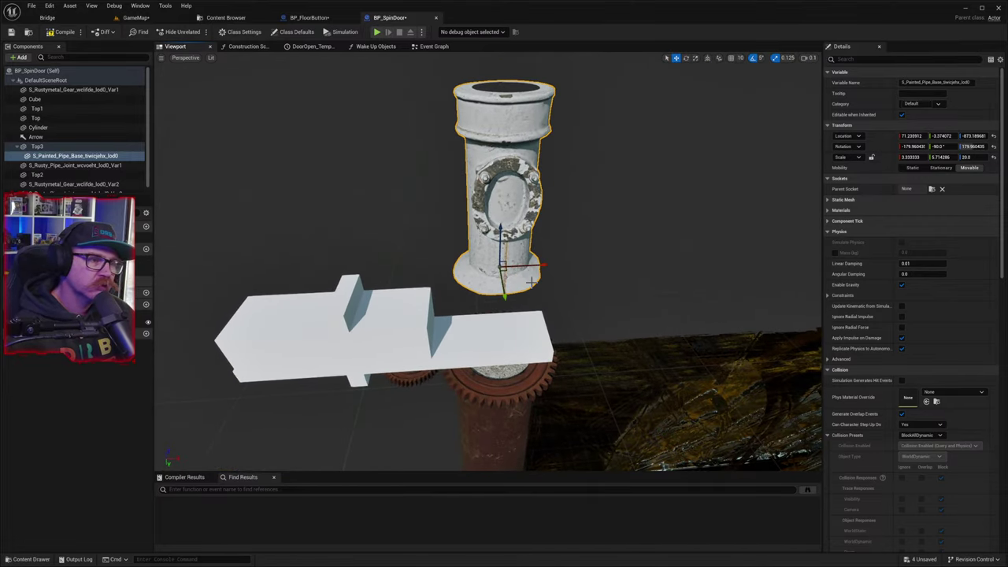
right_click_drag(533, 282, 606, 307)
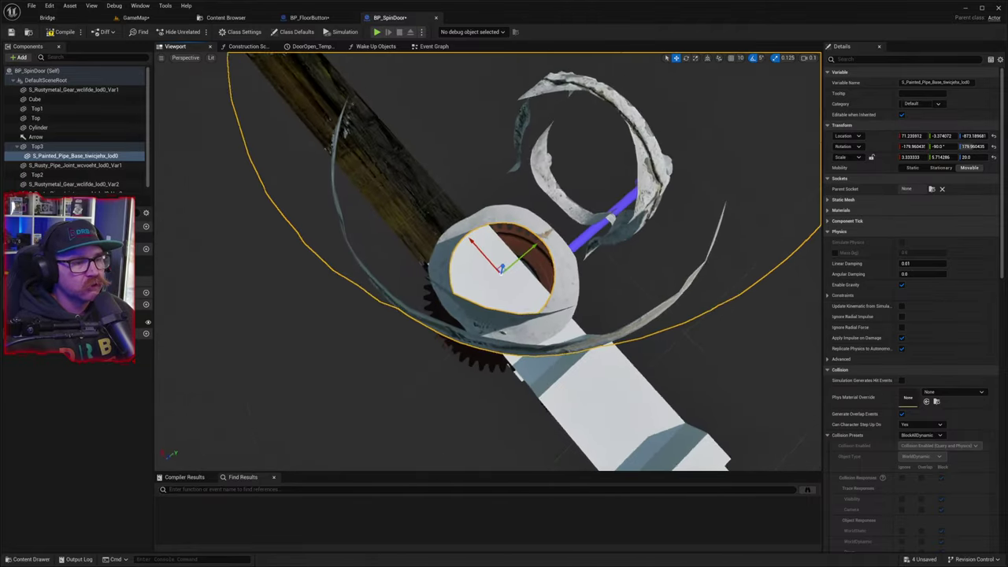
right_click_drag(524, 256, 522, 258)
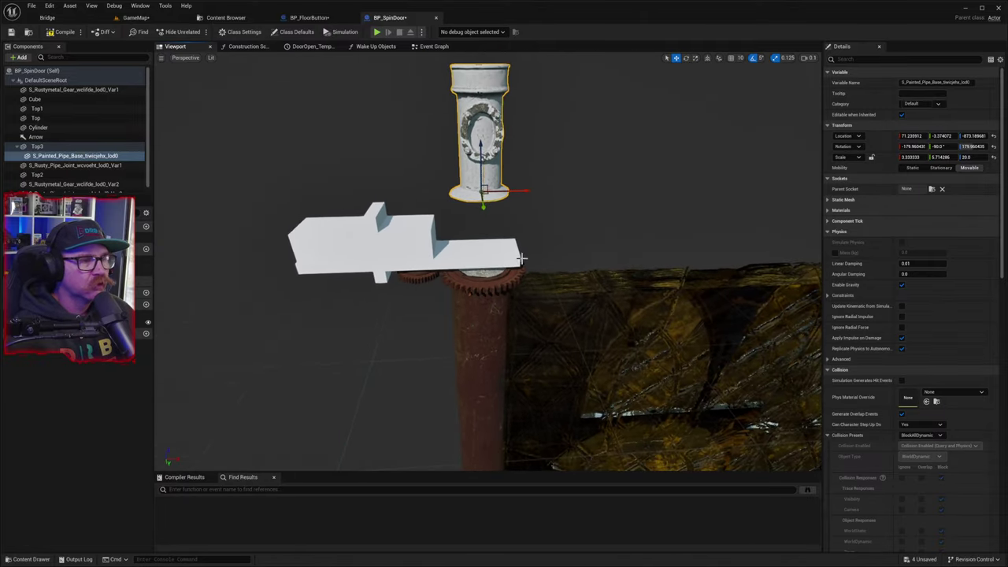
- Move the three white placeholder blocks Top, Top2 and Top3 together sideways, well clear of the post and gears
left_click(387, 251)
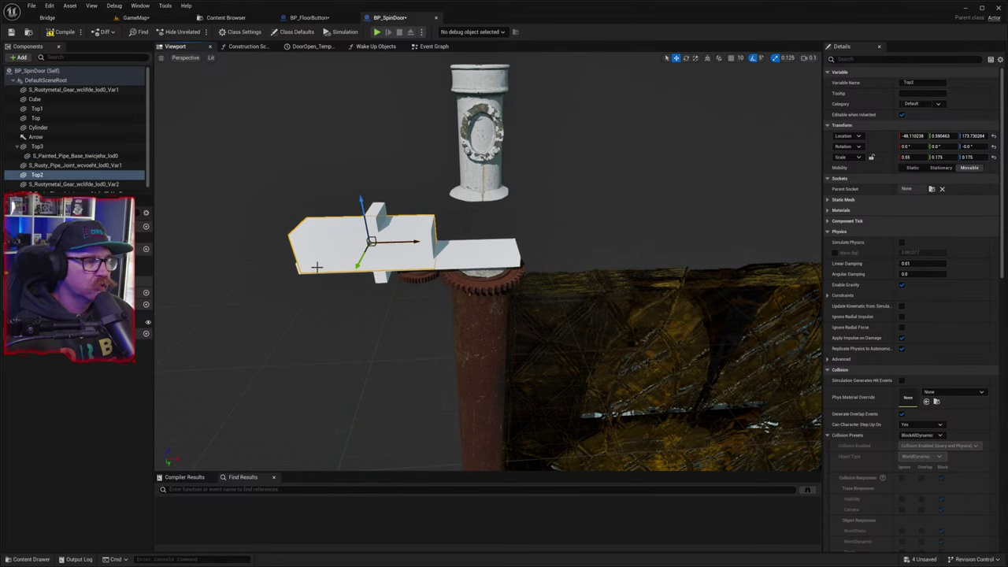
left_click(460, 260, "ctrl")
left_click(382, 277, "ctrl")
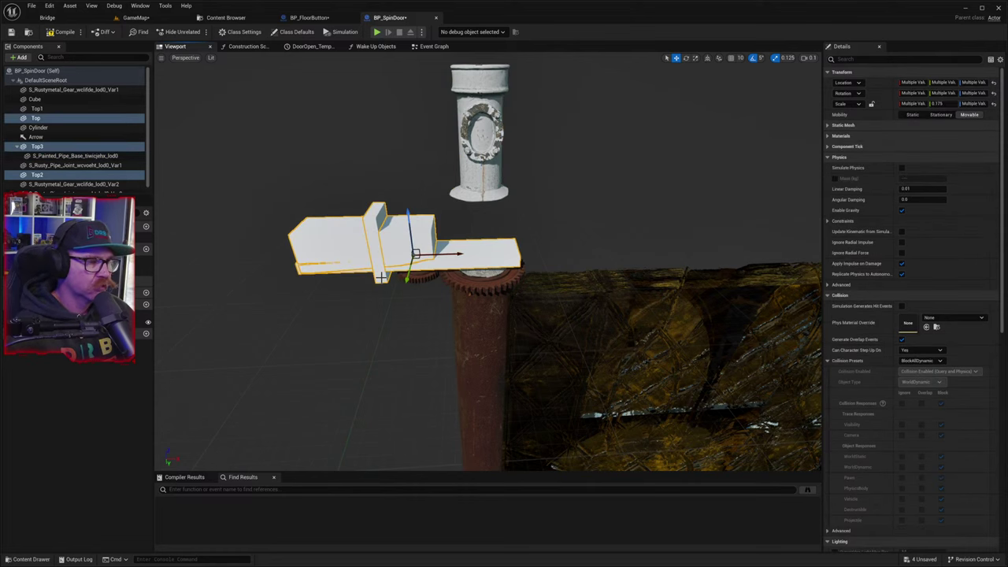
left_click_drag(446, 254, 164, 262)
right_click_drag(488, 264, 378, 284)
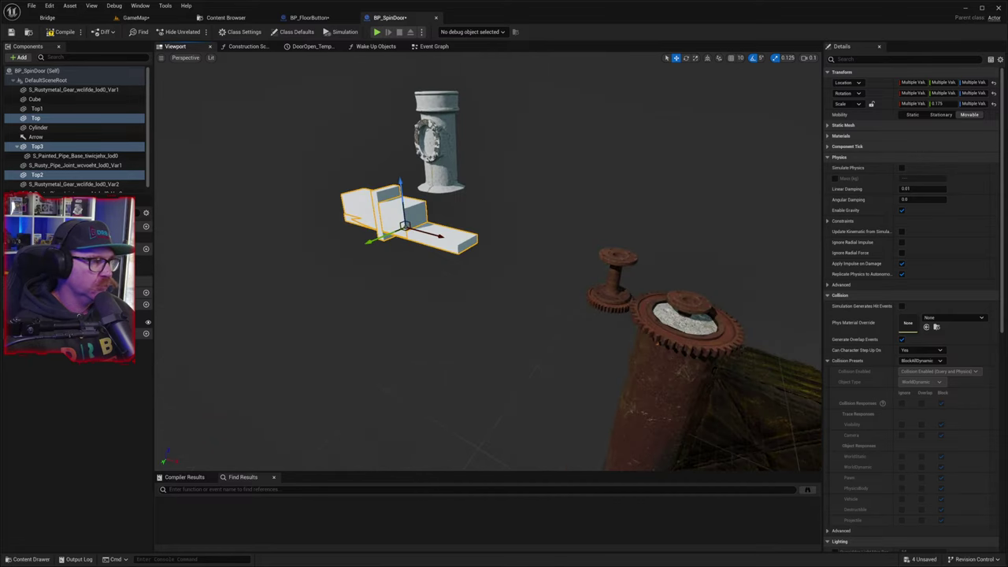
- Reparent the painted pipe base from Top3 to DefaultSceneRoot and move it back above the post's gears
right_click_drag(425, 173, 417, 173)
left_click(431, 169)
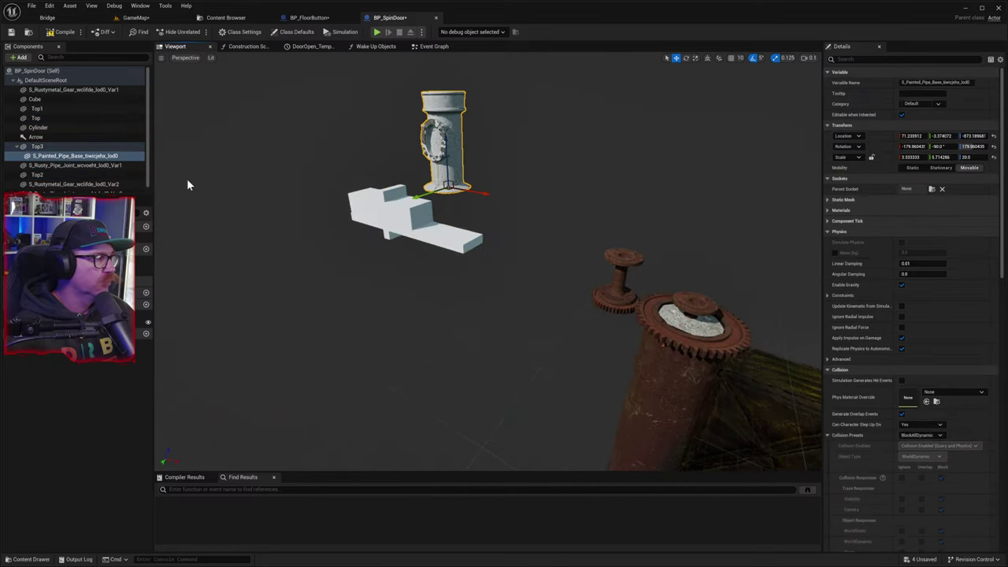
left_click(71, 158)
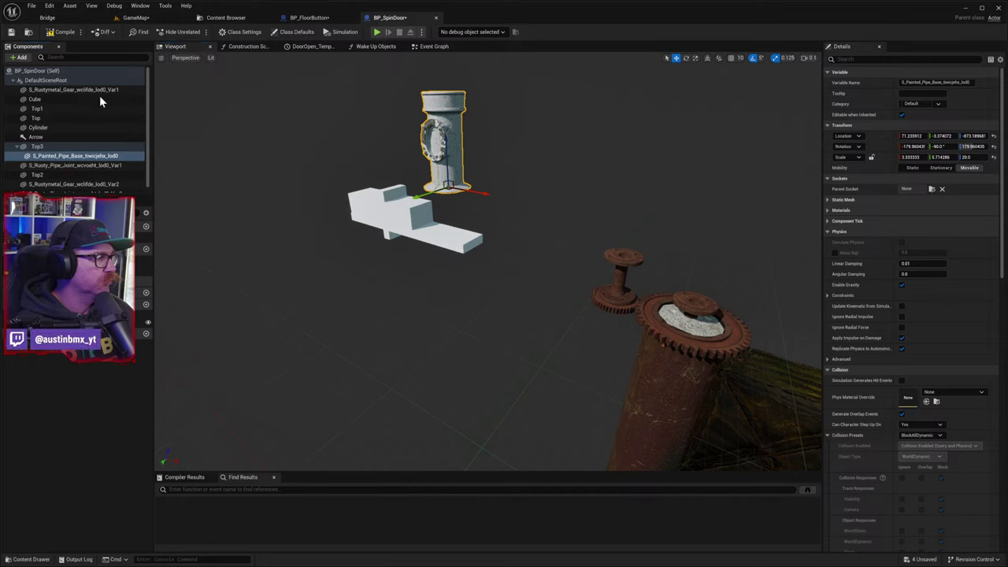
left_click_drag(99, 95, 94, 82)
left_click_drag(471, 193, 726, 257)
- Rotate the painted pipe base 90° onto its side and roll it 90° so its round hatch faces down
key("e")
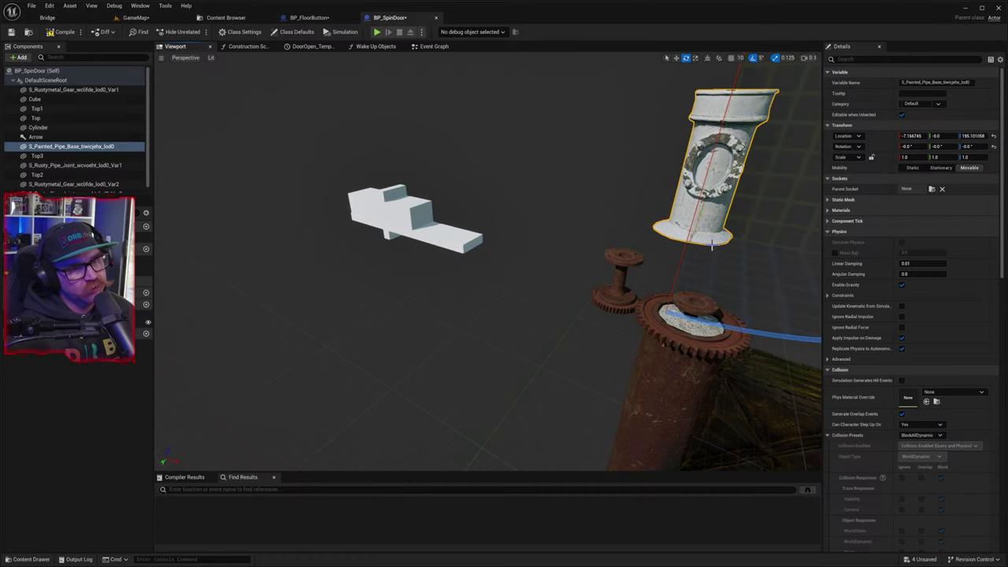
key("f")
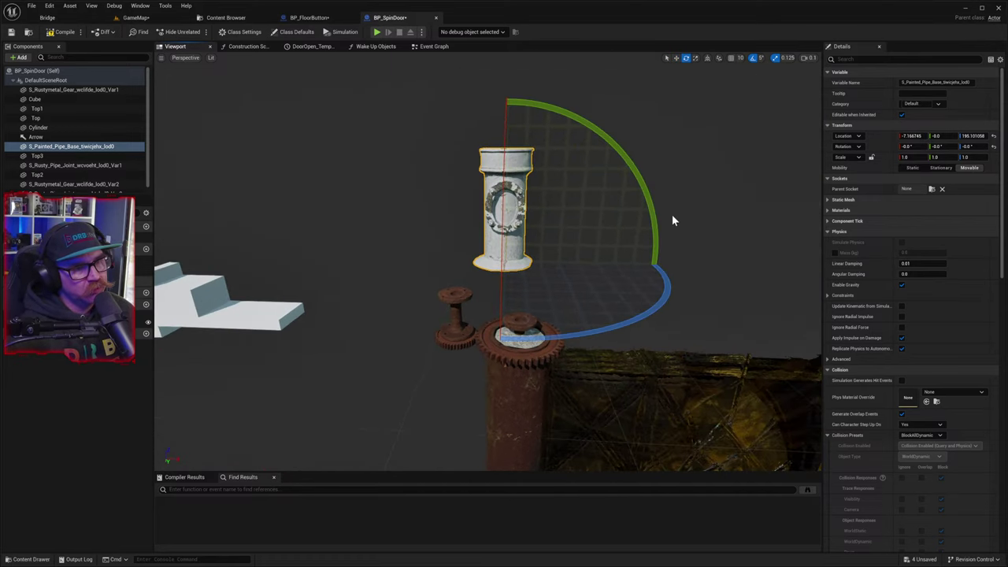
left_click_drag(654, 210, 506, 98)
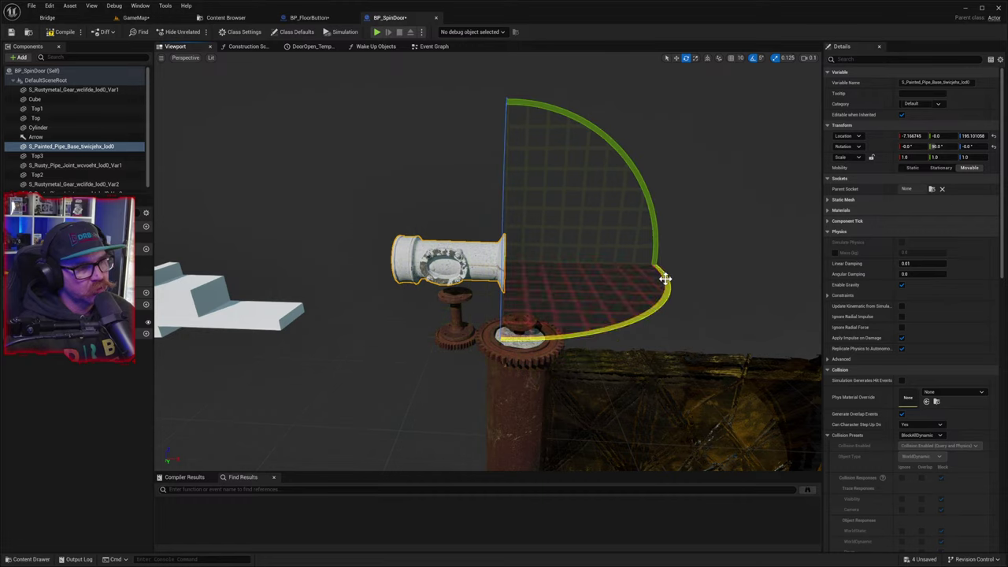
left_click_drag(502, 242, 501, 254)
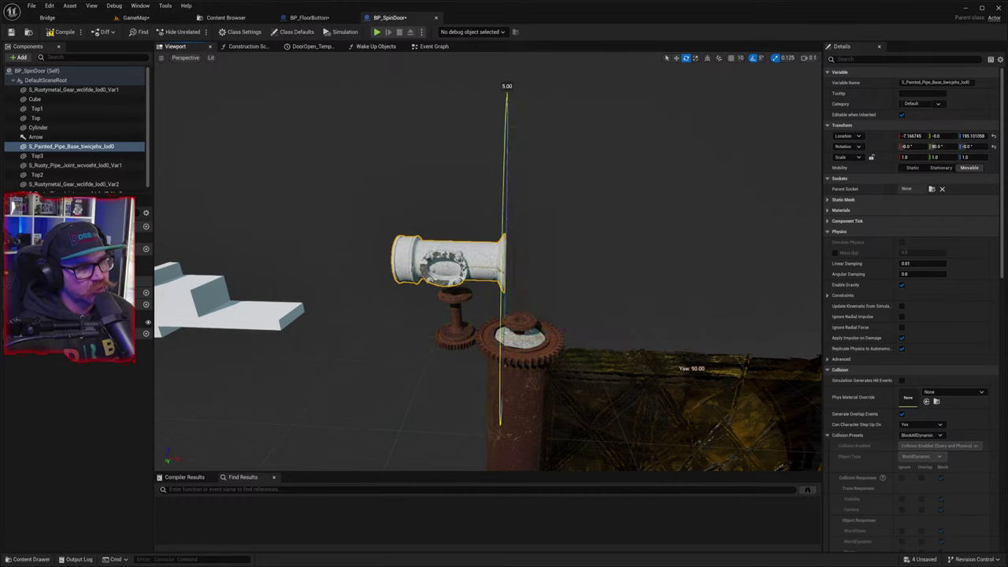
left_click_drag(507, 86, 499, 338)
- Turn the horizontal pipe base 180° to point towards the door and move it back over the two gears
key("r")
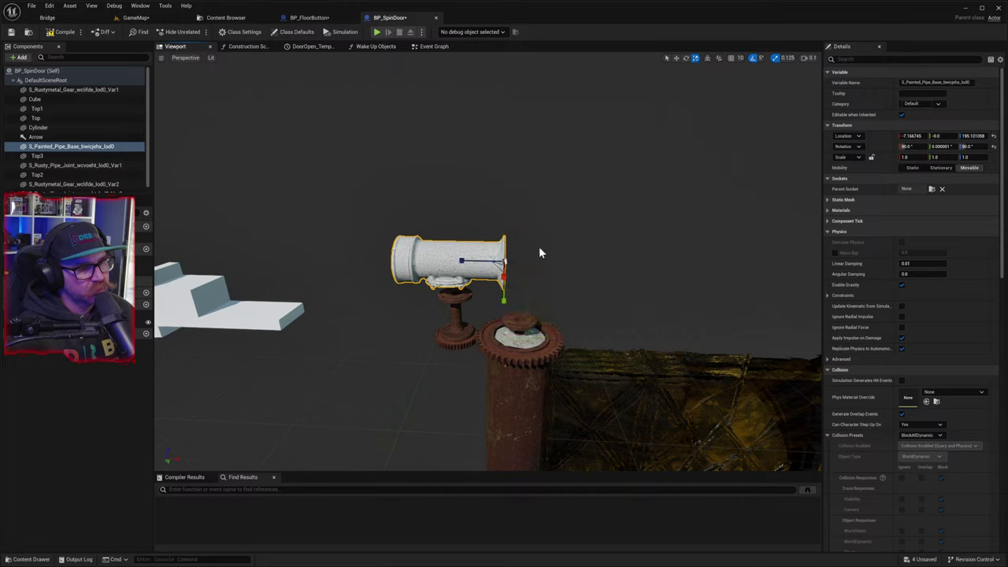
key("w")
key("e")
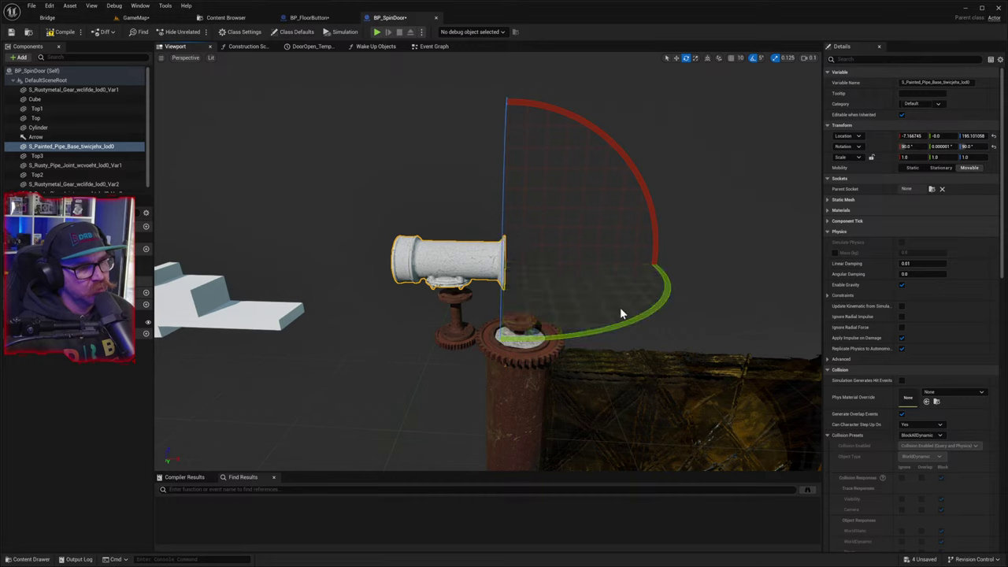
left_click_drag(631, 321, 708, 318)
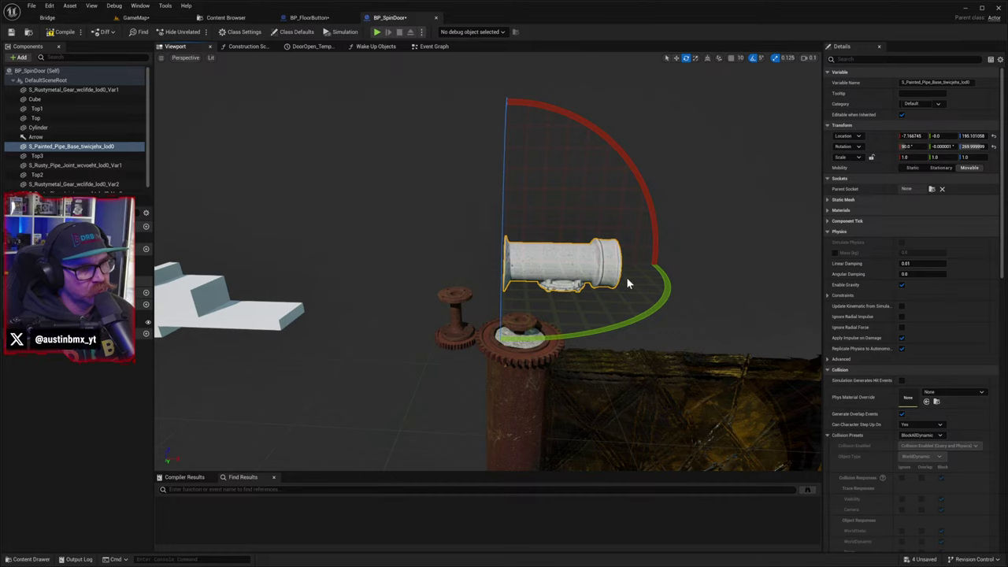
key("w")
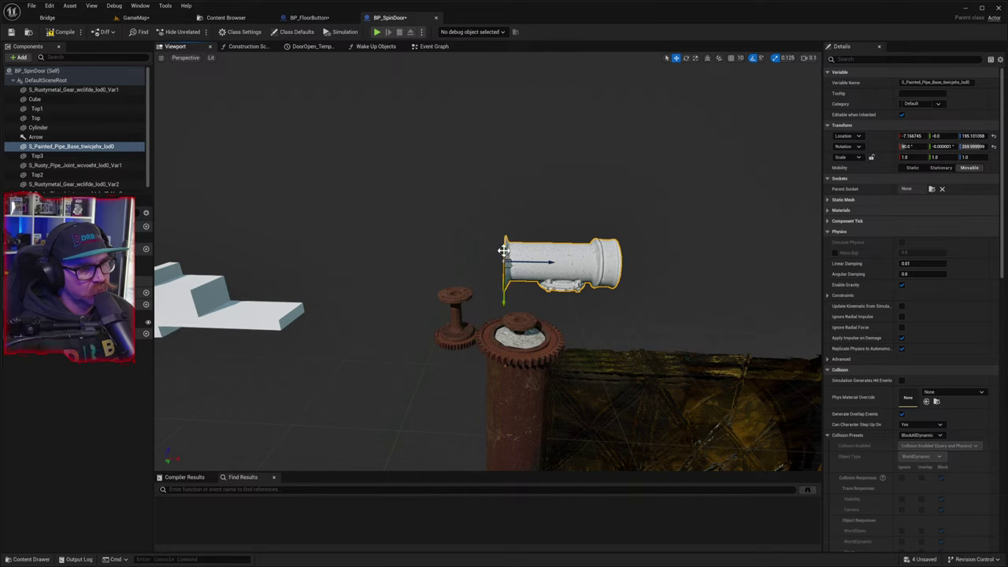
left_click_drag(503, 251, 394, 285)
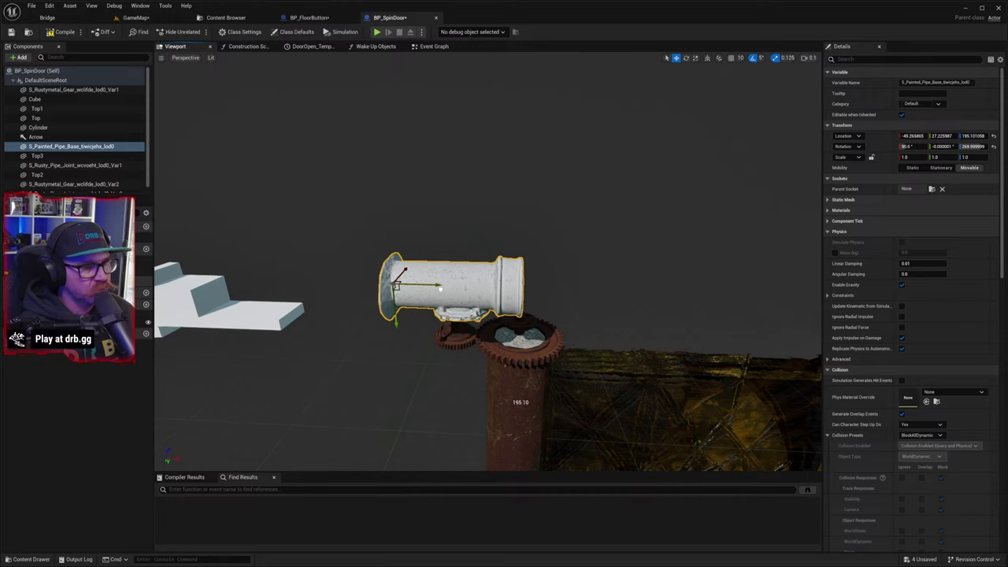
- Examine the pipe and hardware assets in Bridge, including the Painted Pipe Cross Connector and Painted Pipe Base, and return to the BP_SpinDoor blueprint
left_click(136, 17)
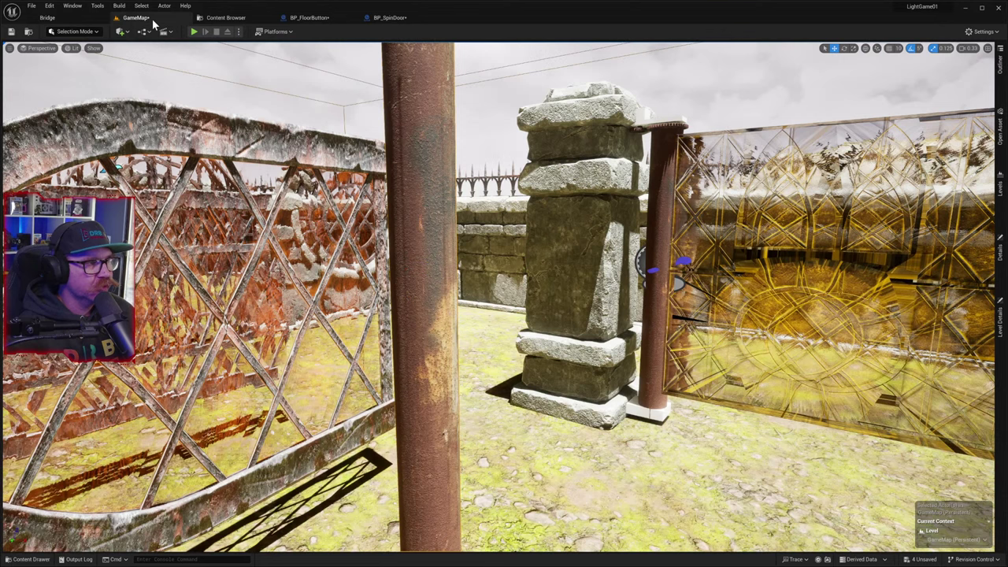
left_click(75, 17)
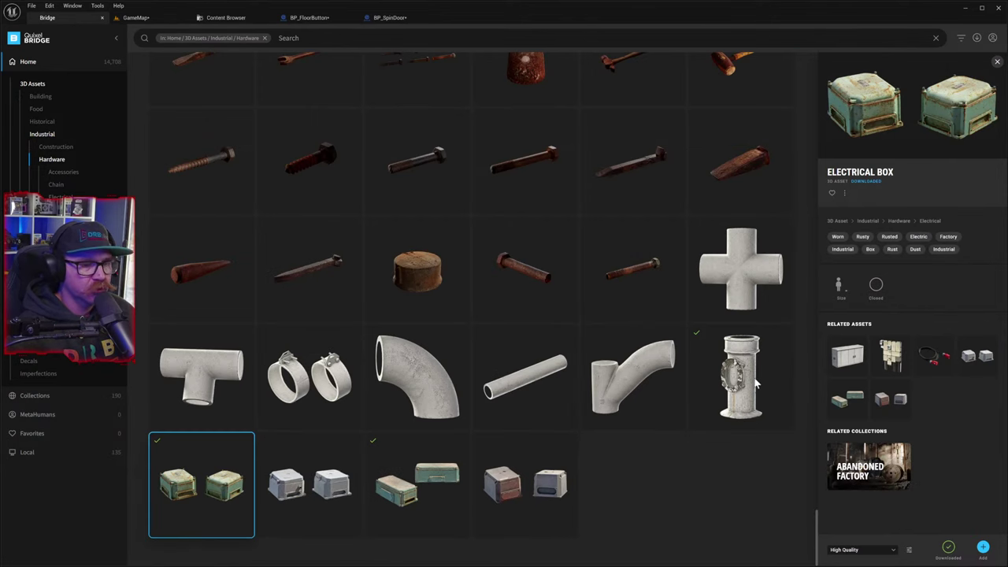
left_click(748, 292)
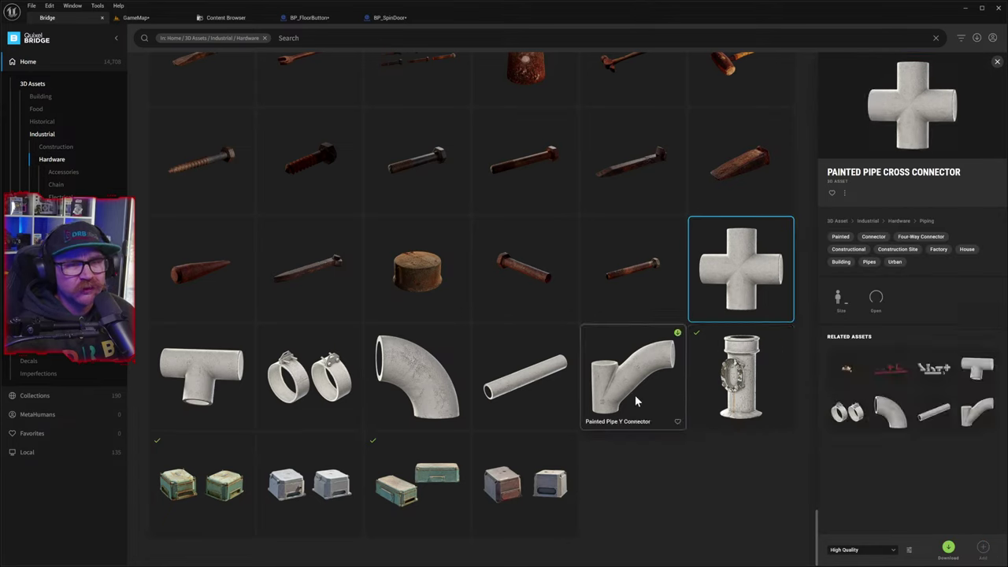
left_click(740, 406)
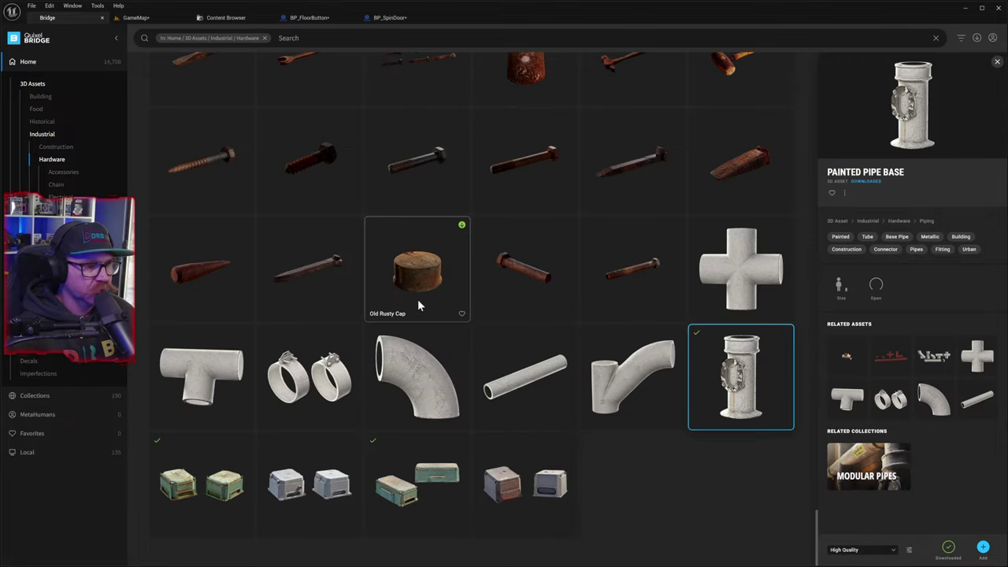
scroll(418, 301, "up", 1)
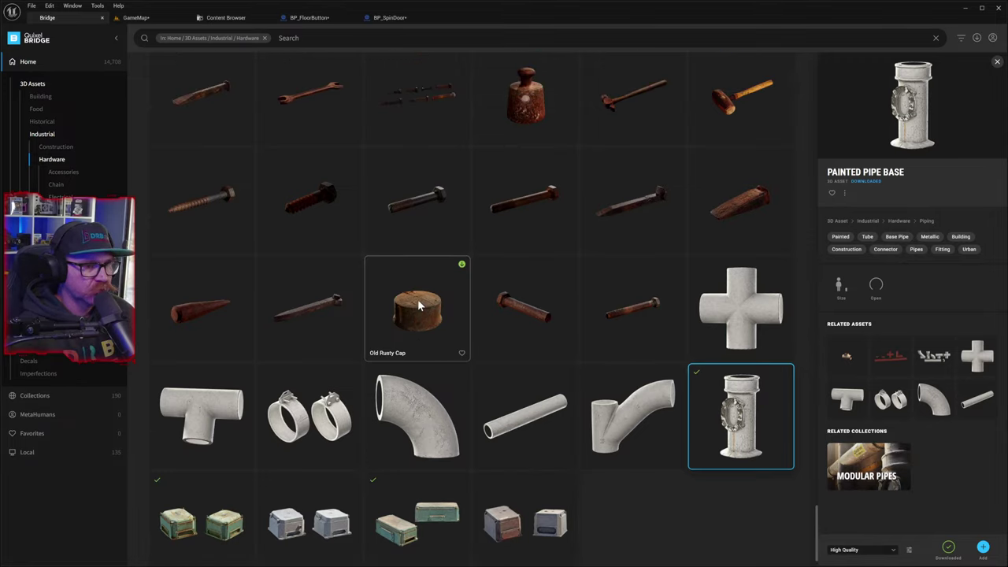
scroll(420, 306, "down", 1)
scroll(420, 306, "up", 5)
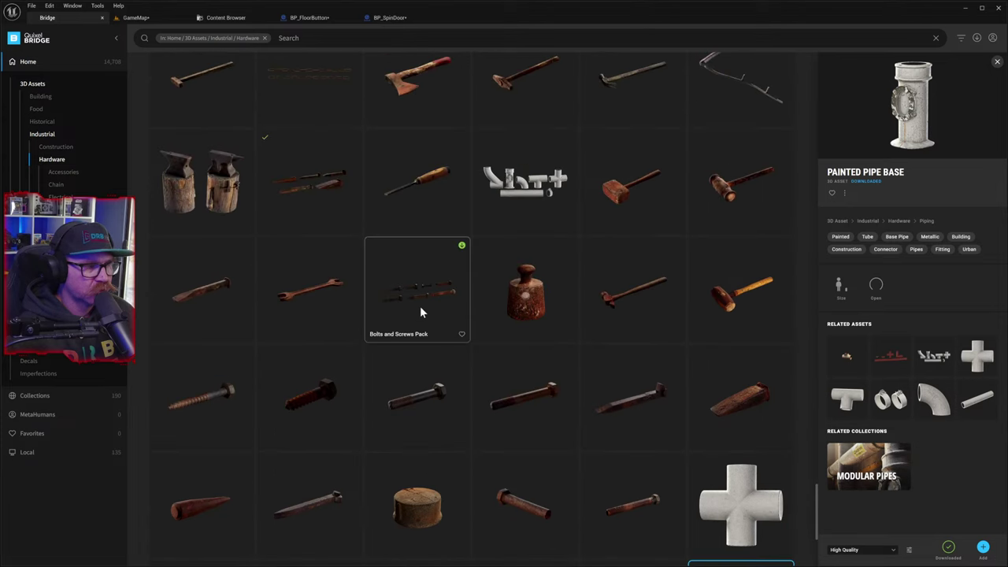
left_click(391, 17)
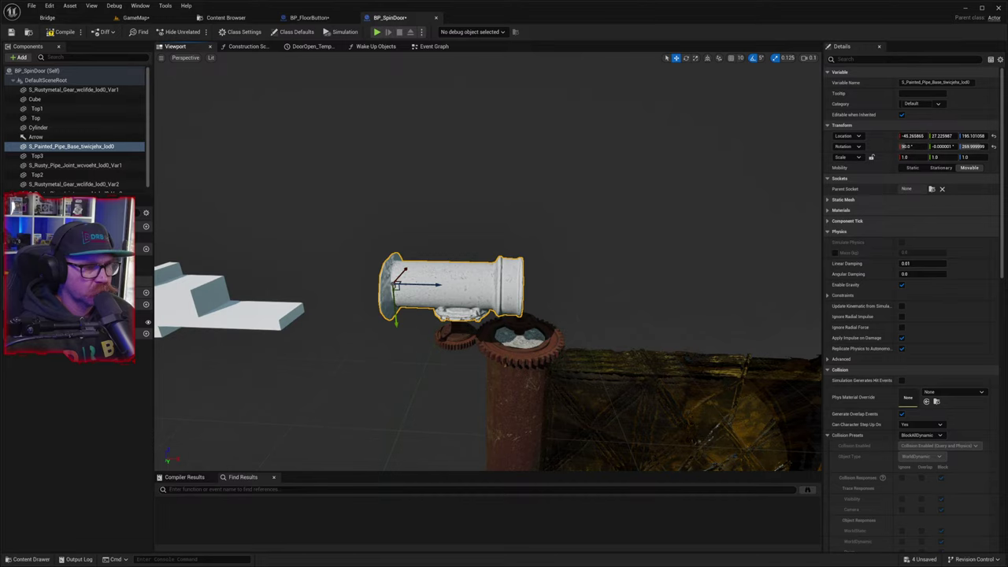
key("e")
key("r")
left_click_drag(435, 286, 472, 286)
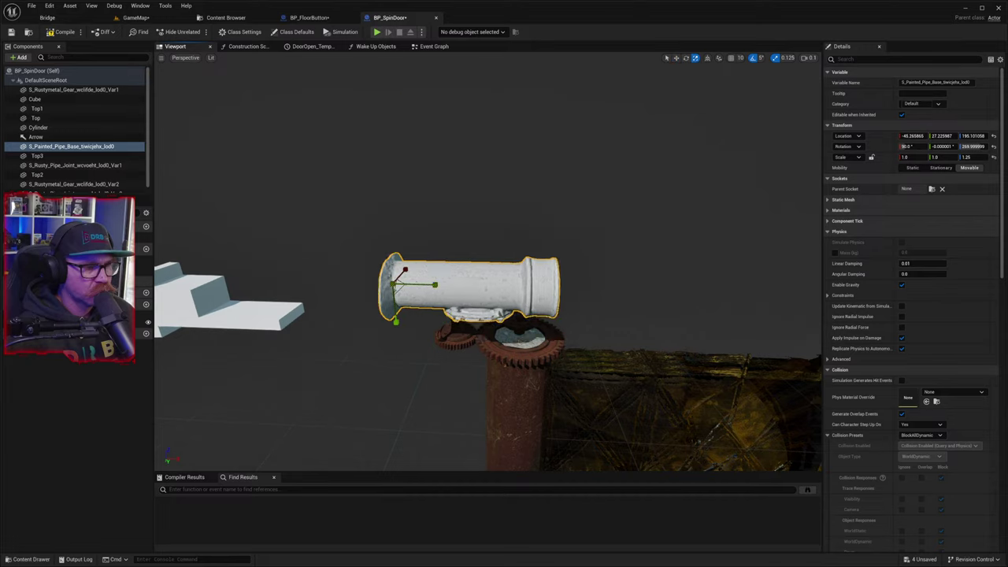
key("ctrl+z")
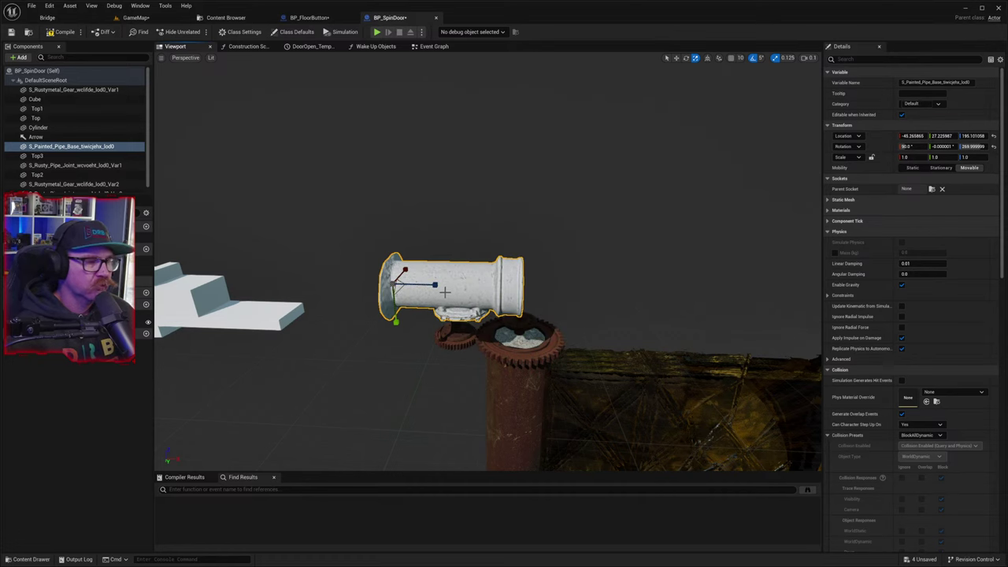
- Undo the painted pipe base's last move and set its scale to 2 on all three axes
key("ctrl+z")
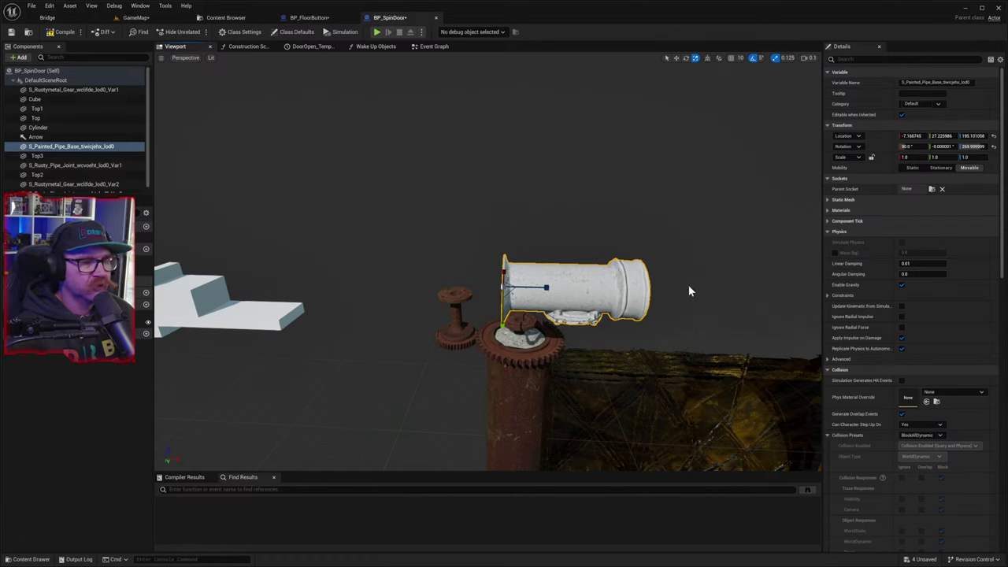
left_click(916, 156)
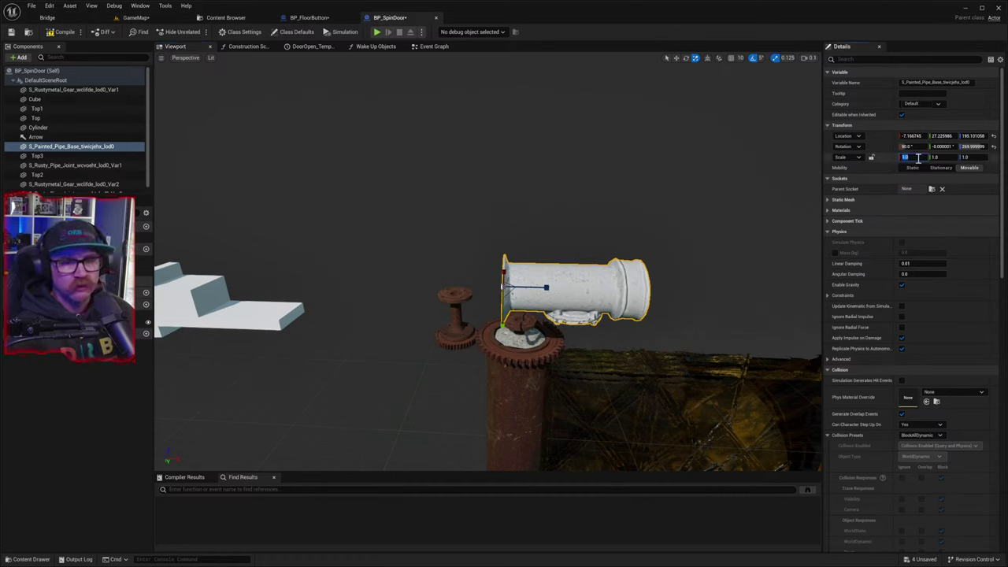
type("2")
key("Tab")
type("2")
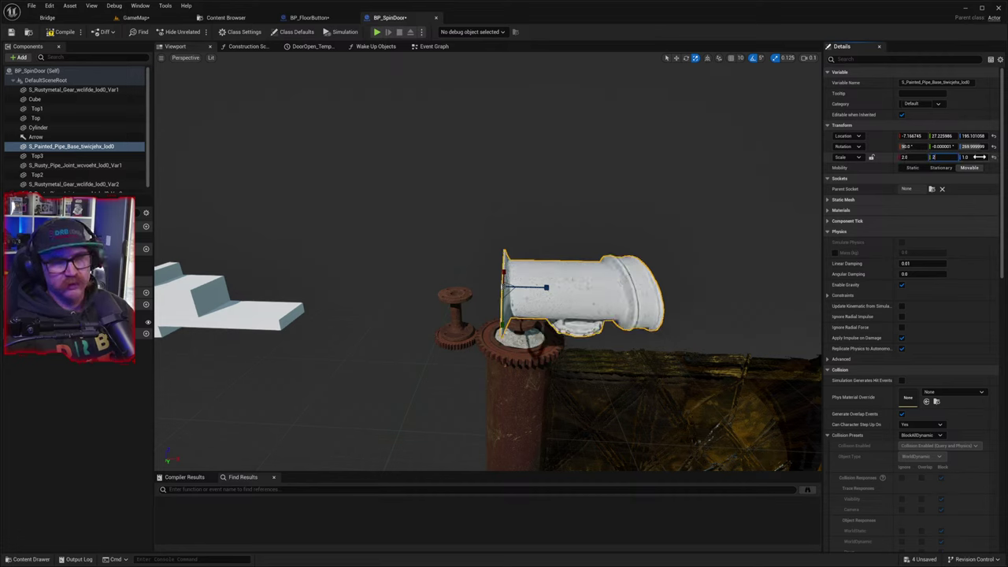
key("Tab")
type("2")
key("Return")
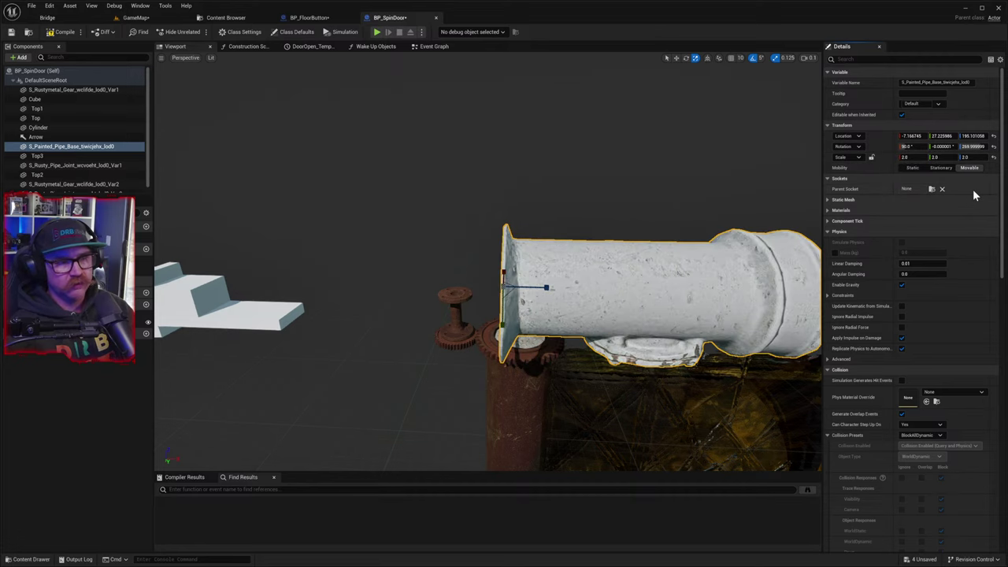
- Move the painted pipe base over the door post, to about X -48.9 and Y 2.5
key("w")
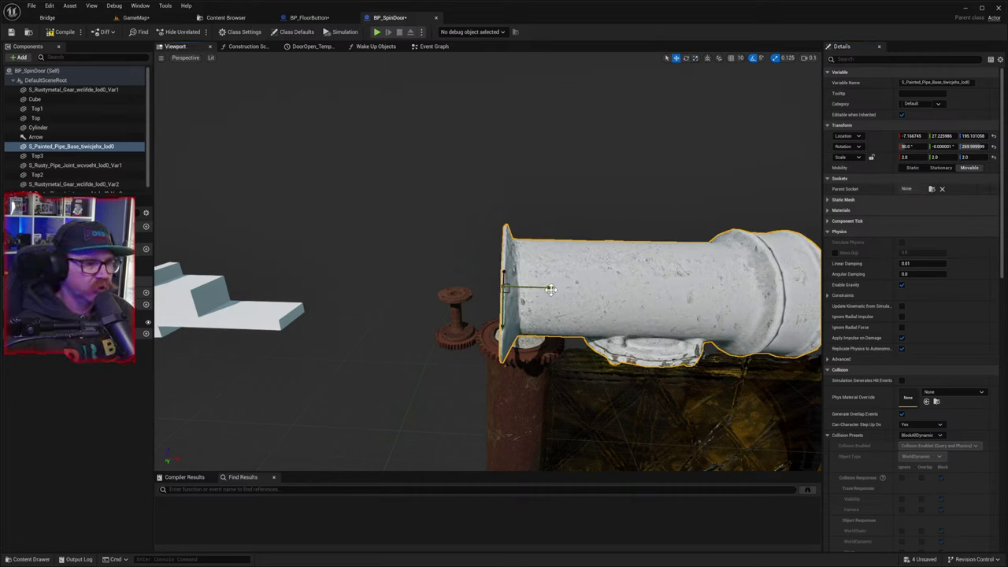
left_click_drag(542, 288, 428, 290)
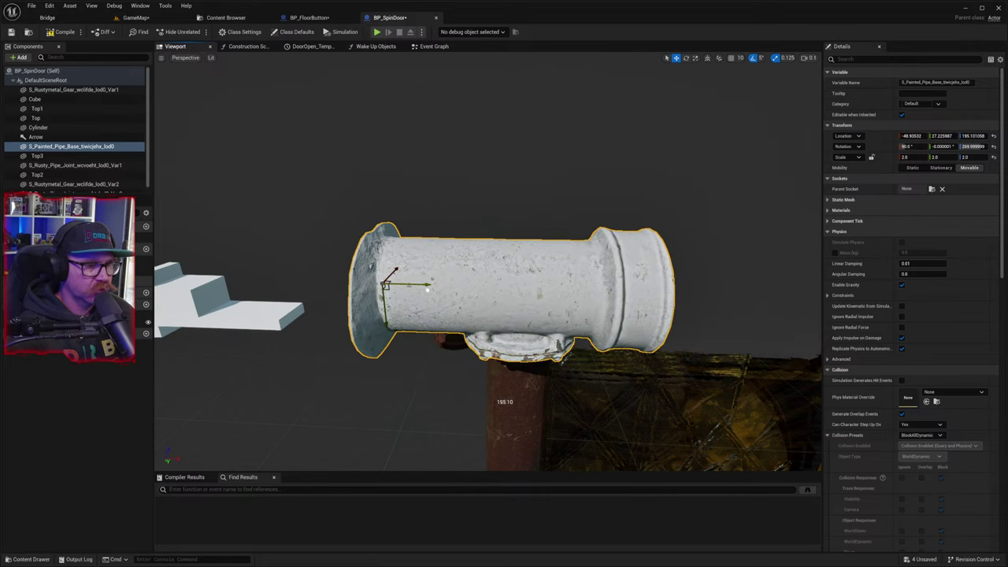
key("e")
right_click_drag(427, 290, 428, 433)
key("s")
key("w")
key("w")
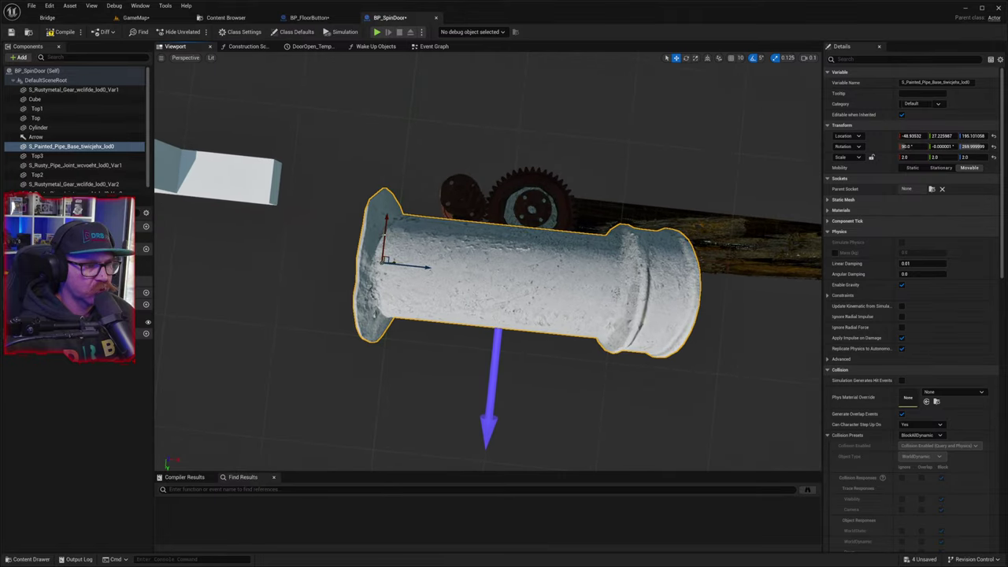
left_click_drag(385, 234, 391, 158)
- Lower the painted pipe base toward the gear on top of the door post, to about Z 185.1
right_click_drag(488, 261, 457, 166)
key("w")
key("s")
key("w")
key("s")
key("w")
right_click_drag(425, 276, 421, 272)
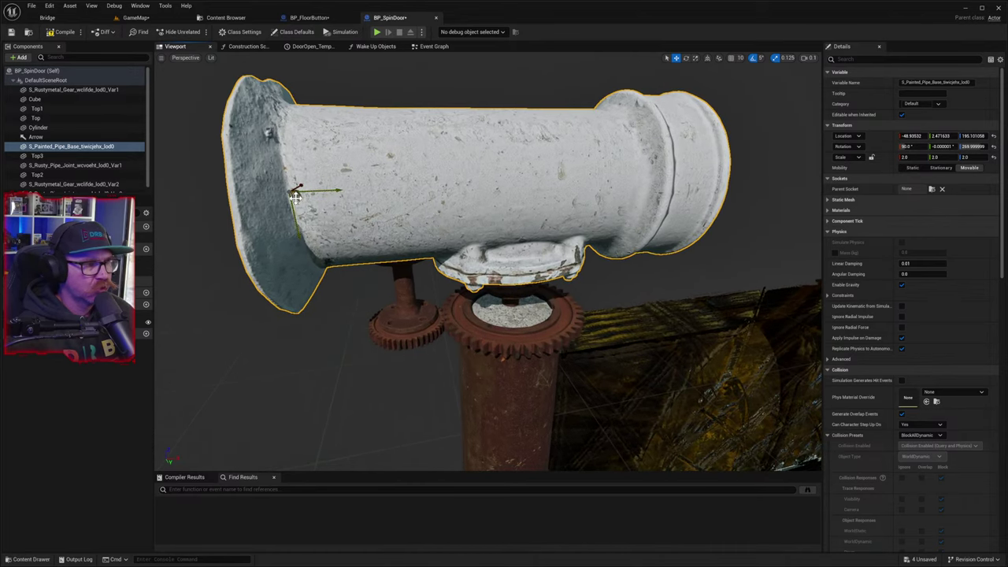
left_click_drag(293, 205, 321, 250)
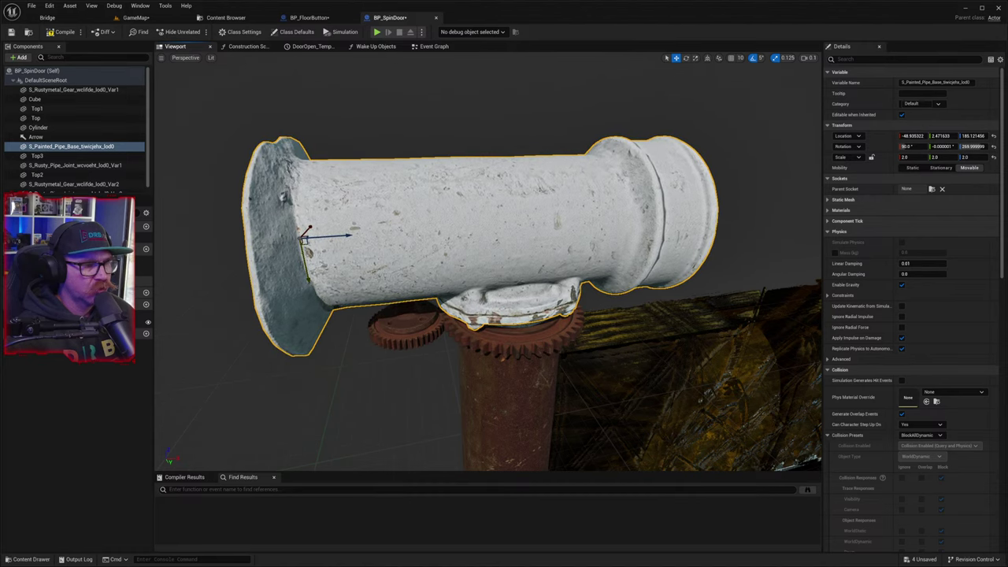
- Examine how the painted pipe base meets the gears and the rusty pipe joint at the top of the post
right_click_drag(321, 250, 442, 346)
key("w")
key("s")
key("q")
key("w")
key("w")
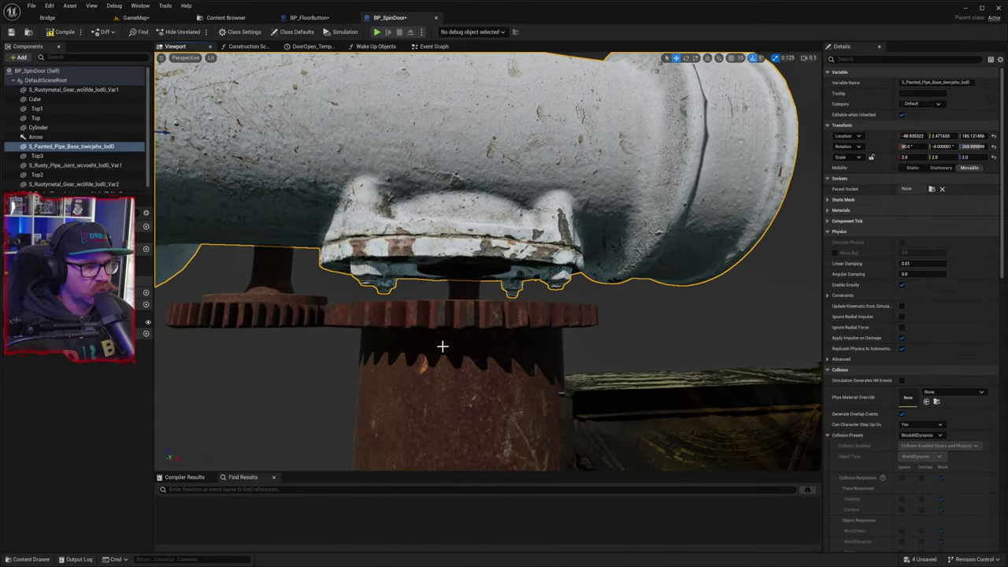
left_click(458, 286)
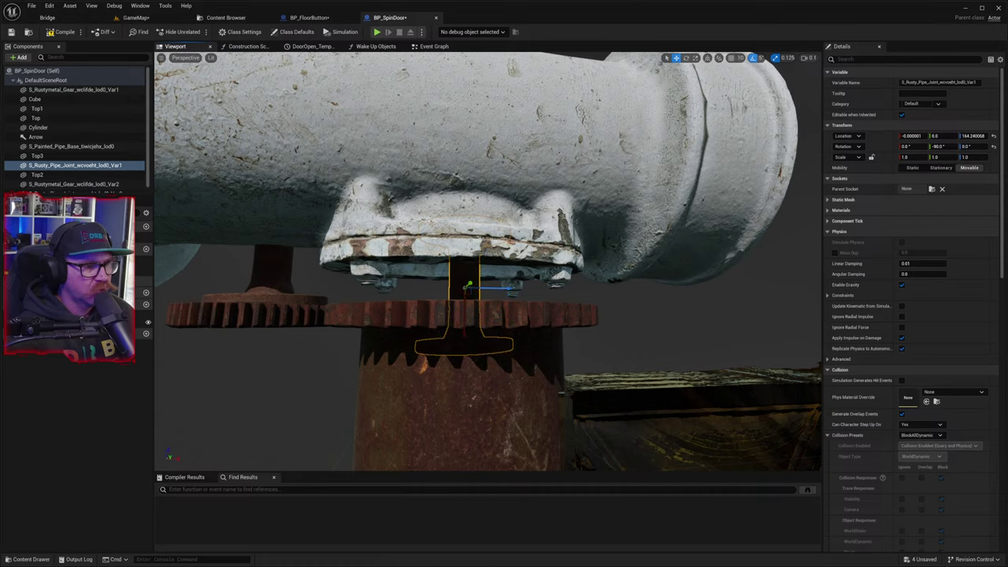
right_click_drag(458, 286, 526, 256)
key("s")
key("w")
key("s")
key("s")
key("w")
key("s")
key("w")
key("s")
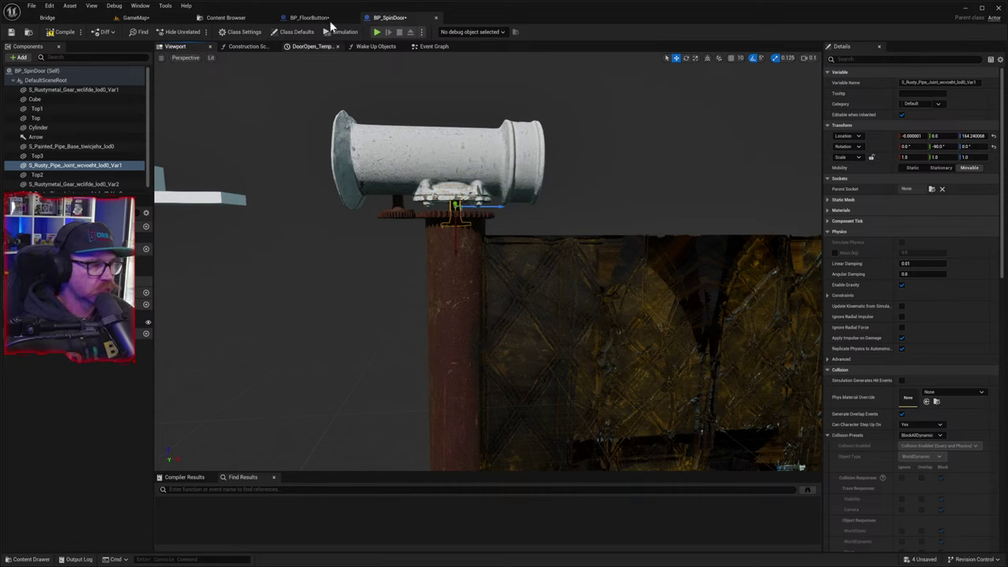
- Add the S_Electrical_Box_tdlhad1da_lod0 static mesh from the Megascans 3D_Assets folder to the BP_SpinDoor blueprint
left_click(226, 18)
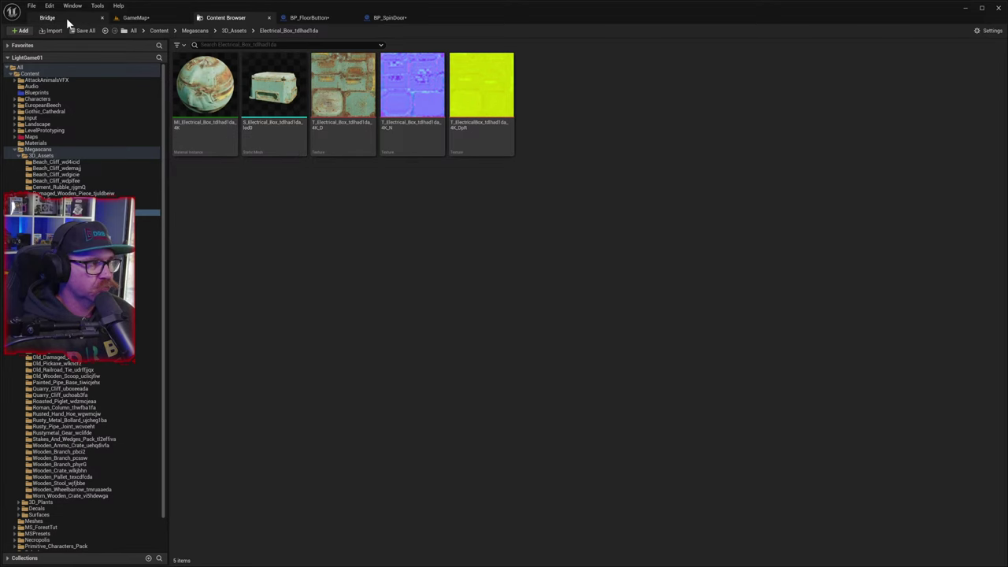
left_click(403, 17)
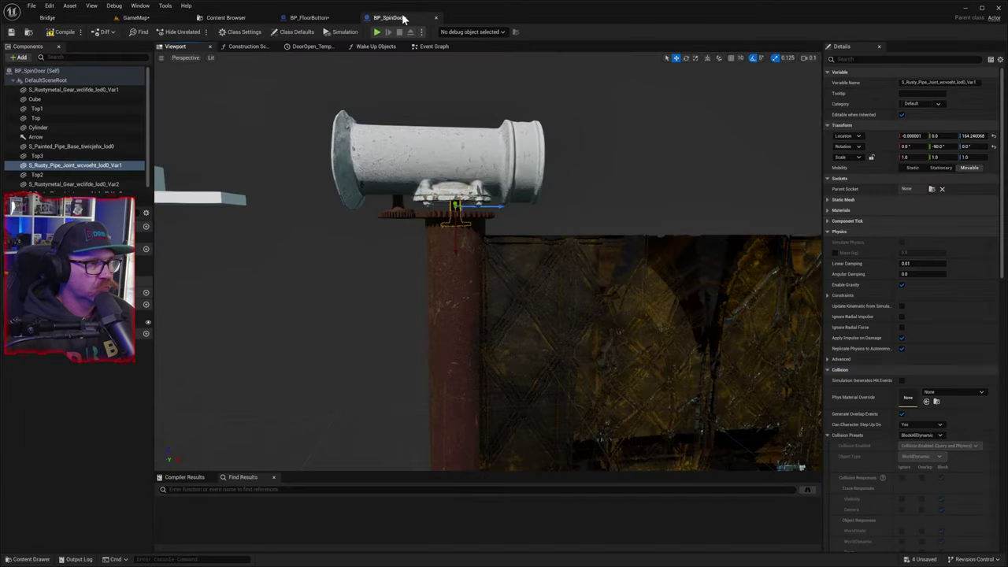
left_click(30, 559)
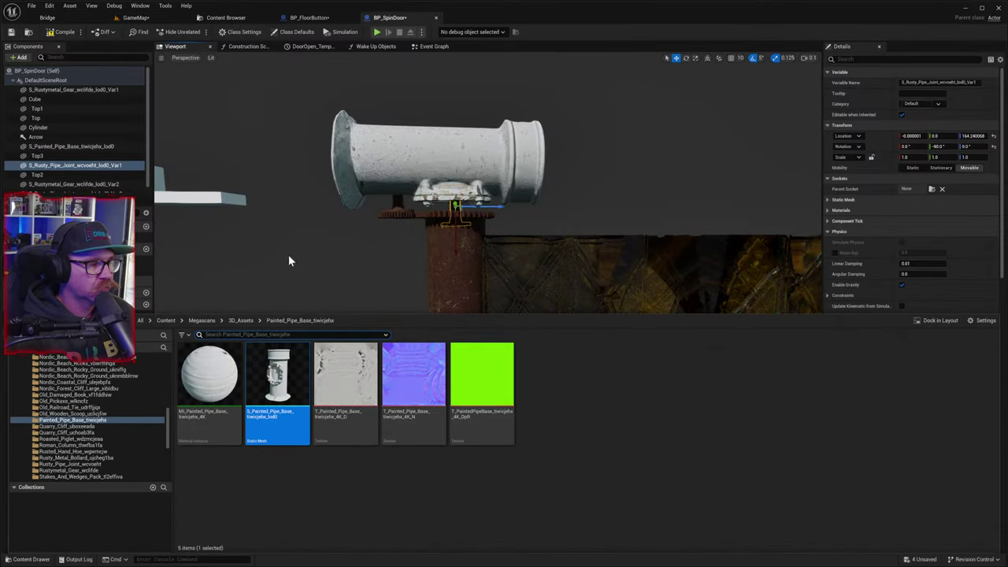
left_click(241, 320)
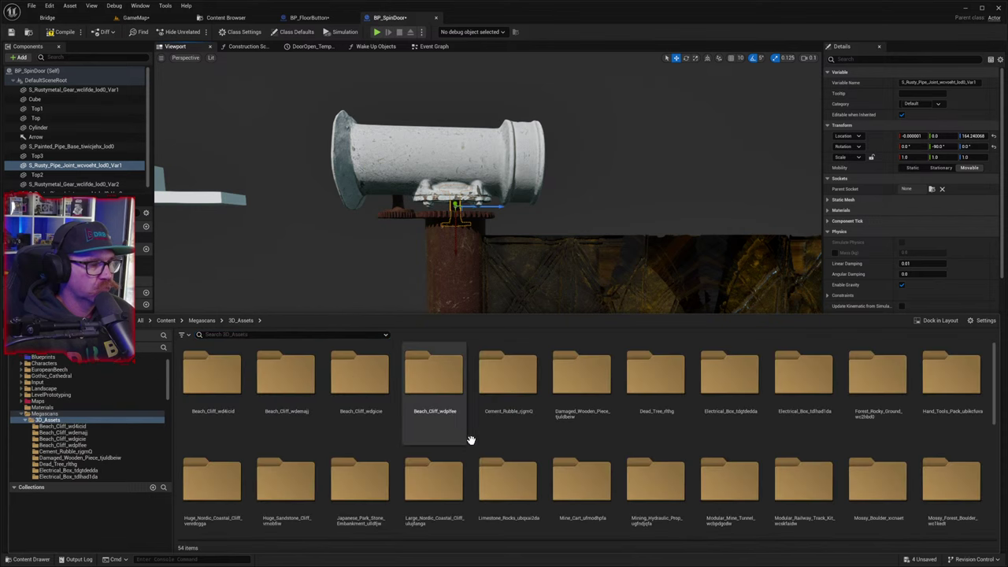
double_click(803, 405)
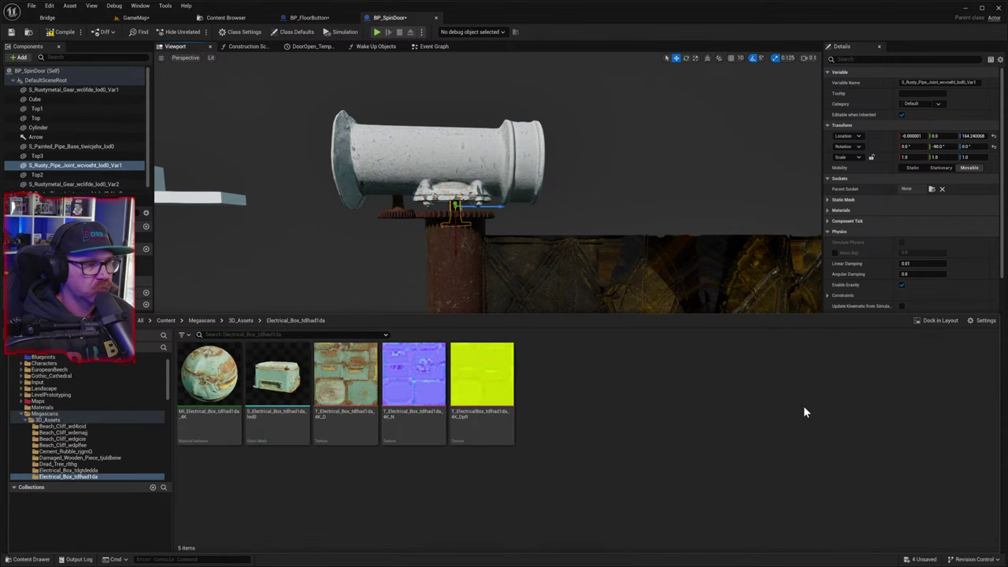
left_click(277, 376)
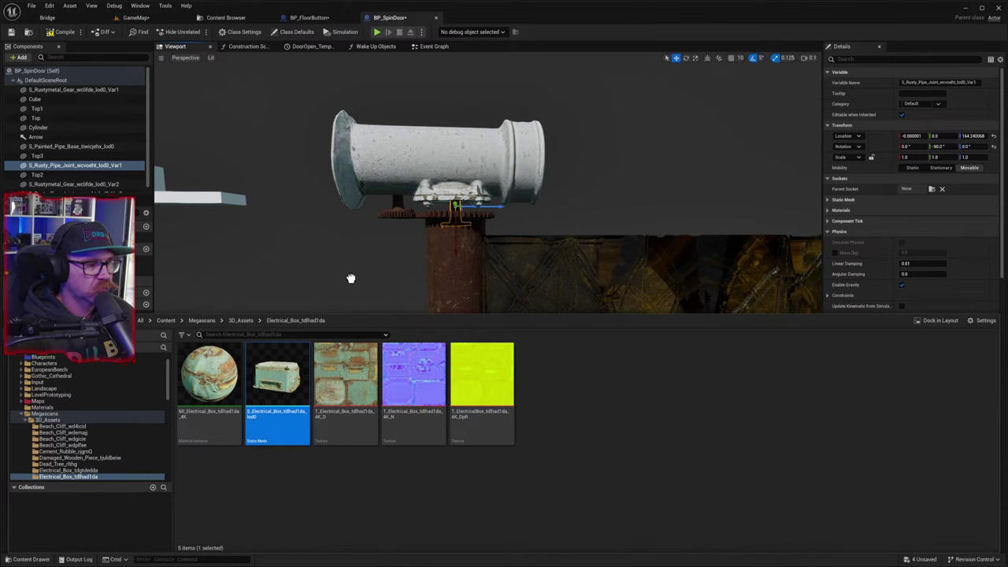
left_click_drag(352, 279, 340, 293)
left_click(102, 194)
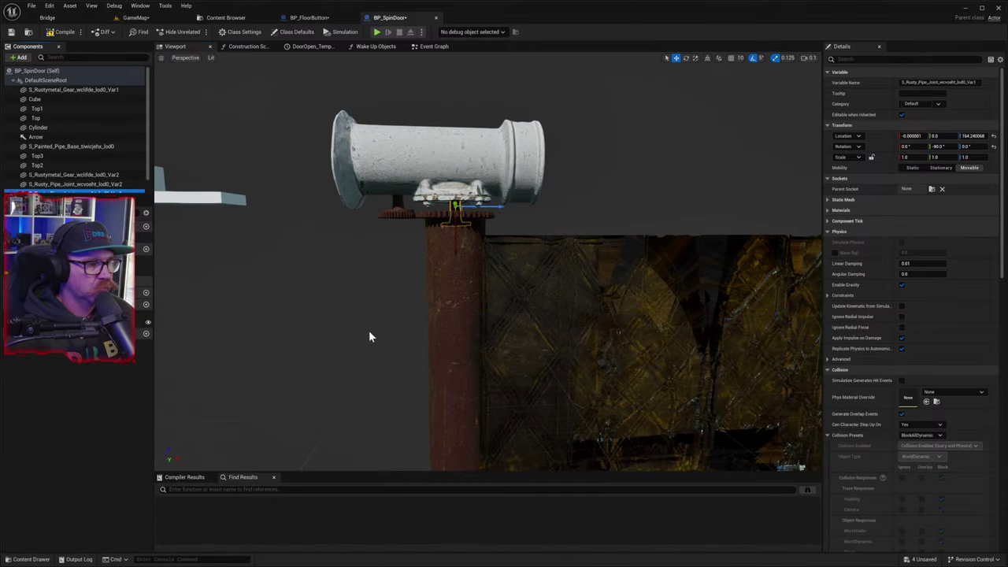
- Detach the electrical box from the rusty pipe joint and place it directly under DefaultSceneRoot
scroll(369, 330, "down", 4)
scroll(369, 364, "down", 3)
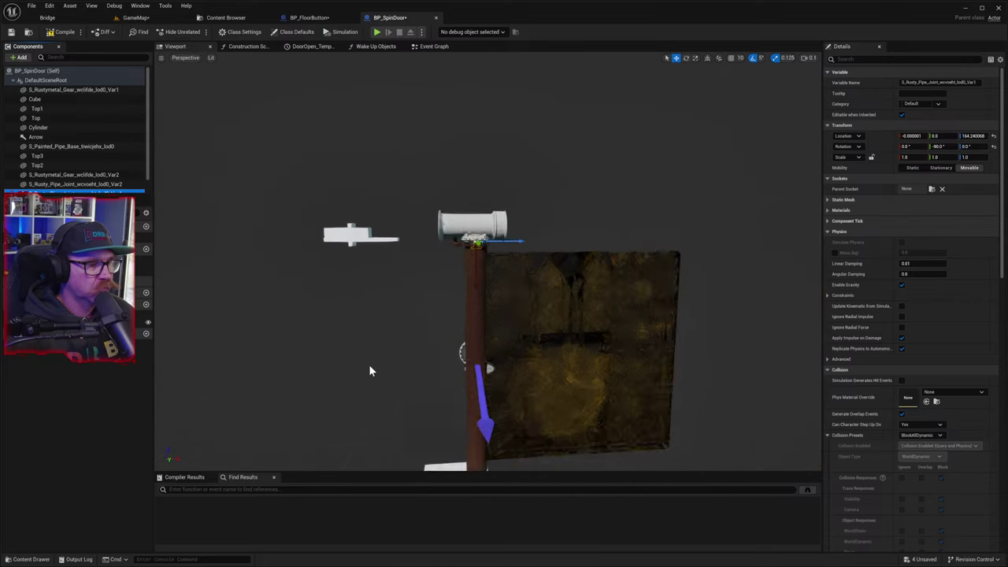
scroll(386, 362, "up", 5)
scroll(77, 167, "down", 1)
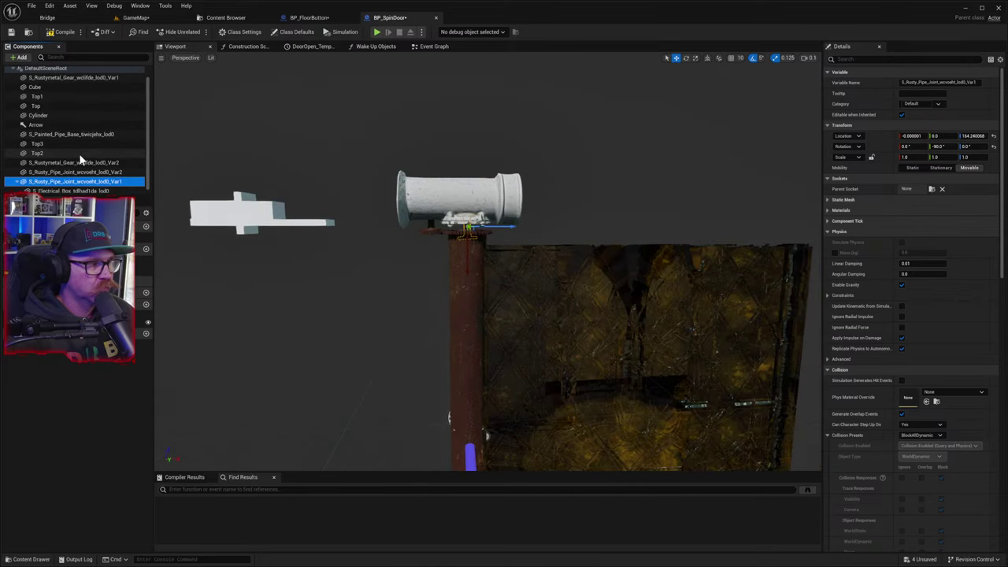
scroll(101, 187, "down", 1)
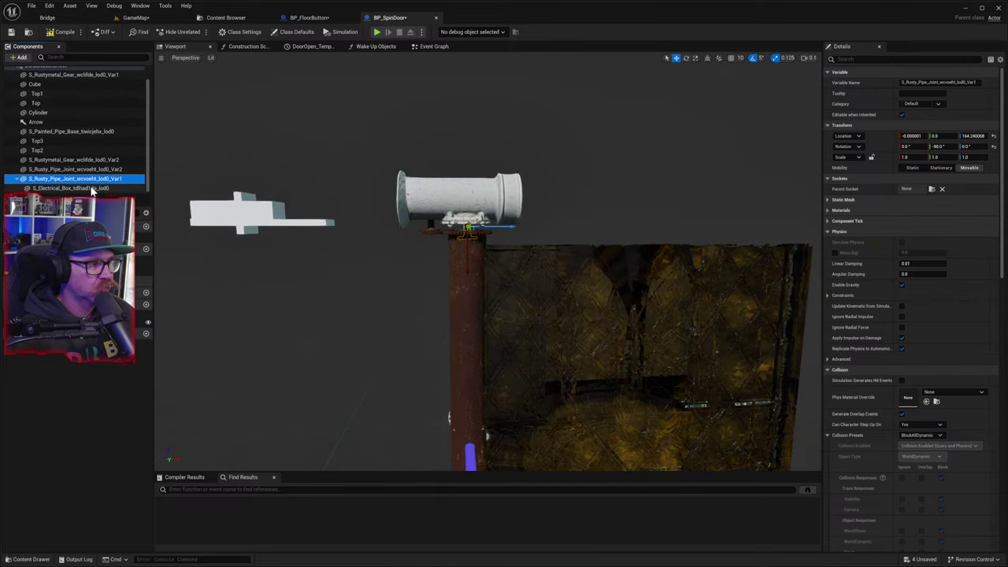
left_click(94, 189)
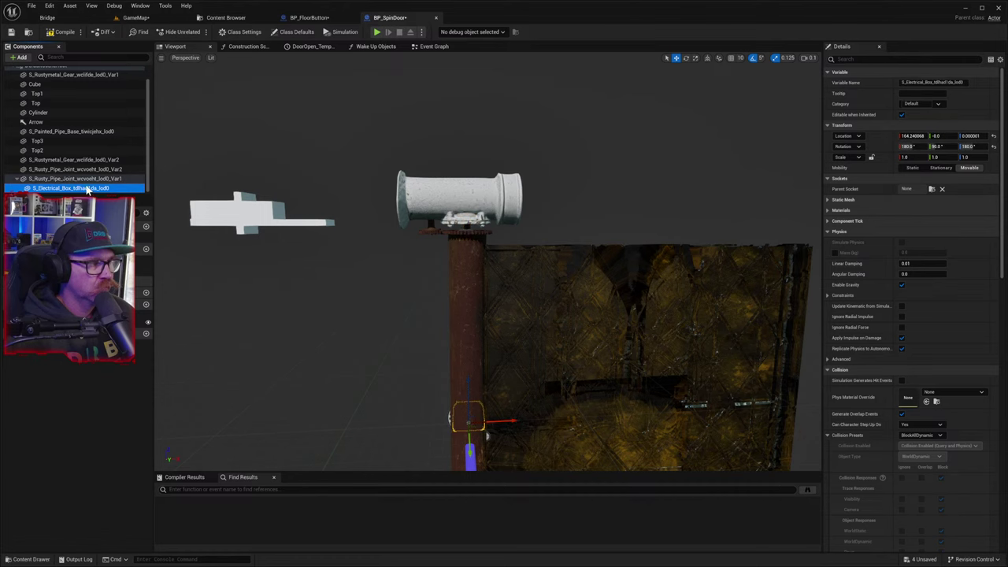
left_click(86, 67)
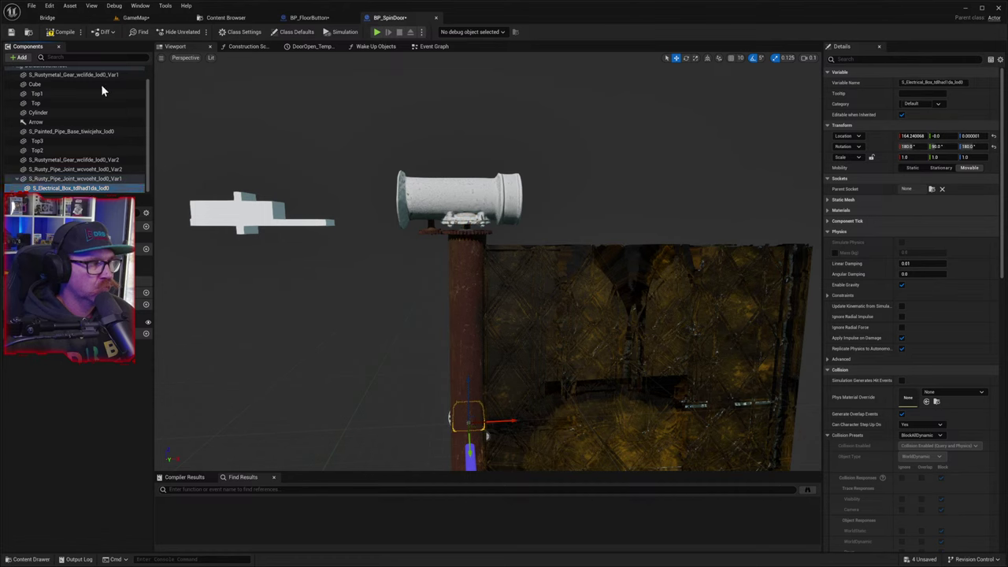
key("ctrl+z")
- Raise the electrical box to the top of the door post, at about Z 160.1, and flip it 180° about the Y axis
left_click_drag(468, 390, 468, 203)
key("e")
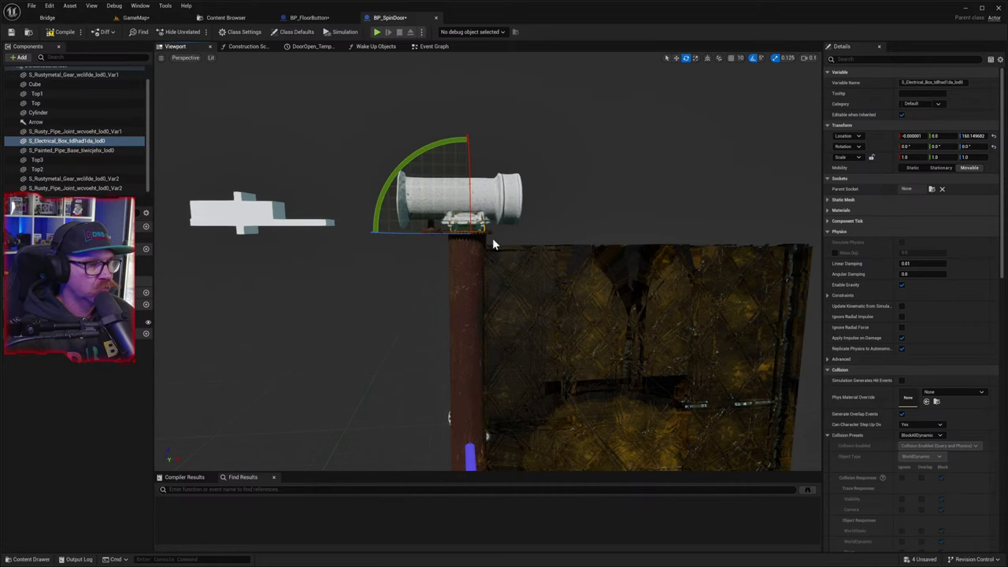
left_click_drag(430, 144, 374, 233)
key("w")
mouse_move(437, 243)
right_mouse_down()
mouse_move(410, 233)
mouse_move(461, 248)
mouse_move(448, 240)
right_mouse_up()
key("w")
key("s")
key("r")
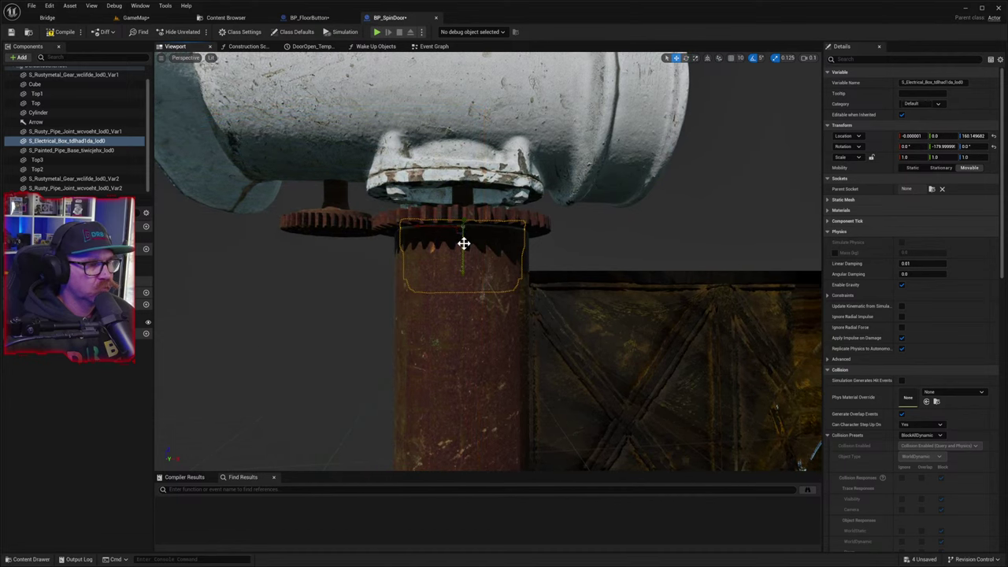
- Move the electrical box beside the post at about X -30.8, Z 168.9 and scale it to 0.7 on all three axes
left_click_drag(445, 229, 315, 218)
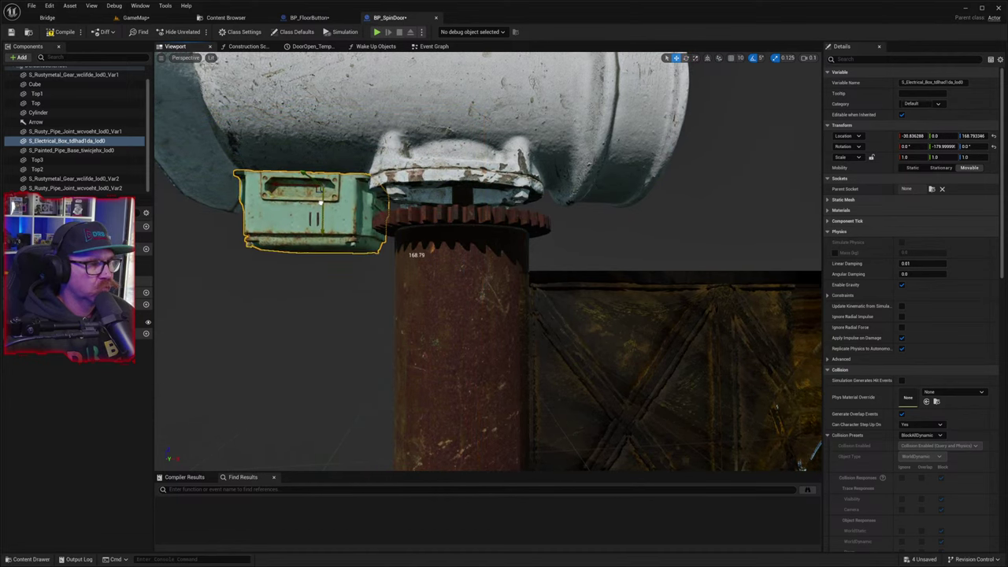
key("e")
key("r")
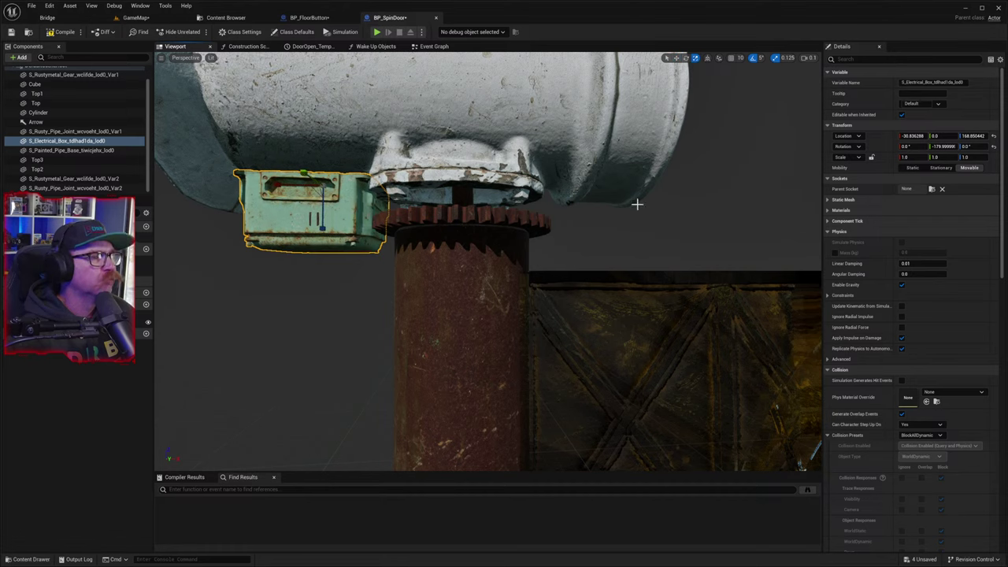
left_click(926, 157)
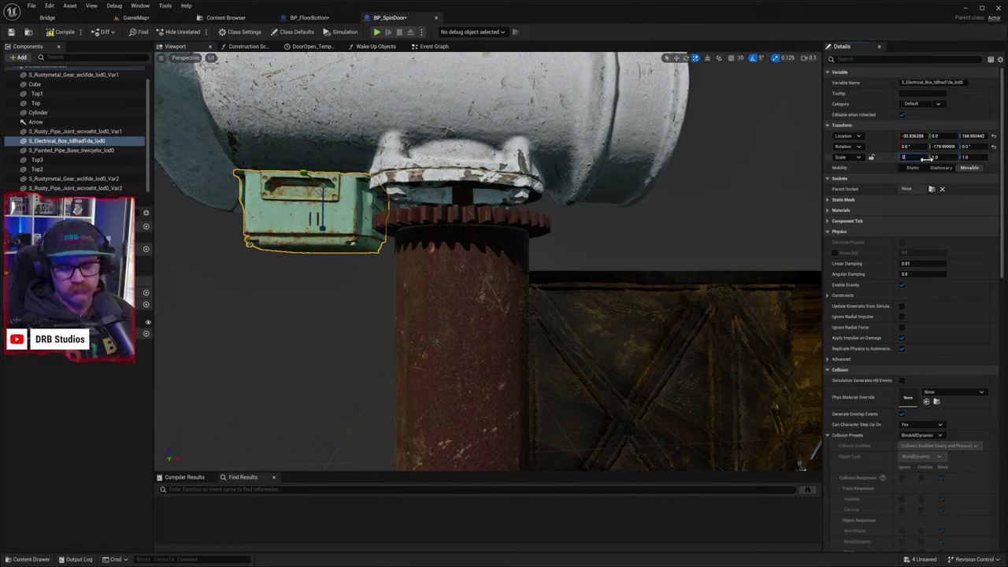
type("0.7")
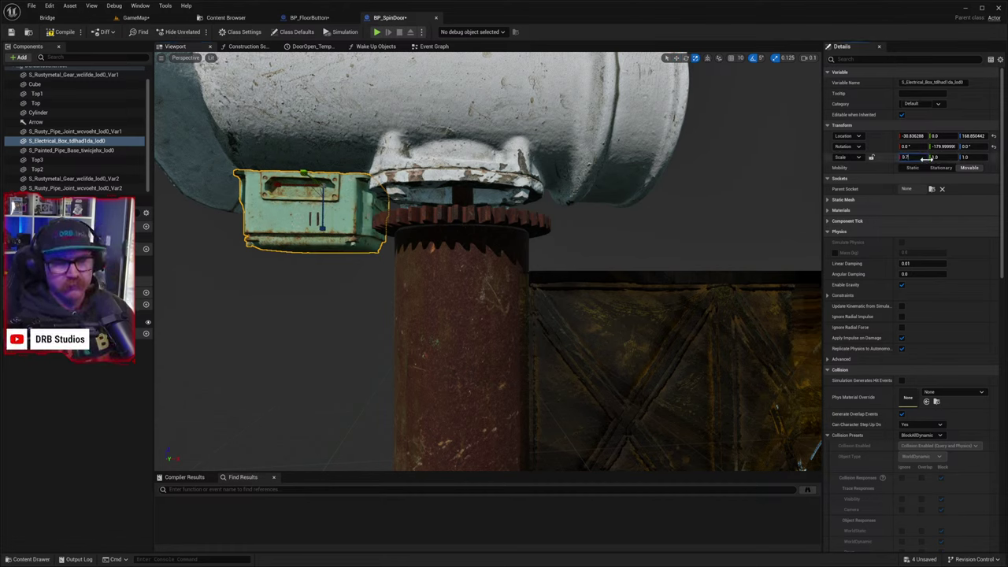
left_click(945, 157)
type(".7")
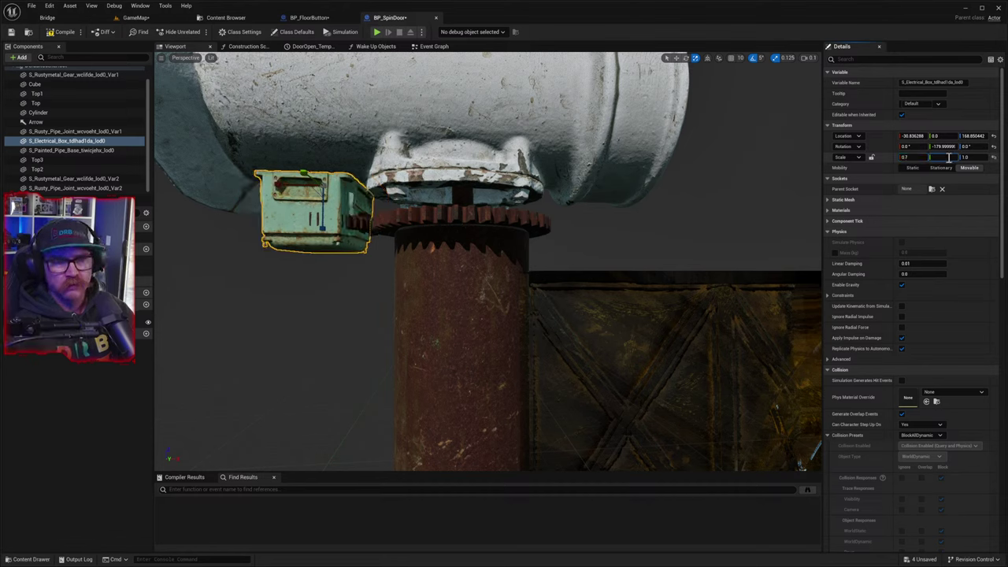
left_click(973, 156)
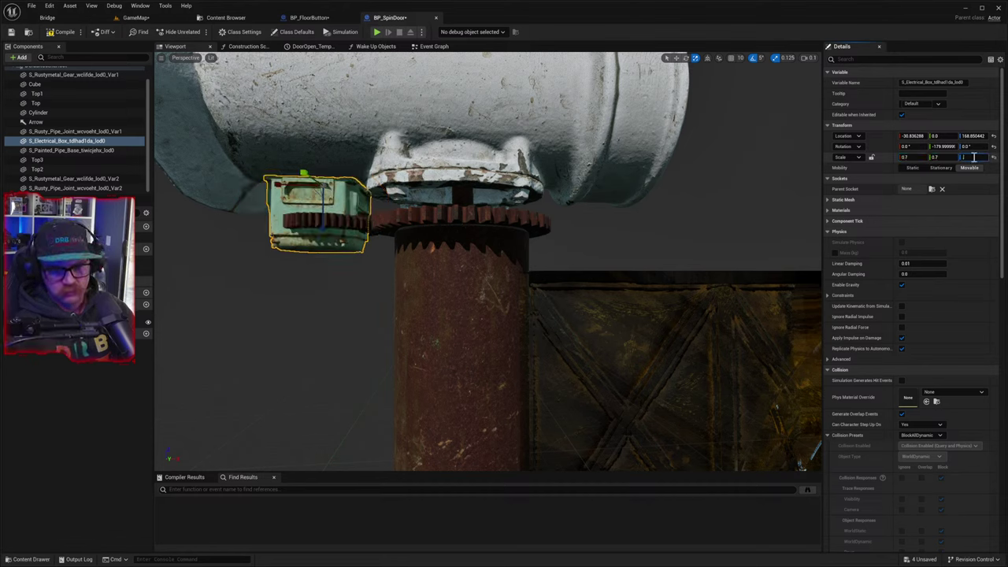
type("0.7")
key("Return")
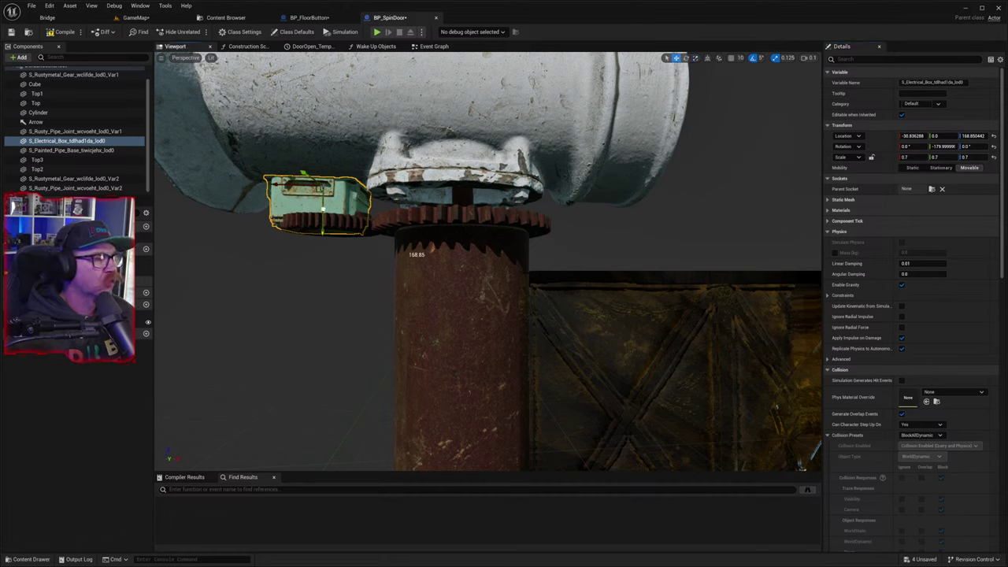
- Position the electrical box above the small gear on the pipe's side, at about X -28.9, Y 11.1, Z 175.6
left_click_drag(322, 209, 309, 156)
right_click_drag(322, 199, 355, 175)
key("w")
key("w")
key("s")
key("s")
key("s")
left_click_drag(452, 155, 325, 201, "alt")
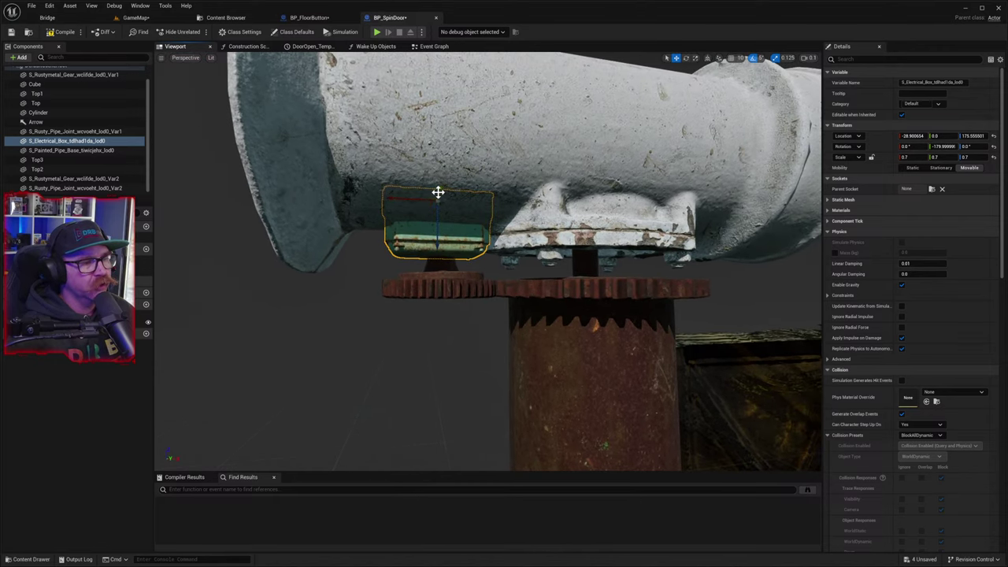
left_click_drag(441, 192, 448, 171)
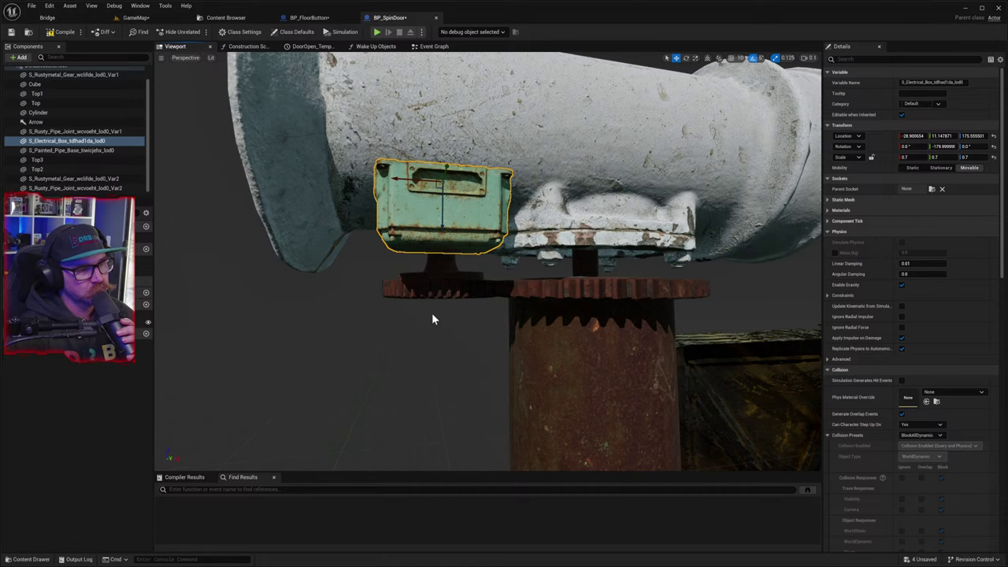
- Tilt the electrical box 45° about the X axis, to a rotation of -135°, 0°, 180°
key("e")
key("r")
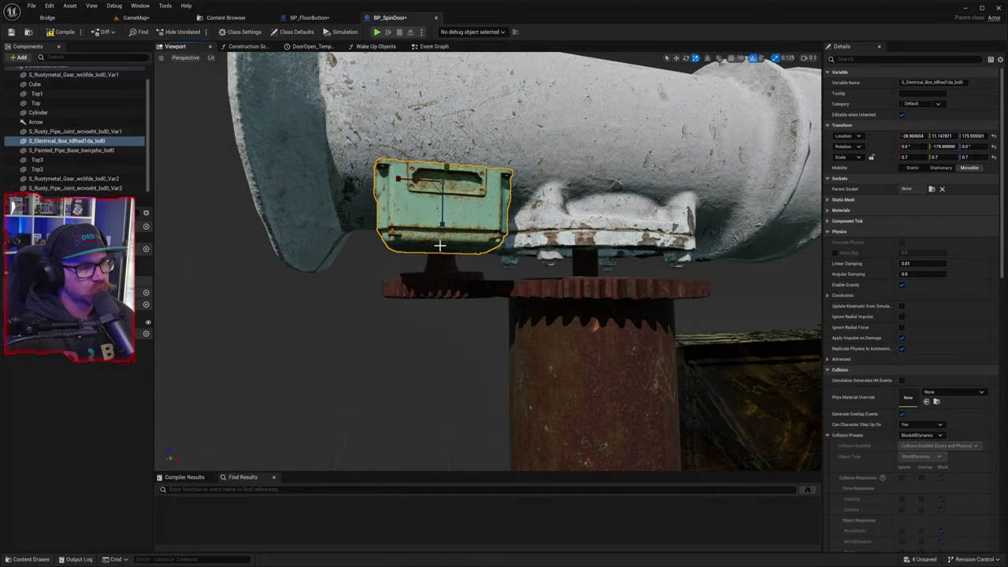
scroll(463, 267, "down", 5)
key("e")
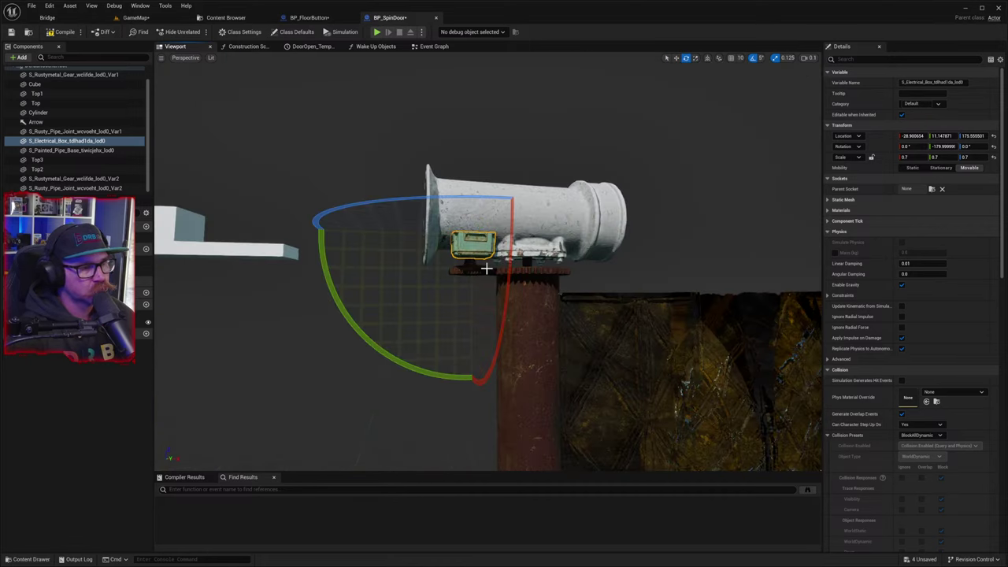
left_click_drag(507, 271, 495, 308)
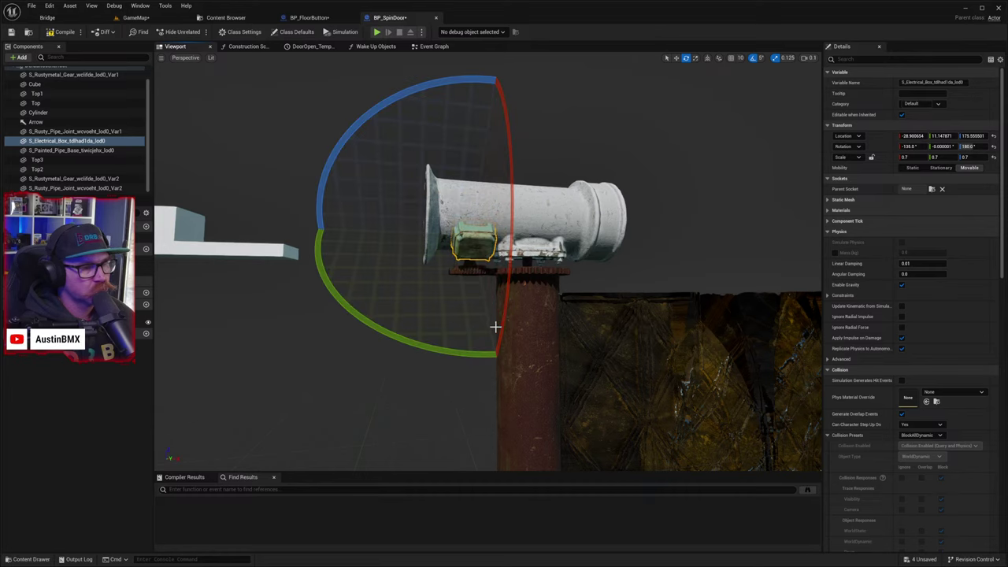
right_click_drag(495, 325, 439, 305)
key("w")
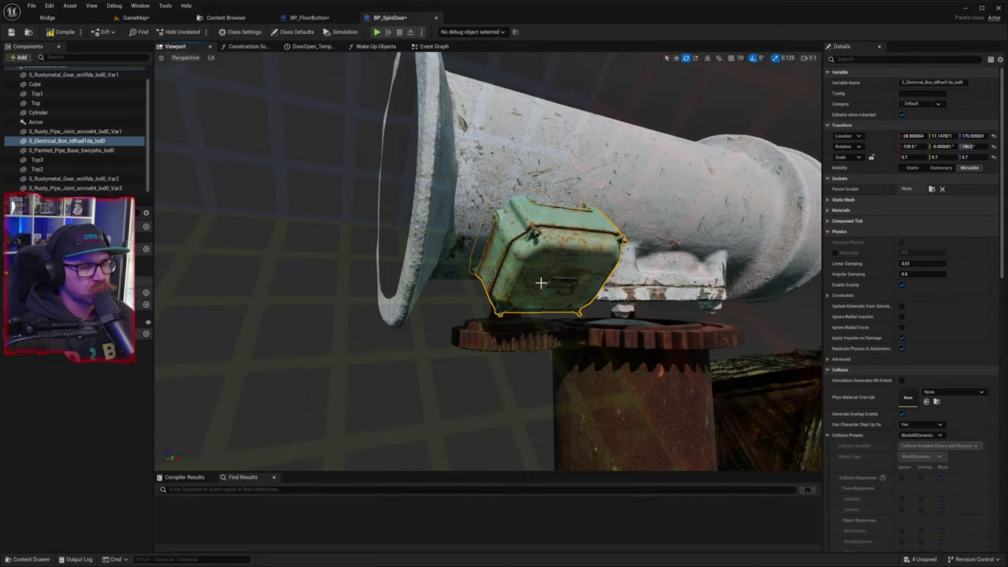
- Examine how the tilted electrical box sits against the painted pipe base and the gears
left_click(549, 181)
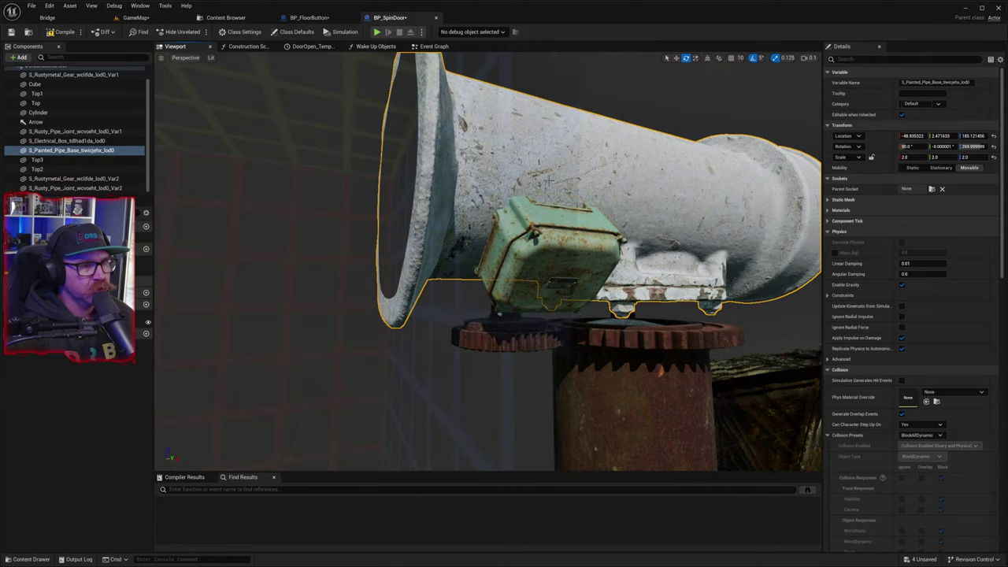
left_click(572, 264)
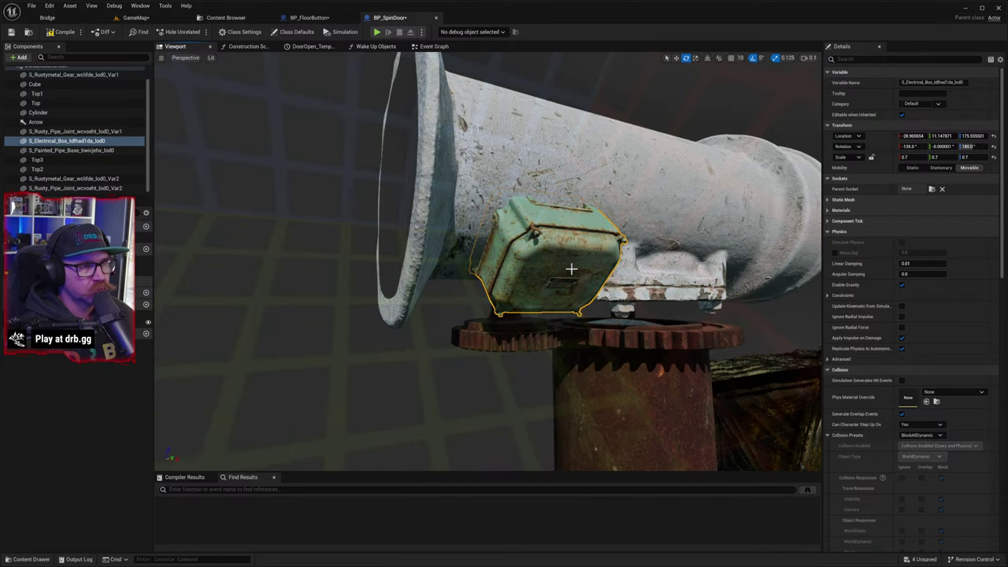
scroll(568, 271, "down", 5)
right_click_drag(568, 271, 610, 325)
key("w")
key("s")
key("w")
key("w")
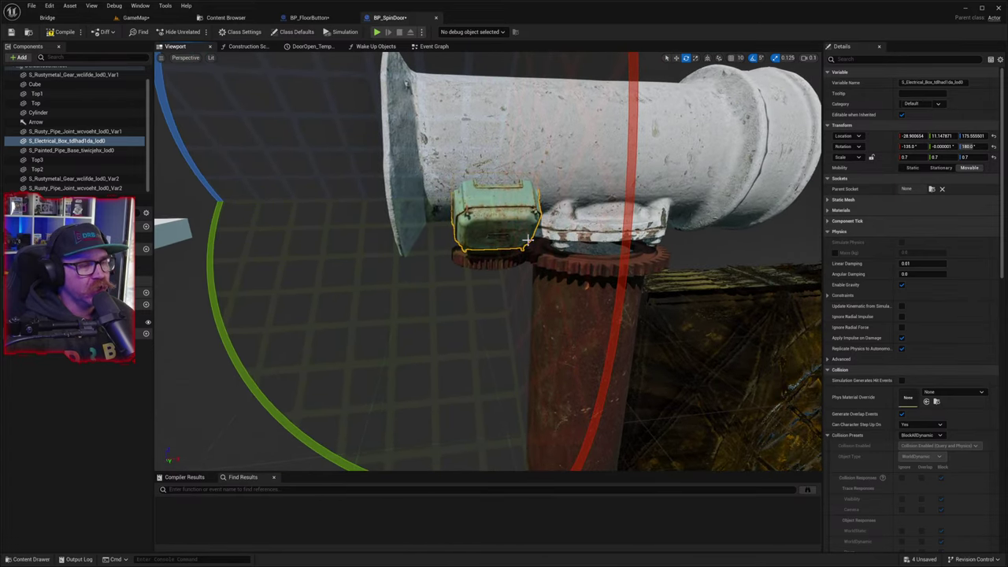
- Browse the Industrial Hardware assets in Bridge, view the Old Rusty Cap, and return to the whole door in BP_SpinDoor
left_click(47, 18)
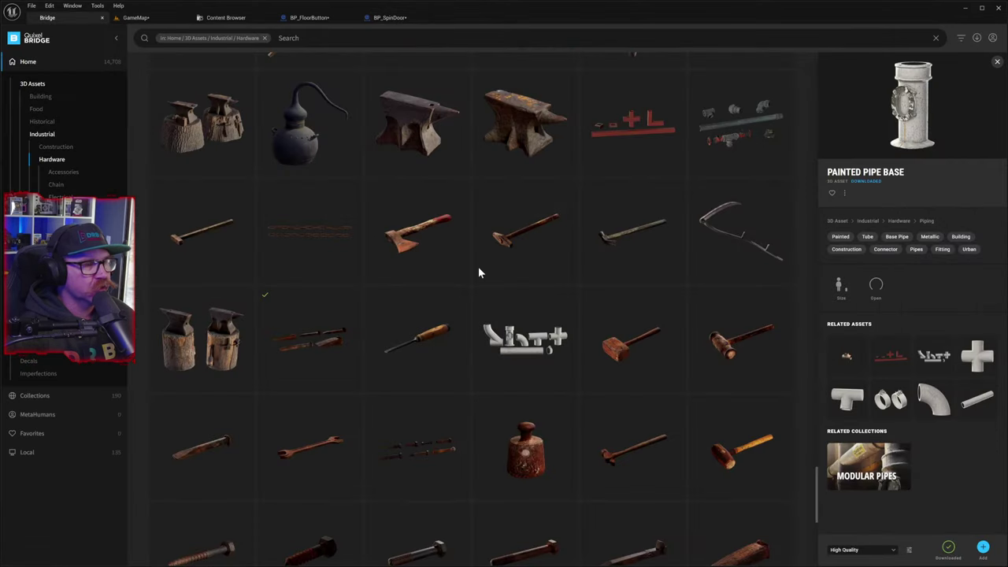
scroll(472, 276, "up", 4)
scroll(461, 280, "down", 2)
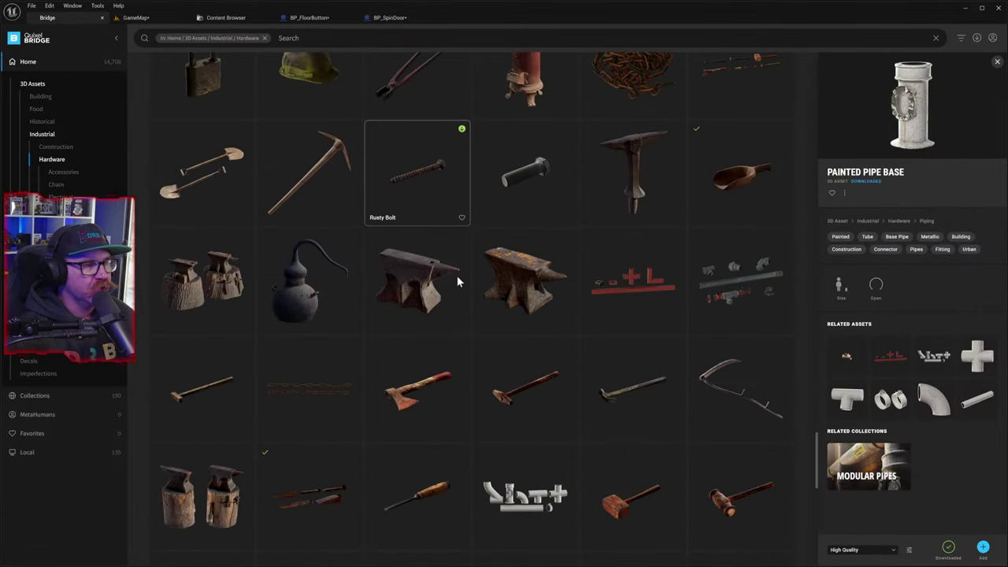
scroll(457, 280, "down", 7)
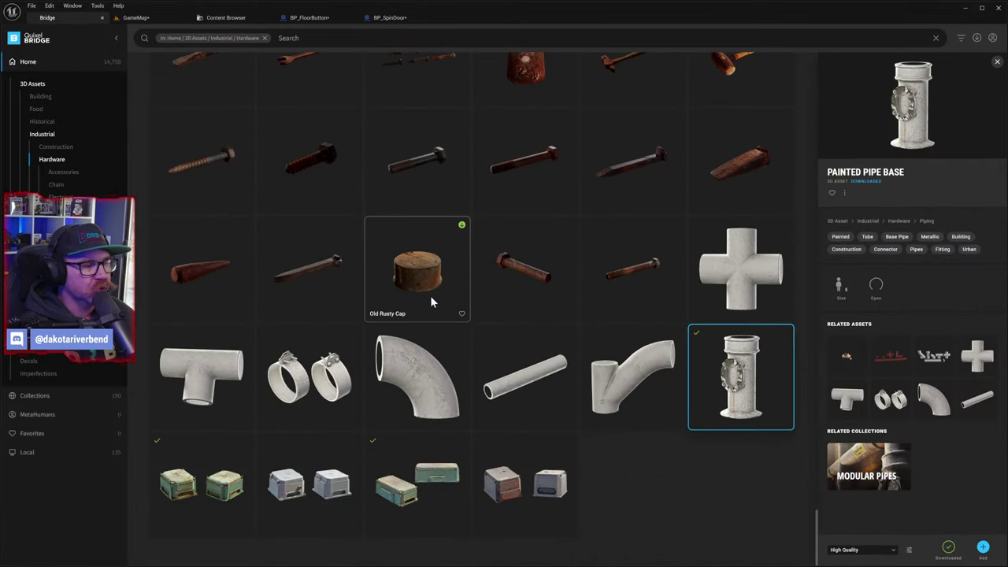
left_click(431, 296)
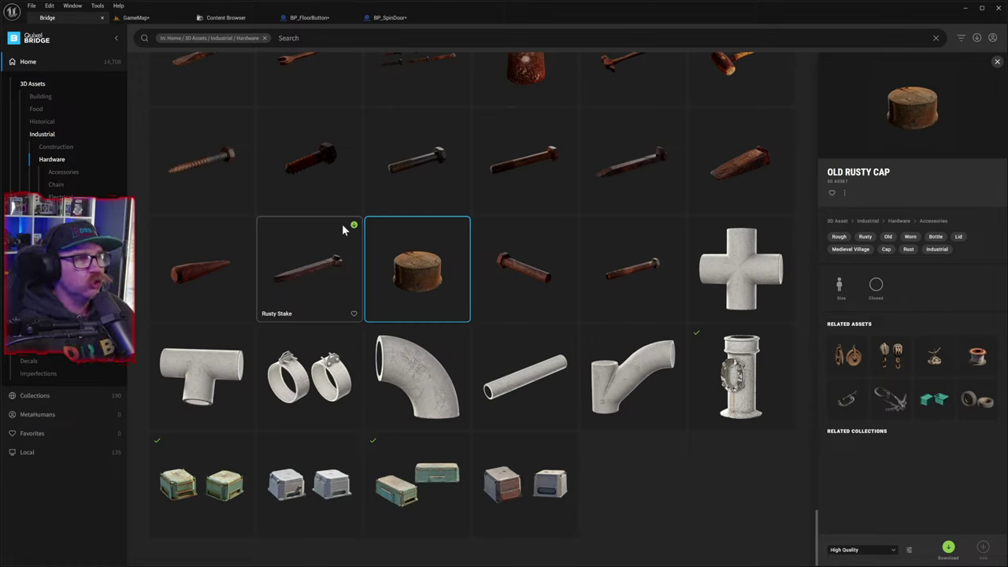
left_click(388, 17)
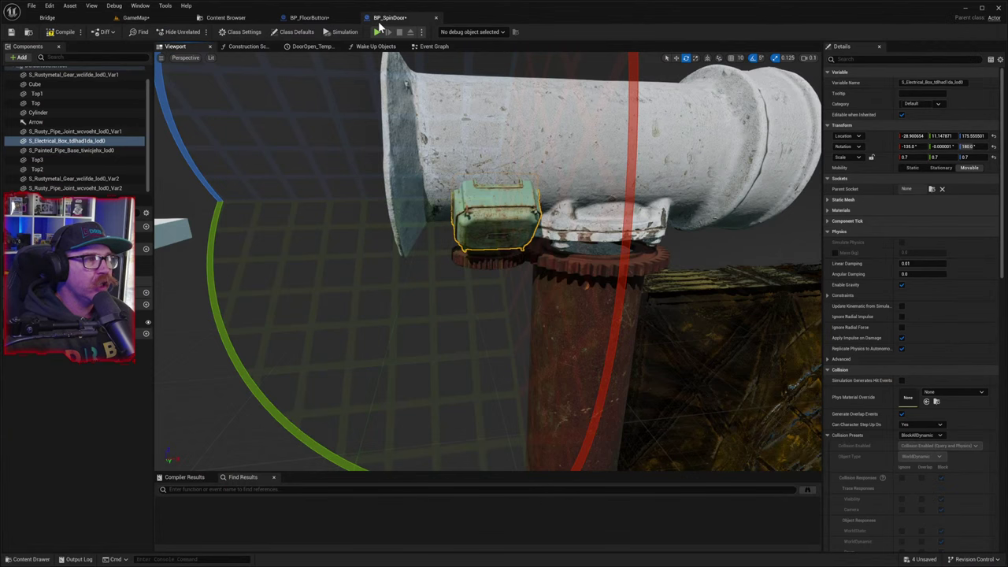
scroll(472, 261, "down", 5)
right_click_drag(561, 315, 592, 394)
key("w")
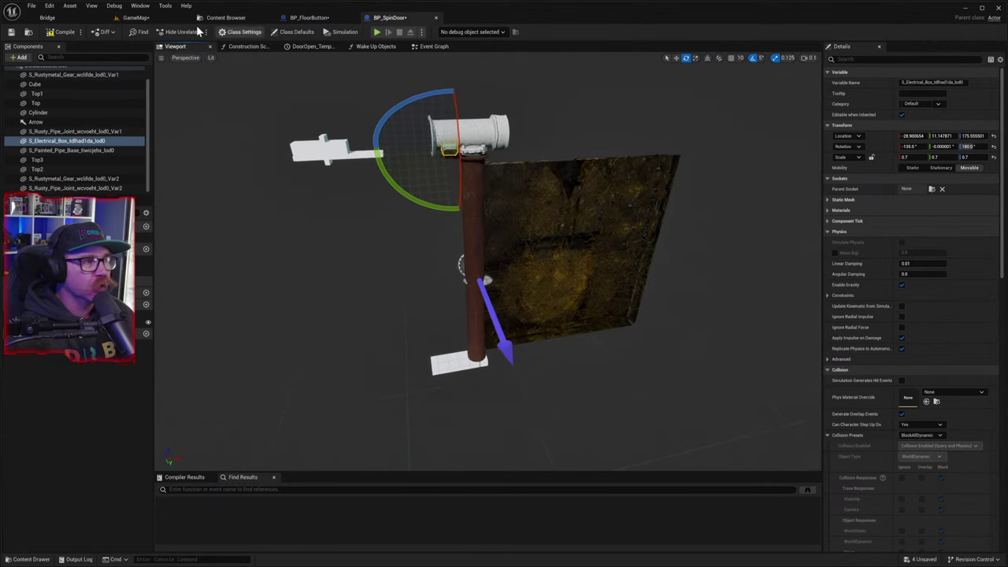
- In GameMap, move the spin door slightly along its X axis, away from the stone pillar
left_click(151, 18)
right_click_drag(548, 270, 614, 331)
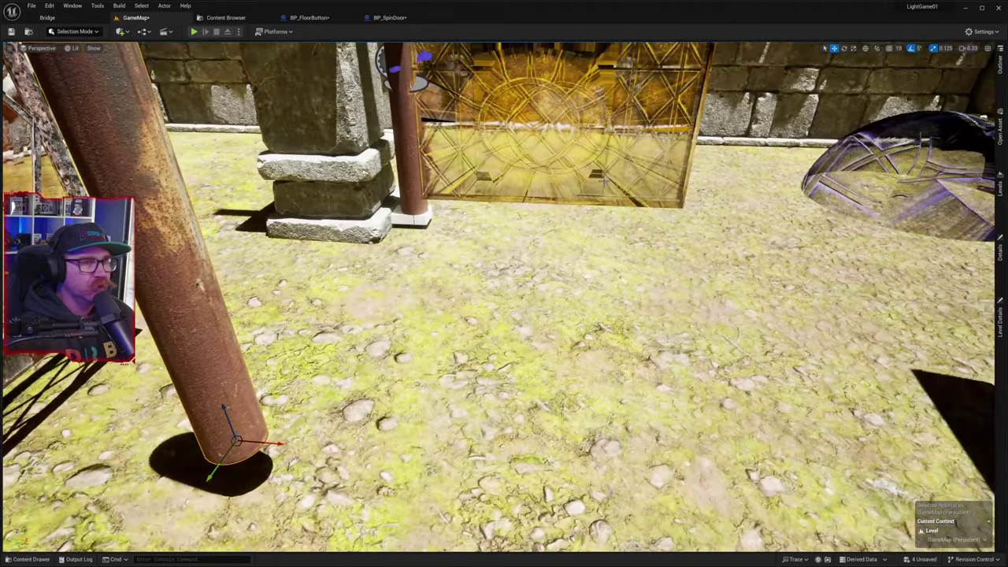
right_click_drag(559, 147, 558, 87)
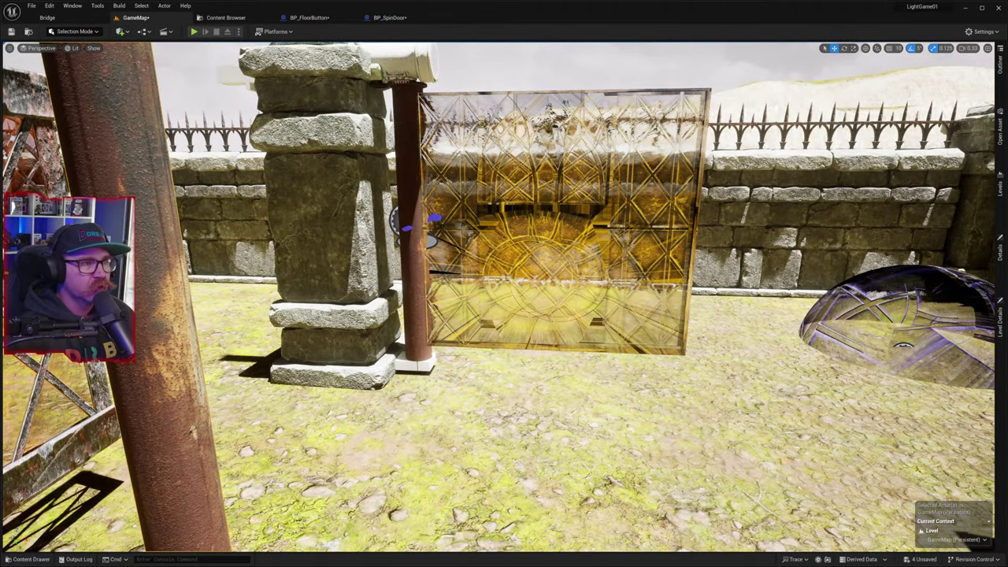
right_click_drag(559, 297, 537, 295)
key("w")
key("s")
key("s")
left_click(544, 232)
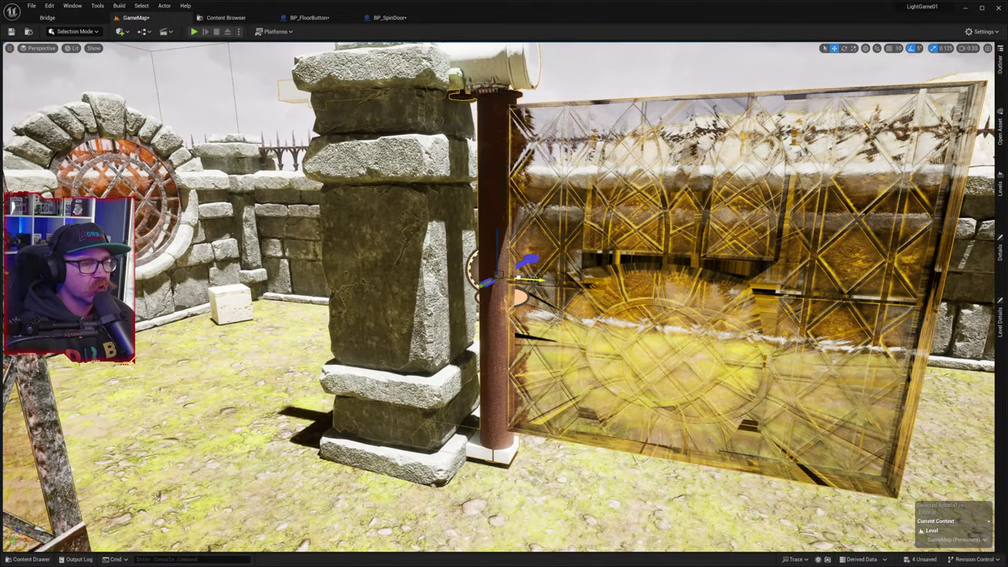
mouse_move(518, 277)
left_mouse_down()
mouse_move(546, 276)
mouse_move(537, 275)
left_mouse_up()
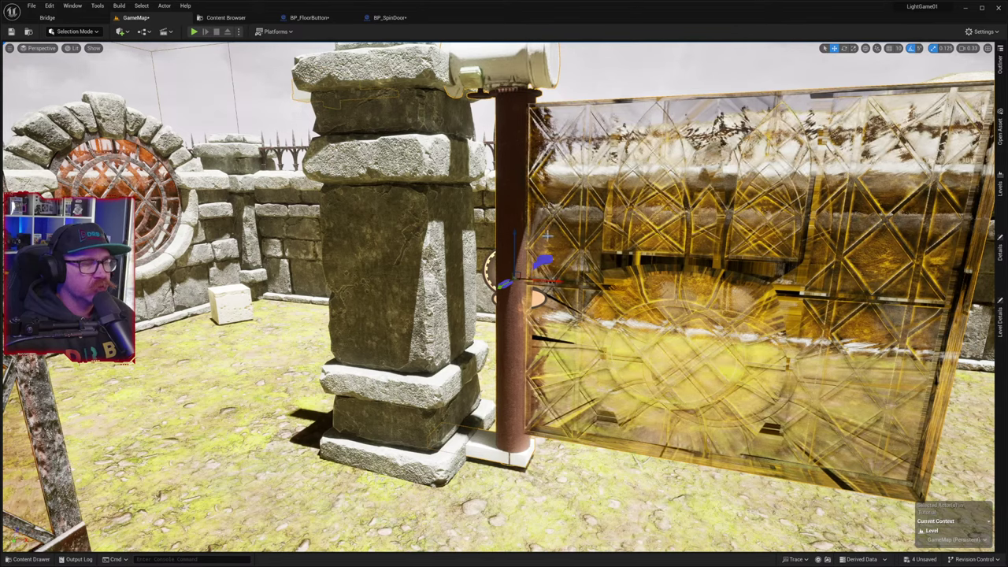
- Inspect the pipe, electrical box and gears at the top of the door post in the level
right_click_drag(574, 248, 535, 134)
key("f")
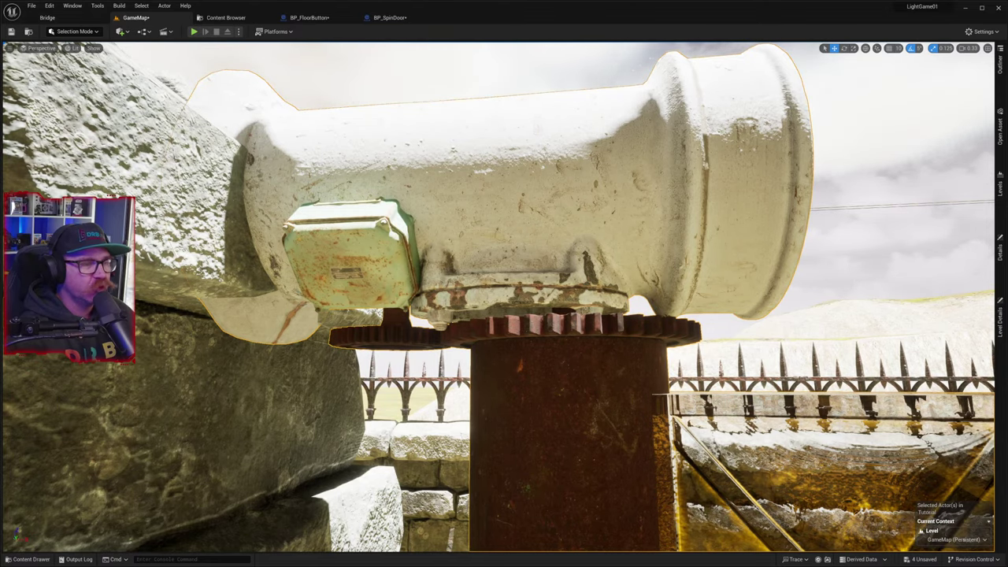
key("s")
right_click_drag(445, 90, 419, 142)
- In BP_SpinDoor, shift the painted pipe base along X to about -47.8, centring its flange over the post gear
left_click(390, 17)
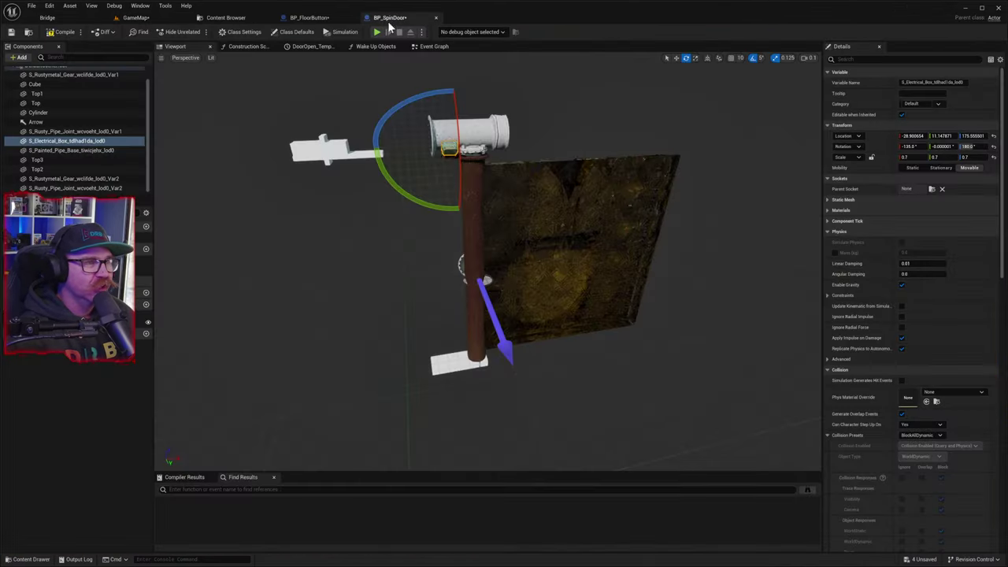
right_click_drag(488, 260, 461, 257)
key("w")
key("w")
left_click(474, 131)
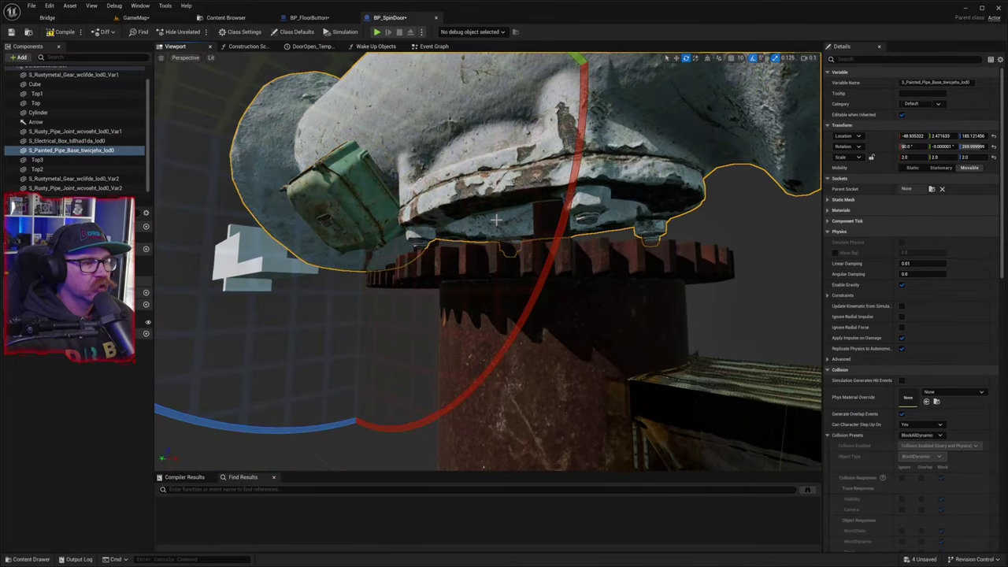
key("r")
key("w")
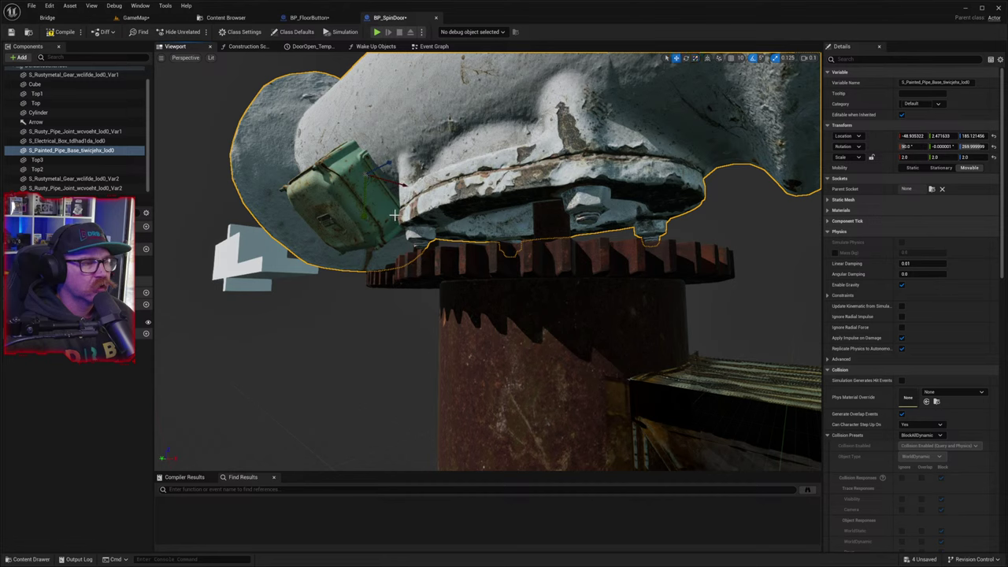
key("e")
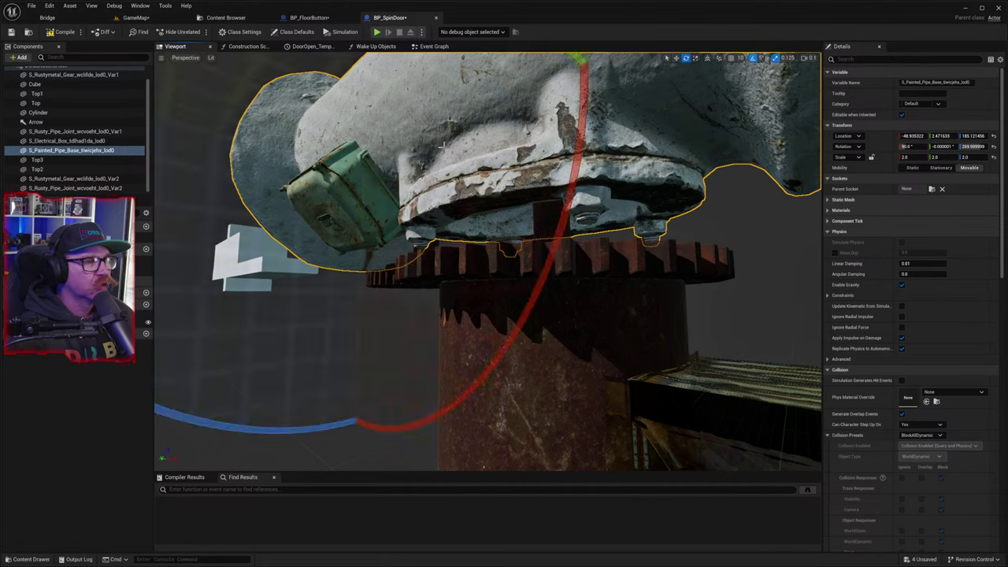
key("r")
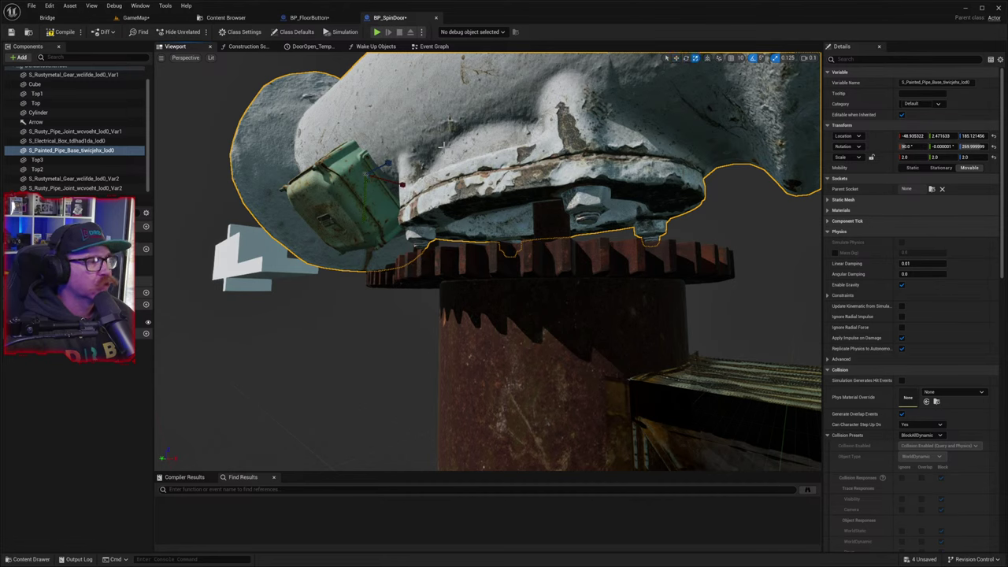
key("w")
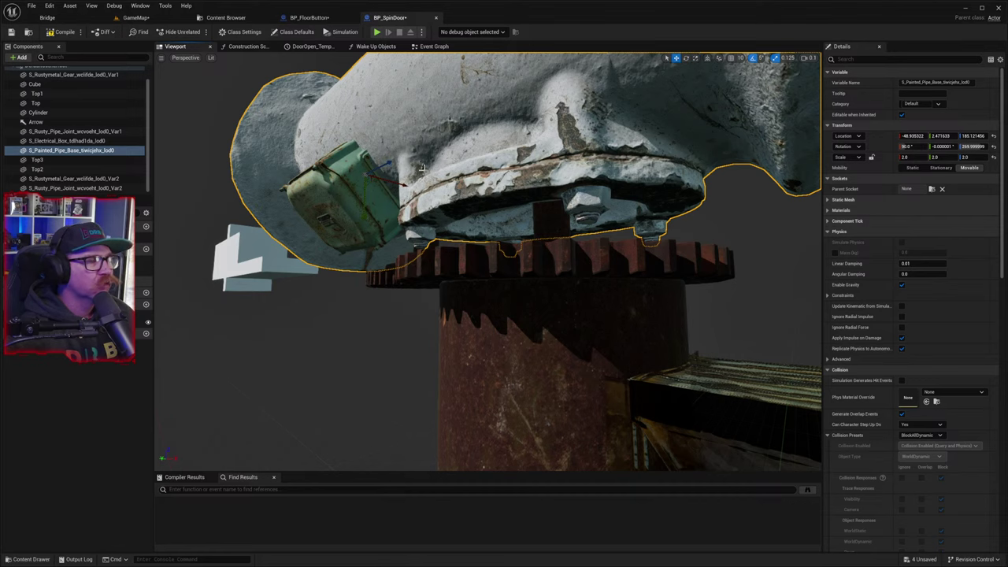
right_click_drag(448, 194, 621, 275)
key("s")
key("w")
key("s")
right_click_drag(479, 200, 453, 244)
mouse_move(488, 261)
right_mouse_down()
mouse_move(599, 244)
mouse_move(560, 205)
mouse_move(552, 264)
mouse_move(489, 260)
right_mouse_up()
right_click_drag(464, 202, 464, 202)
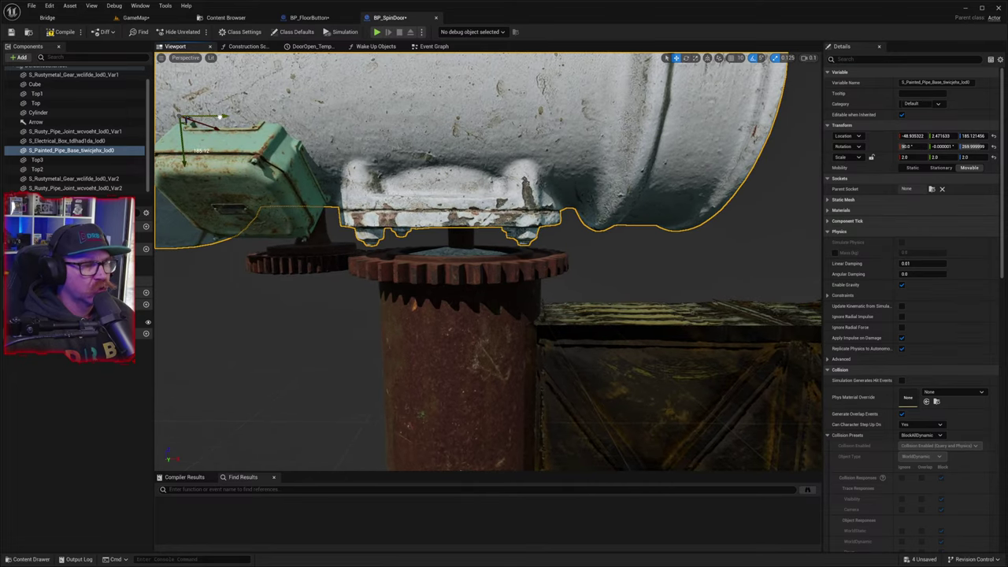
left_click_drag(220, 116, 226, 119)
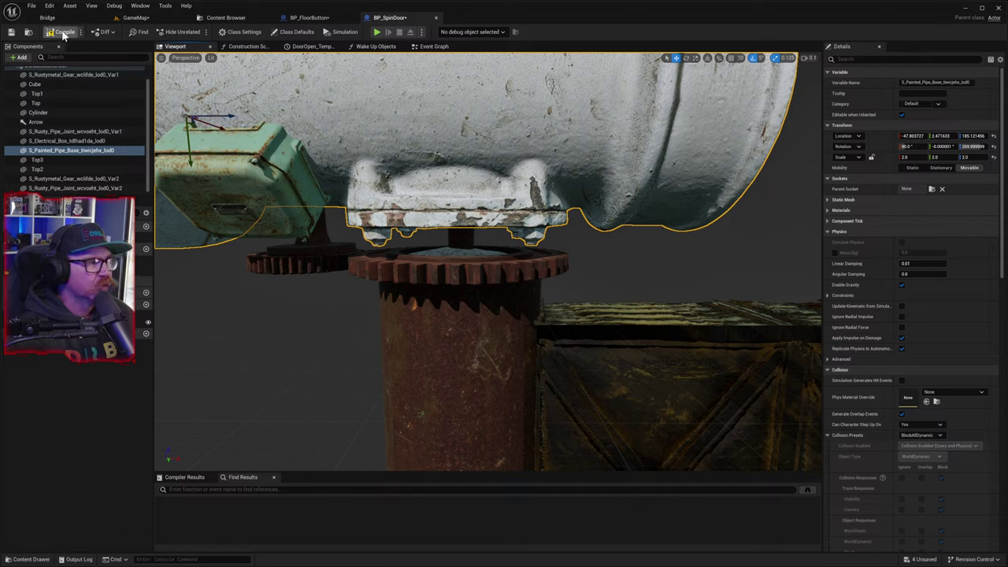
- Return to GameMap and inspect the shifted pipe, electrical box and gears on the spin door's post beside the pillar
left_click(137, 17)
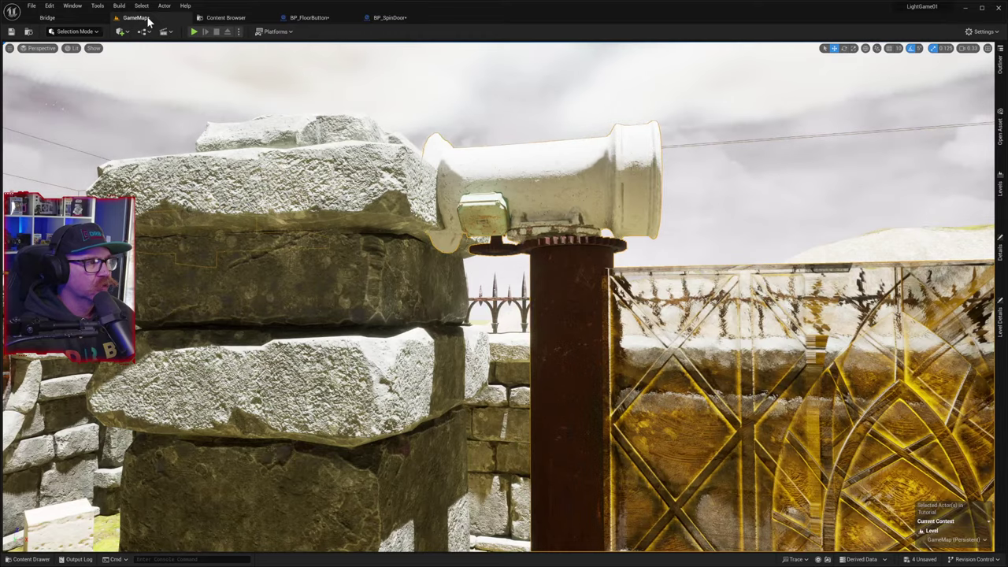
key("f")
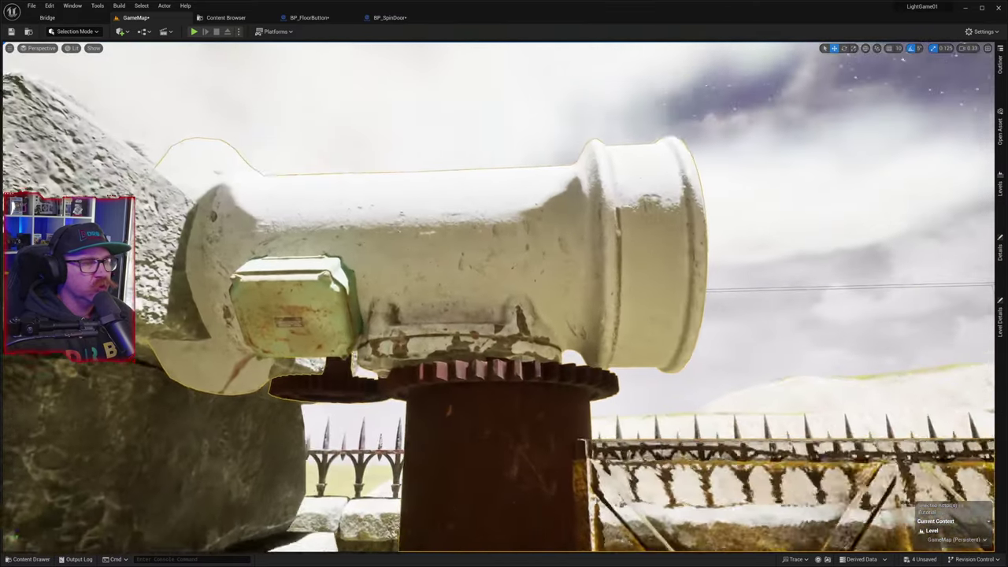
right_click_drag(504, 296, 504, 351)
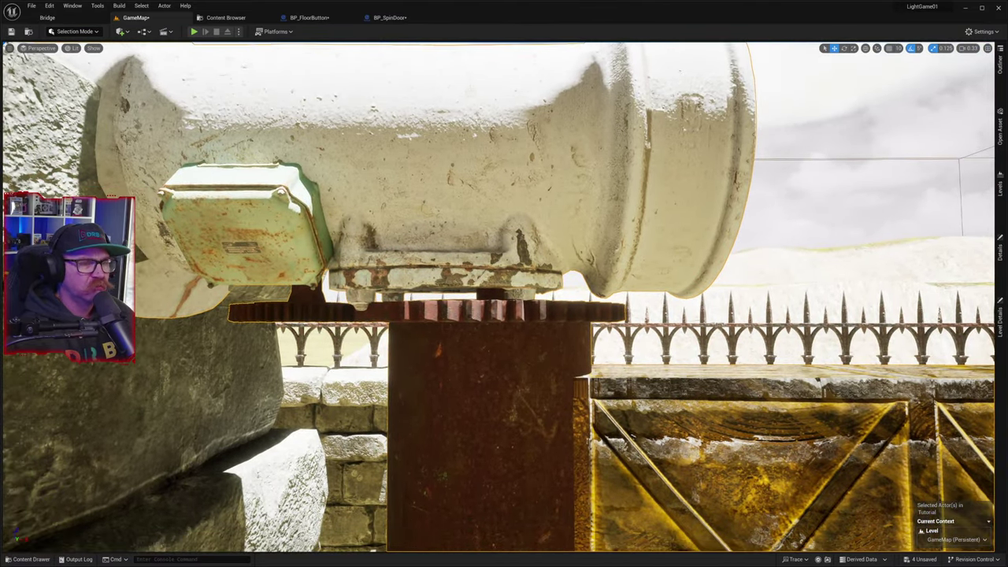
scroll(539, 251, "up", 1)
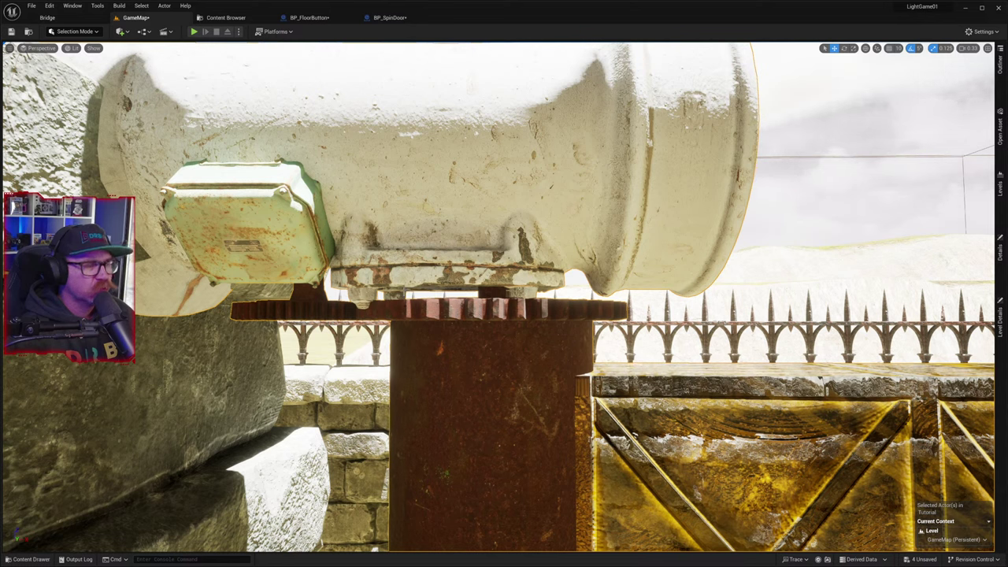
scroll(411, 294, "down", 5)
scroll(465, 373, "down", 3)
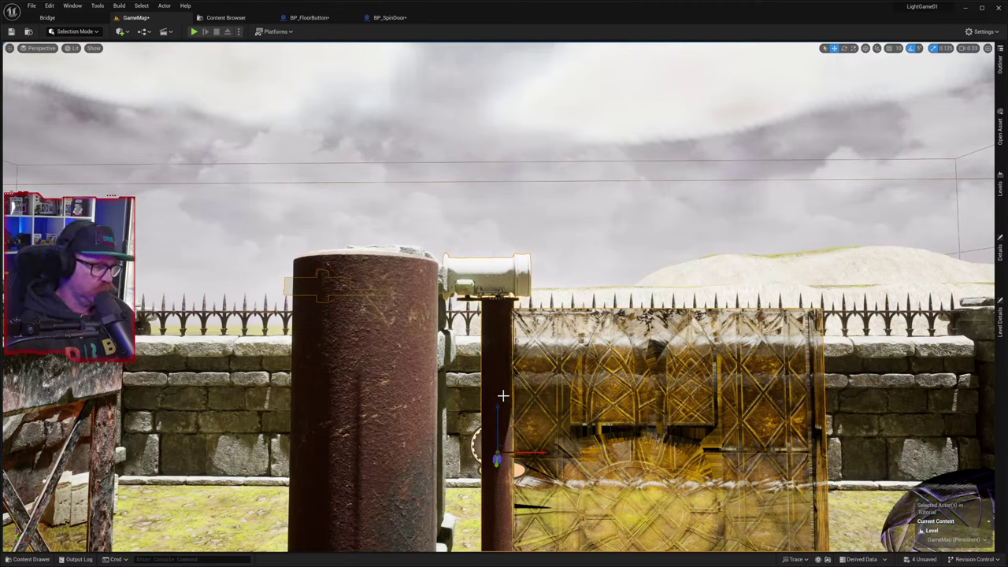
scroll(503, 396, "down", 1)
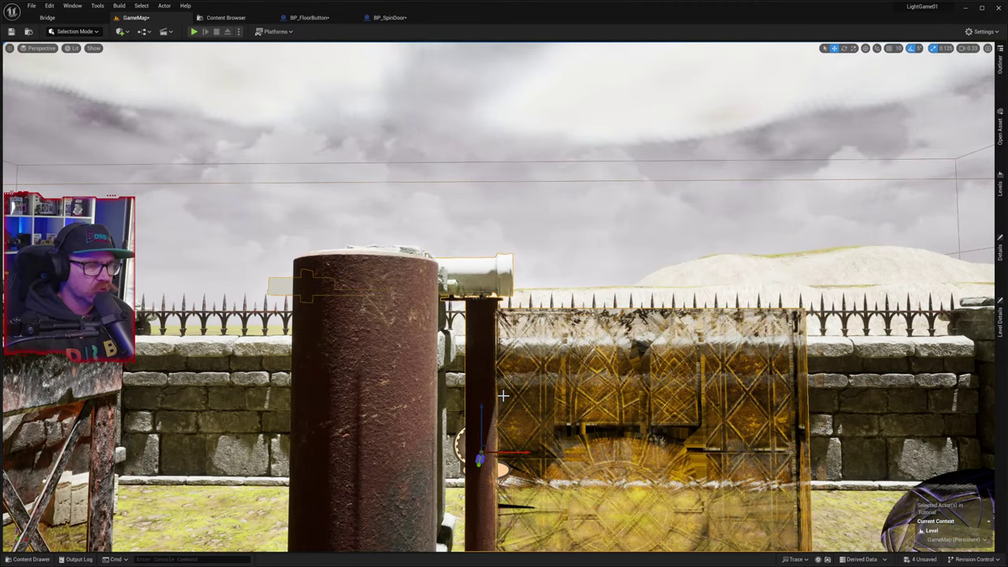
key("Escape")
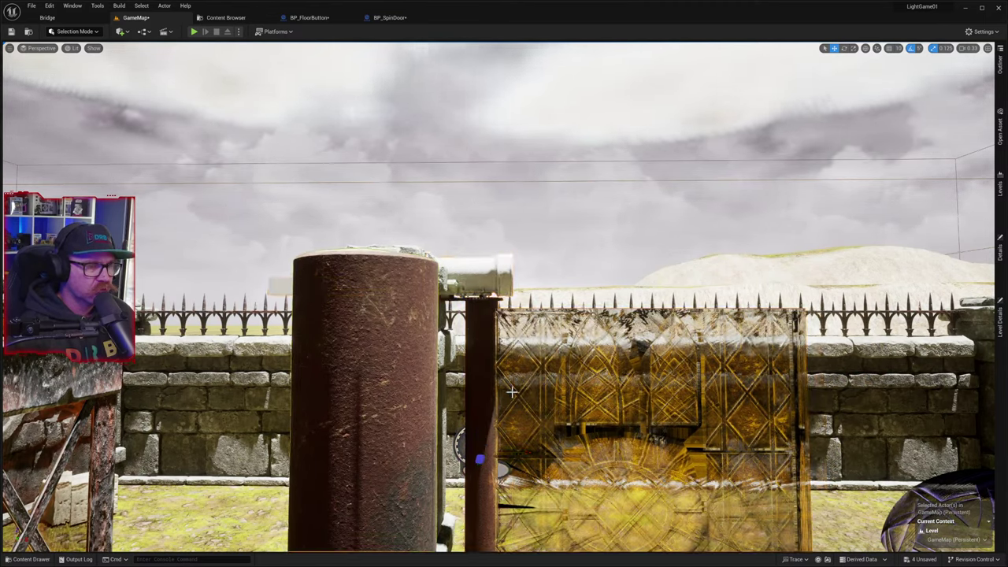
- Try resetting the spin door's location to its default in the level, and undo the reset
right_click_drag(517, 398, 509, 435)
key("w")
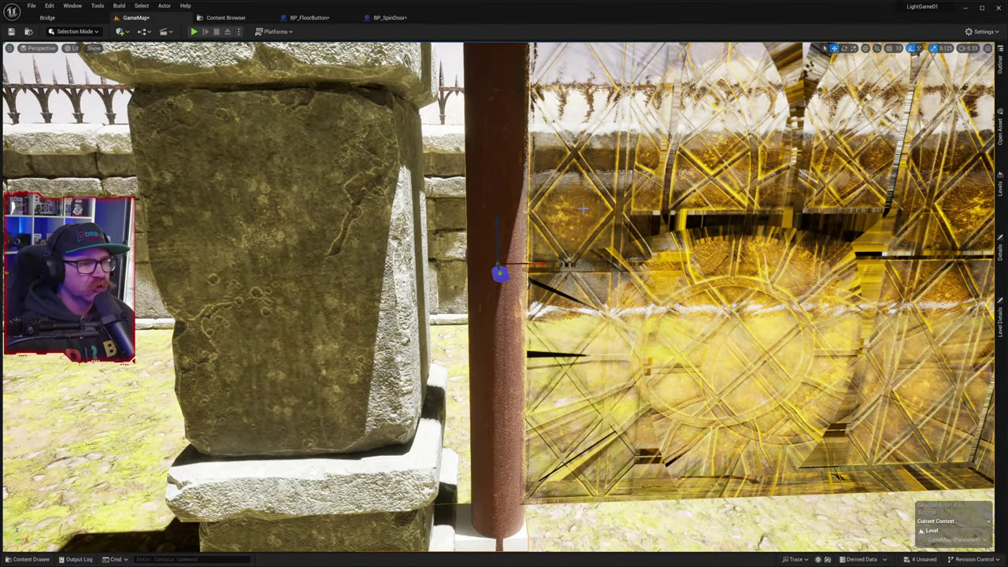
left_click(1000, 248)
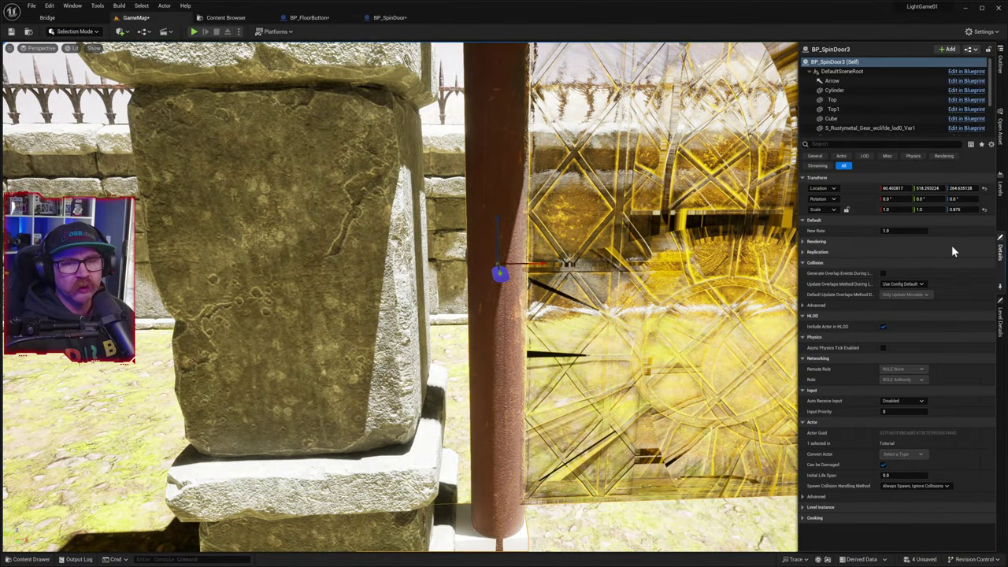
left_click(987, 192)
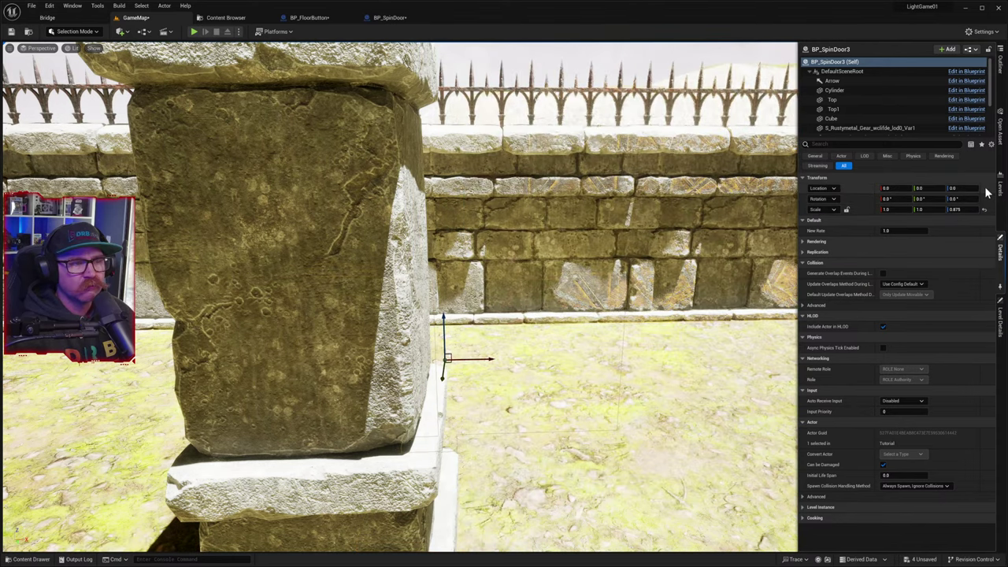
left_click(686, 344)
mouse_move(686, 344)
right_mouse_down()
mouse_move(796, 345)
mouse_move(874, 401)
mouse_move(968, 354)
mouse_move(686, 344)
right_mouse_up()
left_click(635, 372)
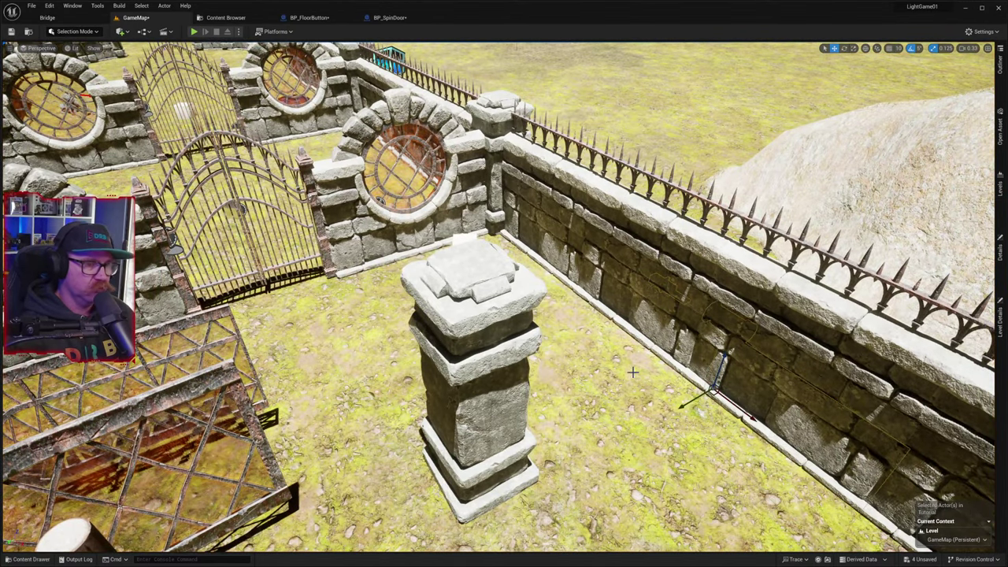
right_click_drag(637, 378, 638, 378)
key("ctrl+z")
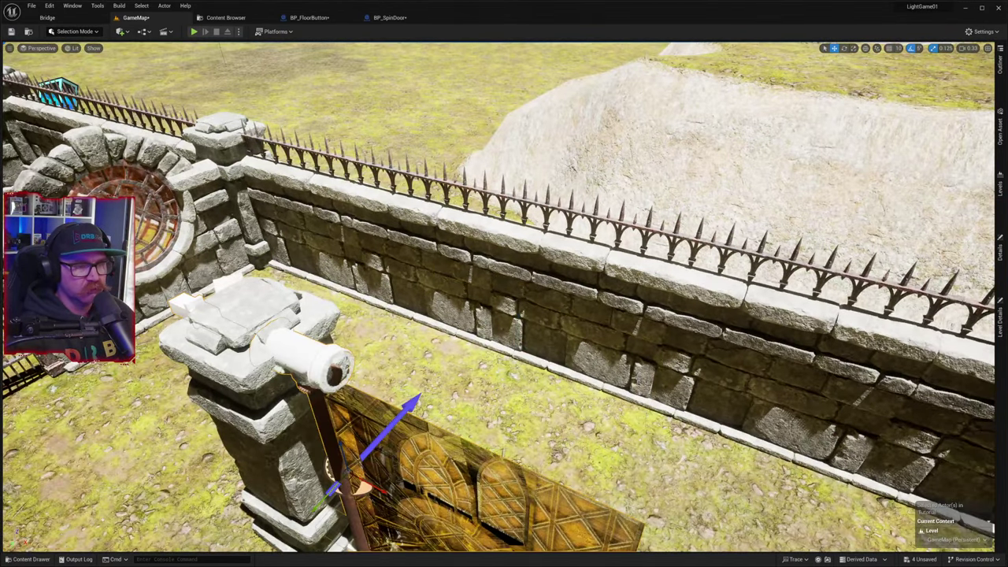
- Delete the spin door by the pillar and place a fresh BP_SpinDoor from the Blueprints folder there
right_click_drag(549, 405, 535, 402)
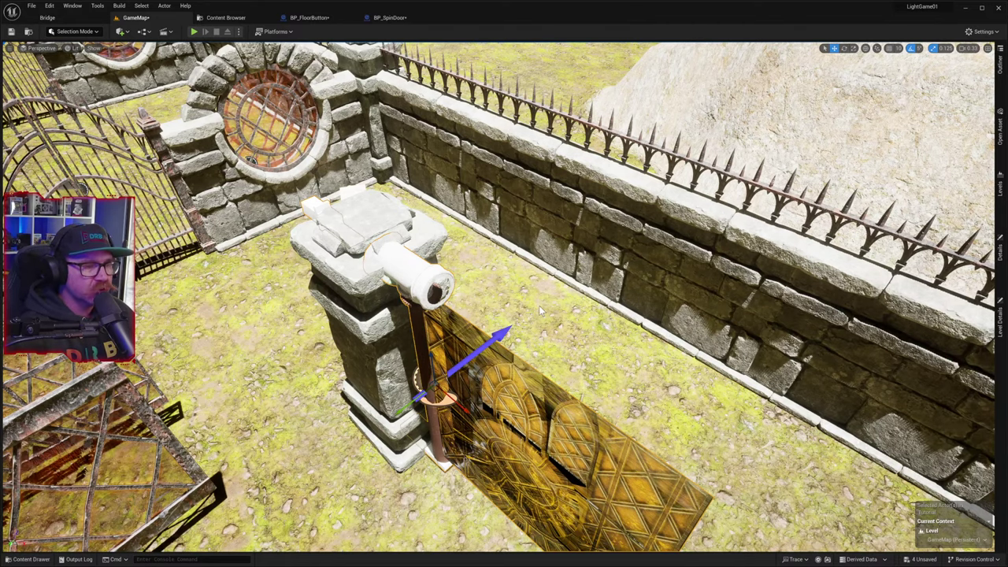
key("Delete")
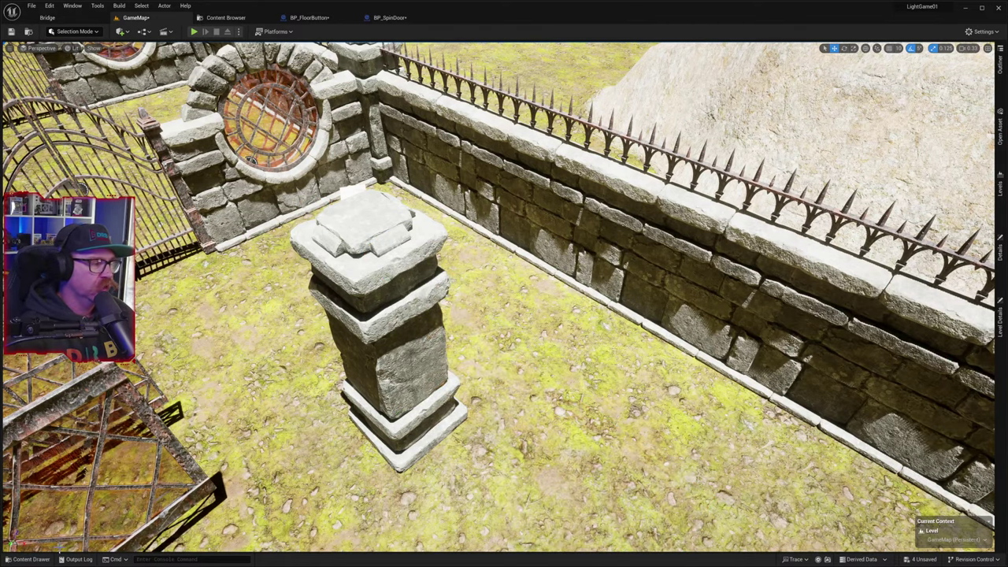
left_click(29, 559)
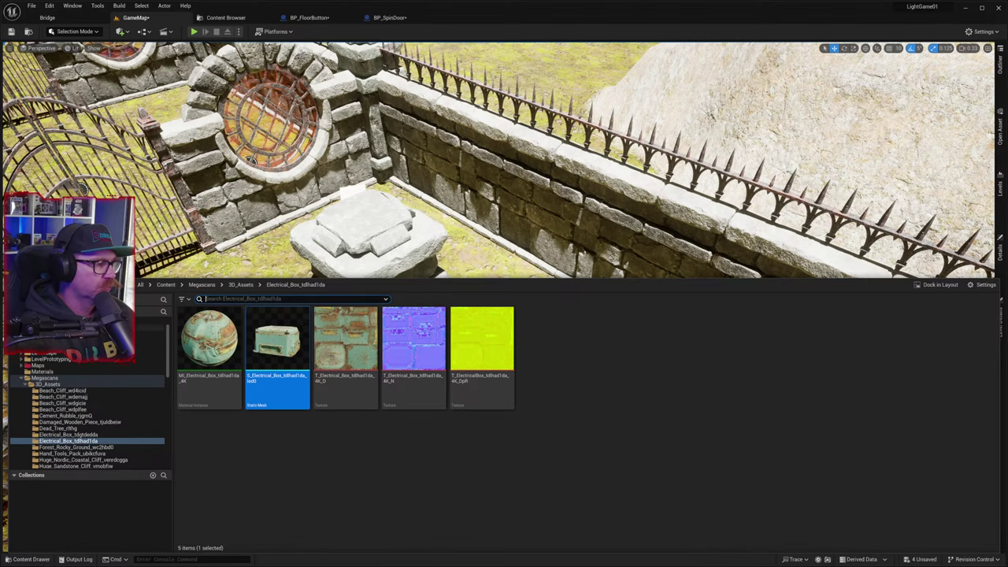
left_click(145, 322)
left_click(485, 465)
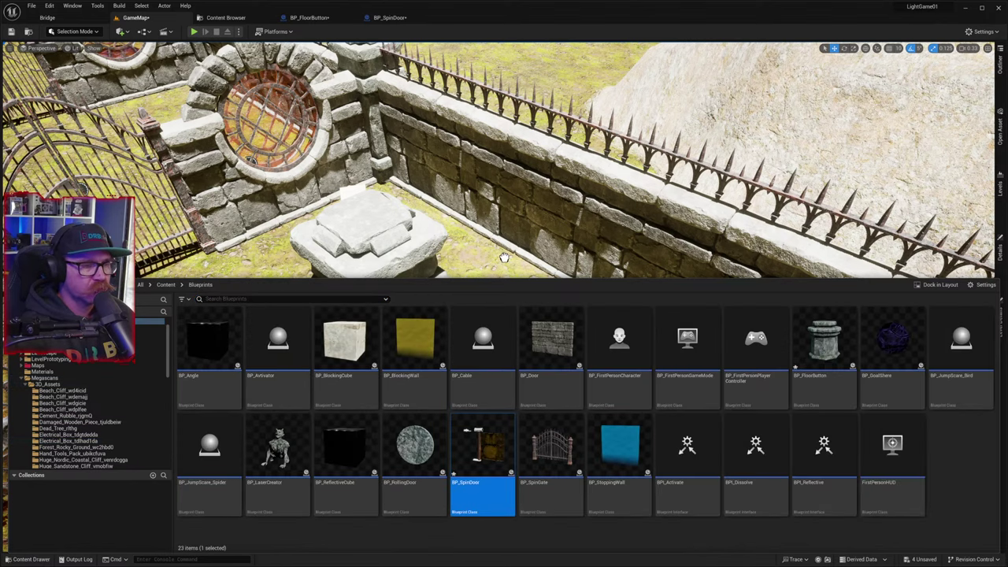
left_click_drag(504, 257, 431, 430)
- Raise the new spin door to ground level and move it along X until its post clears the stone pillar
right_click_drag(431, 431, 347, 417)
key("s")
mouse_move(419, 499)
right_mouse_down()
mouse_move(410, 441)
mouse_move(419, 499)
right_mouse_up()
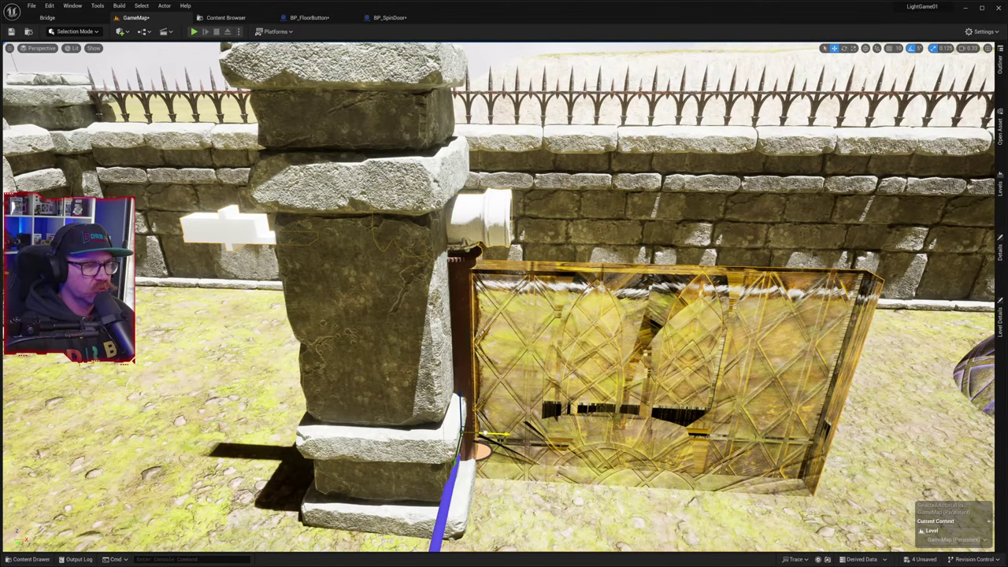
left_click_drag(505, 434, 531, 434)
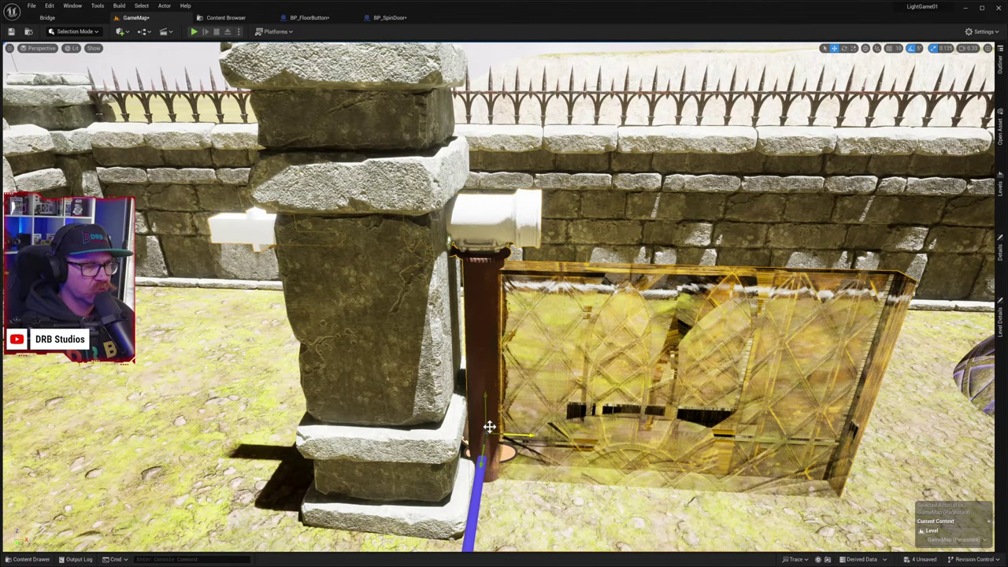
left_click_drag(470, 449, 478, 410)
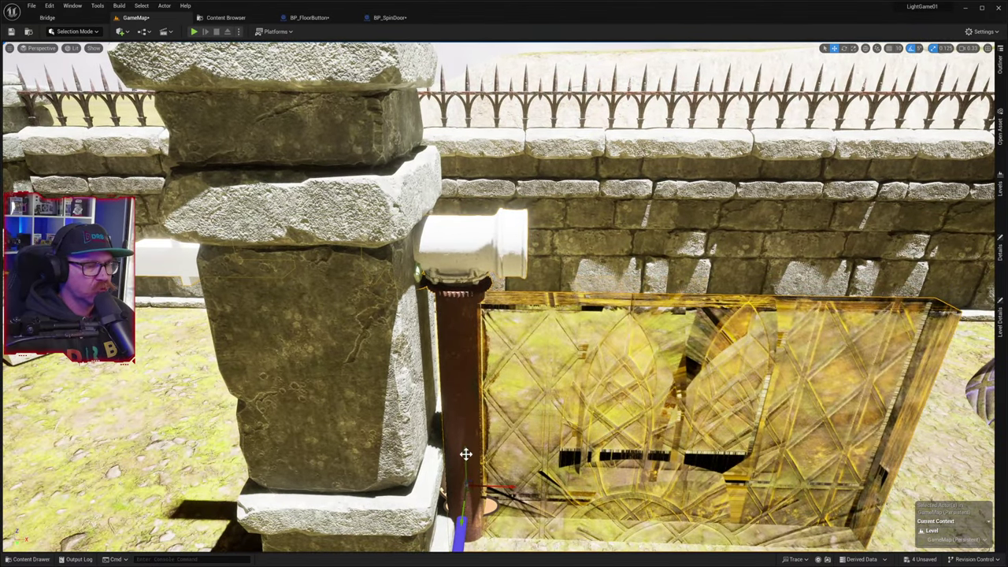
left_click_drag(465, 454, 464, 370)
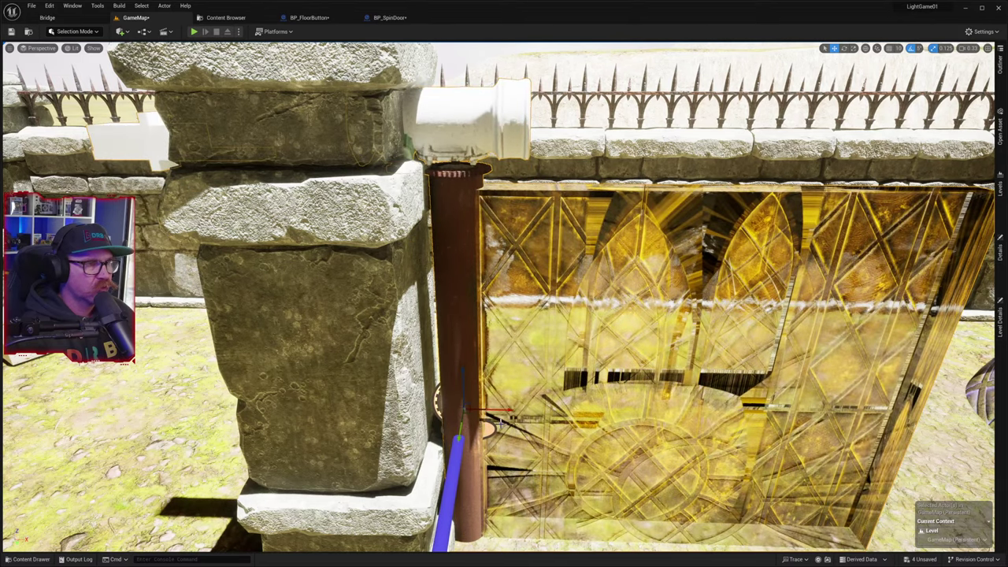
left_click_drag(497, 410, 537, 407)
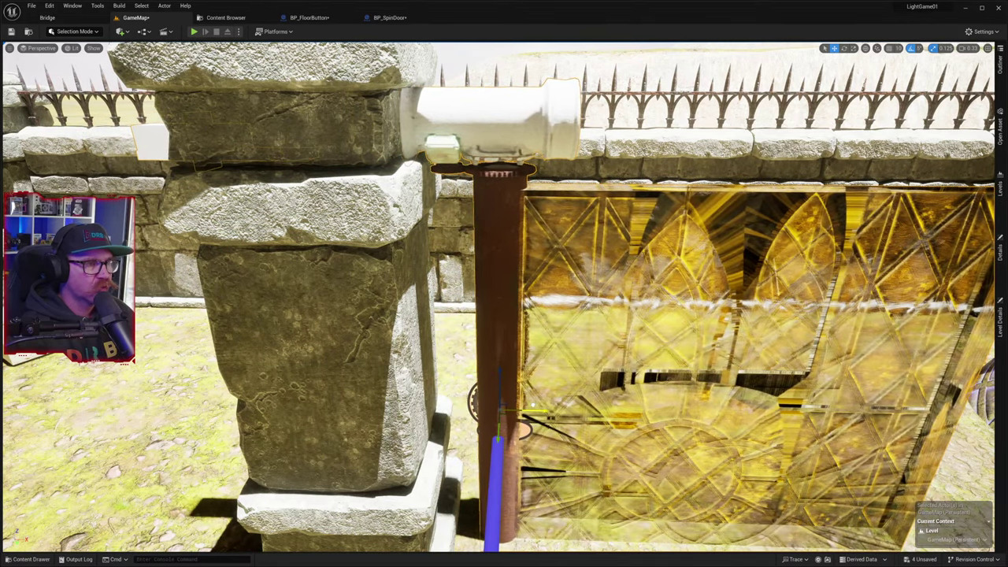
- Inspect the placed spin door's fit against the pillar and the open space around its free end
mouse_move(536, 405)
right_mouse_down()
mouse_move(531, 347)
mouse_move(536, 354)
mouse_move(527, 346)
mouse_move(537, 338)
mouse_move(550, 415)
right_mouse_up()
key("w")
key("s")
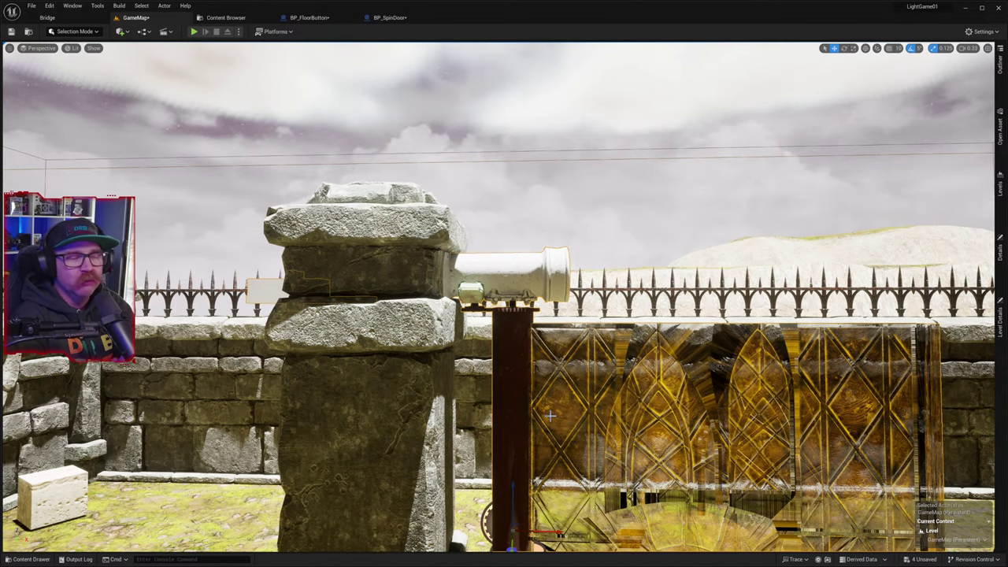
key("s")
right_click_drag(572, 417, 582, 419)
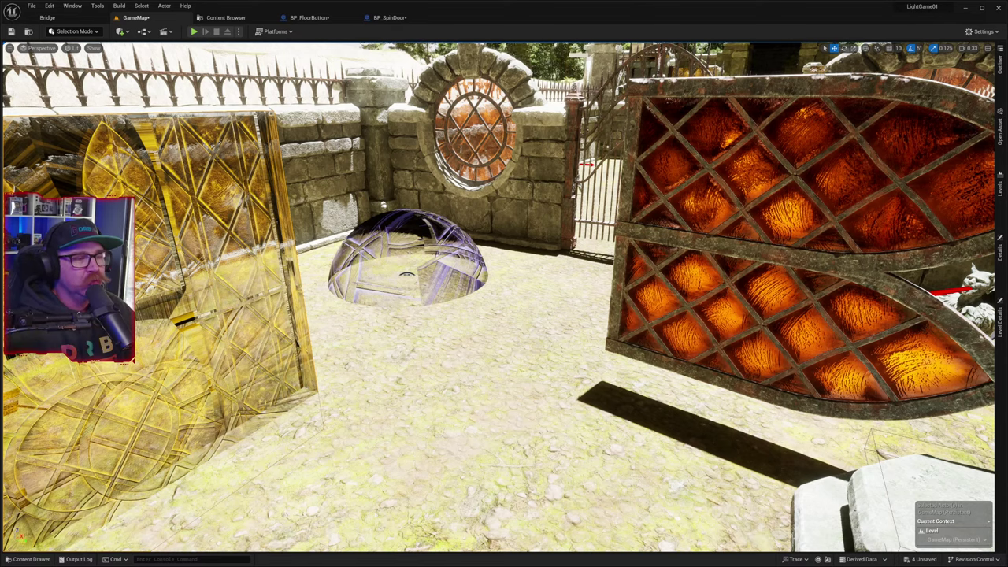
right_click_drag(523, 432, 464, 431)
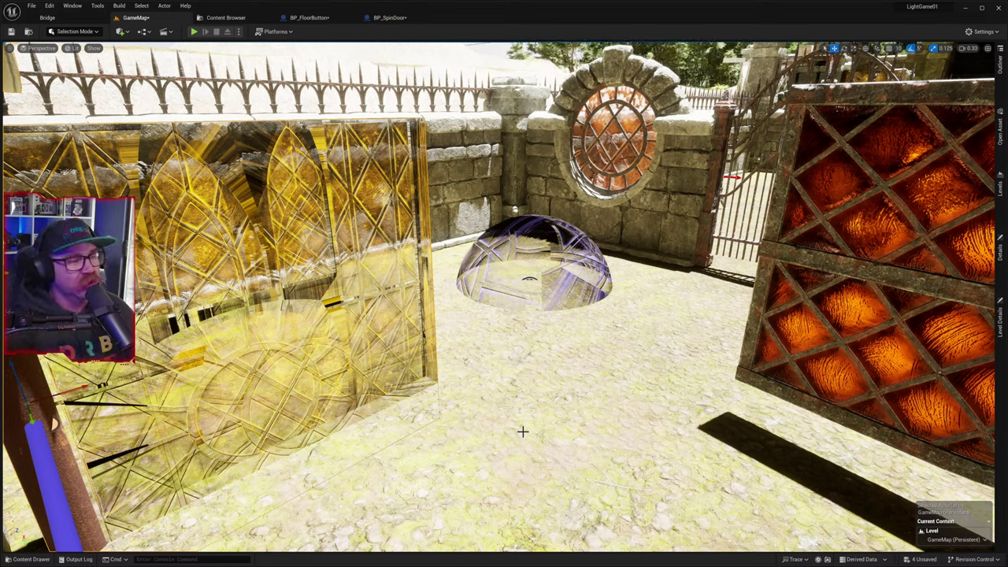
key("f")
right_click_drag(505, 283, 469, 293)
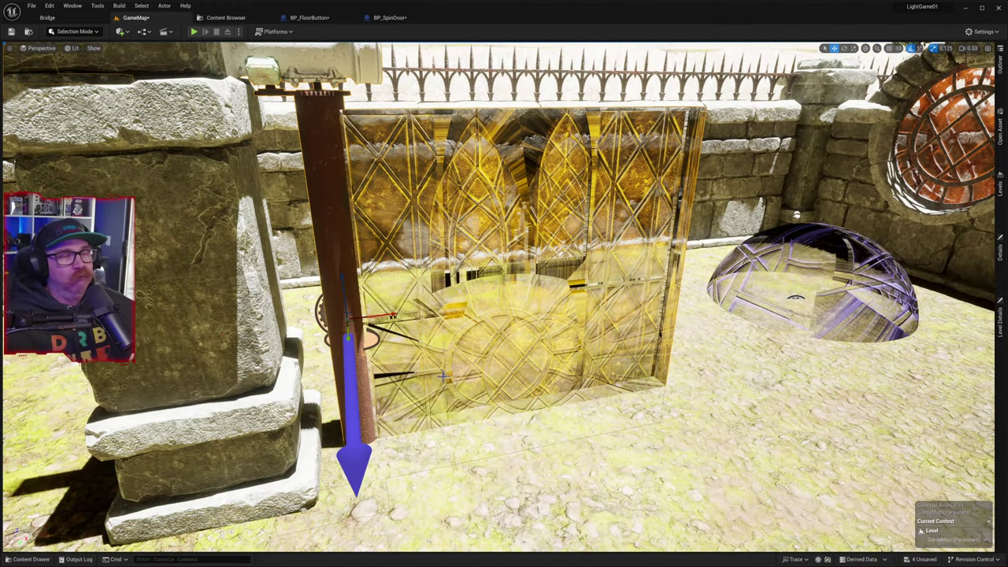
- Scale the spin door down slightly and raise it beside the pillar
key("e")
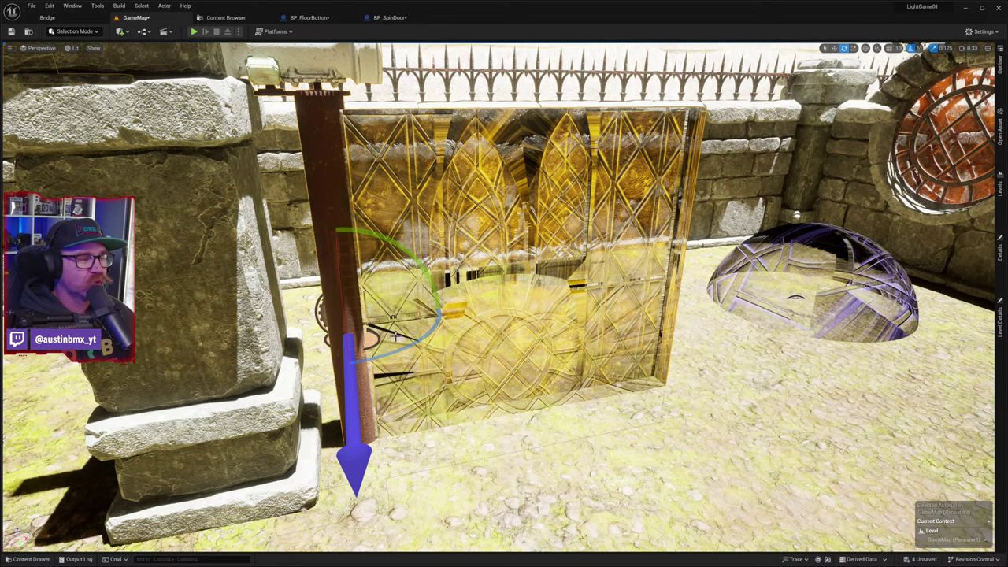
key("r")
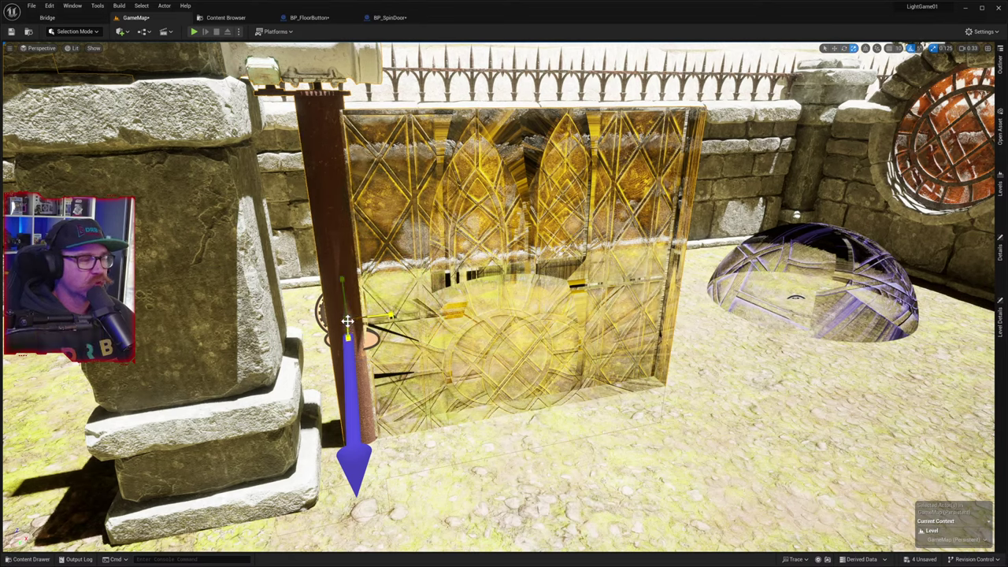
left_click_drag(348, 317, 335, 329)
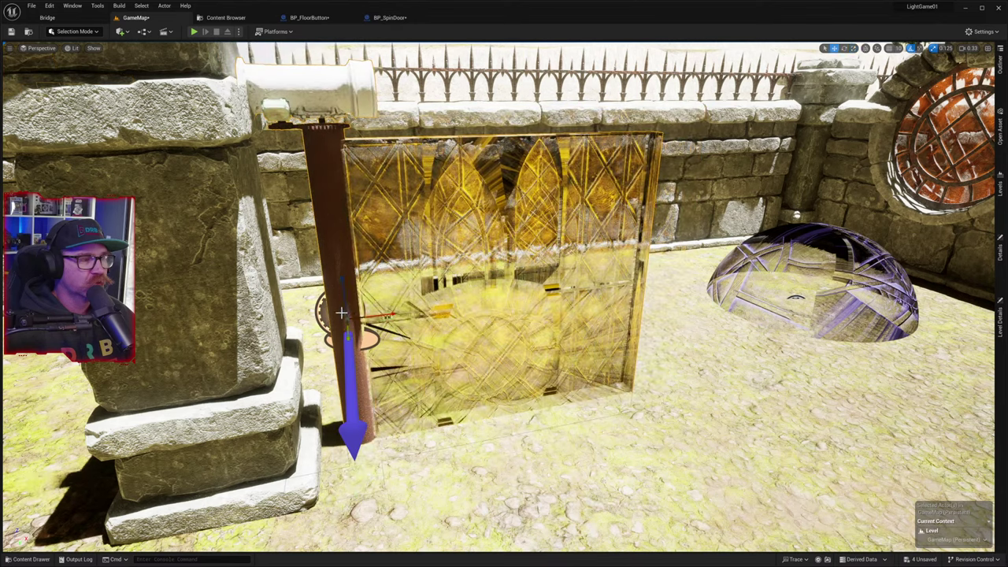
key("ctrl+z")
left_click_drag(345, 297, 344, 277)
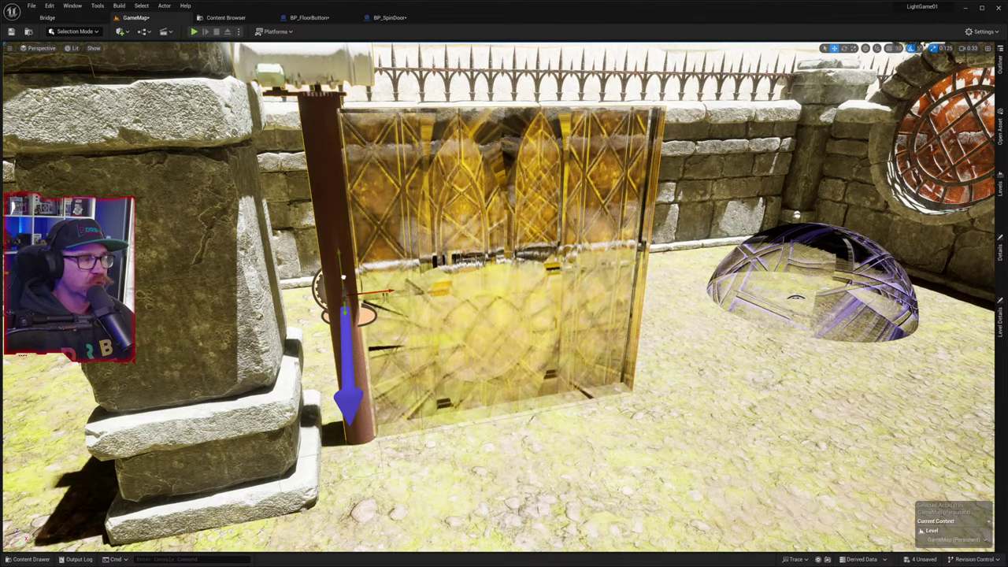
- Reduce the spin door's height and lift it so its base plate sits above the ground beside the pillar
key("e")
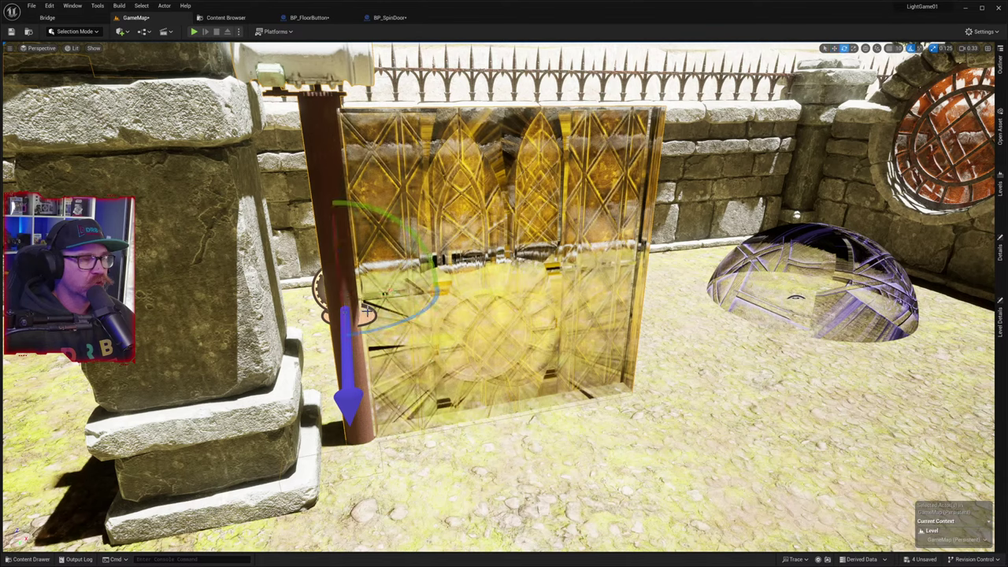
key("r")
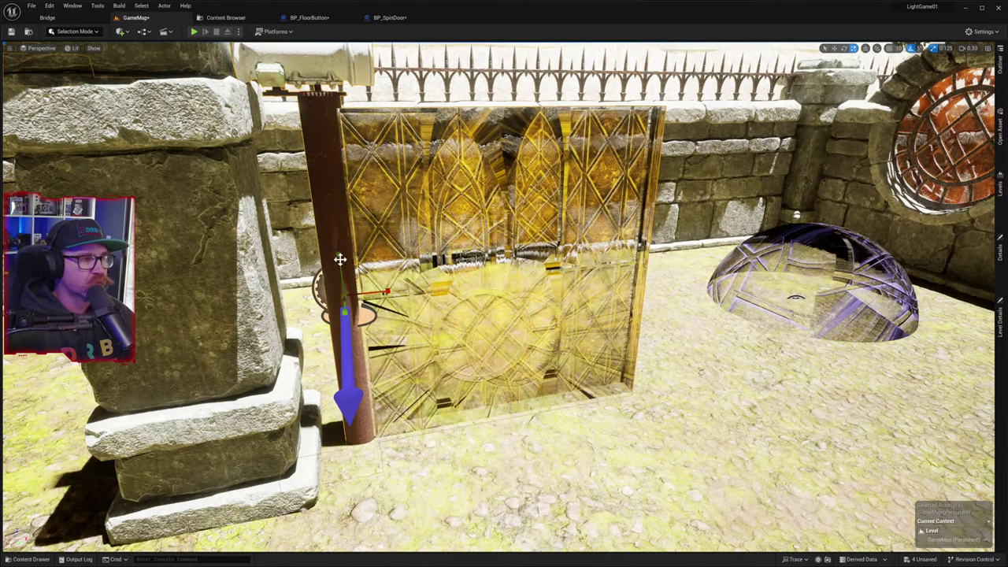
left_click_drag(341, 260, 342, 287)
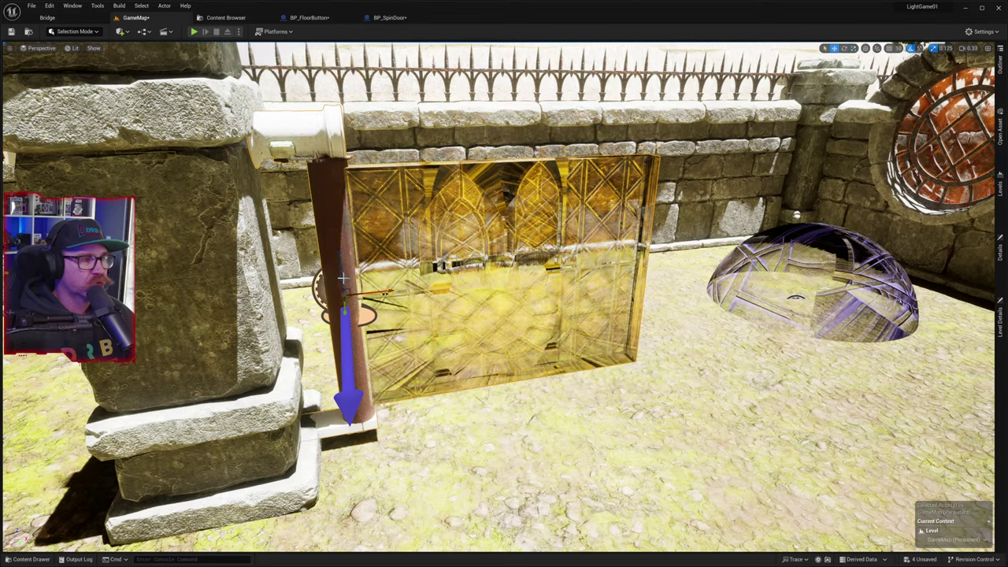
left_click_drag(349, 298, 339, 220)
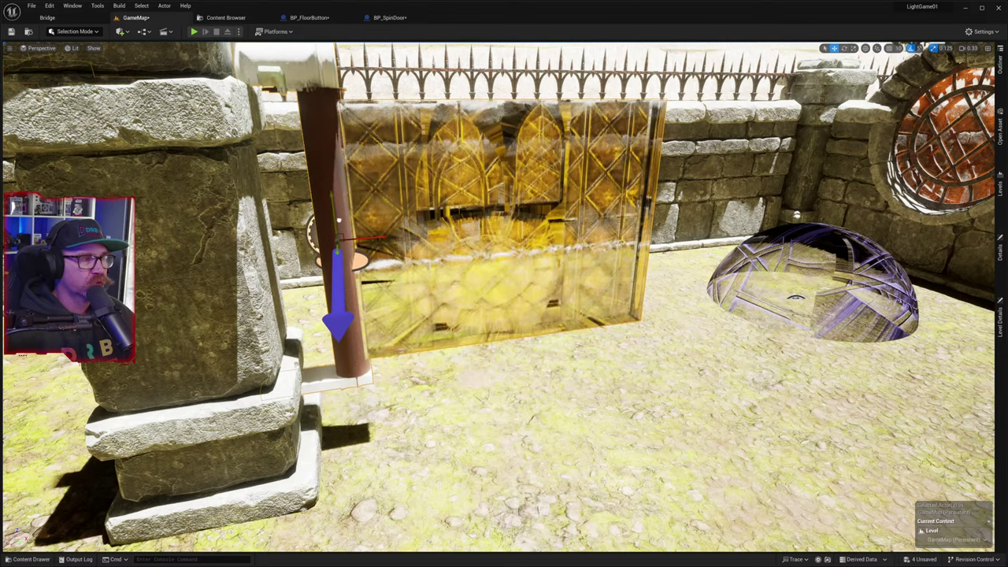
- Scale the spin door's height up to 0.75 and lower it toward the ground beside the stone pillar
right_click_drag(384, 236, 286, 189)
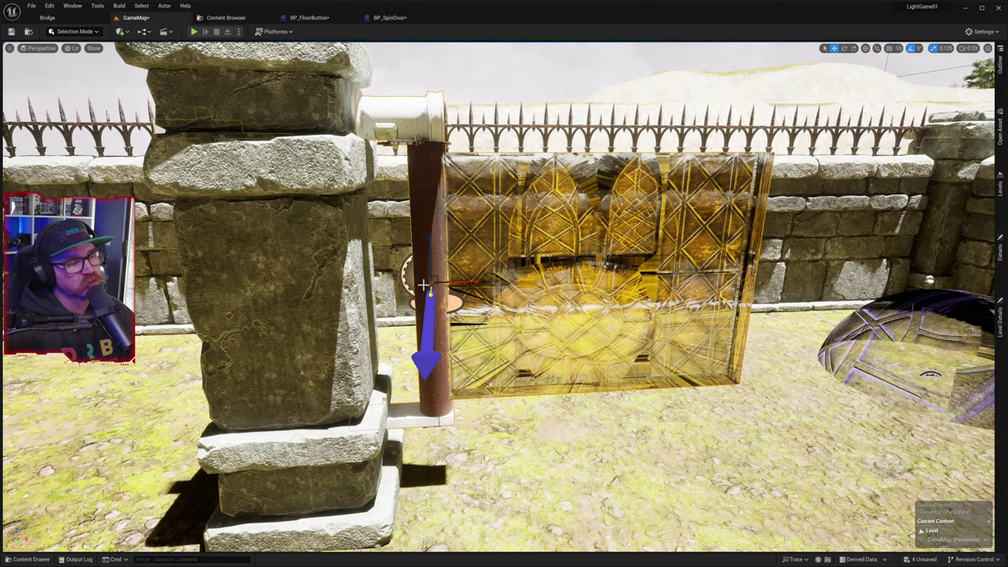
key("r")
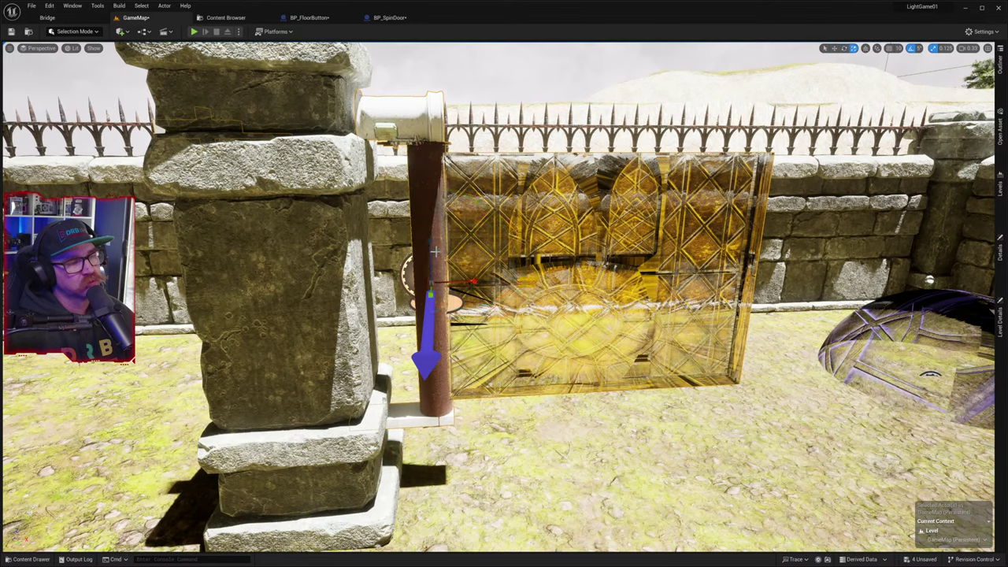
left_click_drag(430, 240, 430, 209)
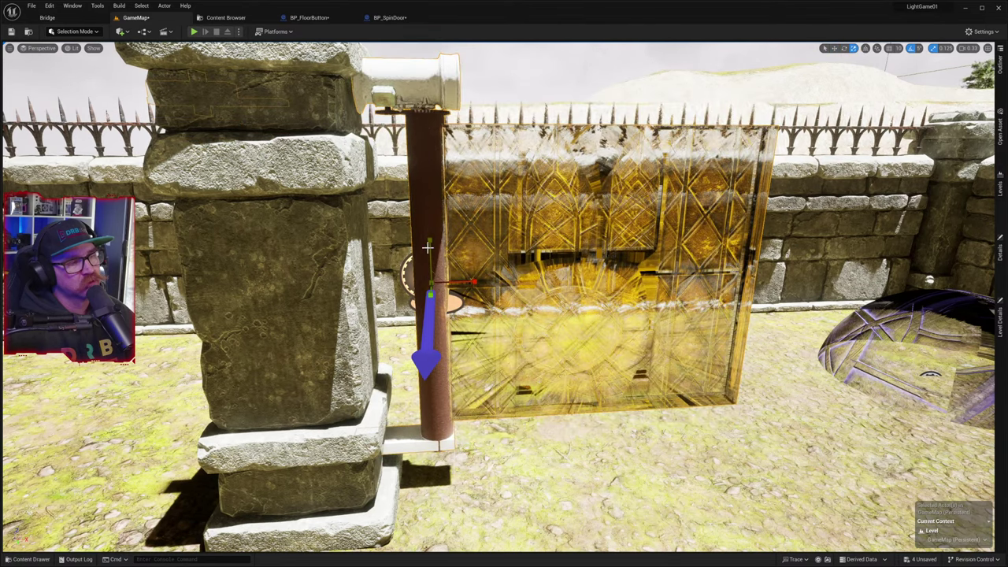
left_click_drag(429, 247, 434, 267)
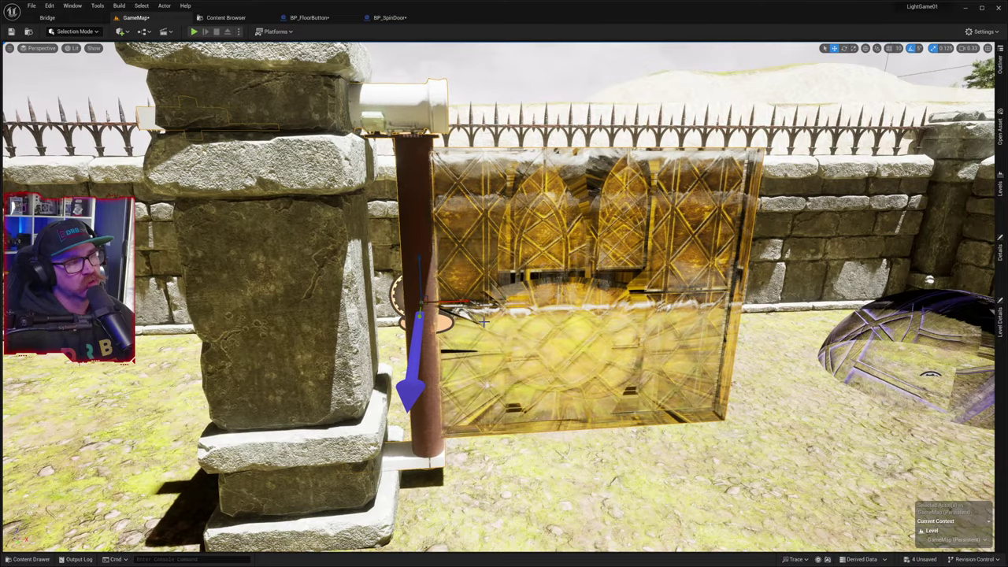
- Shift the spin door slightly along X so its top pipe meets the pillar's side more cleanly
right_click_drag(502, 375, 511, 266)
key("e")
key("w")
key("s")
key("w")
key("s")
key("w")
key("w")
key("s")
right_click_drag(504, 392, 505, 344)
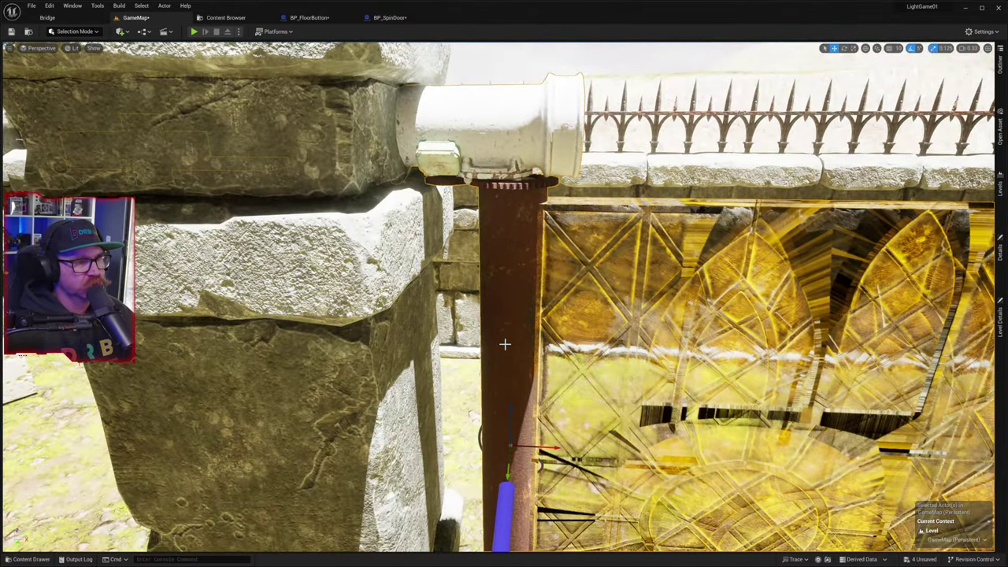
left_click_drag(540, 446, 549, 446)
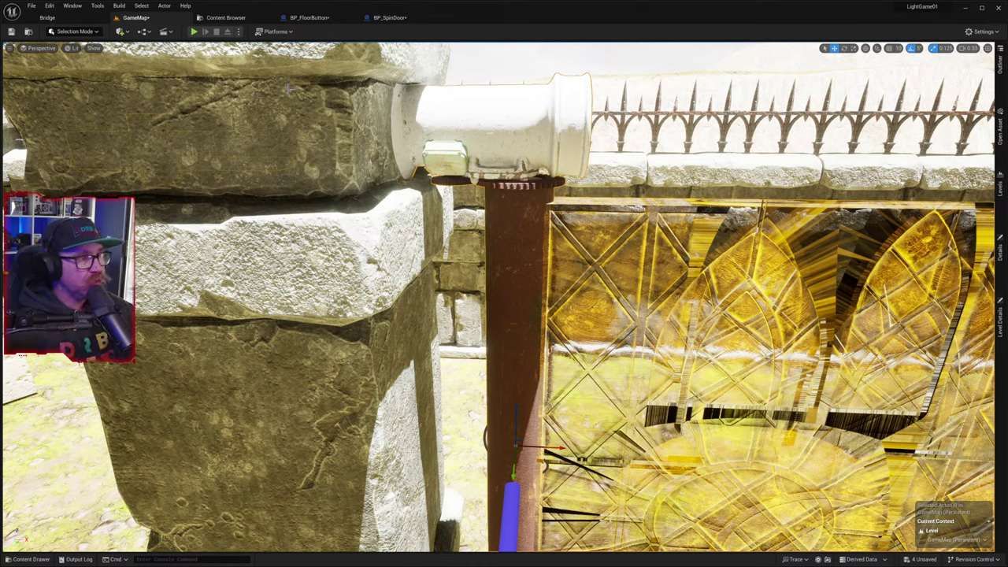
- Switch to the BP_SpinDoor blueprint's painted pipe base and browse the Megascans 3D assets to the Rusty_Metal_Bollard folder
left_click(389, 18)
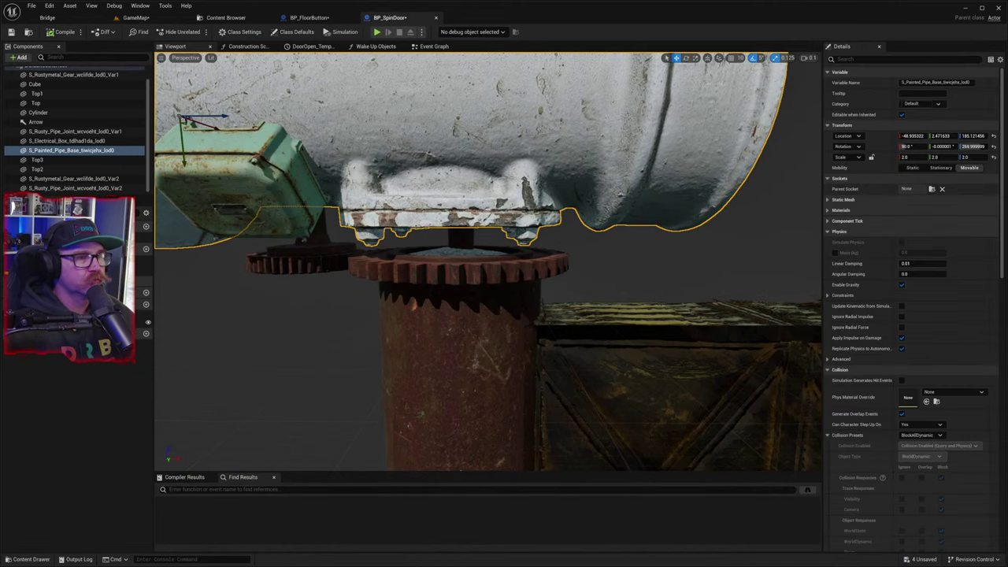
scroll(570, 220, "down", 5)
scroll(573, 225, "up", 2)
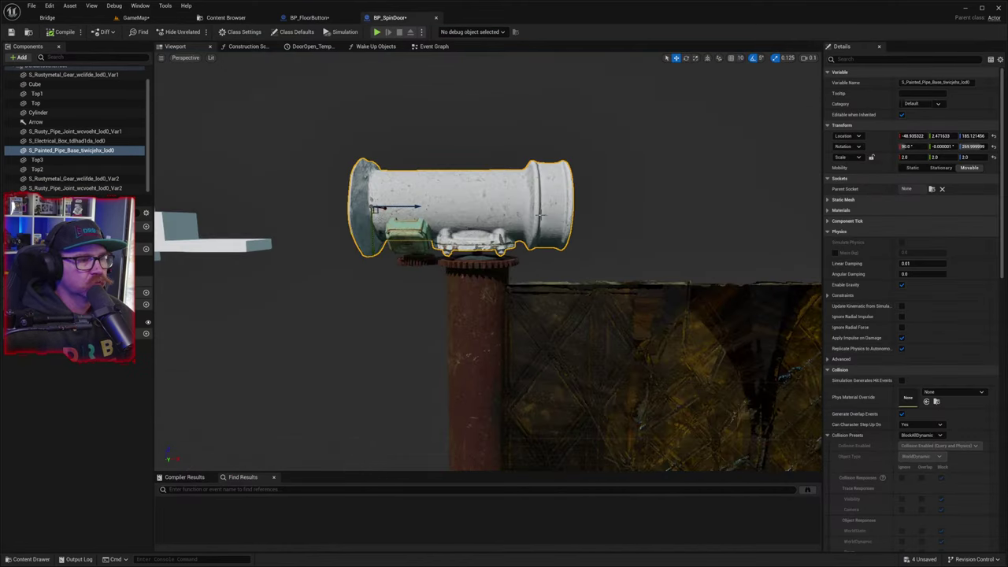
scroll(905, 268, "down", 5)
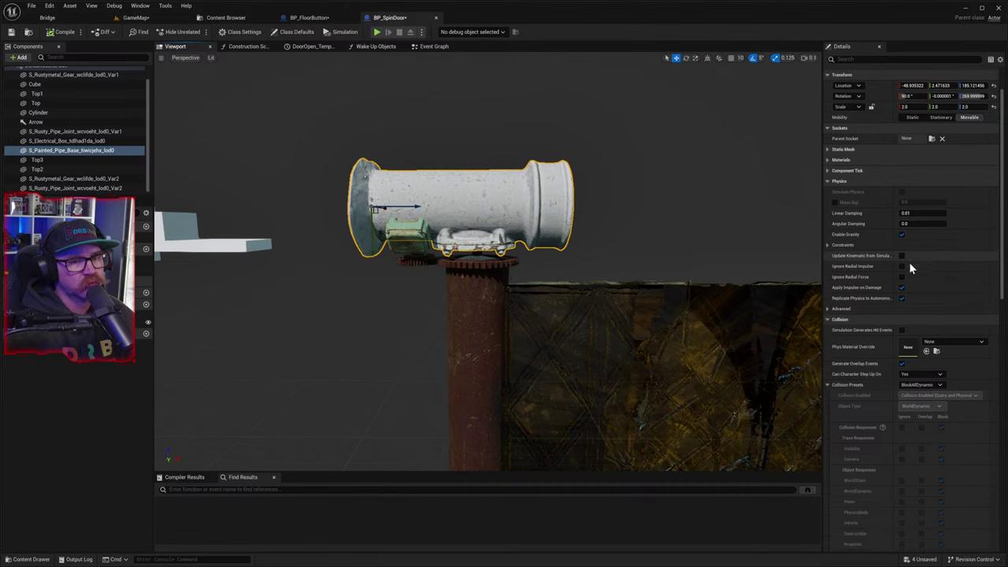
scroll(908, 271, "down", 15)
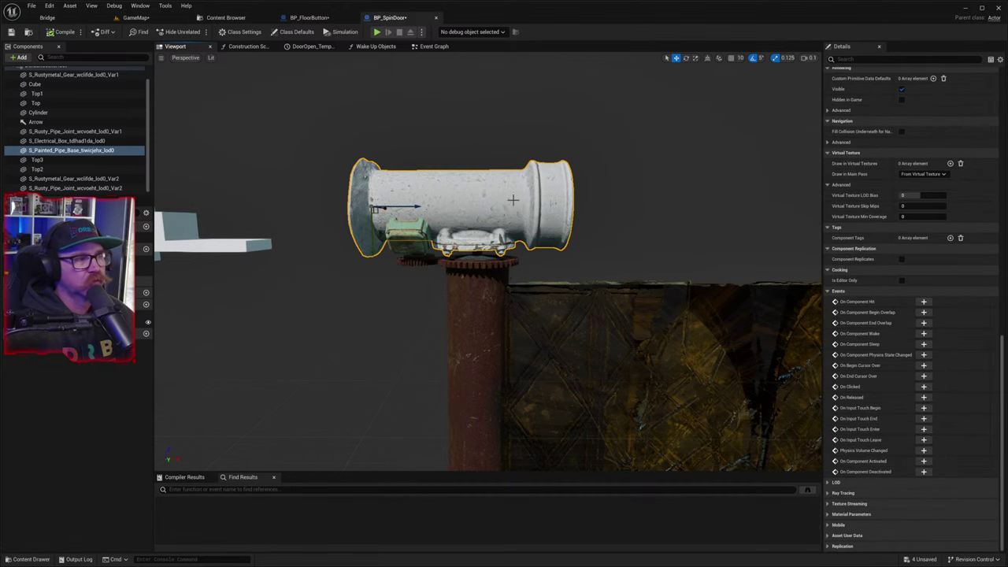
scroll(890, 234, "up", 12)
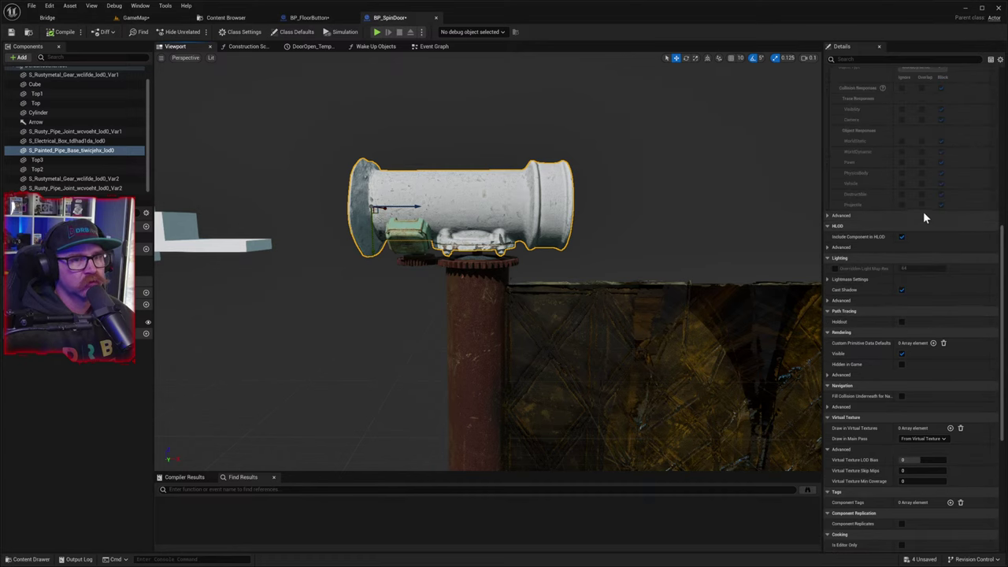
scroll(926, 197, "up", 6)
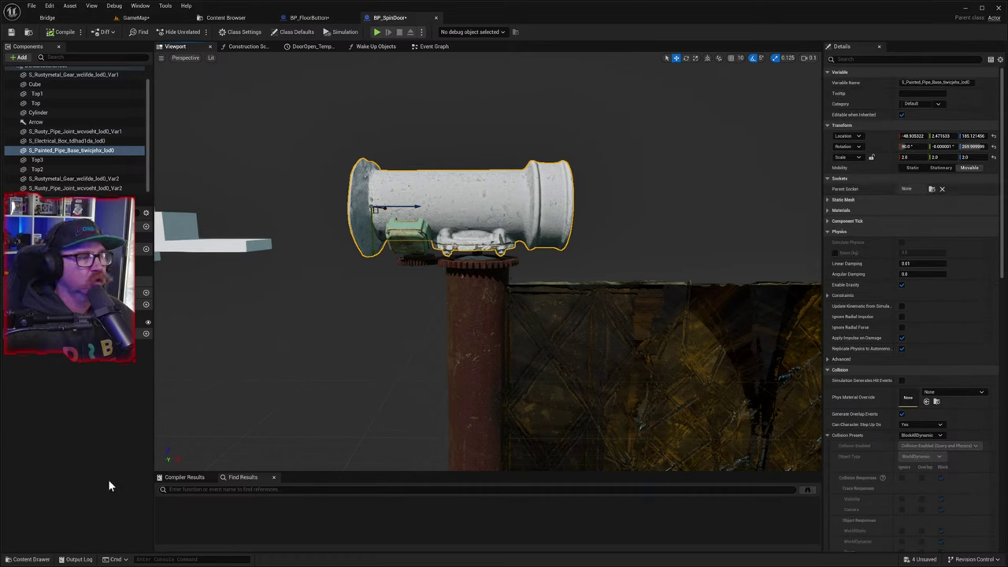
left_click(34, 560)
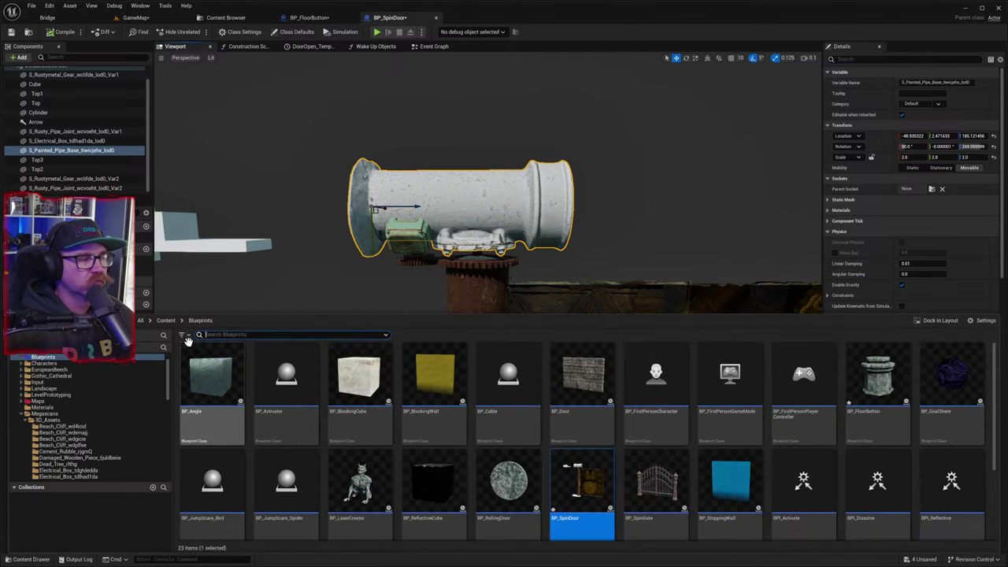
scroll(63, 434, "down", 8)
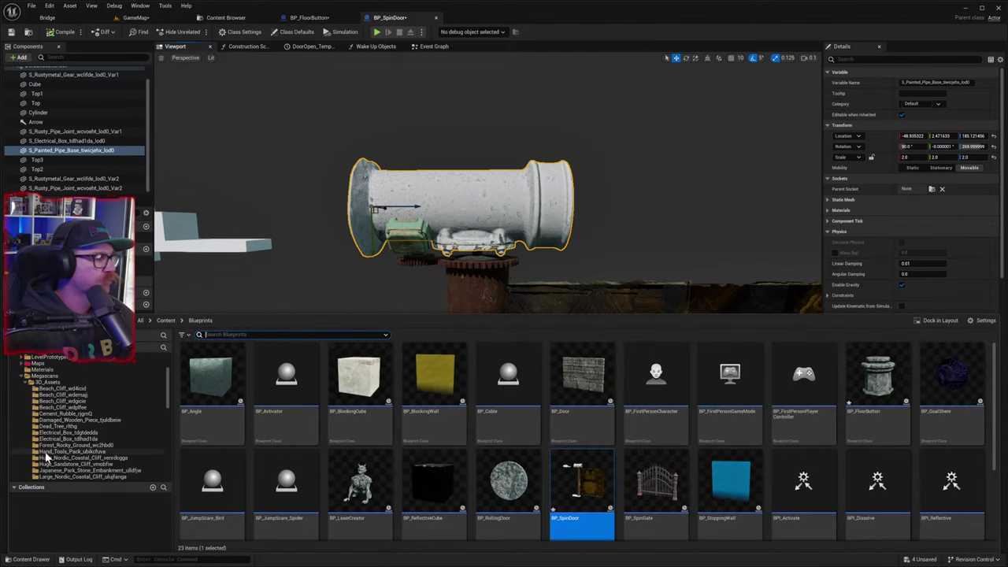
scroll(71, 461, "down", 5)
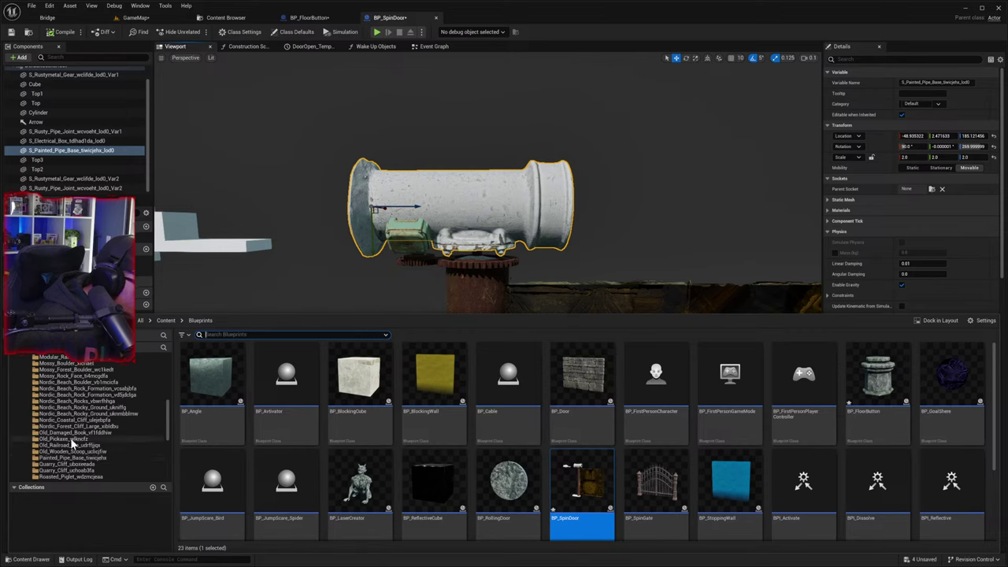
scroll(71, 442, "down", 2)
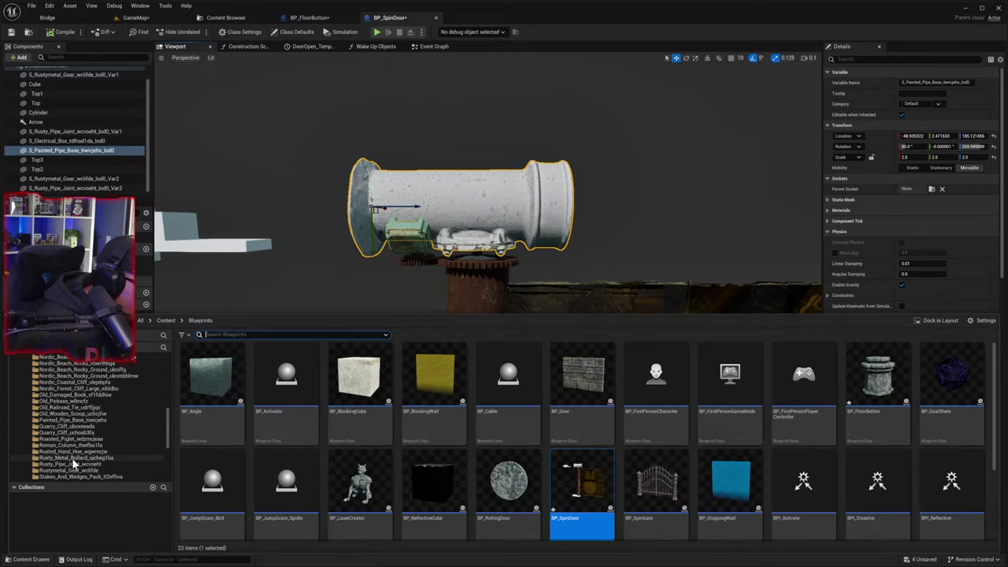
left_click(72, 458)
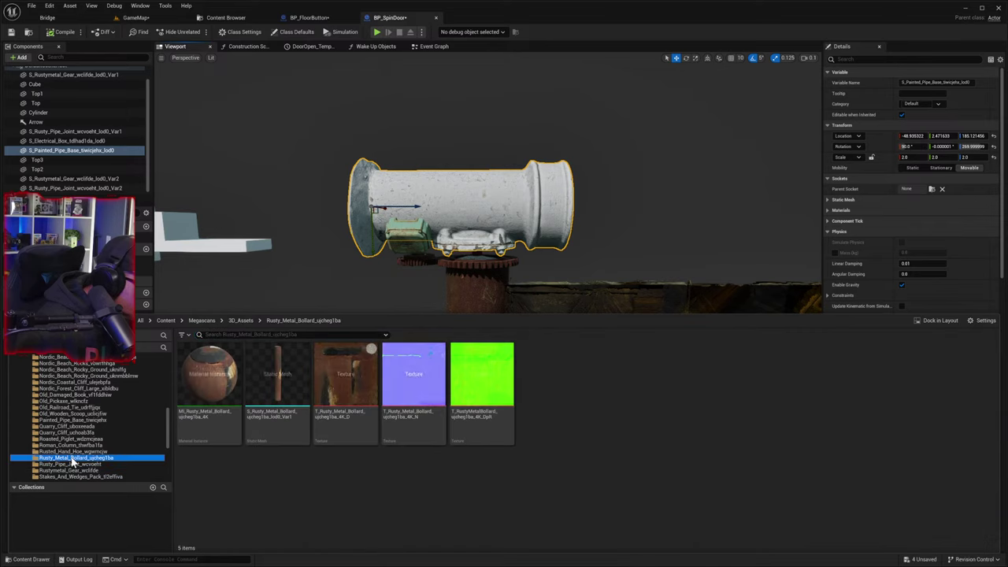
- Assign the MI_Rusty_Metal_Bollard material instance to Element 0 of the painted pipe base
left_click(221, 391)
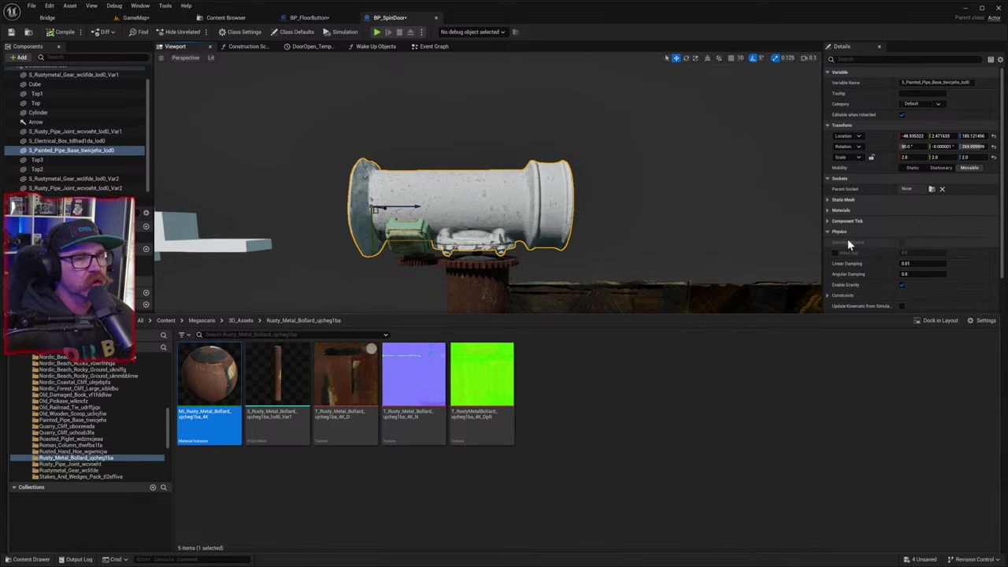
left_click(828, 200)
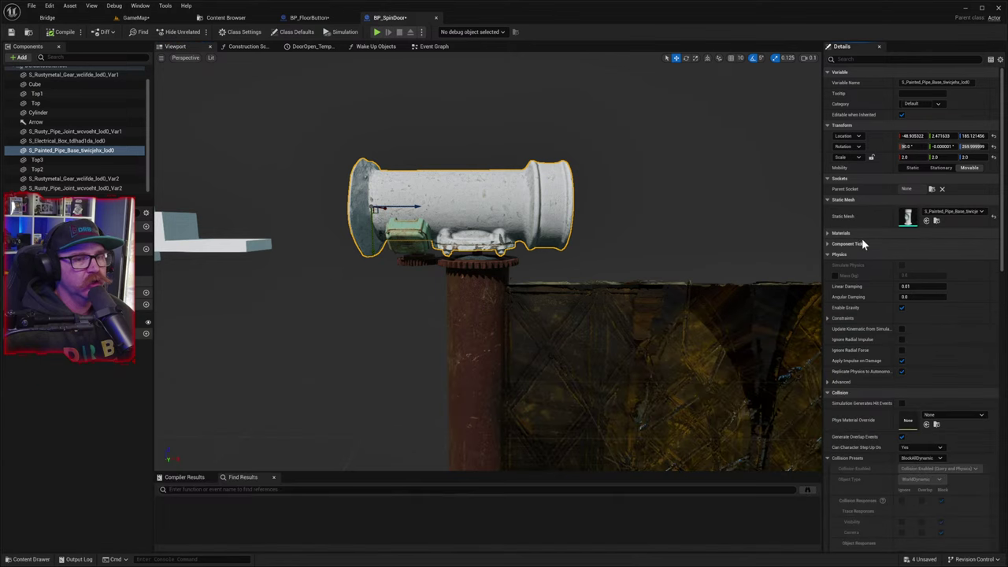
left_click(828, 234)
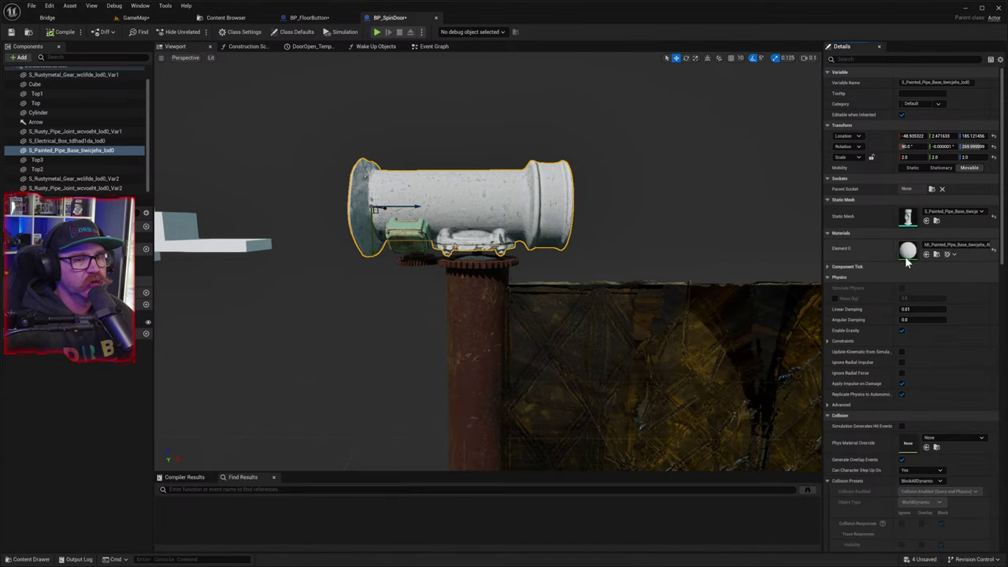
left_click(30, 559)
left_click_drag(213, 392, 908, 251)
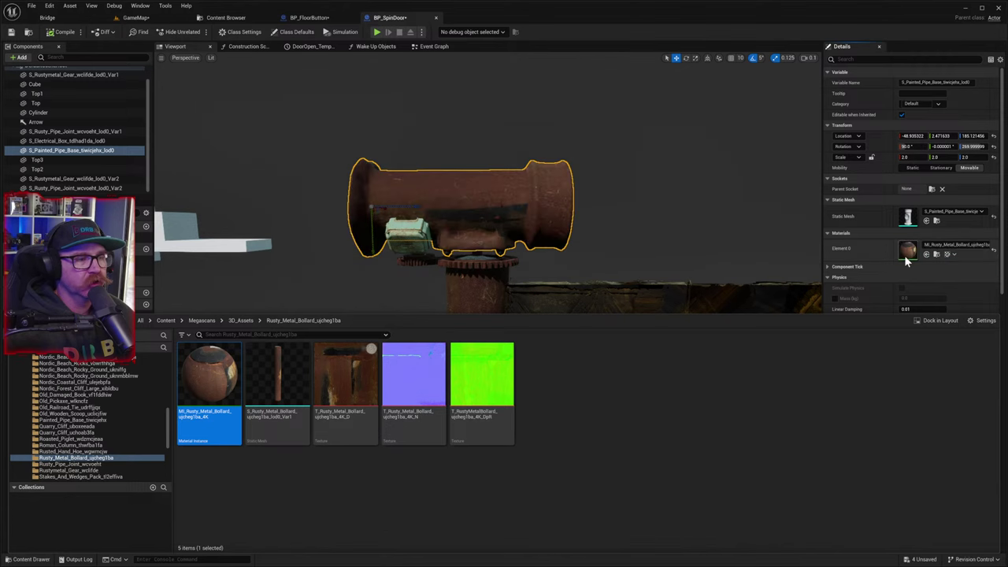
left_click(681, 274)
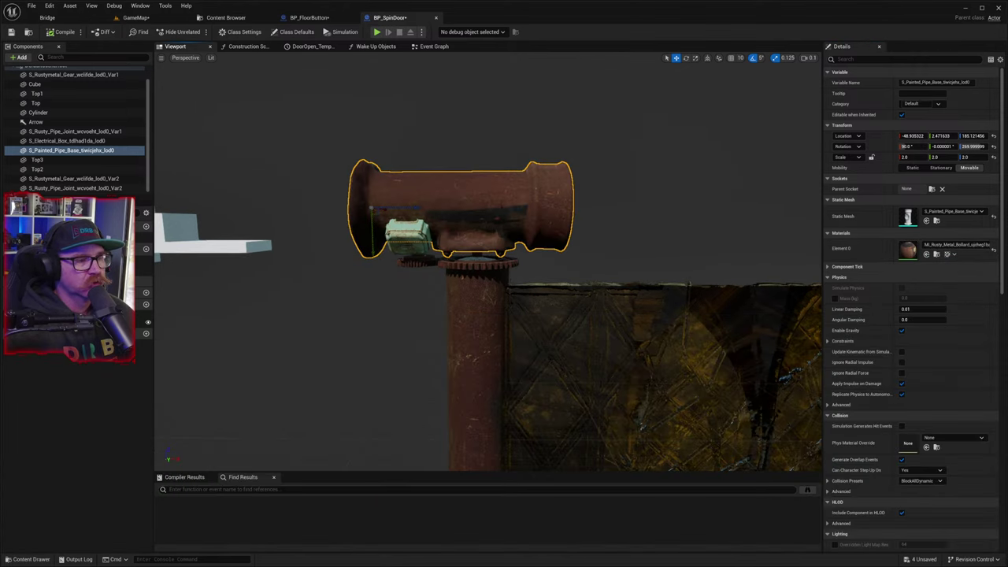
- Examine the pipe's rust material in the blueprint and on the placed spin door beside the pillar in GameMap
right_click_drag(682, 275, 613, 267)
key("w")
key("s")
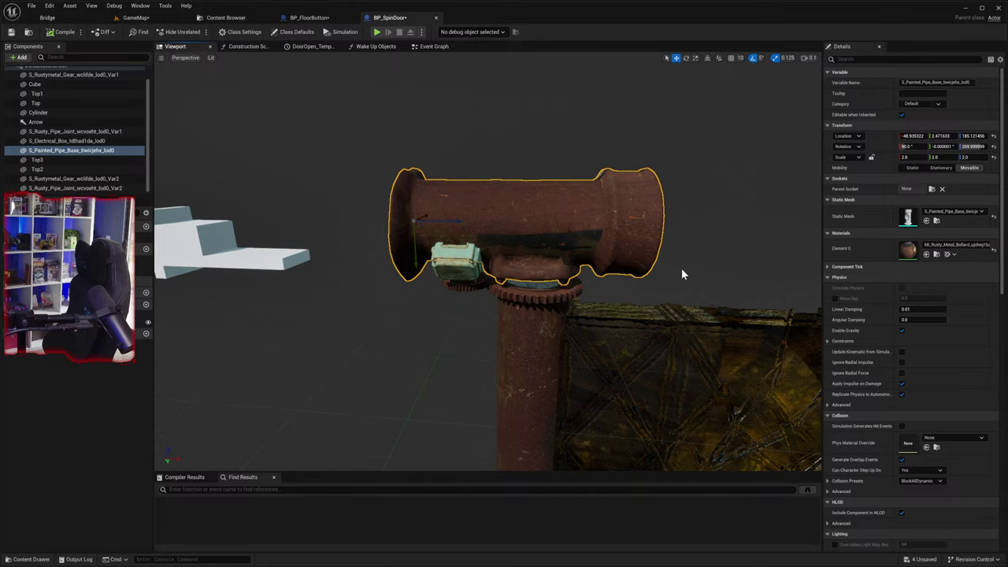
key("ctrl+d")
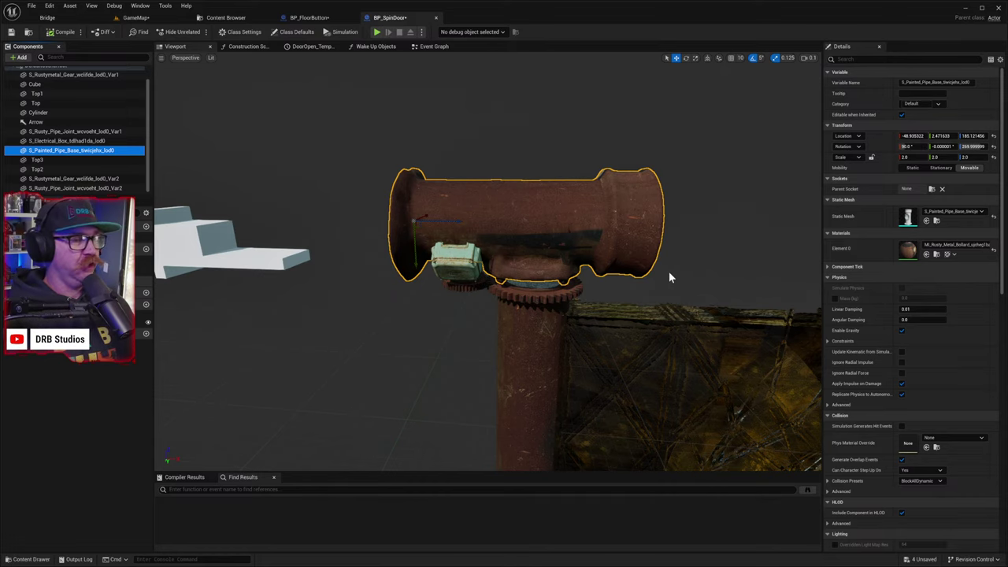
scroll(597, 286, "down", 5)
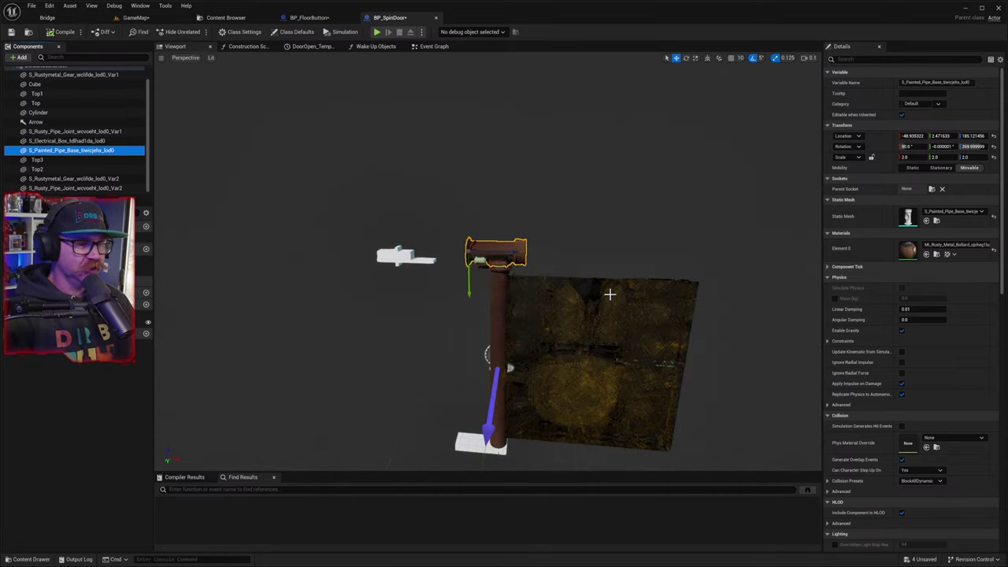
scroll(609, 295, "up", 3)
scroll(606, 298, "up", 3)
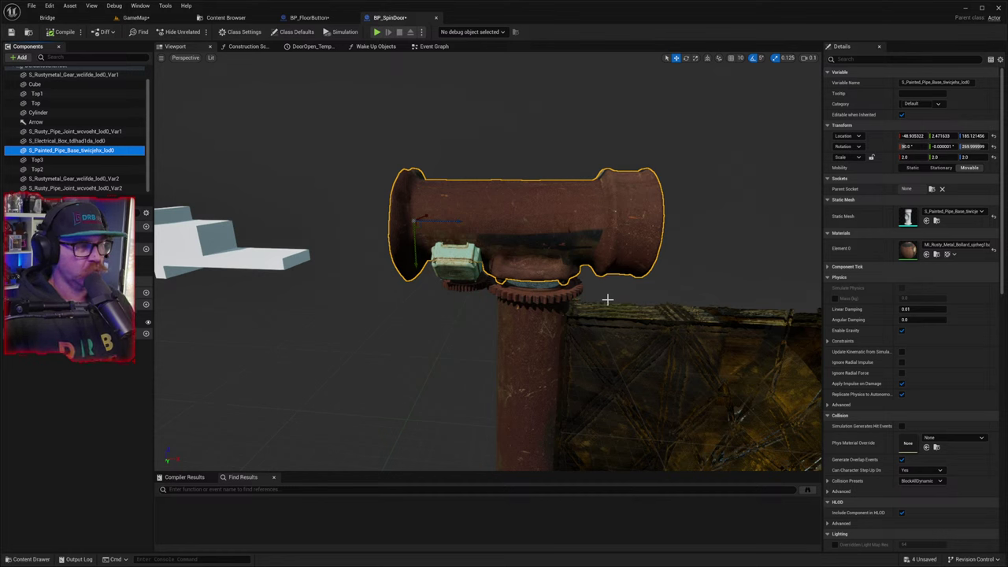
left_click(138, 18)
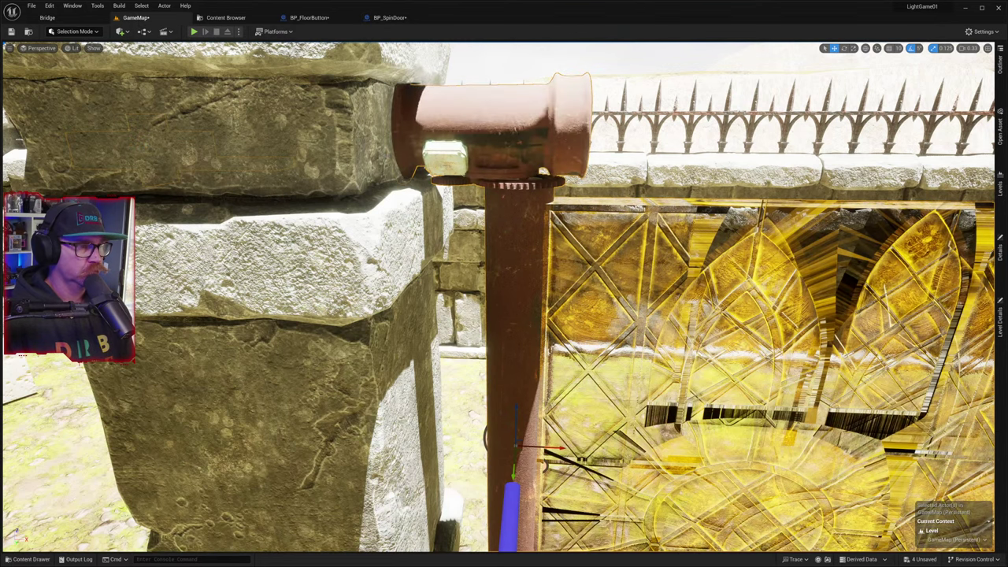
scroll(502, 235, "down", 5)
scroll(505, 245, "up", 2)
scroll(508, 251, "up", 3)
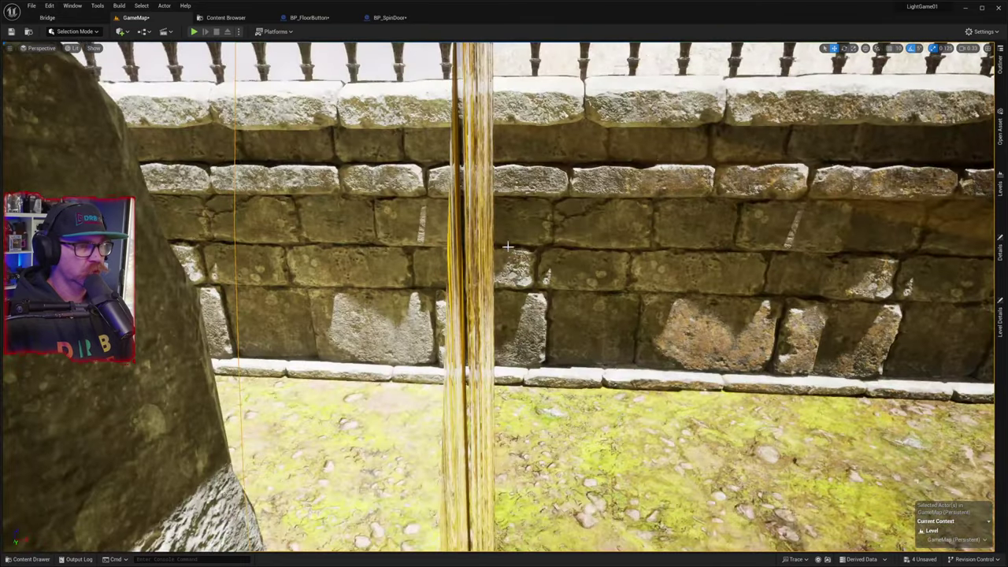
scroll(515, 234, "down", 2)
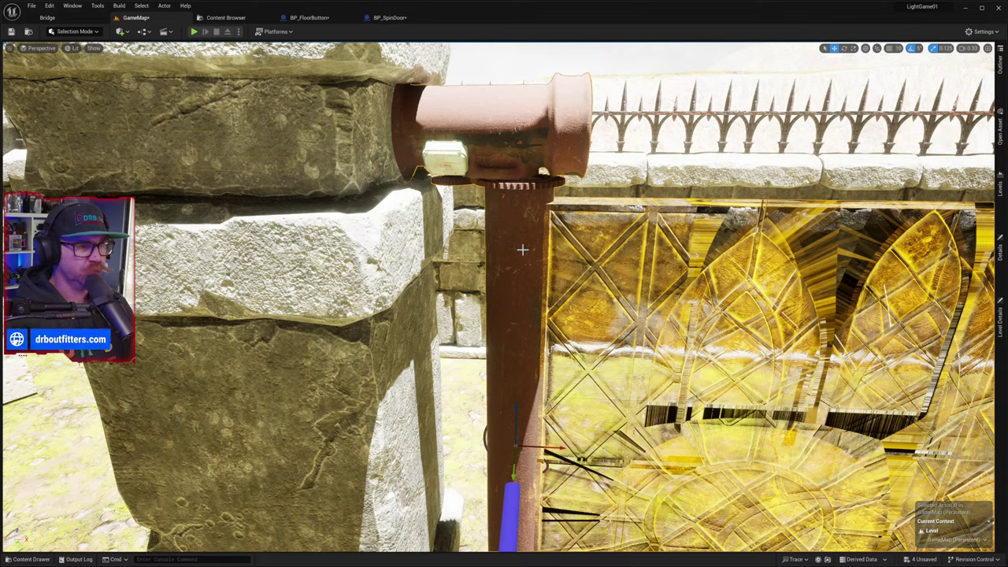
scroll(522, 249, "down", 3)
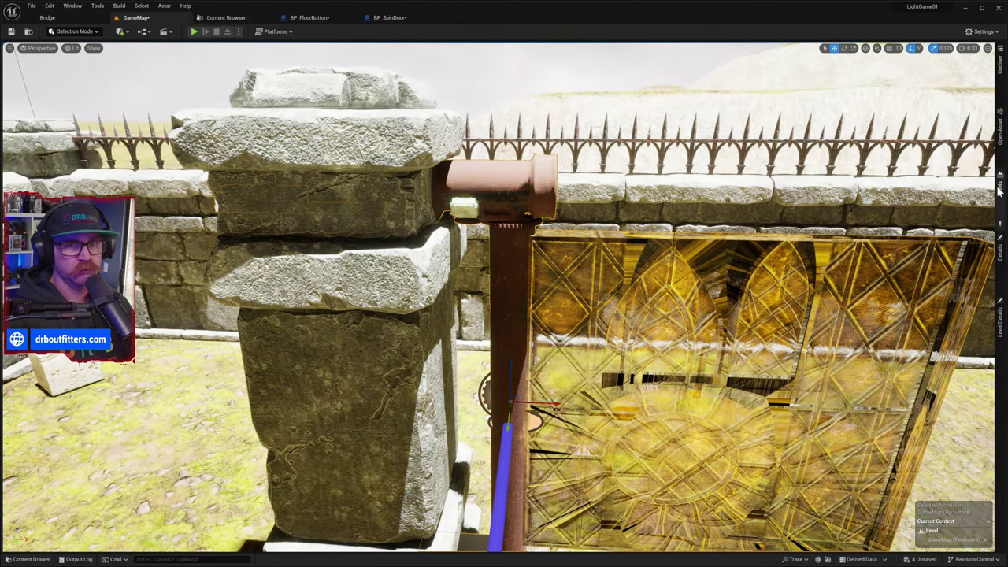
- Reset the placed spin door's scale to 1.0 on all axes and raise it along Z beside the pillar
left_click(1001, 249)
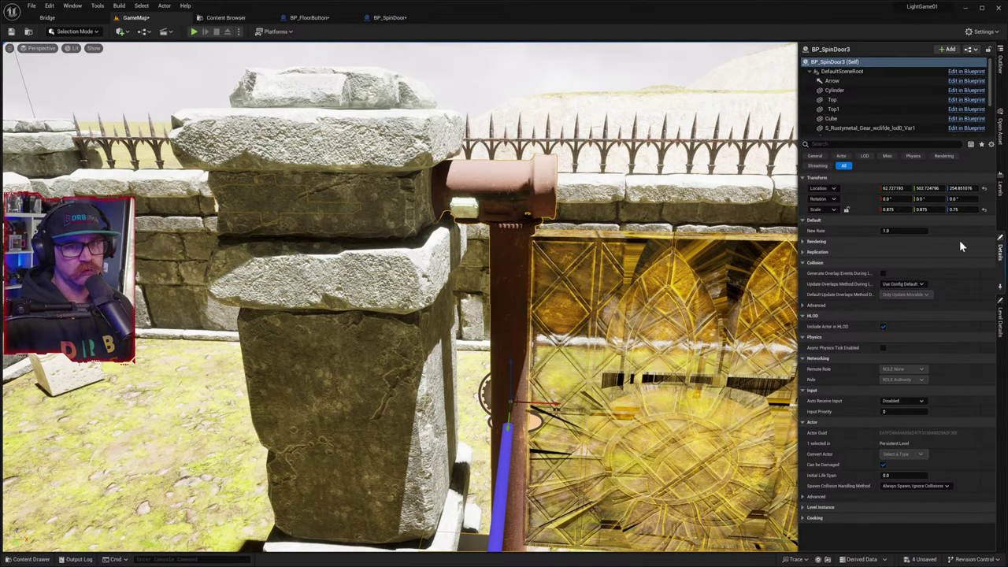
left_click(984, 210)
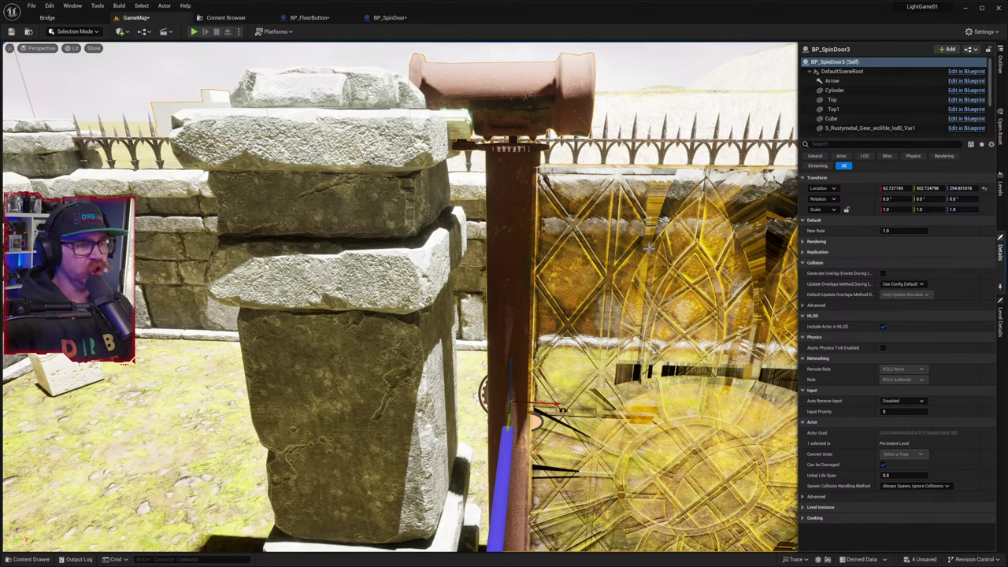
right_click_drag(649, 248, 634, 297)
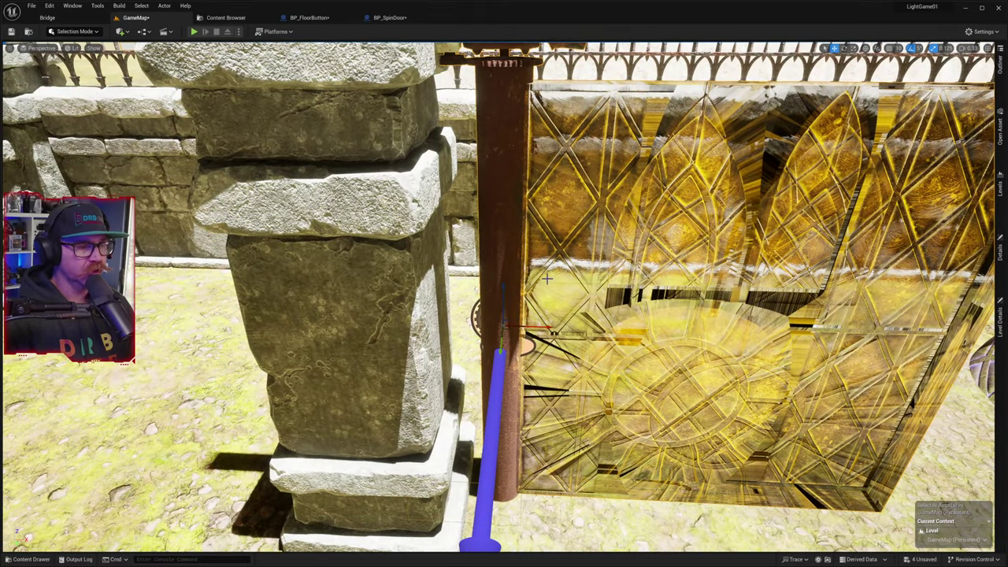
left_click_drag(504, 299, 507, 231)
right_click_drag(507, 232, 506, 271)
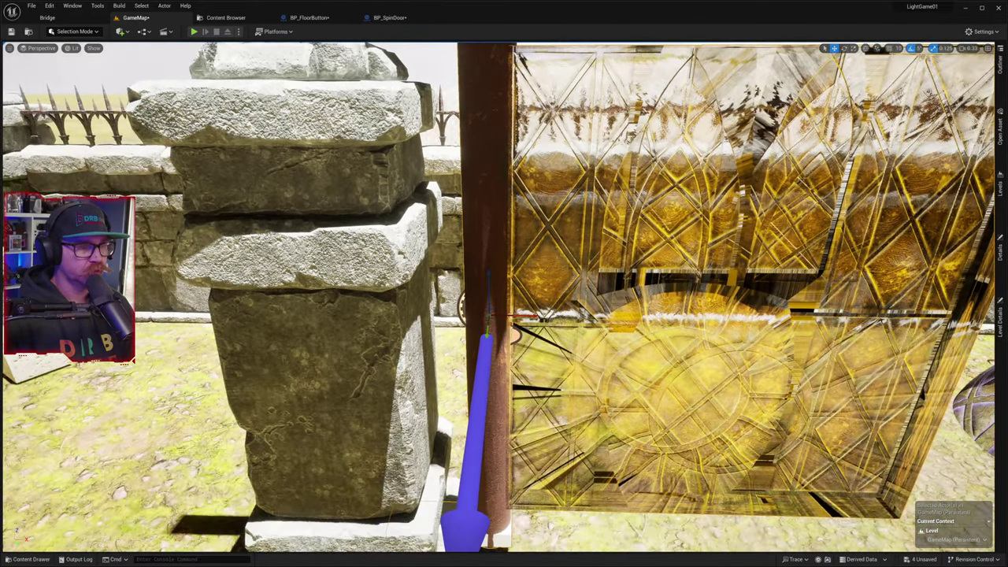
scroll(499, 297, "down", 4)
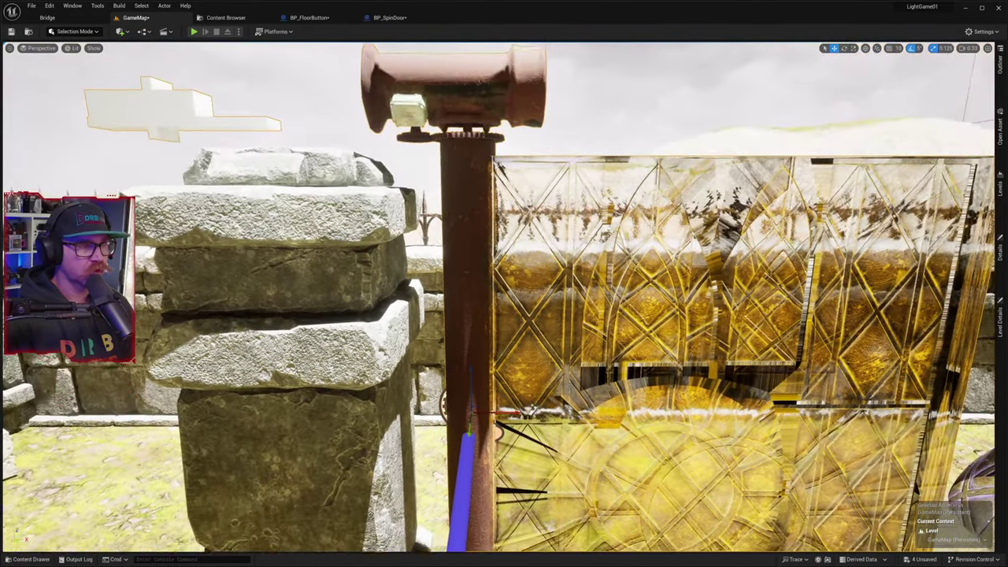
- Examine the placed spin door's gears, post and plain white base slab beside the pillar in GameMap
scroll(499, 296, "up", 4)
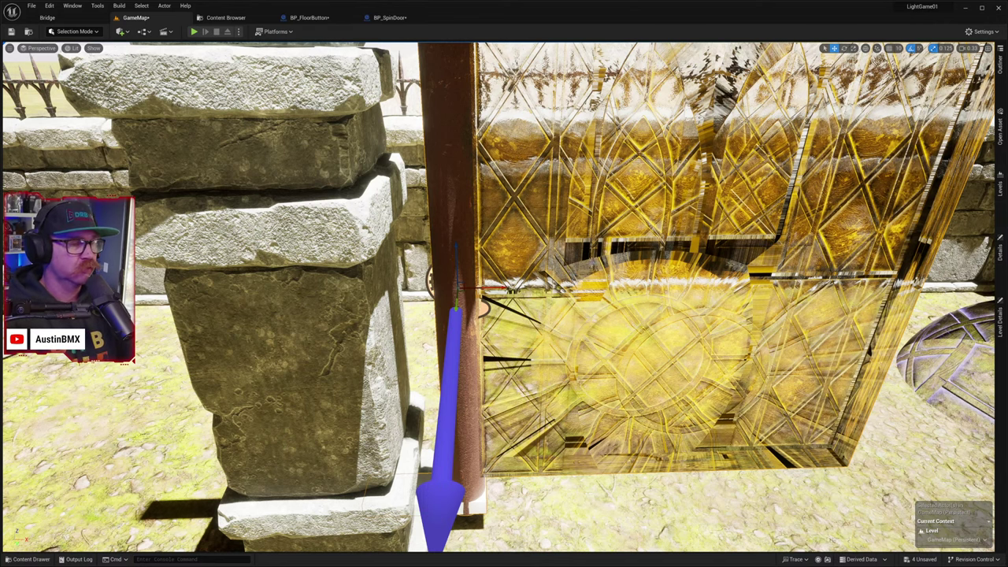
right_click_drag(613, 286, 581, 178)
right_click_drag(629, 300, 628, 263)
key("w")
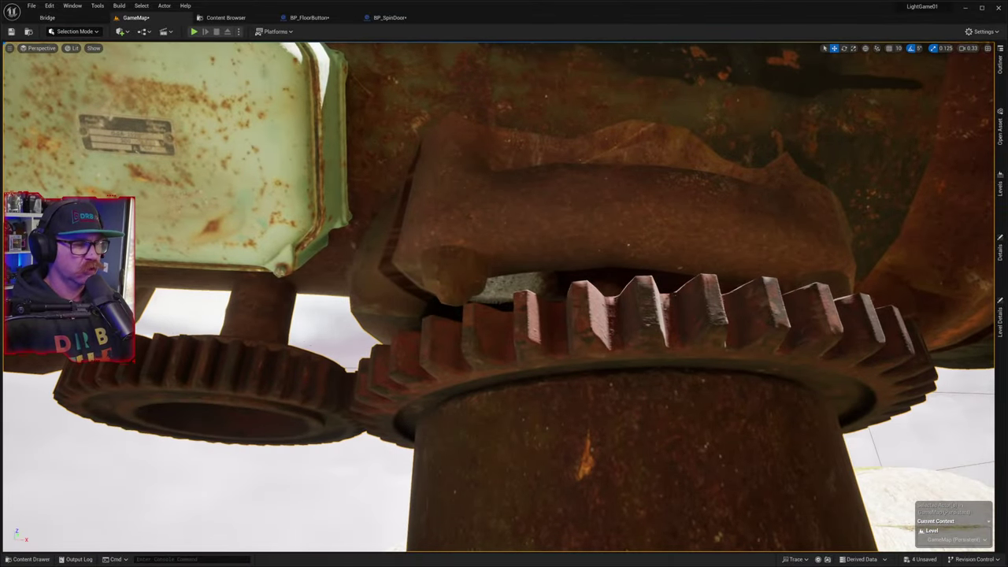
key("s")
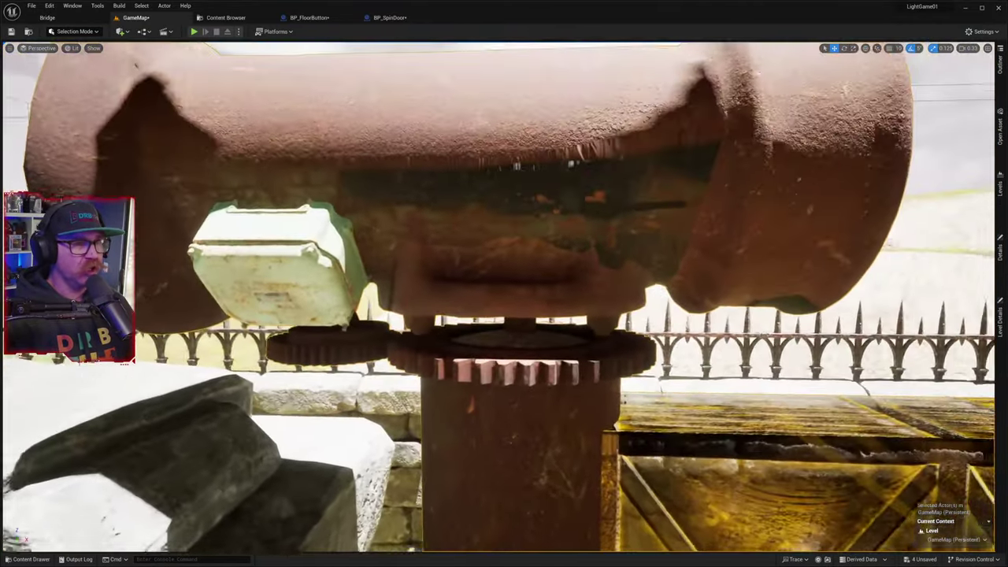
right_click_drag(504, 283, 629, 300)
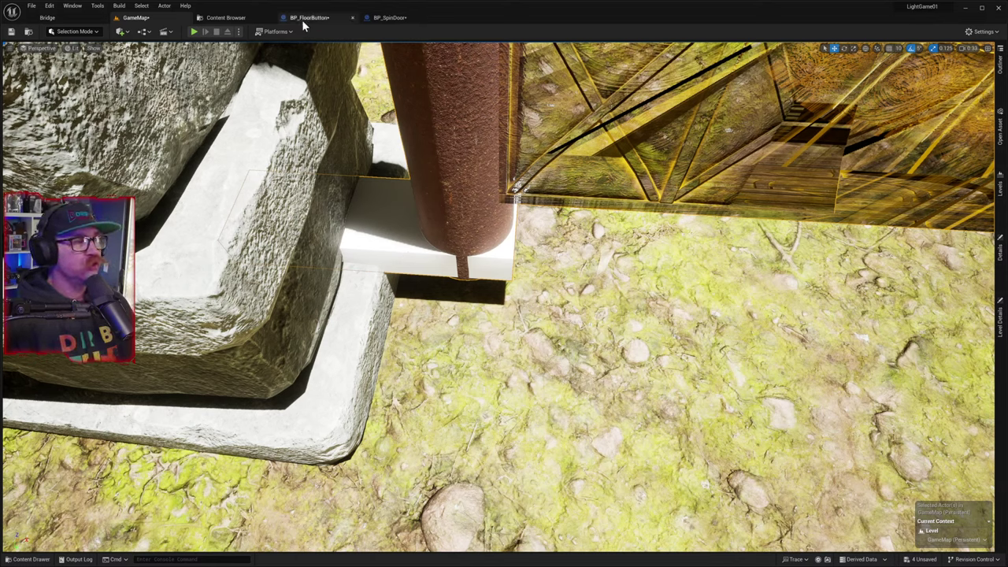
- In BP_SpinDoor, assign the MI_Rusty_Metal_Bollard material to the white Top1 base slab and lower the slab to about Z -193.5
left_click(390, 18)
right_click_drag(488, 260, 429, 370)
right_click_drag(497, 236, 551, 226)
left_click(532, 203)
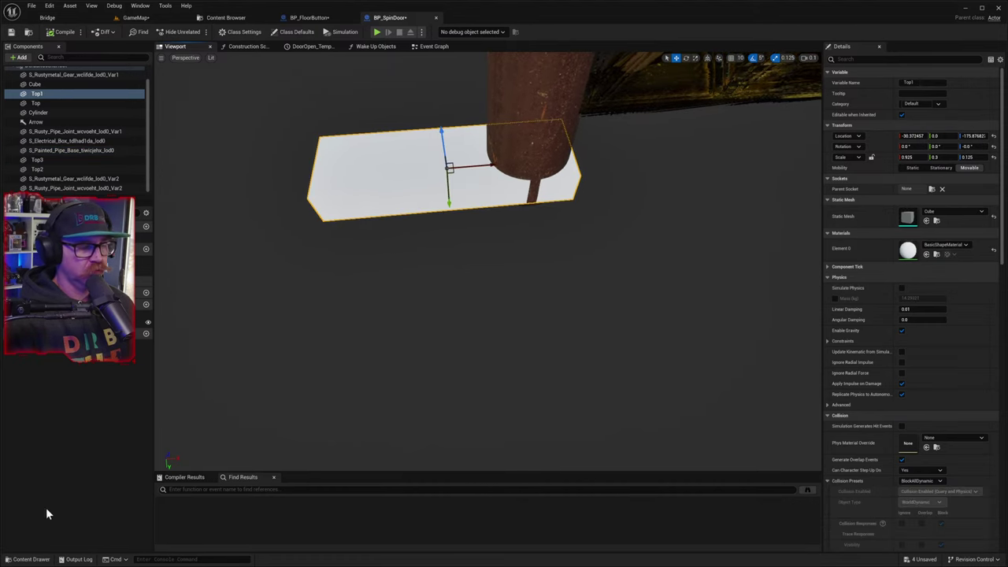
left_click(32, 560)
left_click_drag(227, 381, 909, 250)
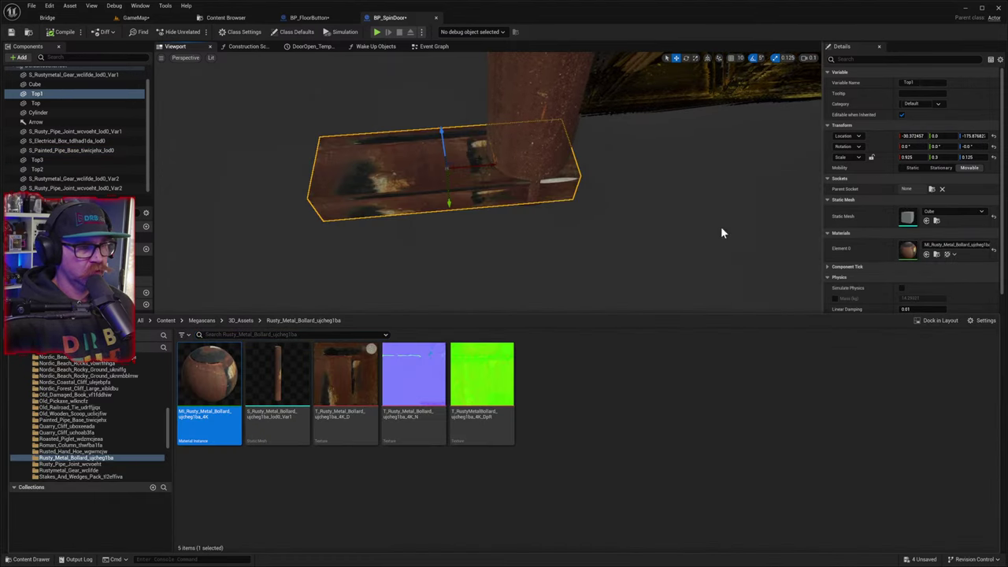
left_click_drag(474, 166, 459, 178)
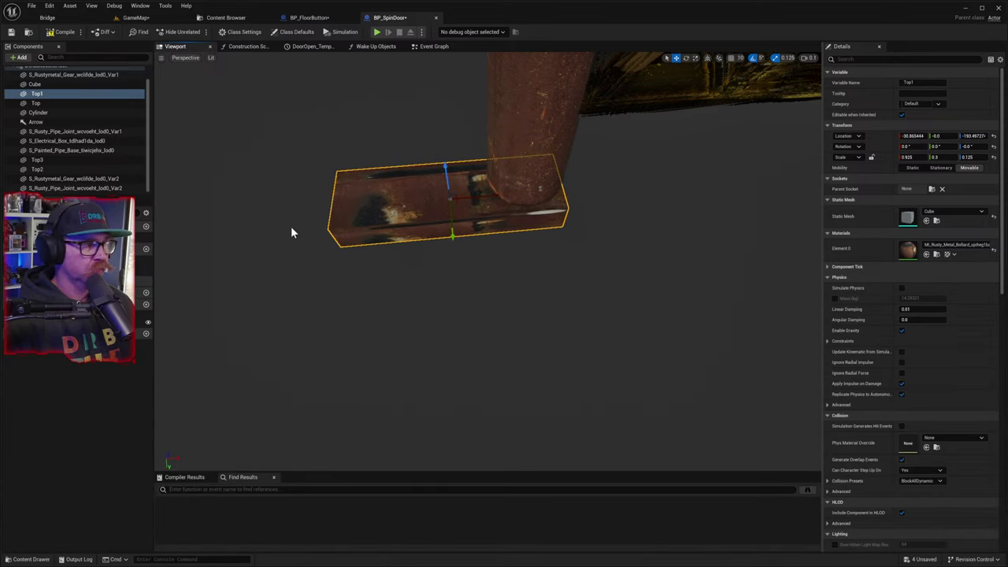
- Duplicate the S_Rusty_Pipe_Joint Var2 component and lower the copy alongside the post to about Z -1.8
left_click(89, 188)
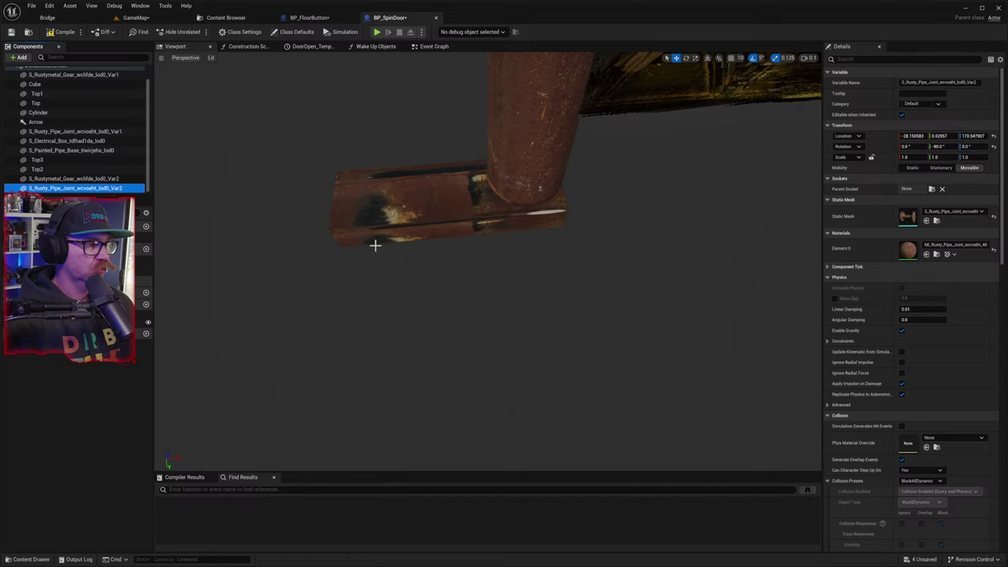
right_click_drag(356, 247, 356, 103)
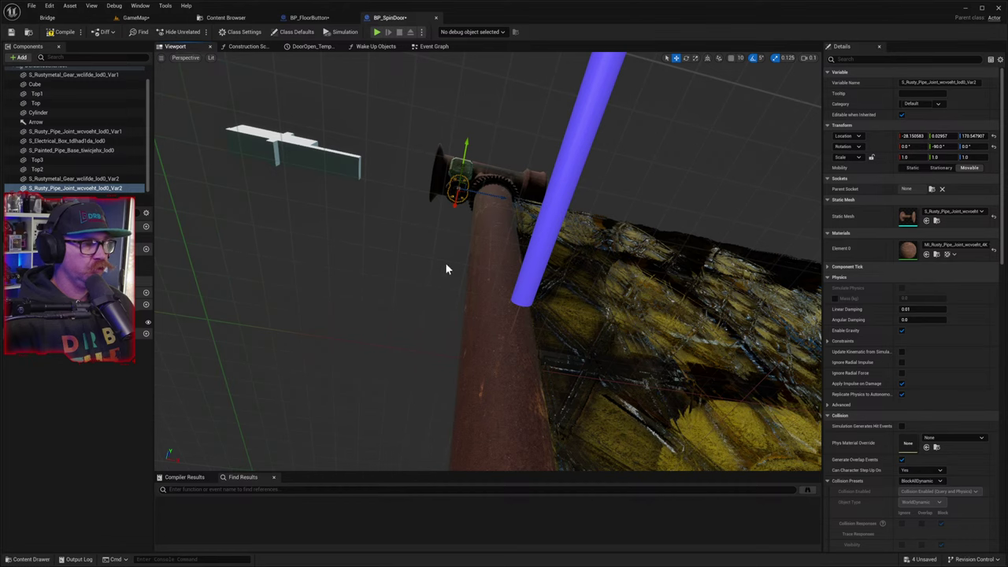
key("ctrl+d")
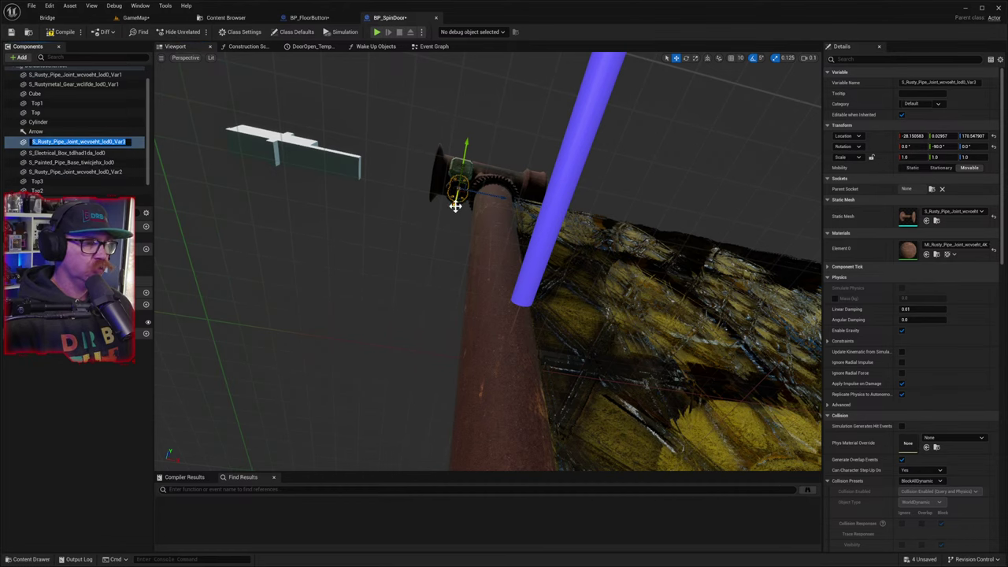
key("Return")
left_click_drag(455, 205, 430, 370)
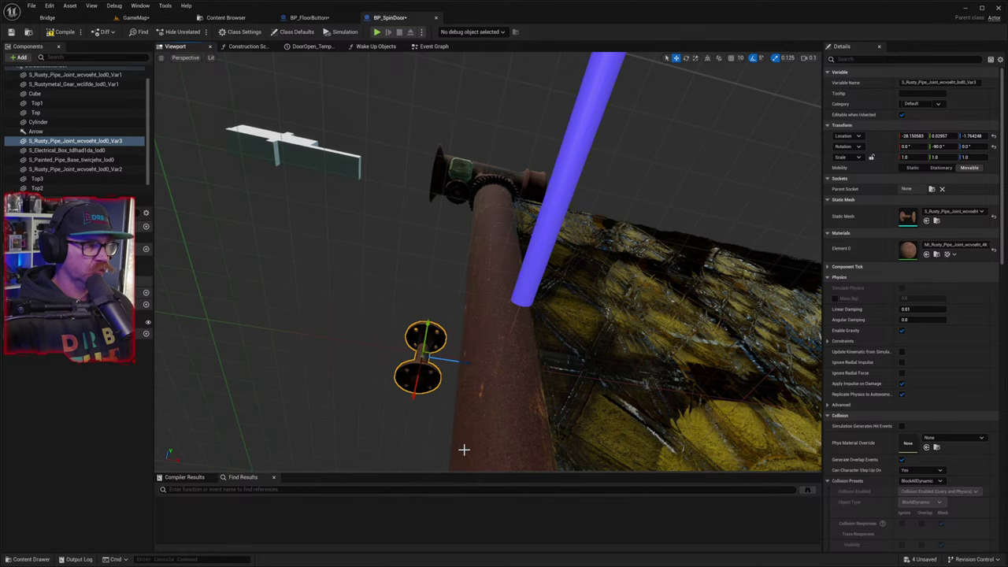
- Position the copied pipe joint between the post's lower end and the base slab at about X -1.4, Z -178.1, and compile the blueprint
right_click_drag(460, 437, 466, 552)
right_click_drag(438, 231, 439, 231)
left_click_drag(434, 180, 454, 436)
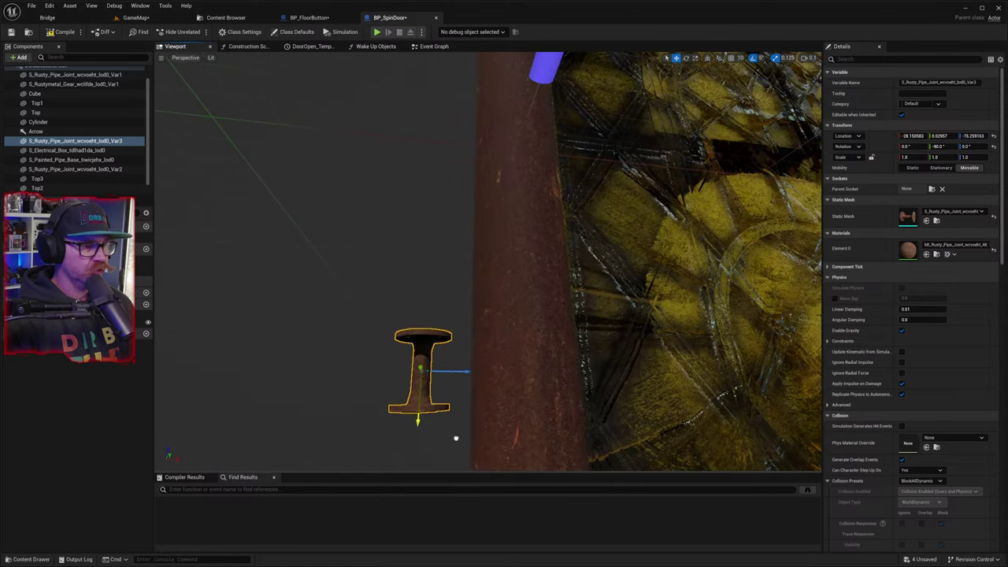
right_click_drag(471, 270, 471, 402)
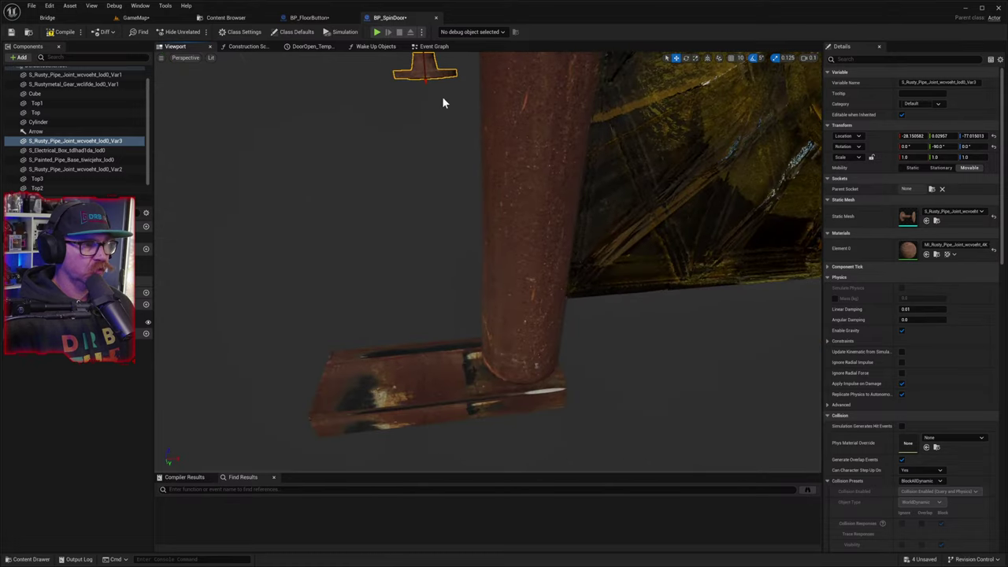
left_click_drag(425, 84, 547, 355)
right_click_drag(547, 355, 547, 356)
right_click_drag(533, 330, 490, 312)
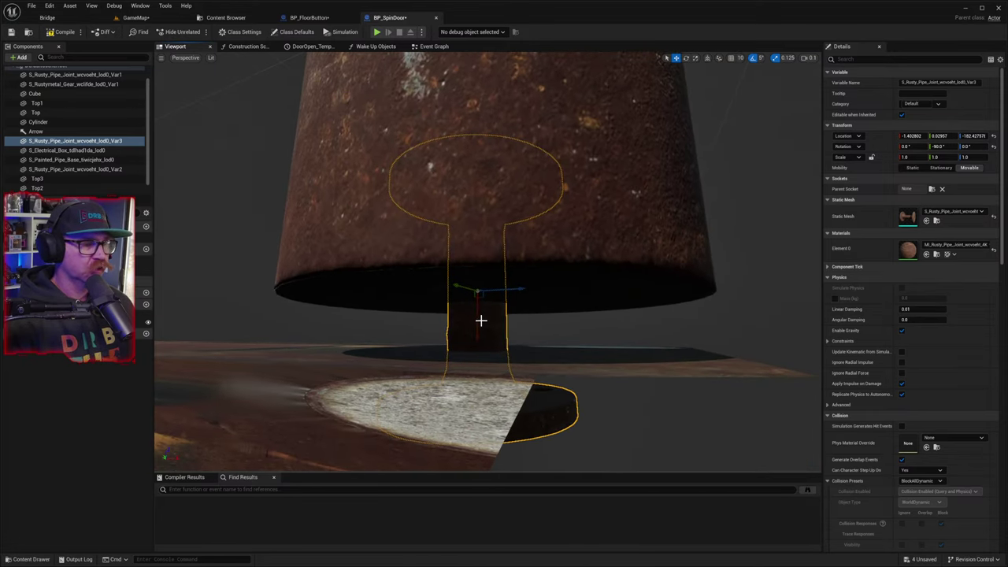
left_click_drag(477, 323, 486, 275)
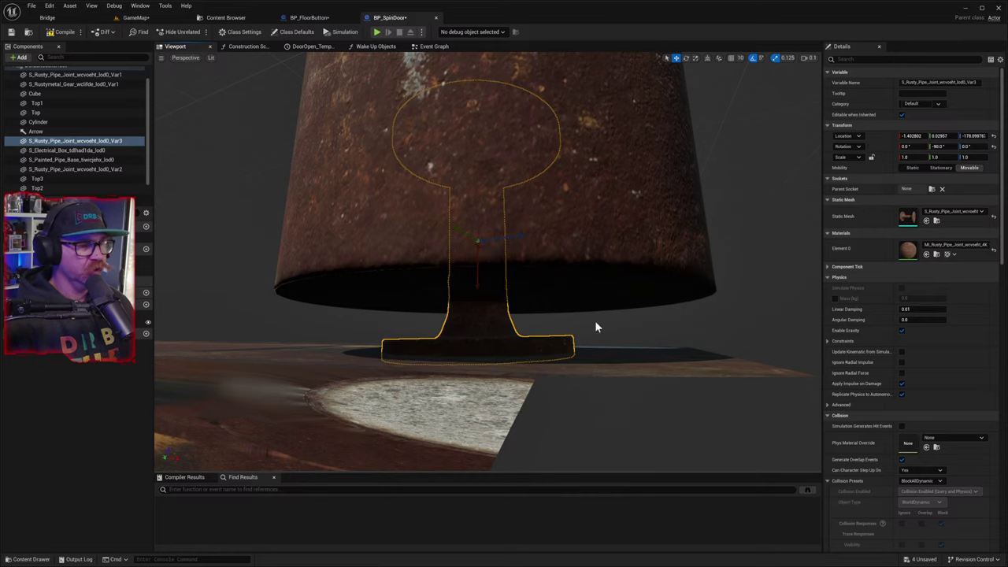
key("s")
mouse_move(611, 330)
right_mouse_down()
mouse_move(610, 378)
mouse_move(610, 319)
mouse_move(567, 311)
mouse_move(610, 336)
right_mouse_up()
key("w")
left_click(67, 35)
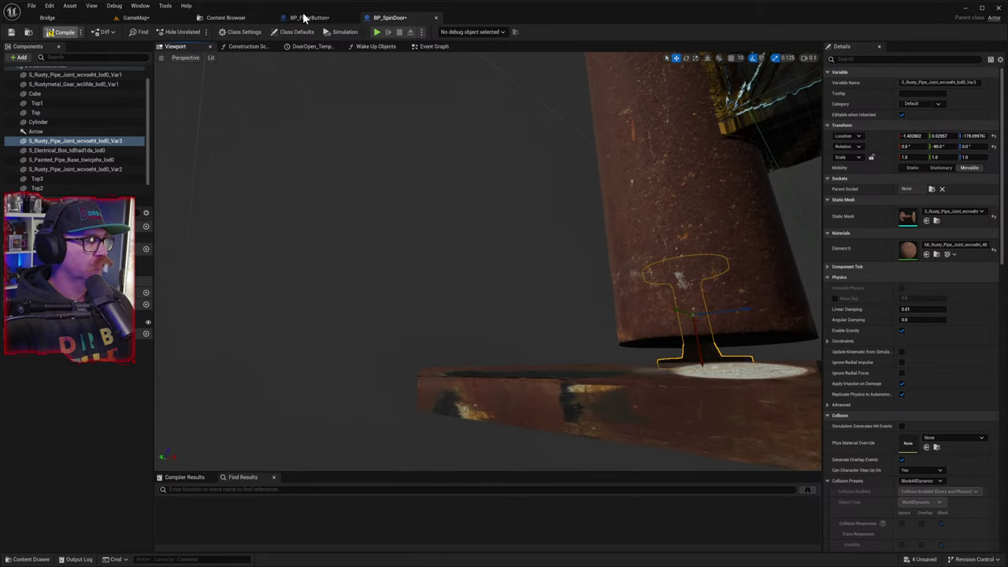
- Examine the updated spin door beside the stone pillar in GameMap
left_click(158, 17)
mouse_move(414, 230)
right_mouse_down()
mouse_move(418, 315)
mouse_move(397, 339)
mouse_move(445, 339)
mouse_move(398, 283)
mouse_move(382, 288)
mouse_move(394, 181)
mouse_move(418, 230)
right_mouse_up()
key("s")
key("w")
key("s")
key("w")
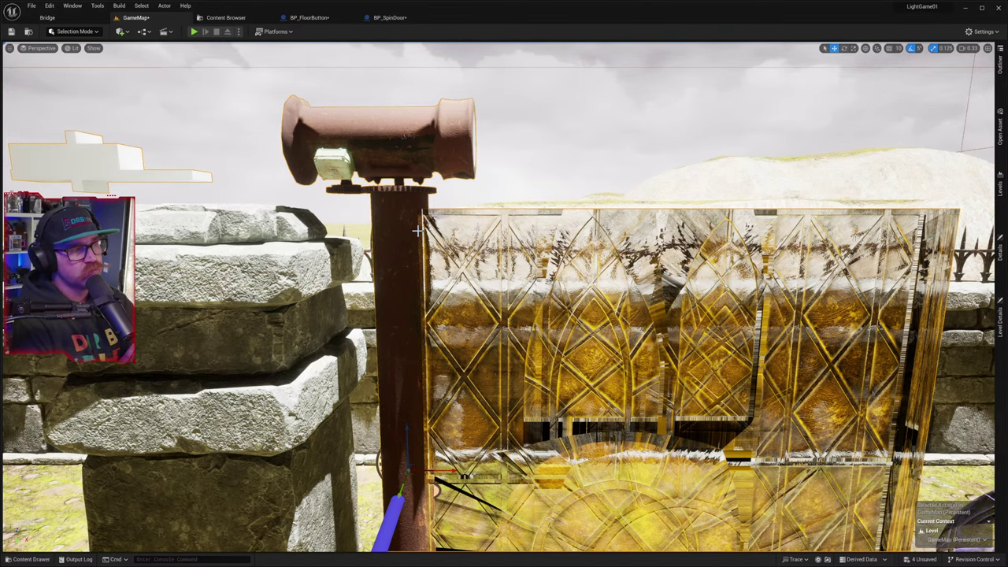
- Delete the three leftover white blocks beside the post from BP_SpinDoor and compile the blueprint
left_click(390, 17)
right_click_drag(488, 262, 441, 173)
right_click_drag(441, 260, 410, 174)
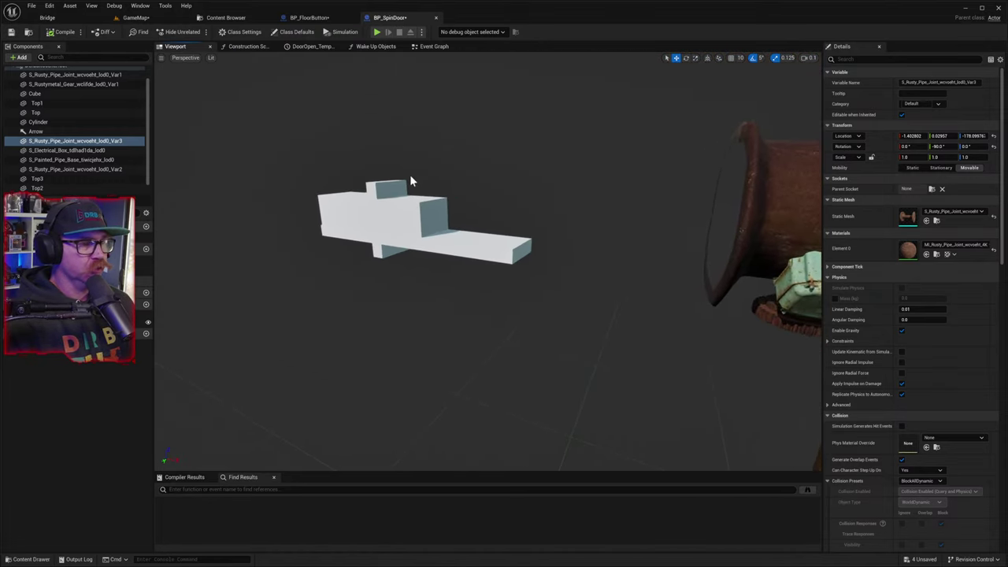
left_click(404, 213)
key("Delete")
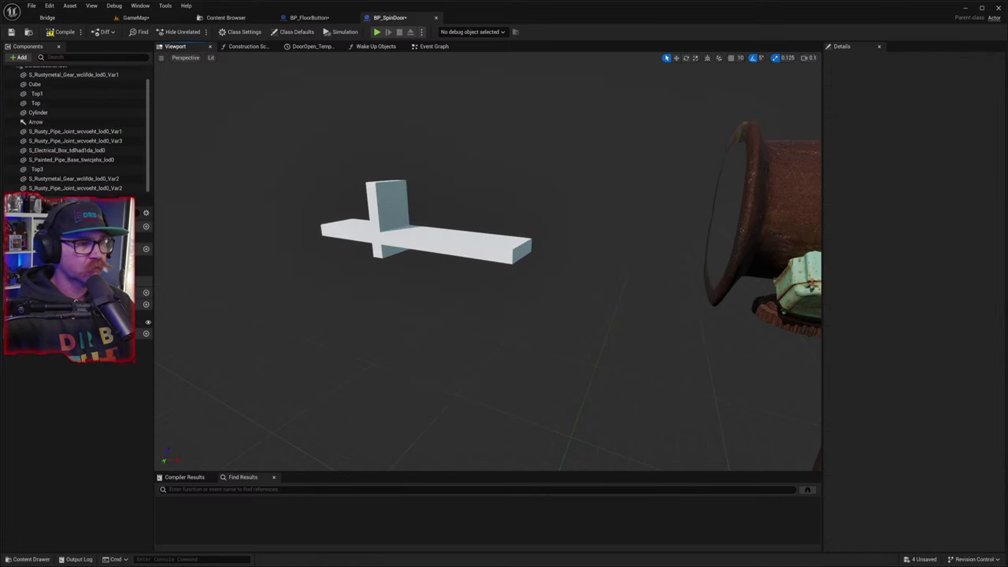
left_click(393, 205)
key("Delete")
left_click(404, 229)
key("Delete")
right_click_drag(417, 239, 368, 241)
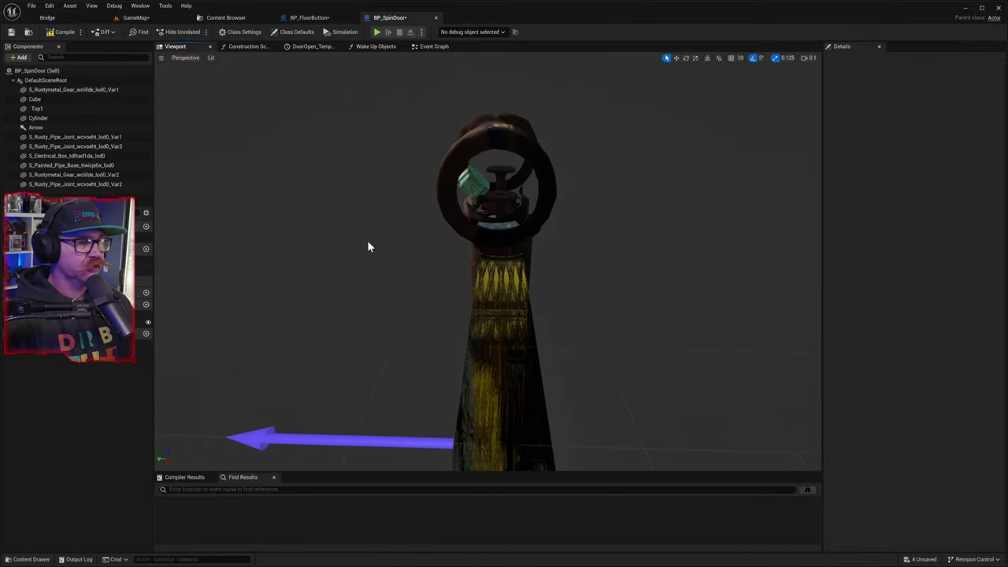
left_click(56, 33)
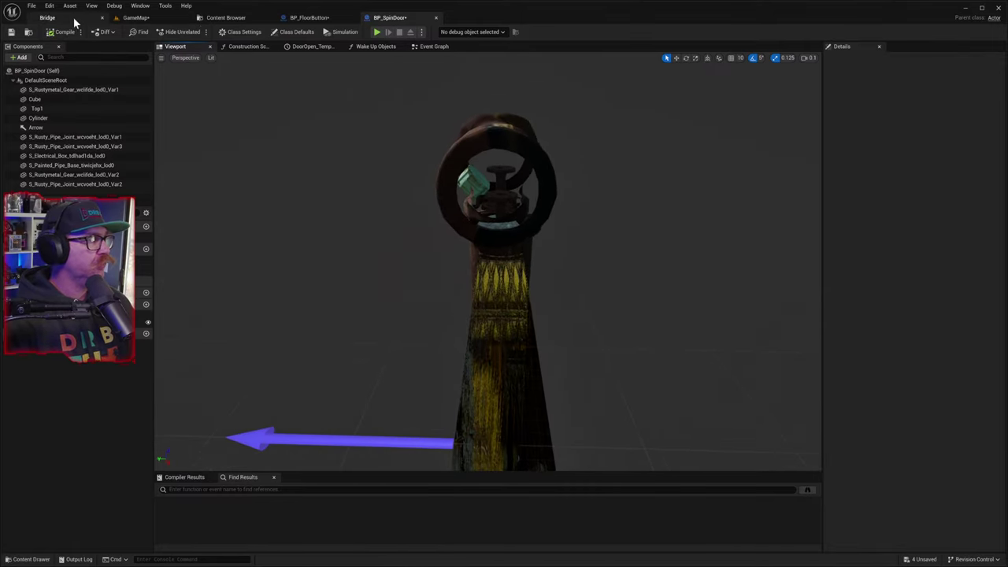
- In Bridge, download the Old Rusty Cap asset at High Quality and add it to the project
left_click(74, 19)
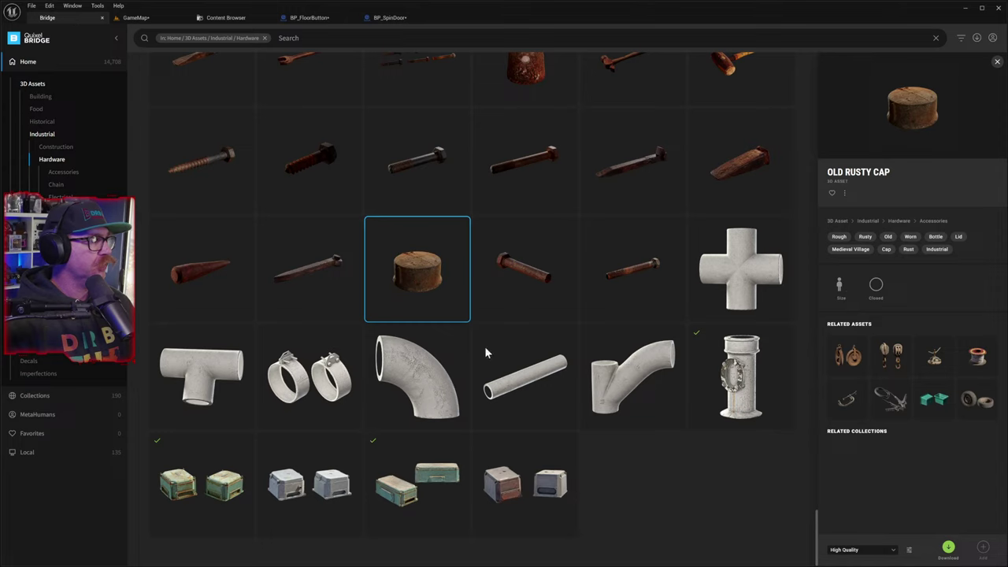
left_click(462, 227)
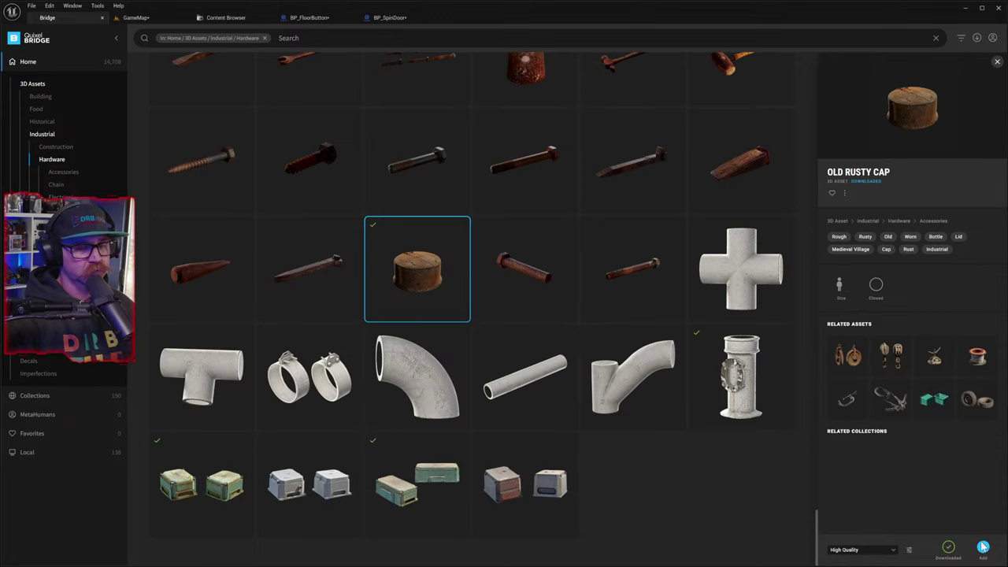
left_click(983, 549)
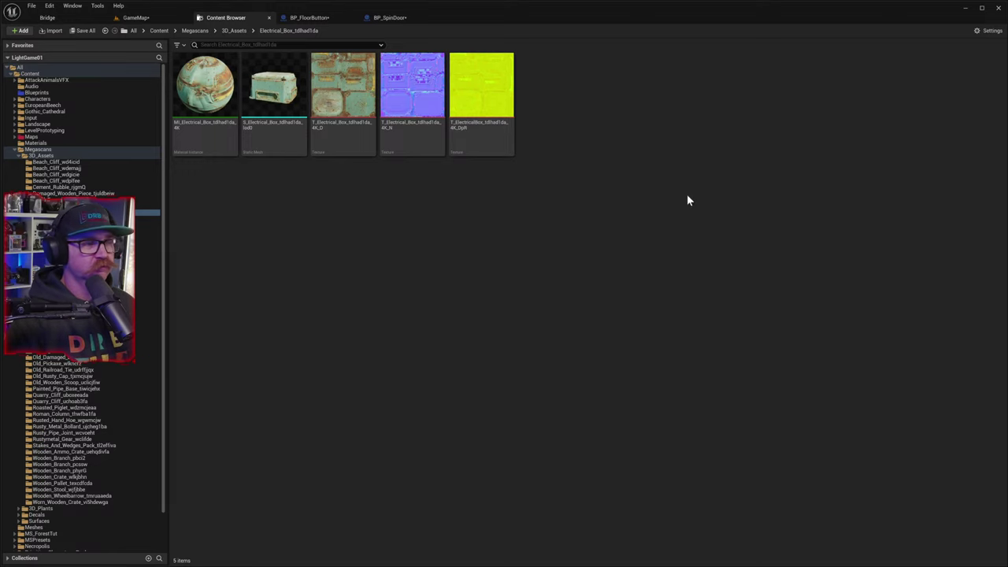
left_click(64, 18)
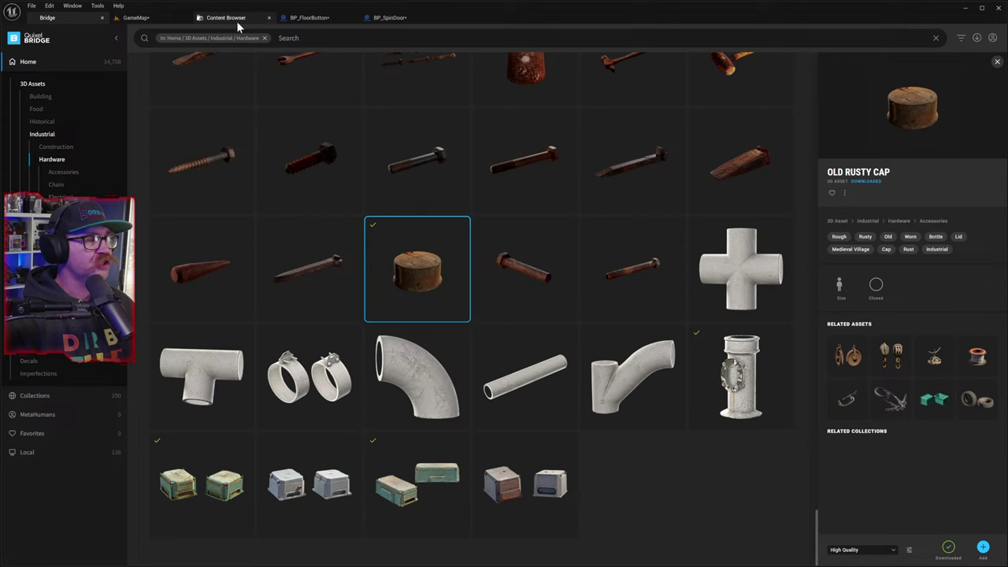
- Return to BP_SpinDoor and browse the Megascans 3D assets to the Old_Rusty_Cap folder
left_click(394, 17)
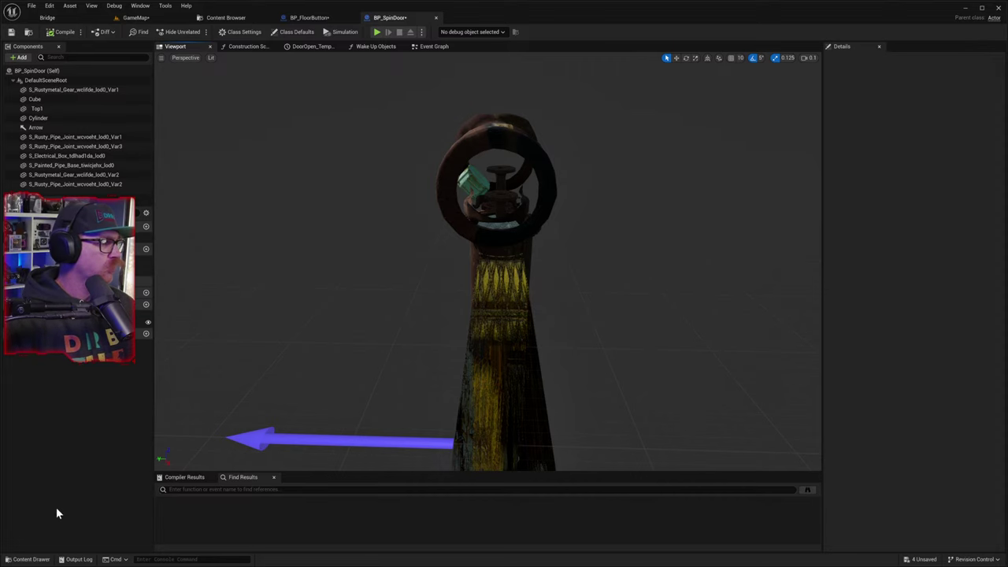
left_click(37, 554)
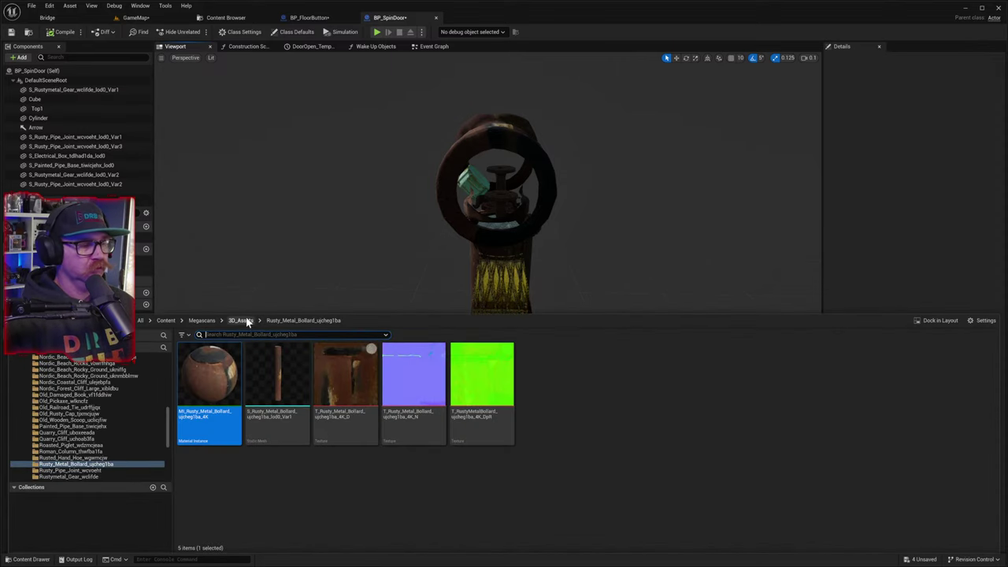
left_click(240, 320)
scroll(433, 397, "down", 2)
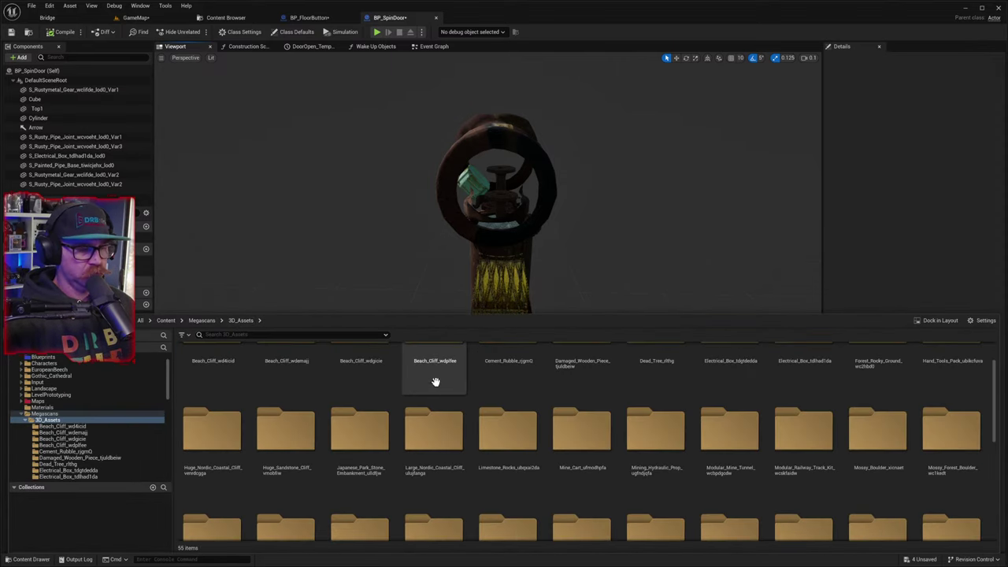
scroll(551, 430, "down", 2)
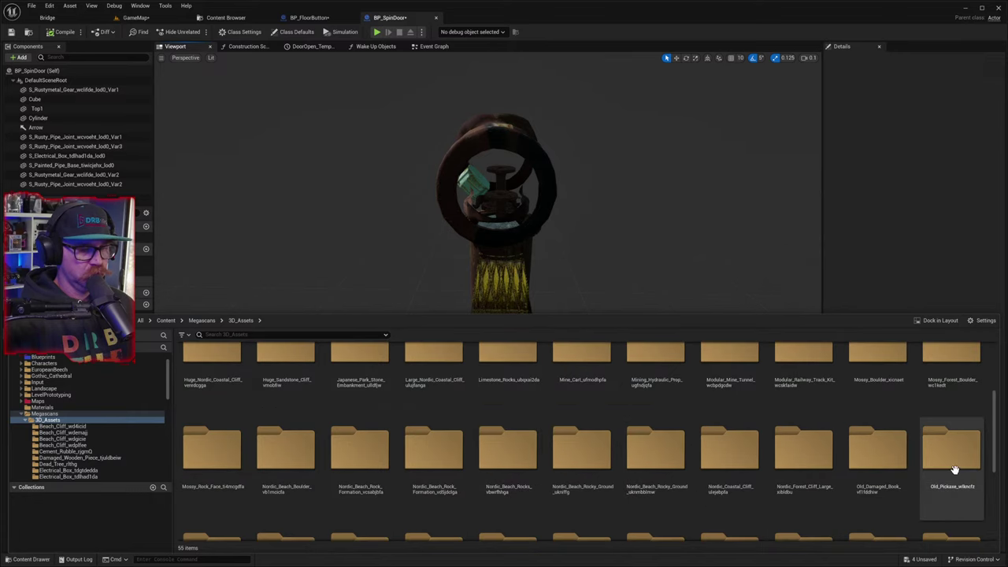
scroll(952, 468, "down", 1)
scroll(333, 486, "down", 2)
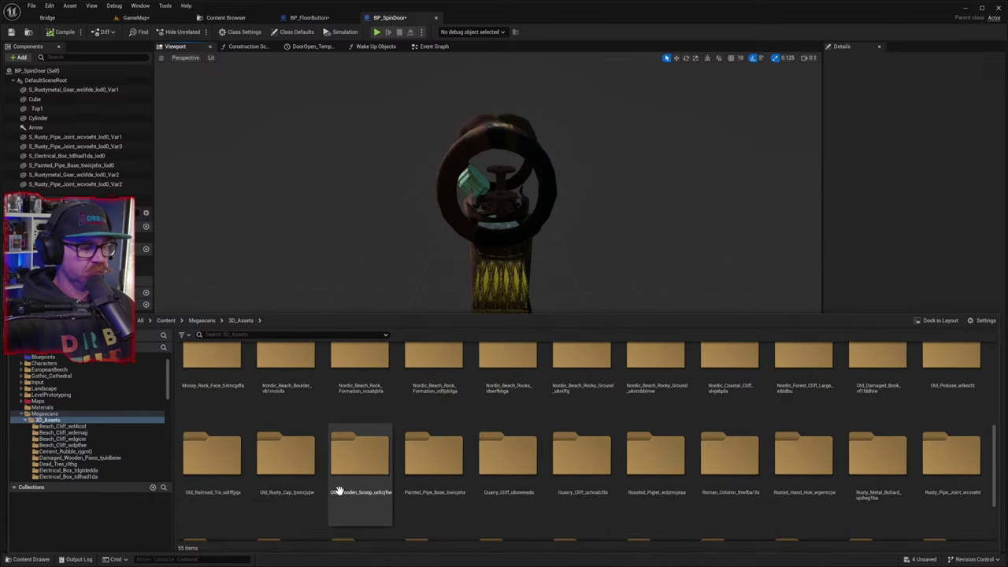
double_click(289, 477)
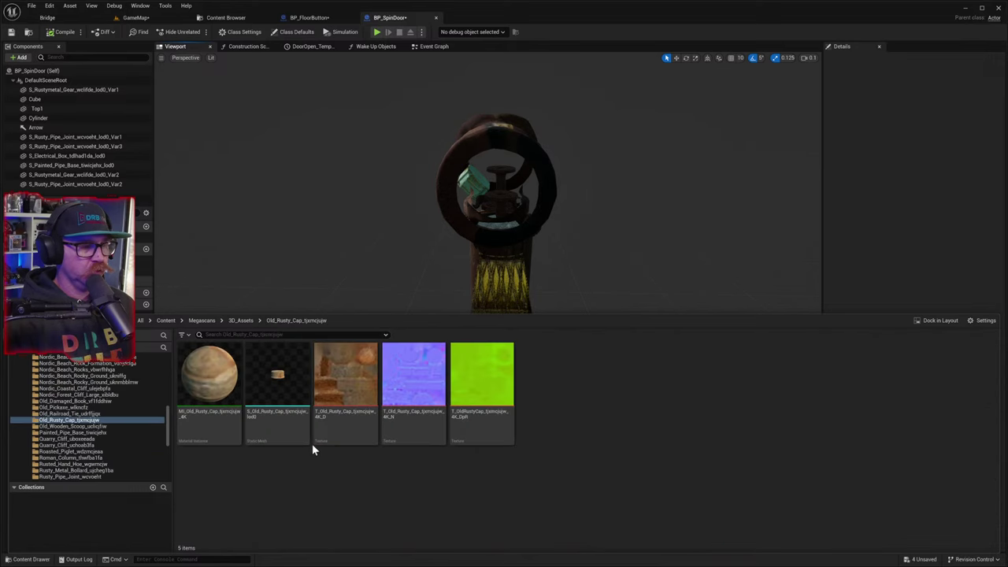
- Add the S_Old_Rusty_Cap static mesh as a component of BP_SpinDoor and select it among the components
left_click(274, 388)
left_click_drag(352, 289, 371, 270)
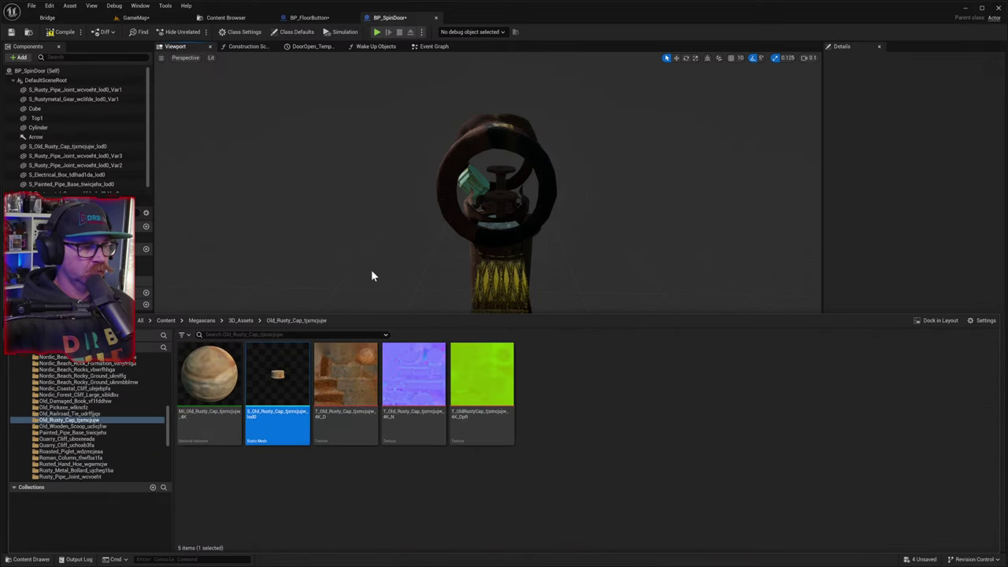
left_click(382, 268)
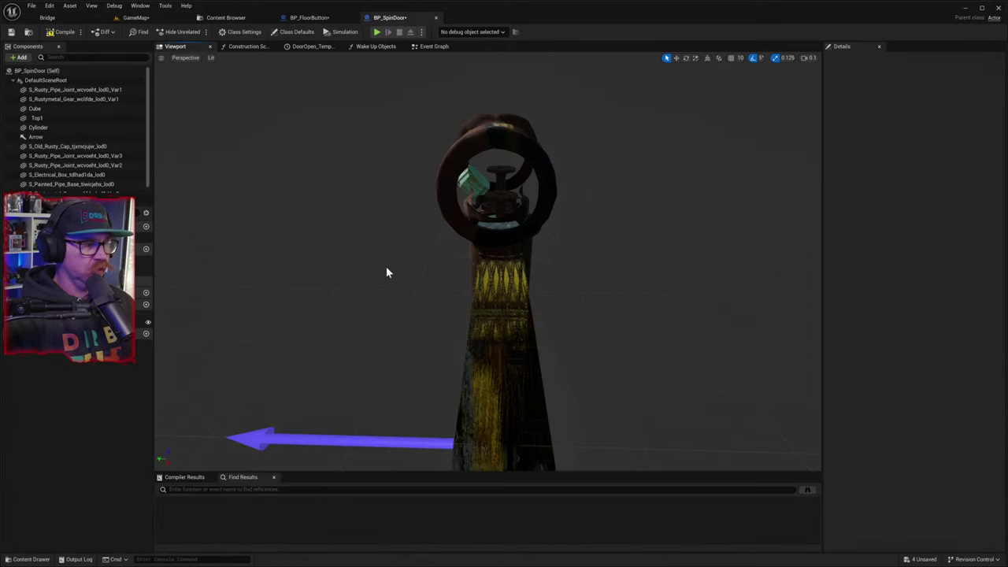
left_click_drag(94, 193, 94, 323)
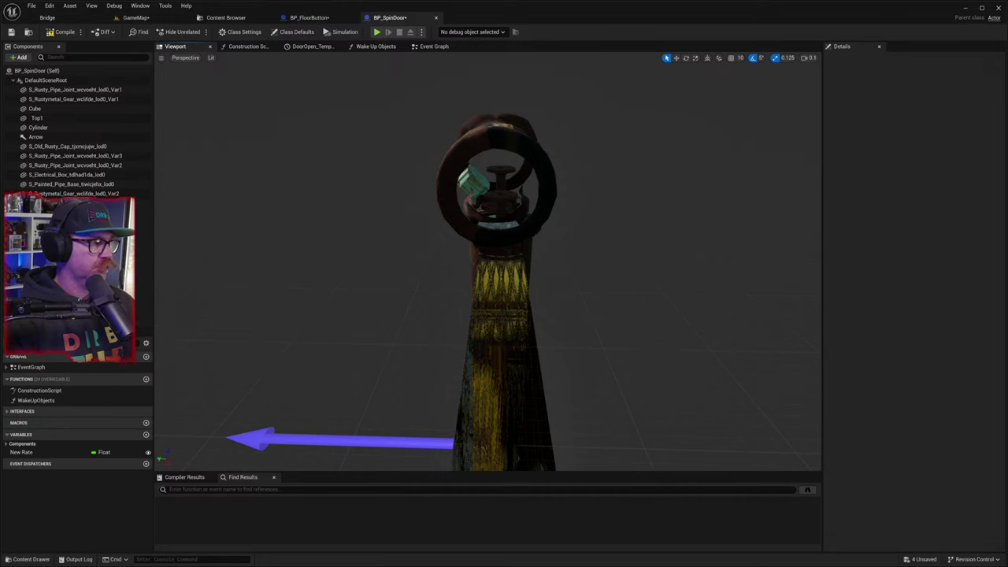
left_click(66, 147)
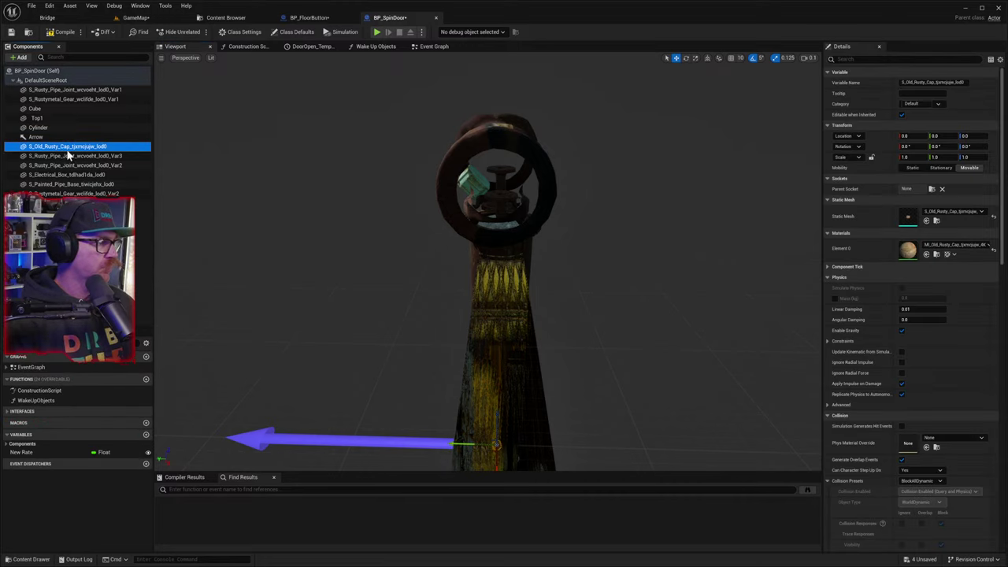
- Move the rusty cap up off the origin to the front of the door's upper part, at about X 101, Z 182
right_click_drag(487, 237, 487, 339)
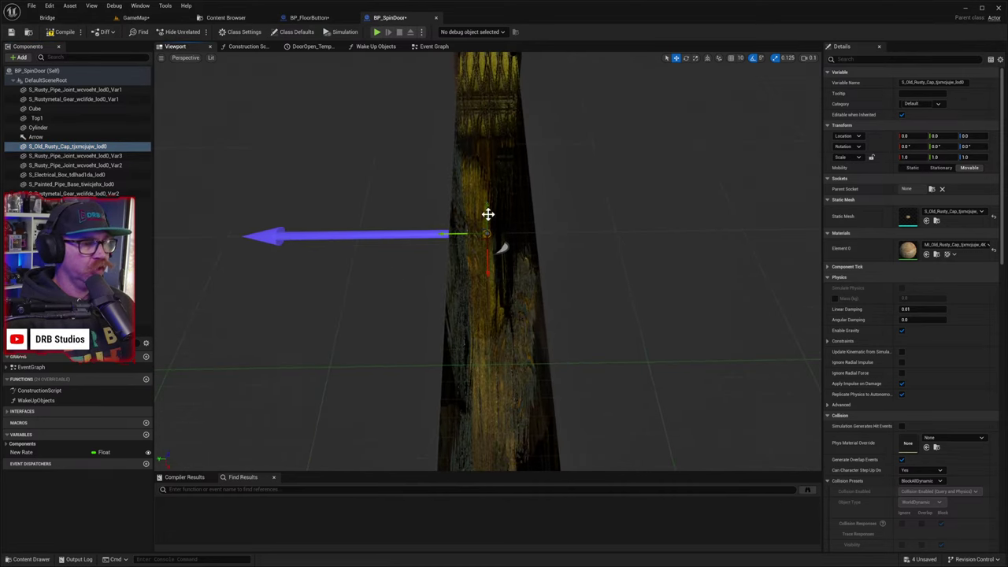
left_click_drag(489, 213, 490, 76)
right_click_drag(522, 166, 522, 85)
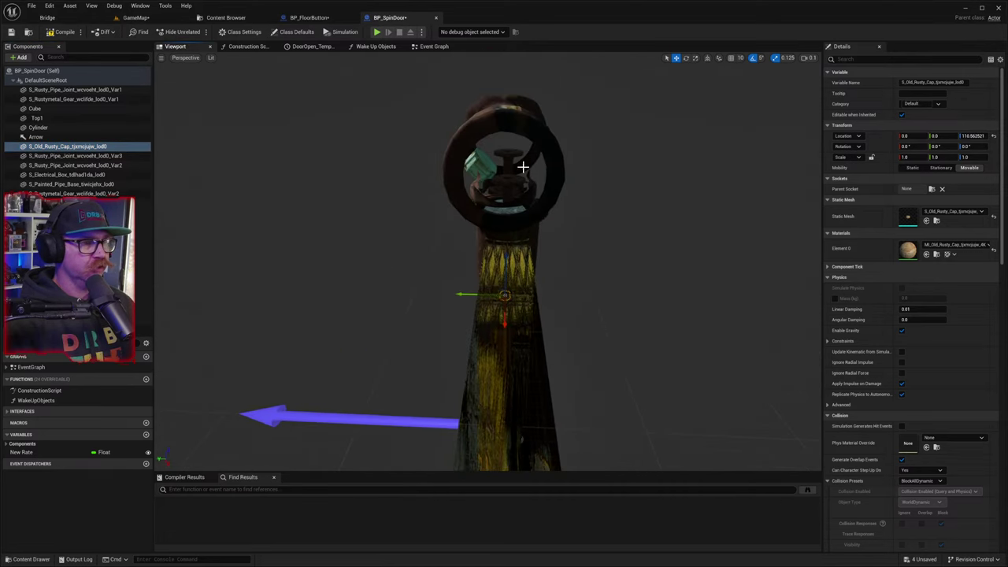
left_click_drag(504, 293, 528, 380)
- Rotate the rusty cap to -90° on its second rotation axis and move it before the pipe opening, at about X 76, Z 194
key("e")
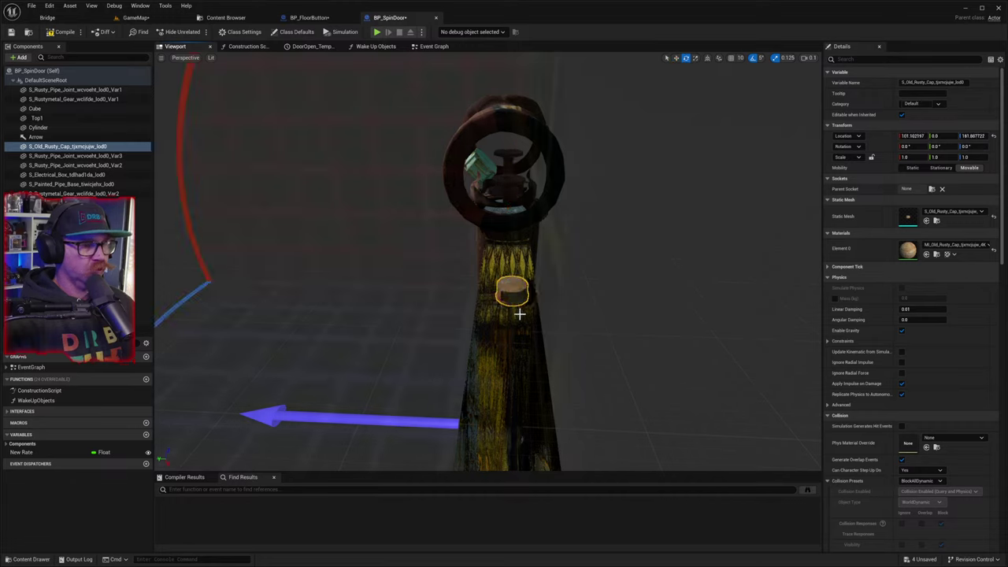
key("r")
key("w")
key("e")
scroll(489, 331, "down", 3)
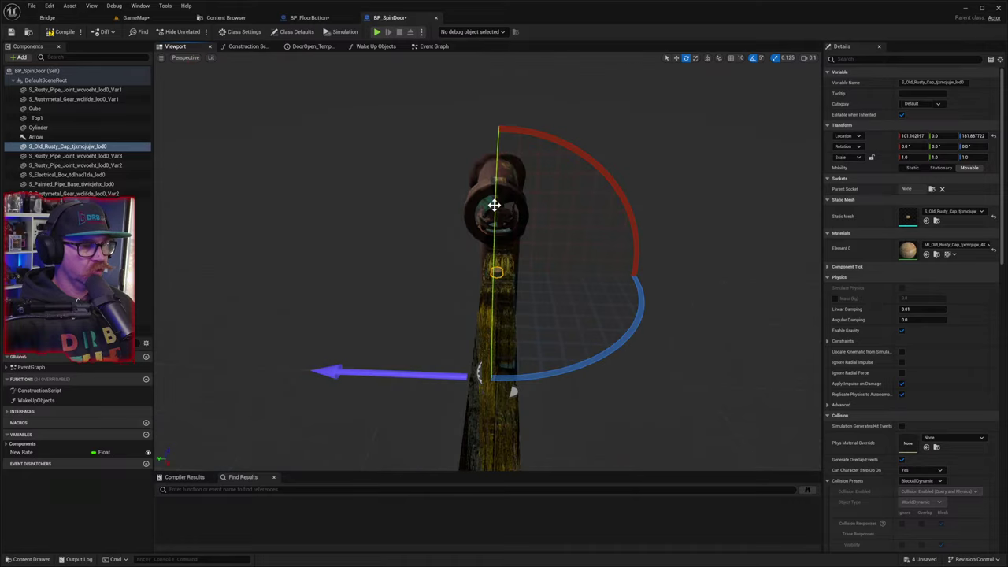
left_click_drag(495, 208, 521, 244)
right_click_drag(521, 244, 569, 343)
key("w")
left_click_drag(470, 313, 513, 310, "alt")
key("w")
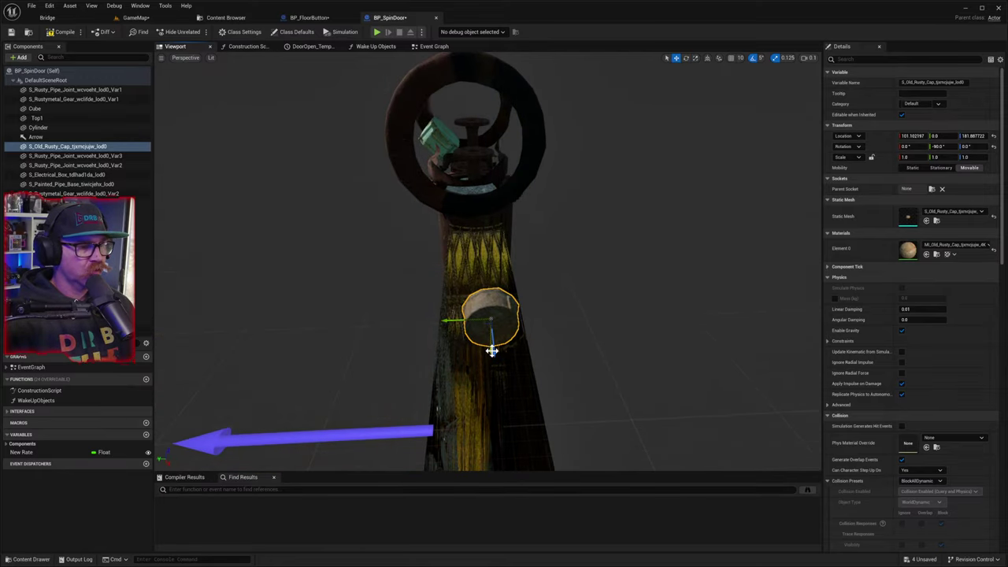
left_click_drag(483, 351, 492, 157)
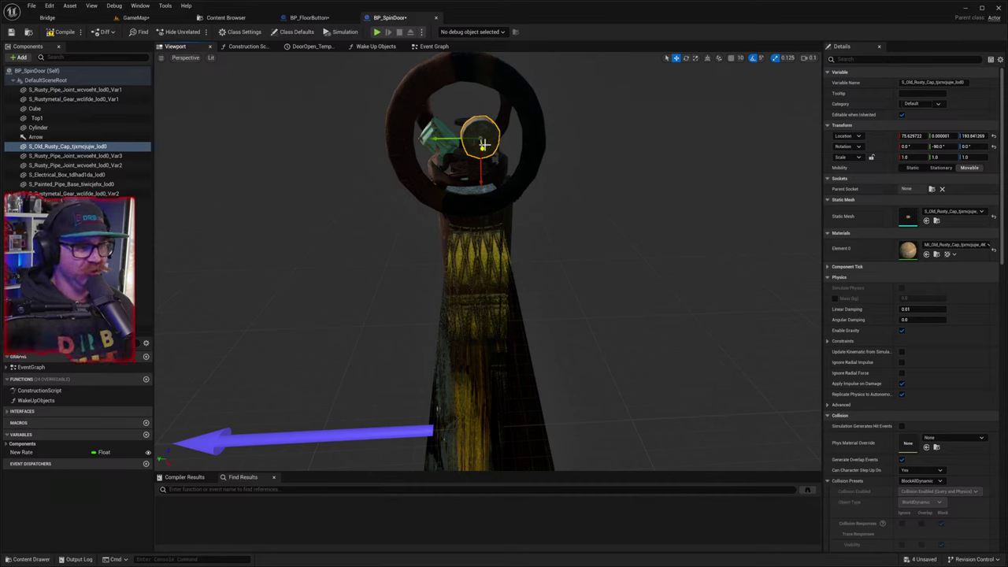
- Set the rusty cap's X and Y scale to 5
left_click(951, 157)
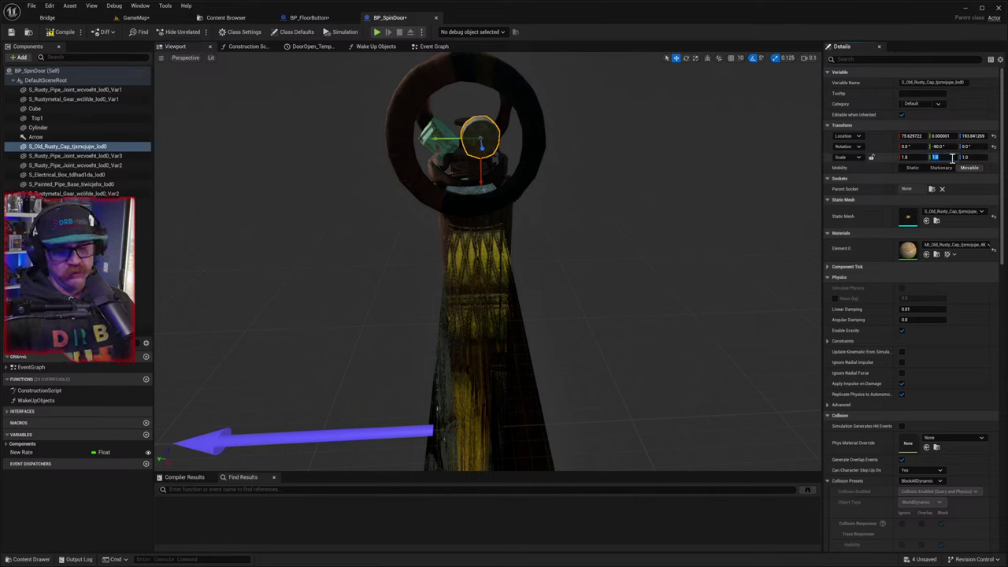
type("5")
left_click(914, 157)
type(".5")
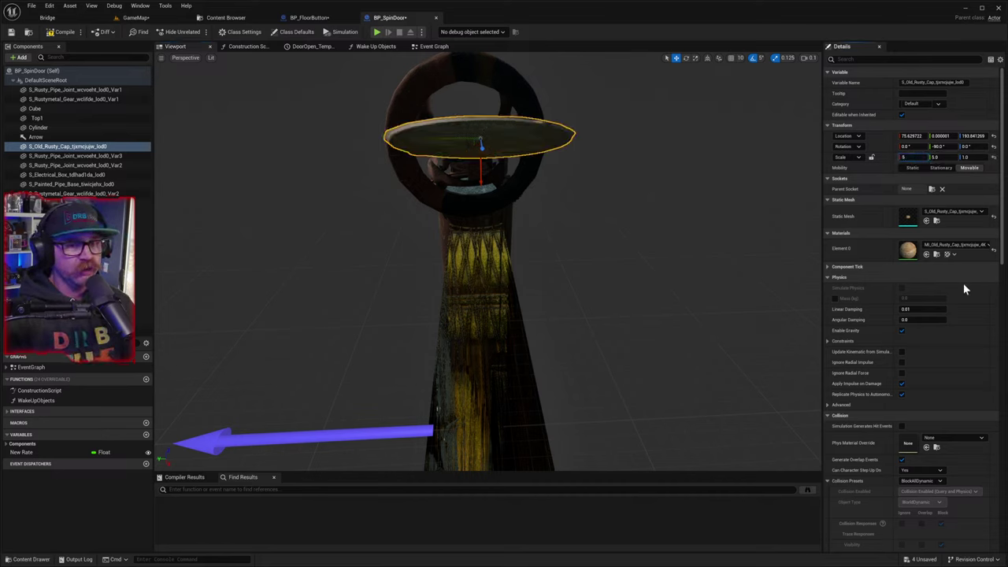
key("Return")
- Fit the enlarged cap into the open end of the pipe, at about X 38.9, Y 0.5, Z 184.1
right_click_drag(675, 236, 638, 252)
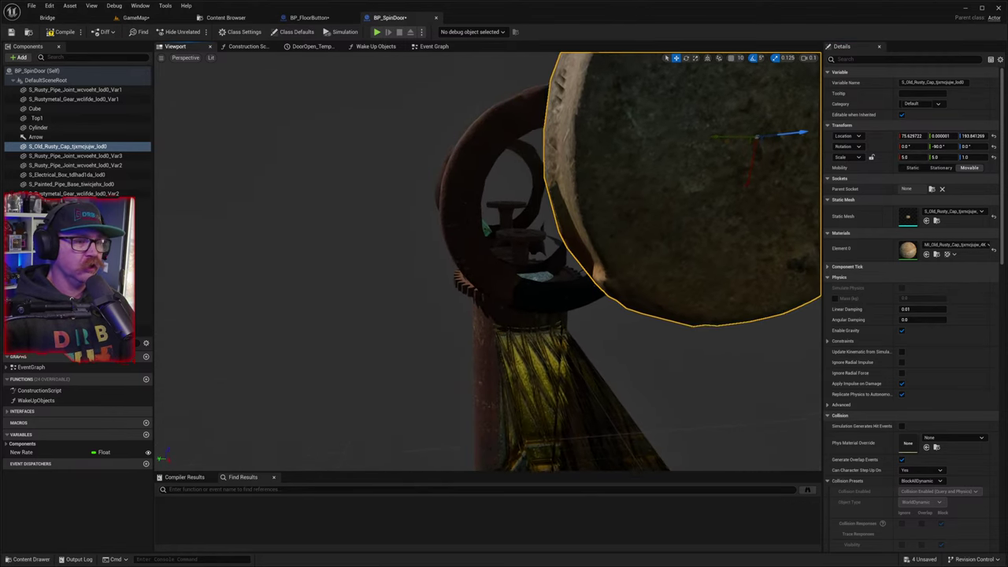
right_click_drag(567, 249, 714, 198)
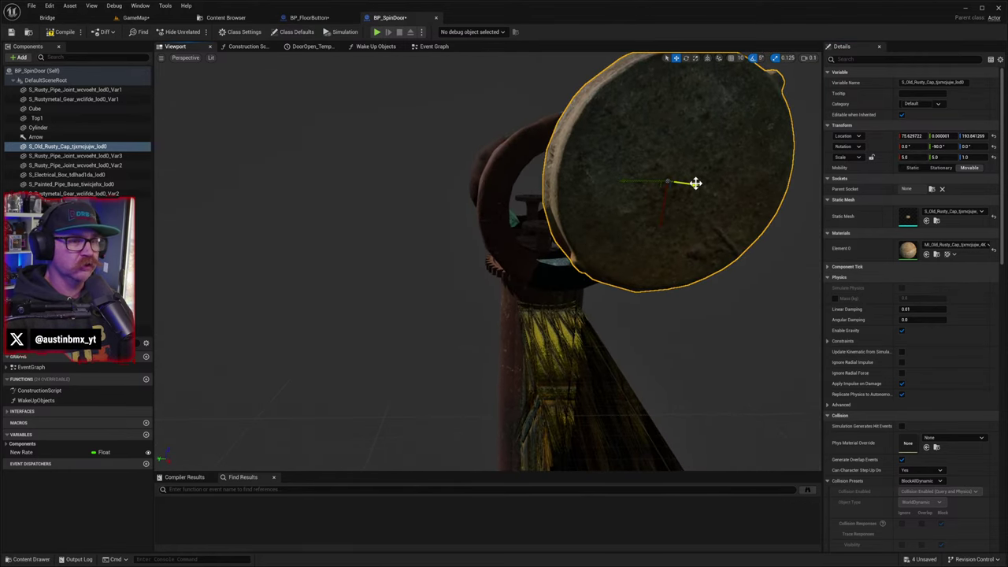
left_click_drag(695, 183, 631, 169)
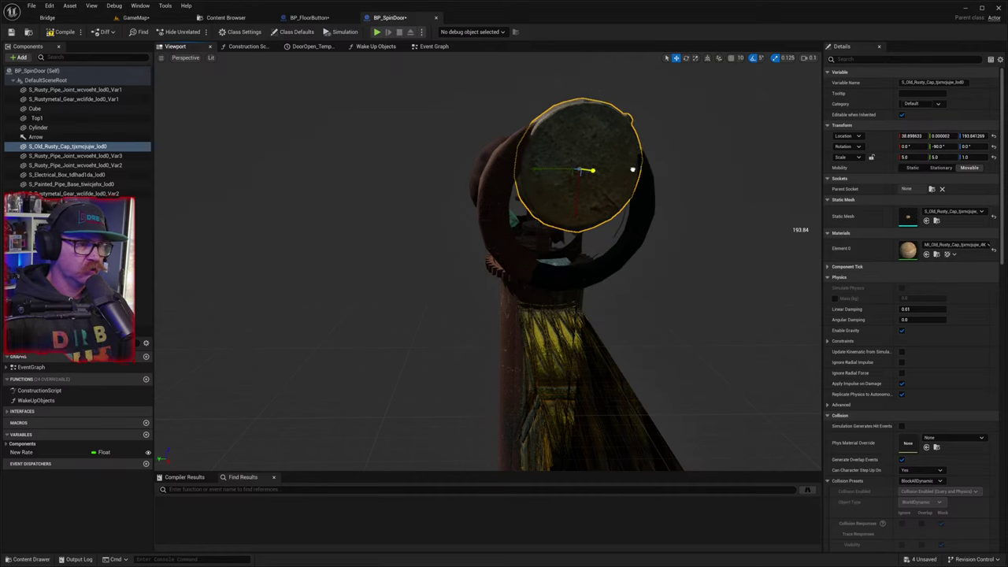
left_click_drag(578, 186, 540, 213)
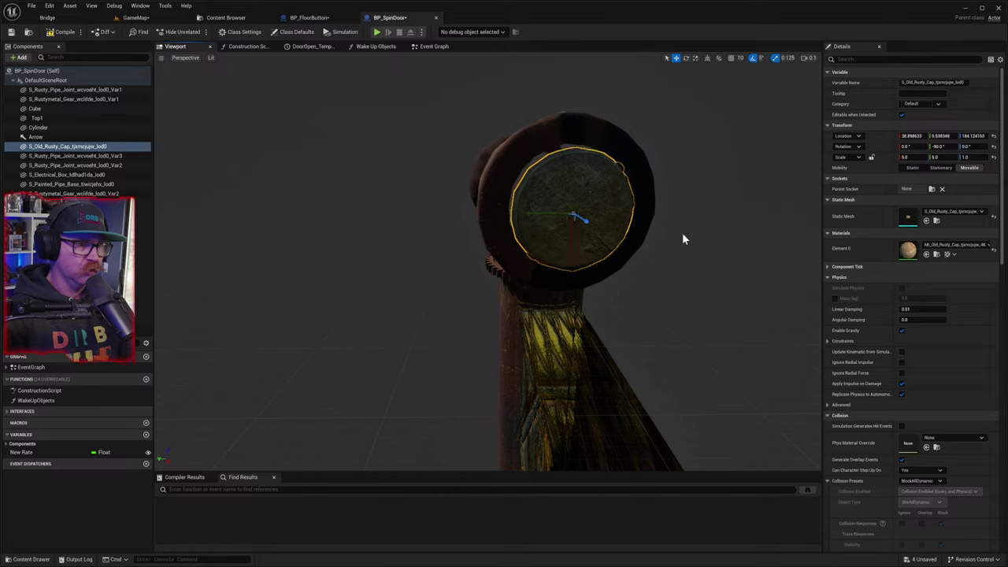
- Set the cap's X and Y scale to 6 and adjust its position in the pipe end to about X 40.4, Y 1.2
left_click(909, 156)
type("6")
key("Tab")
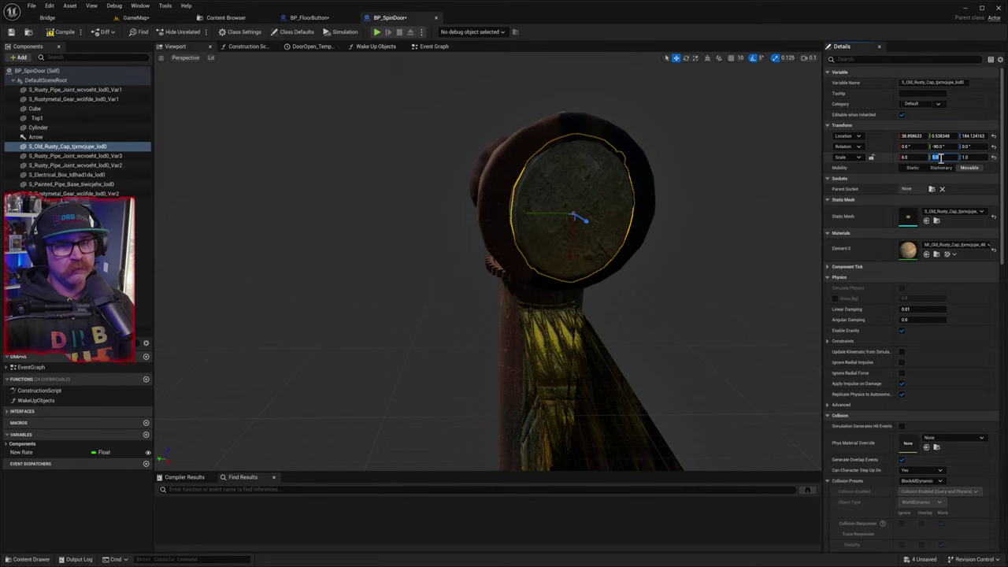
type("6")
left_click(979, 276)
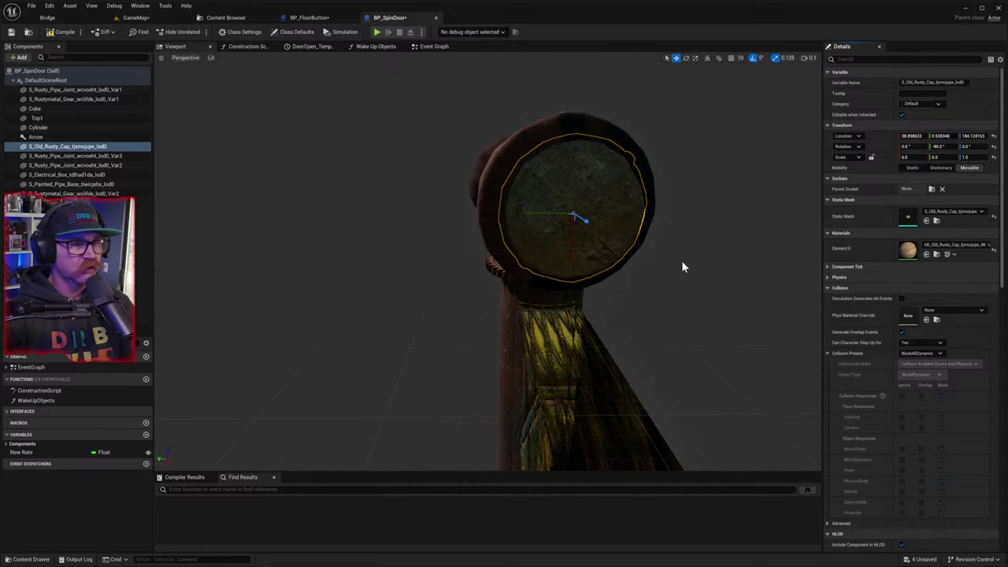
mouse_move(682, 263)
right_mouse_down()
mouse_move(630, 246)
mouse_move(701, 178)
mouse_move(729, 170)
mouse_move(747, 203)
mouse_move(728, 251)
mouse_move(679, 268)
mouse_move(654, 257)
mouse_move(709, 248)
mouse_move(720, 260)
mouse_move(675, 267)
right_mouse_up()
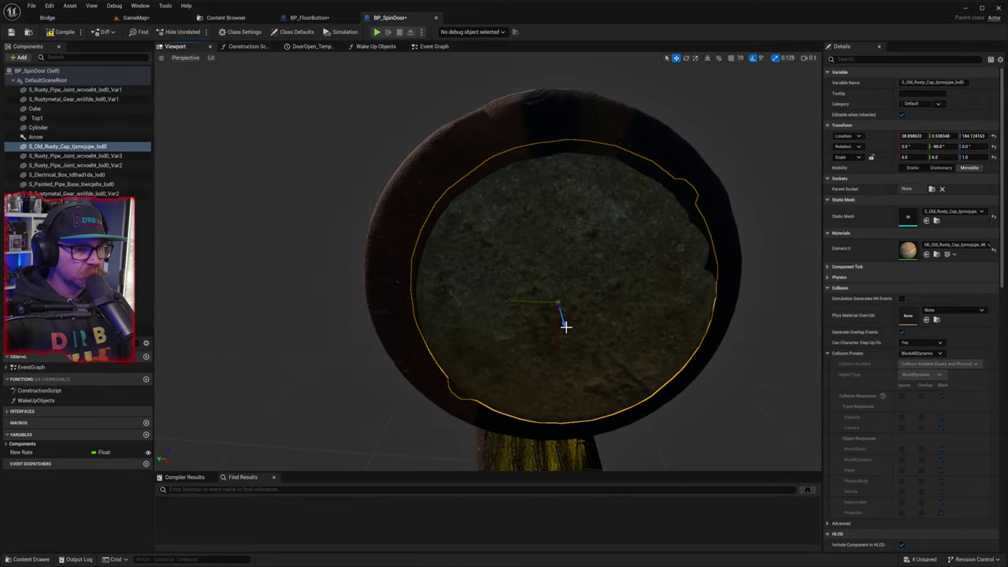
left_click_drag(565, 326, 536, 308)
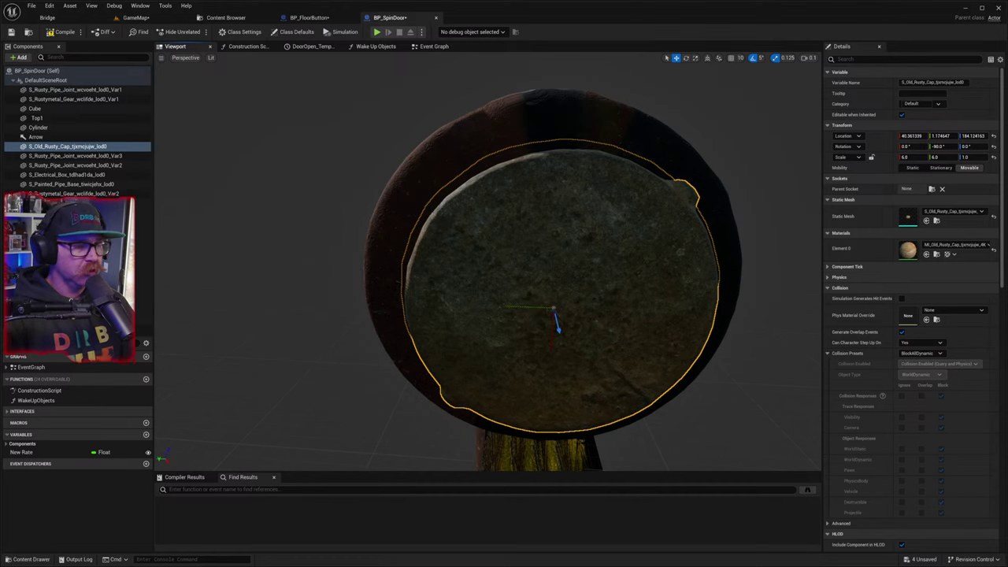
- Assign the MI_Rusty_Metal_Bollard material from the Megascans 3D assets to the cap
left_click(28, 560)
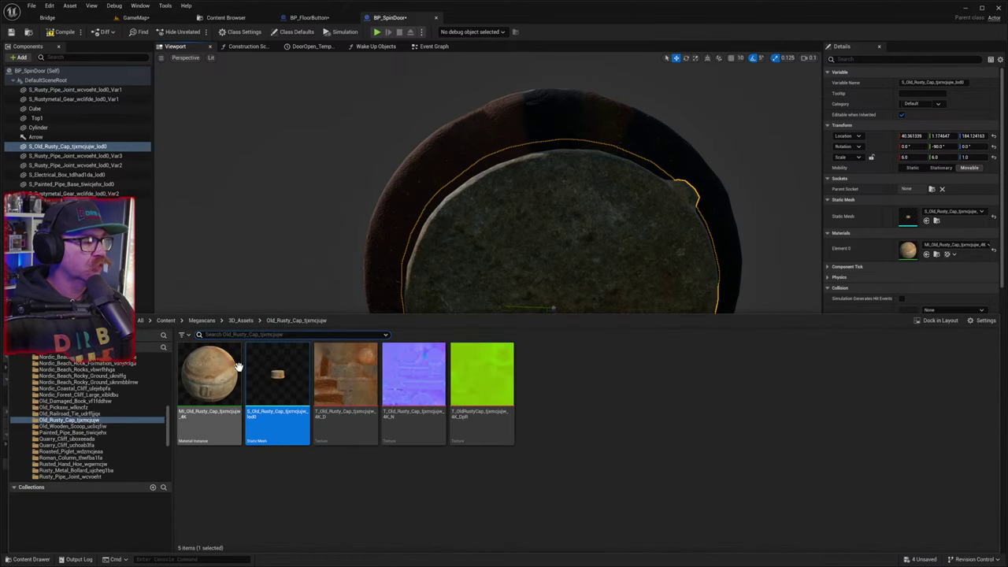
left_click(240, 320)
scroll(504, 473, "down", 2)
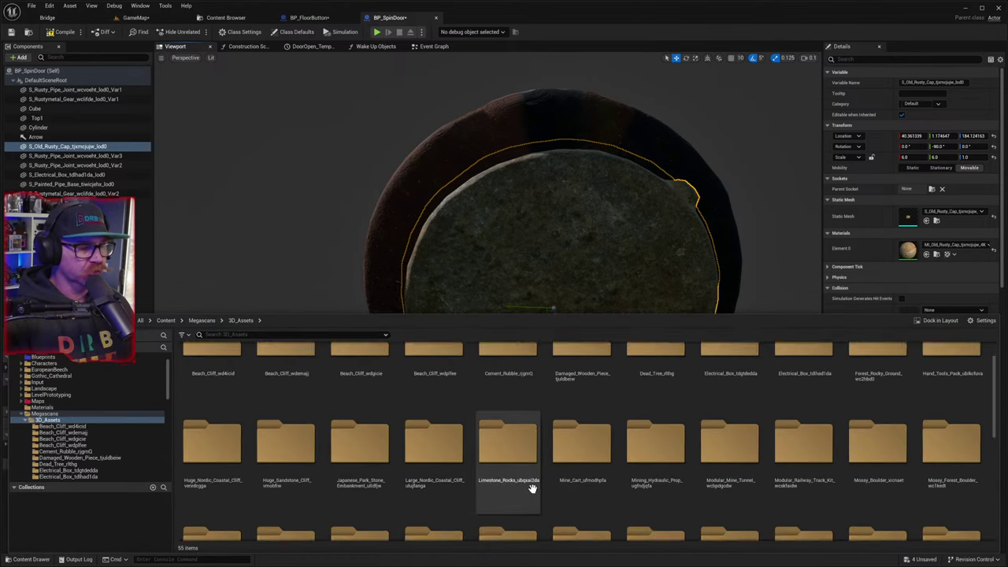
scroll(556, 480, "down", 2)
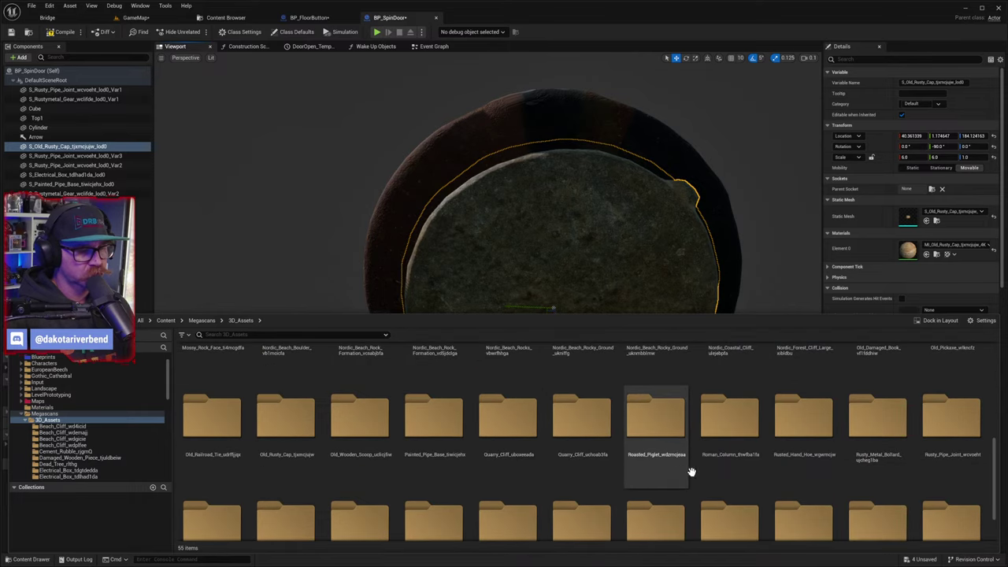
scroll(771, 471, "down", 1)
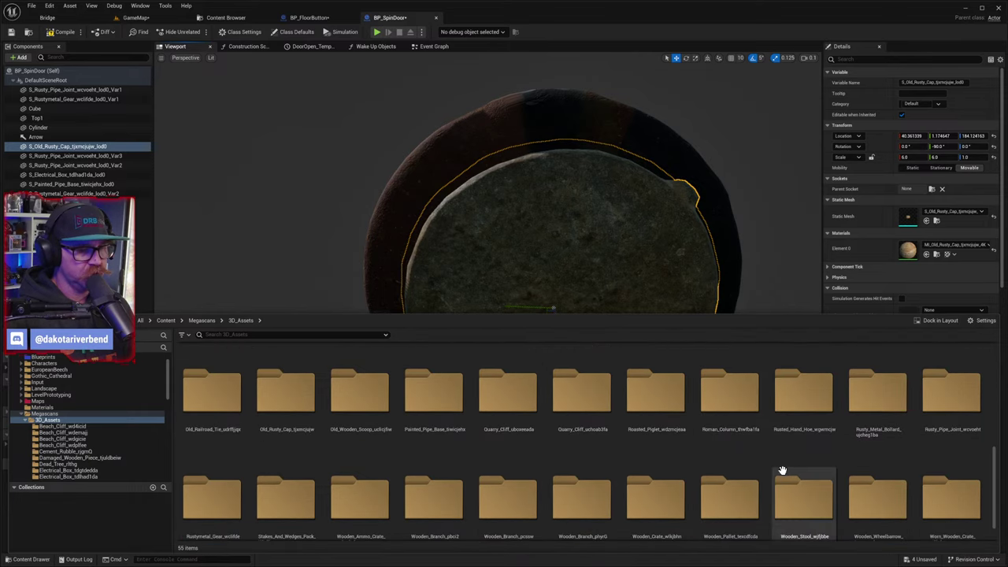
left_click(887, 420)
double_click(887, 420)
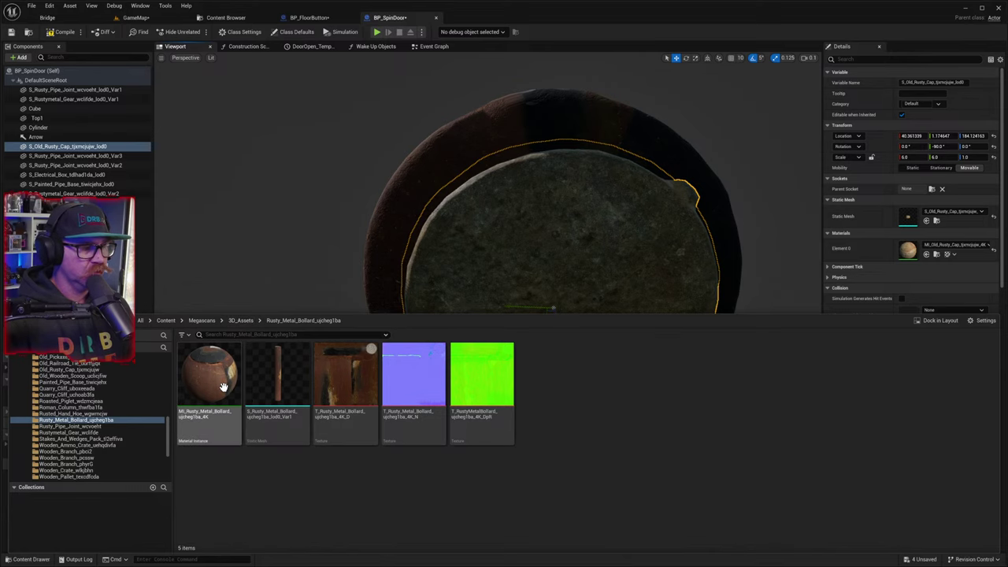
left_click_drag(227, 385, 910, 250)
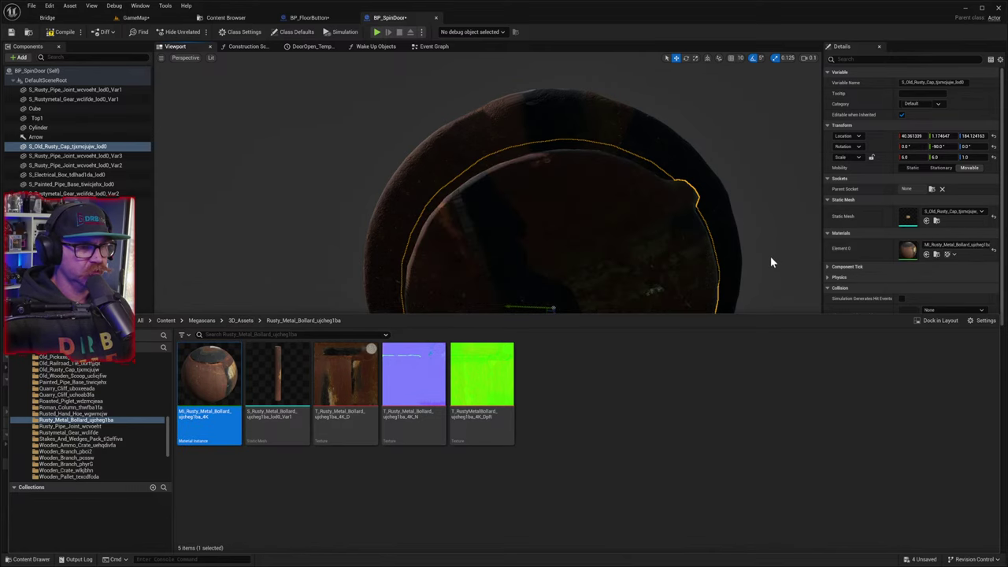
- Inspect the capped pipe from the side in the blueprint and up close in GameMap
right_click_drag(753, 261, 713, 287)
left_click(678, 315)
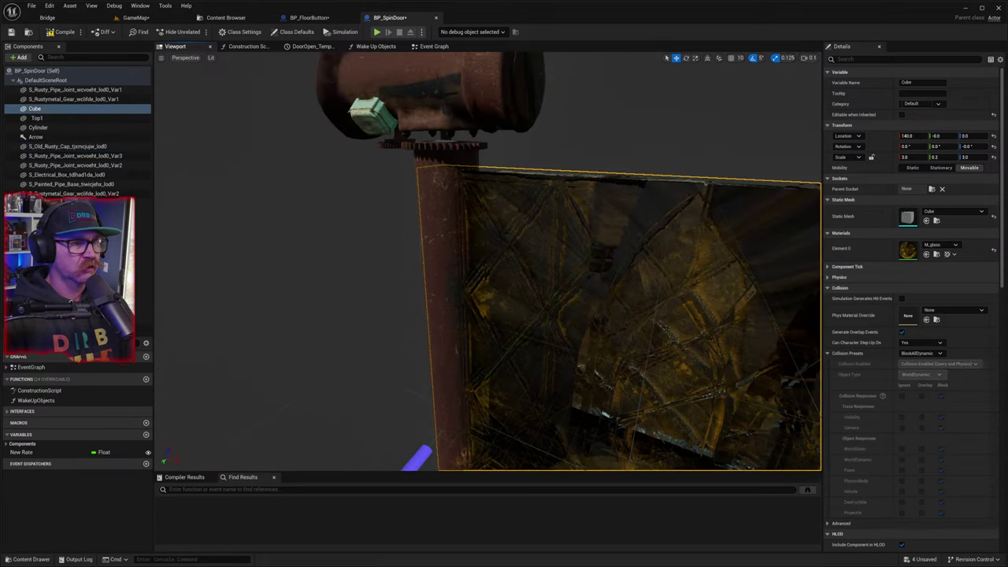
key("f")
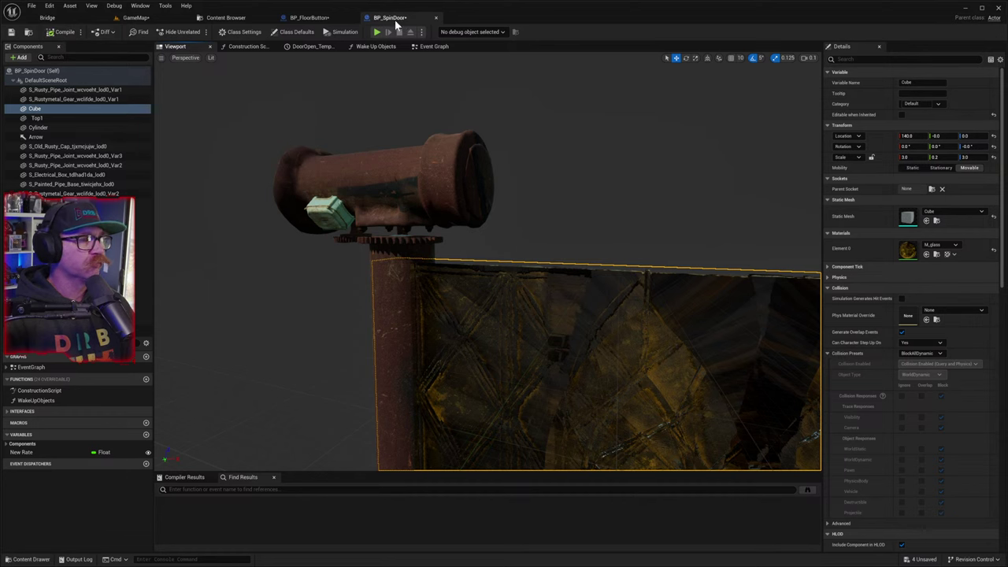
left_click_drag(148, 21, 221, 22)
right_click_drag(468, 187, 459, 223)
key("w")
key("w")
key("s")
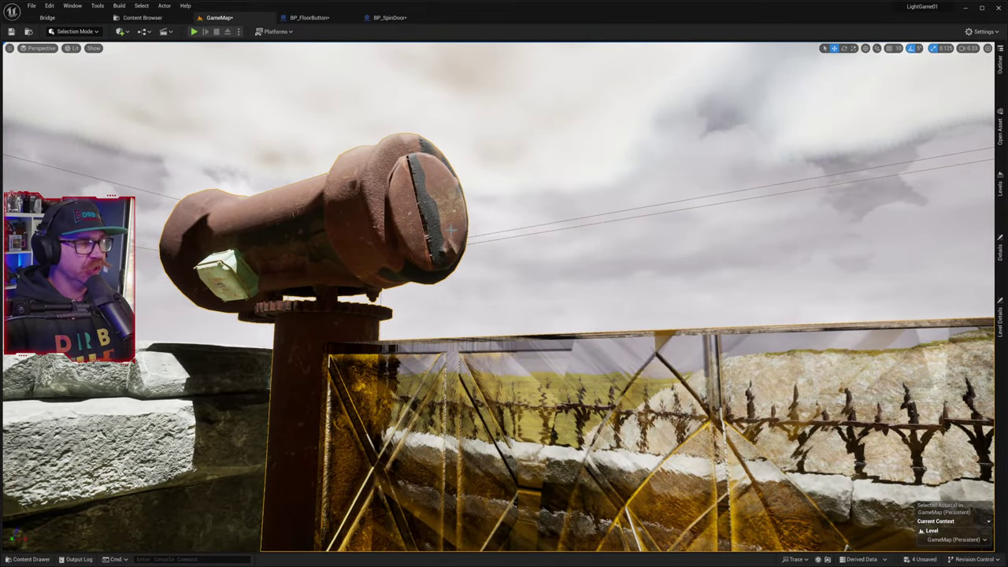
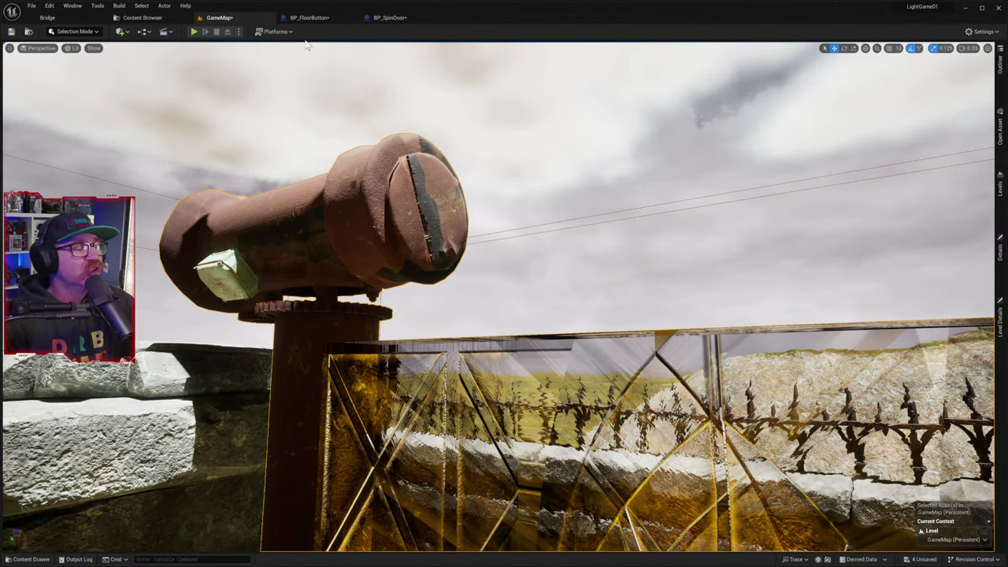
- Return to BP_SpinDoor and assign the MI_Rusty_Pipe_Joint material from the Megascans 3D assets to the cap
left_click(385, 18)
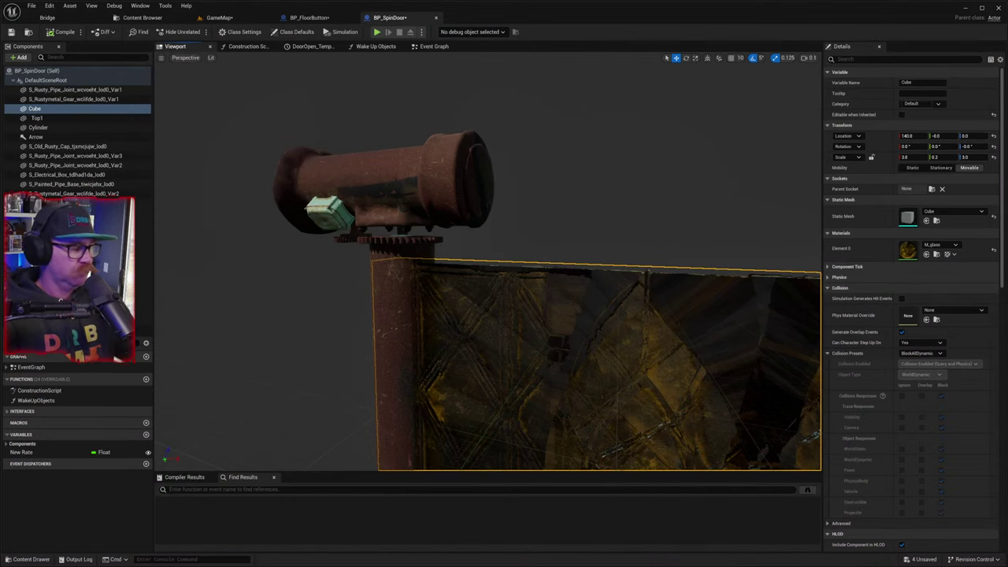
right_click_drag(485, 178, 564, 158)
right_click_drag(551, 173, 474, 173)
left_click(474, 173)
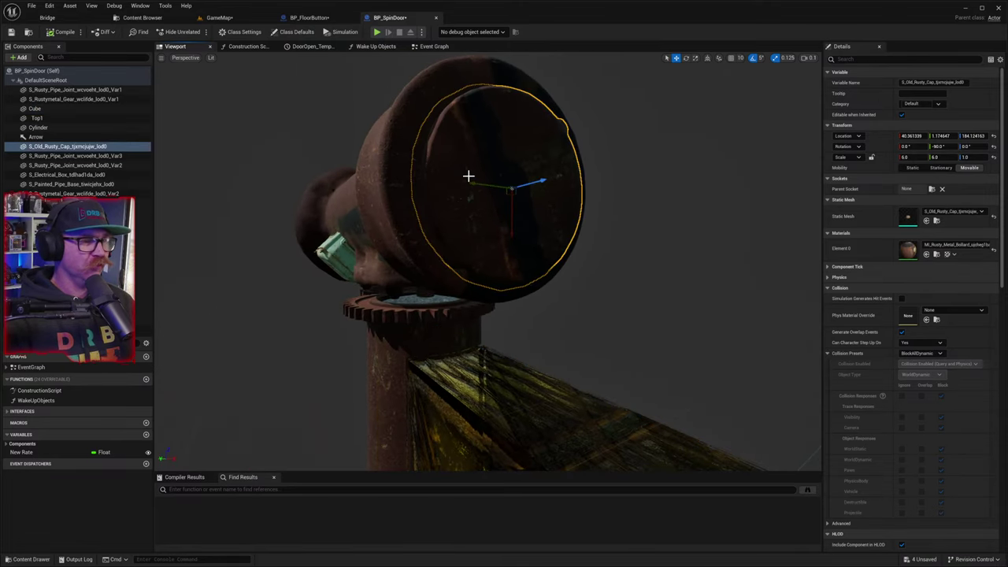
left_click(32, 559)
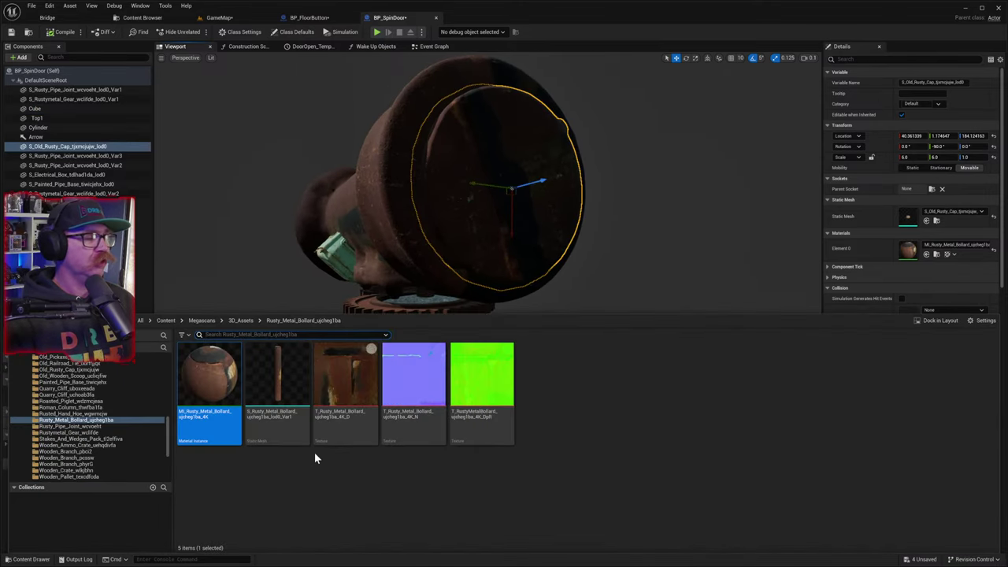
left_click(239, 320)
scroll(732, 457, "down", 3)
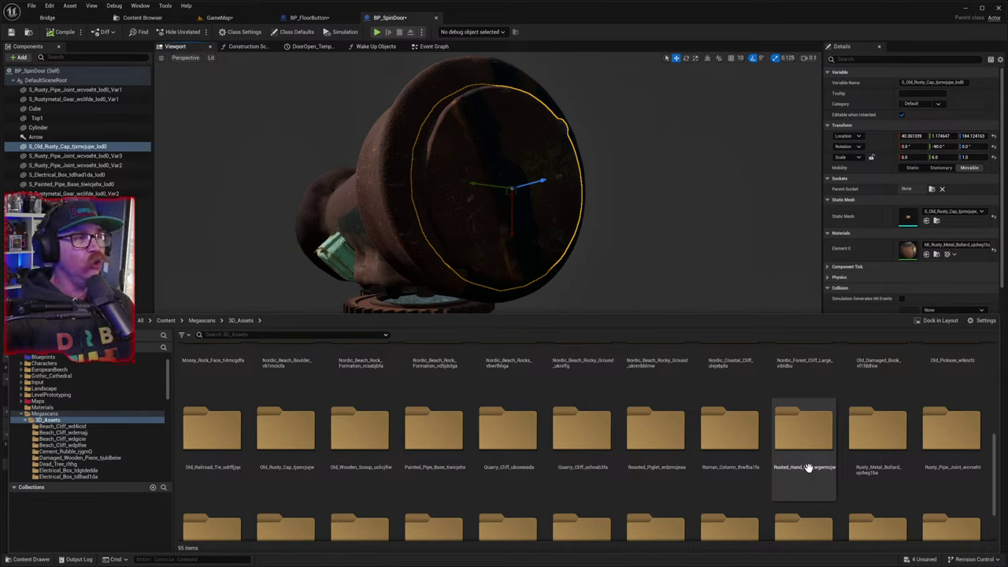
double_click(937, 468)
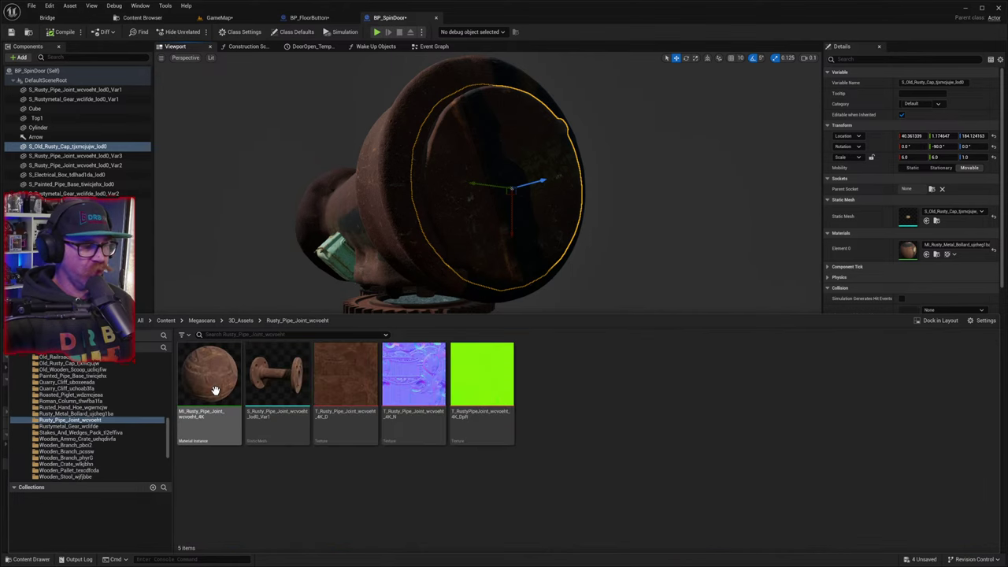
left_click_drag(215, 390, 909, 248)
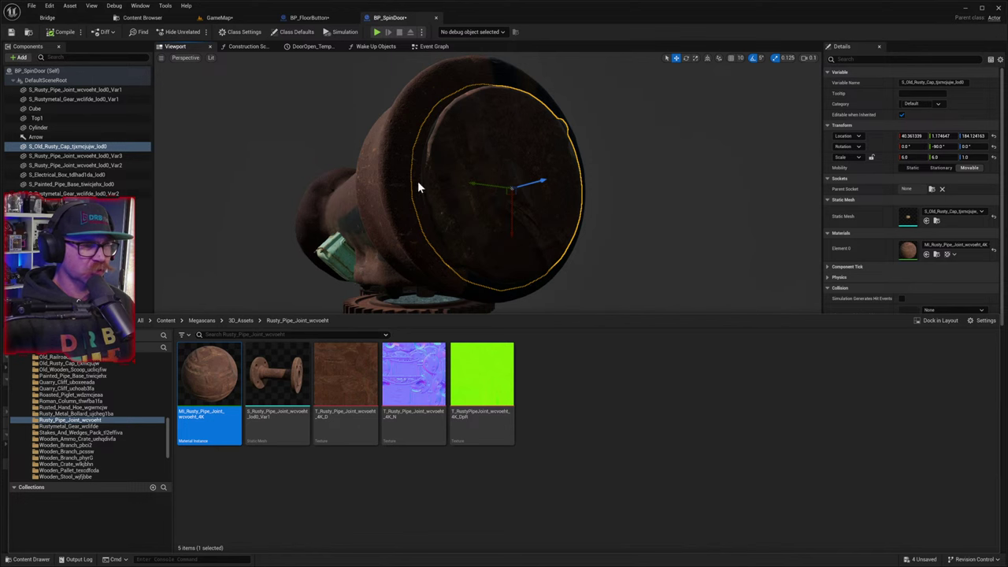
- Compile and save BP_SpinDoor, check the cap's new material in GameMap, and return to the blueprint
left_click(61, 31)
left_click(11, 32)
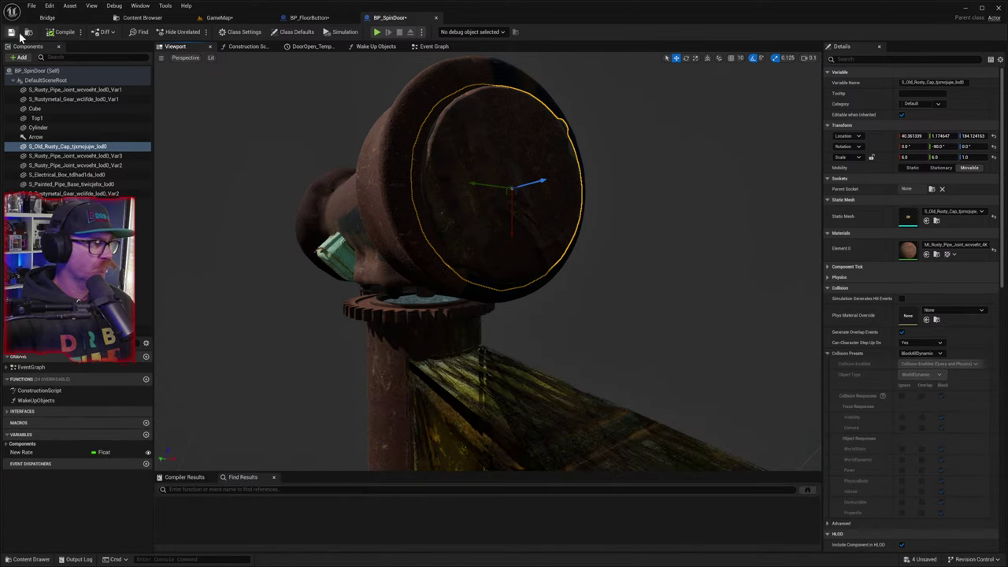
left_click(220, 20)
right_click_drag(481, 236, 410, 244)
key("w")
key("w")
key("s")
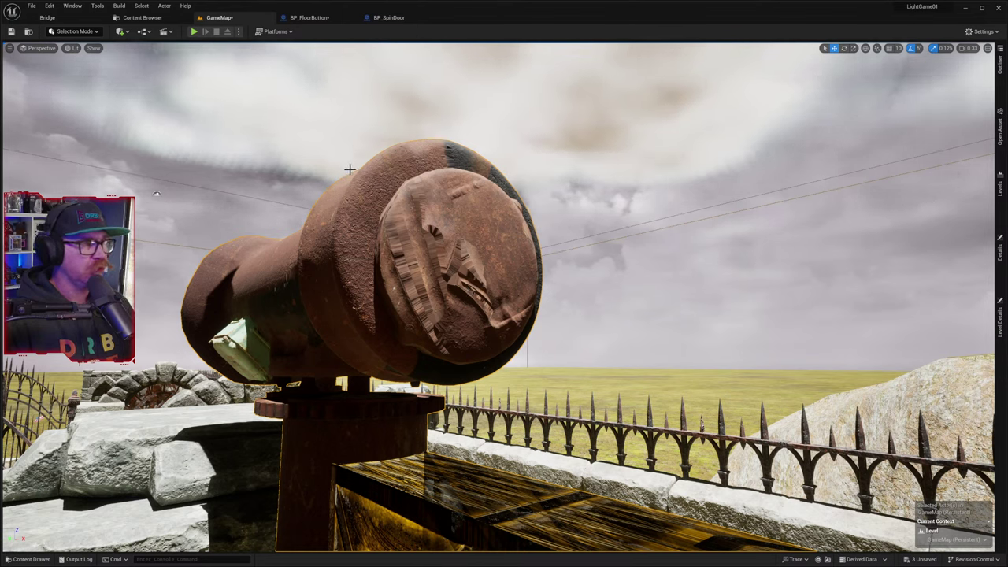
left_click(381, 18)
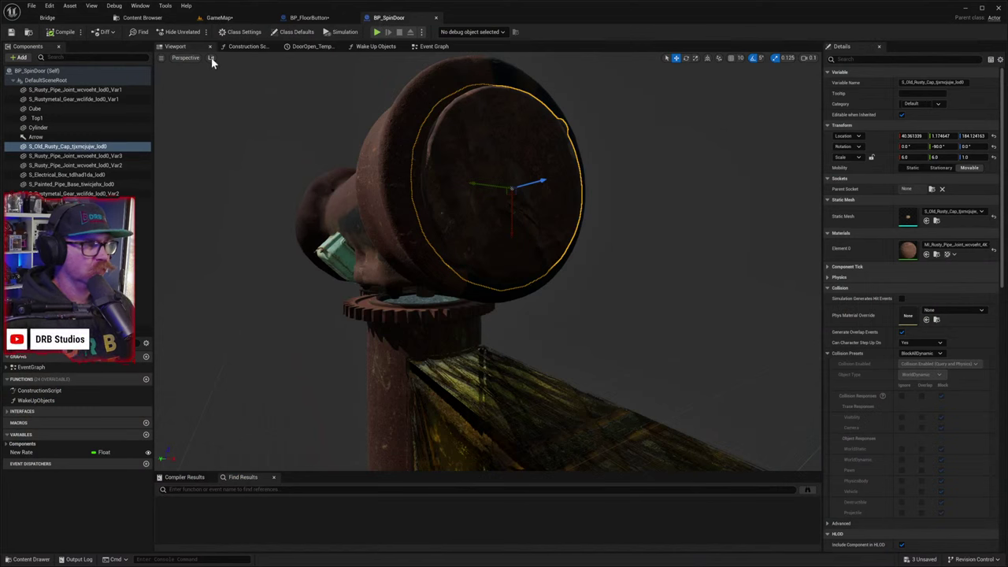
- Switch the BP_SpinDoor viewport to Unlit and try the MI_Rustymetal_Gear material from the Megascans 3D assets on the pipe cap
key("alt+3")
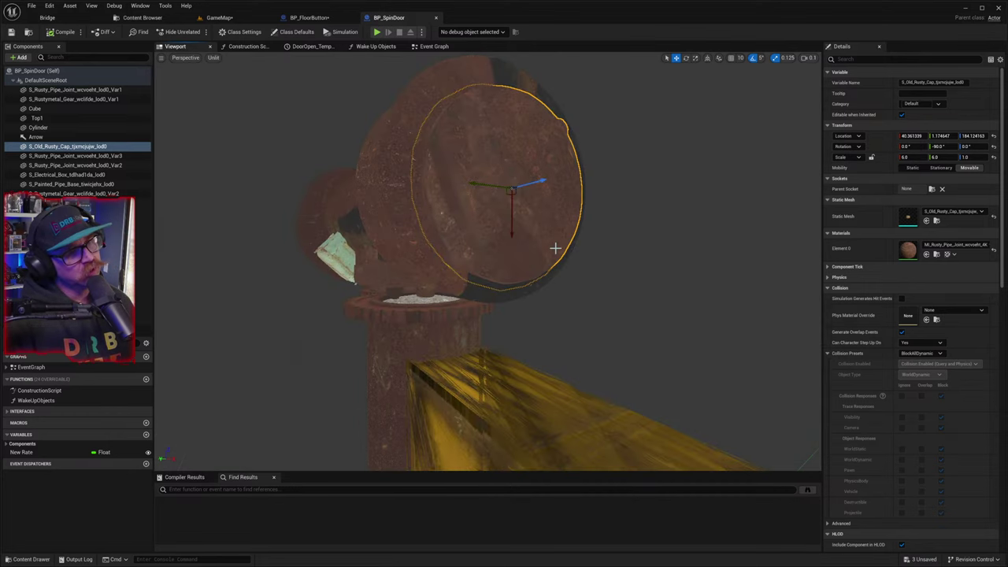
left_click(30, 559)
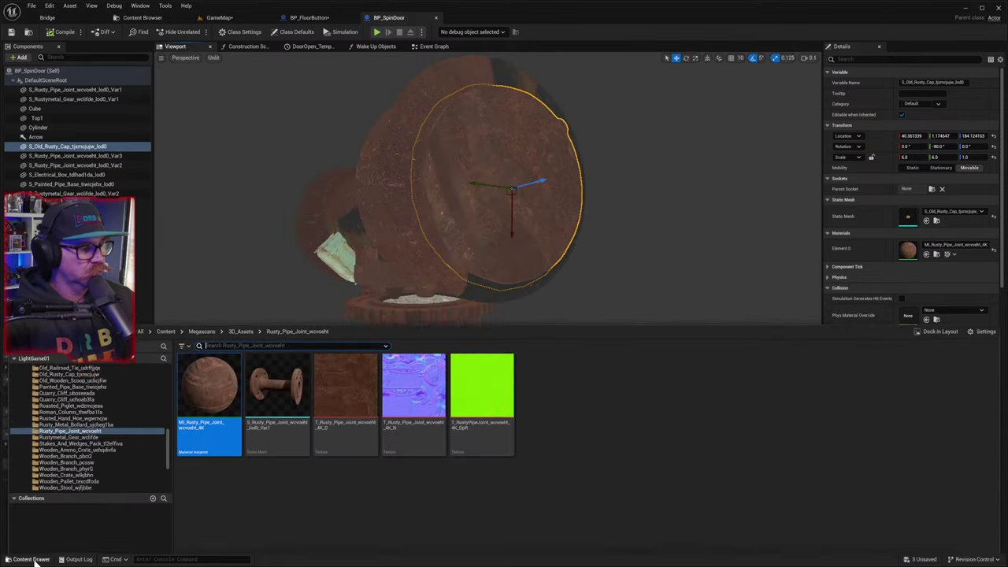
left_click(241, 320)
scroll(722, 484, "down", 2)
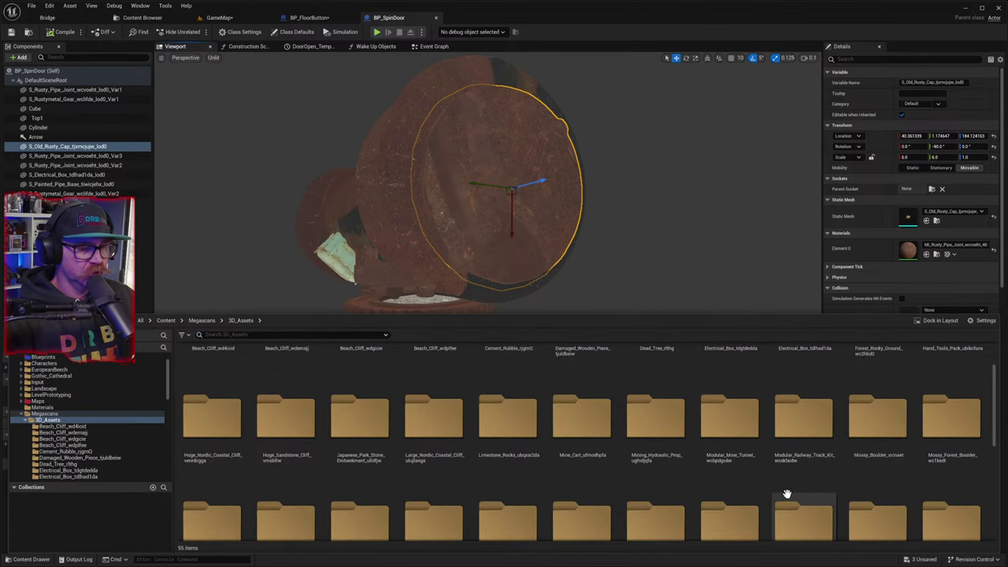
scroll(787, 494, "down", 2)
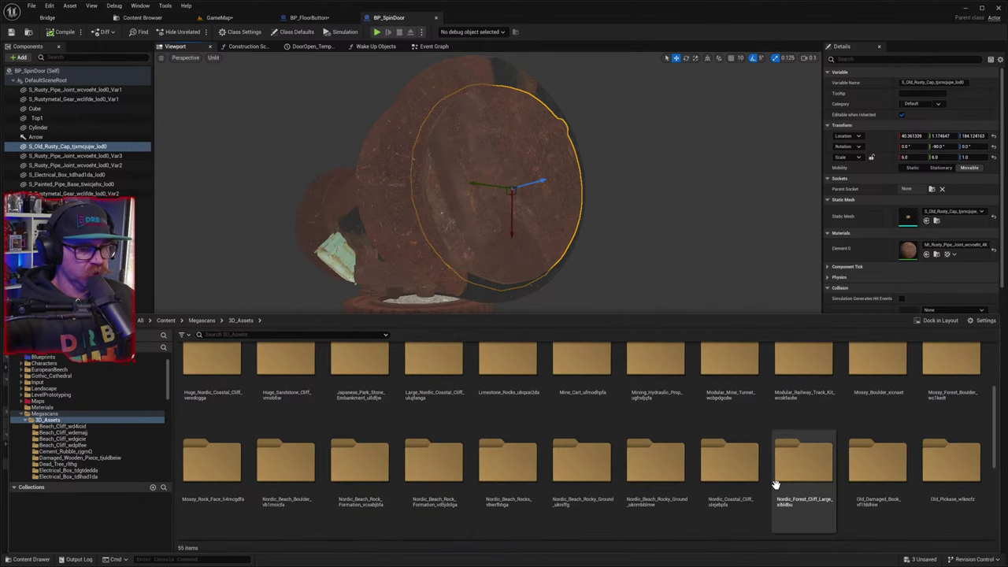
scroll(776, 484, "down", 1)
scroll(774, 473, "down", 4)
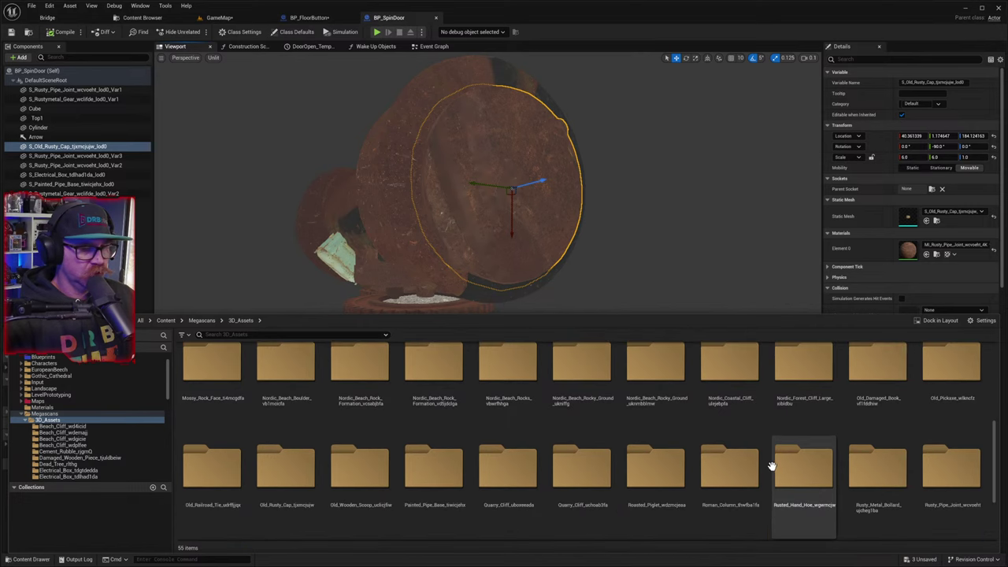
scroll(906, 438, "down", 1)
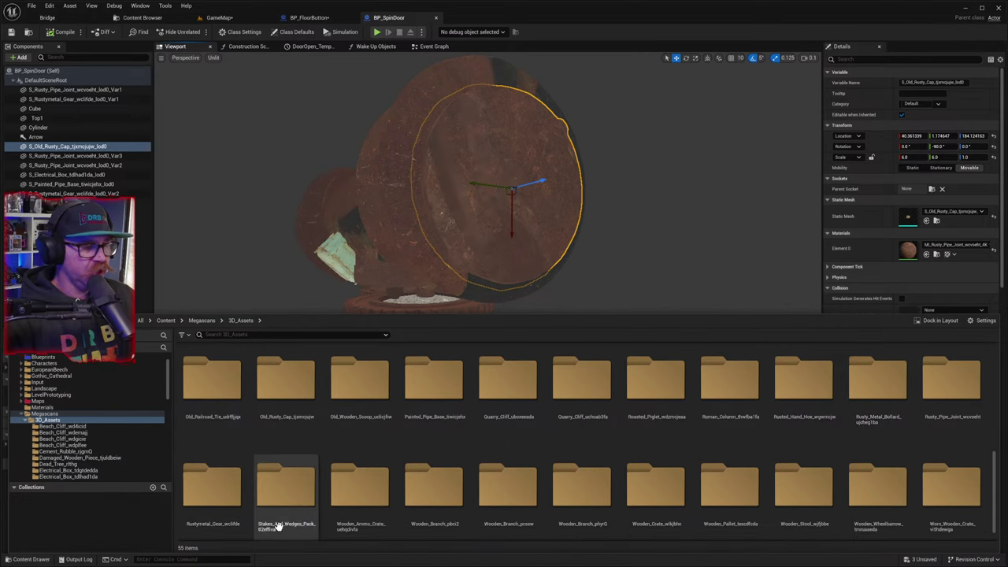
scroll(292, 513, "down", 1)
double_click(227, 487)
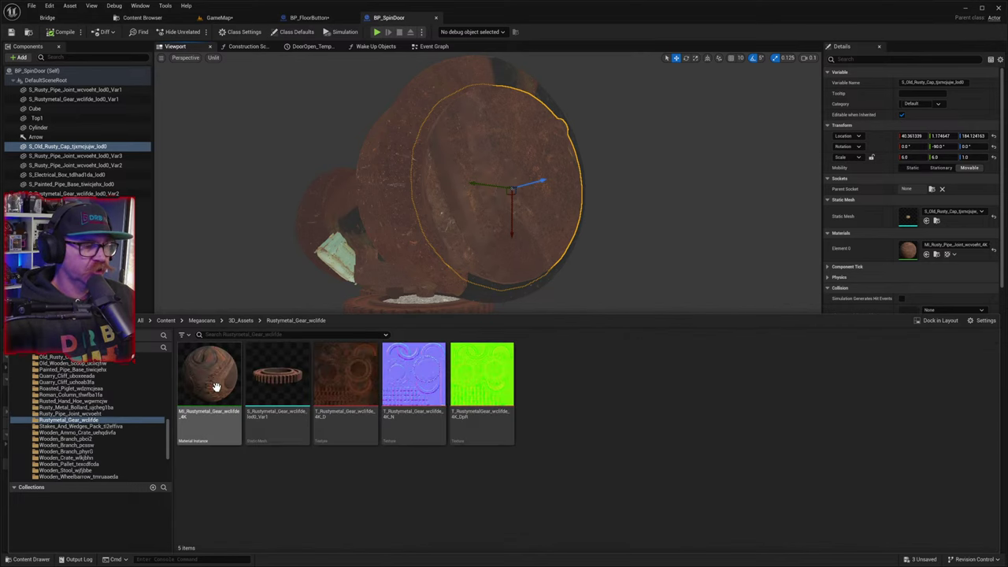
left_click_drag(215, 386, 907, 250)
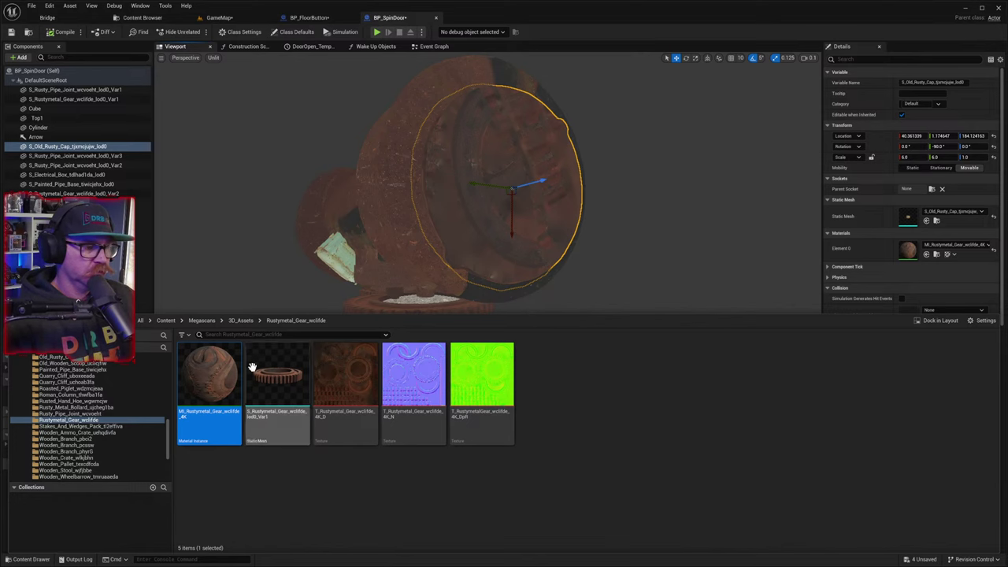
- Look through the Megascans 3D asset folders, including the second Electrical_Box folder, for a more suitable cap material
left_click(240, 321)
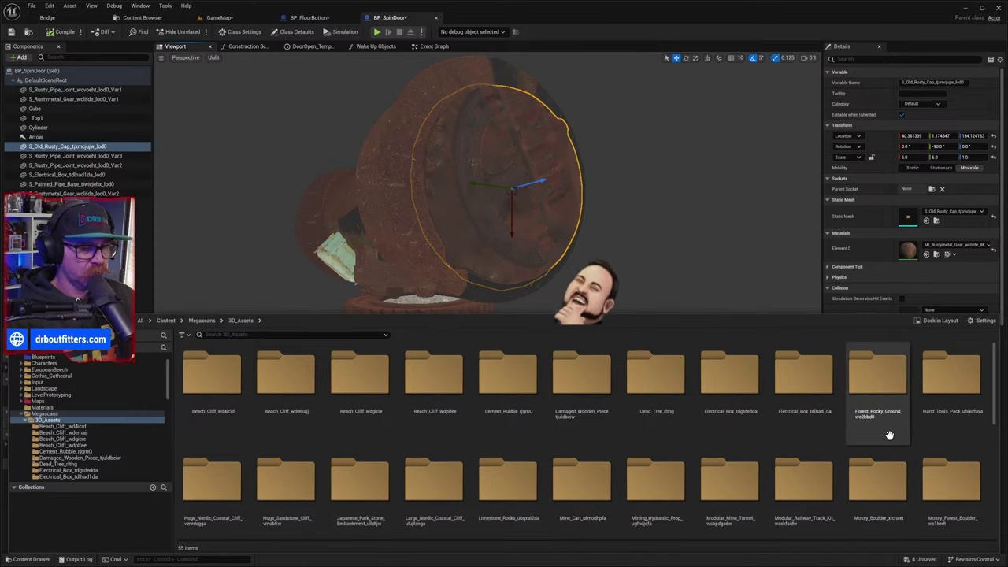
double_click(807, 393)
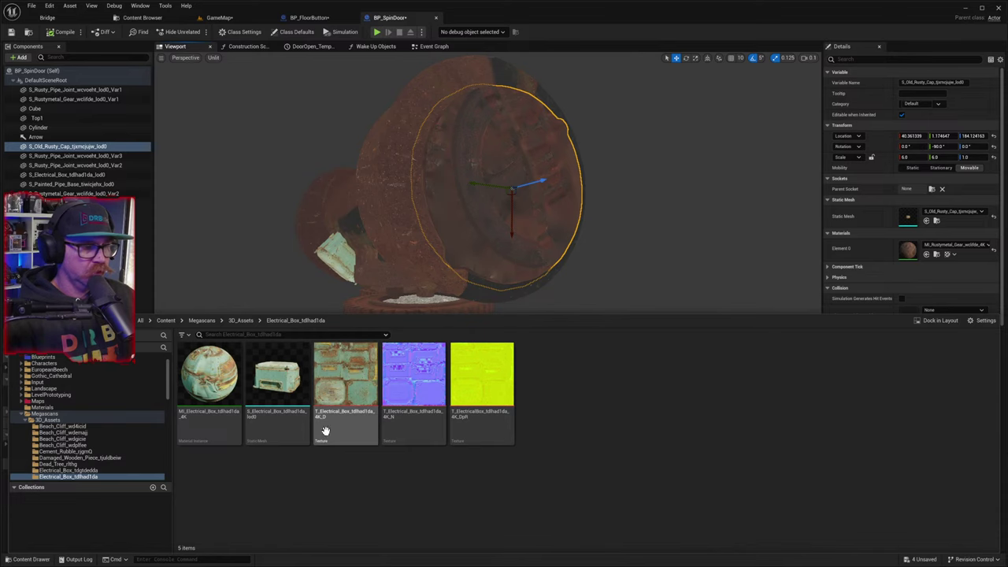
left_click(46, 559)
left_click(46, 559)
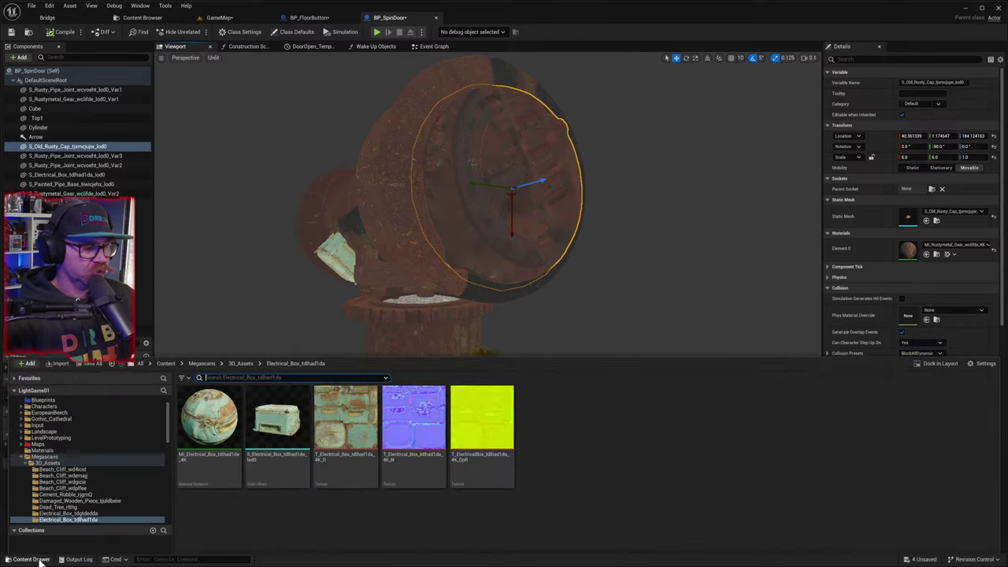
left_click(241, 321)
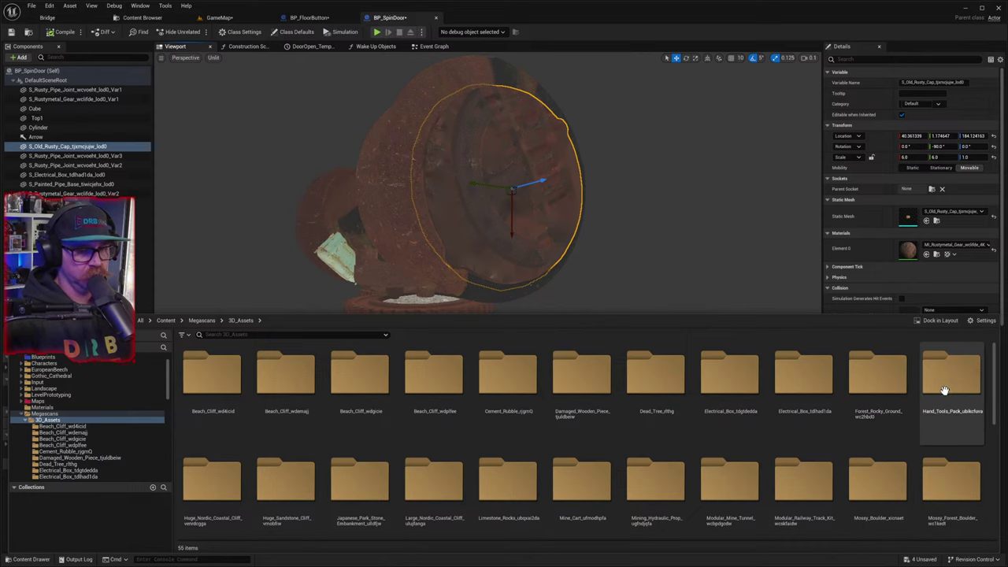
scroll(801, 478, "down", 1)
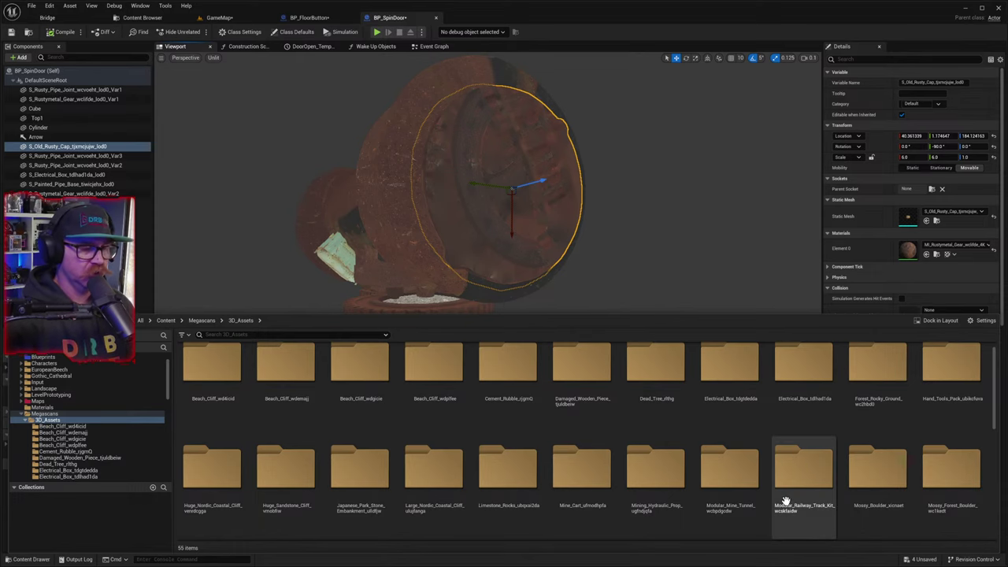
scroll(780, 497, "down", 3)
scroll(763, 478, "down", 1)
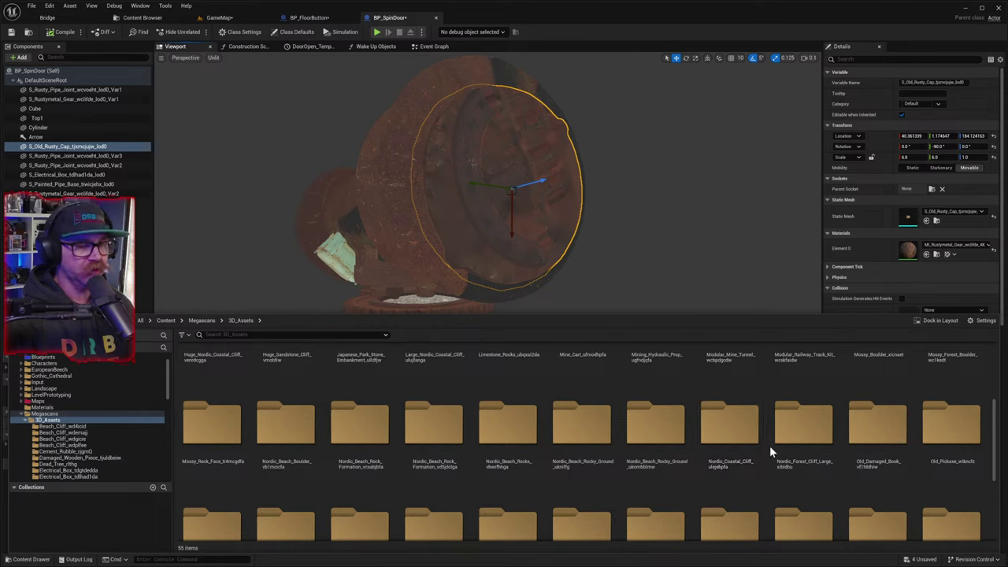
- Search Quixel Bridge's Surfaces for "rust" and check the cap's current look in GameMap, placing its tab beside BP_SpinDoor
left_click(74, 18)
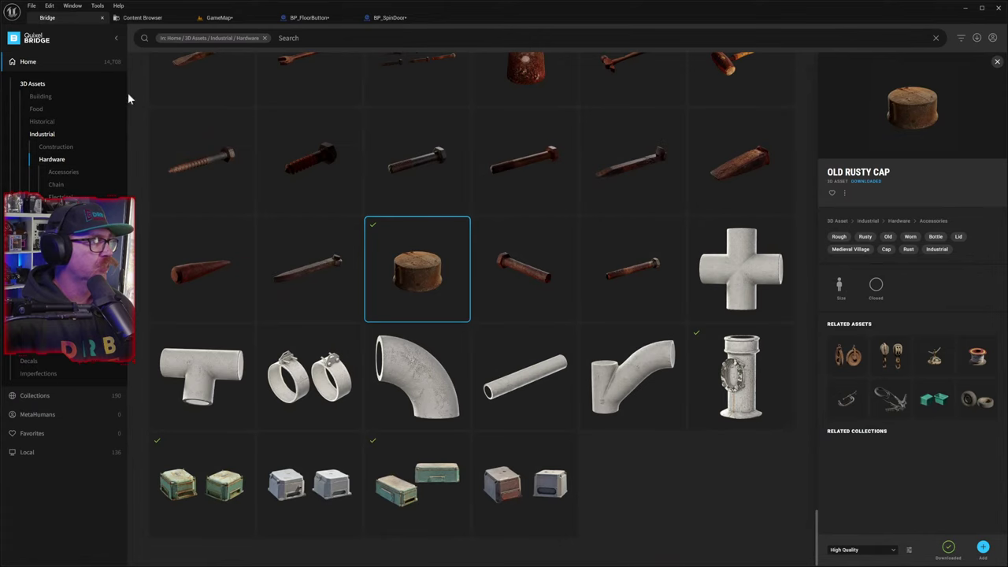
left_click(28, 63)
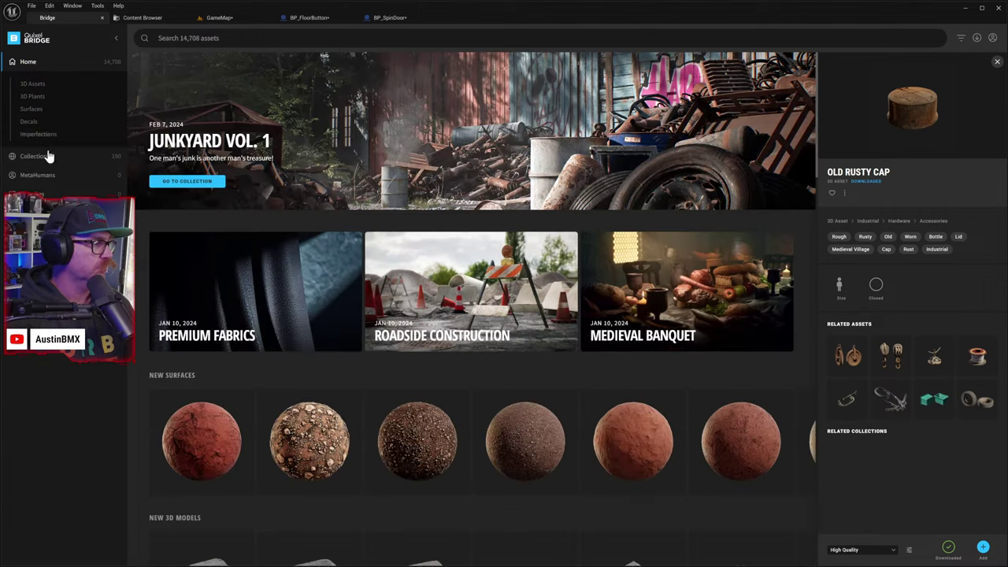
left_click(38, 108)
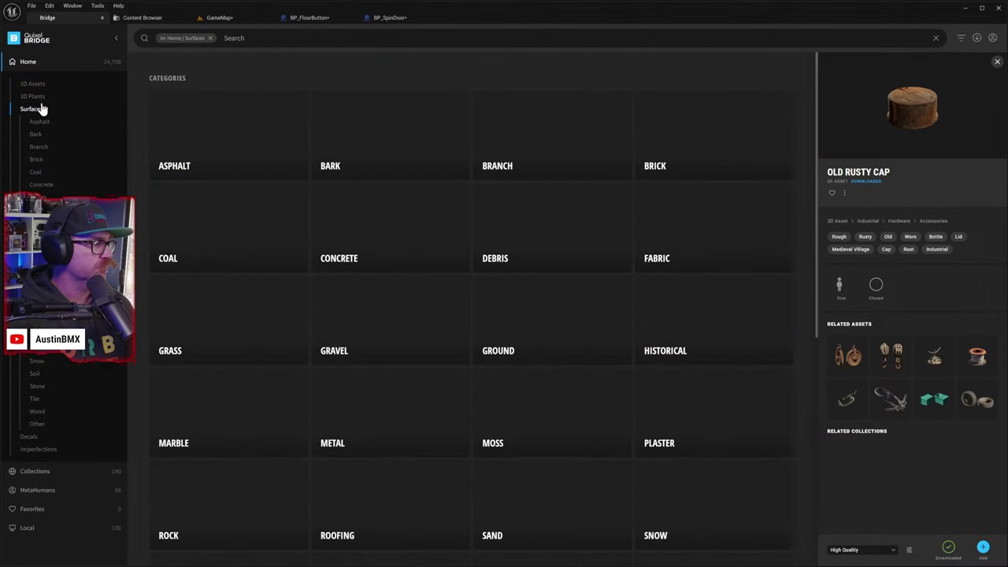
left_click(253, 37)
type("ru")
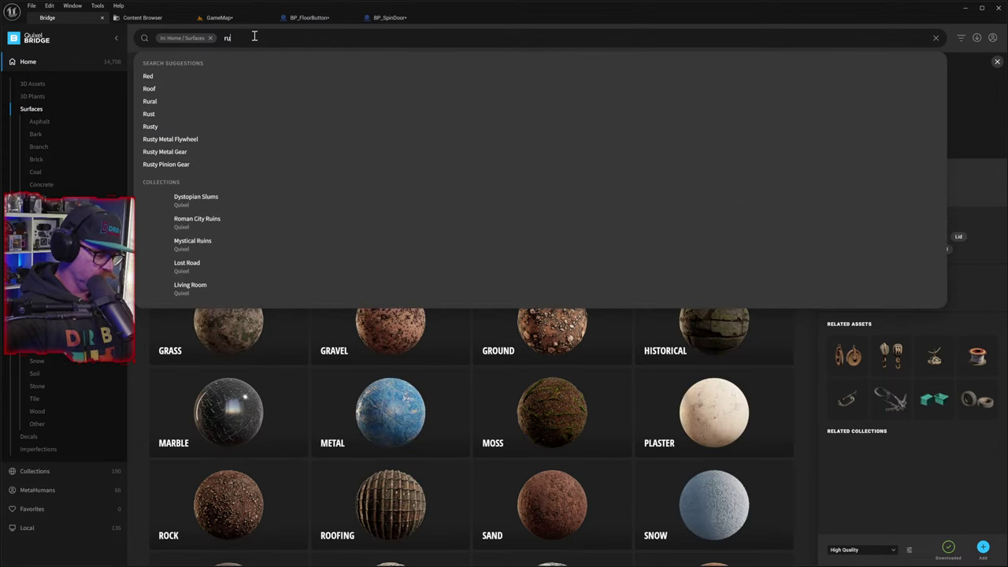
type("st")
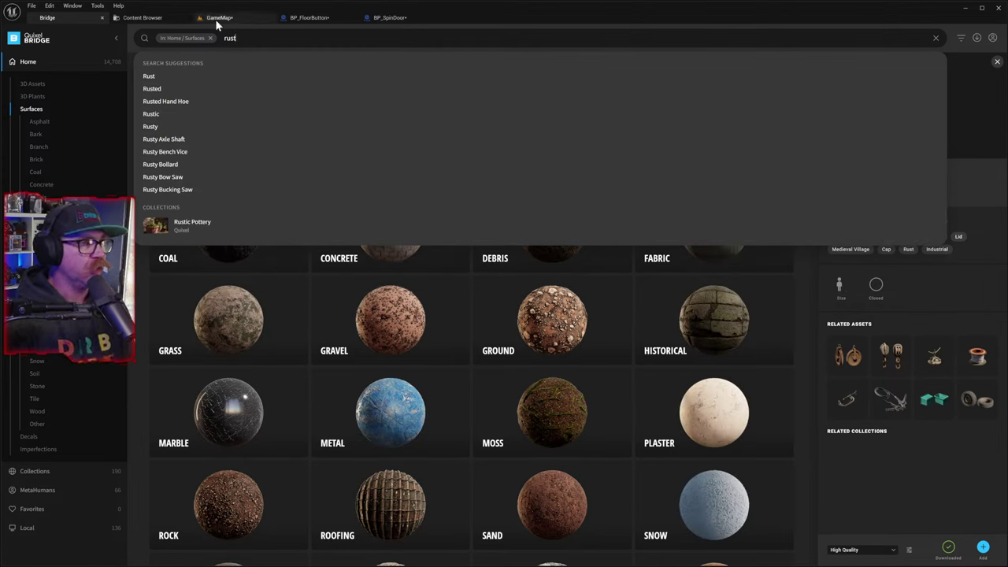
left_click_drag(216, 20, 315, 20)
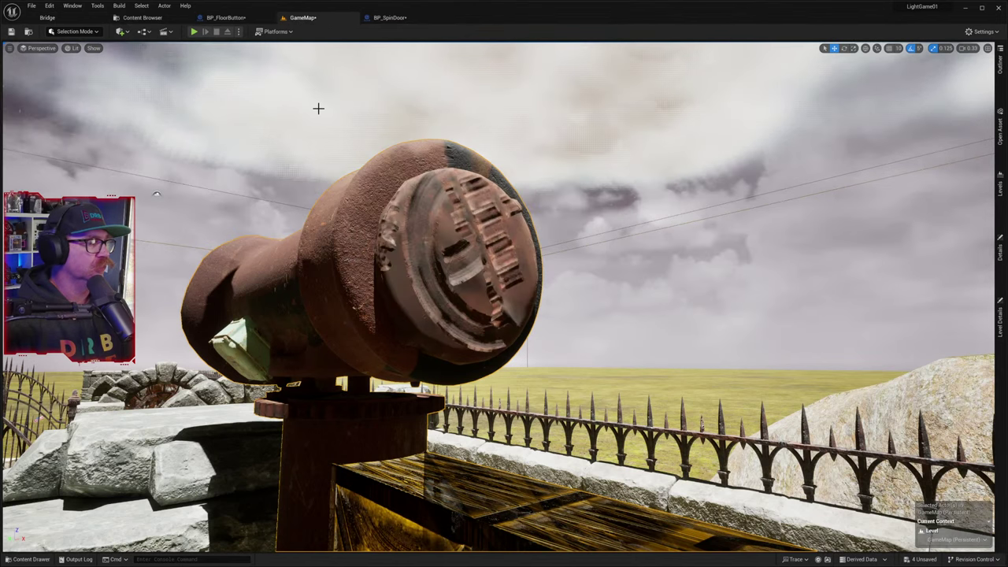
- Return to BP_SpinDoor, search the whole Content folder for "rust" and assign the M_Metal_Rust material to the cap
left_click(387, 17)
left_click(27, 559)
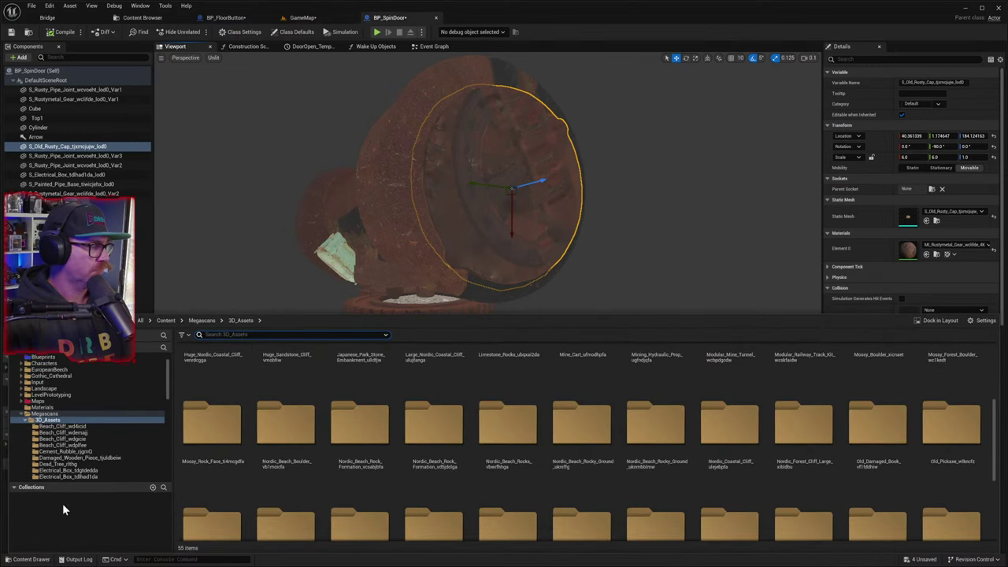
scroll(47, 402, "up", 3)
left_click(35, 363)
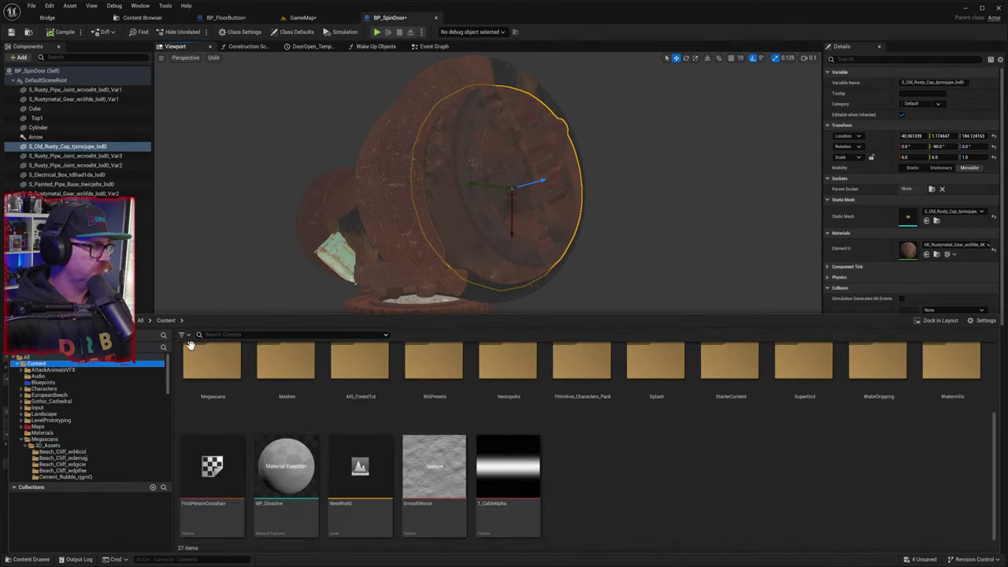
left_click(232, 334)
type("rust")
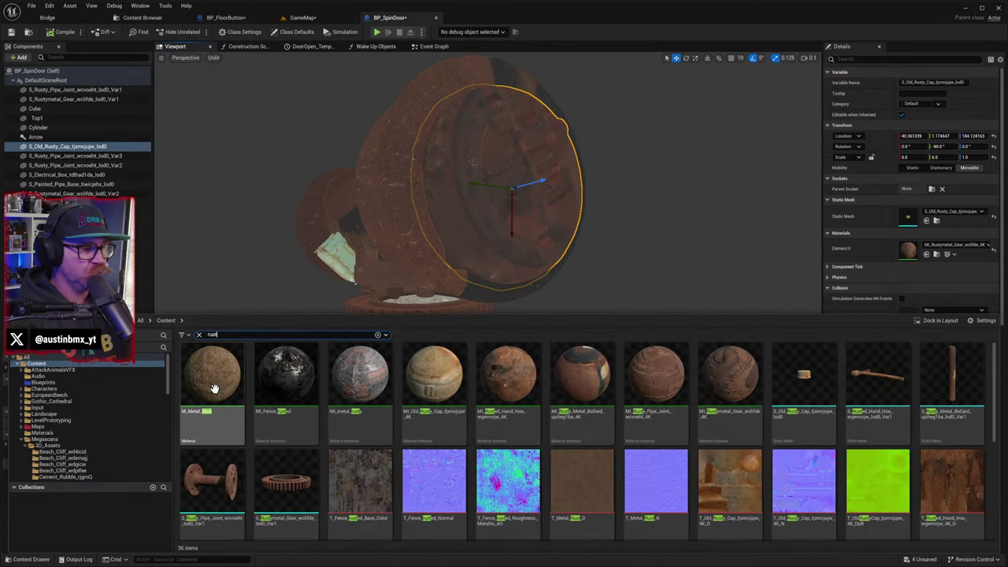
left_click_drag(214, 388, 911, 248)
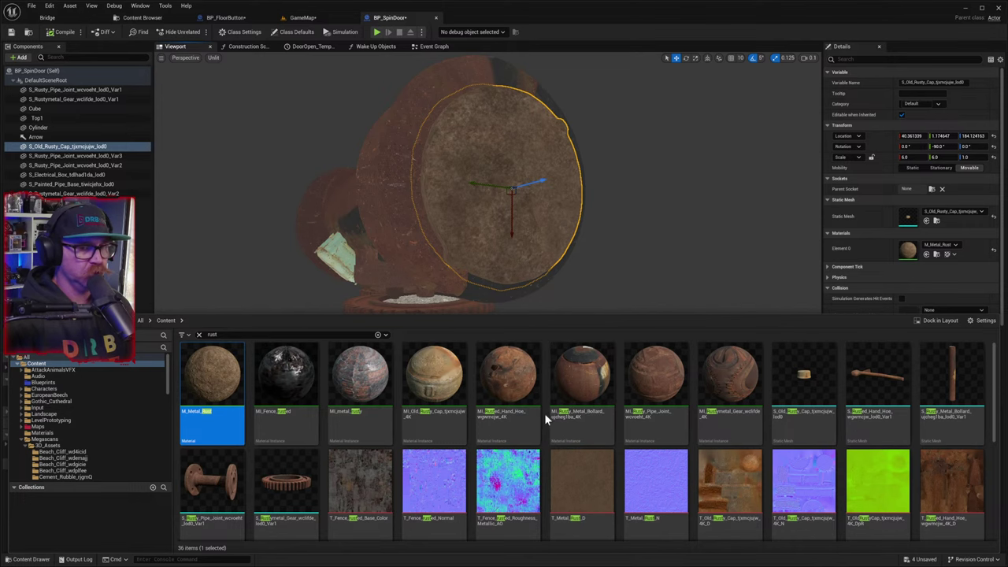
left_click(910, 251)
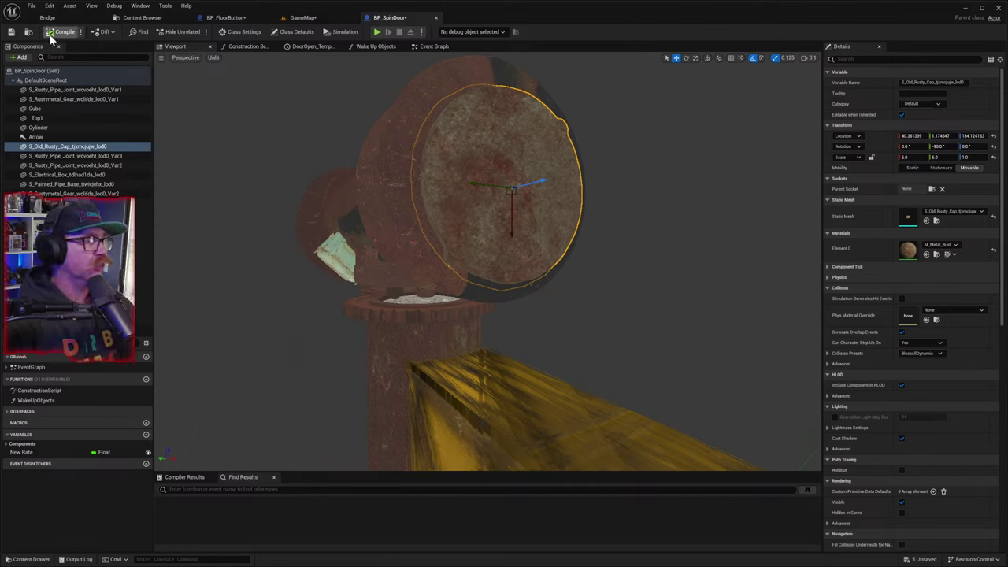
- Inspect the cap's rust material up close in GameMap and look over the surrounding courtyard
left_click(315, 17)
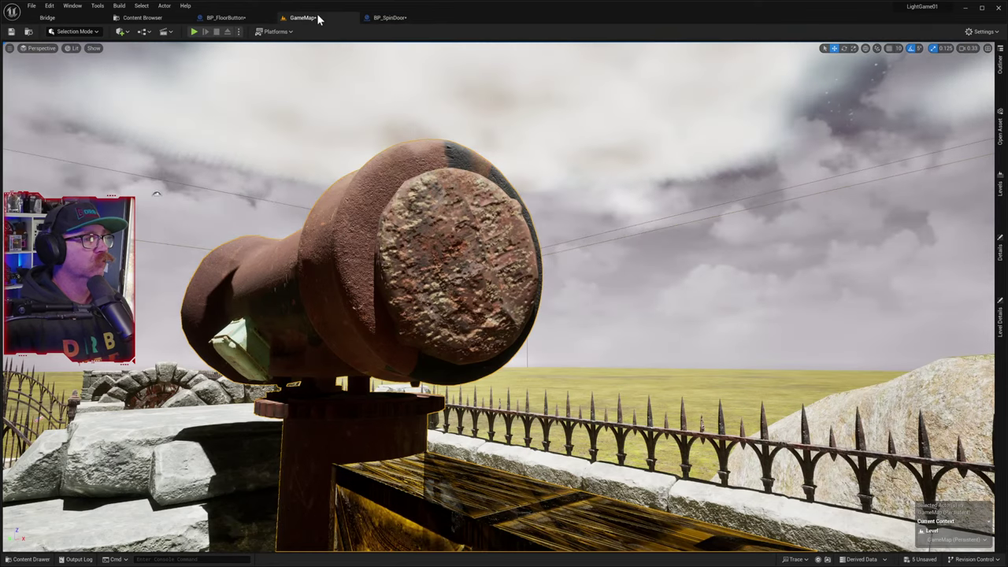
right_click_drag(488, 284, 491, 252)
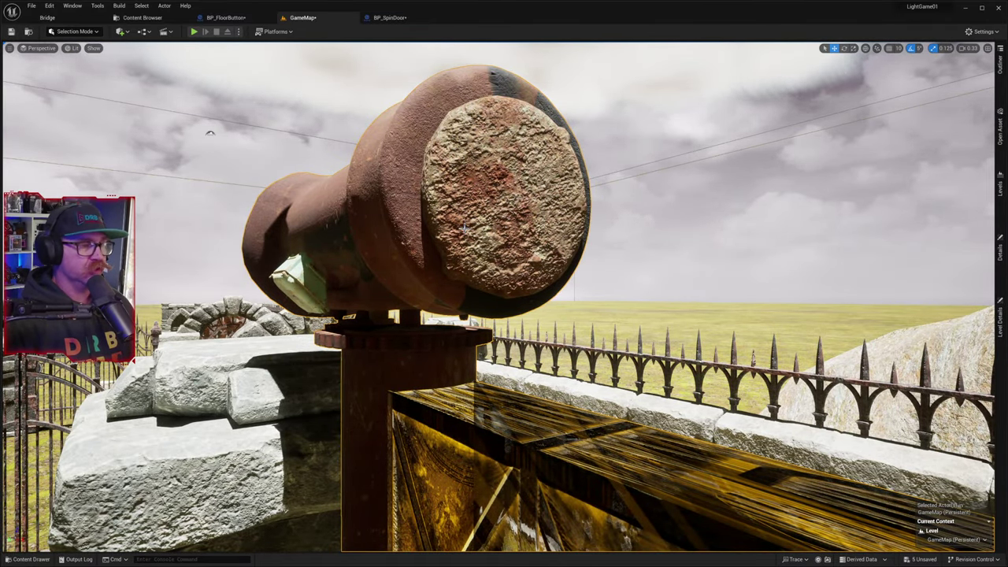
right_click_drag(464, 228, 236, 323)
key("w")
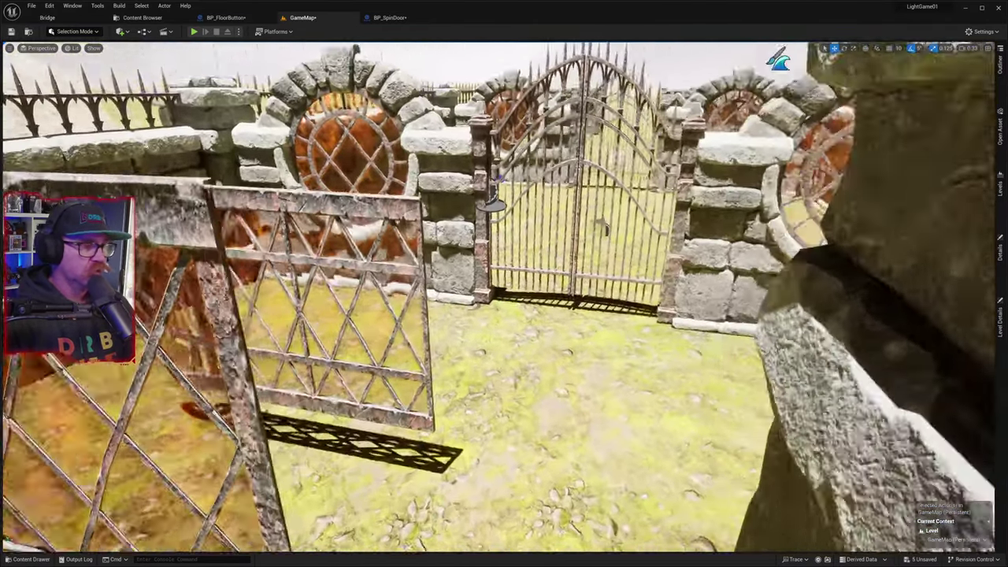
key("s")
right_click_drag(504, 284, 599, 331)
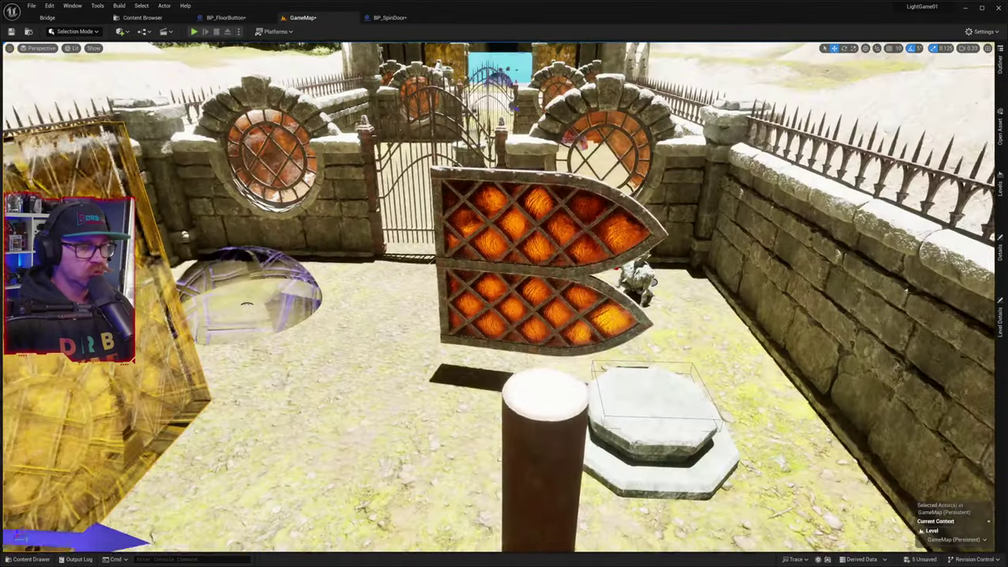
- Delete the loose rusty post and the unused metal lattice gate panels beside it from the GameMap courtyard
right_click_drag(398, 264, 548, 357)
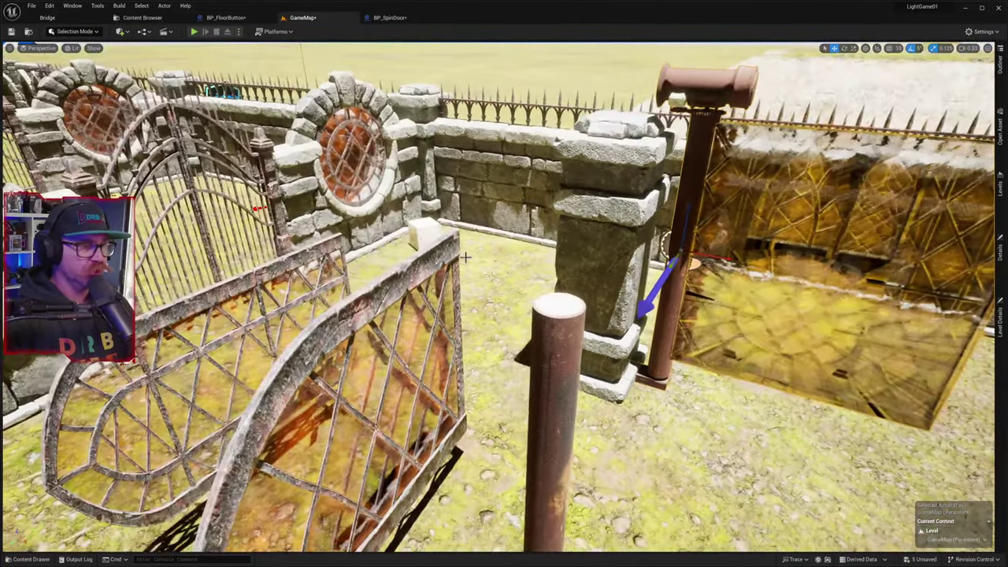
left_click(545, 354)
key("Delete")
left_click(415, 358)
key("Delete")
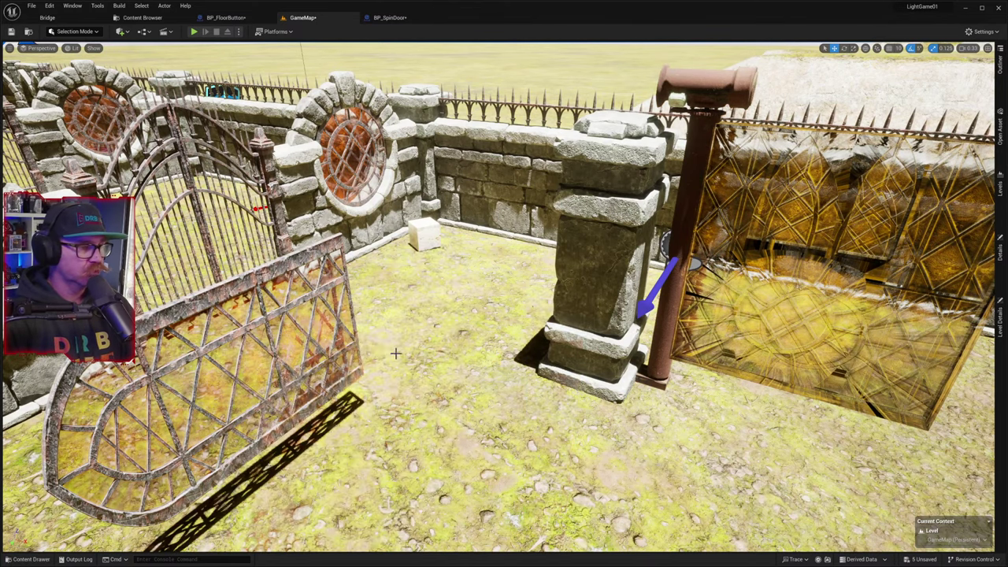
left_click(340, 343)
key("Delete")
- Rotate the two floating orange lattice panels together about their vertical axis in the GameMap courtyard
right_click_drag(333, 342, 328, 309)
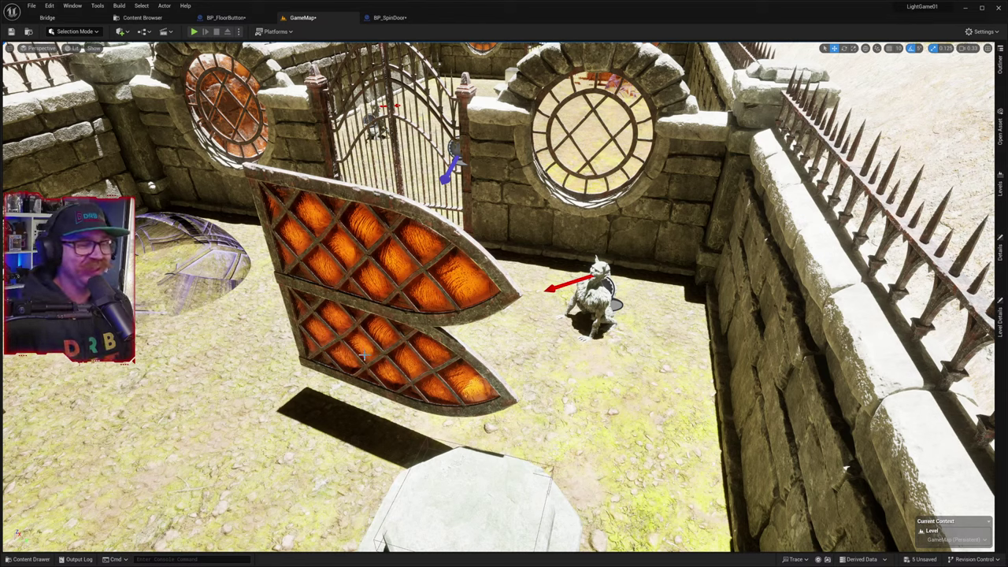
right_click_drag(366, 364, 368, 365)
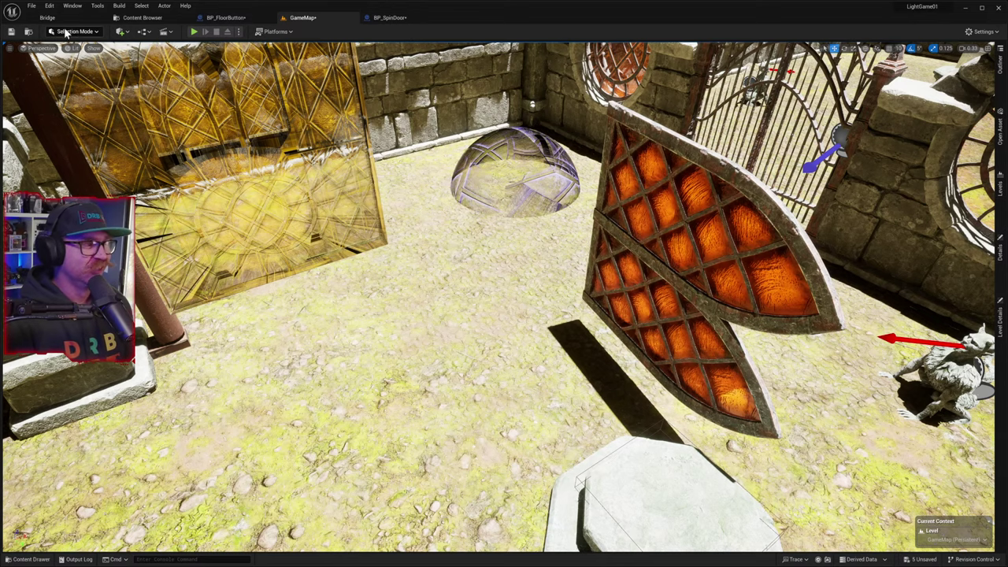
right_click_drag(402, 388, 512, 388)
right_click_drag(527, 334, 523, 331)
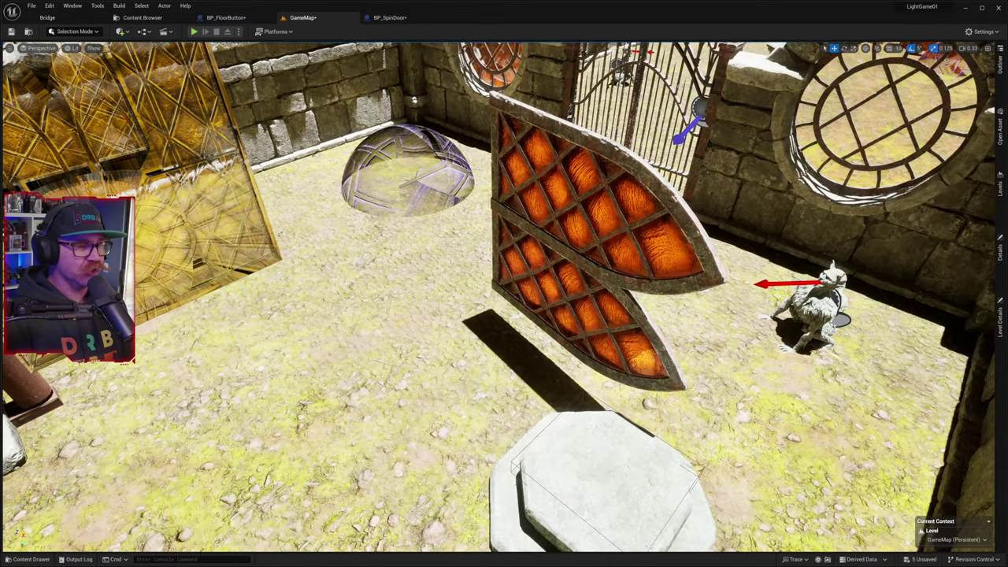
left_click(537, 319)
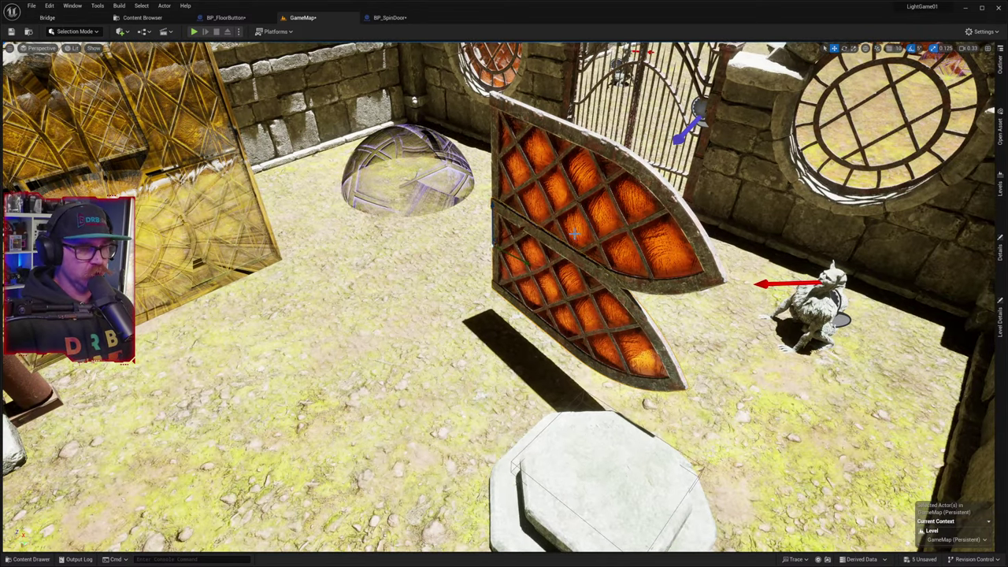
left_click(519, 162)
key("e")
left_click_drag(521, 183, 522, 190)
key("ctrl+z")
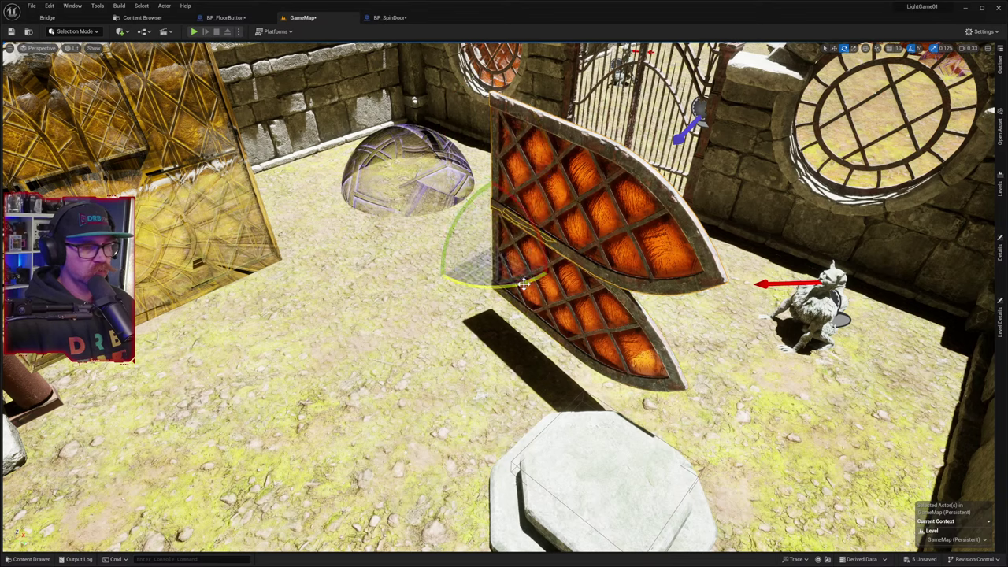
left_click_drag(524, 279, 441, 276)
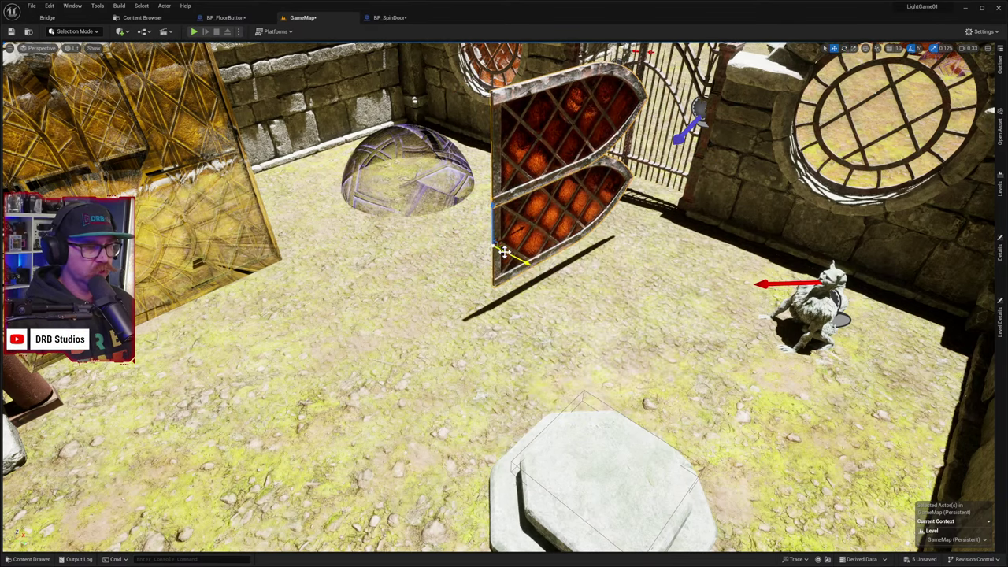
- Move both orange lattice panels against the spin door's rusty post and raise them in front of its gold door panel
left_click_drag(502, 246, 23, 292)
key("f")
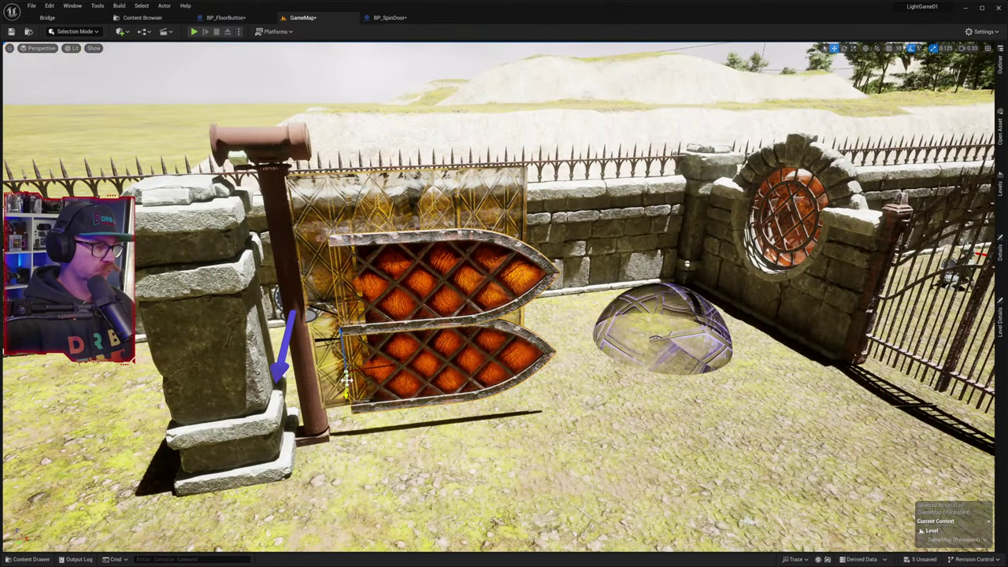
left_click_drag(349, 375, 321, 380)
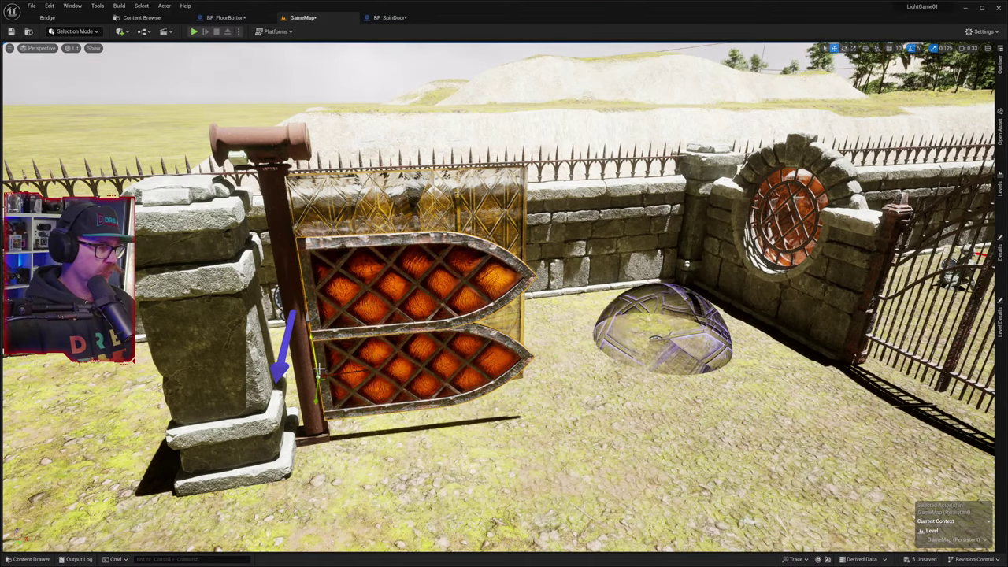
right_click_drag(321, 372, 288, 373)
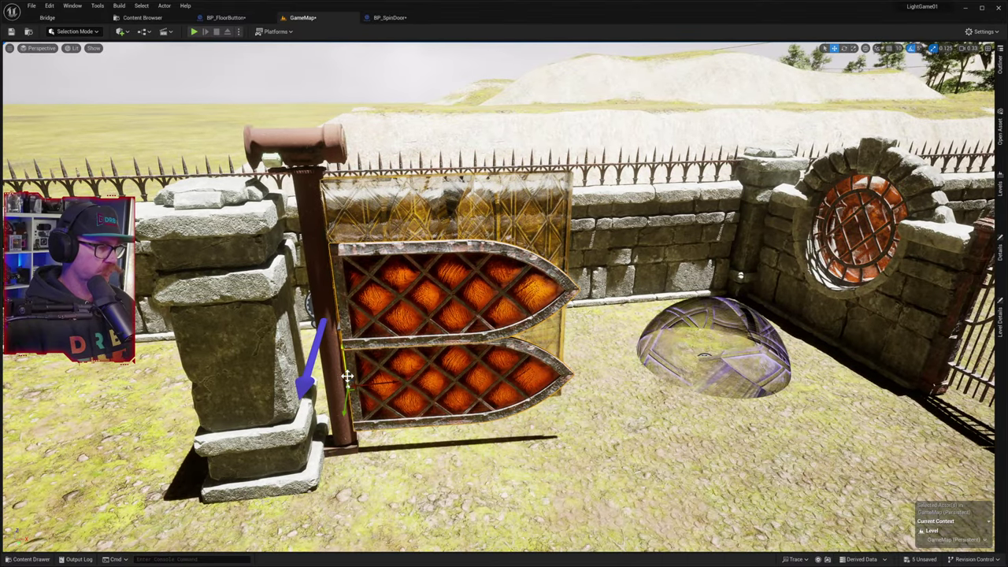
left_click_drag(347, 378, 347, 351)
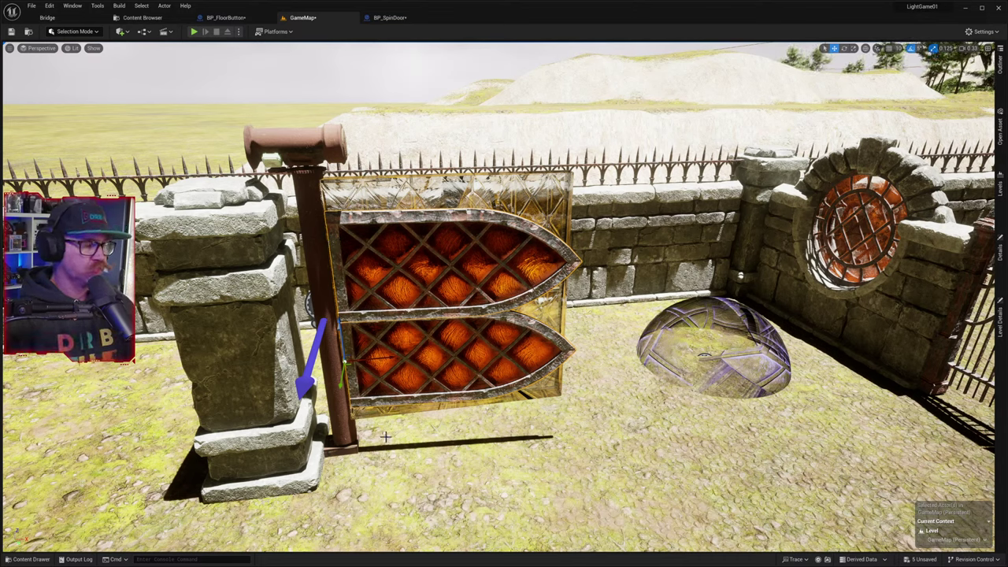
- Examine the rusty base block under the post up close in GameMap and in the BP_SpinDoor viewport
right_click_drag(386, 438, 293, 478)
key("w")
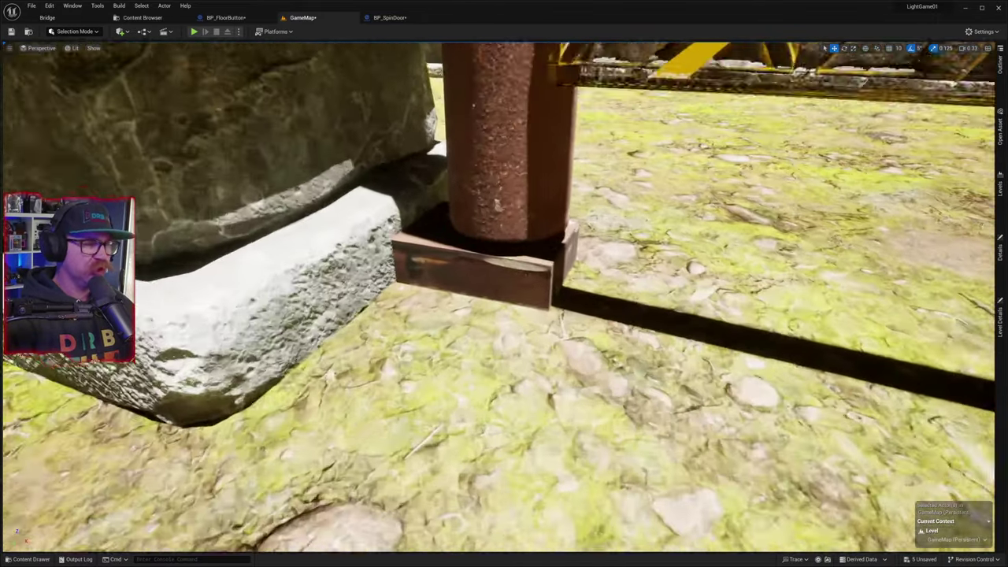
right_click_drag(392, 490, 416, 495)
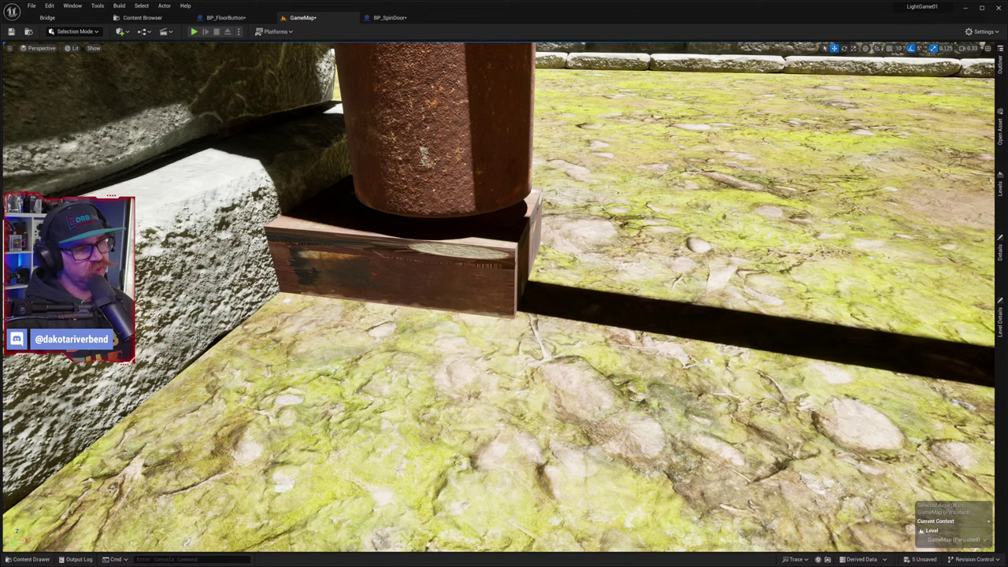
scroll(452, 292, "down", 5)
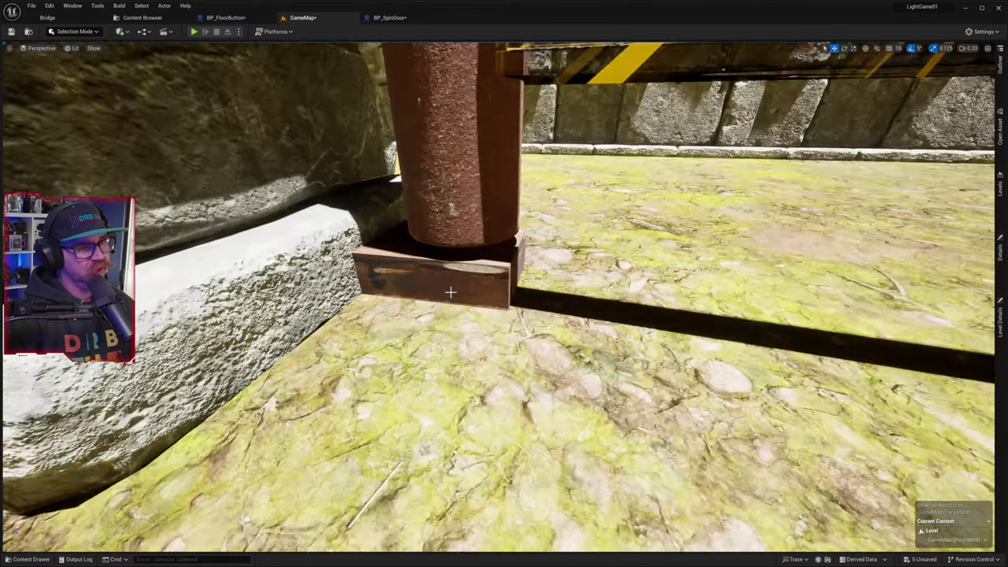
scroll(440, 282, "up", 5)
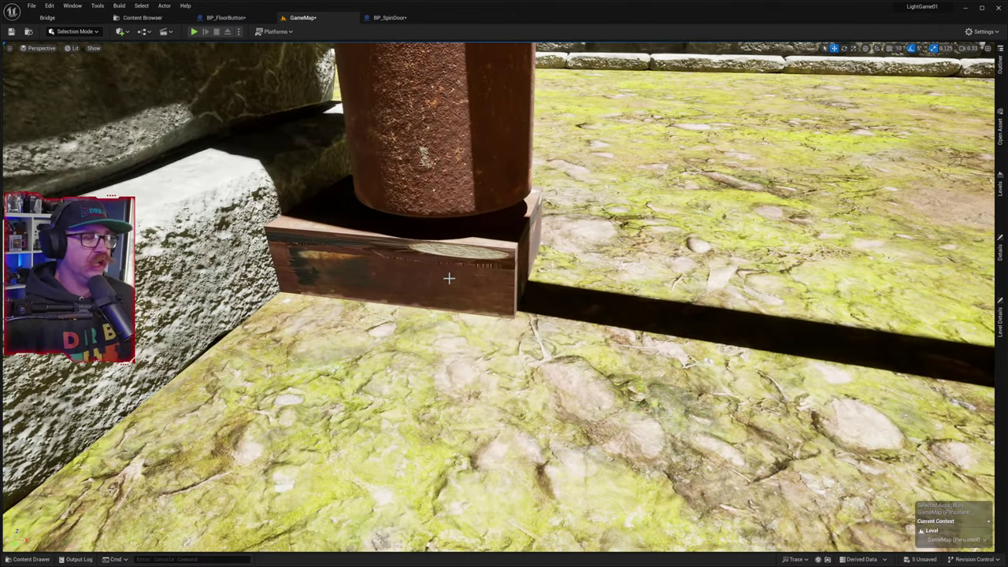
left_click(394, 20)
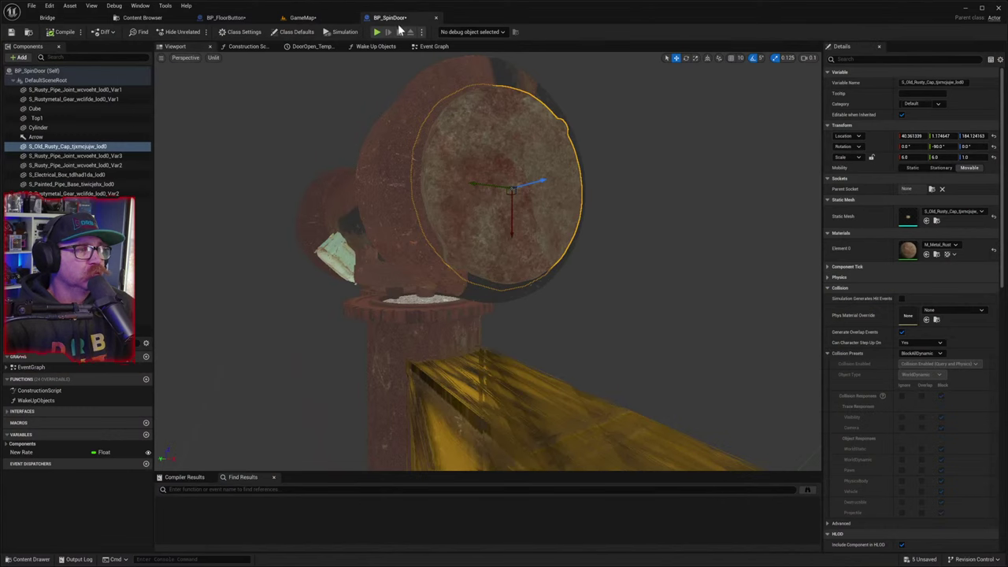
right_click_drag(488, 261, 490, 232)
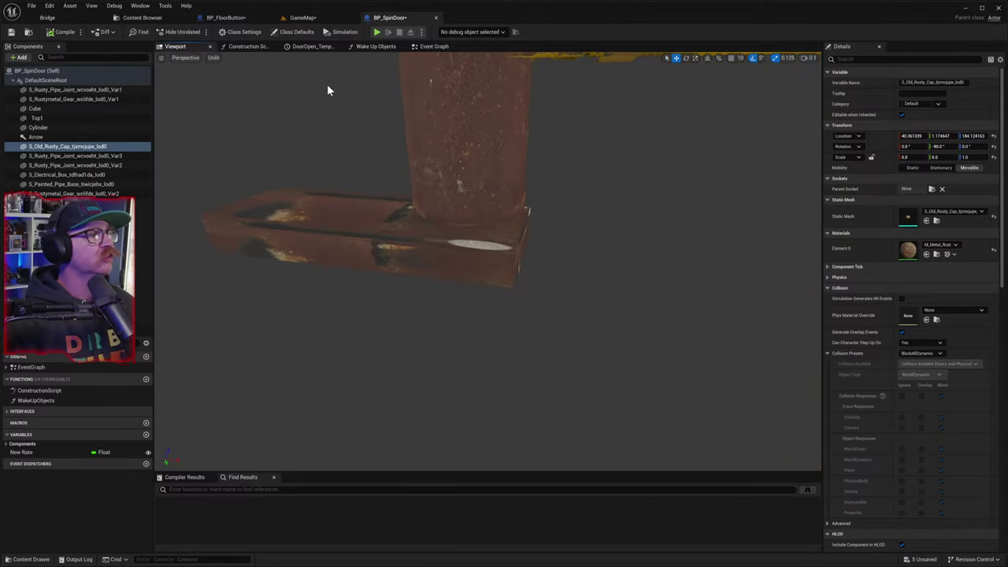
- Download the Desert Outback Ground Dirt Rocky 09 surface at High Quality from Quixel Bridge's Ground / Other category
left_click(59, 19)
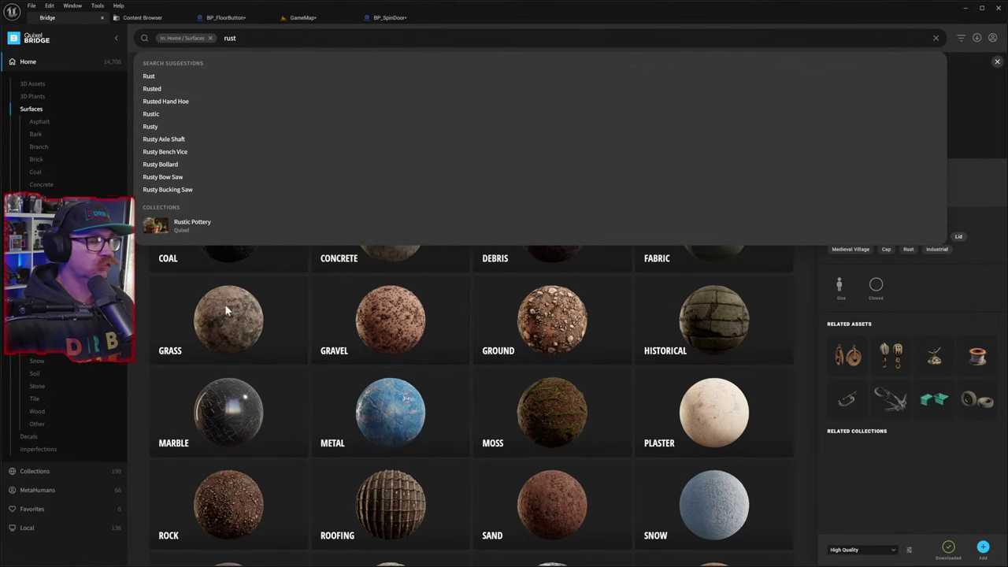
left_click(548, 319)
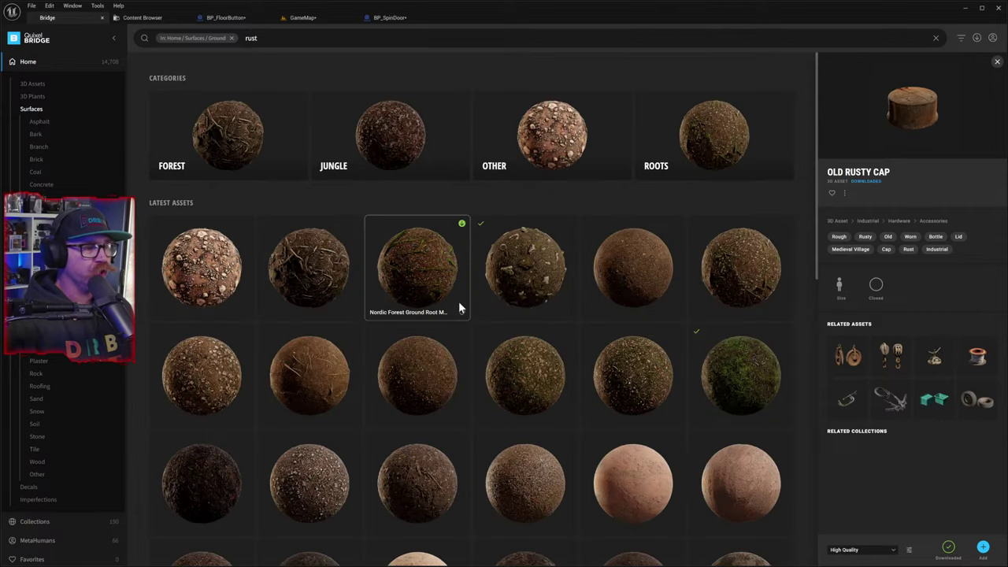
left_click(563, 143)
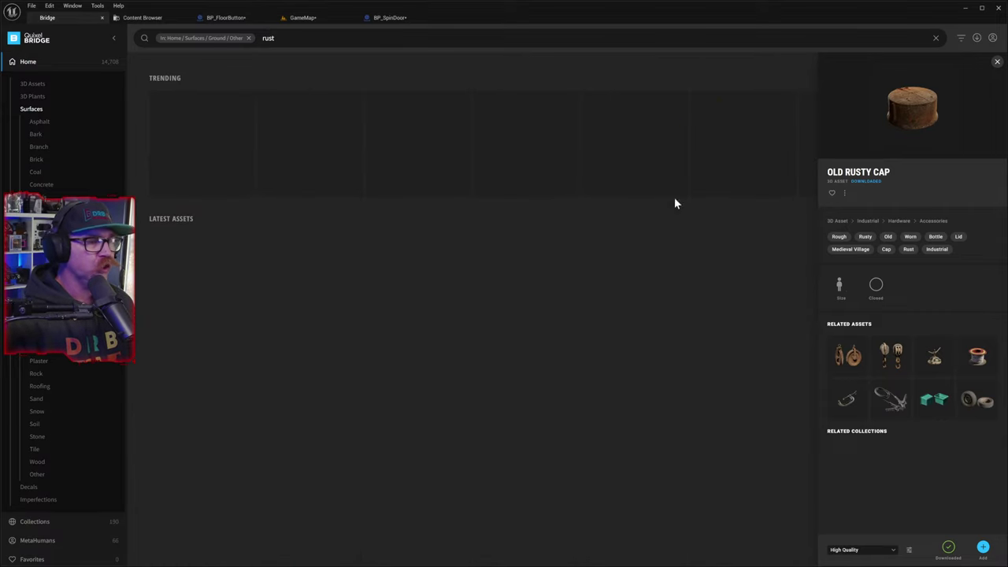
left_click(205, 161)
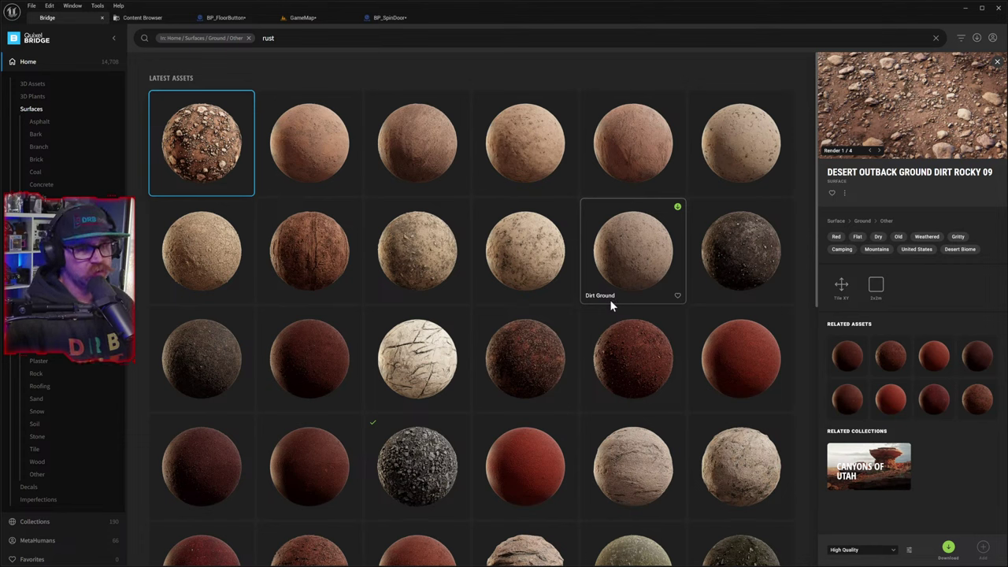
left_click(949, 547)
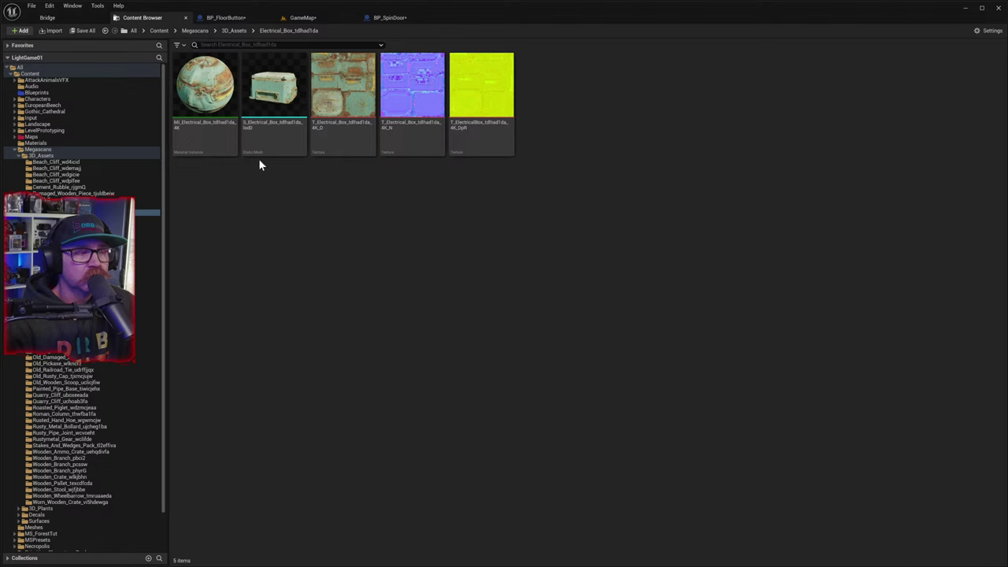
- Return to BP_SpinDoor and select the Top1 base block under the post
left_click(326, 22)
left_click(390, 18)
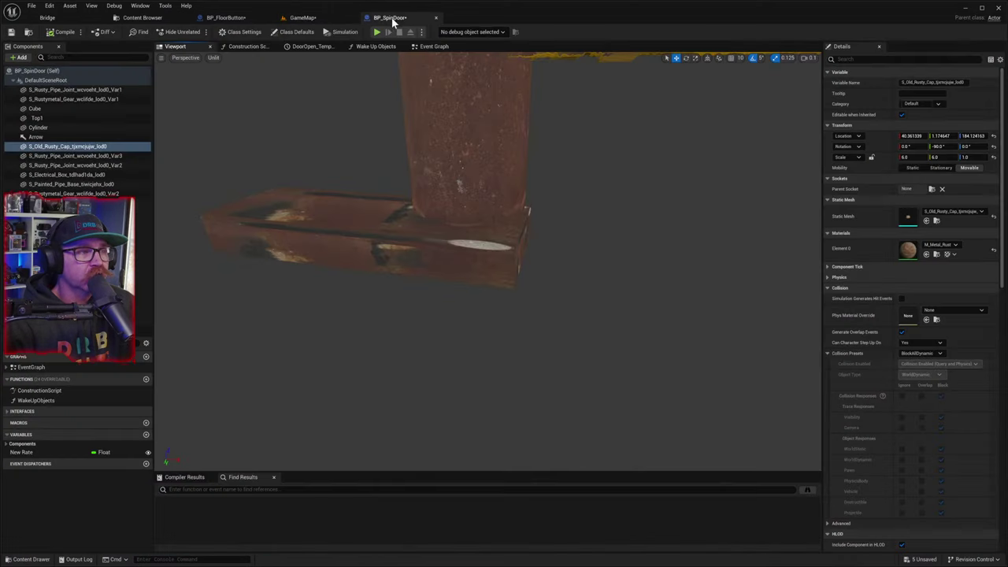
left_click(451, 258)
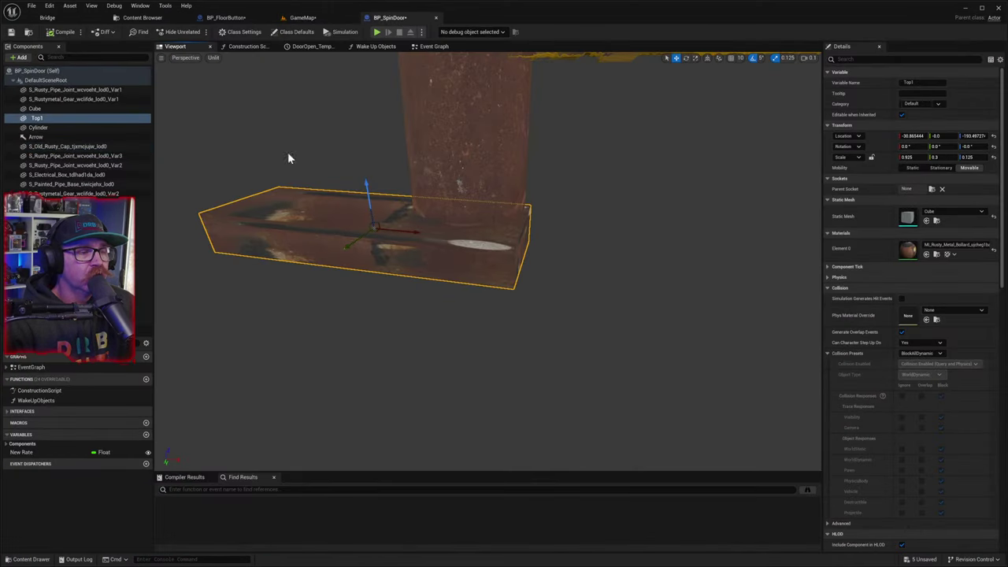
- Search Quixel Bridge's 3D Assets category for "brick"
left_click(78, 19)
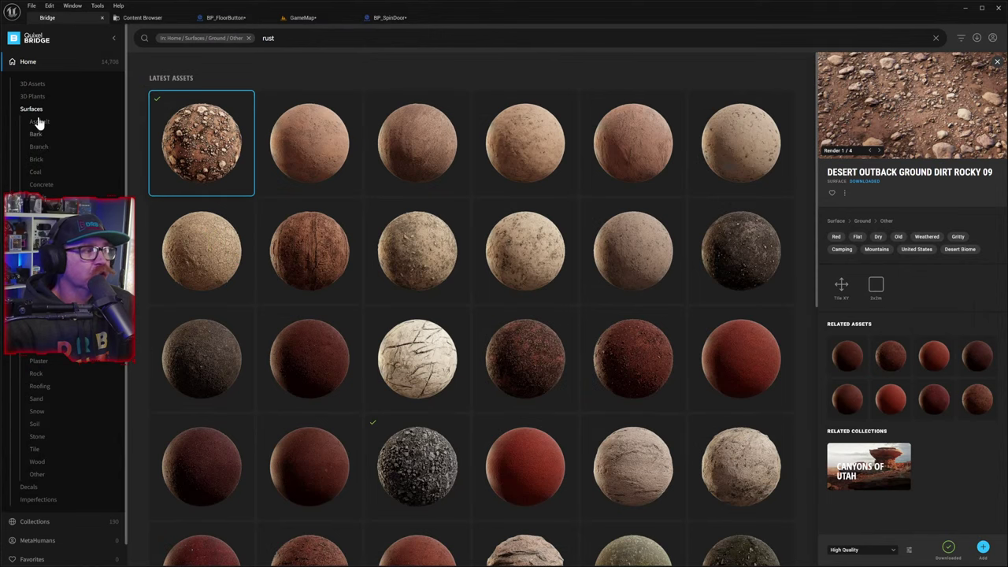
left_click(36, 85)
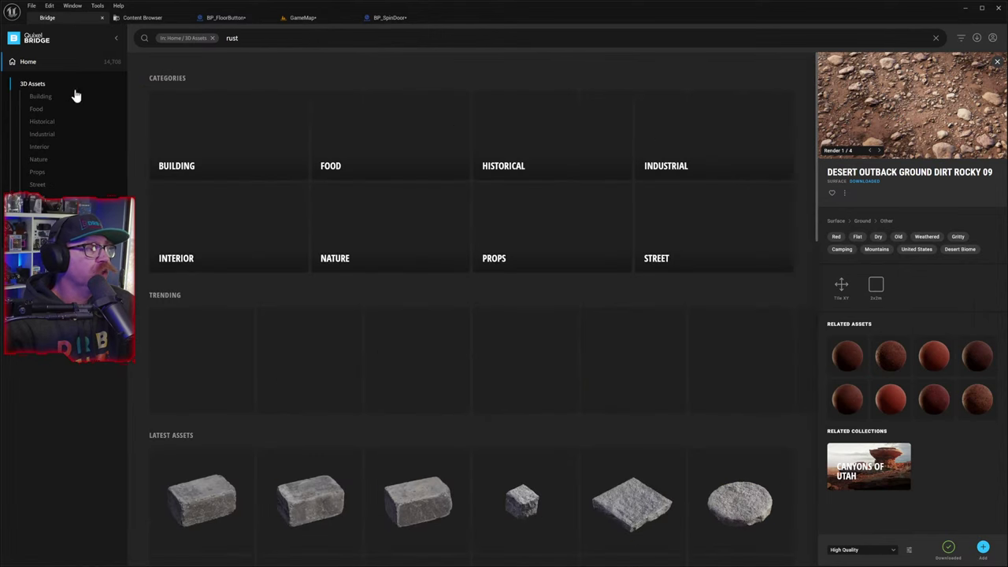
left_click(260, 37)
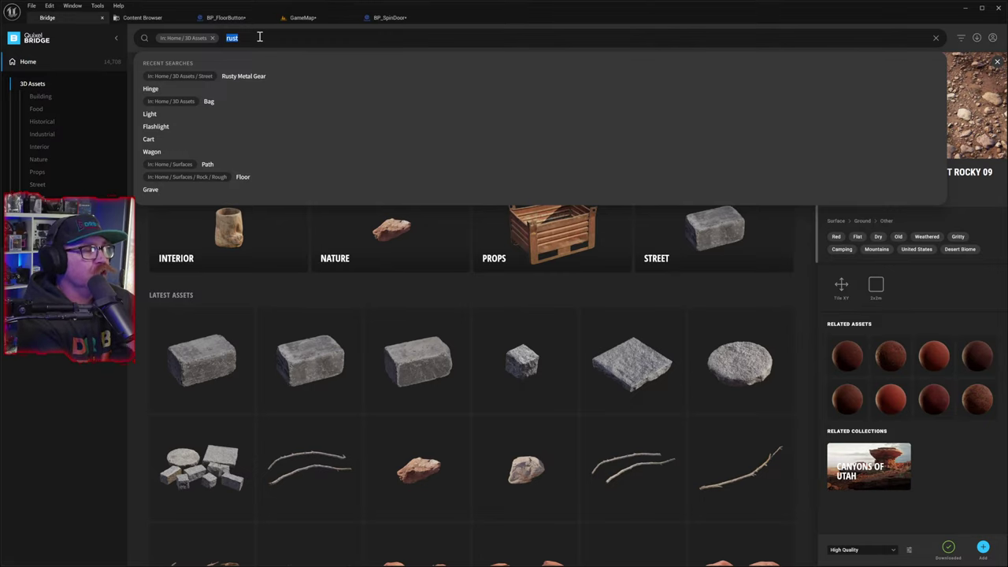
key("BackSpace")
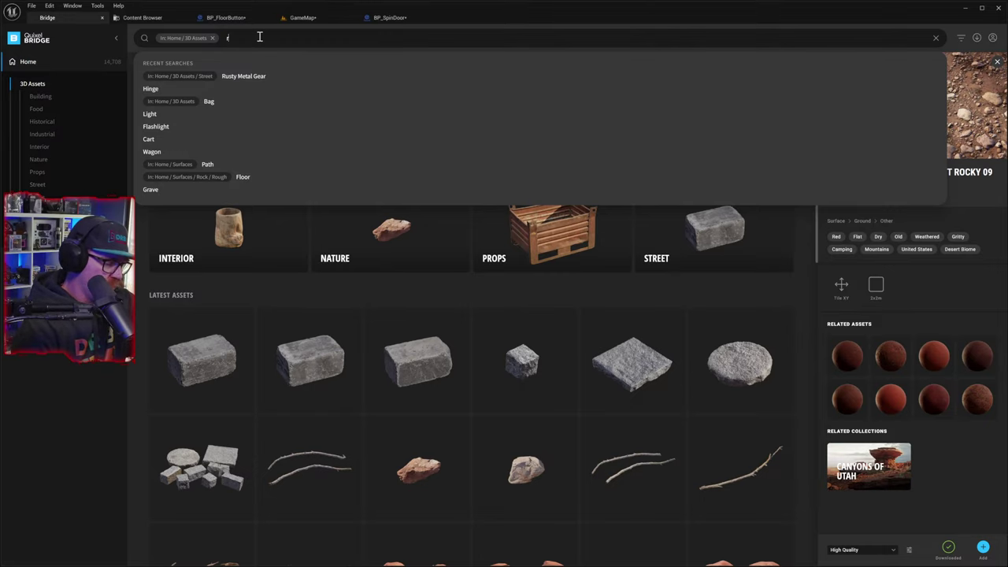
type("ri")
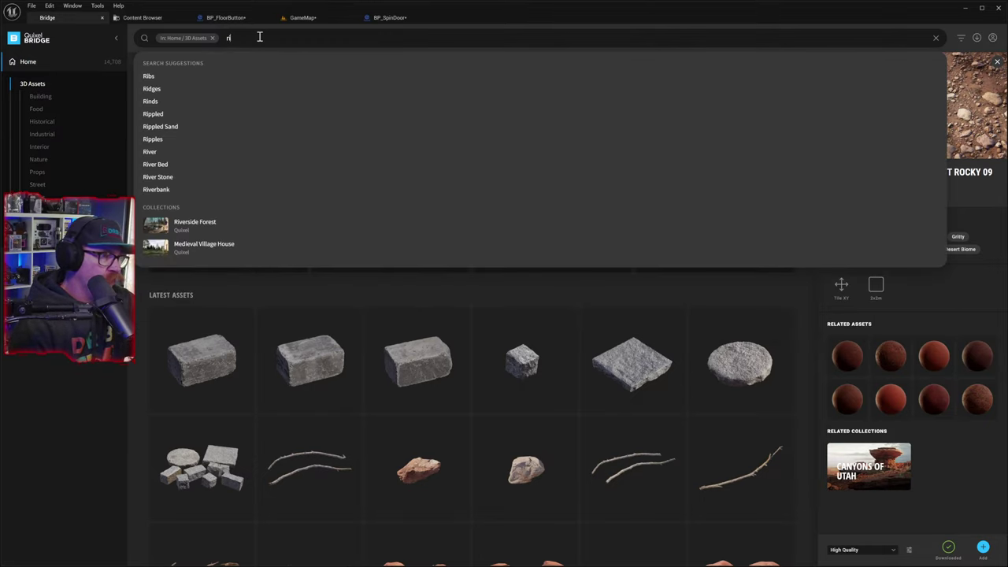
key("BackSpace")
key("BackSpace")
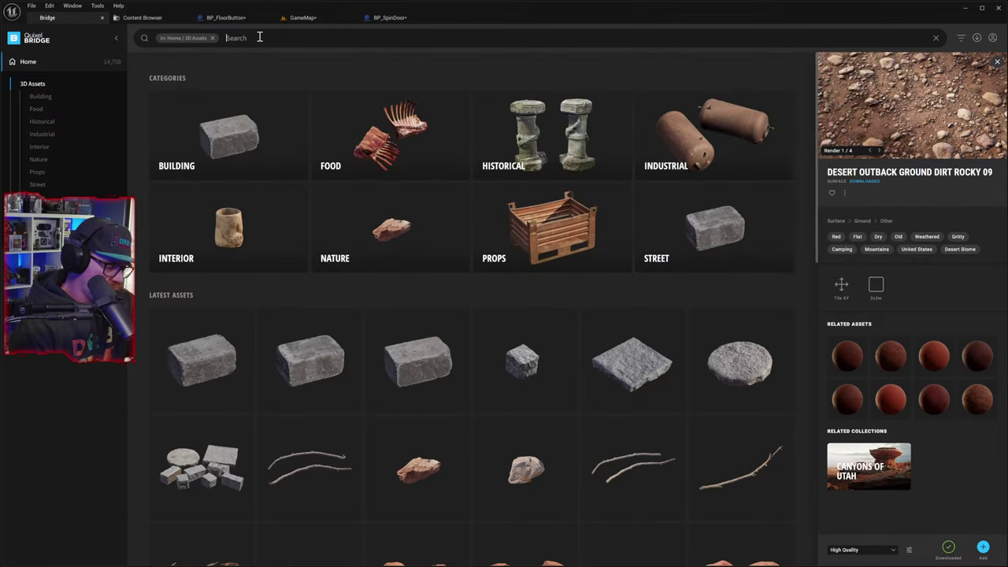
type("bri")
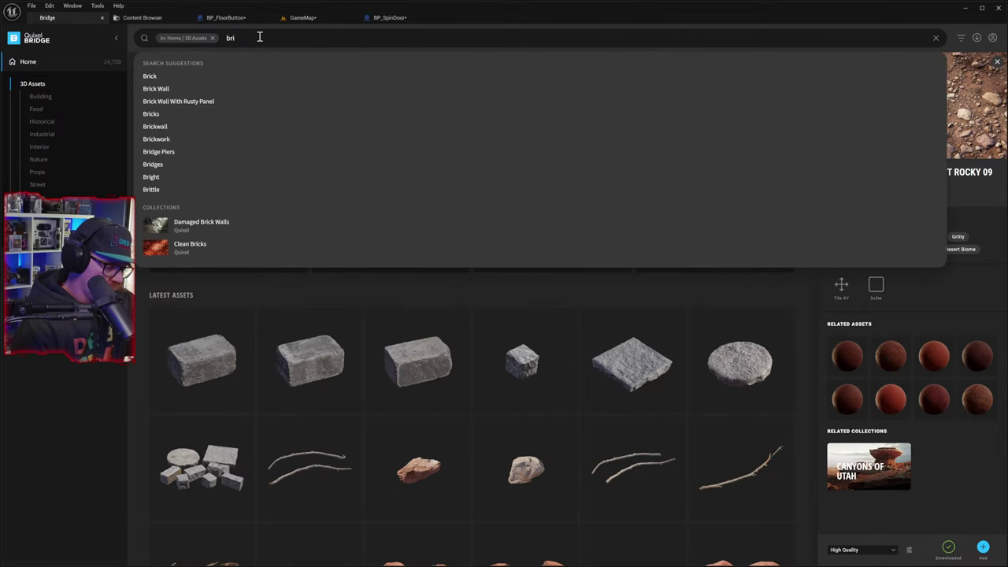
type("ck")
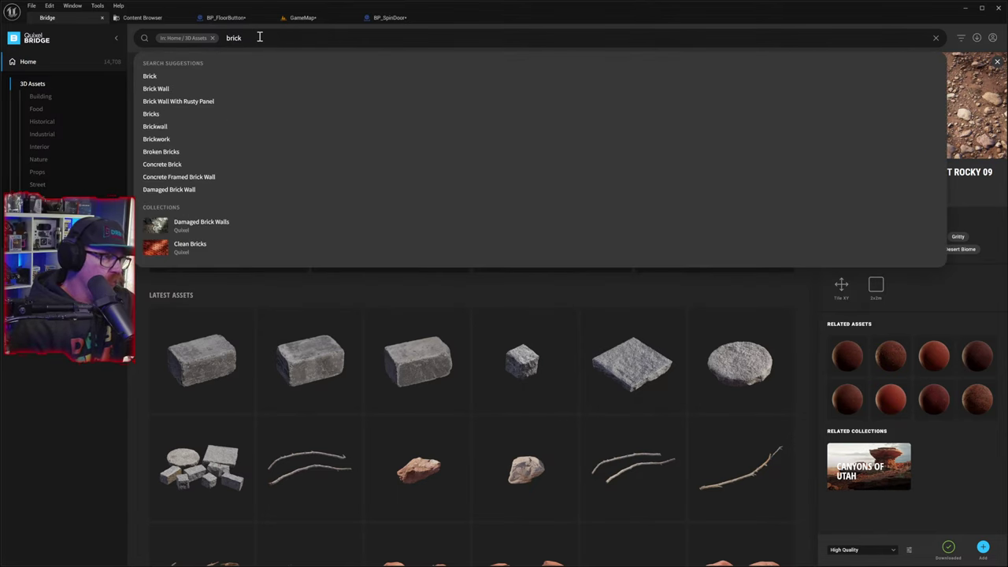
key("Return")
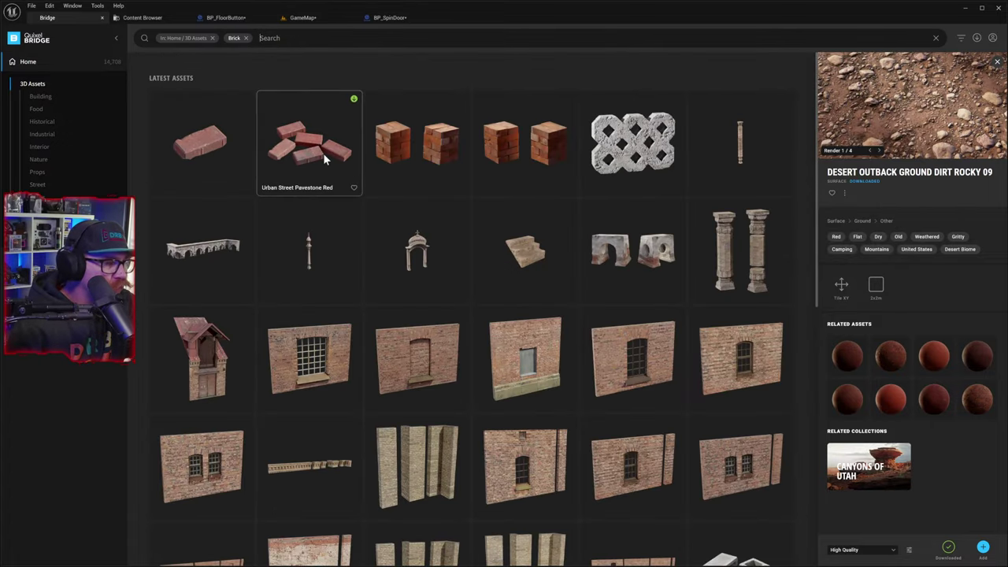
- Browse the brick results and compare the two reddish Concrete Brick assets in the details preview
scroll(335, 179, "down", 2)
scroll(327, 181, "down", 5)
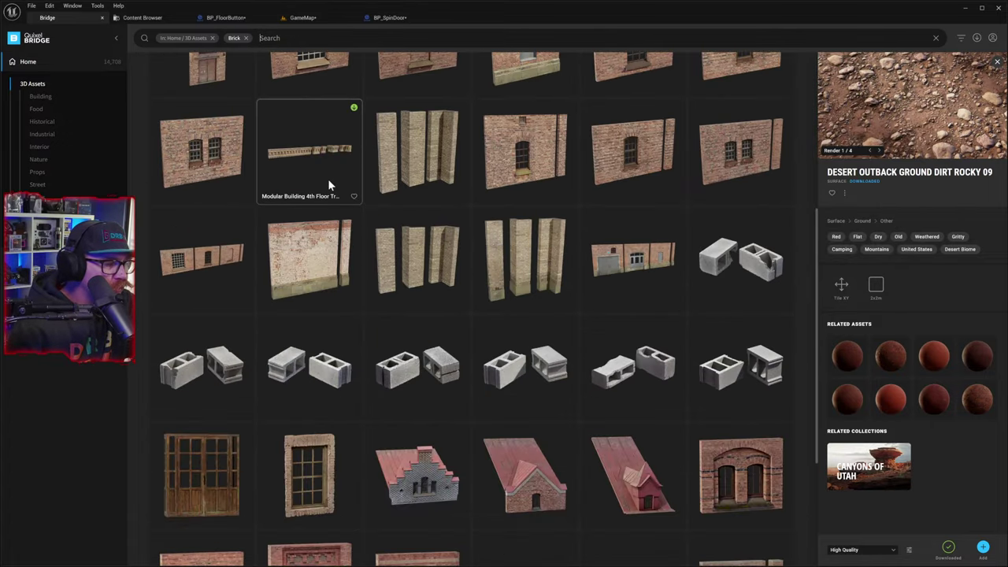
scroll(340, 177, "down", 1)
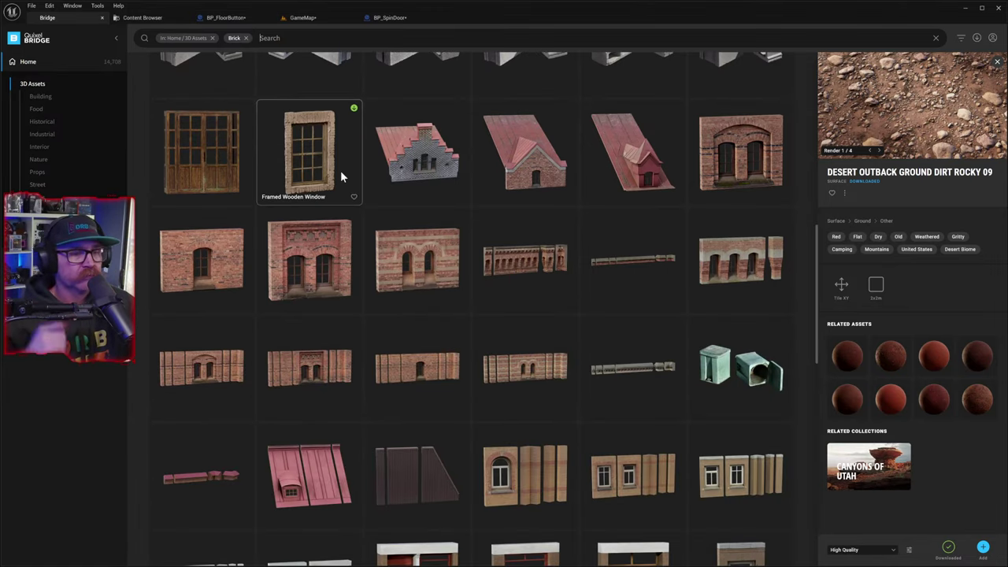
scroll(411, 272, "down", 3)
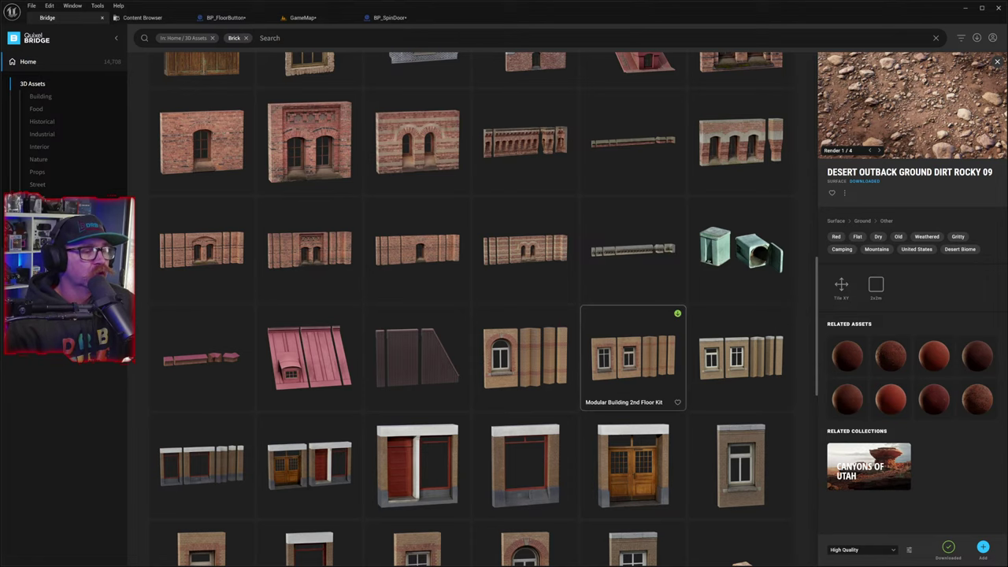
left_click(430, 384)
scroll(433, 381, "down", 6)
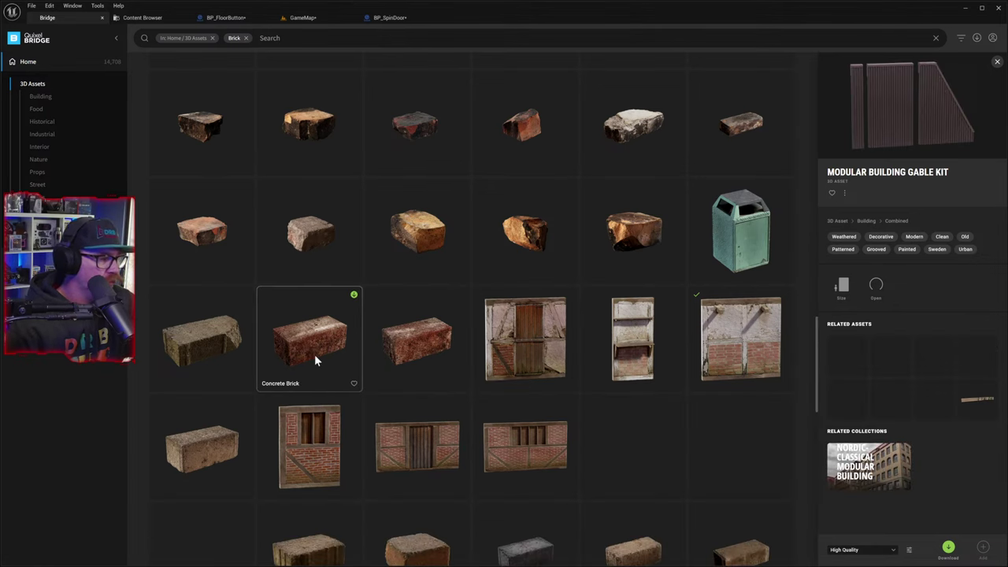
left_click(400, 359)
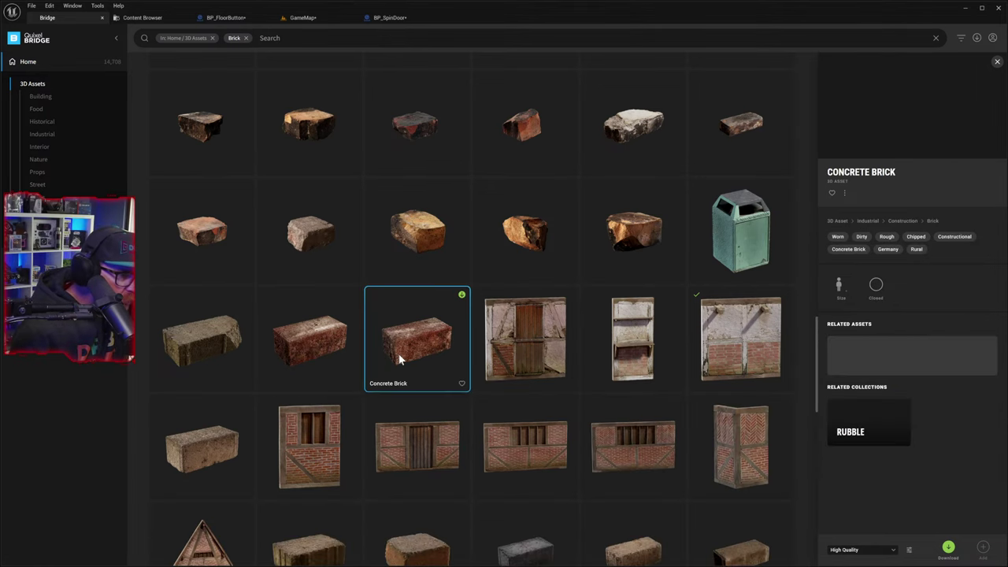
left_click(317, 351)
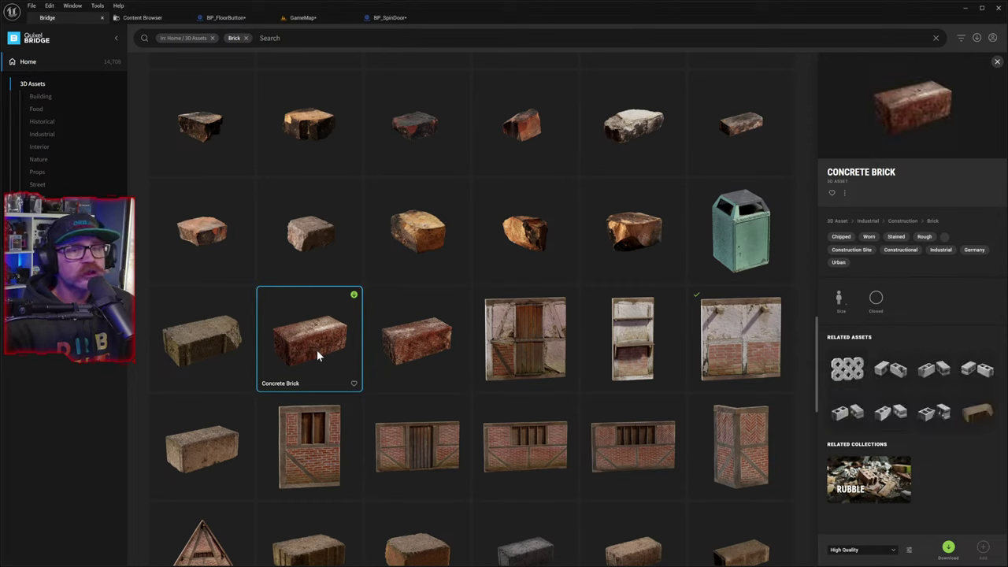
left_click(417, 354)
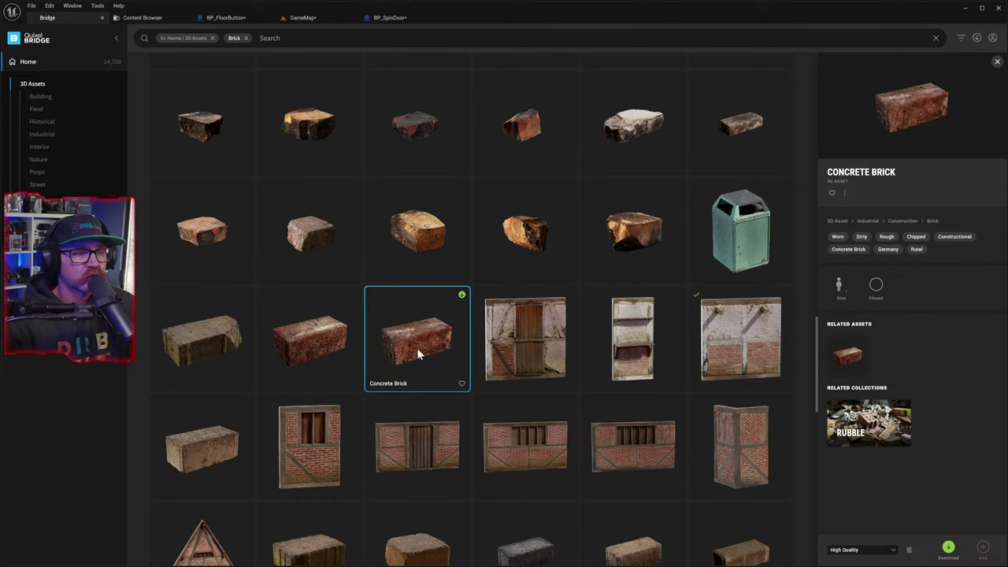
- Look through the remaining brick assets and preview the worn red Old Brick with the pale top
scroll(652, 475, "down", 5)
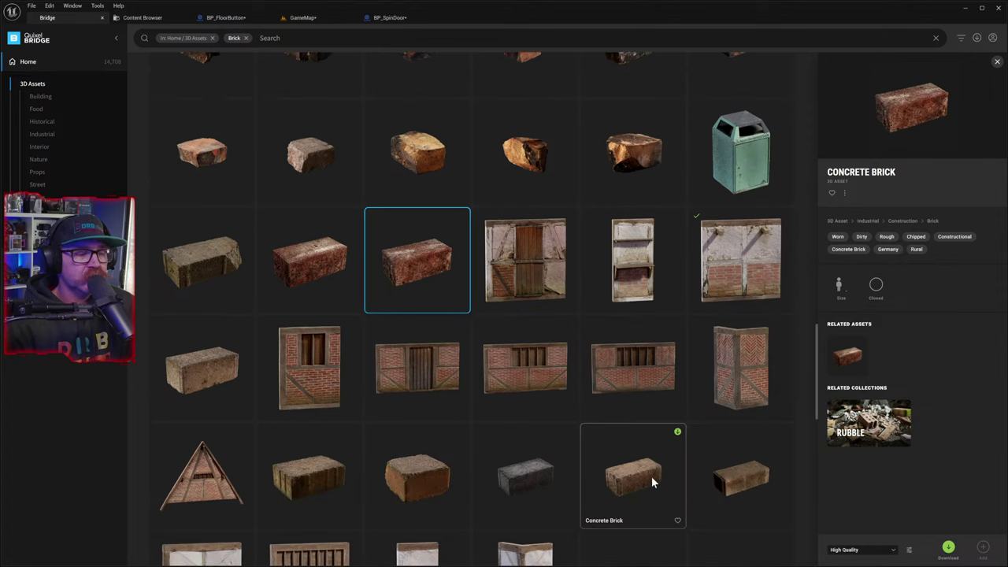
scroll(660, 476, "down", 6)
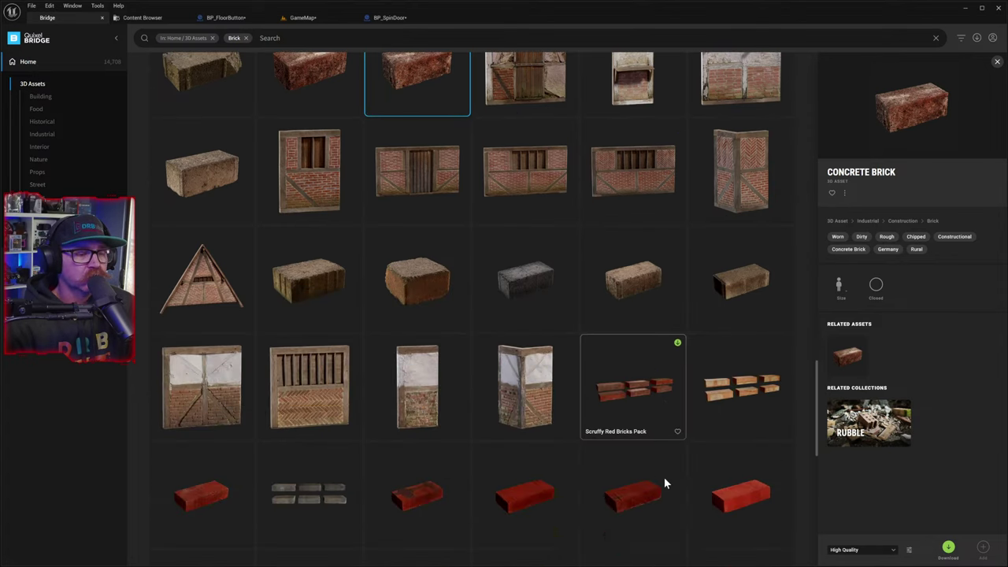
scroll(670, 471, "down", 5)
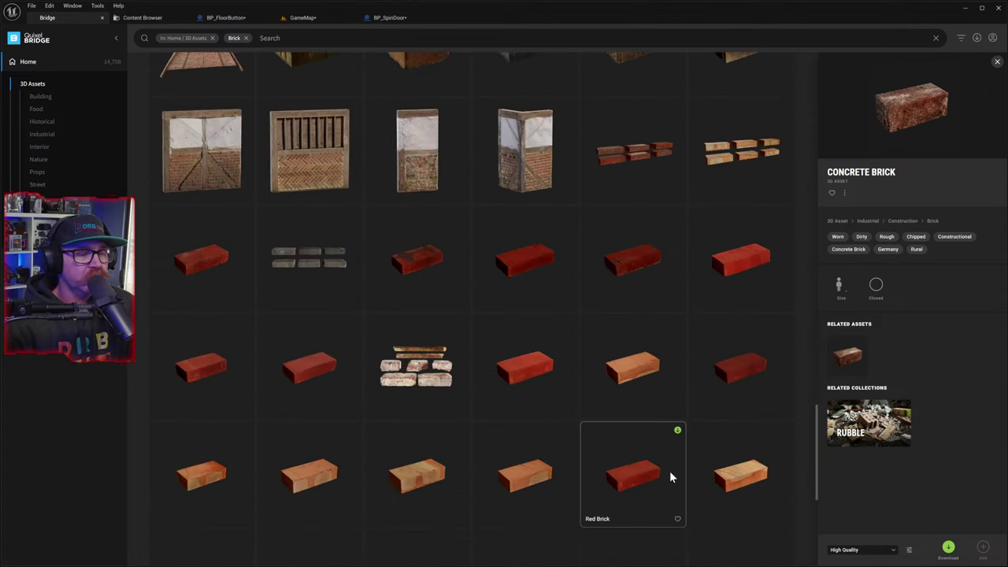
scroll(679, 464, "down", 3)
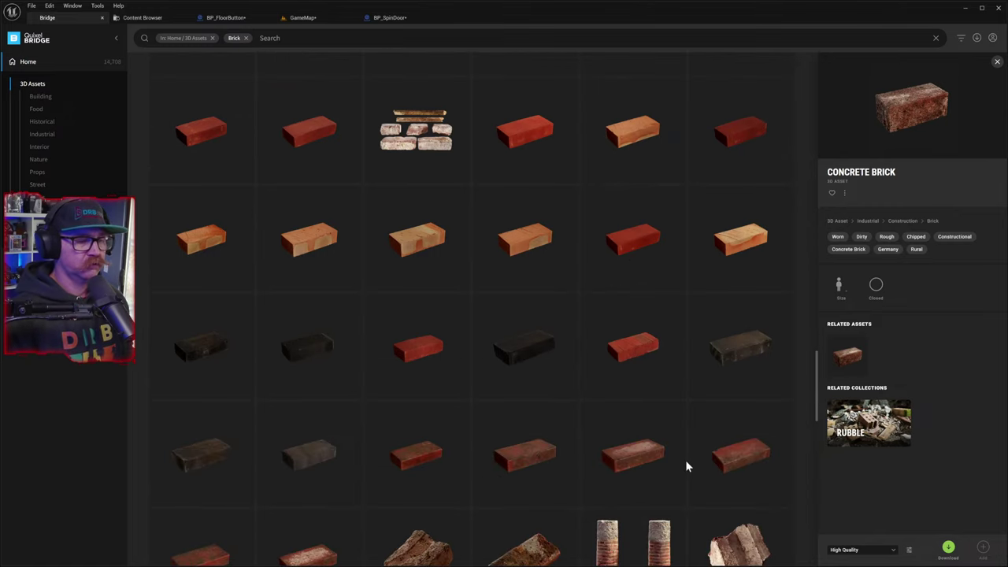
scroll(590, 460, "down", 2)
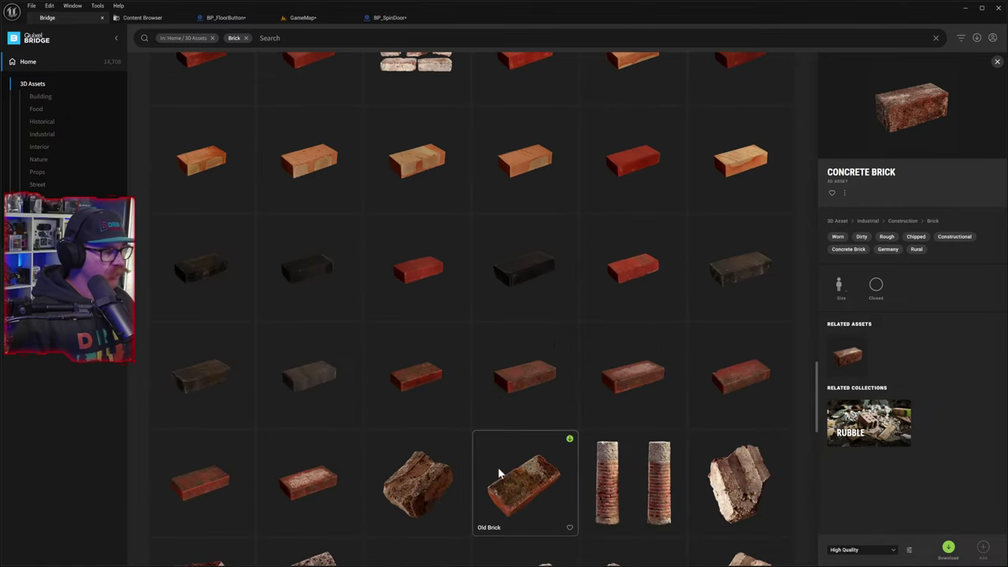
scroll(394, 473, "down", 2)
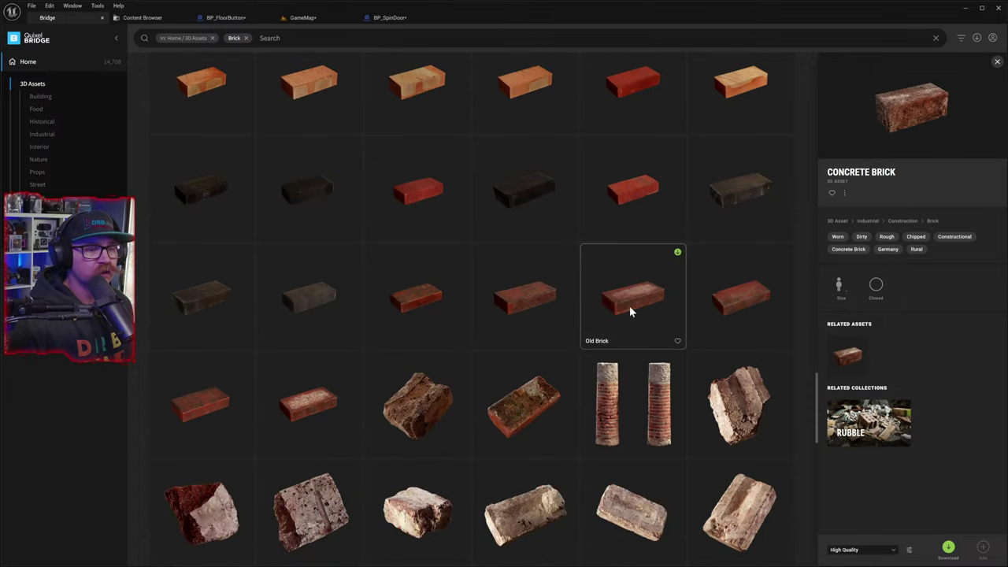
left_click(306, 414)
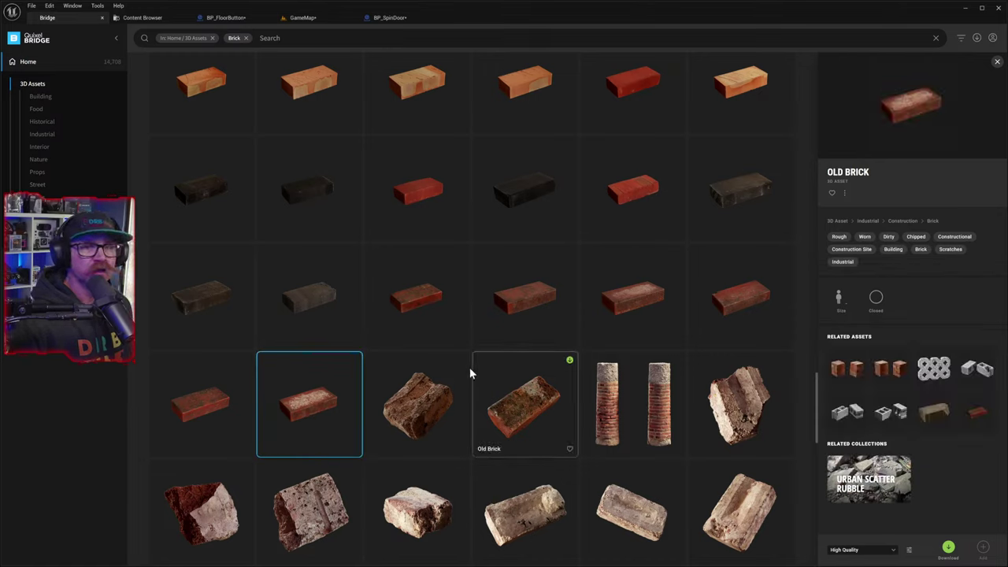
- Download the worn, dirty red Concrete Brick at High Quality and add it to the project
scroll(462, 371, "up", 3)
scroll(459, 370, "up", 10)
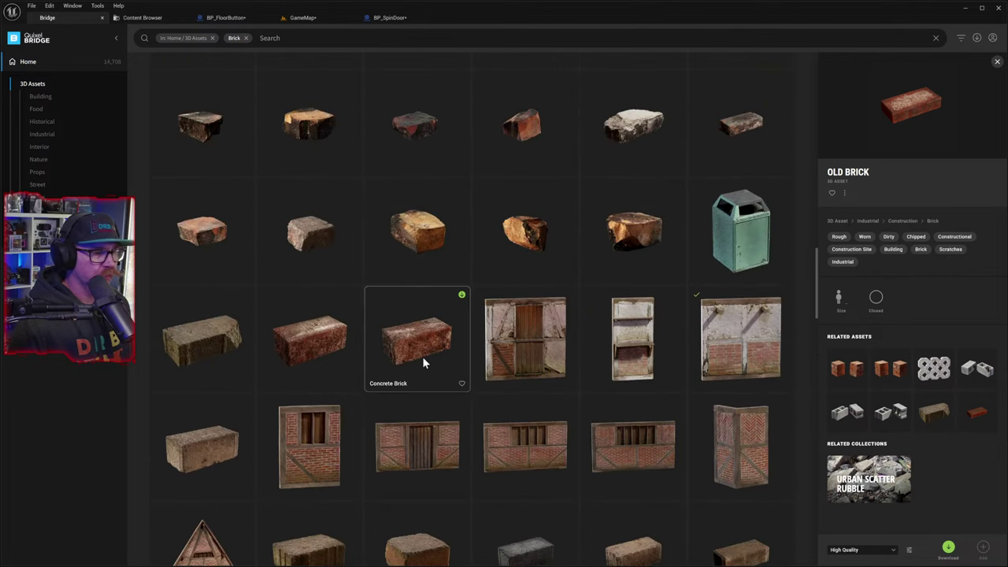
left_click(419, 355)
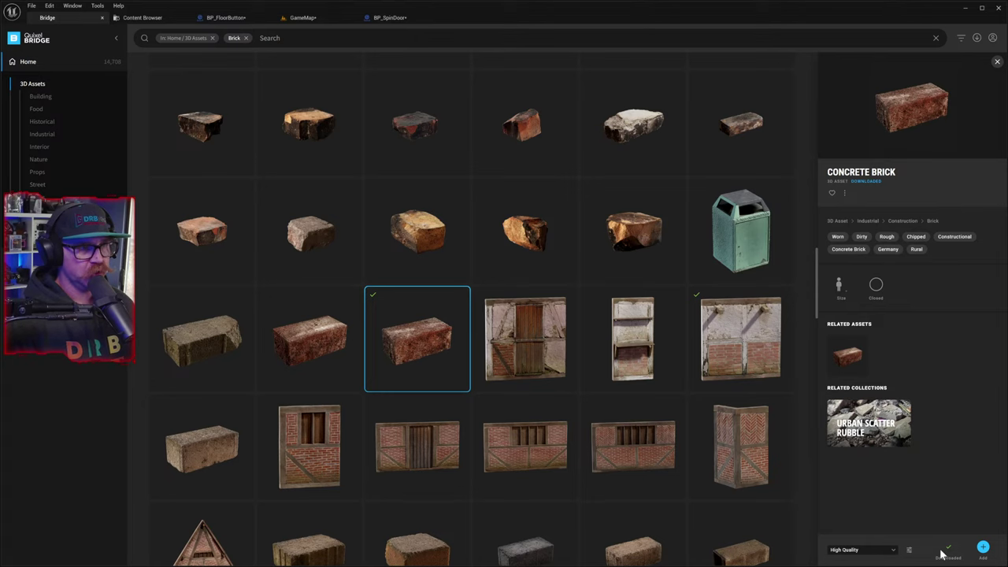
left_click(984, 548)
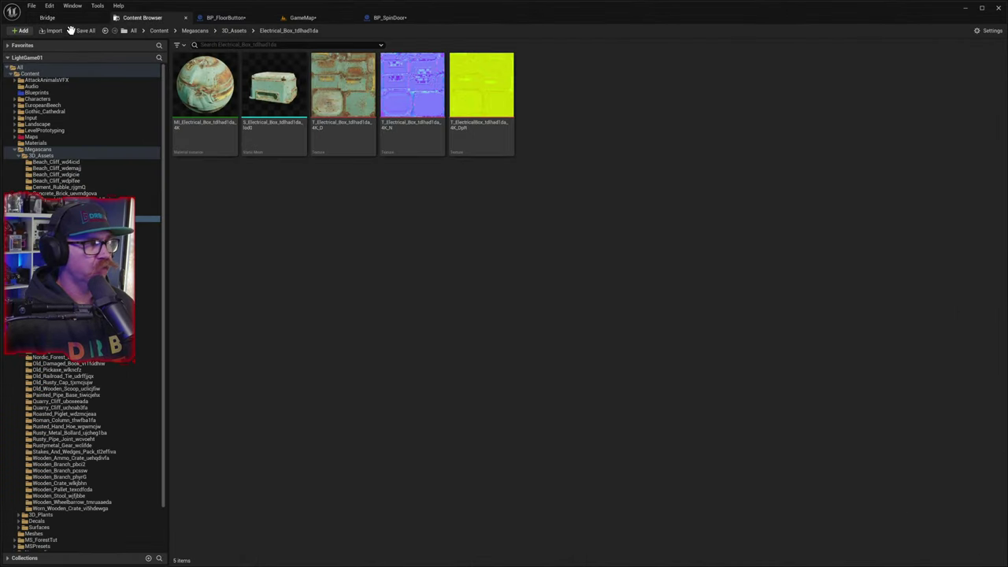
- Inspect the courtyard in GameMap, from the post's base block past the gargoyle and fountain to the rusty pipe on top of the post
left_click(296, 19)
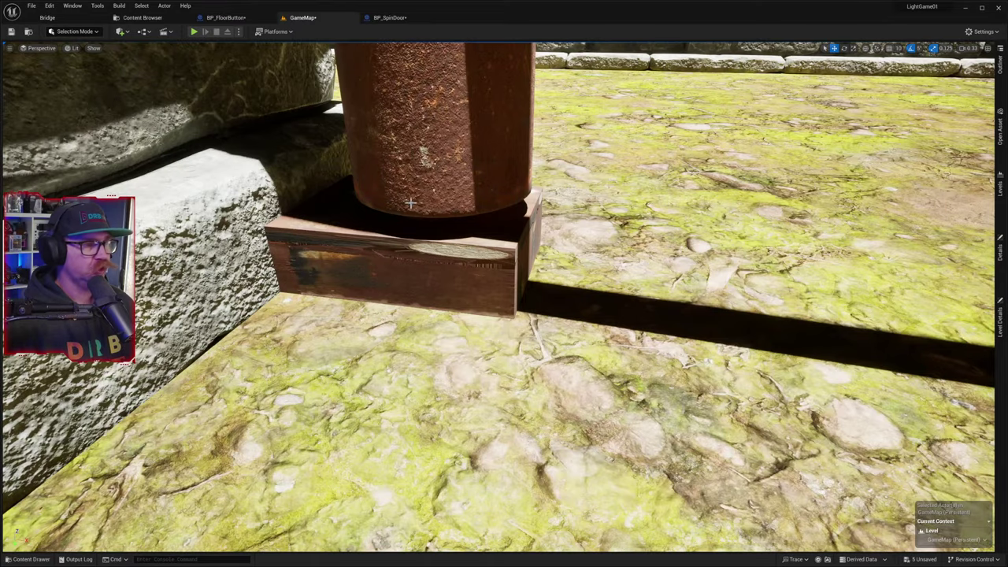
right_click_drag(446, 255, 512, 371)
key("w")
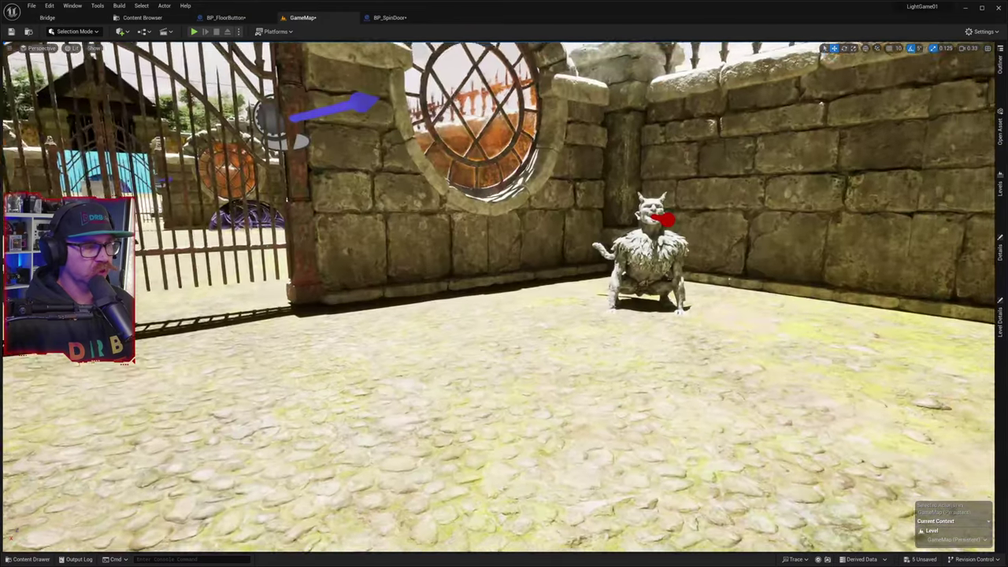
right_click_drag(397, 250, 534, 221)
scroll(397, 251, "up", 3)
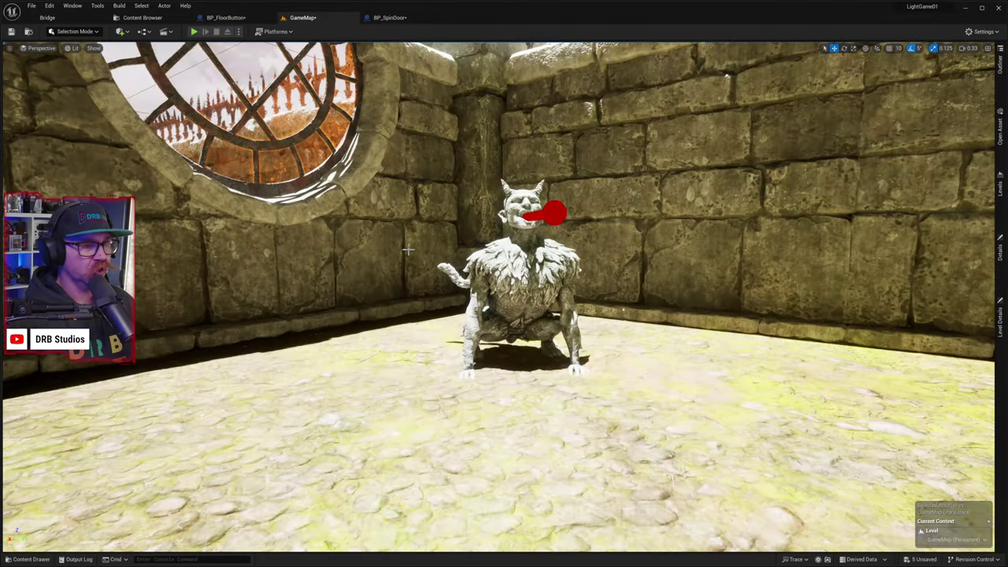
right_click_drag(408, 249, 489, 291)
scroll(408, 248, "up", 3)
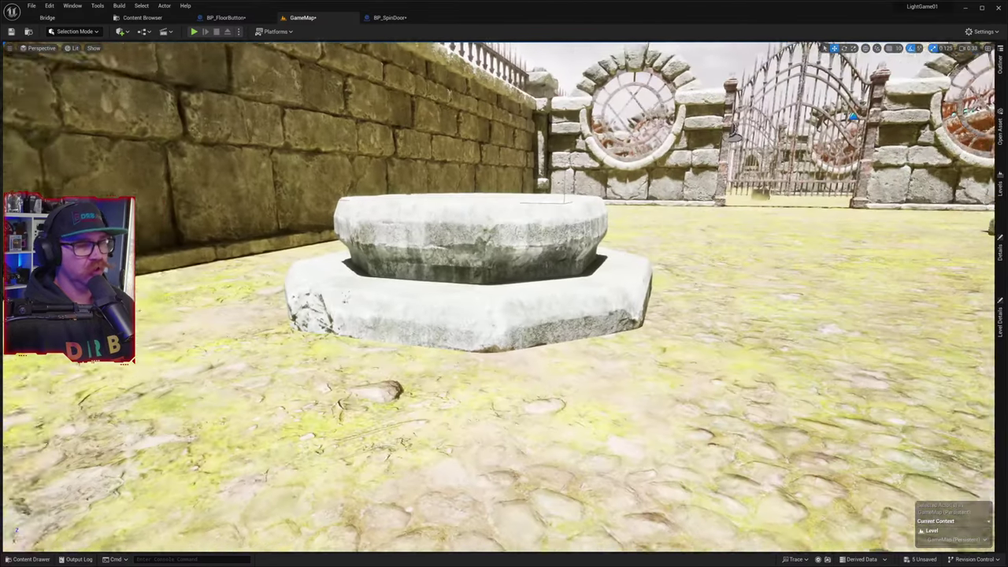
right_click_drag(415, 248, 286, 55)
key("w")
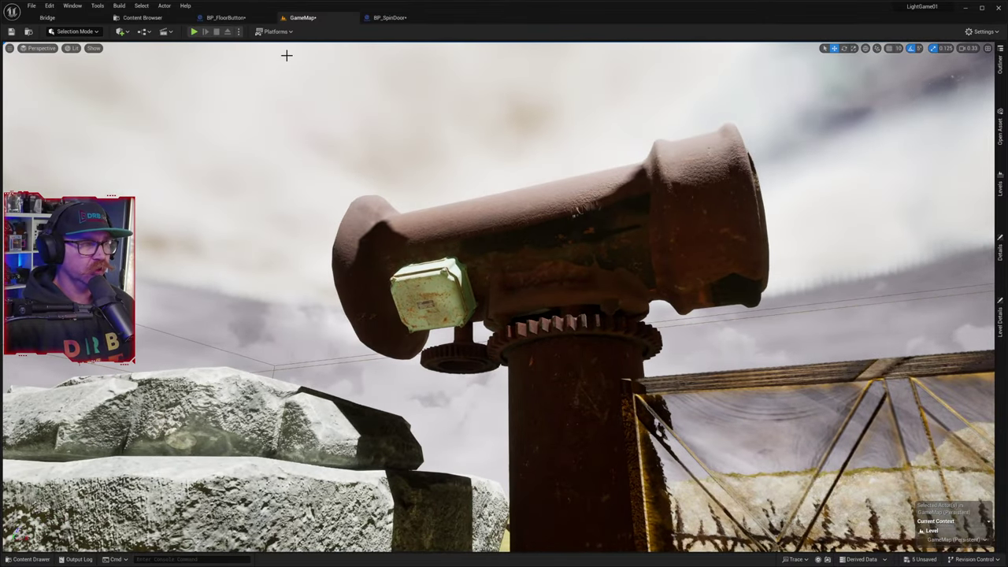
- Return to the Top1 base block in BP_SpinDoor and search the project content for "brick" assets
left_click(382, 20)
right_click_drag(405, 173, 433, 32)
key("s")
key("w")
right_click_drag(457, 240, 452, 214)
key("s")
key("w")
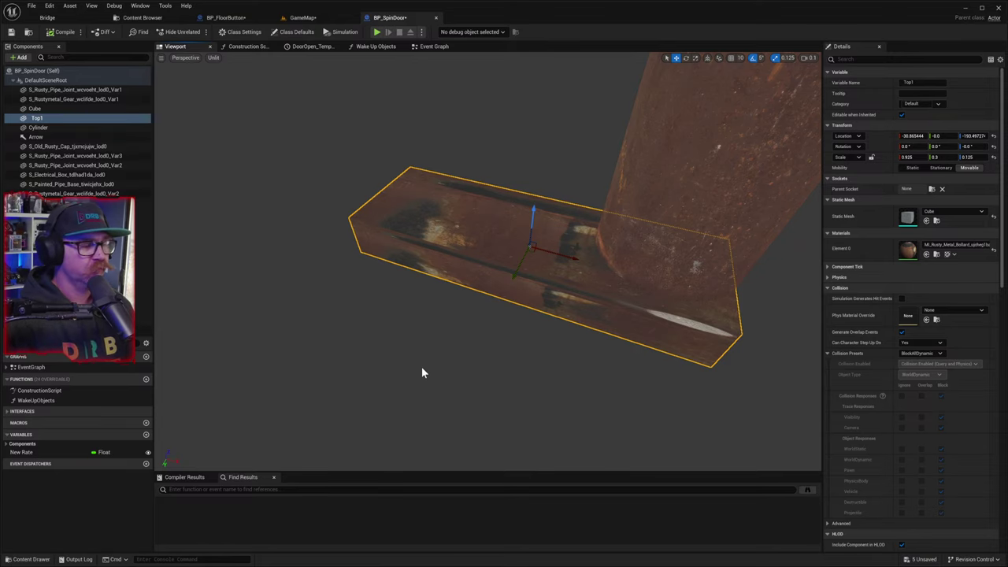
left_click(33, 559)
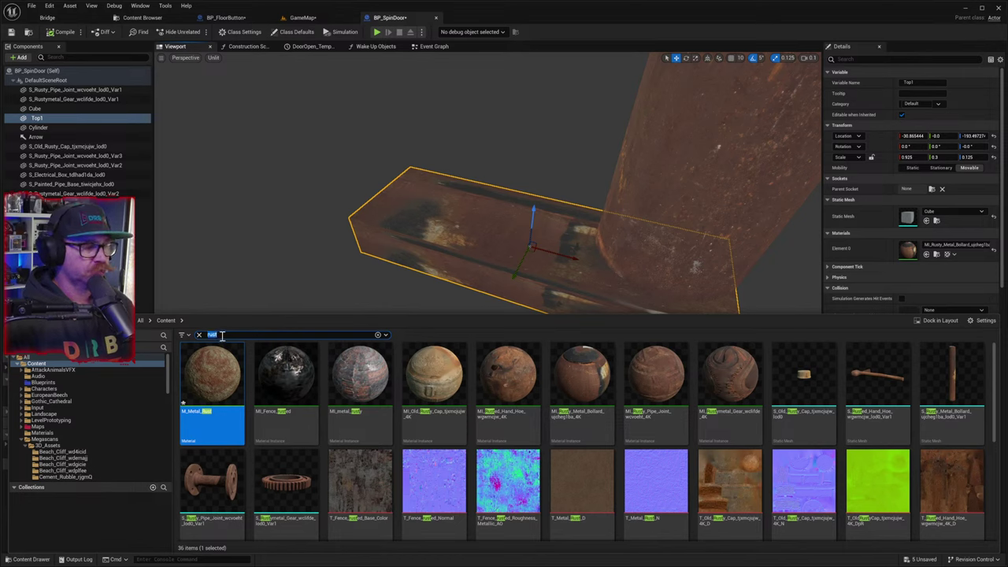
type("brick")
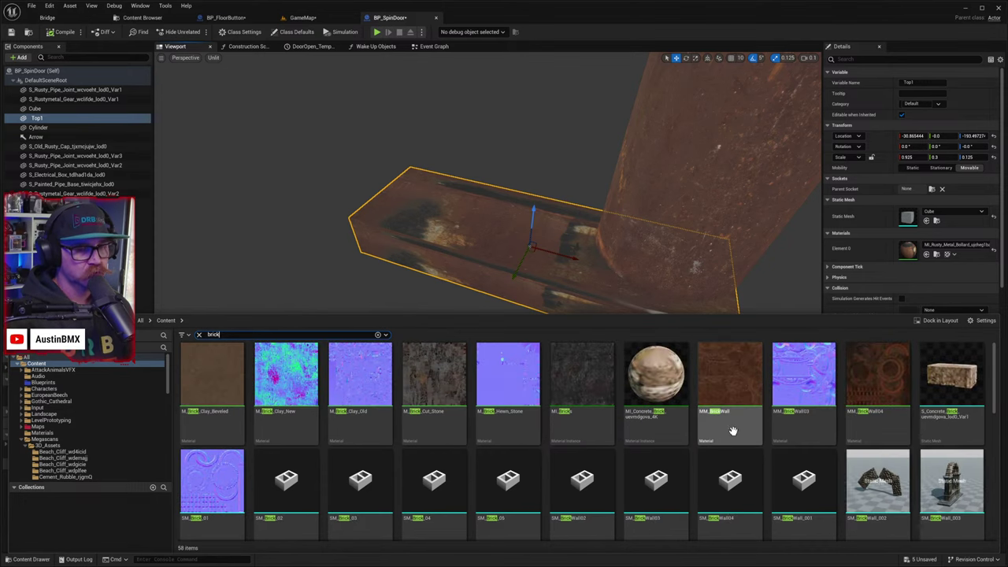
scroll(622, 459, "down", 1)
scroll(622, 458, "down", 10)
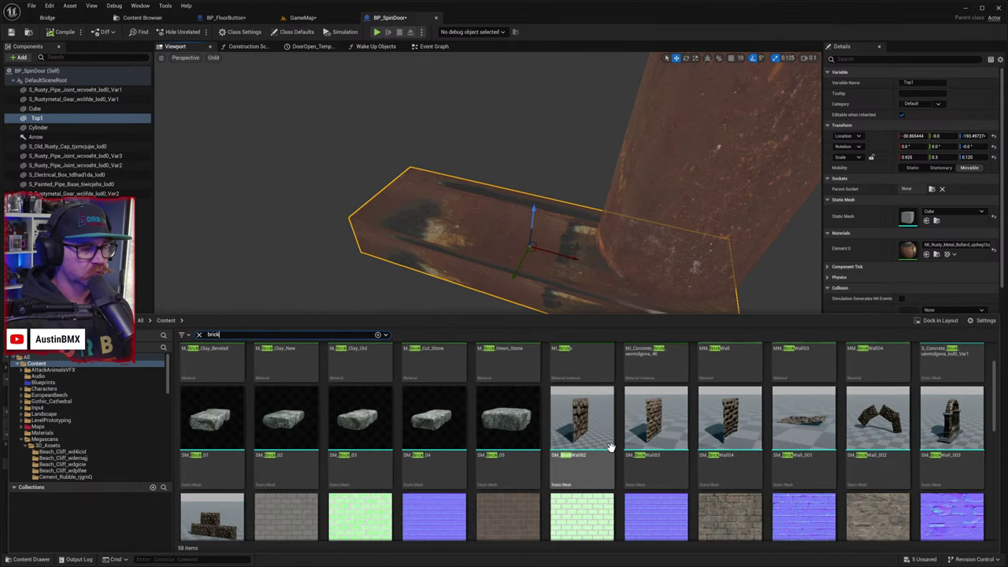
- Add the Concrete Brick static mesh from the search results to BP_SpinDoor as its own component rather than a child of Top1
scroll(589, 447, "down", 5)
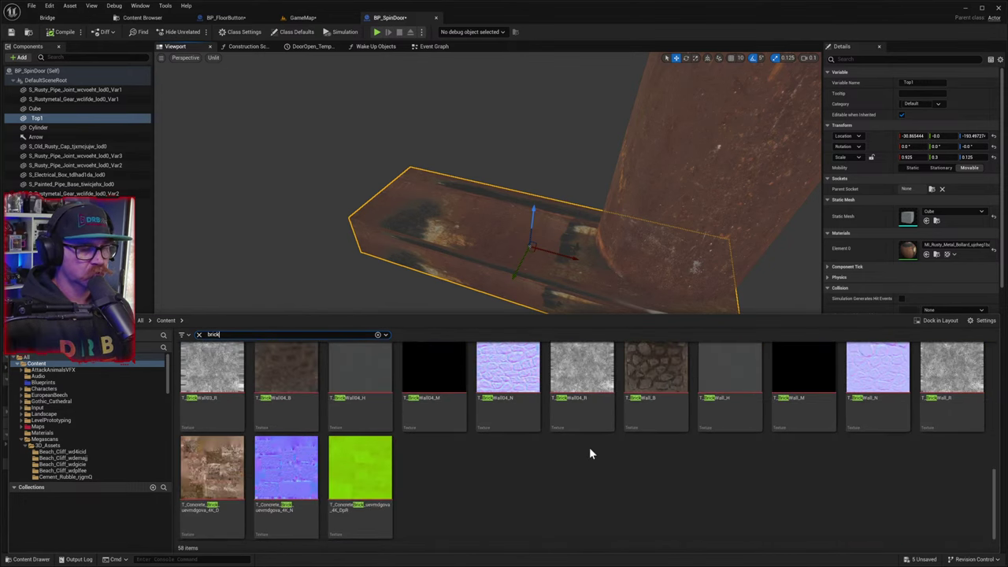
scroll(580, 447, "up", 8)
scroll(557, 432, "up", 5)
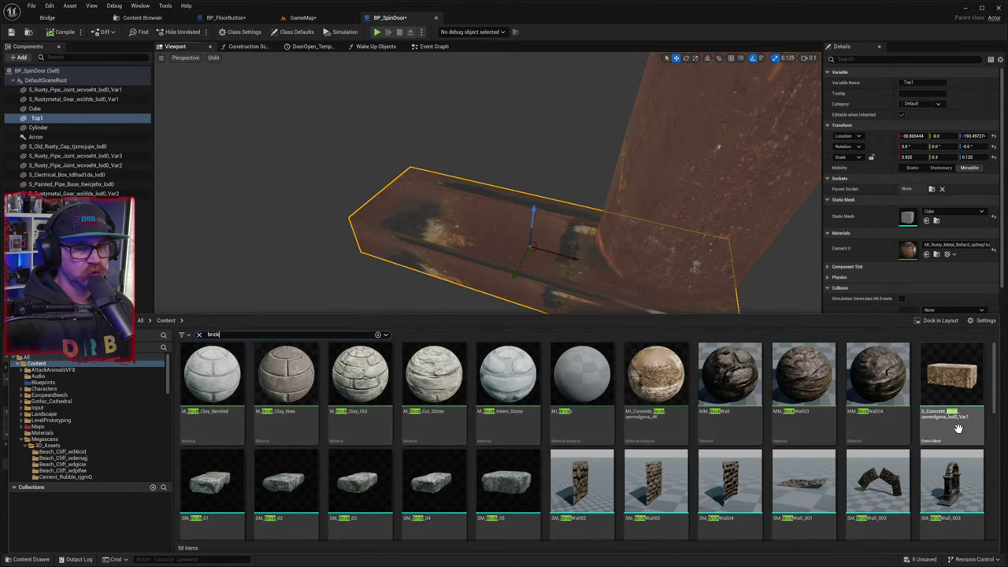
left_click(959, 427)
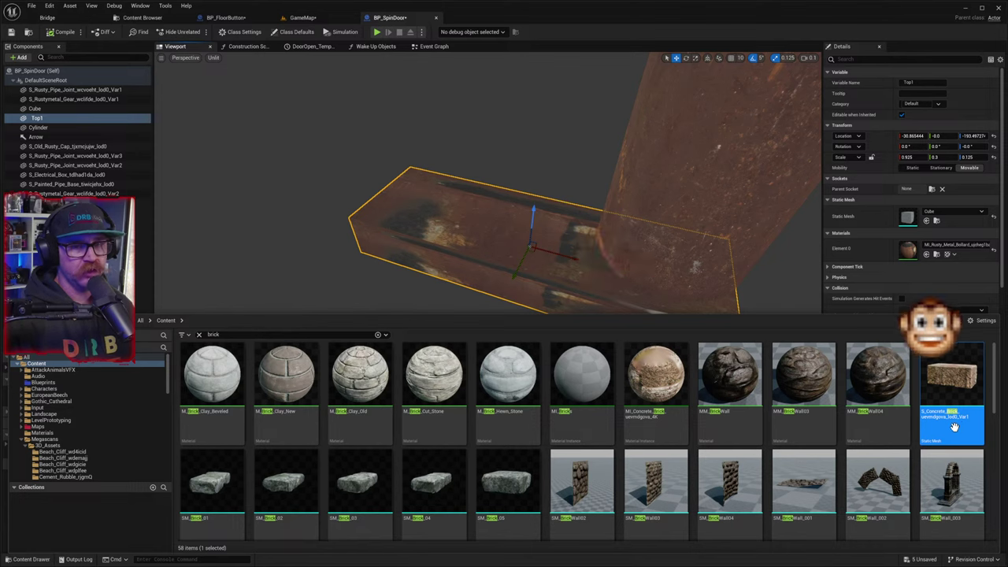
left_click_drag(954, 427, 526, 280)
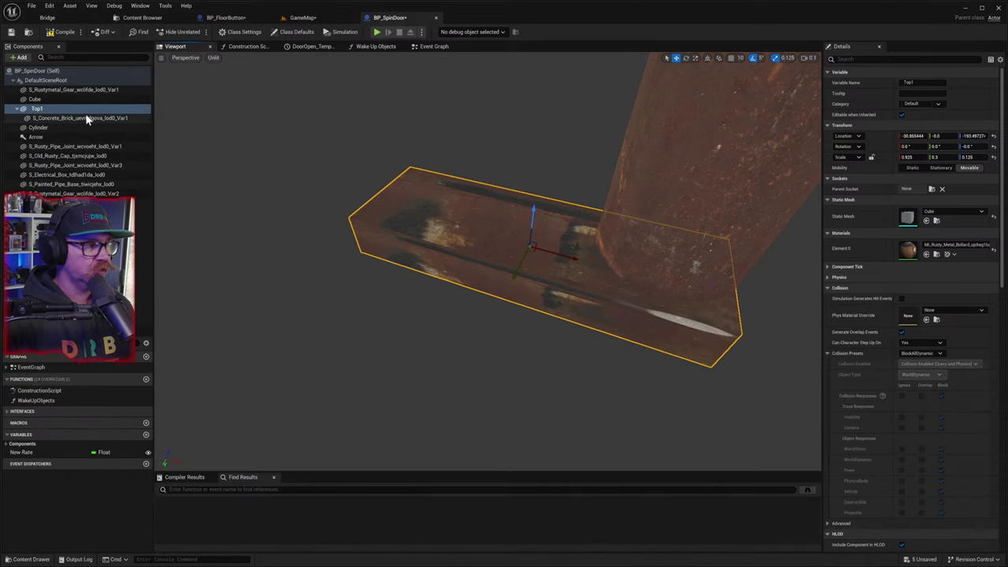
left_click(85, 117)
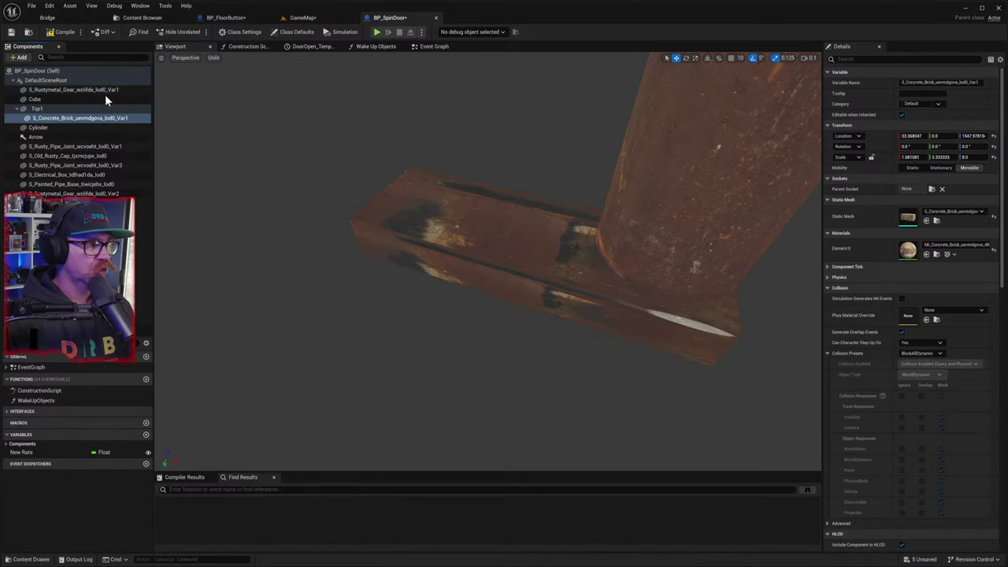
key("ctrl+z")
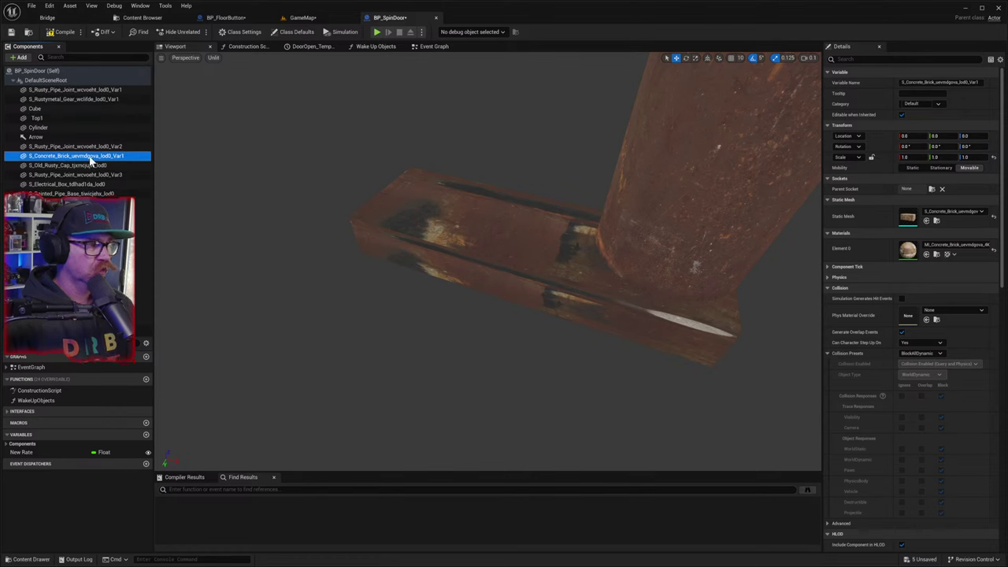
double_click(91, 157)
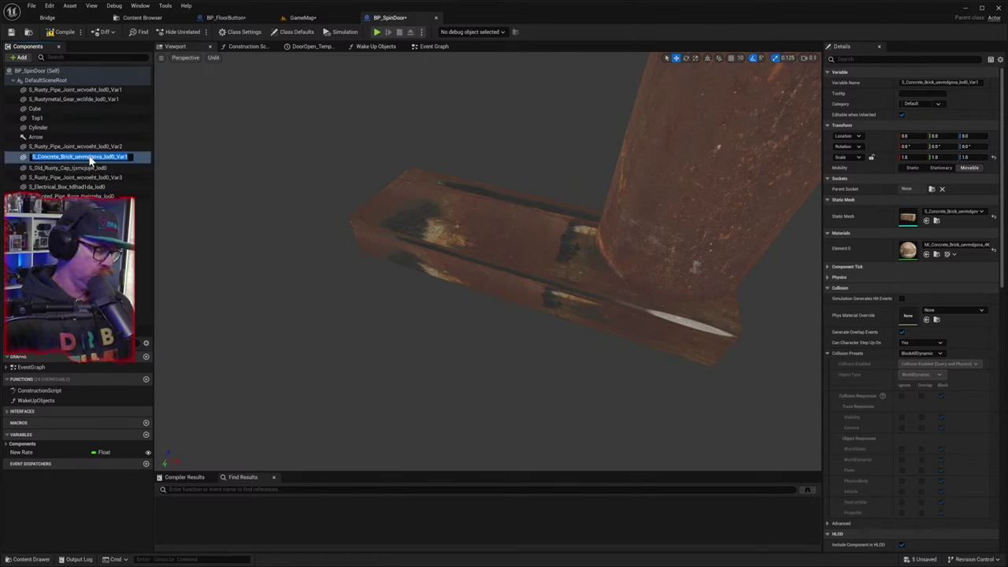
type("f")
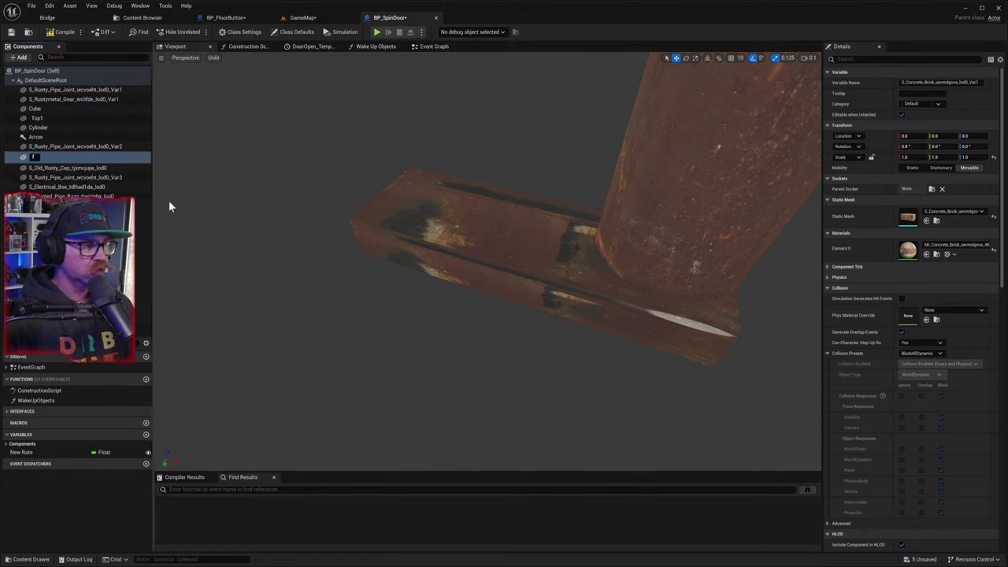
key("ctrl+z")
key("Return")
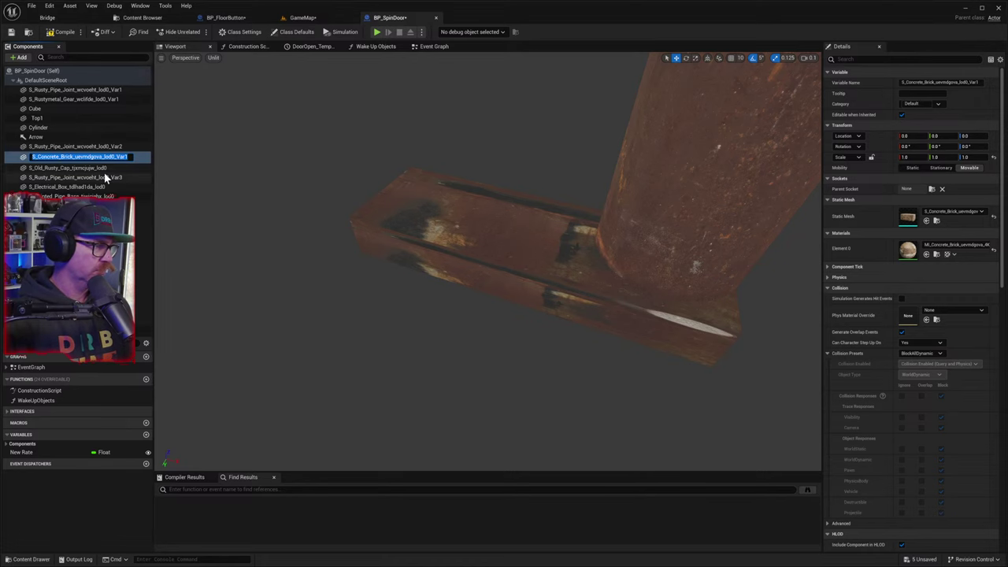
left_click(87, 174)
- Move the Concrete Brick down onto the Top1 base block beside the post, at about X -26.3, Z -185
left_click(90, 156)
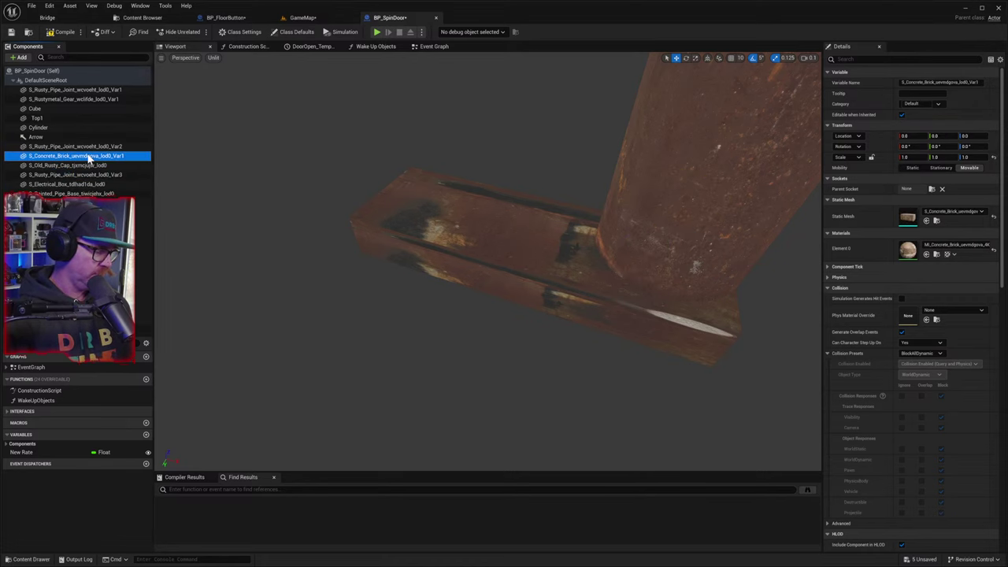
key("ctrl+f")
right_click_drag(292, 289, 385, 281)
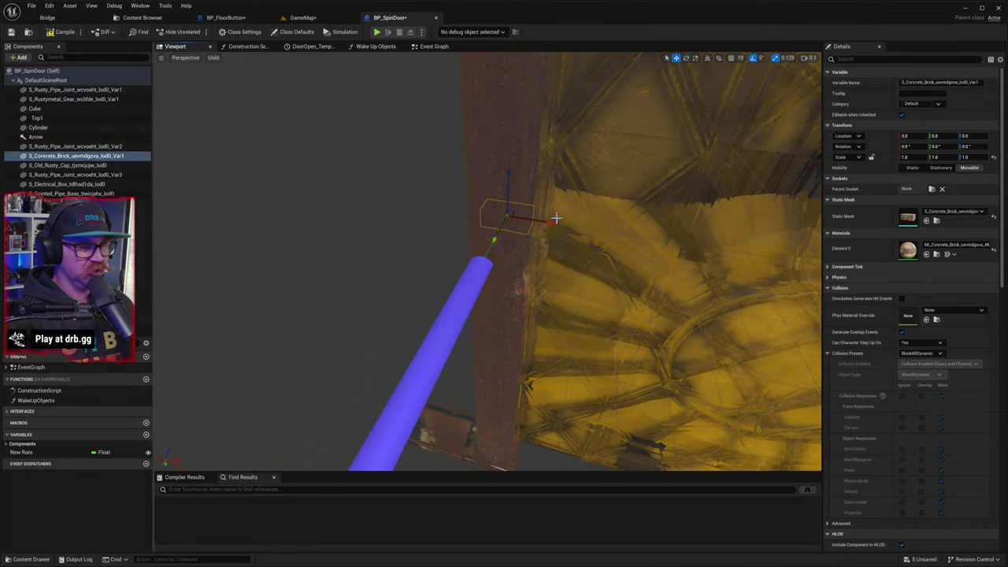
left_click_drag(551, 220, 547, 223)
left_click_drag(480, 216, 470, 215)
left_click_drag(441, 184, 462, 419)
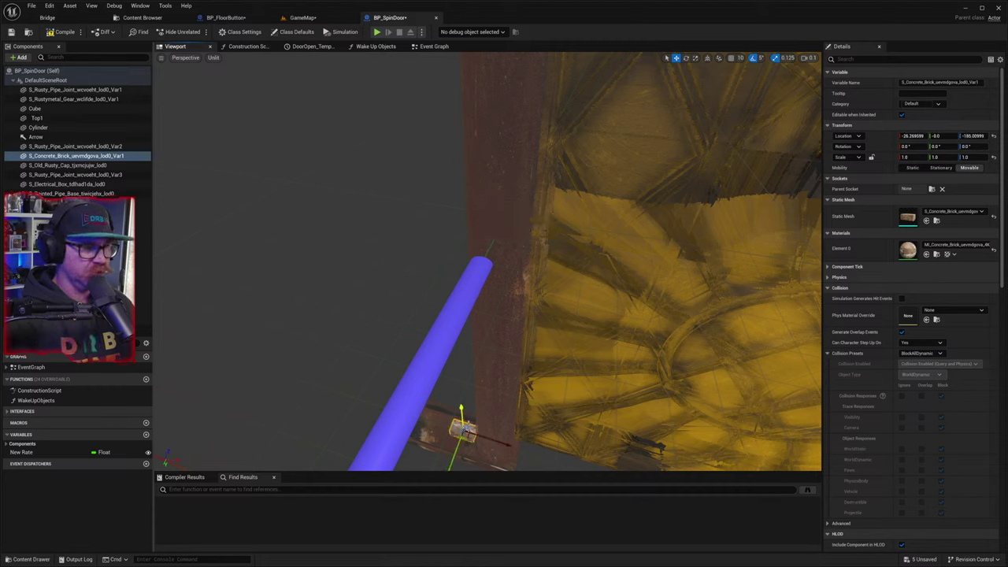
- Stretch the Concrete Brick to scale 5.375 in X and 3.75 in Y, and lower it to about Z -191
right_click_drag(461, 419, 504, 374)
key("s")
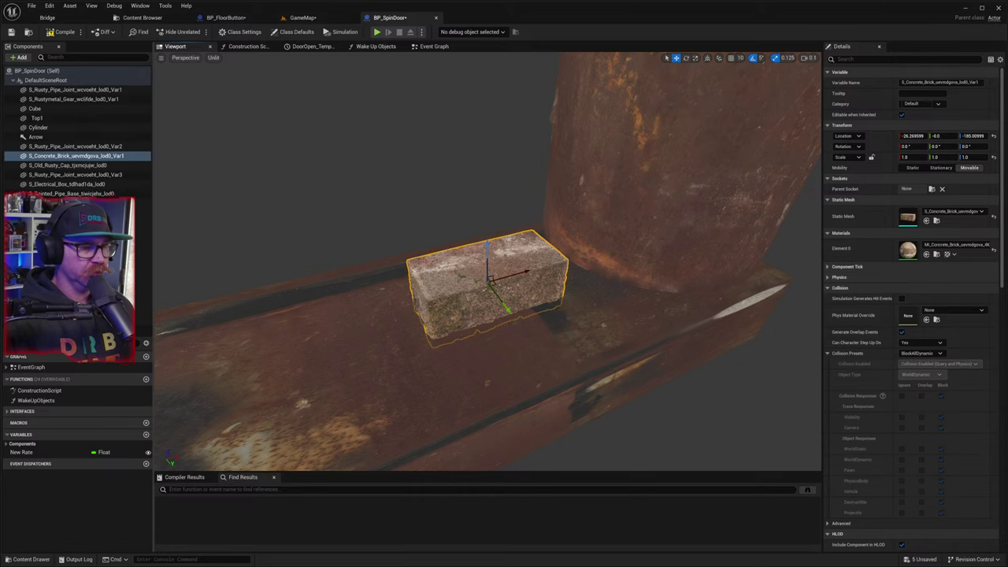
key("s")
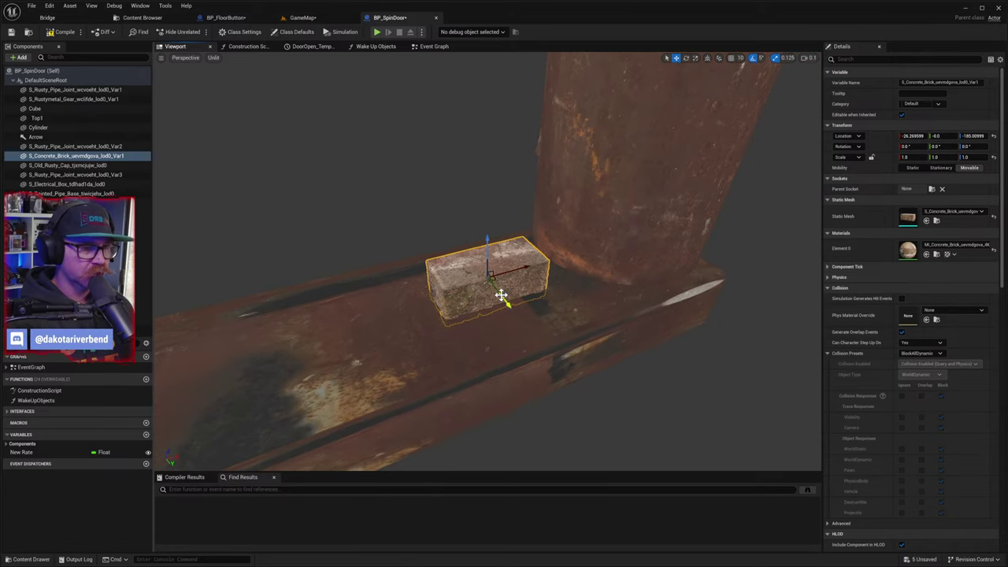
key("e")
key("r")
left_click_drag(501, 302, 538, 335)
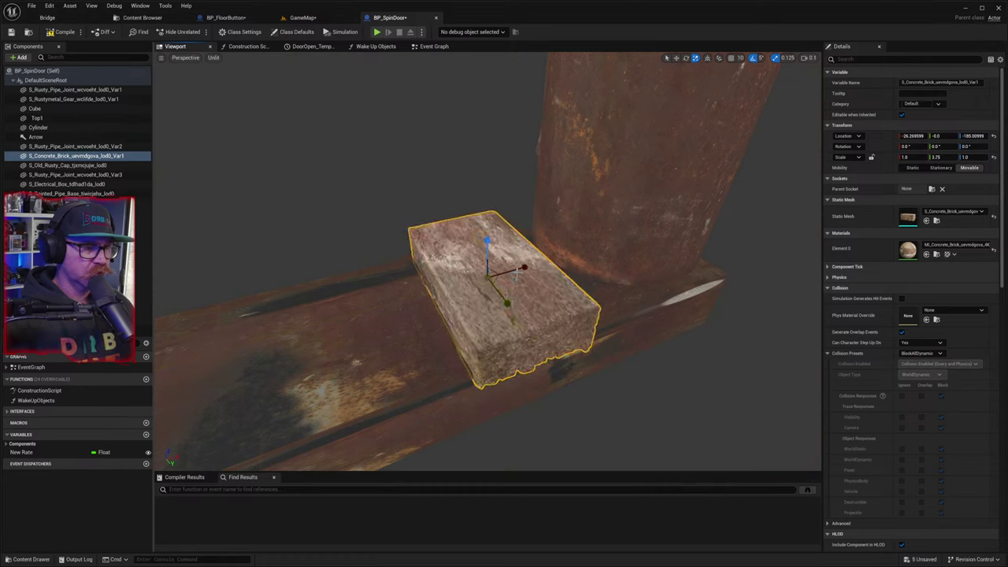
left_click_drag(519, 270, 525, 268)
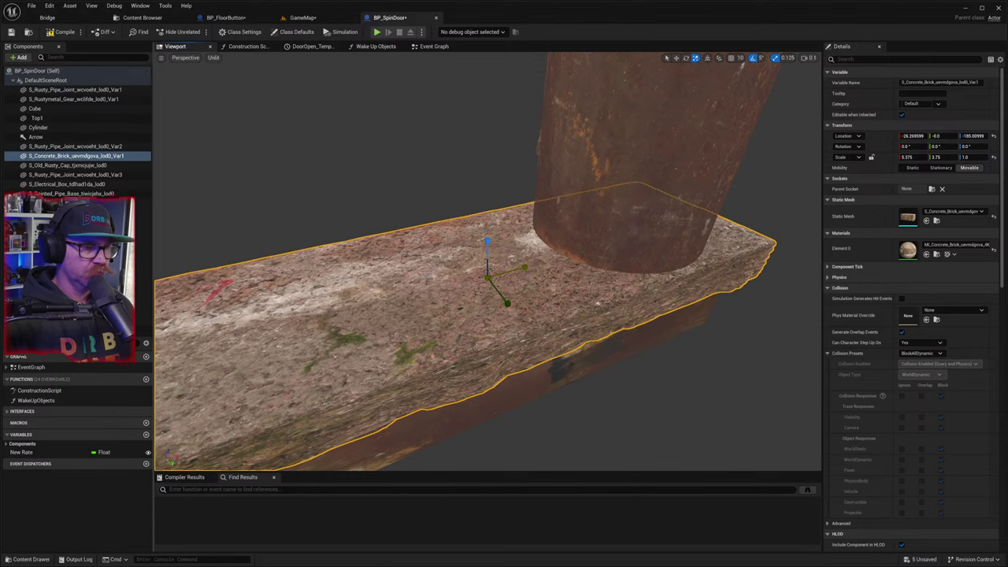
key("w")
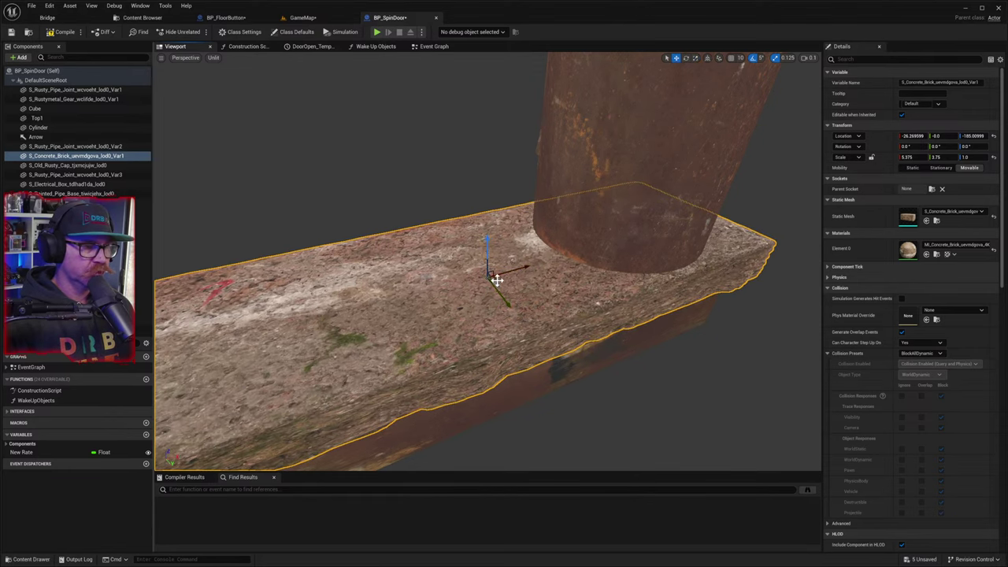
left_click_drag(487, 254, 494, 283)
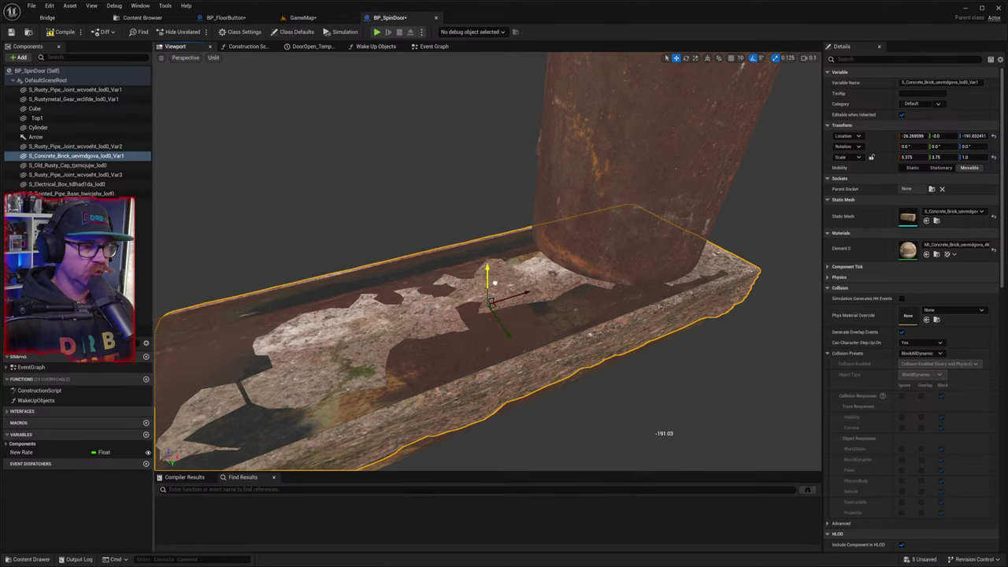
- Slide the Top1 base block clear of the brick along X to about -133.6
left_click(482, 342)
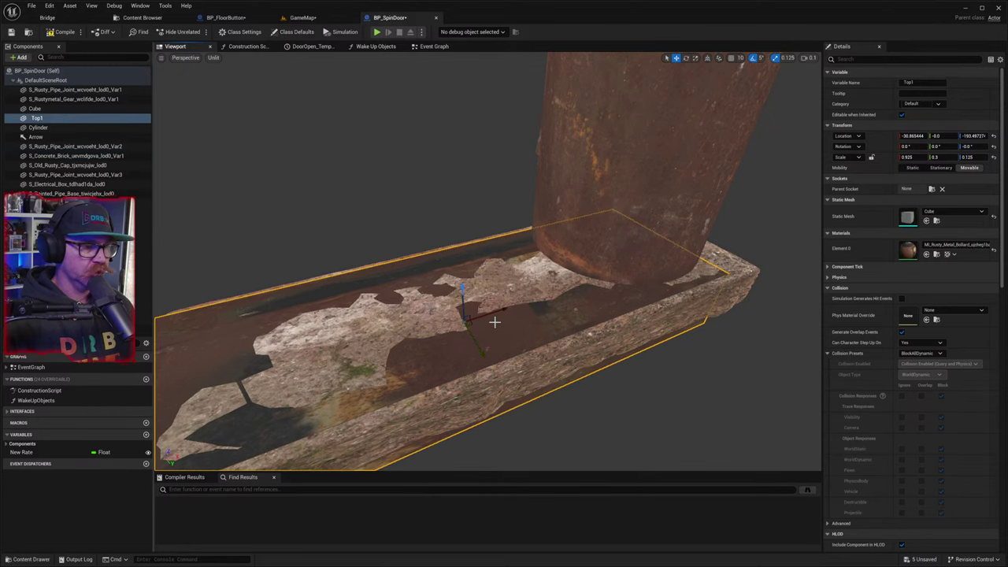
left_click_drag(491, 308, 162, 390)
key("f")
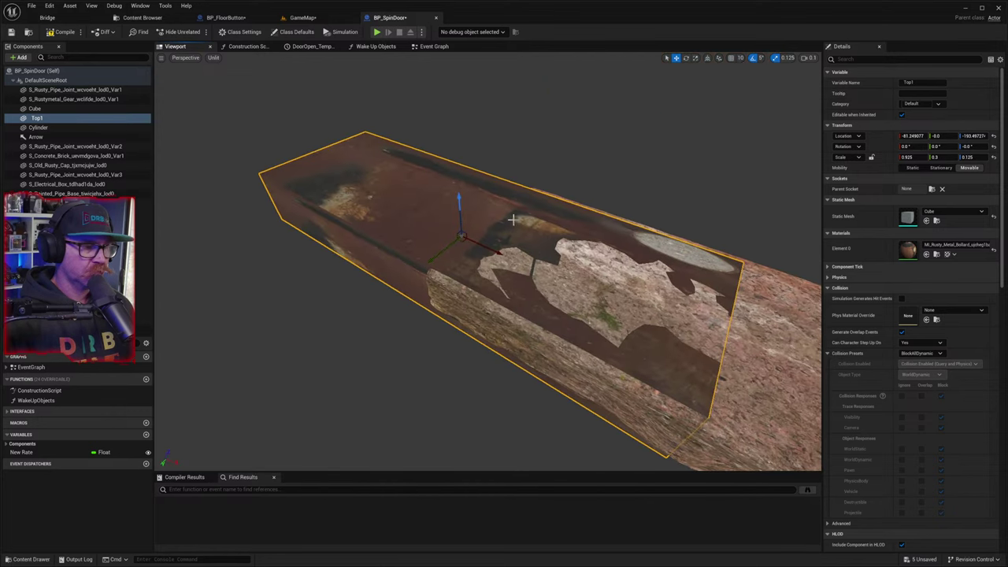
left_click_drag(490, 250, 337, 178)
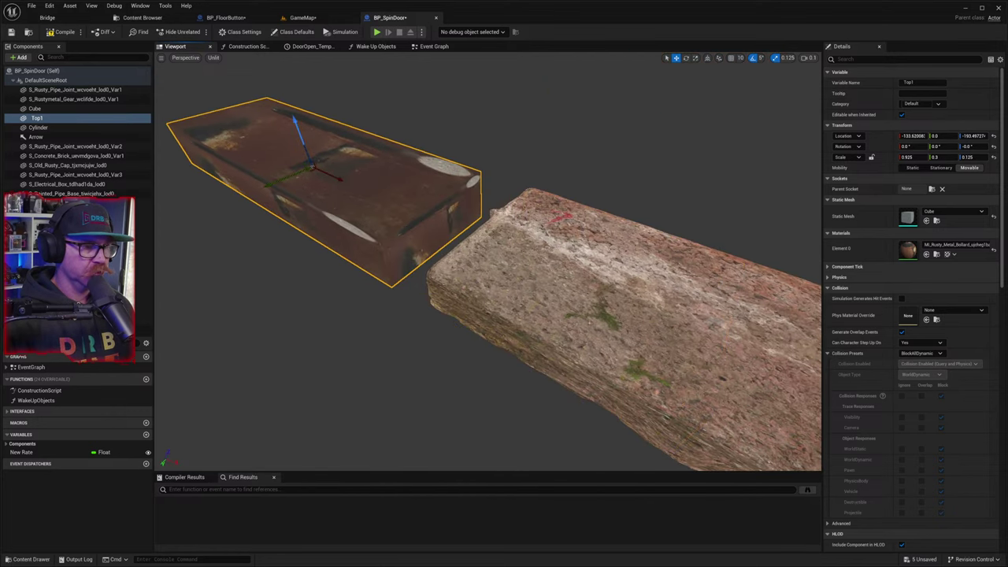
- Inspect the brick base under the post in BP_SpinDoor and beside the stone pillar in GameMap
mouse_move(489, 261)
right_mouse_down()
mouse_move(599, 293)
mouse_move(768, 268)
mouse_move(575, 293)
mouse_move(489, 276)
right_mouse_up()
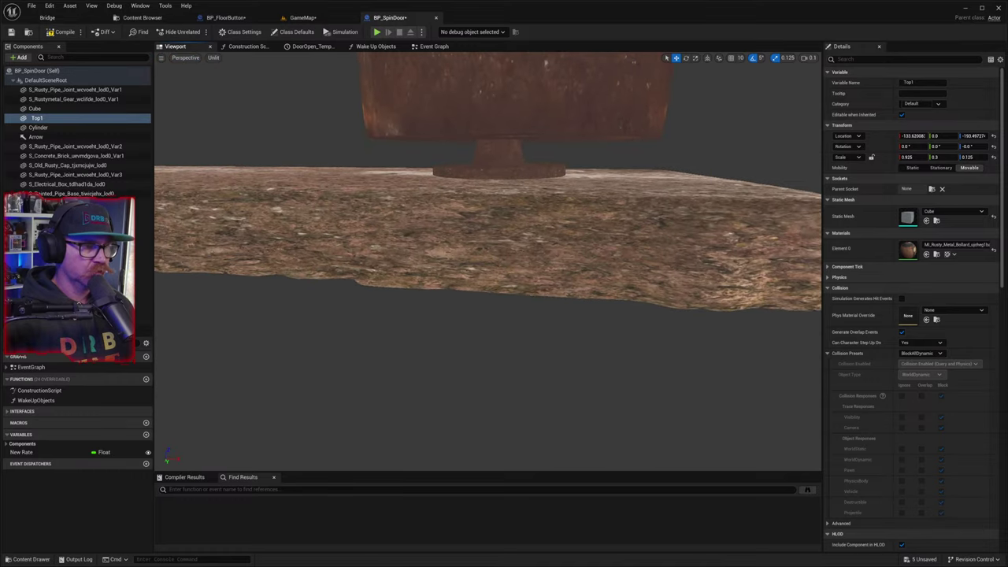
right_click_drag(409, 204, 410, 203)
right_click_drag(438, 93, 439, 93)
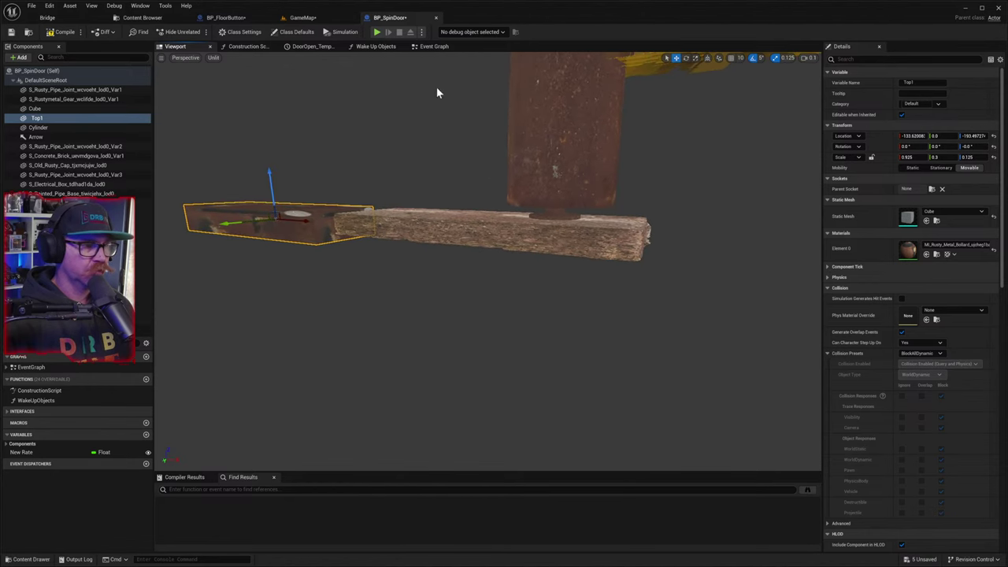
left_click(315, 17)
right_click_drag(490, 192, 490, 192)
right_click_drag(587, 289, 587, 290)
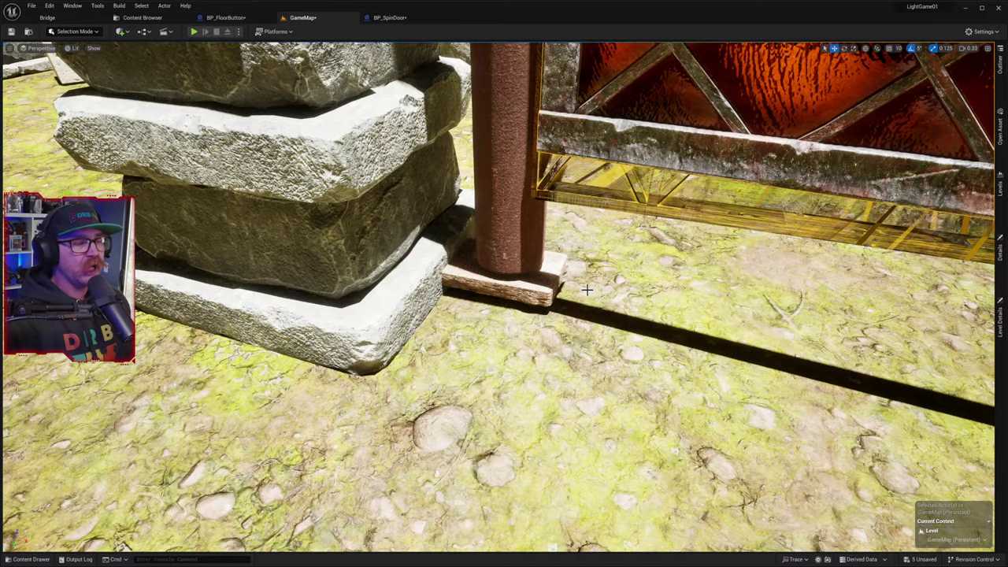
right_click_drag(504, 296, 331, 362)
- Return to BP_SpinDoor and delete the Concrete Brick component under the post
left_click(396, 19)
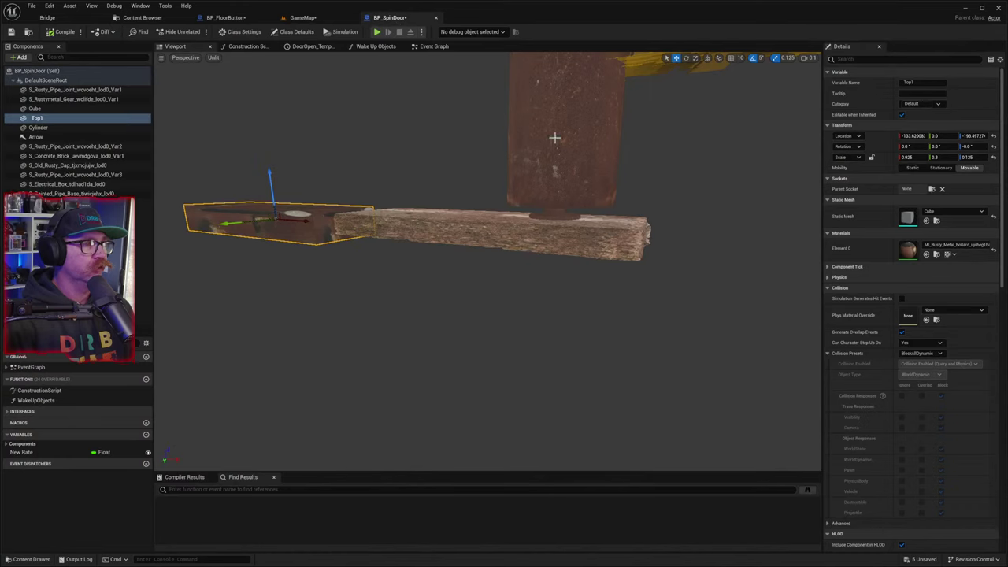
right_click_drag(489, 260, 622, 221)
right_click_drag(520, 276, 504, 252)
left_click(501, 250)
key("Delete")
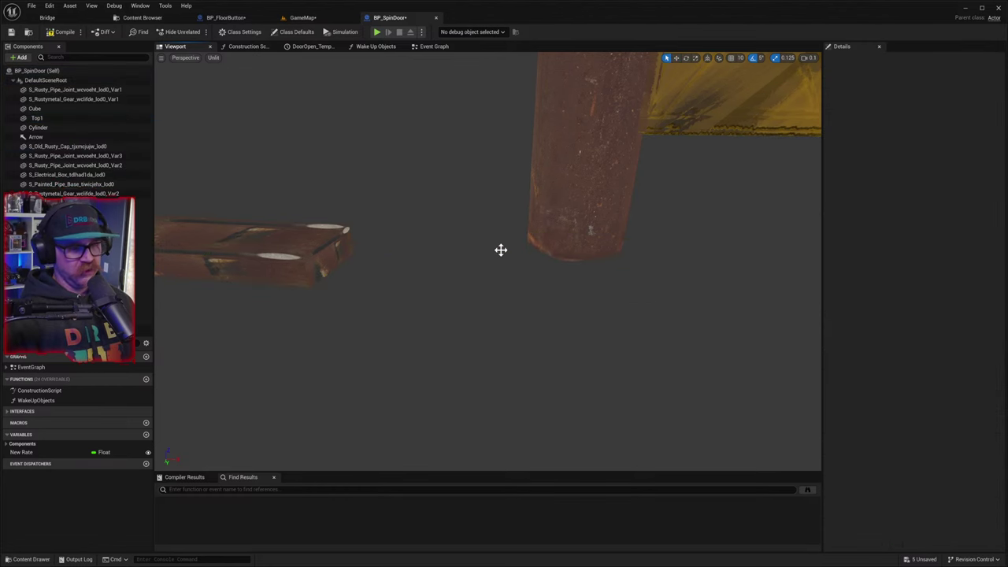
- Move the Top1 base block back beneath the post, at about X -28.4
left_click(326, 249)
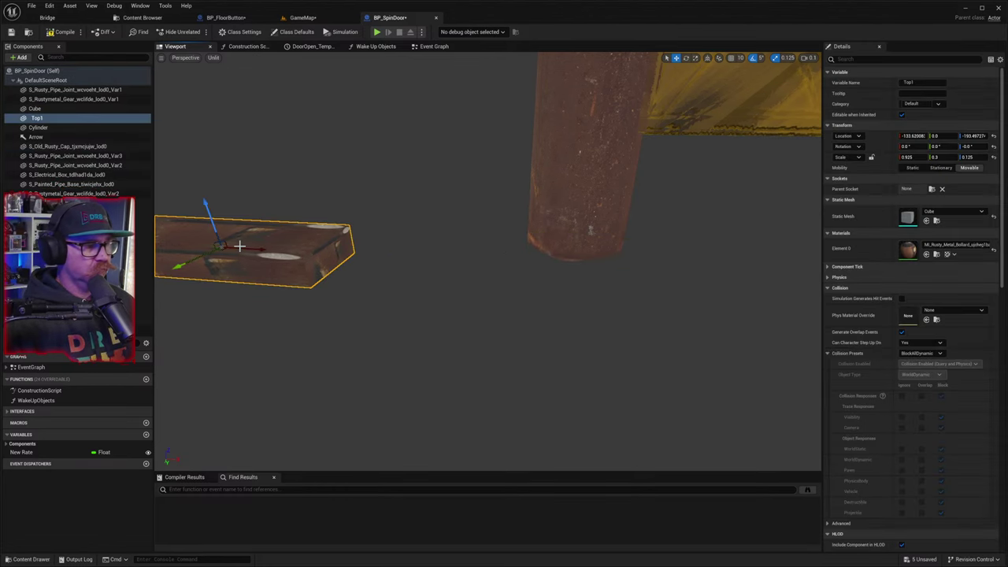
left_click_drag(240, 247, 663, 370)
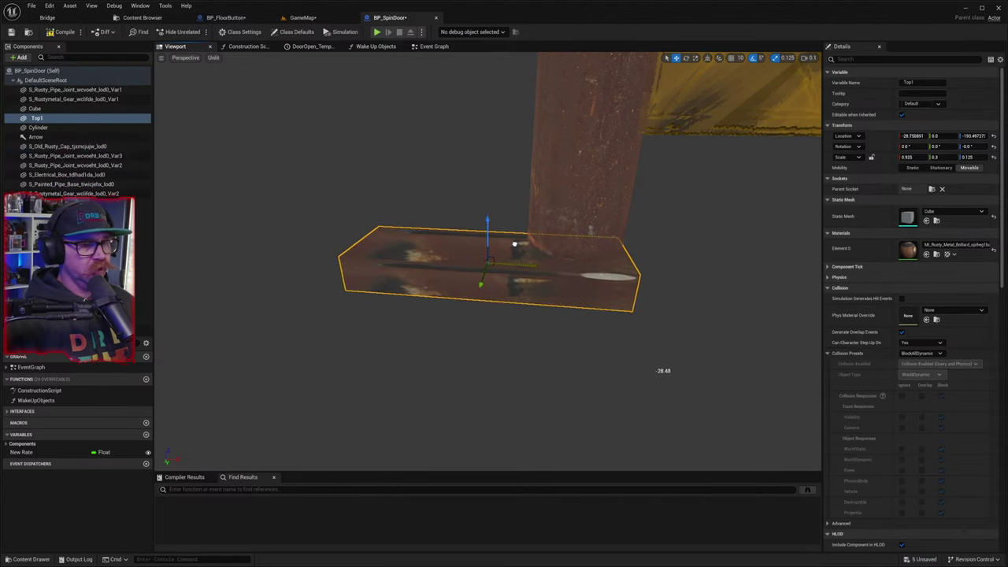
left_click_drag(514, 244, 516, 245)
mouse_move(516, 244)
right_mouse_down()
mouse_move(496, 209)
mouse_move(481, 236)
mouse_move(481, 268)
mouse_move(512, 292)
mouse_move(522, 263)
right_mouse_up()
key("w")
key("s")
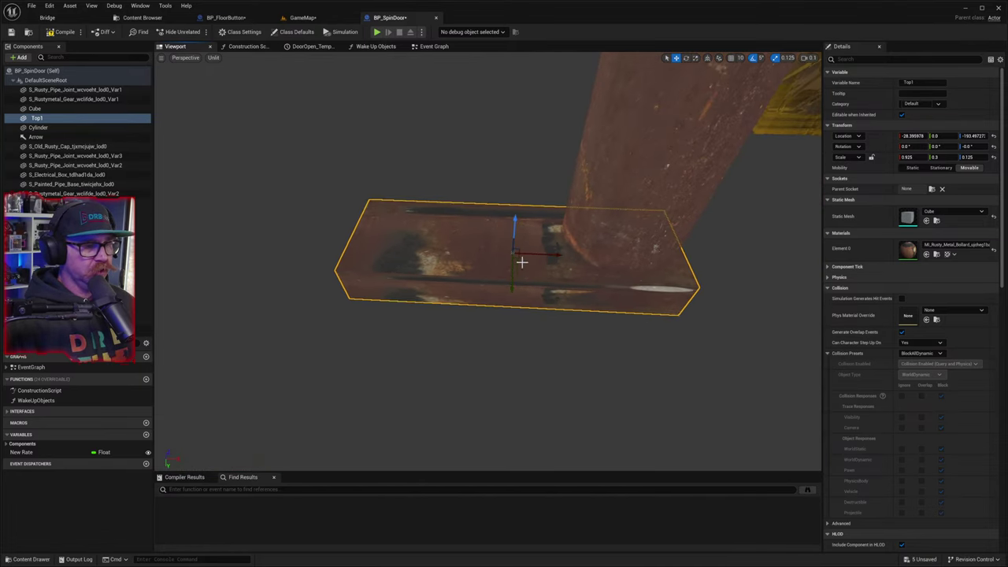
- Duplicate Top1 as Top2, shift the copy outward to about X -61.3, and rotate it 90° to stand upright
key("ctrl+d")
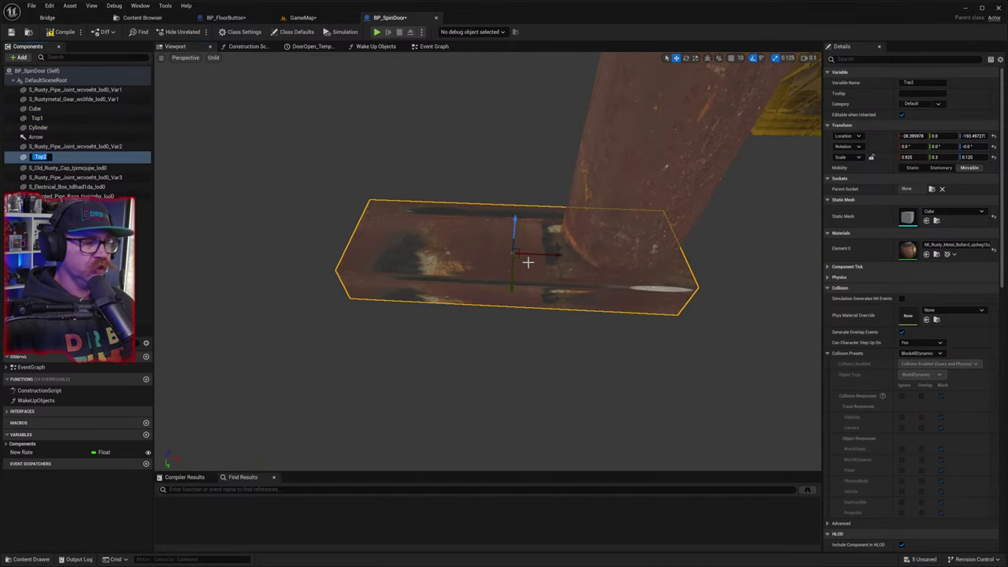
left_click(527, 254)
left_click_drag(536, 253, 442, 260)
key("e")
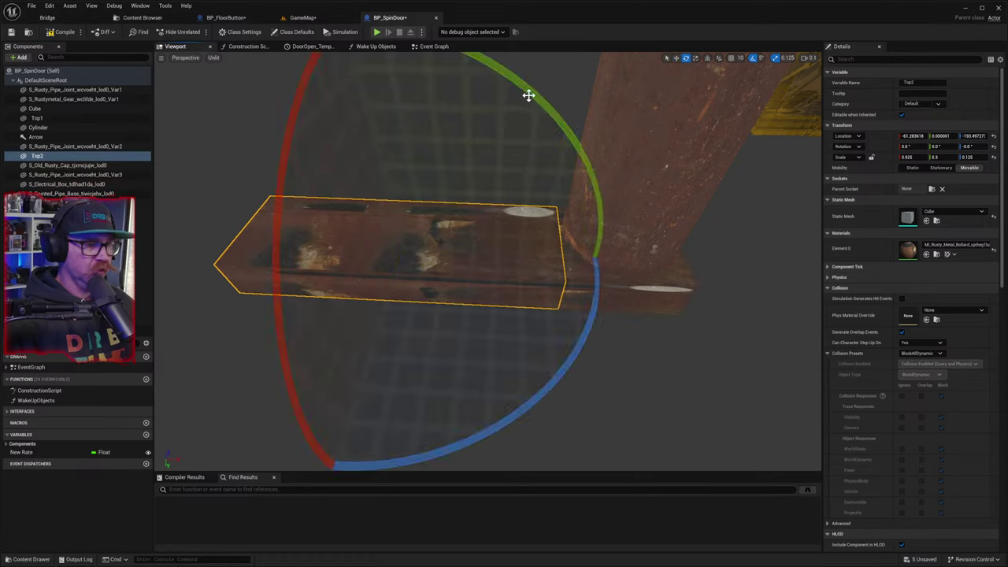
left_click_drag(529, 95, 557, 252)
- Shorten the upright Top2 block to X scale 0.425 and move it outward and up to about X -75.8, Z -178.2
key("r")
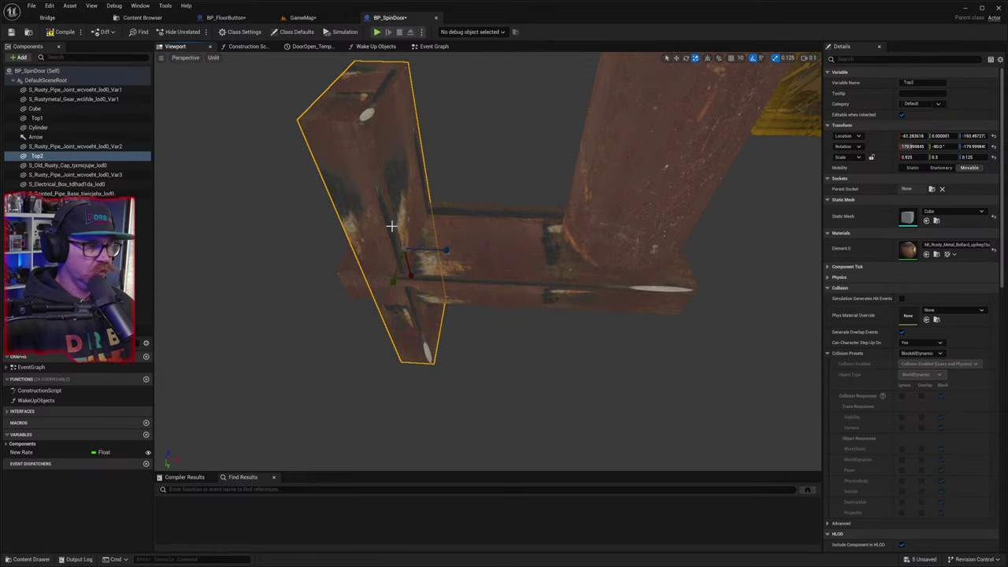
right_click_drag(412, 271, 402, 293)
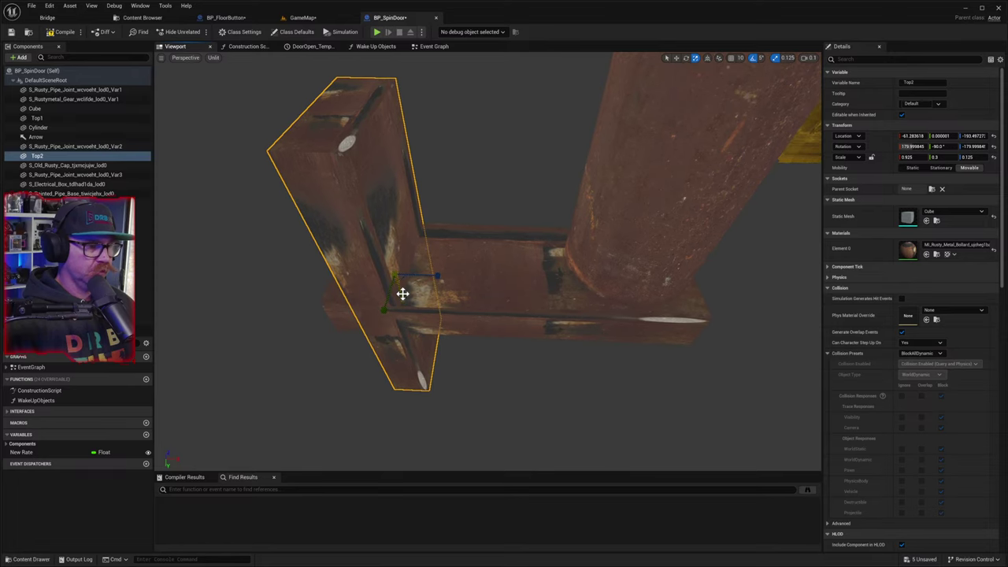
mouse_move(403, 295)
left_mouse_down()
mouse_move(401, 272)
mouse_move(400, 288)
left_mouse_up()
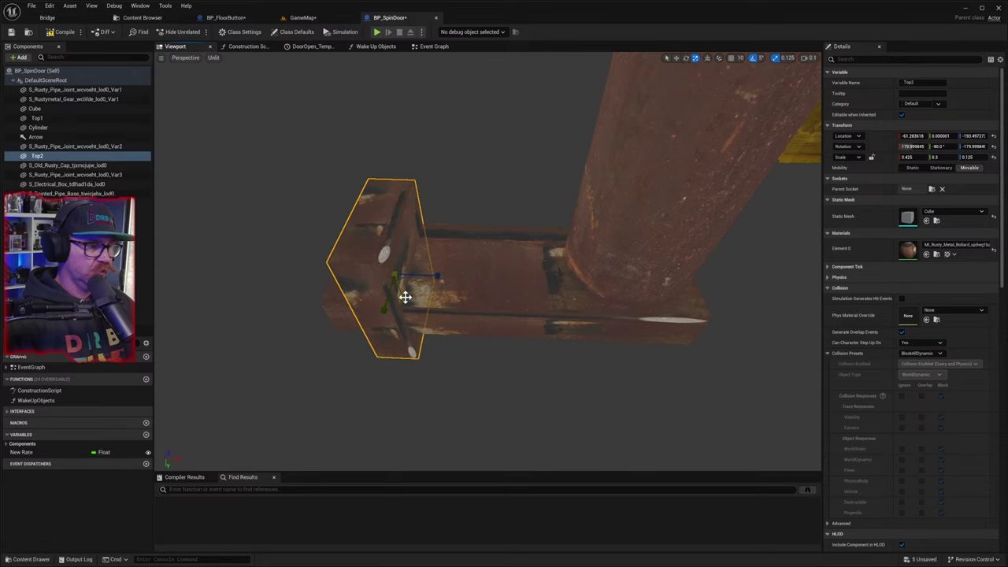
key("w")
left_click_drag(400, 294, 361, 235)
right_click_drag(361, 234, 339, 311)
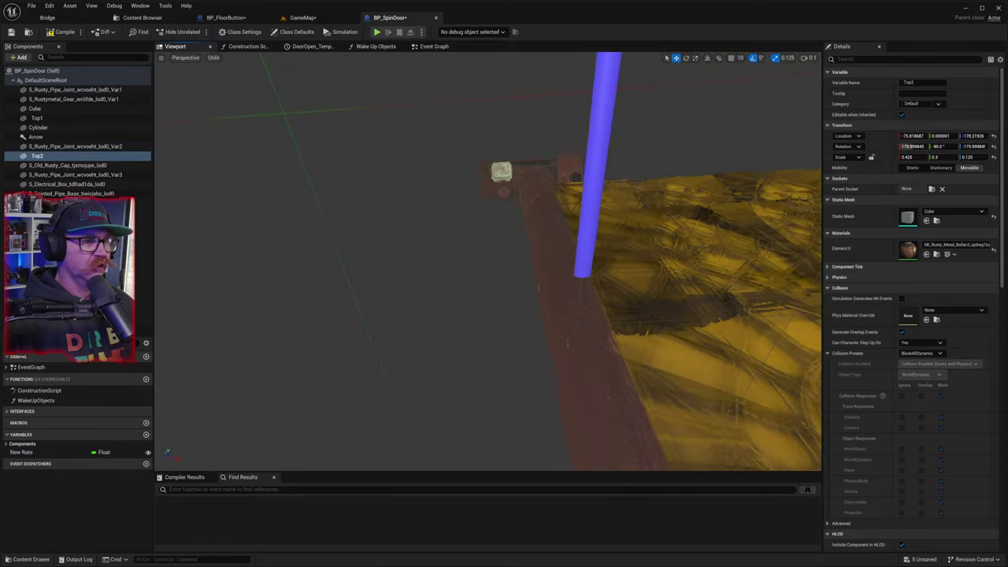
- Move the upright Top2 block inward to about X -47, trying it at the post's head and undoing the lift
right_click_drag(311, 231, 468, 315)
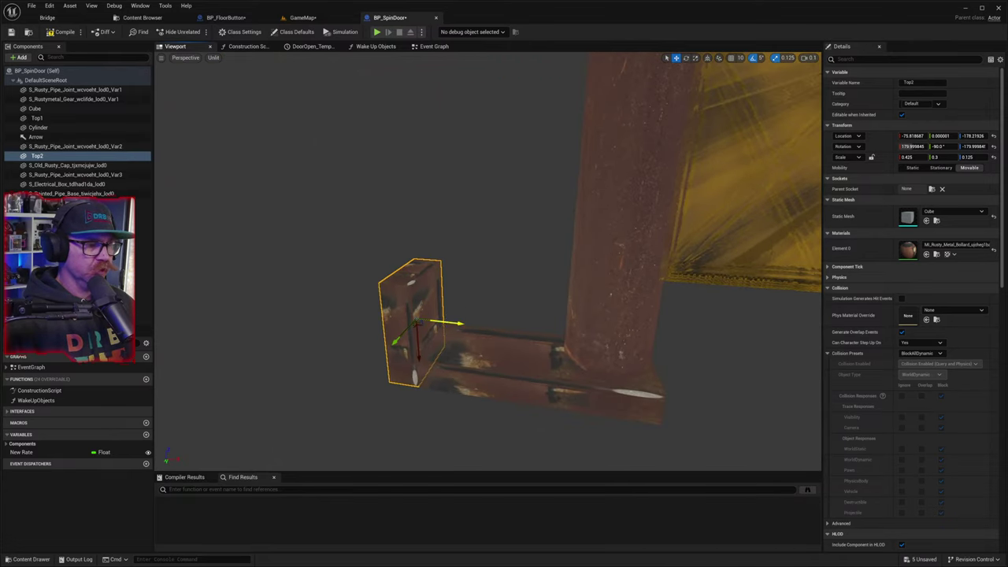
left_click_drag(438, 315, 485, 197)
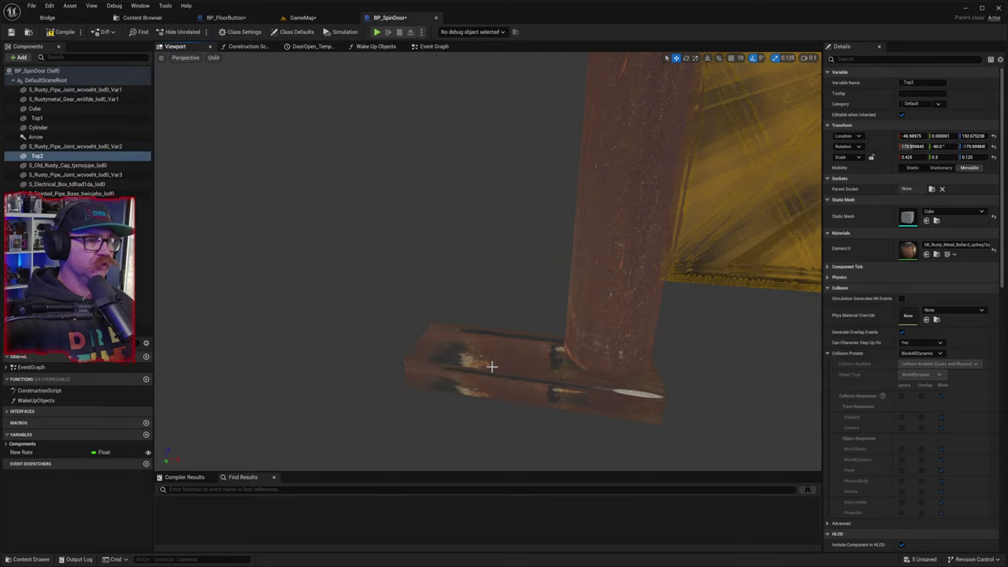
right_click_drag(492, 366, 445, 370)
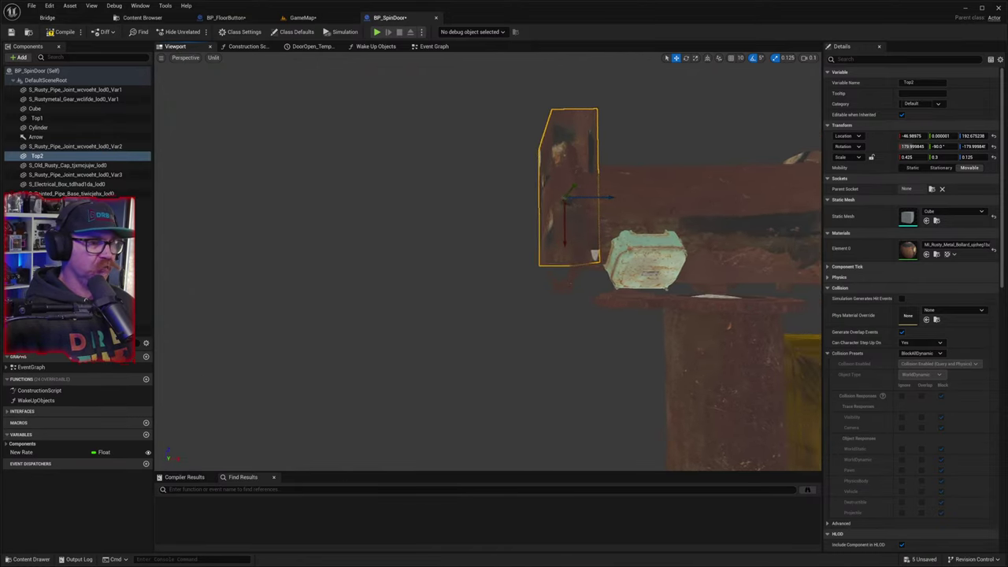
right_click_drag(485, 323, 490, 282)
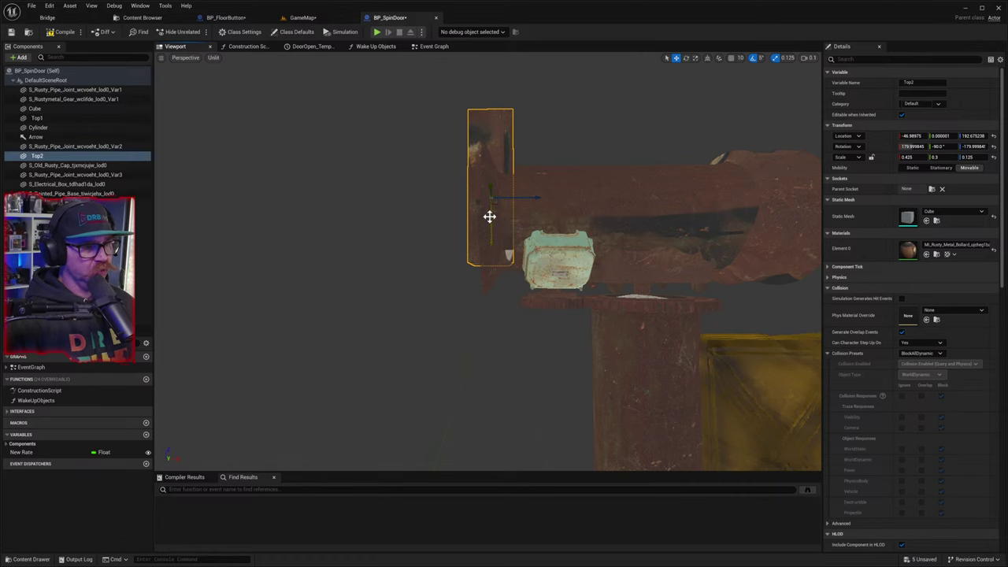
key("ctrl+z")
- Shorten the Top1 base block to X scale 0.675 and shift it along the post base to about X -19.1
right_click_drag(489, 234, 502, 457)
key("w")
right_click_drag(555, 410, 555, 322)
left_click(538, 252)
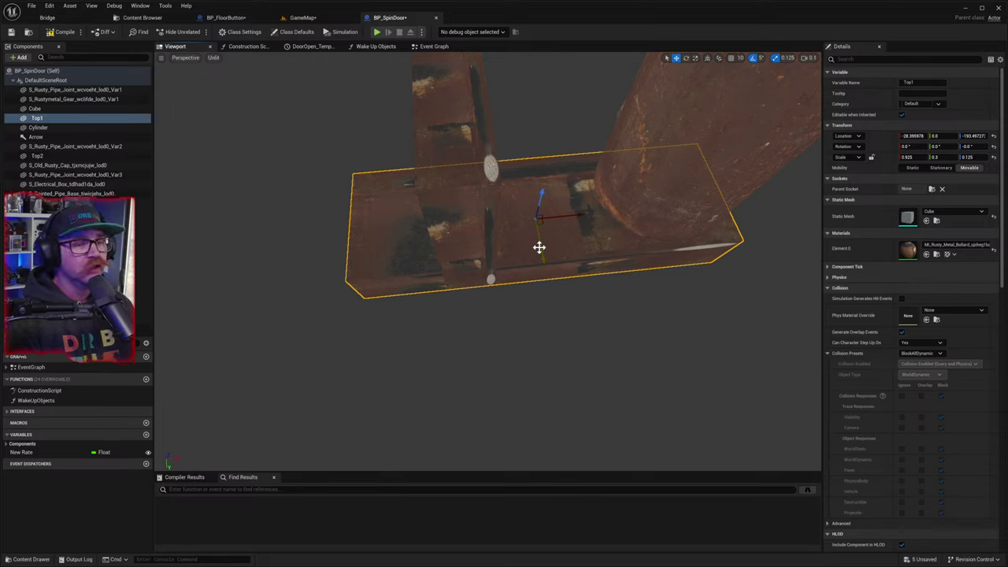
key("e")
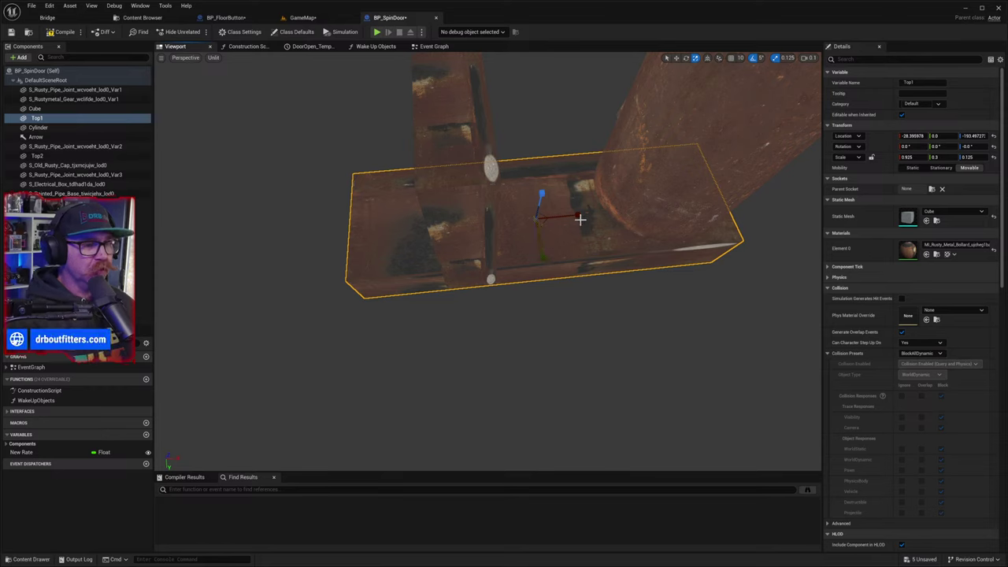
key("r")
mouse_move(578, 217)
left_mouse_down()
mouse_move(566, 217)
mouse_move(595, 212)
left_mouse_up()
key("w")
right_click_drag(623, 254, 662, 213)
right_click_drag(674, 303, 585, 241)
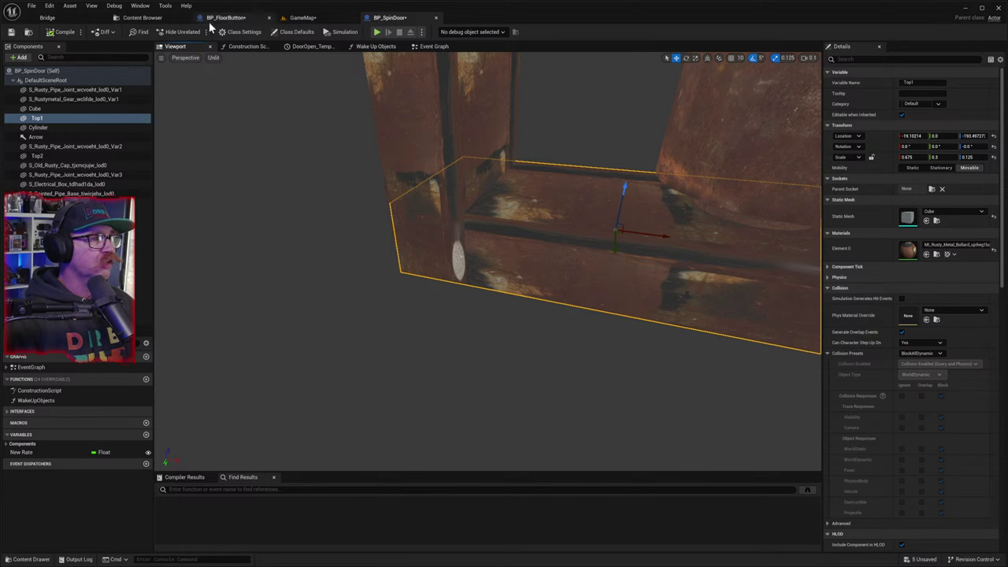
- Return to GameMap and lower the upper arched lattice panel of the spin door onto the lower one
left_click(296, 18)
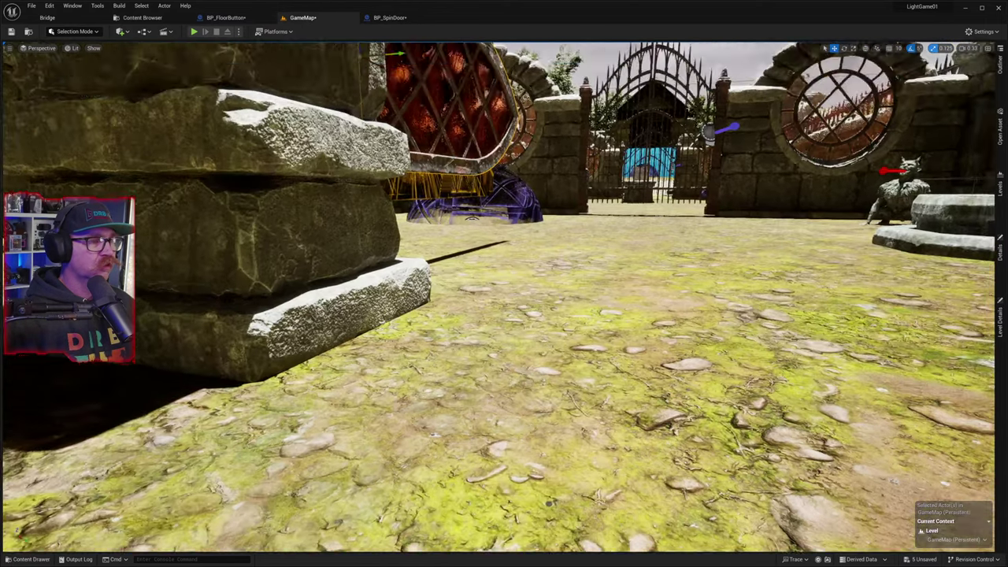
right_click_drag(504, 297, 421, 118)
key("s")
key("w")
right_click_drag(433, 277, 396, 254)
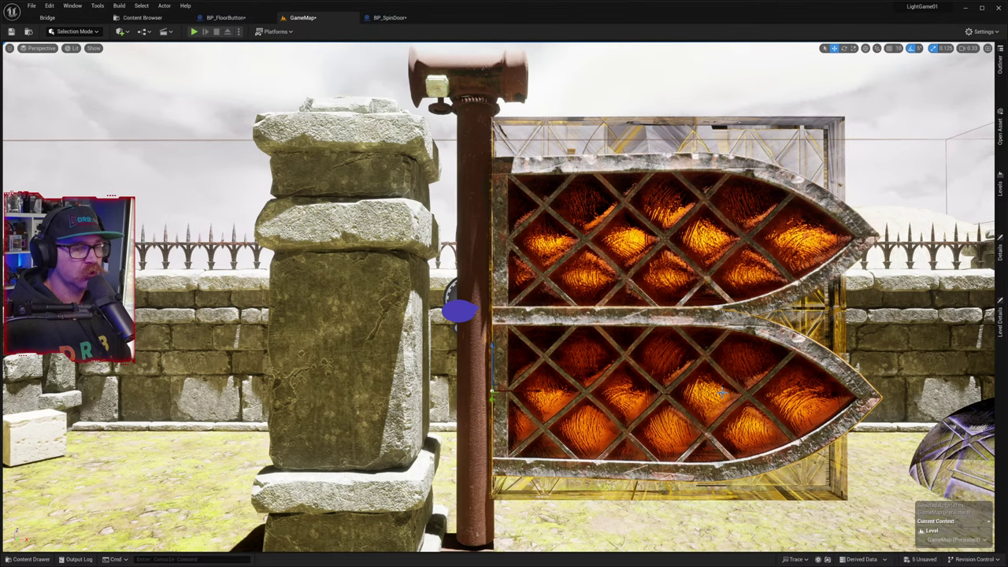
left_click(671, 257)
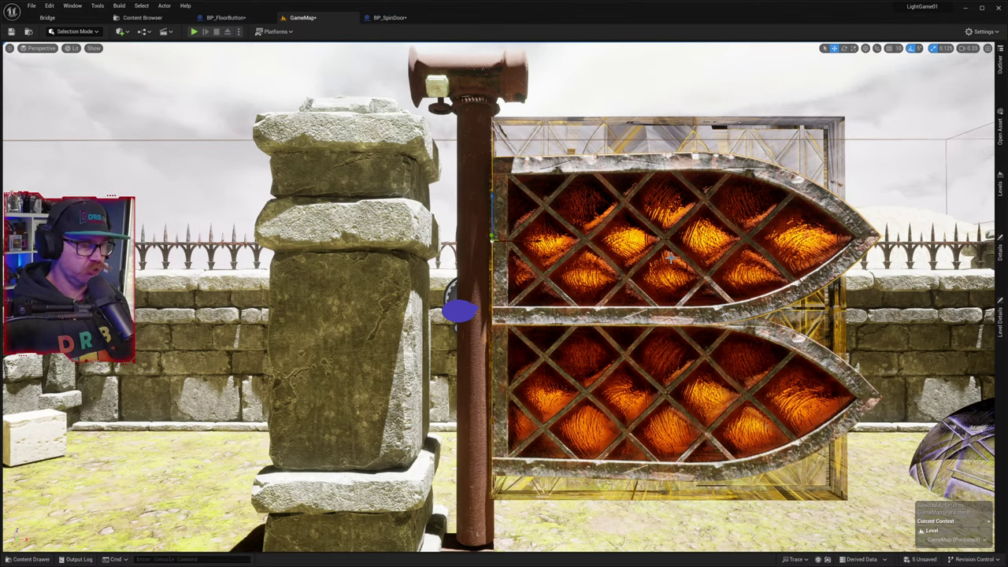
left_click_drag(491, 207, 512, 358)
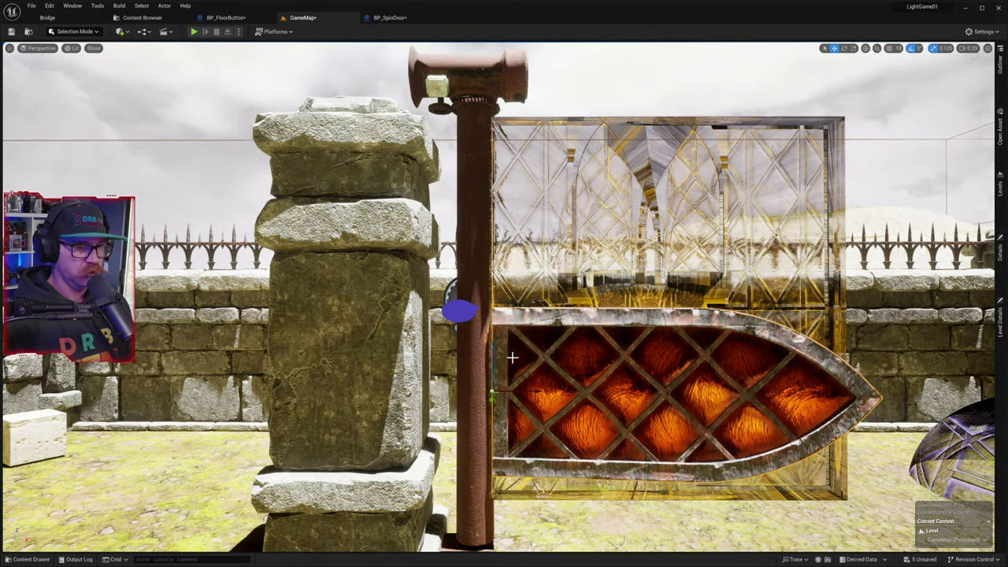
- Rotate the moved lattice panel 180° and slide it outward so it overlaps the other panel as one rectangular door section
key("e")
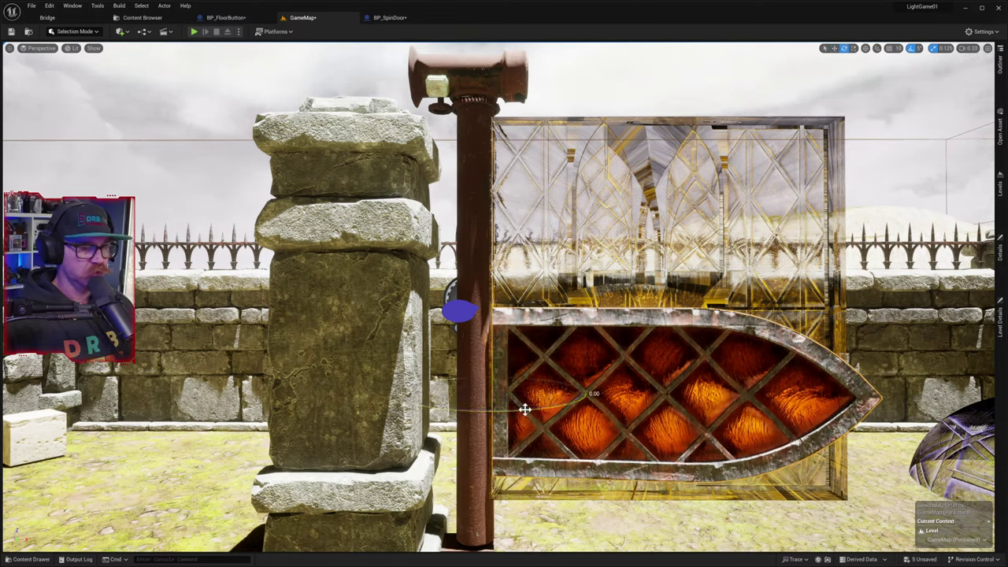
left_click_drag(524, 409, 438, 382)
left_click_drag(504, 409, 460, 408)
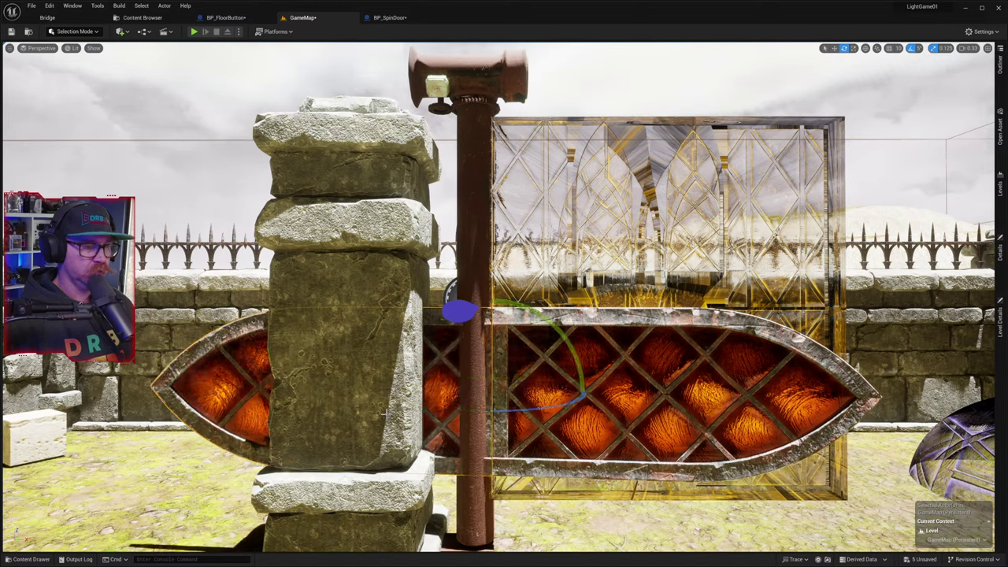
key("w")
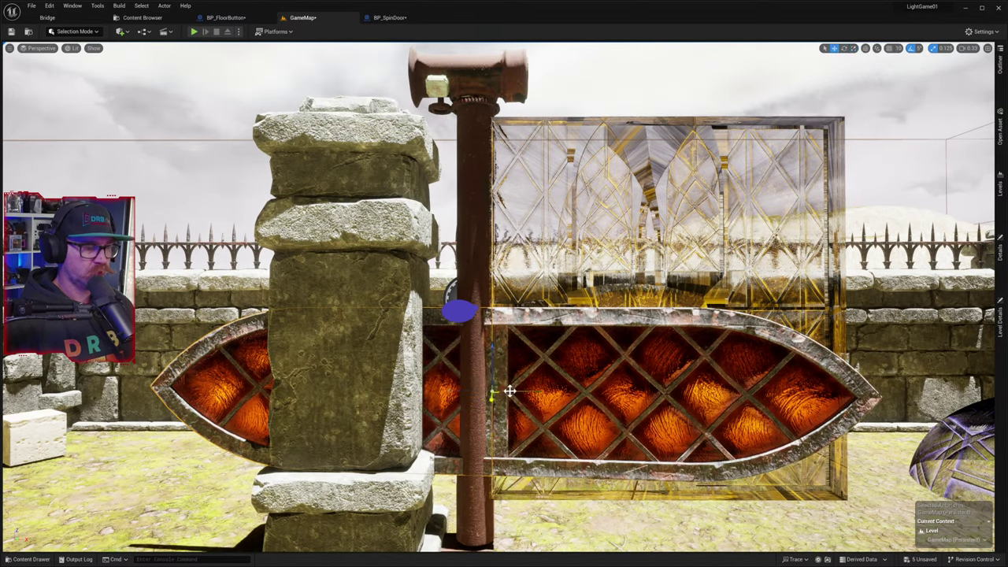
left_click_drag(520, 389, 954, 401)
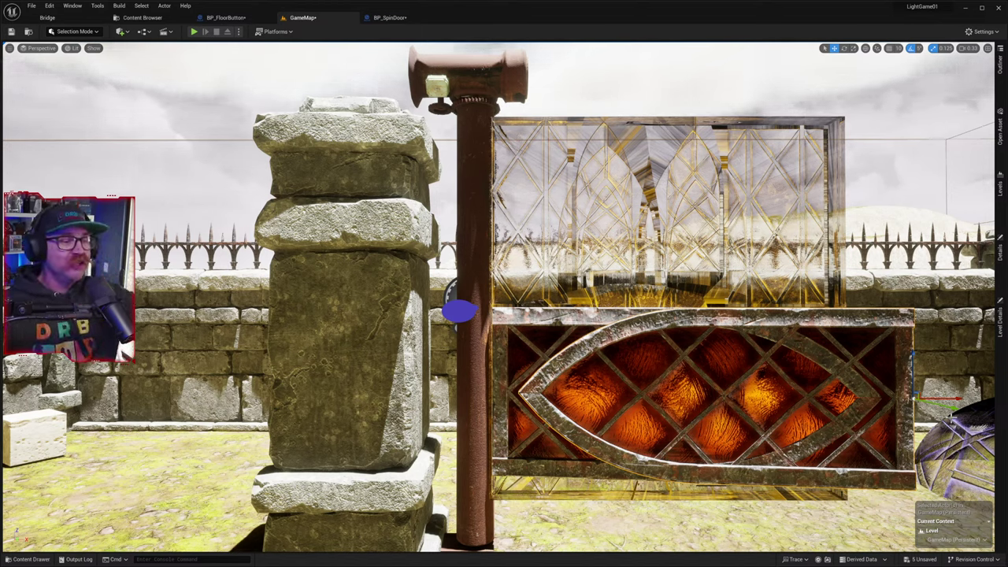
- Select both overlapping lattice panels and duplicate the pair upward to form the door's upper section
left_click(549, 463)
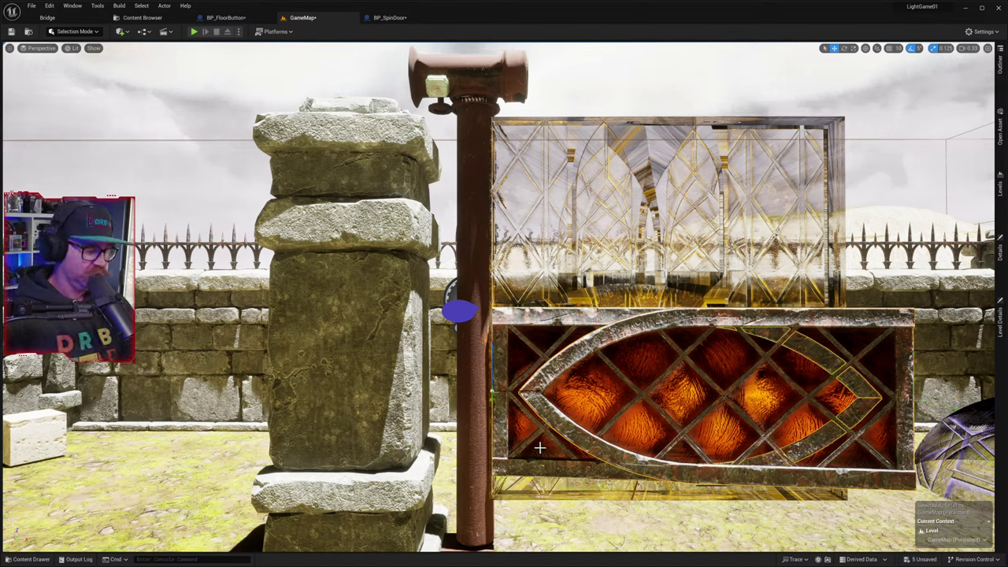
left_click_drag(489, 367, 485, 208, "alt")
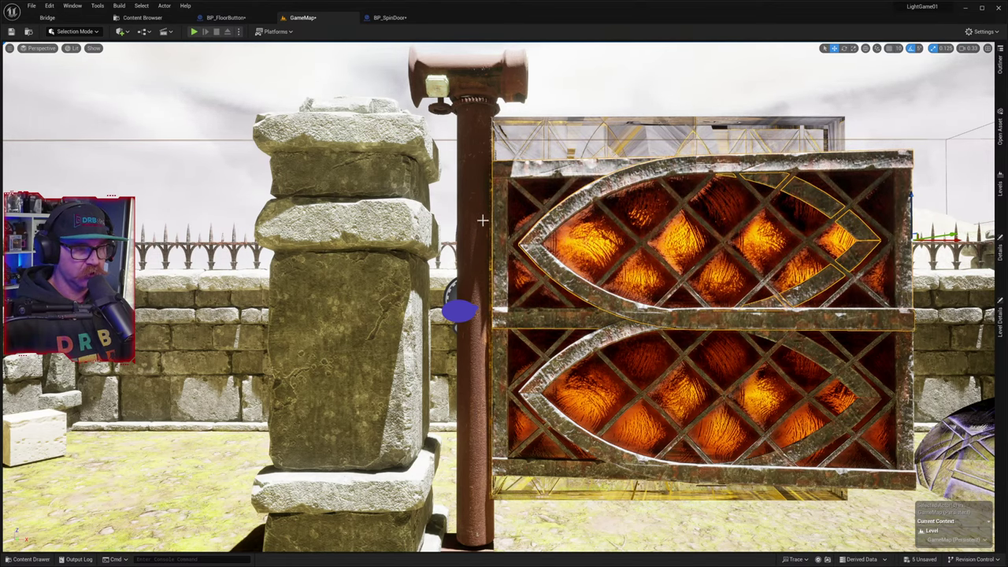
left_click(641, 521)
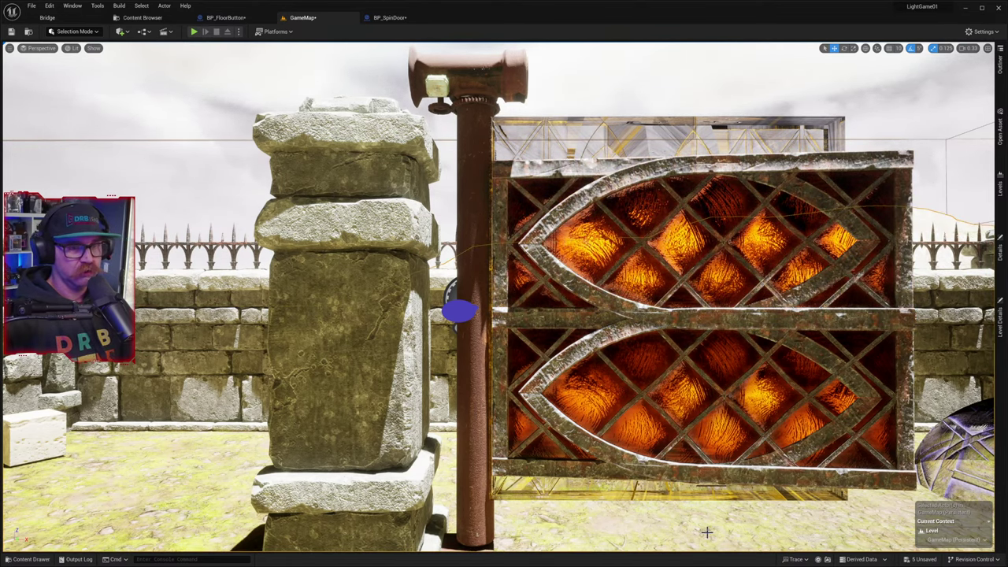
scroll(706, 533, "down", 4)
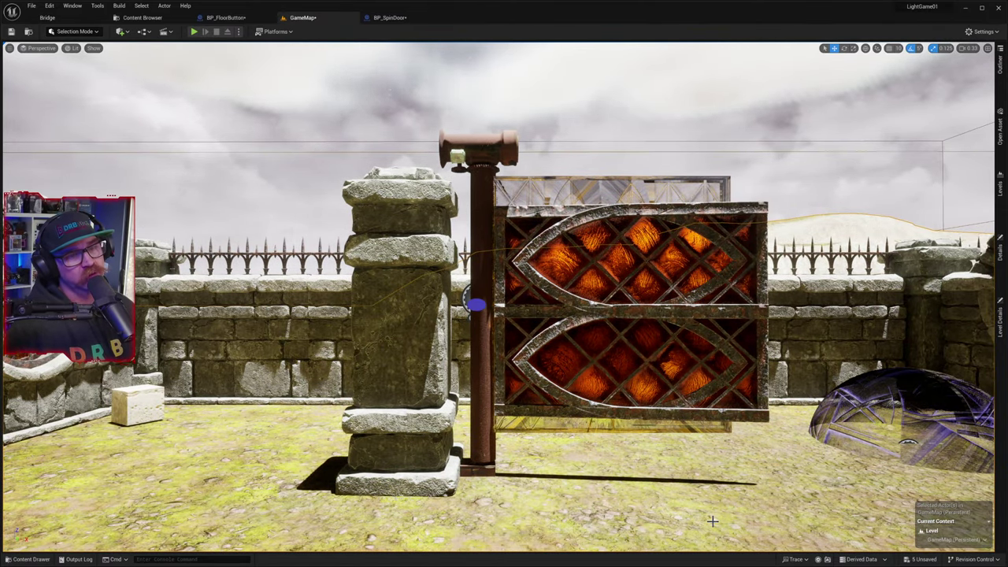
- Select the two upper lattice panels and raise them slightly above the lower pair
left_click(504, 283)
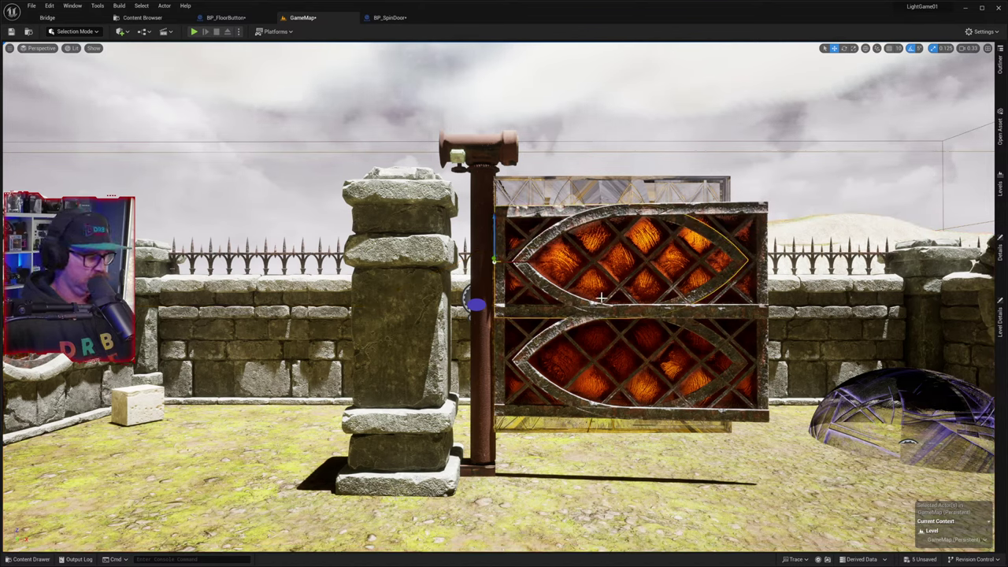
left_click(554, 296)
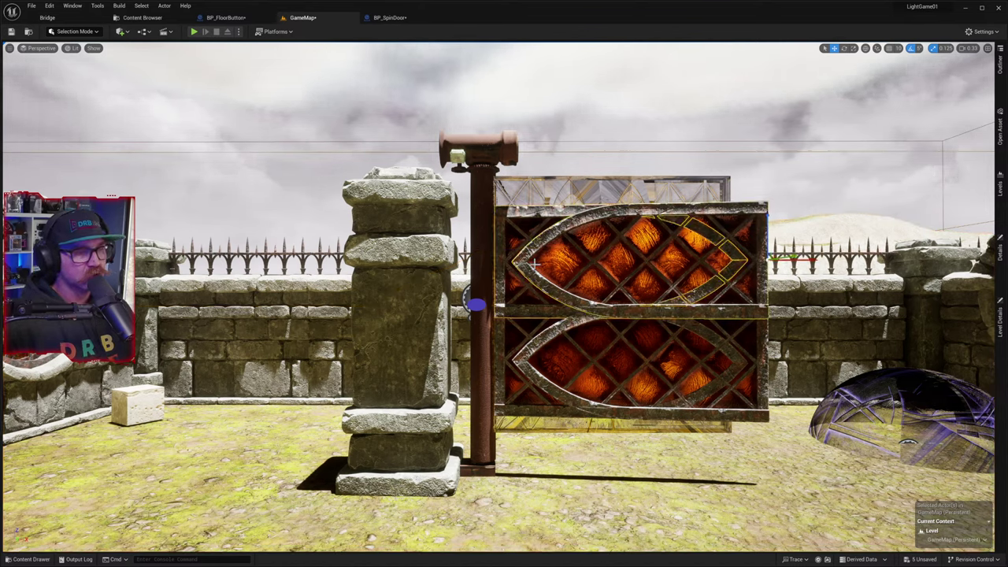
mouse_move(767, 240)
left_mouse_down()
mouse_move(768, 217)
mouse_move(767, 225)
left_mouse_up()
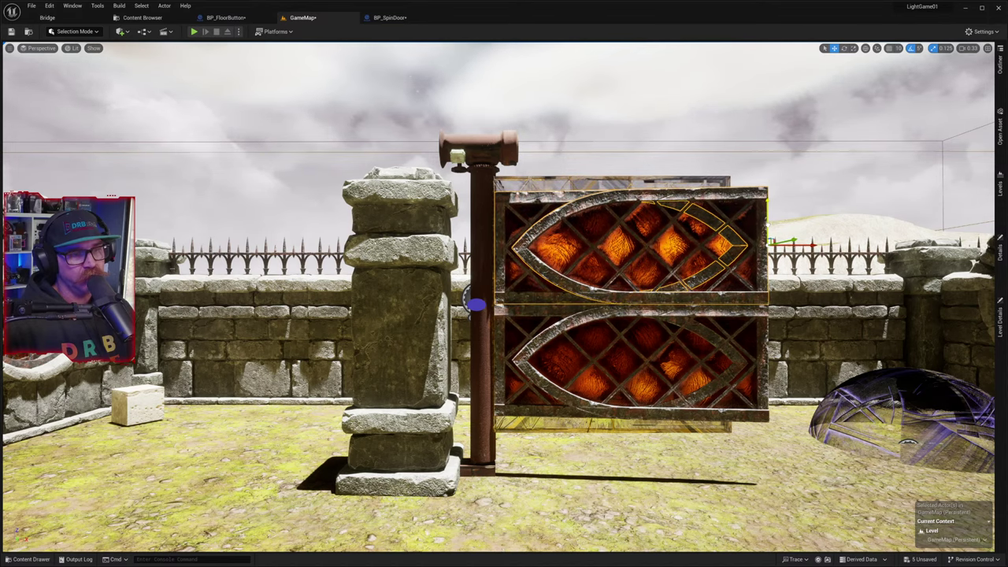
left_click(778, 487)
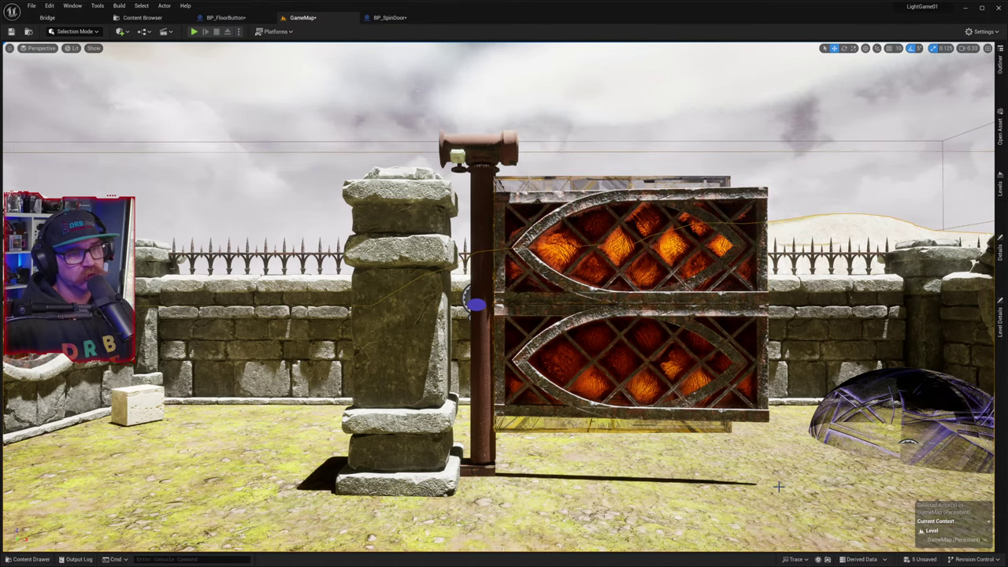
- Reselect the two upper lattice panels and lower them so their bottom frame overlaps the top frame of the lower pair
right_click_drag(770, 492, 877, 471)
key("w")
key("s")
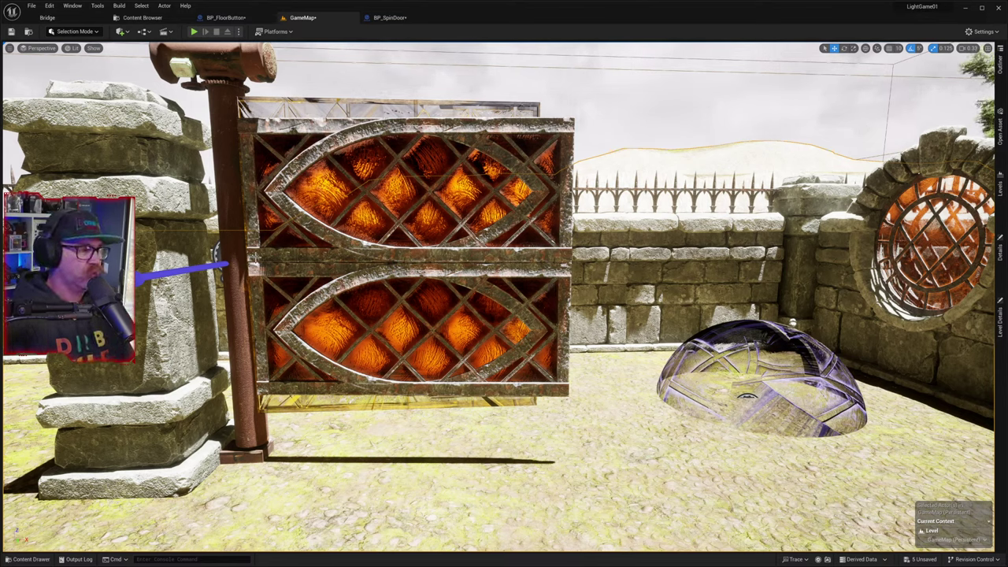
left_click(255, 258)
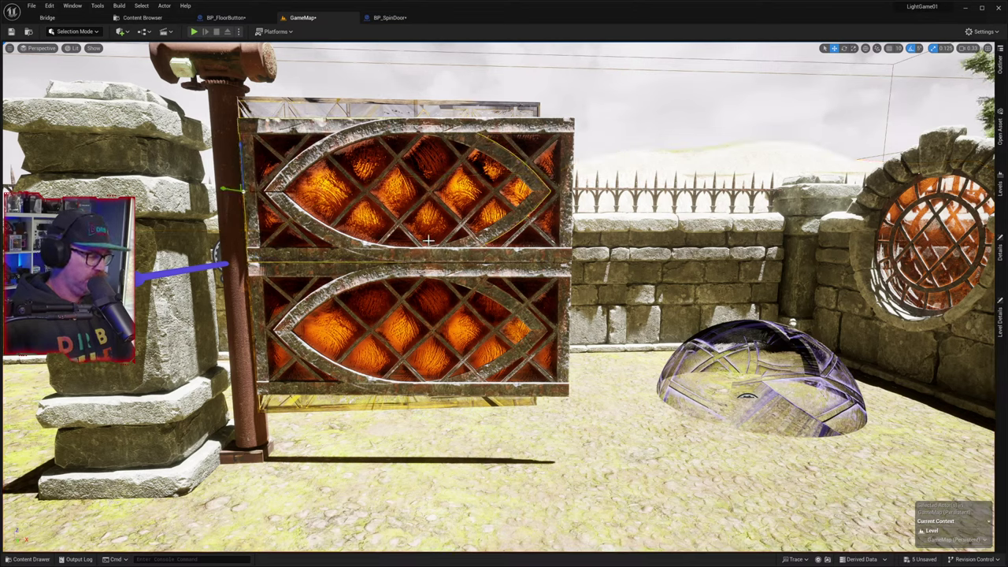
left_click(558, 213)
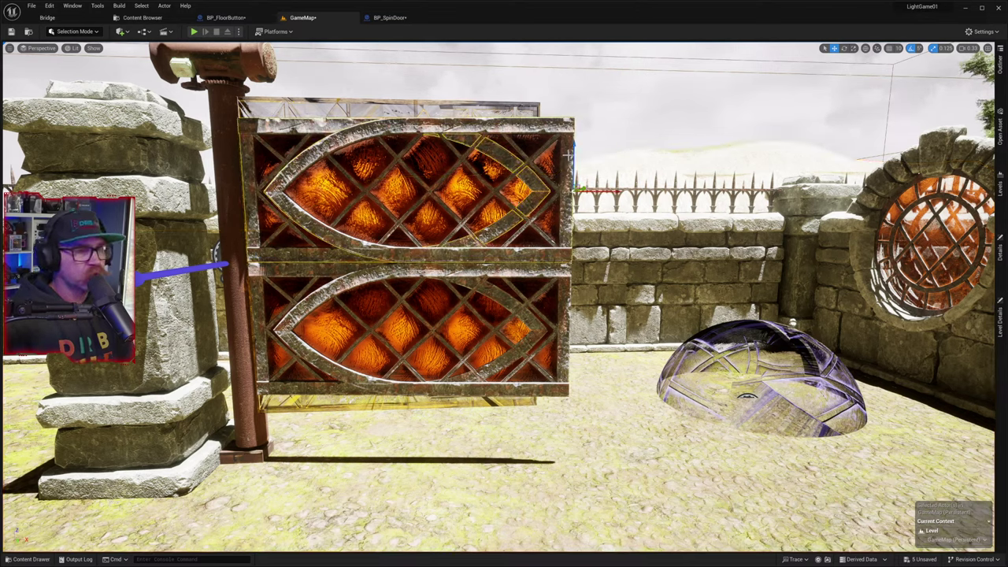
left_click_drag(574, 153, 568, 169)
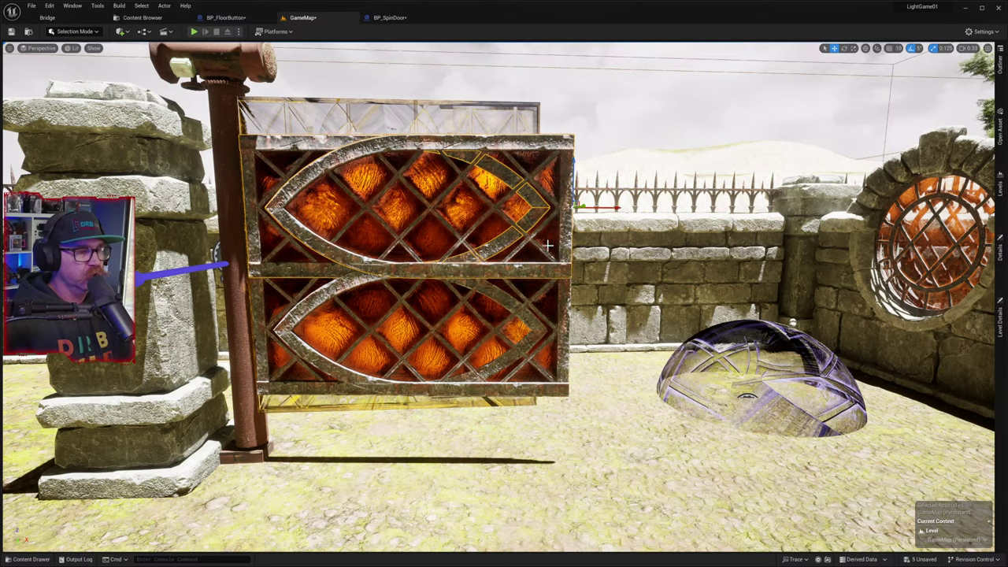
left_click(620, 337)
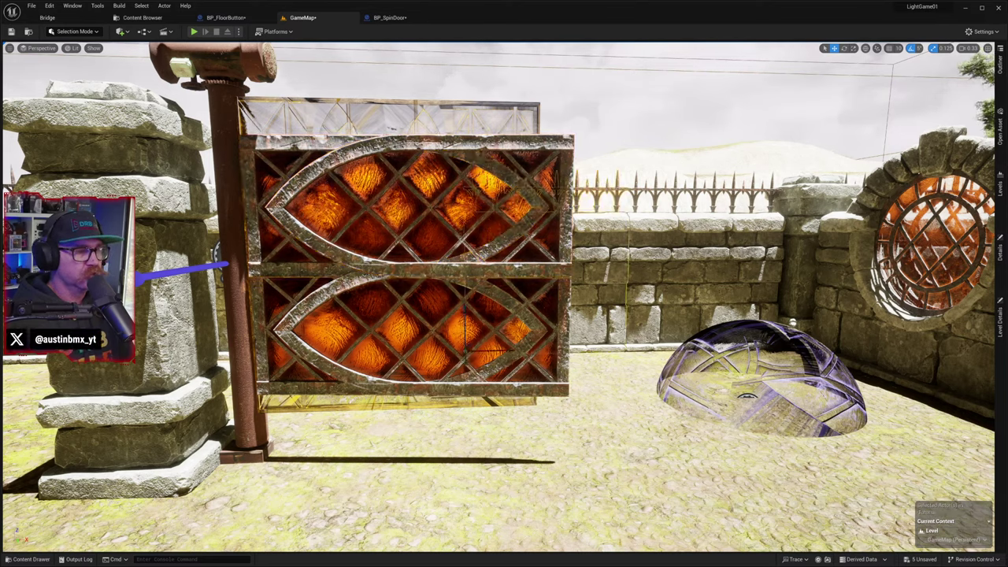
left_click(538, 511)
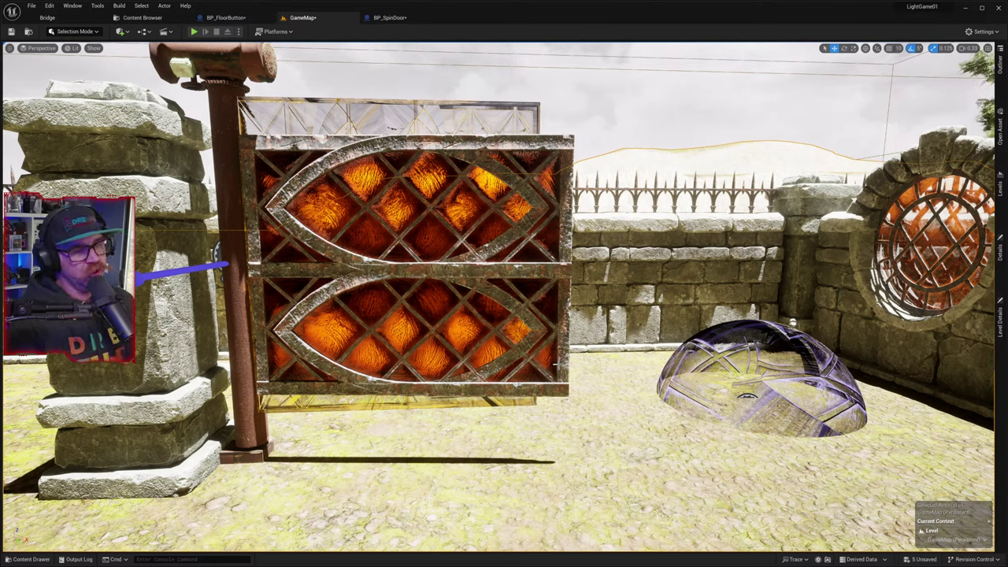
left_click(562, 363)
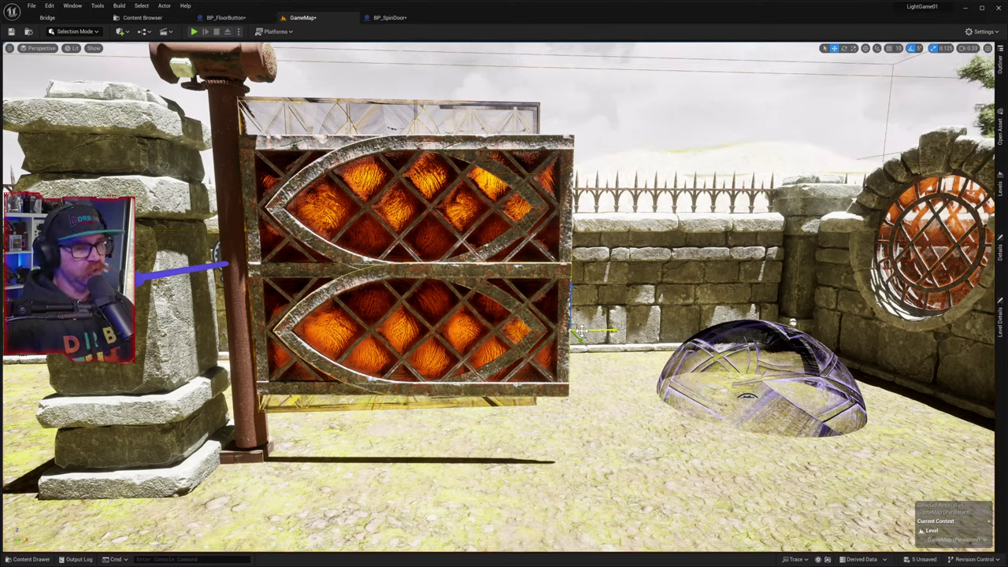
key("e")
left_click_drag(581, 288, 578, 421)
key("ctrl+z")
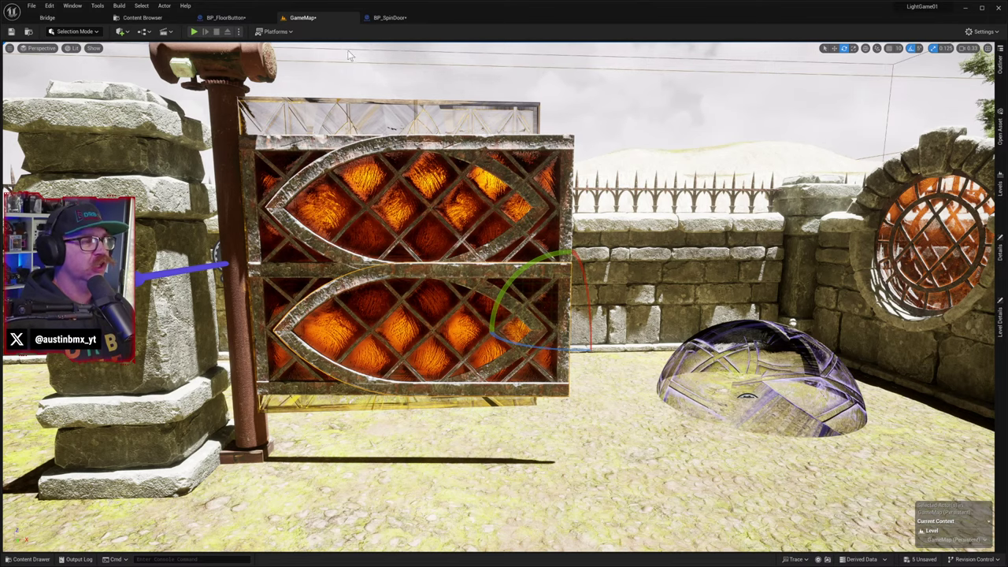
- Switch to the BP_SpinDoor blueprint, bring the whole door into view, and select its DefaultSceneRoot component
left_click(388, 17)
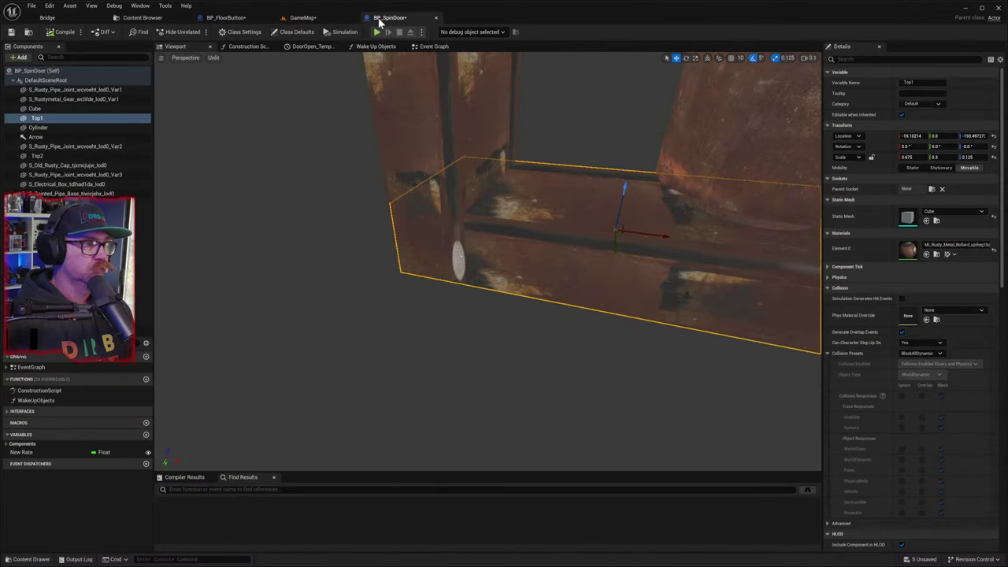
scroll(494, 228, "down", 5)
scroll(541, 222, "up", 2)
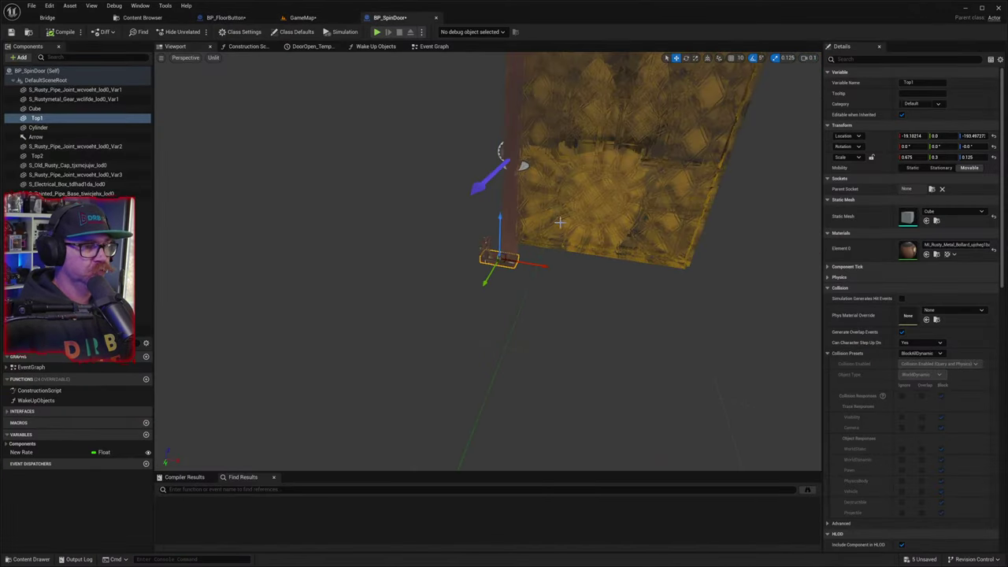
right_click_drag(586, 224, 642, 221)
key("w")
key("s")
right_click_drag(572, 202, 608, 226)
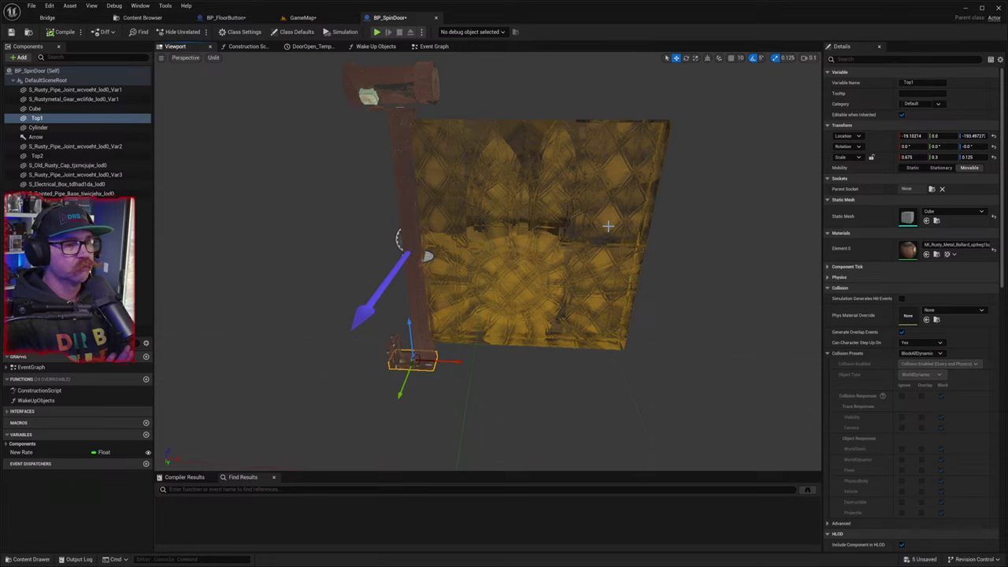
left_click(608, 226)
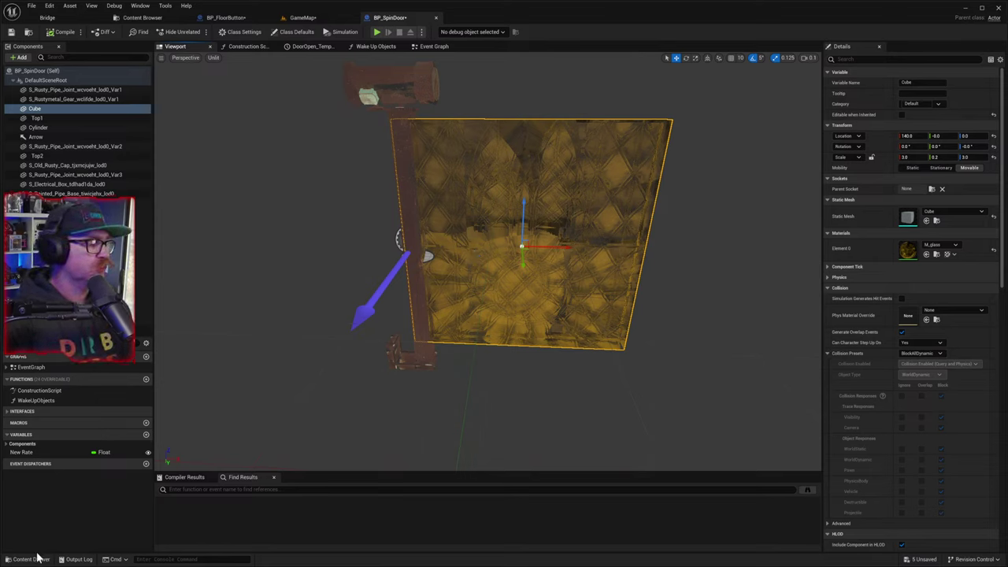
left_click(47, 79)
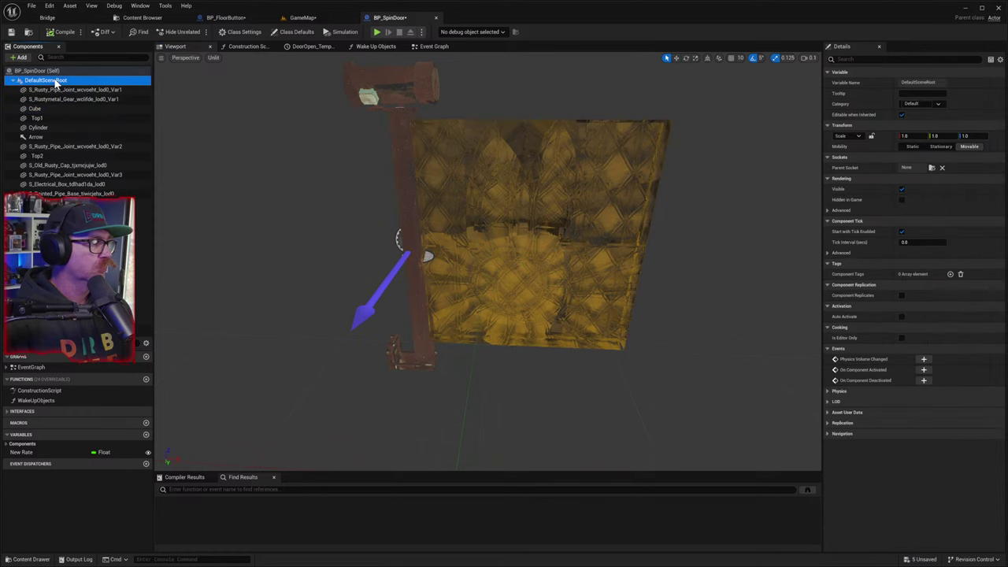
- Browse the project content to Necropolis/Placeables/Arches_Doors, clearing the "brick" search filter
left_click(31, 560)
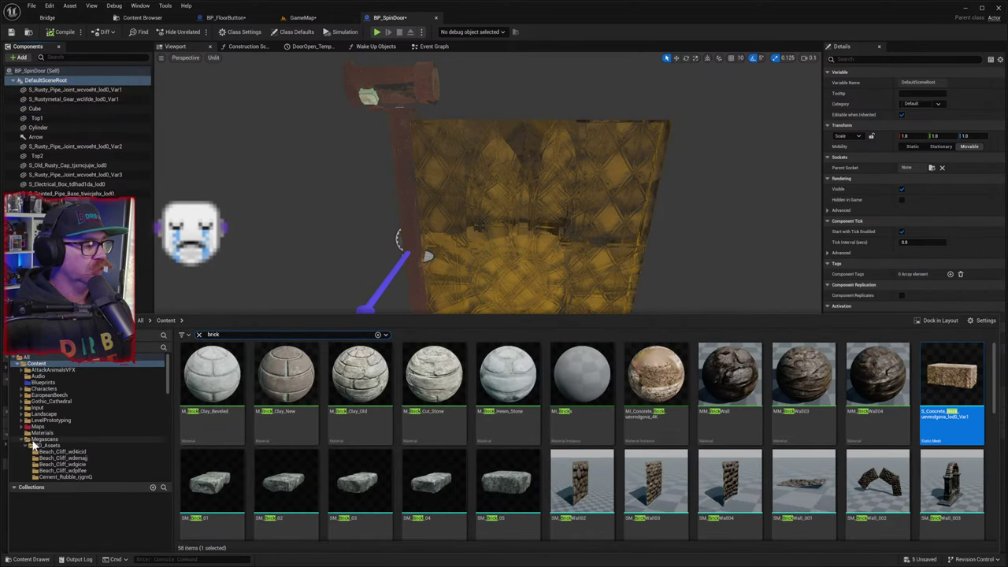
left_click(22, 439)
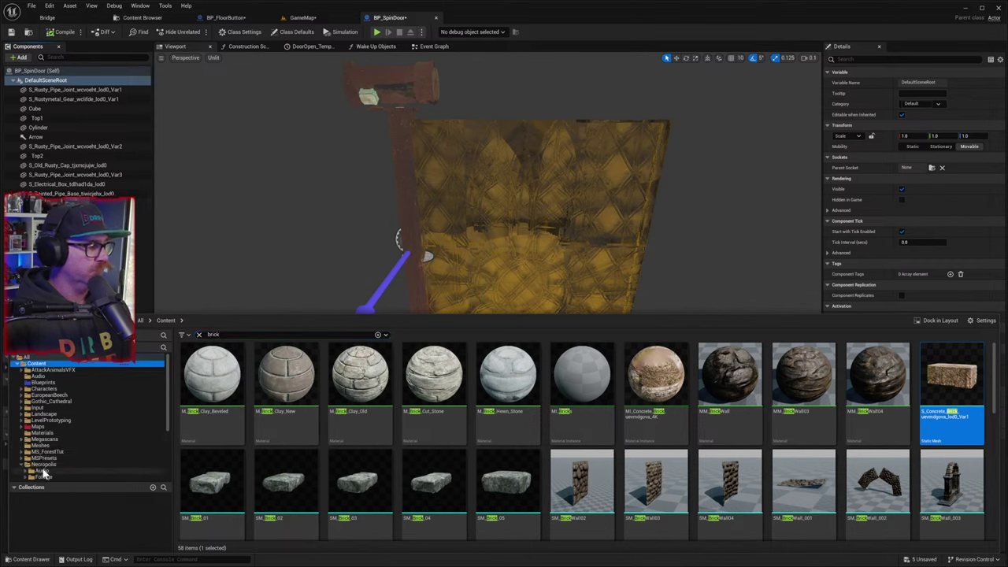
double_click(47, 464)
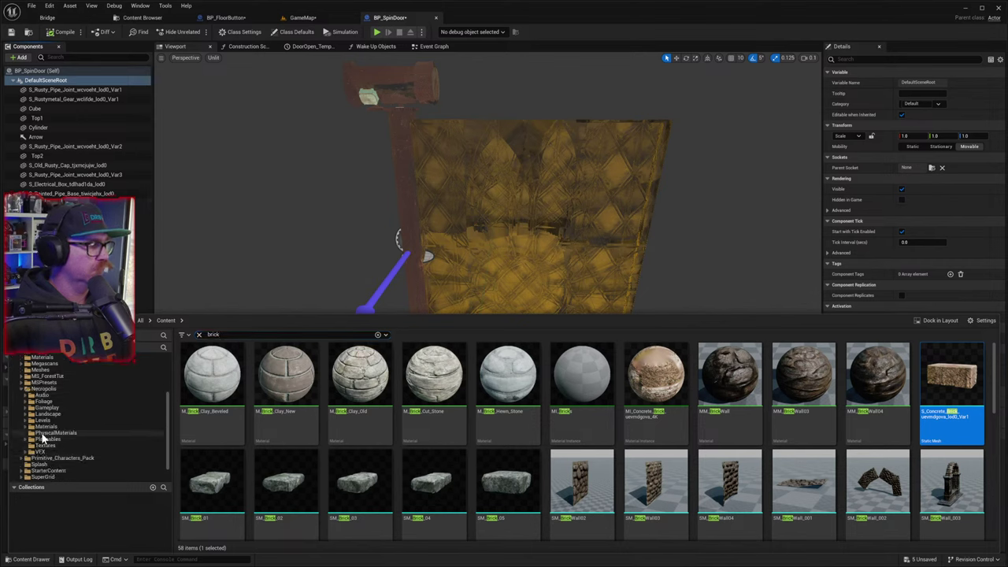
left_click(48, 440)
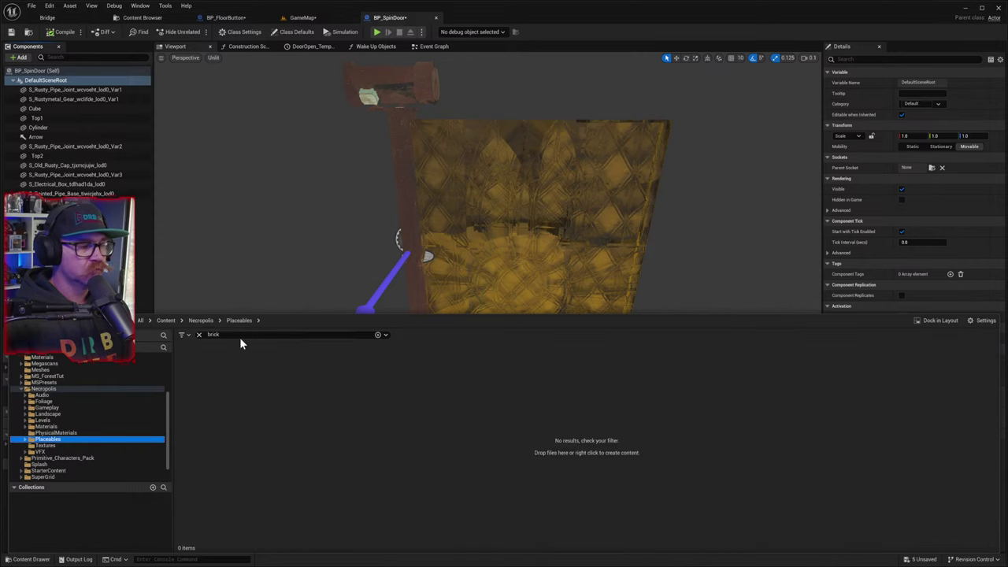
left_click(198, 334)
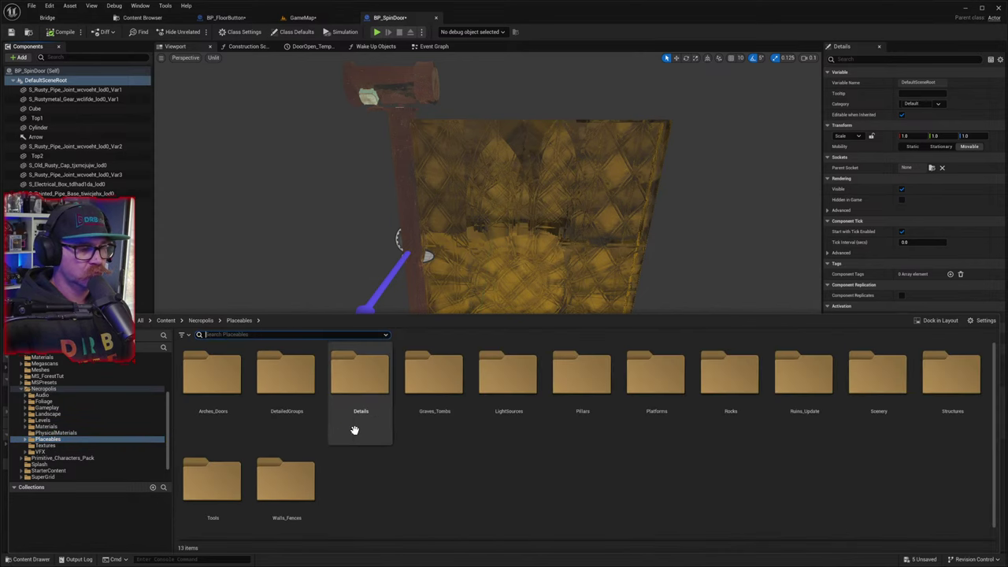
double_click(227, 399)
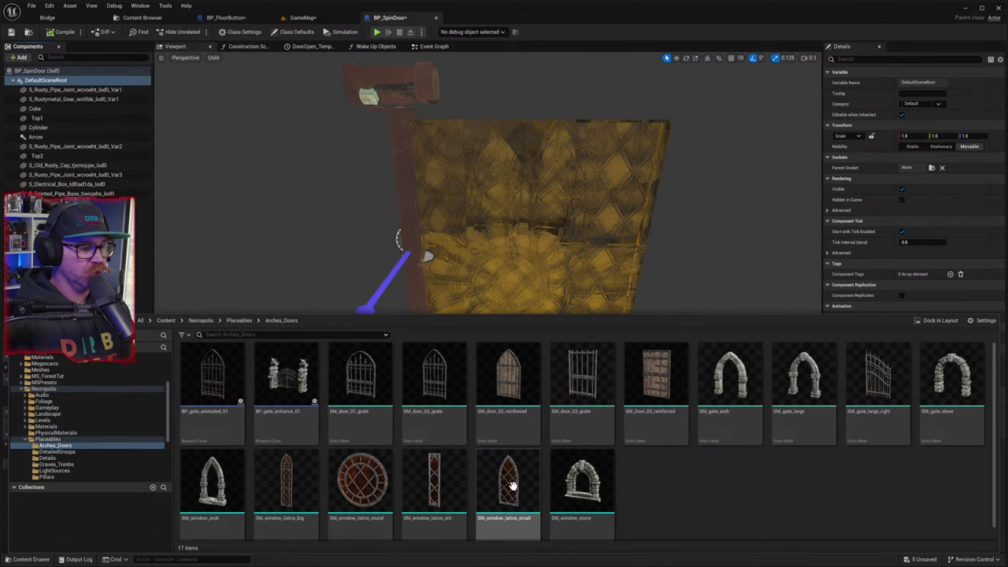
- Add the SM_window_latice_small mesh to the door blueprint and move it in front of the panel, about 84 along Y
left_click_drag(512, 486, 579, 273)
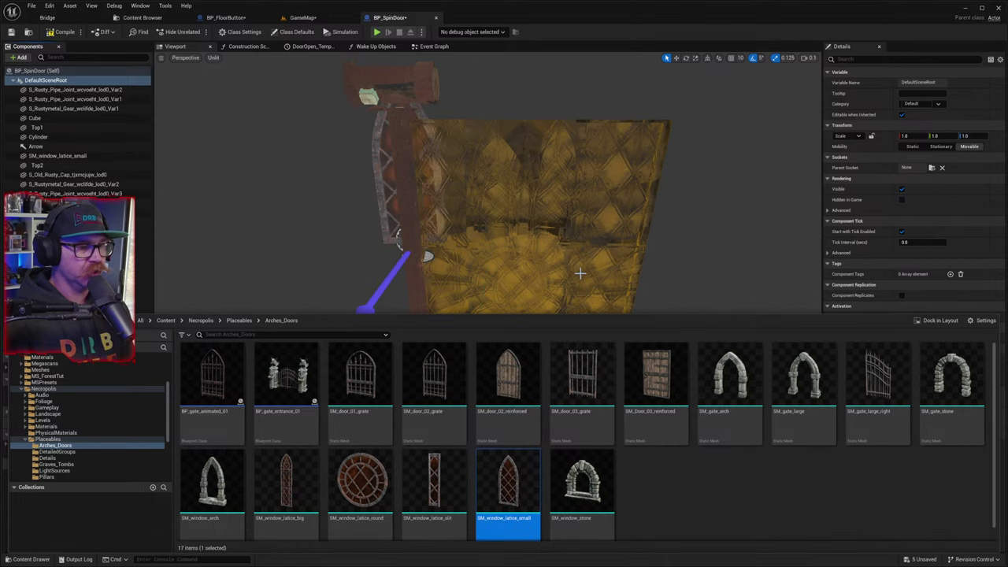
left_click(384, 229)
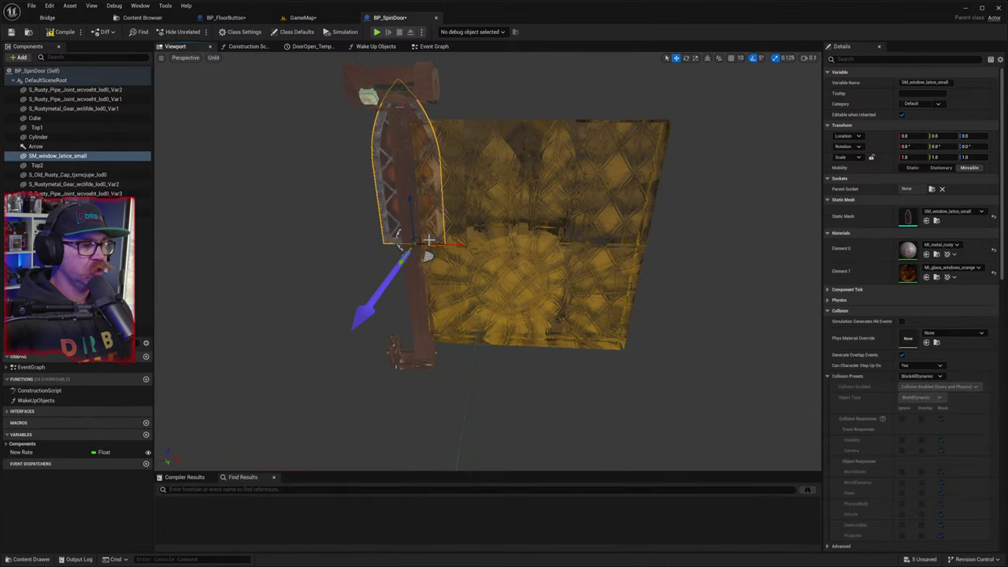
left_click_drag(407, 255, 389, 286)
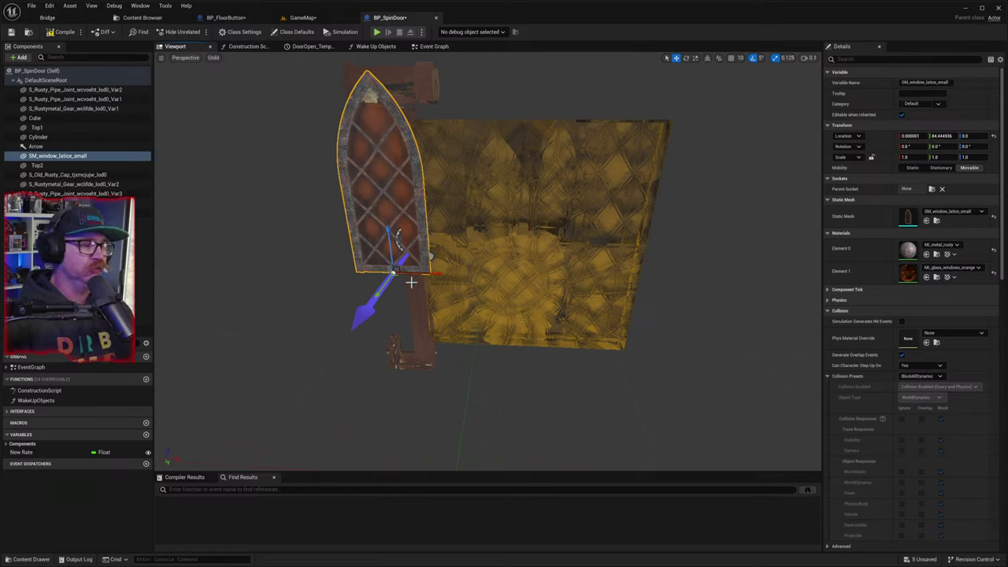
- Rotate the lattice window -90° onto its side and move it to the panel's upper part, at about X 37.5 and Z 114.5
key("e")
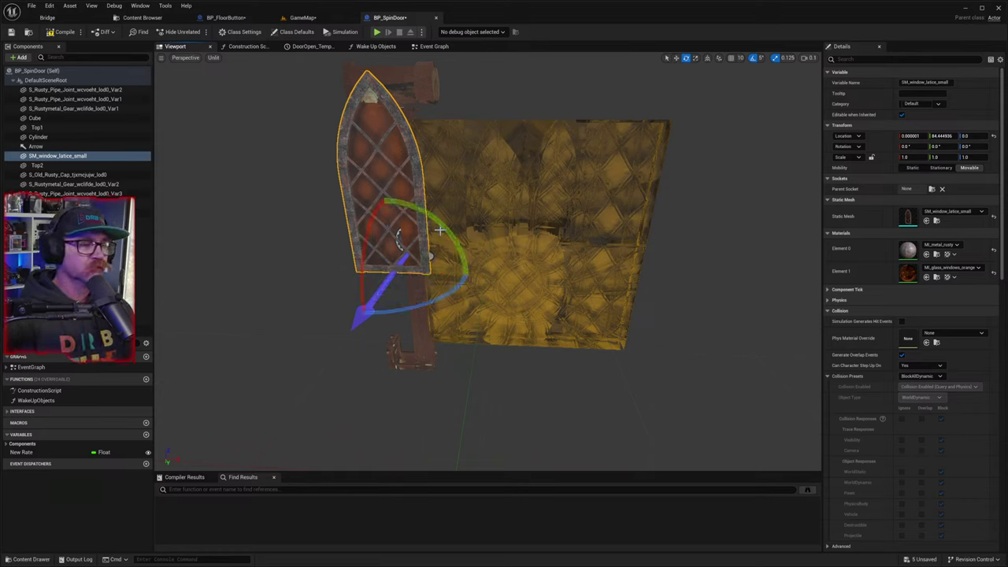
left_click_drag(428, 213, 402, 335)
key("w")
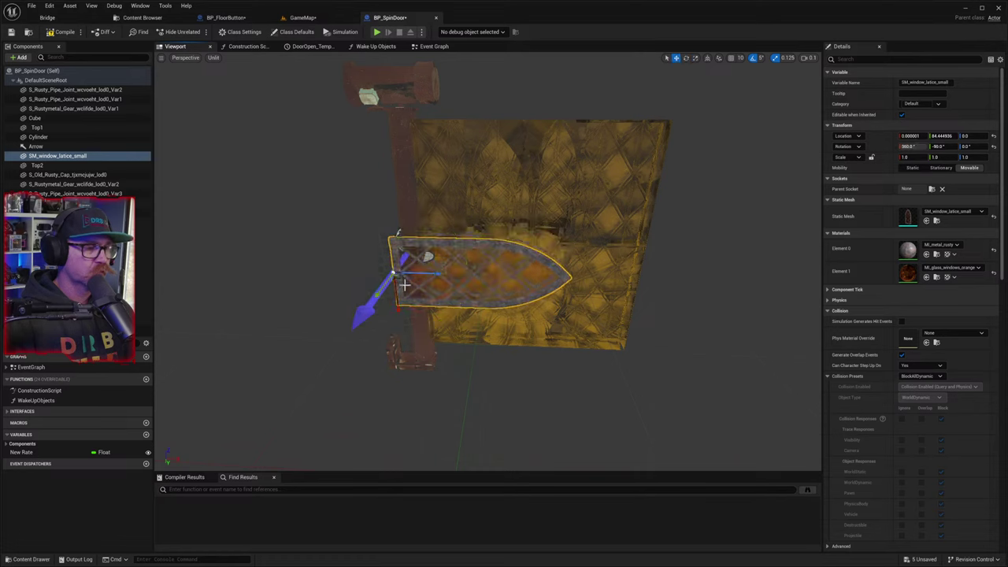
left_click_drag(398, 304, 400, 197)
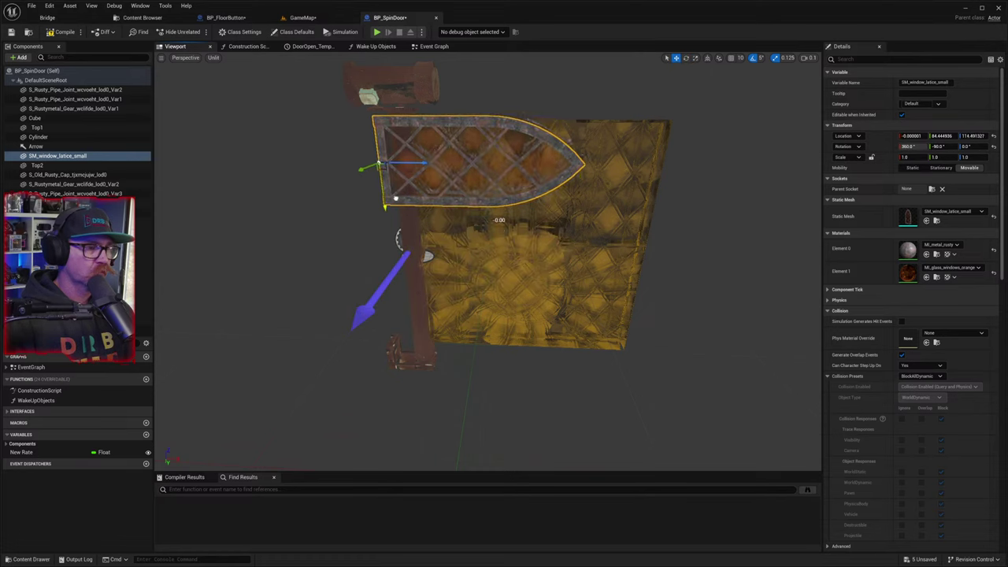
left_click_drag(409, 161, 452, 165)
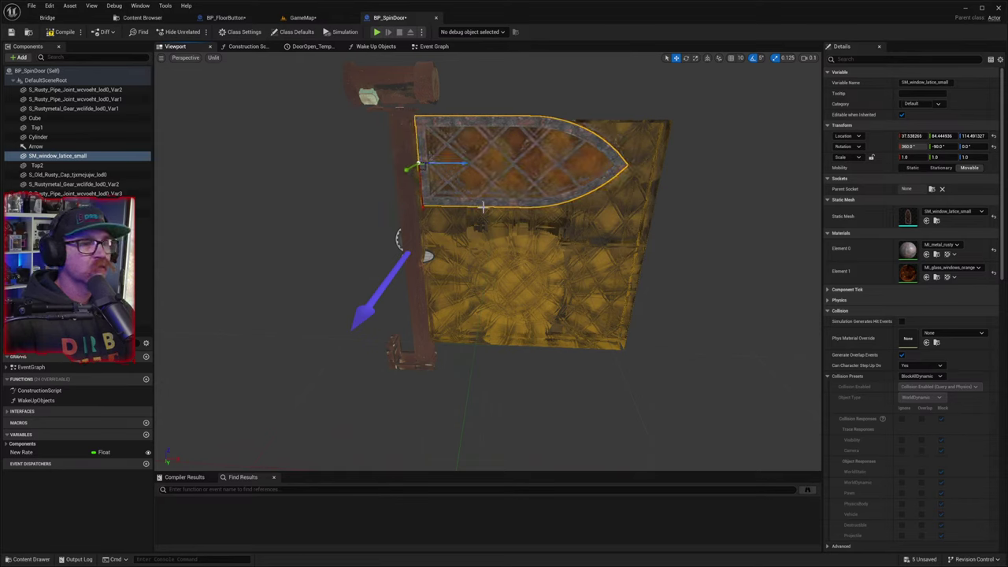
- Duplicate the lattice window and move the copy directly beneath the first one, to about 42.4 on Z
key("ctrl+d")
left_click(420, 187)
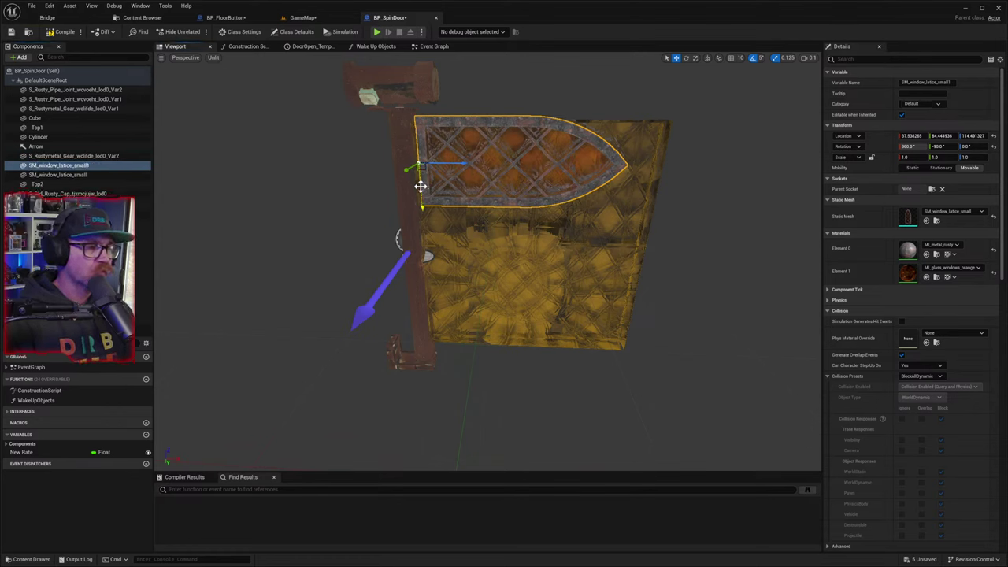
left_click_drag(419, 194, 421, 267)
right_click_drag(474, 290, 495, 240)
key("w")
key("w")
key("s")
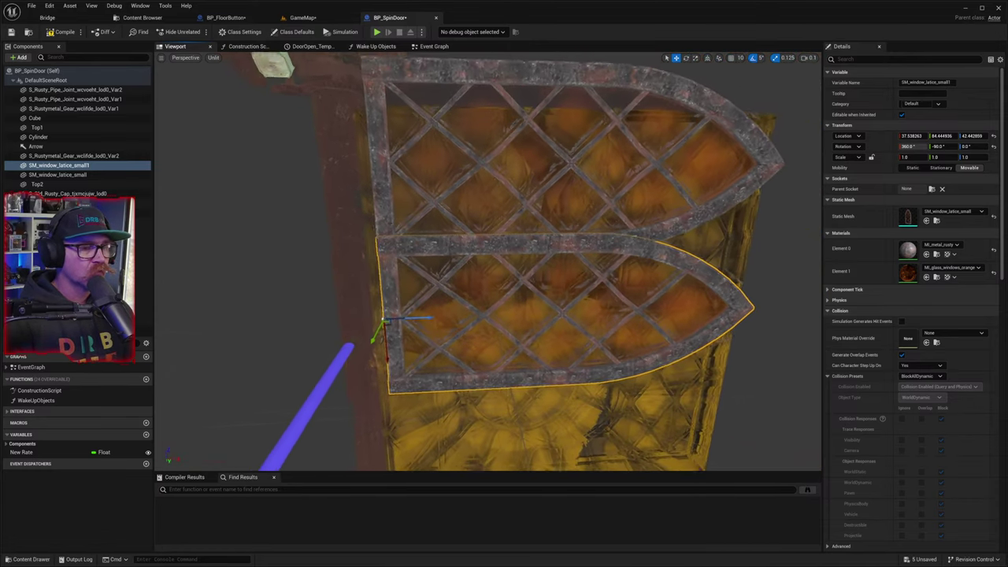
right_click_drag(416, 259, 416, 258)
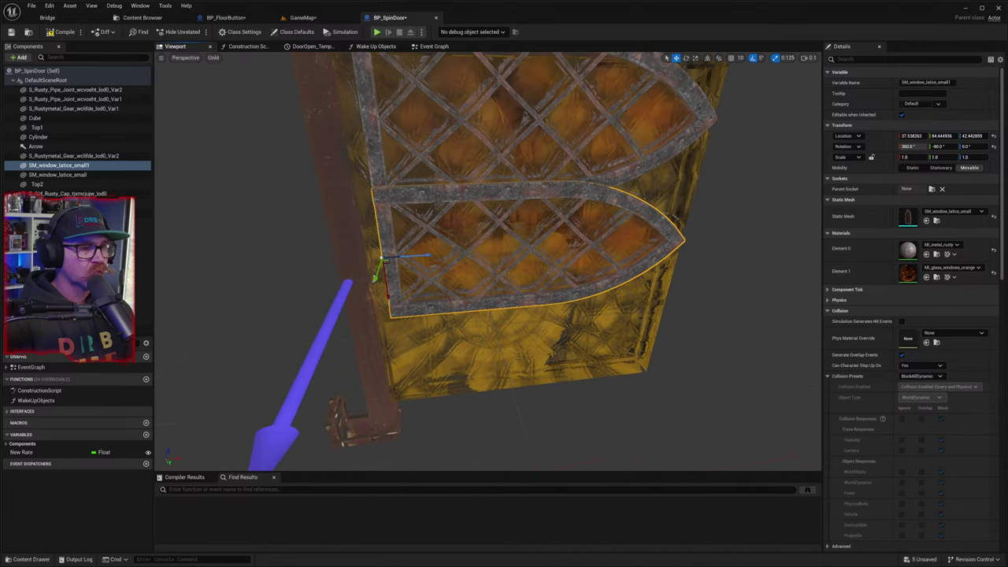
right_click_drag(468, 291, 467, 291)
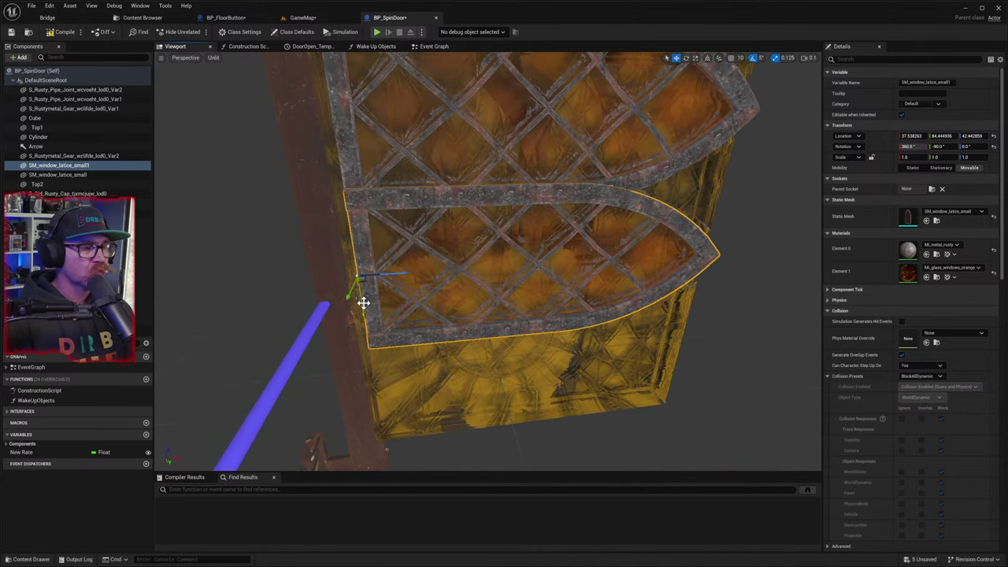
- Fine-tune the lower lattice window's height to about Z 42.54 so its frame meets the upper window
left_click_drag(363, 302, 364, 303)
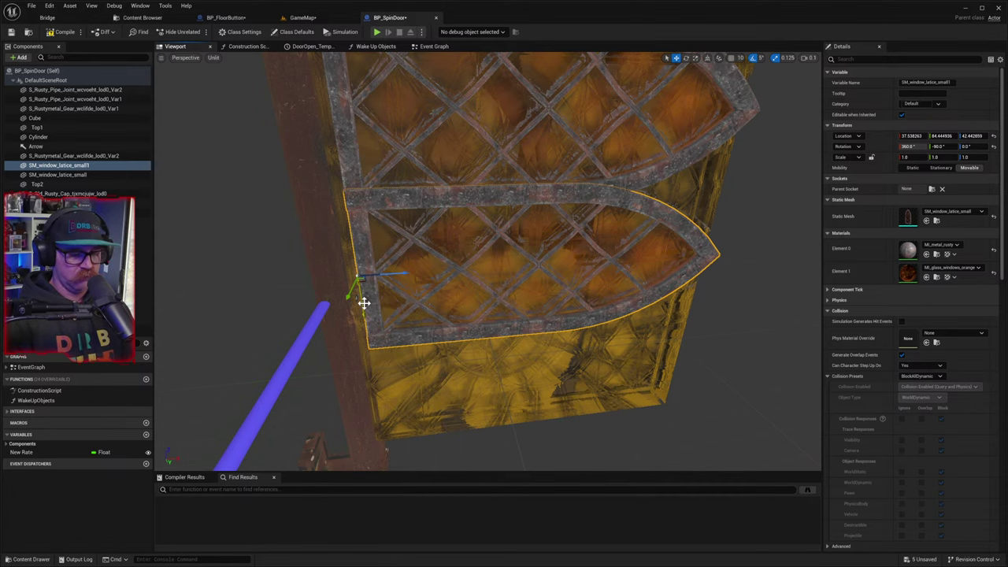
scroll(364, 304, "down", 2)
scroll(364, 304, "down", 1)
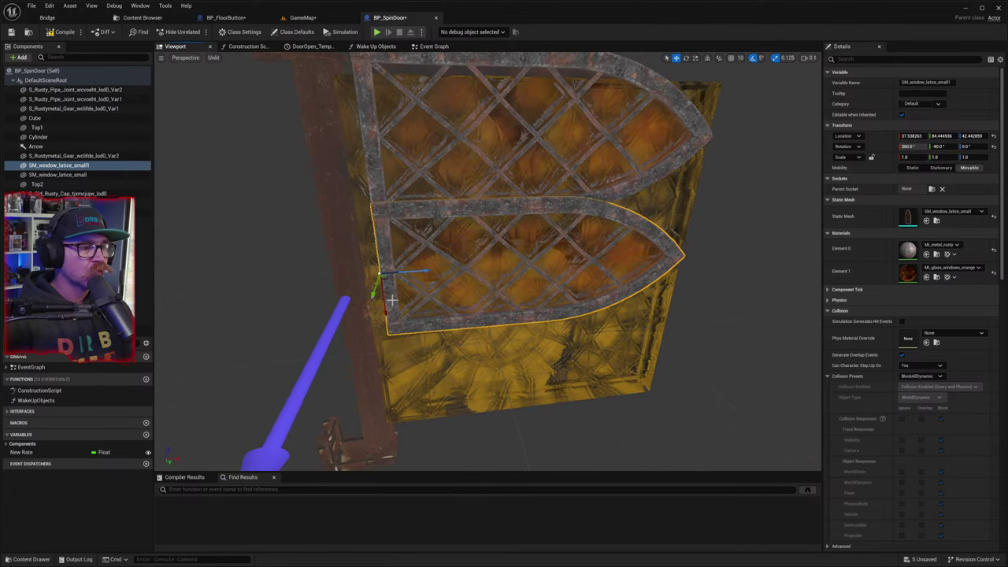
left_click_drag(383, 301, 384, 301)
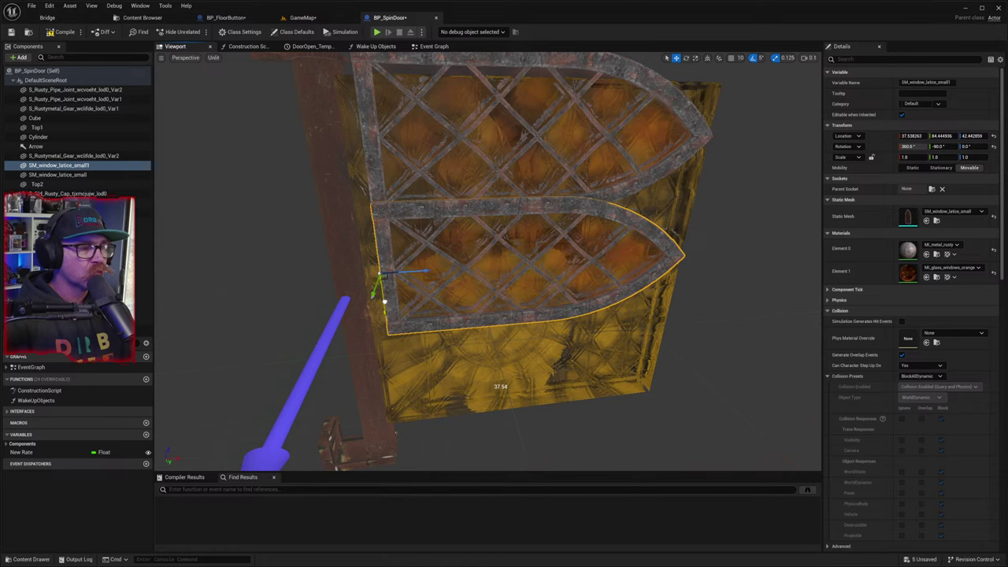
left_click_drag(384, 301, 384, 300)
key("w")
mouse_move(488, 262)
right_mouse_down()
mouse_move(484, 236)
mouse_move(425, 217)
mouse_move(402, 191)
mouse_move(370, 192)
mouse_move(449, 197)
mouse_move(488, 260)
right_mouse_up()
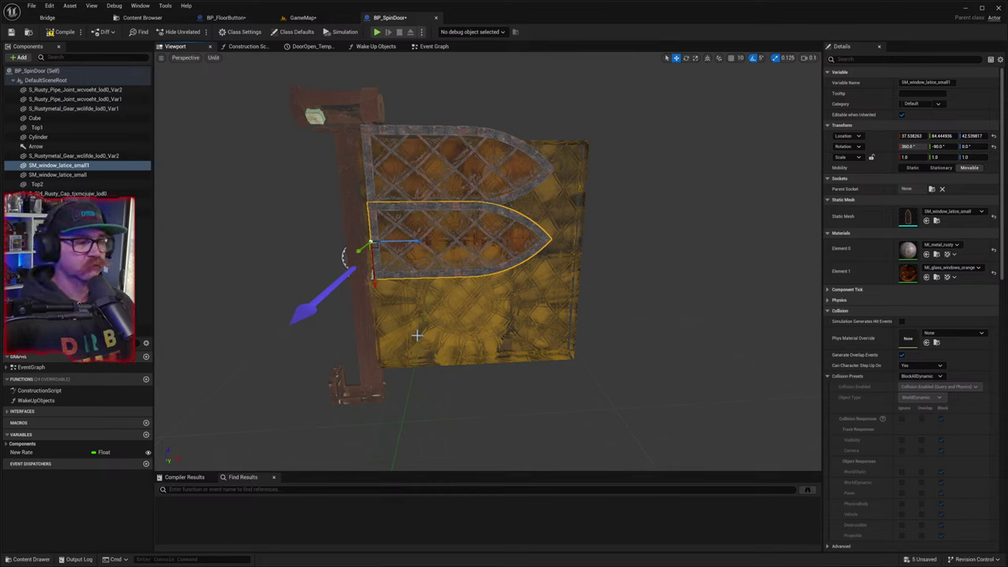
key("ctrl+d")
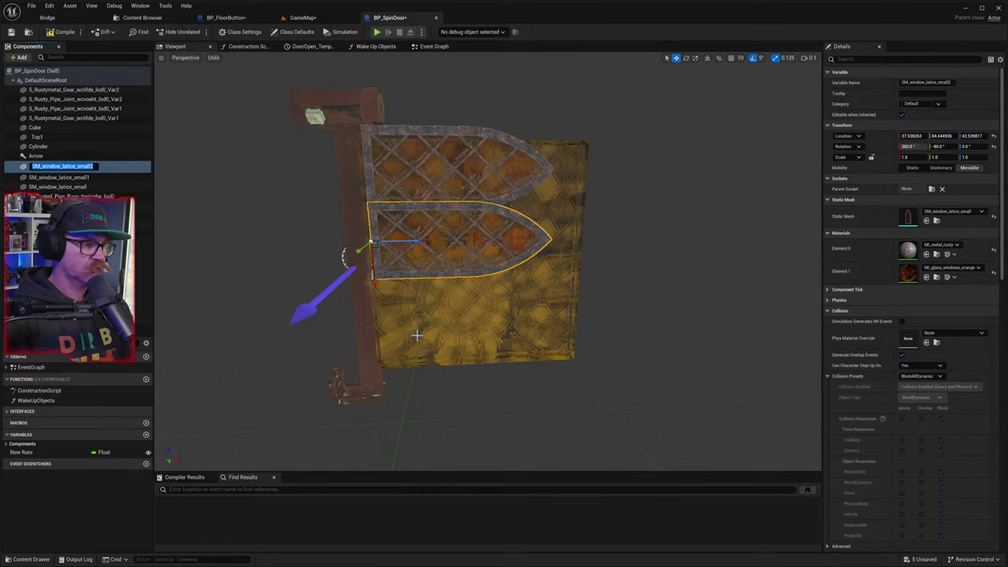
key("BackSpace")
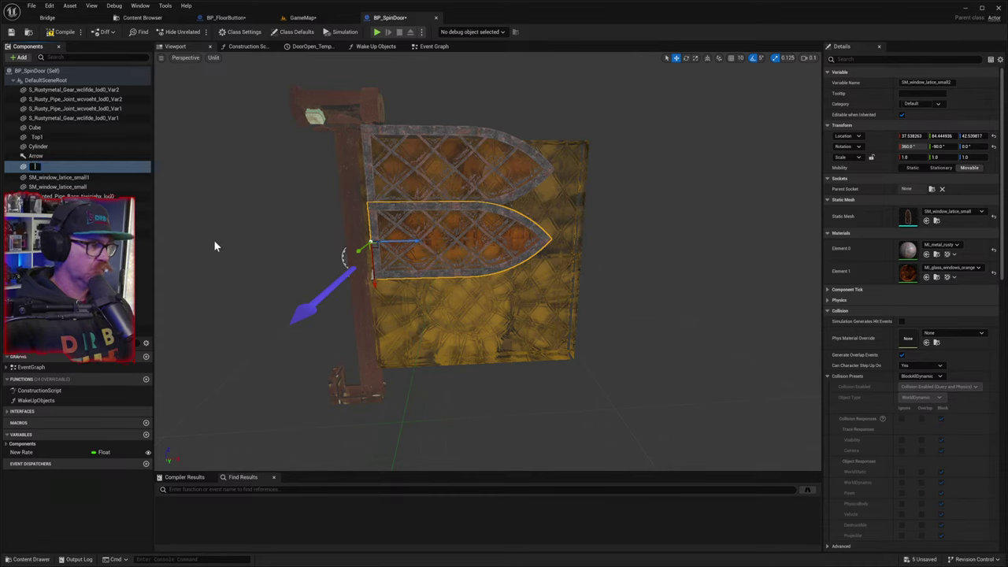
key("Return")
left_click(93, 167)
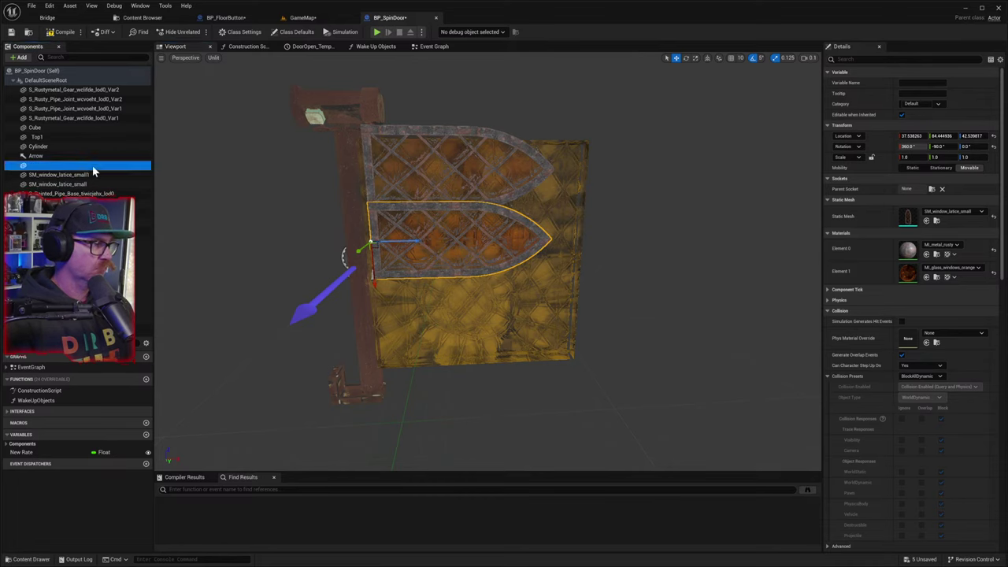
key("Delete")
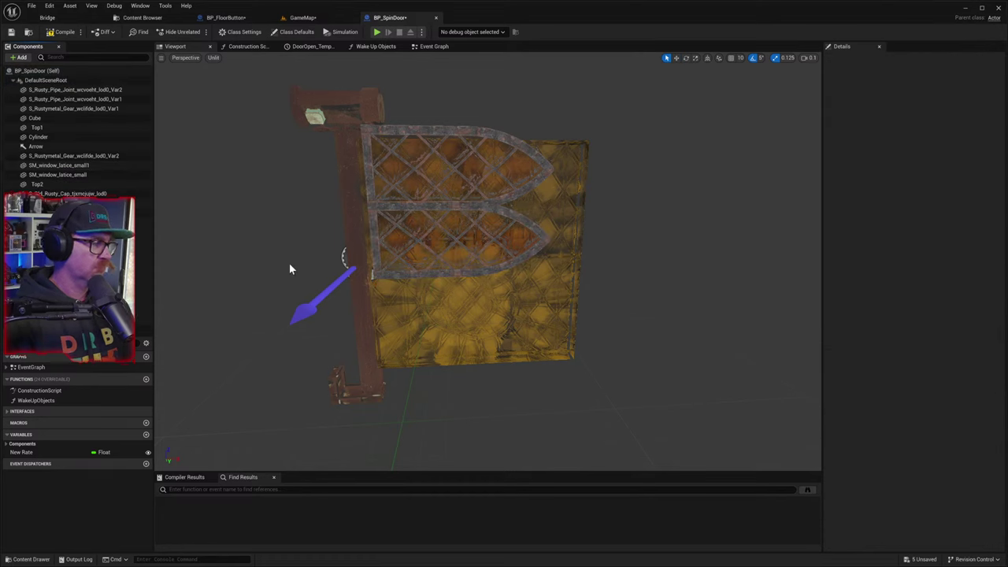
left_click(393, 267)
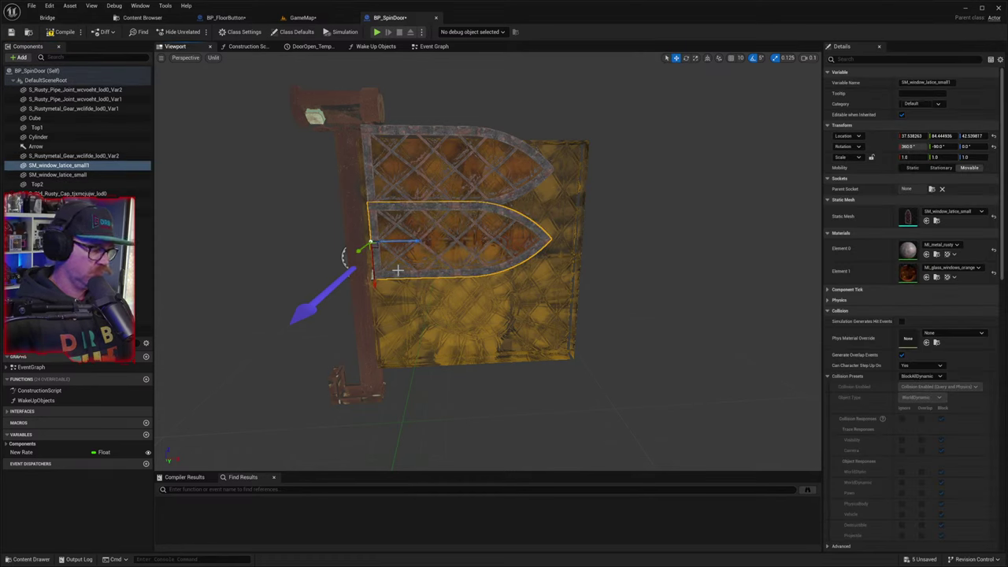
- Duplicate the lower lattice window, turn the copy 180° so its point faces the pole, and move it to about X 231.7
key("ctrl+d")
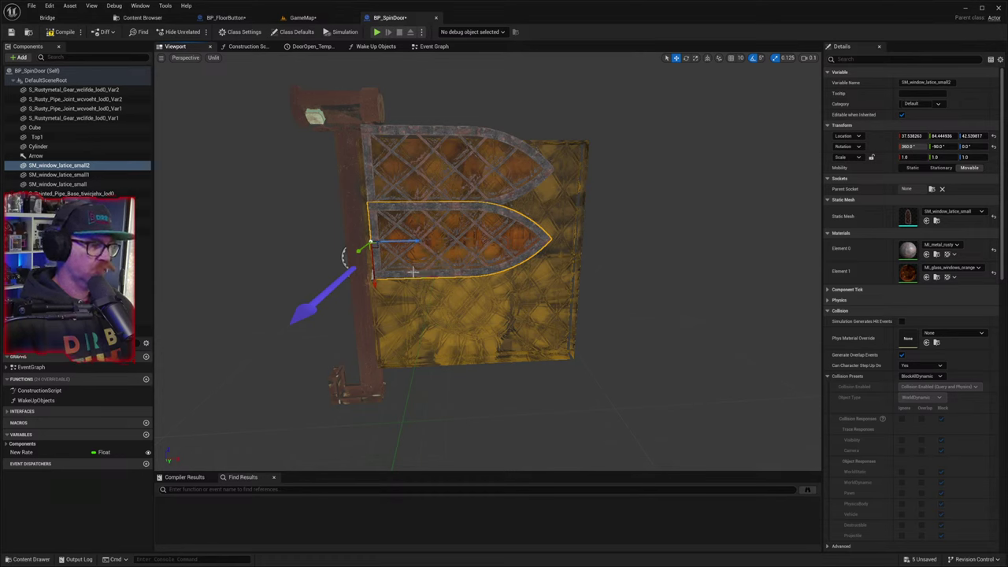
left_click(420, 265)
left_click(418, 263)
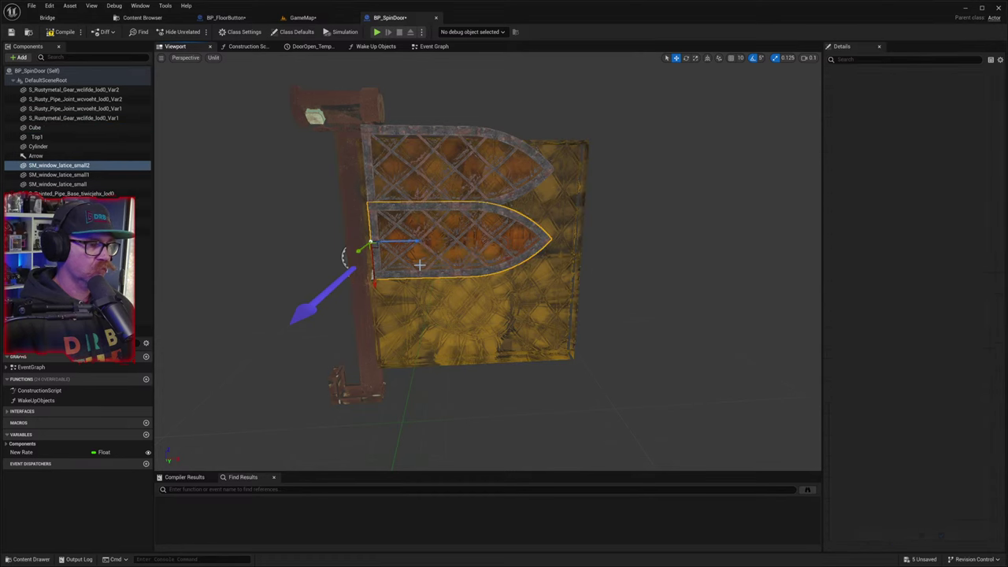
key("e")
left_click_drag(412, 255, 344, 257)
key("w")
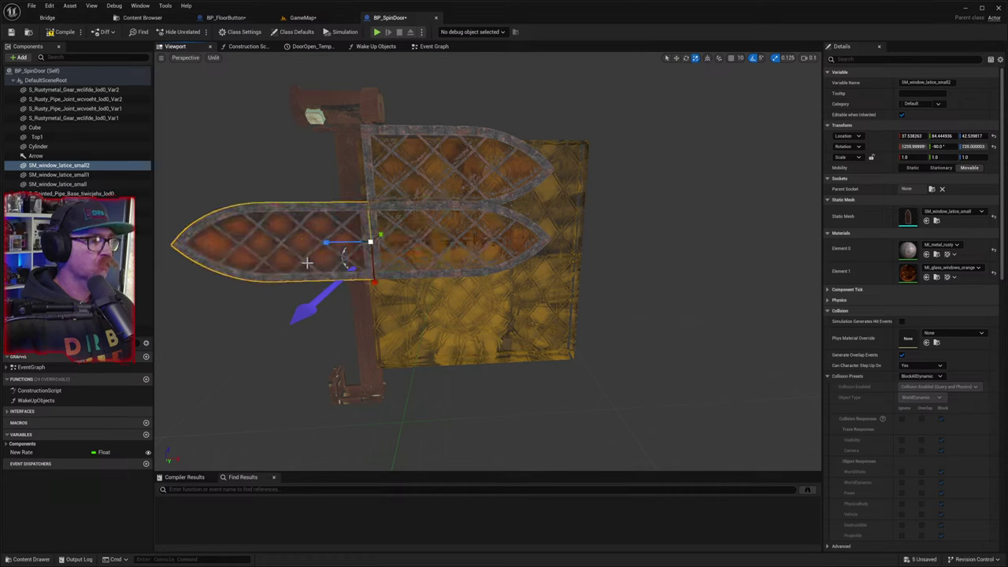
left_click_drag(340, 241, 555, 238)
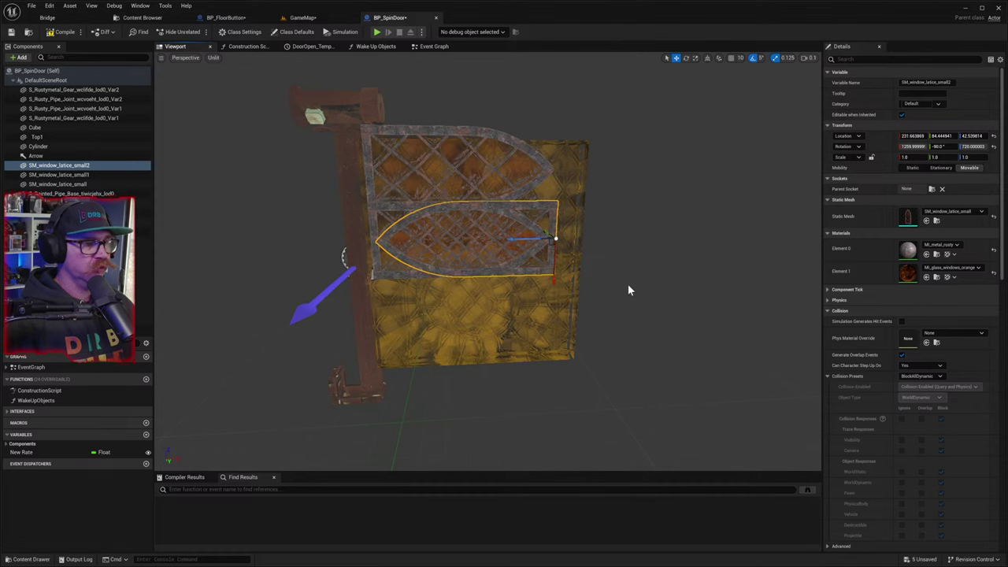
- Shift the flipped lattice window outward to about X 252.1 so its lattice lines up with the window it overlaps
right_click_drag(541, 313, 570, 335)
key("w")
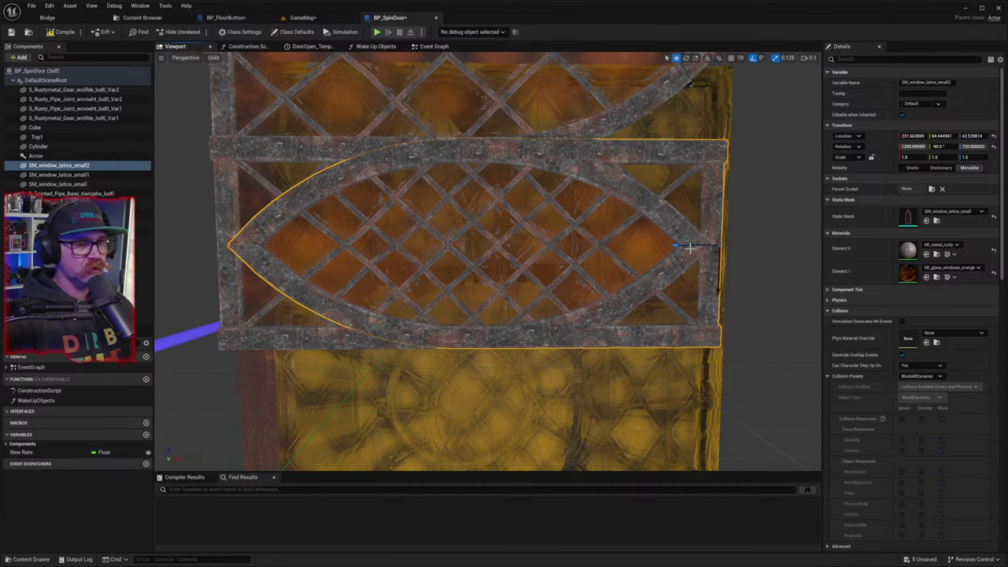
left_click_drag(682, 243, 745, 243)
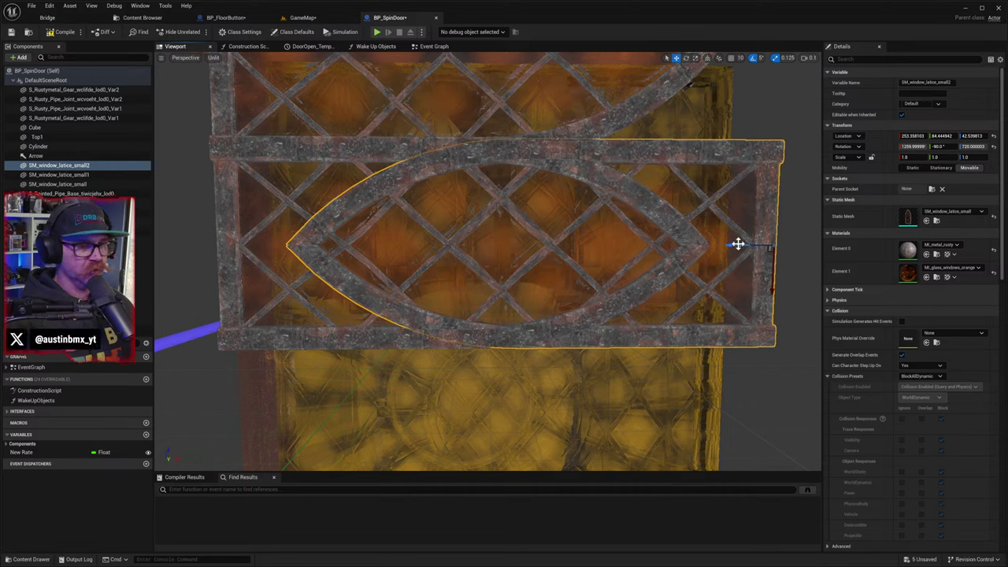
left_click_drag(734, 245, 731, 246)
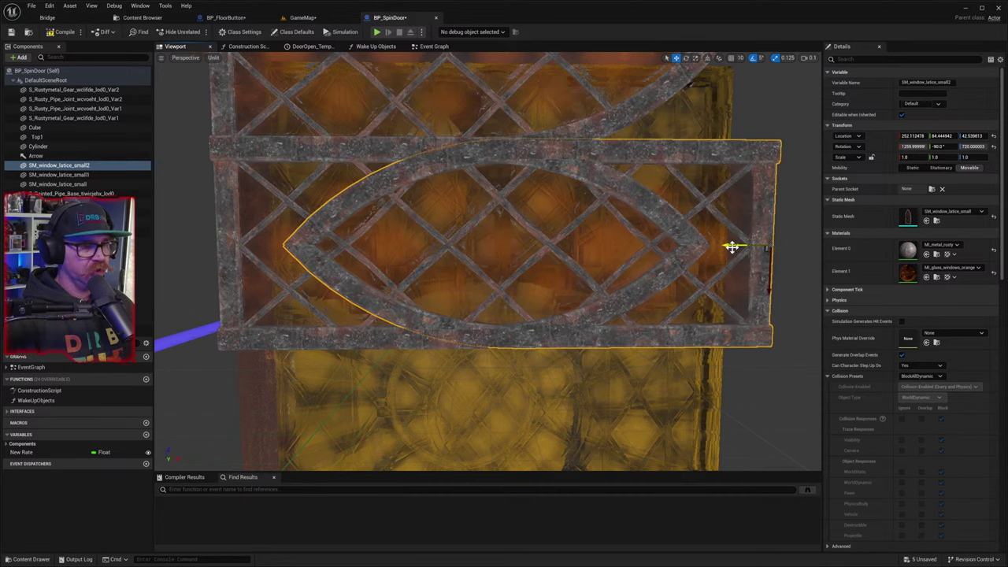
scroll(693, 304, "down", 5)
scroll(689, 300, "up", 2)
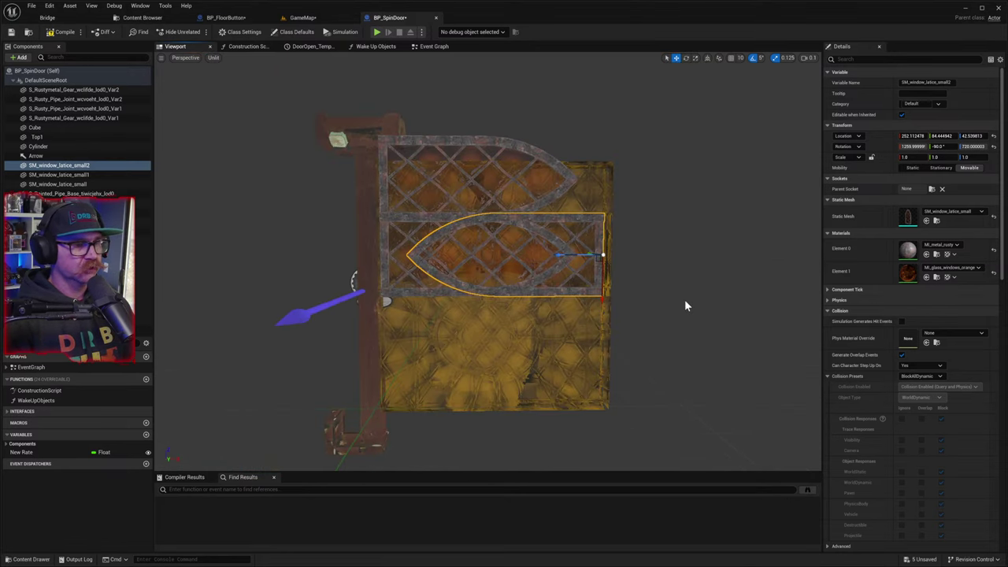
scroll(676, 301, "up", 3)
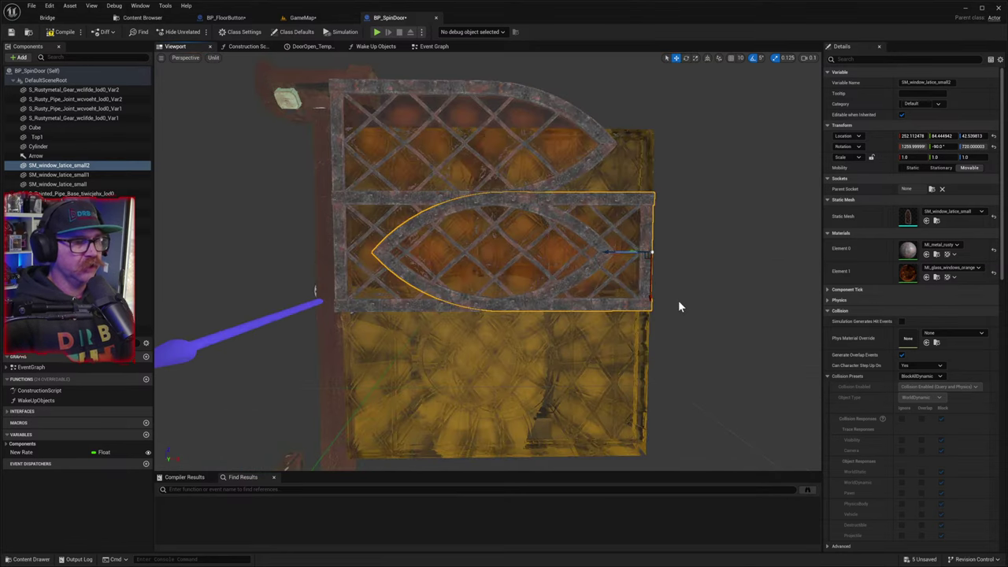
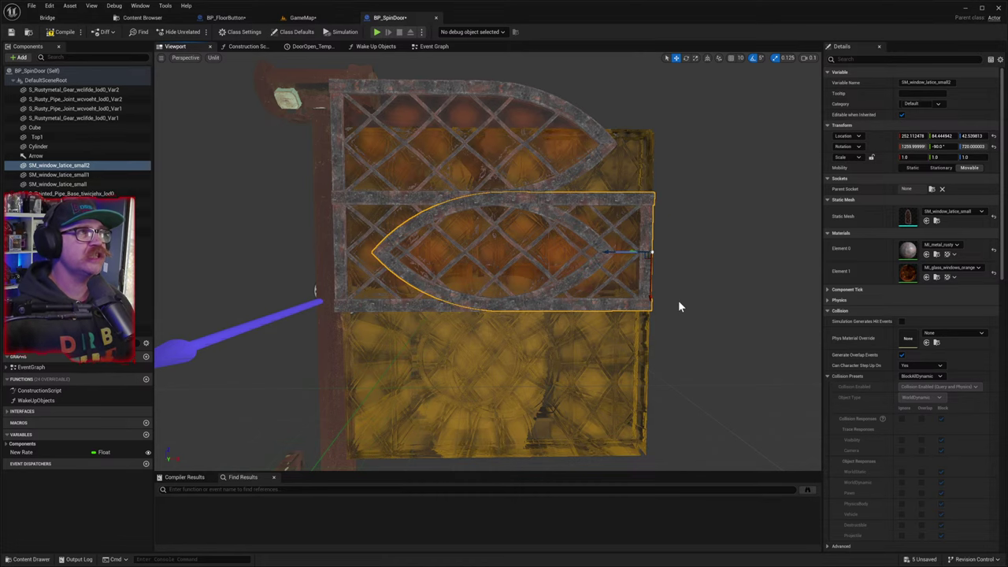
- Delete the upper lattice window and attach the flipped window SM_window_latice_small2 to SM_window_latice_small1 as its child
left_click(597, 158)
key("Delete")
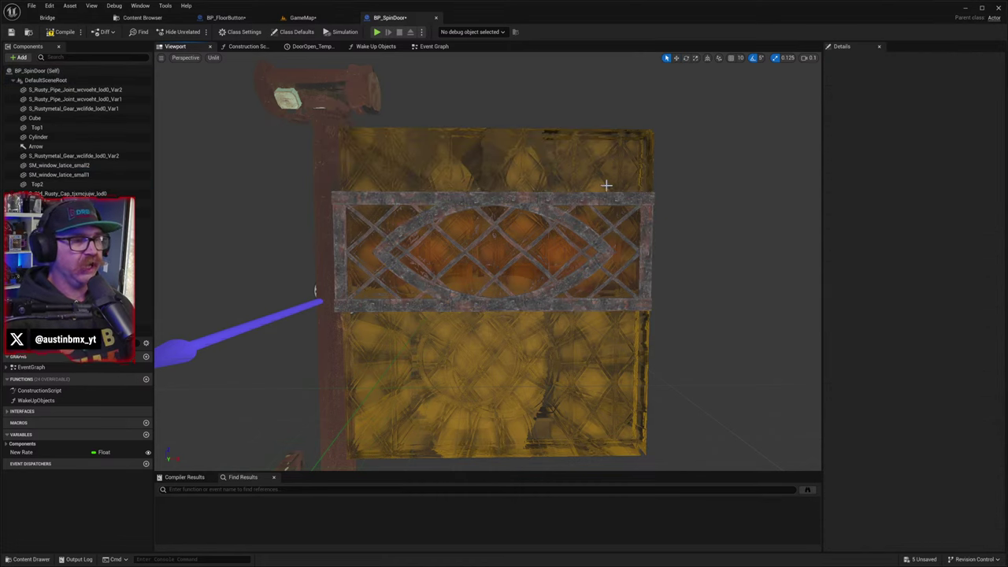
left_click(576, 200)
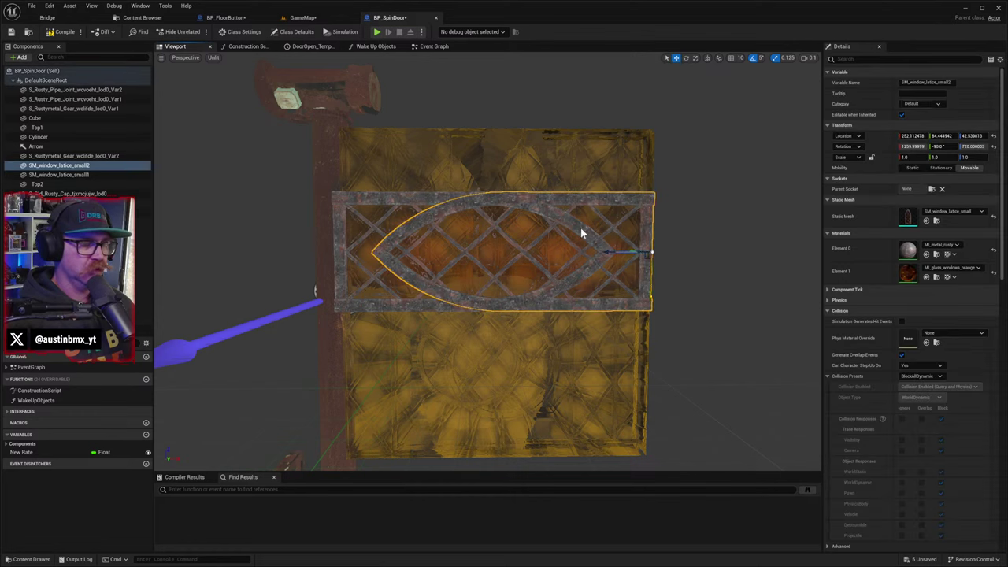
left_click(581, 229)
left_click(601, 200)
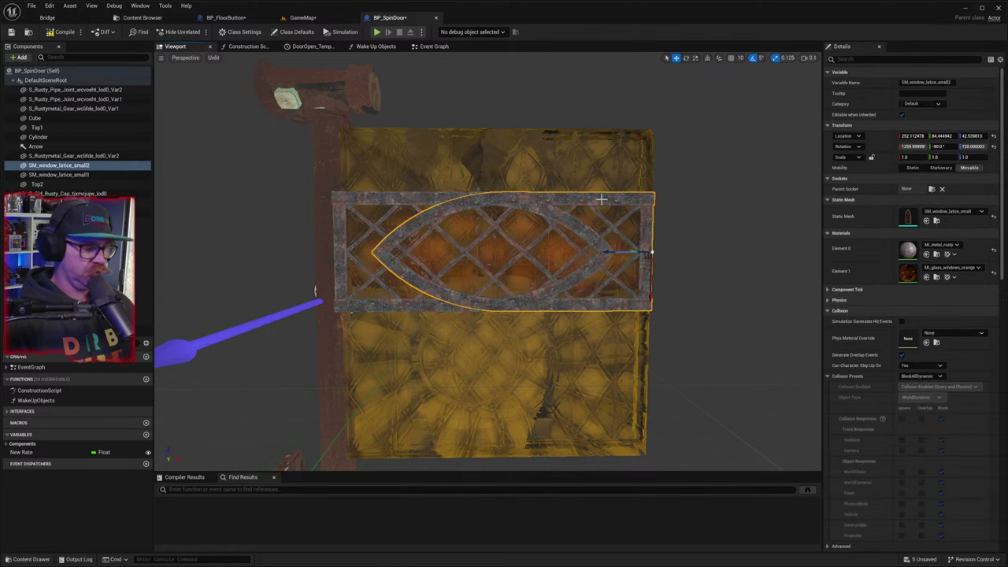
left_click(584, 225, "ctrl")
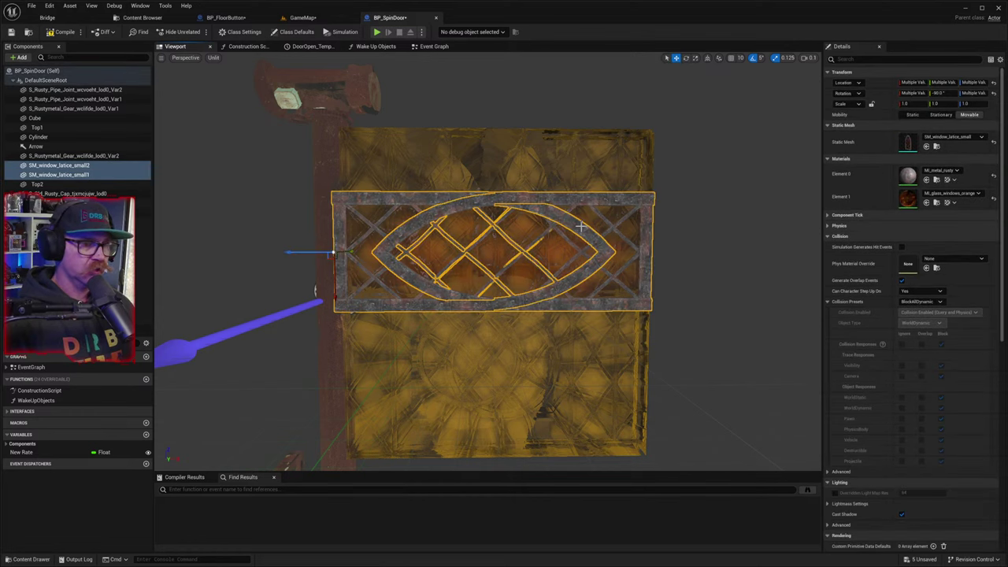
left_click(647, 220)
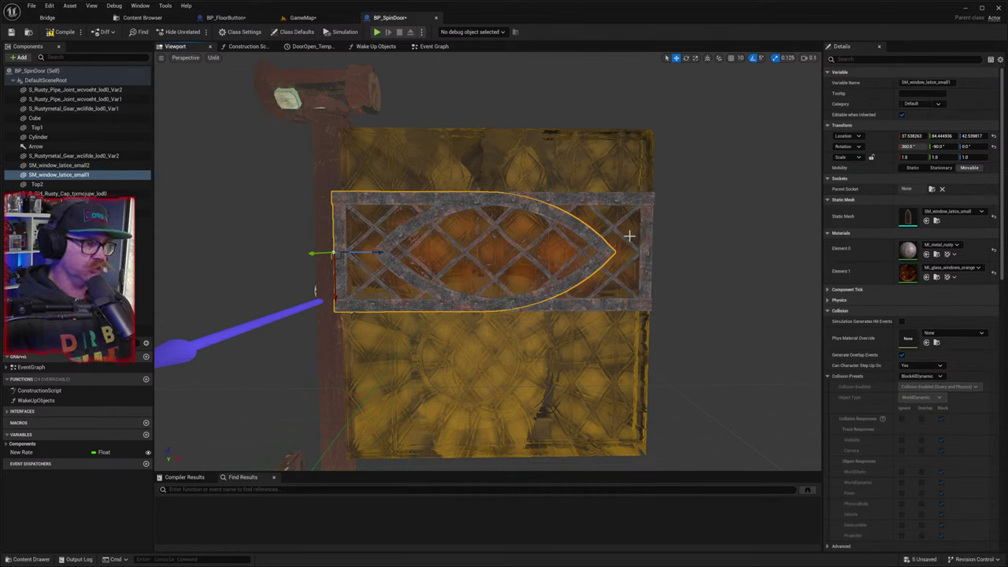
left_click(563, 201)
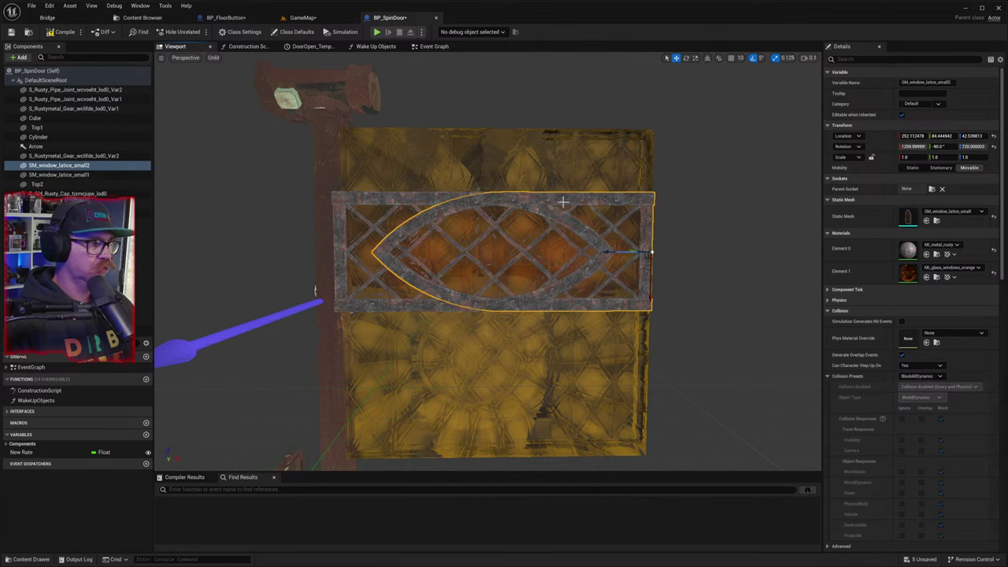
left_click(339, 240)
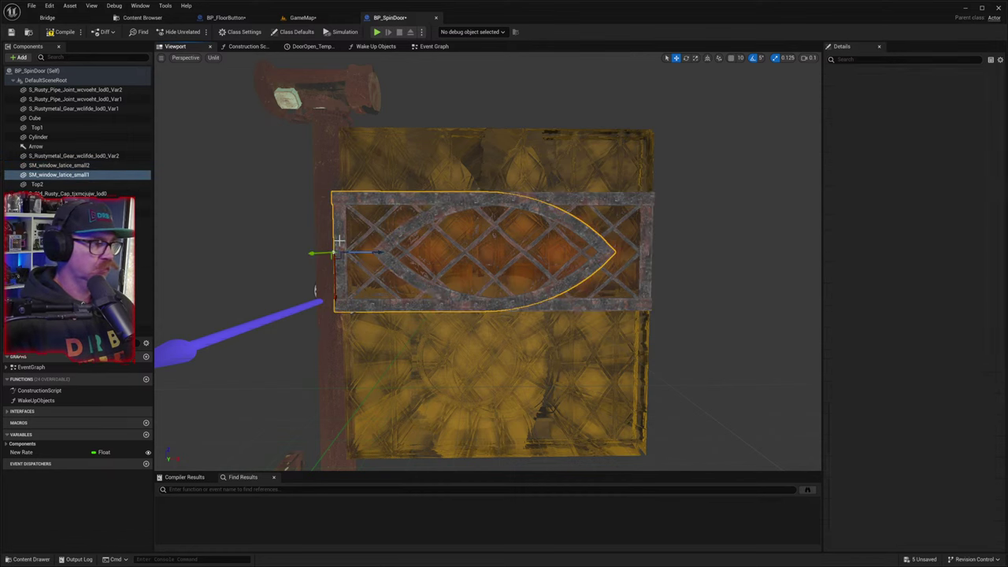
left_click(58, 167)
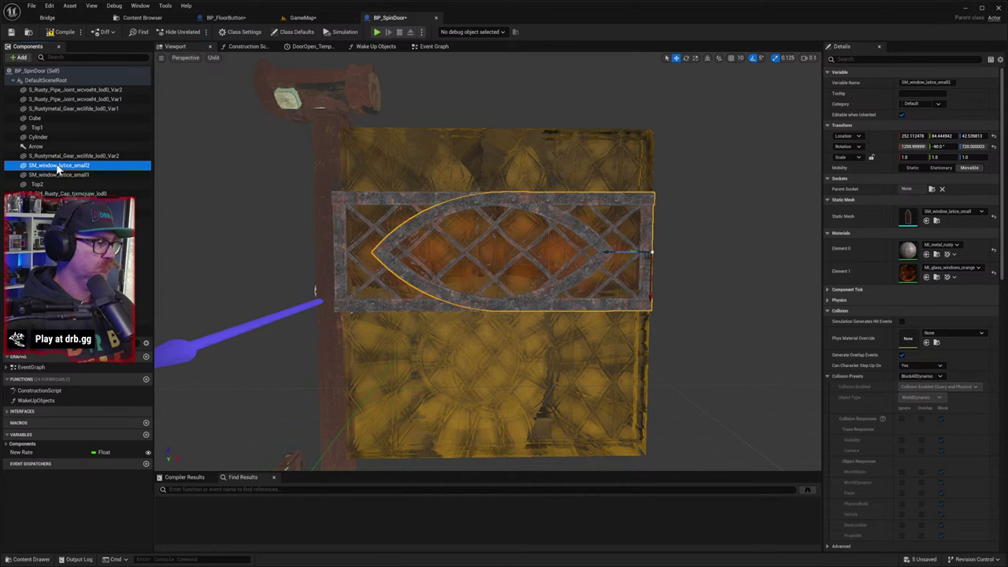
left_click_drag(61, 172, 63, 174)
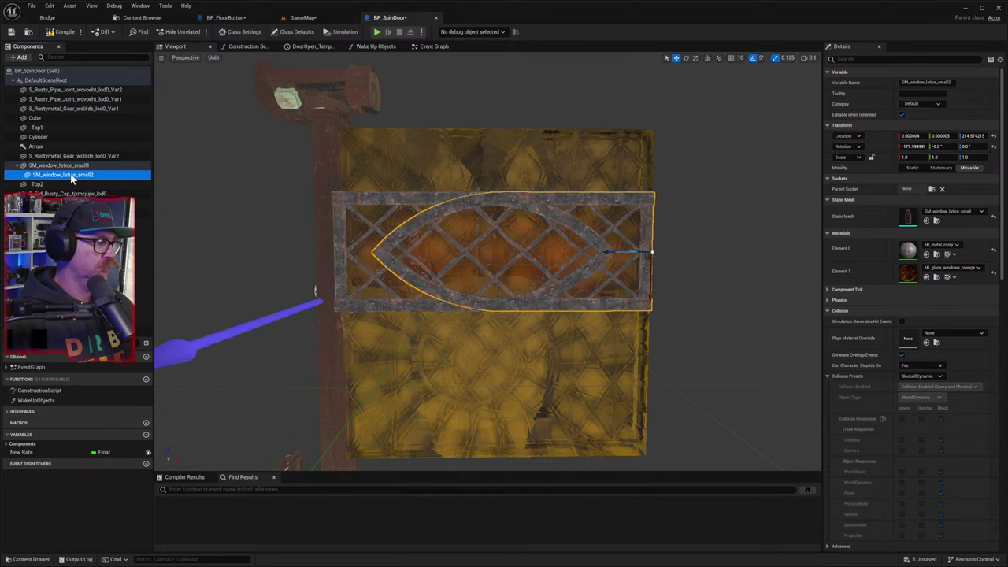
- Duplicate SM_window_latice_small1 and raise the copy directly above the overlapping pair, to about 114.1 on Z
left_click(80, 165)
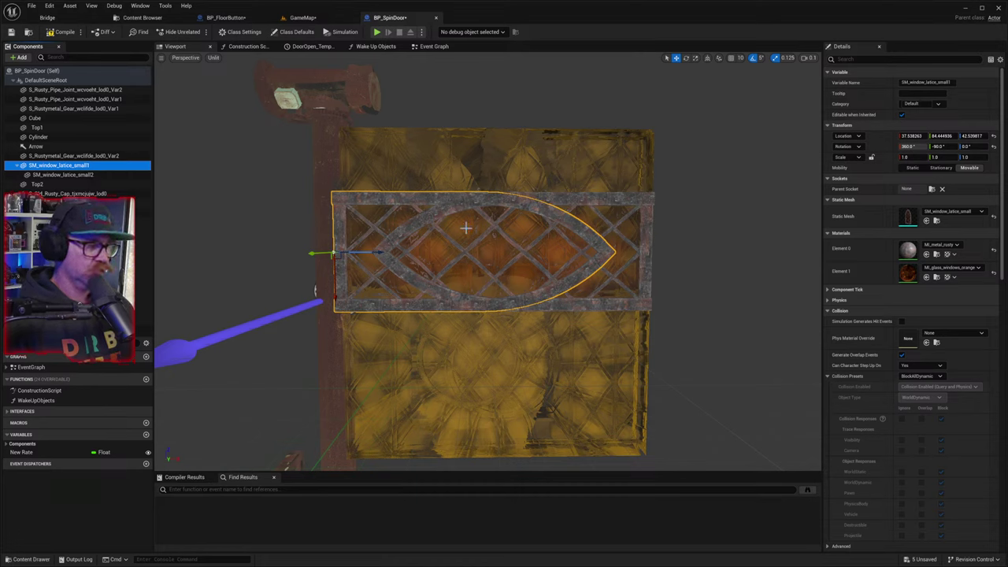
key("ctrl+d")
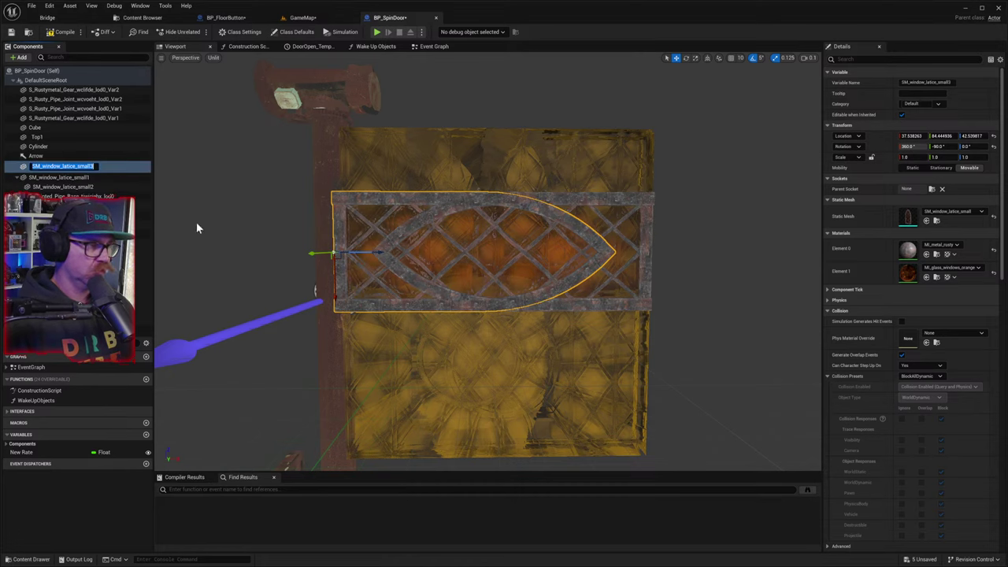
left_click(342, 299)
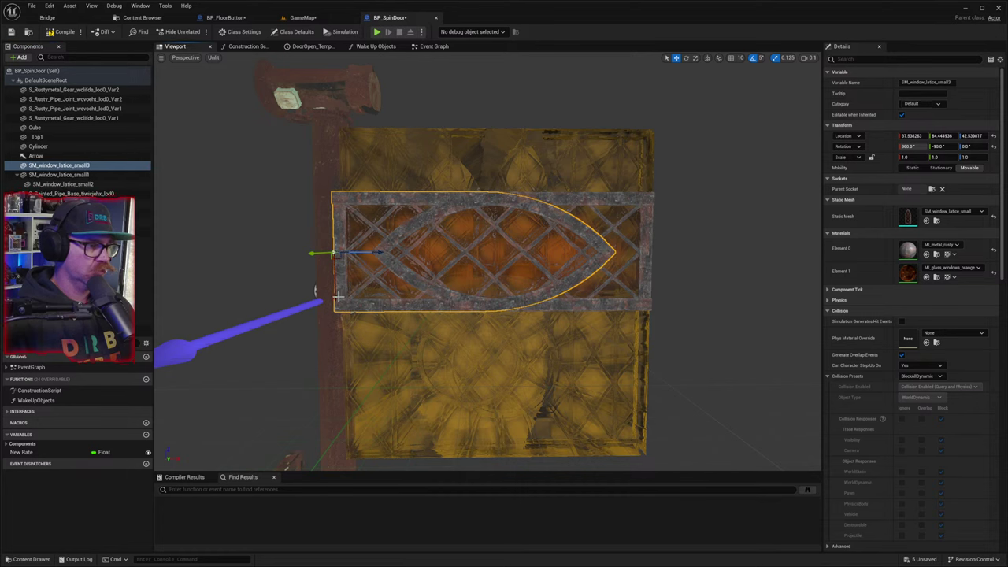
left_click_drag(337, 297, 351, 189)
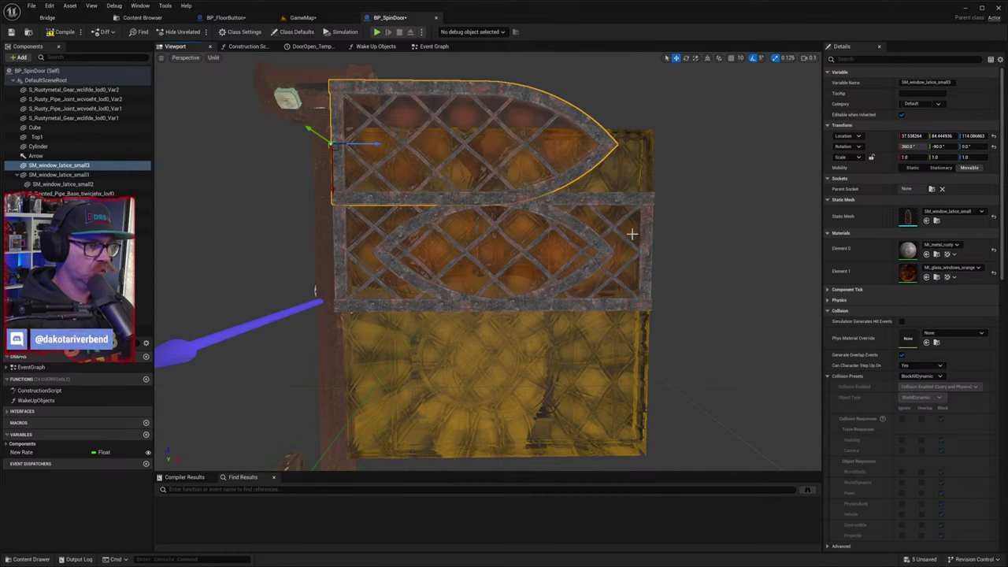
- Duplicate the flipped child window and move the copy up over the upper lattice window, to about -73.5 on relative X
left_click(641, 198)
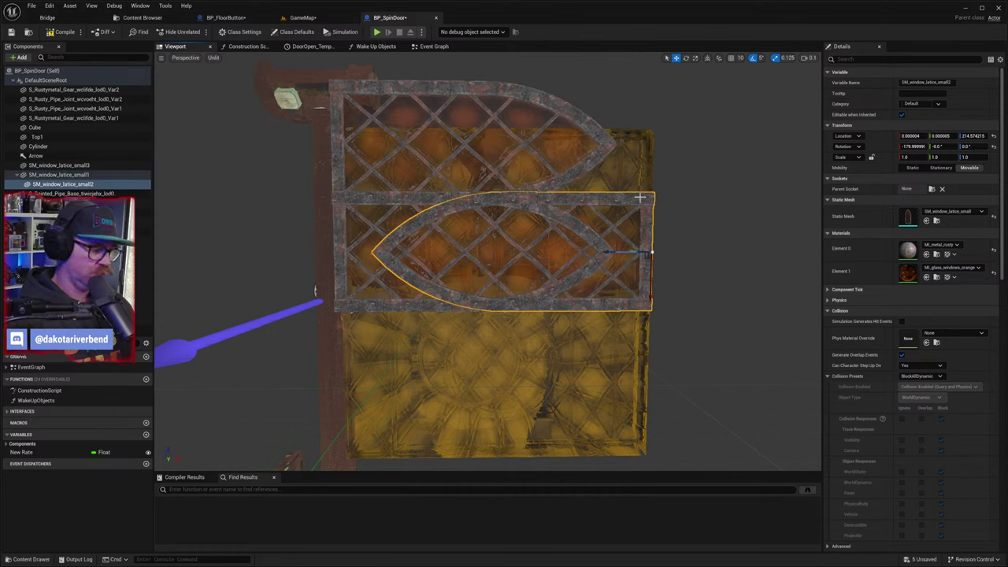
key("ctrl+d")
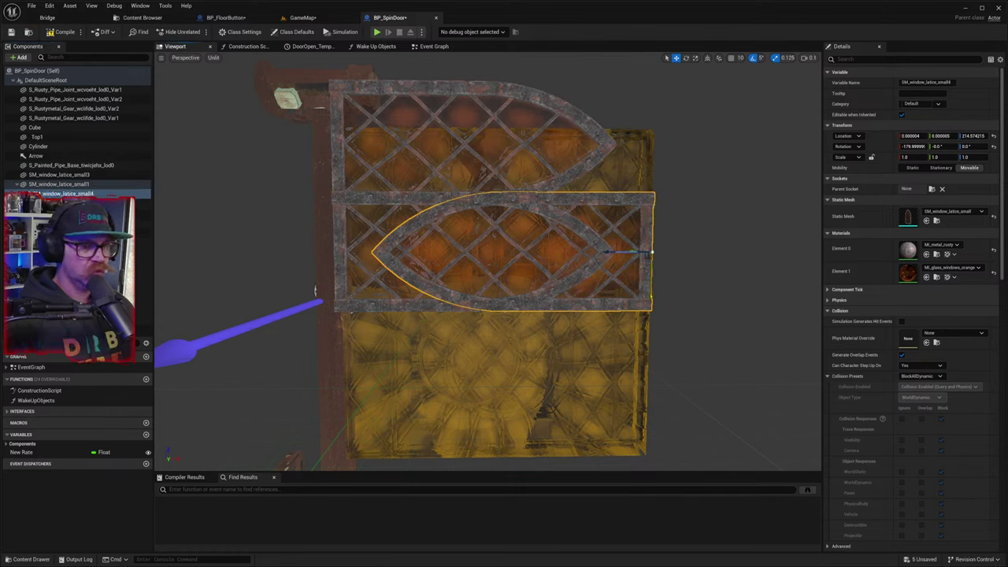
left_click_drag(651, 275, 644, 165)
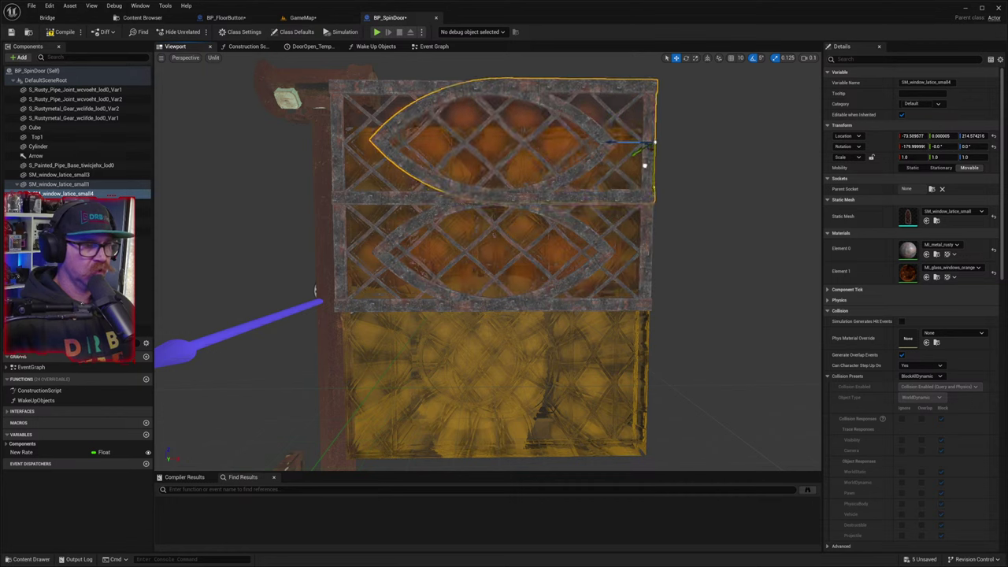
- Fine-tune the upper flipped window to about -71.9 on relative X so its frame lines up with the upper lattice window
mouse_move(681, 198)
right_mouse_down()
mouse_move(682, 118)
mouse_move(682, 232)
mouse_move(682, 182)
right_mouse_up()
key("w")
key("w")
key("s")
key("w")
key("s")
right_click_drag(682, 102, 733, 220)
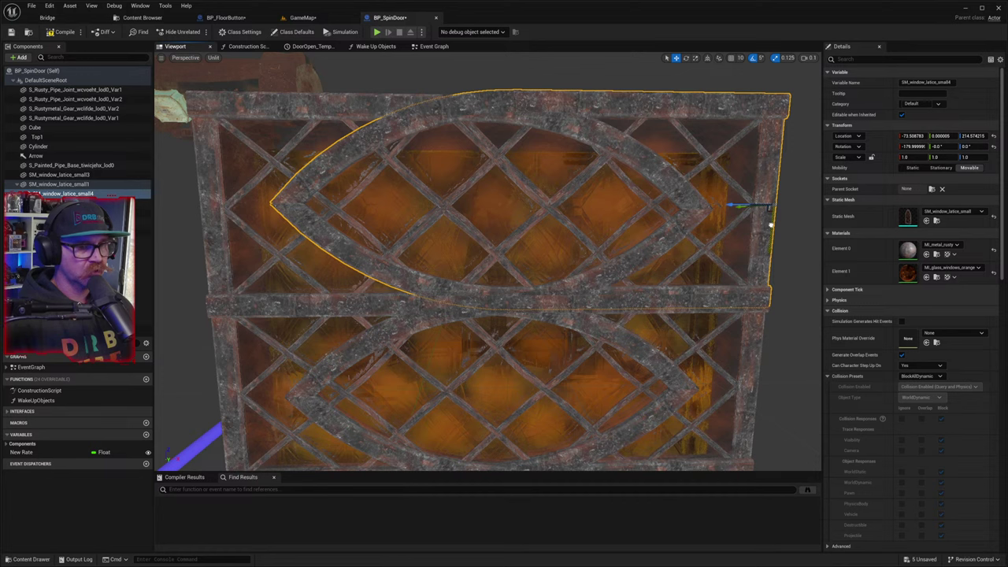
left_click_drag(770, 224, 768, 236)
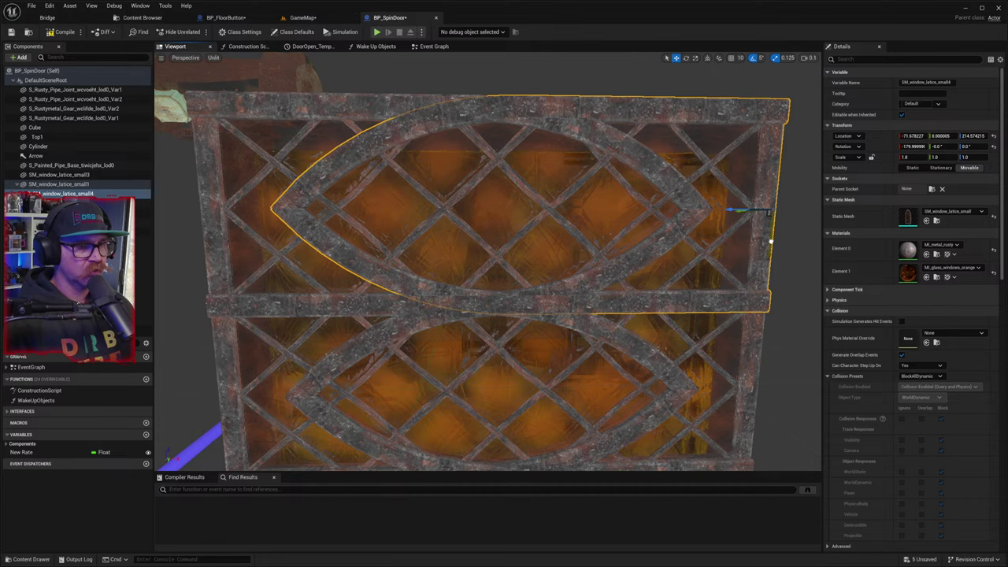
left_click_drag(772, 241, 773, 240)
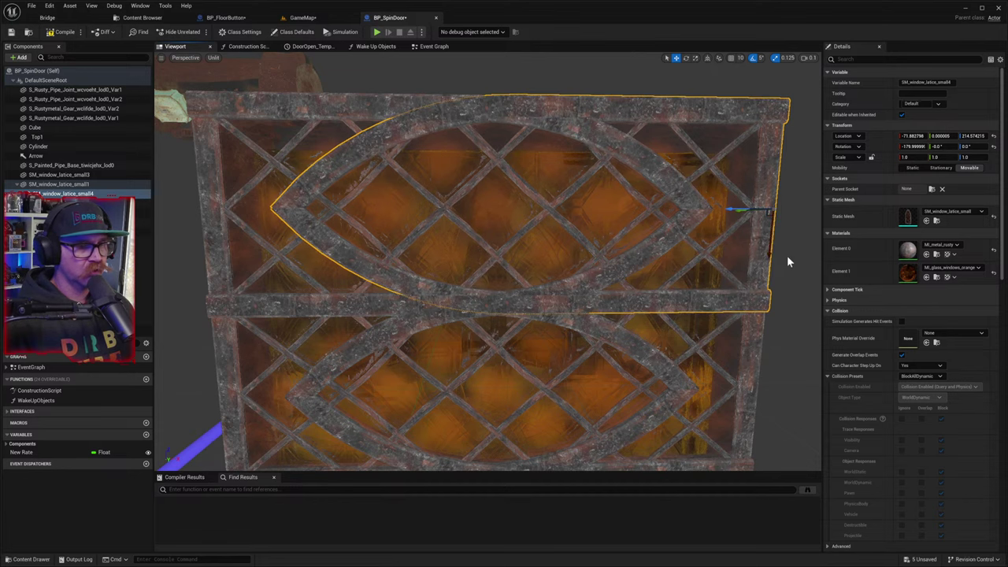
- Duplicate the upper flipped window and move the copy beneath the middle pair, to about 73.0 on relative X
mouse_move(787, 261)
right_mouse_down()
mouse_move(819, 307)
mouse_move(764, 275)
mouse_move(807, 244)
mouse_move(795, 266)
mouse_move(707, 275)
mouse_move(787, 258)
right_mouse_up()
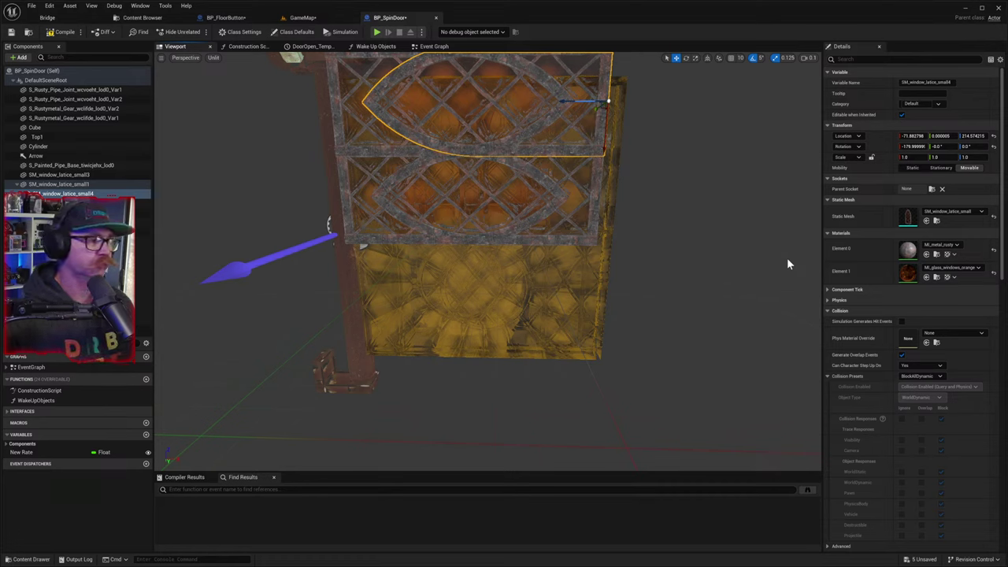
key("ctrl+d")
left_click(597, 130)
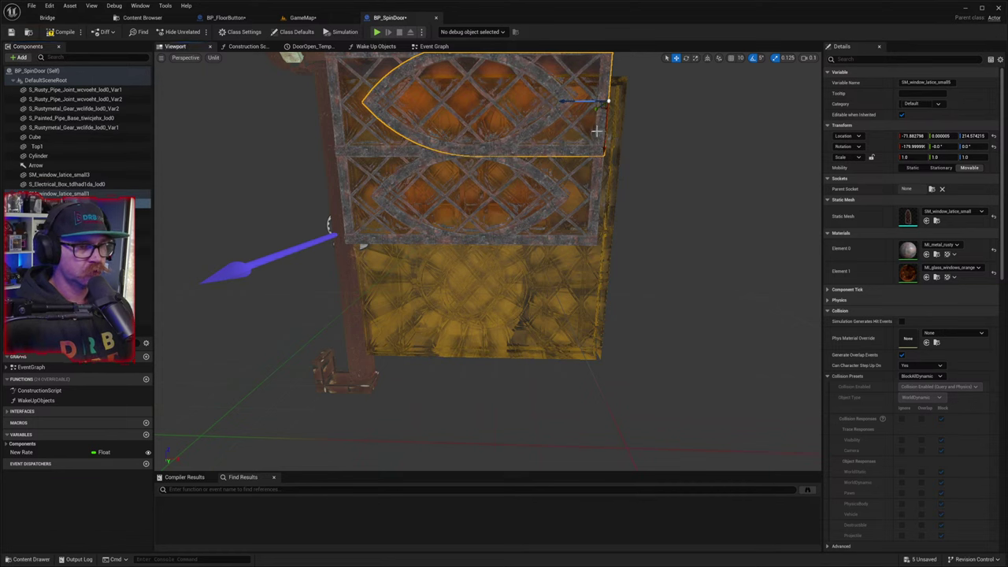
left_click_drag(597, 132, 603, 307)
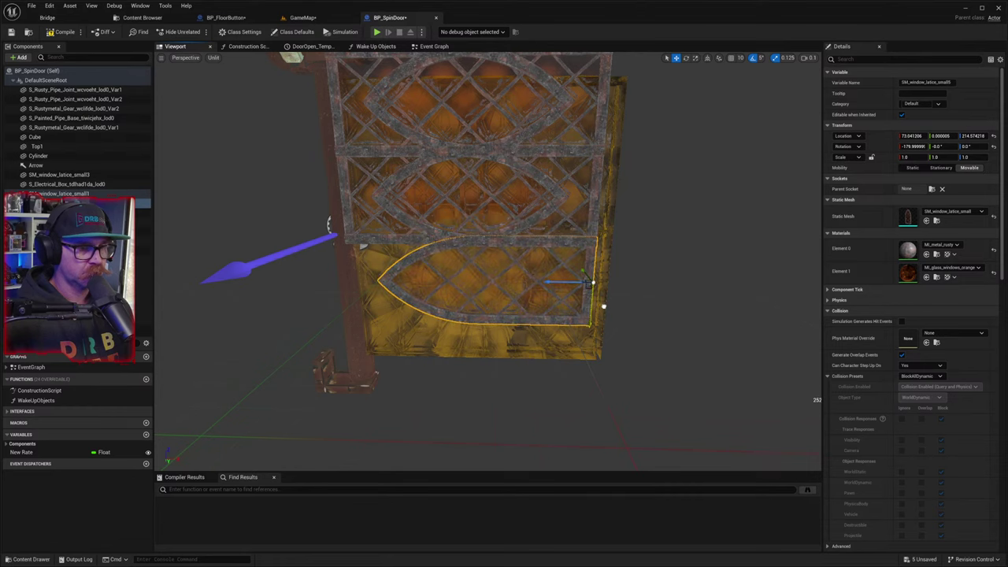
- Fine-tune the bottom flipped window to about 71.55 on relative X so its frame overlaps the middle pair's lower bar
right_click_drag(635, 313, 602, 329)
key("w")
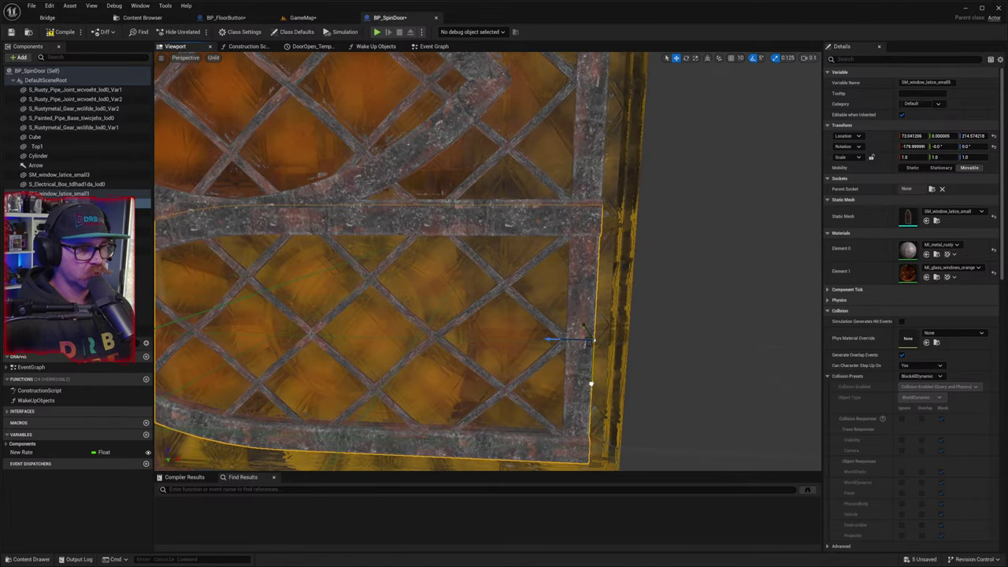
left_click_drag(591, 383, 592, 379)
scroll(626, 389, "down", 4)
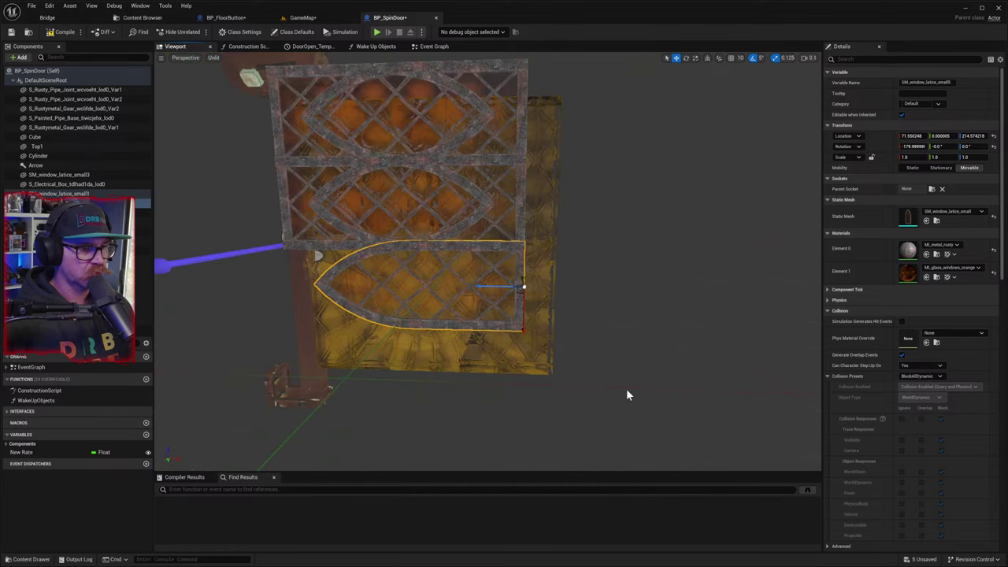
right_click_drag(569, 378, 551, 358)
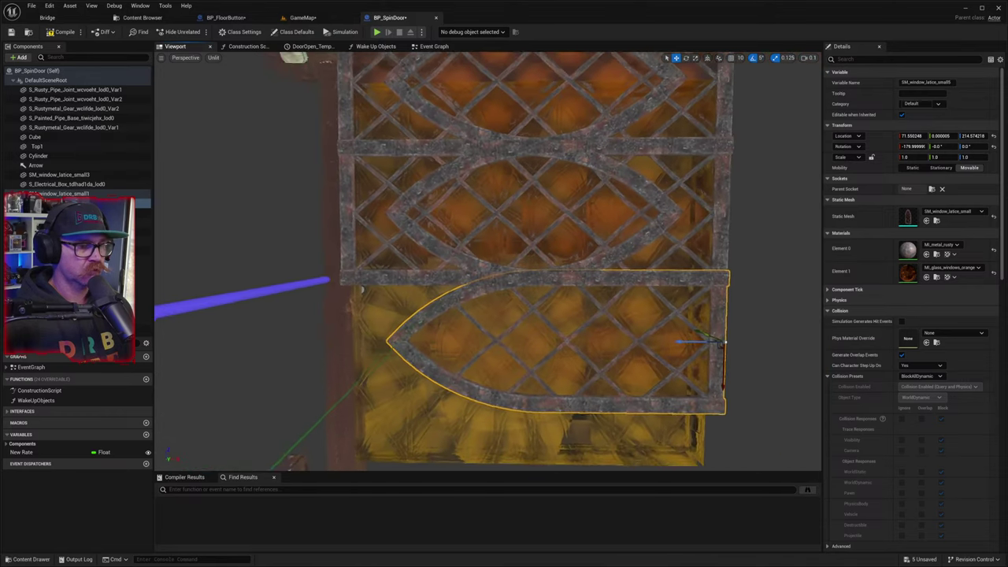
- Duplicate the unflipped middle lattice window and move the copy down over the bottom flipped window, to about -29.0 on relative Z
right_click_drag(441, 292, 409, 268)
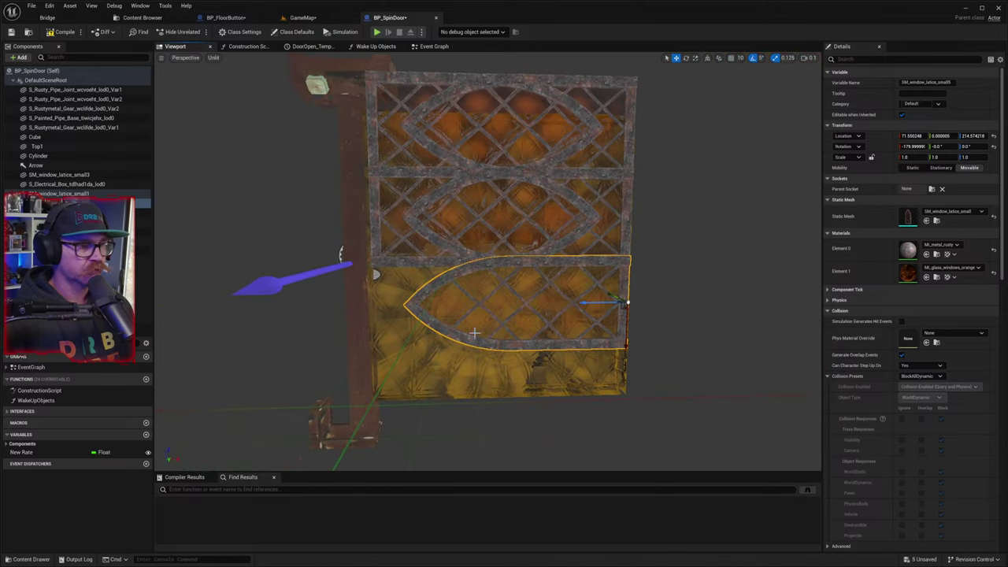
left_click(407, 263)
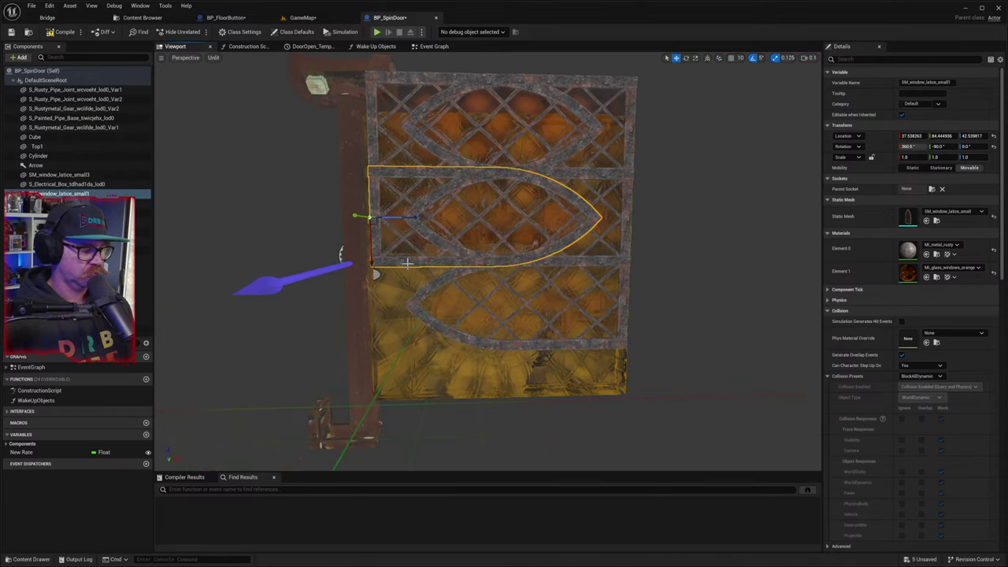
key("ctrl+d")
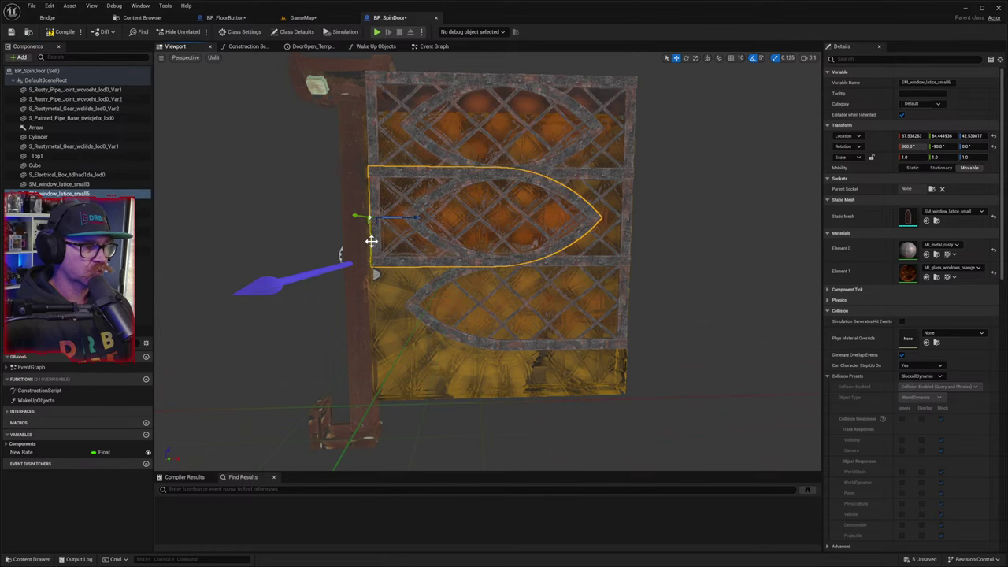
left_click_drag(376, 245, 383, 331)
mouse_move(423, 364)
right_mouse_down()
mouse_move(377, 354)
mouse_move(344, 363)
mouse_move(406, 356)
mouse_move(423, 369)
right_mouse_up()
key("w")
key("s")
left_click_drag(400, 374, 398, 369)
right_click_drag(533, 411, 575, 419)
key("s")
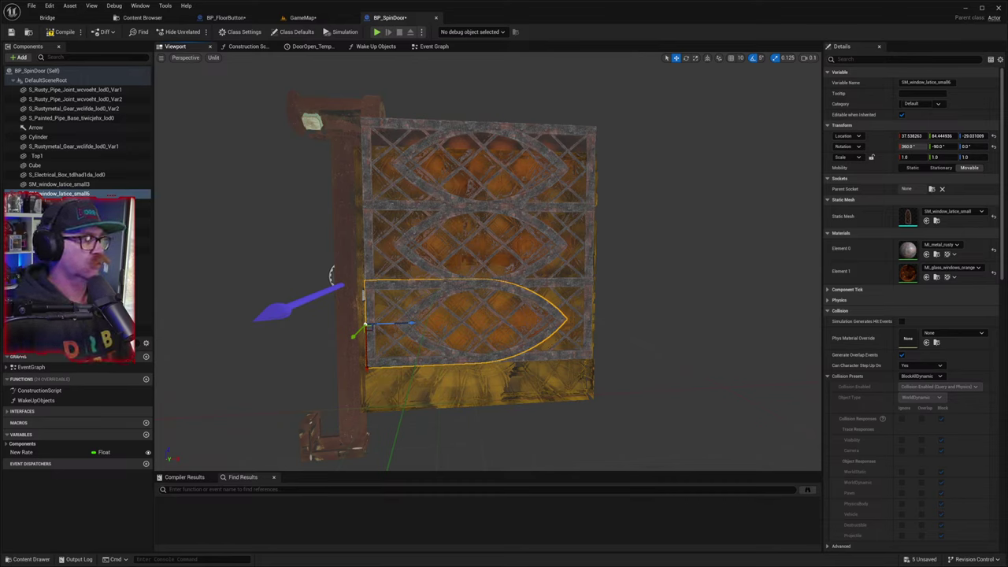
- Parent the middle lattice window SM_window_latice_small1, together with its flipped child windows, to the Cube door panel
key("ctrl+d")
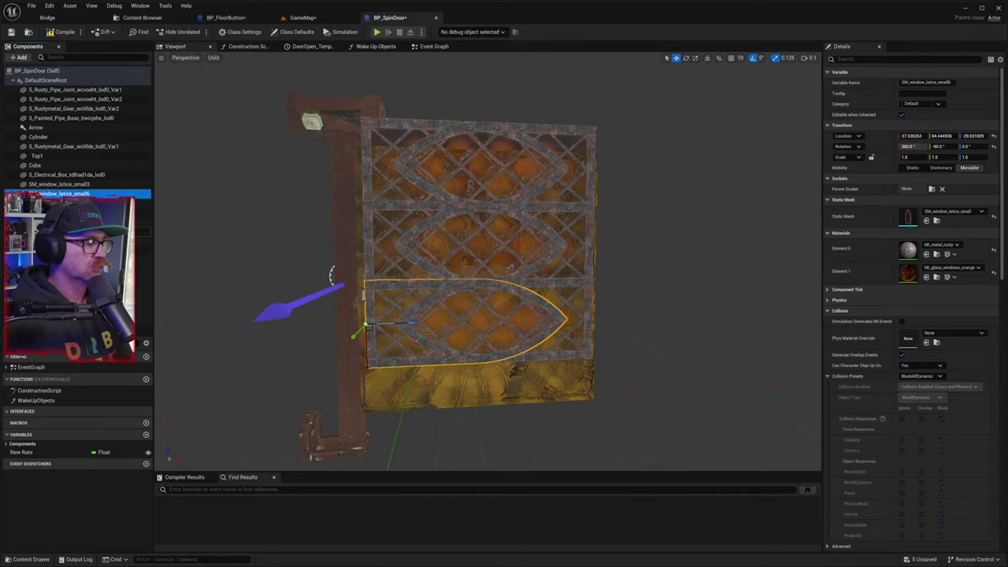
key("Escape")
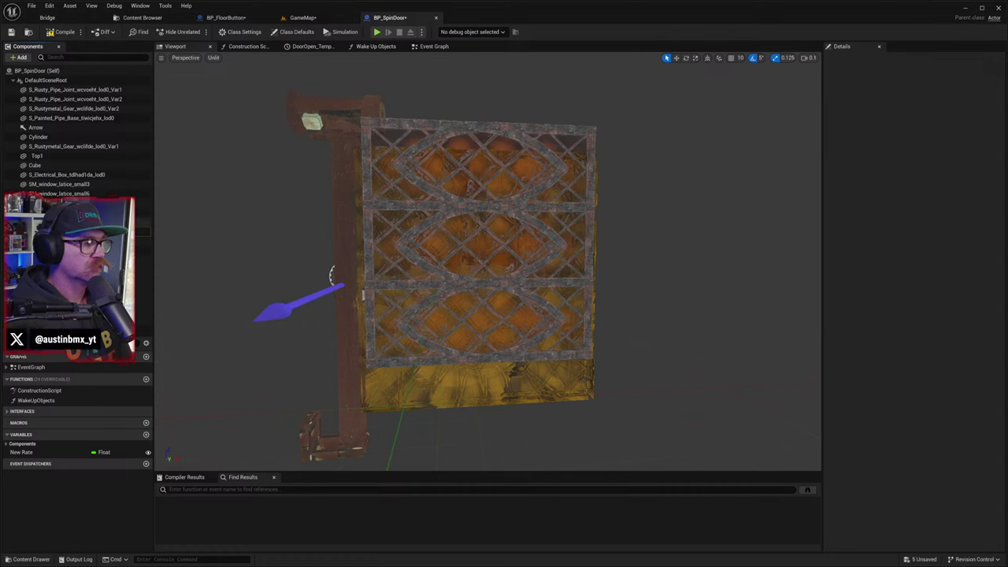
left_click(50, 167)
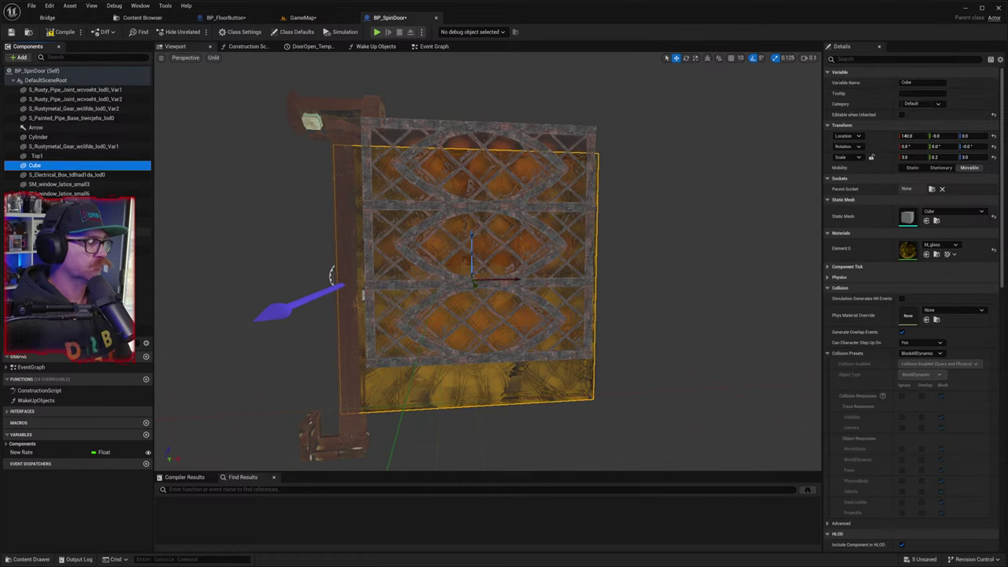
left_click(78, 232)
left_click(78, 241)
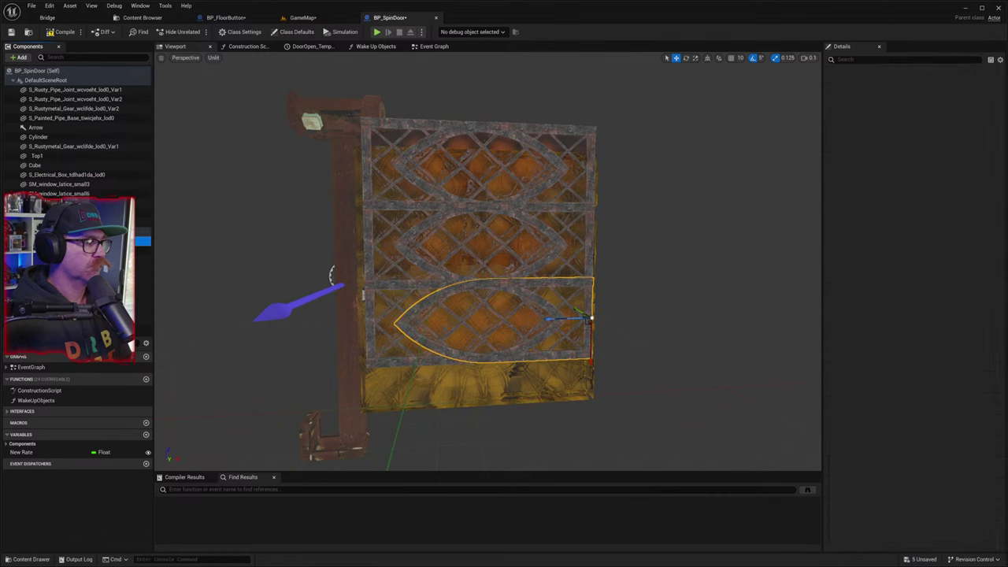
left_click(78, 250)
left_click(79, 222)
left_click(79, 232)
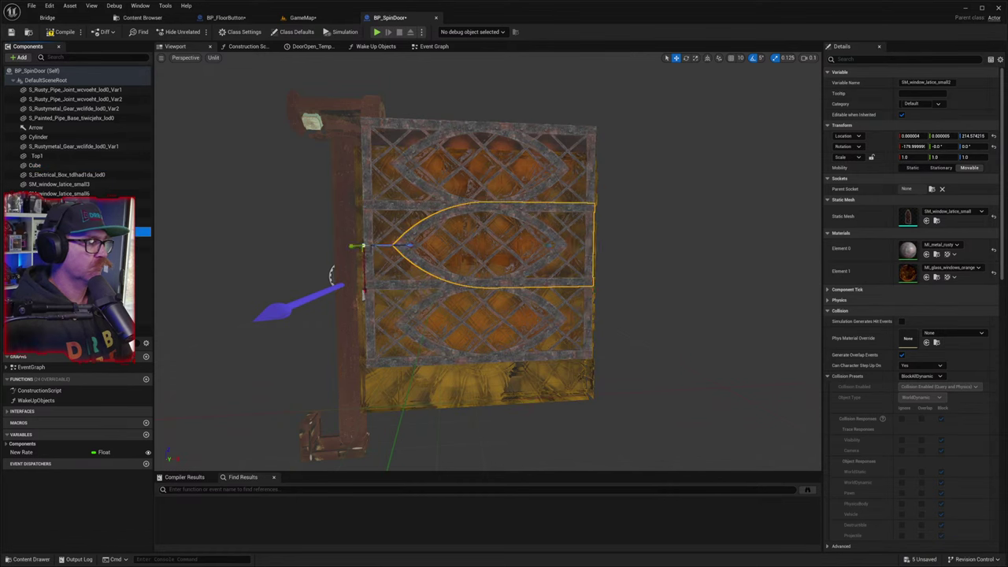
left_click_drag(79, 231, 49, 168)
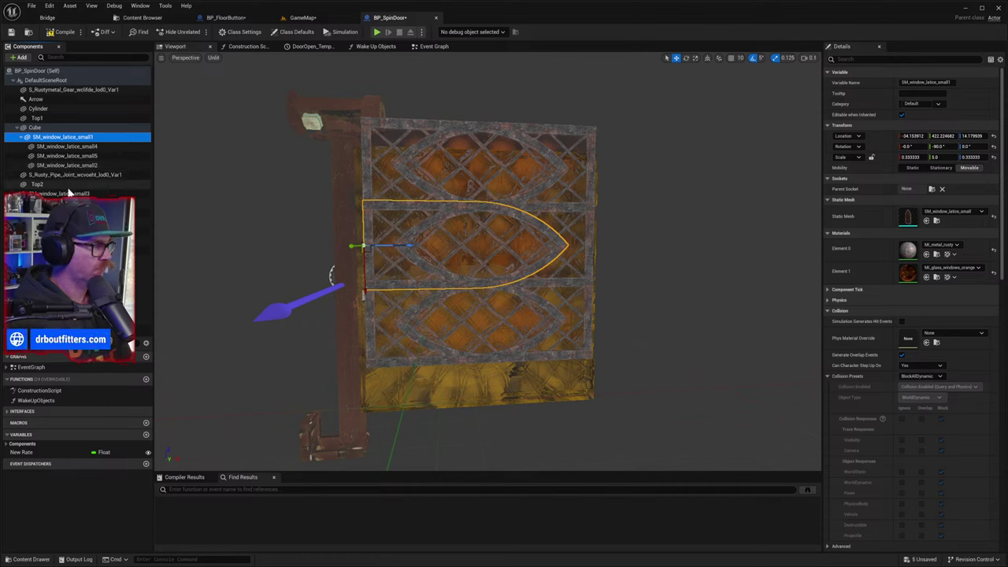
- Parent the lower and upper unflipped windows, SM_window_latice_small6 and SM_window_latice_small3, to SM_window_latice_small1
left_click(71, 212)
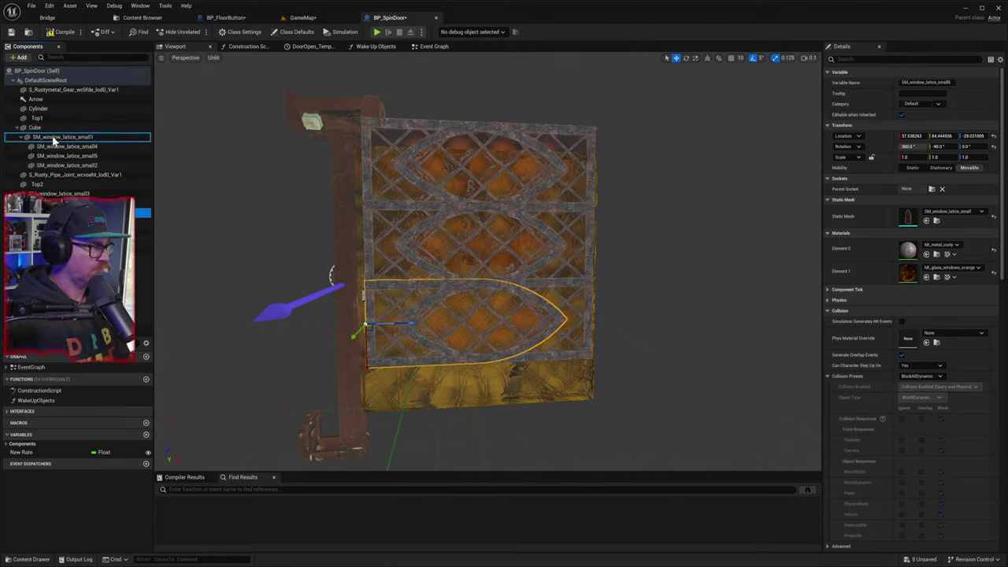
left_click_drag(53, 139, 52, 139)
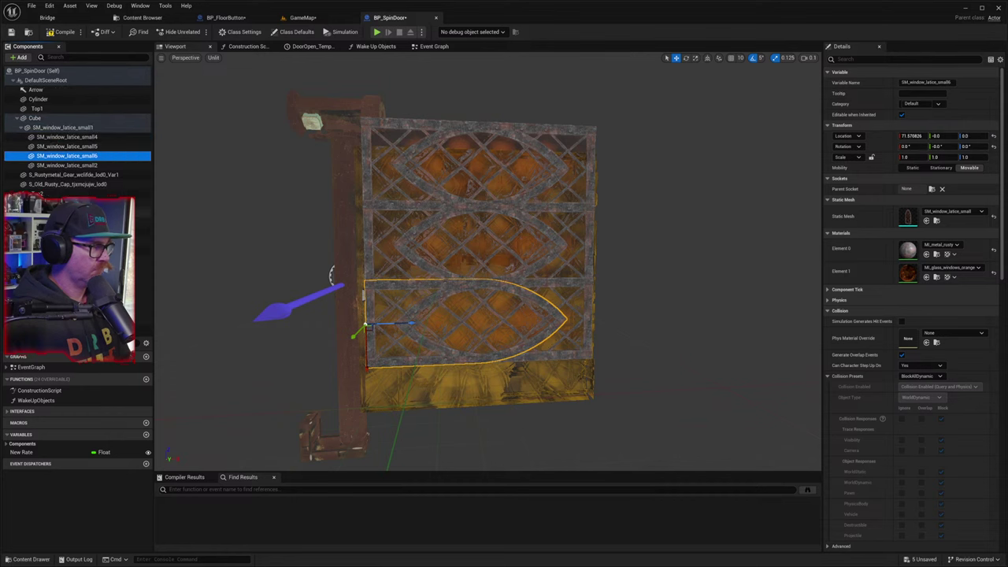
left_click(61, 128)
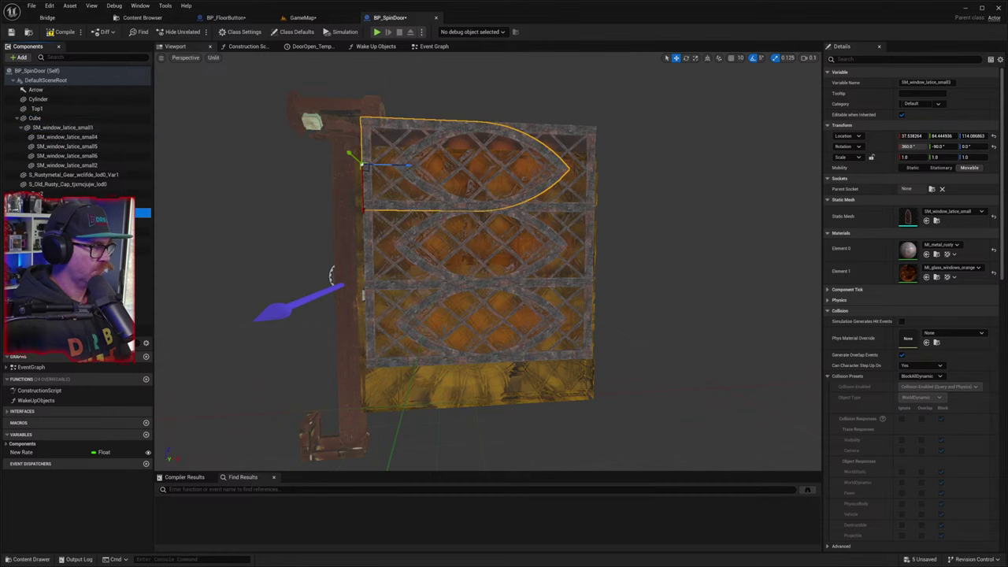
left_click_drag(62, 135, 59, 131)
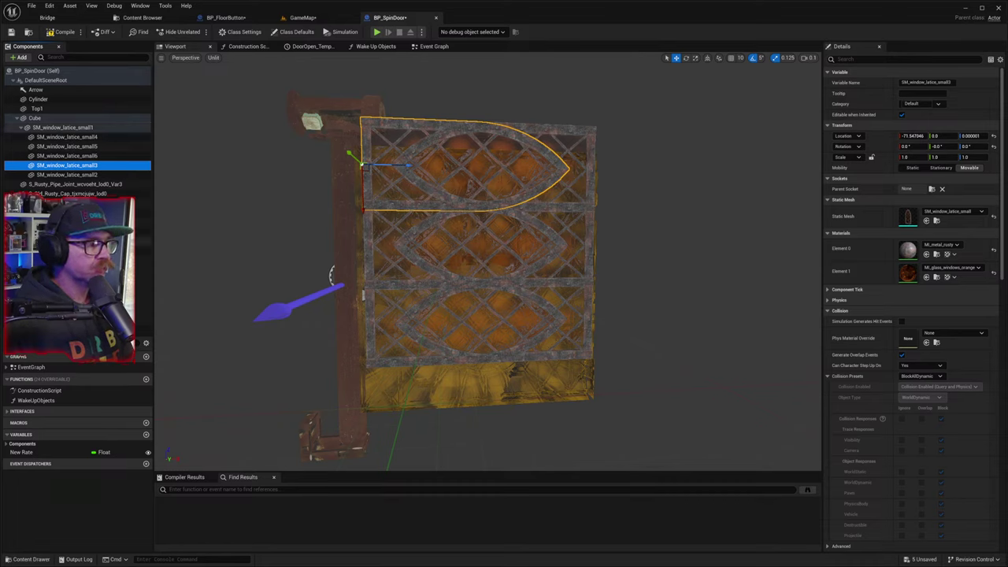
- Move the whole lattice window group to about 300.6 on relative Y and 1.56 on relative Z so it fits the Cube panel
left_click(118, 118)
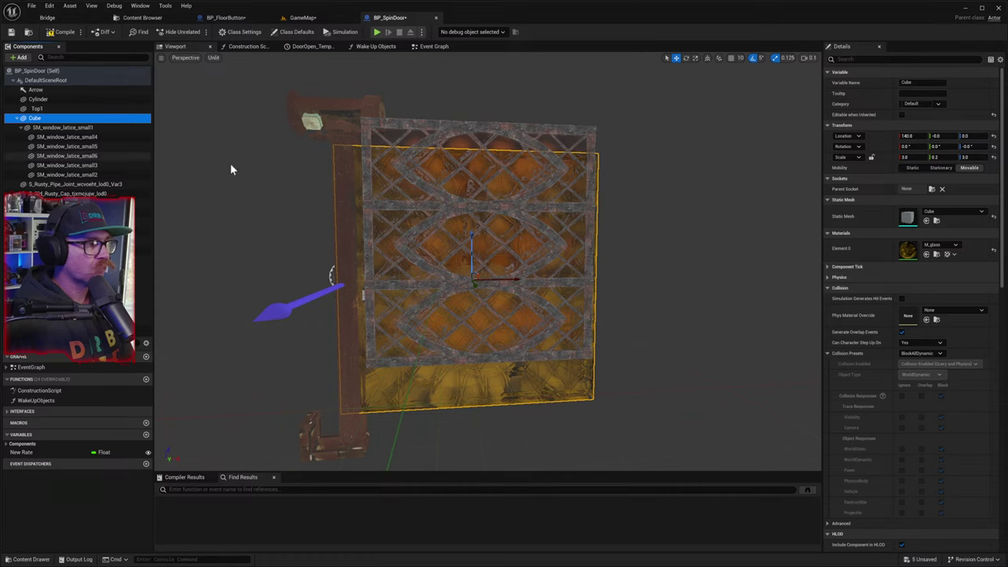
left_click(48, 127)
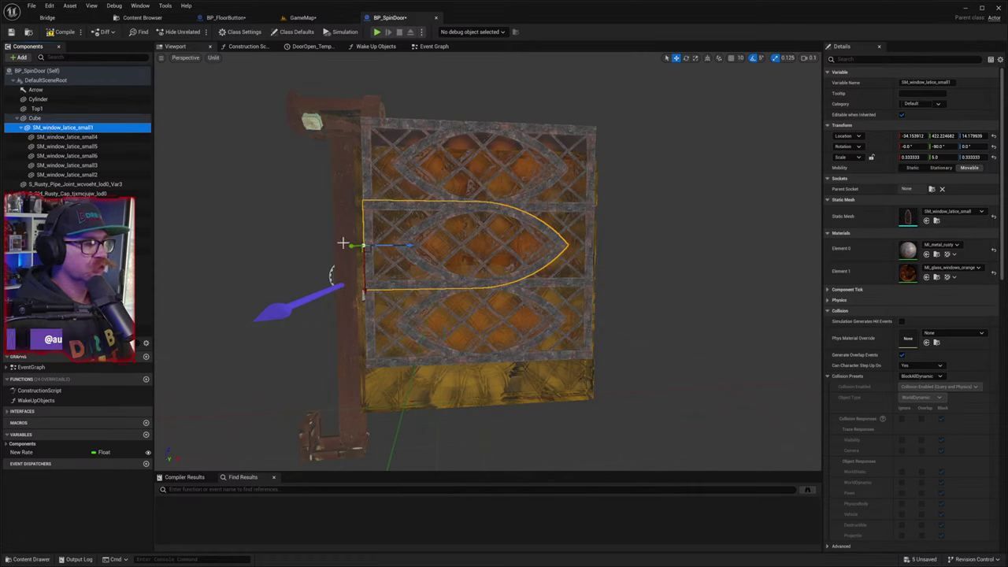
left_click_drag(363, 261, 355, 284)
mouse_move(426, 323)
right_mouse_down()
mouse_move(419, 268)
mouse_move(429, 292)
mouse_move(413, 307)
right_mouse_up()
key("w")
right_click_drag(310, 319, 350, 325)
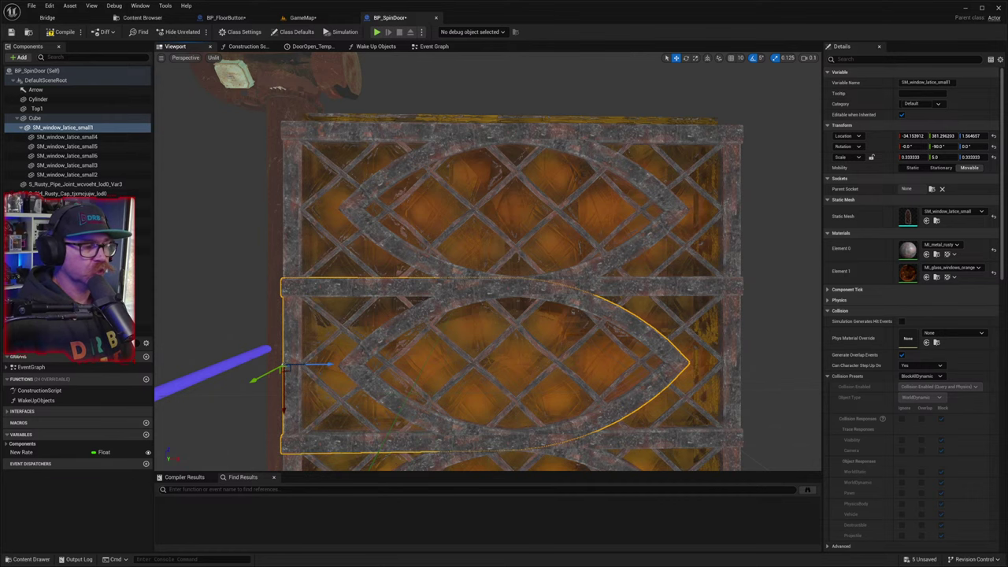
left_click_drag(260, 377, 282, 360)
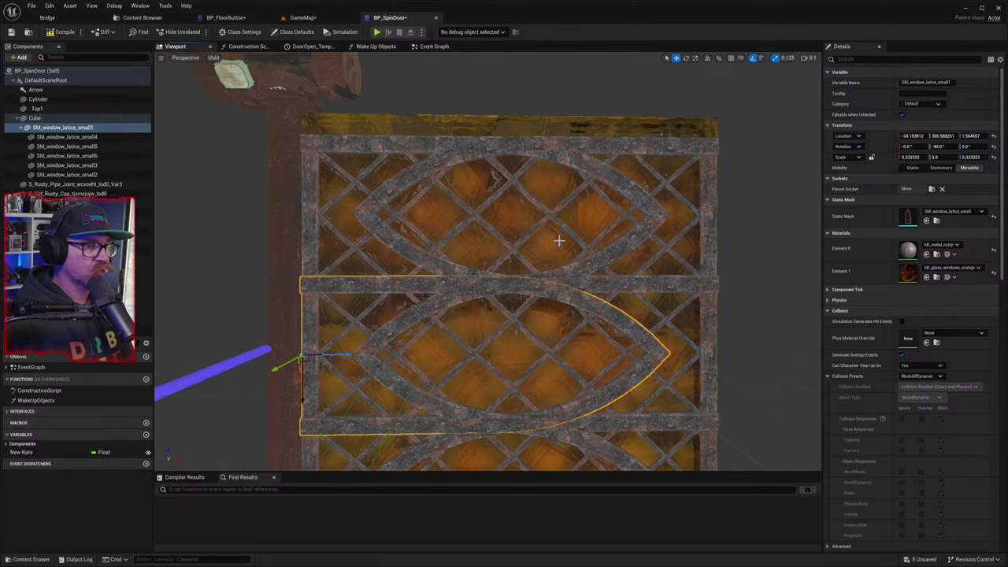
- Hide the yellow glass Cube panel by turning off its Visible rendering option
left_click(651, 131)
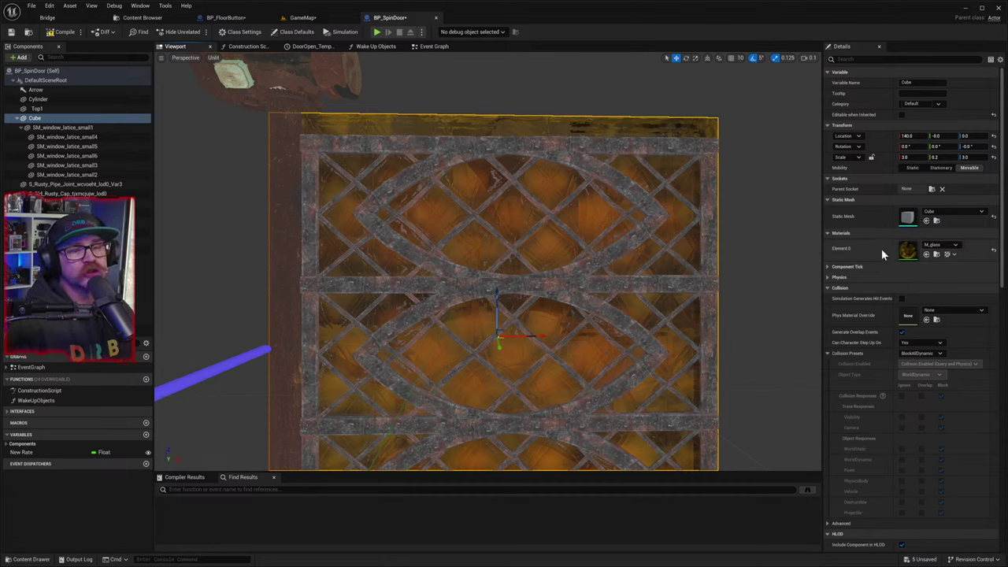
left_click(871, 59)
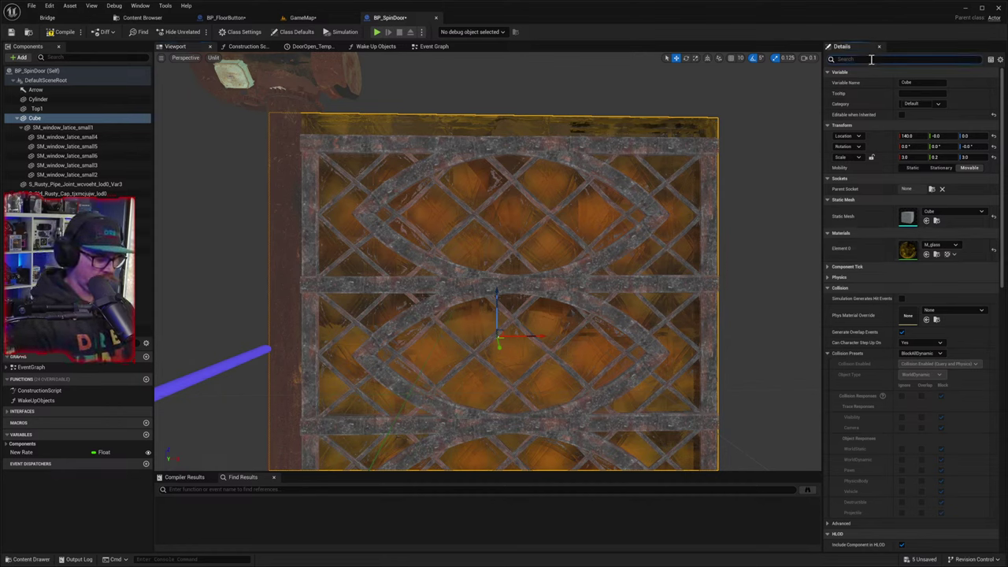
type("vis")
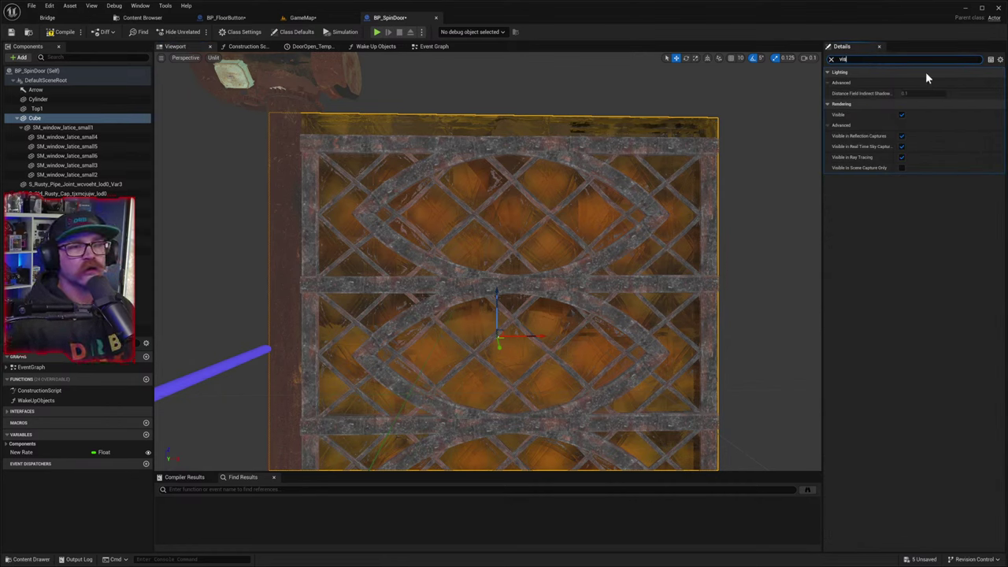
left_click(901, 114)
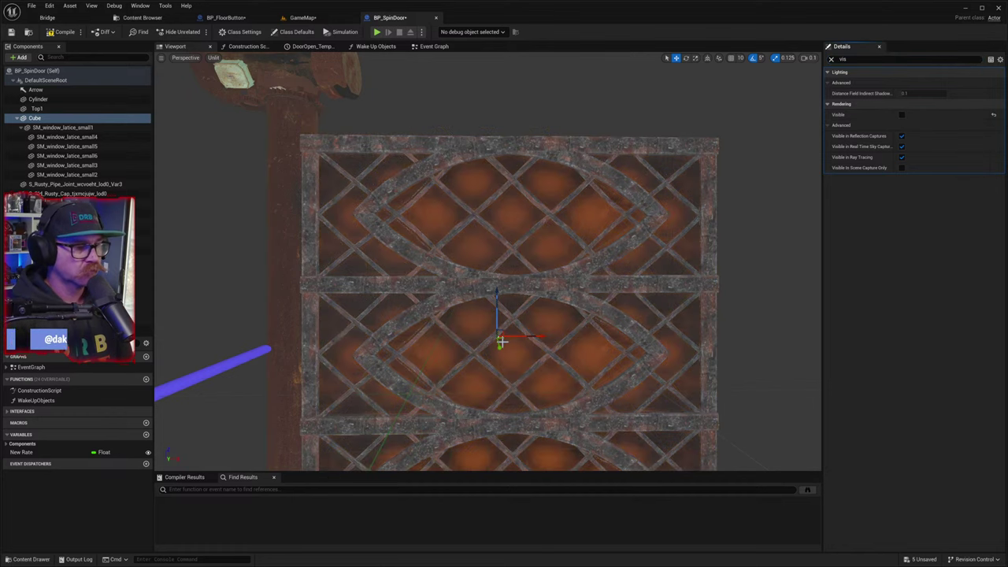
- Shift the Cube with its attached lattice windows along Y so the door lines up with the post's centre
scroll(500, 343, "up", 3)
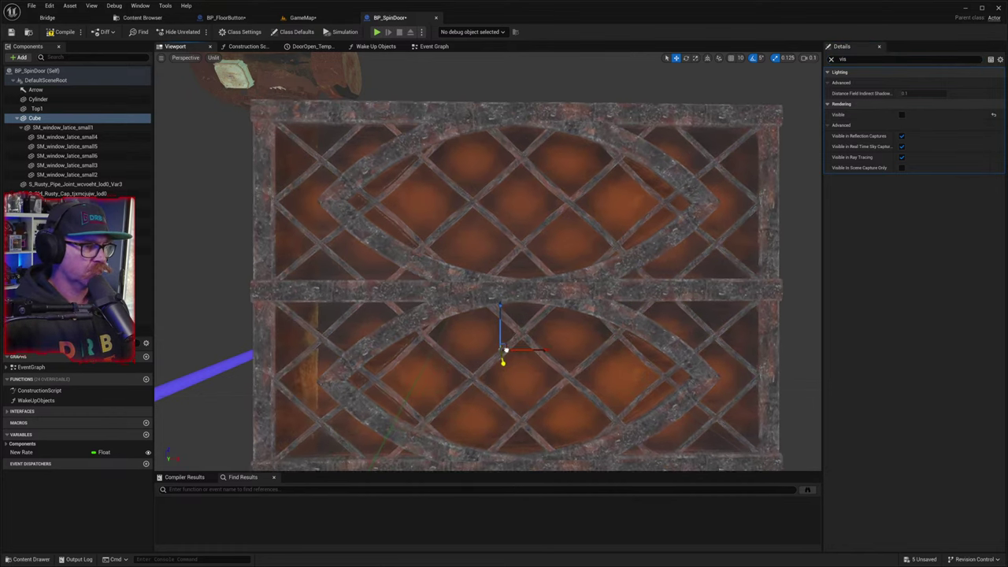
left_click_drag(506, 350, 506, 340)
scroll(506, 308, "up", 2)
scroll(499, 299, "down", 5)
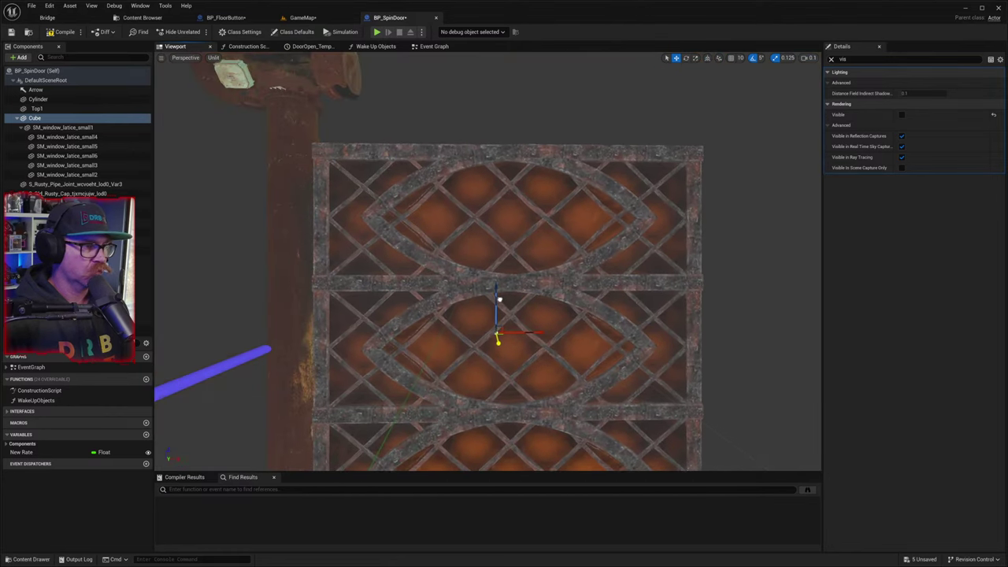
right_click_drag(517, 306, 426, 253)
right_click_drag(499, 292, 416, 364)
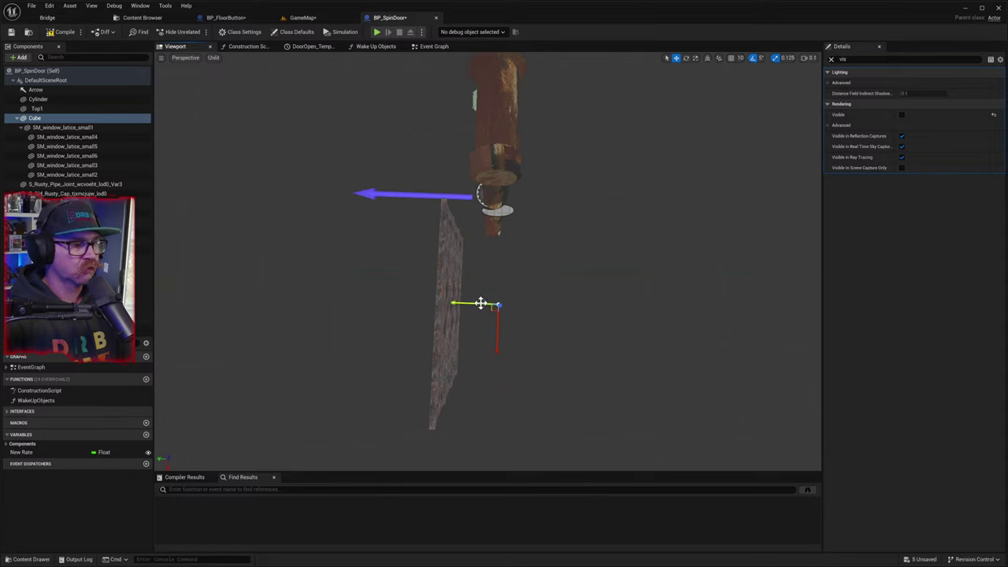
left_click_drag(483, 304, 535, 314)
right_click_drag(535, 315, 587, 279)
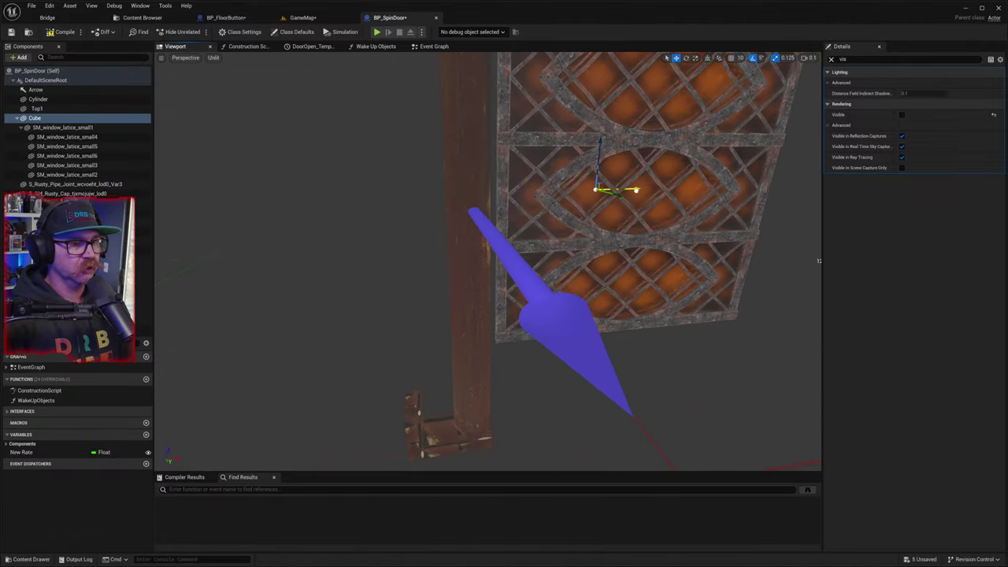
- Slide the Cube with its lattice windows along X, to about 115.8, so the frame meets the rusty post
left_click_drag(637, 190, 631, 190)
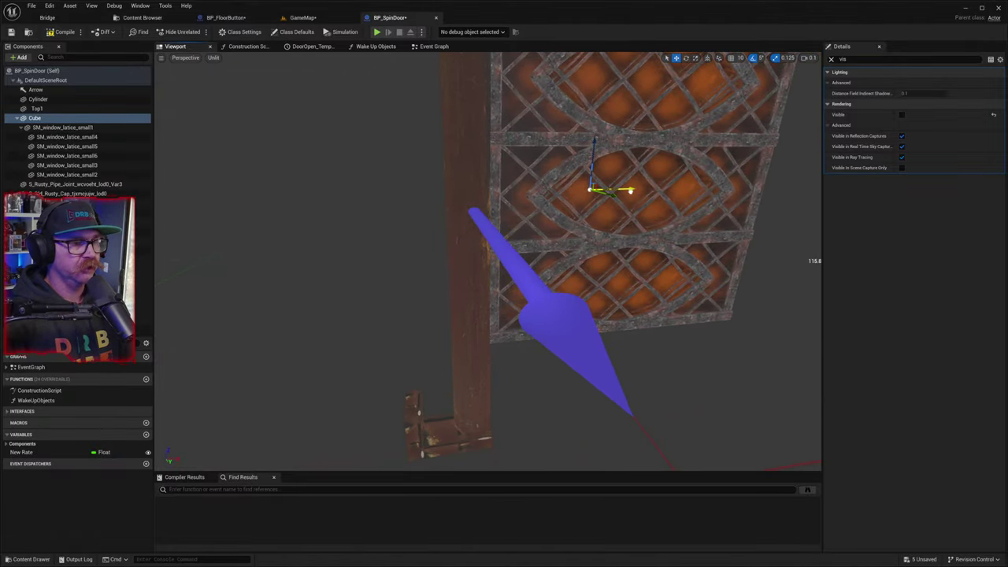
right_click_drag(653, 209, 693, 209)
right_click_drag(505, 190, 504, 190)
left_click(505, 191)
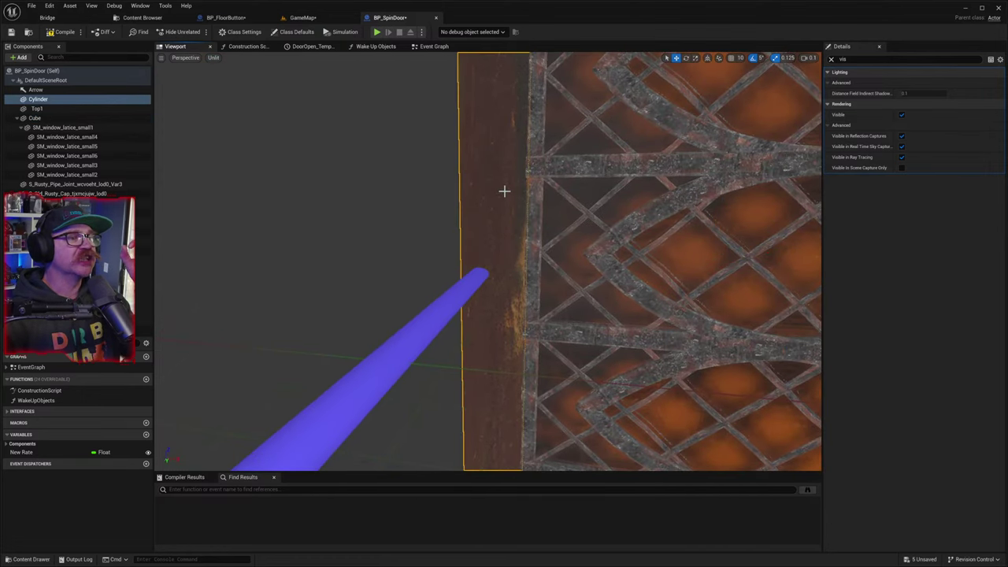
key("f")
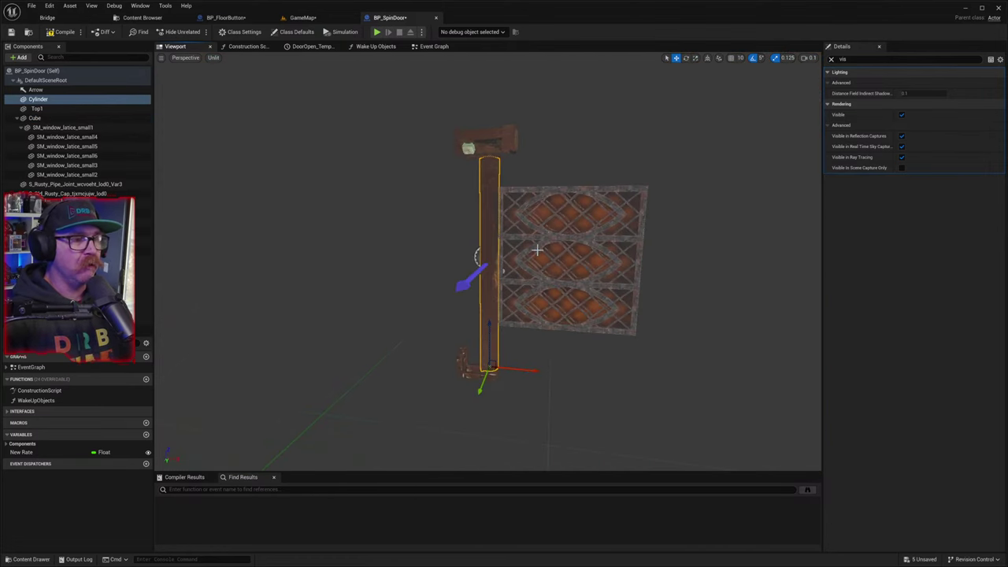
scroll(539, 260, "up", 4)
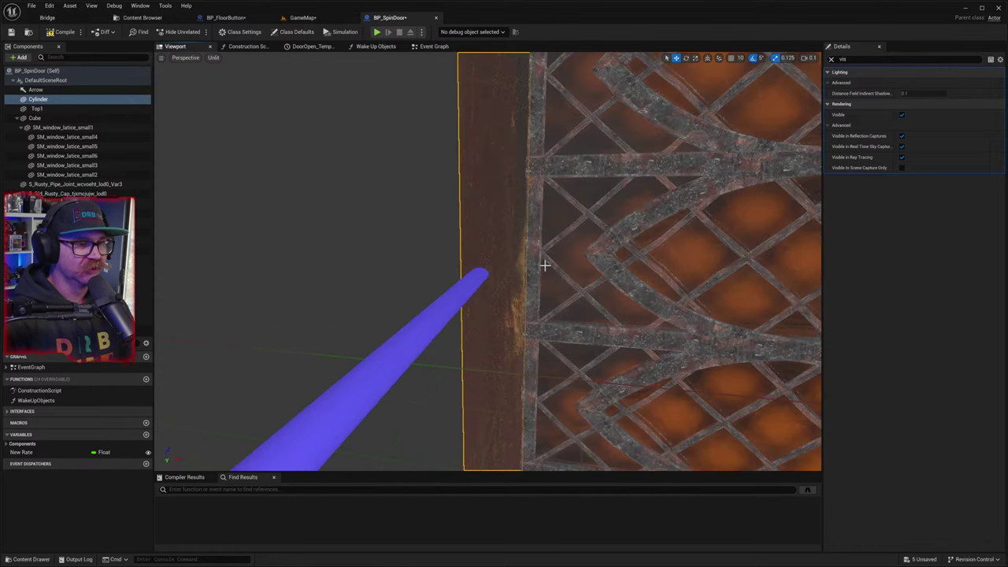
scroll(544, 266, "down", 5)
- Select the Cube as the lattice door's parent component and compile the BP_SpinDoor blueprint
left_click(662, 269)
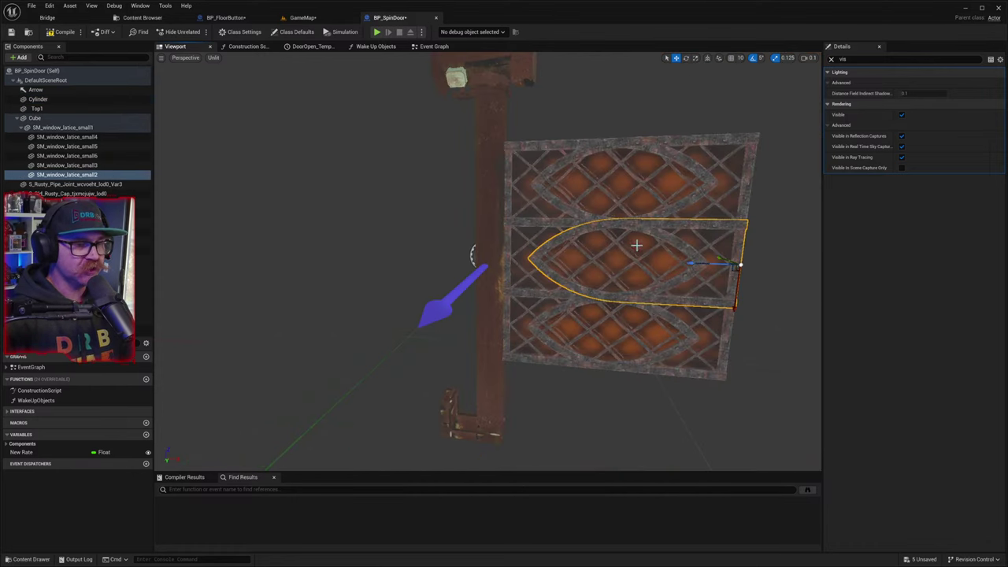
left_click(47, 127)
left_click(35, 118)
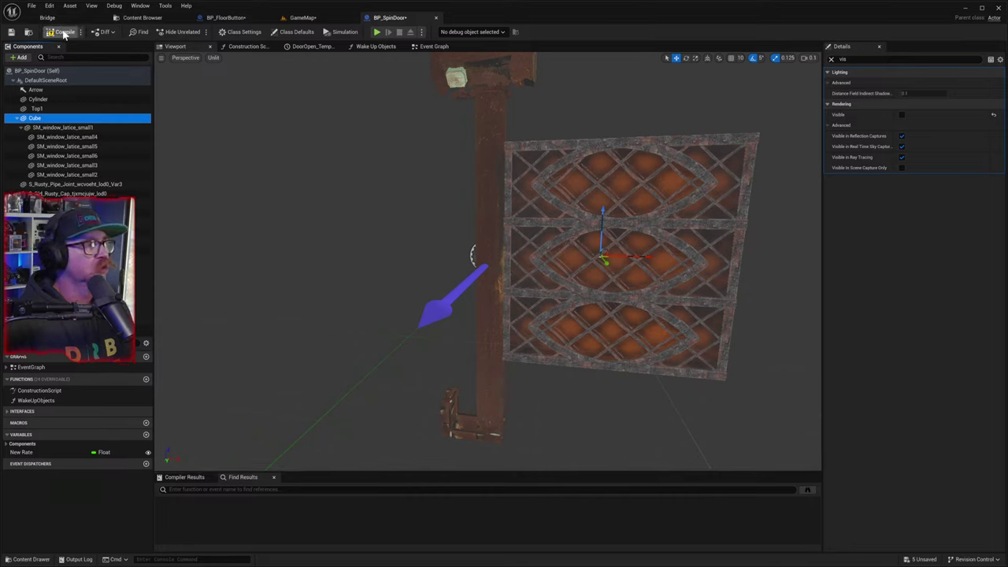
left_click(63, 33)
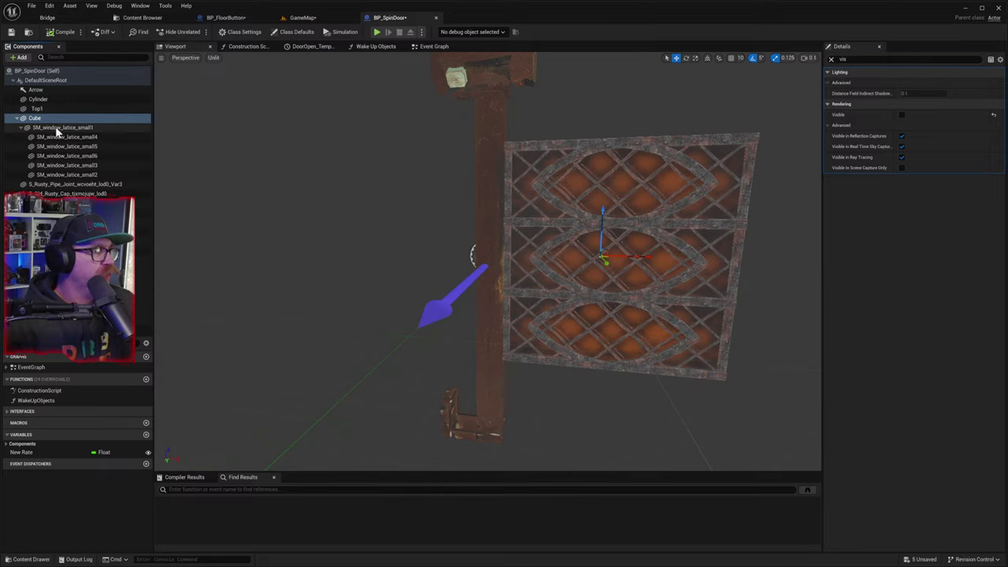
- Parent the round ring component at the top of the post to the Cube
left_click(489, 87)
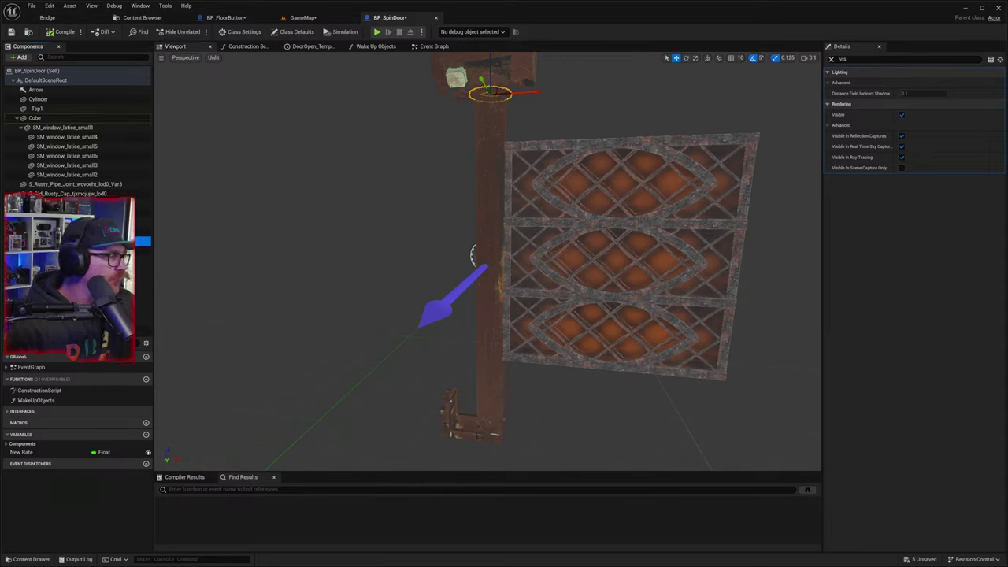
left_click_drag(52, 121, 55, 122)
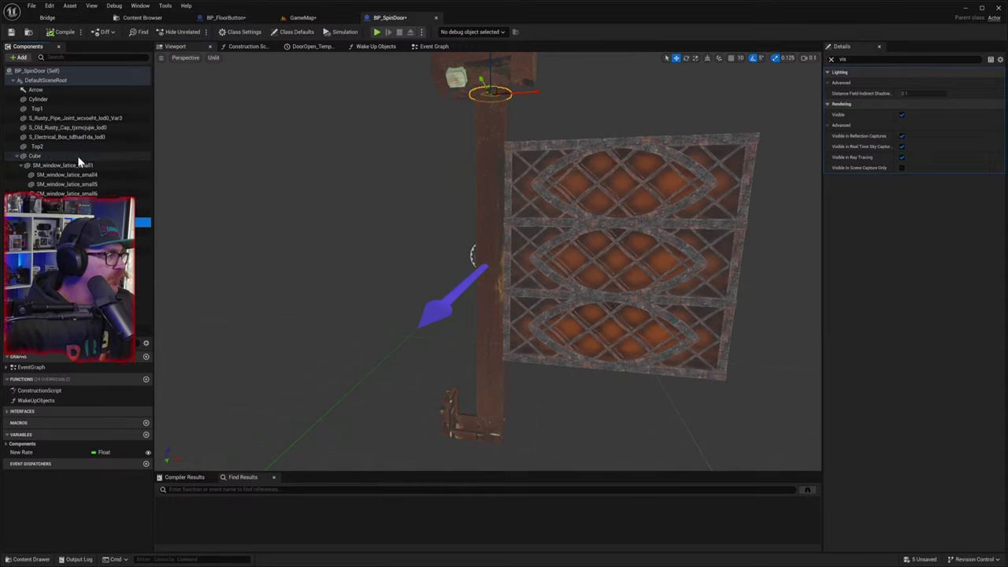
- Parent the S_Rusty_Pipe_Joint Var1 component at the top of the post to the Cube
left_click(28, 167)
left_click(23, 167)
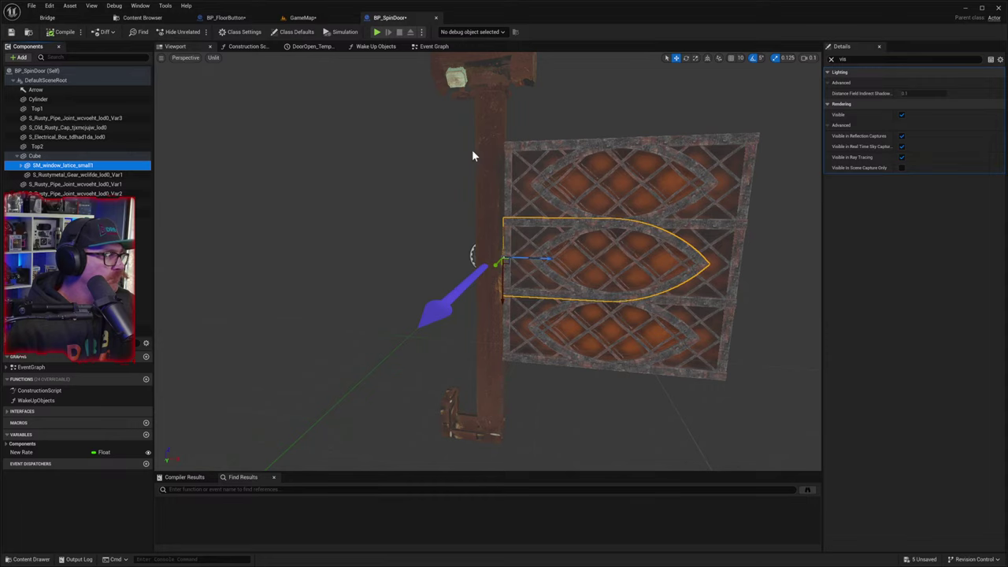
right_click_drag(459, 182, 599, 103)
right_click_drag(487, 264, 339, 79)
right_click_drag(459, 180, 465, 264)
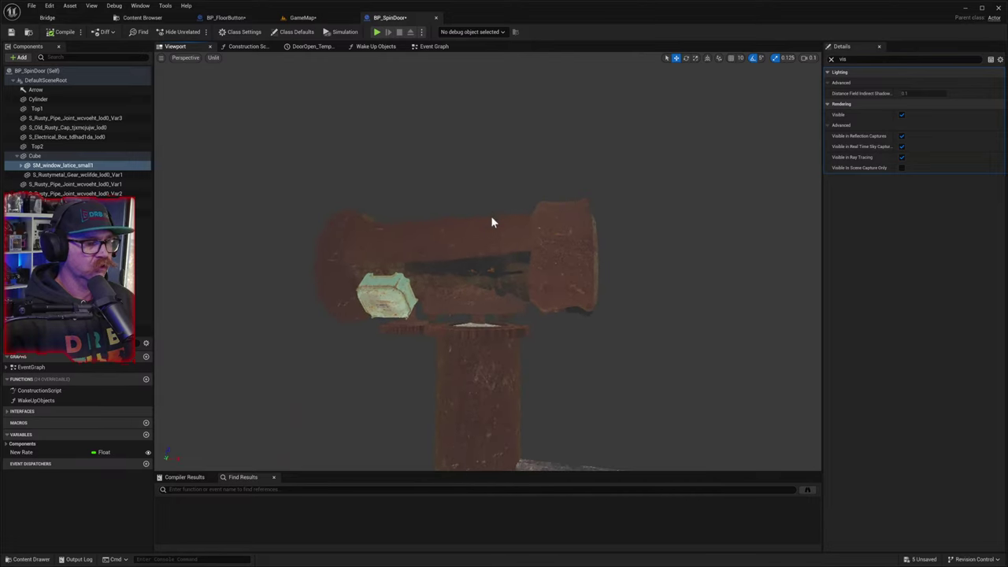
left_click(475, 319)
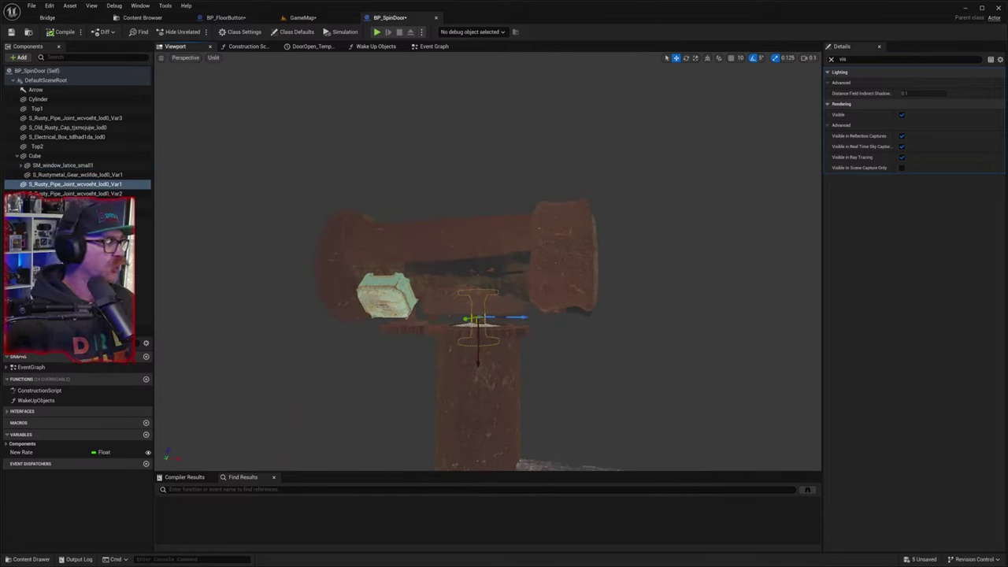
left_click_drag(55, 187, 51, 155)
mouse_move(415, 345)
right_mouse_down()
mouse_move(449, 394)
mouse_move(504, 417)
mouse_move(575, 409)
mouse_move(456, 355)
mouse_move(410, 378)
mouse_move(415, 350)
right_mouse_up()
right_click_drag(446, 174, 446, 174)
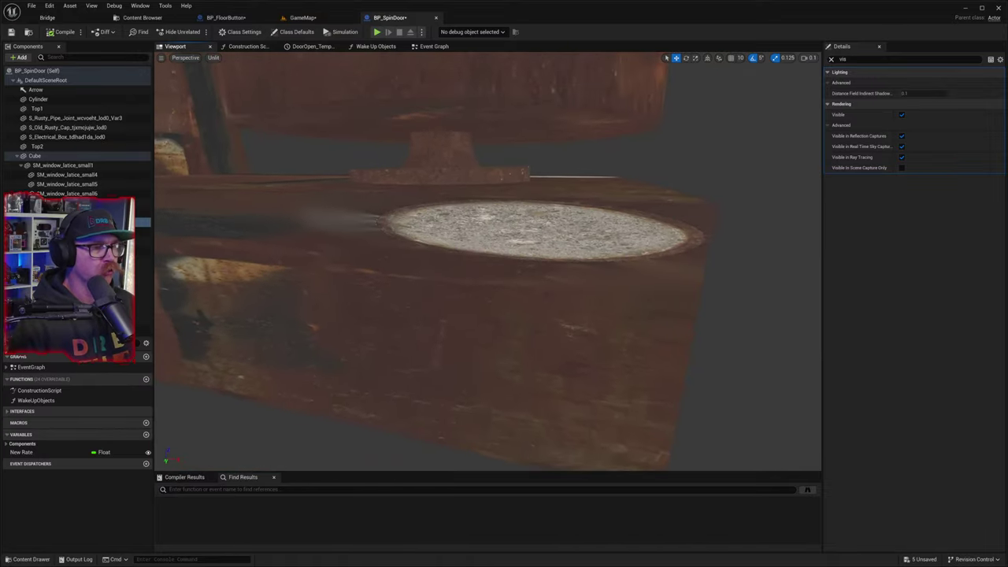
left_click(446, 174)
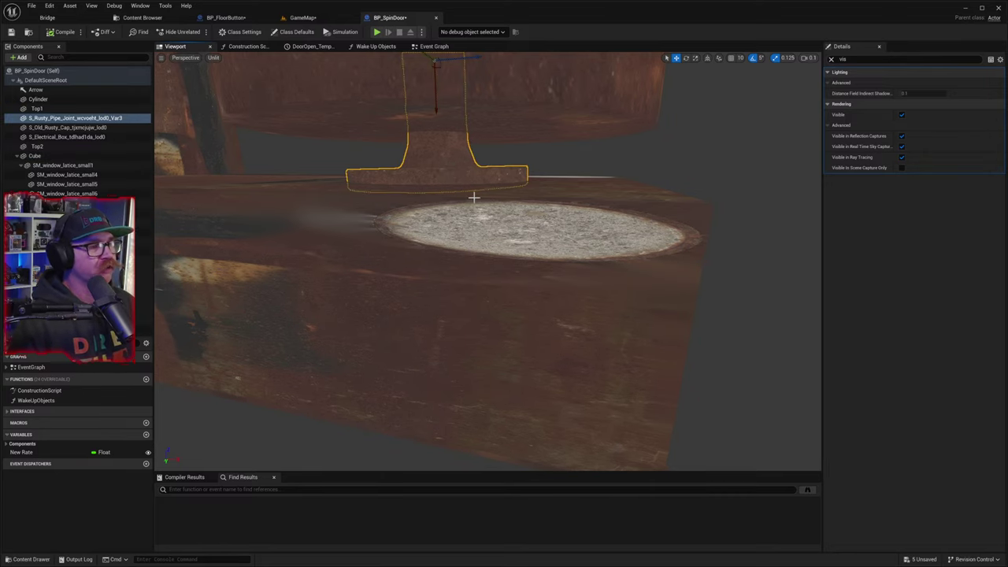
right_click_drag(474, 198, 475, 198)
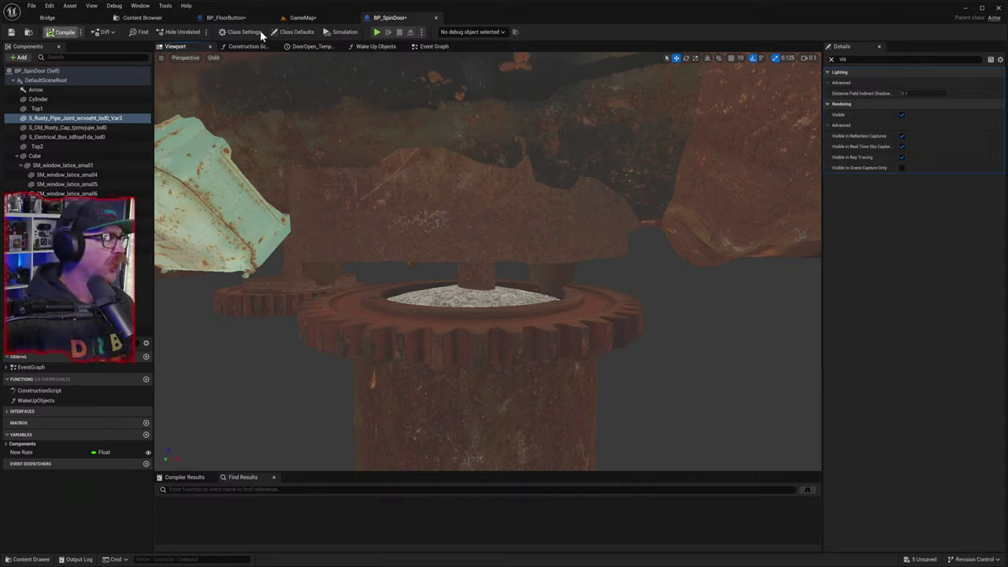
- Switch to GameMap and delete the old standalone orange lattice windows in front of the spin door
left_click(295, 17)
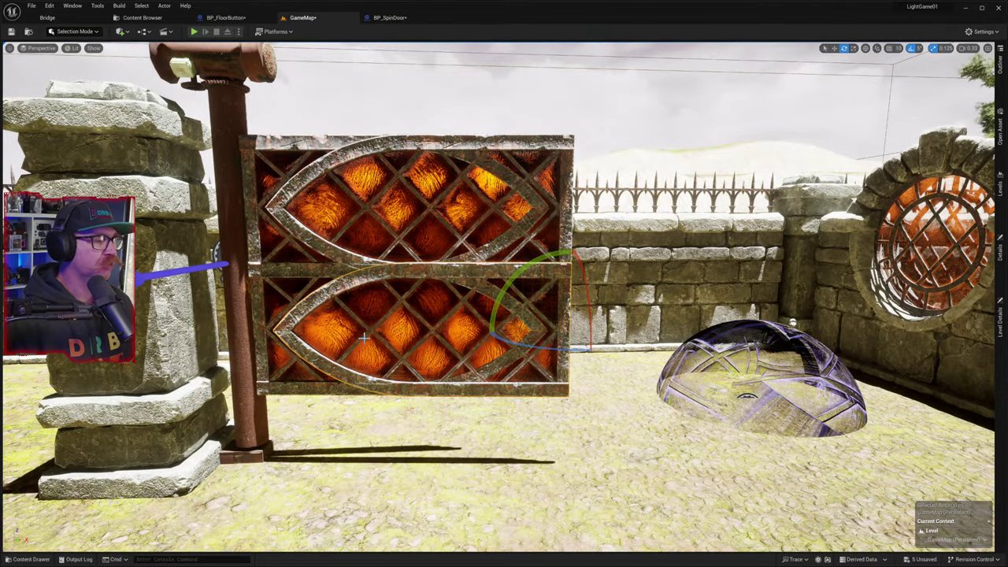
right_click_drag(364, 231, 315, 473)
right_click_drag(375, 393, 504, 394)
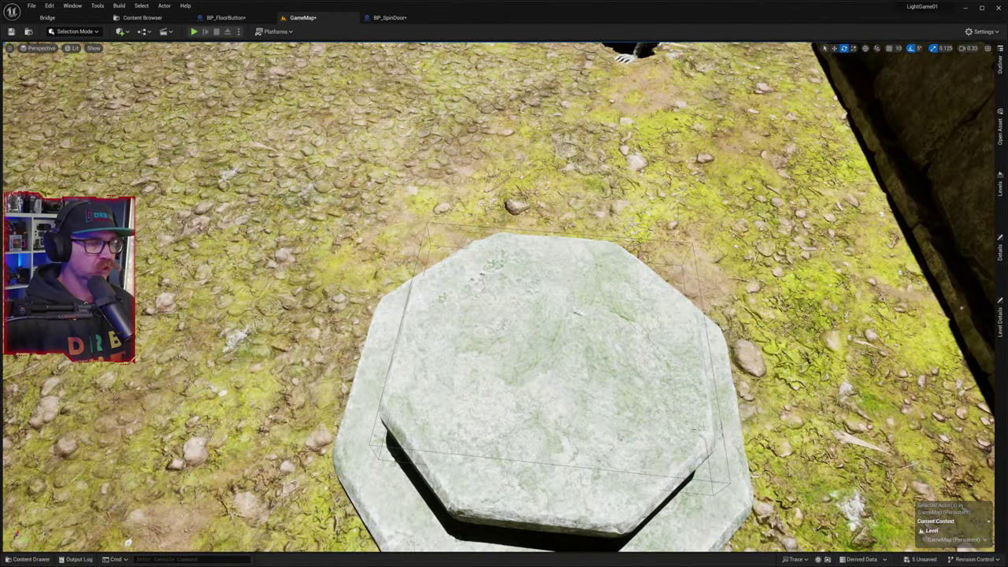
key("s")
right_click_drag(375, 393, 362, 197)
key("w")
key("s")
right_click_drag(476, 367, 441, 378)
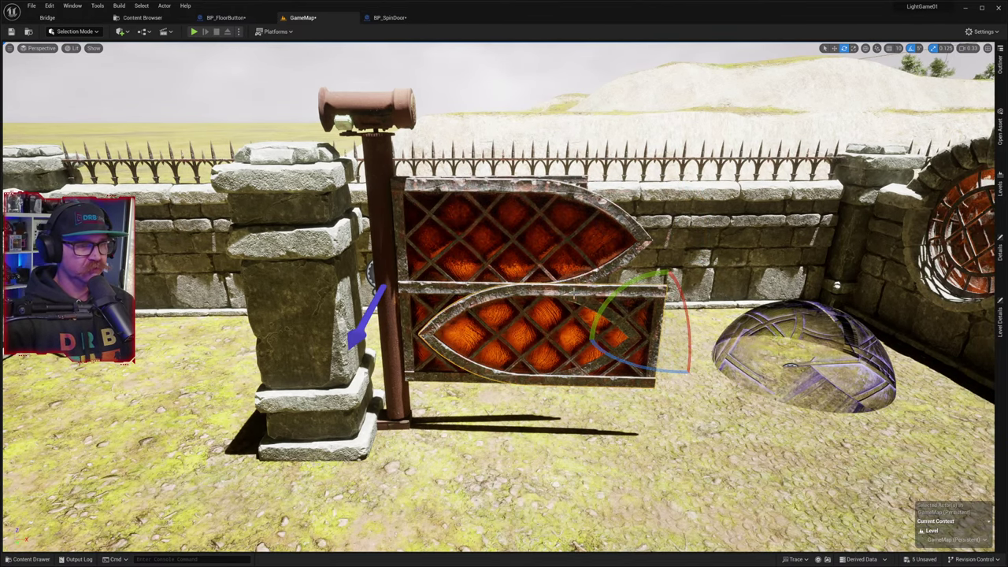
left_click(600, 280)
key("Delete")
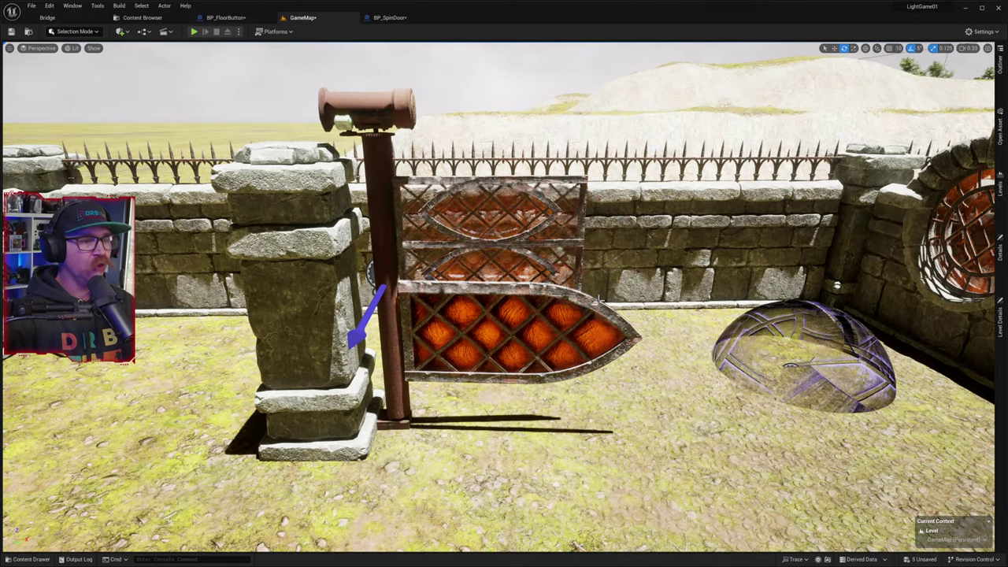
left_click(602, 315)
key("Delete")
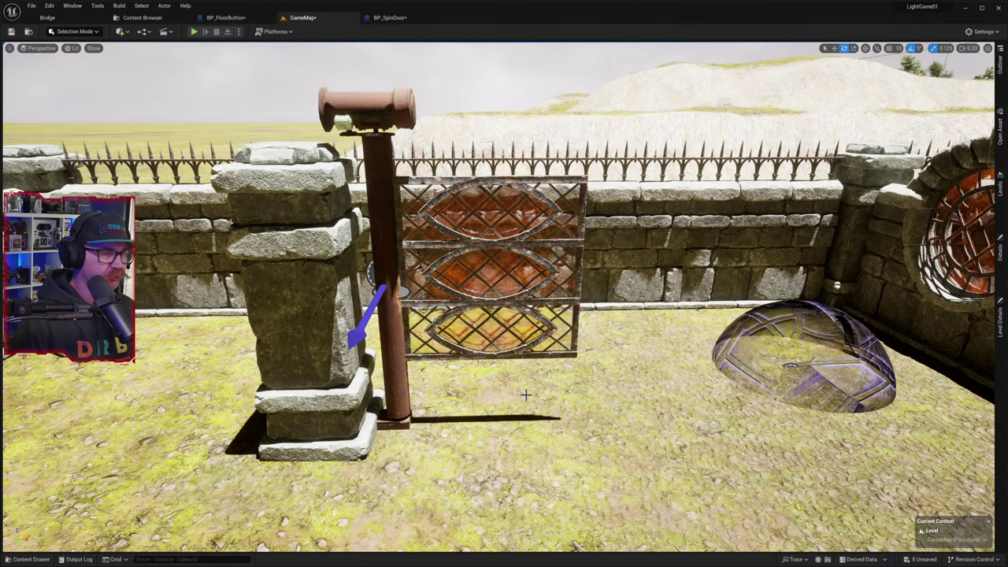
- Examine the glass of the spin door's lattice windows up close in the level
right_click_drag(527, 395, 544, 317)
key("w")
right_click_drag(559, 376, 560, 376)
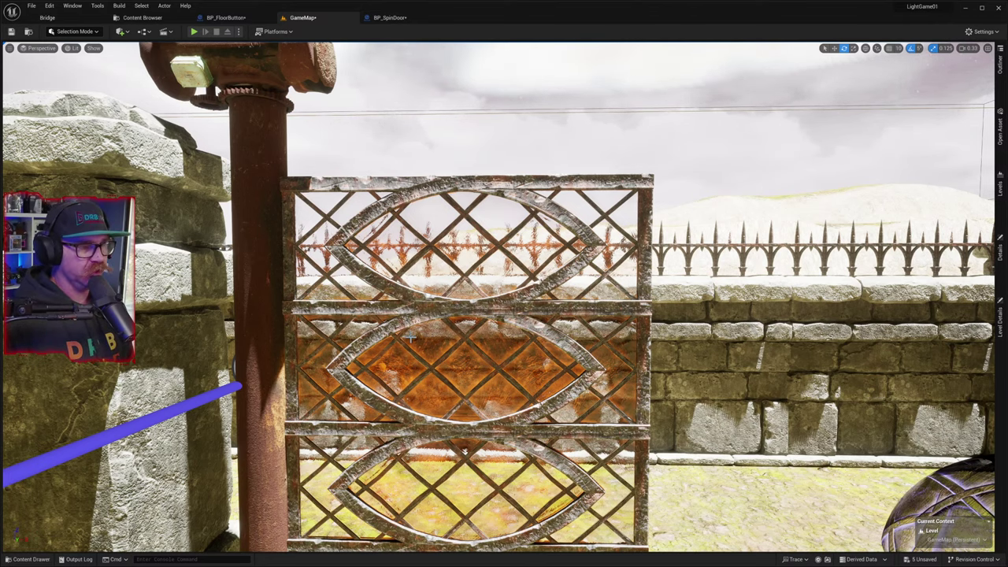
scroll(411, 337, "down", 3)
scroll(432, 339, "up", 3)
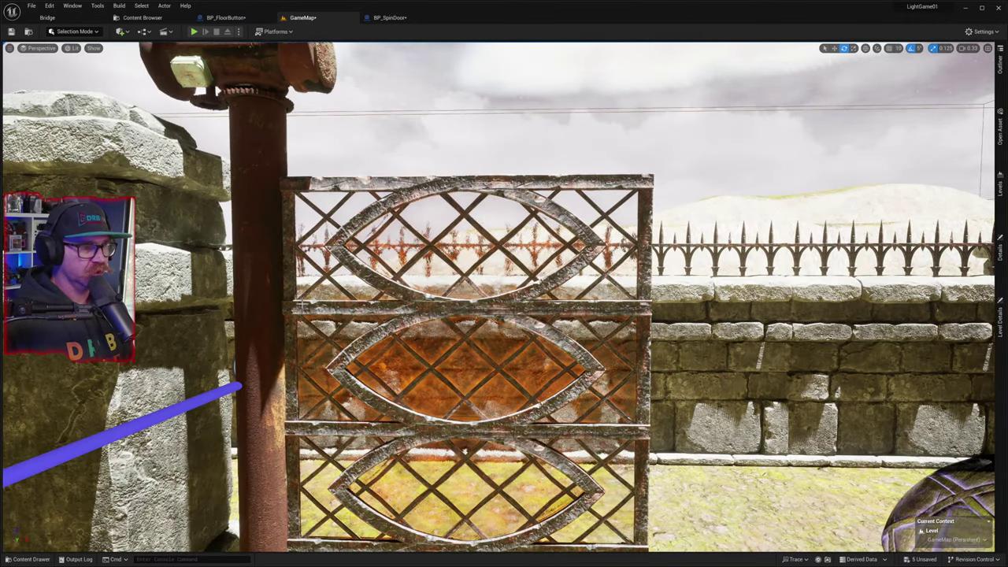
- In BP_SpinDoor, assign MI_glass_windows_orange_opaque from Necropolis/Materials to Element 1 of SM_window_latice_small4 in the upper row
left_click(385, 17)
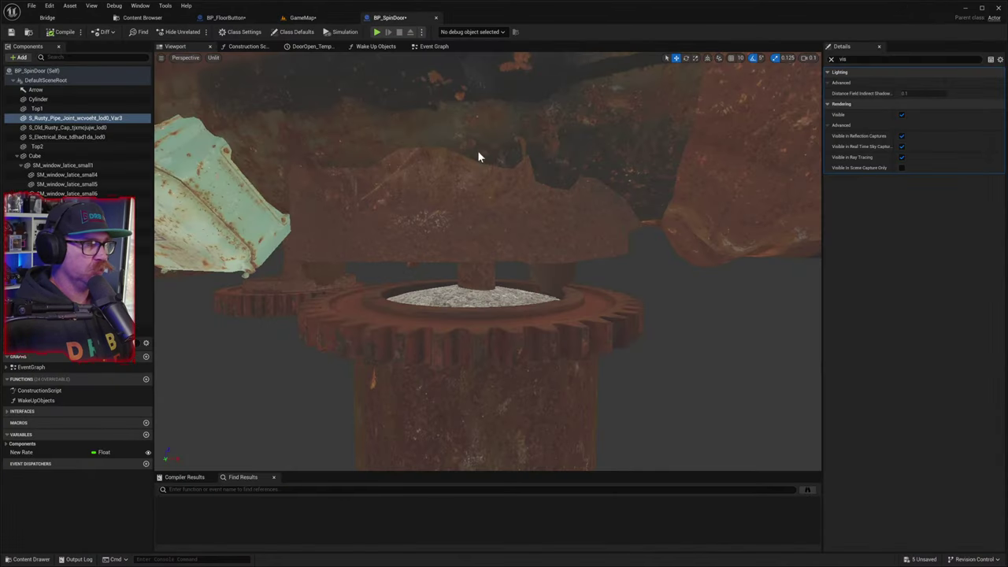
scroll(534, 260, "down", 8)
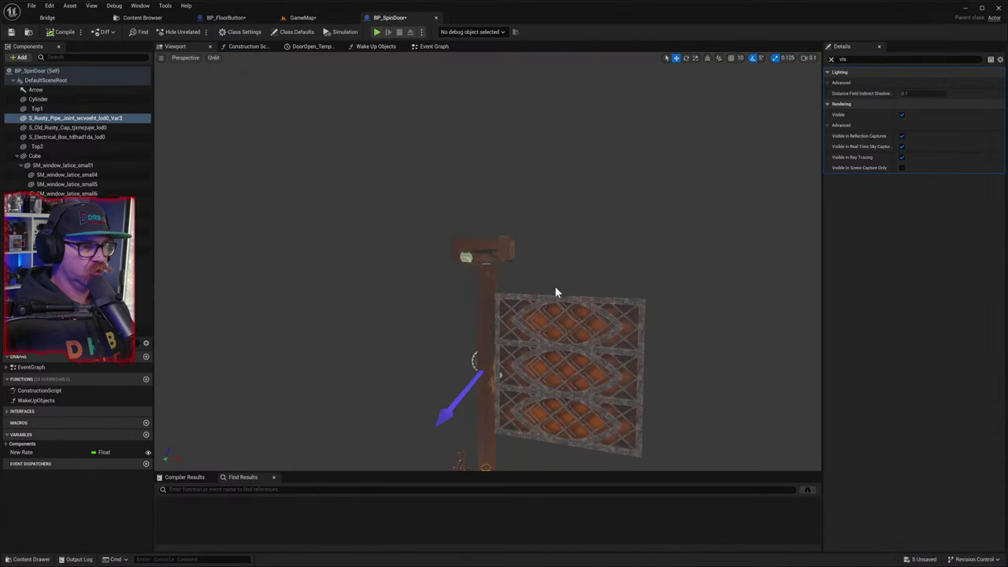
mouse_move(556, 292)
right_mouse_down()
mouse_move(573, 378)
mouse_move(574, 341)
mouse_move(630, 330)
mouse_move(555, 295)
right_mouse_up()
key("w")
key("w")
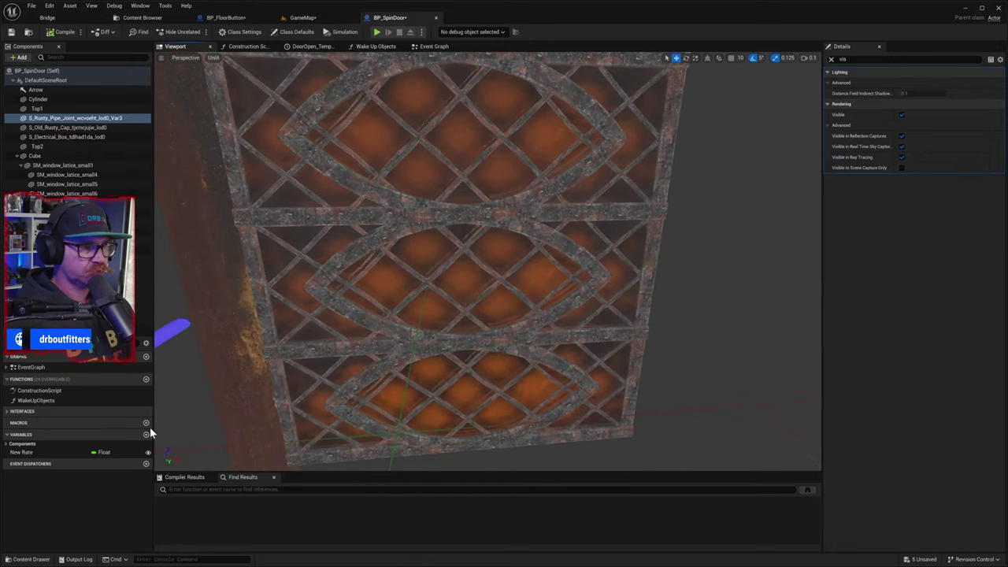
left_click(622, 182)
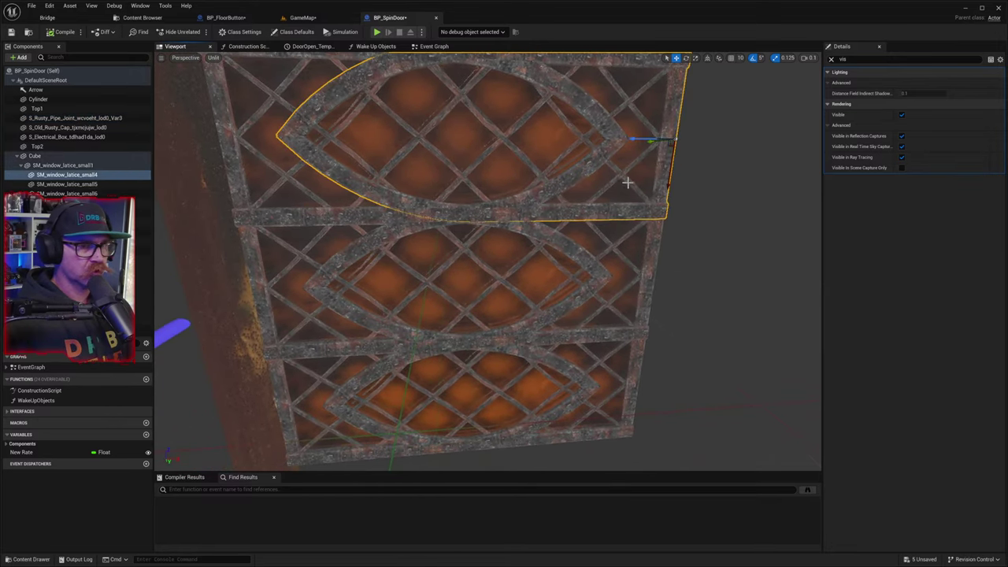
left_click(831, 60)
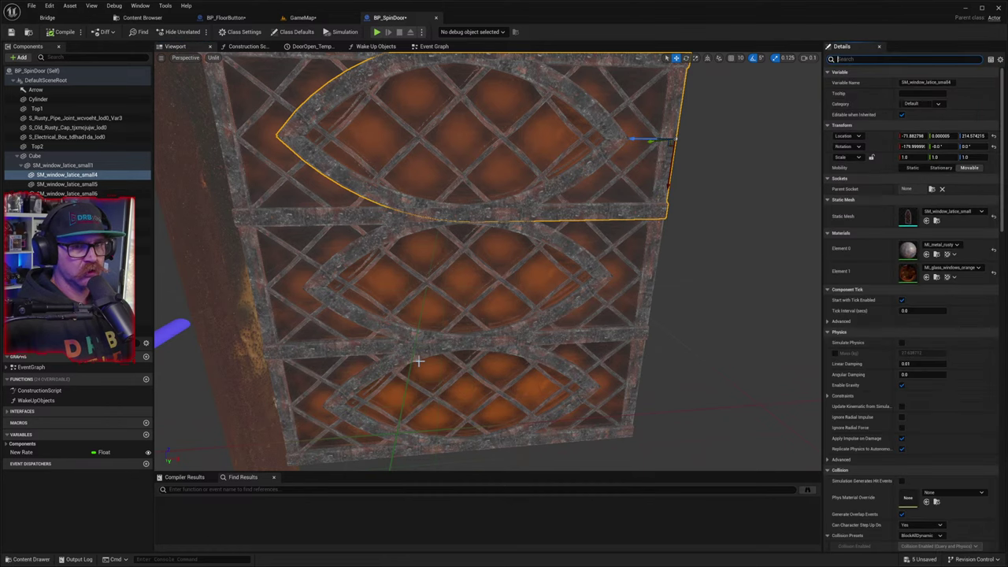
left_click(31, 559)
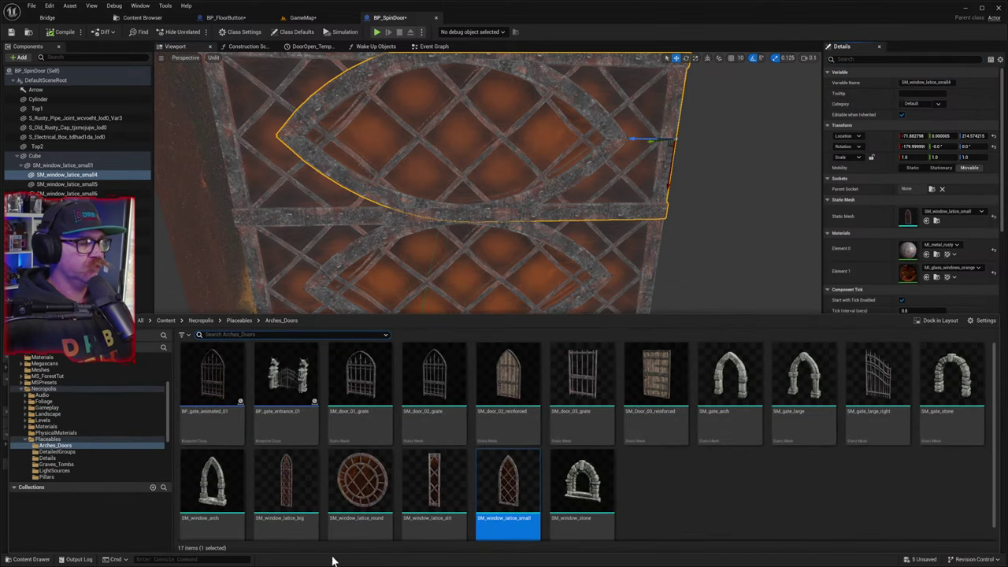
left_click(206, 319)
double_click(542, 385)
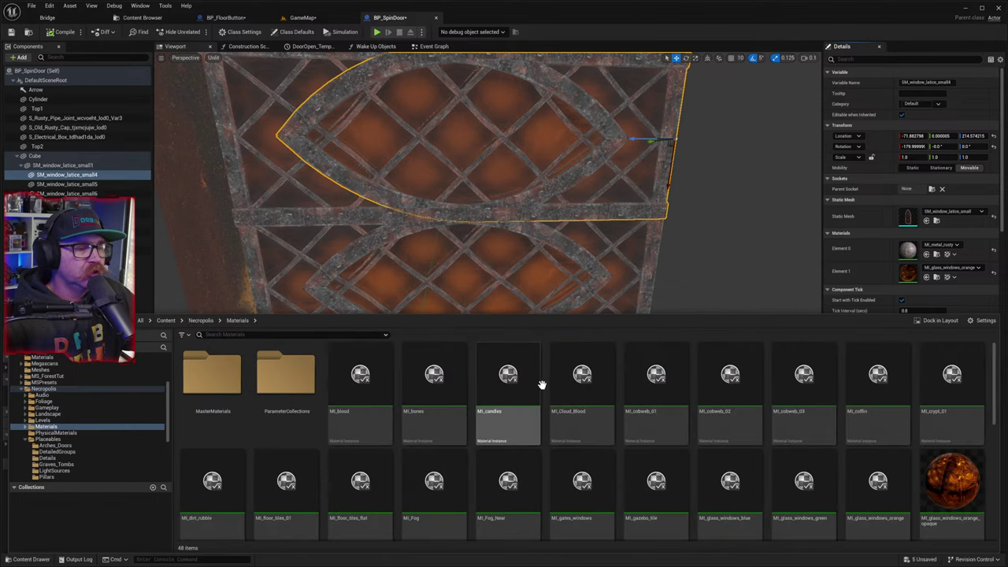
scroll(903, 471, "down", 1)
left_click_drag(952, 469, 912, 272)
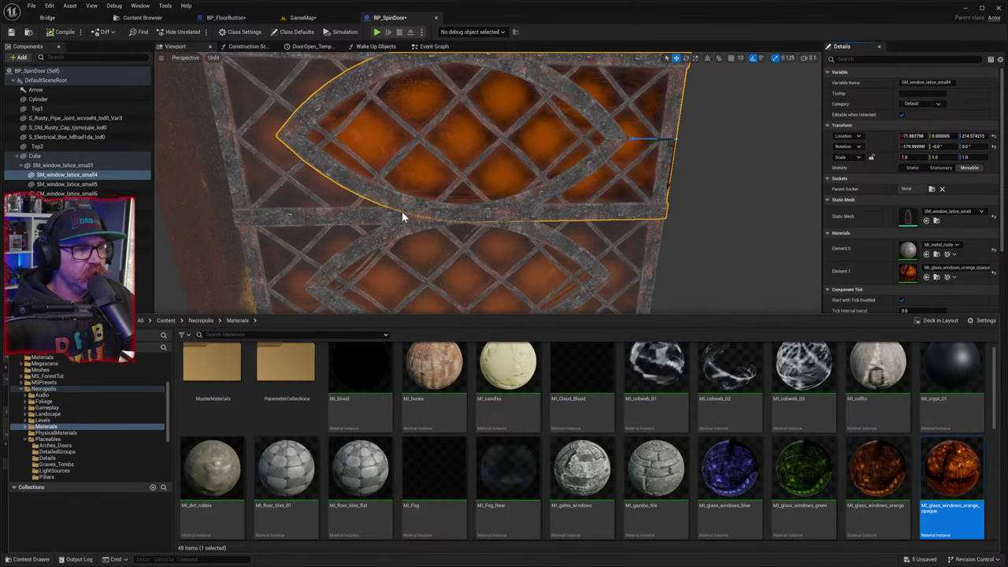
- Assign MI_glass_windows_orange_opaque to Element 1 of the other upper window, SM_window_latice_small3
left_click(316, 200)
left_click(315, 198)
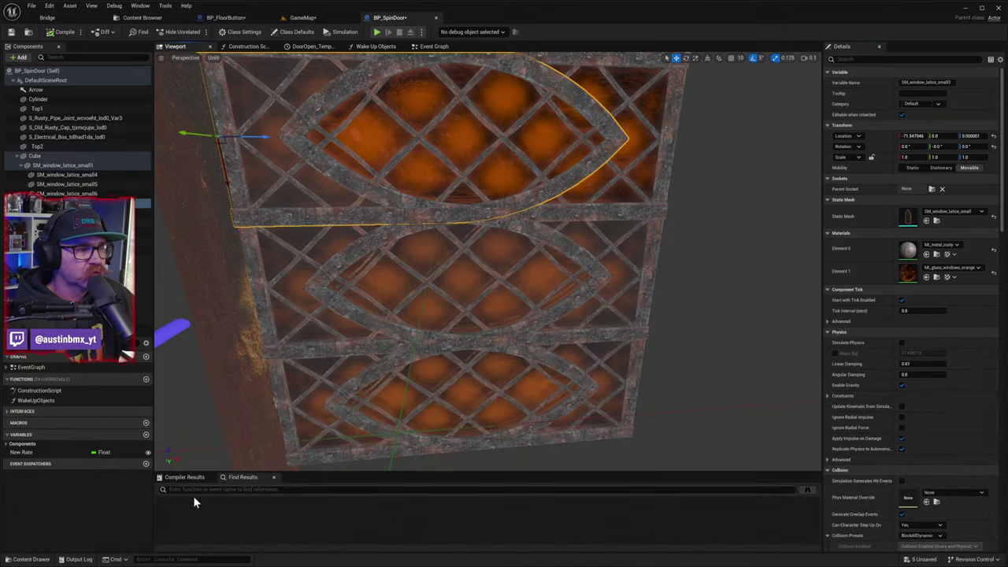
left_click(32, 560)
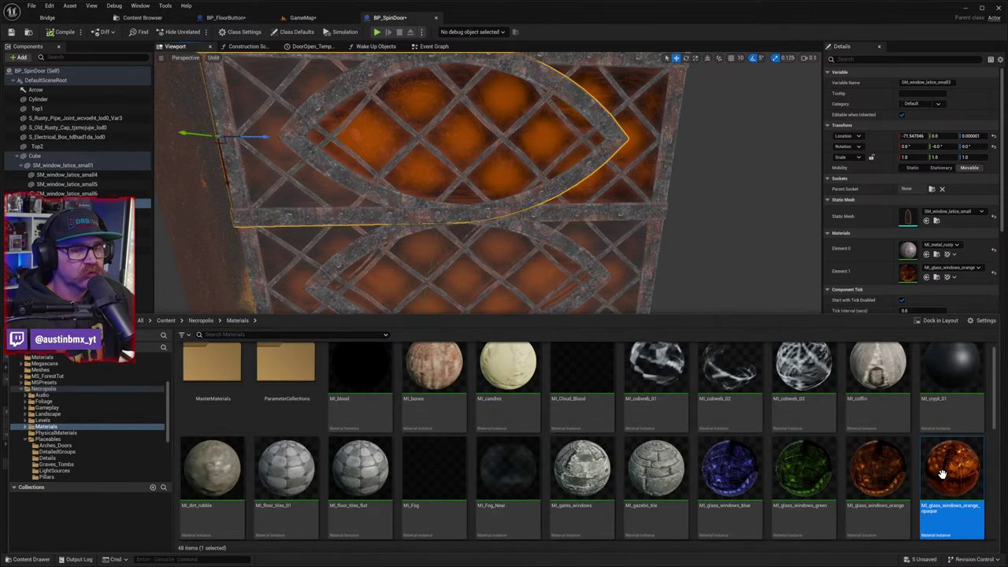
left_click_drag(946, 472, 910, 275)
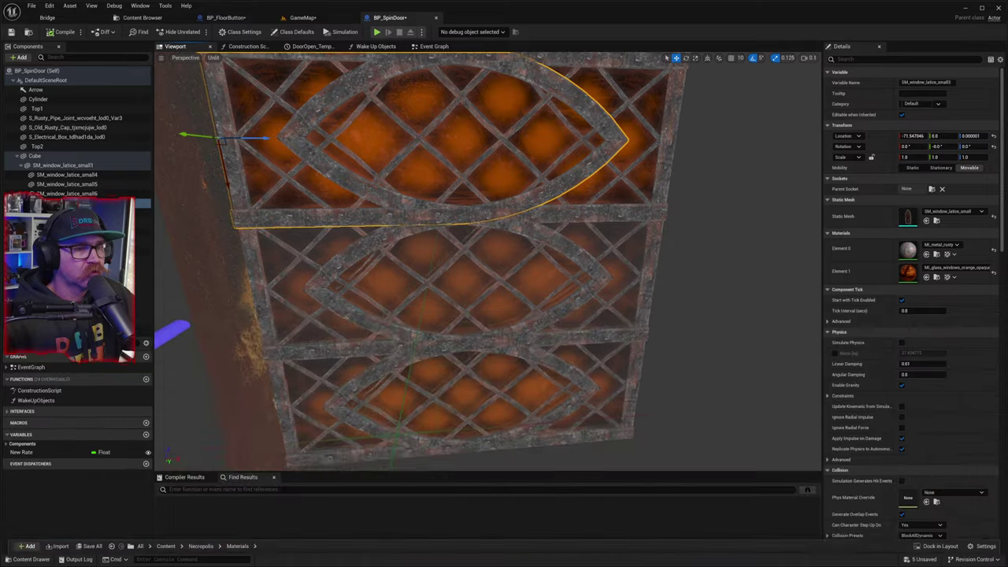
- Assign MI_glass_windows_orange_opaque to Element 1 of both middle-row windows, SM_window_latice_small2 and SM_window_latice_small1
right_click_drag(452, 250, 414, 295)
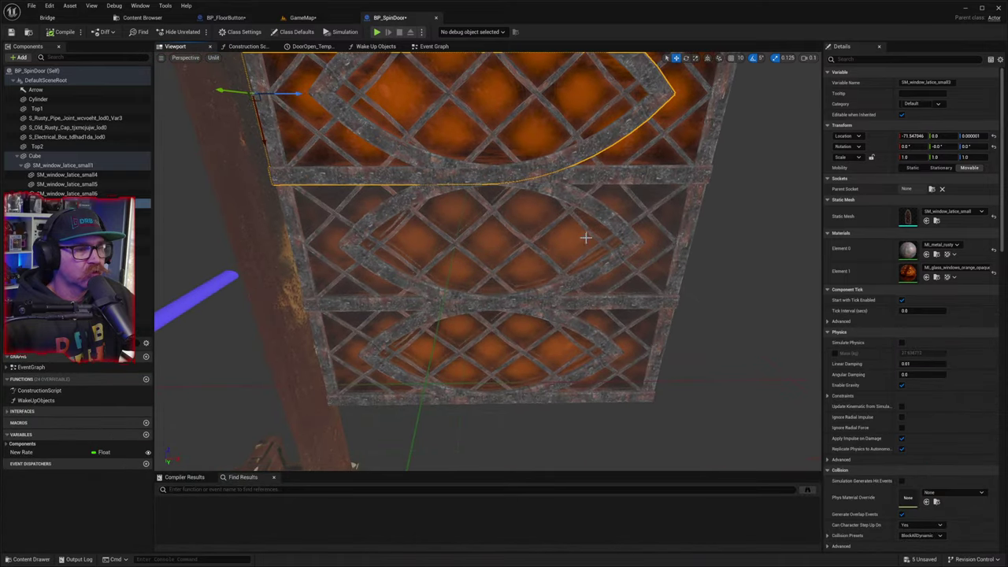
left_click(646, 270)
left_click(31, 559)
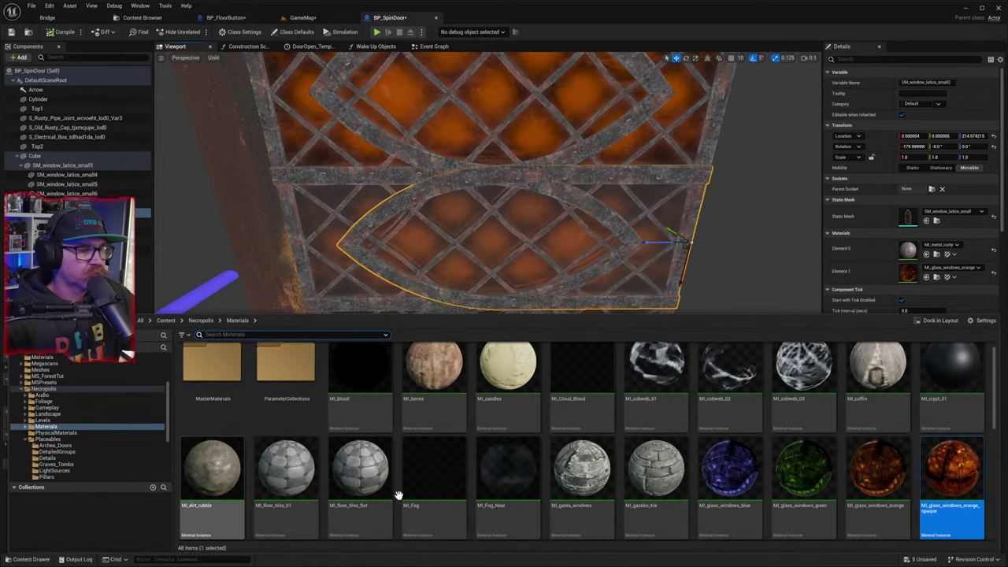
left_click_drag(945, 461, 939, 367)
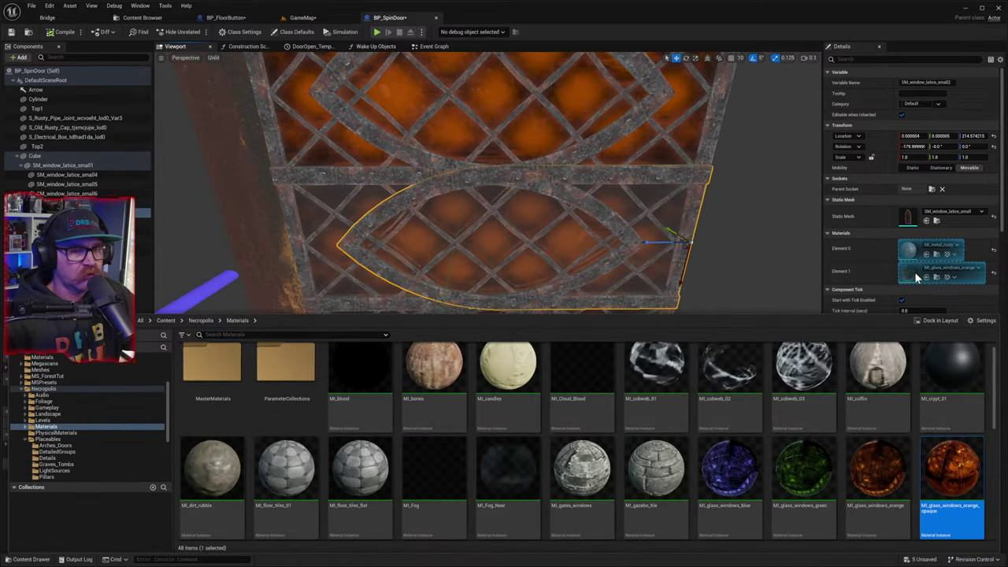
left_click_drag(914, 272, 914, 272)
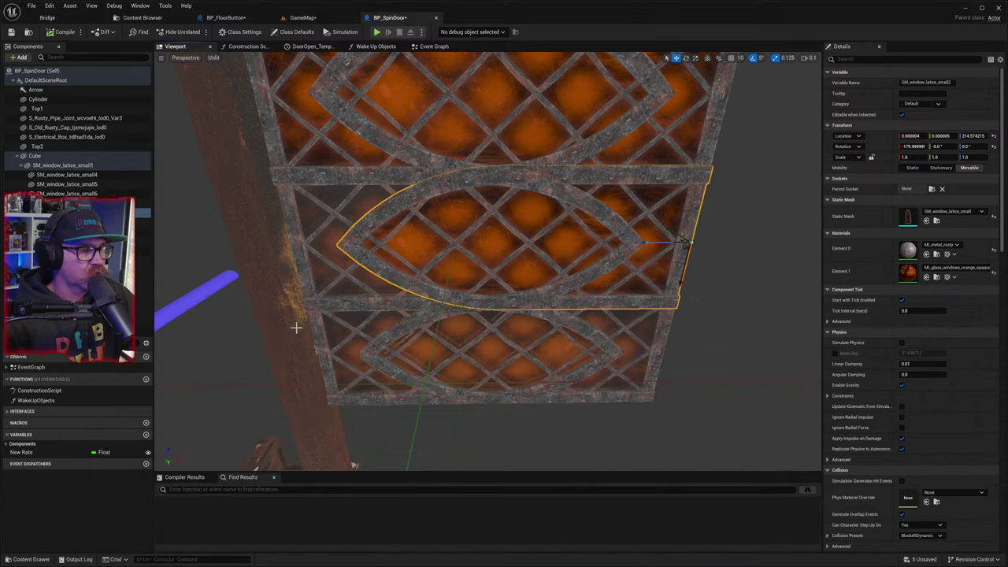
left_click(326, 292)
left_click(31, 559)
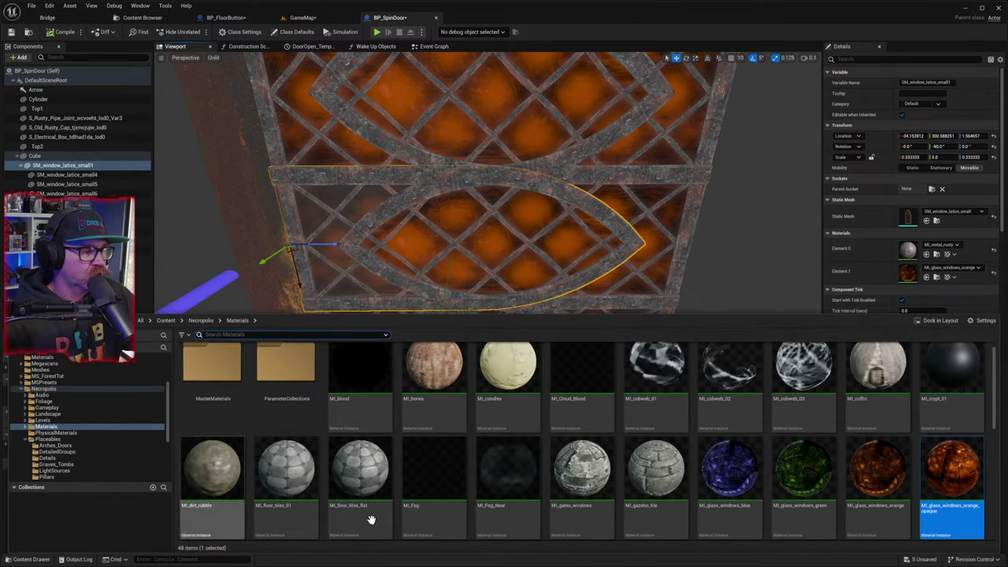
left_click_drag(965, 476, 912, 276)
- Assign MI_glass_windows_orange_opaque to Element 1 of both lower-row windows, SM_window_latice_small5 and SM_window_latice_small6
mouse_move(755, 273)
right_mouse_down()
mouse_move(743, 274)
mouse_move(712, 362)
mouse_move(735, 273)
right_mouse_up()
left_click(551, 260)
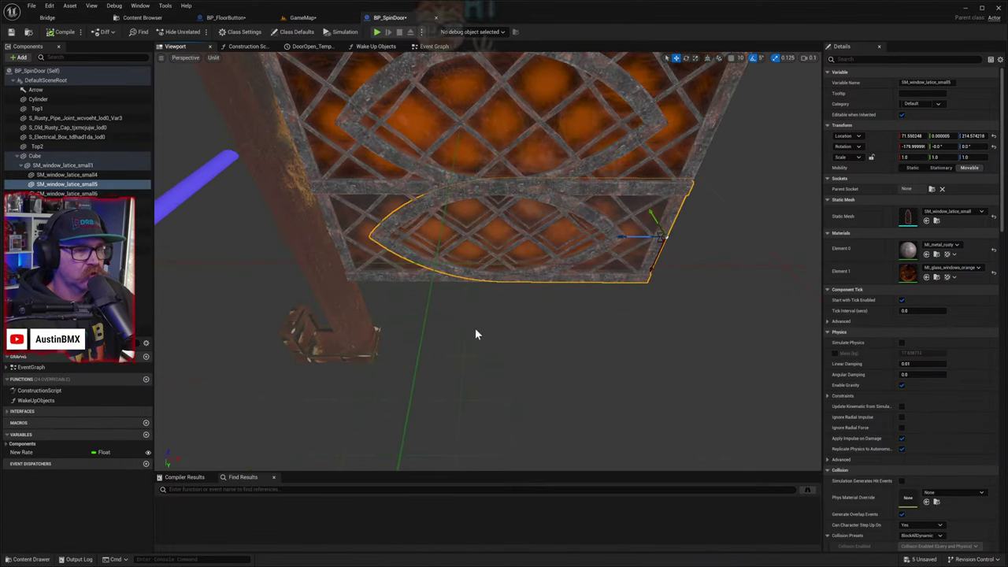
left_click(31, 558)
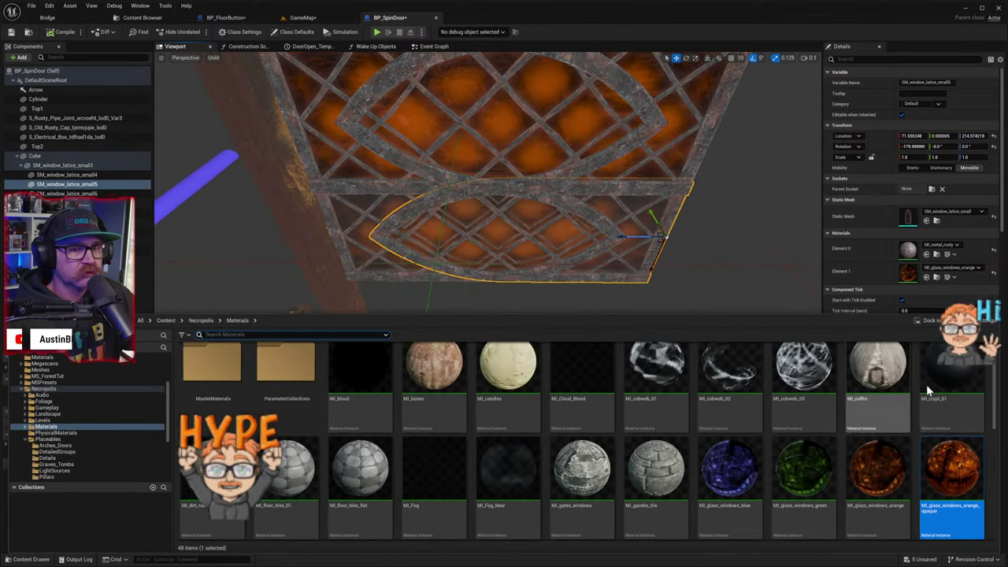
left_click_drag(952, 472, 911, 275)
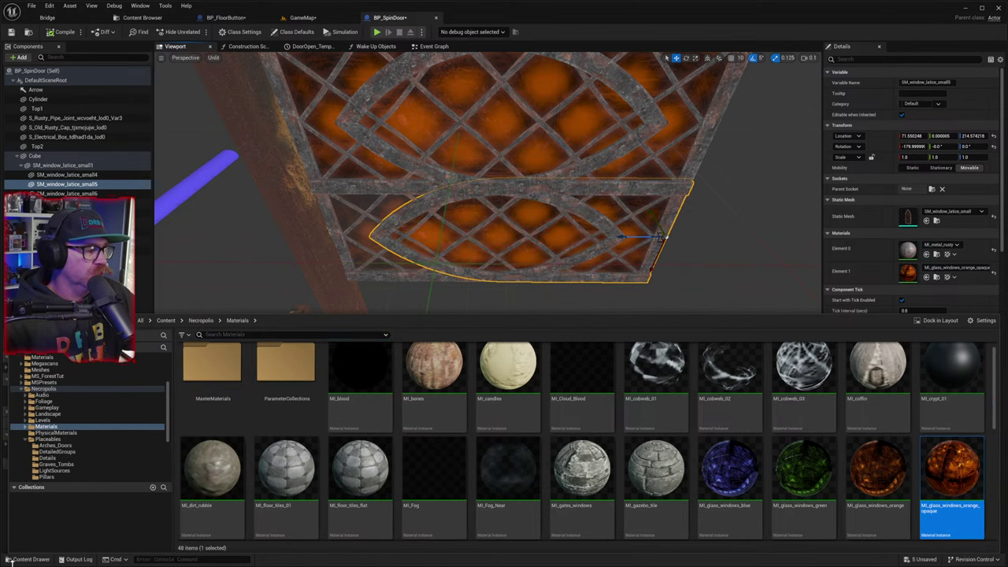
left_click(353, 247)
left_click(352, 247)
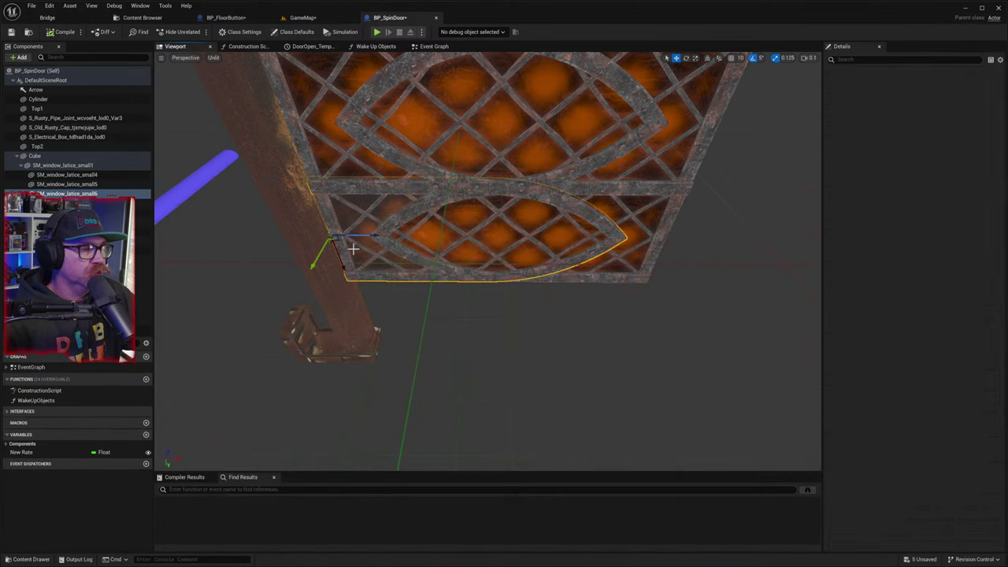
left_click(30, 559)
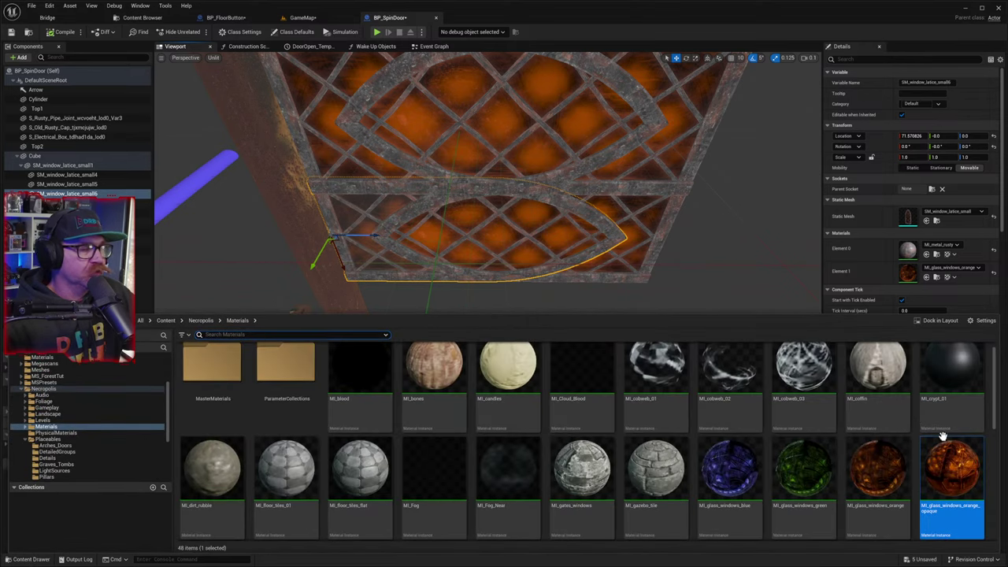
left_click_drag(958, 457, 909, 276)
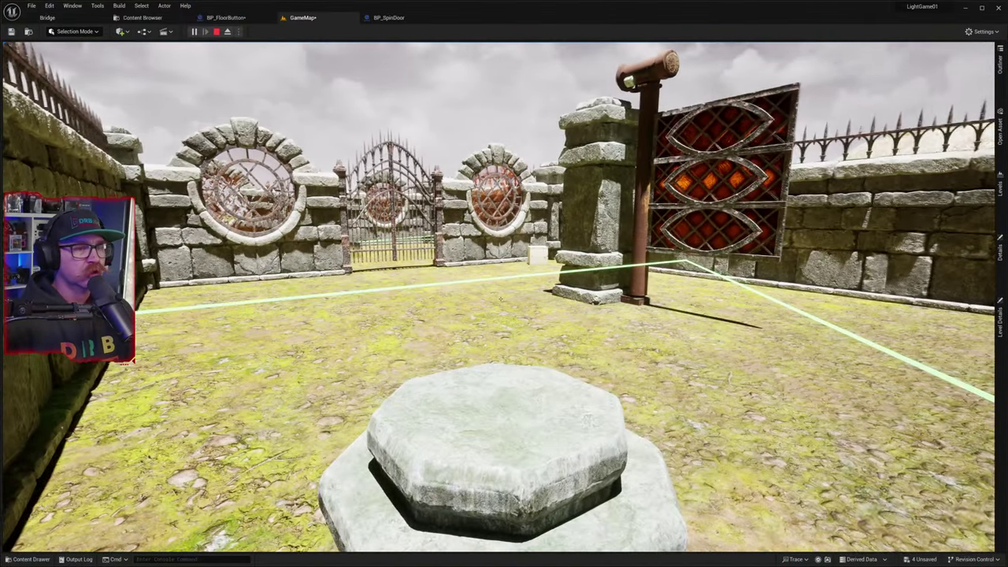
- Play-test GameMap by moving on and off the floor button in front of the lattice door, and end the play session
key("w")
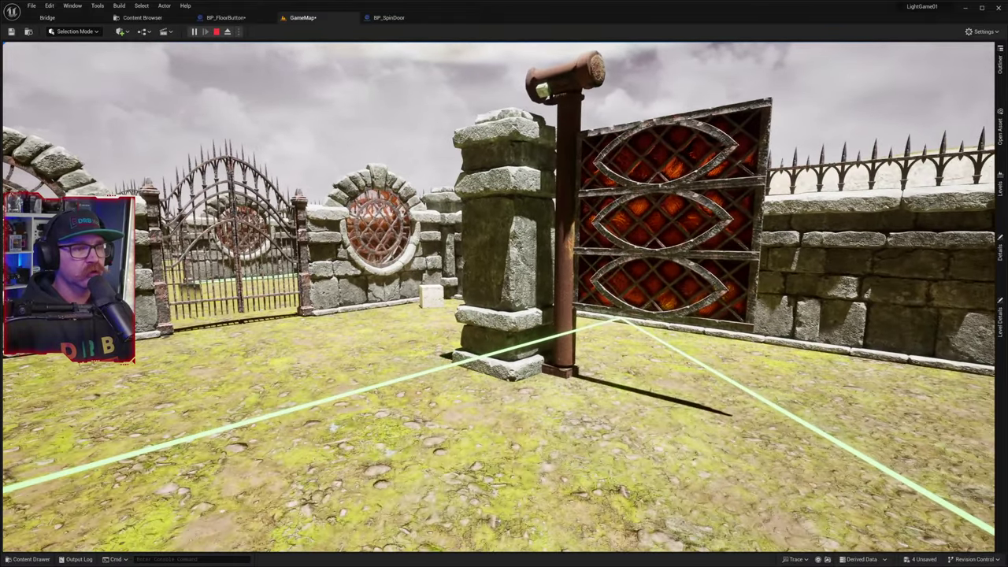
key("s")
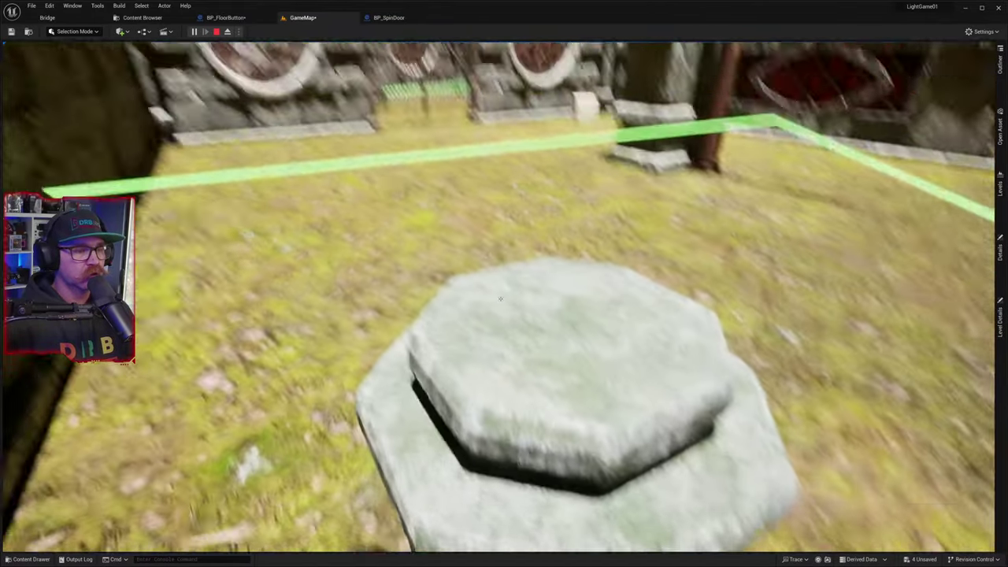
key("w")
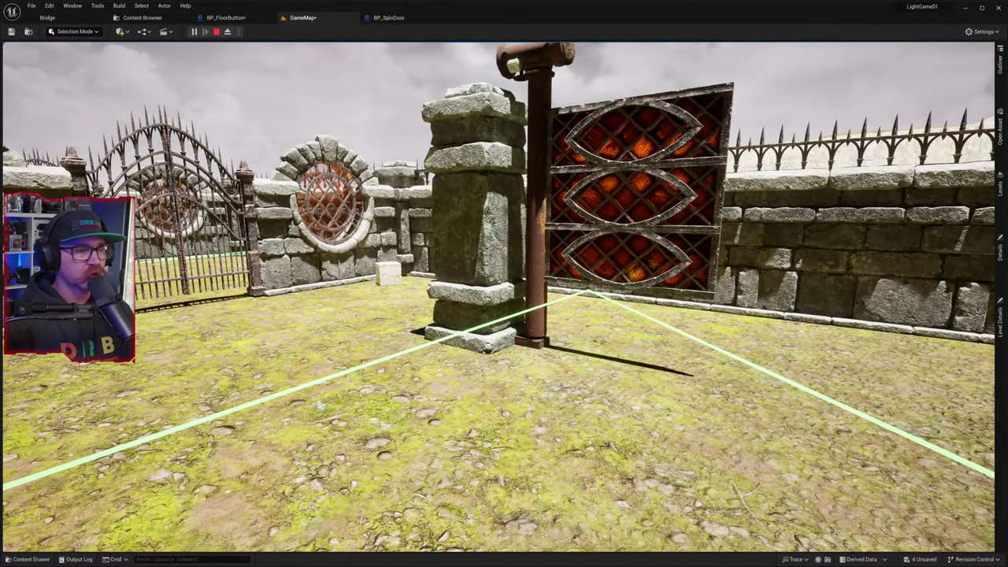
key("s")
key("w")
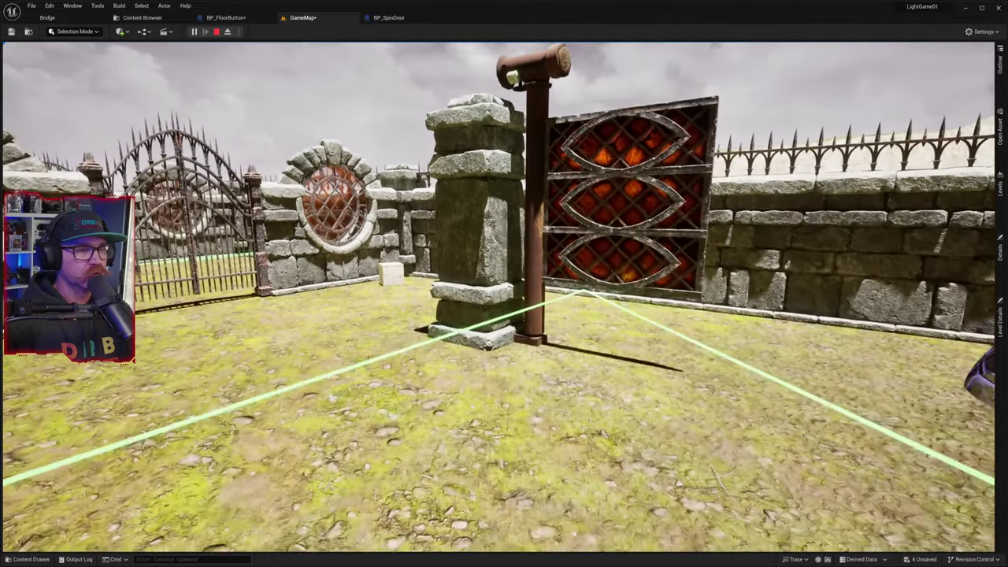
key("s")
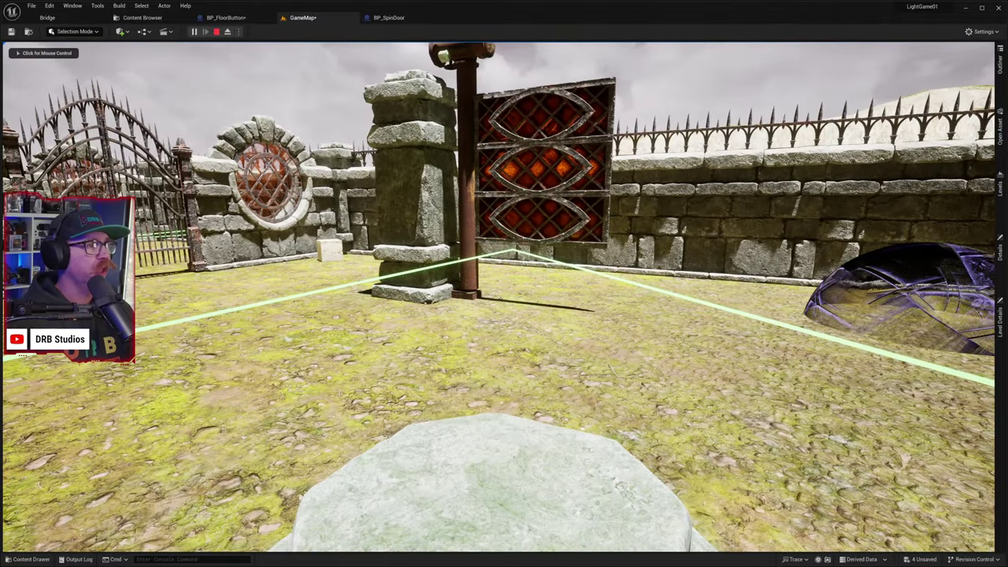
left_click(227, 33)
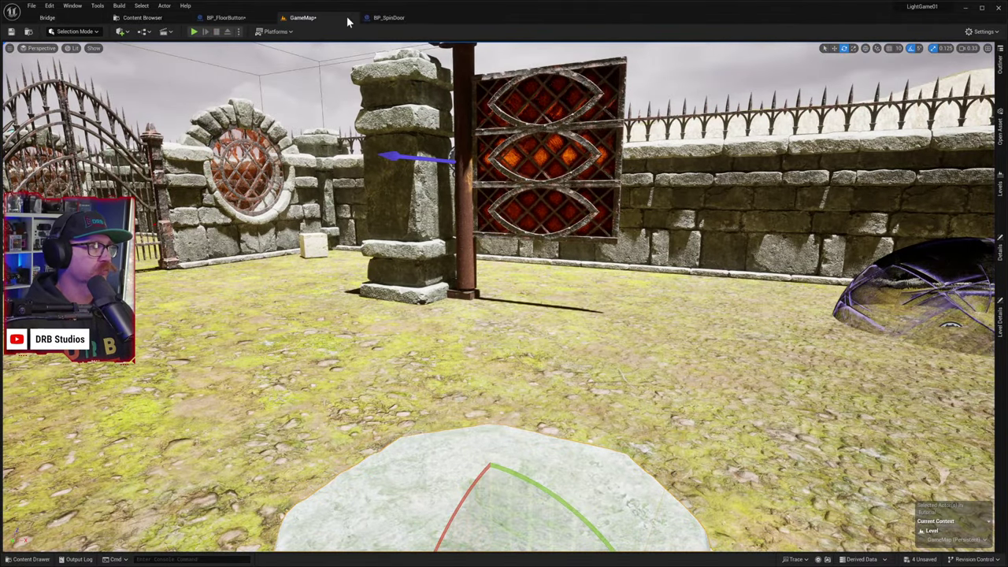
- In BP_SpinDoor, reparent the Cube component with its lattice windows under Cylinder, and compile and save the blueprint
left_click(380, 18)
mouse_move(462, 171)
right_mouse_down()
mouse_move(462, 300)
mouse_move(462, 168)
right_mouse_up()
key("s")
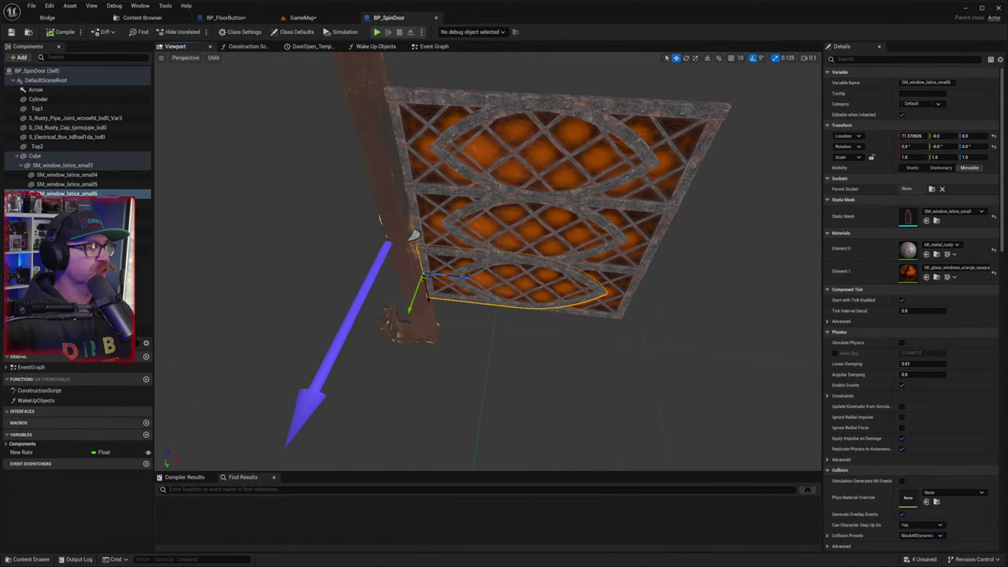
left_click(51, 157)
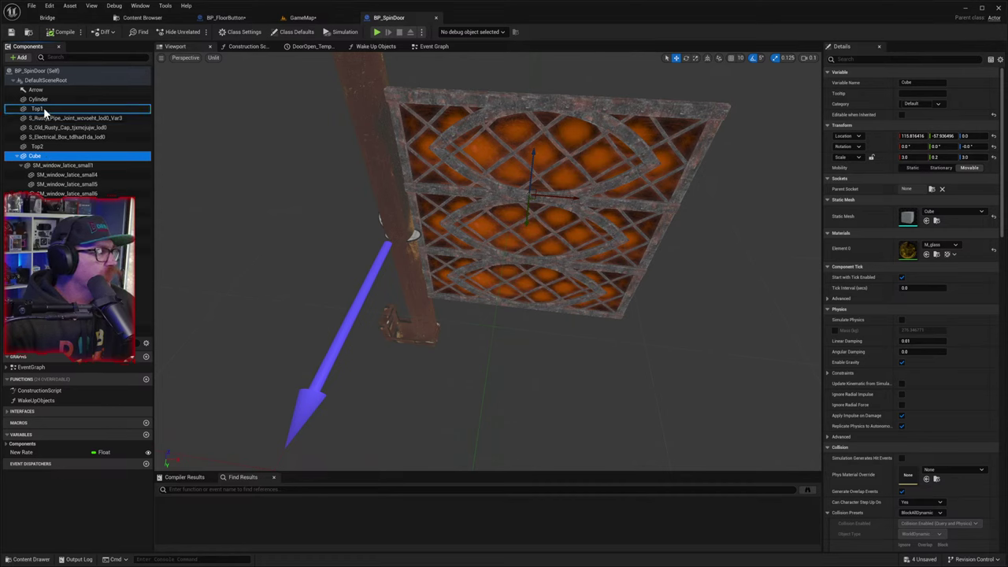
left_click_drag(45, 105, 45, 105)
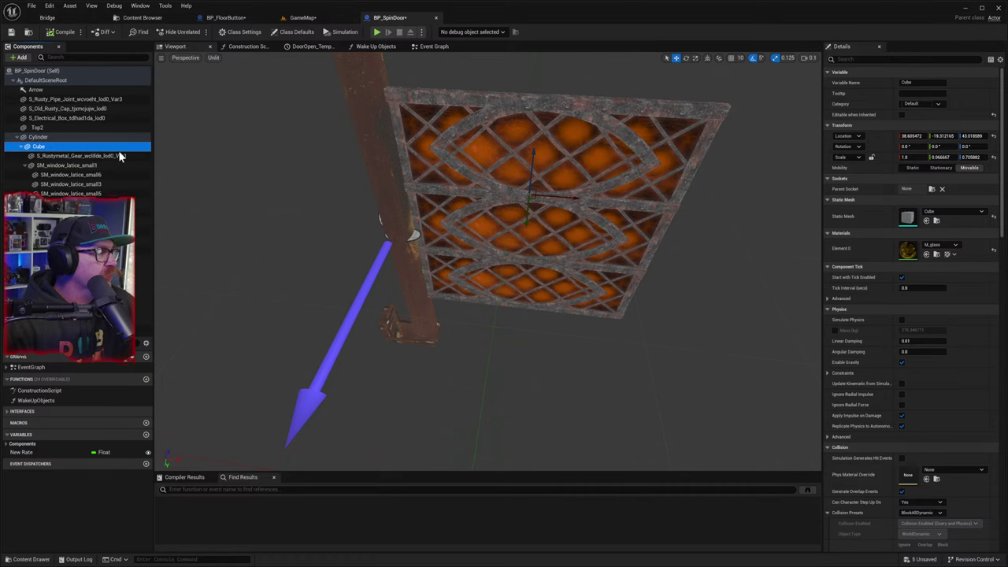
left_click(57, 33)
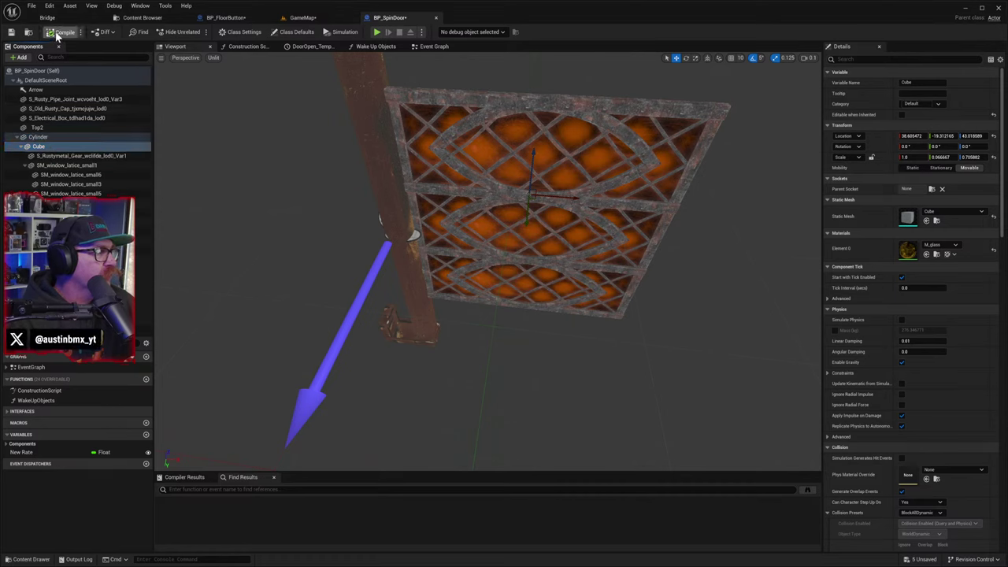
left_click(11, 33)
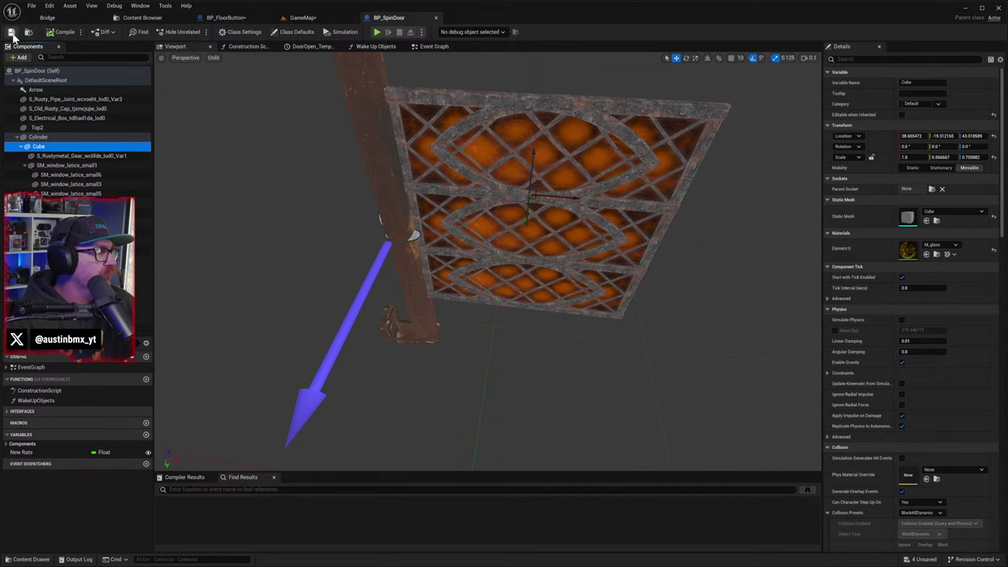
- Run GameMap again to test the reparented door with the floor button, and stop the play session
left_click(303, 17)
left_click(196, 34)
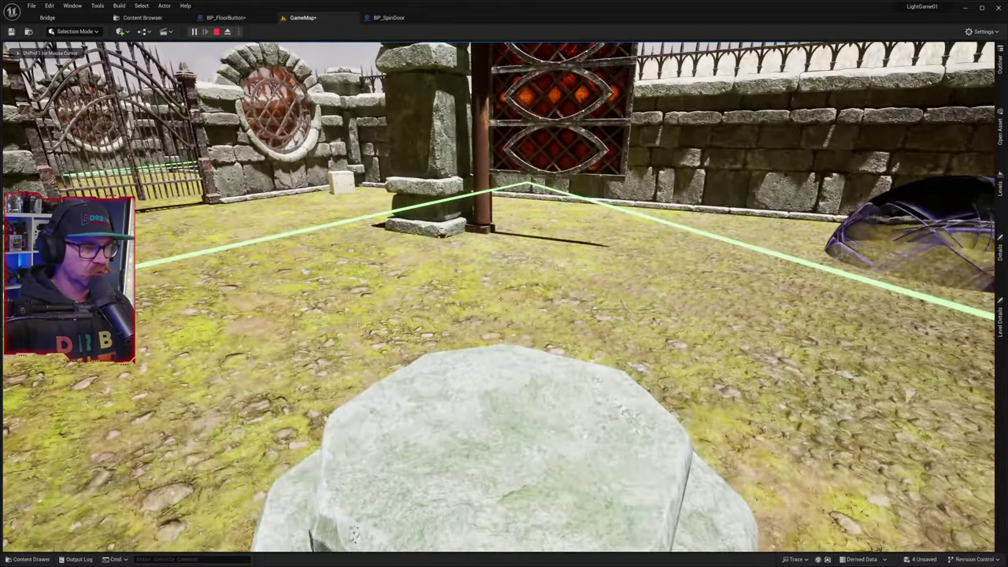
key("w")
key("w")
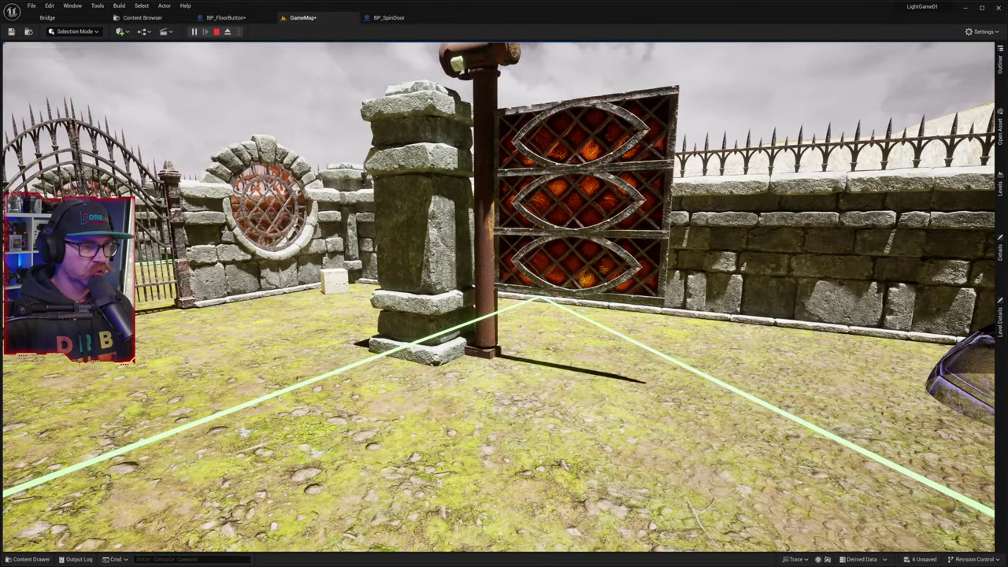
key("s")
key("w")
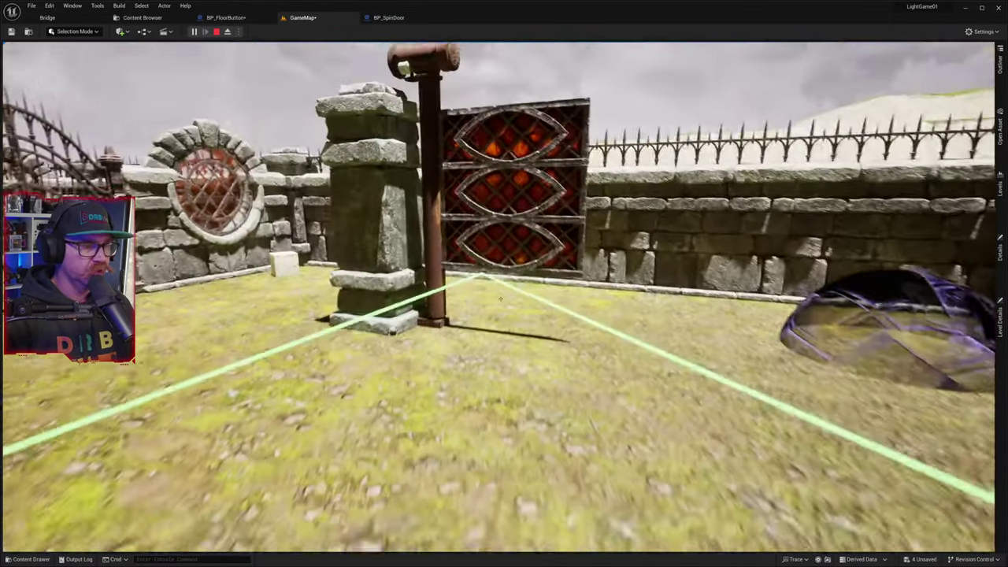
key("s")
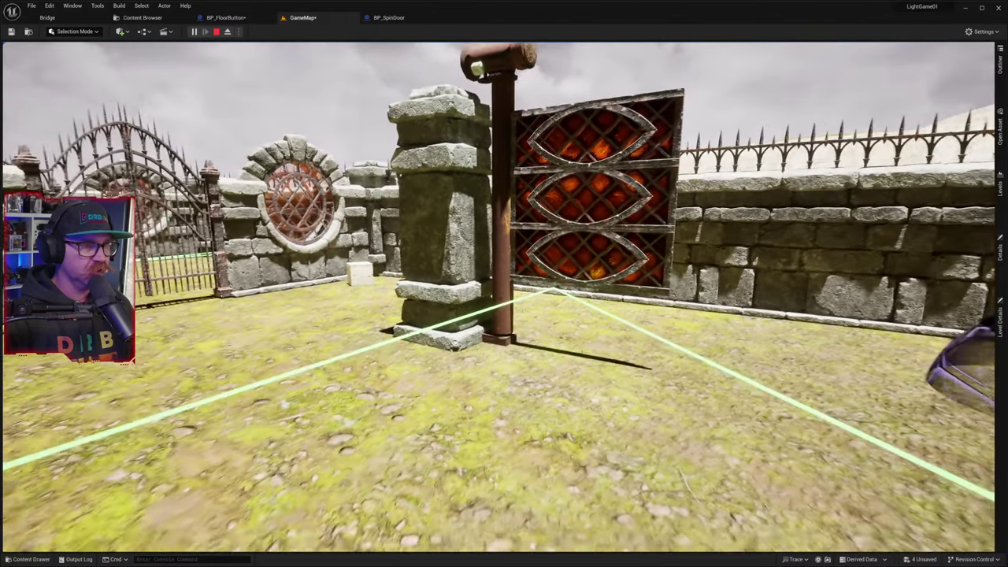
left_click(216, 32)
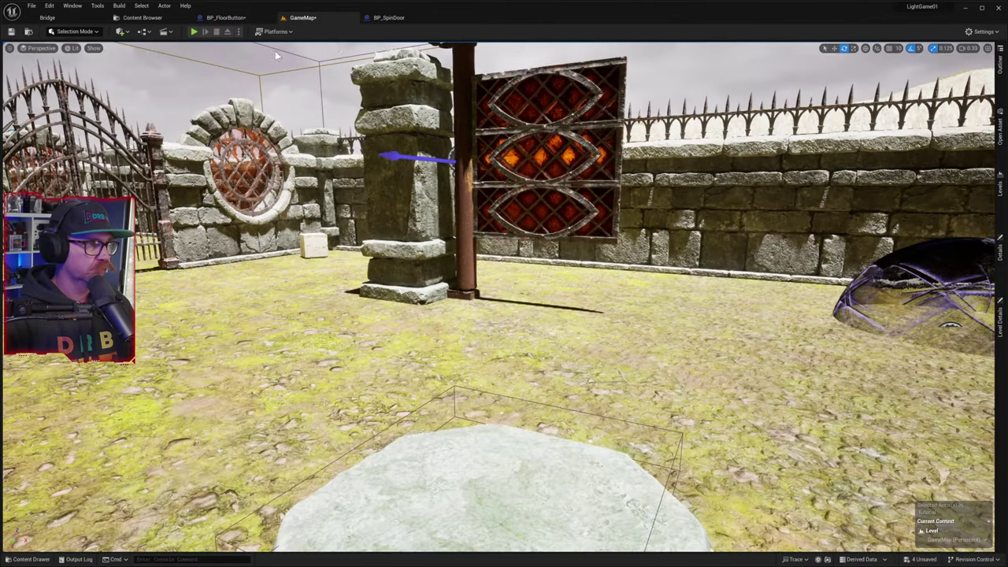
- Check the Cylinder component and its child hierarchy in BP_SpinDoor, and recompile and save the blueprint
left_click(390, 17)
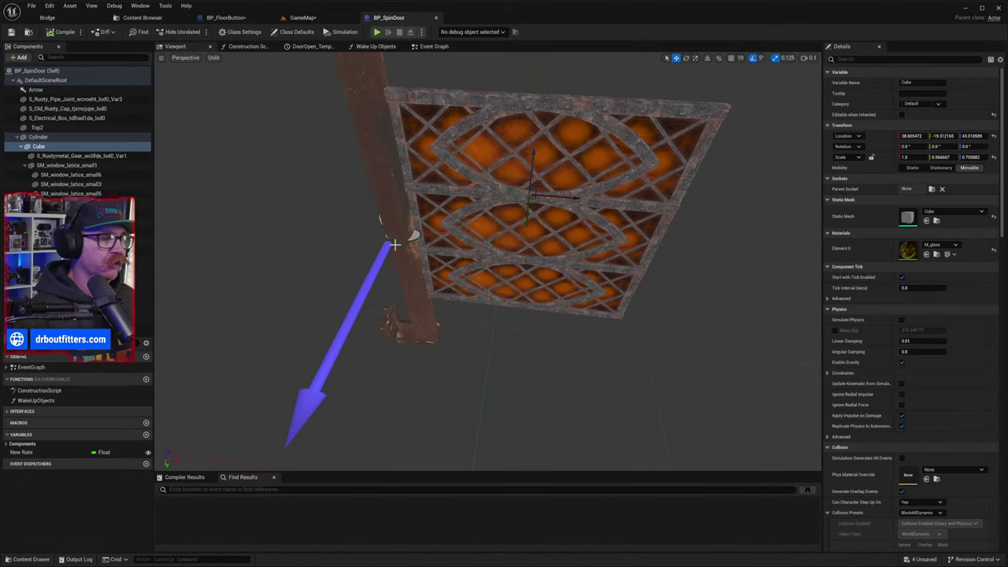
left_click(76, 138)
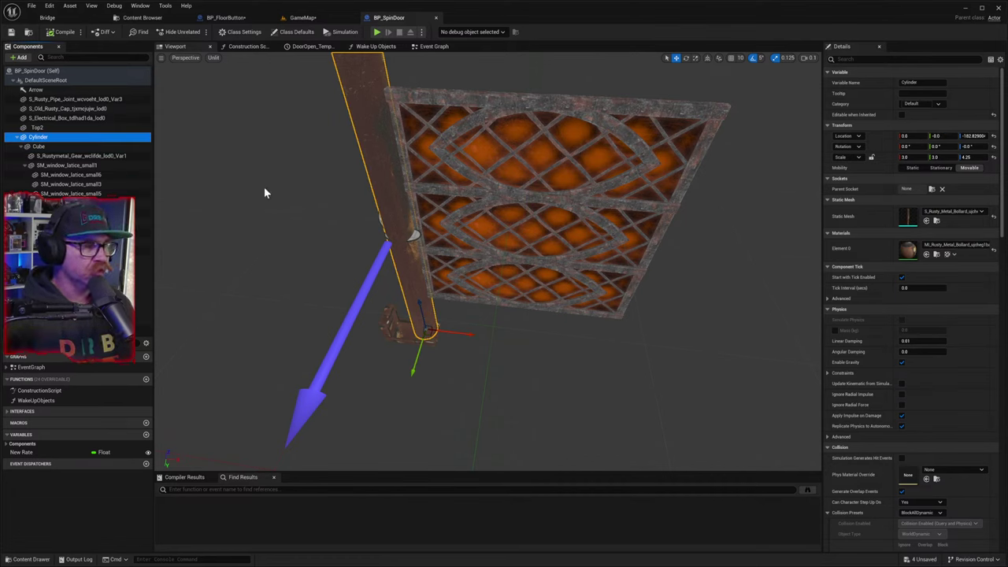
left_click(27, 146)
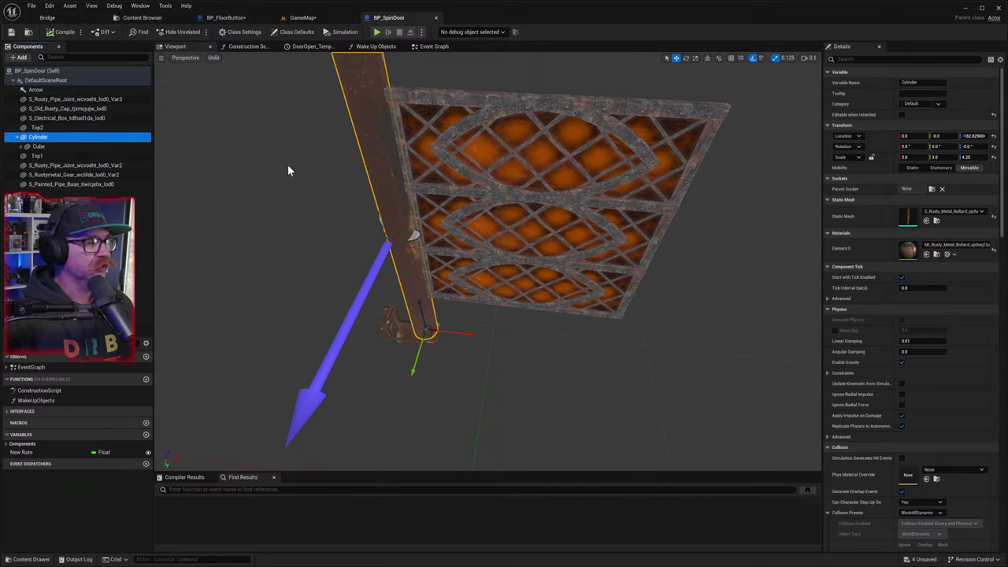
left_click(66, 34)
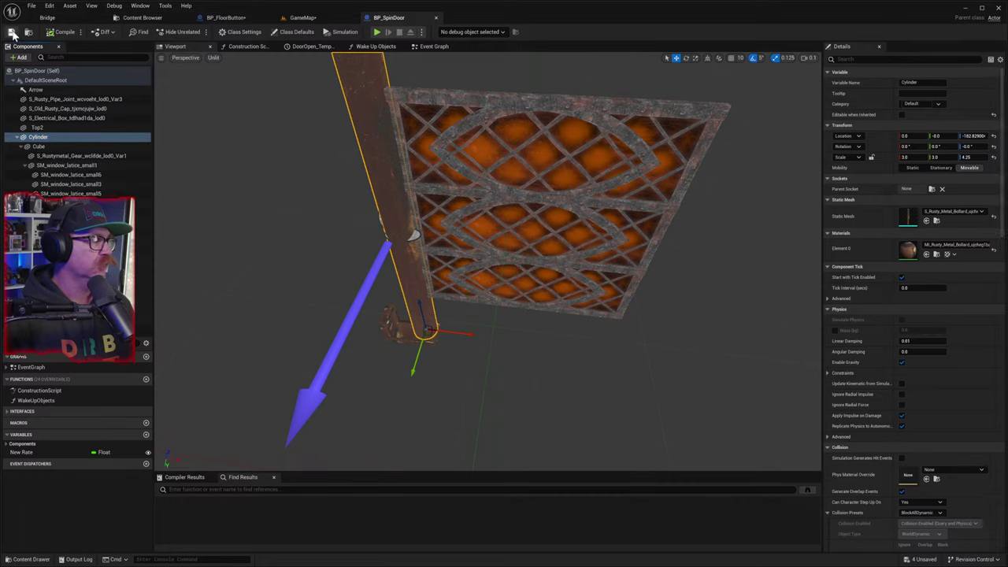
- In GameMap, try to pick the lattice door from the scene as Index 0 of BP_FloorButton14's Activate Objects
left_click(302, 17)
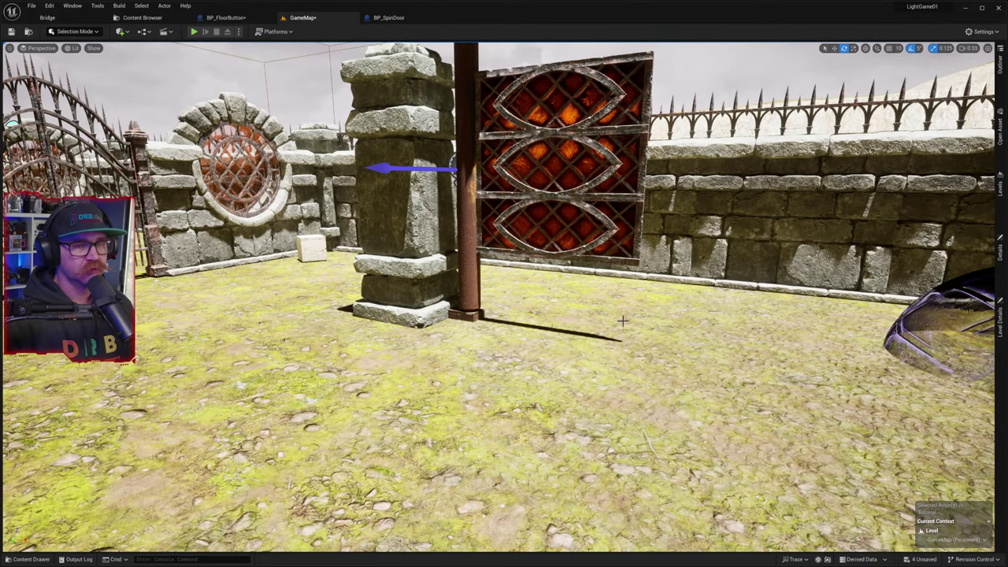
right_click_drag(358, 76, 279, 163)
right_click_drag(670, 340, 699, 458)
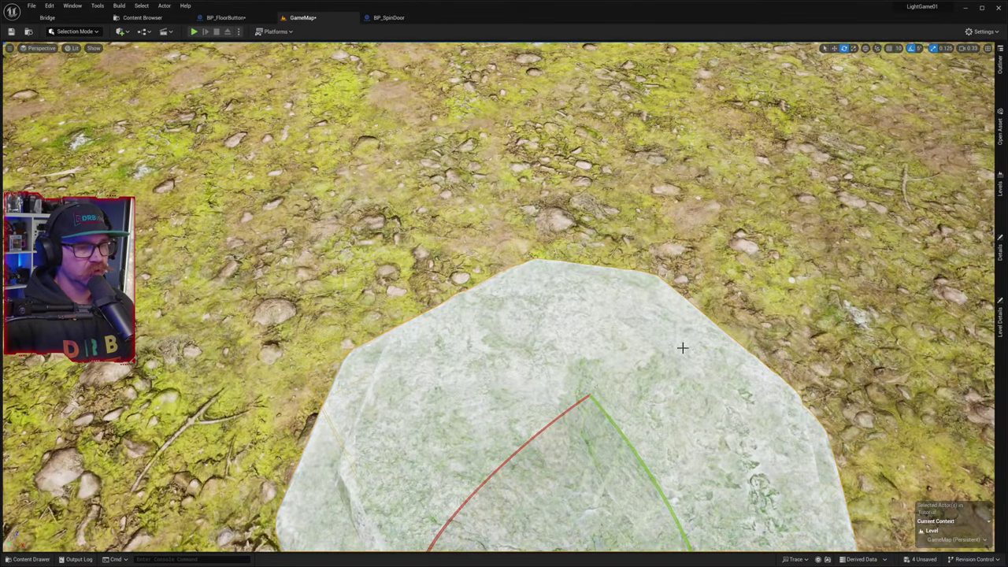
left_click(1000, 250)
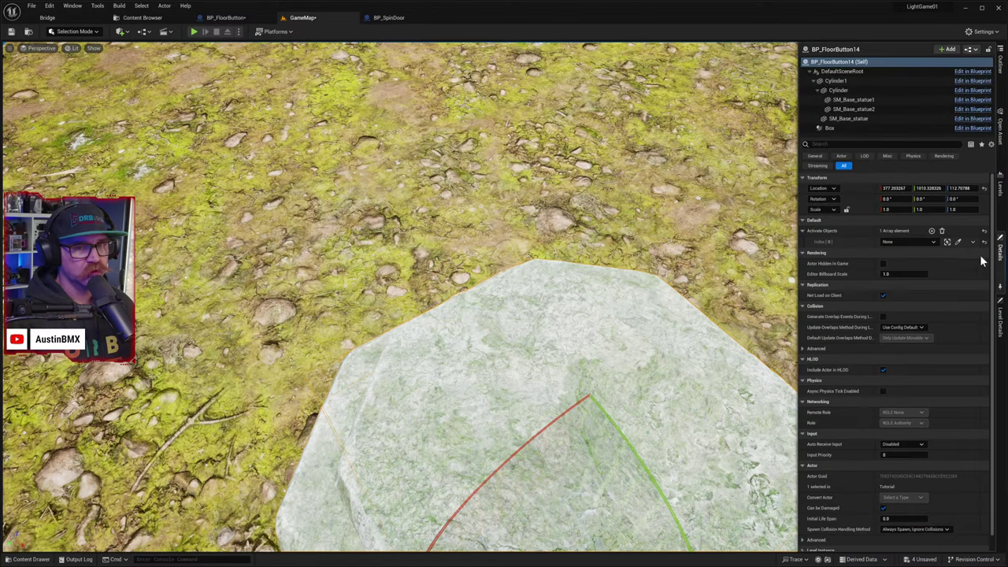
left_click(957, 242)
right_click_drag(724, 461, 684, 212)
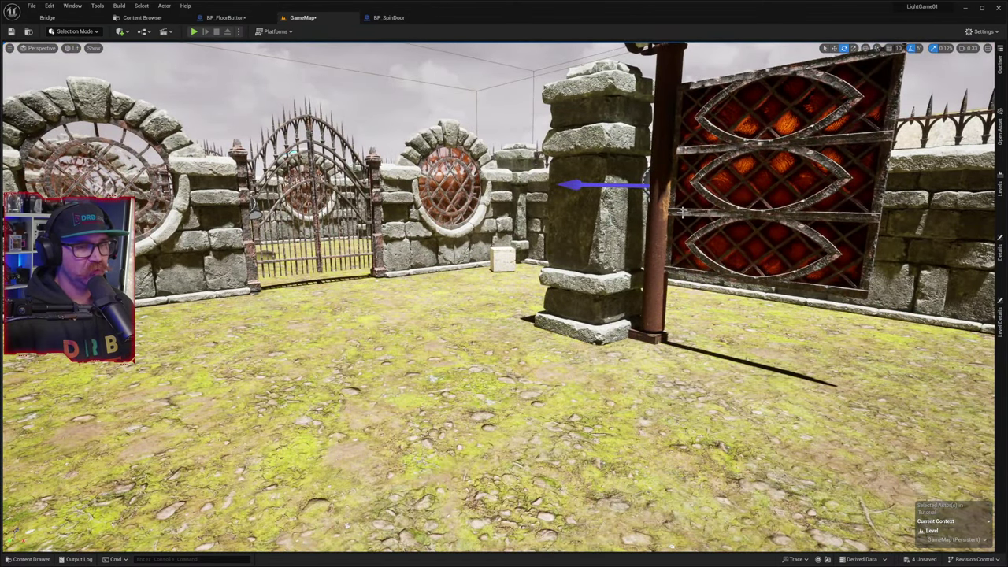
left_click(1001, 250)
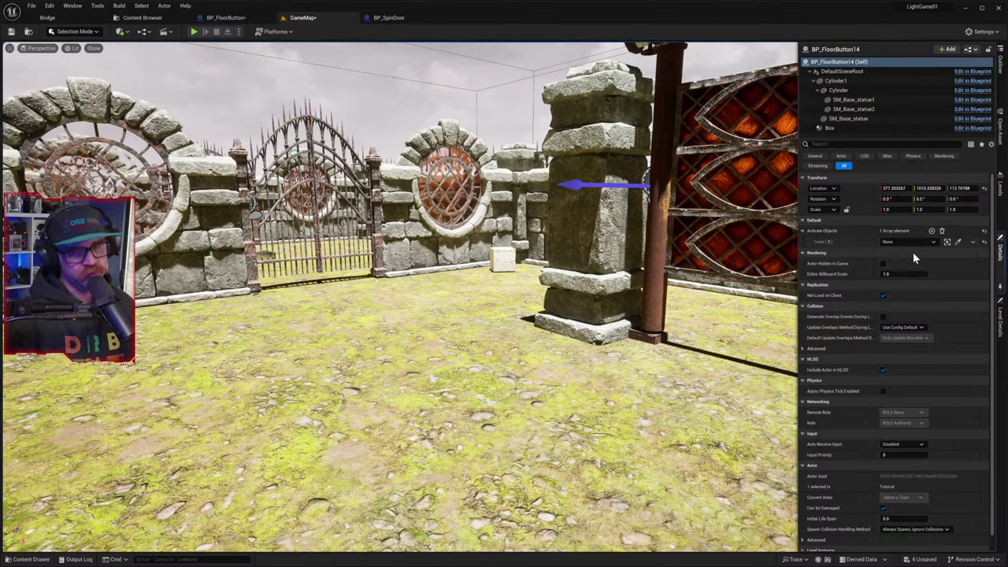
left_click(787, 209)
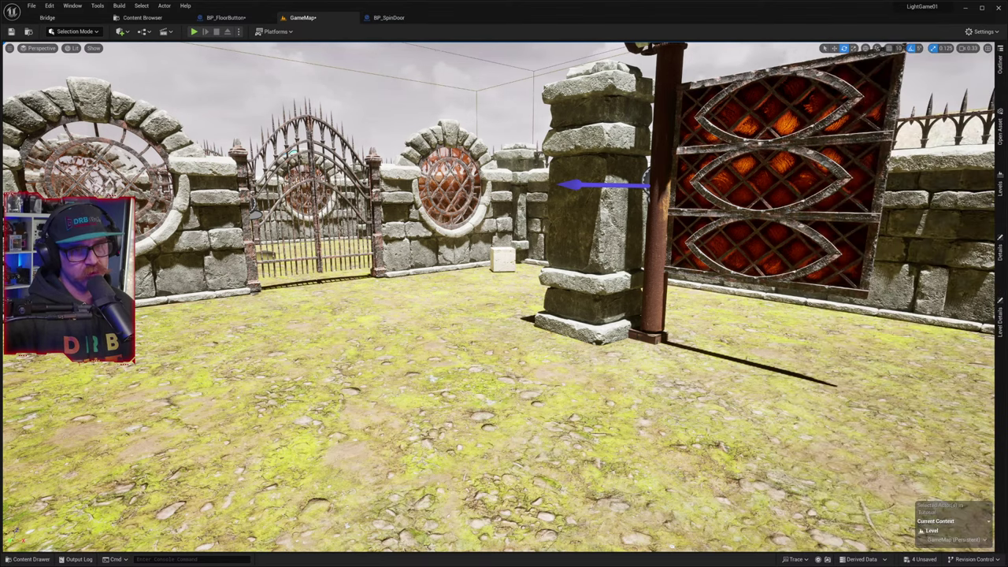
- Set Index 0 of BP_FloorButton14's Activate Objects to the iron gate, BP_SpinGate4, by picking it in the scene
left_click(1001, 250)
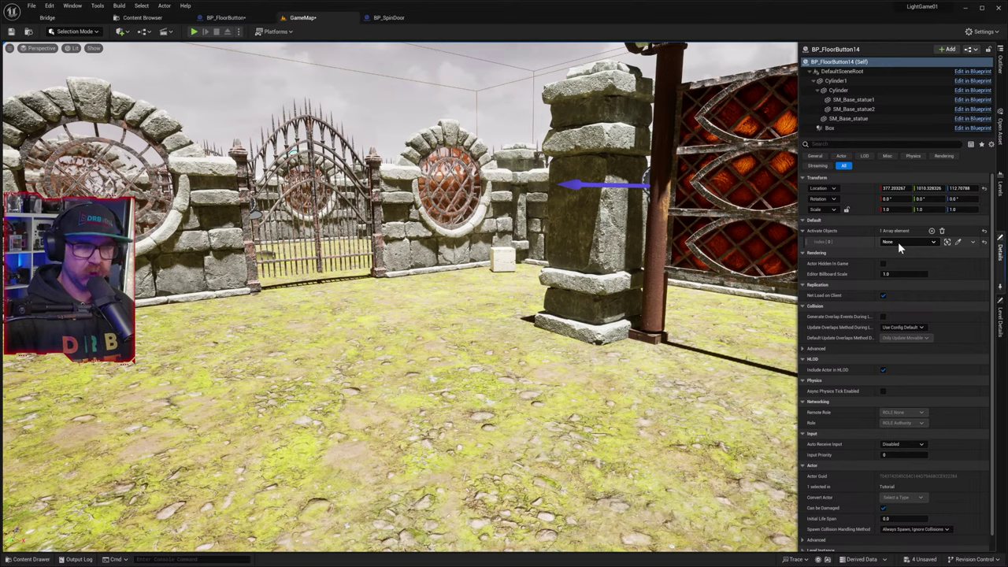
left_click(957, 242)
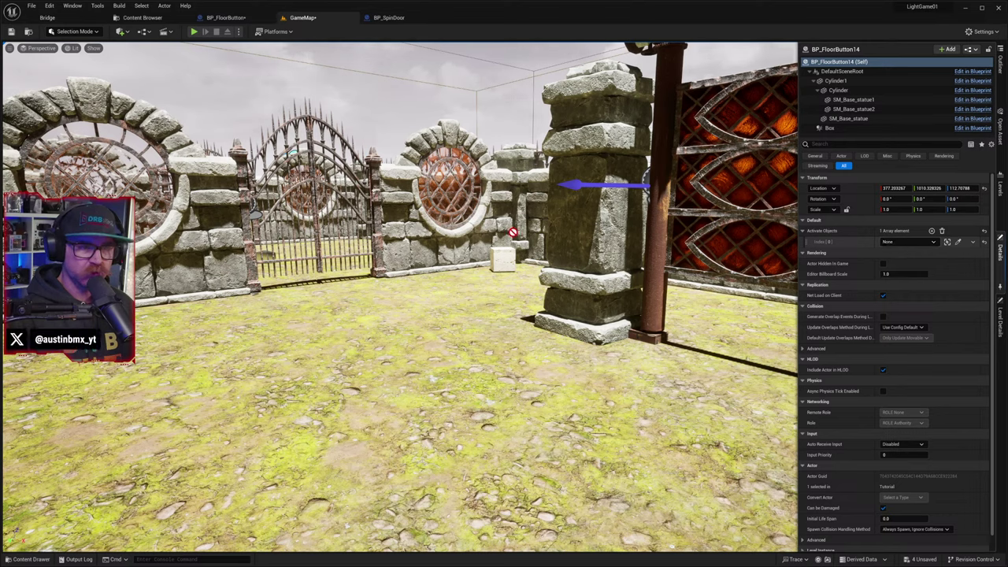
left_click(384, 206)
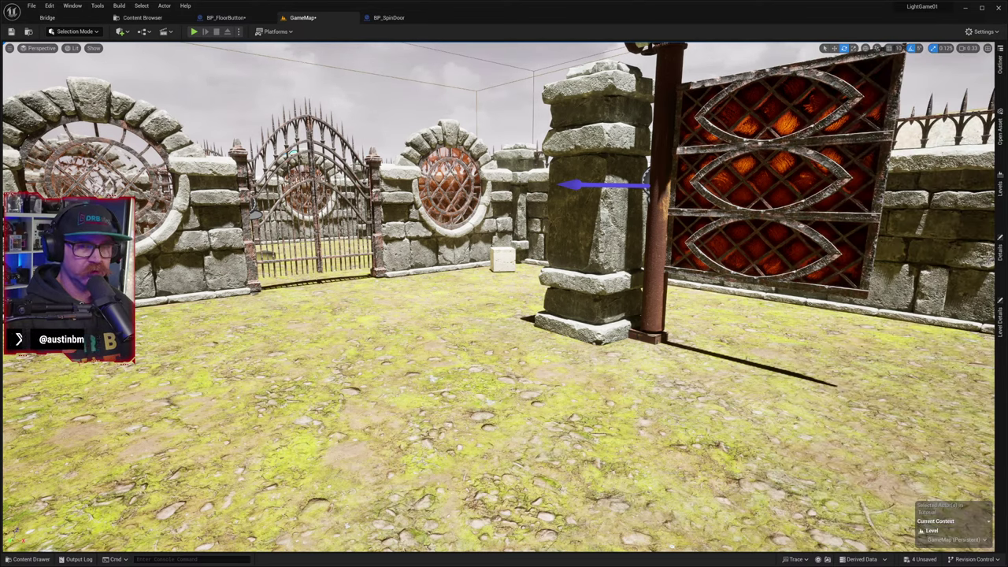
left_click(1000, 250)
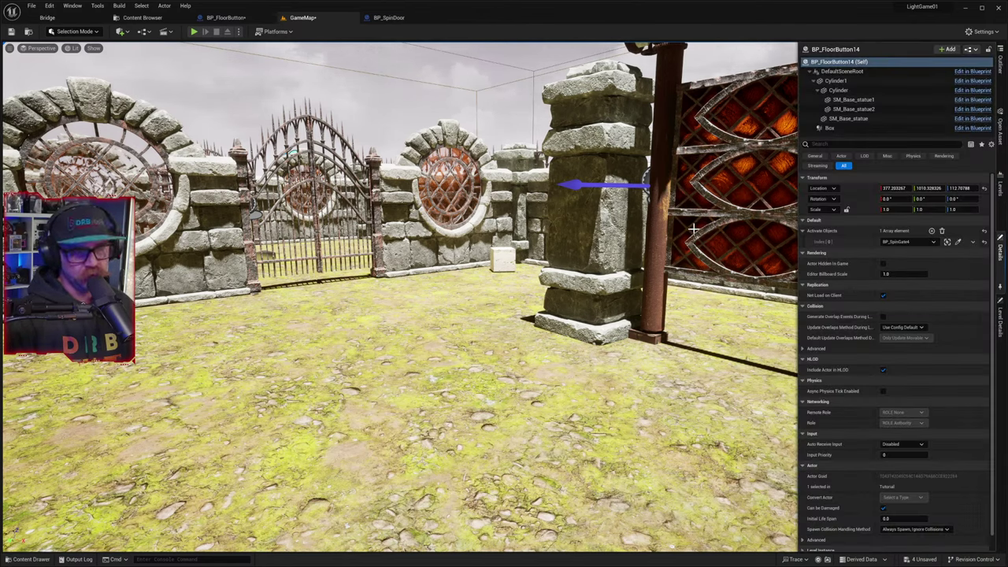
- Delete the placed lattice-window spin door next to the stone pillar from GameMap
left_click(942, 234)
left_click(757, 218)
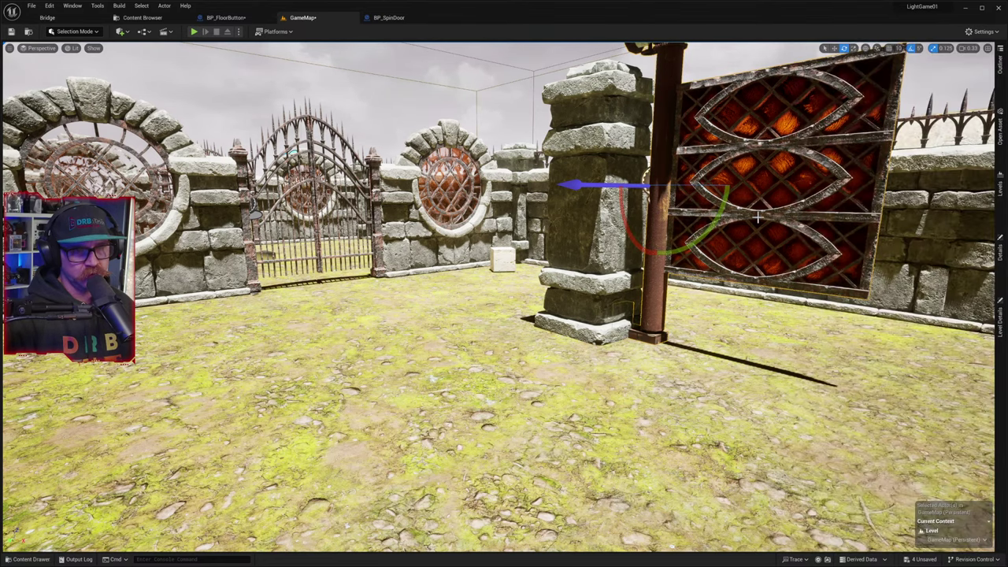
key("Delete")
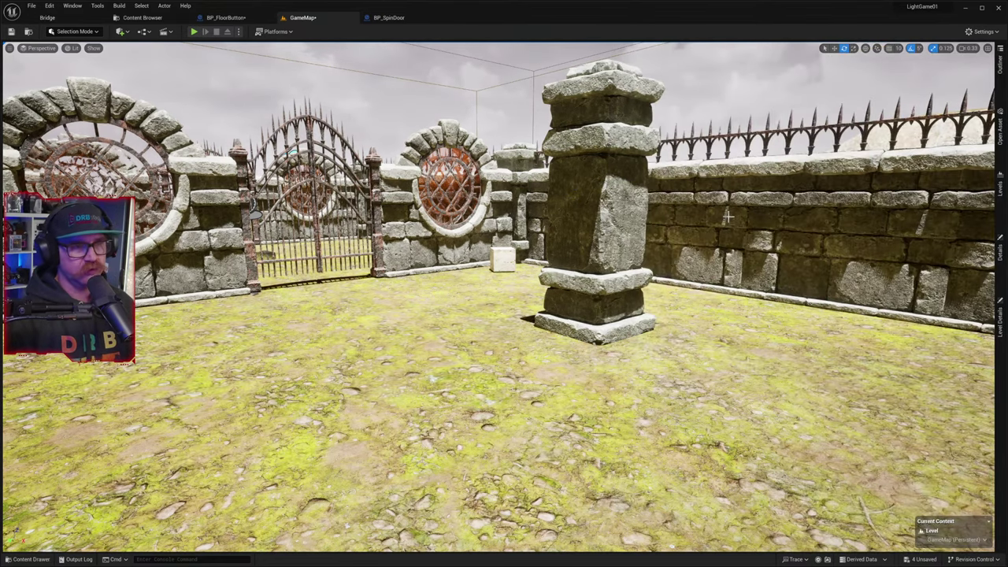
- Place BP_SpinDoor from the Content/Blueprints folder beside the stone pillar in GameMap and raise it to ground level
left_click(30, 559)
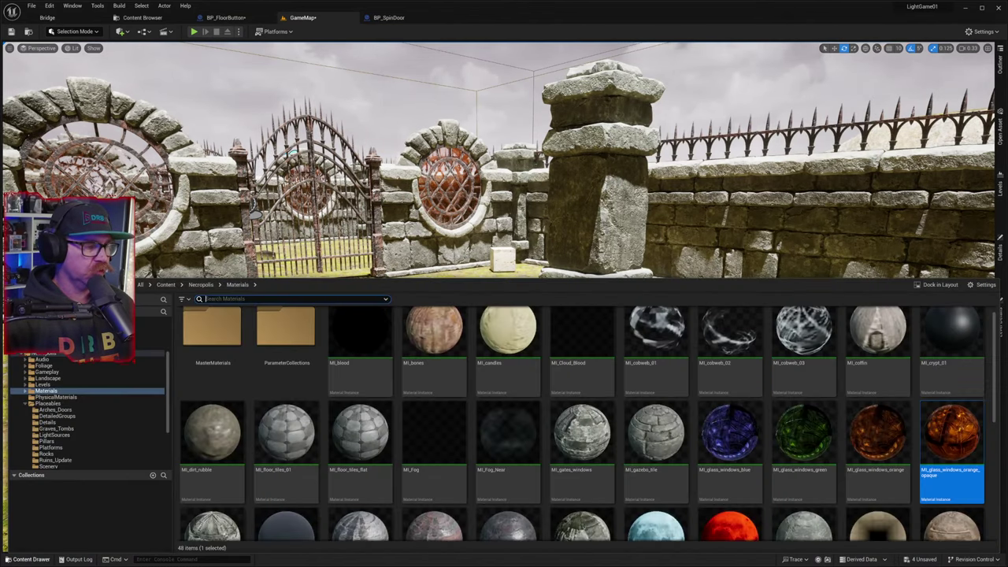
scroll(56, 385, "up", 3)
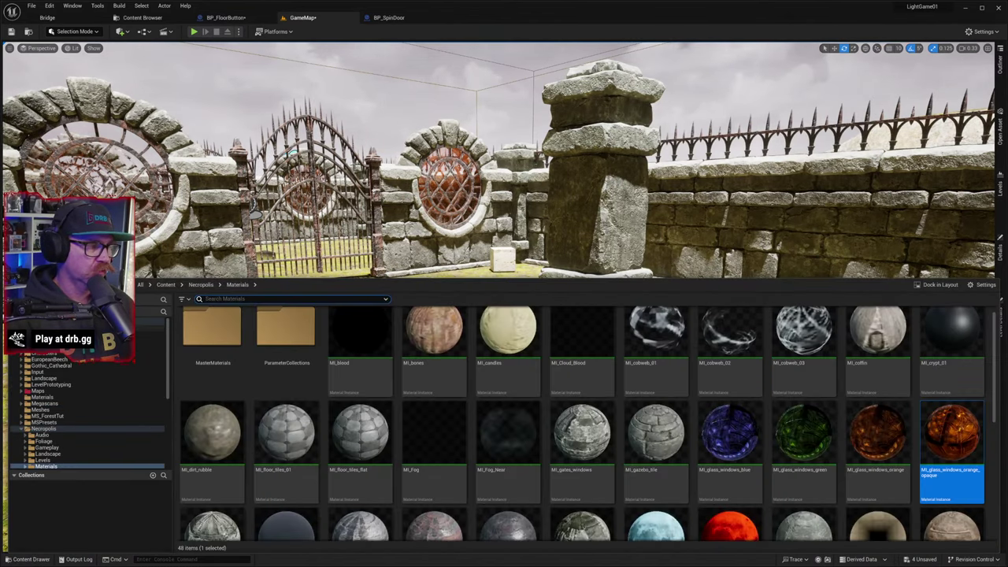
left_click(43, 347)
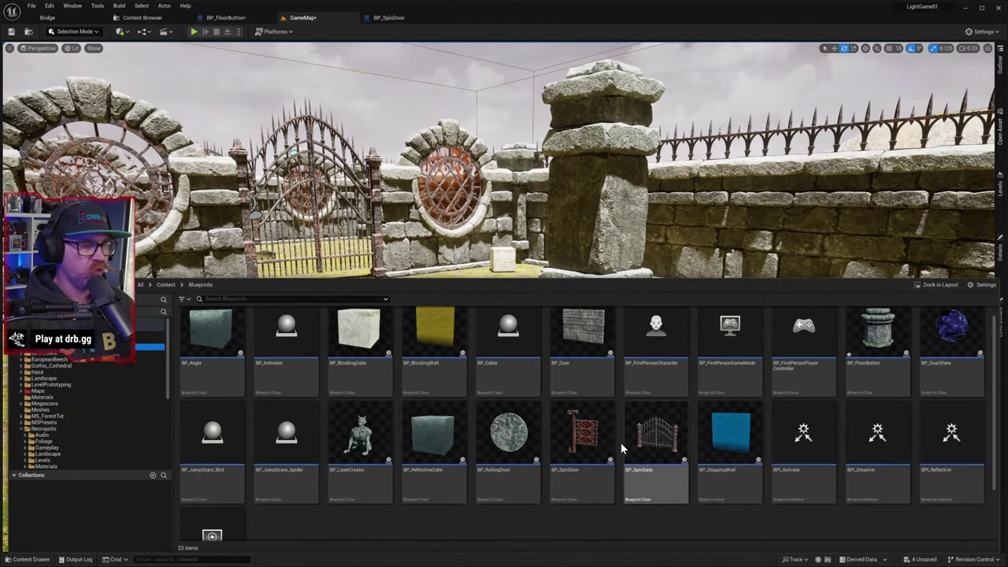
left_click(582, 437)
left_click_drag(649, 285, 684, 222)
key("w")
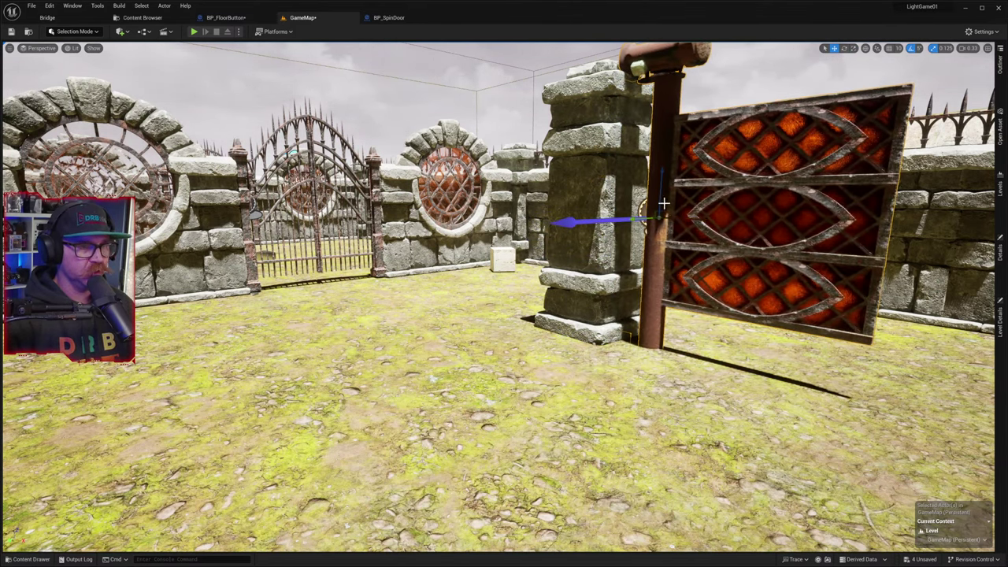
left_click_drag(641, 100, 643, 87)
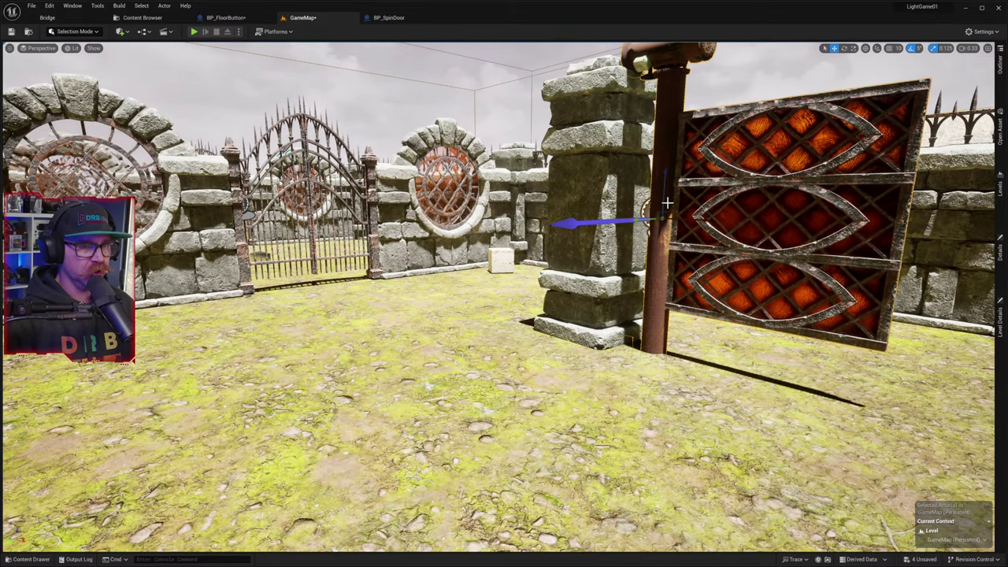
left_click_drag(663, 200, 666, 173)
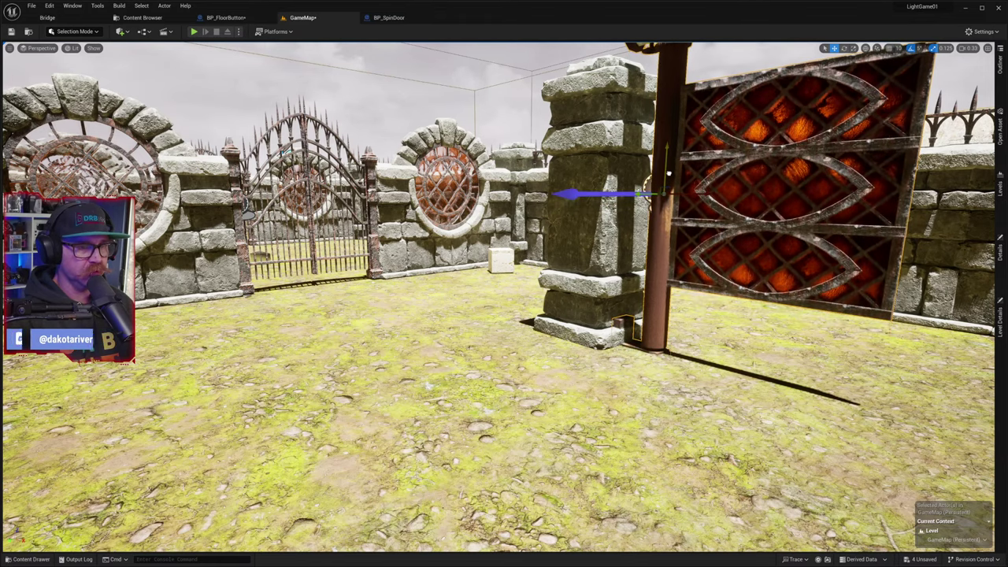
- Add an Activate Objects element to BP_FloorButton14 and try to pick the new lattice door from the scene as Index 0
left_click(1000, 250)
right_click_drag(687, 406, 677, 412)
left_click(669, 432)
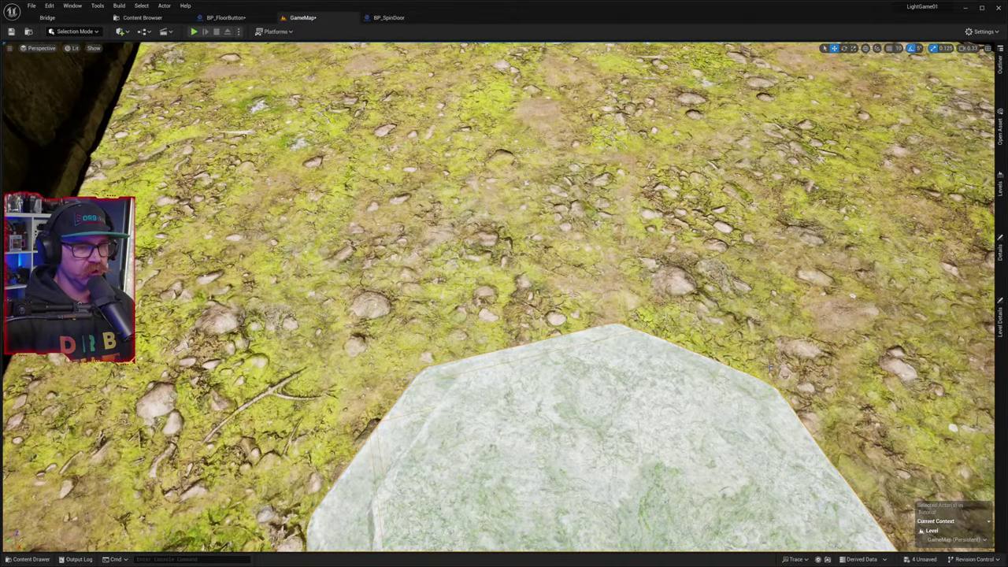
right_click_drag(833, 331, 833, 331)
left_click(1000, 259)
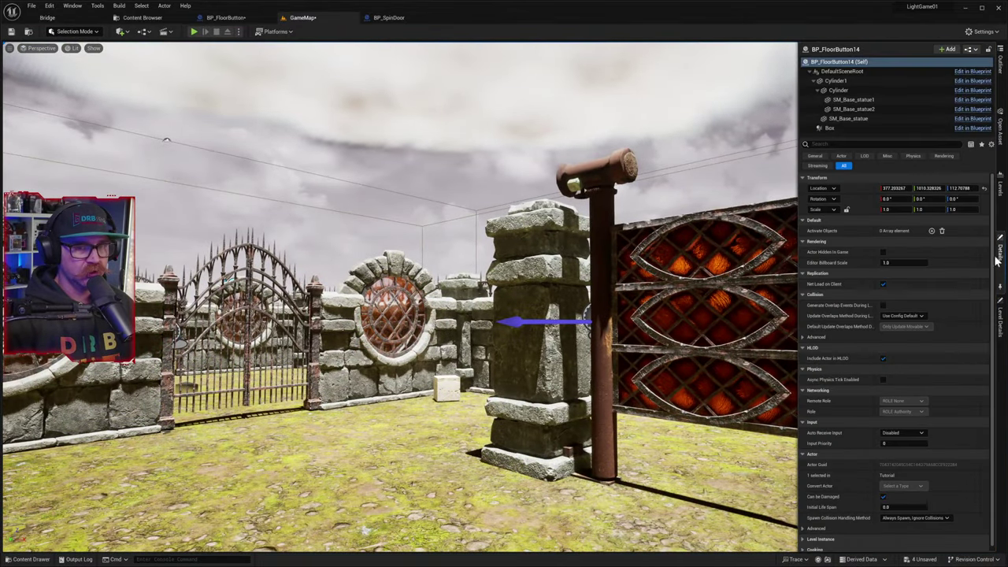
left_click(932, 232)
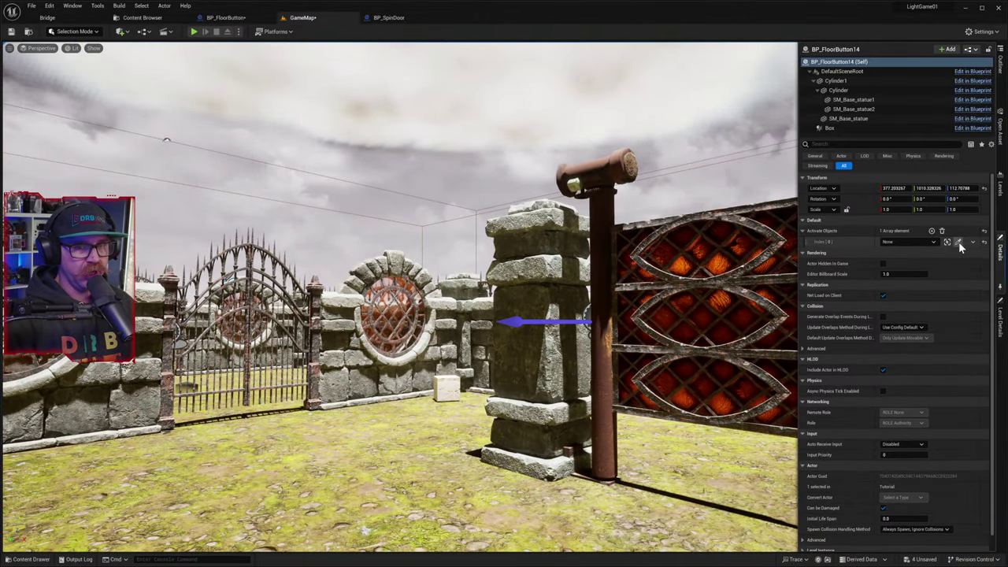
left_click(958, 243)
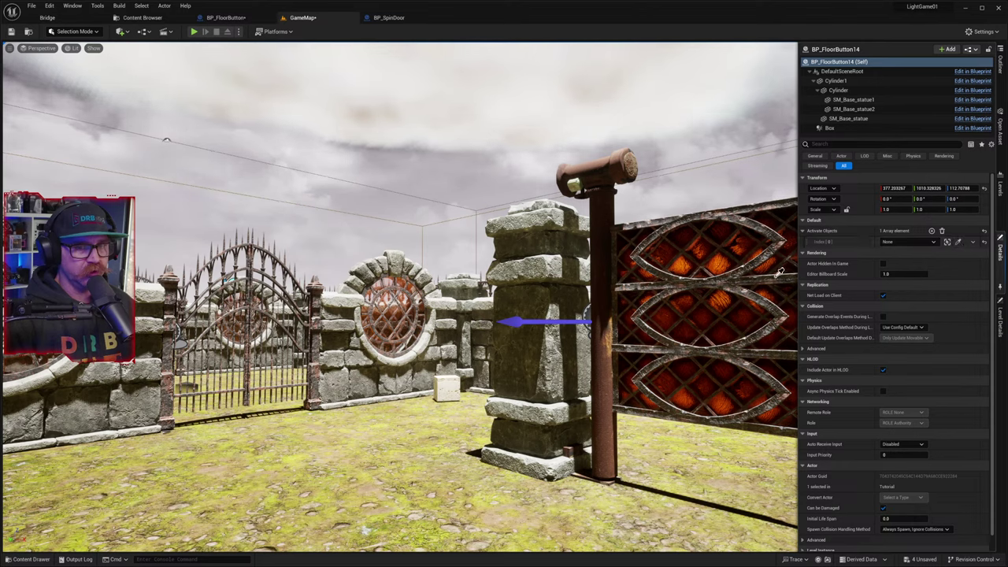
left_click(777, 273)
- Pick the stone pillar as Index 0 of BP_FloorButton14's Activate Objects, and try the scene picker on the lattice door again
left_click(998, 251)
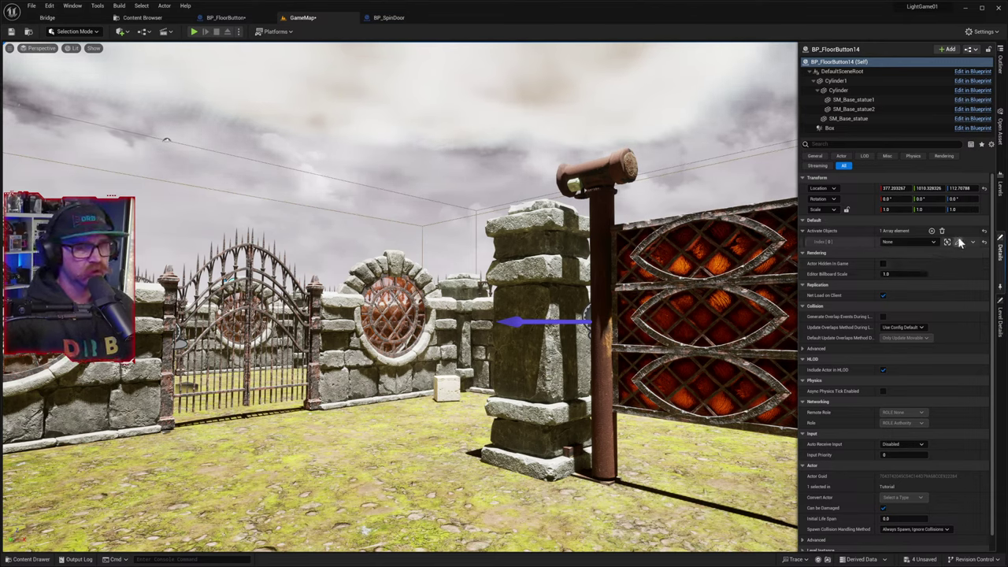
left_click(559, 339)
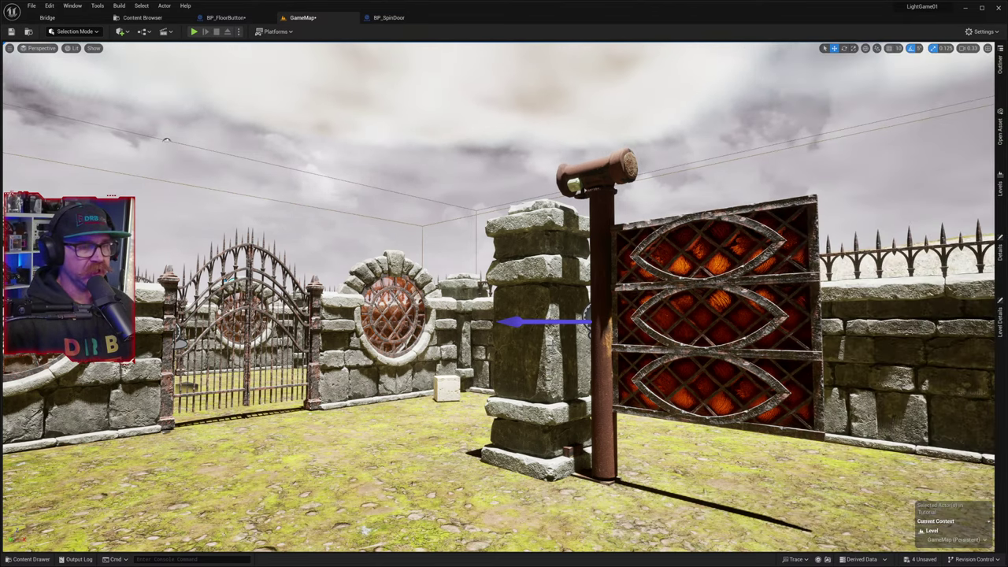
left_click(1002, 263)
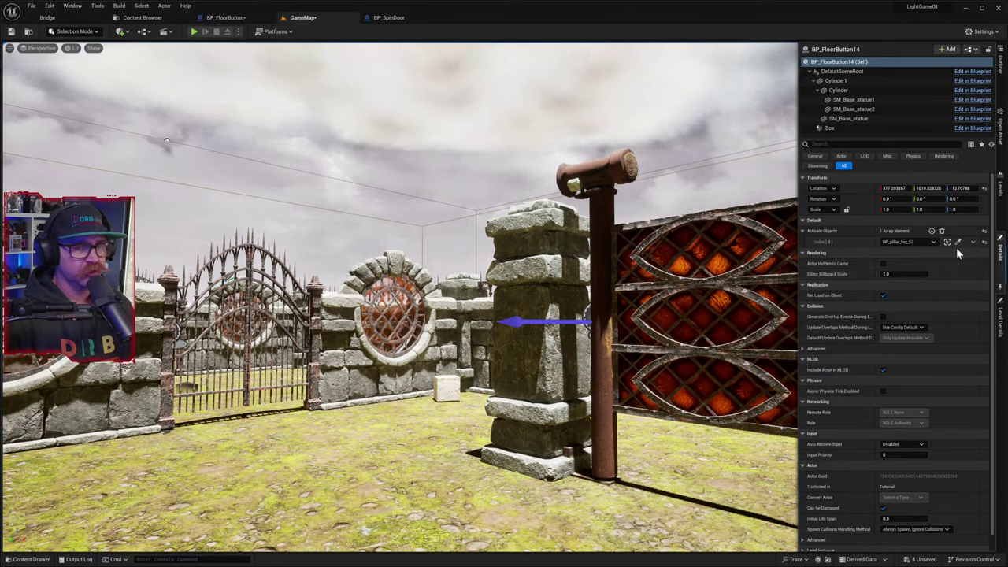
left_click(757, 280)
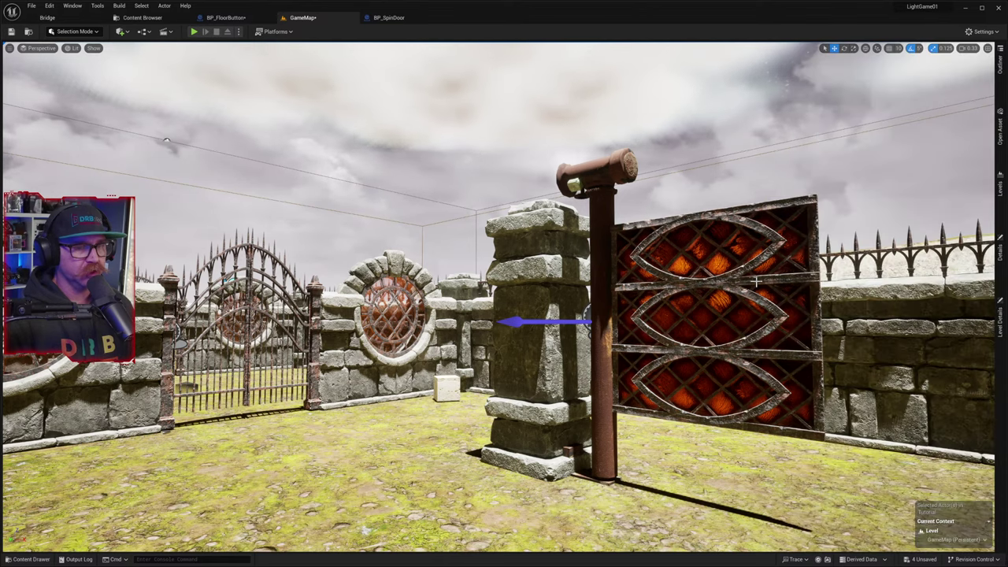
left_click(1003, 256)
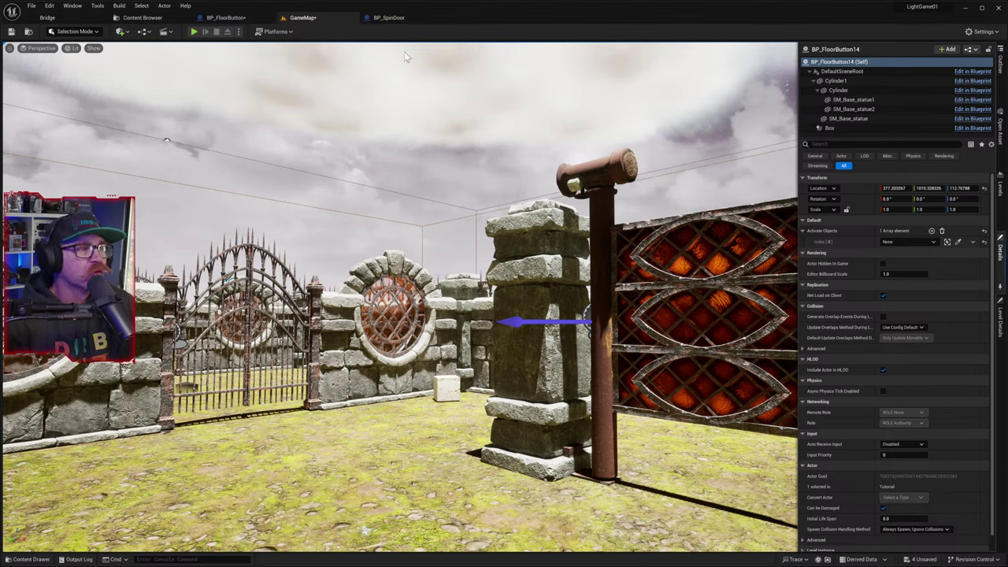
- Examine BP_SpinDoor's Cylinder component and how its event graph drives the door rotation
left_click(398, 19)
scroll(479, 246, "down", 5)
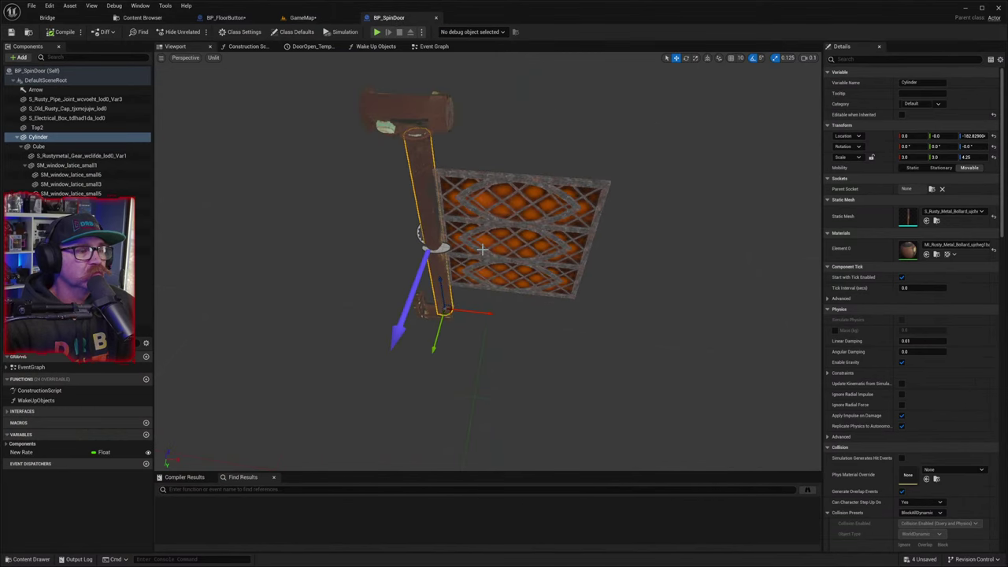
scroll(485, 238, "up", 1)
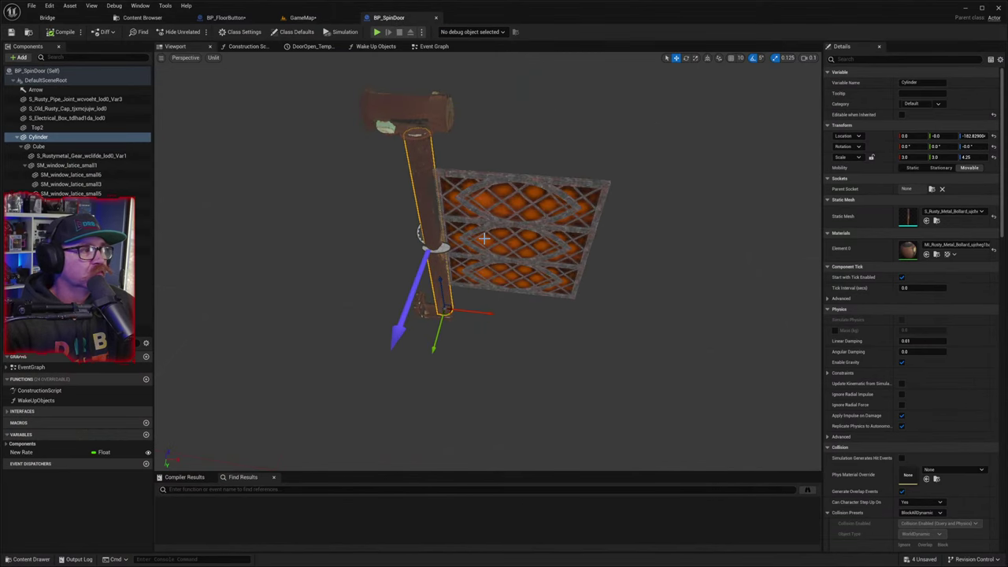
left_click(16, 138)
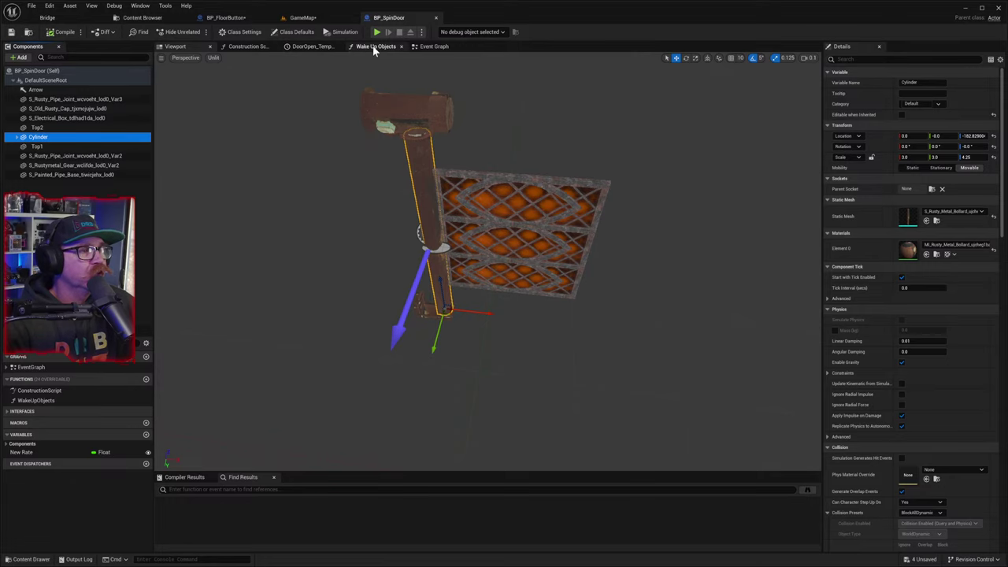
left_click(429, 46)
scroll(470, 178, "down", 3)
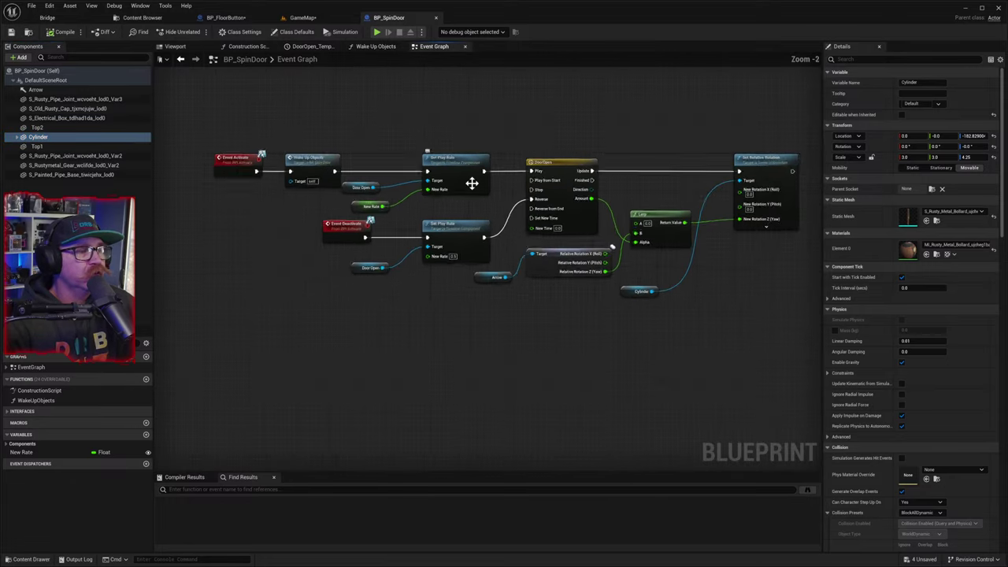
scroll(470, 179, "up", 1)
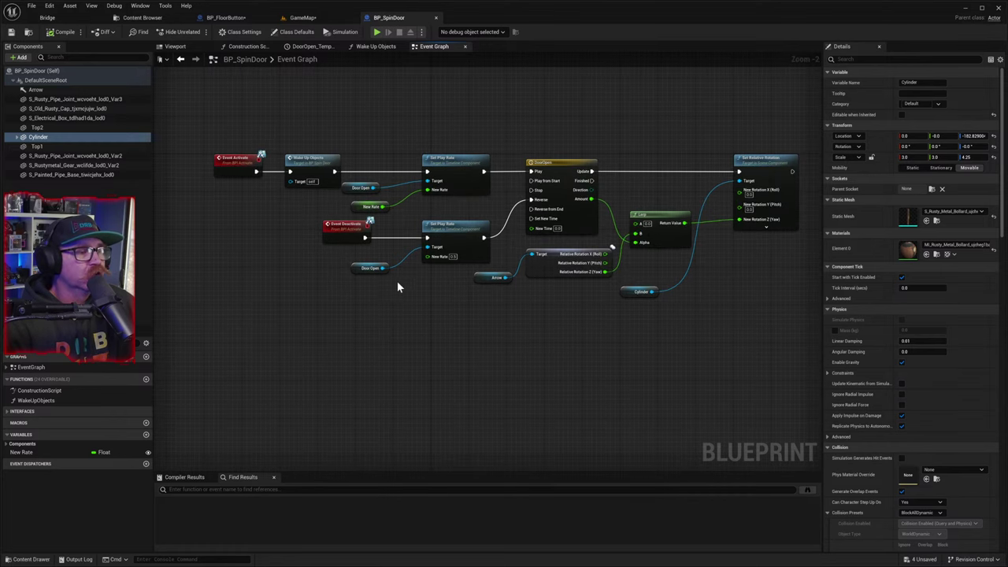
left_click(640, 291)
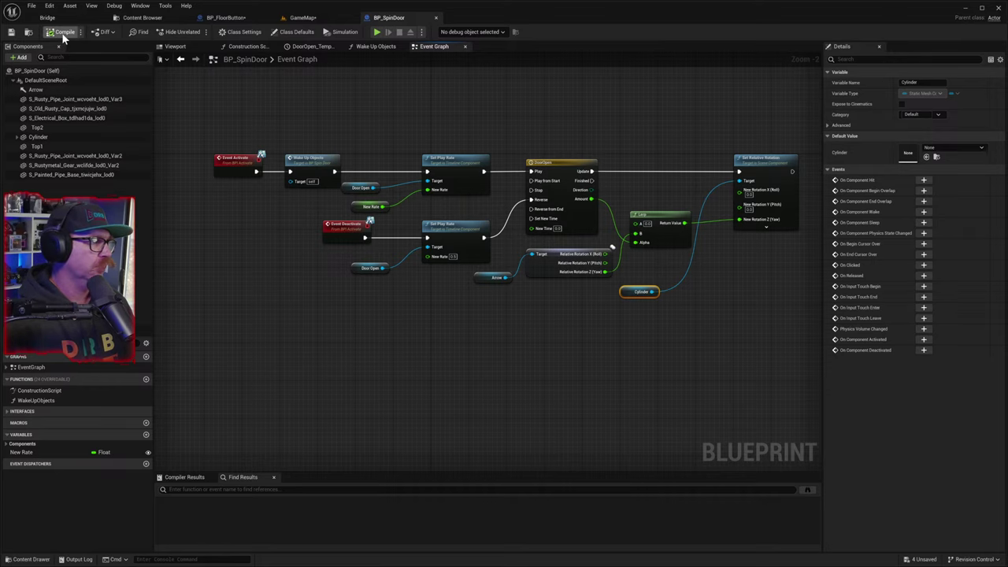
- Test-rotate the Cylinder component by about -90° around the vertical axis, and undo the rotation
left_click(174, 46)
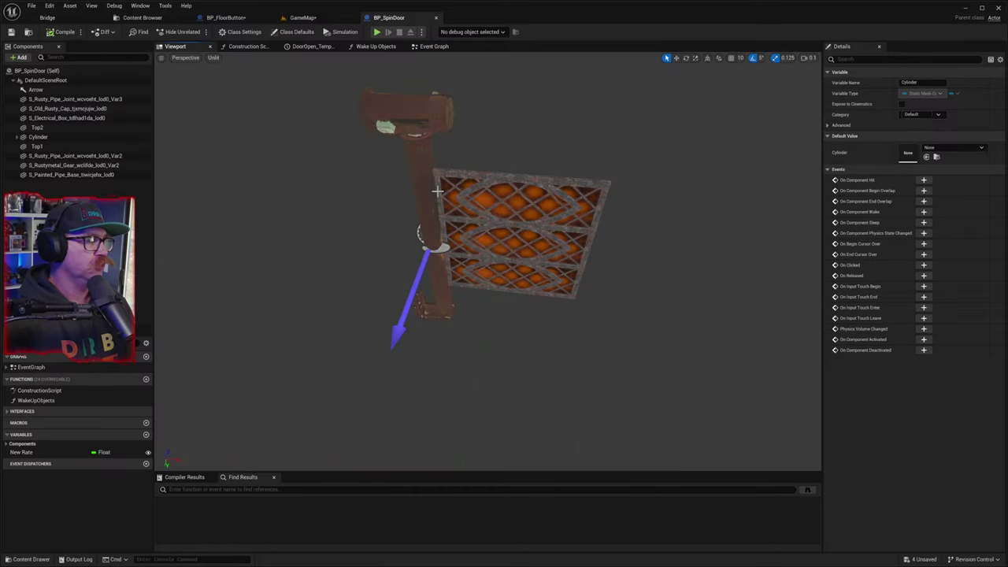
right_click_drag(438, 191, 394, 210)
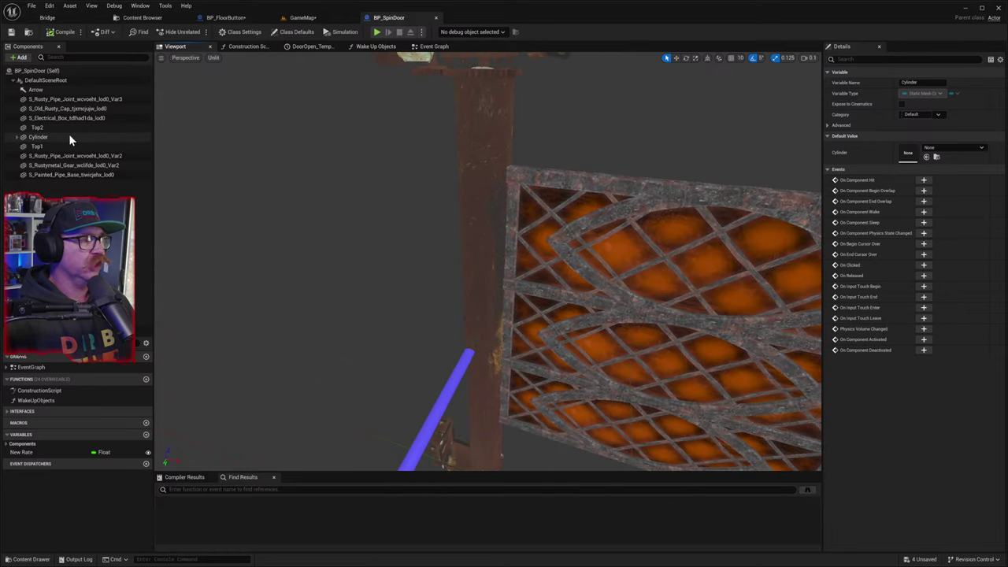
left_click(39, 137)
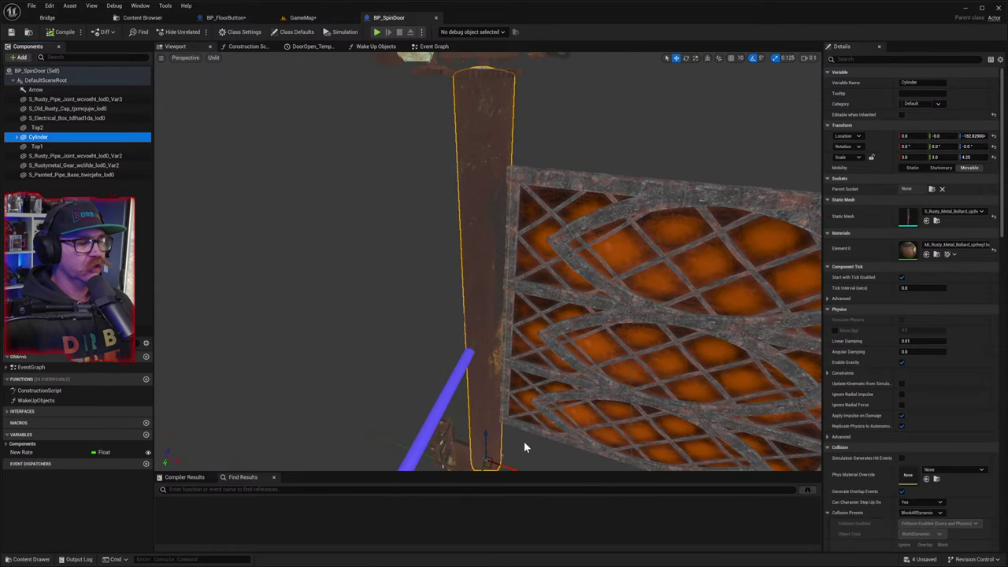
key("f")
key("e")
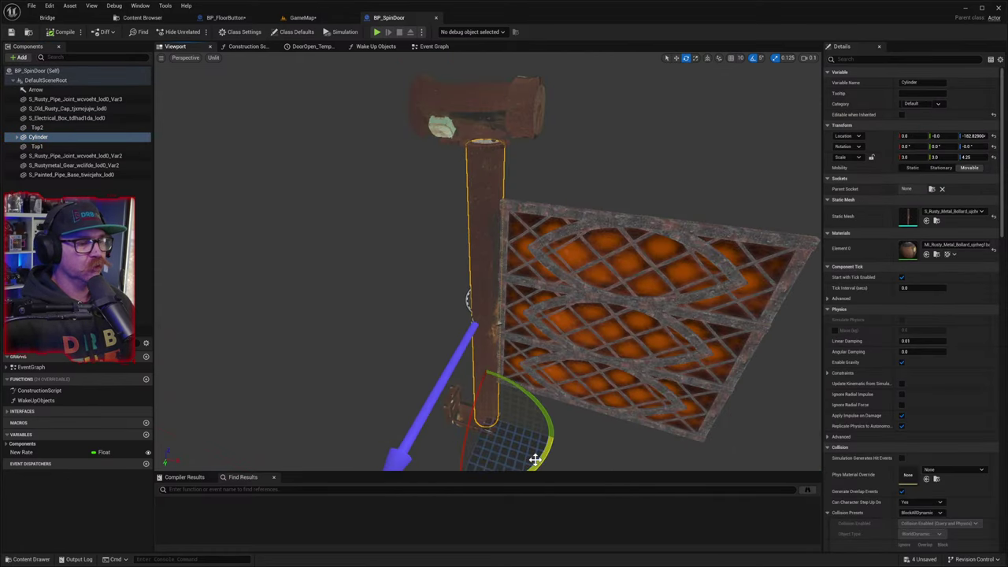
left_click_drag(535, 460, 493, 368)
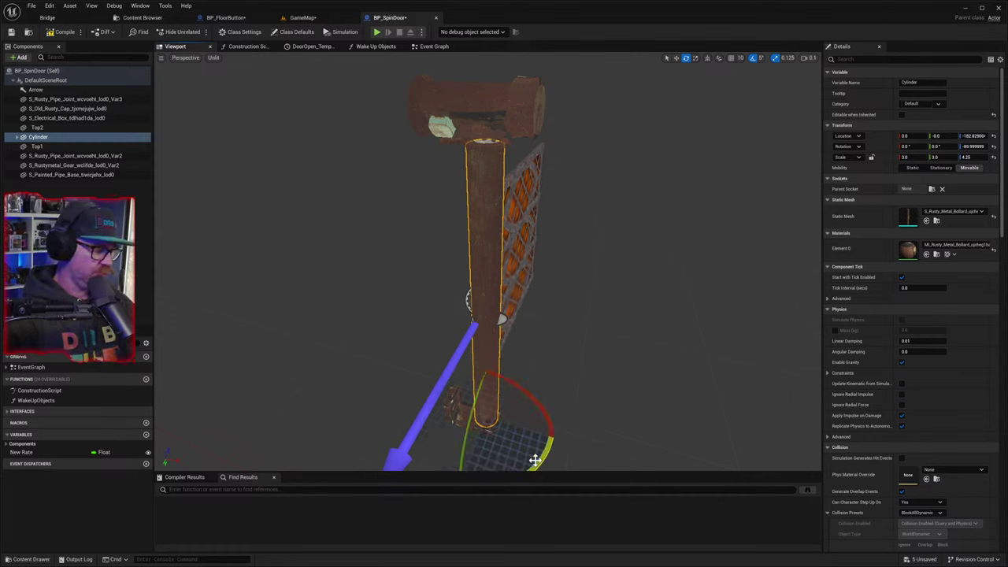
key("ctrl+z")
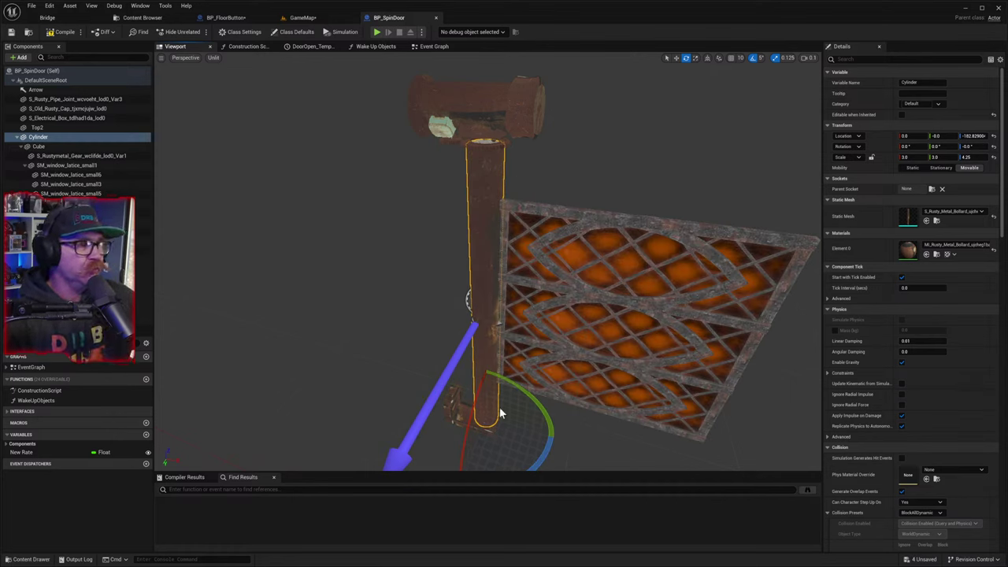
- Compile and save BP_SpinDoor, and return to GameMap
left_click(66, 34)
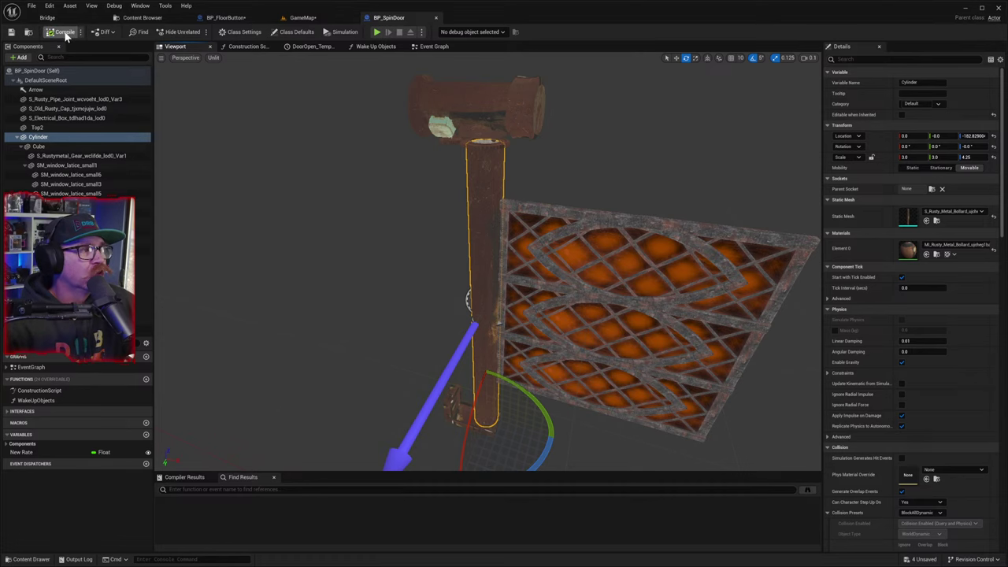
left_click(12, 33)
left_click(301, 17)
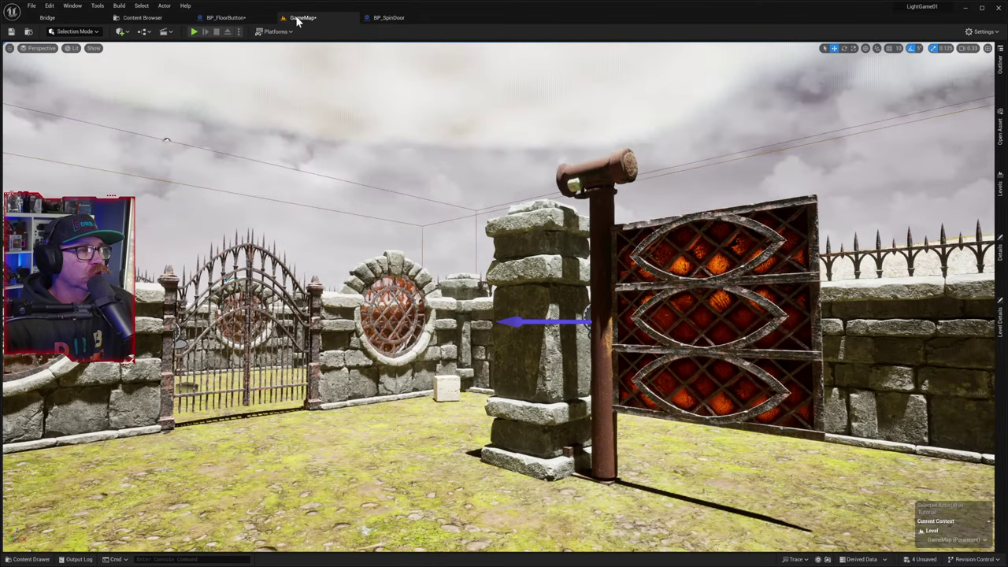
- Select the floor button beside the stone pillar near the lattice doors and inspect its Activate Objects assignment
right_click_drag(589, 277, 589, 456)
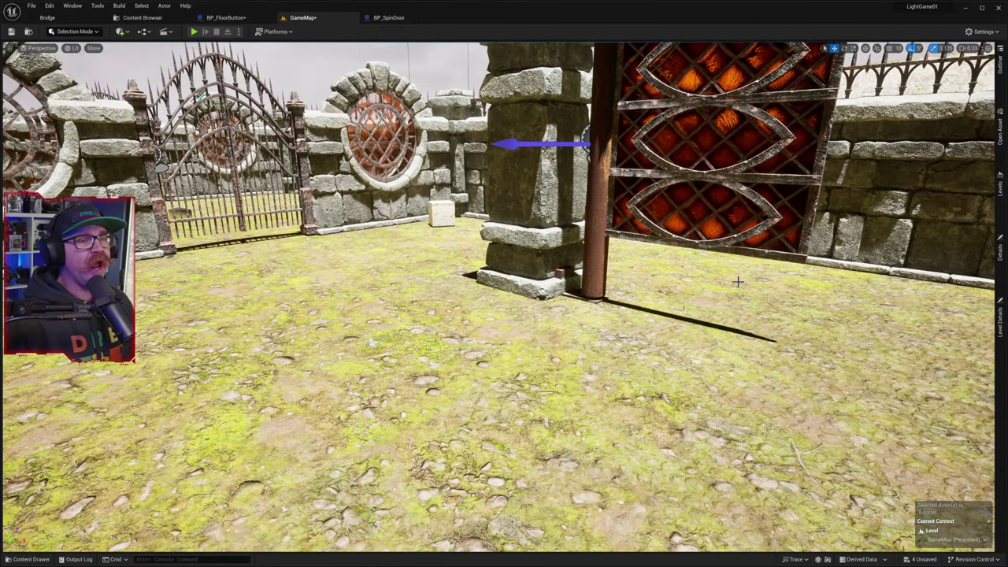
right_click_drag(738, 282, 244, 357)
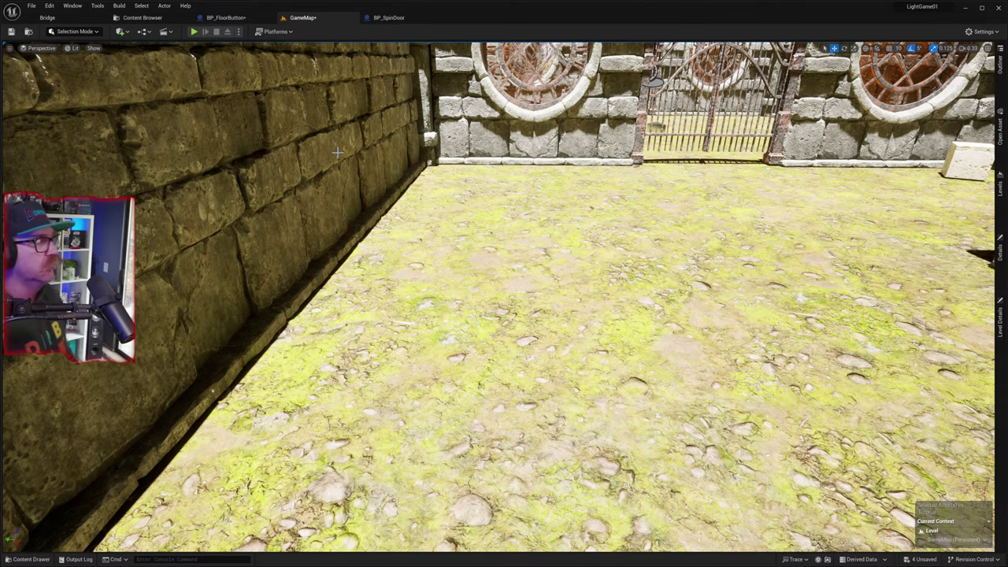
key("f")
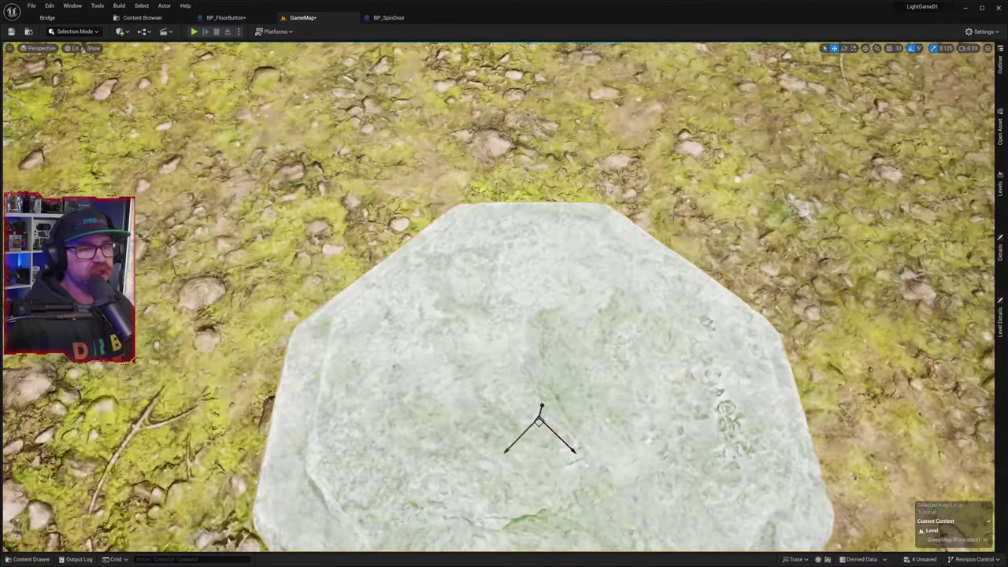
scroll(504, 297, "down", 10)
right_click_drag(505, 297, 740, 327)
key("w")
key("w")
key("w")
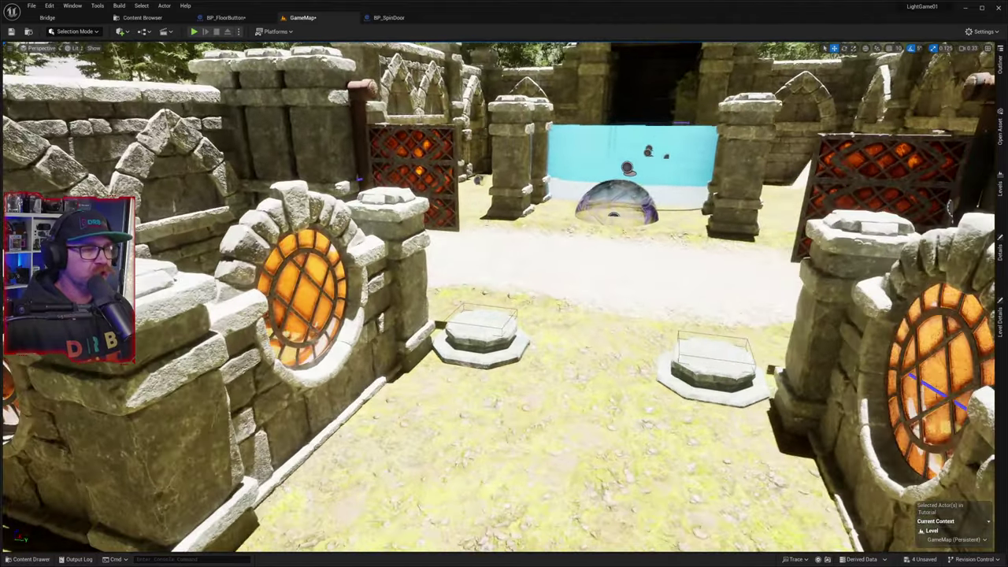
right_click_drag(293, 292, 268, 315)
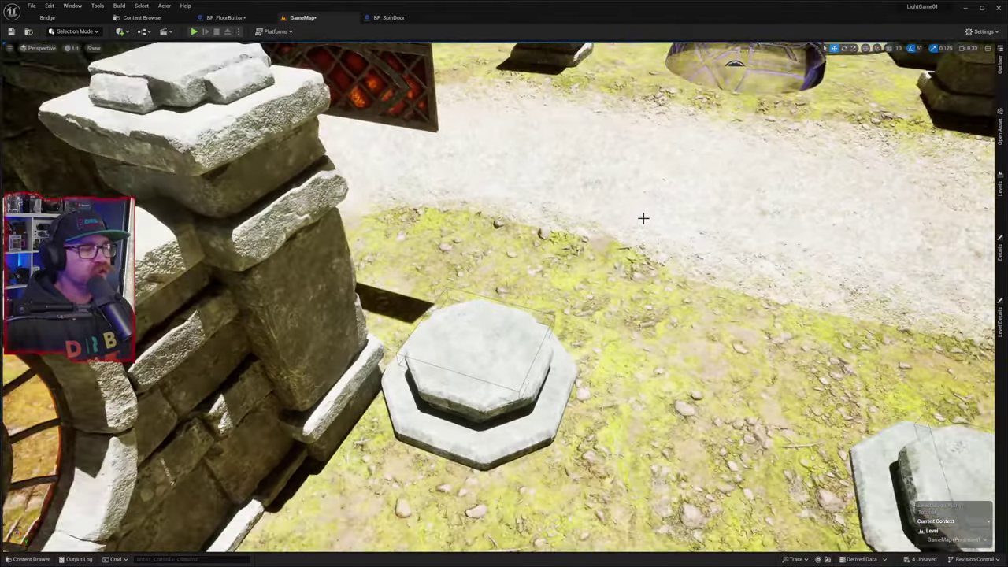
left_click(513, 344)
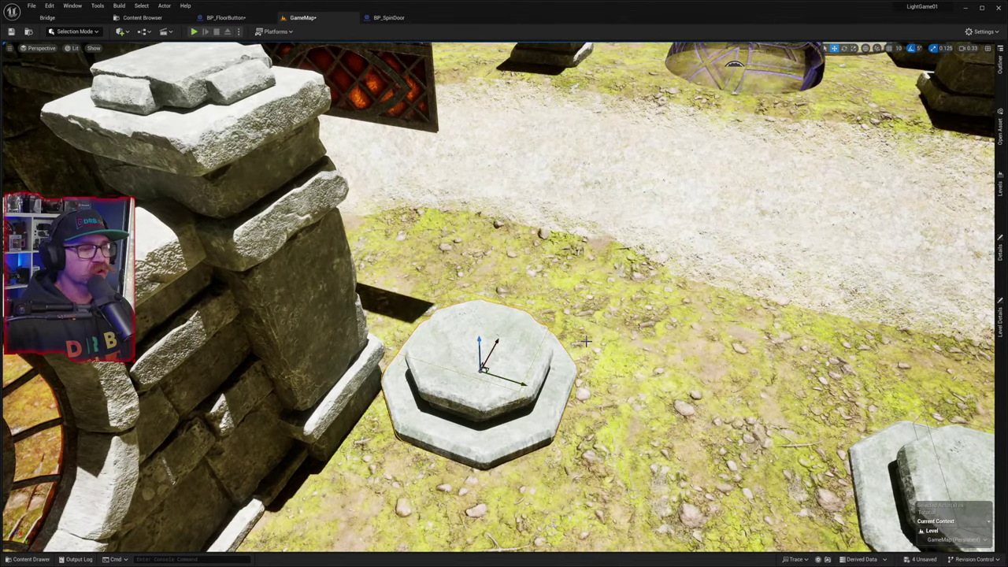
left_click(998, 257)
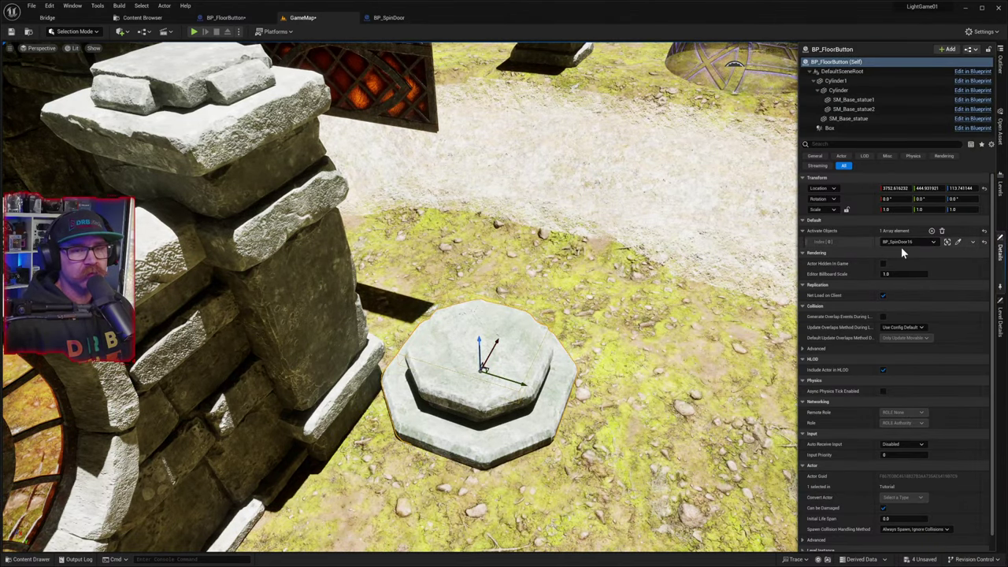
right_click_drag(670, 312, 665, 285)
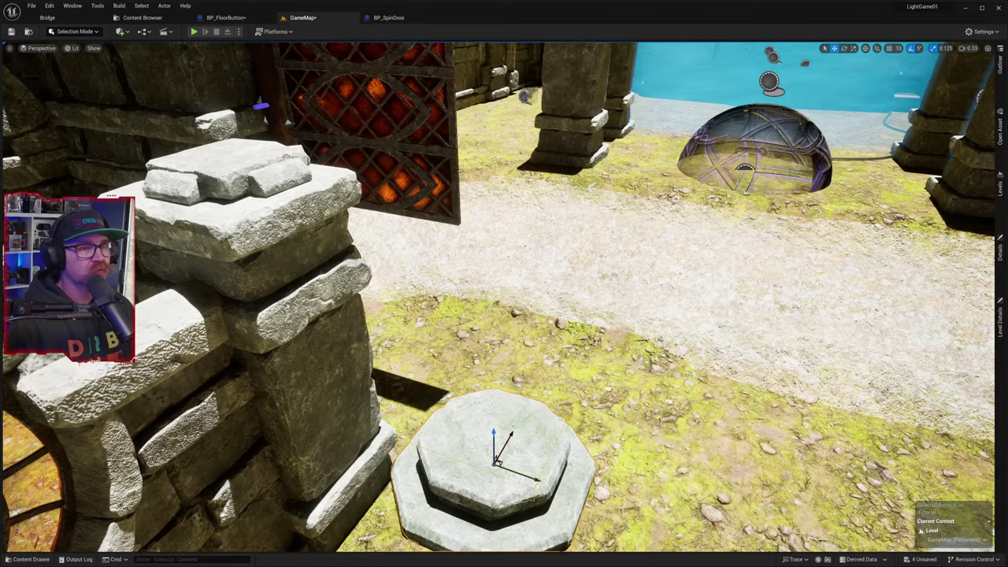
- Playtest the level, moving on and off the floor button to check how its vertical lattice door swings
left_click(192, 31)
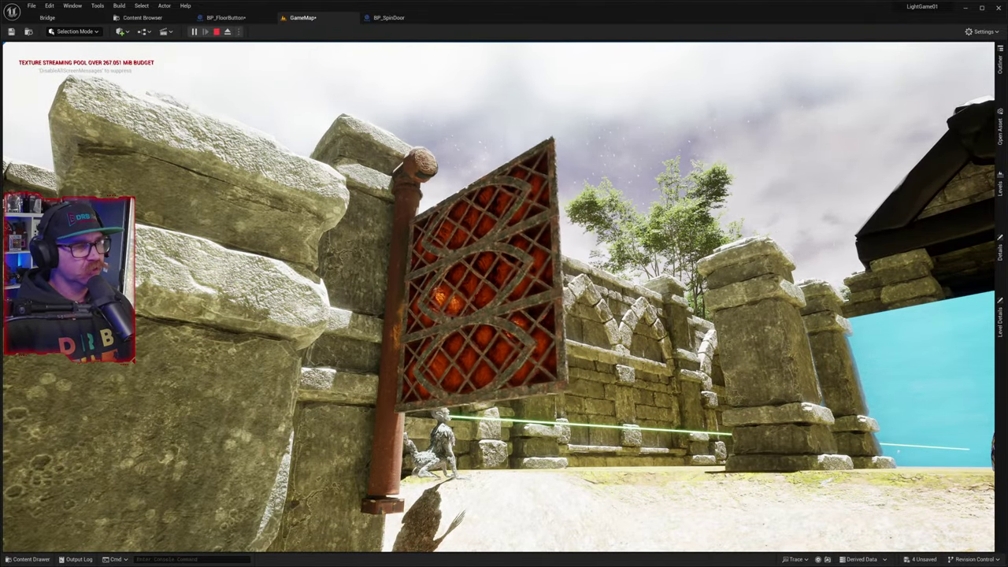
key("w")
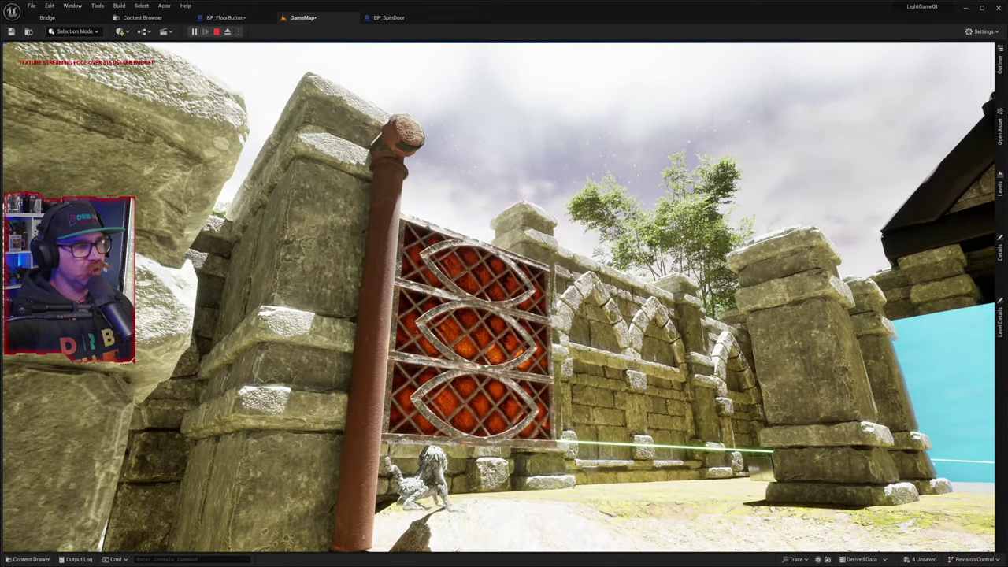
key("s")
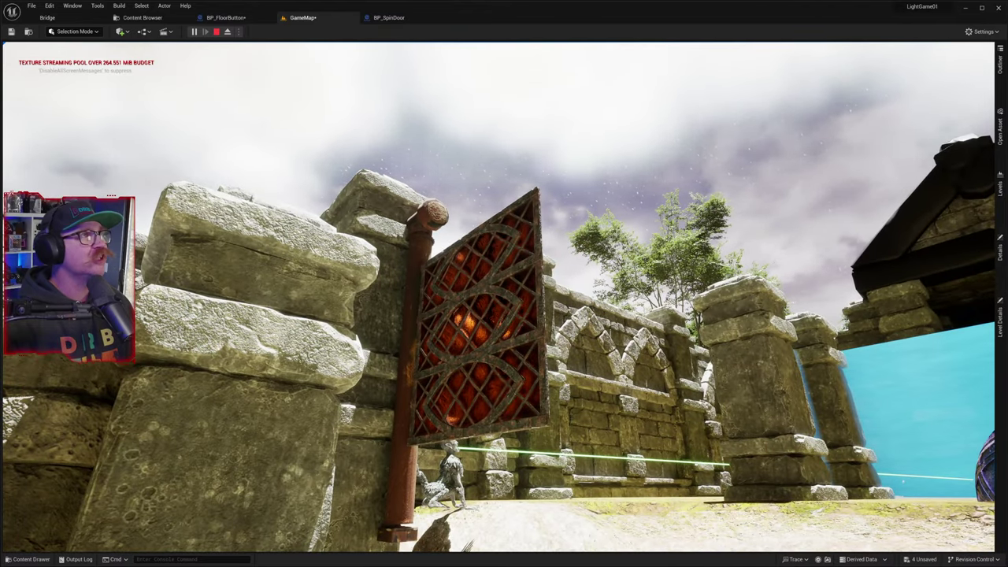
key("w")
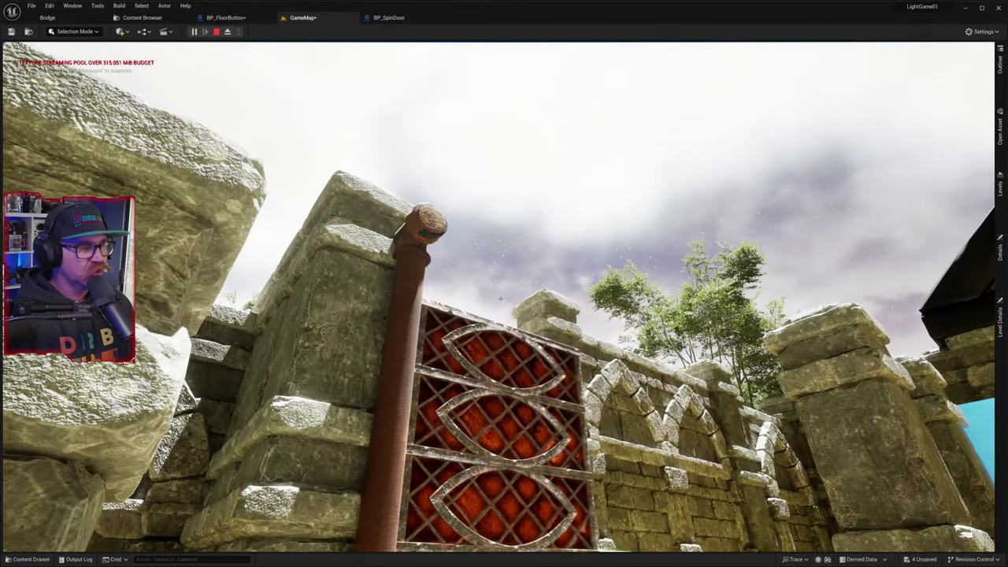
key("s")
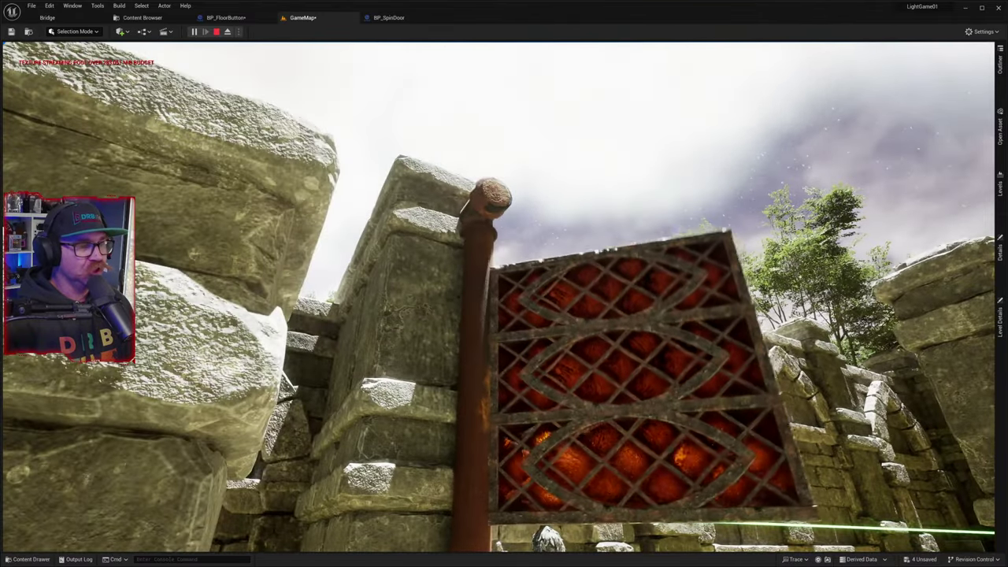
key("s")
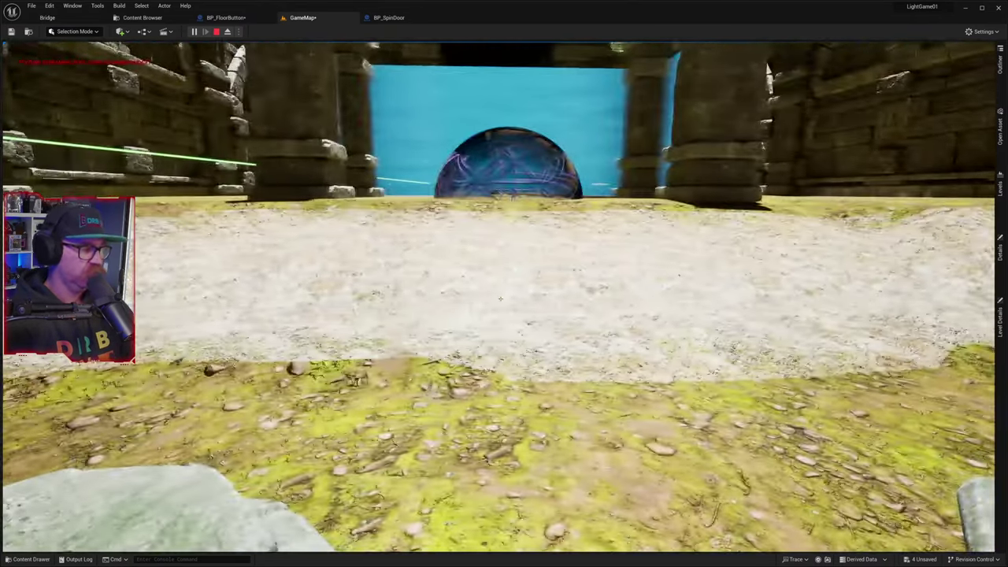
- Walk to the horizontally mounted lattice door on top of the wall and examine it from below
key("w")
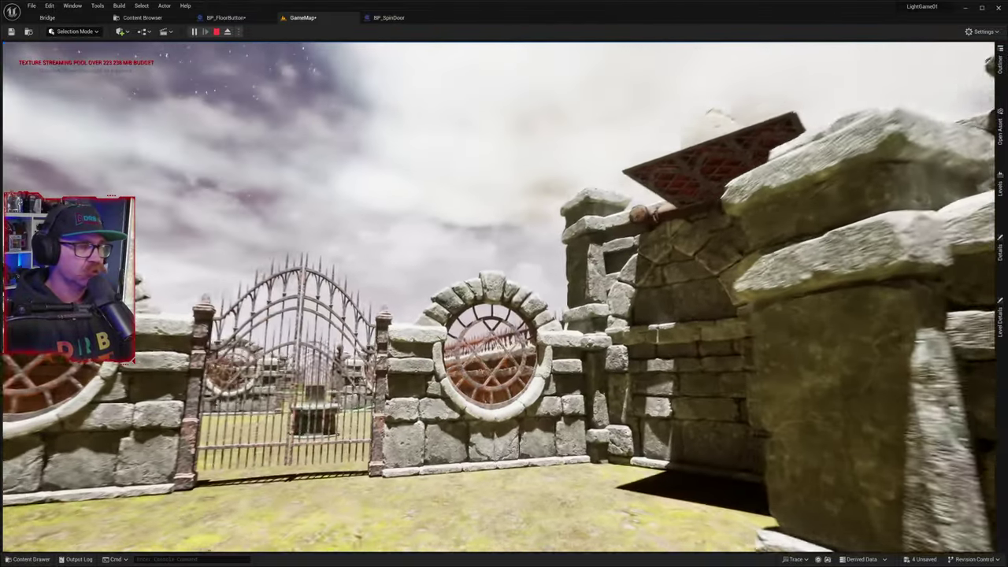
key("w")
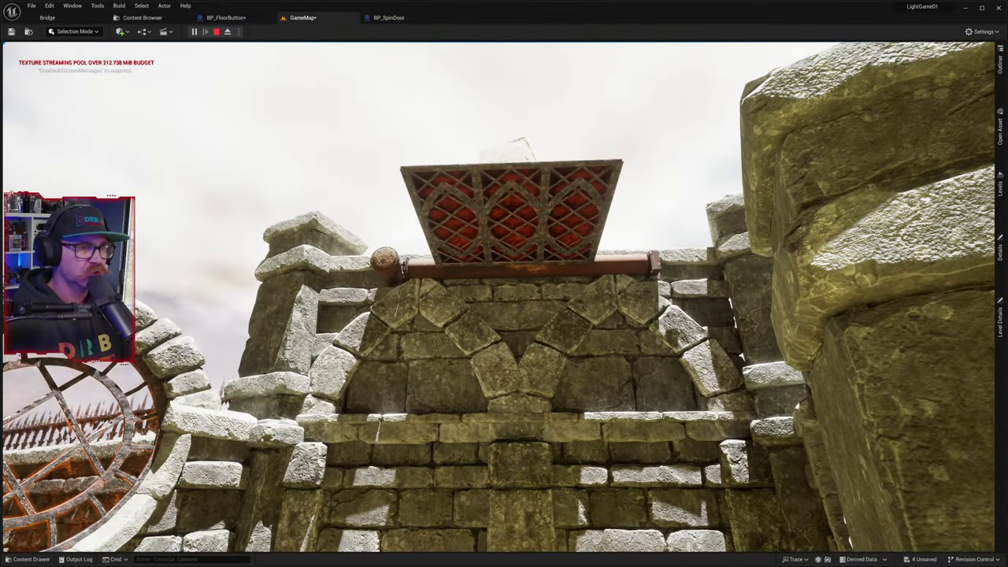
key("s")
key("w")
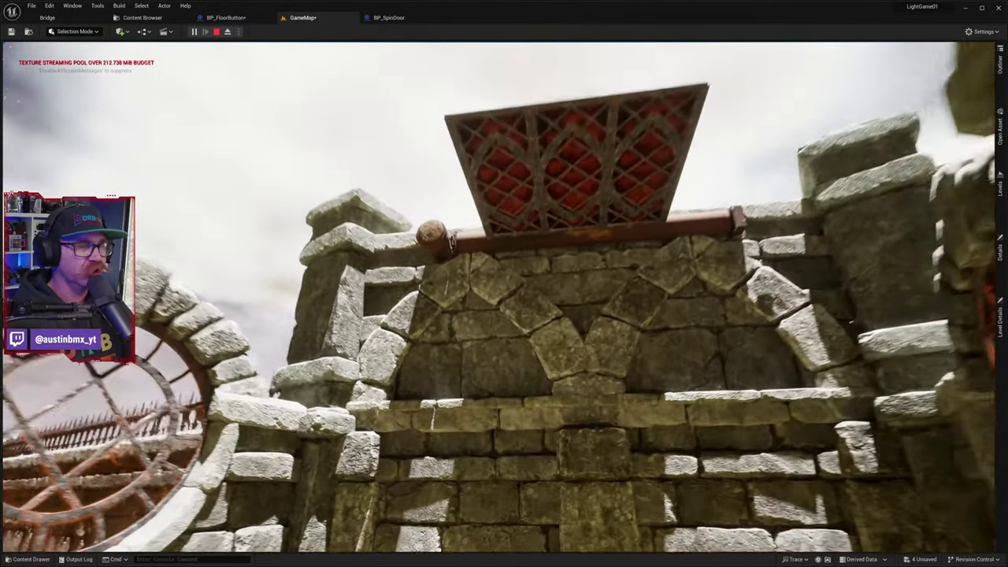
key("w")
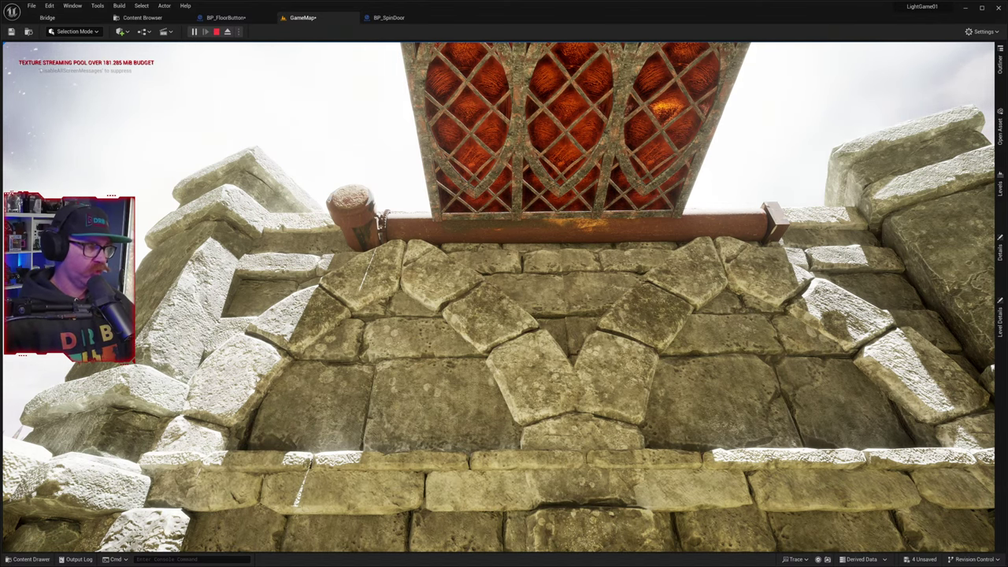
key("a")
key("s")
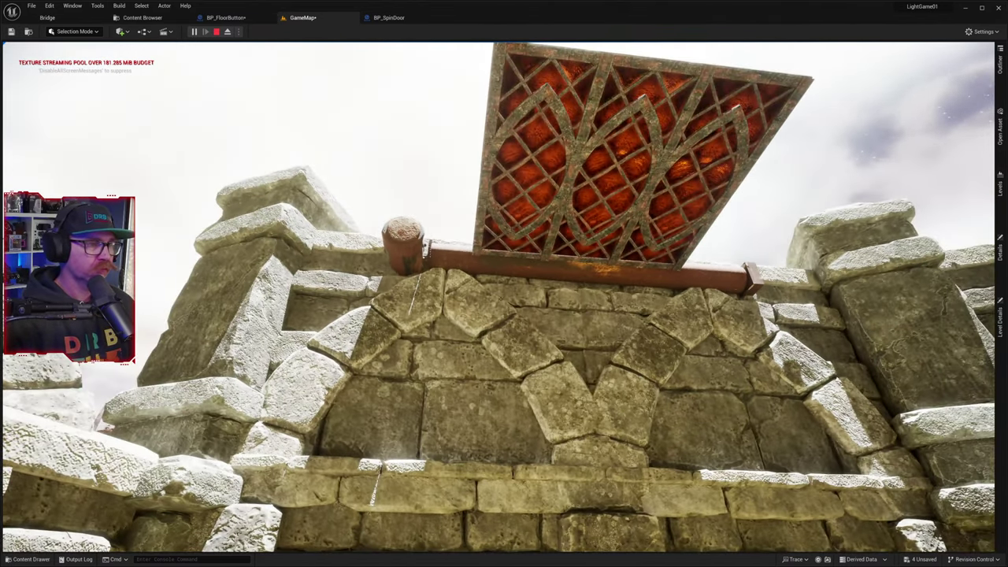
key("s")
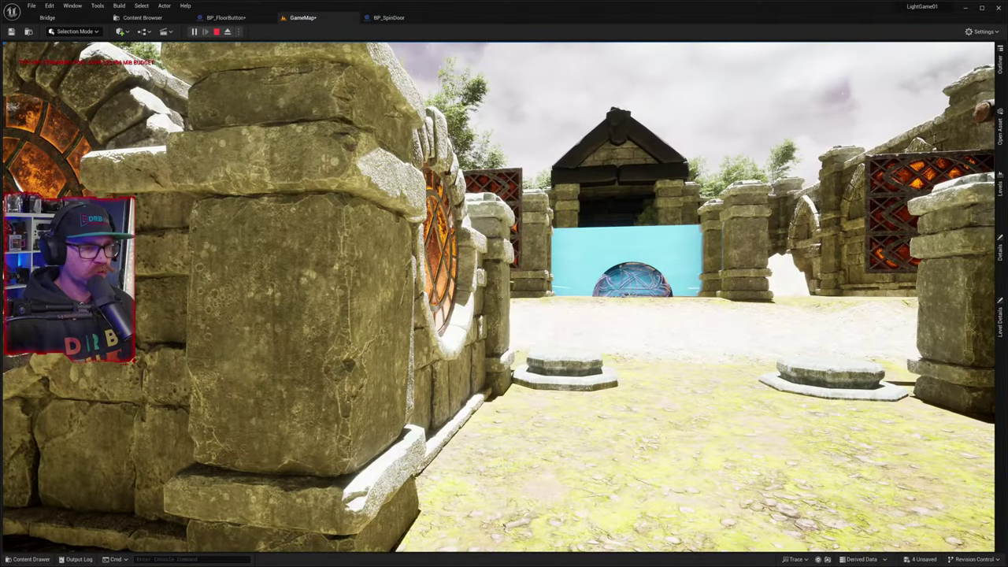
- Walk past the two paired floor buttons to the floor button in the walled corner facing the round window
key("d")
key("w")
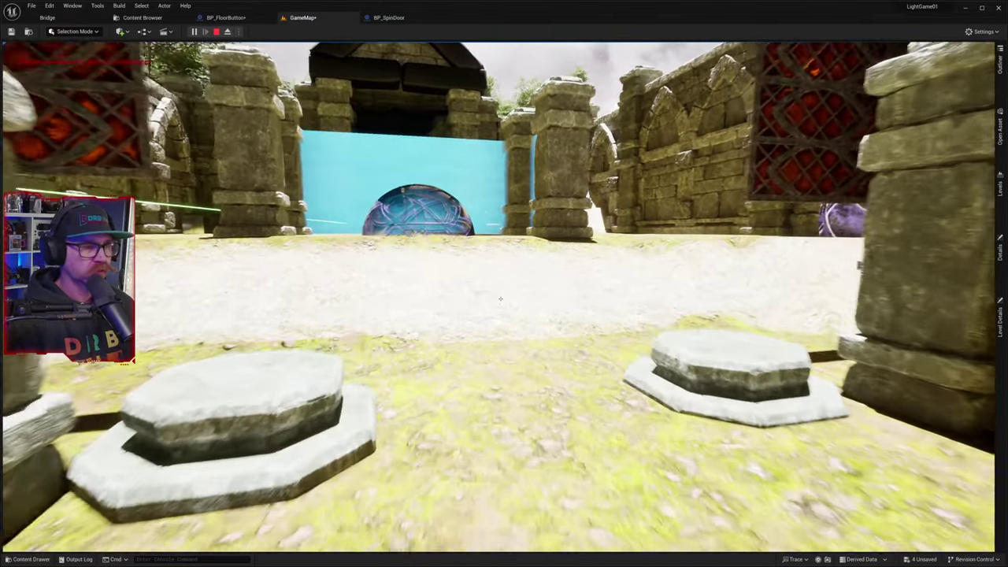
key("w")
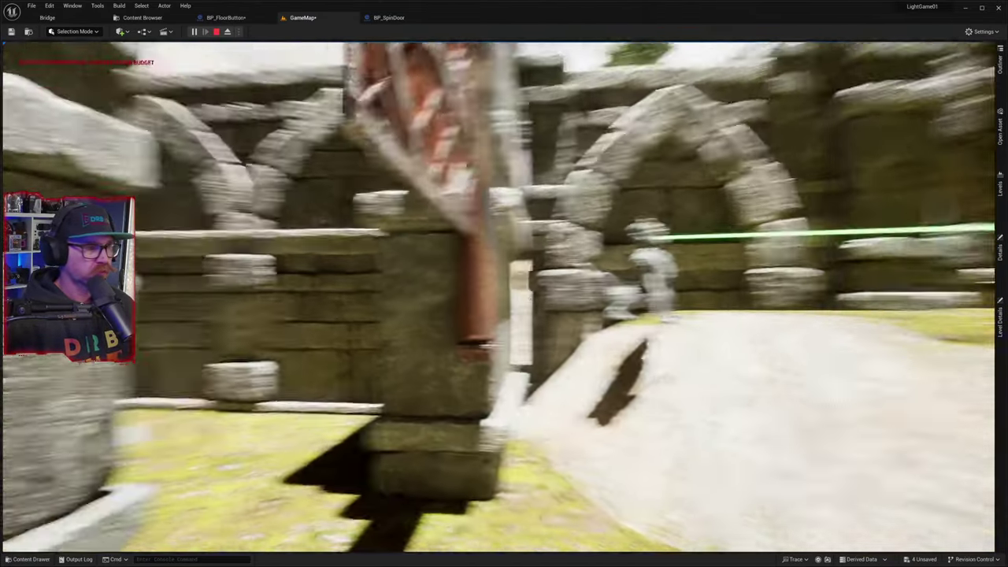
key("w")
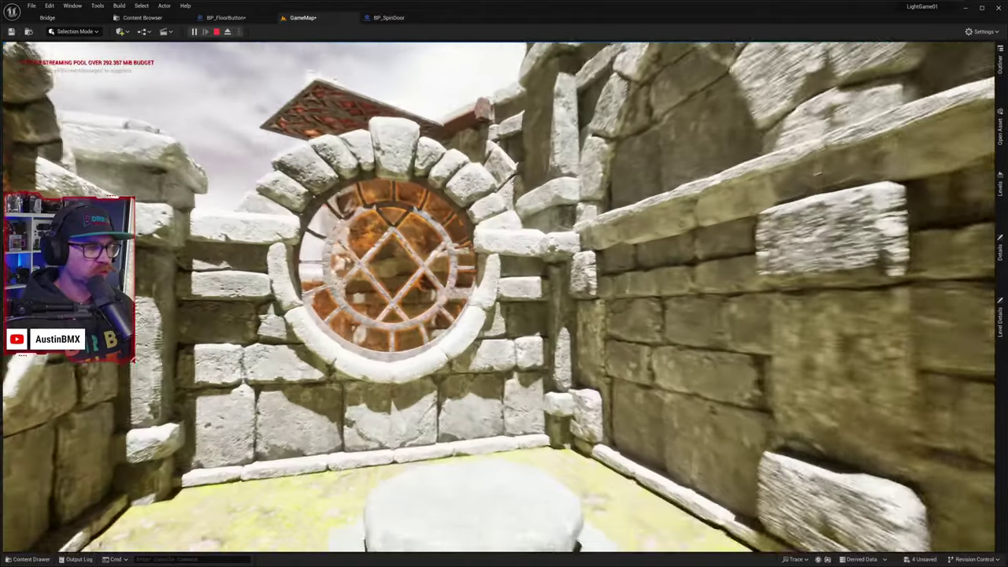
key("w")
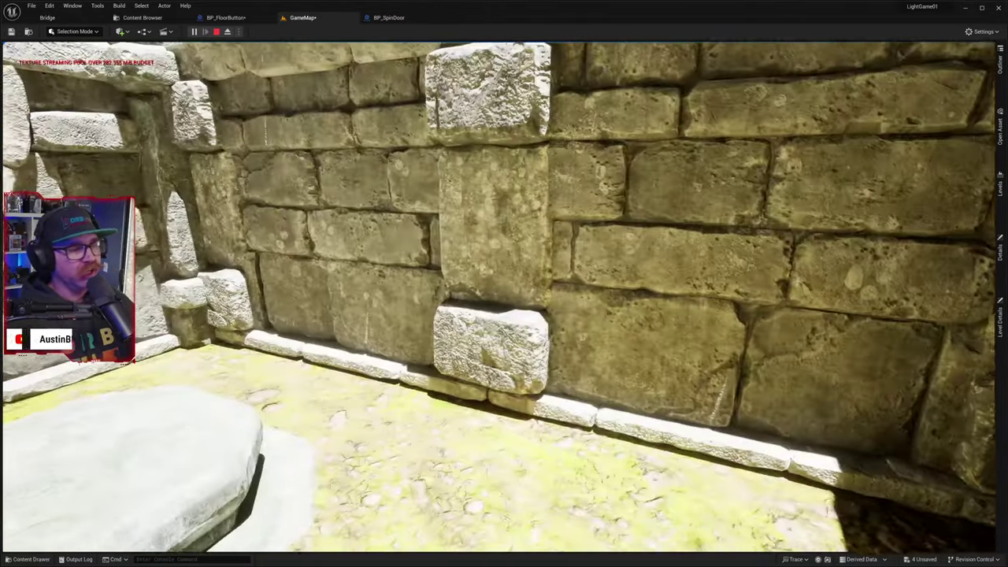
key("s")
key("w")
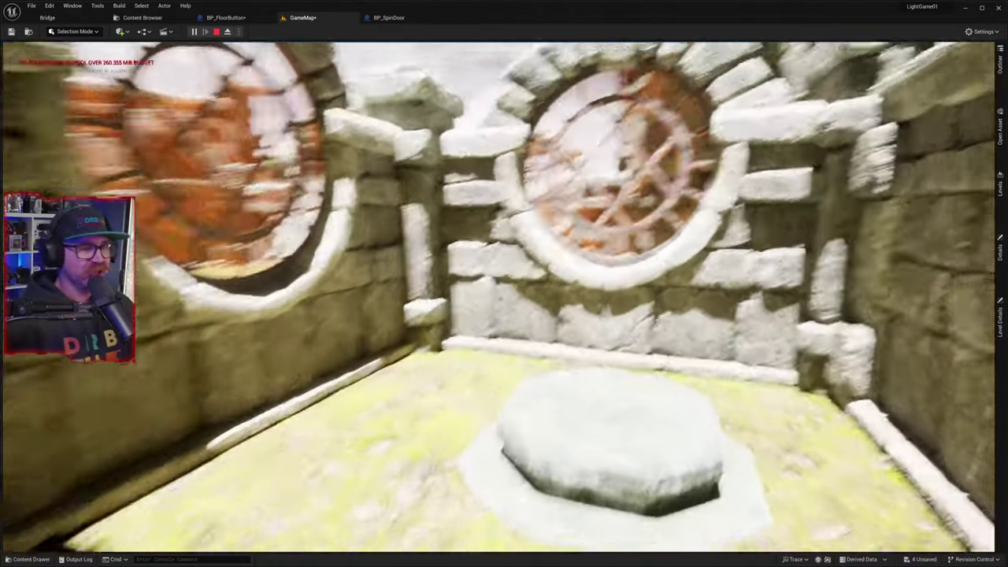
- Move on and off the corner floor button repeatedly to test the horizontal lattice door carrying the stone block, and end the playtest
key("w")
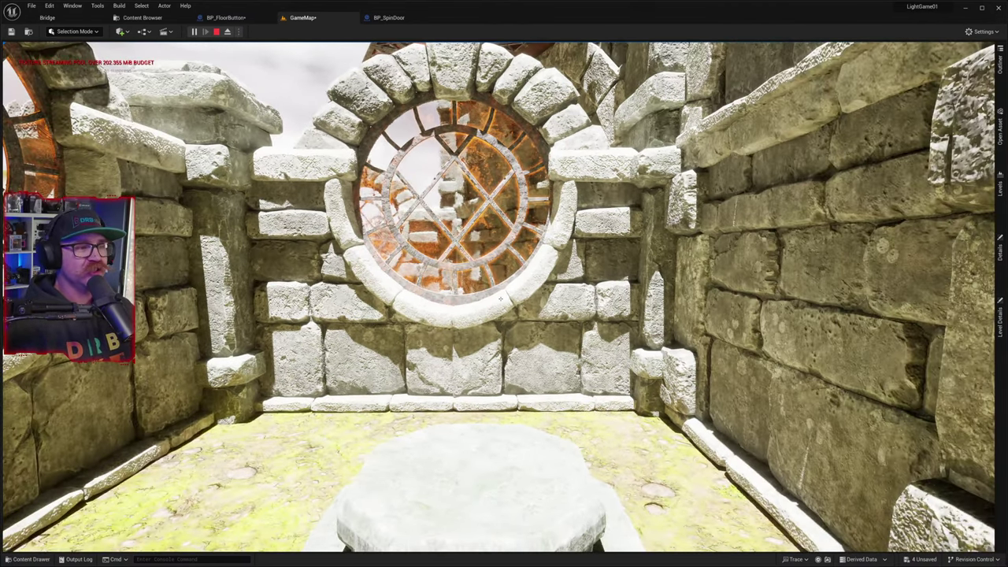
key("w")
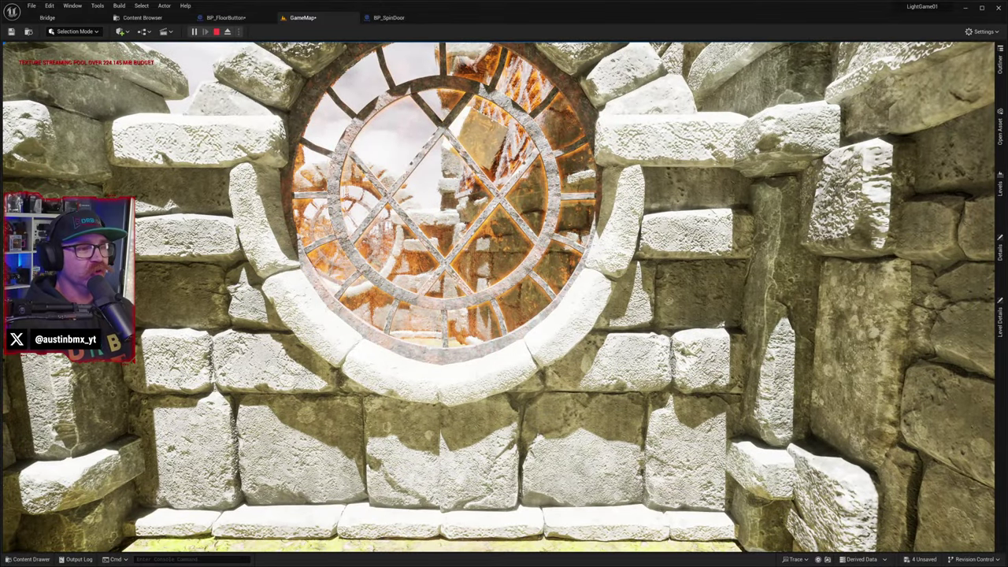
key("s")
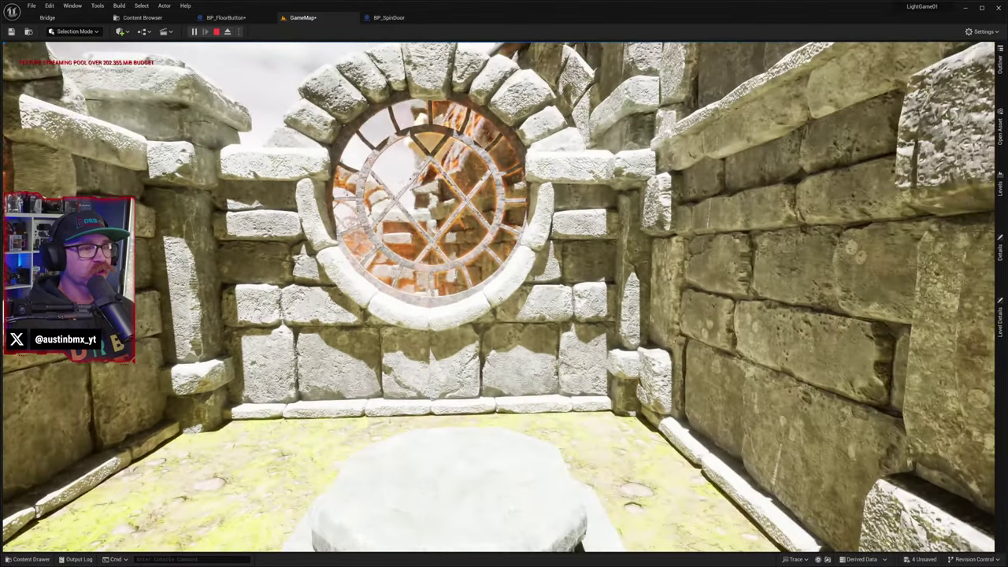
key("w")
key("s")
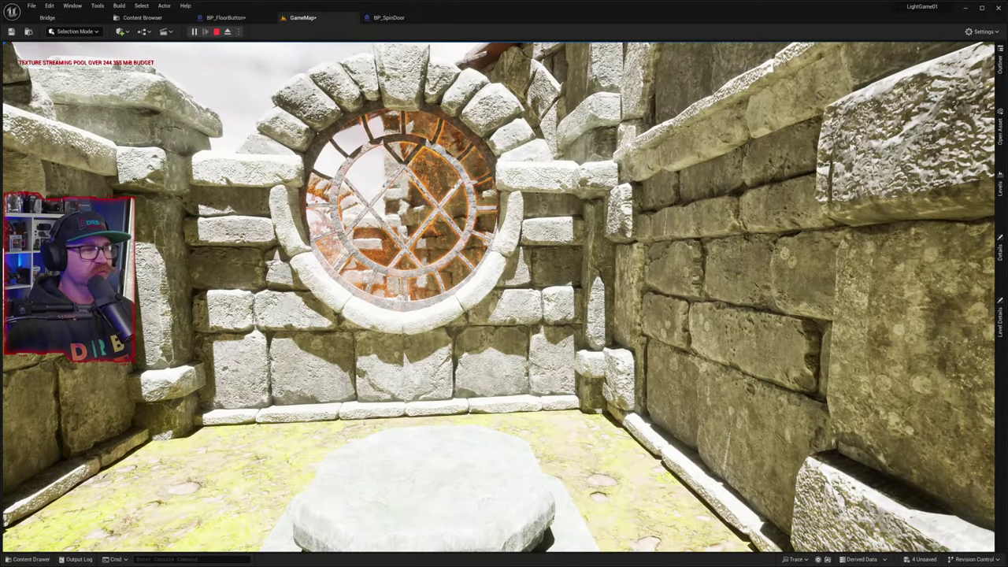
key("w")
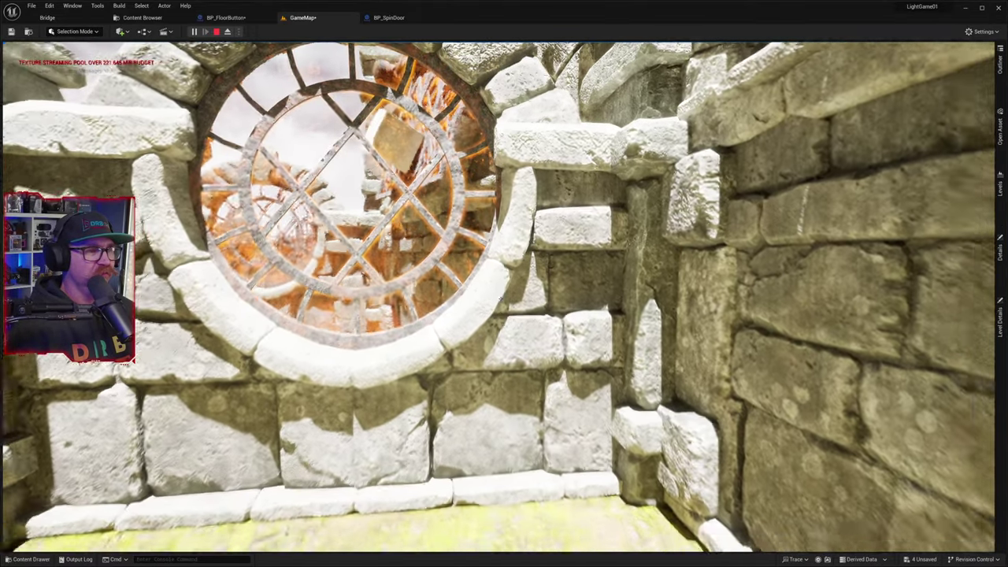
key("s")
key("shift+F1")
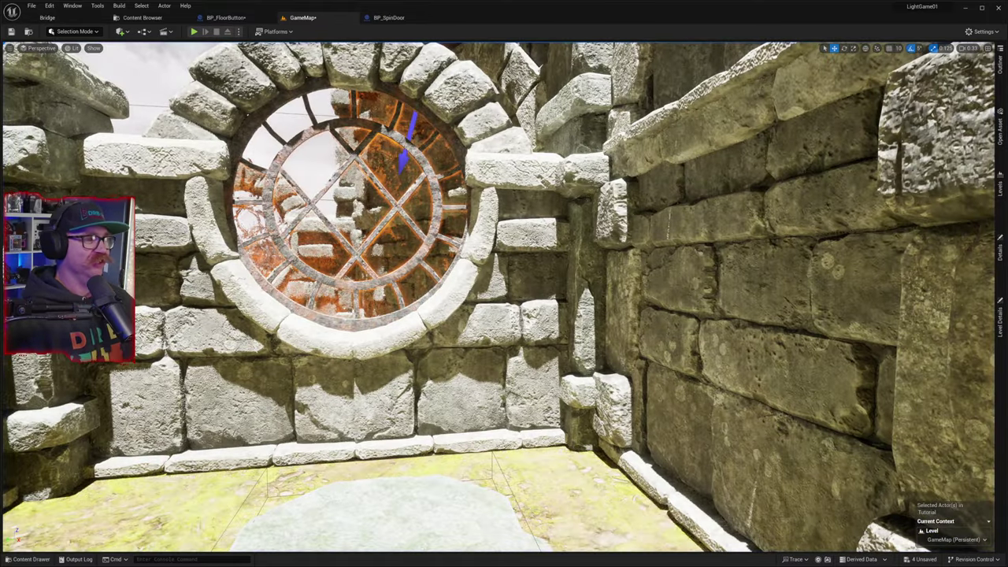
key("Escape")
- Move the stone block on the horizontal lattice door closer to the door's hinge pipe
key("w")
right_click_drag(504, 296, 504, 441)
right_click_drag(505, 354, 504, 346)
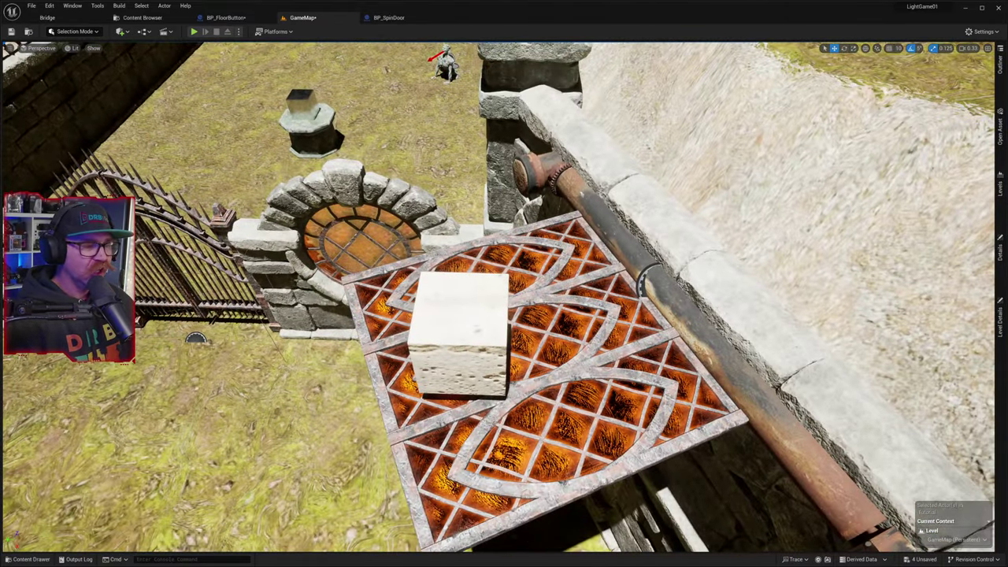
left_click_drag(461, 319, 461, 311)
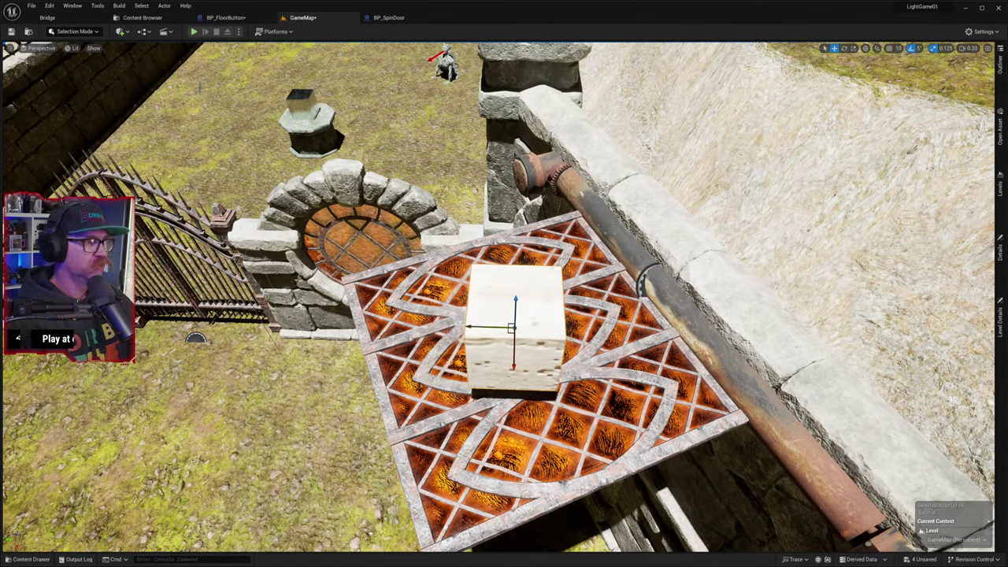
- Start a playtest from the ground in the walled corner with the floor button, facing the round window
right_click_drag(200, 85, 56, 99)
key("w")
key("w")
mouse_move(209, 148)
right_mouse_down()
mouse_move(210, 119)
mouse_move(210, 148)
right_mouse_up()
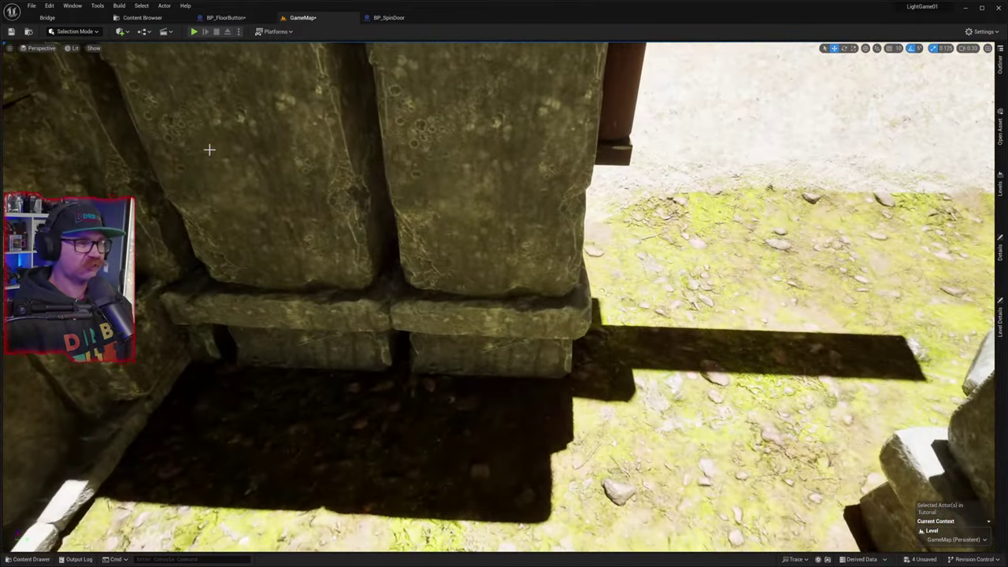
left_click(194, 32)
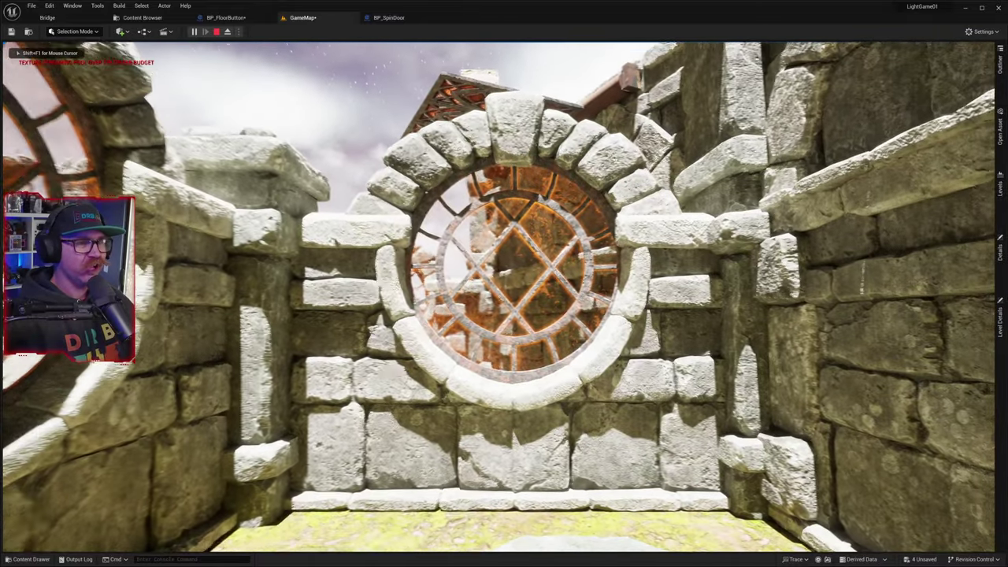
- Step on and off the corner floor button to test the horizontal door with the block near its hinge, and end the playtest
key("w")
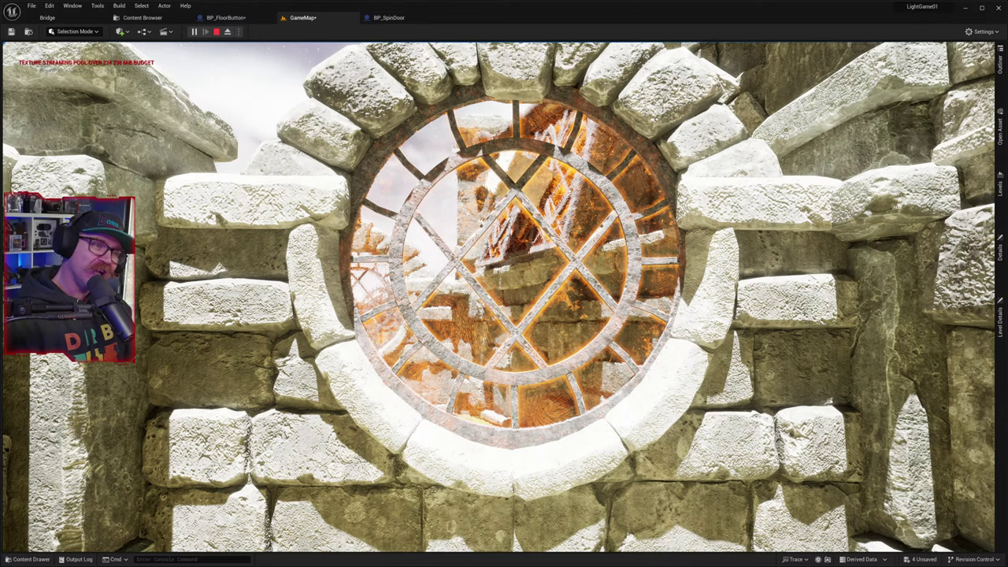
key("s")
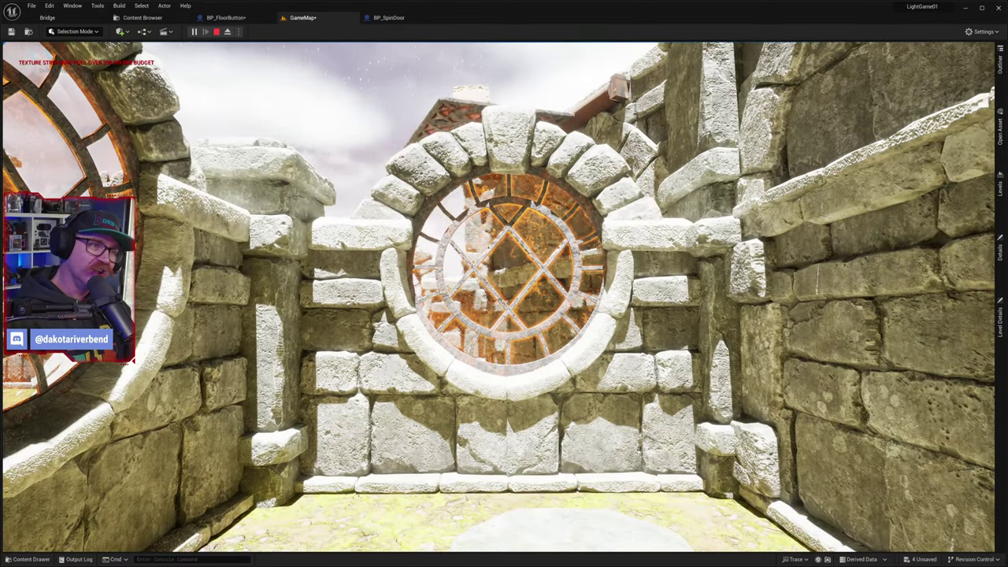
key("w")
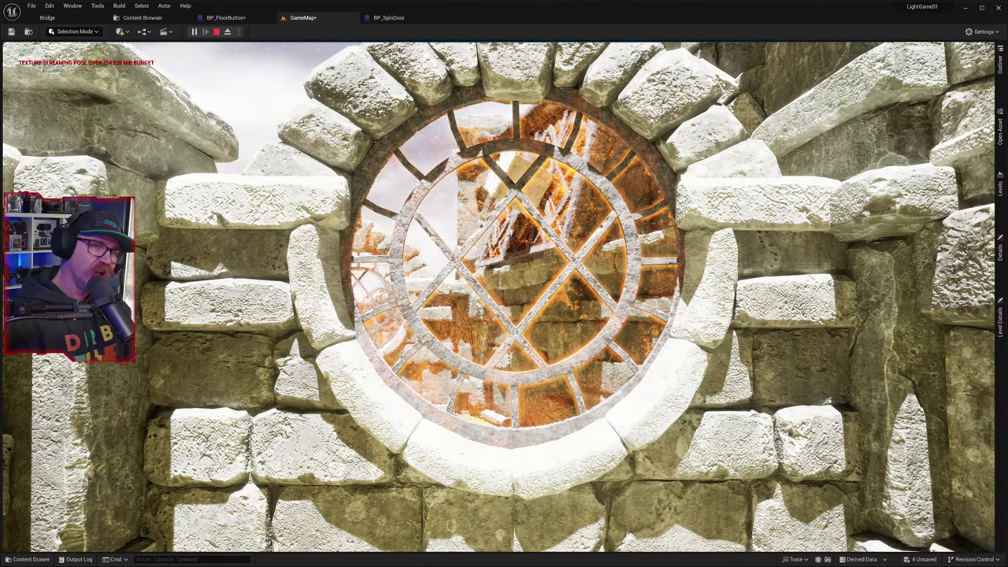
key("s")
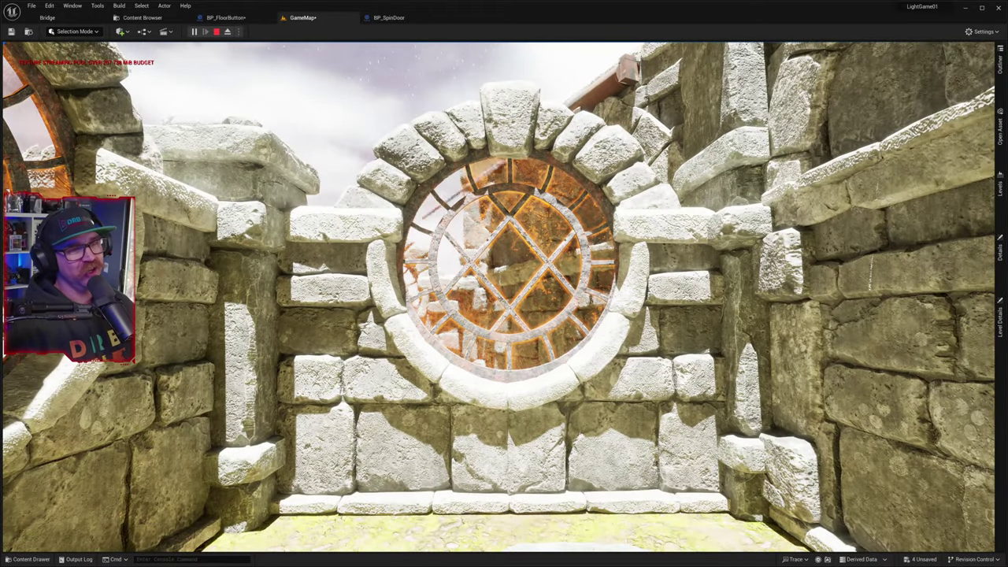
key("w")
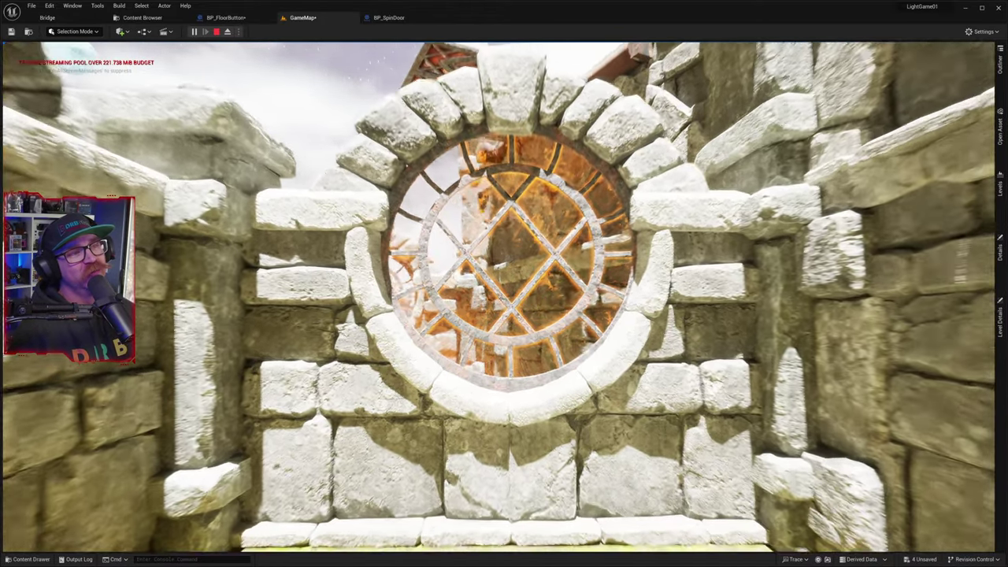
key("w")
key("s")
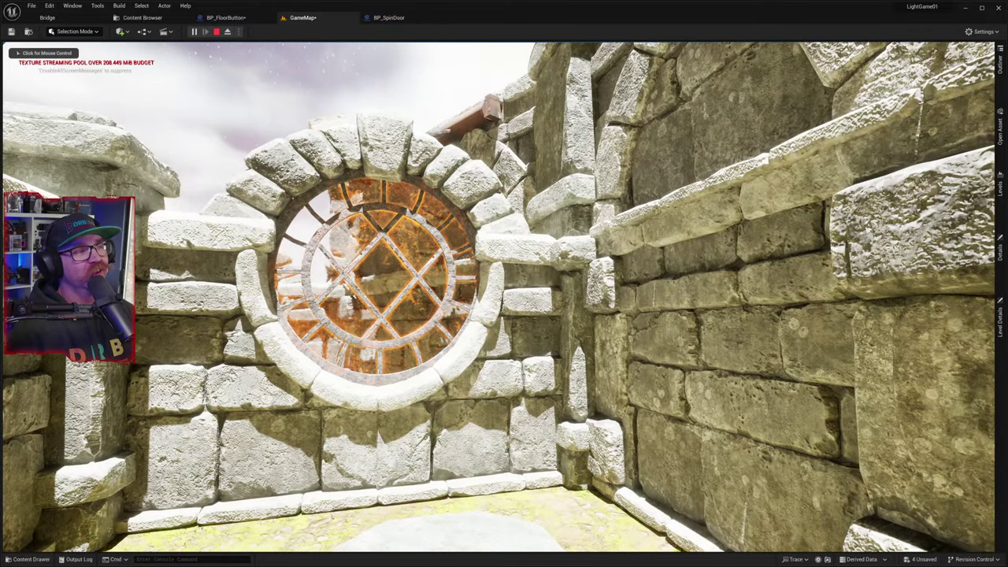
key("Escape")
- Move the stone block across the horizontal lattice door to its outer edge, away from the hinge pipe
key("w")
right_click_drag(504, 296, 475, 267)
key("w")
key("s")
key("s")
right_click_drag(445, 224, 396, 224)
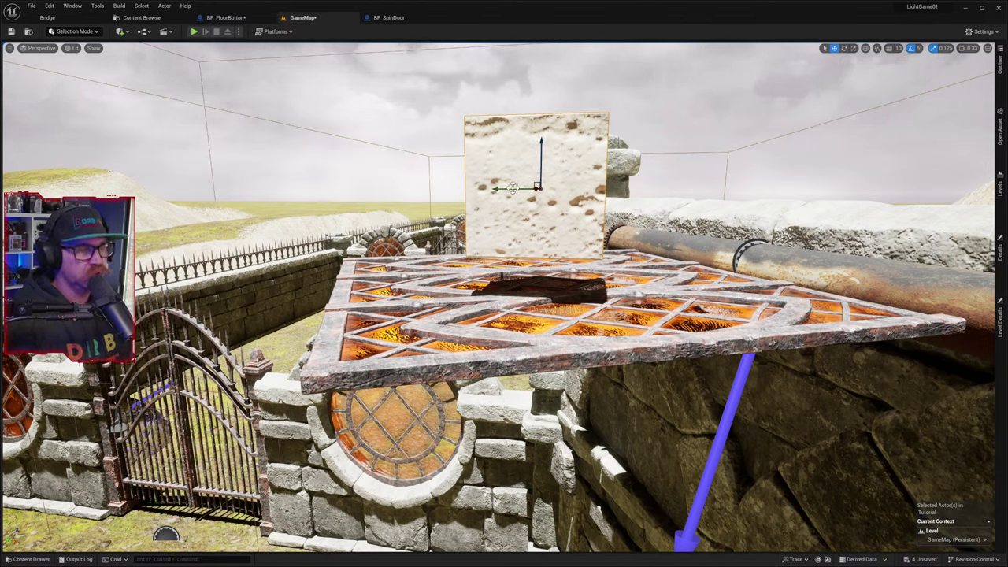
left_click_drag(508, 183, 338, 183)
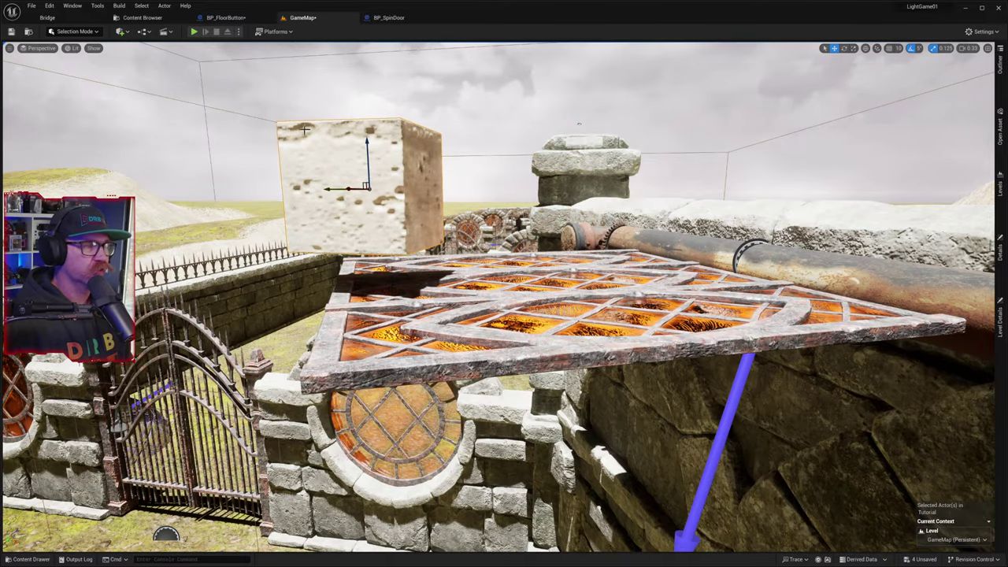
- Start another playtest from the walled corner and walk onto the floor button facing the round window
right_click_drag(227, 212, 213, 264)
key("w")
key("w")
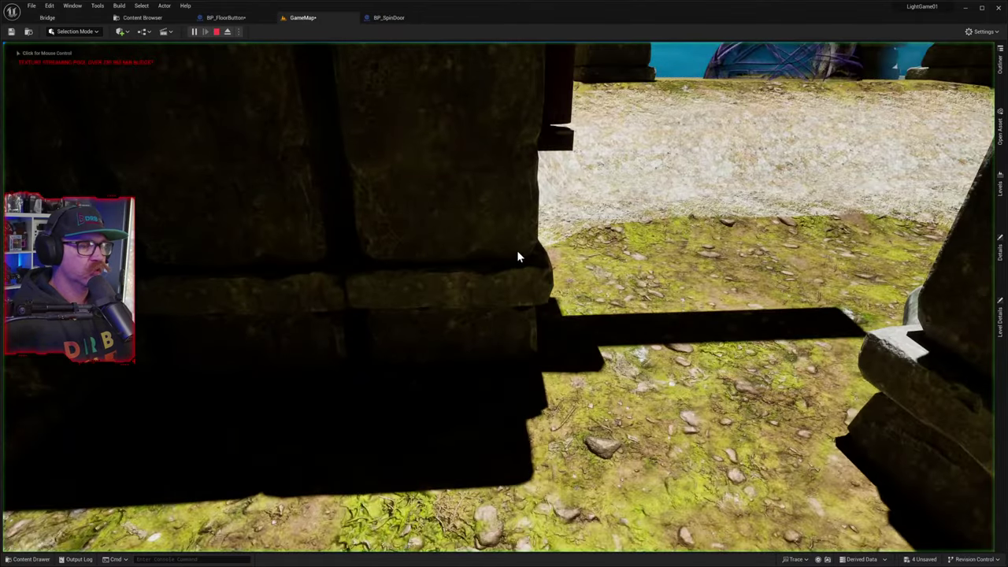
left_click(518, 253)
key("w")
key("w")
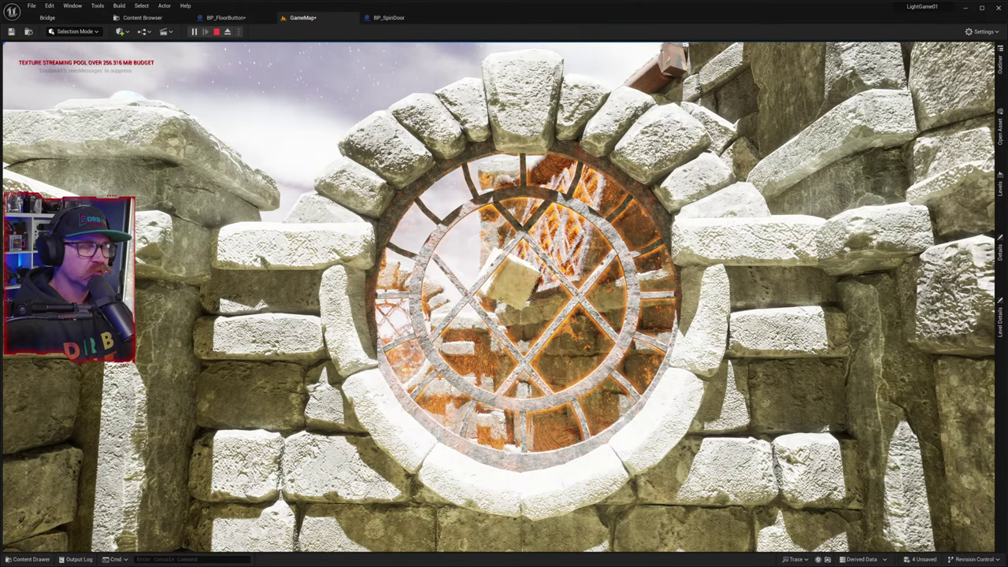
- Move on and off the corner floor button repeatedly to test the door swinging the block placed at its outer edge
key("s")
key("w")
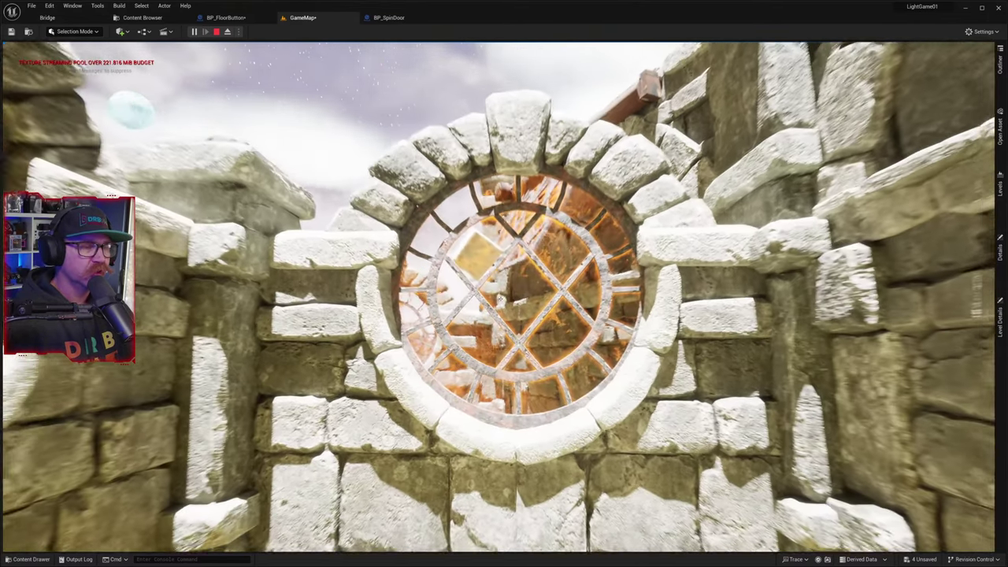
key("s")
key("w")
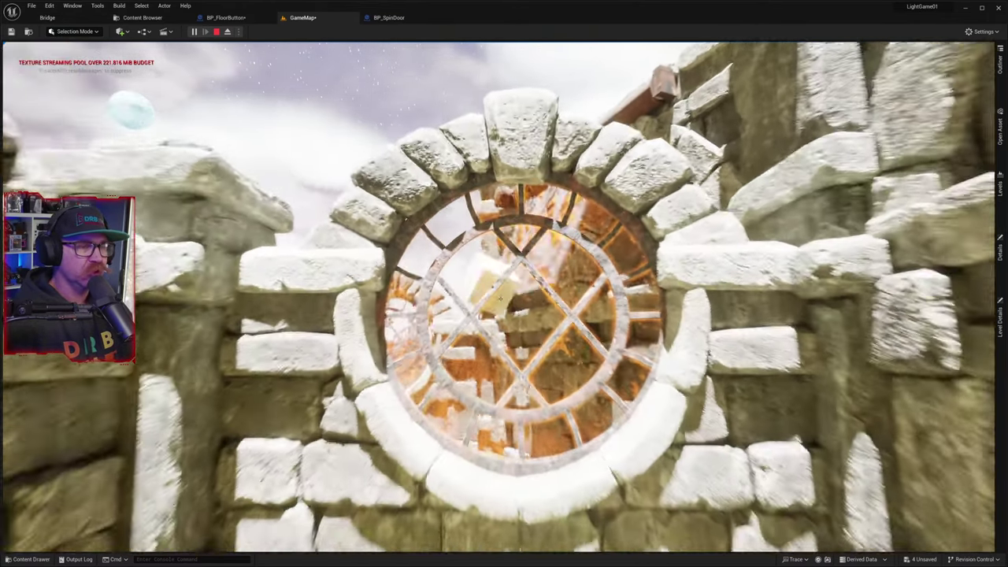
key("s")
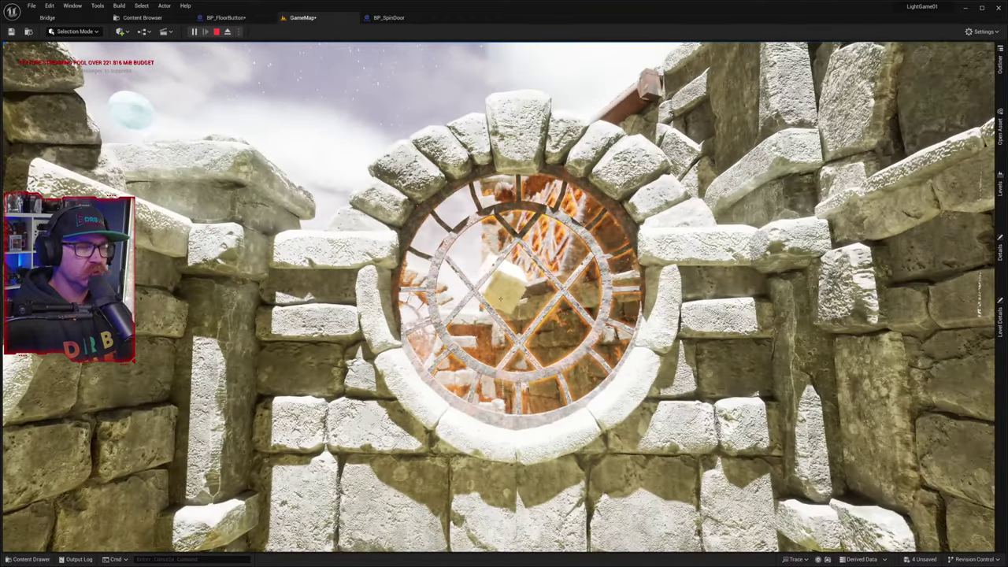
key("w")
key("s")
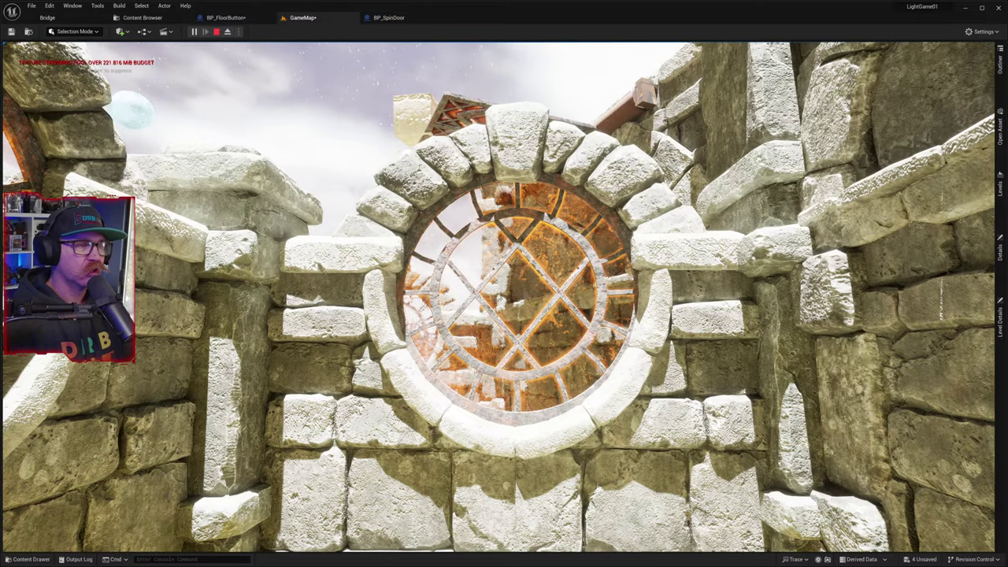
- Walk toward the large round window, examine the raised door and its stone block from below, and end the playtest
key("a")
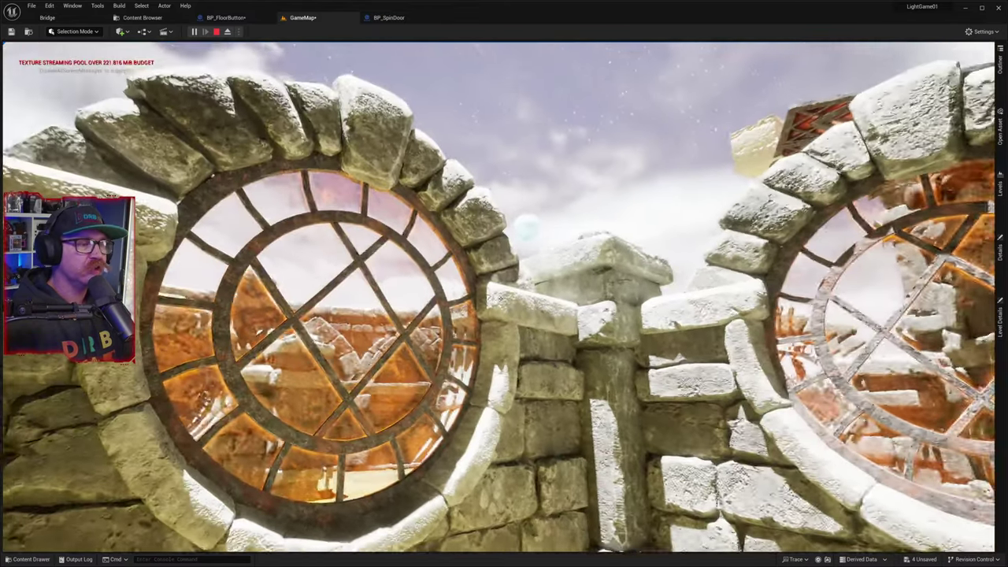
key("w")
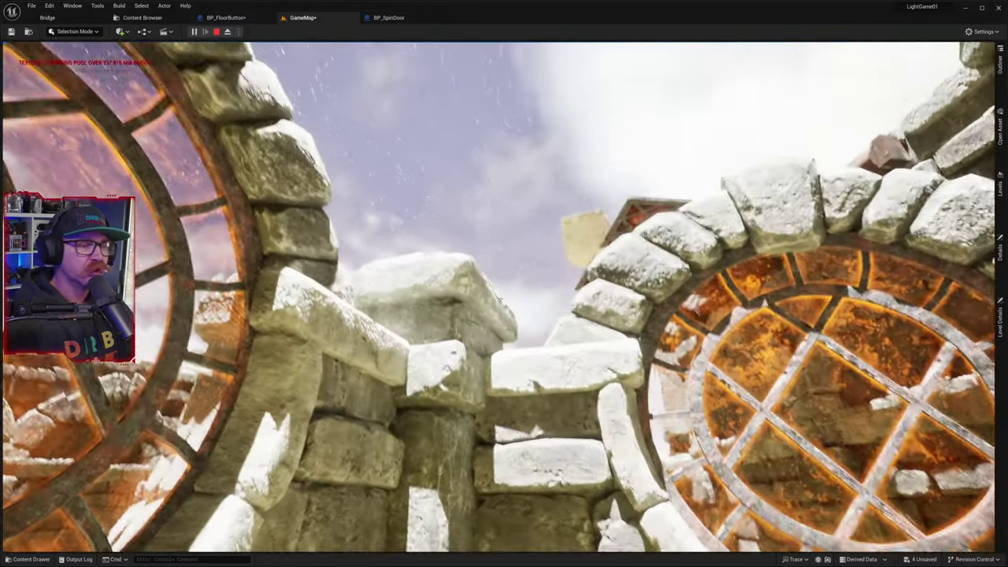
key("w")
key("s")
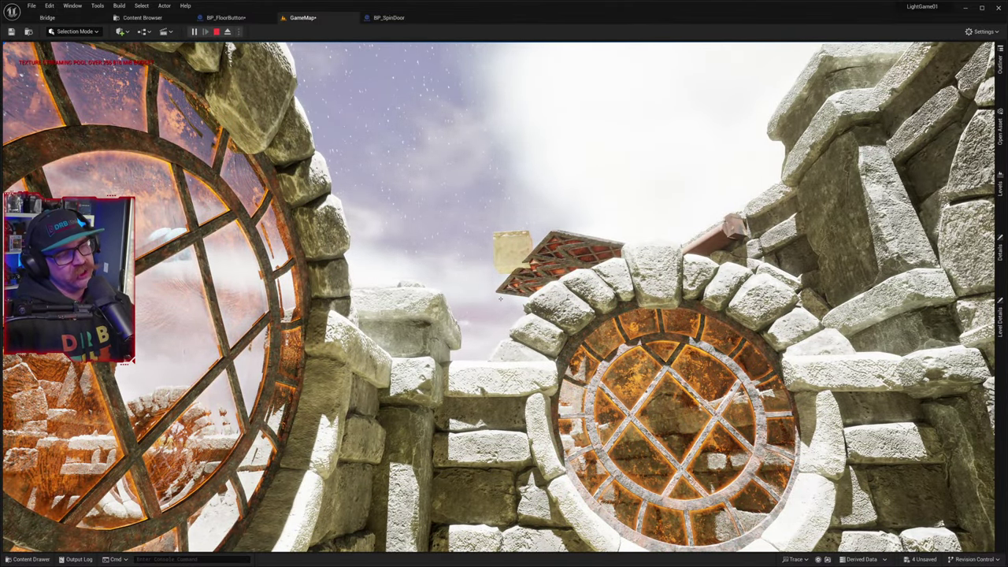
key("s")
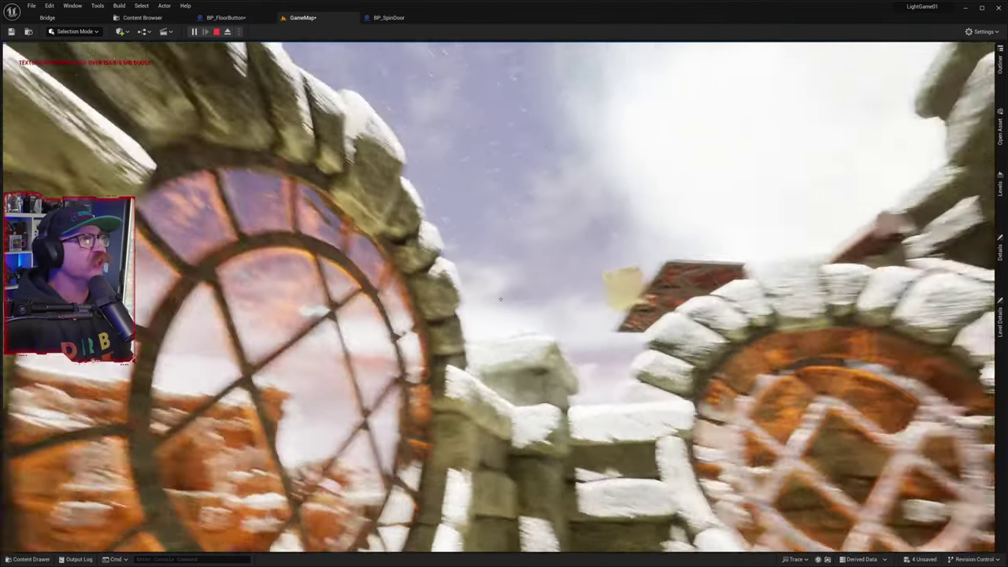
key("w")
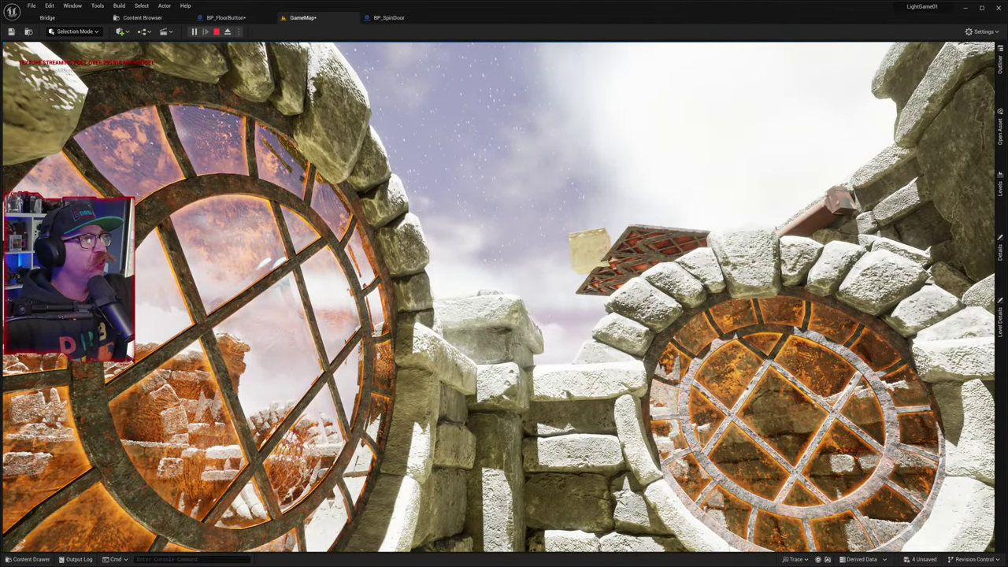
key("w")
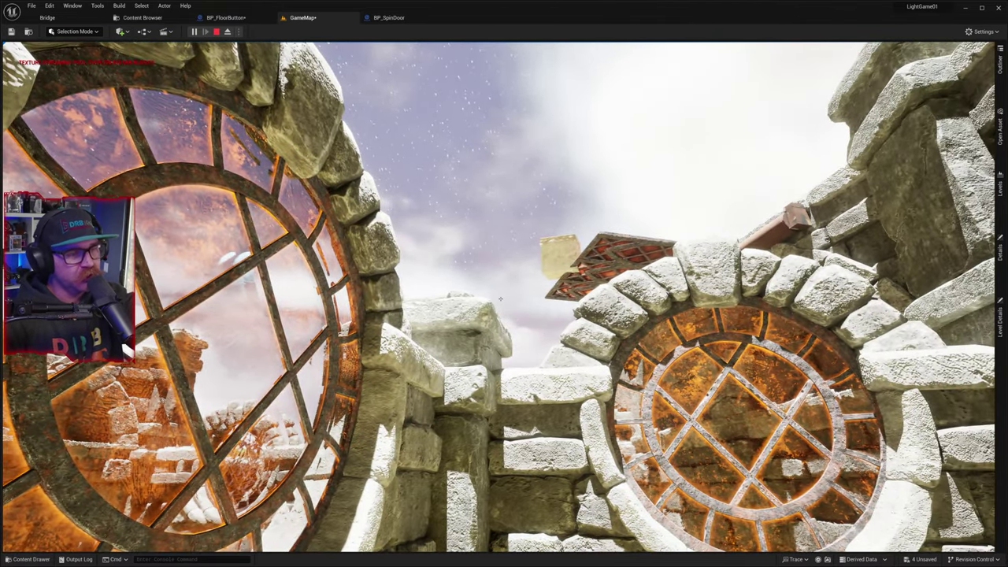
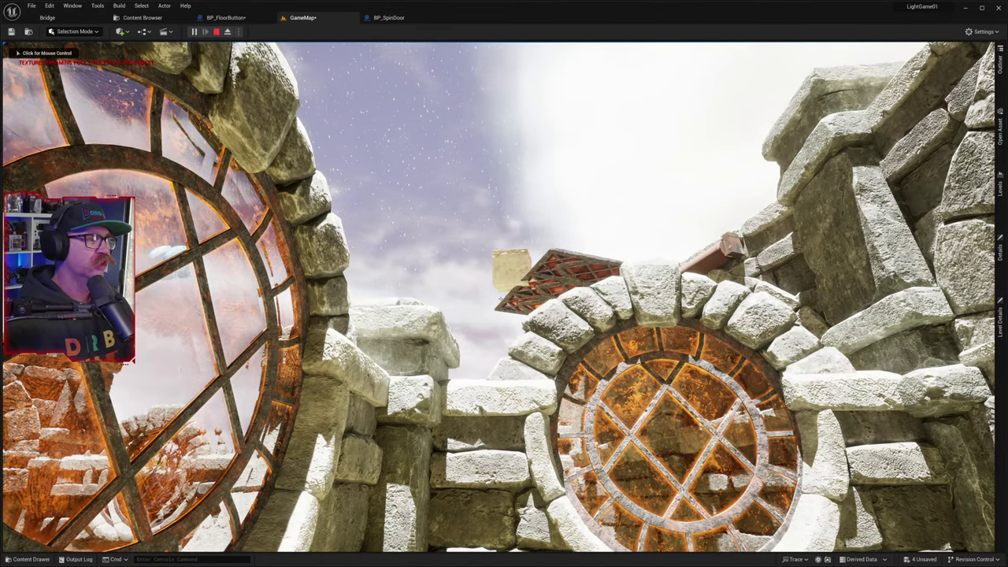
key("Escape")
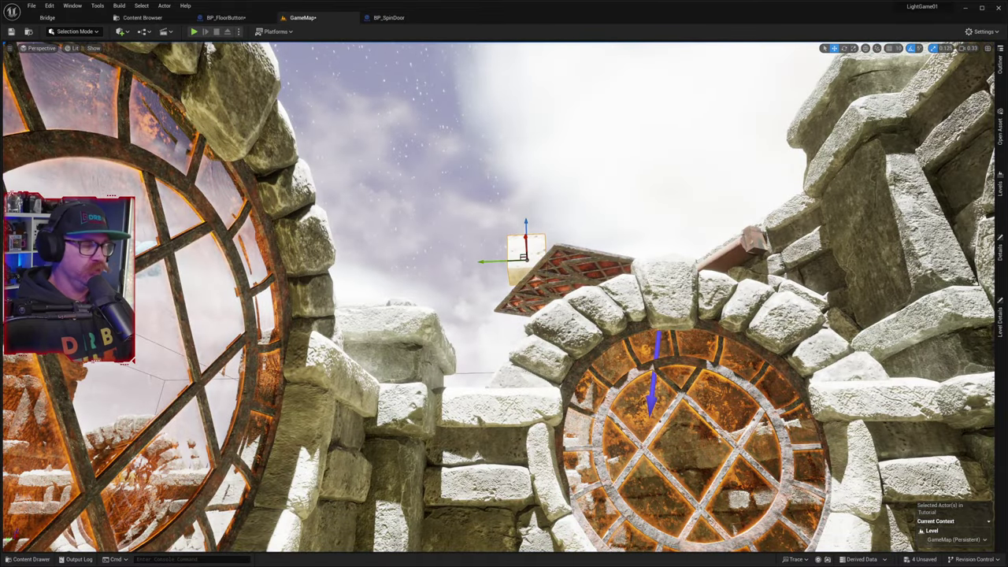
- Examine the upright lattice door beside the freestanding stone pillar and the courtyard around it in the level
right_click_drag(505, 296, 309, 273)
key("w")
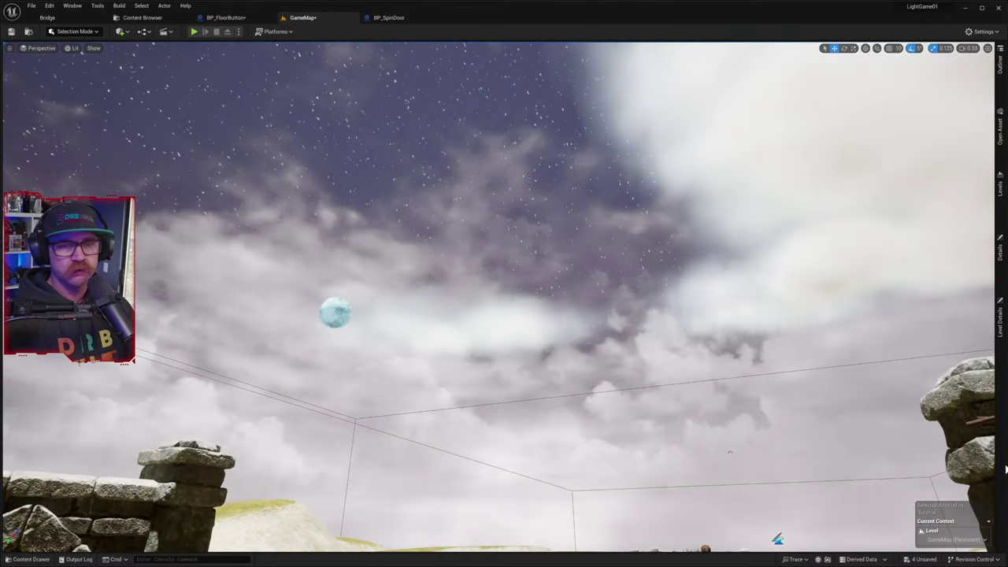
right_click_drag(1005, 469, 1005, 469)
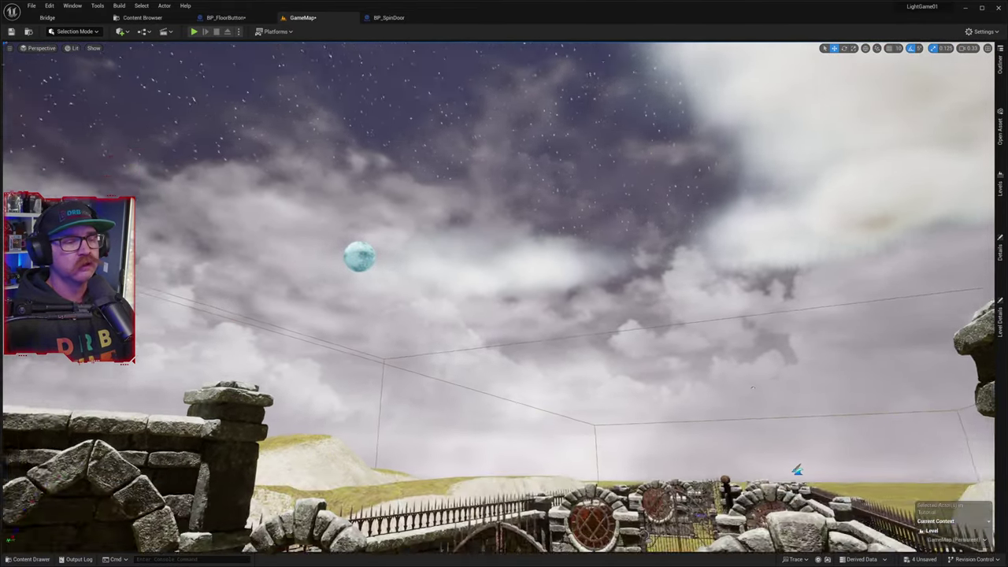
right_click_drag(504, 297, 693, 465)
key("w")
key("w")
key("w")
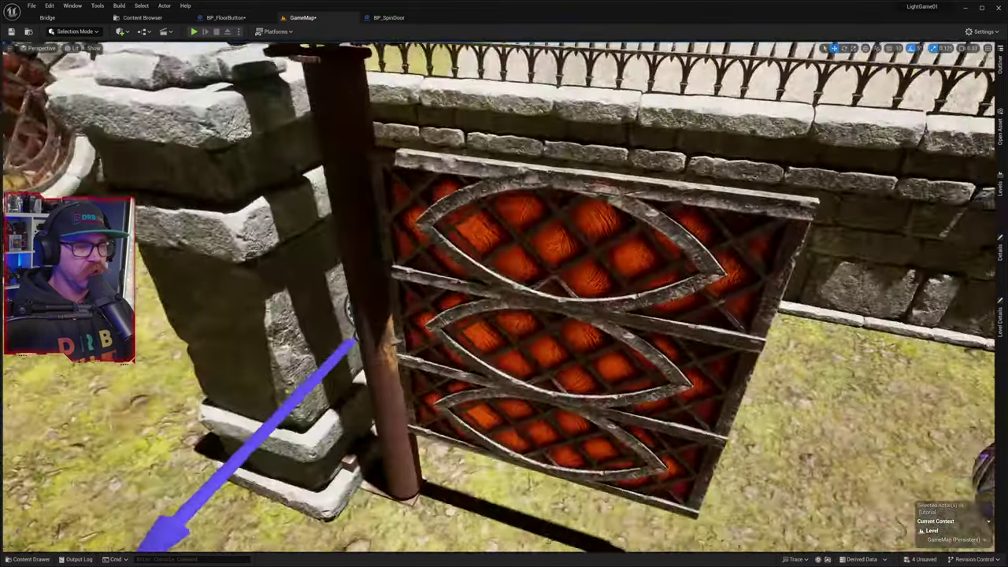
right_click_drag(1005, 469, 1005, 469)
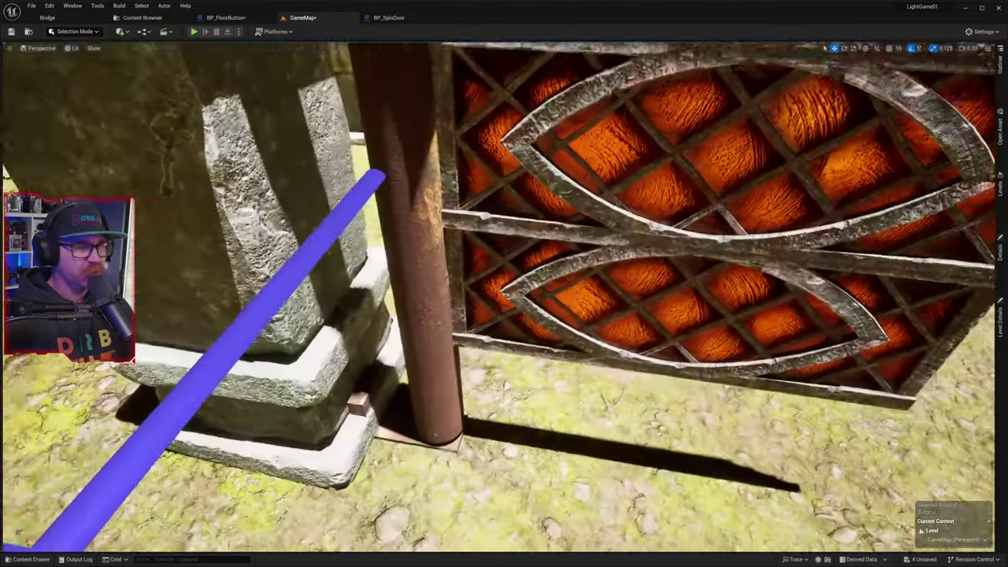
key("s")
right_click_drag(504, 297, 490, 247)
key("w")
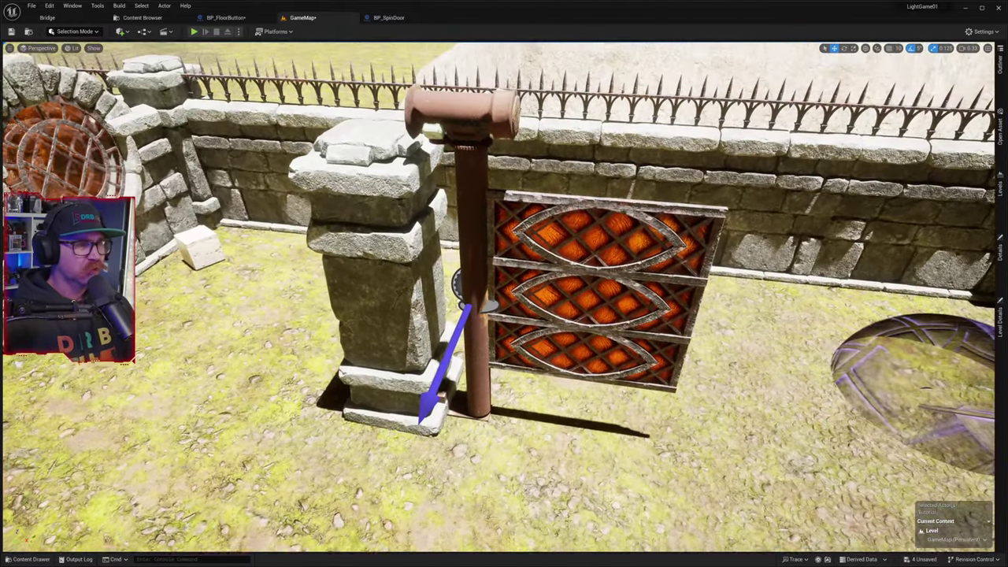
right_click_drag(765, 438, 765, 438)
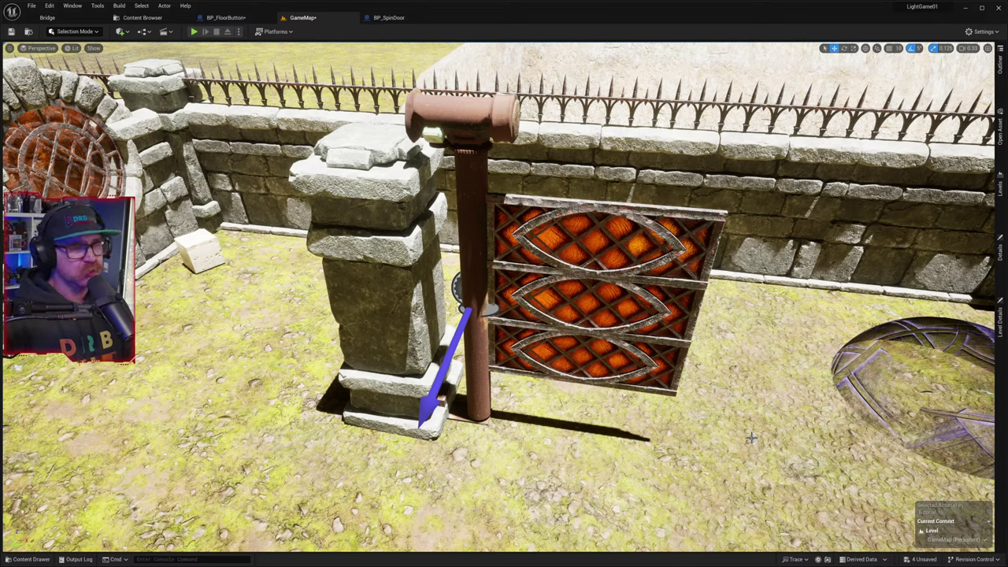
right_click_drag(739, 460, 898, 426)
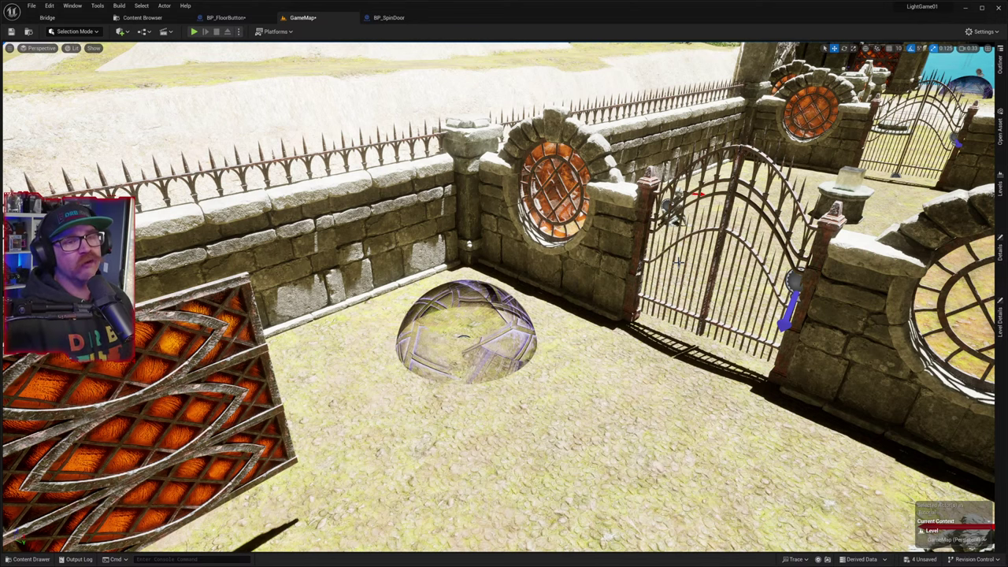
right_click_drag(603, 385, 425, 410)
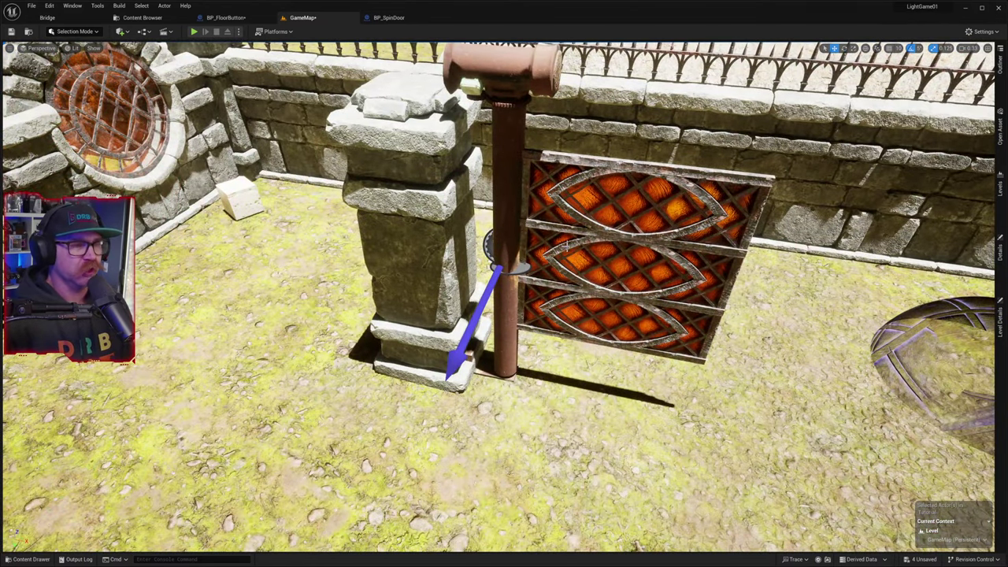
- In BP_SpinDoor, detach the Cube and its children from the Cylinder and parent them to DefaultSceneRoot
left_click(385, 18)
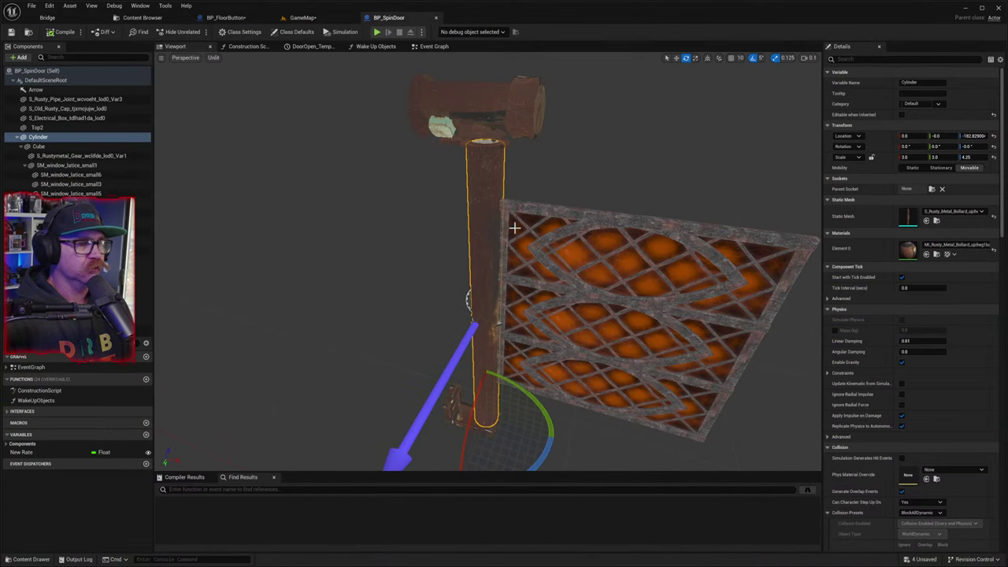
right_click_drag(517, 233, 520, 260)
right_click_drag(405, 276, 488, 237)
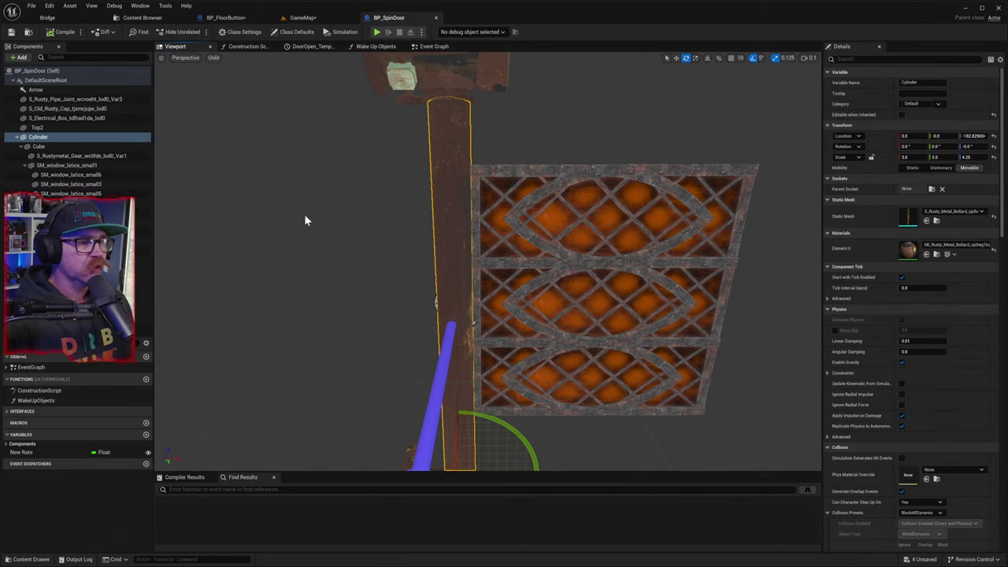
left_click(55, 148)
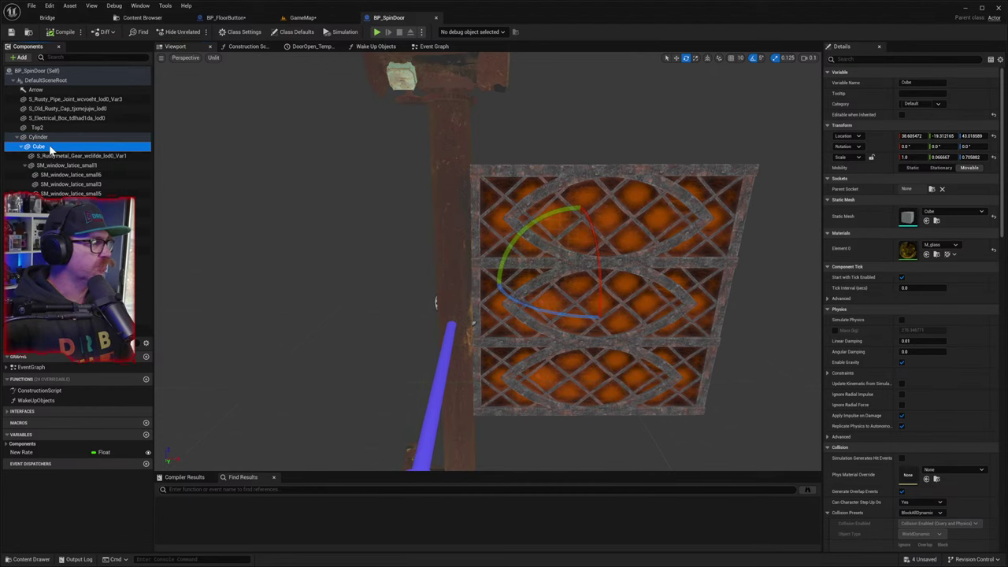
left_click_drag(53, 119, 45, 79)
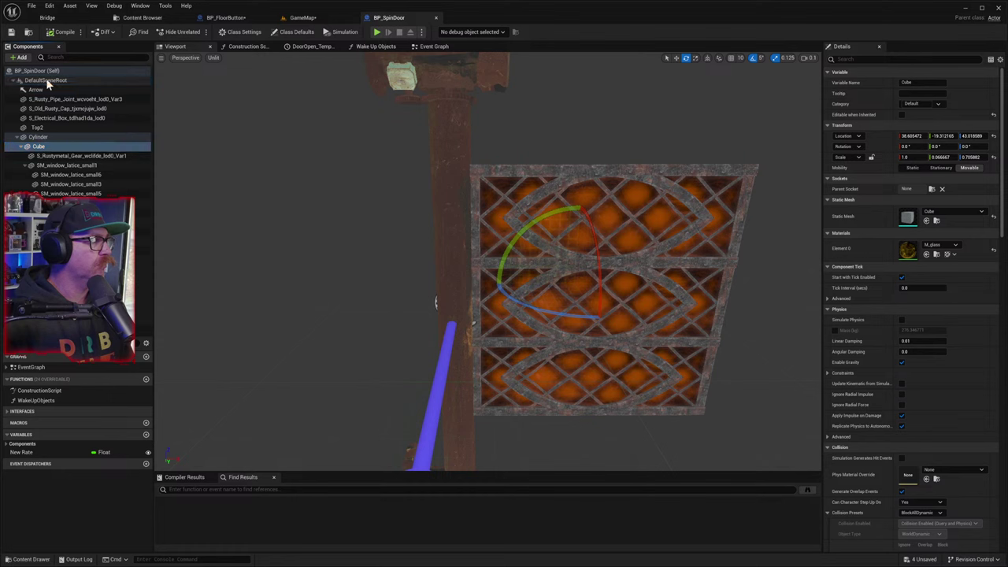
left_click(88, 102)
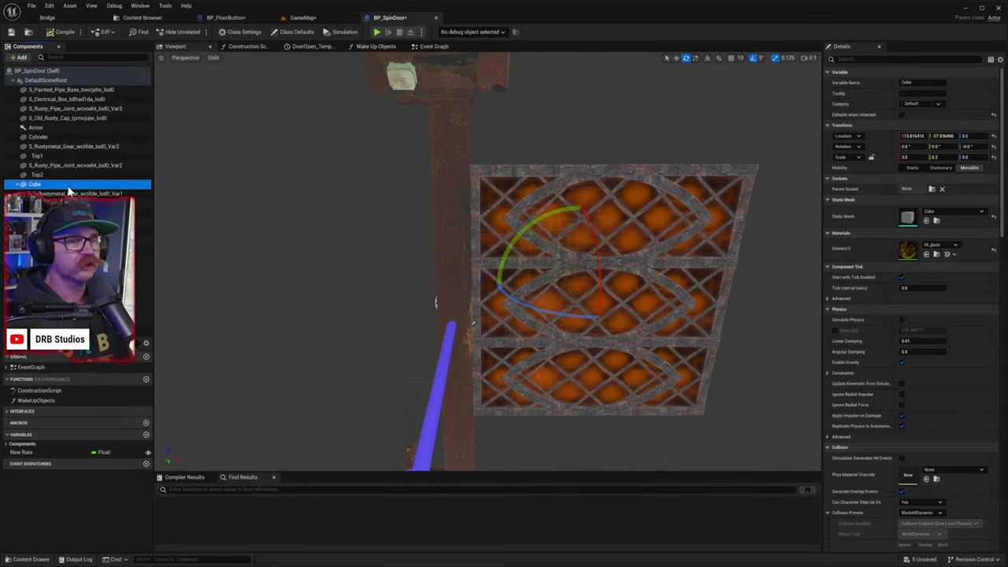
left_click(18, 185)
left_click(17, 184)
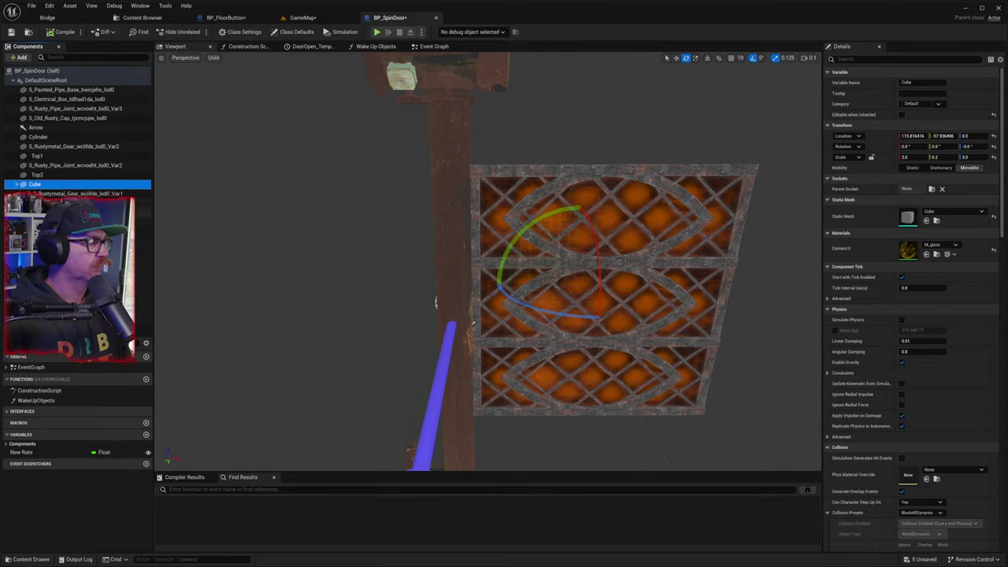
- Move the Var1 rusty gear and Var1 rusty pipe joint from Cube to DefaultSceneRoot, and compile the blueprint
left_click(79, 203)
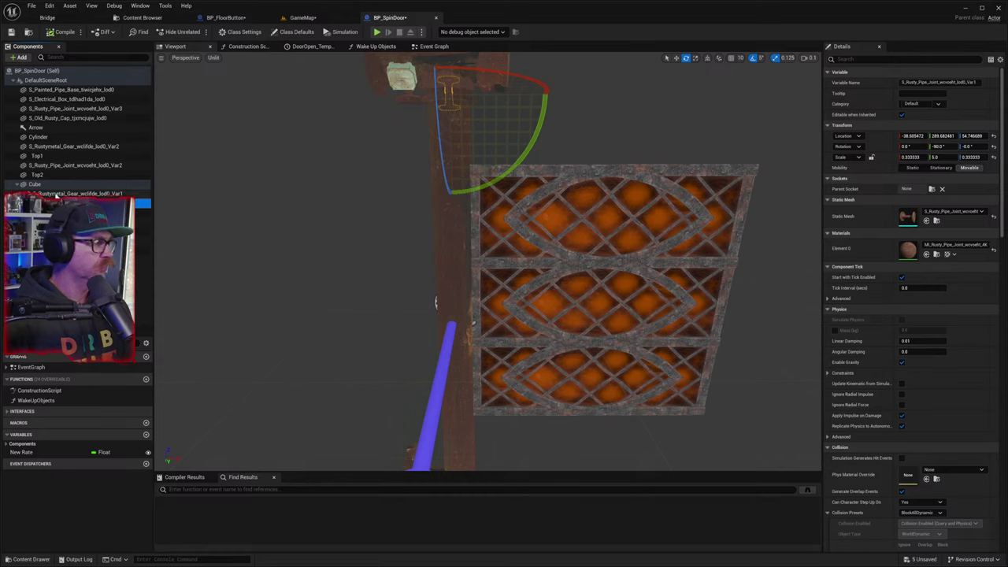
left_click(63, 193, "ctrl")
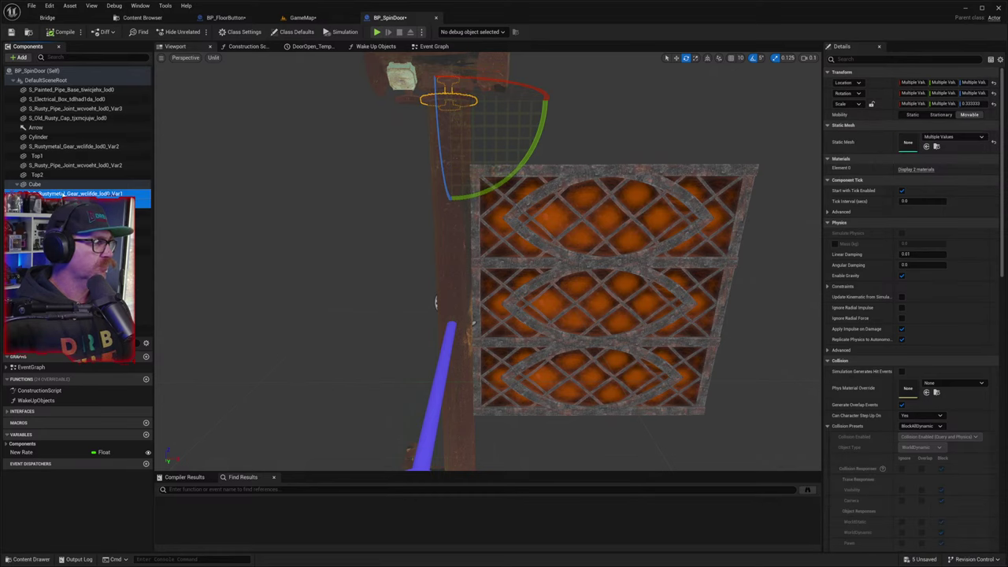
left_click_drag(63, 194, 60, 82)
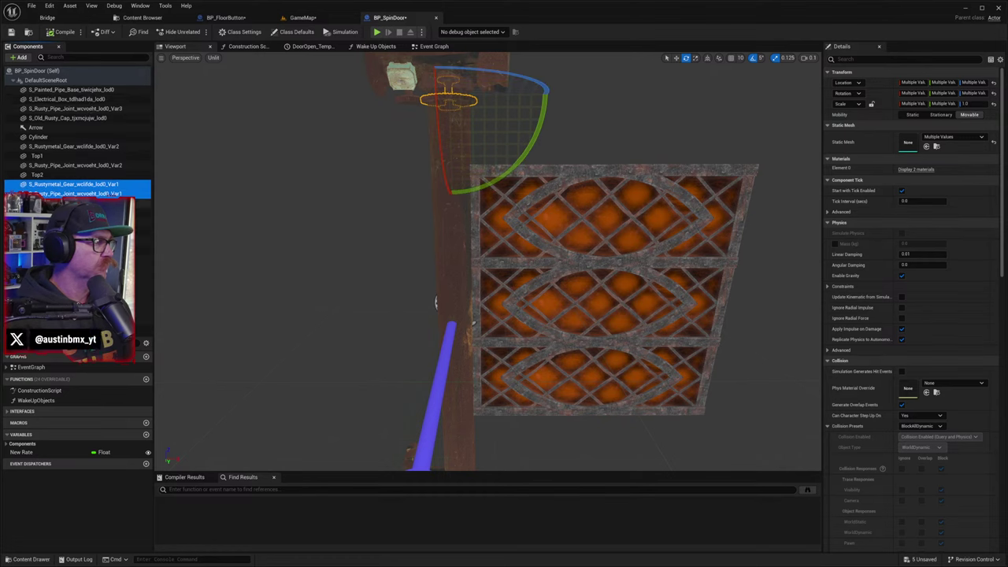
left_click(83, 204)
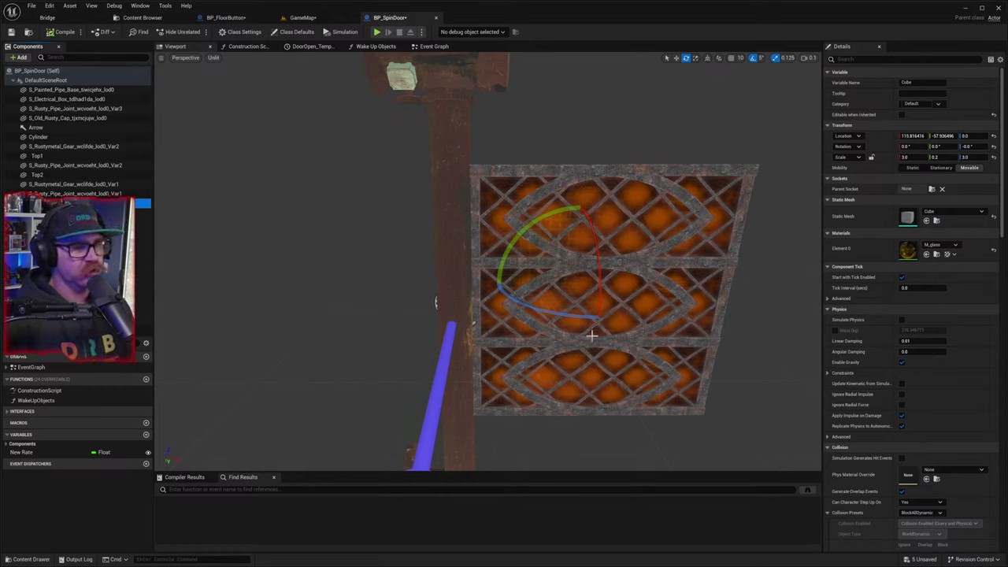
left_click(449, 248)
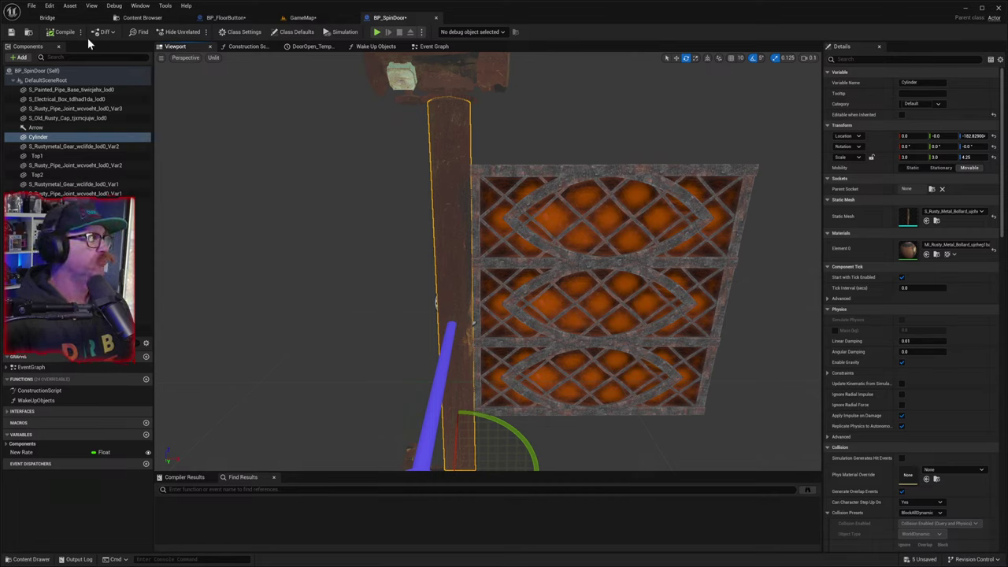
left_click(60, 31)
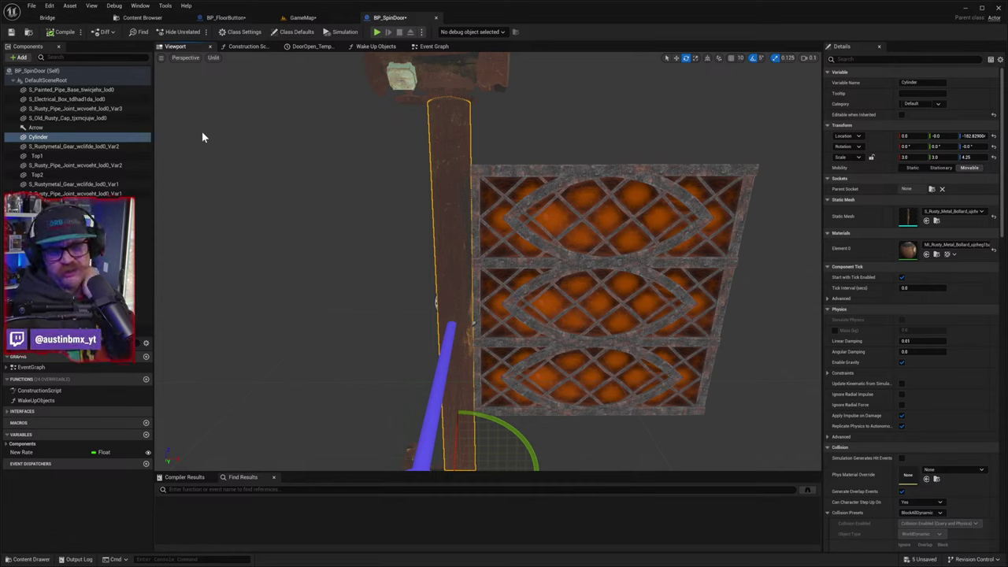
- Shorten the Cylinder post to a Z scale of 2.875 and raise it to about Z -109.75, alongside the lattice panel
key("ctrl+d")
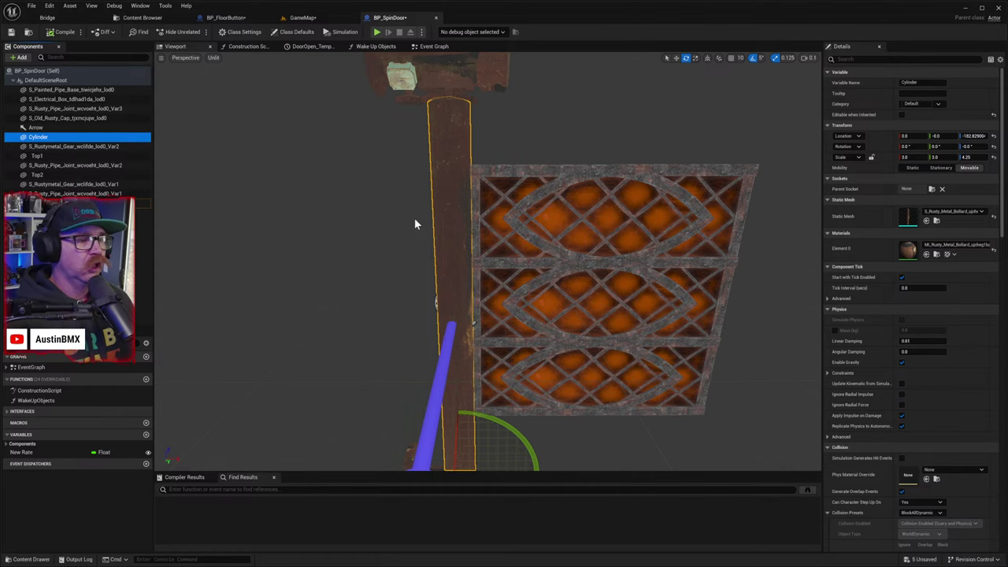
left_click(438, 241)
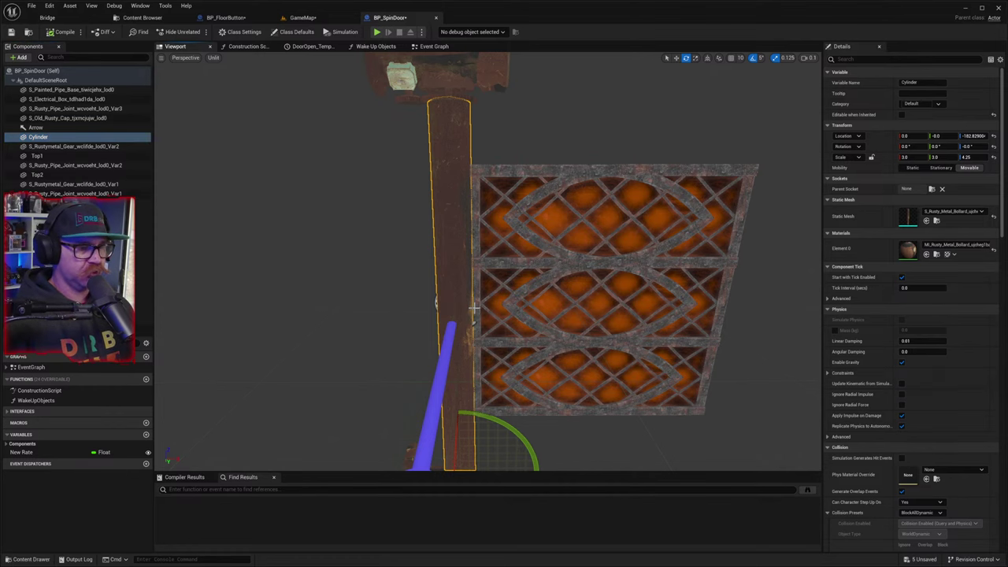
key("r")
right_click_drag(479, 351, 504, 438)
right_click_drag(482, 386, 470, 410)
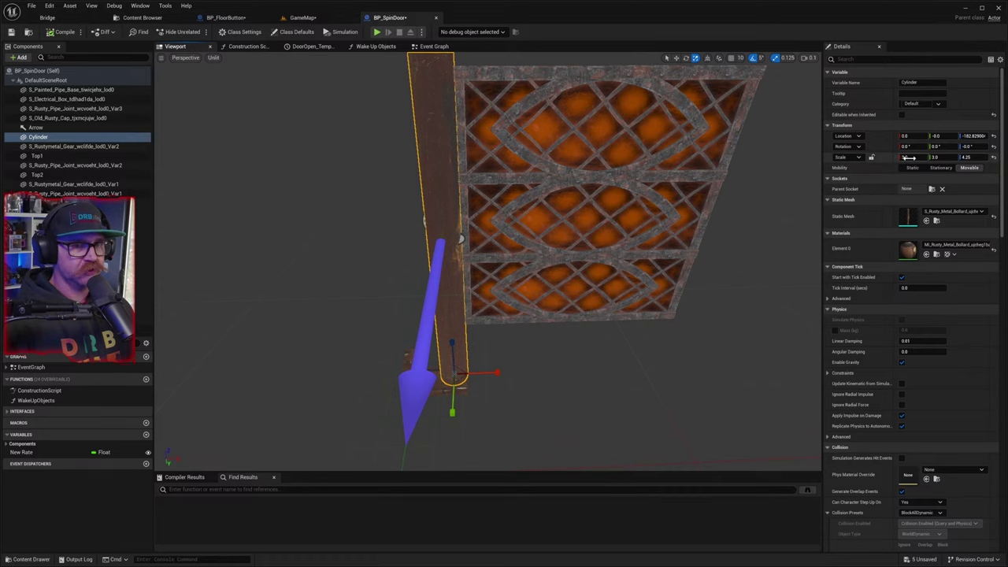
mouse_move(600, 363)
right_mouse_down()
mouse_move(603, 347)
mouse_move(588, 355)
right_mouse_up()
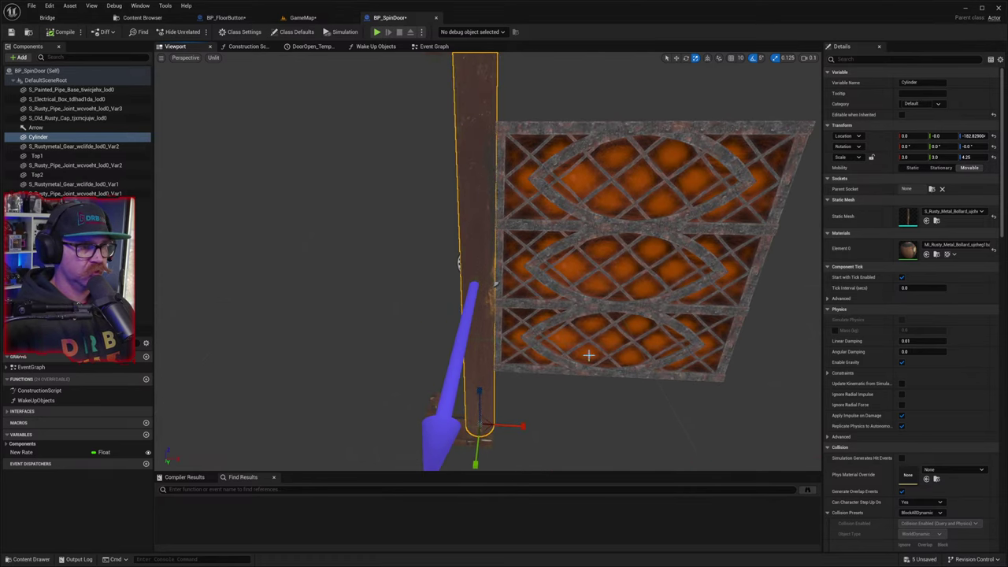
left_click(486, 428)
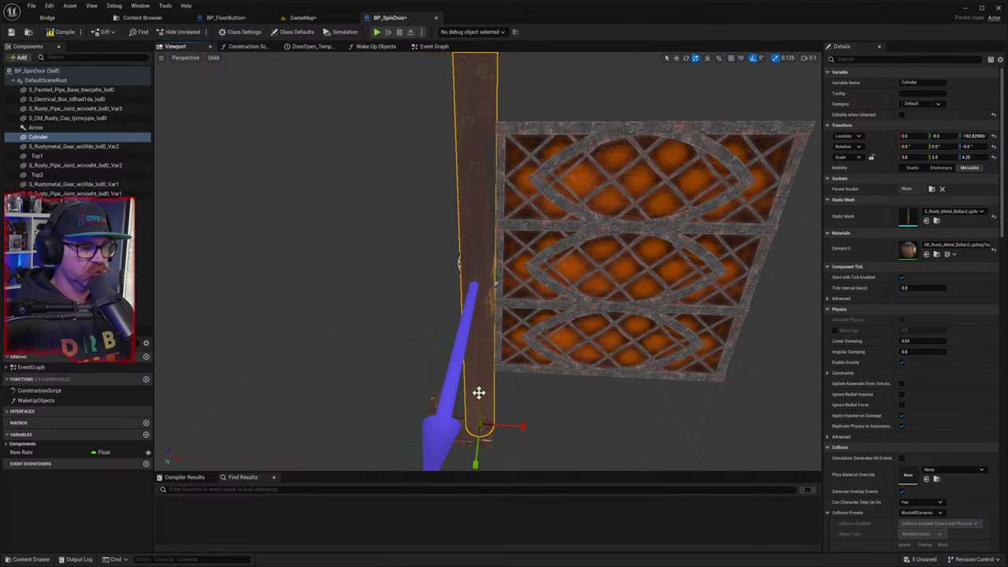
left_click_drag(479, 393, 479, 442)
key("w")
left_click_drag(481, 400, 481, 367)
key("e")
key("r")
key("w")
key("e")
key("r")
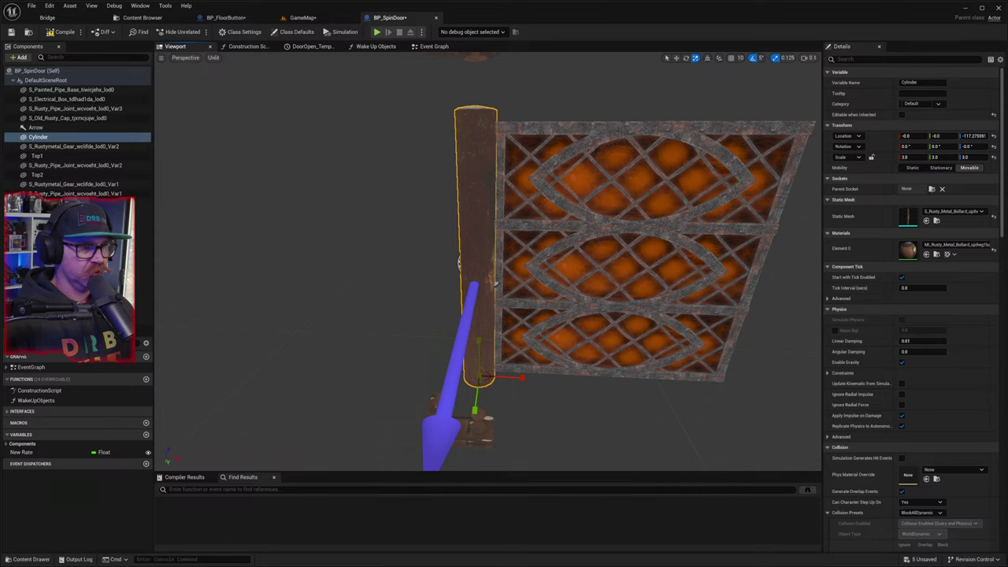
left_click_drag(480, 367, 477, 341)
key("w")
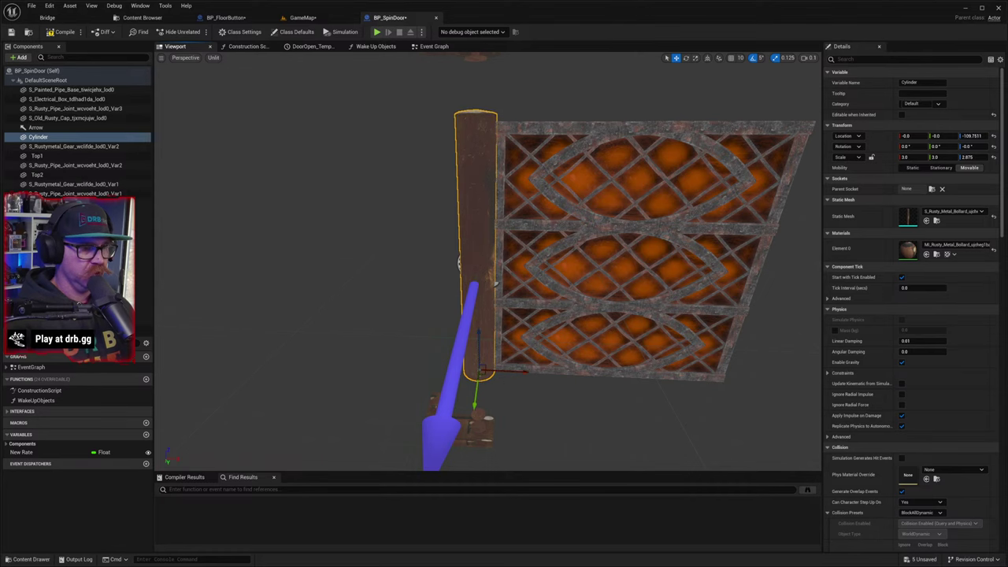
- Thin the Cylinder post by setting its X and Y scale to 2.0
right_click_drag(477, 341, 474, 457)
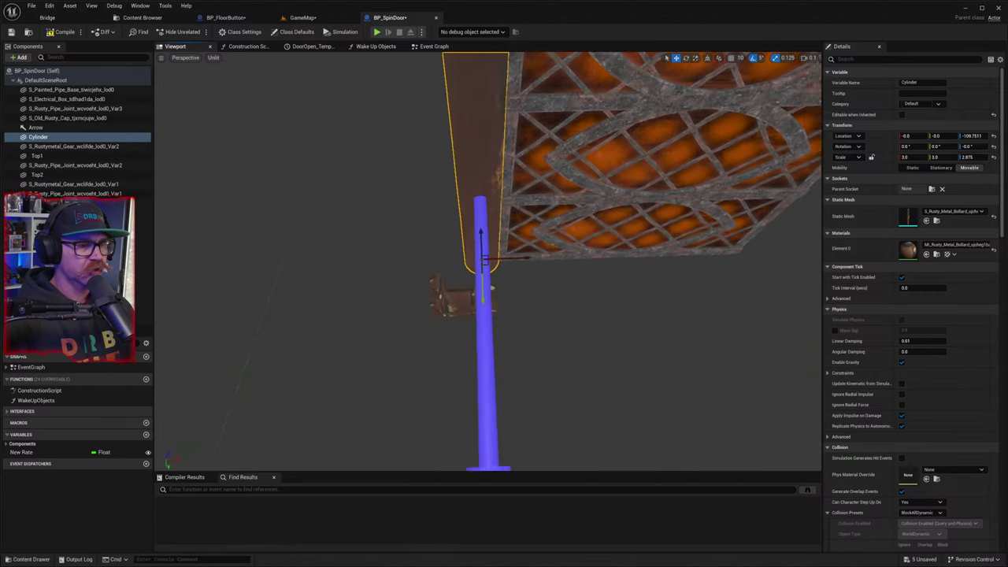
left_click_drag(500, 390, 503, 433, "alt")
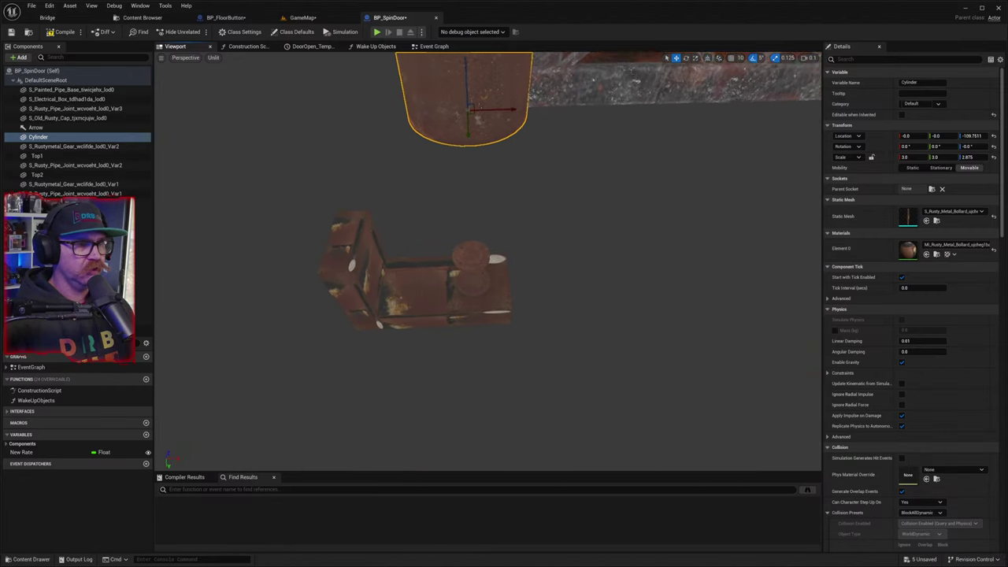
right_click_drag(502, 315, 504, 260)
mouse_move(499, 378)
right_mouse_down()
mouse_move(499, 355)
mouse_move(499, 378)
right_mouse_up()
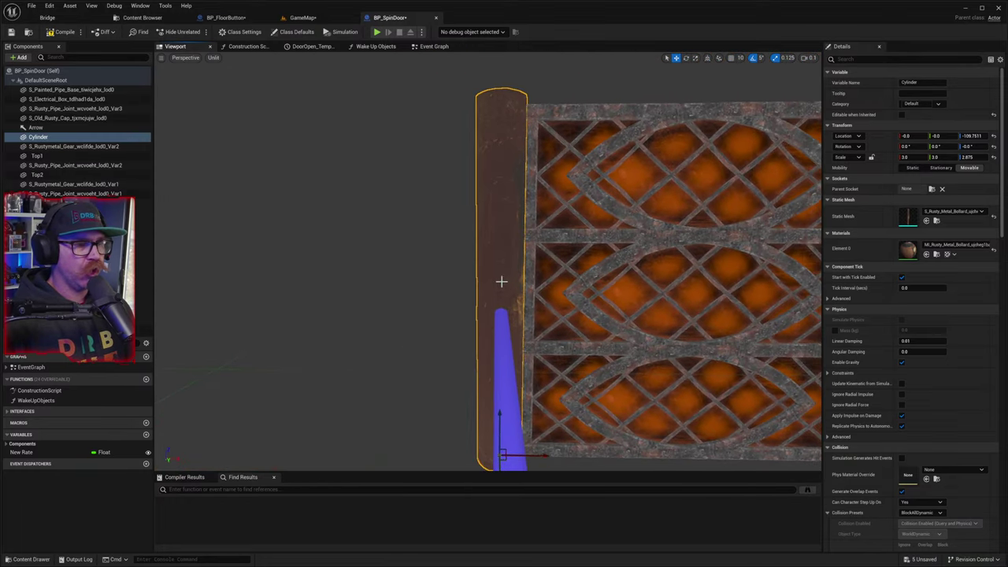
left_click(910, 157)
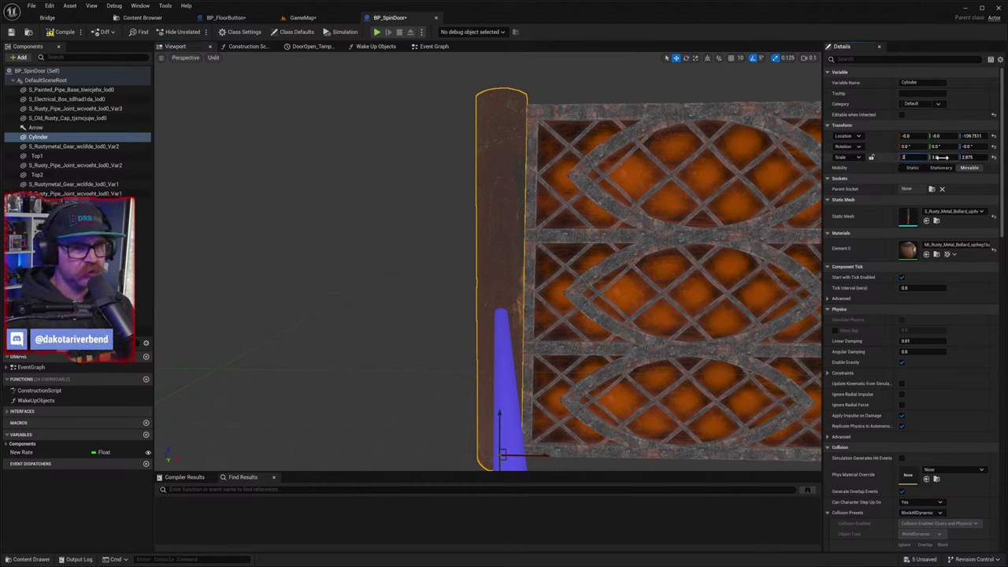
type("2")
key("Return")
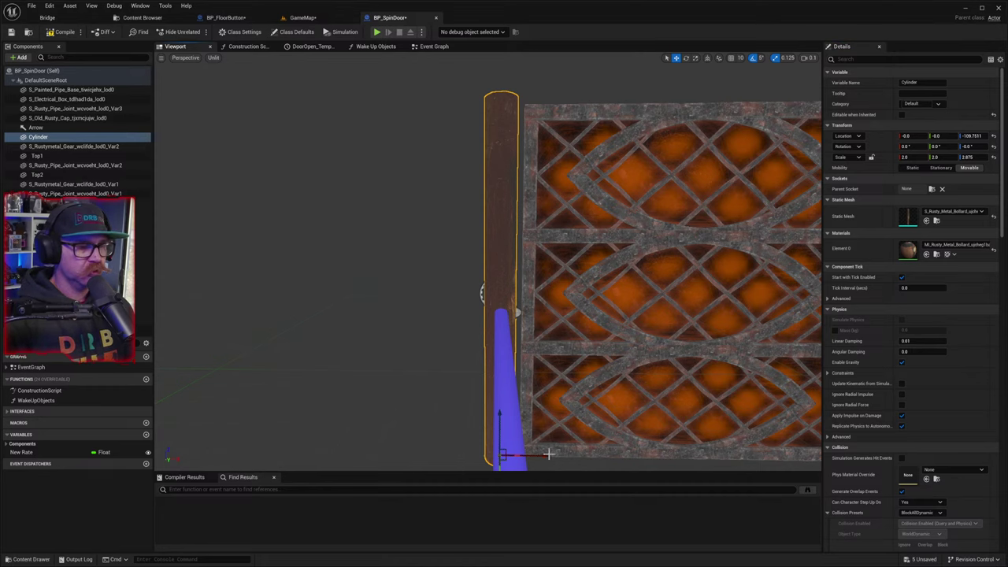
- Shift the Cylinder post along X to about 6.54 so it meets the lattice panel's edge
left_click_drag(549, 455, 553, 455)
mouse_move(559, 414)
right_mouse_down()
mouse_move(560, 323)
mouse_move(550, 453)
mouse_move(549, 339)
mouse_move(550, 406)
right_mouse_up()
key("w")
key("s")
key("w")
key("w")
key("s")
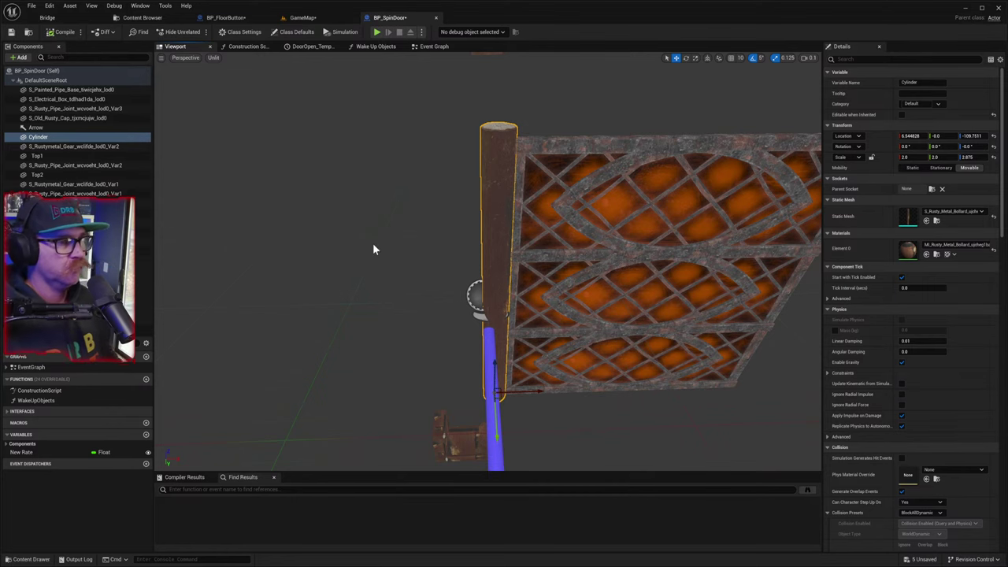
- Lower the Var1 rusty pipe joint onto the Cylinder's top at about Z 129.69 and shift it to about X 6.05
right_click_drag(540, 322, 538, 294)
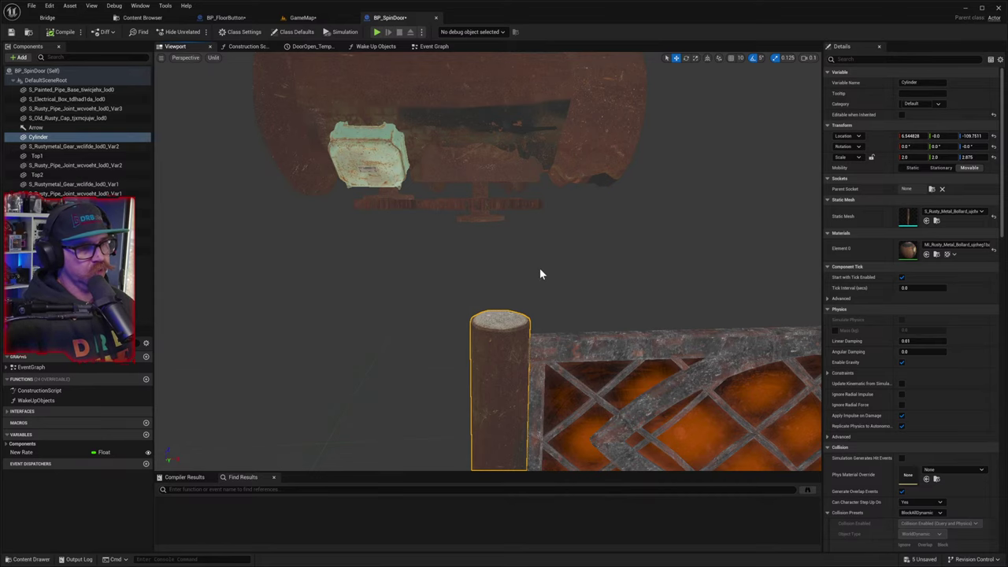
left_click(482, 222)
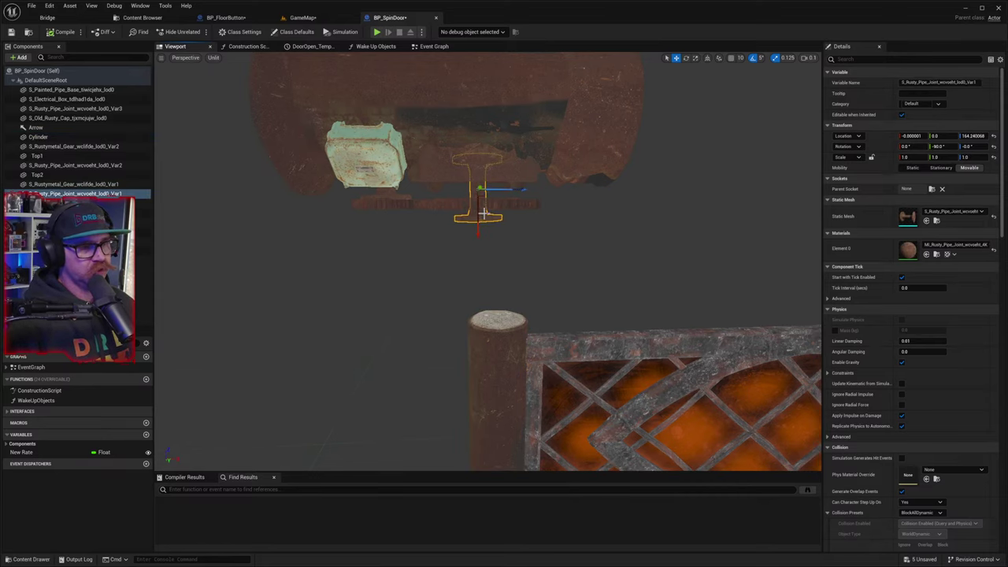
left_click_drag(477, 211, 491, 315)
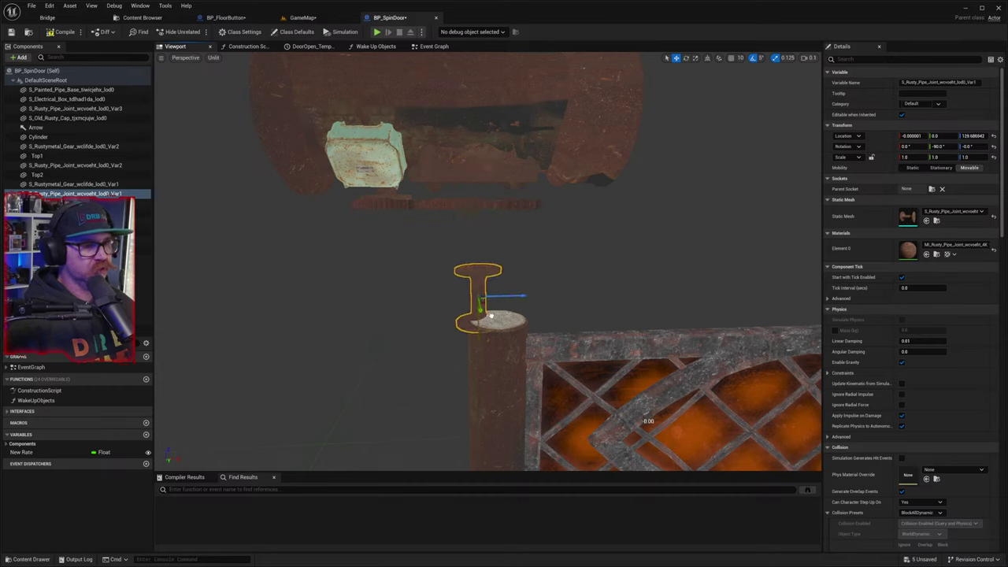
left_click_drag(506, 296, 523, 296)
- Align the Var1 pipe joint over the post as seen from above, moving it to about Y 0.6
key("w")
right_click_drag(529, 303, 596, 387)
key("w")
key("w")
key("s")
key("a")
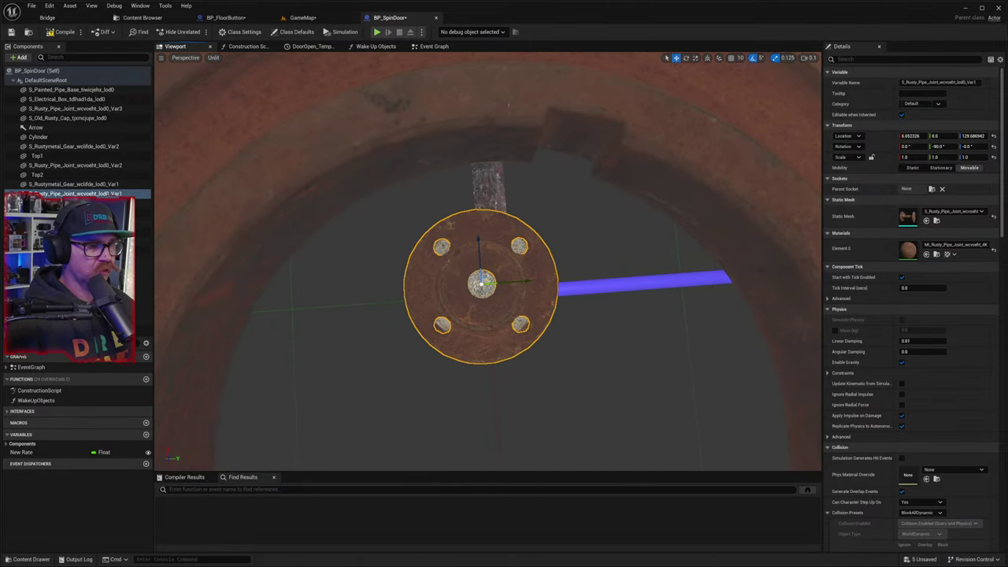
right_click_drag(537, 141, 521, 137)
key("d")
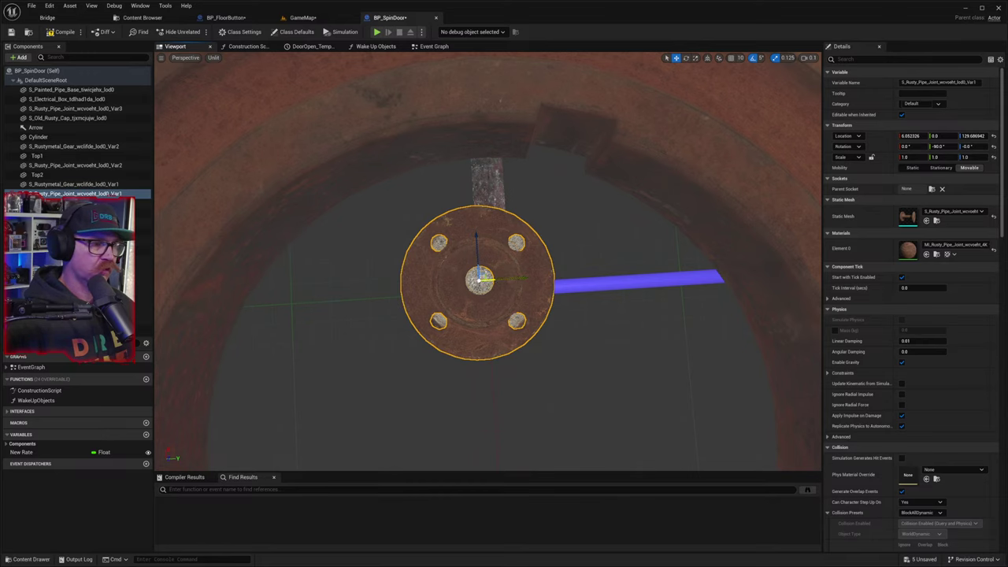
left_click_drag(497, 280, 509, 279)
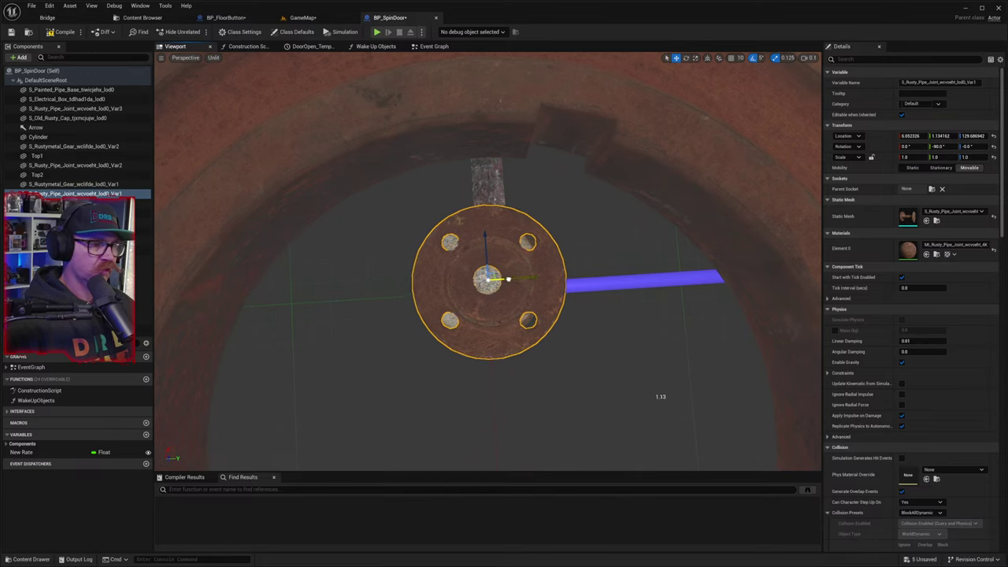
left_click_drag(661, 397, 654, 397)
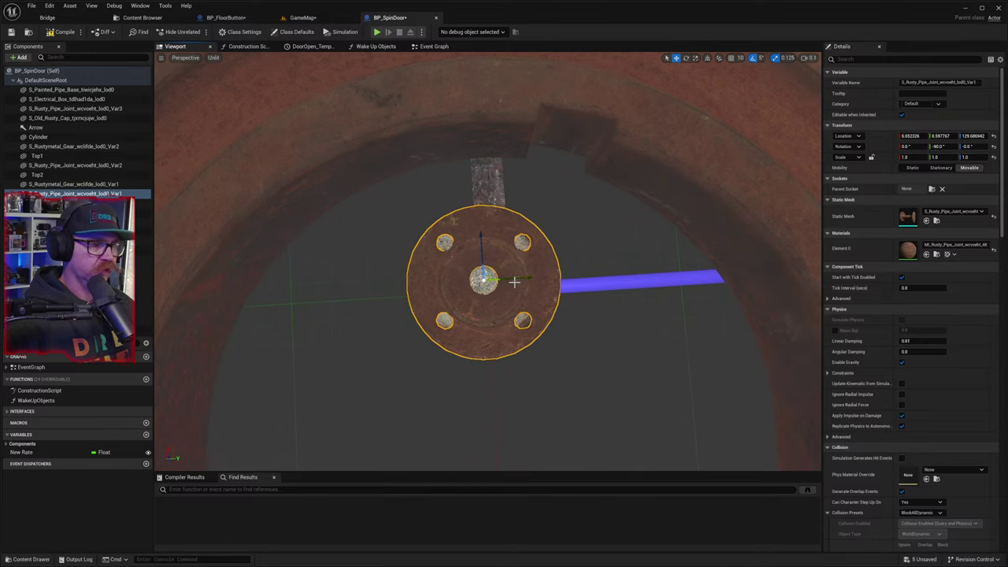
- Shift the Cylinder post along Y to about 2.75 so it lines up with the lattice panel's edge
right_click_drag(515, 282, 518, 302)
key("w")
key("w")
key("s")
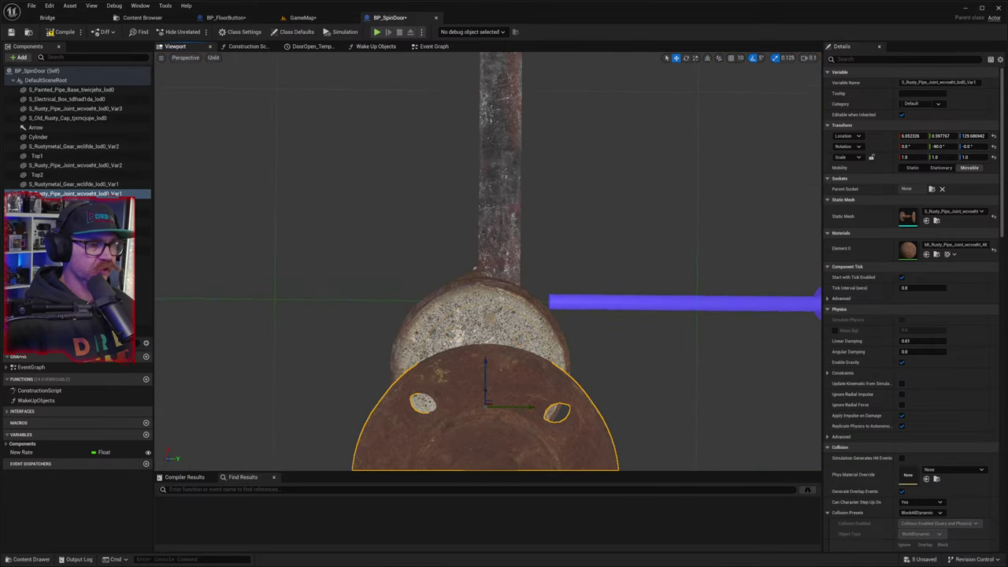
right_click_drag(514, 237, 515, 238)
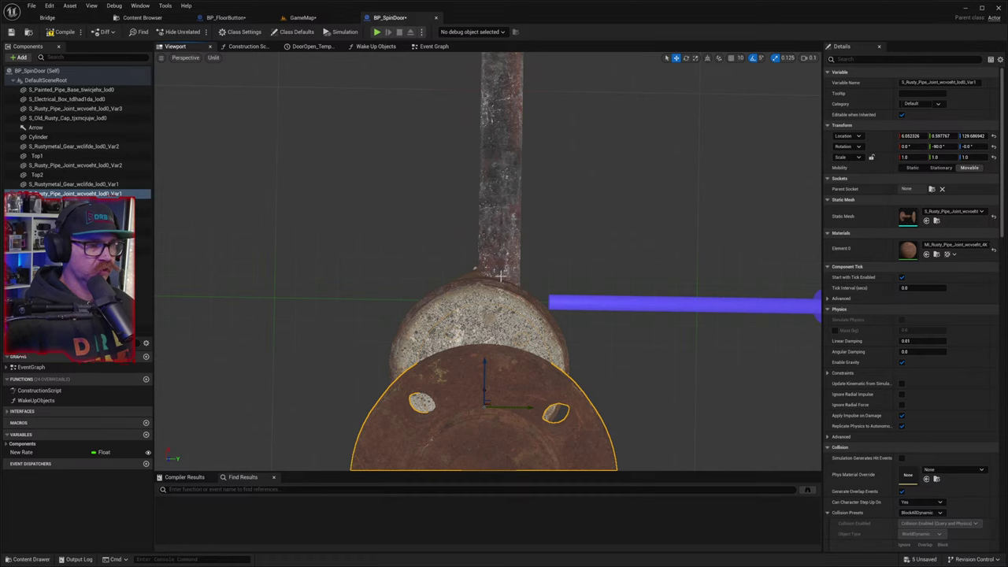
left_click_drag(514, 238, 517, 247)
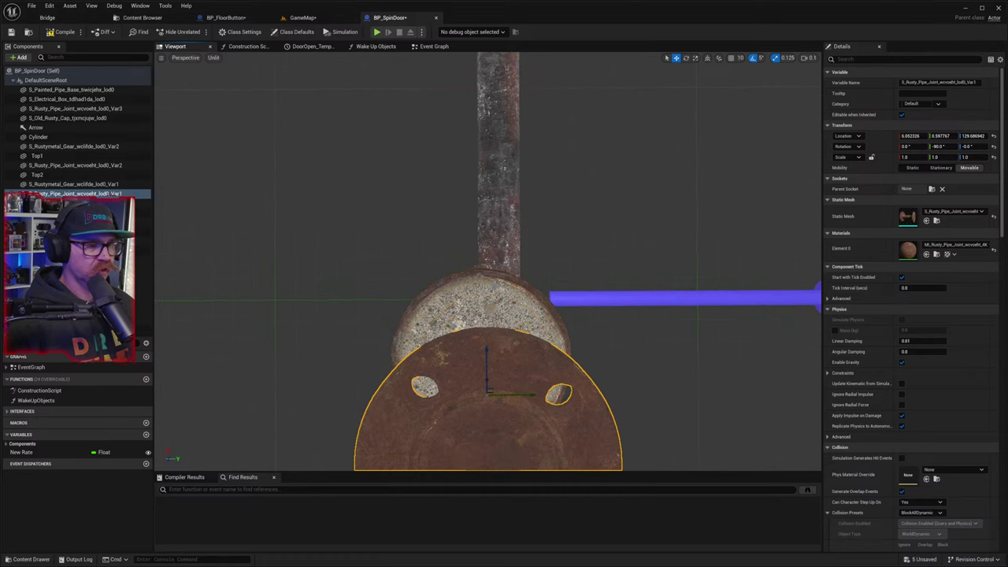
left_click(459, 303)
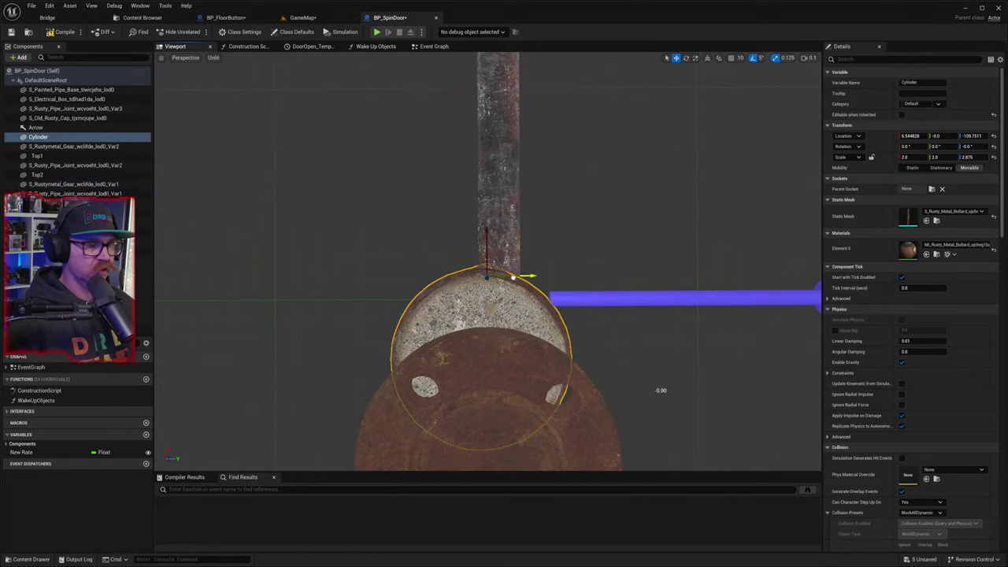
left_click_drag(531, 277, 556, 277)
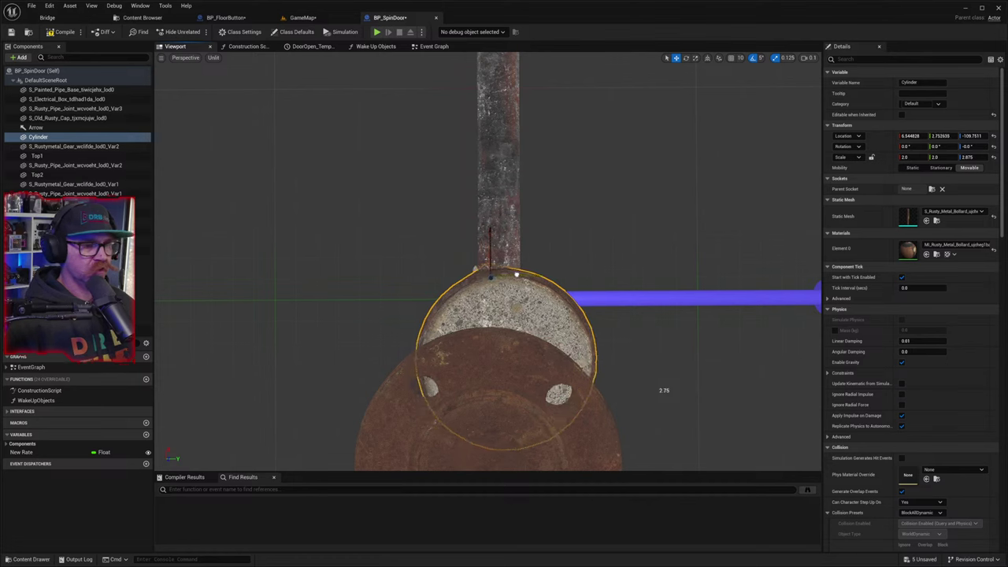
- Re-centre the Var1 rusty pipe joint over the shifted post, moving it along Y to about 2.54 and adjusting it along X
left_click(530, 374)
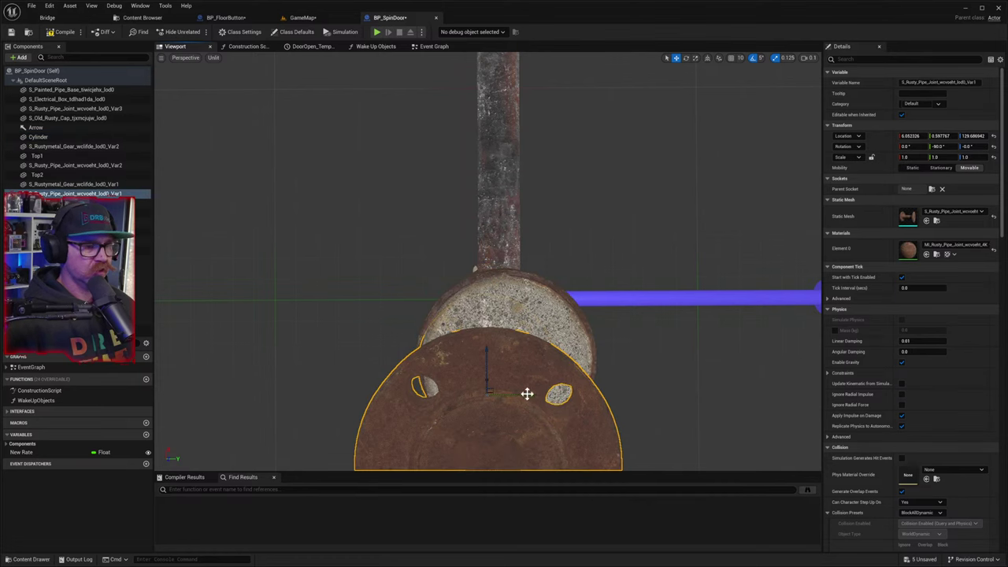
left_click_drag(527, 393, 550, 383)
right_click_drag(550, 383, 523, 370)
key("s")
key("w")
left_click_drag(579, 373, 616, 326, "alt")
key("d")
key("w")
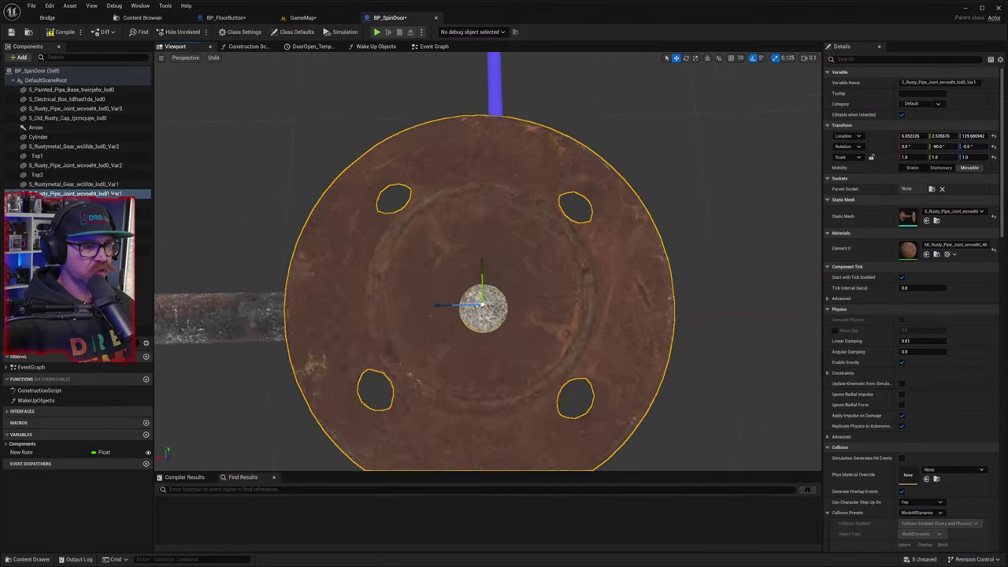
right_click_drag(488, 316, 488, 319)
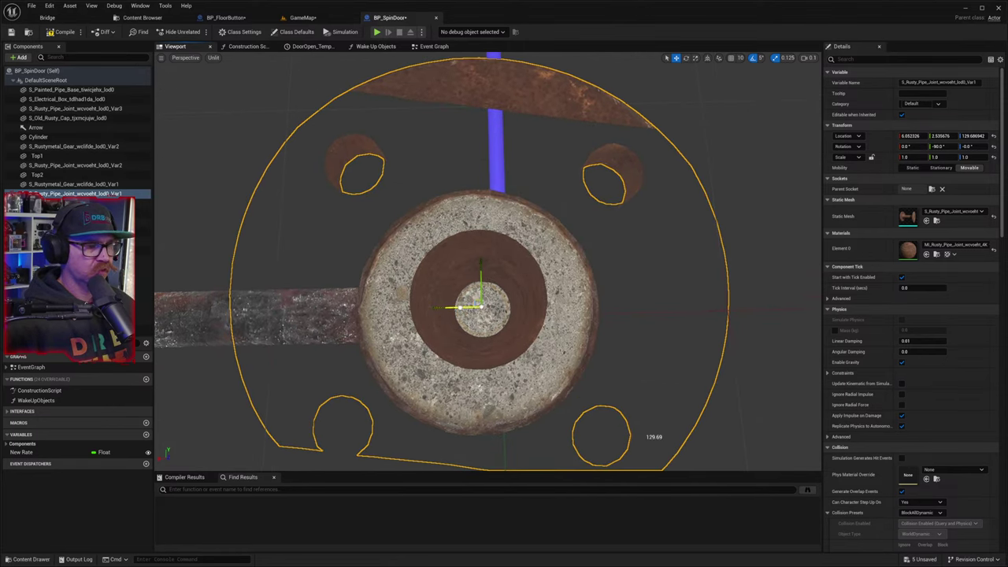
left_click_drag(461, 307, 454, 309)
- Lower the Var1 rusty gear onto the post's top at about Z 120.49 and shift it to about X 5.85
right_click_drag(455, 309, 308, 207)
key("s")
key("a")
key("s")
left_click(500, 108)
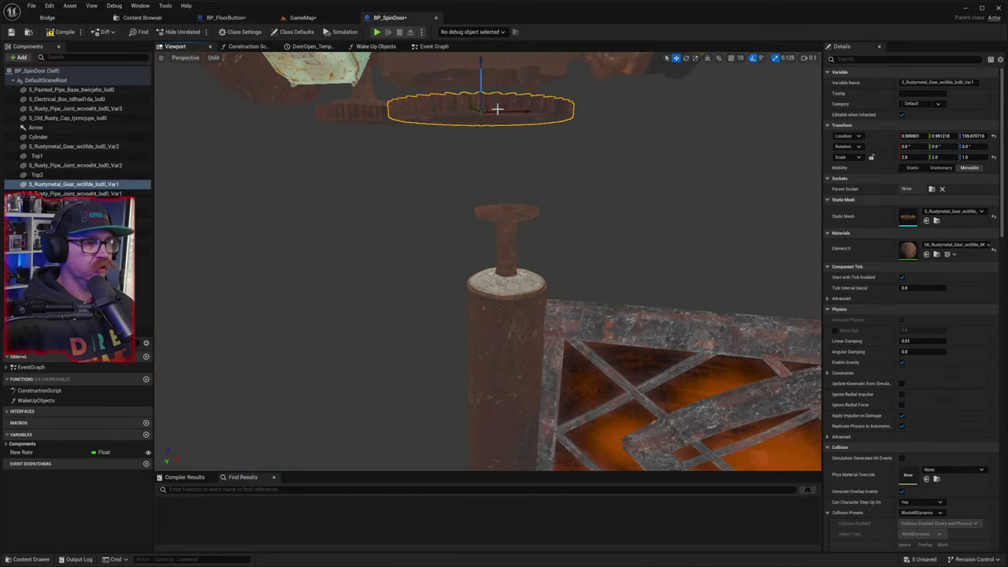
left_click_drag(481, 88, 526, 278)
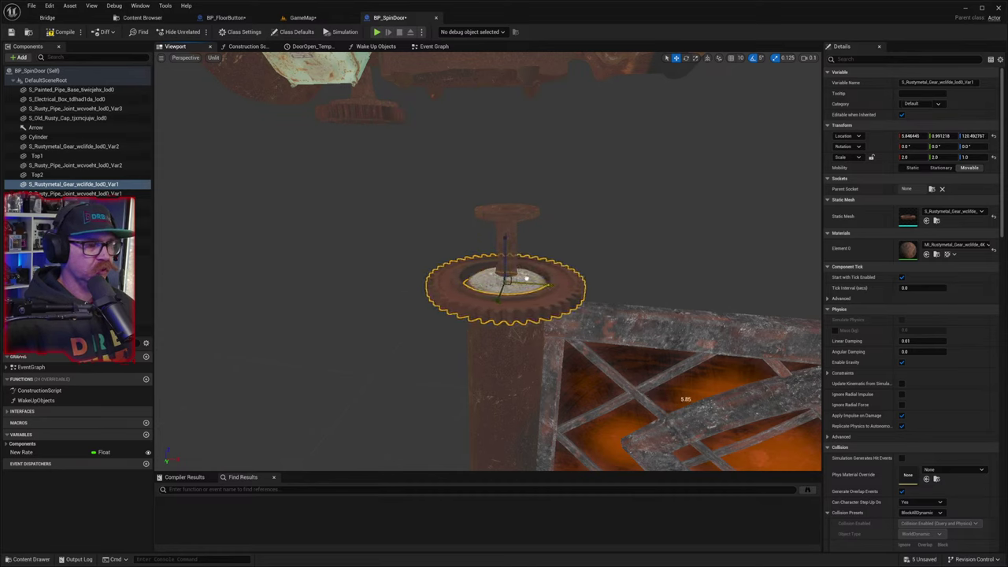
- Lower the Var1 gear slightly further around the post's top, to about Z 119.61
right_click_drag(556, 294, 598, 348)
key("w")
key("w")
right_click_drag(537, 309, 549, 275)
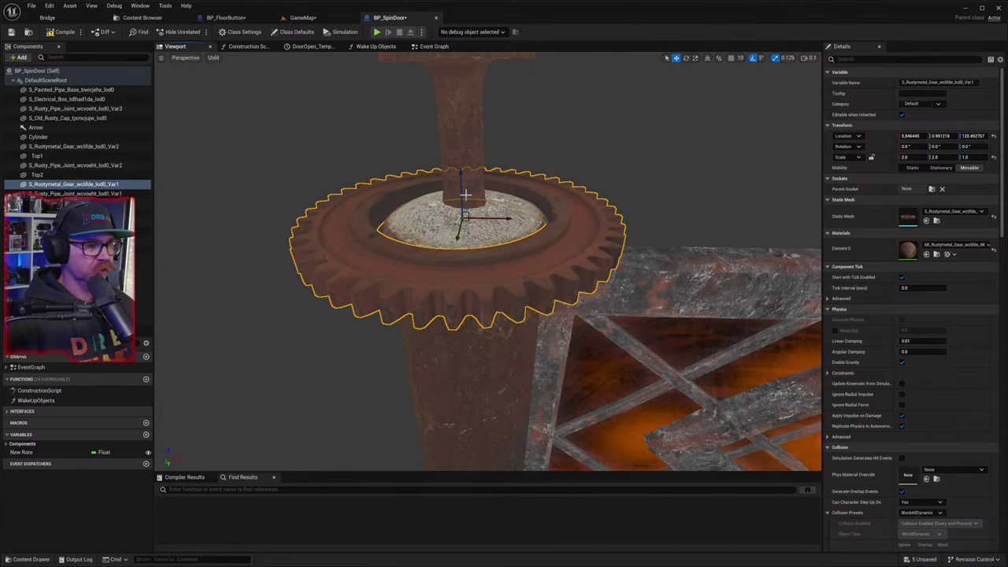
left_click_drag(459, 197, 464, 201)
- Set the Var1 gear's X and Y scale to 1.7 so it fits tighter around the post
mouse_move(463, 201)
right_mouse_down()
mouse_move(470, 161)
mouse_move(480, 236)
mouse_move(473, 244)
mouse_move(449, 189)
mouse_move(456, 220)
mouse_move(465, 201)
right_mouse_up()
key("w")
key("s")
key("w")
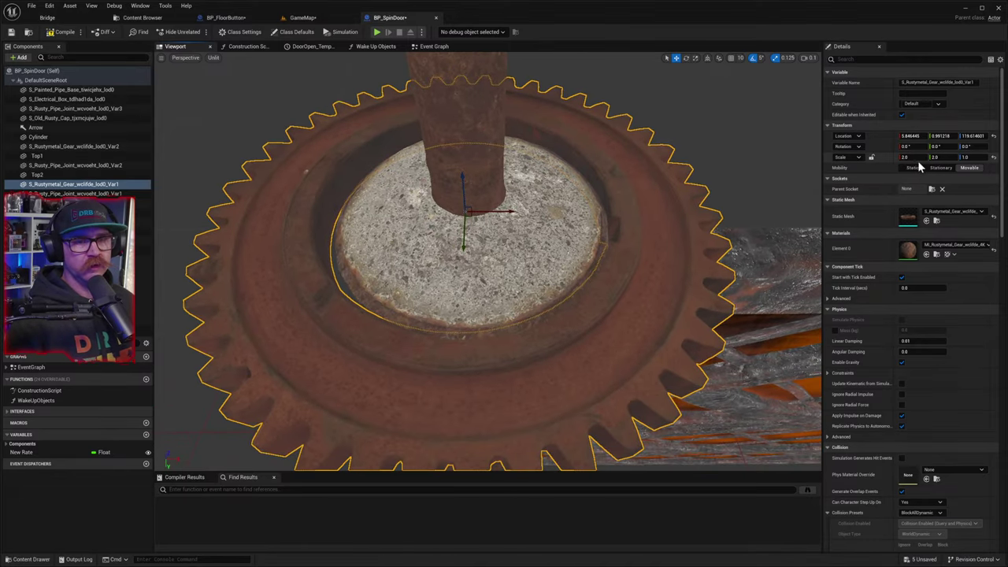
type("1")
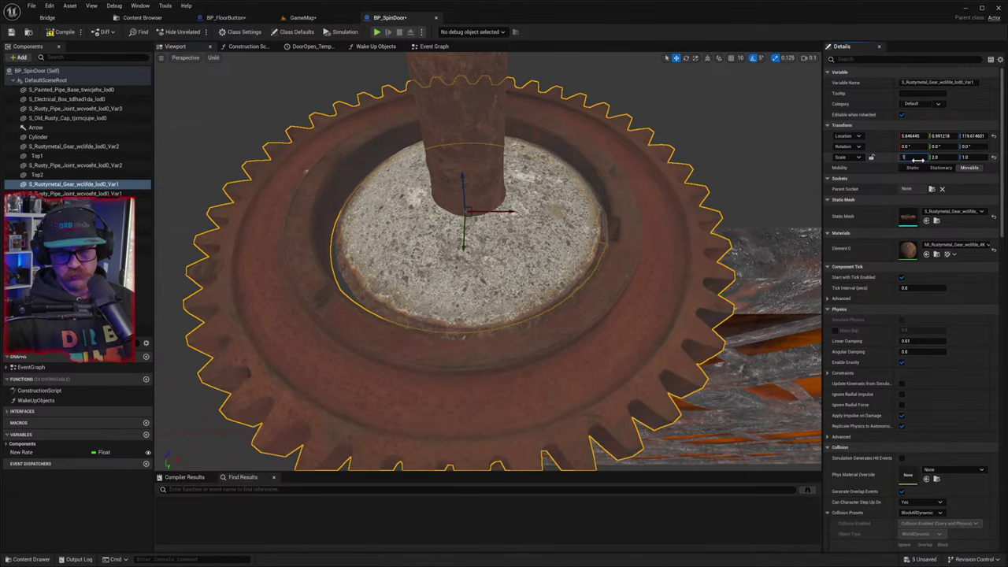
type(".7")
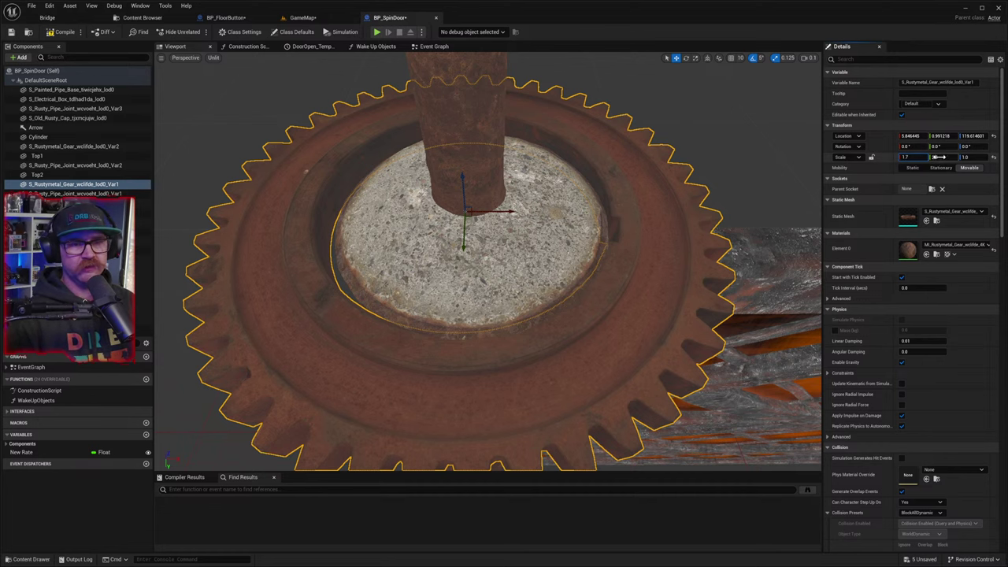
left_click(940, 157)
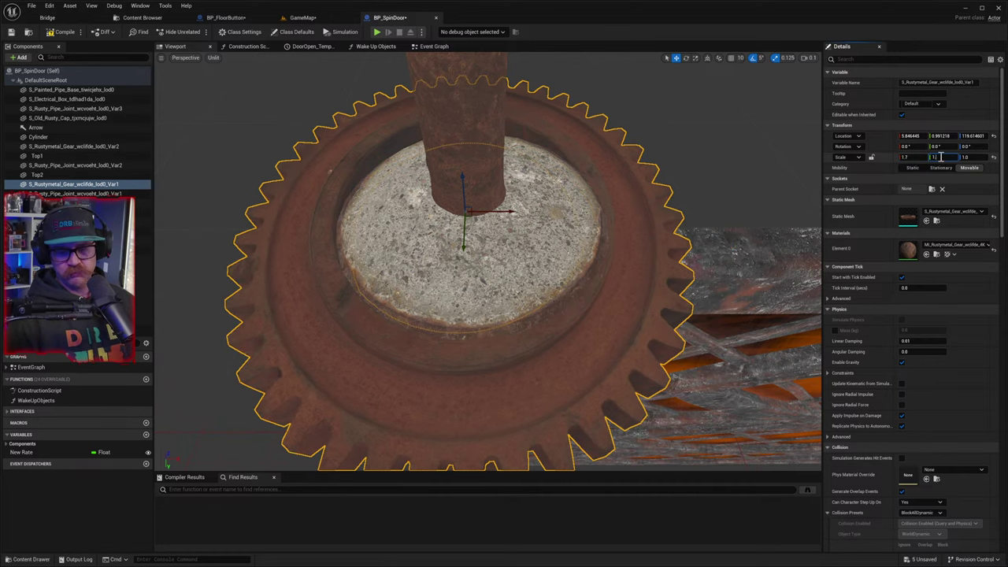
type("1.7")
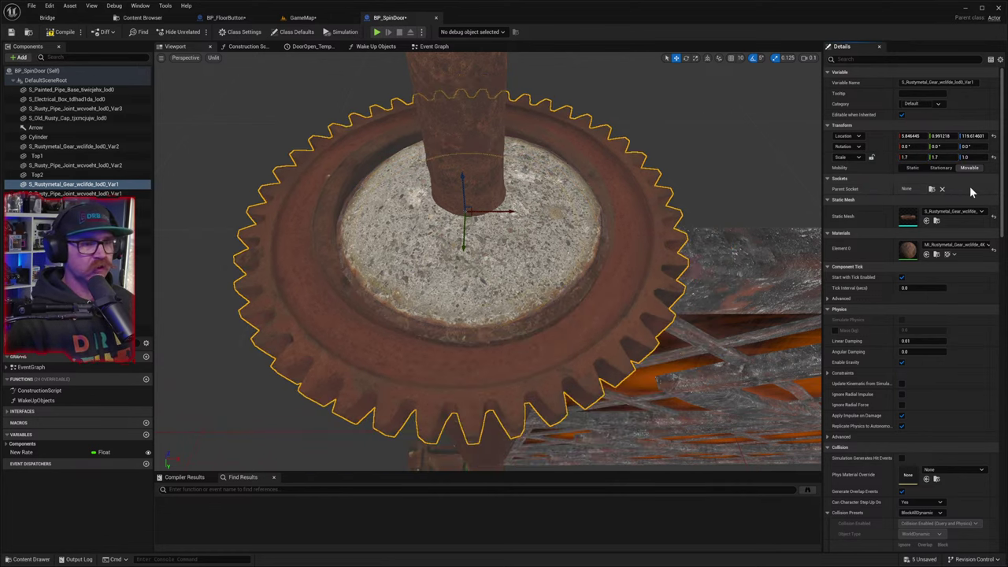
left_click(967, 192)
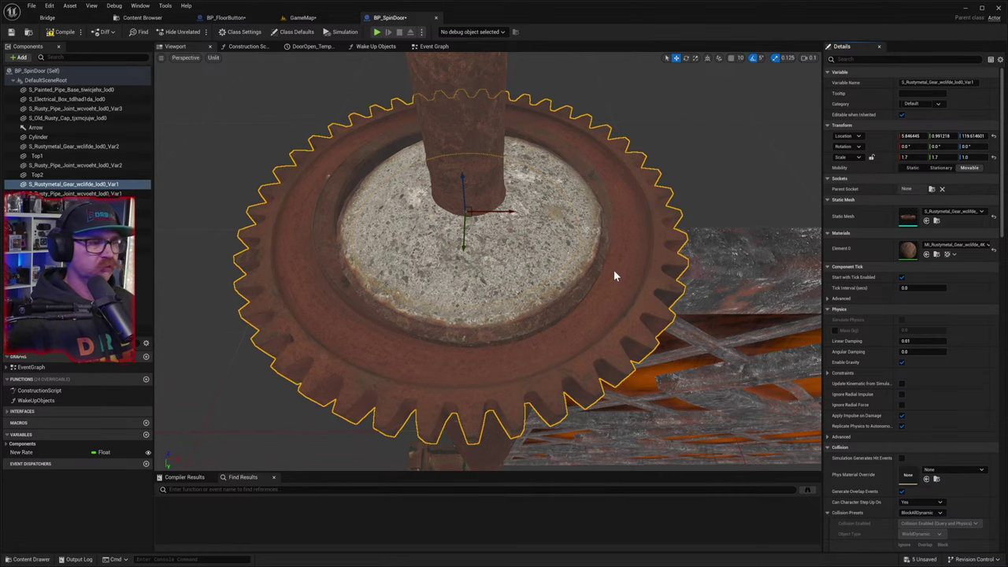
- Centre the Var1 gear around the post as seen from above, at about X 6.58 and Y 1.48
right_click_drag(578, 301, 545, 278)
key("w")
key("s")
key("d")
key("d")
key("a")
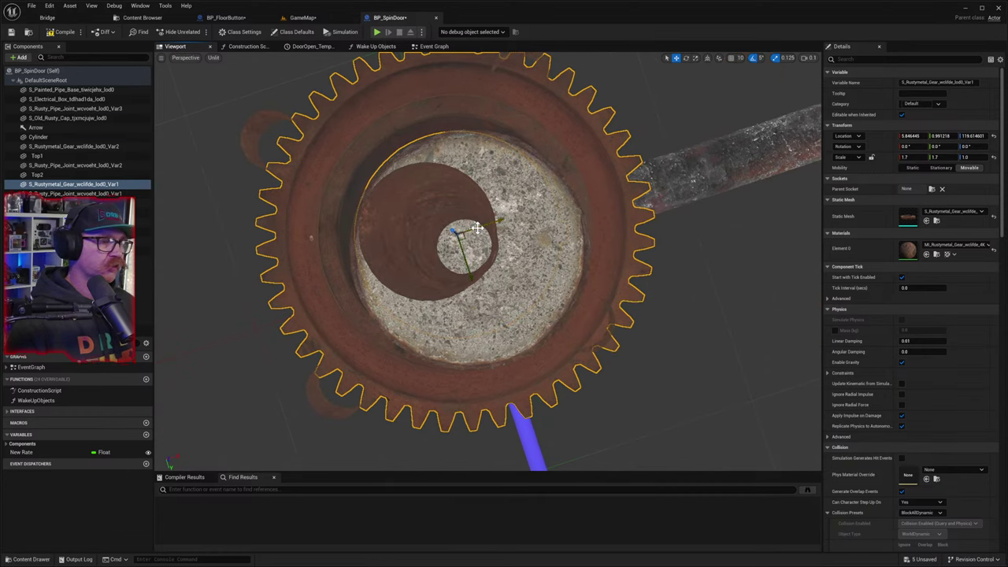
left_click_drag(477, 228, 476, 253)
right_click_drag(476, 253, 449, 158)
right_click_drag(467, 219, 534, 278)
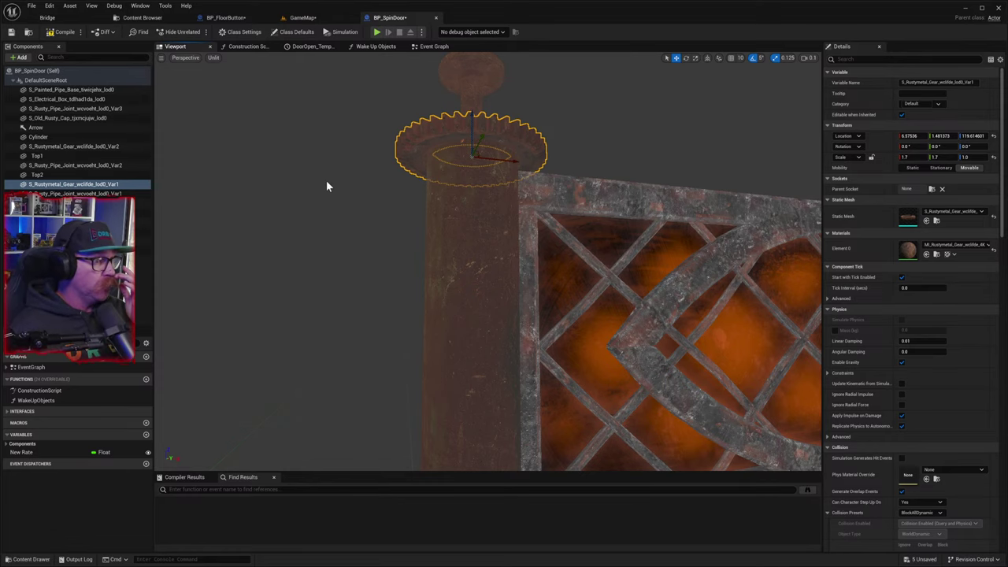
- Move the smaller Var2 gear down beside the Var1 gear so their teeth mesh, at about X -19.01 and Z 119.22
right_click_drag(454, 263, 464, 236)
right_click_drag(358, 198, 359, 199)
left_click(368, 199)
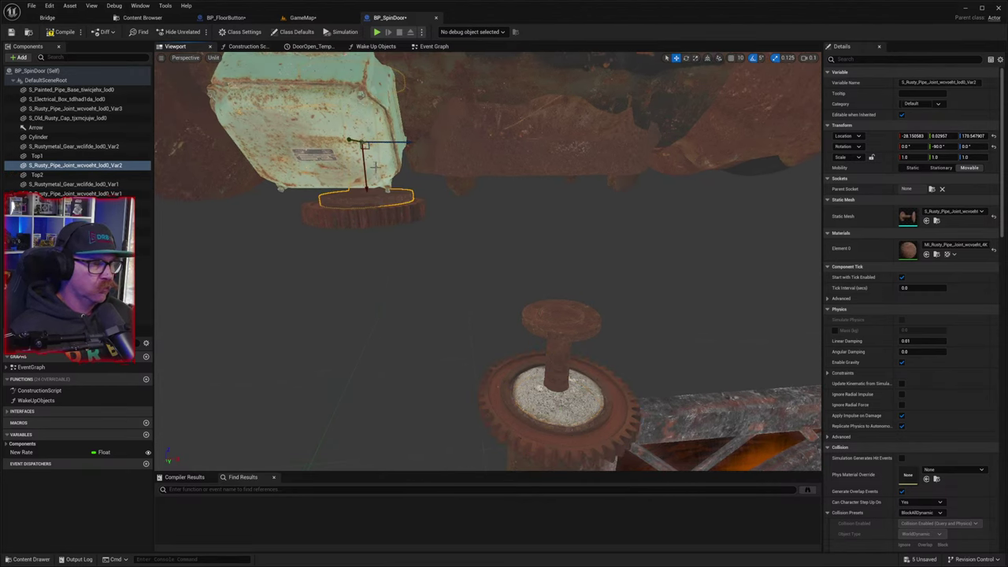
left_click(376, 212)
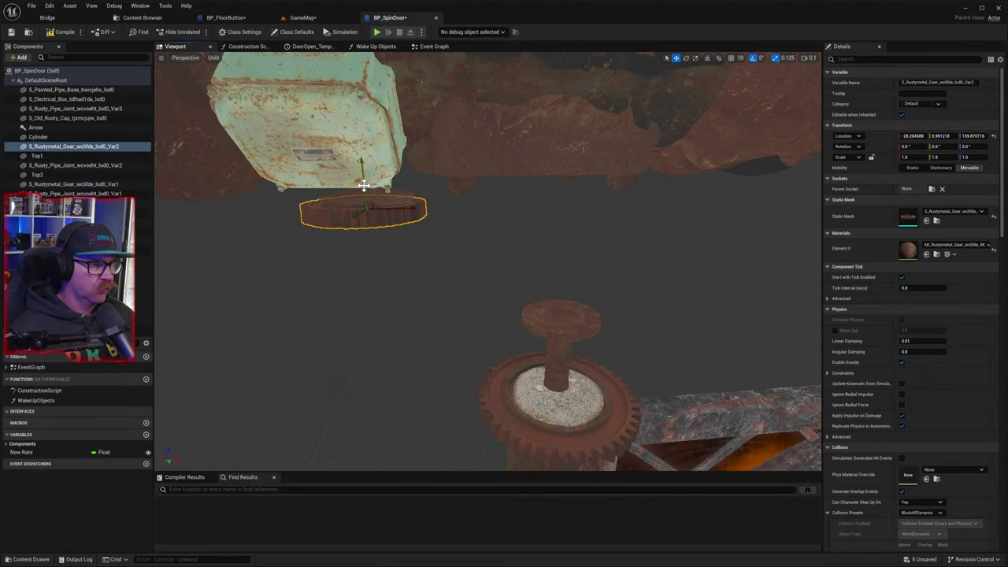
left_click_drag(364, 187, 470, 403)
right_click_drag(484, 410, 468, 471)
key("w")
scroll(485, 355, "up", 6)
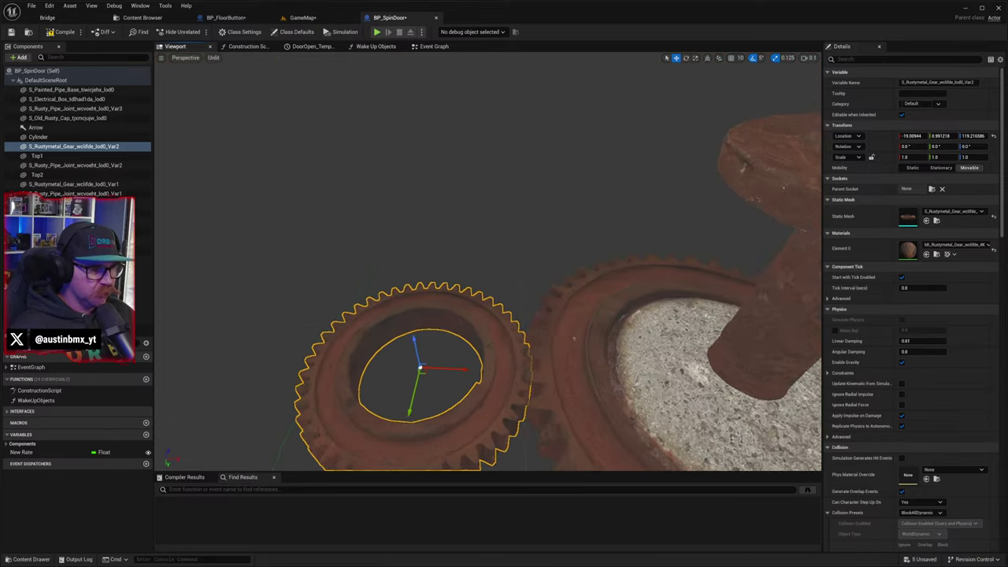
right_click_drag(484, 354, 464, 406)
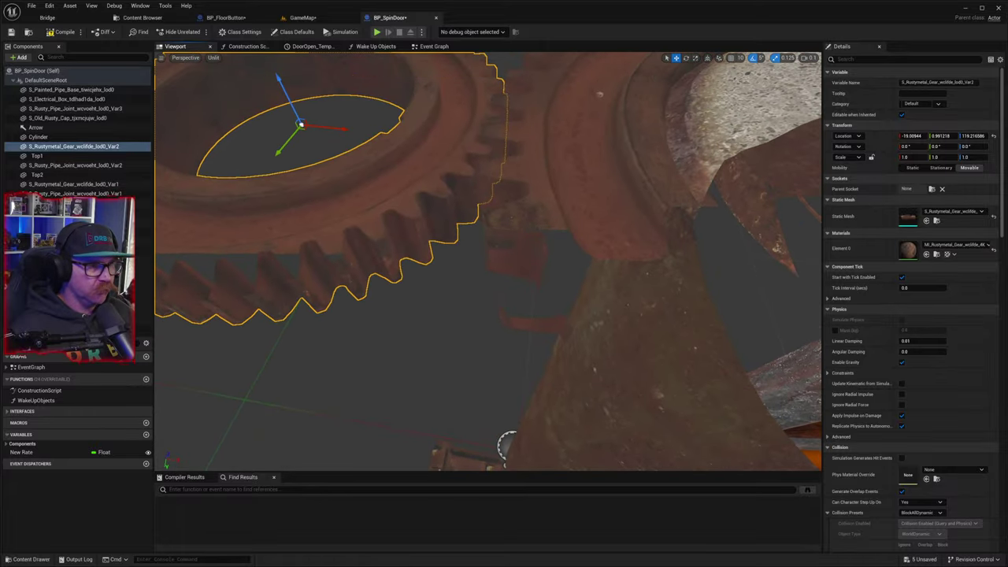
right_click_drag(508, 445, 508, 272)
scroll(511, 343, "down", 1)
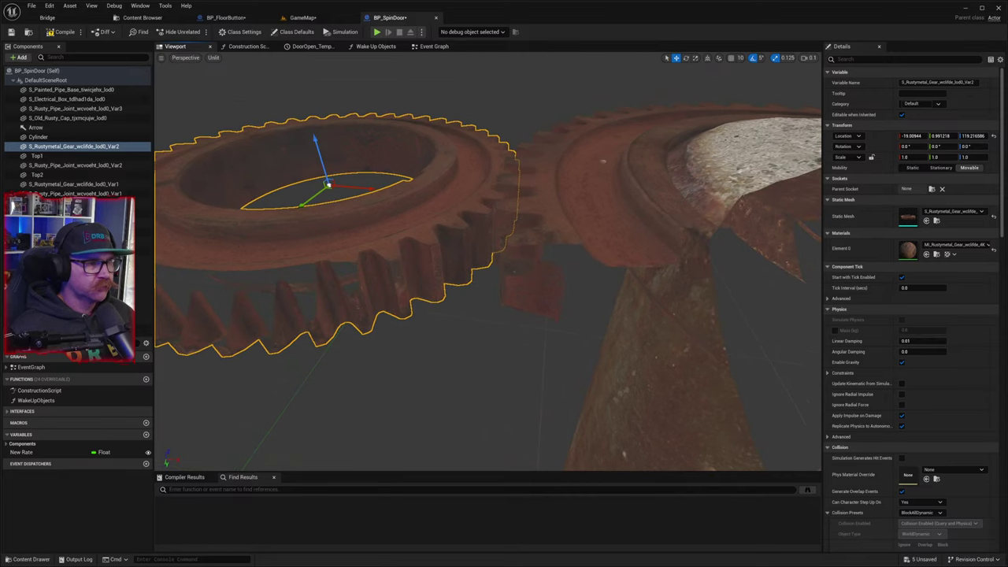
- Lower the Var2 rusty pipe joint to about Z 128.38 and shift it to about X -19.35, over the small gear
right_click_drag(512, 402, 492, 417)
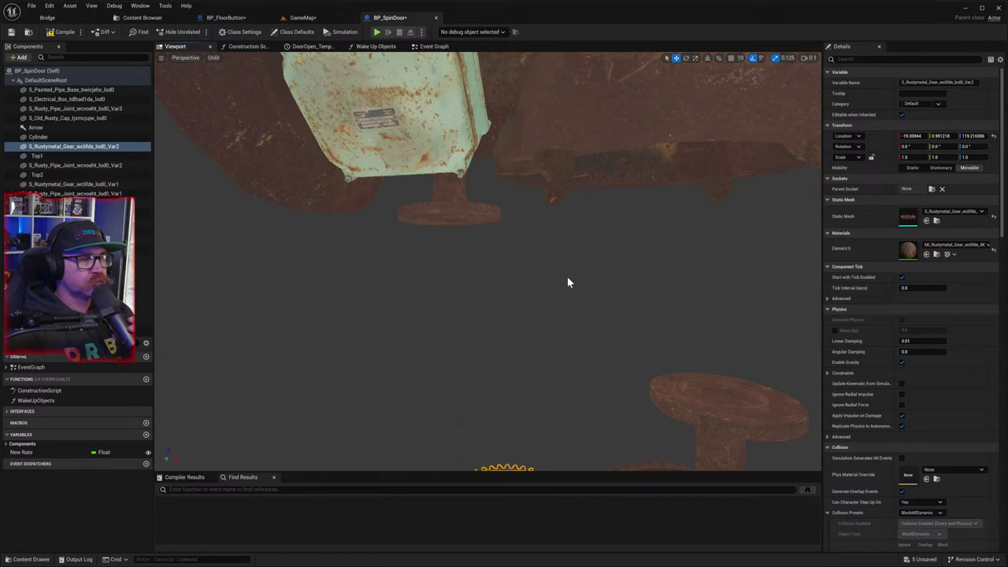
left_click(448, 207)
left_click_drag(450, 177, 433, 414)
right_click_drag(501, 399, 496, 444)
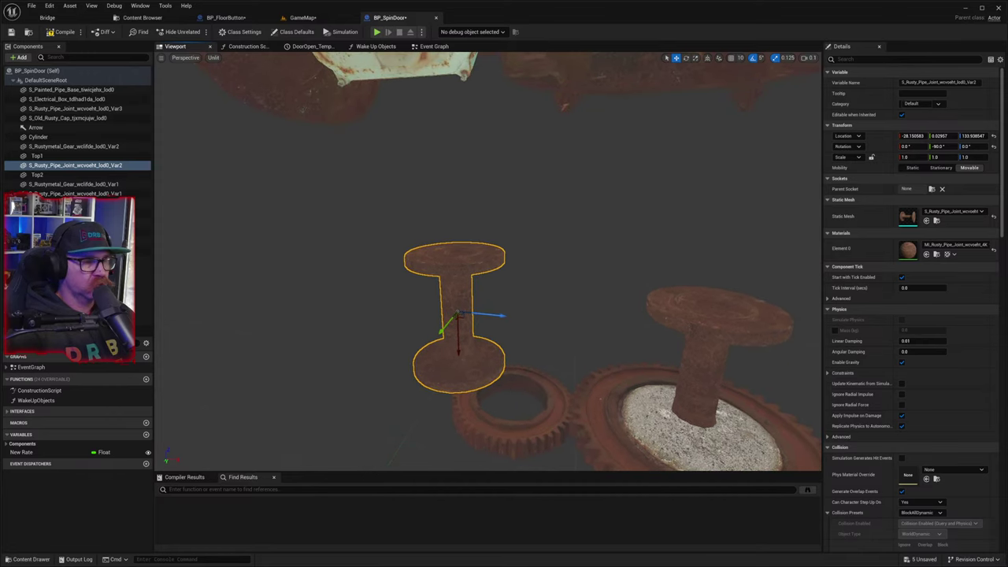
right_click_drag(488, 341, 487, 341)
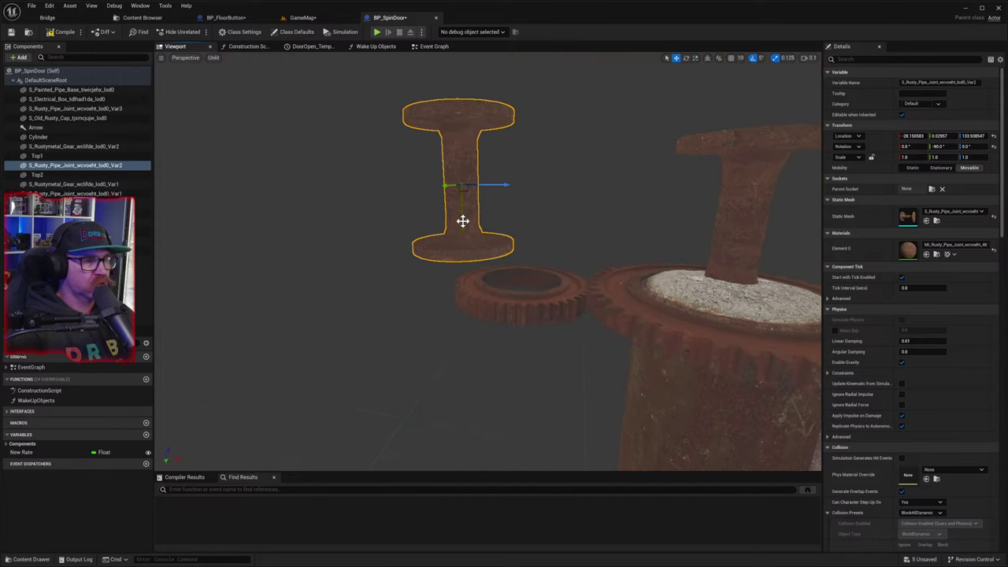
left_click_drag(462, 221, 459, 234)
key("q")
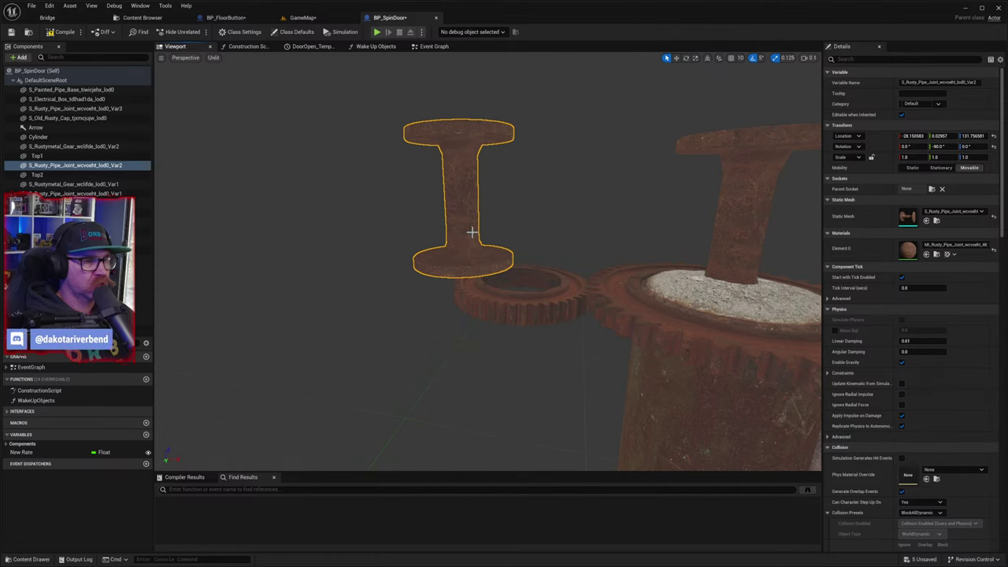
key("w")
left_click_drag(462, 203, 462, 248)
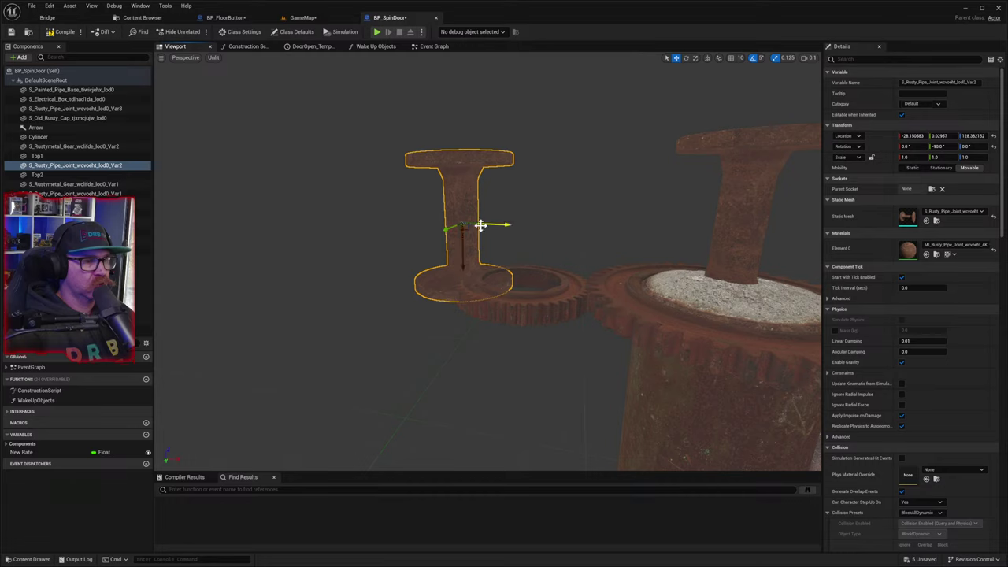
left_click_drag(480, 226, 544, 227)
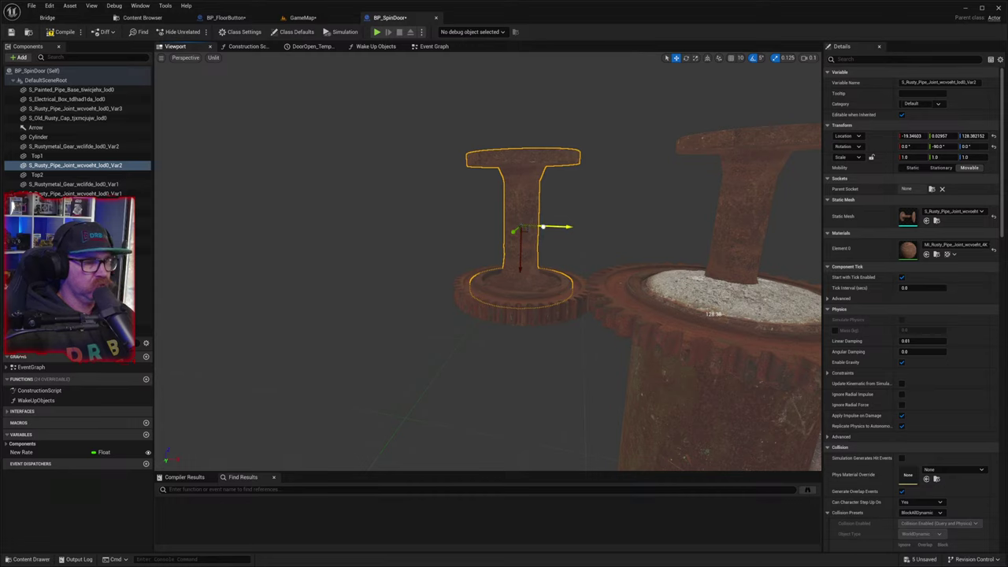
- Lower the painted pipe base to about Z 147.95 so it meets the tops of both pipe joints
right_click_drag(579, 256, 578, 211)
right_click_drag(583, 260, 584, 267)
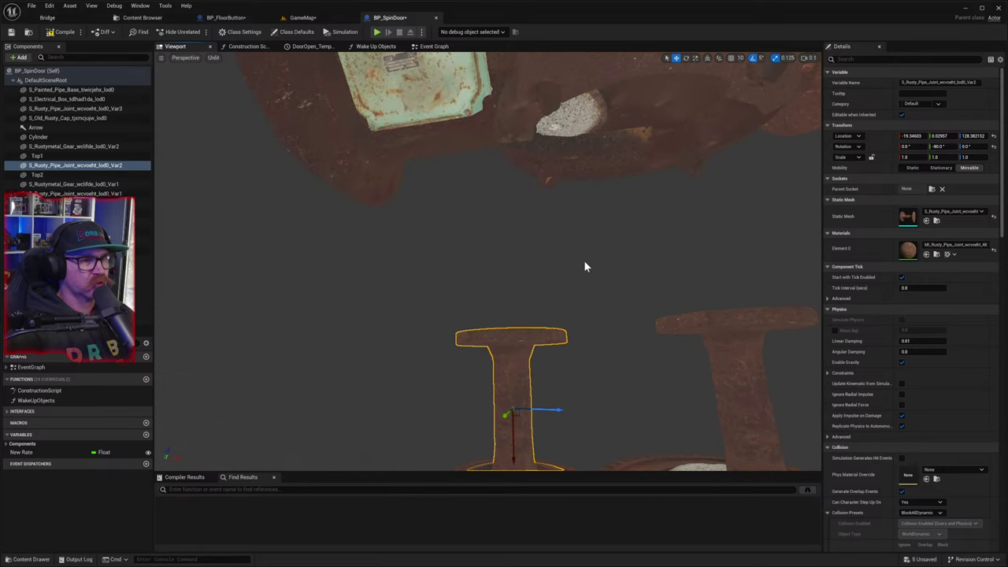
left_click(564, 79)
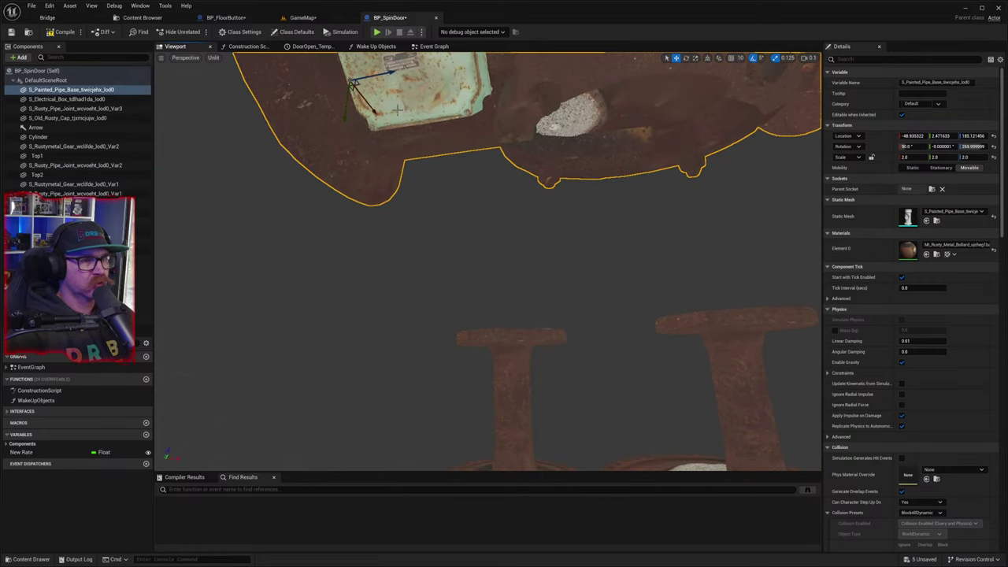
mouse_move(346, 108)
left_mouse_down()
mouse_move(351, 234)
mouse_move(370, 310)
left_mouse_up()
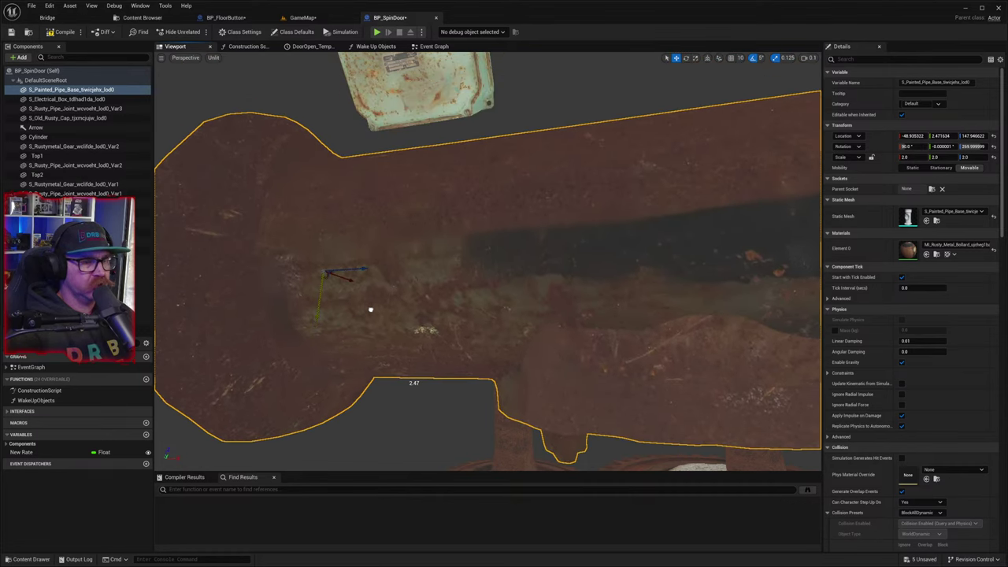
right_click_drag(370, 309, 477, 315)
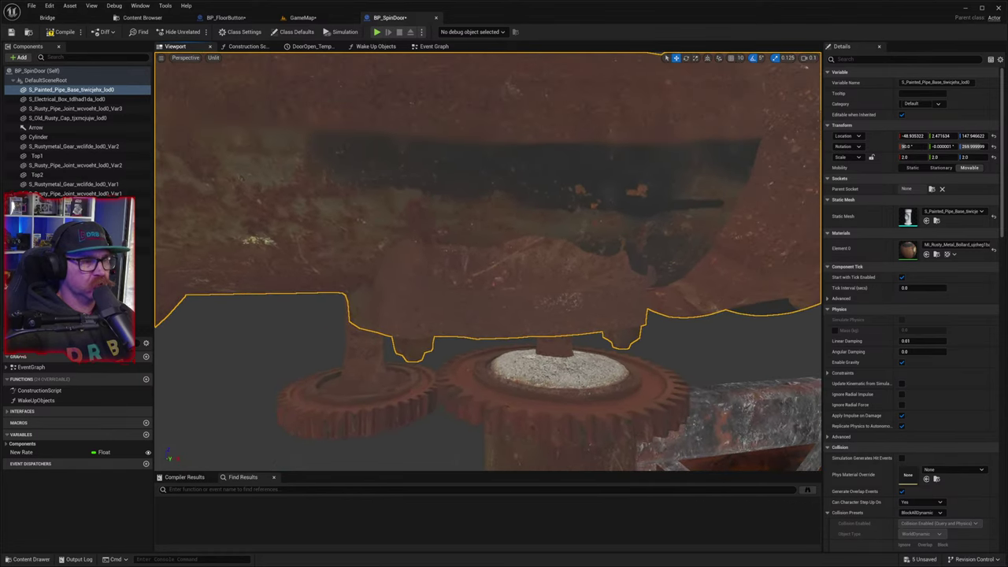
- Scale the painted pipe base down to 1.5 on the X, Y and Z axes
left_click(917, 157)
type("1")
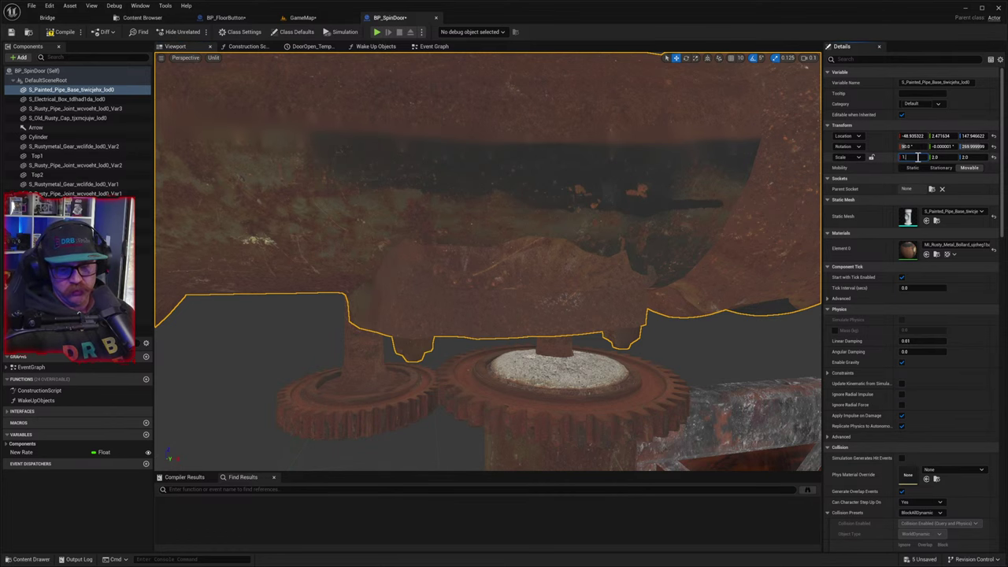
type(".5")
left_click(951, 157)
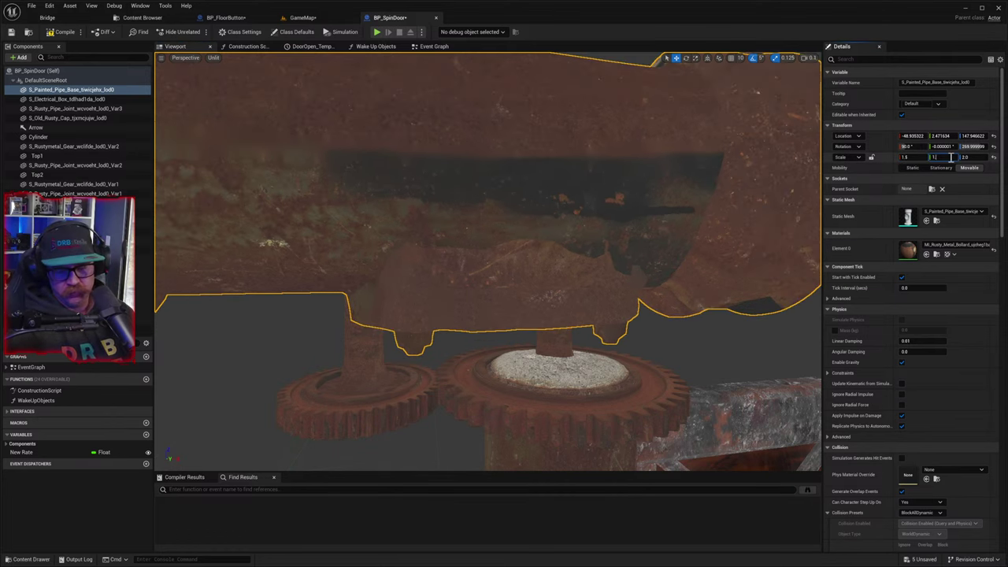
type("1.5")
left_click(970, 157)
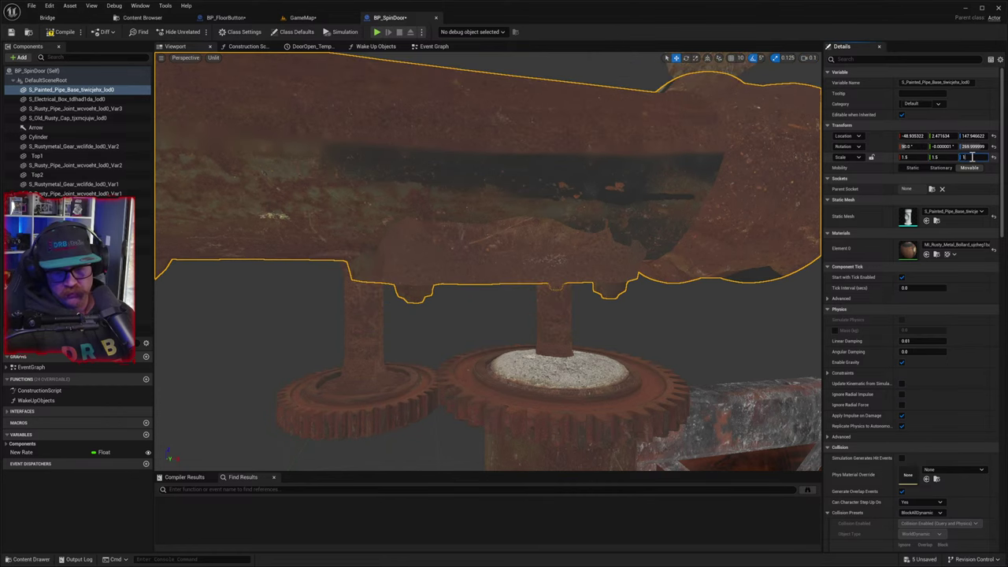
type("1.5")
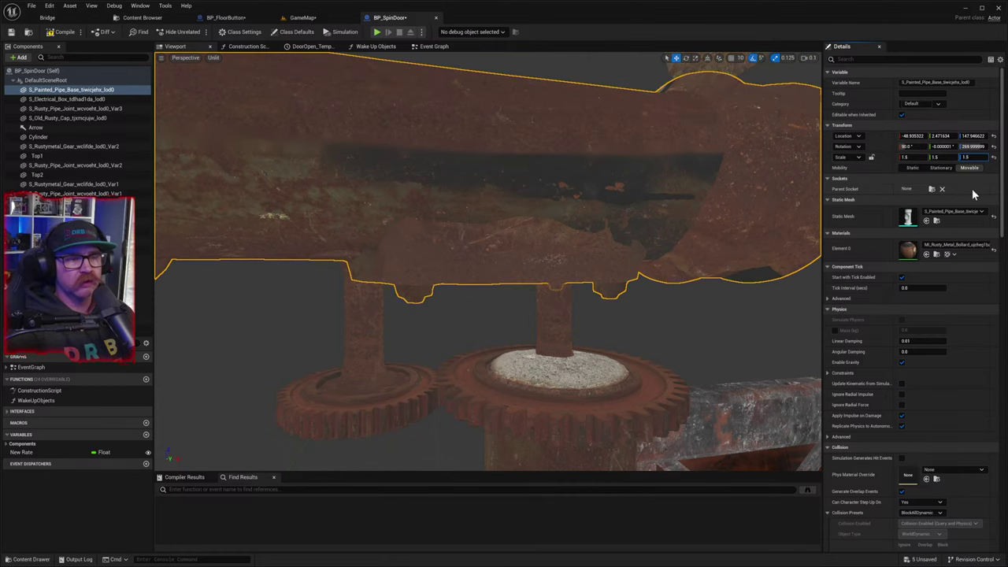
key("Return")
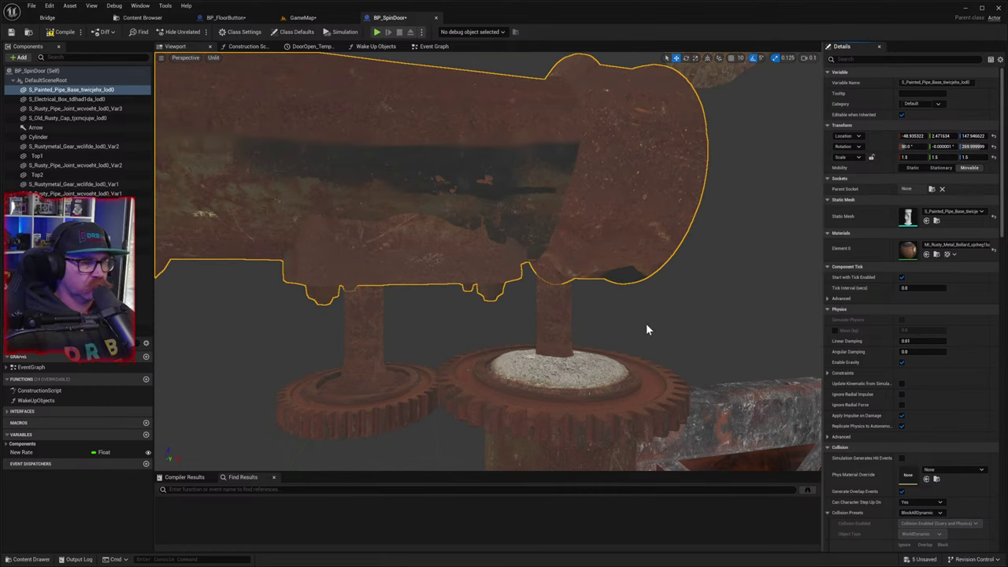
- Shift the painted pipe base along X to about -30.37 so it spans both pipe joints
right_click_drag(646, 324, 591, 337)
right_click_drag(577, 279, 578, 279)
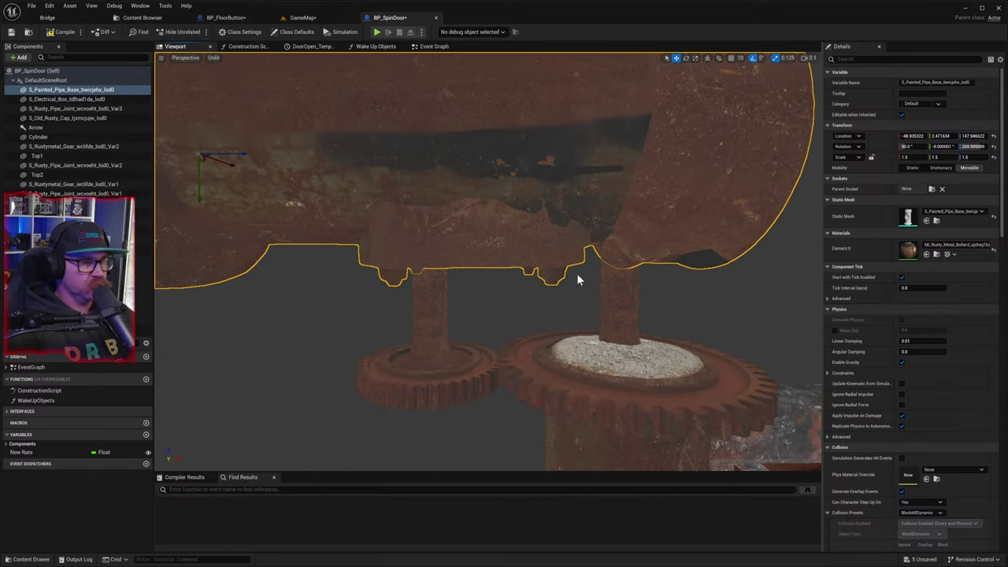
left_click(546, 240)
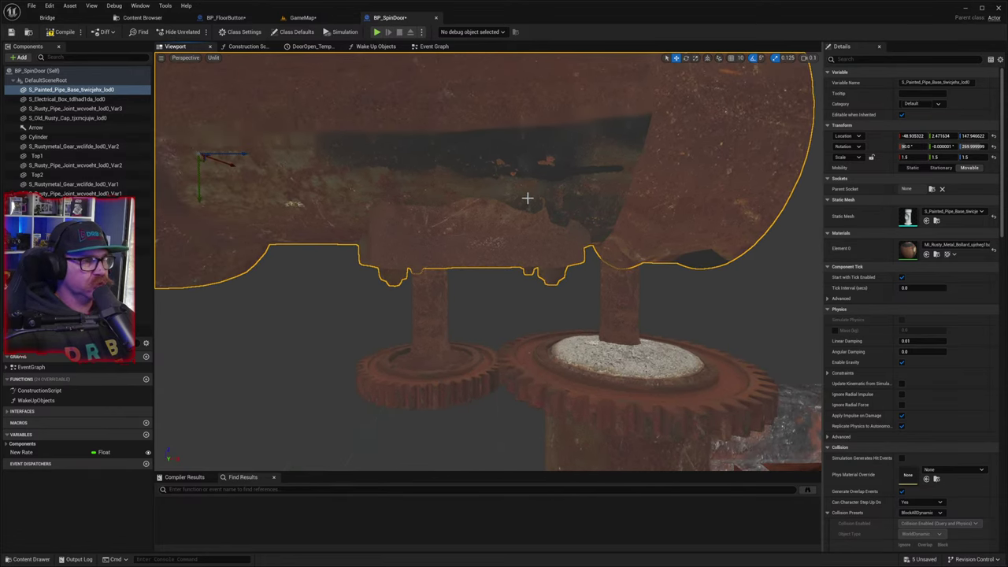
key("f")
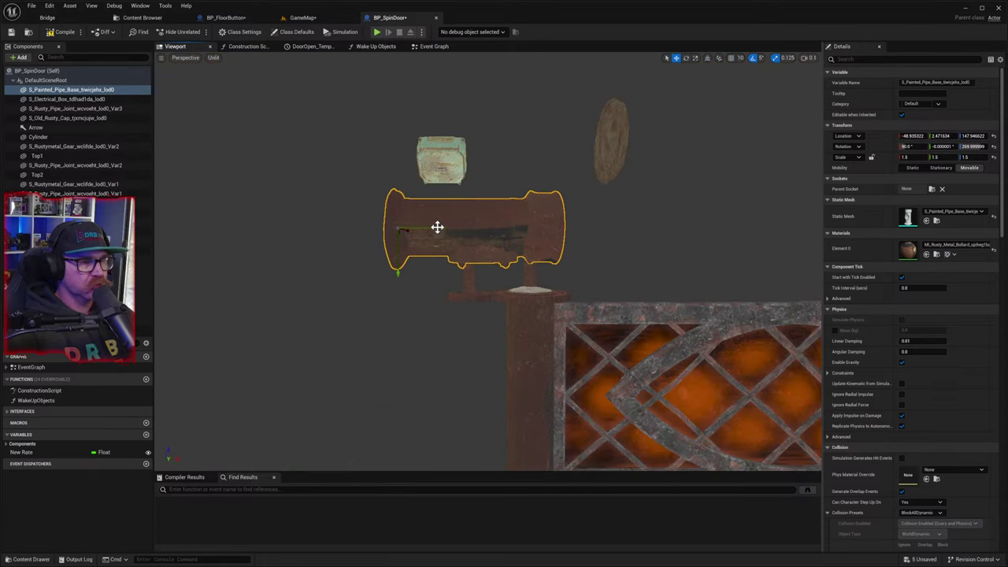
left_click_drag(437, 227, 480, 222)
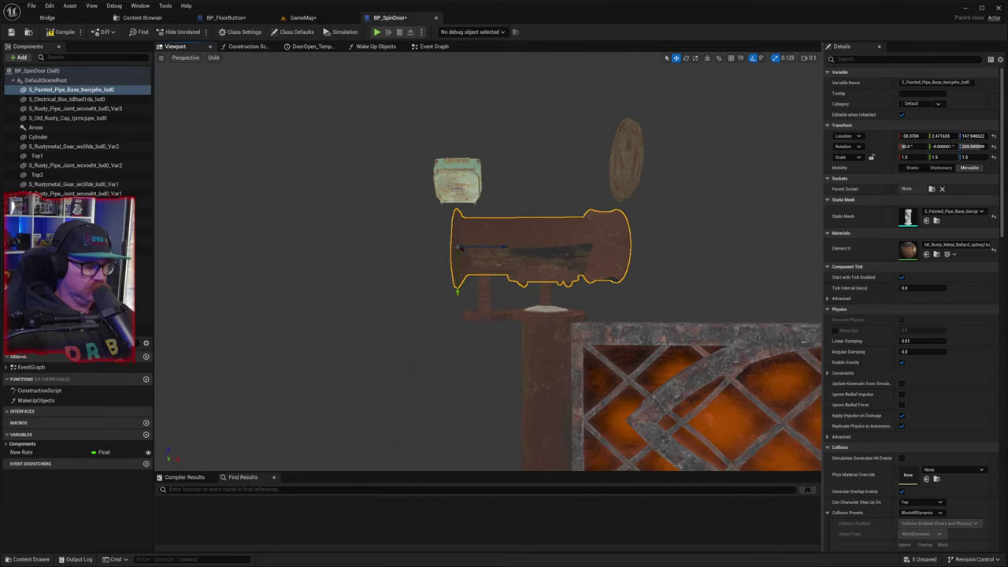
- Lower the painted pipe base to about Z 140.24, closer to the gears
scroll(484, 279, "up", 5)
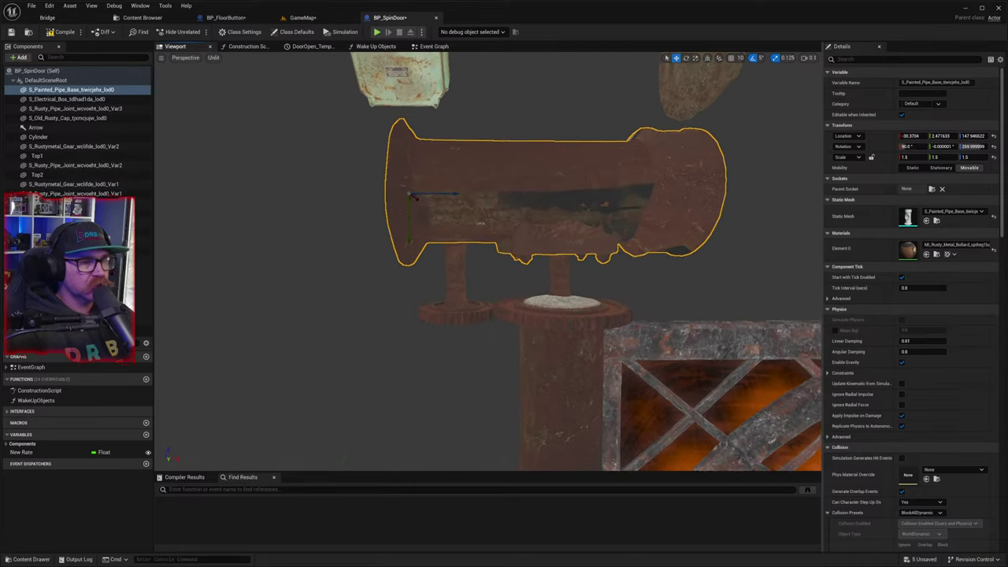
scroll(480, 223, "up", 8)
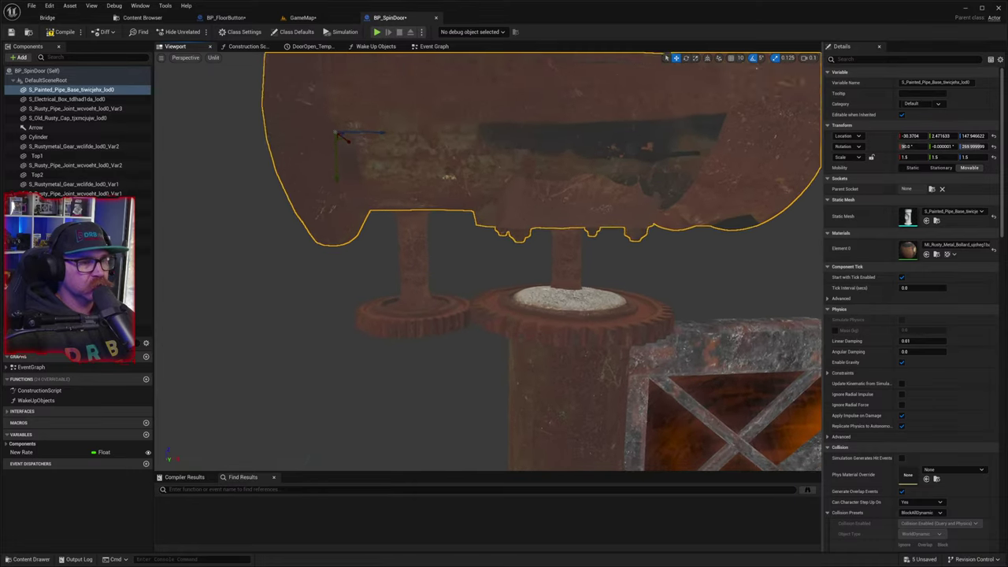
mouse_move(480, 223)
right_mouse_down()
mouse_move(535, 197)
mouse_move(552, 201)
mouse_move(504, 228)
mouse_move(504, 249)
mouse_move(441, 260)
mouse_move(479, 223)
right_mouse_up()
right_click_drag(526, 195, 526, 194)
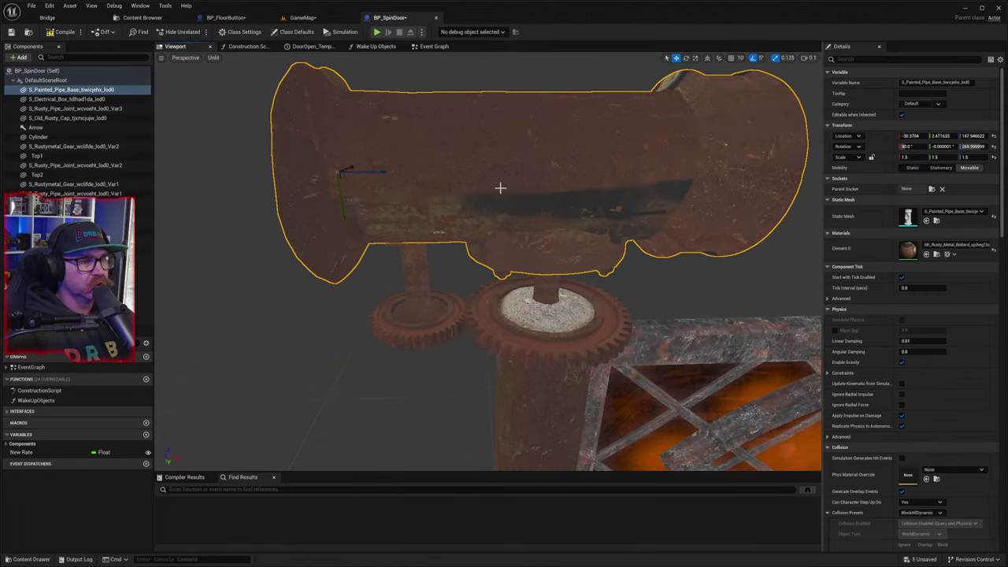
left_click_drag(341, 201, 354, 243)
mouse_move(383, 270)
right_mouse_down()
mouse_move(547, 412)
mouse_move(394, 277)
right_mouse_up()
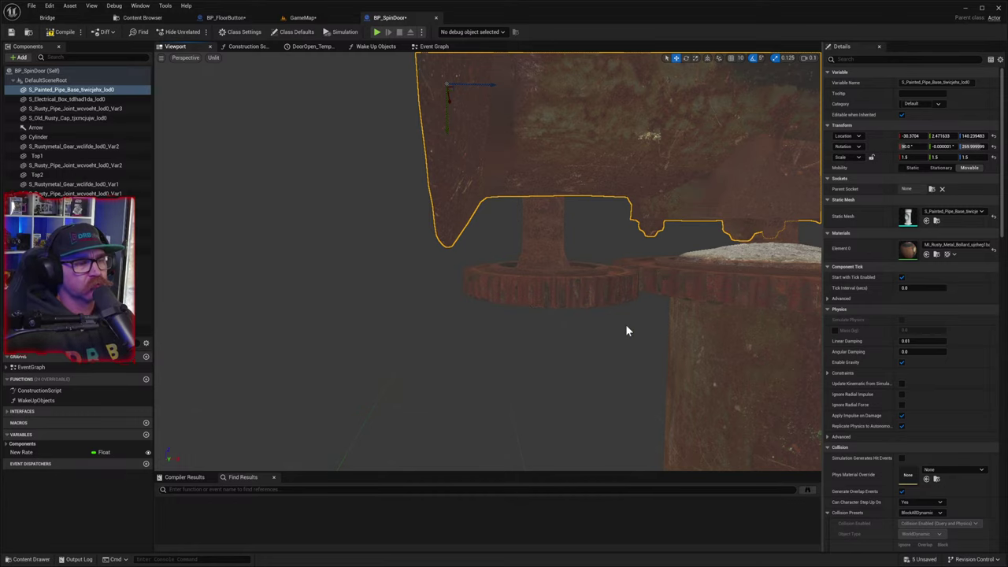
- Try a Z scale of 2 on the painted pipe base
mouse_move(488, 261)
right_mouse_down()
mouse_move(463, 257)
mouse_move(493, 265)
right_mouse_up()
key("d")
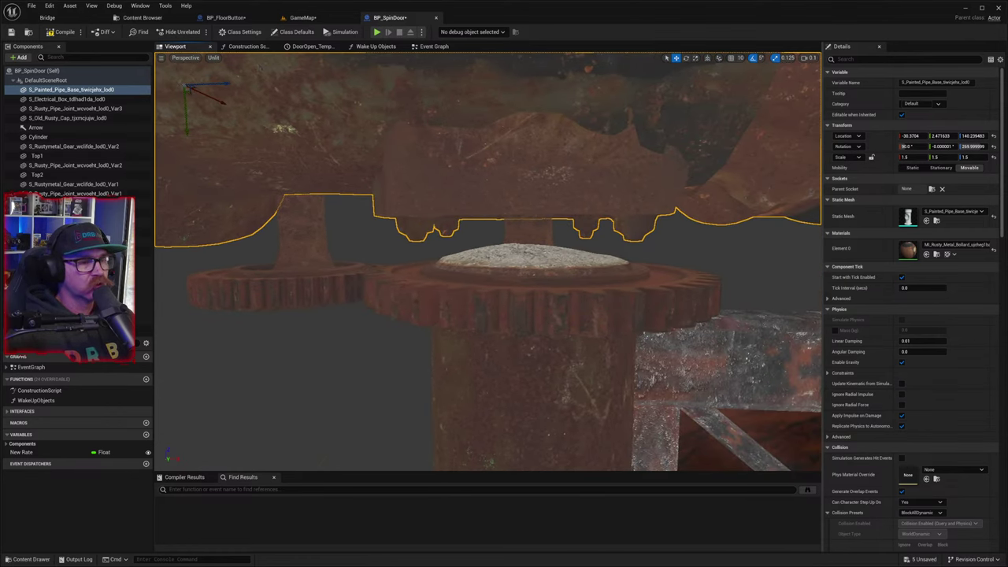
right_click_drag(493, 265, 669, 200)
key("d")
key("a")
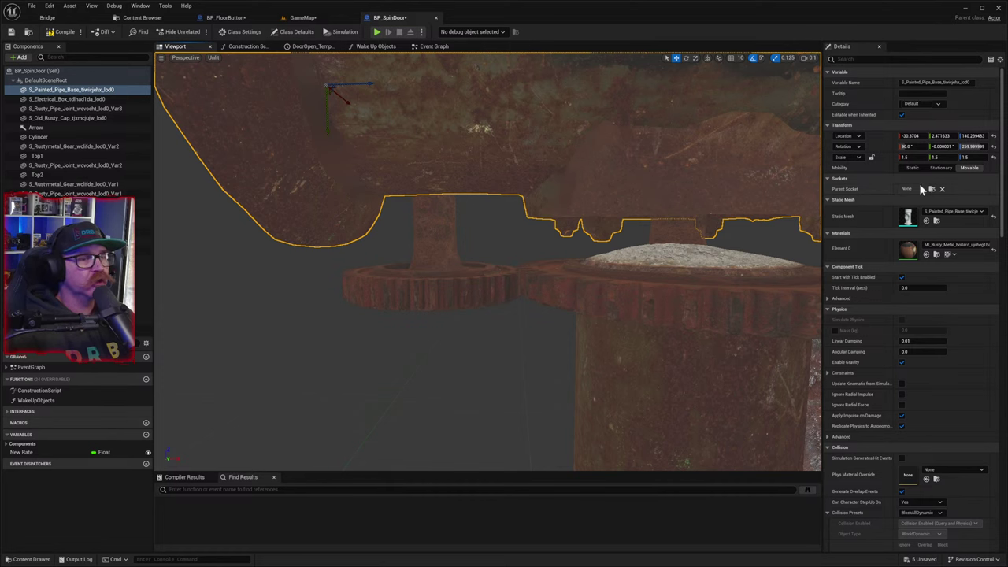
left_click(968, 157)
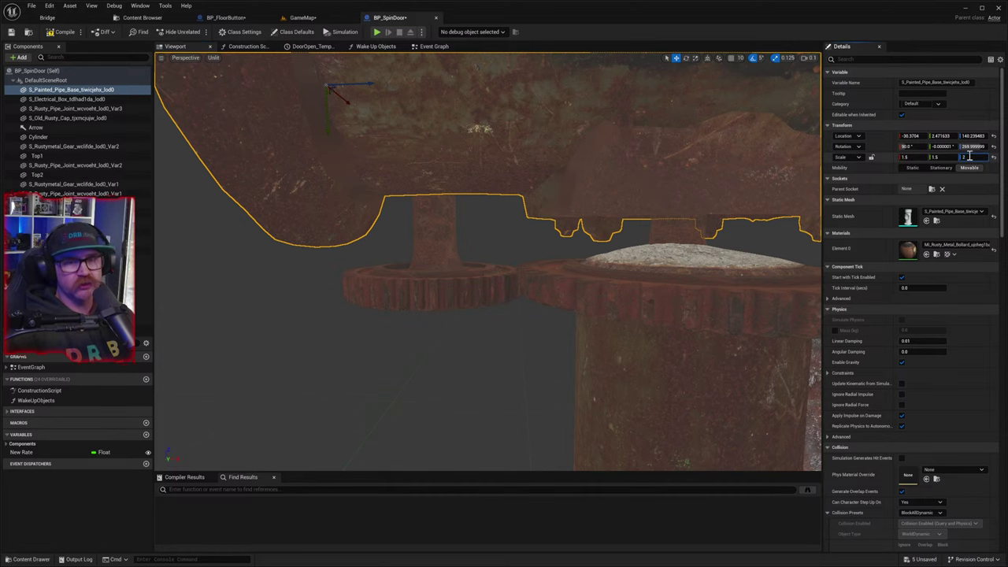
key("Return")
scroll(748, 237, "down", 5)
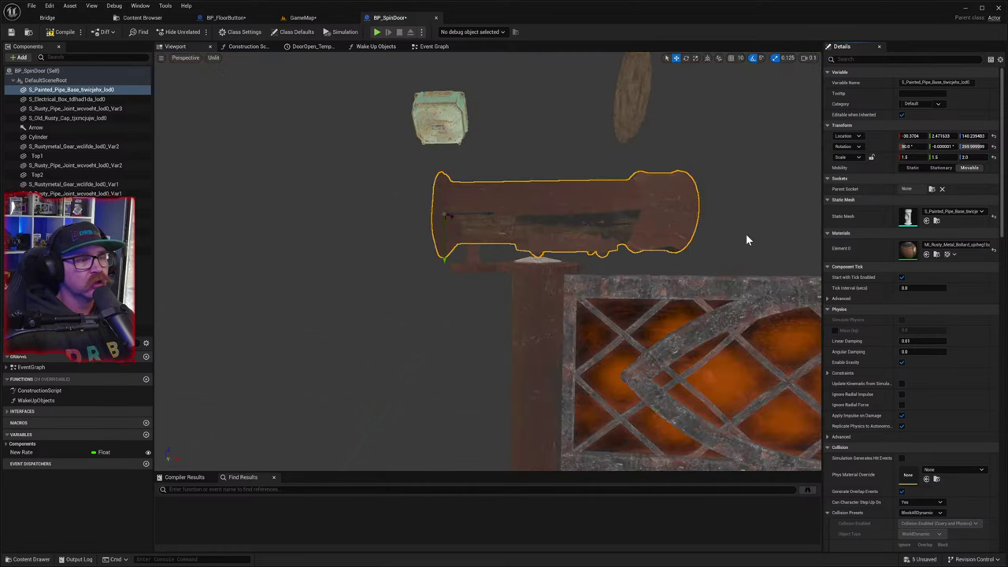
- Set the painted pipe base's Z scale to 1.7 and shift it to about X -34.59 over the pipe joints
scroll(697, 230, "up", 5)
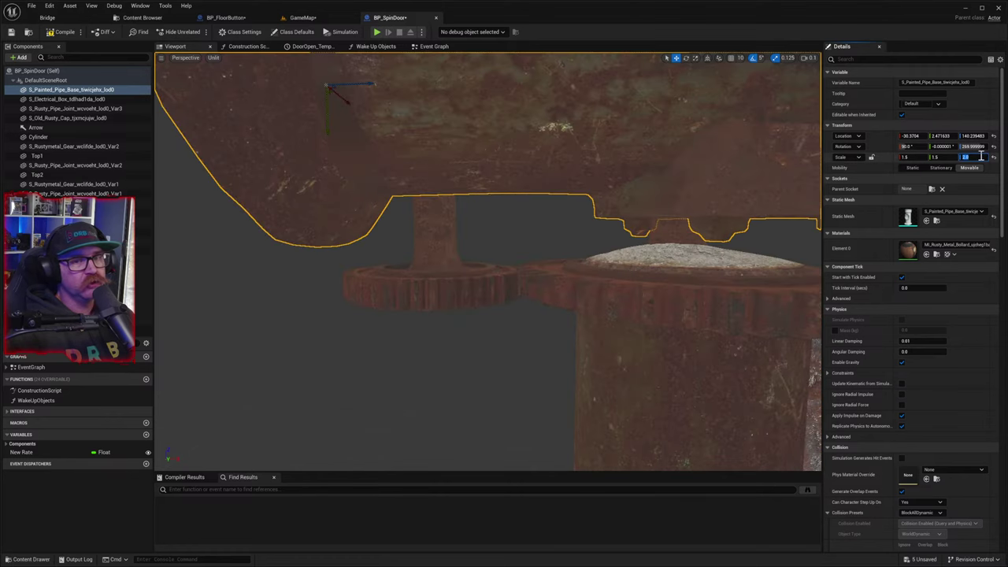
type("1.7")
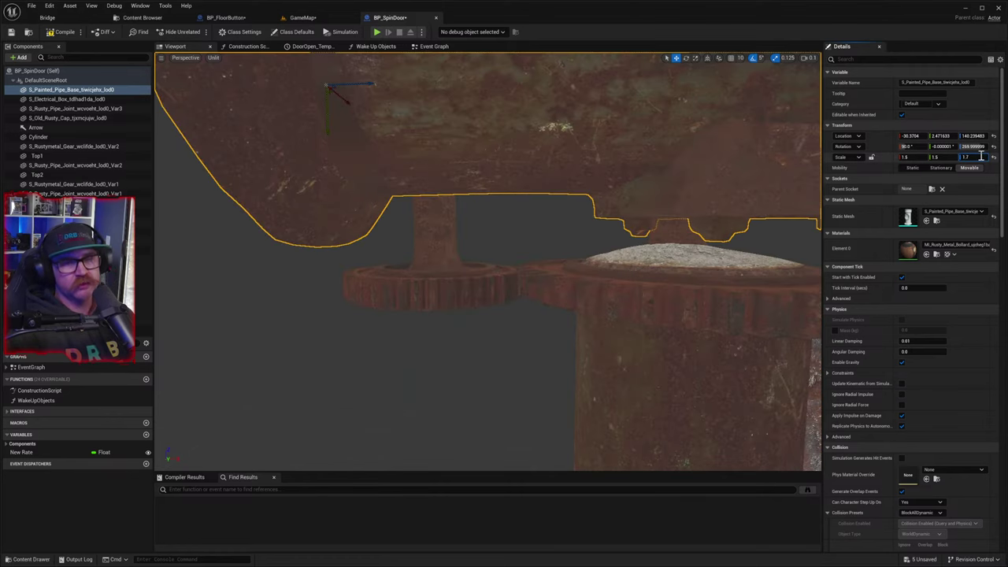
key("f")
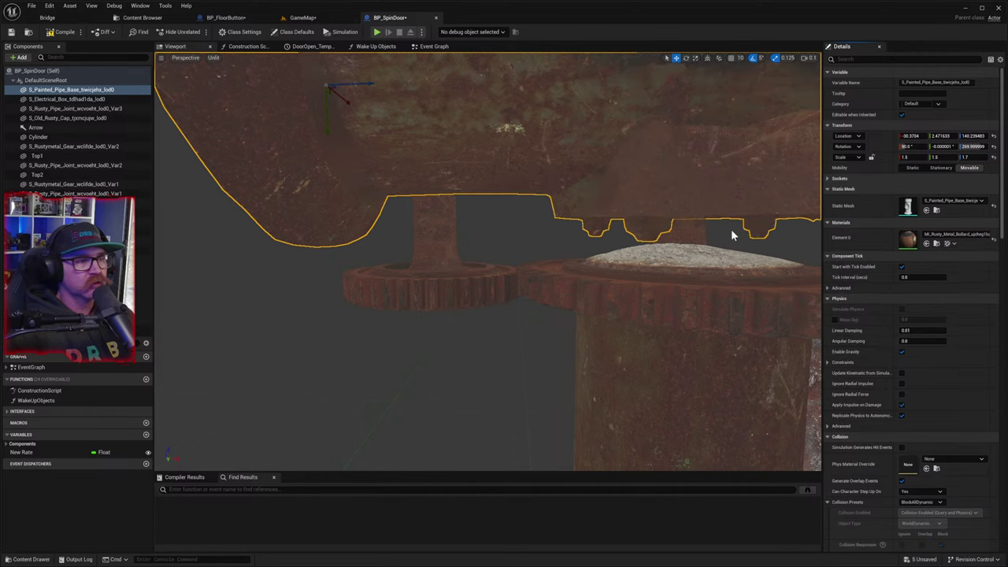
left_click_drag(490, 213, 477, 211)
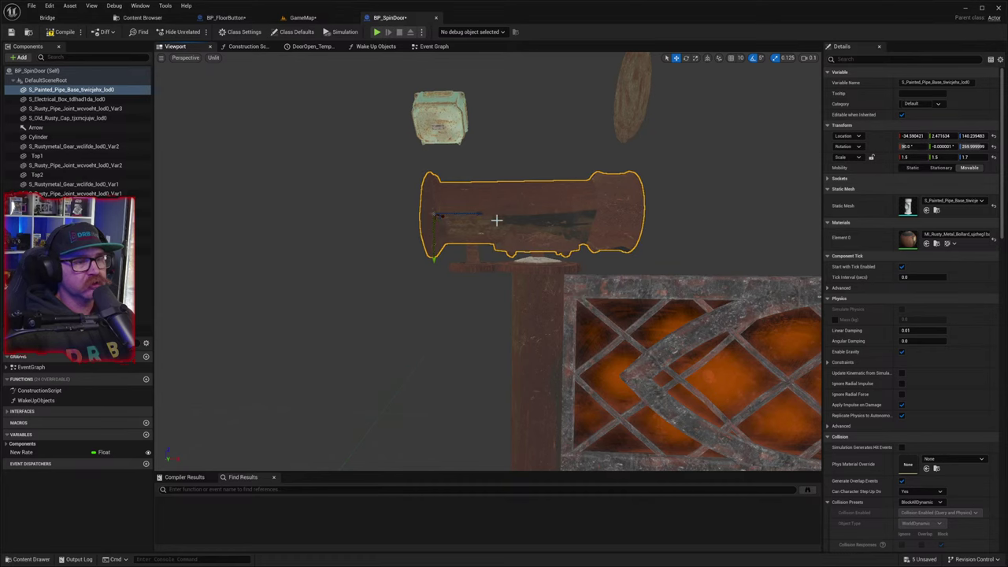
- Raise the small Var2 gear slightly to about Z 119.67 to level it with the larger gear
scroll(496, 220, "up", 6)
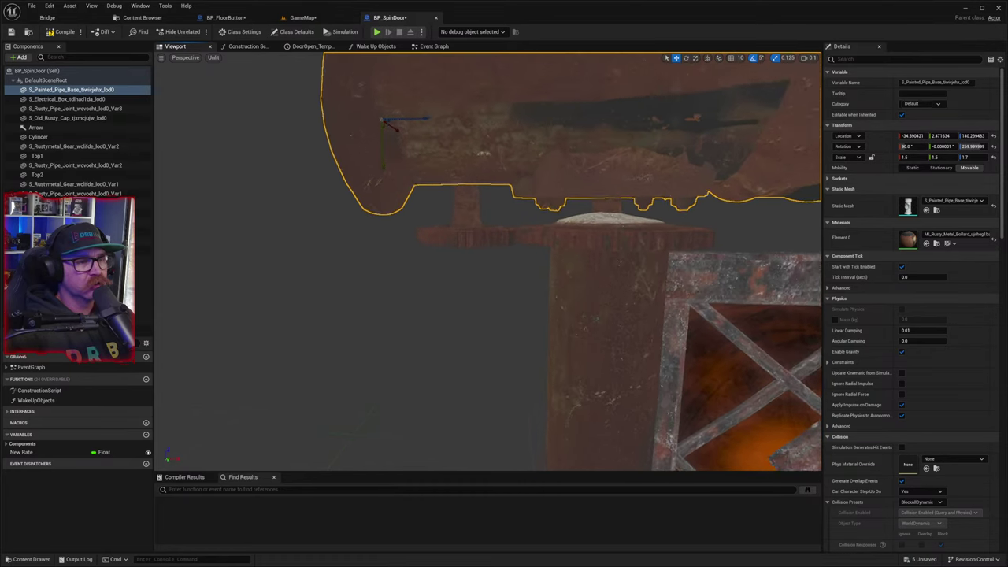
mouse_move(496, 219)
right_mouse_down()
mouse_move(512, 220)
mouse_move(473, 216)
mouse_move(504, 208)
mouse_move(471, 209)
mouse_move(454, 223)
mouse_move(496, 220)
right_mouse_up()
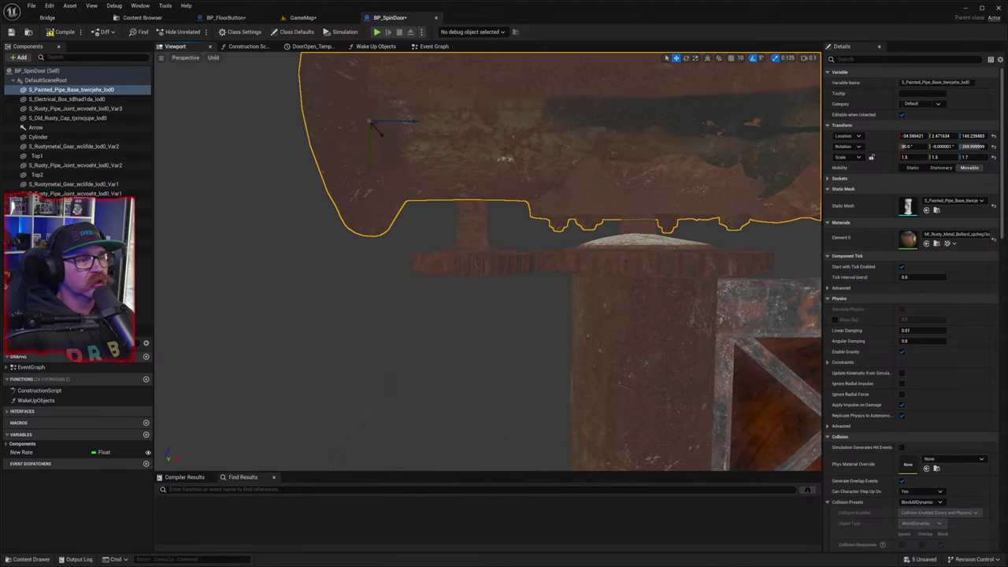
right_click_drag(509, 303, 508, 302)
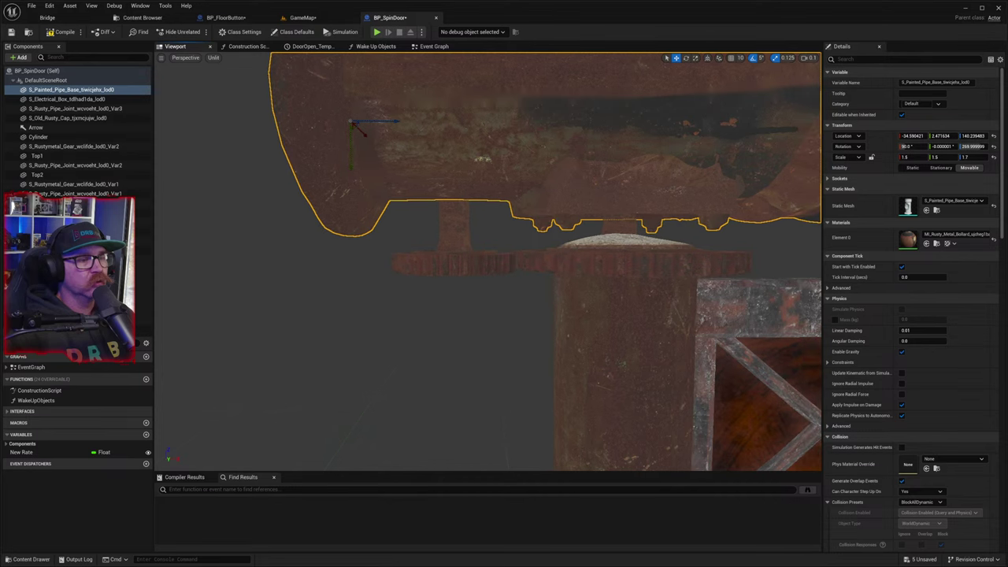
left_click(479, 264)
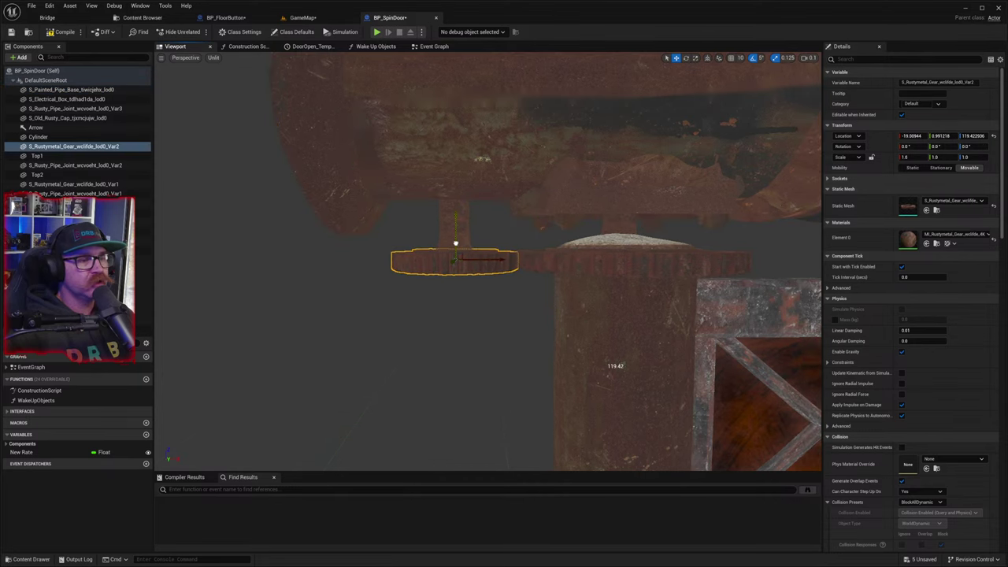
left_click_drag(455, 244, 455, 241)
right_click_drag(500, 290, 501, 290)
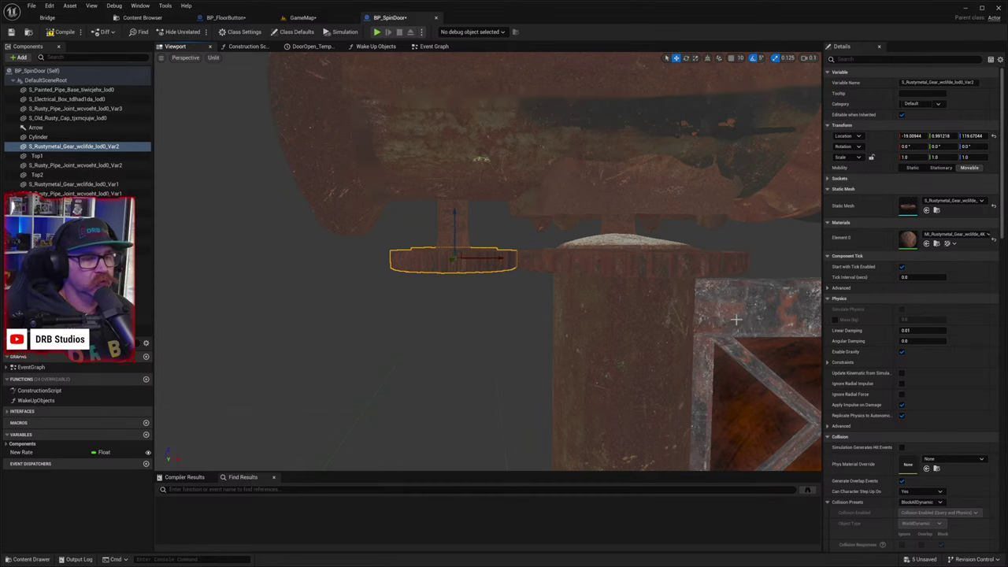
- Examine how the small rusty gear meshes with the large gear above the door post from several angles
right_click_drag(728, 322, 551, 355)
key("d")
right_click_drag(768, 332, 804, 320)
key("w")
key("w")
key("a")
key("s")
key("w")
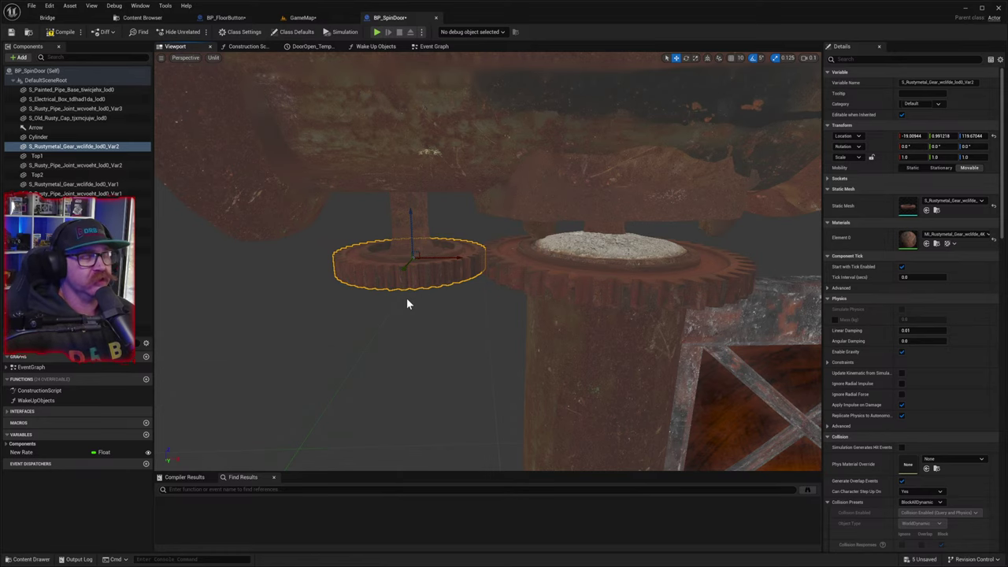
- Move the floating electrical box down onto the horizontal pipe above the small gear, at about X -22, Y 11.8, Z 139.1
scroll(405, 307, "down", 6)
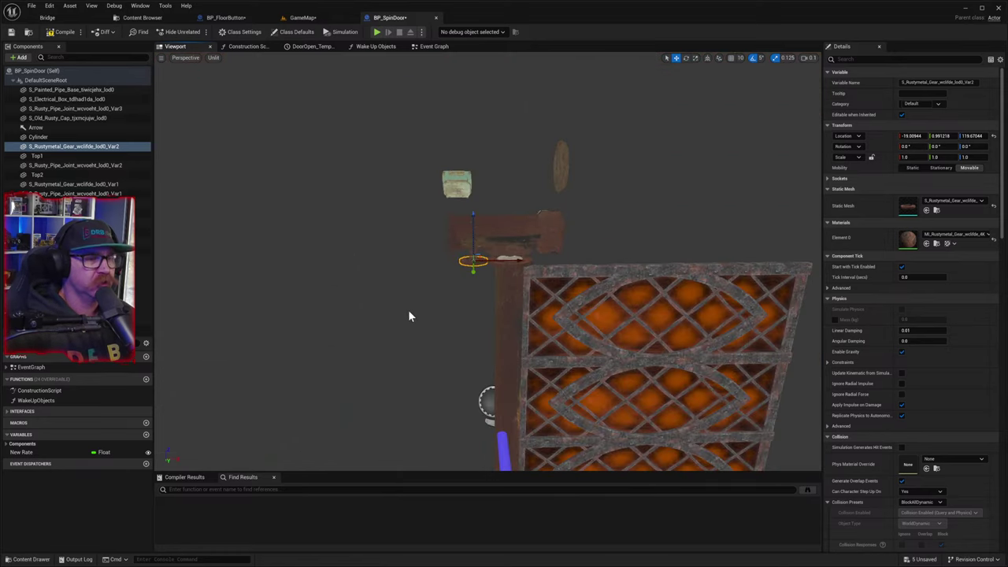
mouse_move(408, 311)
right_mouse_down()
mouse_move(431, 384)
mouse_move(443, 363)
mouse_move(443, 313)
mouse_move(440, 297)
mouse_move(443, 350)
mouse_move(442, 334)
mouse_move(403, 319)
mouse_move(411, 271)
mouse_move(410, 315)
right_mouse_up()
key("w")
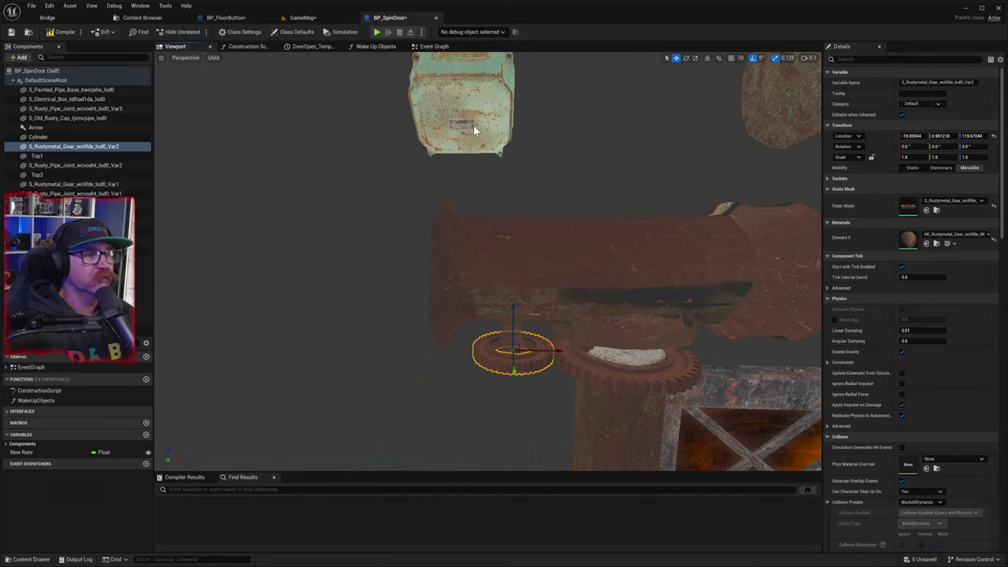
left_click(467, 91)
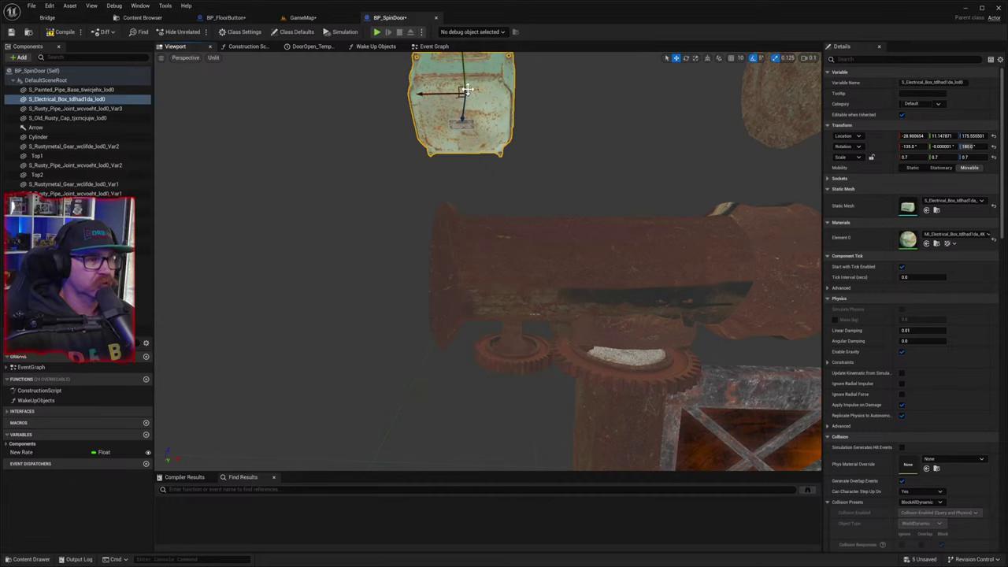
left_click_drag(463, 115, 490, 286)
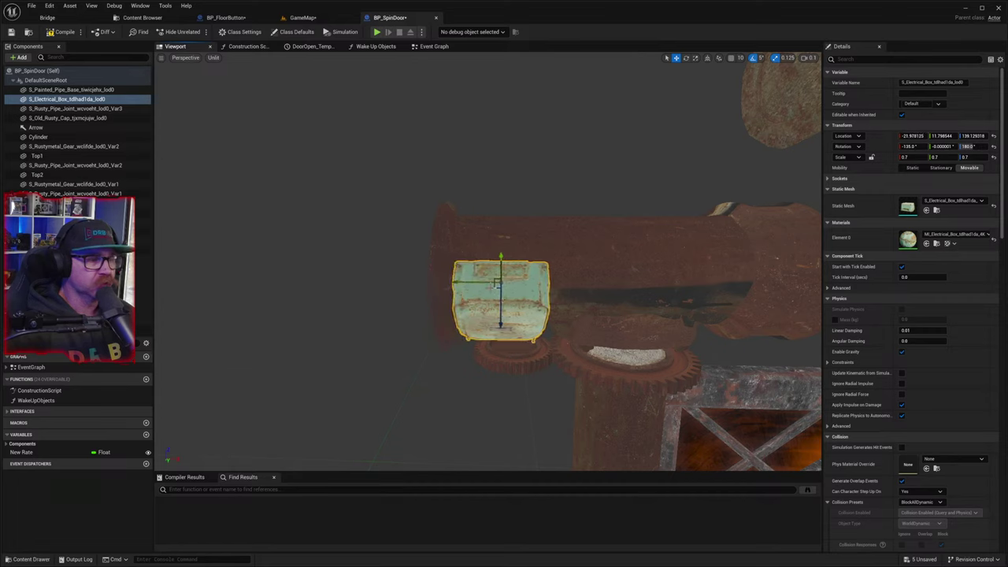
- Set the electrical box's scale to 0.5 on all three axes
key("e")
key("r")
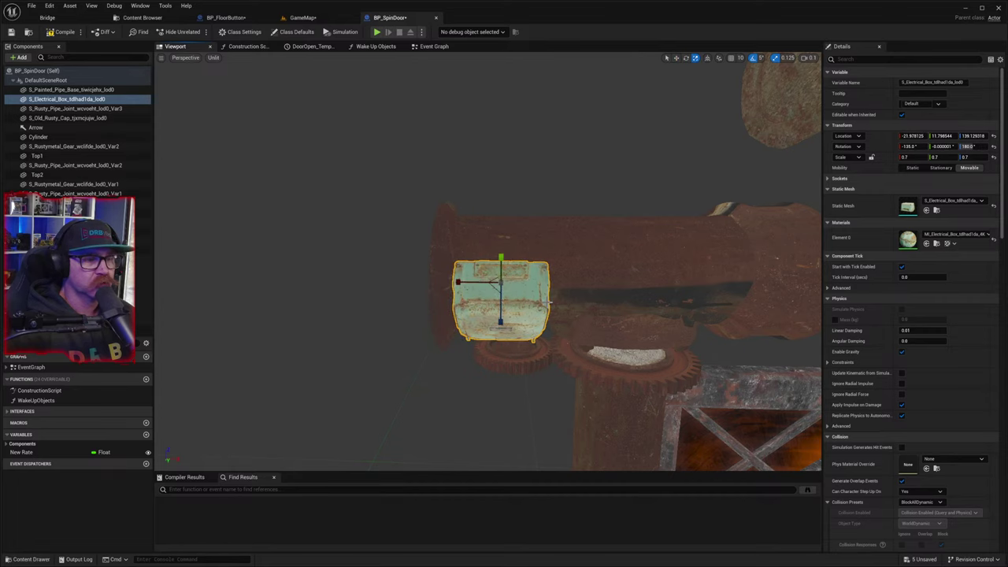
left_click(920, 157)
type("0.")
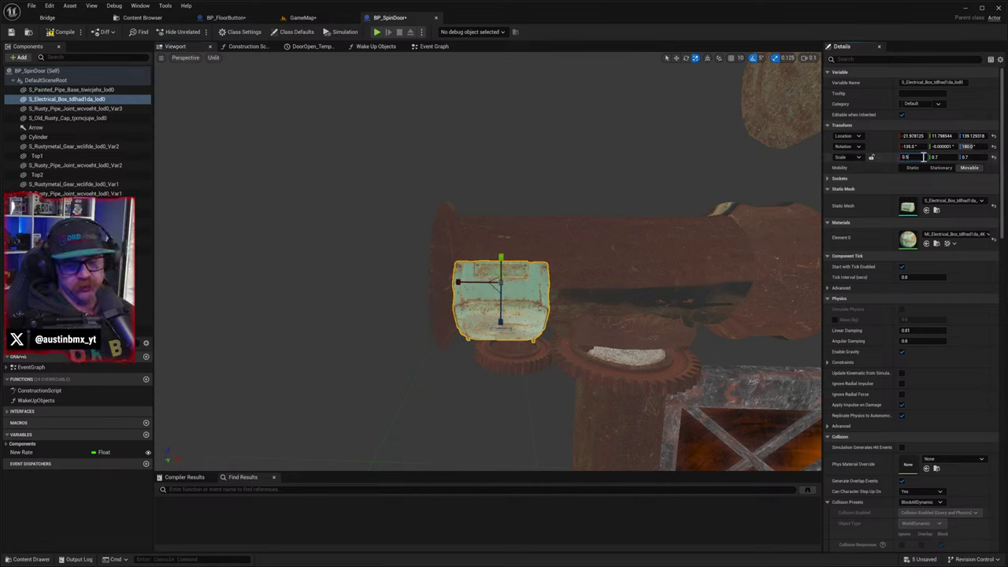
left_click(942, 157)
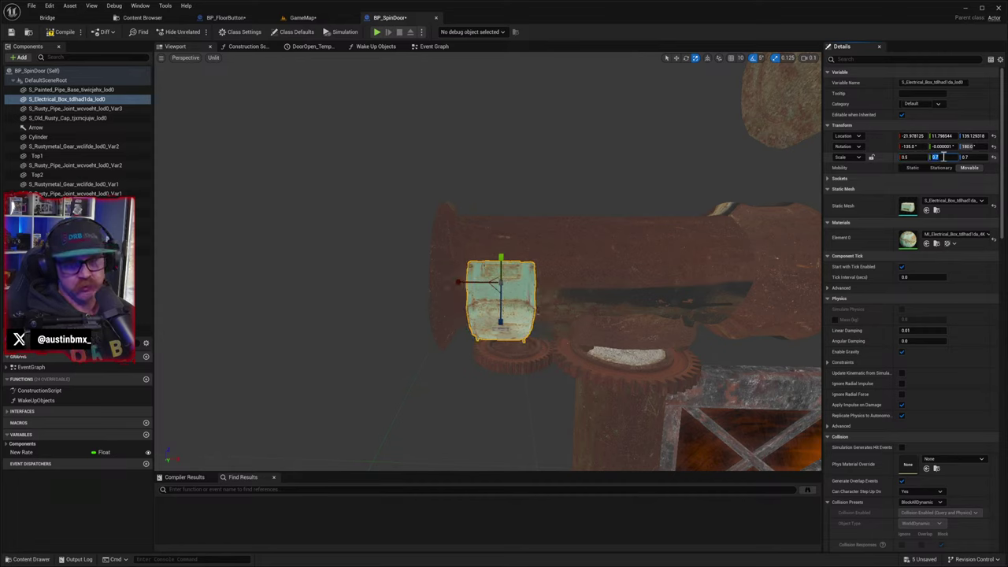
type("0.5")
left_click(974, 157)
type("0.5")
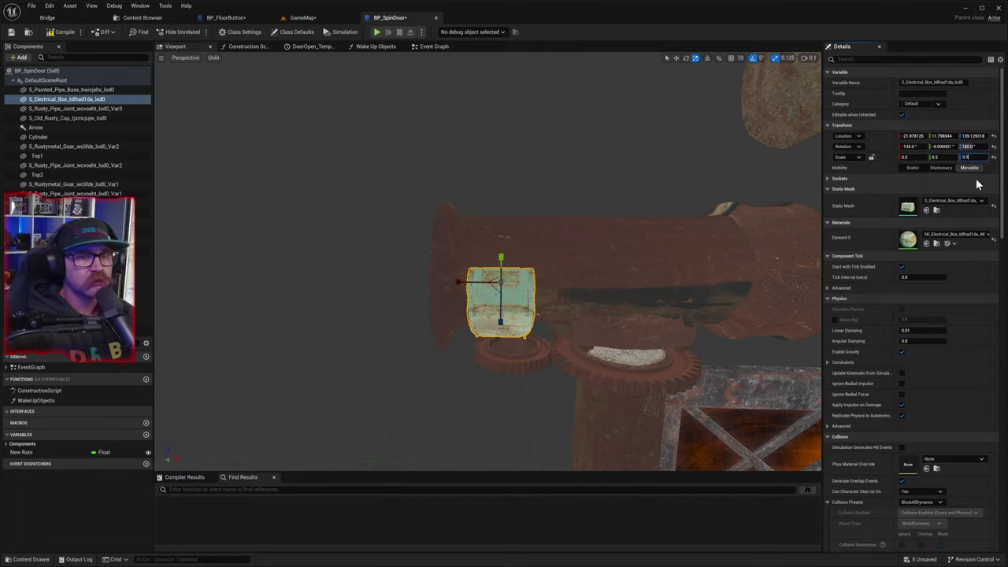
left_click(974, 178)
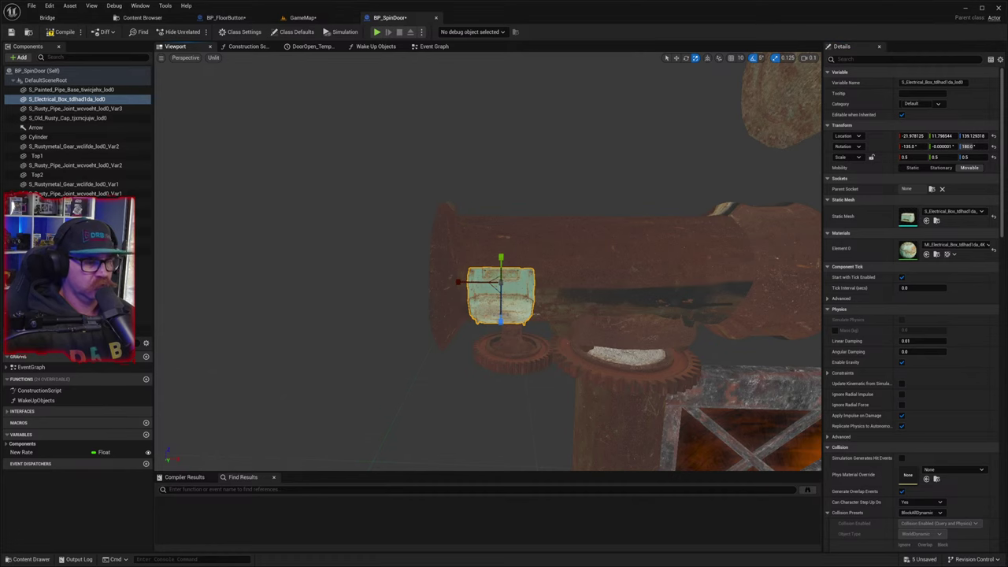
- Move the electrical box down and closer to the pipe, to about Y 10.5, Z 135.2
right_click_drag(528, 294, 496, 284)
key("w")
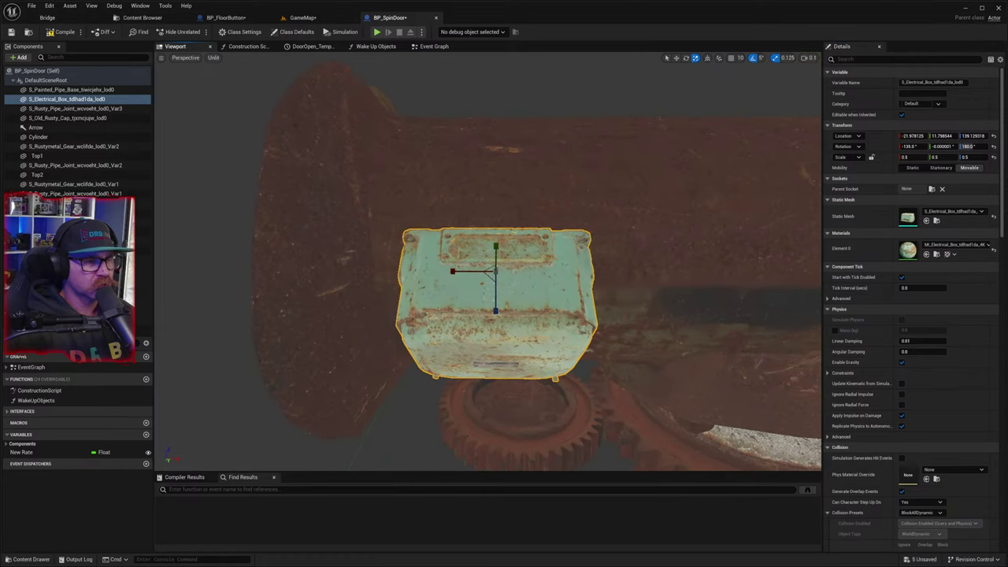
key("w")
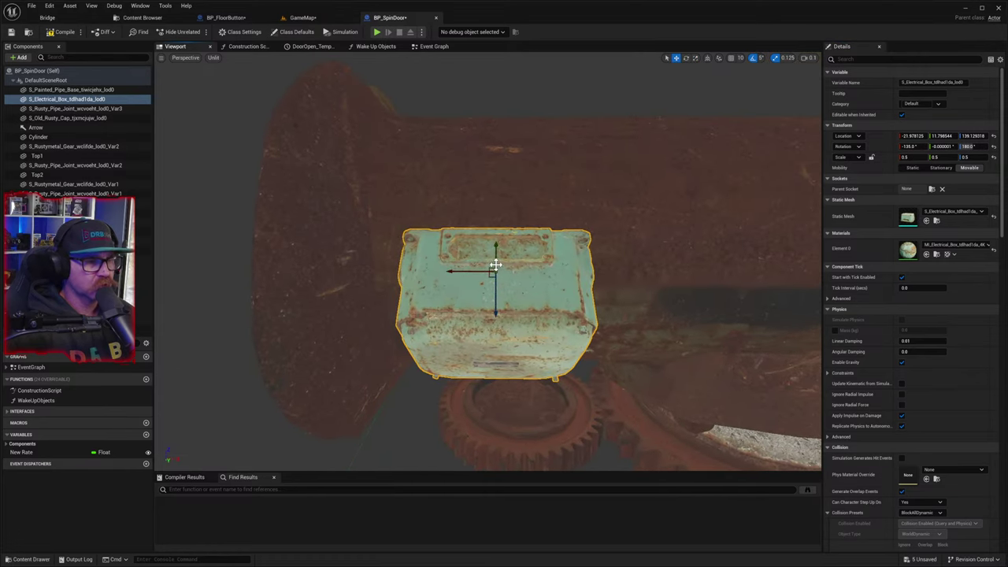
left_click_drag(495, 257, 508, 334)
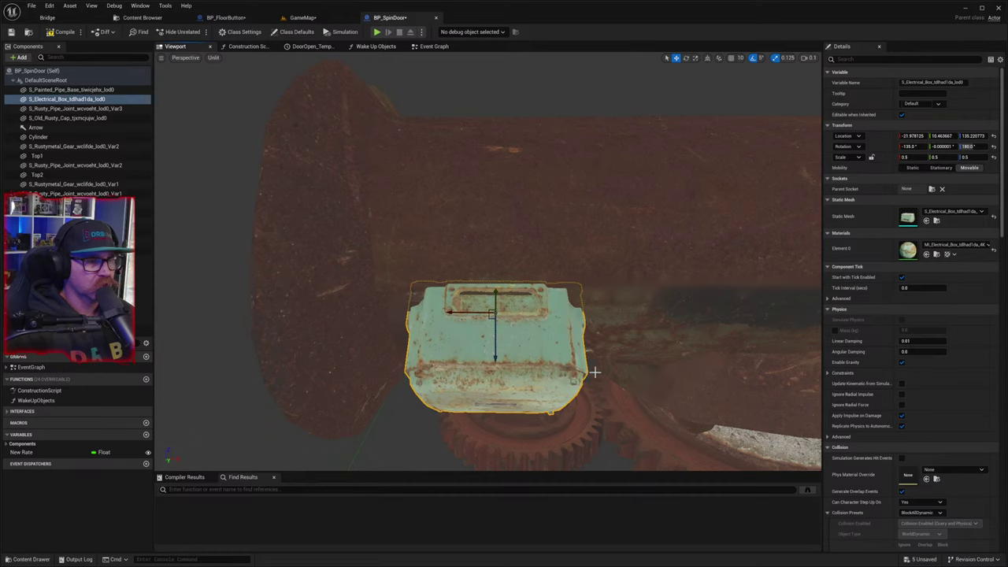
- Rotate the electrical box around its roll axis to -125° so it follows the pipe's curve
mouse_move(618, 370)
right_mouse_down()
mouse_move(795, 370)
mouse_move(788, 361)
mouse_move(616, 368)
right_mouse_up()
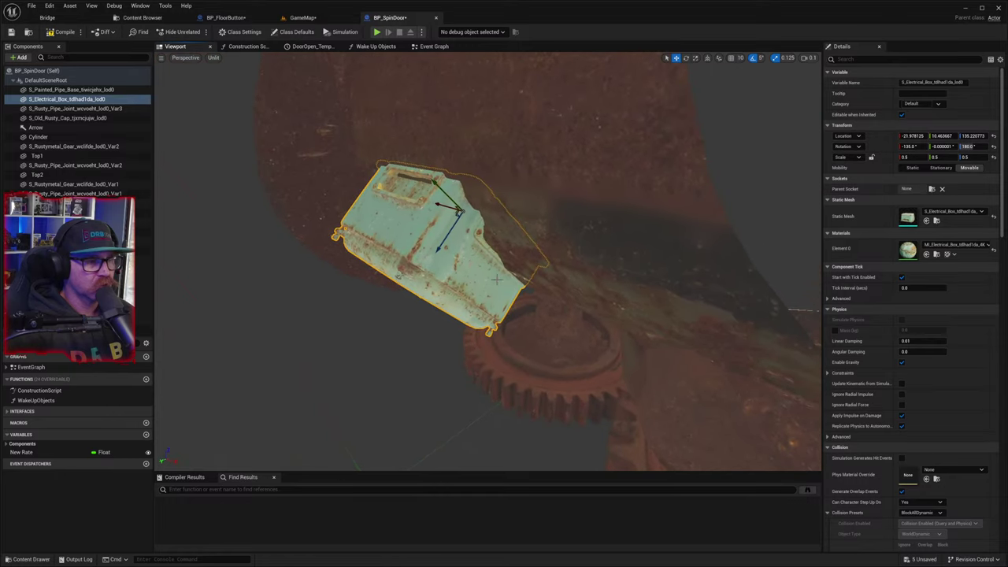
key("r")
key("e")
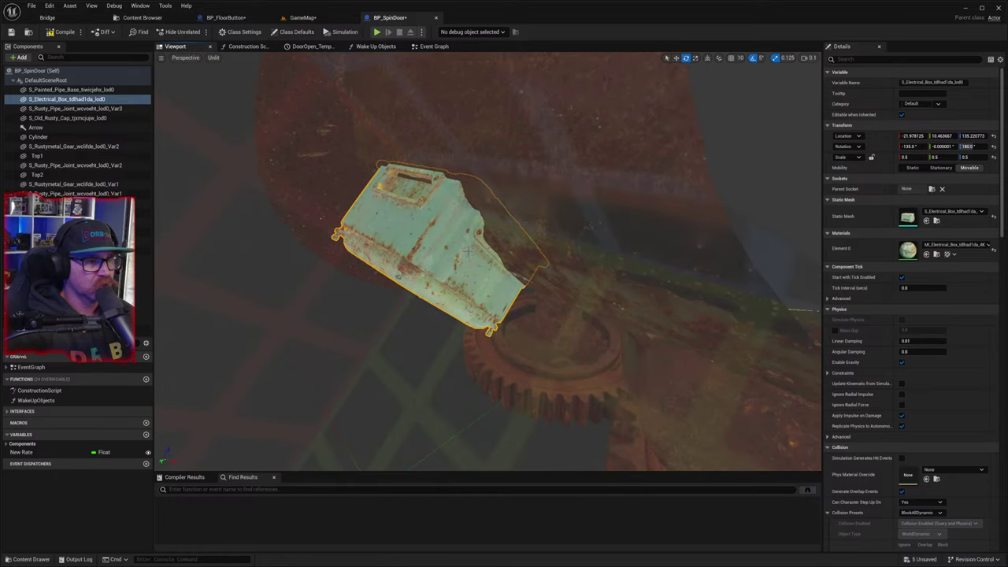
scroll(469, 252, "down", 5)
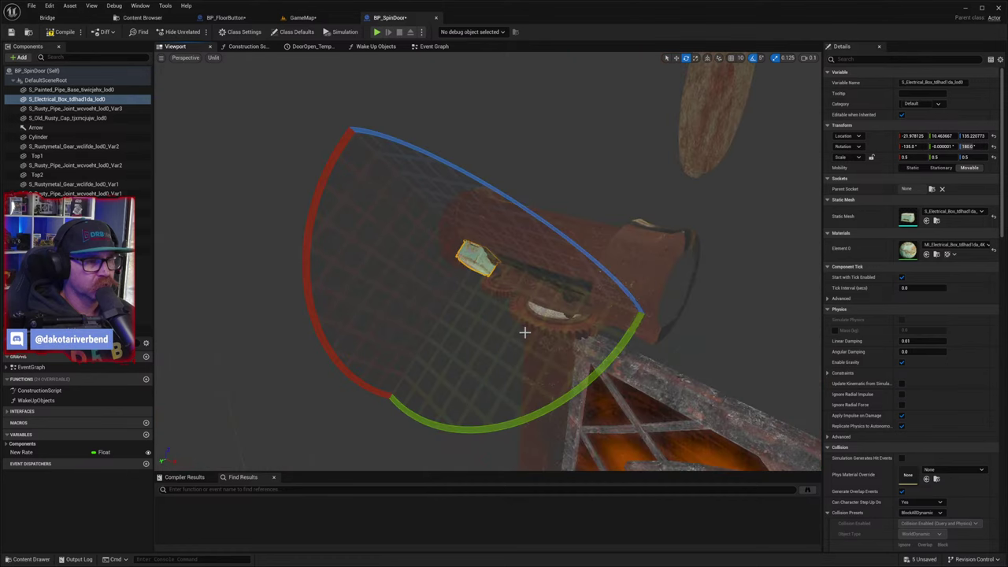
left_click_drag(310, 299, 314, 304)
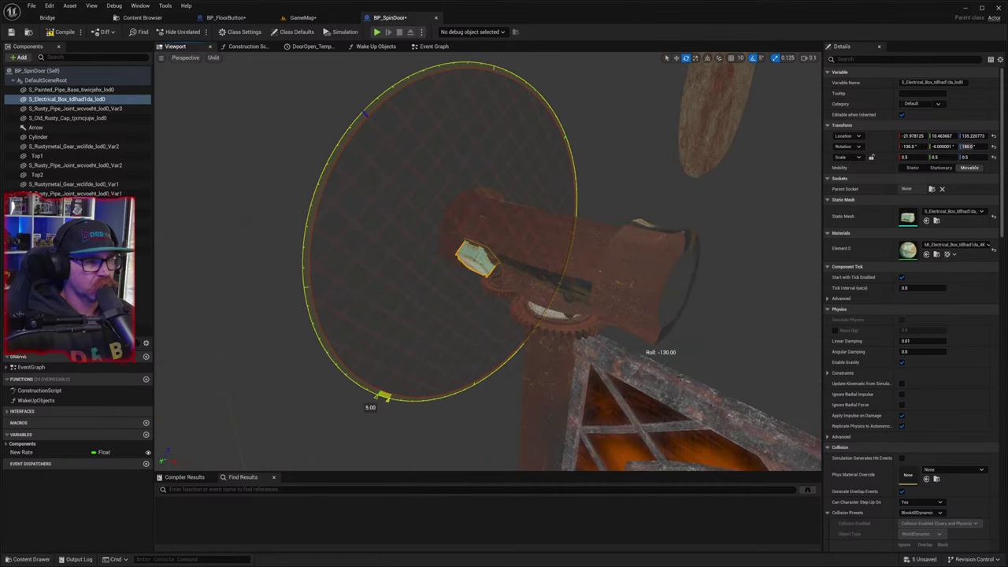
left_click_drag(314, 304, 316, 309)
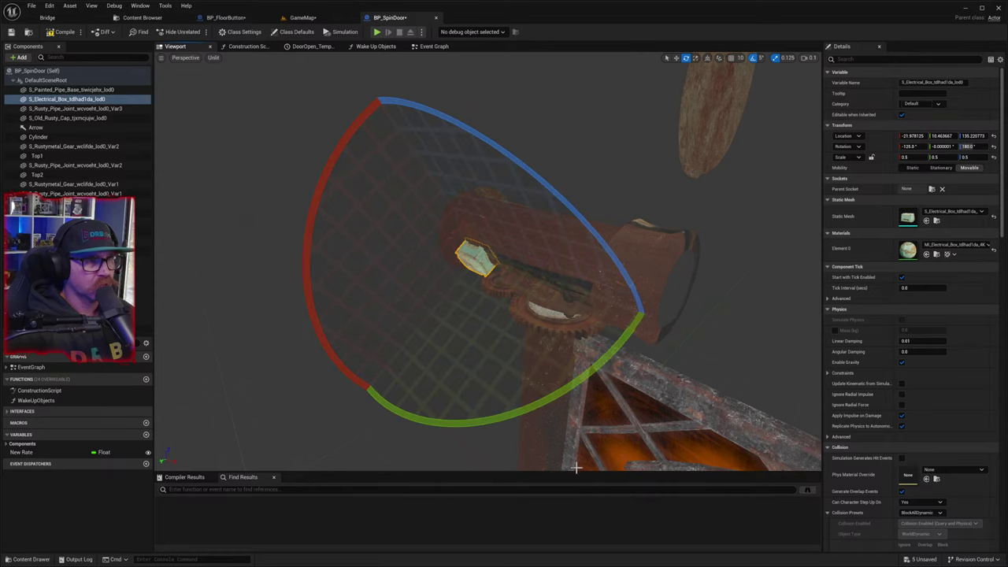
- Shift the rotated electrical box slightly along the pipe's surface to about Y 11.1, Z 134.8
left_click(630, 288)
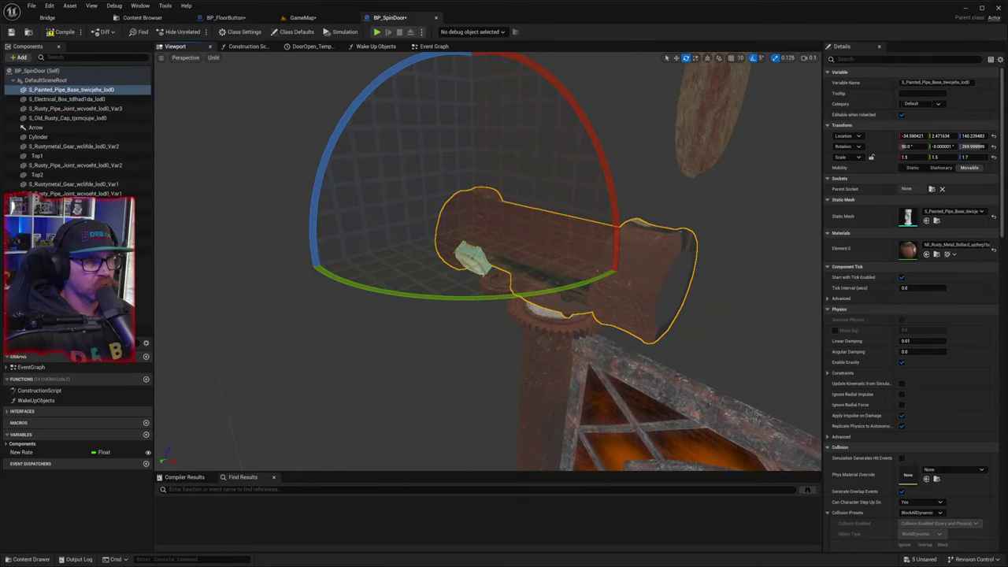
scroll(627, 290, "up", 2)
scroll(488, 260, "up", 5)
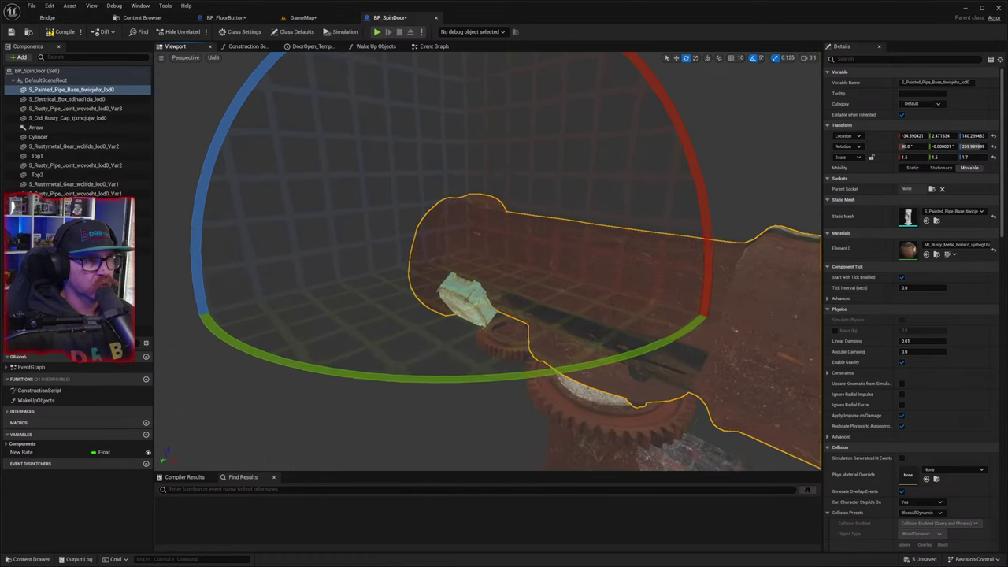
scroll(488, 259, "up", 2)
key("w")
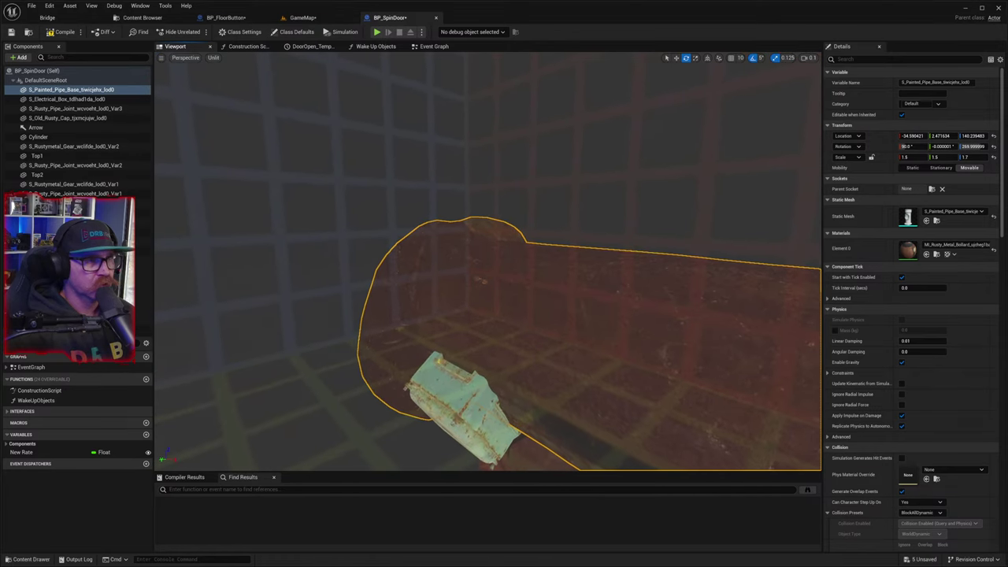
right_click_drag(597, 319, 596, 325)
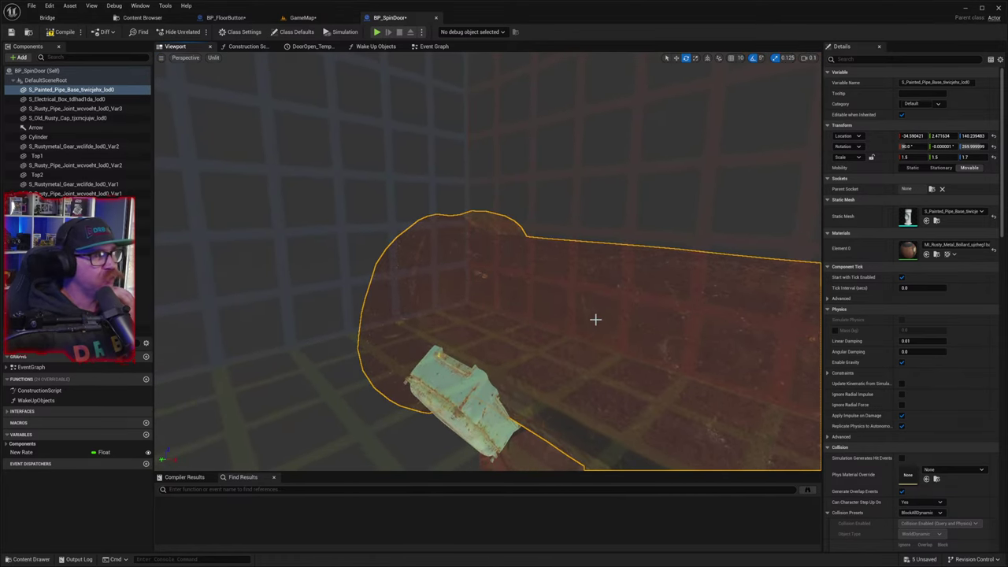
left_click(475, 406)
right_click_drag(492, 421, 484, 307)
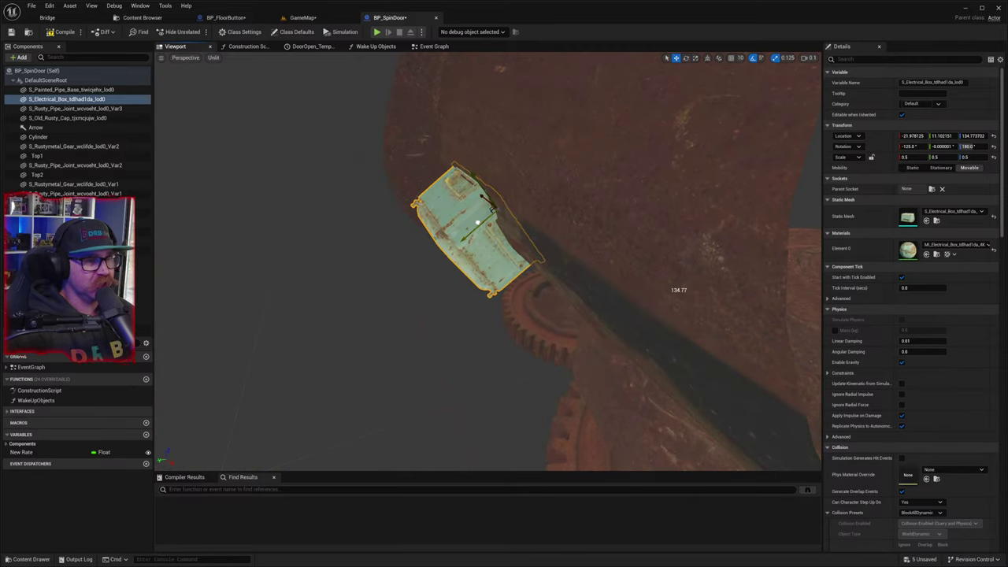
- Set the electrical box's scale to 0.4 on all axes and nudge it outward from the pipe to about Y 11.7, Z 134.4
right_click_drag(503, 266, 606, 444)
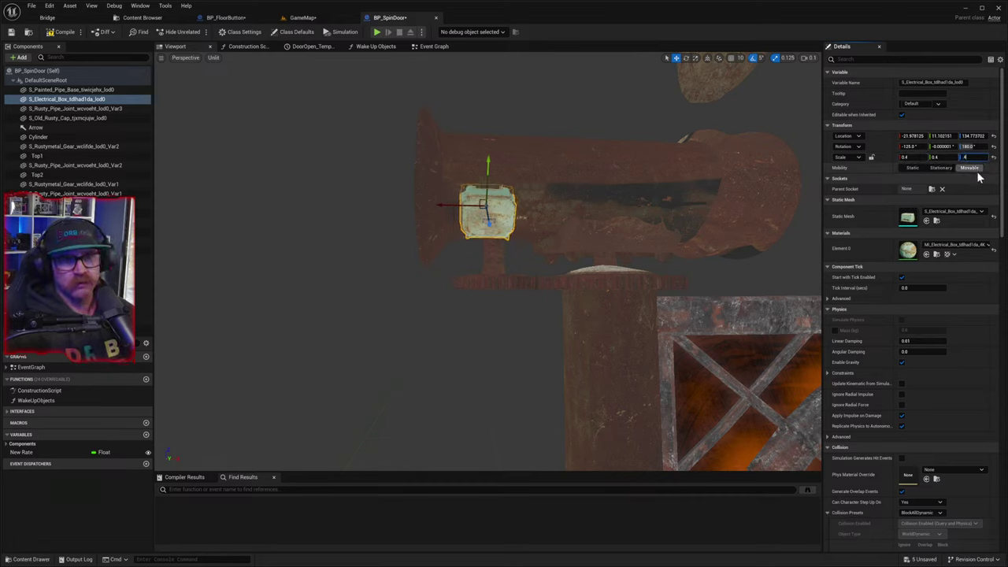
key("Return")
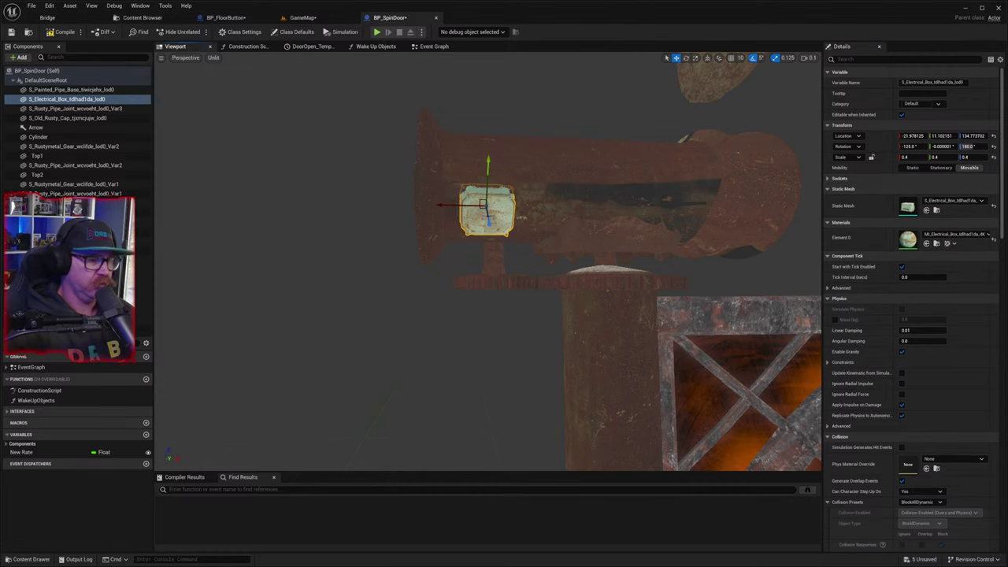
key("w")
right_click_drag(488, 262, 591, 228)
key("w")
key("s")
key("a")
key("w")
key("s")
key("a")
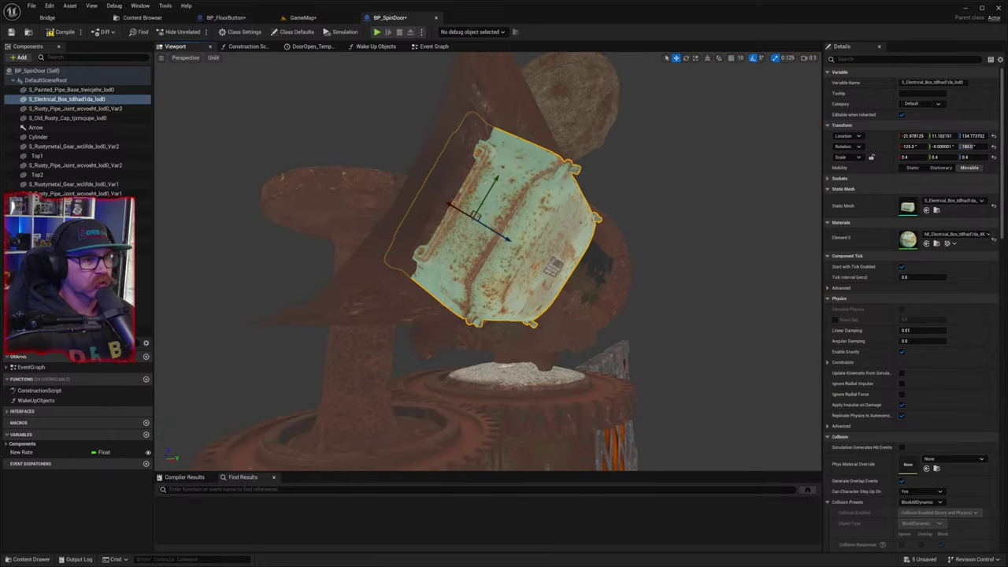
right_click_drag(441, 261, 443, 262)
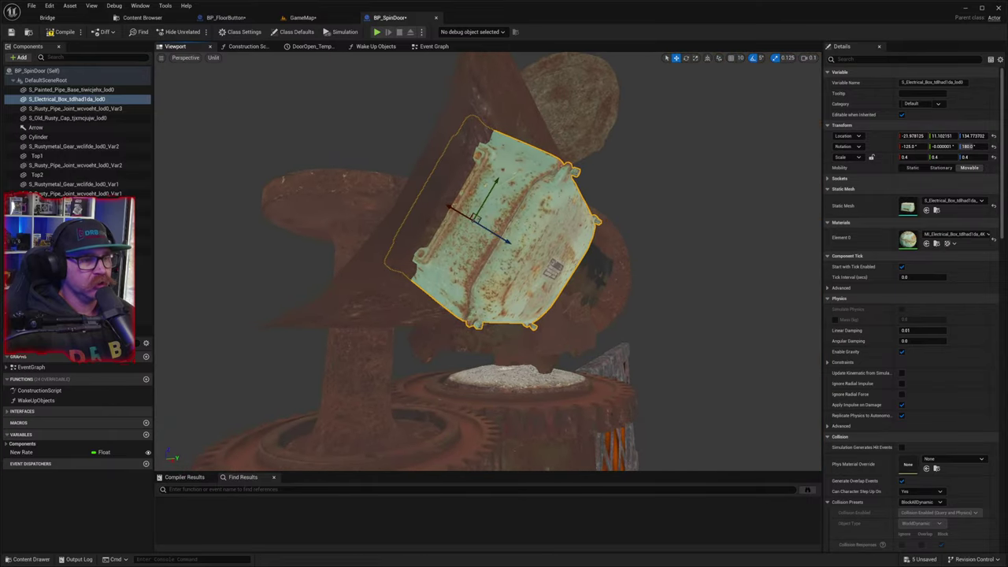
right_click_drag(654, 215, 626, 239)
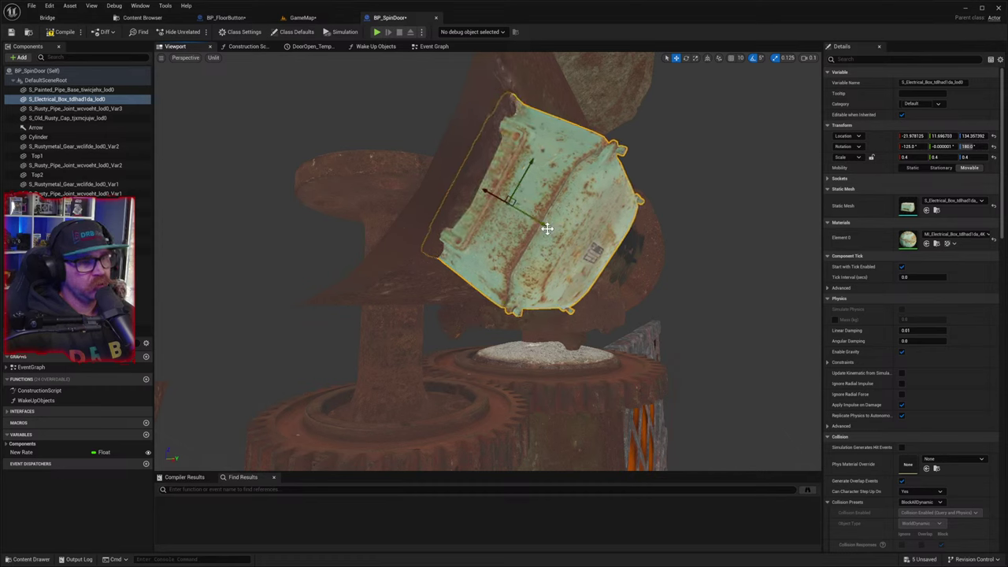
- Examine the electrical box's size and placement on the pipe relative to the gears and door from farther back
key("w")
mouse_move(556, 260)
right_mouse_down()
mouse_move(611, 266)
mouse_move(630, 256)
mouse_move(536, 236)
mouse_move(563, 228)
mouse_move(538, 231)
mouse_move(532, 245)
mouse_move(583, 262)
mouse_move(529, 254)
mouse_move(512, 263)
mouse_move(571, 254)
mouse_move(563, 250)
mouse_move(504, 257)
mouse_move(575, 263)
mouse_move(551, 279)
mouse_move(529, 266)
mouse_move(549, 252)
mouse_move(558, 265)
right_mouse_up()
key("s")
key("w")
key("s")
key("w")
key("s")
key("w")
key("s")
key("w")
key("s")
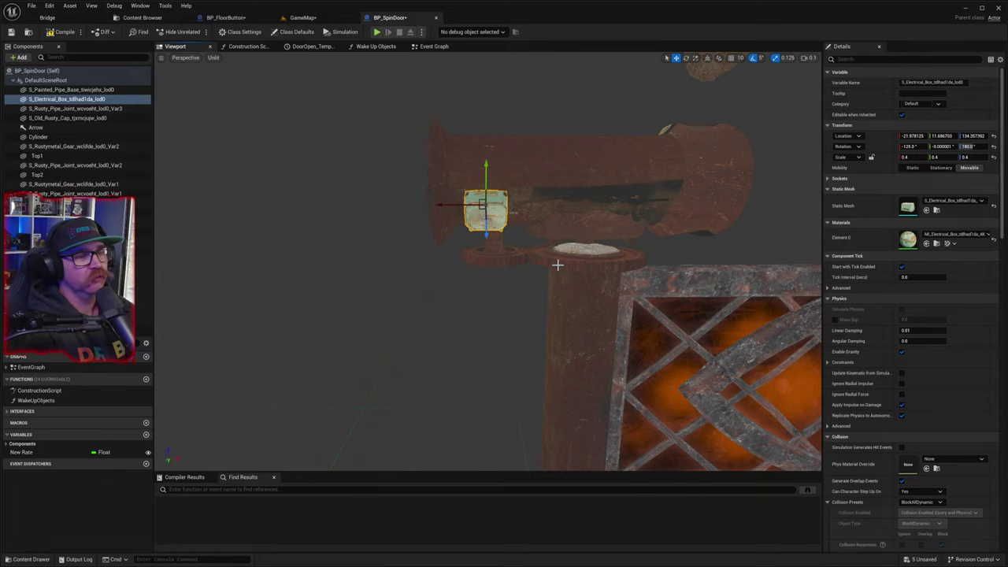
- Lower the floating rusty cap to the pipe's open end at about Z 140.1 and set its scale to 3 on all axes
right_click_drag(610, 301, 709, 221)
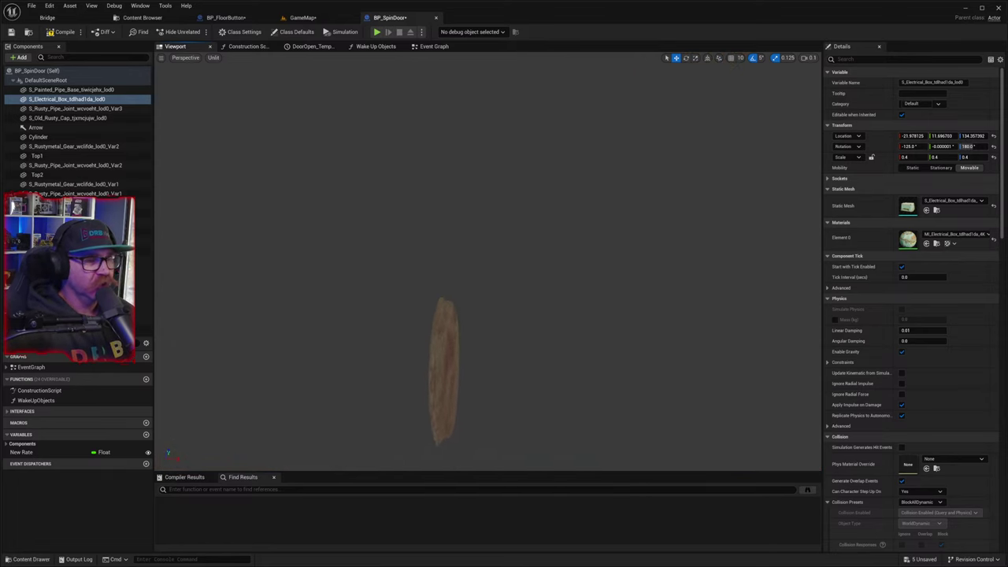
right_click_drag(510, 95, 509, 173)
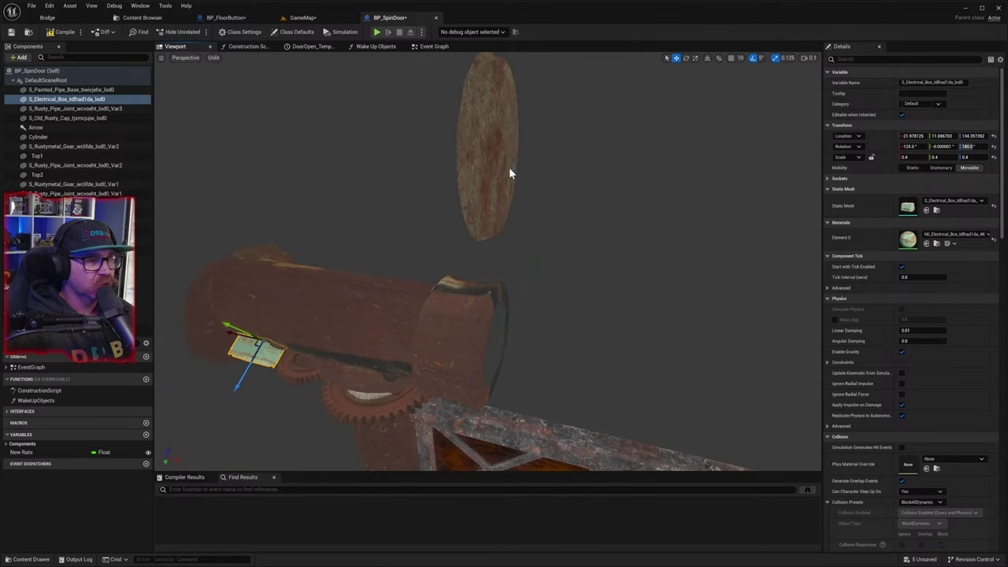
left_click(478, 151)
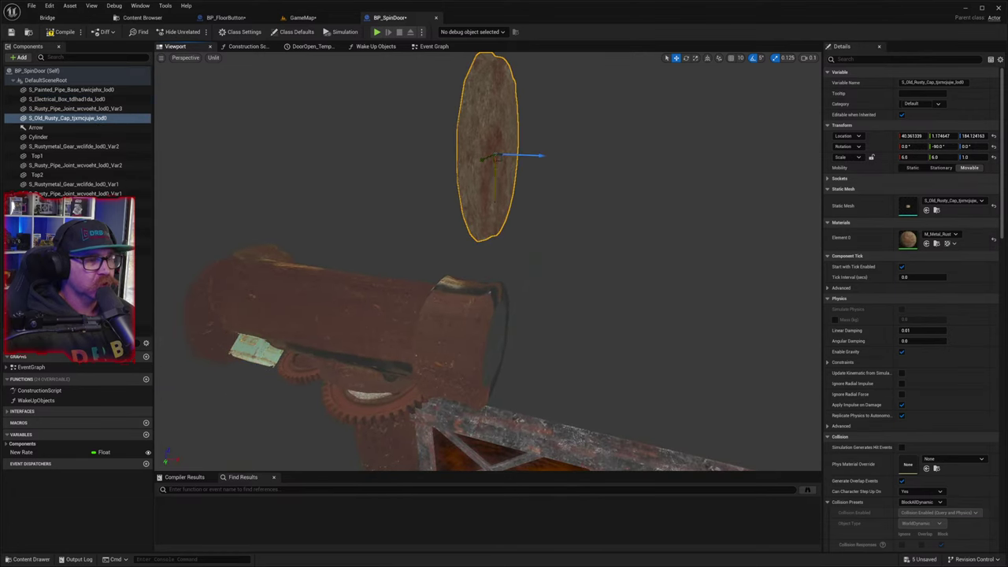
left_click_drag(495, 162, 503, 317)
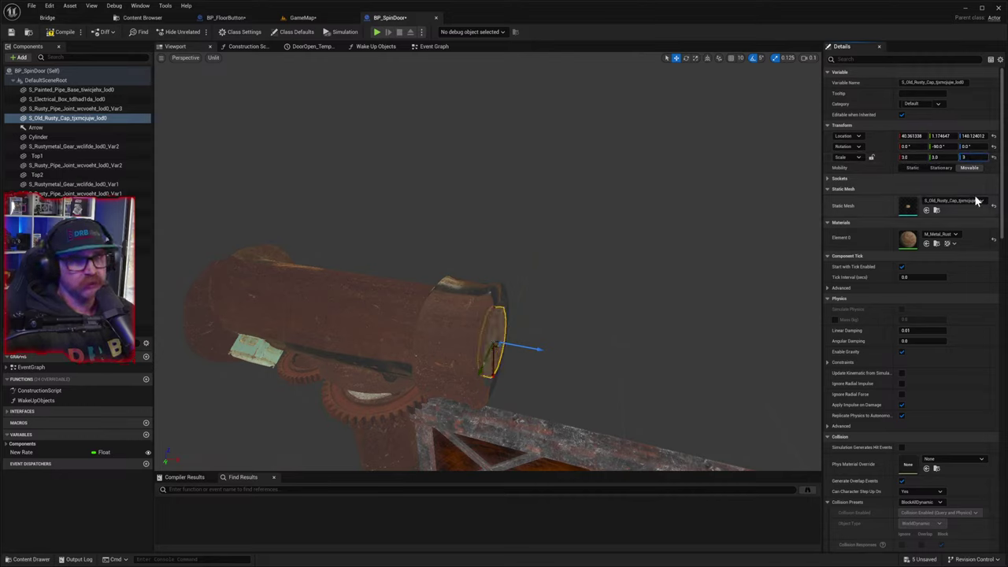
key("Return")
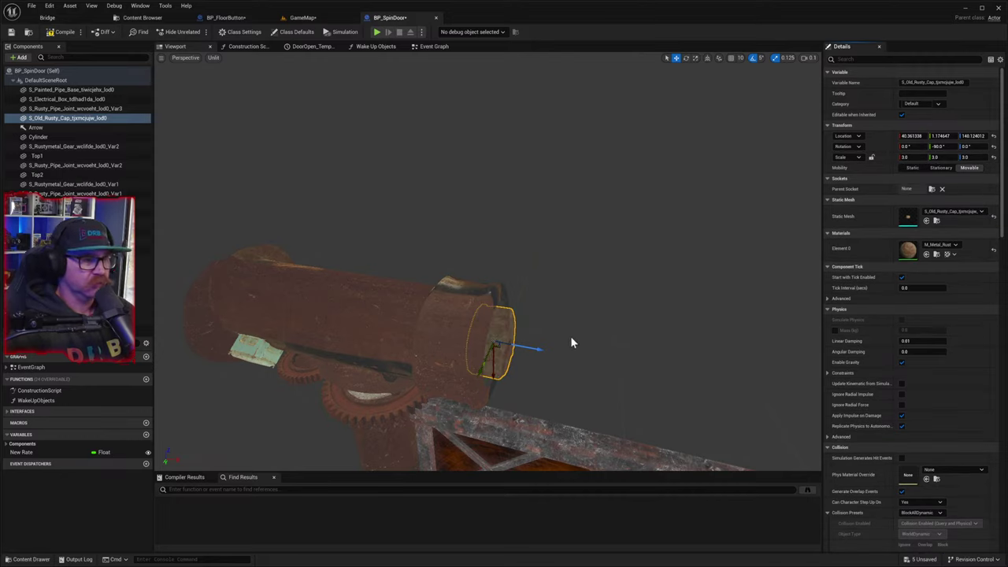
- Set the rusty cap's X and Y scale to 5 and shift it sideways to about Y 2.3 on the pipe's end
right_click_drag(571, 337, 571, 371)
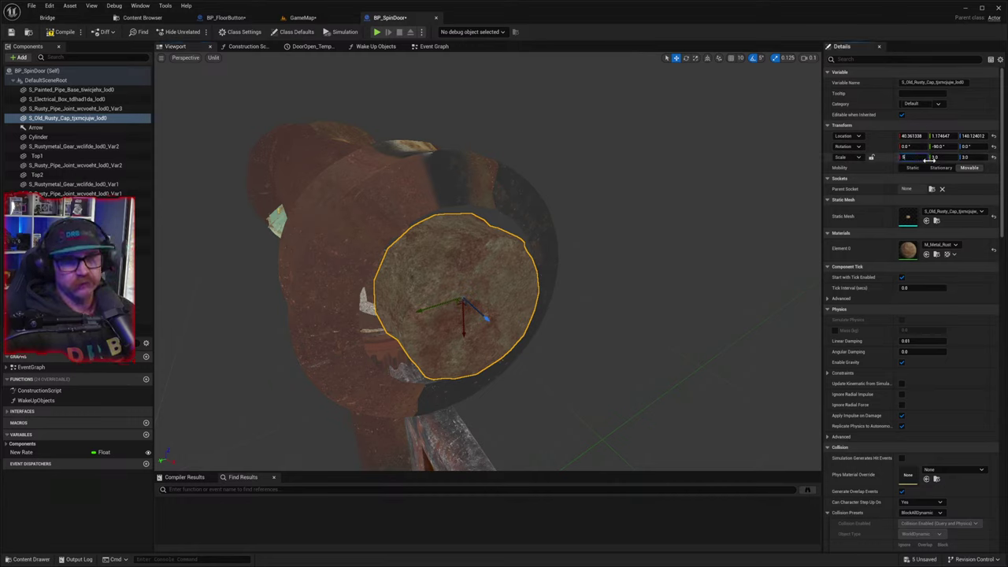
left_click(942, 157)
left_click(956, 179)
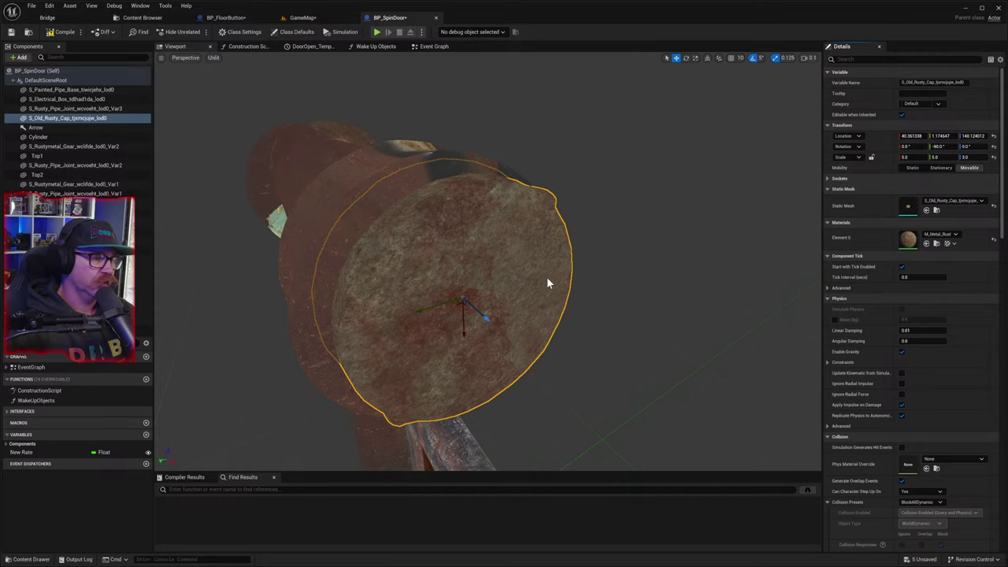
left_click_drag(445, 304, 435, 304)
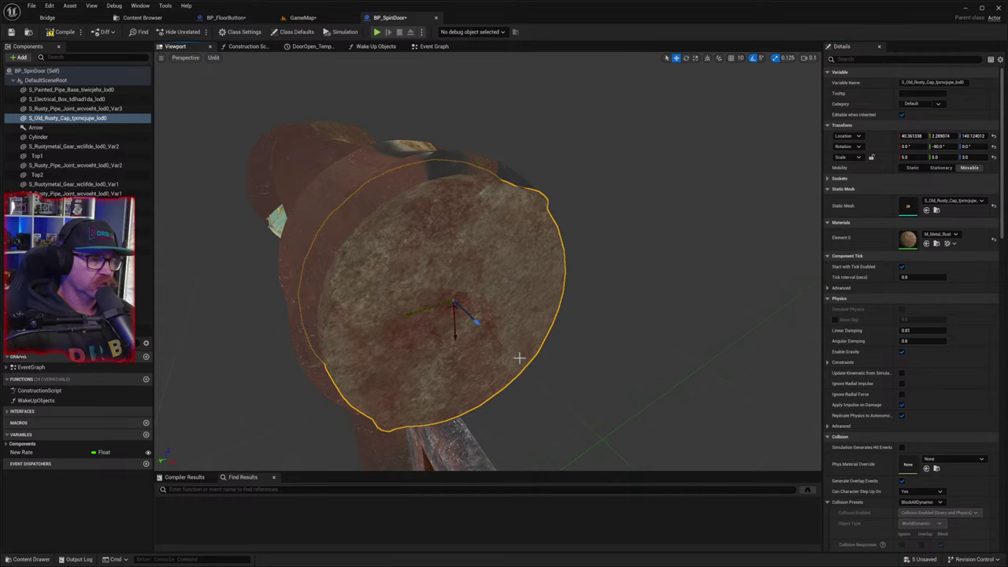
- Raise the rusty pipe joint below the door to the post's lower end at about X 7.5, Z -106.4
right_click_drag(519, 358, 385, 277)
key("s")
key("q")
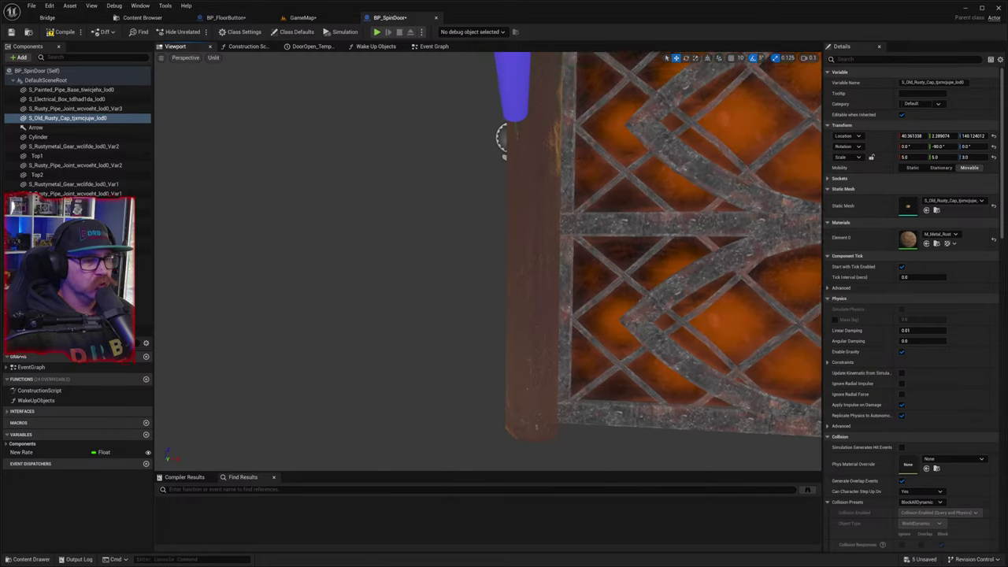
mouse_move(377, 323)
right_mouse_down()
mouse_move(380, 370)
mouse_move(378, 326)
right_mouse_up()
key("w")
key("s")
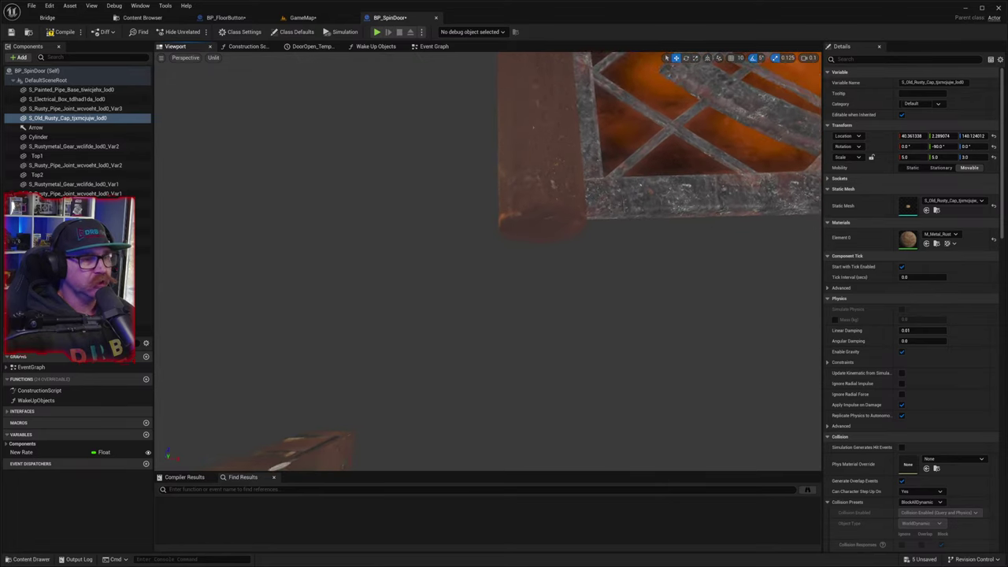
mouse_move(513, 323)
right_mouse_down()
mouse_move(513, 343)
mouse_move(513, 335)
right_mouse_up()
key("s")
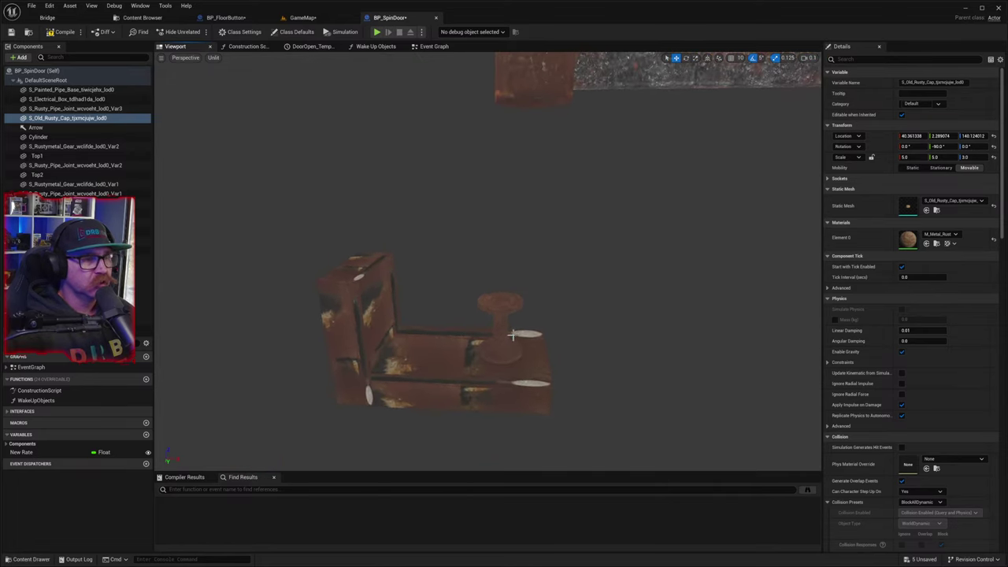
left_click(510, 303)
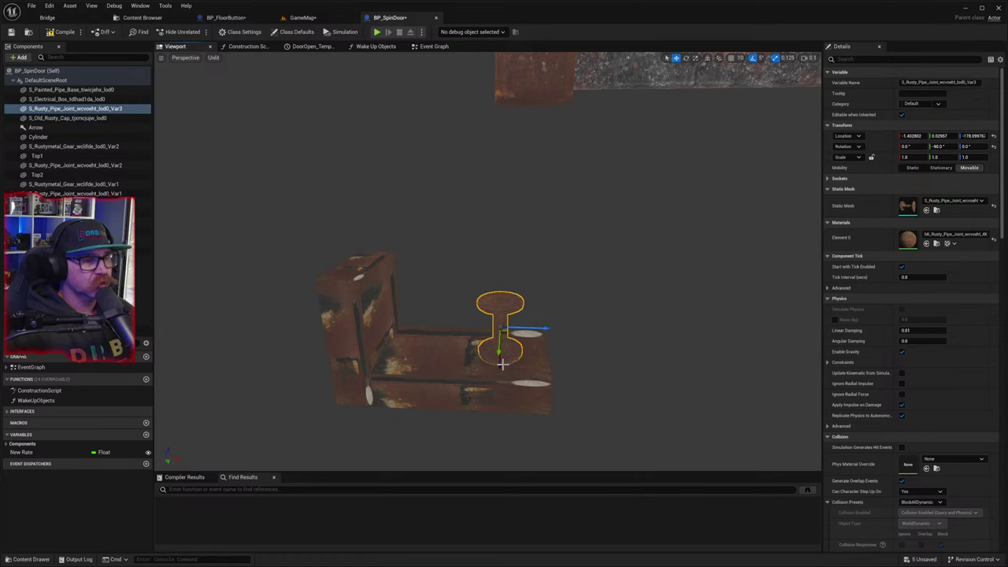
left_click_drag(518, 217, 523, 186)
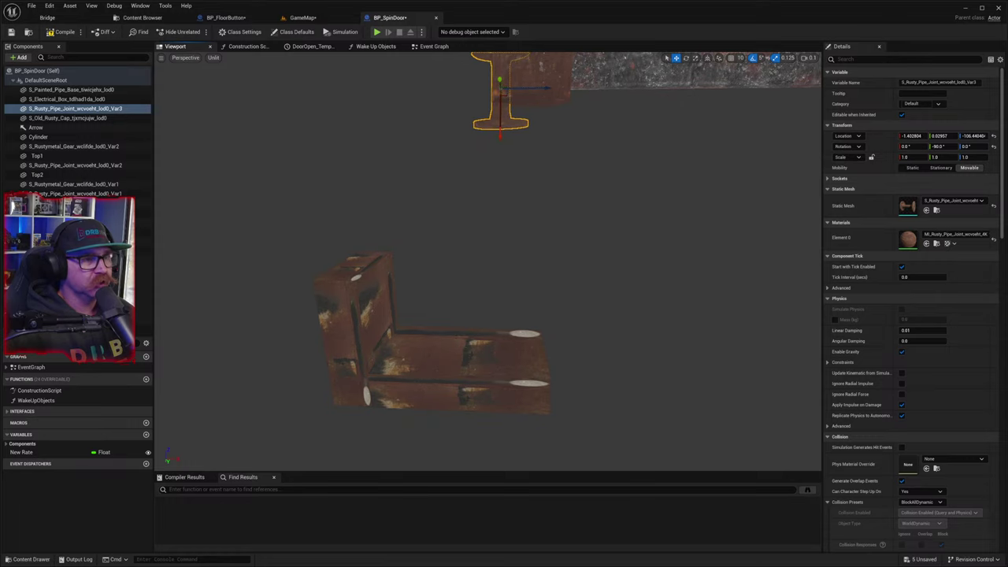
left_click(537, 90)
left_click(509, 119)
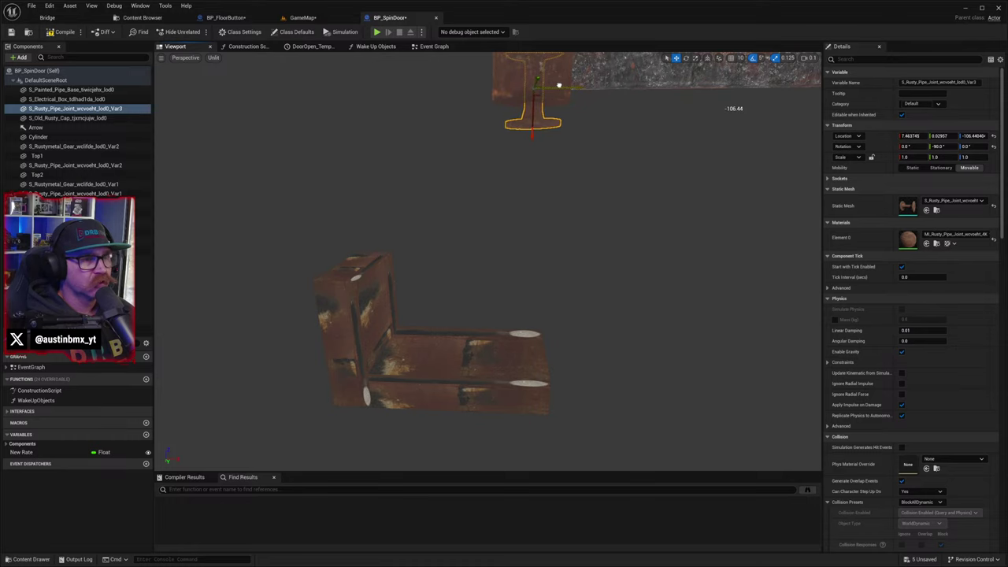
- Raise the horizontal Top1 block to just beneath the pipe joint at about Z -121.9
left_click(507, 368)
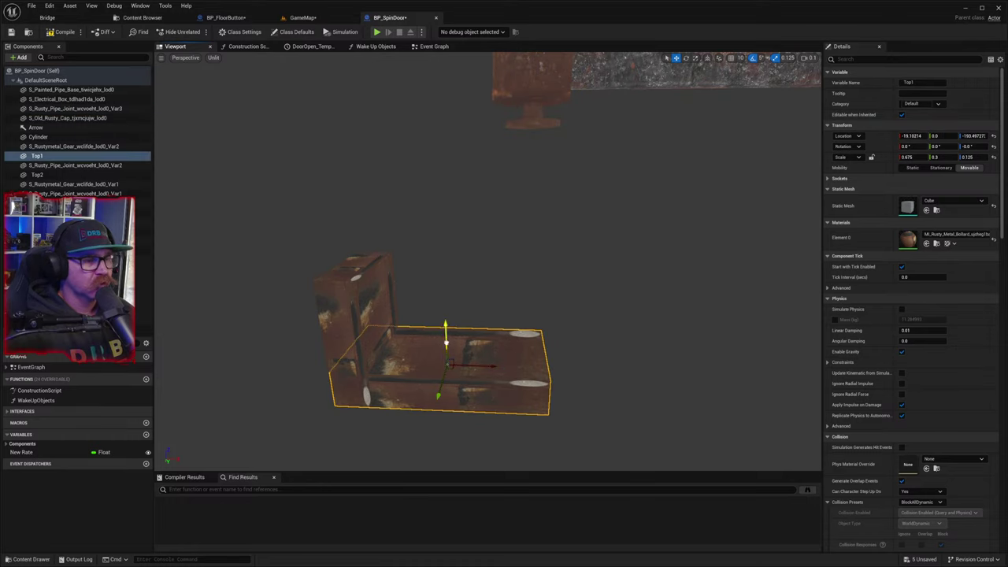
left_click_drag(446, 343, 490, 117)
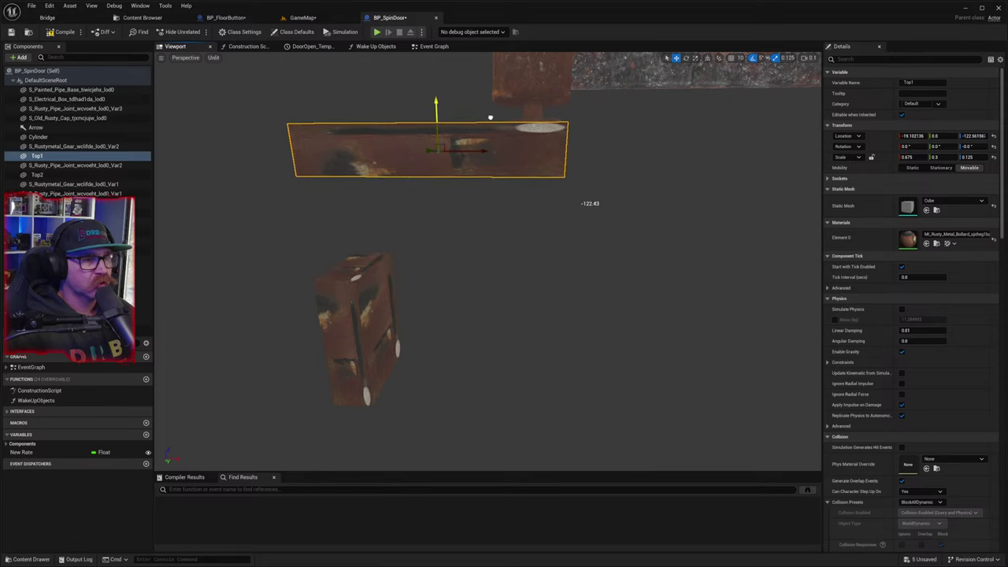
right_click_drag(488, 261, 481, 177)
right_click_drag(529, 254, 519, 292)
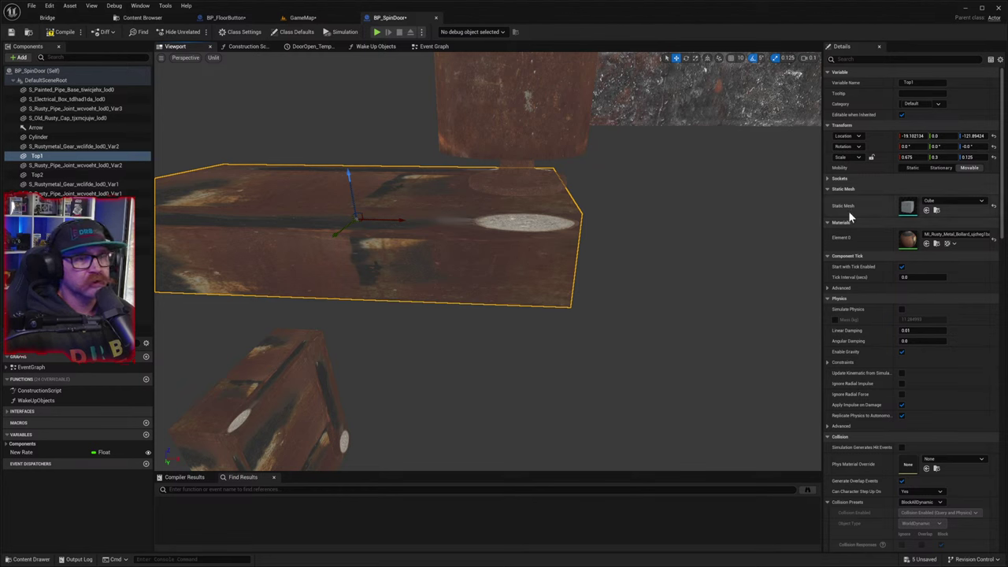
- Thin the Top1 block into a base plate by setting its Z scale to 0.05
key("e")
key("r")
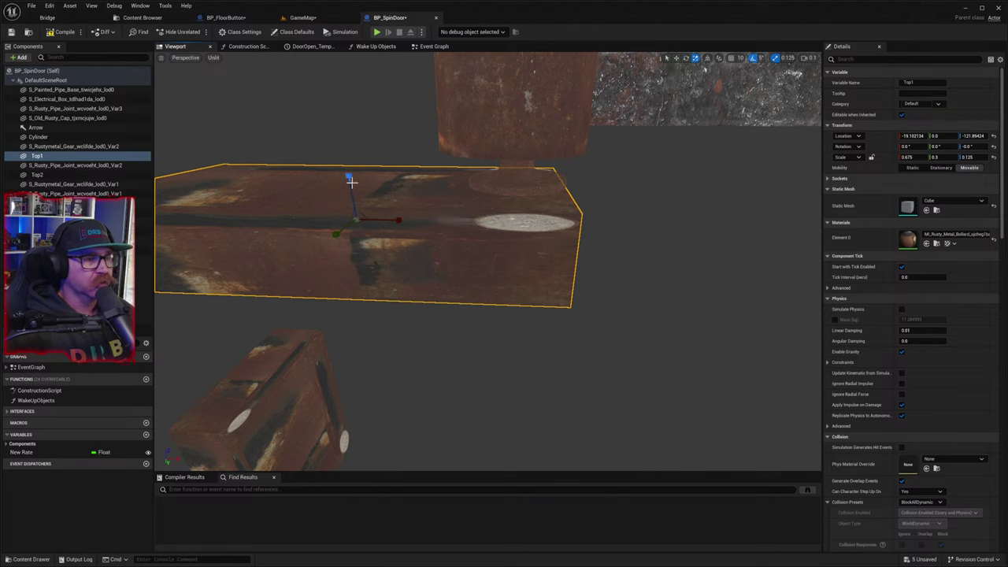
mouse_move(349, 181)
left_mouse_down()
mouse_move(350, 213)
mouse_move(350, 197)
left_mouse_up()
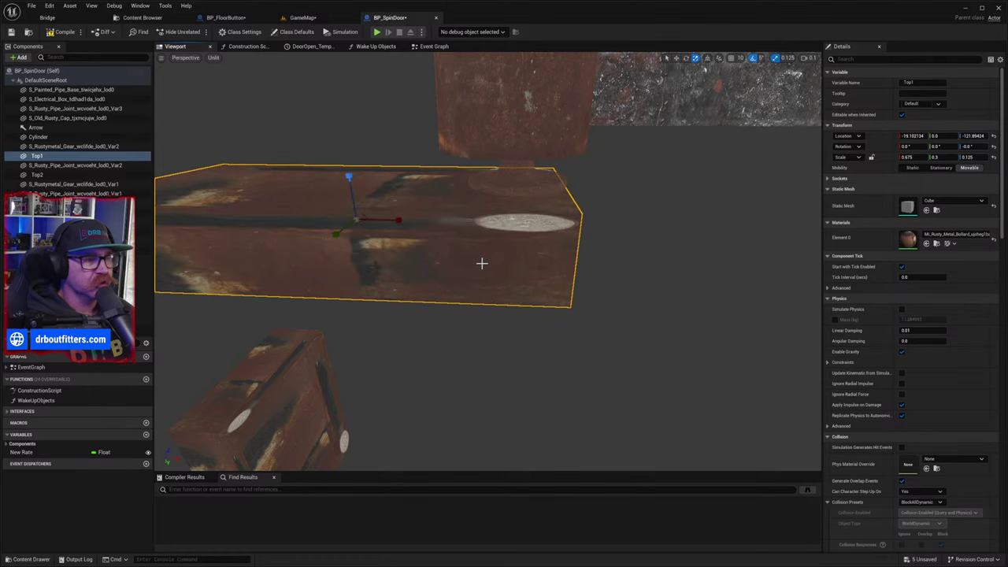
type("0.")
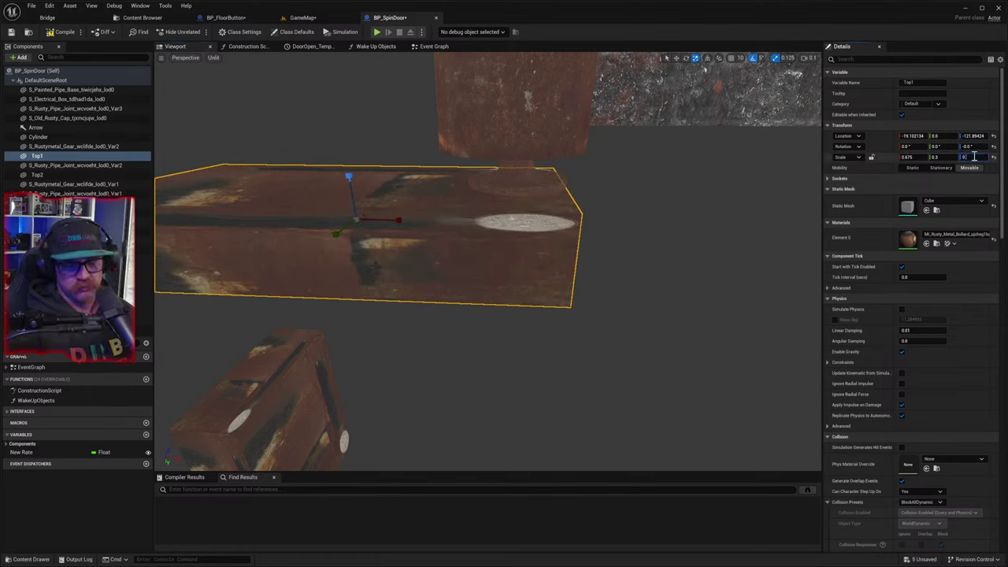
type("05")
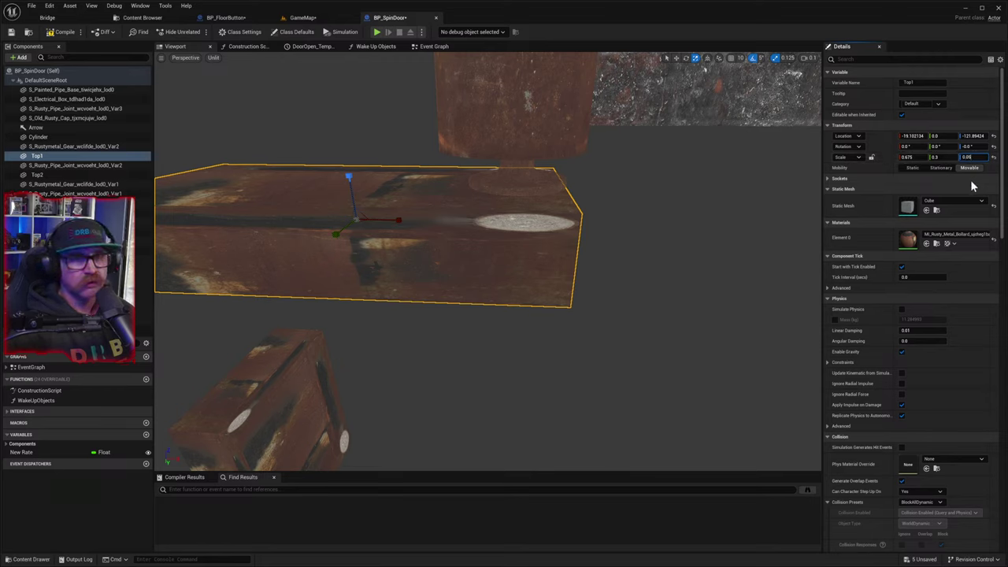
key("Return")
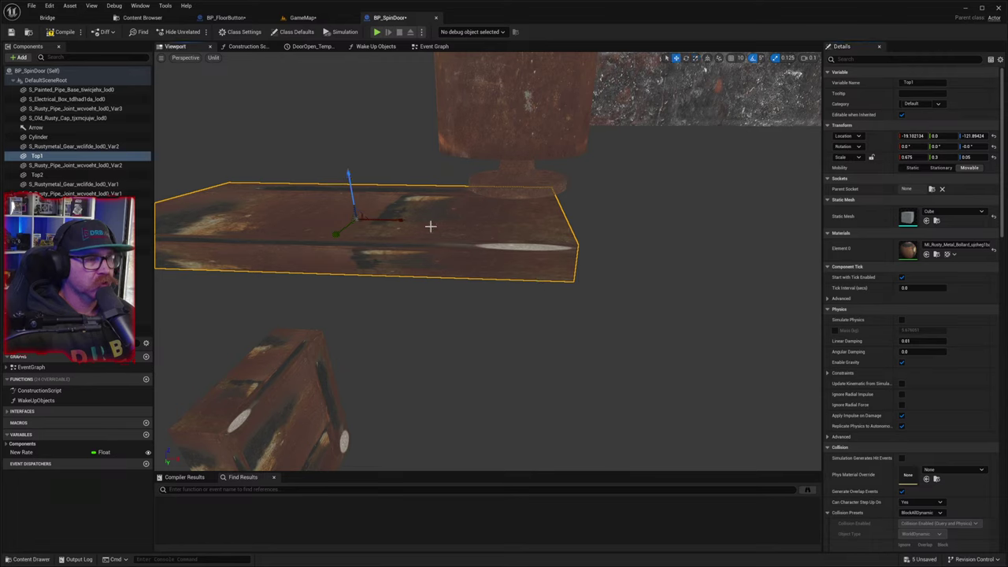
- Raise the Top1 plate against the pipe joint's flange and shift it toward the door to about X -16.5, Z -117.9
left_click_drag(349, 185, 347, 166)
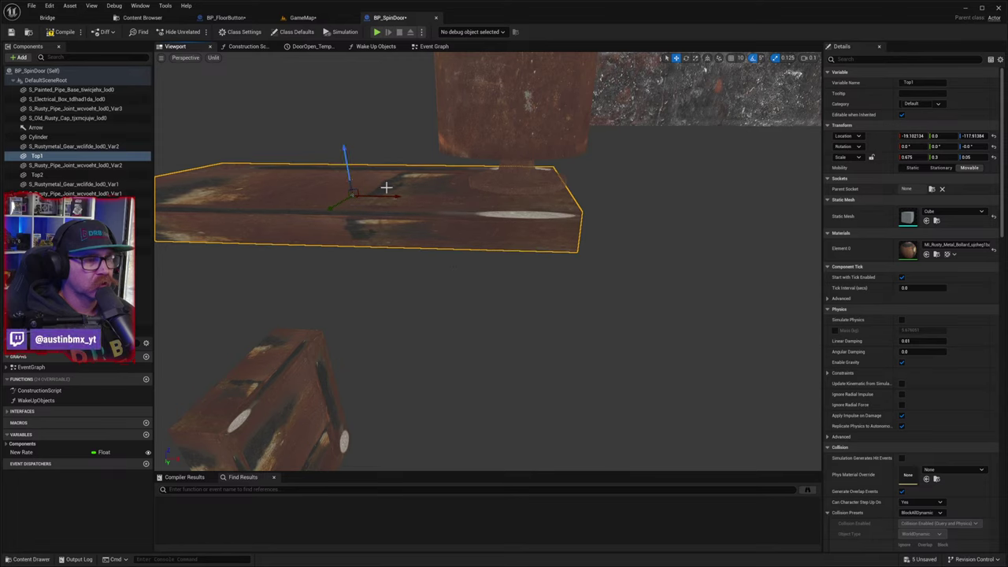
left_click_drag(391, 197, 405, 193)
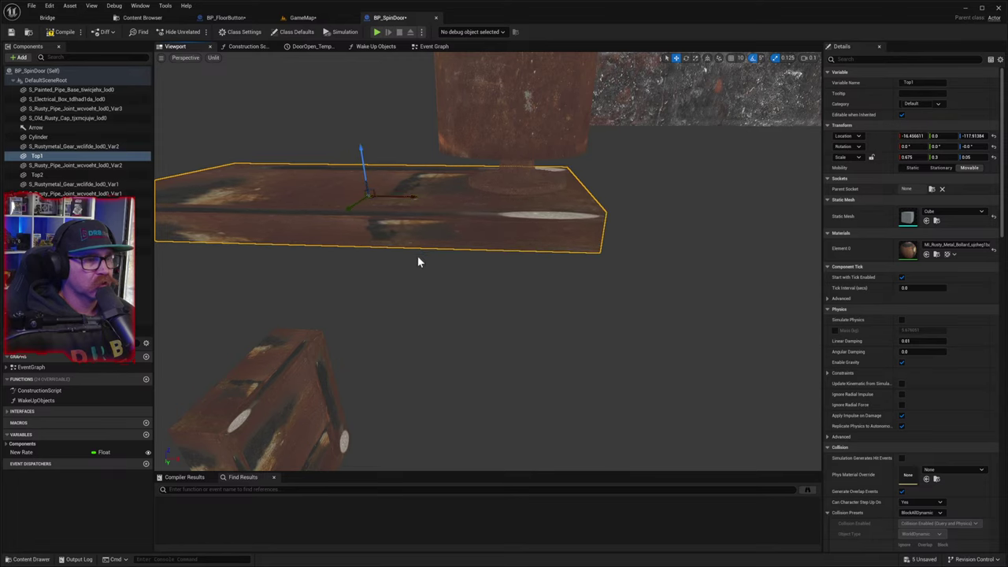
right_click_drag(434, 312, 433, 312)
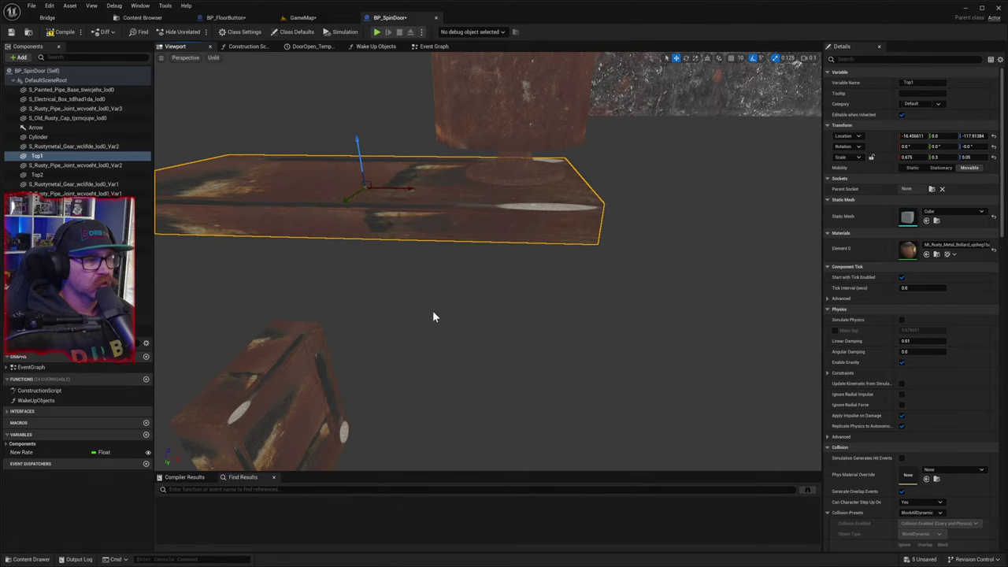
- Raise the upright Top2 block above the pipe to about Z 186.7 and set its Z scale to 0.05
left_click(337, 382)
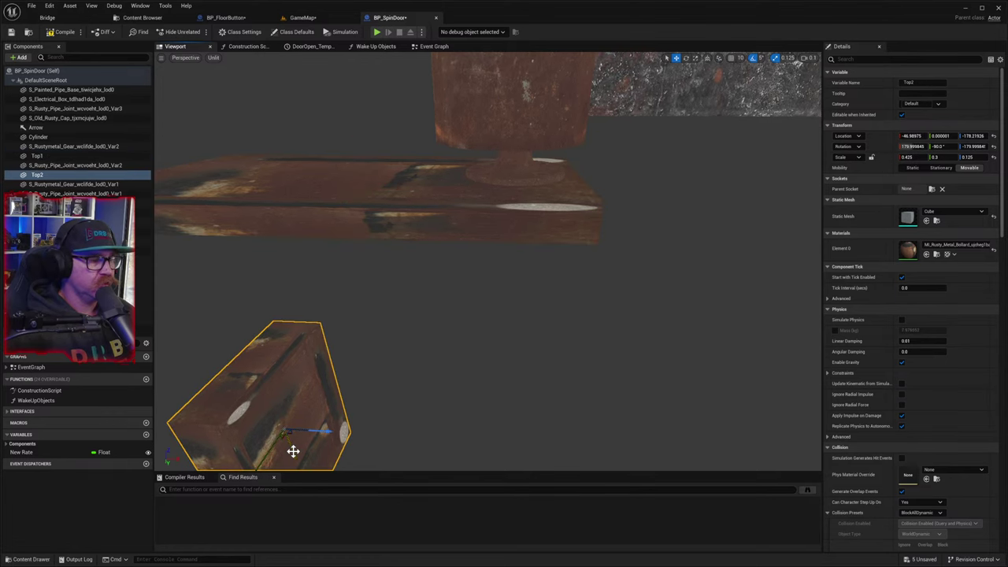
left_click_drag(293, 450, 293, 53)
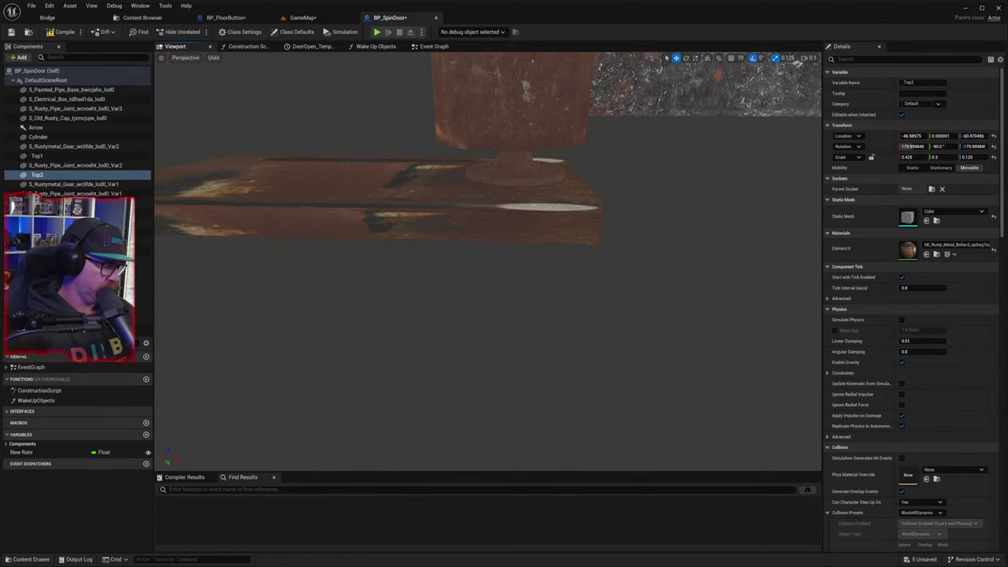
right_click_drag(377, 414, 377, 275)
key("q")
right_click_drag(401, 421, 410, 300)
key("e")
key("a")
key("s")
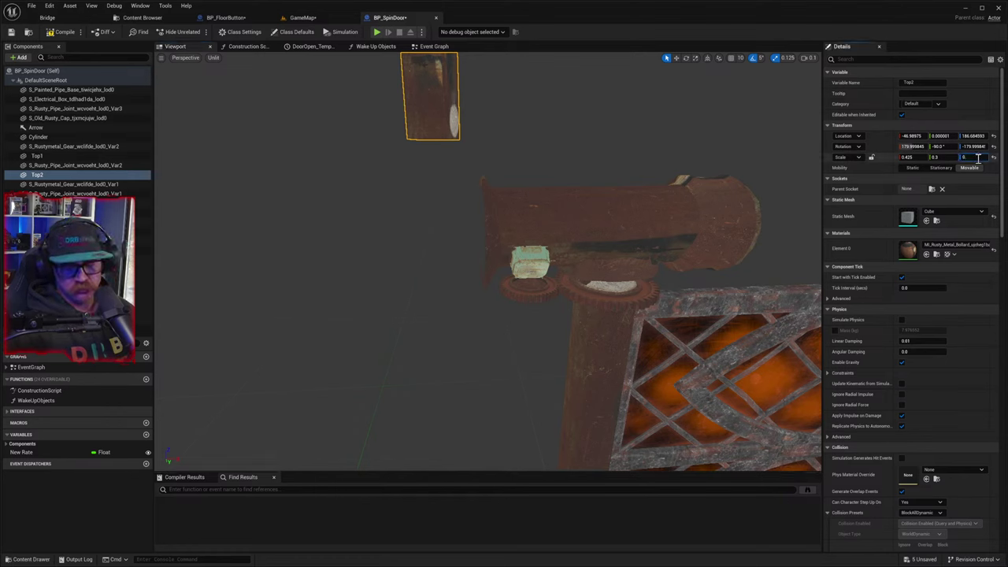
key("Return")
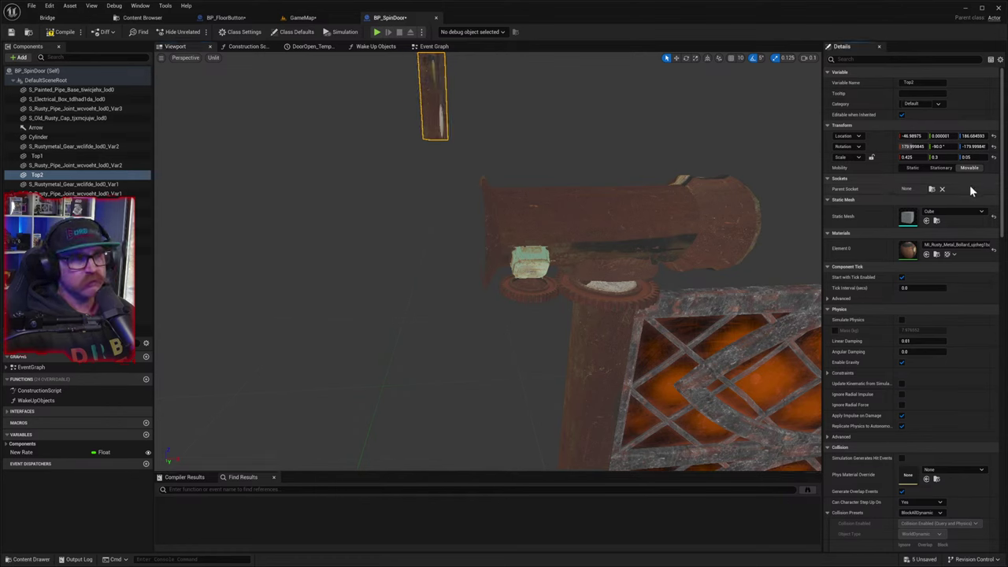
- Position the Top2 slab against the pipe's flanged end at about X -32.2, Z 141.3
left_click(438, 108)
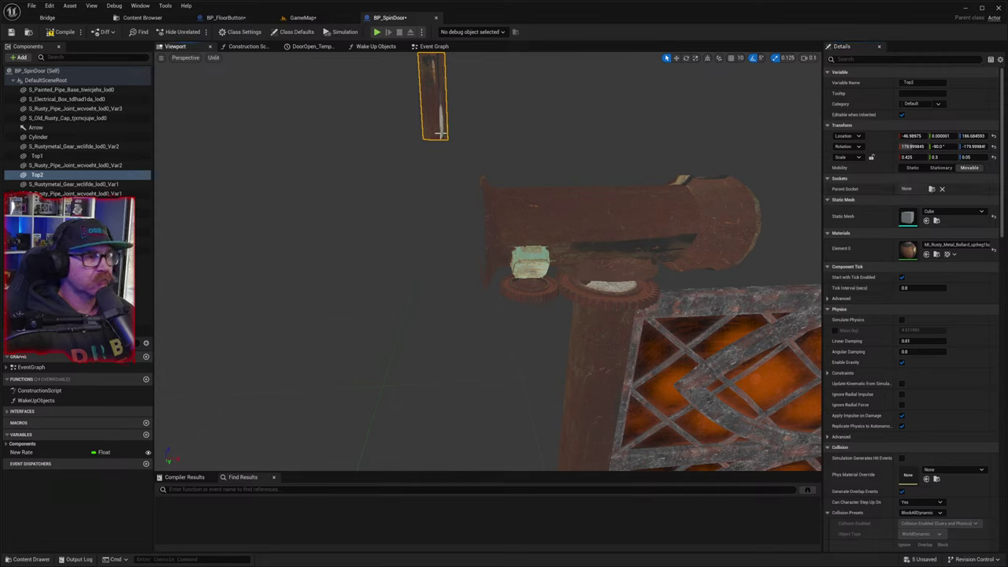
key("w")
left_click_drag(436, 82, 508, 217)
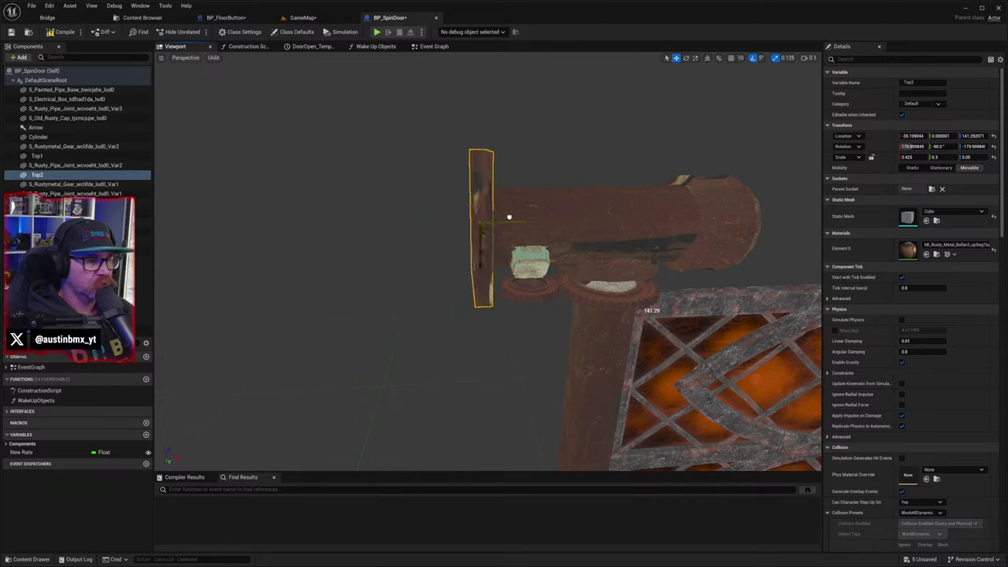
key("e")
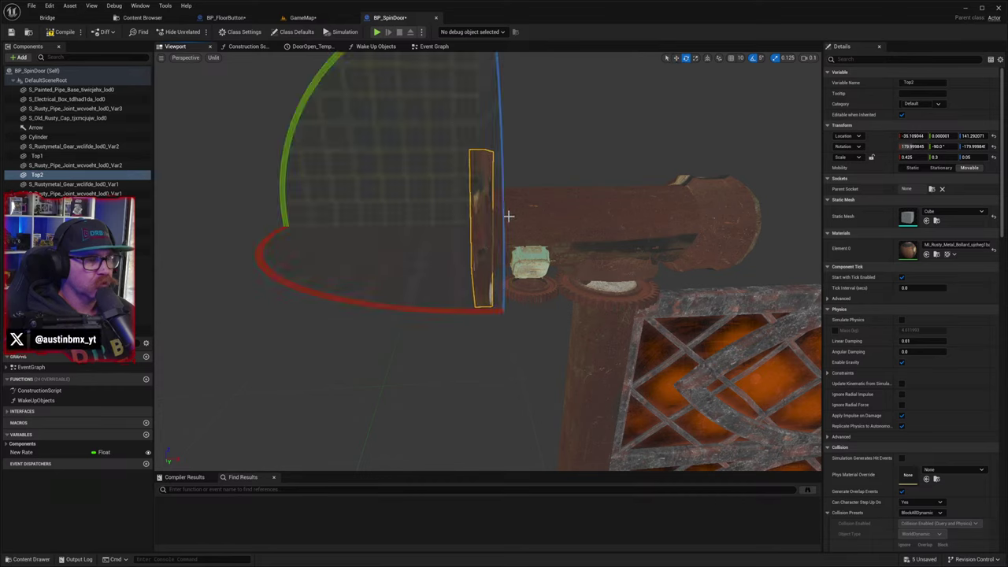
key("r")
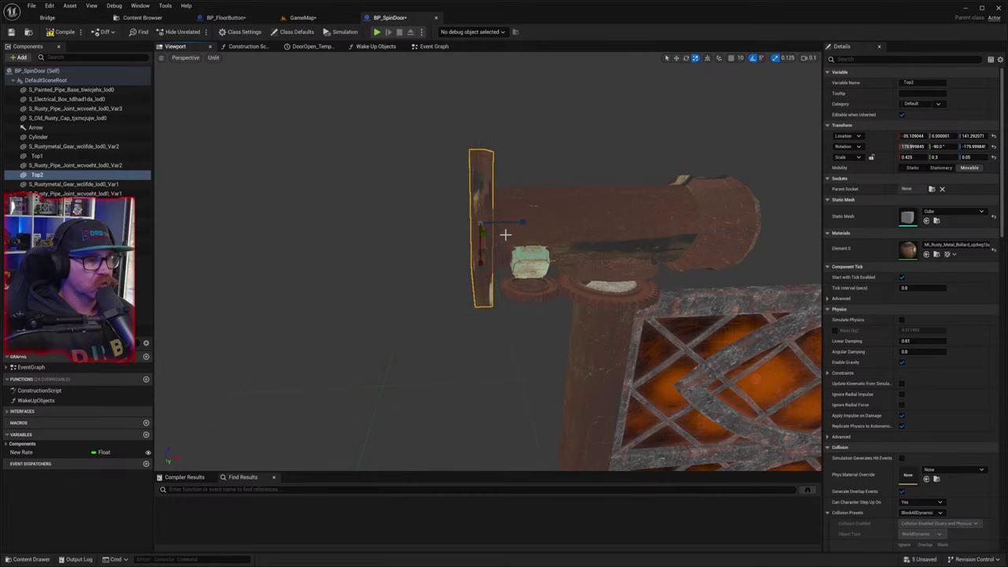
middle_click_drag(756, 379, 789, 380)
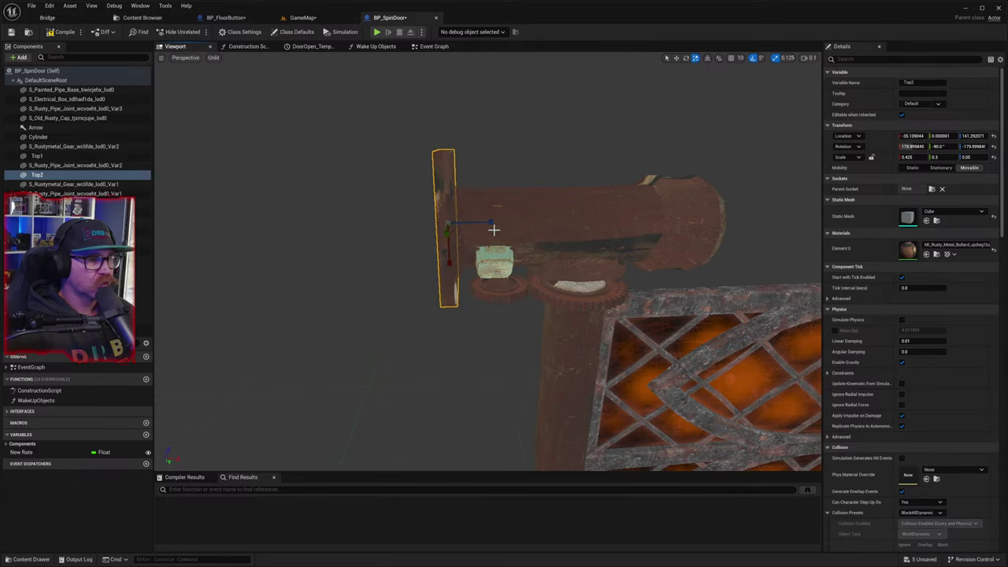
left_click_drag(472, 222, 482, 220)
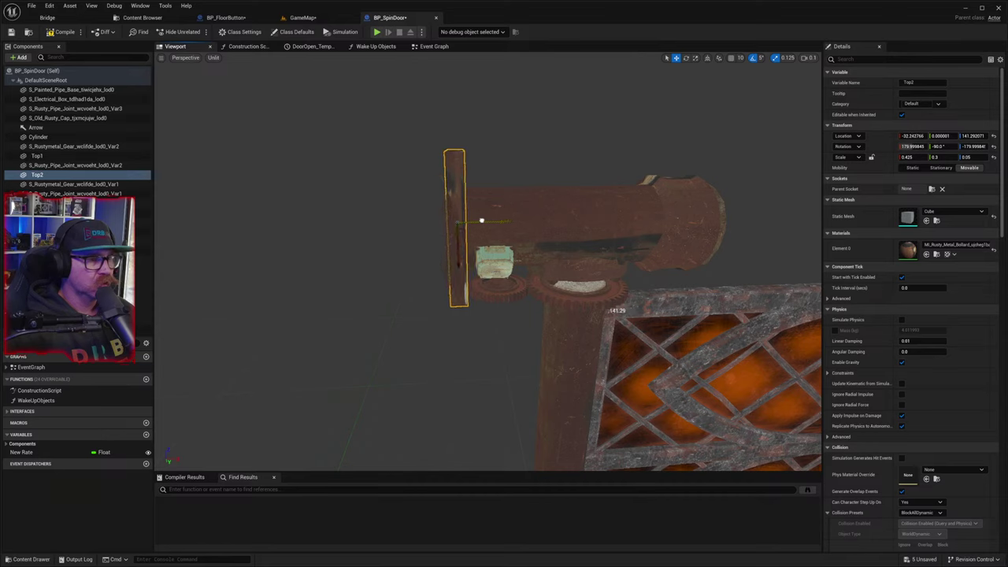
- Lower the Top2 slab at about X -33 from the pipe's end until its lower end passes through the Top1 base plate
left_click_drag(482, 220, 456, 328)
key("q")
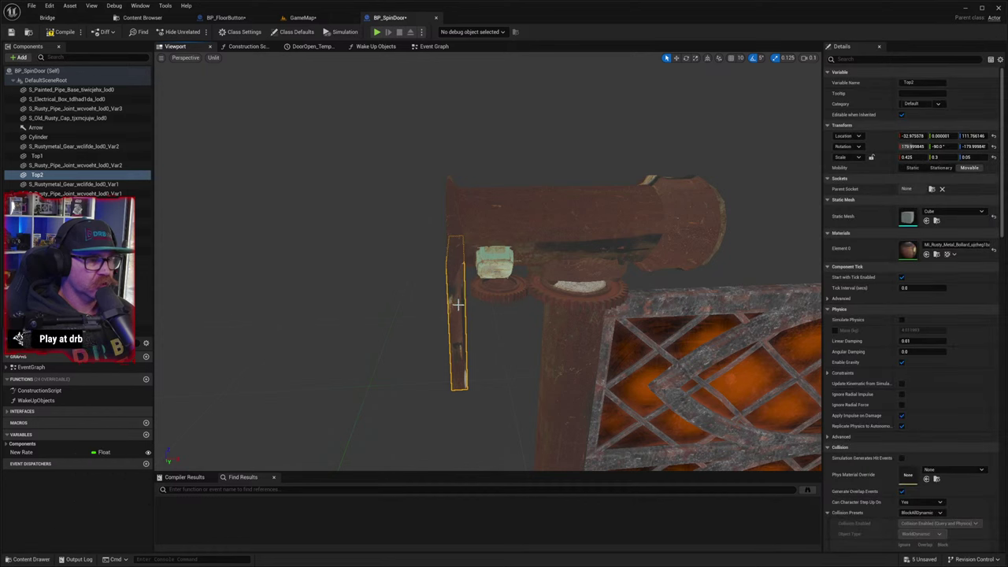
key("e")
key("w")
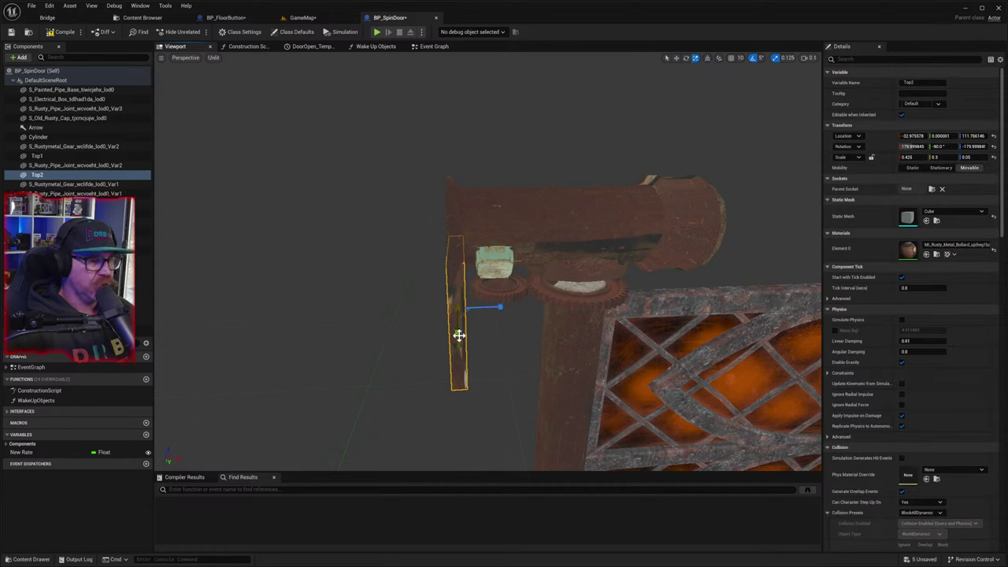
key("e")
key("w")
left_click_drag(460, 348, 465, 504)
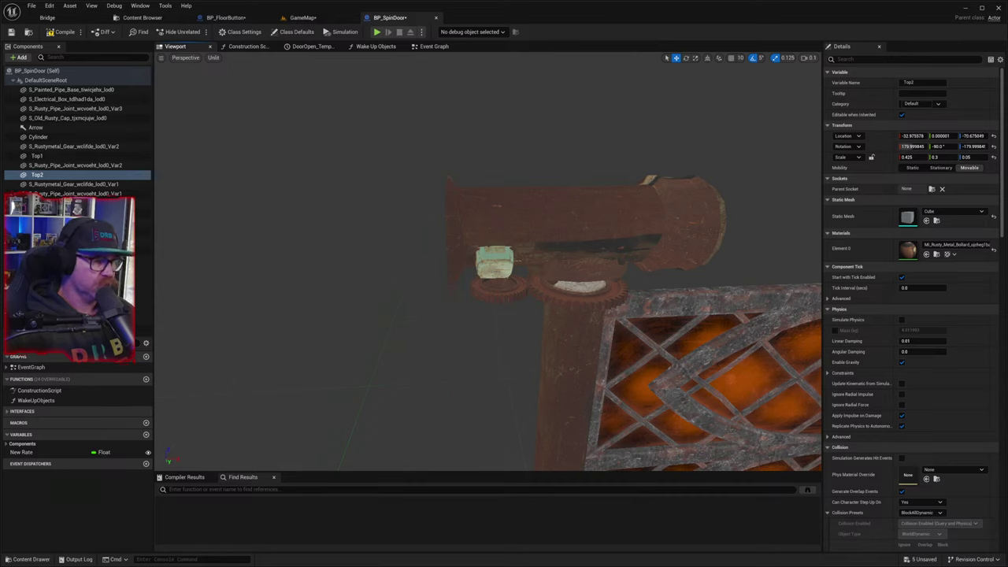
mouse_move(483, 319)
right_mouse_down()
mouse_move(483, 465)
mouse_move(483, 319)
right_mouse_up()
key("w")
key("s")
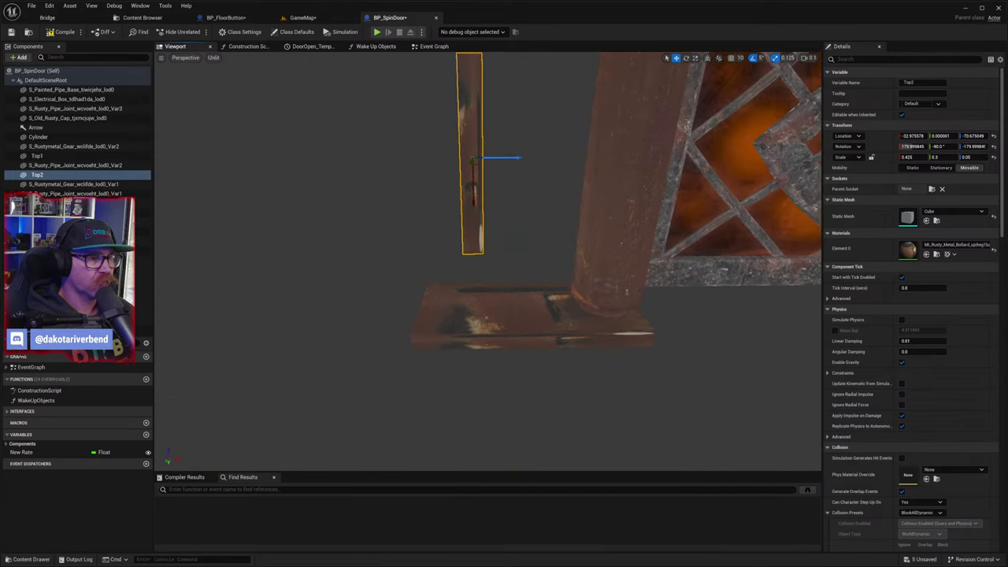
left_click_drag(471, 188, 478, 310)
- Shorten the Top1 base plate along X to a scale of 0.425 and shift it to about X -11.7
key("w")
right_click_drag(478, 309, 421, 339)
key("w")
key("s")
key("w")
right_click_drag(547, 339, 539, 378)
left_click(523, 295)
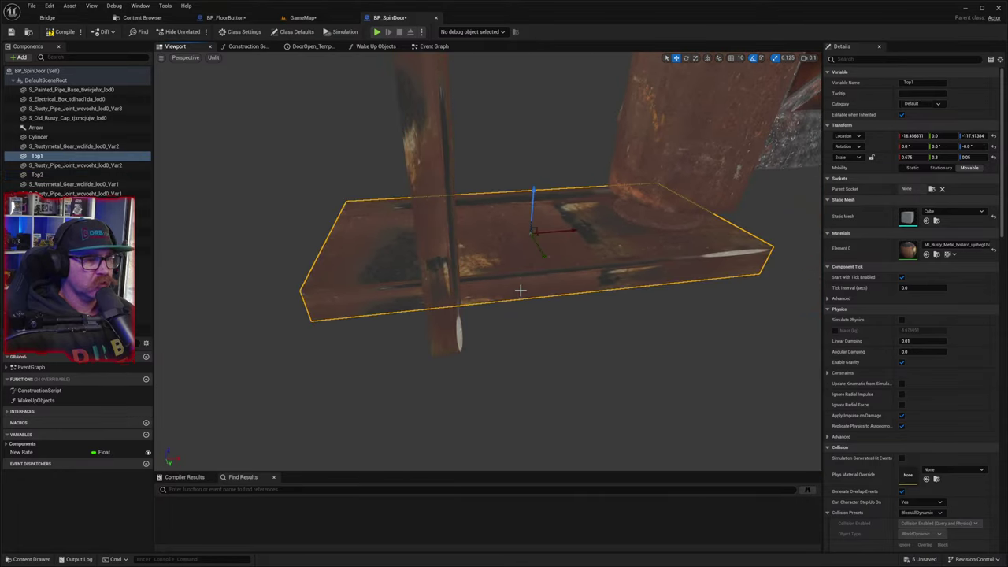
key("e")
key("r")
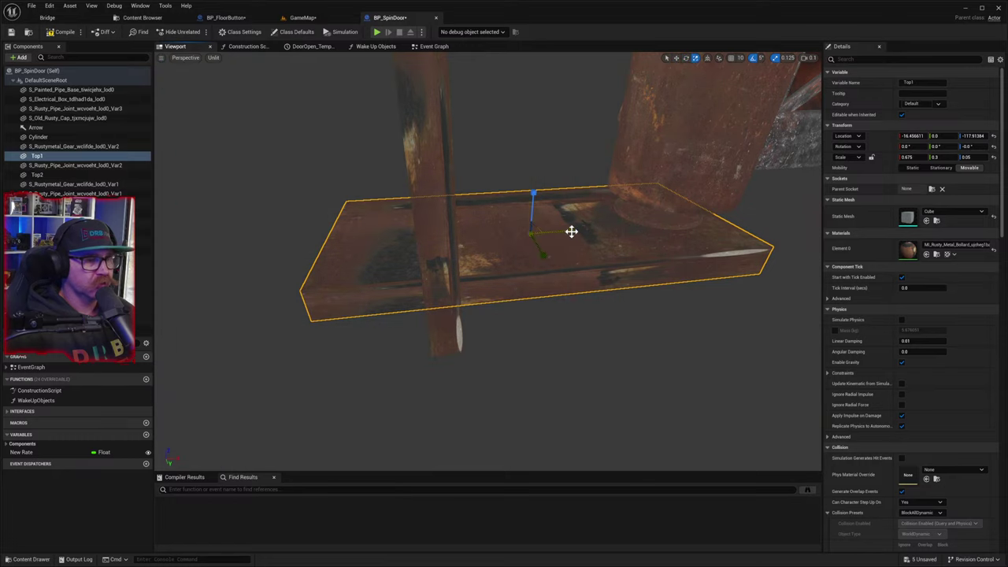
left_click_drag(571, 231, 603, 223)
key("w")
key("r")
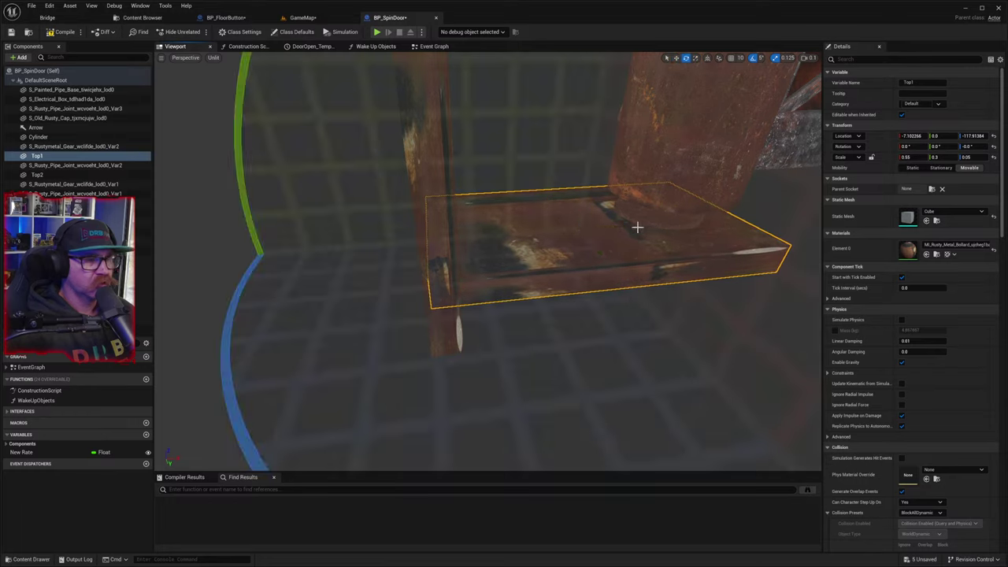
left_click_drag(621, 228, 586, 232)
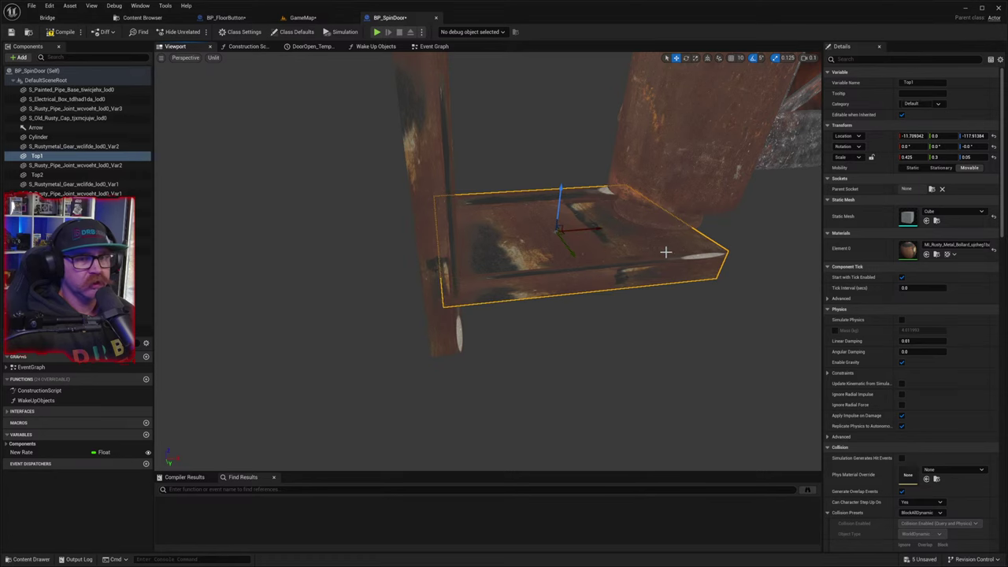
- Set the Top1 plate's X scale to 0.5 and shift it toward the door to about X -10.2
left_click(916, 157)
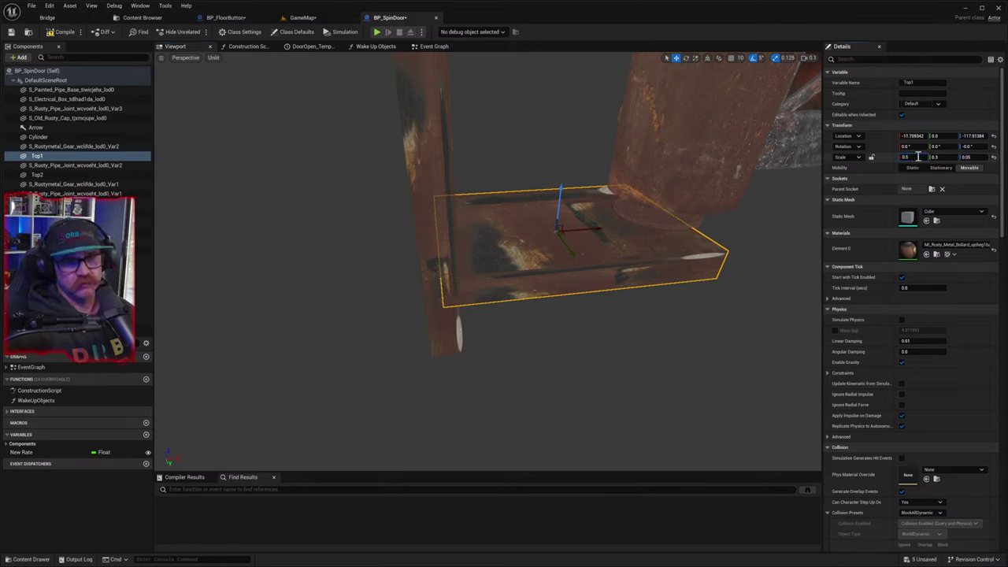
type("0.5")
key("Return")
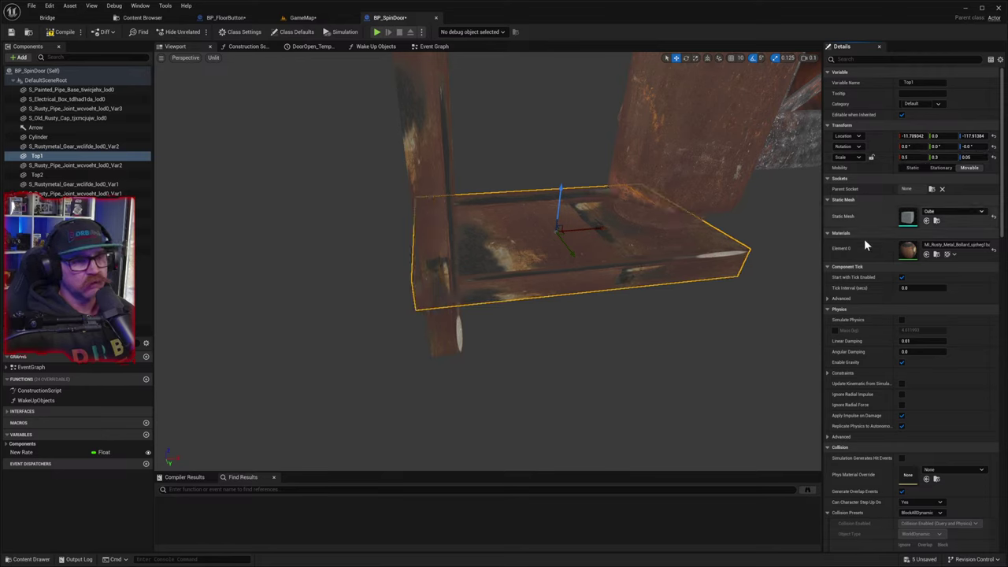
left_click_drag(588, 226, 597, 228)
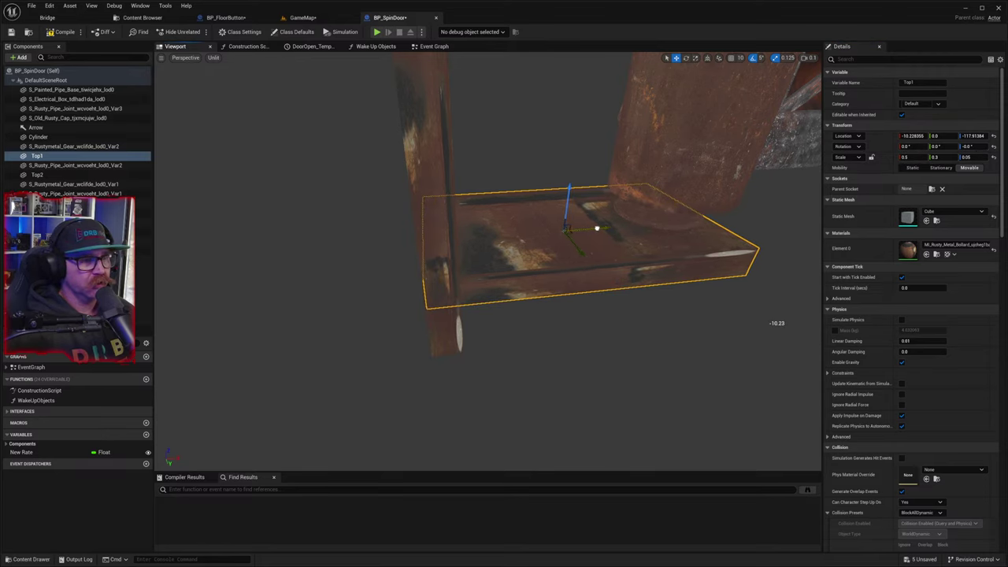
- Set the Top1 plate's X scale to 0.55 and align its outer end with the upright slab at about X -9.5
right_click_drag(598, 228, 674, 130)
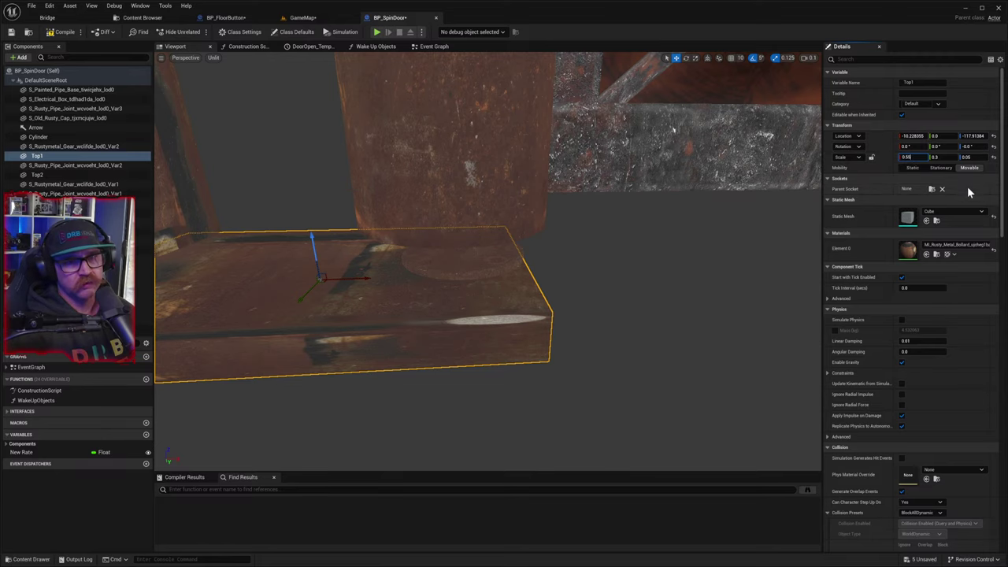
key("Return")
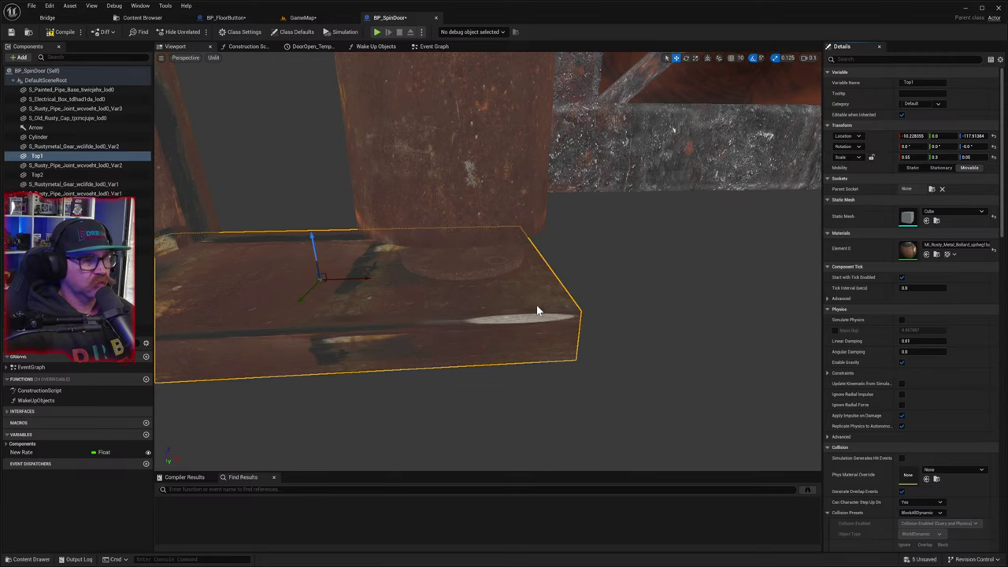
right_click_drag(508, 318, 623, 292)
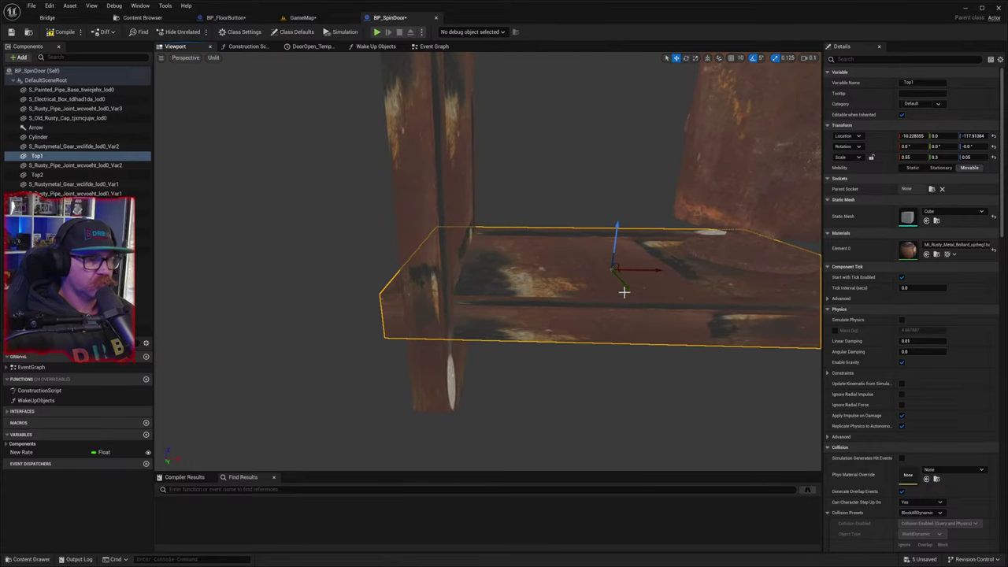
mouse_move(657, 269)
left_mouse_down()
mouse_move(673, 268)
mouse_move(663, 267)
left_mouse_up()
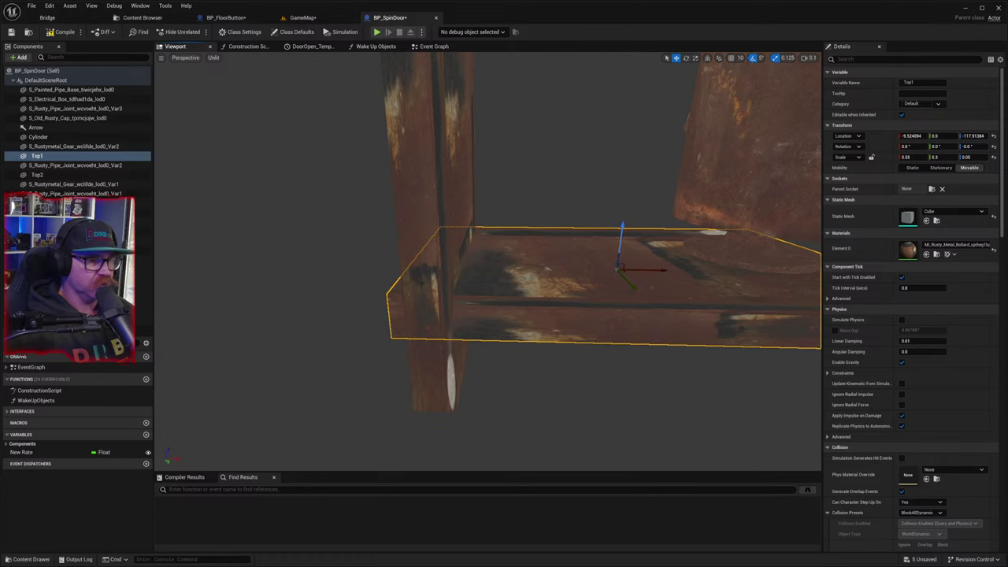
- Compile and save the BP_SpinDoor blueprint
right_click_drag(663, 267, 787, 264)
key("s")
key("e")
key("w")
mouse_move(647, 299)
right_mouse_down()
mouse_move(648, 315)
mouse_move(647, 299)
right_mouse_up()
key("q")
key("s")
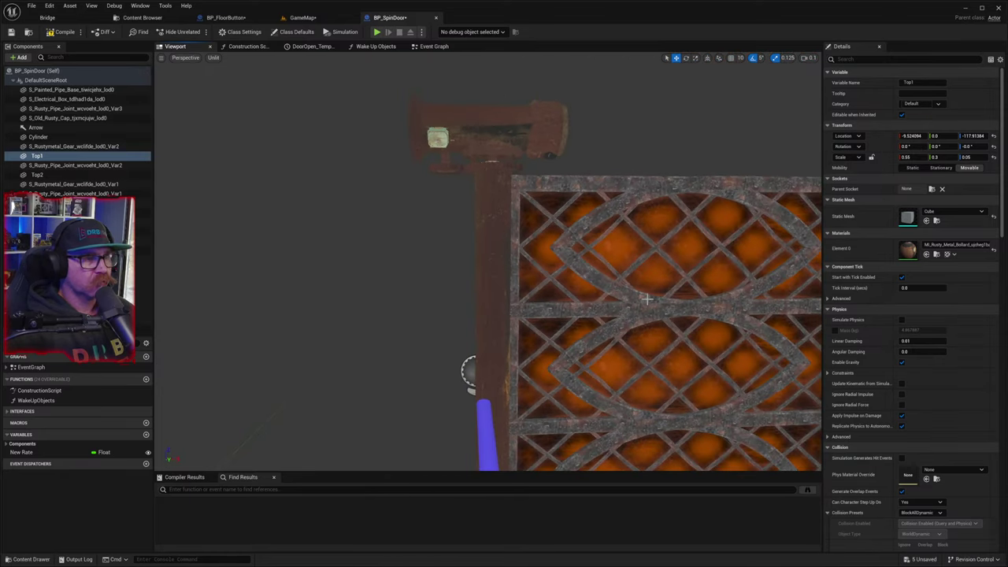
left_click(56, 37)
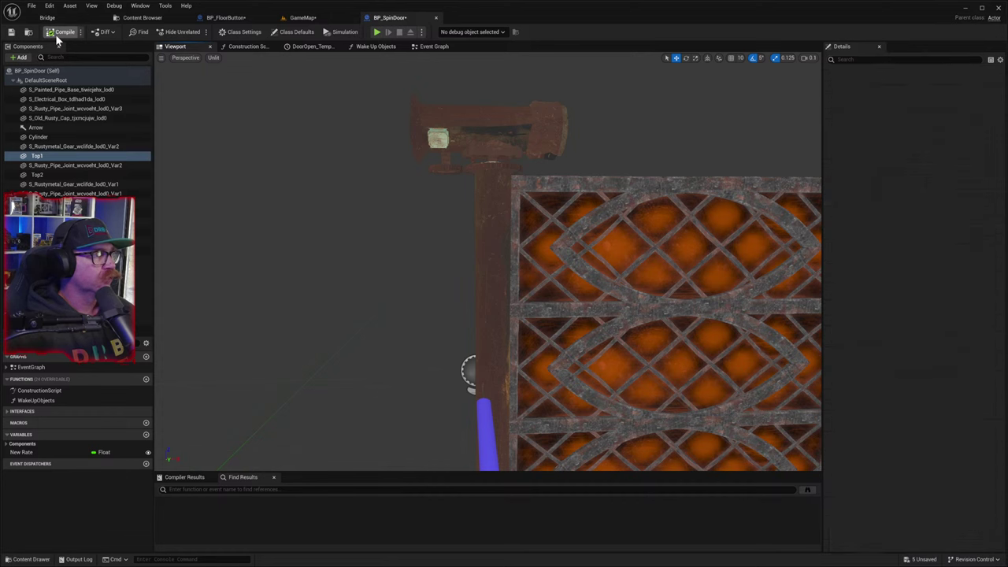
left_click(11, 33)
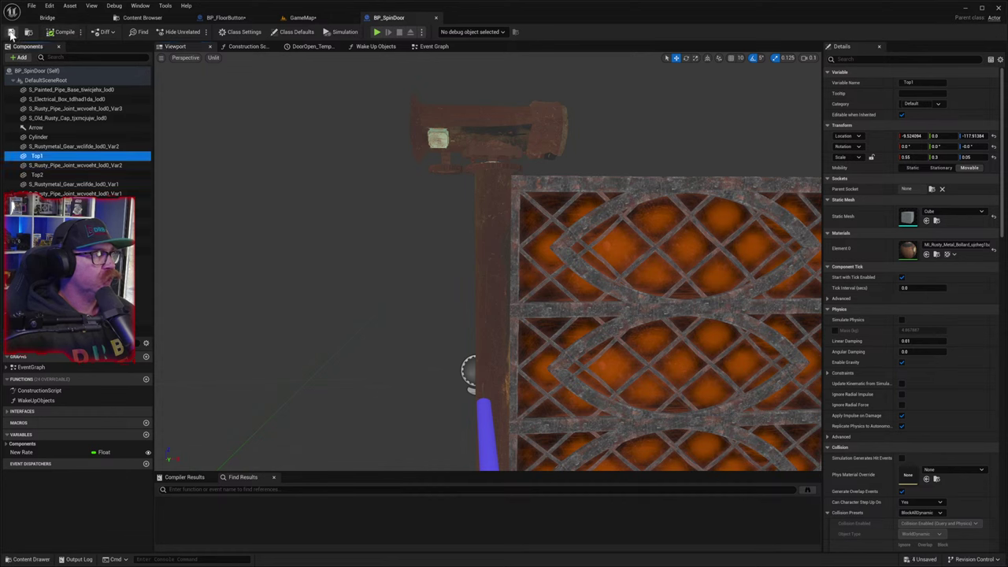
- In GameMap, shift the placed spin door slightly away from the stone pillar
left_click(304, 18)
right_click_drag(504, 296, 505, 118)
key("s")
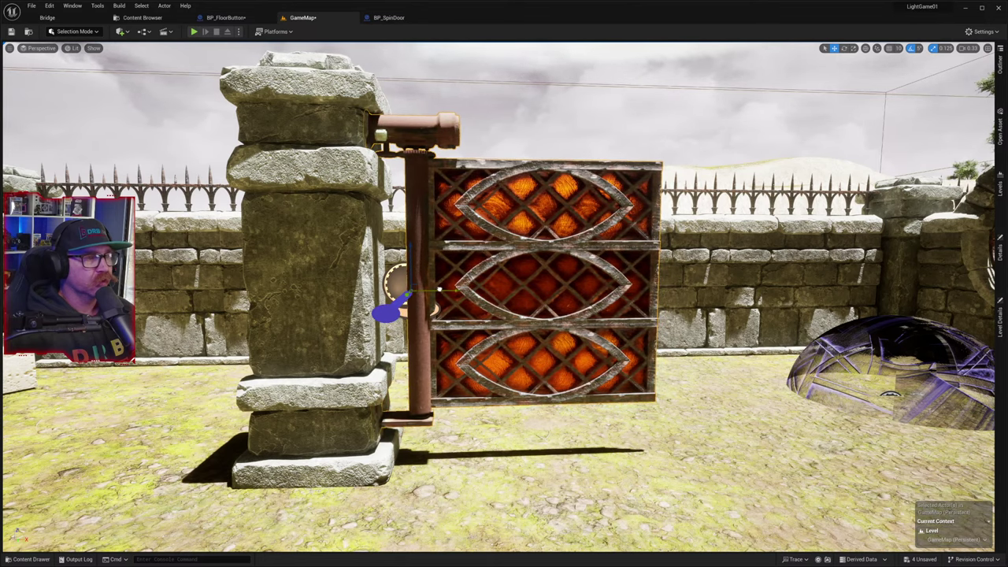
left_click_drag(440, 289, 442, 288)
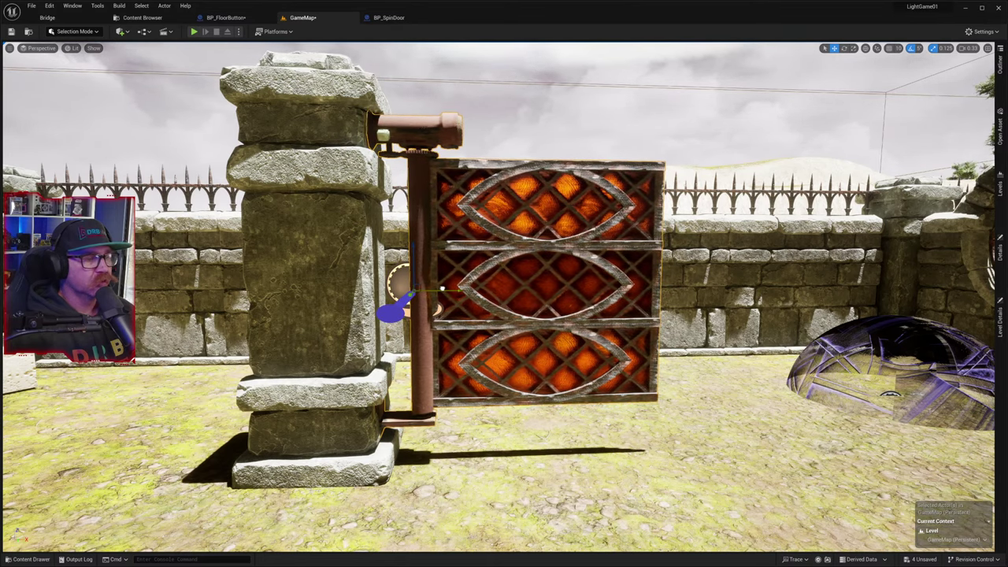
- Examine how the spin door's upper pipe and lower bracket meet the stone pillar
right_click_drag(446, 346, 457, 402)
key("w")
key("w")
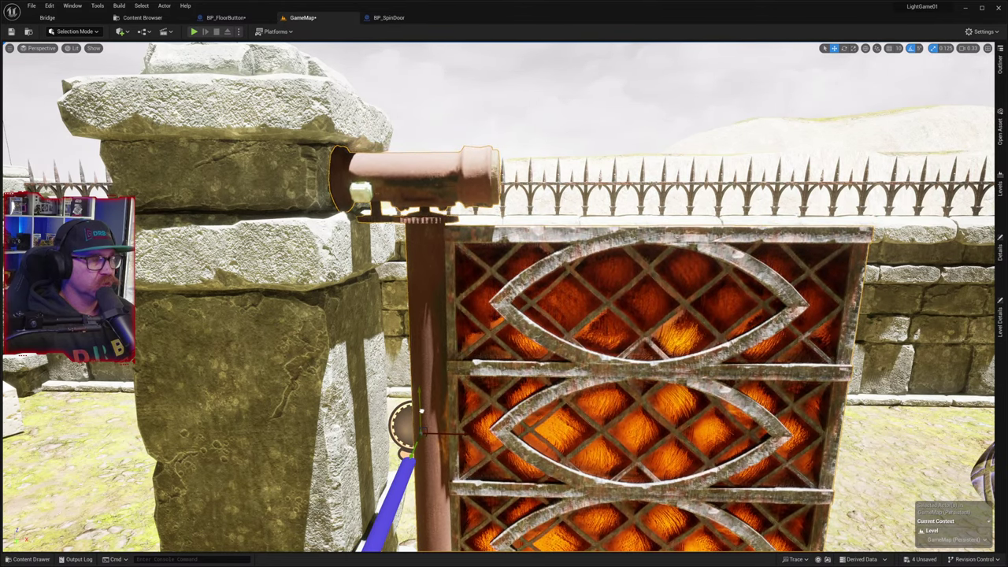
right_click_drag(457, 401, 401, 367)
key("w")
key("w")
key("s")
key("s")
key("w")
key("s")
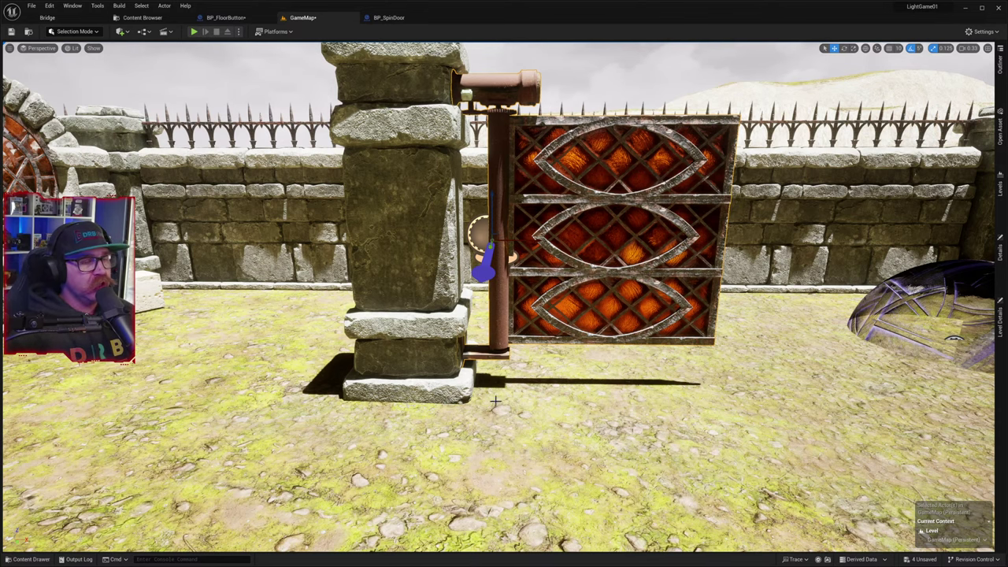
- Try to add the spin door as a second Activate Objects entry on the BP_GoalShere19 dome, and remove the extra entry
right_click_drag(505, 406, 476, 472)
key("s")
right_click_drag(504, 425, 622, 441)
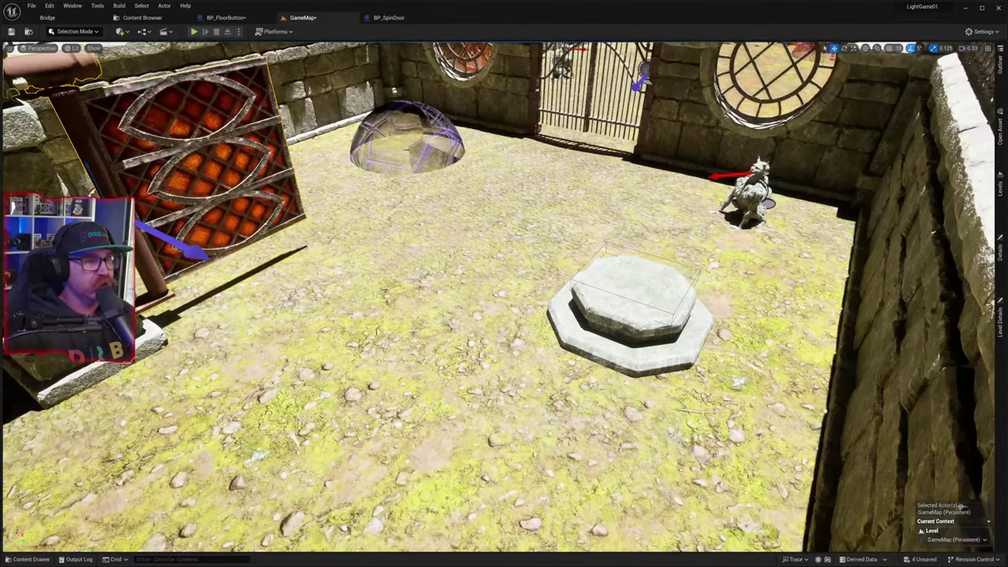
left_click(410, 150)
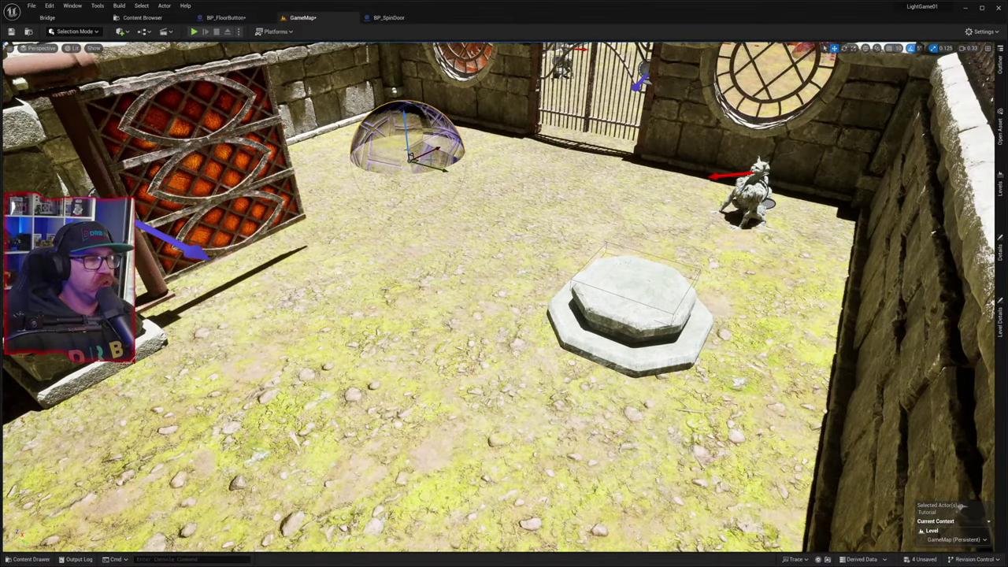
left_click(1000, 251)
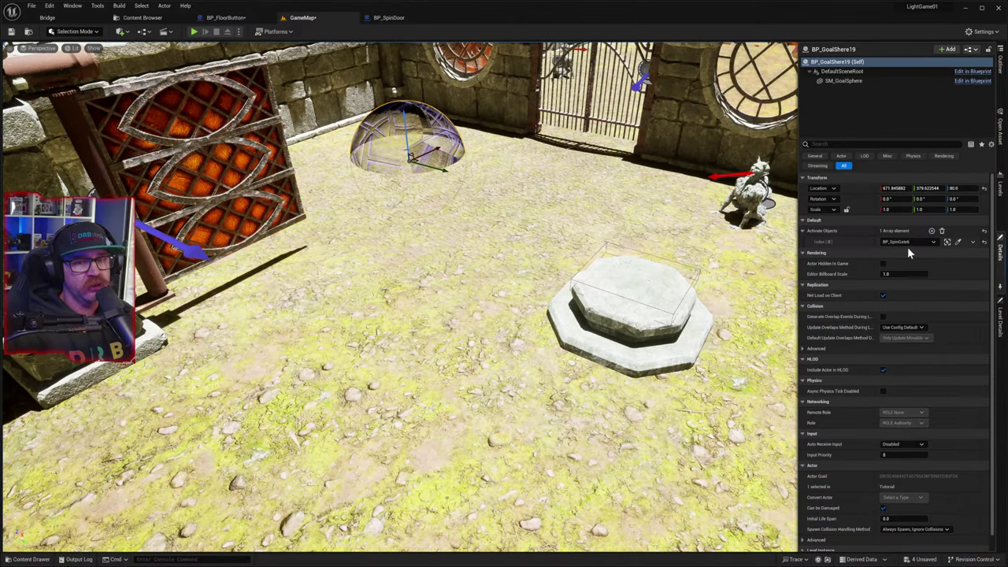
left_click(932, 230)
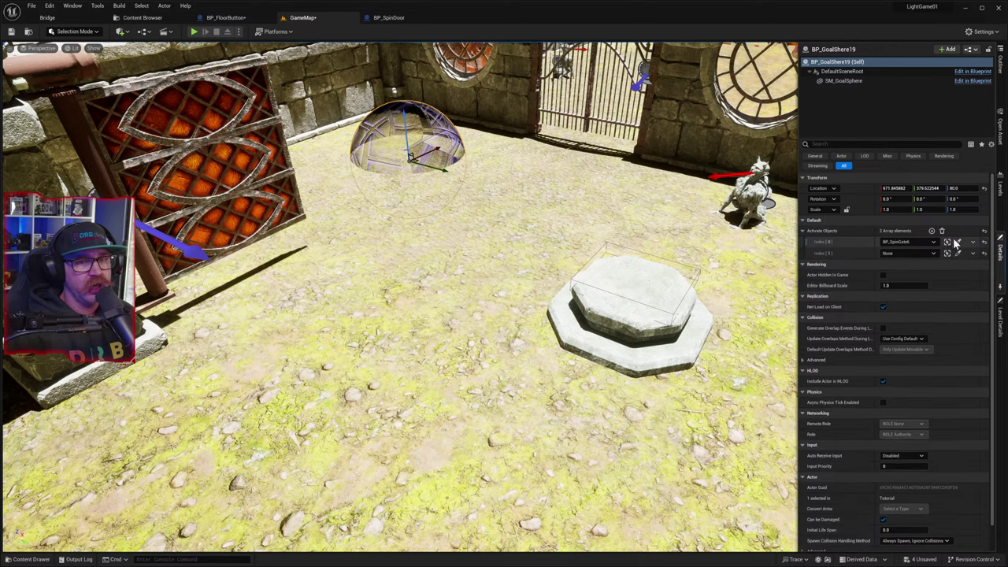
left_click(958, 253)
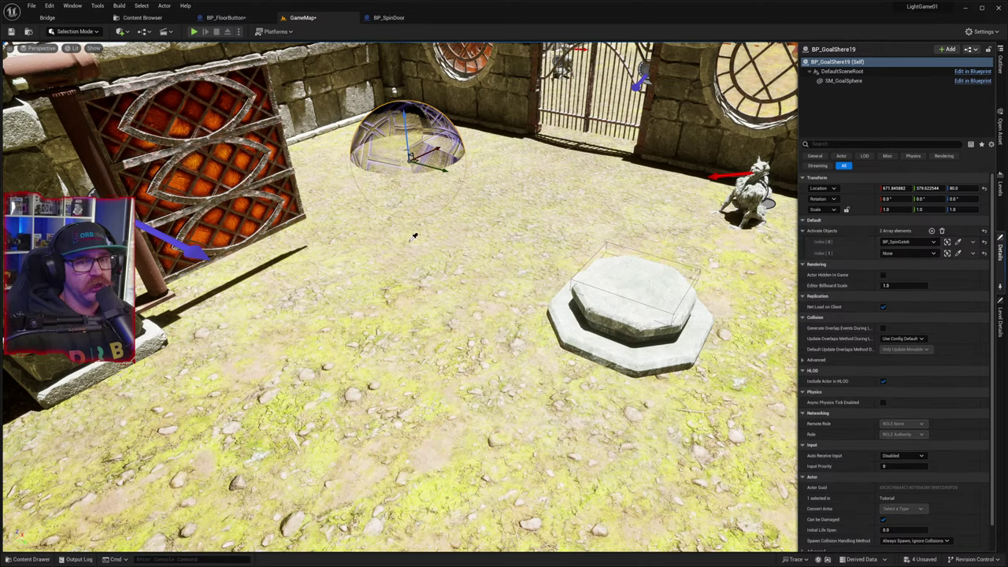
left_click(249, 189)
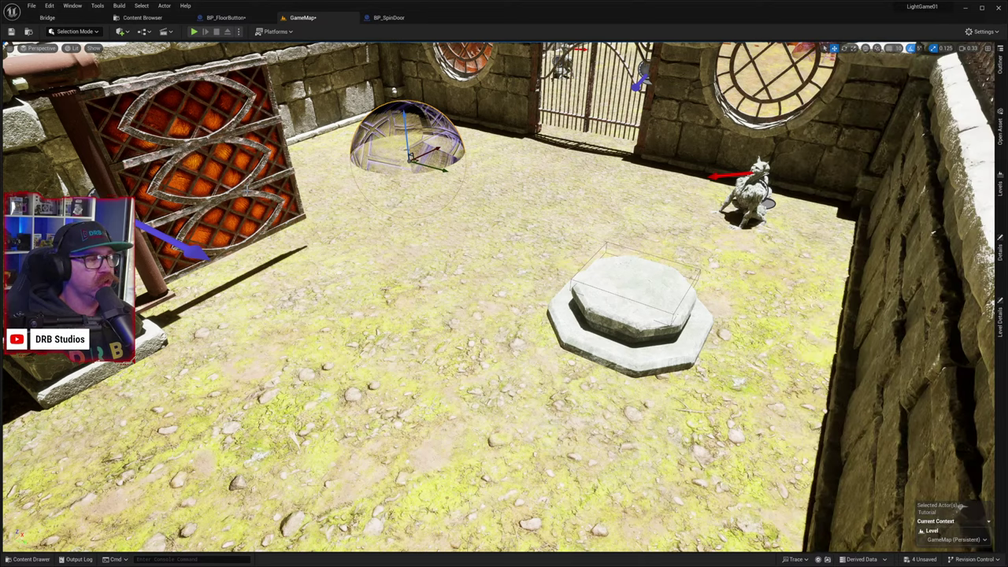
left_click(1001, 249)
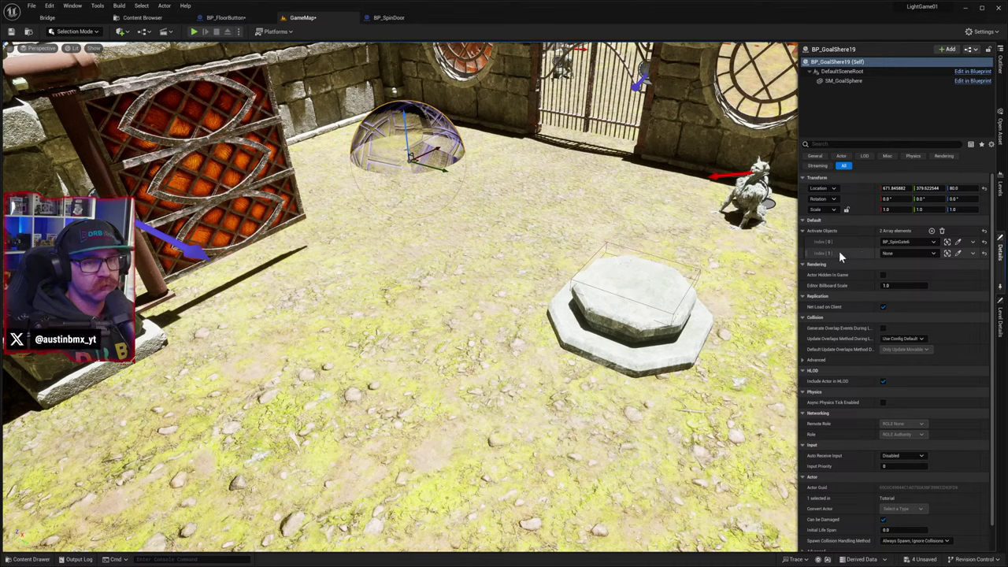
left_click(983, 274)
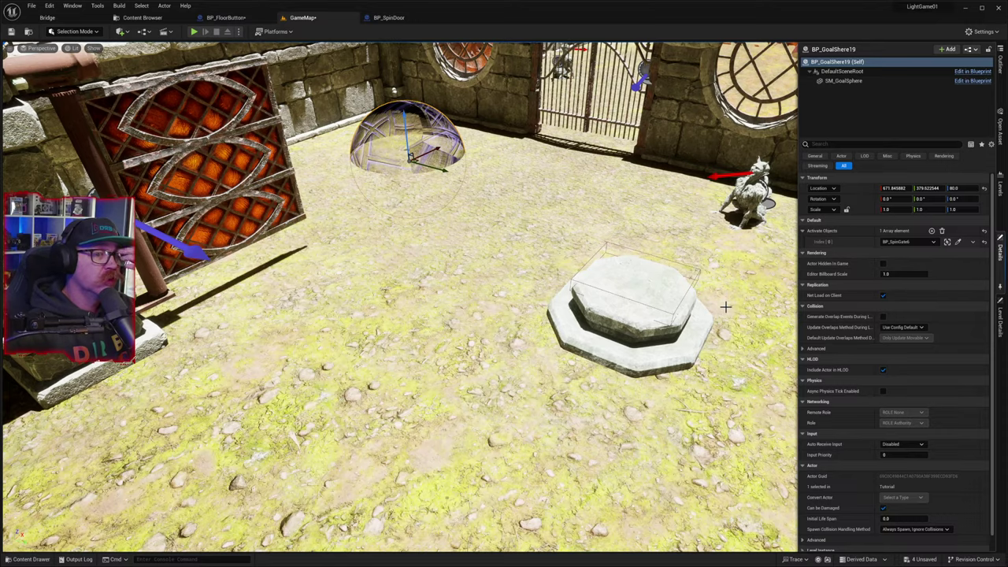
- Start a play test beside the horned statue in the walled corner and check its light beam
right_click_drag(725, 307, 783, 241)
key("w")
key("w")
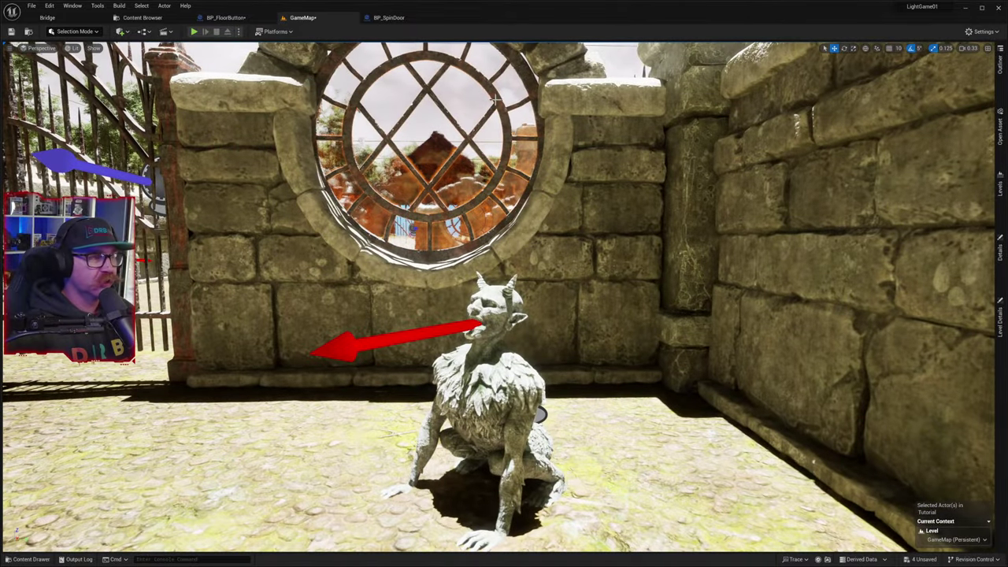
left_click(195, 32)
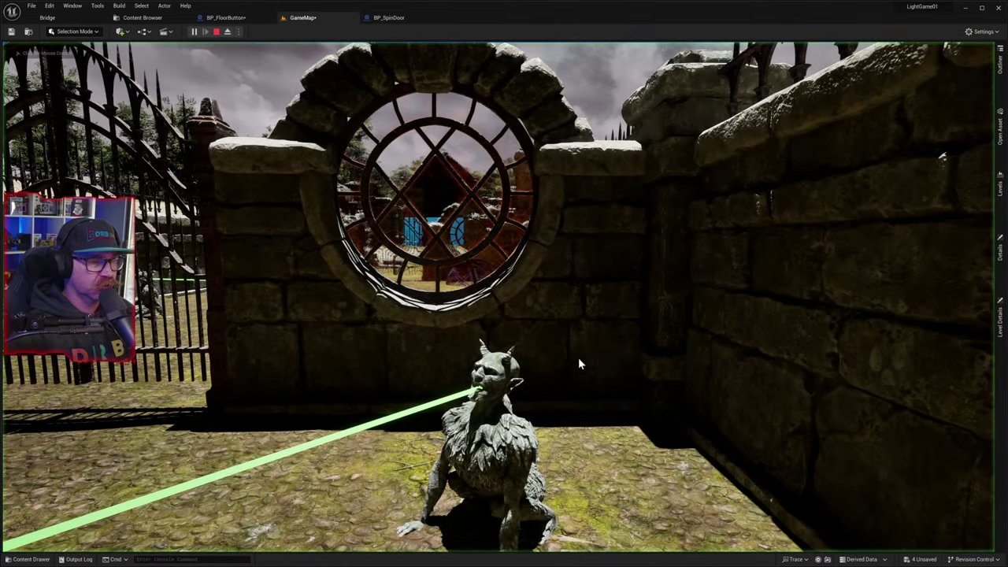
left_click(578, 359)
key("w")
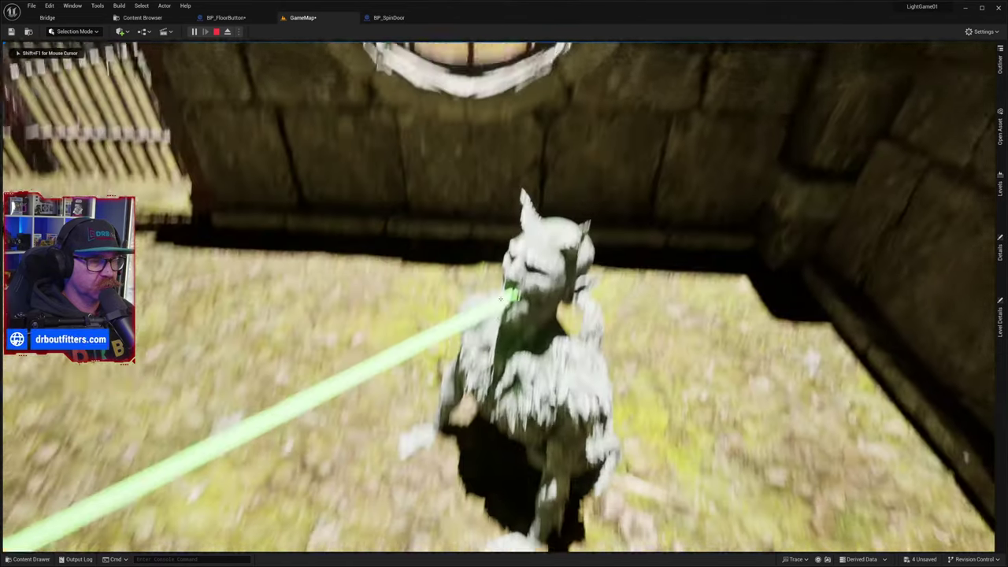
key("s")
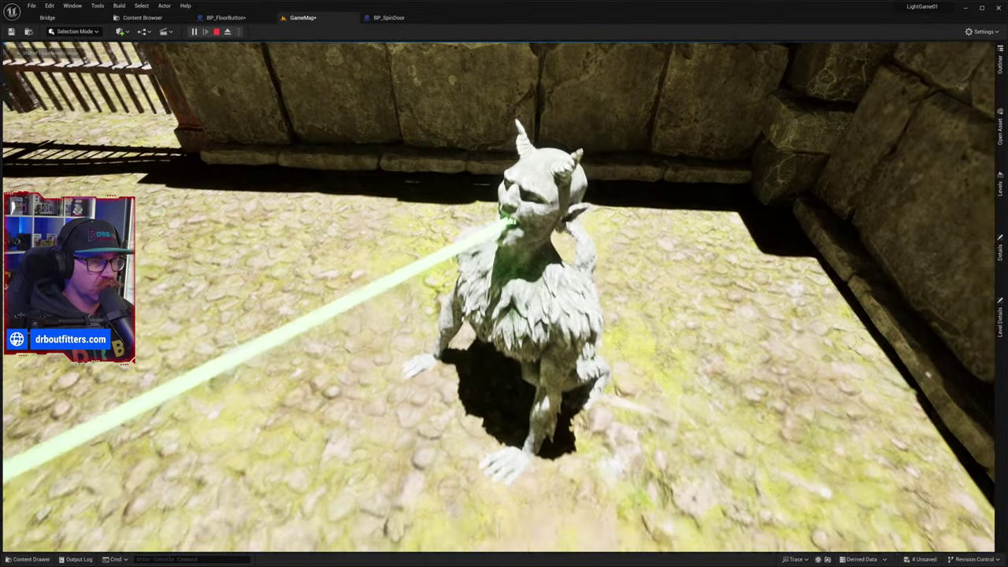
- Walk to the spin door, inspect how the light beam meets its lattice panel and how the door sits on the pillar, and end the play test
key("w")
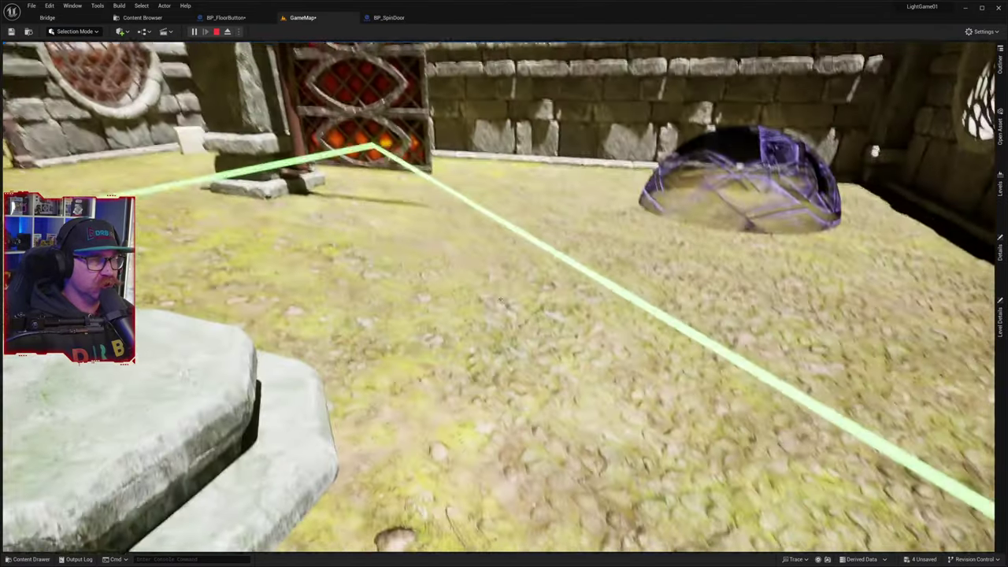
key("w")
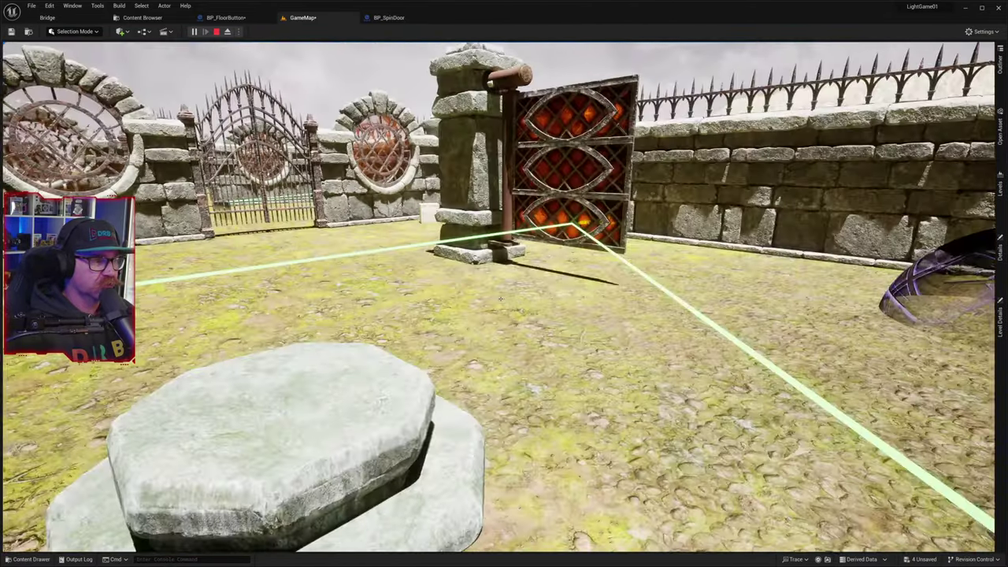
key("w")
key("w")
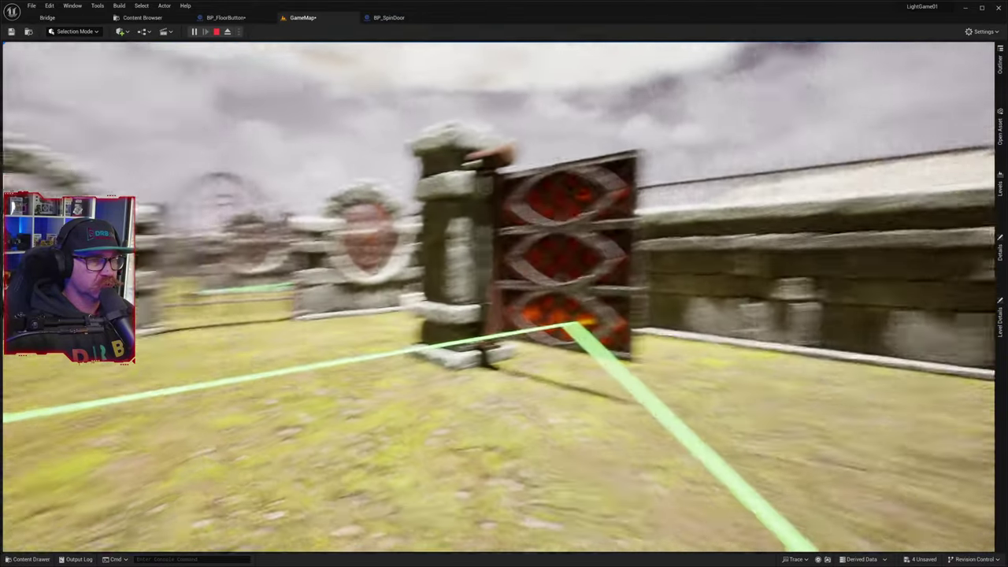
key("s")
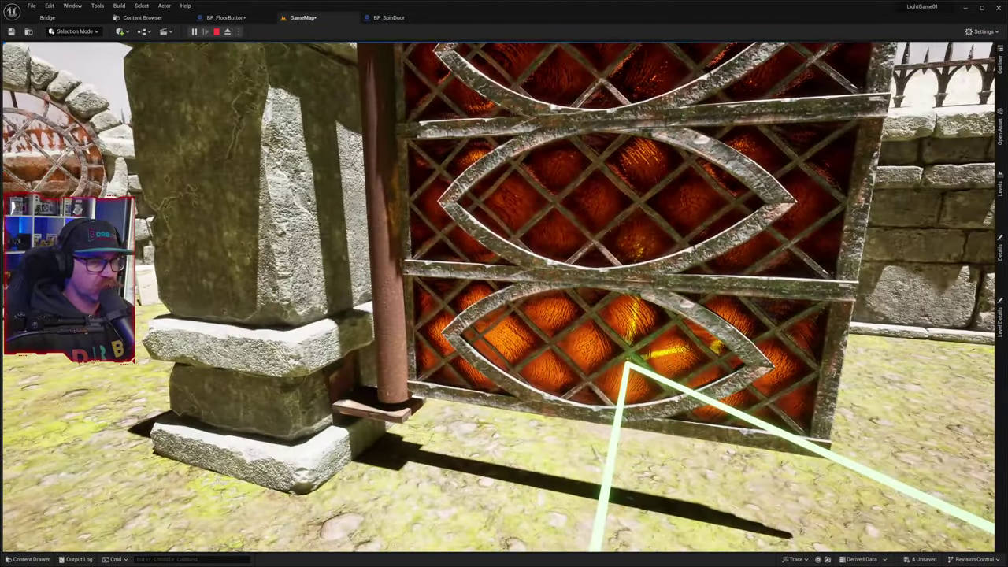
key("w")
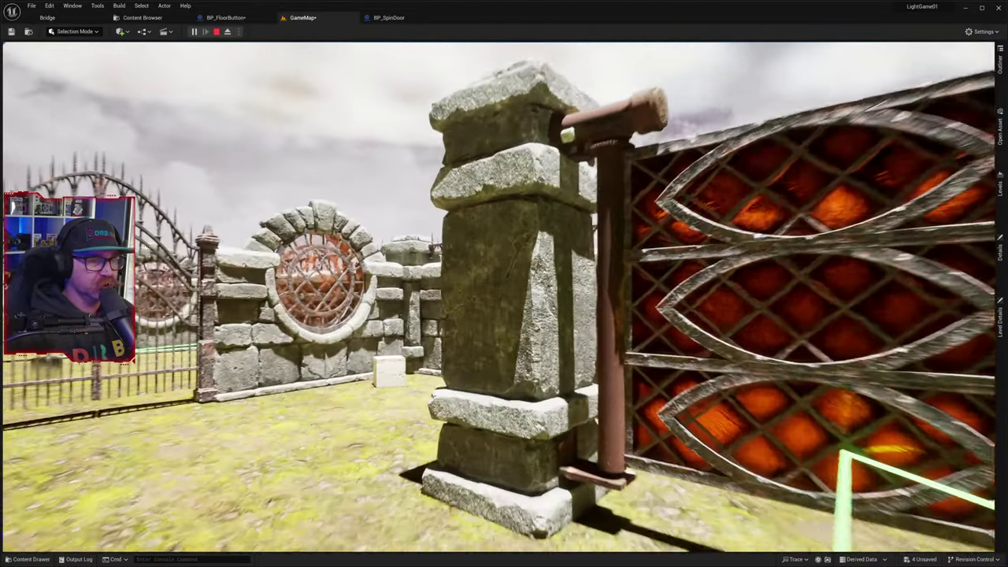
key("s")
key("s")
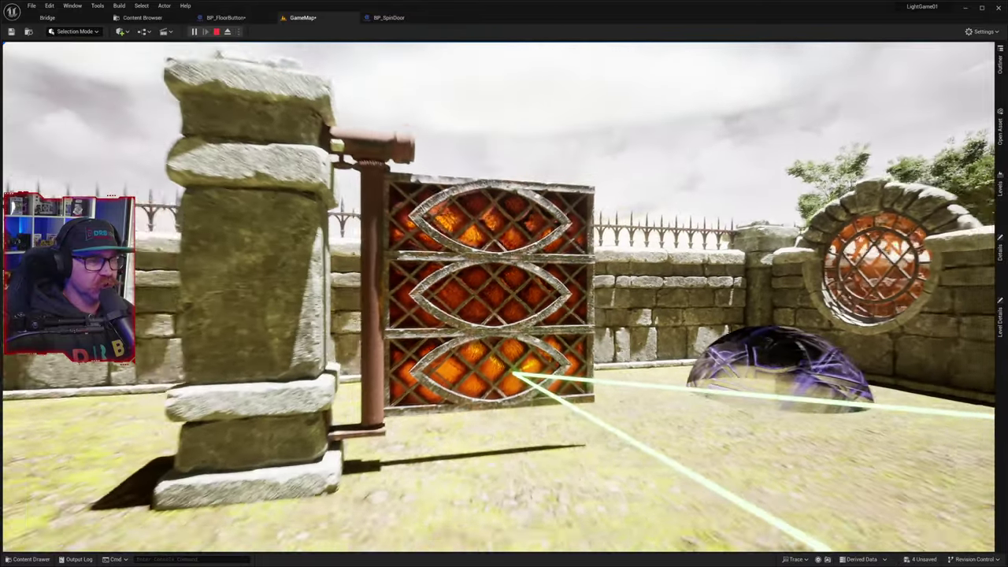
key("w")
key("s")
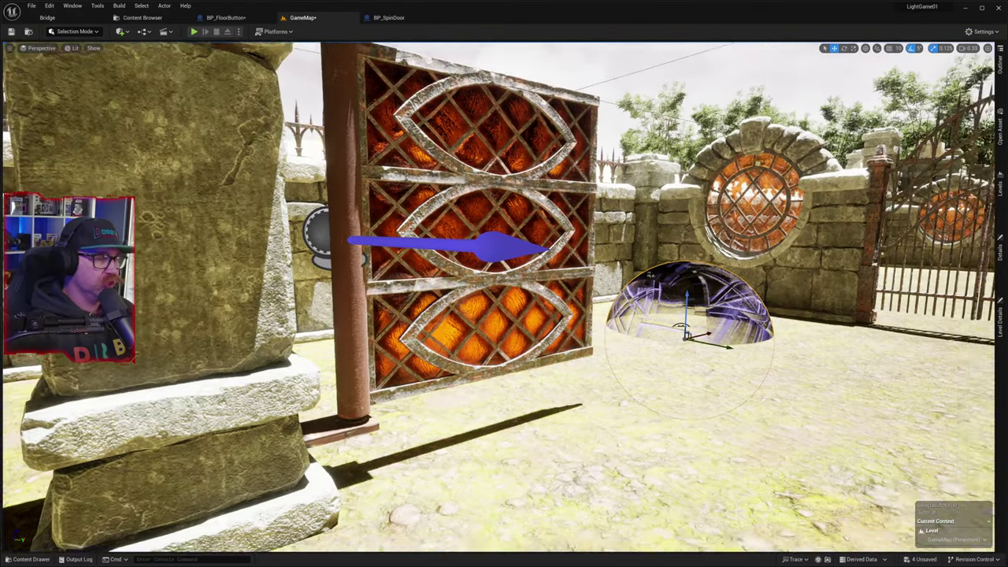
key("Escape")
- Move the spin door a little further out from the face of the stone pillar
key("w")
right_click_drag(499, 297, 477, 381)
key("w")
right_click_drag(505, 331, 327, 355)
key("w")
right_click_drag(465, 333, 463, 310)
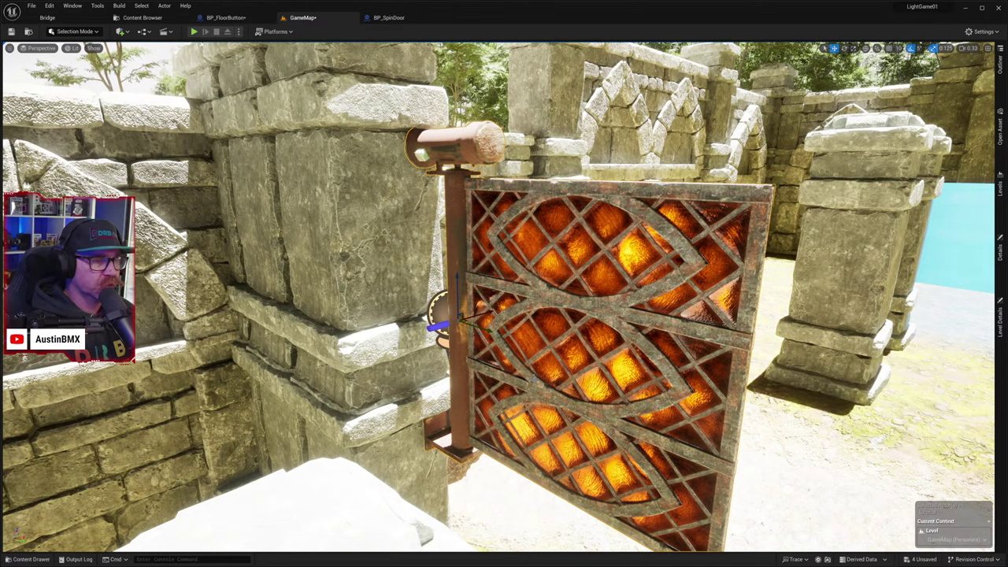
key("d")
right_click_drag(535, 379, 507, 300)
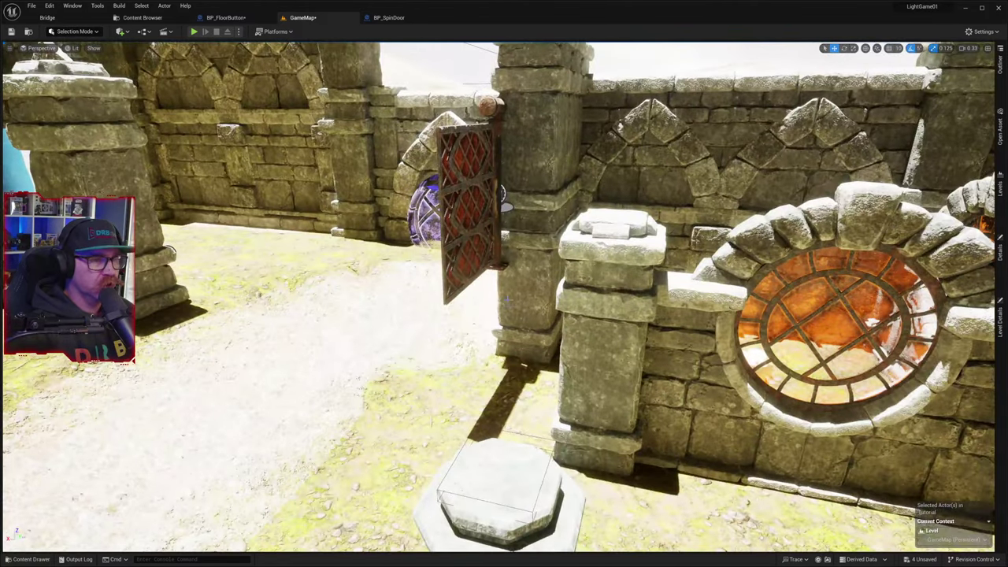
right_click_drag(519, 228, 485, 238)
key("w")
right_click_drag(499, 189, 500, 173)
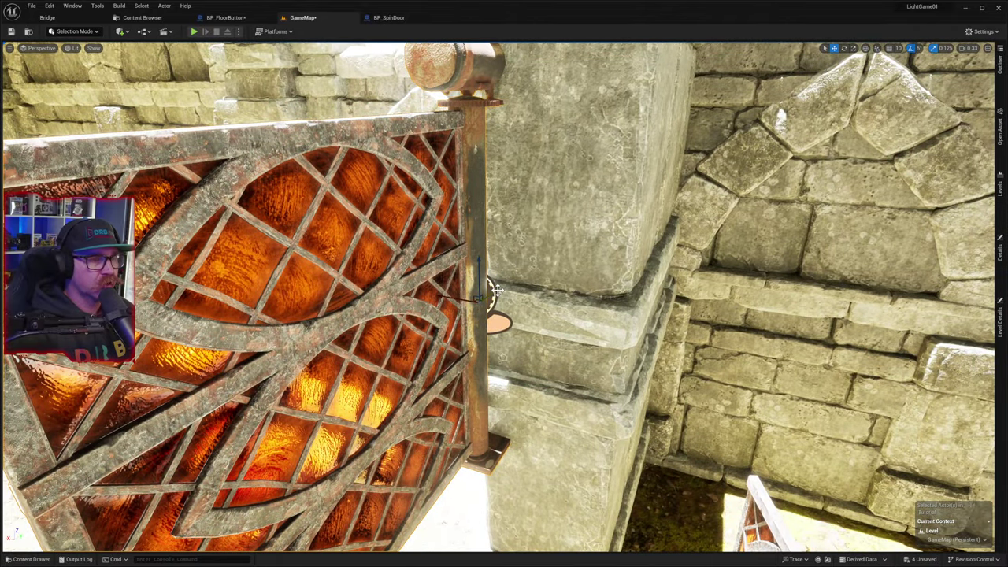
left_click_drag(497, 290, 486, 298)
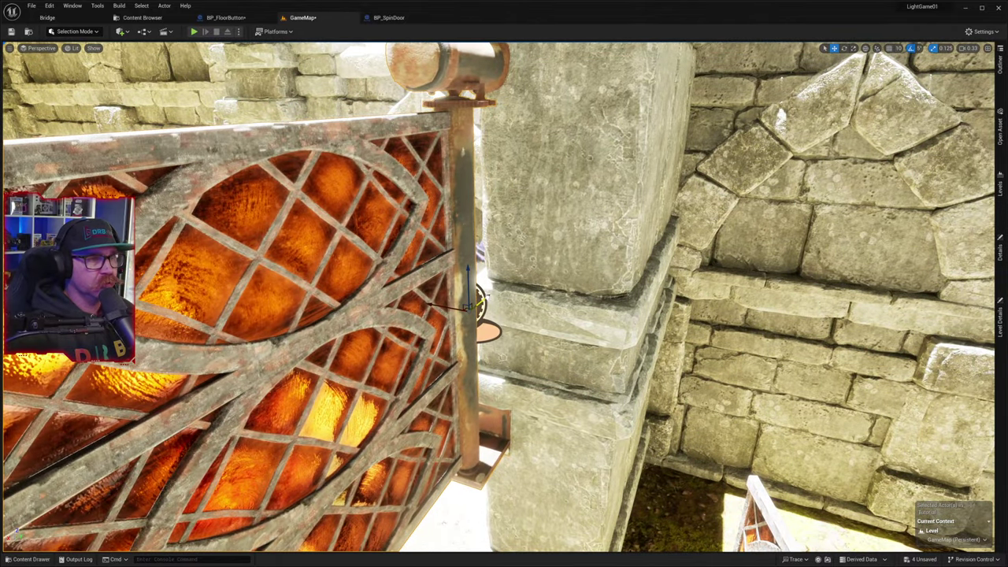
- Examine the second spin door mounted in the gap between the stone walls
key("w")
right_click_drag(553, 373, 372, 364)
right_click_drag(432, 309, 434, 308)
right_click_drag(553, 374, 536, 374)
key("w")
key("s")
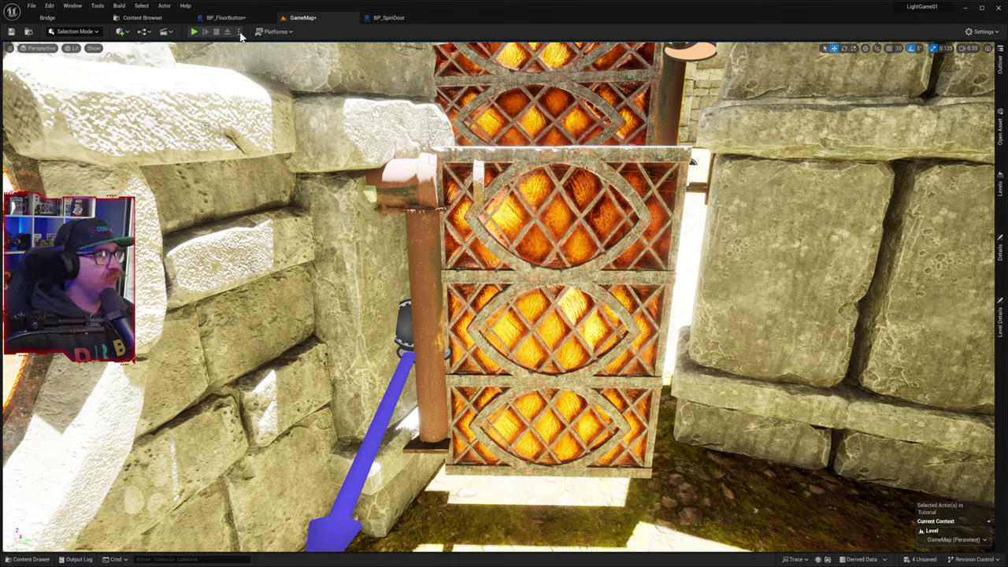
- In BP_SpinDoor, attach the Cube with its lattice windows and the S_Rustymetal_Gear_wclifde_lod0_Var1 gear to the Cylinder component
left_click(386, 19)
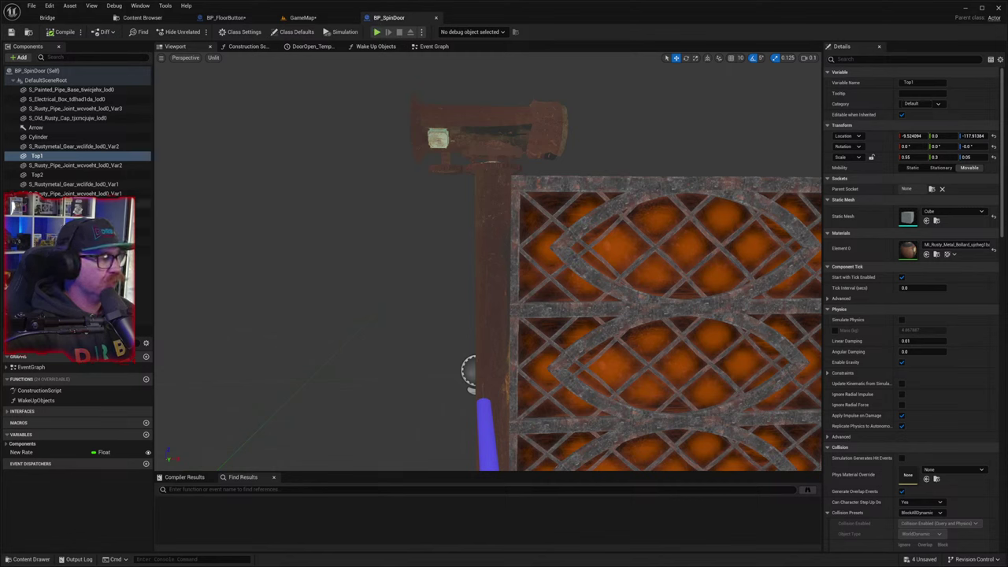
left_click(143, 203)
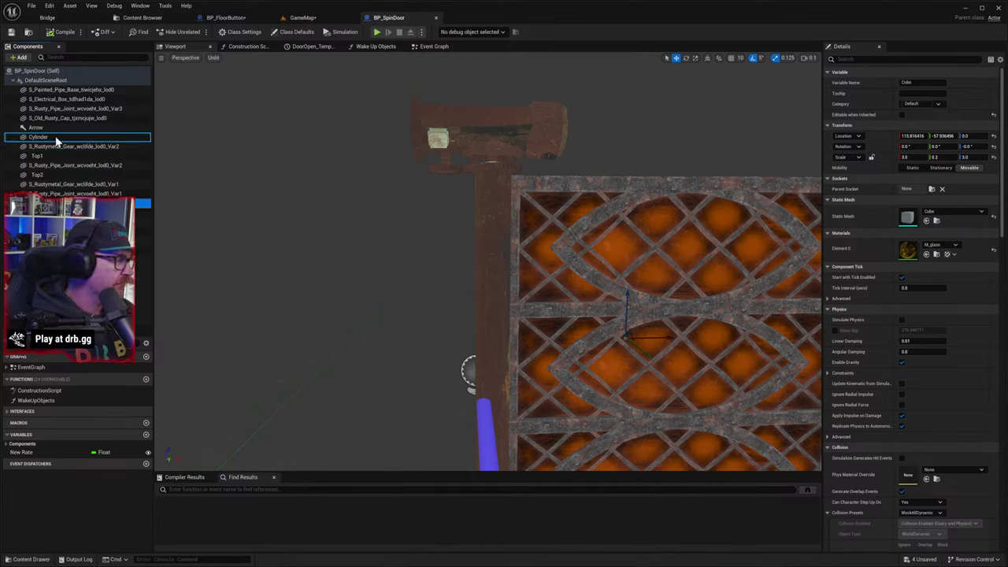
left_click_drag(56, 140, 47, 102)
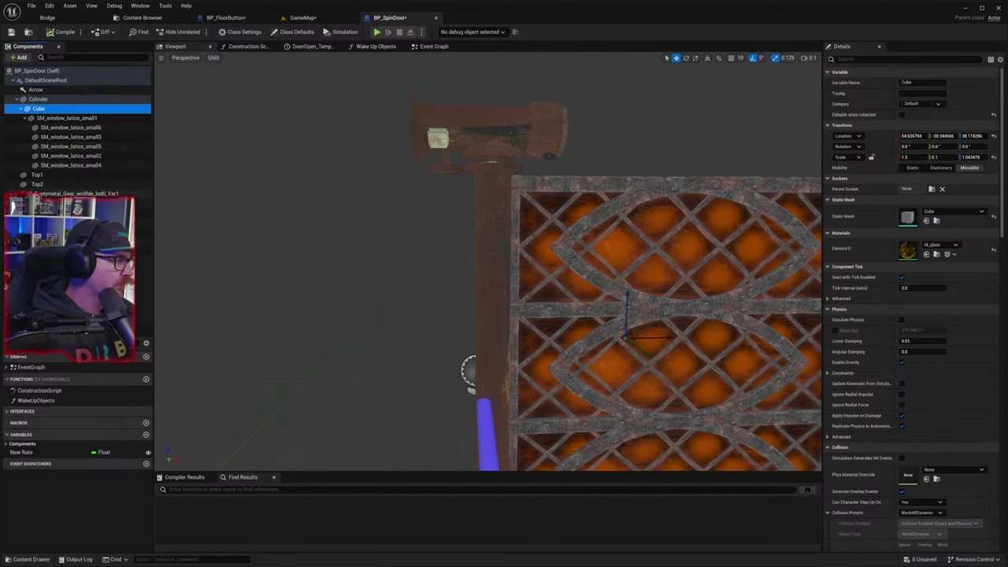
left_click(79, 193)
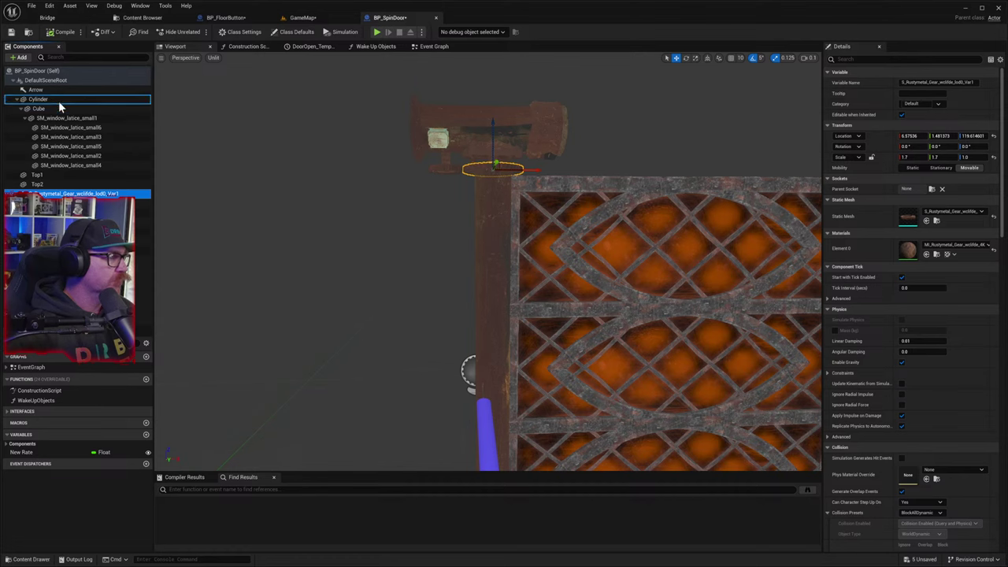
left_click_drag(60, 107, 60, 108)
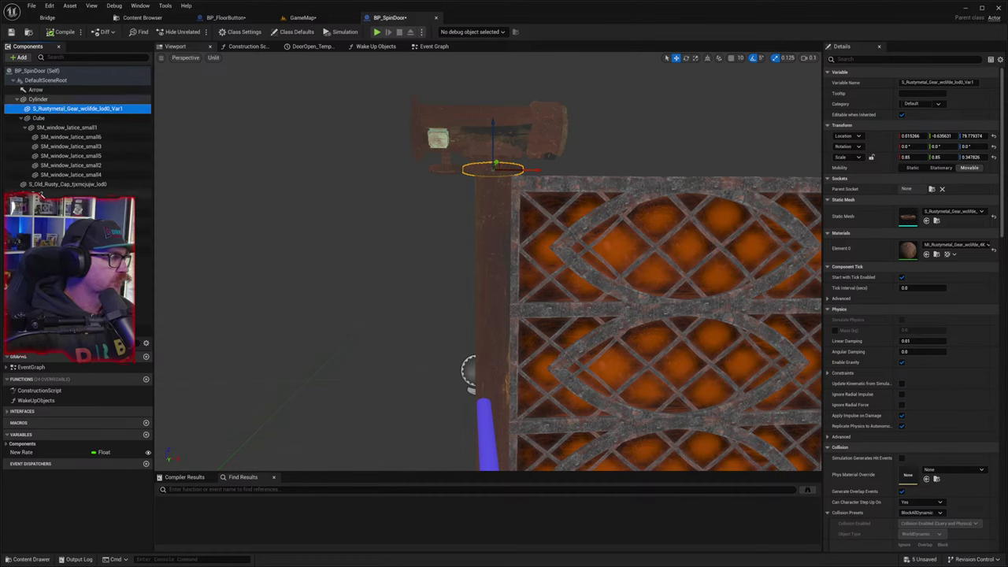
- Attach the S_Rusty_Pipe_Joint_wcvoeht_lod0_Var1 pipe joint to the Cylinder component
left_click(57, 186)
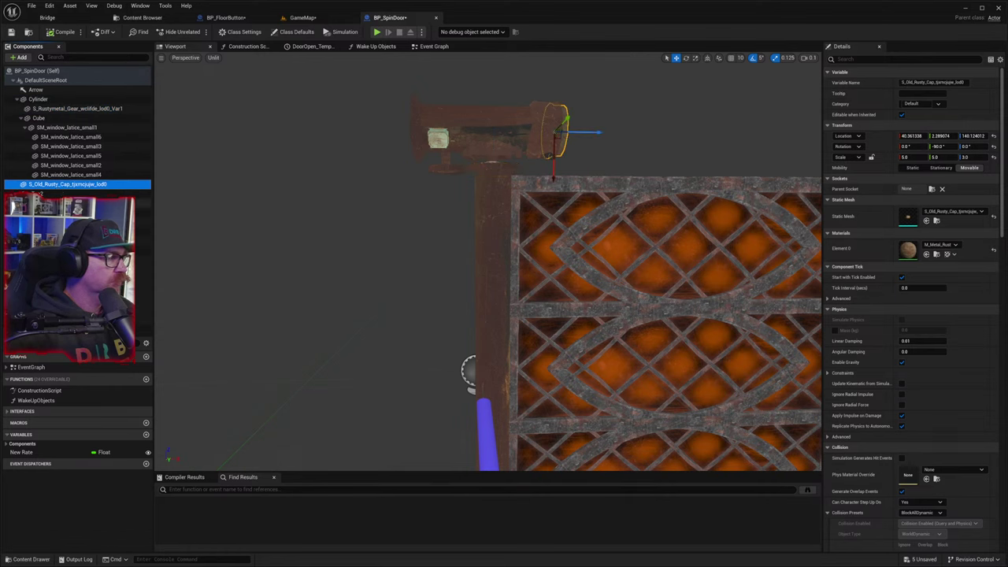
left_click(57, 203)
left_click(57, 213)
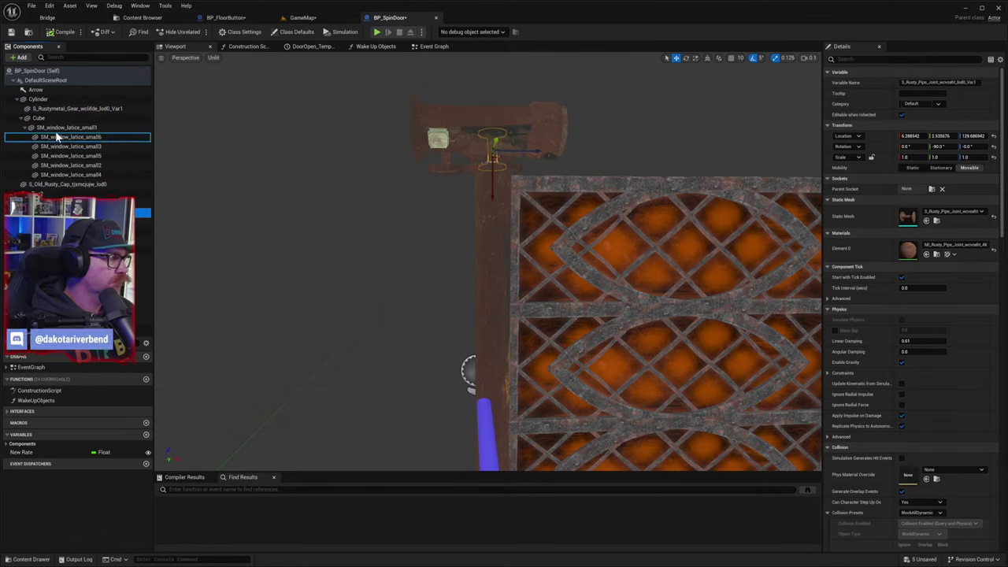
left_click_drag(53, 122, 55, 101)
- Check the remaining pipe parts and the gear, Cube and lattice windows under the Cylinder, and compile the blueprint
left_click(64, 241)
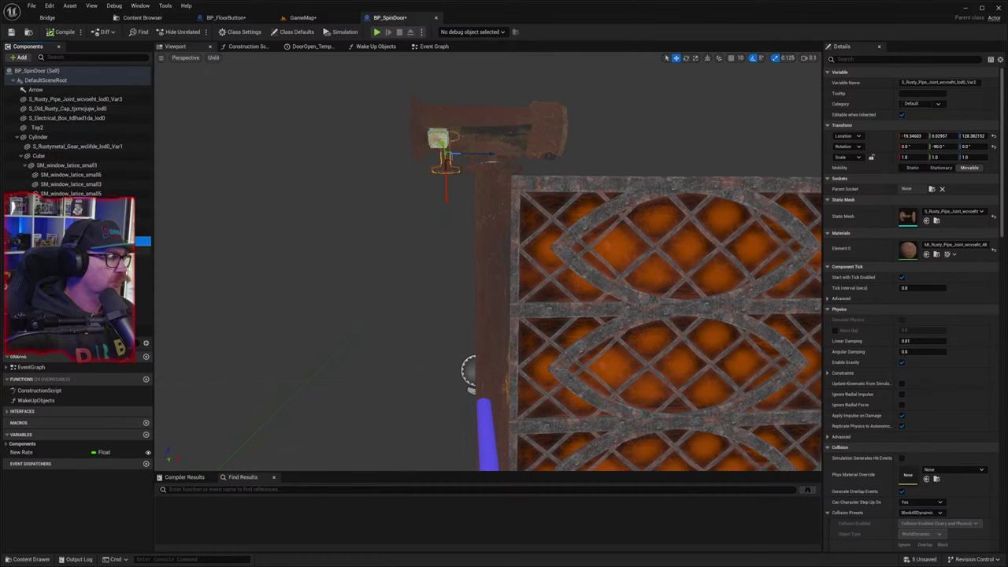
left_click(65, 251)
left_click(65, 260)
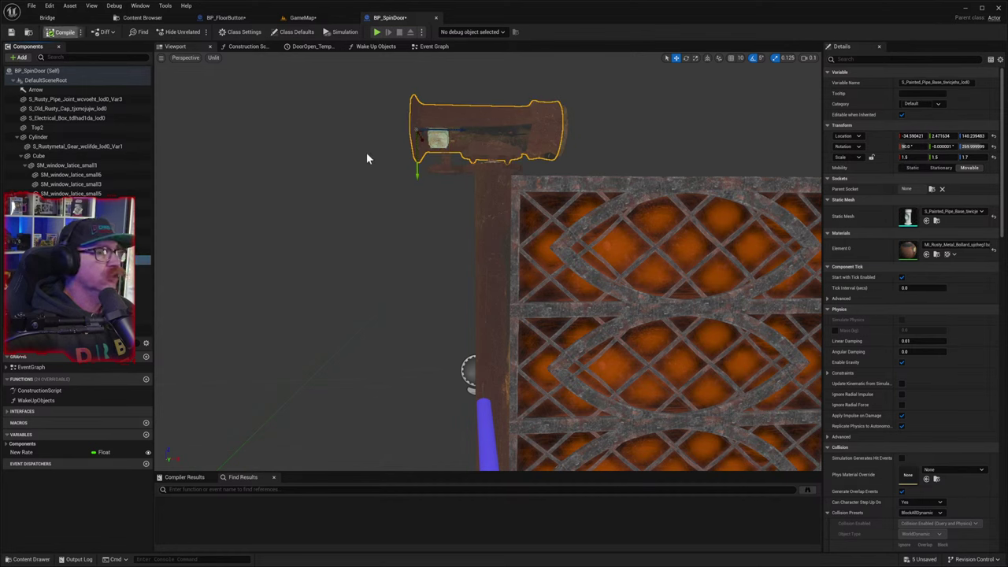
left_click(47, 148)
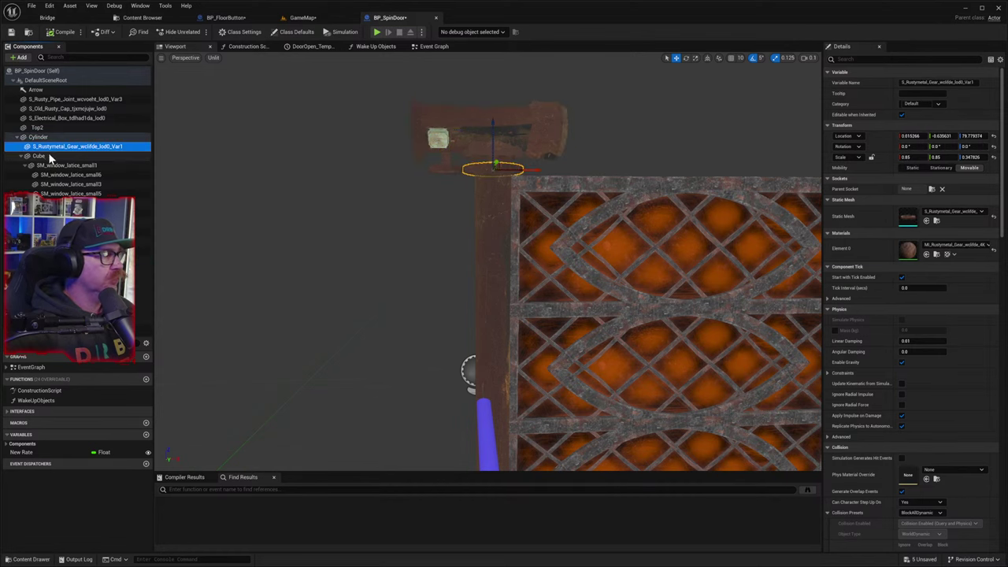
left_click(49, 156)
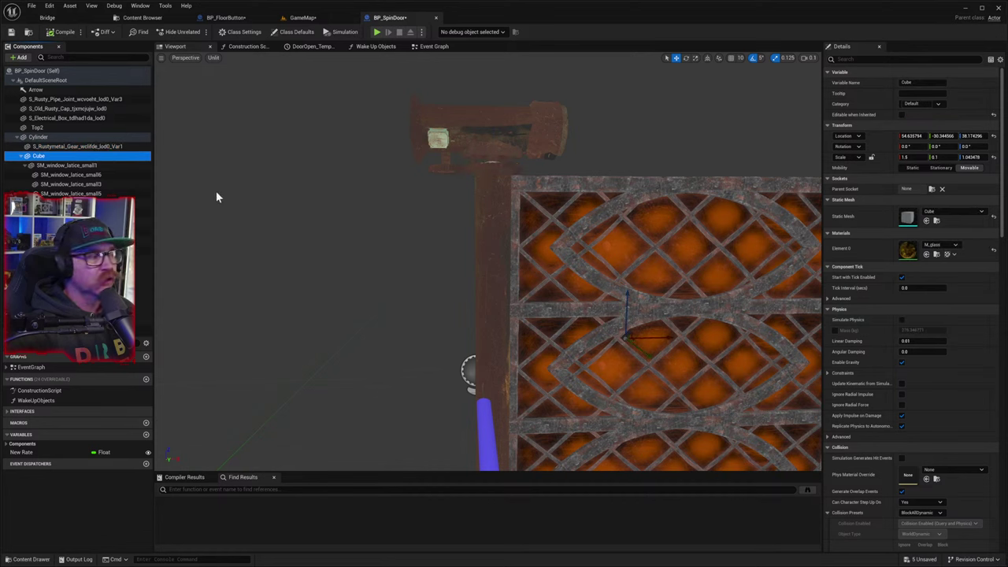
left_click(69, 166)
left_click(69, 175)
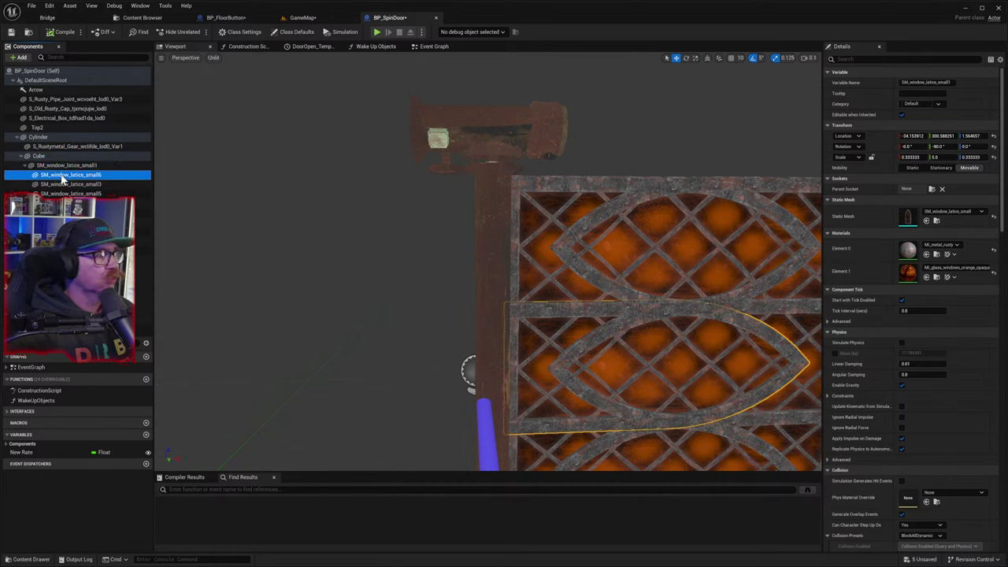
left_click(65, 185)
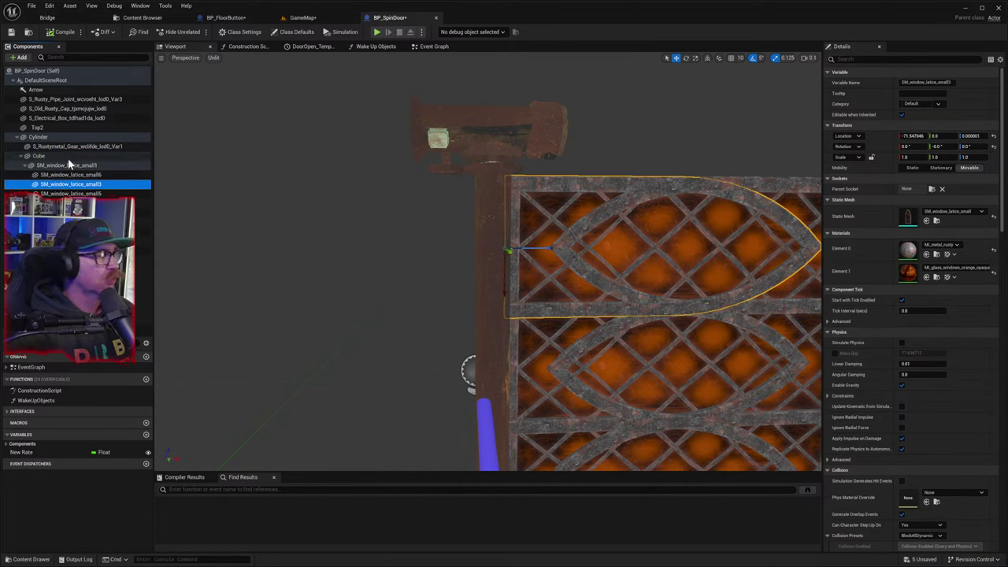
left_click(52, 138)
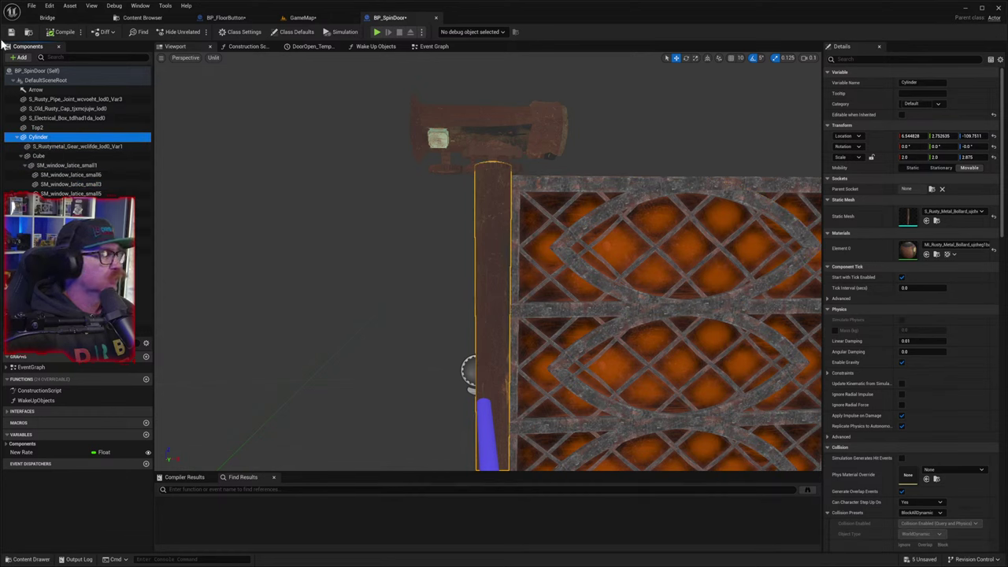
left_click(65, 32)
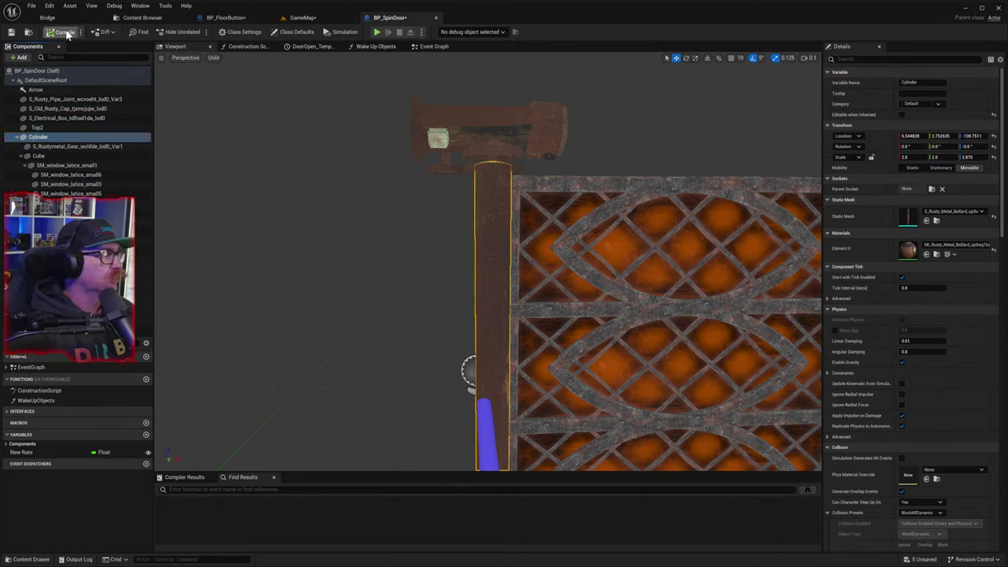
- In GameMap, select the spin door in the gap between the stone walls and try to scale its height
left_click(314, 19)
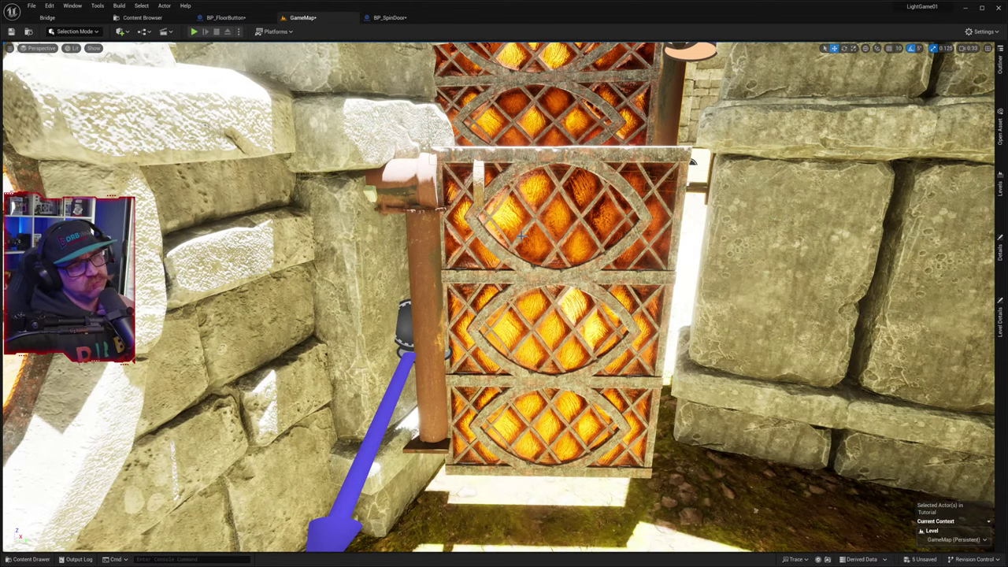
left_click(535, 269)
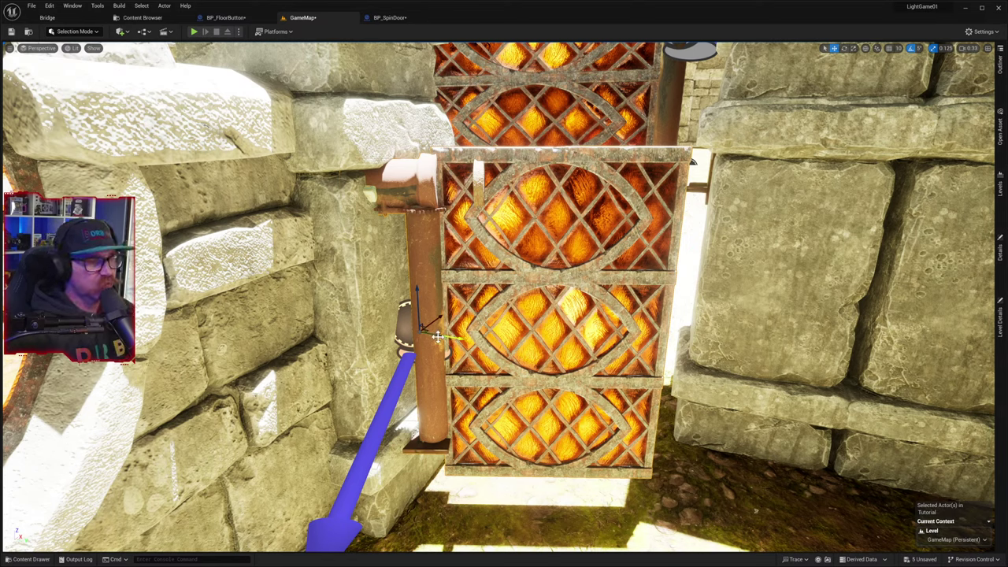
key("e")
key("r")
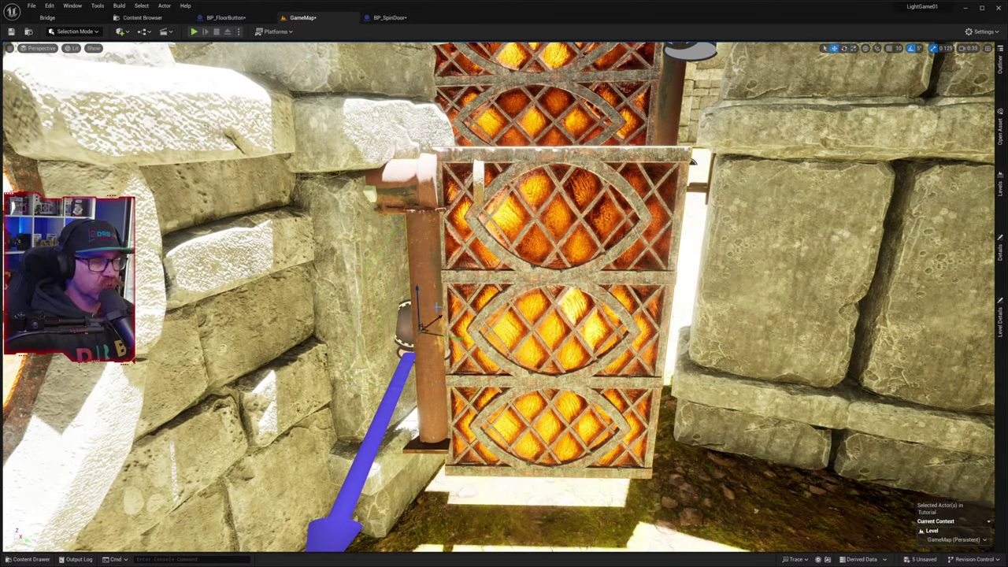
mouse_move(418, 295)
left_mouse_down()
mouse_move(418, 311)
mouse_move(419, 276)
mouse_move(420, 294)
left_mouse_up()
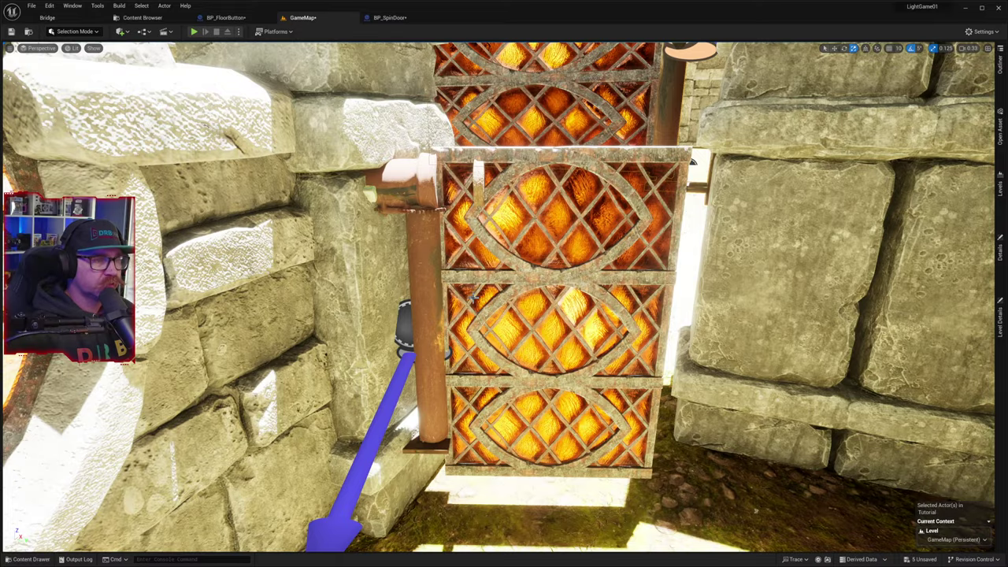
- Select the stone cube above the horizontally mounted spin door and start a play test facing it
right_click_drag(473, 298, 189, 166)
key("w")
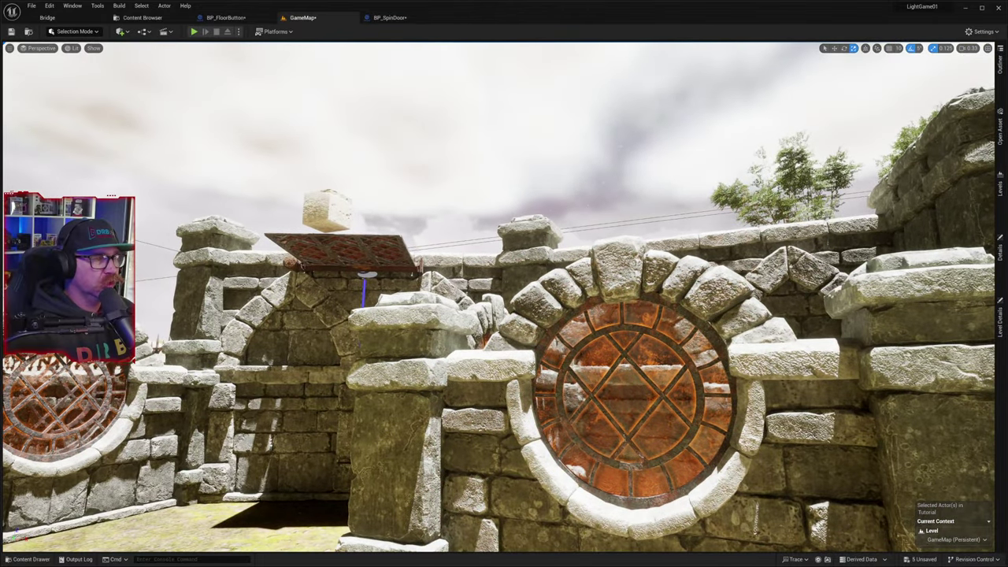
right_click_drag(297, 229, 298, 232)
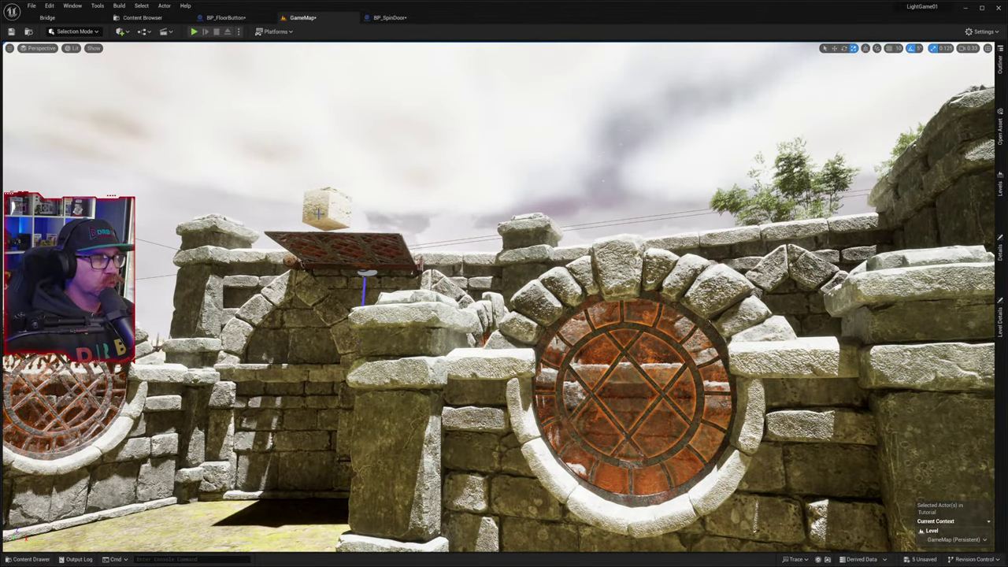
left_click(319, 211)
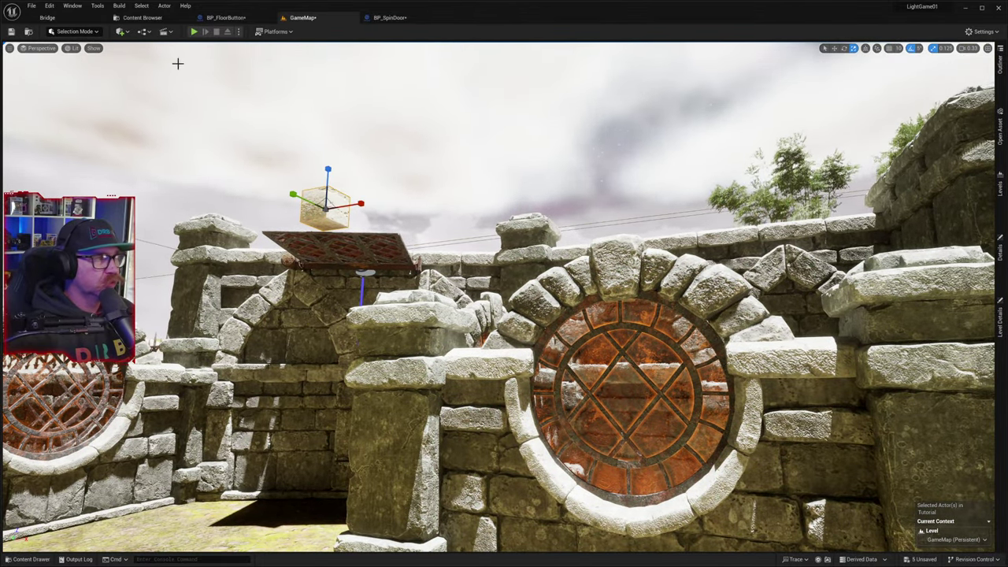
left_click(193, 32)
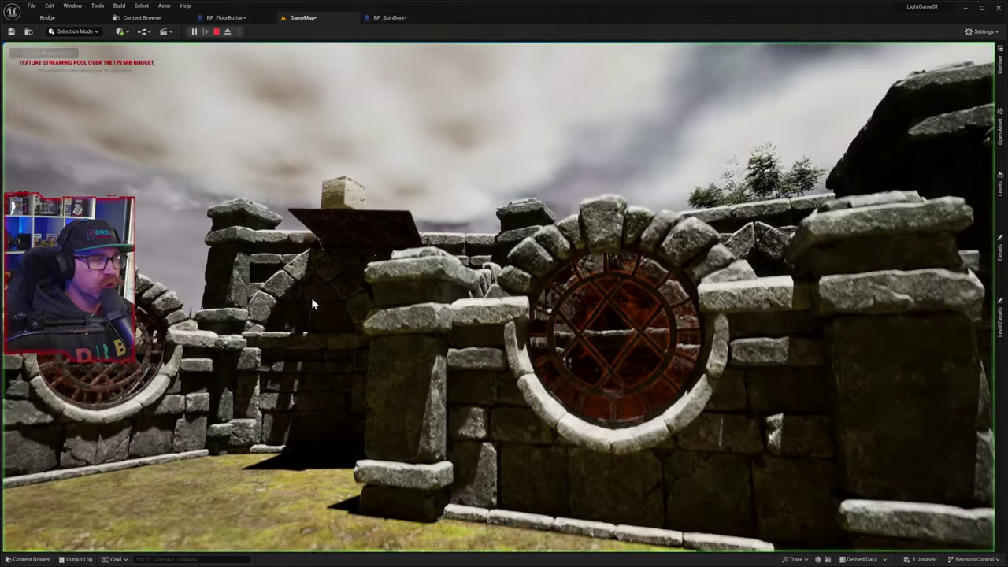
- Play-test the route past the round windows and octagonal floor button, and examine how the lattice spin door turns on its pillar
left_click(312, 296)
key("w")
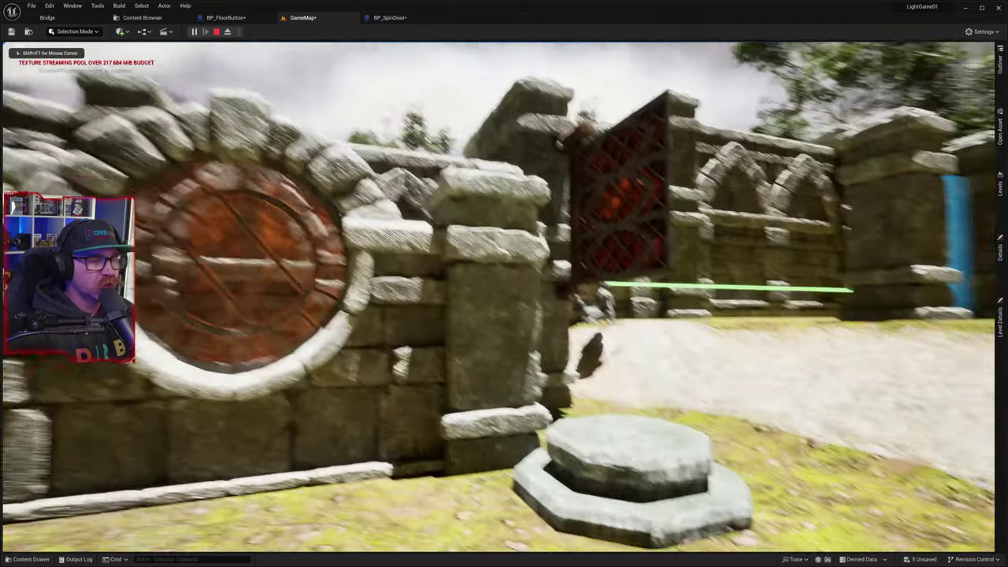
key("w")
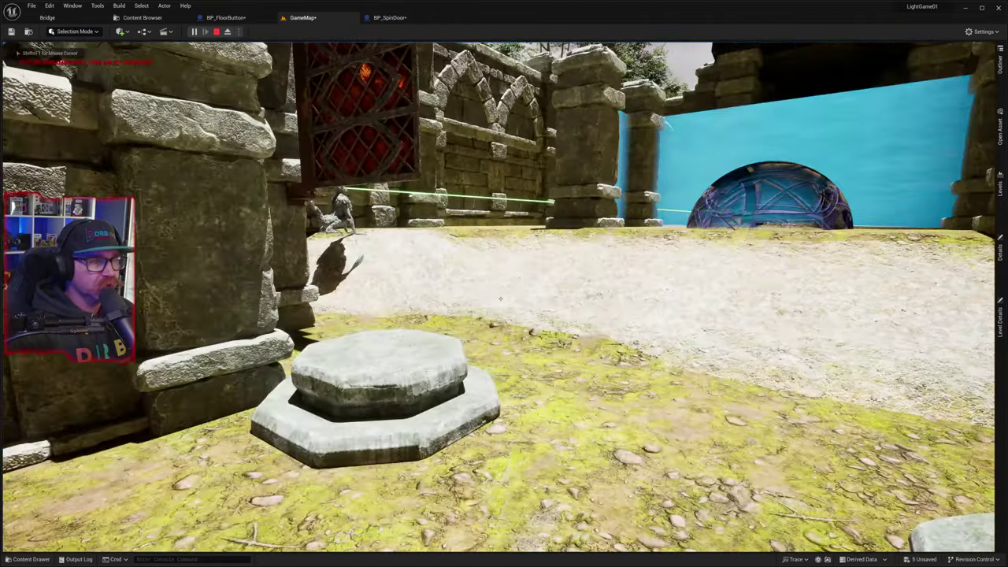
key("w")
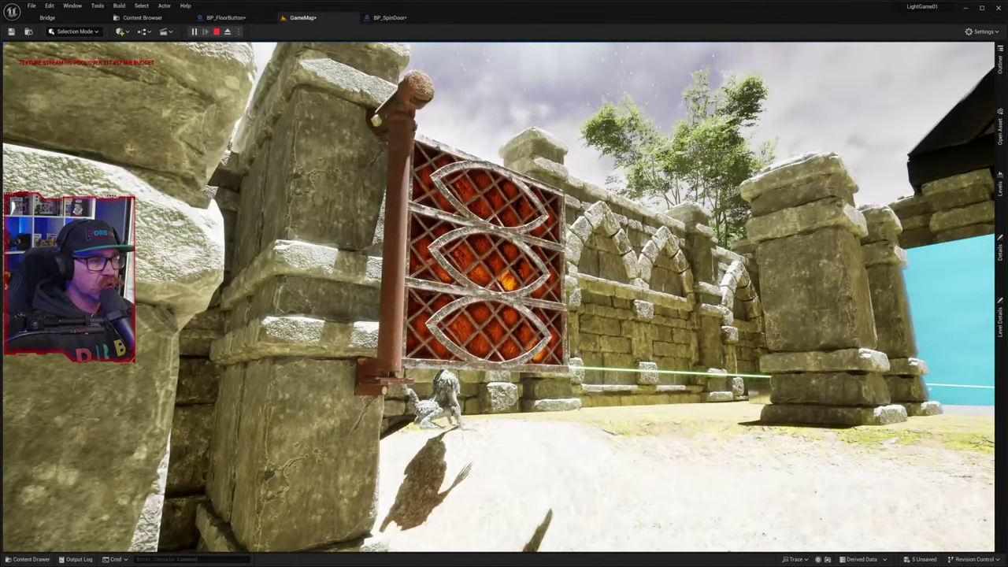
key("s")
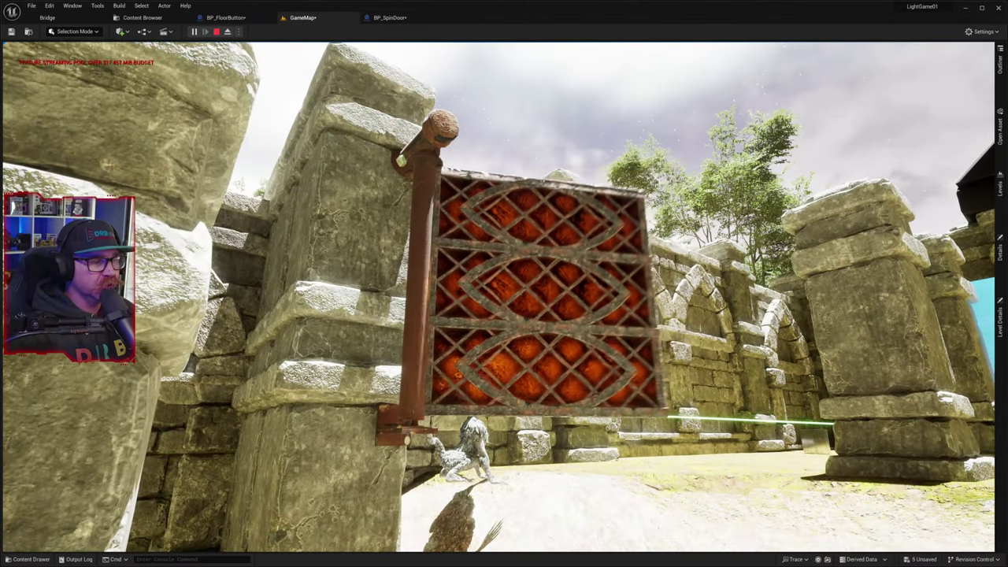
key("s")
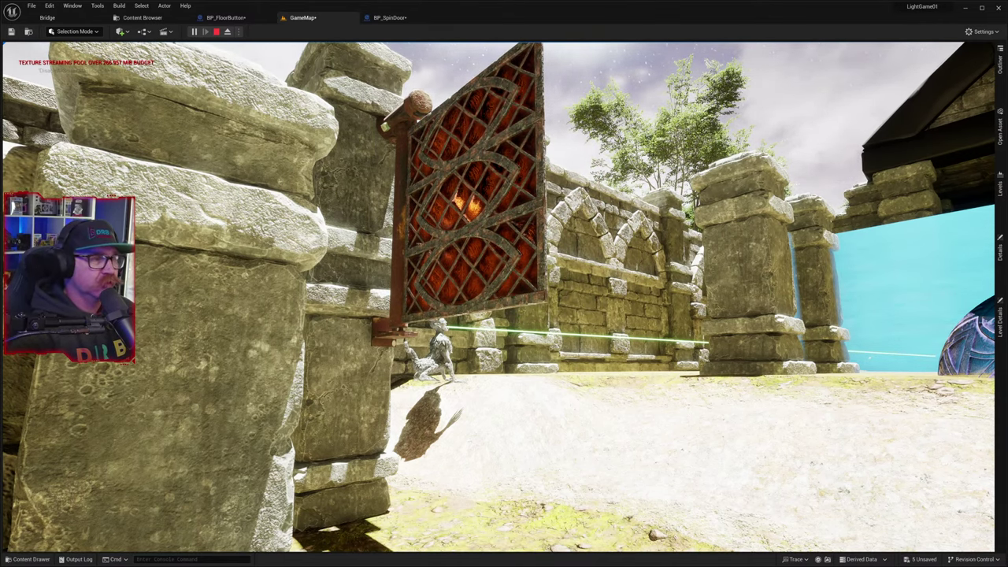
- Test the octagonal floor button and the prism's green beam against the lattice spin door, and end the play test
key("w")
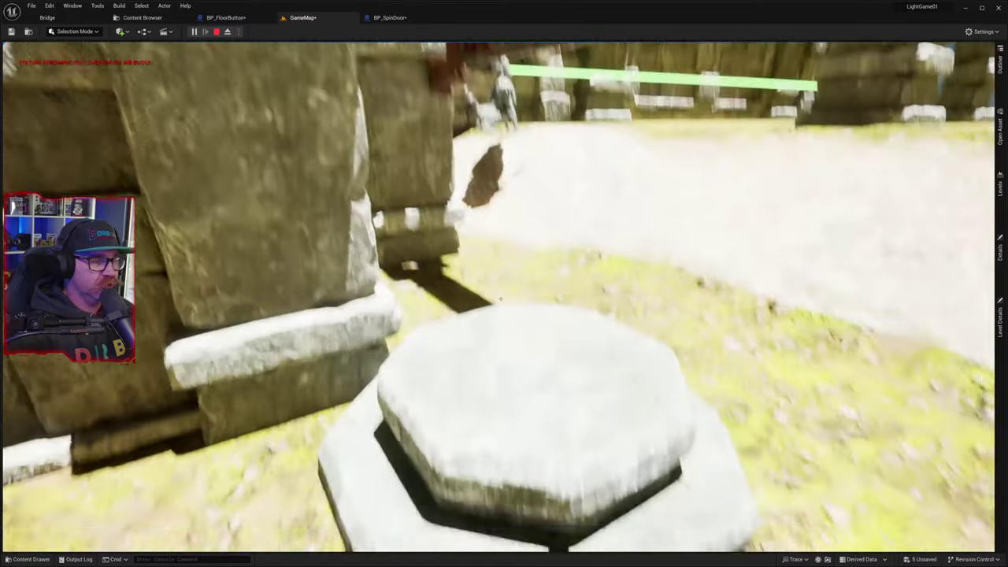
key("w")
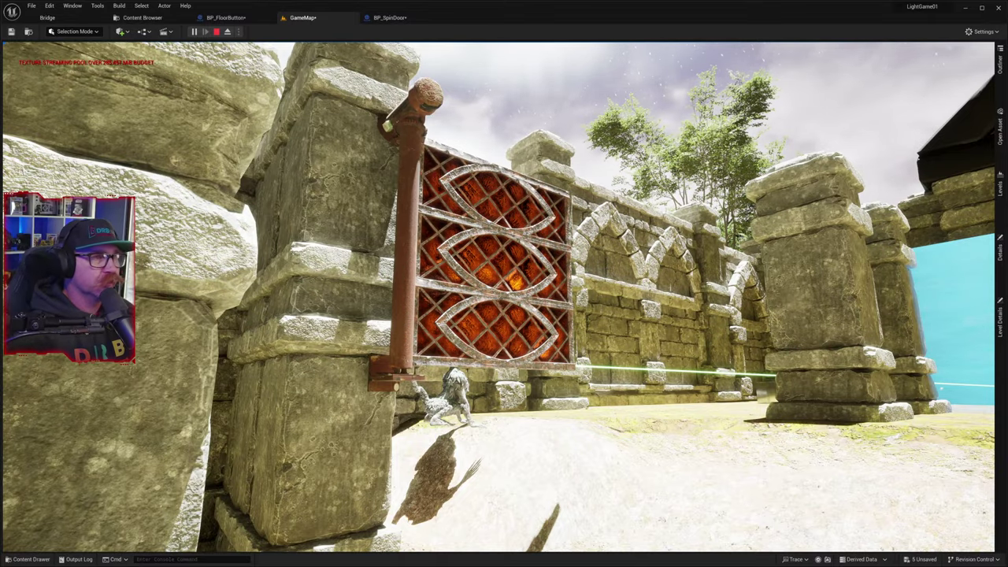
key("w")
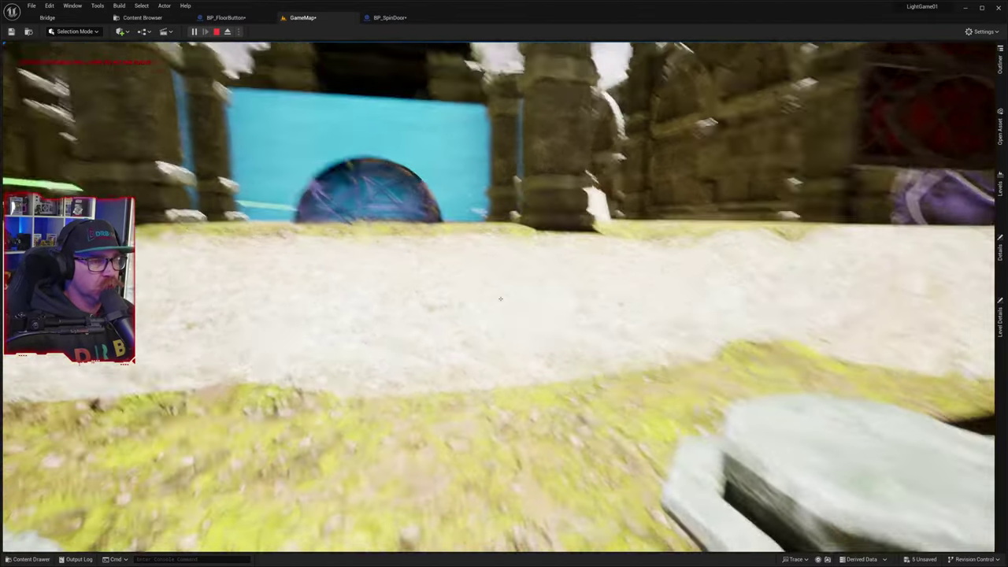
key("w")
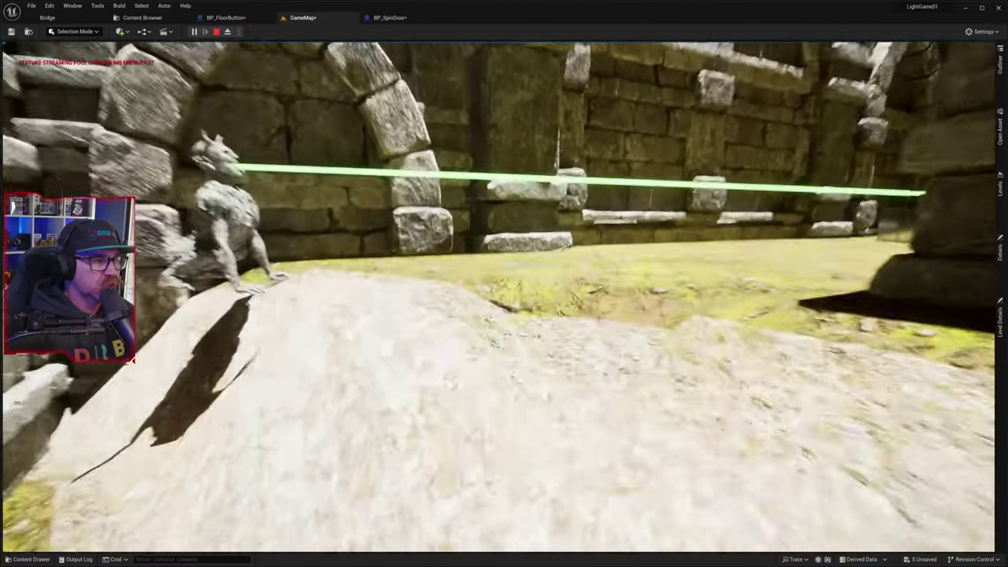
key("w")
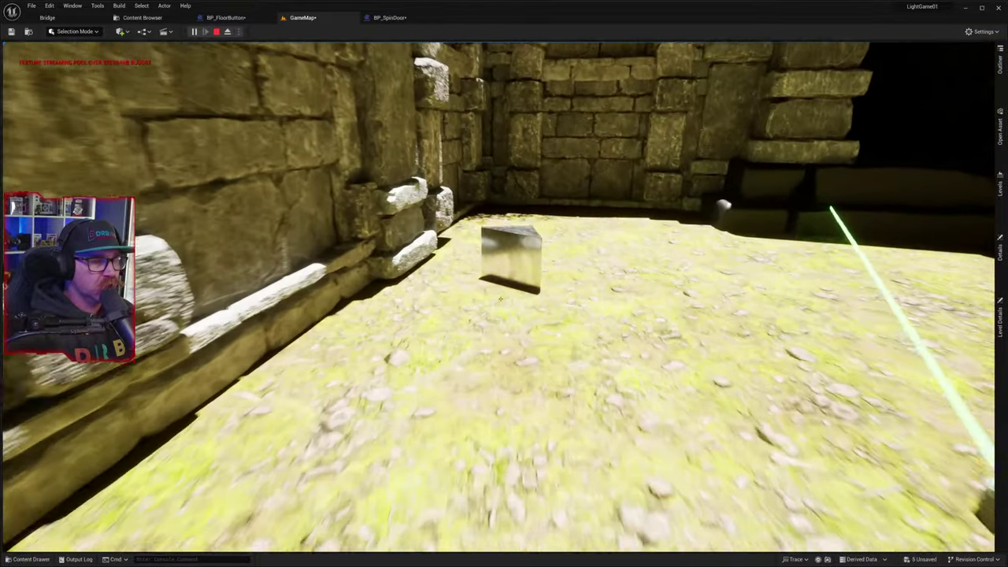
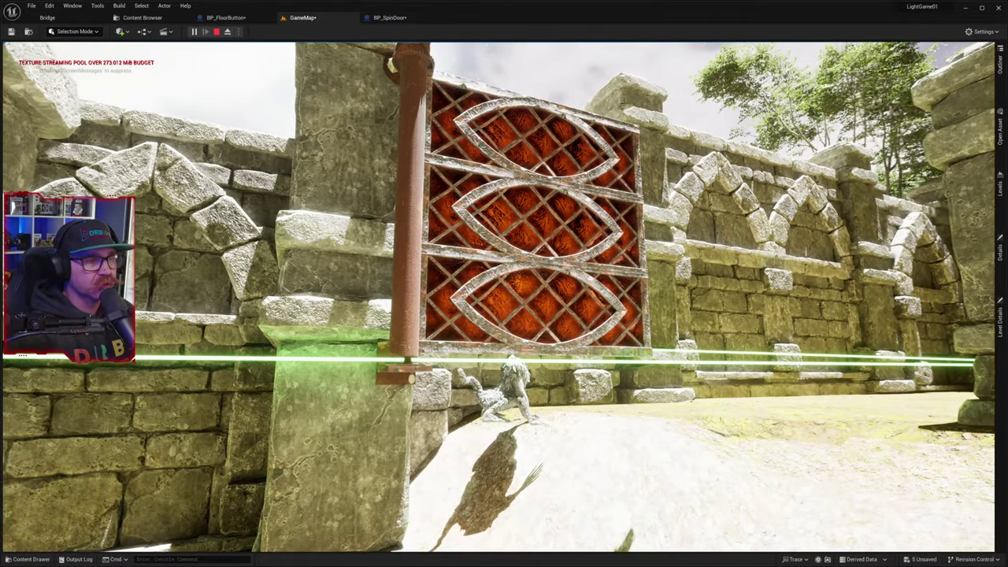
key("shift+F1")
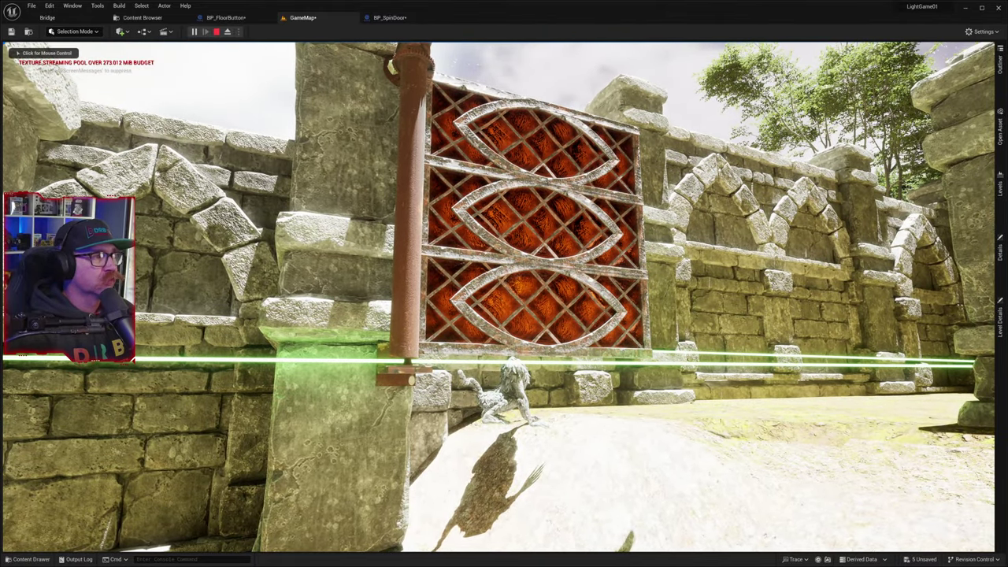
left_click(217, 31)
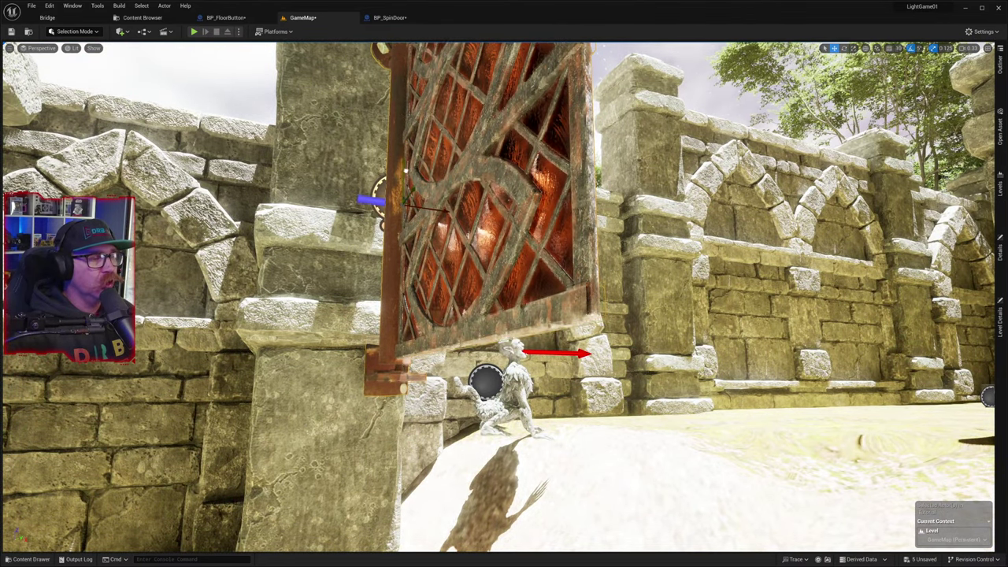
- Lower the lattice spin door on its pillar towards the height of the light beam
left_click_drag(406, 170, 419, 211)
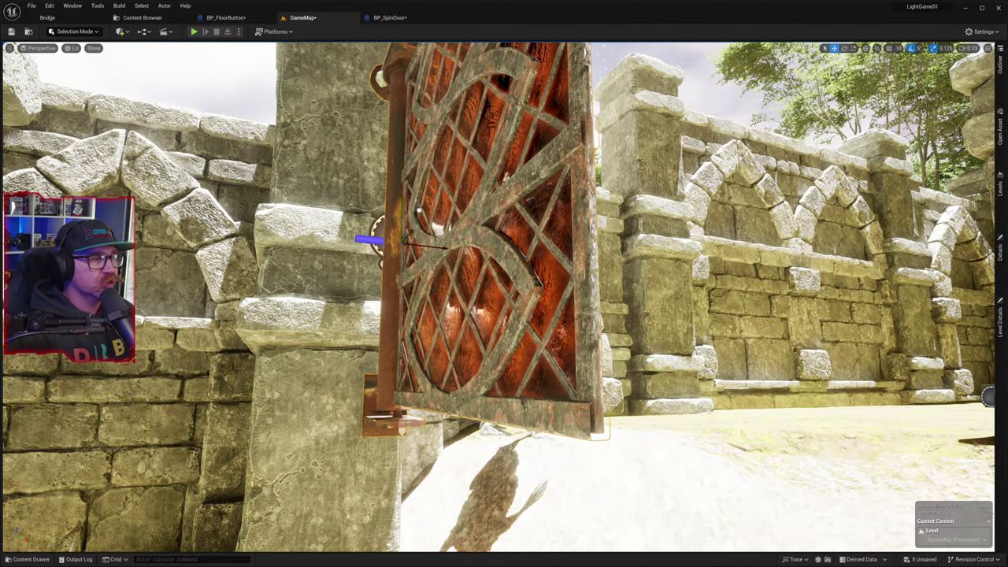
left_click_drag(418, 210, 424, 217)
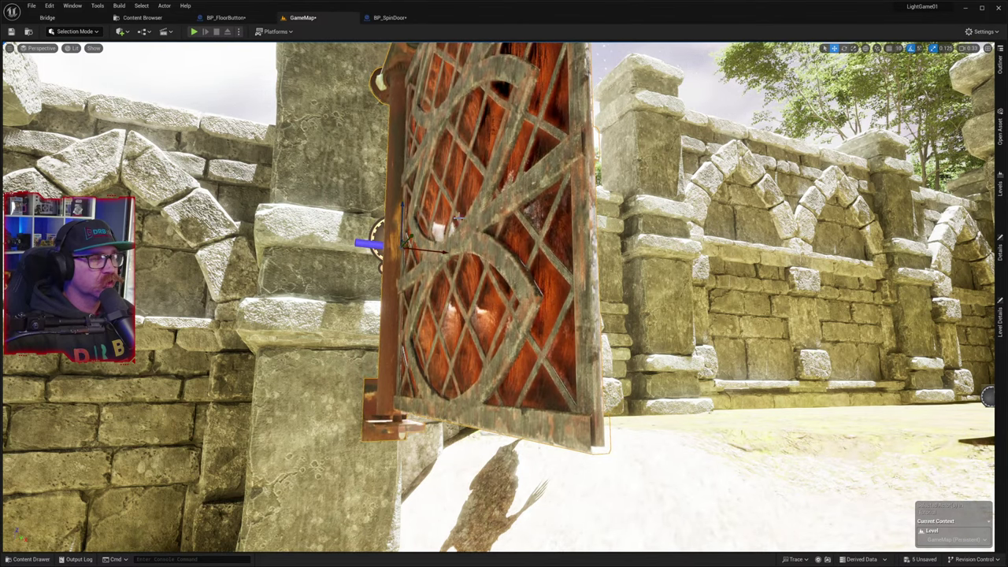
right_click_drag(642, 248, 953, 264)
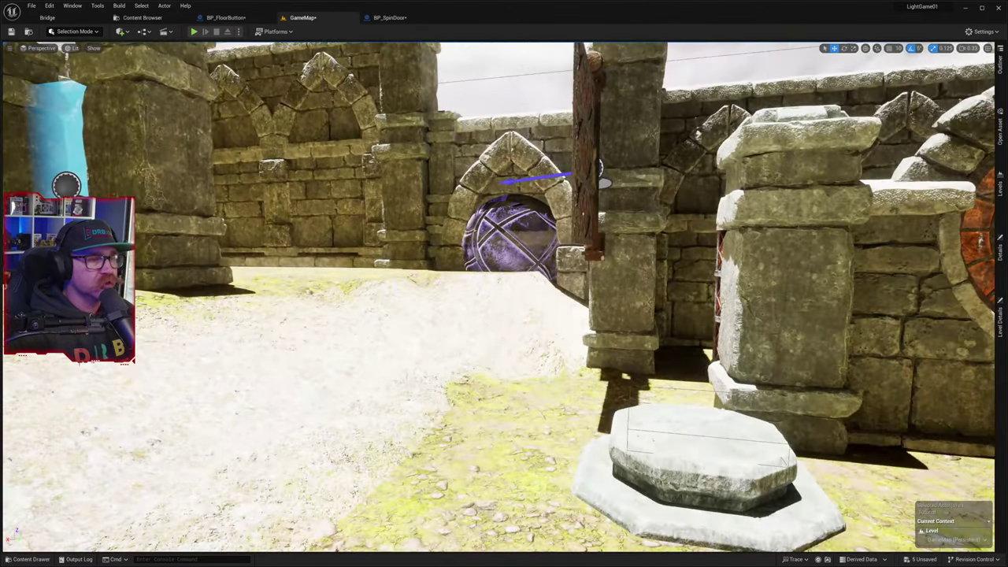
right_click_drag(642, 264, 339, 224)
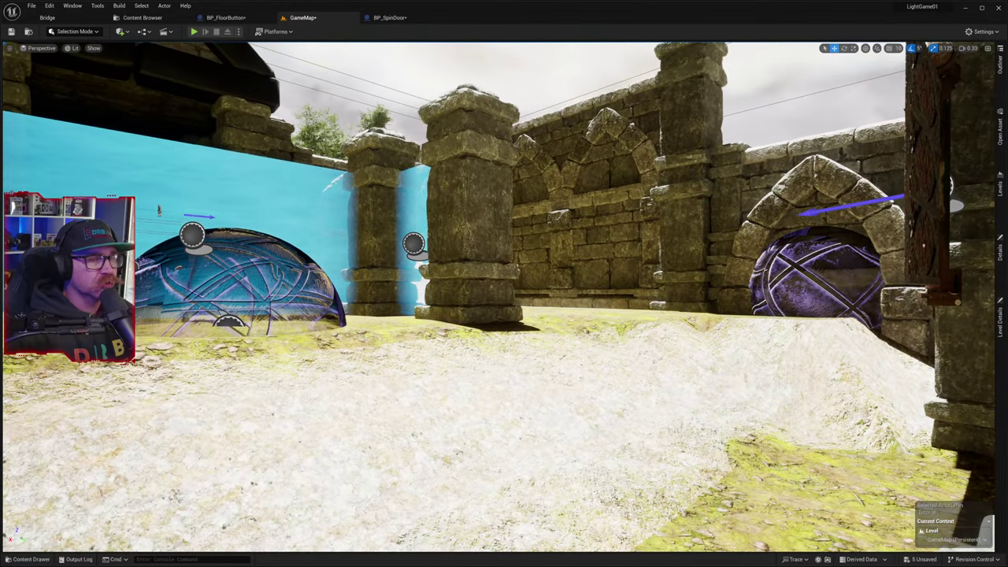
right_click_drag(463, 194, 646, 174)
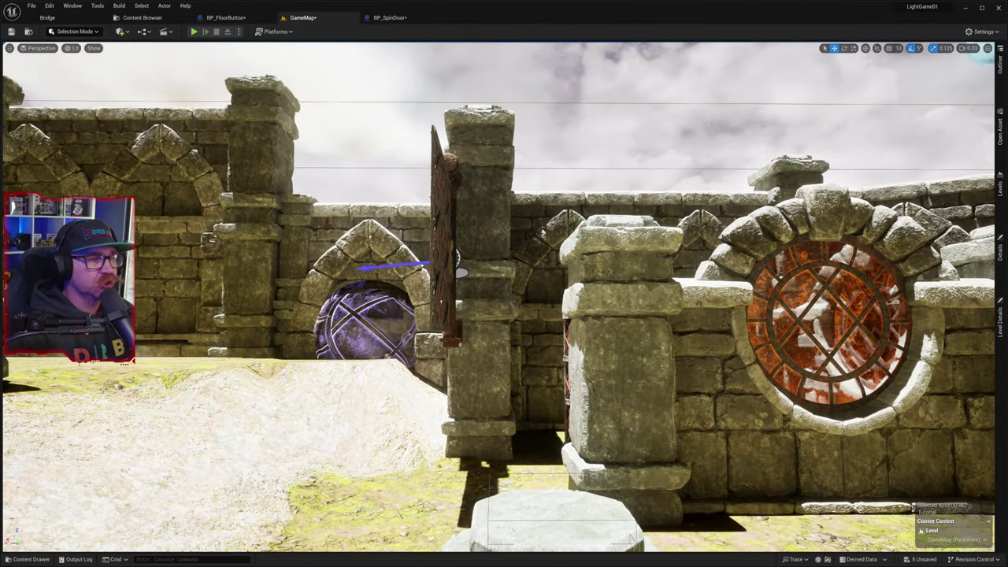
left_click(448, 206)
left_click_drag(462, 214, 463, 236)
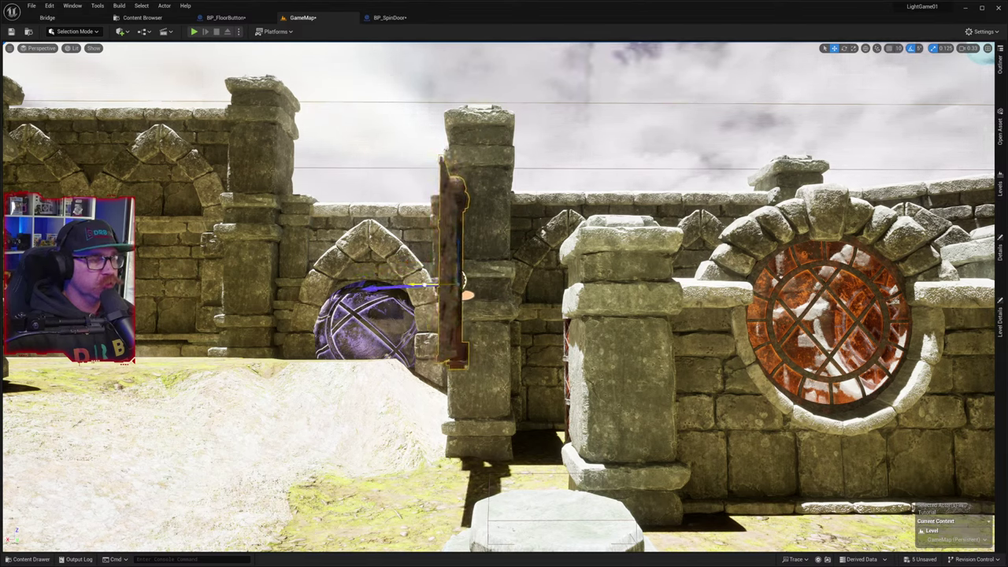
- Shift the lattice spin door slightly sideways to adjust how its pipe fittings sit on the stone pillar
right_click_drag(438, 288, 599, 339)
key("w")
key("w")
key("s")
right_click_drag(516, 307, 501, 269)
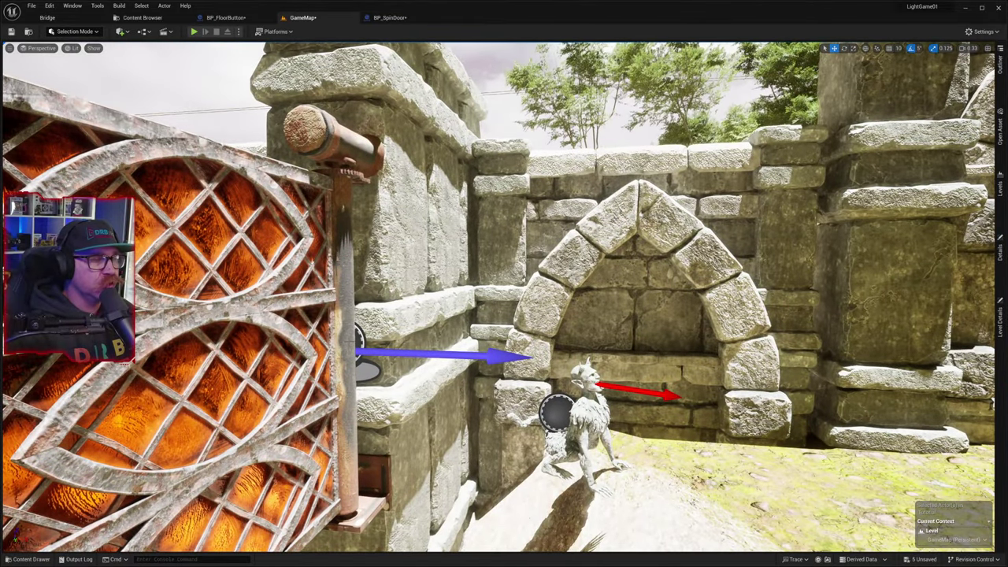
left_click(335, 361)
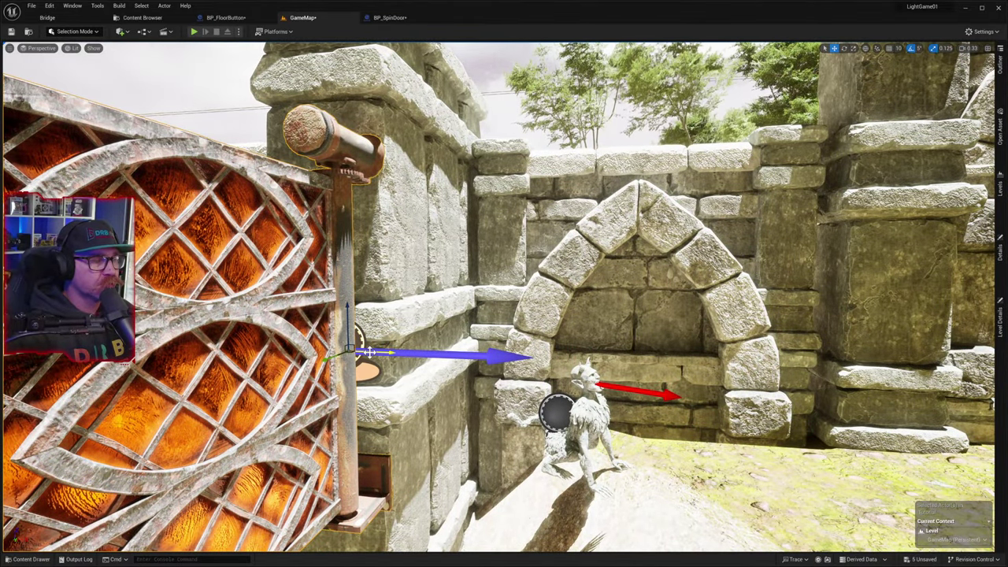
left_click_drag(369, 353, 359, 352)
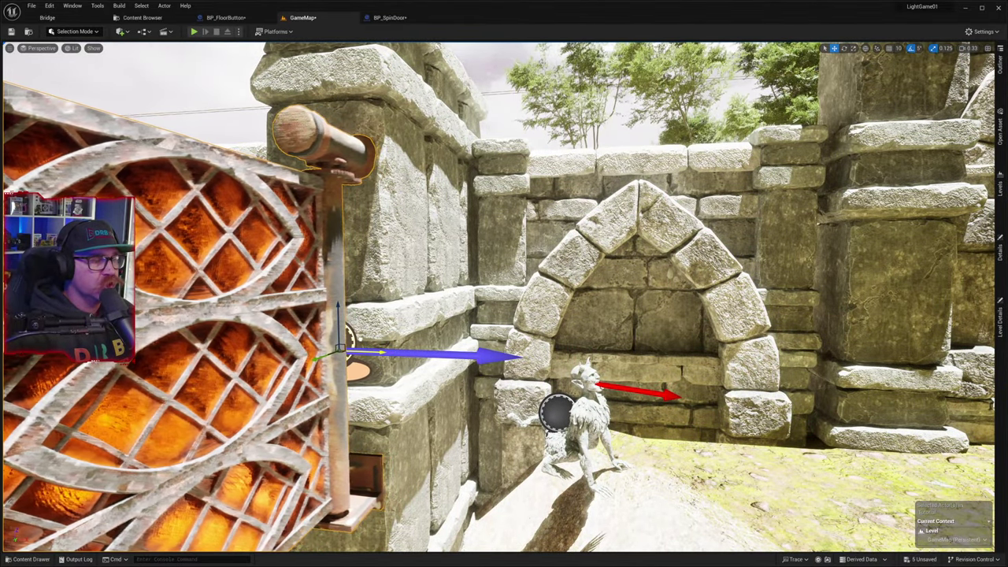
- Duplicate the stone cube from above the horizontally mounted spin door and place the copy near the lattice door
right_click_drag(359, 352, 244, 418)
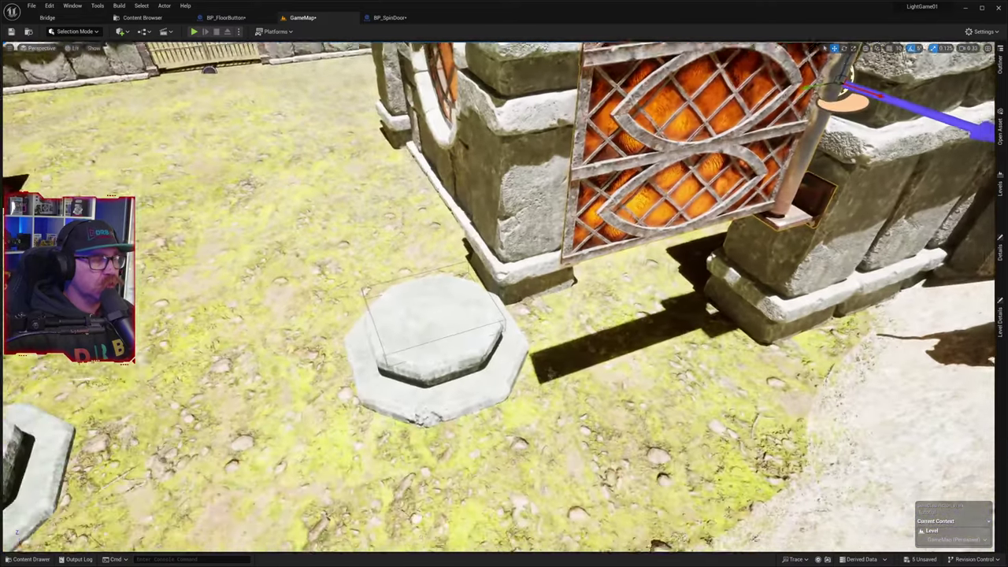
right_click_drag(426, 299, 371, 375)
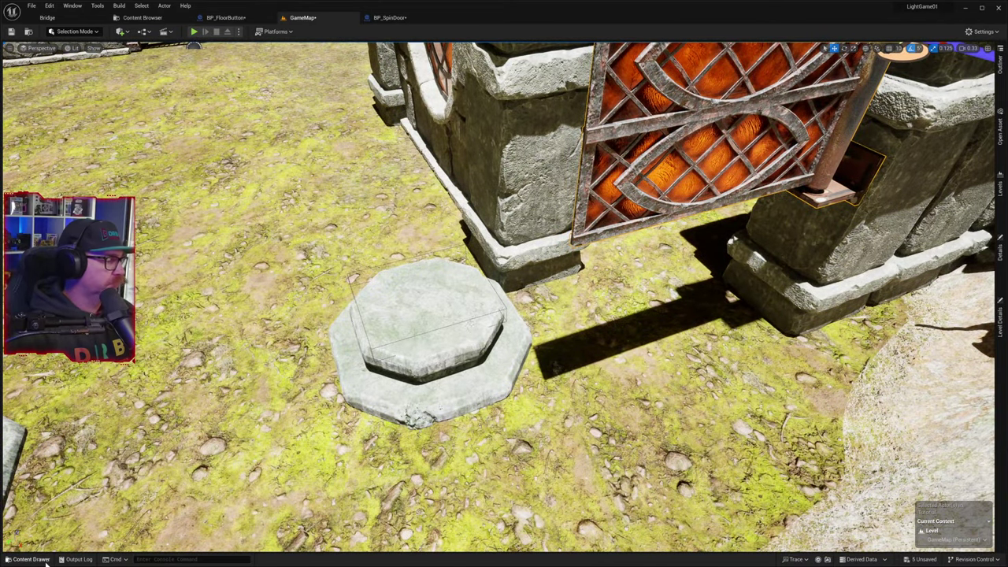
right_click_drag(371, 376, 400, 263)
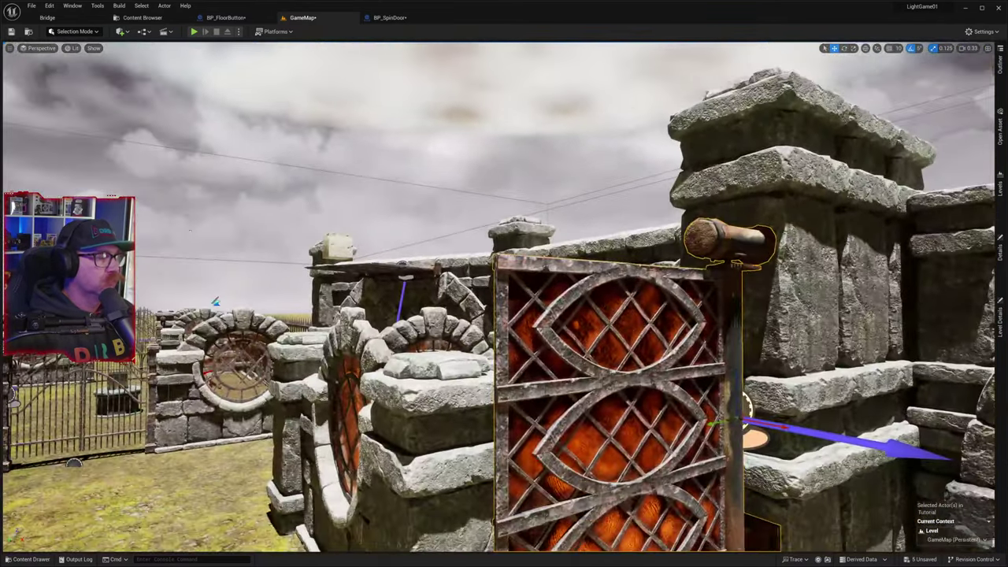
left_click(338, 244)
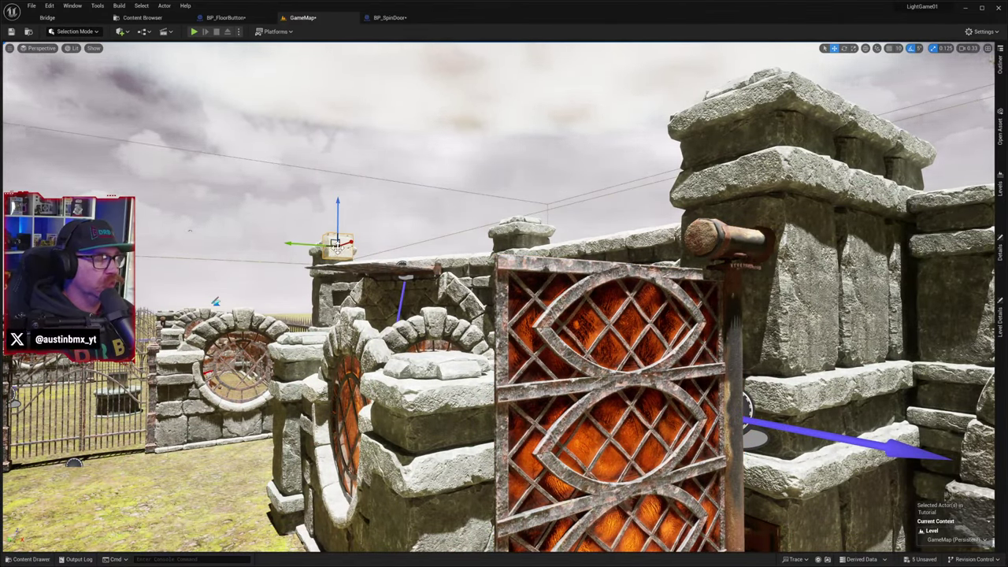
left_click(254, 391)
key("End")
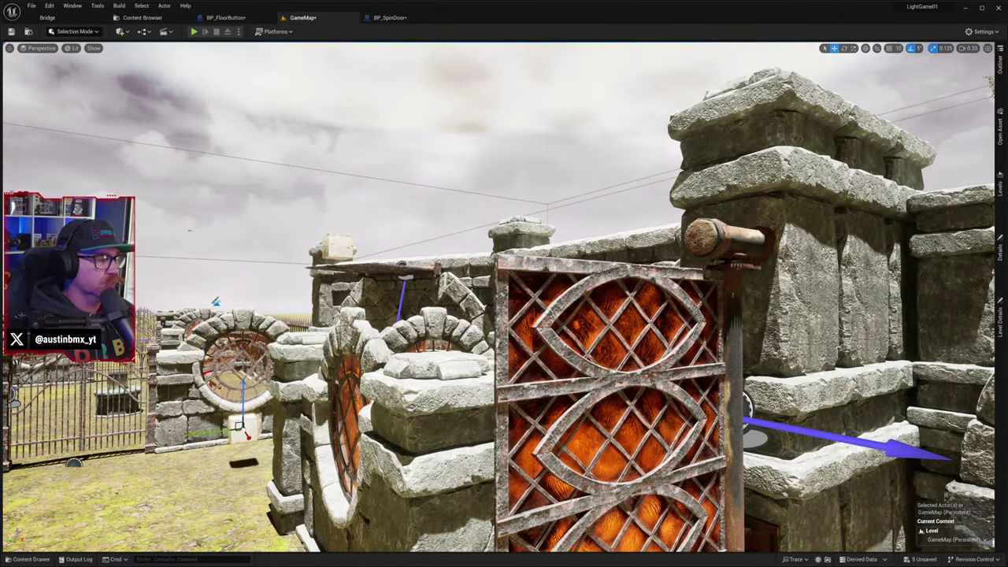
- Move the copied stone cube onto the octagonal floor button beside the lattice spin door
left_click_drag(234, 462, 279, 551)
key("d")
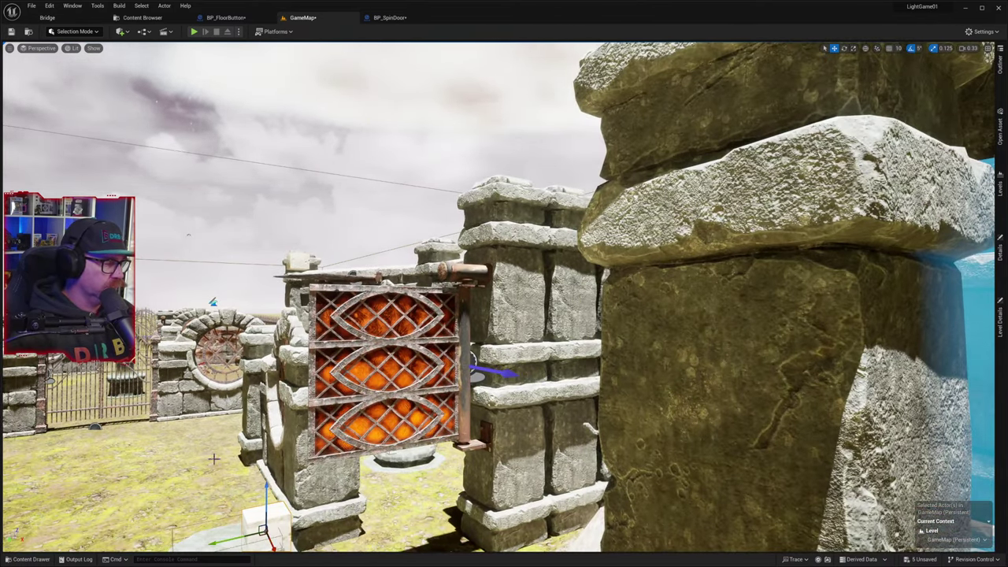
right_click_drag(245, 524, 294, 551)
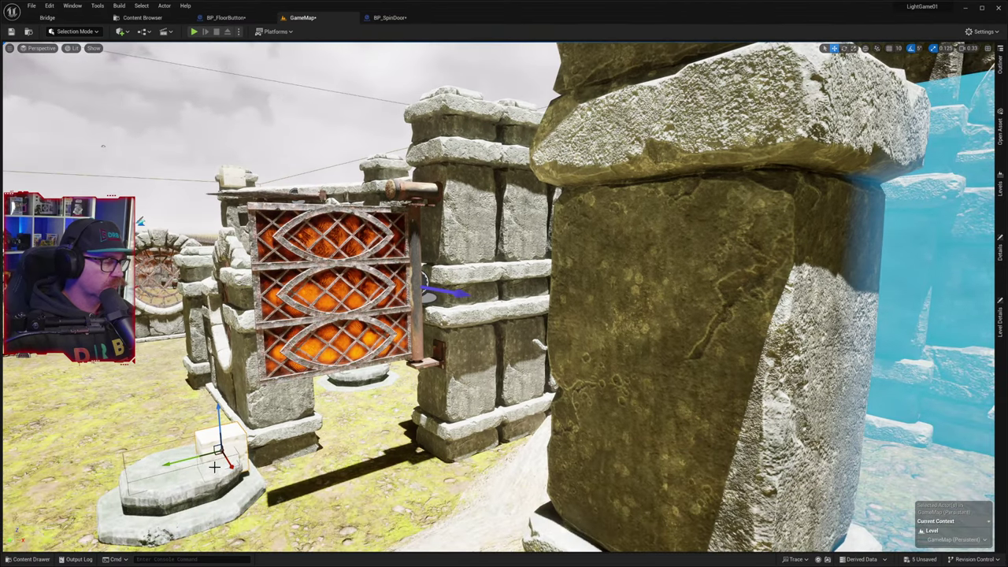
left_click_drag(187, 459, 154, 469)
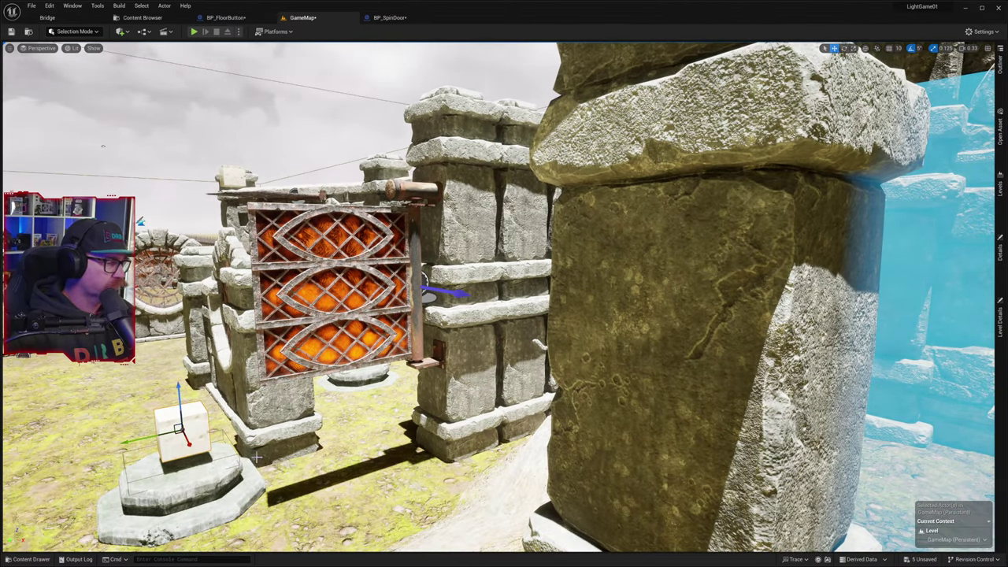
- Play-test the level and use the prism to redirect the green light beam towards the lattice spin door
right_click_drag(257, 457, 164, 350)
key("w")
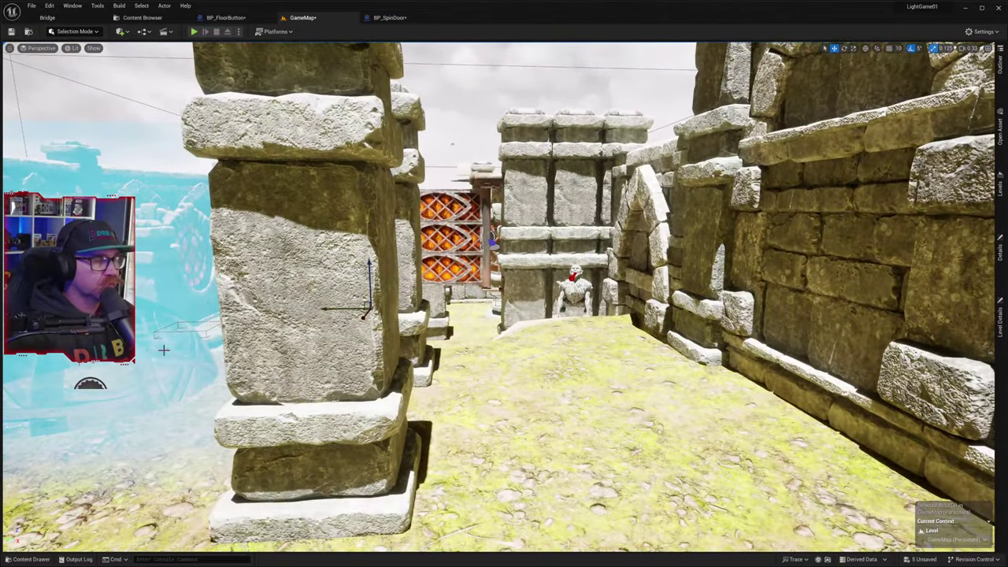
left_click(195, 32)
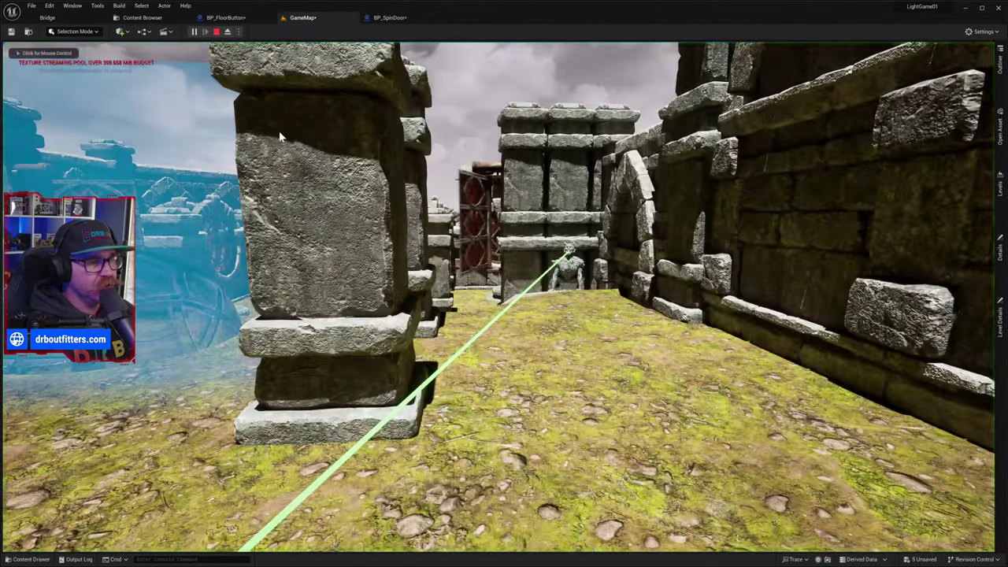
left_click(344, 270)
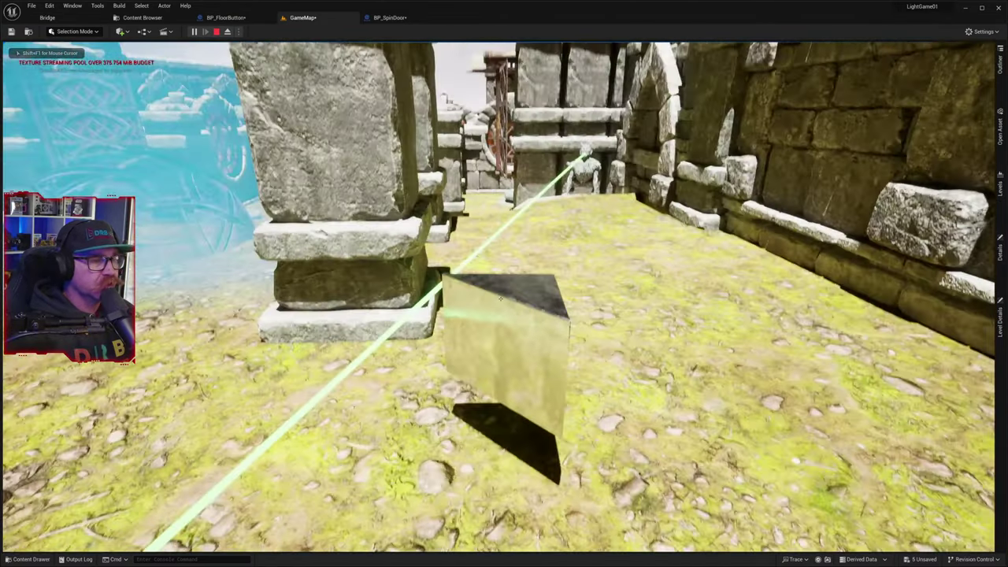
key("s")
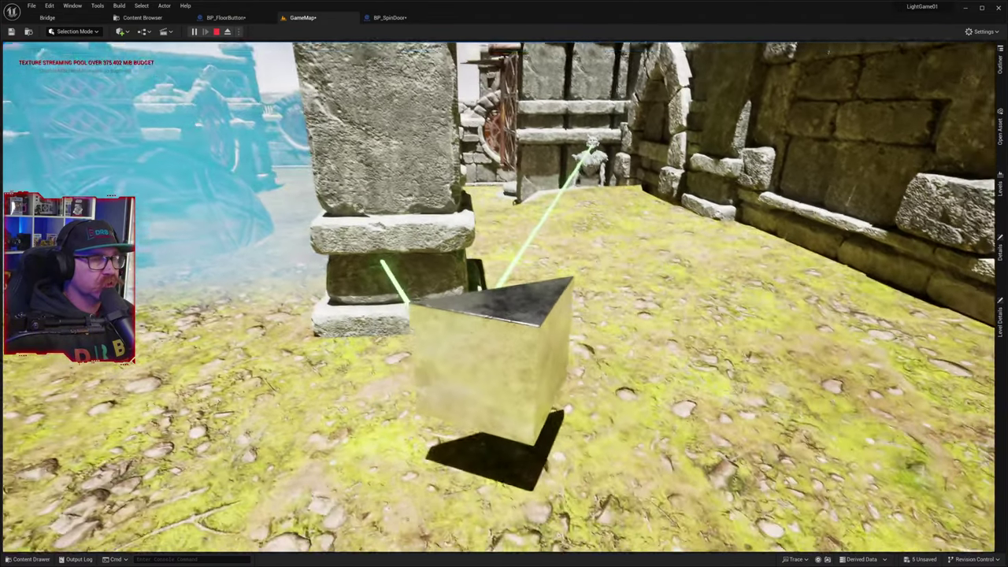
key("w")
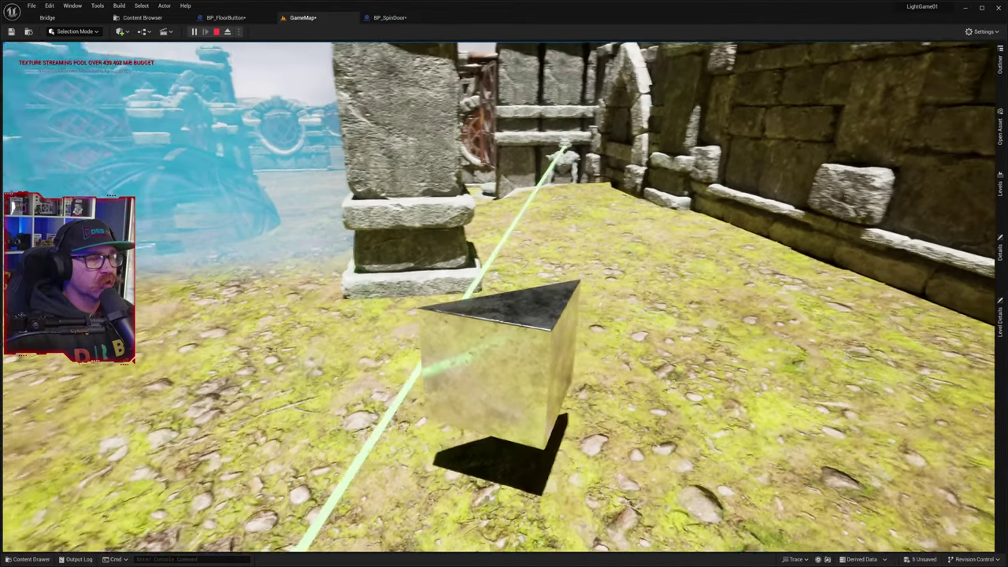
scroll(504, 296, "up", 1)
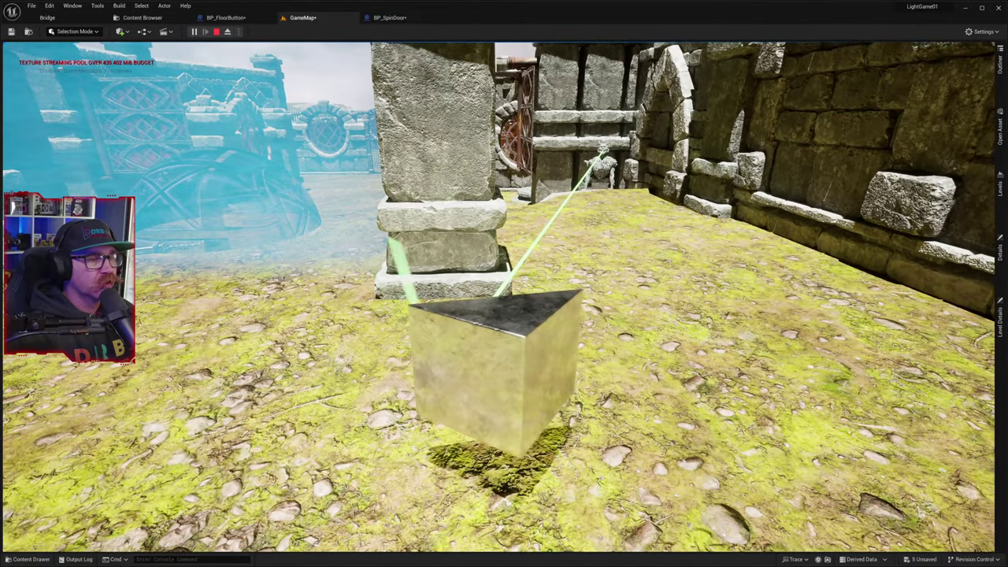
scroll(504, 296, "up", 3)
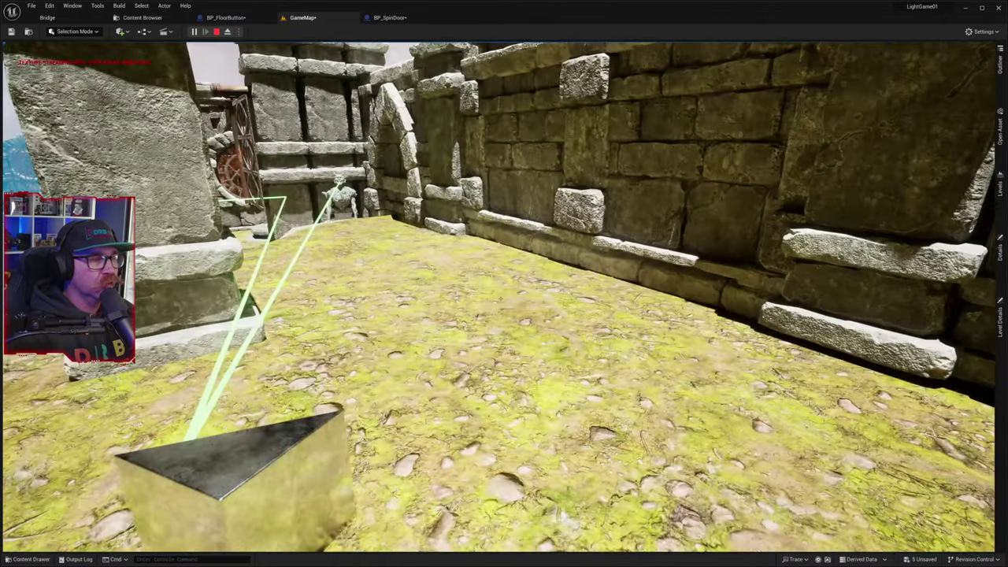
- Walk up to the lattice spin door and examine where the redirected beam bounces off beside it
key("w")
key("w")
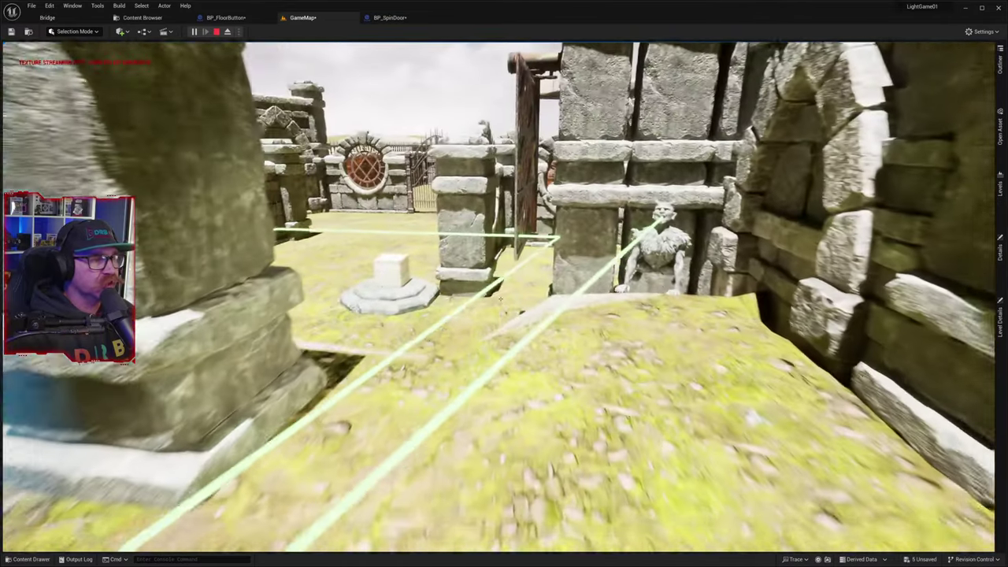
key("w")
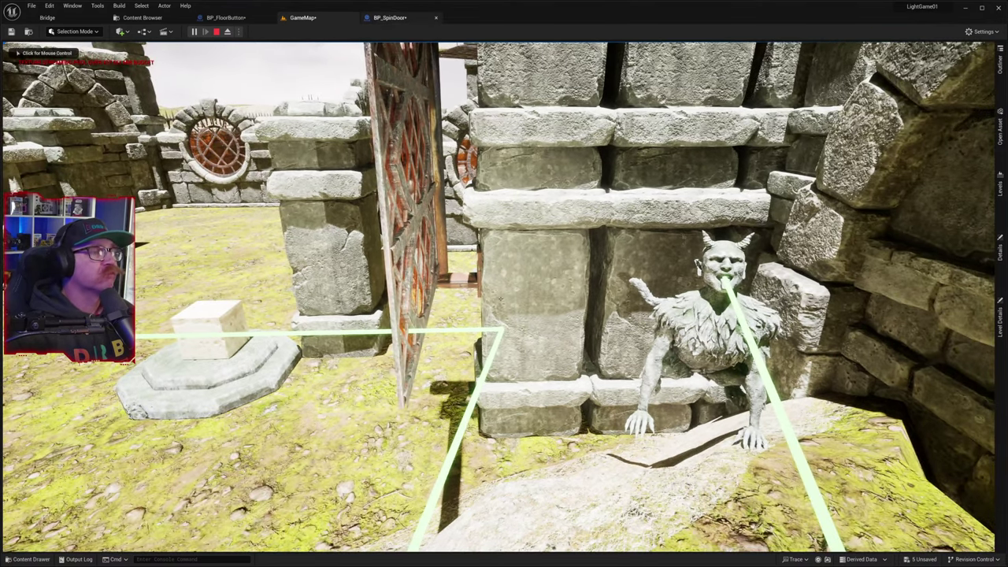
- In BP_SpinDoor, select the Cube component, stop the play session and make the Cube visible
left_click(394, 19)
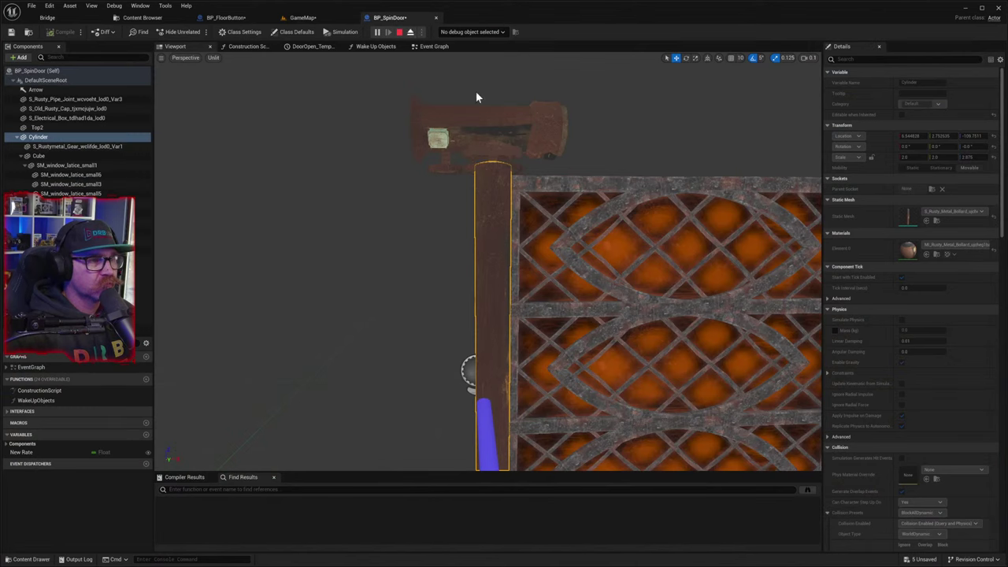
right_click_drag(573, 222, 492, 173)
key("w")
key("s")
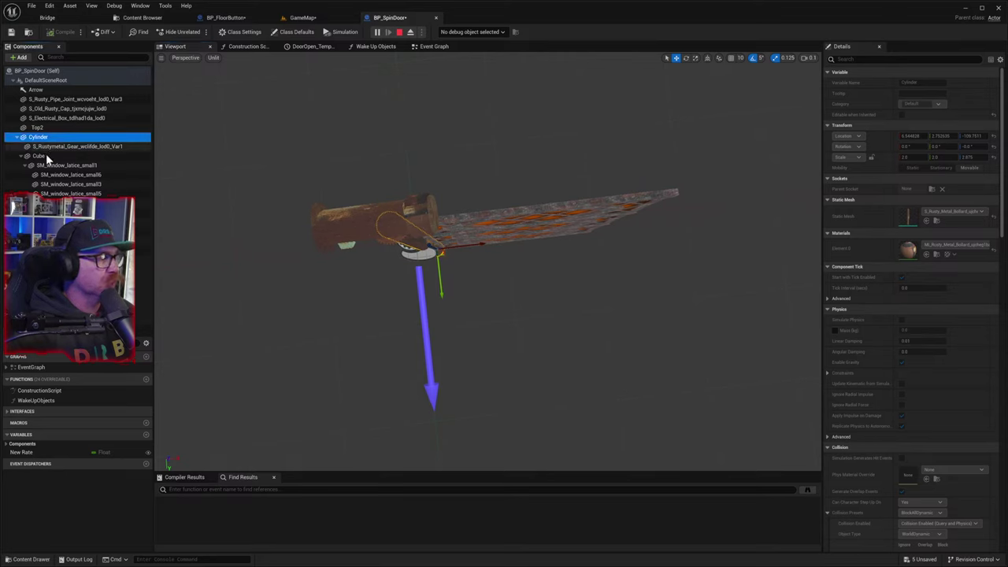
left_click(46, 157)
left_click(852, 59)
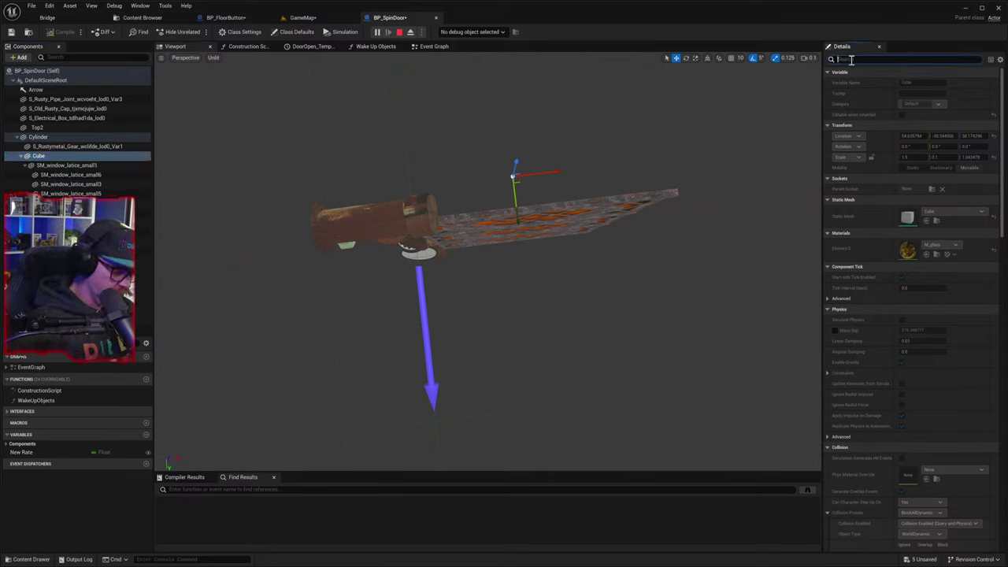
type("vis")
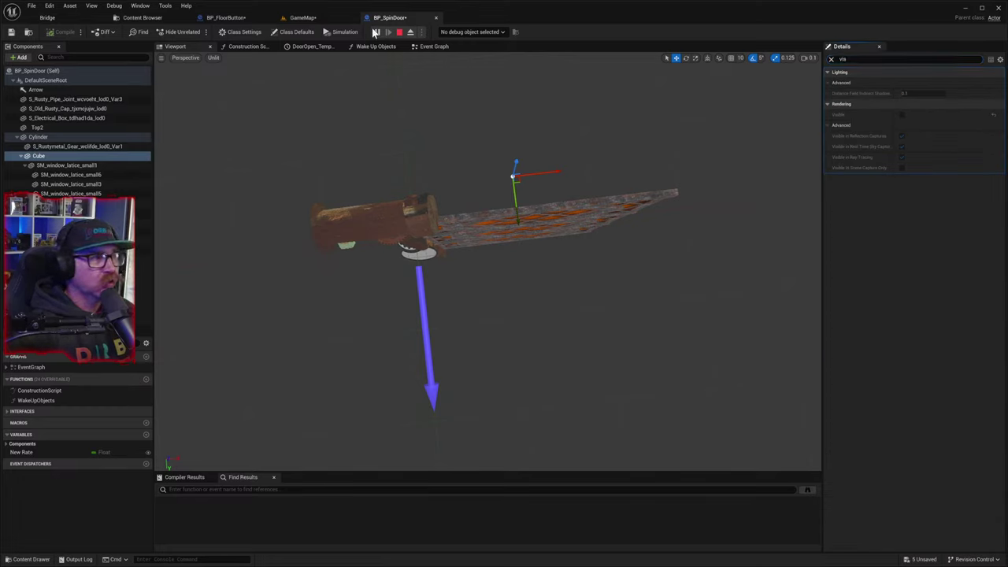
left_click(400, 33)
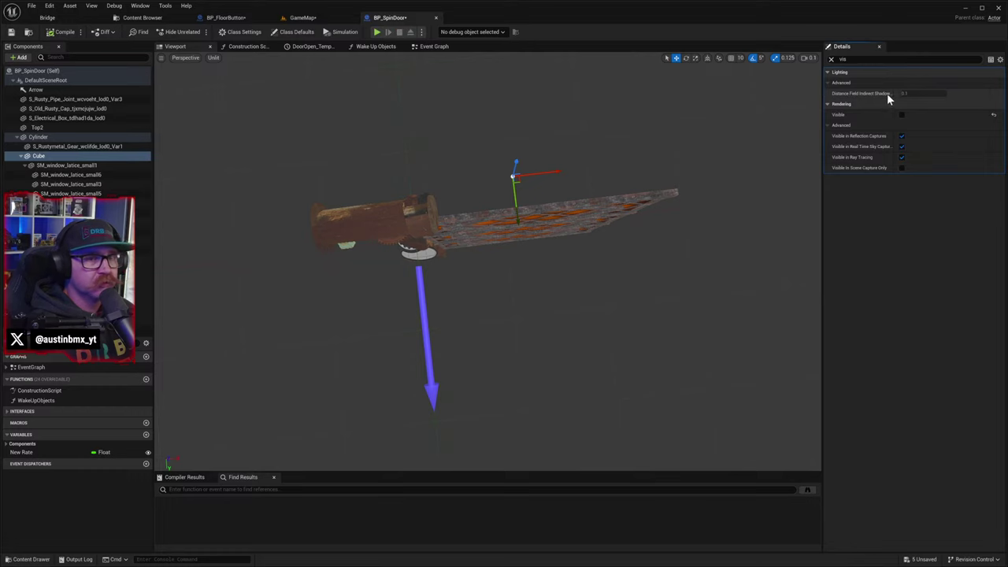
left_click(902, 115)
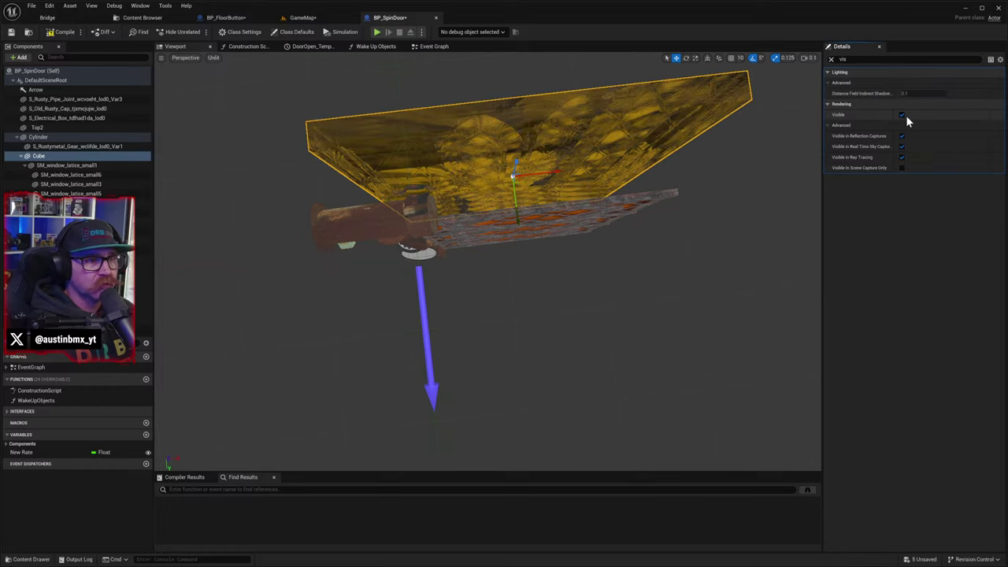
- Try to shift the Cube along Y with its attached lattice parts, and undo the move
right_click_drag(665, 173, 663, 120)
key("w")
right_click_drag(667, 208, 653, 225)
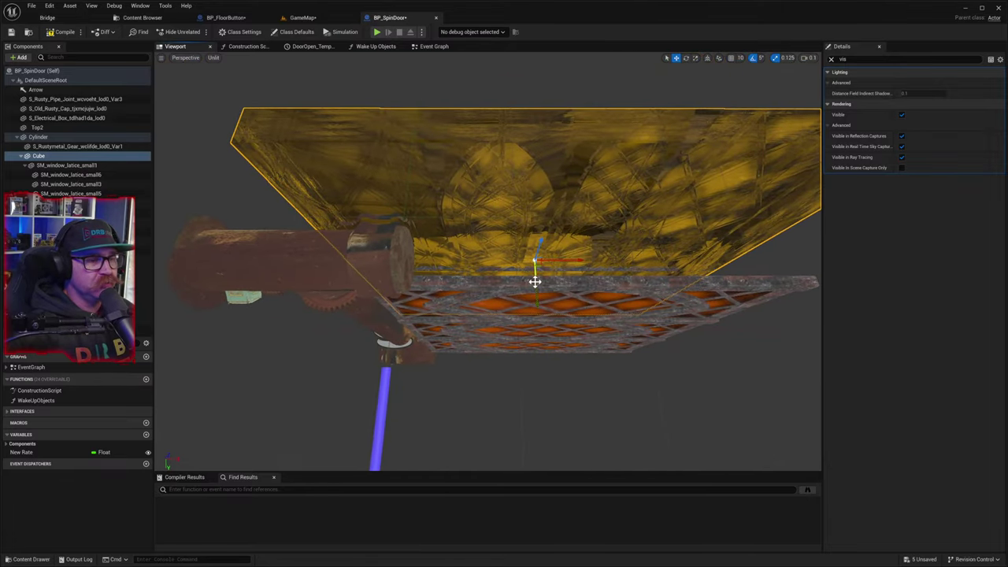
left_click_drag(733, 366, 734, 389)
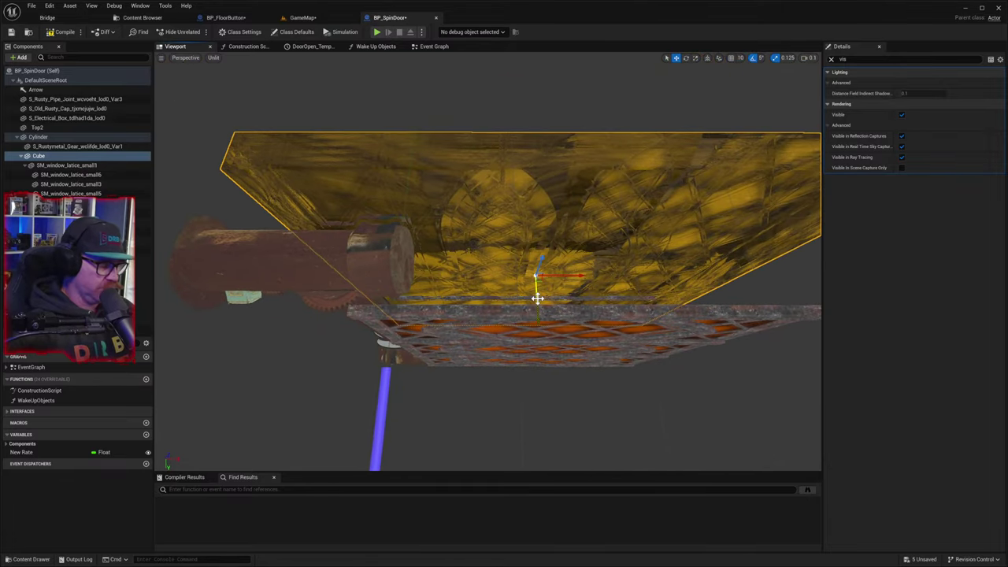
key("ctrl+z")
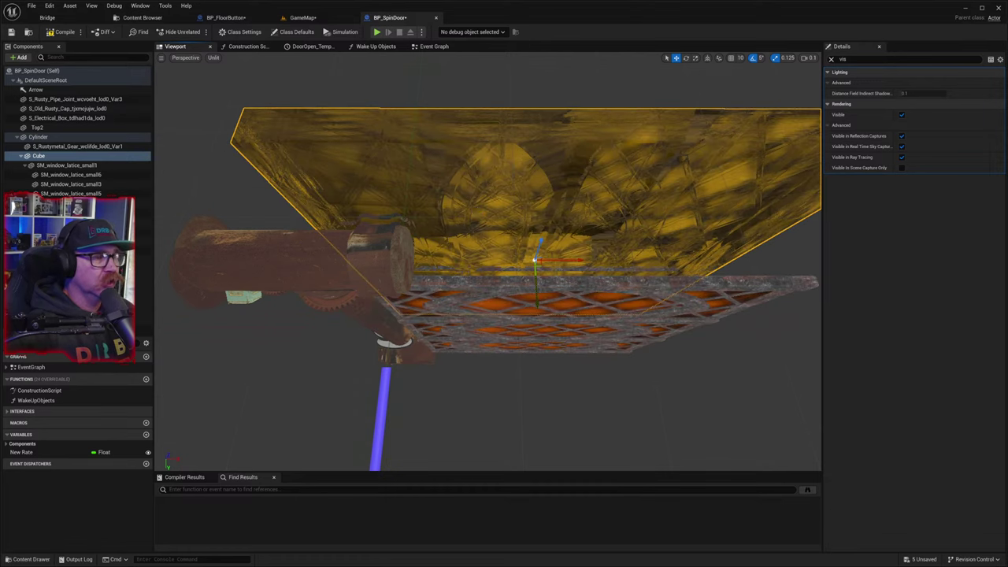
- Move SM_window_latice_small1 out of the Cube and attach it directly to Cylinder
left_click(50, 157)
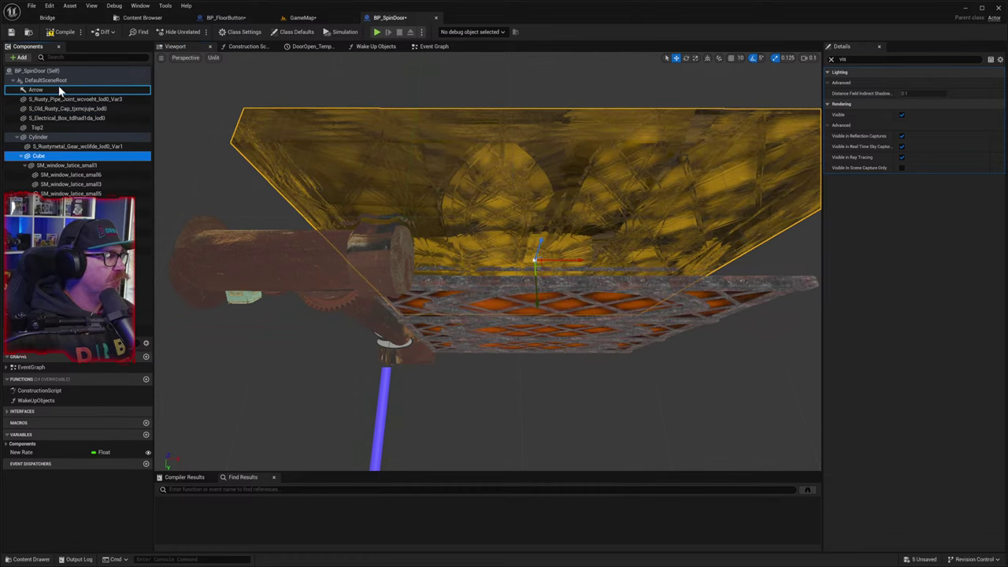
left_click(59, 166)
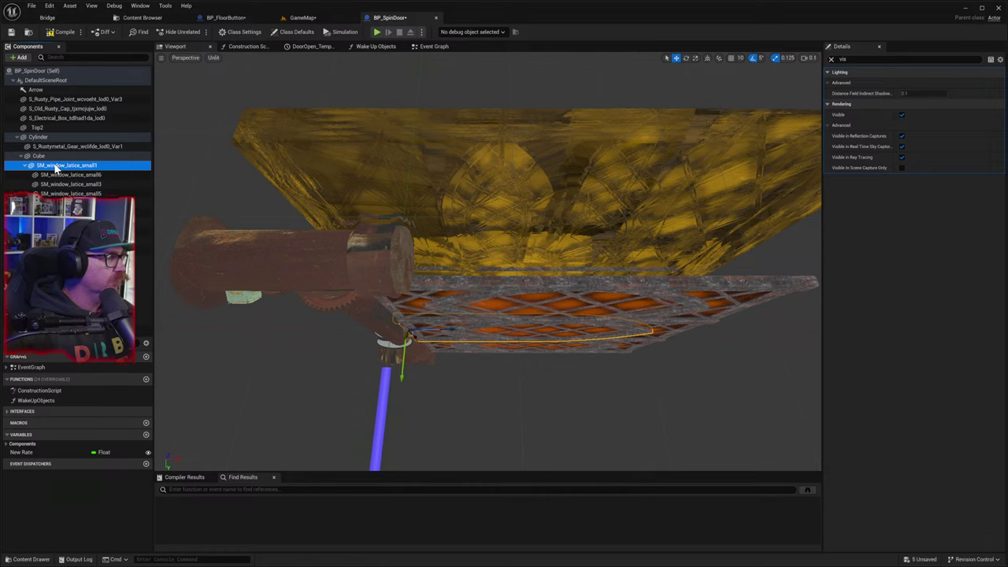
left_click_drag(55, 166, 68, 147)
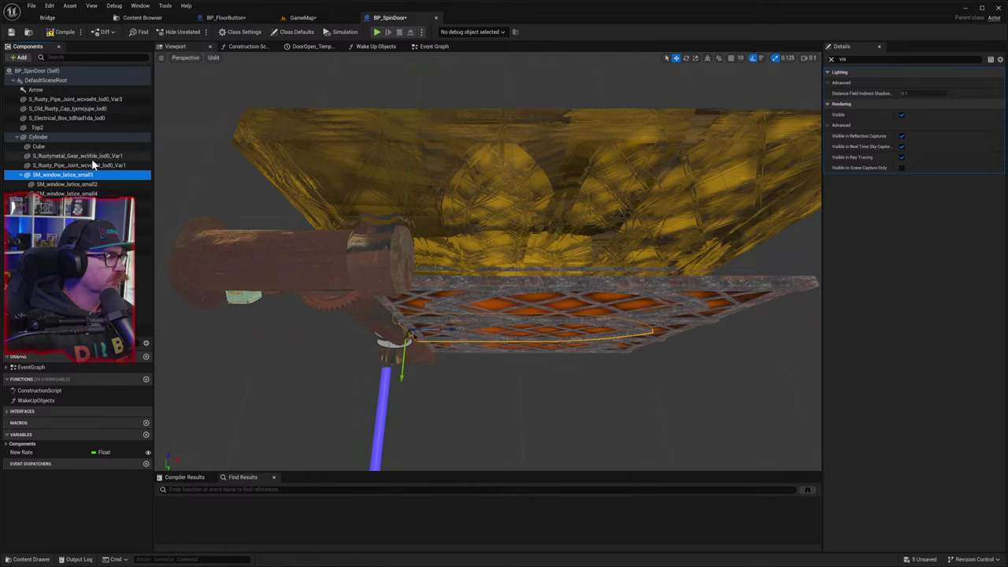
- Move the Cube on its own along Y onto the lattice panels, to about Y -2, and clear the details filter
left_click(49, 147)
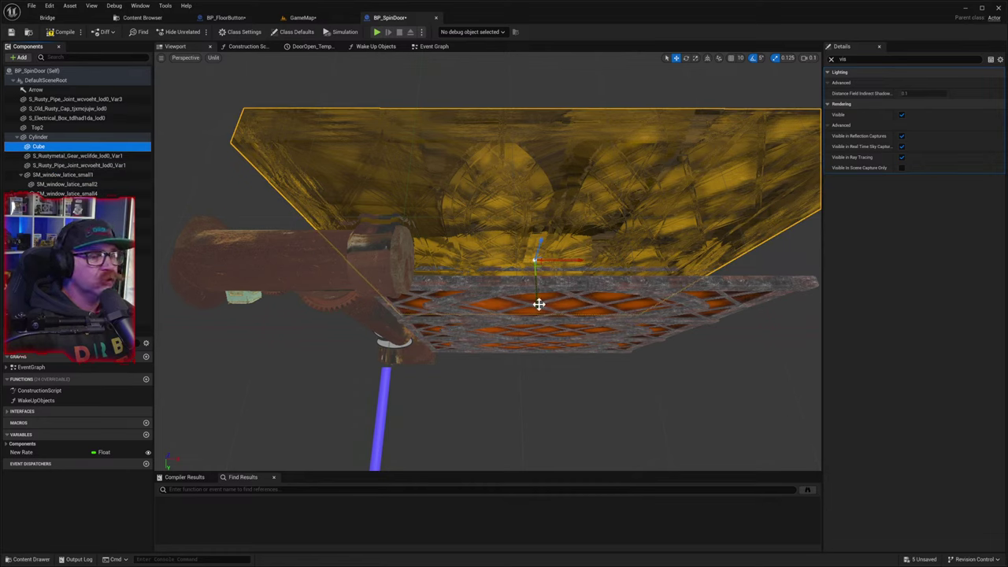
left_click_drag(539, 304, 528, 377)
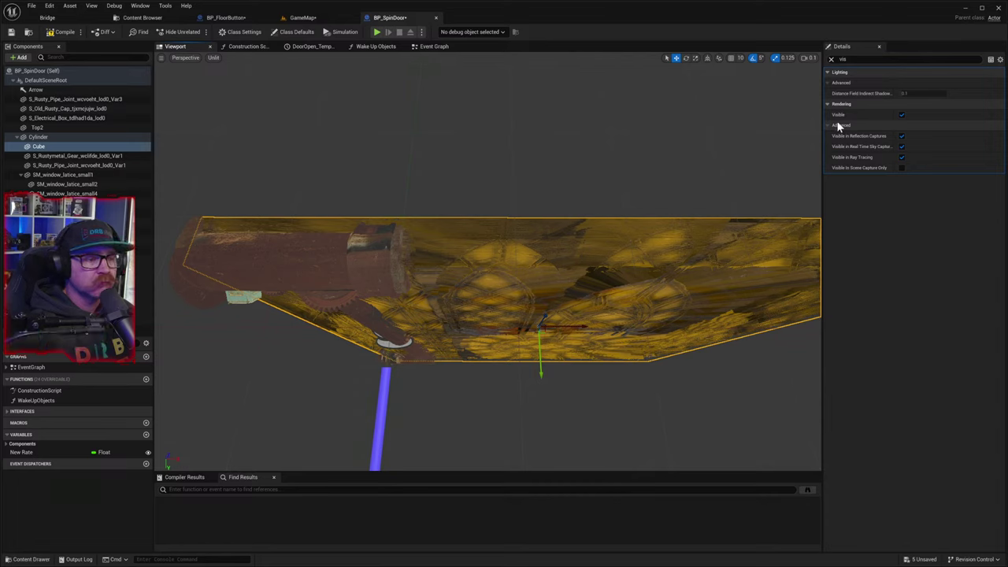
left_click(832, 61)
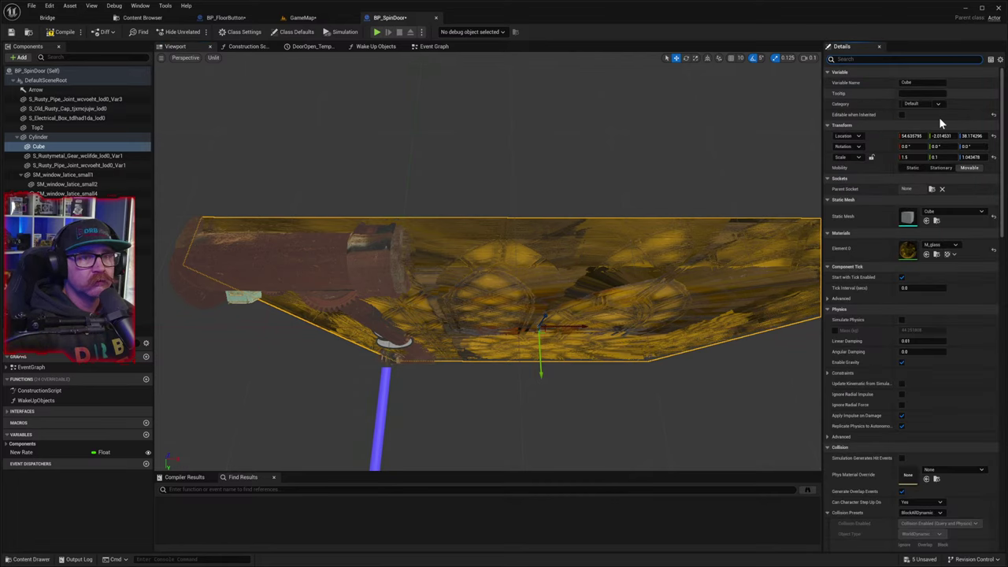
left_click(911, 157)
- Scale the Cube to 1.125 in X and about 0.79 in Z to match the lattice panel's outline
right_click_drag(755, 243, 543, 229)
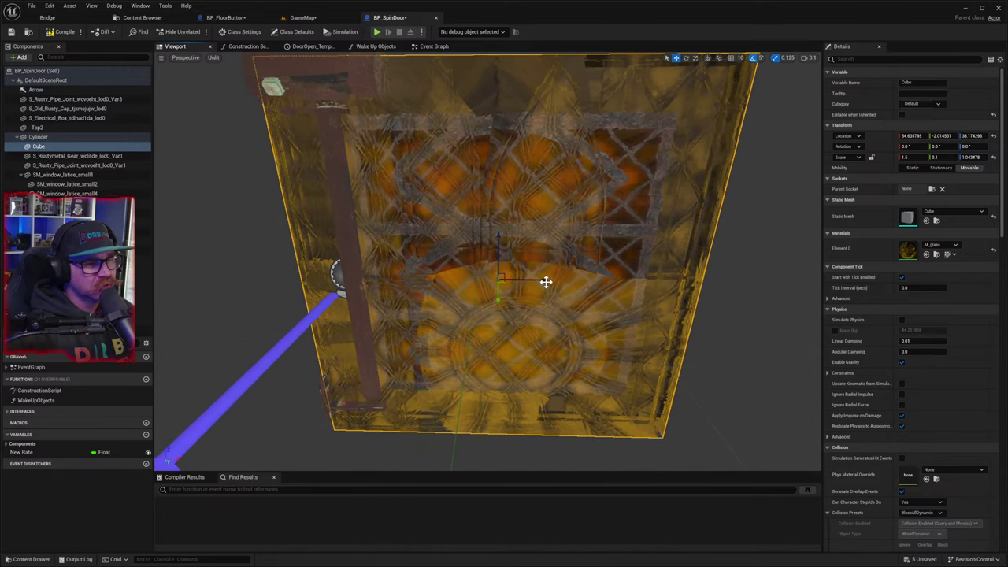
key("e")
key("r")
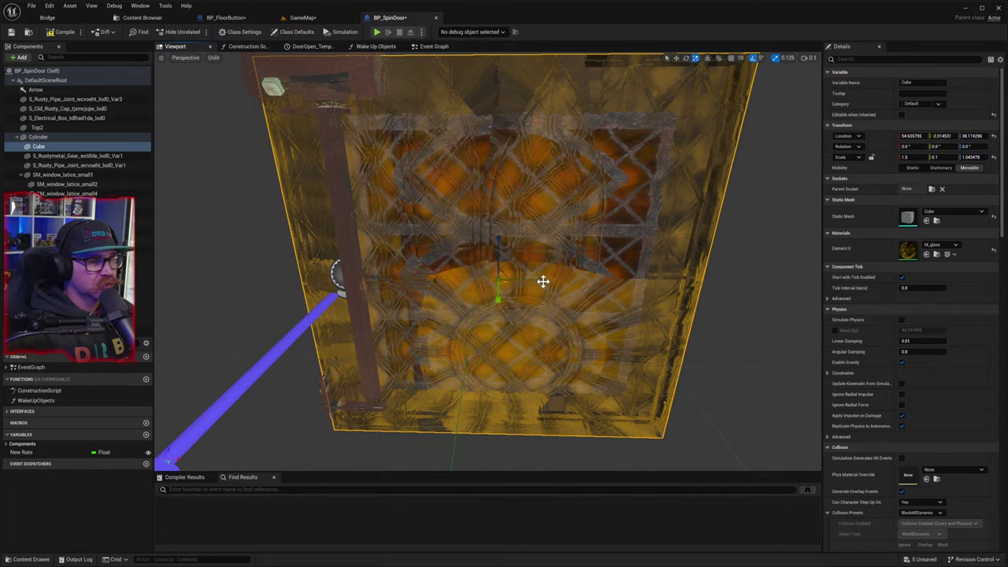
left_click_drag(541, 279, 514, 280)
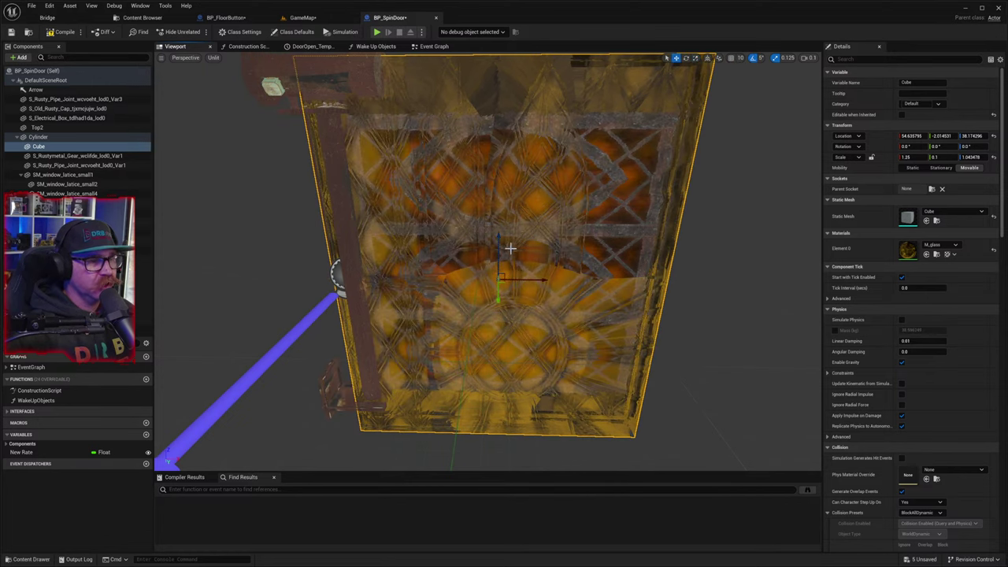
key("e")
key("r")
left_click_drag(498, 244, 498, 264)
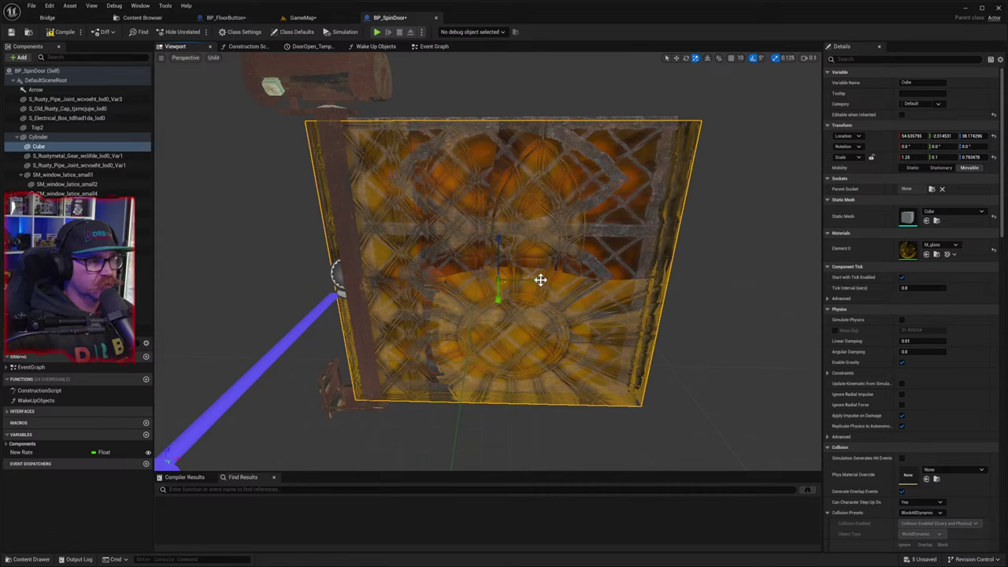
left_click_drag(539, 280, 523, 280)
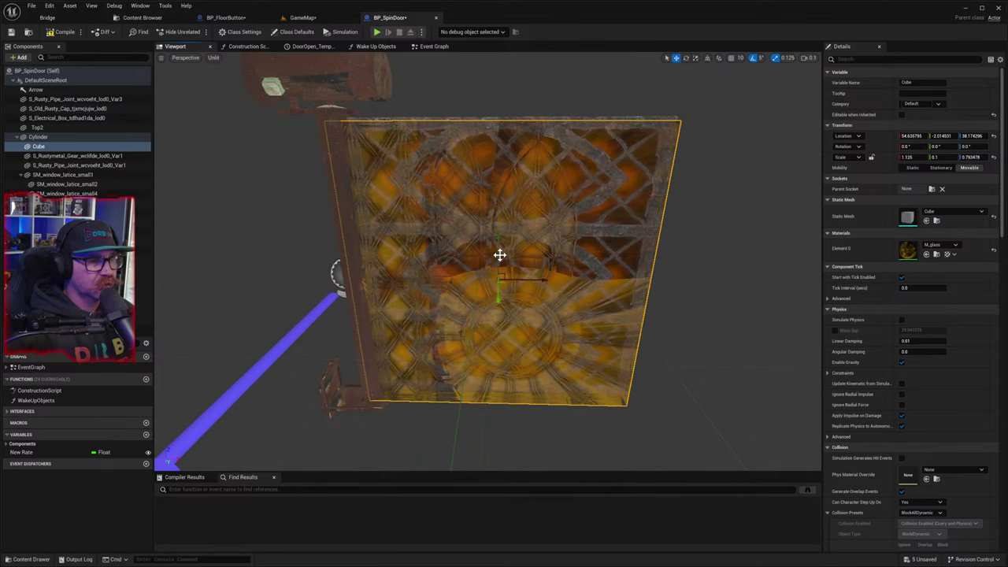
- Align the Cube with the lattice by moving it to about Z 39.13 and Y -0.75
left_click_drag(498, 255, 513, 256)
right_click_drag(554, 271, 520, 283)
key("w")
right_click_drag(512, 206, 555, 275)
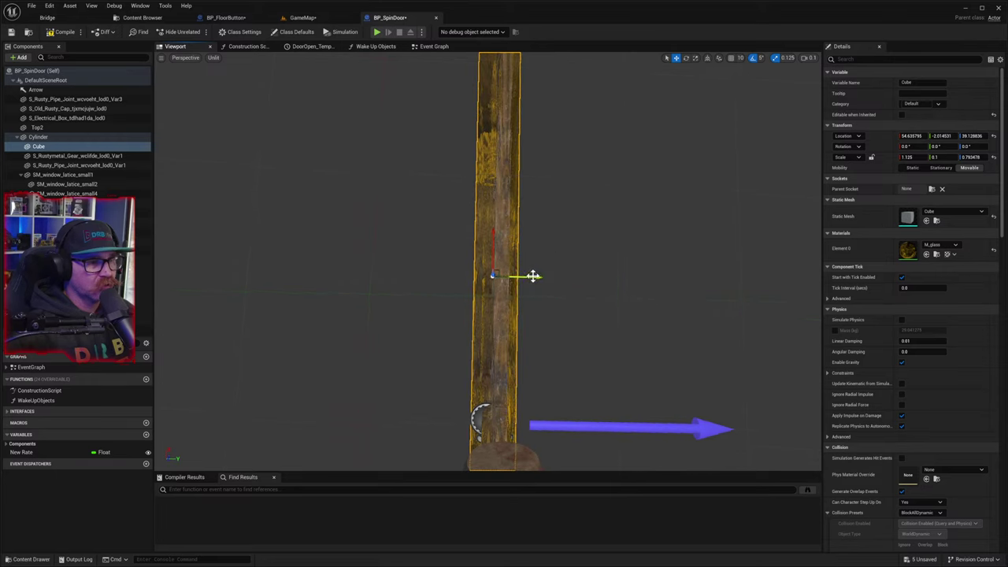
left_click_drag(533, 276, 539, 276)
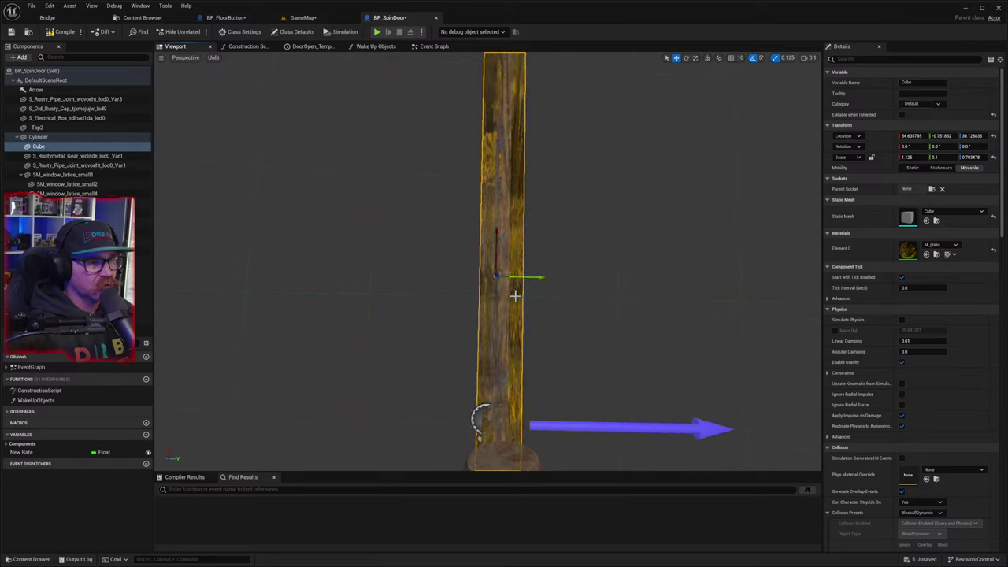
- Thin the Cube to a Y scale of -0.025 and centre it on the lattice at about Y -0.01
key("e")
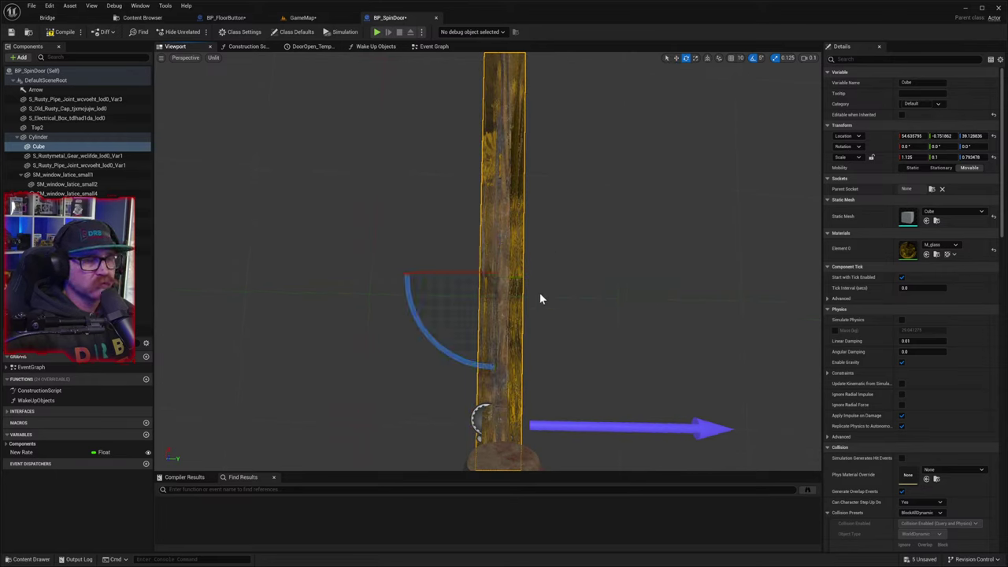
key("r")
left_click_drag(539, 278, 527, 278)
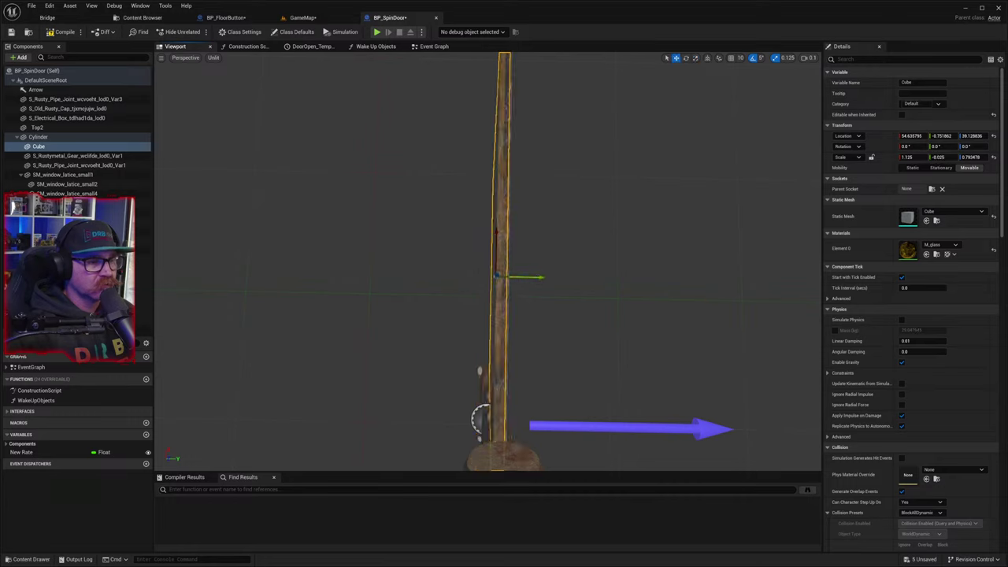
left_click_drag(534, 278, 536, 277)
left_click_drag(535, 278, 538, 278)
right_click_drag(577, 306, 444, 228)
- Turn off the Cube's visibility in its rendering settings, and compile and save BP_SpinDoor
left_click(55, 148)
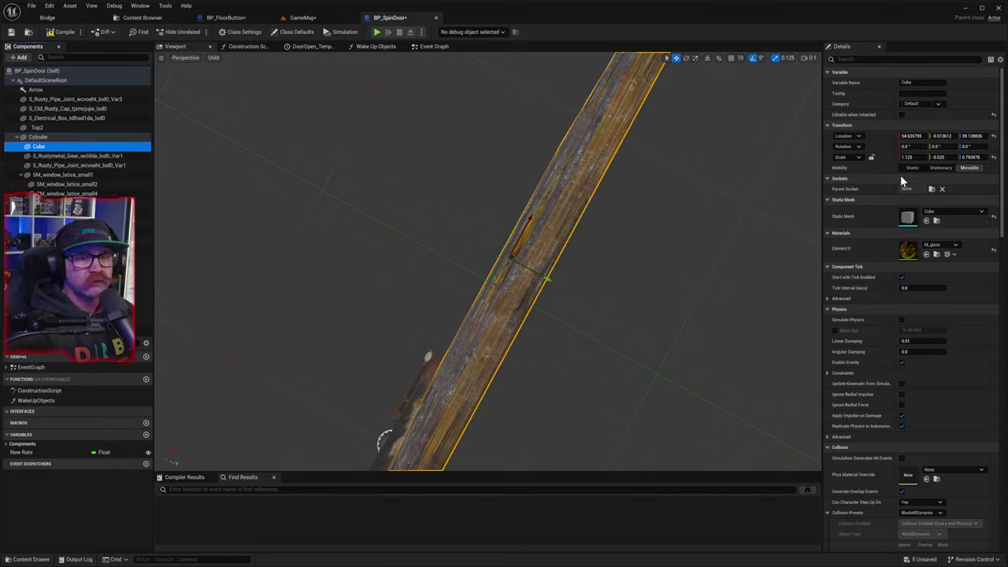
scroll(863, 177, "down", 2)
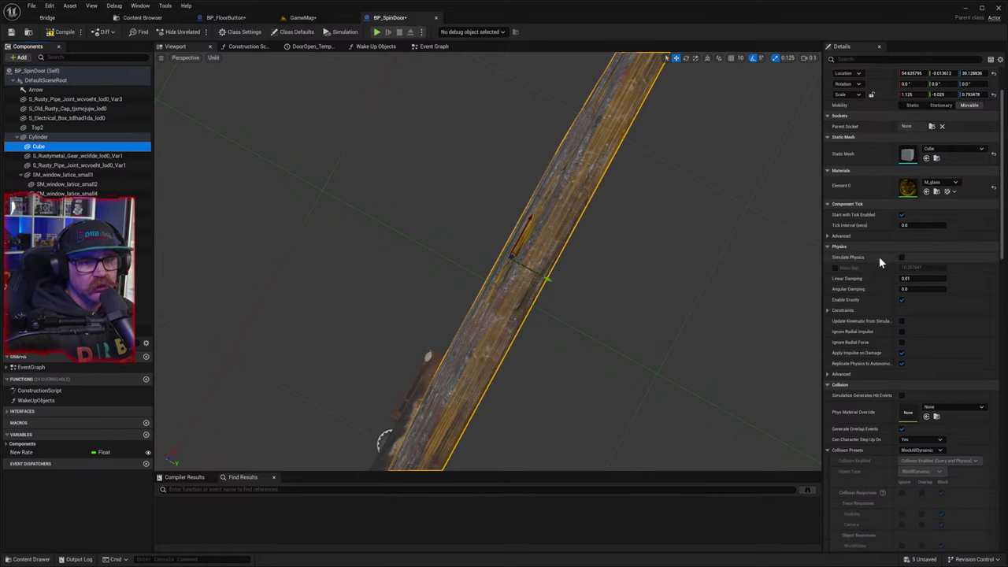
scroll(886, 270, "down", 5)
scroll(887, 271, "down", 10)
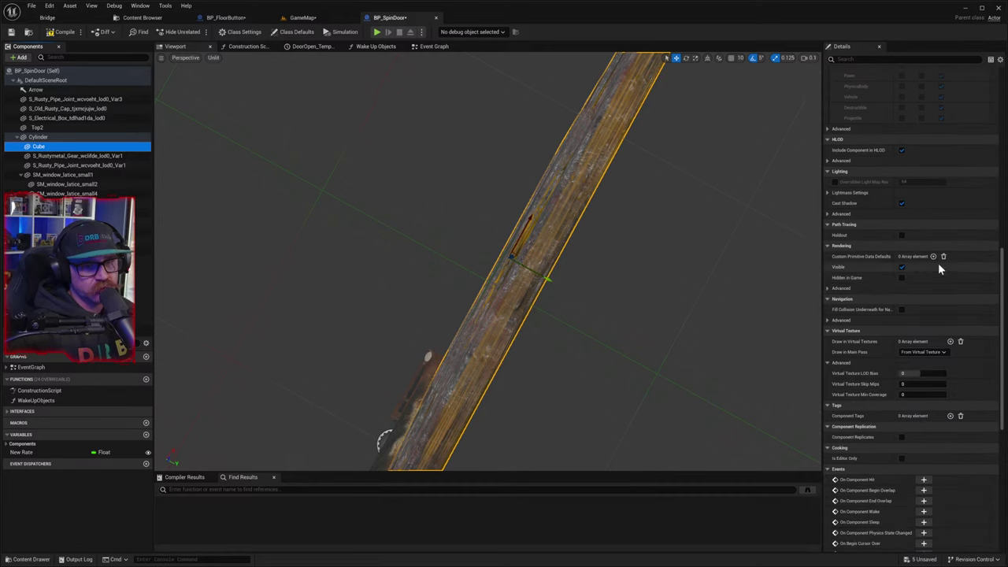
left_click(902, 267)
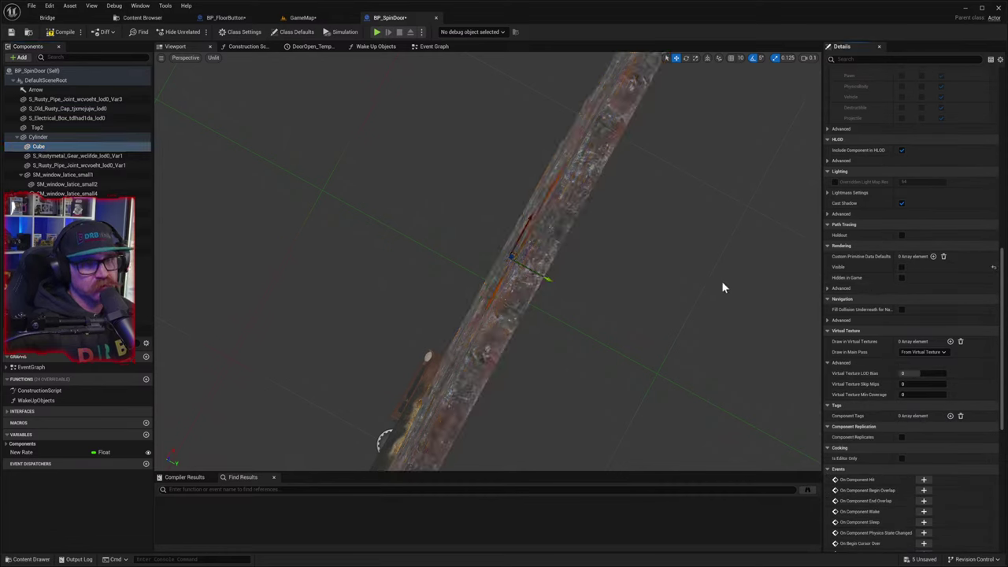
left_click(60, 33)
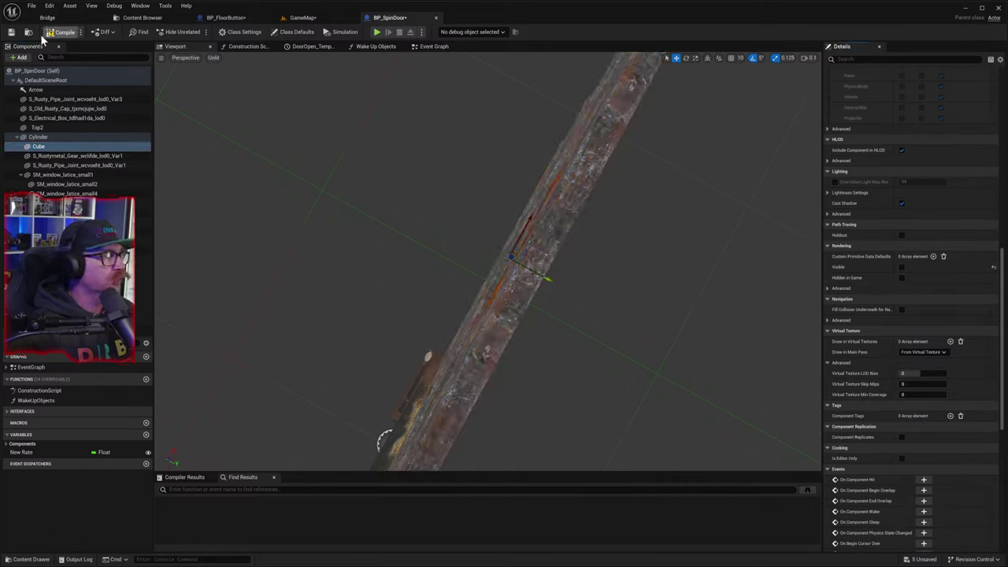
left_click(11, 32)
- Return to GameMap and start a play test near the gargoyle and its spin door
left_click(298, 18)
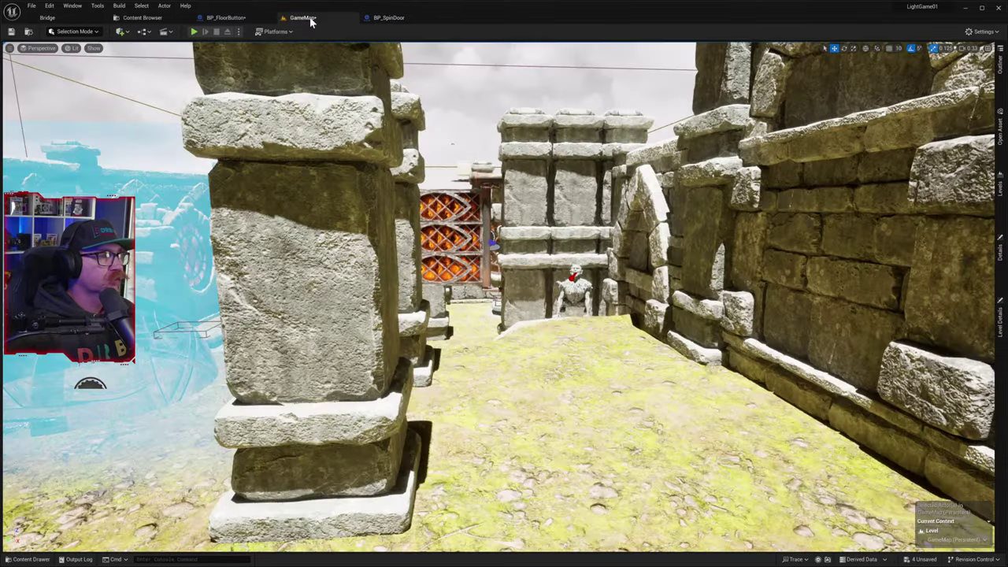
right_click_drag(504, 185, 425, 170)
key("s")
left_click(193, 31)
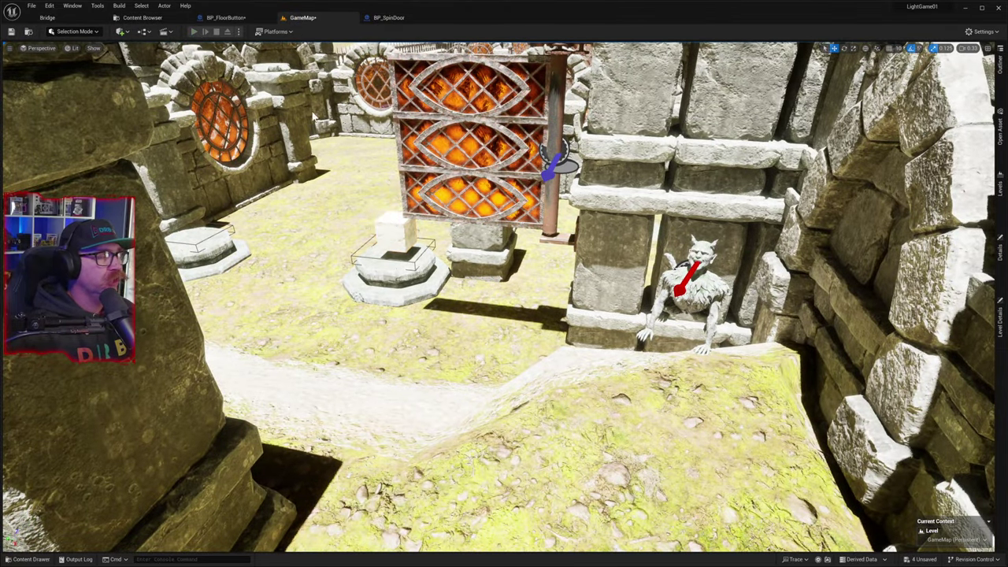
key("alt+p")
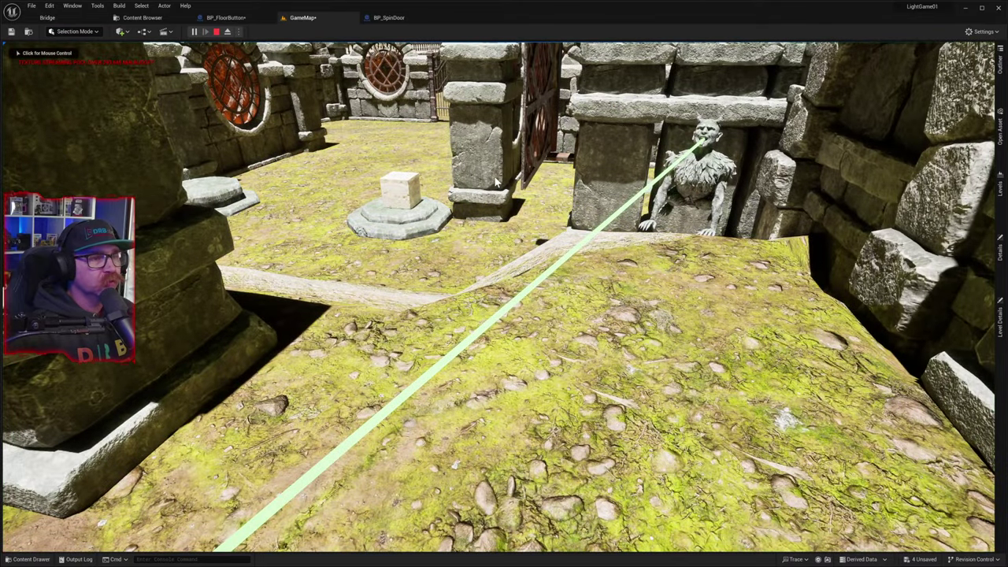
- Carry the triangular mirror block into the gargoyle's light beam and release it so the beam is redirected toward the spin door
key("w")
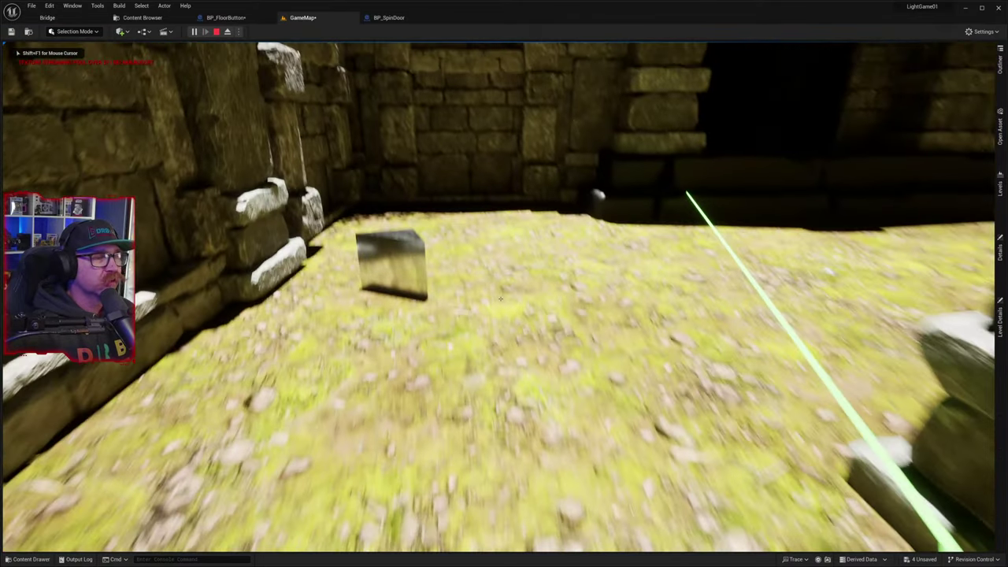
key("w")
key("a")
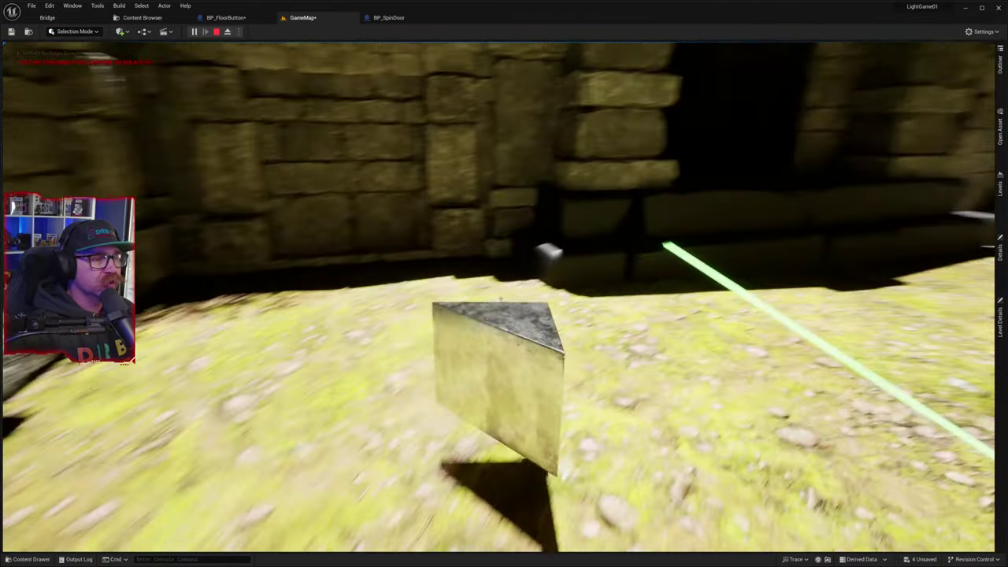
key("w")
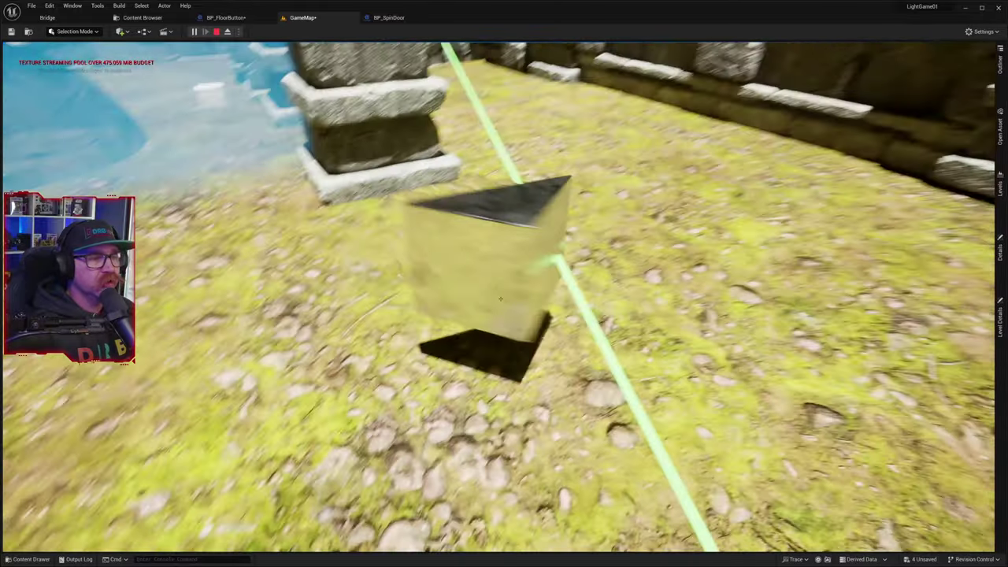
key("d")
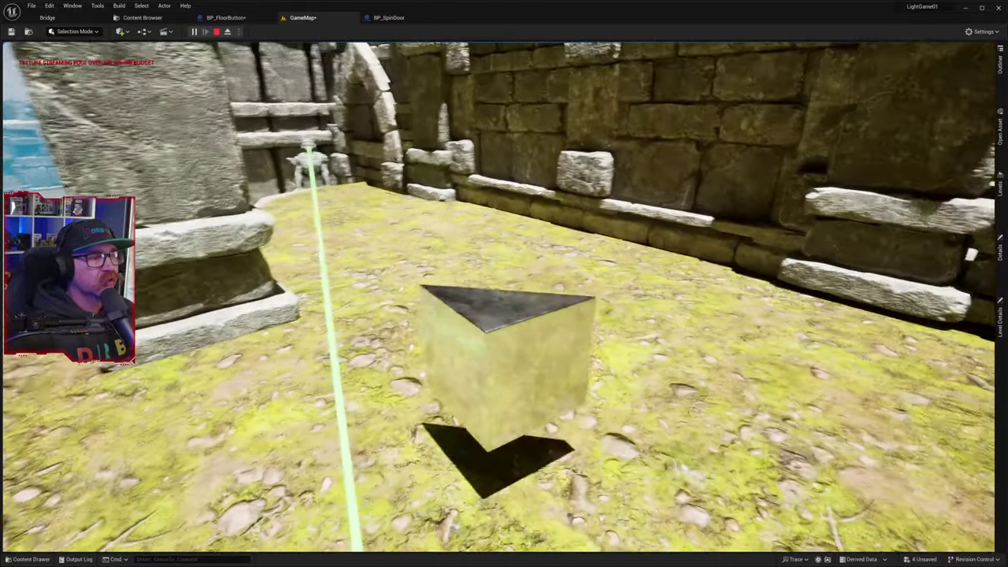
key("d")
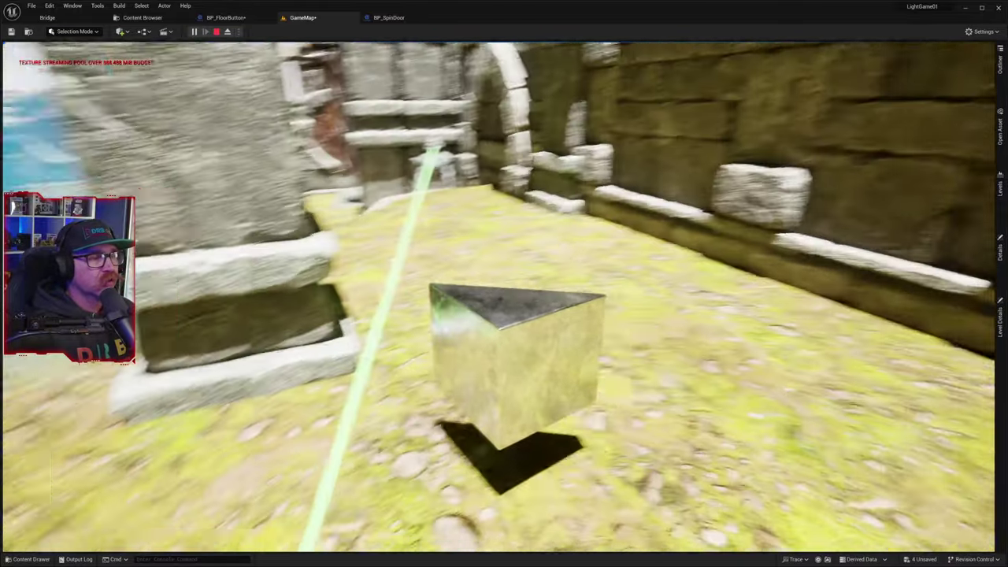
key("a")
key("a")
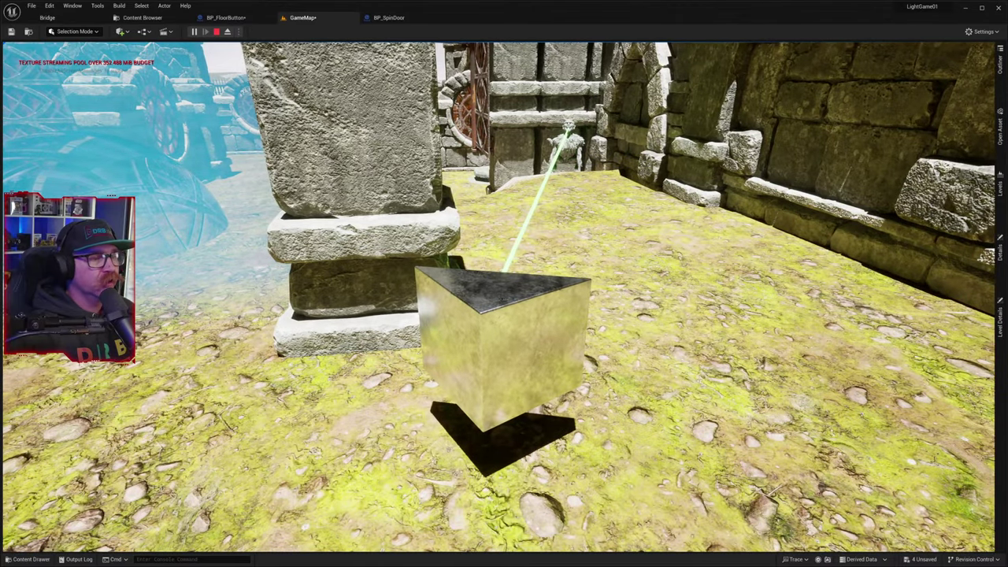
key("e")
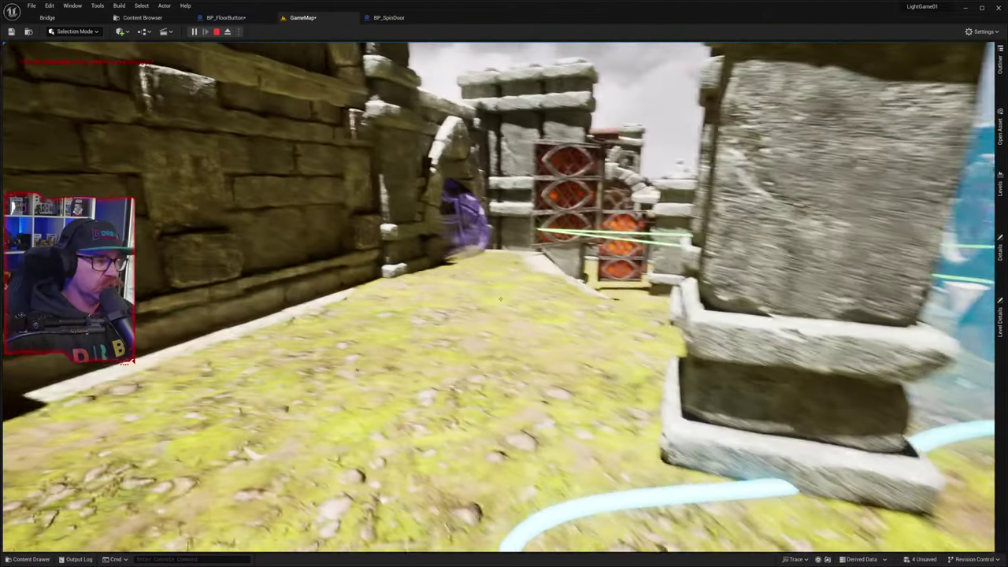
- Walk up to the spin door to check how the beam reflects off its lattice, and end the play test
key("w")
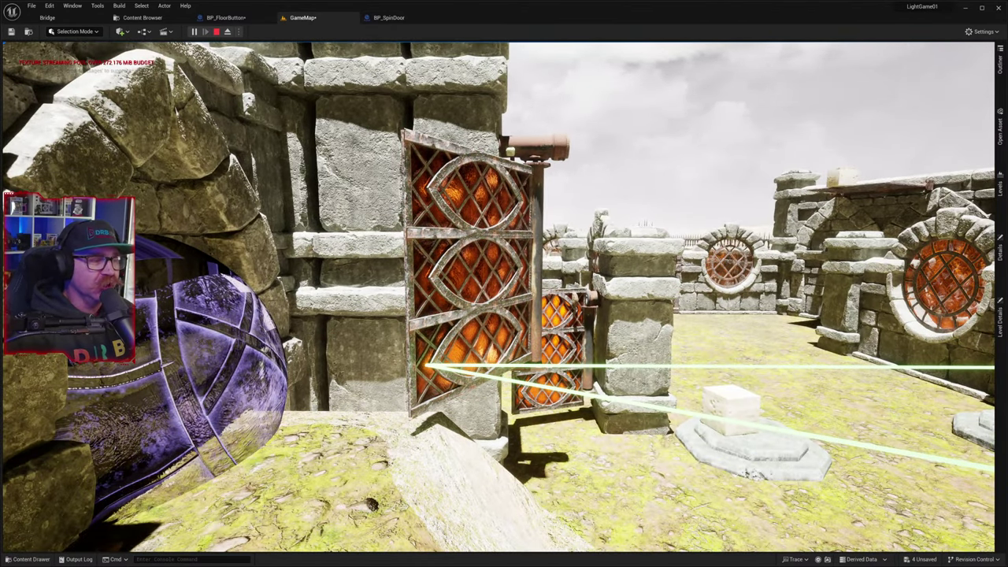
key("w")
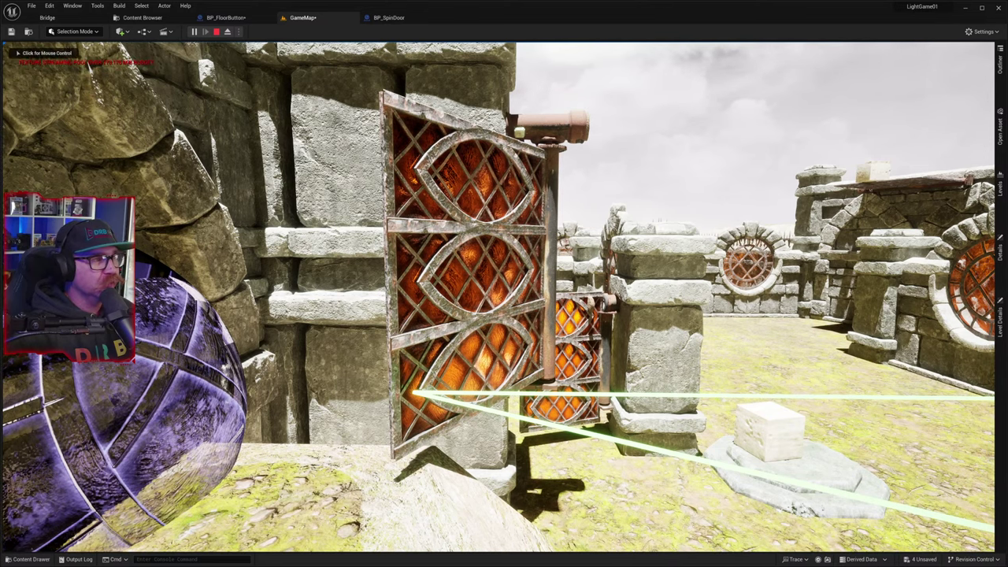
left_click(216, 31)
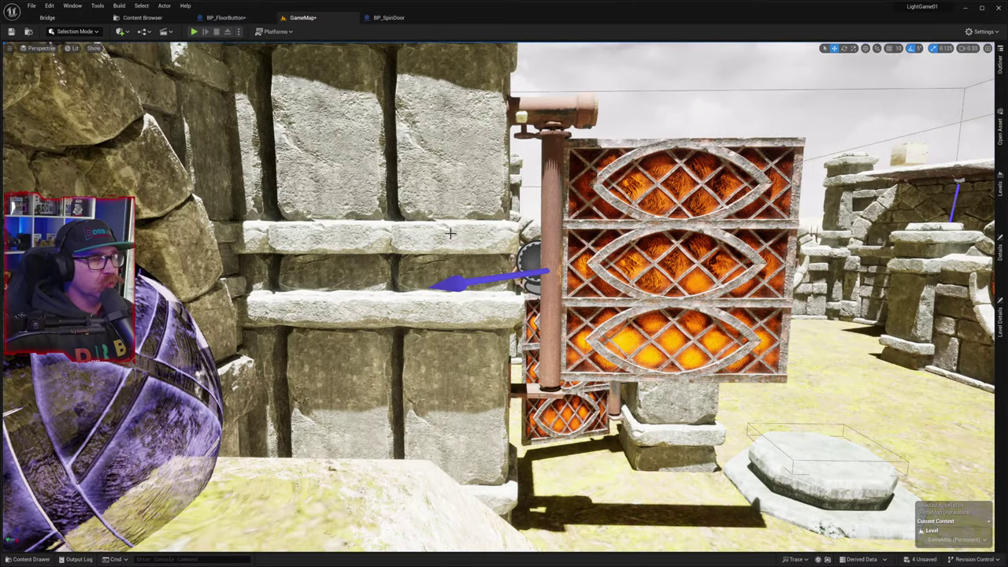
- Select the spin door beside the gargoyle wall and examine the bracket supporting the foot of its pole
right_click_drag(451, 233, 645, 247)
right_click_drag(331, 84, 358, 85)
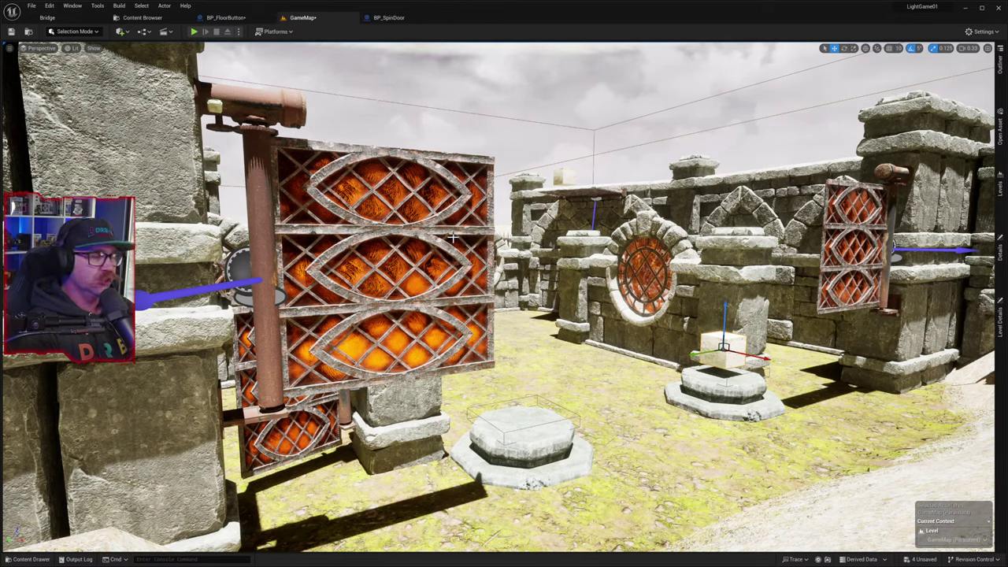
left_click(251, 282)
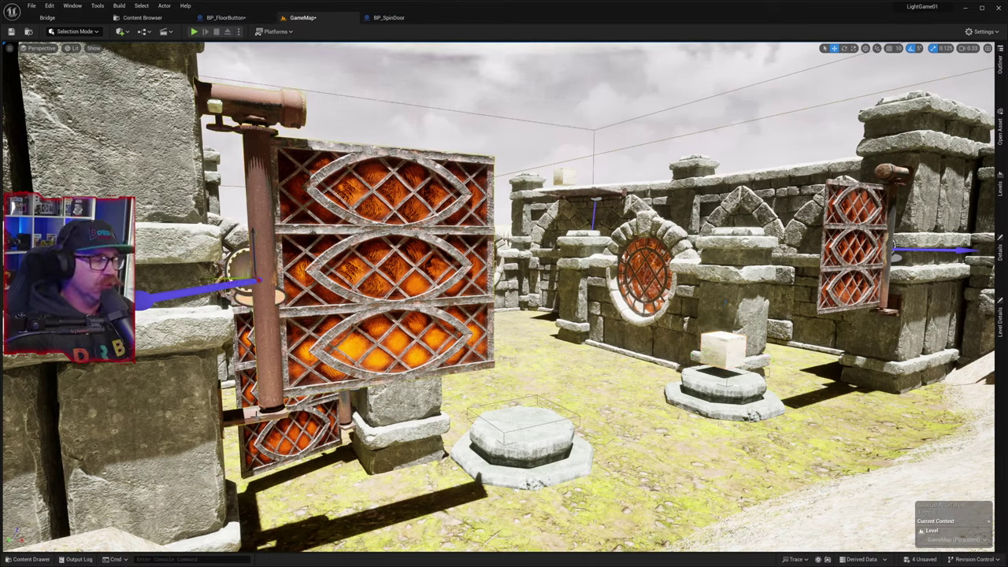
right_click_drag(504, 284, 471, 279)
key("w")
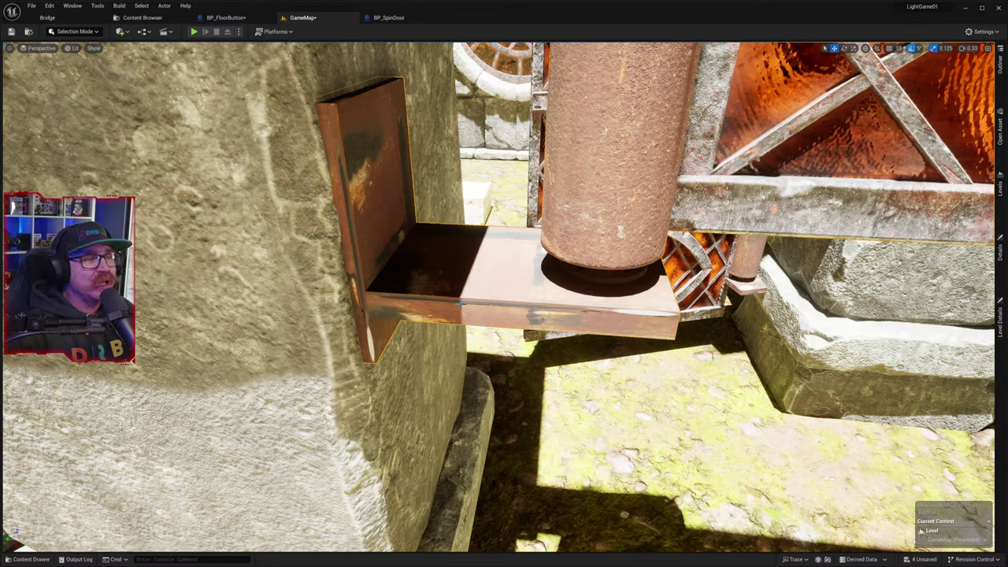
- Switch to Quixel Bridge and open the Junkyard Vol. 1 collection
left_click(49, 18)
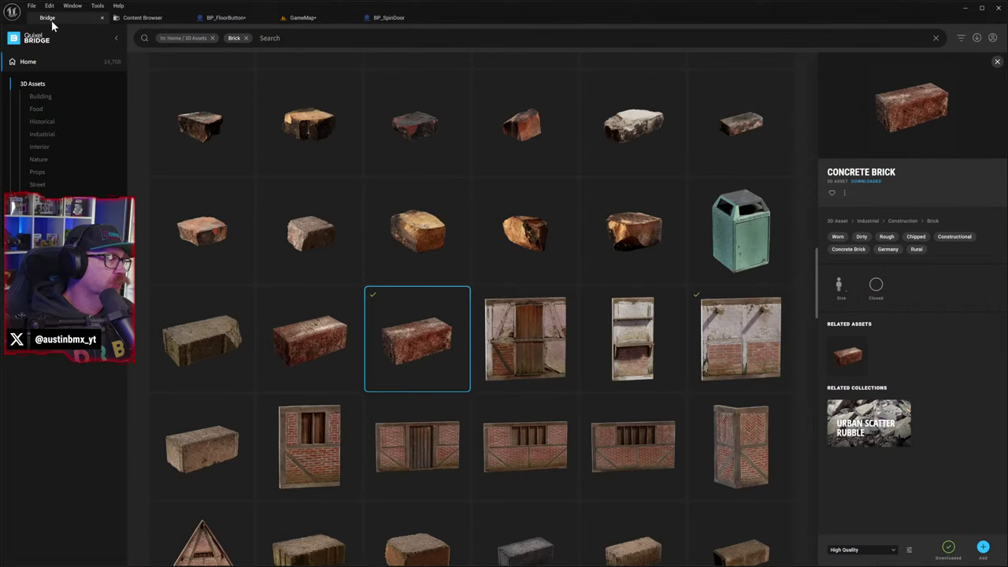
left_click(45, 99)
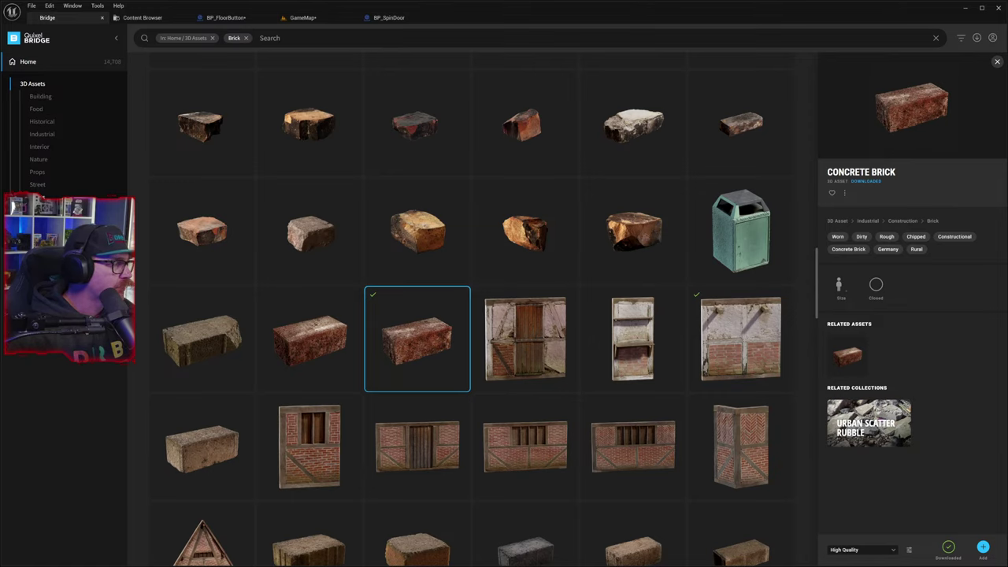
left_click(38, 260)
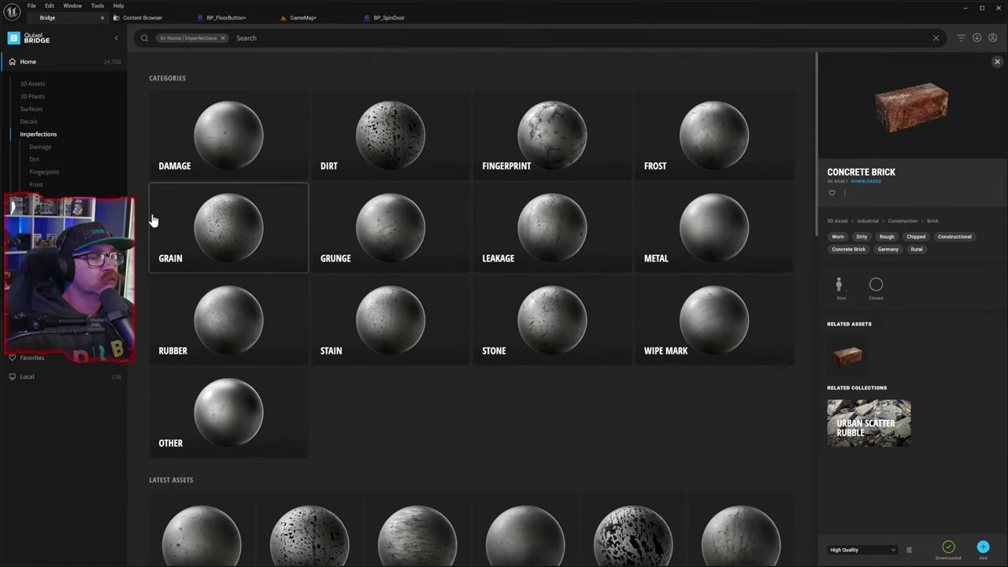
left_click(33, 85)
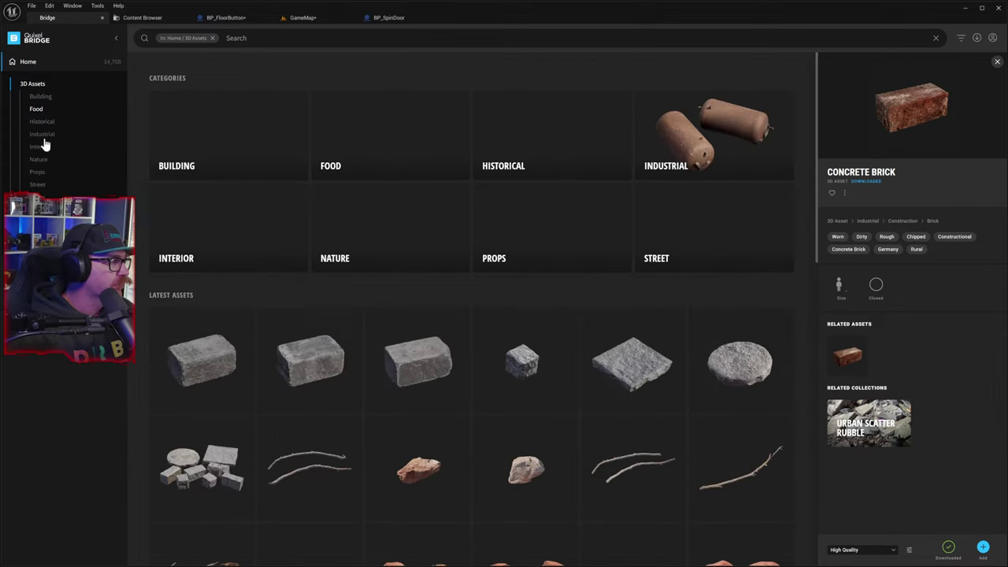
left_click(39, 138)
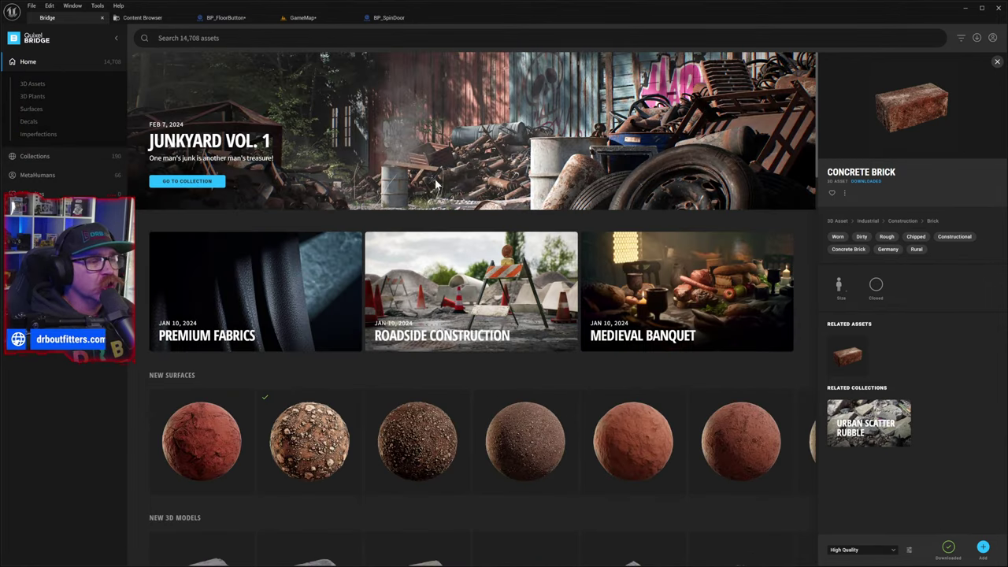
left_click(195, 182)
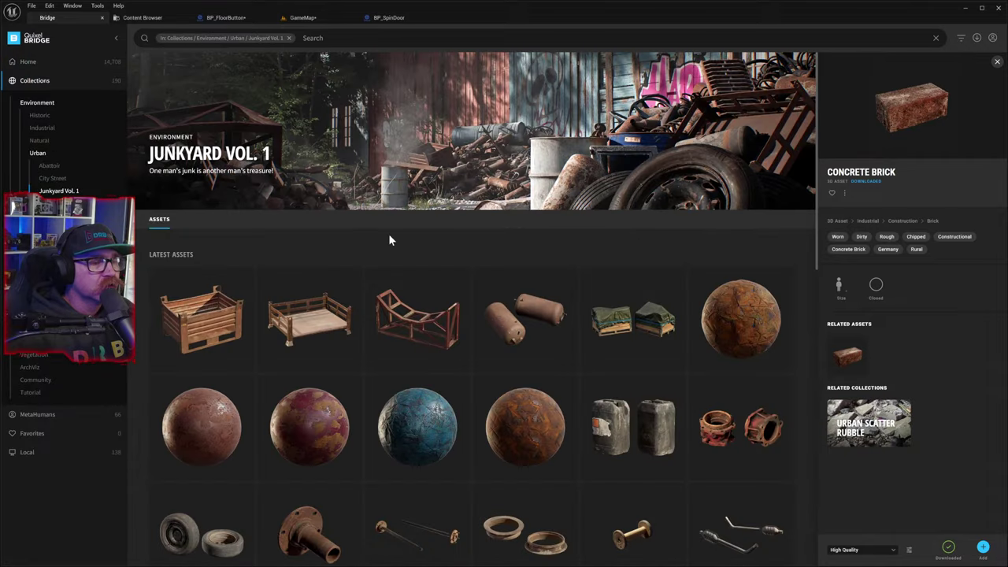
- Preview the Industrial Junkyard Heavy Duty Stand Metal and the Metal Cover assets in the Junkyard Vol. 1 collection
left_click(403, 321)
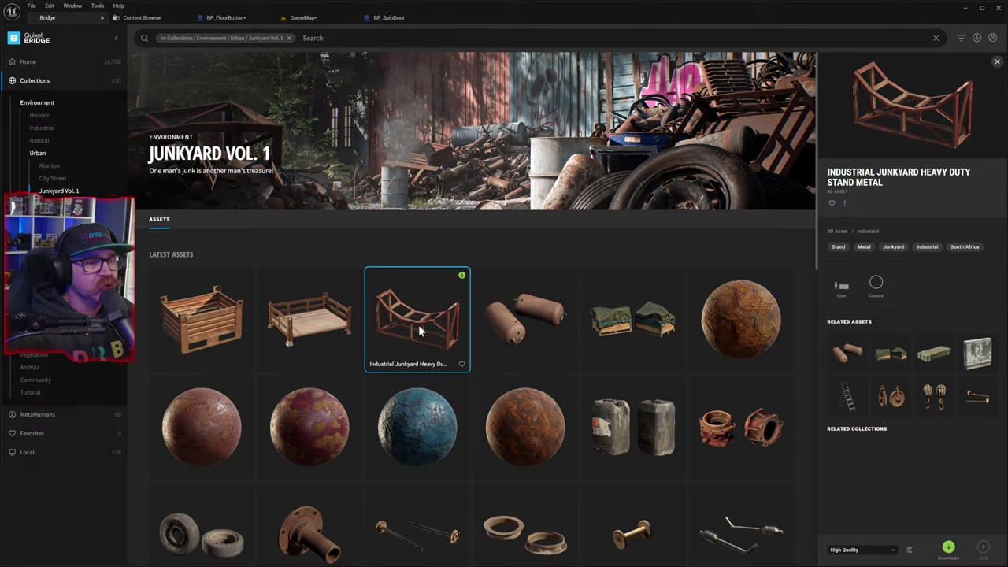
scroll(429, 326, "down", 1)
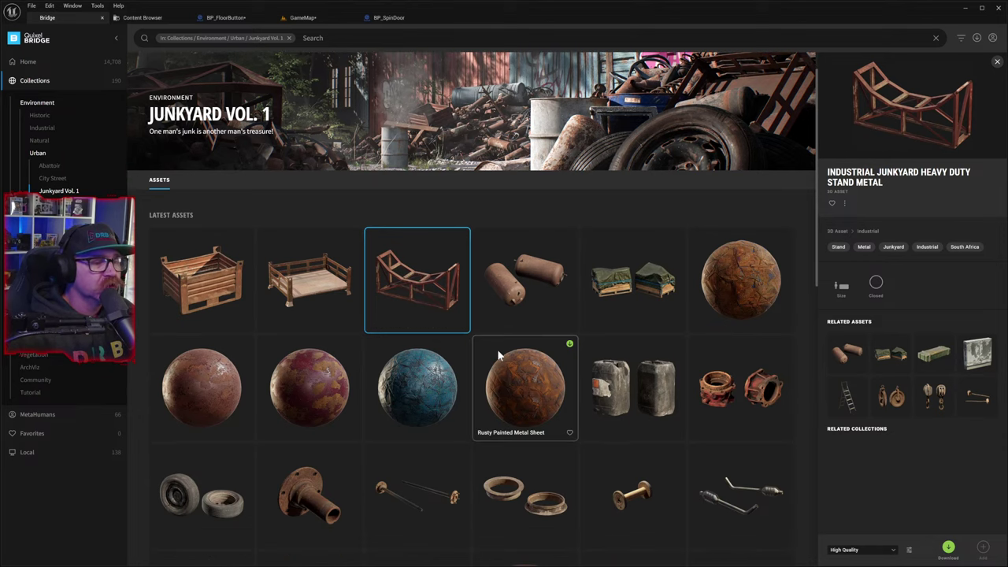
scroll(494, 347, "down", 2)
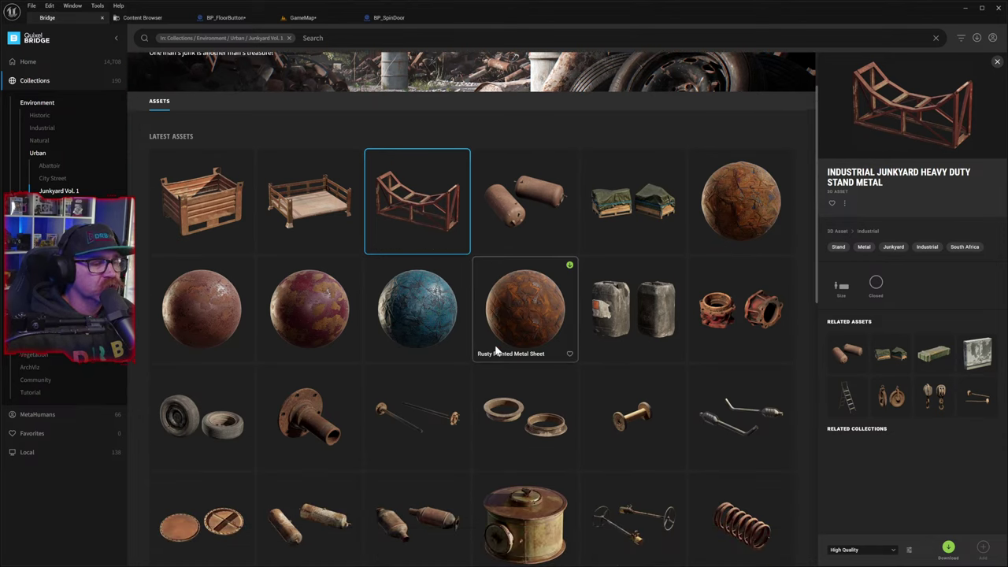
scroll(496, 346, "down", 1)
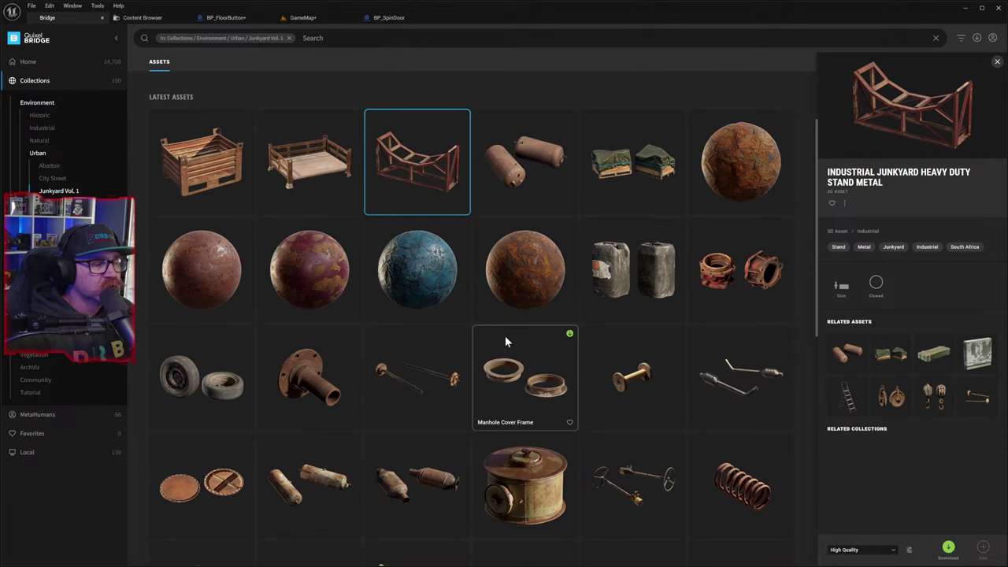
scroll(505, 336, "down", 1)
left_click(176, 447)
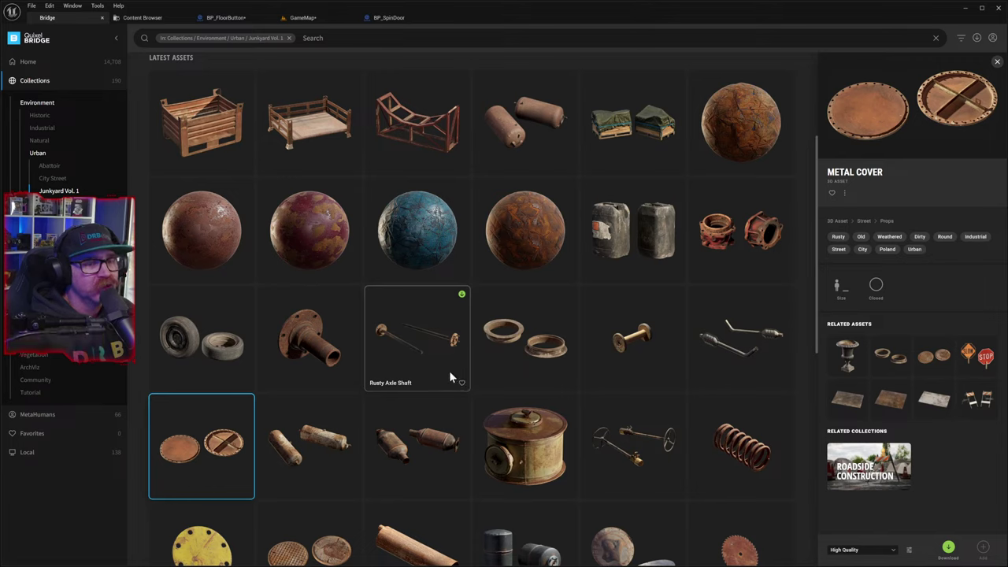
- Look through the collection's rusty gears, locks, springs and shafts, and preview the Rusty Drive Shaft
scroll(439, 379, "down", 2)
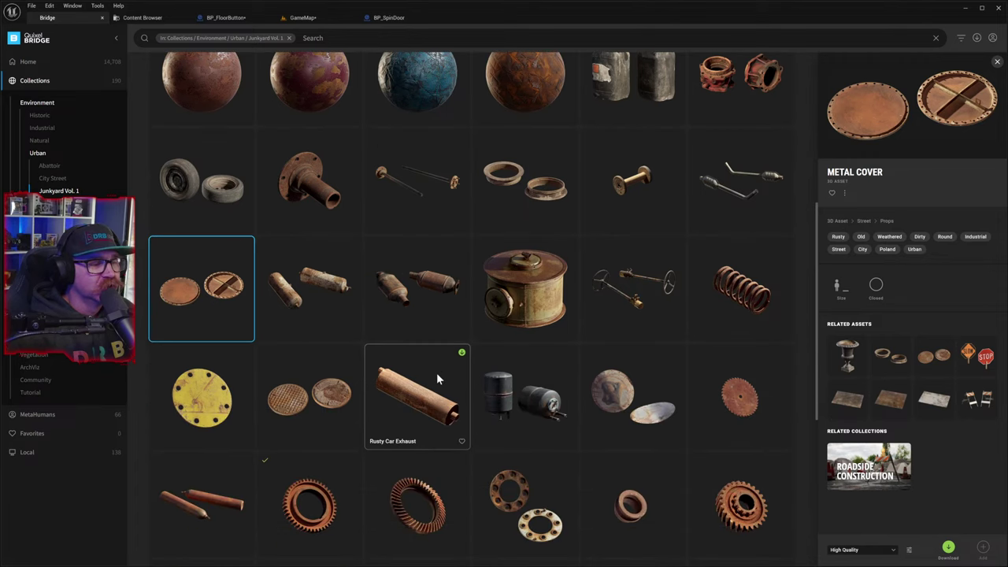
scroll(438, 379, "down", 1)
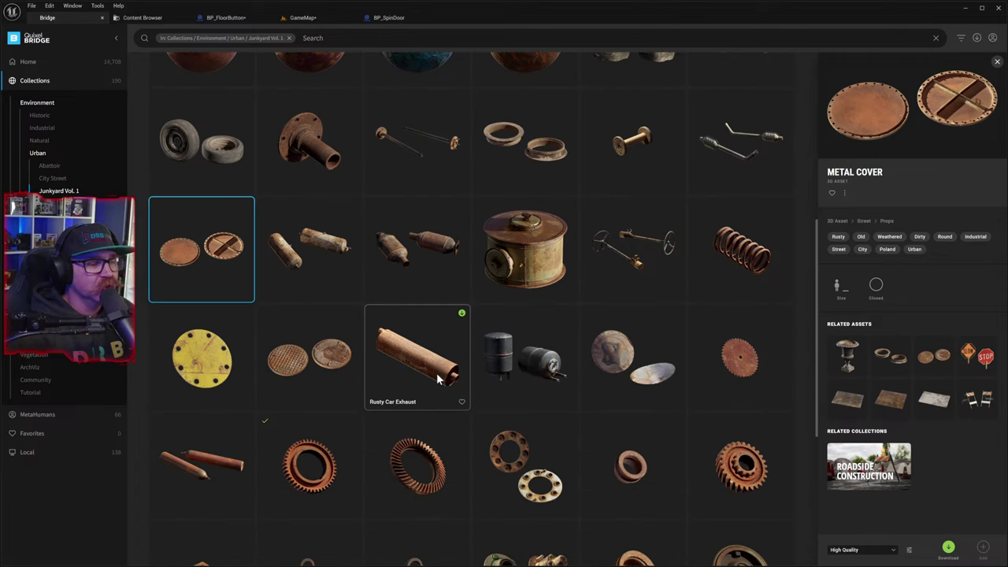
scroll(438, 379, "down", 2)
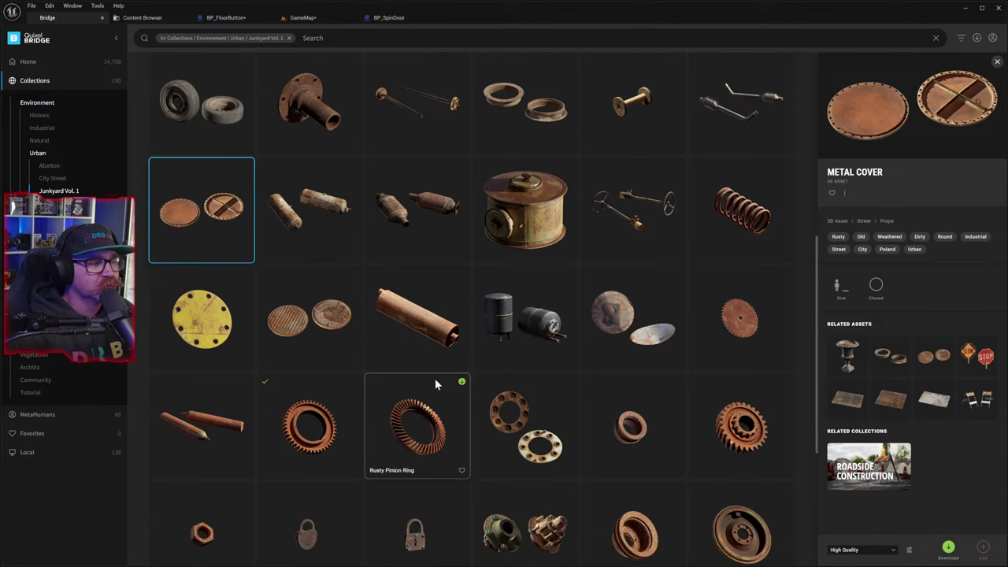
scroll(437, 378, "down", 1)
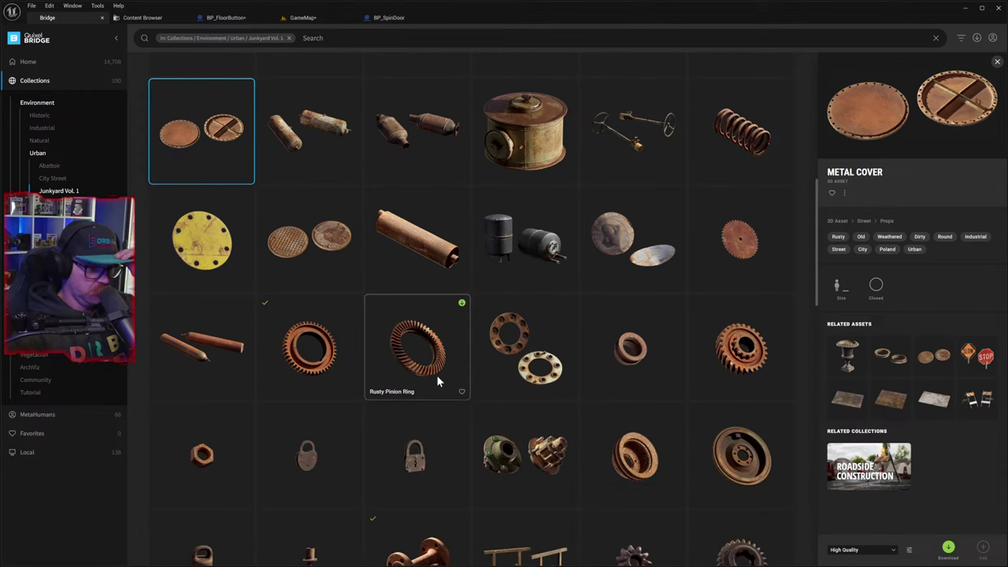
scroll(437, 376, "down", 1)
scroll(439, 375, "down", 1)
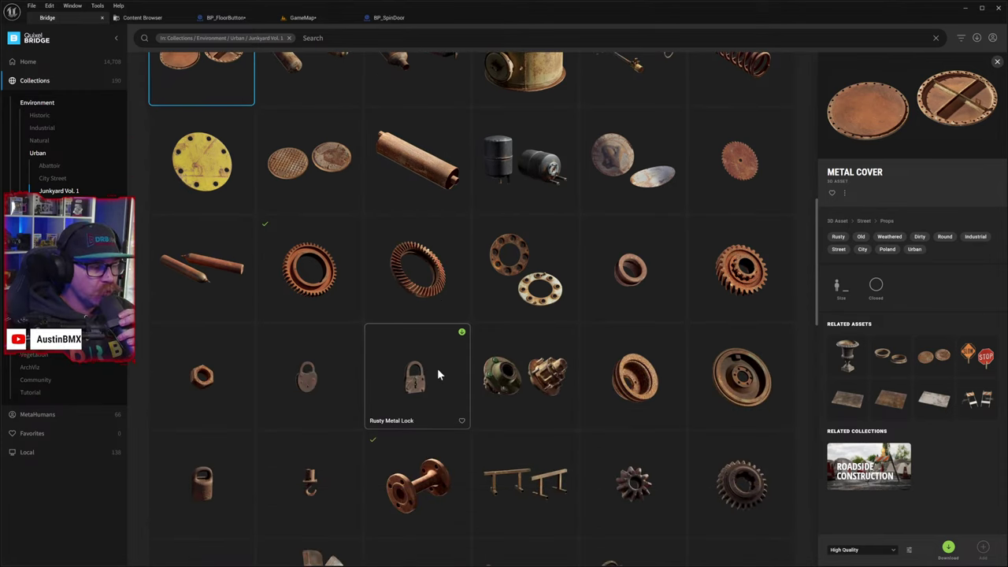
scroll(438, 376, "down", 3)
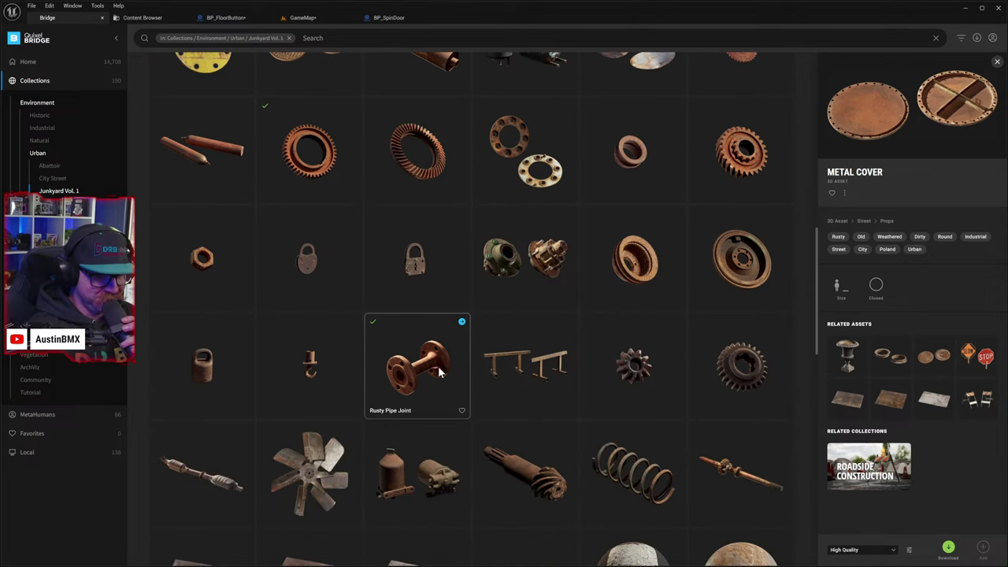
scroll(439, 372, "down", 1)
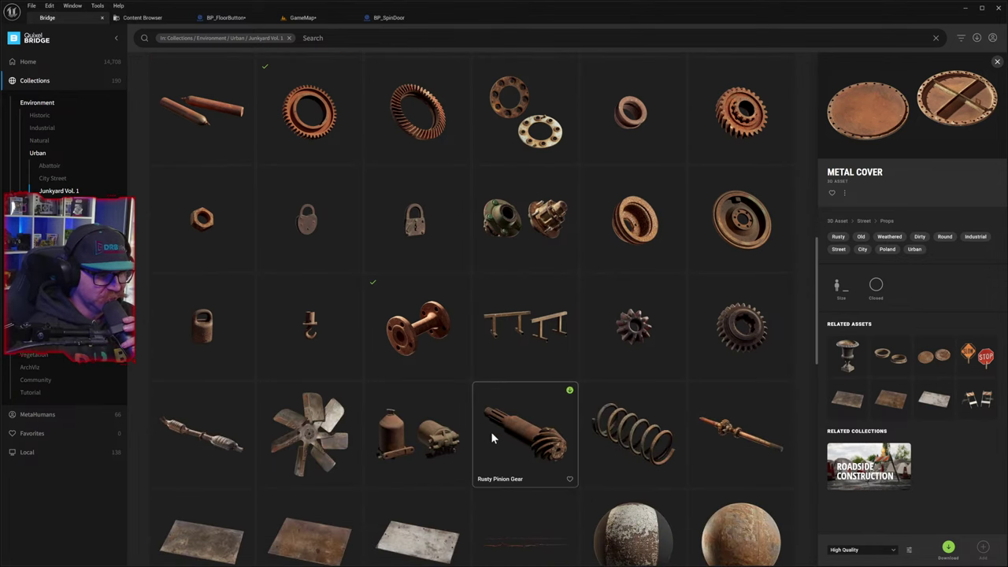
scroll(490, 433, "down", 3)
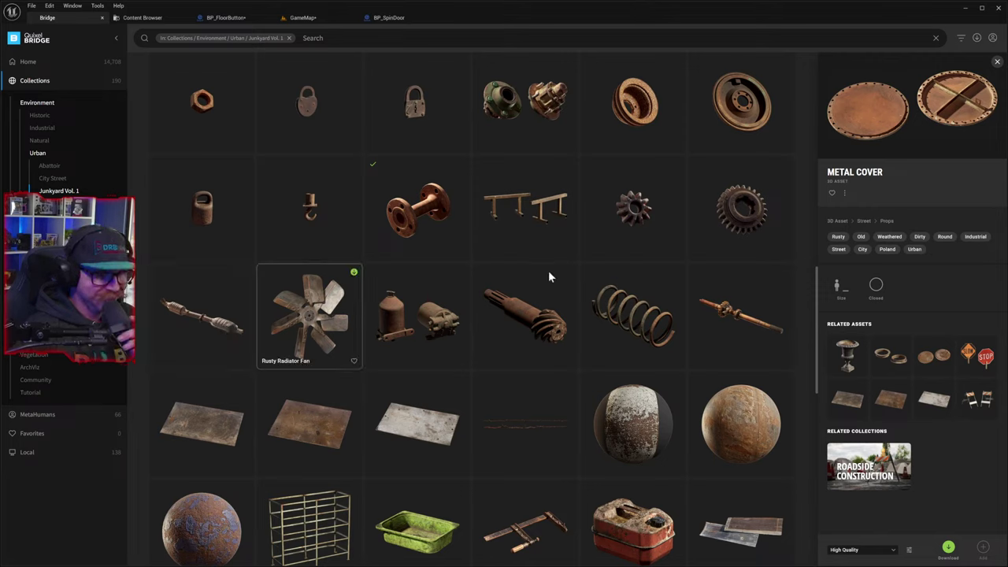
left_click(728, 321)
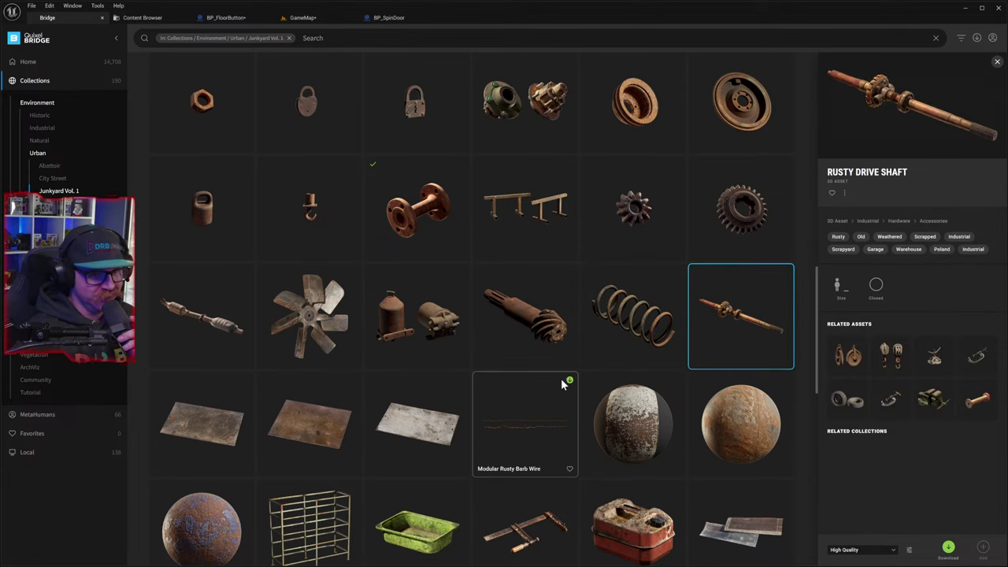
- Examine the remaining Junkyard Vol. 1 assets down to the rusted metal plate decals near the end of the collection
scroll(541, 399, "down", 3)
scroll(538, 397, "down", 3)
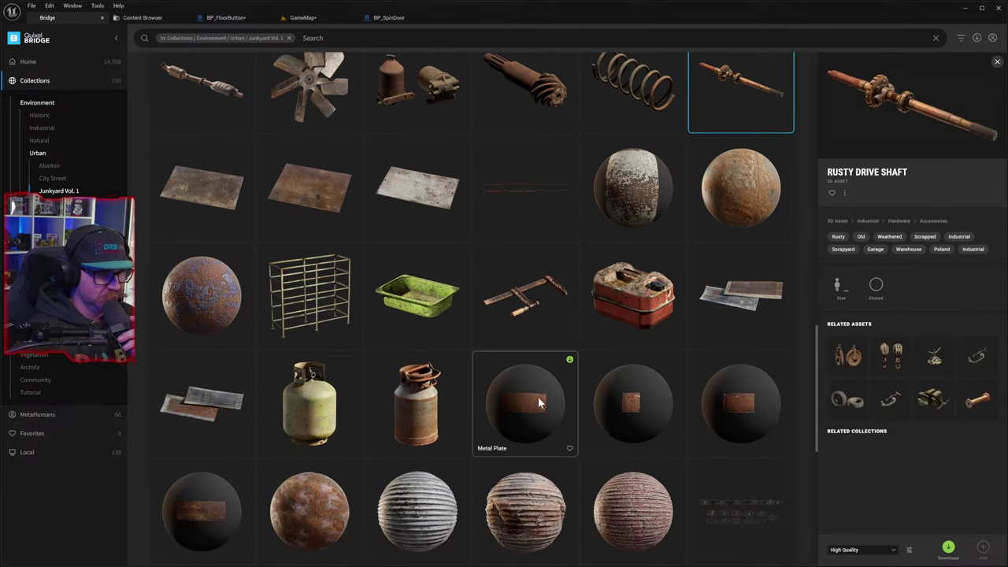
scroll(531, 403, "down", 2)
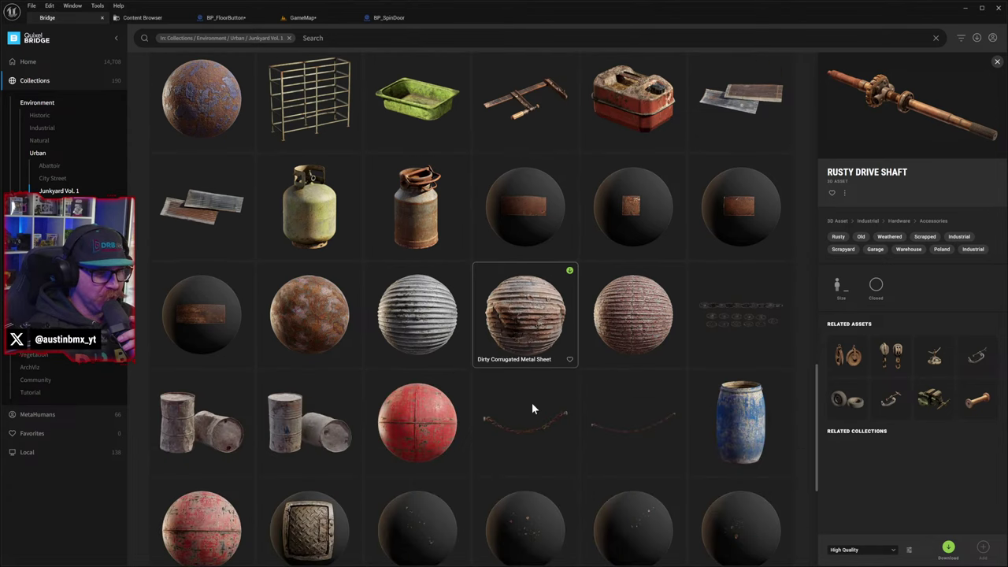
scroll(530, 405, "down", 2)
scroll(525, 413, "down", 3)
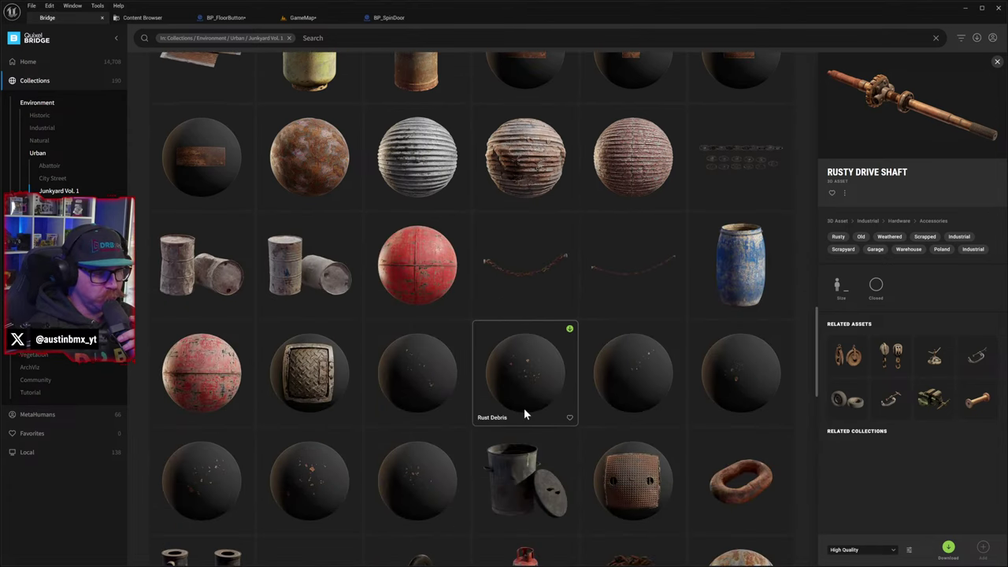
scroll(525, 418, "down", 6)
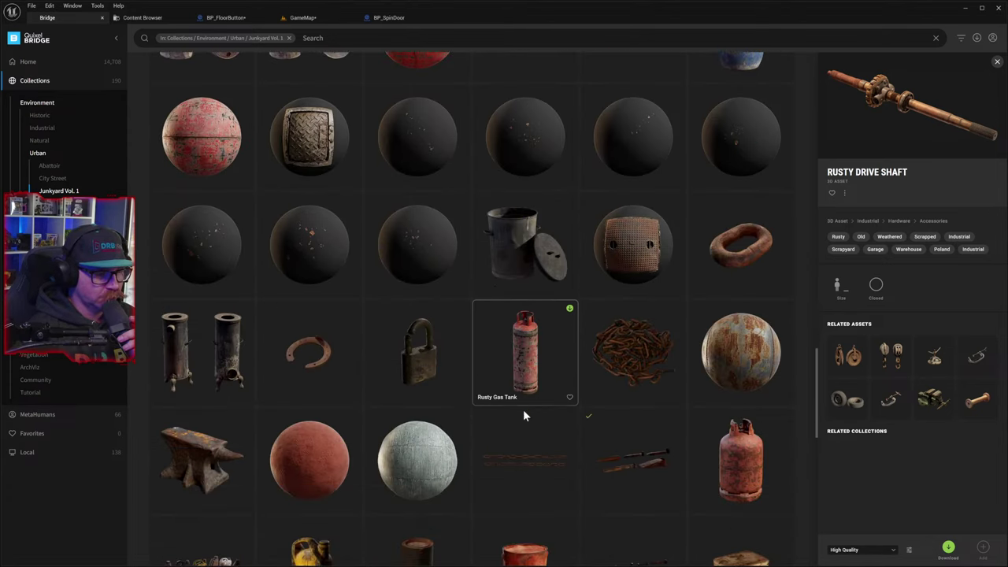
scroll(516, 412, "down", 6)
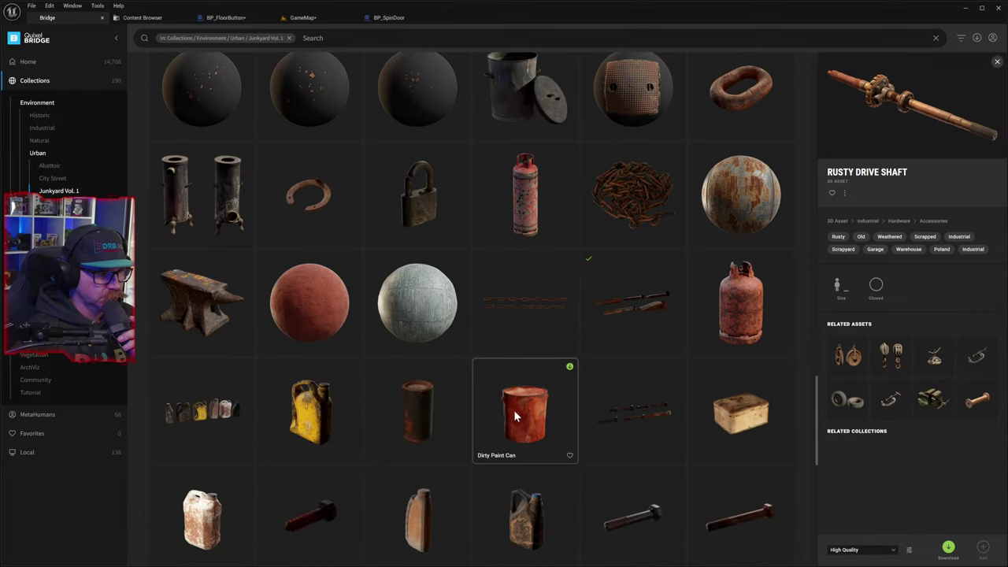
scroll(516, 413, "down", 7)
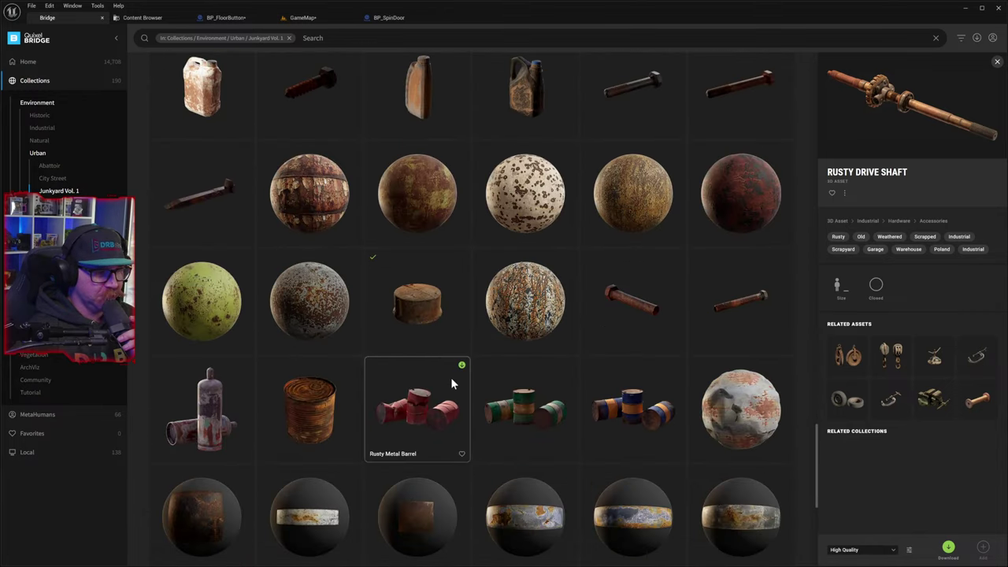
scroll(451, 378, "down", 2)
scroll(520, 381, "down", 2)
scroll(532, 377, "down", 4)
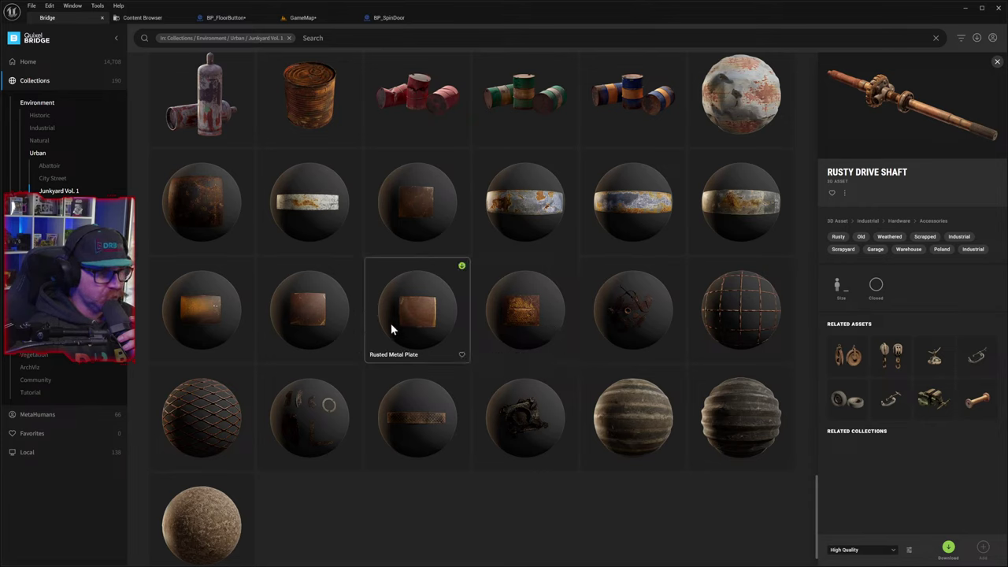
- Compare the previews of the different Rusted Metal Plate decals in the collection
left_click(331, 324)
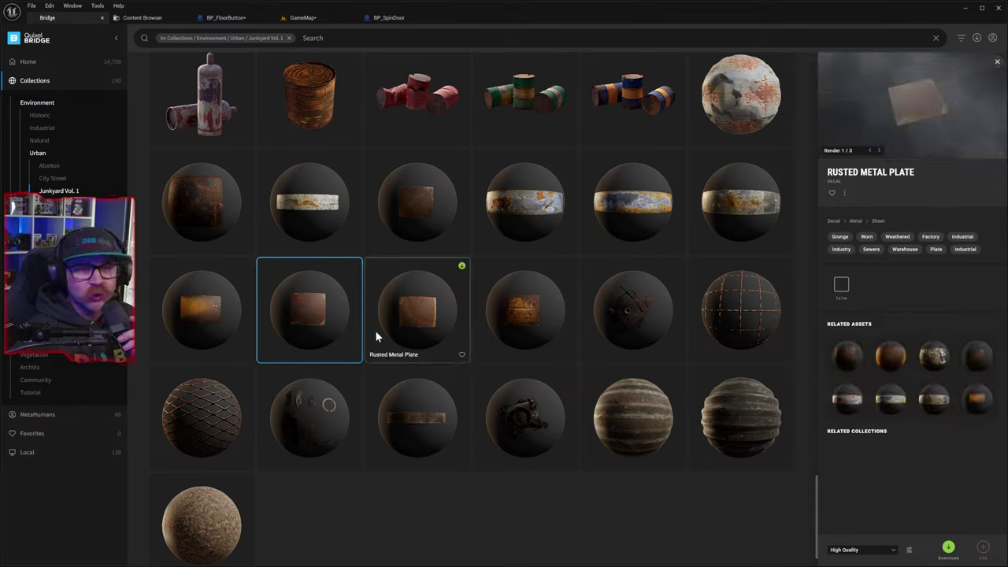
left_click(406, 329)
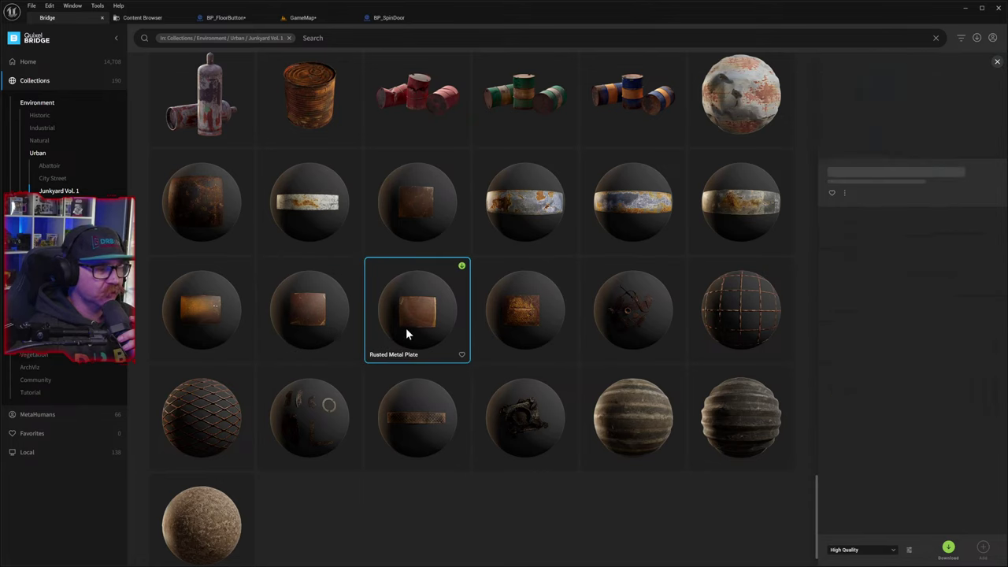
left_click(228, 323)
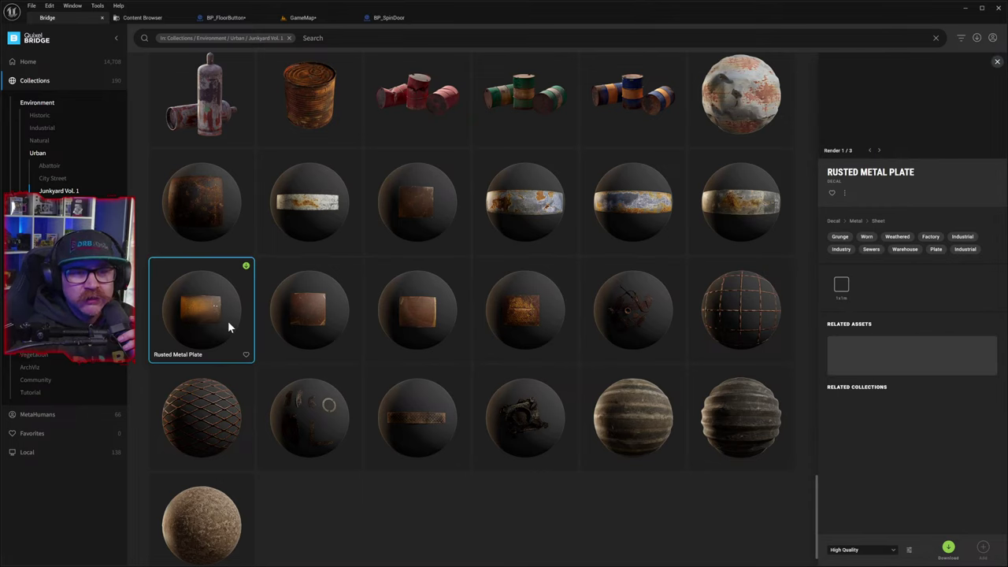
left_click(504, 331)
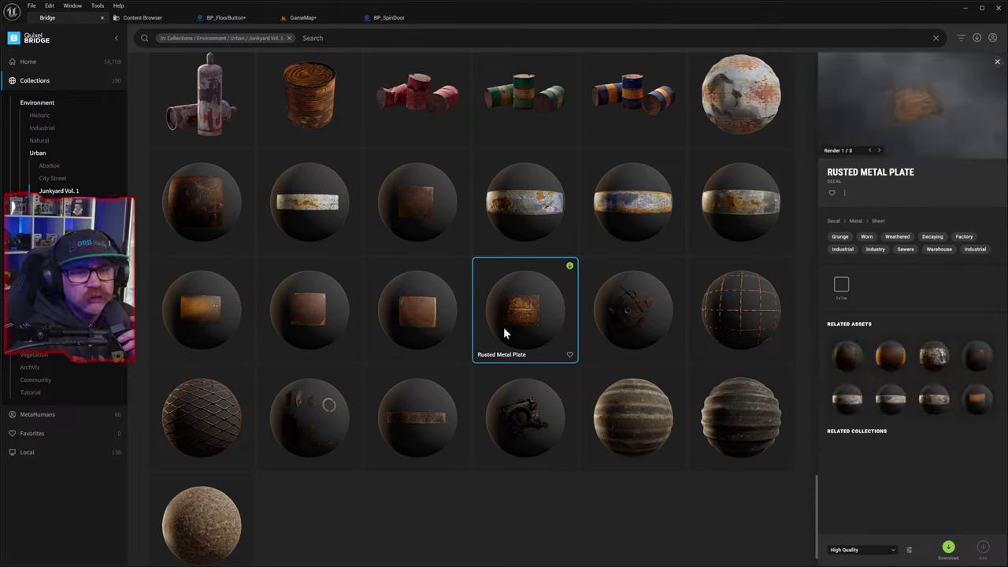
left_click(421, 328)
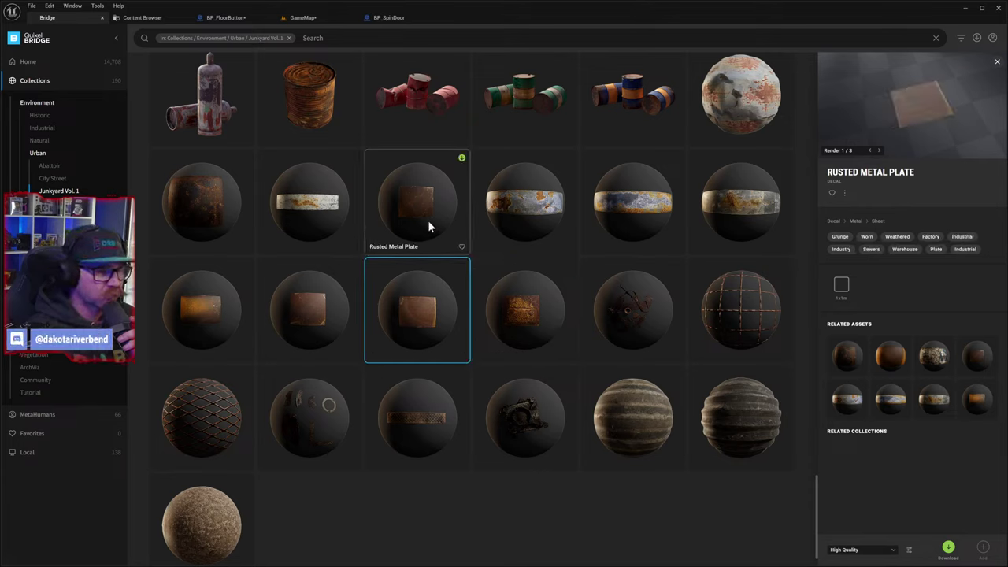
left_click(428, 220)
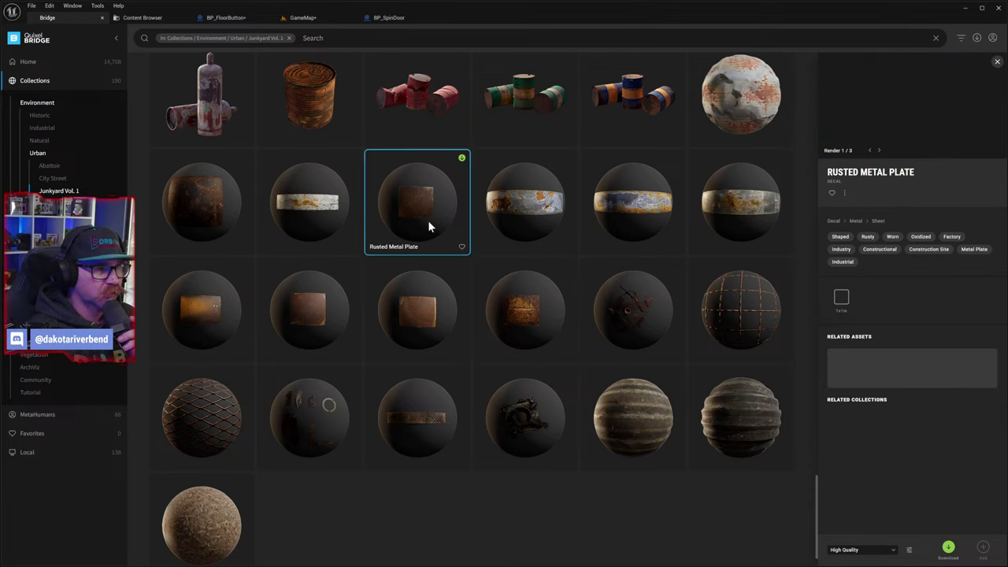
left_click(210, 218)
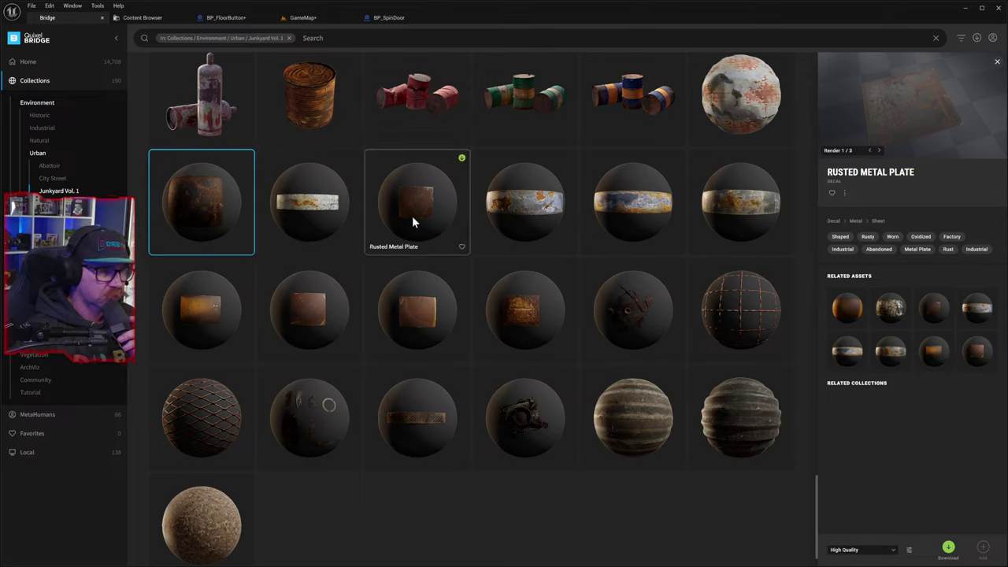
left_click(227, 311)
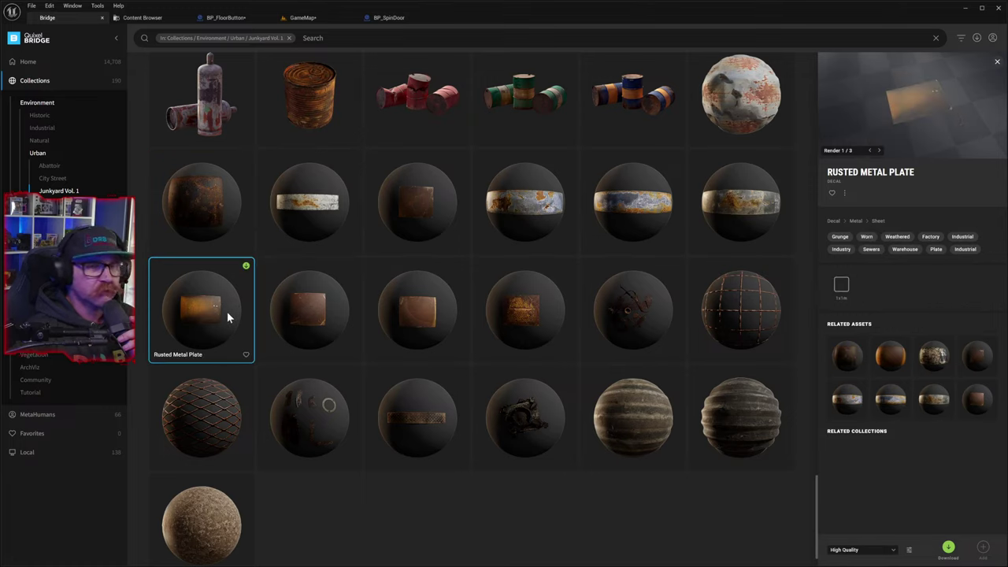
- Examine the alternative renders of the largest, dark Rusted Metal Plate decal
left_click(197, 216)
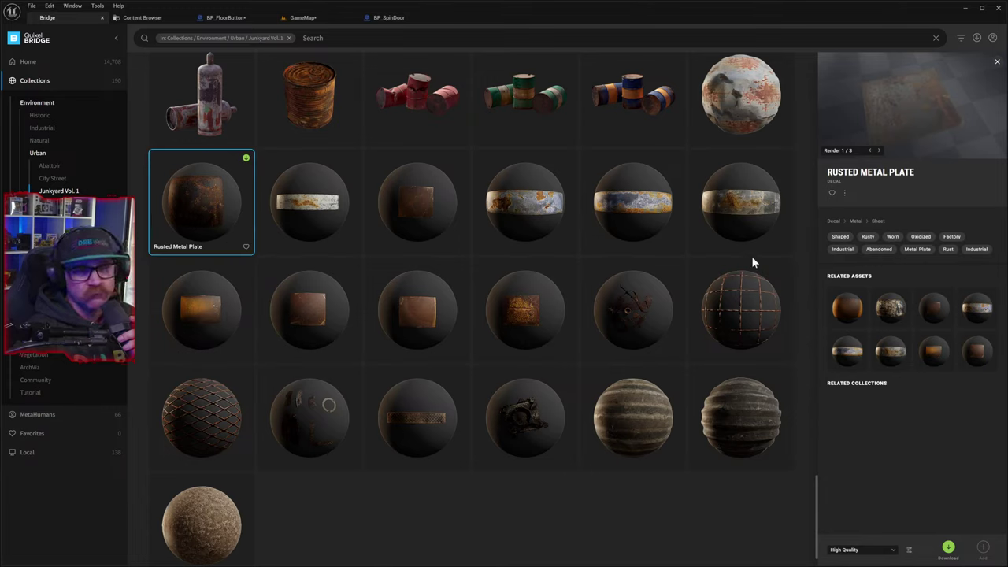
left_click(879, 151)
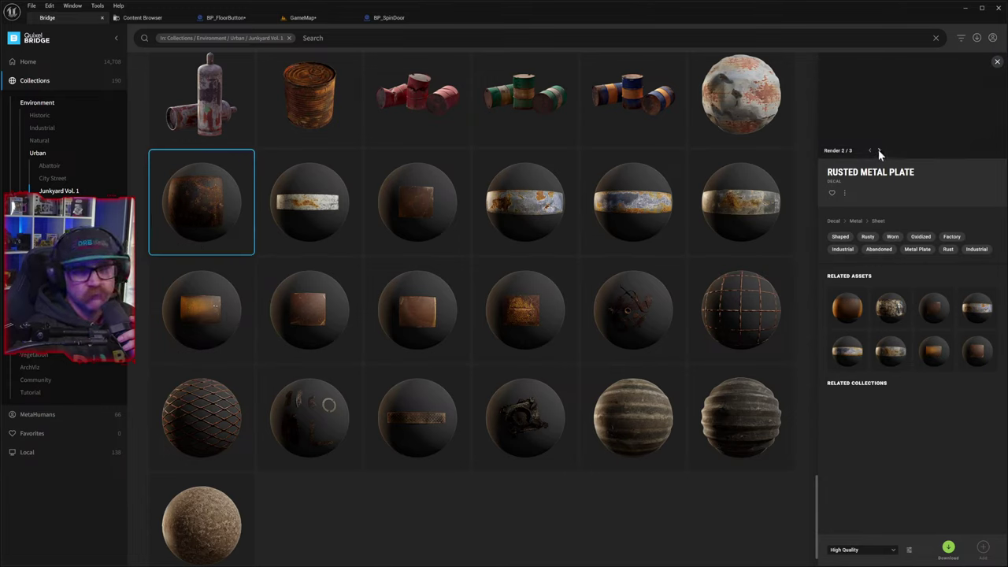
left_click(880, 151)
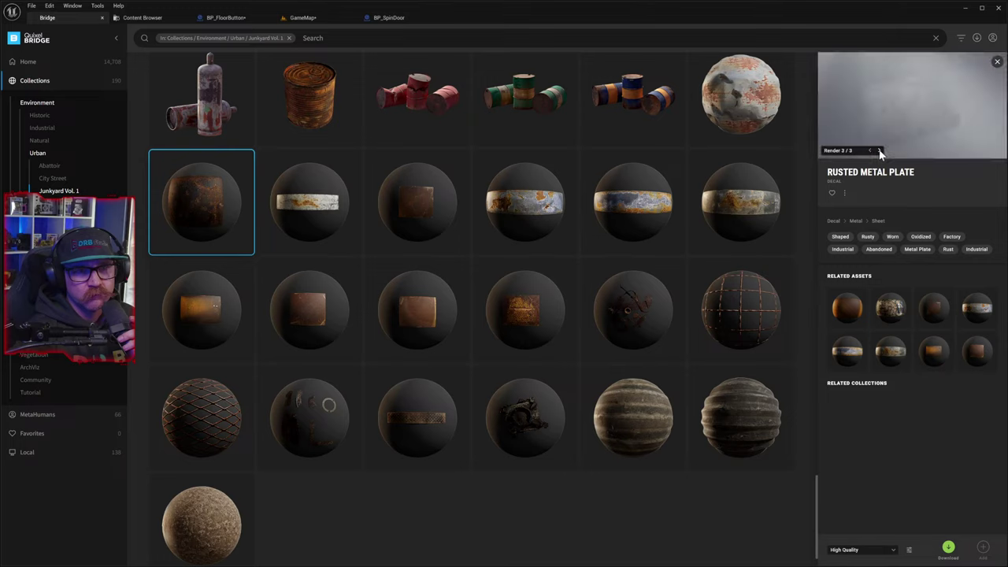
left_click(871, 150)
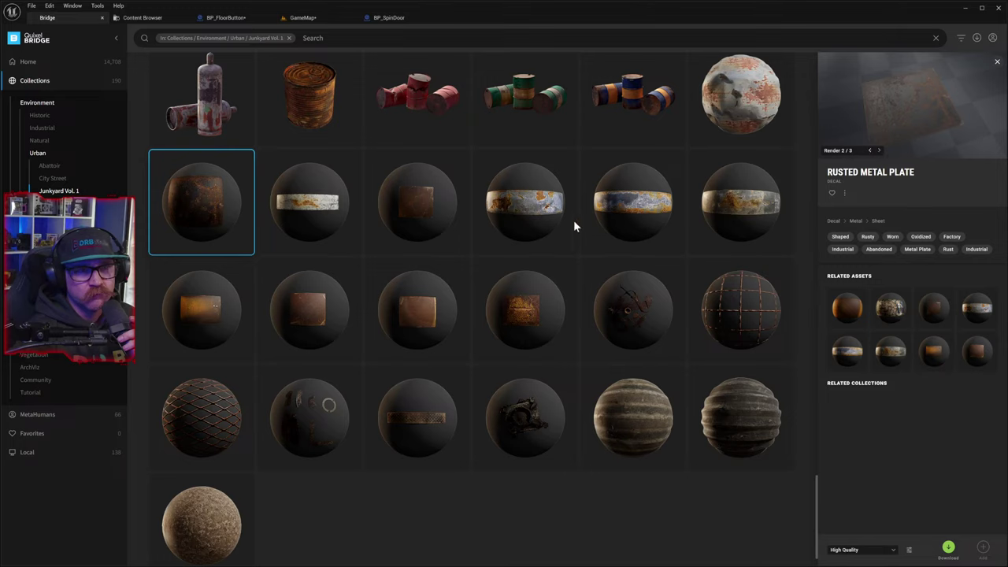
- Check the second render of the orange-brown Rusted Metal Plate decal with a seam across its middle, and download it at High Quality
left_click(528, 323)
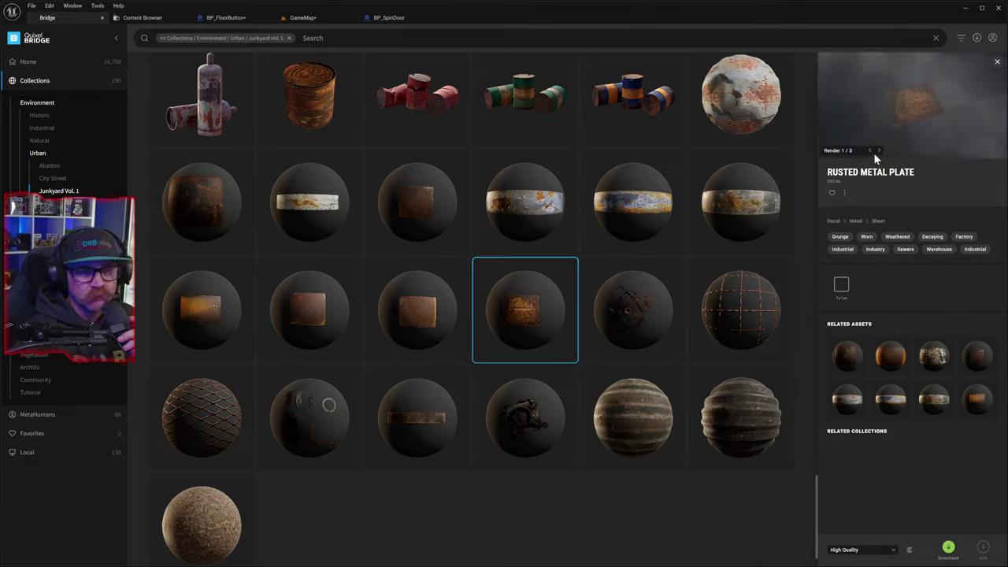
left_click(879, 150)
left_click(949, 547)
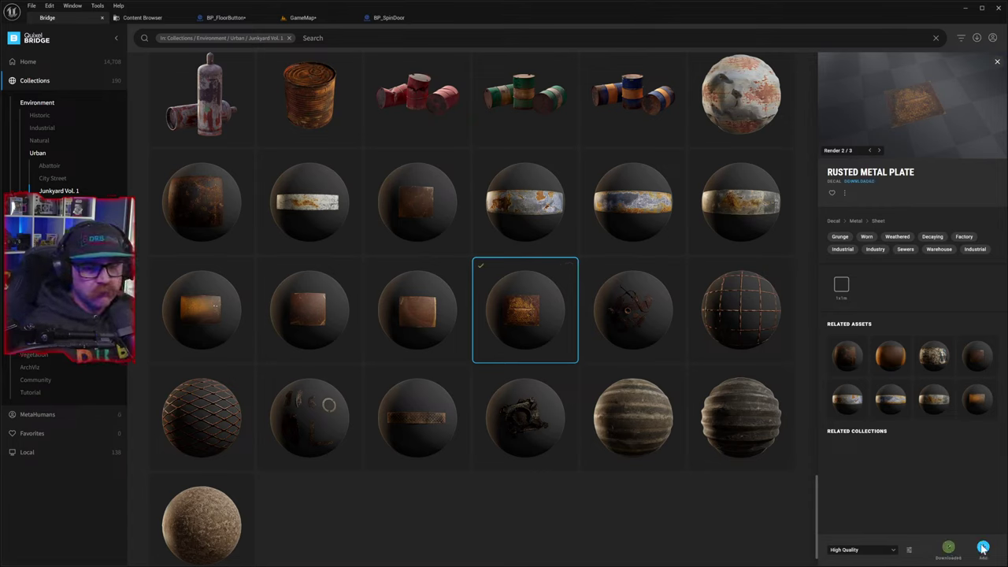
- Add the downloaded Rusted Metal Plate decal to the project and return to the BP_SpinDoor blueprint
left_click(984, 549)
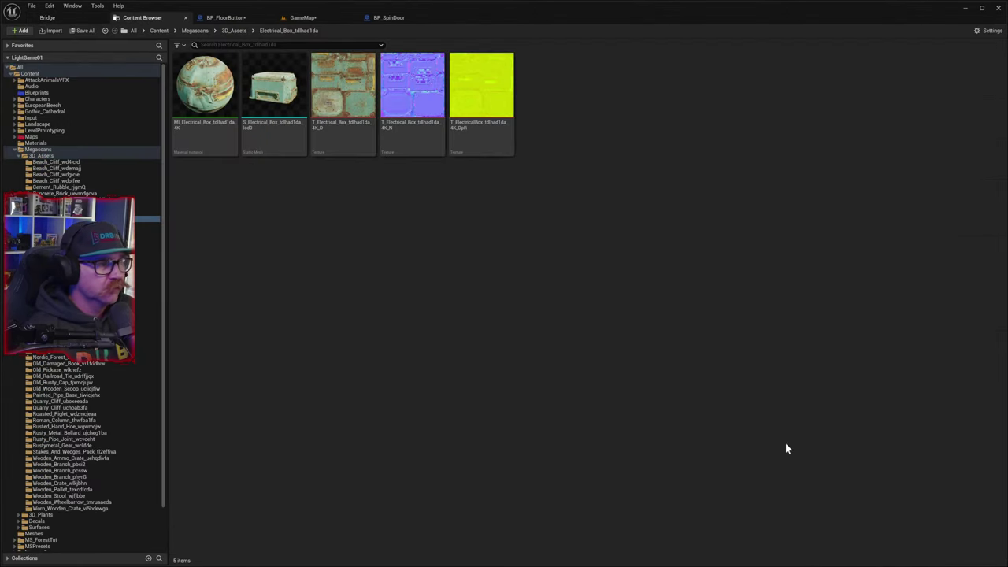
left_click(397, 22)
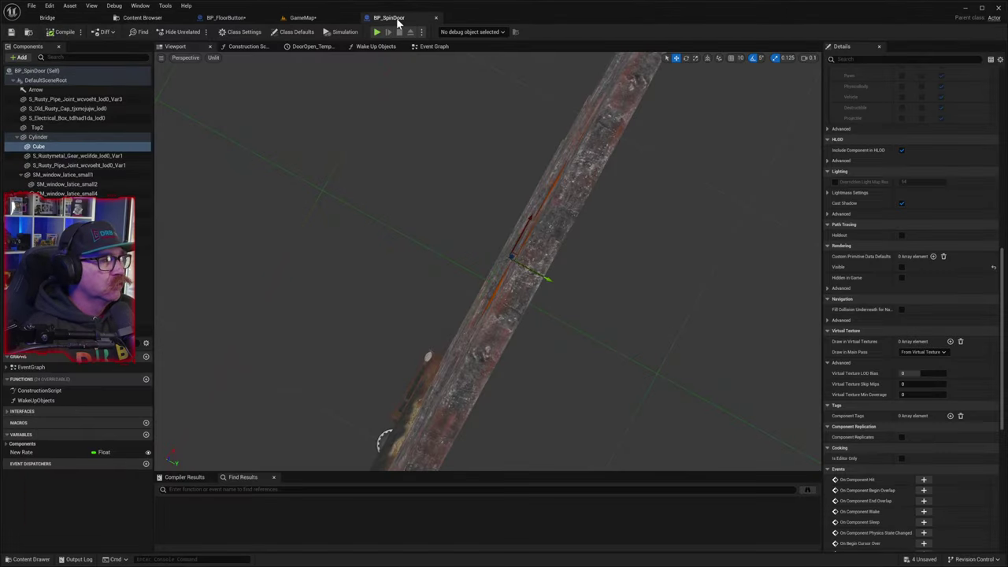
- Scale the horizontal Top1 plate under the door post narrower, to 0.175 on Y
right_click_drag(534, 316, 740, 236)
right_click_drag(571, 307, 542, 356)
left_click(456, 275)
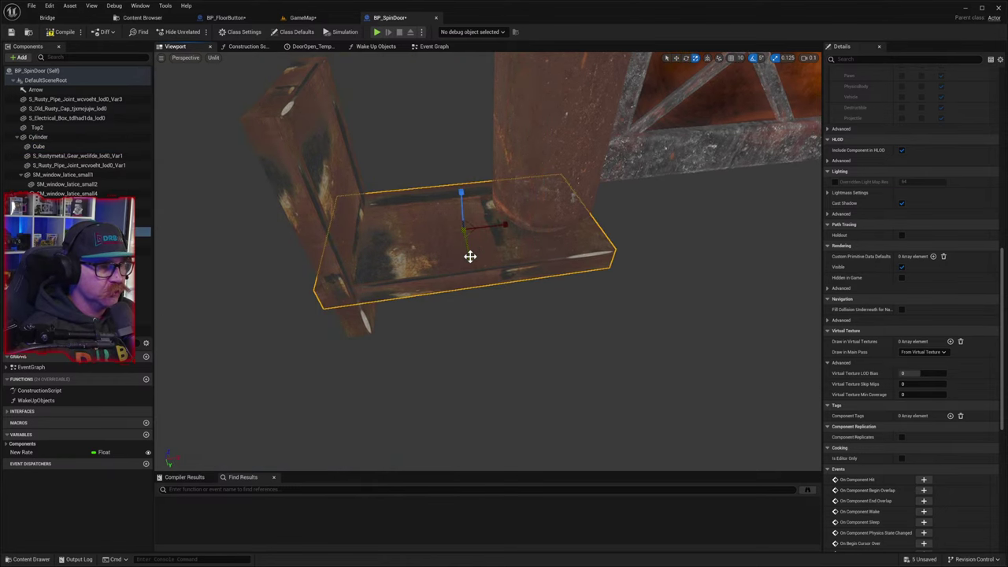
left_click_drag(470, 257, 466, 249)
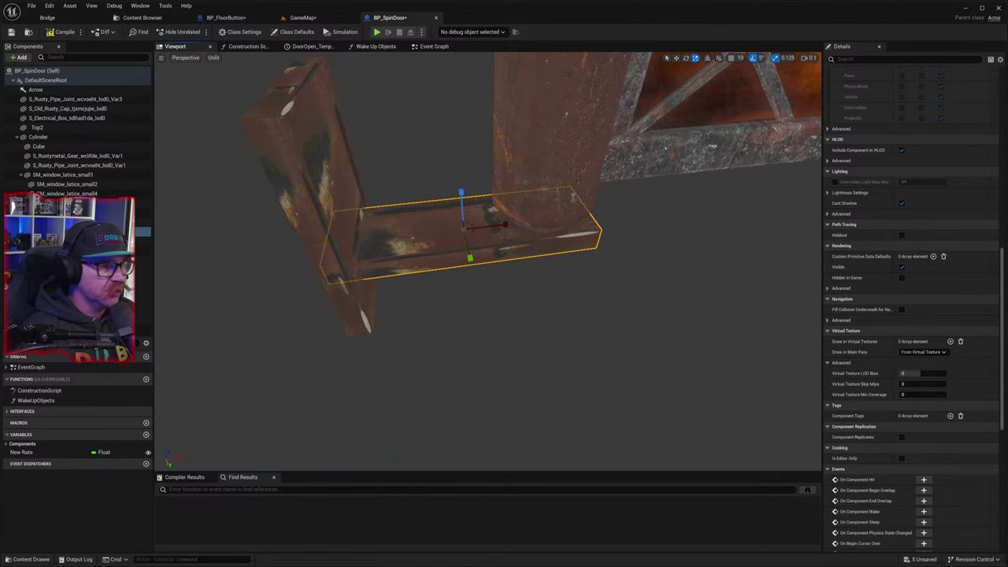
- Shrink the upright end plate Top2 to scale 0.425 × 0.175 × 0.05 and move it to line up with the horizontal plate
left_click(351, 294)
key("w")
key("e")
key("r")
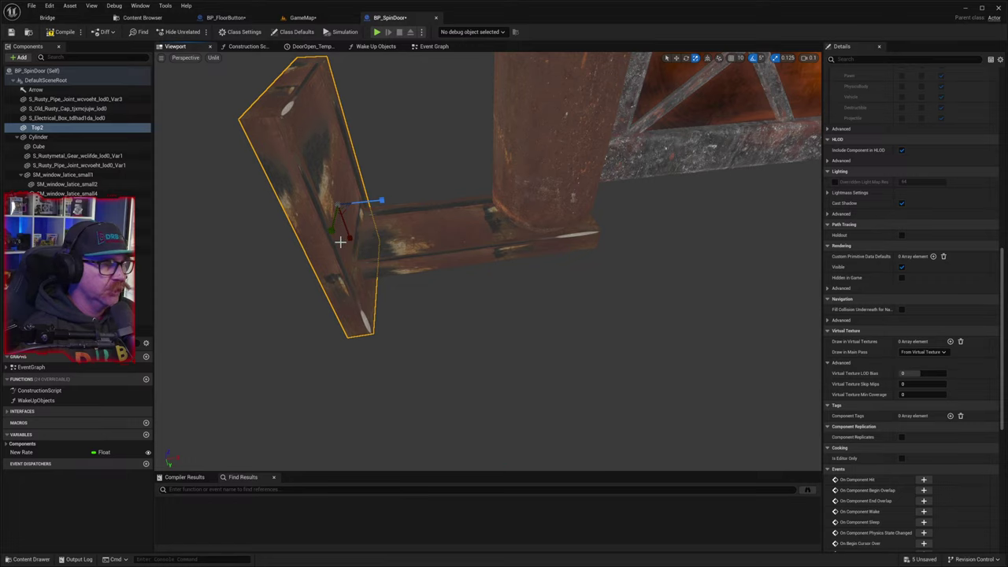
left_click_drag(334, 232, 335, 220)
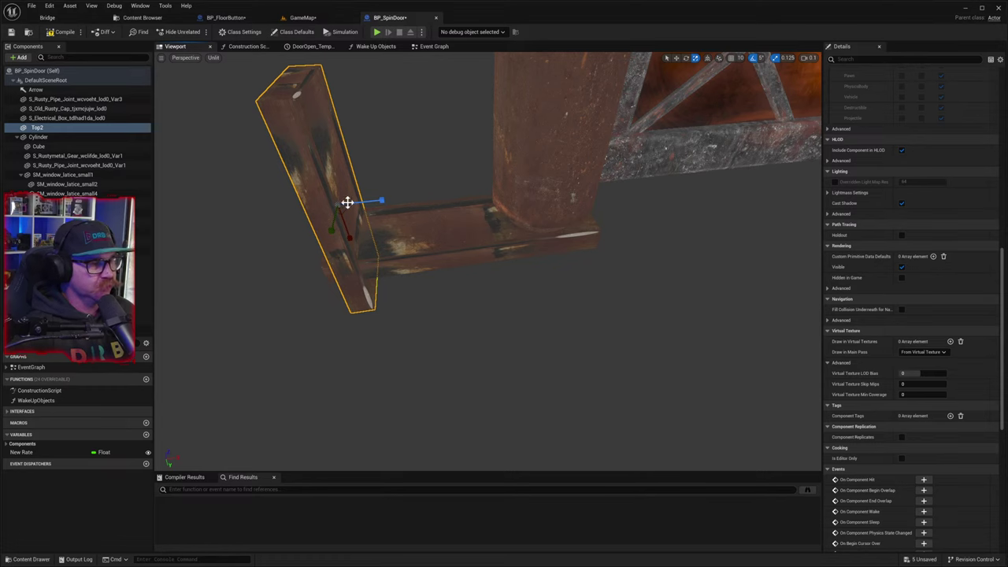
key("w")
left_click_drag(345, 226, 367, 247)
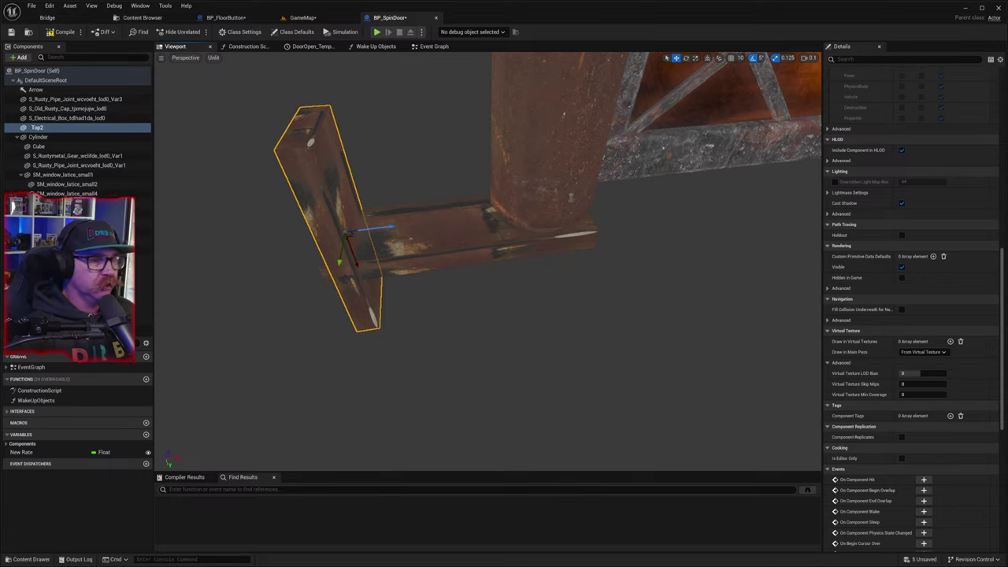
- Select the horizontal Top1 plate and look through the Megascans Surfaces folder for the rusted metal plate material
left_click(465, 240)
scroll(902, 235, "up", 4)
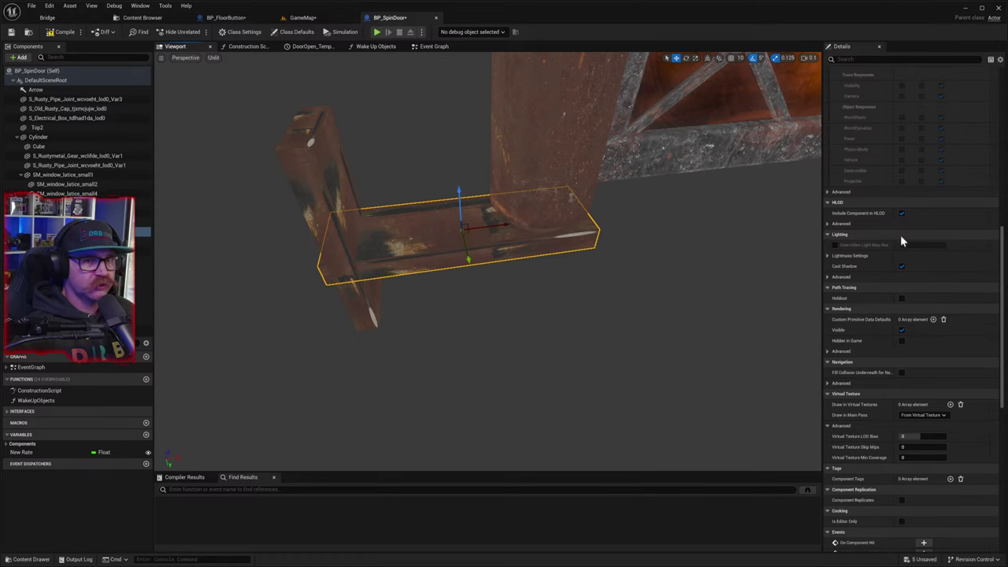
scroll(909, 228, "up", 9)
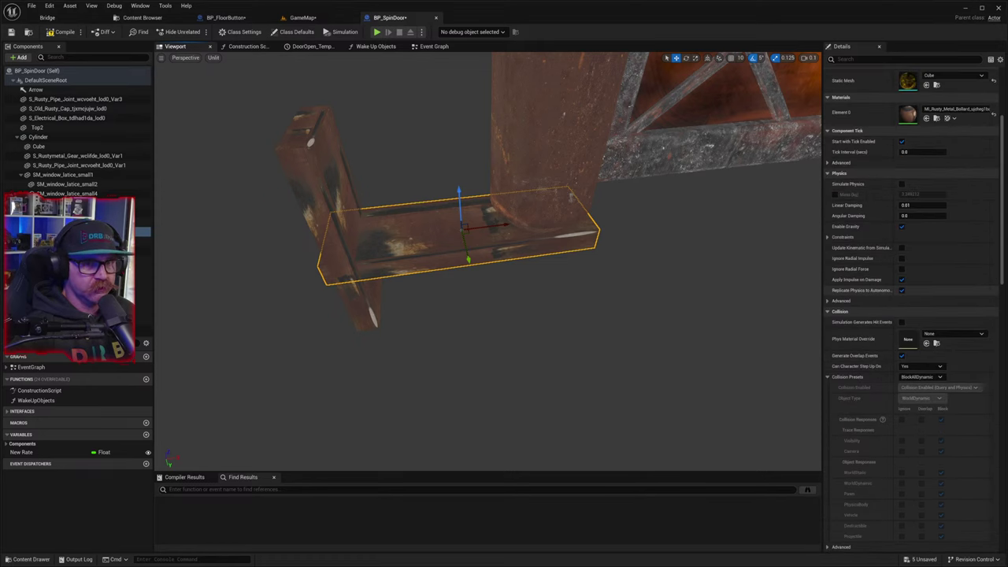
left_click(19, 559)
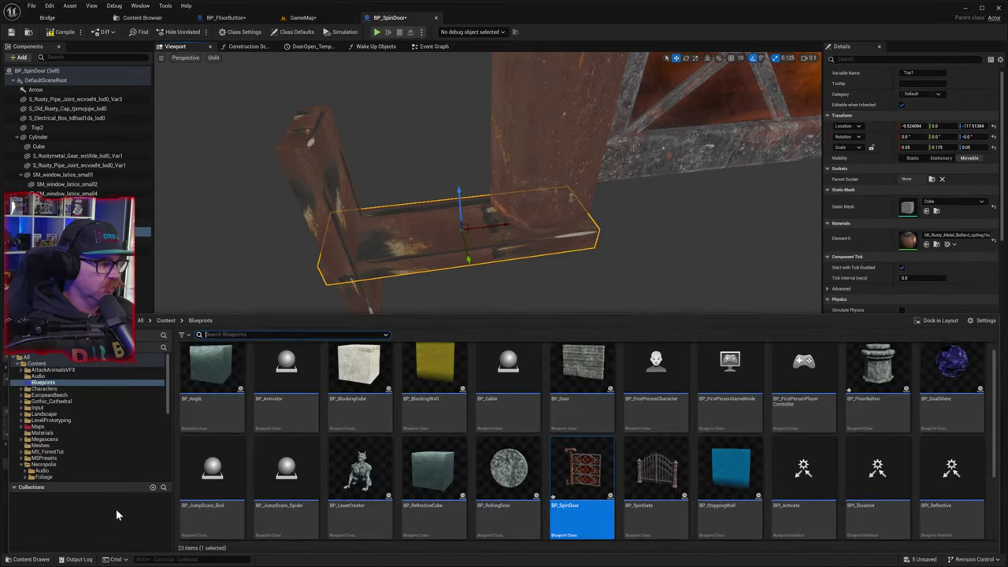
left_click(44, 441)
double_click(410, 394)
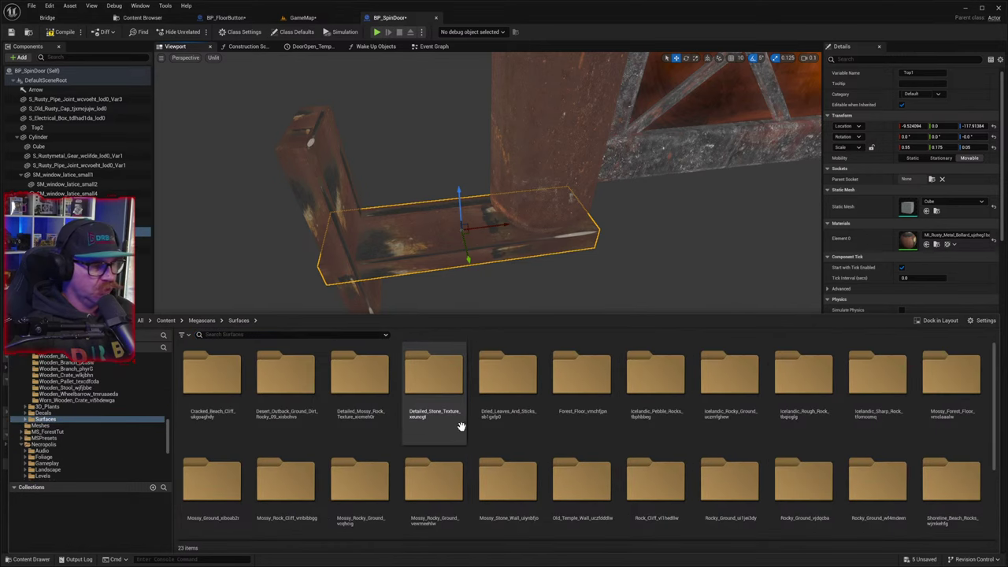
scroll(473, 422, "down", 2)
scroll(639, 471, "down", 2)
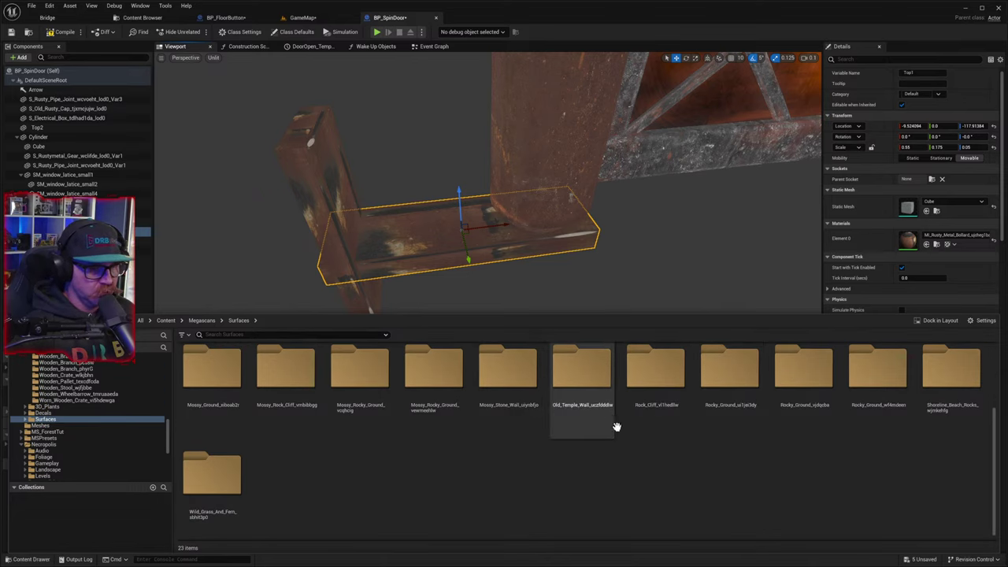
scroll(540, 418, "up", 3)
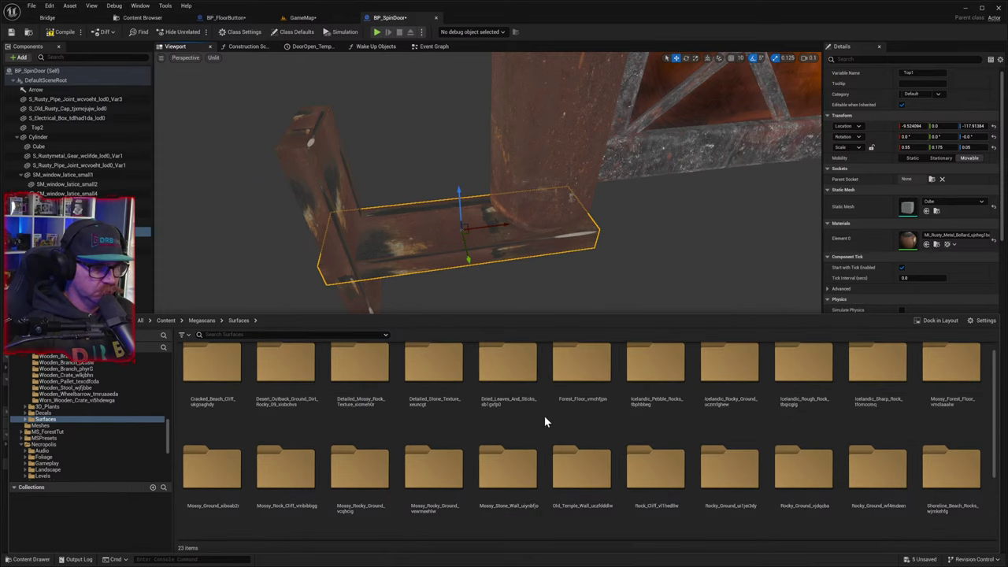
scroll(546, 421, "up", 1)
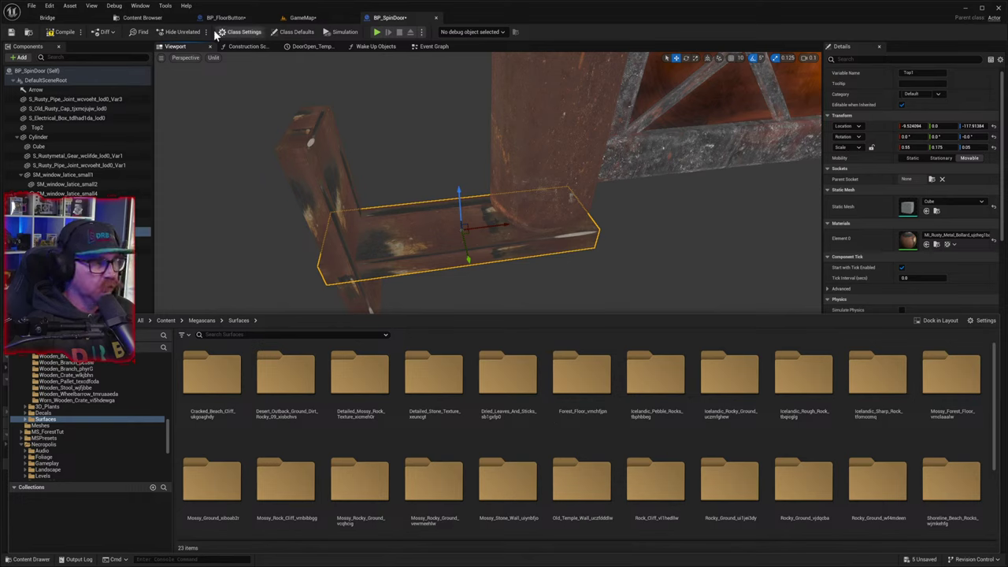
- Go back to Quixel Bridge, add the Rusted Metal Plate decal to the project again, and view its imported assets
left_click(67, 20)
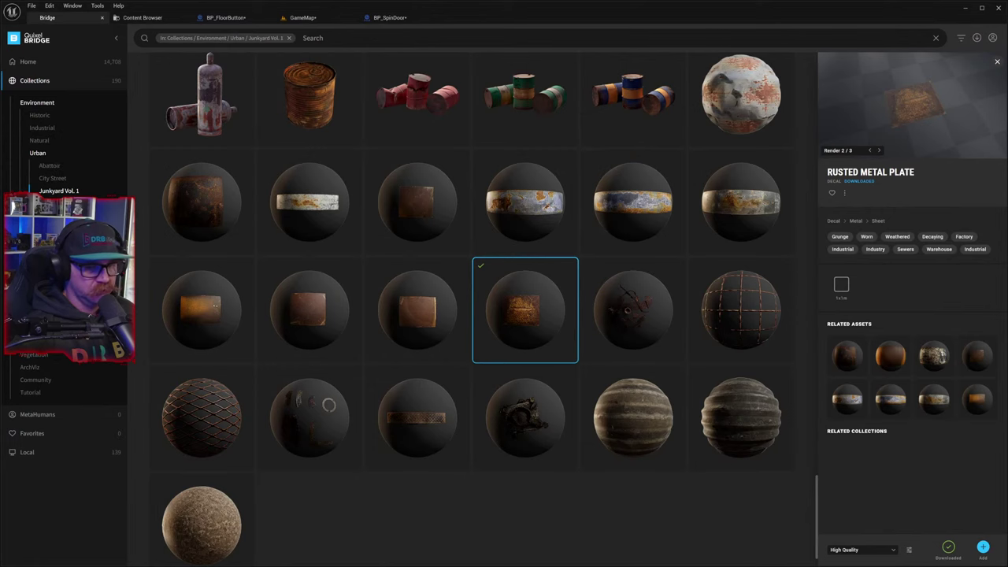
left_click(984, 549)
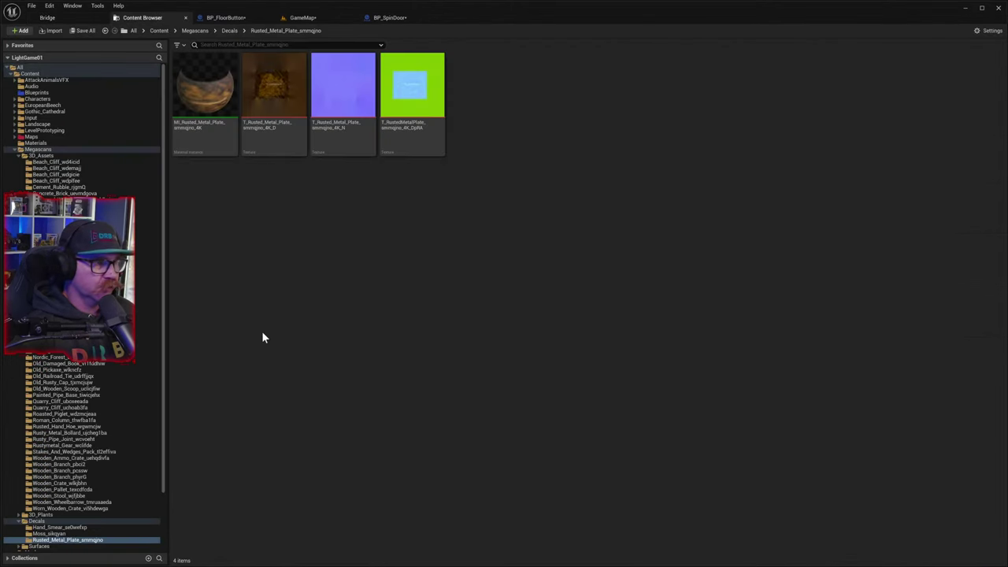
left_click(244, 90)
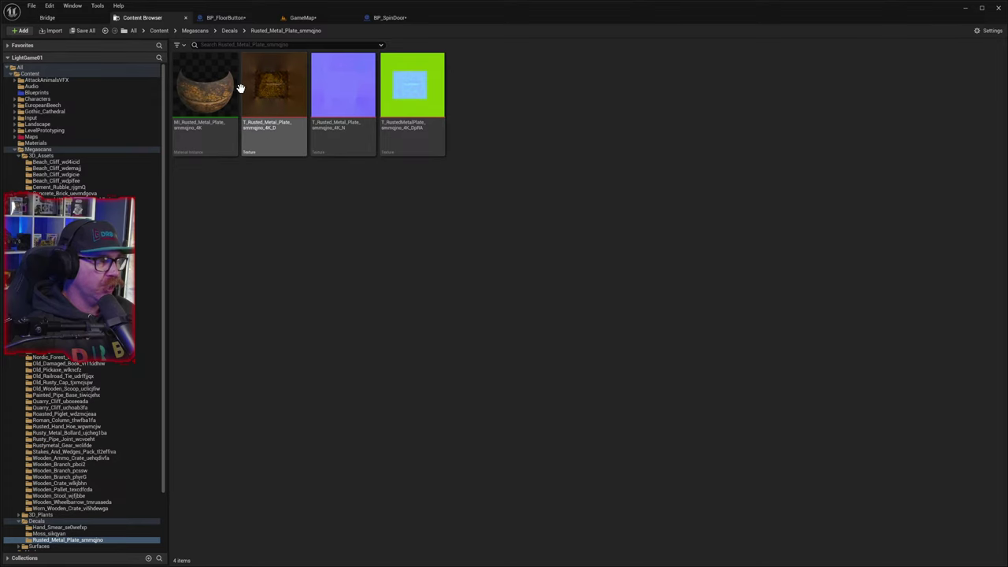
- Recheck the Megascans Surfaces folder from BP_SpinDoor, and check which project folder holds the imported Rusted Metal Plate
left_click(401, 17)
left_click(30, 559)
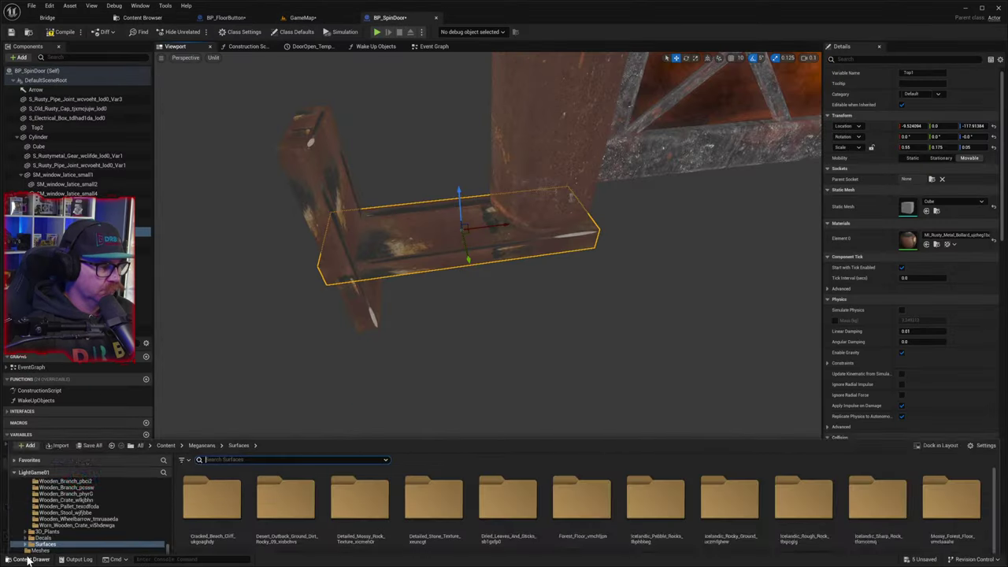
scroll(463, 437, "down", 1)
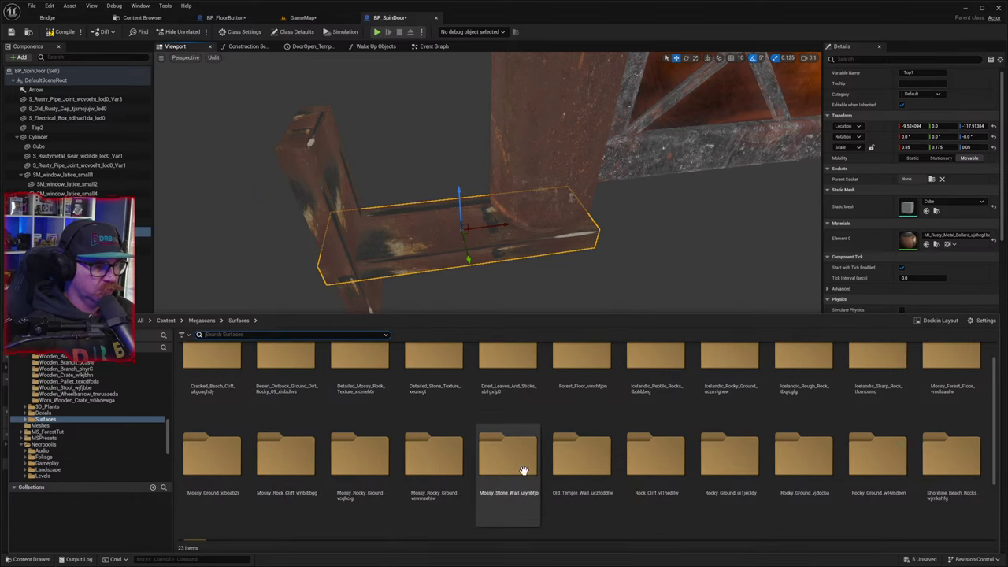
scroll(587, 490, "down", 1)
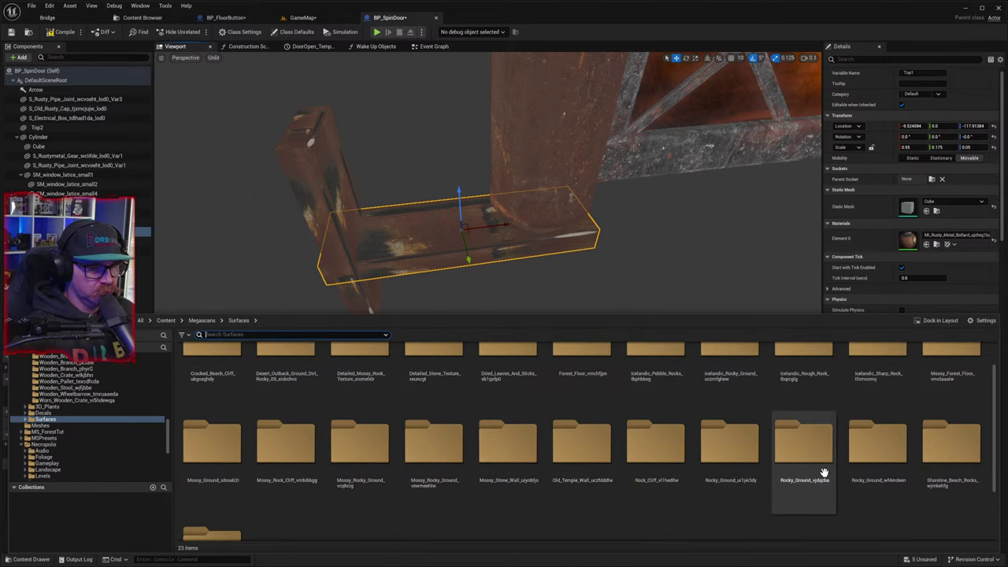
scroll(347, 442, "down", 1)
scroll(349, 442, "down", 3)
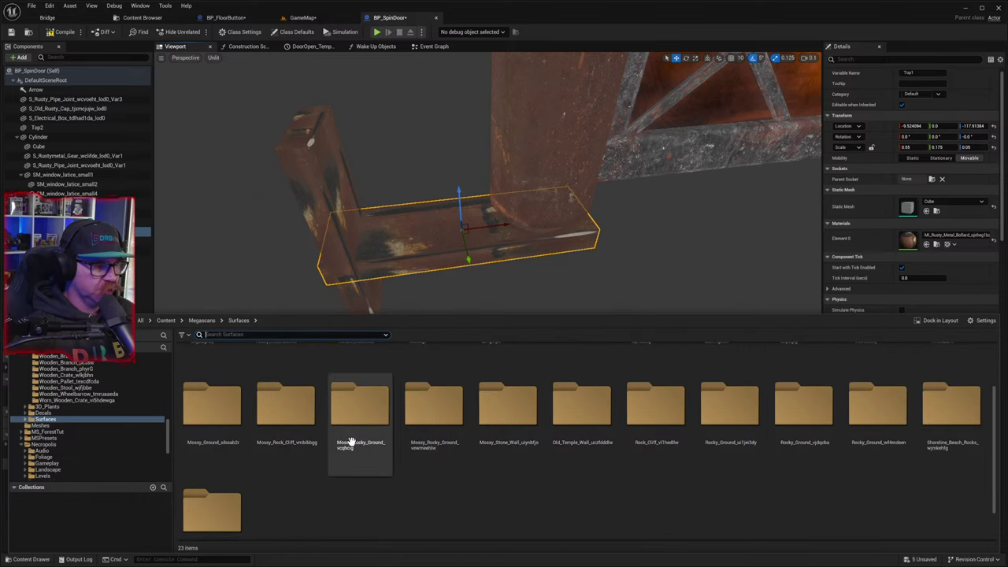
scroll(368, 441, "up", 3)
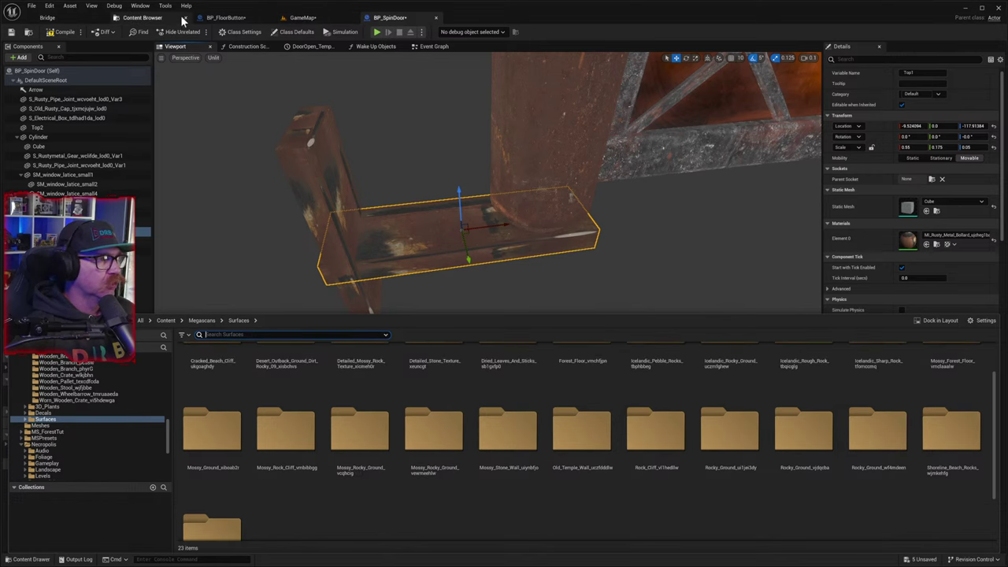
left_click(148, 17)
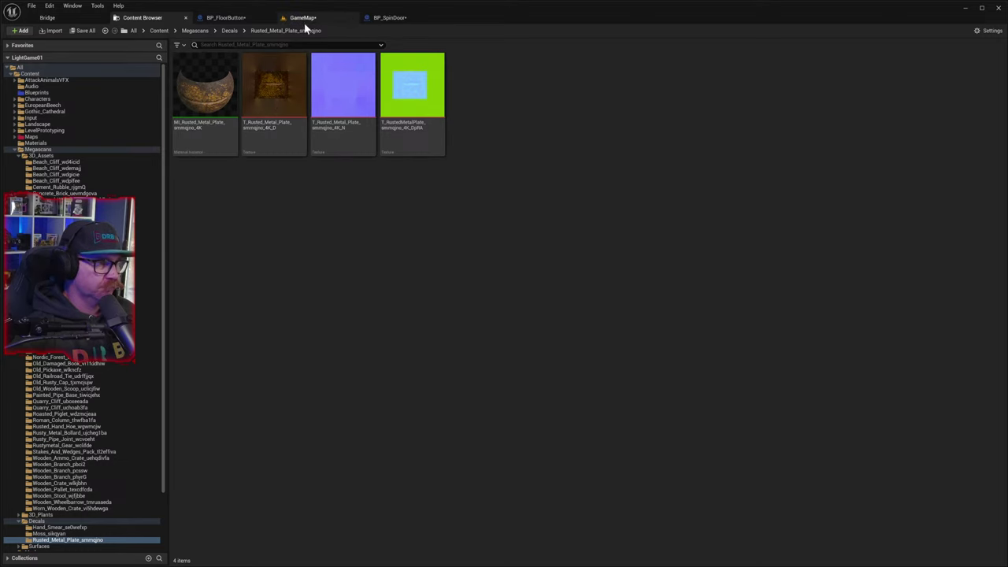
left_click(398, 19)
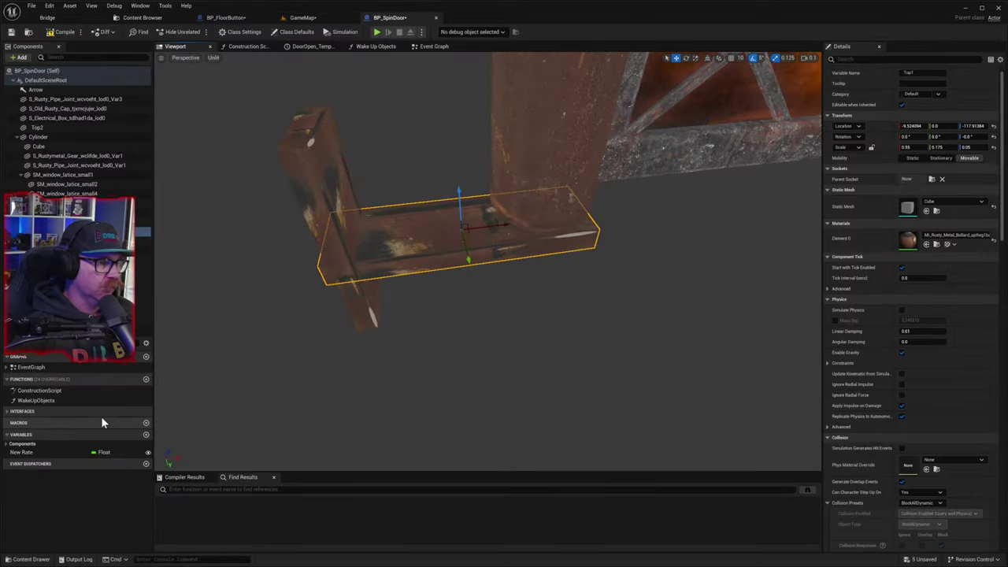
- Assign the Rusted Metal Plate material instance from the Megascans Decals folder to Top1's material slot
left_click(37, 558)
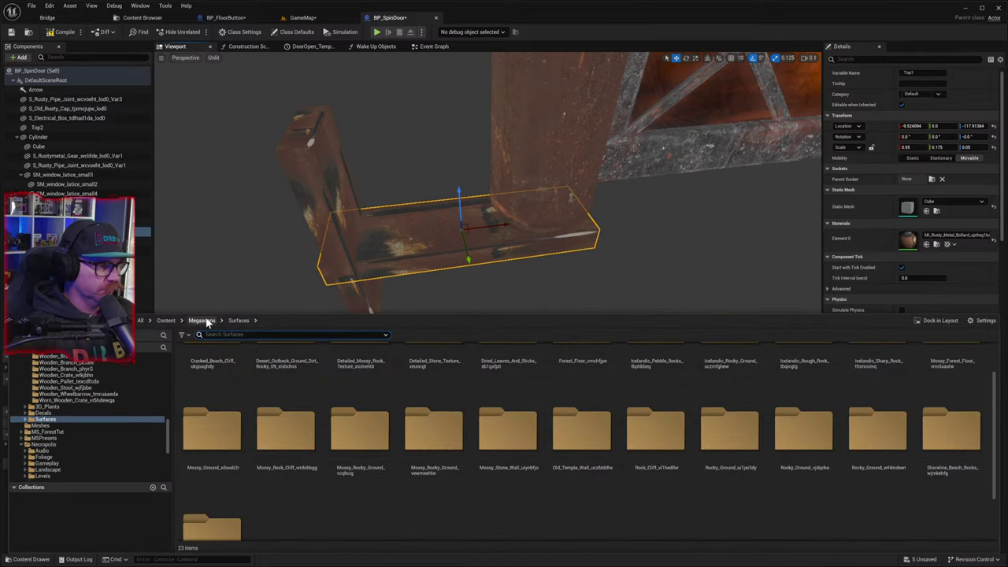
left_click(201, 321)
double_click(359, 382)
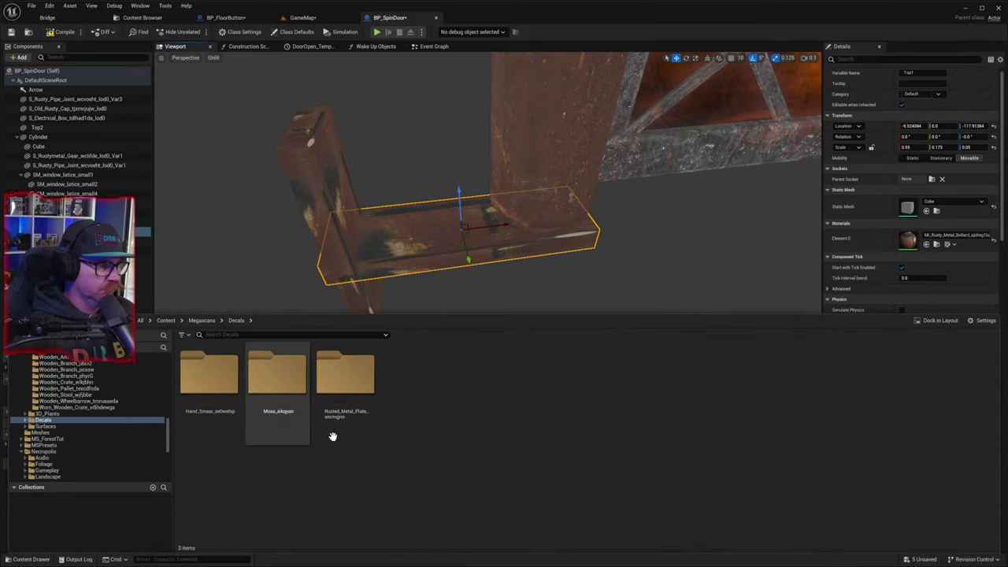
double_click(332, 392)
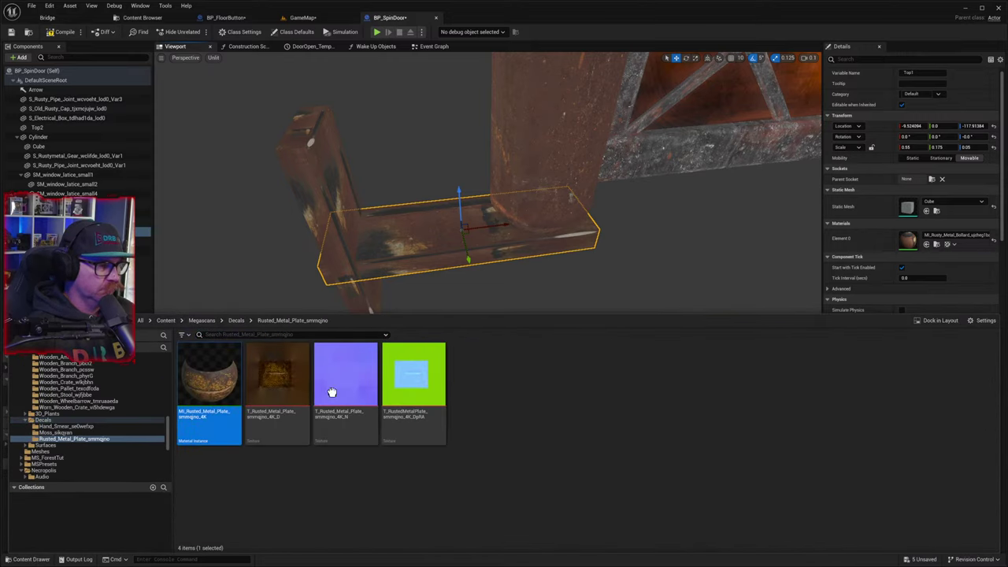
left_click_drag(331, 392, 913, 247)
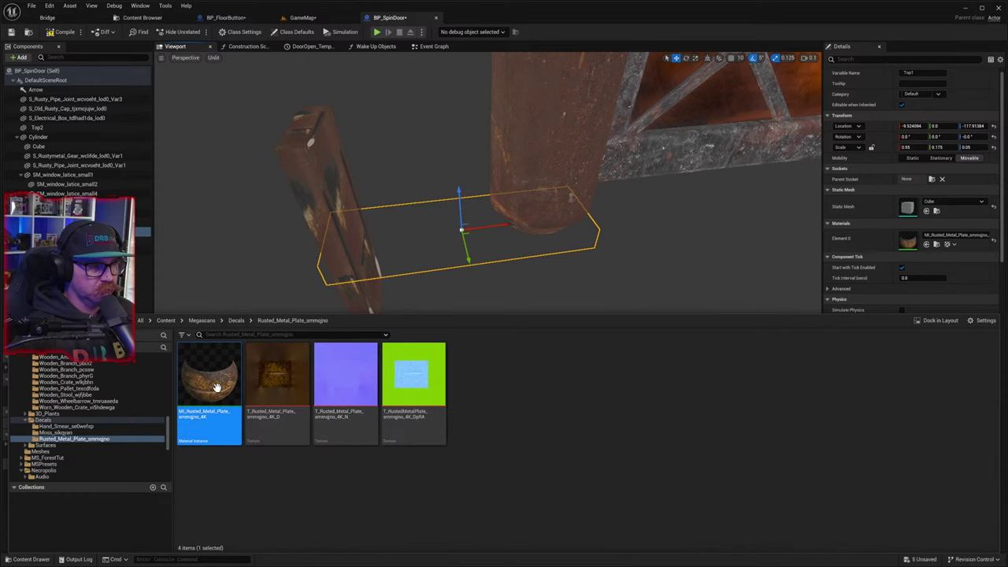
- Compare Top1 with the neighbouring Top2 plate and inspect how the decal material renders on it from several angles
left_click(319, 193)
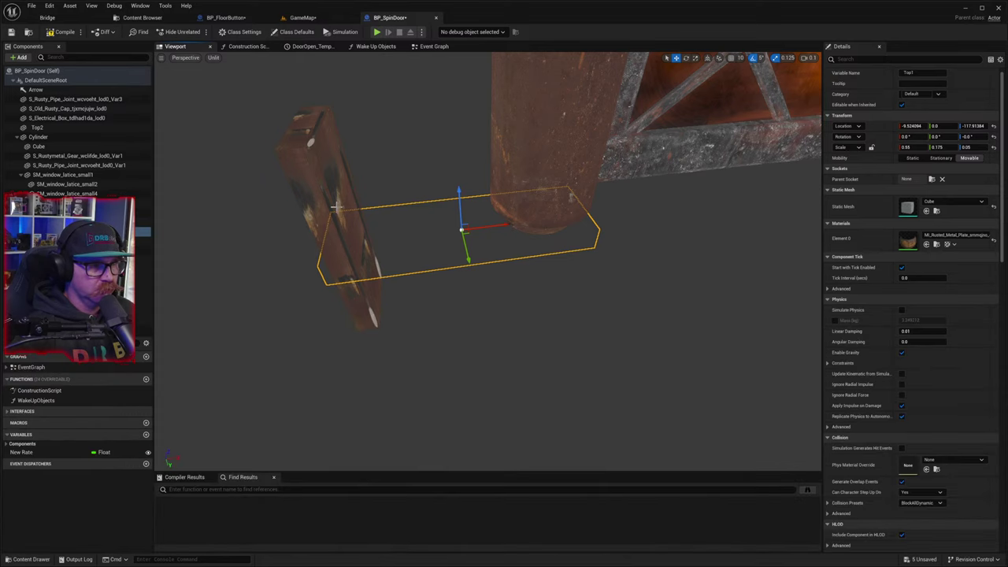
left_click(364, 303)
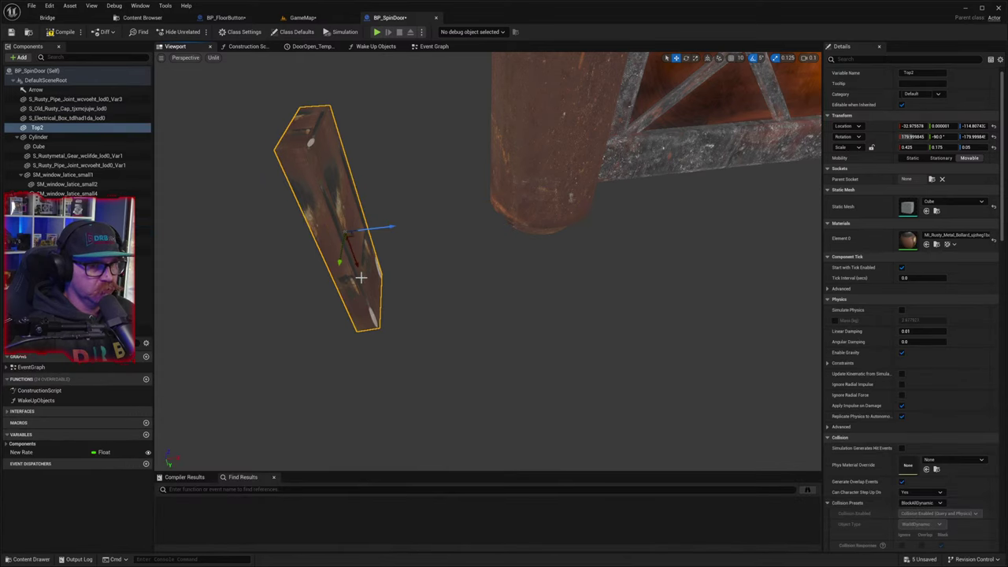
left_click(362, 277)
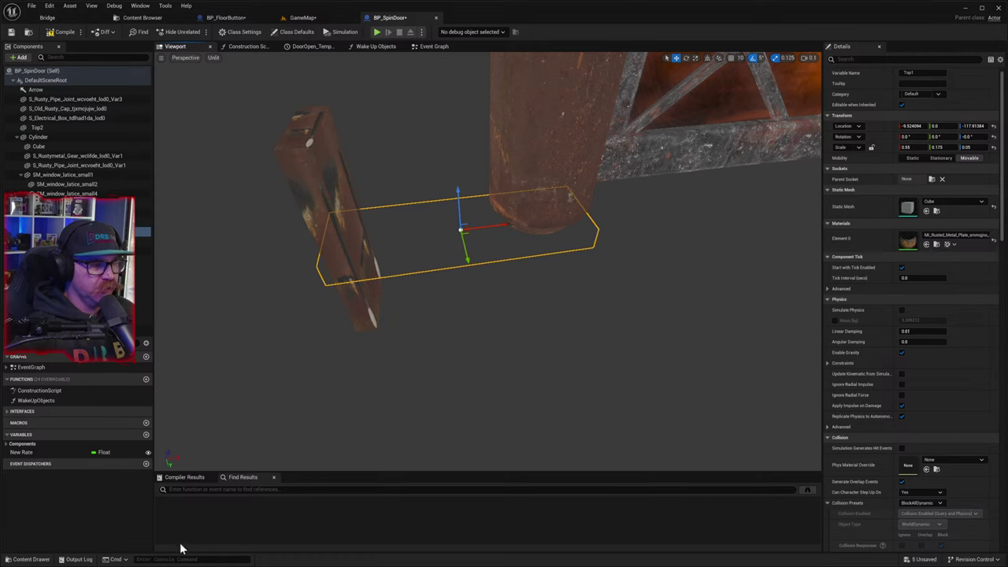
left_click(27, 559)
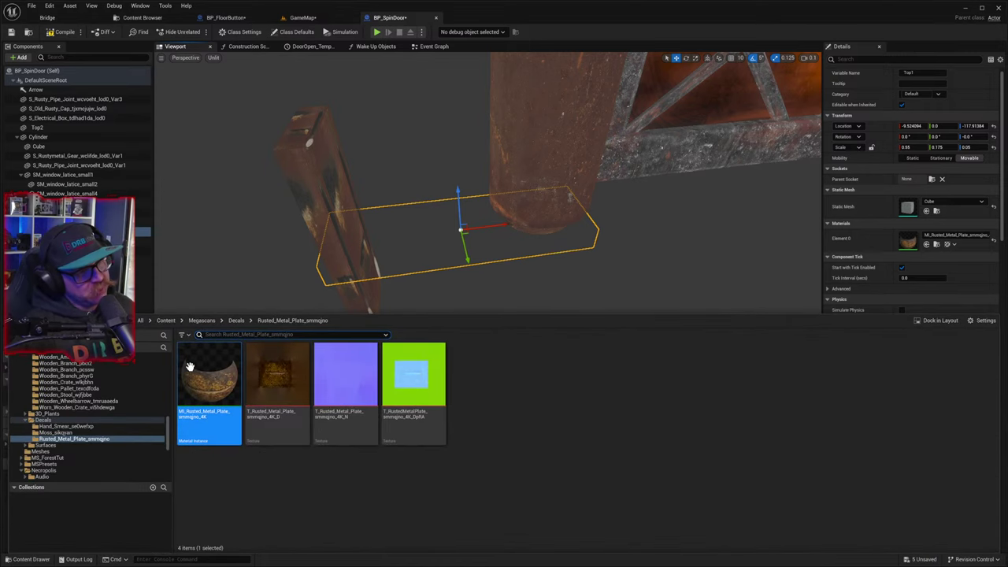
right_click_drag(477, 277, 685, 386)
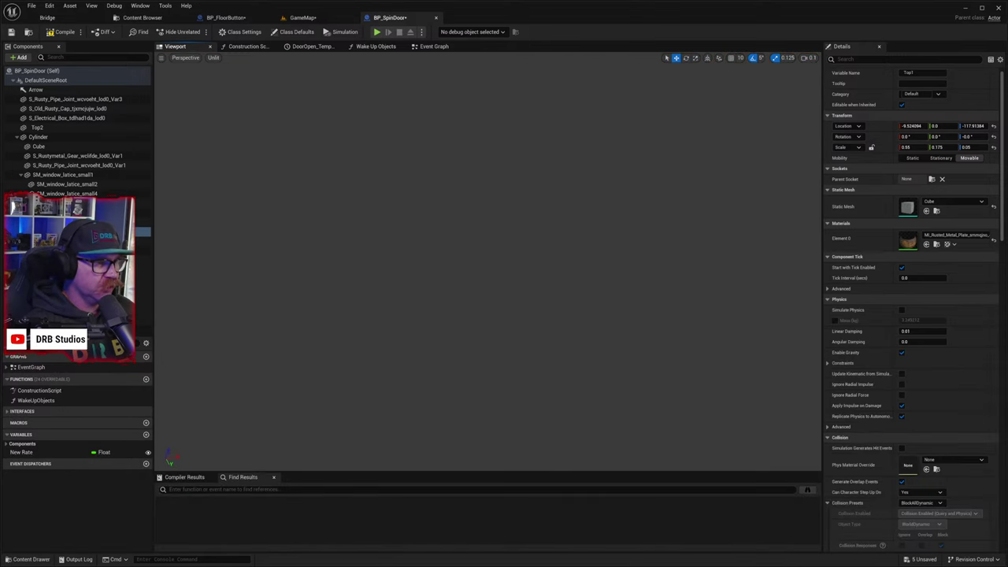
key("f")
right_click_drag(488, 261, 405, 268)
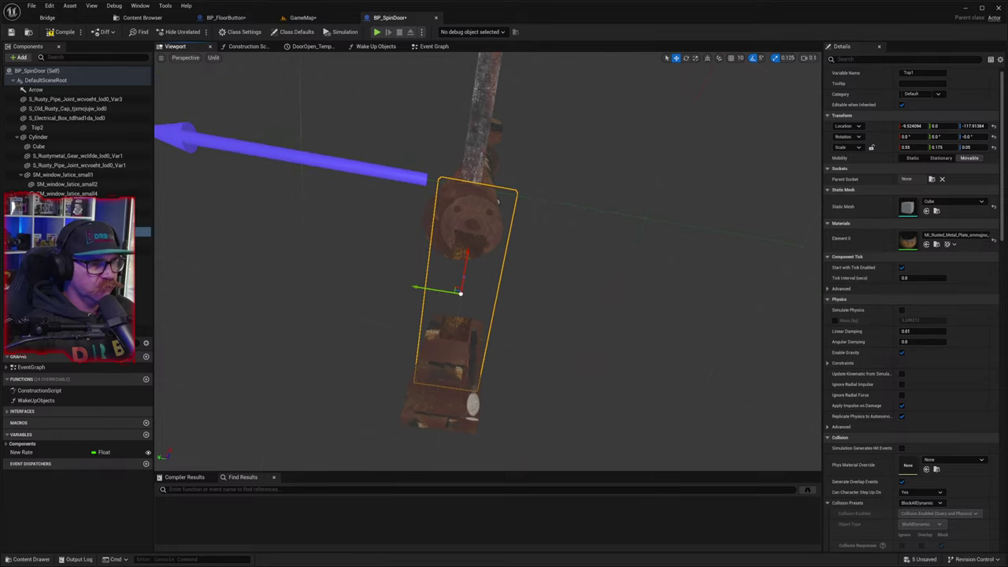
right_click_drag(492, 277, 483, 313)
key("w")
mouse_move(469, 266)
right_mouse_down()
mouse_move(481, 238)
mouse_move(475, 276)
right_mouse_up()
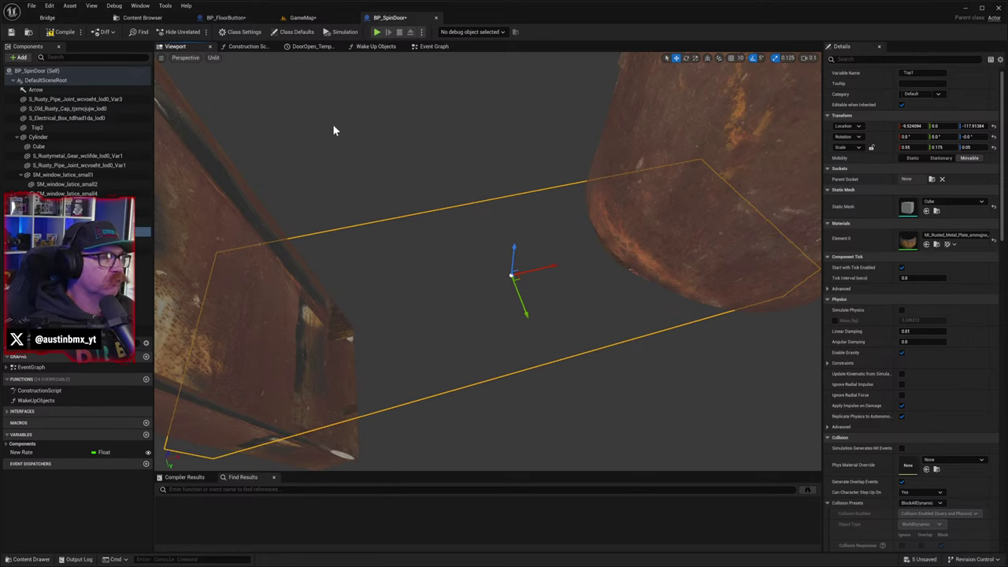
- Return to Quixel Bridge and preview the Junkyard Vol. 1 rusty surfaces, including Rusty Boat Hull, Rusty Black Metal Sheet and Rusty Orange Metal Sheet
left_click(312, 19)
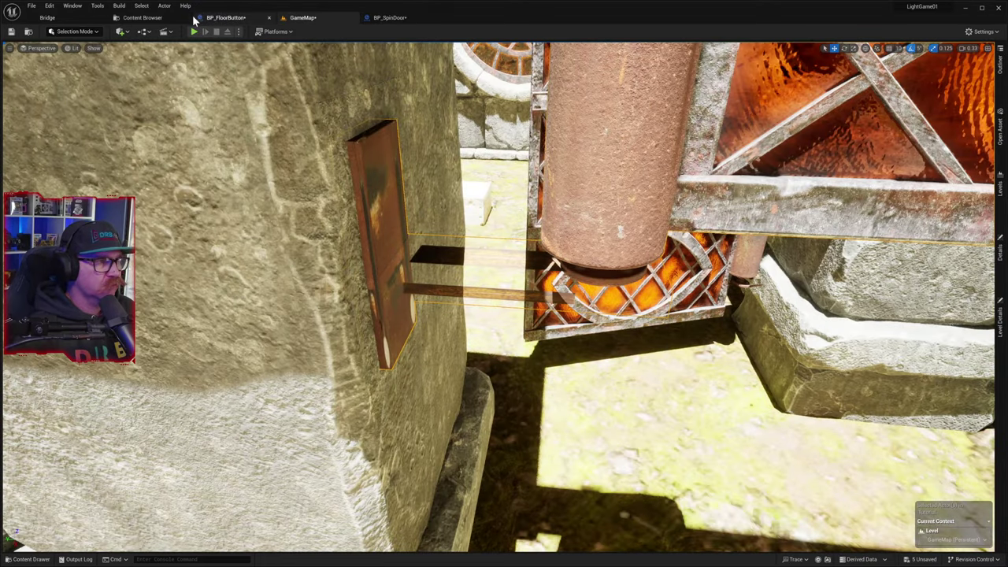
left_click(47, 18)
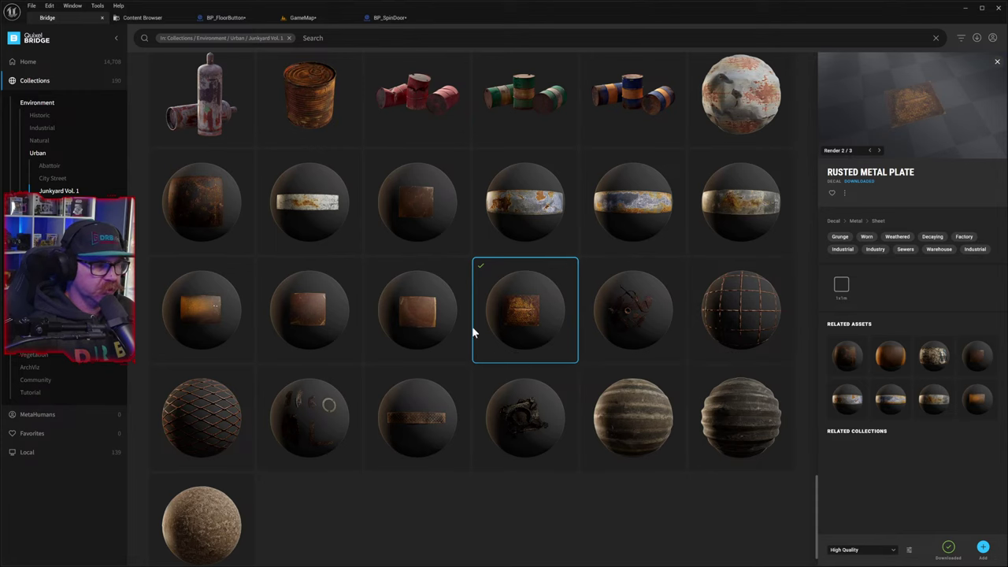
scroll(490, 369, "down", 1)
scroll(483, 359, "up", 4)
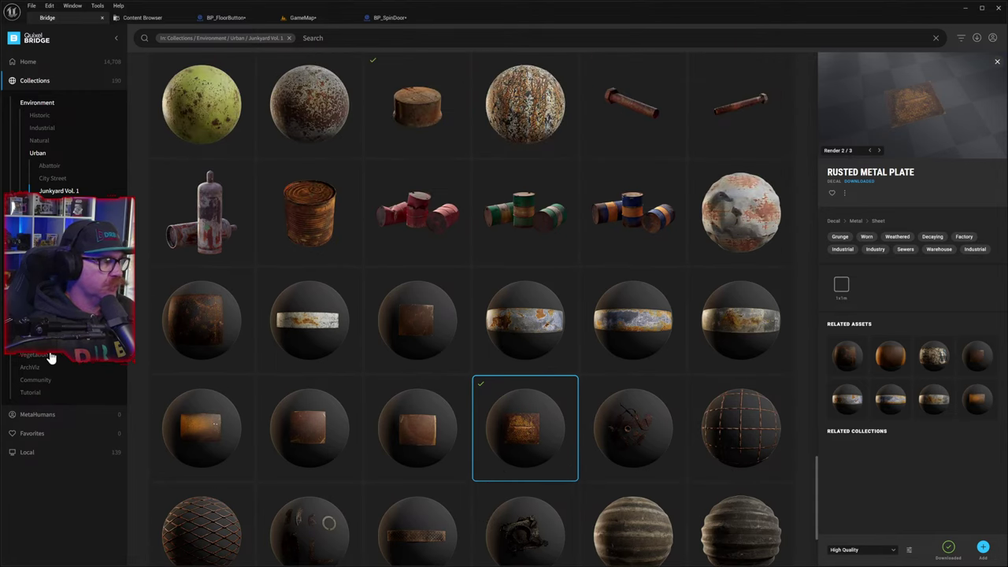
left_click(314, 97)
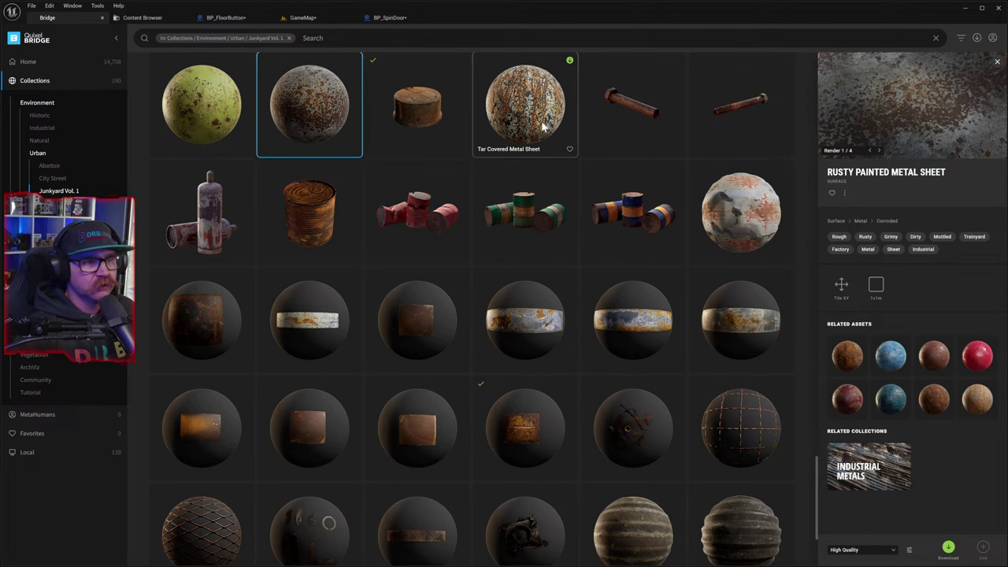
scroll(508, 133, "up", 5)
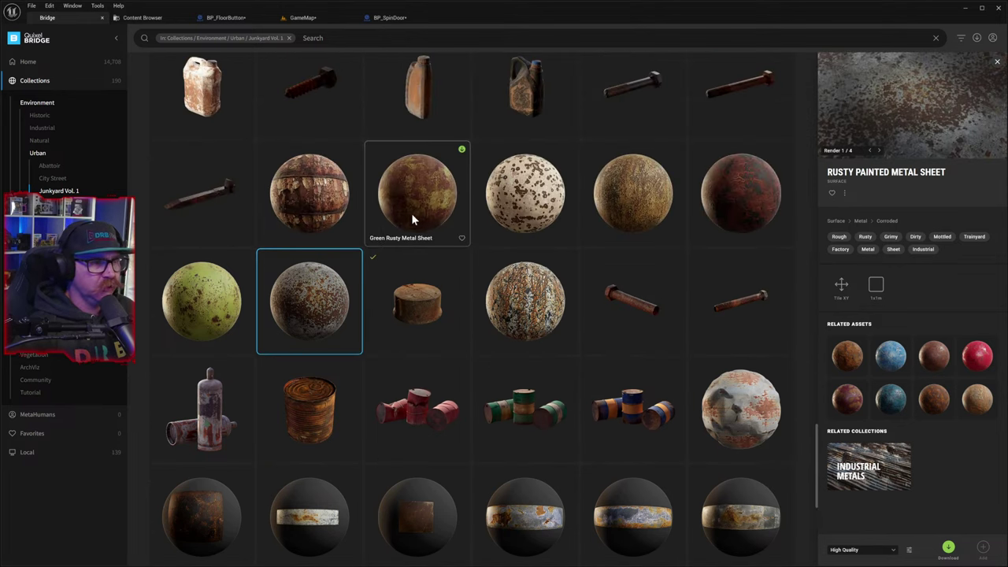
left_click(319, 216)
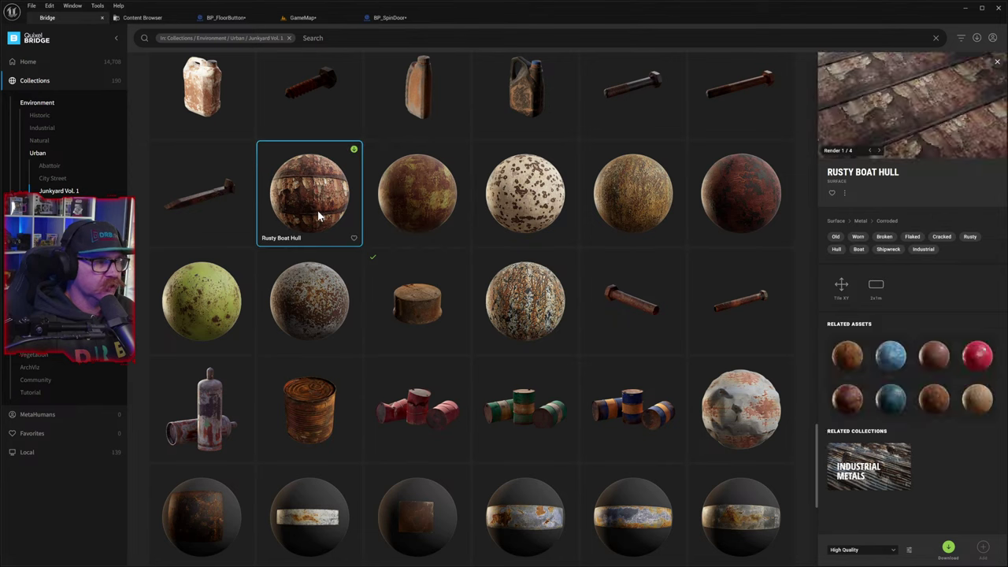
left_click(722, 212)
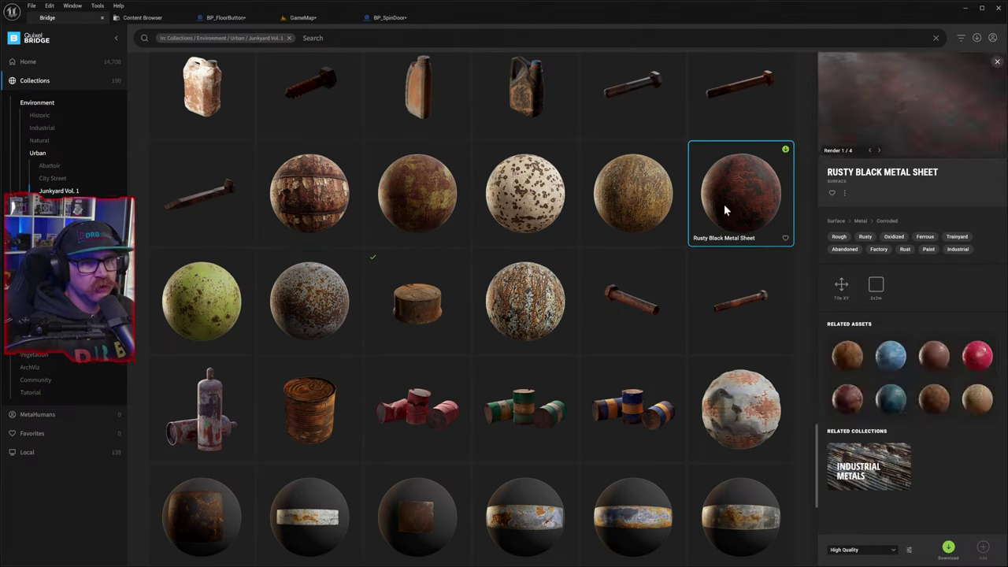
left_click(634, 199)
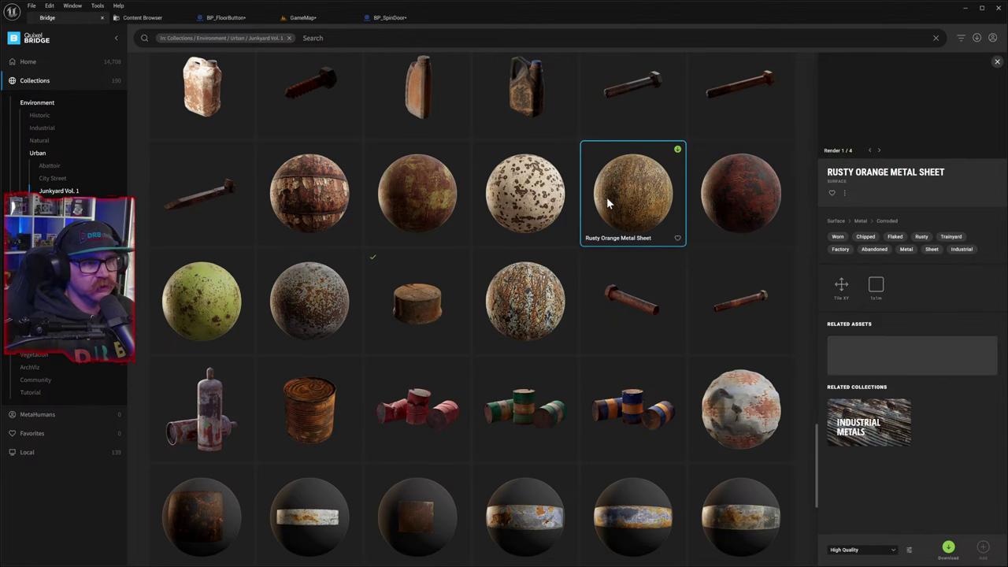
- Browse the rest of the Junkyard Vol. 1 collection and preview the Rusty Metal, Rusty Metal Panel and Rusty Metal Sheet materials
scroll(613, 199, "up", 5)
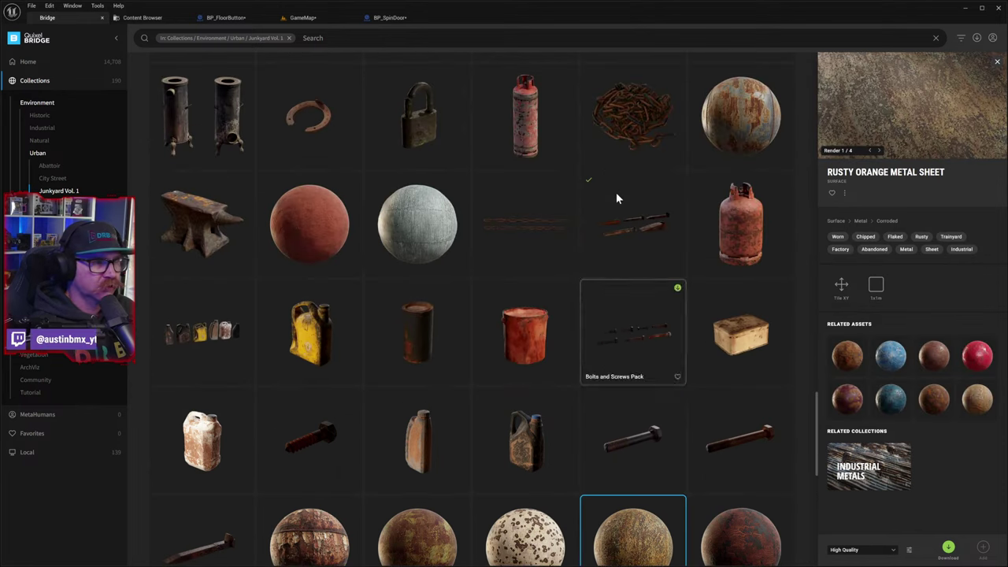
scroll(613, 195, "up", 2)
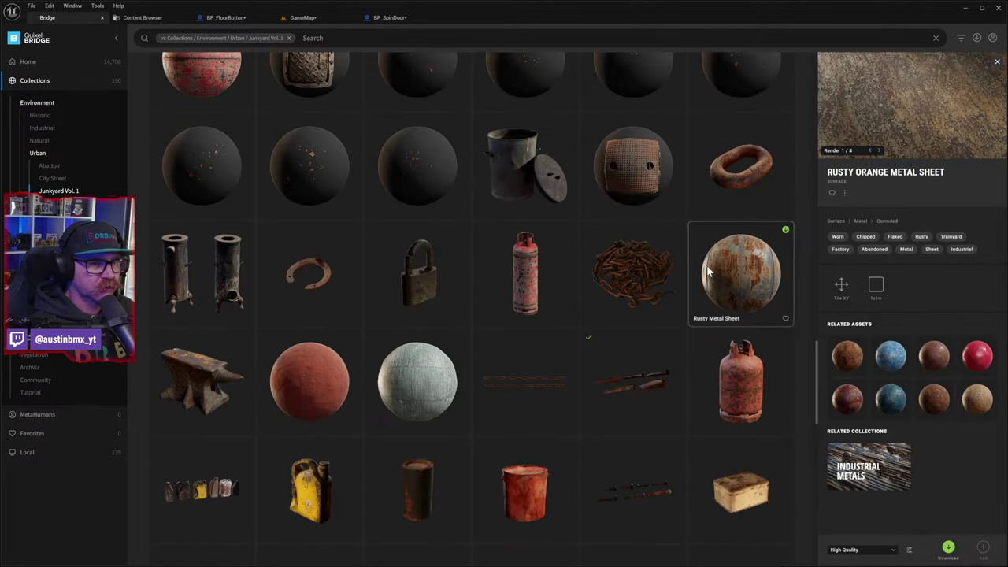
scroll(645, 268, "up", 1)
scroll(645, 268, "up", 2)
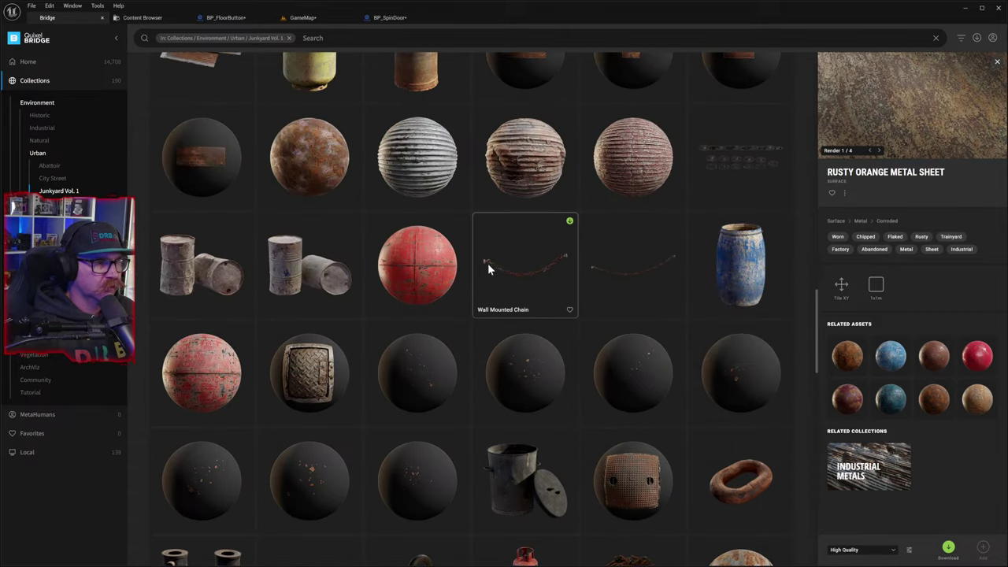
scroll(489, 268, "up", 2)
scroll(302, 309, "up", 2)
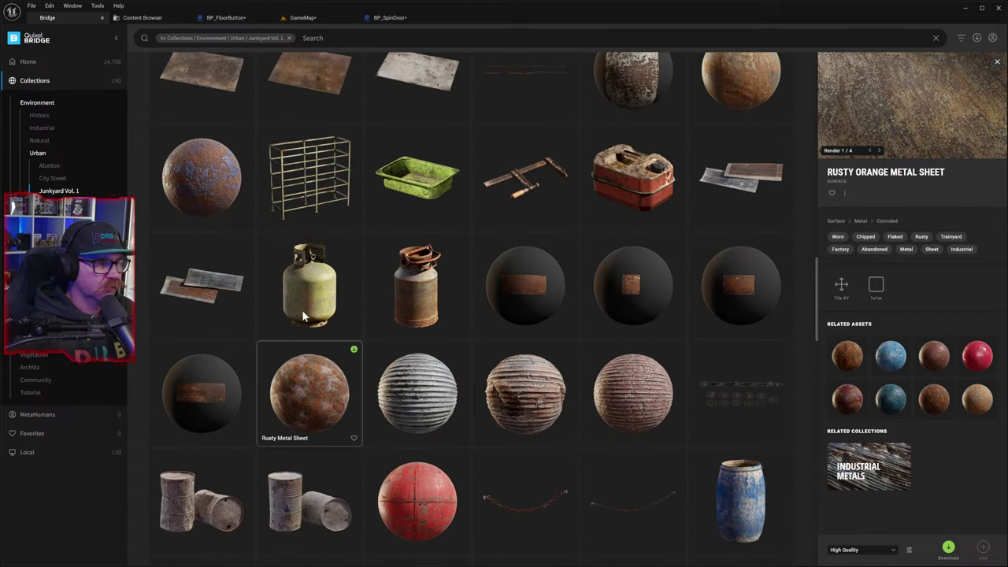
left_click(225, 272)
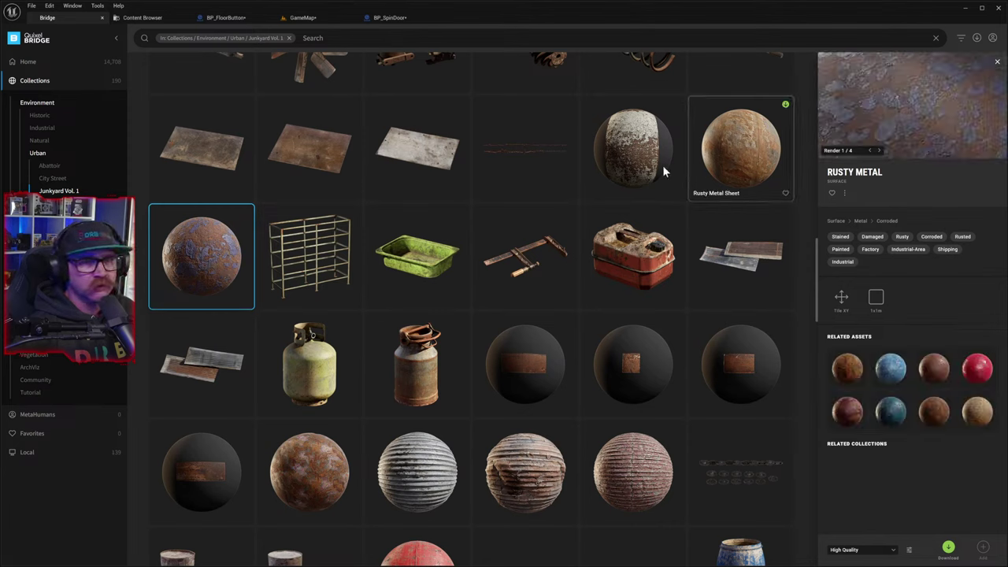
left_click(637, 173)
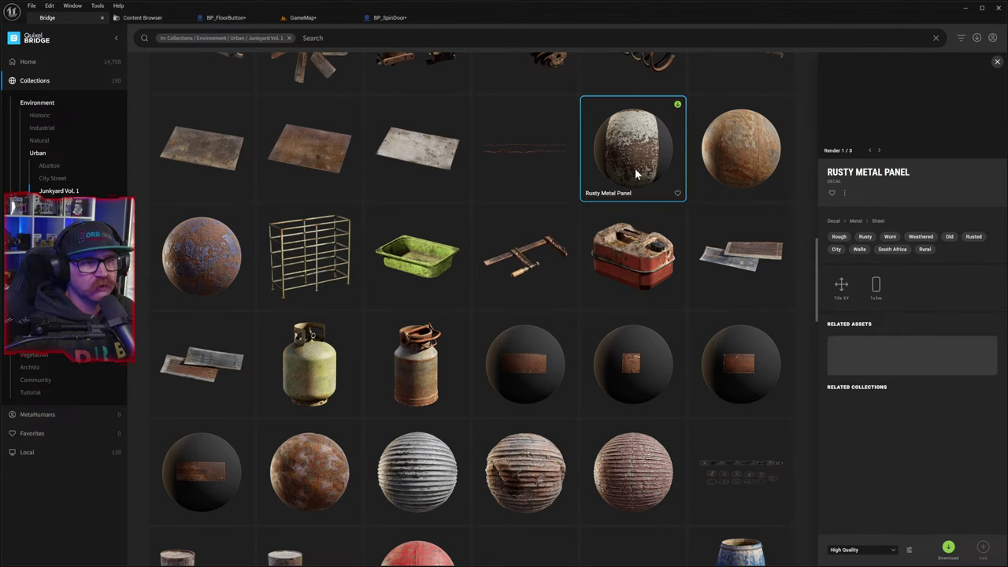
left_click(758, 149)
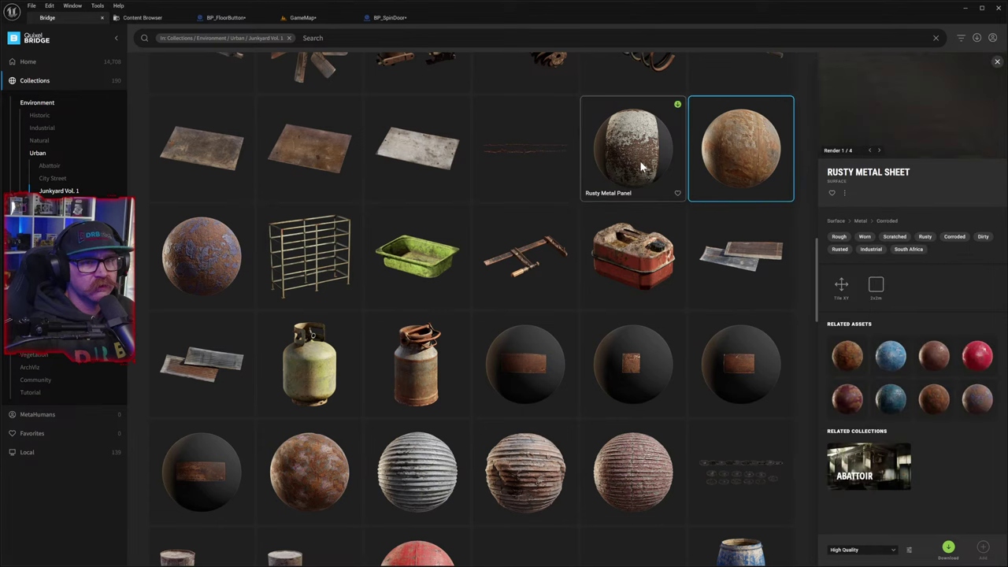
scroll(635, 166, "up", 3)
scroll(628, 177, "up", 10)
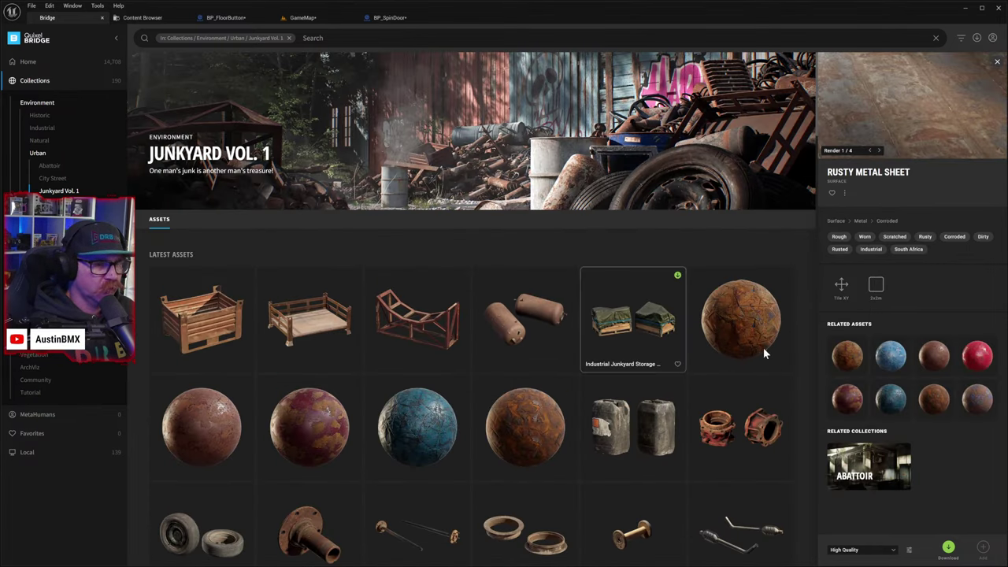
- Compare the Rusty Painted Metal Sheet variants among the latest assets, then download the orange-brown one beside Industrial Junkyard Storage and add it to the project
left_click(748, 334)
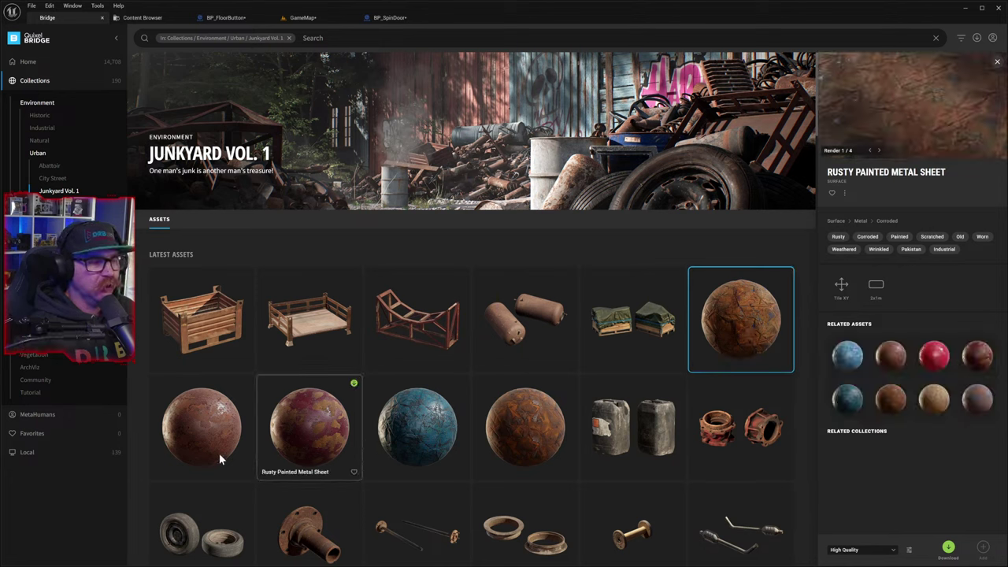
left_click(197, 455)
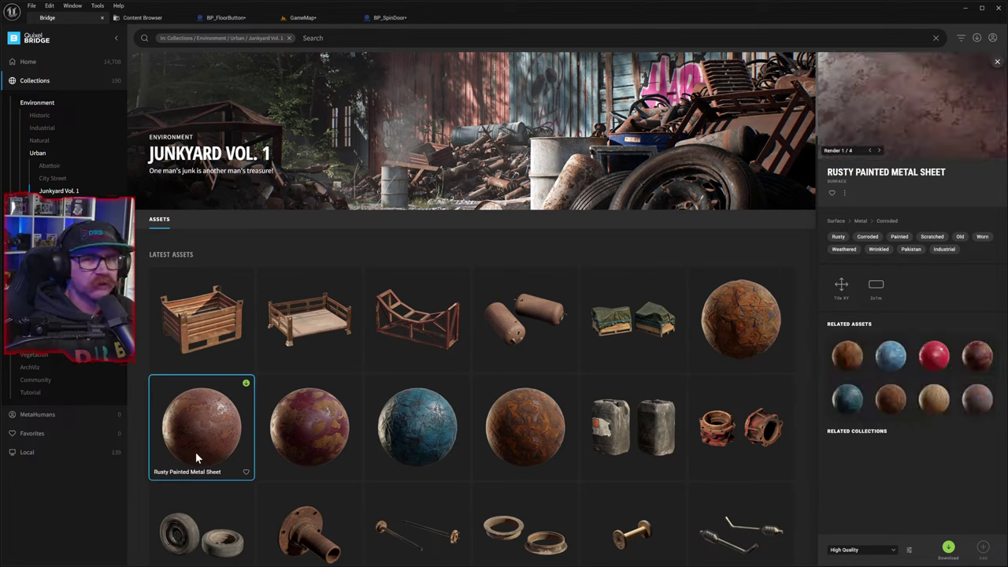
left_click(510, 438)
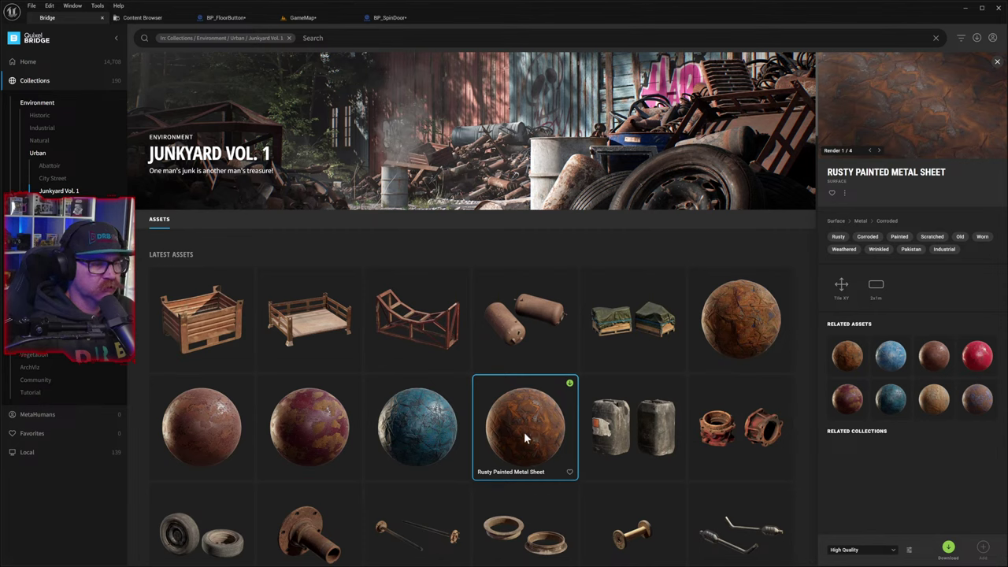
left_click(740, 339)
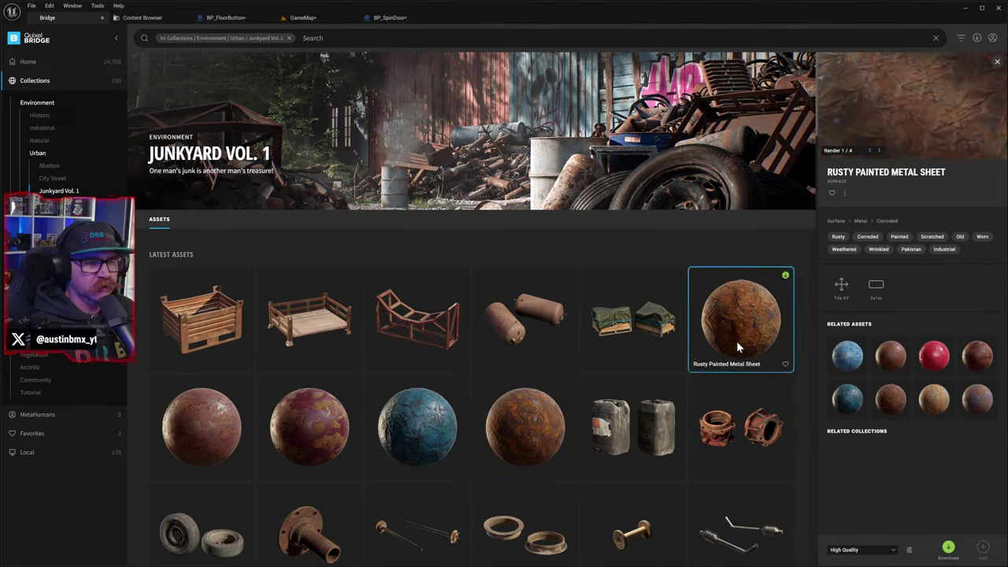
left_click(949, 548)
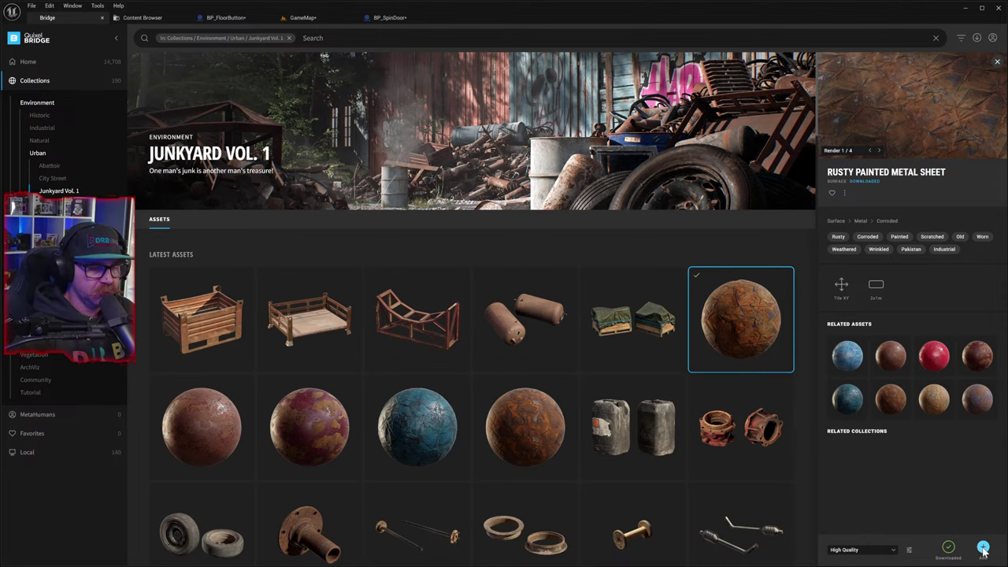
left_click(984, 548)
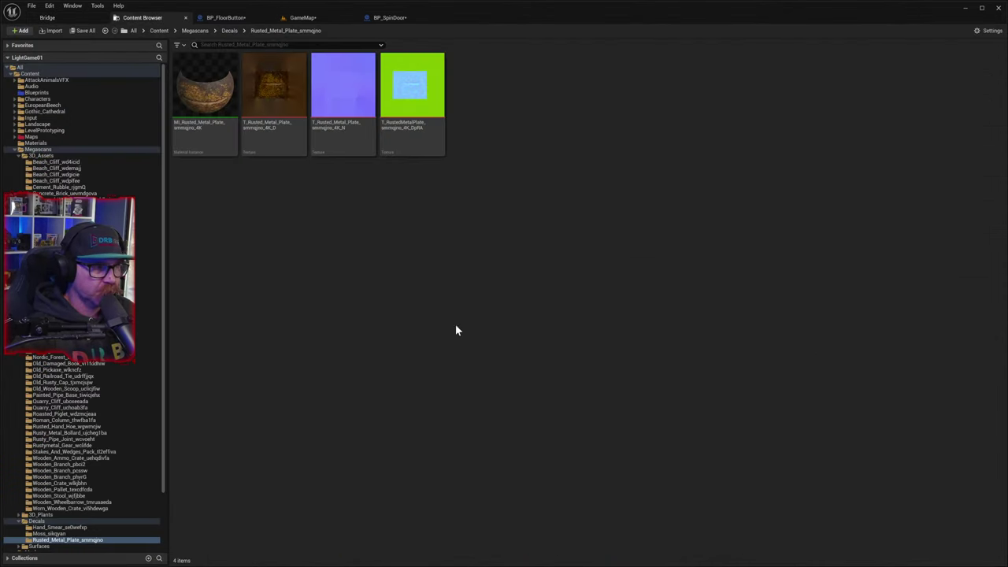
- In BP_SpinDoor, assign the Rusty Painted Metal Sheet material instance from the Megascans Surfaces folder to Top1's material slot
left_click(389, 18)
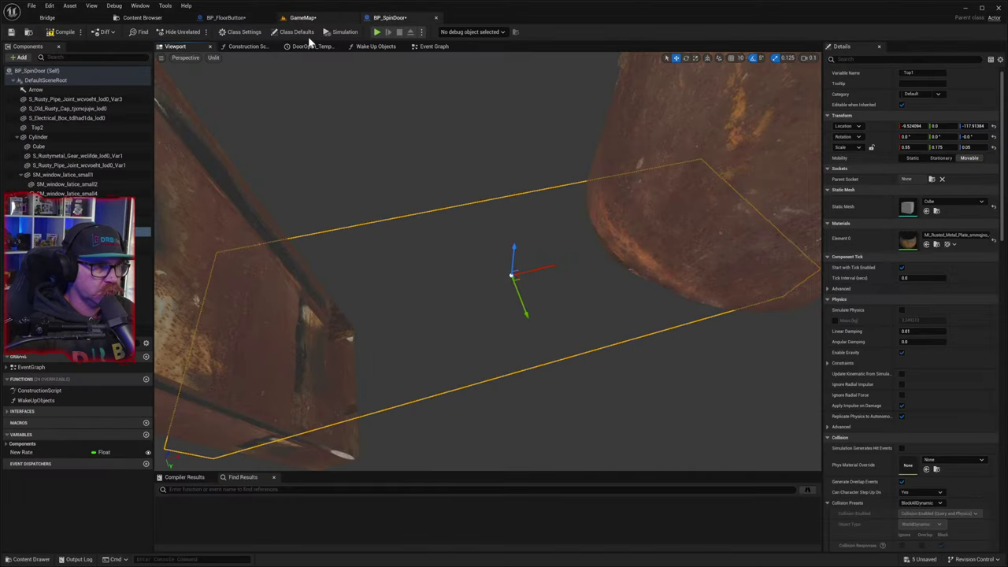
left_click(35, 558)
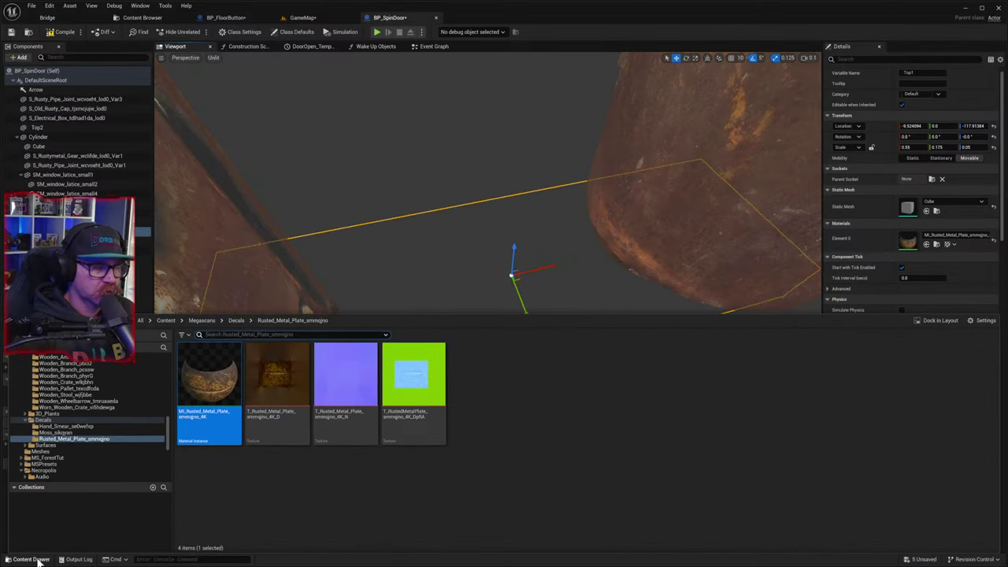
left_click(238, 321)
left_click(206, 321)
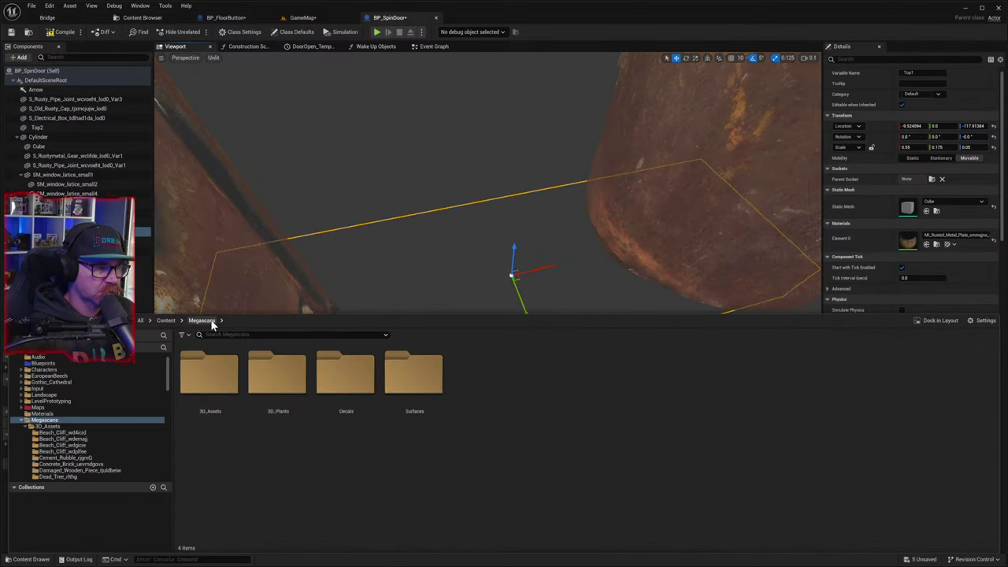
double_click(413, 374)
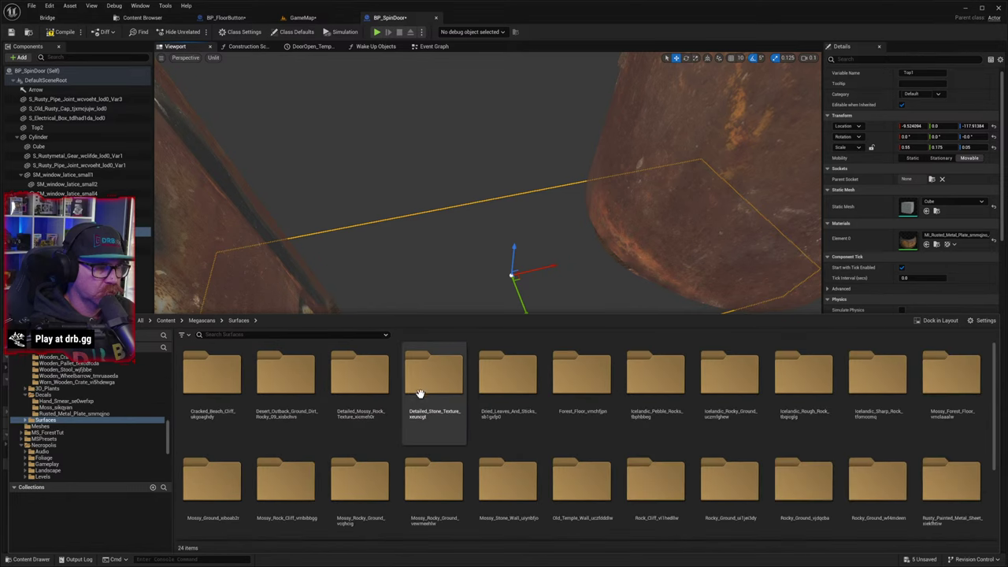
scroll(476, 406, "down", 2)
scroll(476, 407, "down", 1)
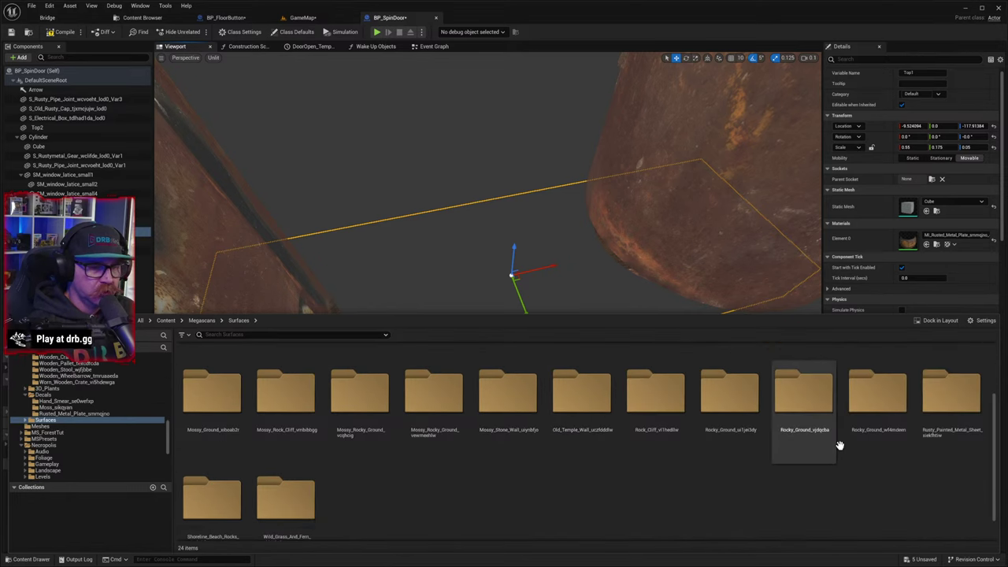
double_click(950, 404)
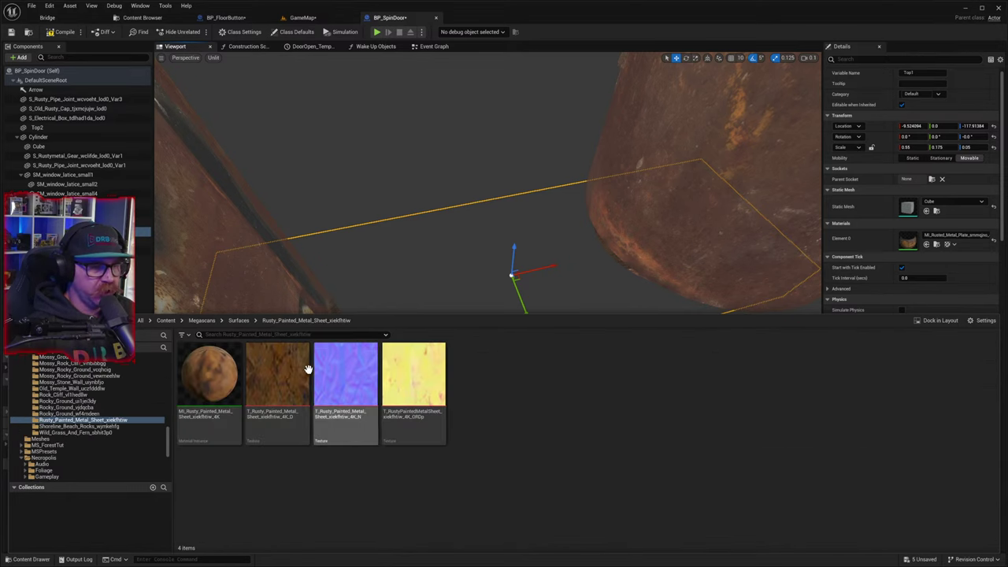
left_click_drag(221, 372, 912, 242)
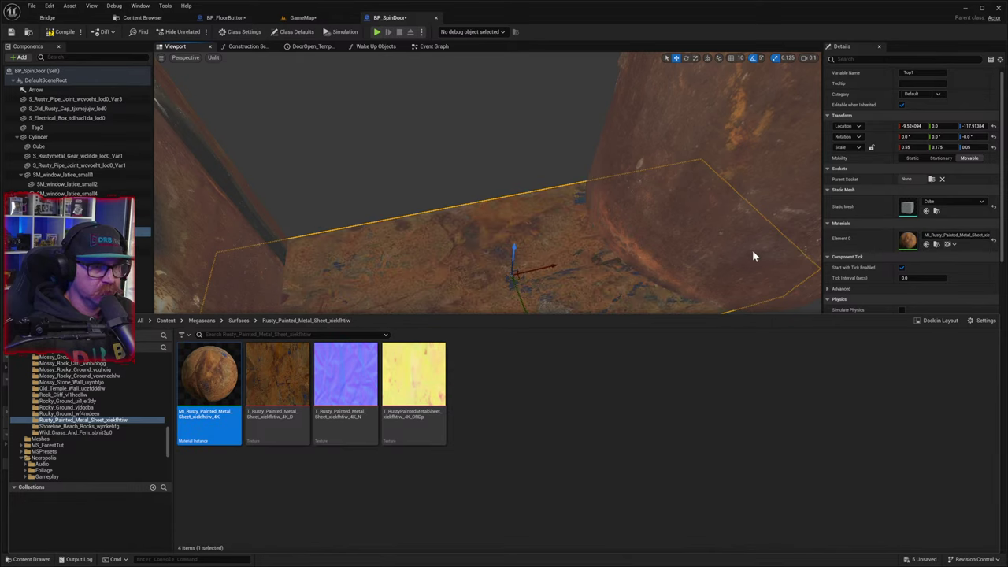
- Check the new material on Top1, and assign the same Rusty Painted Metal Sheet material instance to the adjoining Top2 plate
scroll(752, 250, "down", 5)
scroll(746, 246, "down", 3)
scroll(725, 245, "up", 3)
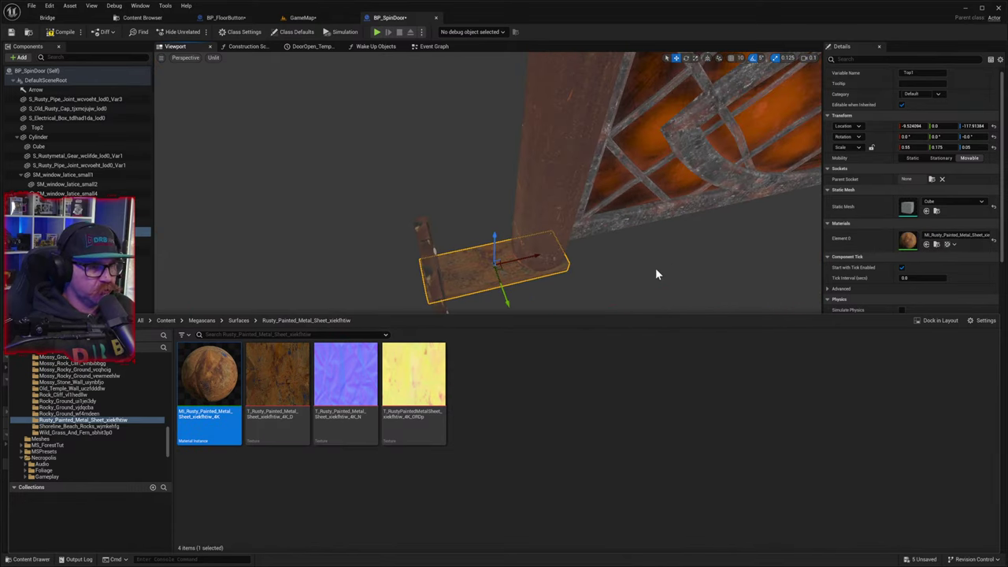
right_click_drag(655, 268, 627, 321)
key("w")
right_click_drag(618, 263, 645, 271)
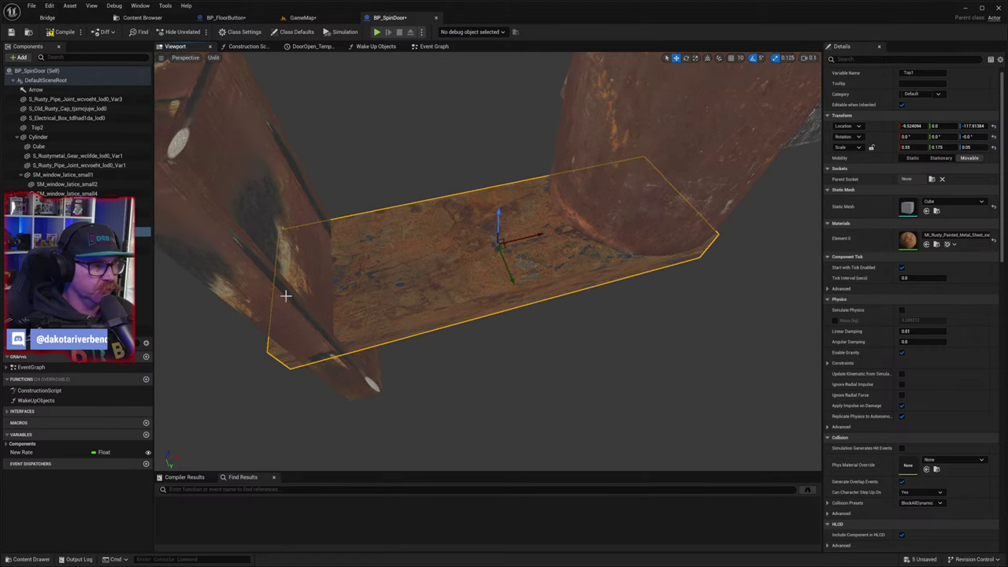
left_click(263, 286)
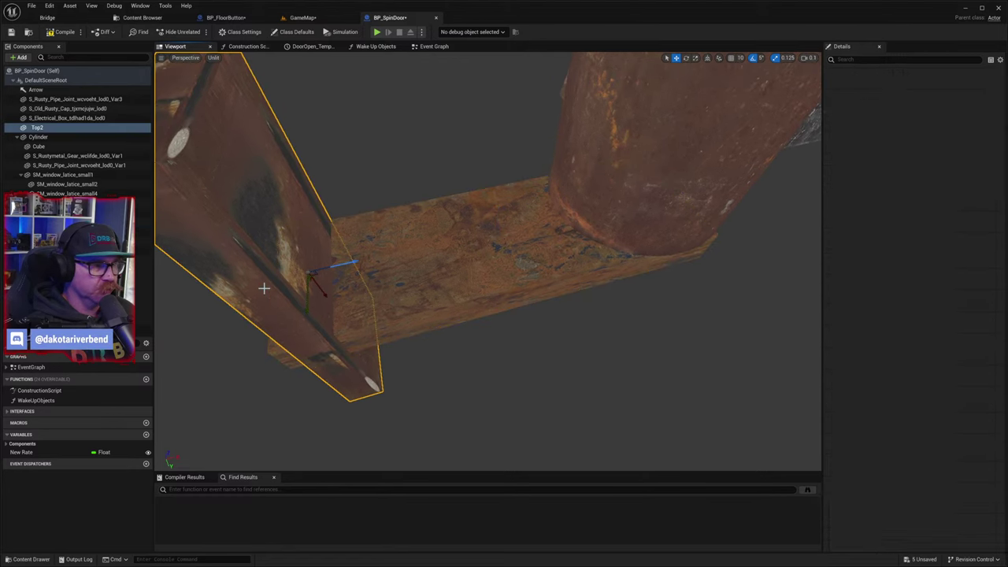
left_click(24, 559)
left_click_drag(203, 387, 779, 295)
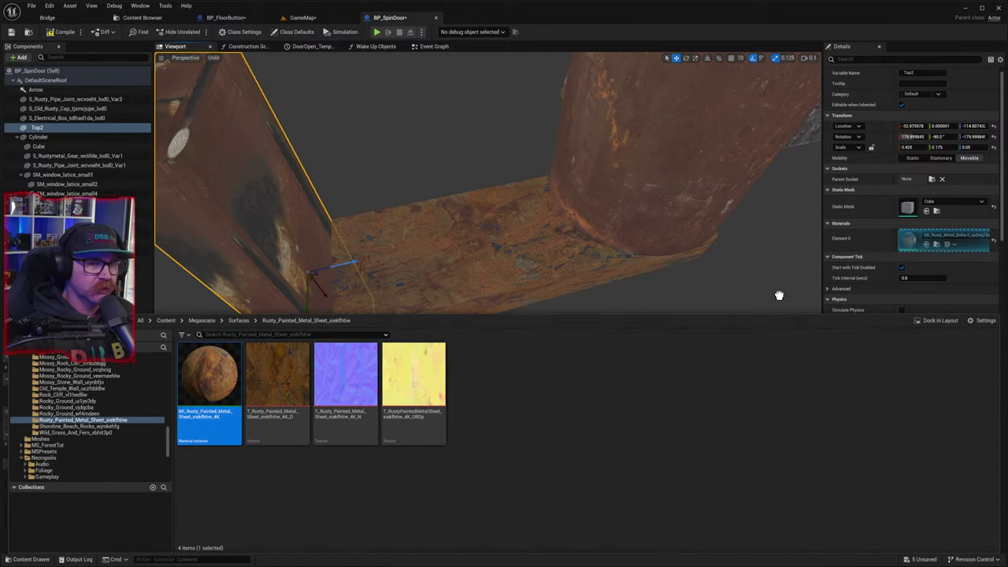
left_click_drag(905, 239, 906, 239)
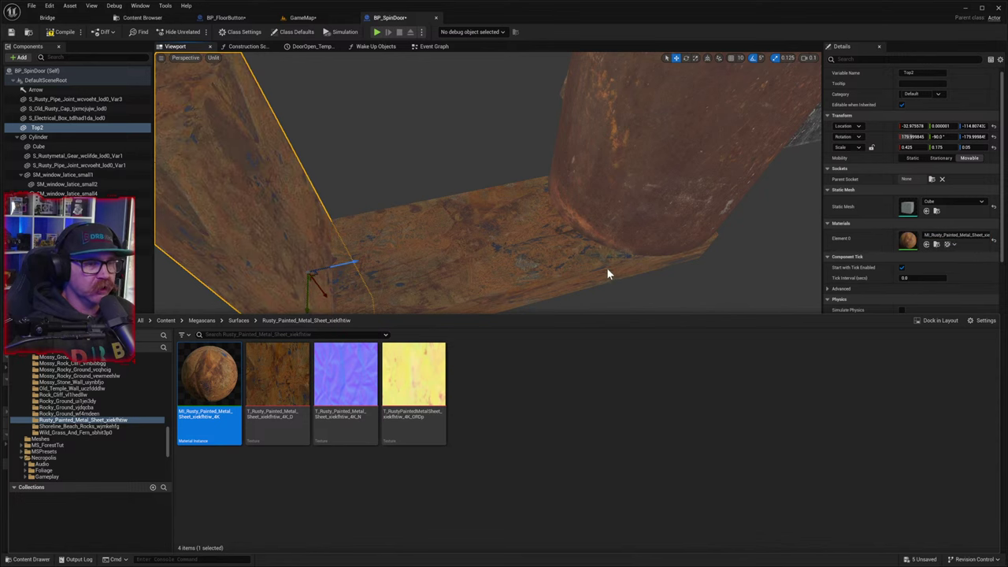
right_click_drag(610, 280, 543, 335)
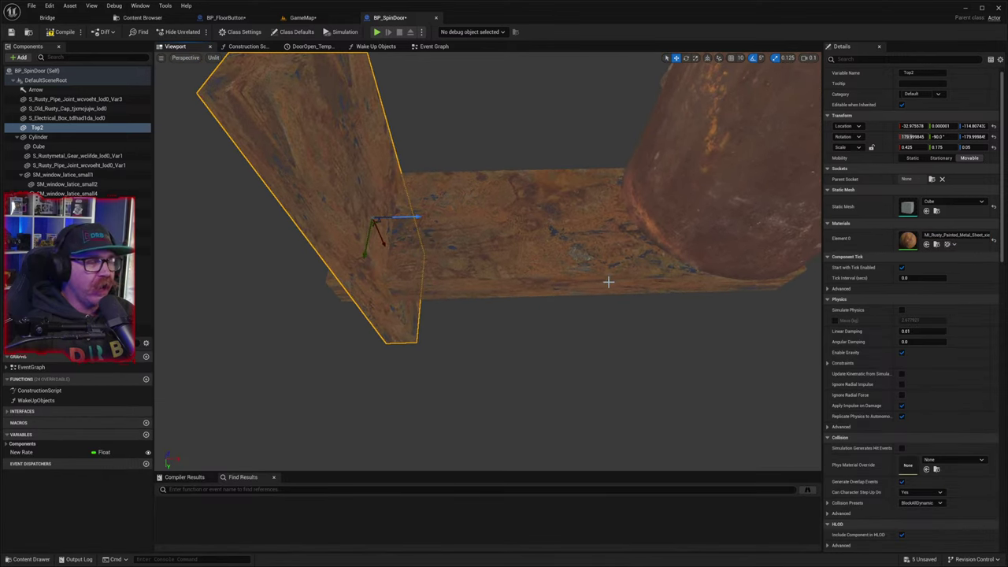
- Inspect the spin door in GameMap, checking the rusty bracket at the wall and the floor button beside it
left_click_drag(609, 286, 610, 286)
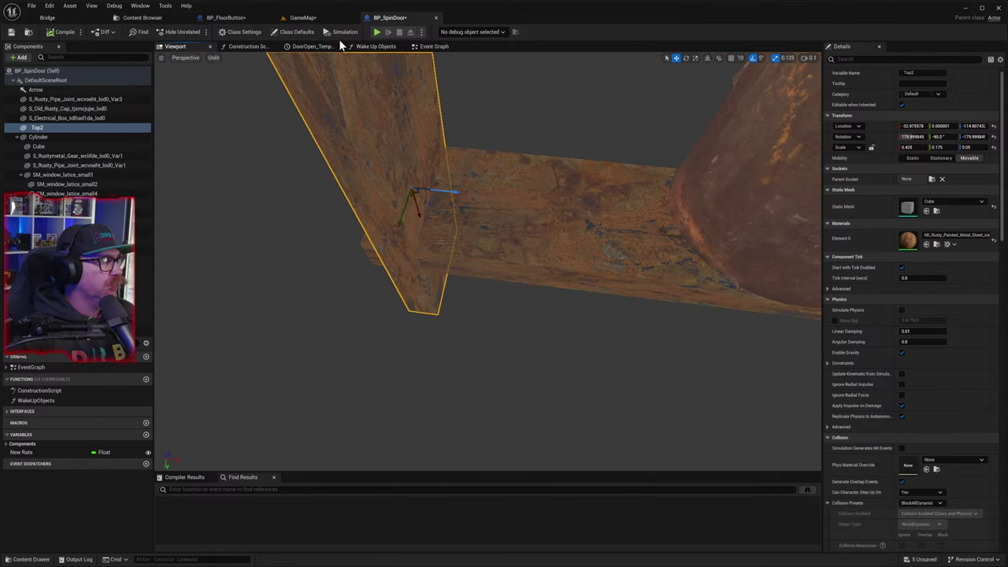
left_click(302, 18)
scroll(422, 129, "down", 8)
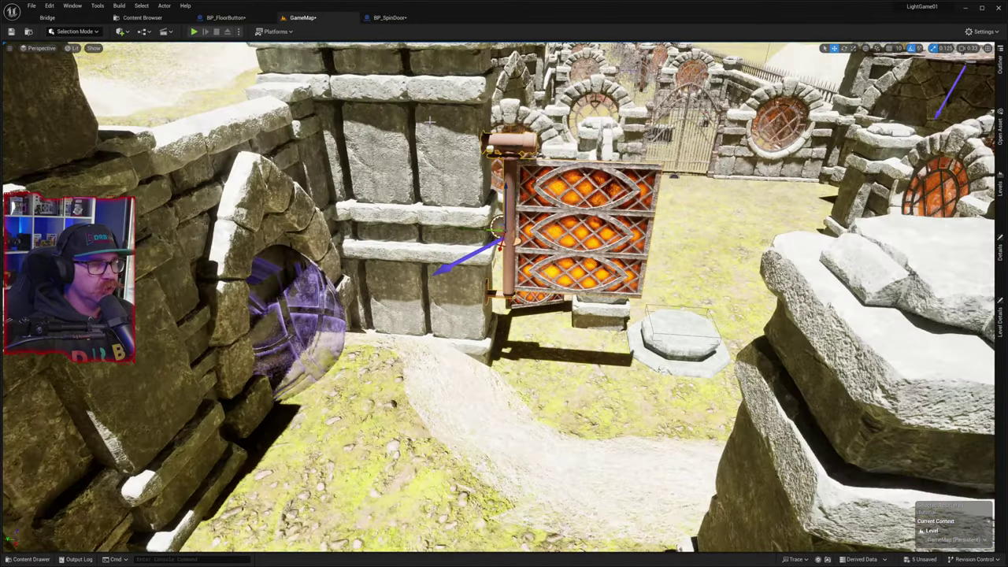
right_click_drag(431, 121, 433, 123)
scroll(434, 123, "down", 3)
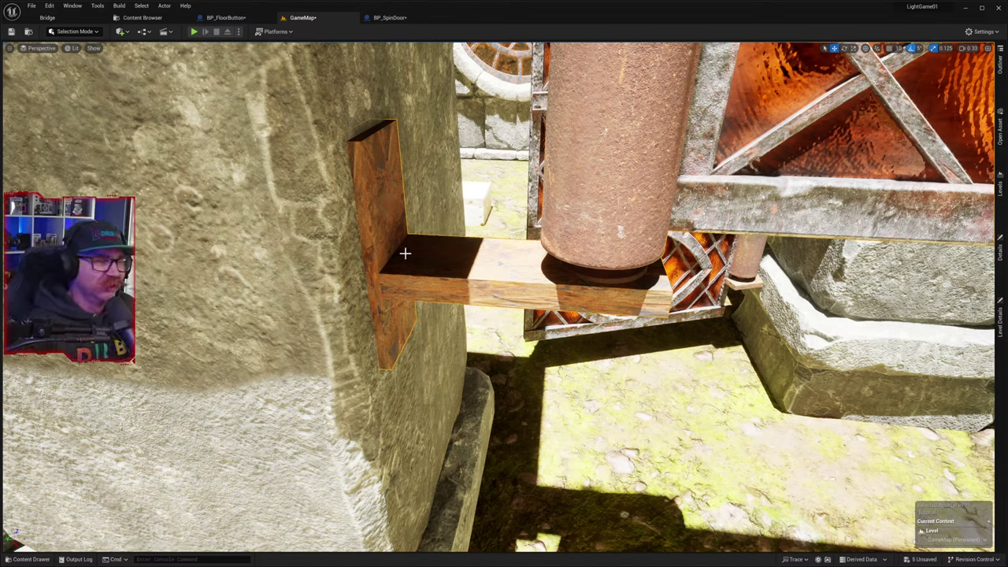
scroll(404, 253, "down", 5)
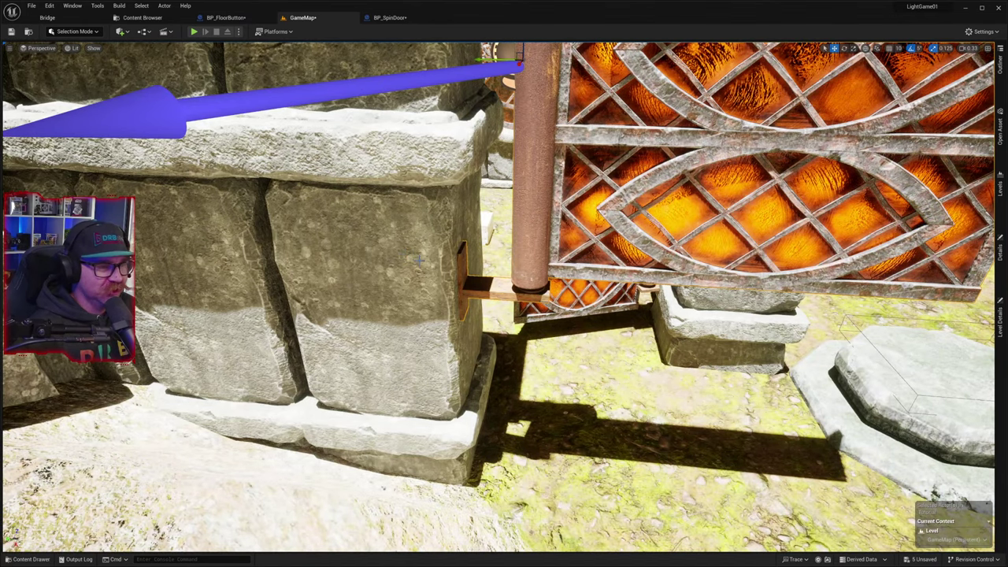
right_click_drag(419, 259, 448, 273)
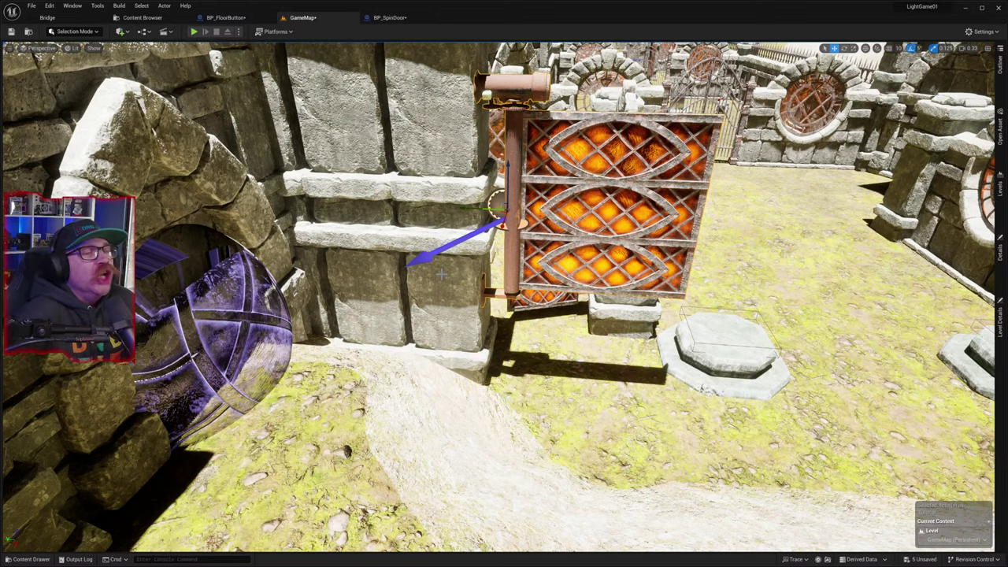
right_click_drag(478, 362, 555, 321)
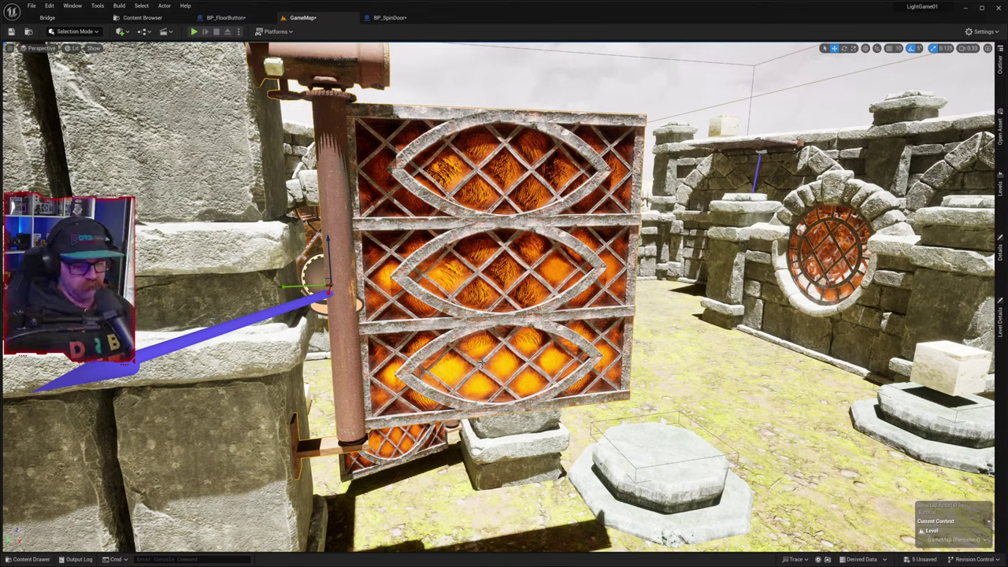
left_click(653, 461)
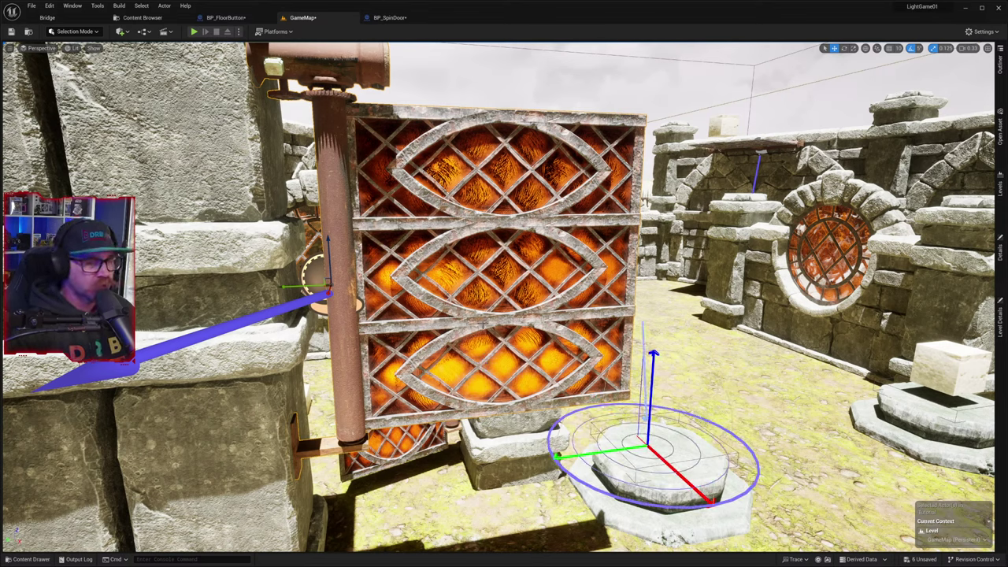
left_click(562, 316)
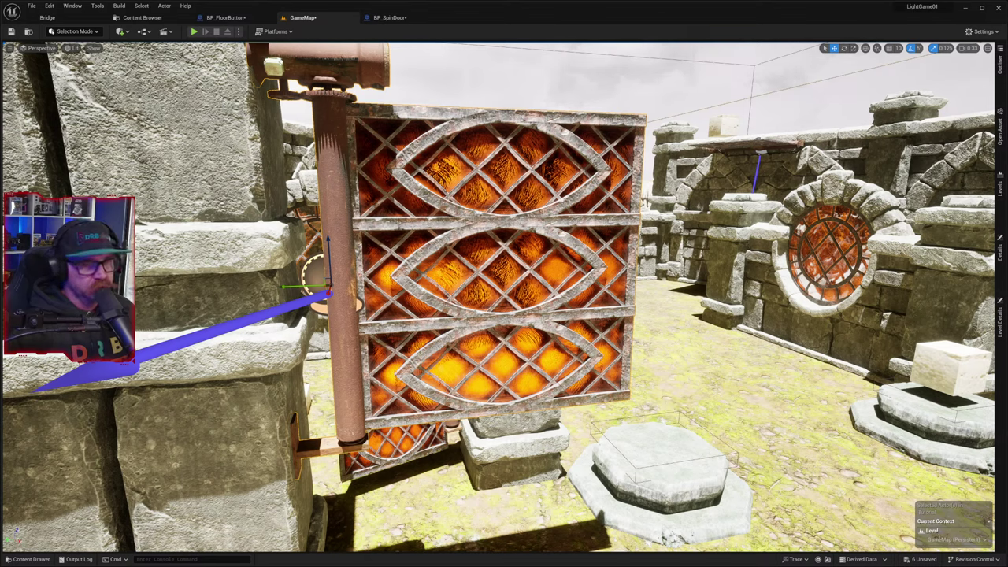
- Toggle the Persistent Level's visibility off and back on, and show the Sky01 level alongside Sky02
left_click(1000, 187)
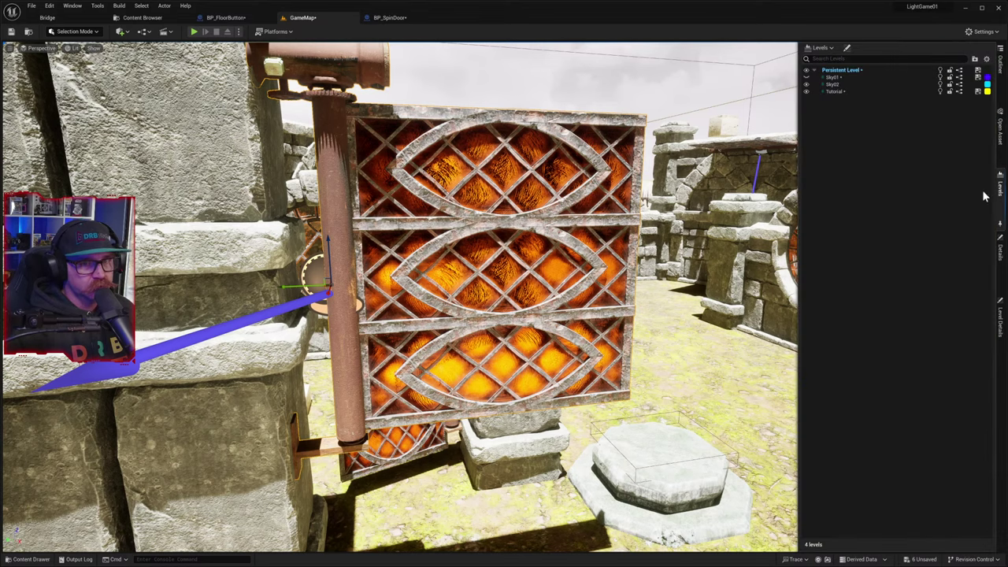
left_click(851, 72)
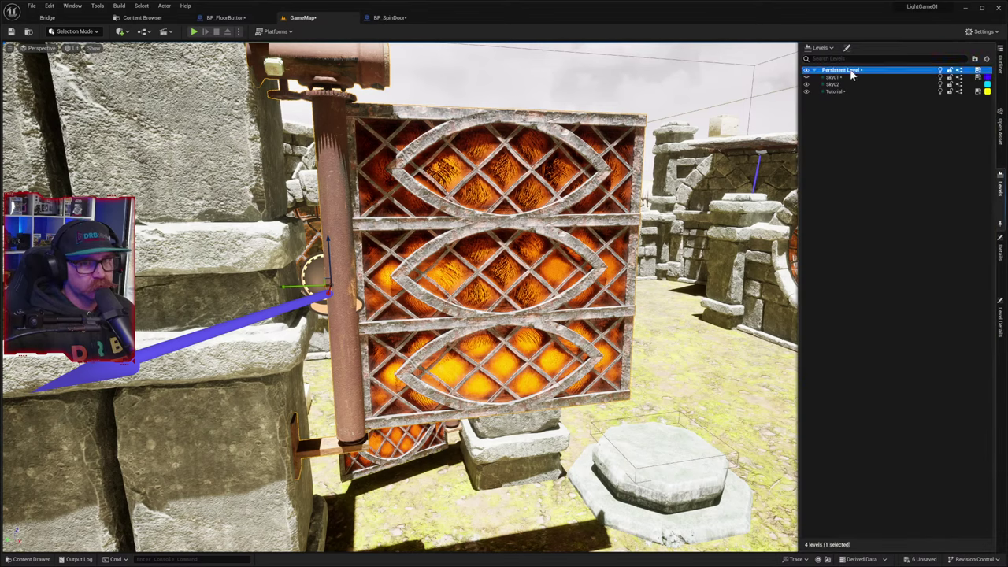
left_click(806, 71)
left_click(807, 77)
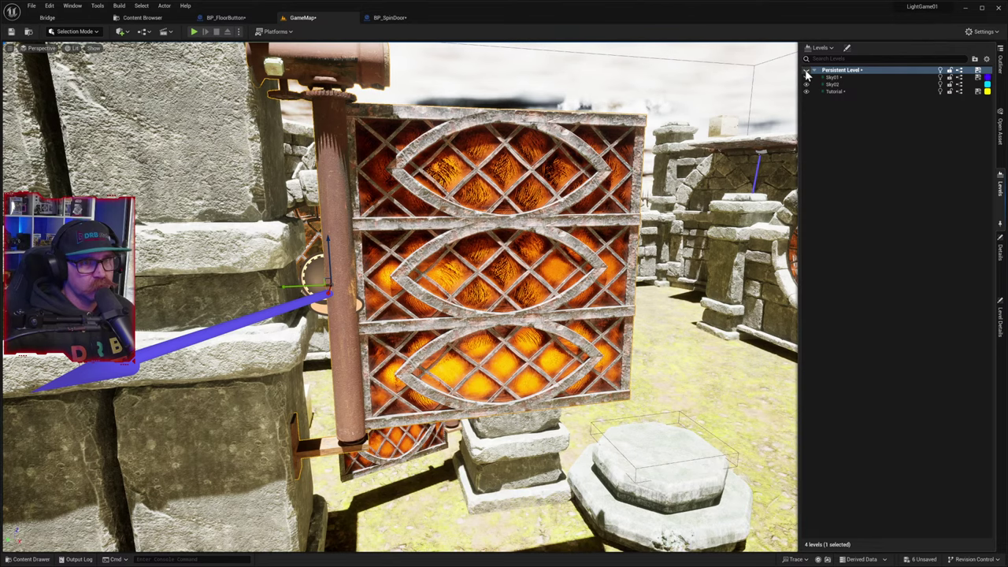
left_click(806, 71)
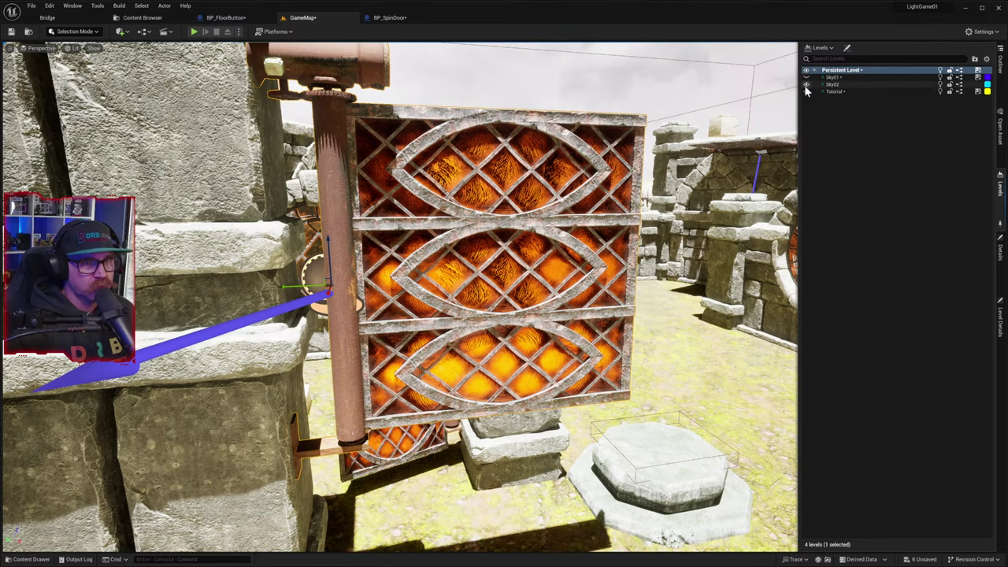
left_click(807, 78)
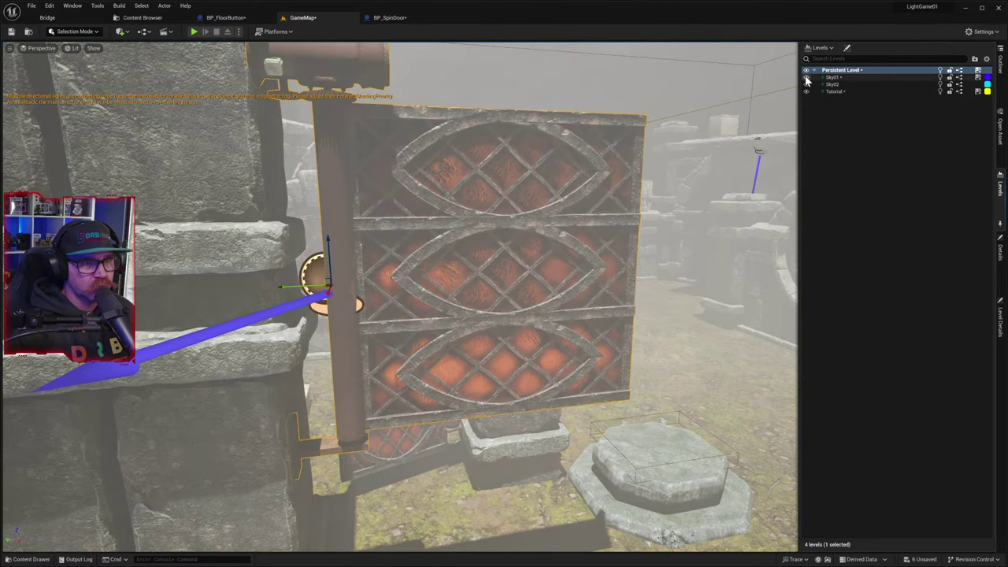
- Examine the spin door and its surroundings with both sky levels shown
scroll(765, 193, "down", 8)
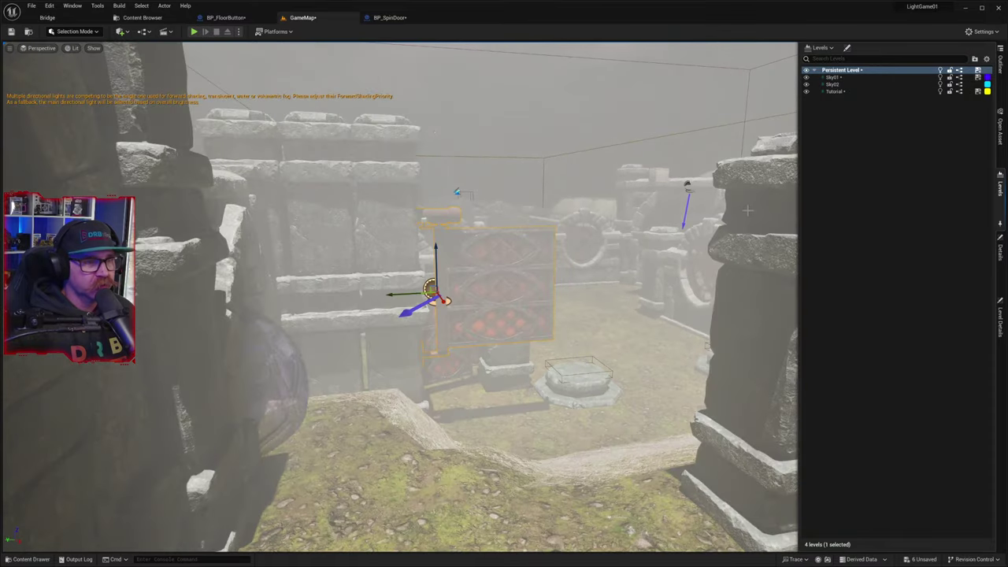
right_click_drag(675, 264, 1007, 272)
key("w")
key("s")
key("w")
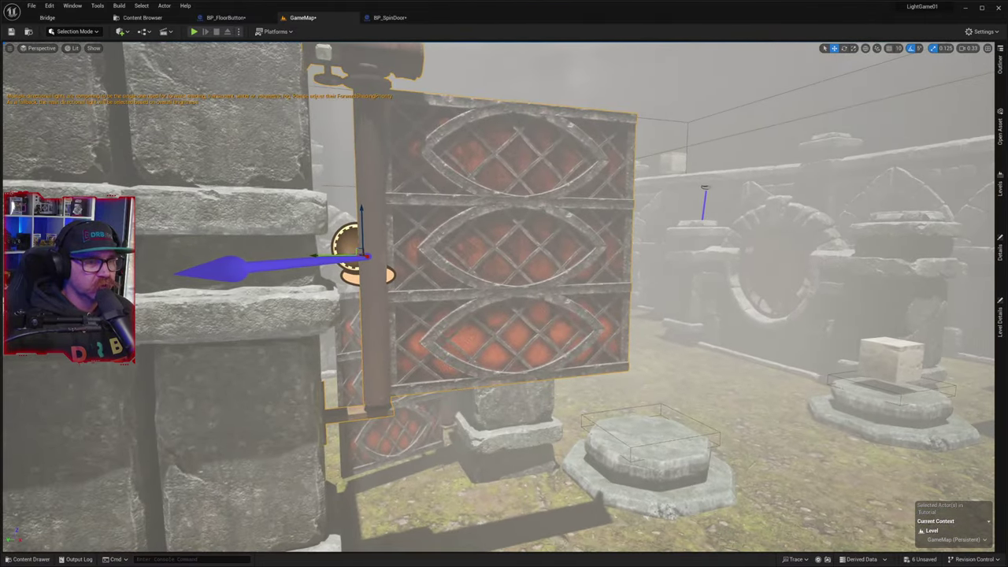
right_click_drag(674, 264, 701, 267)
right_click_drag(984, 301, 985, 301)
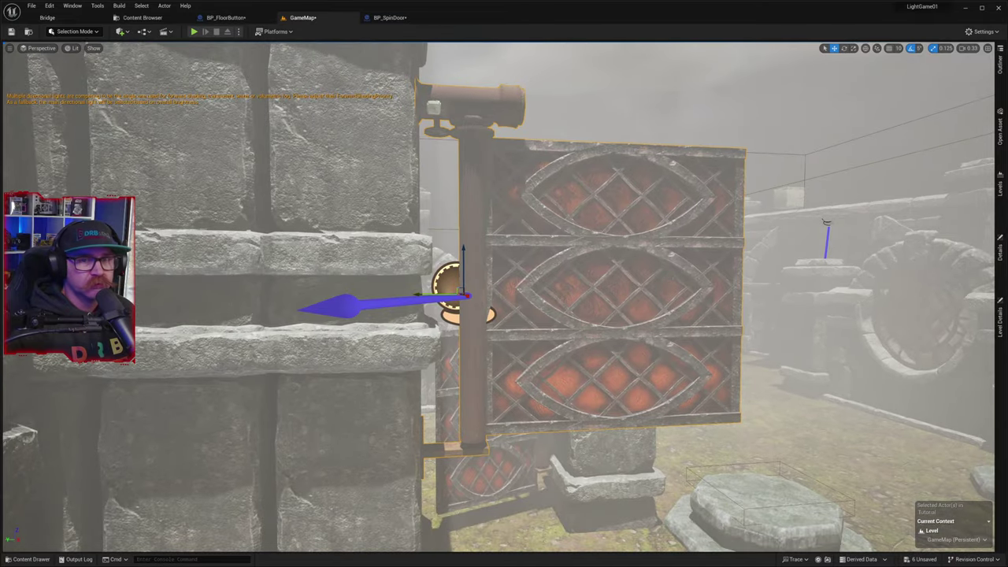
- Toggle the Sky02 and Tutorial levels off and back on, and hide Sky01, leaving only Sky02's lighting
left_click(1000, 188)
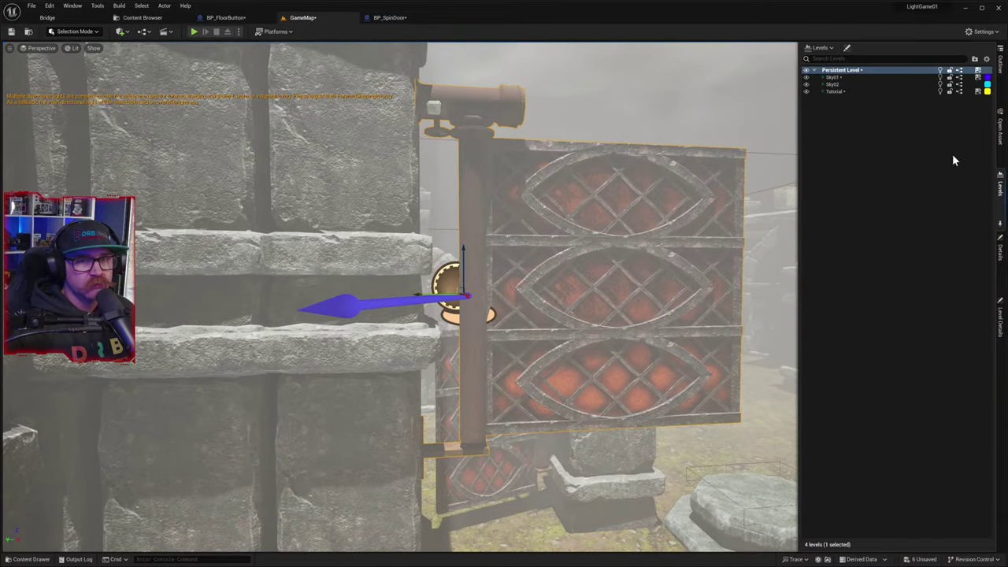
left_click(805, 85)
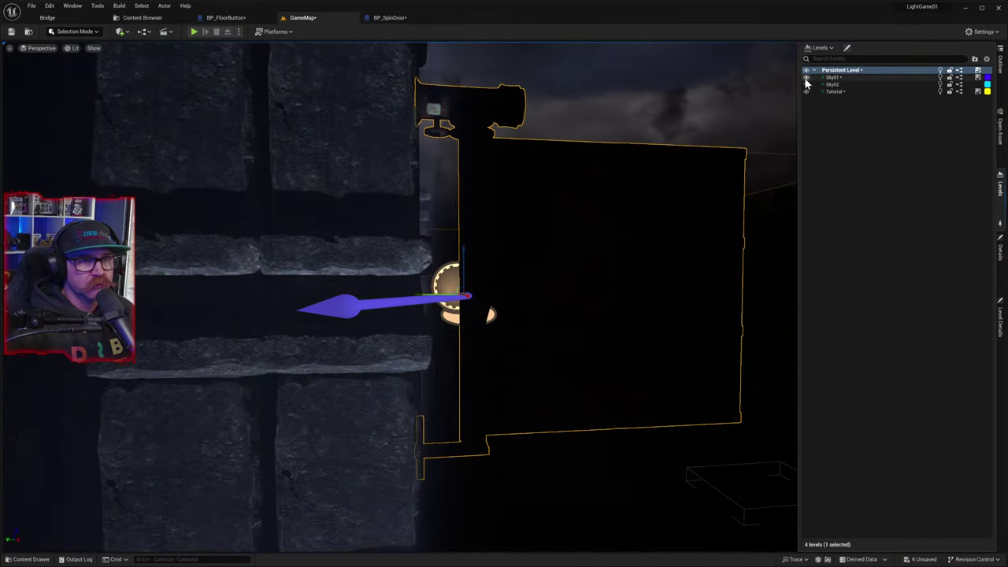
left_click(805, 82)
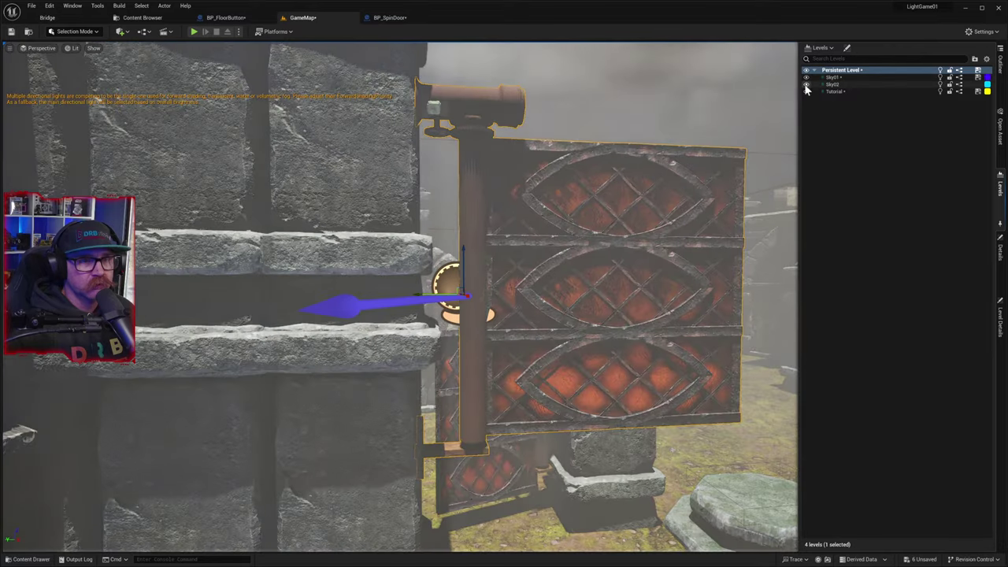
left_click(806, 91)
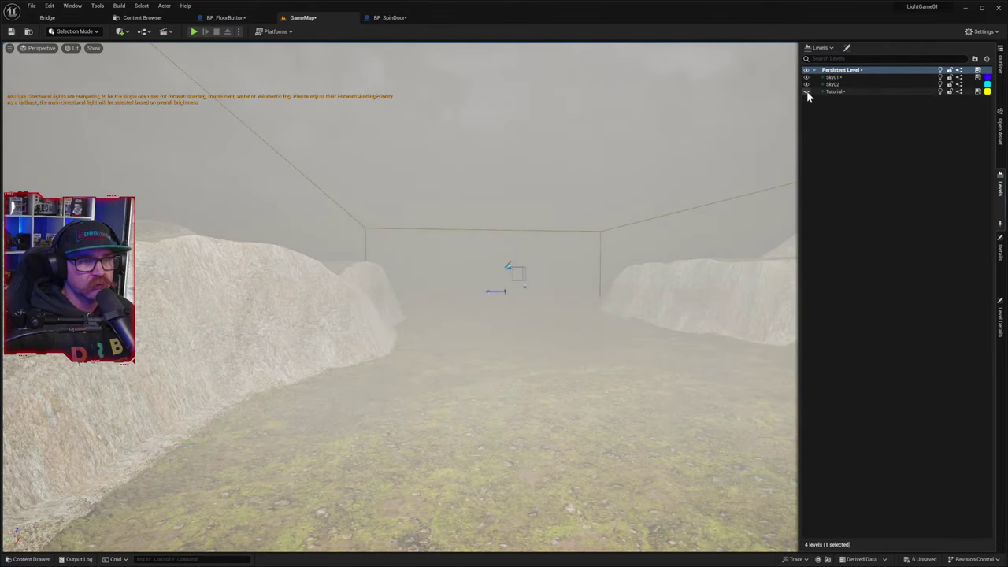
left_click(807, 92)
left_click(805, 85)
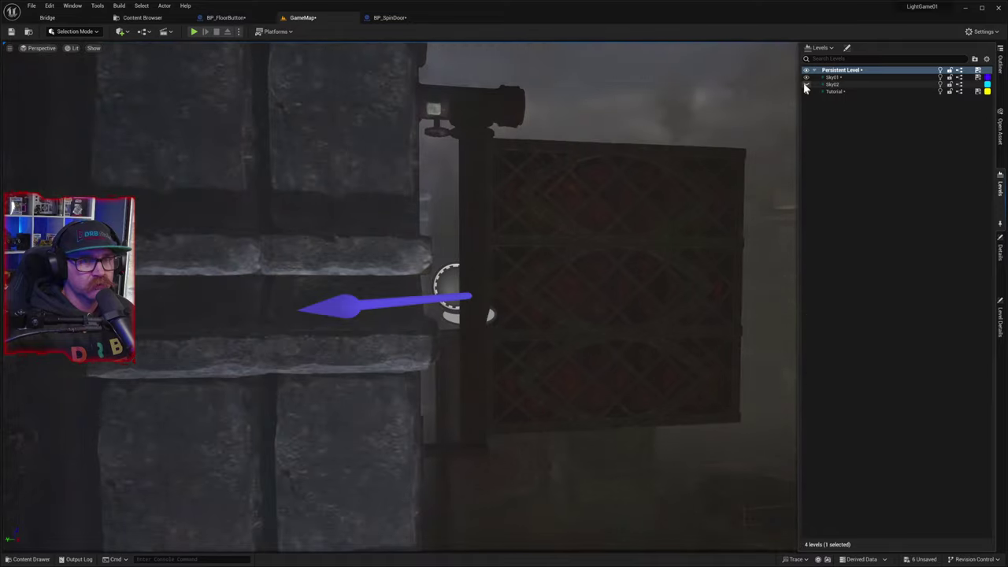
left_click(806, 84)
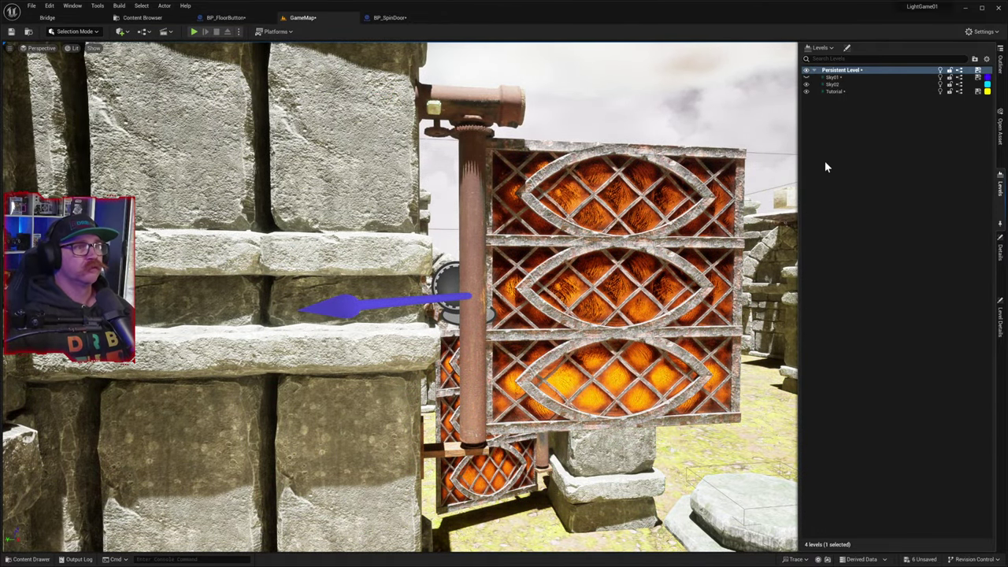
- Survey the GameMap courtyards from above, covering the statues, round windows, gates, floor button and spin door
right_click_drag(794, 258, 544, 138)
key("w")
key("w")
right_click_drag(957, 206, 993, 288)
key("w")
key("s")
right_click_drag(504, 297, 669, 311)
right_click_drag(462, 277, 461, 277)
key("s")
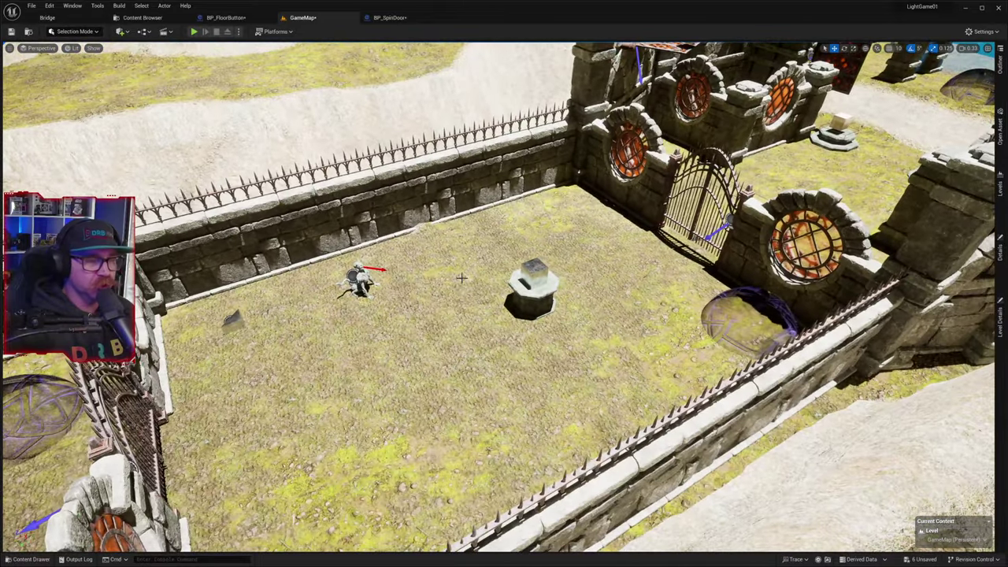
right_click_drag(528, 421, 402, 423)
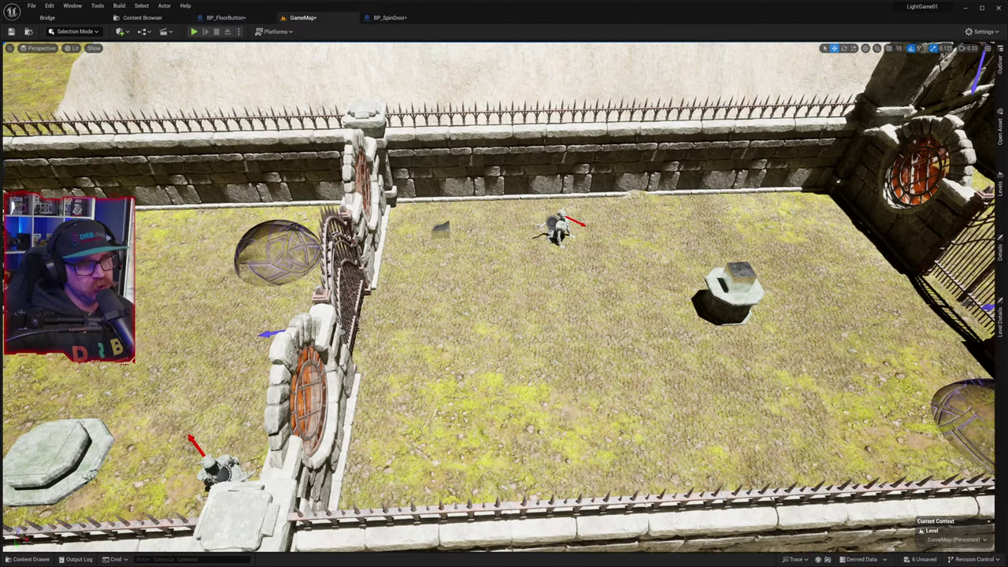
right_click_drag(504, 296, 291, 271)
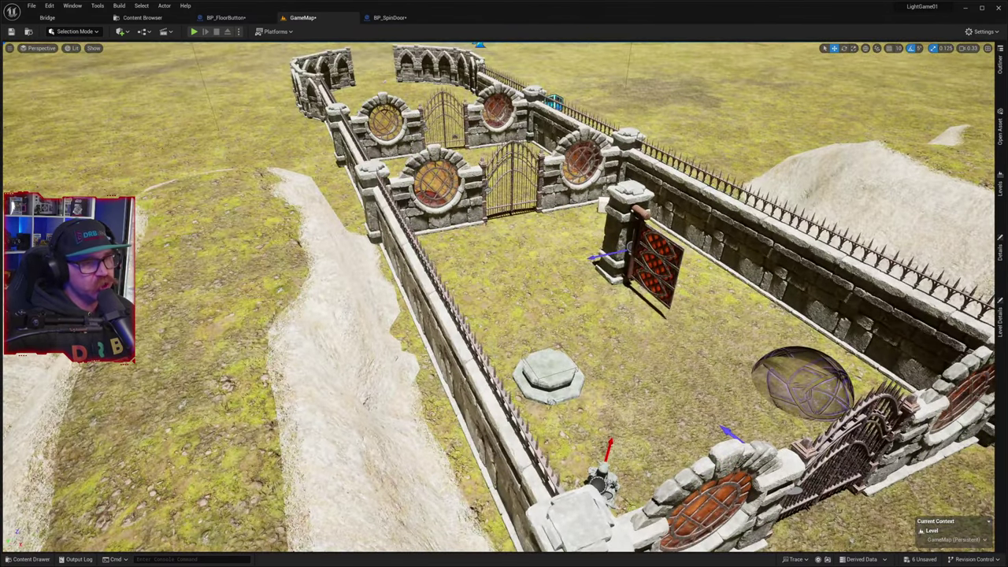
right_click_drag(504, 296, 307, 127)
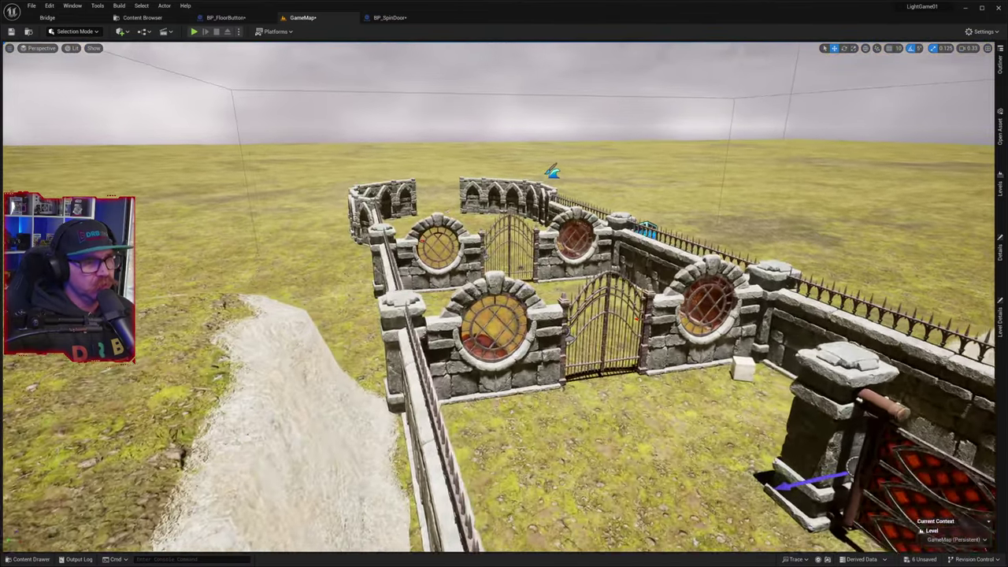
- Examine the far end of the walled course and the open gap between the curved arched walls
key("w")
right_click_drag(504, 296, 507, 316)
key("w")
right_click_drag(293, 367, 293, 392)
key("w")
right_click_drag(541, 243, 551, 166)
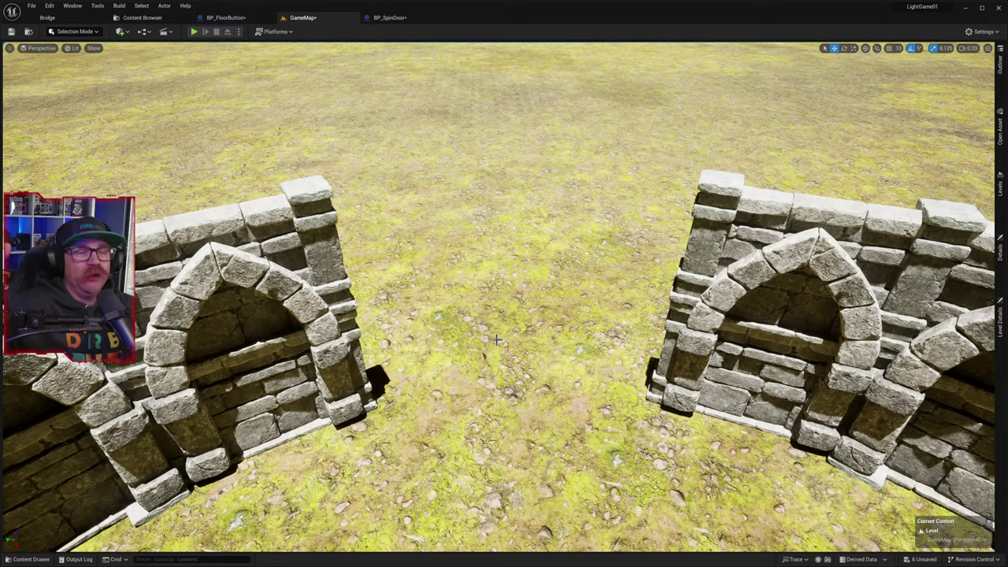
right_click_drag(183, 329, 182, 250)
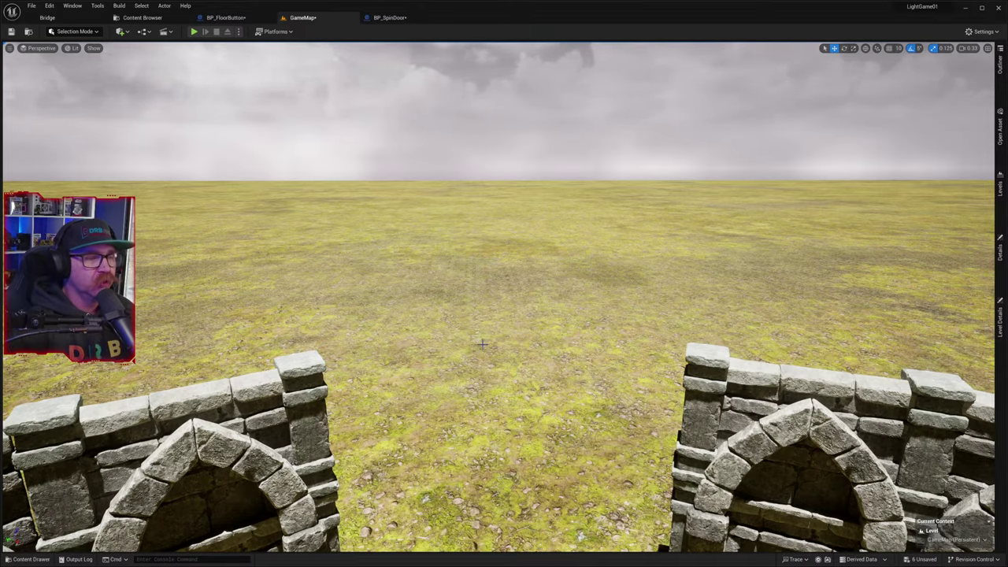
right_click_drag(482, 344, 556, 475)
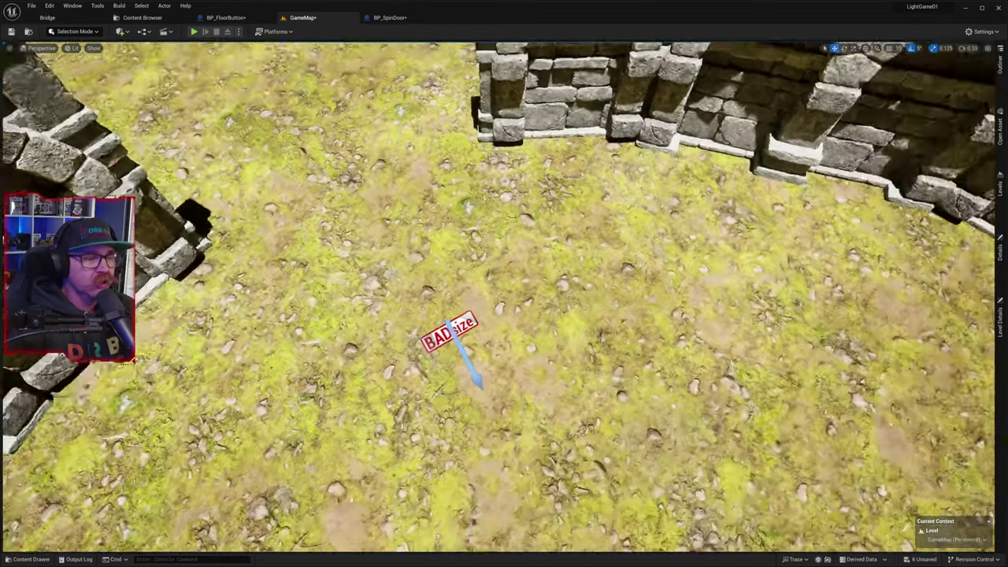
right_click_drag(477, 426, 498, 361)
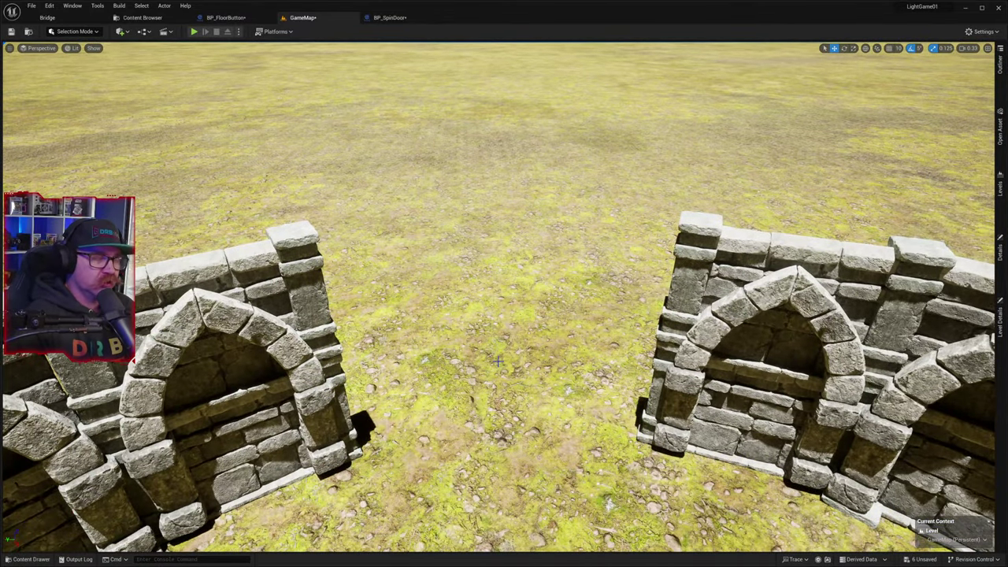